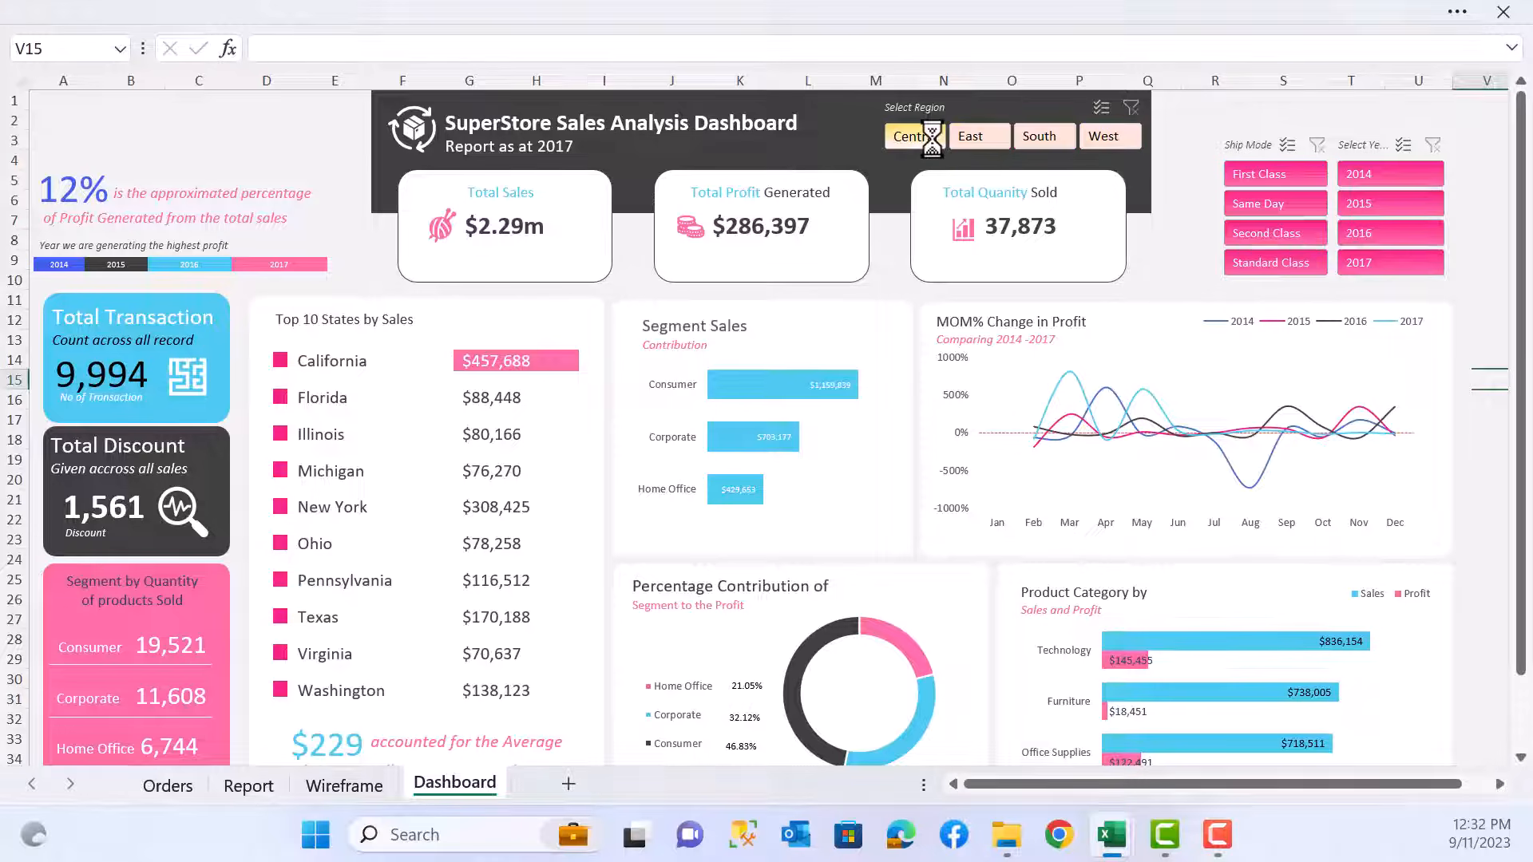
- Filter the dashboard by region South, West and by ship mode First Class, Same Day, Second Class to compare figures, and clear the region filter
{"action": "left_click", "coordinate": [1019, 138]}
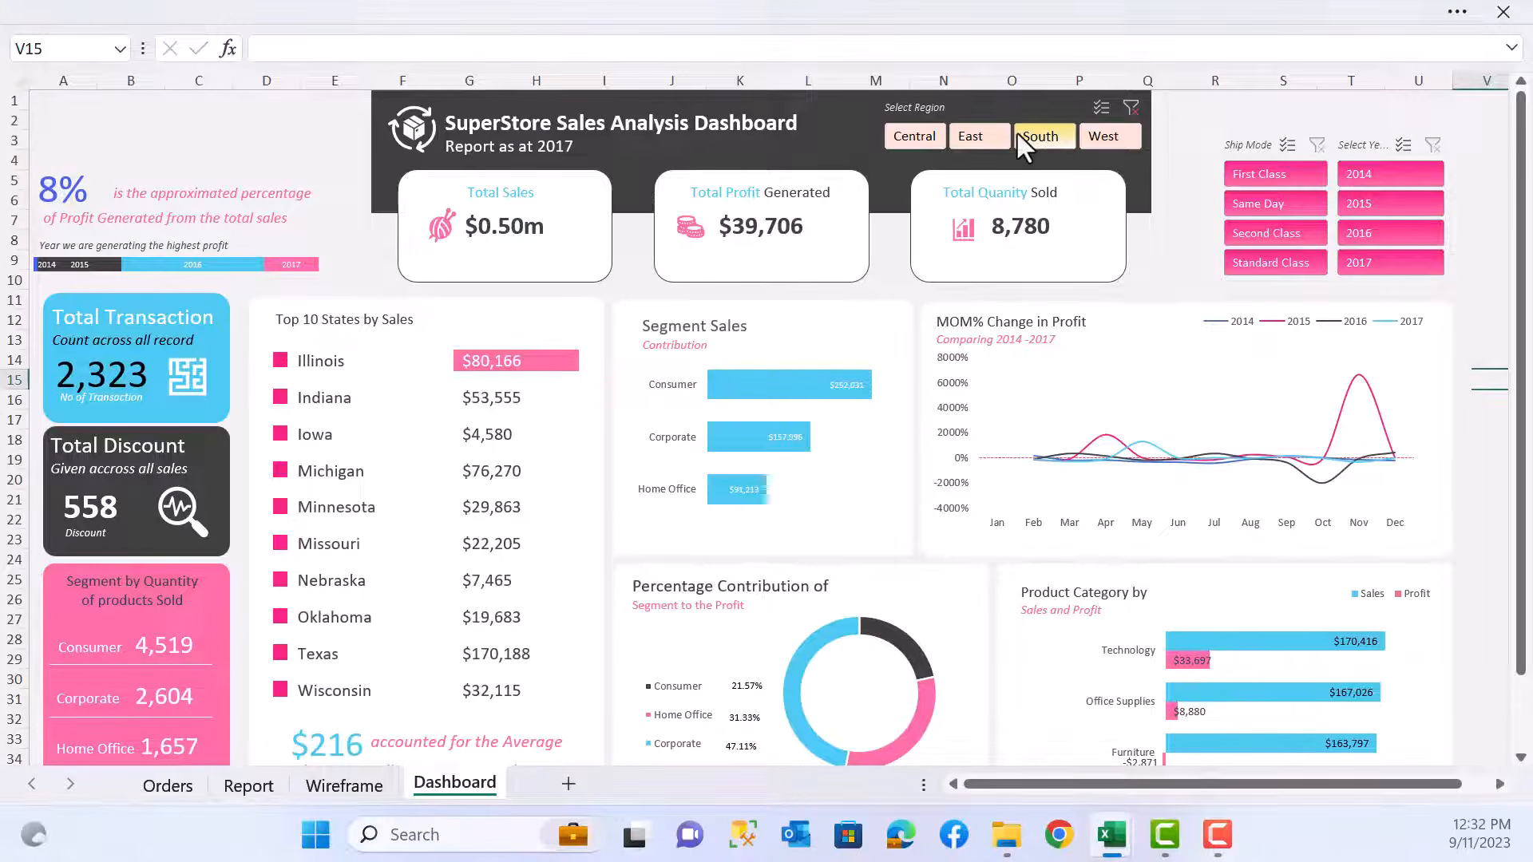
{"action": "left_click", "coordinate": [1095, 140]}
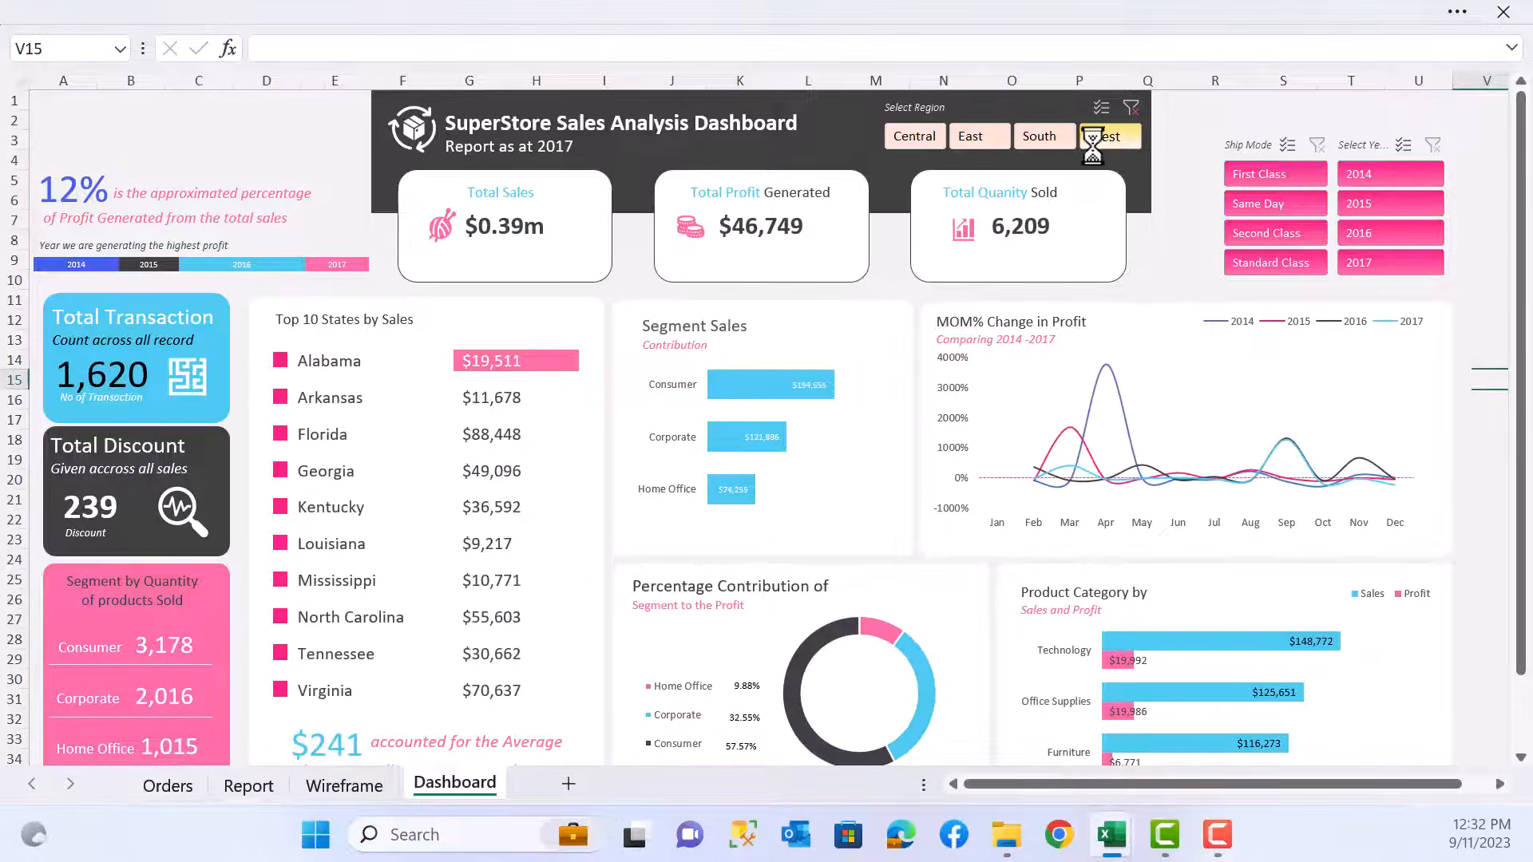
{"action": "left_click", "coordinate": [1315, 169]}
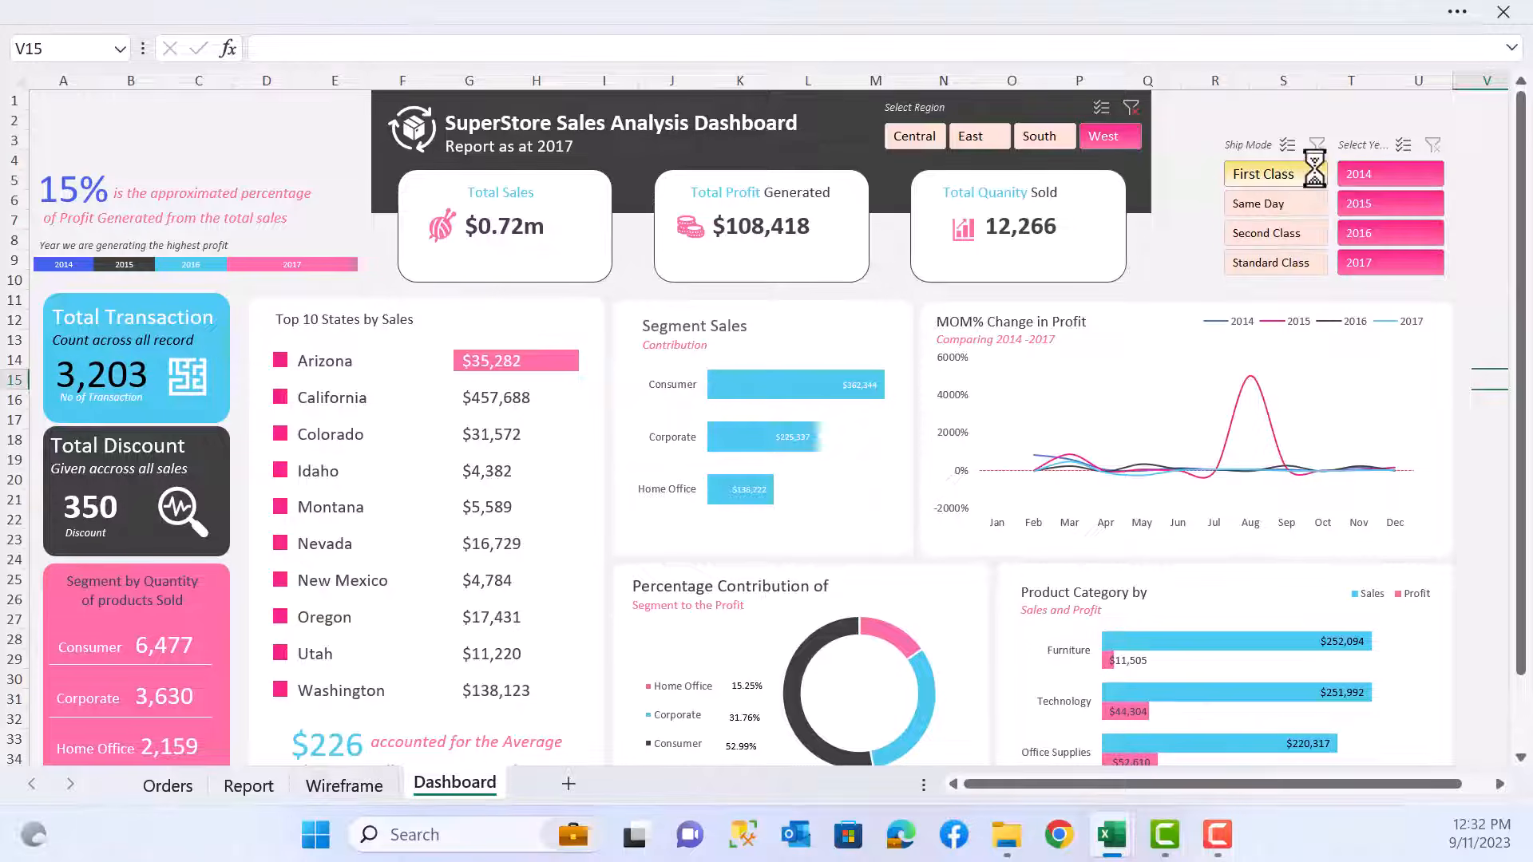
{"action": "left_click", "coordinate": [1296, 200]}
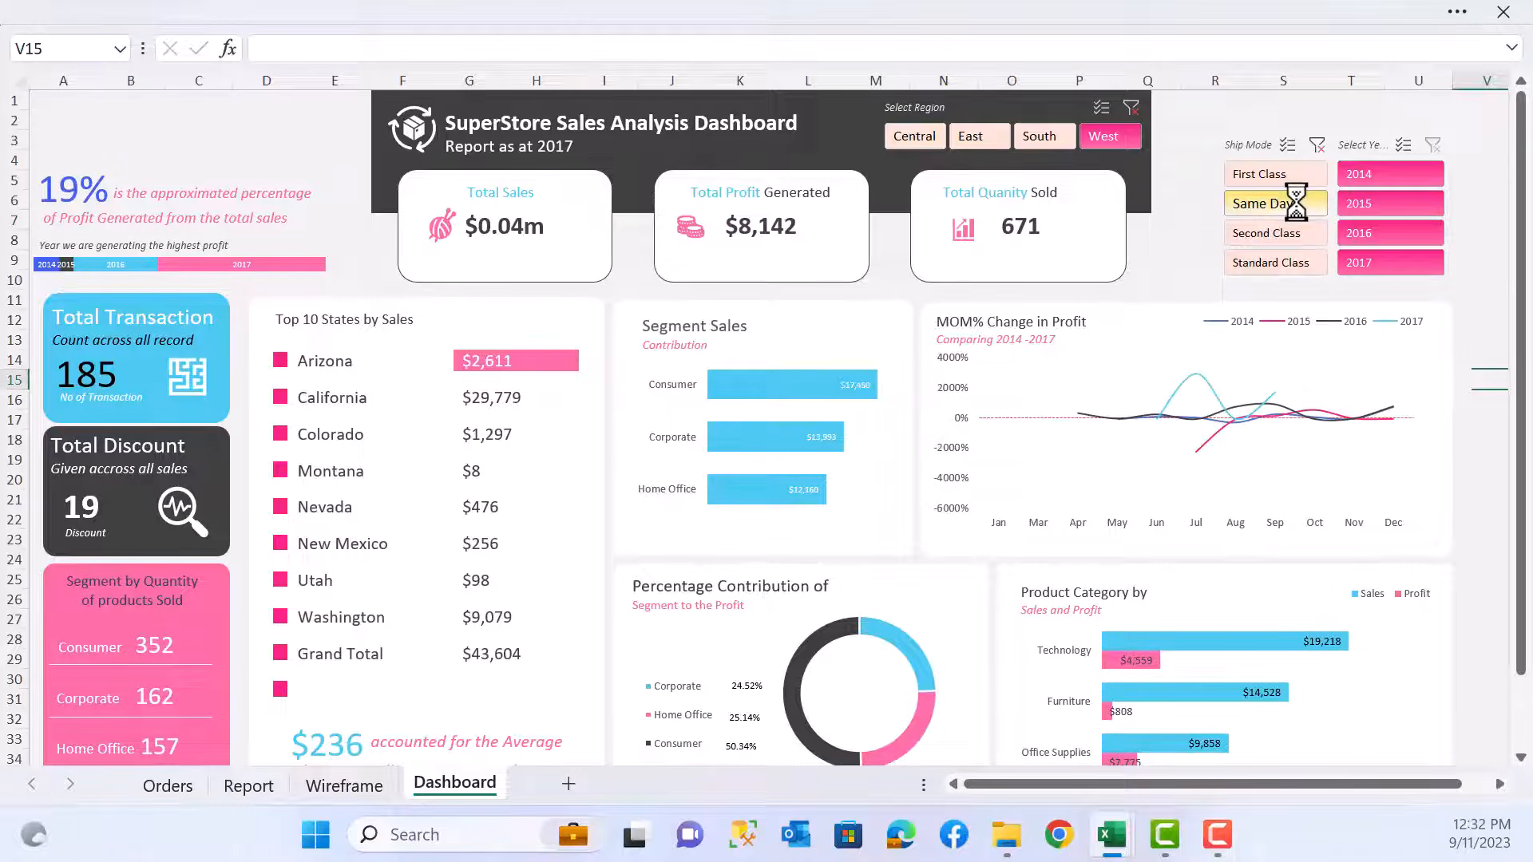
{"action": "left_click", "coordinate": [1294, 231]}
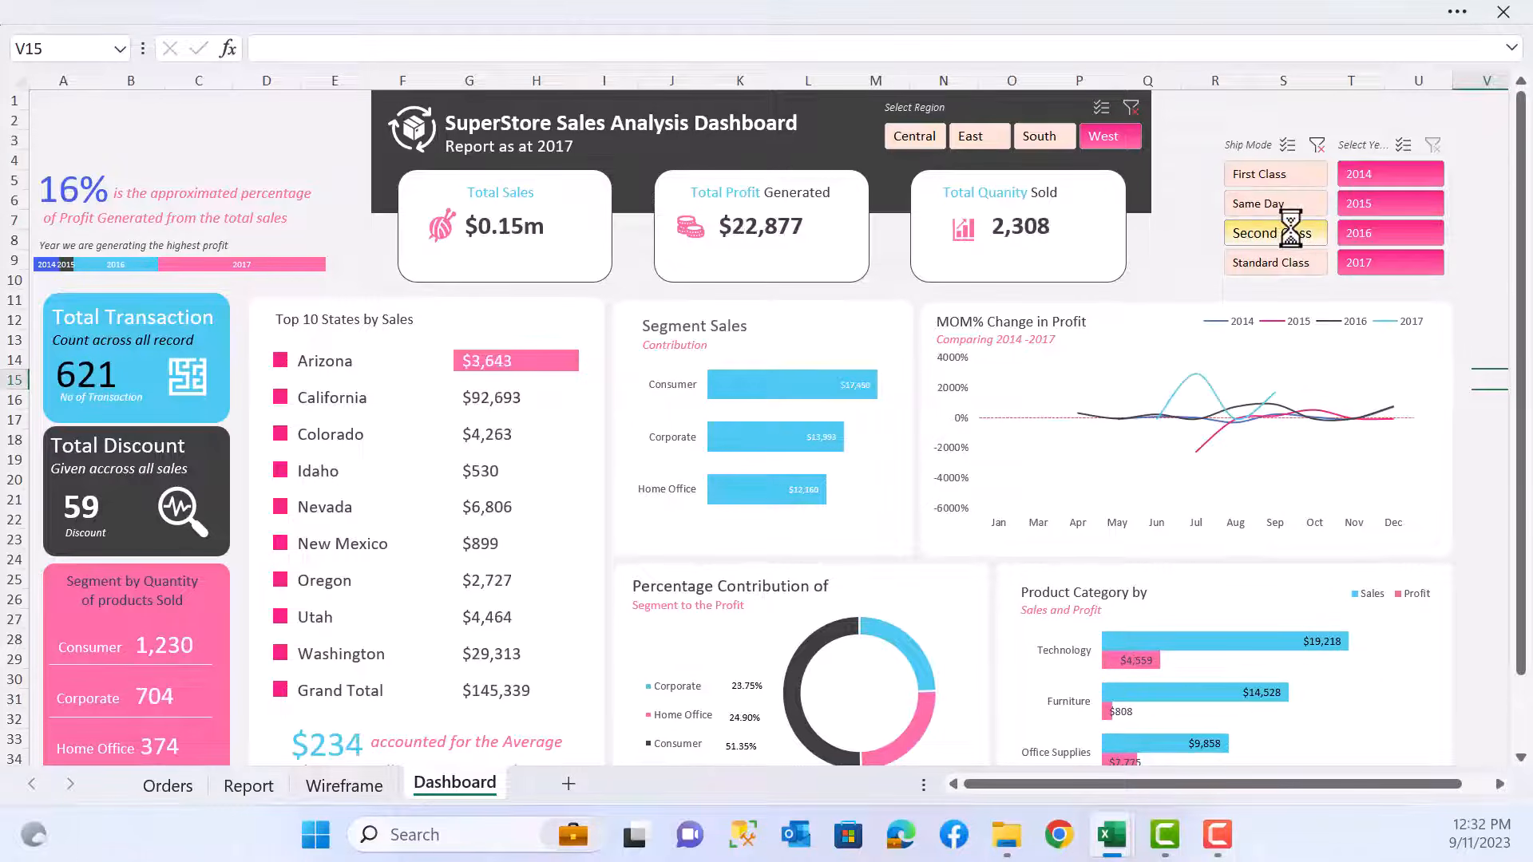
{"action": "left_click", "coordinate": [1131, 106]}
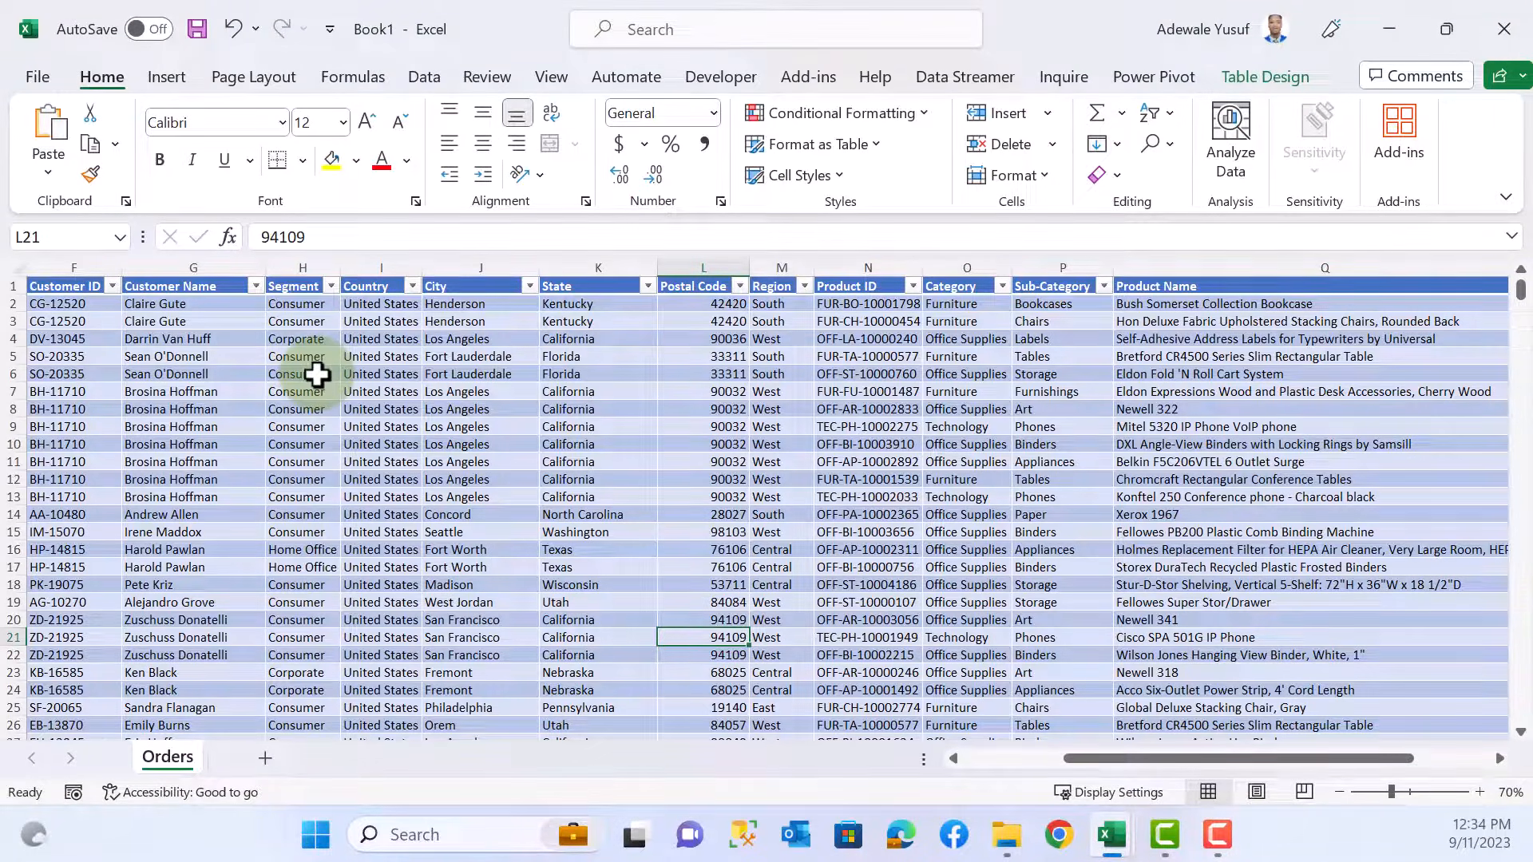
- Examine the extent of the Orders table, checking its last row, last column and header row
{"action": "left_click_drag", "start_coordinate": [1261, 760], "coordinate": [882, 793]}
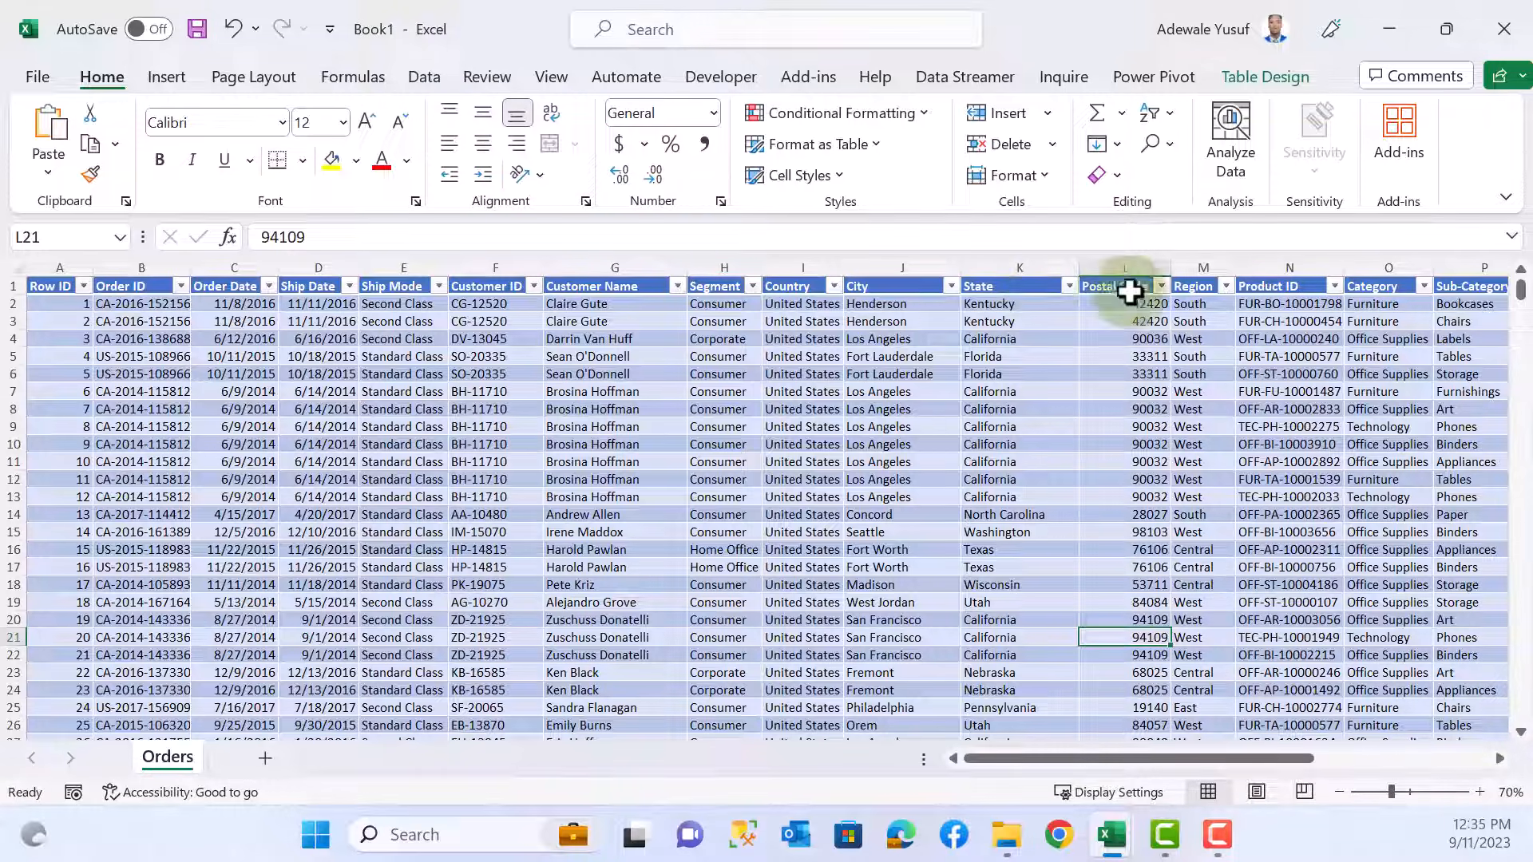
{"action": "left_click", "coordinate": [861, 411]}
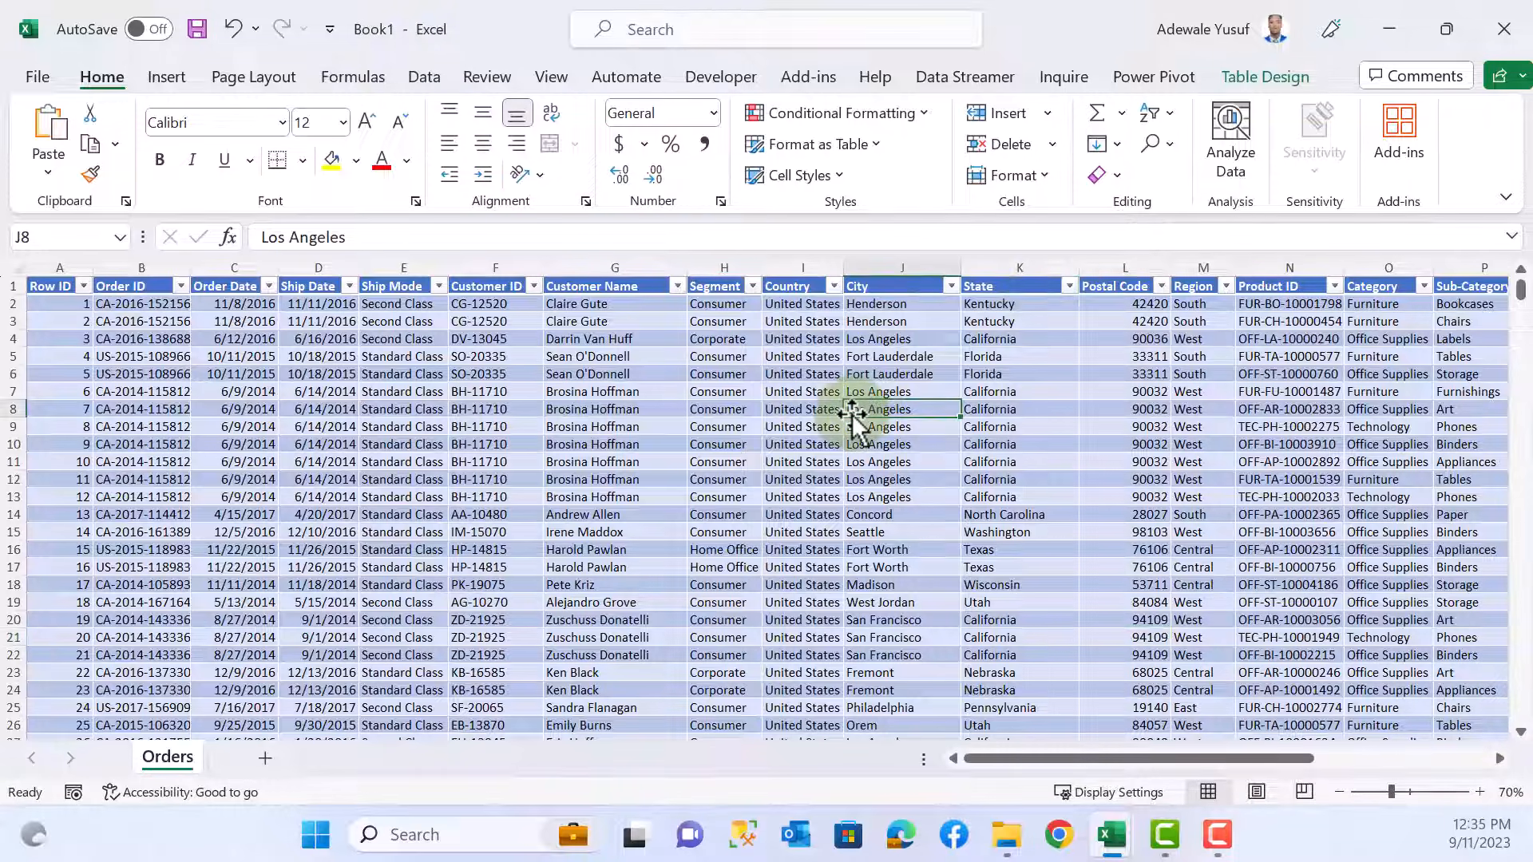
{"action": "key", "text": "ctrl+Down"}
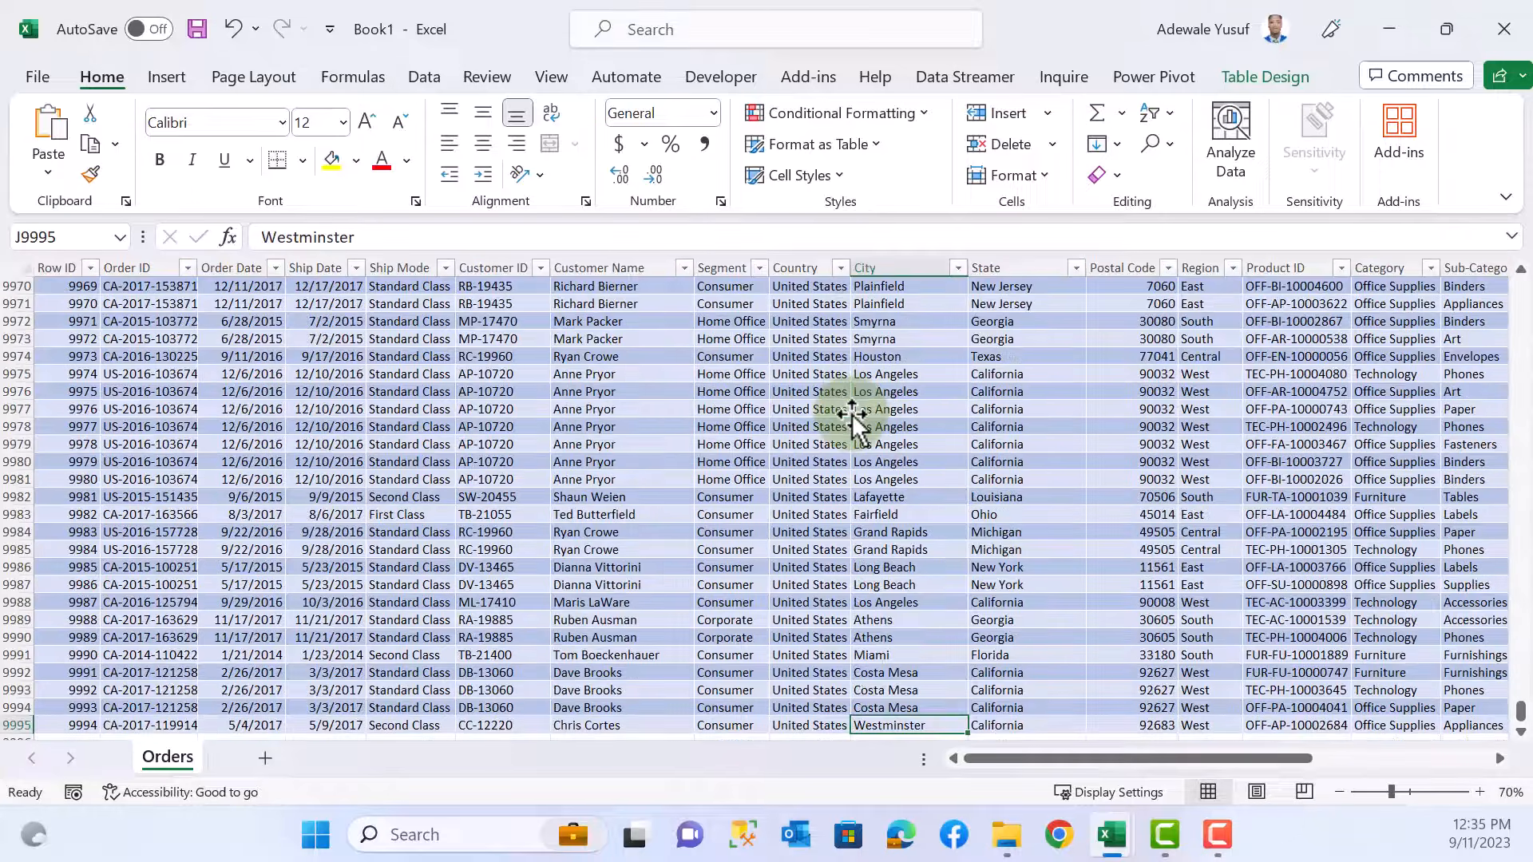
{"action": "key", "text": "ctrl+Right"}
{"action": "key", "text": "ctrl+Up"}
{"action": "key", "text": "ctrl+Left"}
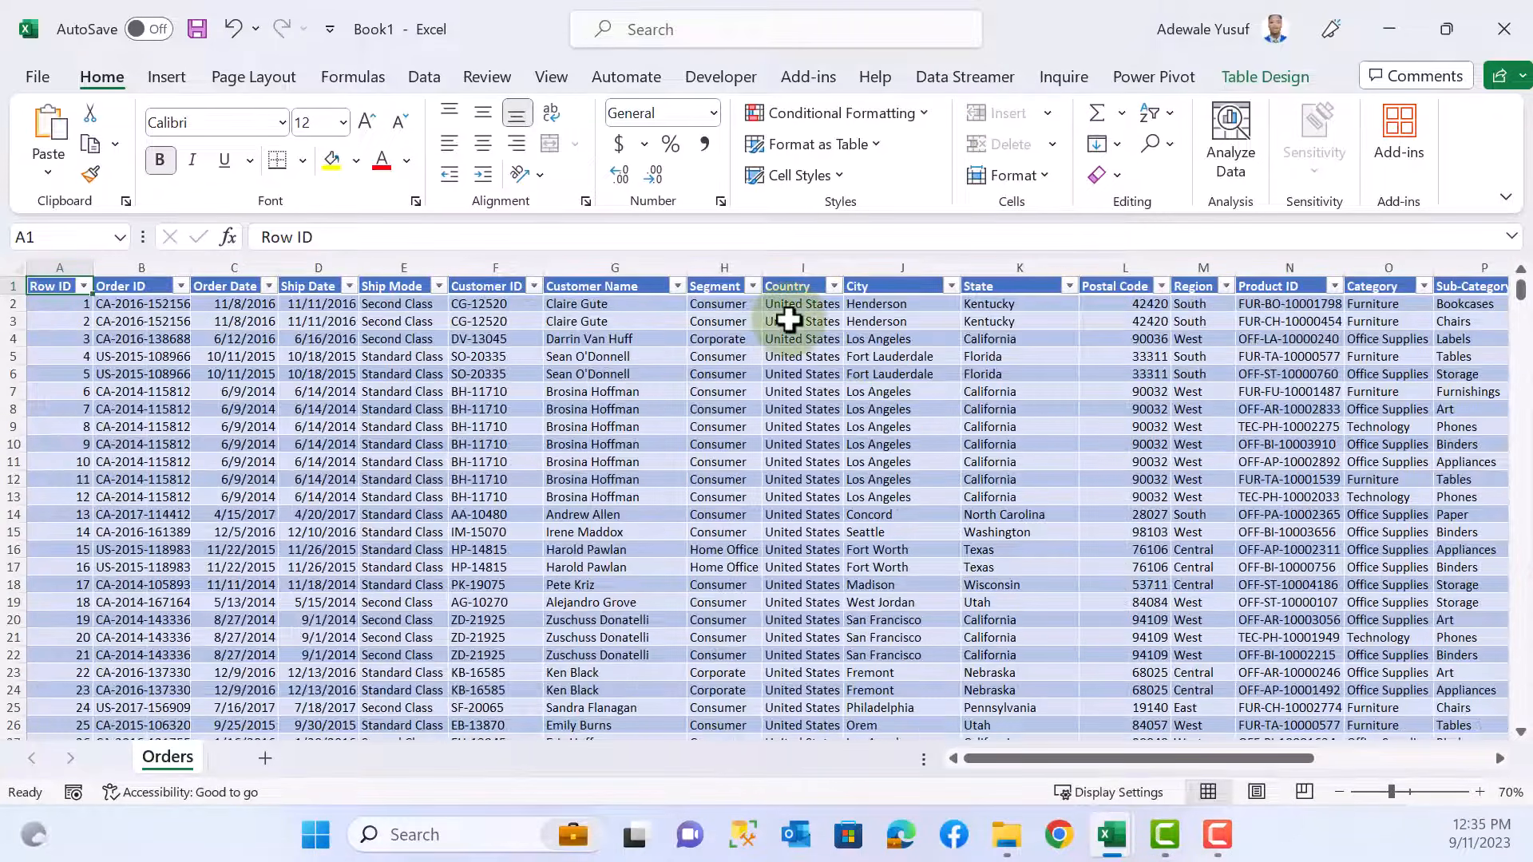
{"action": "left_click", "coordinate": [699, 425]}
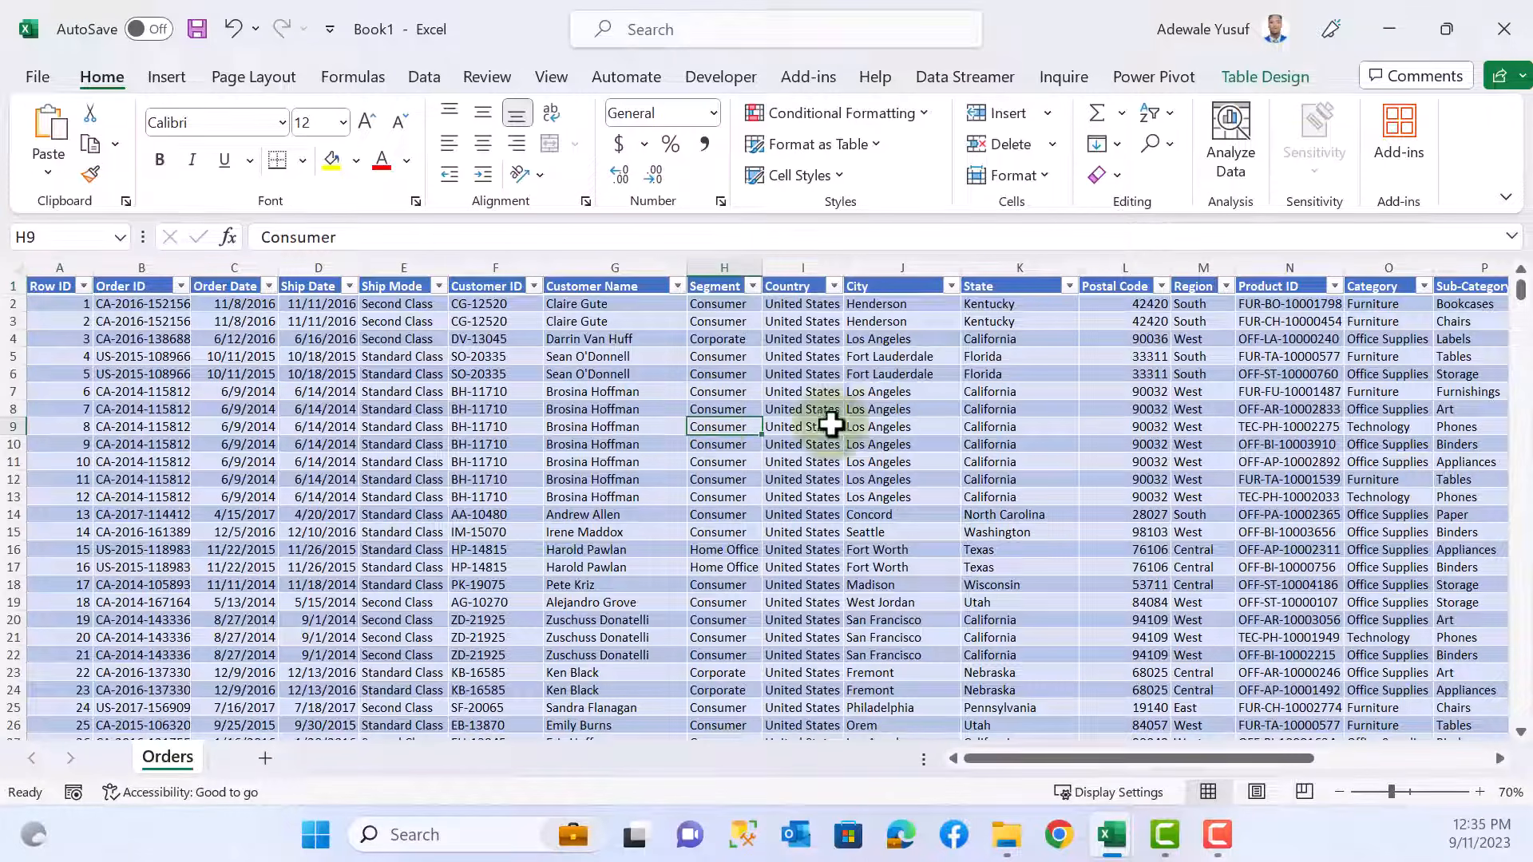
- Check the name assigned to the Orders data table in its table properties
{"action": "left_click", "coordinate": [1262, 77]}
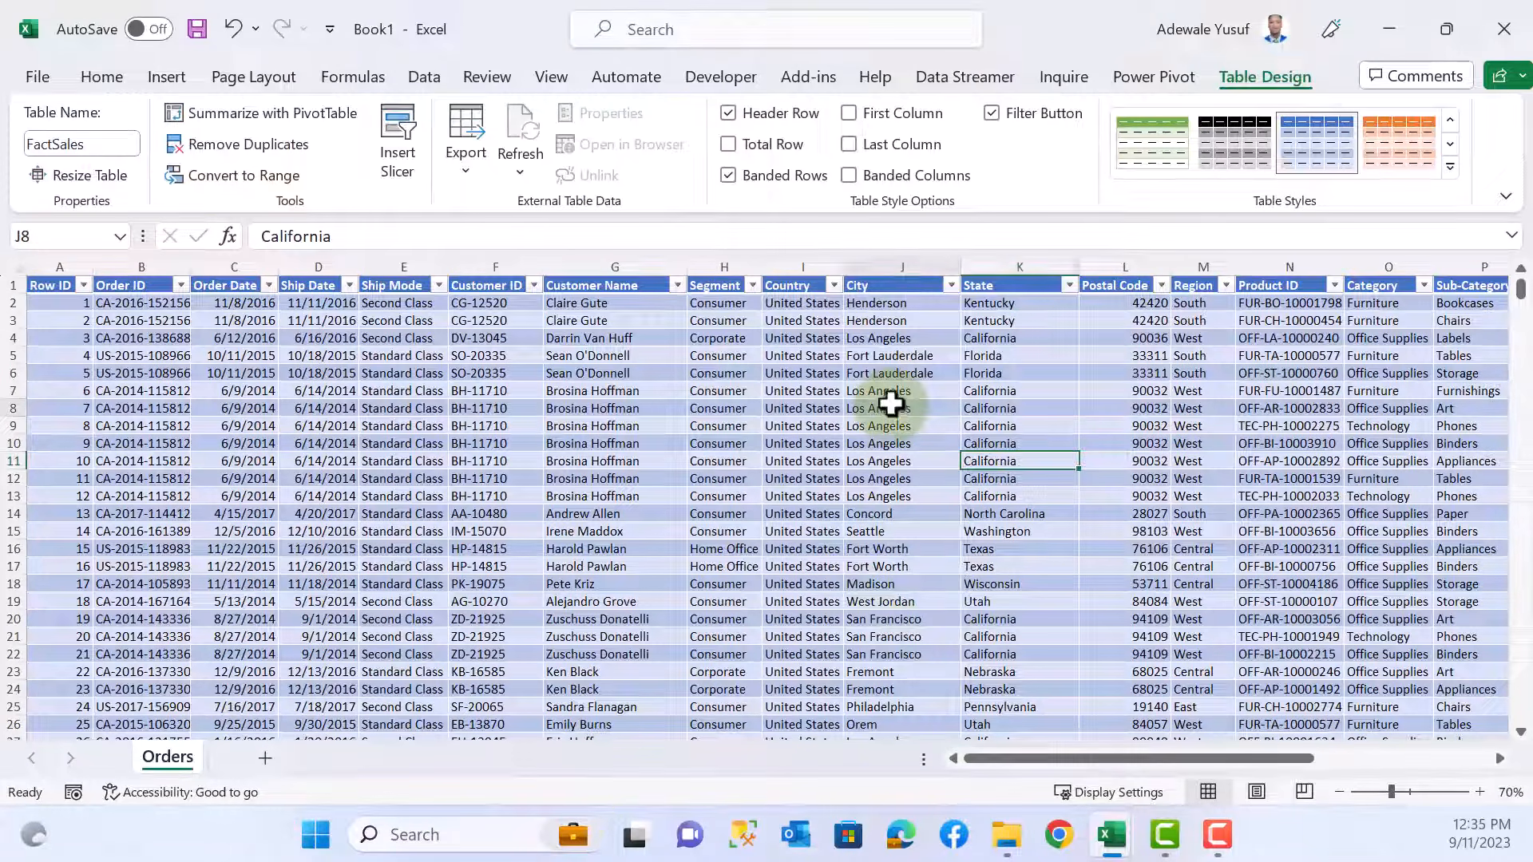
{"action": "left_click", "coordinate": [883, 408]}
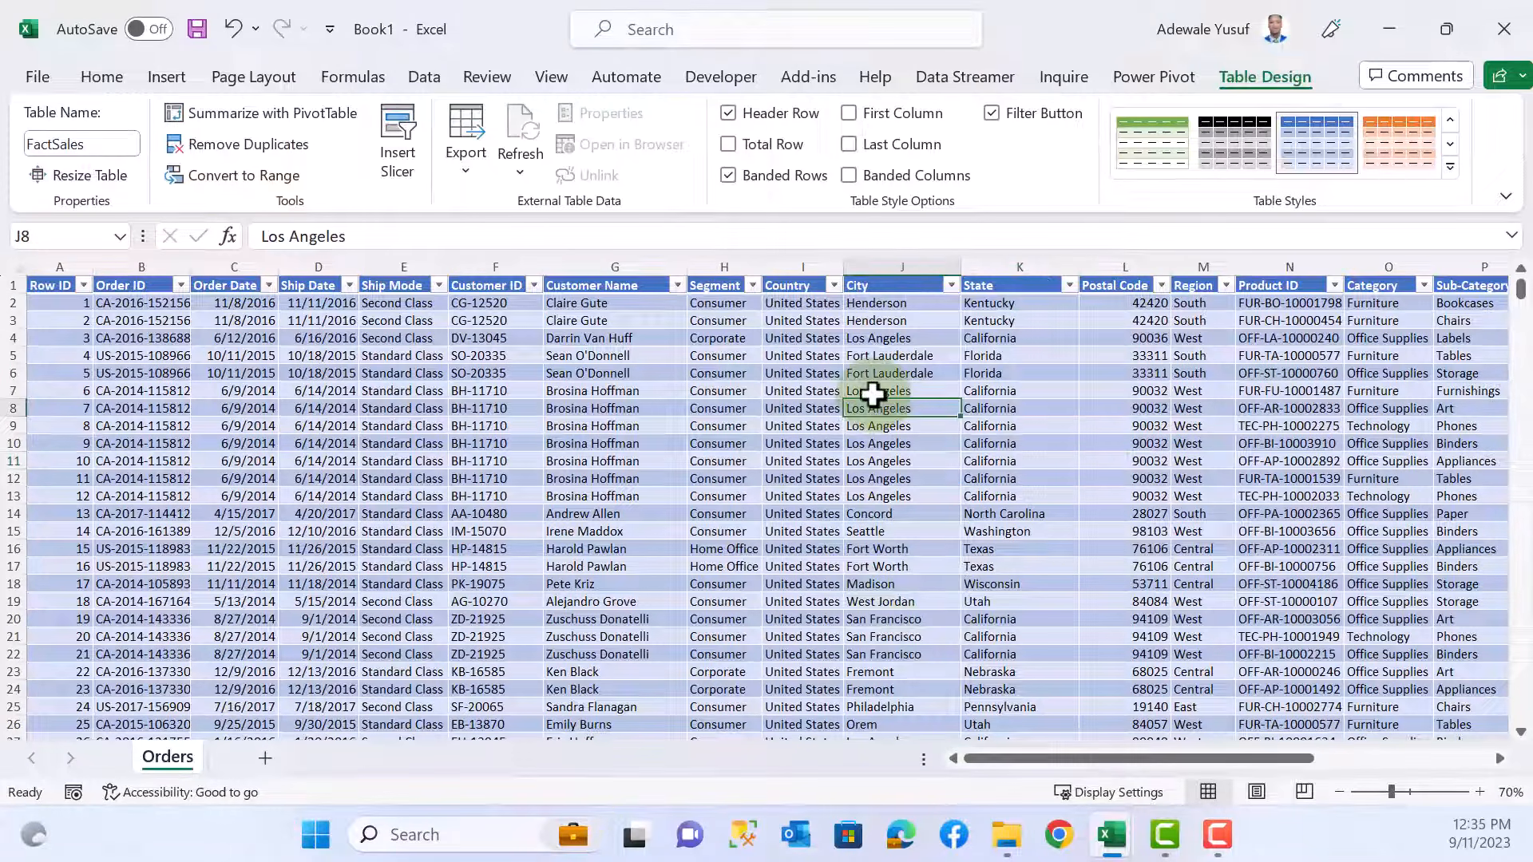
{"action": "left_click", "coordinate": [102, 76]}
- Create a PivotTable from the FactSales table on a new worksheet
{"action": "left_click", "coordinate": [386, 425]}
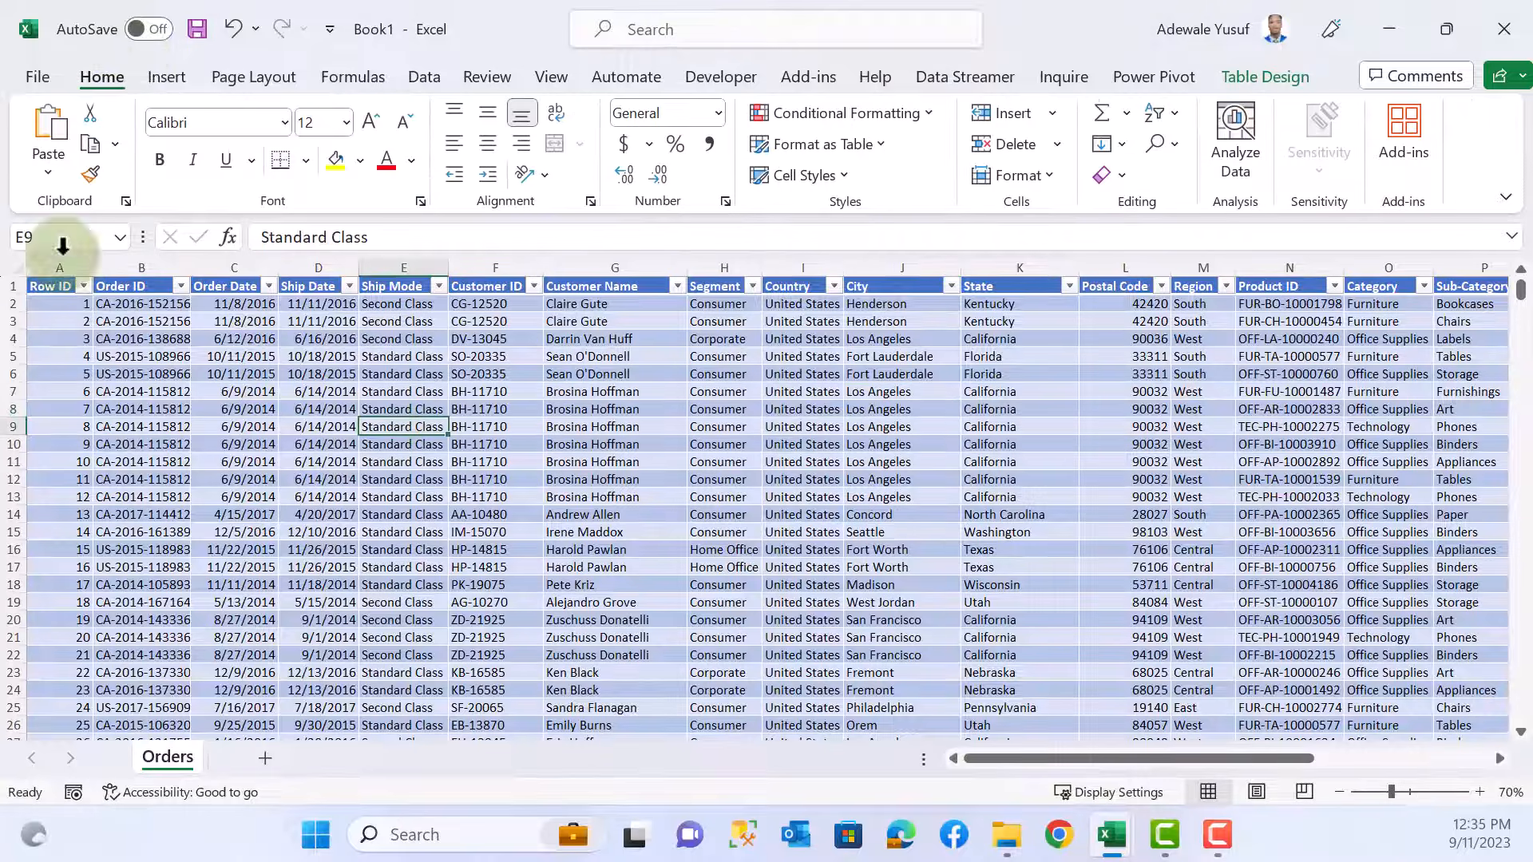
{"action": "left_click", "coordinate": [166, 77]}
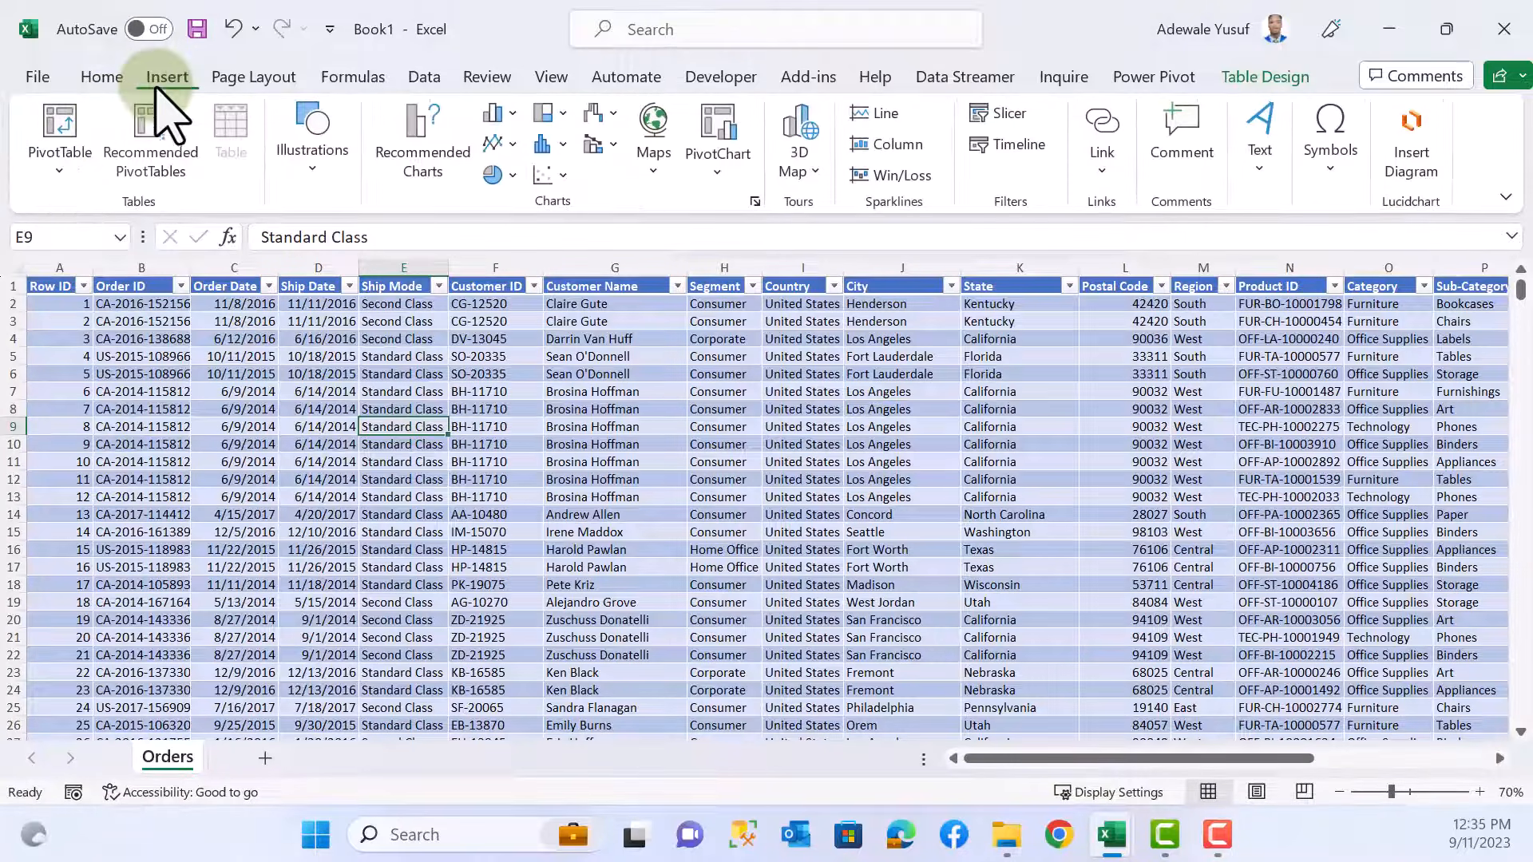
{"action": "left_click", "coordinate": [57, 168]}
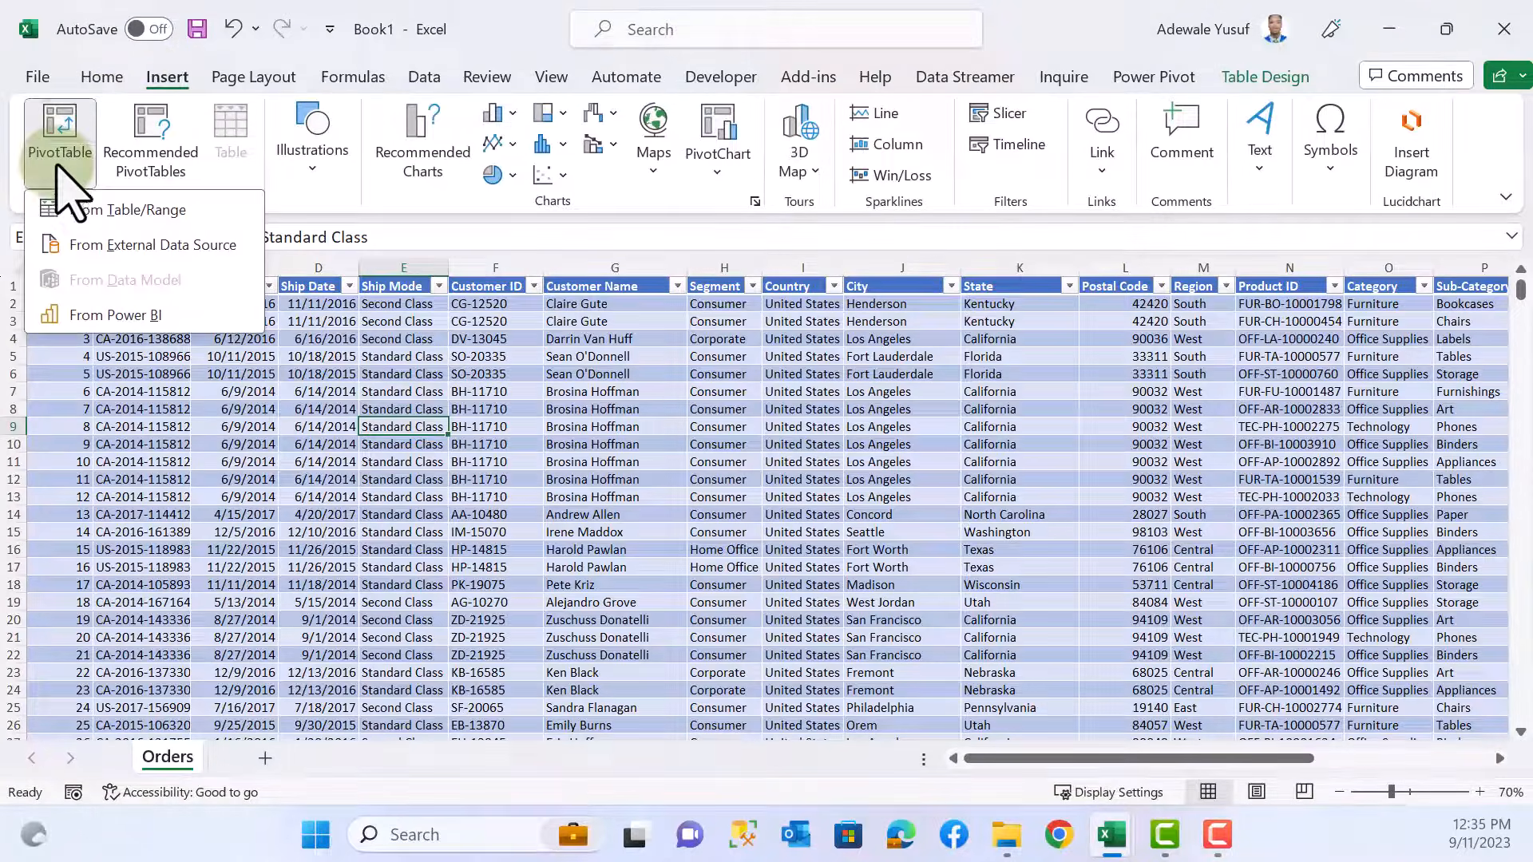
{"action": "left_click", "coordinate": [64, 132]}
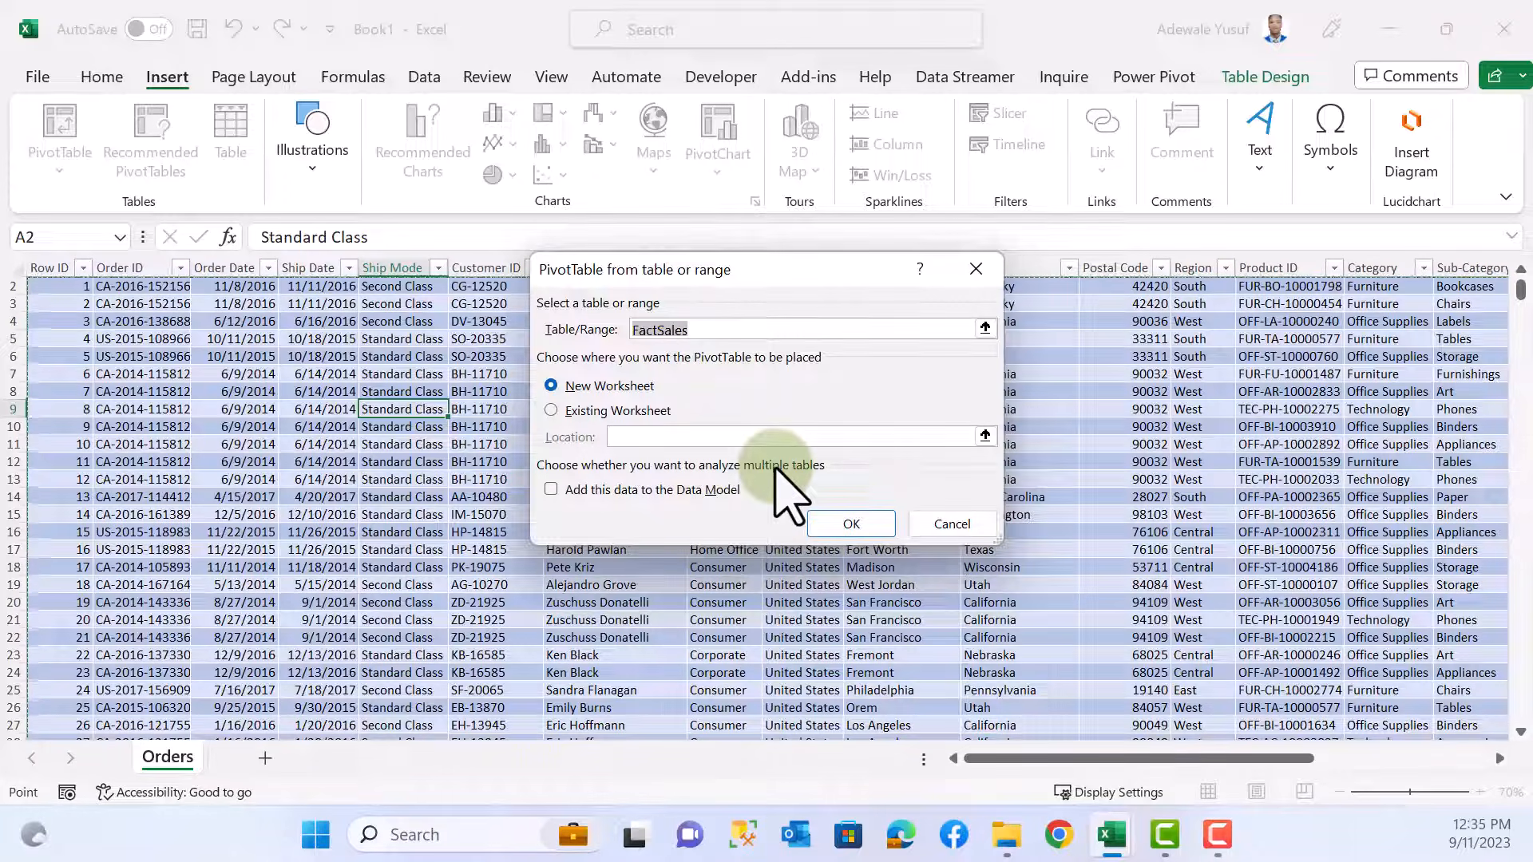
{"action": "left_click", "coordinate": [851, 524]}
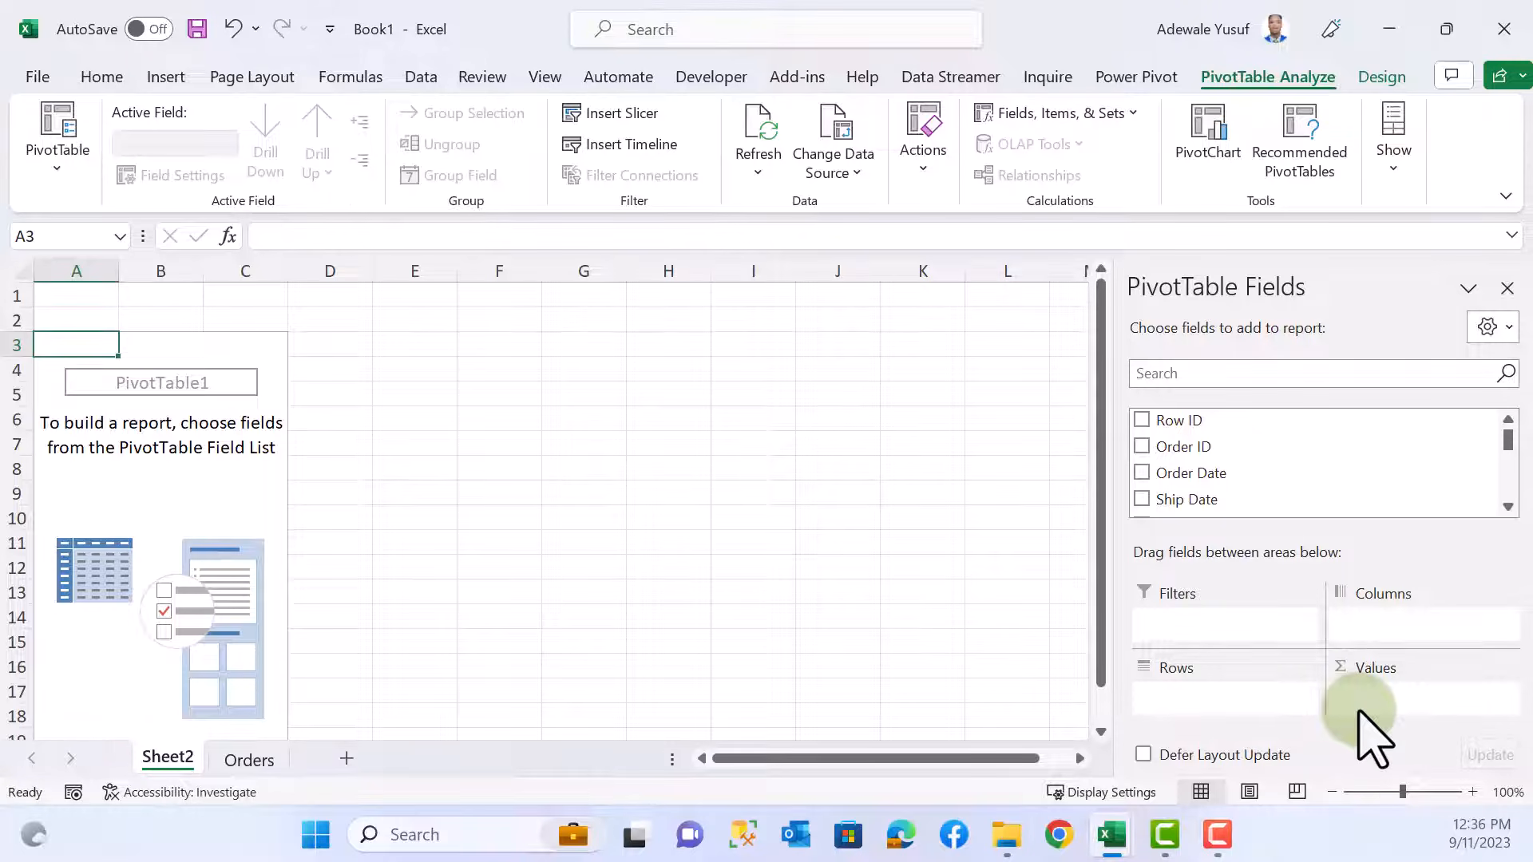
- Set the PivotTable field list layout to Fields Section and Areas Section Side-By-Side
{"action": "scroll", "coordinate": [1189, 455], "scroll_direction": "down", "scroll_amount": 6}
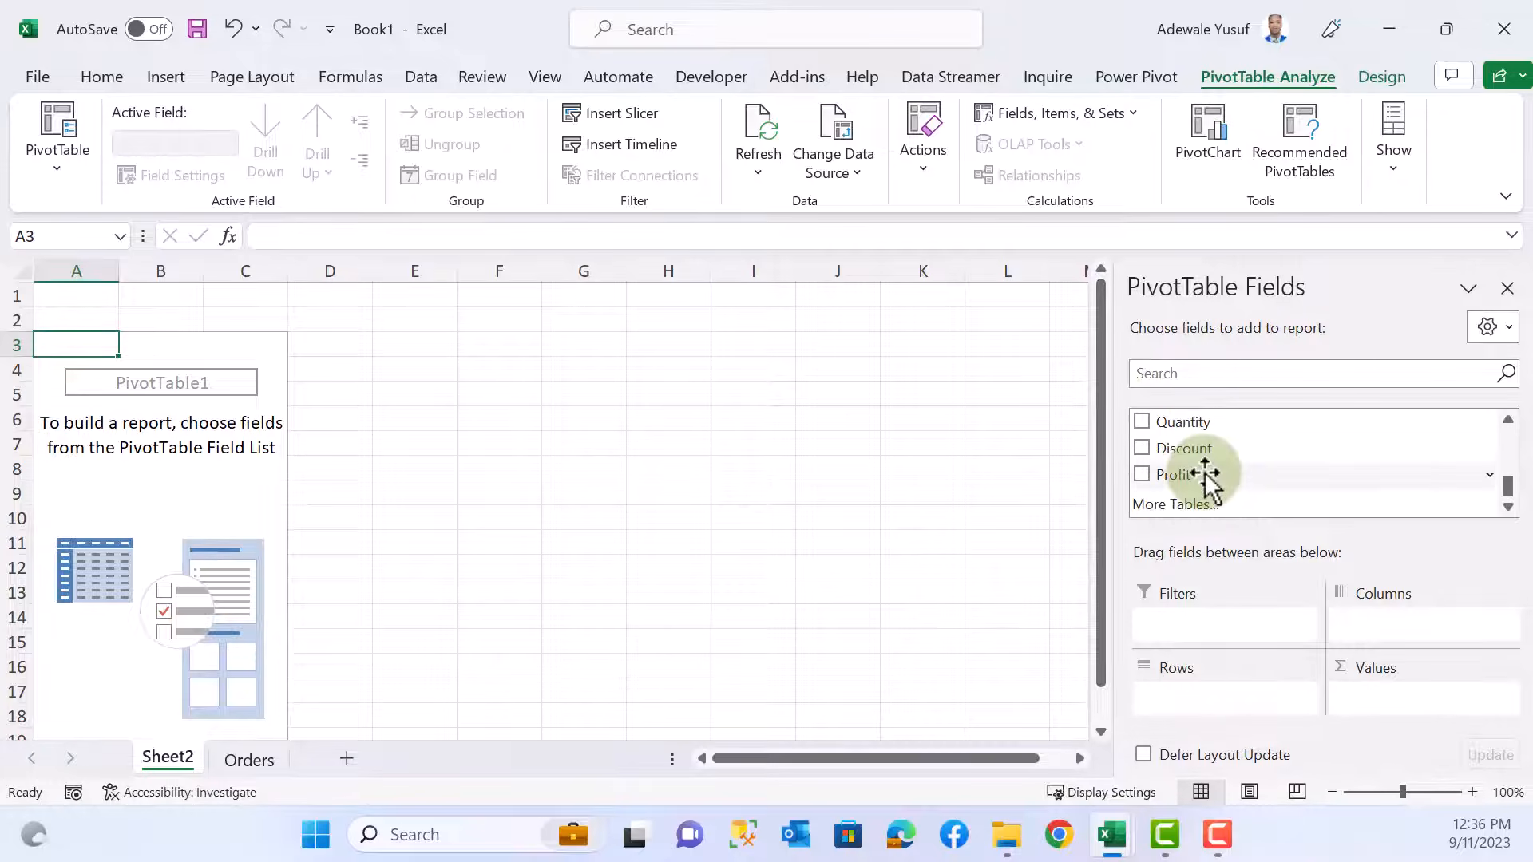
{"action": "scroll", "coordinate": [1206, 478], "scroll_direction": "up", "scroll_amount": 6}
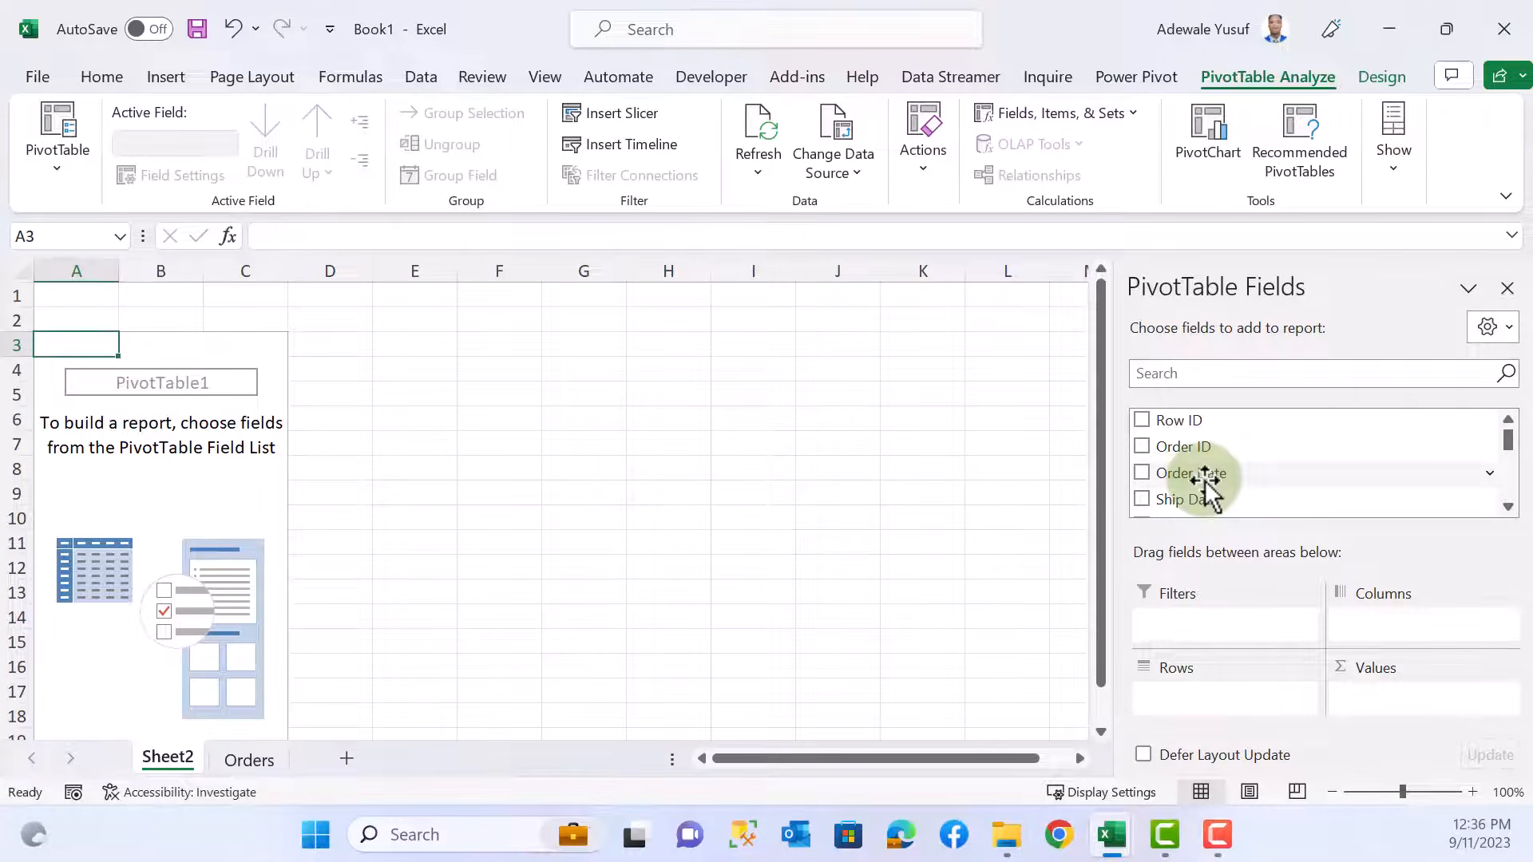
{"action": "scroll", "coordinate": [1204, 471], "scroll_direction": "down", "scroll_amount": 6}
{"action": "scroll", "coordinate": [1207, 471], "scroll_direction": "up", "scroll_amount": 6}
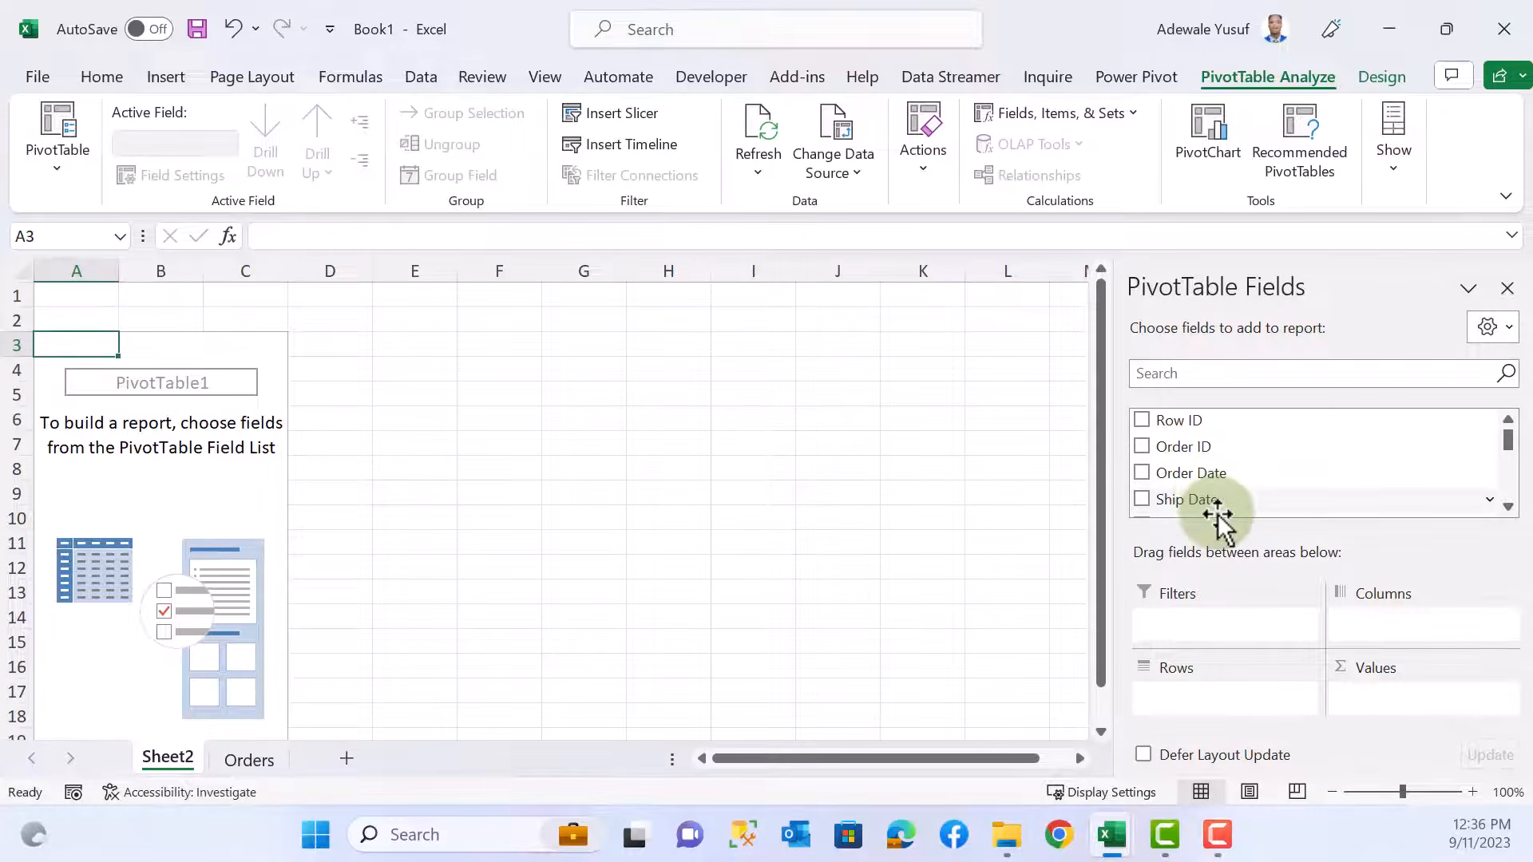
{"action": "left_click", "coordinate": [1501, 327]}
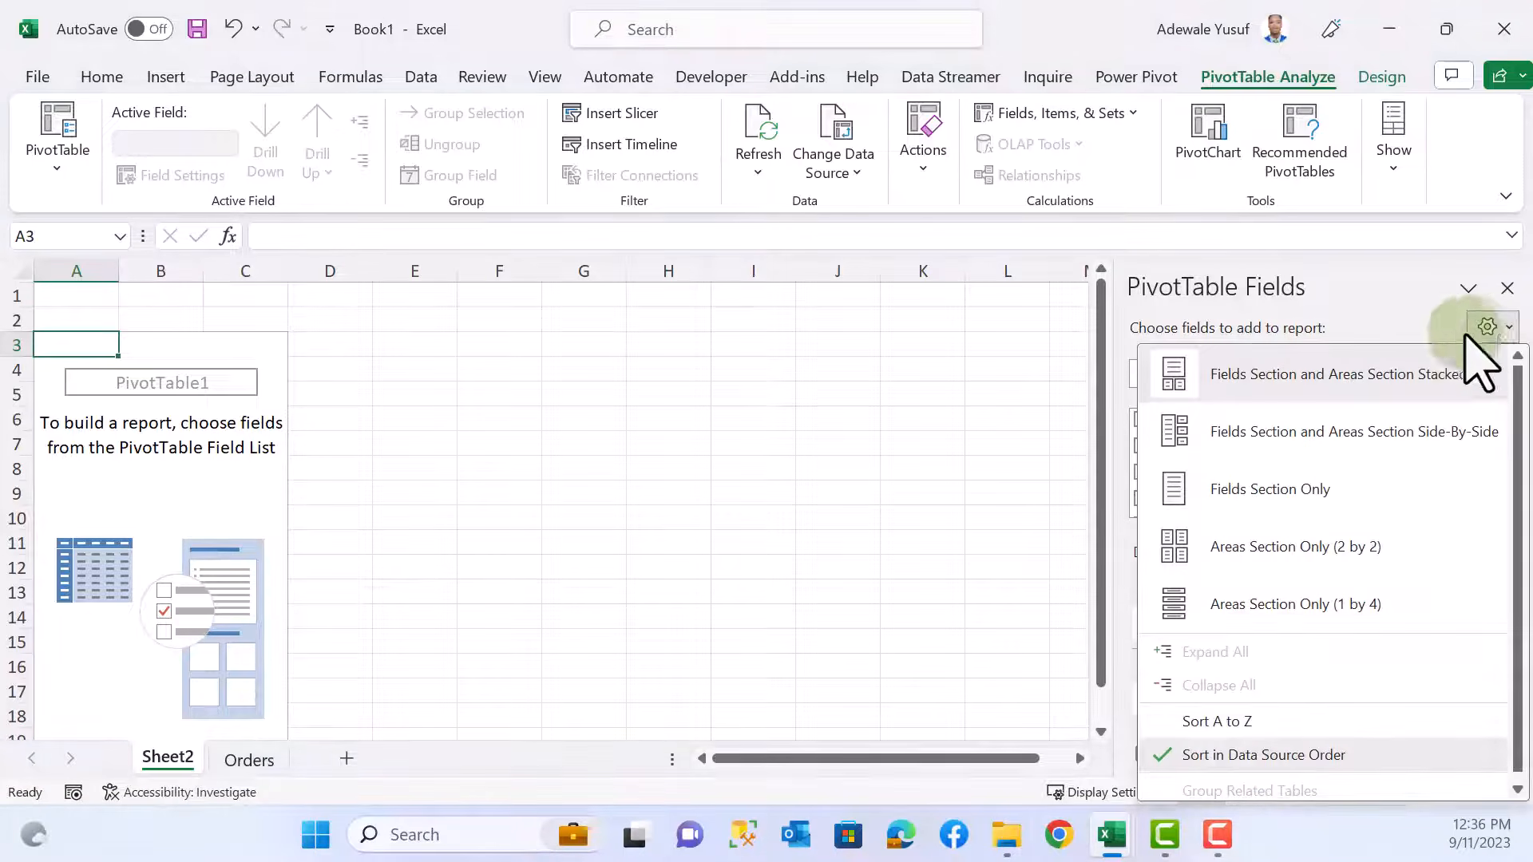
{"action": "left_click", "coordinate": [1214, 439]}
{"action": "scroll", "coordinate": [1174, 519], "scroll_direction": "down", "scroll_amount": 3}
{"action": "scroll", "coordinate": [1169, 535], "scroll_direction": "up", "scroll_amount": 3}
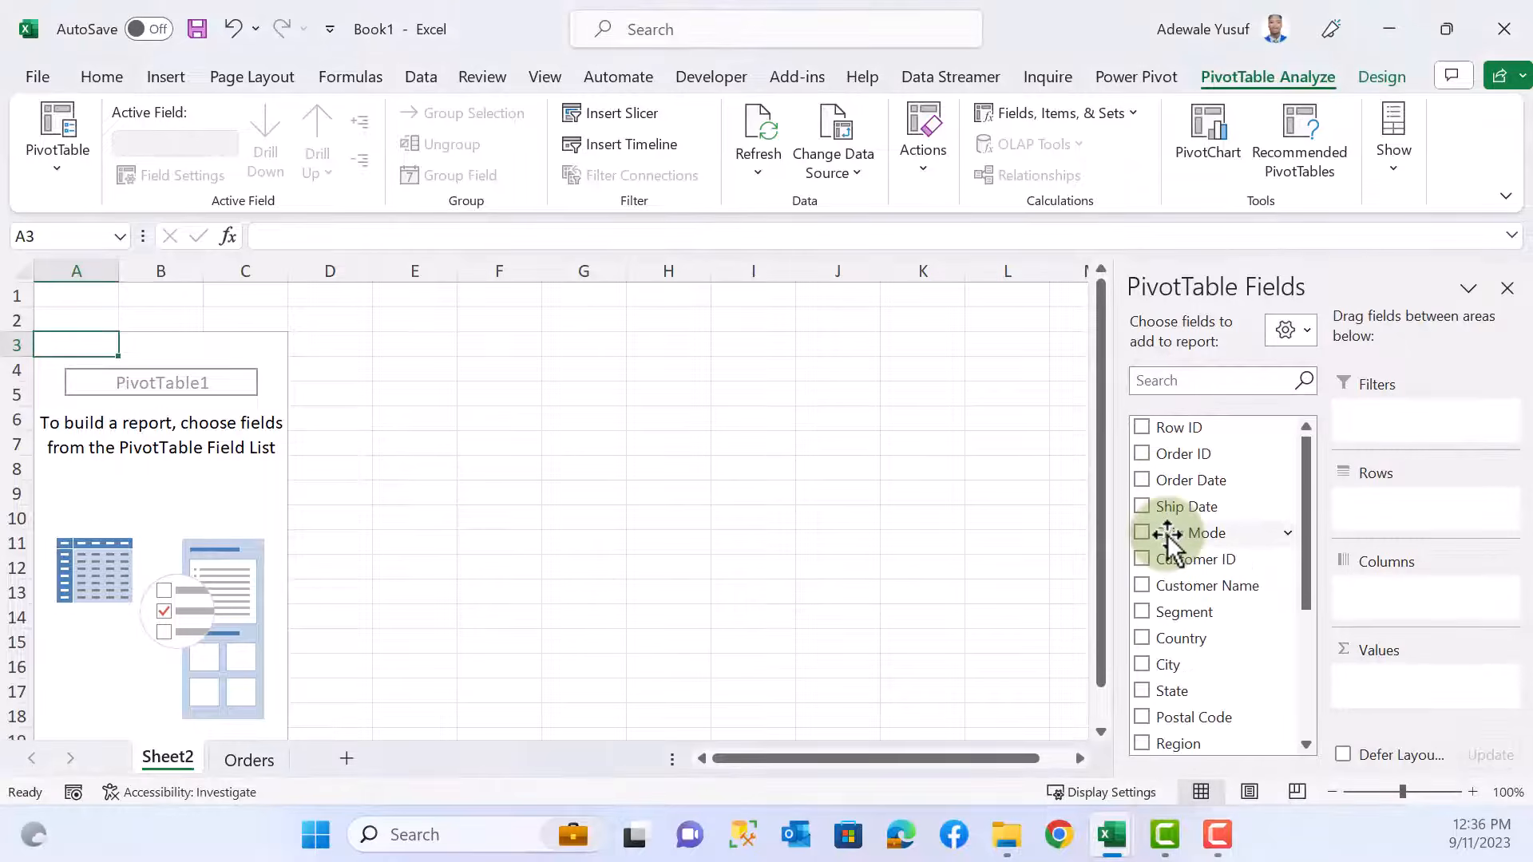
{"action": "scroll", "coordinate": [1167, 558], "scroll_direction": "down", "scroll_amount": 3}
{"action": "scroll", "coordinate": [1166, 588], "scroll_direction": "up", "scroll_amount": 3}
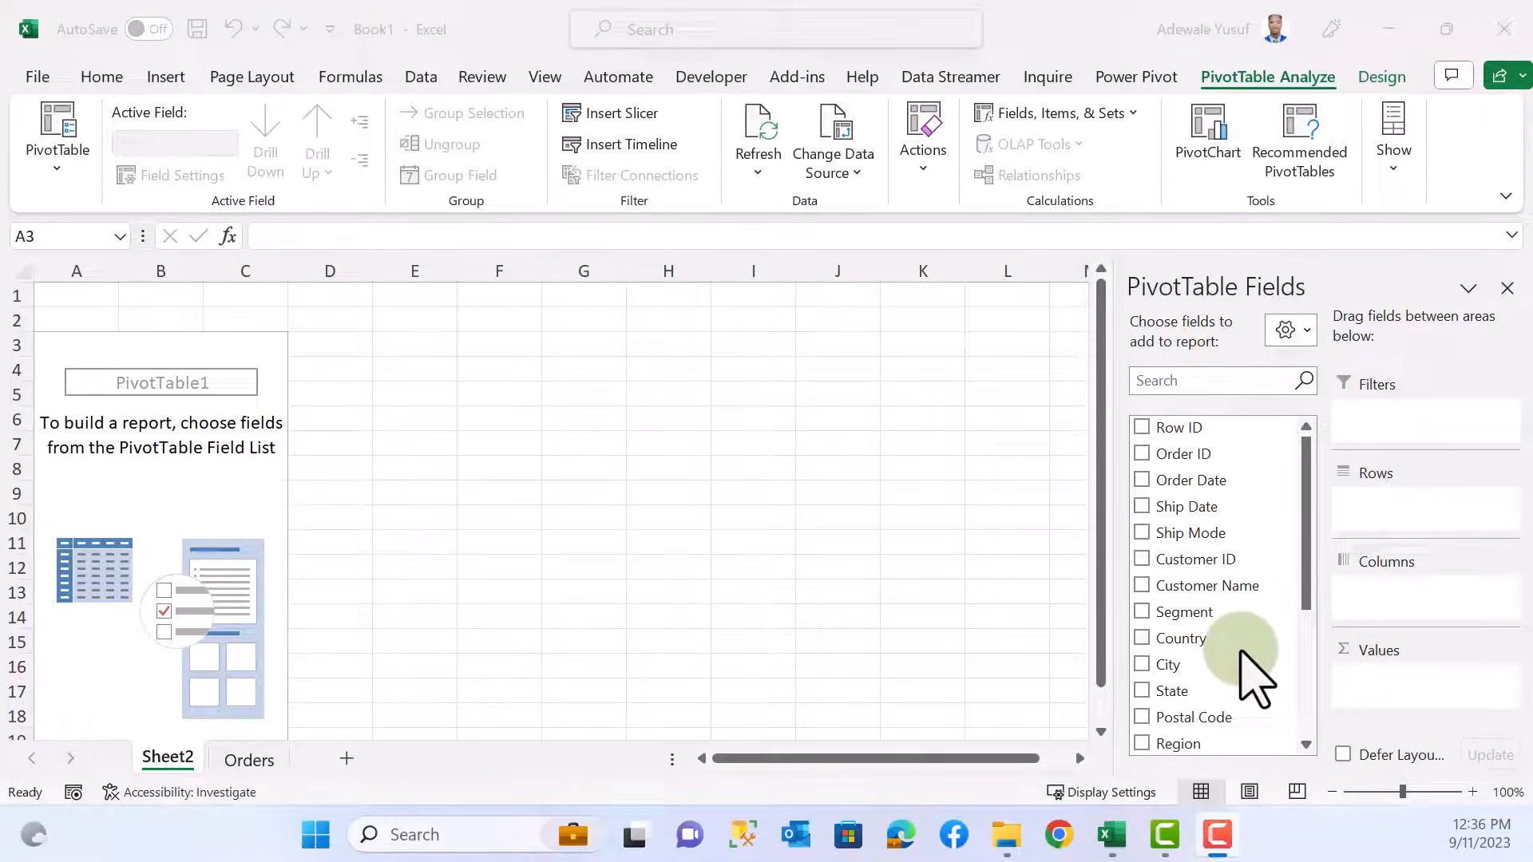
- Add the Profit, Discount, Quantity and Sales fields to the PivotTable as summed values
{"action": "scroll", "coordinate": [1174, 678], "scroll_direction": "down", "scroll_amount": 2}
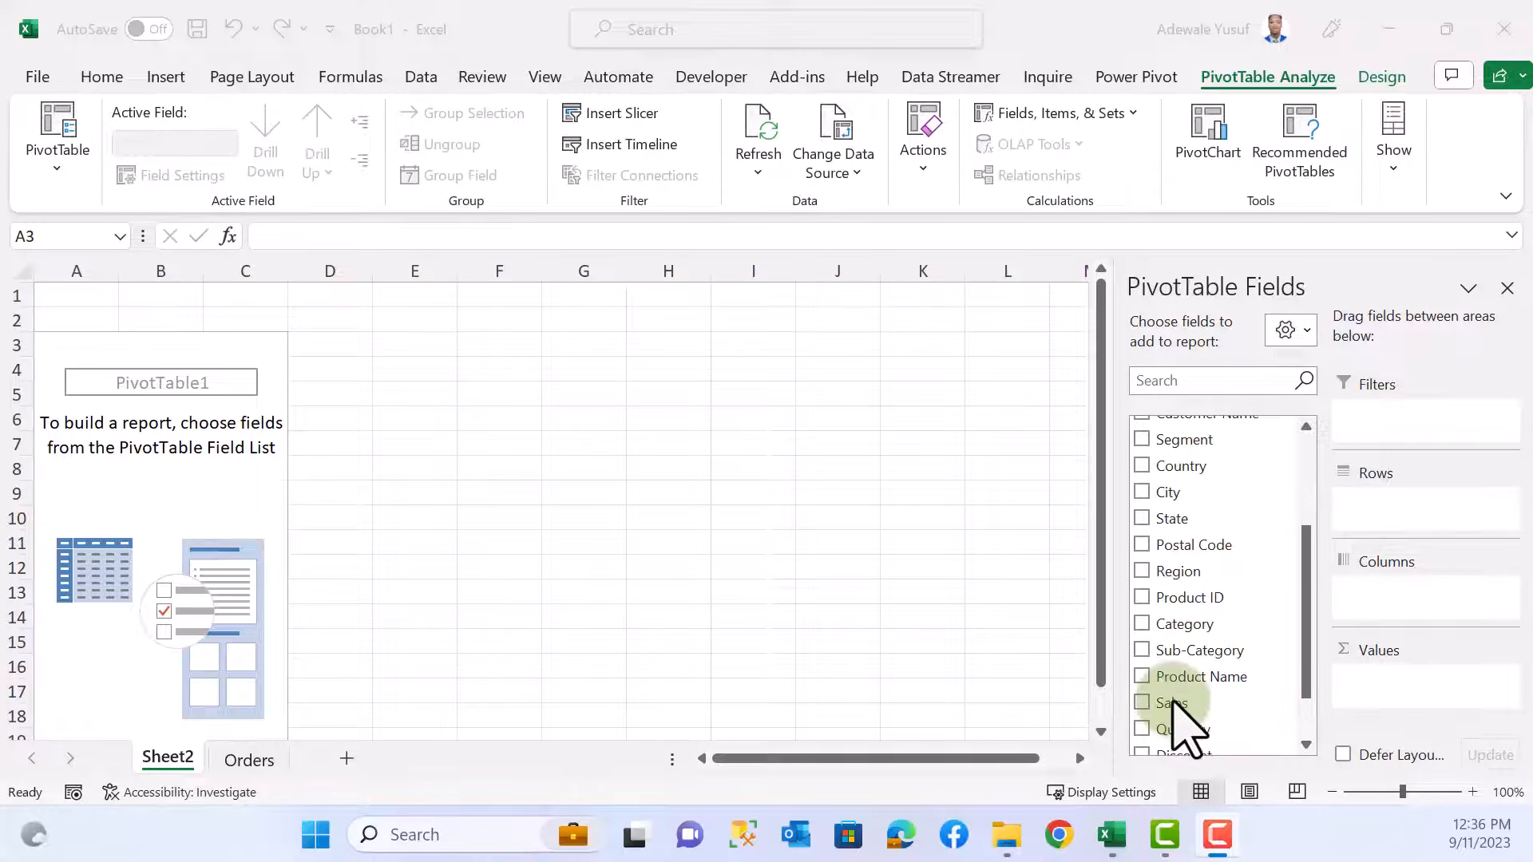
{"action": "scroll", "coordinate": [1172, 702], "scroll_direction": "down", "scroll_amount": 2}
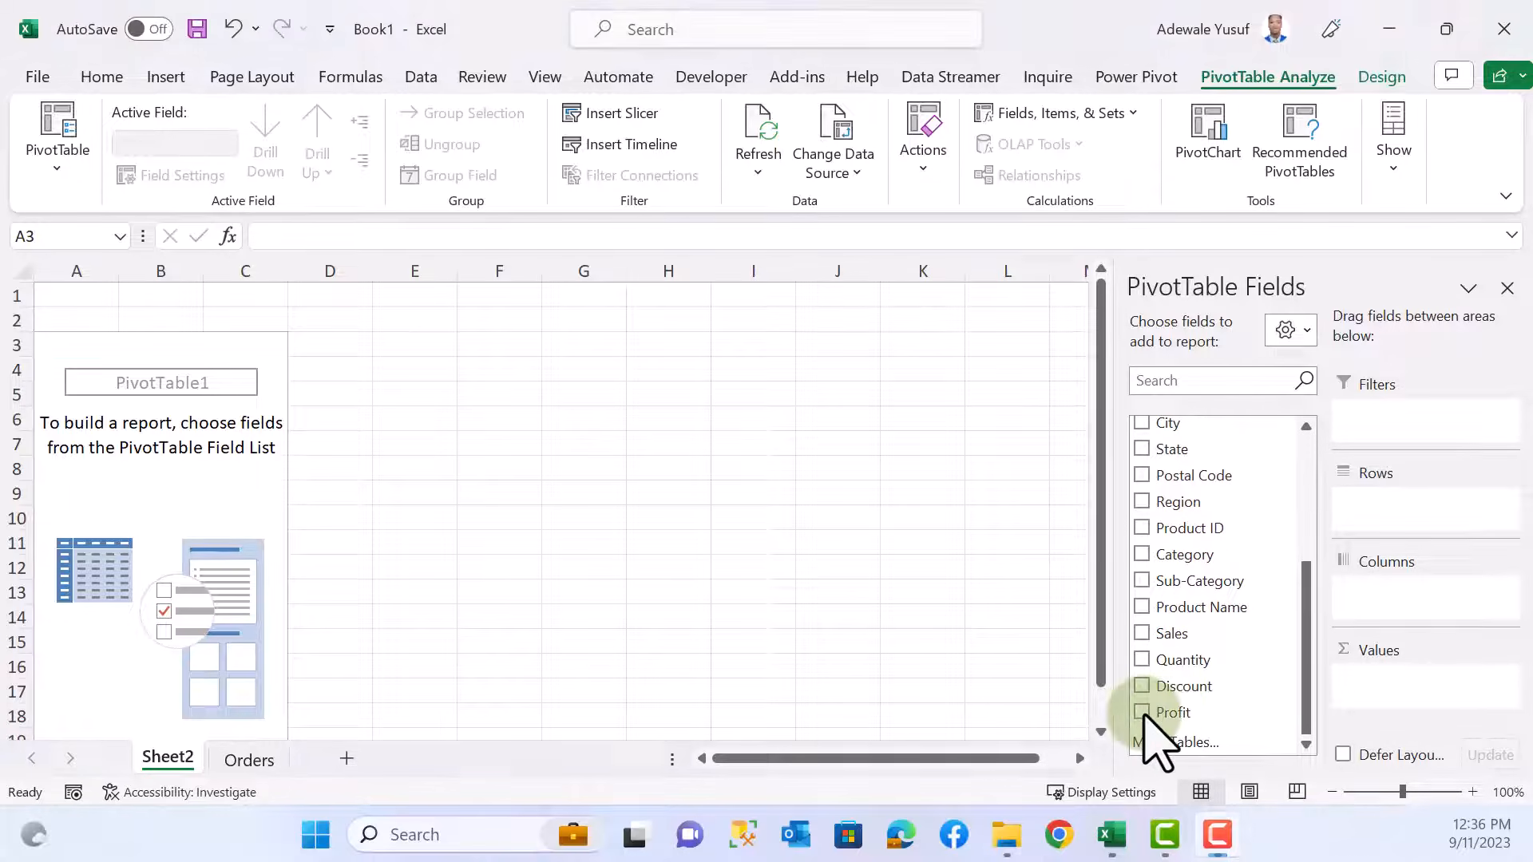
{"action": "left_click", "coordinate": [1142, 713]}
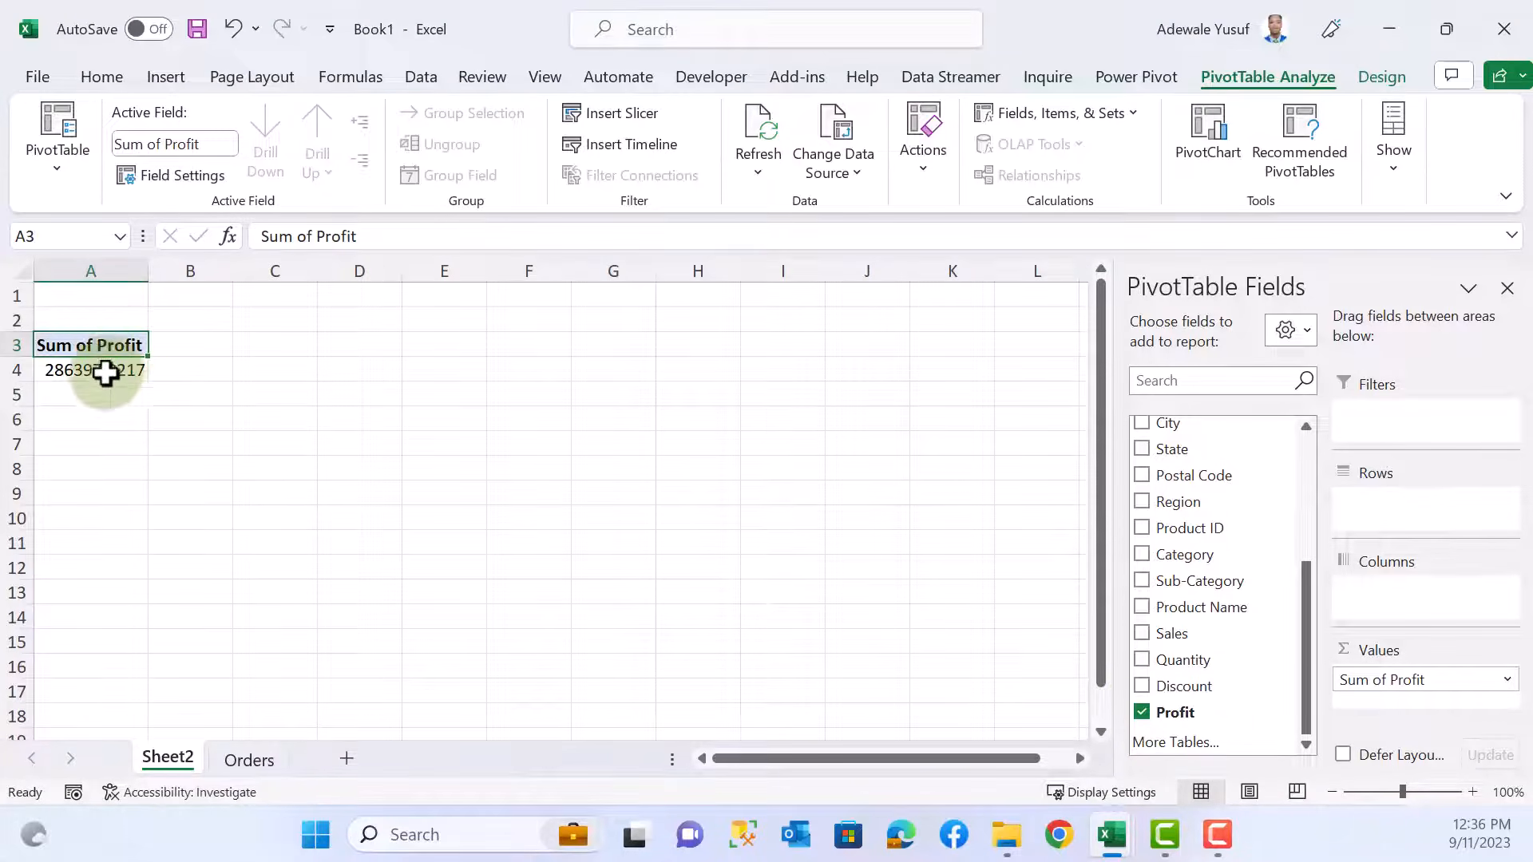
{"action": "left_click", "coordinate": [1142, 686]}
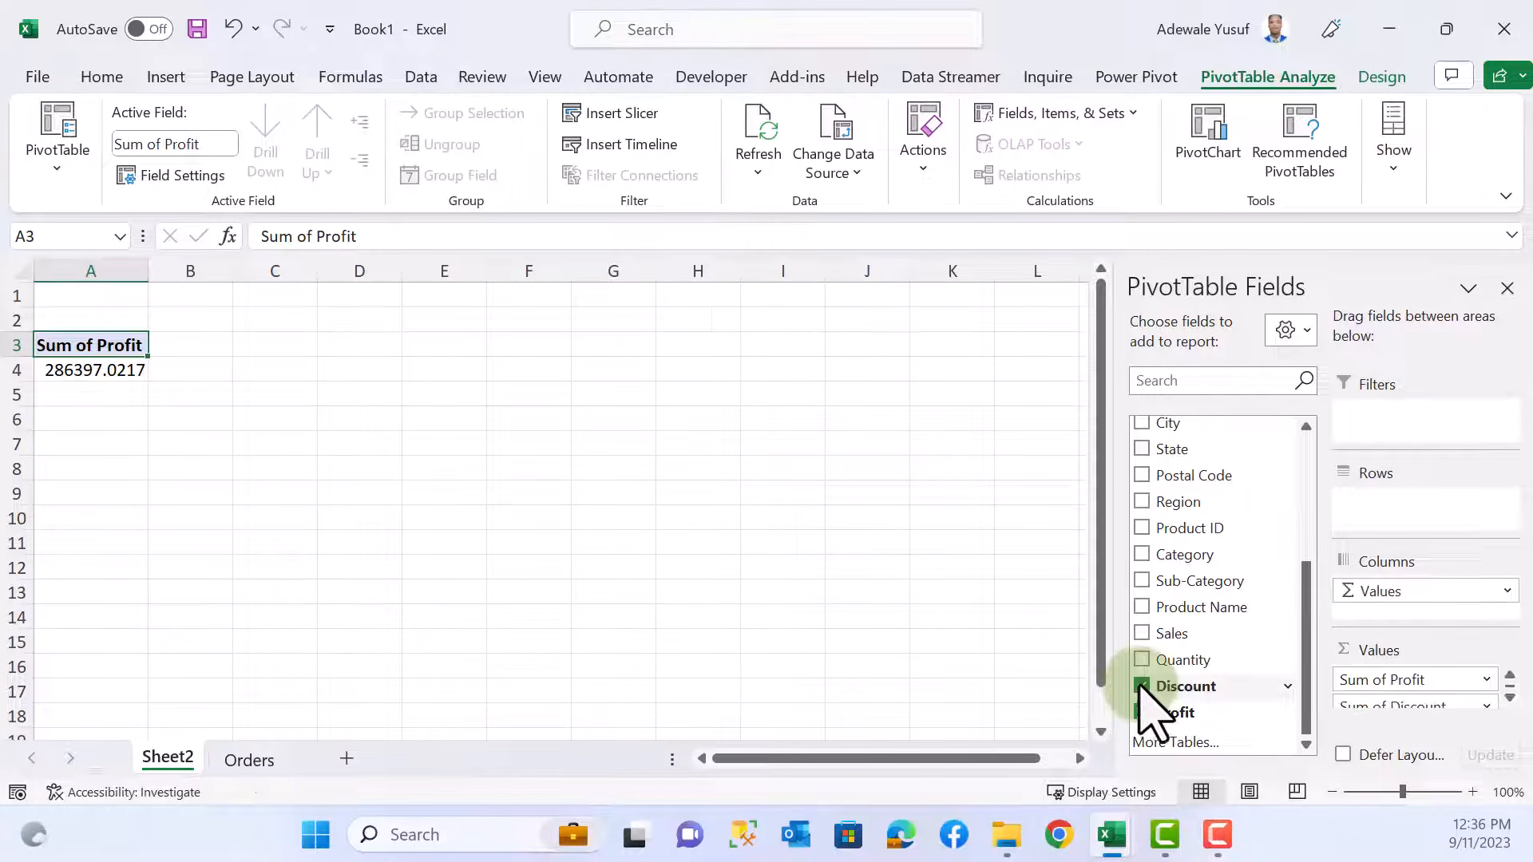
{"action": "left_click", "coordinate": [1141, 660]}
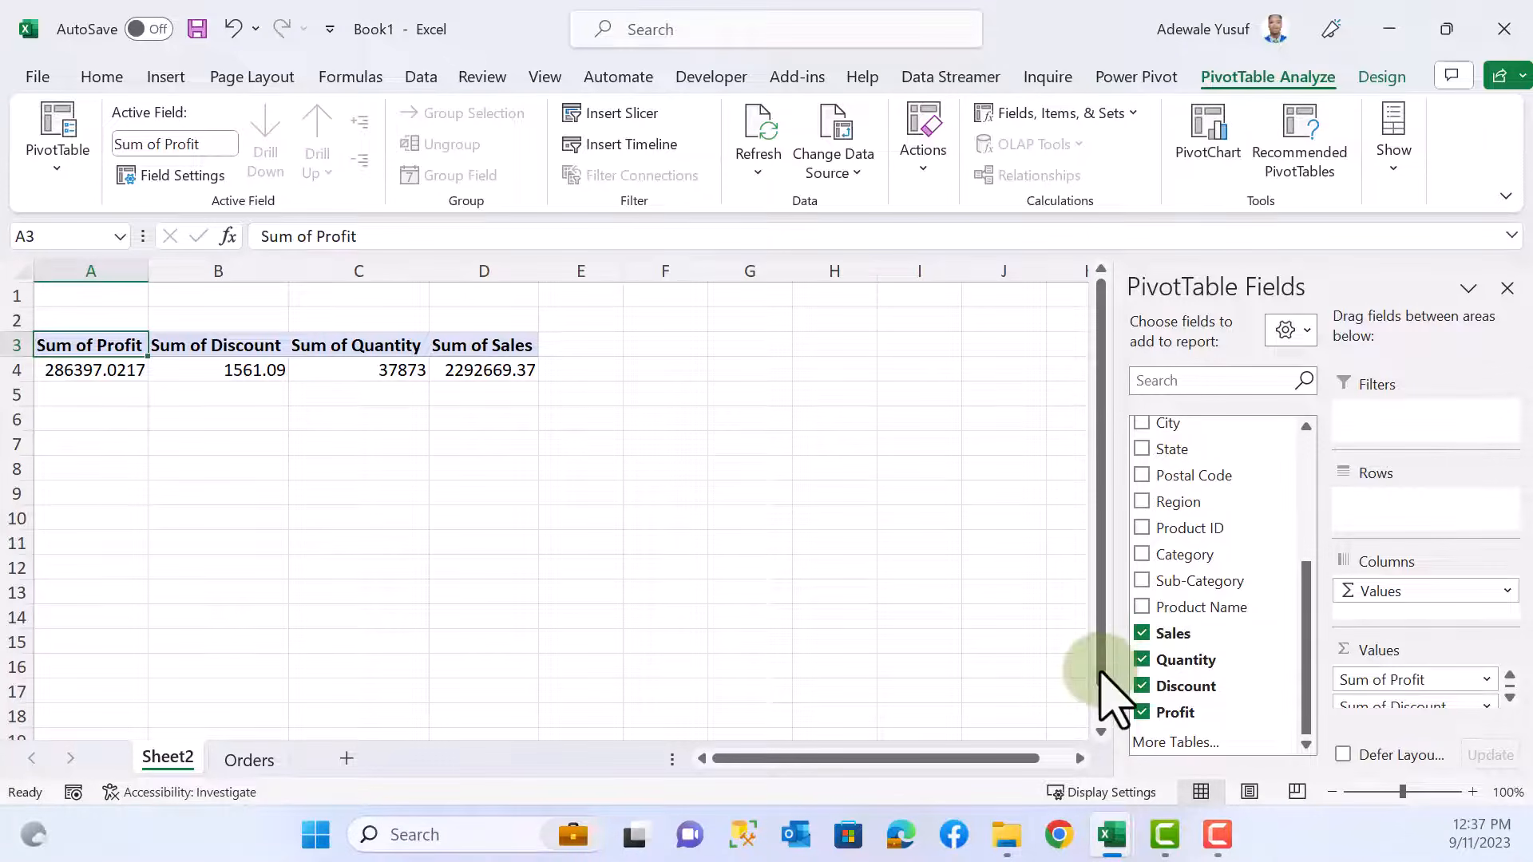
- Add the Order ID field to the PivotTable values as a count, following the Sales total
{"action": "scroll", "coordinate": [1237, 637], "scroll_direction": "up", "scroll_amount": 3}
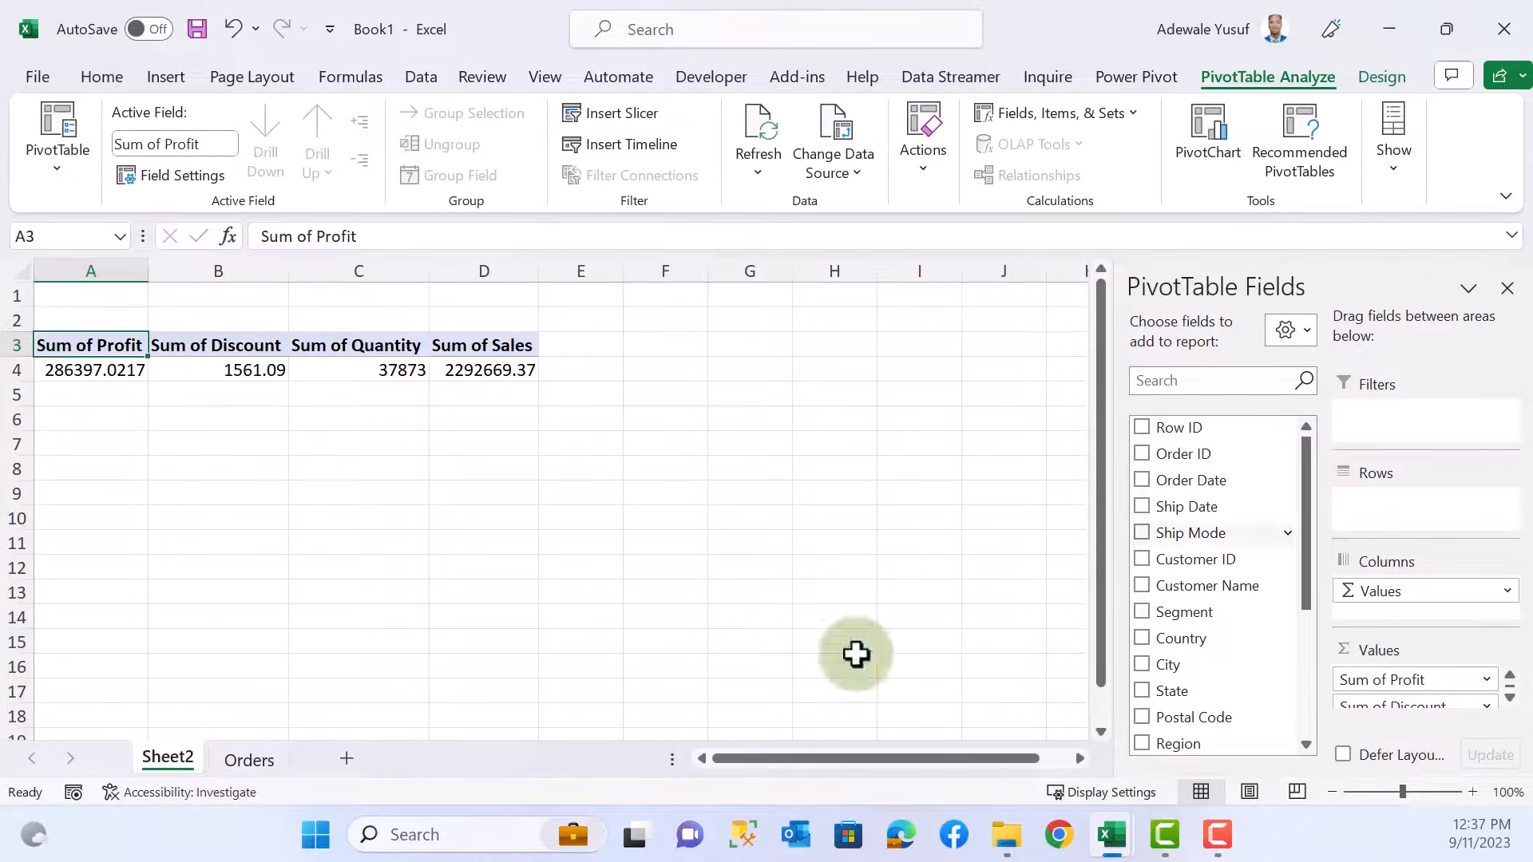
{"action": "left_click", "coordinate": [244, 760]}
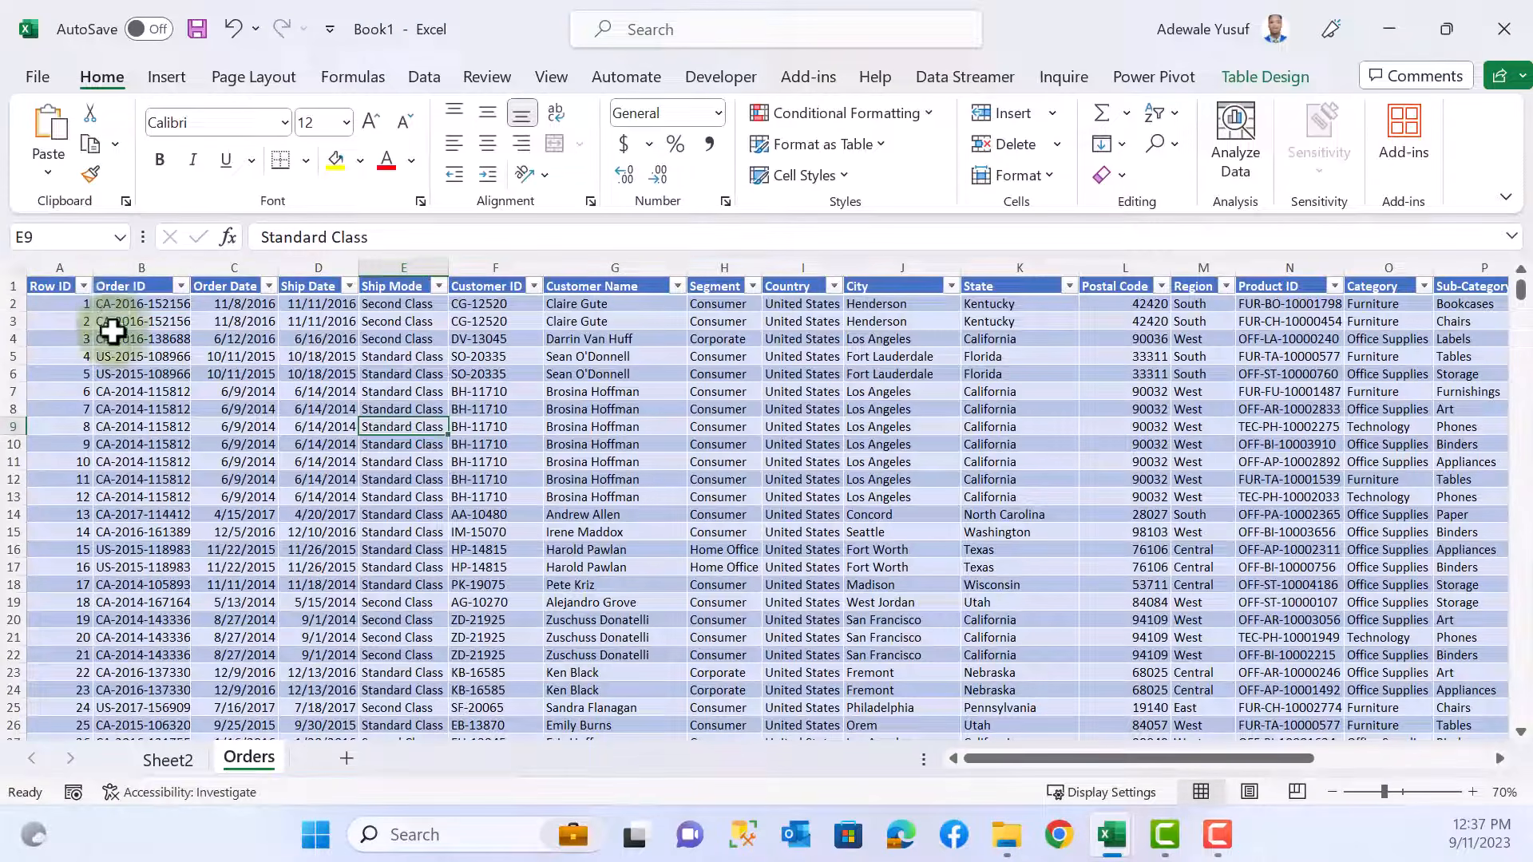
{"action": "left_click", "coordinate": [111, 313]}
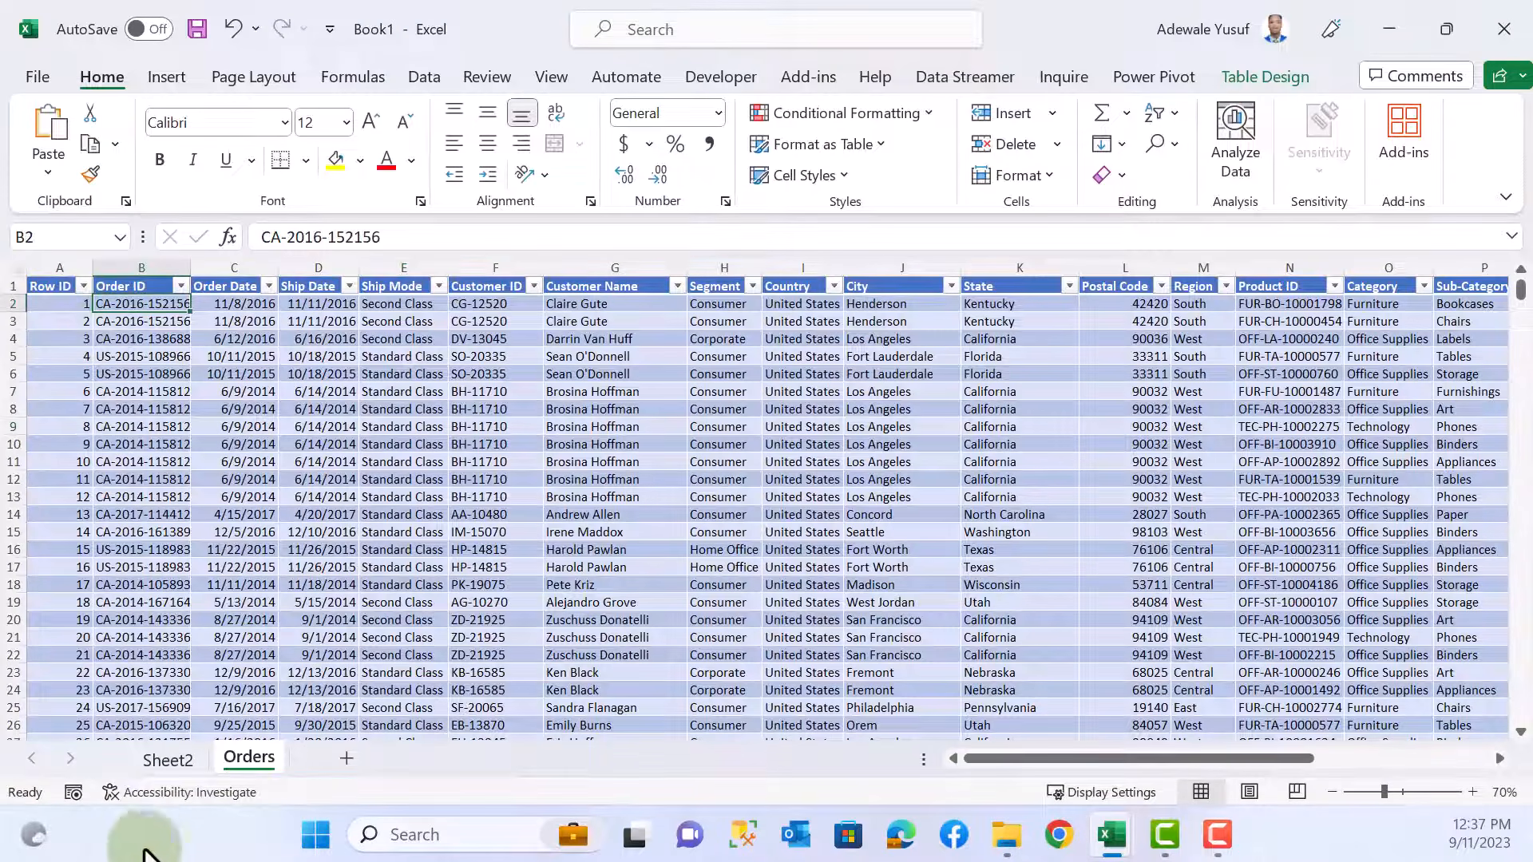
{"action": "left_click", "coordinate": [169, 760]}
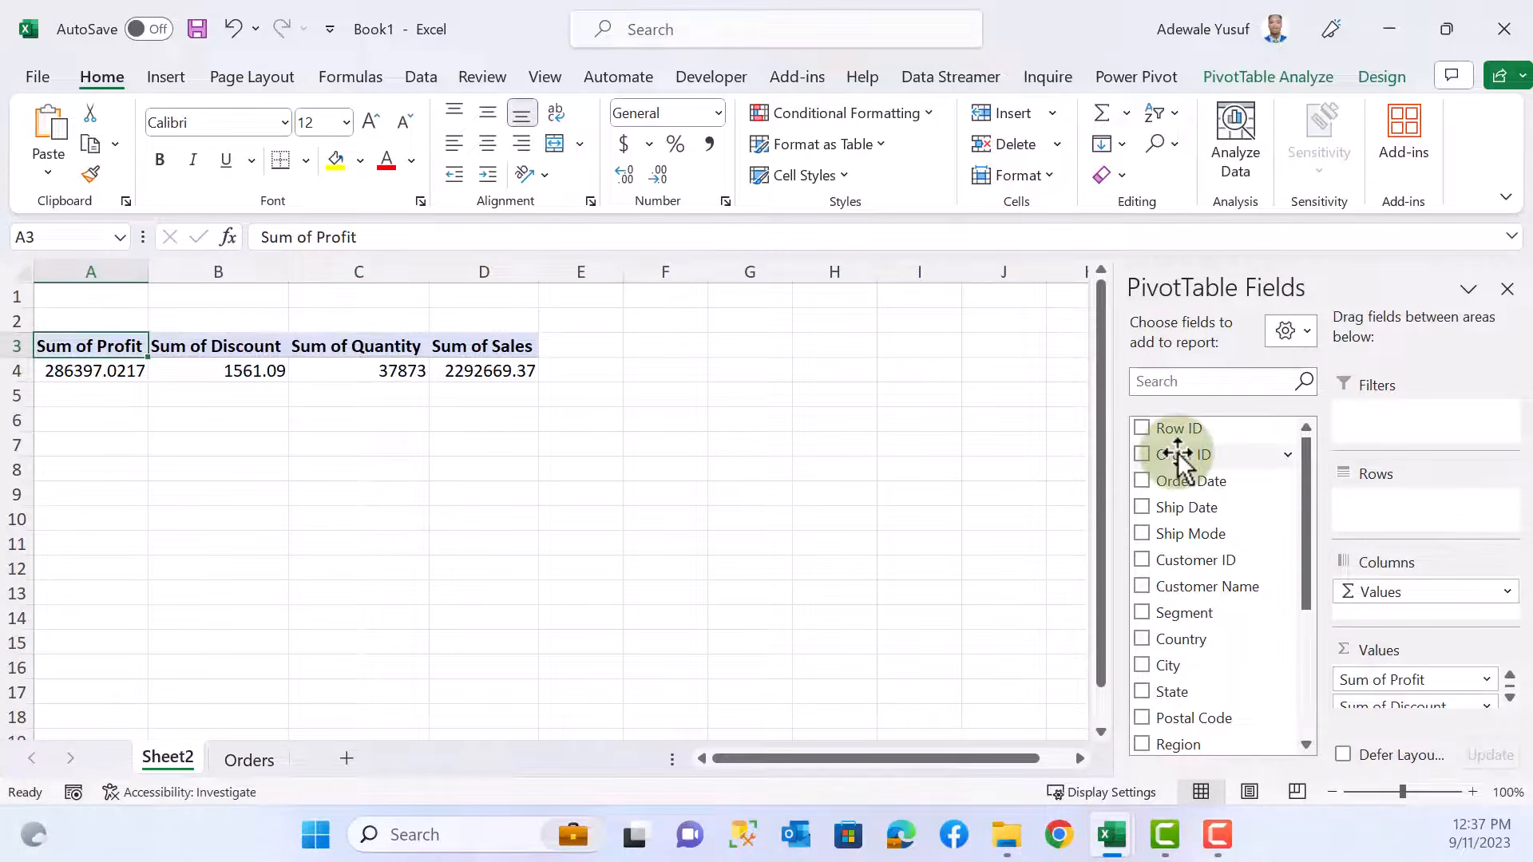
{"action": "scroll", "coordinate": [1402, 678], "scroll_direction": "down", "scroll_amount": 1}
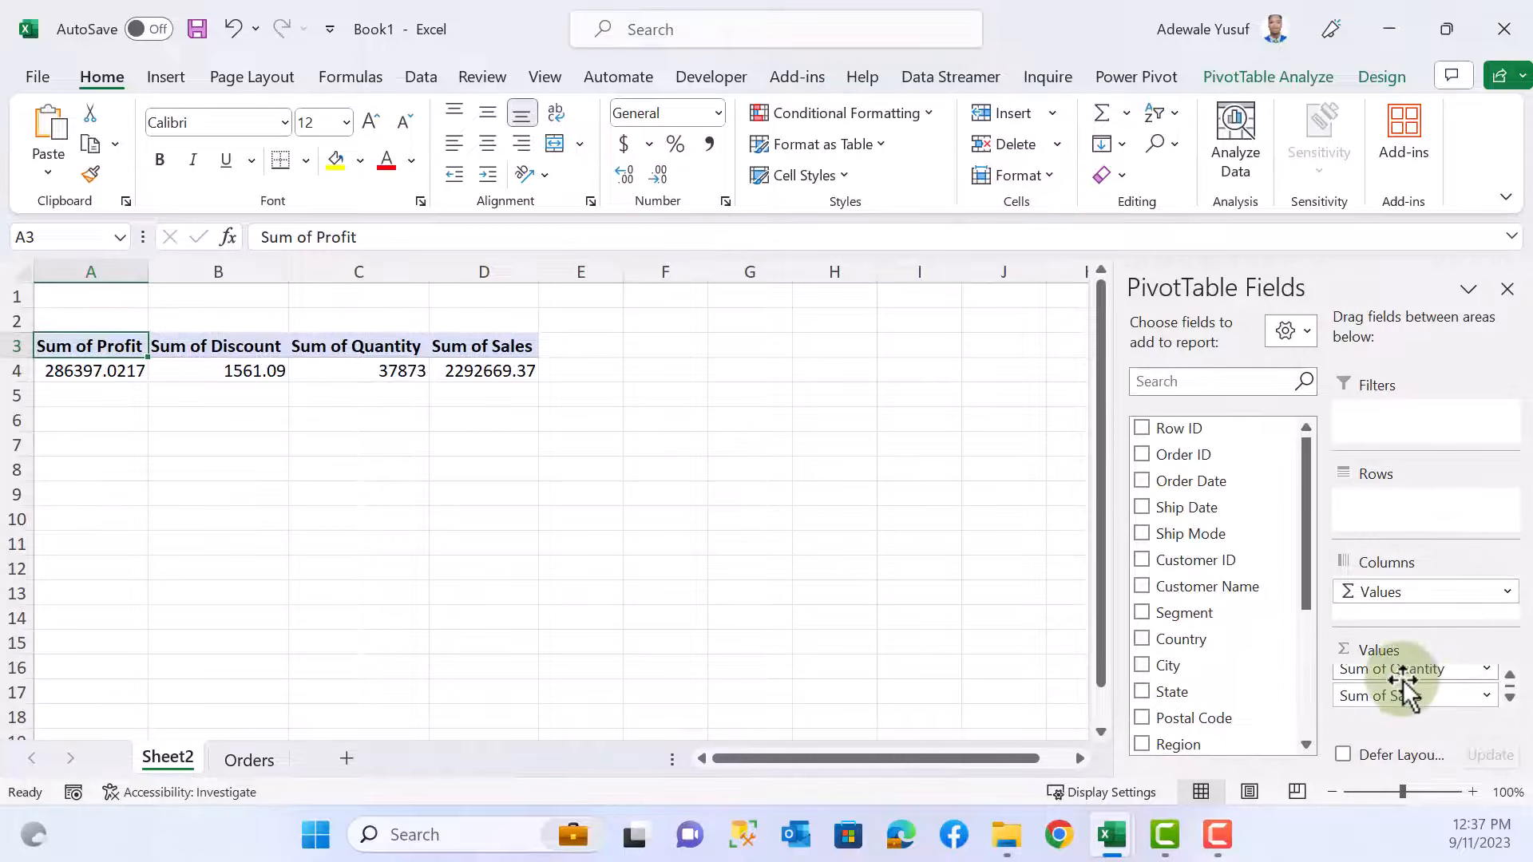
{"action": "left_click_drag", "start_coordinate": [1204, 455], "coordinate": [1411, 712]}
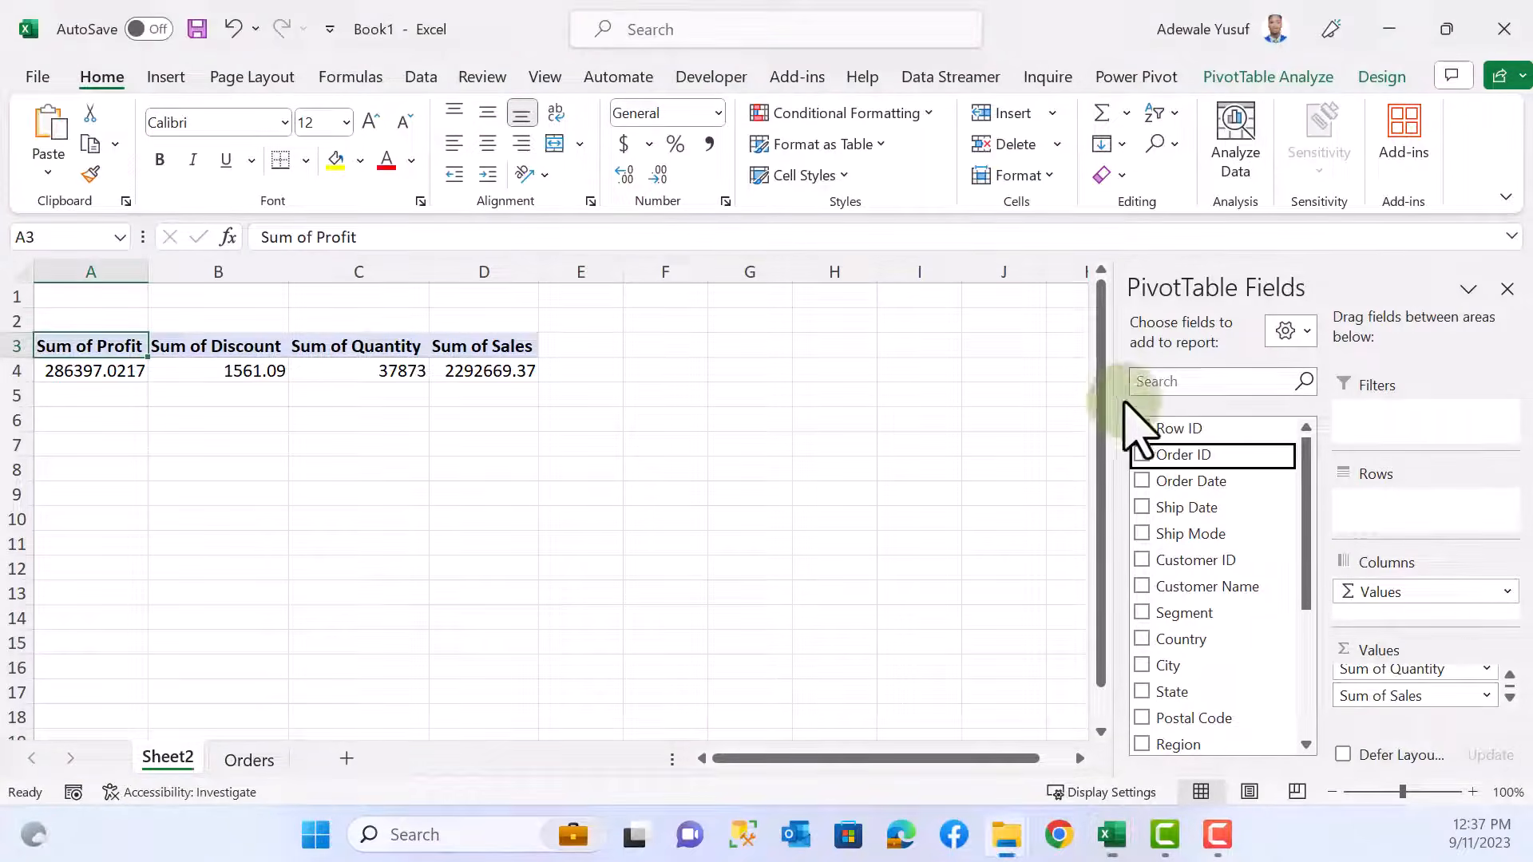
{"action": "left_click_drag", "start_coordinate": [1170, 458], "coordinate": [1397, 702]}
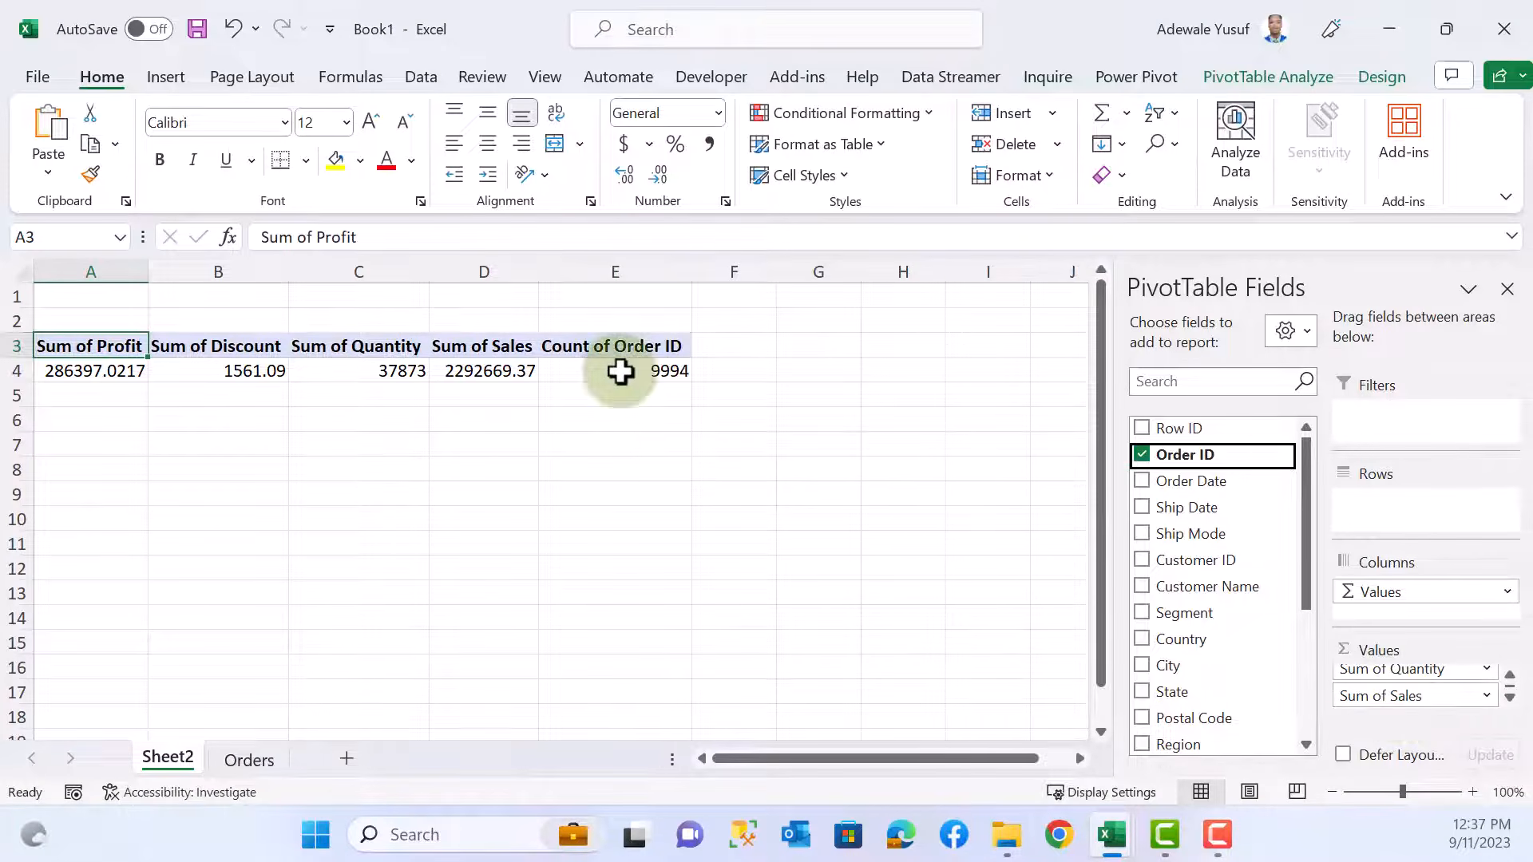
{"action": "key", "text": "alt+Tab"}
{"action": "key", "text": "alt+Tab"}
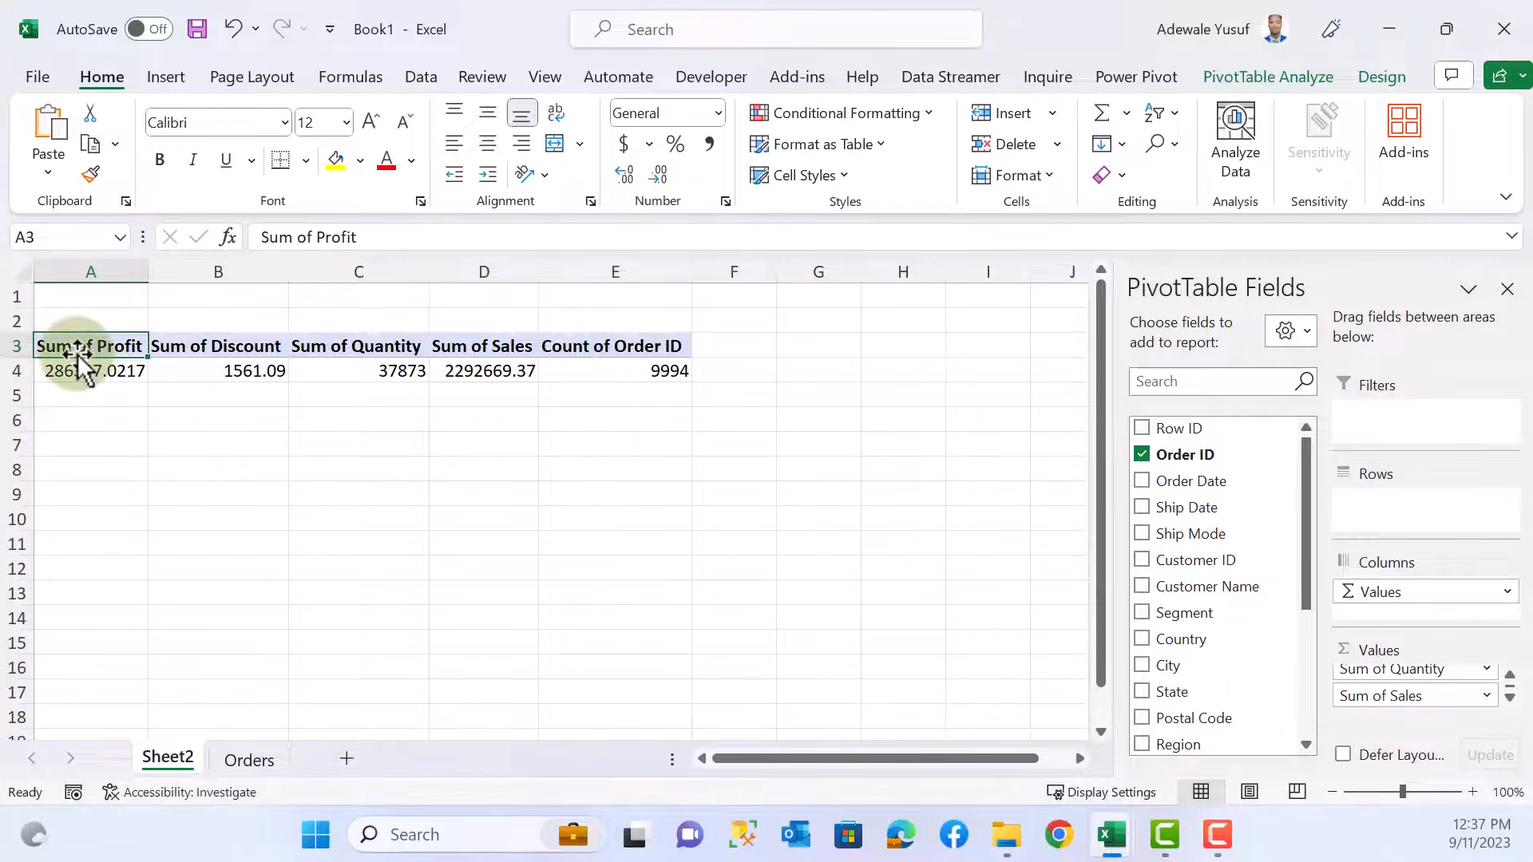
- Rename the Sum of Profit header in cell A3 as Profit
{"action": "type", "text": "Pro"}
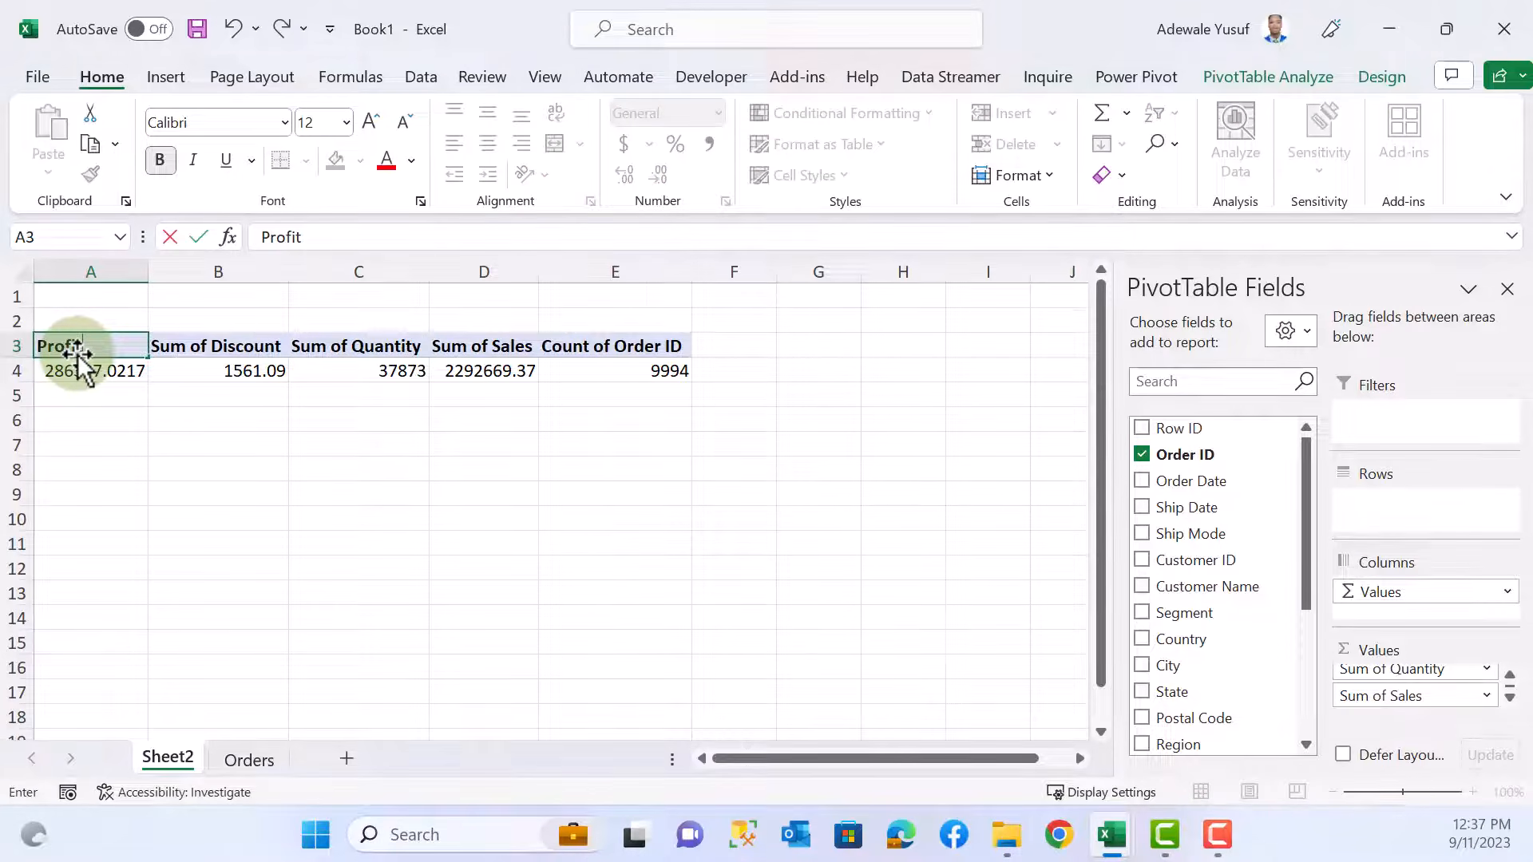
{"action": "key", "text": "Return"}
{"action": "key", "text": "Return"}
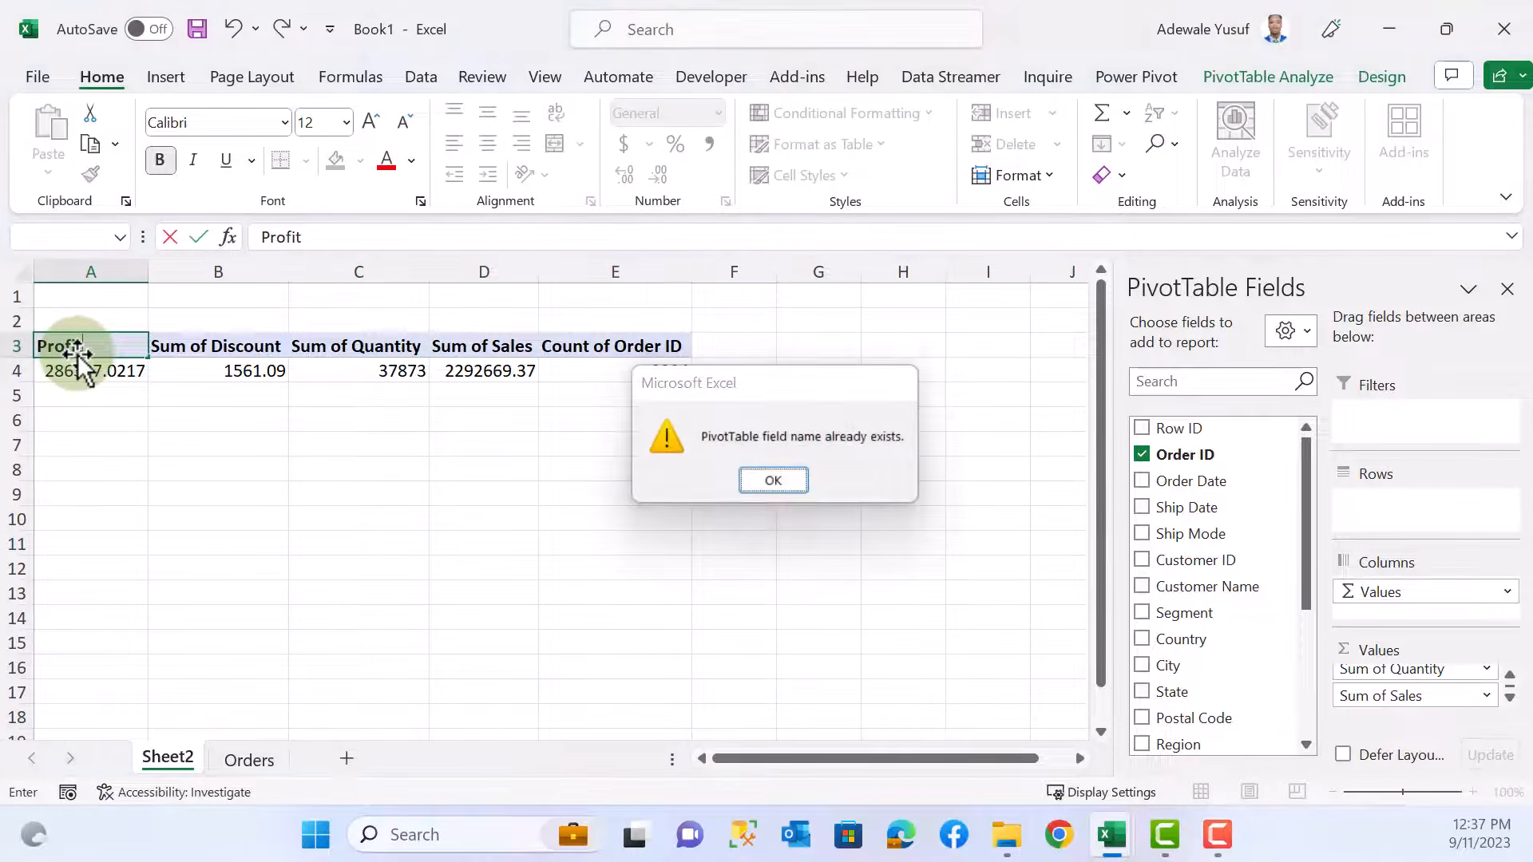
{"action": "key", "text": "Return"}
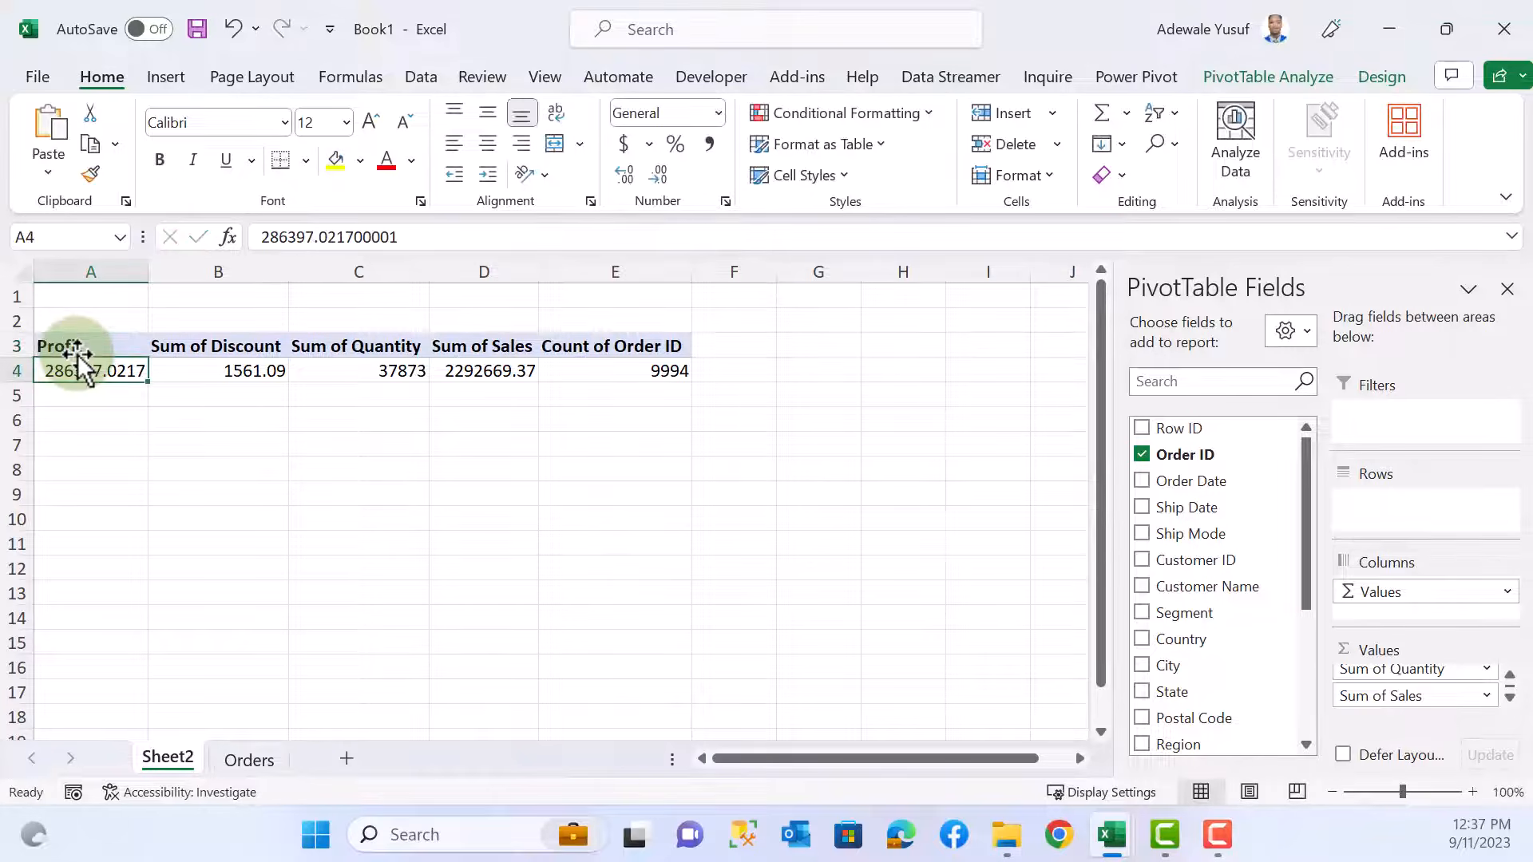
- Rename the Sum of Discount header in cell B3 as Discount
{"action": "double_click", "coordinate": [243, 347]}
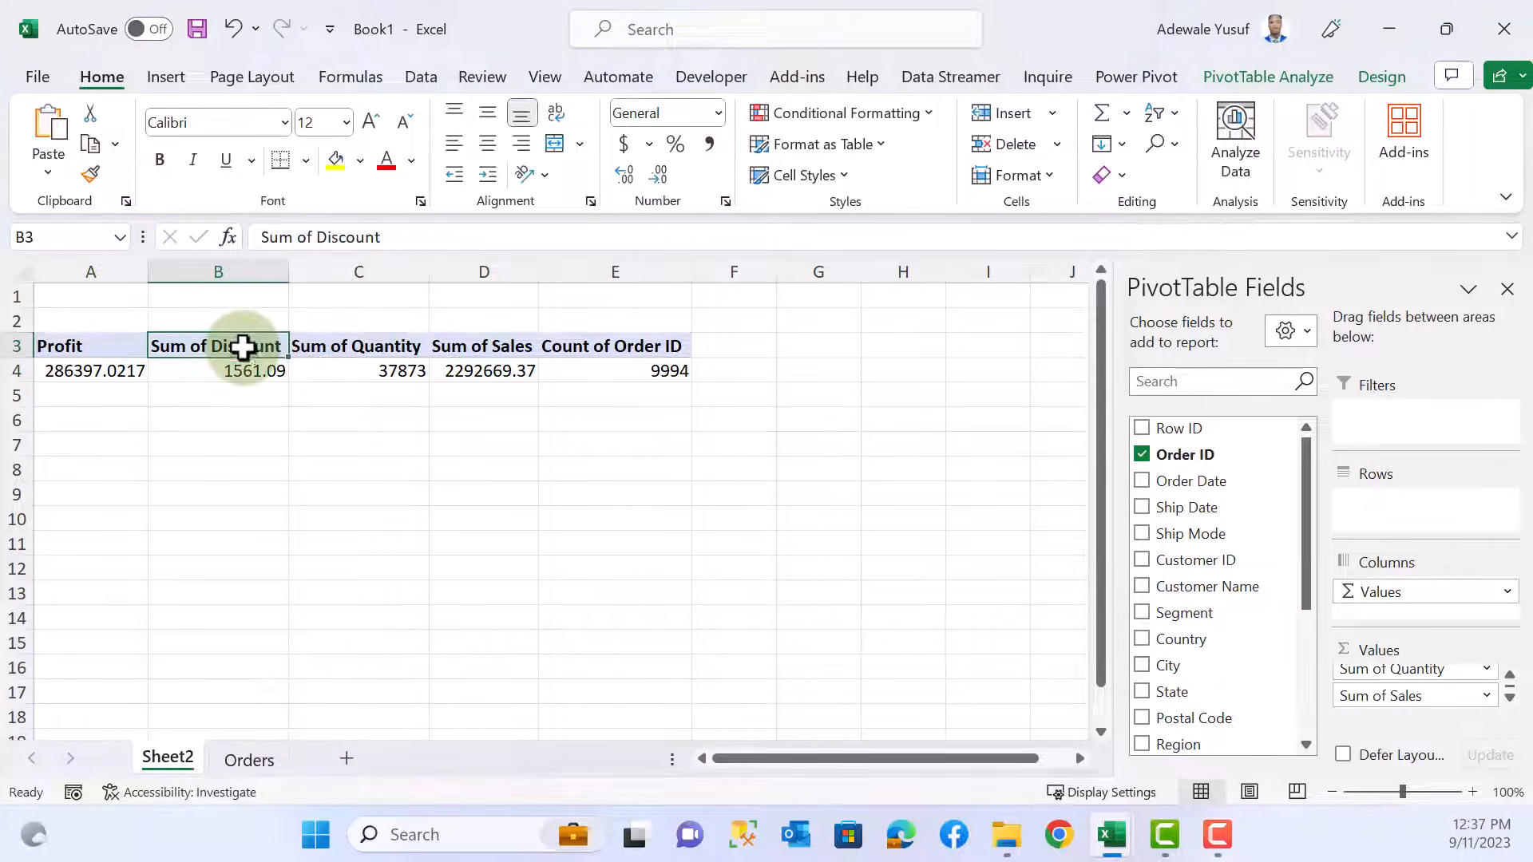
{"action": "left_click", "coordinate": [1125, 255]}
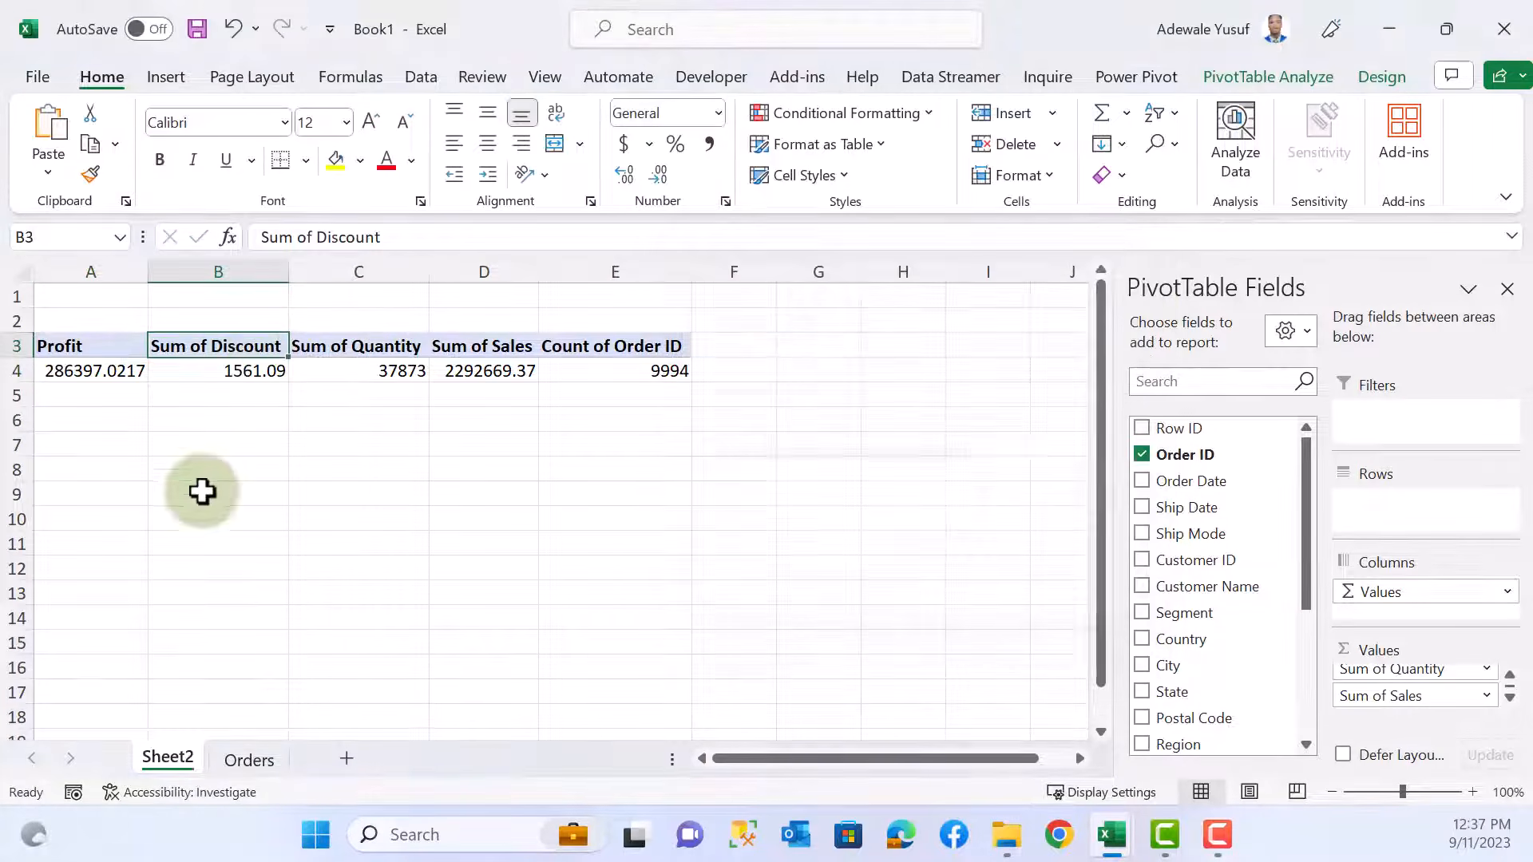
{"action": "type", "text": "Disc"}
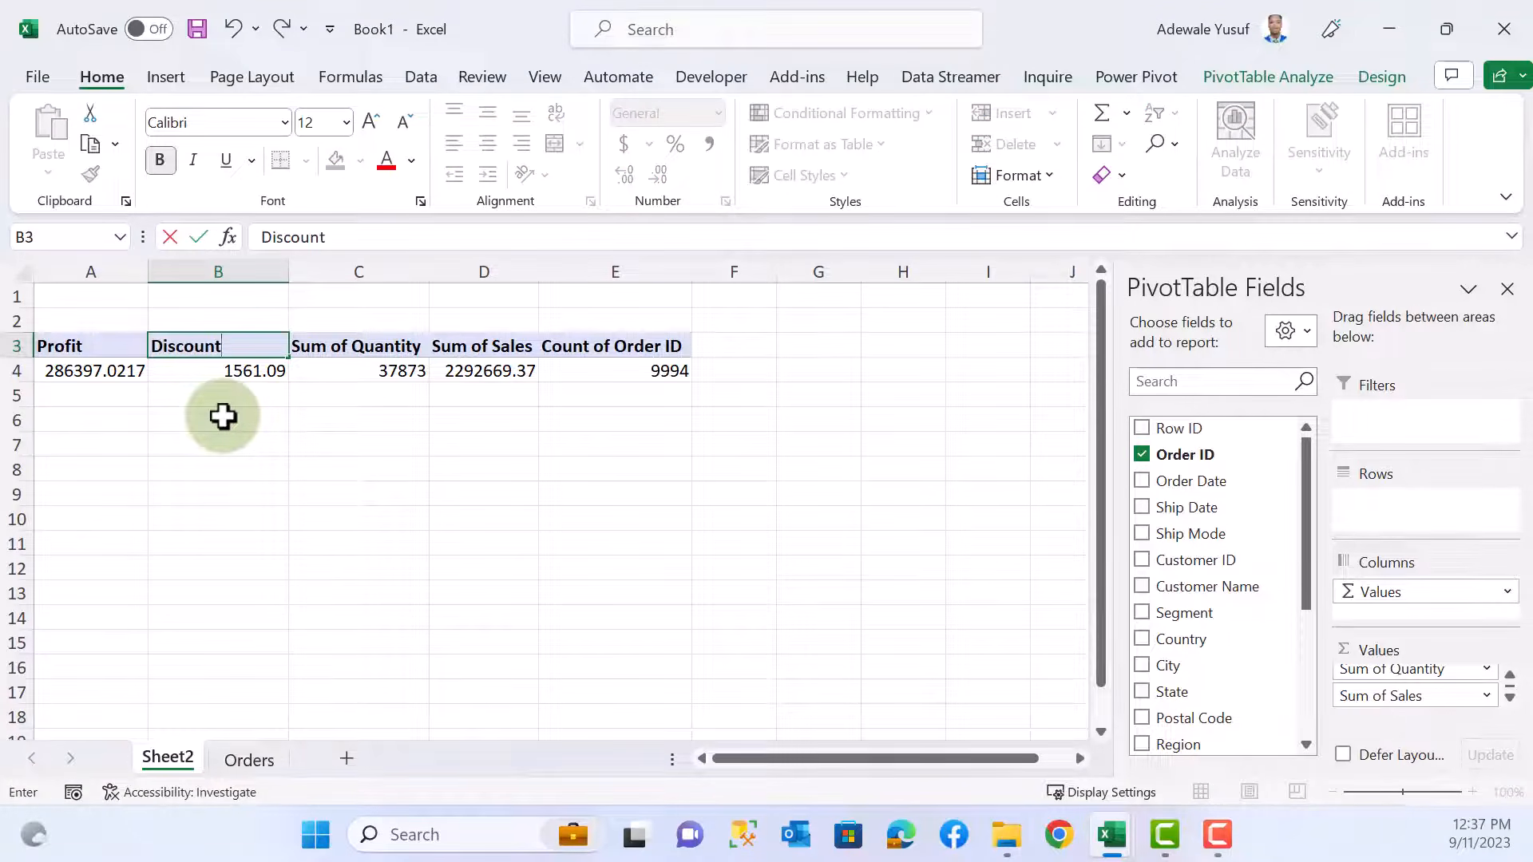
{"action": "left_click", "coordinate": [223, 416]}
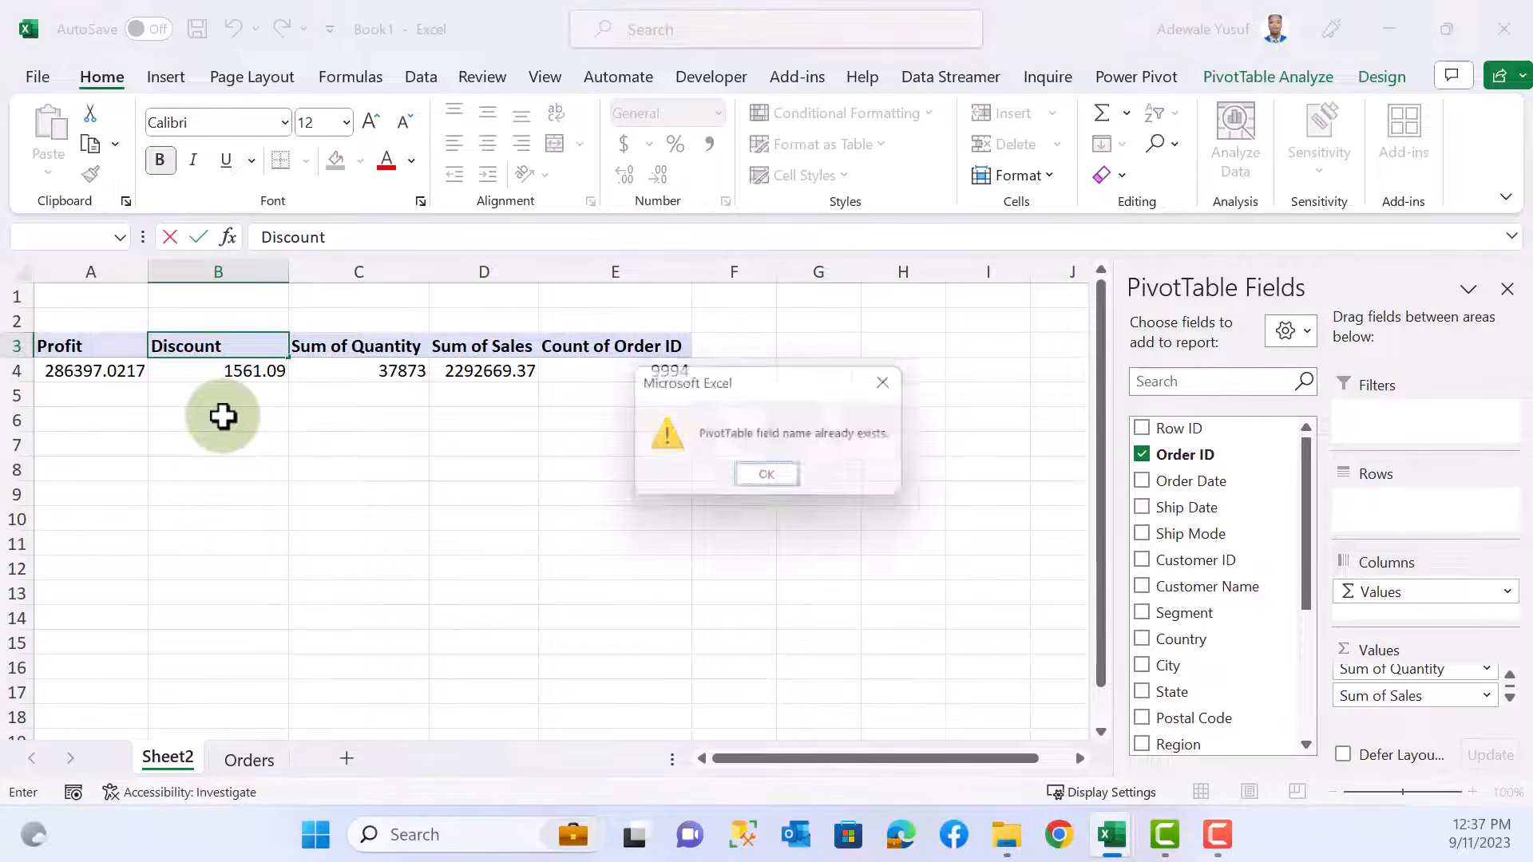
{"action": "left_click", "coordinate": [772, 480]}
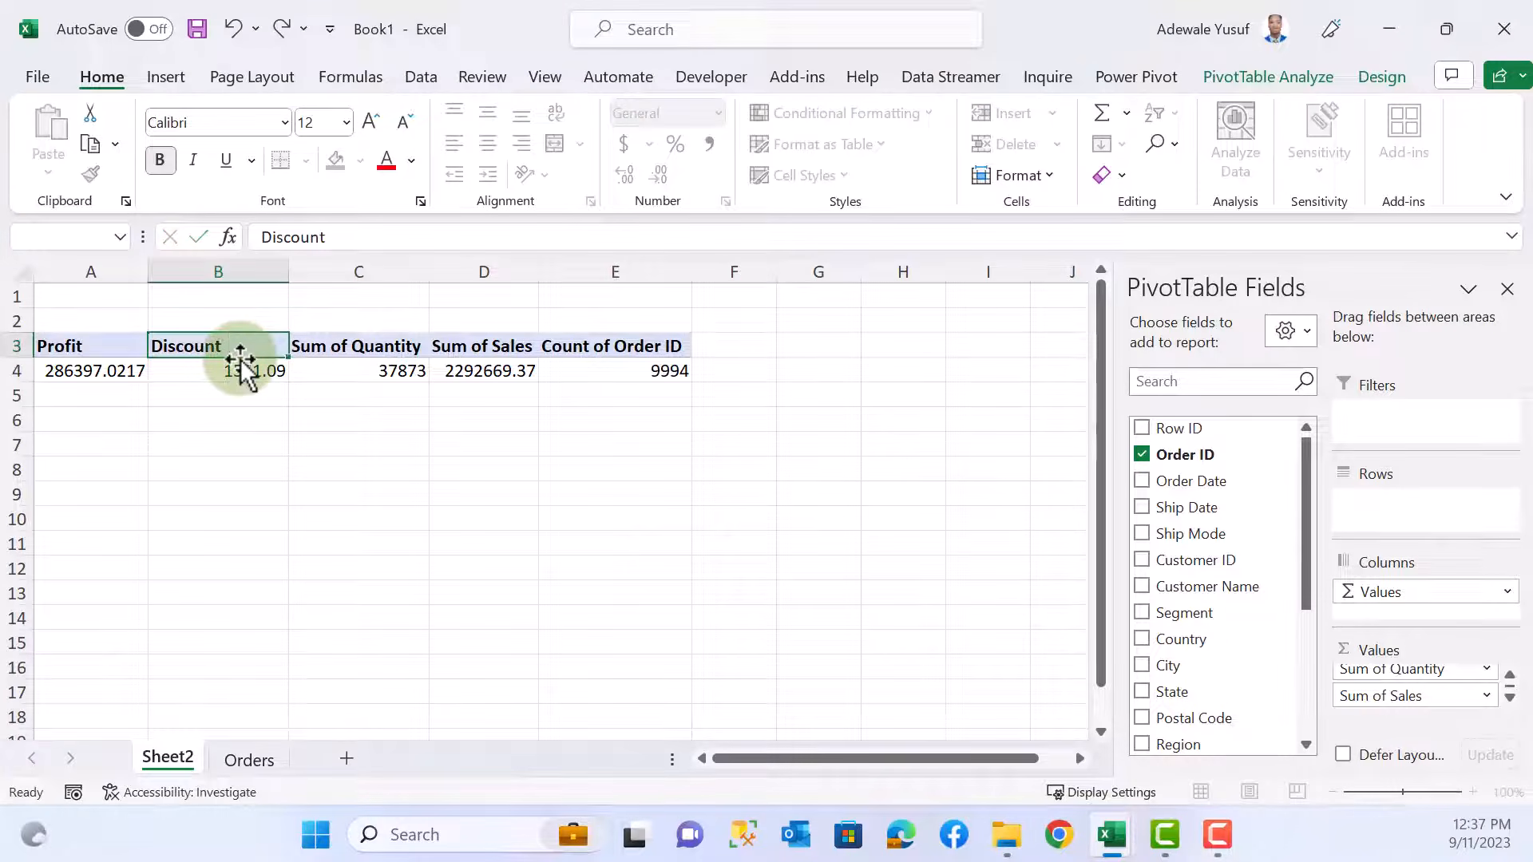
{"action": "left_click", "coordinate": [242, 369]}
- Rename the Sum of Quantity header as Quamtity and the Sum of Sales header as Sales
{"action": "left_click", "coordinate": [367, 346]}
{"action": "type", "text": "Qu"}
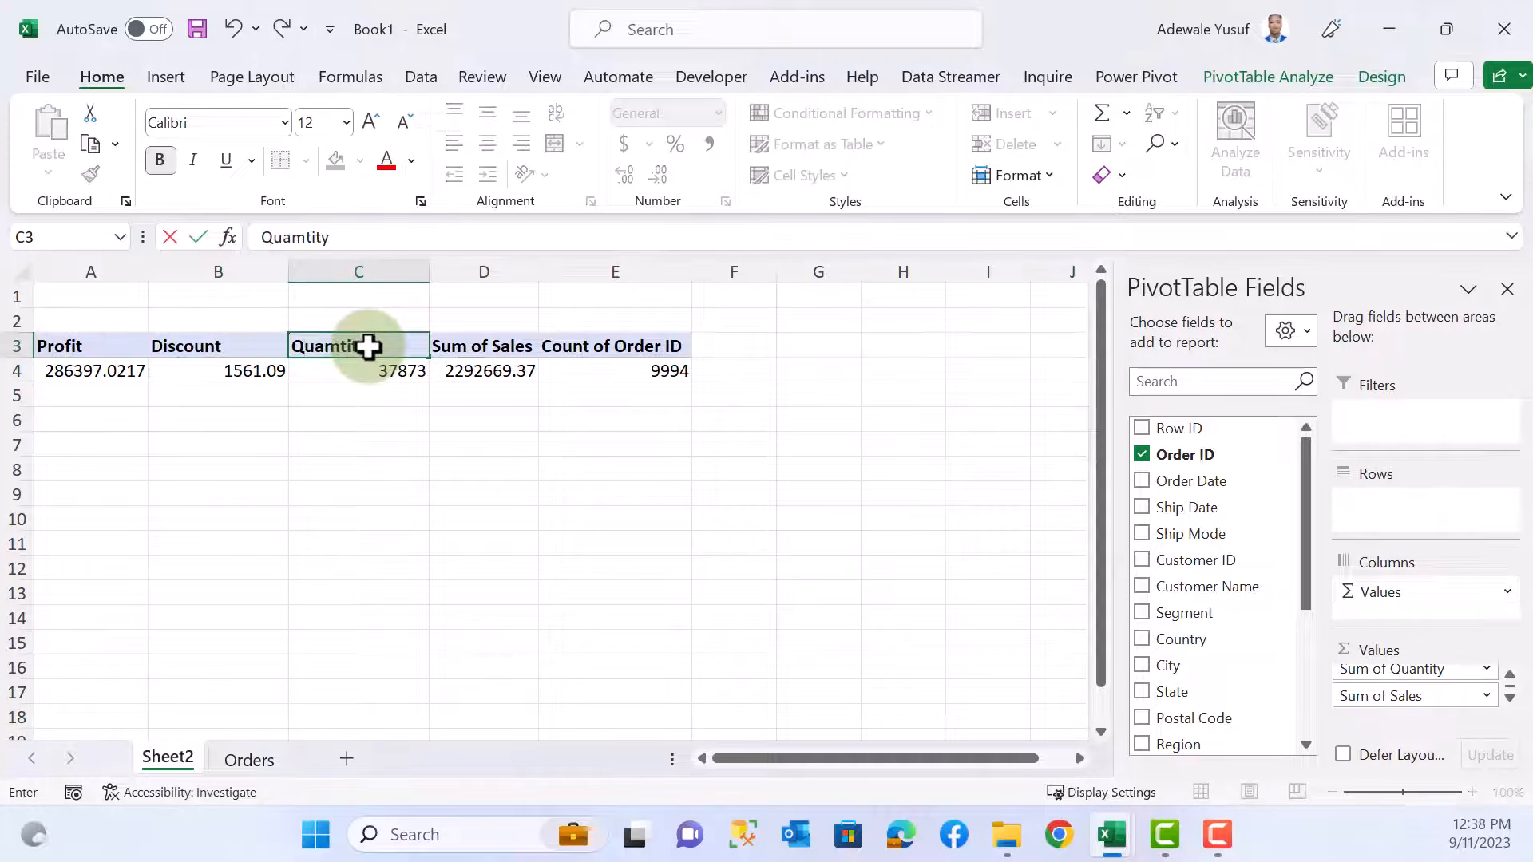
{"action": "type", "text": "amtity"}
{"action": "key", "text": "Return"}
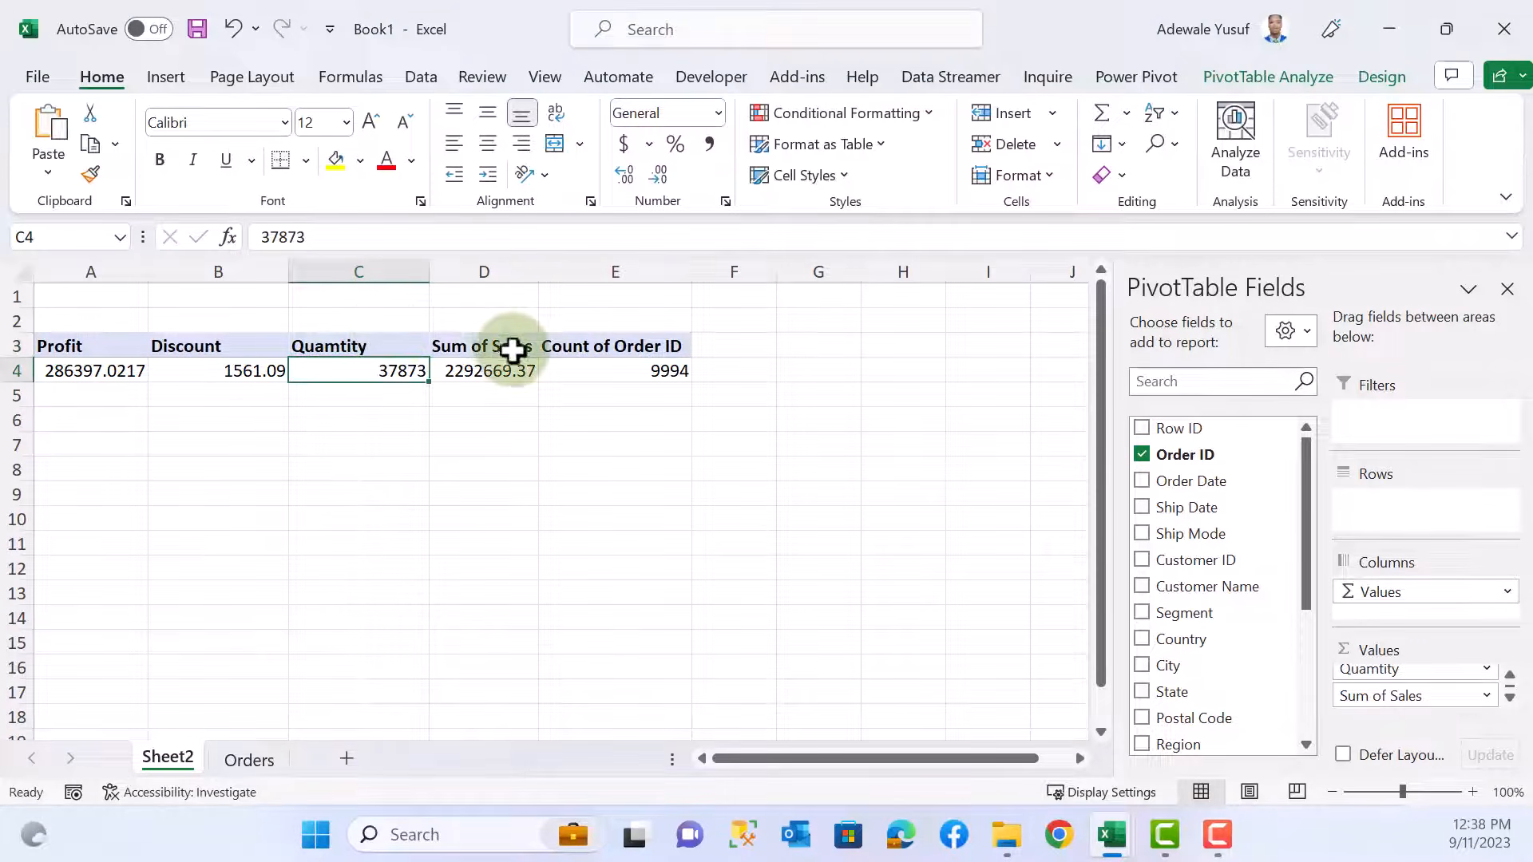
{"action": "left_click", "coordinate": [512, 349]}
{"action": "type", "text": "Sal"}
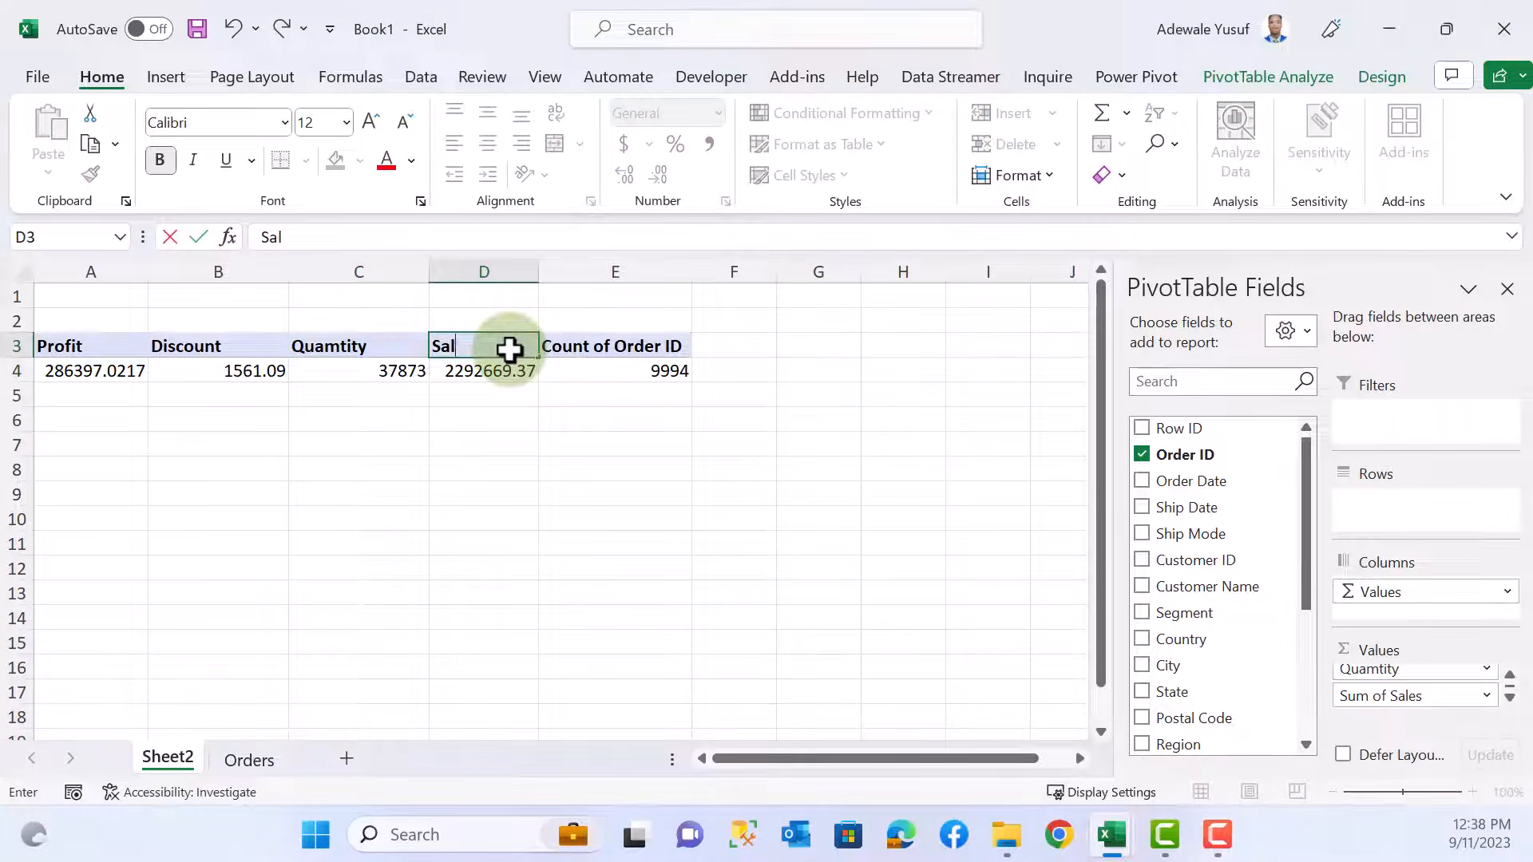
{"action": "type", "text": "es"}
{"action": "key", "text": "Return"}
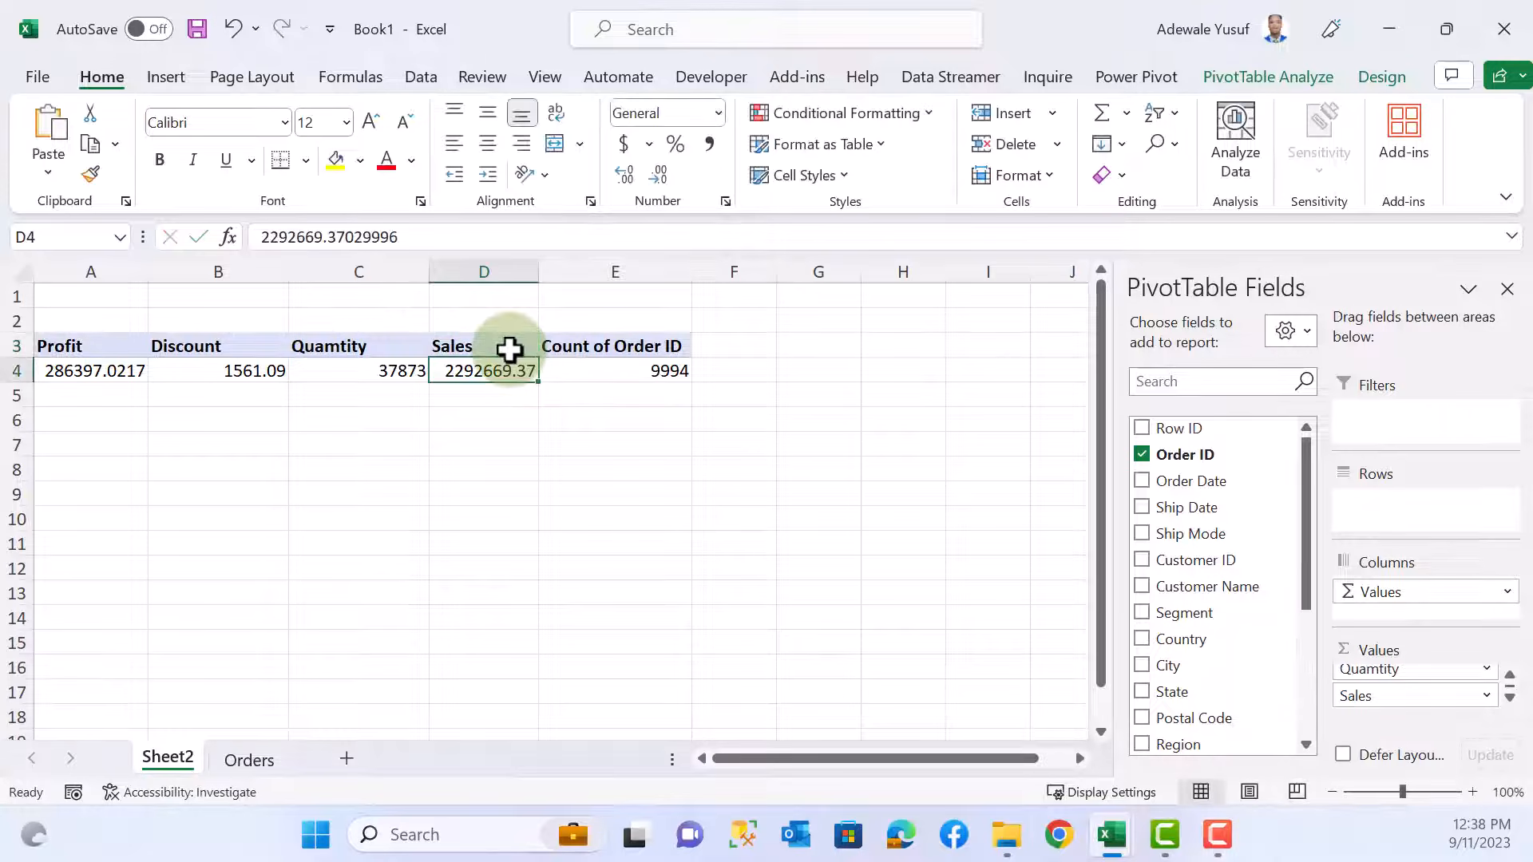
- Rename the Count of Order ID header in cell E3 as Total Transaction
{"action": "left_click", "coordinate": [575, 347]}
{"action": "type", "text": "T"}
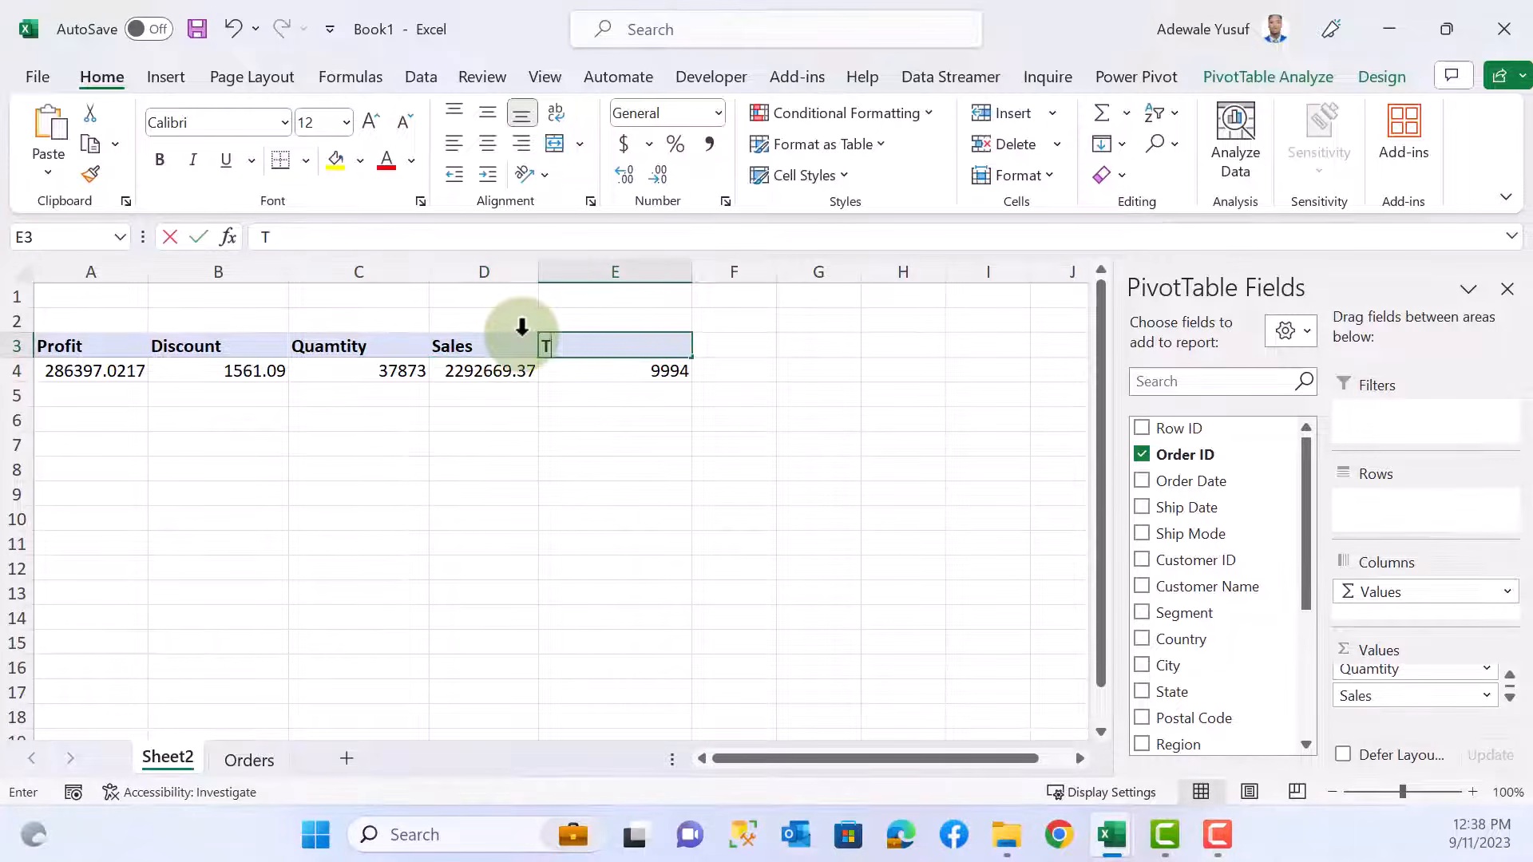
{"action": "type", "text": "otal Transaction"}
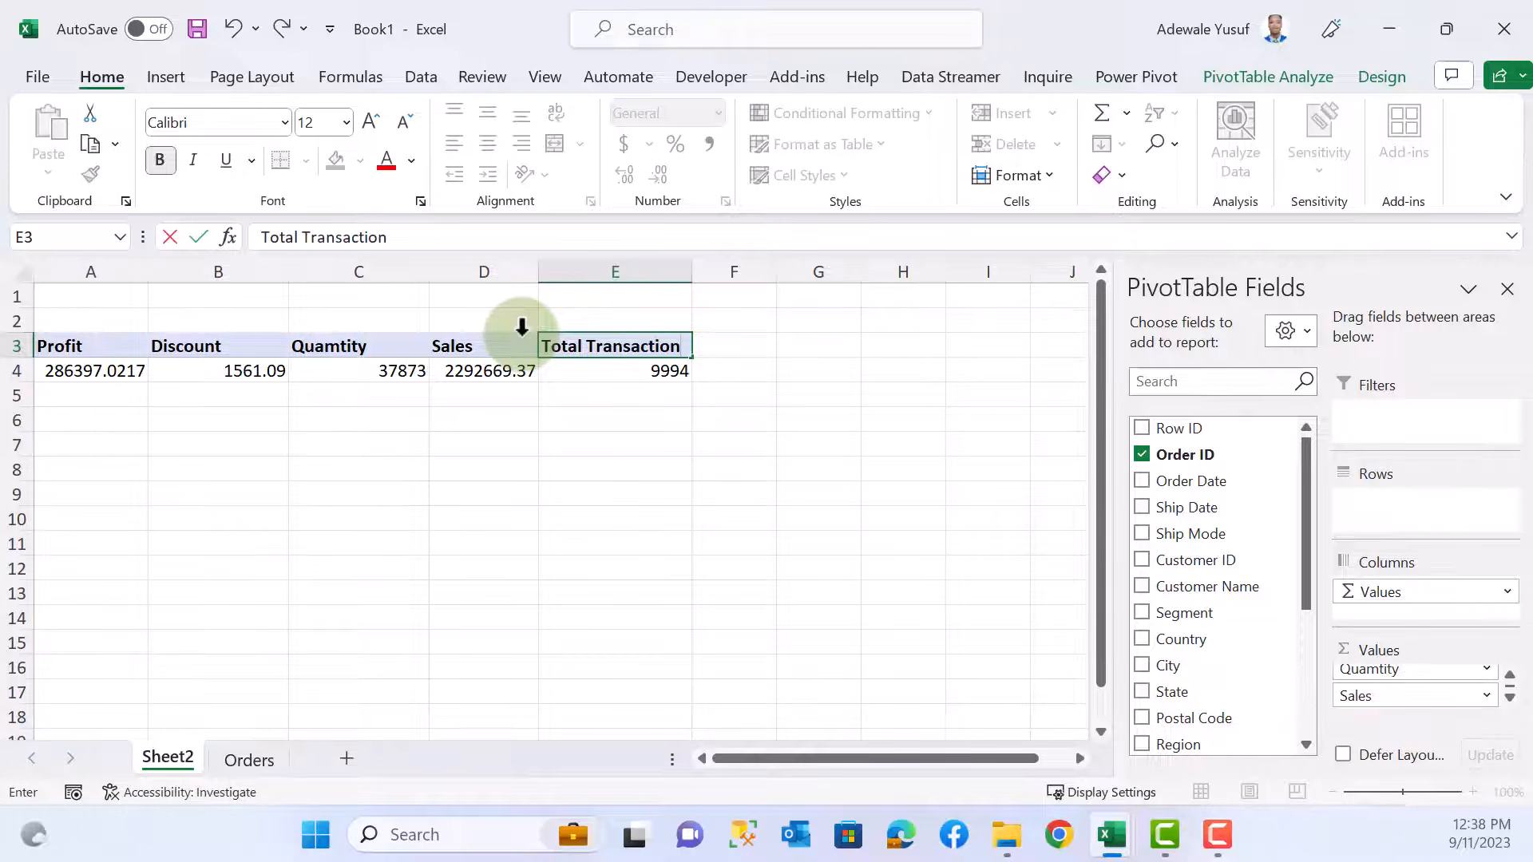
{"action": "key", "text": "Return"}
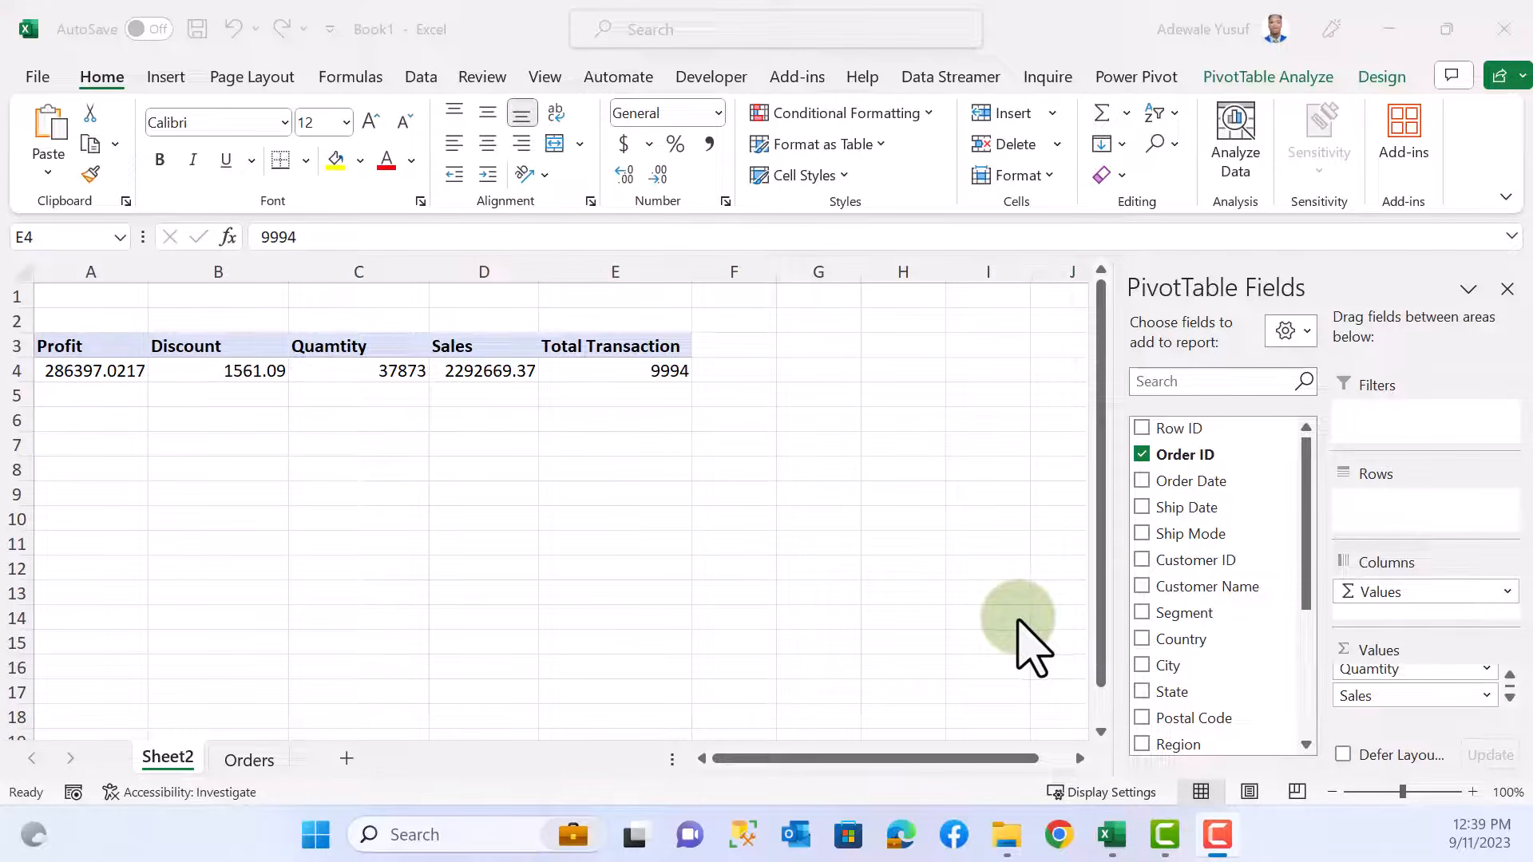
- Add the Sales field to the PivotTable values a second time, following Total Transaction
{"action": "scroll", "coordinate": [1258, 615], "scroll_direction": "down", "scroll_amount": 3}
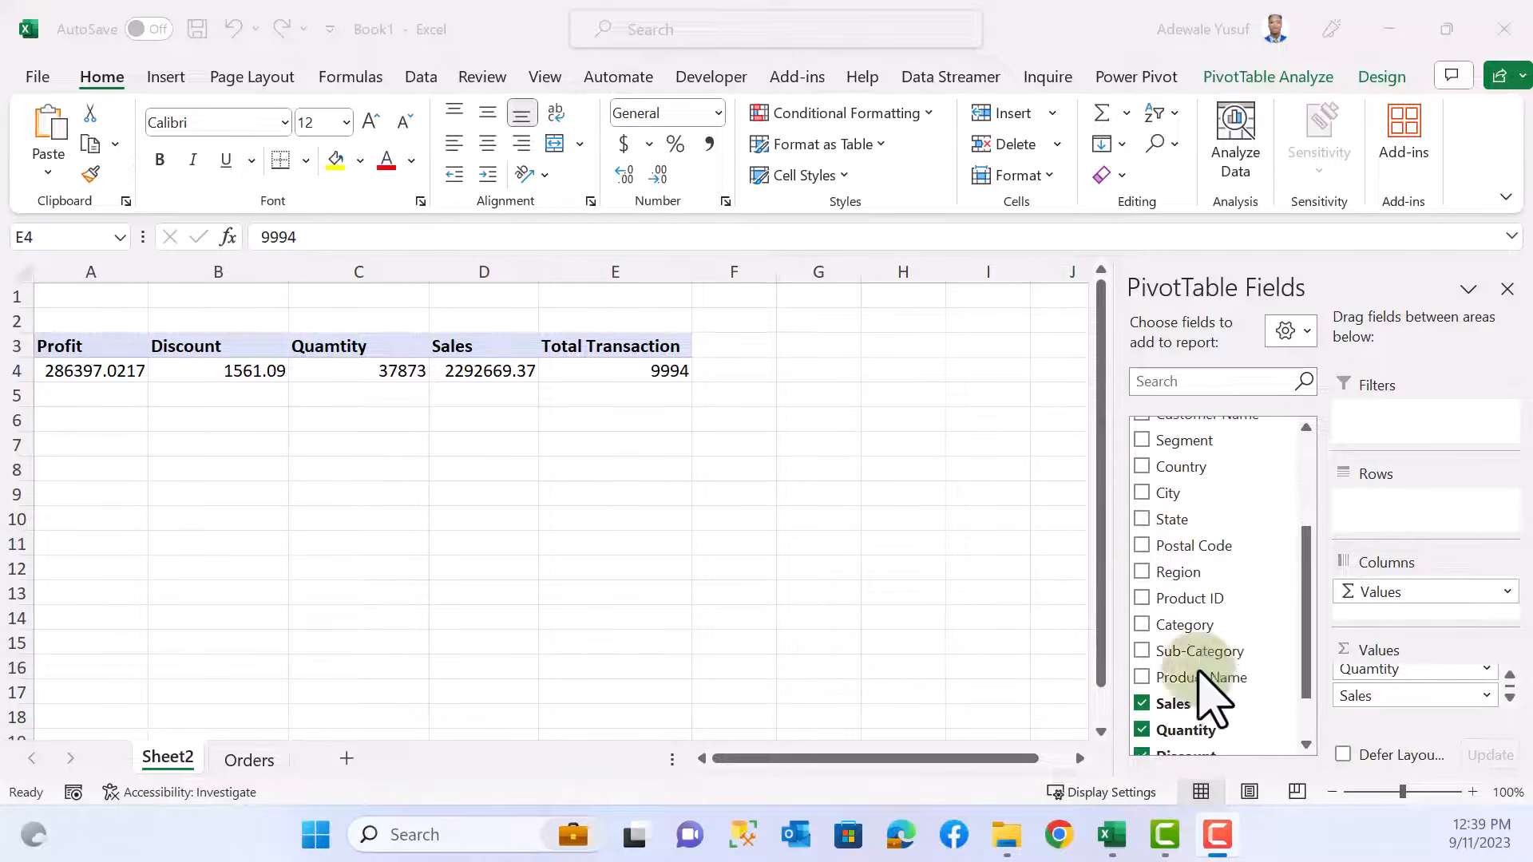
{"action": "scroll", "coordinate": [1200, 675], "scroll_direction": "down", "scroll_amount": 2}
{"action": "scroll", "coordinate": [1397, 691], "scroll_direction": "down", "scroll_amount": 1}
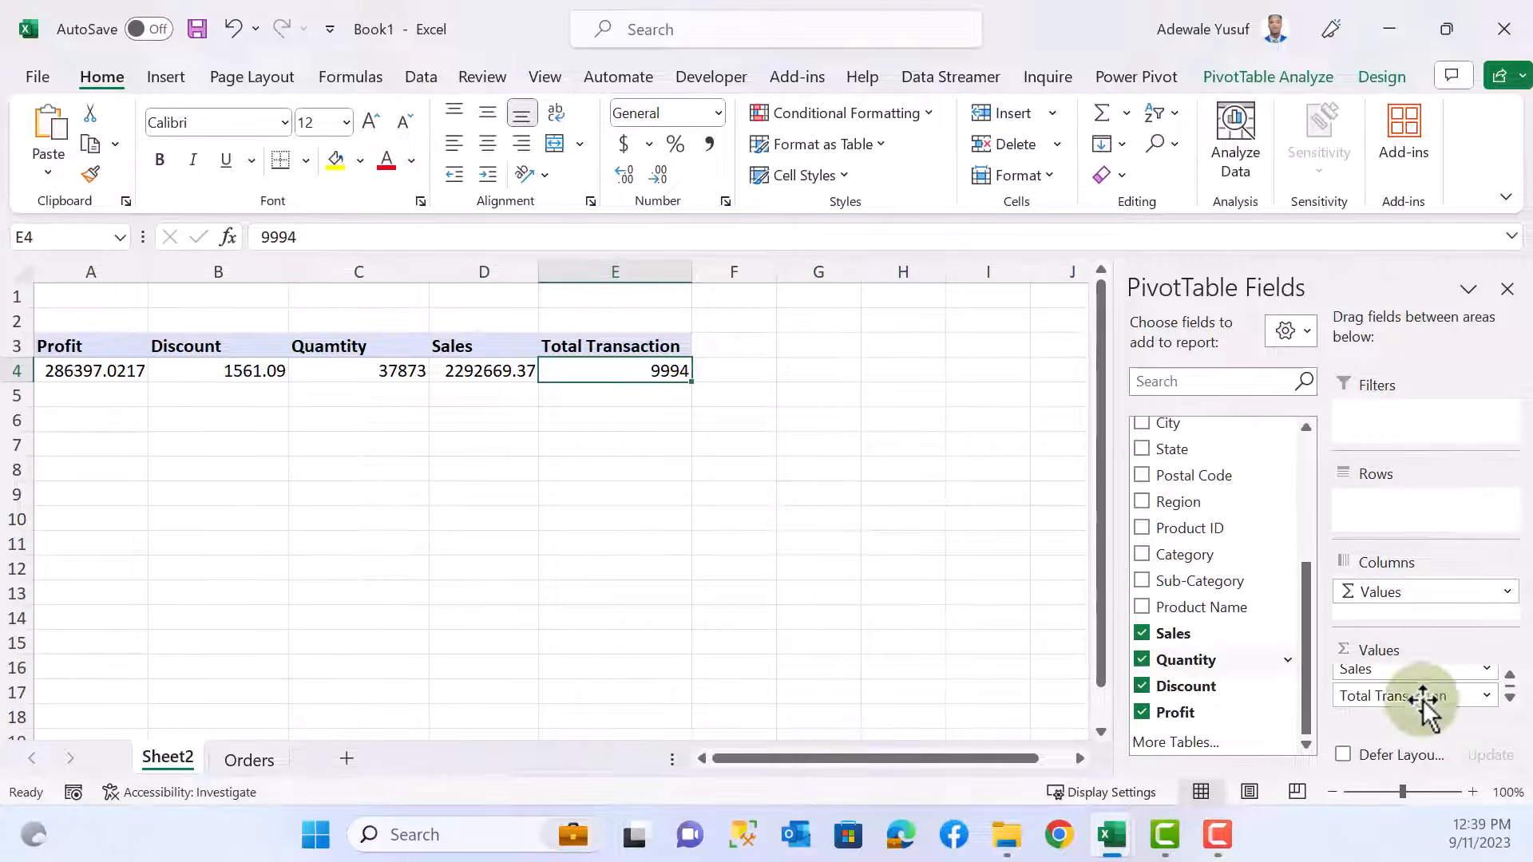
{"action": "left_click_drag", "start_coordinate": [1165, 633], "coordinate": [1403, 711]}
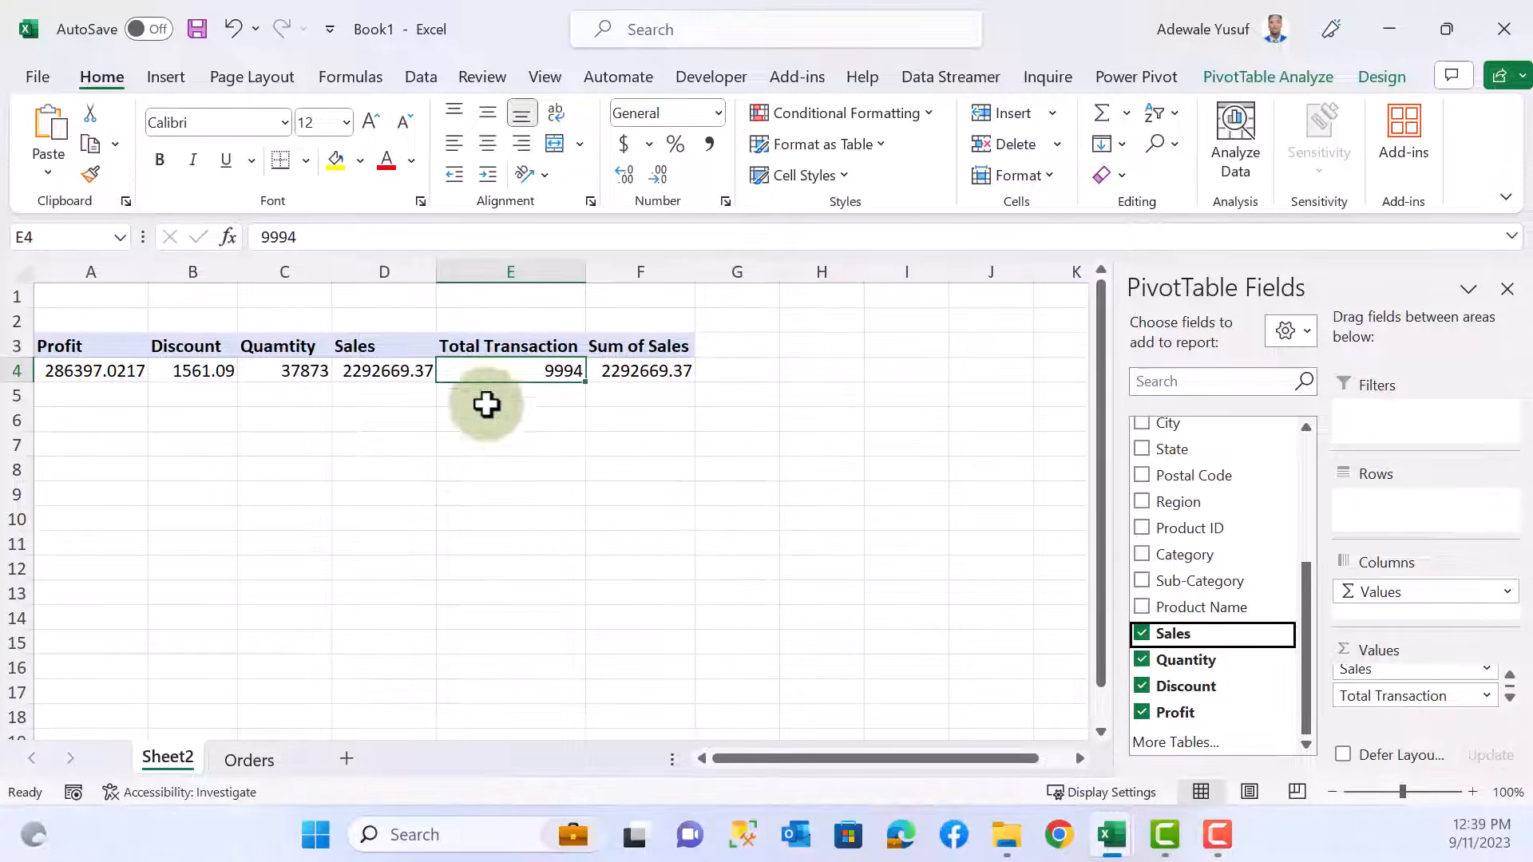
{"action": "left_click", "coordinate": [641, 372]}
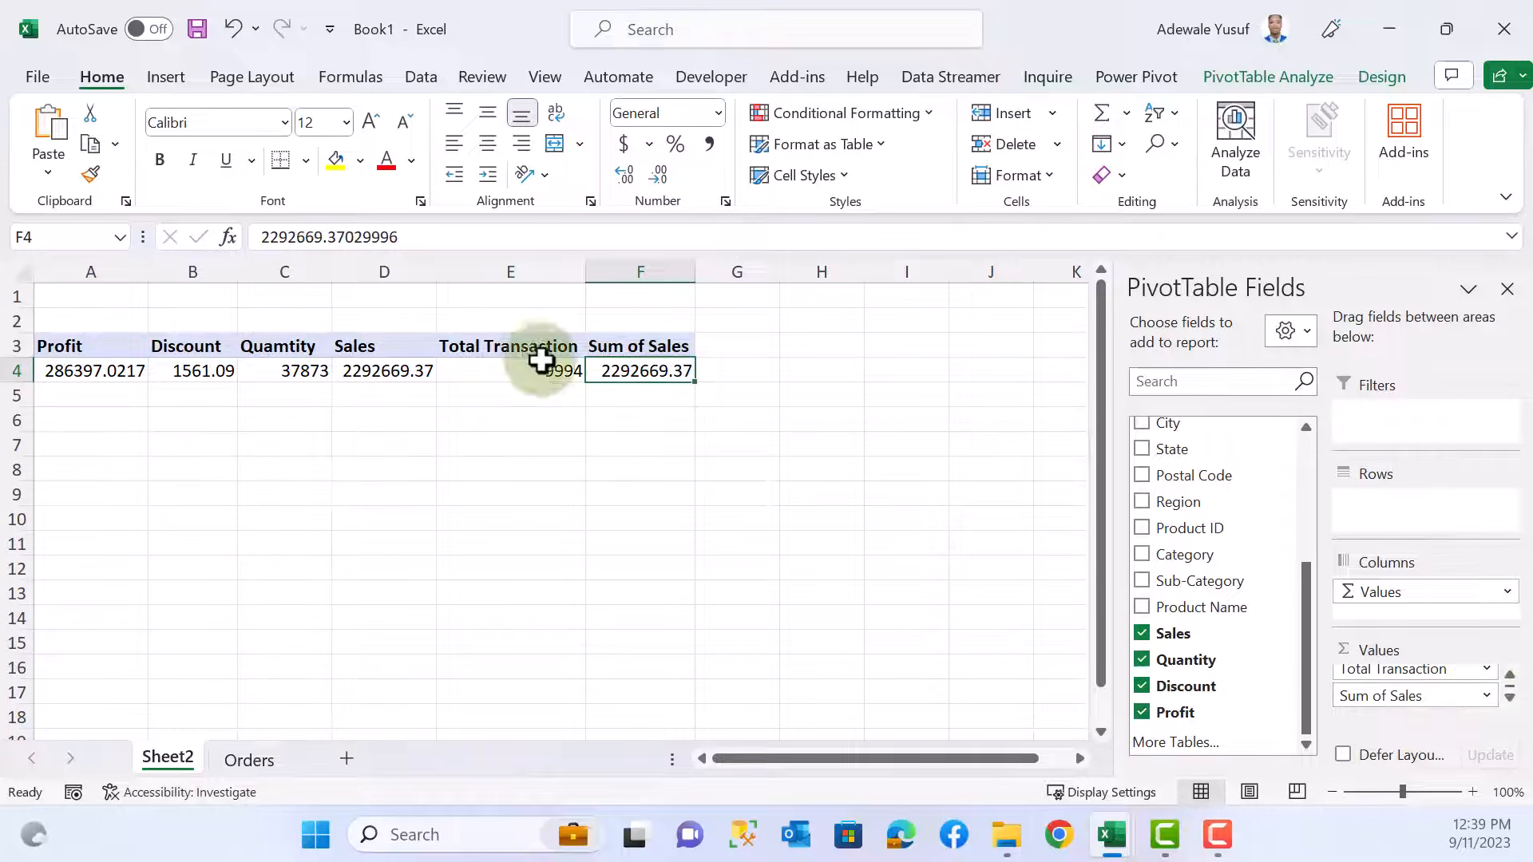
{"action": "left_click", "coordinate": [1483, 697]}
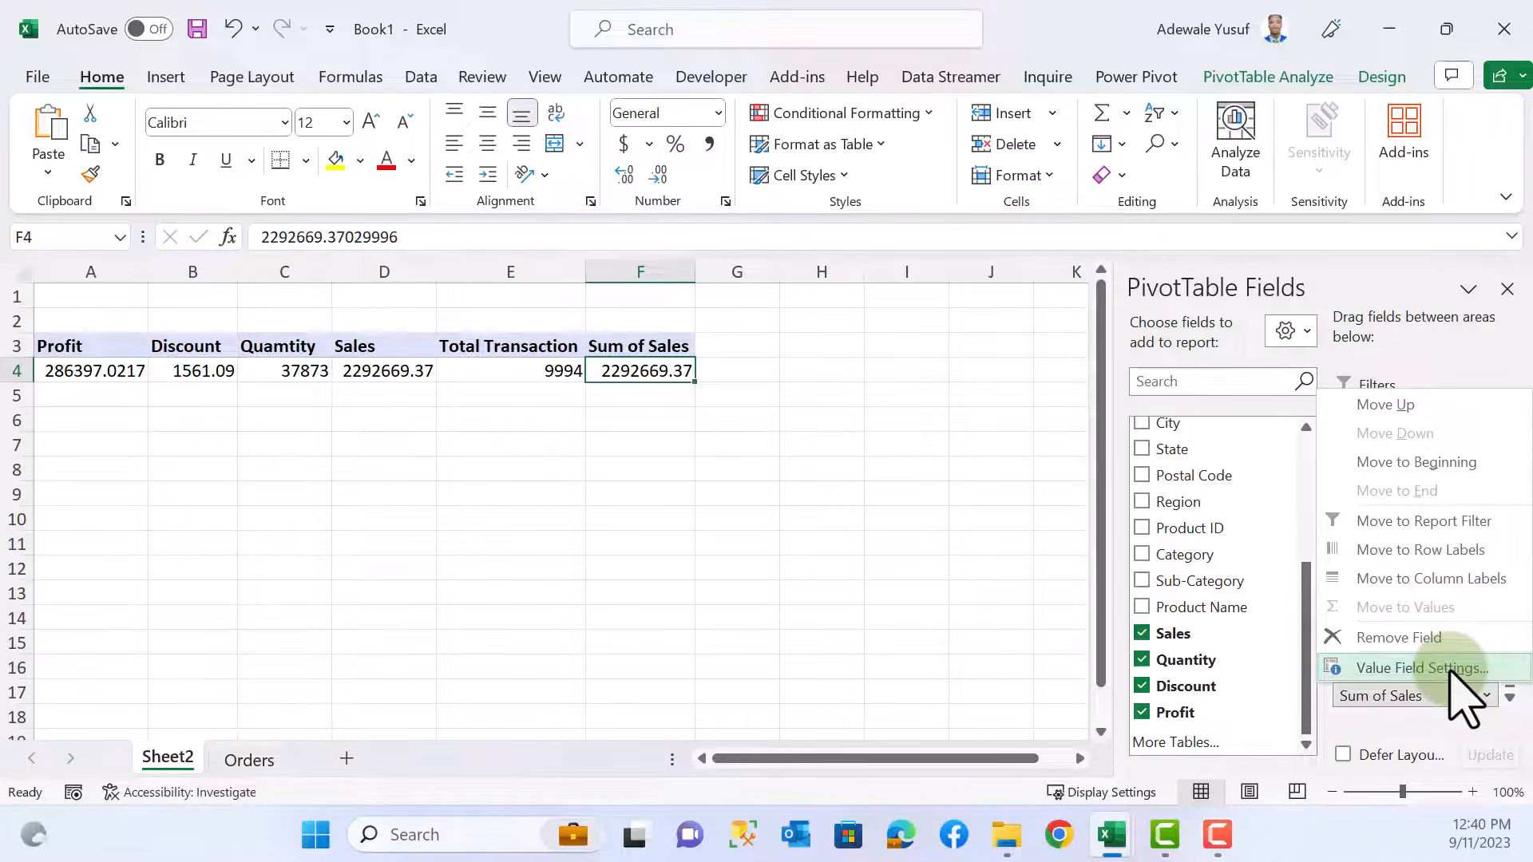
{"action": "left_click", "coordinate": [630, 367]}
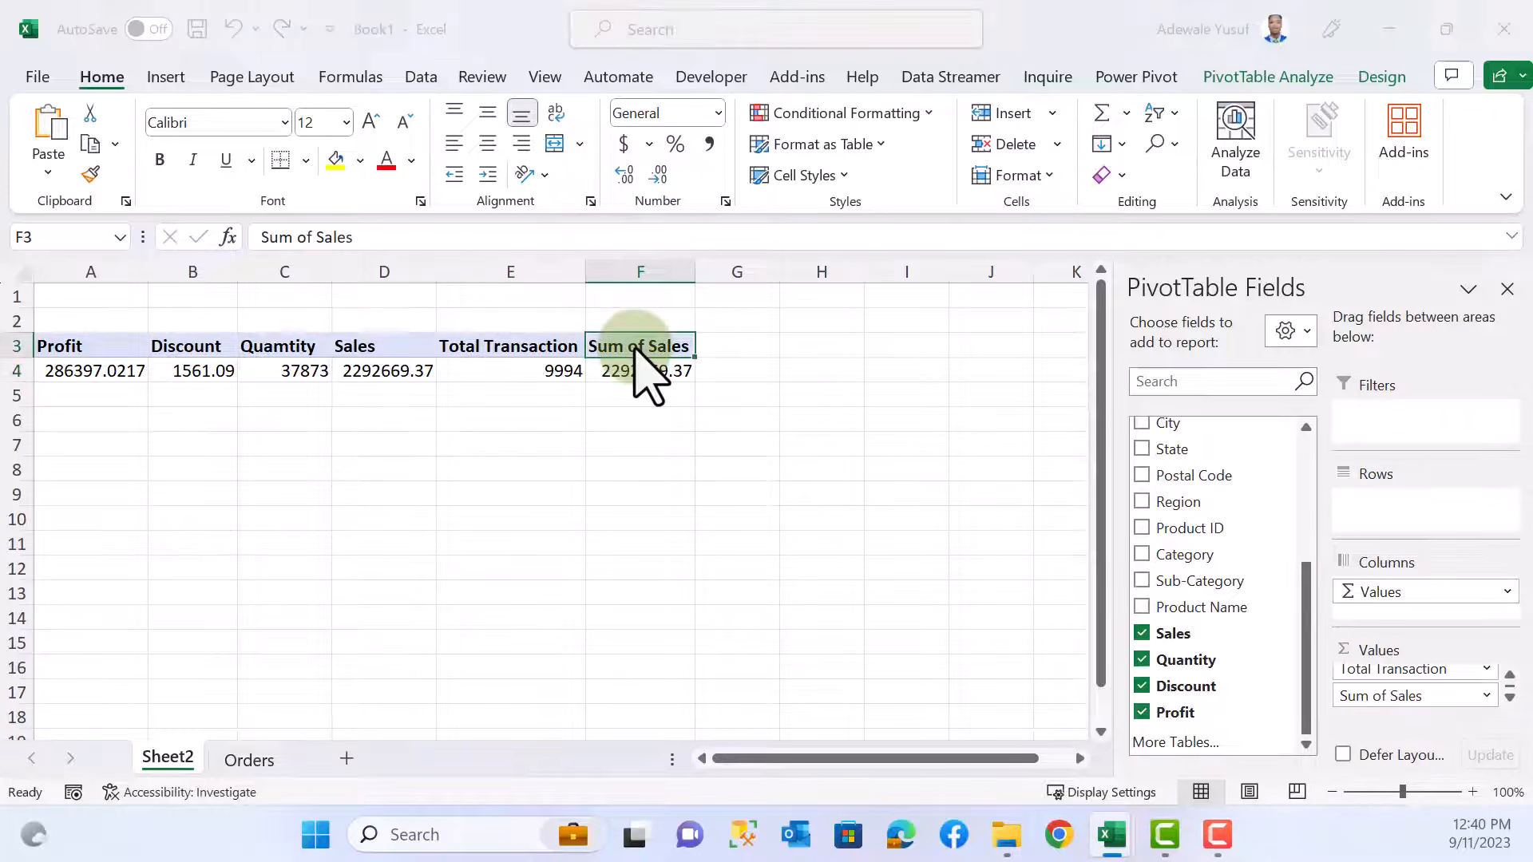
{"action": "double_click", "coordinate": [639, 349]}
{"action": "left_click", "coordinate": [888, 358]}
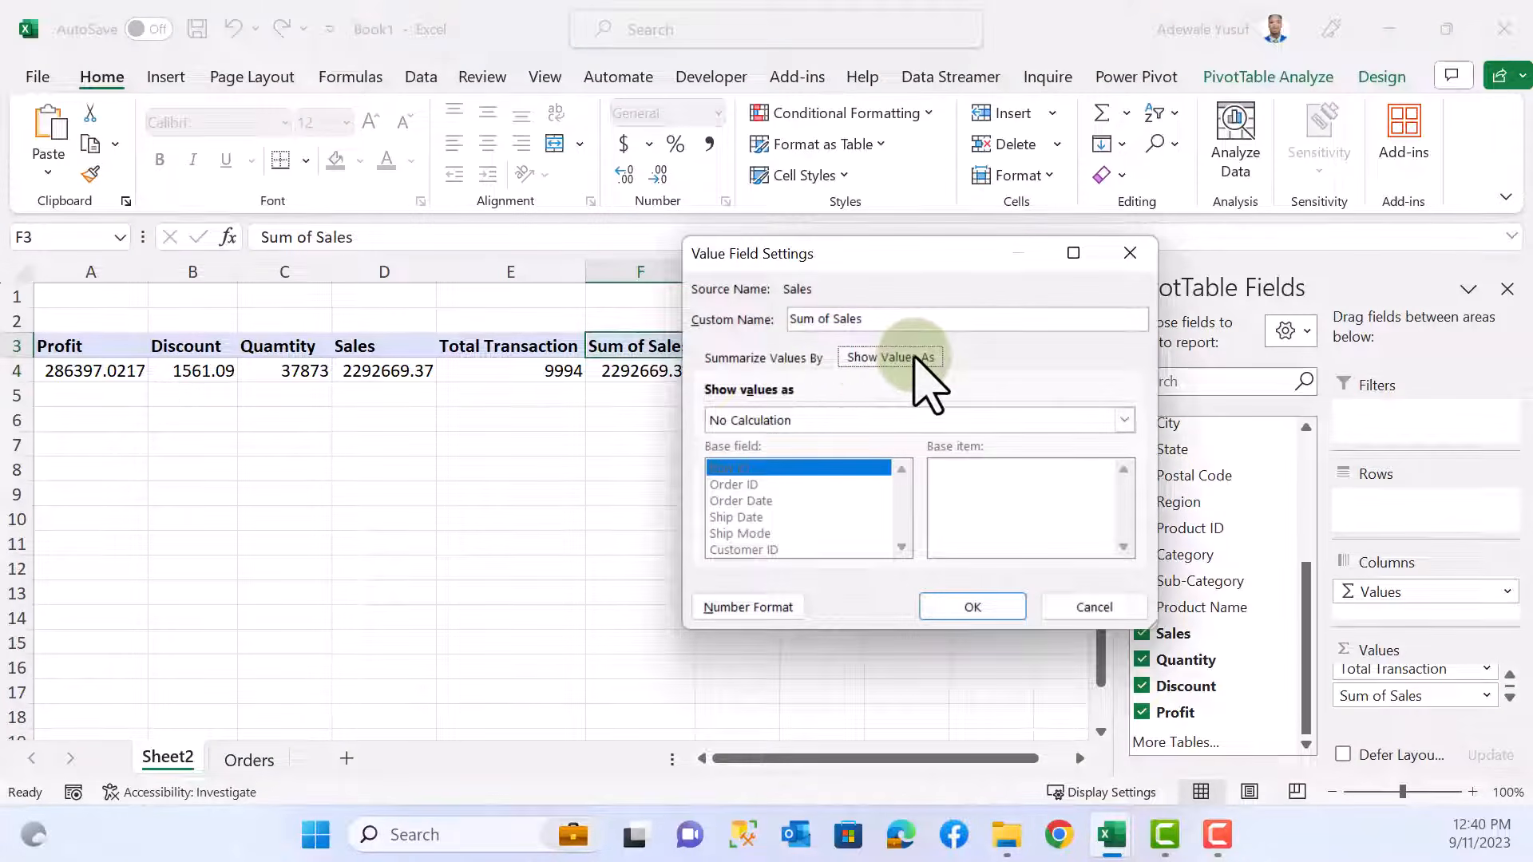
{"action": "left_click", "coordinate": [797, 355]}
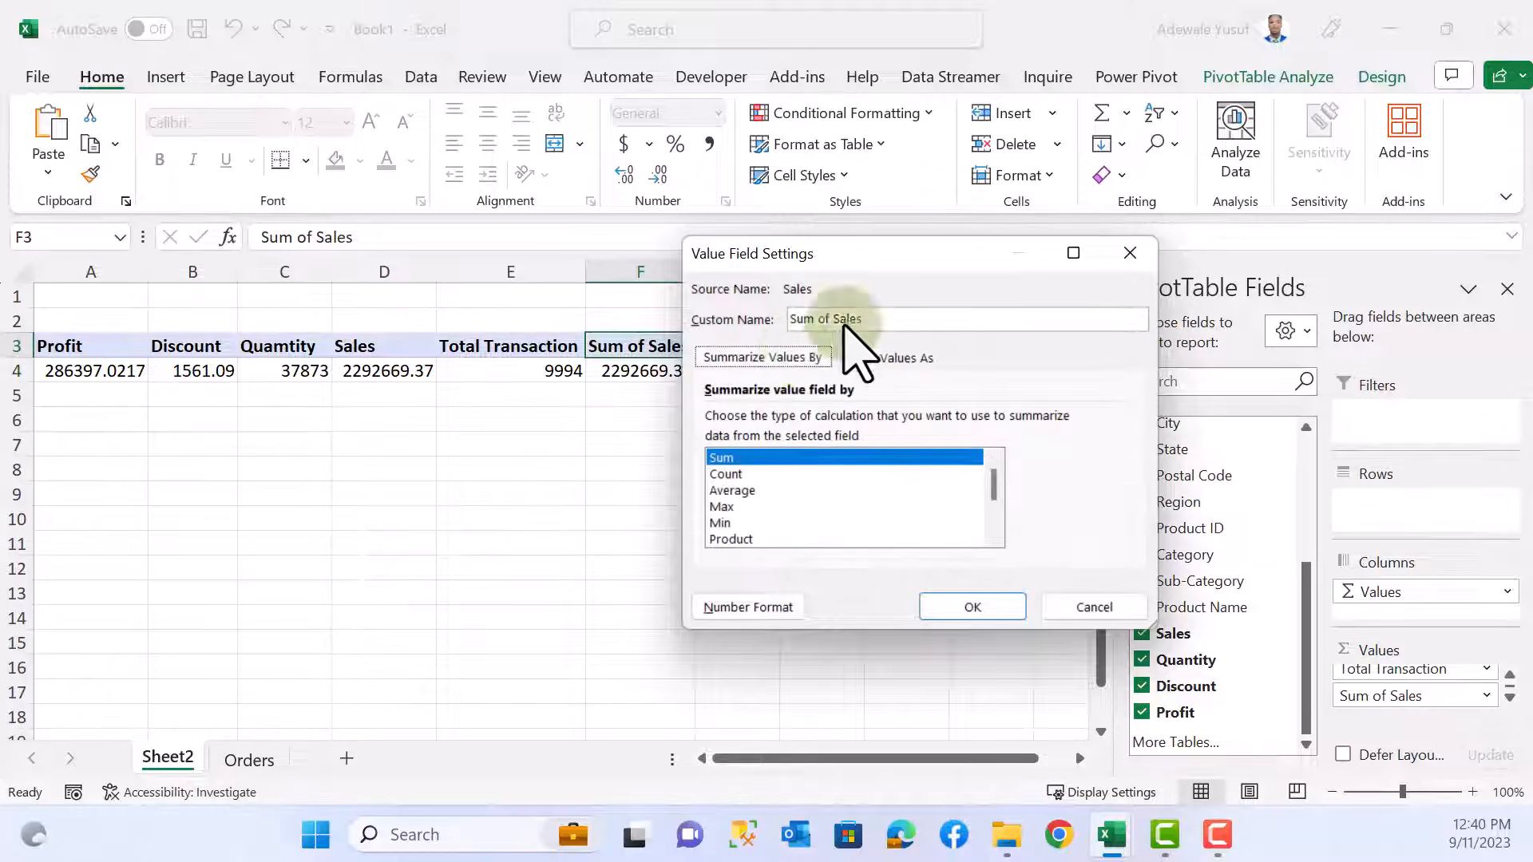
{"action": "left_click_drag", "start_coordinate": [874, 253], "coordinate": [1153, 214]}
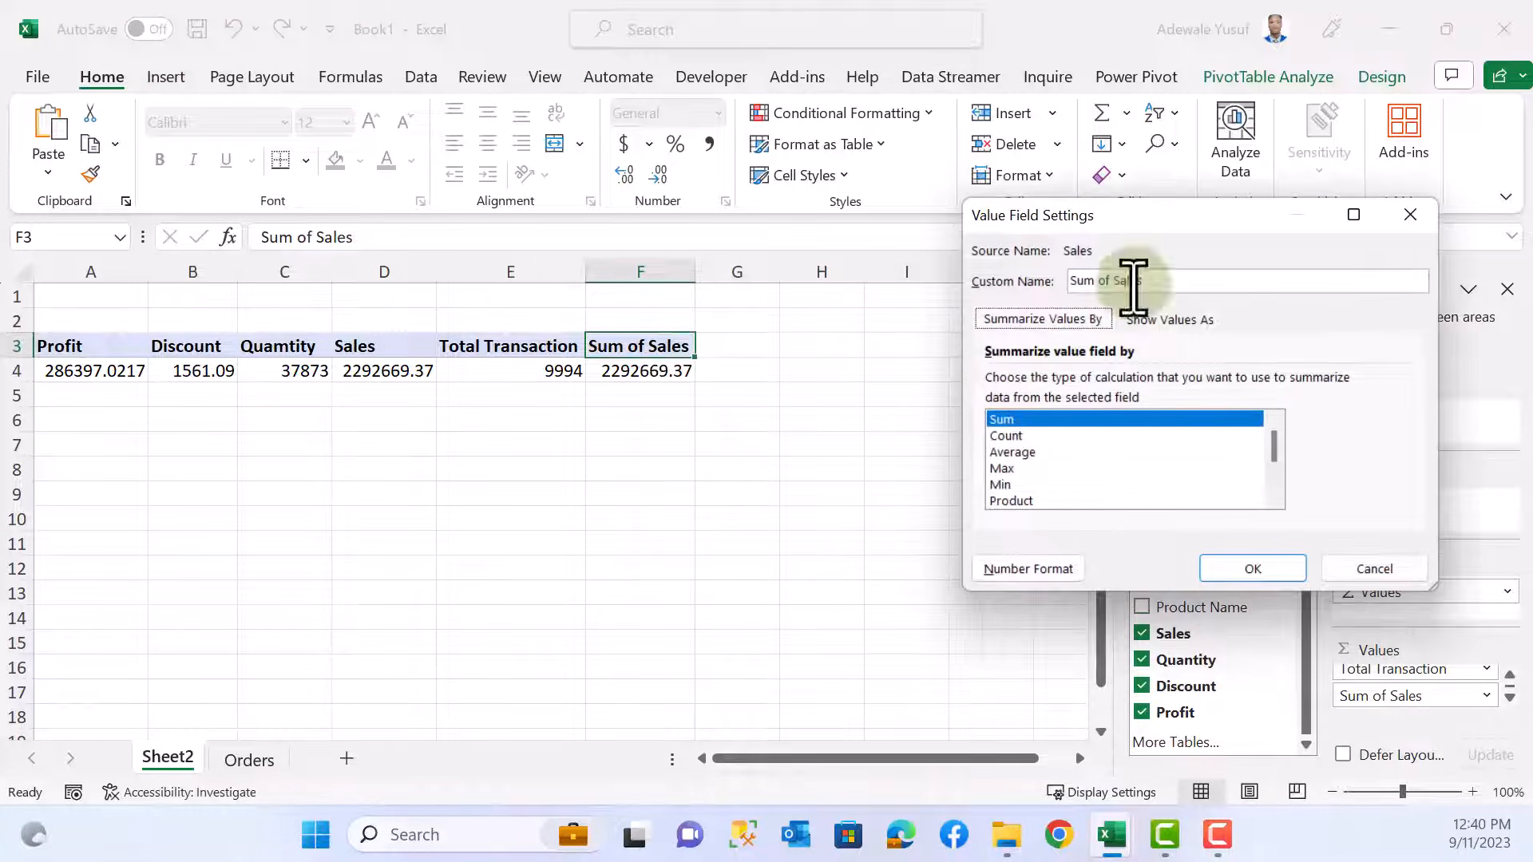
{"action": "left_click", "coordinate": [1021, 452]}
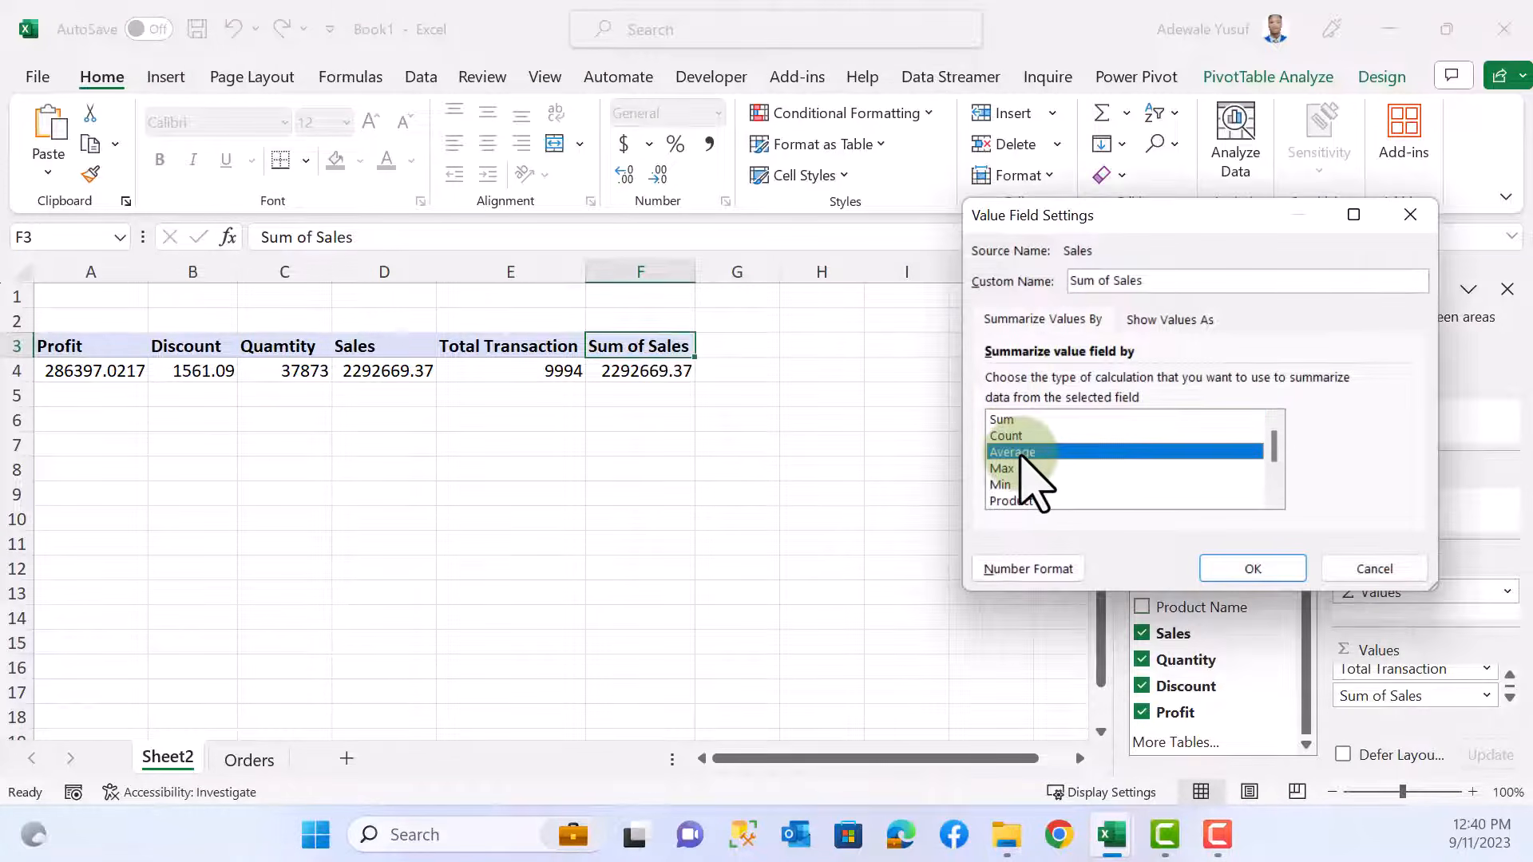
{"action": "left_click", "coordinate": [1374, 568]}
- Summarize the Sum of Sales field in cell F3 by Average and name it Average Sales
{"action": "double_click", "coordinate": [619, 345]}
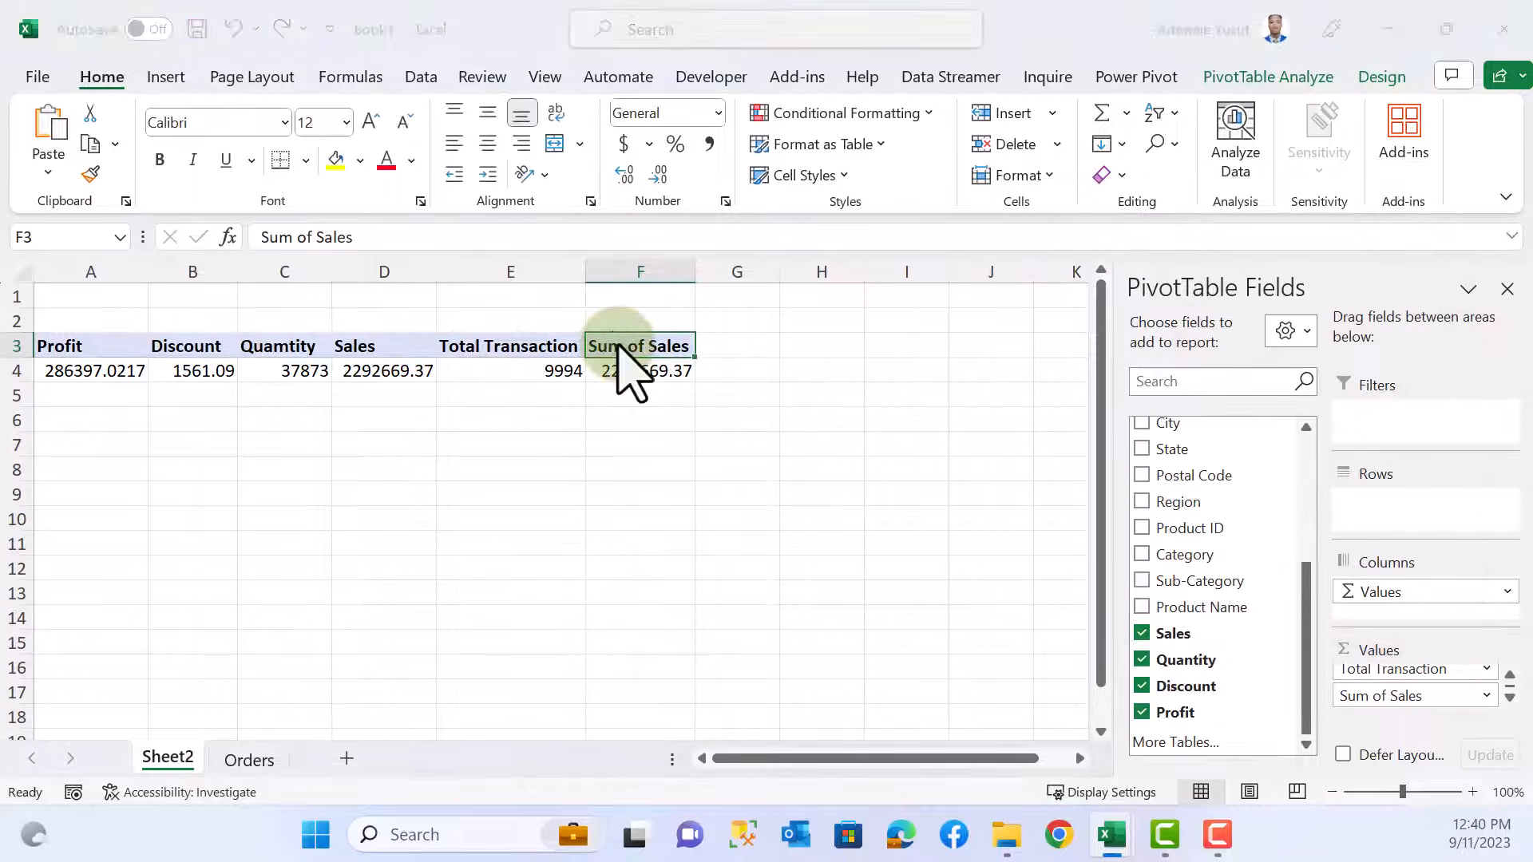
{"action": "left_click", "coordinate": [1013, 451]}
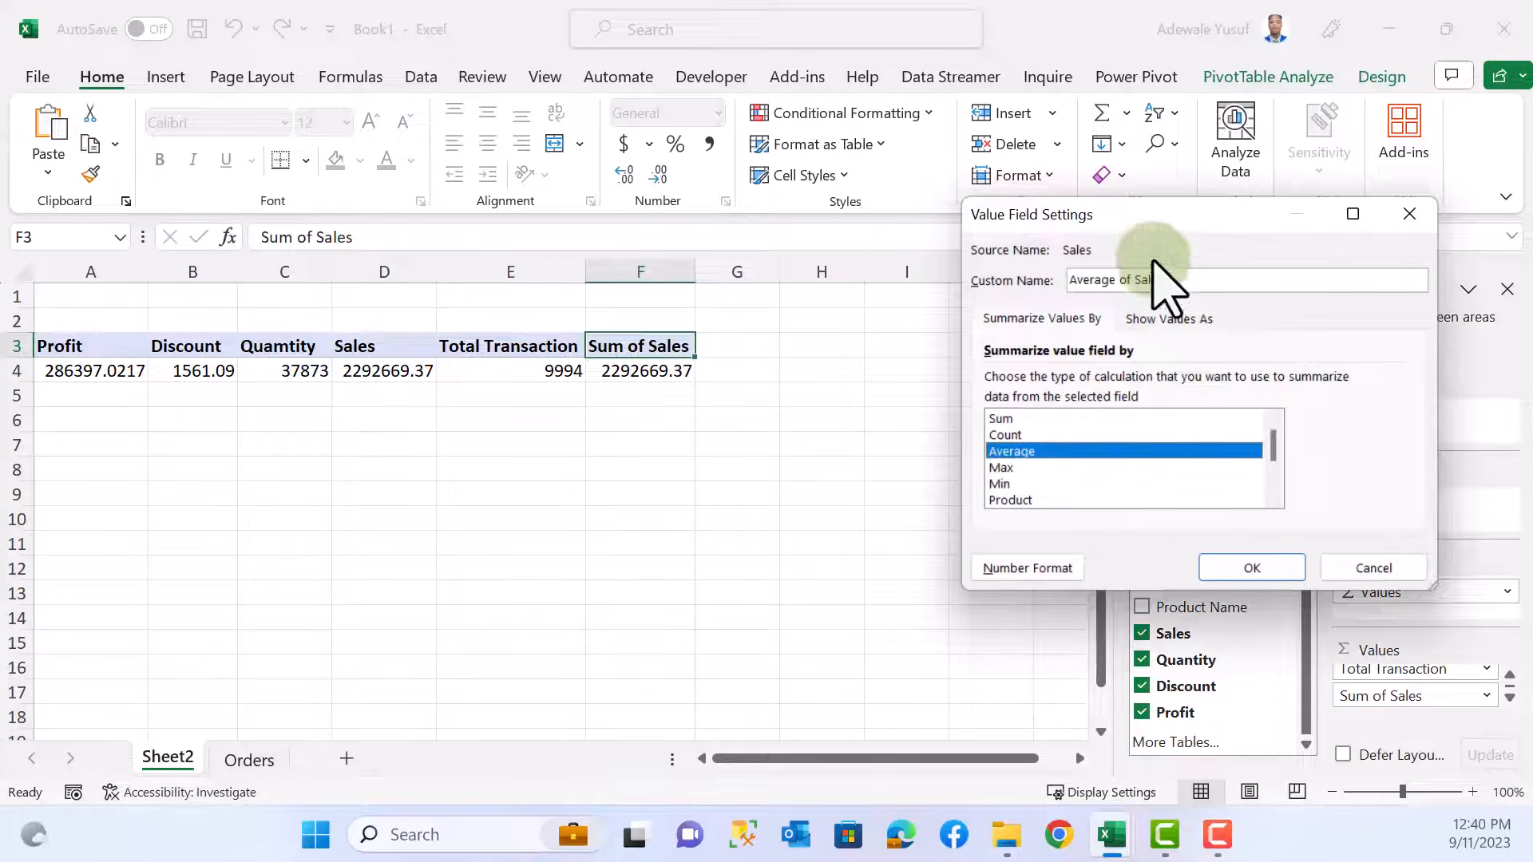
{"action": "left_click", "coordinate": [1134, 280]}
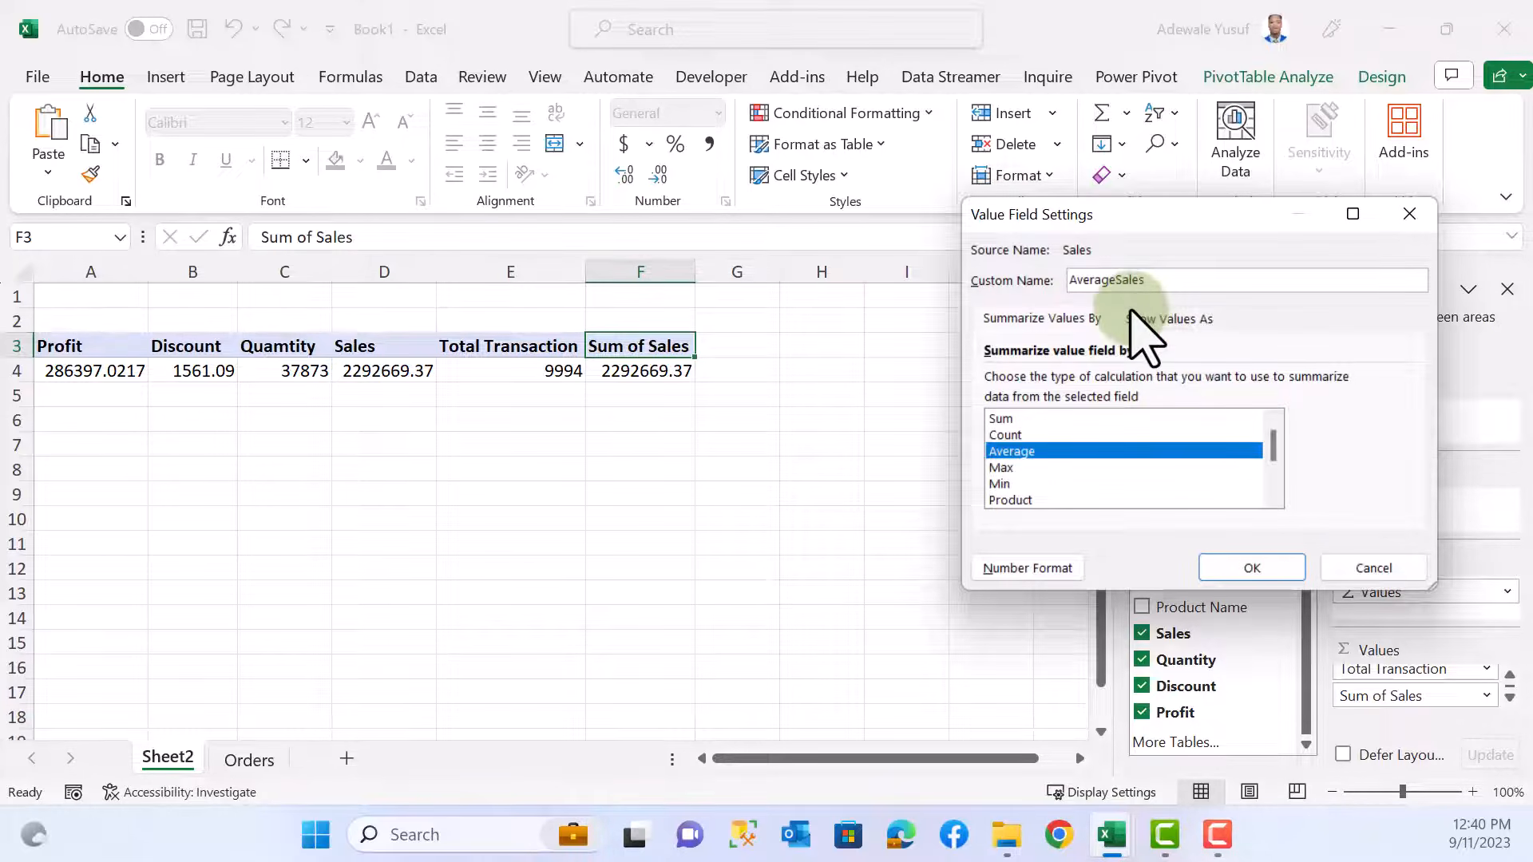
{"action": "left_click", "coordinate": [1252, 567]}
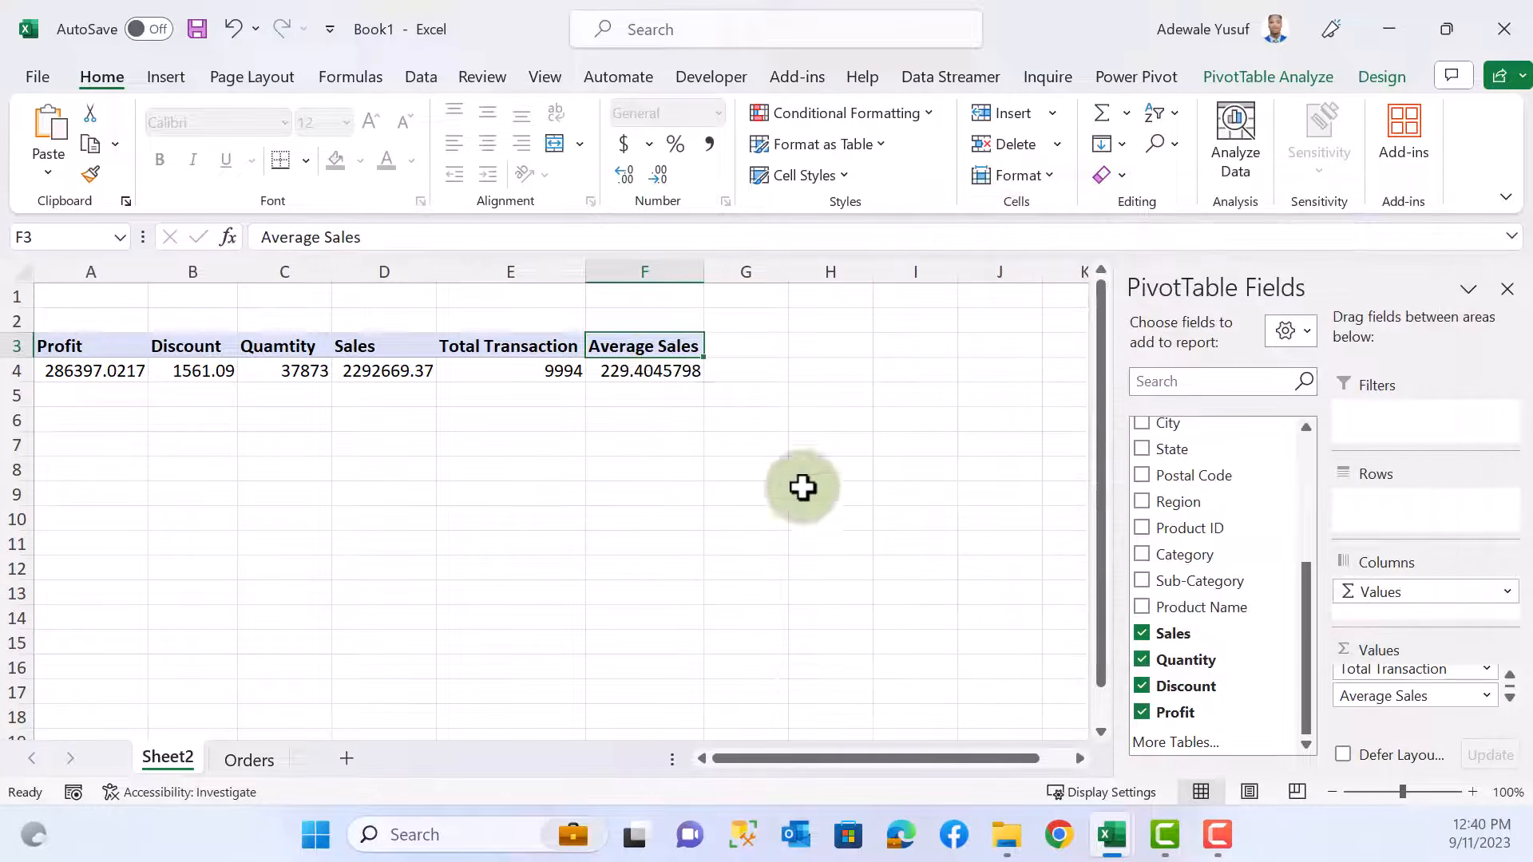
- Start a new PivotTable calculated field named Percentage of Profit
{"action": "left_click", "coordinate": [660, 371]}
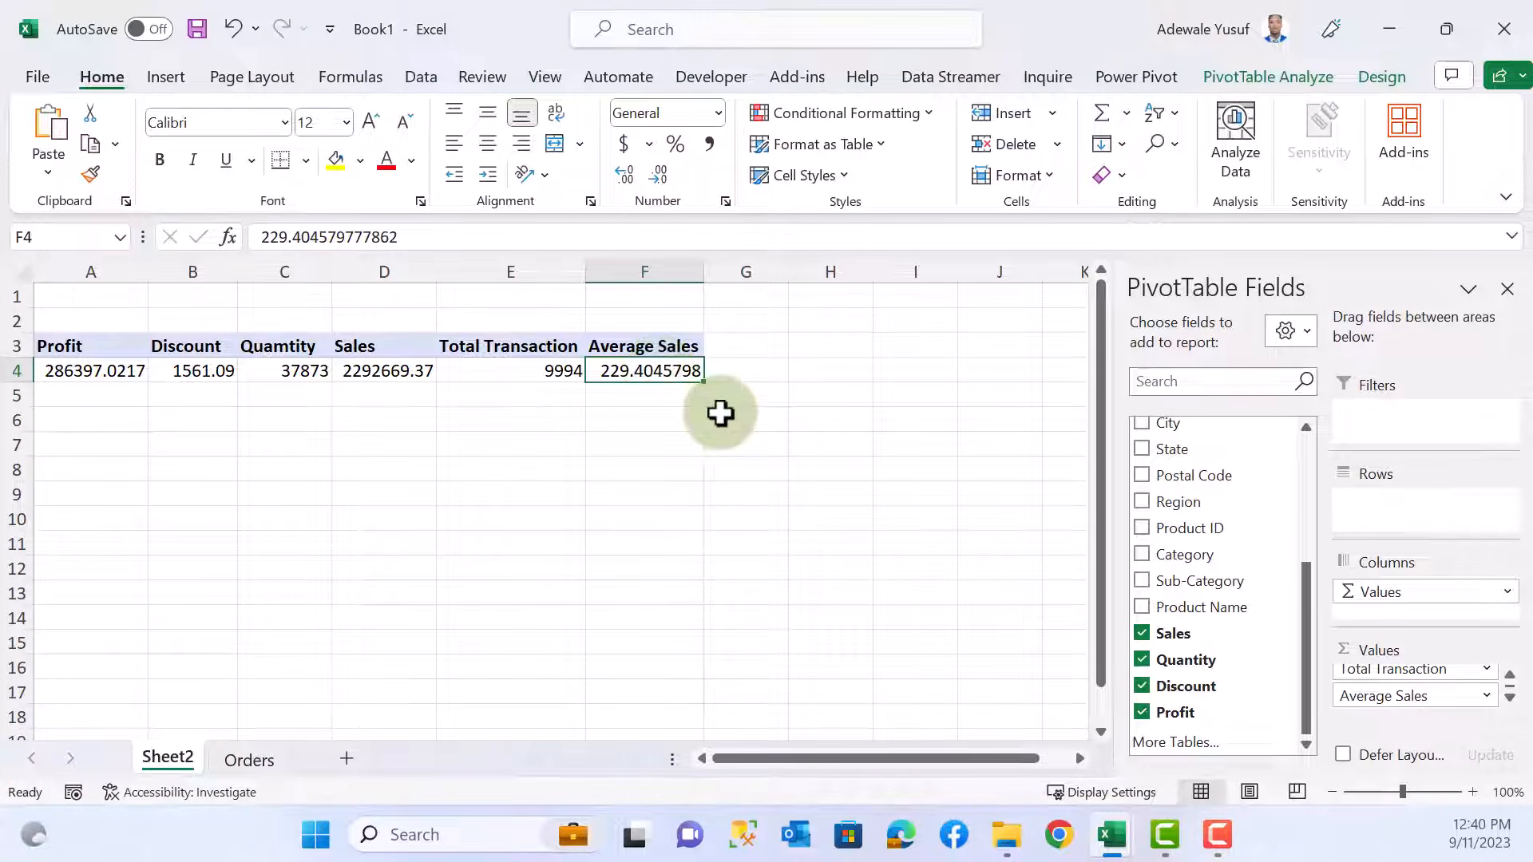
{"action": "mouse_move", "coordinate": [662, 367]}
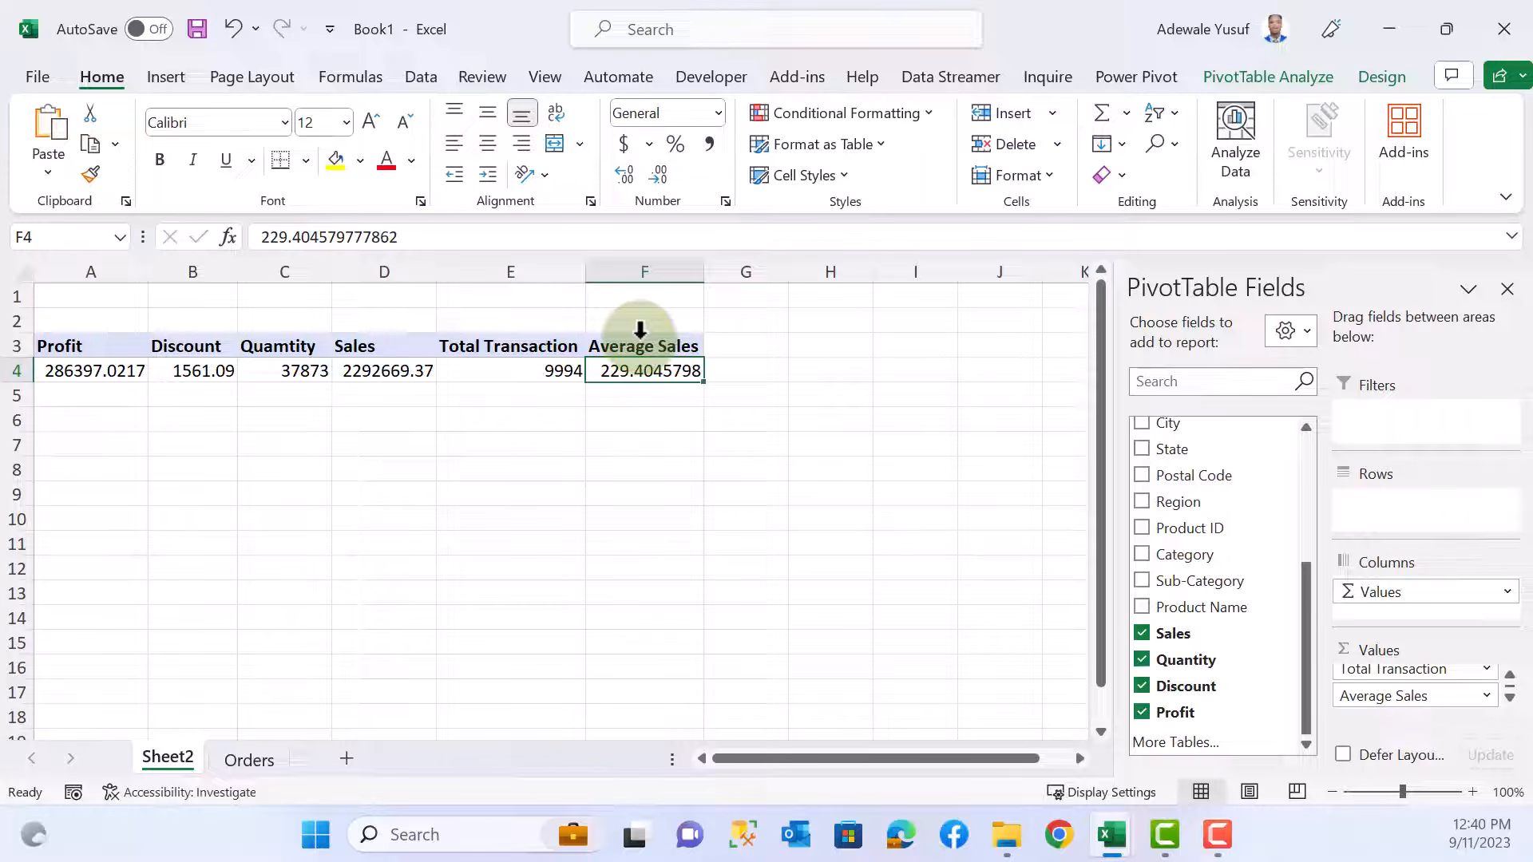
{"action": "left_click", "coordinate": [1294, 76]}
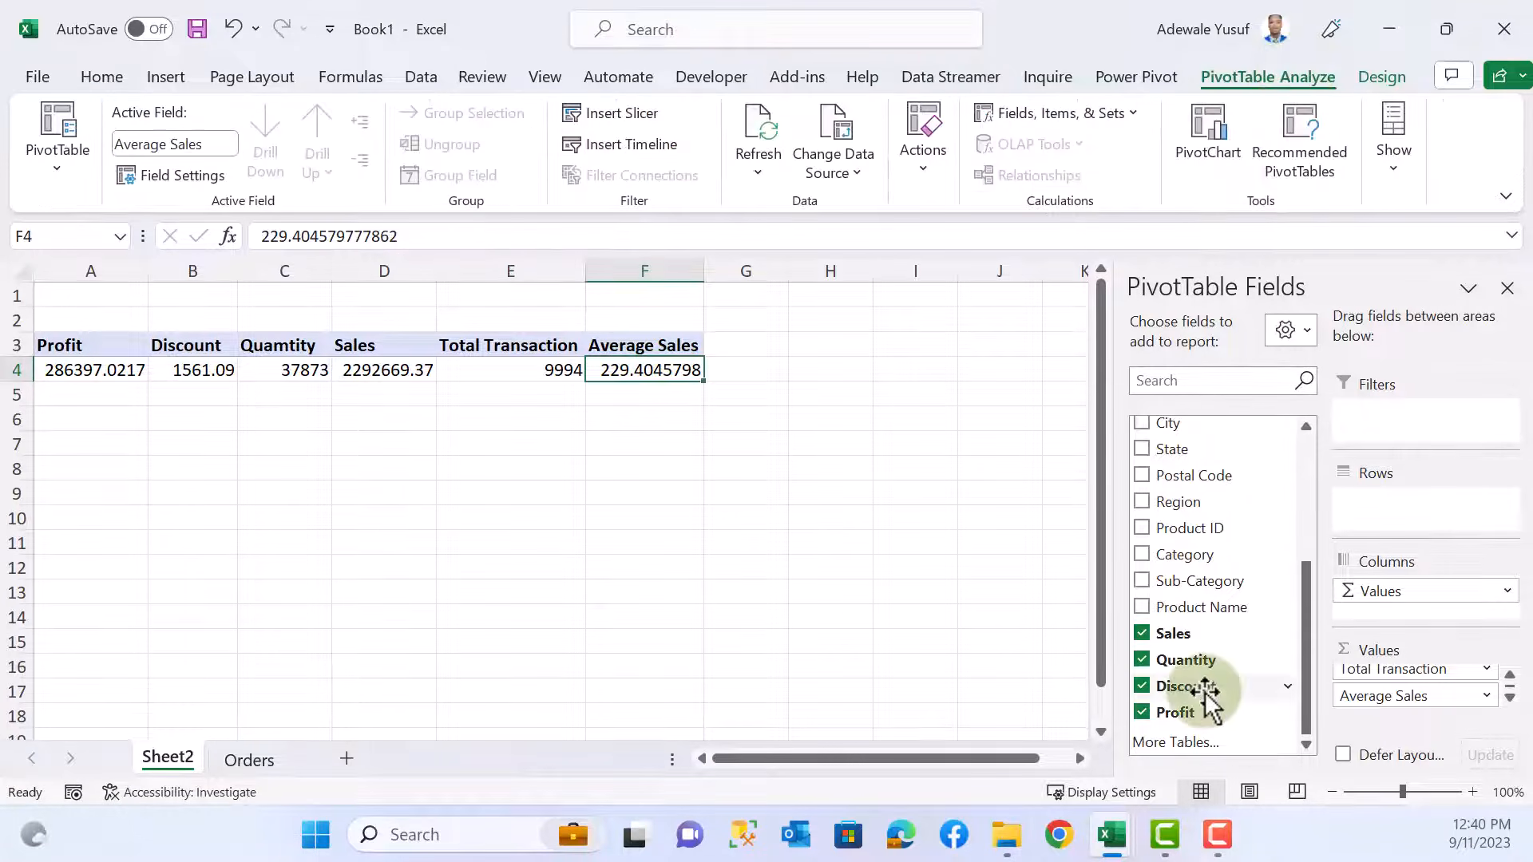
{"action": "scroll", "coordinate": [1197, 684], "scroll_direction": "up", "scroll_amount": 3}
{"action": "scroll", "coordinate": [1193, 631], "scroll_direction": "down", "scroll_amount": 3}
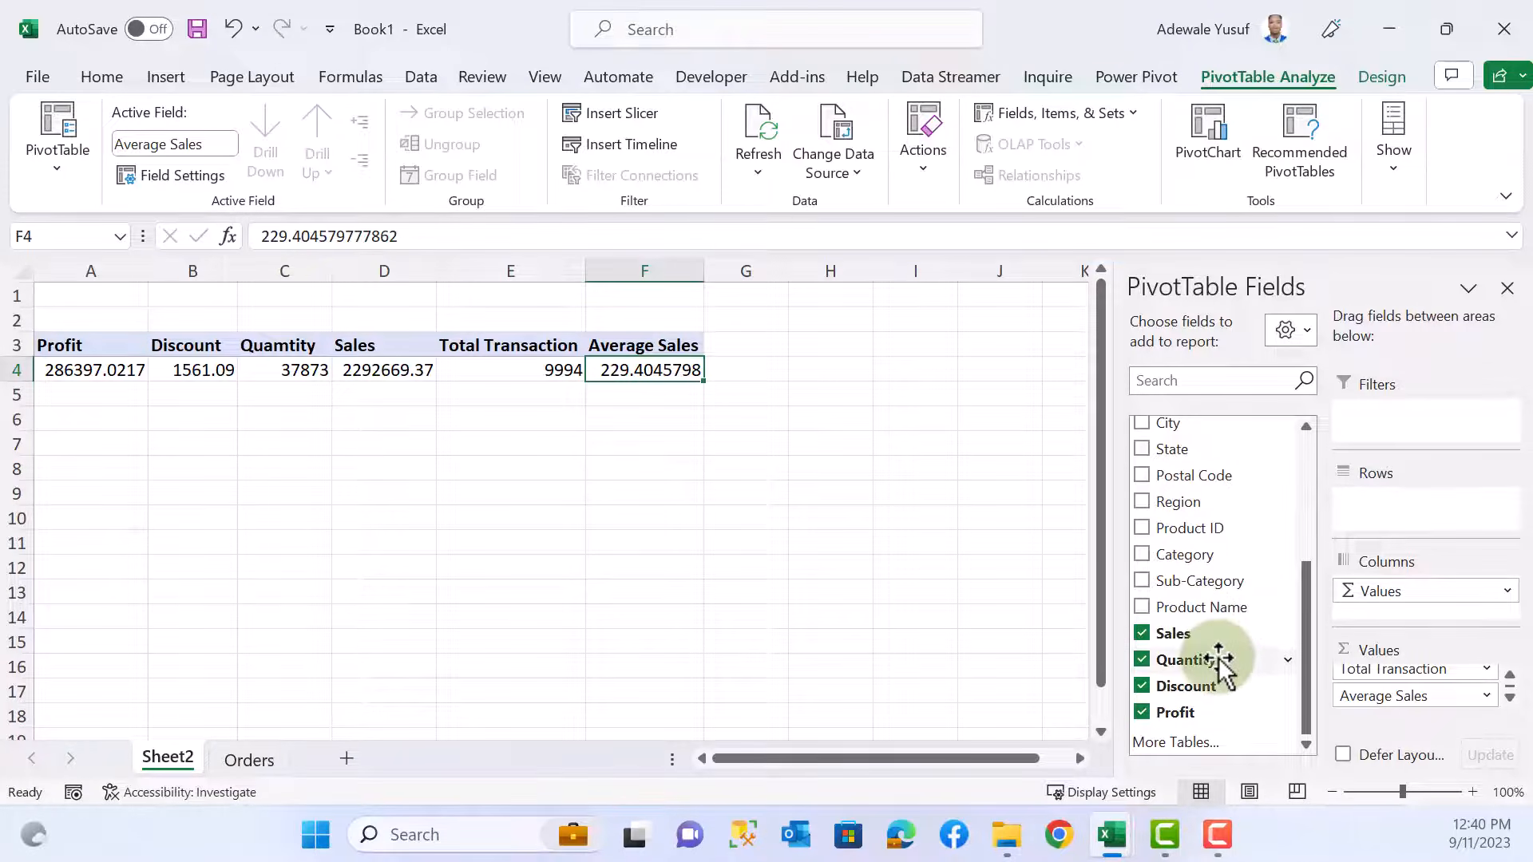
{"action": "scroll", "coordinate": [1198, 647], "scroll_direction": "up", "scroll_amount": 3}
{"action": "scroll", "coordinate": [1195, 643], "scroll_direction": "up", "scroll_amount": 1}
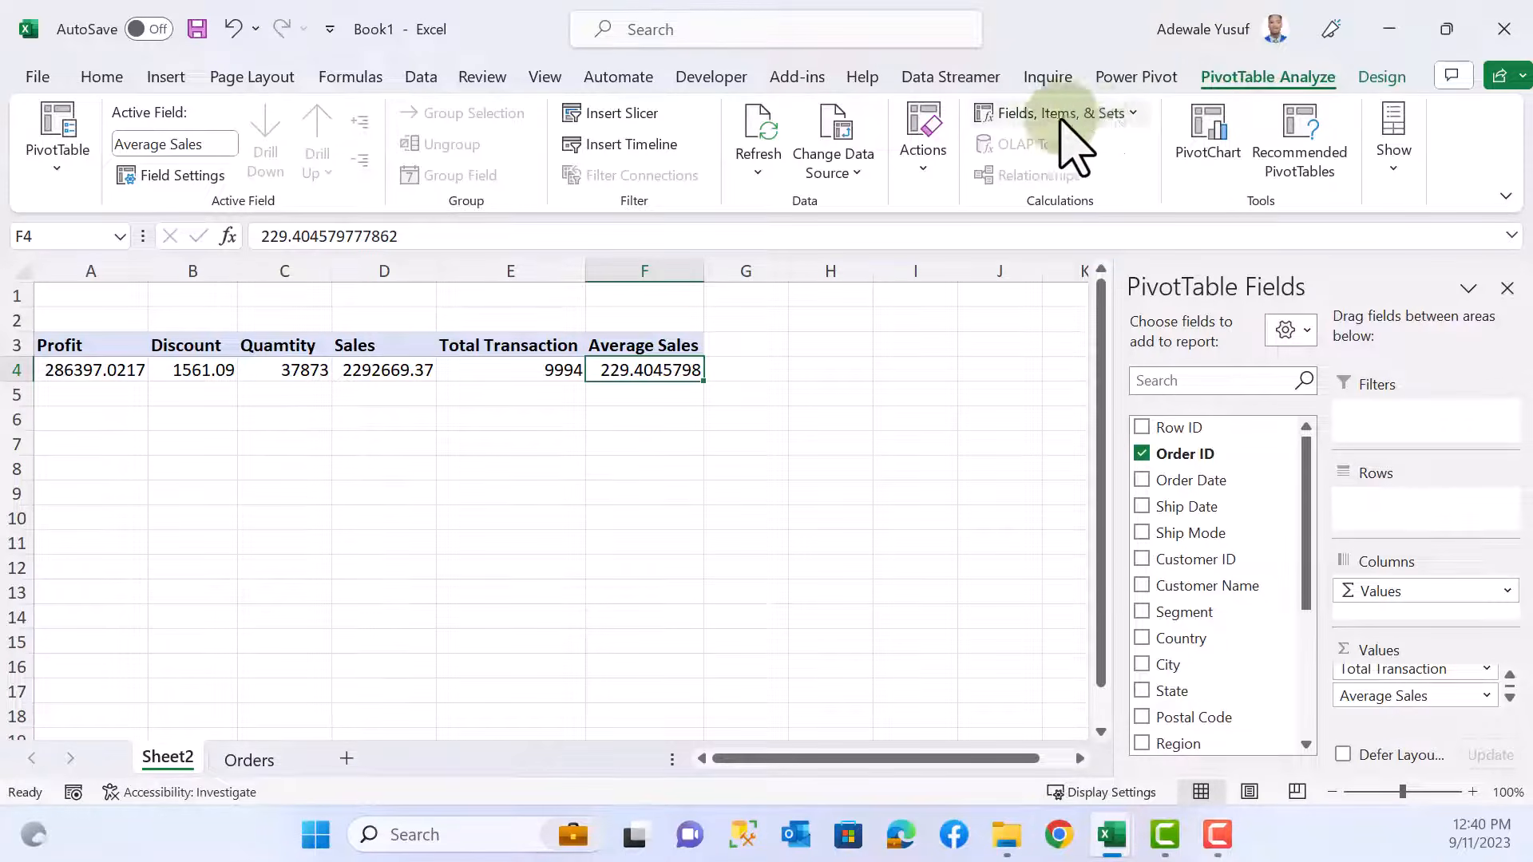
{"action": "left_click", "coordinate": [1128, 114]}
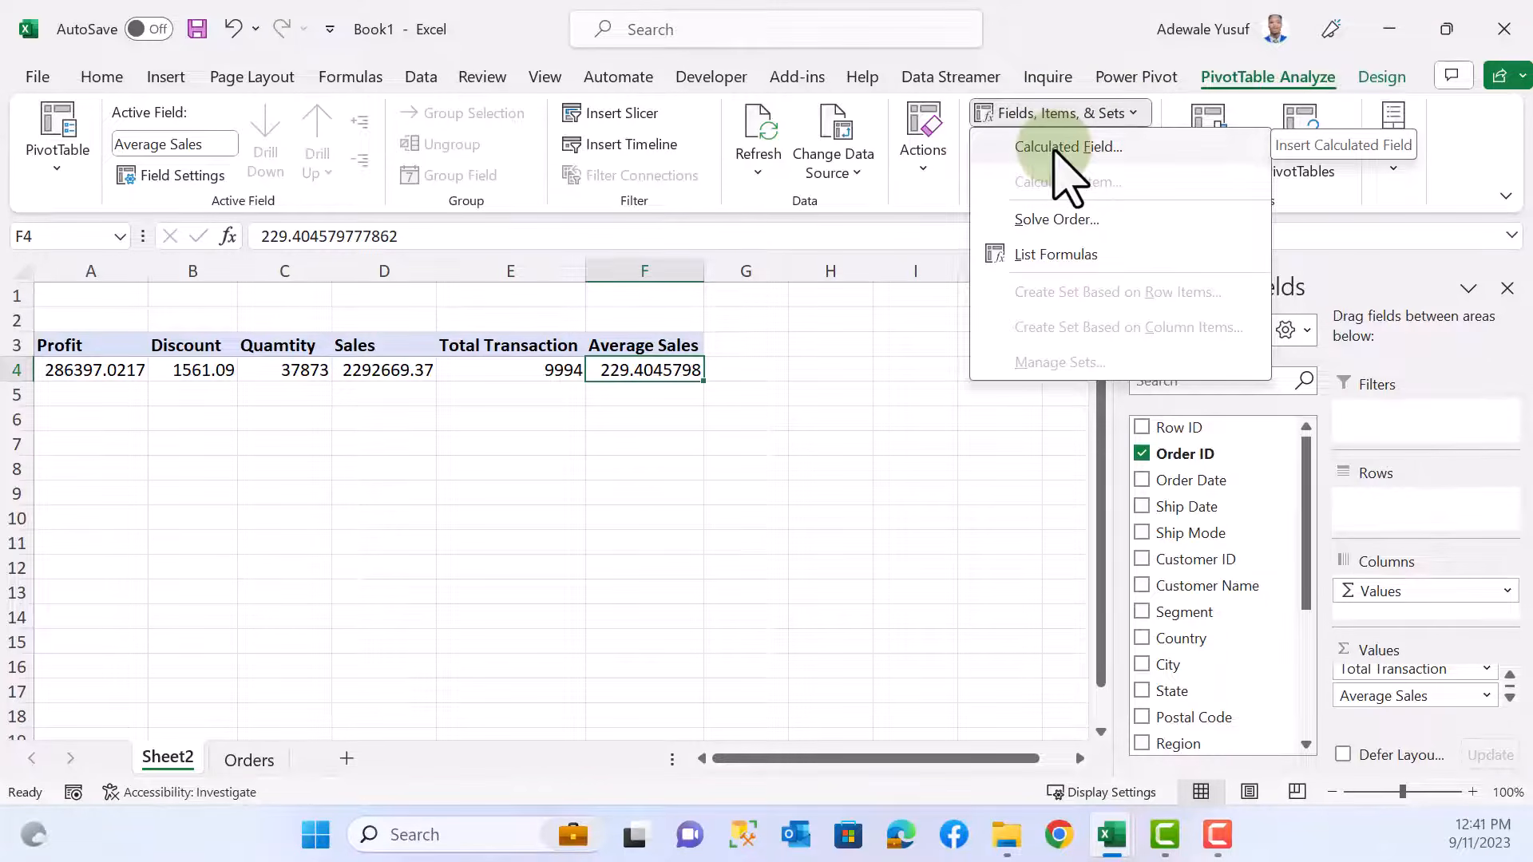
{"action": "left_click", "coordinate": [1062, 150]}
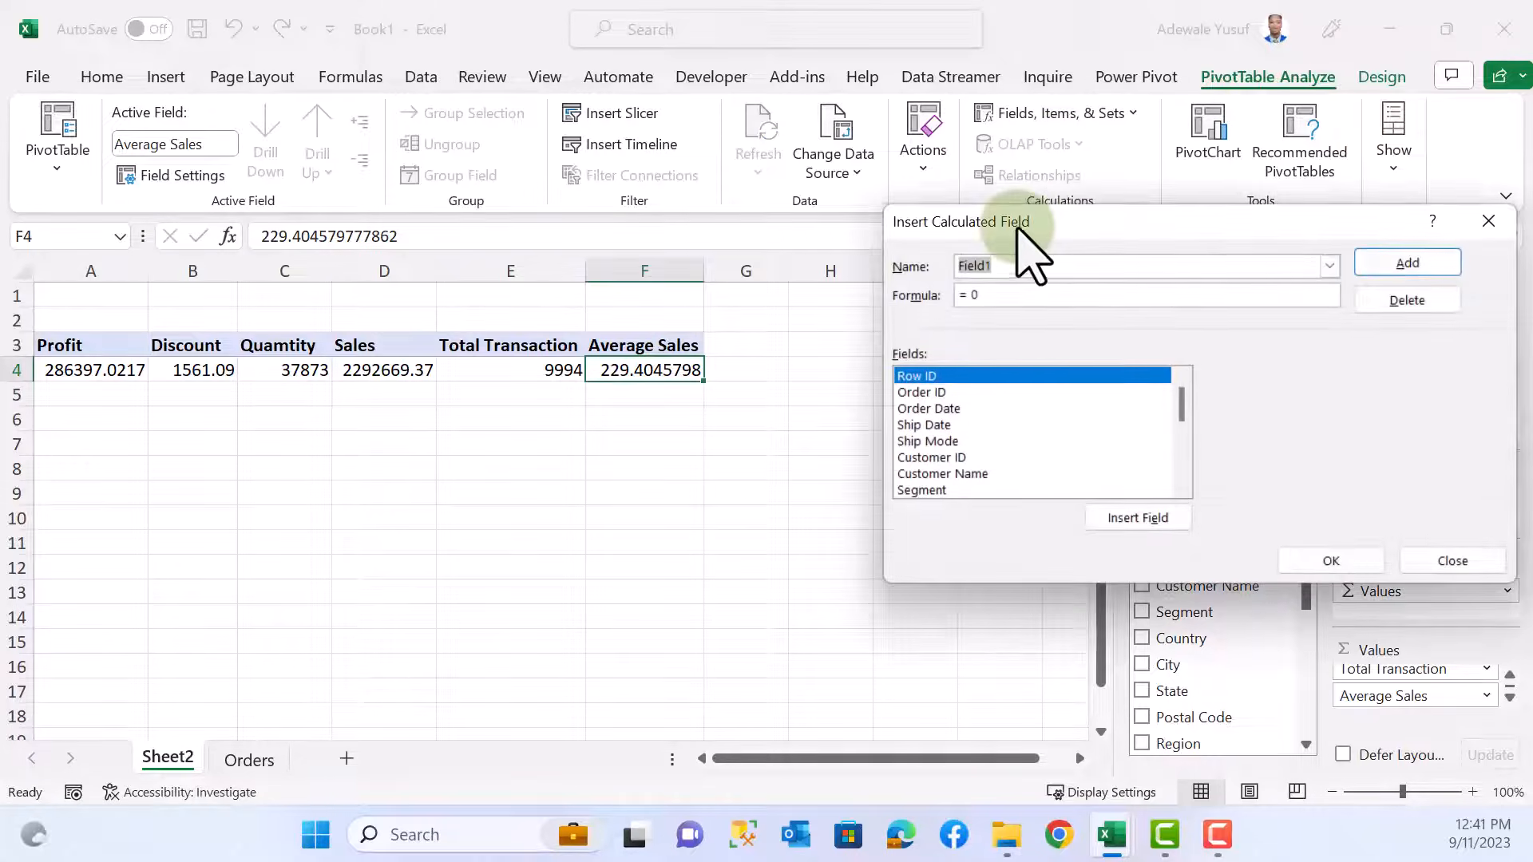
{"action": "left_click_drag", "start_coordinate": [1026, 245], "coordinate": [463, 234]}
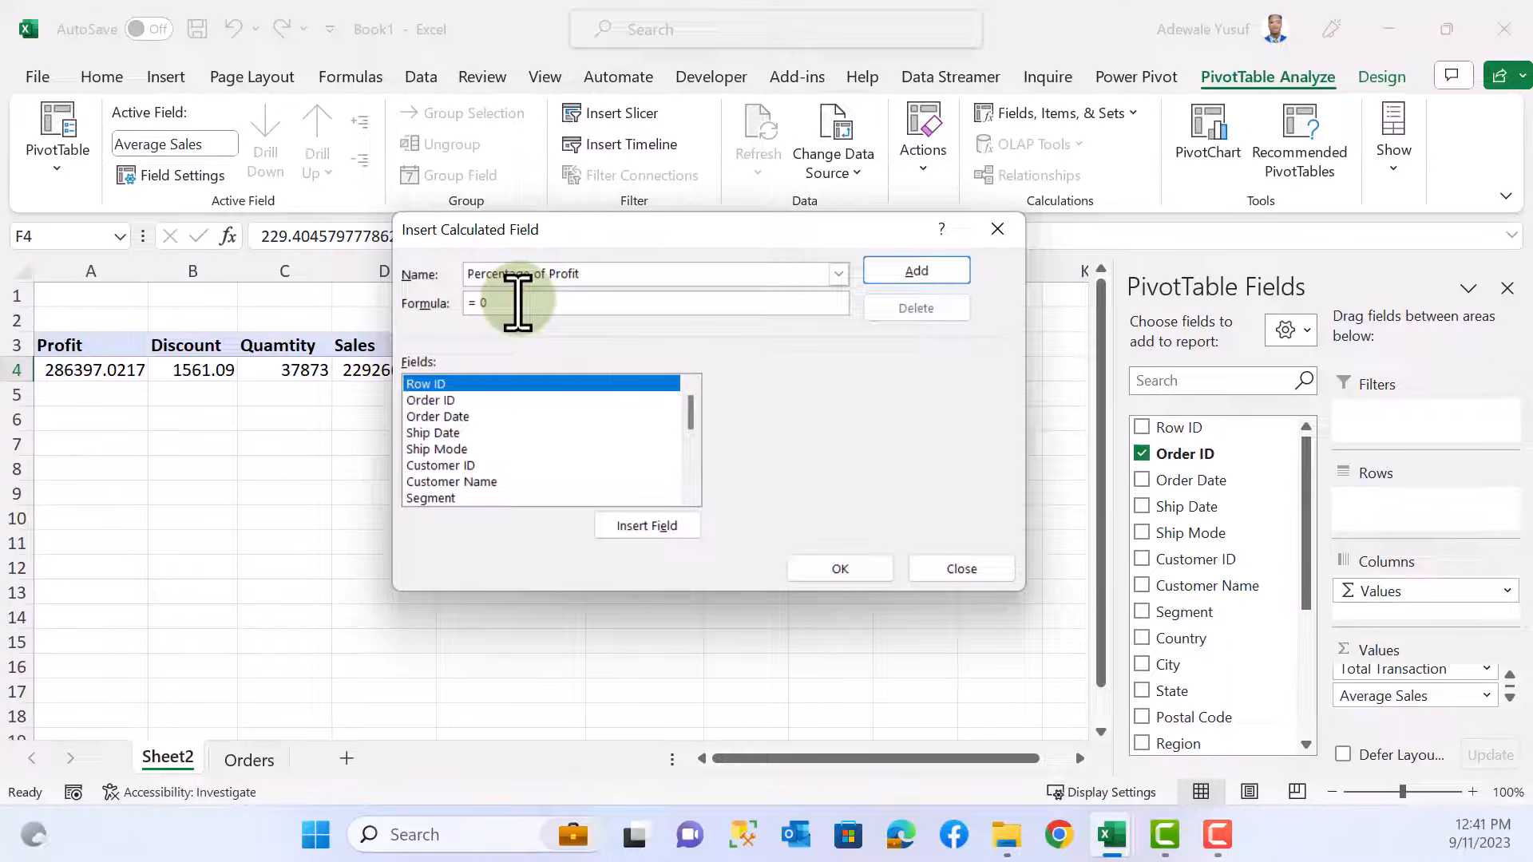
- Define the calculated field's formula as = Profit/ Sales and add it to the PivotTable
{"action": "left_click", "coordinate": [518, 302]}
{"action": "key", "text": "BackSpace"}
{"action": "scroll", "coordinate": [469, 505], "scroll_direction": "down", "scroll_amount": 5}
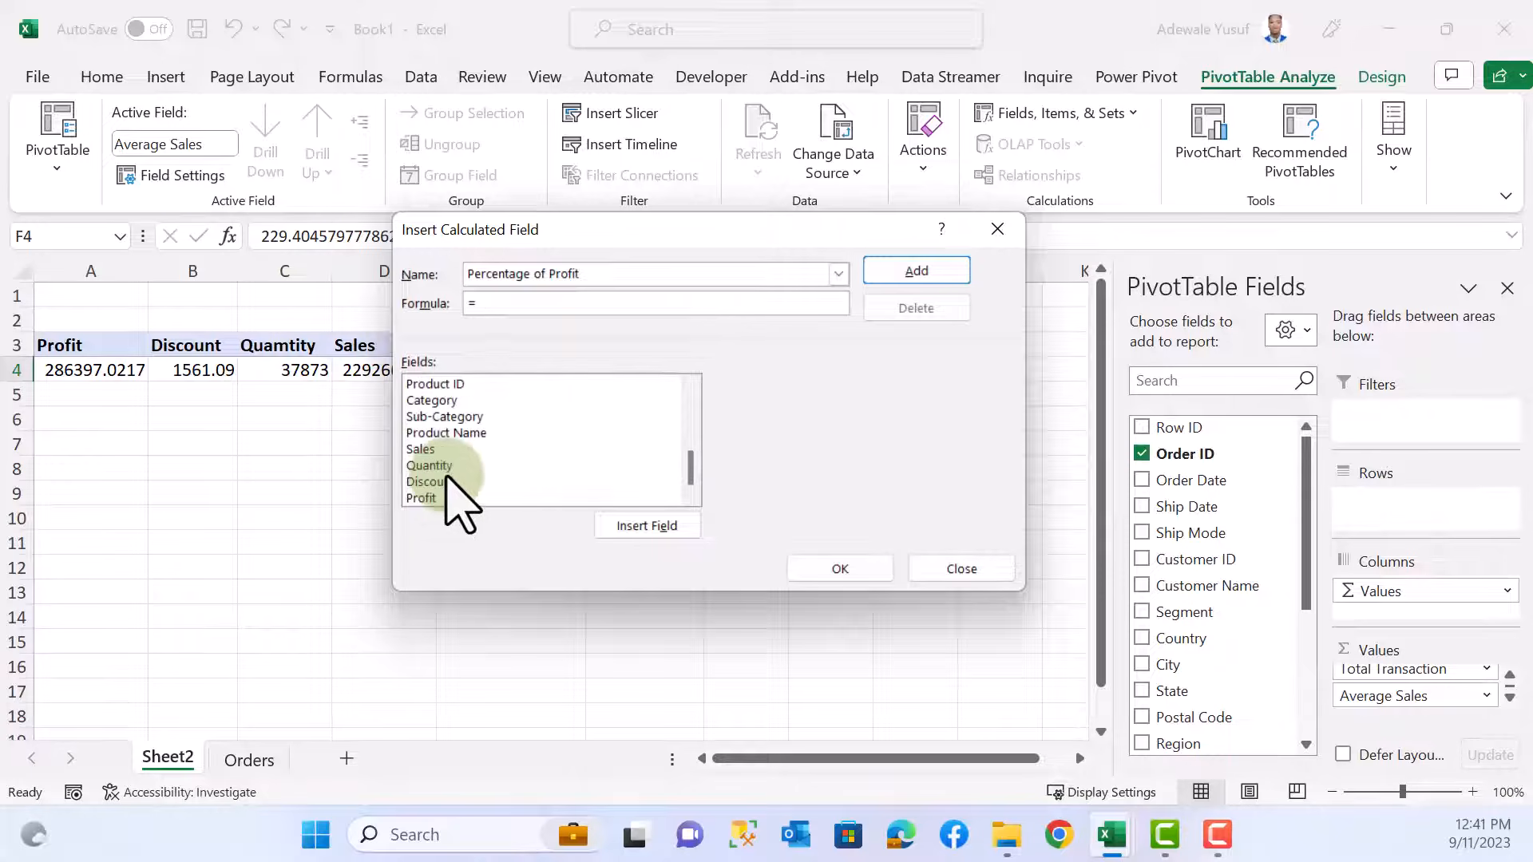
{"action": "double_click", "coordinate": [435, 497]}
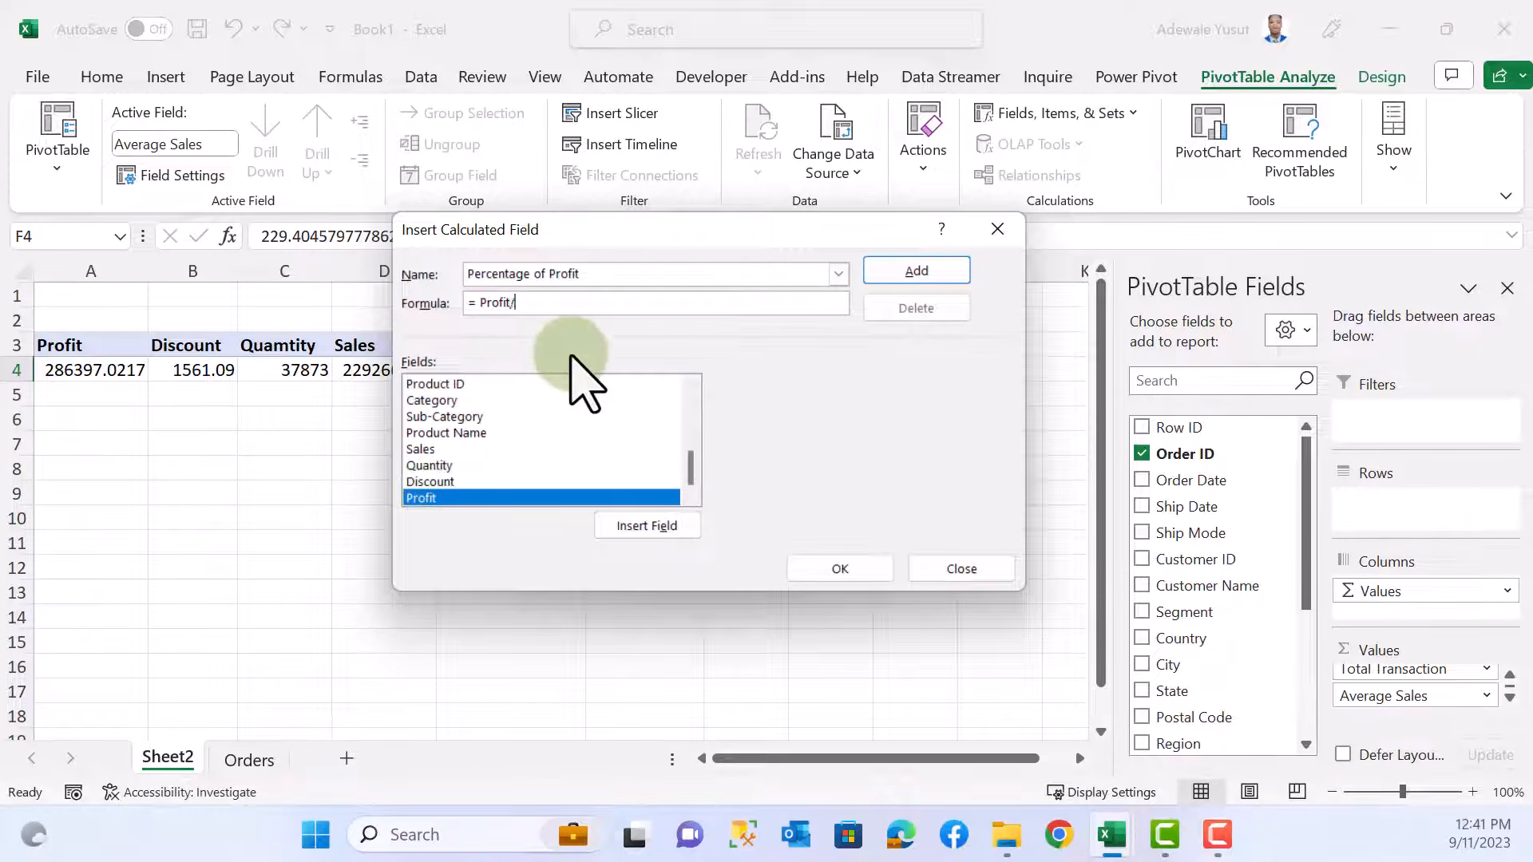
{"action": "type", "text": "/"}
{"action": "double_click", "coordinate": [434, 449]}
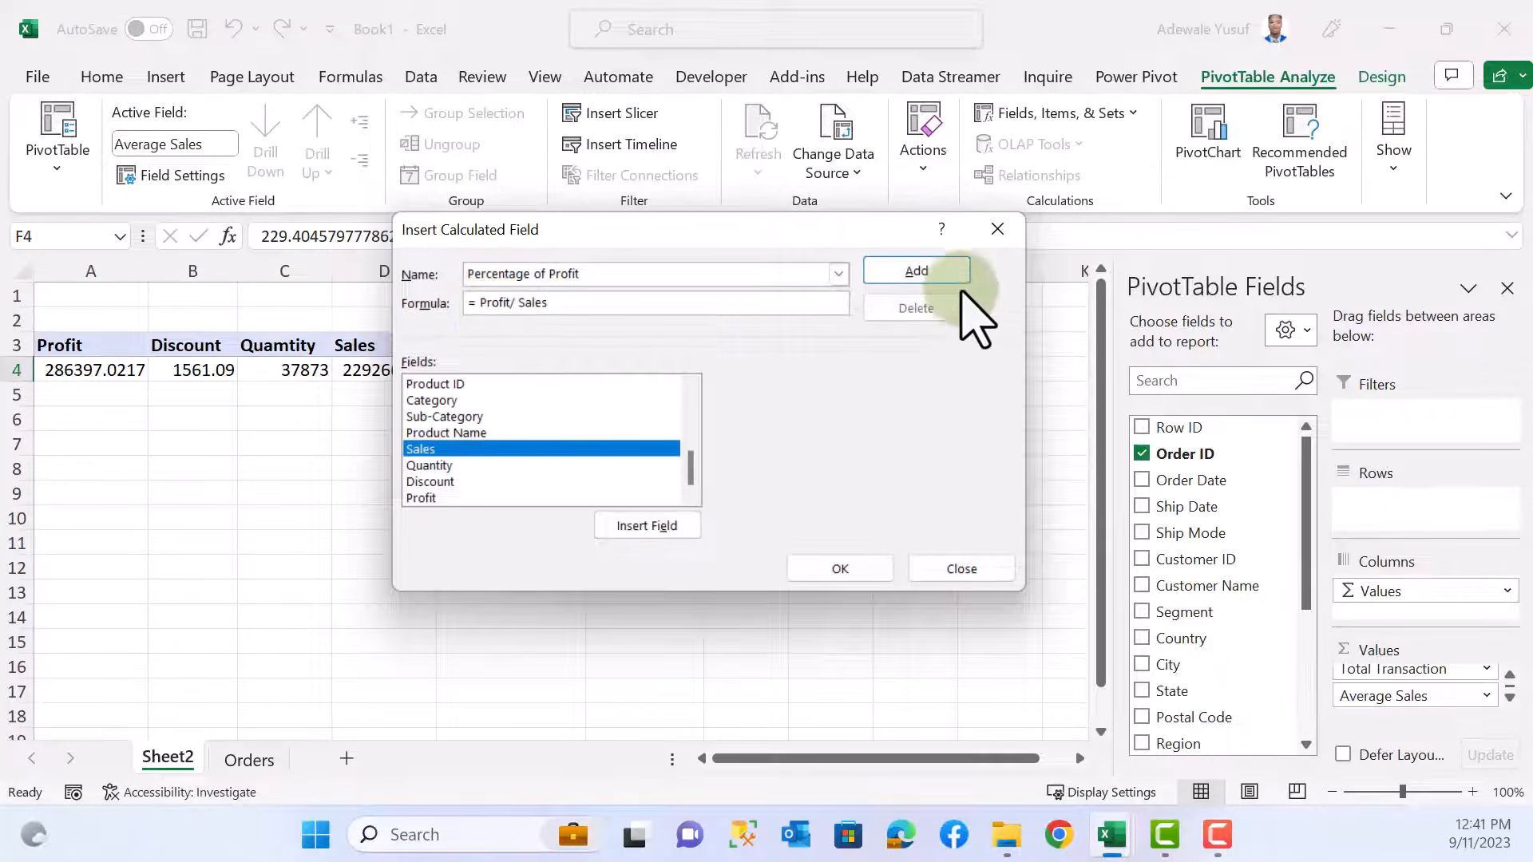
{"action": "left_click", "coordinate": [932, 269]}
{"action": "scroll", "coordinate": [494, 487], "scroll_direction": "down", "scroll_amount": 5}
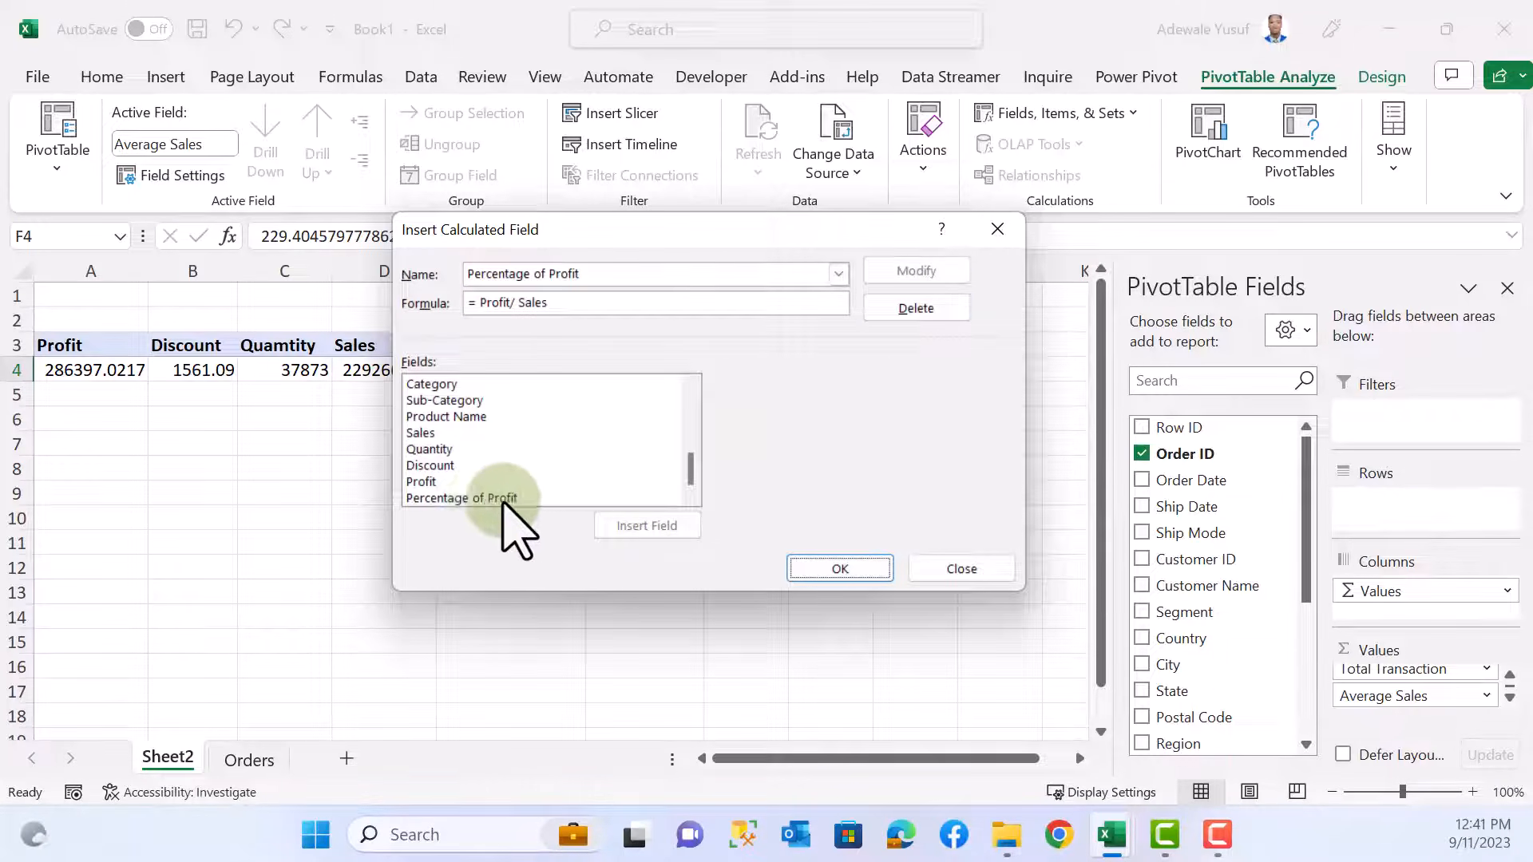
{"action": "left_click", "coordinate": [842, 566]}
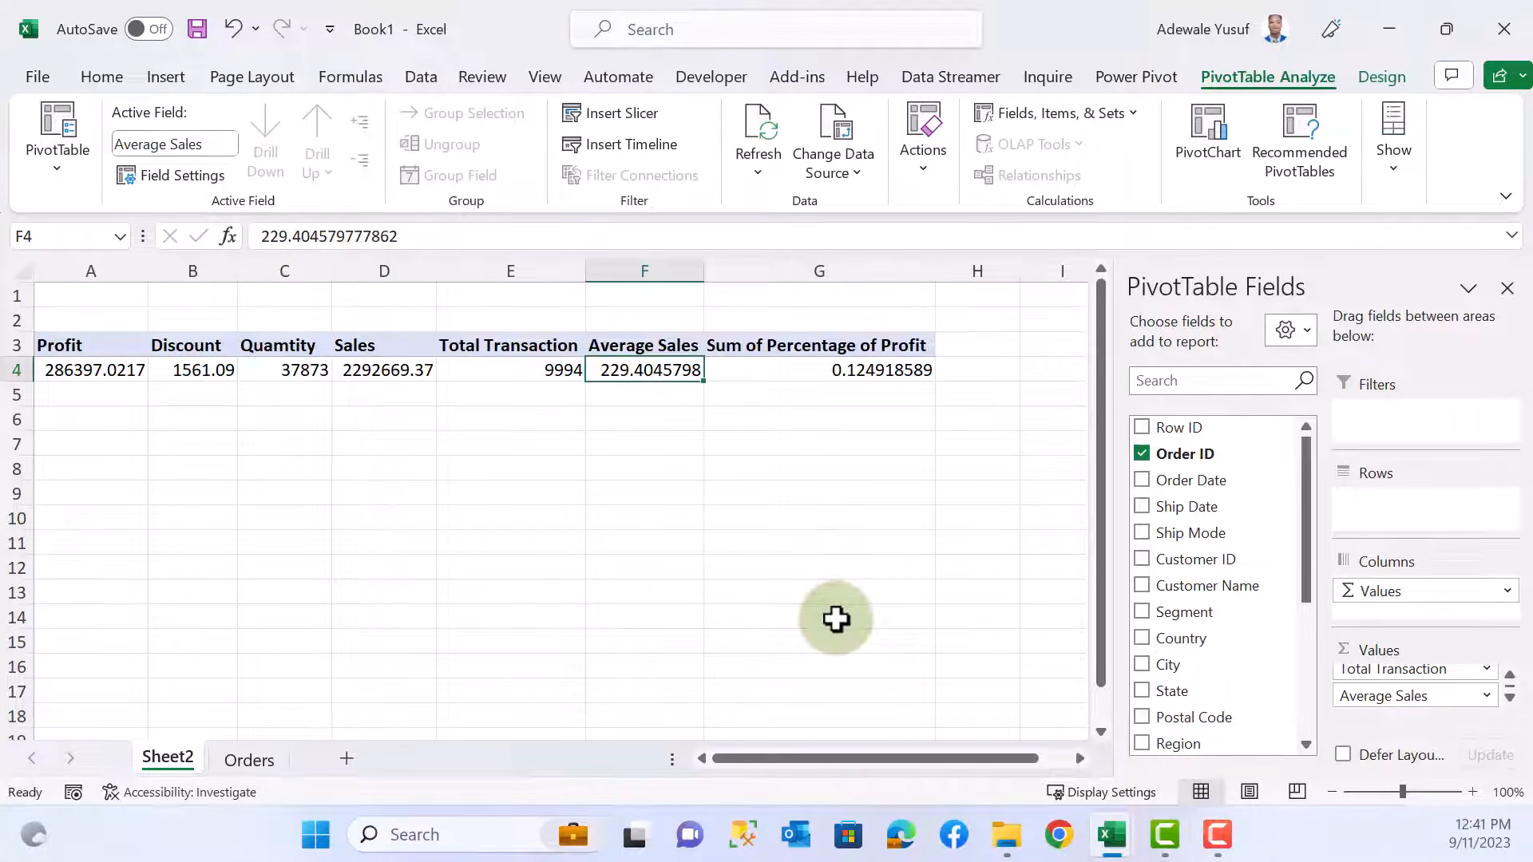
- Rename the Sum of Percentage of Profit header in cell G3 as Percentage of Profit, keeping it distinct from the source field name
{"action": "left_click", "coordinate": [846, 369]}
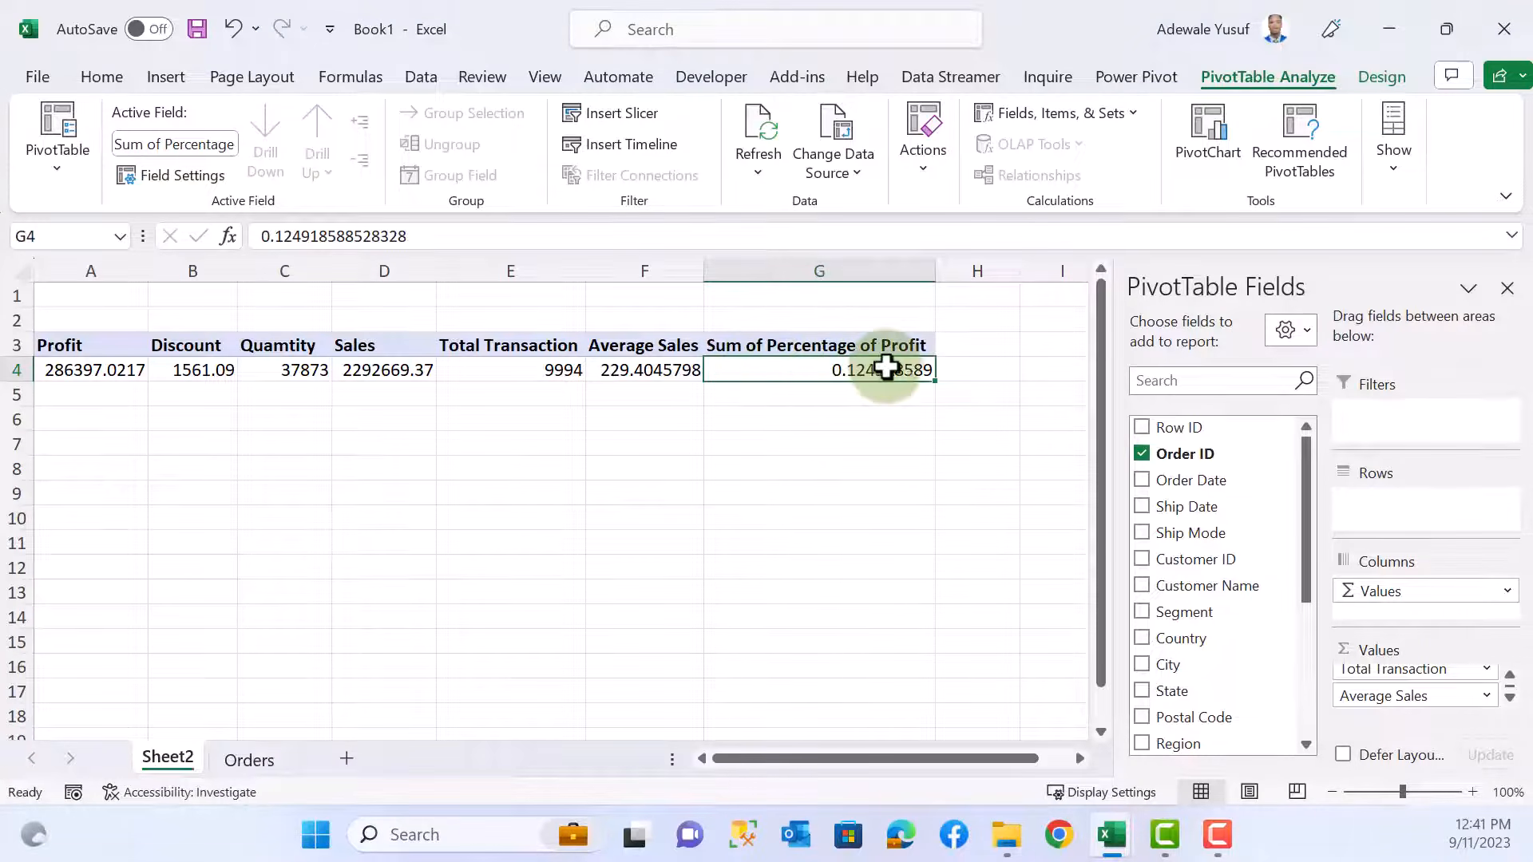
{"action": "left_click", "coordinate": [785, 345]}
{"action": "left_click", "coordinate": [316, 237]}
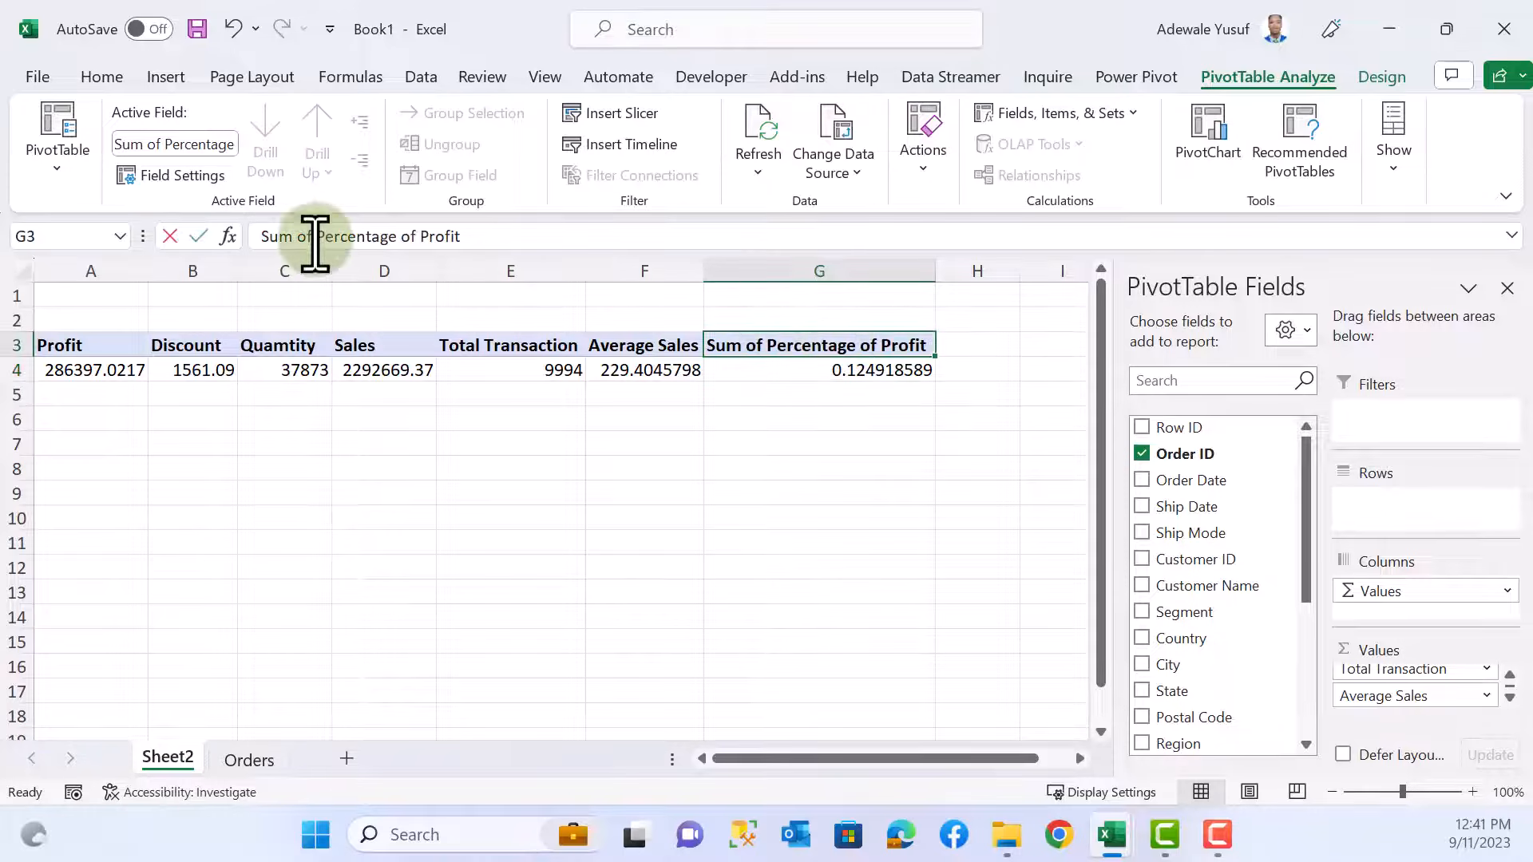
{"action": "key", "text": "BackSpace"}
{"action": "key", "text": "BackSpace"}
{"action": "key", "text": "BackSpace"}
{"action": "key", "text": "BackSpace"}
{"action": "key", "text": "BackSpace"}
{"action": "key", "text": "BackSpace"}
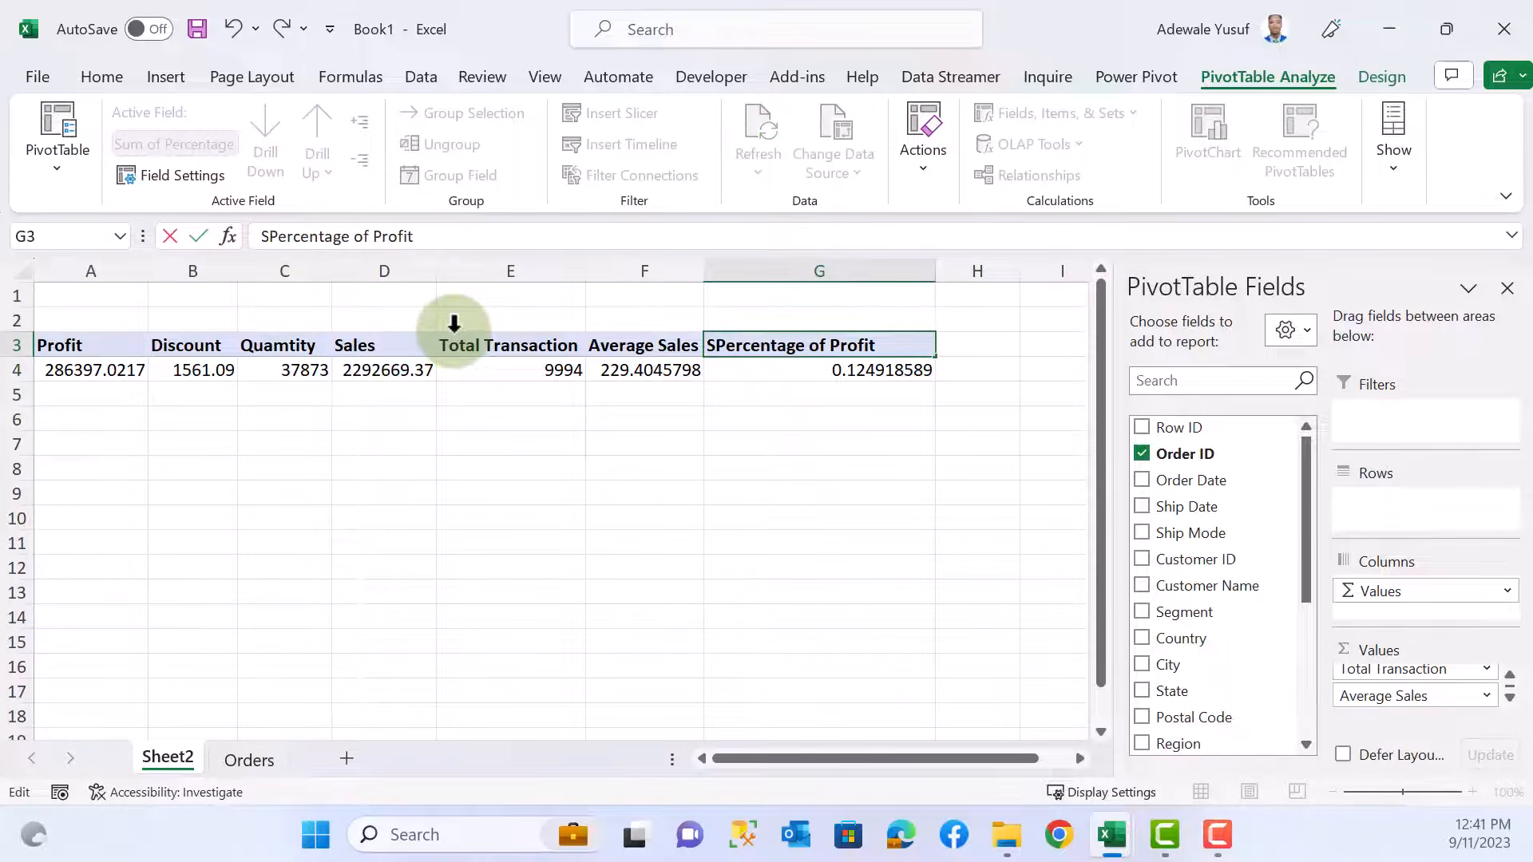
{"action": "key", "text": "BackSpace"}
{"action": "key", "text": "Return"}
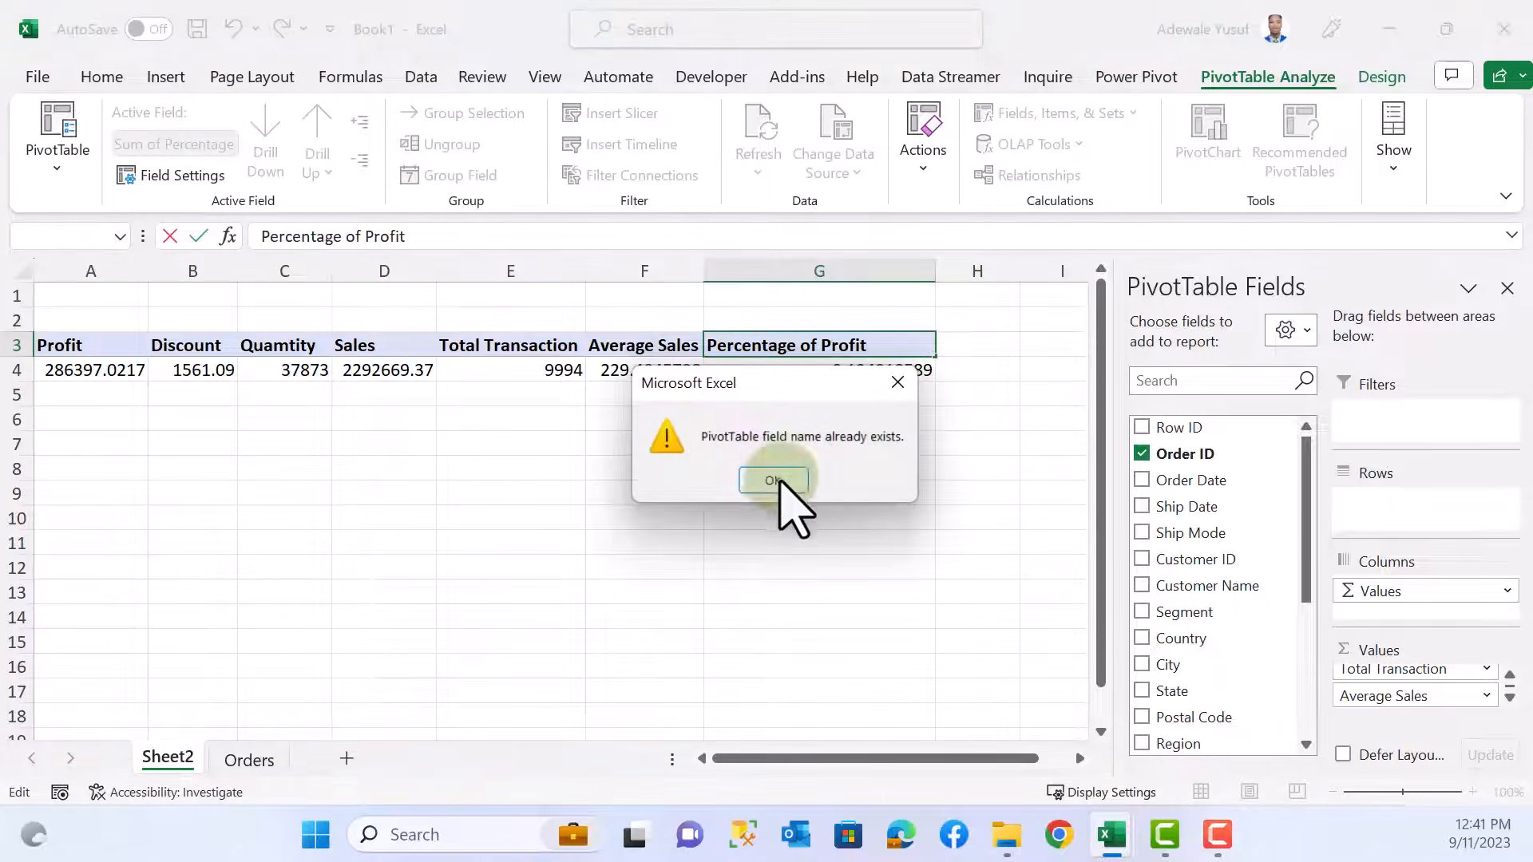
{"action": "left_click", "coordinate": [773, 479]}
{"action": "left_click", "coordinate": [411, 237]}
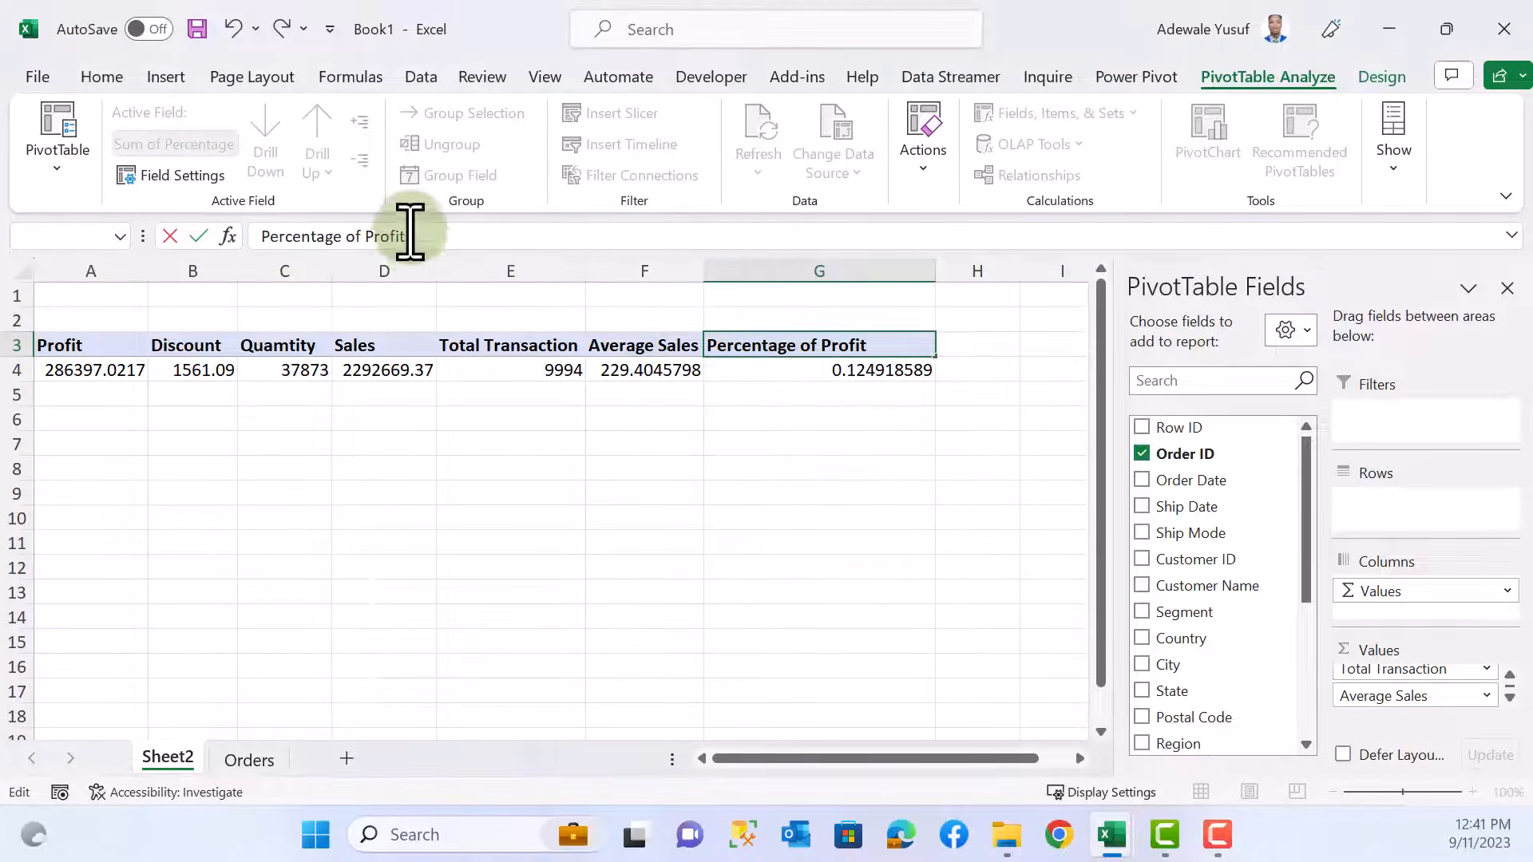
{"action": "left_click", "coordinate": [481, 494]}
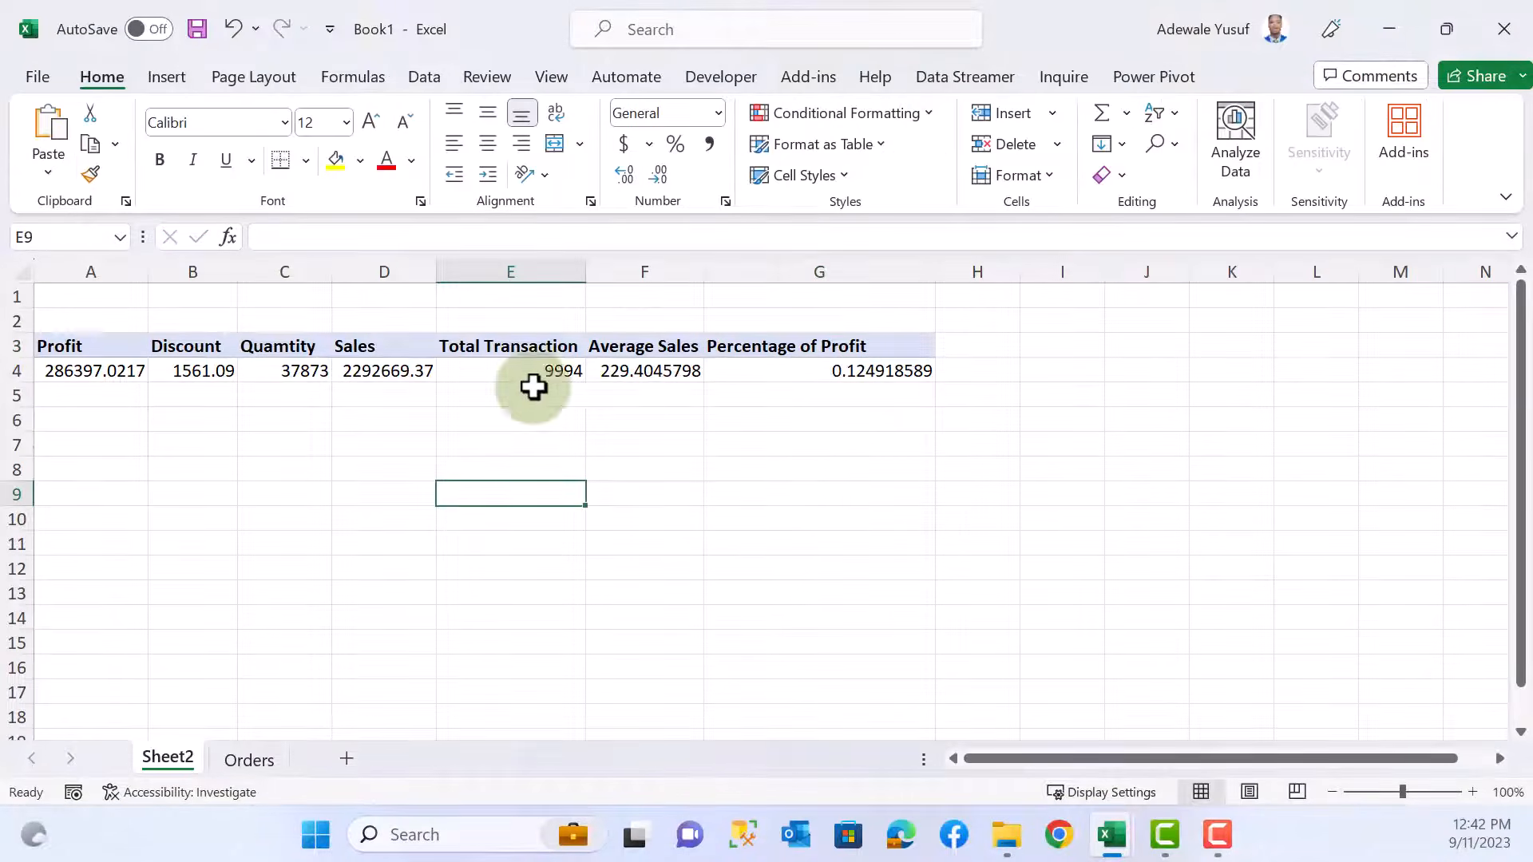
{"action": "left_click", "coordinate": [488, 391]}
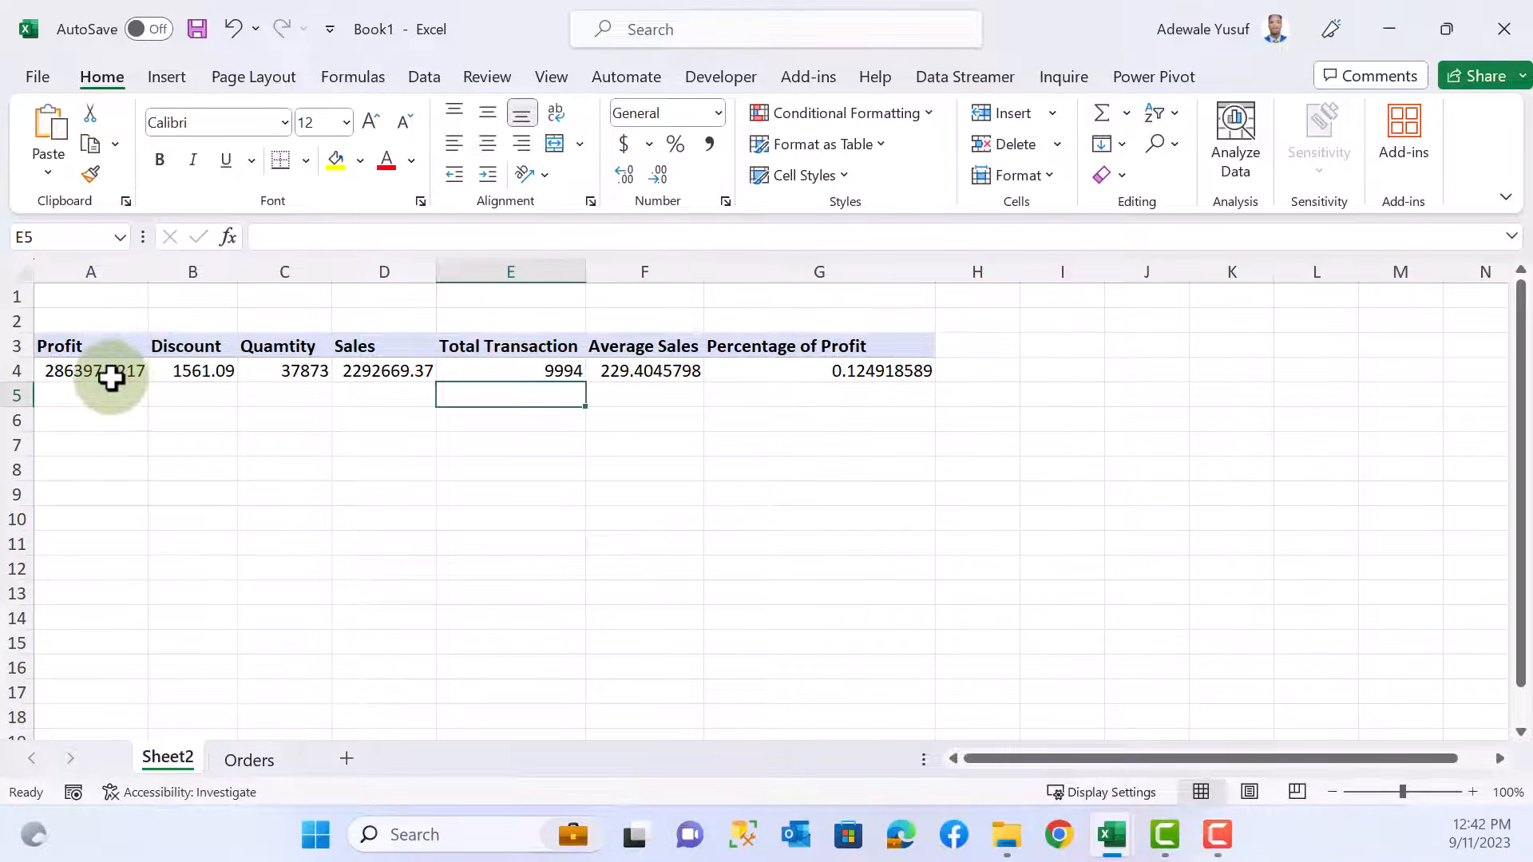
- Format the Profit value in cell A4 as dollar accounting with a thousands separator and no decimals
{"action": "mouse_move", "coordinate": [111, 379]}
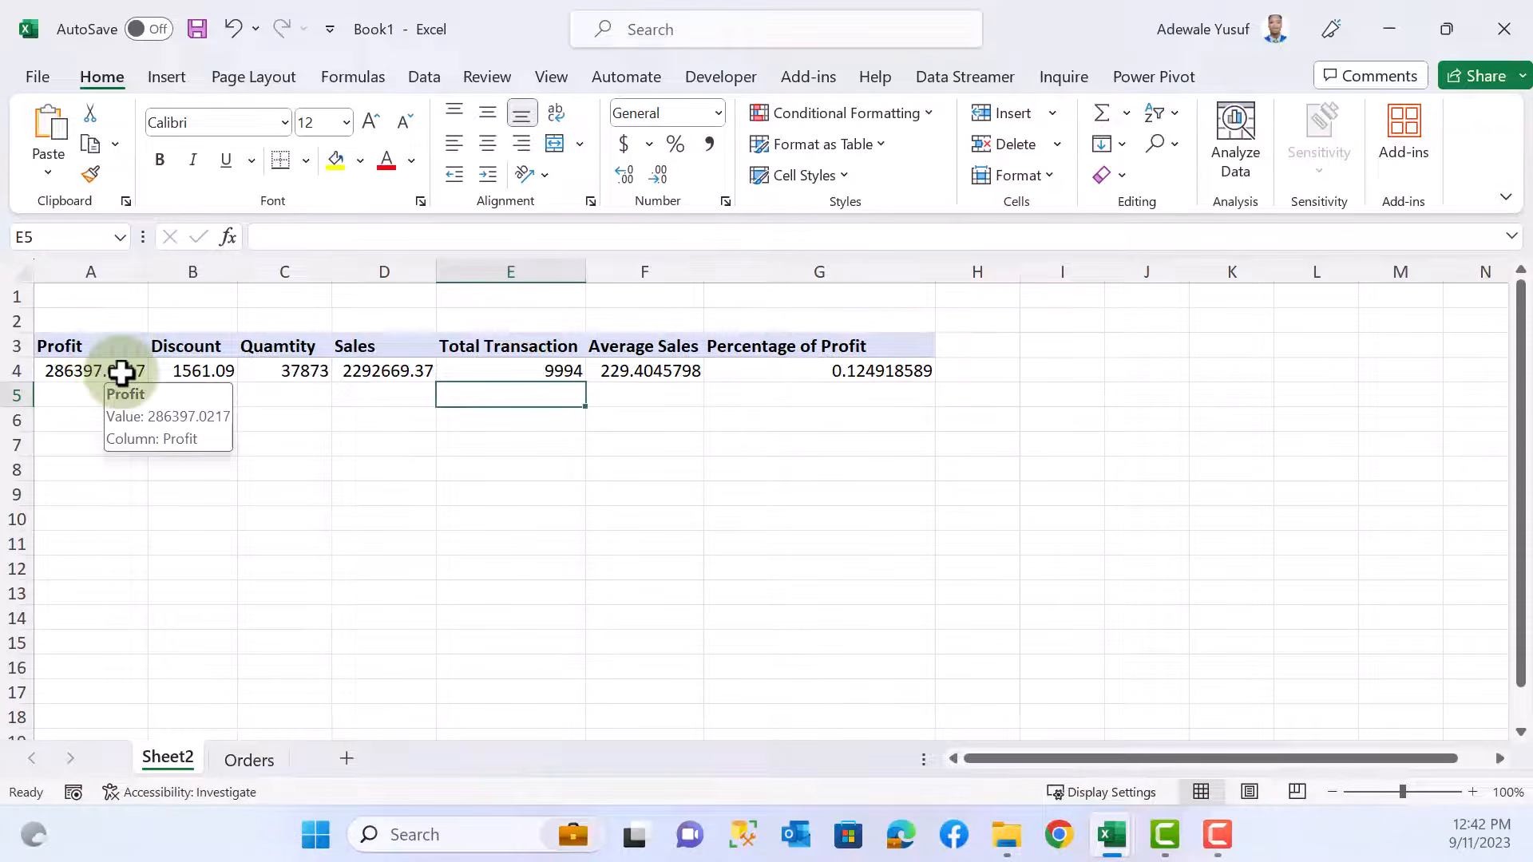
{"action": "left_click", "coordinate": [108, 374]}
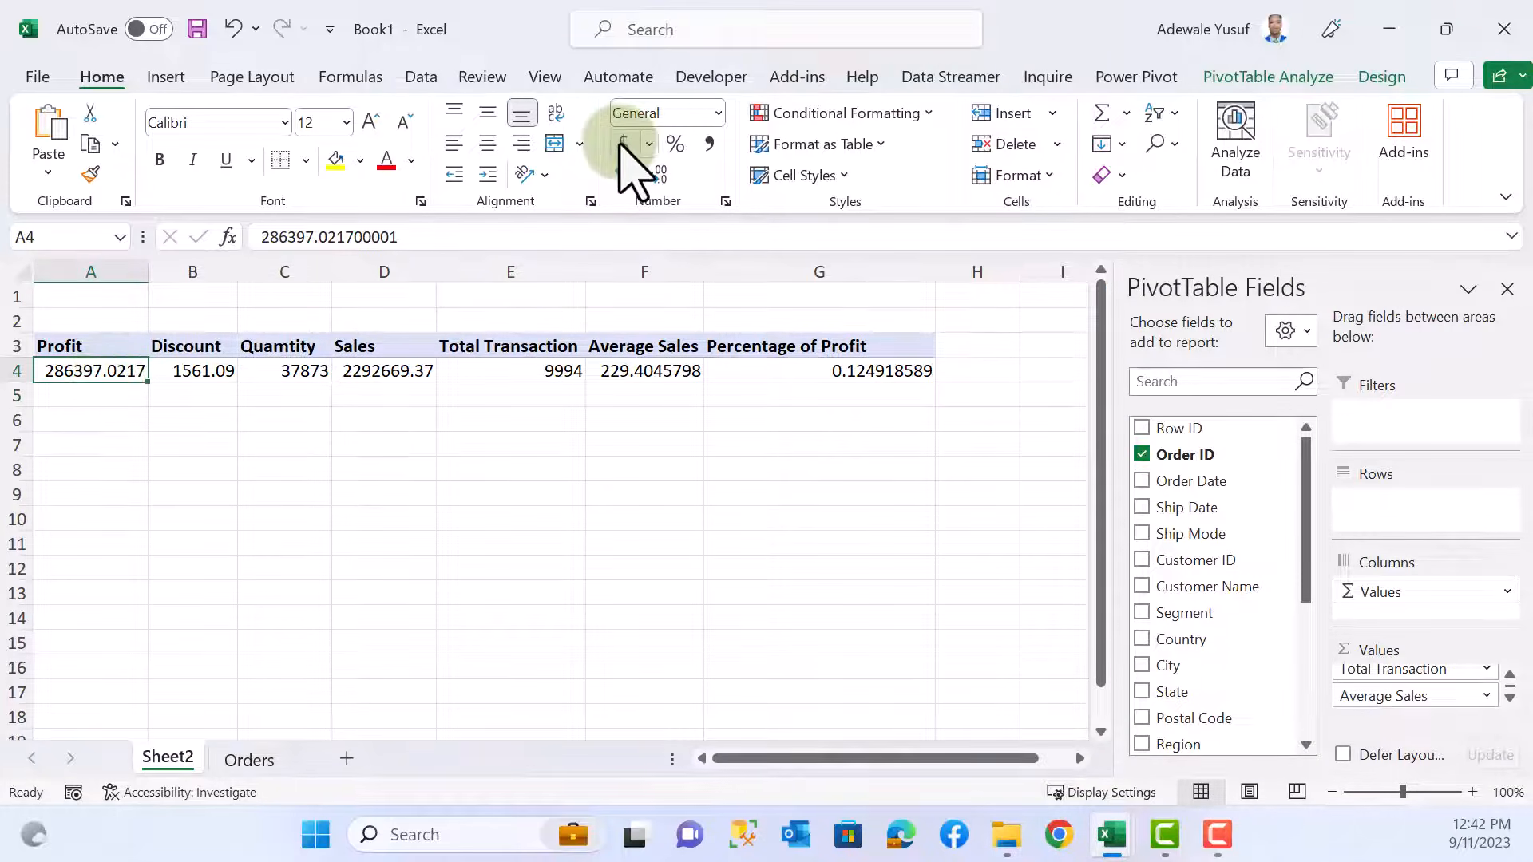
{"action": "left_click", "coordinate": [709, 144]}
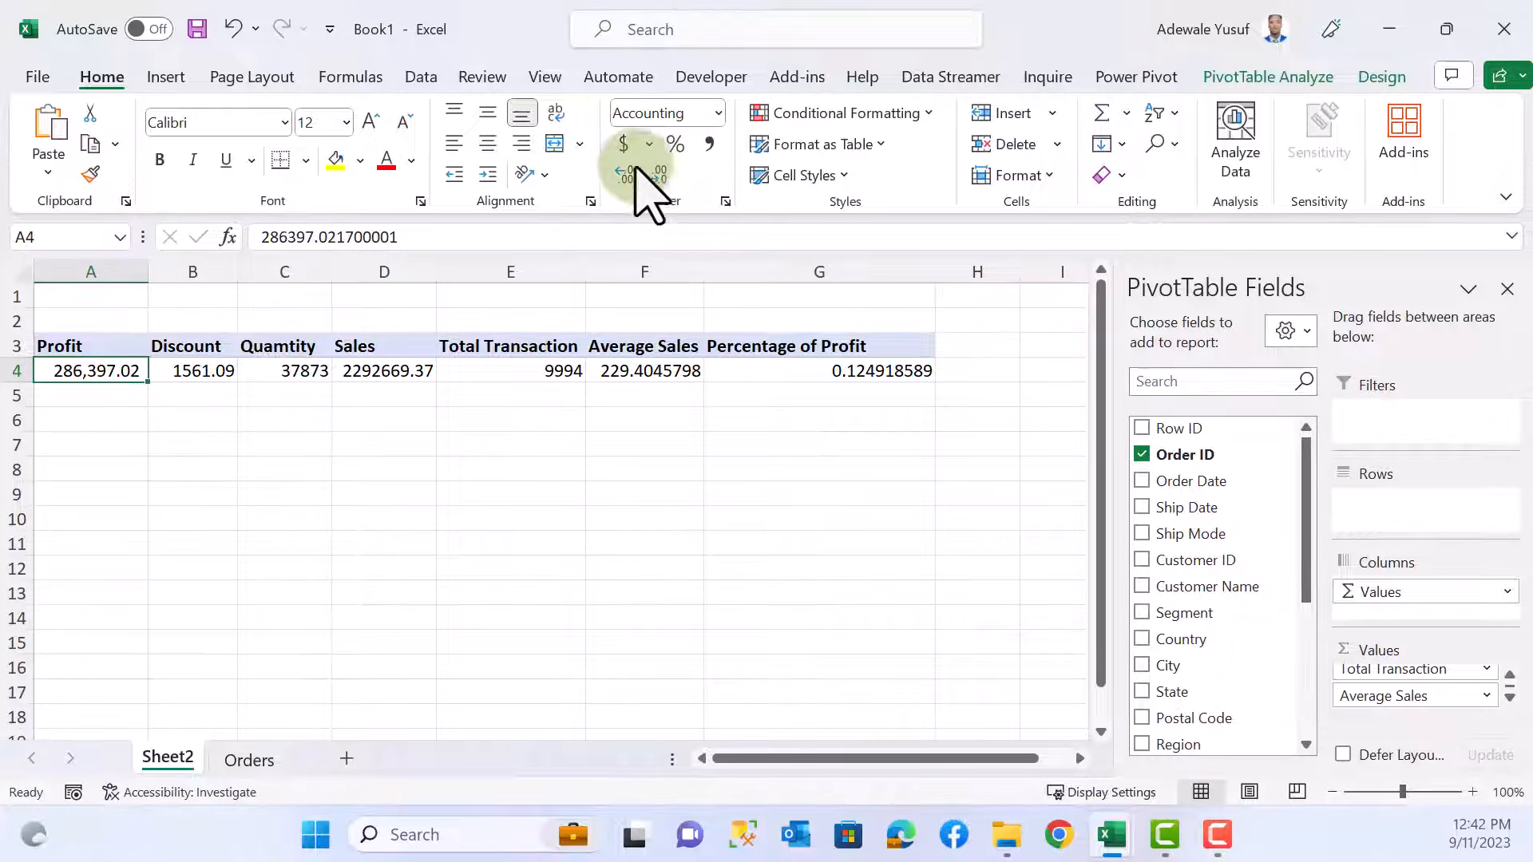
{"action": "left_click", "coordinate": [626, 144]}
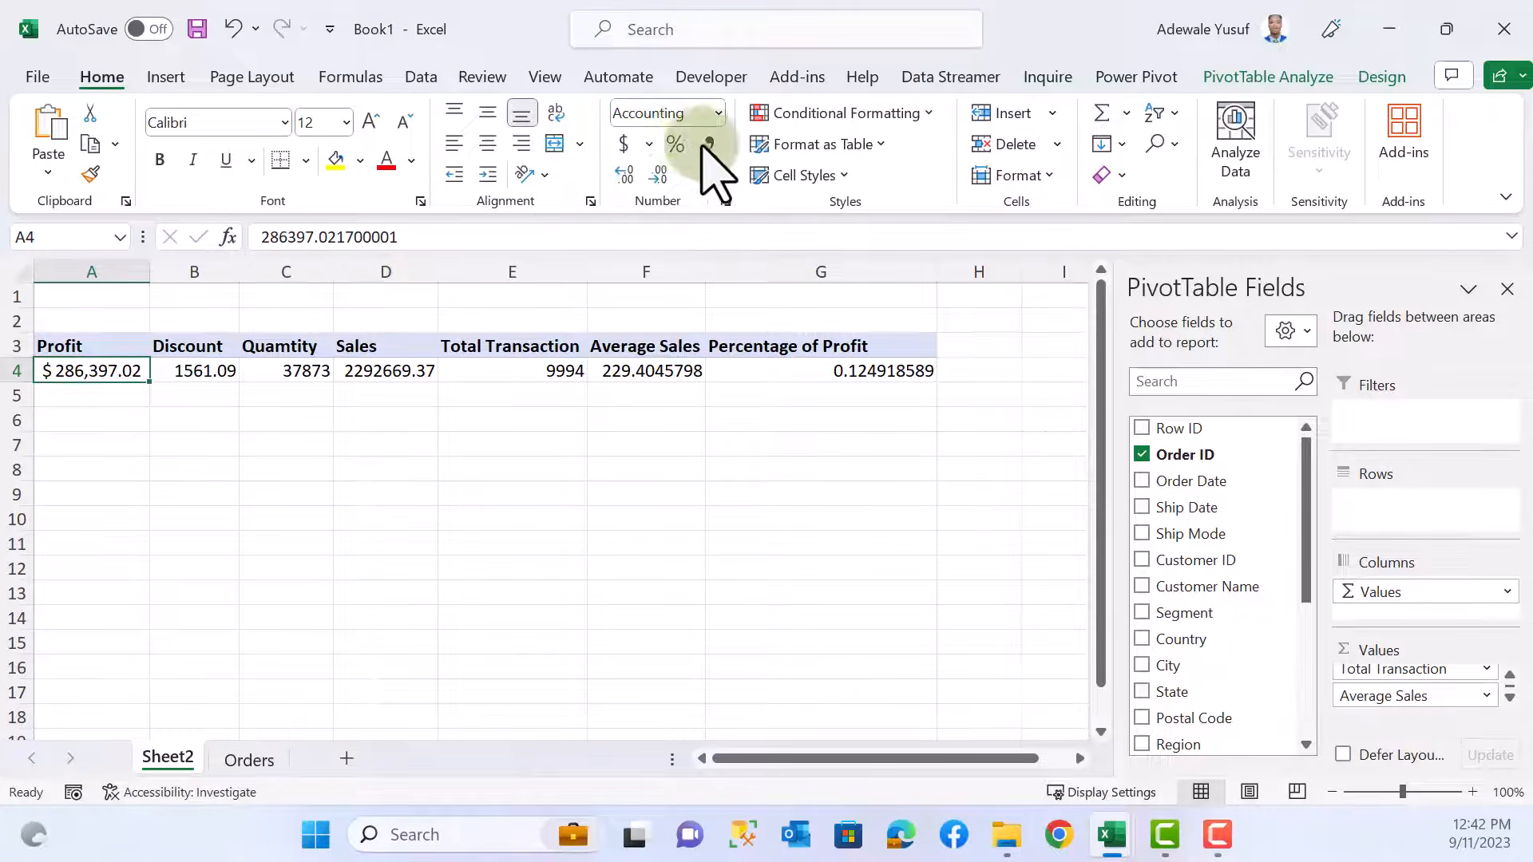
{"action": "left_click", "coordinate": [669, 179]}
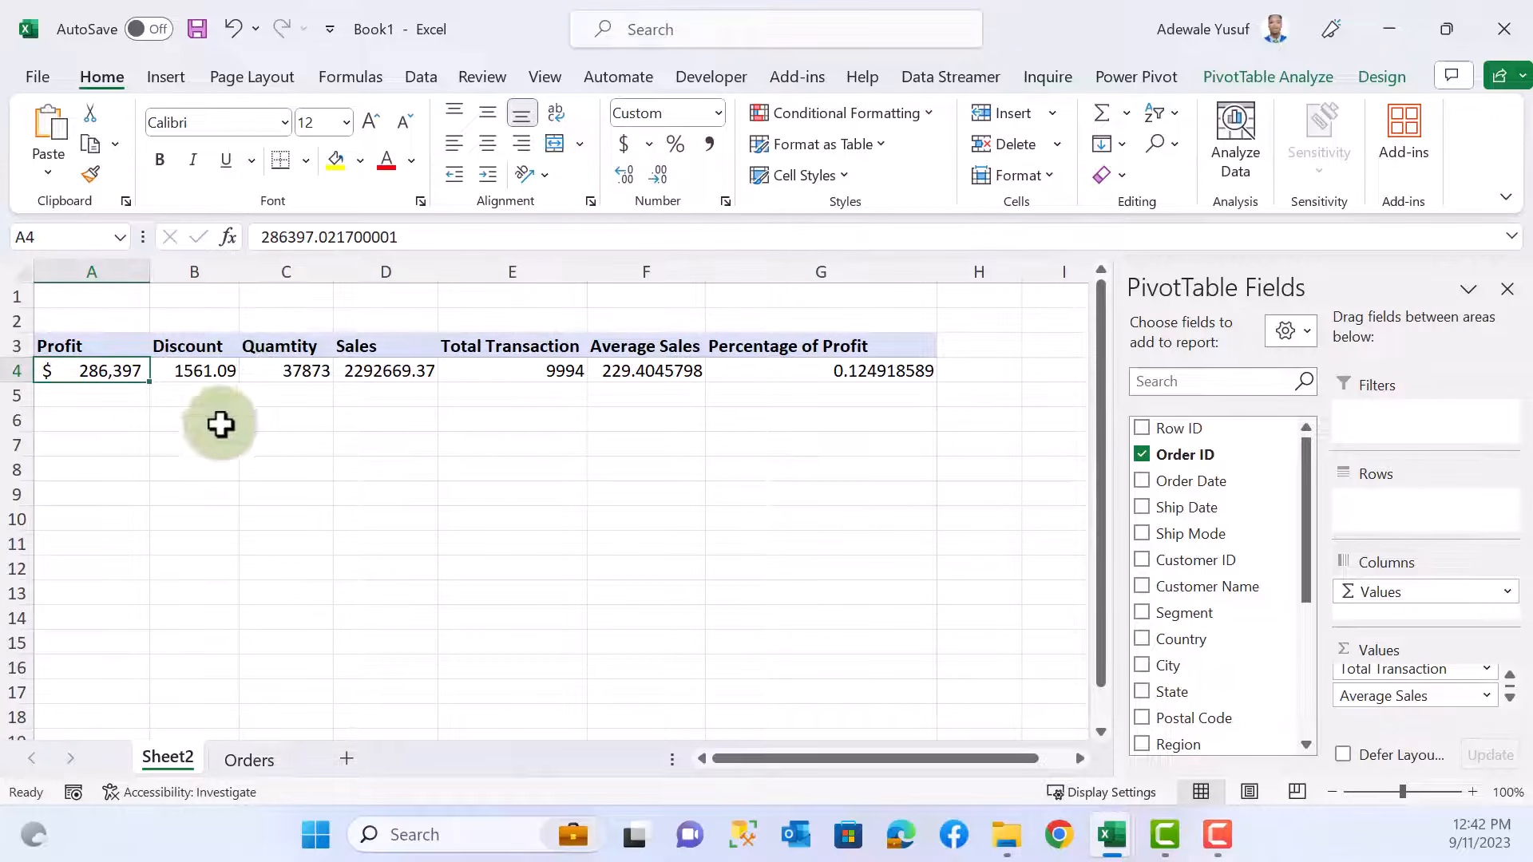
- Format the Discount value in B4 and the quantity value in C4 with thousands separators and no decimals
{"action": "left_click", "coordinate": [209, 370]}
{"action": "left_click", "coordinate": [709, 144]}
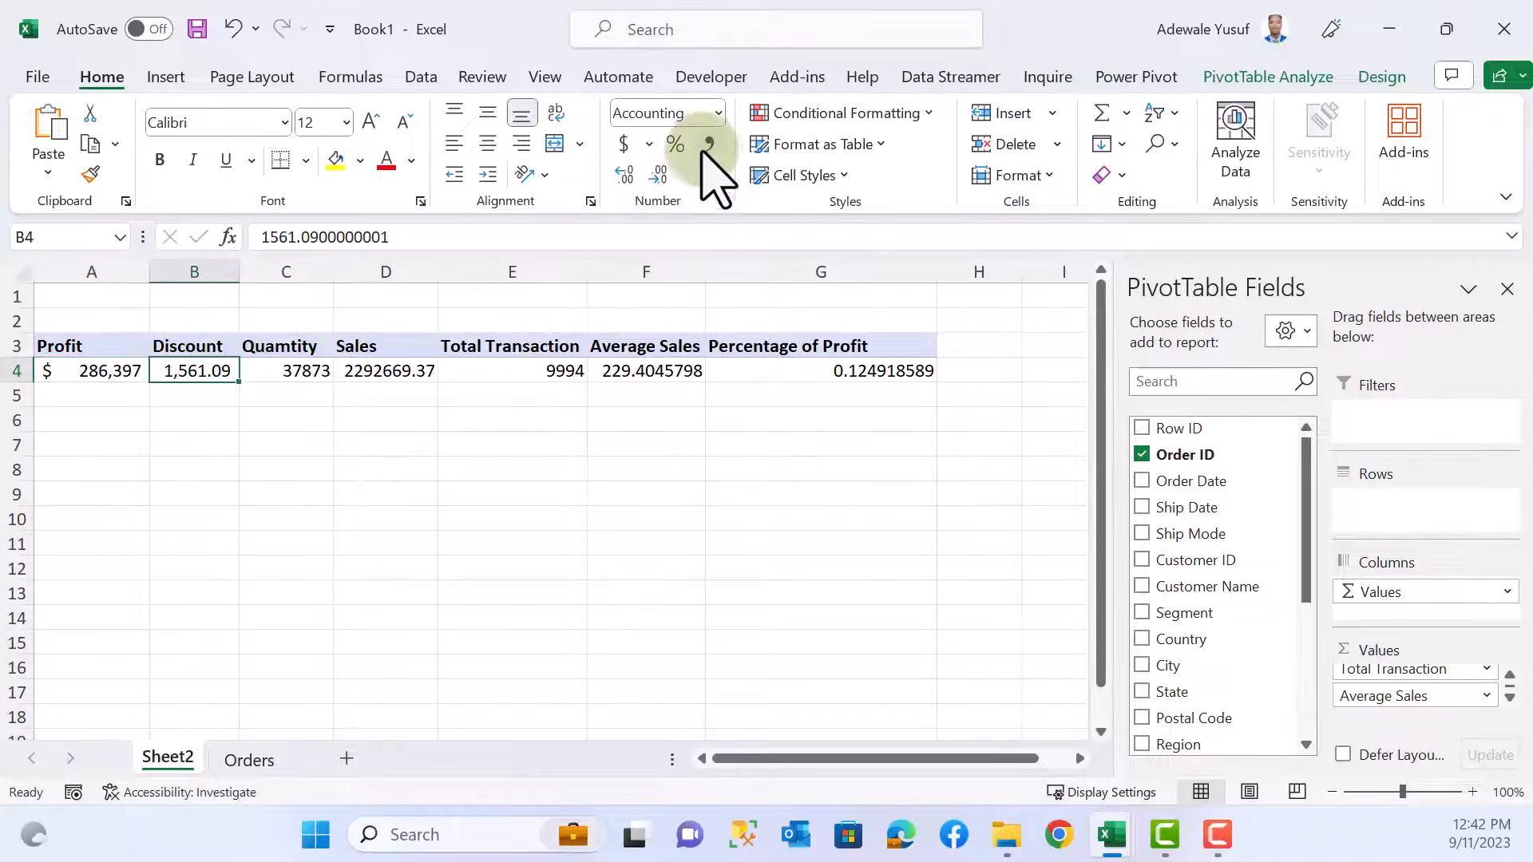
{"action": "left_click", "coordinate": [669, 179]}
{"action": "left_click", "coordinate": [308, 371]}
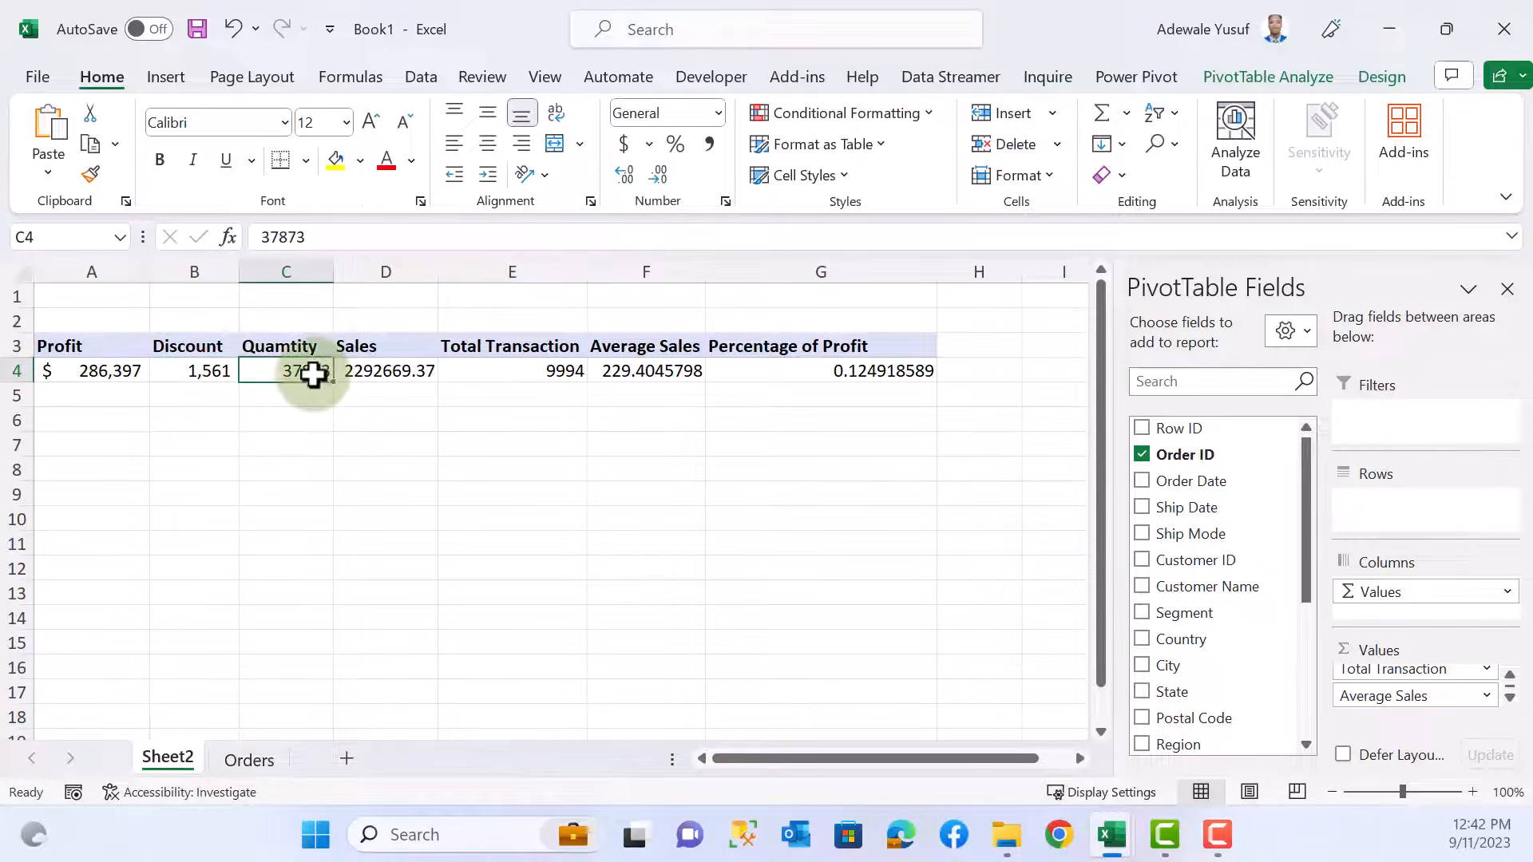
{"action": "left_click", "coordinate": [709, 144]}
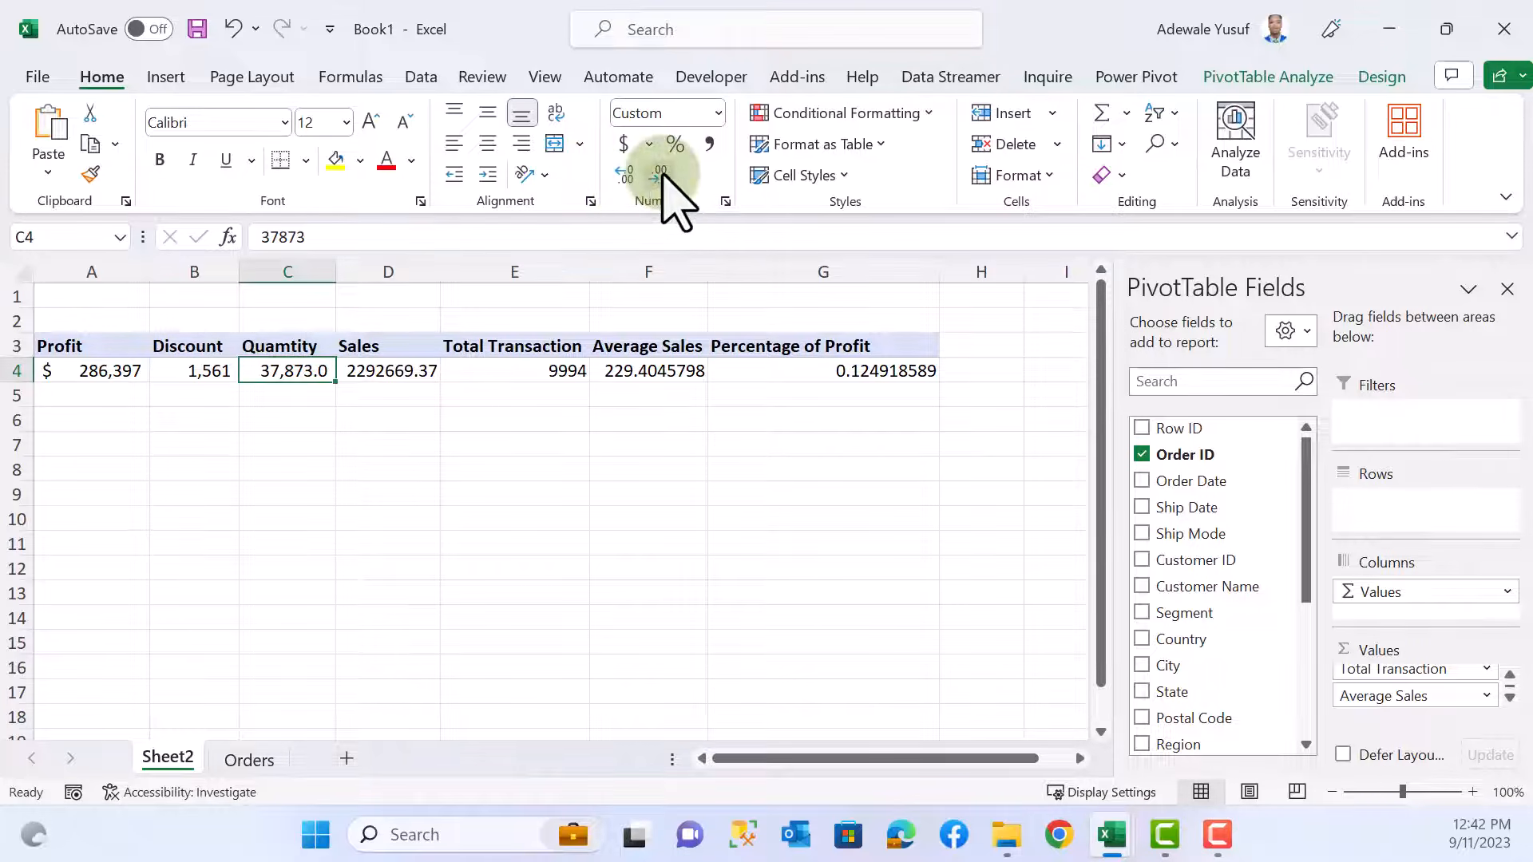
- Correct the misspelled Quamtity header in cell C3 to Quantity through its value field settings
{"action": "double_click", "coordinate": [292, 351]}
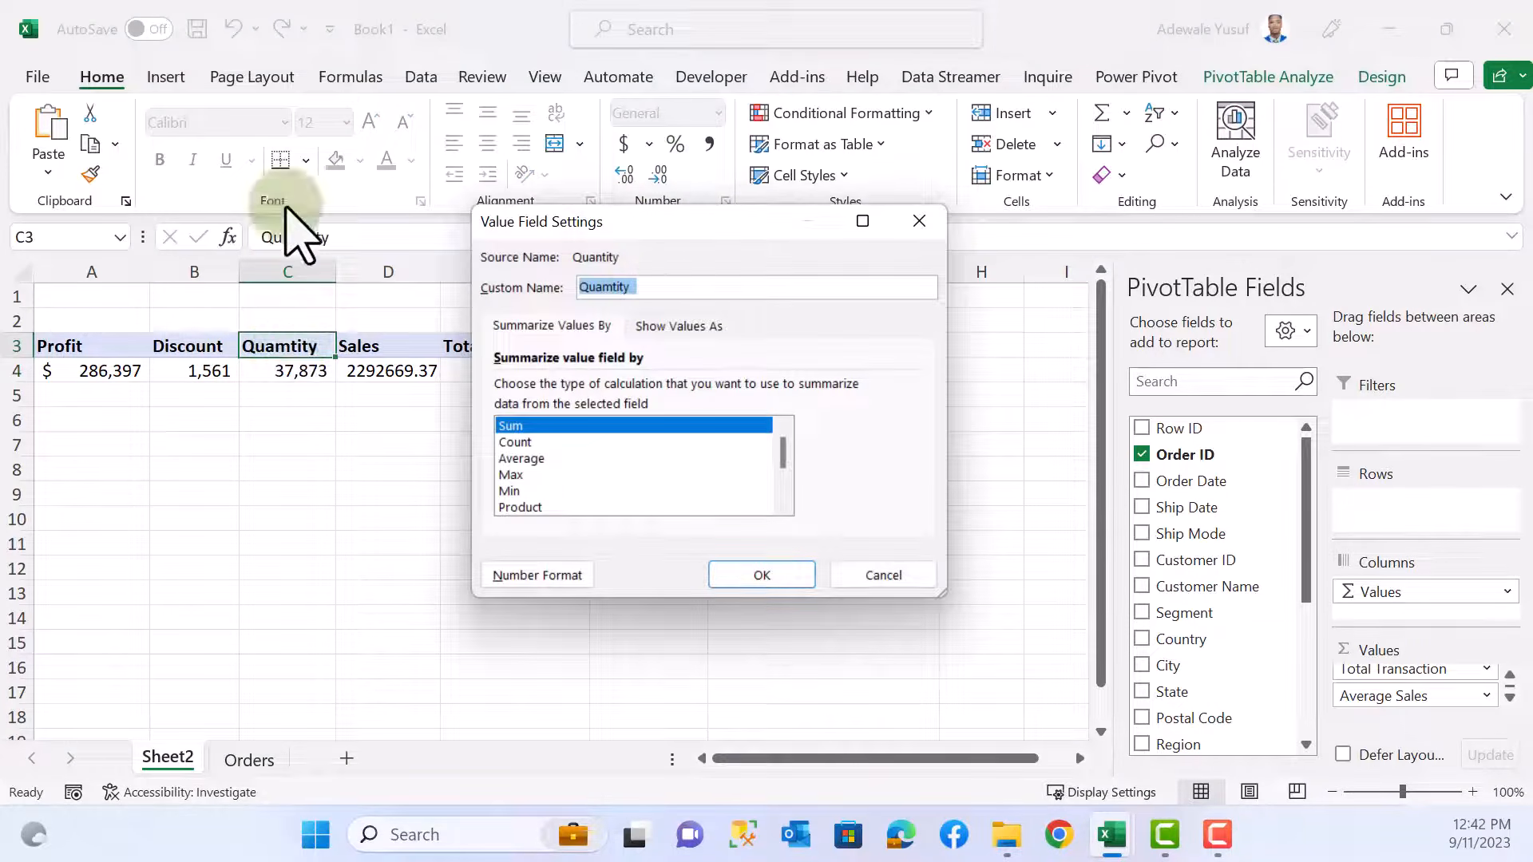
{"action": "left_click", "coordinate": [609, 289]}
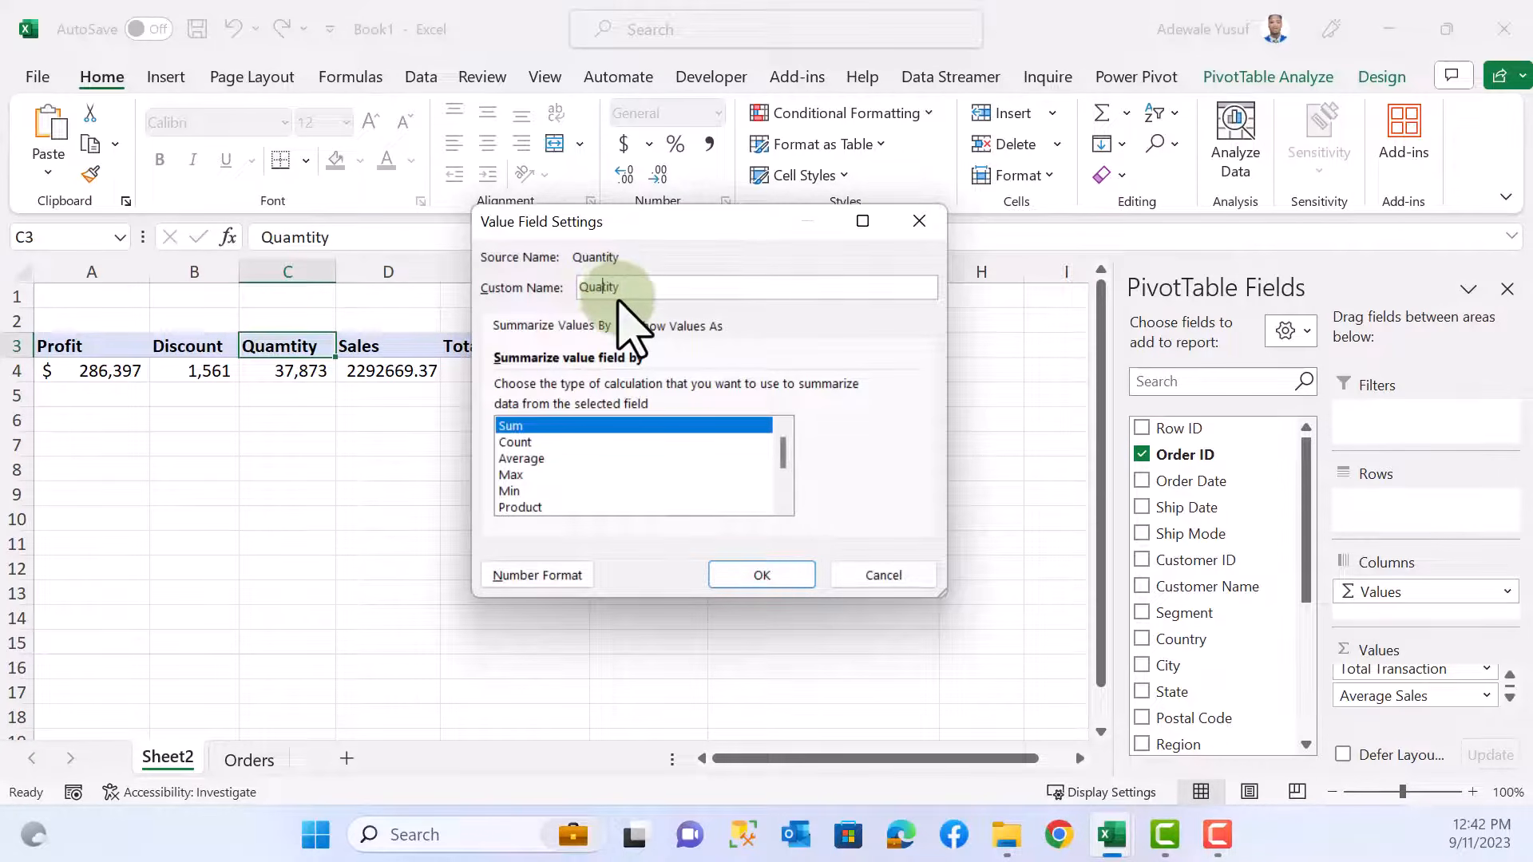
{"action": "type", "text": "n"}
{"action": "left_click", "coordinate": [762, 576]}
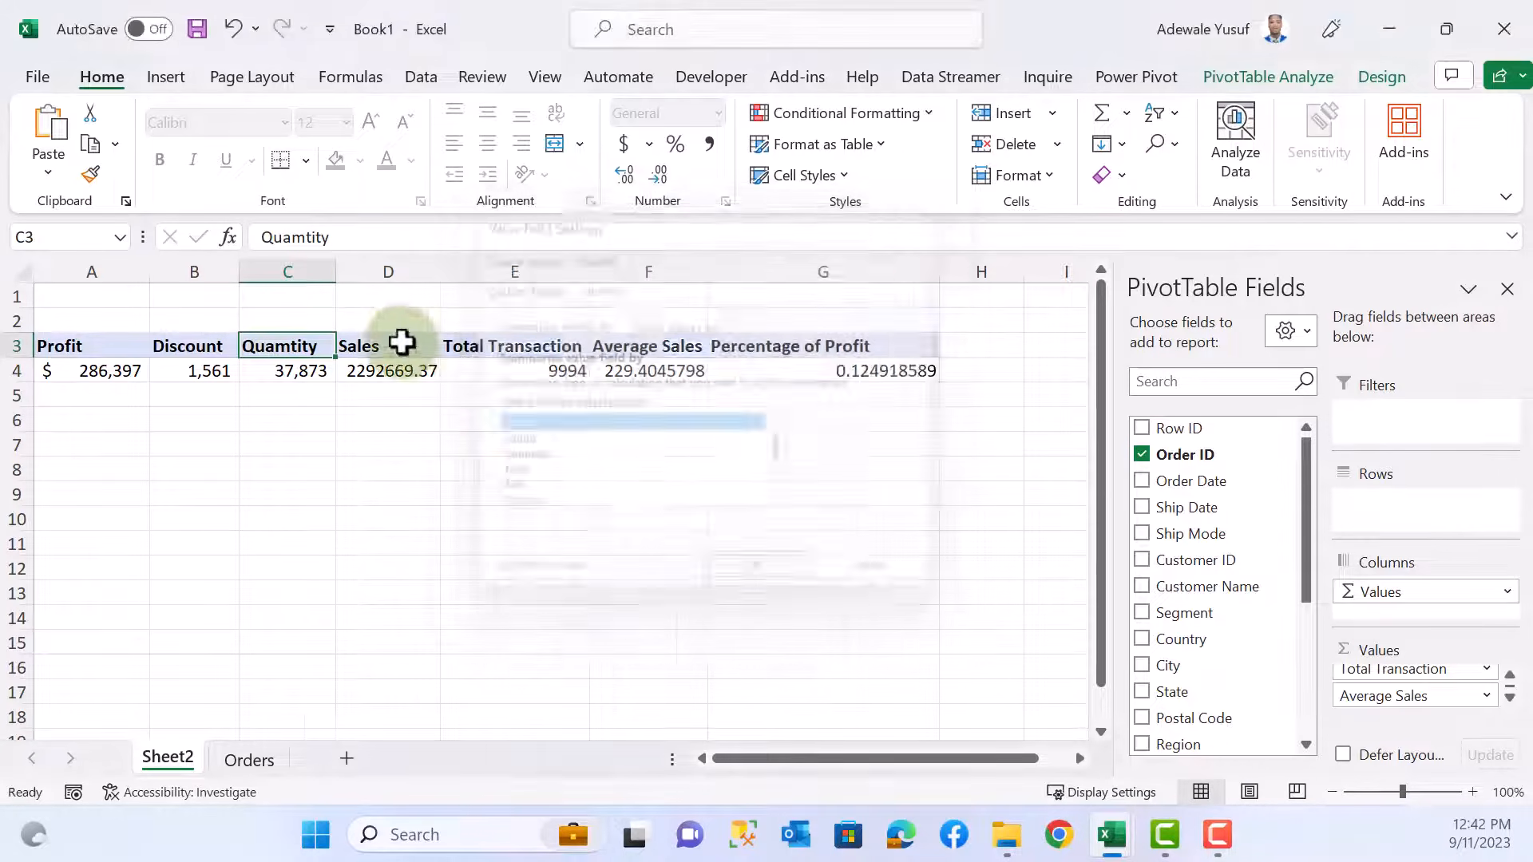
- Format the Sales value in D4 and the Total Transaction value in E4 with thousands separators and no decimals
{"action": "left_click", "coordinate": [364, 371]}
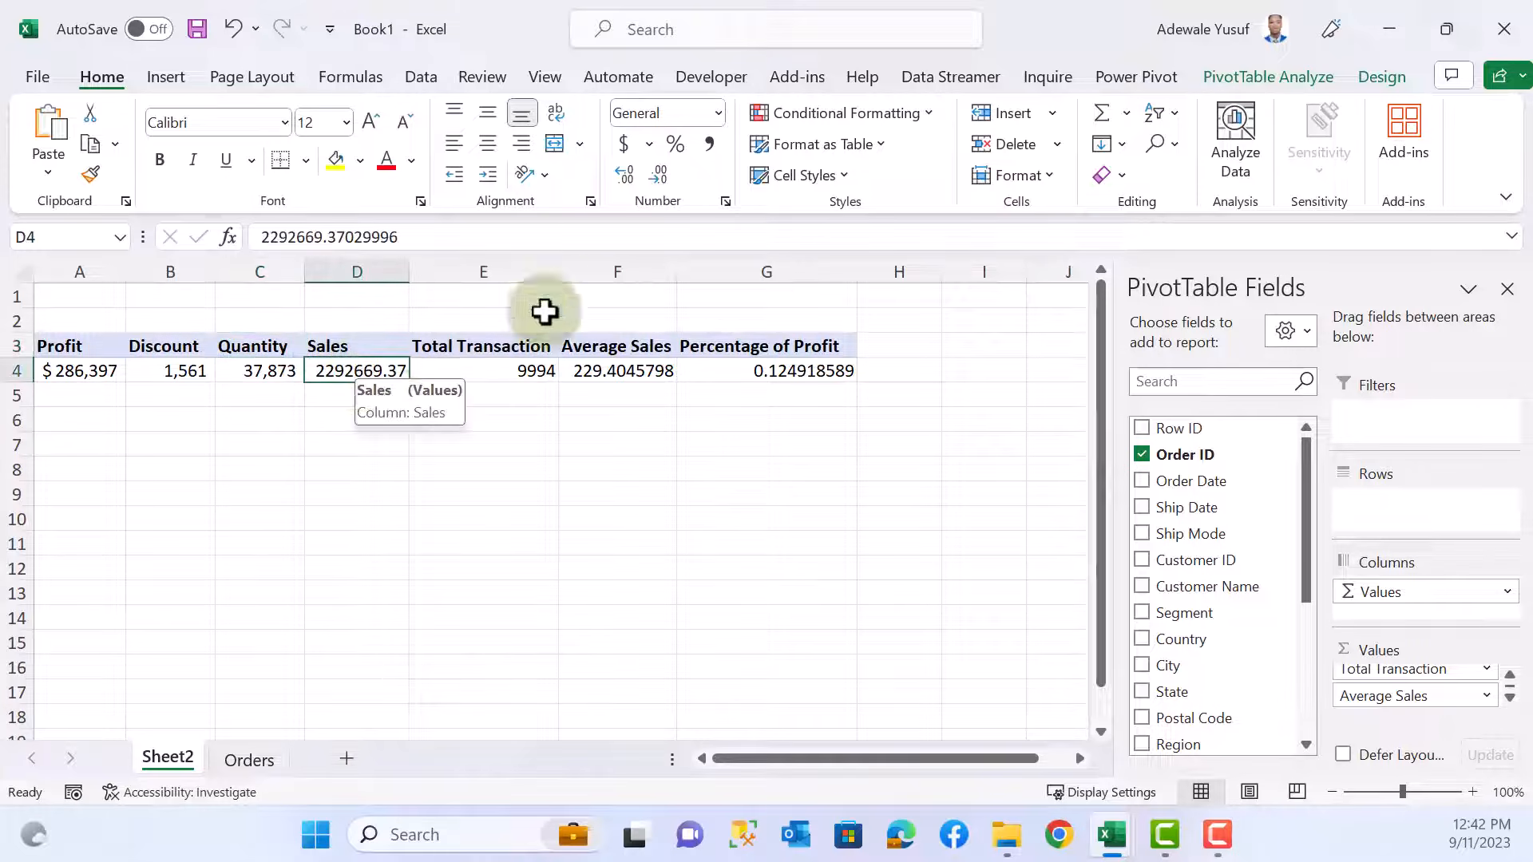
{"action": "left_click", "coordinate": [625, 143]}
{"action": "left_click", "coordinate": [708, 150]}
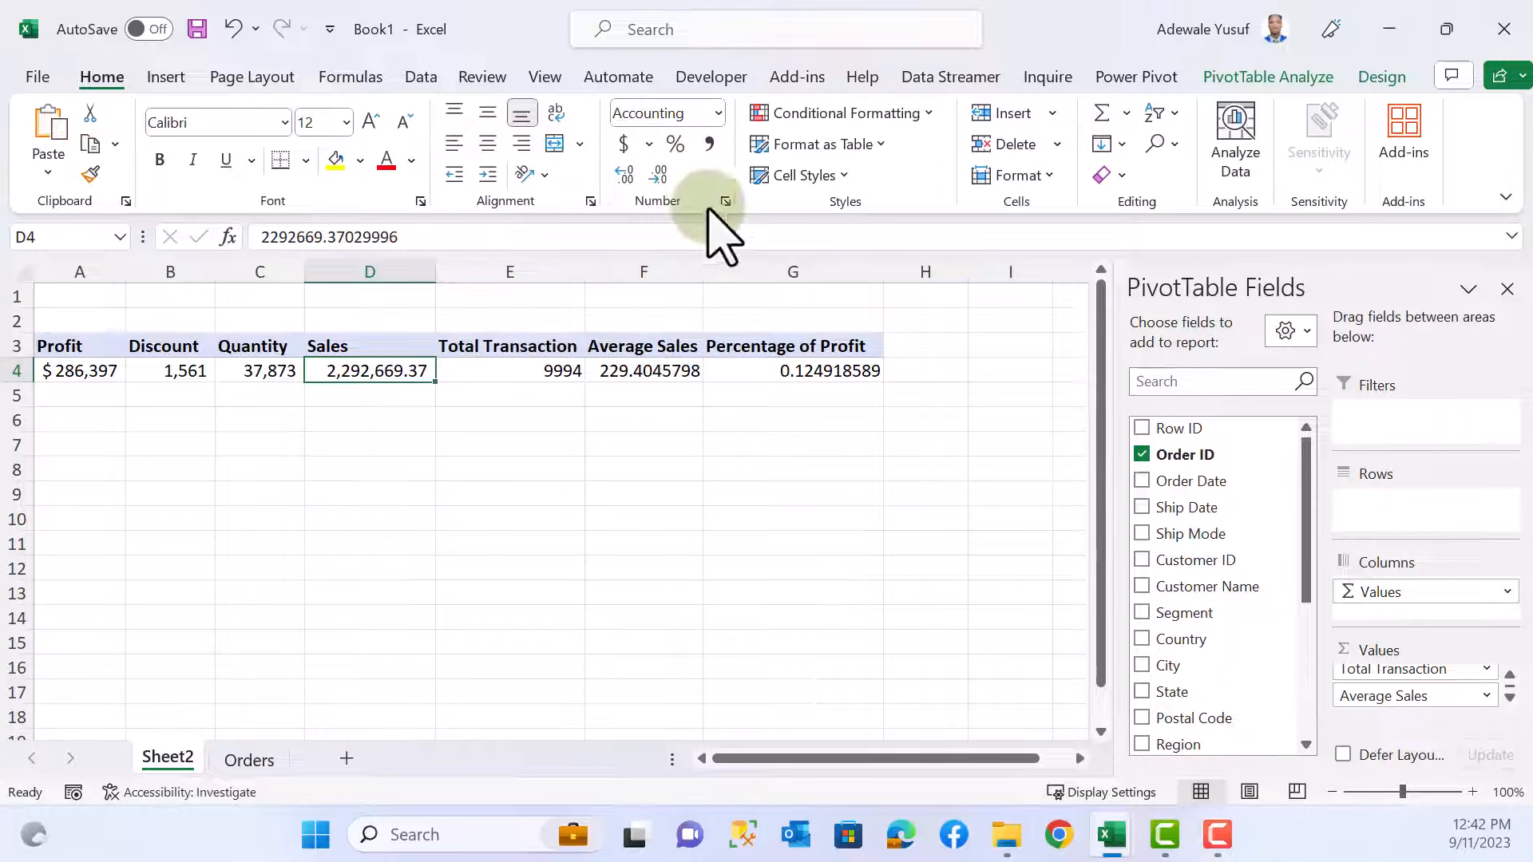
{"action": "left_click", "coordinate": [657, 174]}
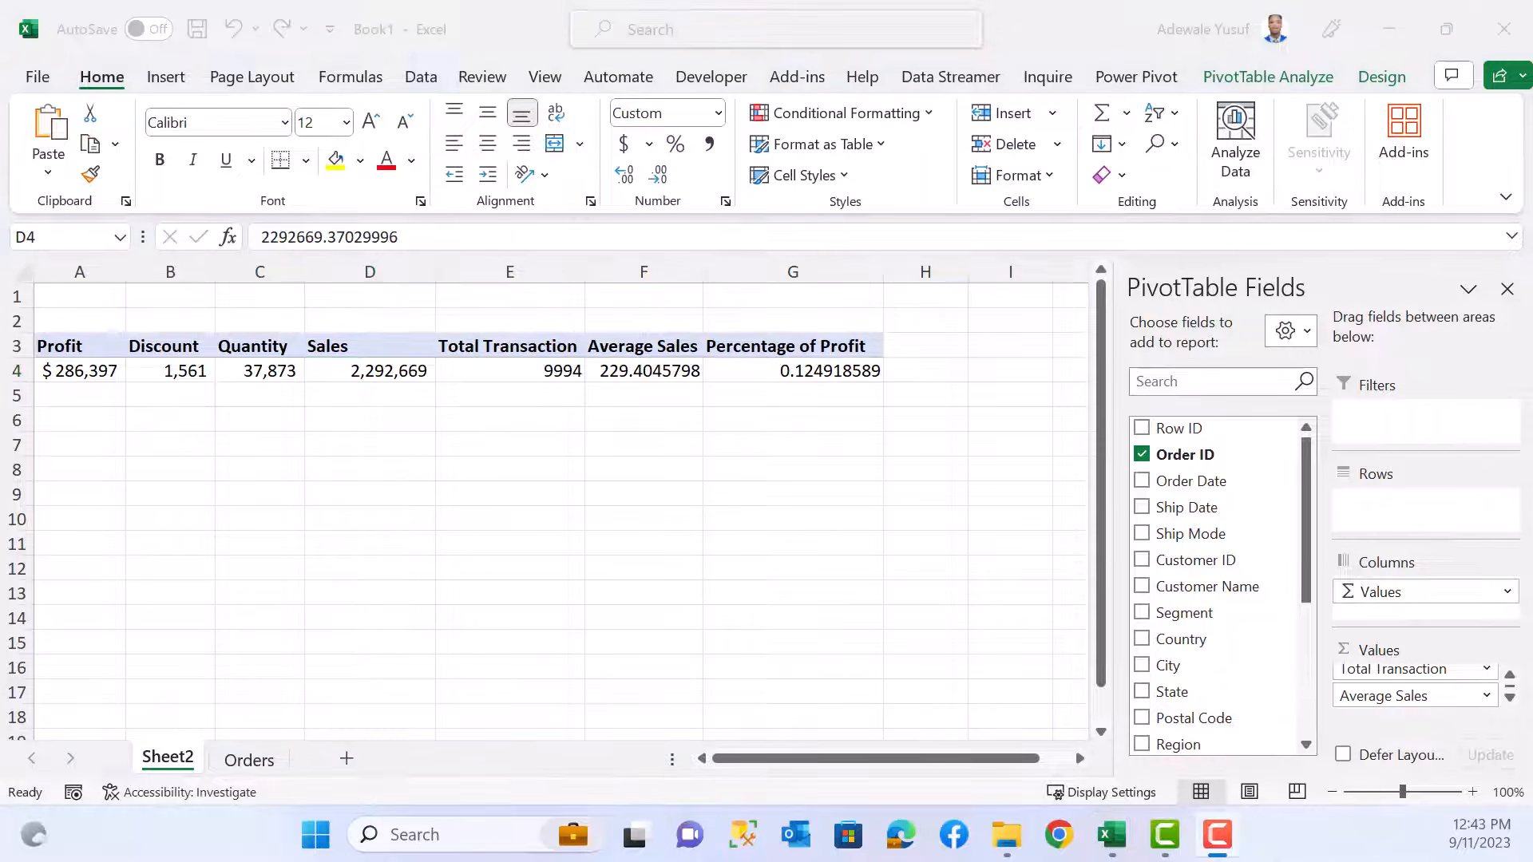
{"action": "left_click", "coordinate": [561, 369]}
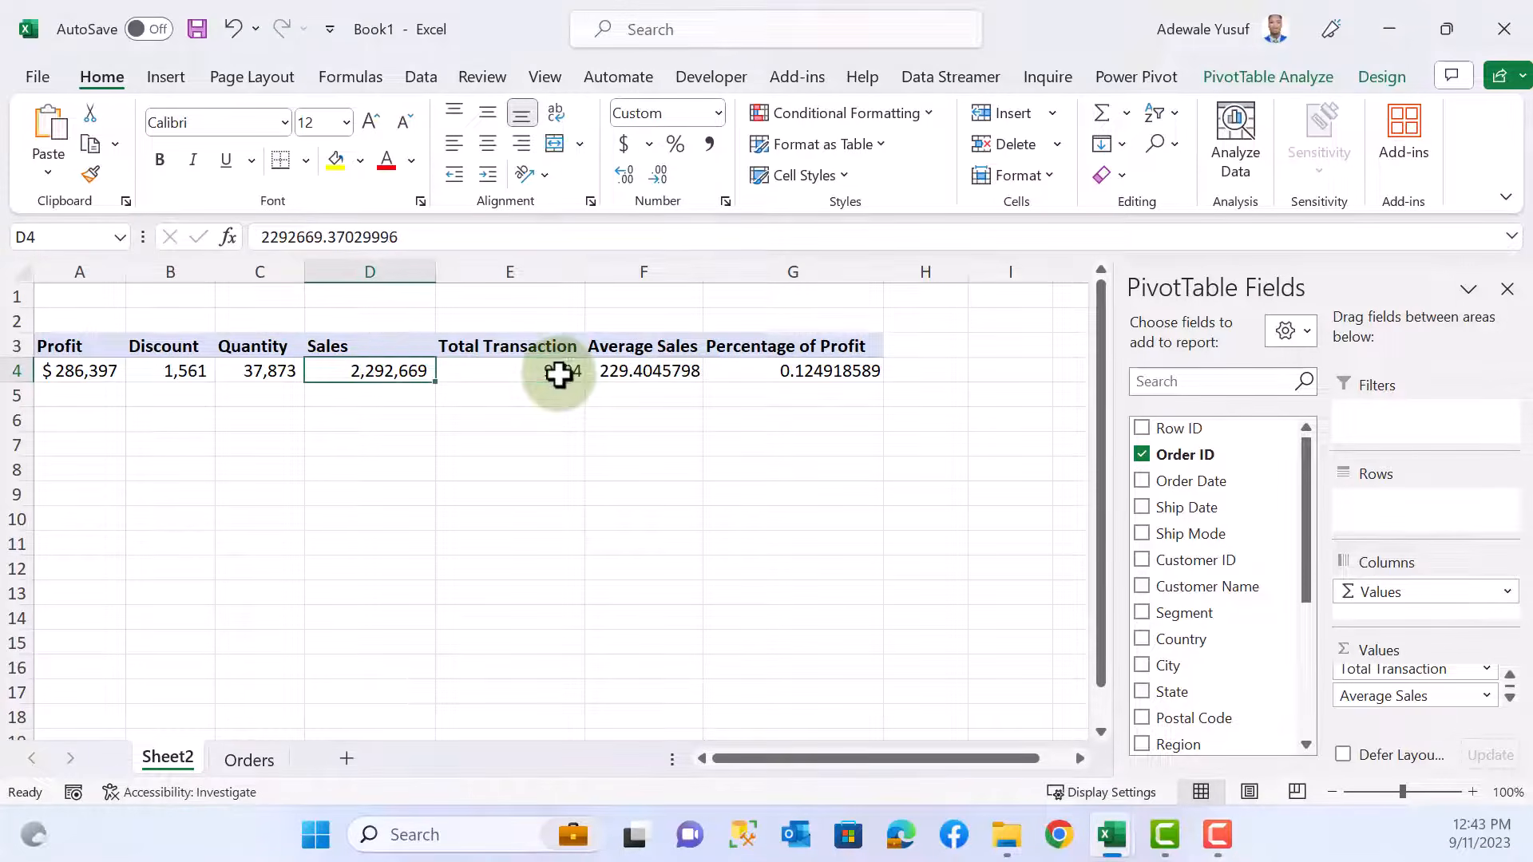
{"action": "left_click", "coordinate": [710, 144]}
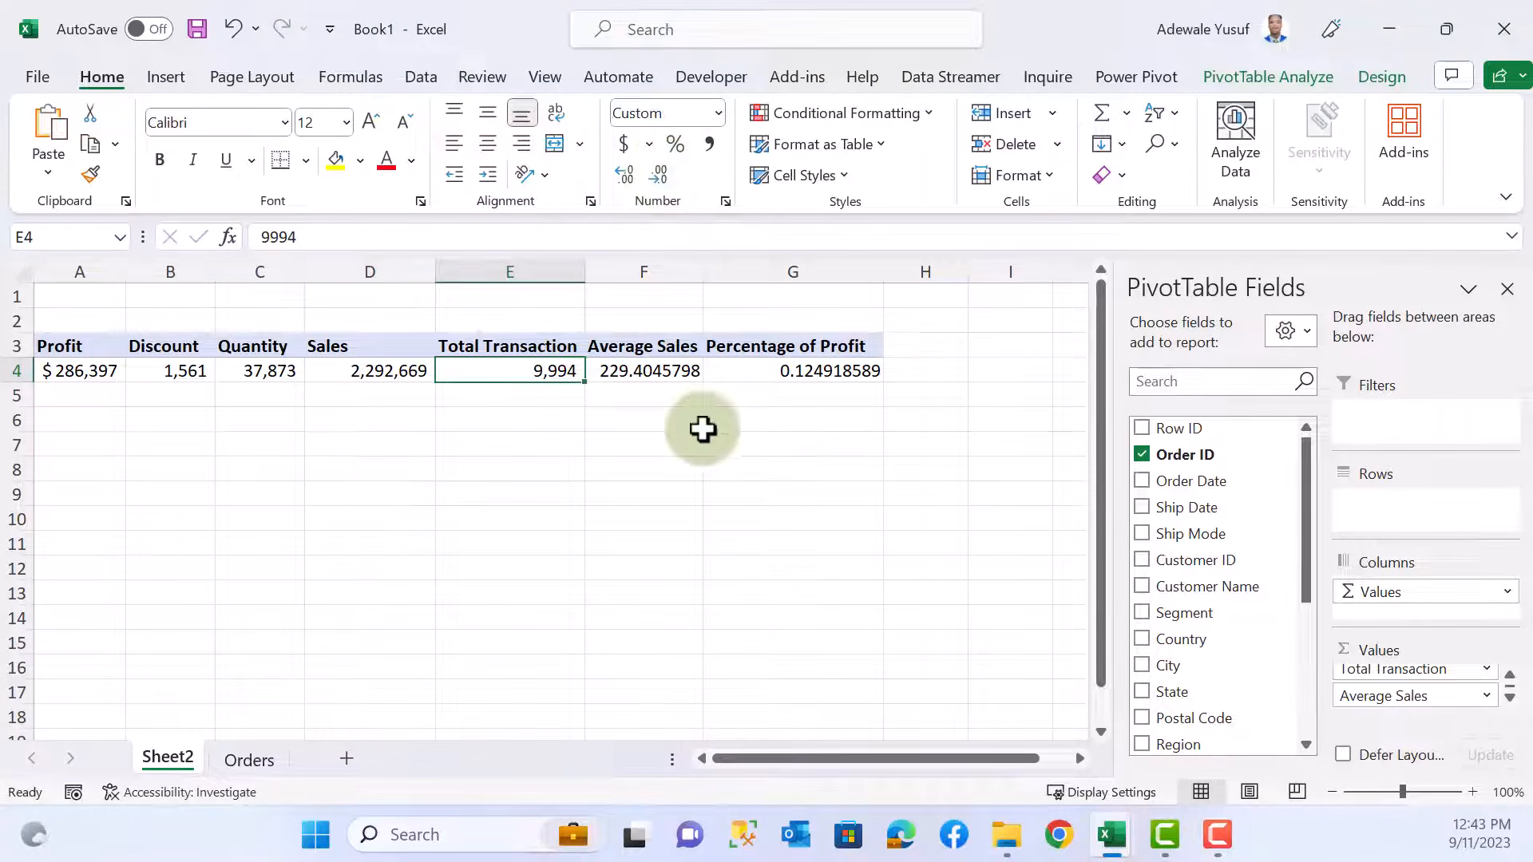
- Format the Average Sales value in F4 as dollar accounting without decimals and the Percentage of Profit value in G4 as a whole percentage
{"action": "left_click", "coordinate": [652, 369]}
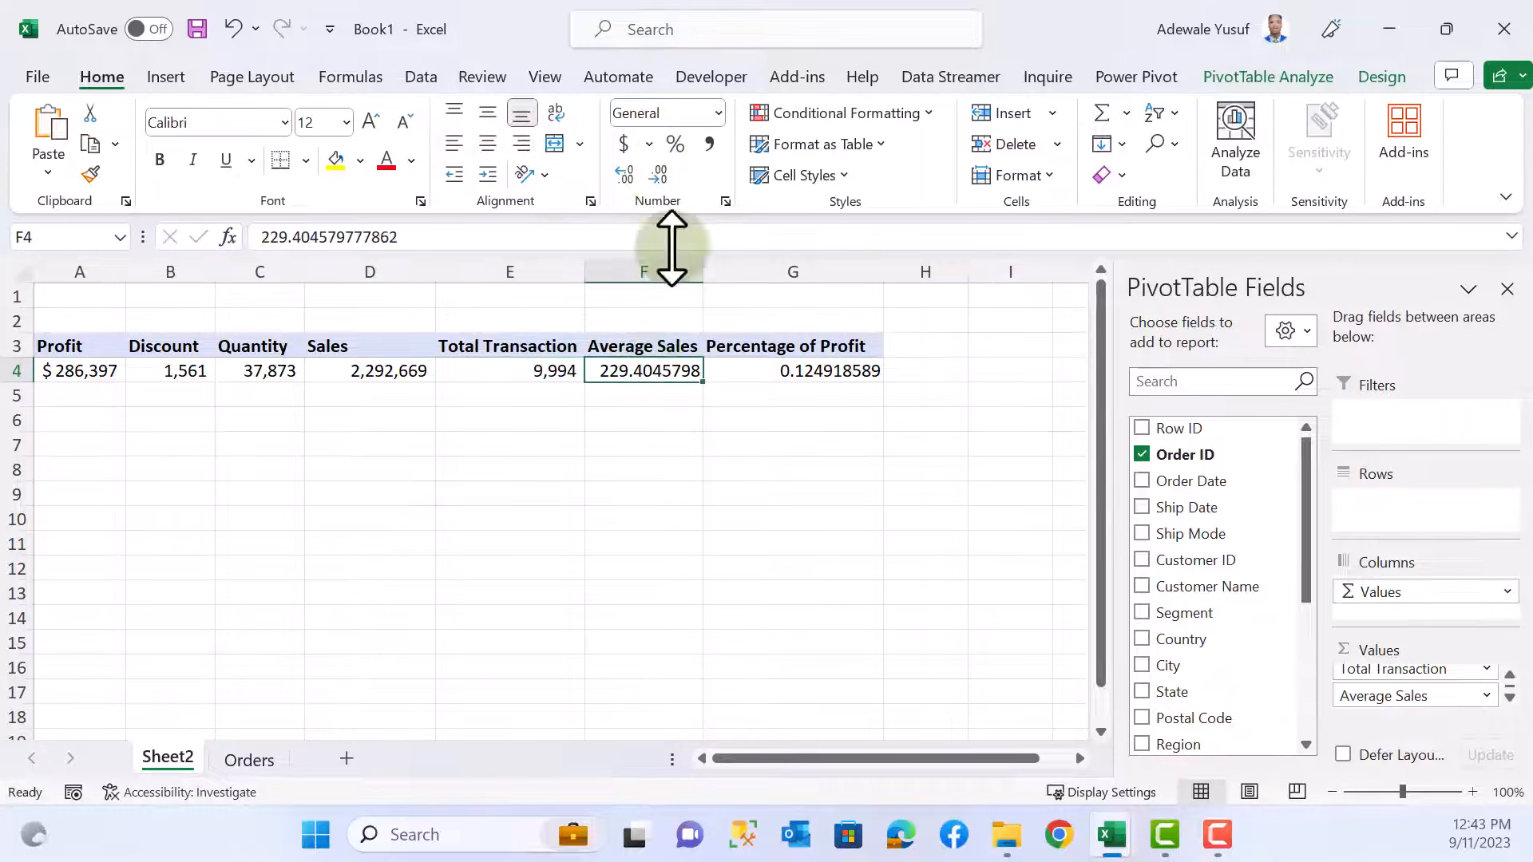
{"action": "left_click", "coordinate": [709, 145]}
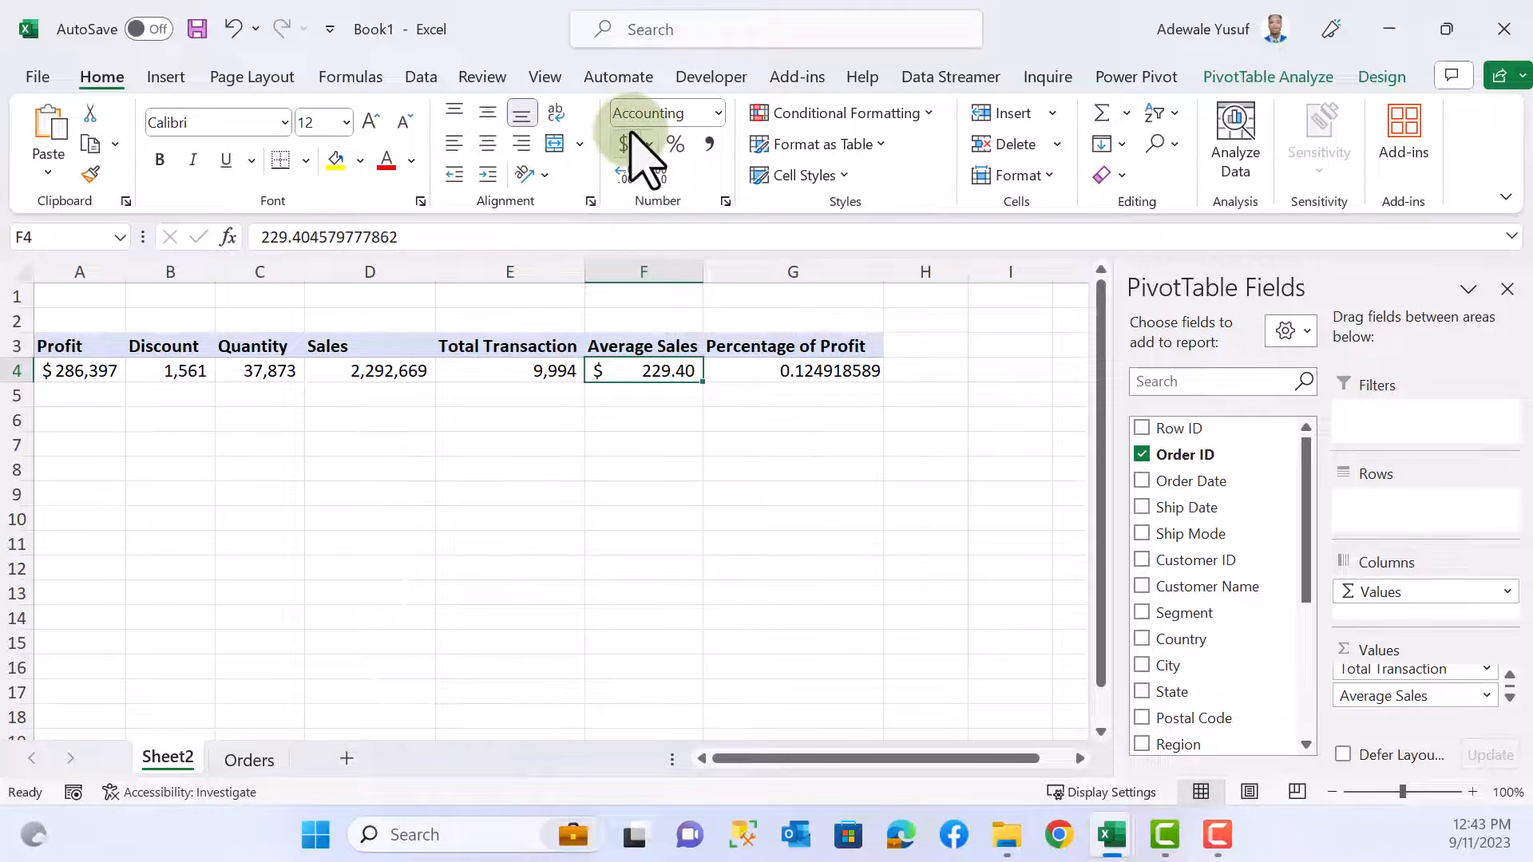
{"action": "left_click", "coordinate": [666, 174]}
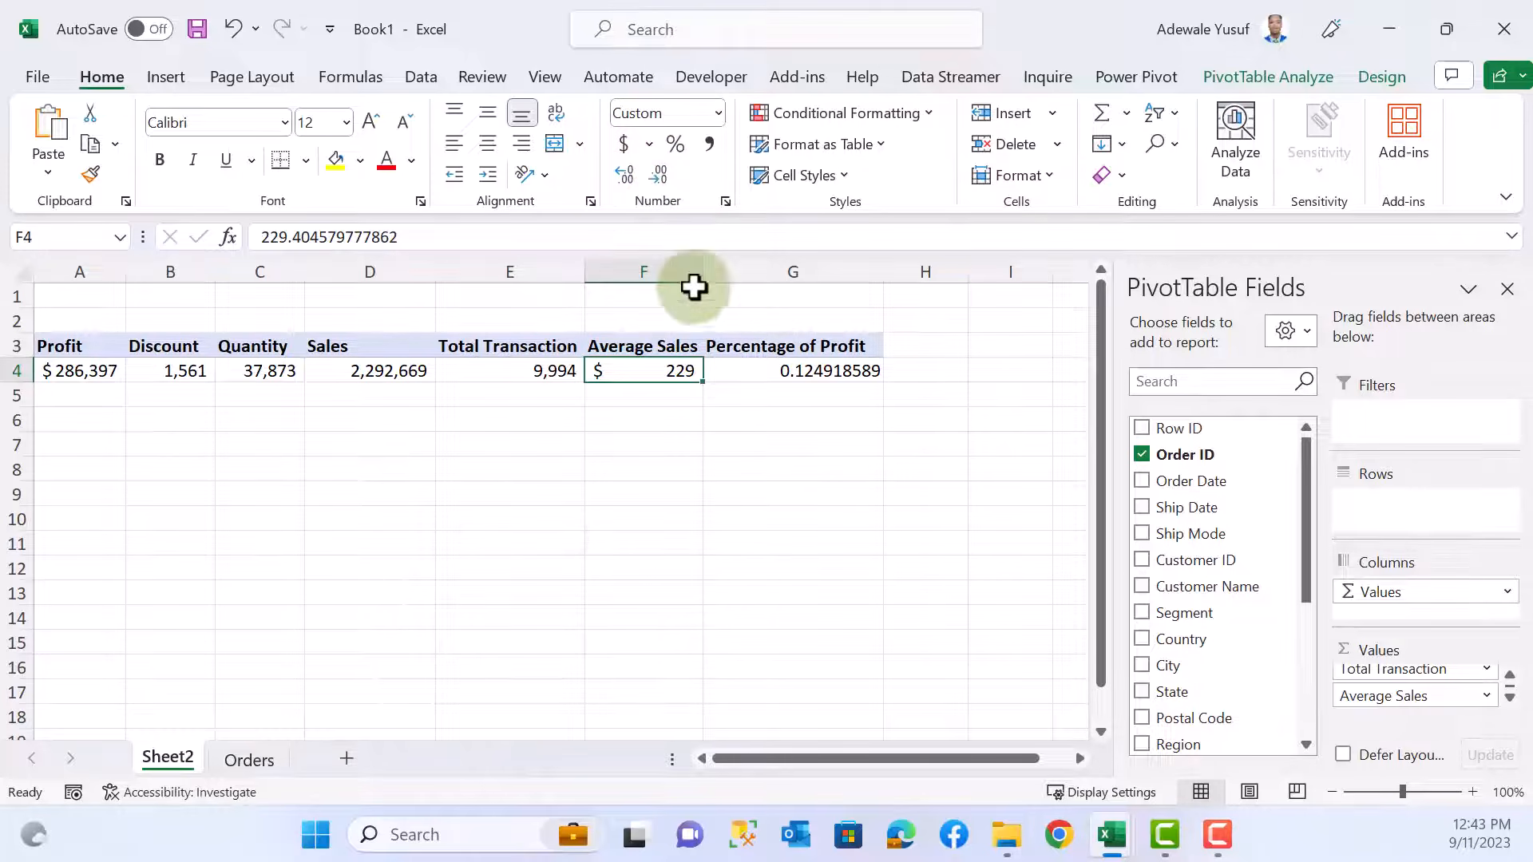
{"action": "left_click", "coordinate": [781, 376]}
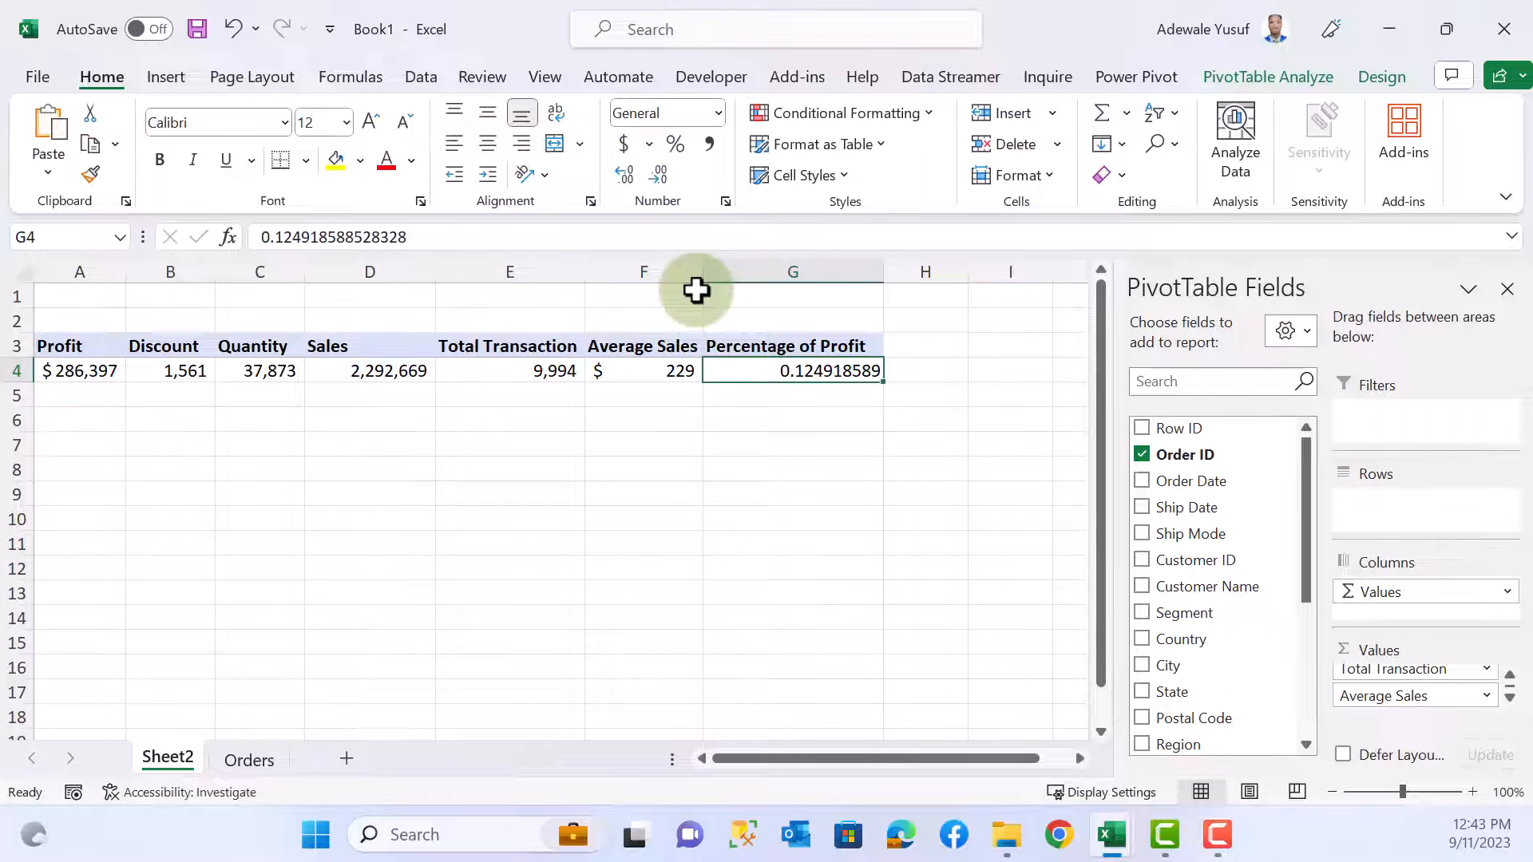
{"action": "left_click", "coordinate": [675, 144]}
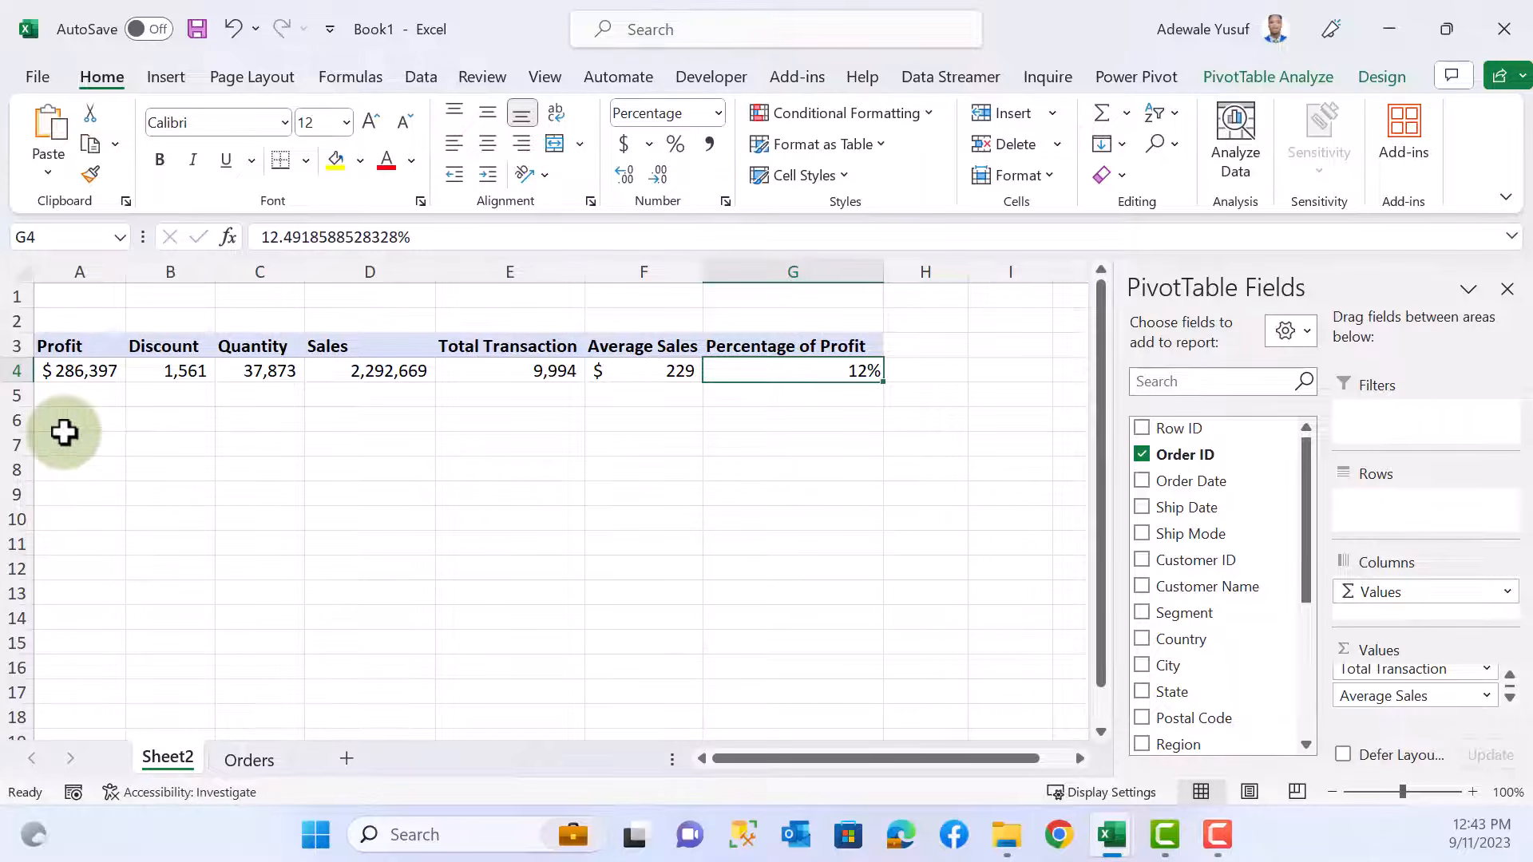
{"action": "left_click_drag", "start_coordinate": [68, 446], "coordinate": [68, 420]}
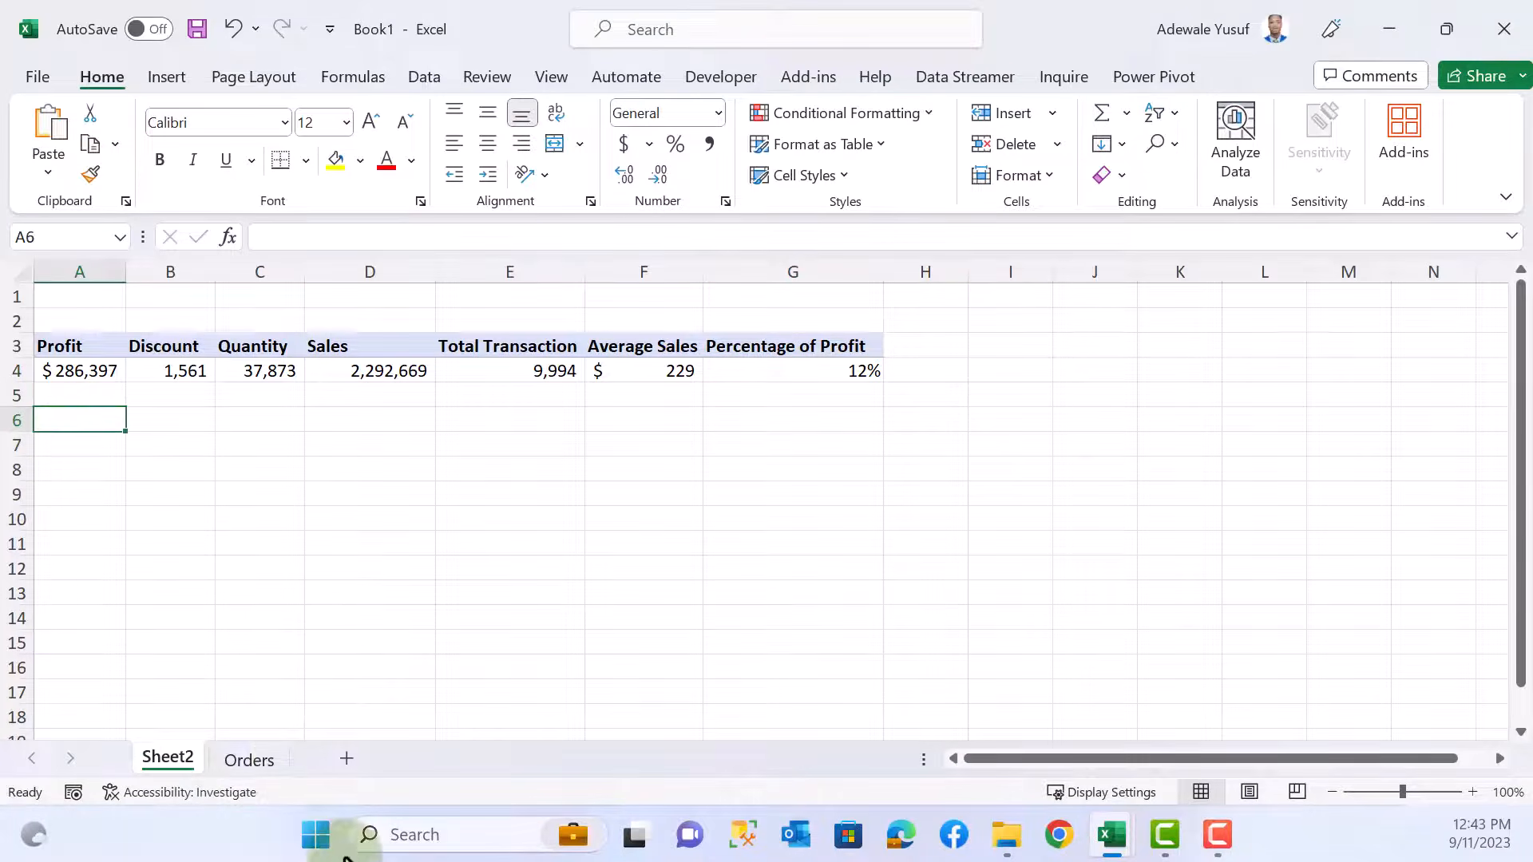
{"action": "left_click", "coordinate": [244, 761]}
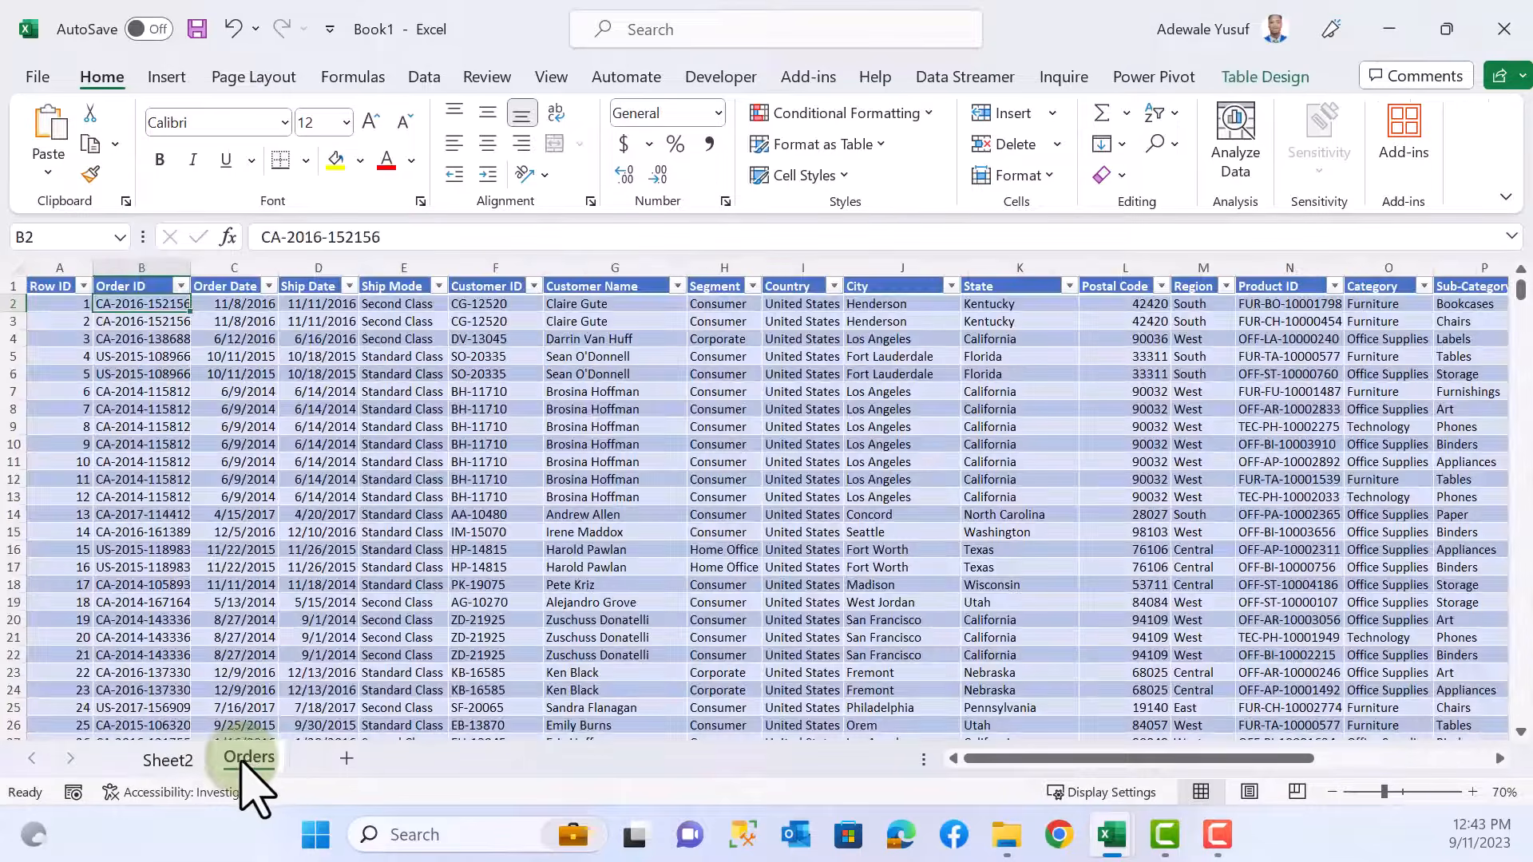
{"action": "left_click", "coordinate": [284, 359]}
{"action": "left_click", "coordinate": [168, 77]}
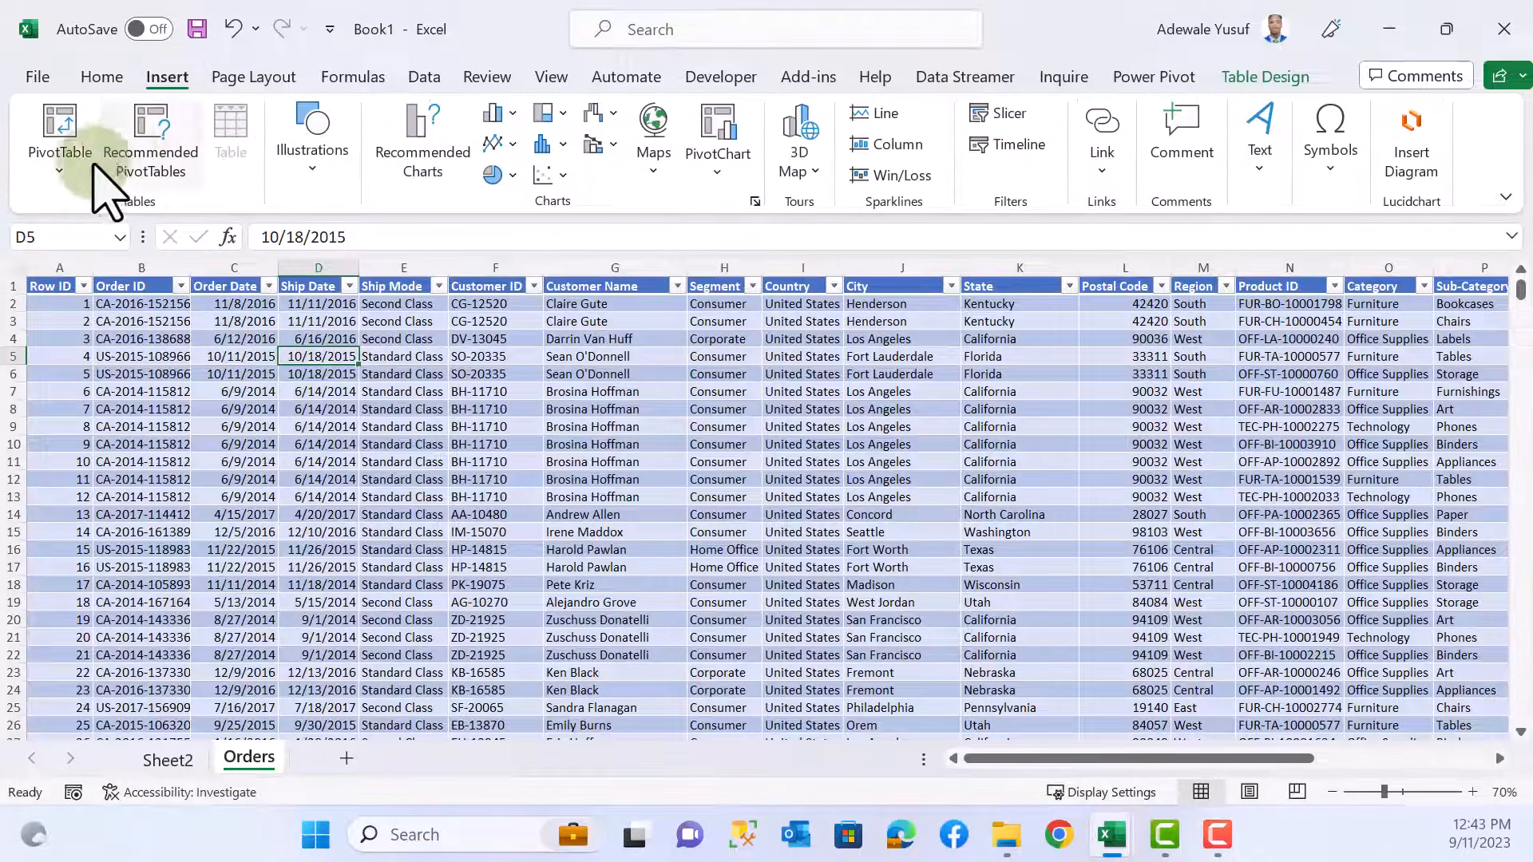
{"action": "left_click", "coordinate": [57, 177]}
{"action": "left_click", "coordinate": [295, 551]}
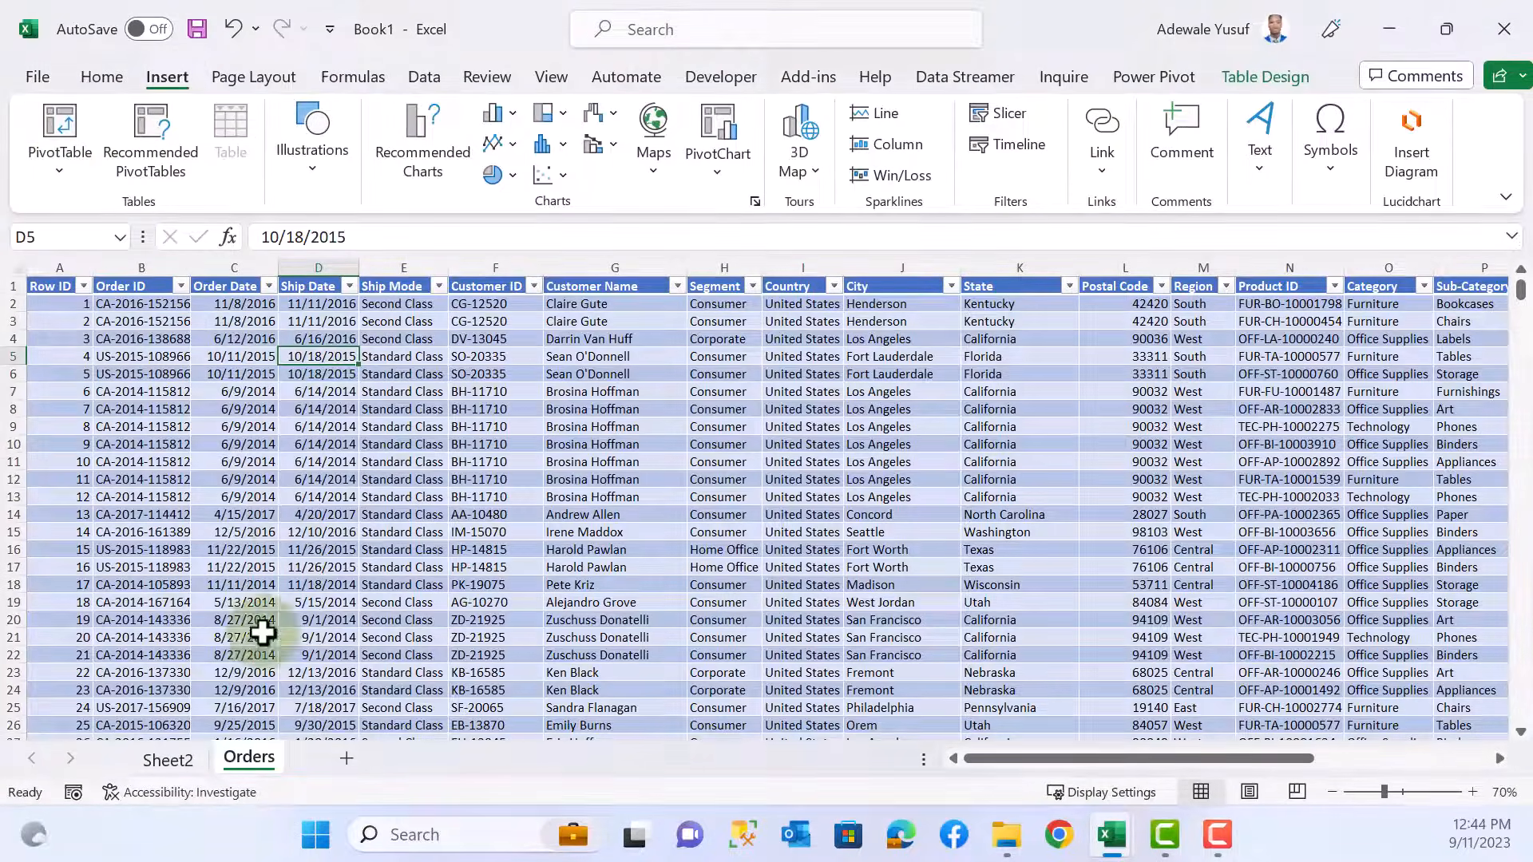
{"action": "left_click", "coordinate": [163, 758]}
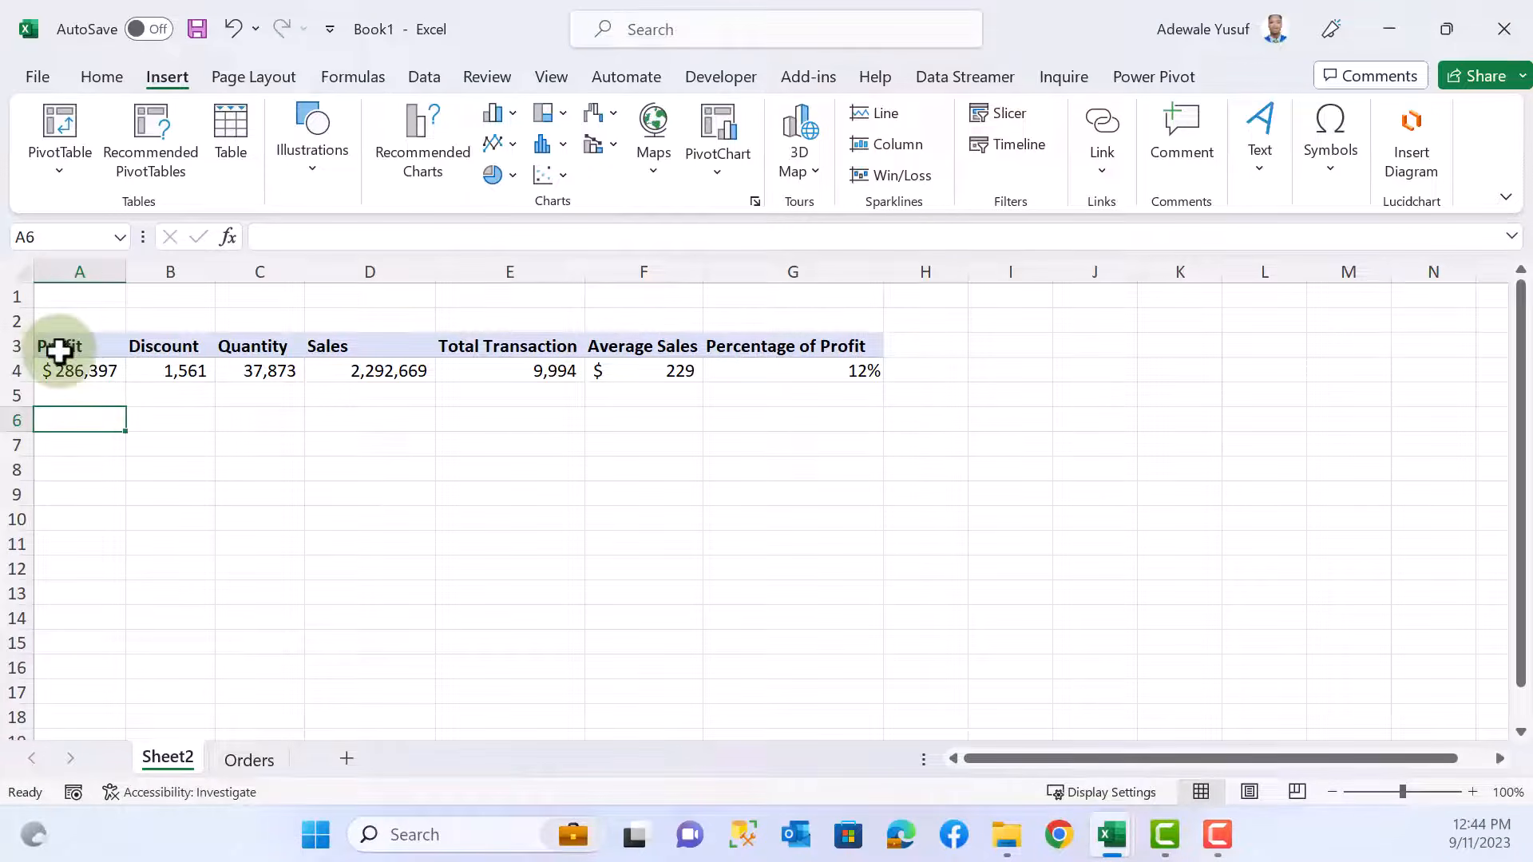
- Copy the key metrics PivotTable in A3:G4 and paste a duplicate below it, starting at cell A7
{"action": "left_click_drag", "start_coordinate": [58, 348], "coordinate": [839, 370]}
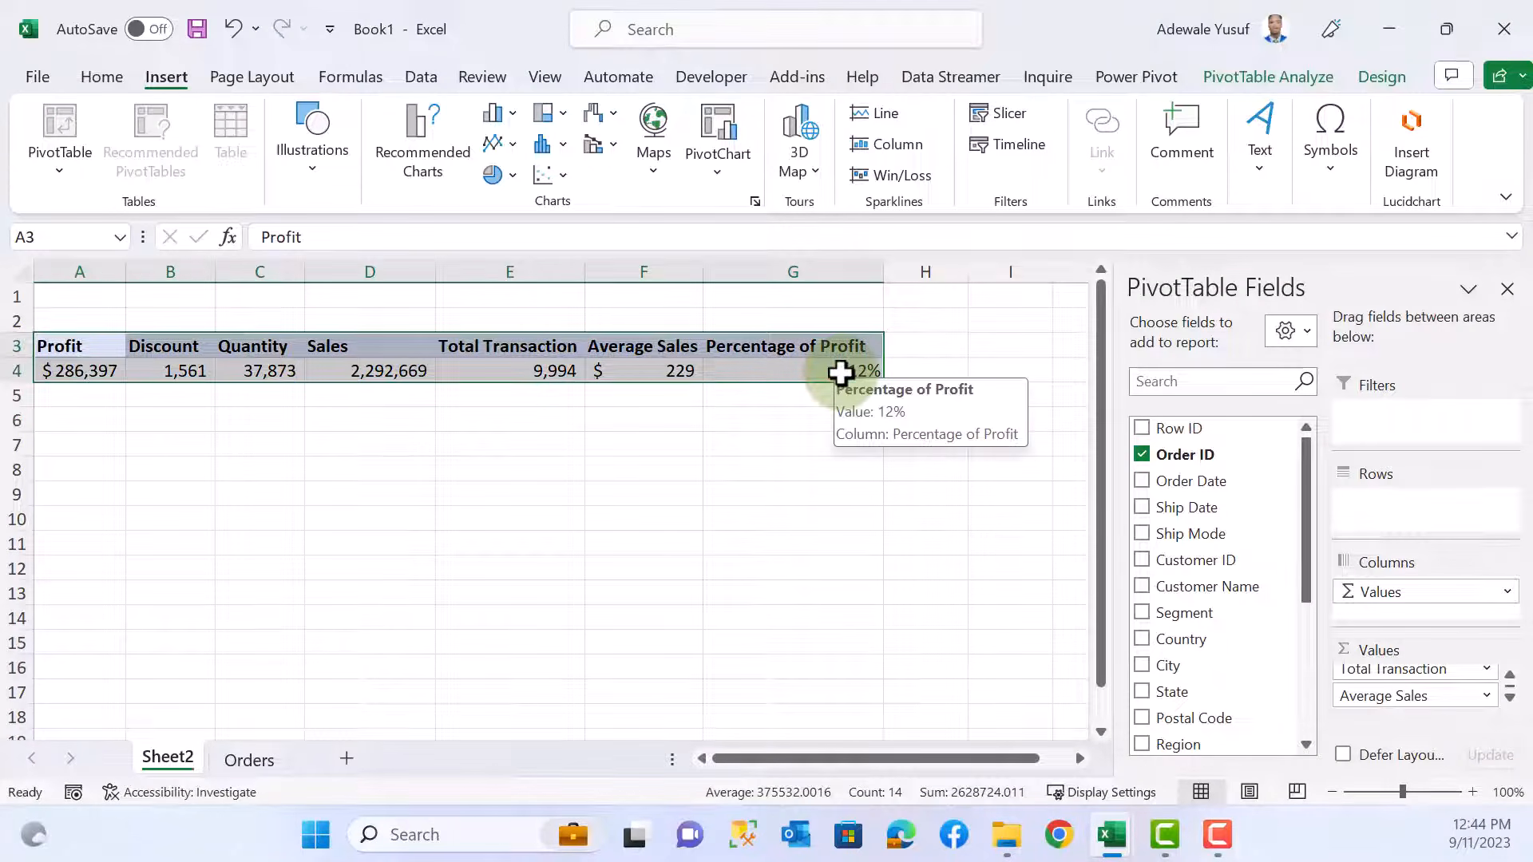
{"action": "key", "text": "ctrl+c"}
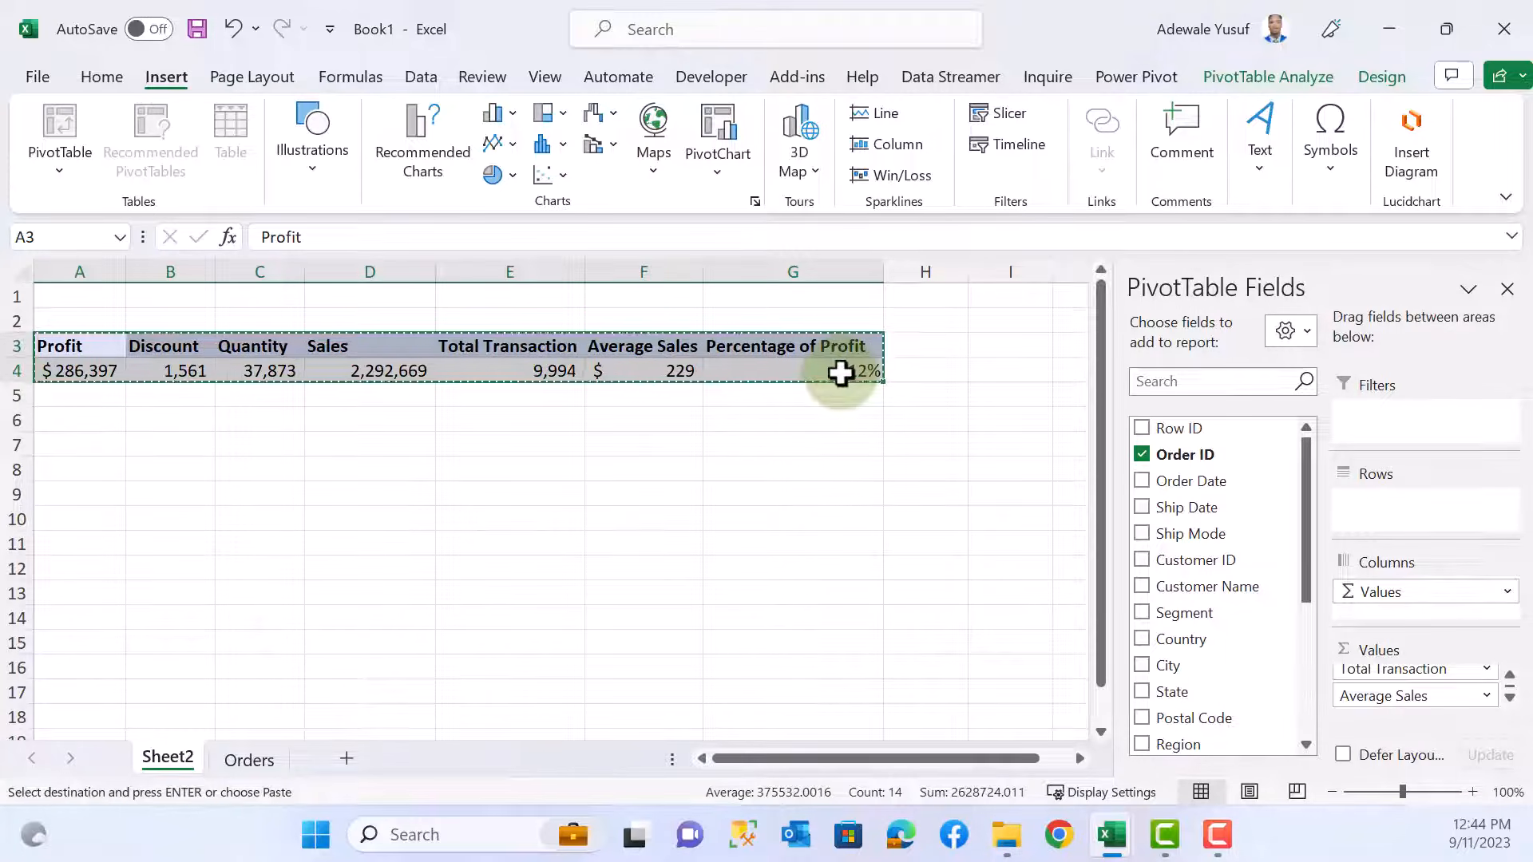
{"action": "left_click", "coordinate": [79, 428]}
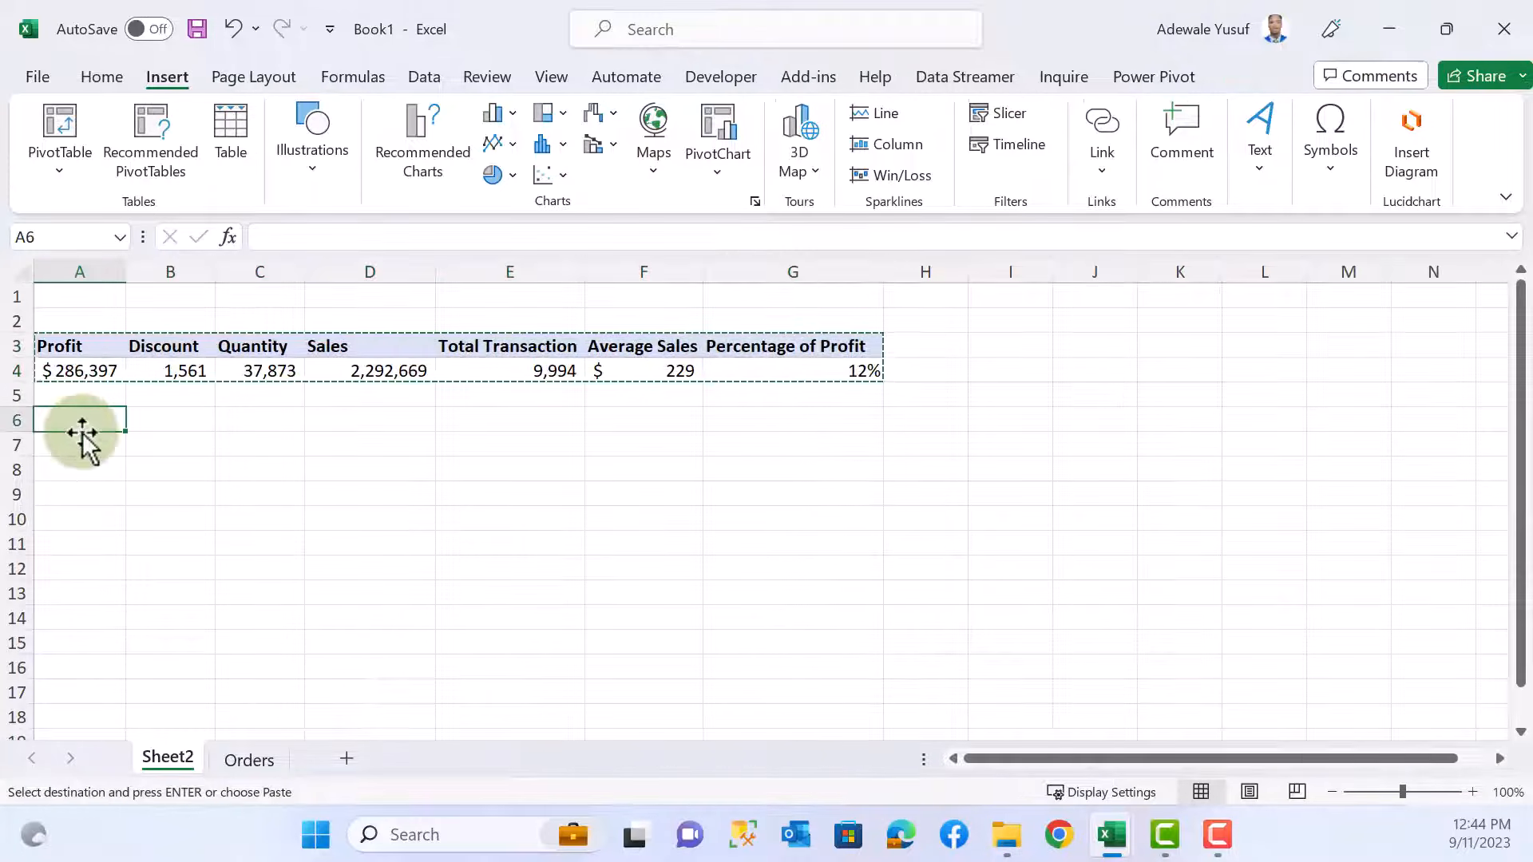
{"action": "key", "text": "ctrl+v"}
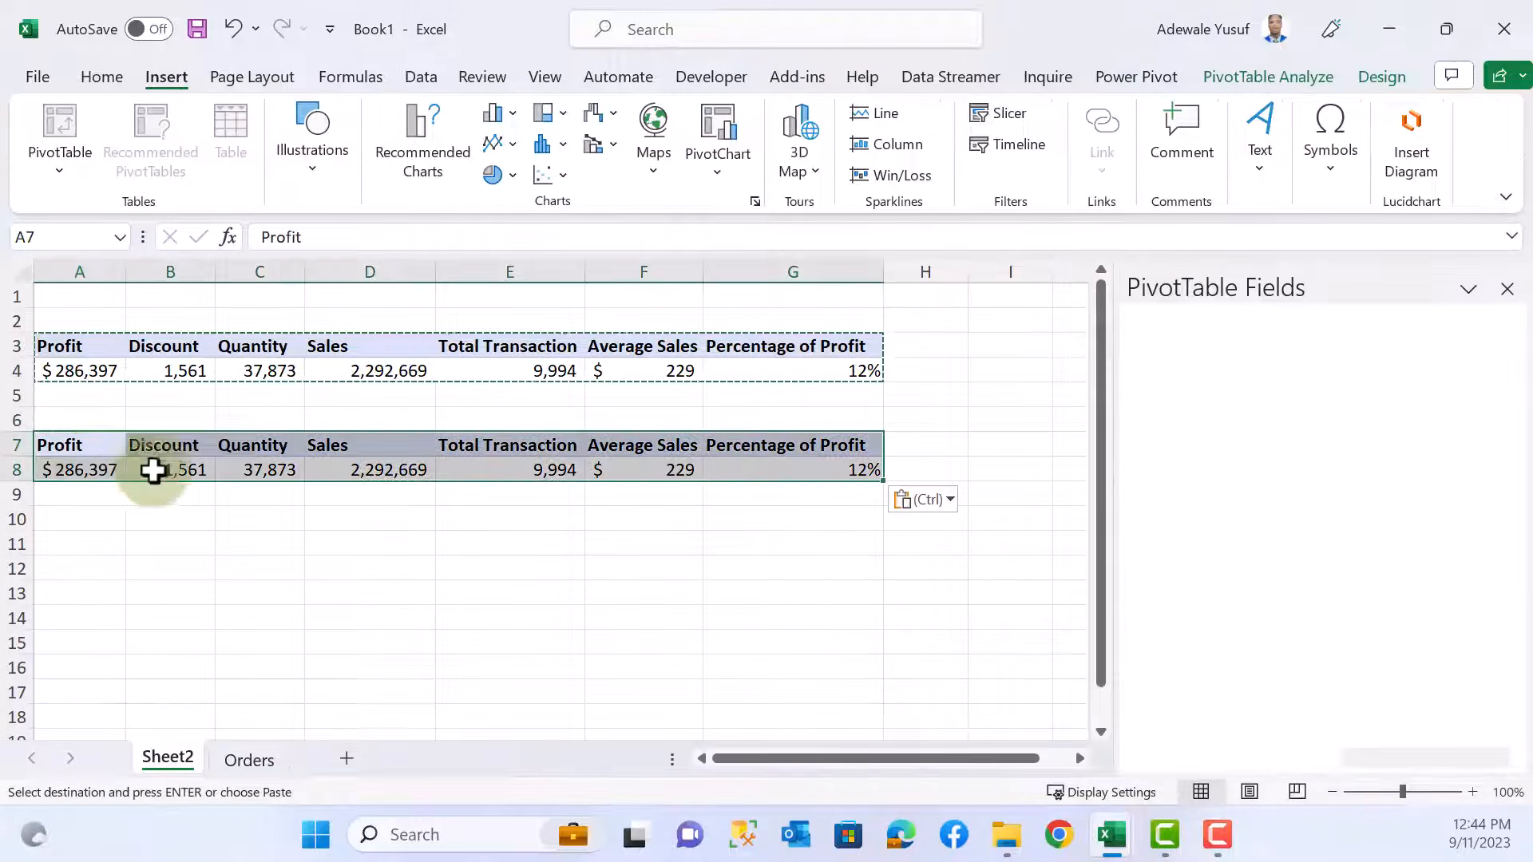
- Remove all fields, including Order ID, Quantity, Discount, Profit, Percentage of Profit and Sales, from the duplicated PivotTable
{"action": "left_click", "coordinate": [251, 464]}
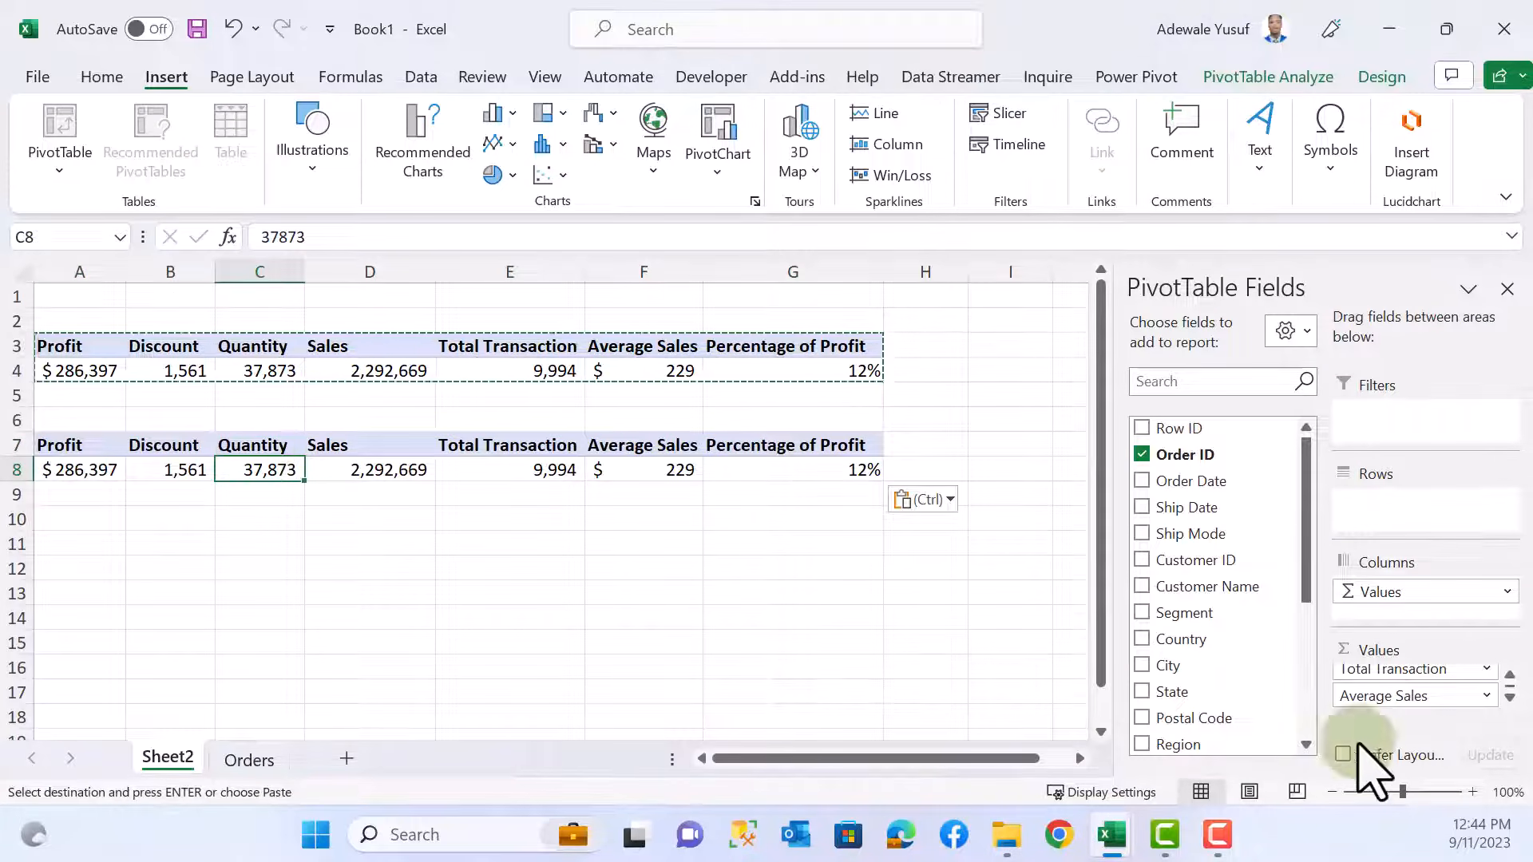
{"action": "left_click", "coordinate": [1142, 454]}
{"action": "scroll", "coordinate": [1184, 635], "scroll_direction": "down", "scroll_amount": 4}
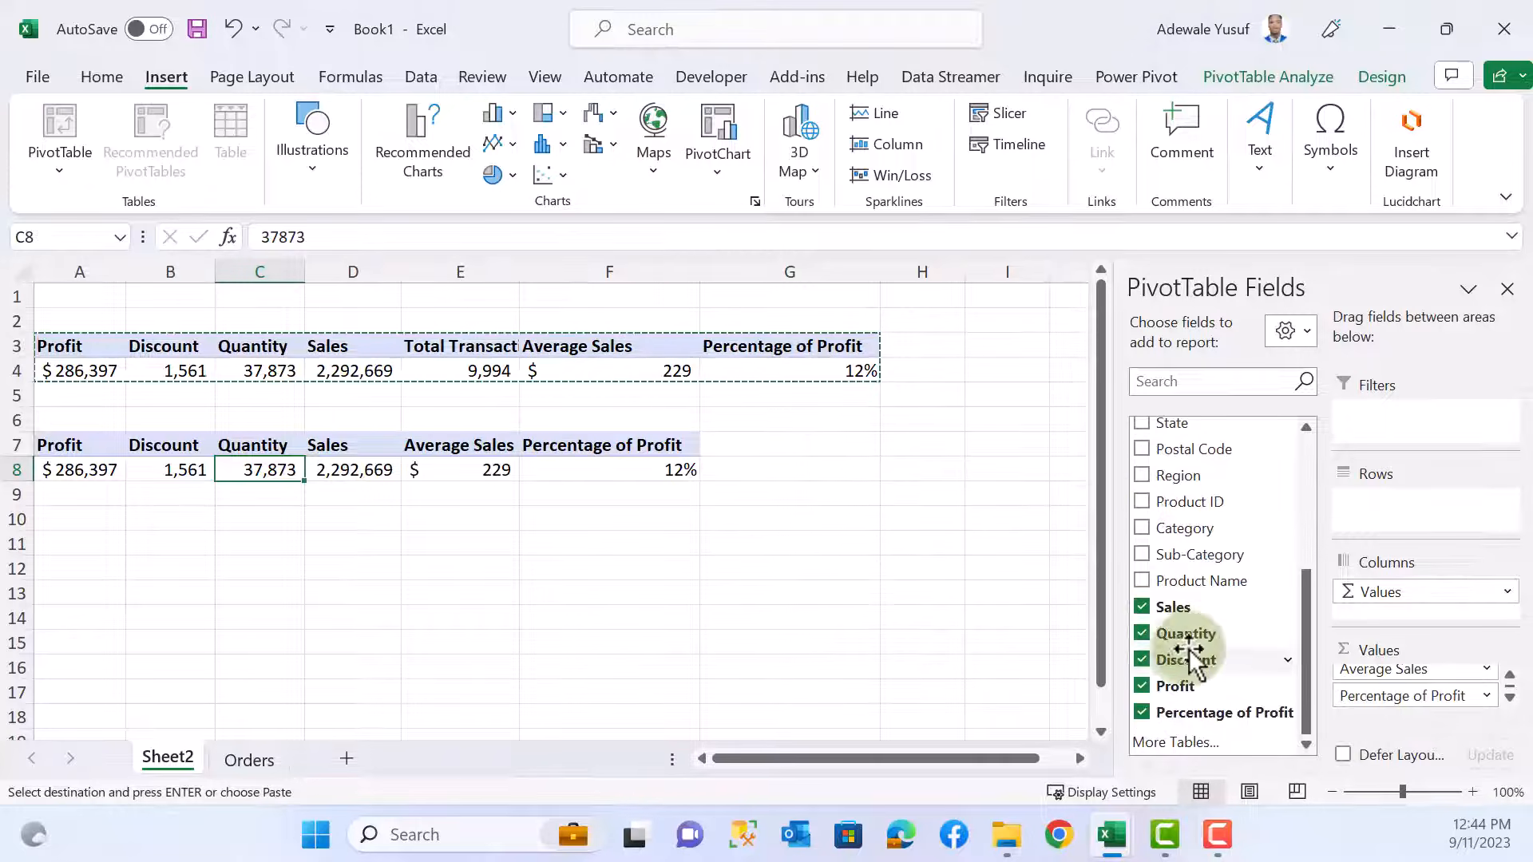
{"action": "left_click", "coordinate": [1141, 633]}
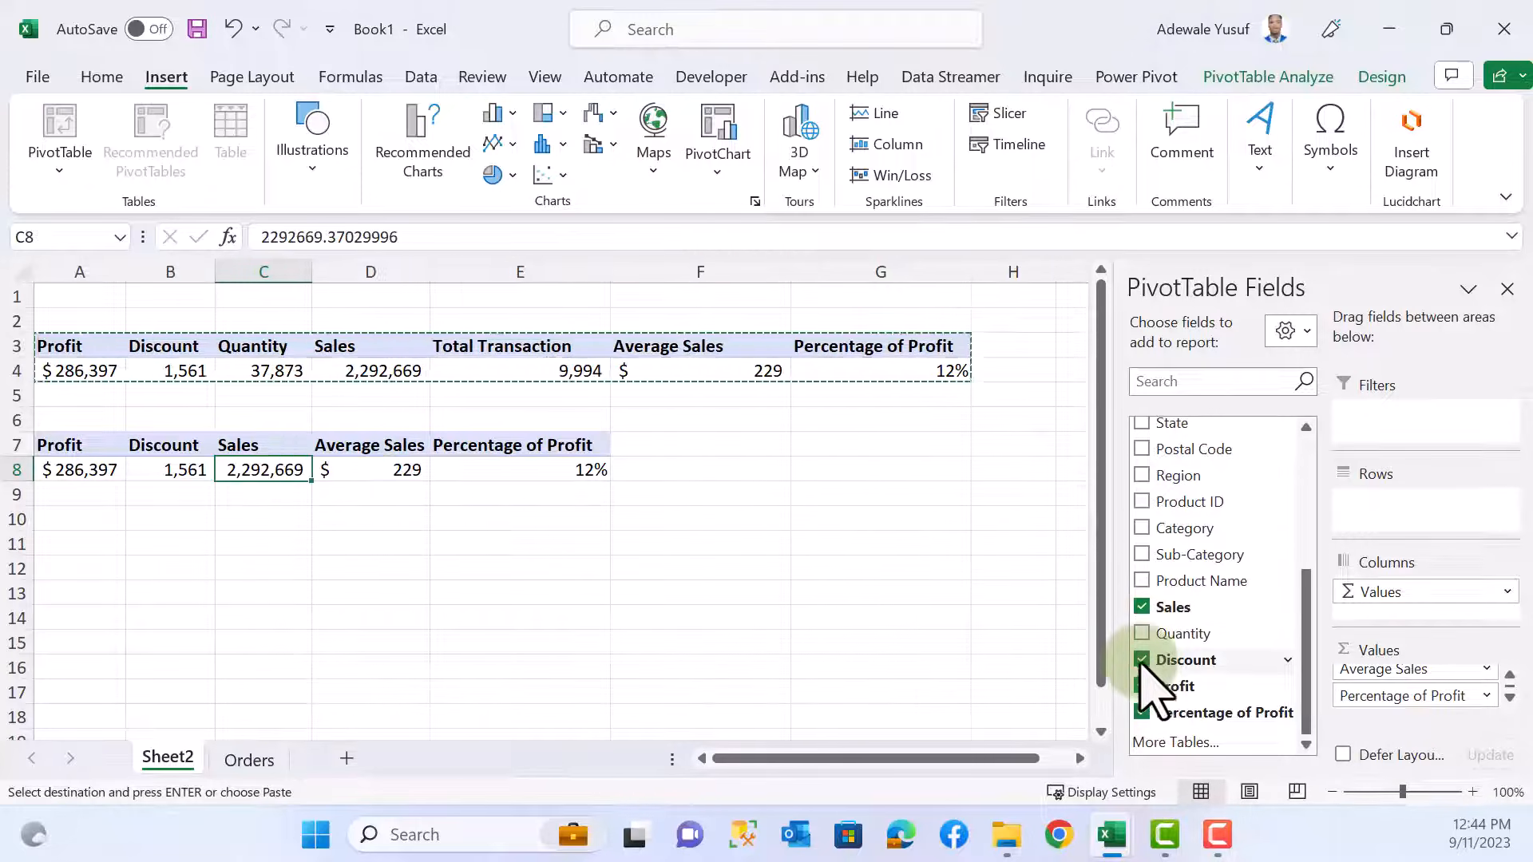
{"action": "left_click", "coordinate": [1141, 660]}
{"action": "left_click", "coordinate": [1142, 685]}
{"action": "left_click", "coordinate": [1143, 712]}
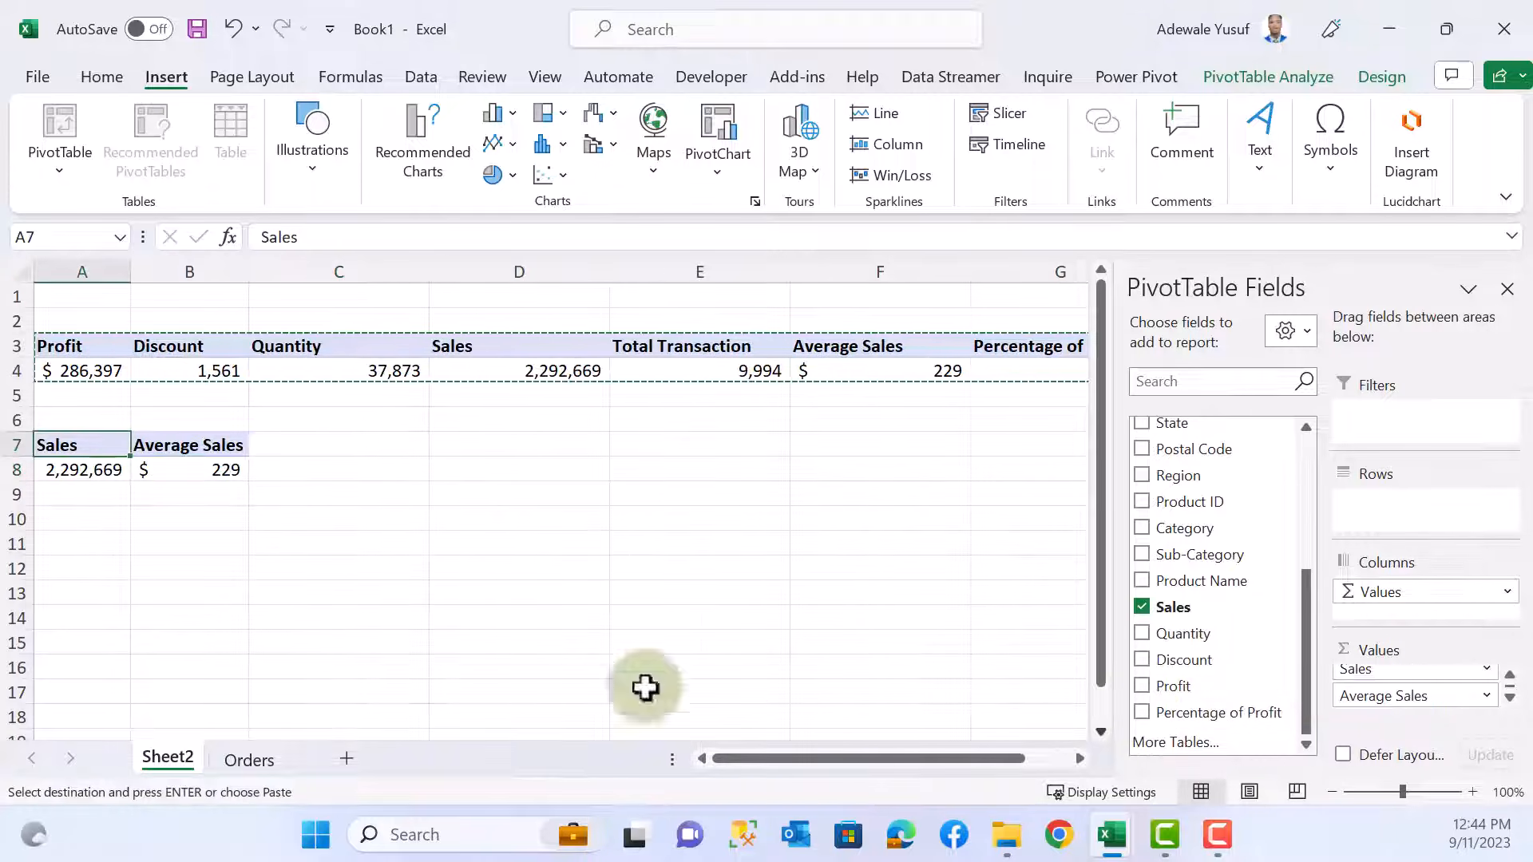
{"action": "scroll", "coordinate": [1167, 623], "scroll_direction": "up", "scroll_amount": 1}
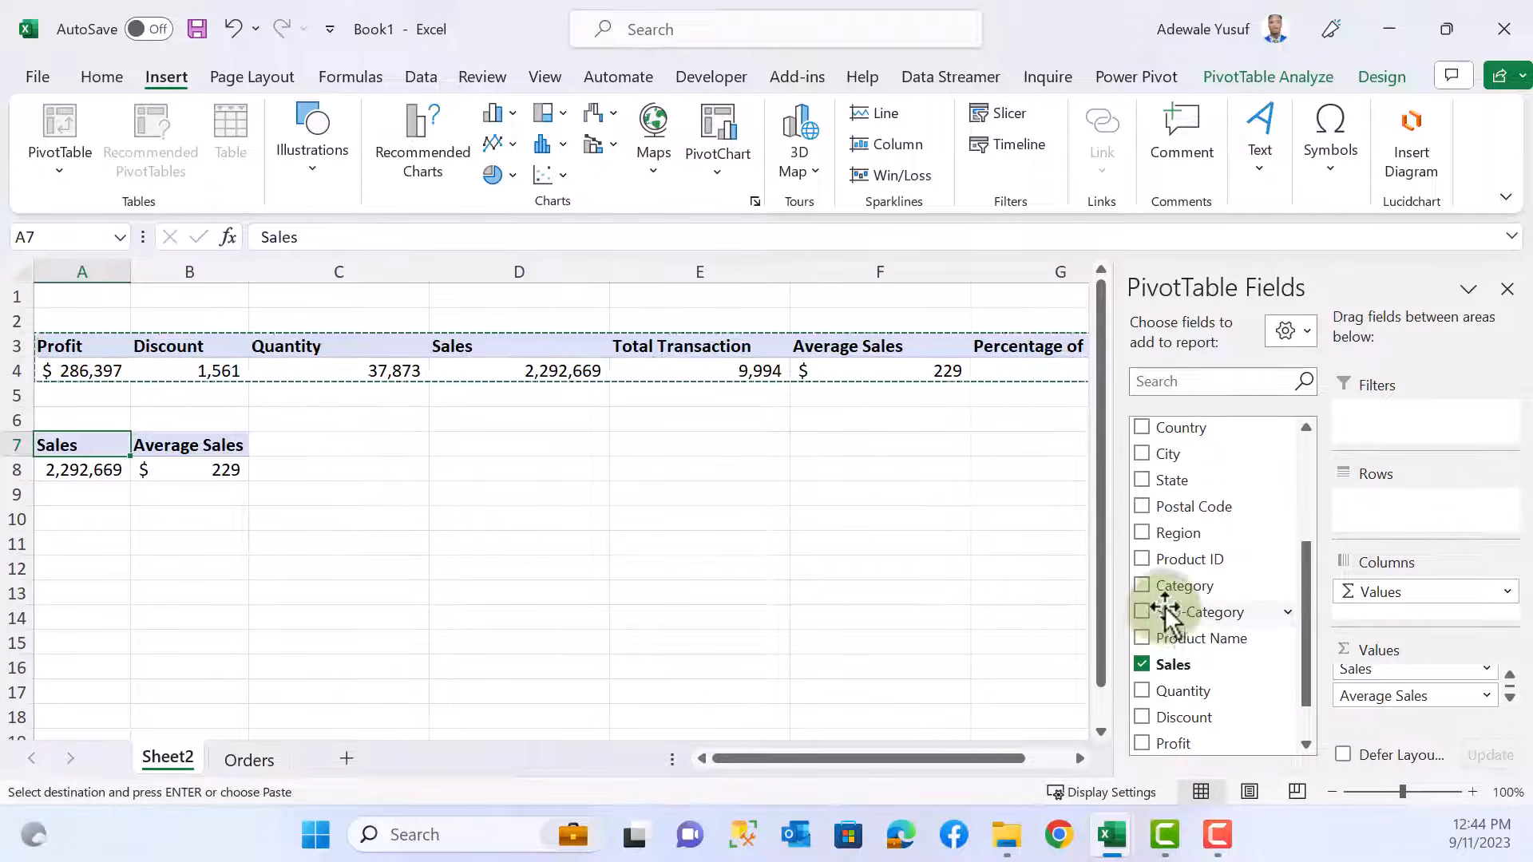
{"action": "left_click", "coordinate": [1141, 664]}
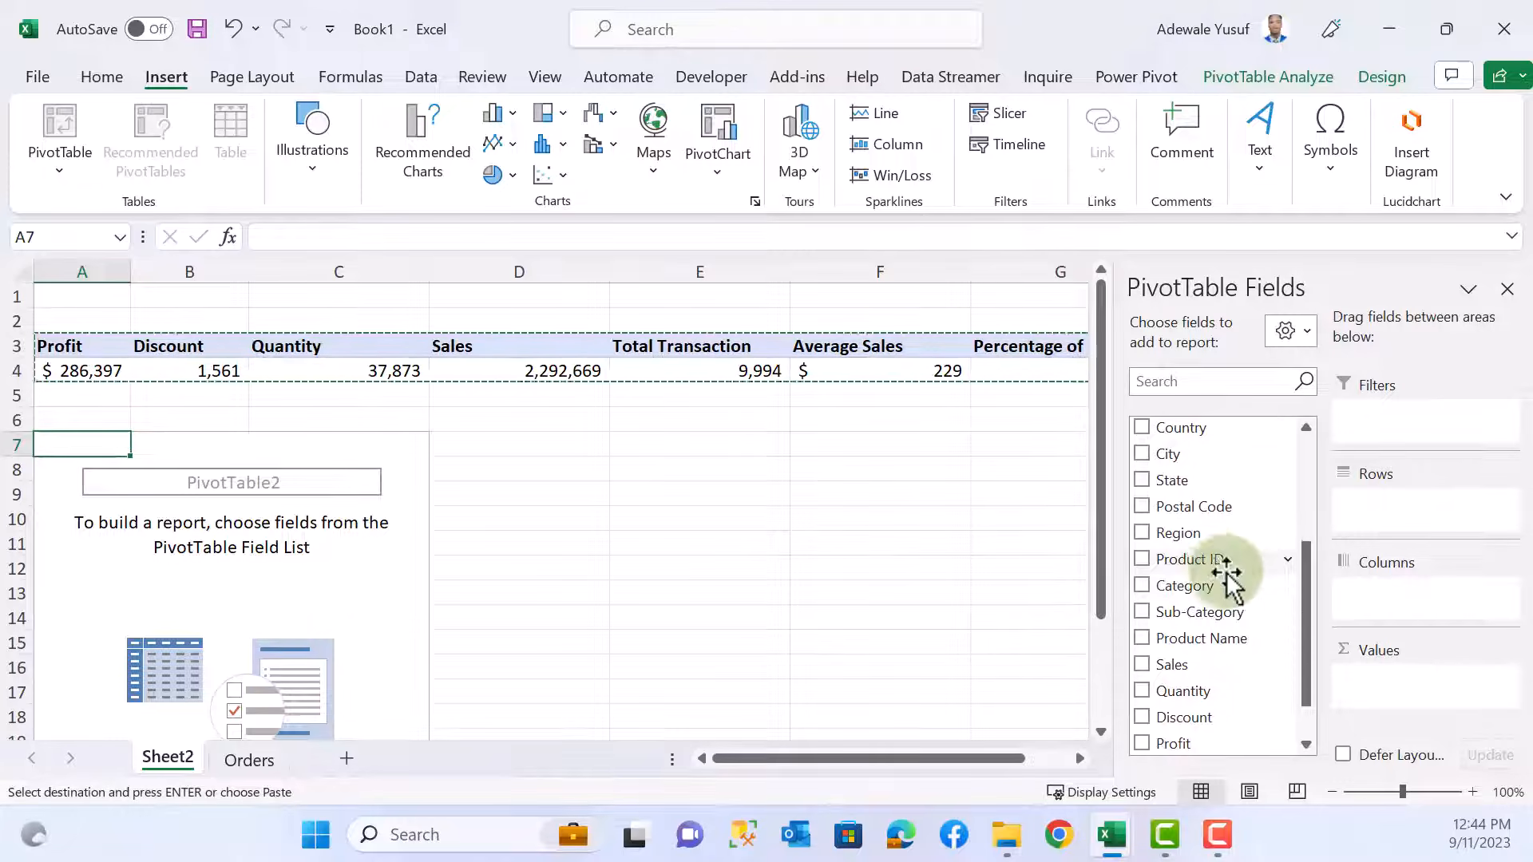
- Build the emptied PivotTable at A7 with Segment as rows and the sum of Sales as values
{"action": "scroll", "coordinate": [1219, 559], "scroll_direction": "up", "scroll_amount": 3}
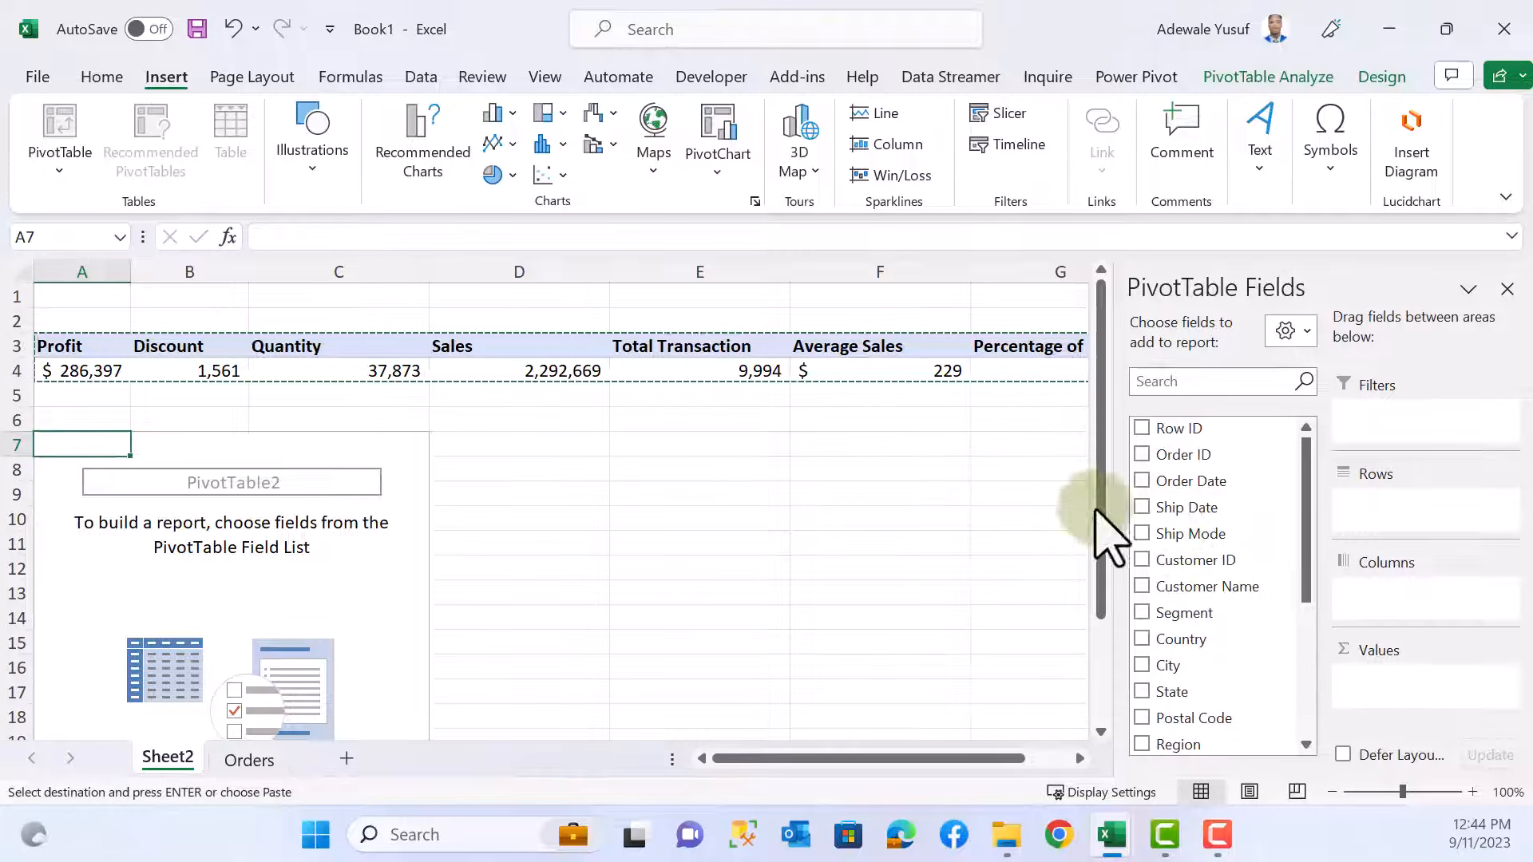
{"action": "left_click", "coordinate": [1142, 613]}
{"action": "scroll", "coordinate": [1143, 630], "scroll_direction": "down", "scroll_amount": 3}
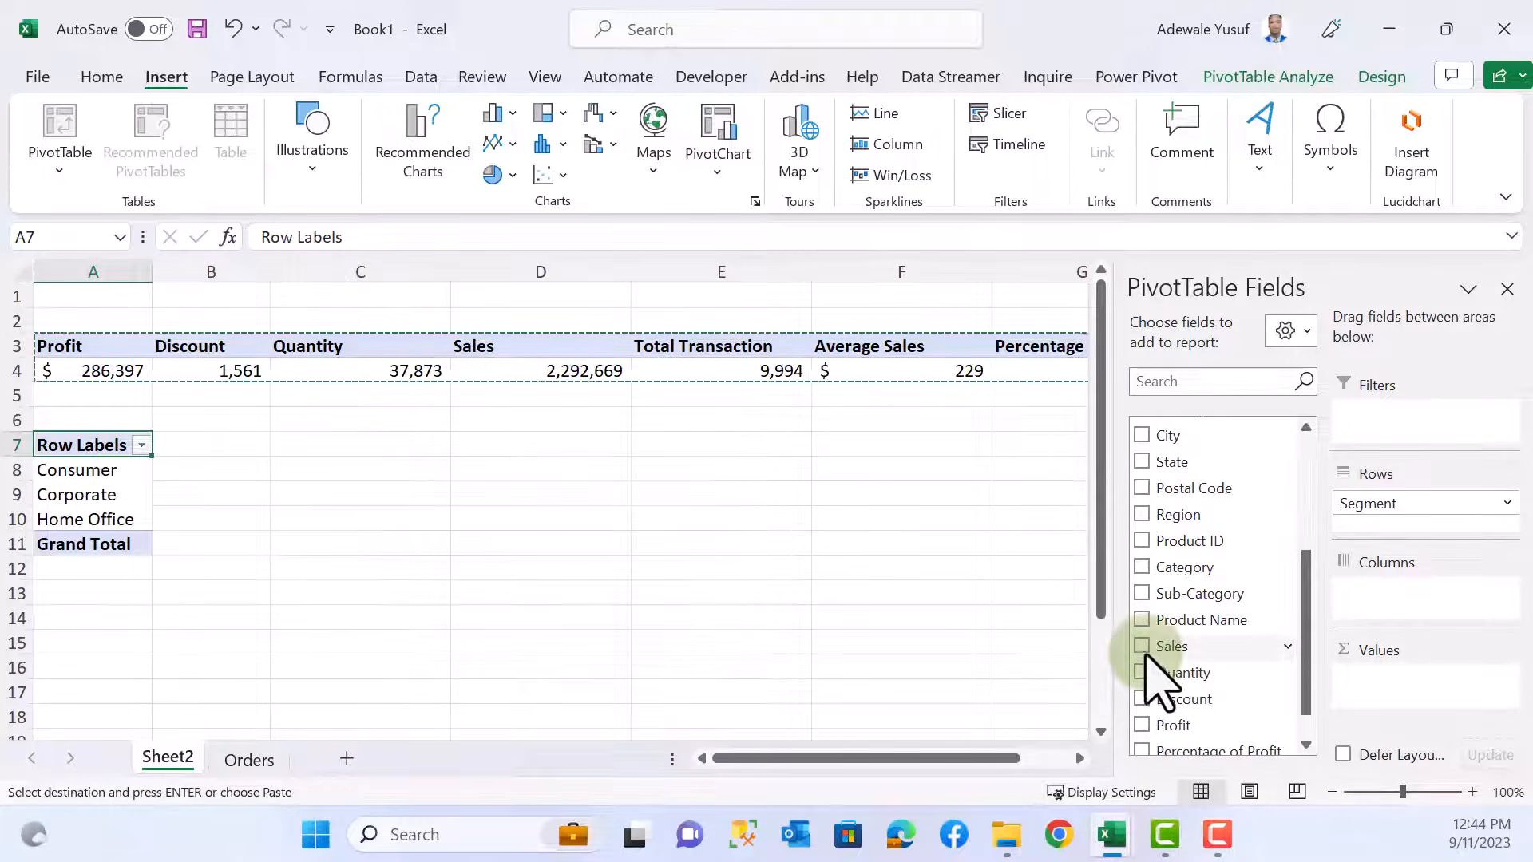
{"action": "left_click", "coordinate": [1142, 645]}
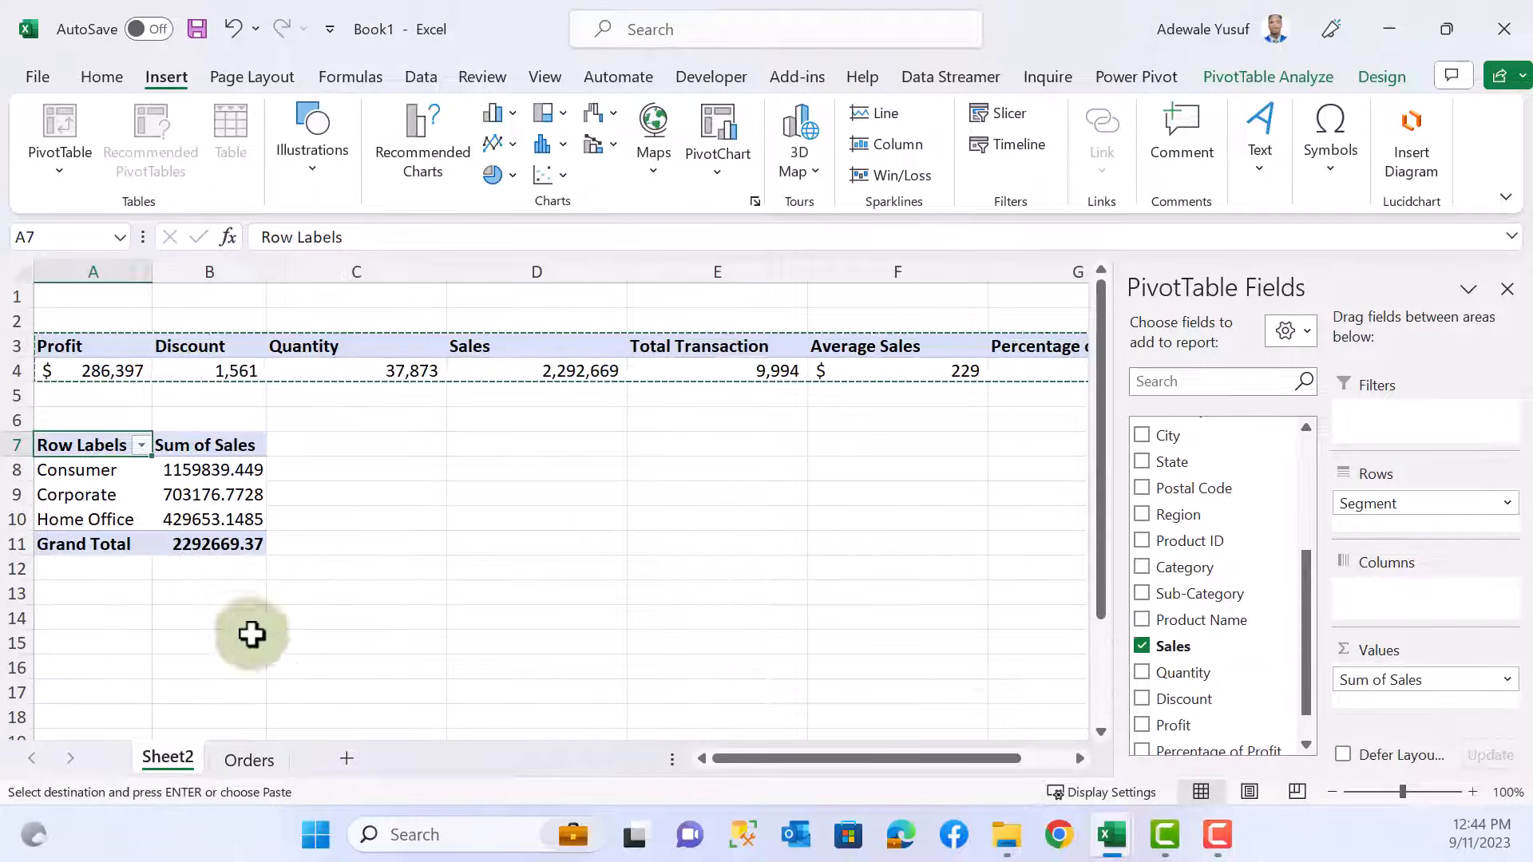
- Format the segment sales values and grand total in B8:B11 as dollar accounting with thousands separators and no decimals
{"action": "left_click", "coordinate": [197, 489]}
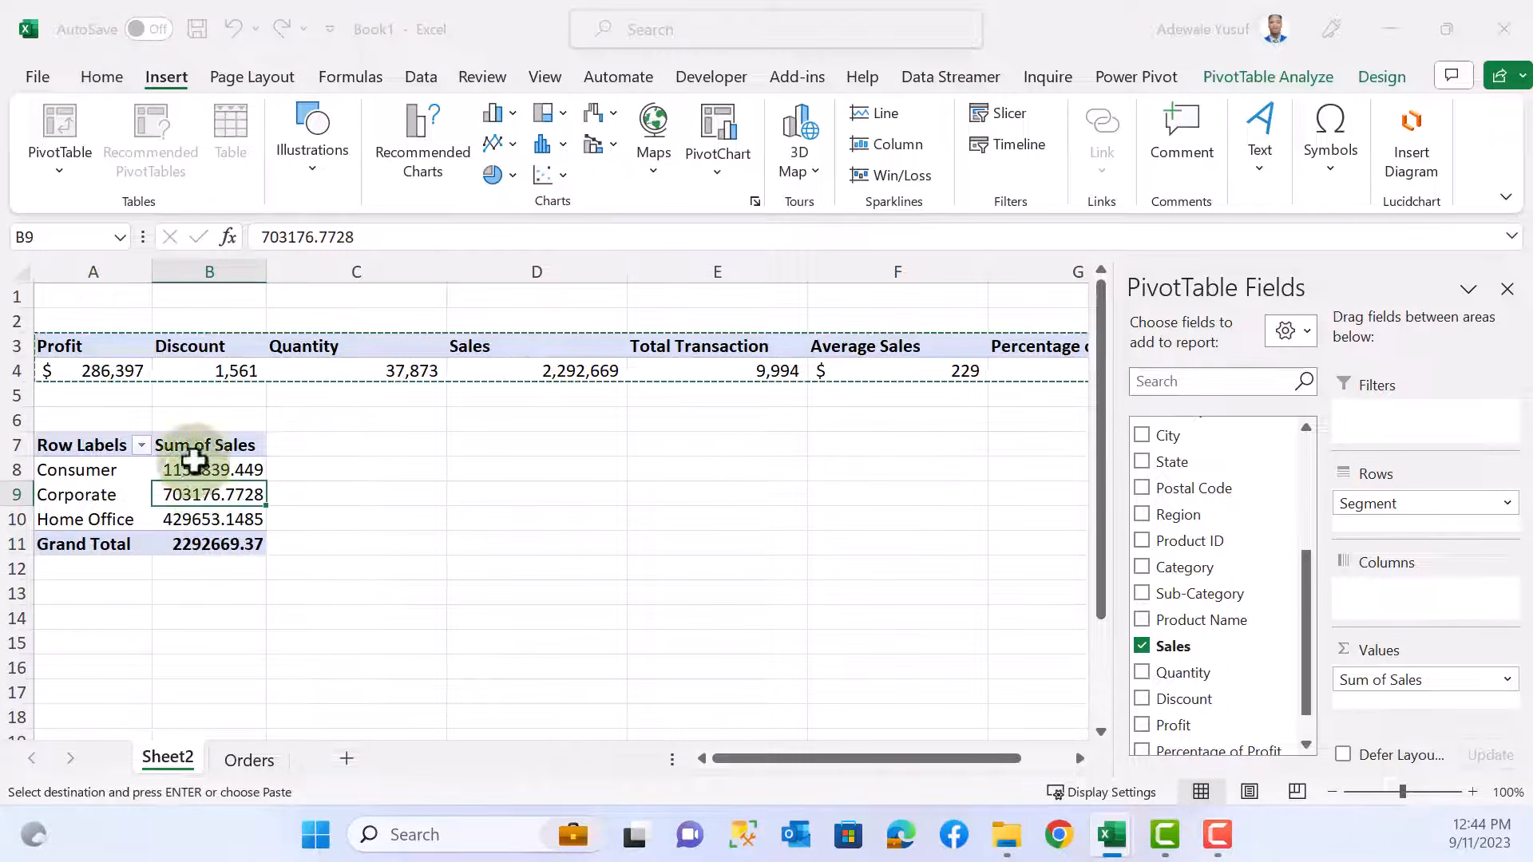
{"action": "left_click", "coordinate": [101, 76]}
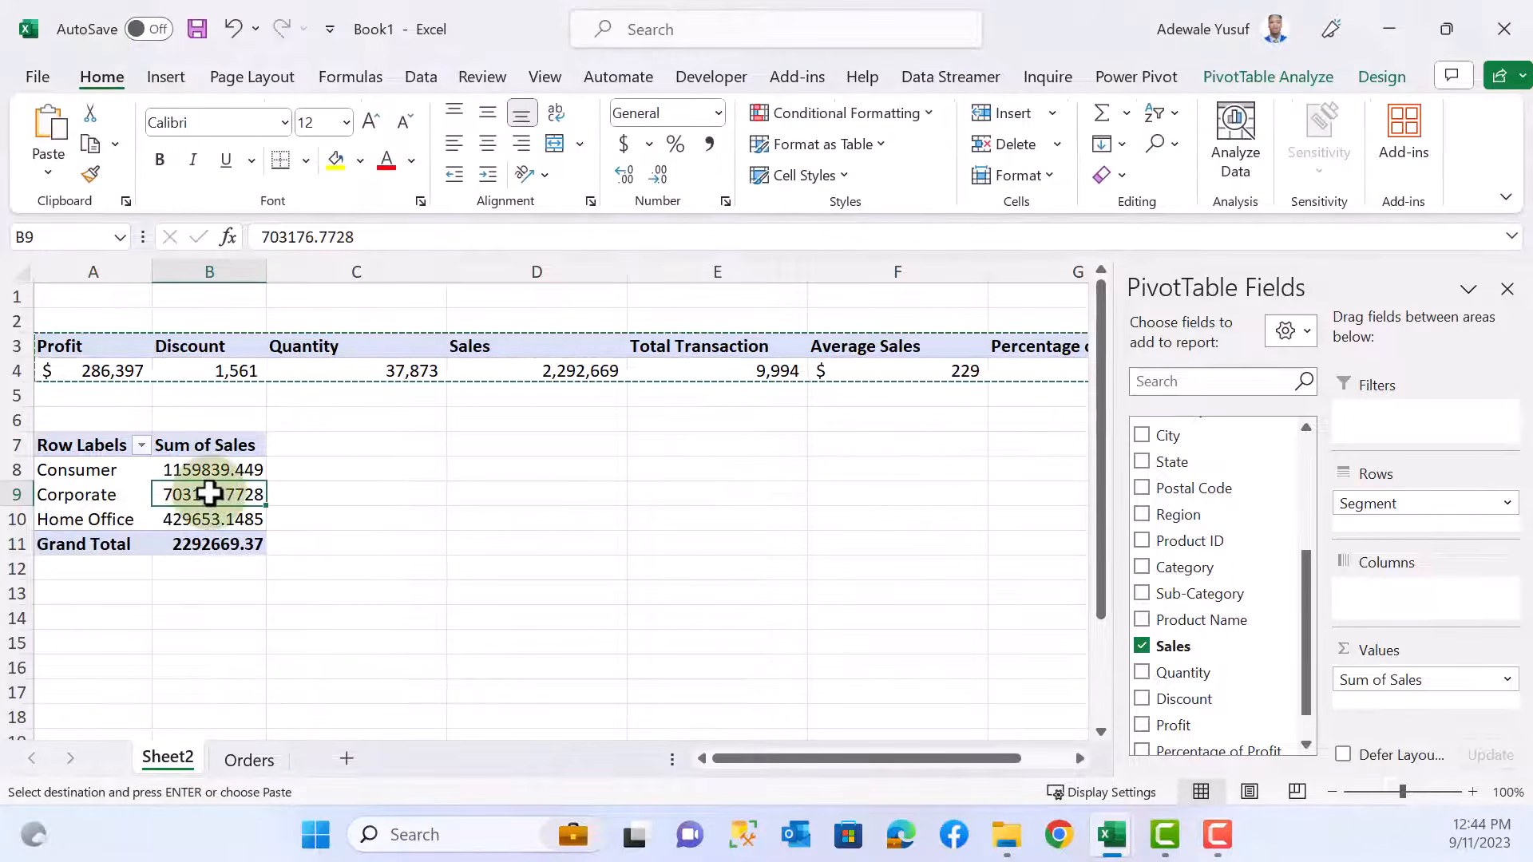
{"action": "left_click_drag", "start_coordinate": [212, 471], "coordinate": [232, 553]}
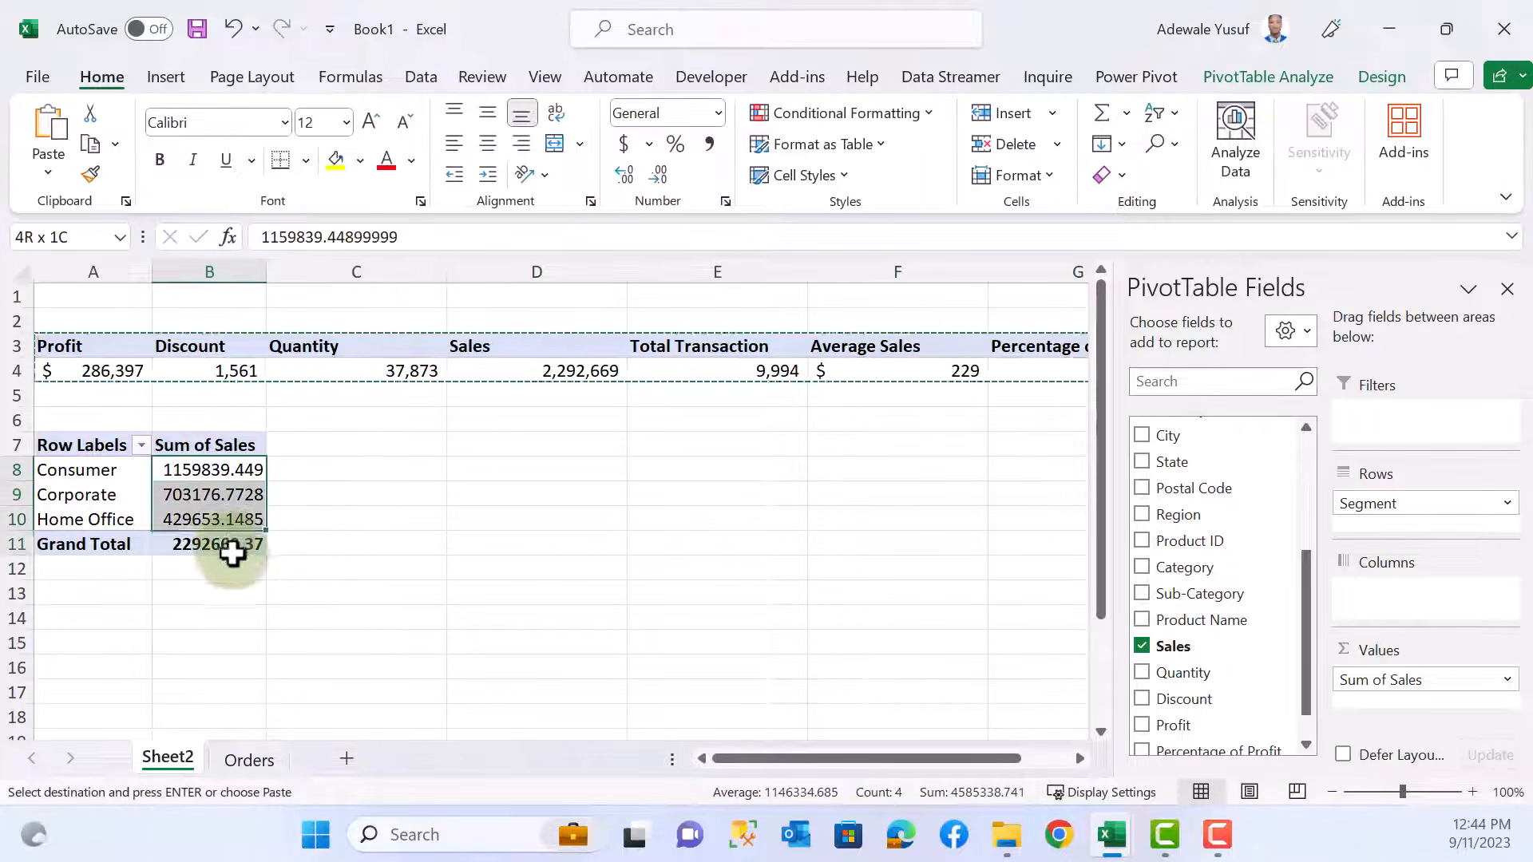
{"action": "left_click", "coordinate": [708, 145]}
{"action": "left_click", "coordinate": [624, 144]}
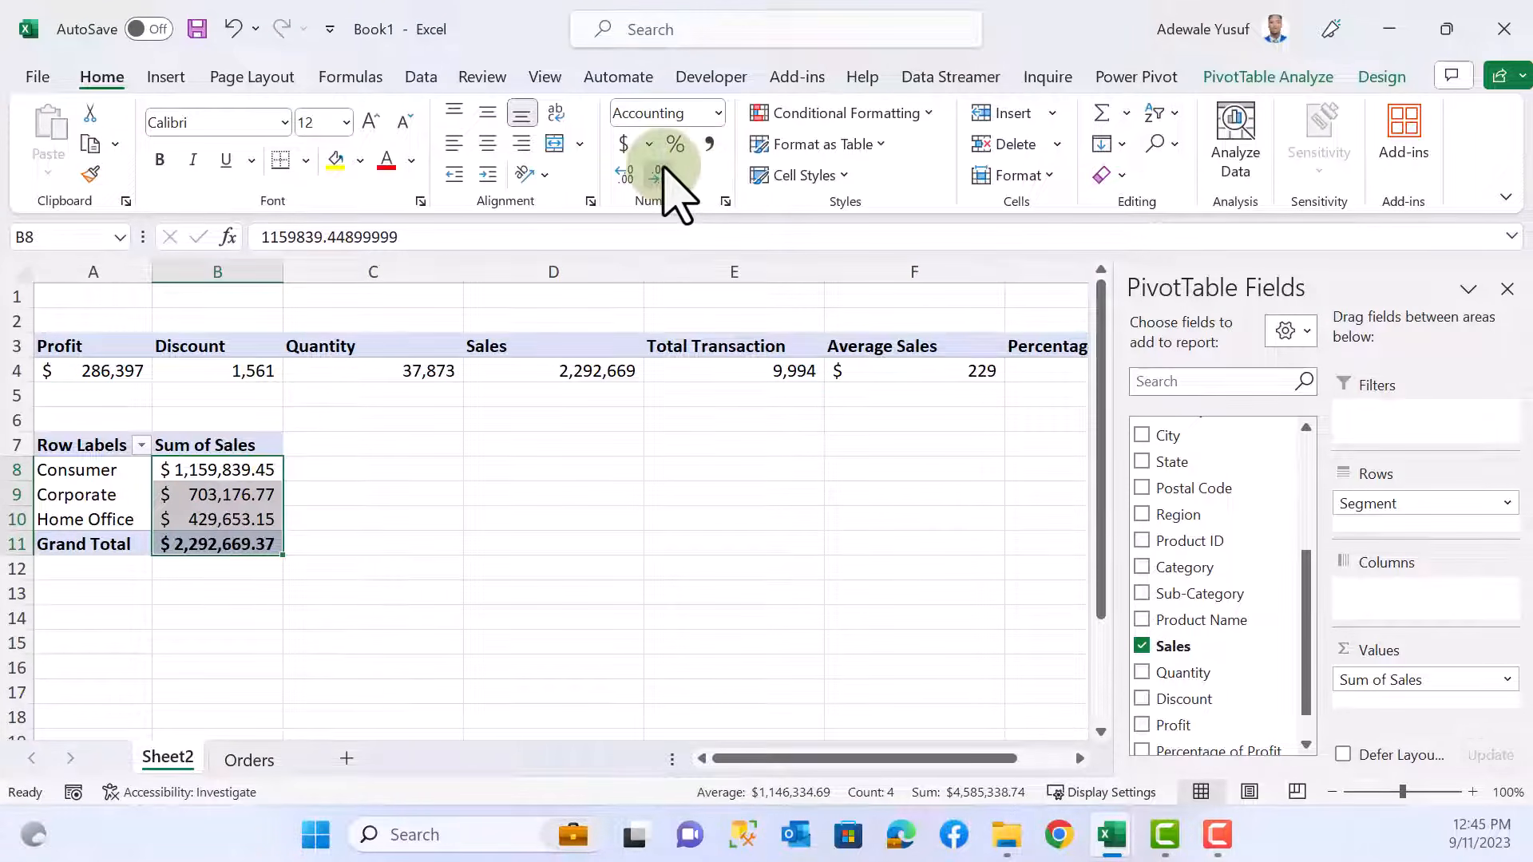
{"action": "left_click", "coordinate": [663, 169]}
{"action": "left_click", "coordinate": [663, 169]}
- Rename the Sum of Sales header in B7 of the segment PivotTable to "Sales"
{"action": "left_click", "coordinate": [204, 449]}
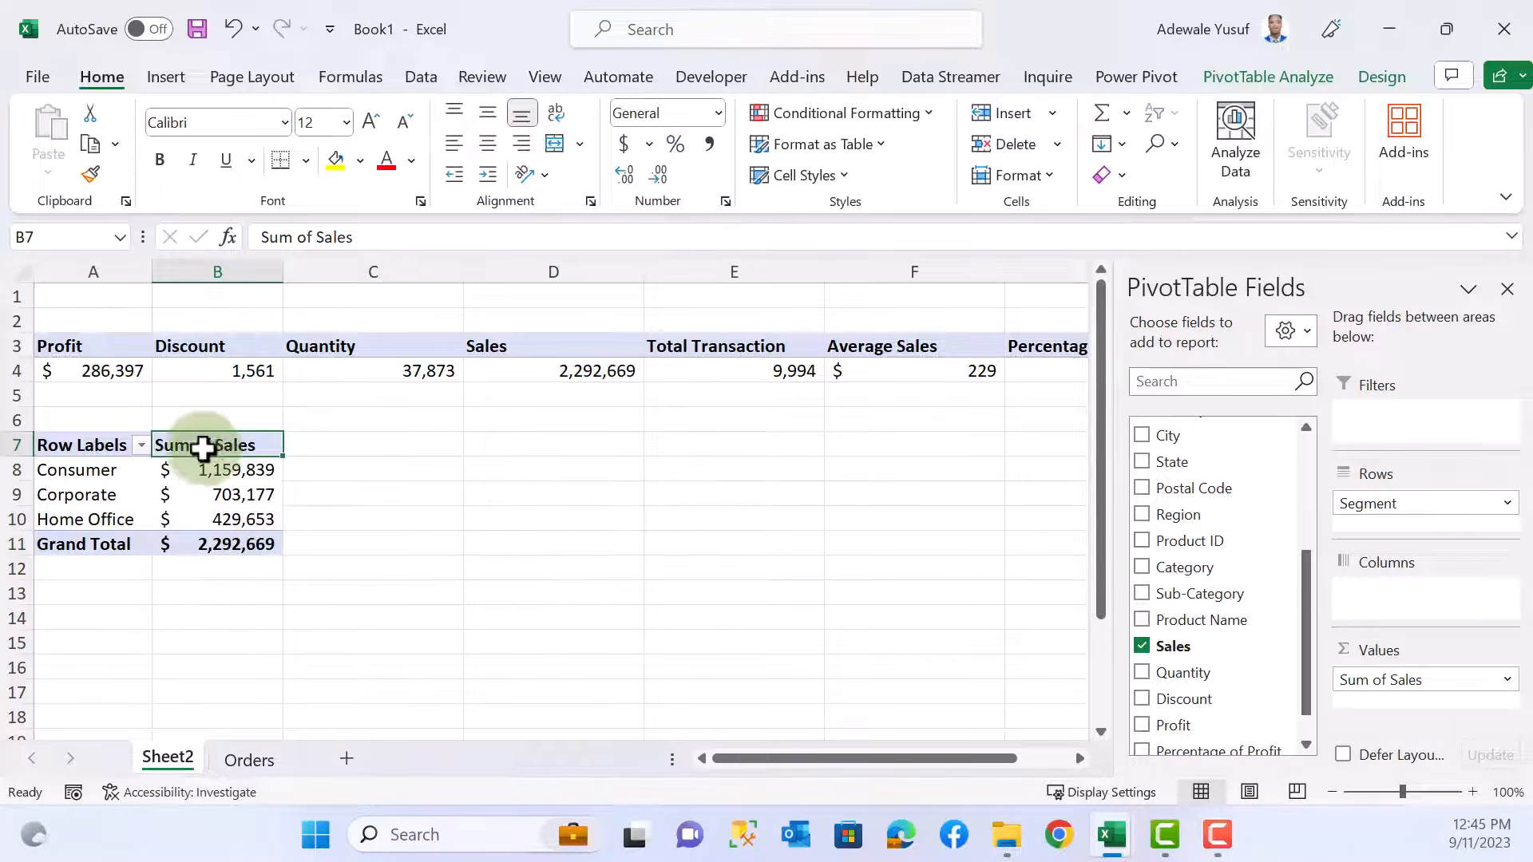
{"action": "type", "text": "Sale"}
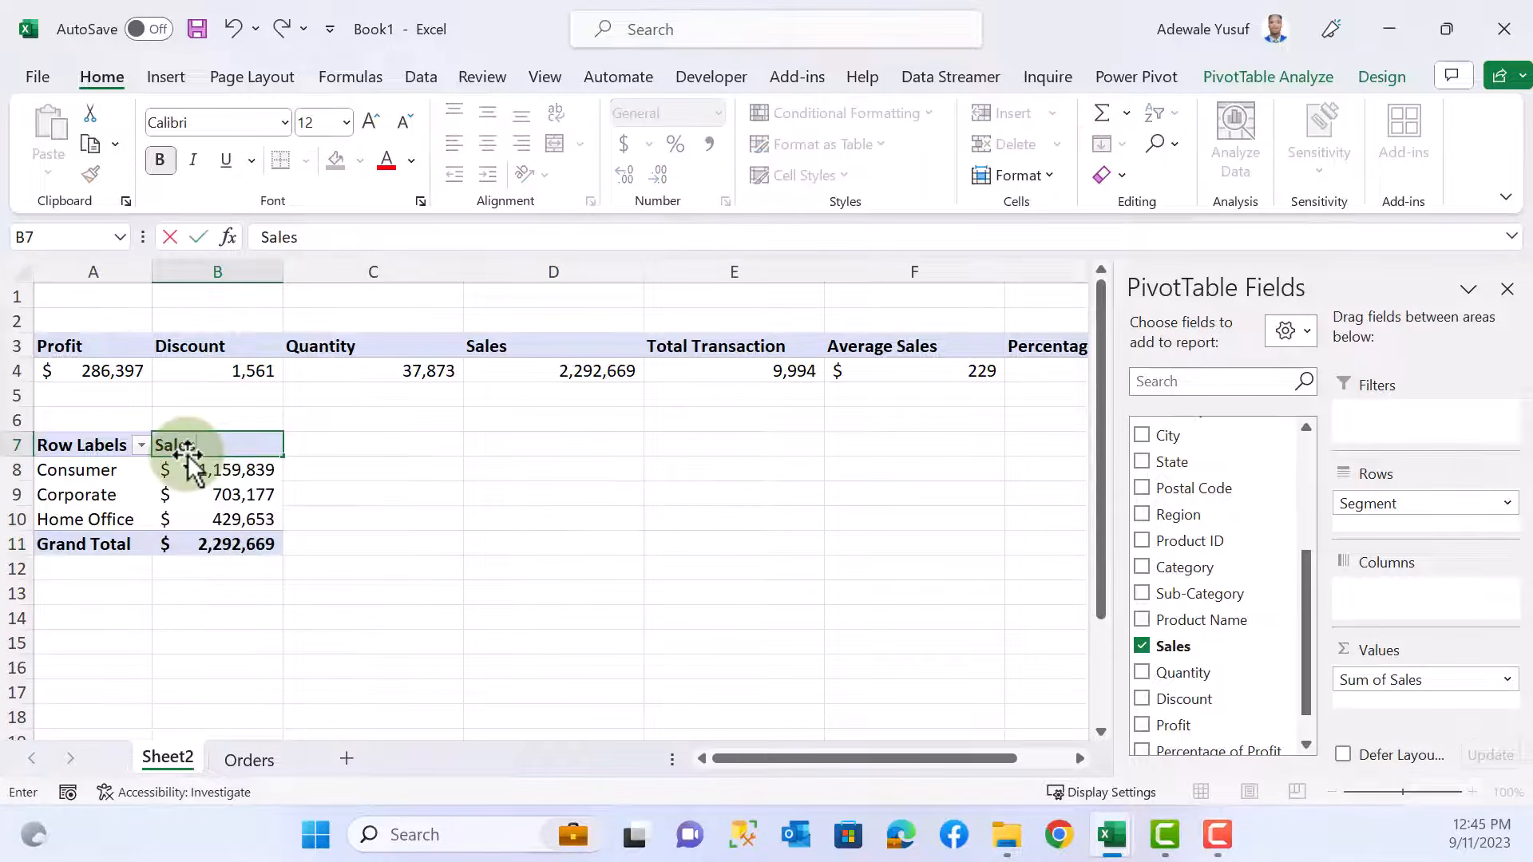
{"action": "type", "text": "s"}
{"action": "key", "text": "Return"}
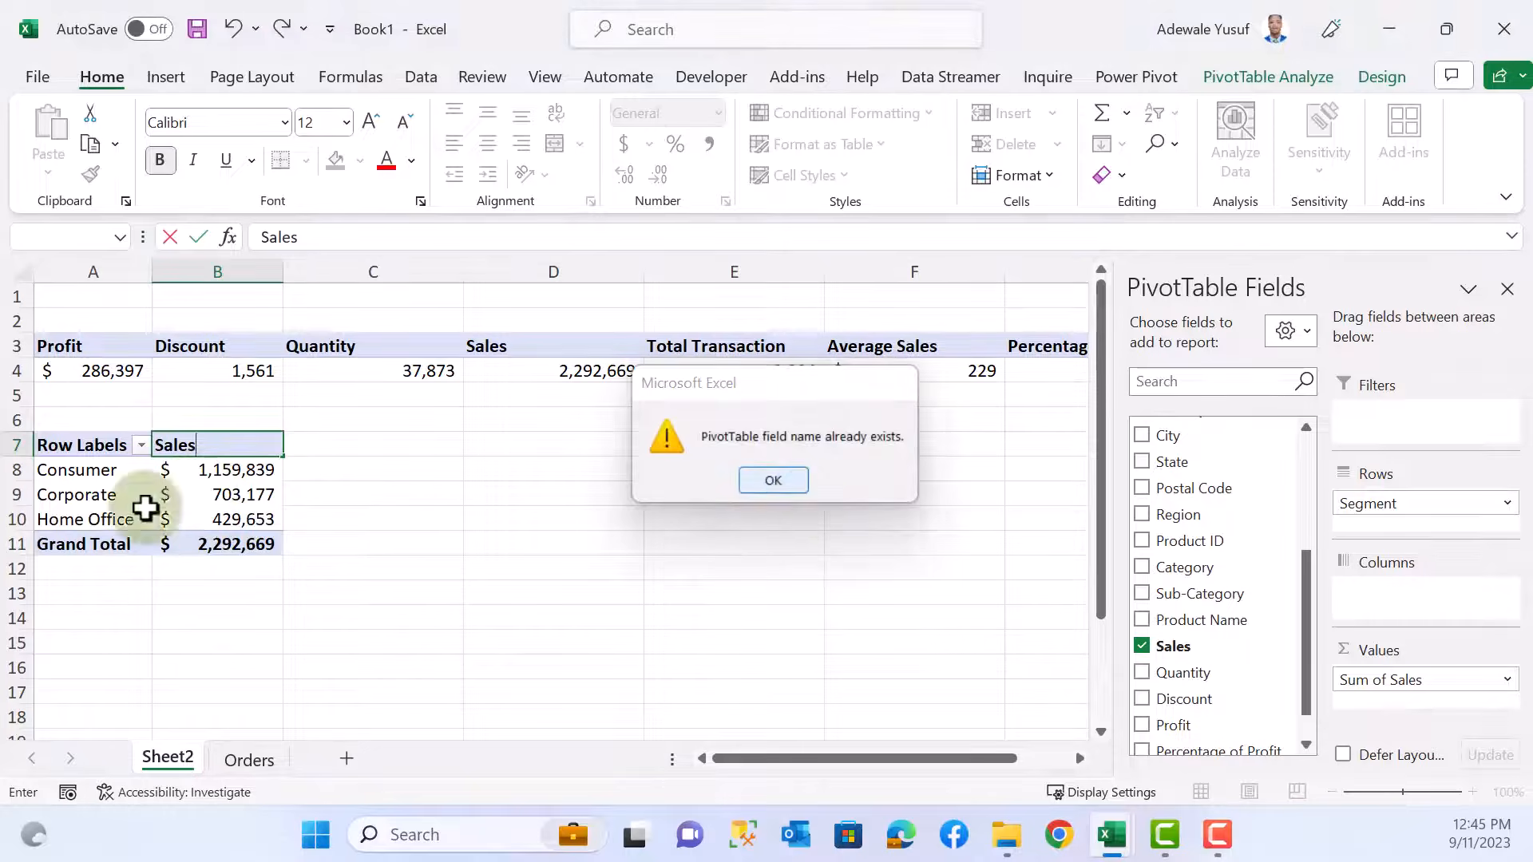
{"action": "key", "text": "Return"}
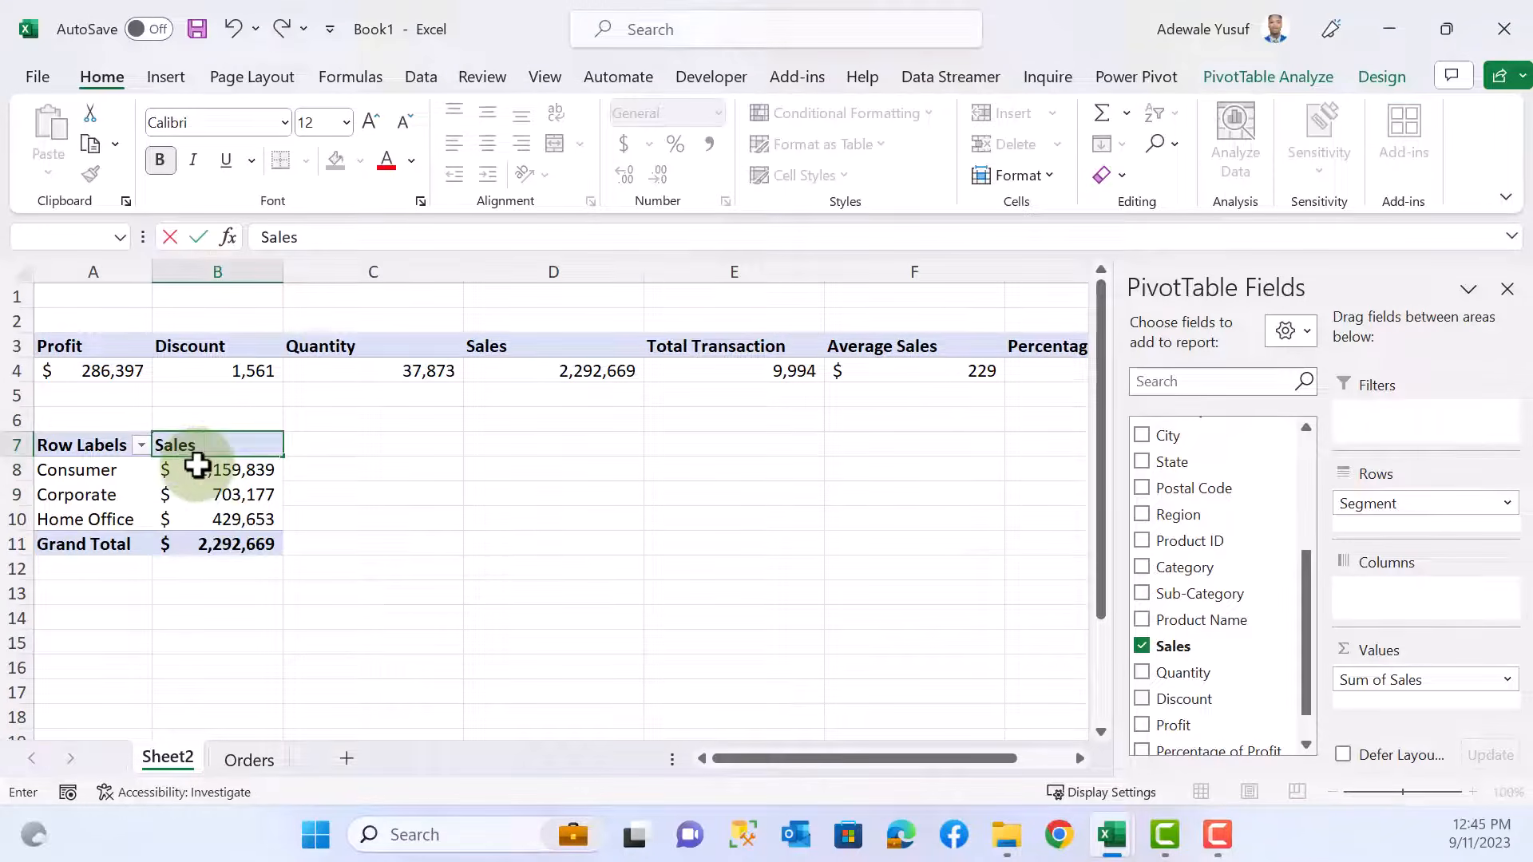
{"action": "left_click", "coordinate": [198, 467]}
{"action": "left_click", "coordinate": [232, 494]}
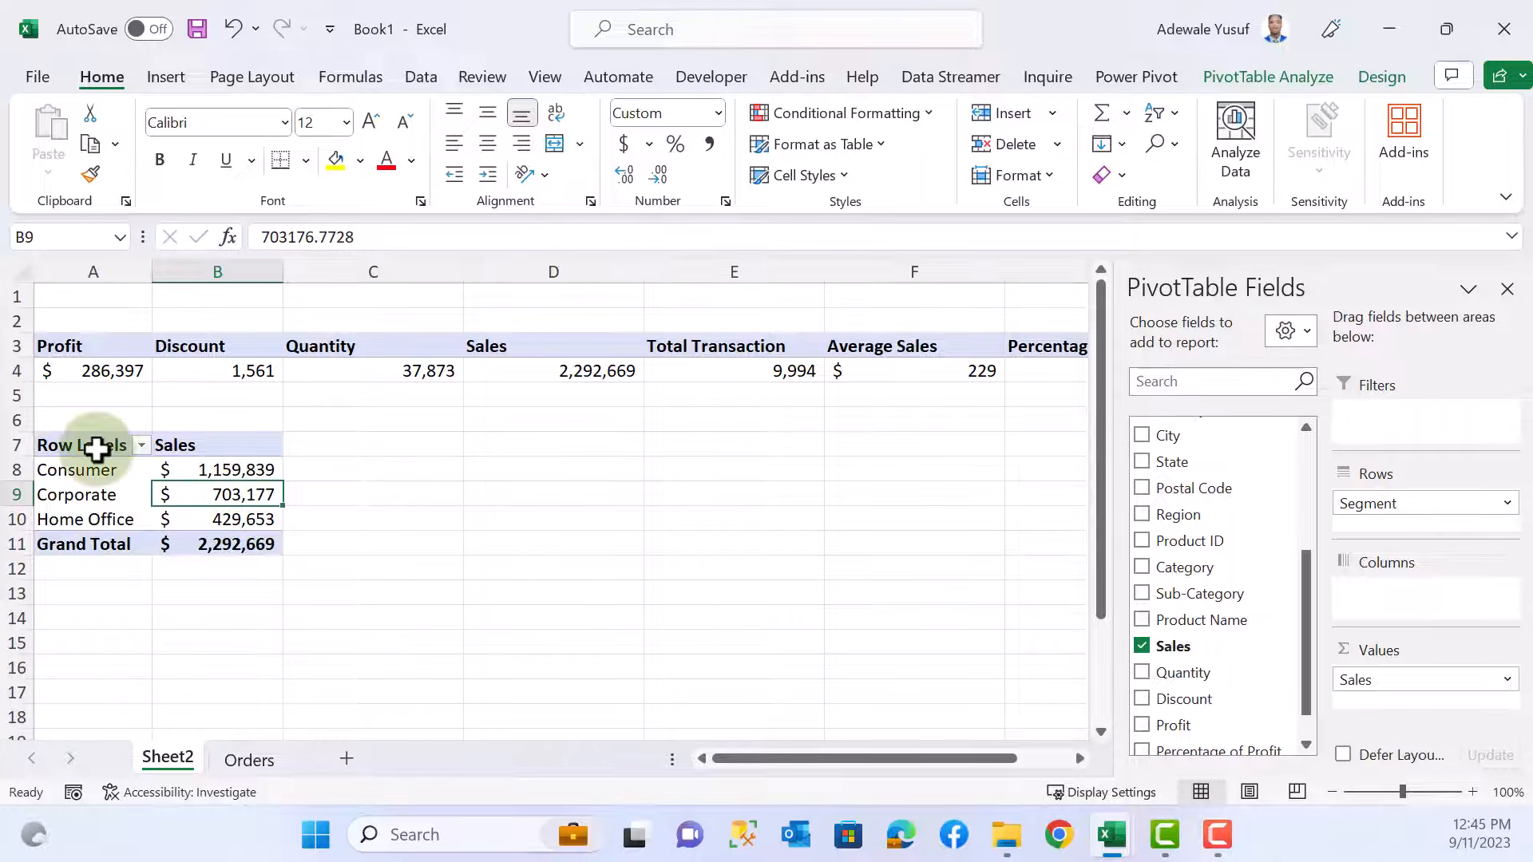
- Copy the segment sales PivotTable in A7:B11, narrow column C, and paste the duplicate starting at cell D7
{"action": "left_click_drag", "start_coordinate": [103, 445], "coordinate": [222, 542]}
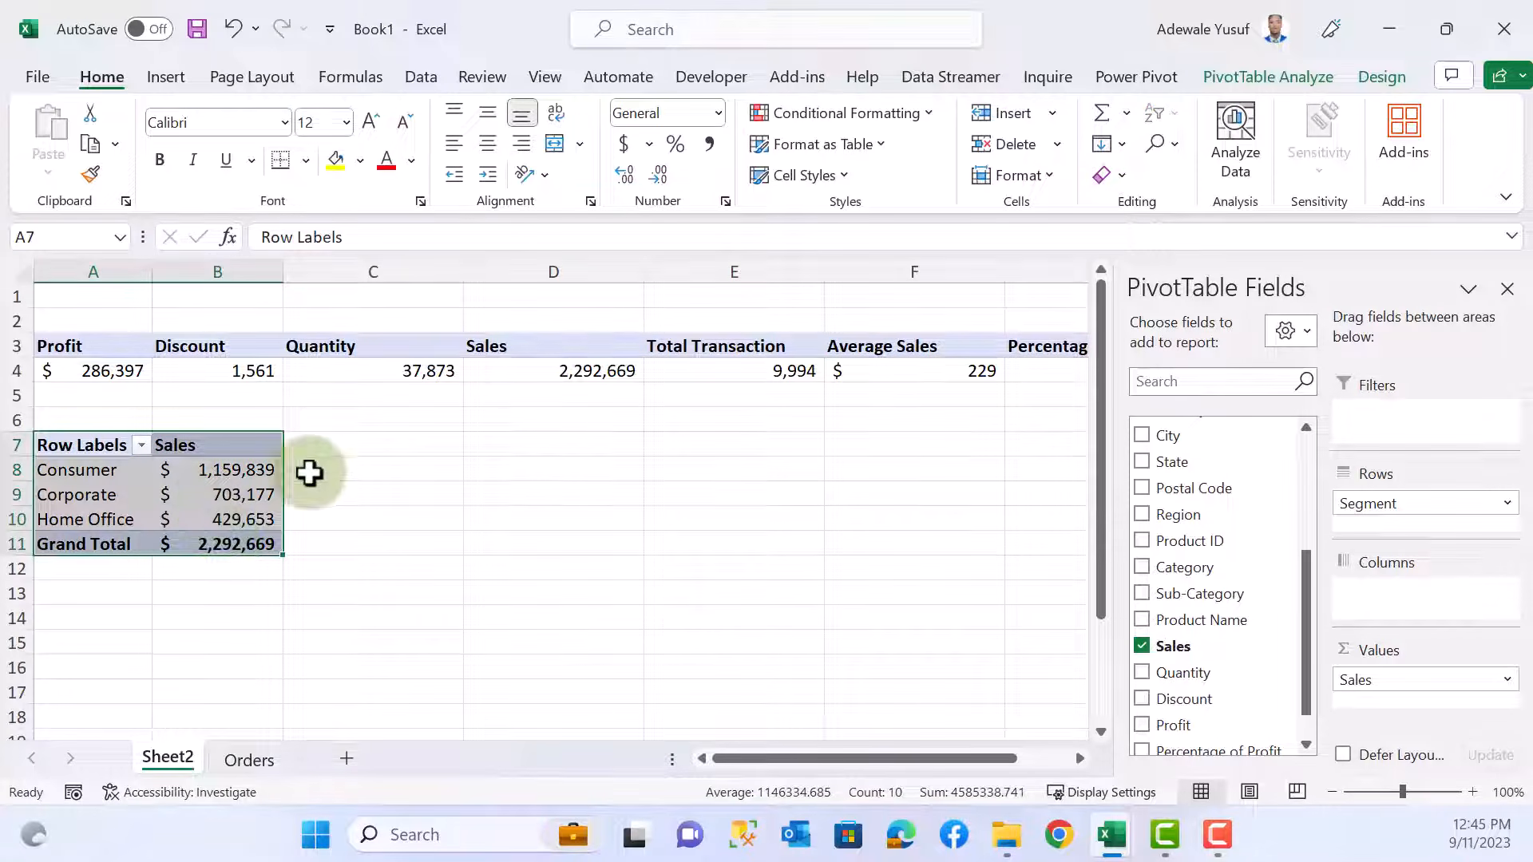
{"action": "left_click", "coordinate": [193, 466]}
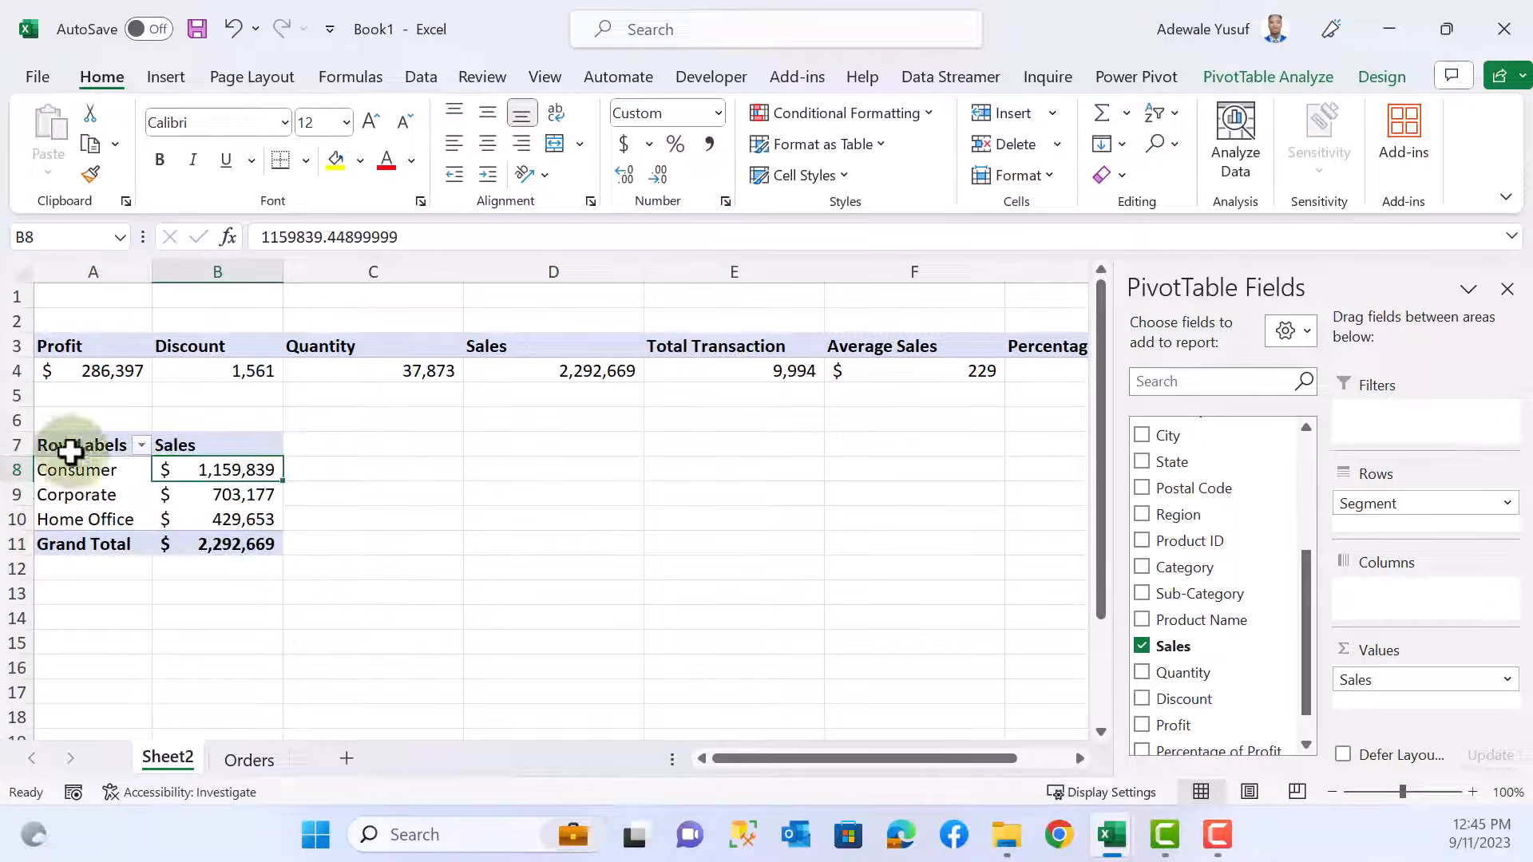
{"action": "left_click_drag", "start_coordinate": [69, 445], "coordinate": [217, 567]}
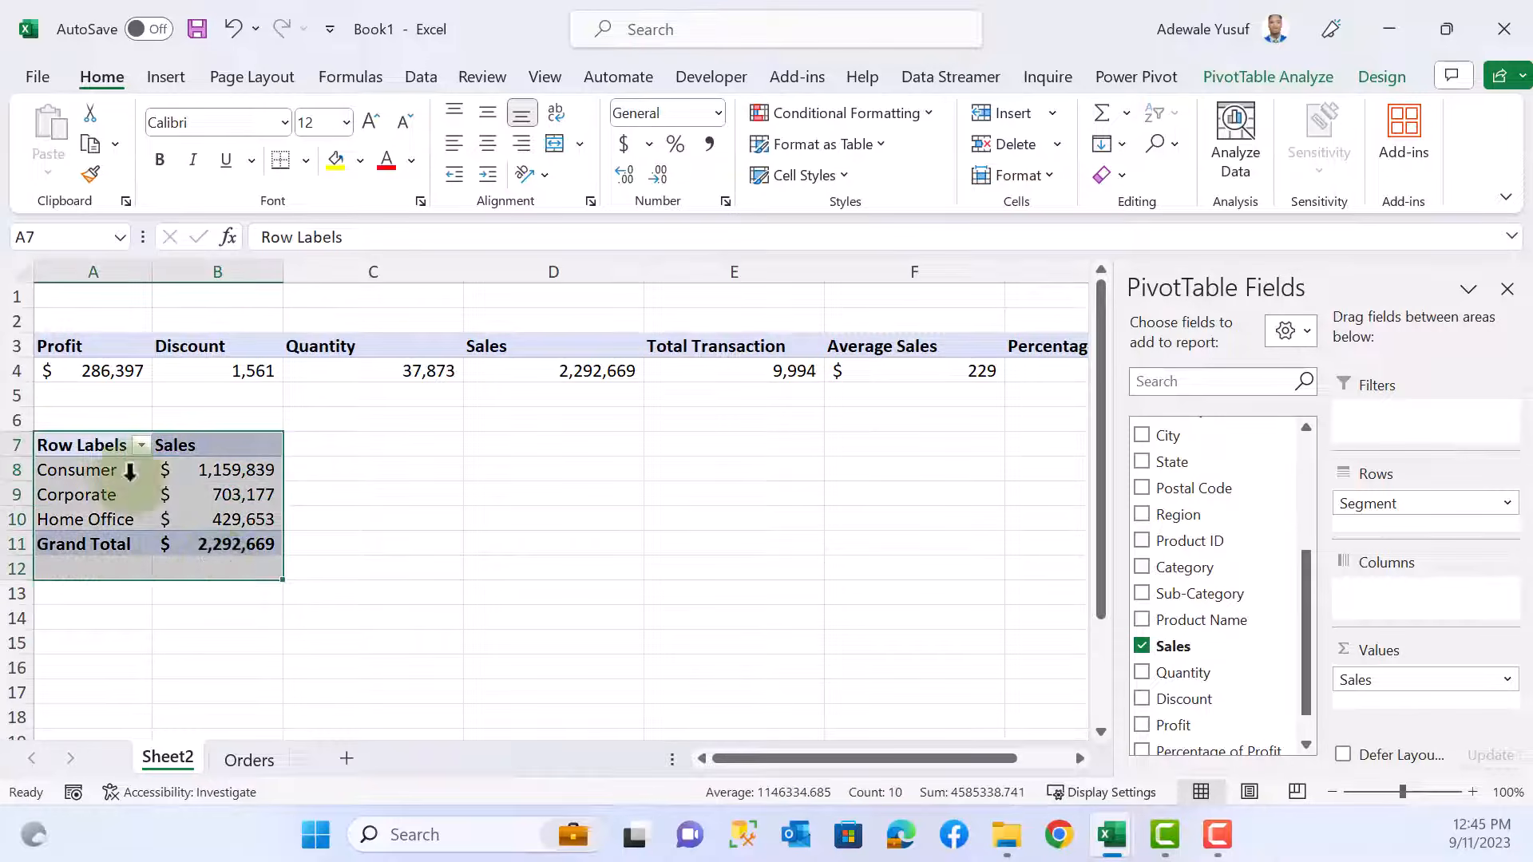
{"action": "left_click_drag", "start_coordinate": [93, 449], "coordinate": [193, 518]}
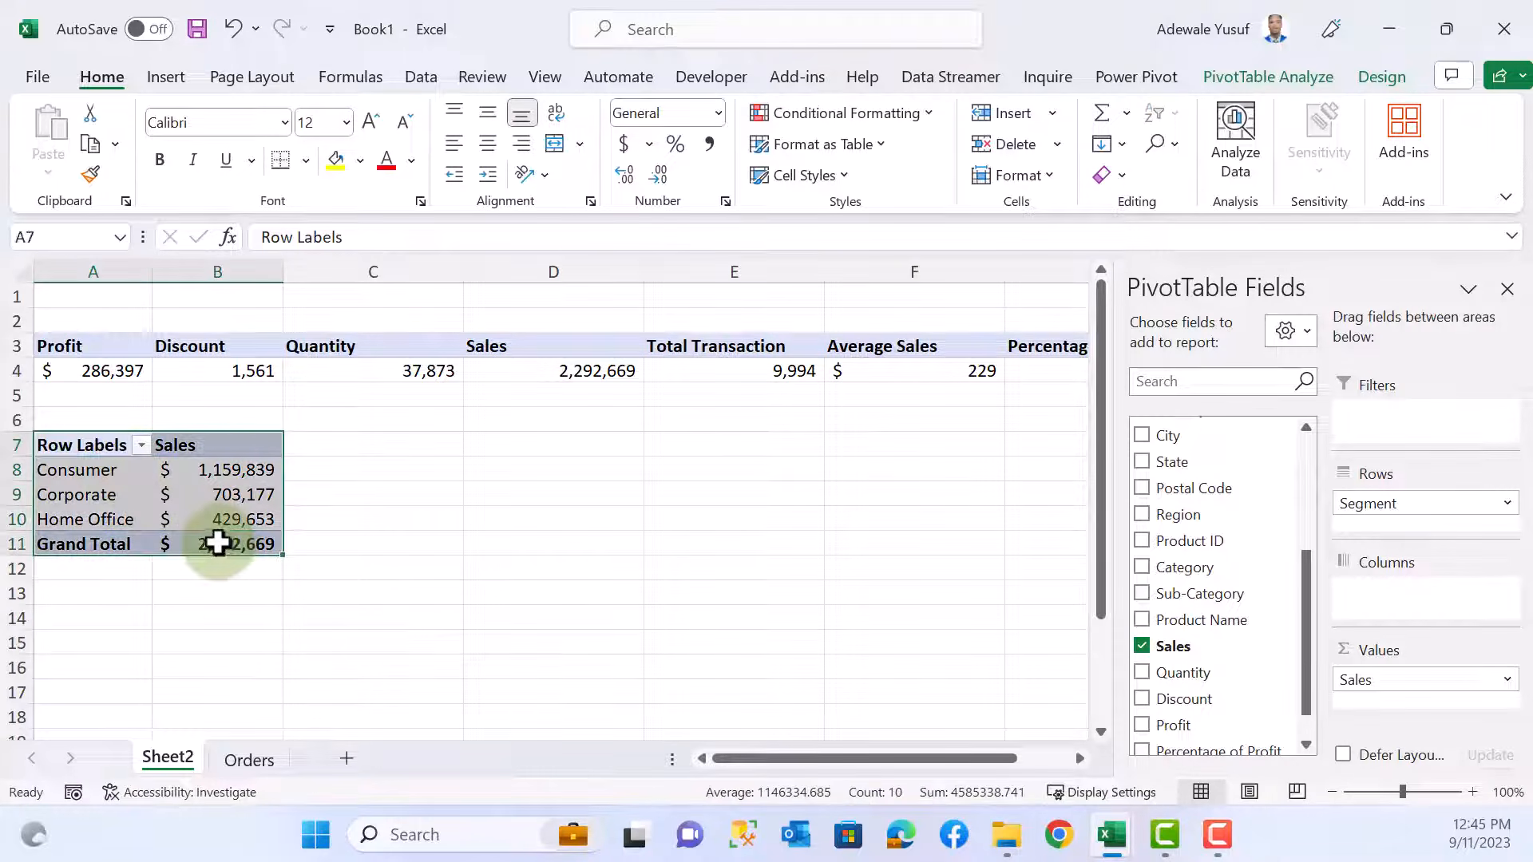
{"action": "key", "text": "ctrl+c"}
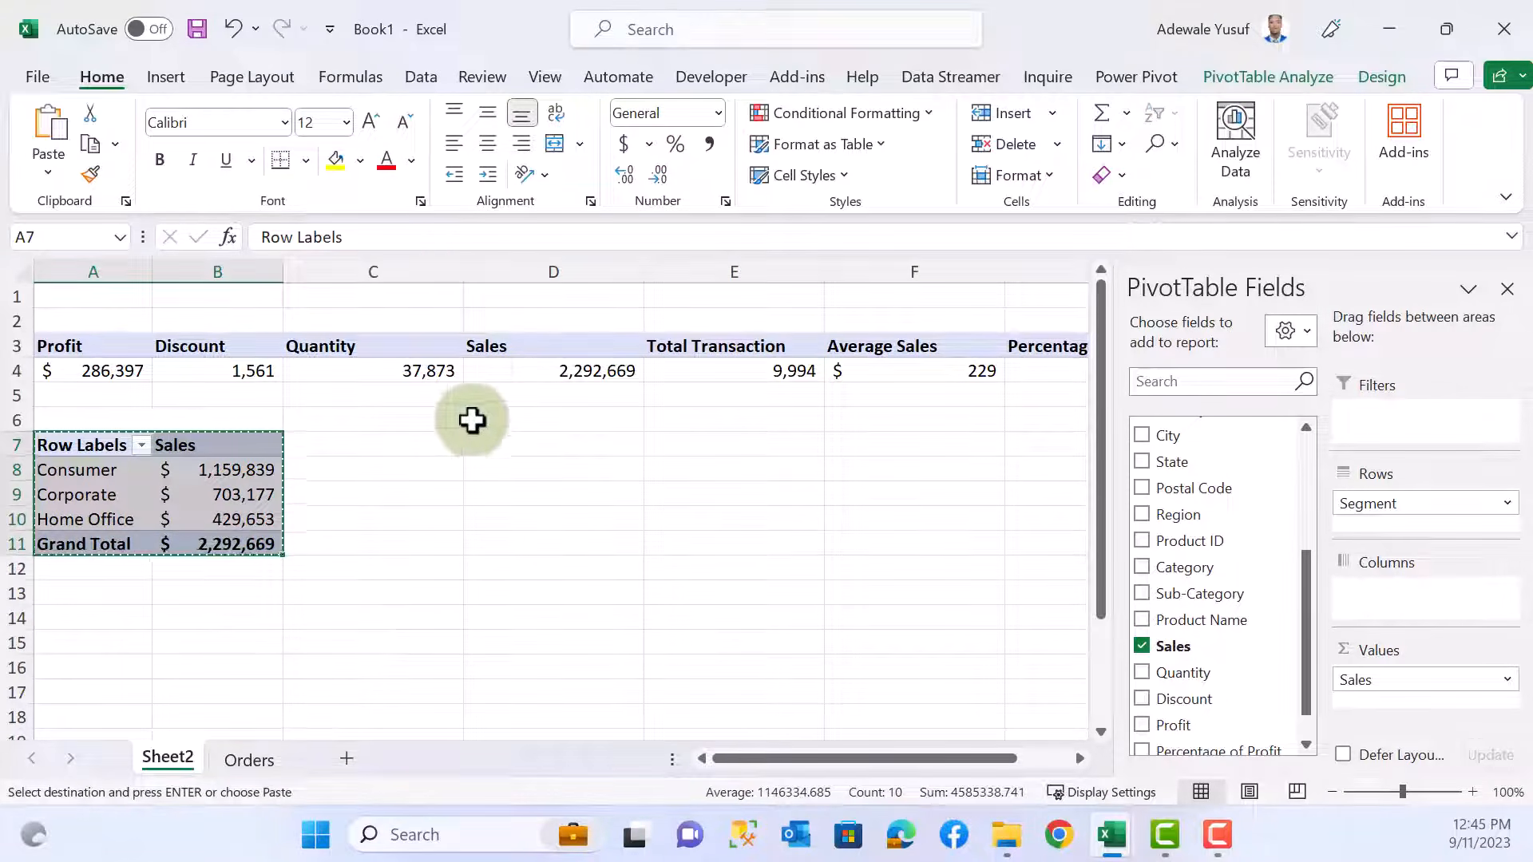
{"action": "left_click_drag", "start_coordinate": [462, 276], "coordinate": [393, 291]}
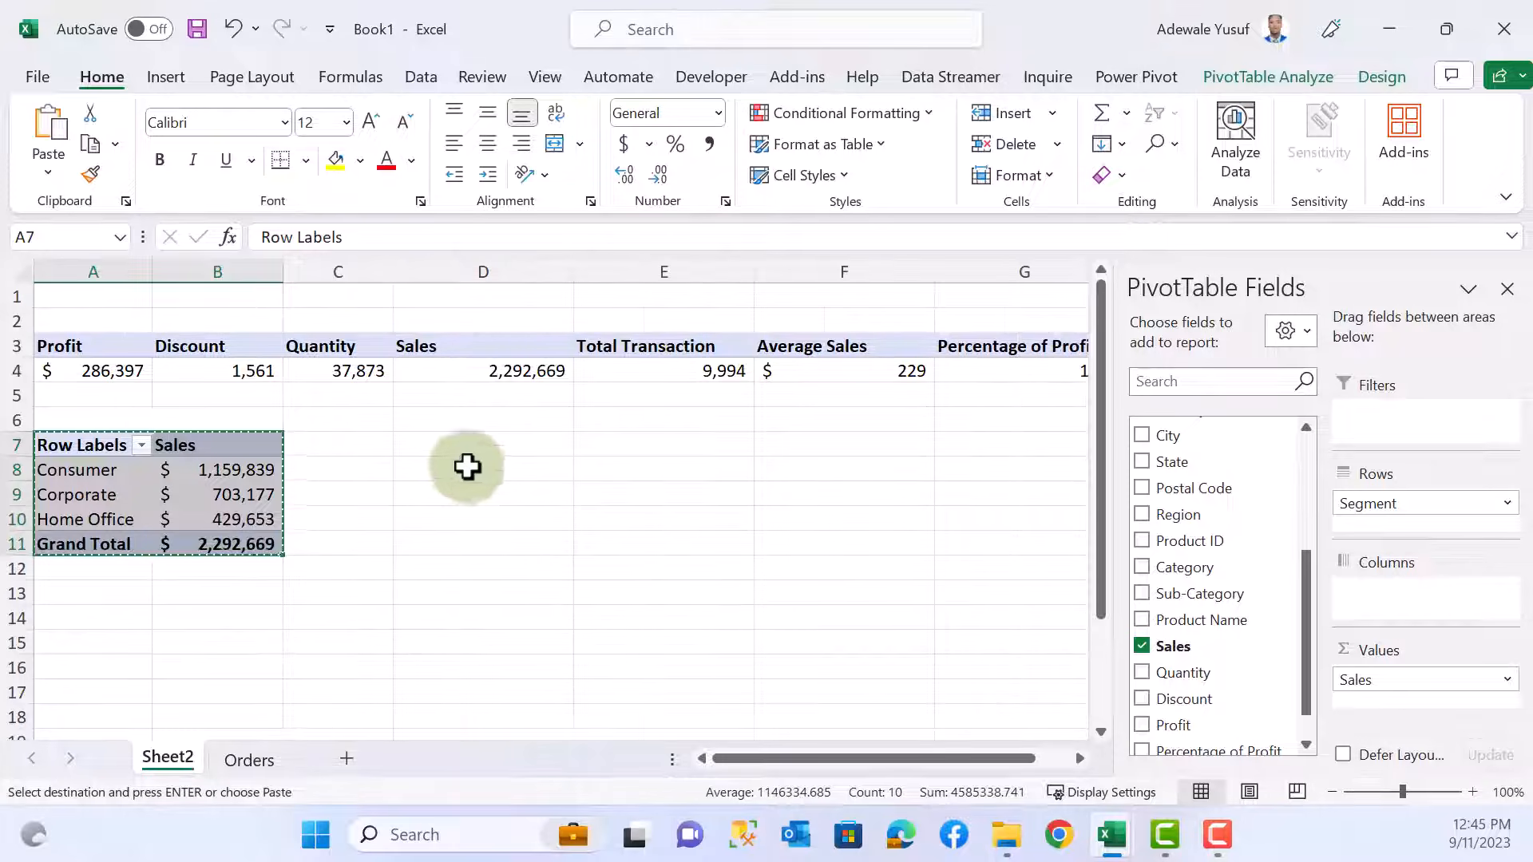
{"action": "left_click", "coordinate": [448, 447]}
{"action": "key", "text": "ctrl+v"}
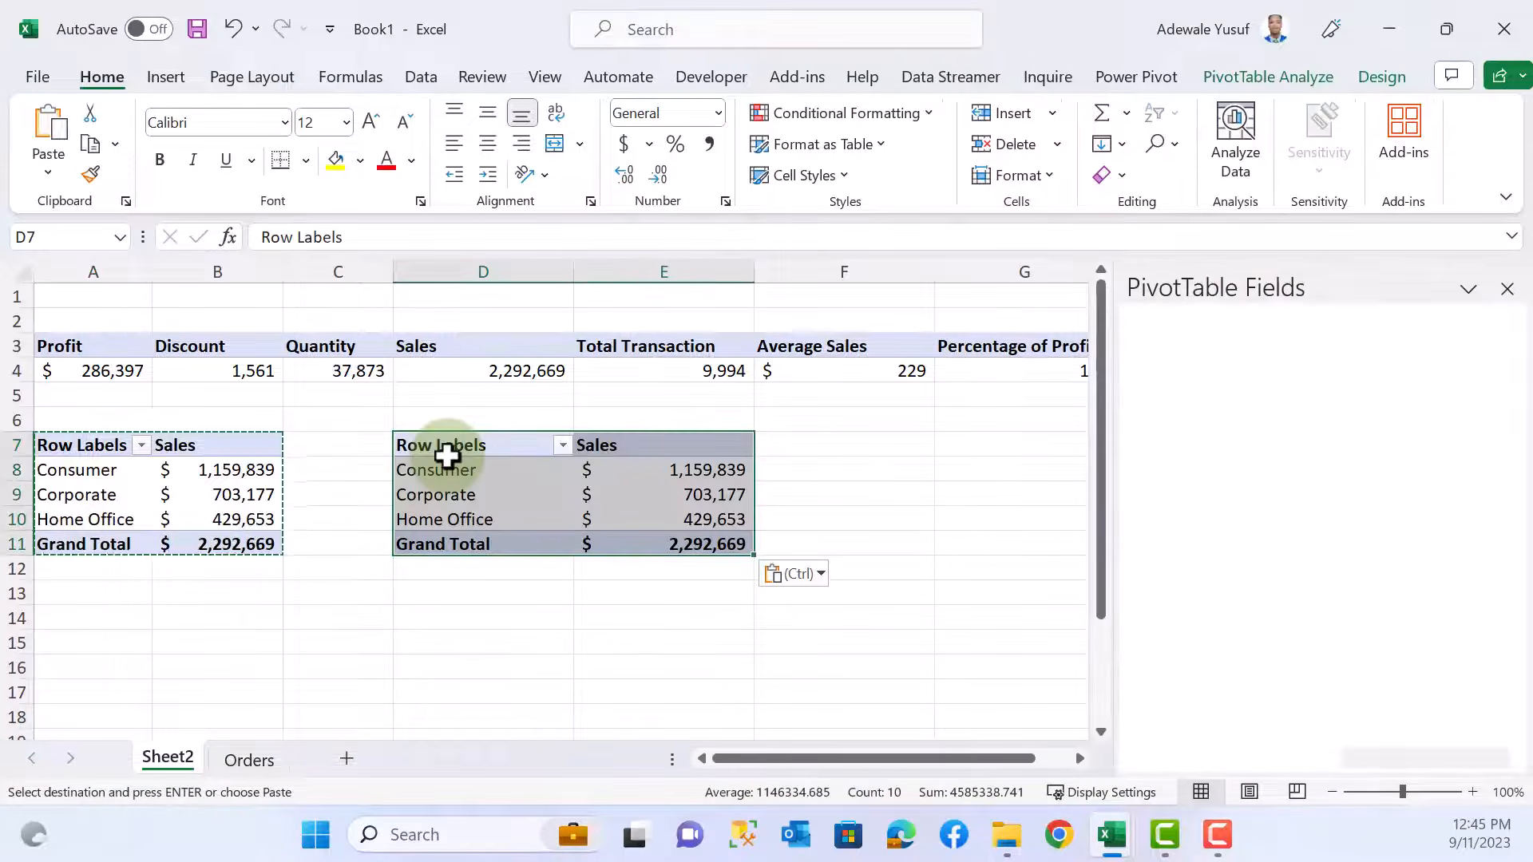
- Replace Sales with the sum of Quantity as the values of the PivotTable at D7
{"action": "left_click", "coordinate": [530, 496]}
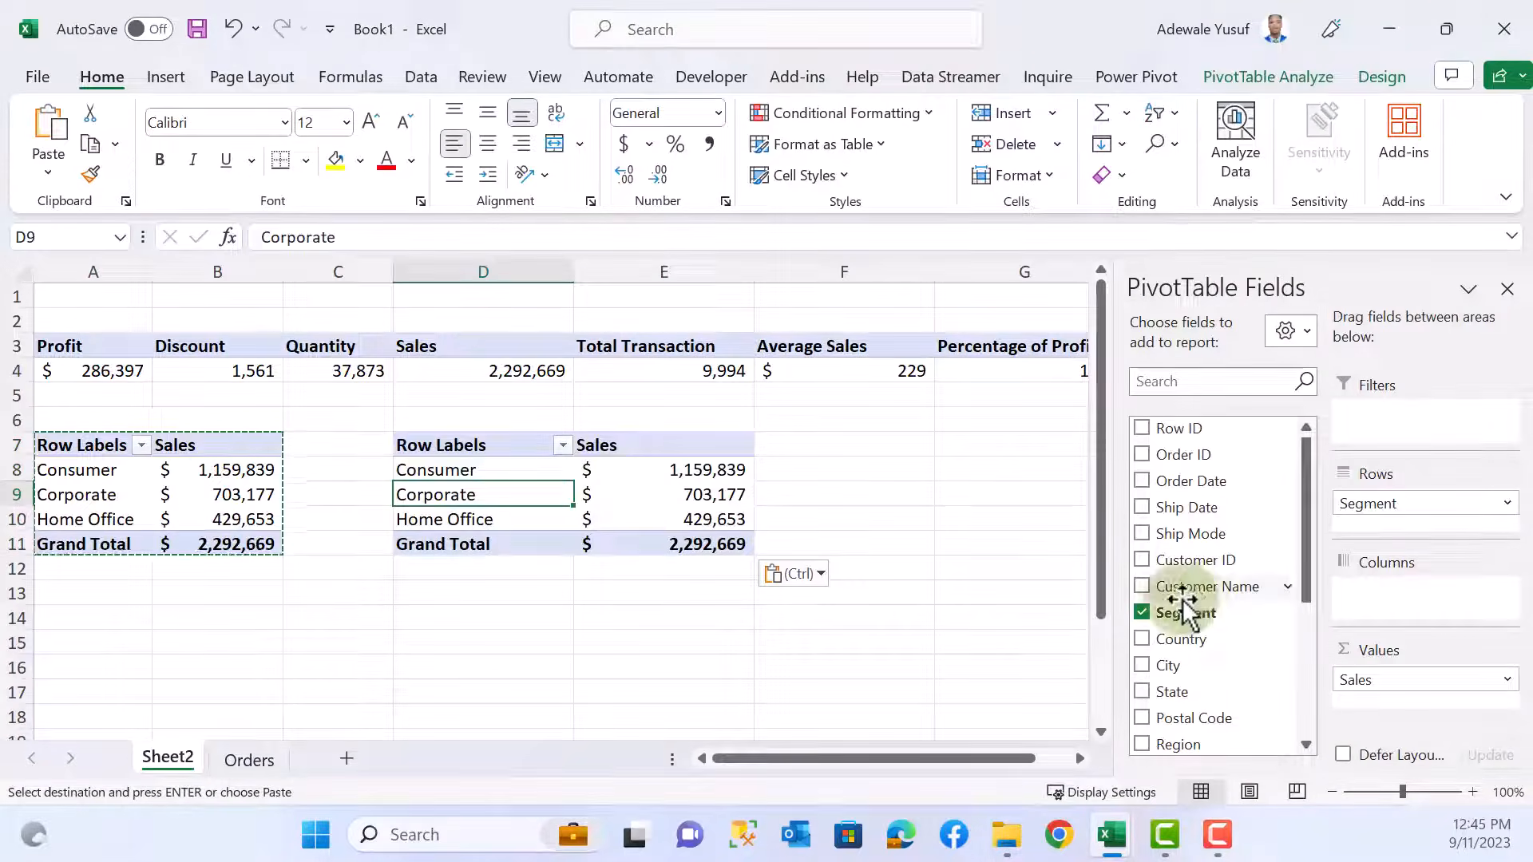
{"action": "scroll", "coordinate": [1181, 607], "scroll_direction": "down", "scroll_amount": 5}
{"action": "left_click", "coordinate": [1141, 608]}
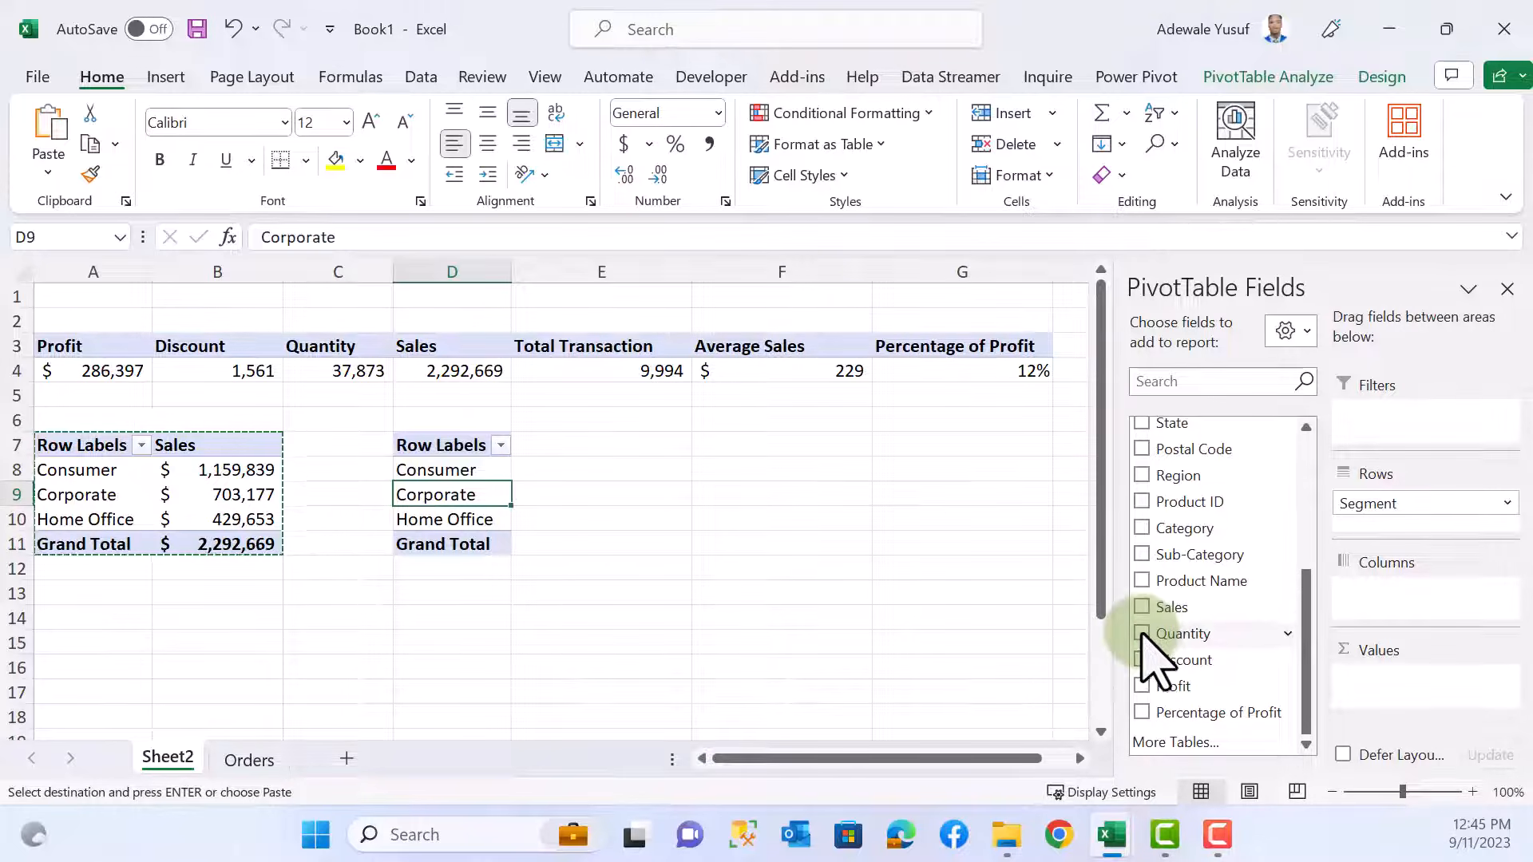
{"action": "left_click", "coordinate": [1142, 633]}
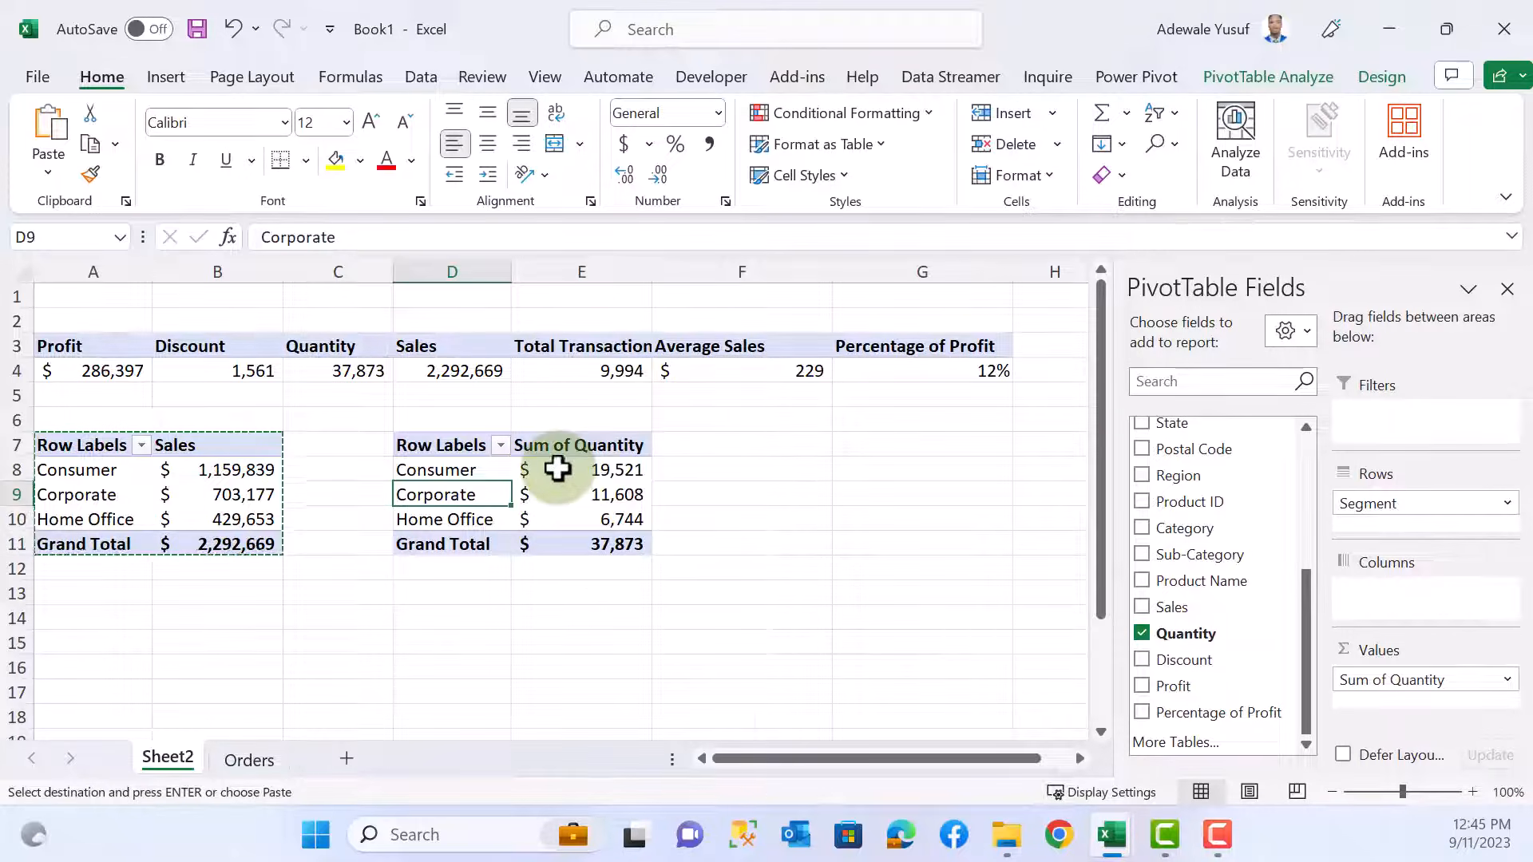
- Format the quantity values and grand total in E8:E11 with thousands separators, no currency symbol and no decimals
{"action": "left_click_drag", "start_coordinate": [557, 468], "coordinate": [600, 551]}
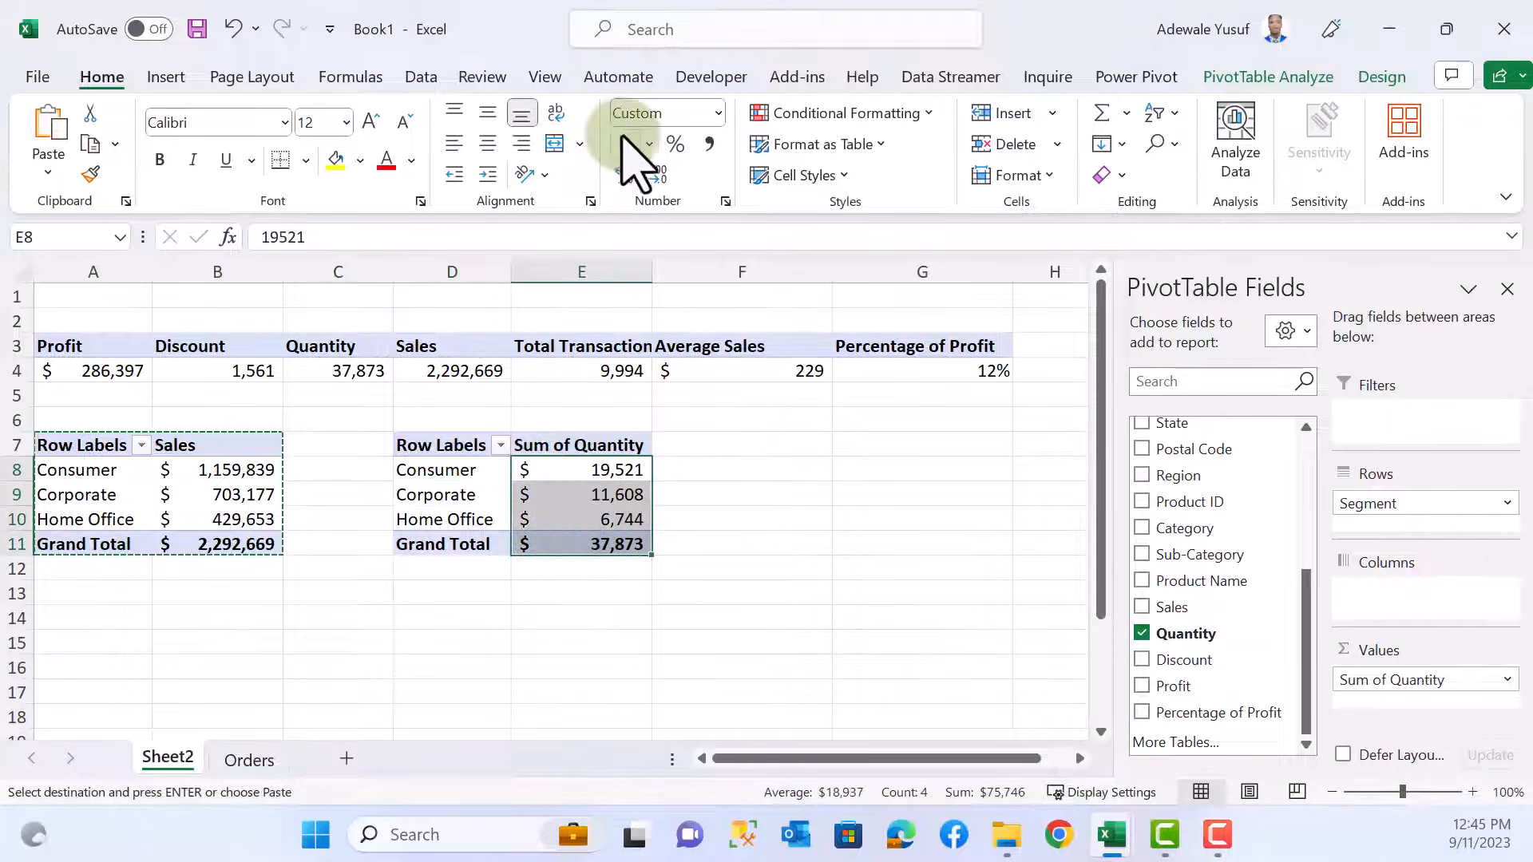
{"action": "left_click", "coordinate": [712, 117]}
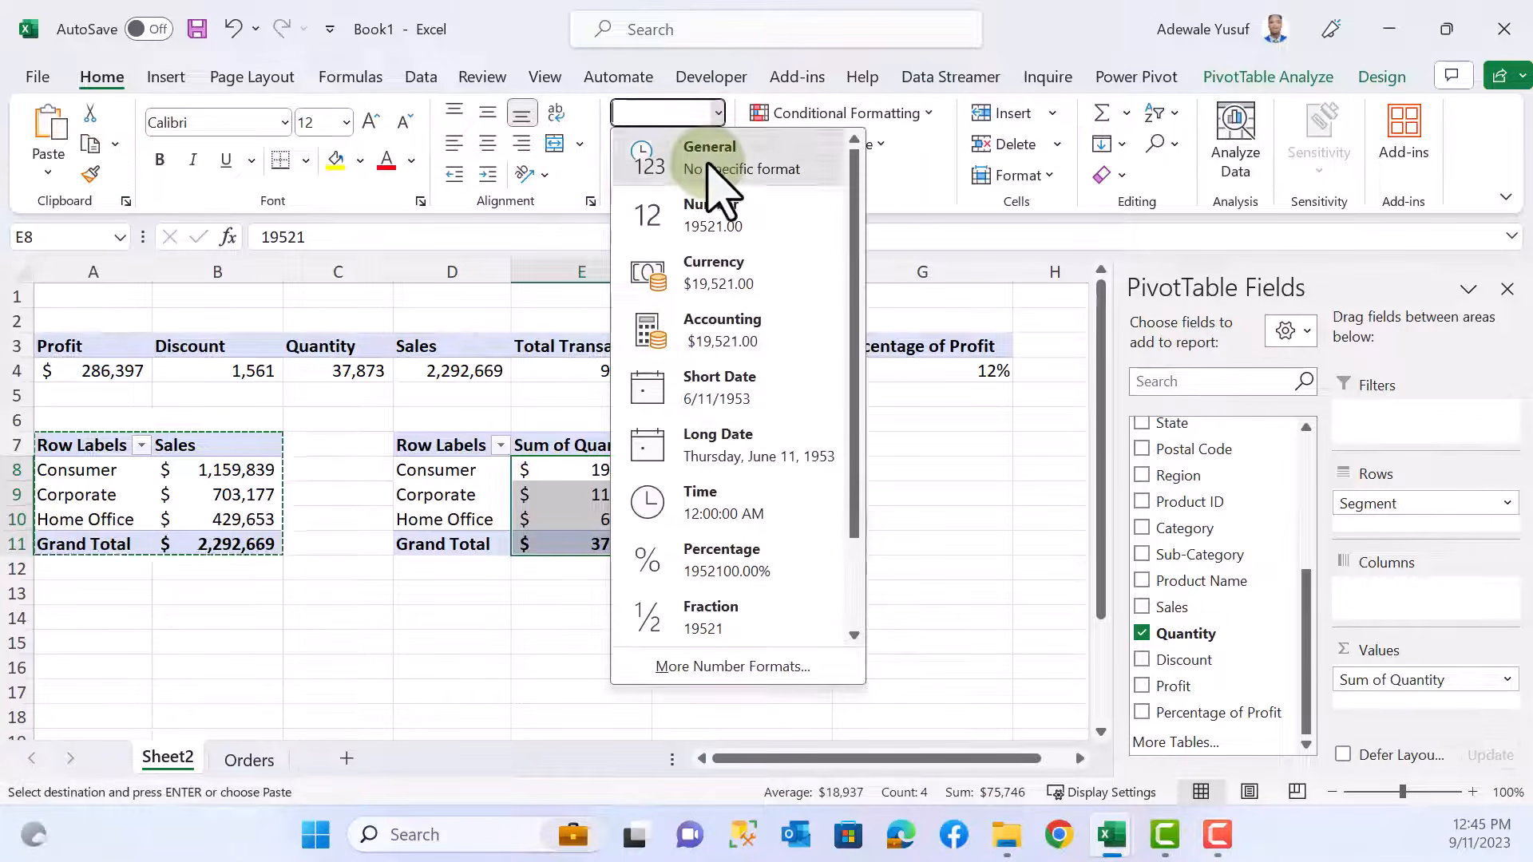
{"action": "left_click", "coordinate": [710, 160]}
{"action": "left_click", "coordinate": [709, 144]}
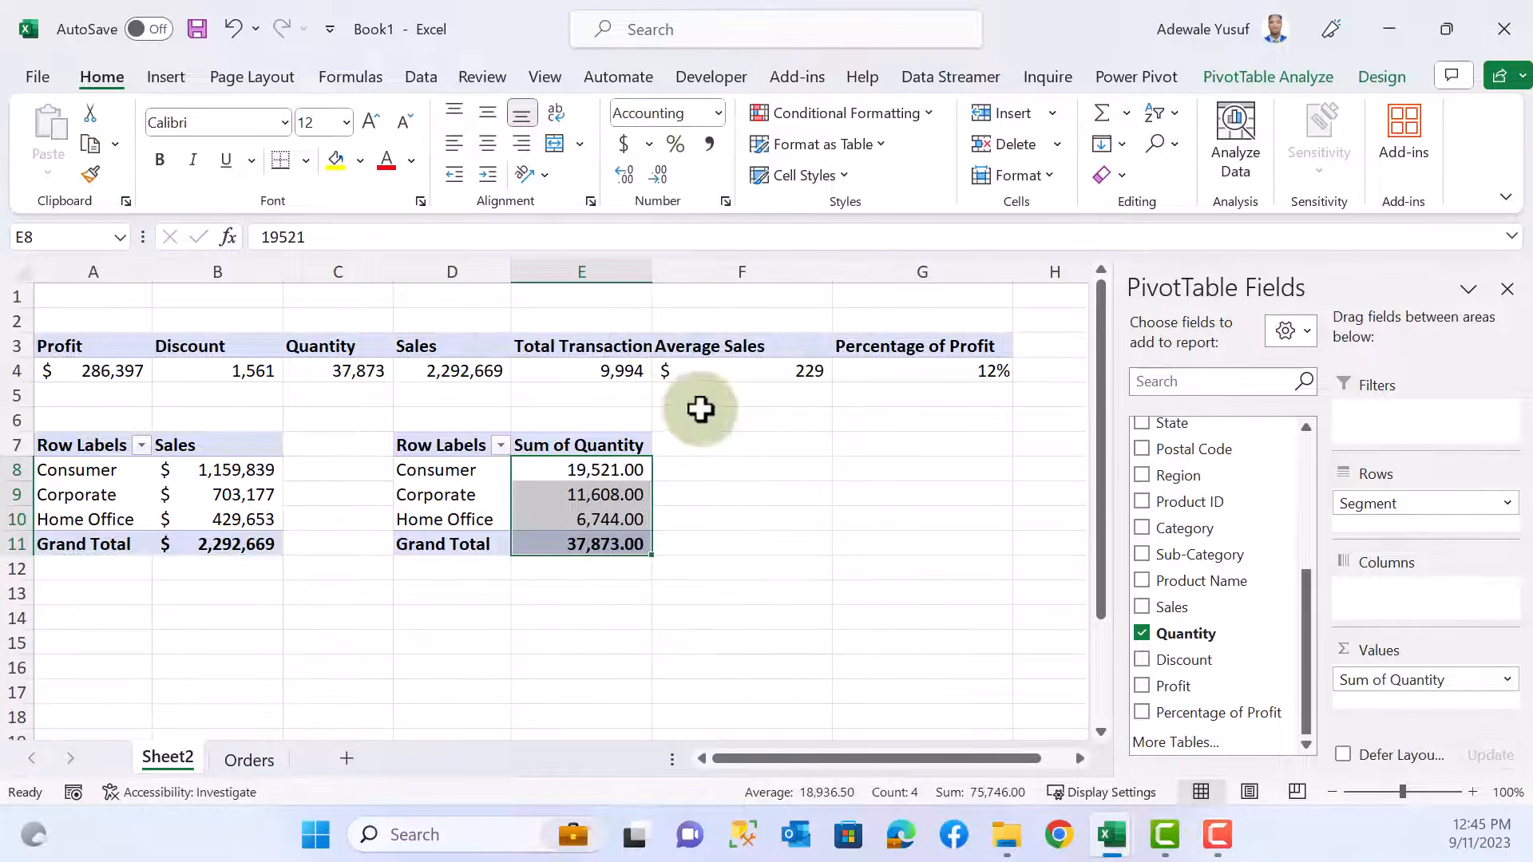
{"action": "left_click", "coordinate": [658, 174]}
{"action": "left_click", "coordinate": [658, 174]}
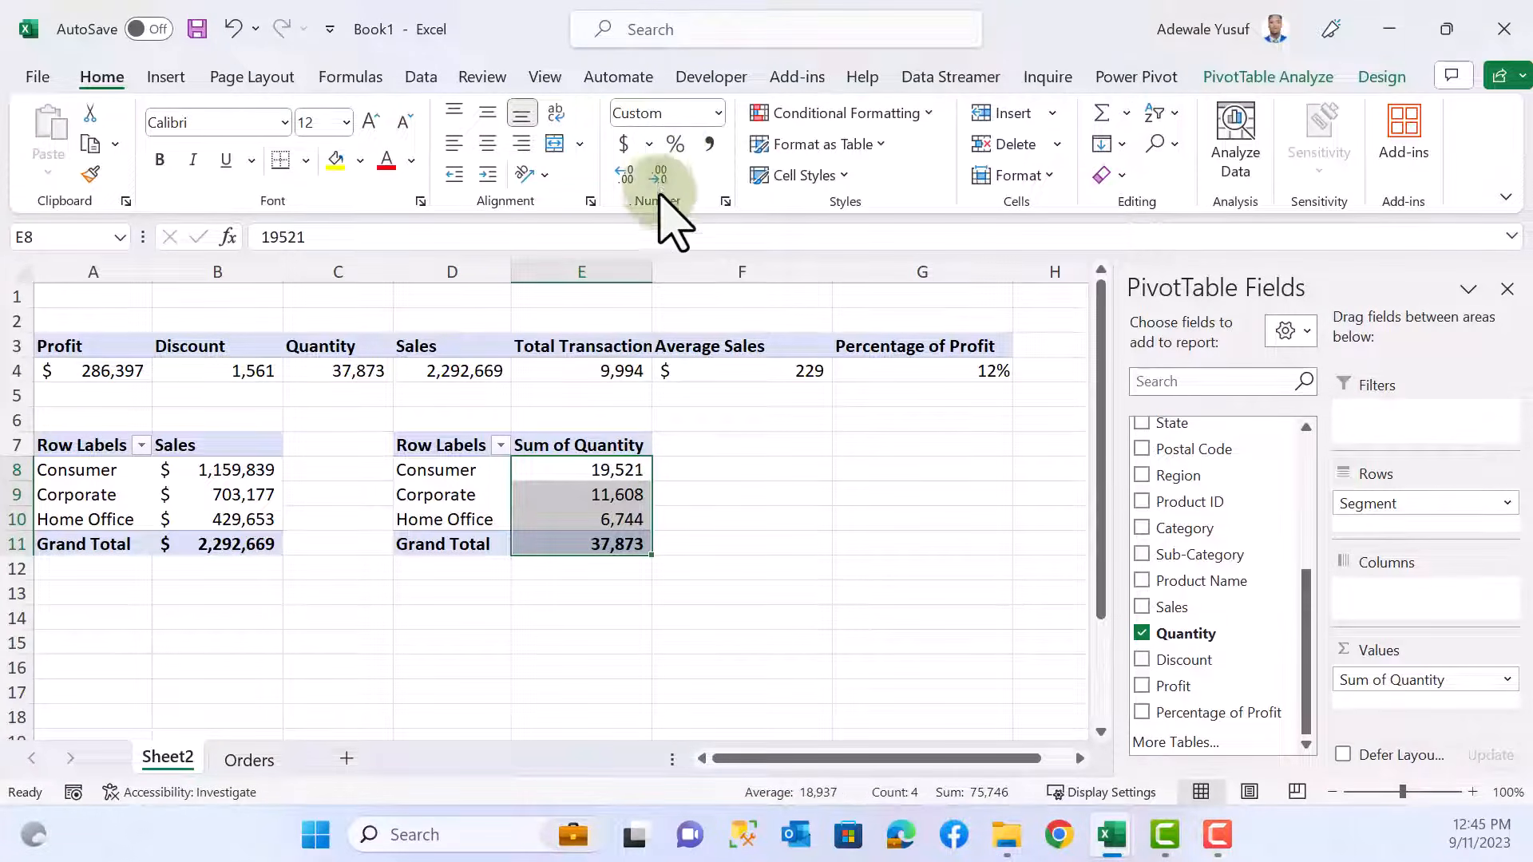
{"action": "left_click", "coordinate": [557, 519]}
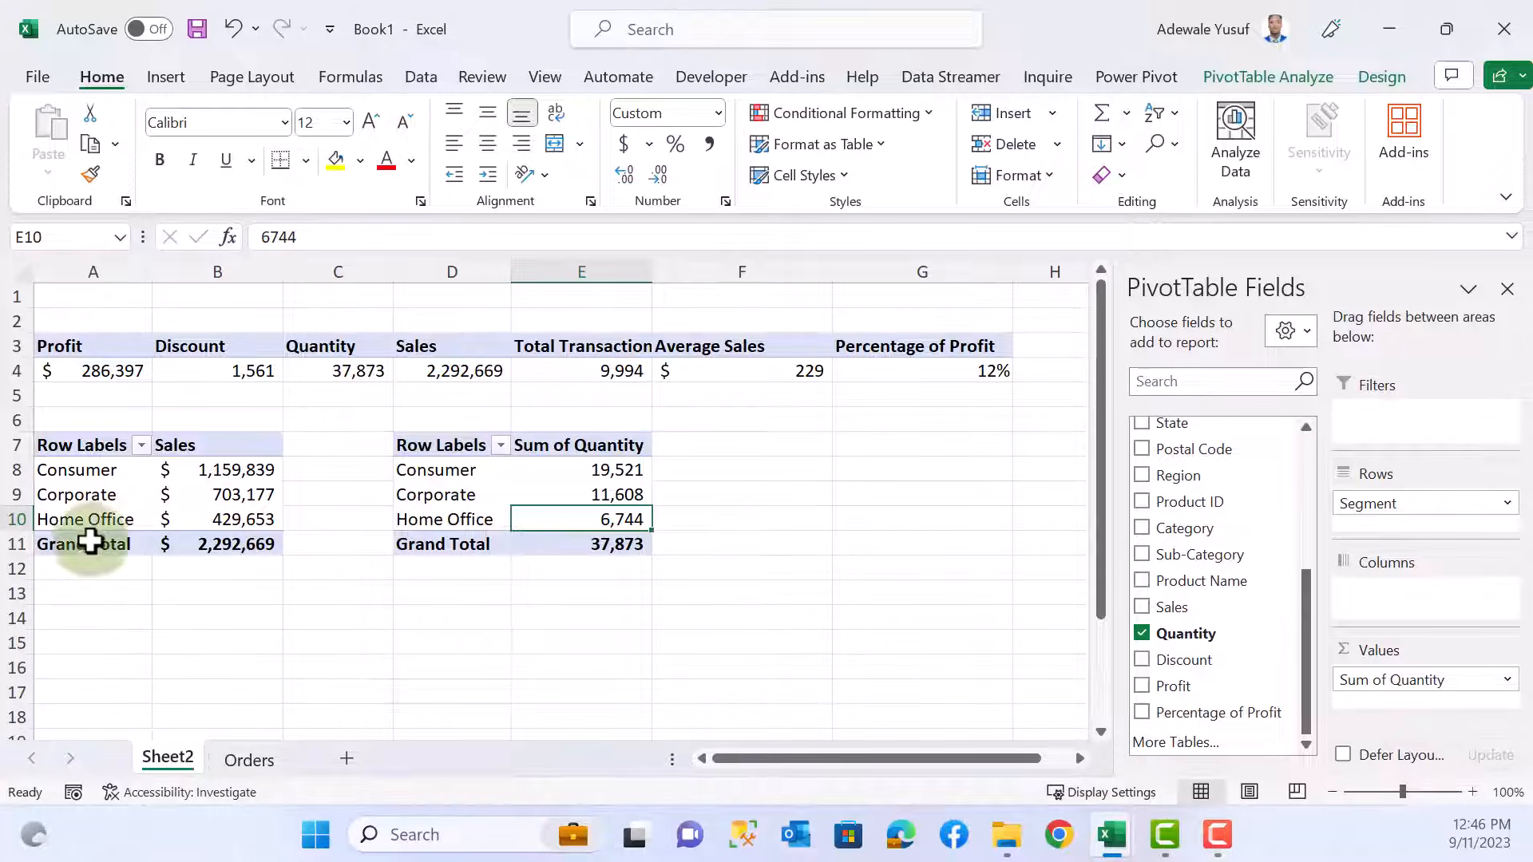
{"action": "scroll", "coordinate": [543, 503], "scroll_direction": "down", "scroll_amount": 2}
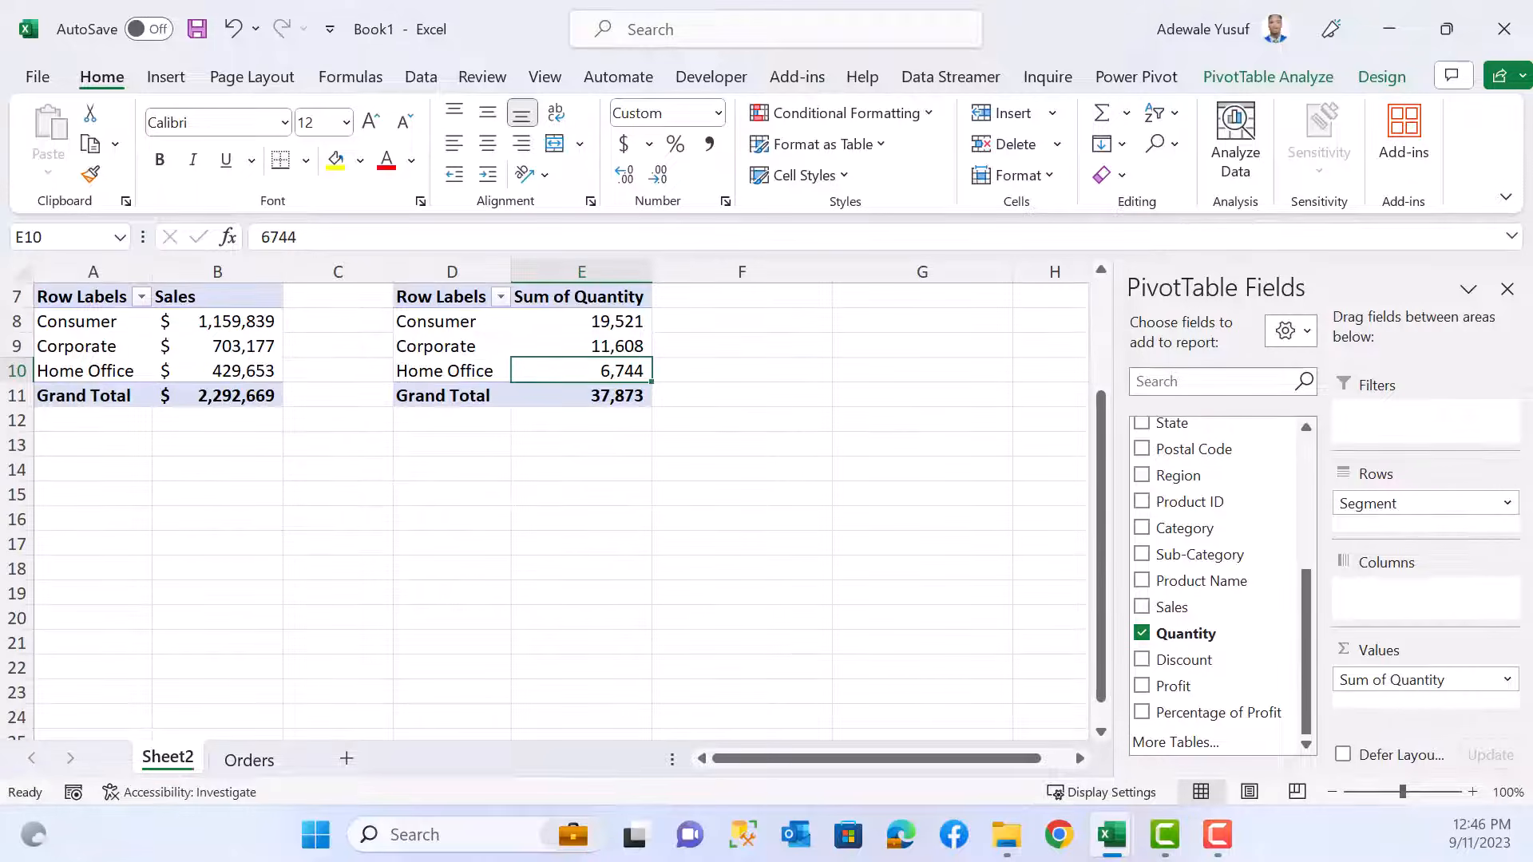
{"action": "scroll", "coordinate": [542, 503], "scroll_direction": "up", "scroll_amount": 2}
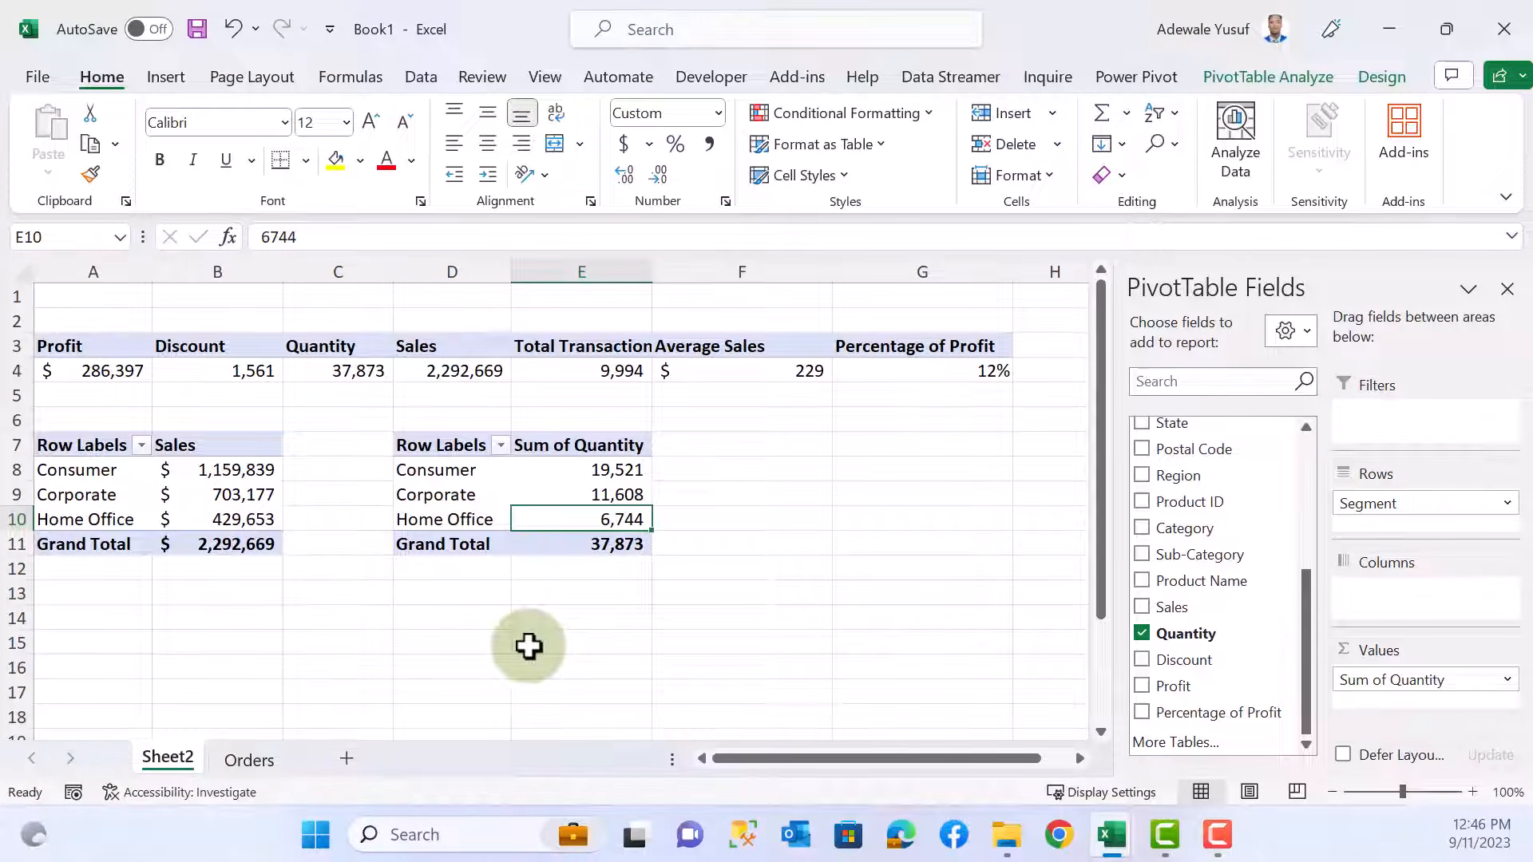
- Copy the segment quantity PivotTable in D7:E11, narrow column F, and paste the duplicate starting at cell G7
{"action": "left_click", "coordinate": [407, 471]}
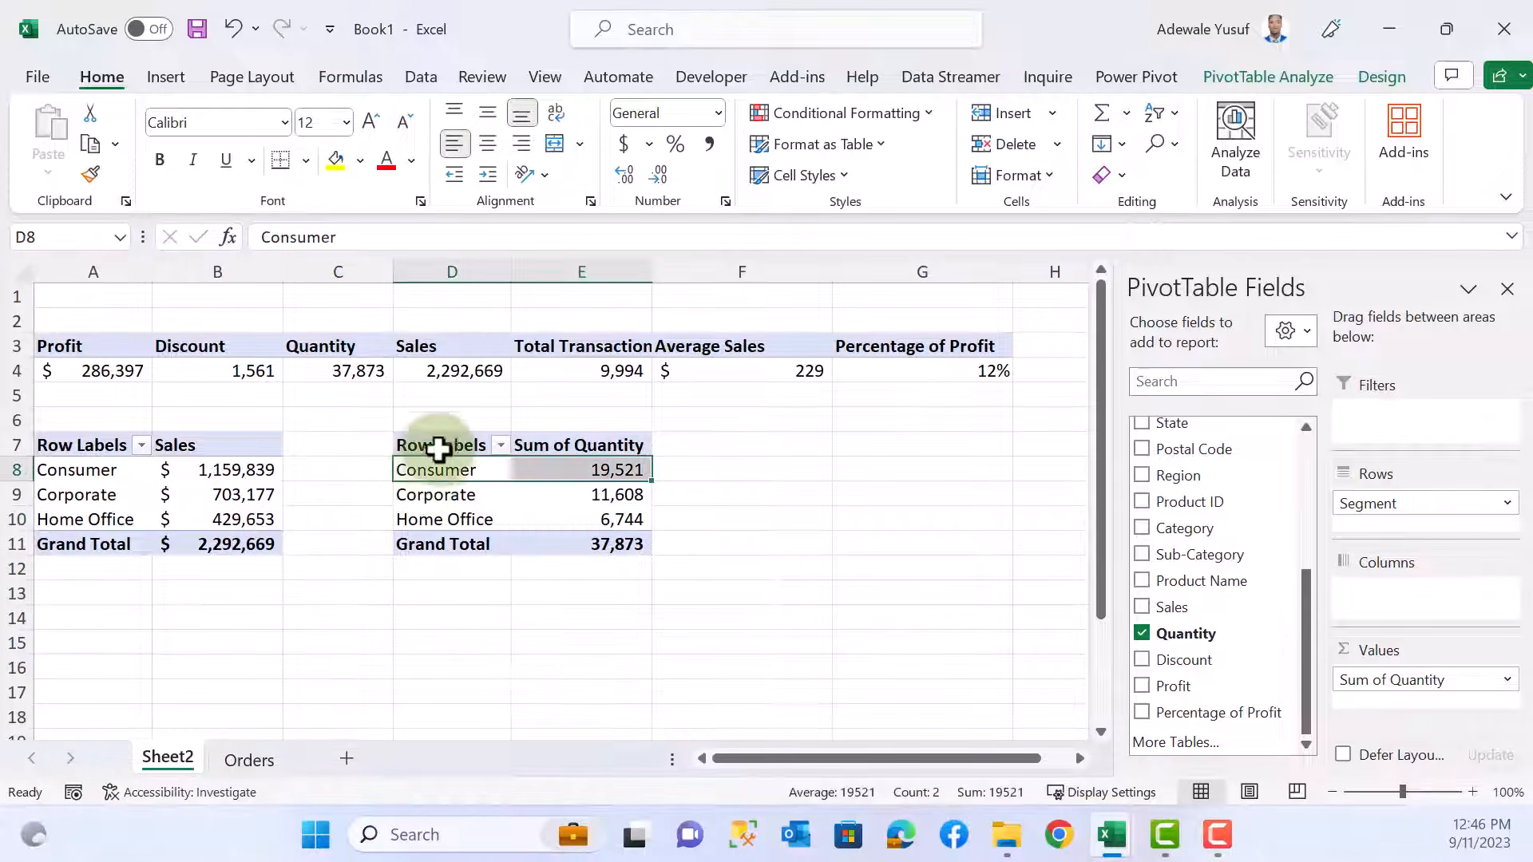
{"action": "left_click_drag", "start_coordinate": [435, 444], "coordinate": [614, 548]}
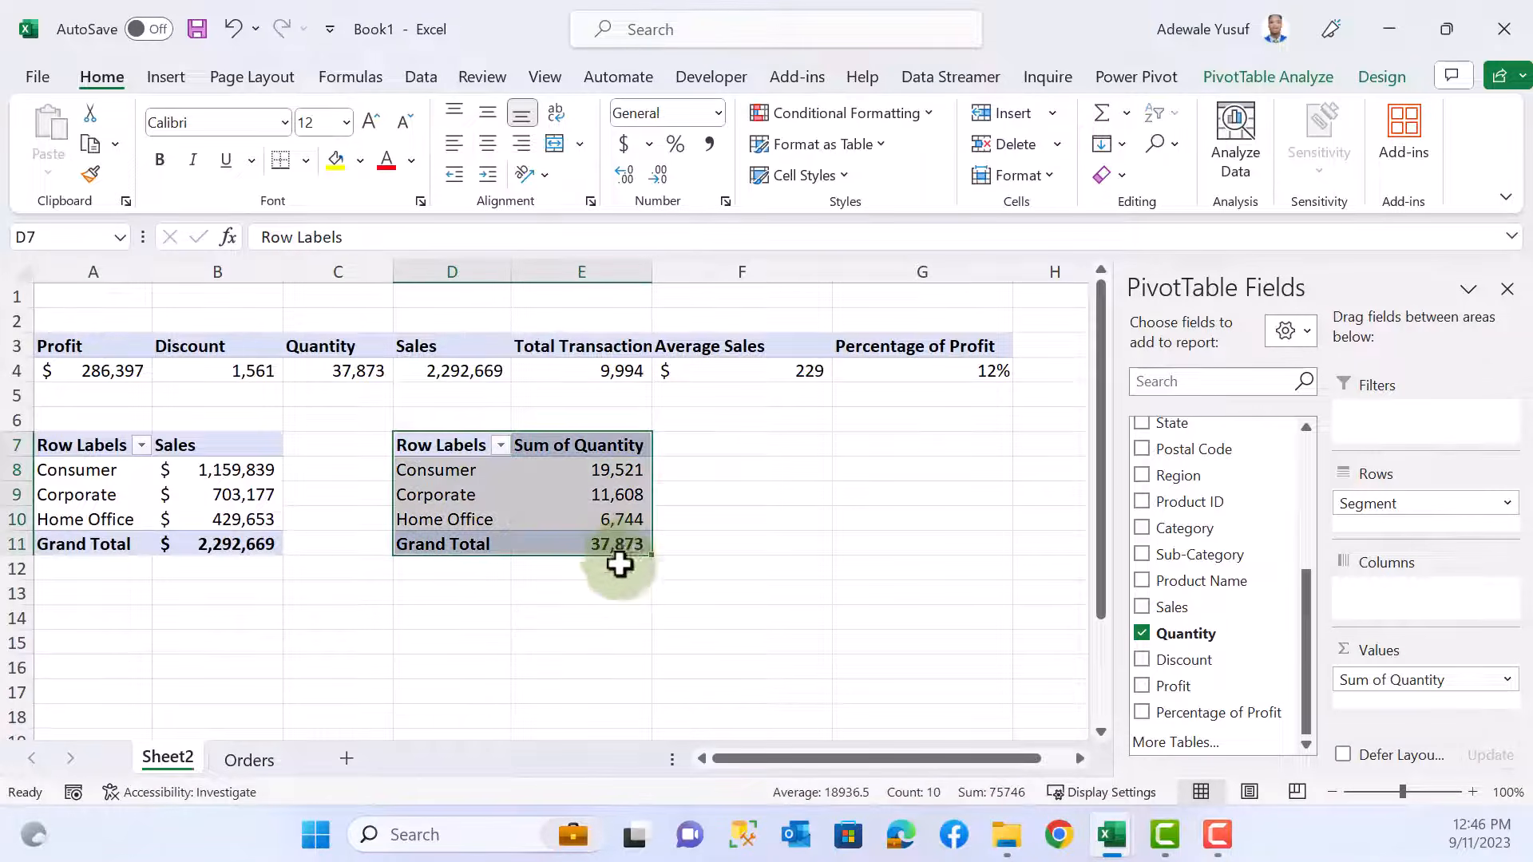
{"action": "key", "text": "ctrl+c"}
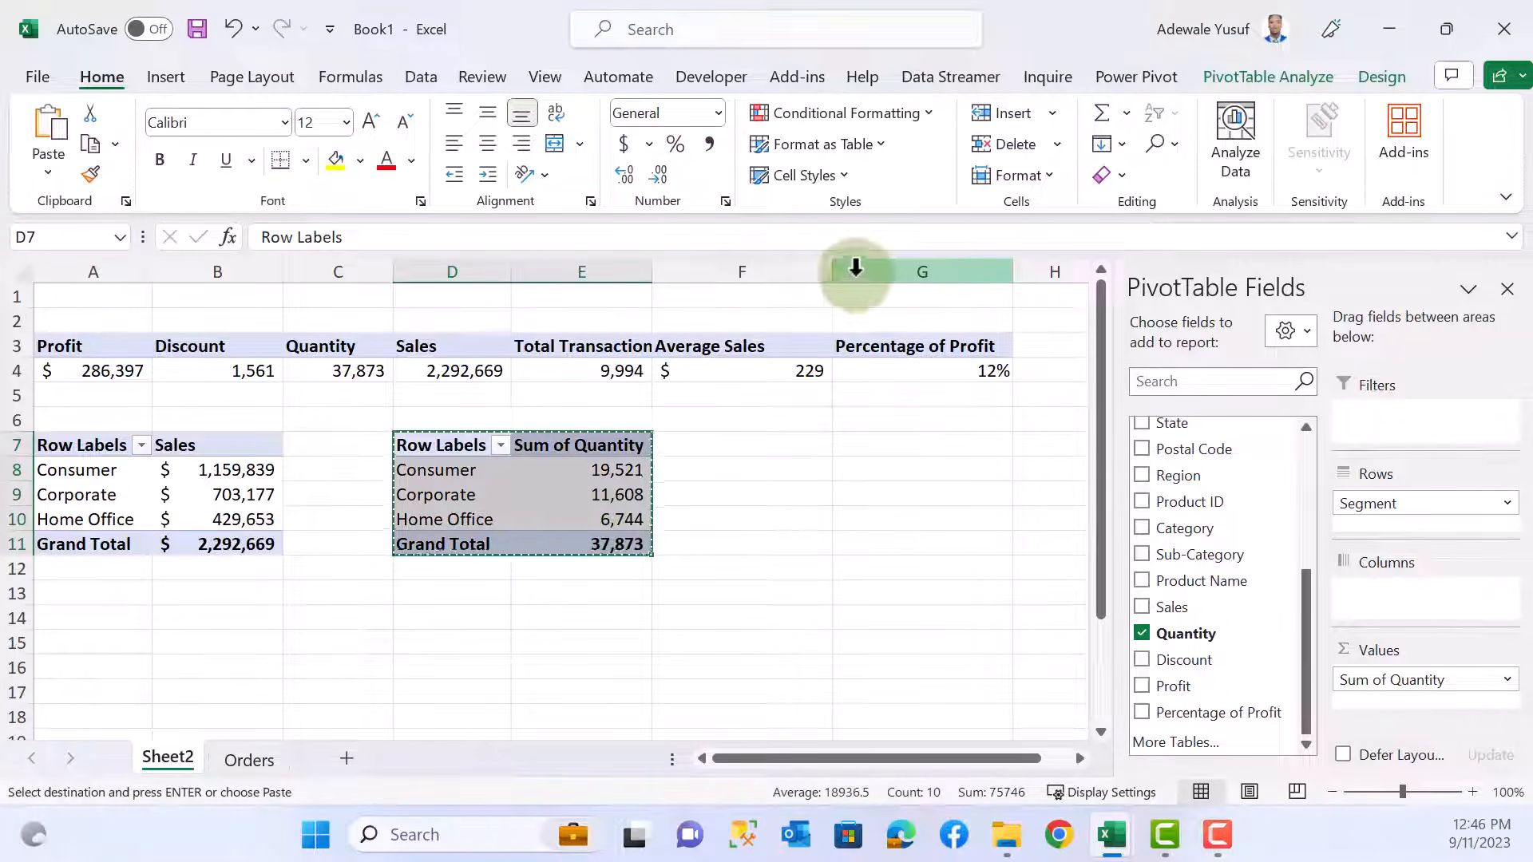
{"action": "left_click_drag", "start_coordinate": [830, 274], "coordinate": [756, 287]}
{"action": "left_click", "coordinate": [802, 449]}
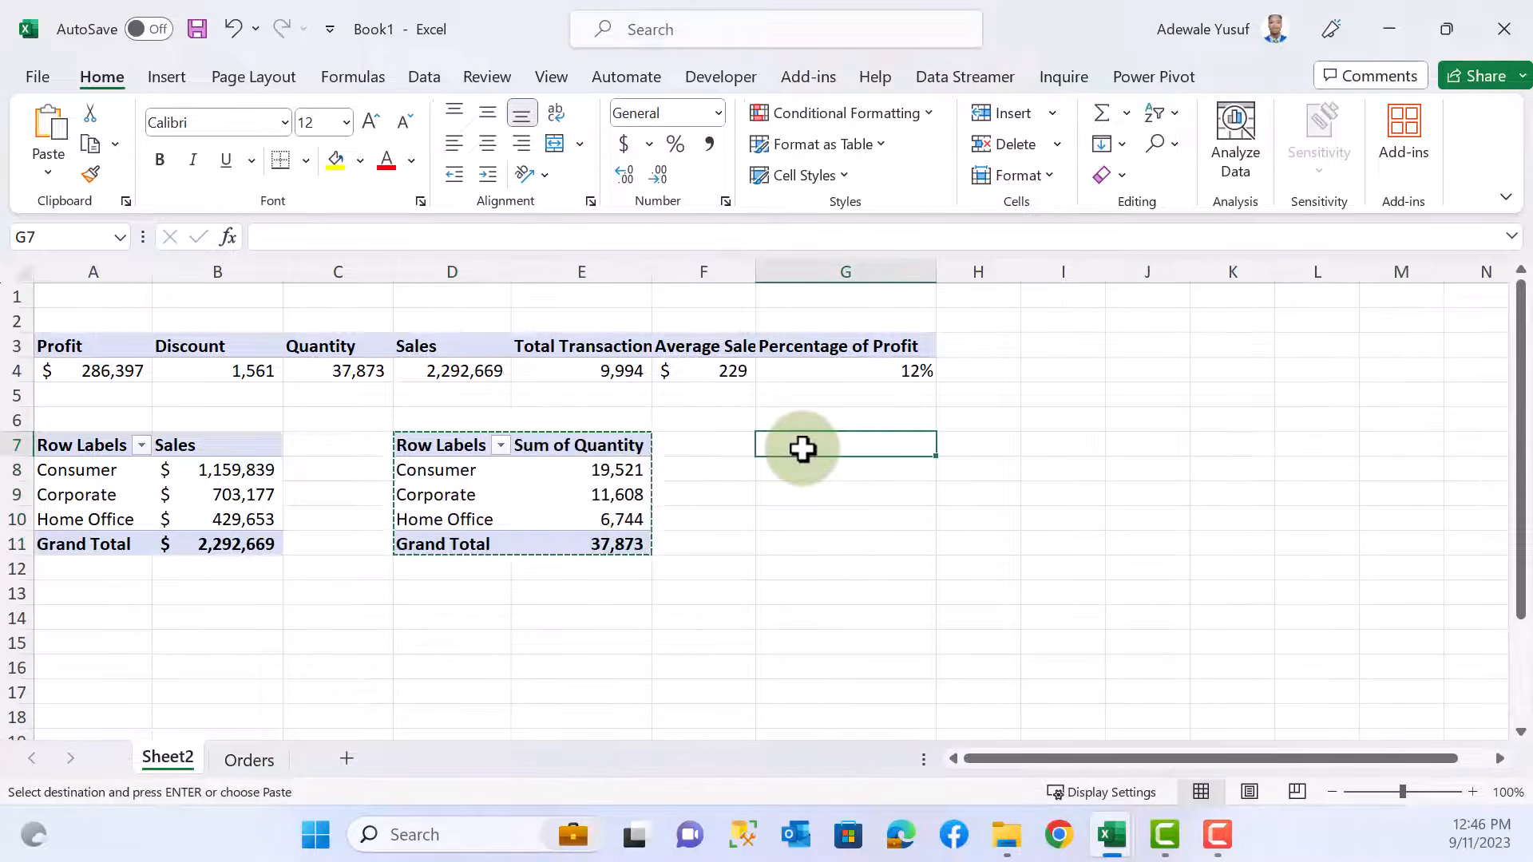
{"action": "key", "text": "ctrl+v"}
- Replace Quantity with the sum of Profit as the values of the PivotTable at G7
{"action": "left_click", "coordinate": [914, 496]}
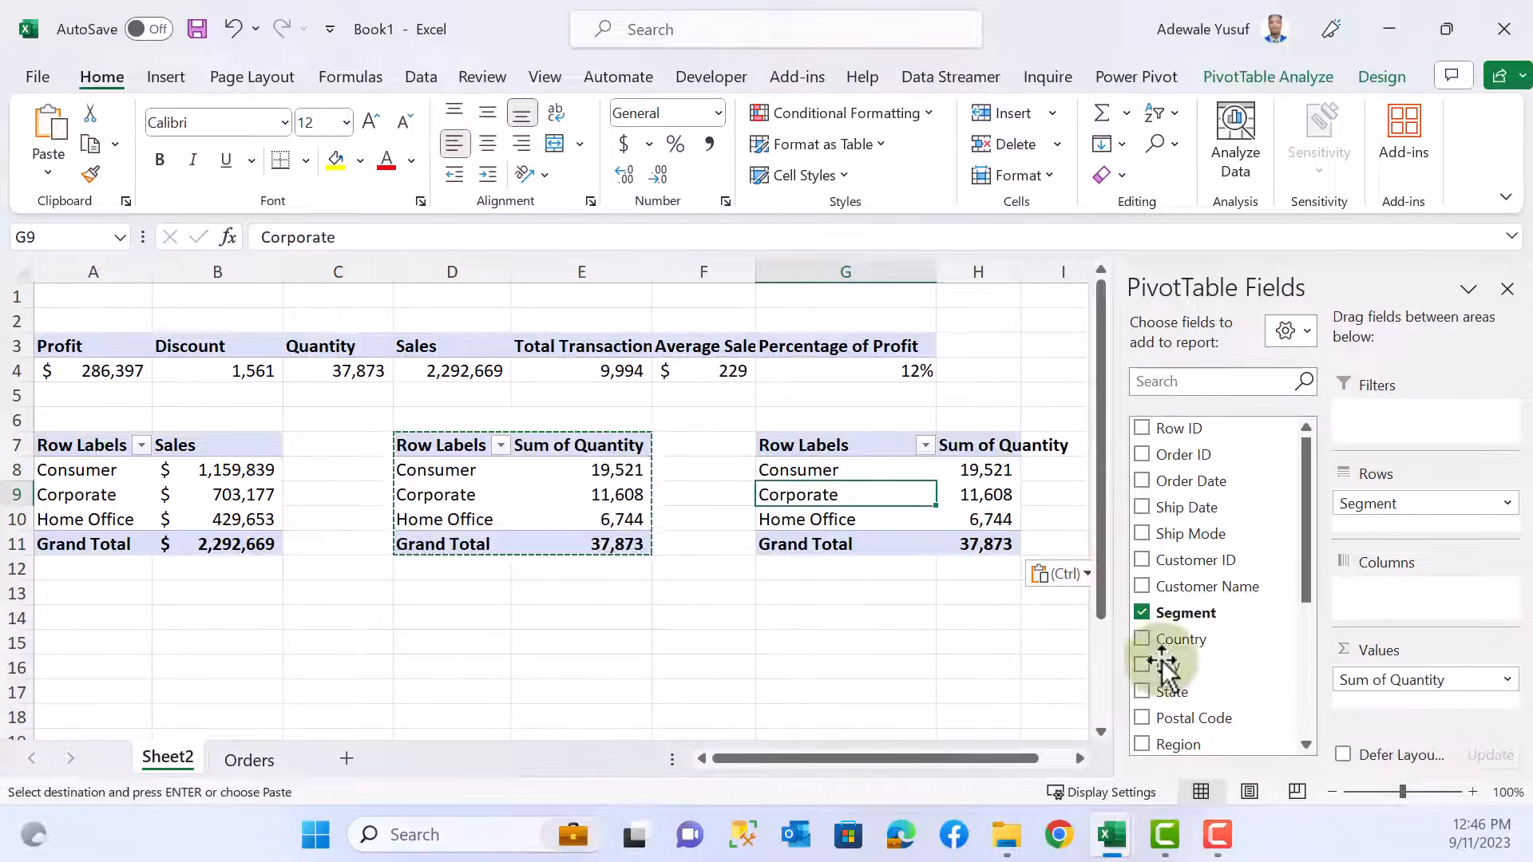
{"action": "scroll", "coordinate": [1156, 695], "scroll_direction": "down", "scroll_amount": 5}
{"action": "left_click", "coordinate": [1143, 634]}
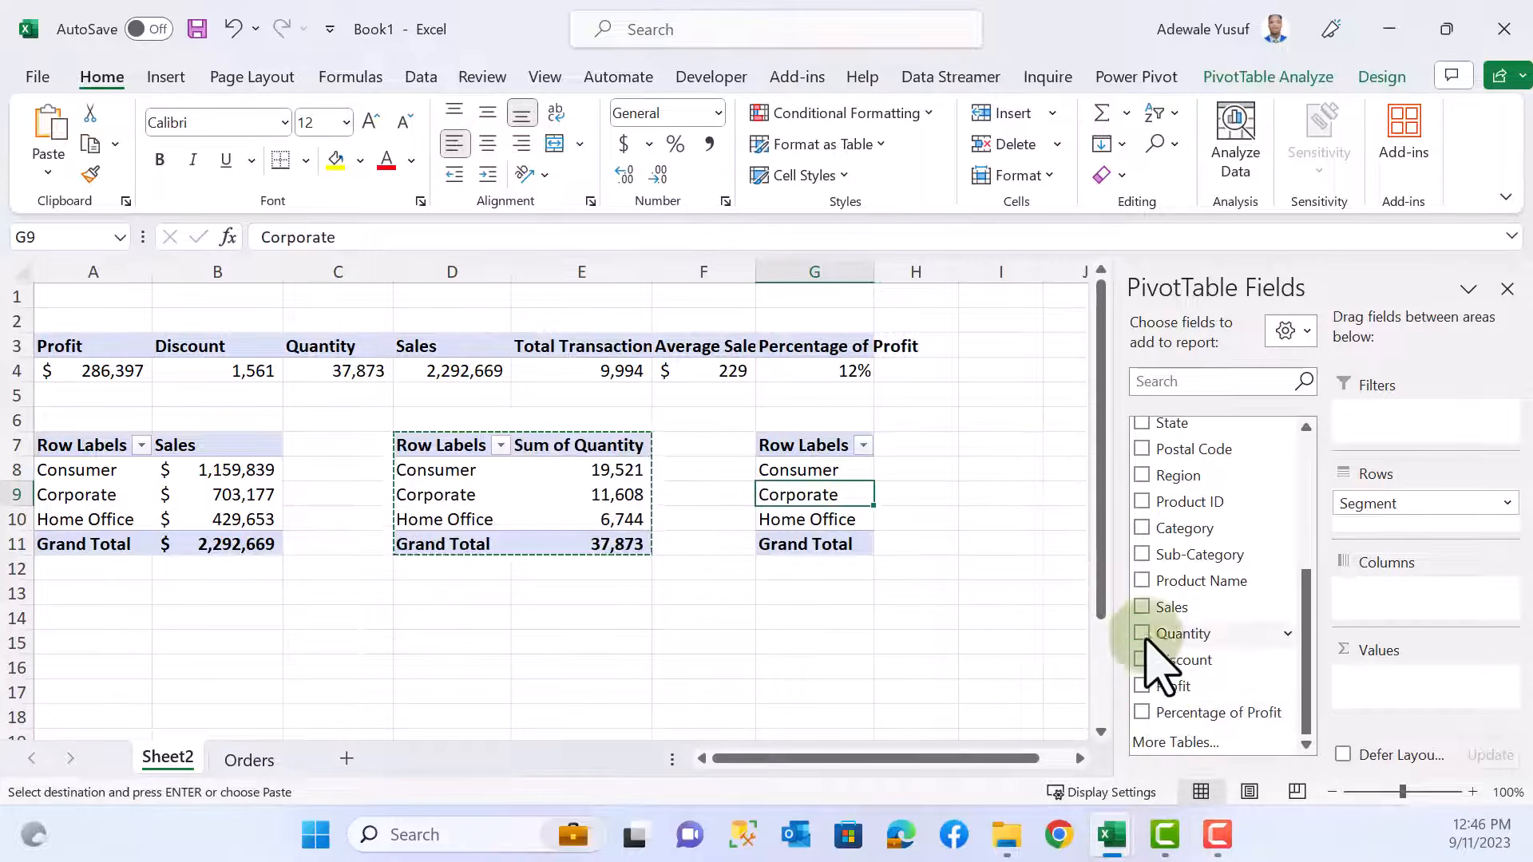
{"action": "left_click", "coordinate": [1142, 686]}
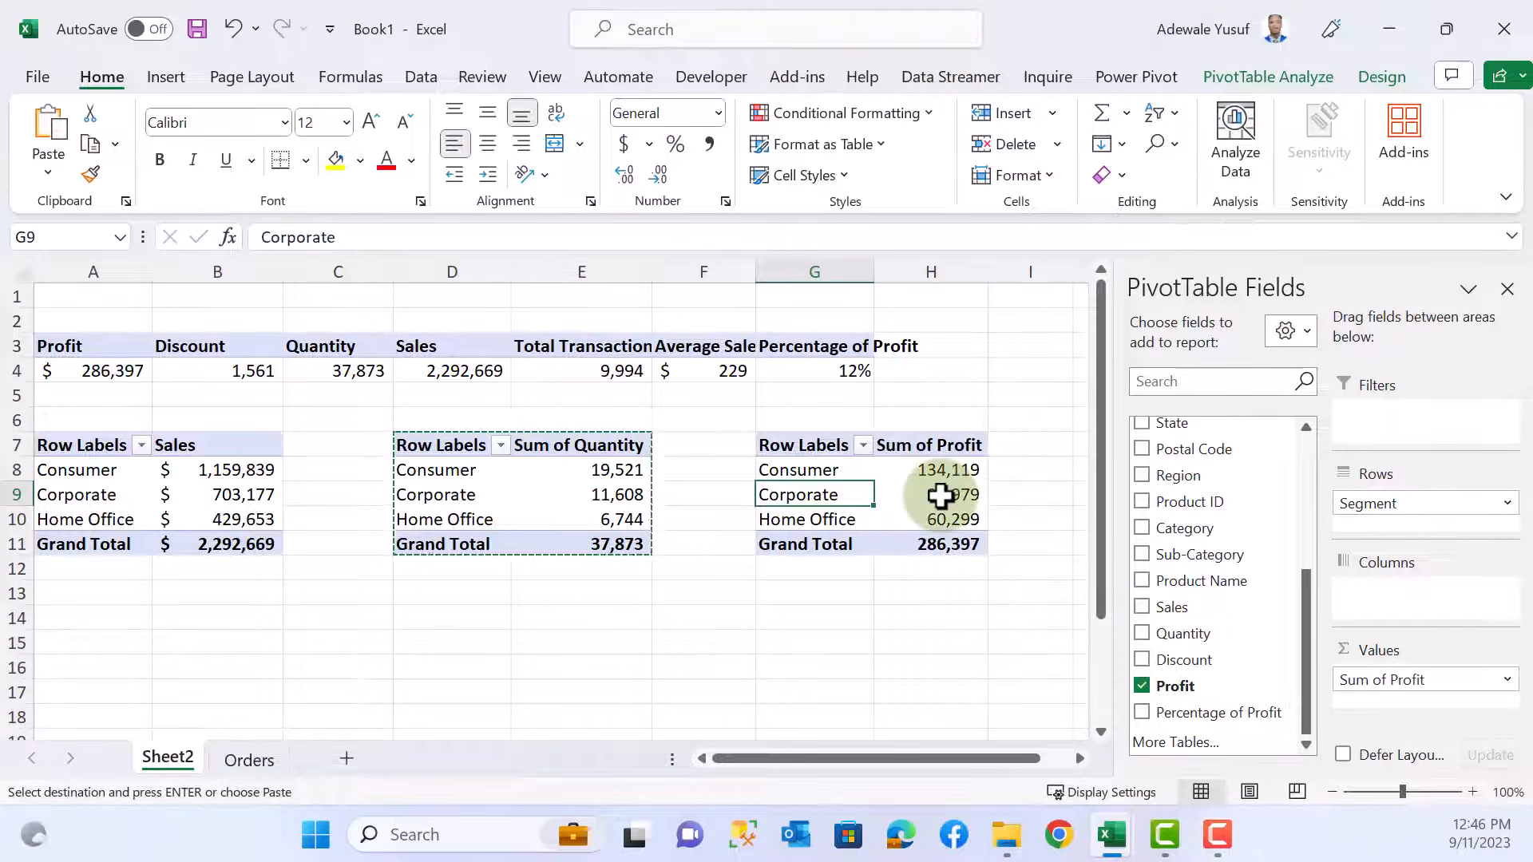
- Show the segment profit values in the PivotTable at G7 as percentages of the total
{"action": "mouse_move", "coordinate": [941, 496]}
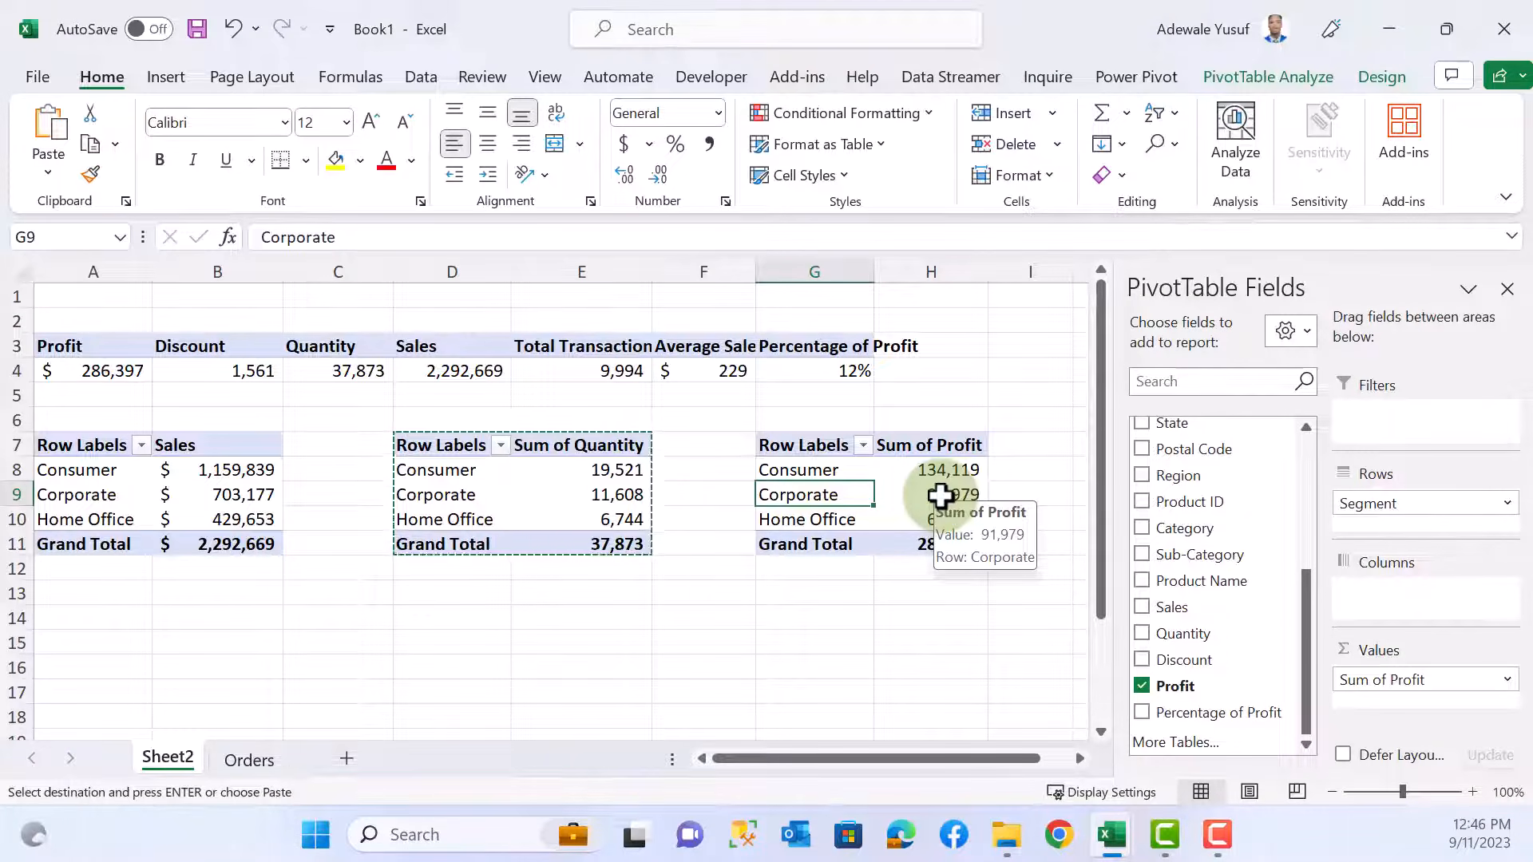
{"action": "left_click", "coordinate": [940, 496]}
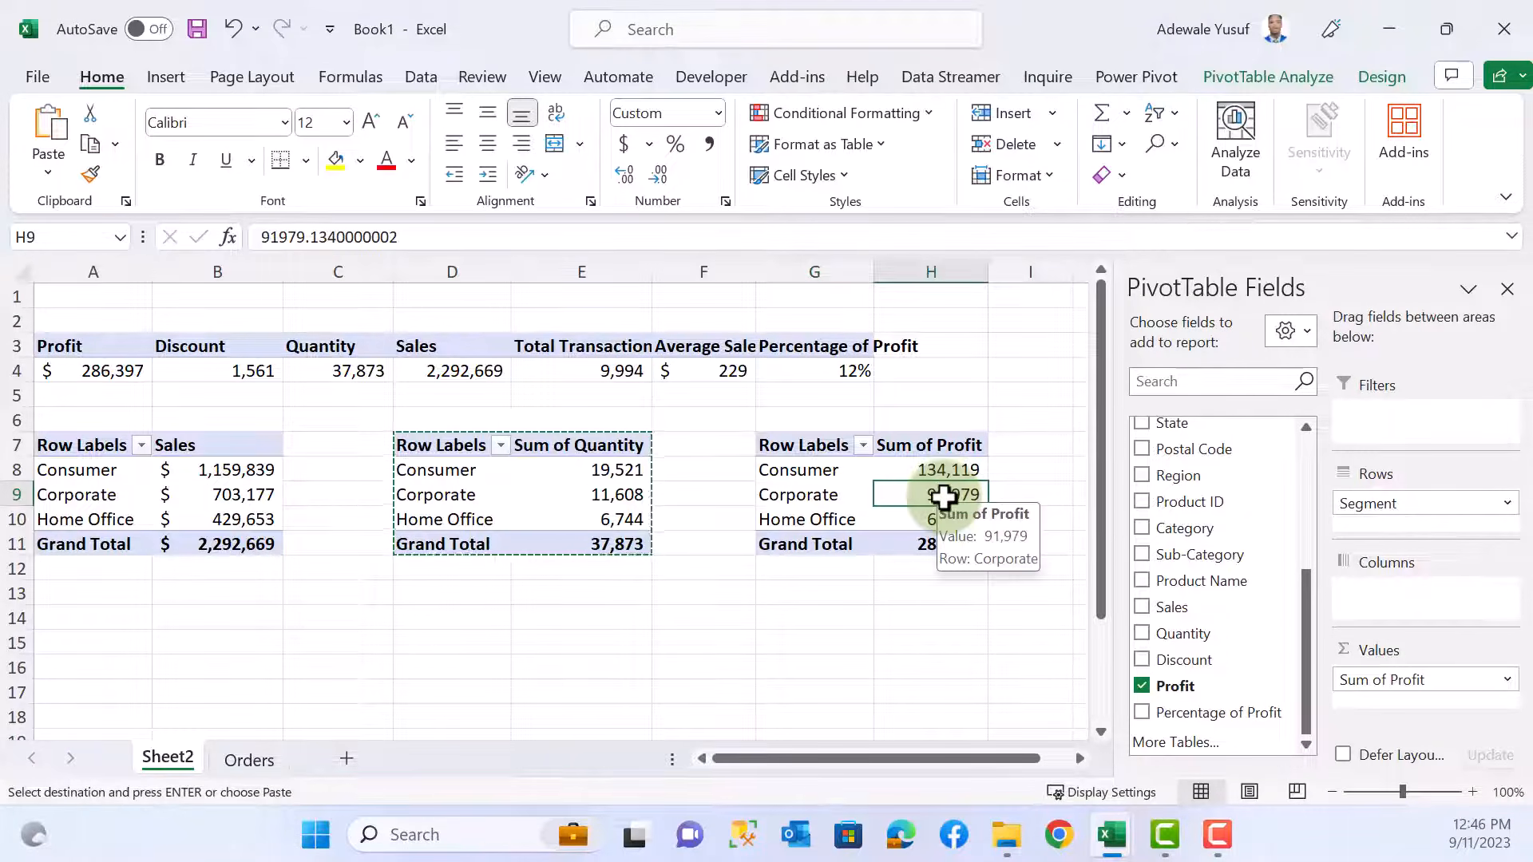
{"action": "right_click", "coordinate": [944, 496]}
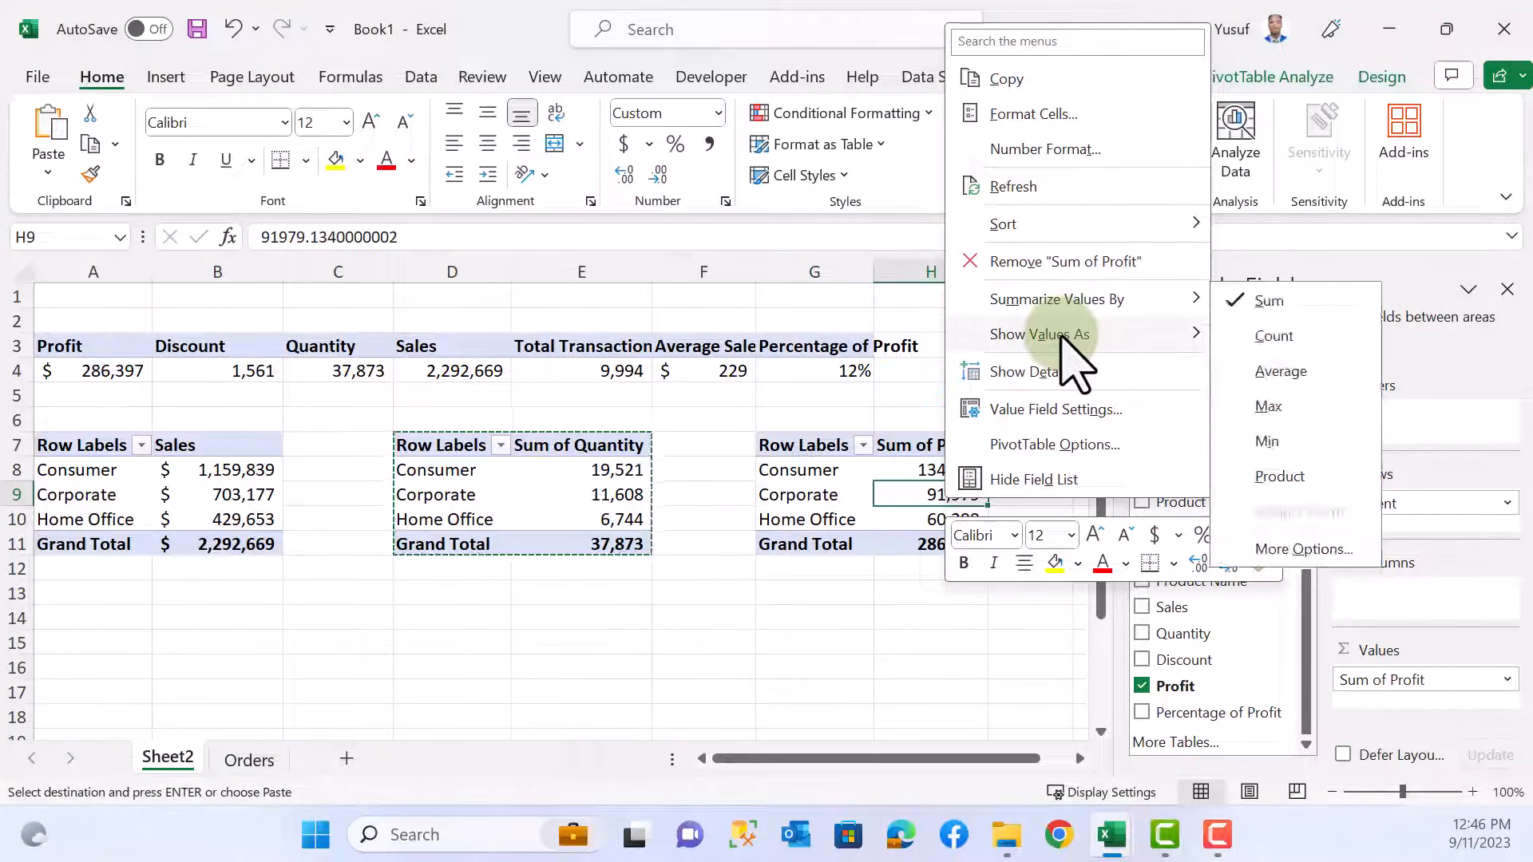
{"action": "mouse_move", "coordinate": [1063, 336]}
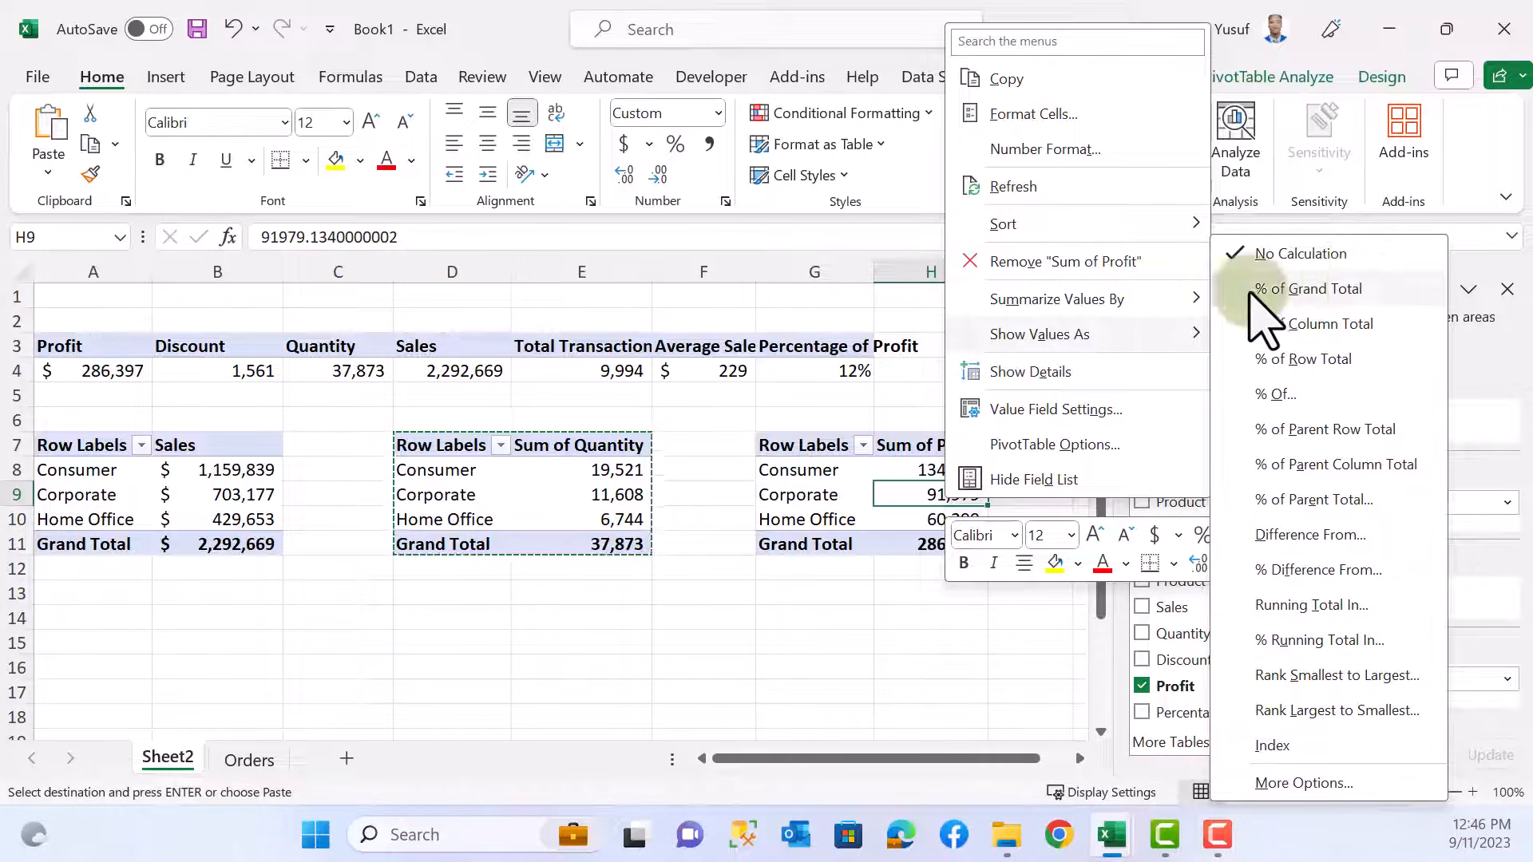
{"action": "left_click", "coordinate": [1311, 313]}
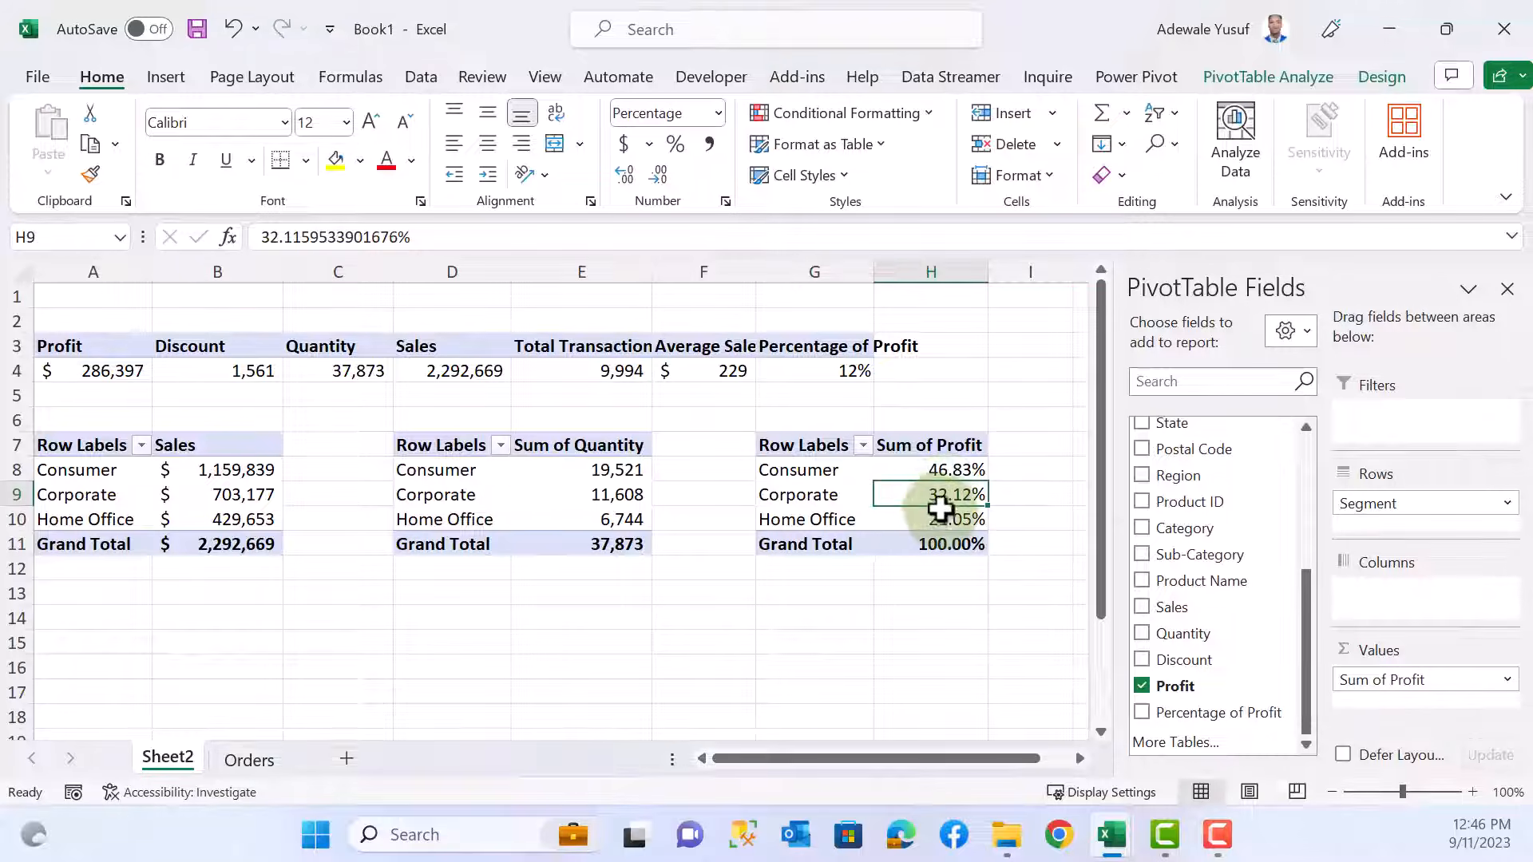
- Rename the Sum of Profit header in H7 to Profit%
{"action": "left_click", "coordinate": [929, 447]}
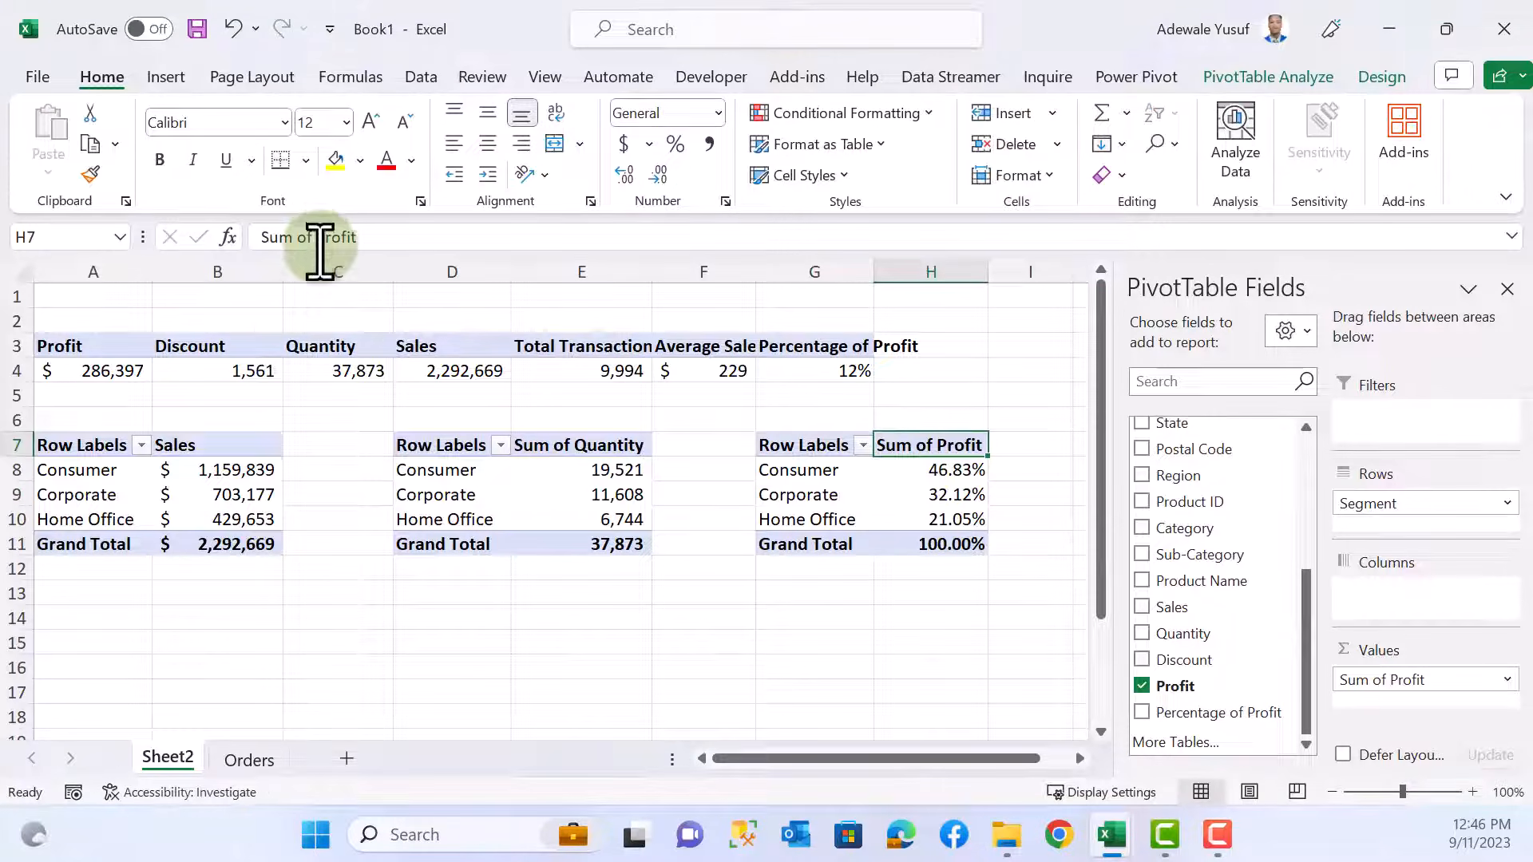
{"action": "left_click", "coordinate": [307, 238]}
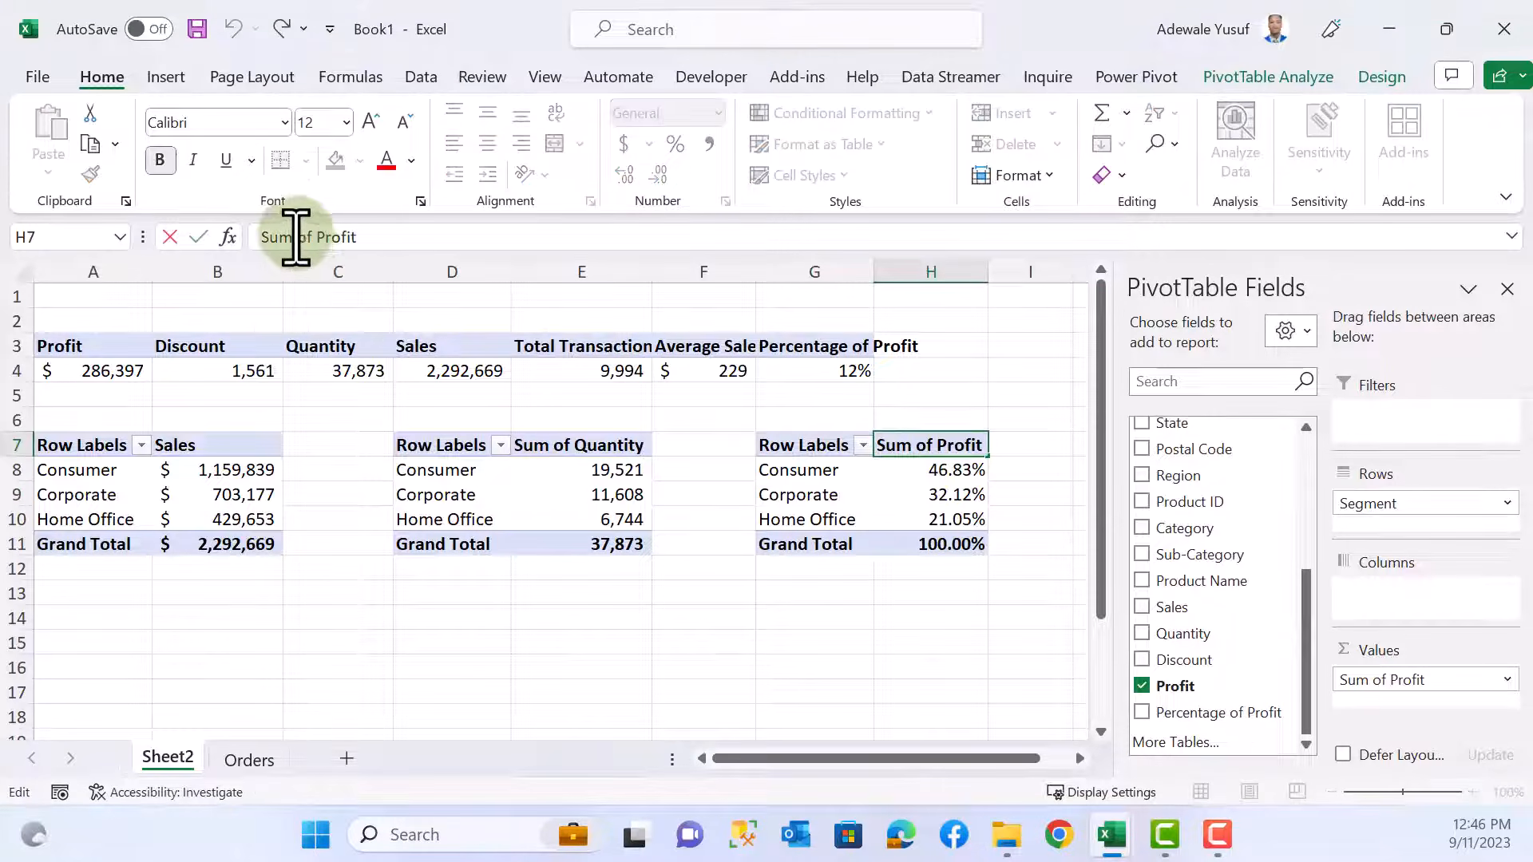
{"action": "double_click", "coordinate": [298, 237]}
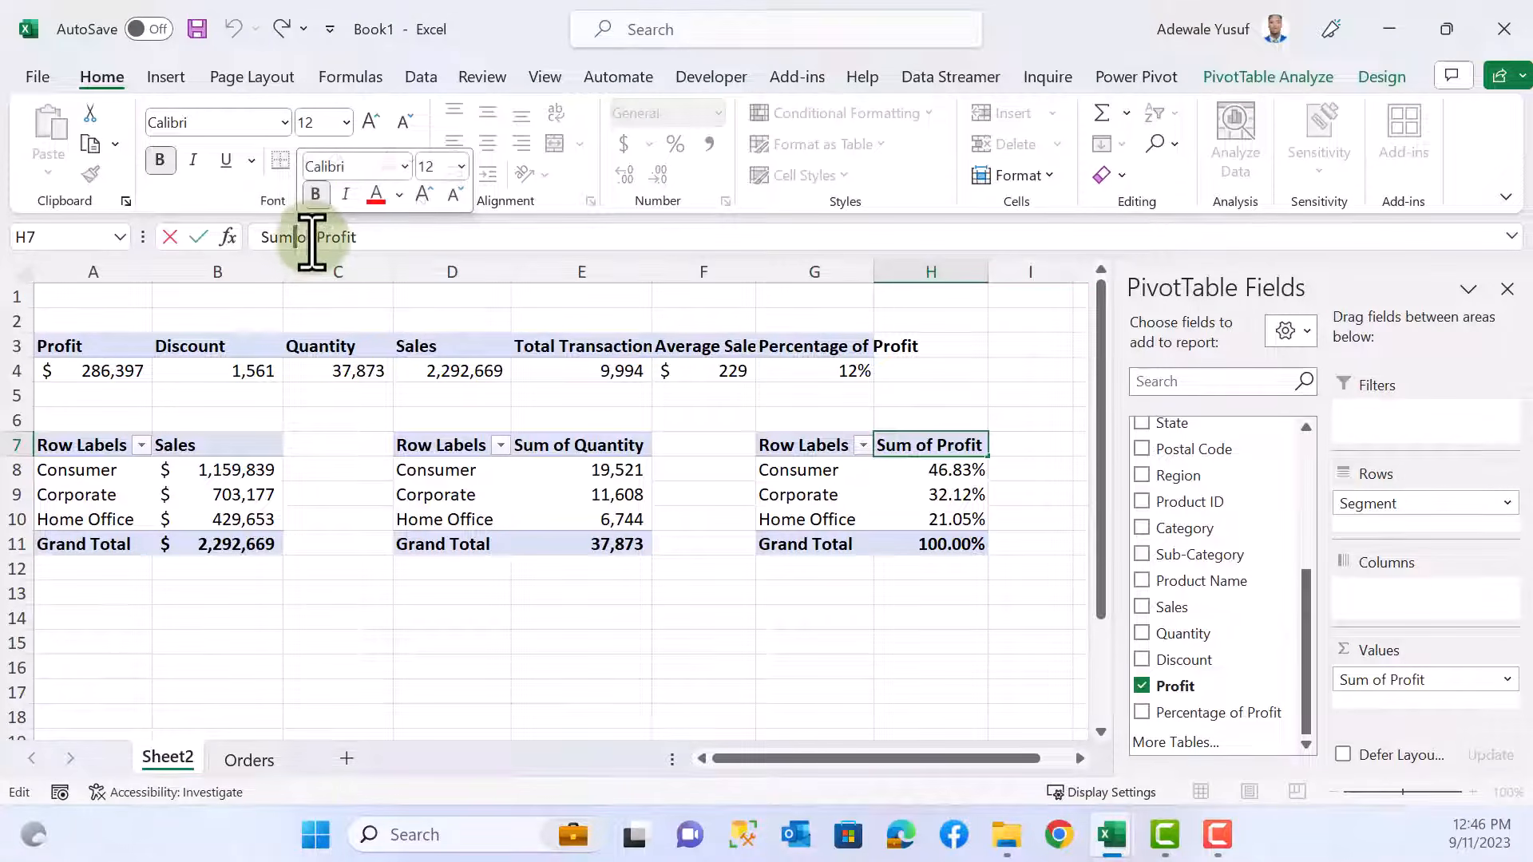
{"action": "left_click", "coordinate": [313, 241]}
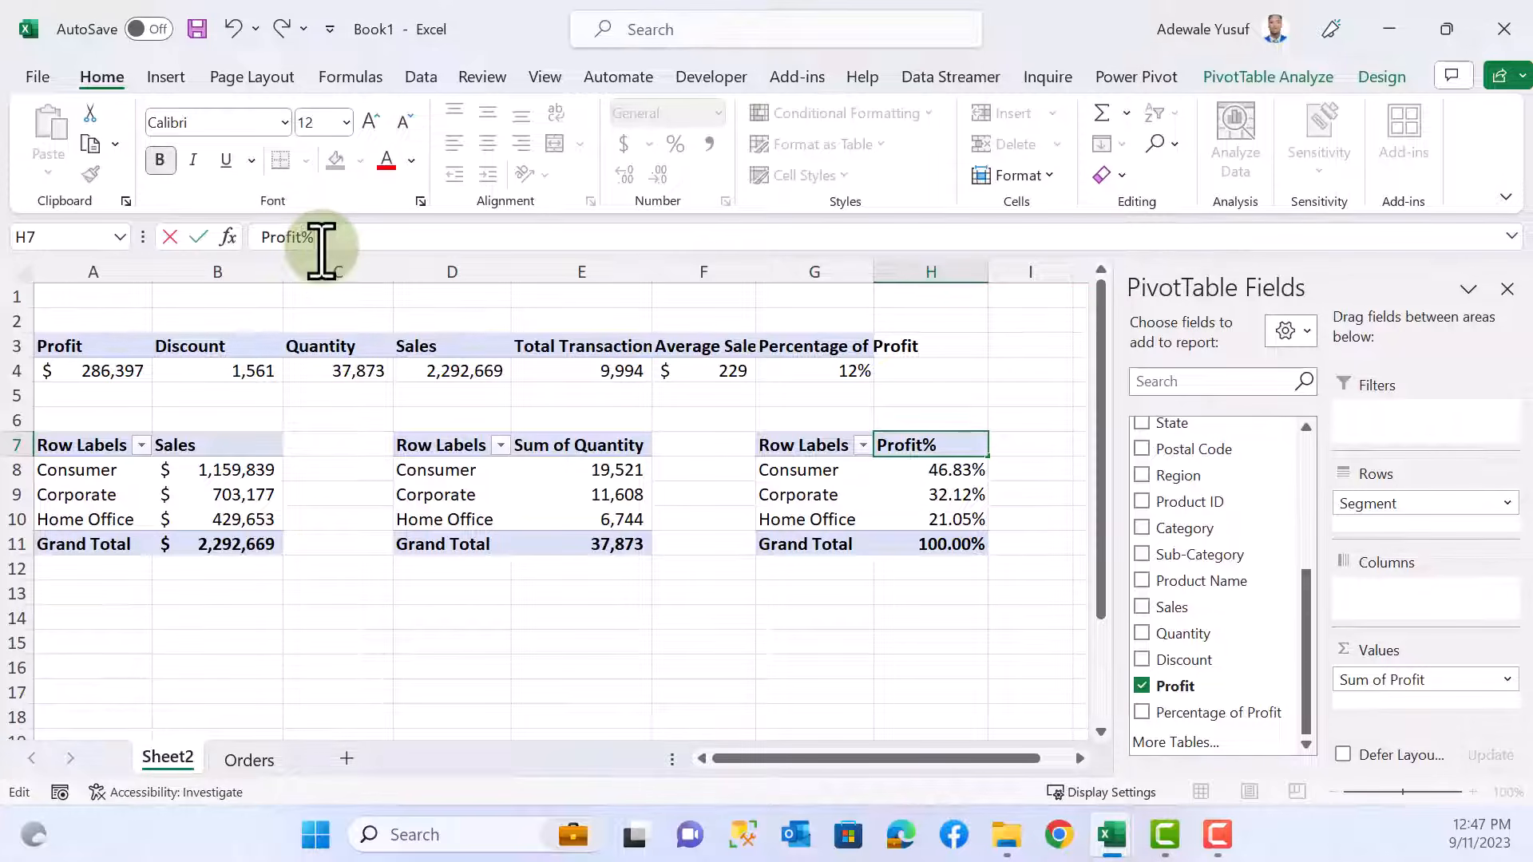
{"action": "key", "text": "Return"}
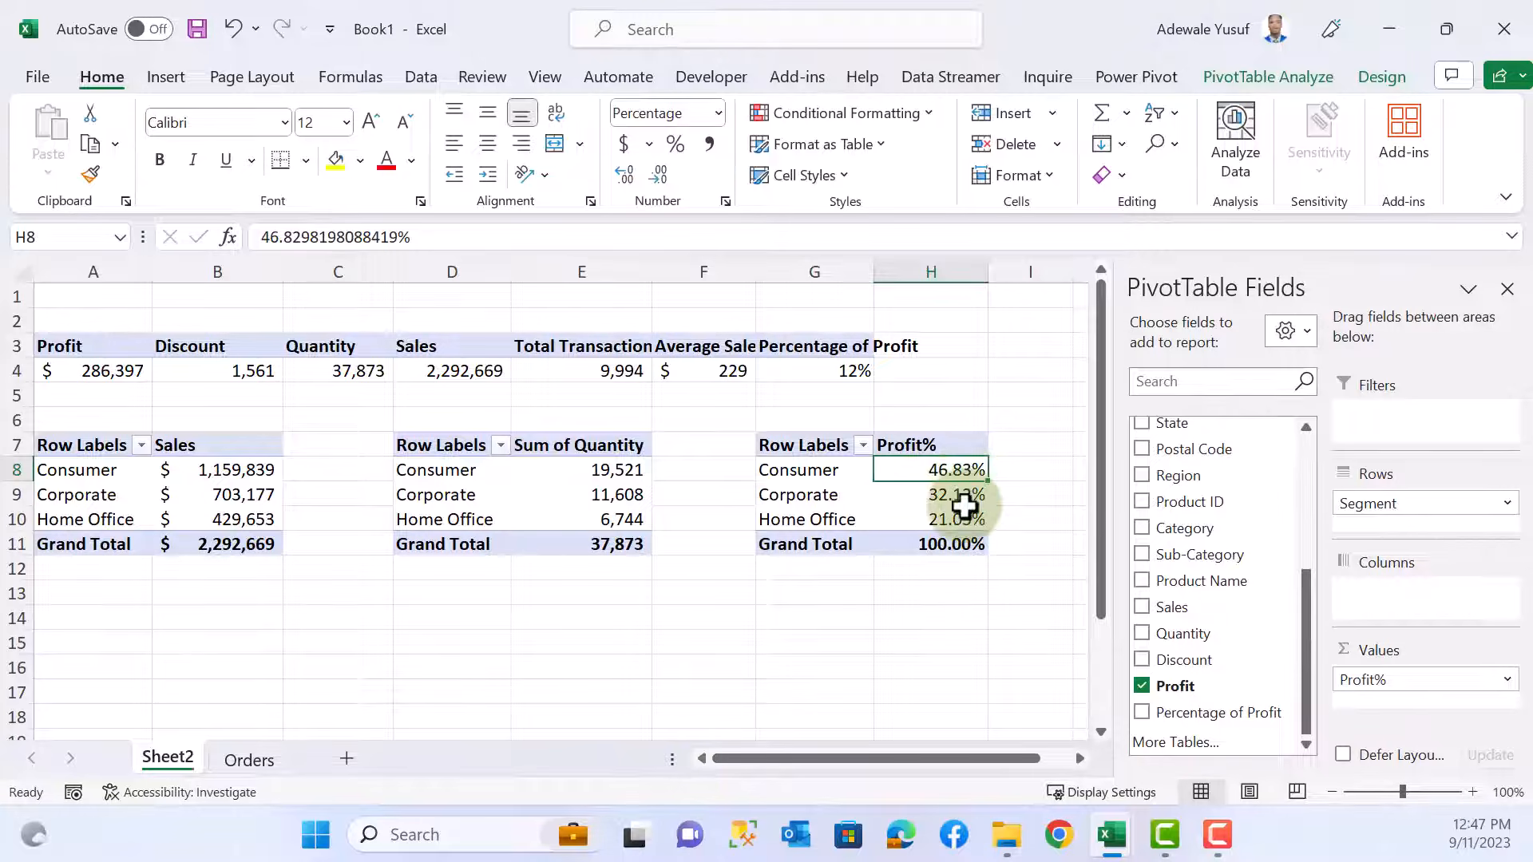
{"action": "scroll", "coordinate": [962, 504], "scroll_direction": "down", "scroll_amount": 2}
{"action": "scroll", "coordinate": [957, 511], "scroll_direction": "up", "scroll_amount": 2}
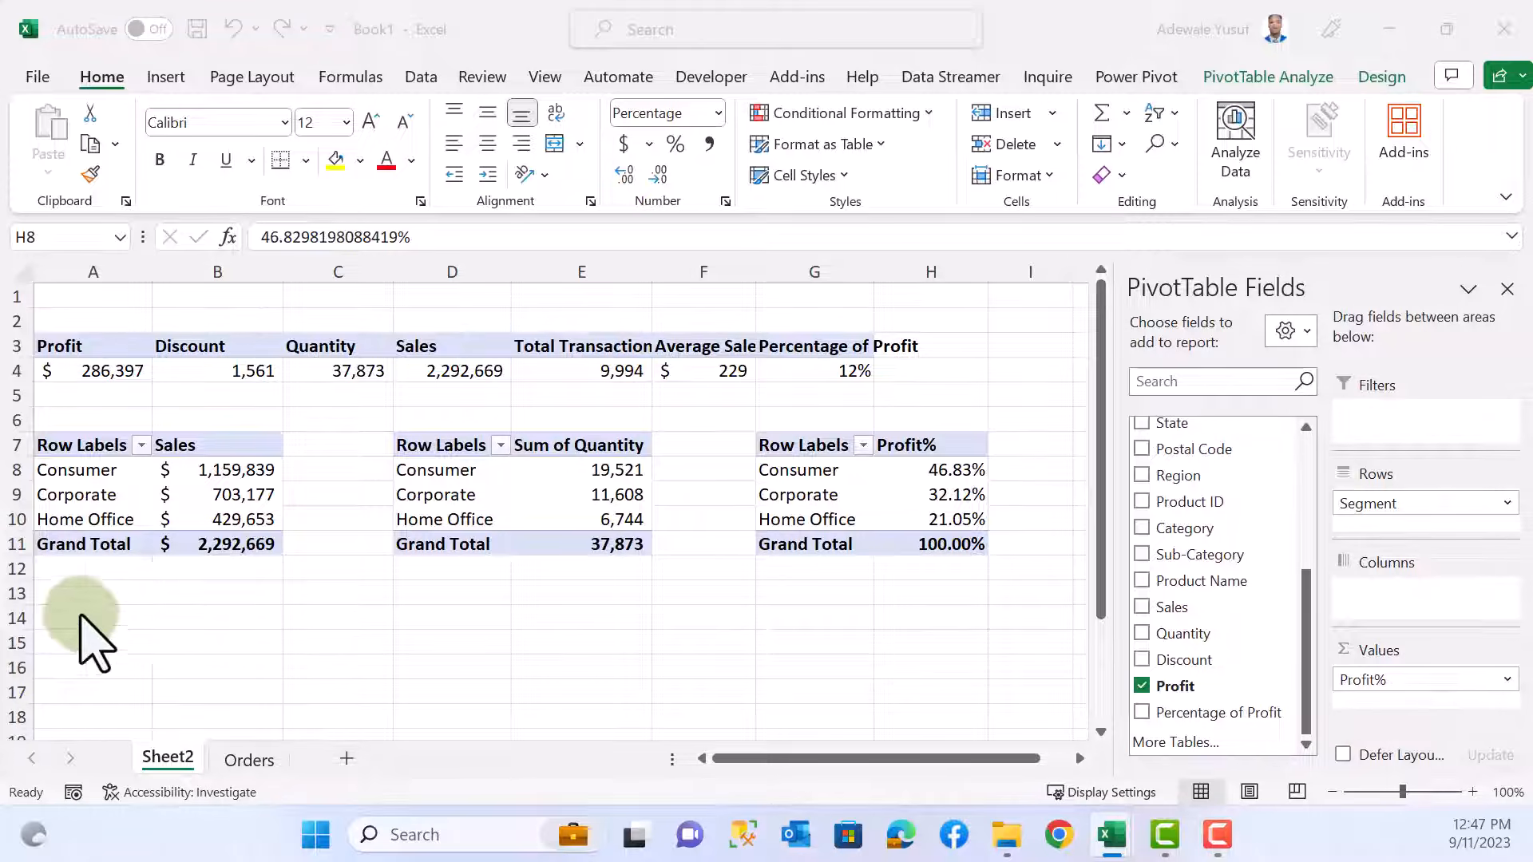
- Copy the segment profit share PivotTable in G7:H11 and paste the duplicate starting at cell J7
{"action": "left_click_drag", "start_coordinate": [894, 764], "coordinate": [1017, 811]}
{"action": "left_click", "coordinate": [708, 445]}
{"action": "left_click_drag", "start_coordinate": [708, 446], "coordinate": [845, 537]}
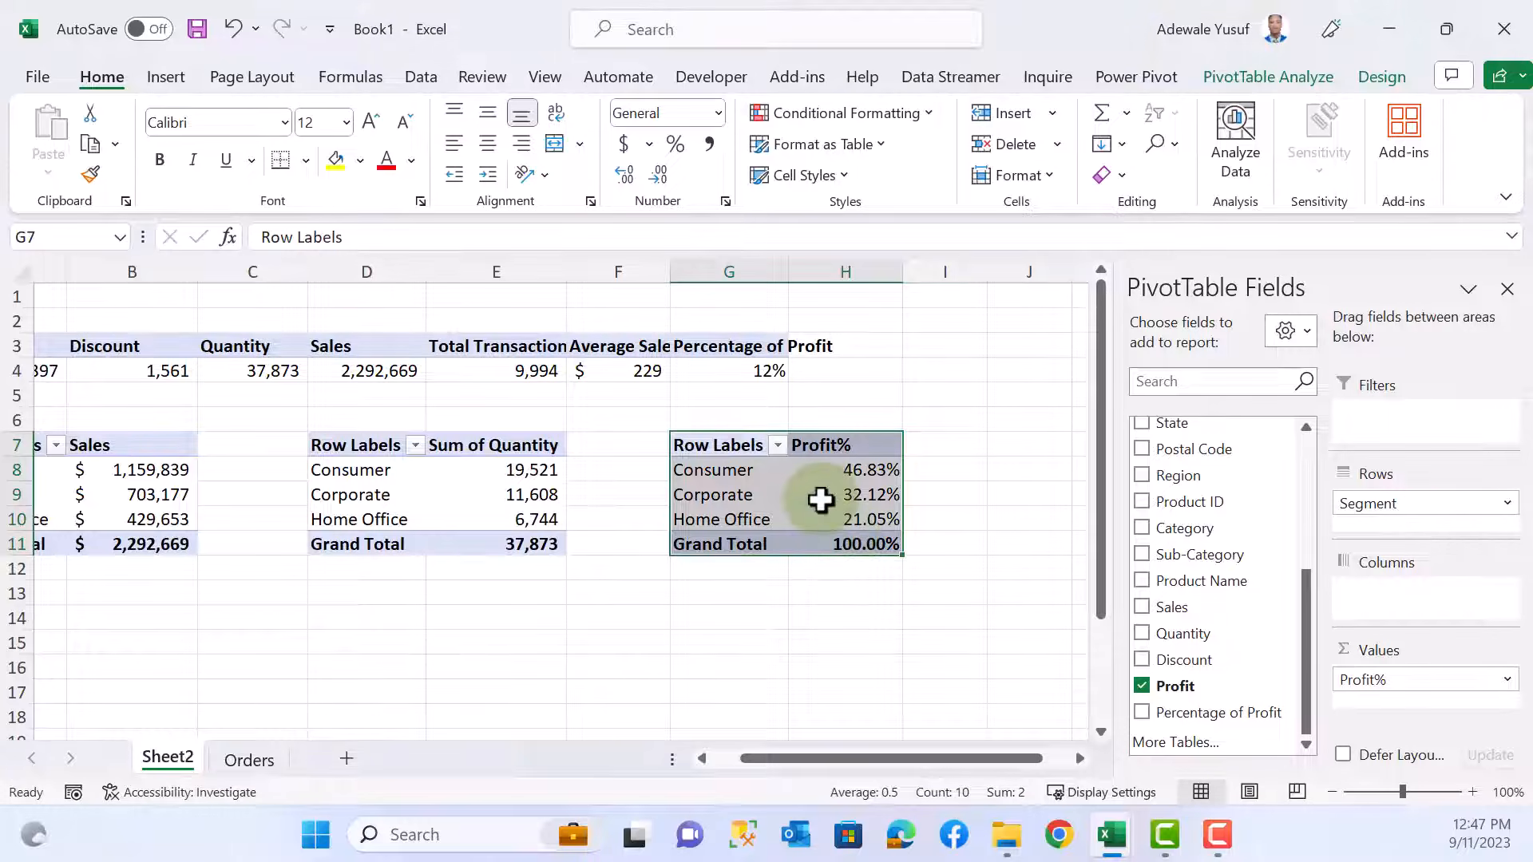
{"action": "key", "text": "ctrl+c"}
{"action": "left_click", "coordinate": [1013, 449]}
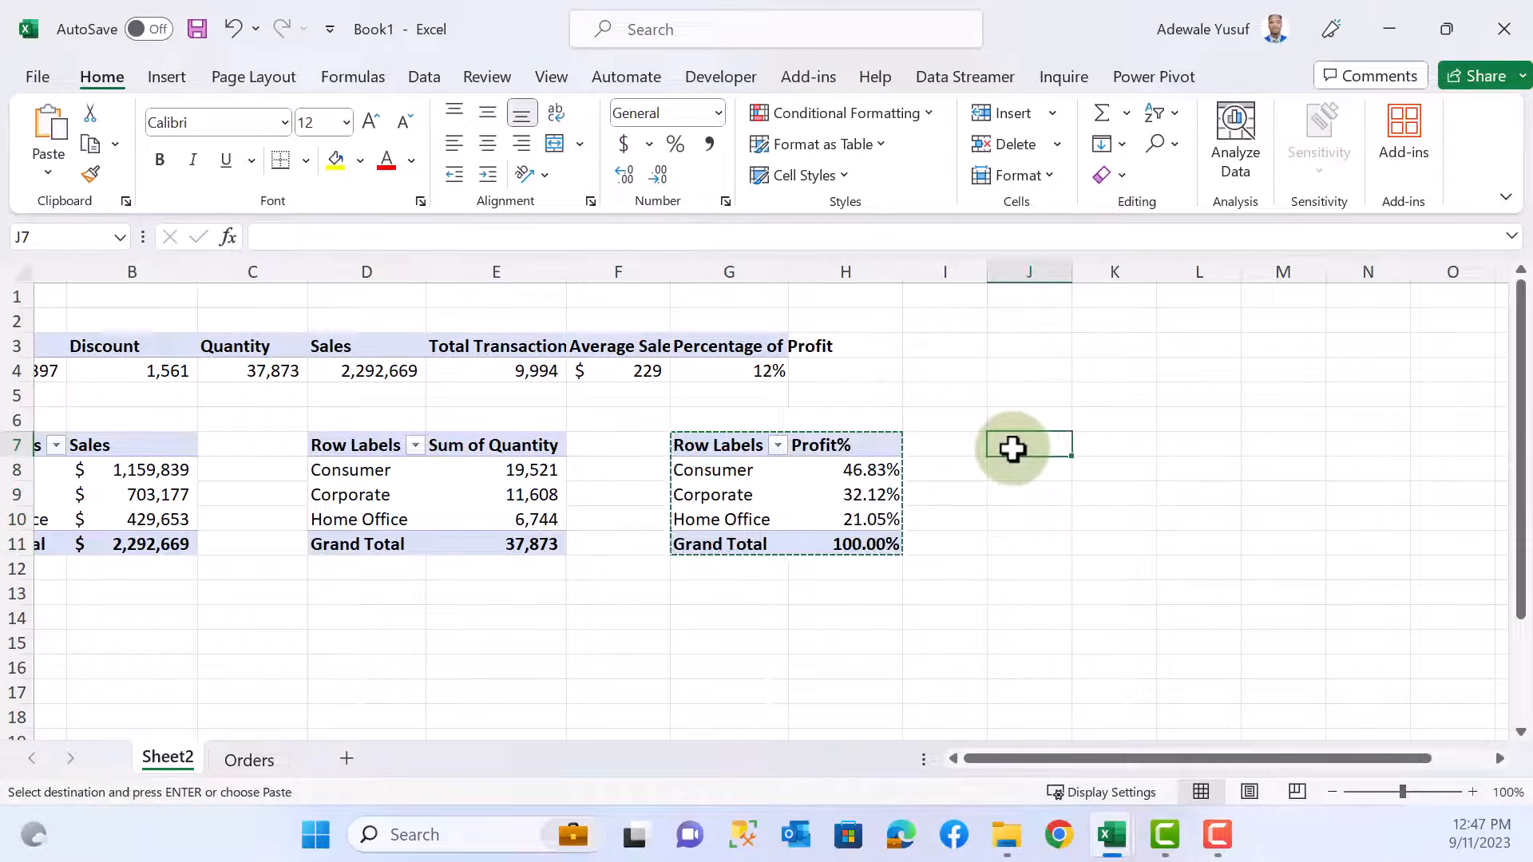
{"action": "key", "text": "ctrl+v"}
{"action": "left_click_drag", "start_coordinate": [994, 760], "coordinate": [1079, 798]}
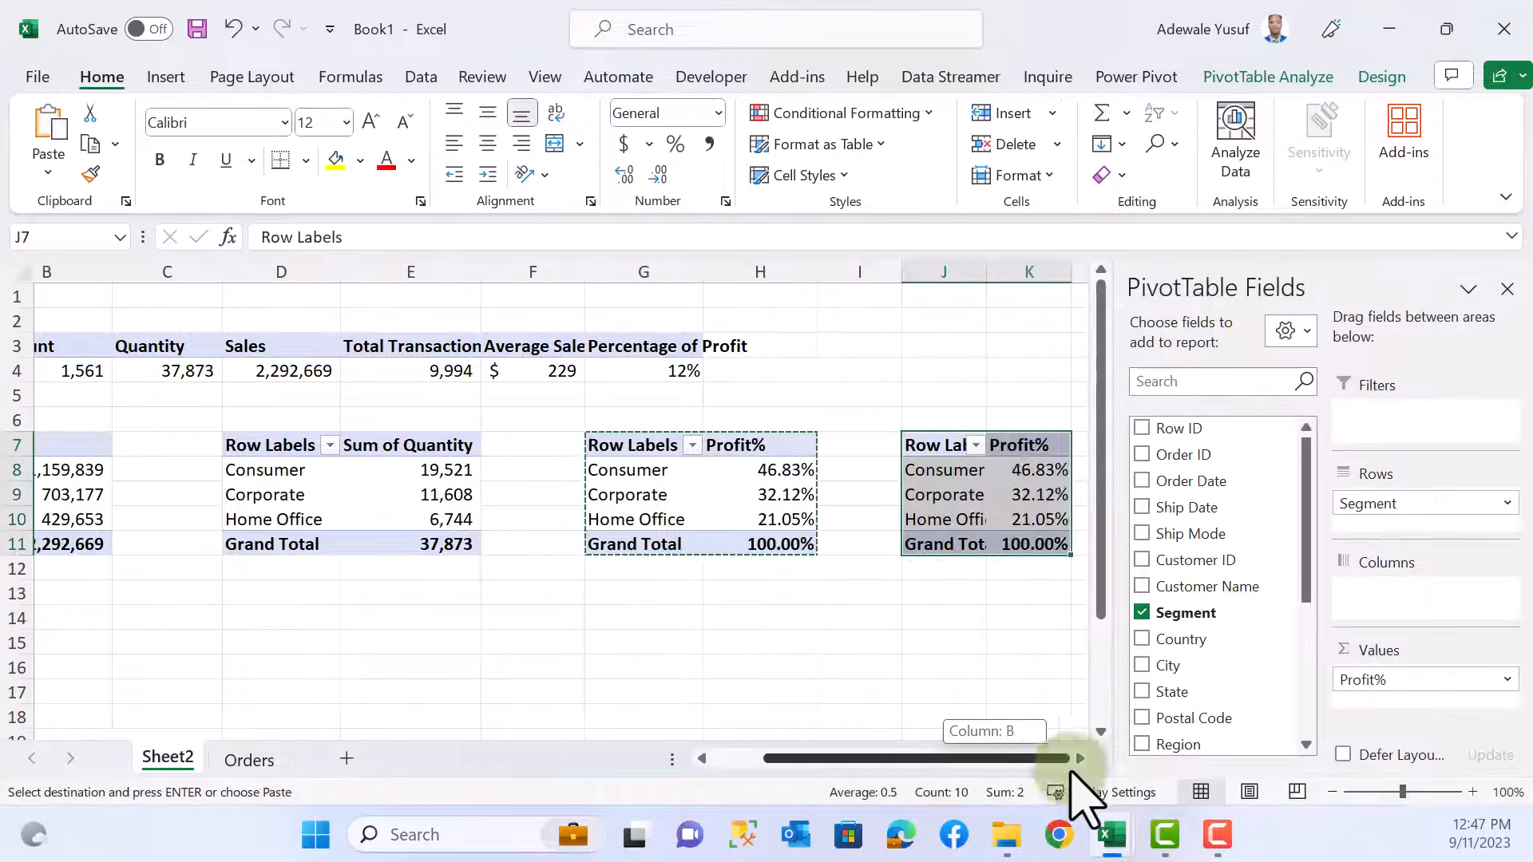
- Remove the Segment and Profit fields from the PivotTable at J7
{"action": "left_click", "coordinate": [1143, 613]}
{"action": "scroll", "coordinate": [1198, 619], "scroll_direction": "down", "scroll_amount": 1}
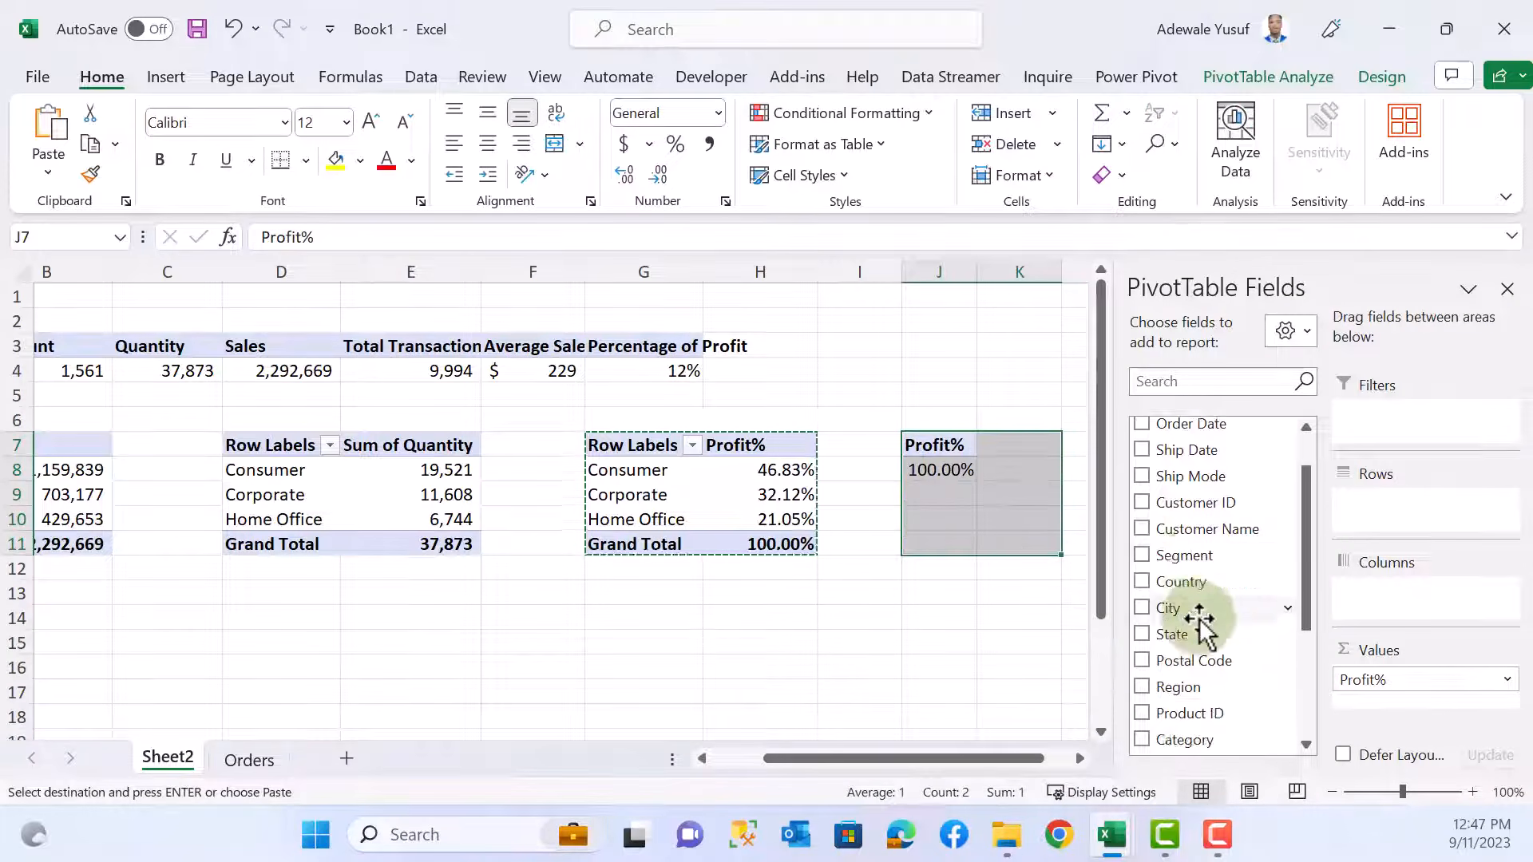
{"action": "scroll", "coordinate": [1158, 651], "scroll_direction": "down", "scroll_amount": 3}
{"action": "left_click", "coordinate": [1142, 686]}
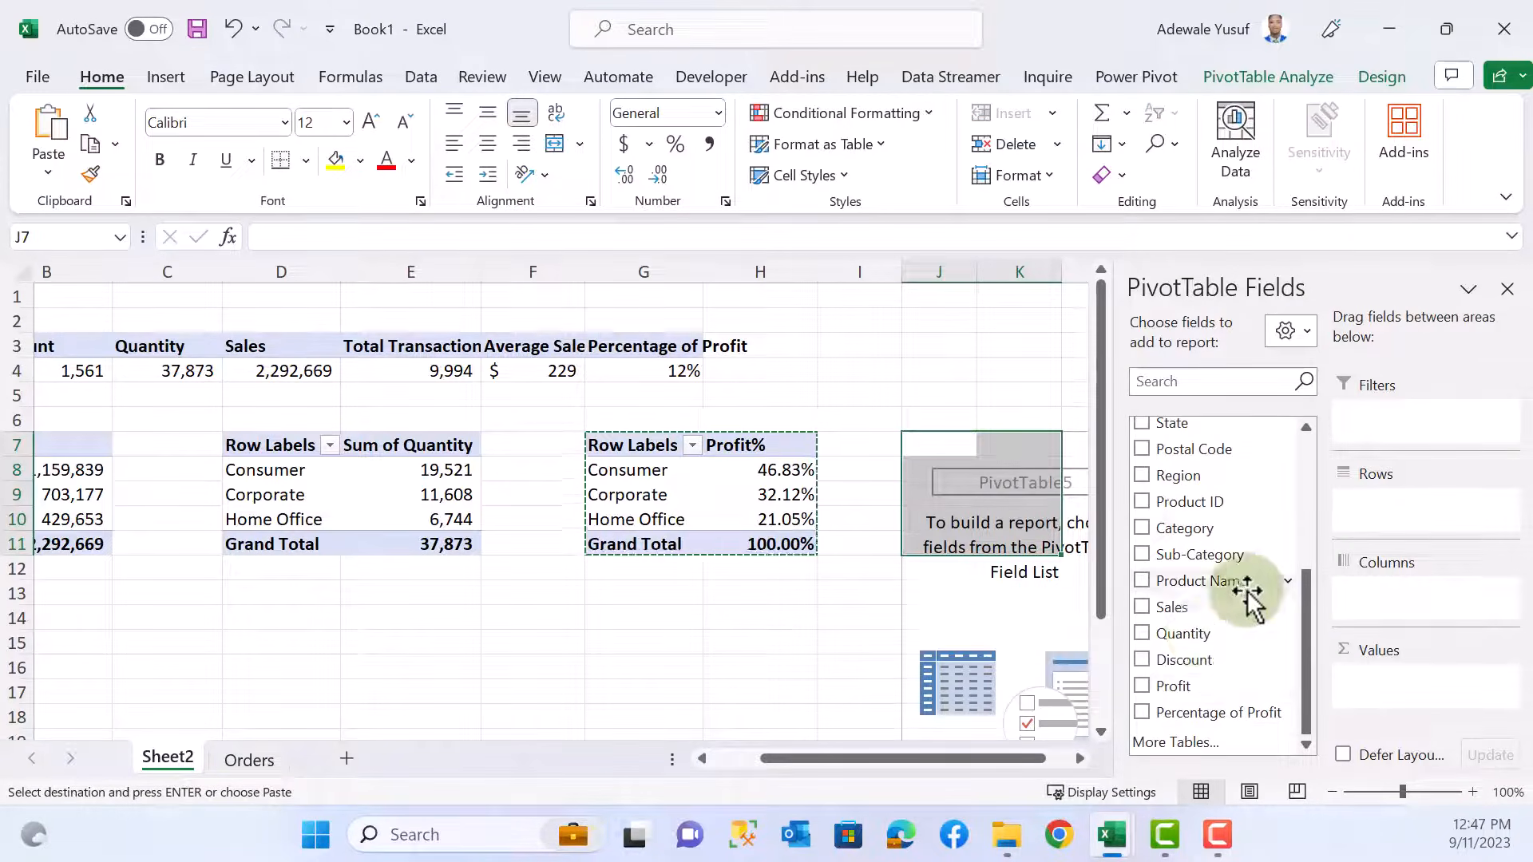
- Add State as the rows and the sum of Sales as the values of the PivotTable at J7
{"action": "scroll", "coordinate": [1233, 593], "scroll_direction": "up", "scroll_amount": 3}
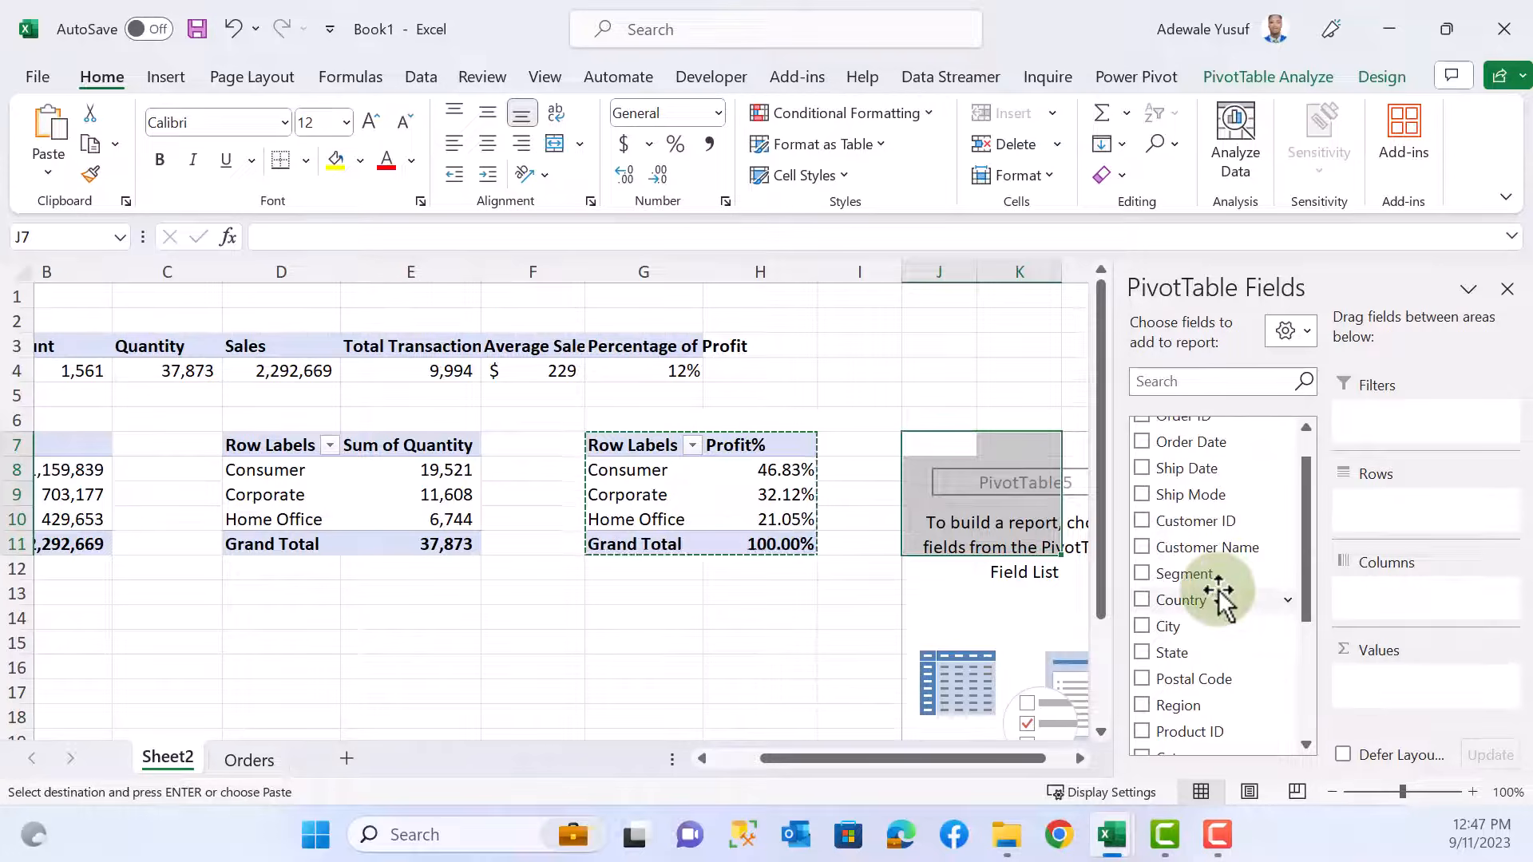
{"action": "scroll", "coordinate": [1219, 592], "scroll_direction": "up", "scroll_amount": 1}
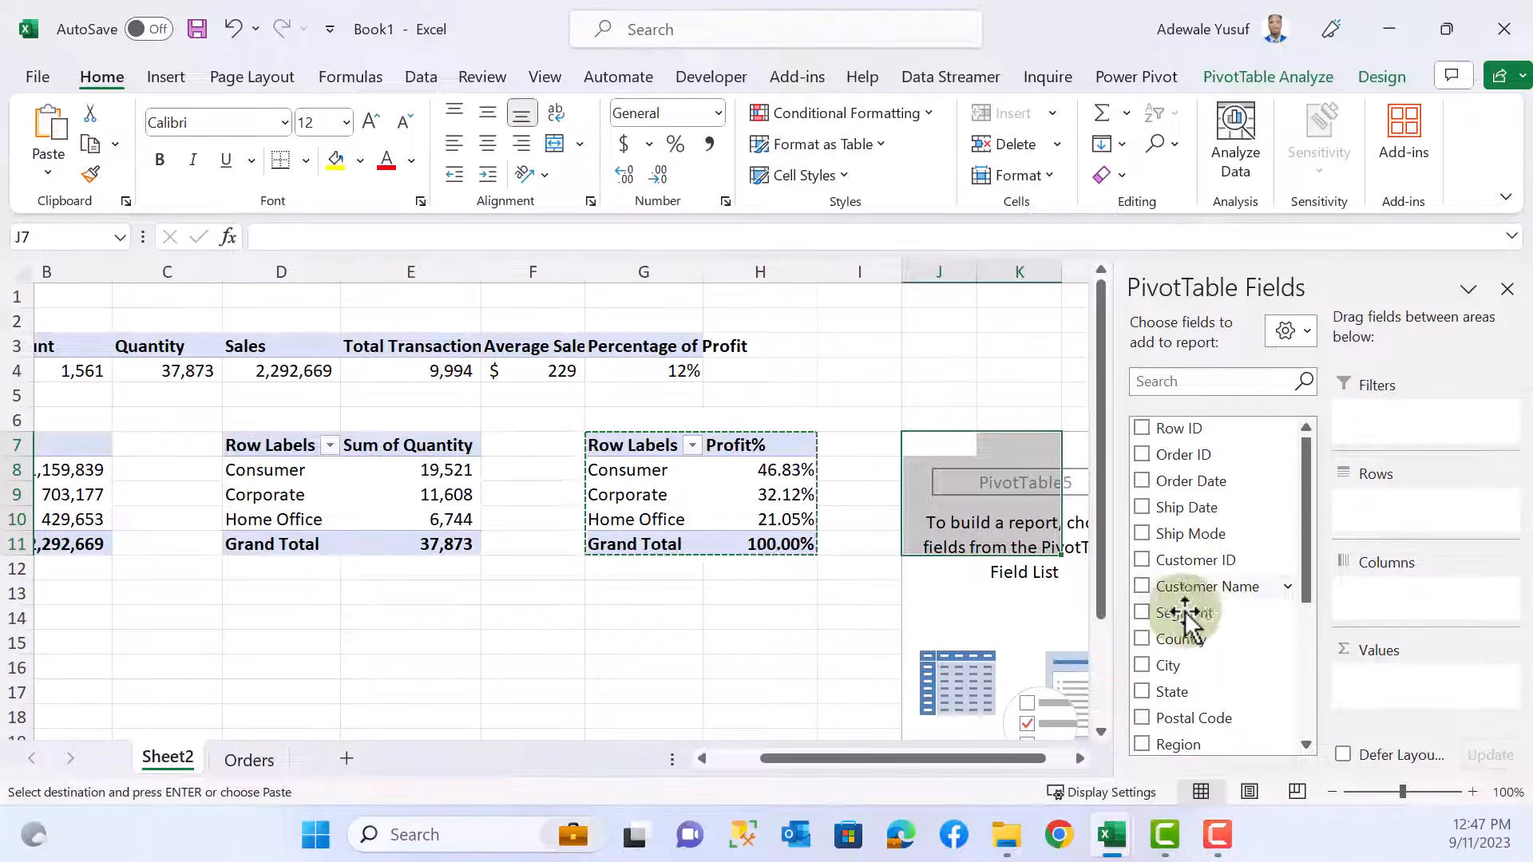
{"action": "scroll", "coordinate": [1155, 671], "scroll_direction": "down", "scroll_amount": 1}
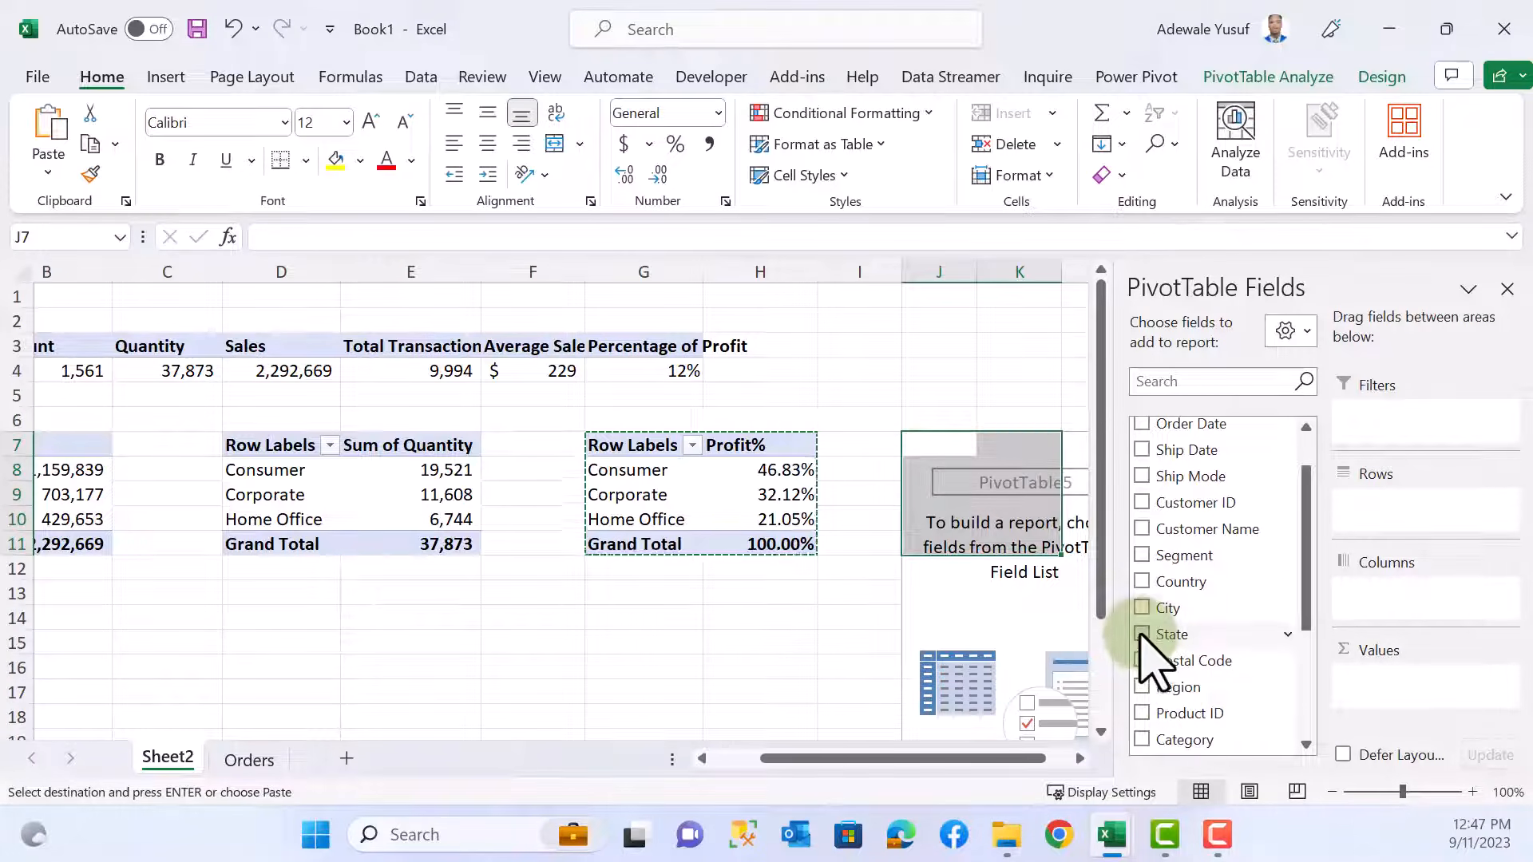
{"action": "left_click", "coordinate": [1147, 635]}
{"action": "scroll", "coordinate": [1158, 702], "scroll_direction": "down", "scroll_amount": 2}
{"action": "left_click", "coordinate": [1142, 703]}
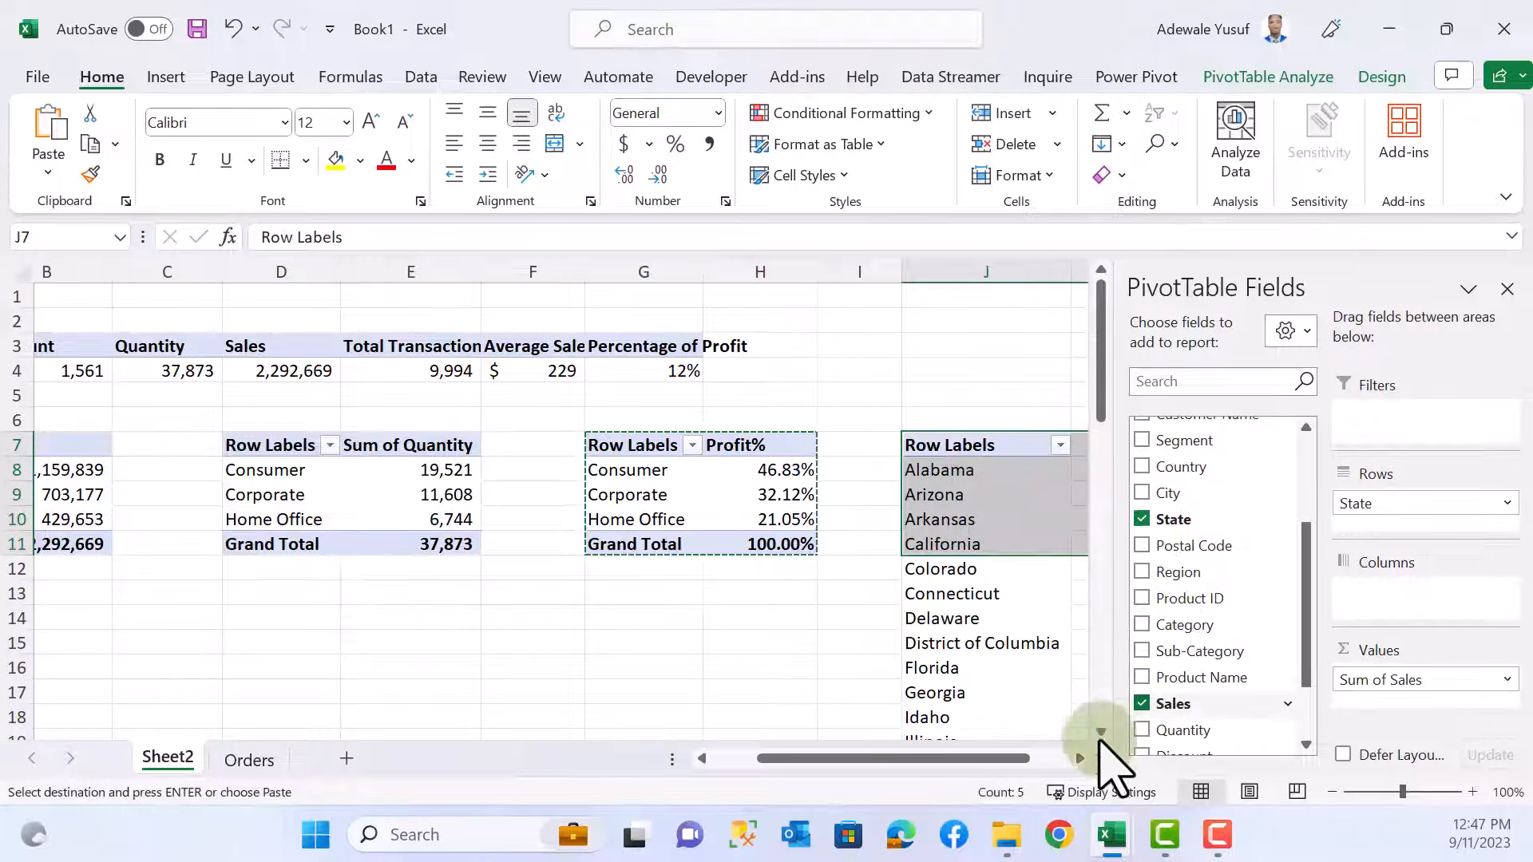
- Filter the states in the PivotTable at J7 to the top 10 items by Sum of Sales
{"action": "left_click_drag", "start_coordinate": [990, 760], "coordinate": [1027, 760]}
{"action": "scroll", "coordinate": [811, 530], "scroll_direction": "down", "scroll_amount": 20}
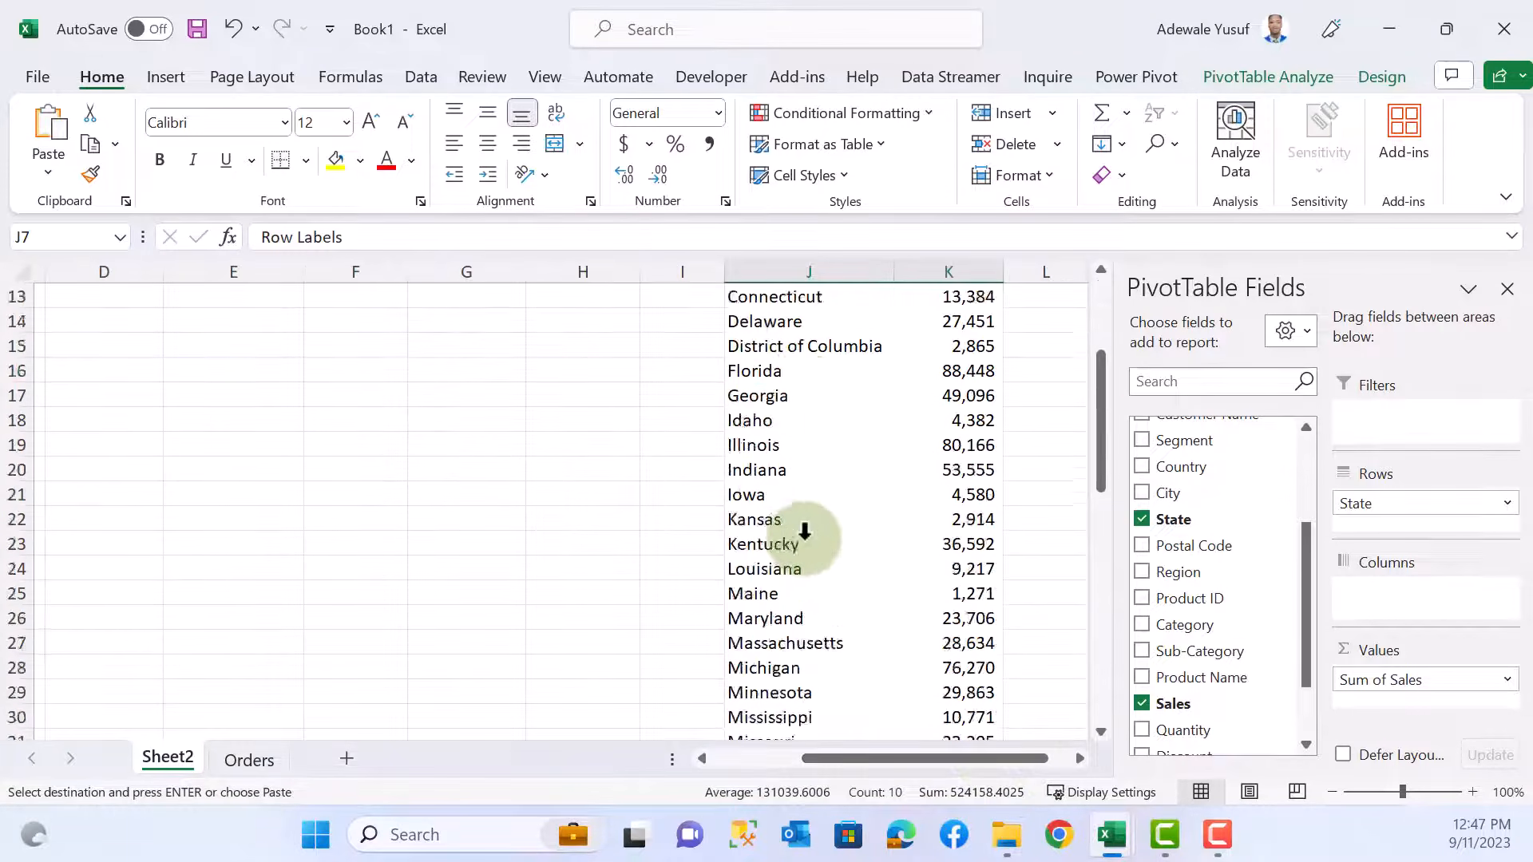
{"action": "scroll", "coordinate": [804, 536], "scroll_direction": "up", "scroll_amount": 20}
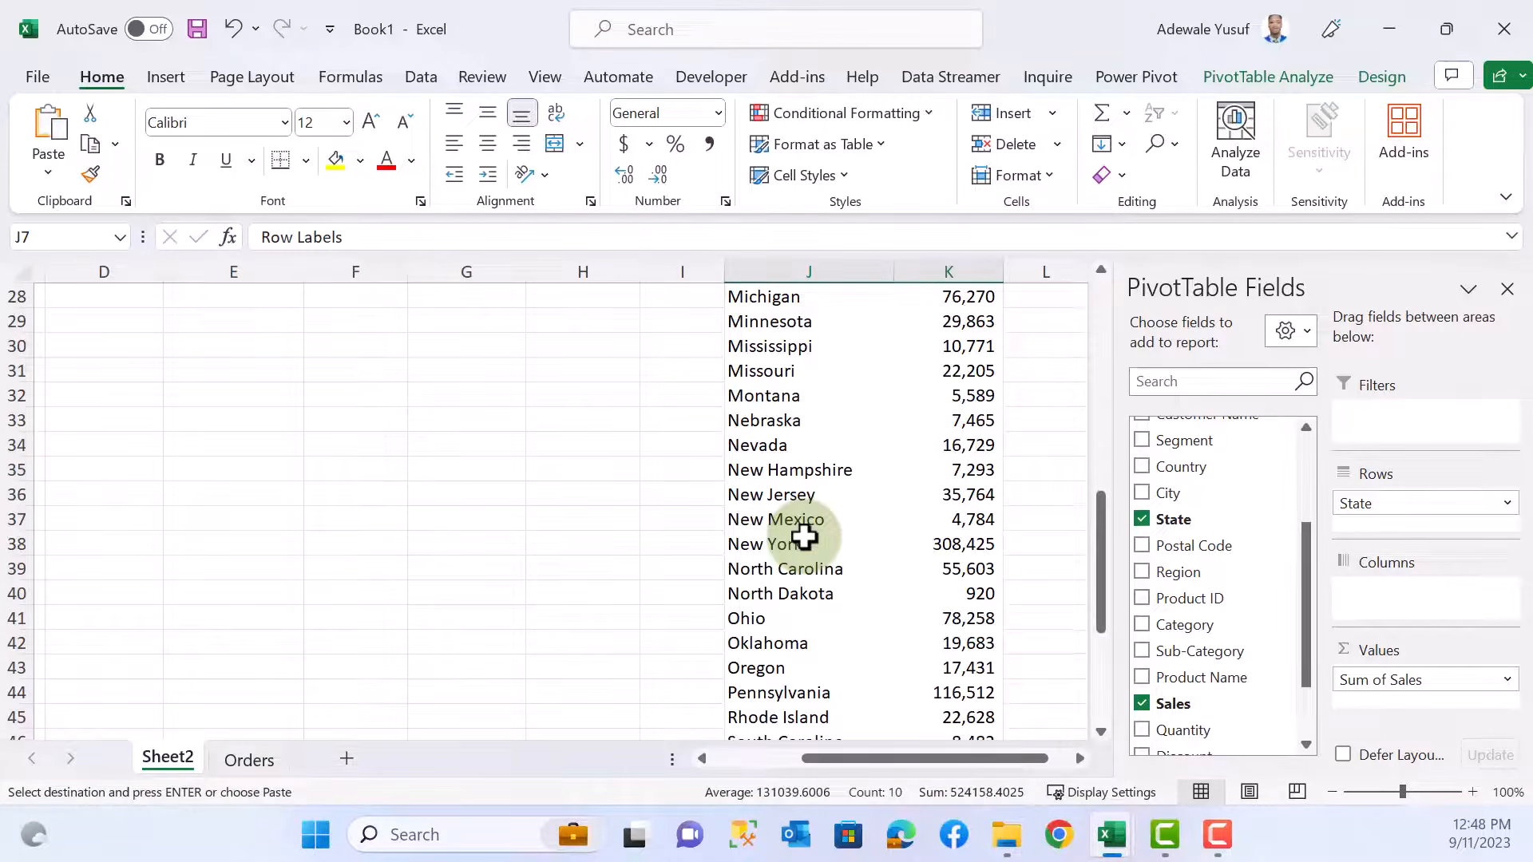
{"action": "left_click", "coordinate": [782, 520]}
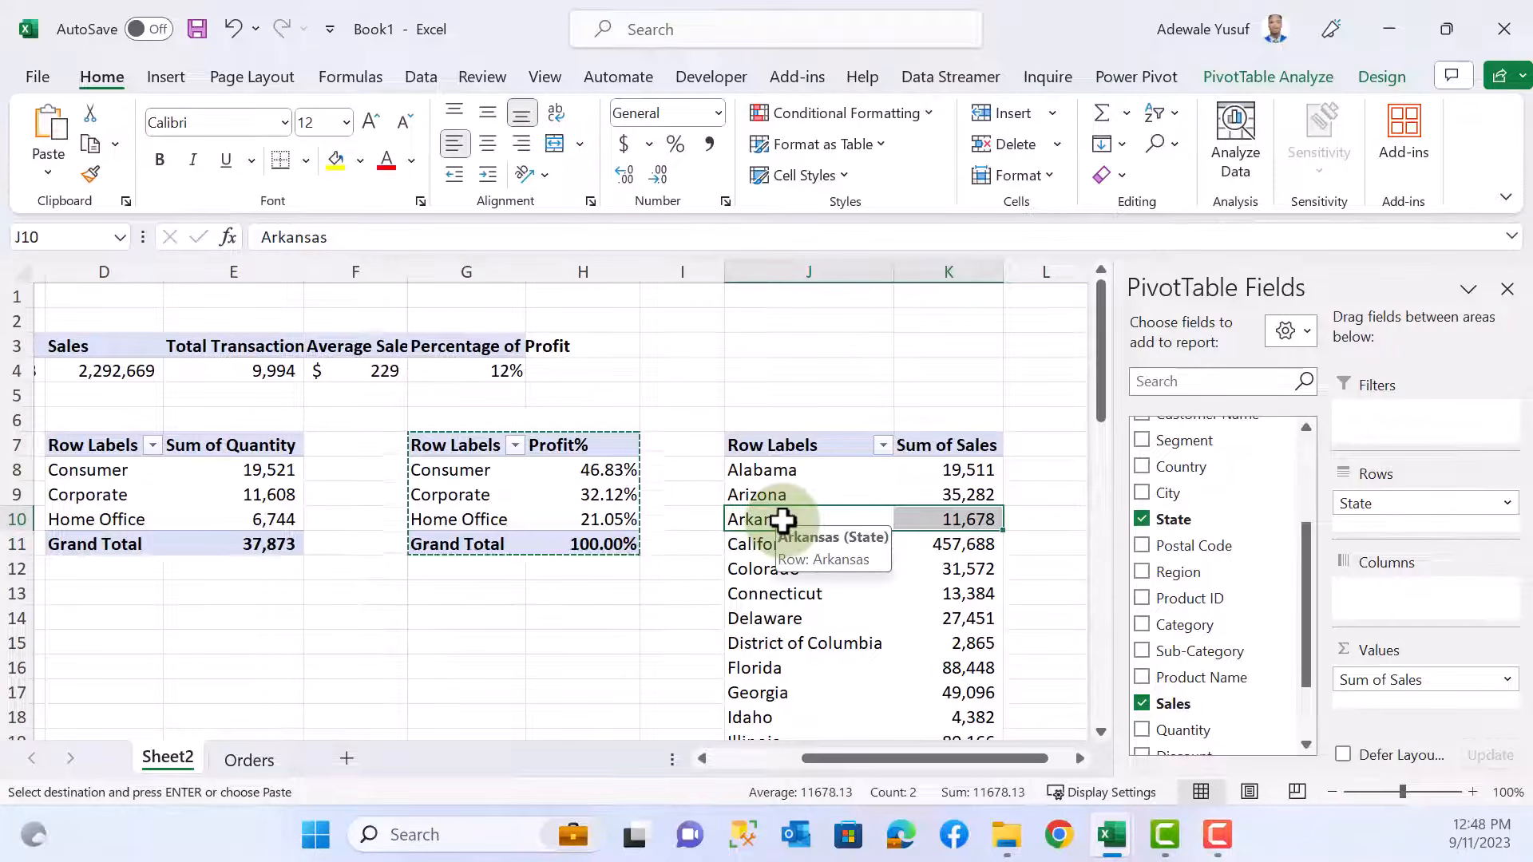
{"action": "right_click", "coordinate": [782, 520]}
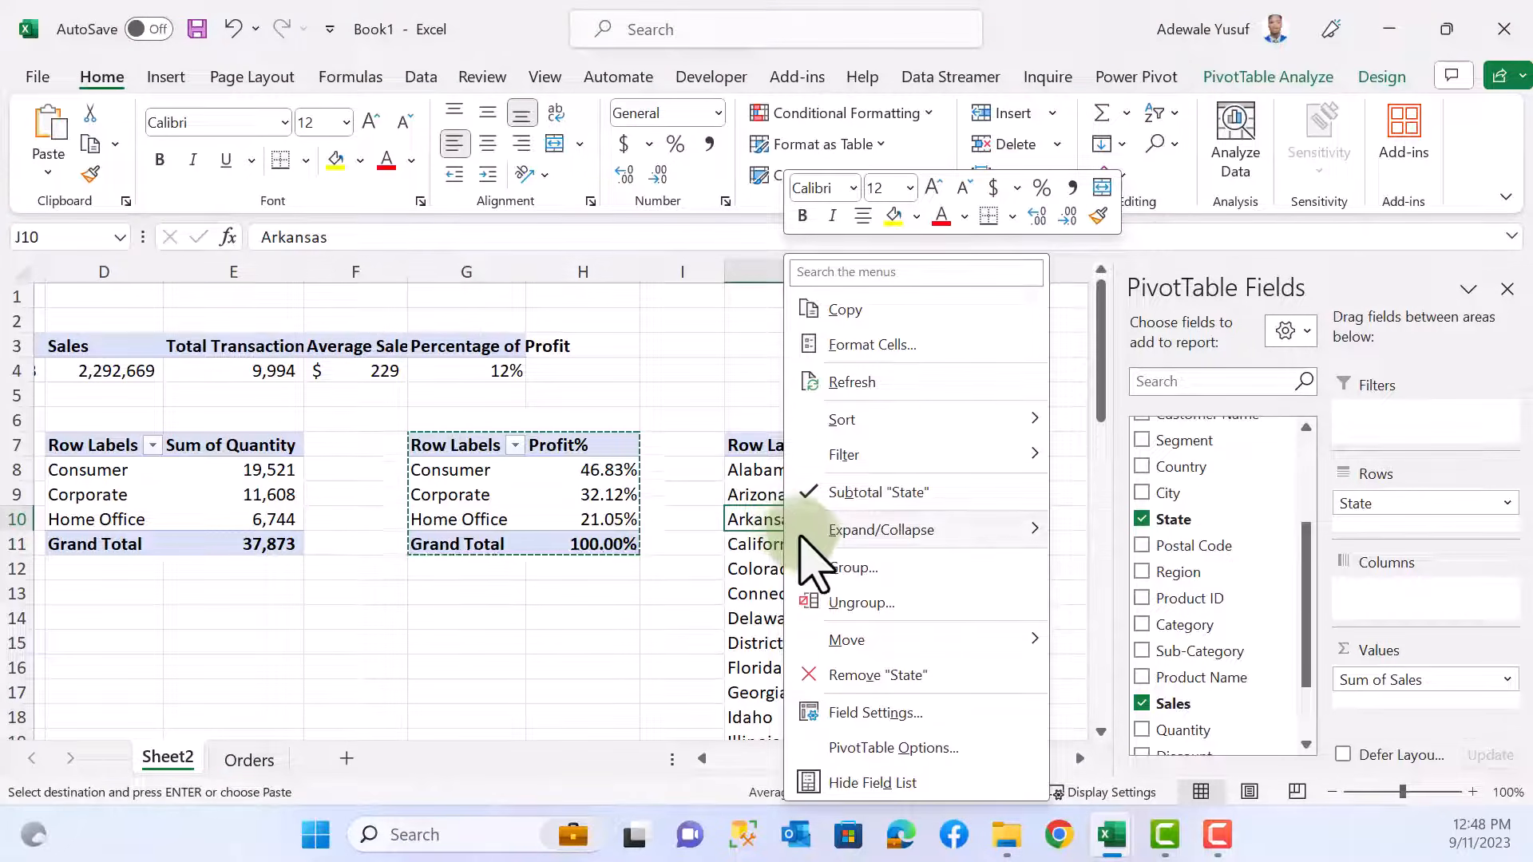
{"action": "mouse_move", "coordinate": [932, 456]}
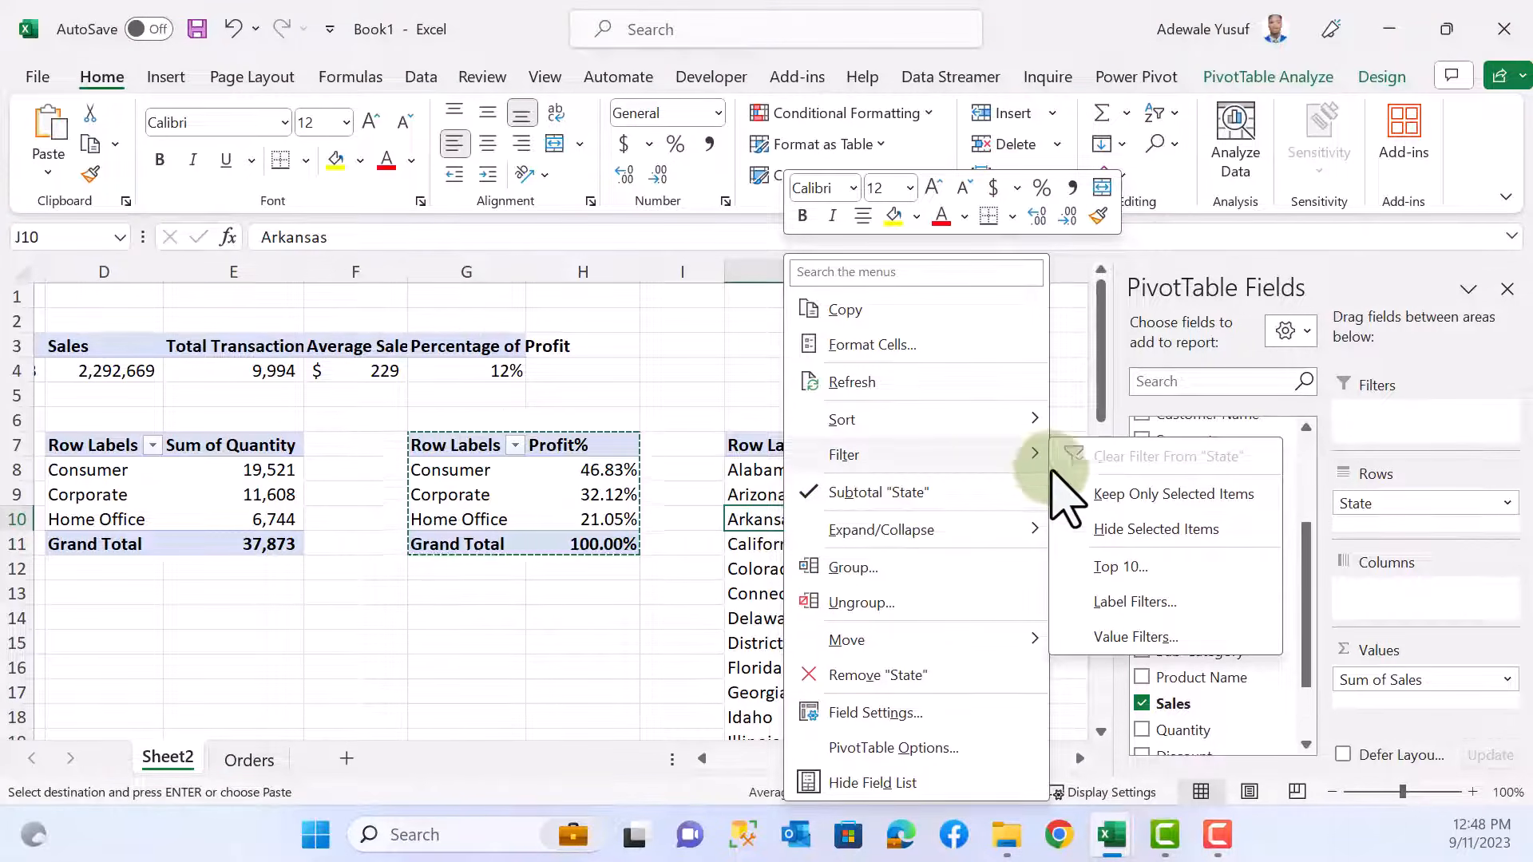
{"action": "left_click", "coordinate": [1136, 568]}
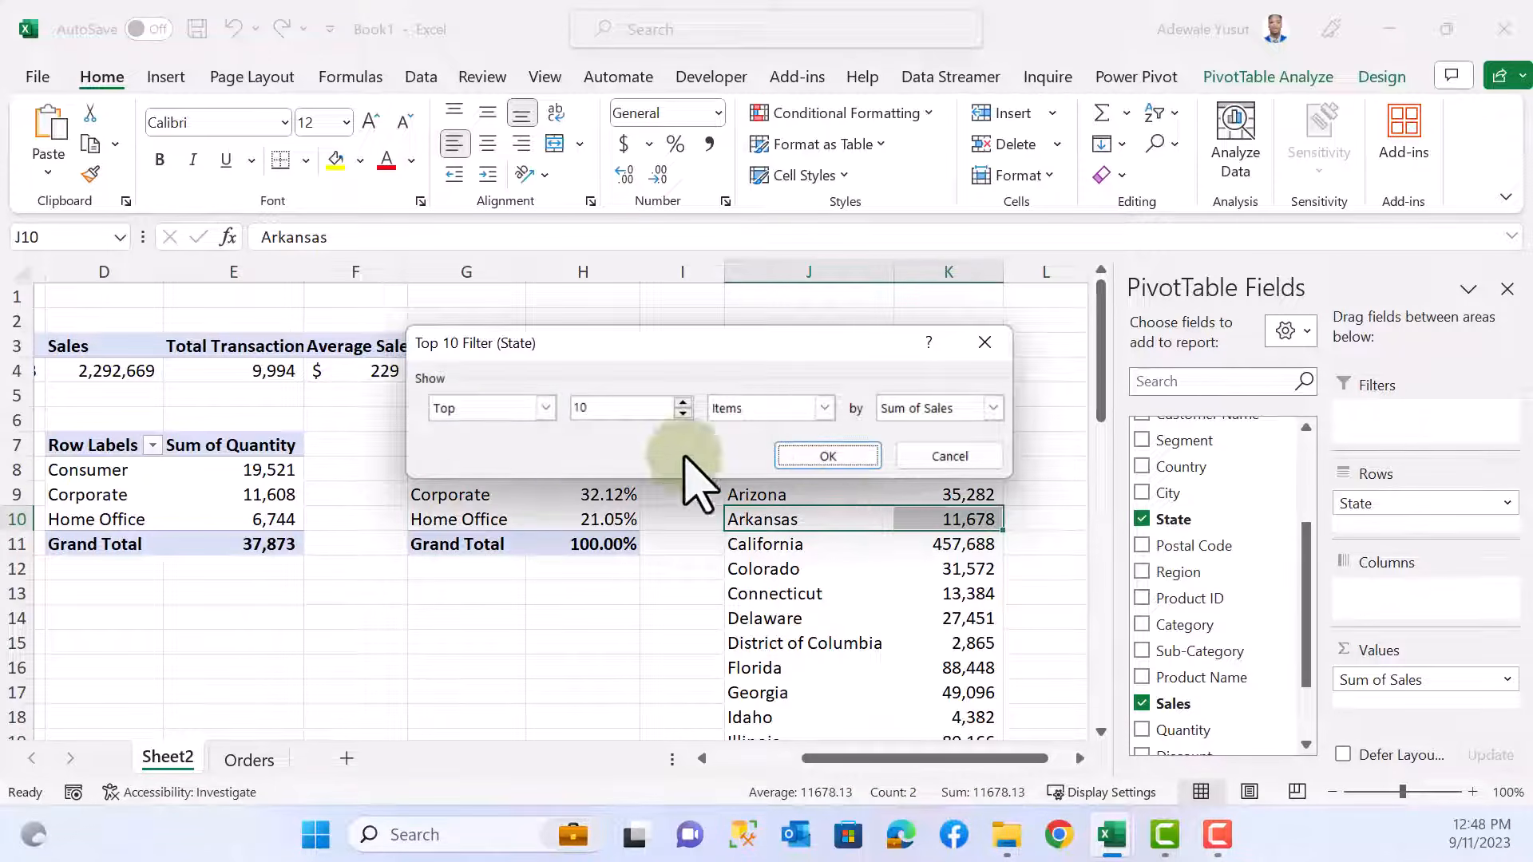
{"action": "left_click", "coordinate": [515, 408]}
{"action": "left_click", "coordinate": [490, 449]}
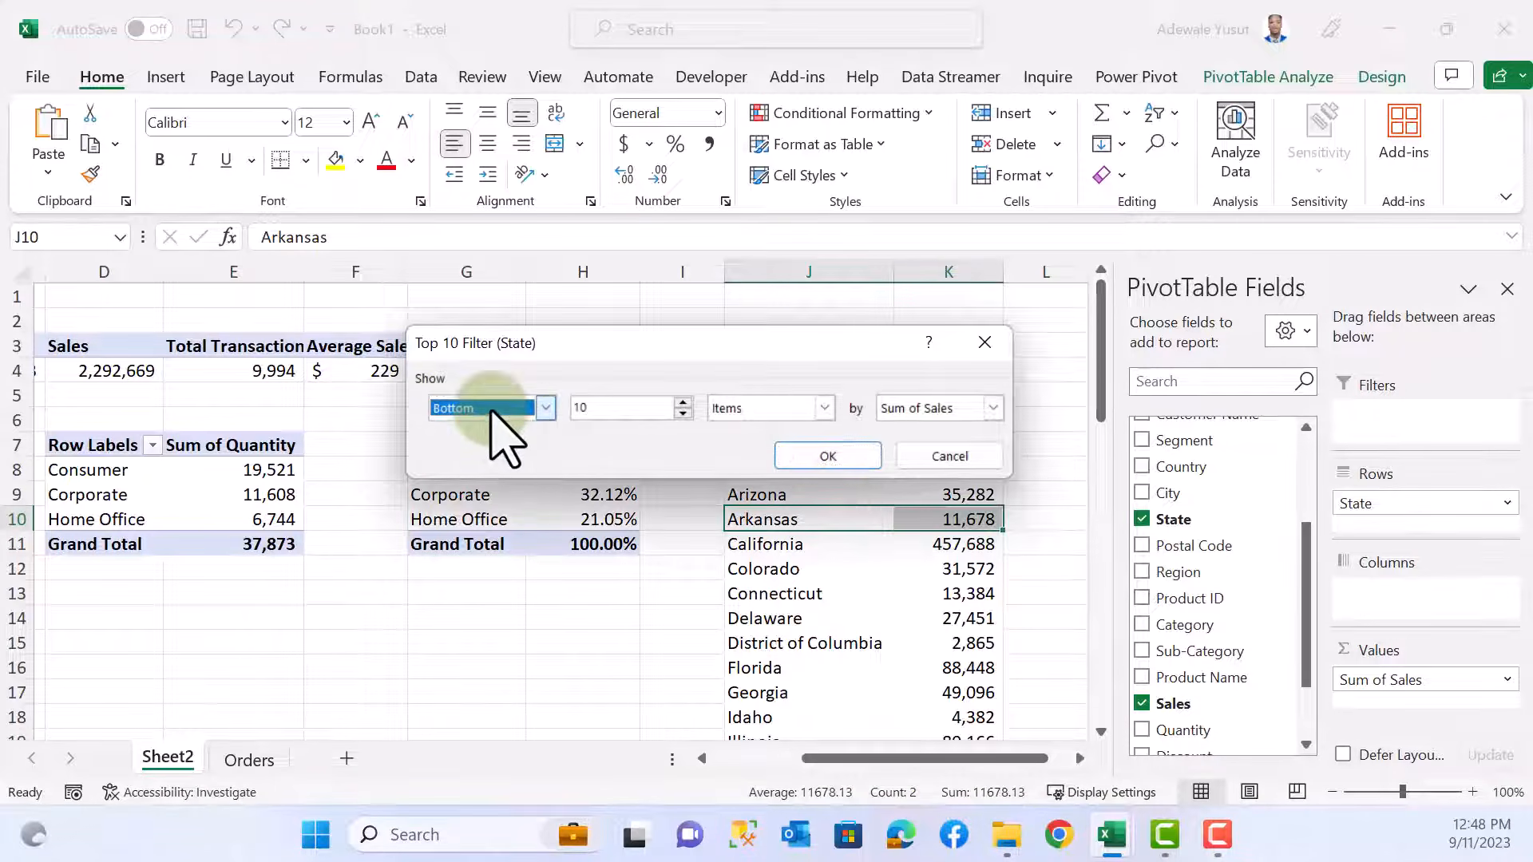
{"action": "left_click", "coordinate": [492, 409]}
{"action": "left_click", "coordinate": [492, 432]}
{"action": "left_click", "coordinate": [682, 404]}
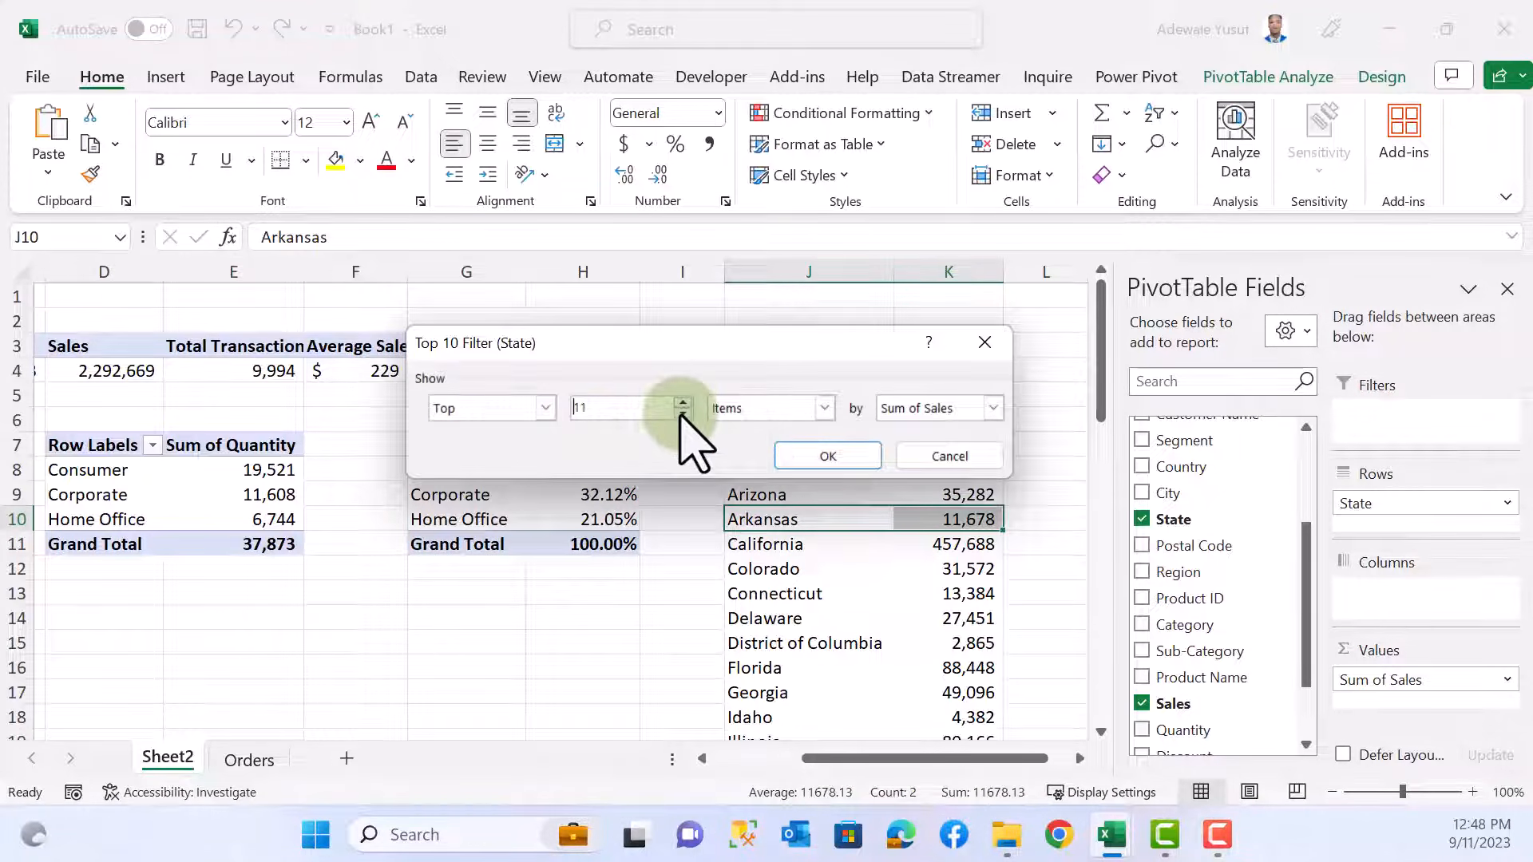
{"action": "left_click", "coordinate": [682, 403]}
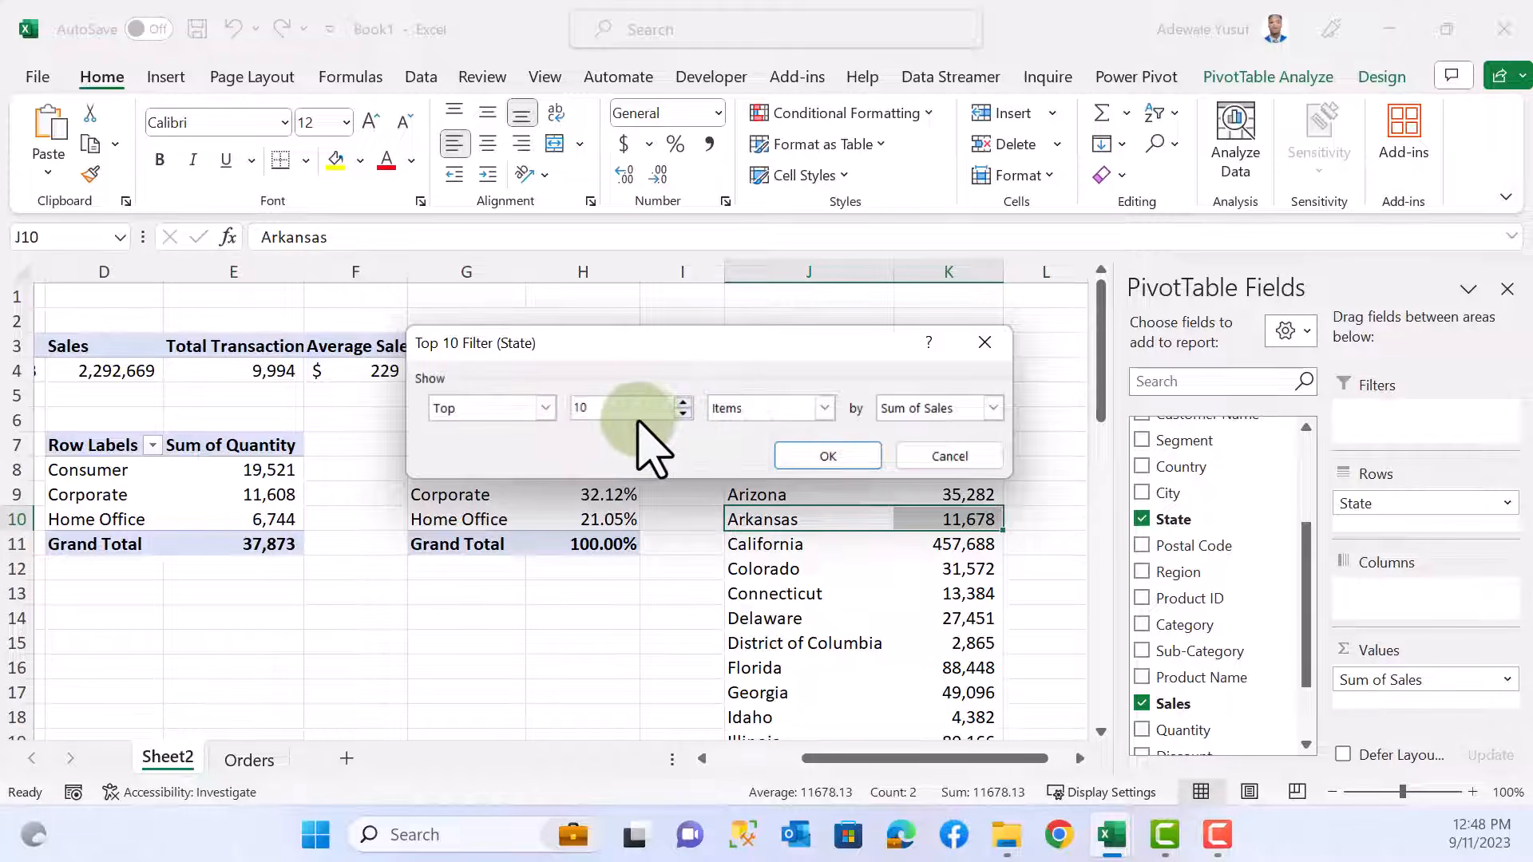
{"action": "left_click", "coordinate": [838, 456]}
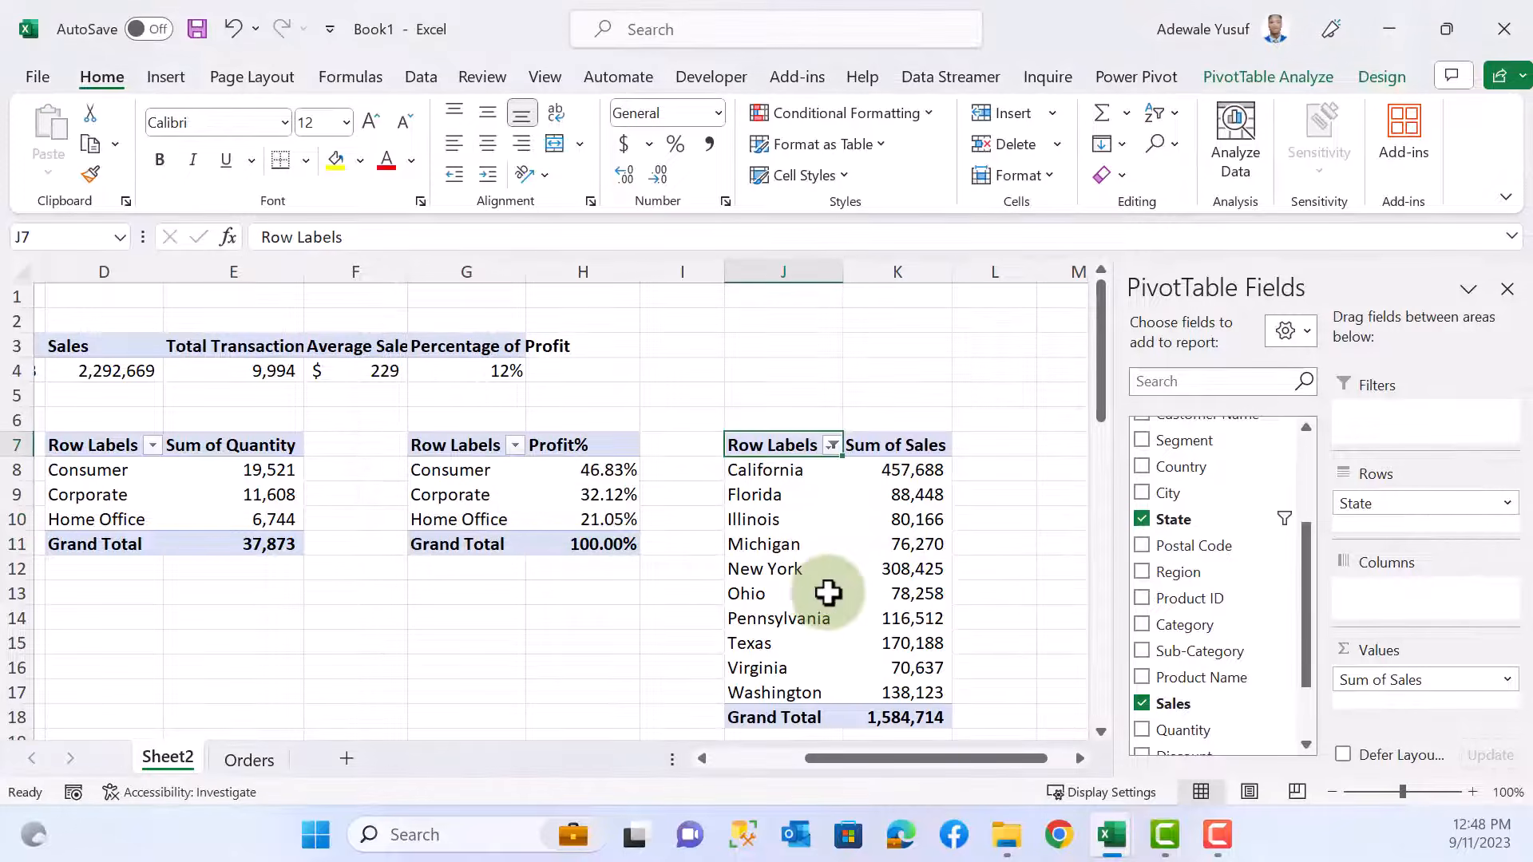
- Rename the headers of the state PivotTable to Sales in K7 and State in J7
{"action": "scroll", "coordinate": [890, 527], "scroll_direction": "down", "scroll_amount": 2}
{"action": "scroll", "coordinate": [902, 447], "scroll_direction": "up", "scroll_amount": 1}
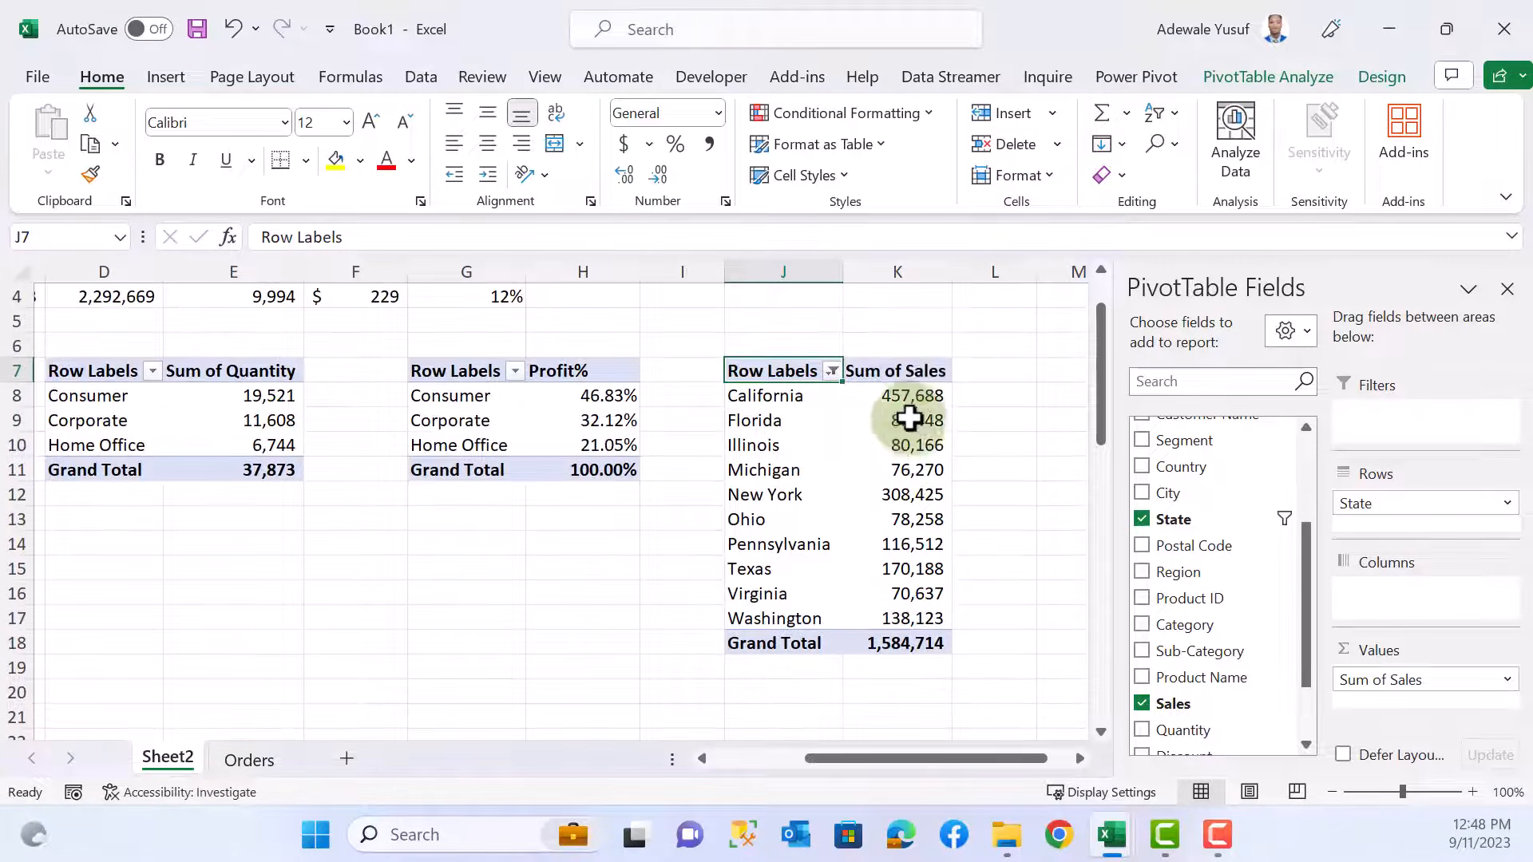
{"action": "left_click", "coordinate": [918, 372]}
{"action": "type", "text": "Sal"}
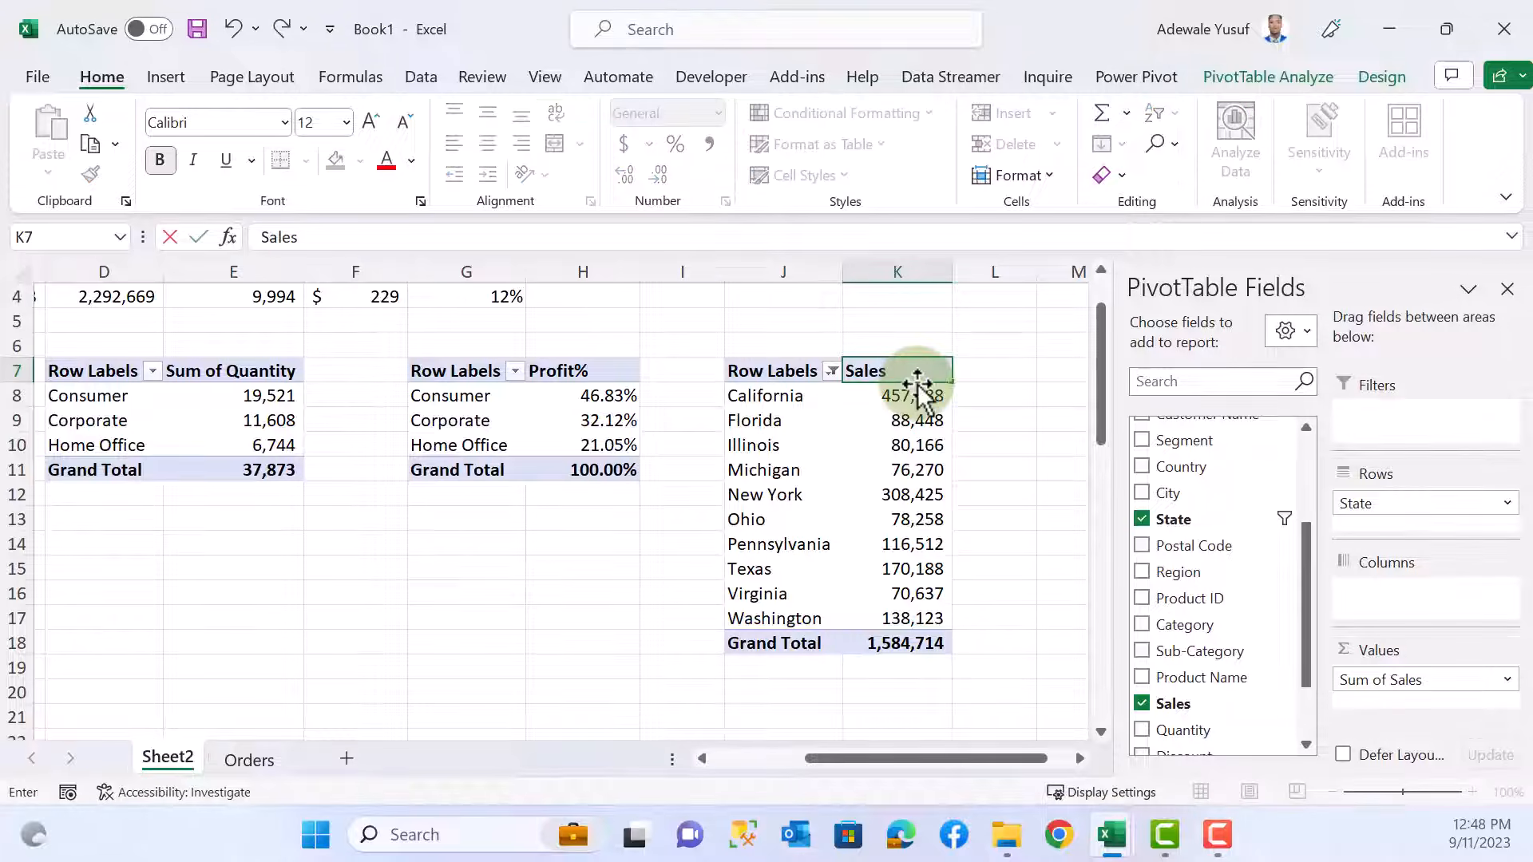
{"action": "key", "text": "Return"}
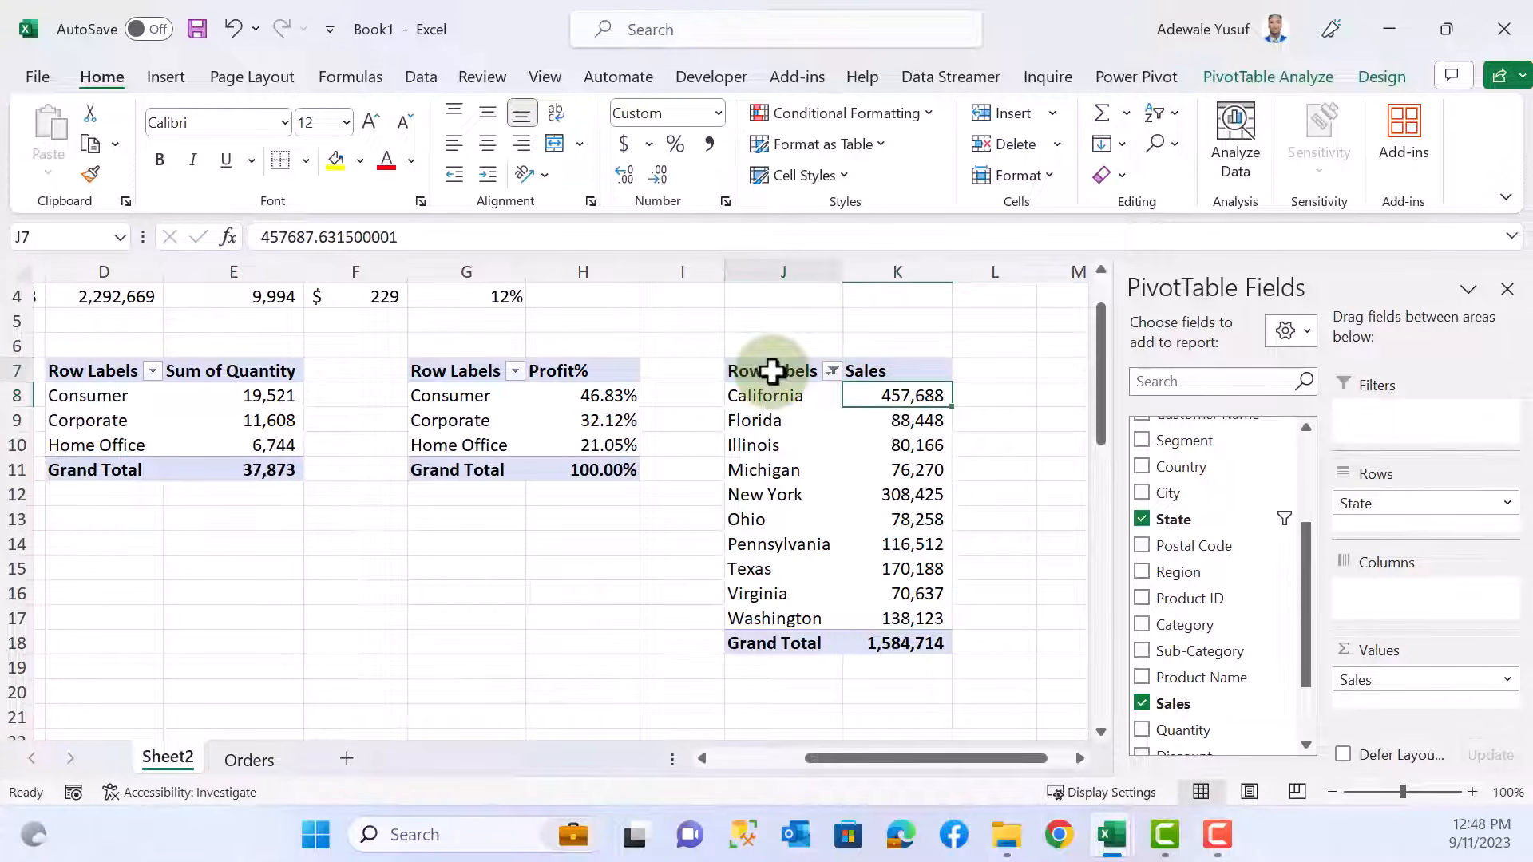
{"action": "left_click", "coordinate": [773, 375]}
{"action": "type", "text": "S"}
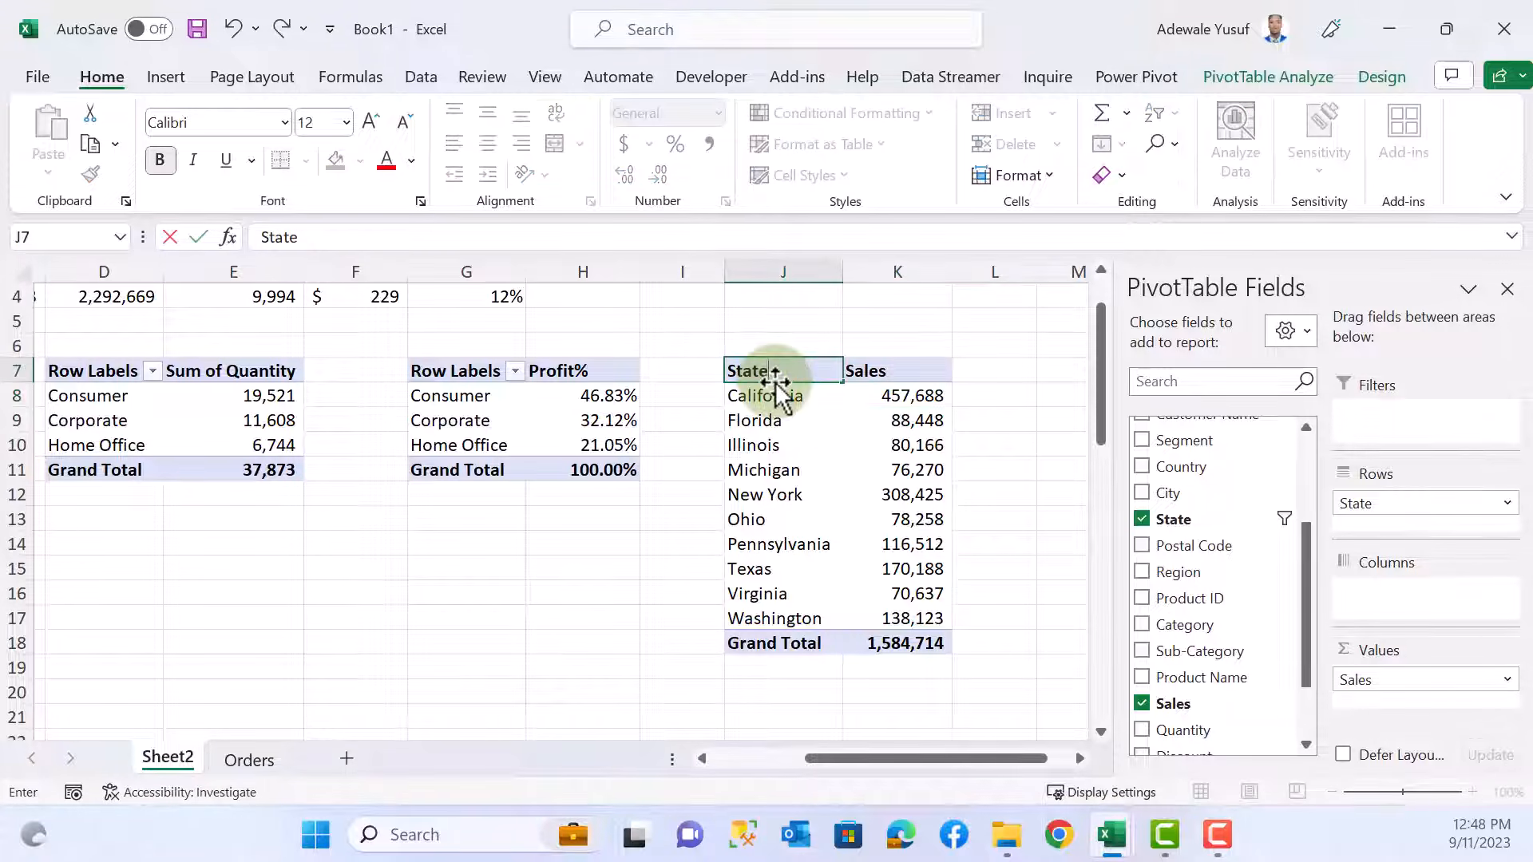
{"action": "type", "text": "tate"}
{"action": "key", "text": "Return"}
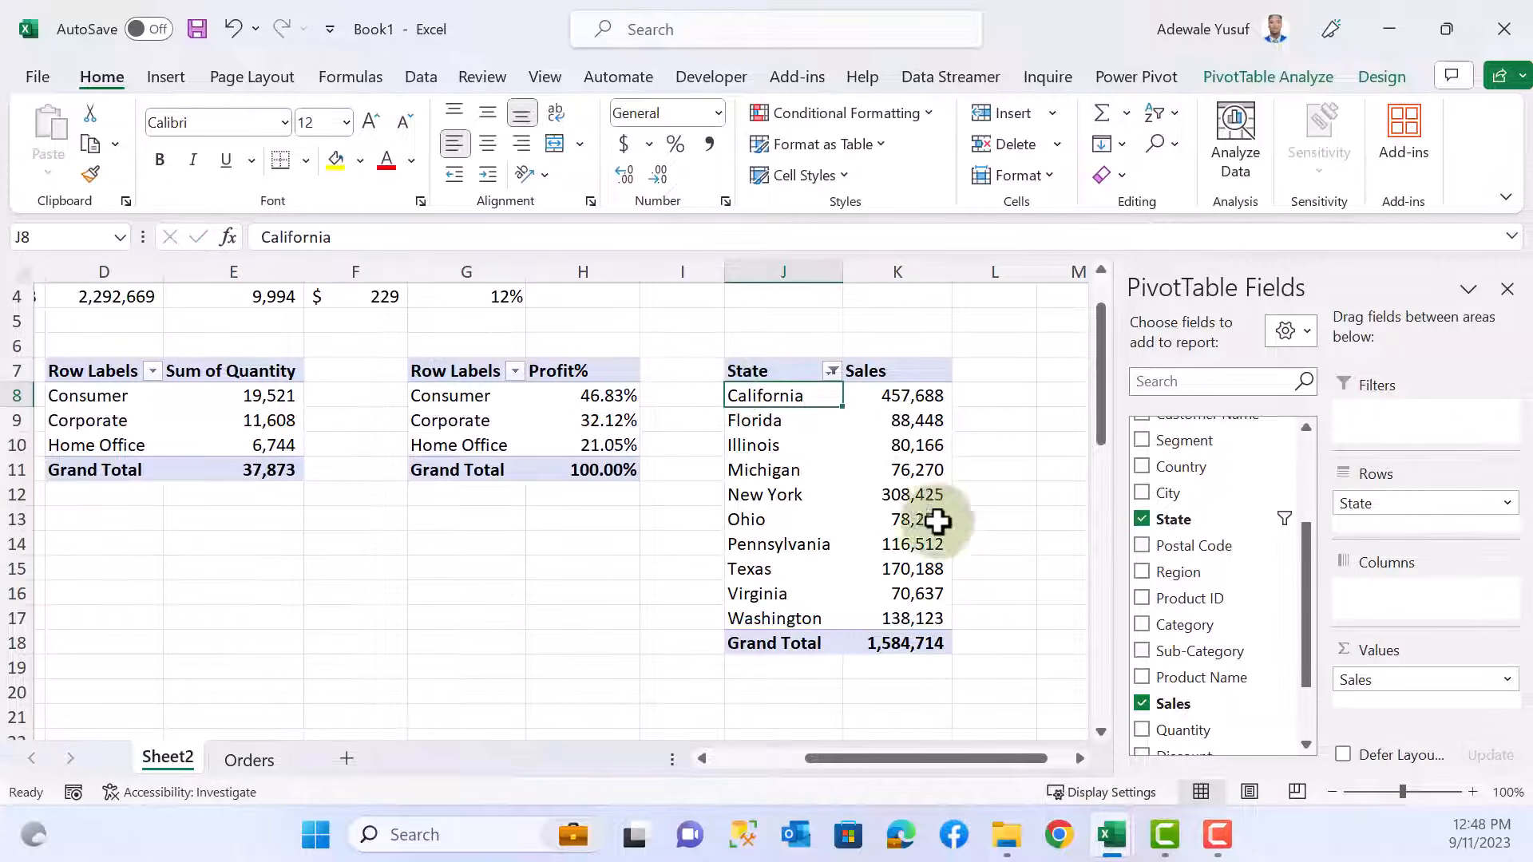
- Format the Sales values of the state PivotTable as Currency with 0 decimal places and the $ symbol
{"action": "left_click", "coordinate": [901, 442]}
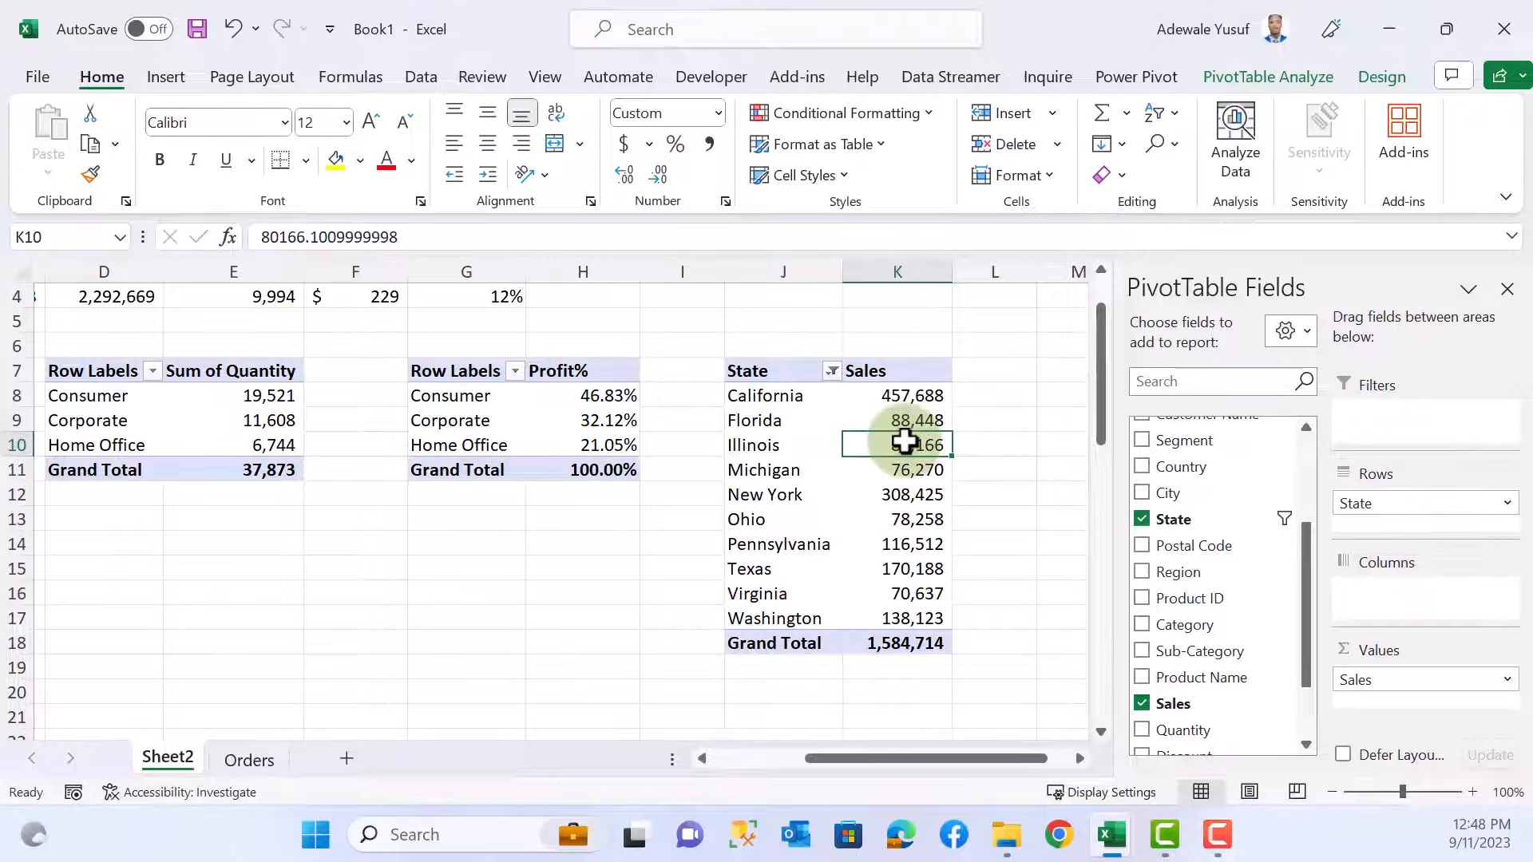
{"action": "right_click", "coordinate": [905, 442]}
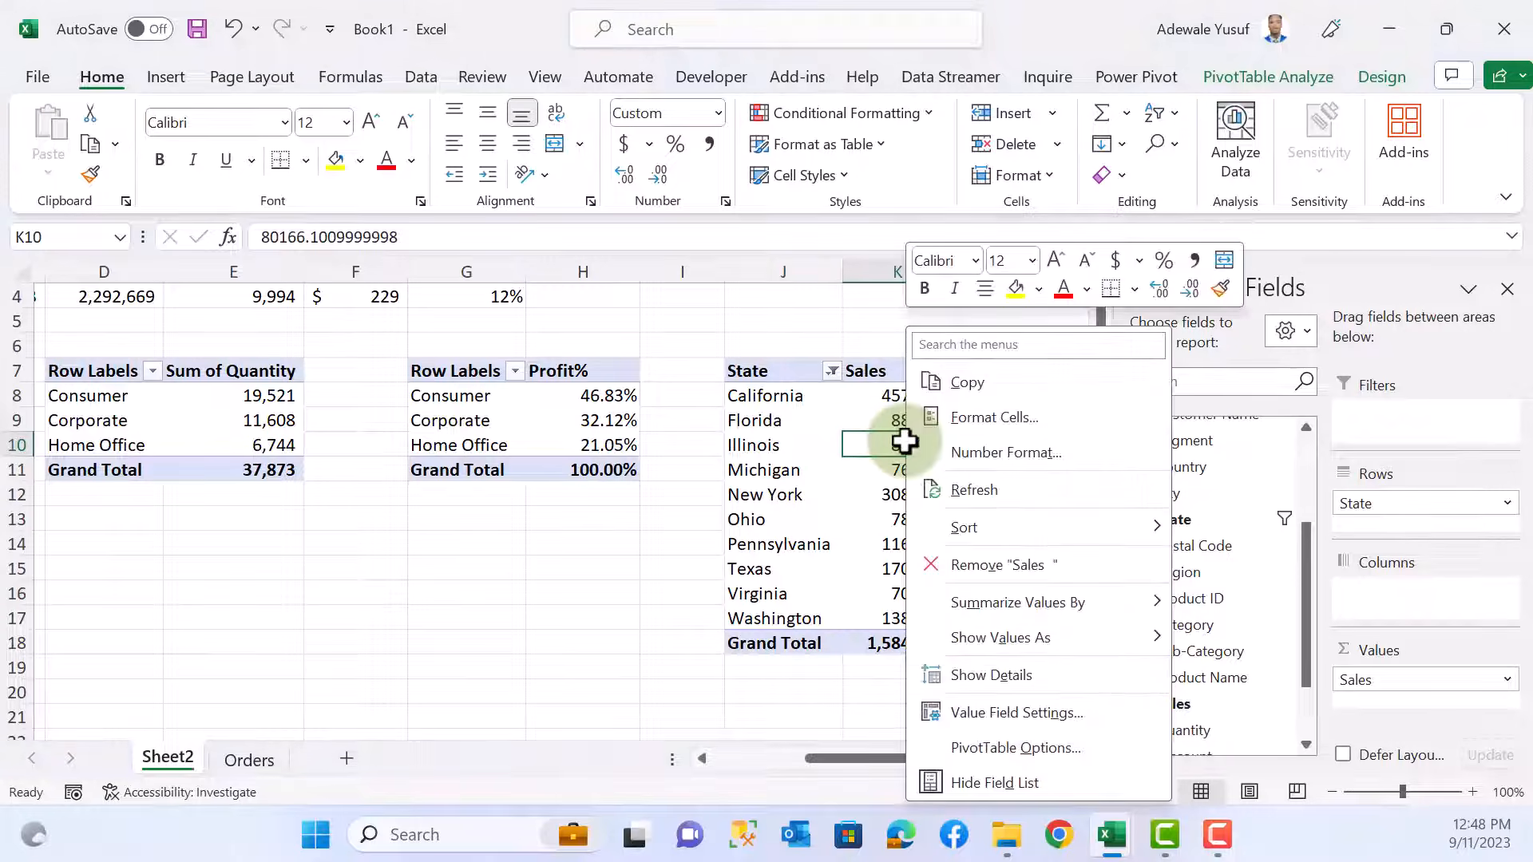
{"action": "left_click", "coordinate": [969, 453]}
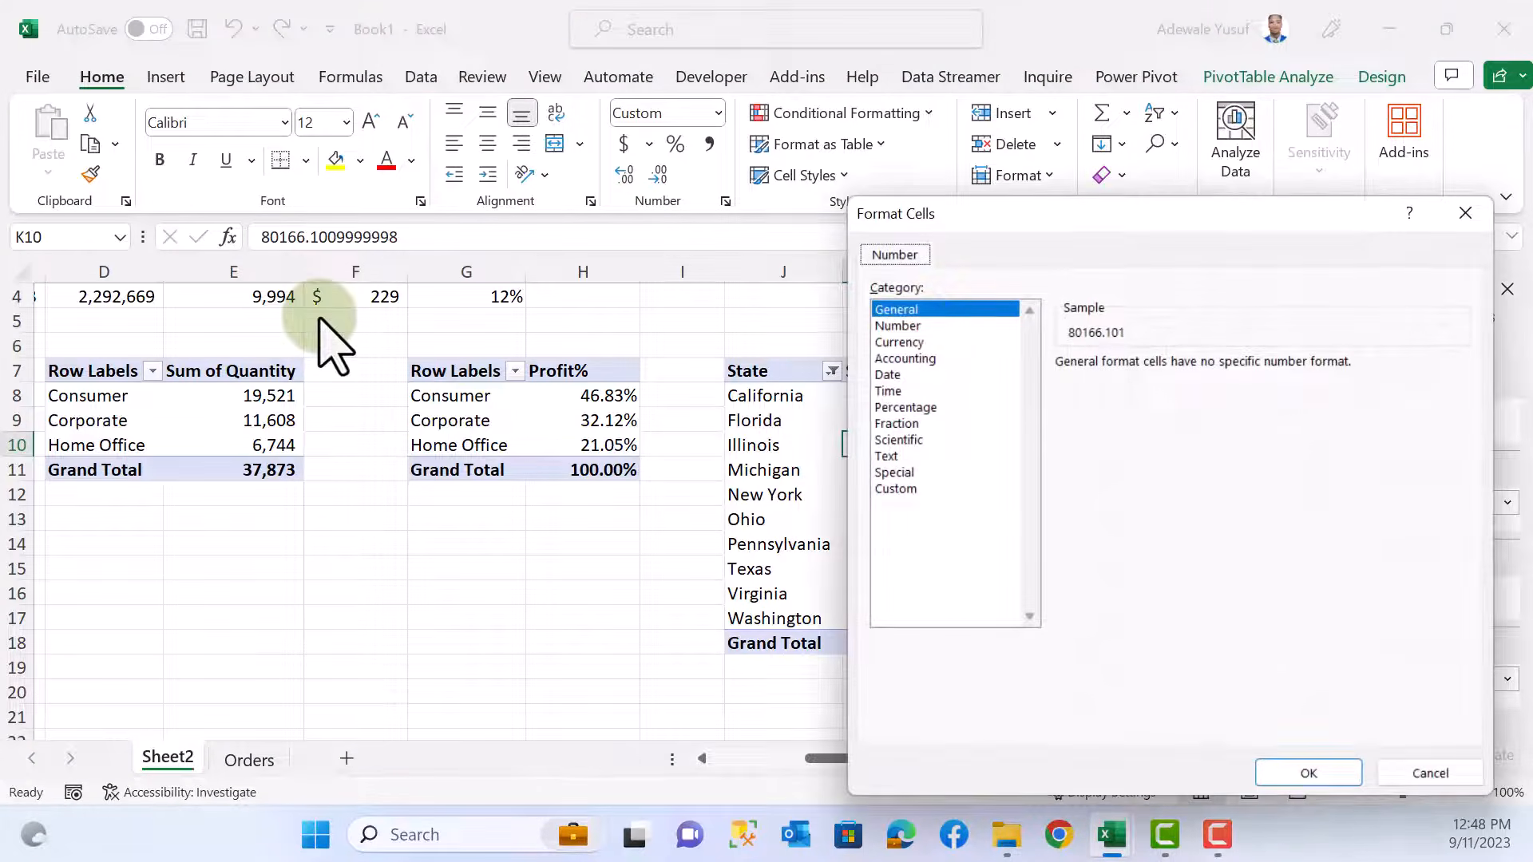
{"action": "left_click", "coordinate": [918, 343]}
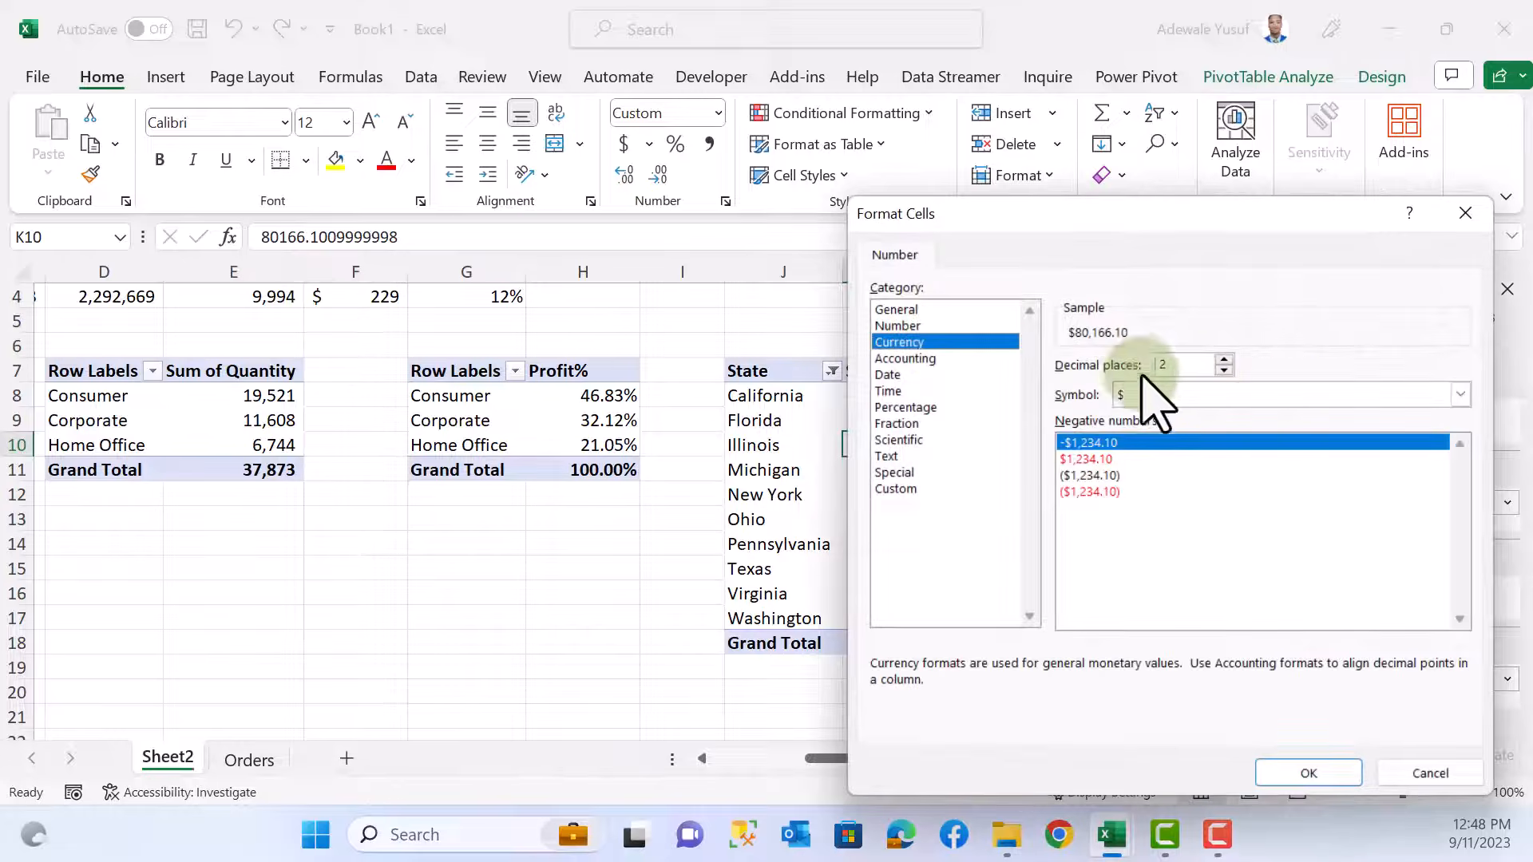
{"action": "left_click", "coordinate": [1224, 370]}
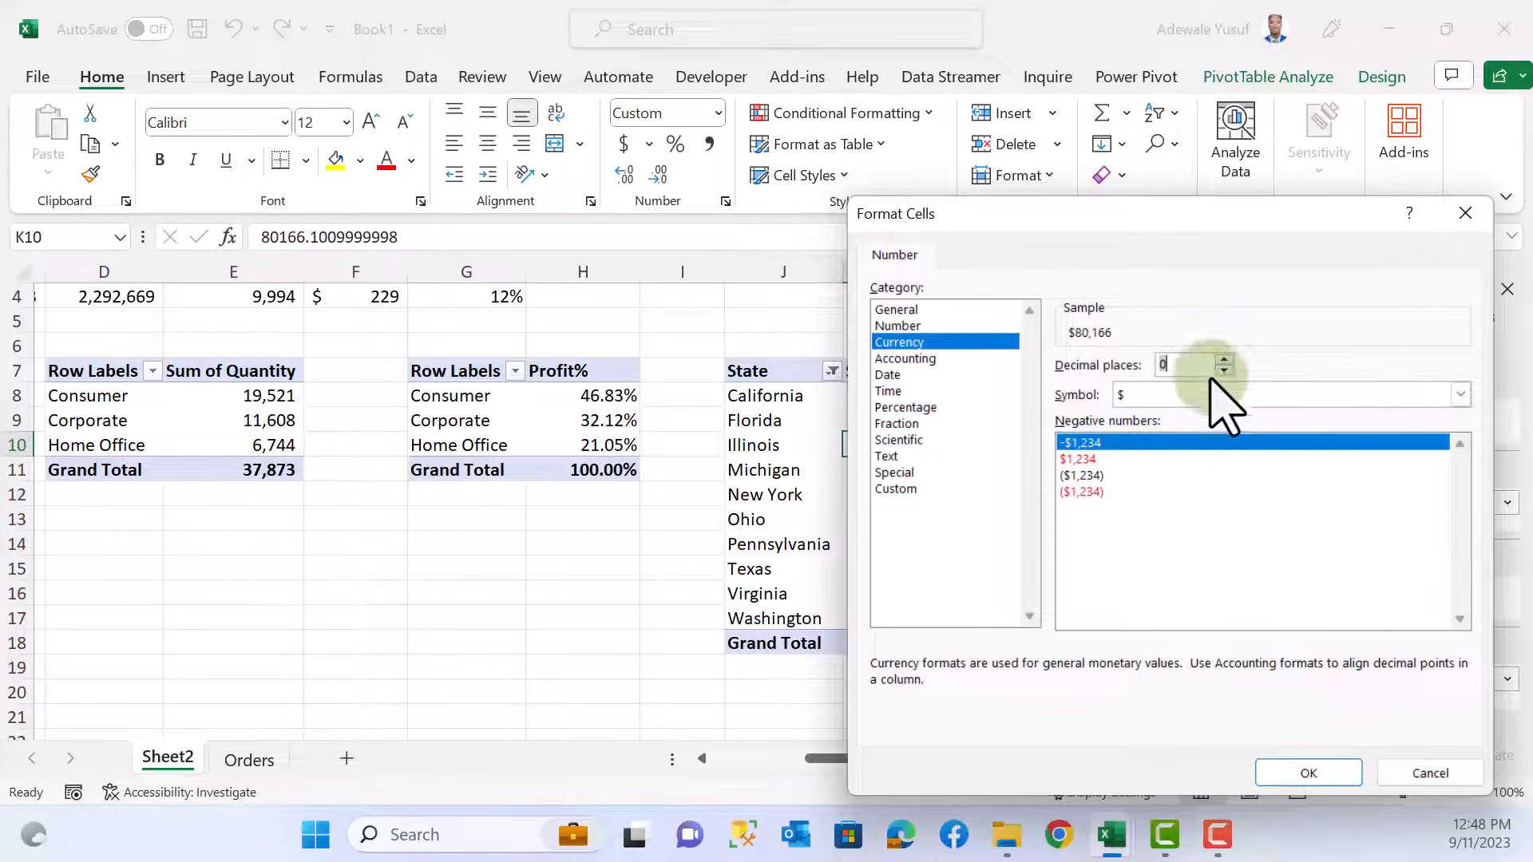
{"action": "left_click", "coordinate": [1309, 773]}
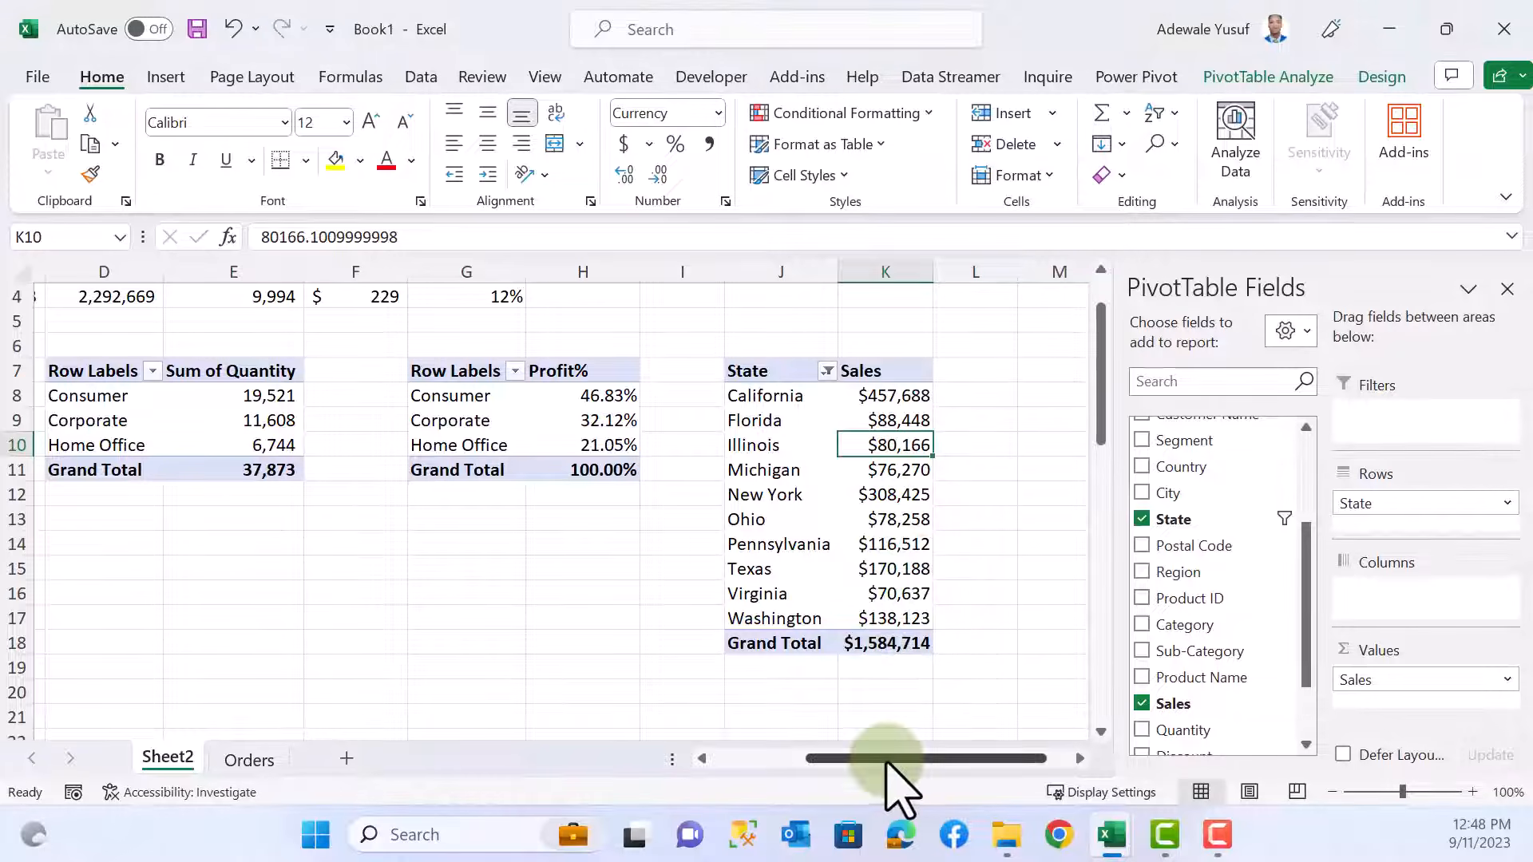
- Copy the Profit% by segment PivotTable from G7:H11 and paste it at M7
{"action": "left_click_drag", "start_coordinate": [883, 762], "coordinate": [961, 768]}
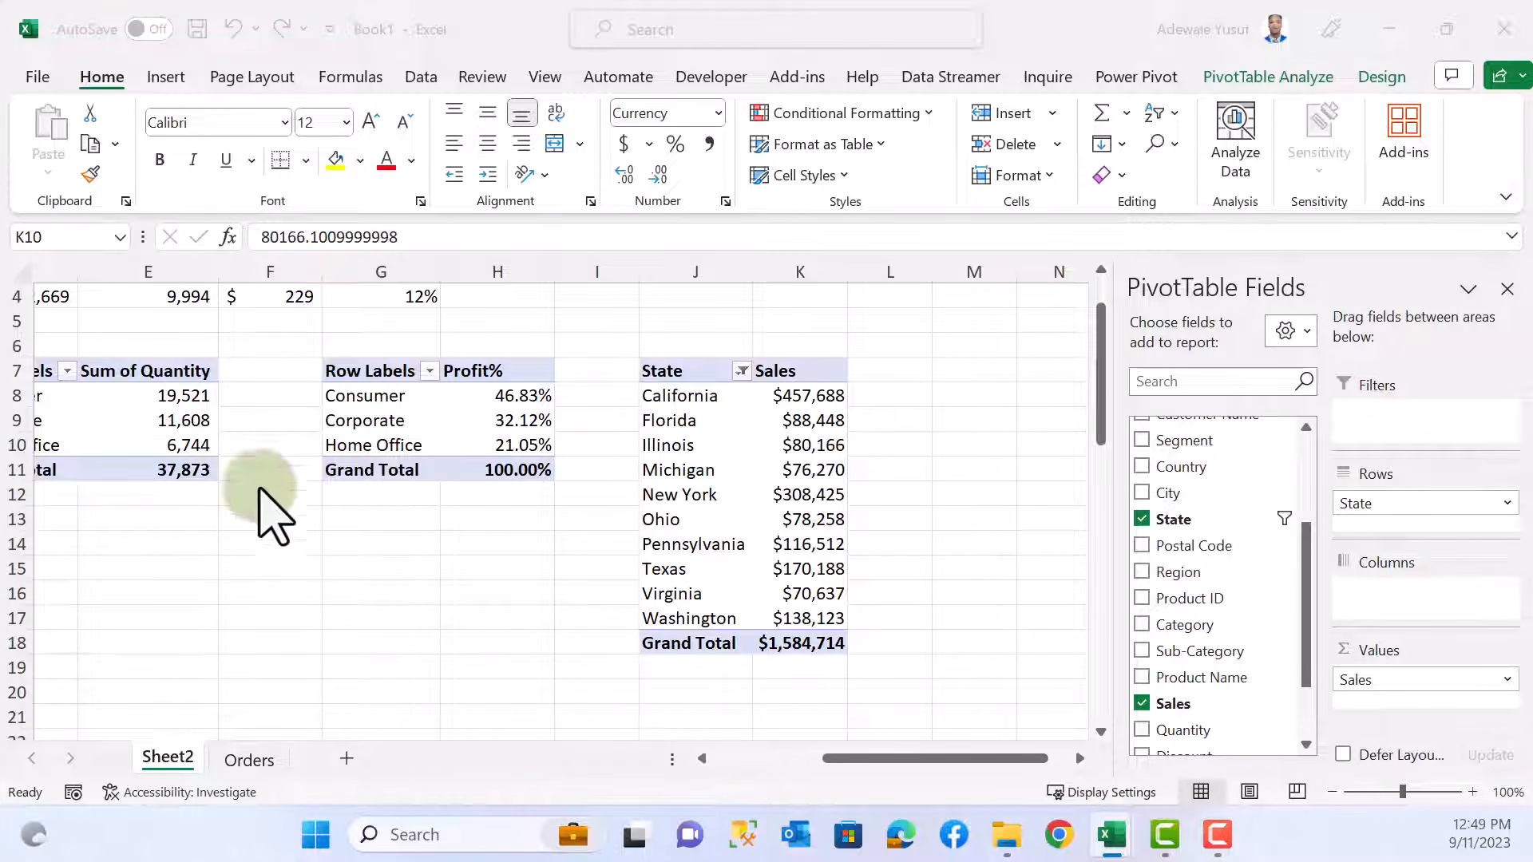
{"action": "left_click", "coordinate": [362, 376]}
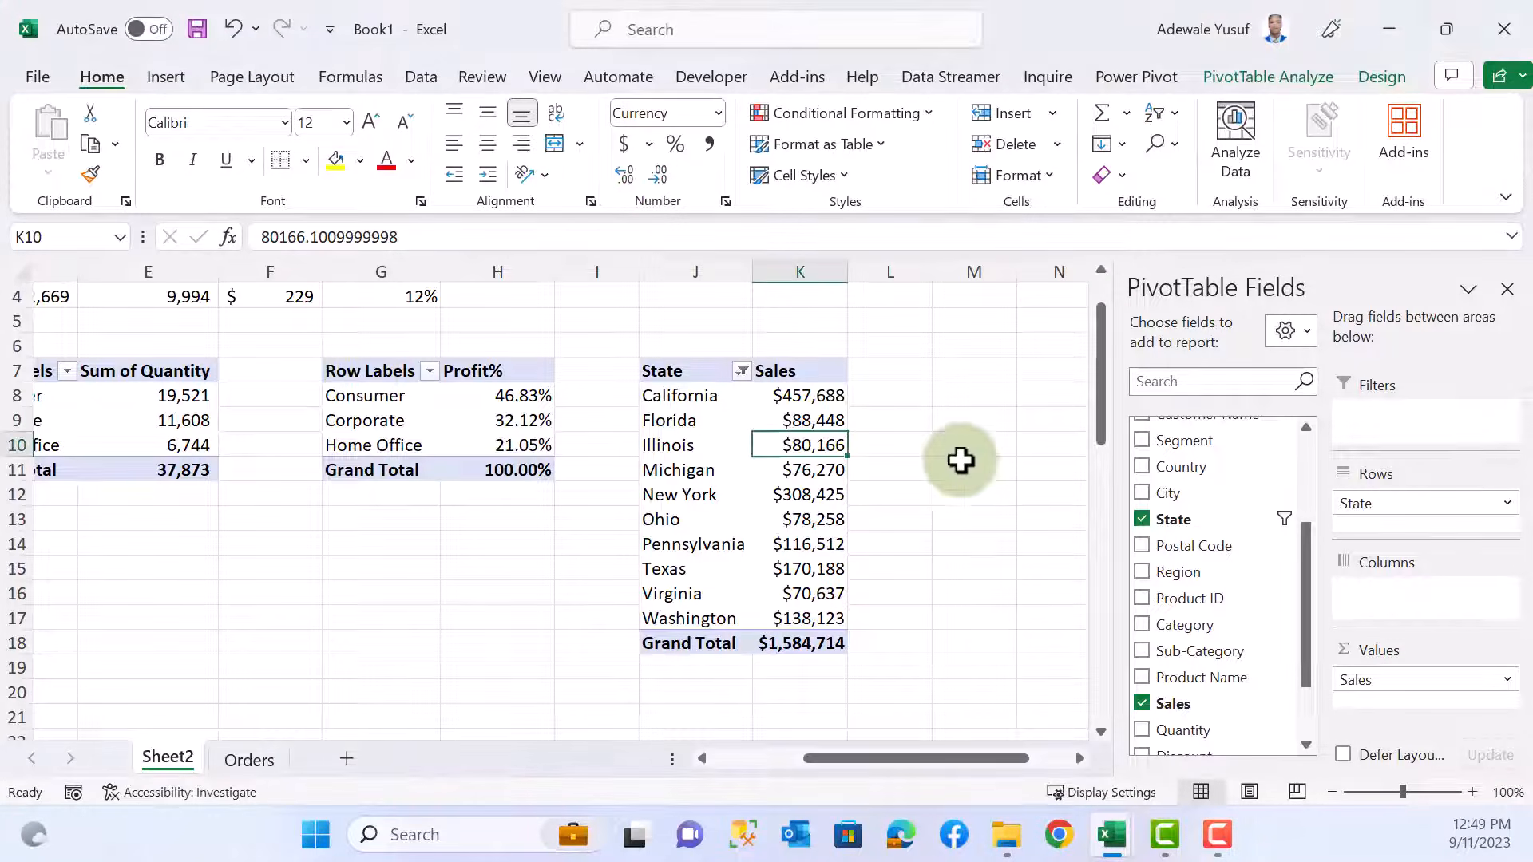
{"action": "left_click", "coordinate": [998, 375]}
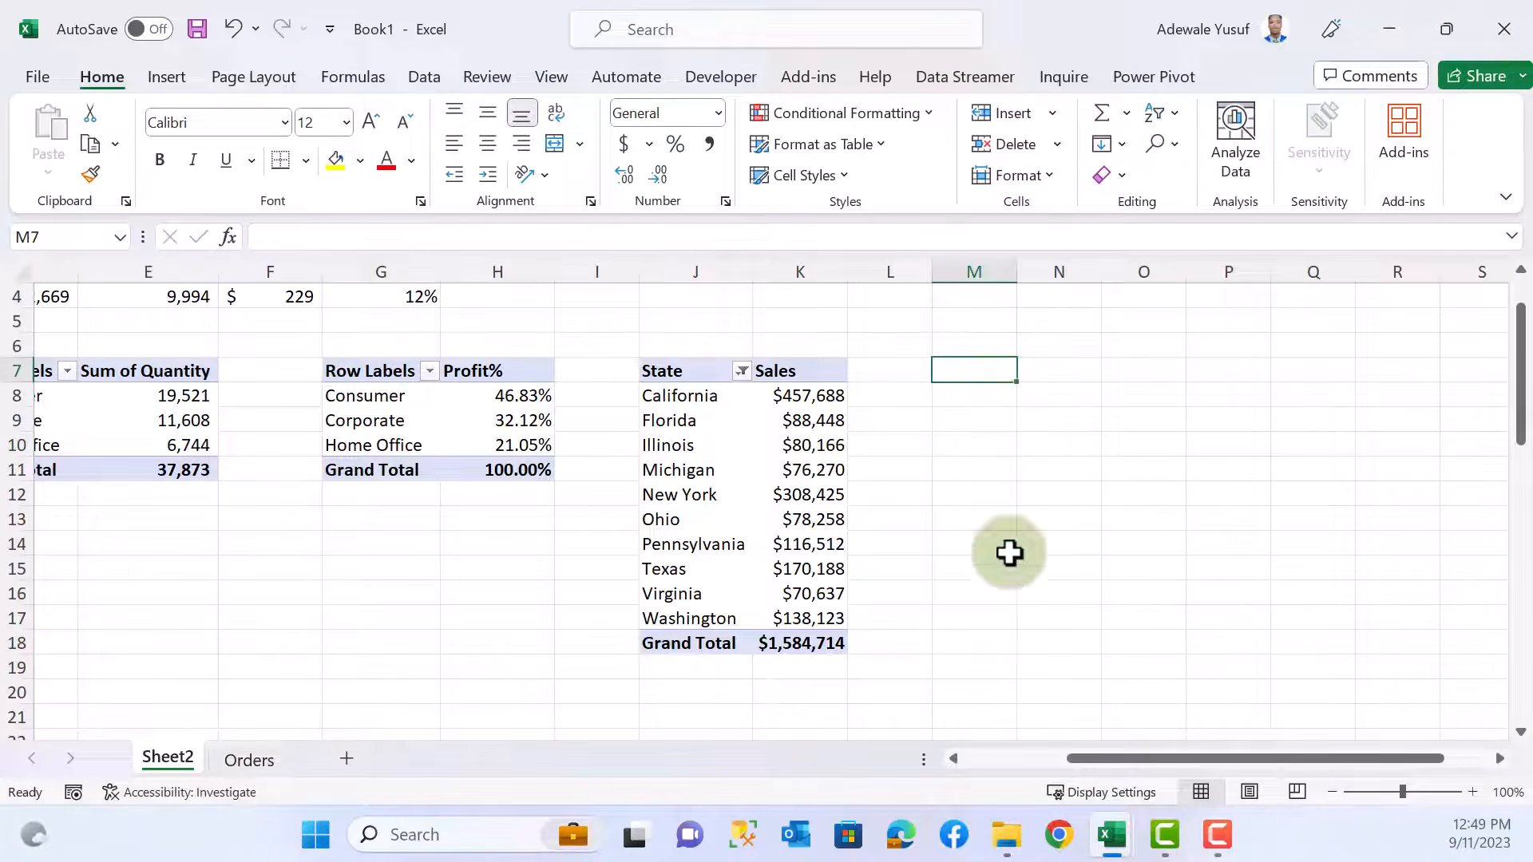
{"action": "left_click_drag", "start_coordinate": [362, 373], "coordinate": [503, 482]}
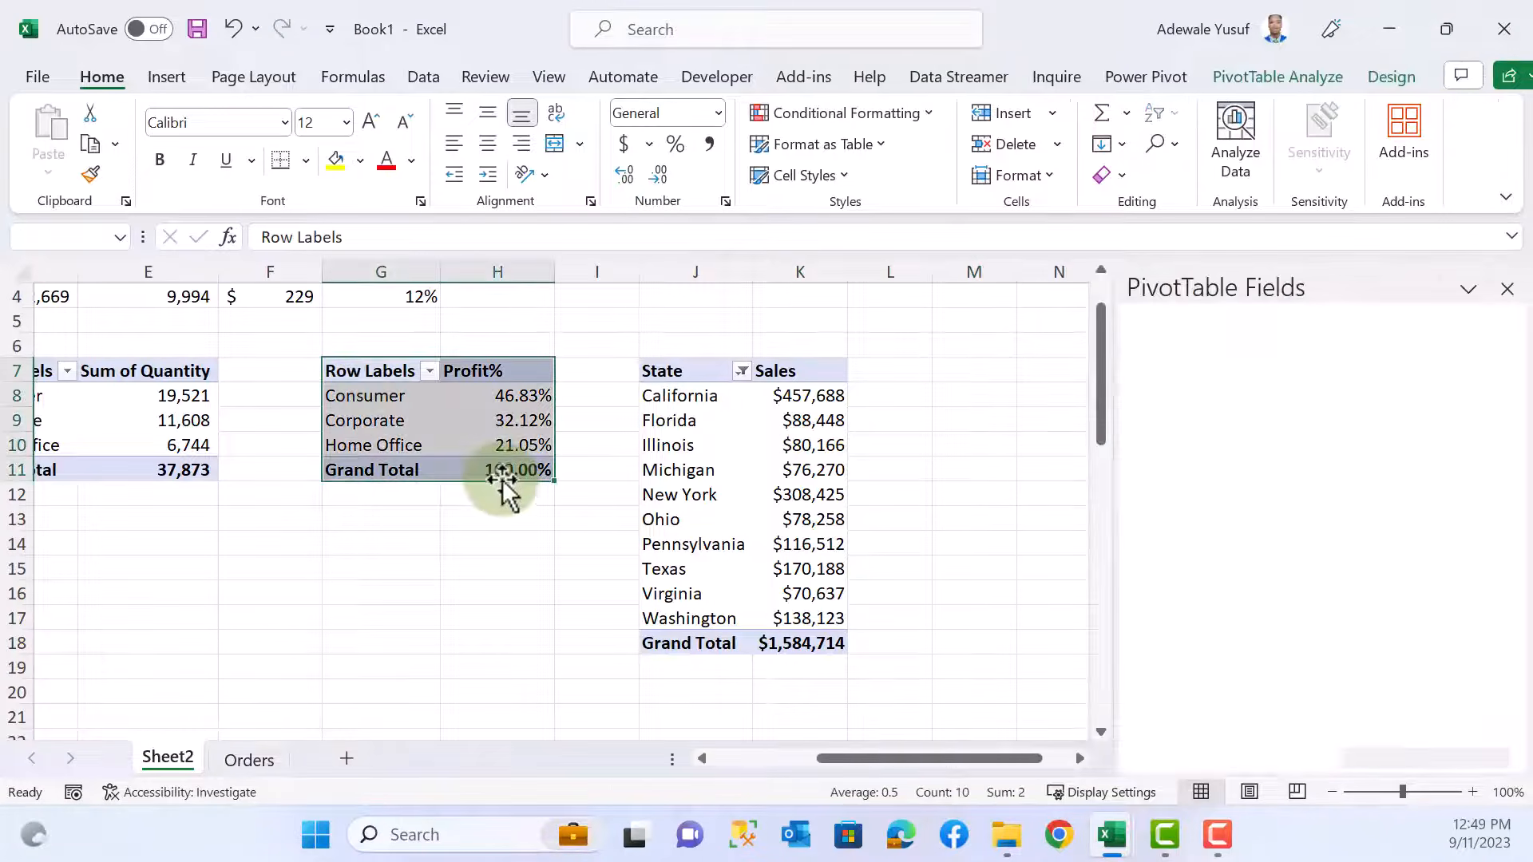
{"action": "key", "text": "ctrl+c"}
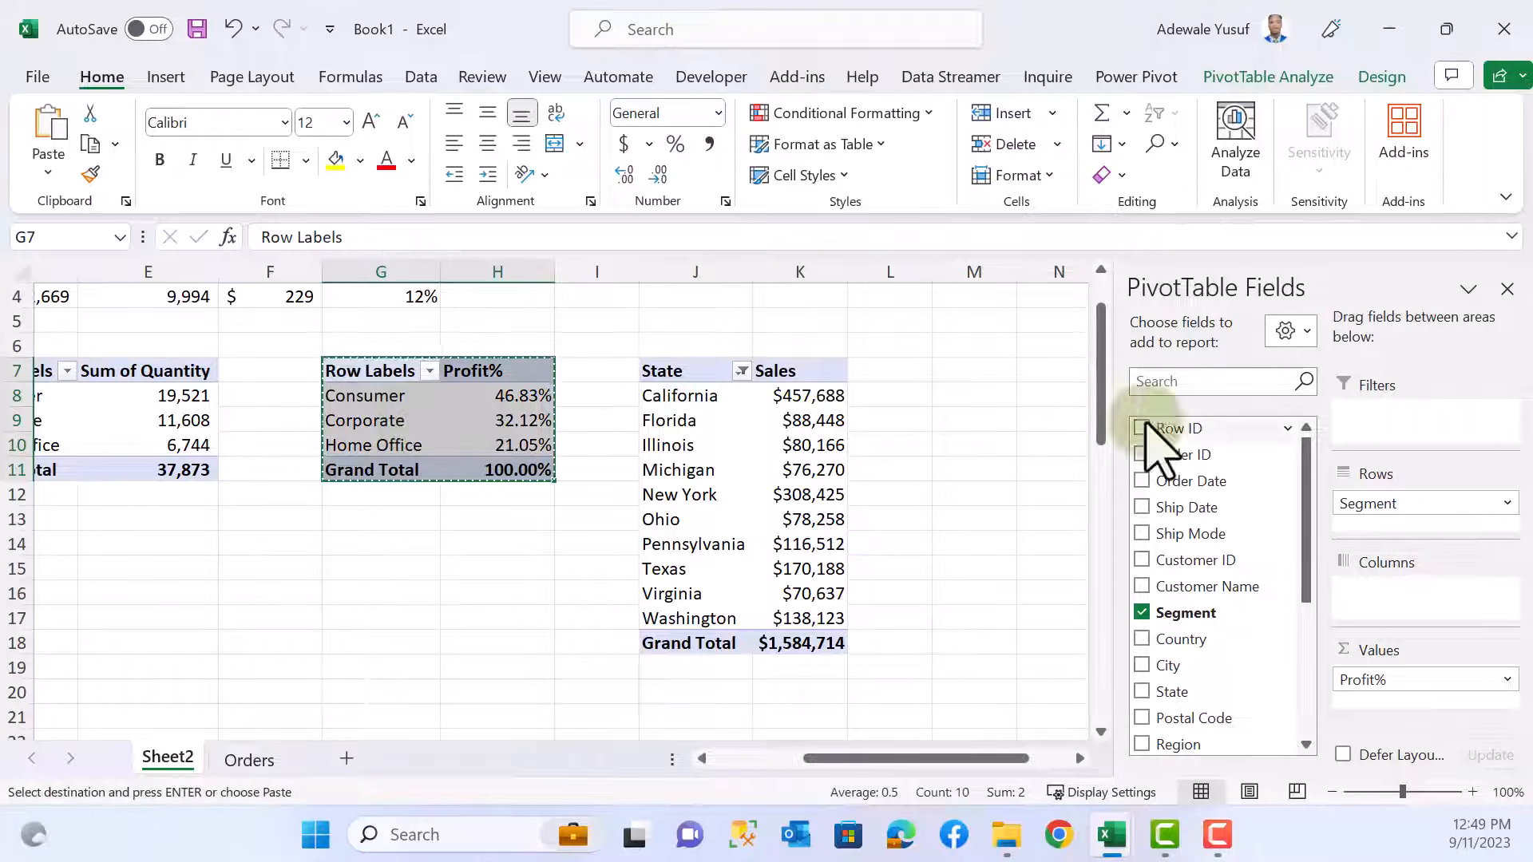
{"action": "left_click", "coordinate": [963, 369]}
{"action": "key", "text": "ctrl+v"}
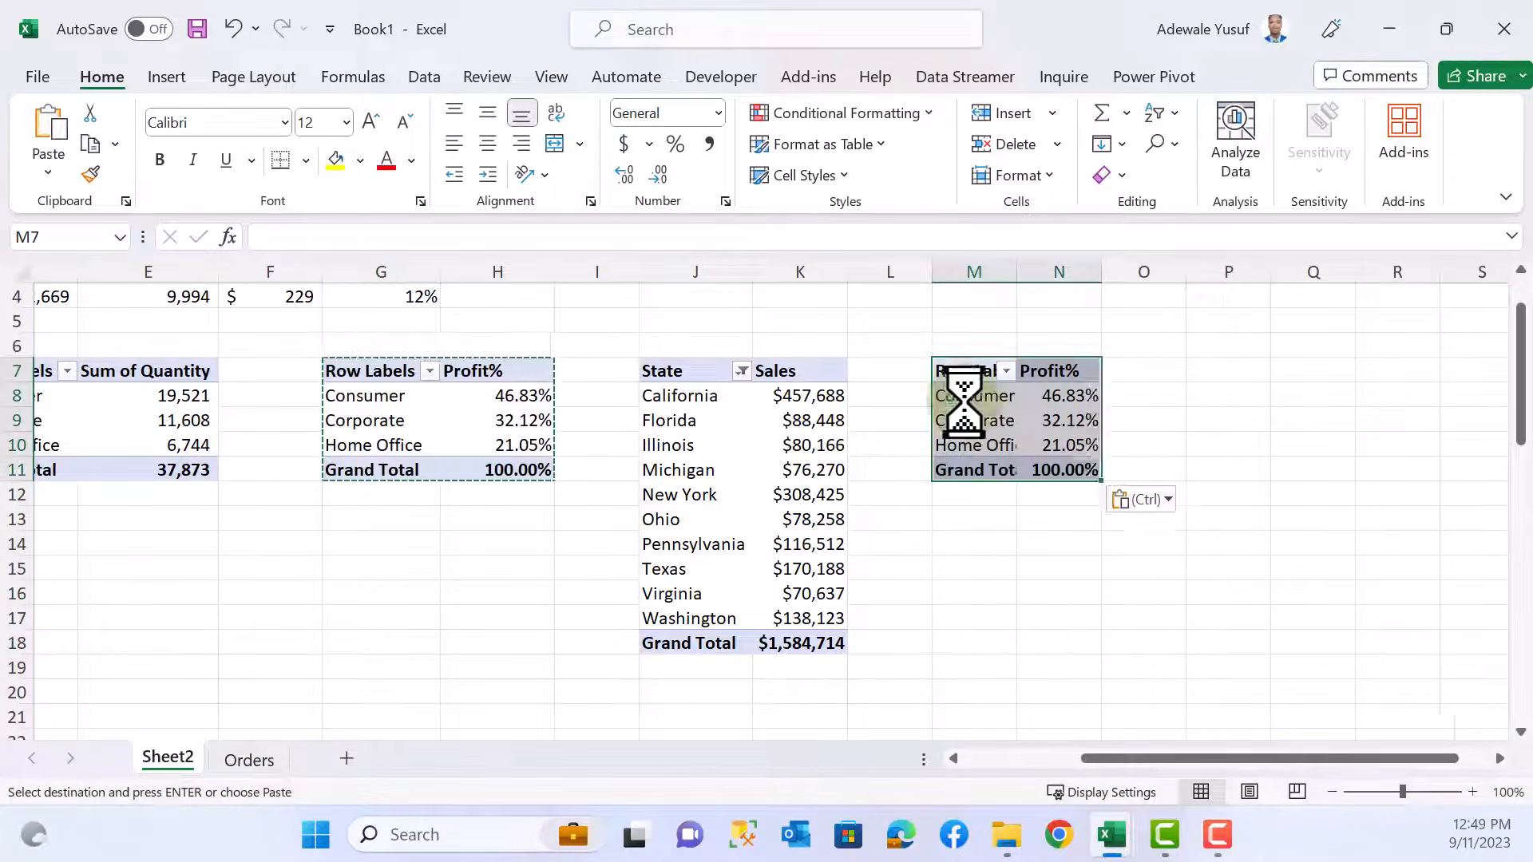
- Remove the Segment and Profit fields from the PivotTable at M7
{"action": "left_click", "coordinate": [974, 420]}
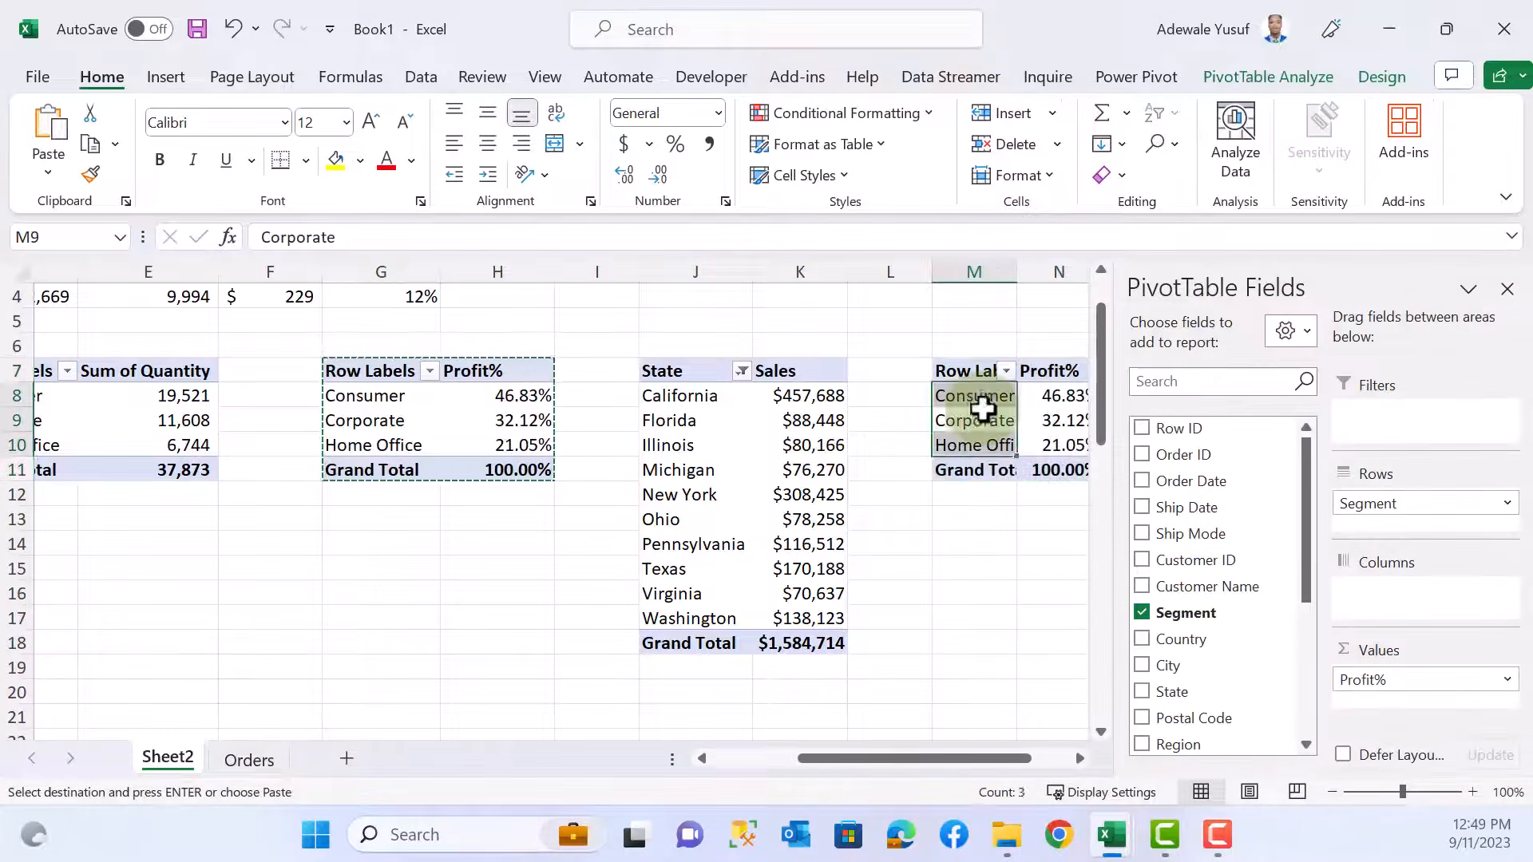
{"action": "left_click", "coordinate": [1142, 612]}
{"action": "scroll", "coordinate": [1186, 663], "scroll_direction": "down", "scroll_amount": 3}
{"action": "left_click", "coordinate": [1141, 686]}
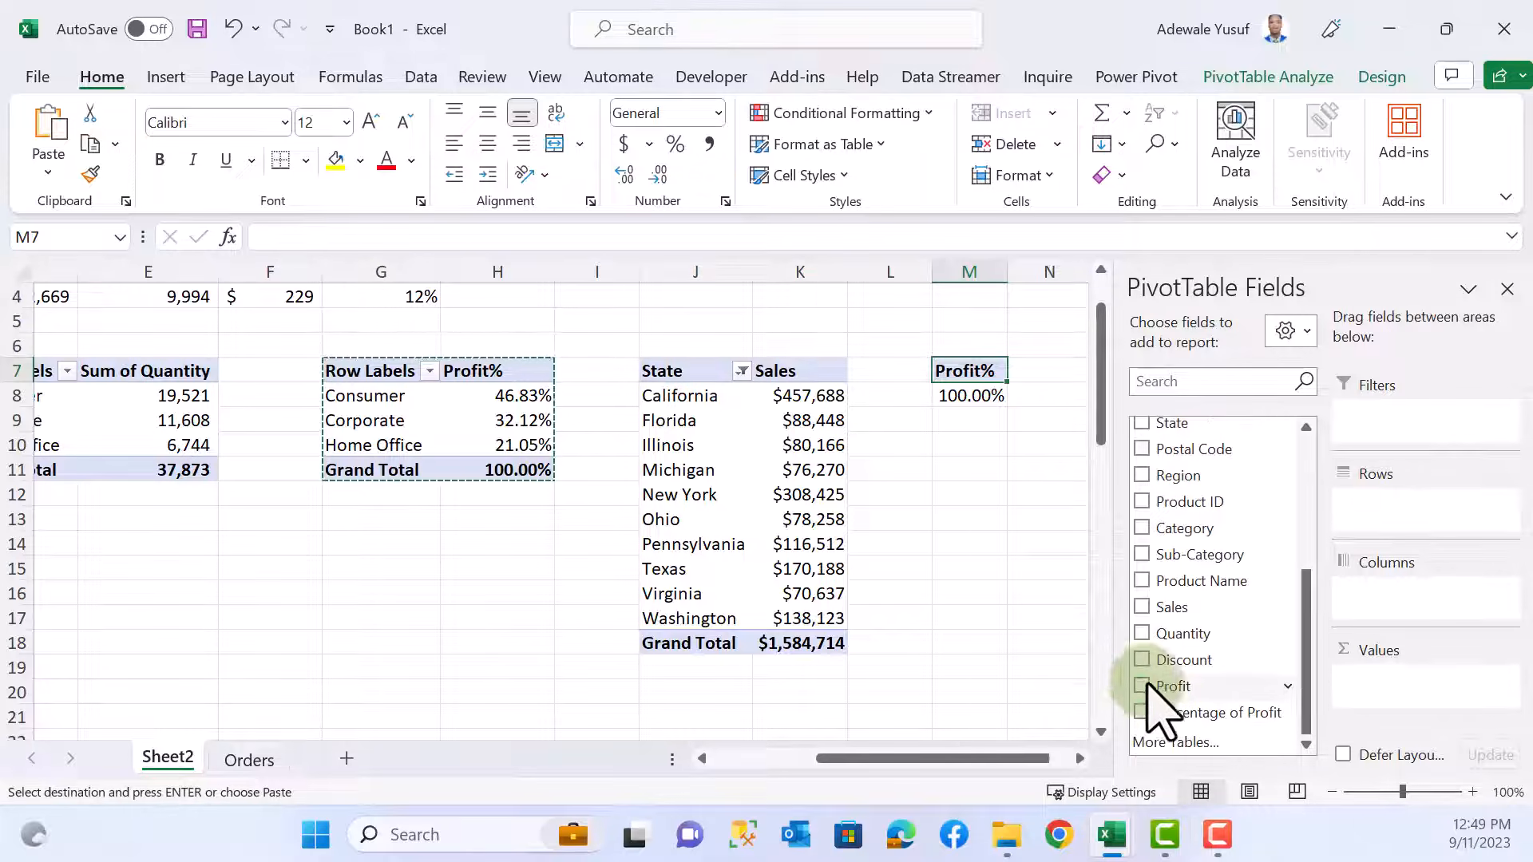
- Add Category as the rows and the sums of Profit and Sales as the values of the PivotTable at M7
{"action": "scroll", "coordinate": [1278, 574], "scroll_direction": "up", "scroll_amount": 3}
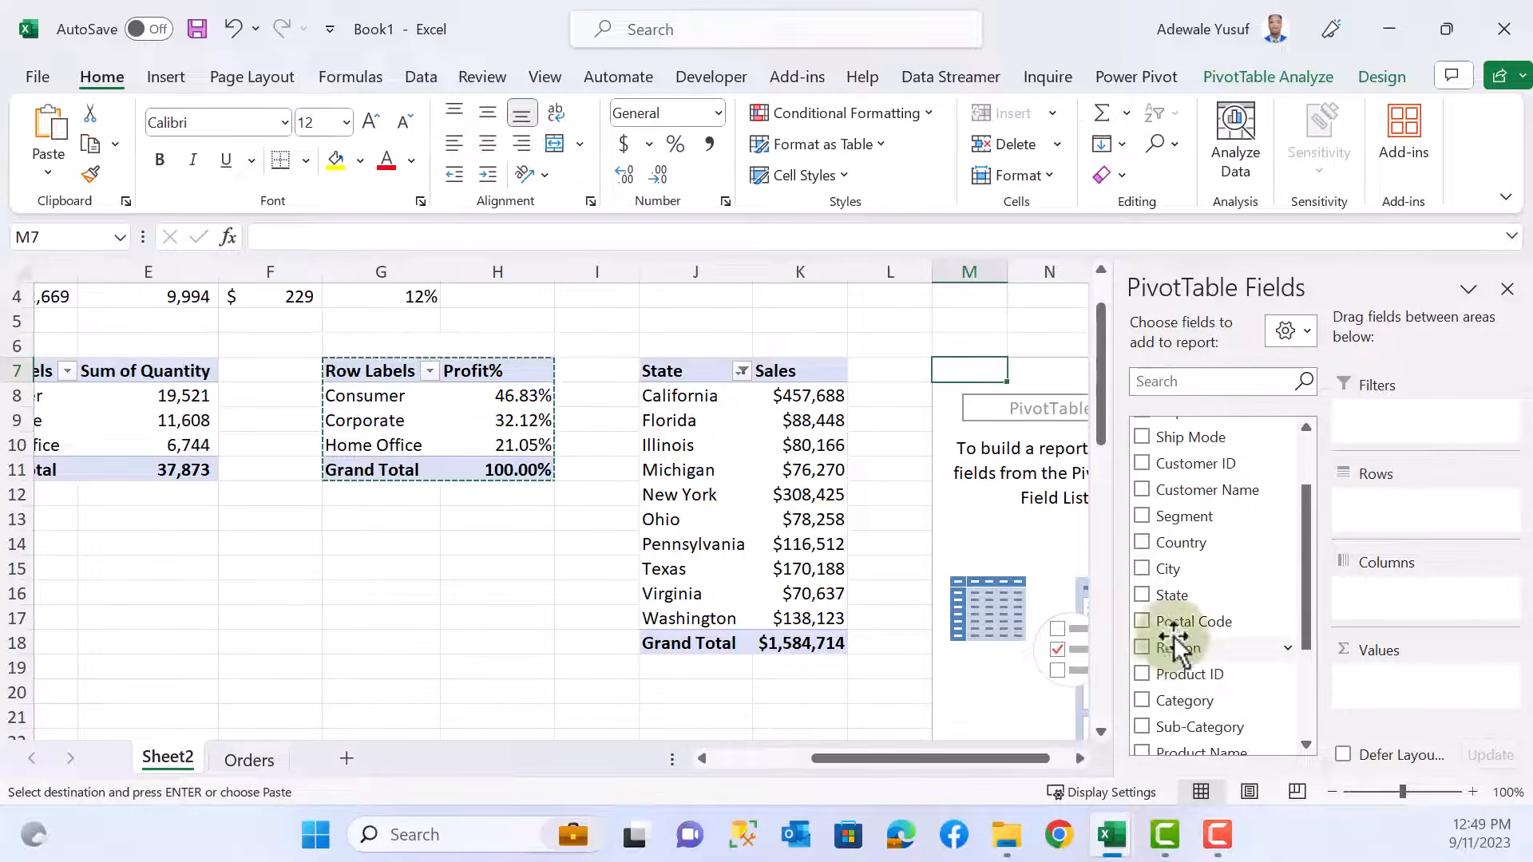
{"action": "left_click", "coordinate": [1142, 700]}
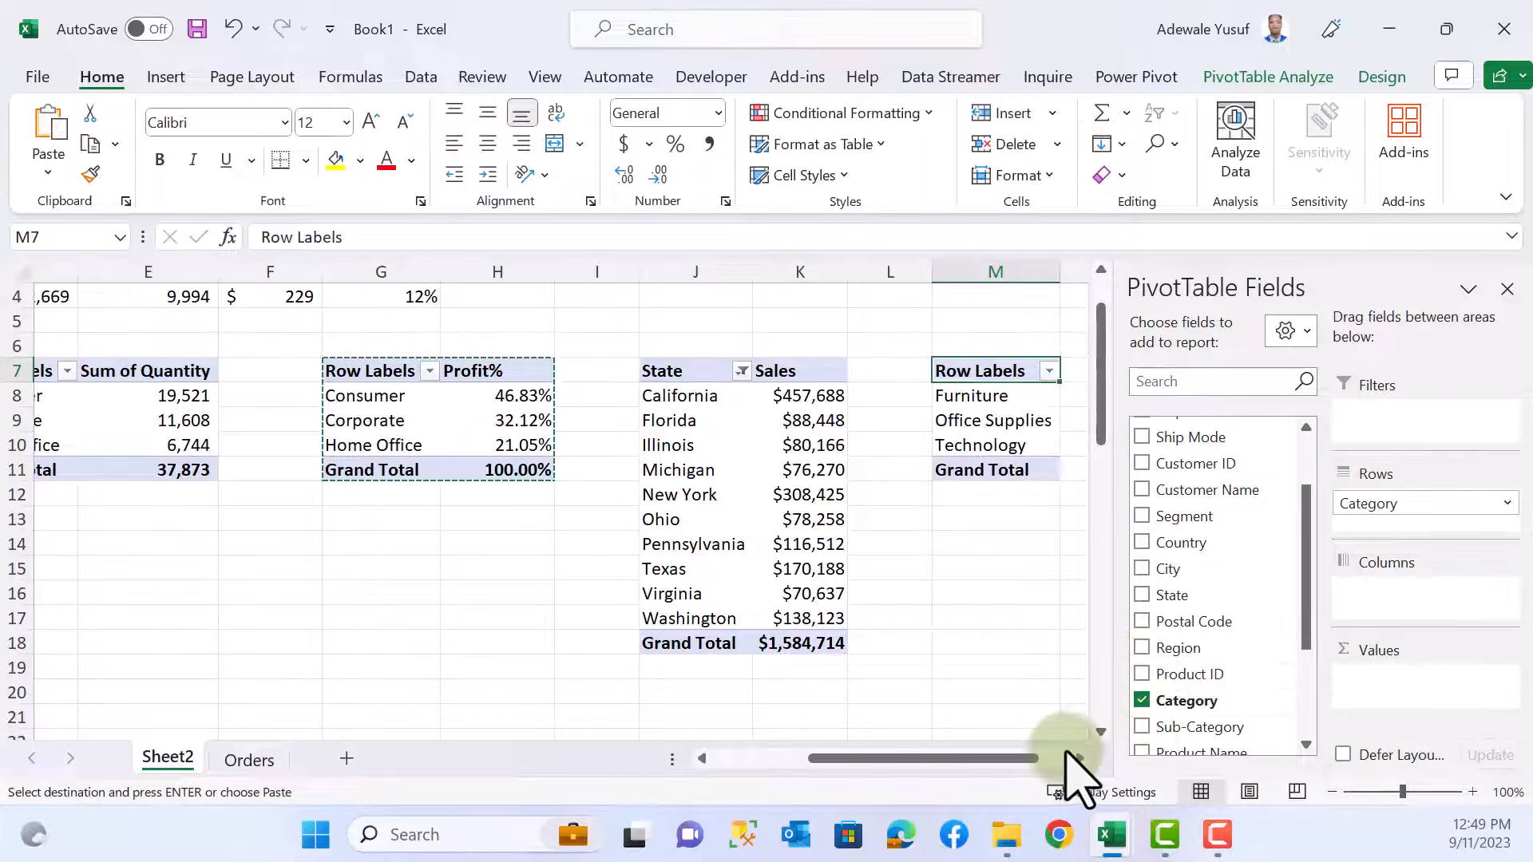
{"action": "left_click_drag", "start_coordinate": [1027, 780], "coordinate": [1088, 780]}
{"action": "scroll", "coordinate": [1205, 606], "scroll_direction": "down", "scroll_amount": 3}
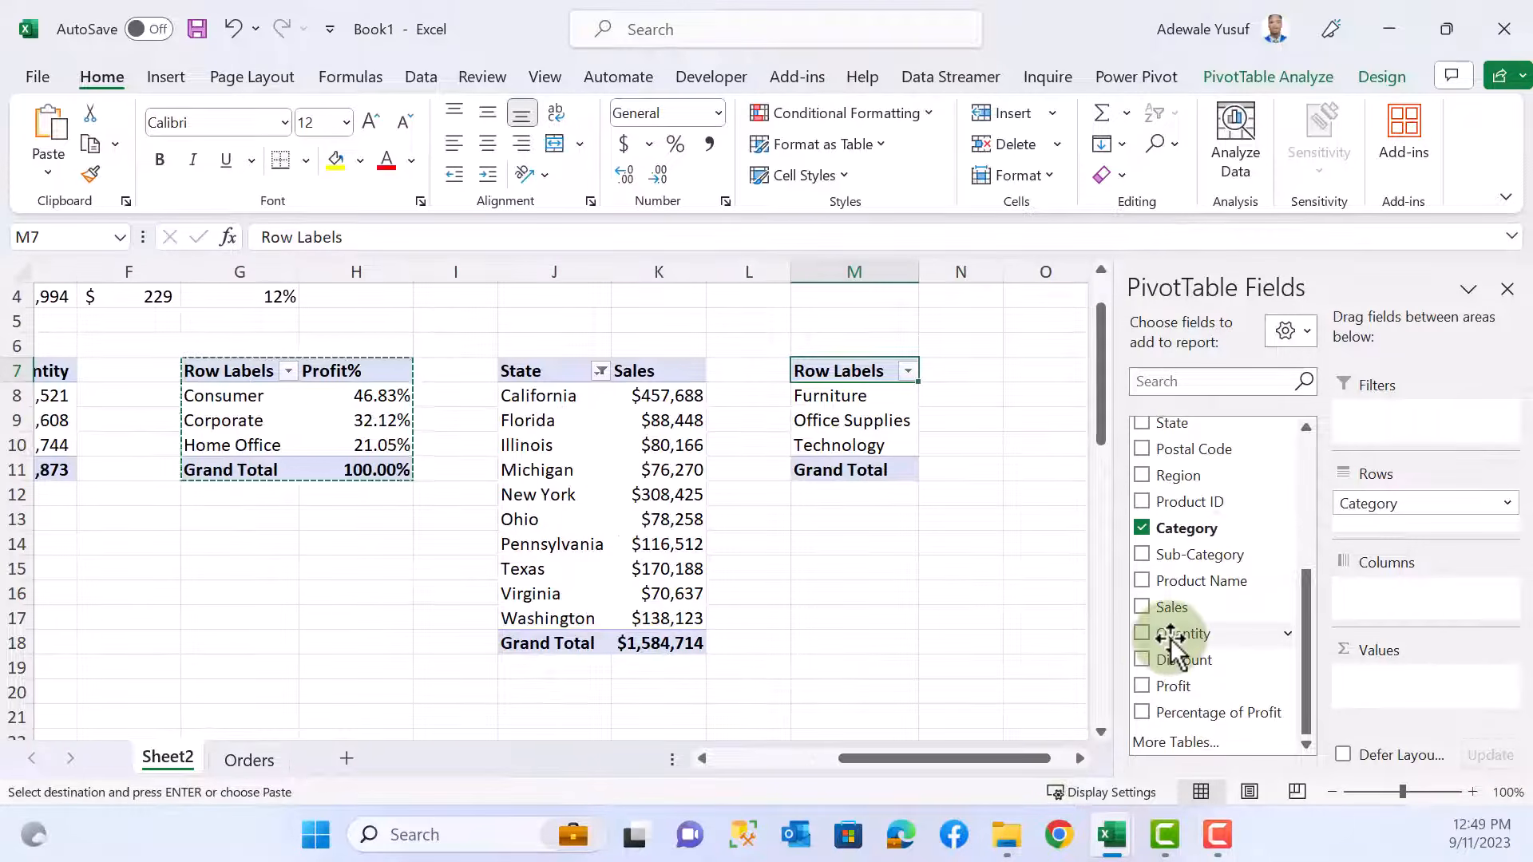
{"action": "left_click", "coordinate": [1152, 687]}
{"action": "left_click", "coordinate": [1144, 608]}
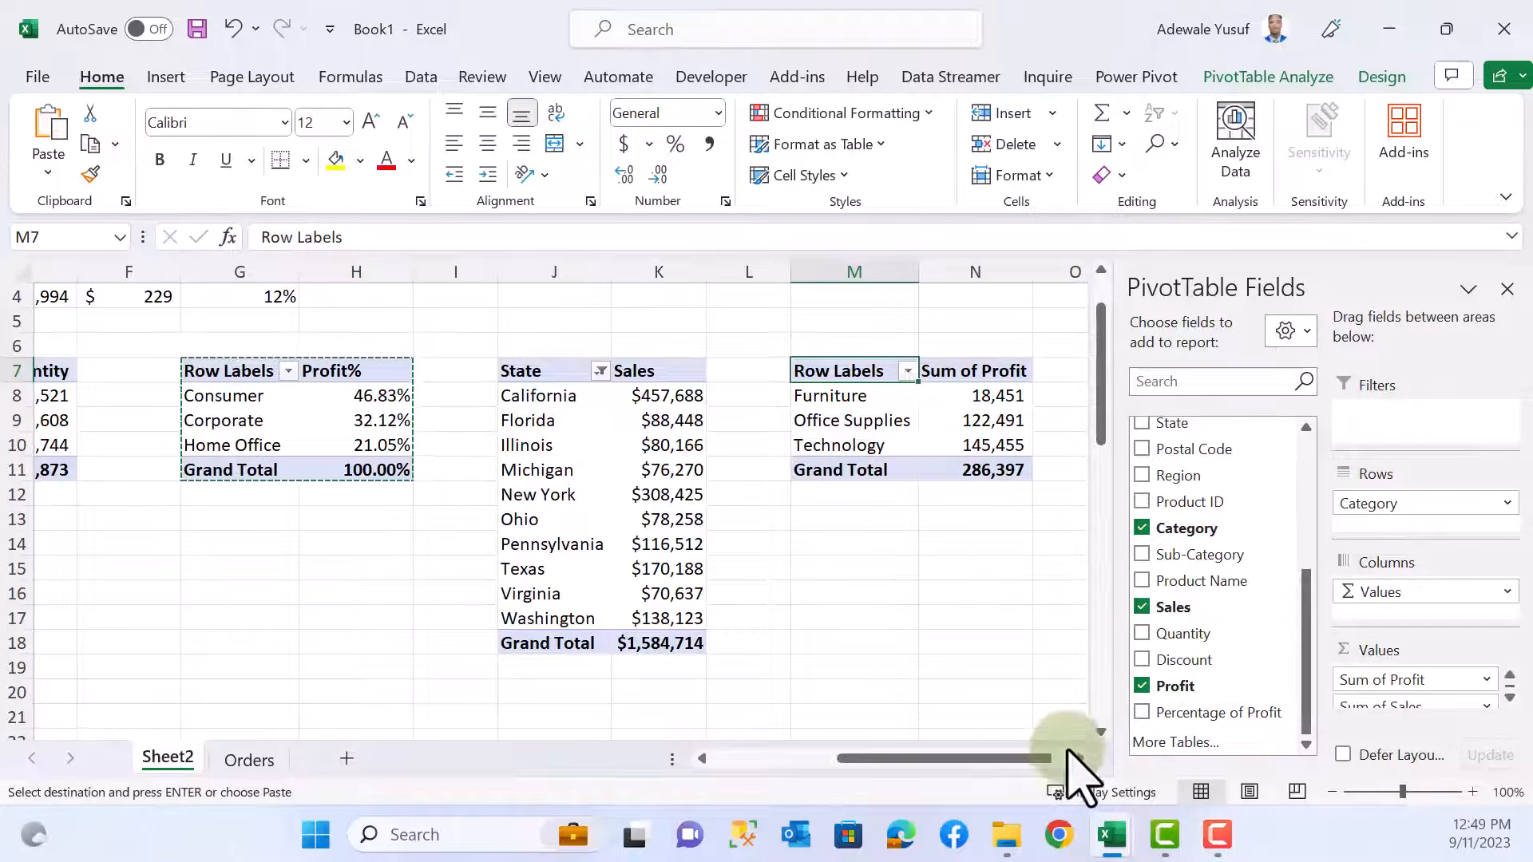
- Format the Sum of Profit values of the category PivotTable as Currency with 0 decimal places
{"action": "left_click", "coordinate": [1079, 759]}
{"action": "left_click", "coordinate": [1079, 760]}
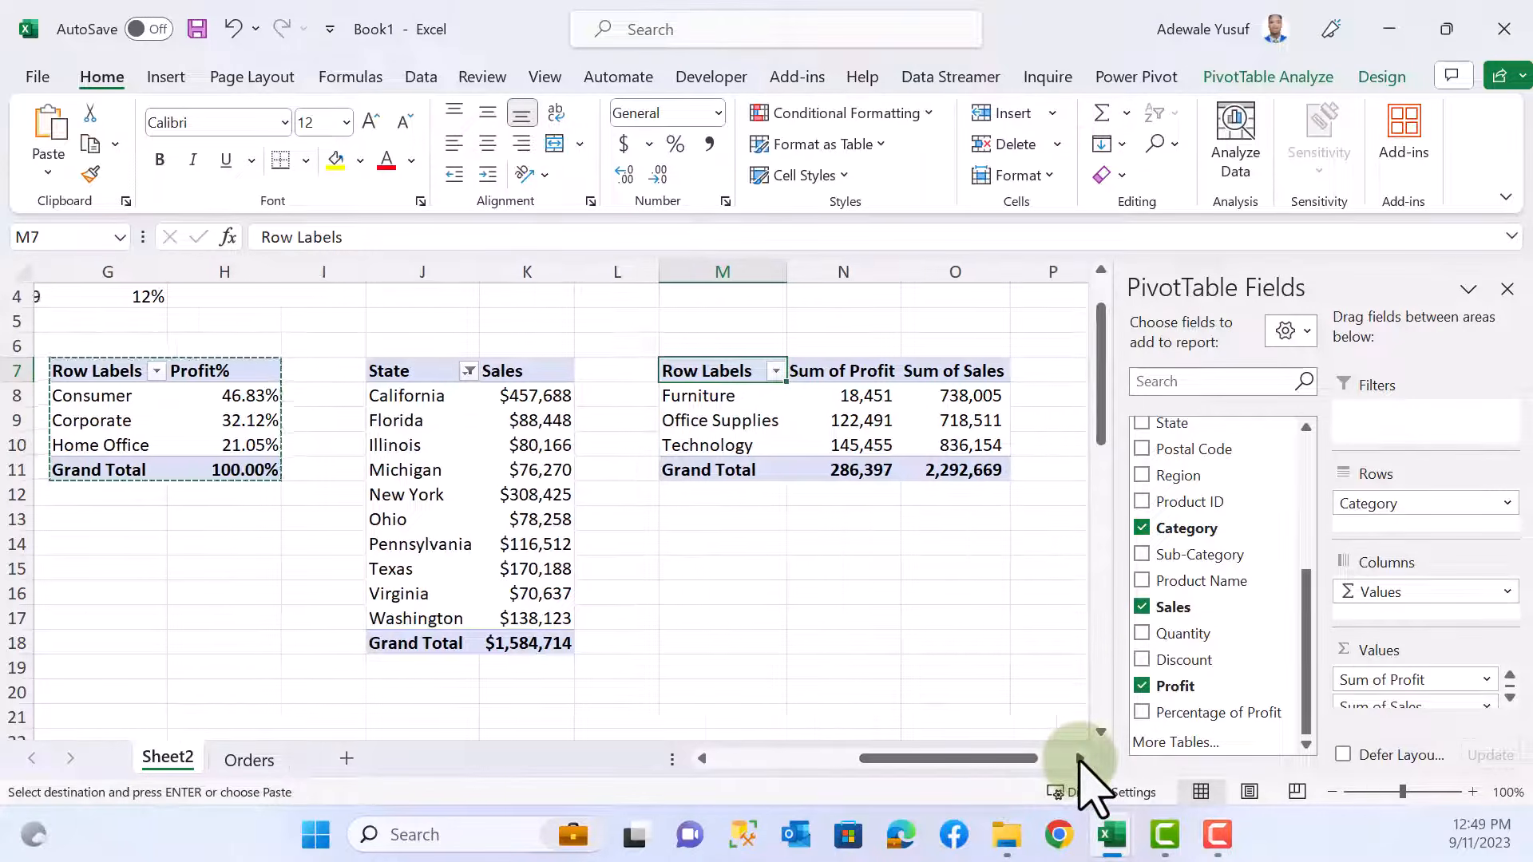
{"action": "left_click", "coordinate": [1079, 759]}
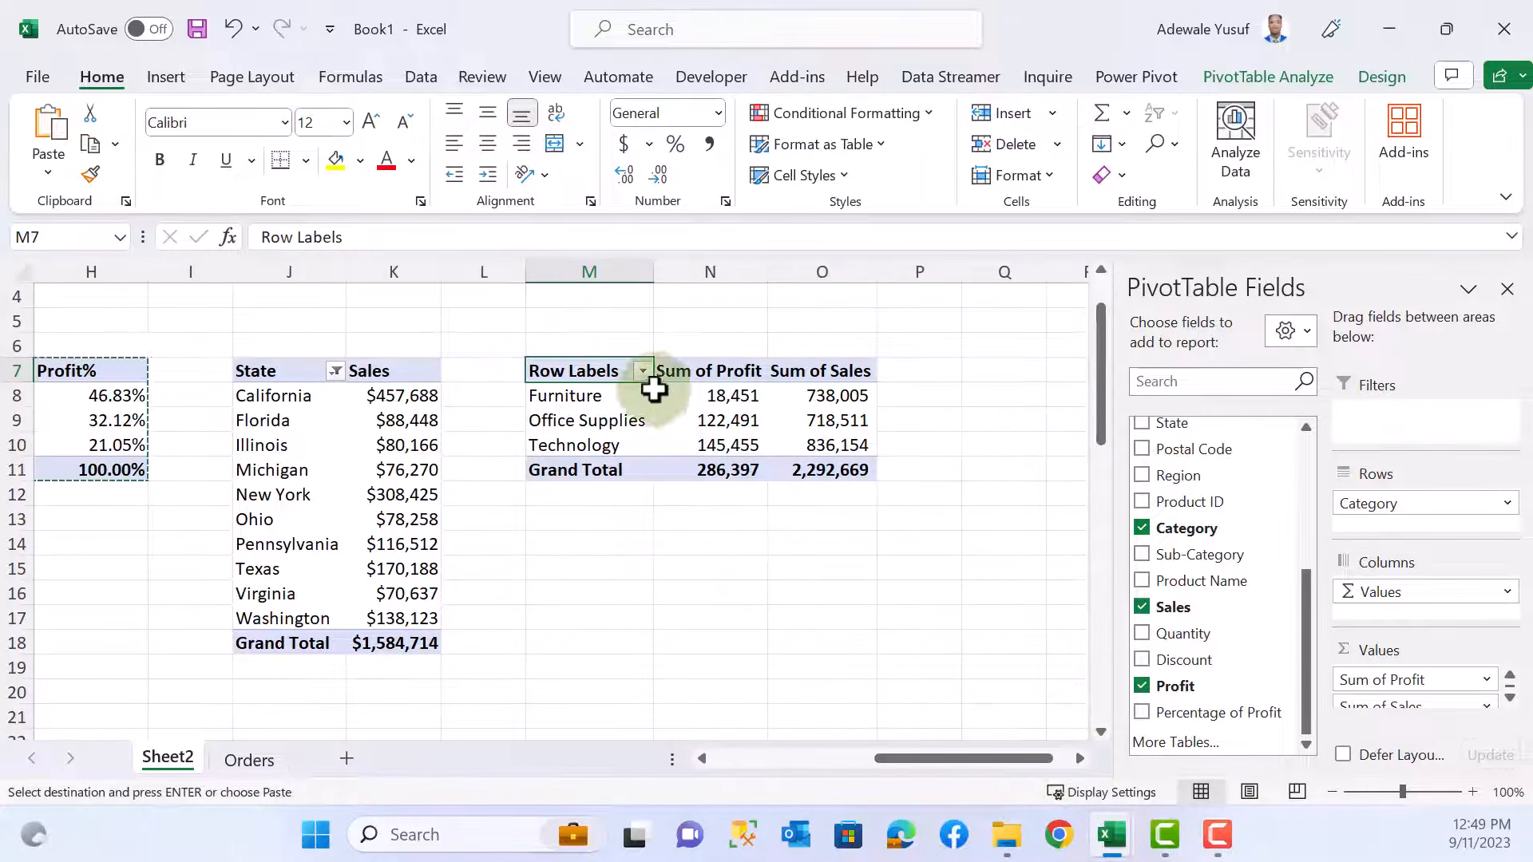
{"action": "left_click", "coordinate": [739, 417]}
{"action": "mouse_move", "coordinate": [736, 413]}
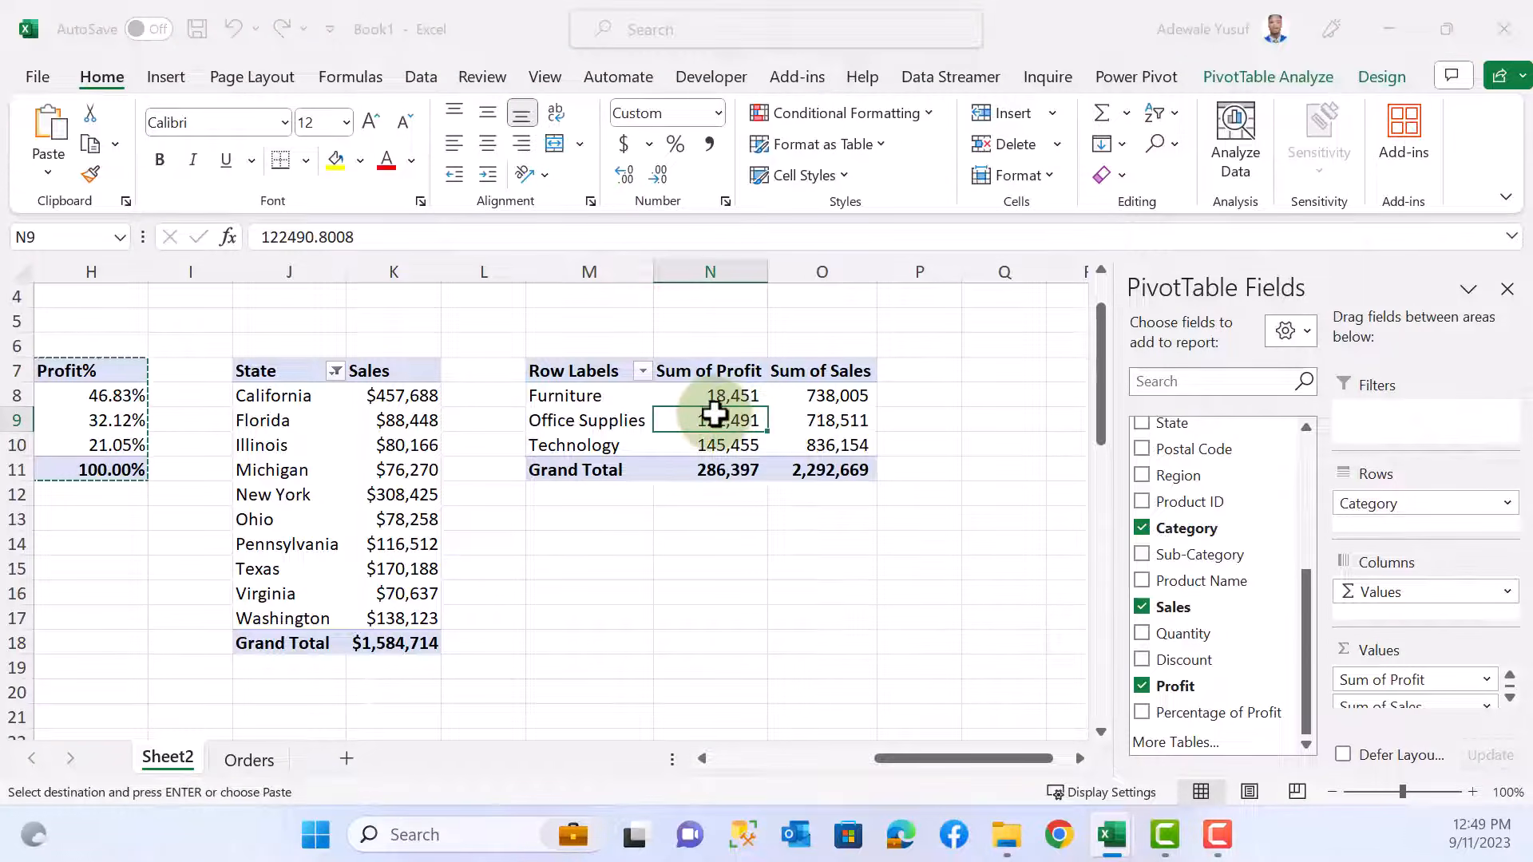
{"action": "right_click", "coordinate": [714, 413]}
{"action": "left_click", "coordinate": [823, 448]}
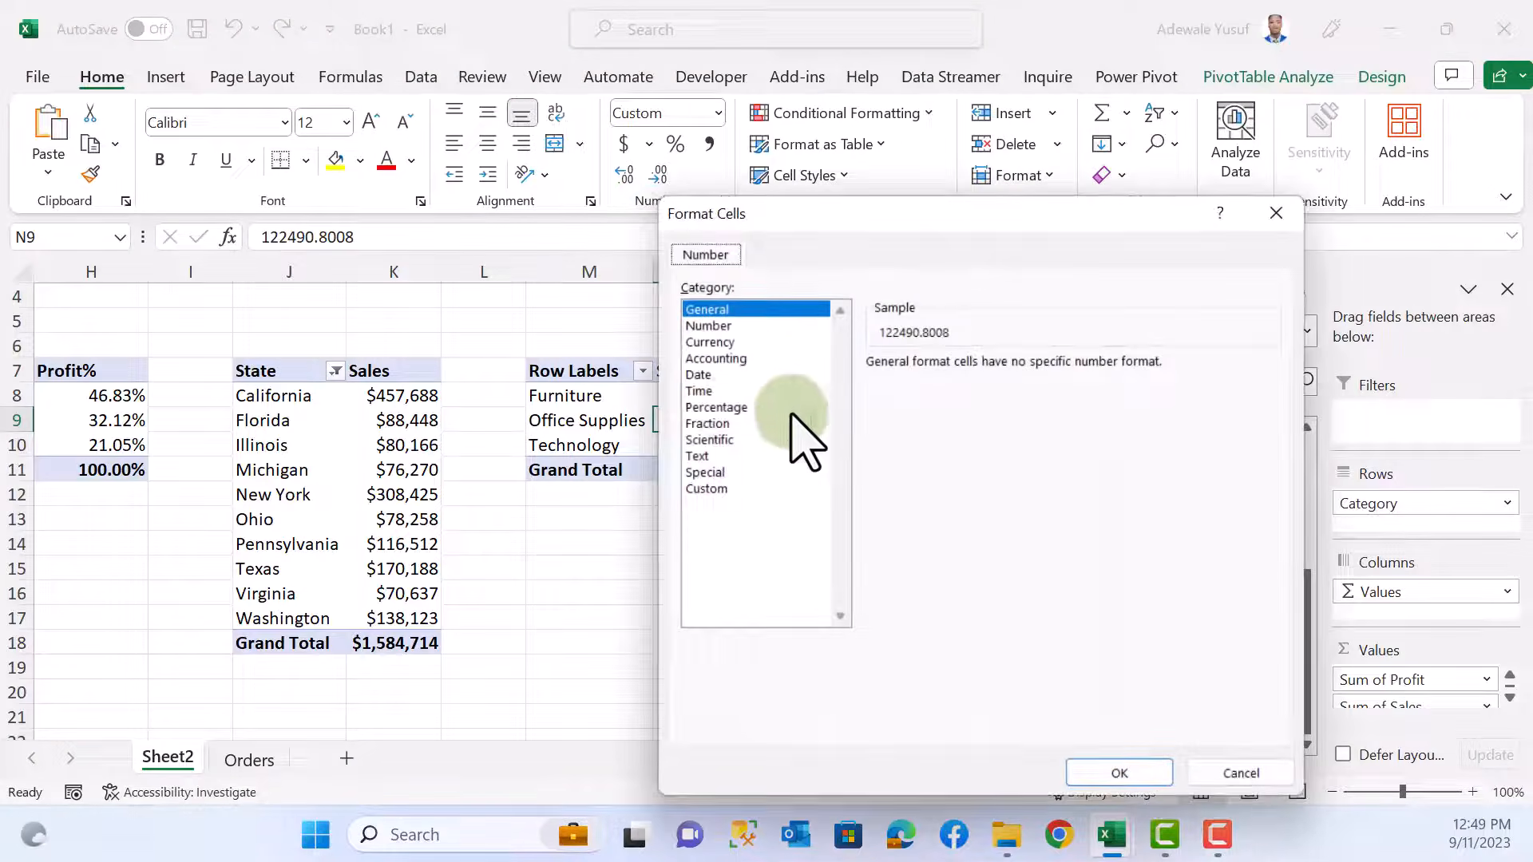
{"action": "left_click", "coordinate": [712, 342]}
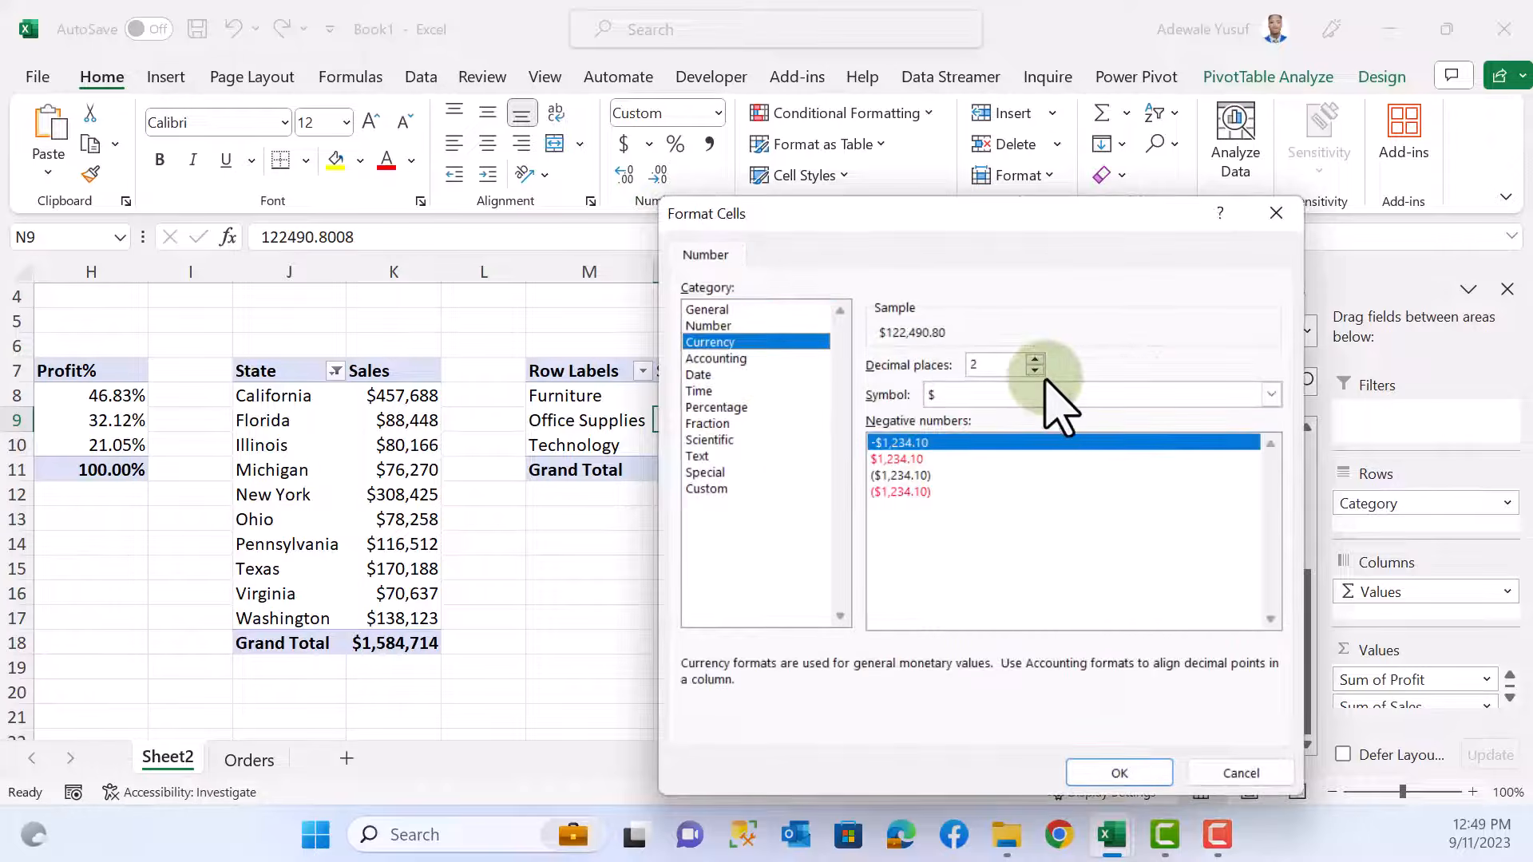
{"action": "left_click", "coordinate": [1119, 772]}
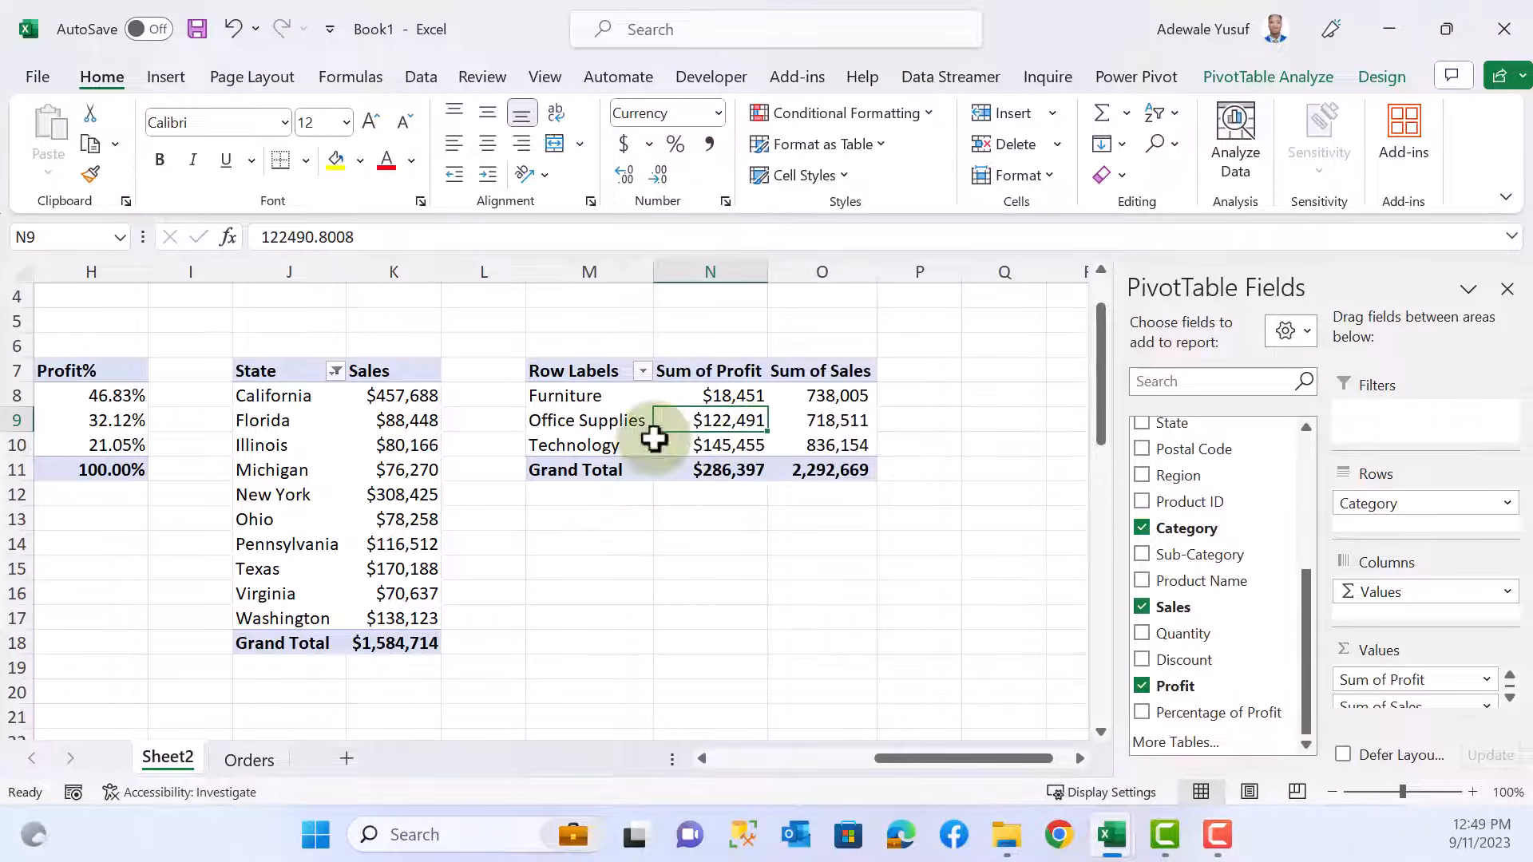
{"action": "key", "text": "alt+F1"}
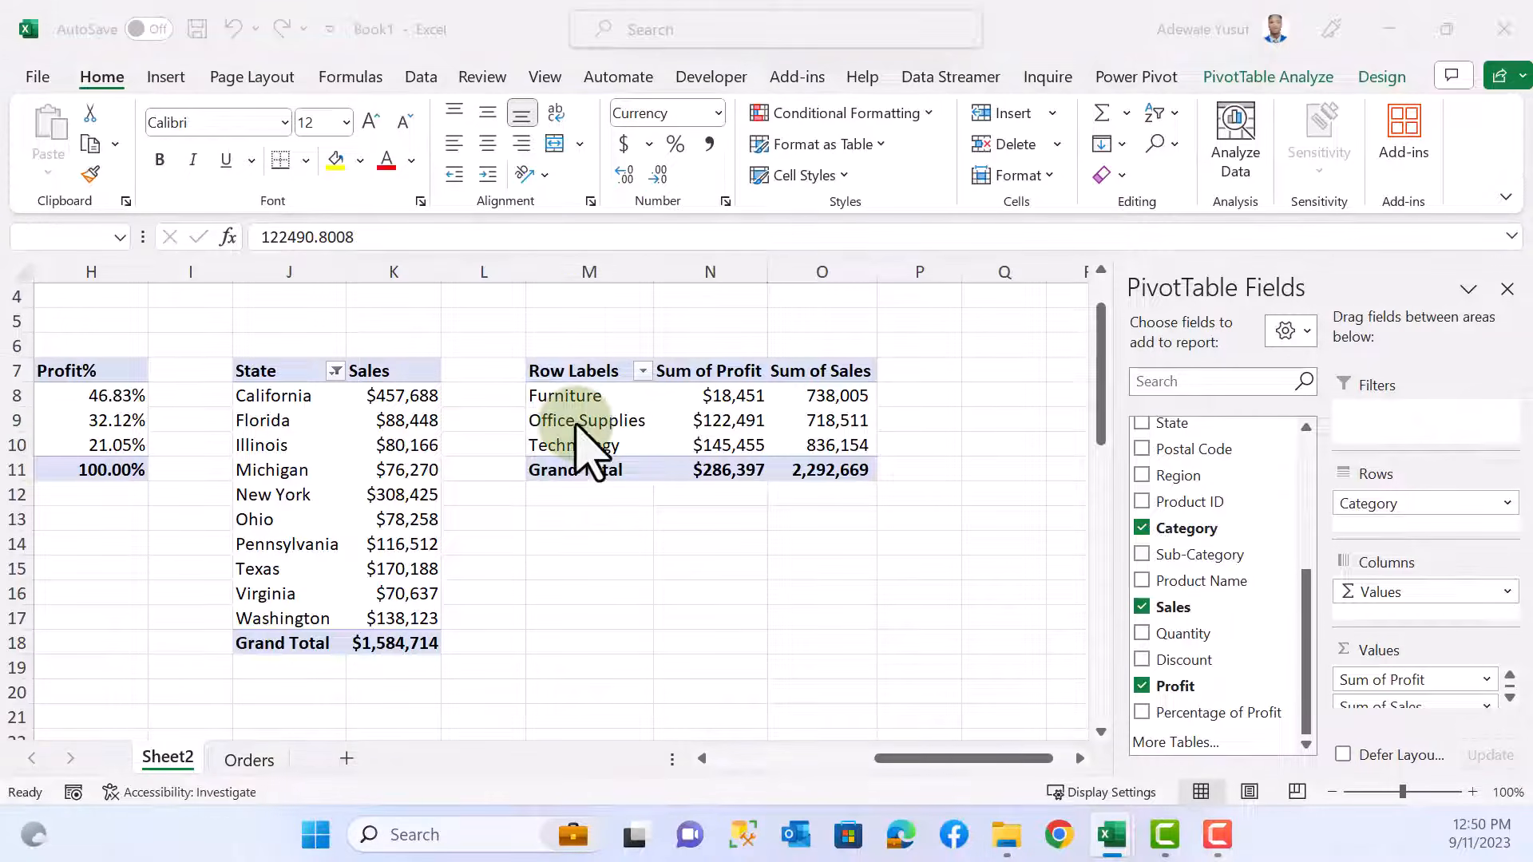
- Copy the category PivotTable from M7:O11 and paste it at Q7
{"action": "left_click_drag", "start_coordinate": [554, 370], "coordinate": [845, 469]}
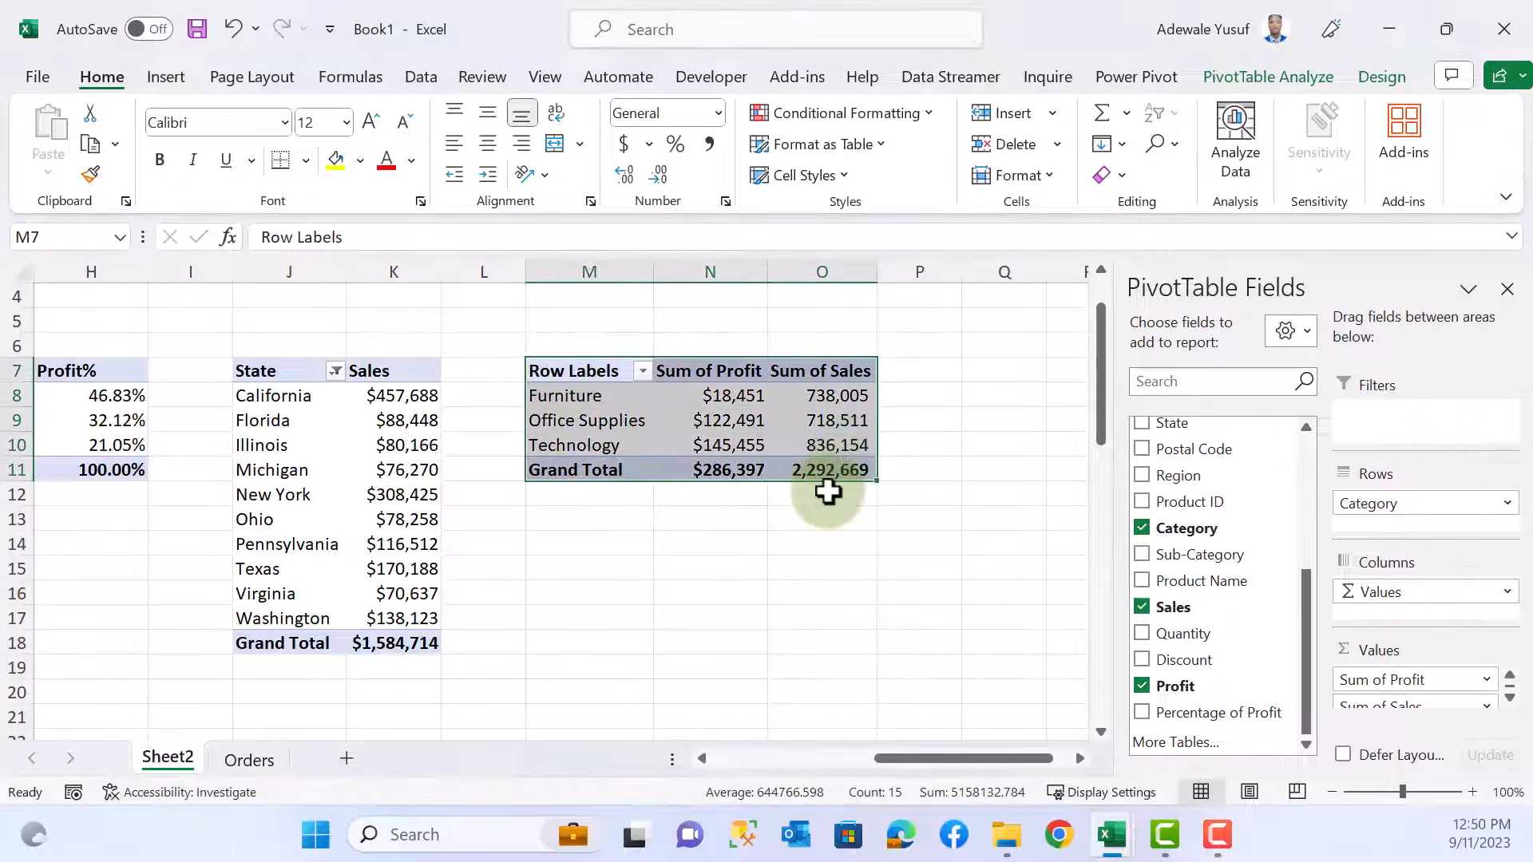
{"action": "key", "text": "ctrl+c"}
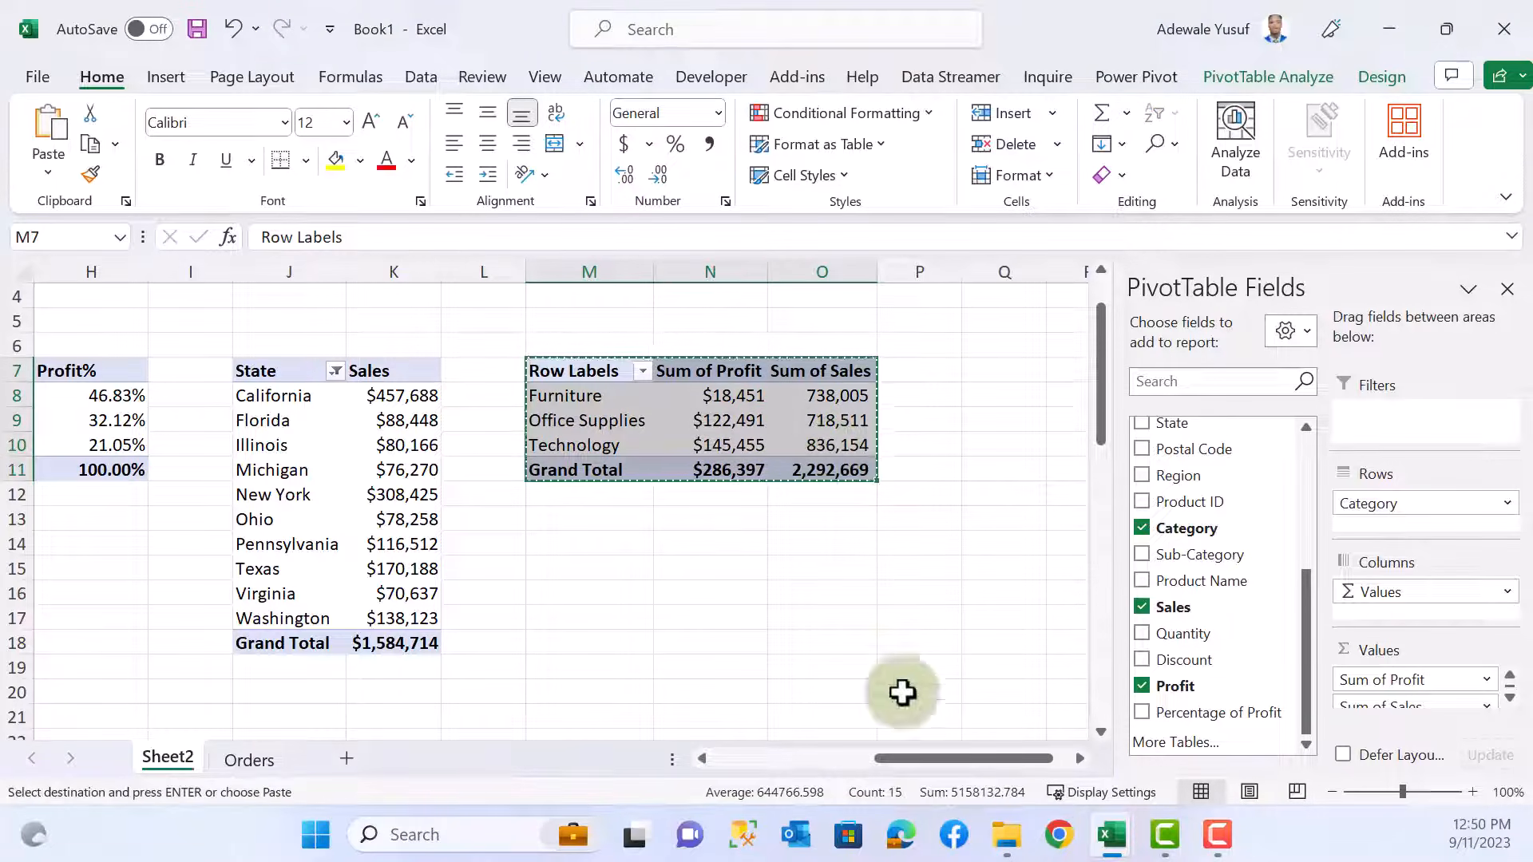
{"action": "double_click", "coordinate": [1079, 758]}
{"action": "left_click", "coordinate": [811, 371]}
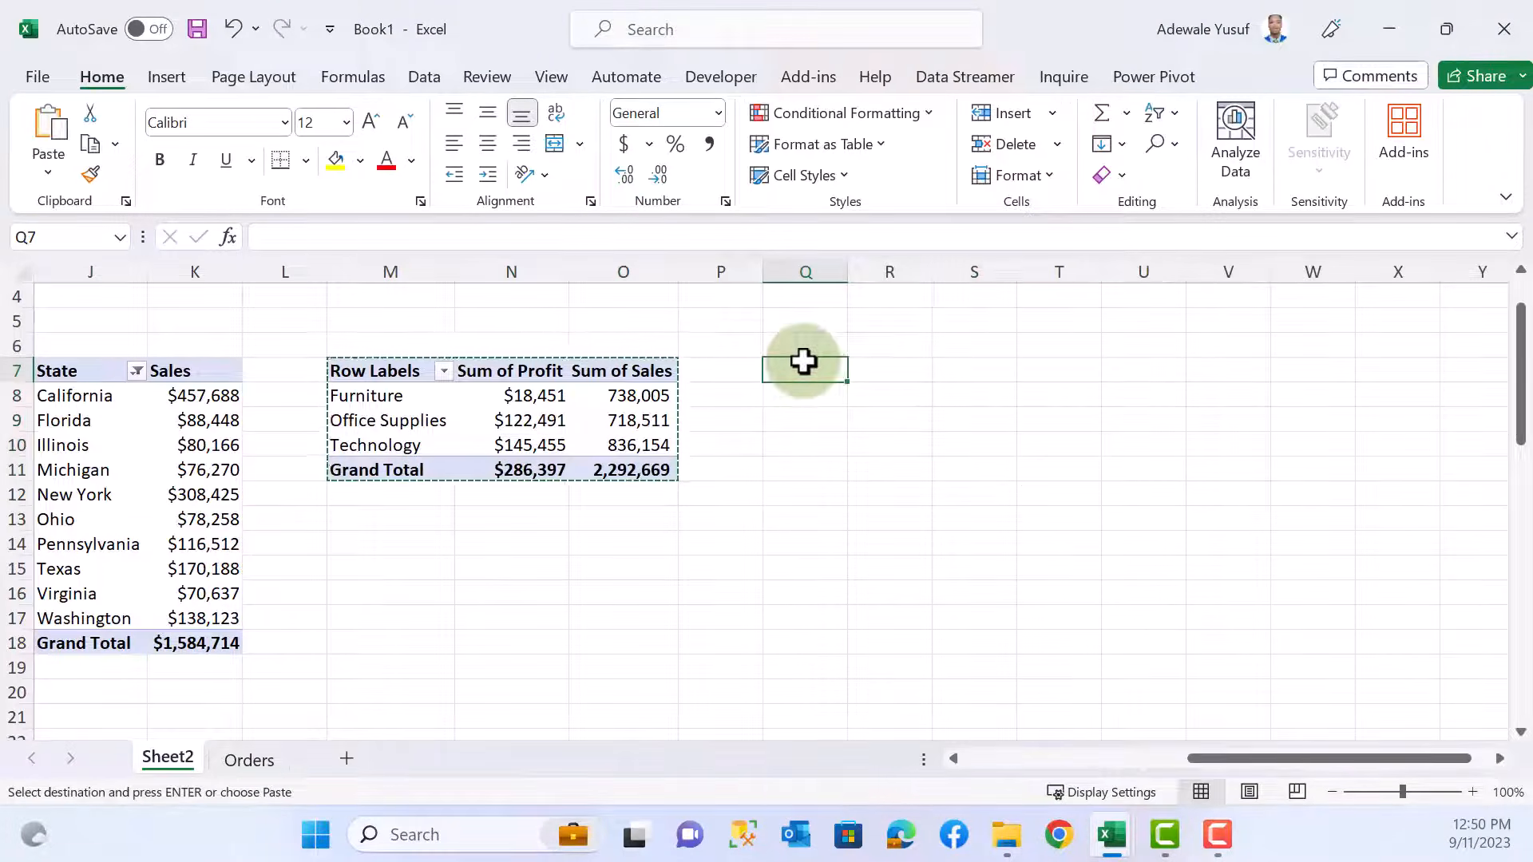
{"action": "key", "text": "ctrl+v"}
- Remove the Category, Sales and Profit fields from the PivotTable at Q7
{"action": "left_click", "coordinate": [829, 436]}
{"action": "scroll", "coordinate": [1180, 618], "scroll_direction": "down", "scroll_amount": 3}
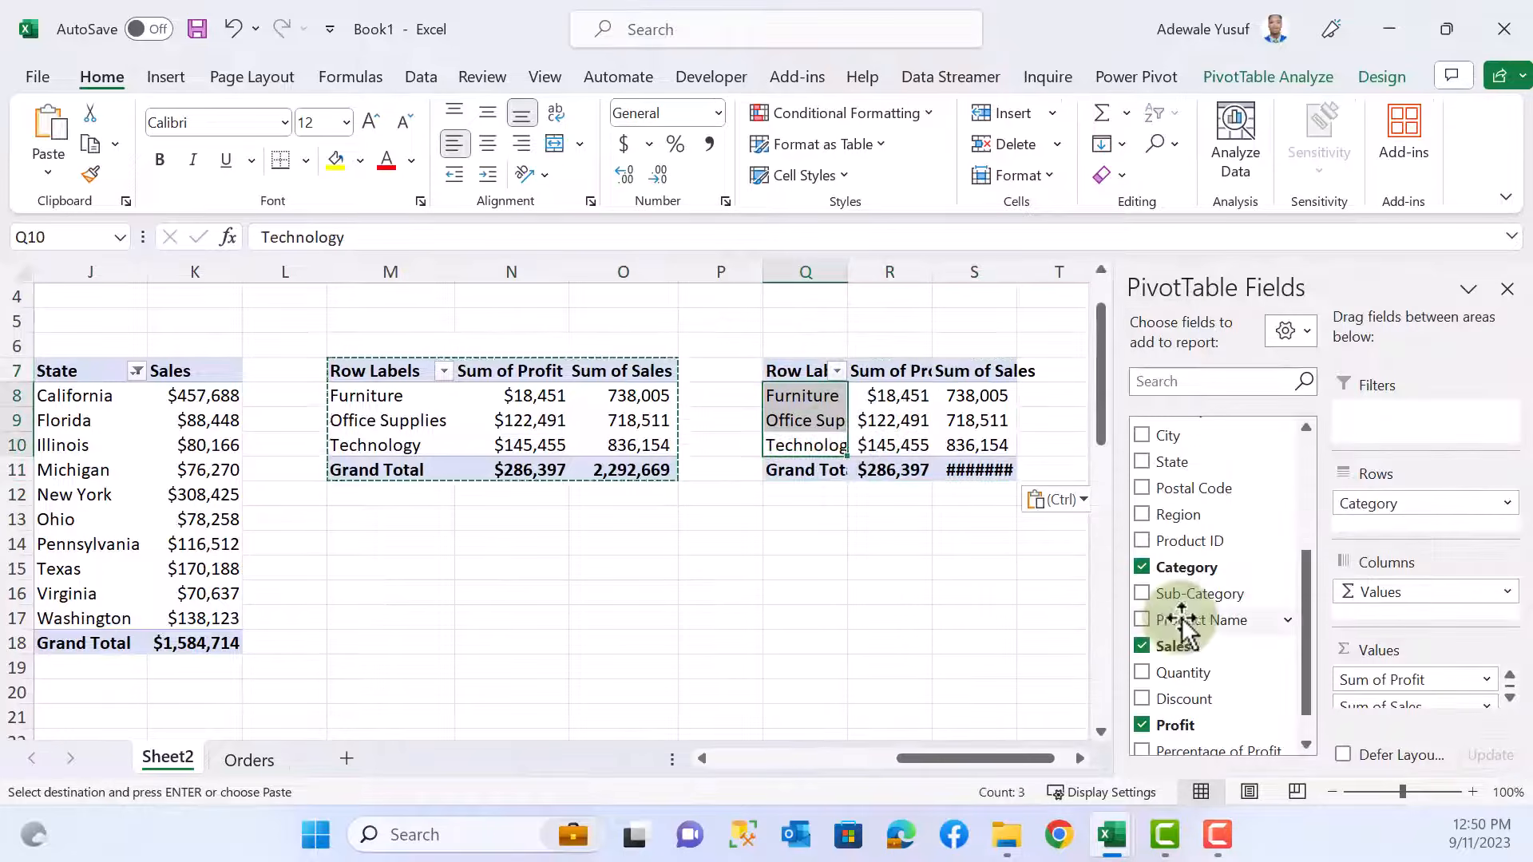
{"action": "left_click", "coordinate": [1142, 567]}
{"action": "left_click", "coordinate": [1141, 645]}
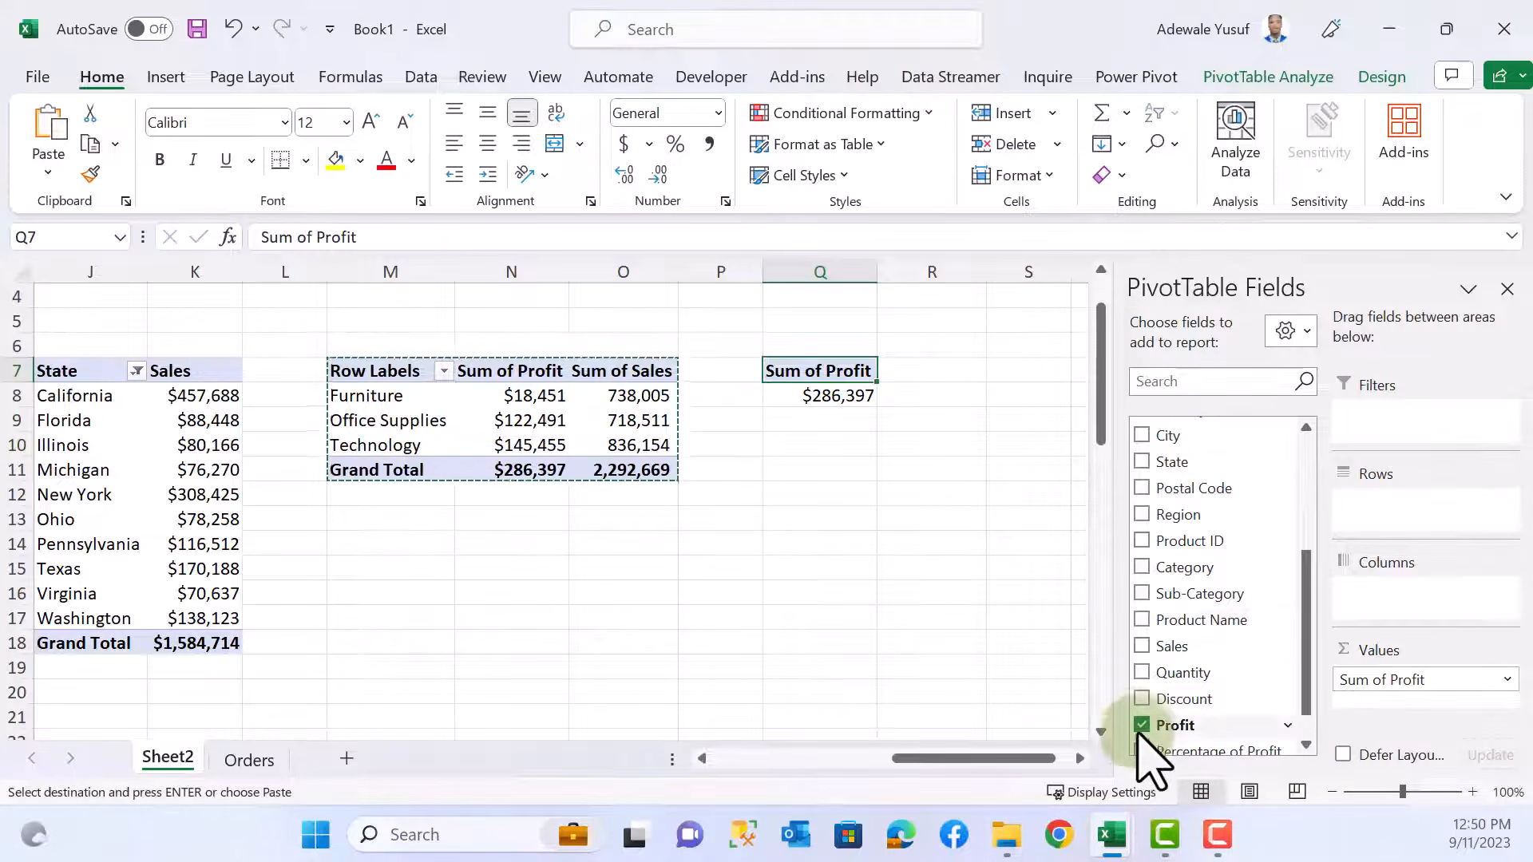
{"action": "left_click", "coordinate": [1142, 725]}
- Add Order Date as the rows of the PivotTable at Q7
{"action": "scroll", "coordinate": [1190, 653], "scroll_direction": "up", "scroll_amount": 3}
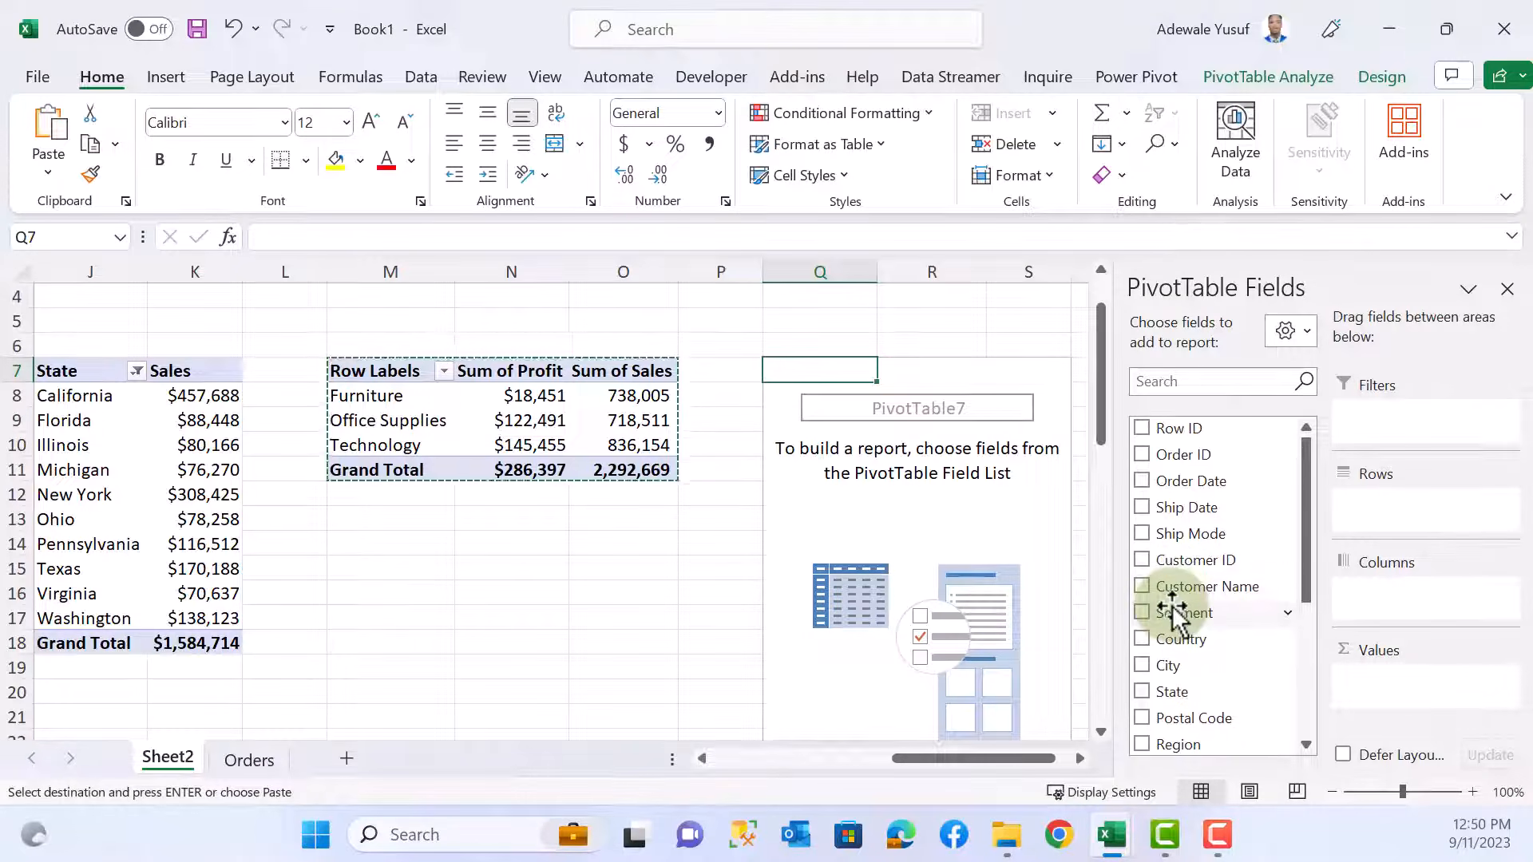
{"action": "scroll", "coordinate": [1174, 575], "scroll_direction": "down", "scroll_amount": 4}
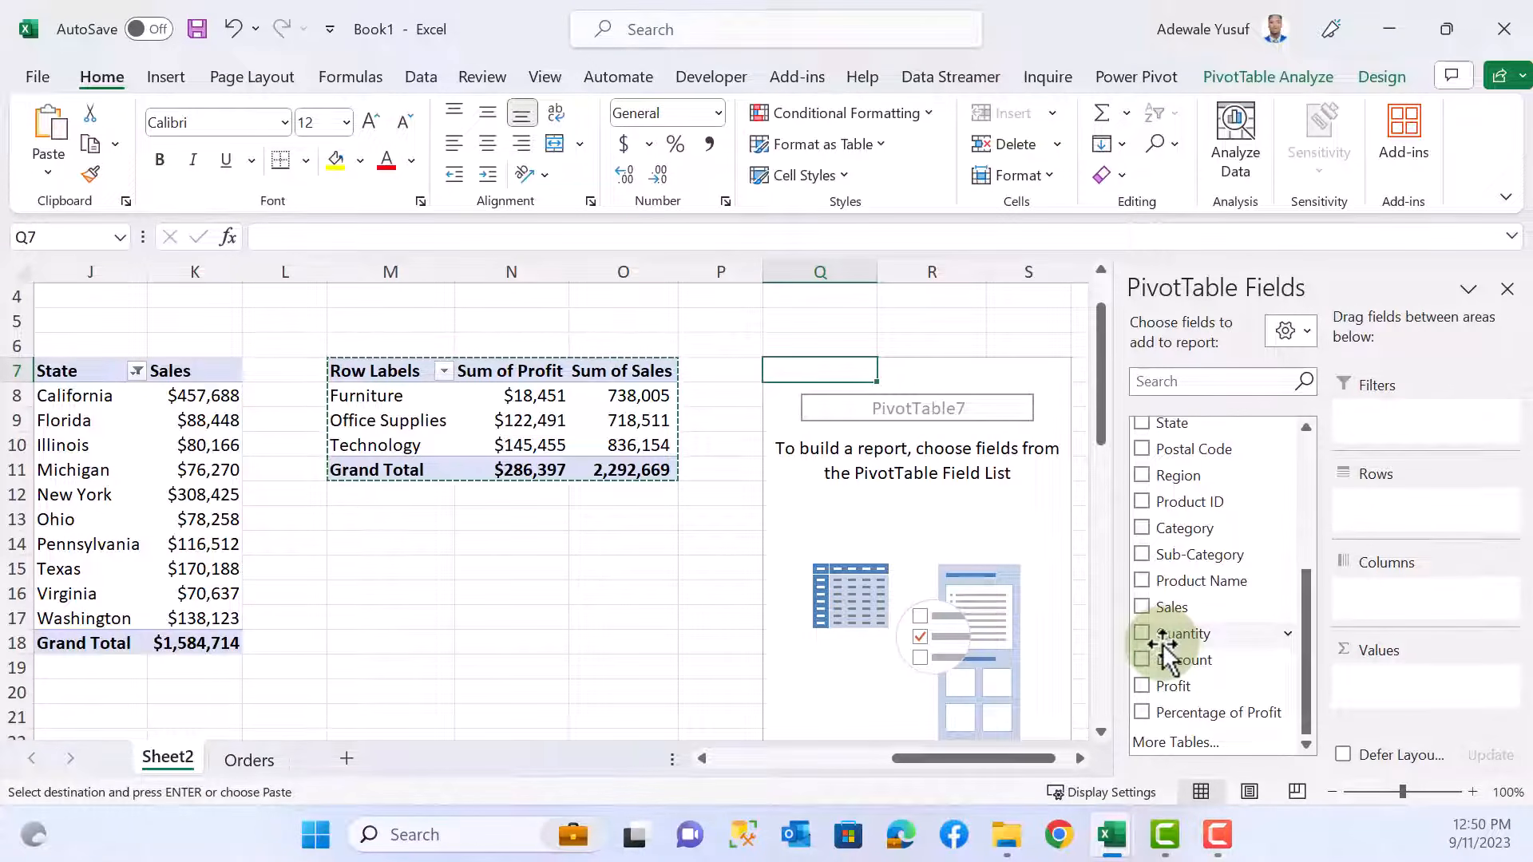
{"action": "scroll", "coordinate": [1163, 644], "scroll_direction": "up", "scroll_amount": 4}
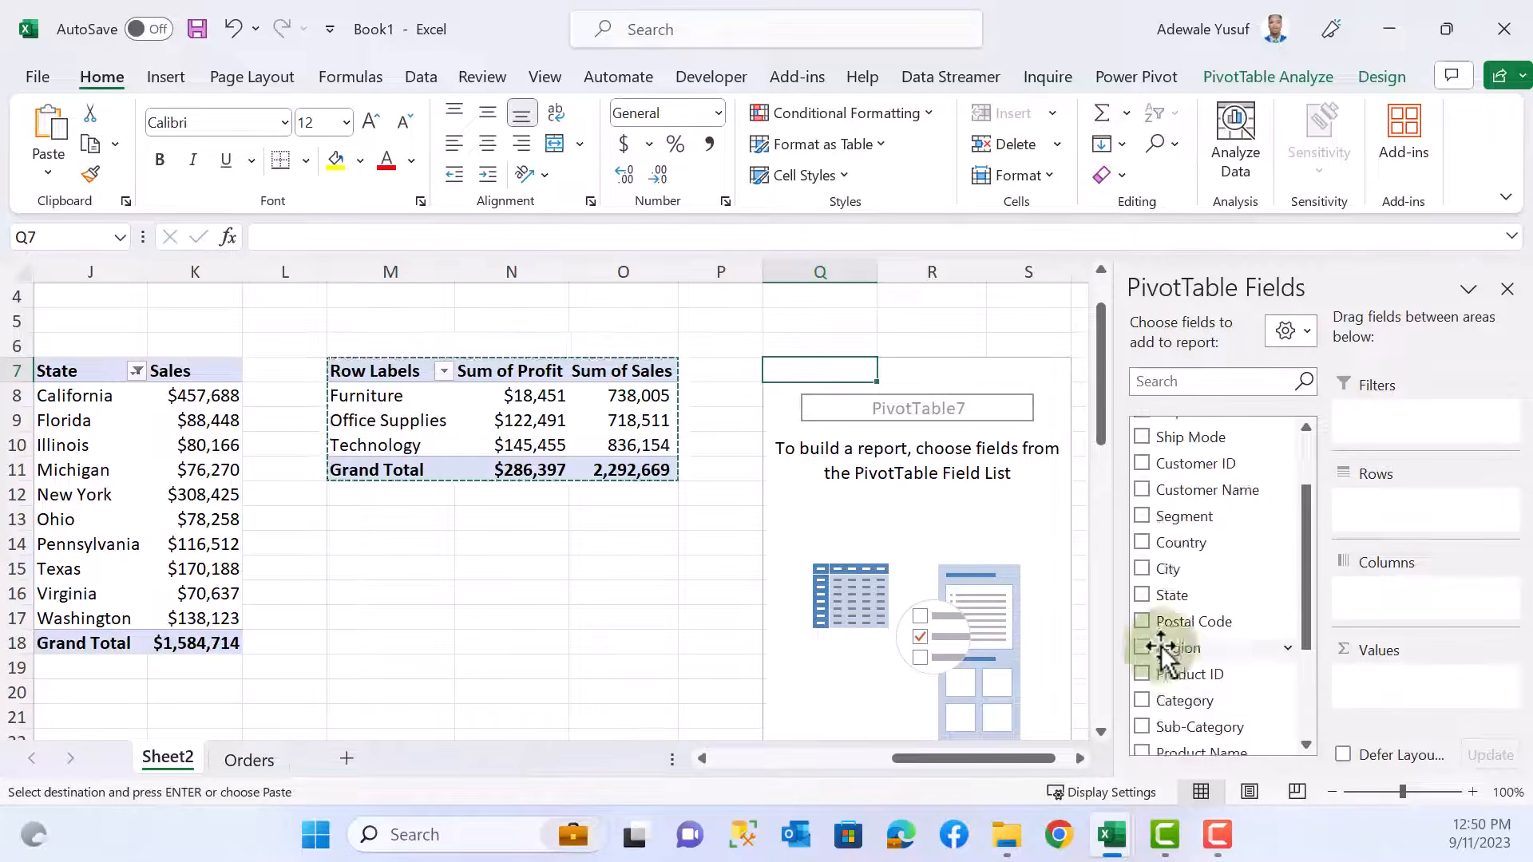
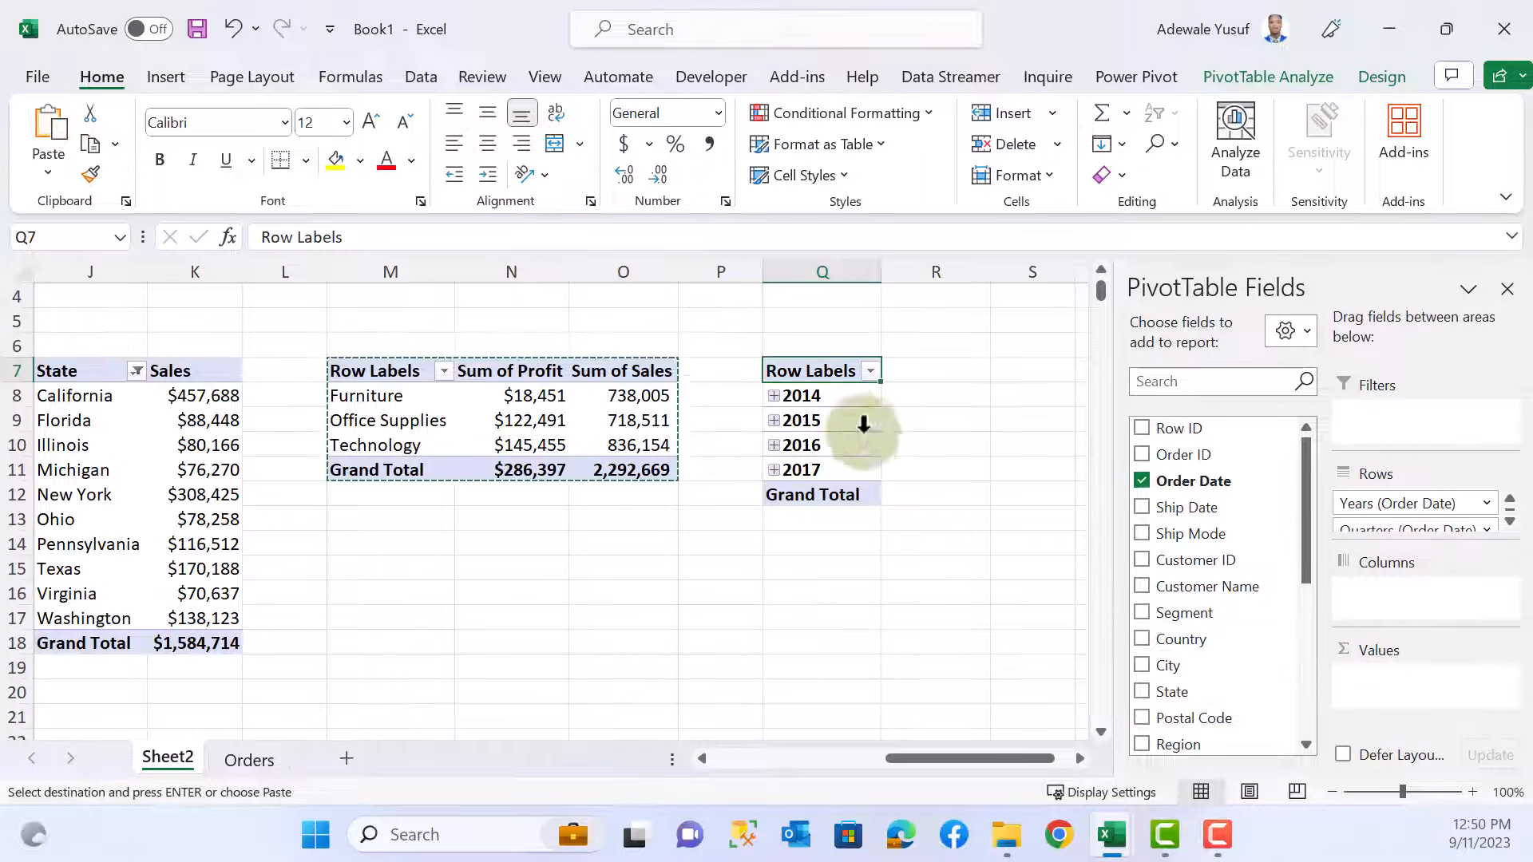
{"action": "scroll", "coordinate": [1222, 659], "scroll_direction": "down", "scroll_amount": 5}
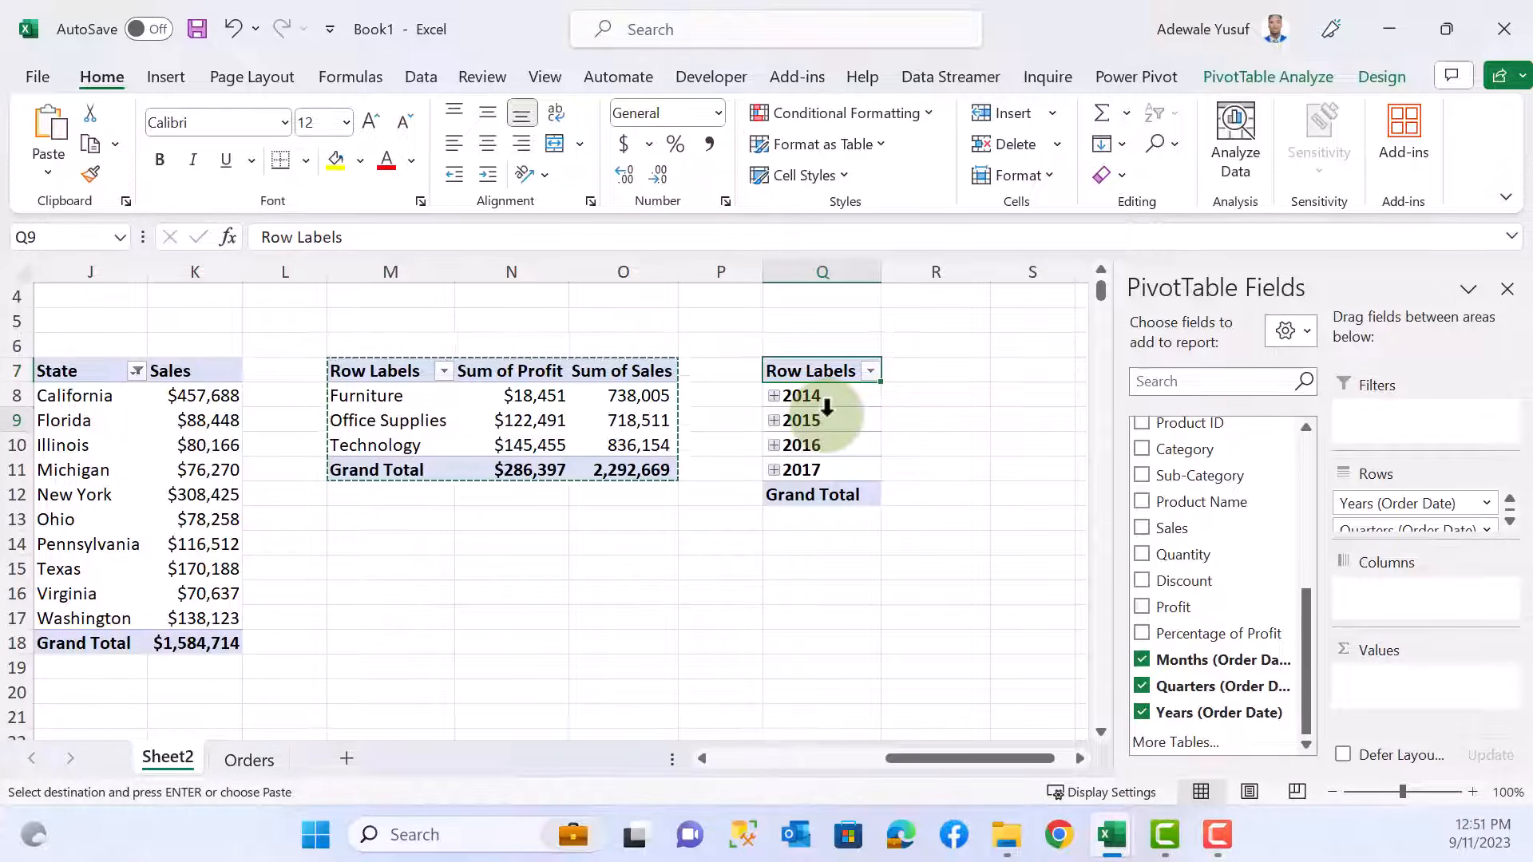
- Ungroup the Order Date row labels of the PivotTable at Q7 into individual dates
{"action": "right_click", "coordinate": [827, 420]}
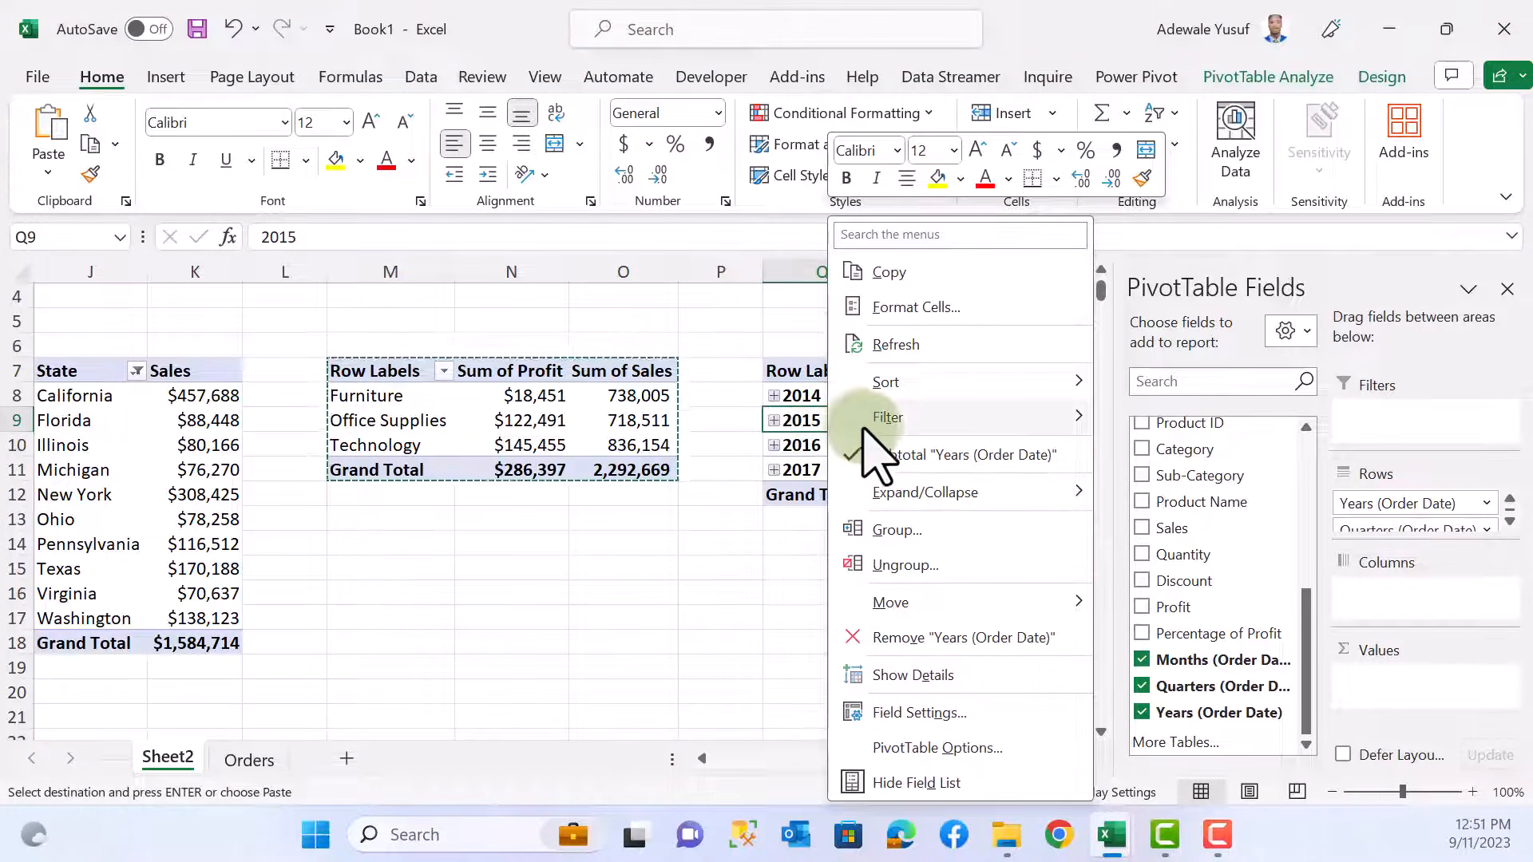
{"action": "left_click", "coordinate": [918, 567]}
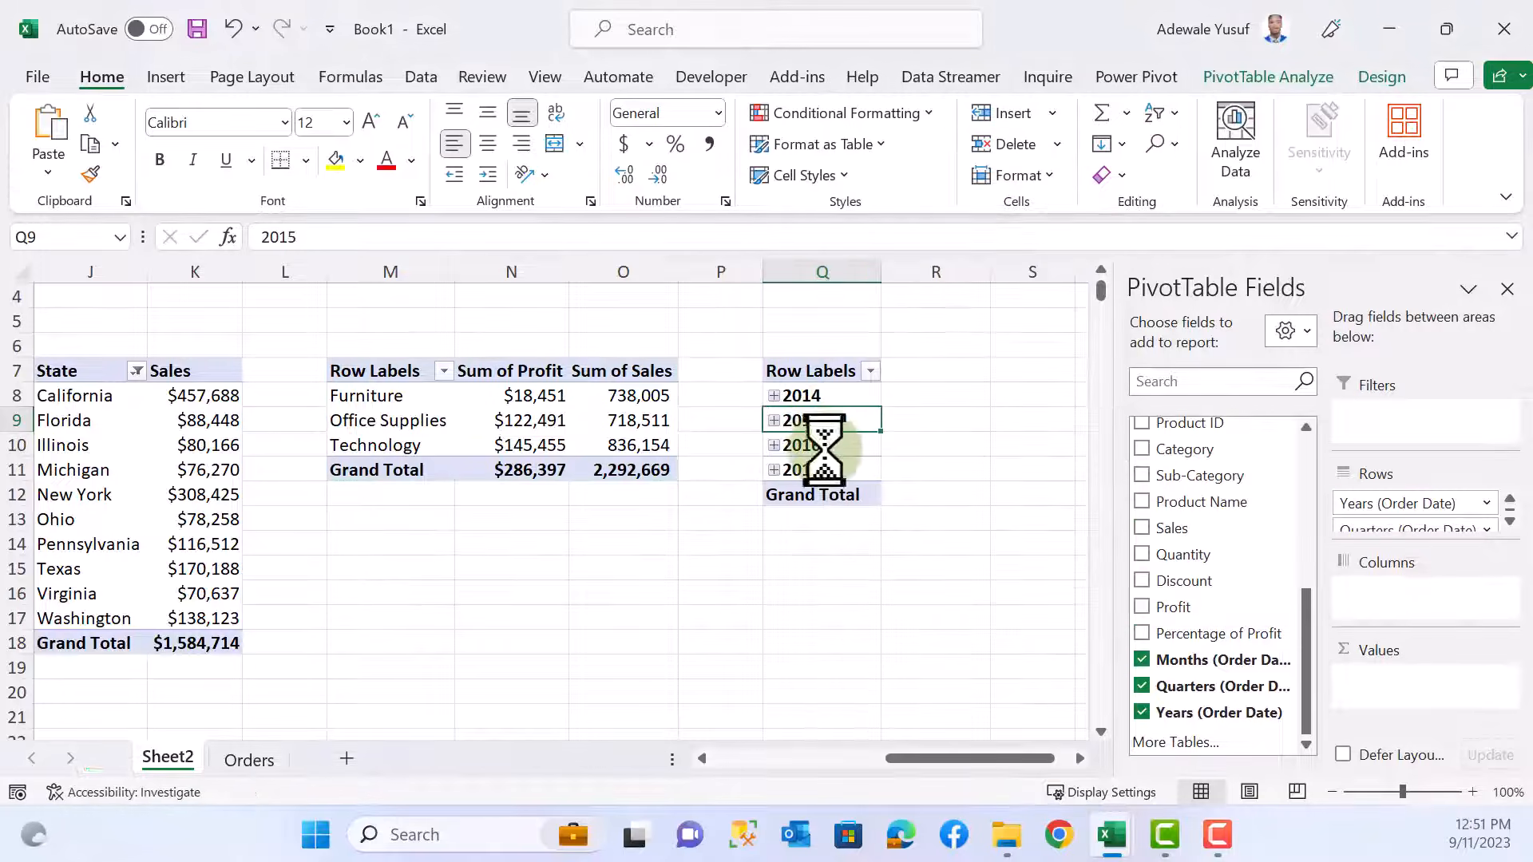
{"action": "left_click", "coordinate": [812, 548]}
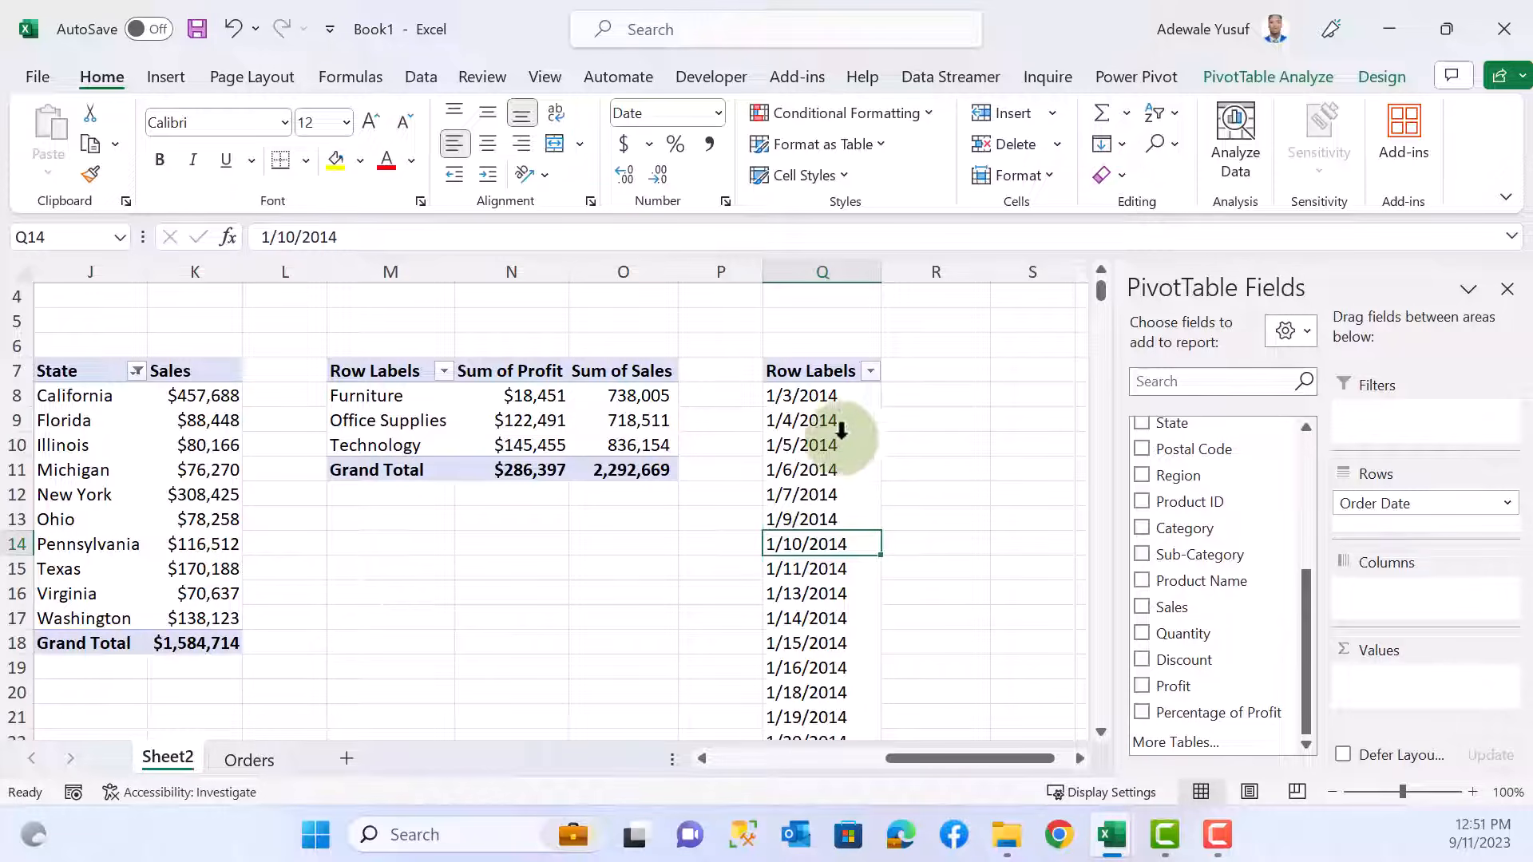
{"action": "left_click", "coordinate": [805, 471]}
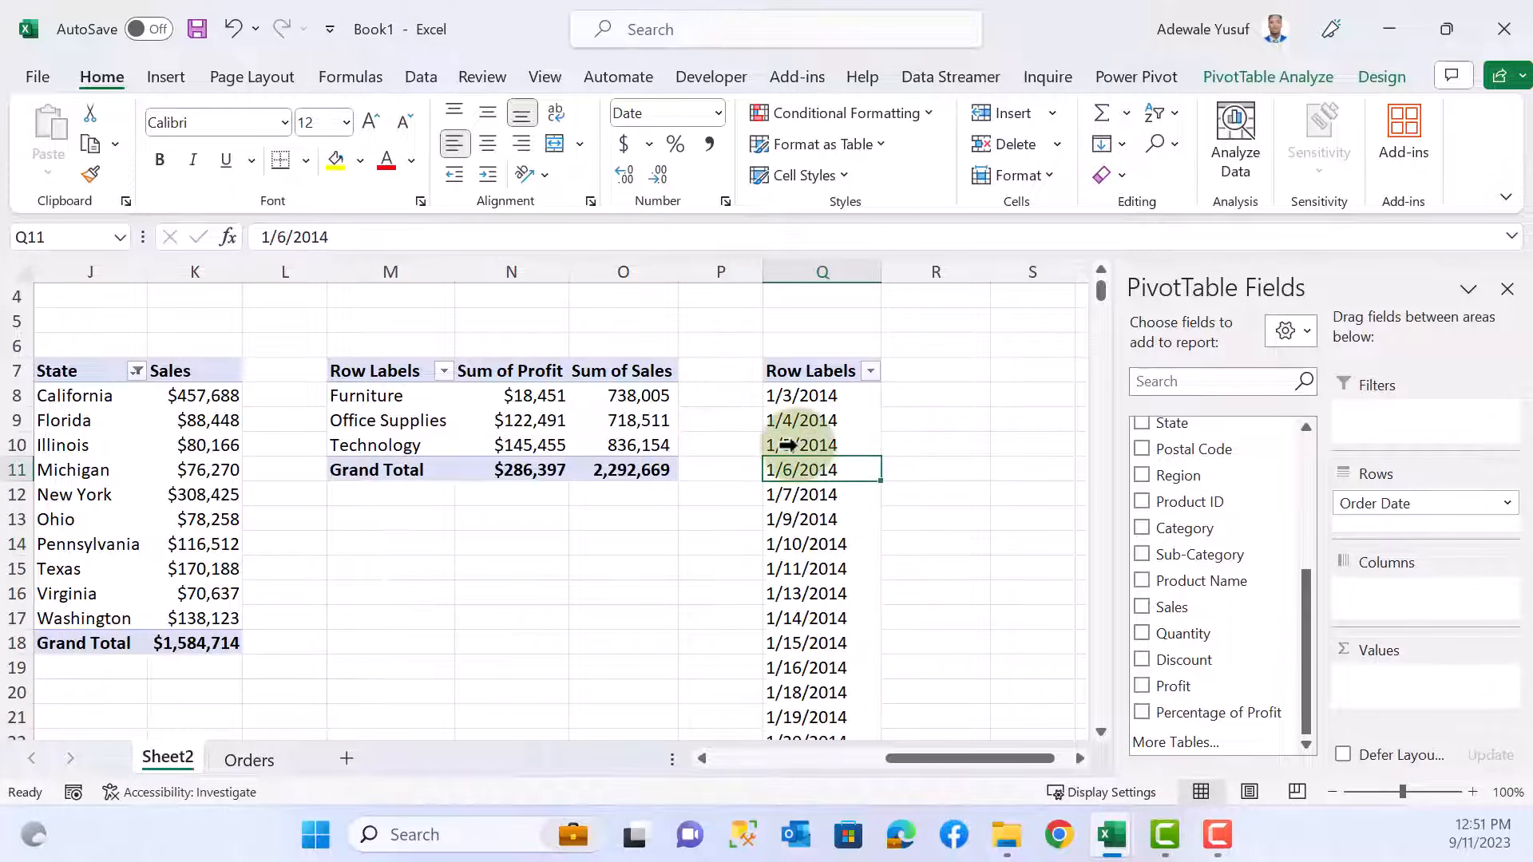
- Group the Order Date row labels of the PivotTable at Q7 by Months, Quarters and Years
{"action": "right_click", "coordinate": [788, 445]}
{"action": "mouse_move", "coordinate": [804, 453]}
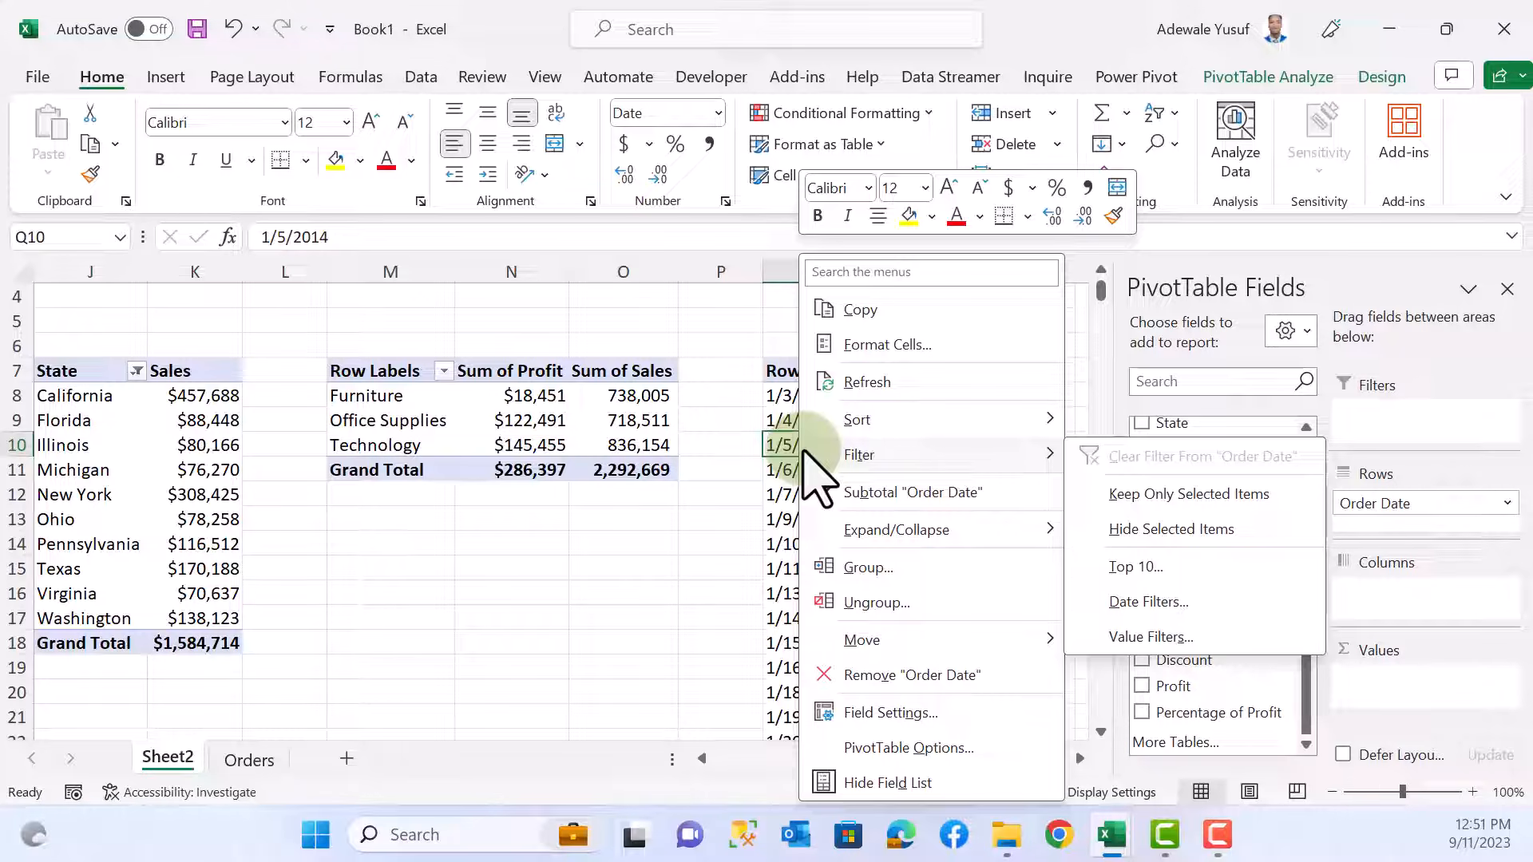
{"action": "left_click", "coordinate": [886, 569]}
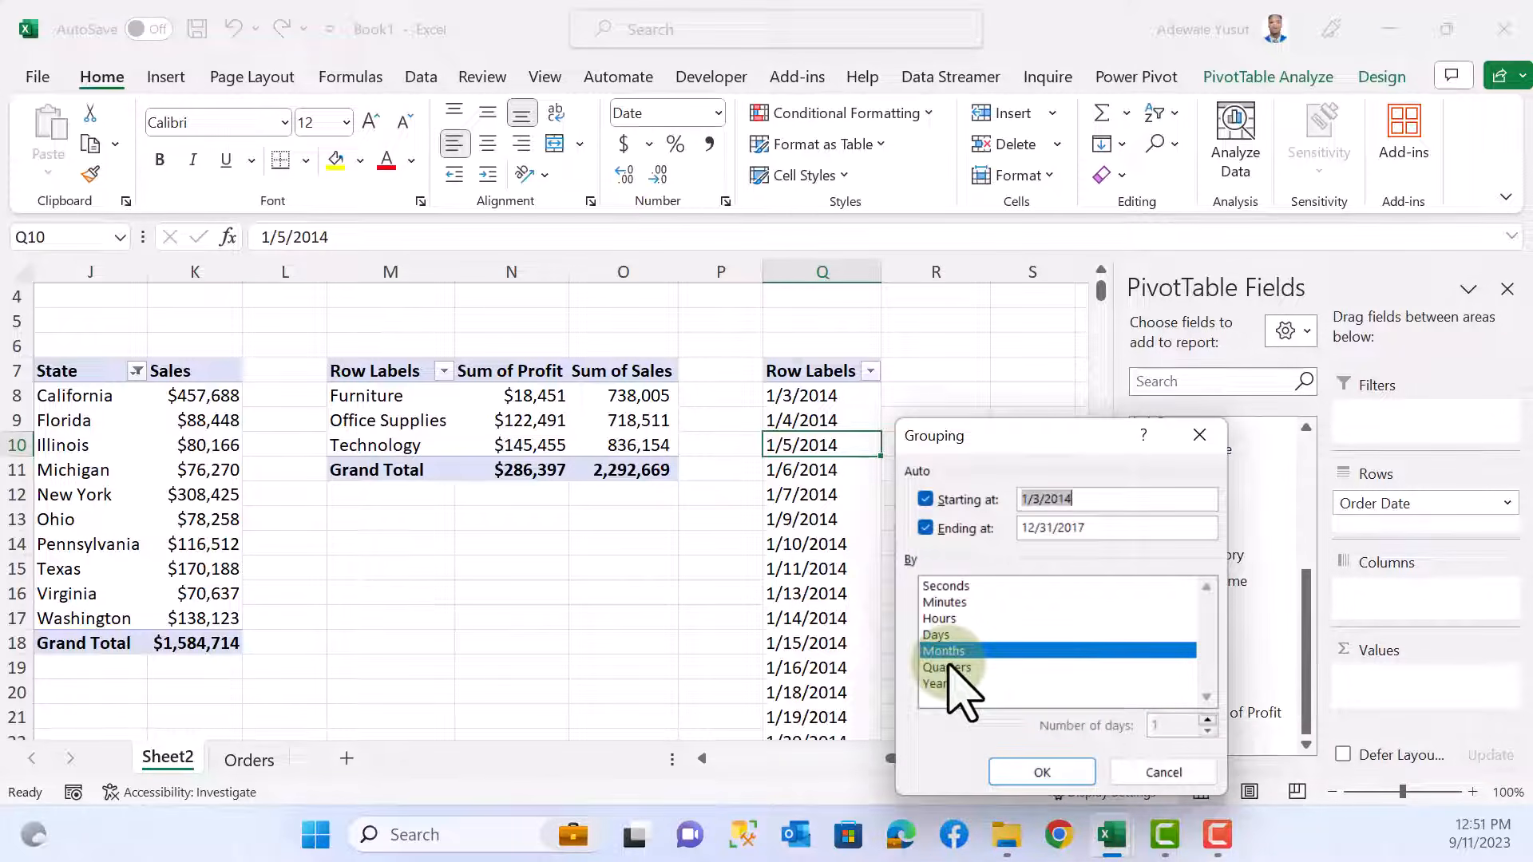
{"action": "left_click", "coordinate": [947, 667]}
{"action": "left_click", "coordinate": [939, 684]}
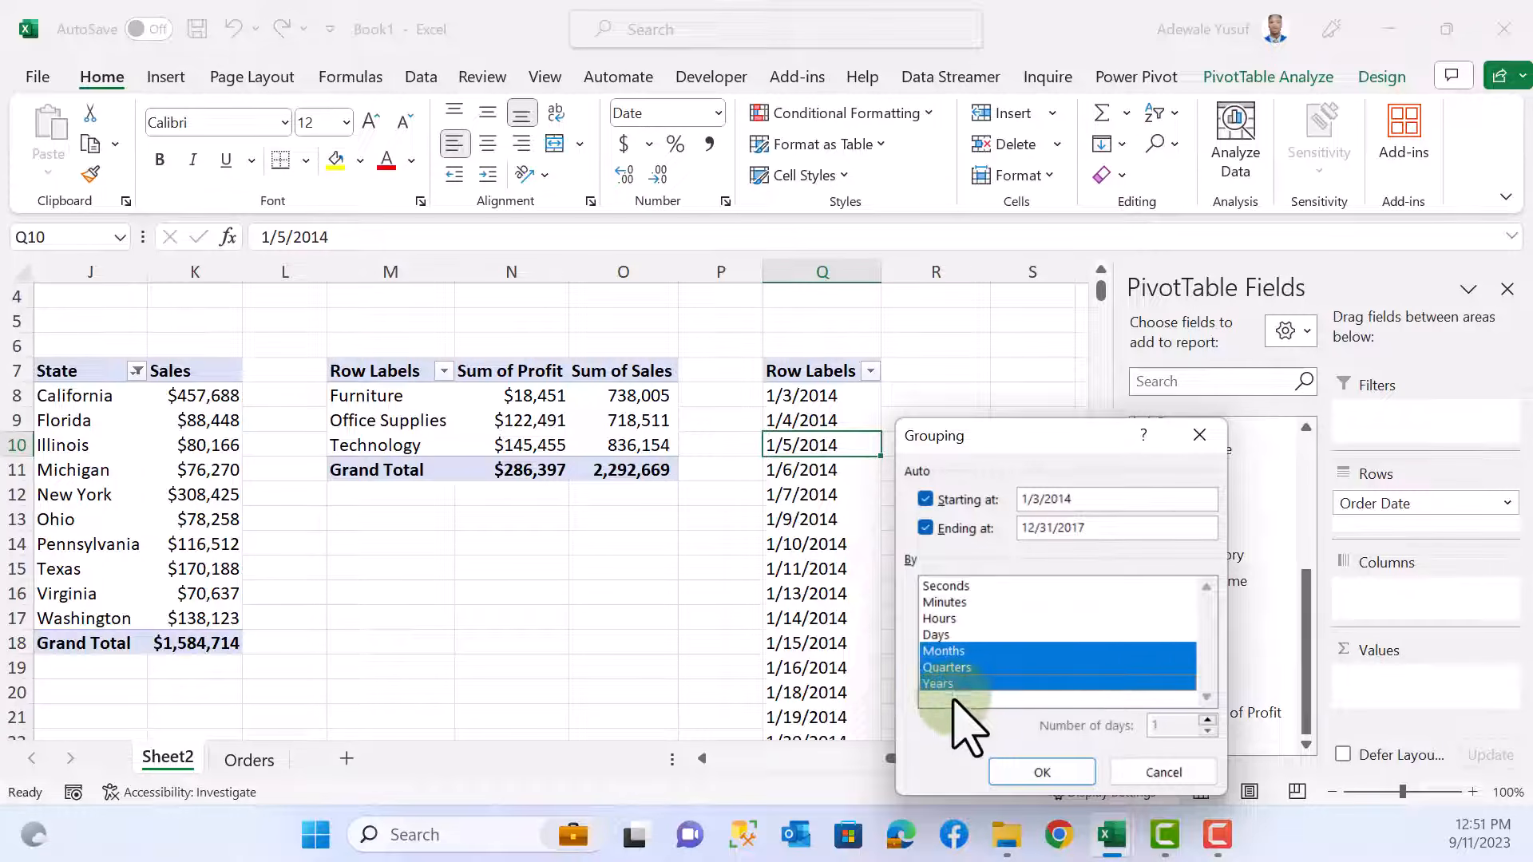
{"action": "left_click", "coordinate": [1040, 772]}
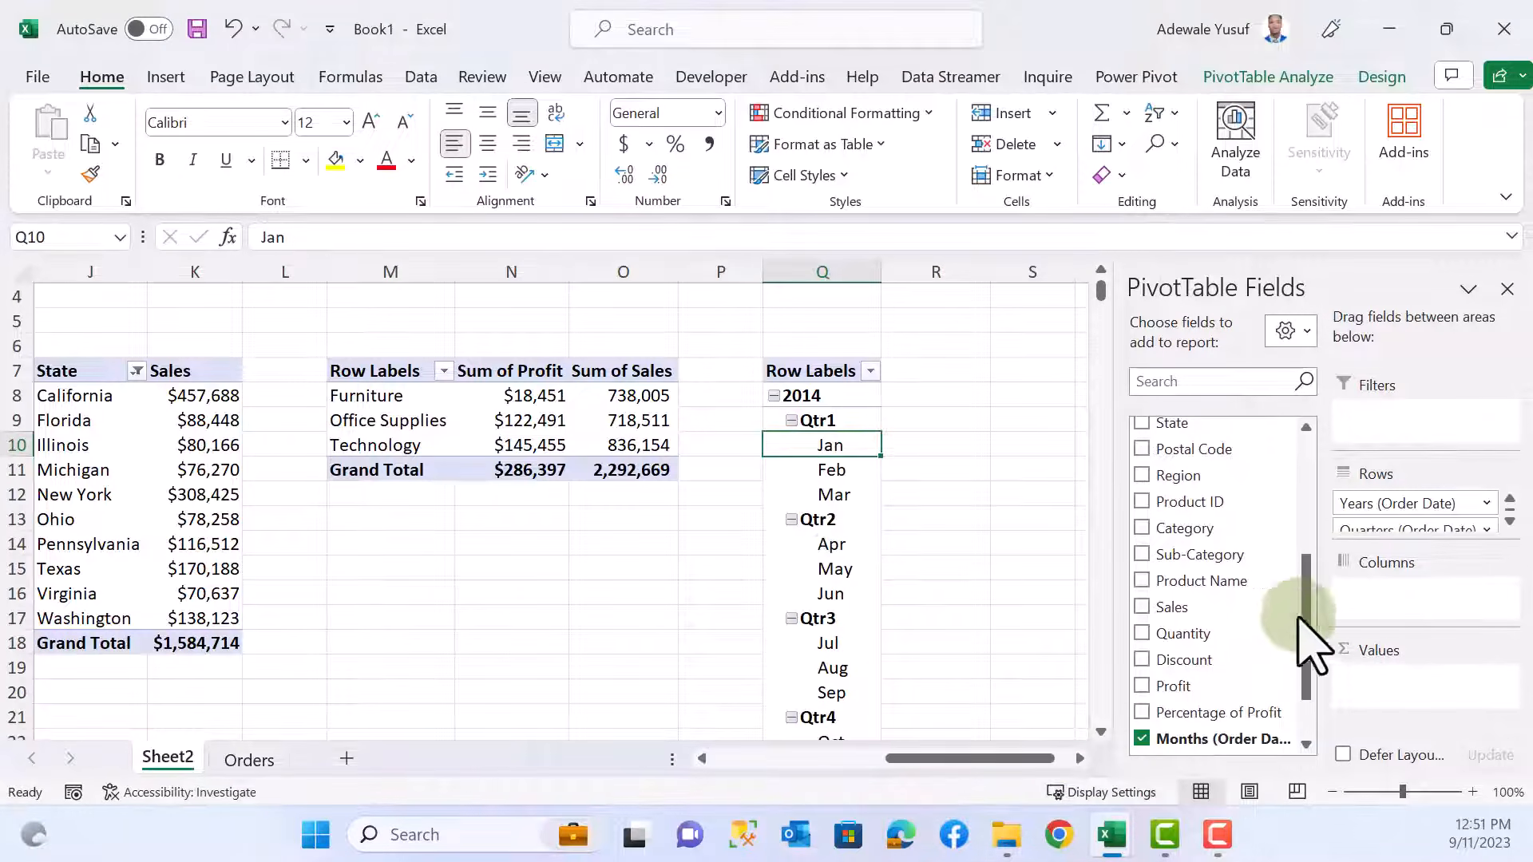
- Remove the Quarters and Years fields from the PivotTable at Q7, leaving only Months as rows
{"action": "scroll", "coordinate": [1238, 621], "scroll_direction": "down", "scroll_amount": 1}
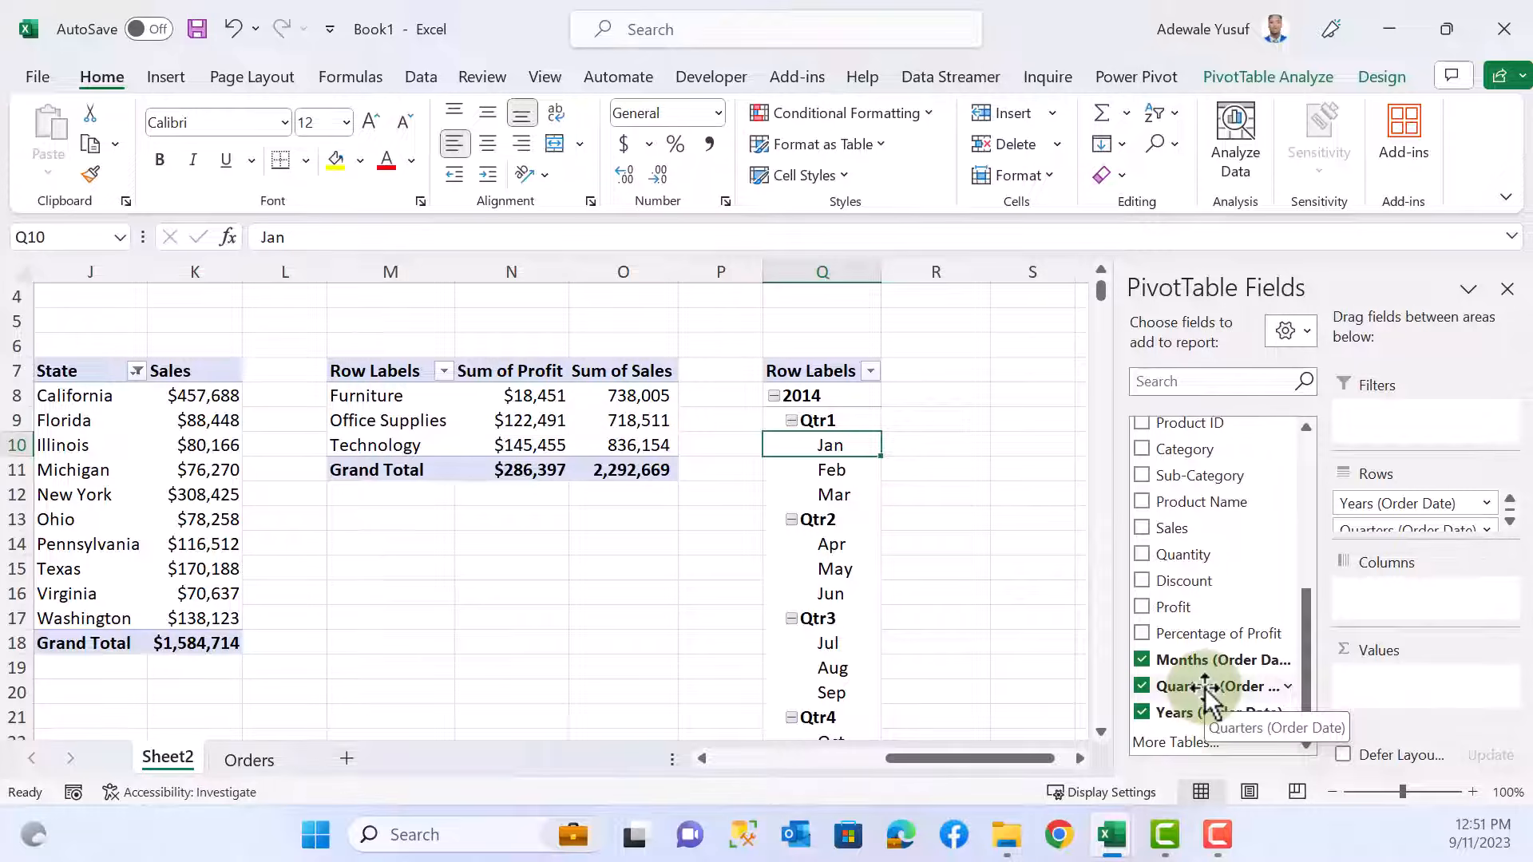
{"action": "left_click", "coordinate": [1142, 687]}
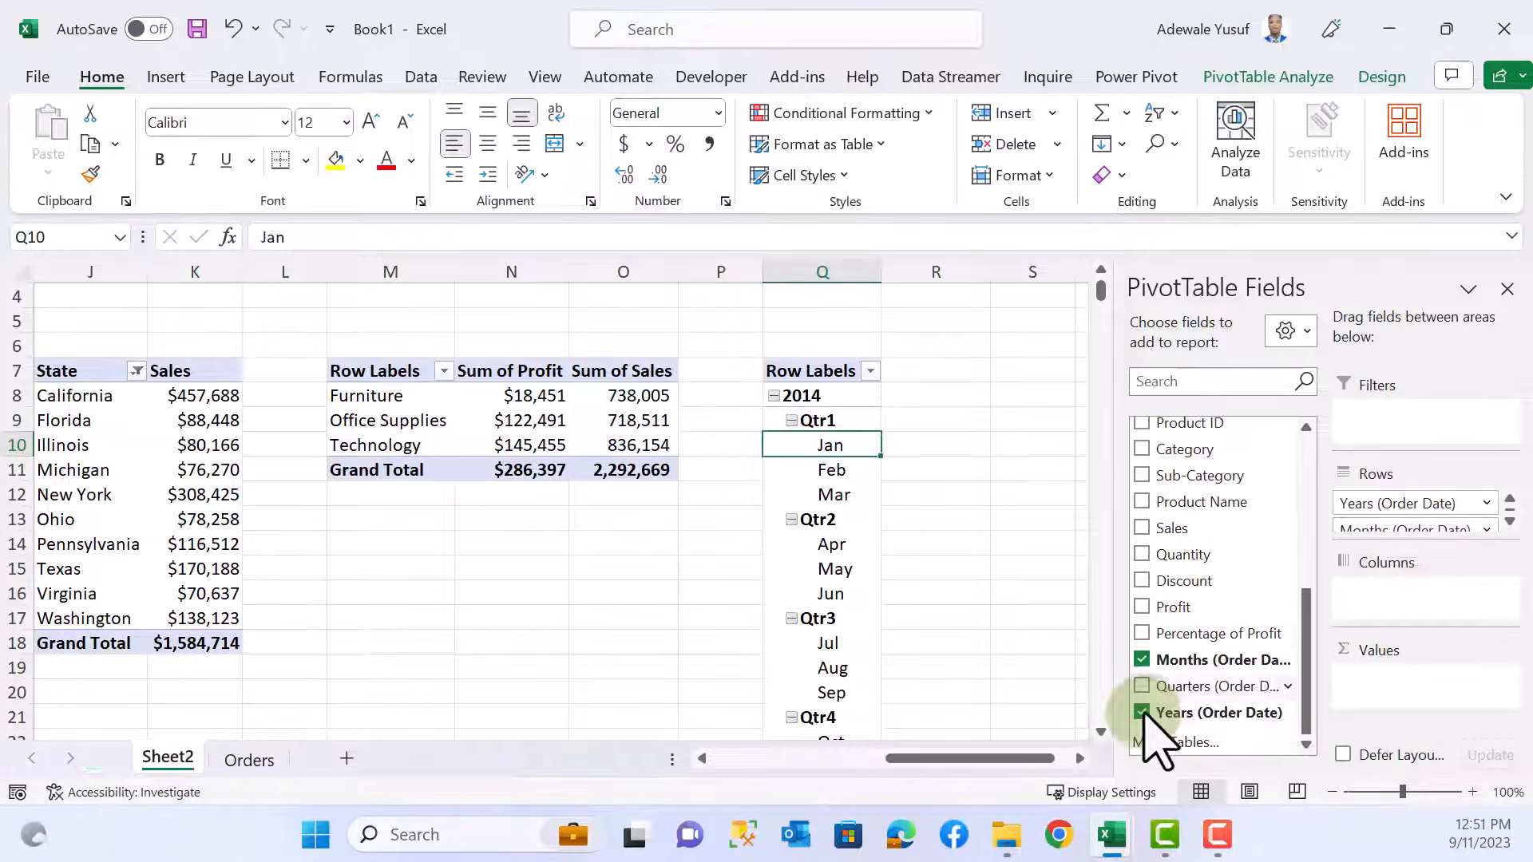
{"action": "left_click", "coordinate": [1142, 712]}
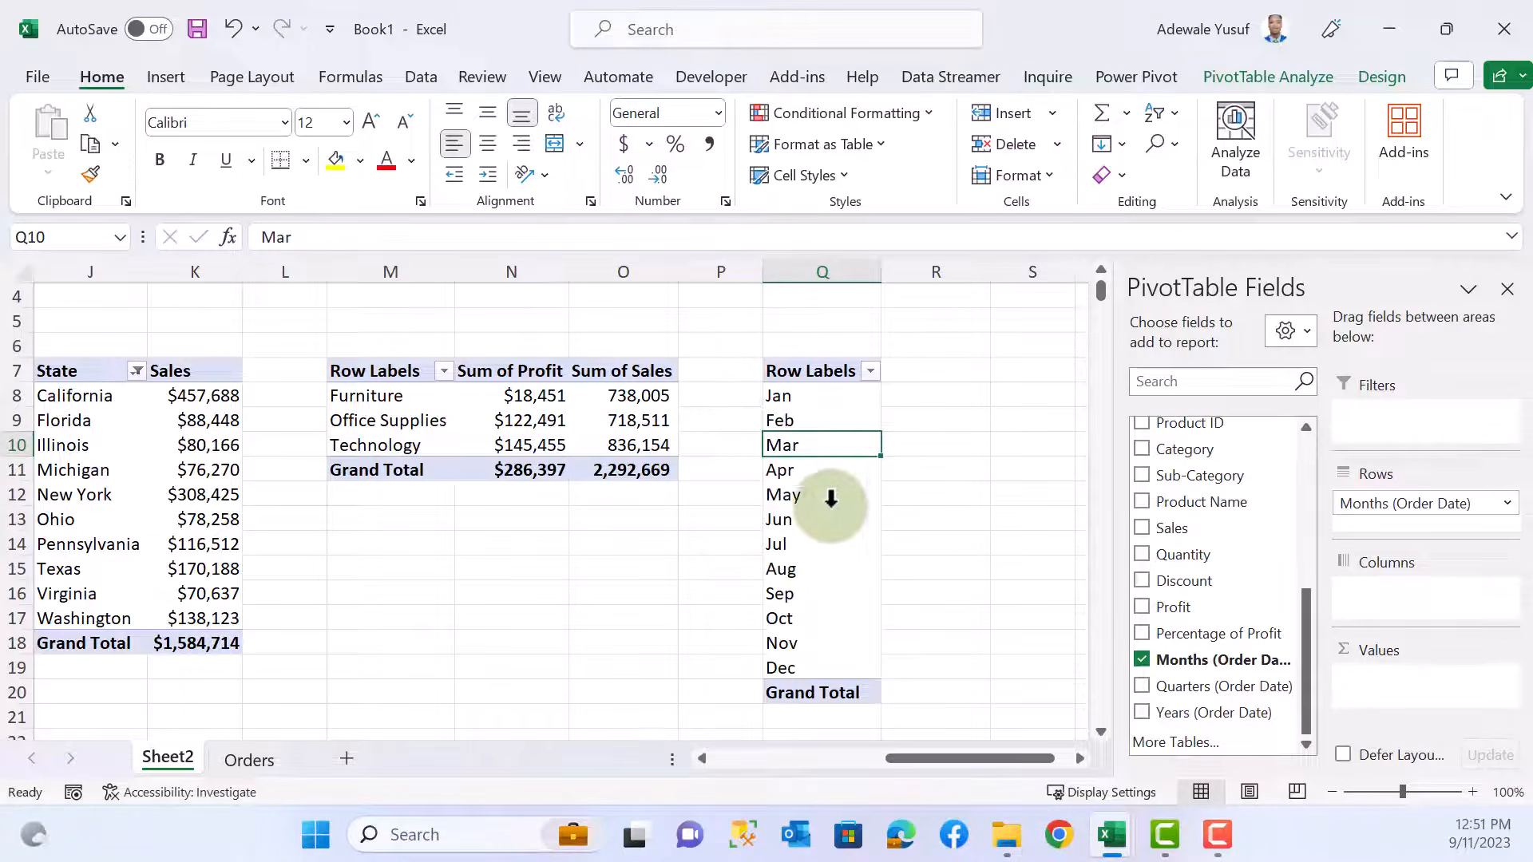
{"action": "left_click", "coordinate": [831, 499]}
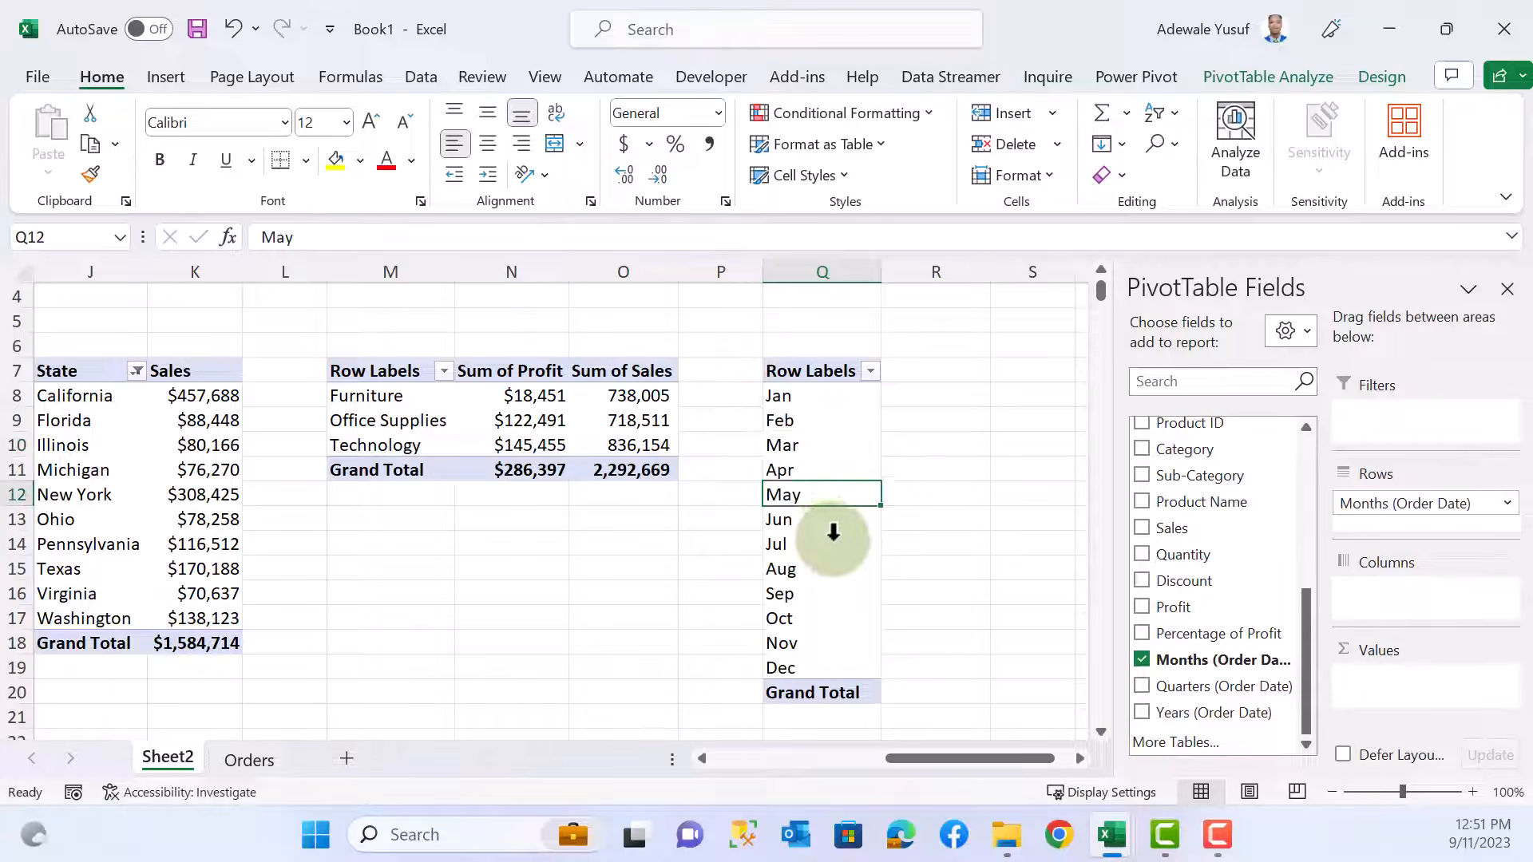
- Add Sales as the values and Years (Order Date) as the columns of the monthly PivotTable at Q7
{"action": "left_click", "coordinate": [1142, 528]}
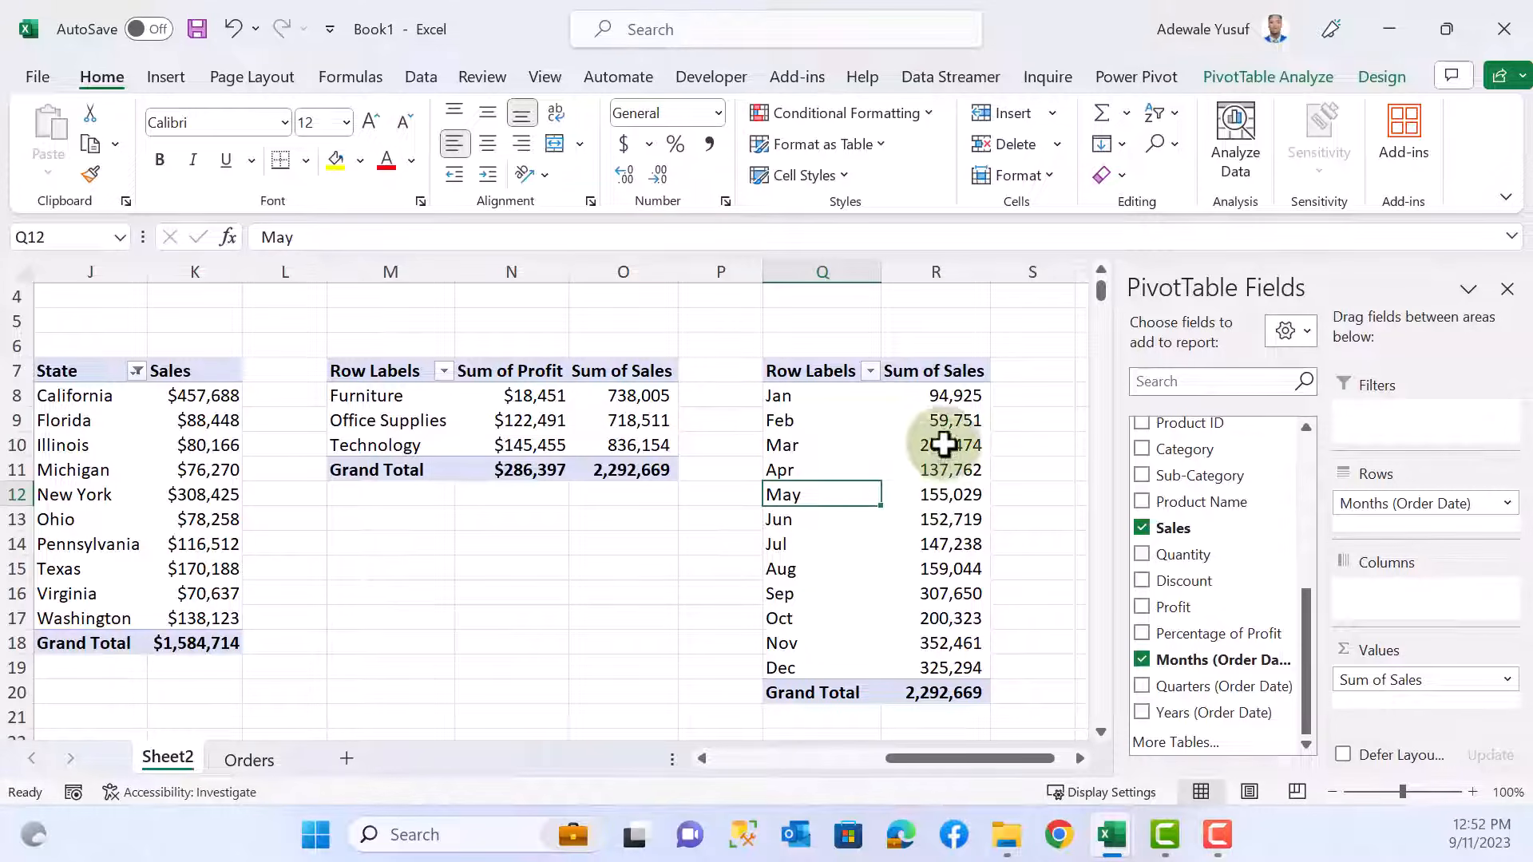
{"action": "mouse_move", "coordinate": [943, 518]}
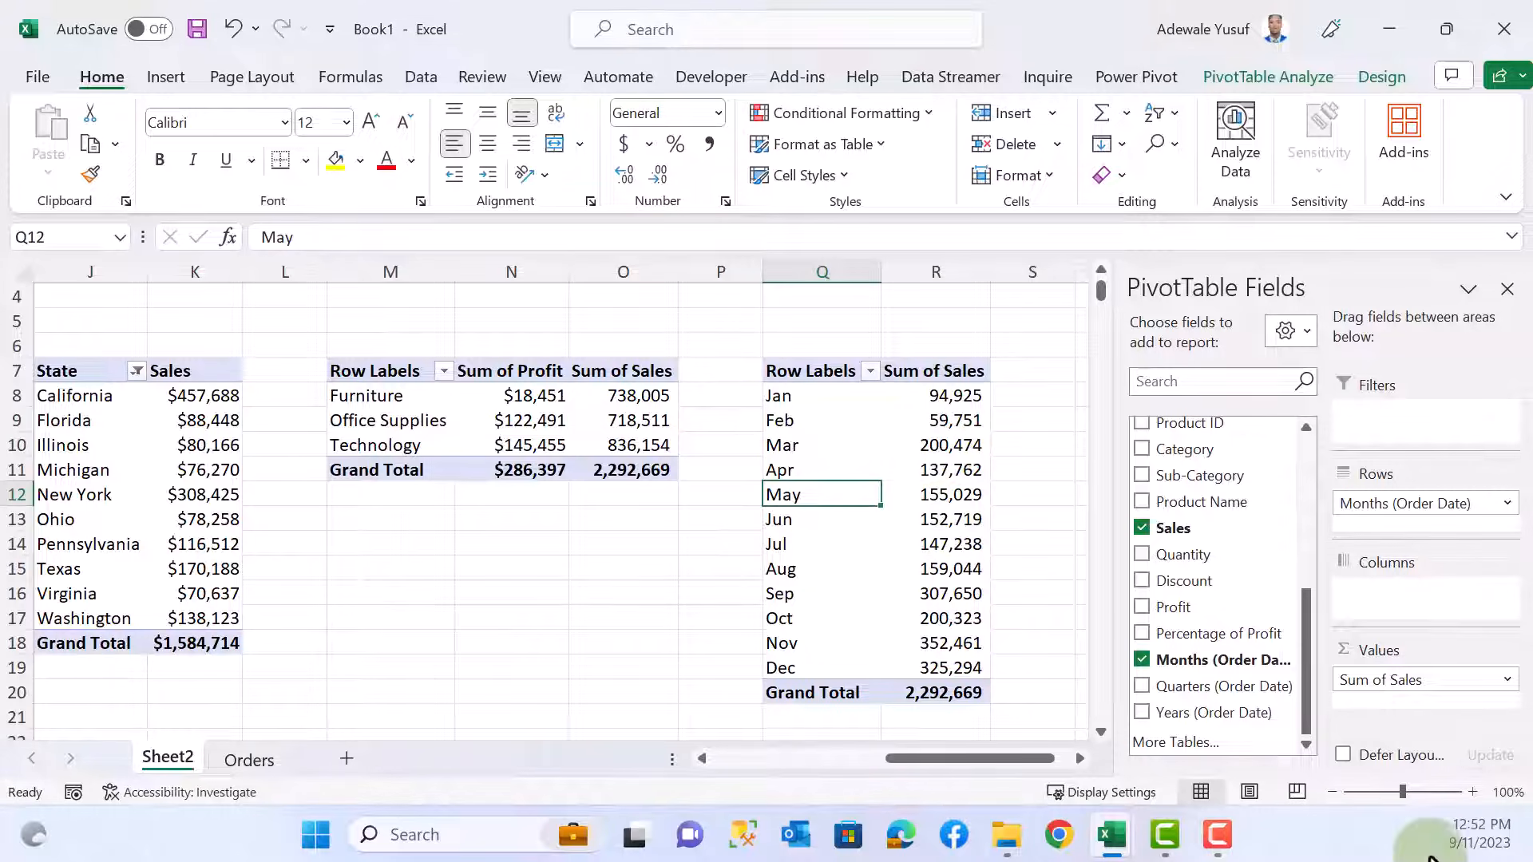
{"action": "left_click_drag", "start_coordinate": [1190, 713], "coordinate": [1365, 592]}
{"action": "left_click_drag", "start_coordinate": [920, 760], "coordinate": [1088, 780]}
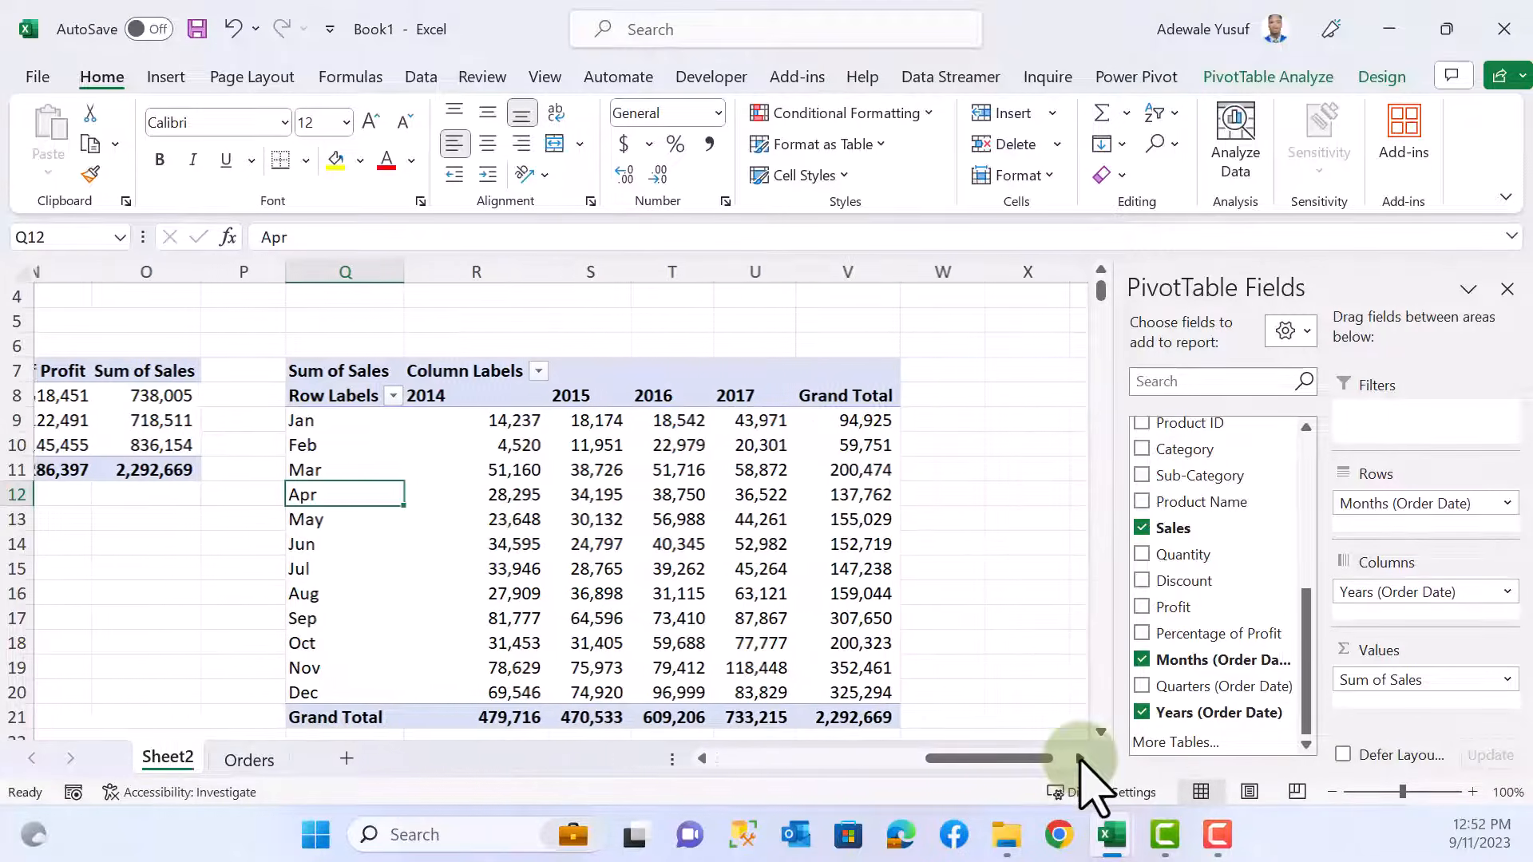
- Show the monthly Sum of Sales values as % Difference From, with base field Months (Order Date) and base item (previous)
{"action": "left_click", "coordinate": [442, 442]}
{"action": "mouse_move", "coordinate": [441, 442]}
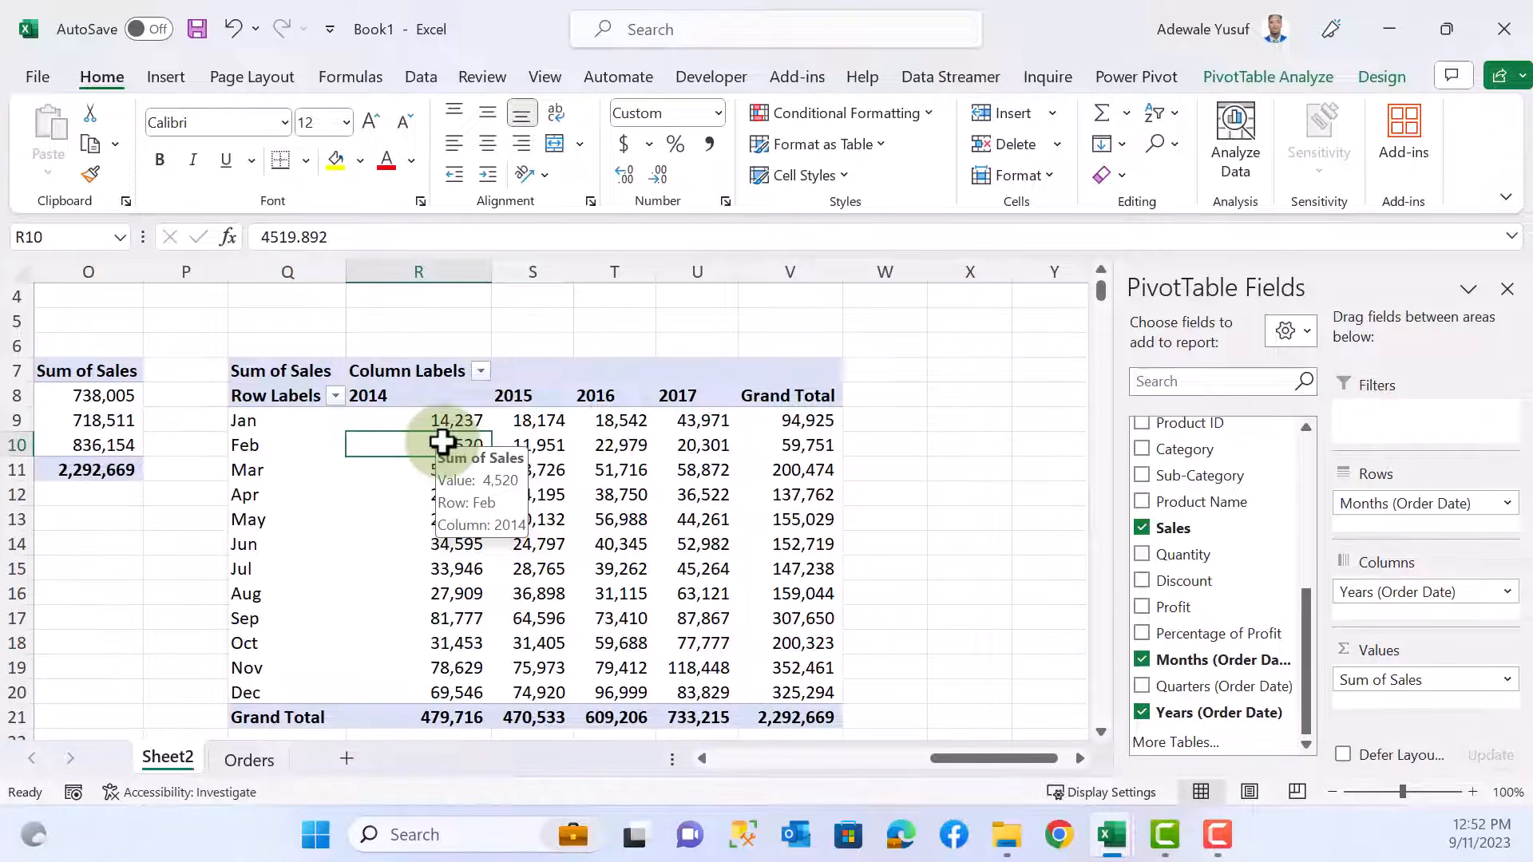
{"action": "right_click", "coordinate": [441, 442]}
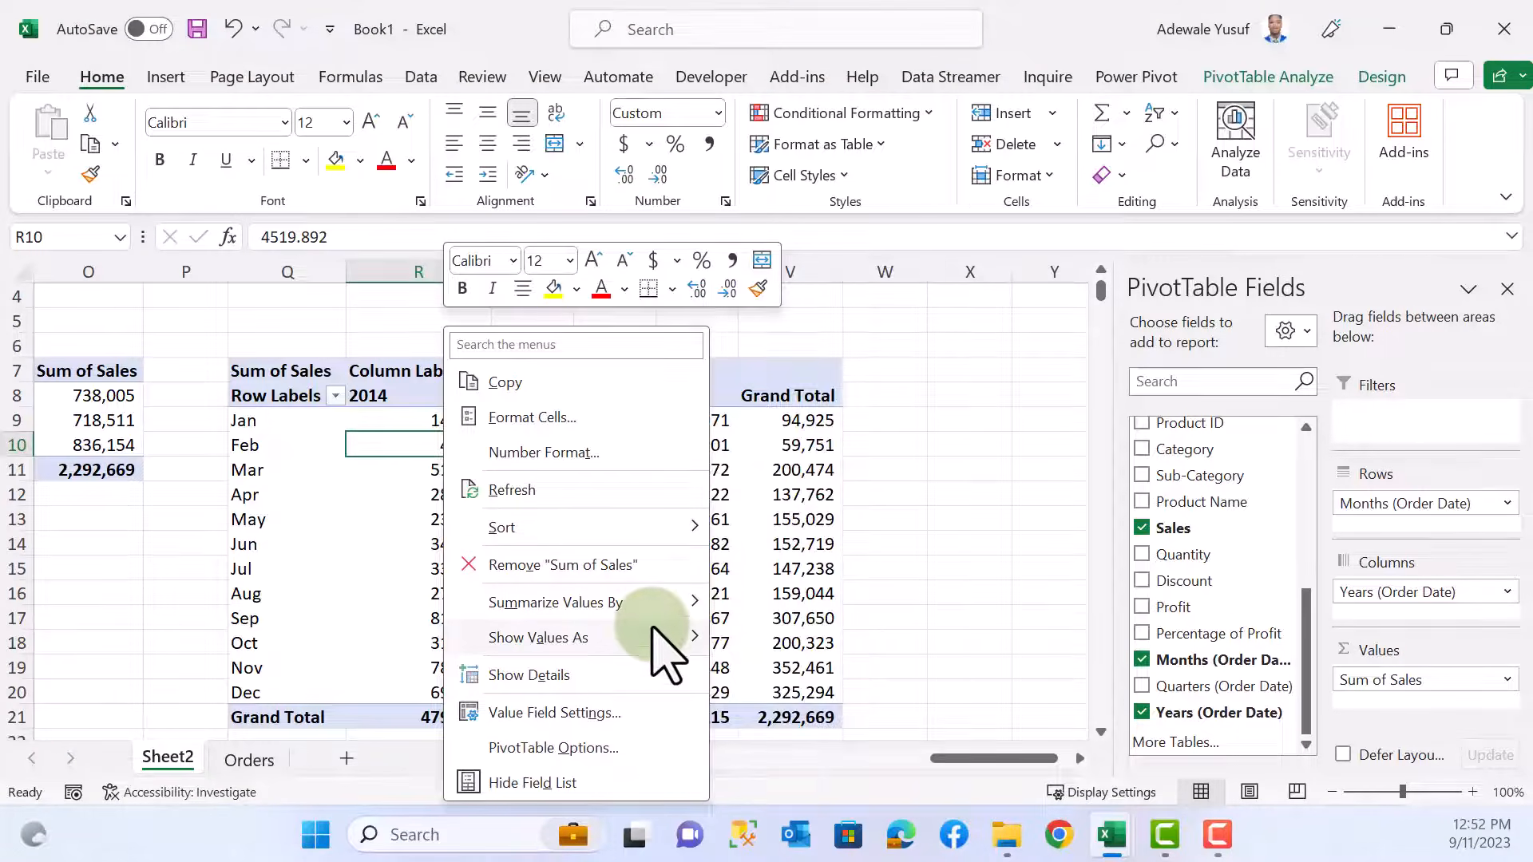
{"action": "mouse_move", "coordinate": [663, 637]}
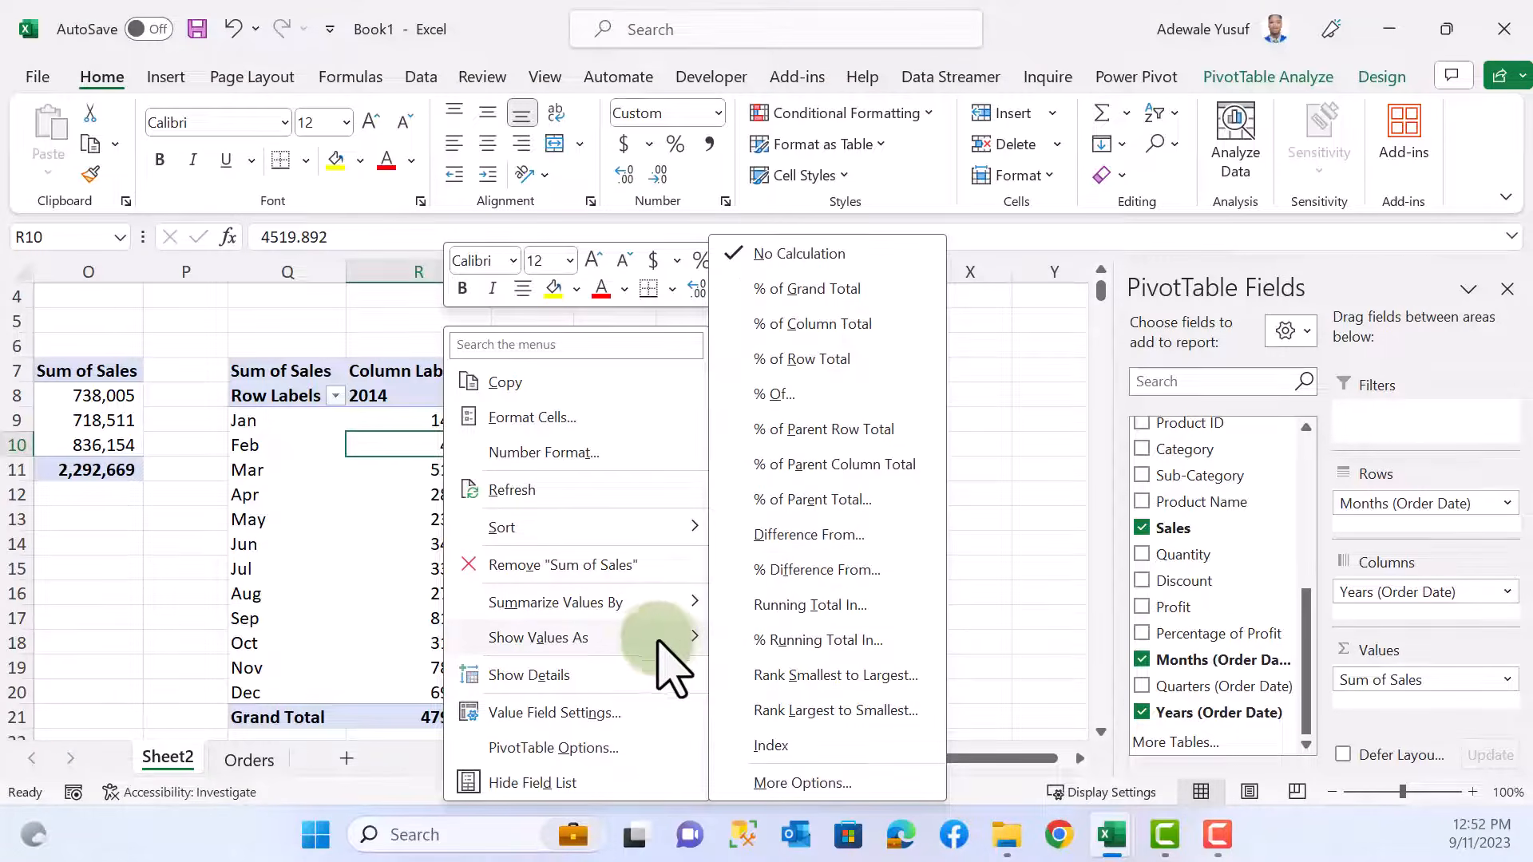
{"action": "left_click", "coordinate": [831, 568]}
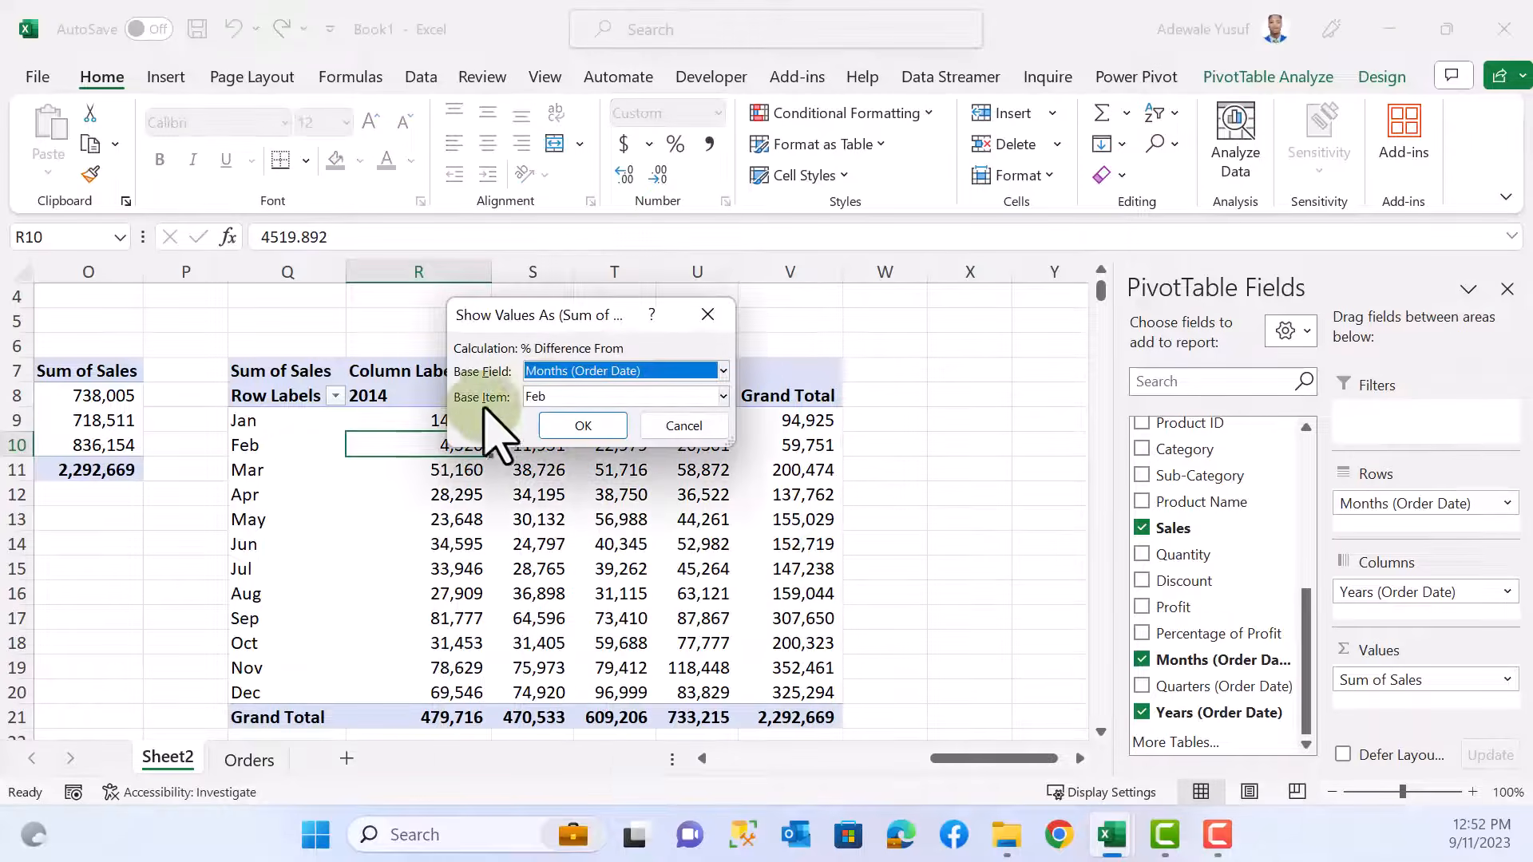
{"action": "left_click", "coordinate": [542, 397]}
{"action": "left_click", "coordinate": [559, 415]}
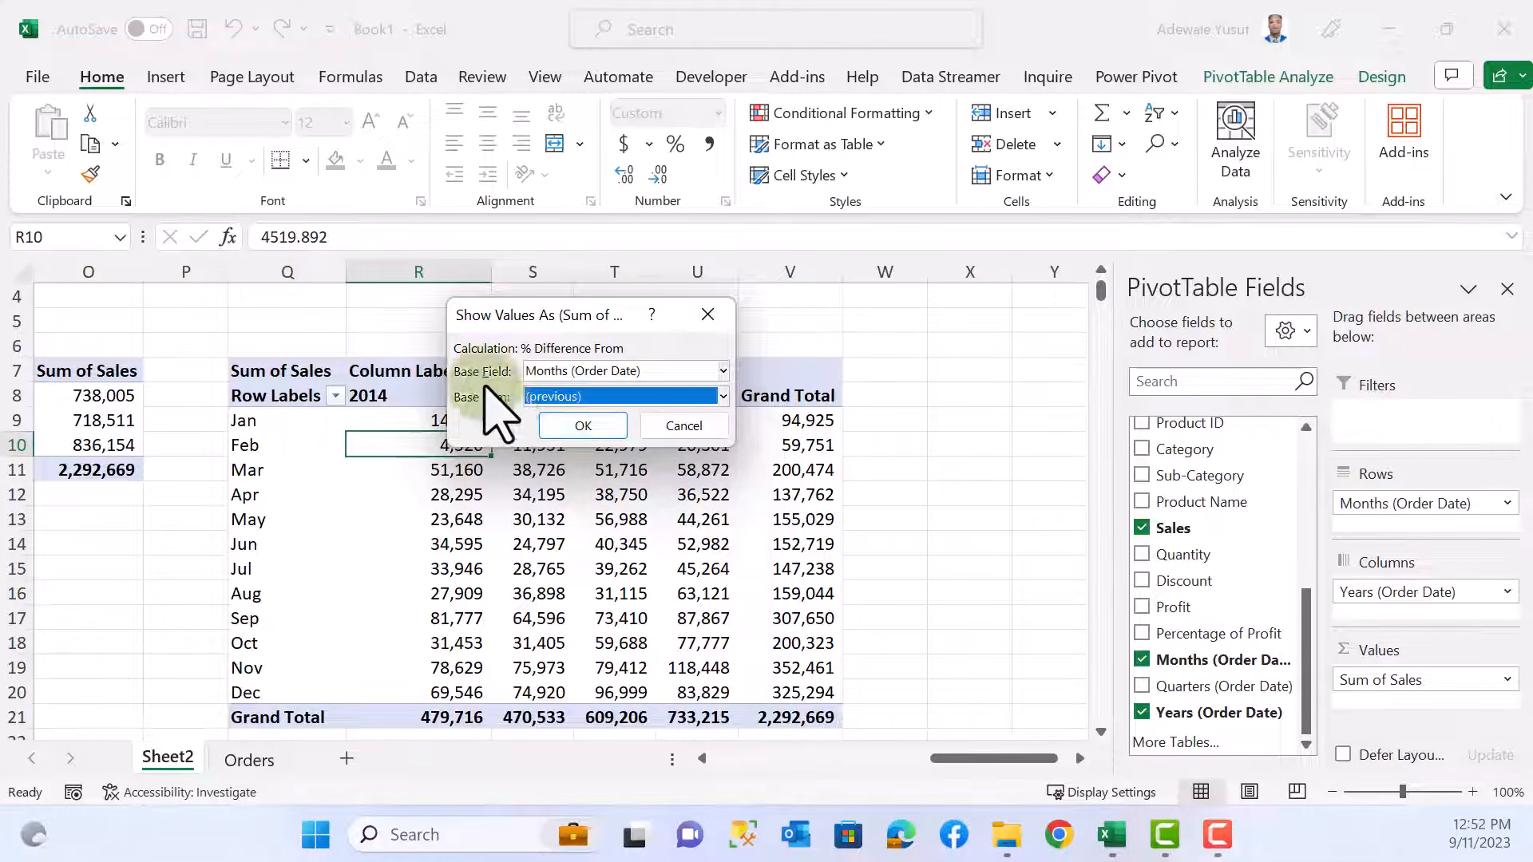
{"action": "left_click", "coordinate": [594, 398]}
{"action": "left_click", "coordinate": [583, 421]}
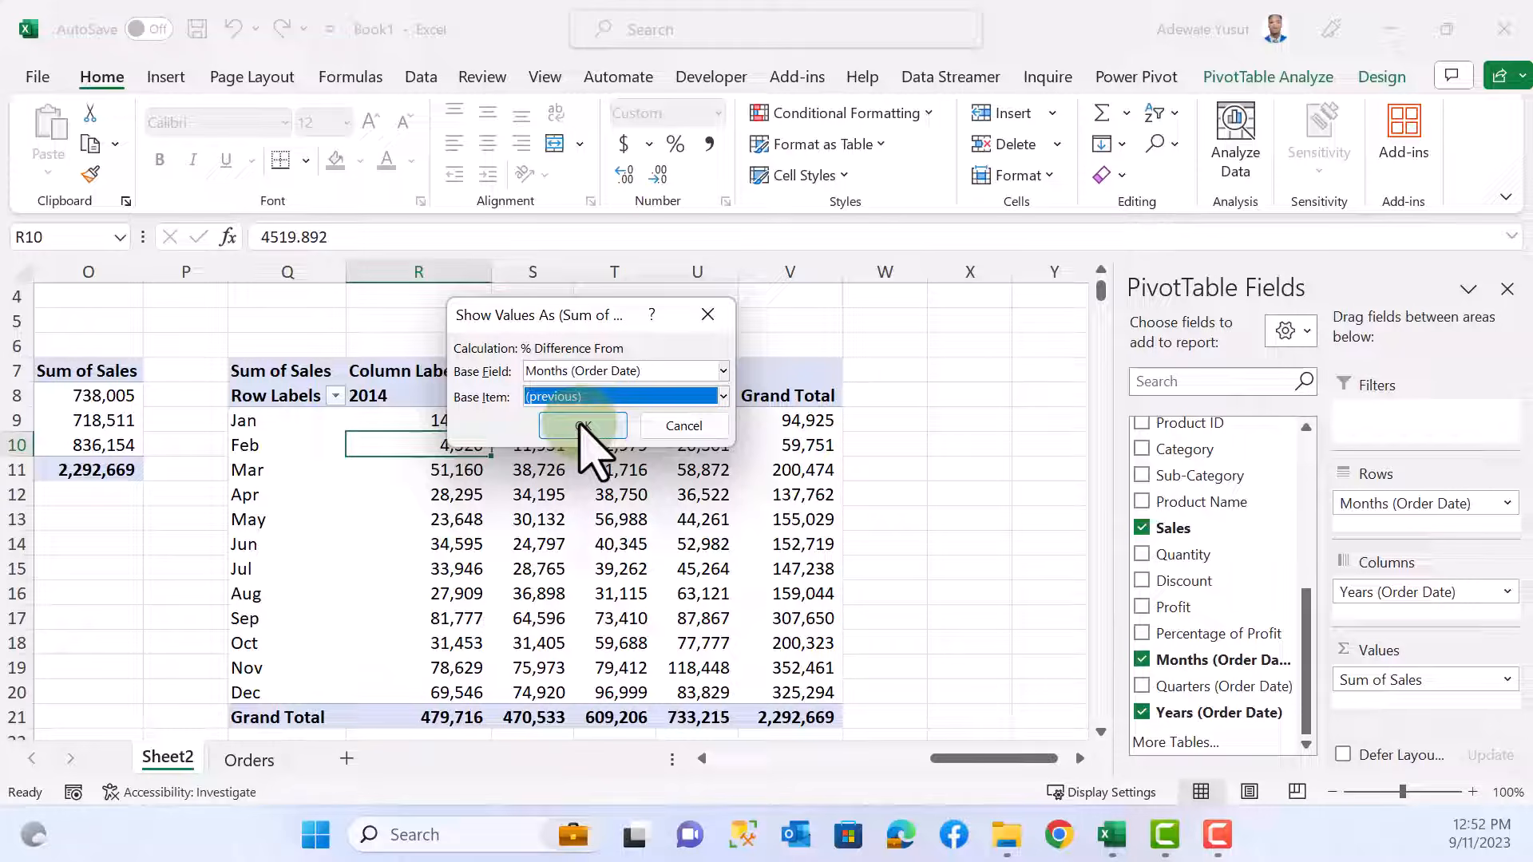
{"action": "left_click", "coordinate": [583, 425]}
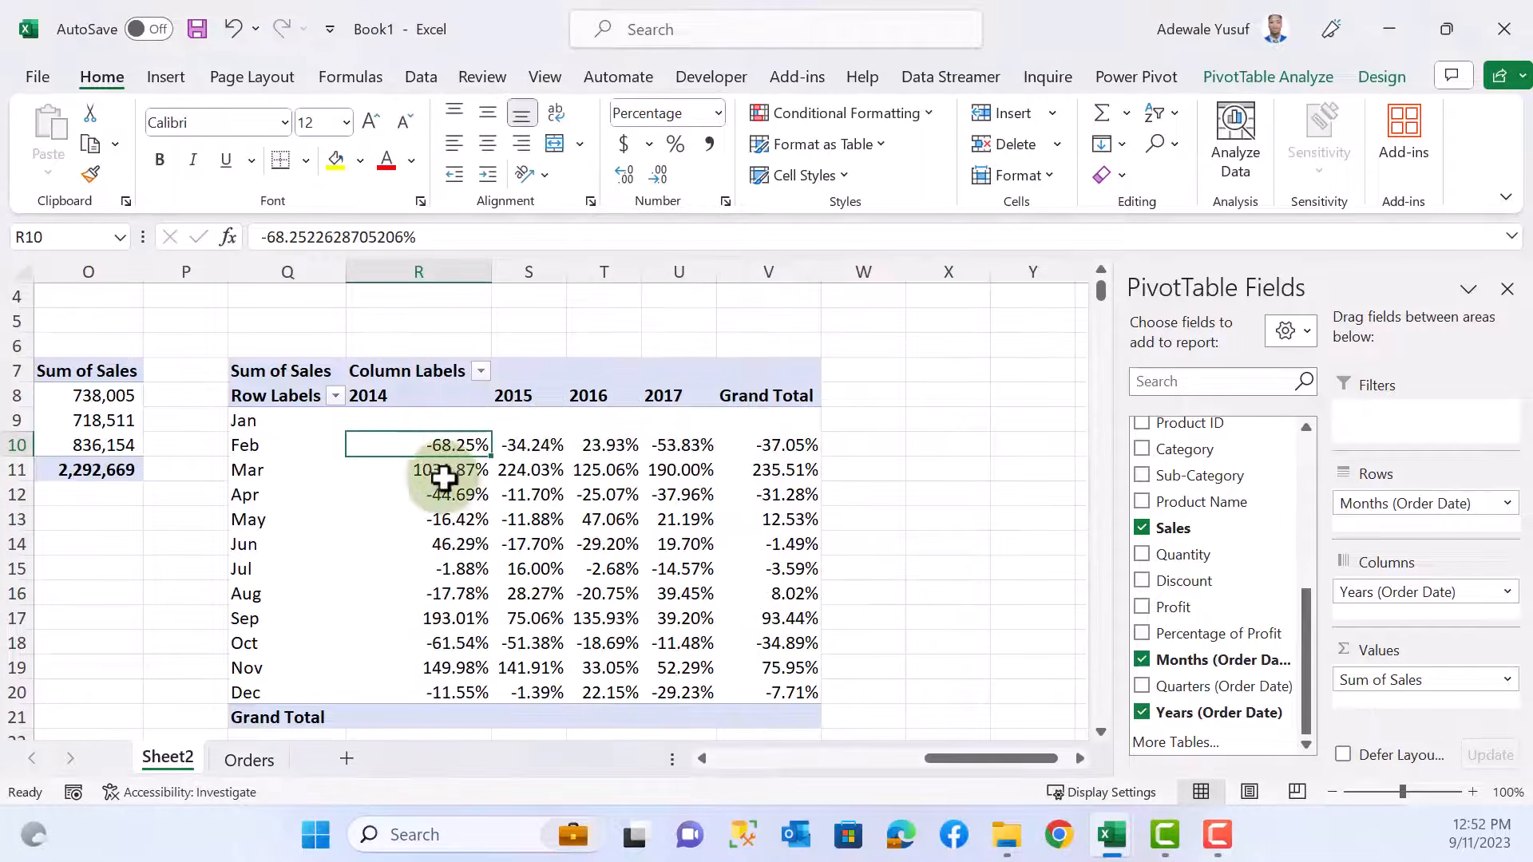
{"action": "mouse_move", "coordinate": [624, 524]}
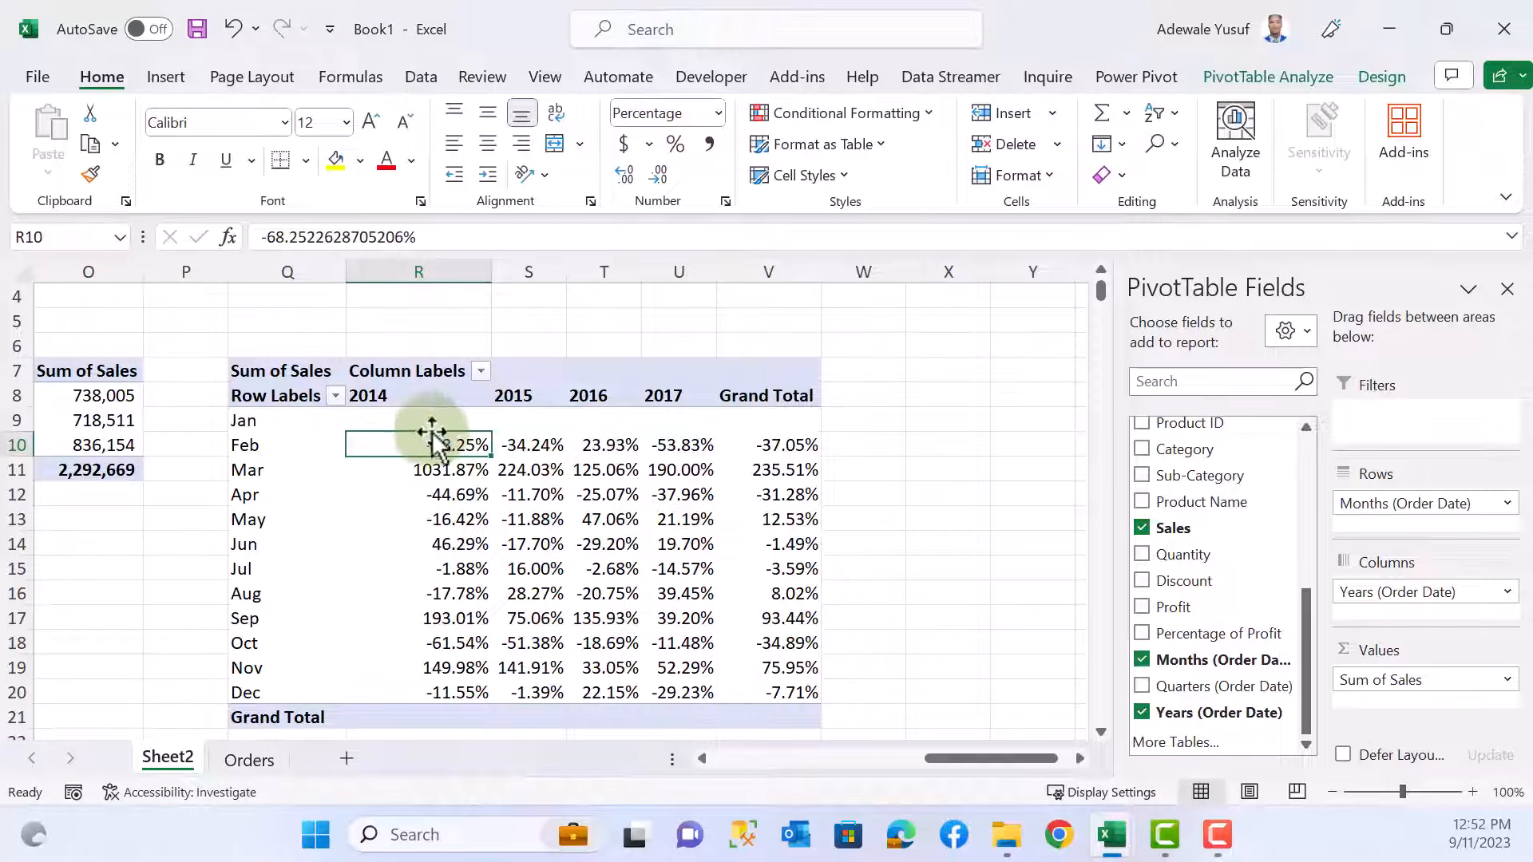
{"action": "mouse_move", "coordinate": [458, 415]}
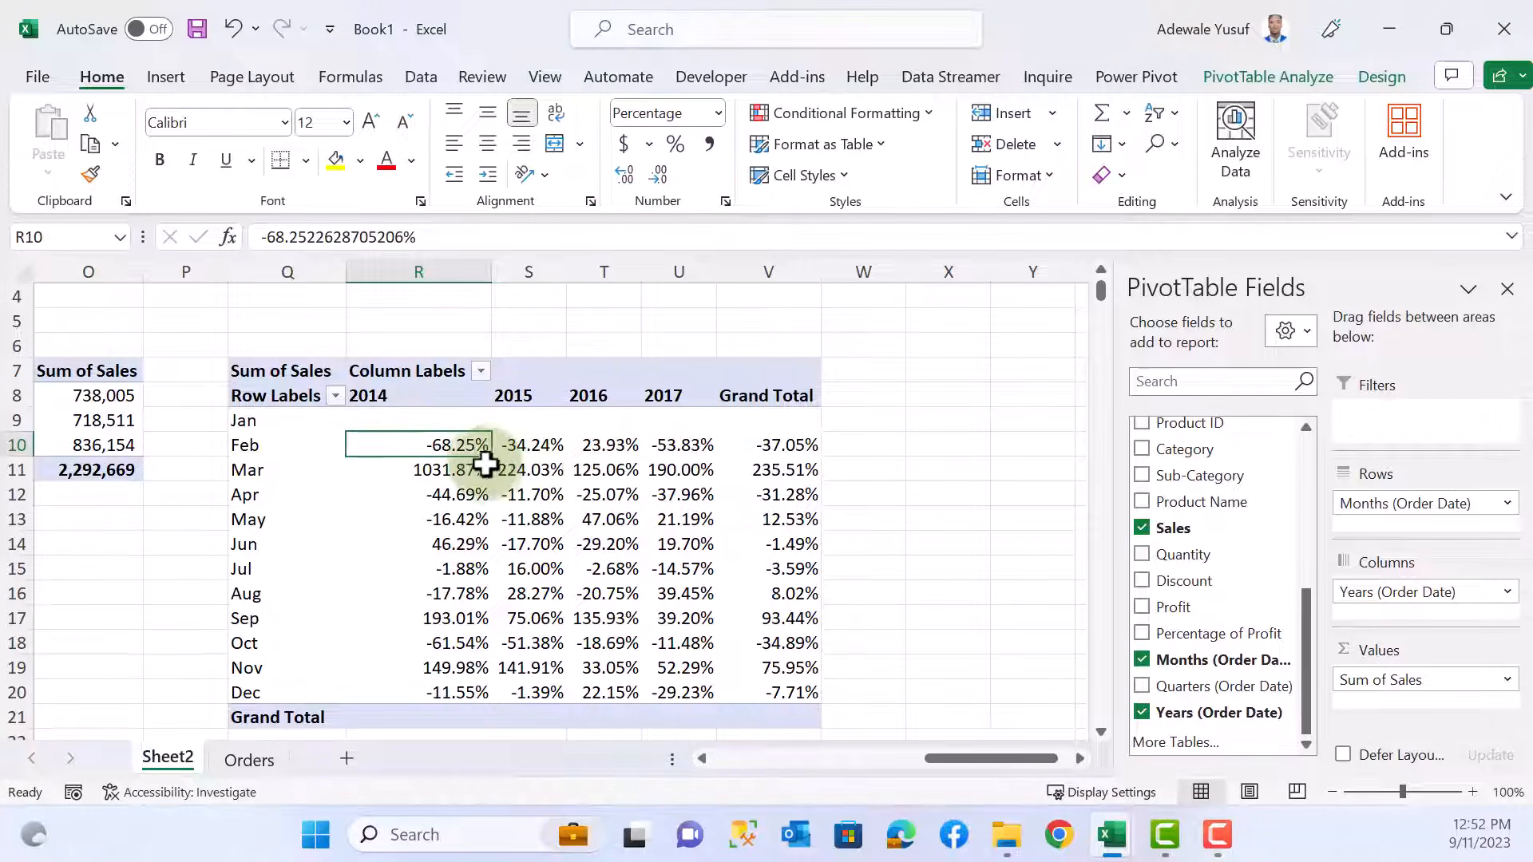
{"action": "mouse_move", "coordinate": [483, 459]}
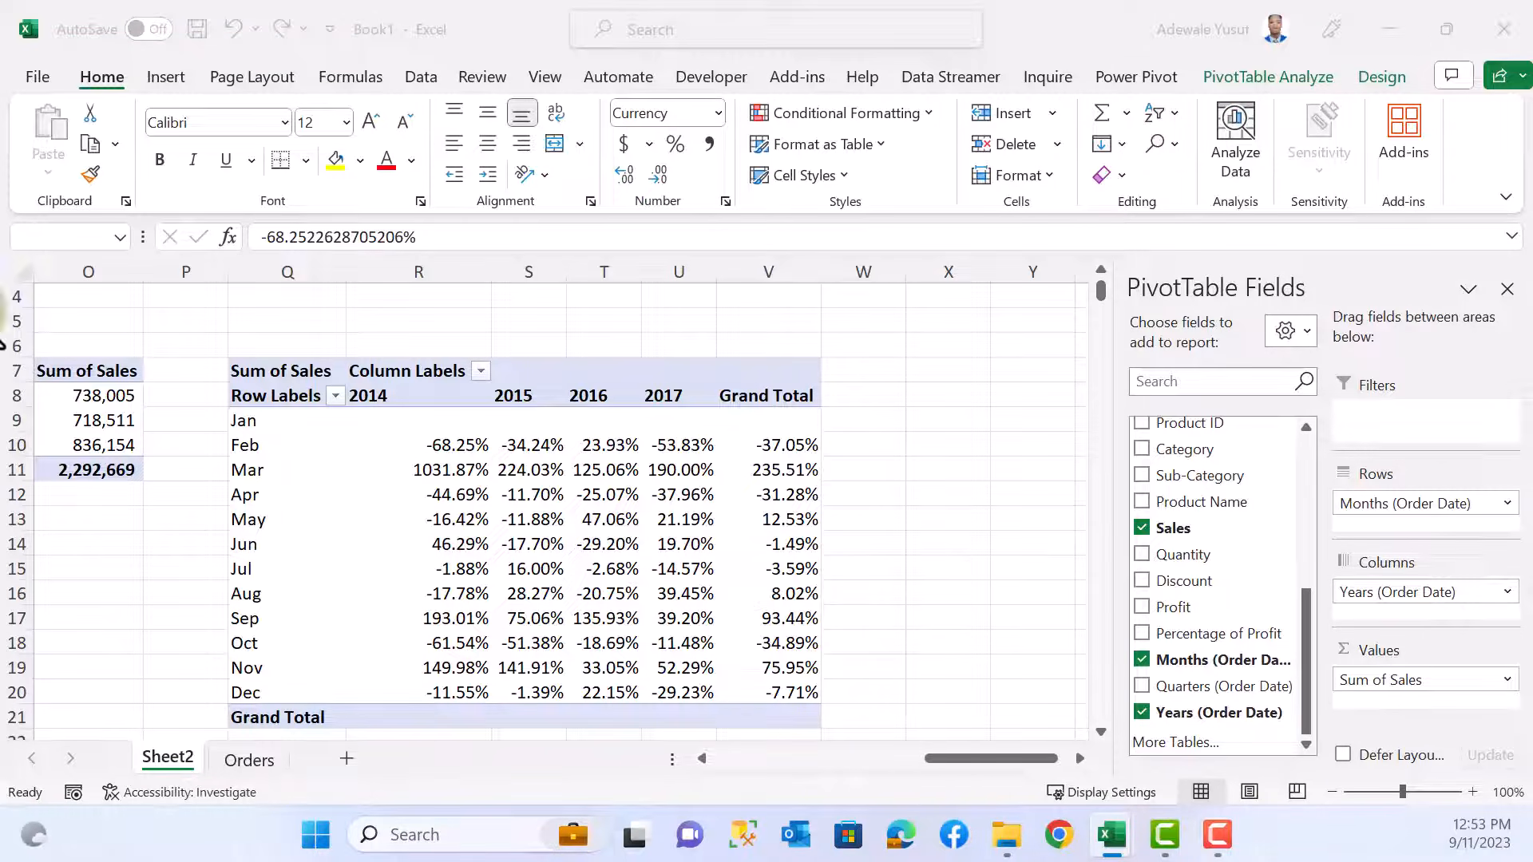
- Copy the segment Profit% PivotTable from G7:H11 and paste it at X7
{"action": "left_click_drag", "start_coordinate": [944, 759], "coordinate": [750, 763]}
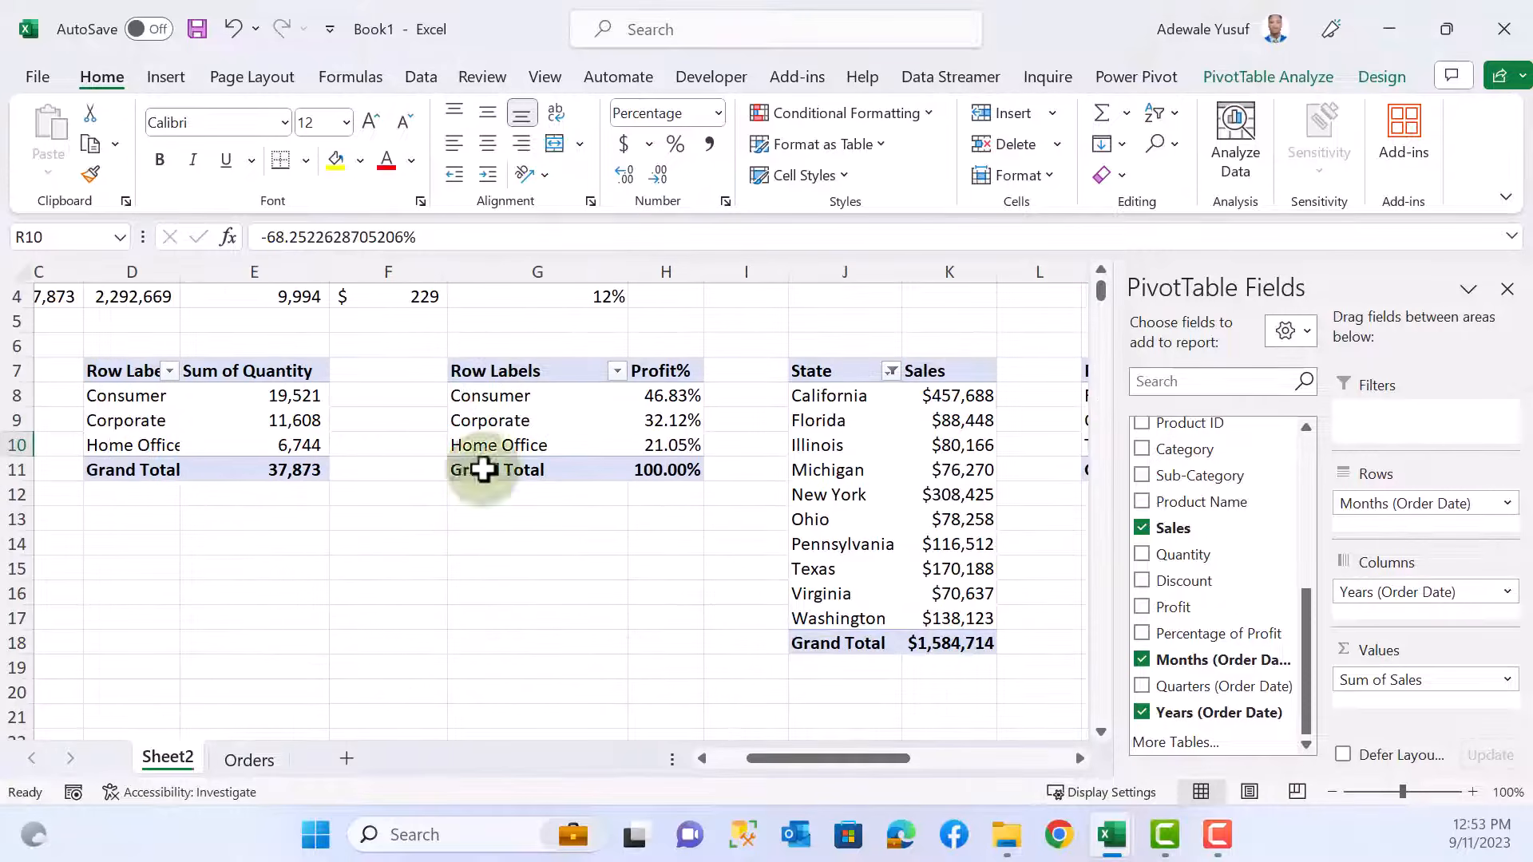
{"action": "left_click_drag", "start_coordinate": [502, 372], "coordinate": [650, 479]}
{"action": "key", "text": "ctrl+c"}
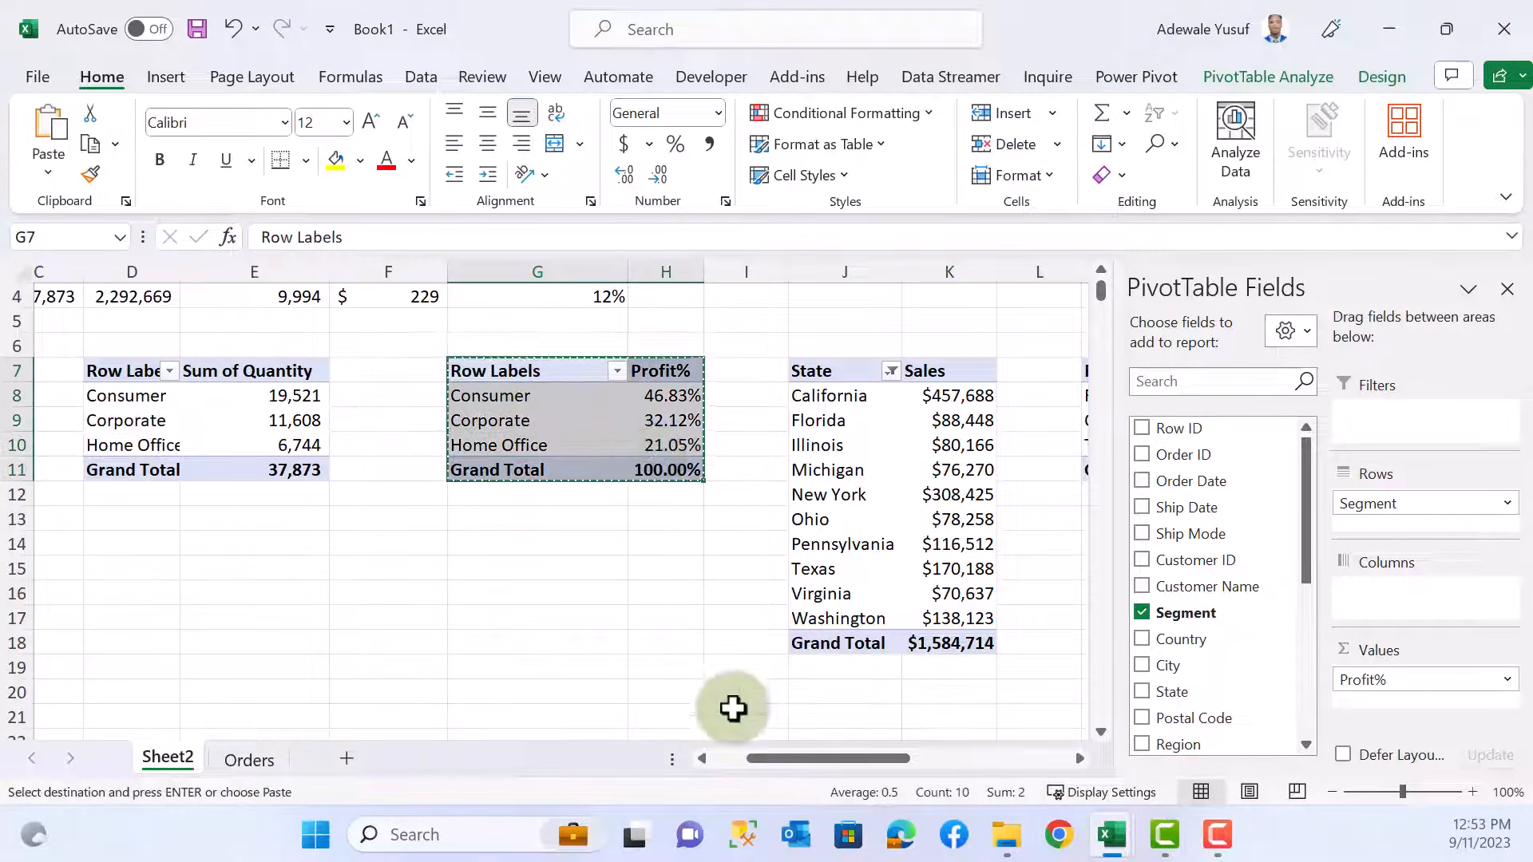
{"action": "left_click_drag", "start_coordinate": [898, 760], "coordinate": [1086, 762]}
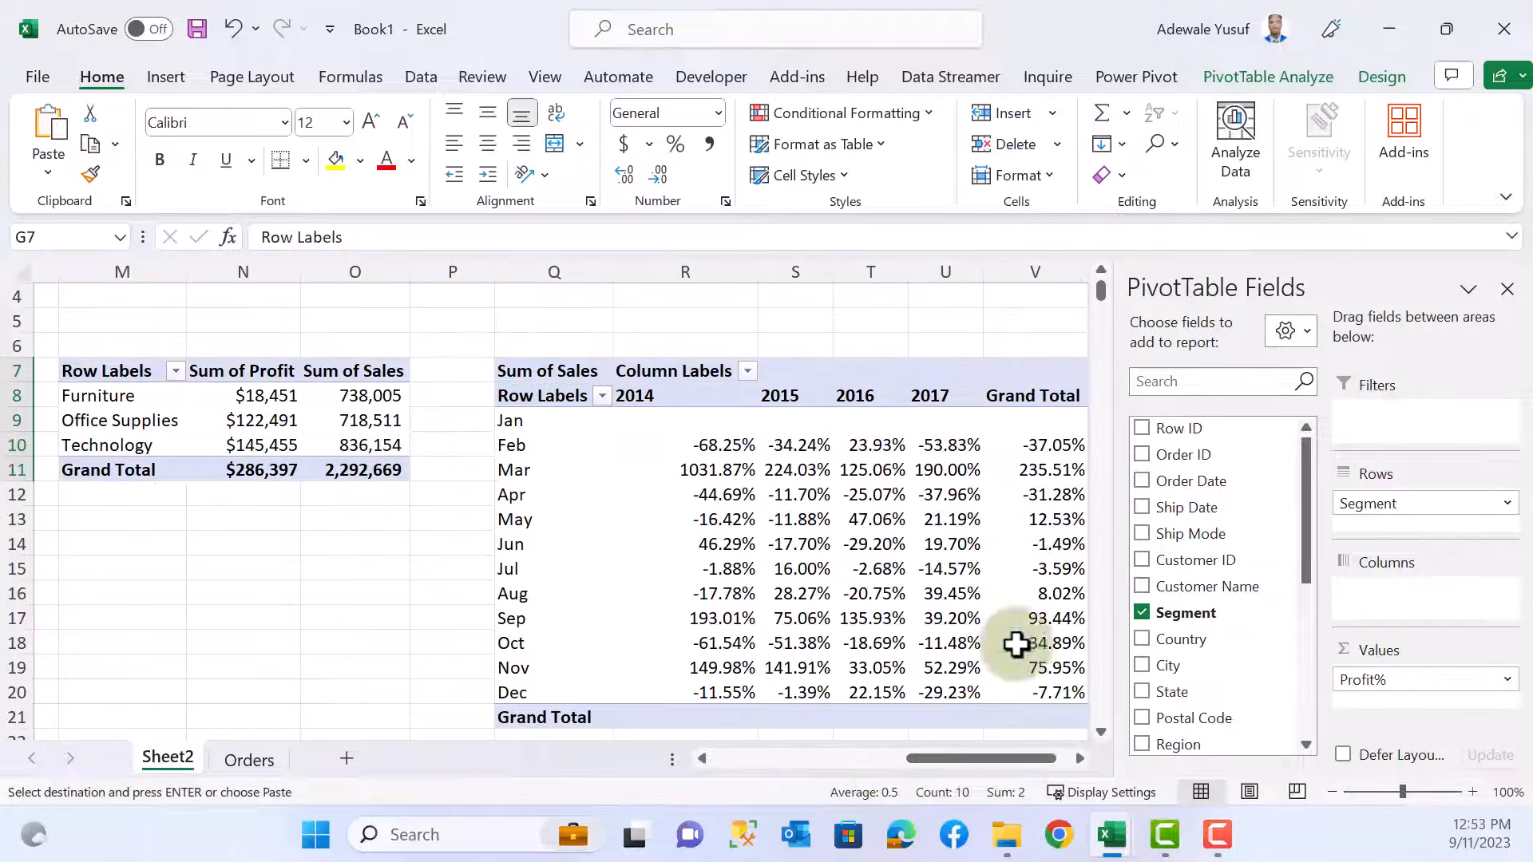
{"action": "left_click", "coordinate": [899, 385]}
{"action": "left_click", "coordinate": [950, 393], "text": "ctrl"}
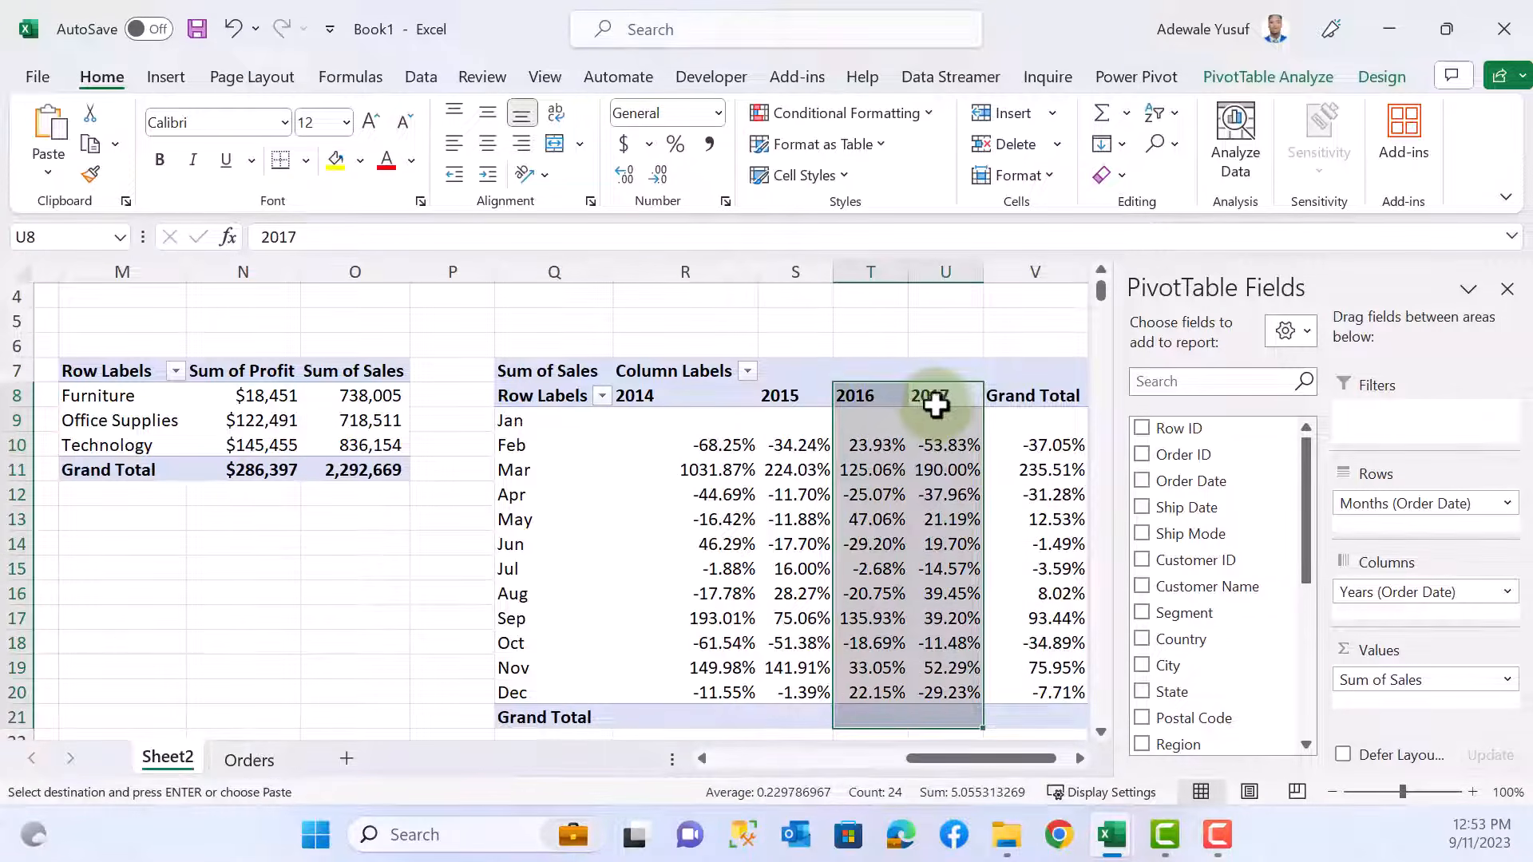
{"action": "key", "text": "Right"}
{"action": "key", "text": "Right"}
{"action": "key", "text": "Right"}
{"action": "key", "text": "Right"}
{"action": "key", "text": "Right"}
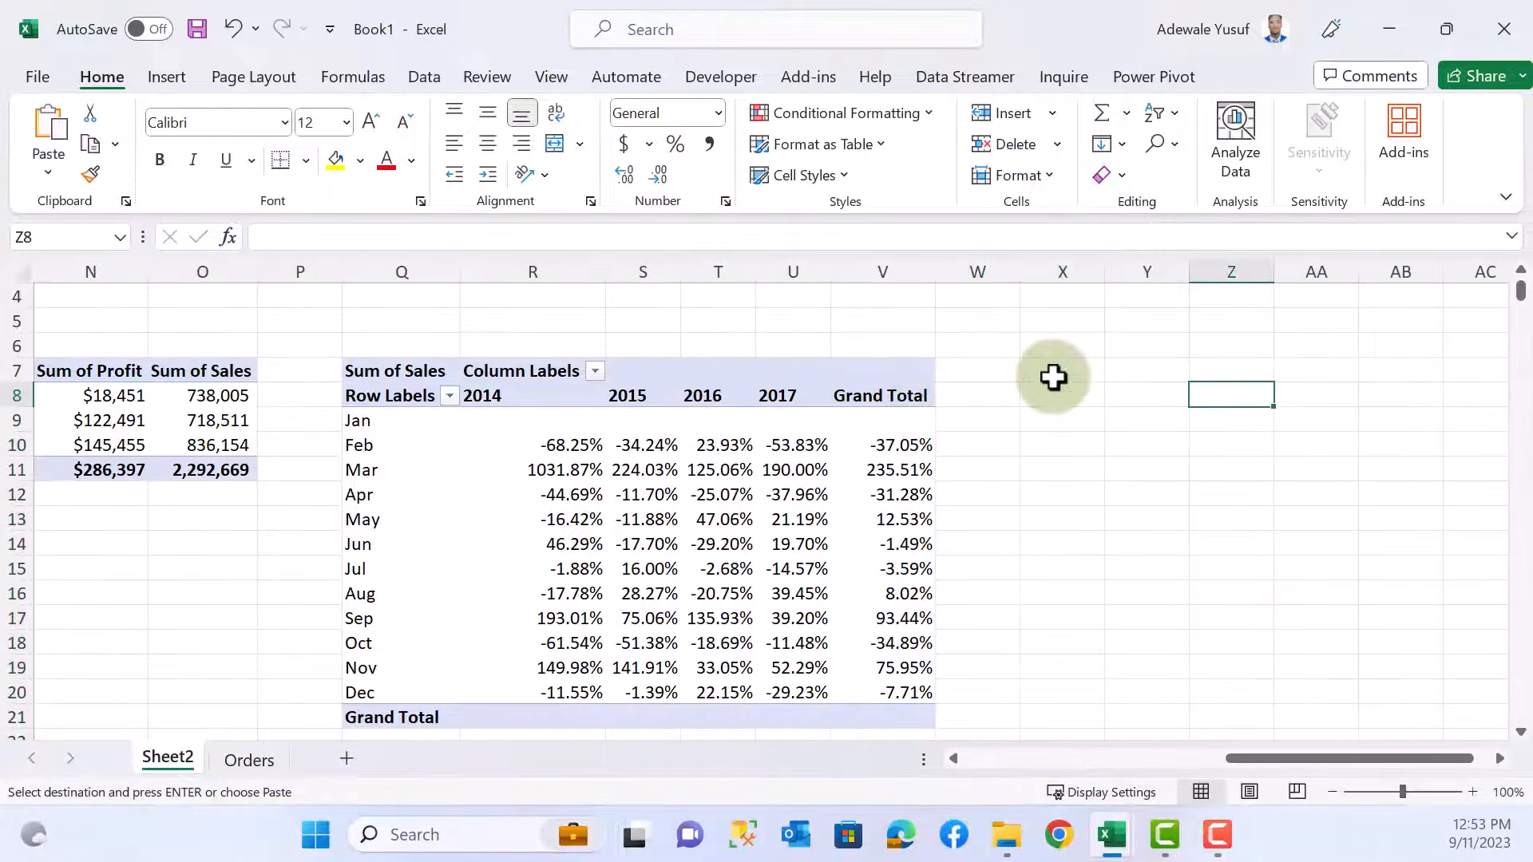
{"action": "left_click", "coordinate": [1054, 377]}
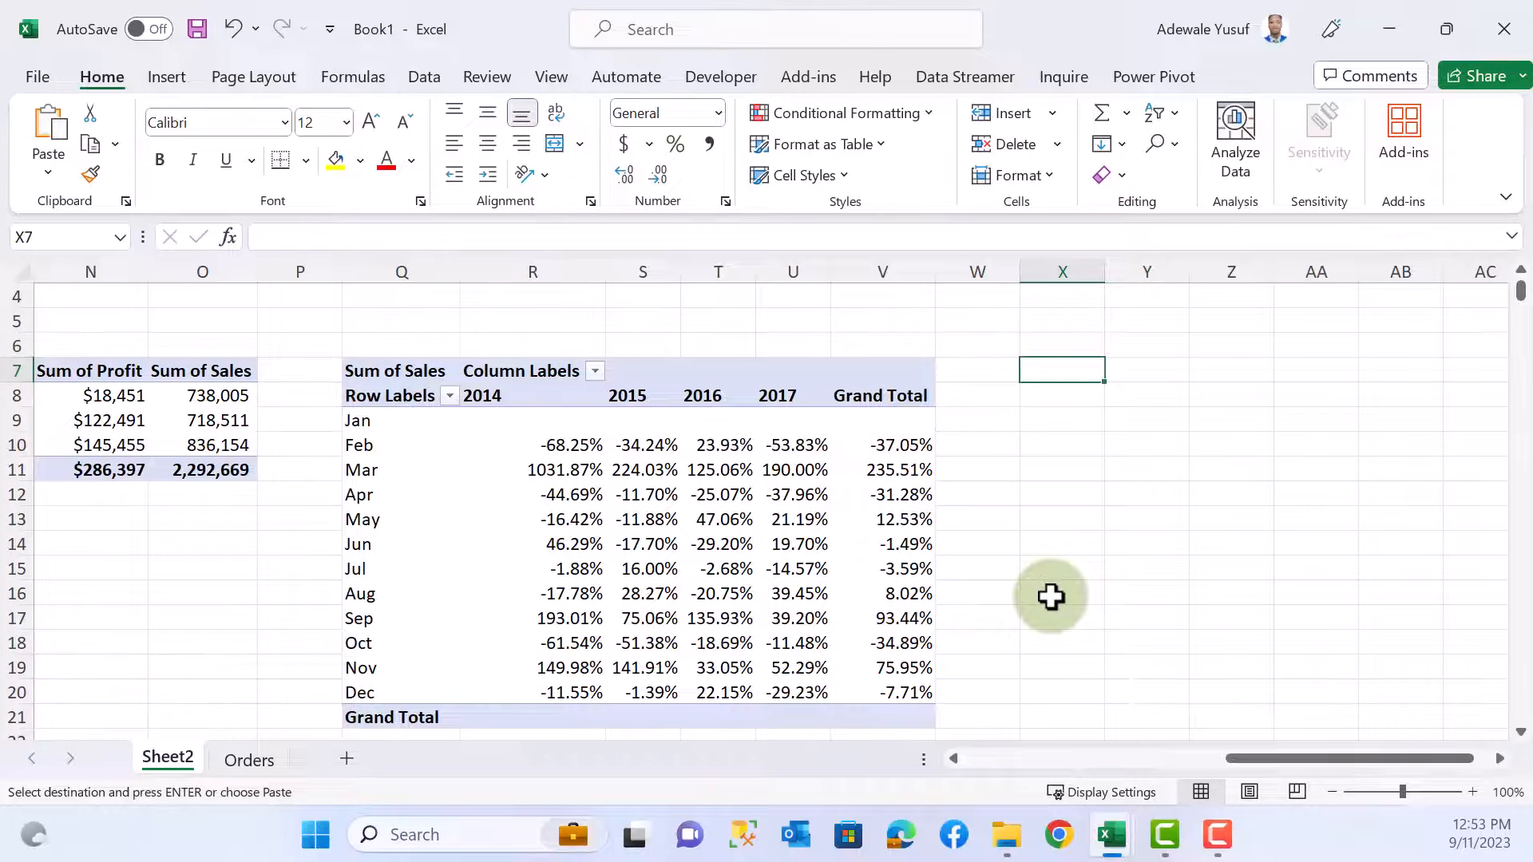
{"action": "key", "text": "ctrl+v"}
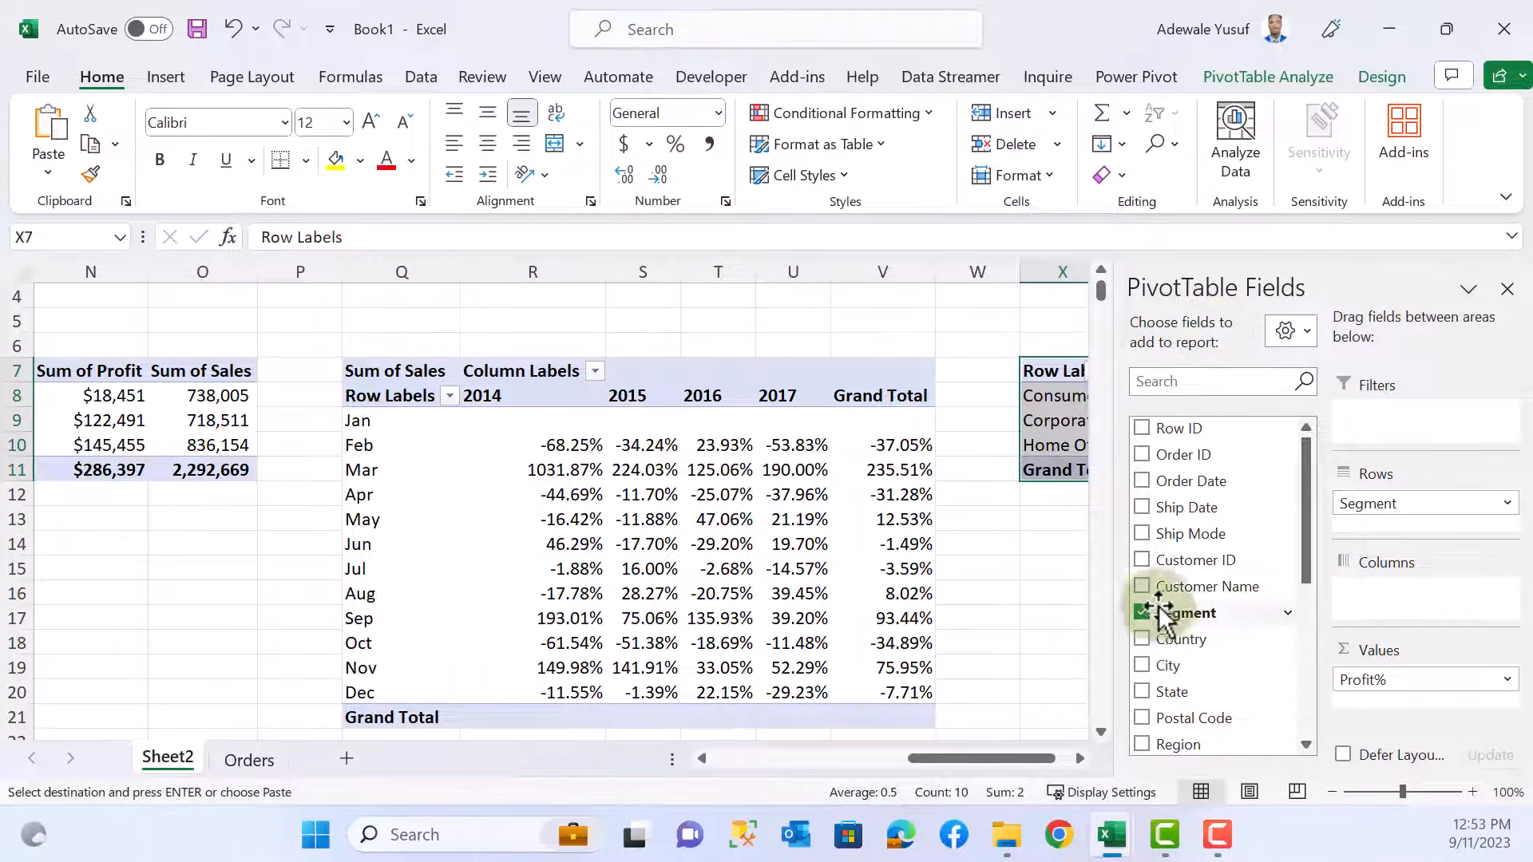
- Remove Segment and Profit% from the PivotTable at X7 and add Profit as its Sum of Profit values
{"action": "left_click", "coordinate": [1143, 613]}
{"action": "scroll", "coordinate": [1157, 639], "scroll_direction": "down", "scroll_amount": 5}
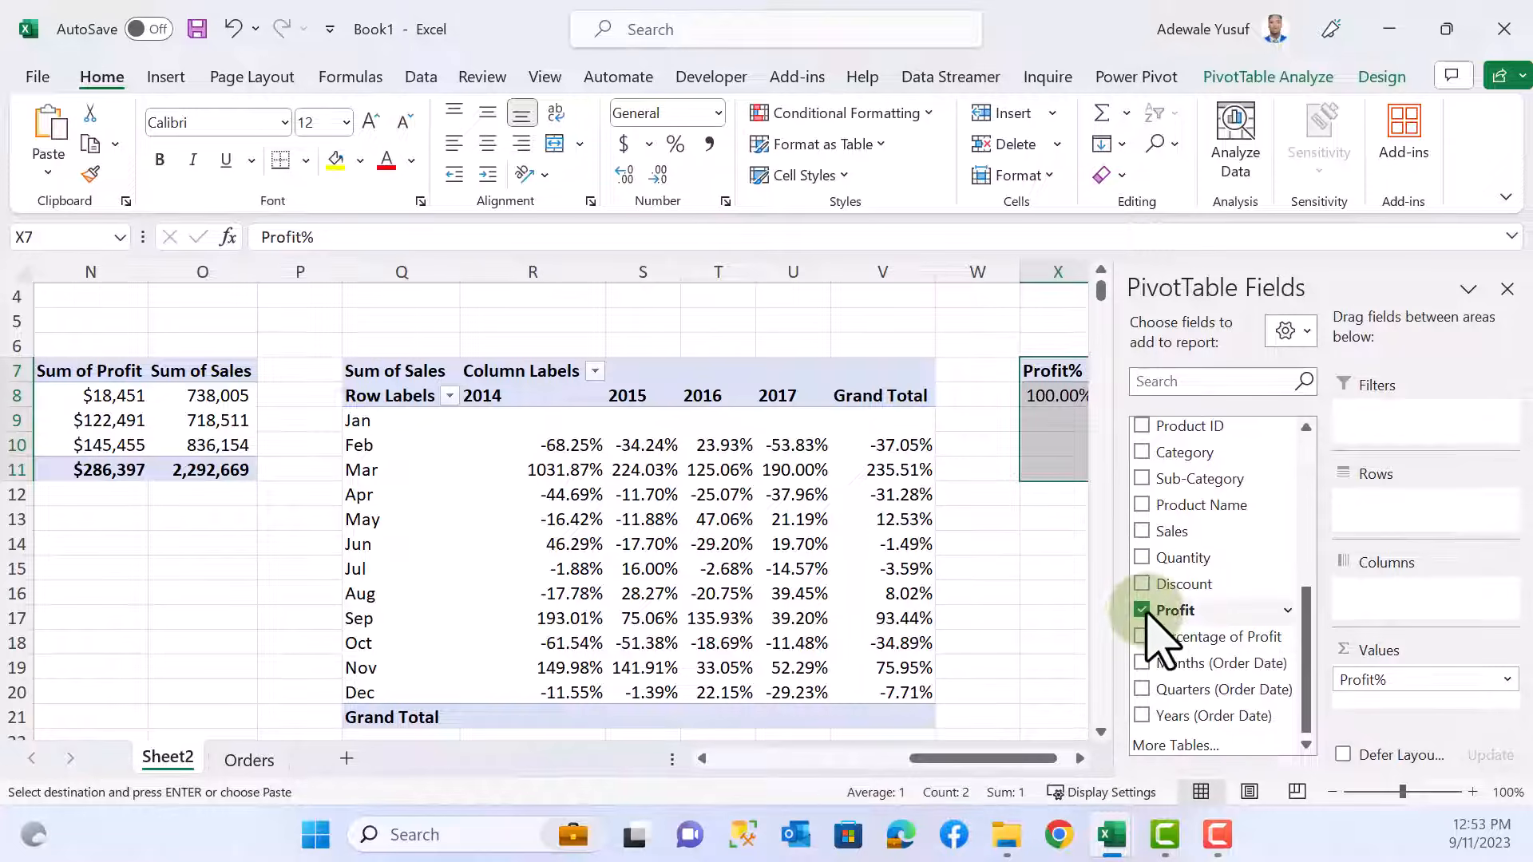
{"action": "left_click", "coordinate": [1142, 612]}
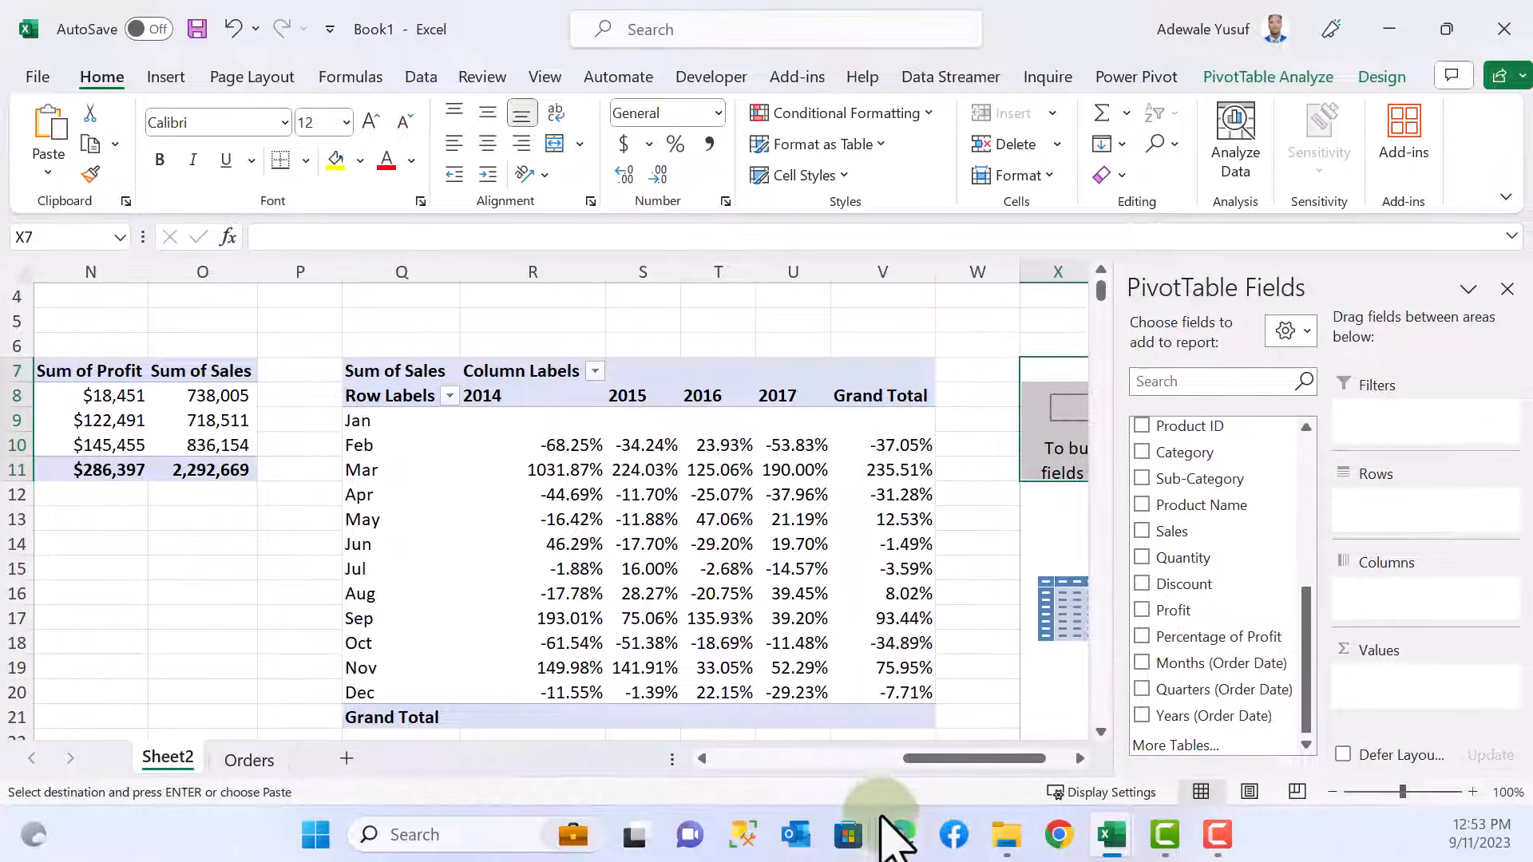
{"action": "left_click", "coordinate": [1141, 613]}
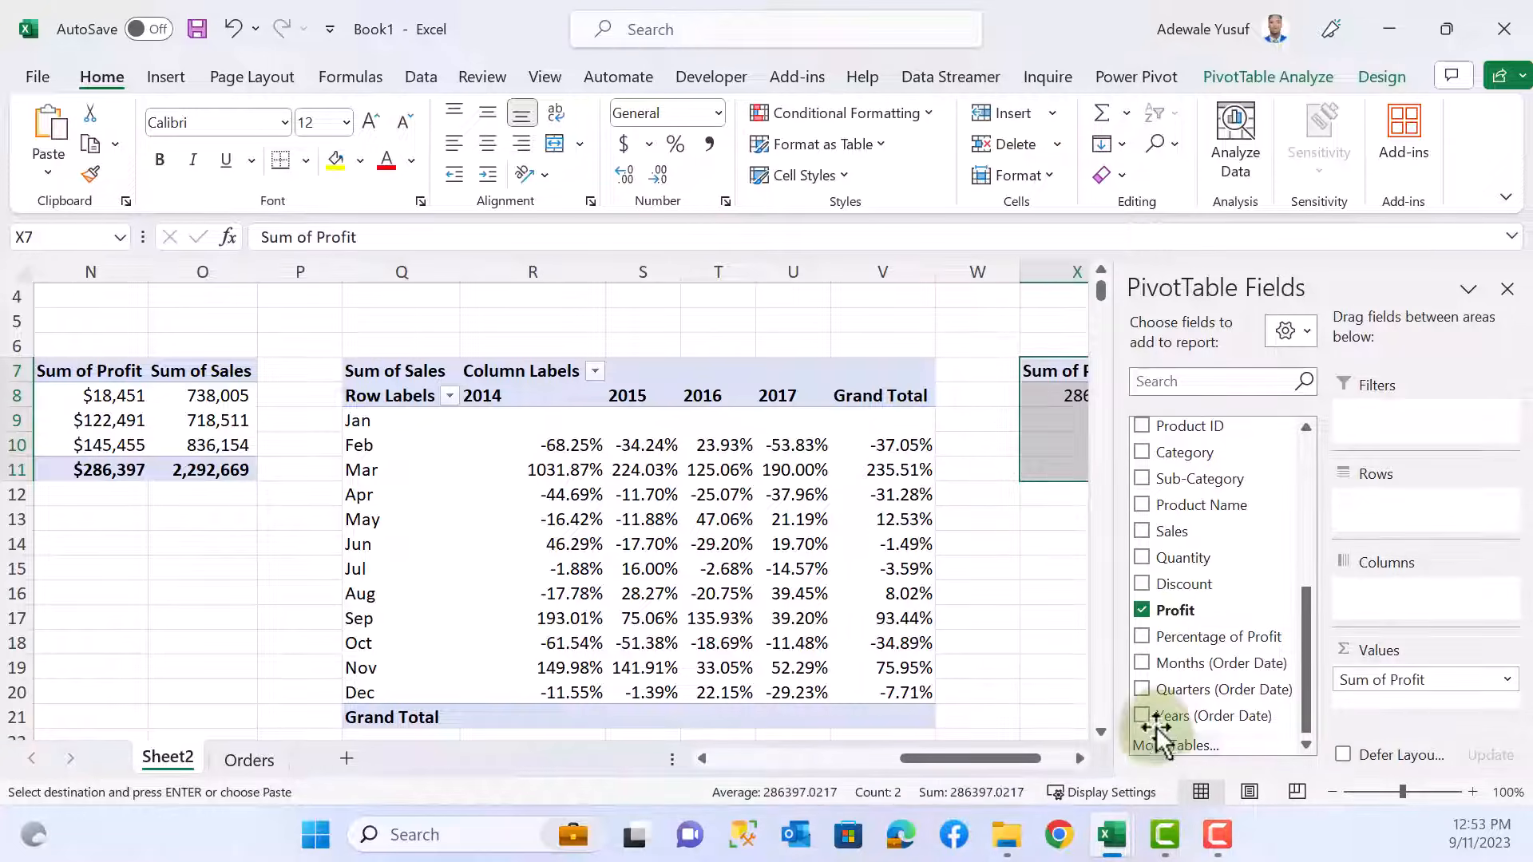
- Add Years (Order Date) as the columns of the Sum of Profit PivotTable at X7
{"action": "left_click_drag", "start_coordinate": [1161, 715], "coordinate": [1412, 603]}
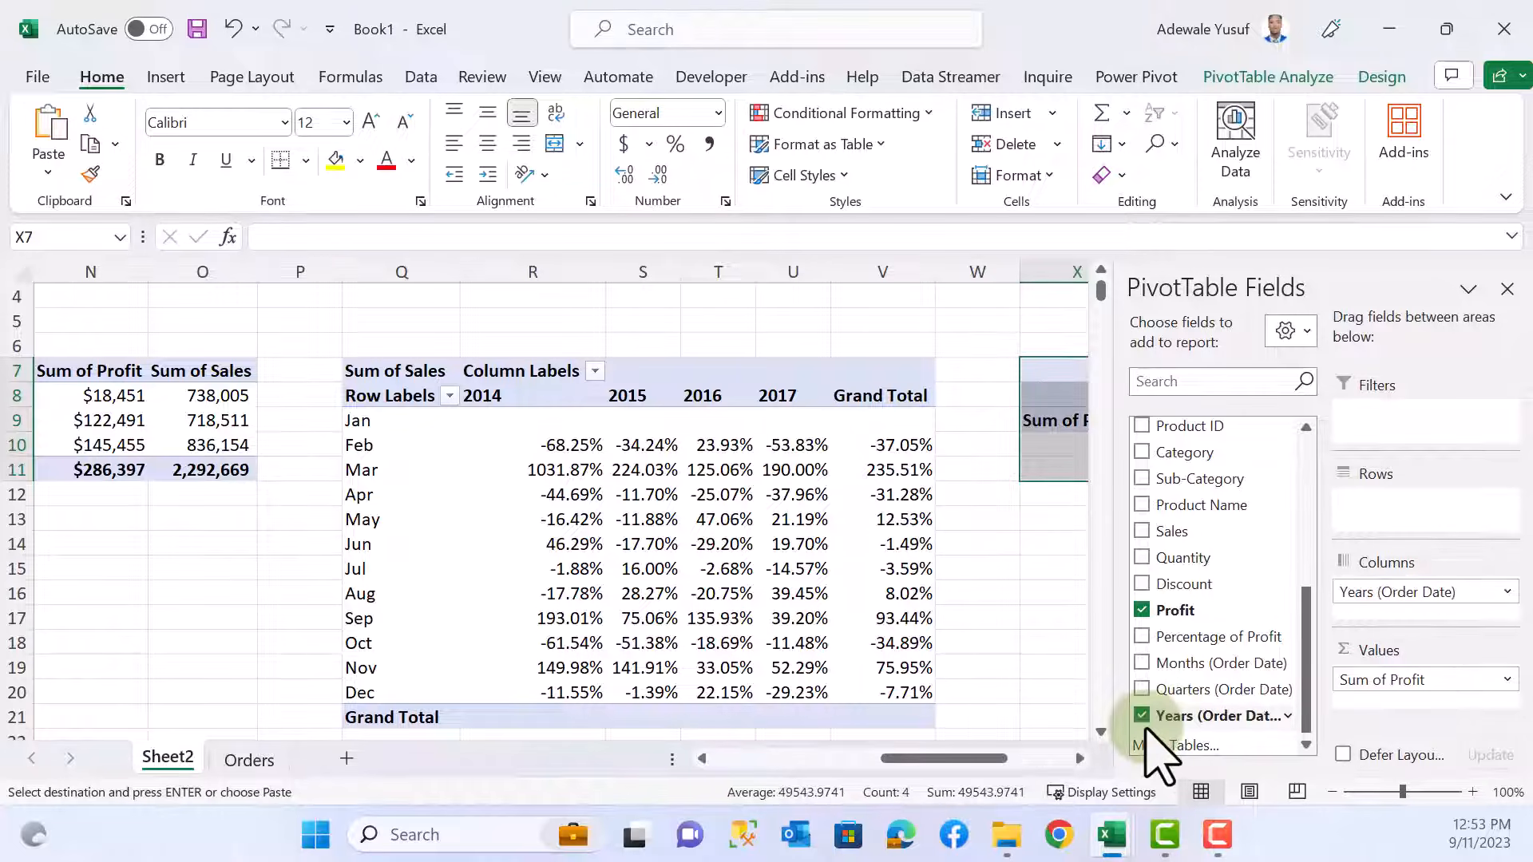
{"action": "left_click", "coordinate": [1079, 758]}
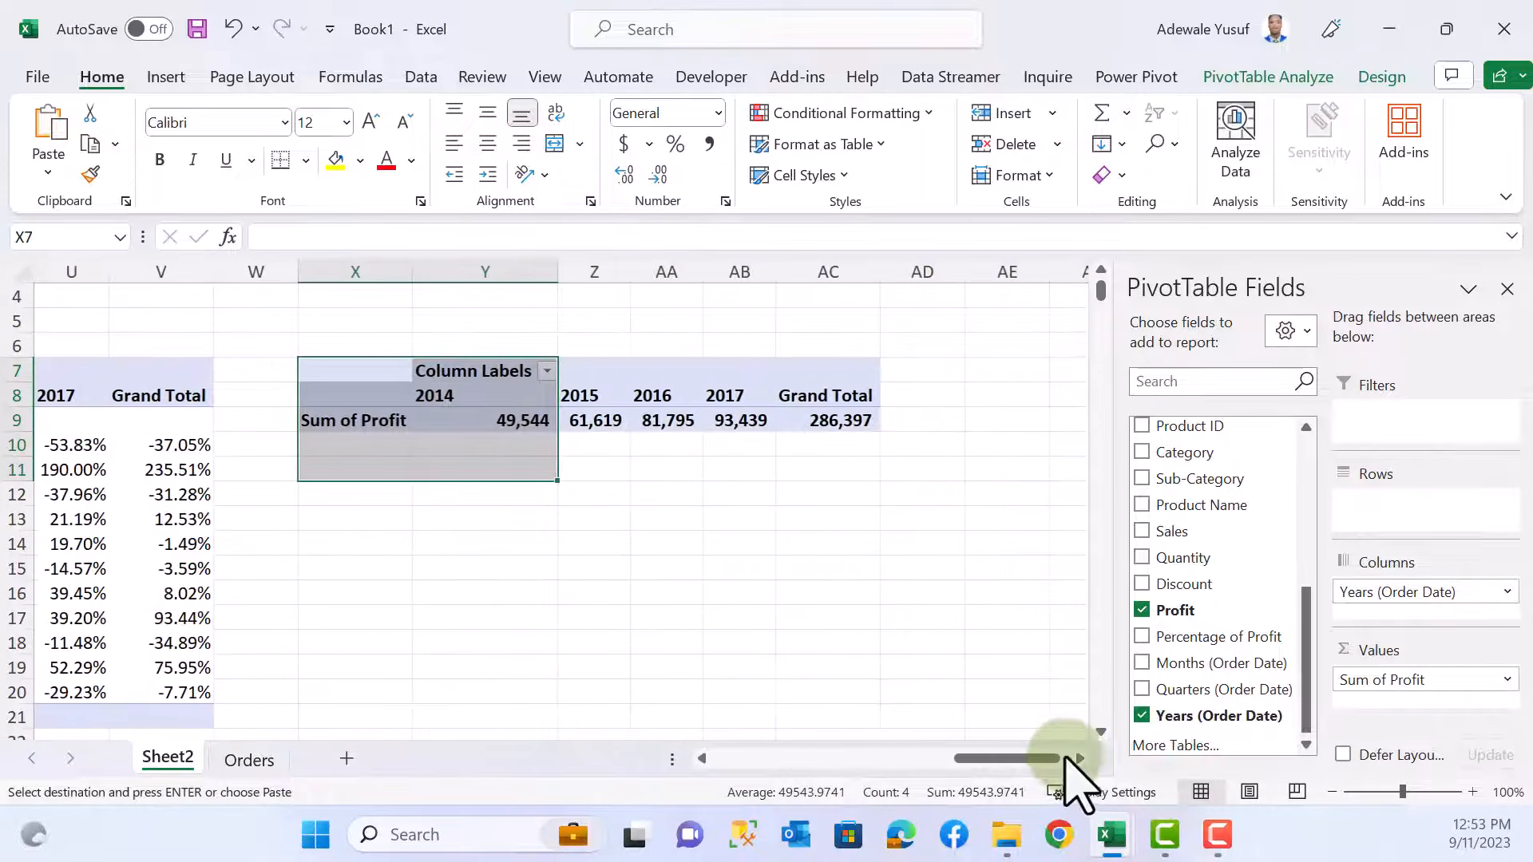
{"action": "left_click", "coordinate": [597, 421]}
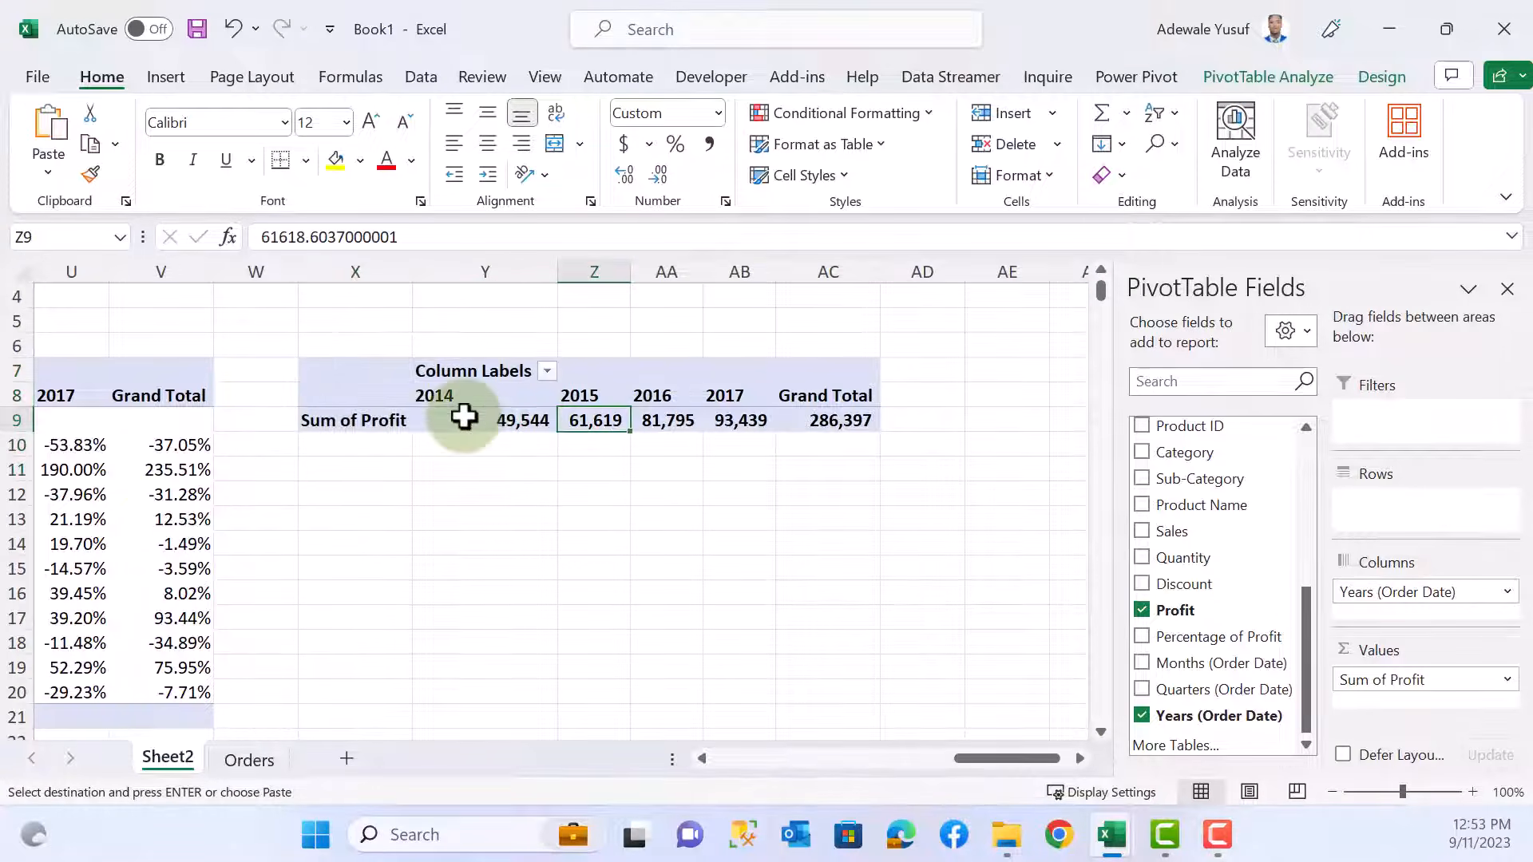
{"action": "left_click_drag", "start_coordinate": [462, 417], "coordinate": [742, 412]}
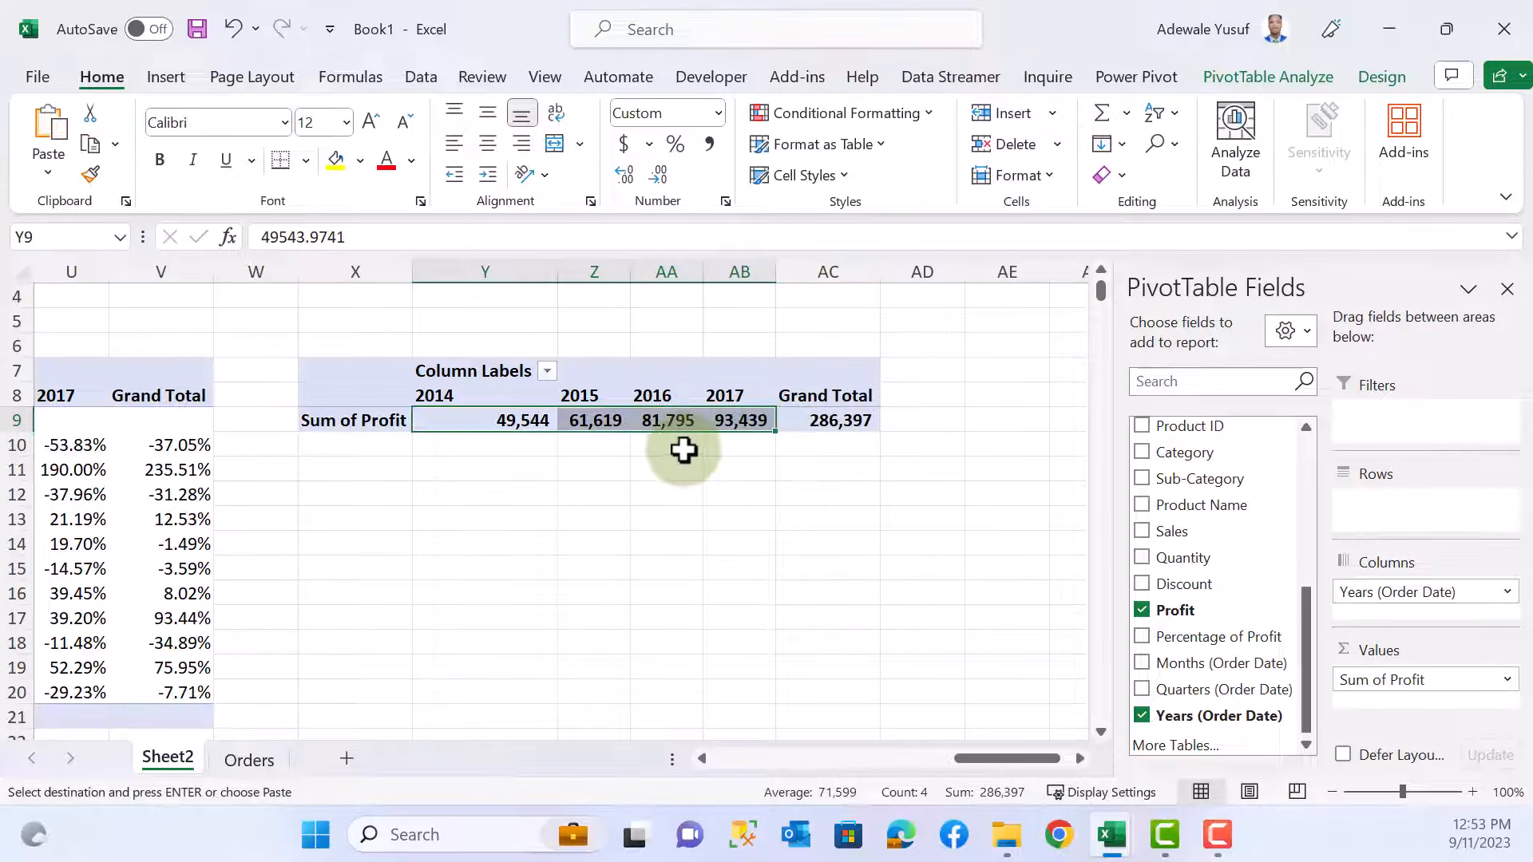
- Return to the segment PivotTables at the start of the sheet and cancel the pending copy of G7:H11
{"action": "left_click_drag", "start_coordinate": [998, 758], "coordinate": [694, 782]}
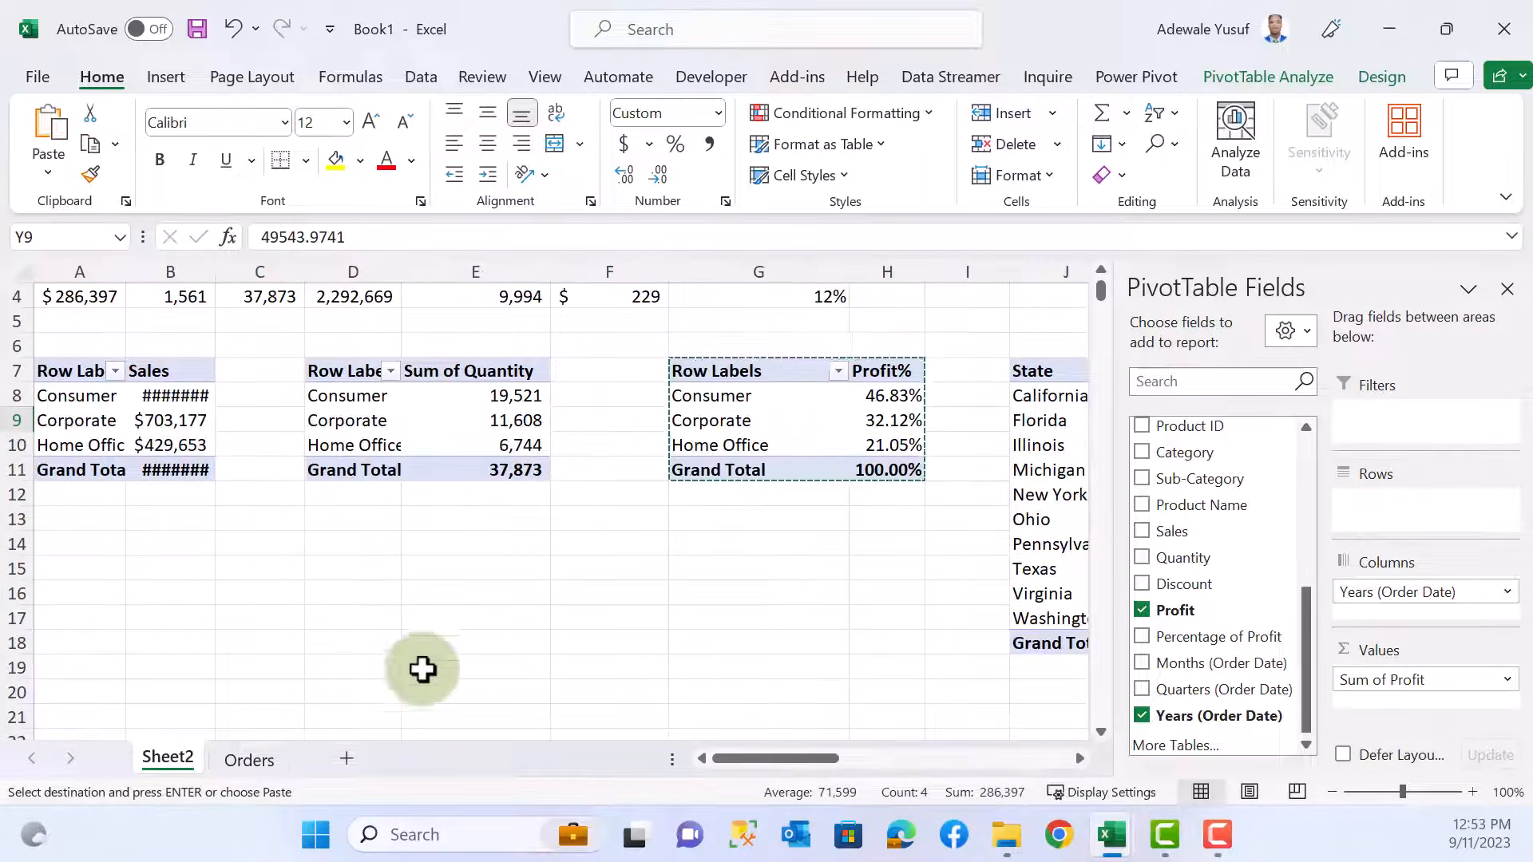
{"action": "scroll", "coordinate": [364, 480], "scroll_direction": "up", "scroll_amount": 1}
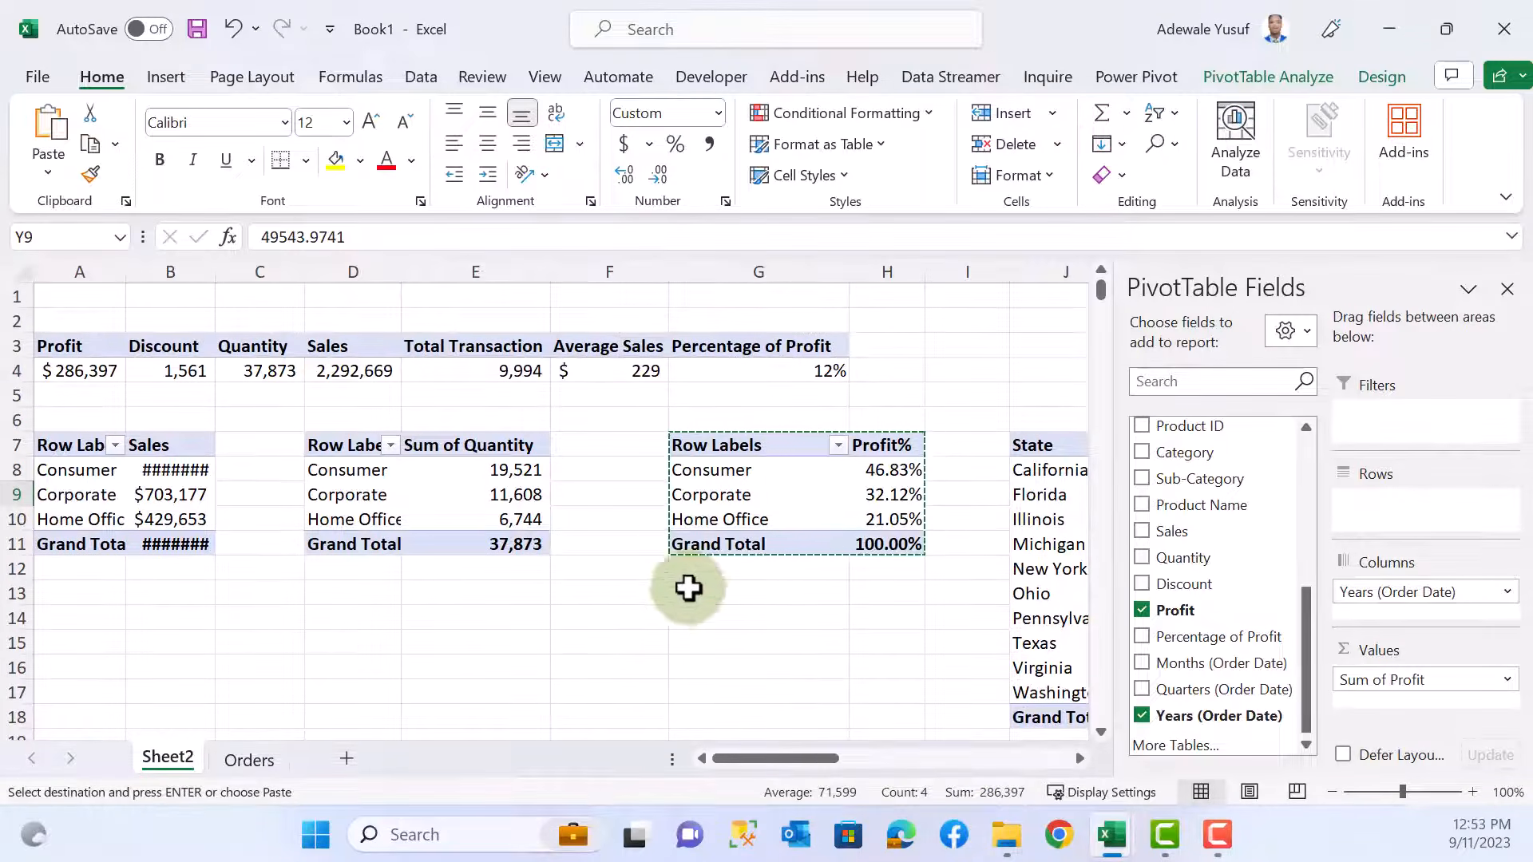
{"action": "left_click", "coordinate": [702, 591]}
{"action": "left_click_drag", "start_coordinate": [886, 650], "coordinate": [890, 656]}
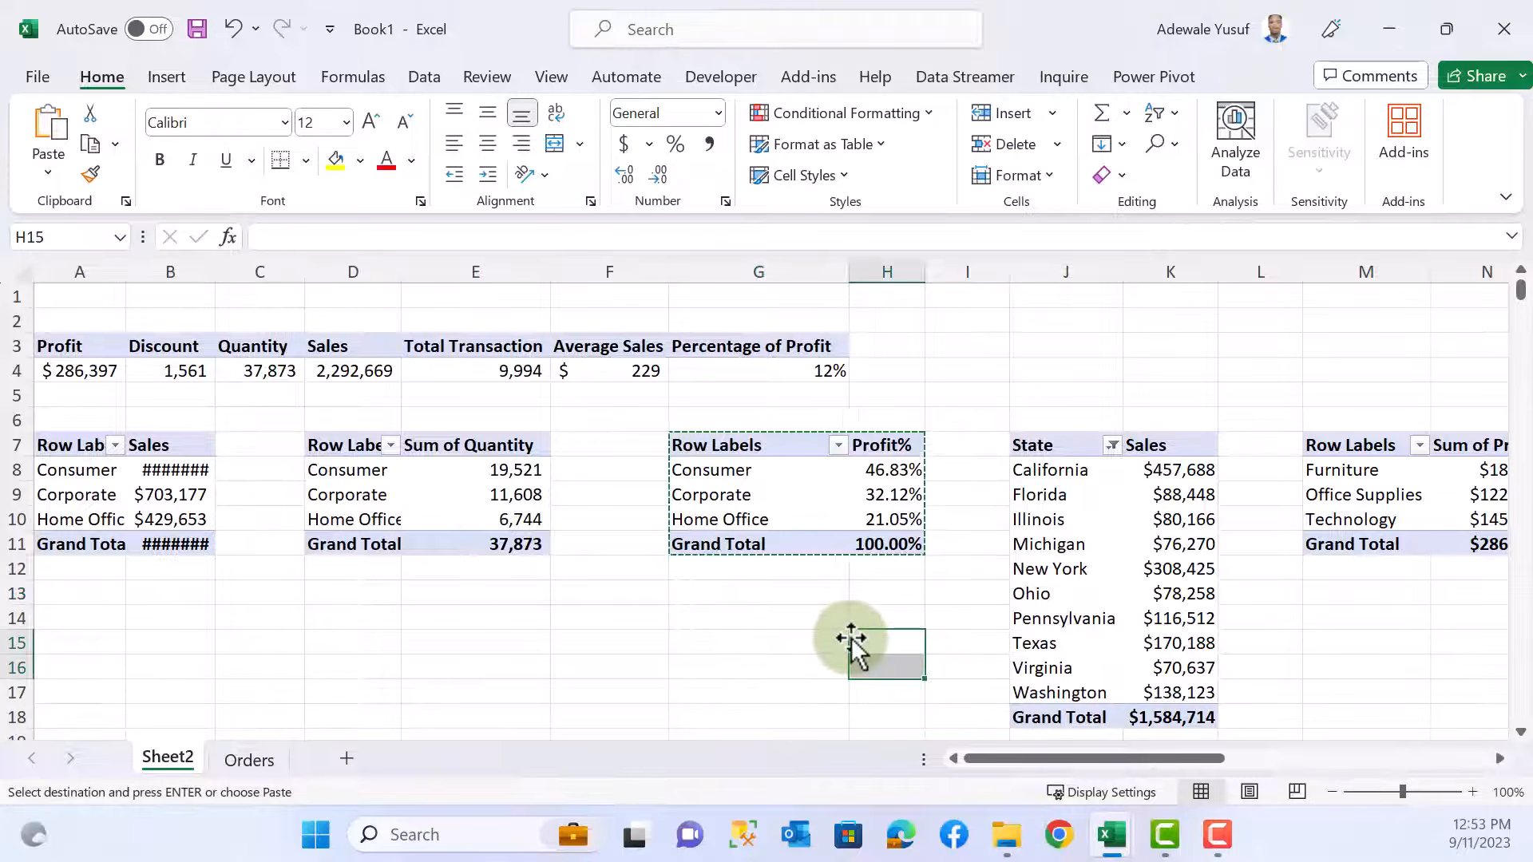
{"action": "key", "text": "Escape"}
{"action": "left_click", "coordinate": [645, 639]}
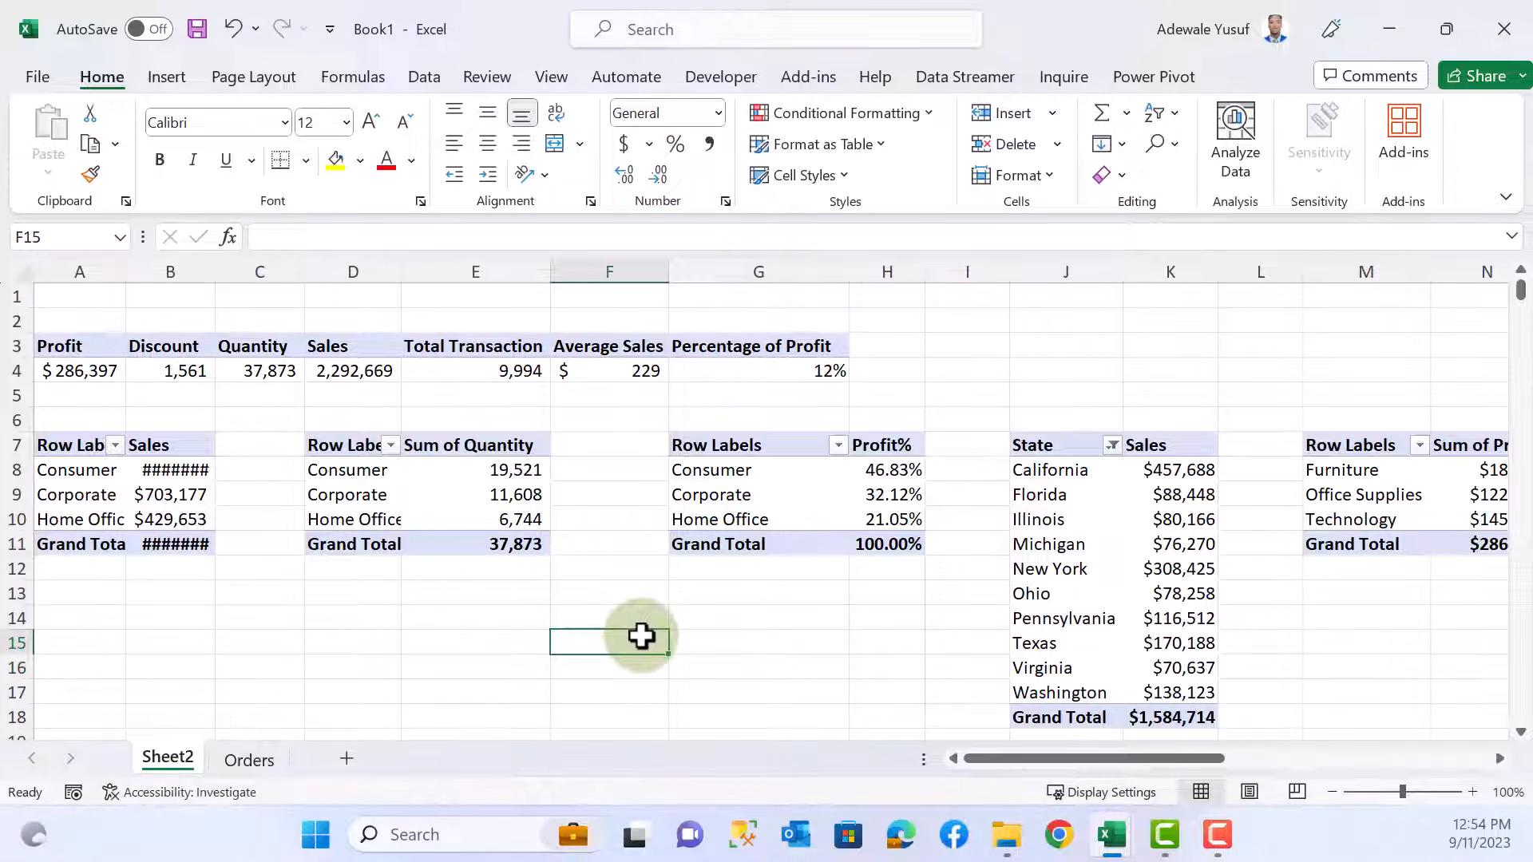
- Rename Sheet2 as Report
{"action": "double_click", "coordinate": [166, 759]}
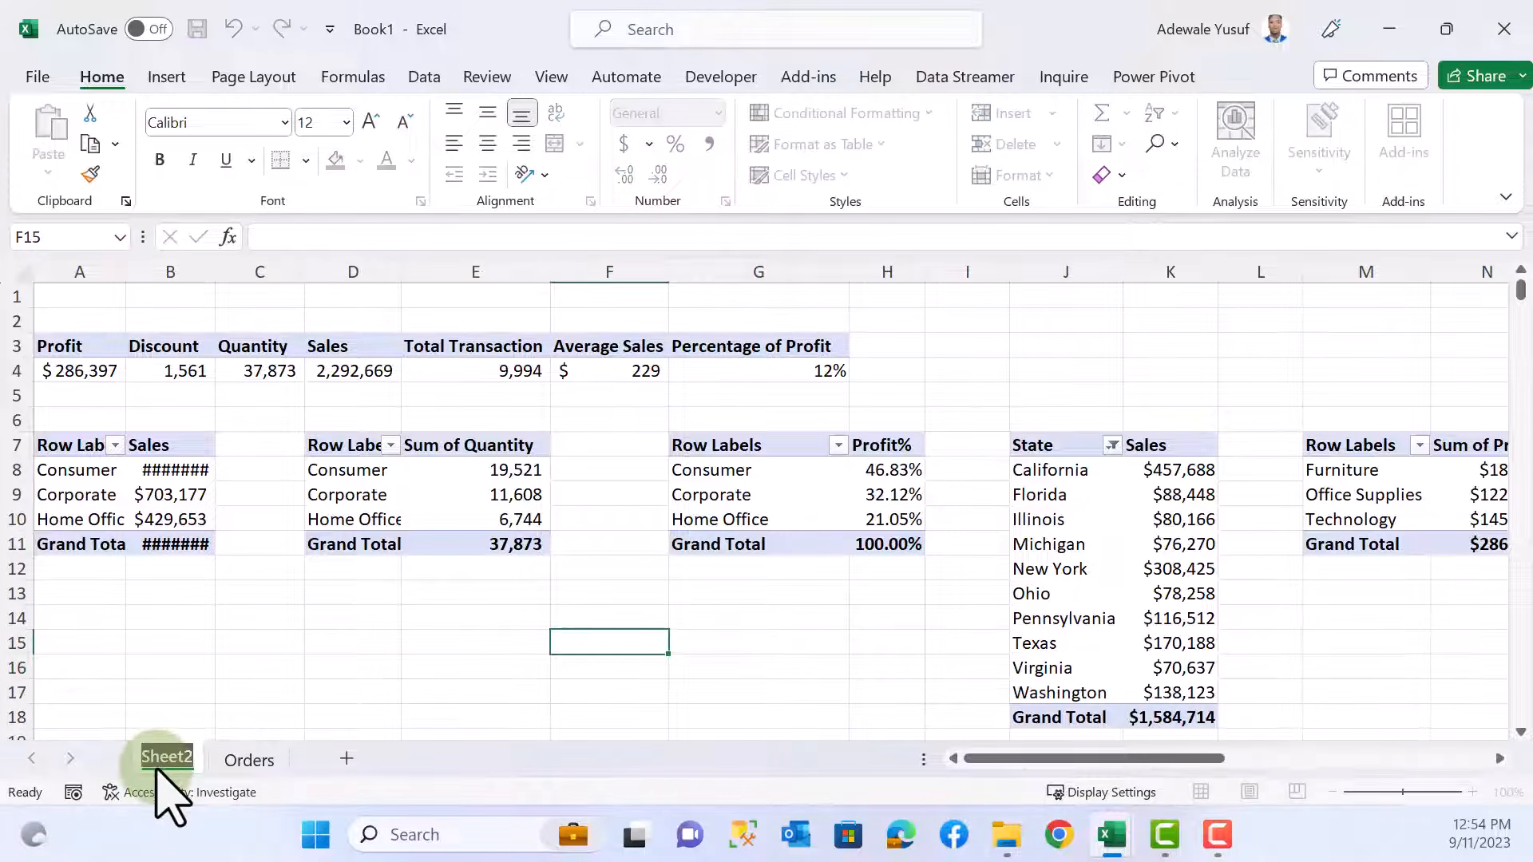
{"action": "type", "text": "Report"}
{"action": "key", "text": "Return"}
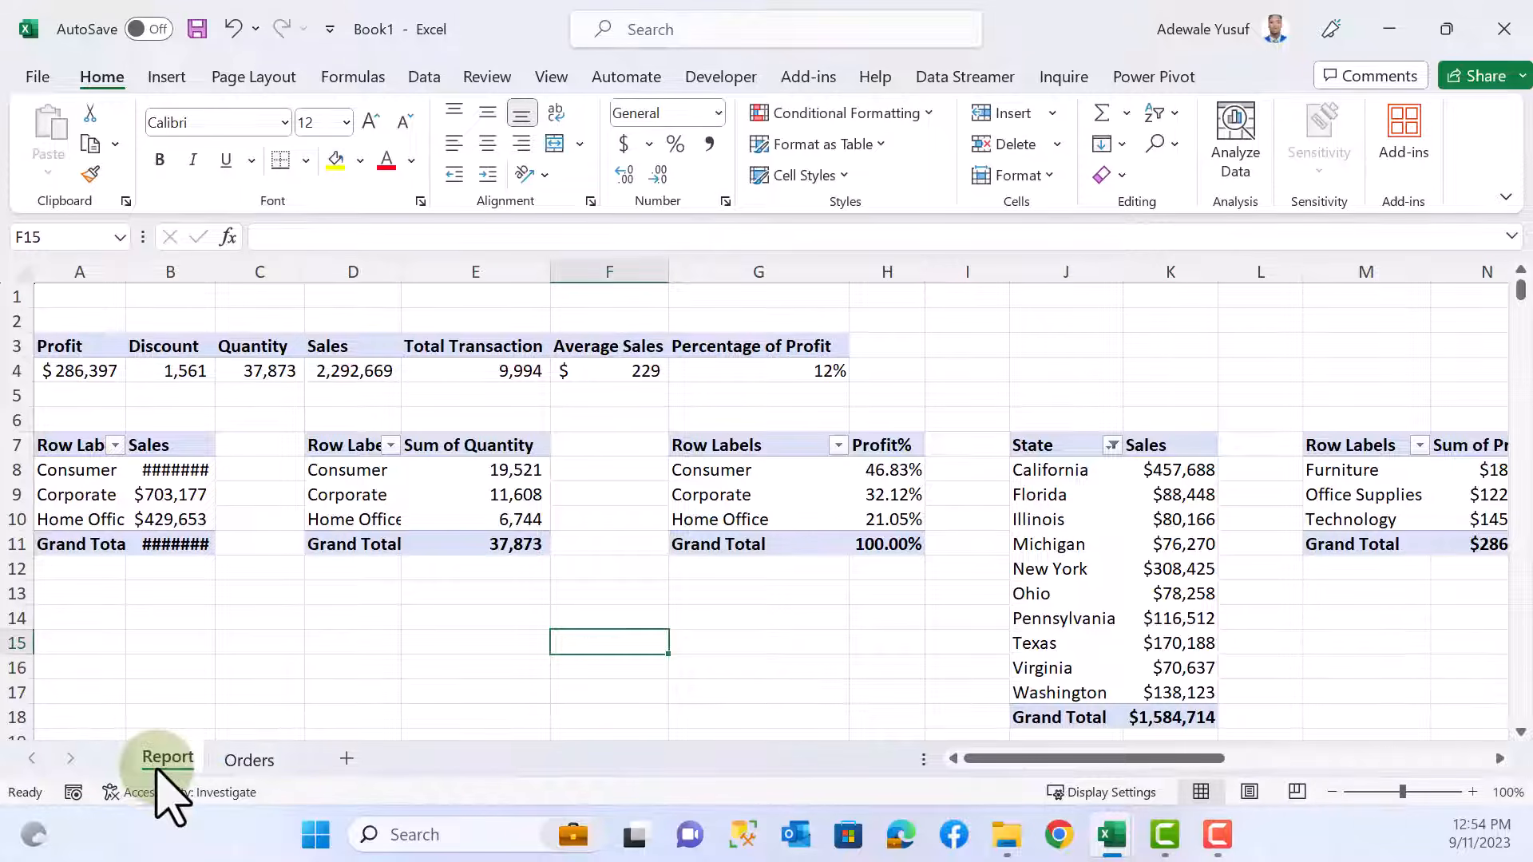
{"action": "key", "text": "alt+Tab"}
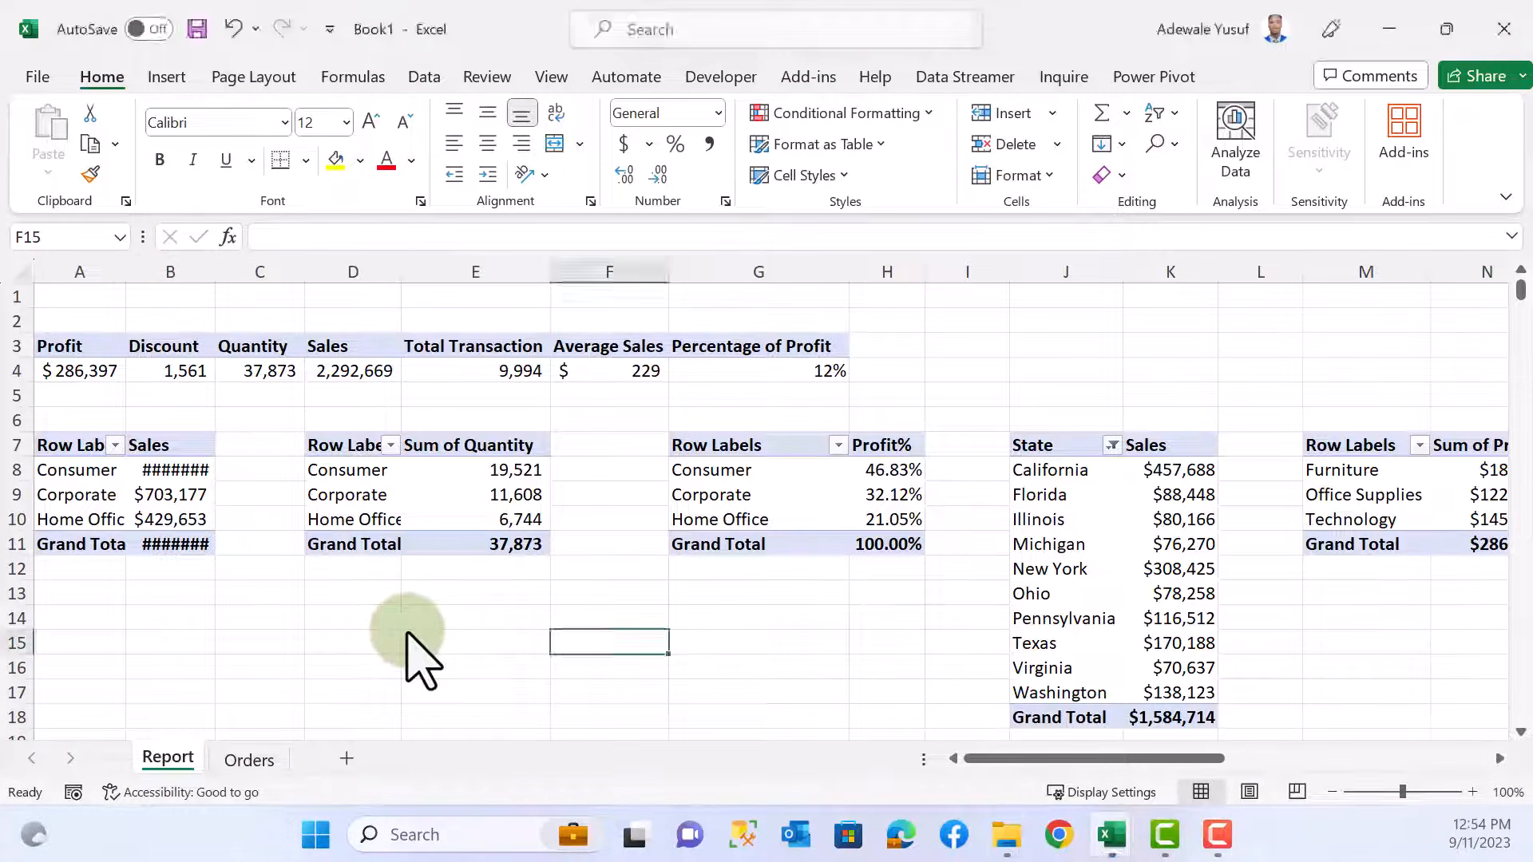
{"action": "key", "text": "alt+Tab"}
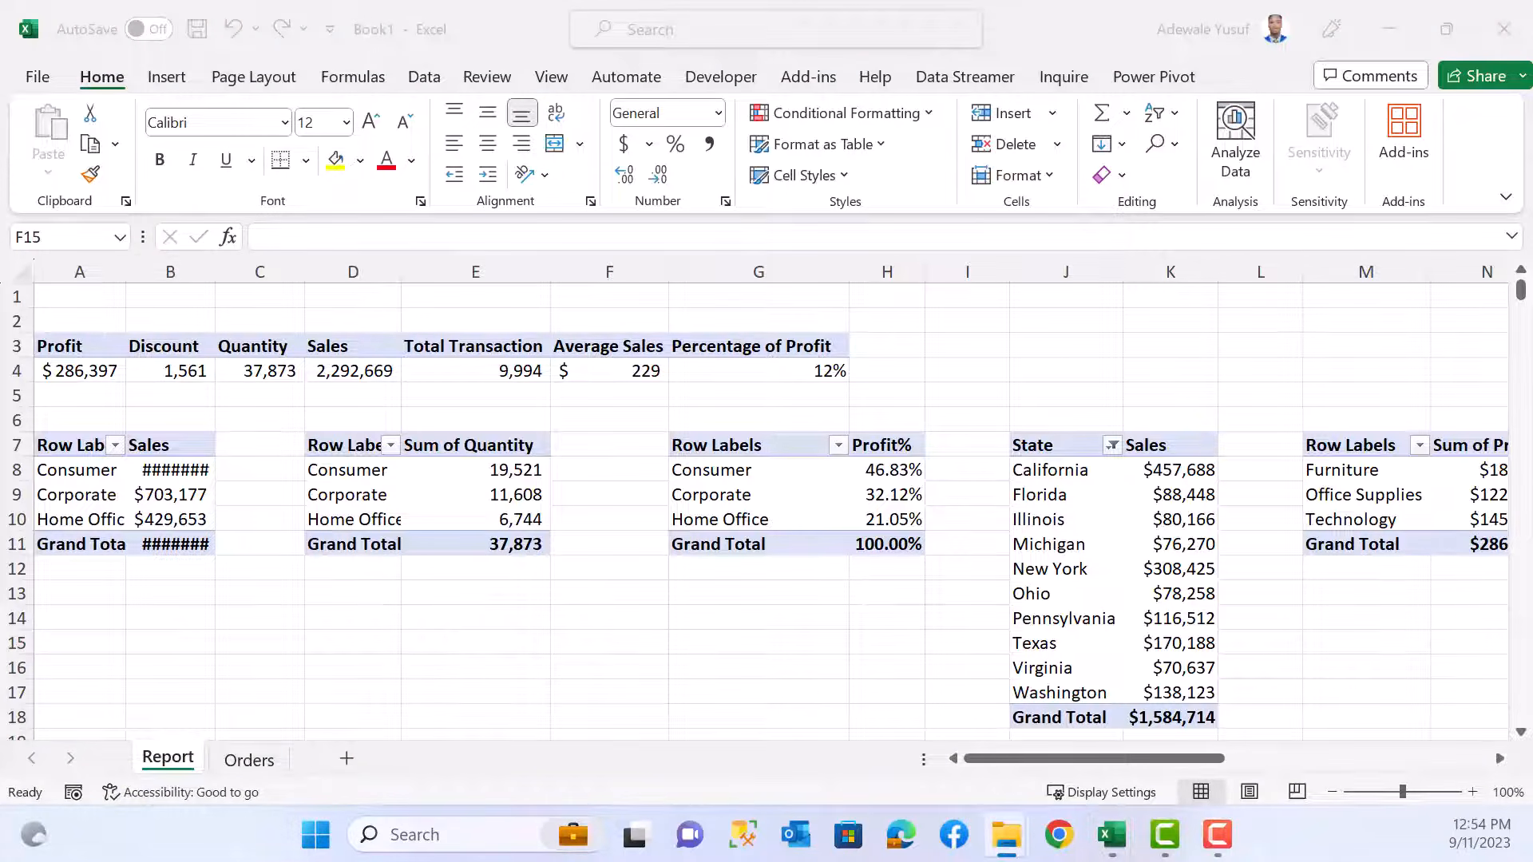
{"action": "key", "text": "alt+Tab"}
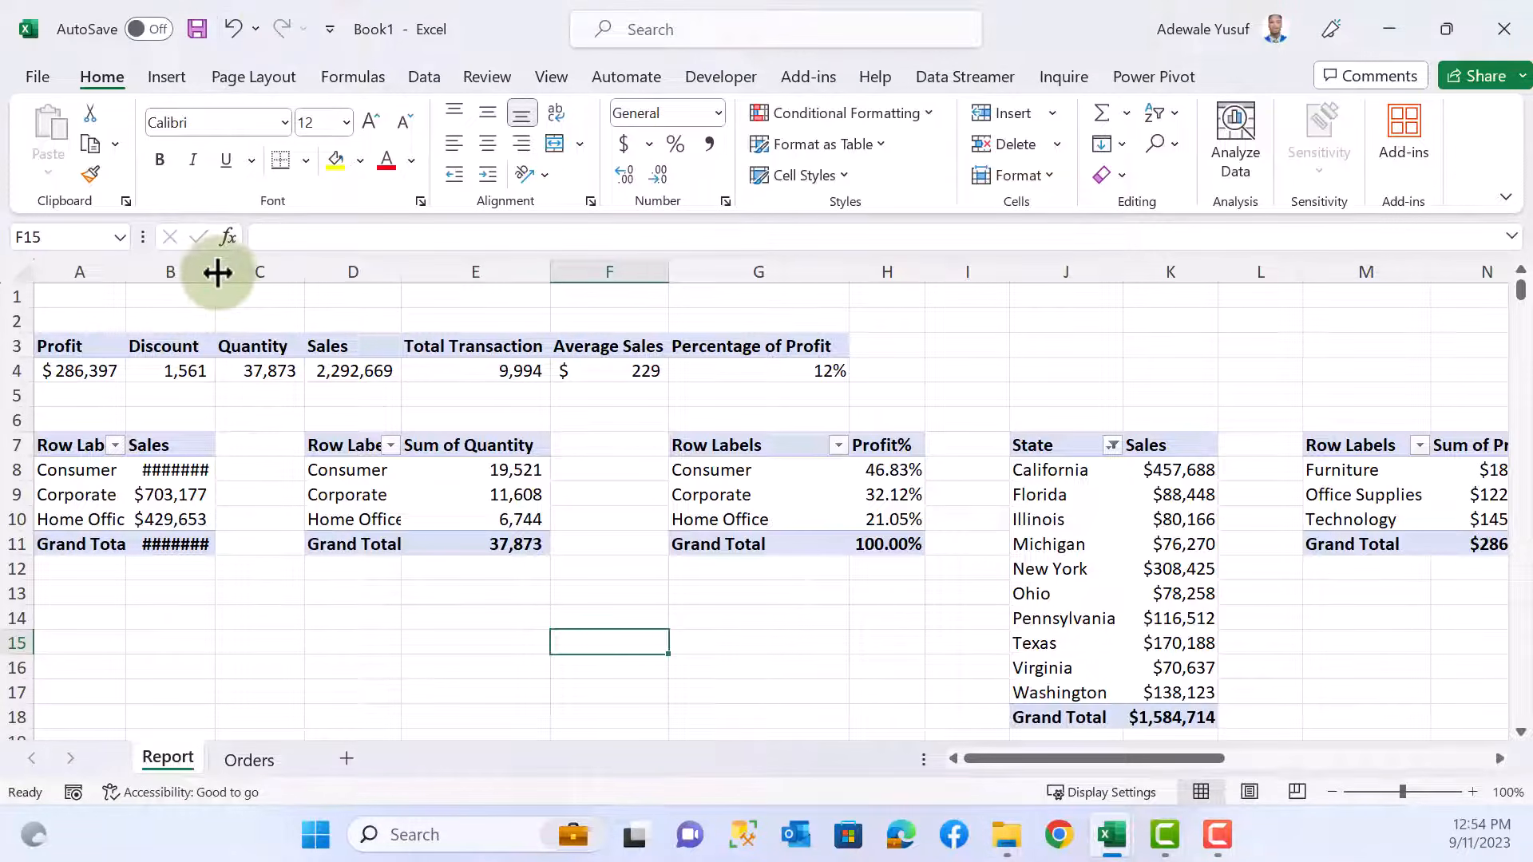
- Autofit column B so the segment Sales values fit
{"action": "double_click", "coordinate": [215, 268]}
{"action": "left_click", "coordinate": [403, 621]}
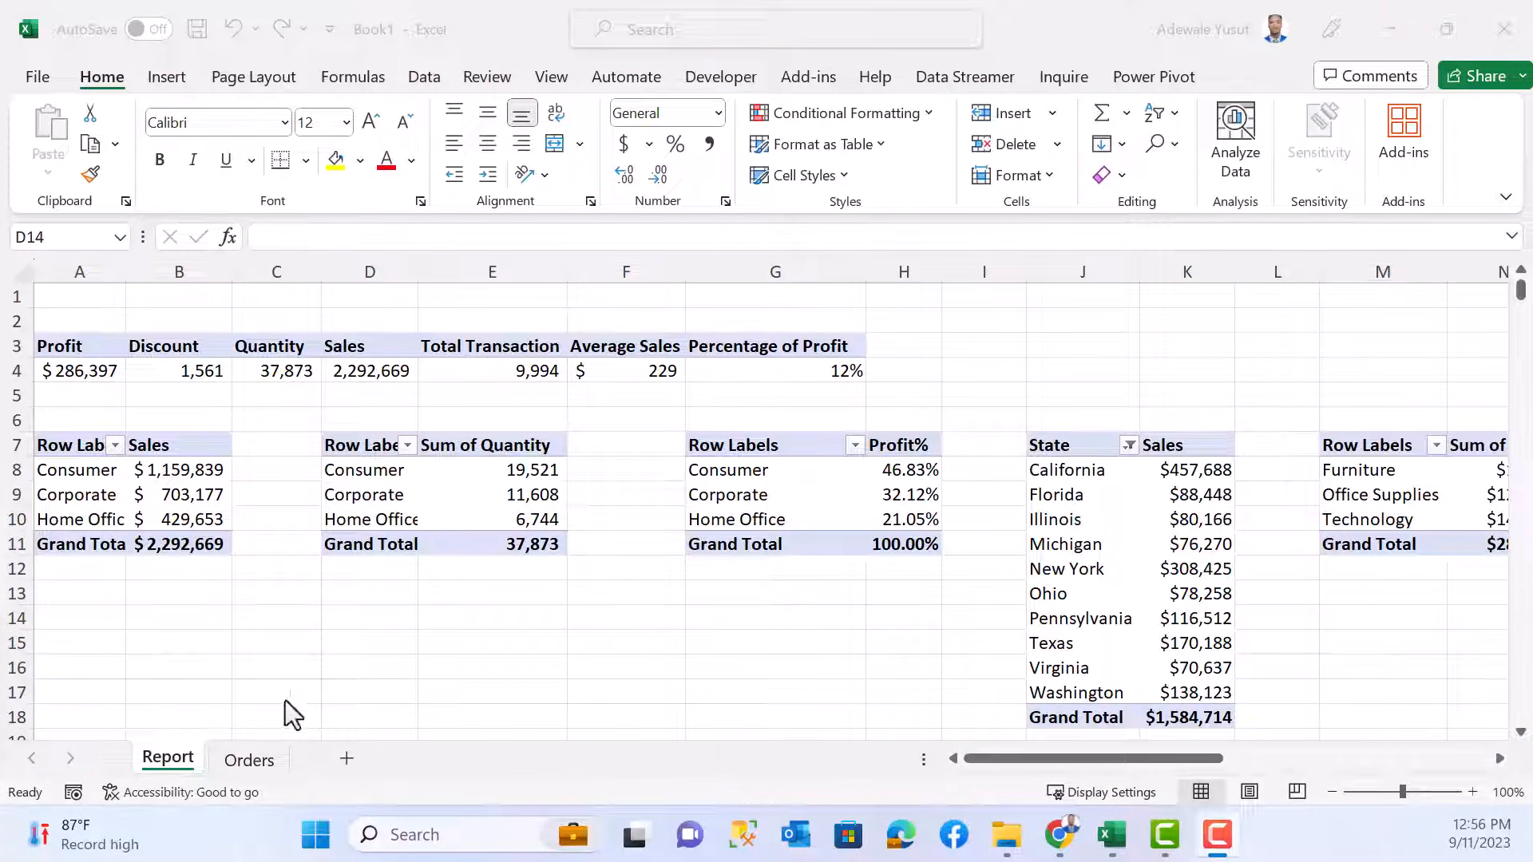
- Insert a new worksheet after Report and rename it Dashboard
{"action": "left_click", "coordinate": [341, 760]}
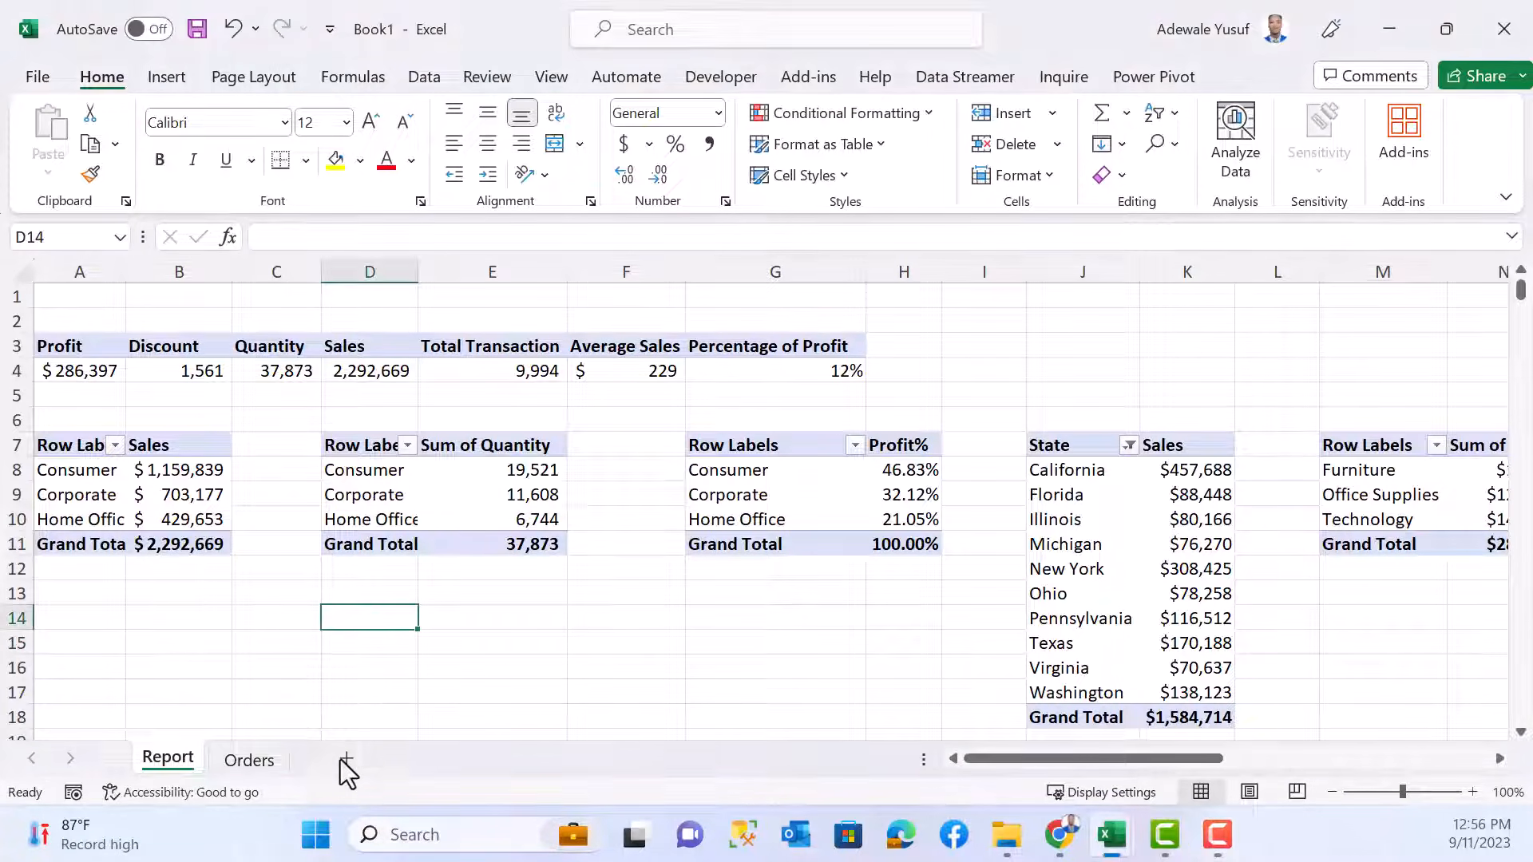
{"action": "left_click", "coordinate": [346, 760]}
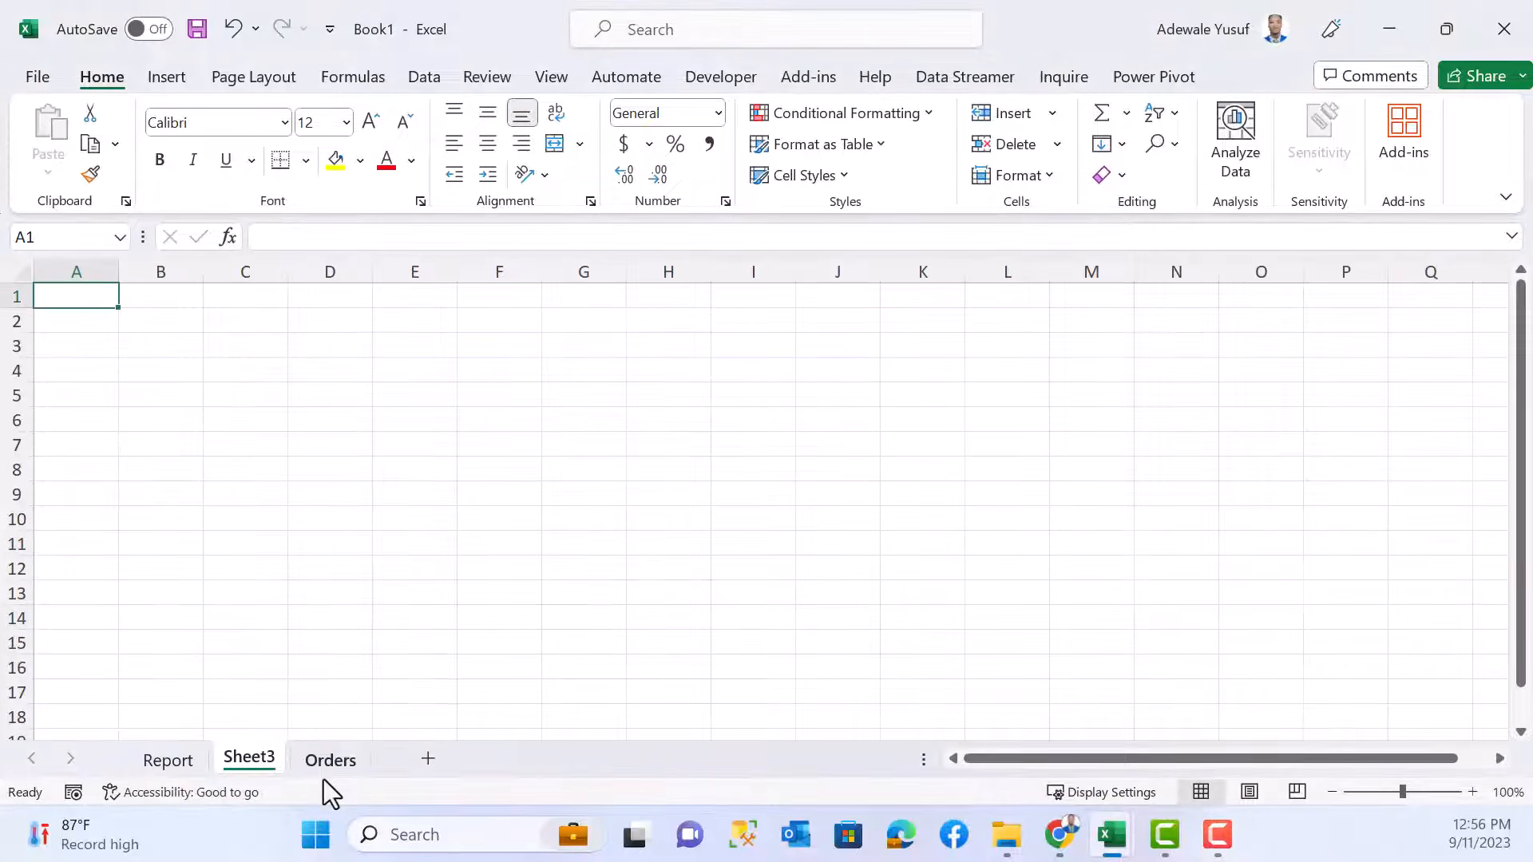
{"action": "double_click", "coordinate": [255, 759]}
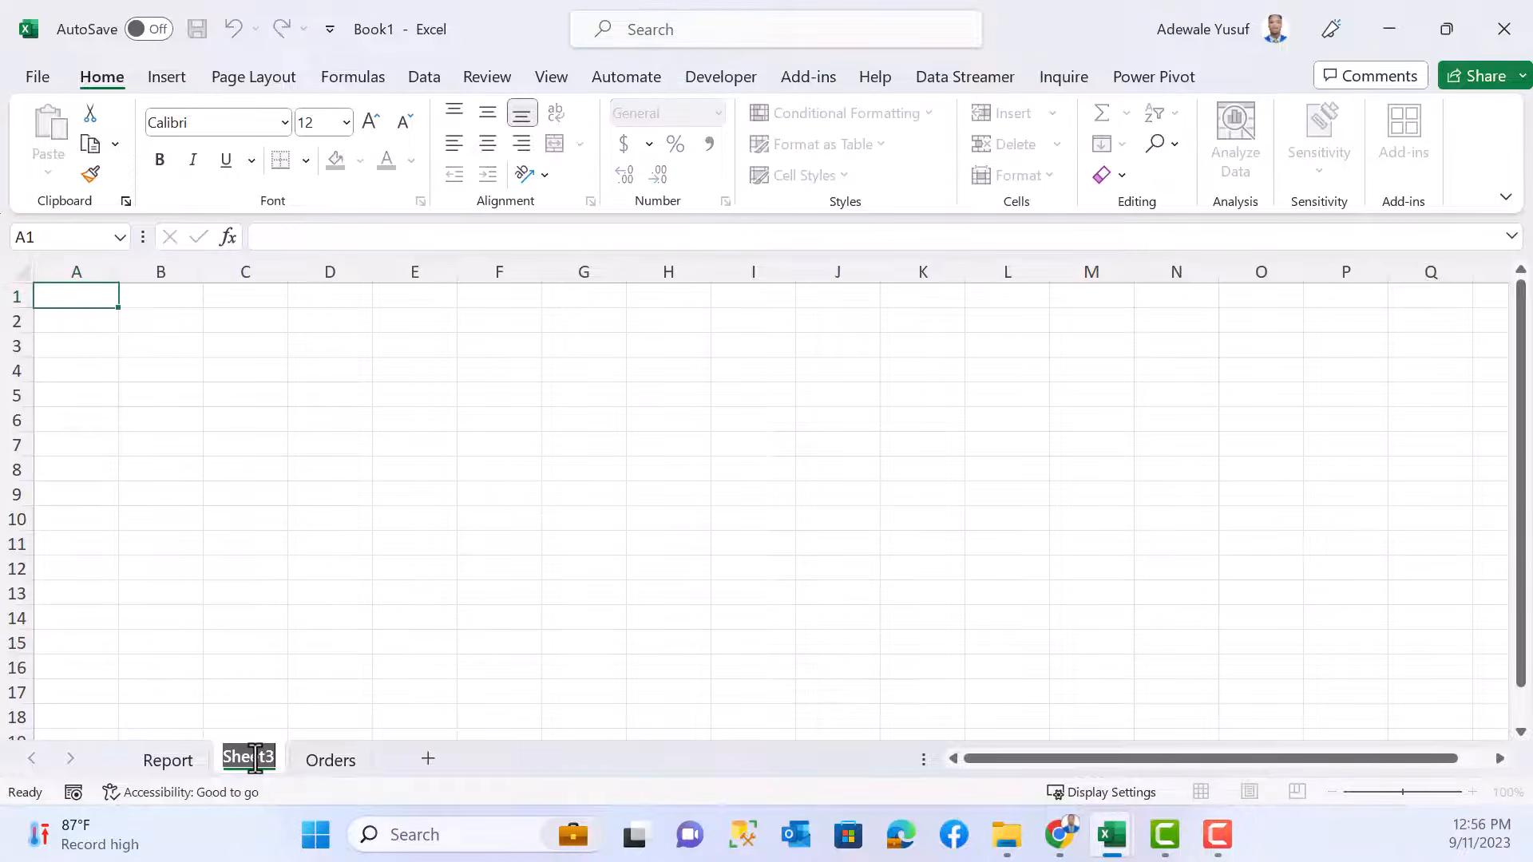
{"action": "type", "text": "Dashboard"}
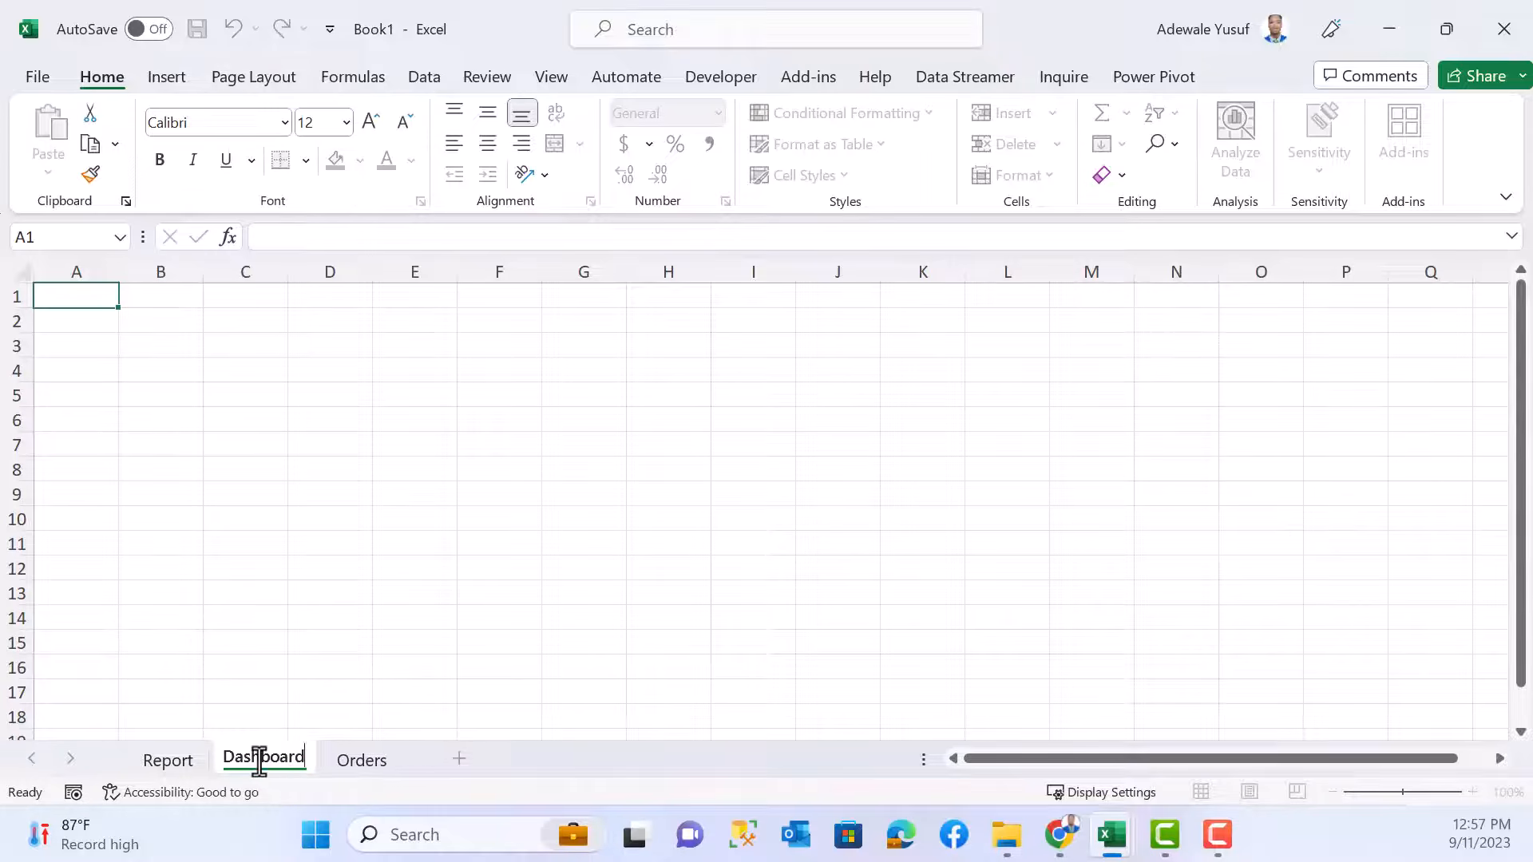
{"action": "key", "text": "Return"}
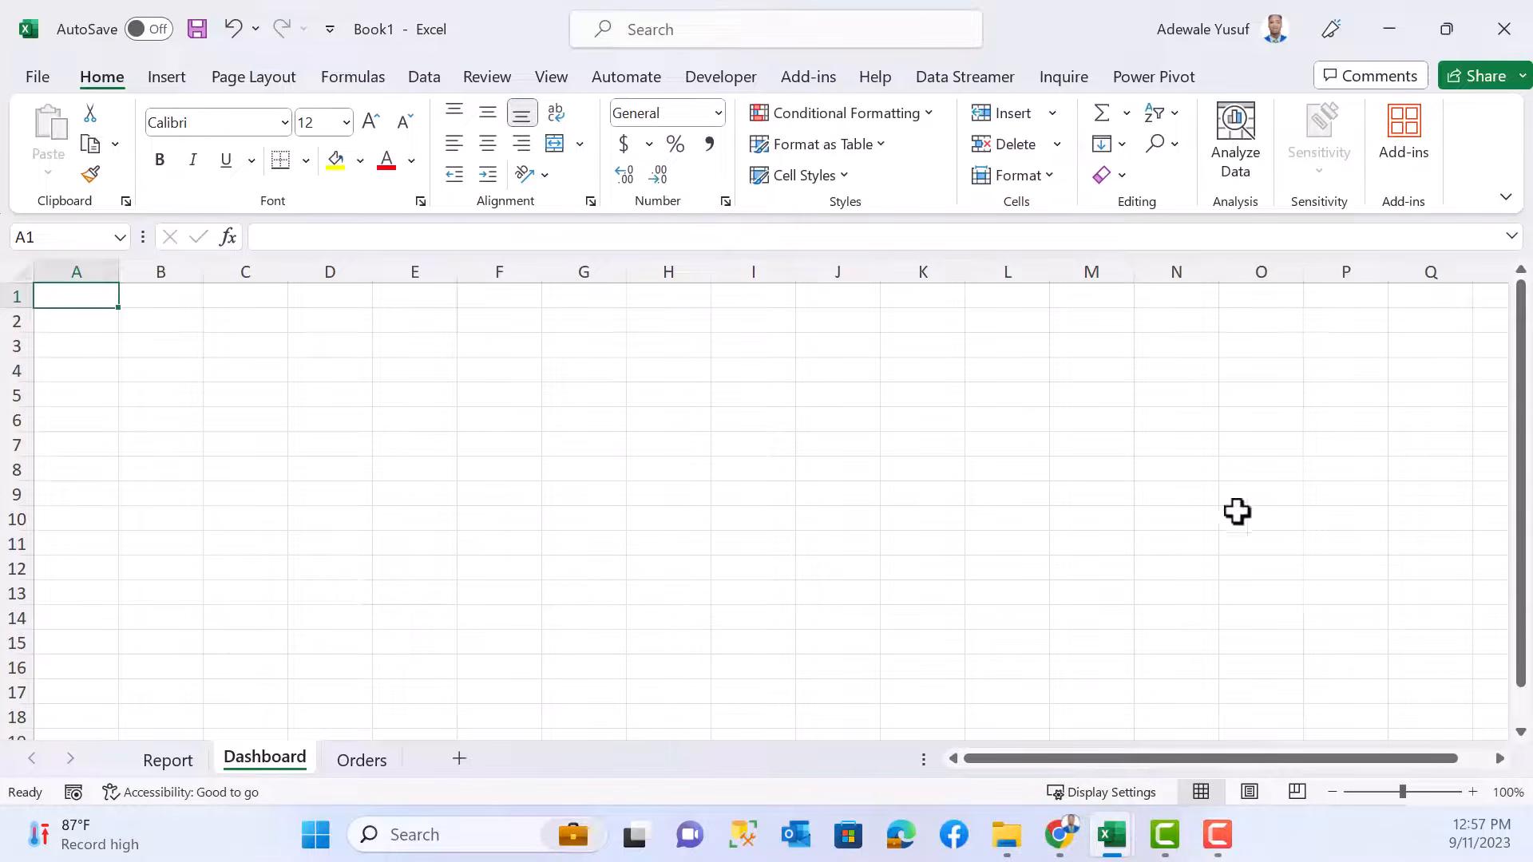
- Turn off the gridlines on the Dashboard sheet and briefly toggle its headings
{"action": "left_click", "coordinate": [570, 83]}
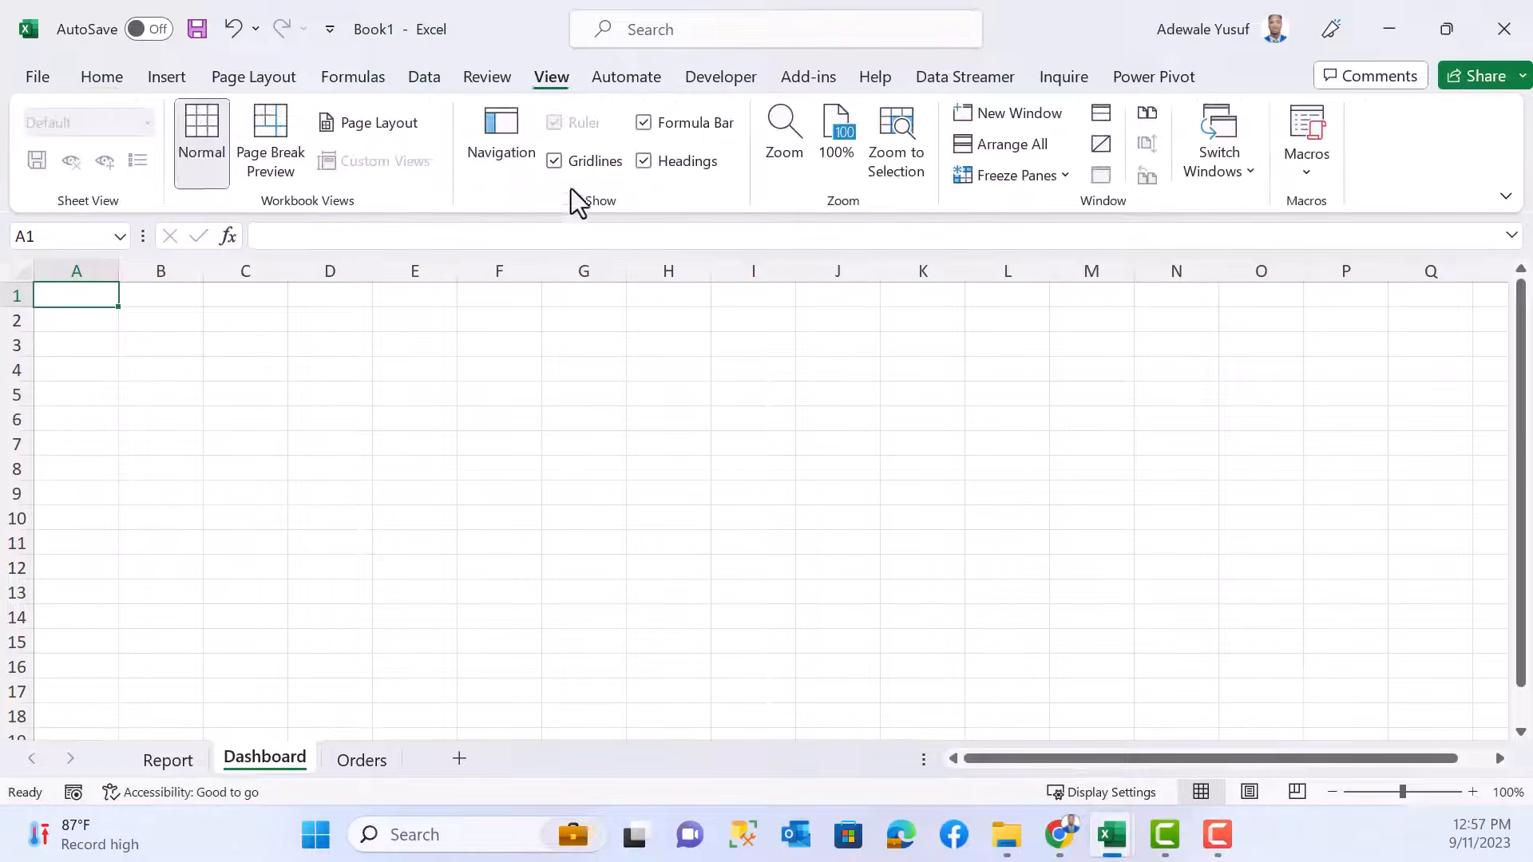
{"action": "left_click", "coordinate": [555, 162]}
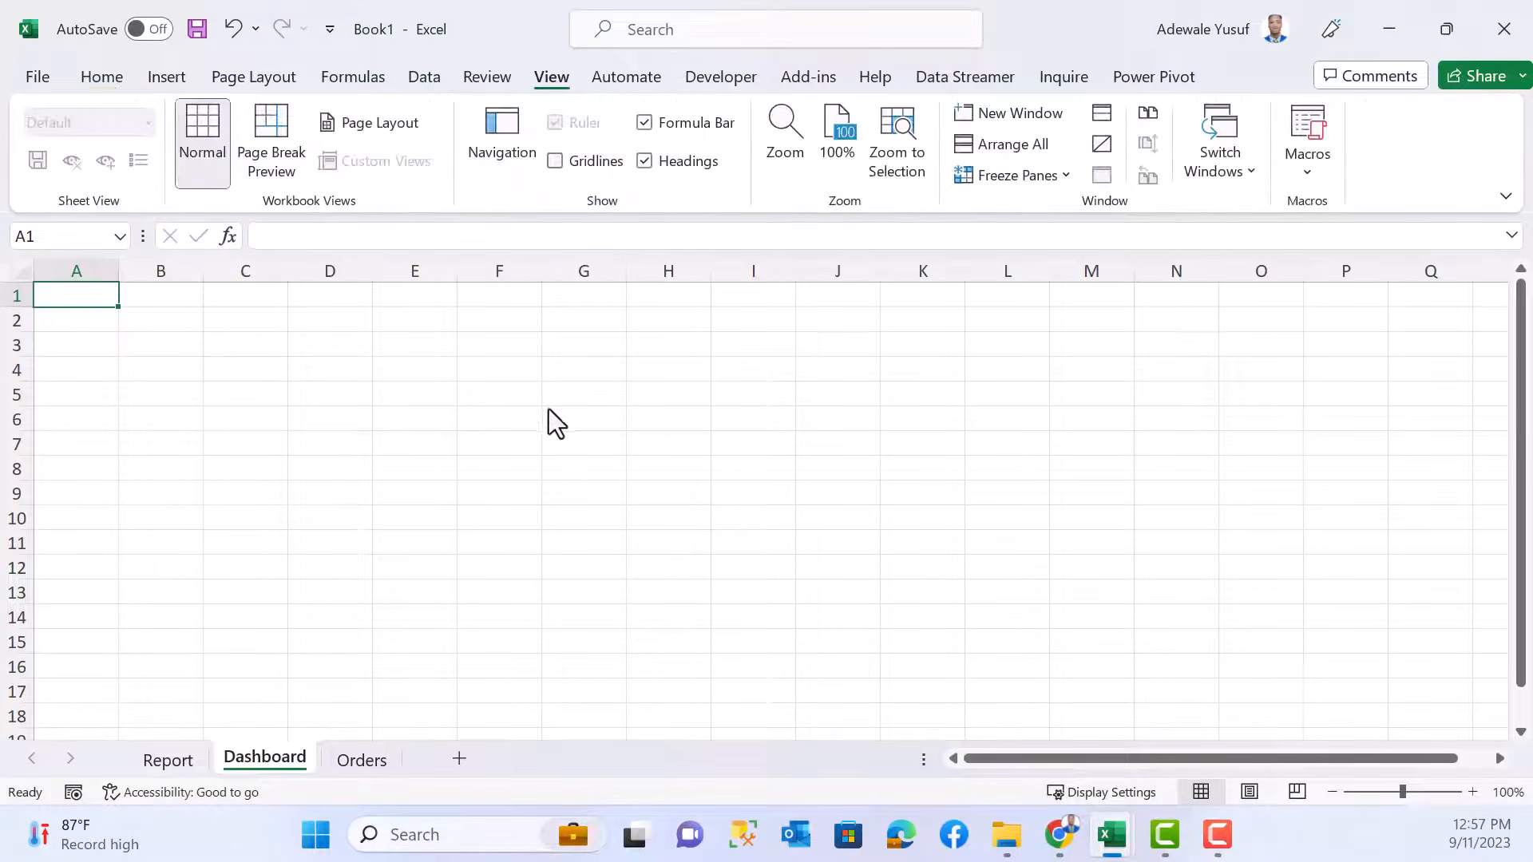
{"action": "left_click", "coordinate": [645, 160]}
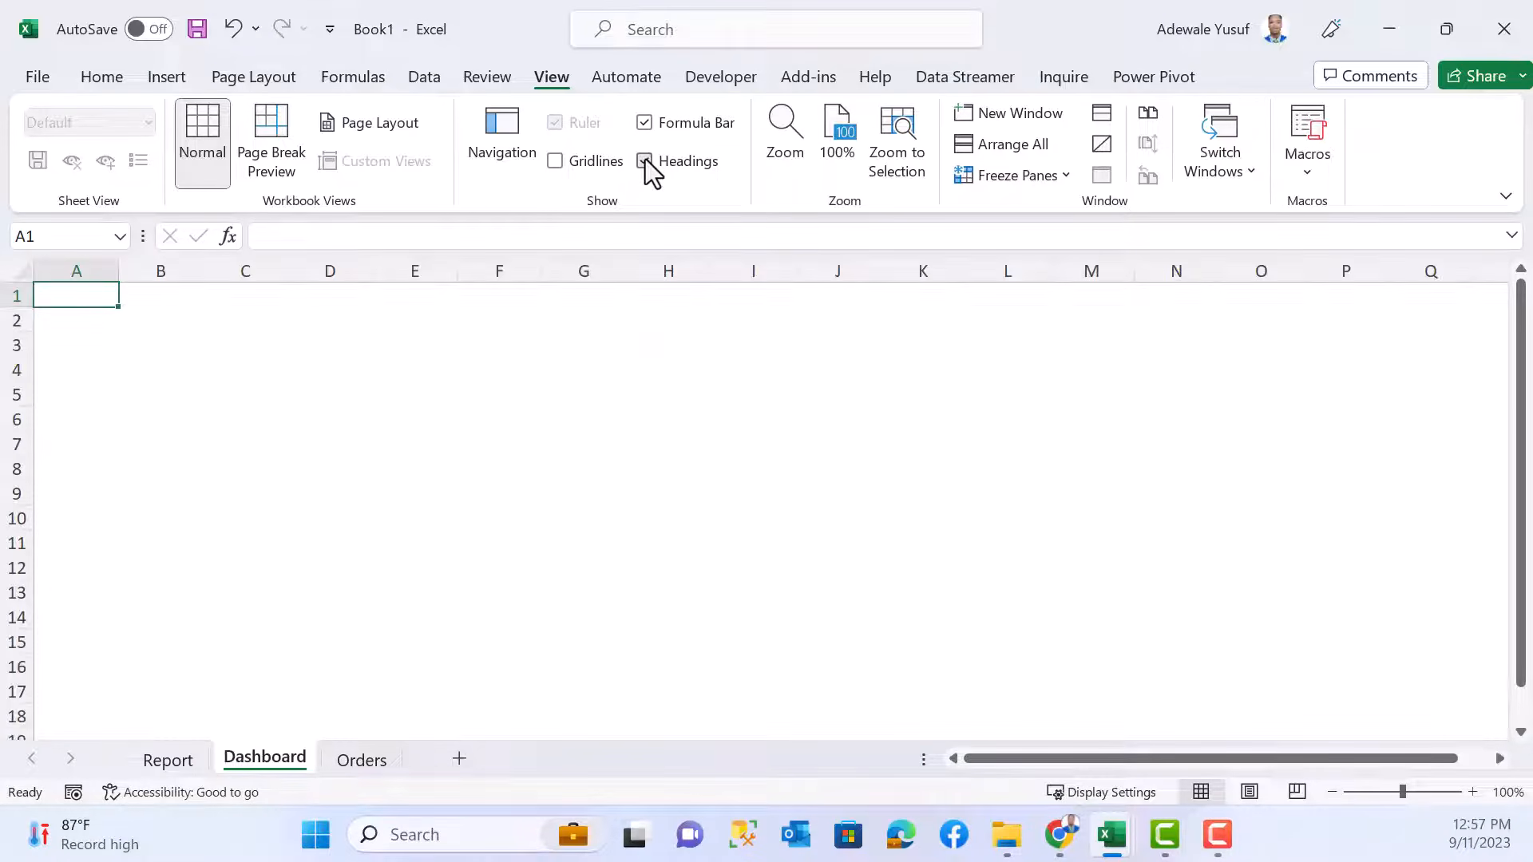
{"action": "left_click", "coordinate": [645, 160]}
{"action": "left_click", "coordinate": [645, 160]}
- Switch to a maximized Chrome window, load coolors.co and go to its trending palettes
{"action": "left_click_drag", "start_coordinate": [1, 281], "coordinate": [771, 74]}
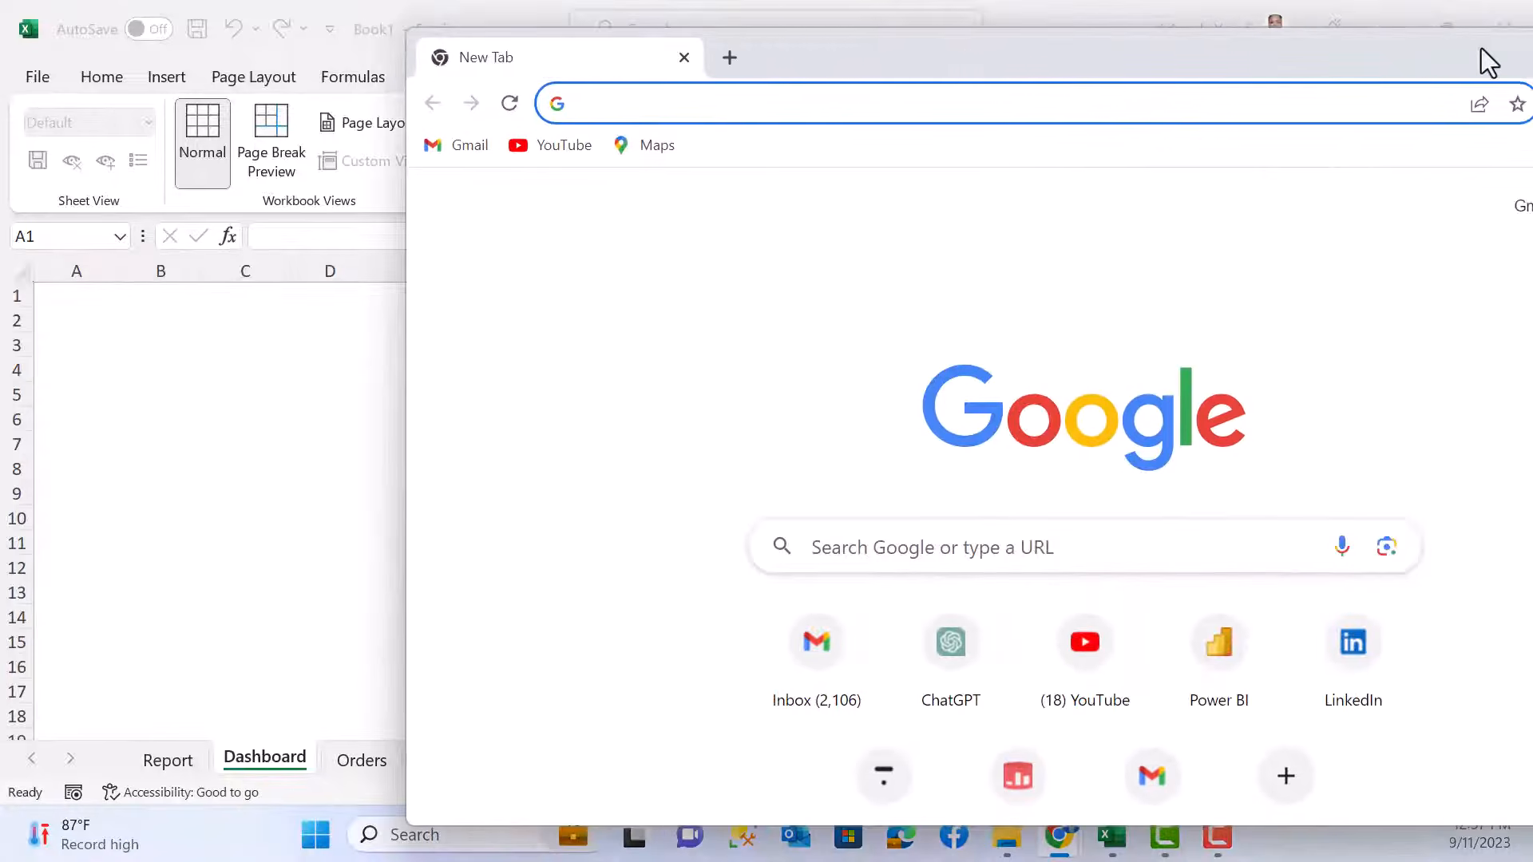
{"action": "double_click", "coordinate": [1410, 49]}
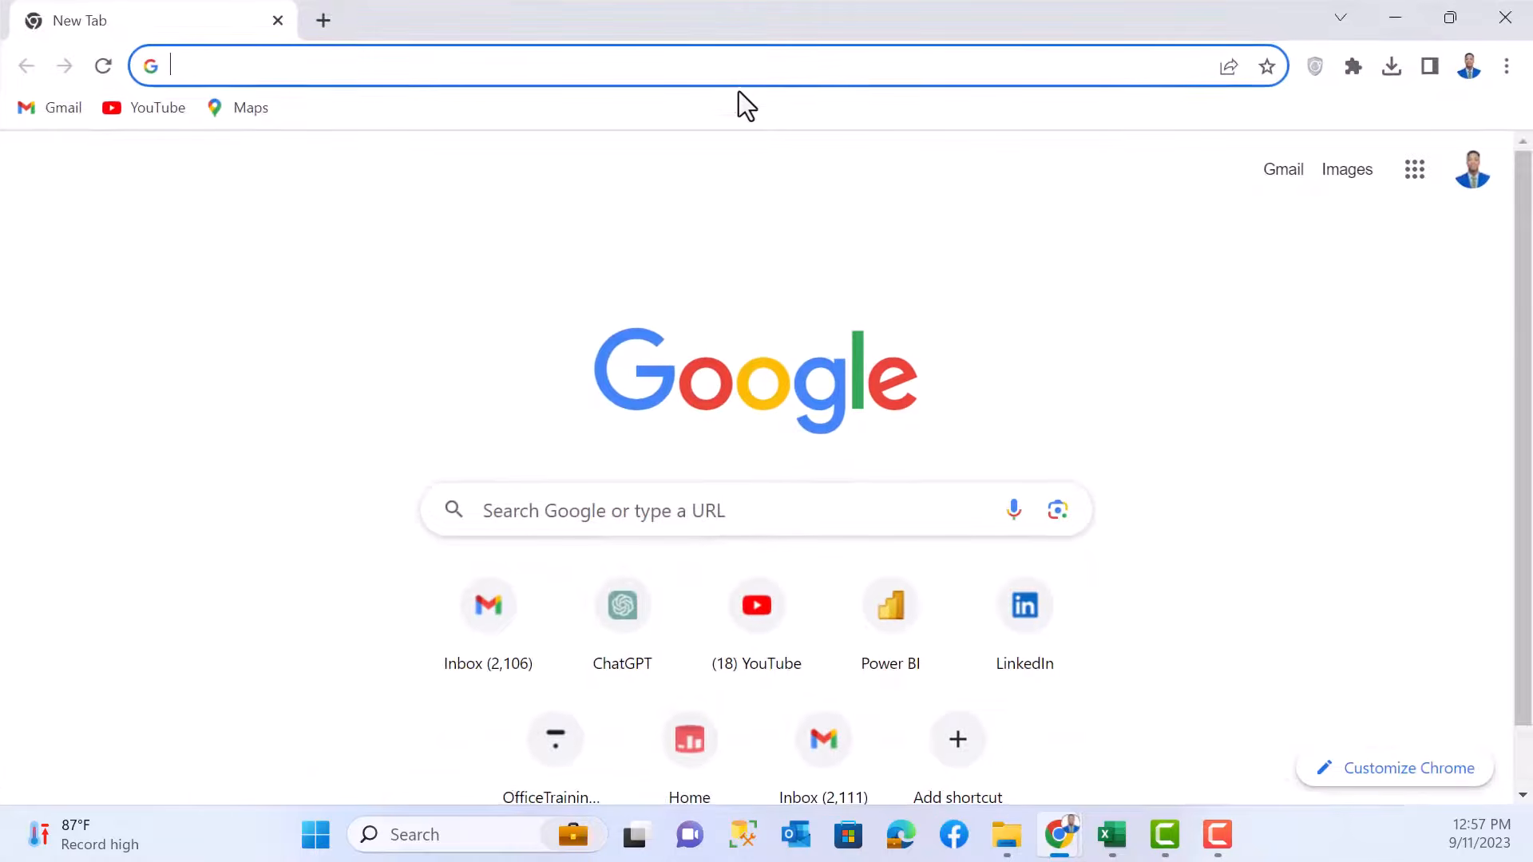
{"action": "type", "text": "coo"}
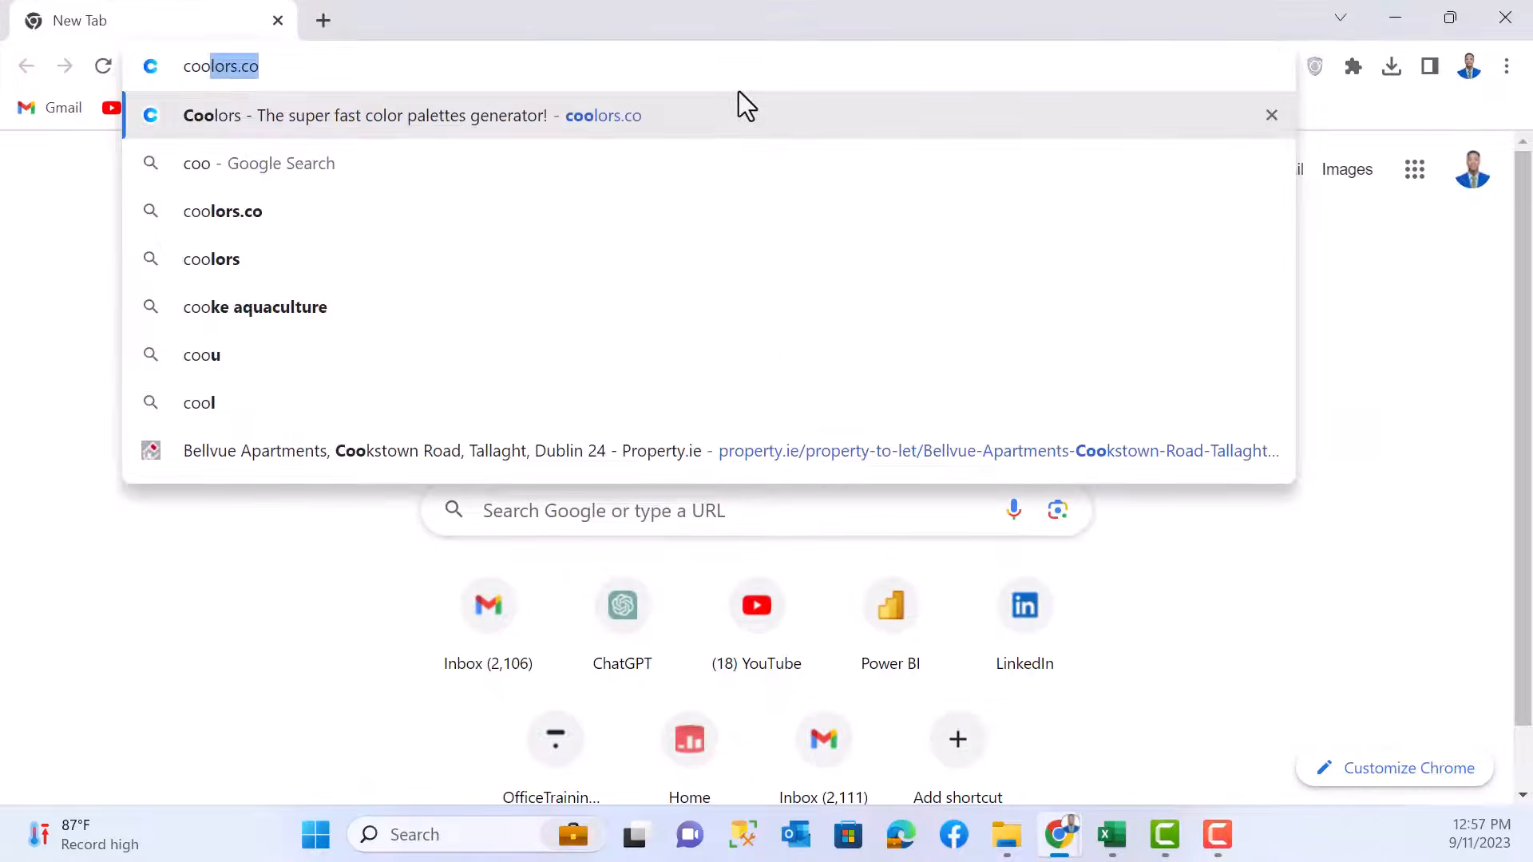
{"action": "key", "text": "Return"}
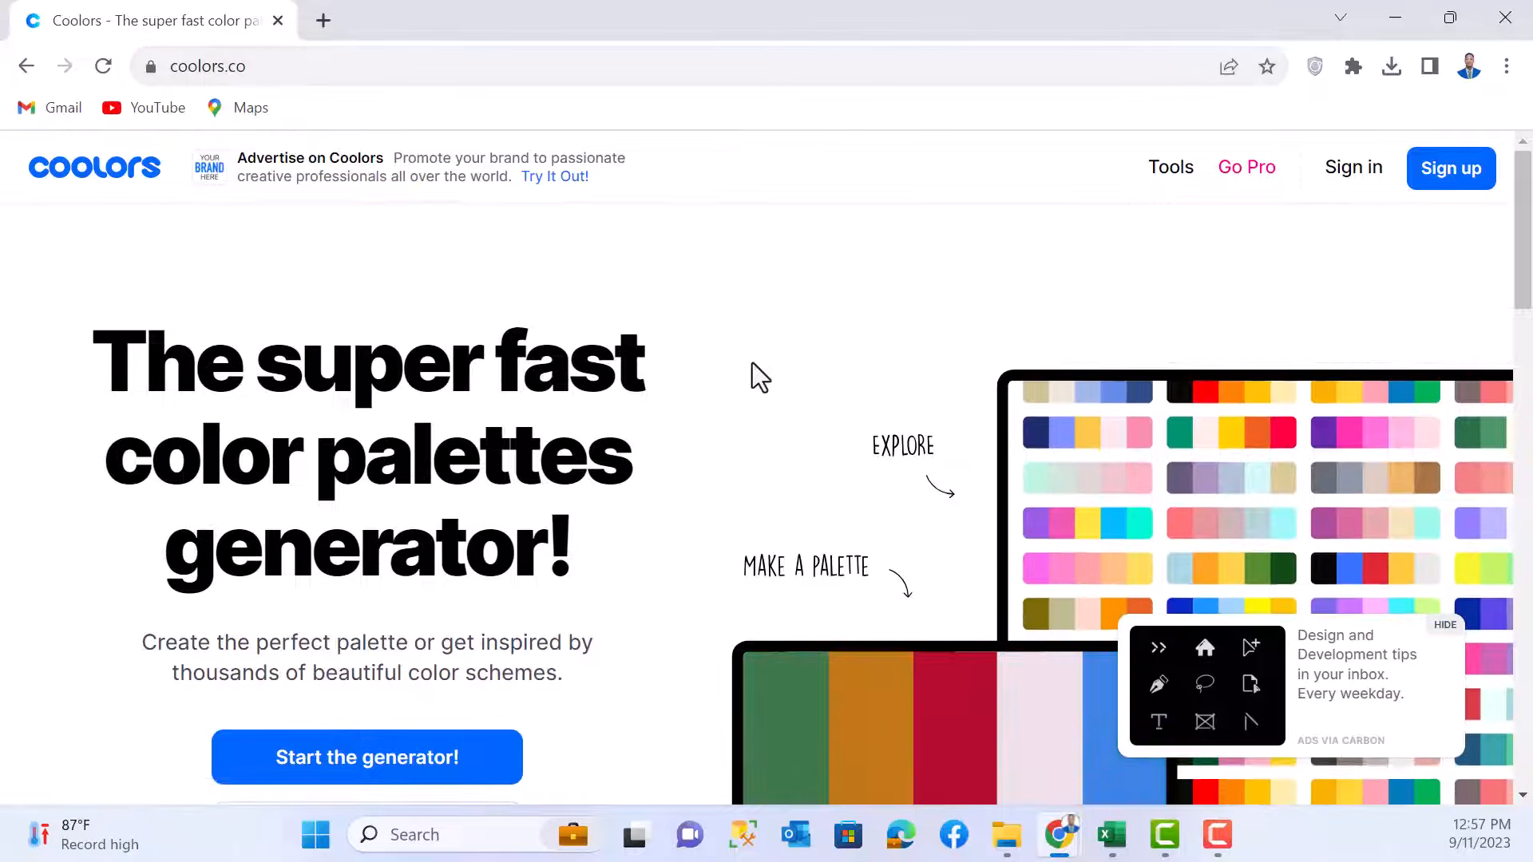
{"action": "scroll", "coordinate": [726, 447], "scroll_direction": "down", "scroll_amount": 3}
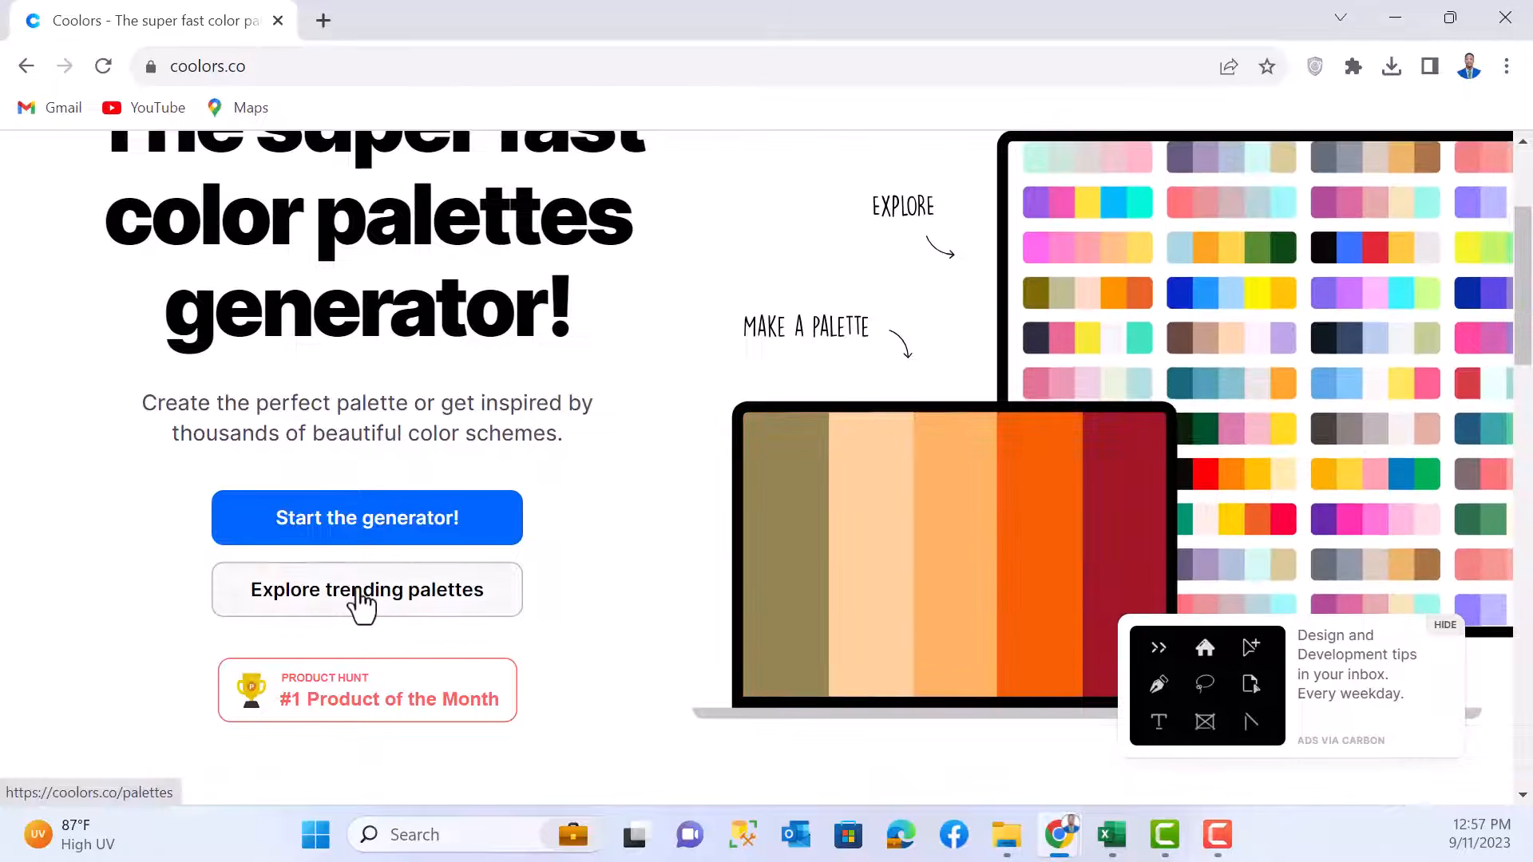
{"action": "left_click", "coordinate": [361, 600]}
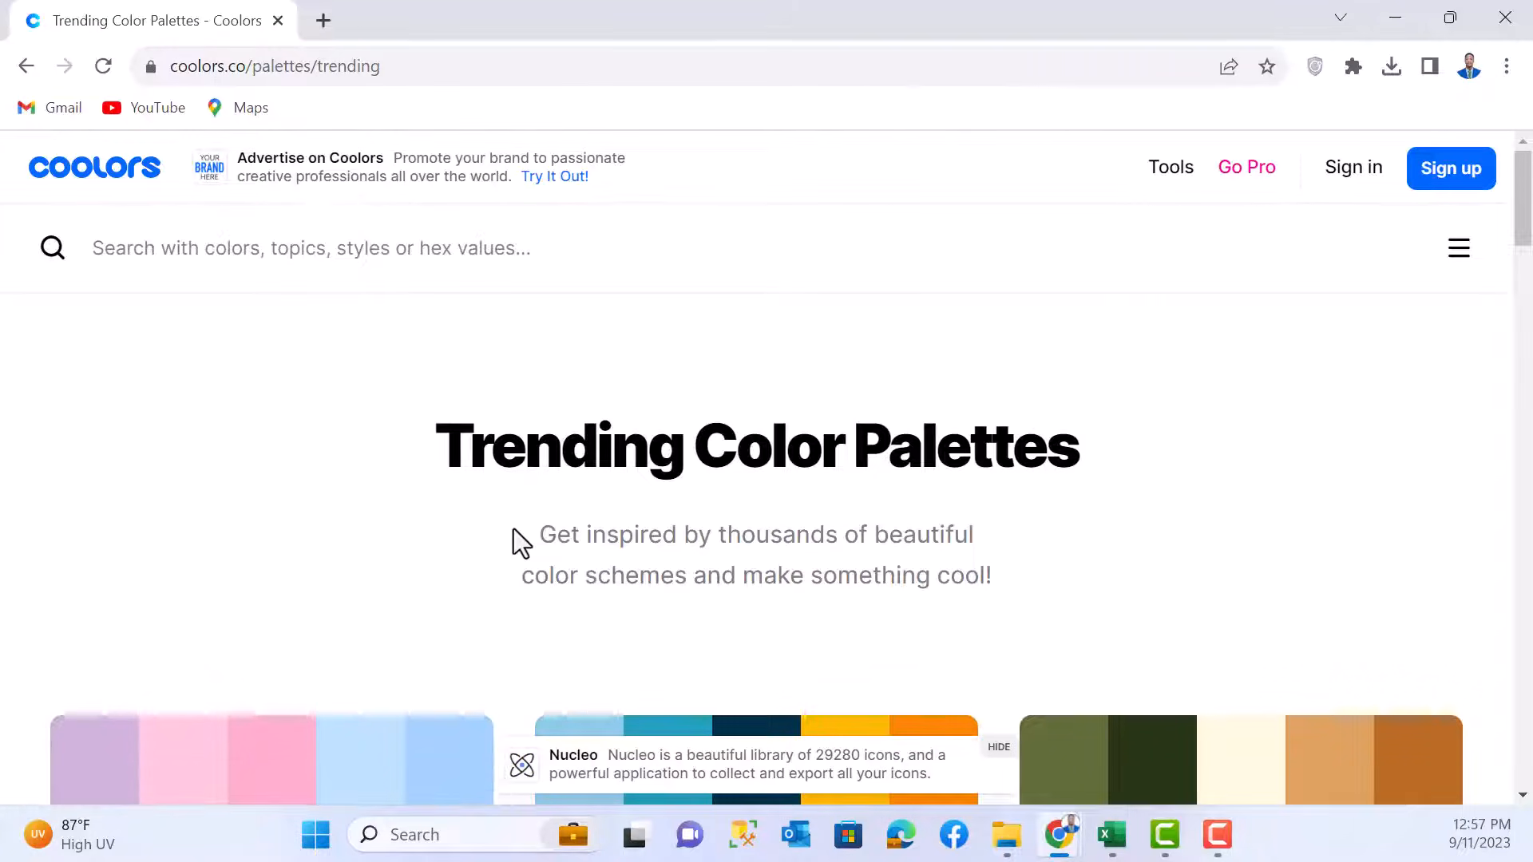
- Browse the trending palettes on Coolors and examine their color combinations and hex codes for the dashboard
{"action": "scroll", "coordinate": [558, 599], "scroll_direction": "down", "scroll_amount": 5}
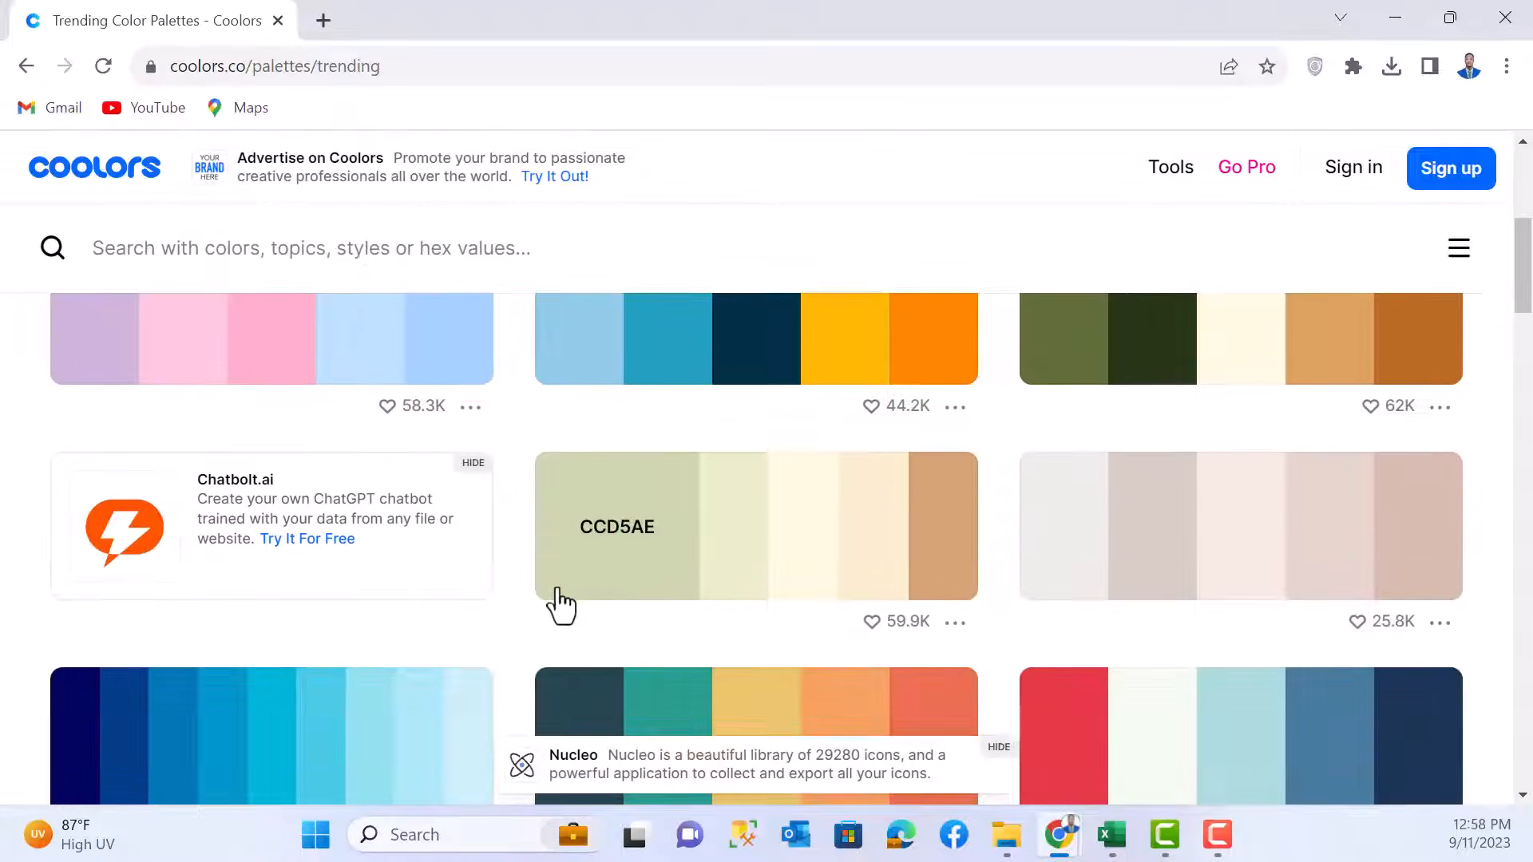
{"action": "scroll", "coordinate": [160, 595], "scroll_direction": "up", "scroll_amount": 3}
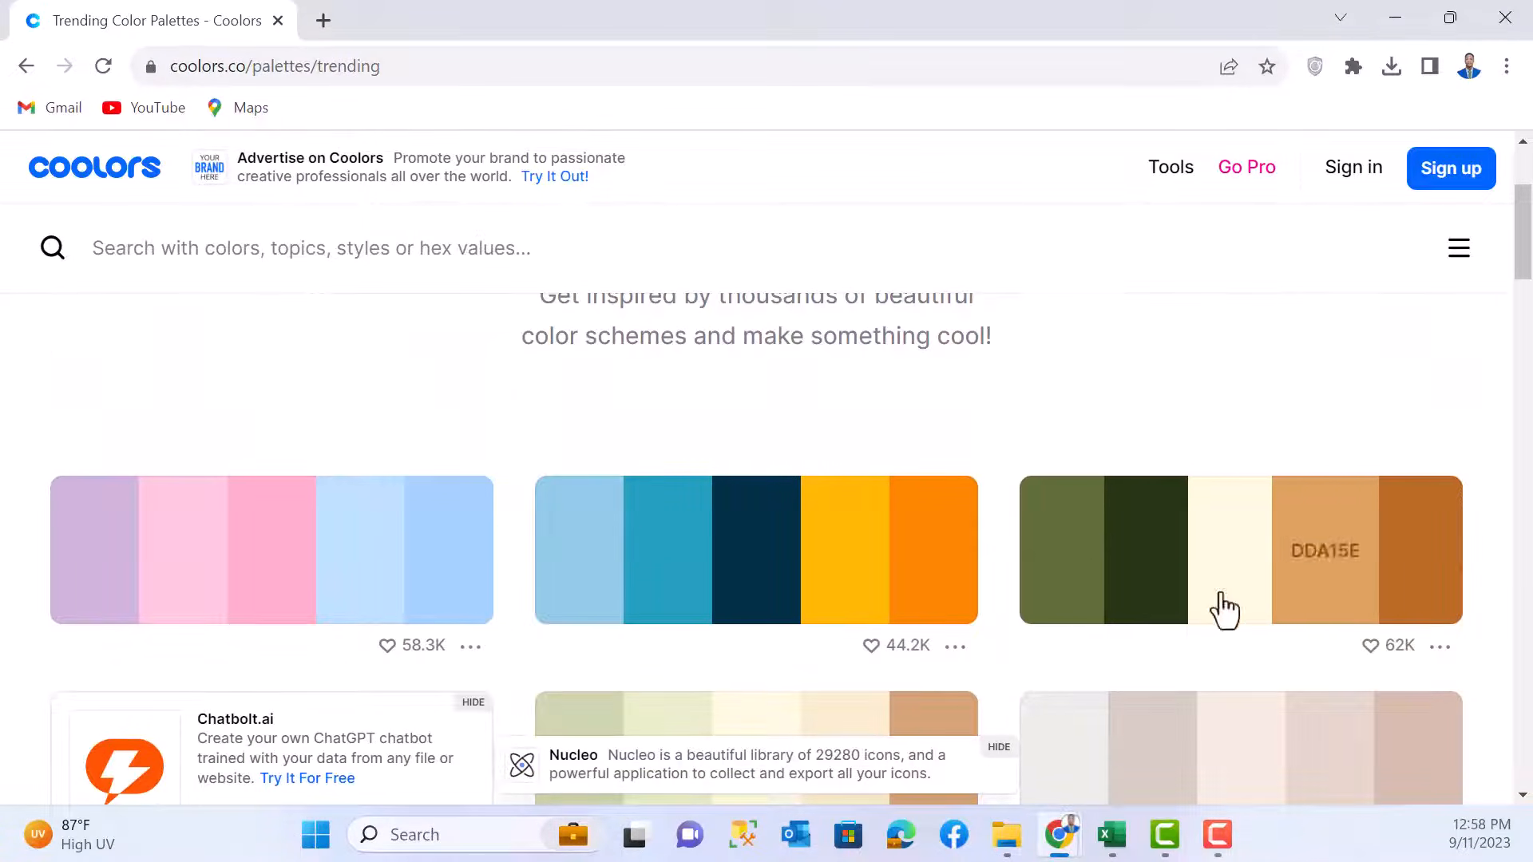
{"action": "scroll", "coordinate": [1098, 656], "scroll_direction": "down", "scroll_amount": 3}
{"action": "scroll", "coordinate": [759, 626], "scroll_direction": "down", "scroll_amount": 4}
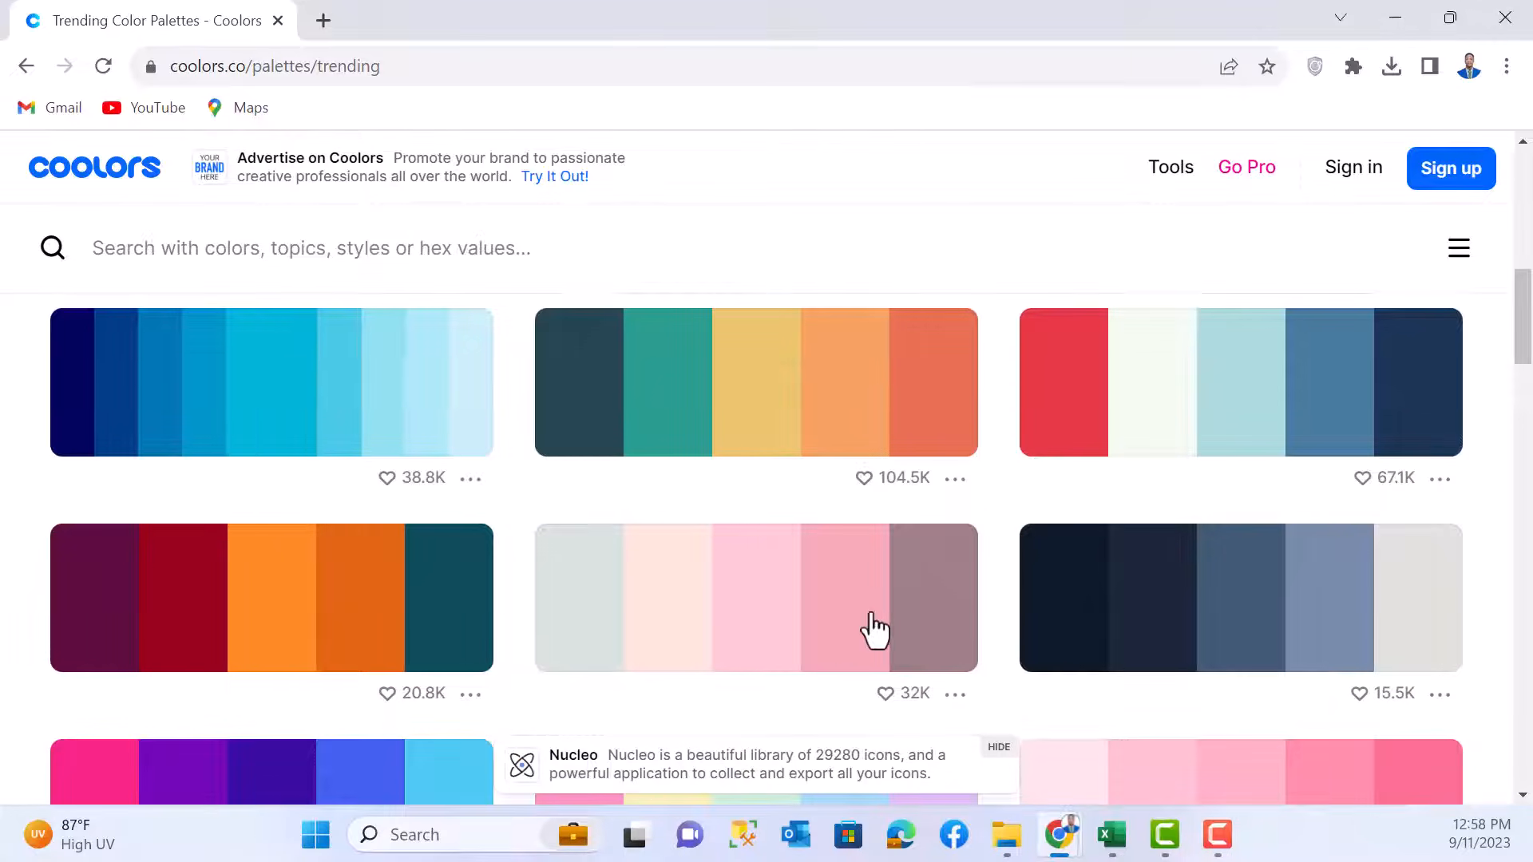
{"action": "scroll", "coordinate": [866, 632], "scroll_direction": "up", "scroll_amount": 5}
{"action": "scroll", "coordinate": [856, 639], "scroll_direction": "up", "scroll_amount": 1}
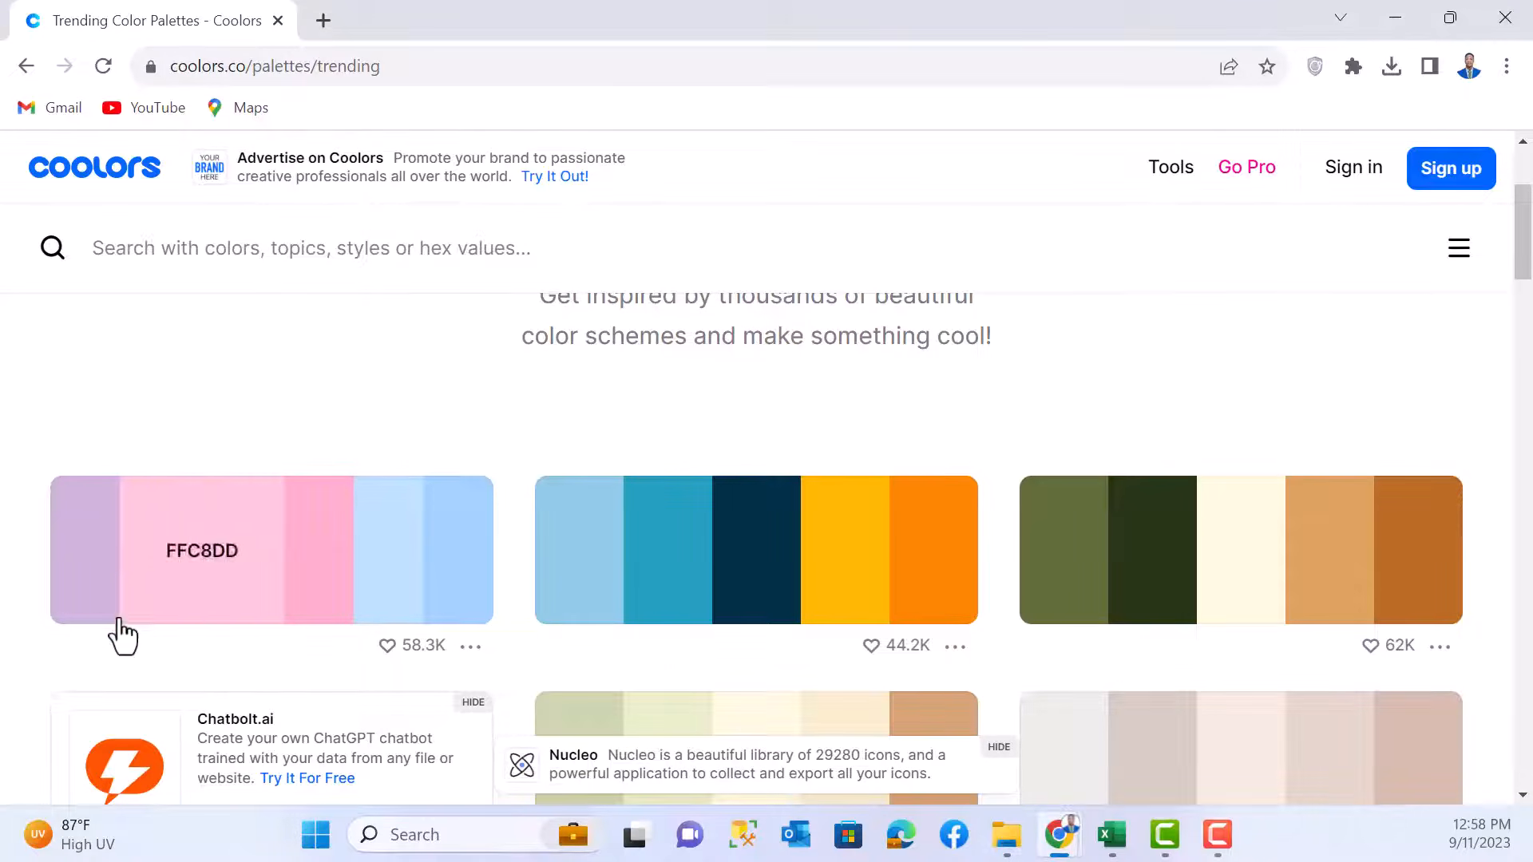
{"action": "scroll", "coordinate": [283, 572], "scroll_direction": "down", "scroll_amount": 3}
{"action": "scroll", "coordinate": [308, 479], "scroll_direction": "down", "scroll_amount": 1}
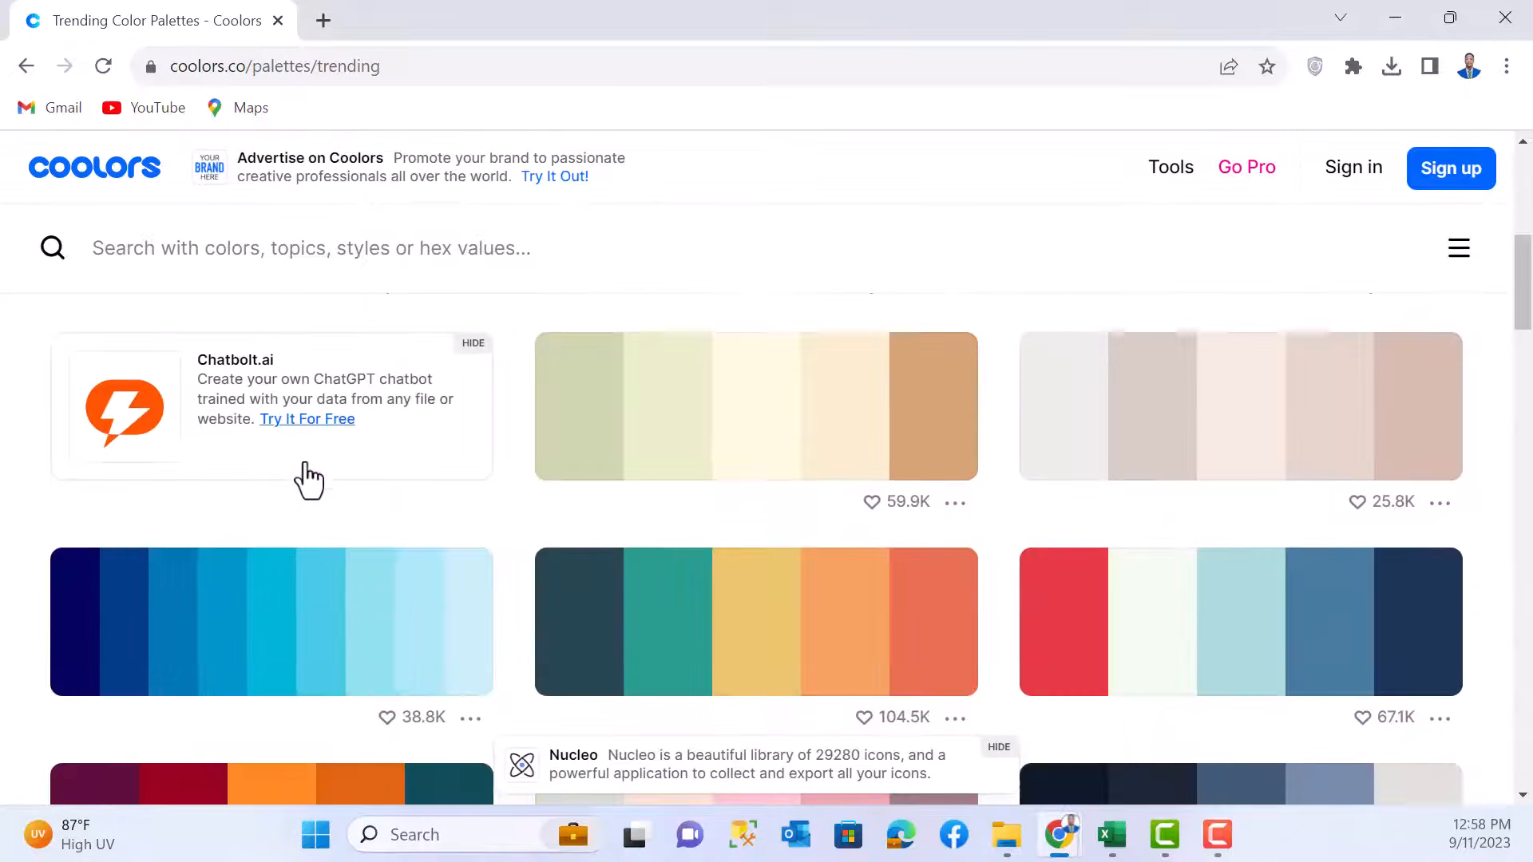
{"action": "scroll", "coordinate": [144, 489], "scroll_direction": "up", "scroll_amount": 4}
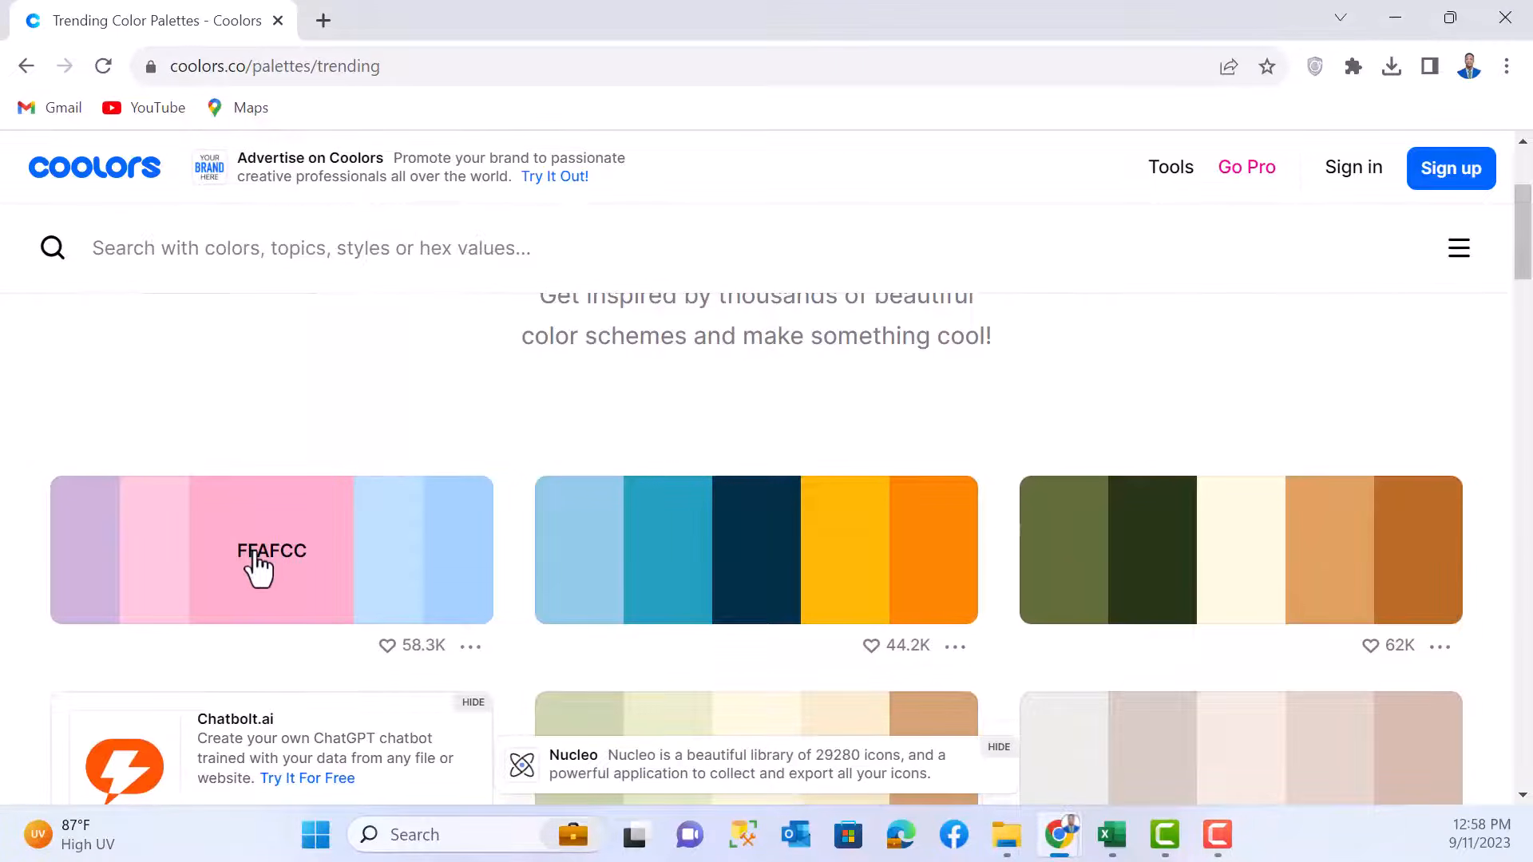
{"action": "scroll", "coordinate": [643, 565], "scroll_direction": "down", "scroll_amount": 8}
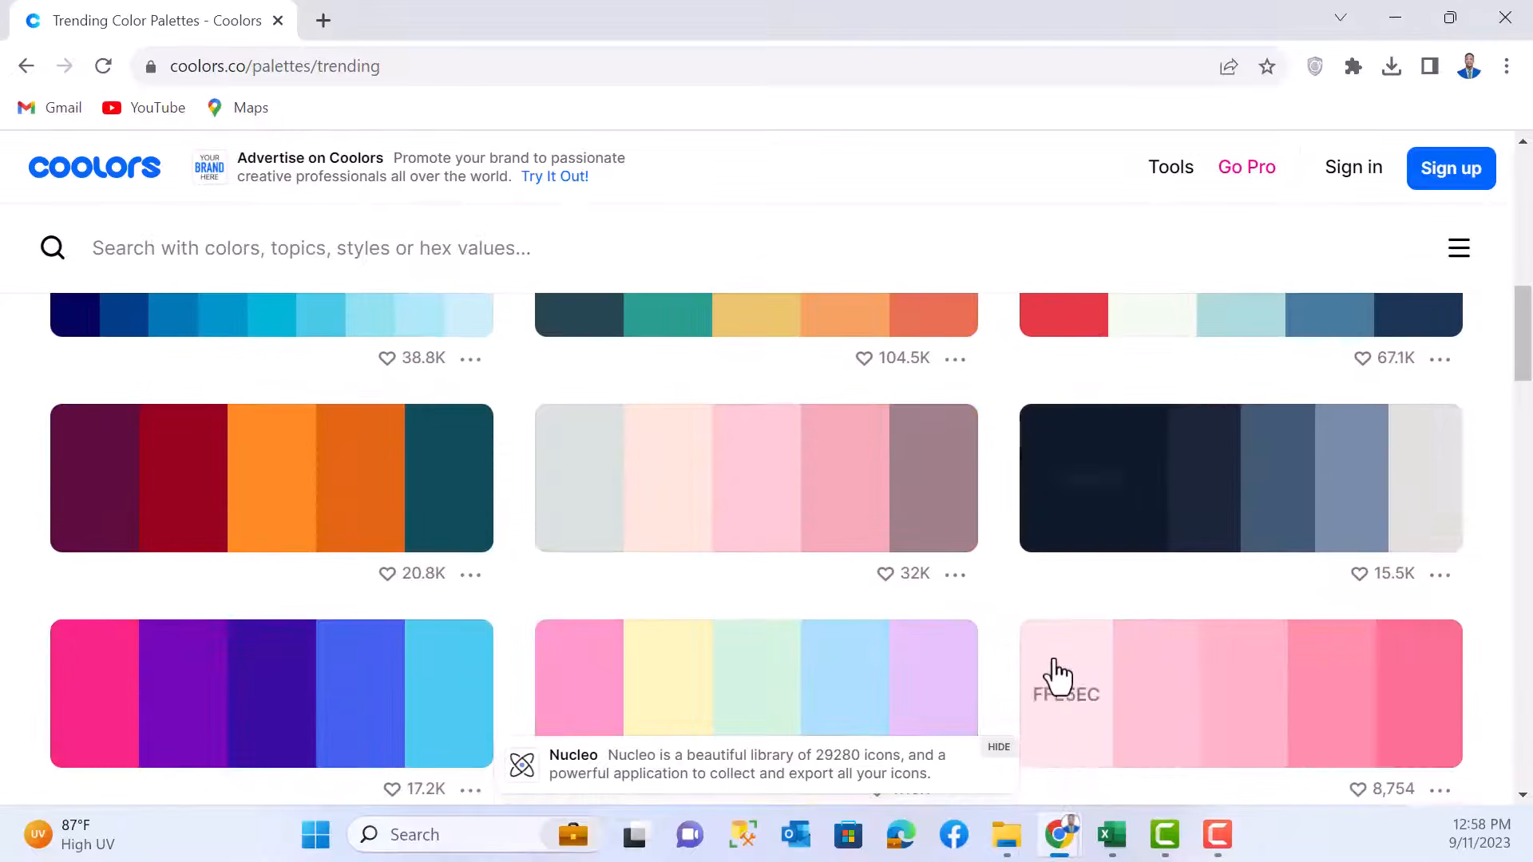
{"action": "scroll", "coordinate": [998, 703], "scroll_direction": "down", "scroll_amount": 4}
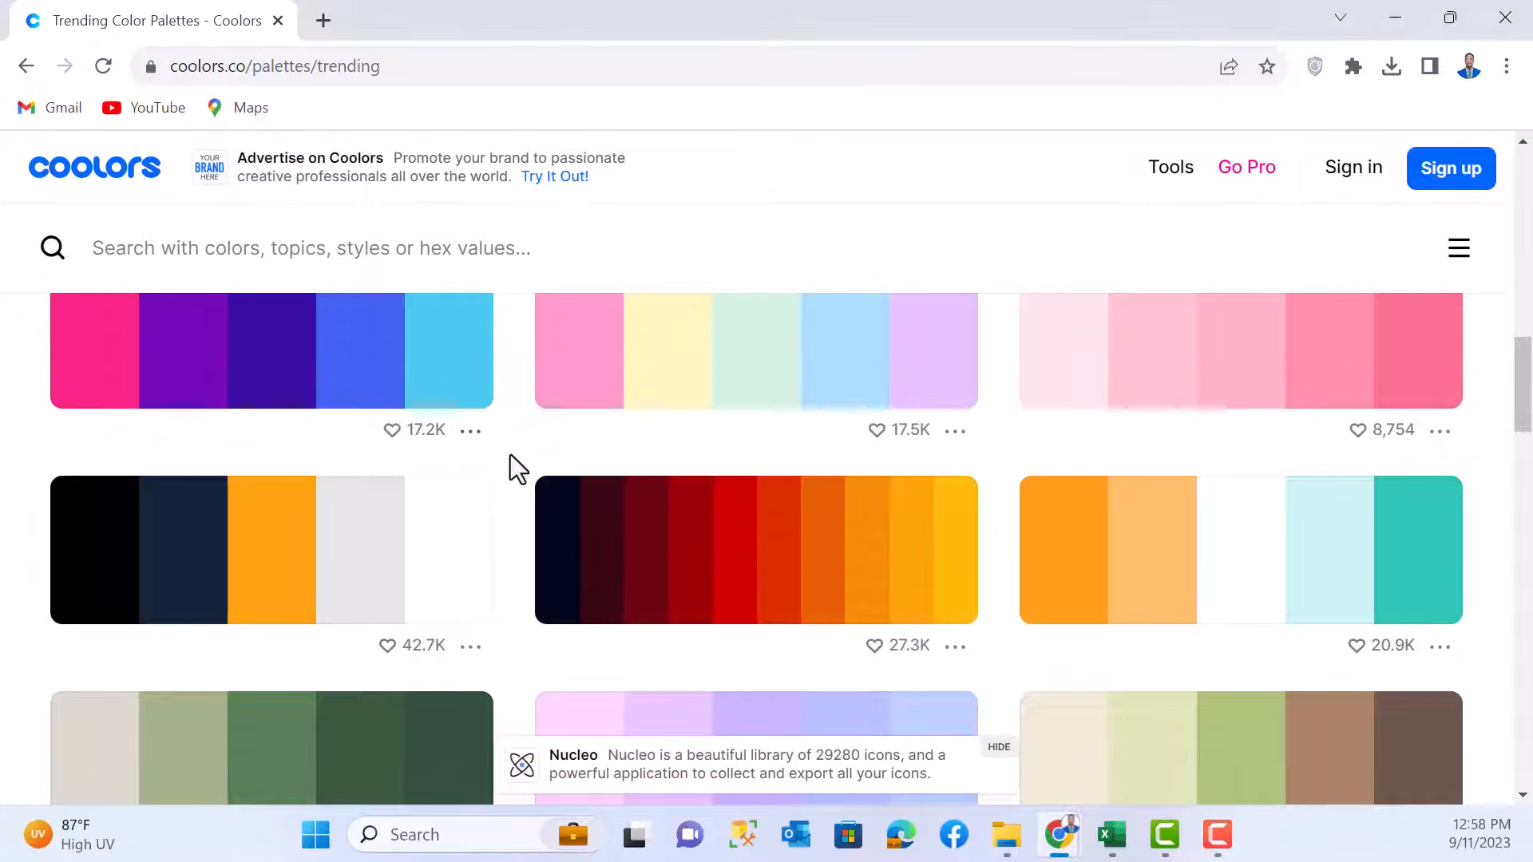
{"action": "scroll", "coordinate": [621, 661], "scroll_direction": "down", "scroll_amount": 4}
{"action": "scroll", "coordinate": [578, 651], "scroll_direction": "up", "scroll_amount": 1}
{"action": "scroll", "coordinate": [517, 703], "scroll_direction": "down", "scroll_amount": 5}
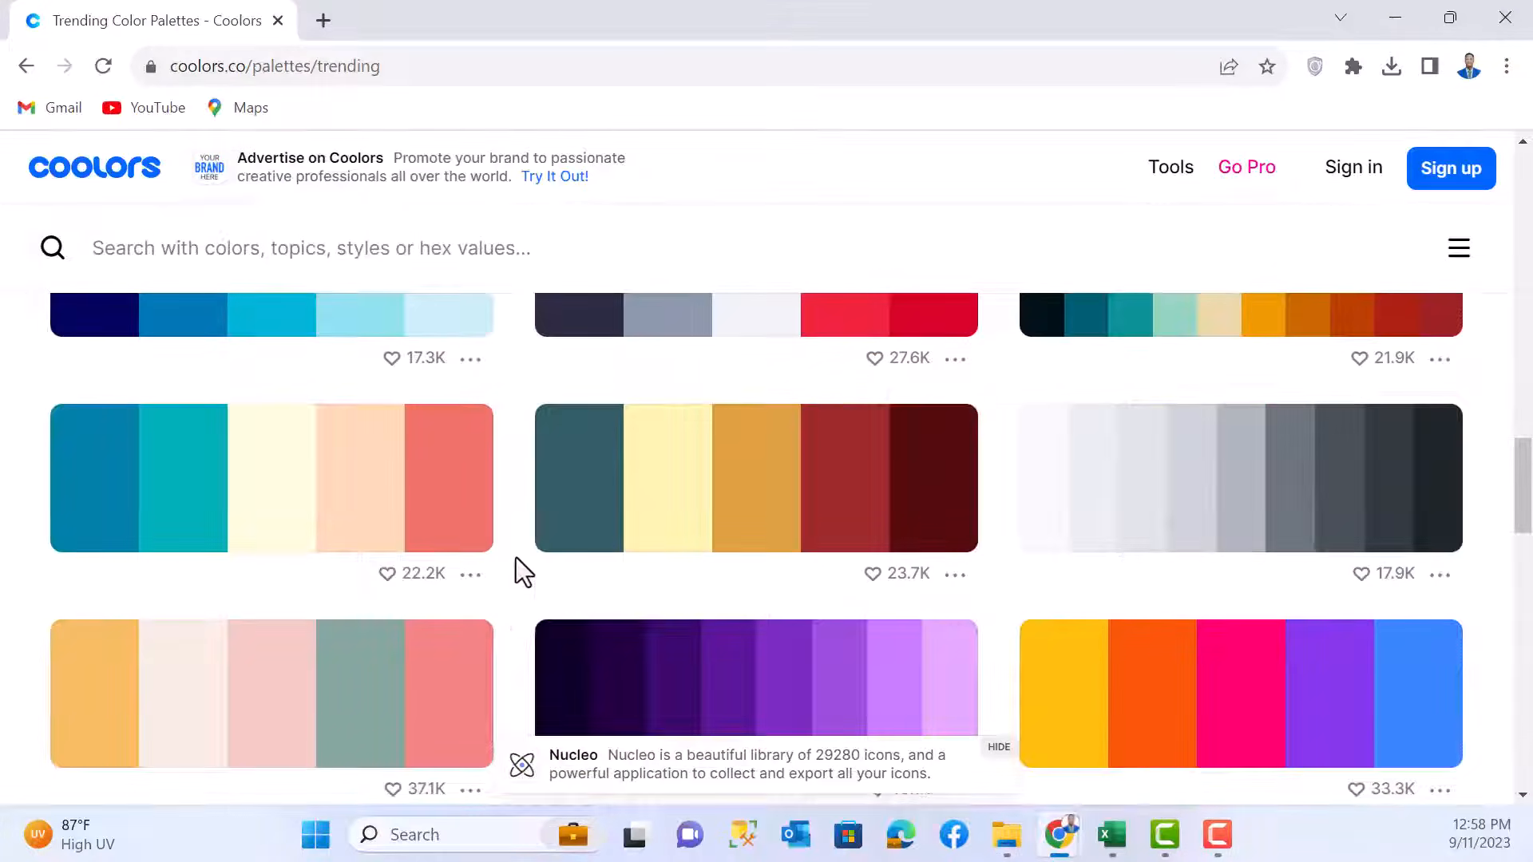
{"action": "scroll", "coordinate": [527, 591], "scroll_direction": "up", "scroll_amount": 4}
{"action": "scroll", "coordinate": [559, 518], "scroll_direction": "up", "scroll_amount": 12}
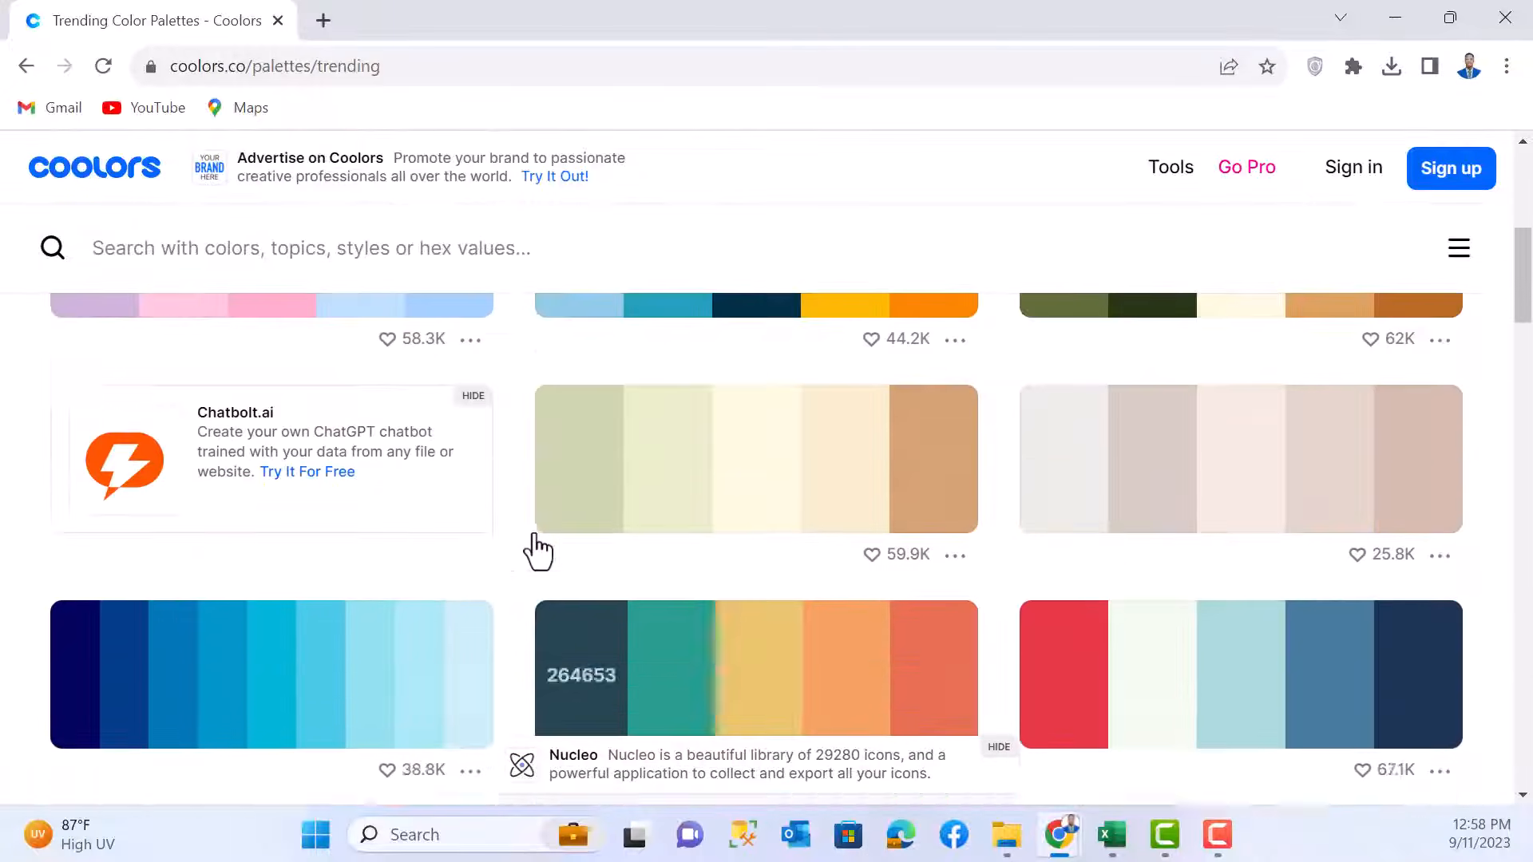
{"action": "scroll", "coordinate": [495, 574], "scroll_direction": "up", "scroll_amount": 6}
{"action": "scroll", "coordinate": [463, 495], "scroll_direction": "down", "scroll_amount": 5}
{"action": "scroll", "coordinate": [411, 379], "scroll_direction": "up", "scroll_amount": 3}
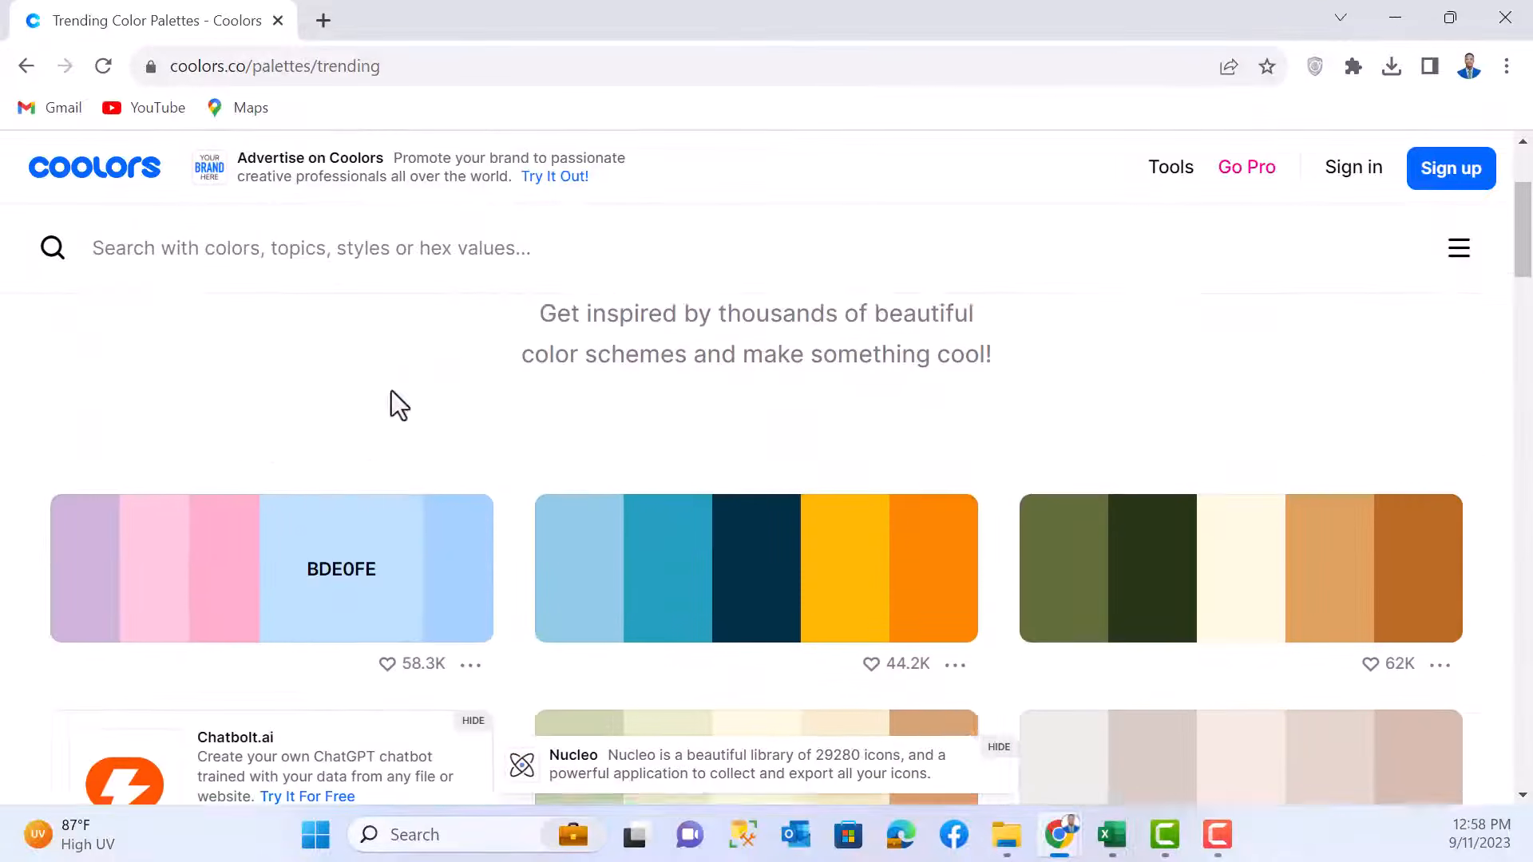
{"action": "scroll", "coordinate": [229, 694], "scroll_direction": "up", "scroll_amount": 1}
{"action": "scroll", "coordinate": [301, 625], "scroll_direction": "down", "scroll_amount": 3}
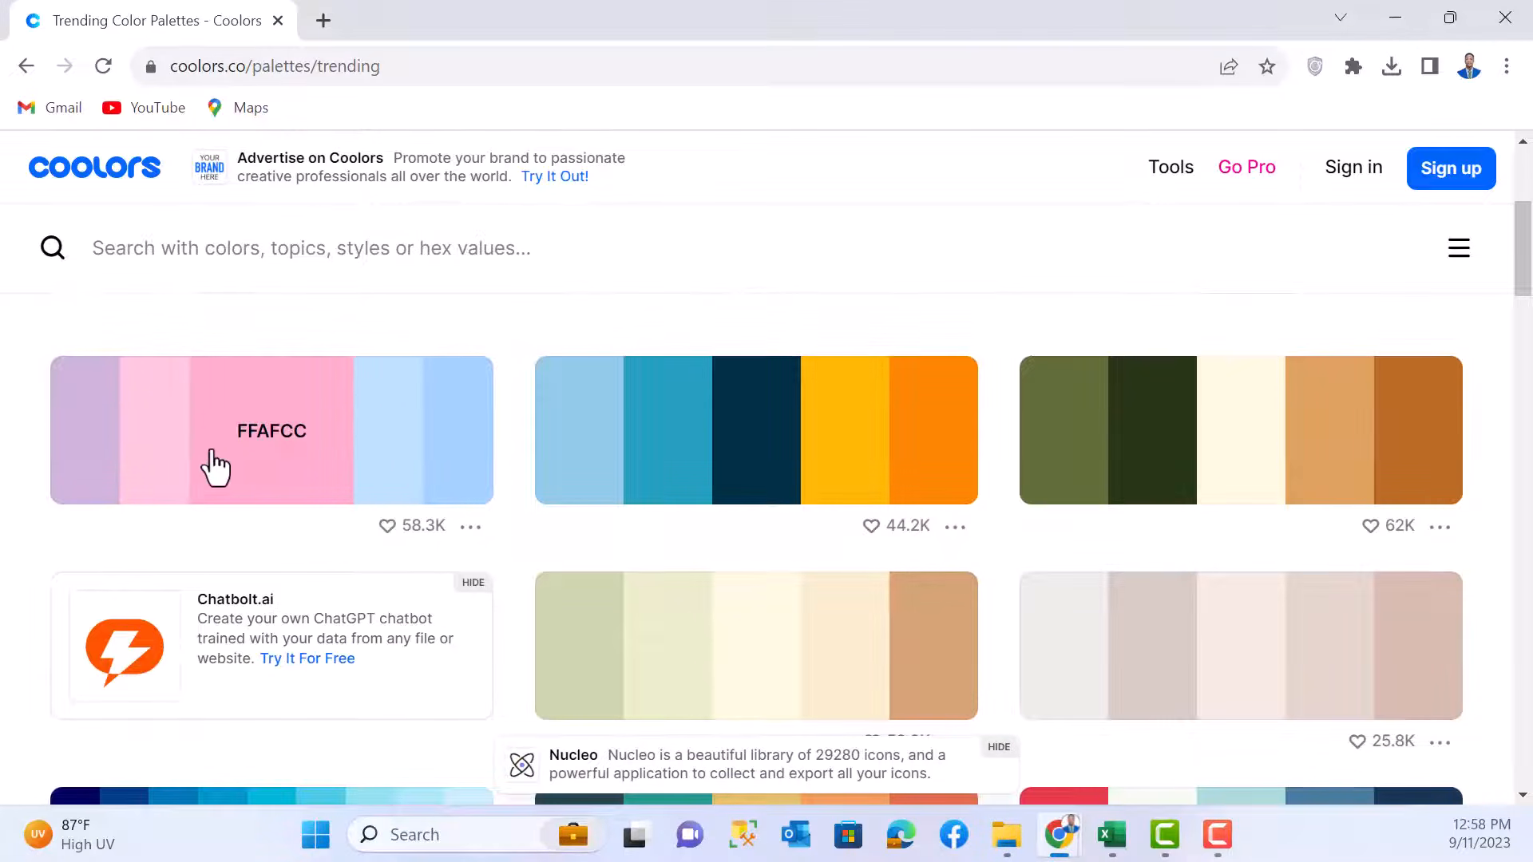
- Switch back to Excel and draw a rectangle about 1.23" high and 6.72" wide across rows 1 to 6, positioned over columns E to N
{"action": "left_click", "coordinate": [1397, 11]}
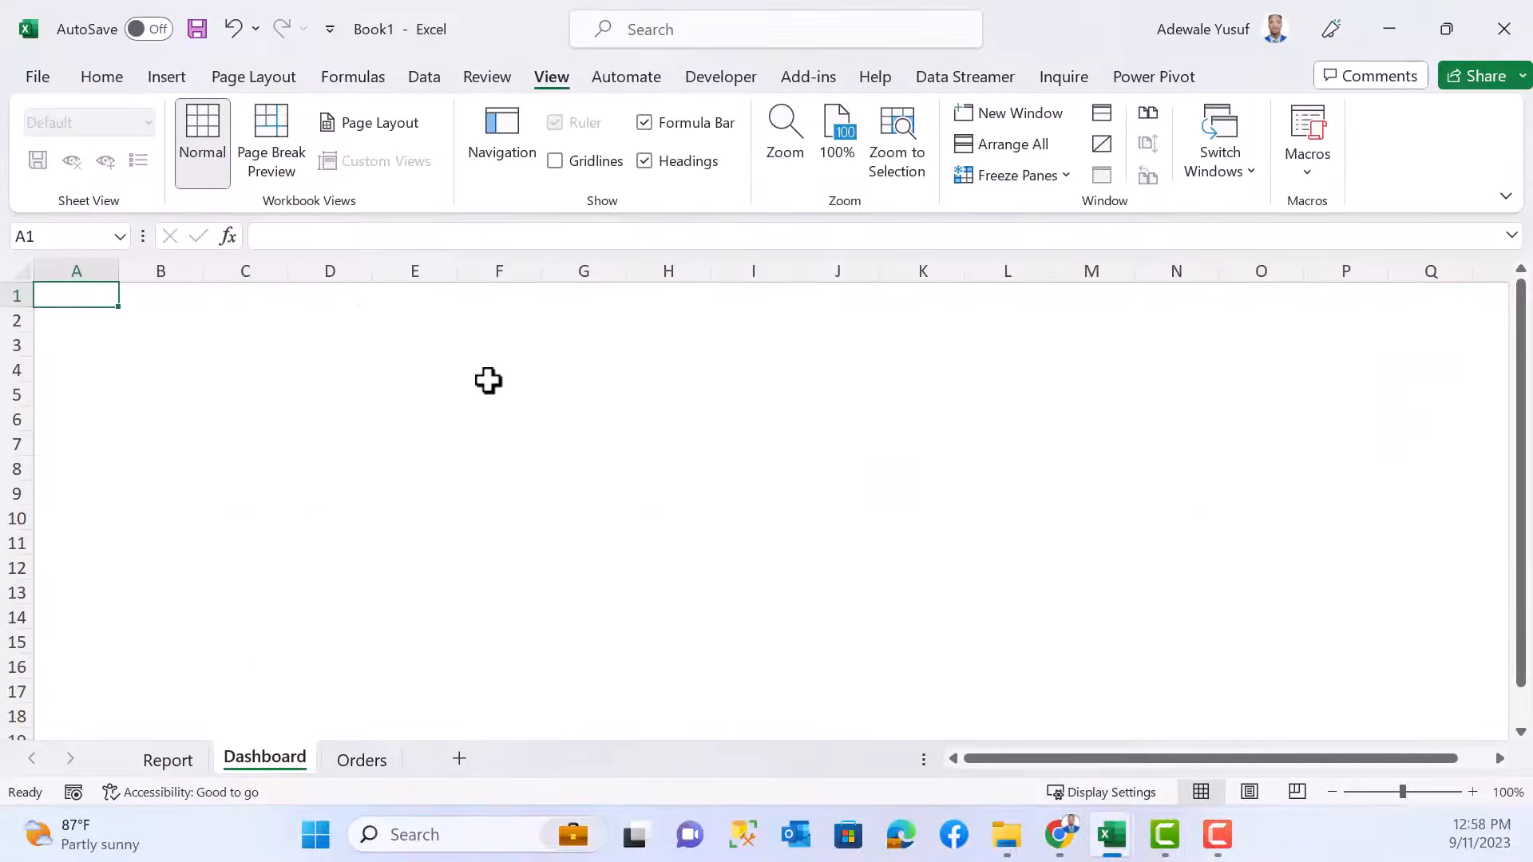
{"action": "left_click", "coordinate": [497, 348]}
{"action": "left_click", "coordinate": [164, 74]}
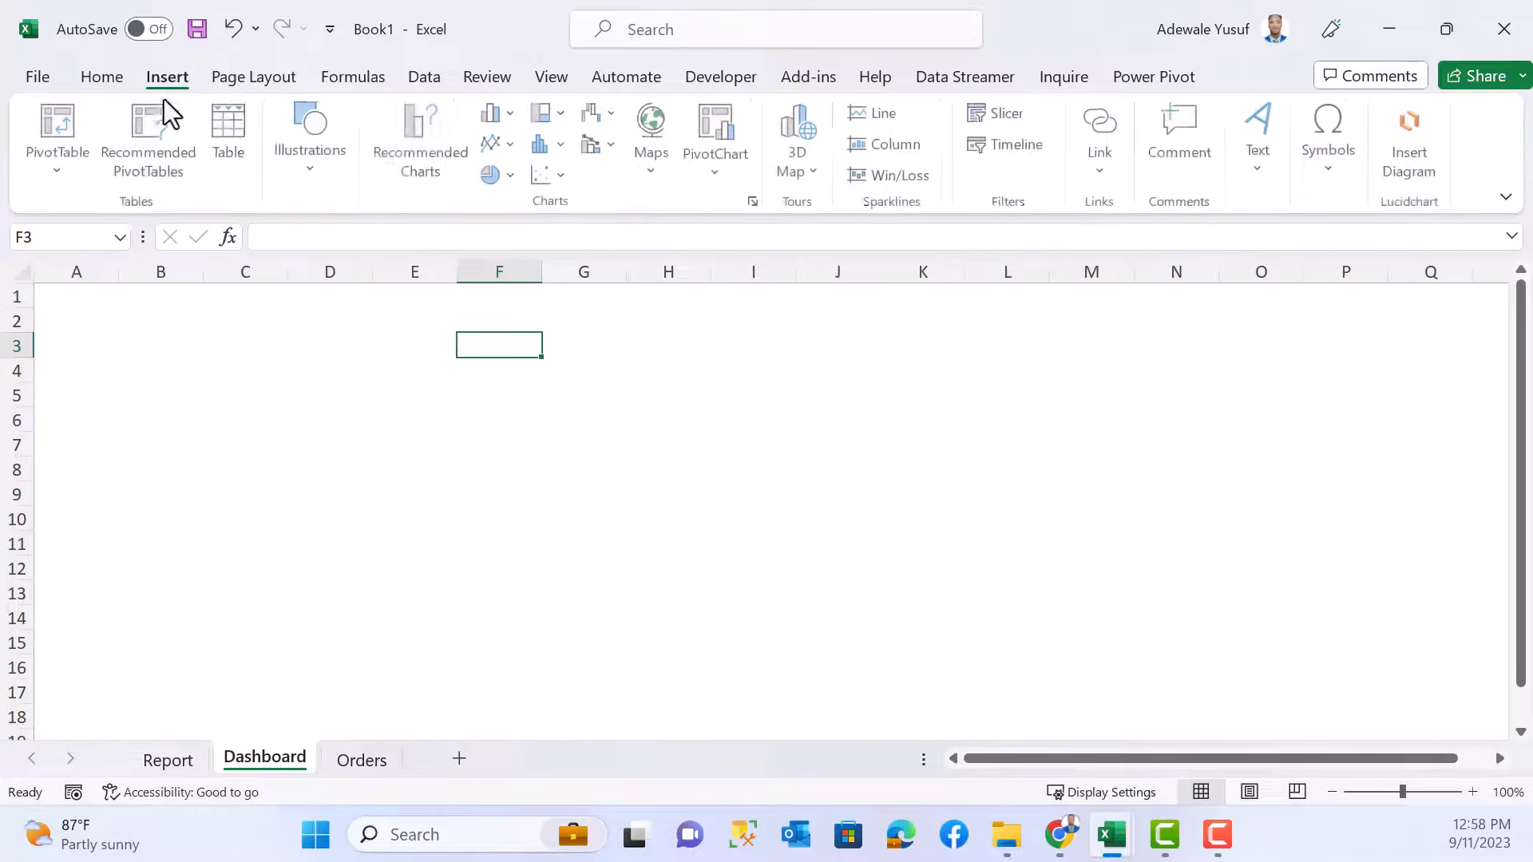
{"action": "left_click", "coordinate": [311, 183]}
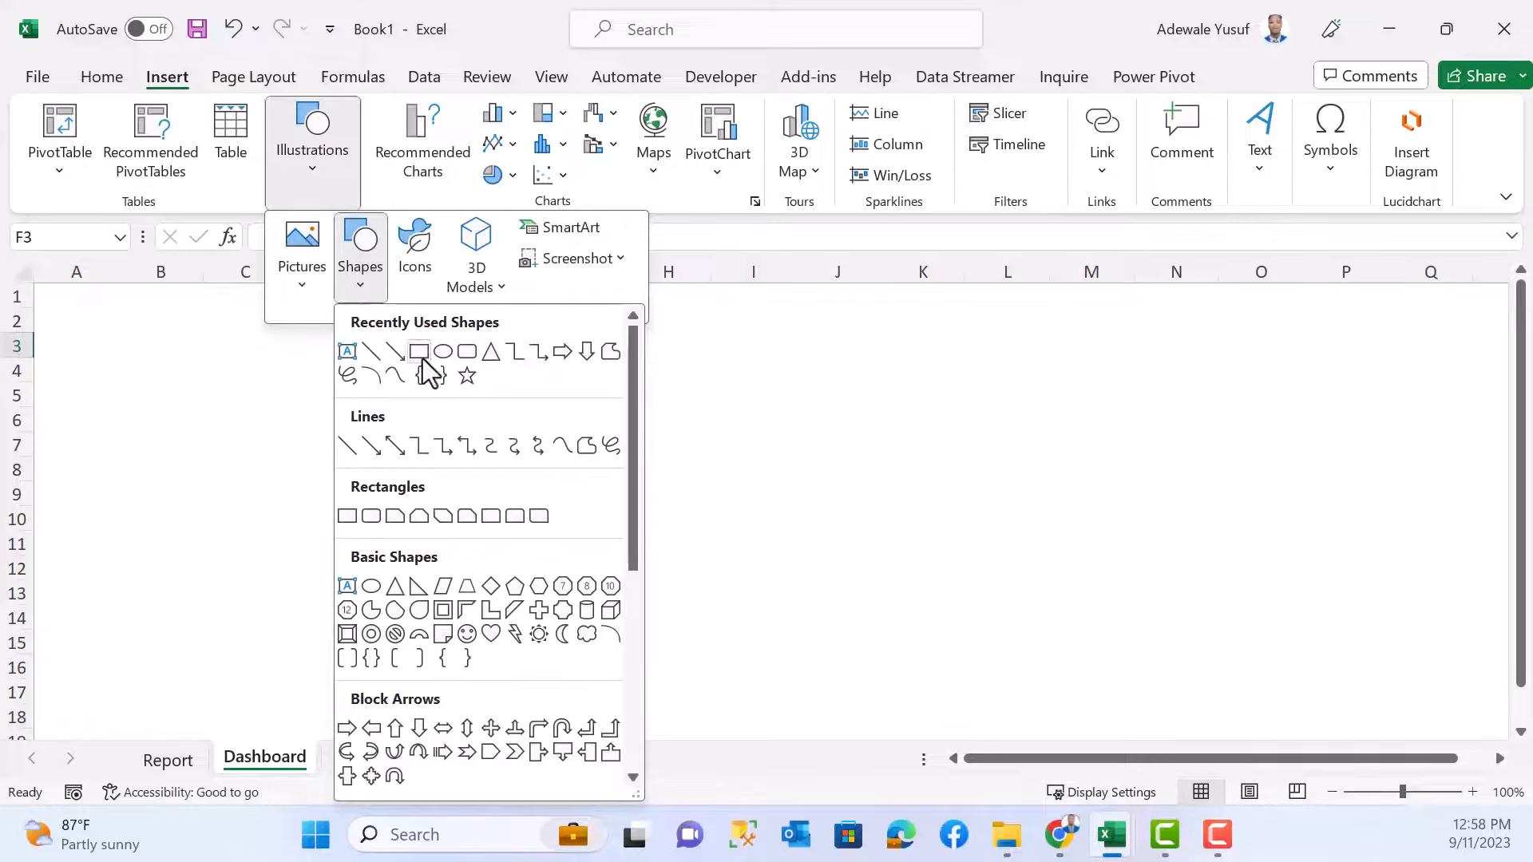
{"action": "left_click", "coordinate": [421, 356]}
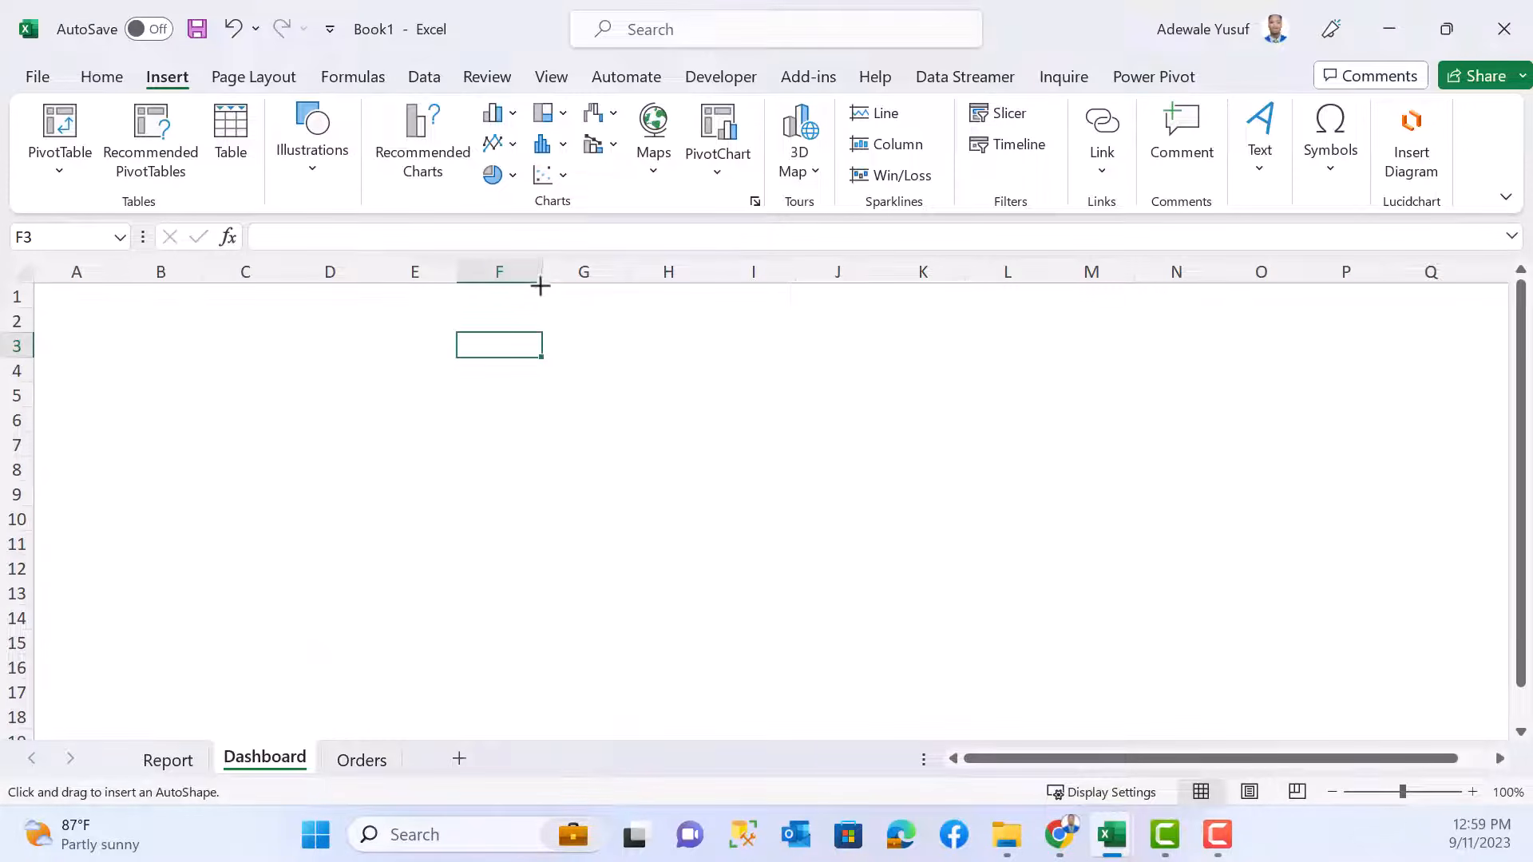
{"action": "left_click_drag", "start_coordinate": [541, 285], "coordinate": [1311, 428]}
{"action": "left_click_drag", "start_coordinate": [900, 346], "coordinate": [772, 344]}
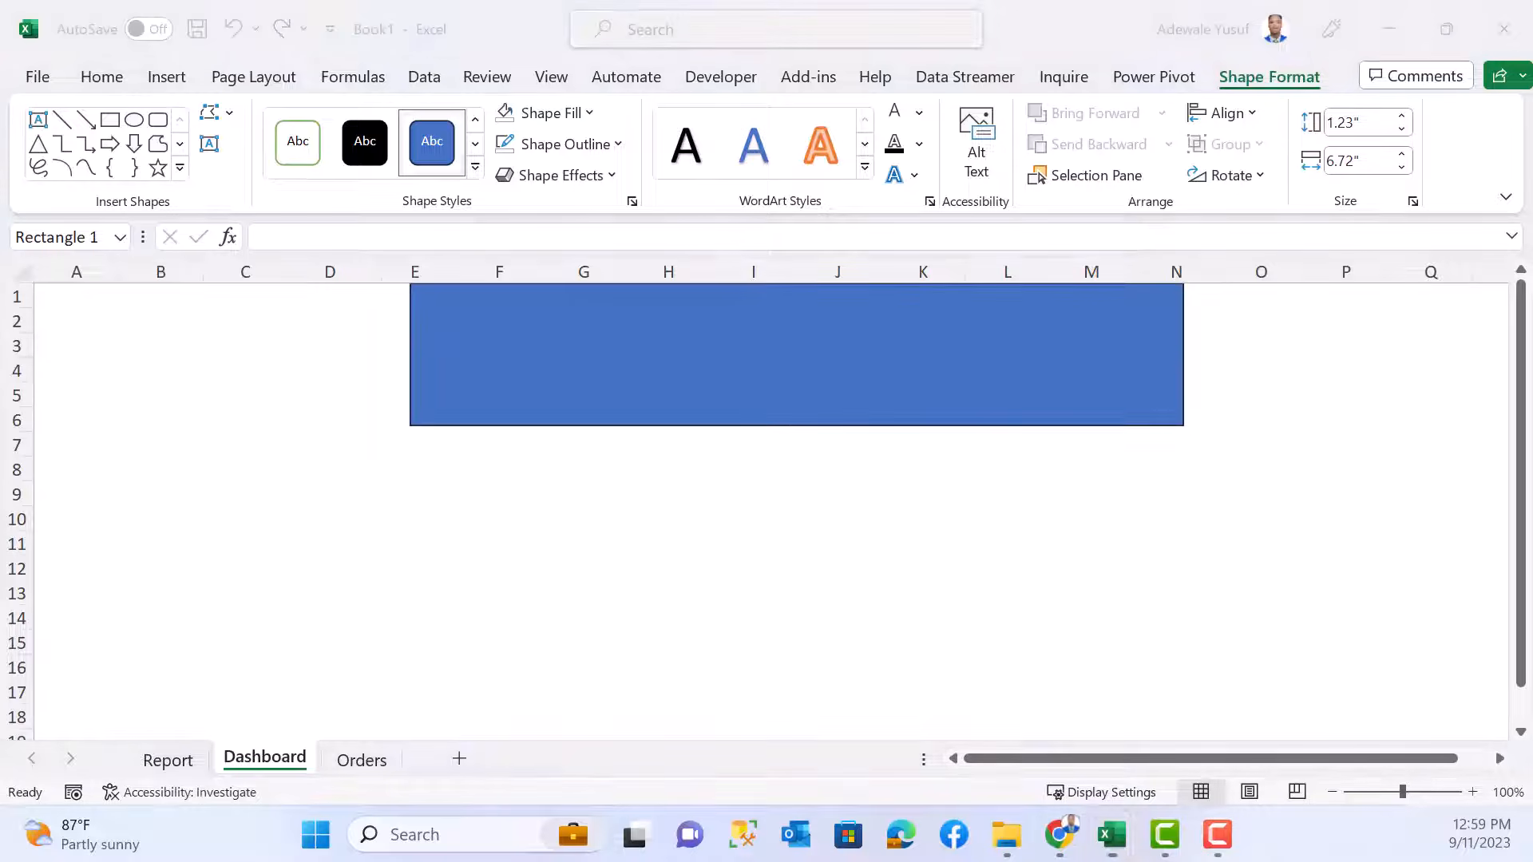
- Remove the banner rectangle's outline and fill it with dark gray from the theme colors
{"action": "left_click", "coordinate": [603, 330]}
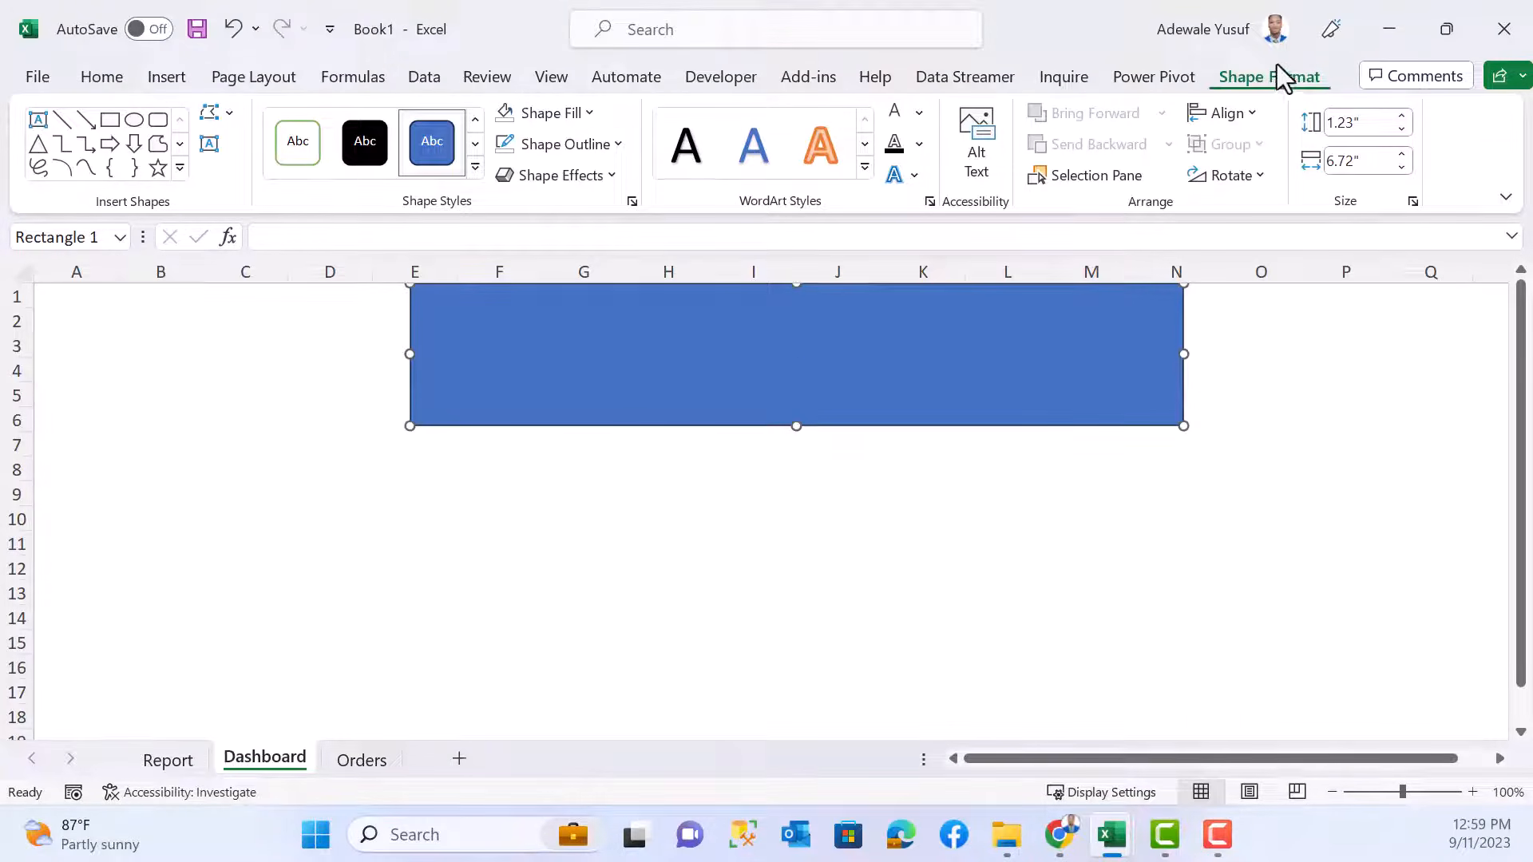
{"action": "left_click", "coordinate": [590, 147]}
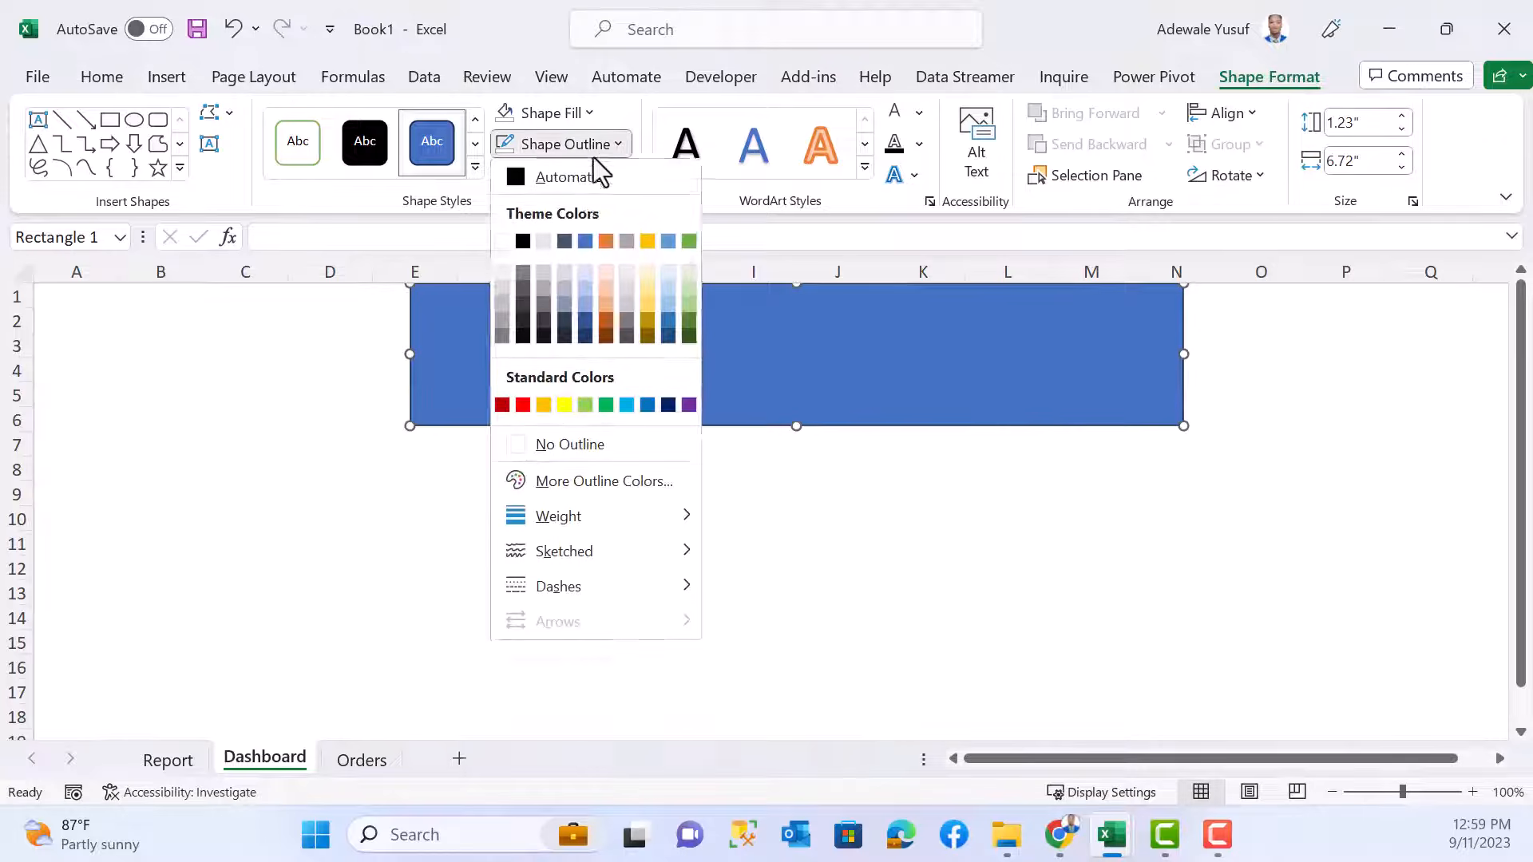
{"action": "left_click", "coordinate": [591, 447]}
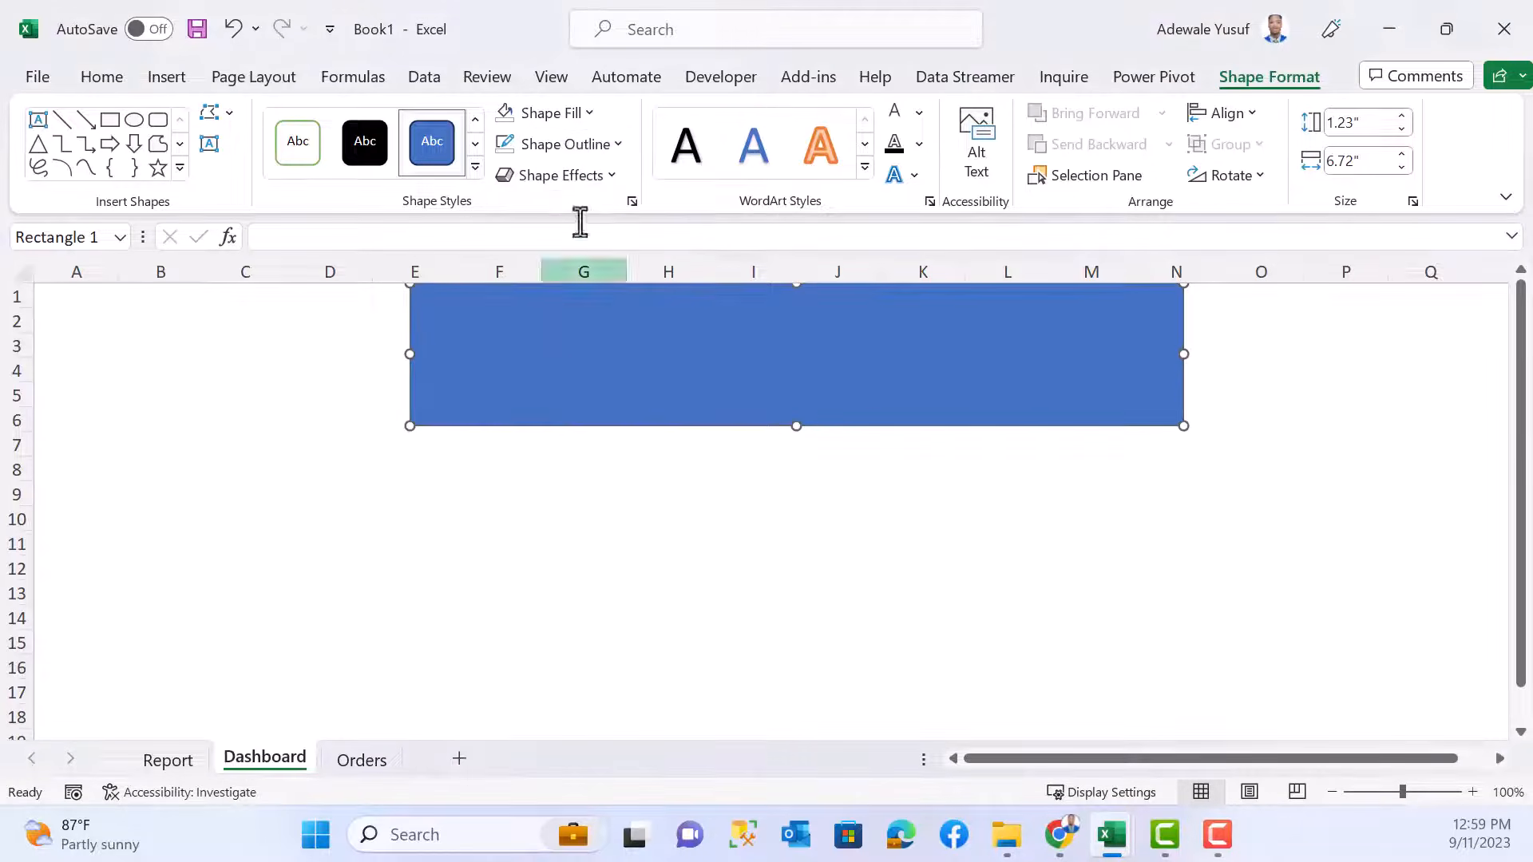
{"action": "left_click", "coordinate": [588, 114]}
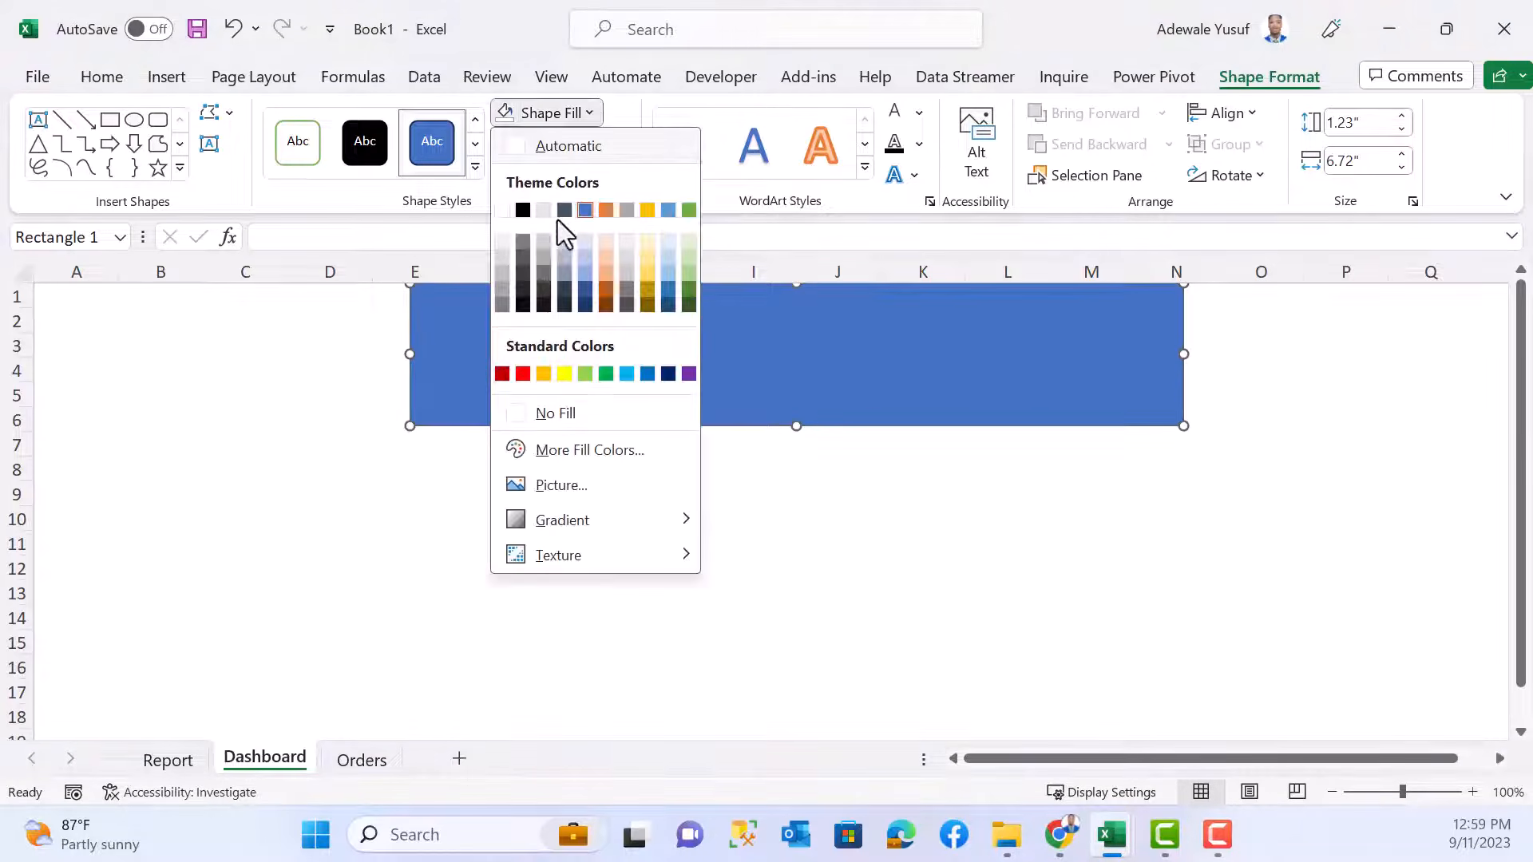
{"action": "left_click", "coordinate": [523, 274]}
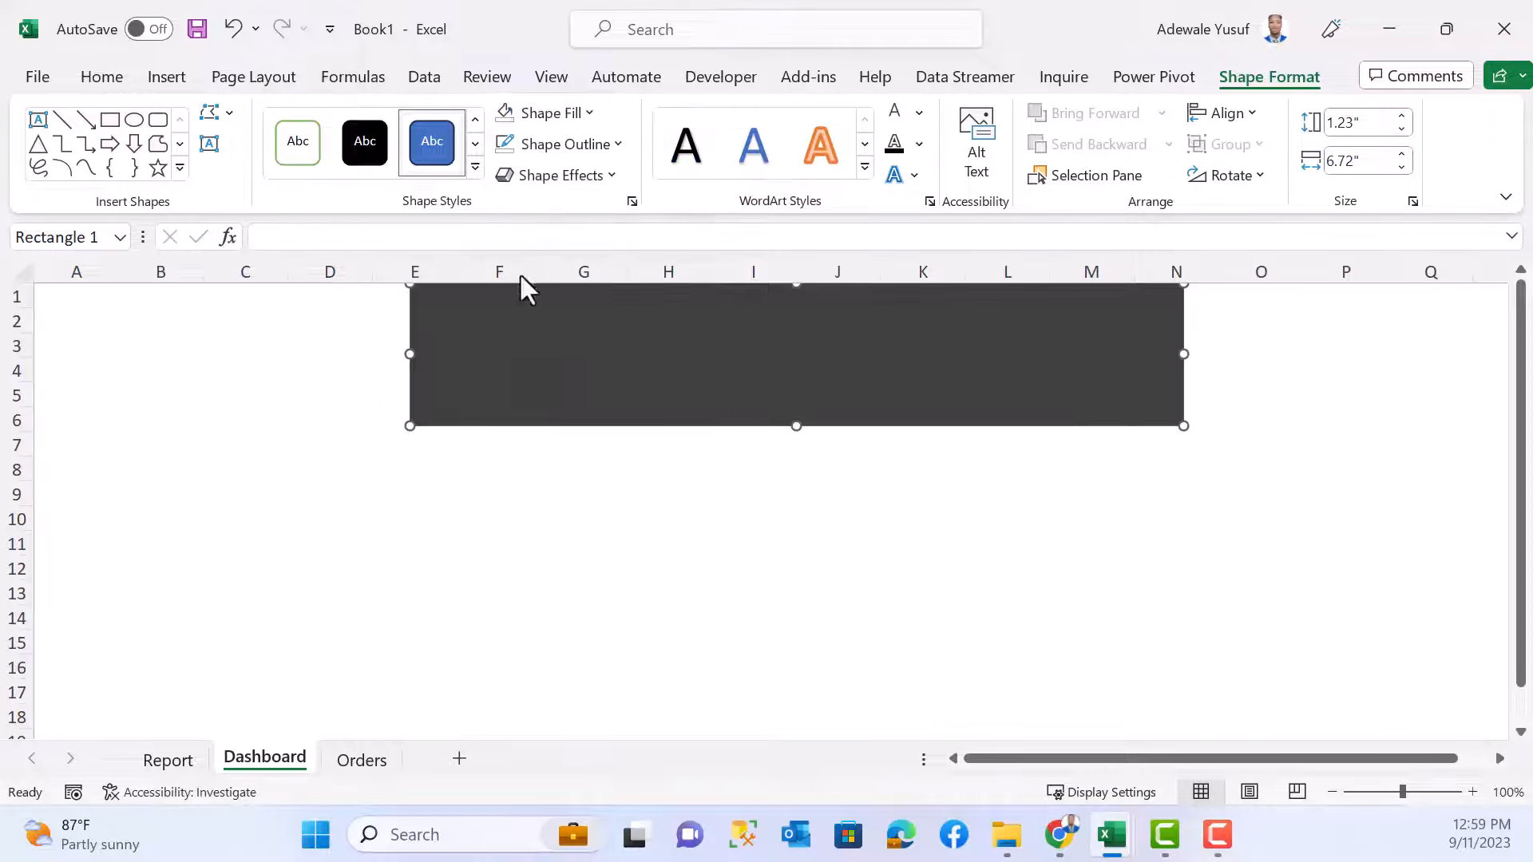
{"action": "left_click", "coordinate": [679, 495]}
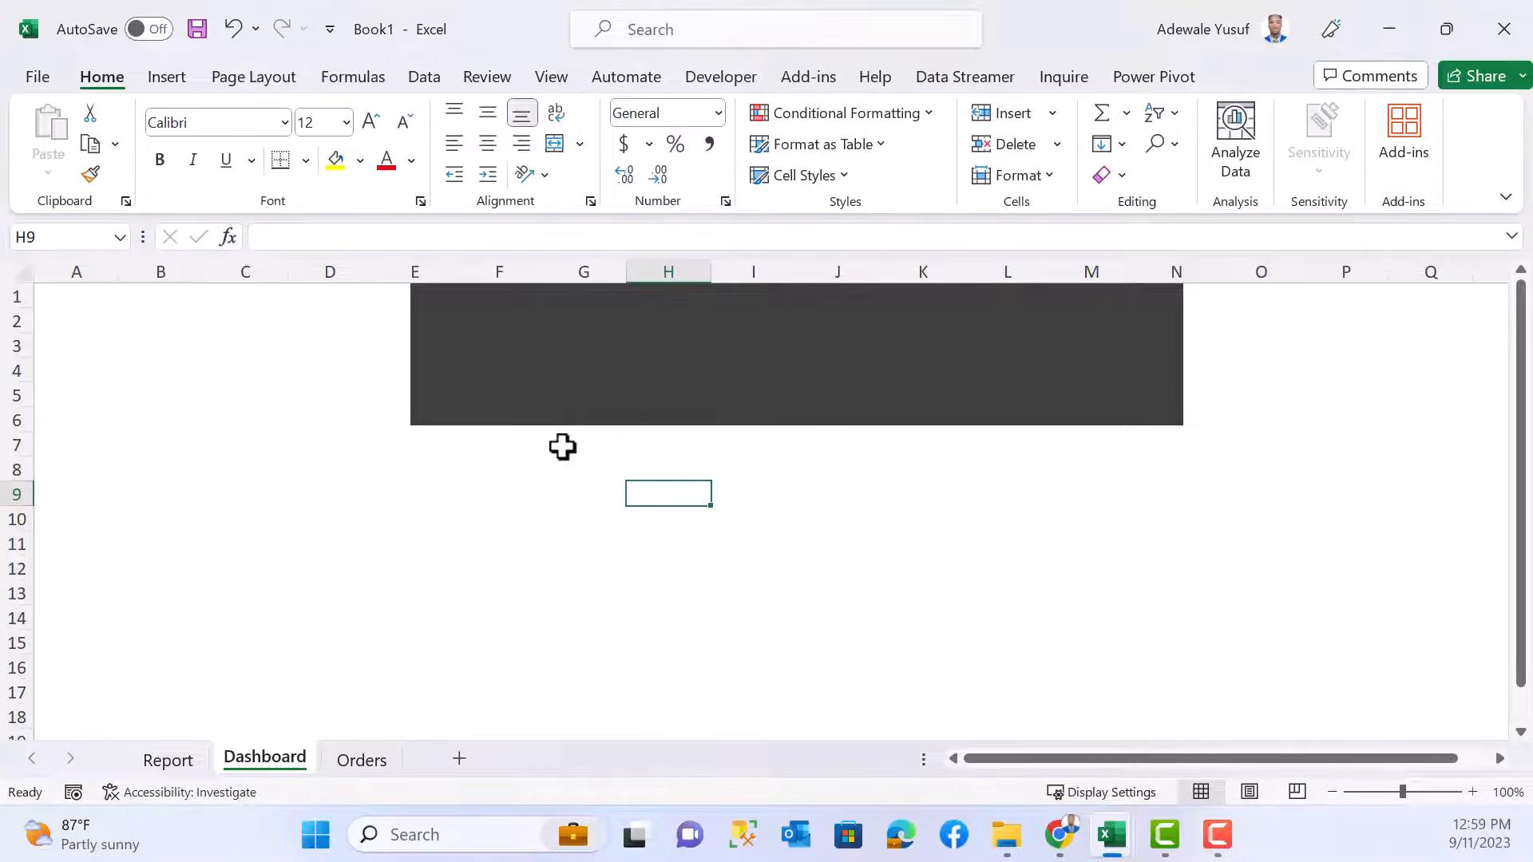
- Shift the dark gray banner slightly to the right within columns E to N, keeping it against row 1
{"action": "left_click", "coordinate": [501, 356]}
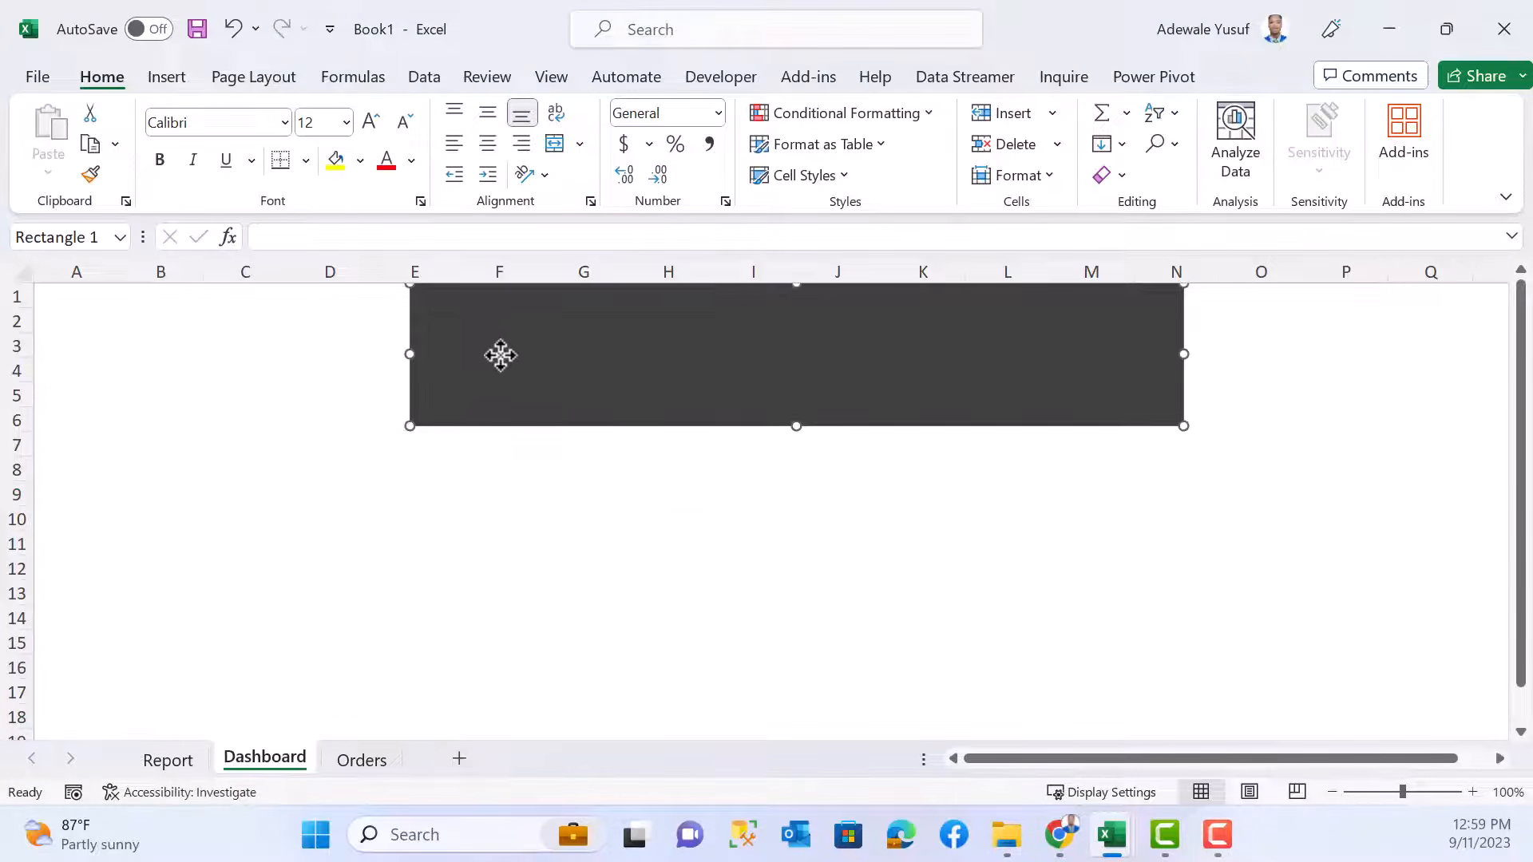
{"action": "left_click_drag", "start_coordinate": [499, 346], "coordinate": [511, 341]}
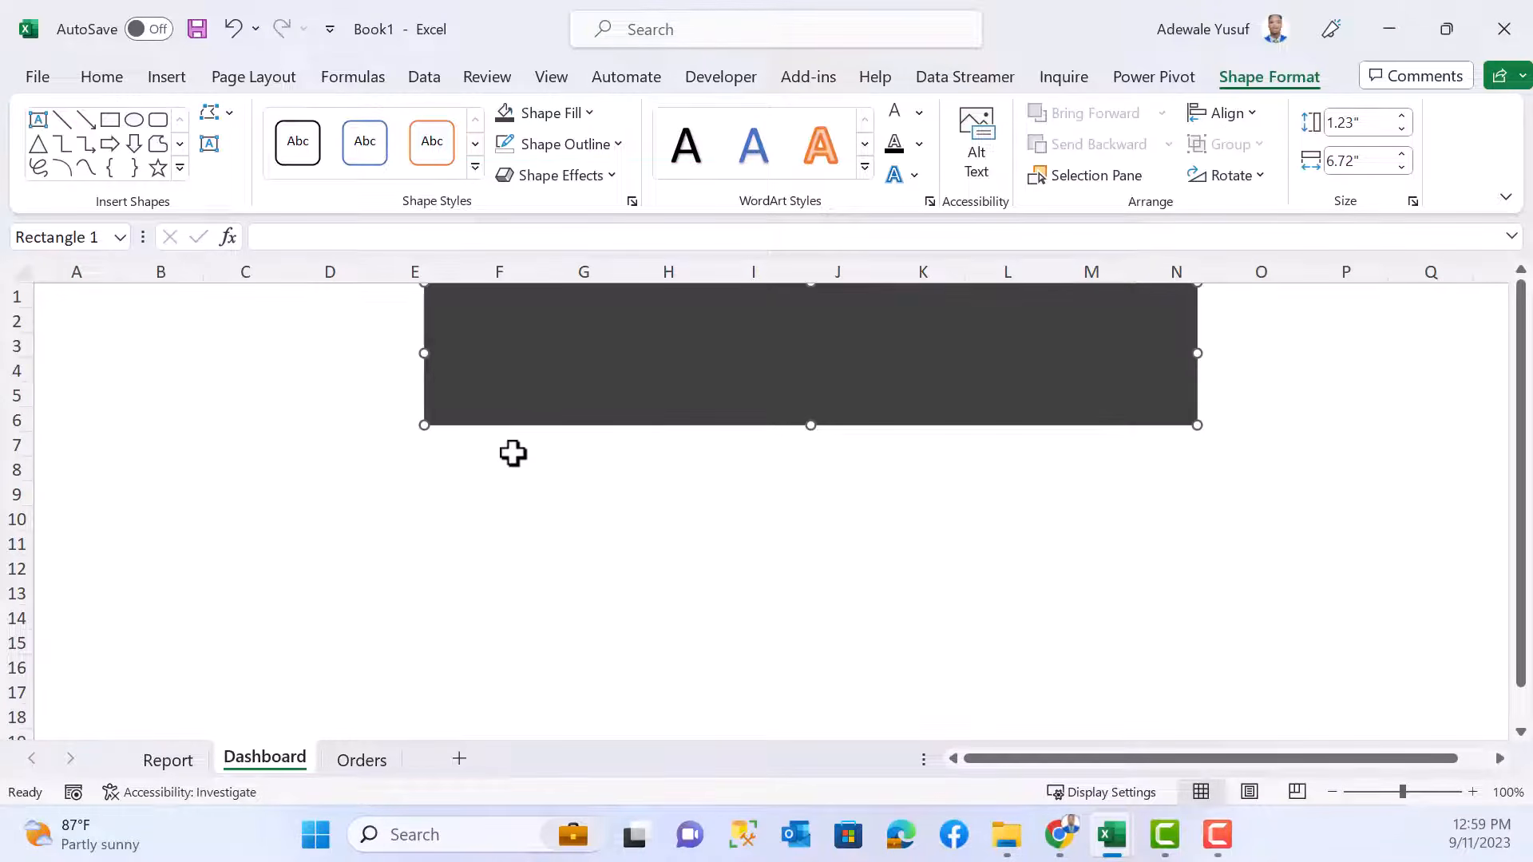
{"action": "left_click", "coordinate": [510, 492]}
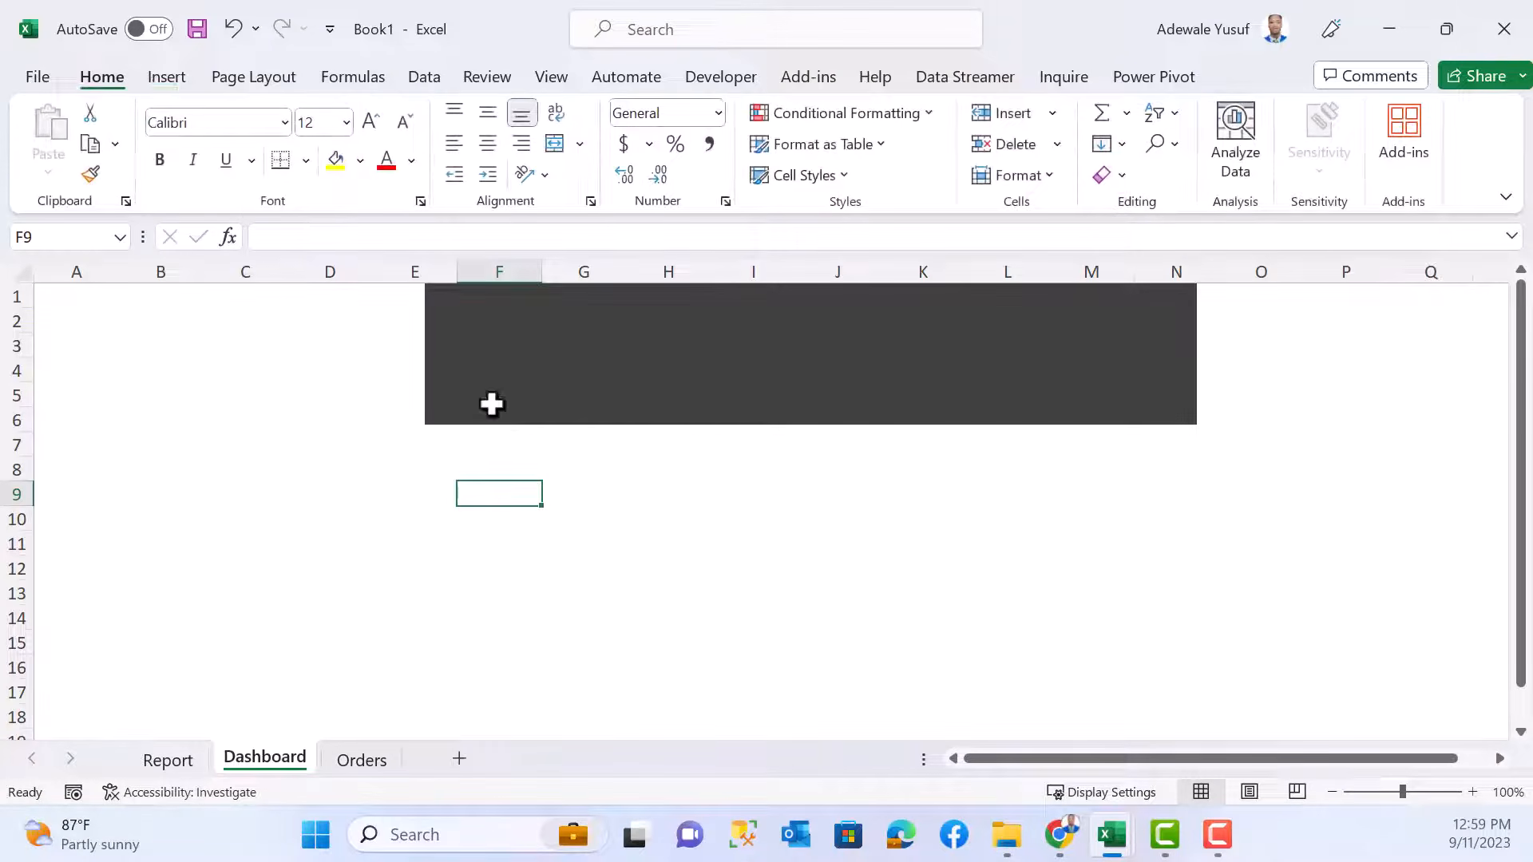
- Draw a rounded rectangle card about 1.14" high and 2.04" wide, overlapping the banner's lower edge near its left end
{"action": "left_click", "coordinate": [181, 78]}
{"action": "left_click", "coordinate": [338, 180]}
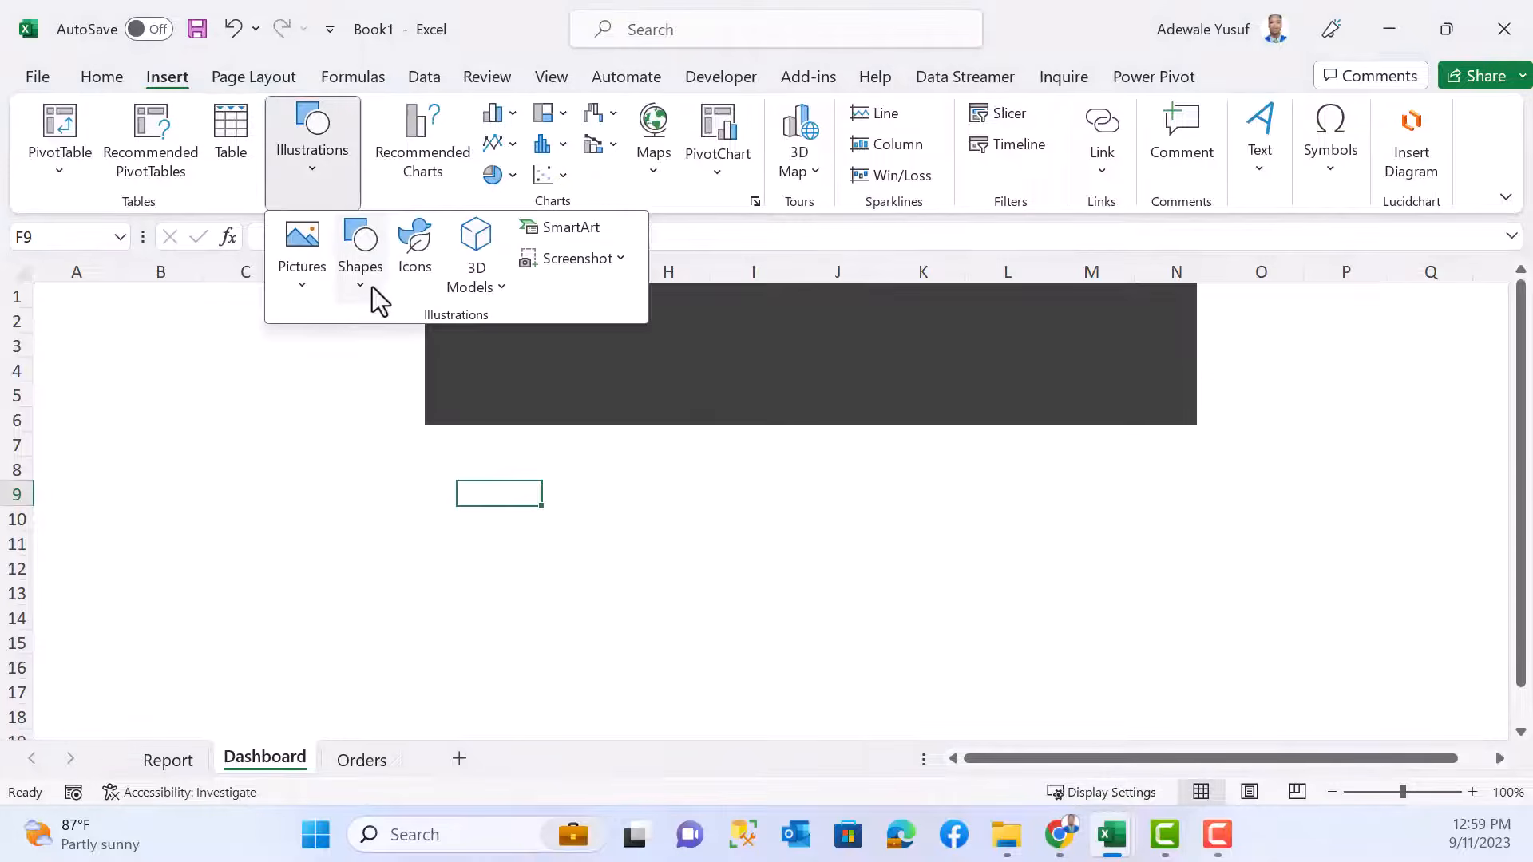
{"action": "left_click", "coordinate": [374, 289]}
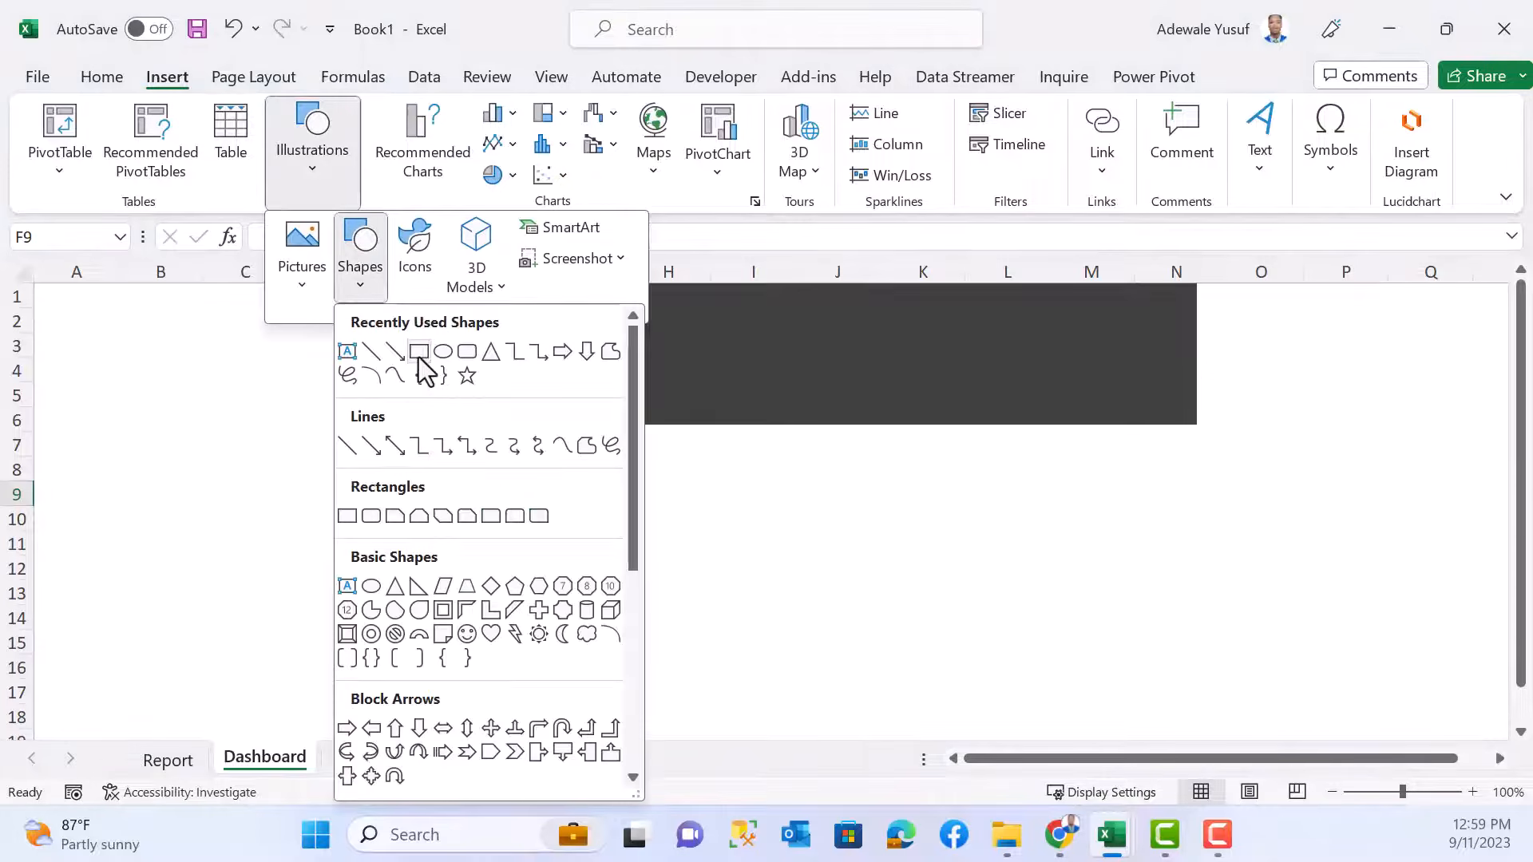
{"action": "left_click", "coordinate": [468, 352]}
{"action": "mouse_move", "coordinate": [554, 372]}
{"action": "left_mouse_down"}
{"action": "mouse_move", "coordinate": [719, 455]}
{"action": "mouse_move", "coordinate": [732, 484]}
{"action": "left_mouse_up"}
{"action": "left_click_drag", "start_coordinate": [665, 415], "coordinate": [583, 425]}
{"action": "left_click_drag", "start_coordinate": [657, 491], "coordinate": [707, 511]}
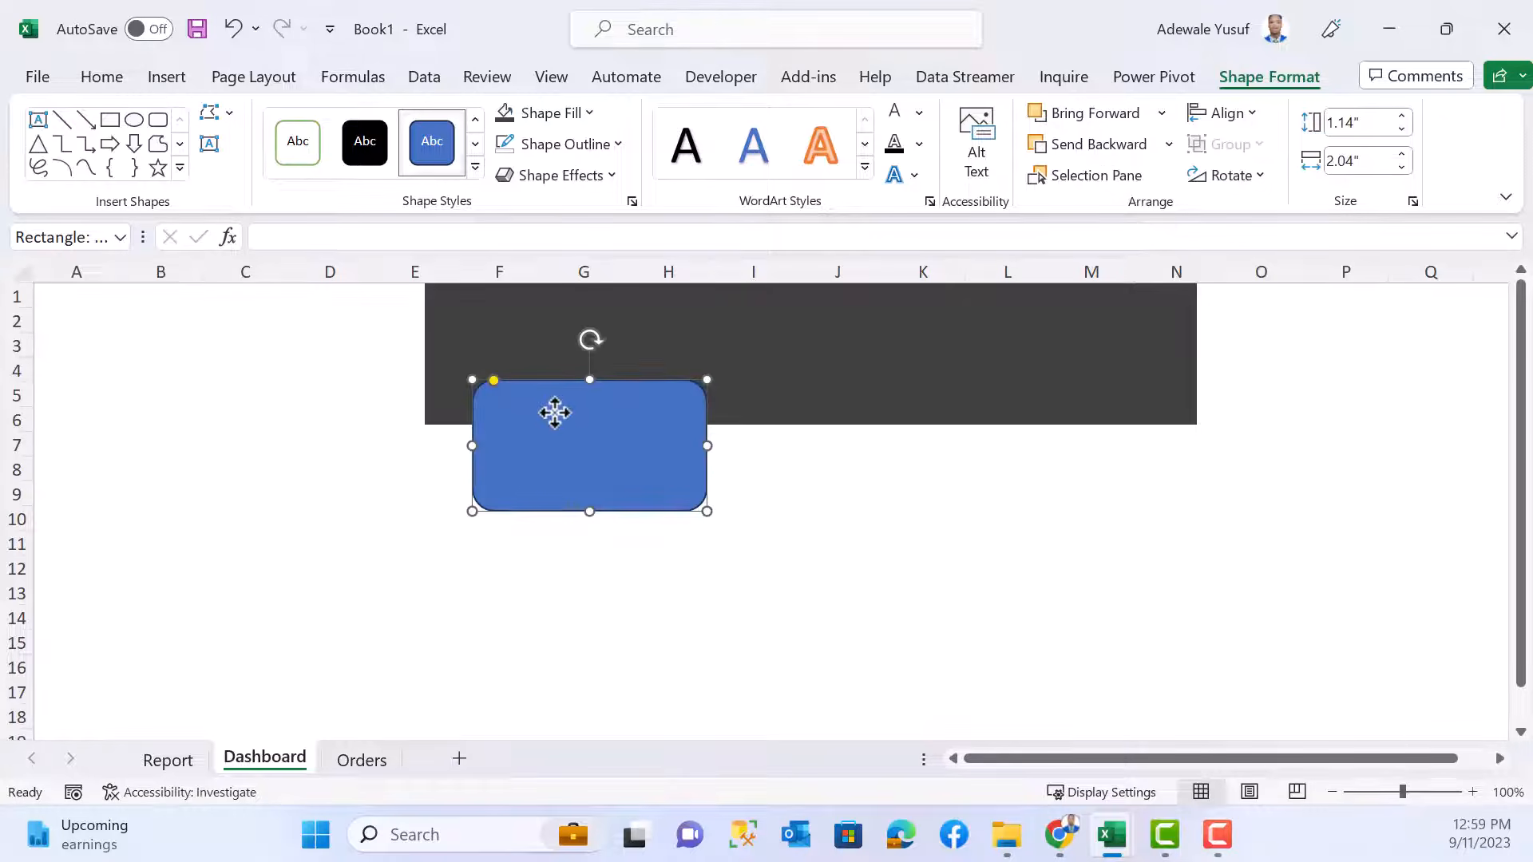
- Position the blue rounded rectangle over the dark banner's lower edge and give it a dark gray outline and white fill
{"action": "left_click_drag", "start_coordinate": [555, 413], "coordinate": [552, 403]}
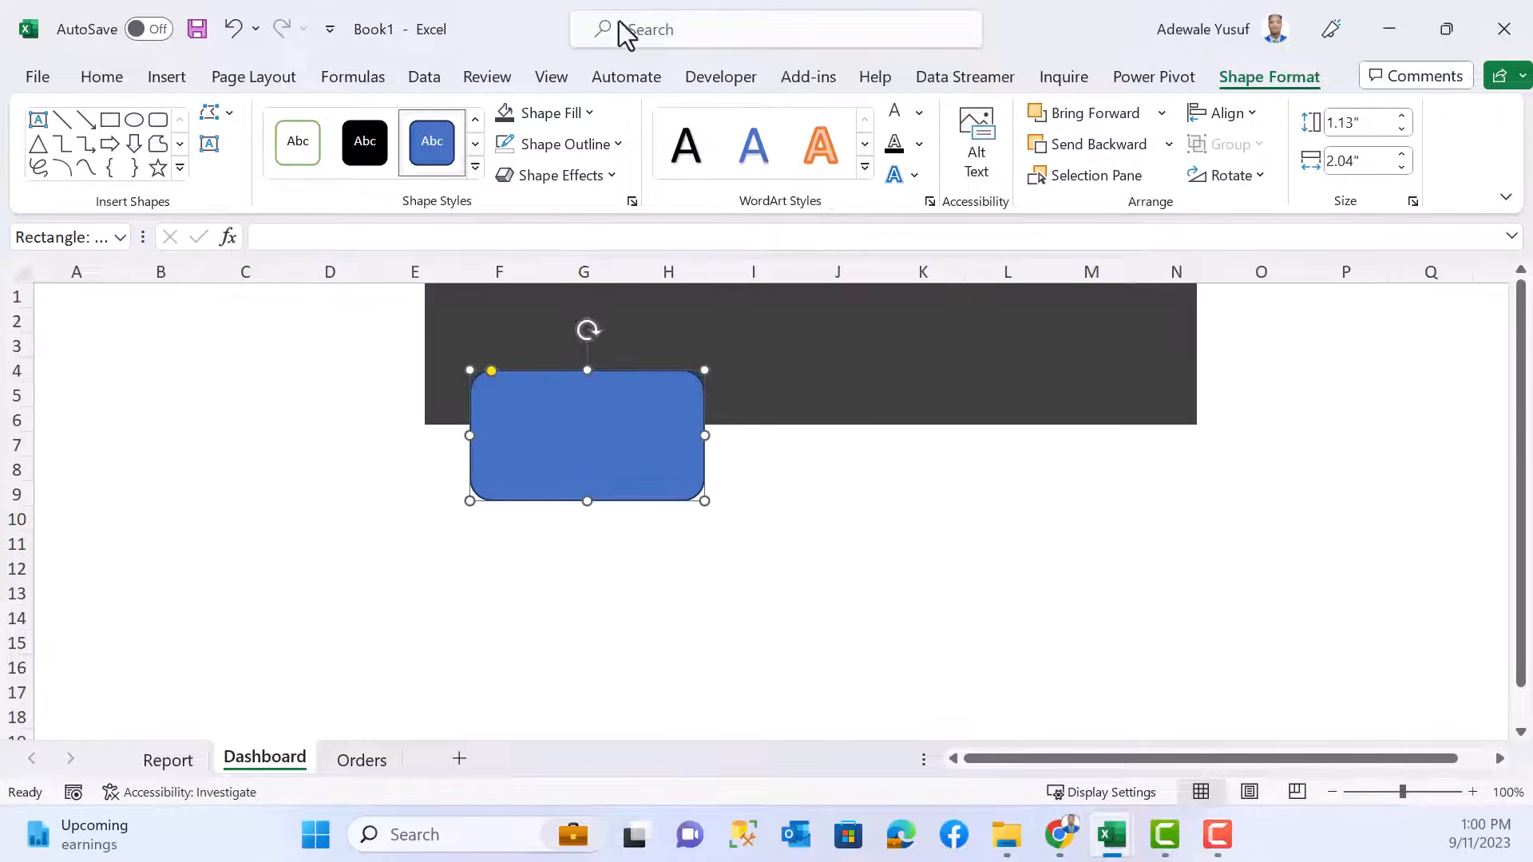
{"action": "left_click", "coordinate": [616, 145]}
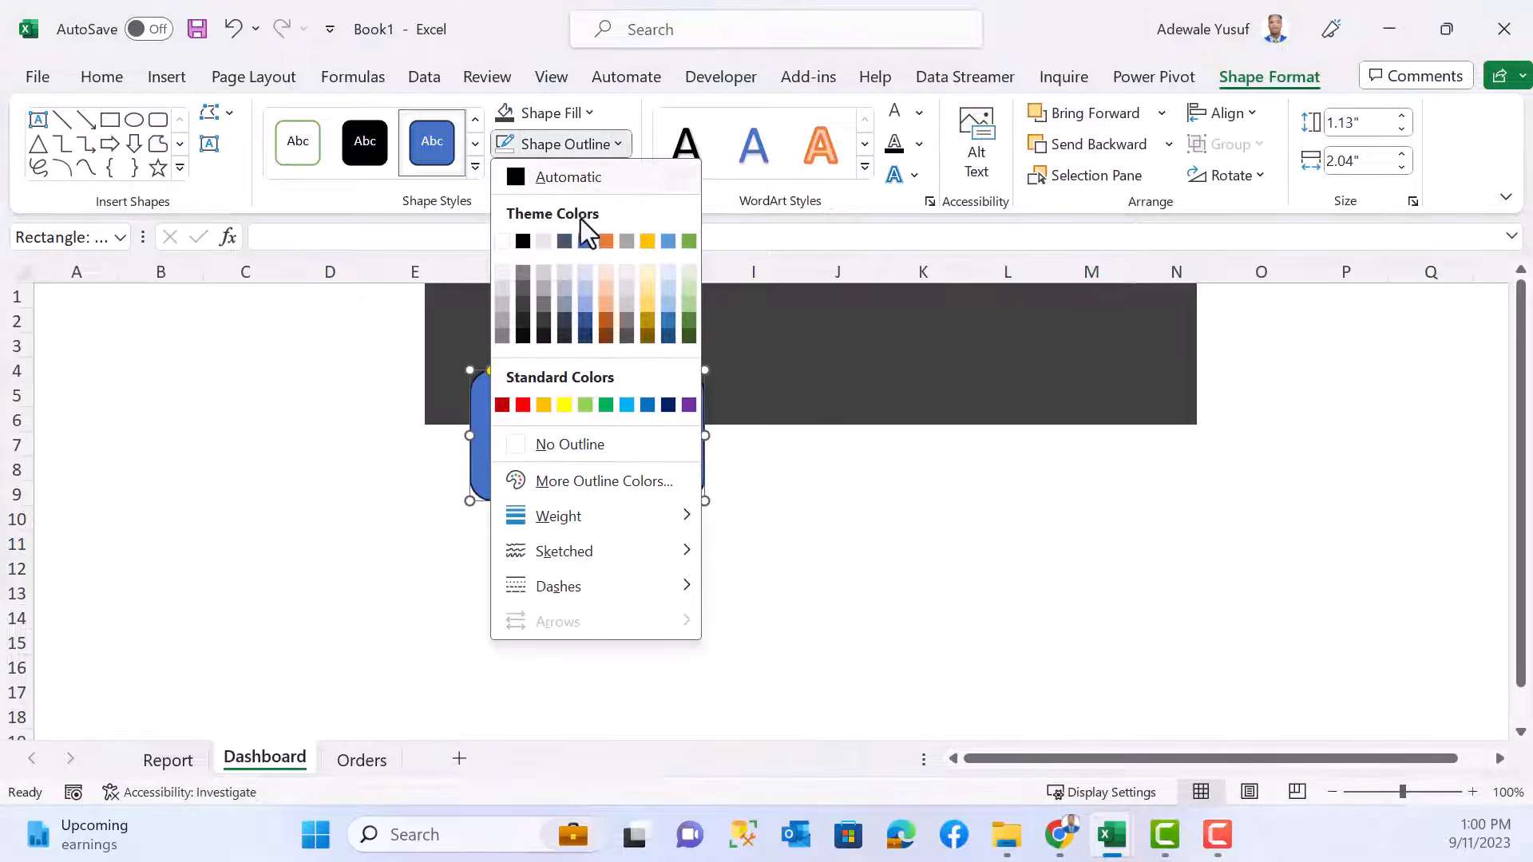
{"action": "left_click", "coordinate": [522, 304]}
{"action": "left_click", "coordinate": [588, 112]}
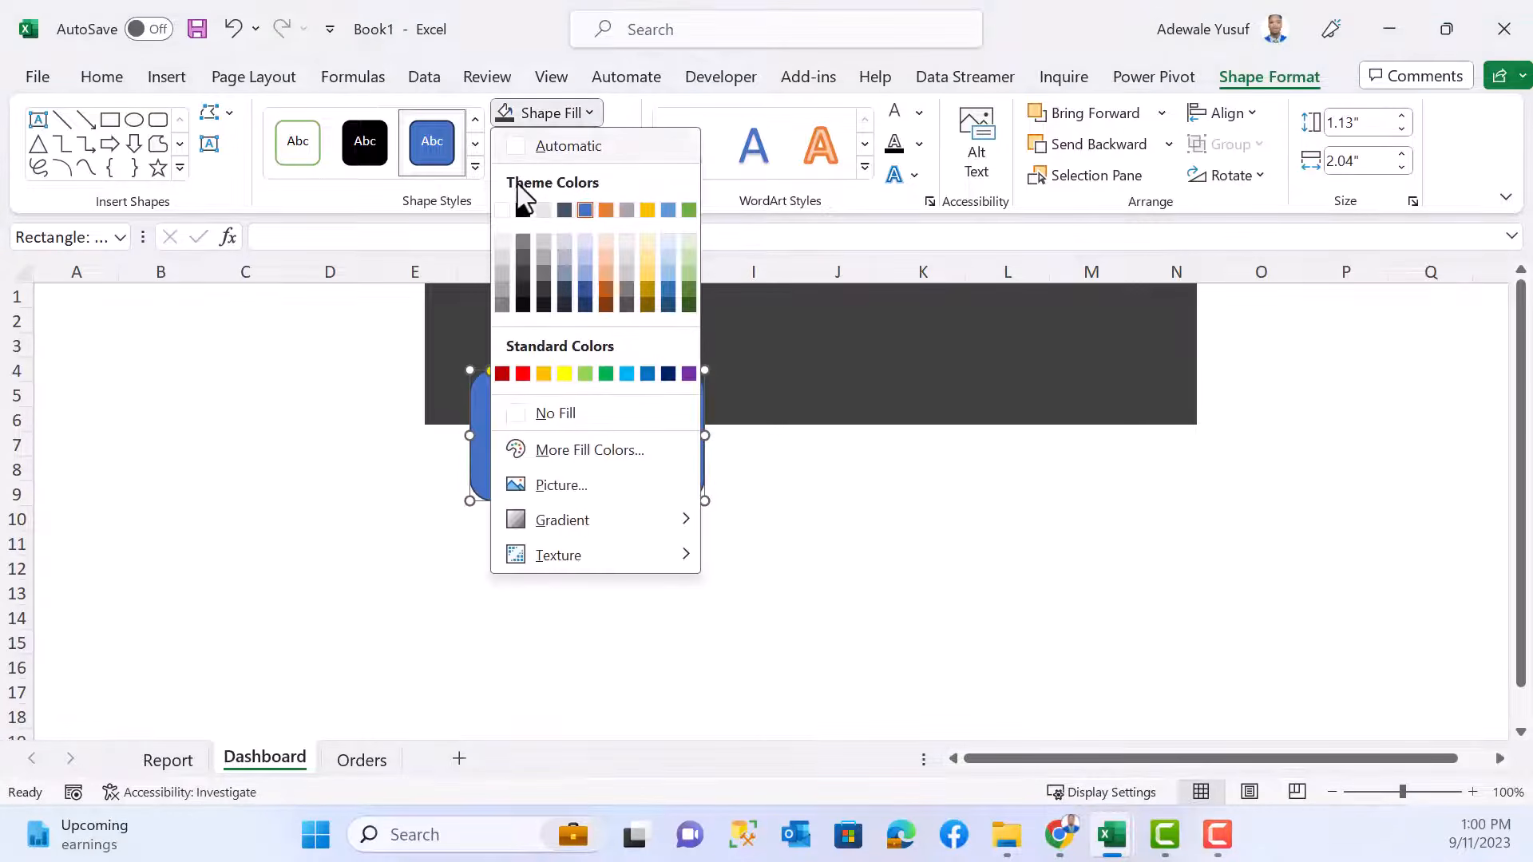
{"action": "left_click", "coordinate": [536, 146]}
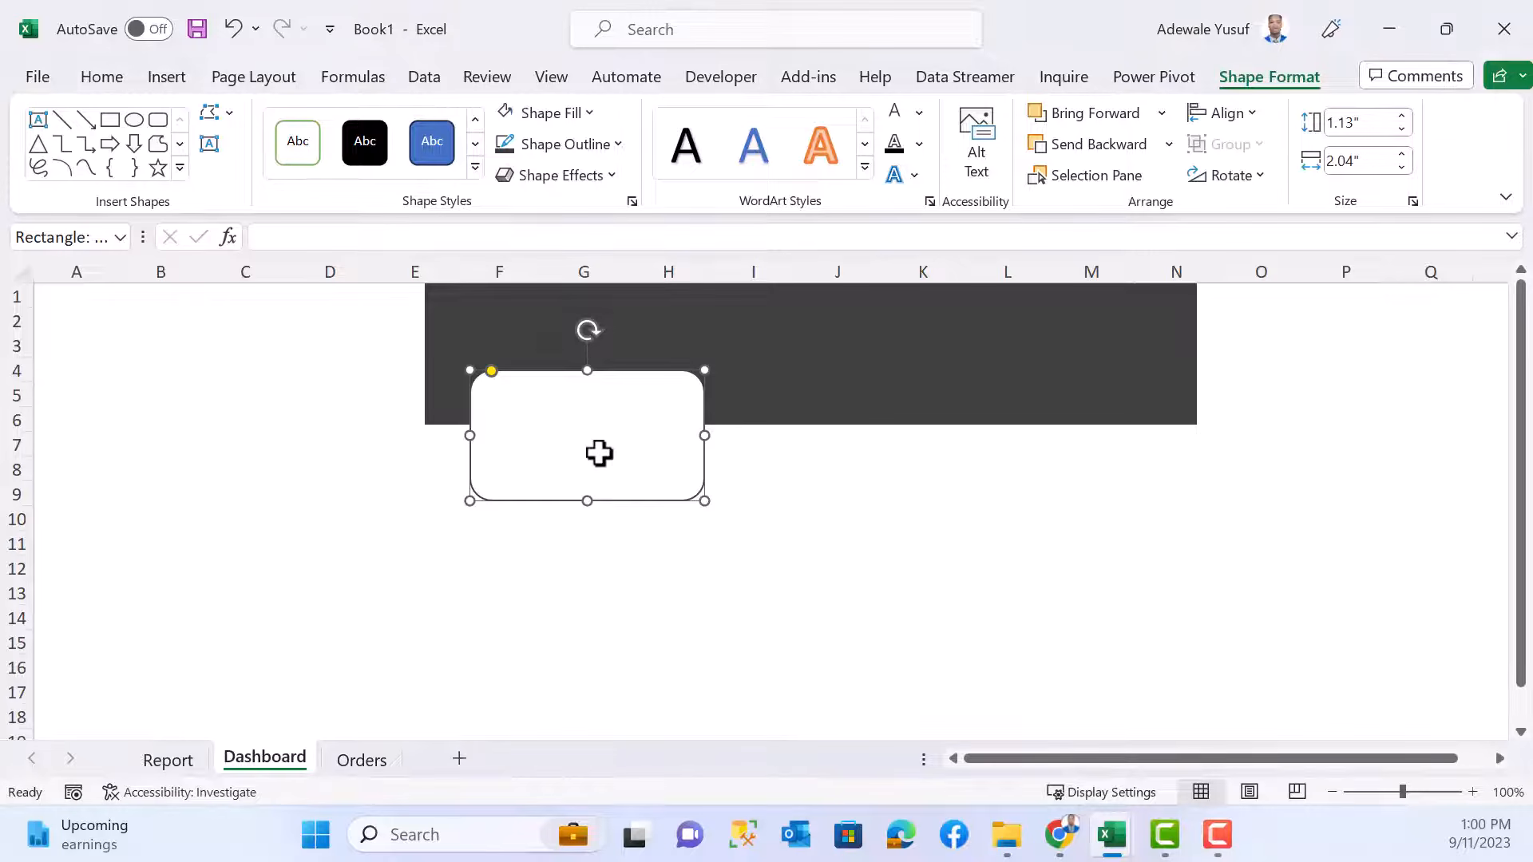
- Duplicate the white card twice in a row beside the original and shift all three cards to fit within the dark banner's width
{"action": "left_click_drag", "start_coordinate": [599, 453], "coordinate": [839, 444]}
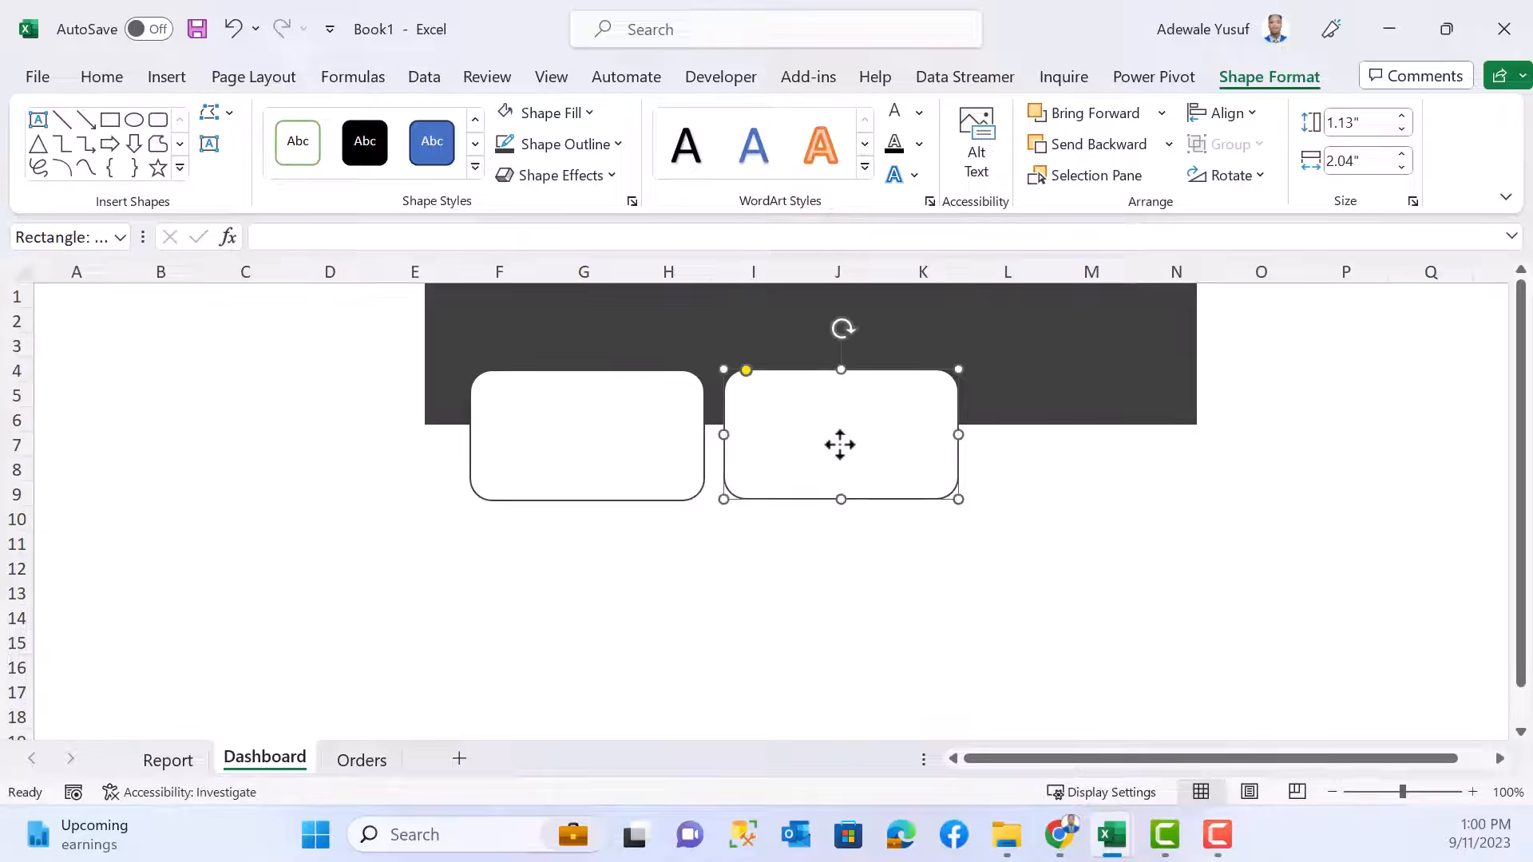
{"action": "key", "text": "ctrl+d"}
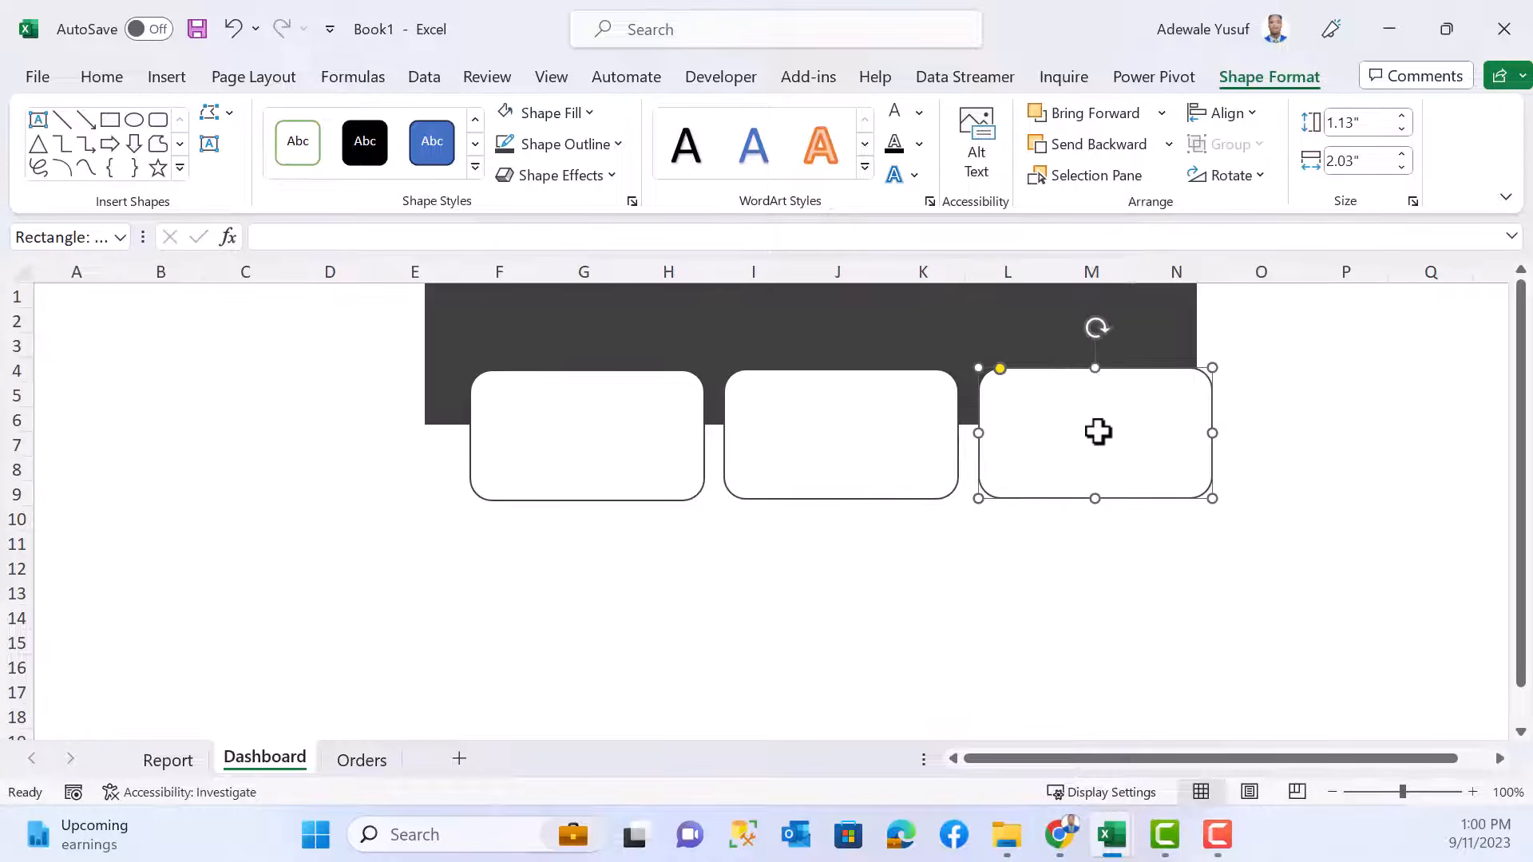
{"action": "left_click_drag", "start_coordinate": [1098, 432], "coordinate": [1089, 432]}
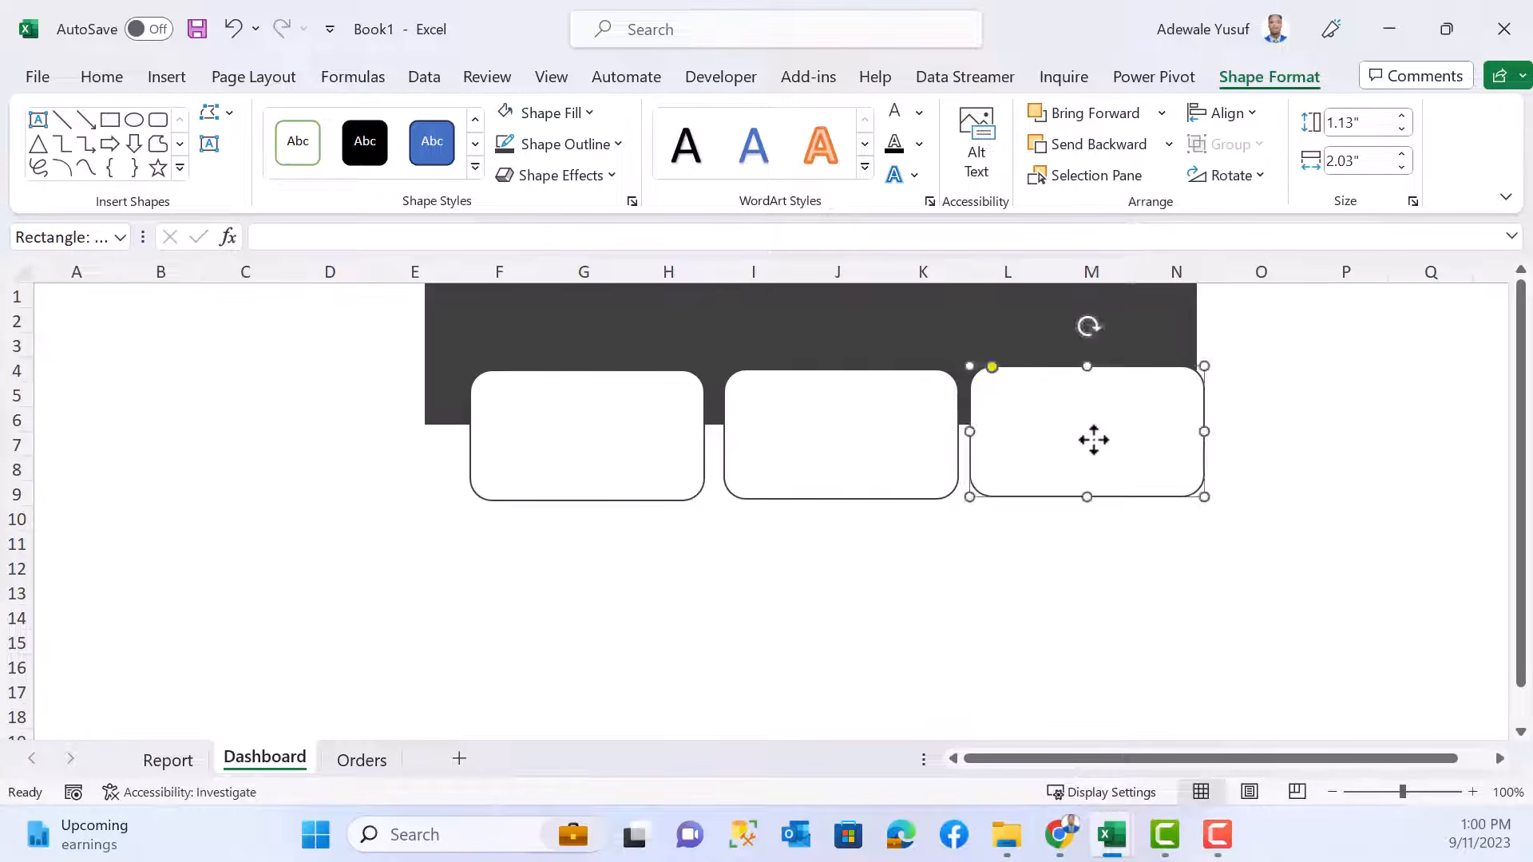
{"action": "left_click_drag", "start_coordinate": [596, 431], "coordinate": [565, 442]}
{"action": "left_click_drag", "start_coordinate": [859, 458], "coordinate": [824, 463]}
{"action": "mouse_move", "coordinate": [1009, 444]}
{"action": "left_mouse_down"}
{"action": "mouse_move", "coordinate": [985, 458]}
{"action": "mouse_move", "coordinate": [987, 445]}
{"action": "left_mouse_up"}
- Align the three cards by their top edges and distribute them horizontally
{"action": "left_click", "coordinate": [602, 447], "text": "ctrl"}
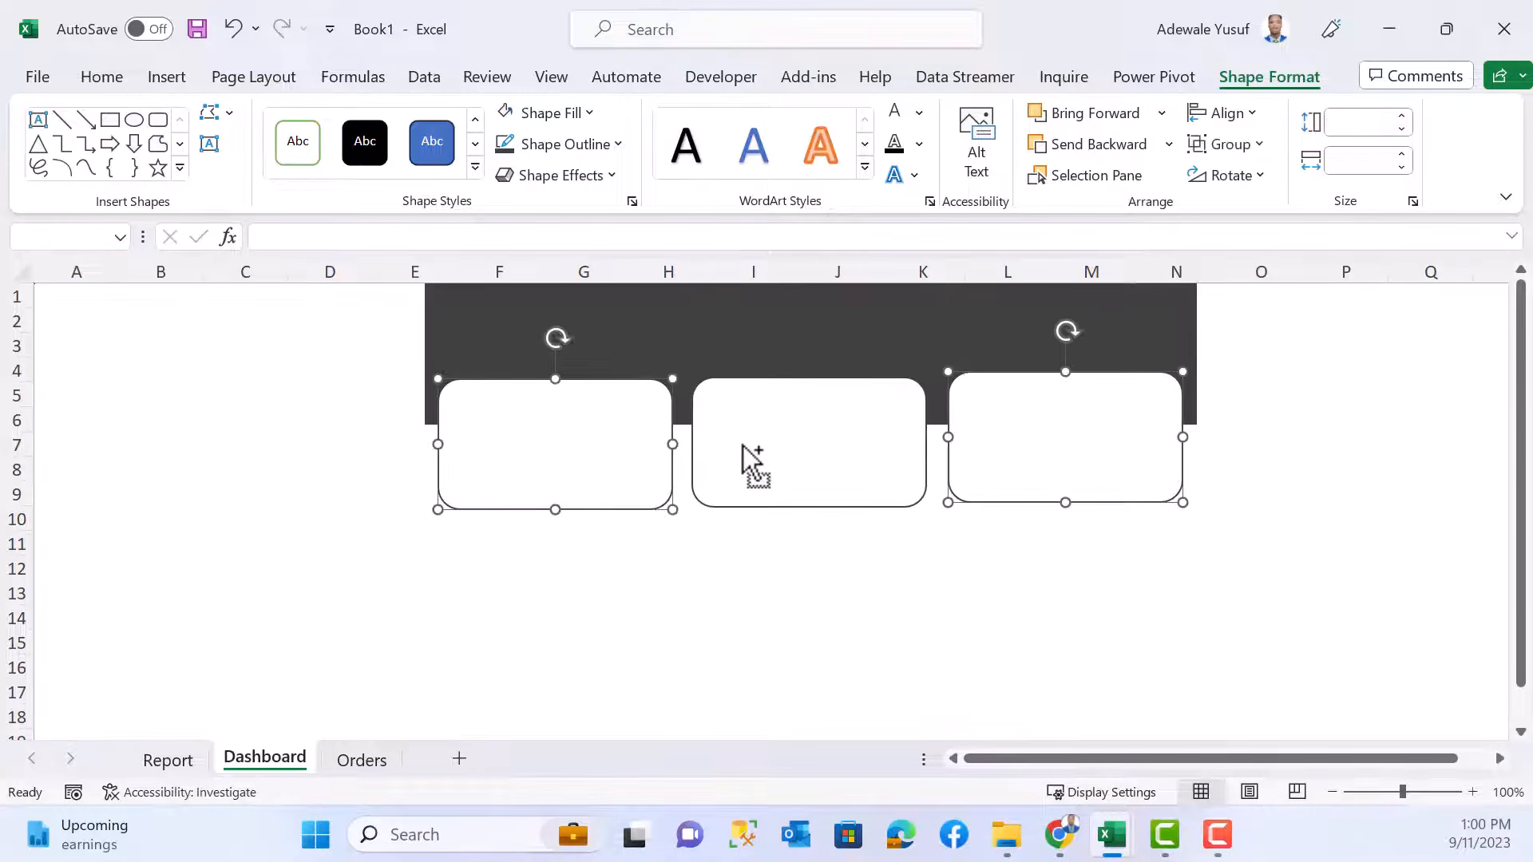
{"action": "left_click", "coordinate": [754, 465], "text": "ctrl"}
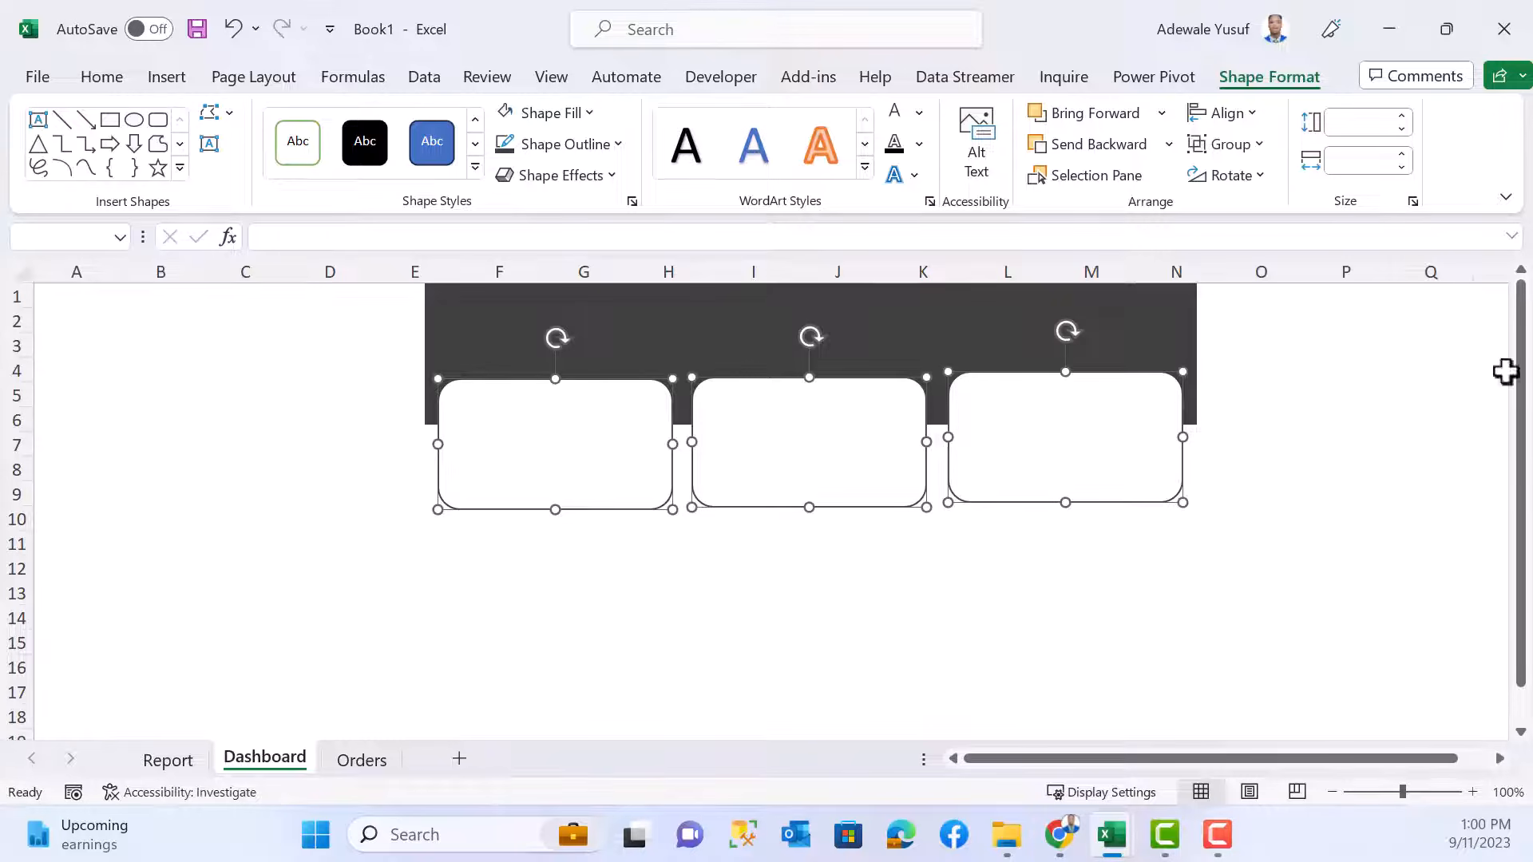
{"action": "left_click", "coordinate": [1239, 116]}
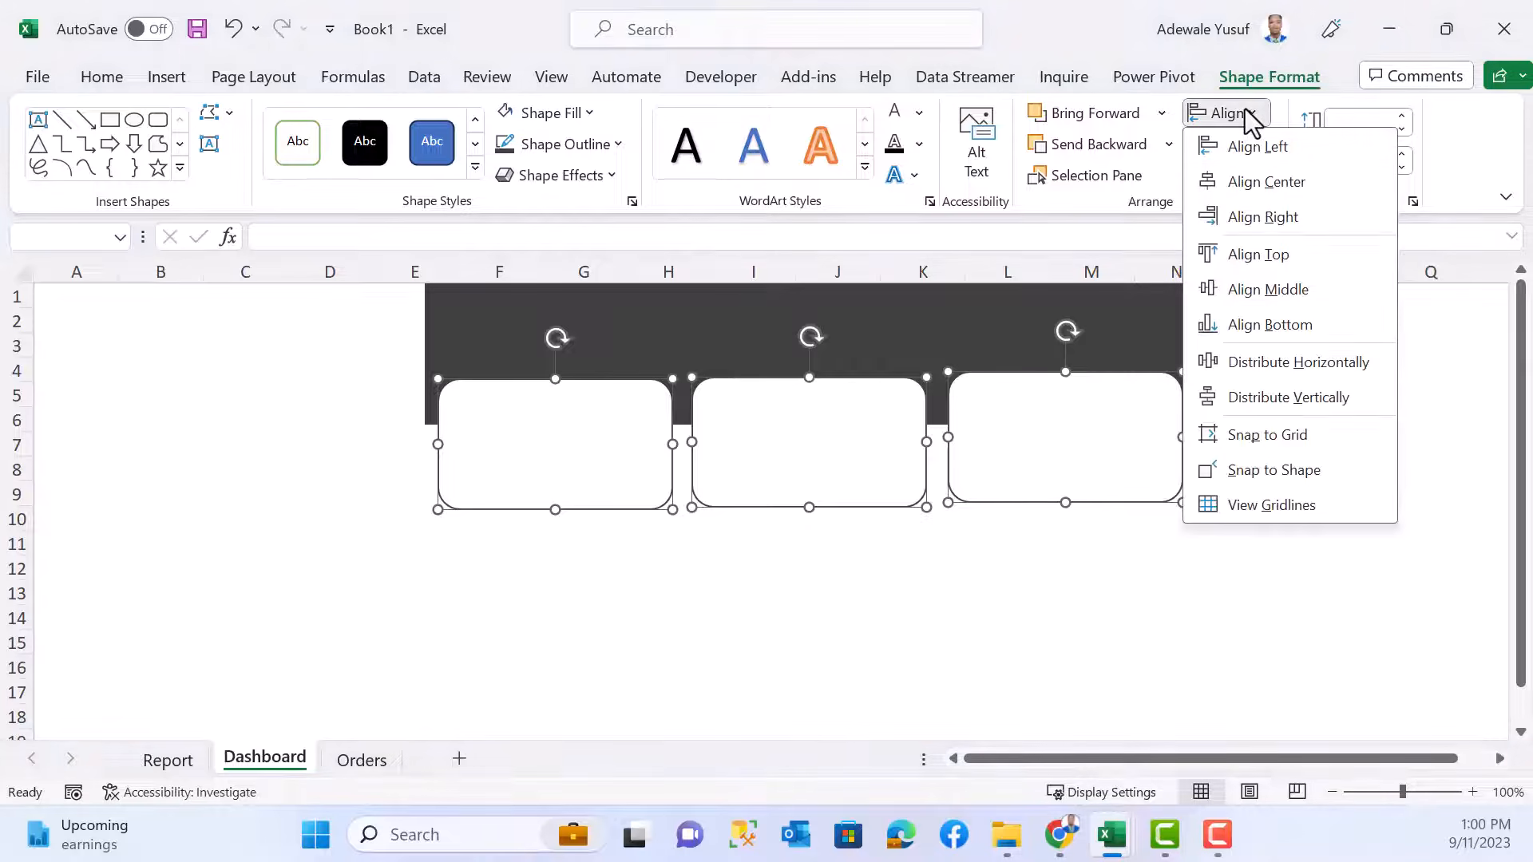
{"action": "left_click", "coordinate": [1258, 254]}
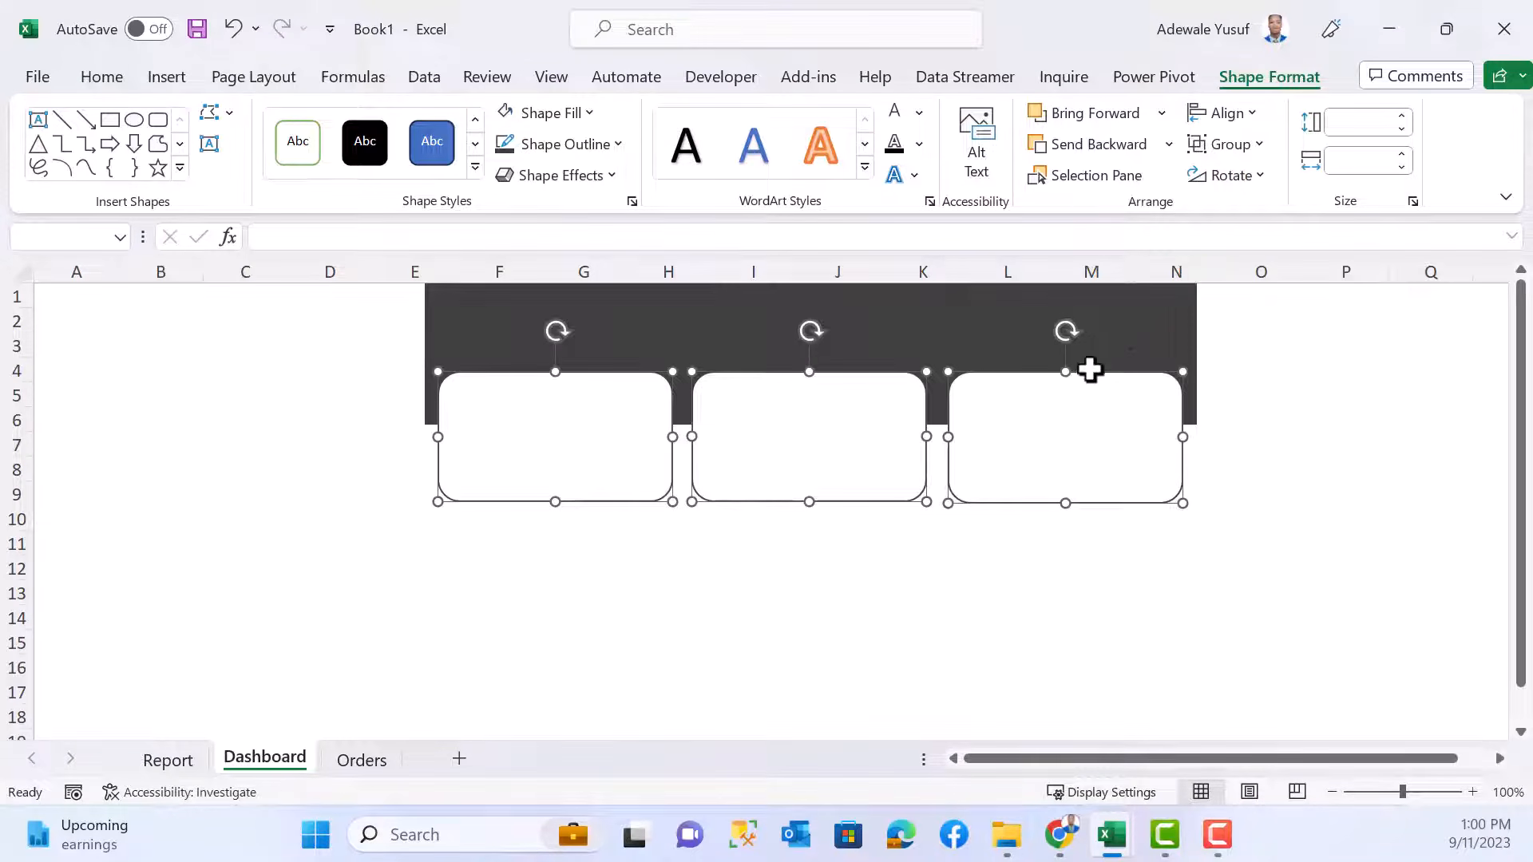
{"action": "left_click", "coordinate": [1249, 112]}
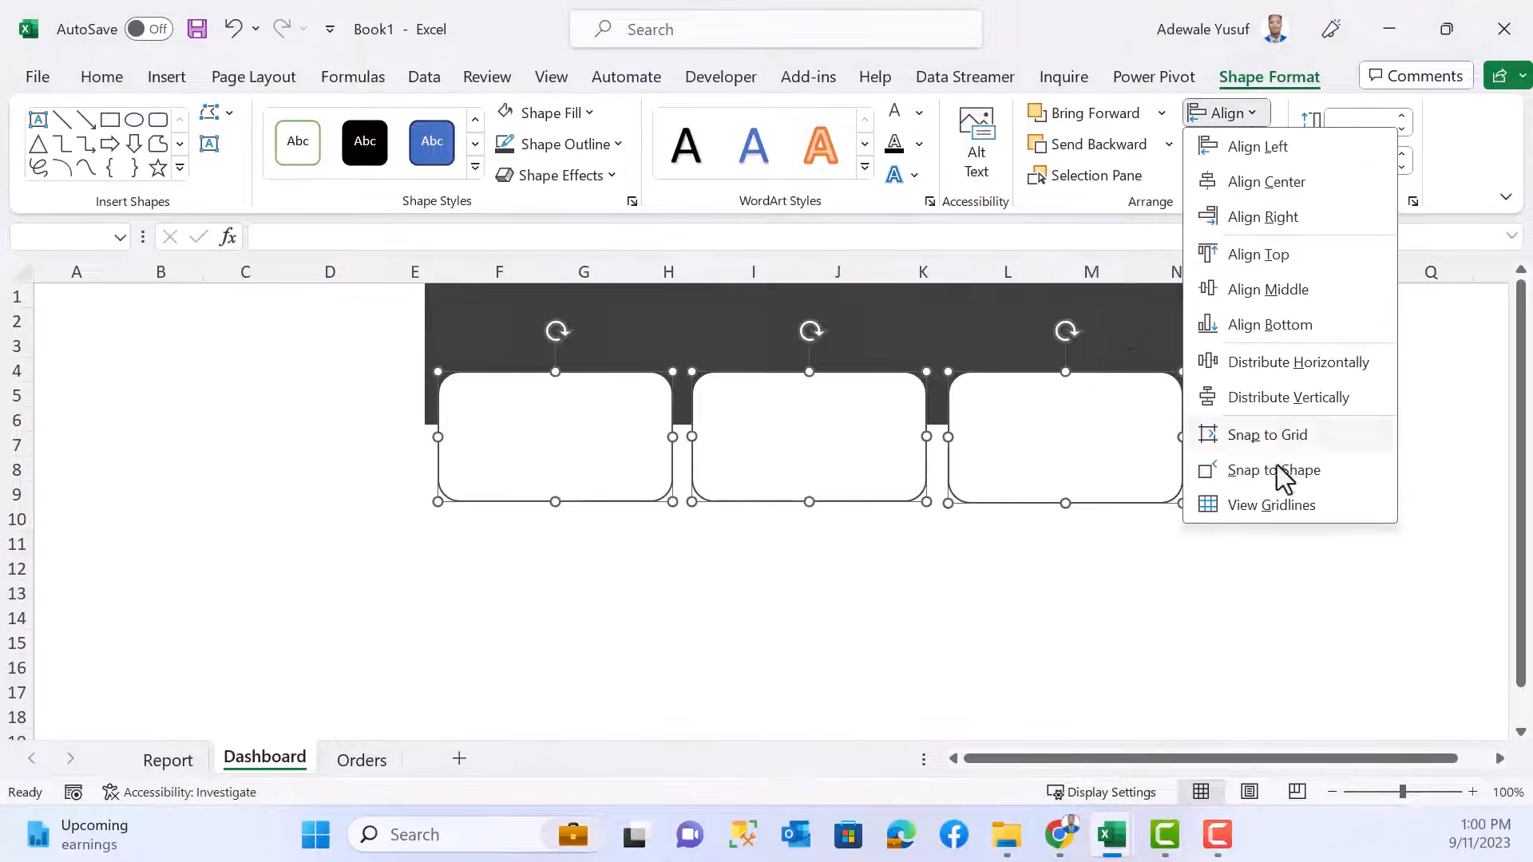
{"action": "left_click", "coordinate": [1294, 363]}
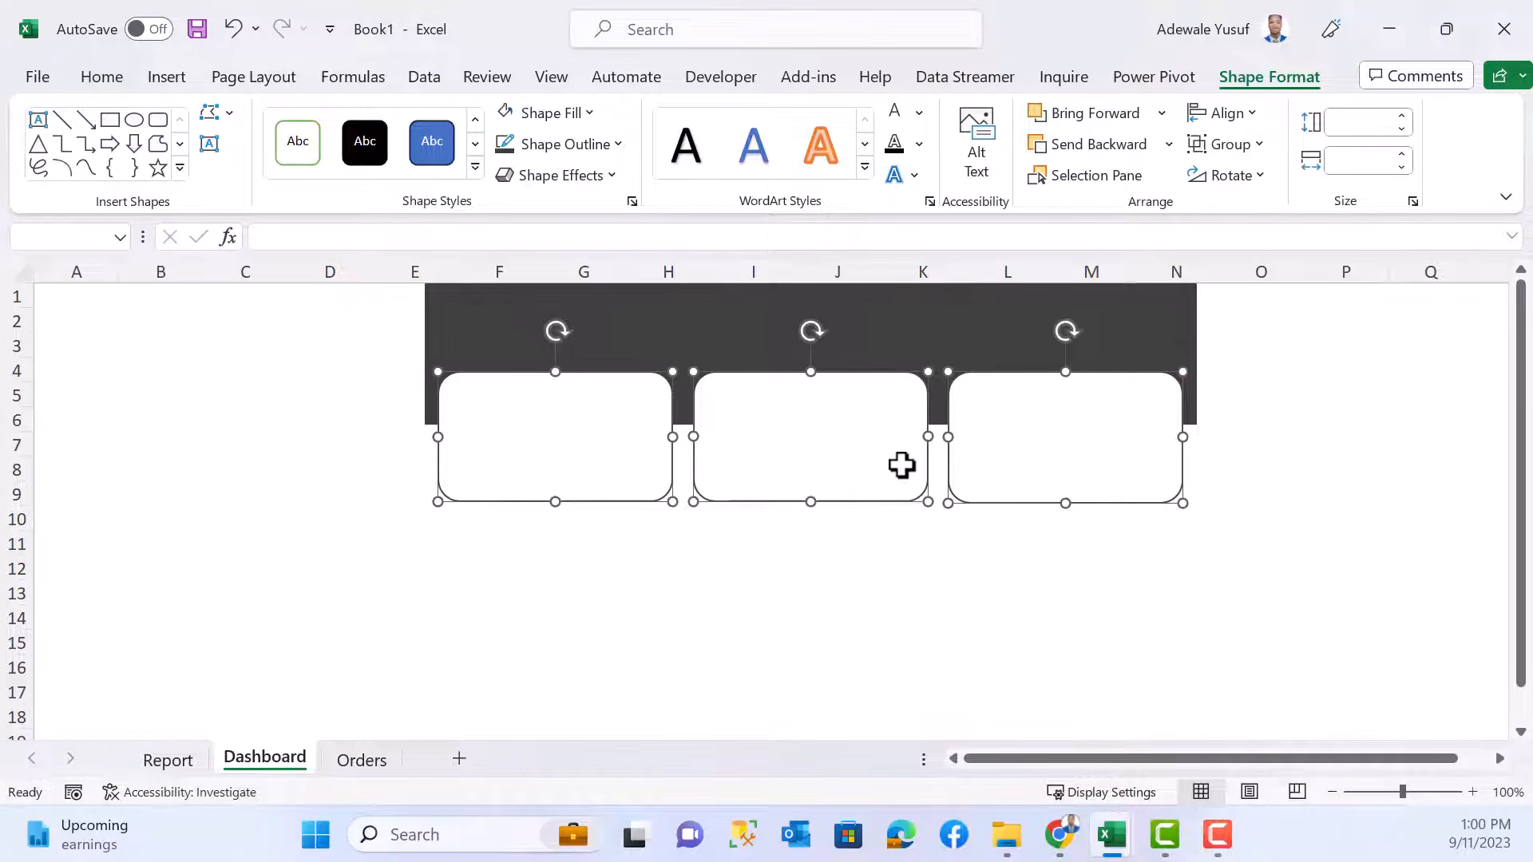
{"action": "left_click", "coordinate": [608, 592]}
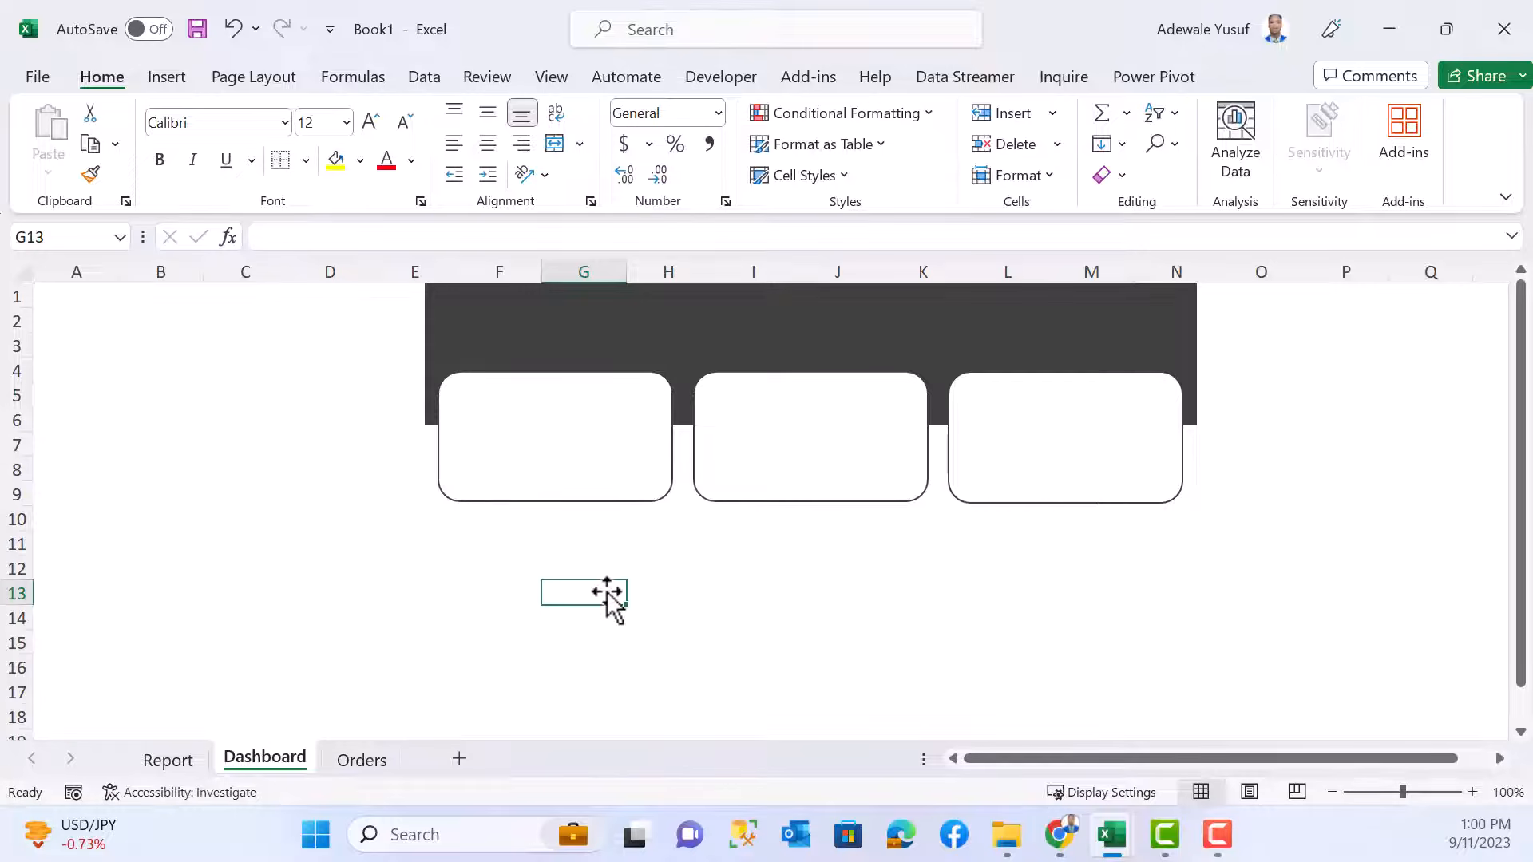
- Draw a rounded rectangle about 3.9" high by 2.73" wide below the cards, spanning columns C to G, and reduce its corner rounding
{"action": "scroll", "coordinate": [370, 695], "scroll_direction": "down", "scroll_amount": 1}
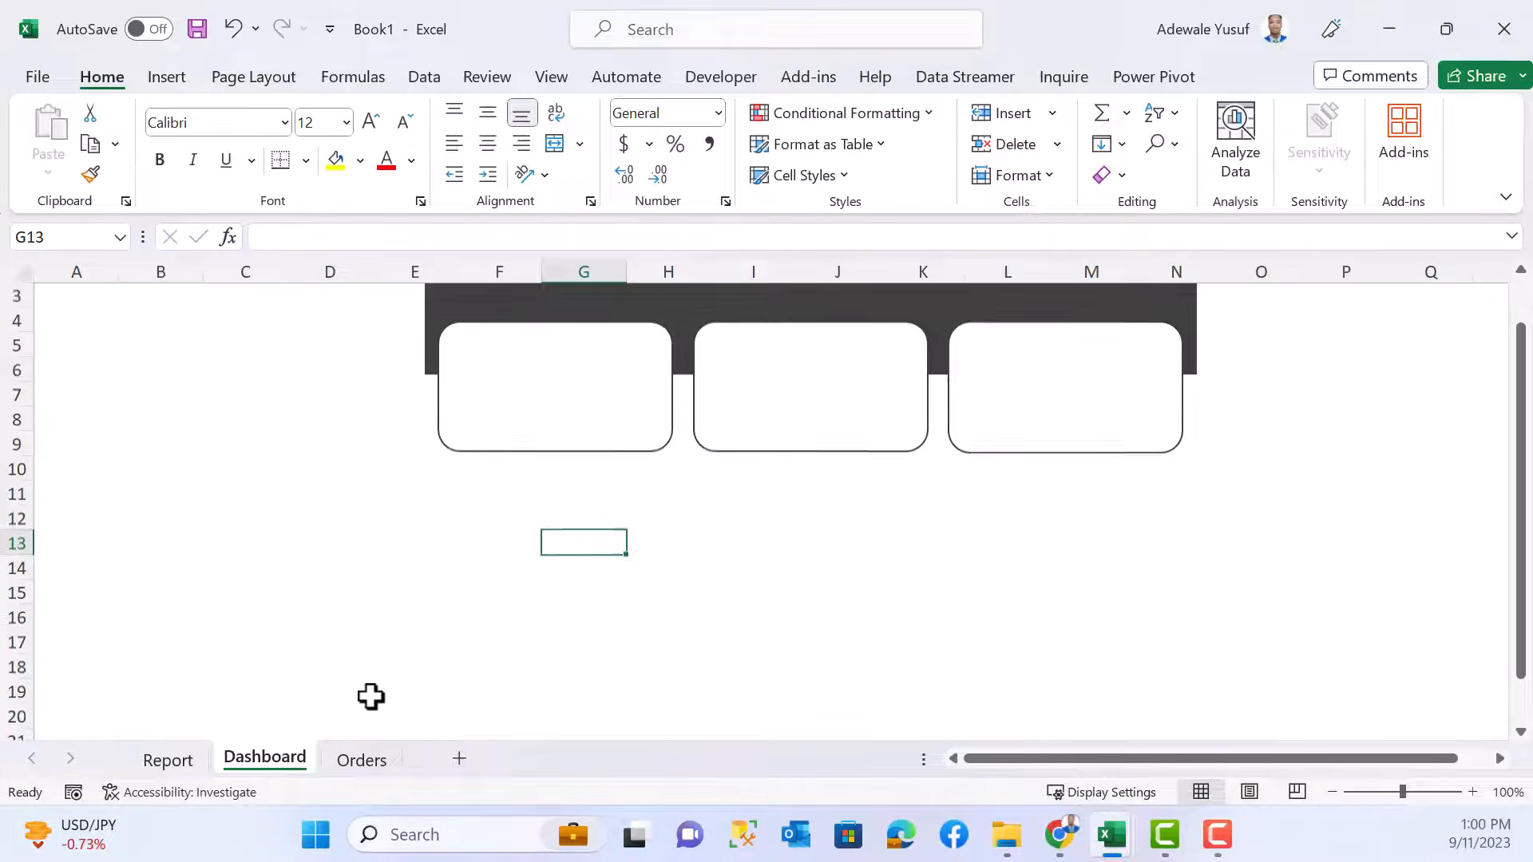
{"action": "scroll", "coordinate": [600, 646], "scroll_direction": "down", "scroll_amount": 2, "text": "ctrl"}
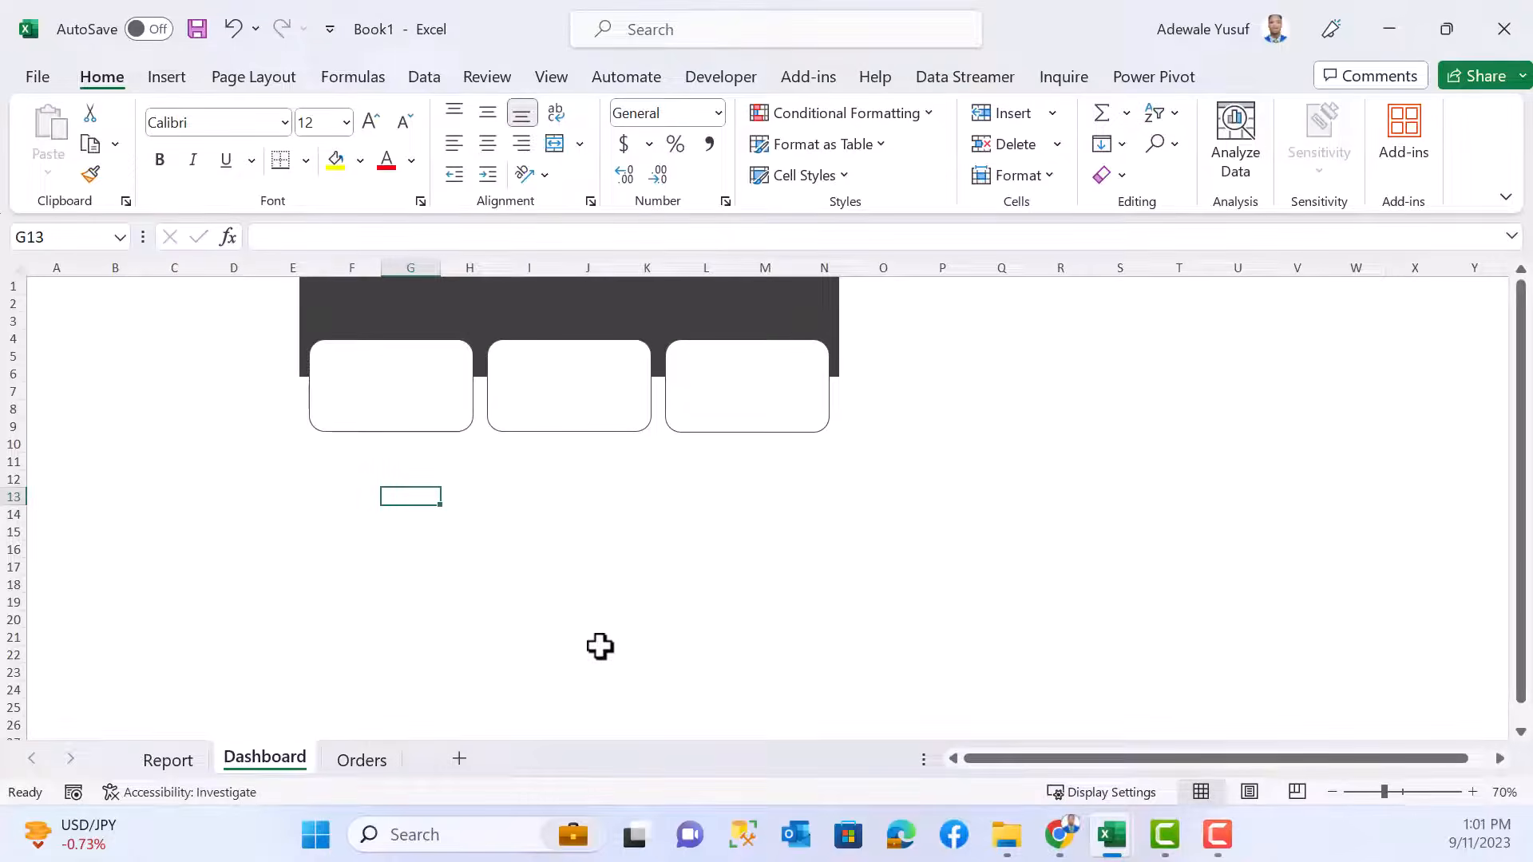
{"action": "scroll", "coordinate": [599, 647], "scroll_direction": "down", "scroll_amount": 1, "text": "ctrl"}
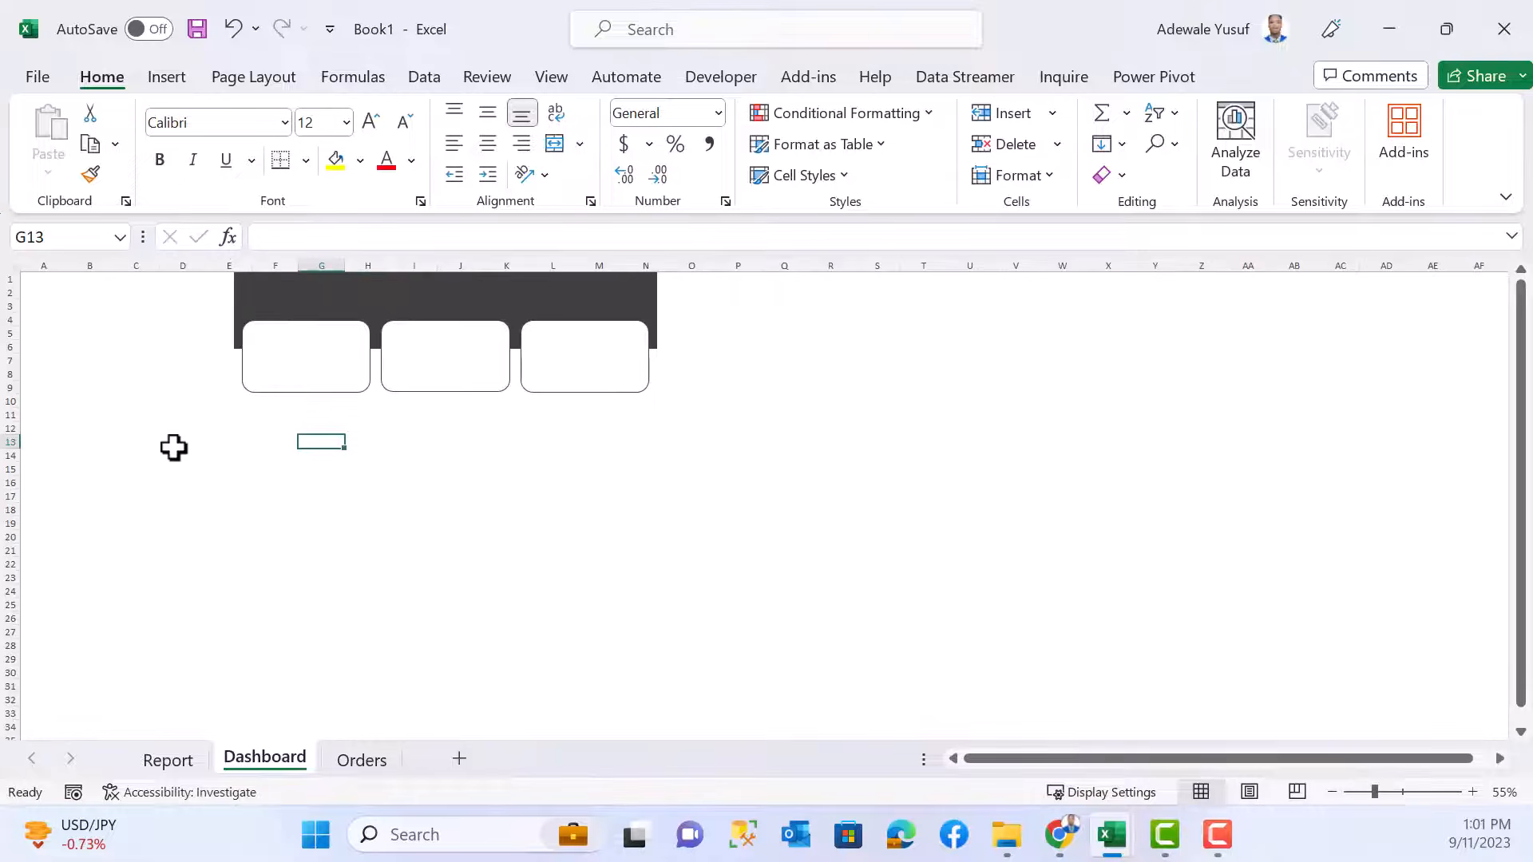
{"action": "left_click_drag", "start_coordinate": [144, 427], "coordinate": [270, 634]}
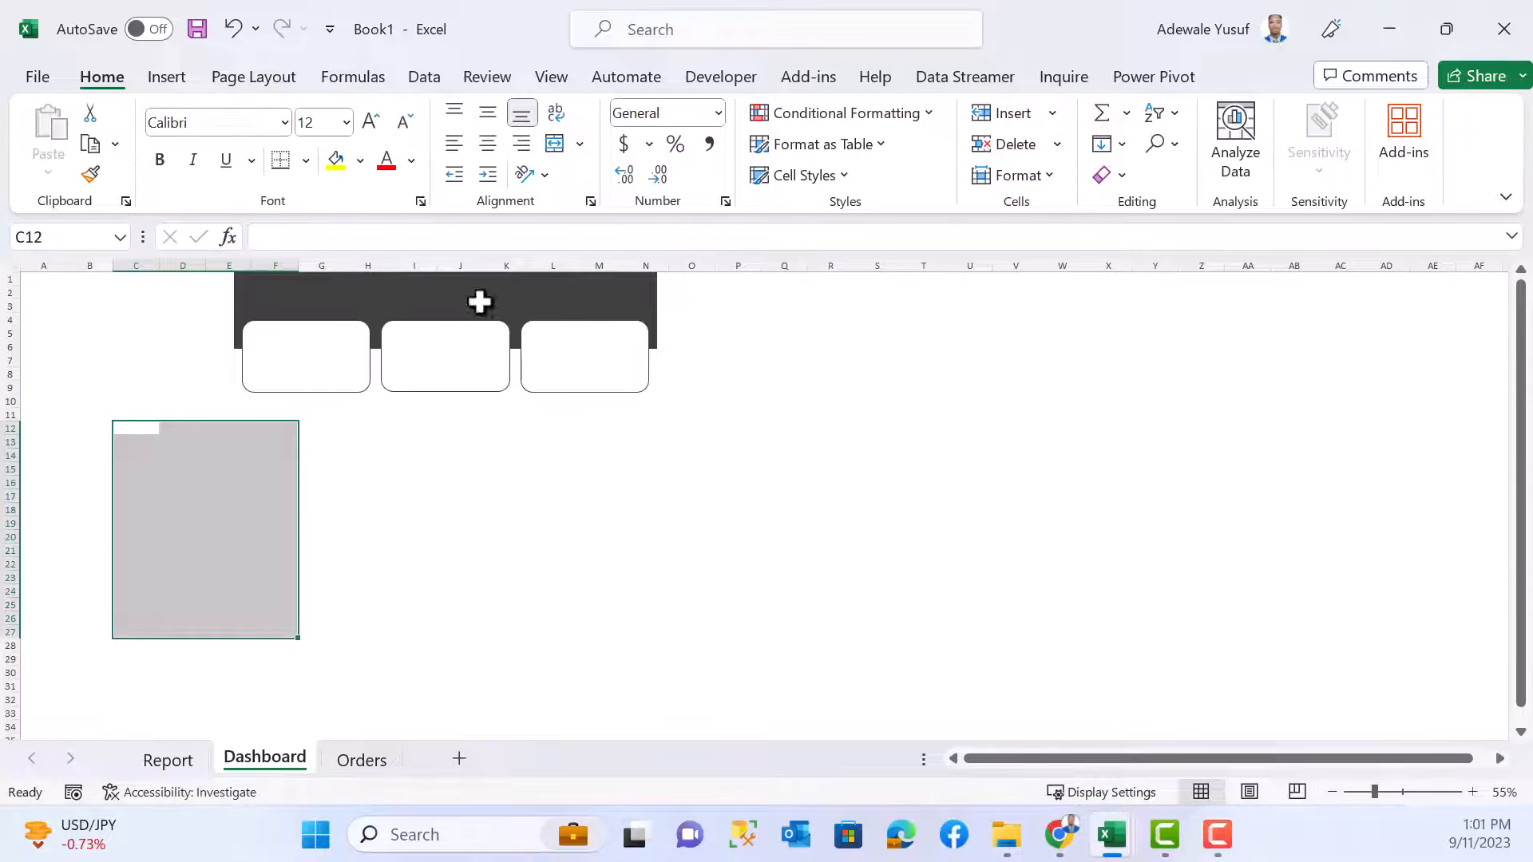
{"action": "left_click", "coordinate": [319, 508]}
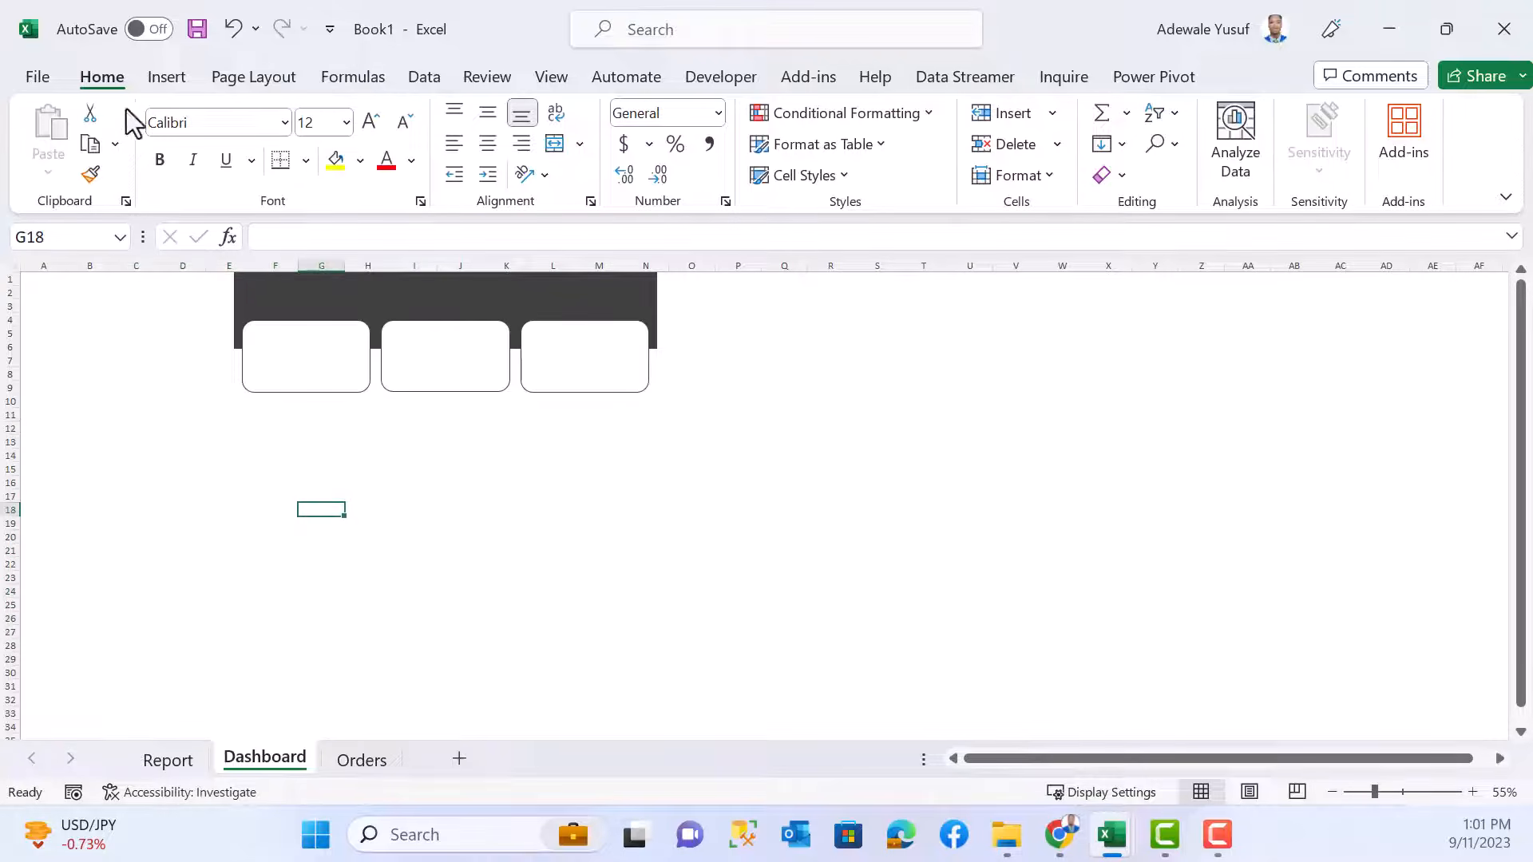
{"action": "left_click", "coordinate": [170, 83]}
{"action": "left_click", "coordinate": [338, 160]}
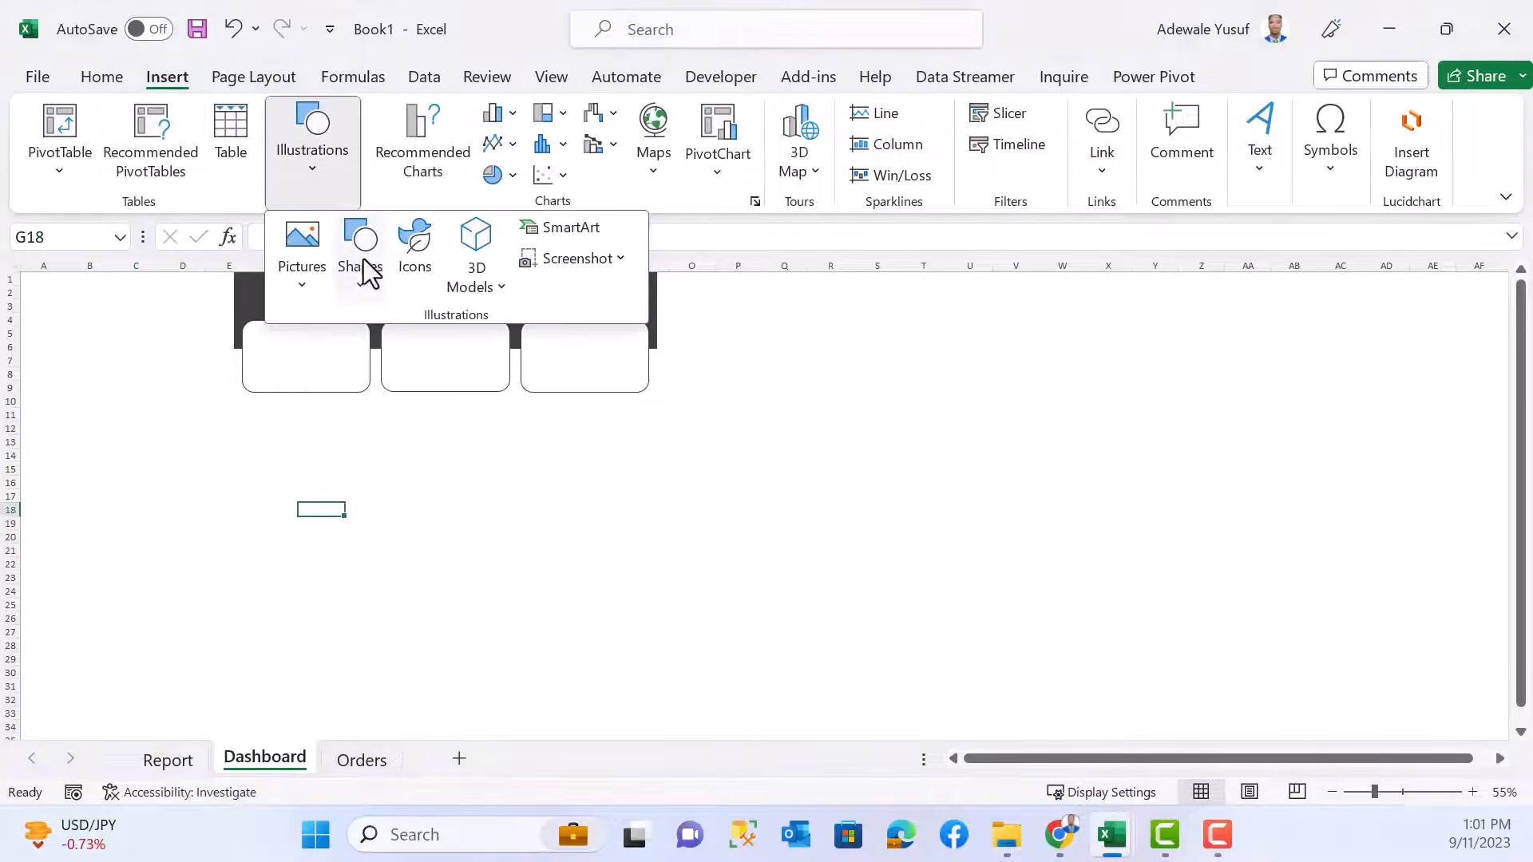
{"action": "left_click", "coordinate": [360, 254]}
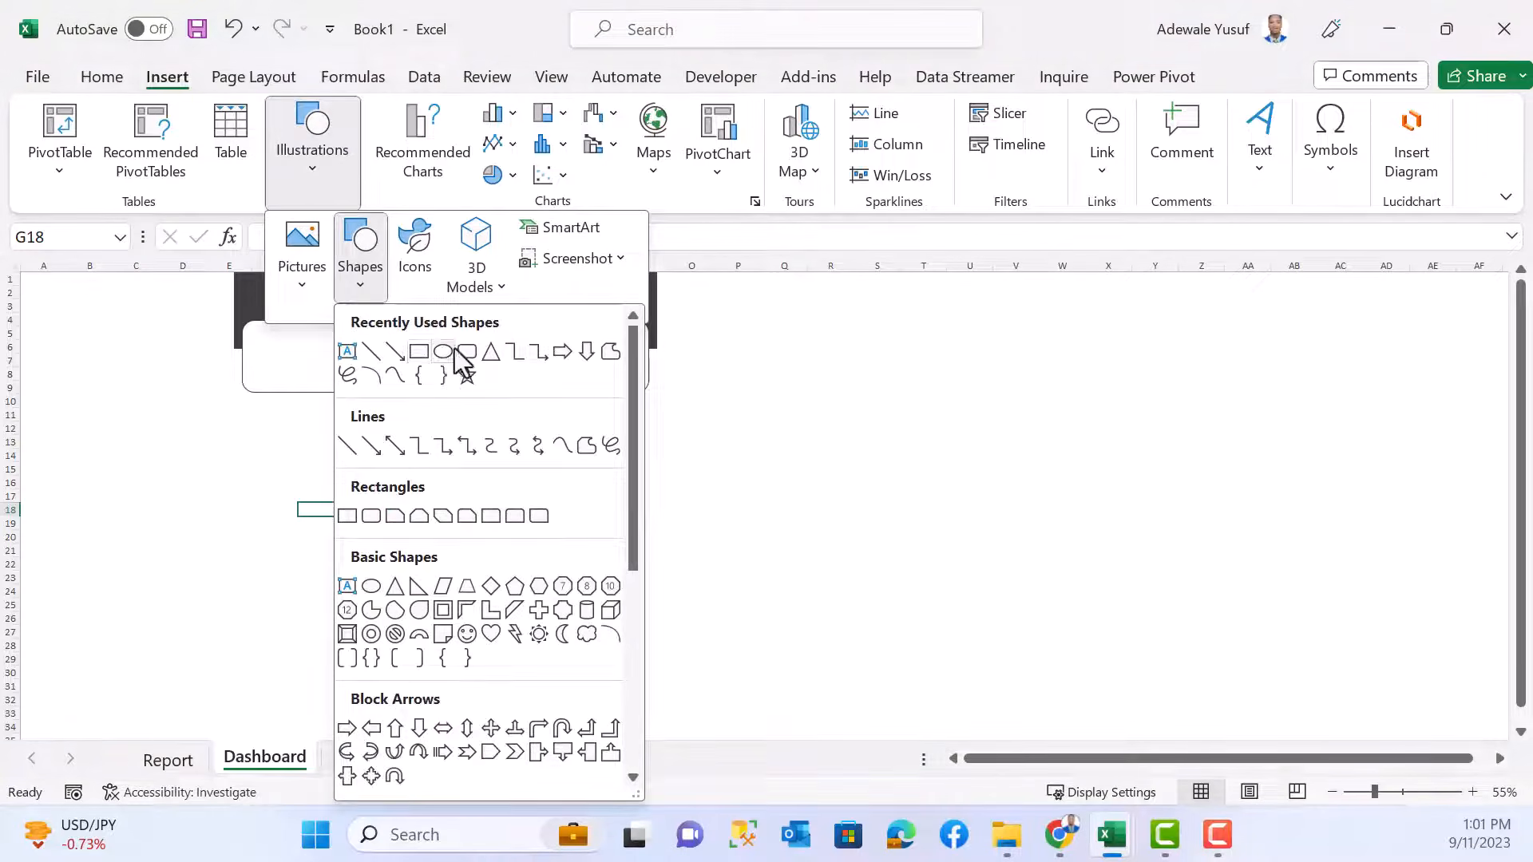
{"action": "left_click", "coordinate": [457, 358]}
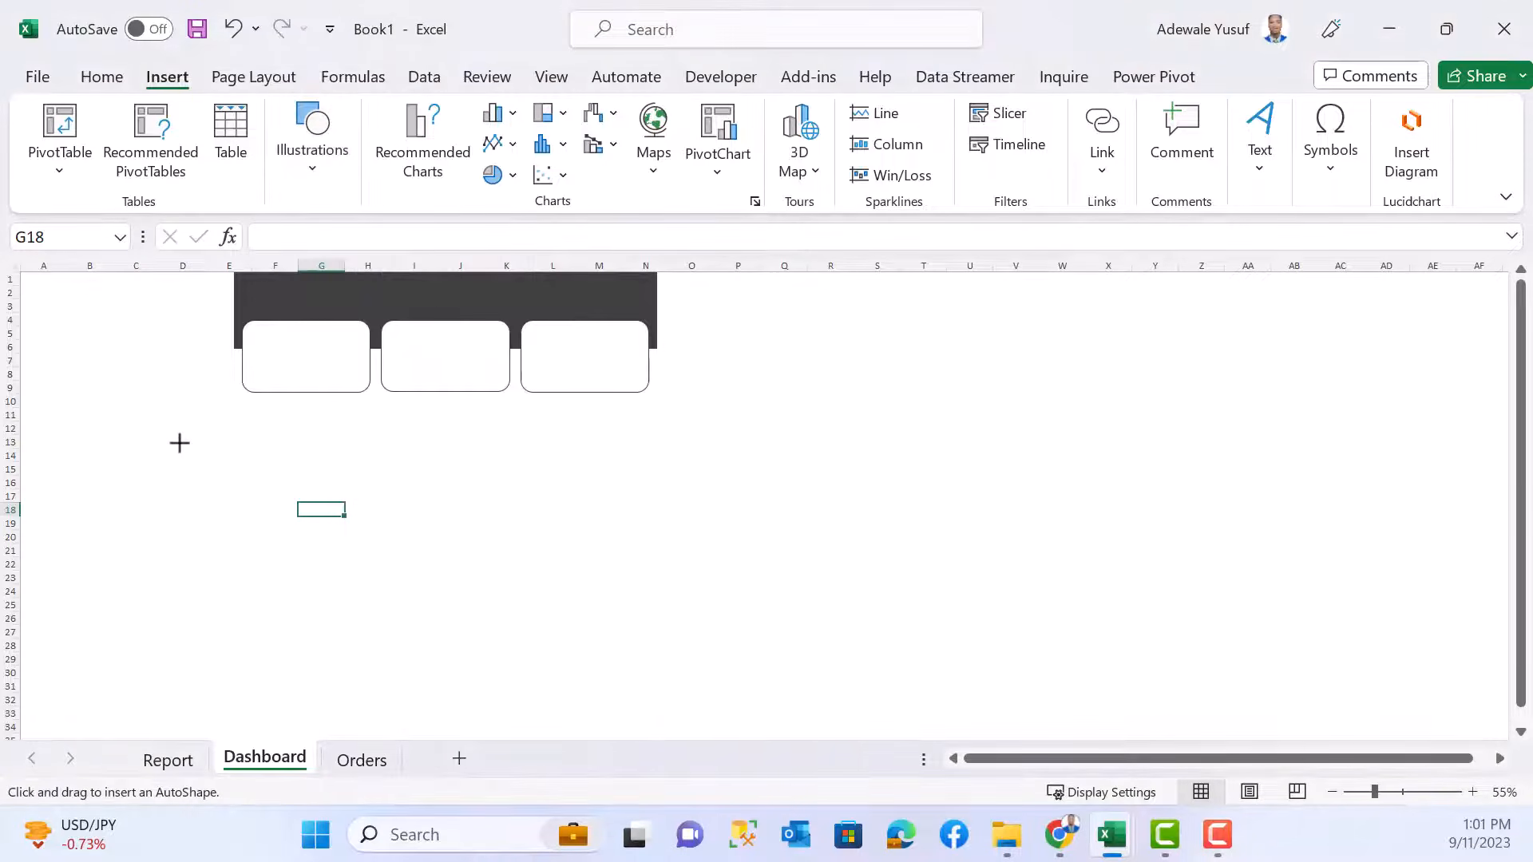
{"action": "left_click_drag", "start_coordinate": [180, 443], "coordinate": [351, 691]}
{"action": "left_click_drag", "start_coordinate": [246, 544], "coordinate": [230, 536]}
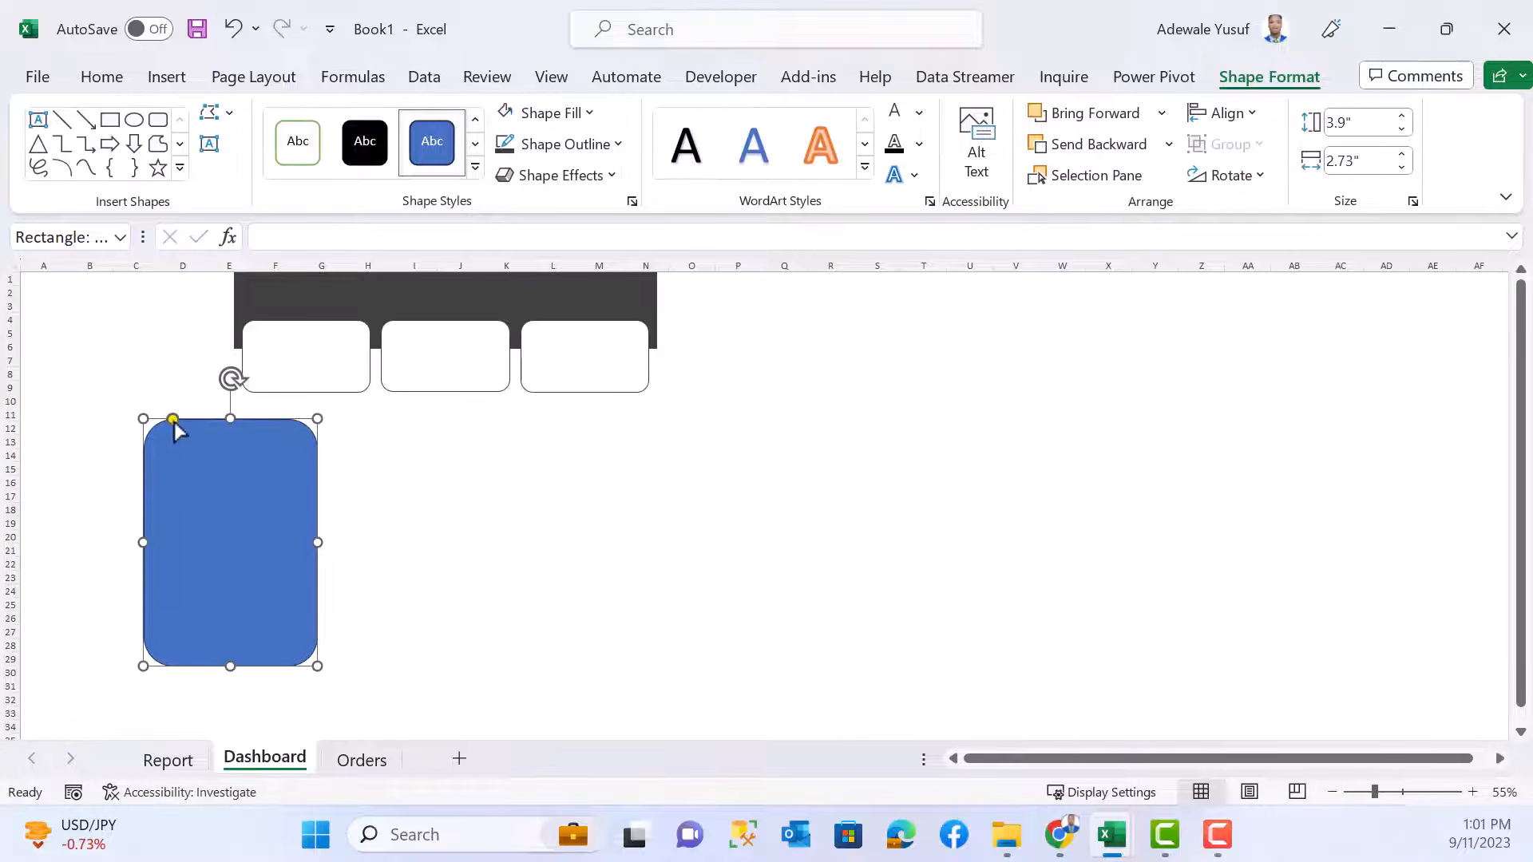
{"action": "left_click_drag", "start_coordinate": [173, 420], "coordinate": [150, 420]}
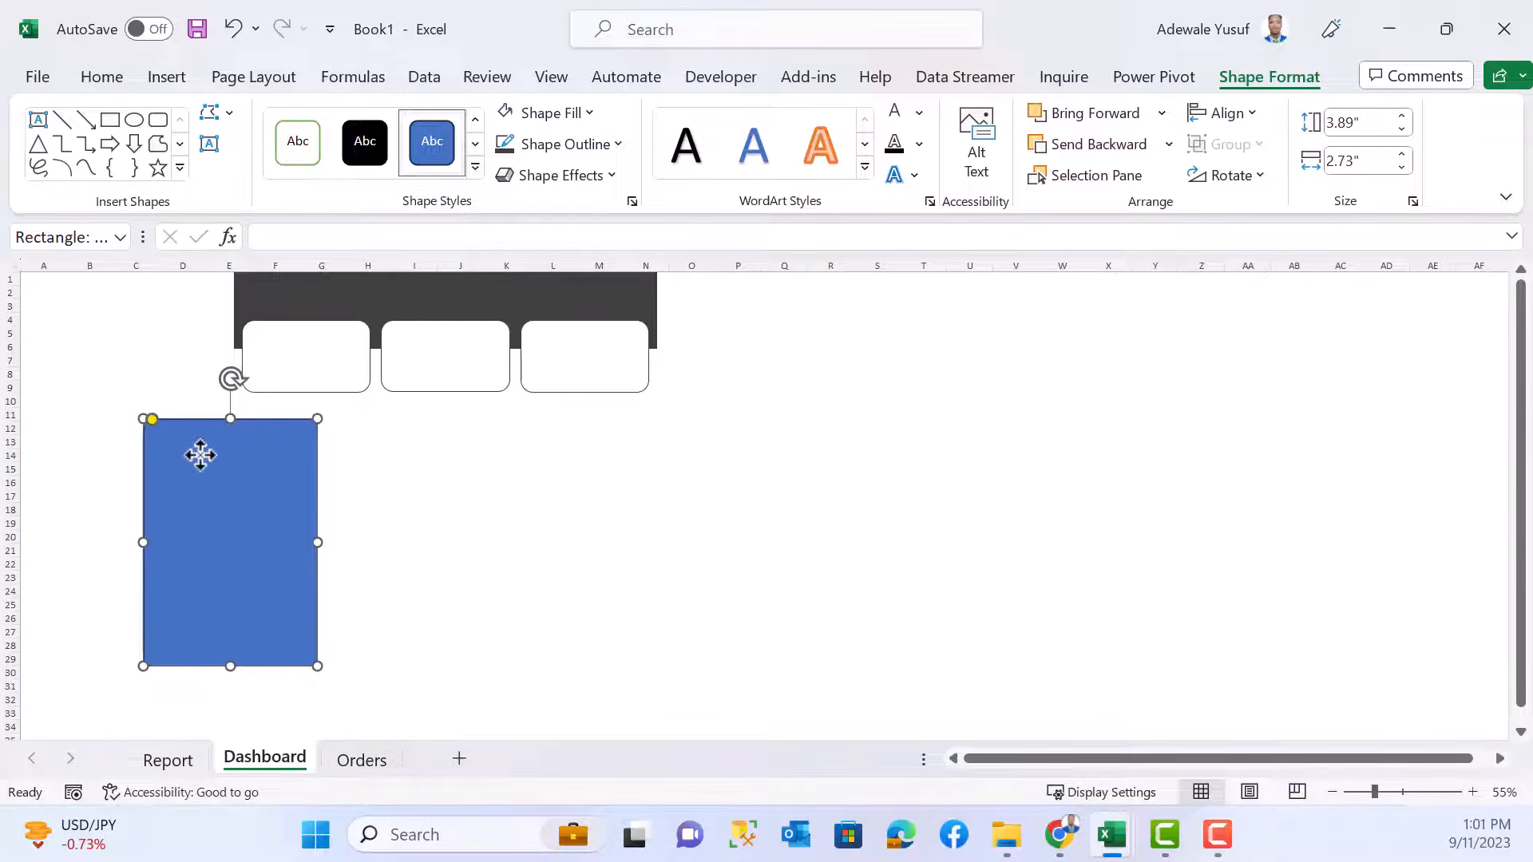
{"action": "key", "text": "Escape"}
- Remove the outline of the large blue rectangle and fill it with white
{"action": "left_click", "coordinate": [251, 508]}
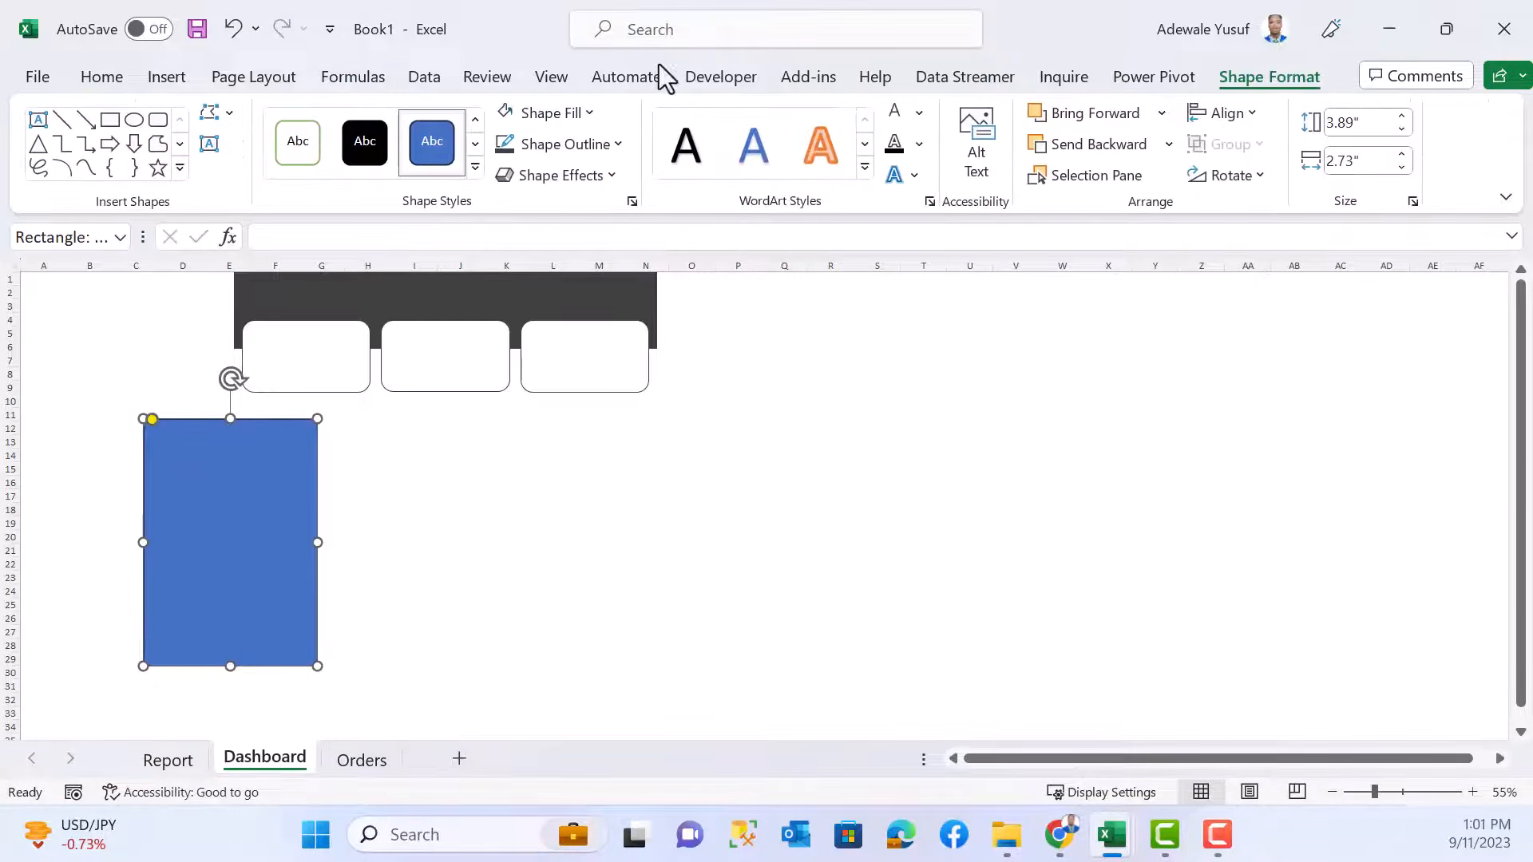
{"action": "left_click", "coordinate": [585, 142]}
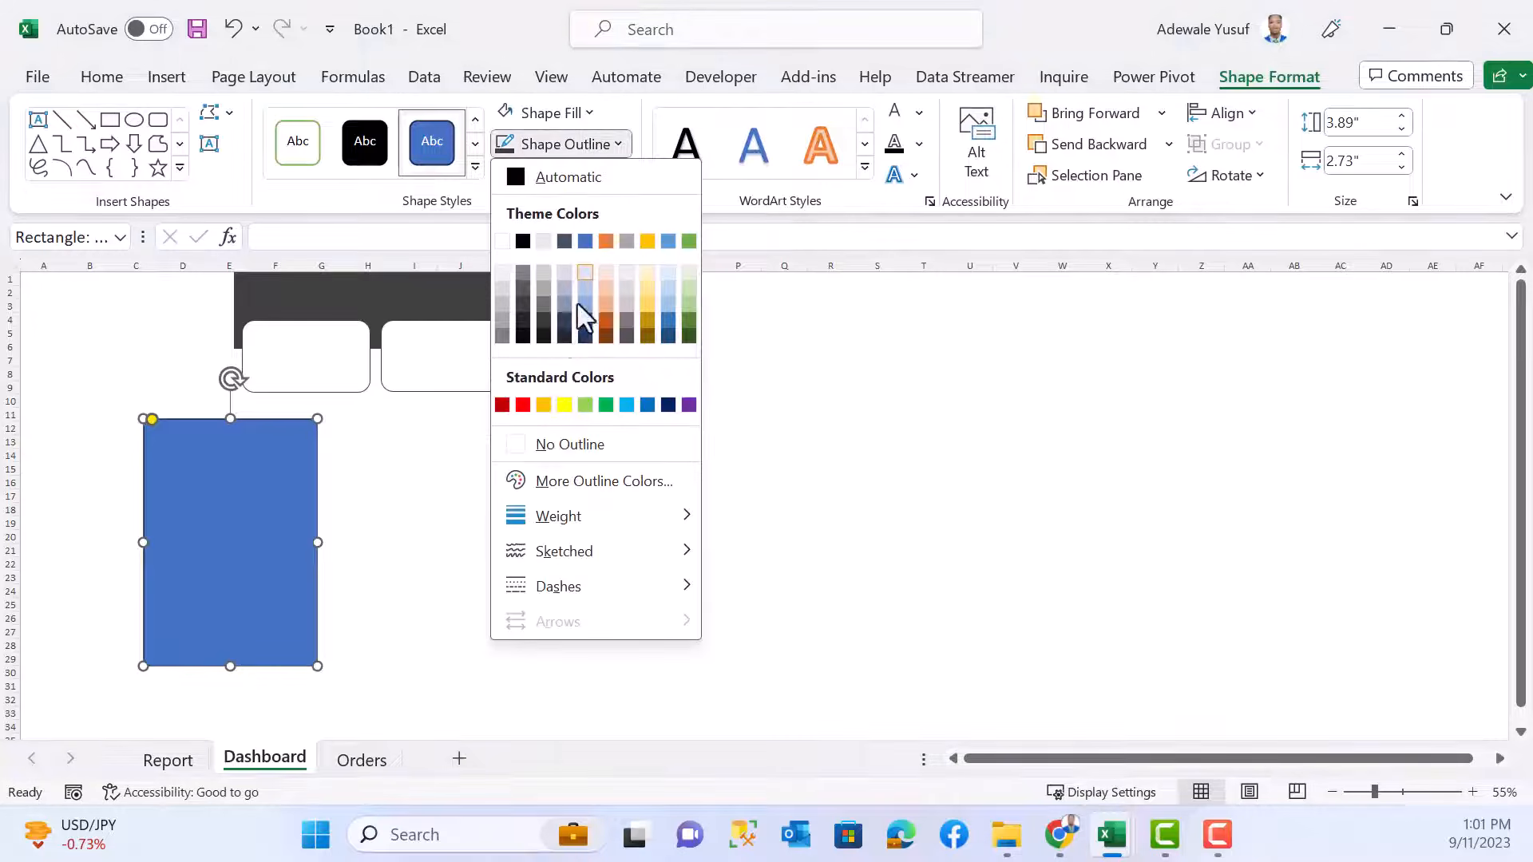
{"action": "left_click", "coordinate": [553, 446]}
{"action": "left_click", "coordinate": [548, 112]}
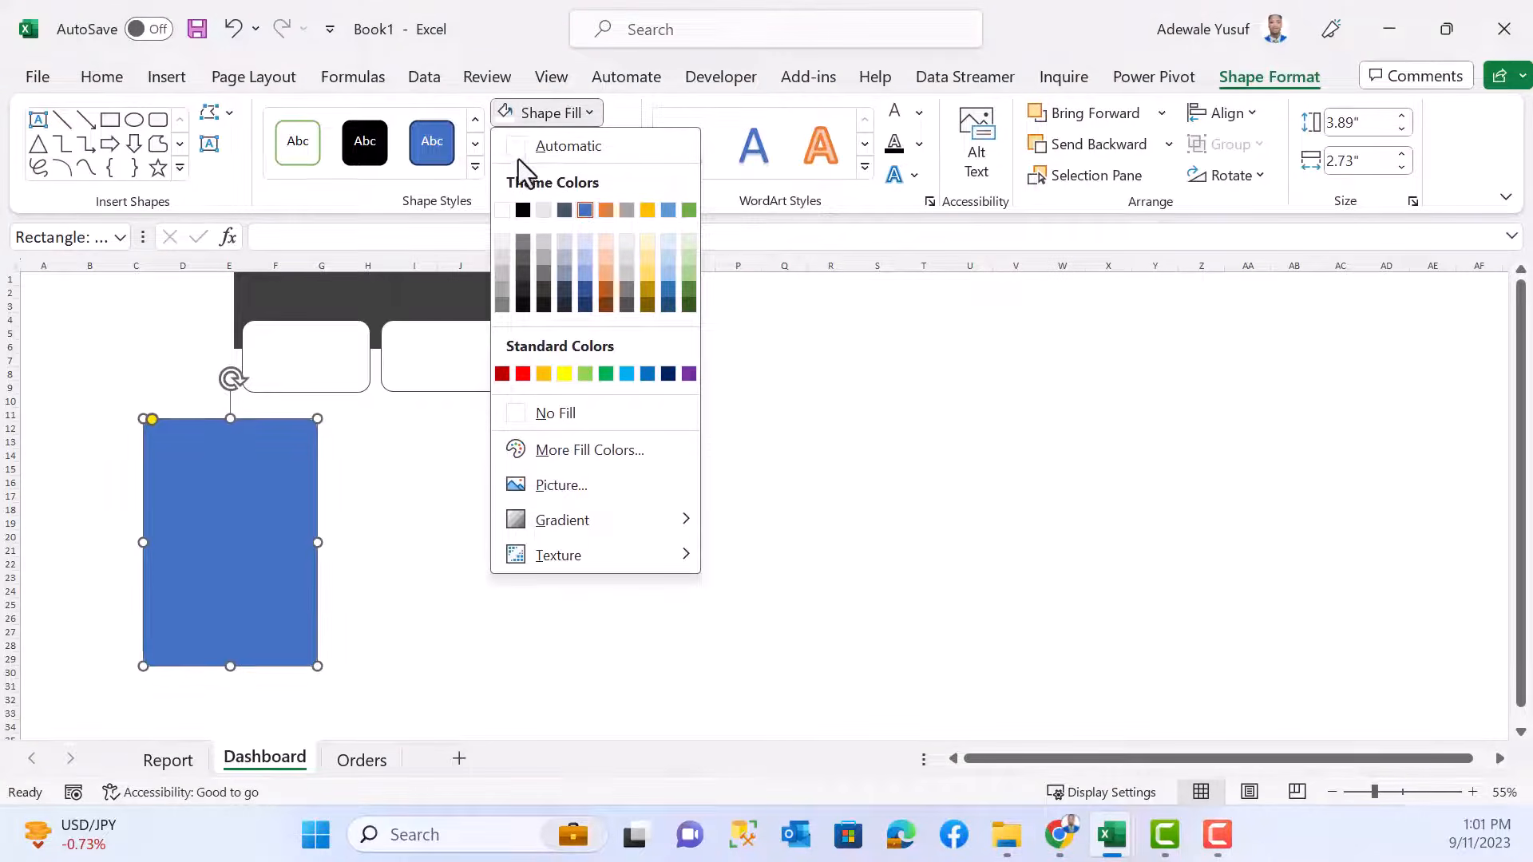
{"action": "left_click", "coordinate": [552, 146]}
{"action": "left_click", "coordinate": [331, 482]}
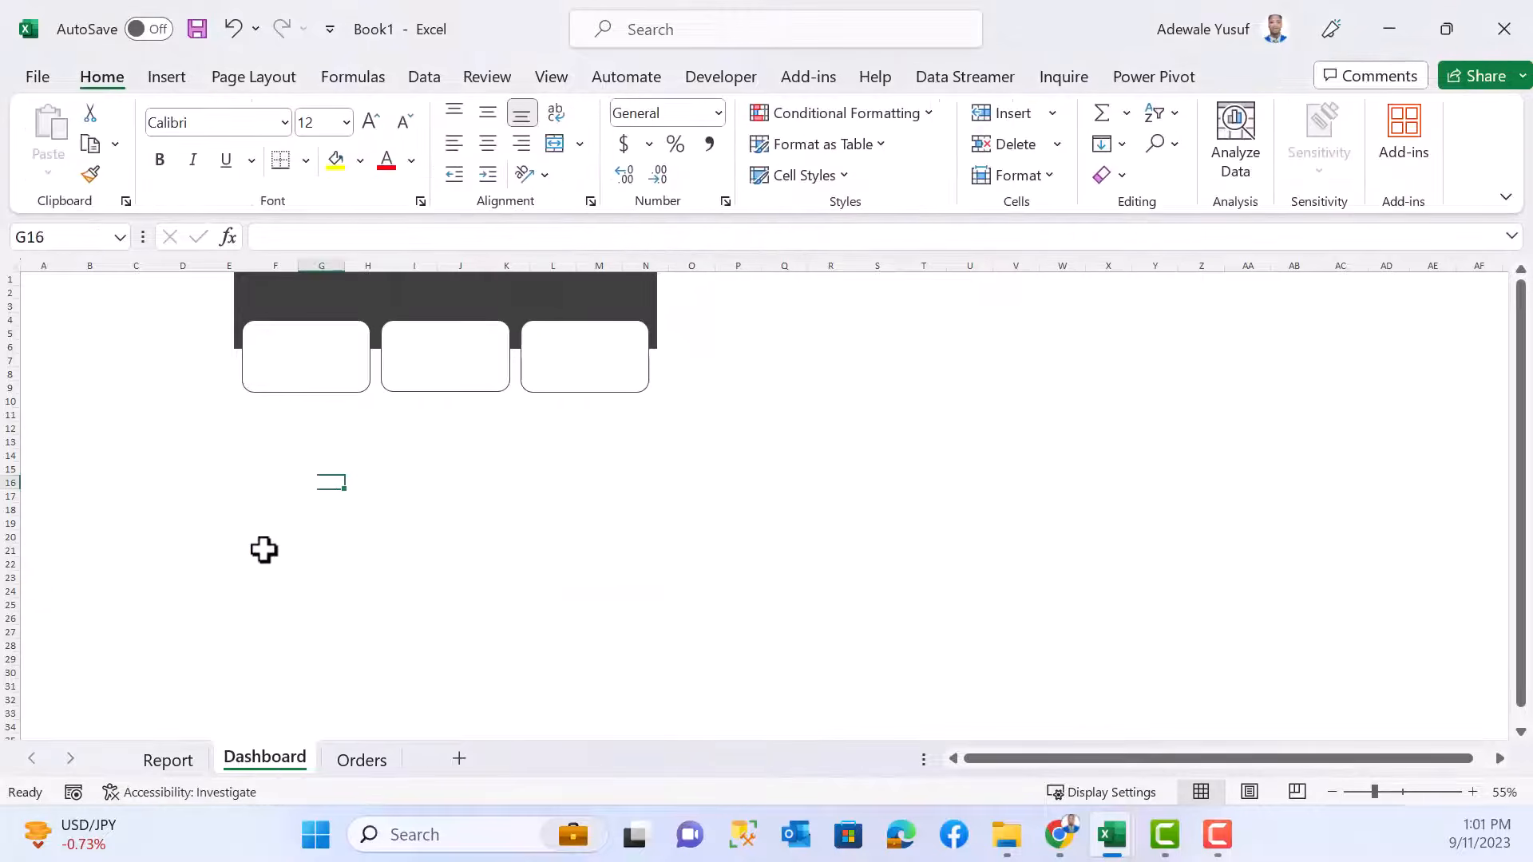
{"action": "left_click_drag", "start_coordinate": [143, 418], "coordinate": [317, 666]}
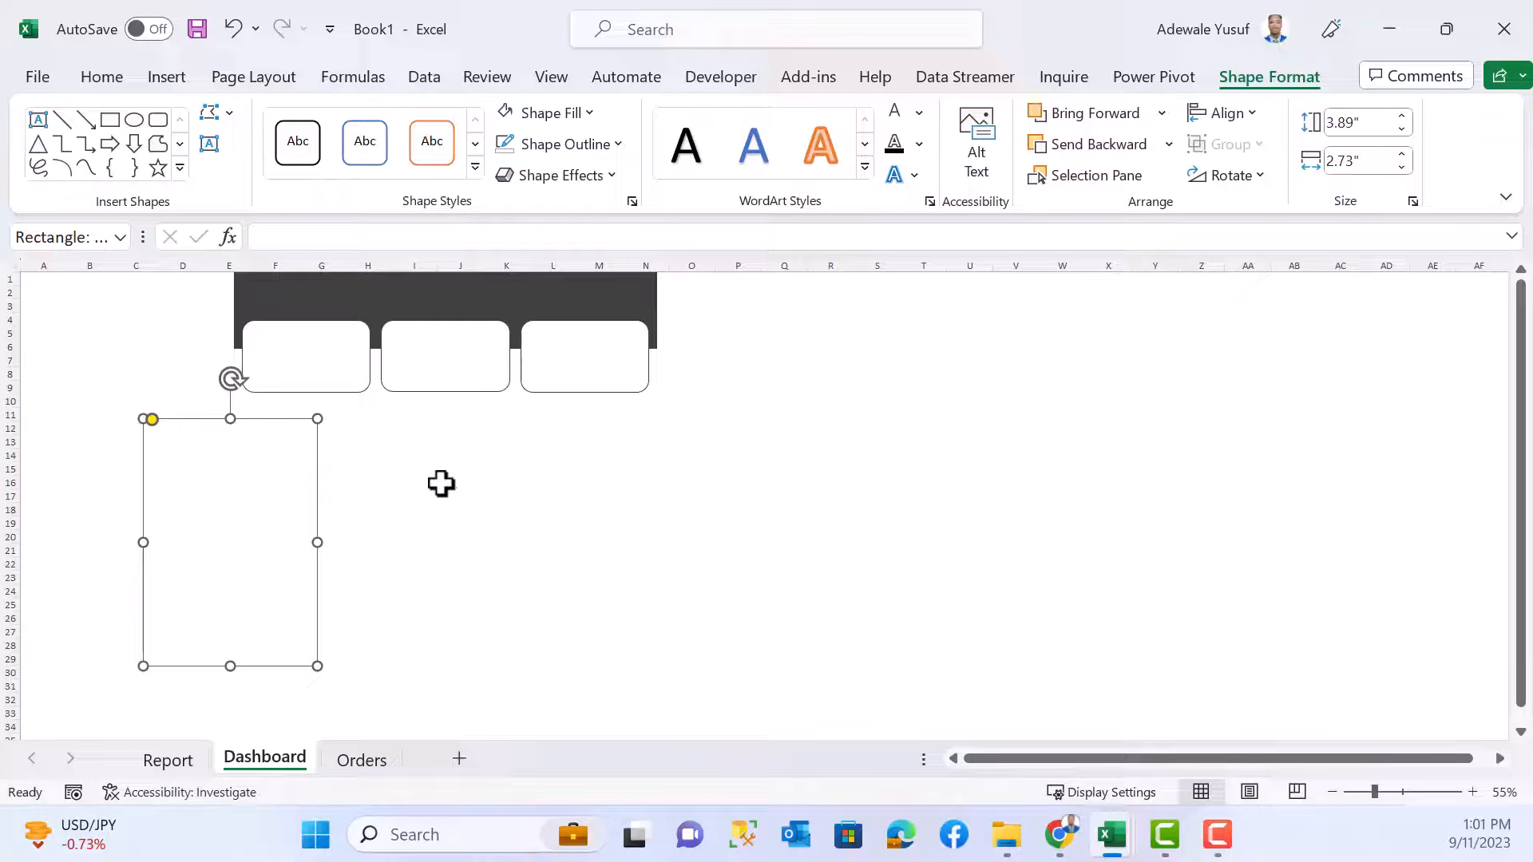
{"action": "key", "text": "Delete"}
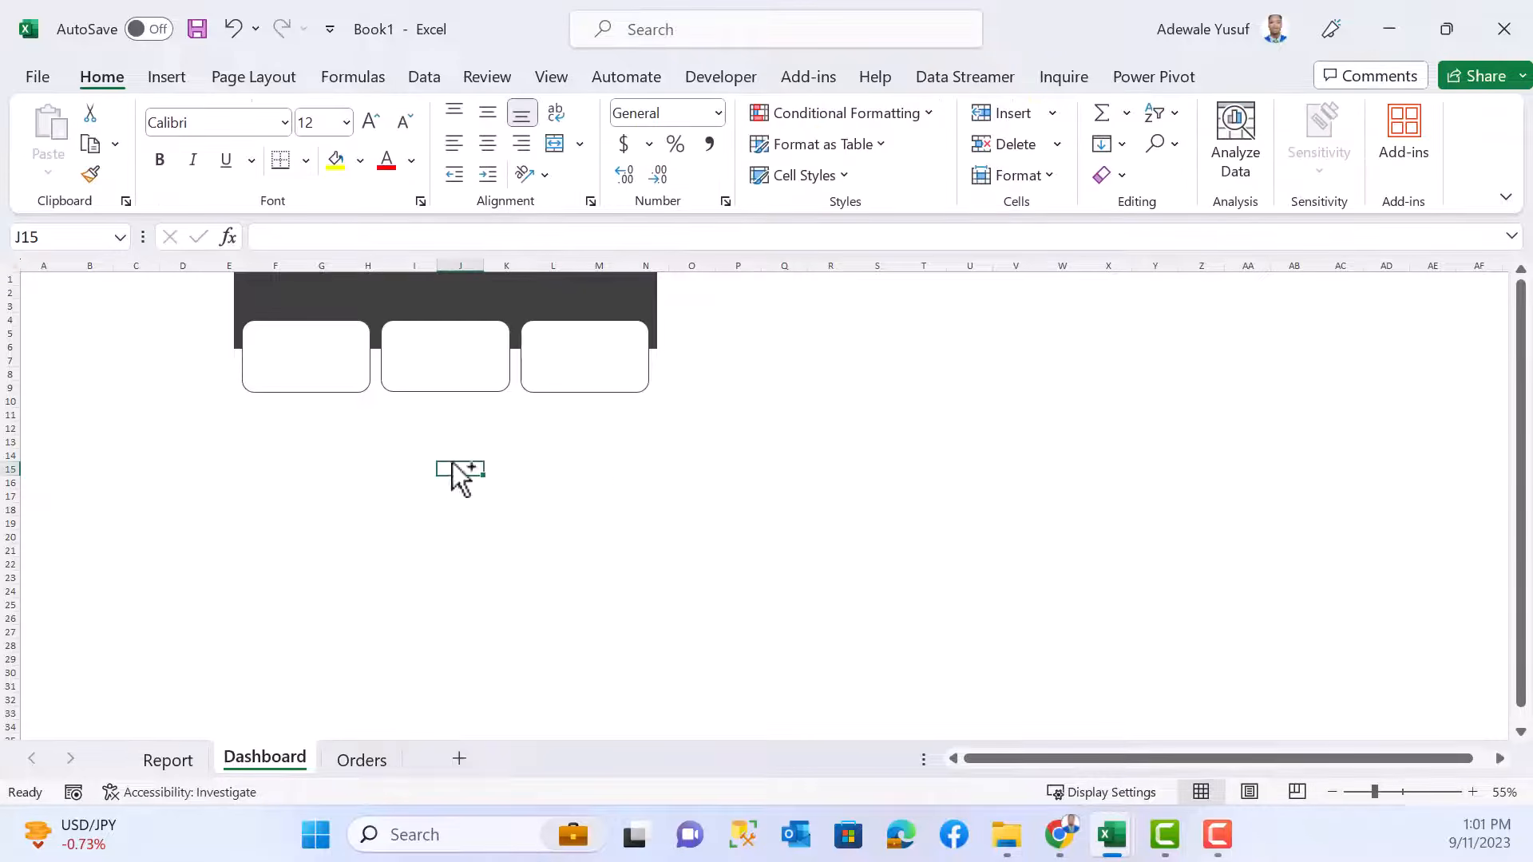
- Fill all cells of the Dashboard sheet with the lightest gray as the background
{"action": "left_click", "coordinate": [794, 415]}
{"action": "key", "text": "ctrl+a"}
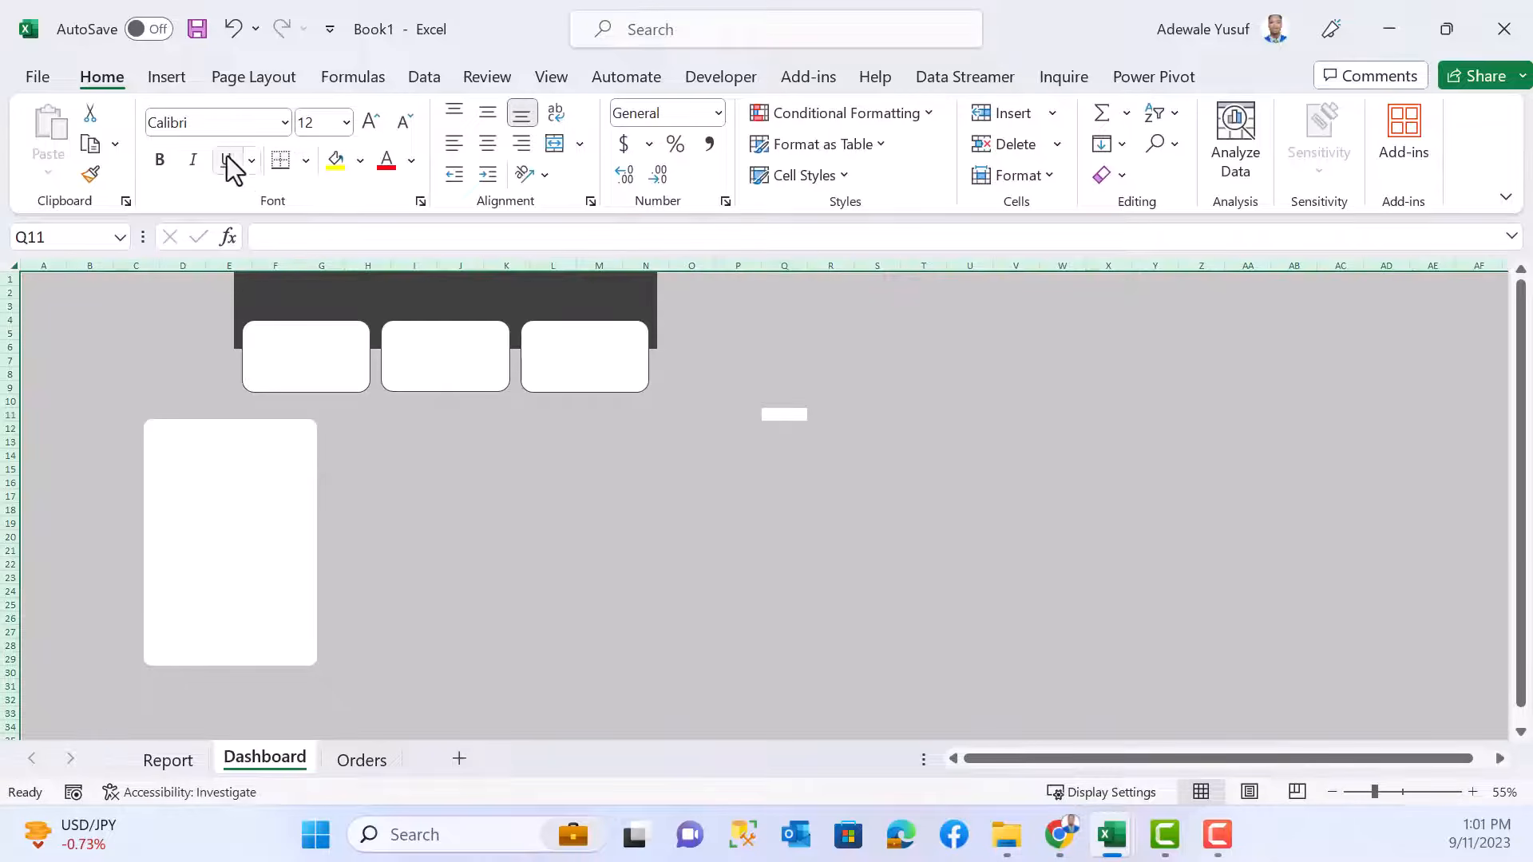
{"action": "left_click", "coordinate": [412, 164]}
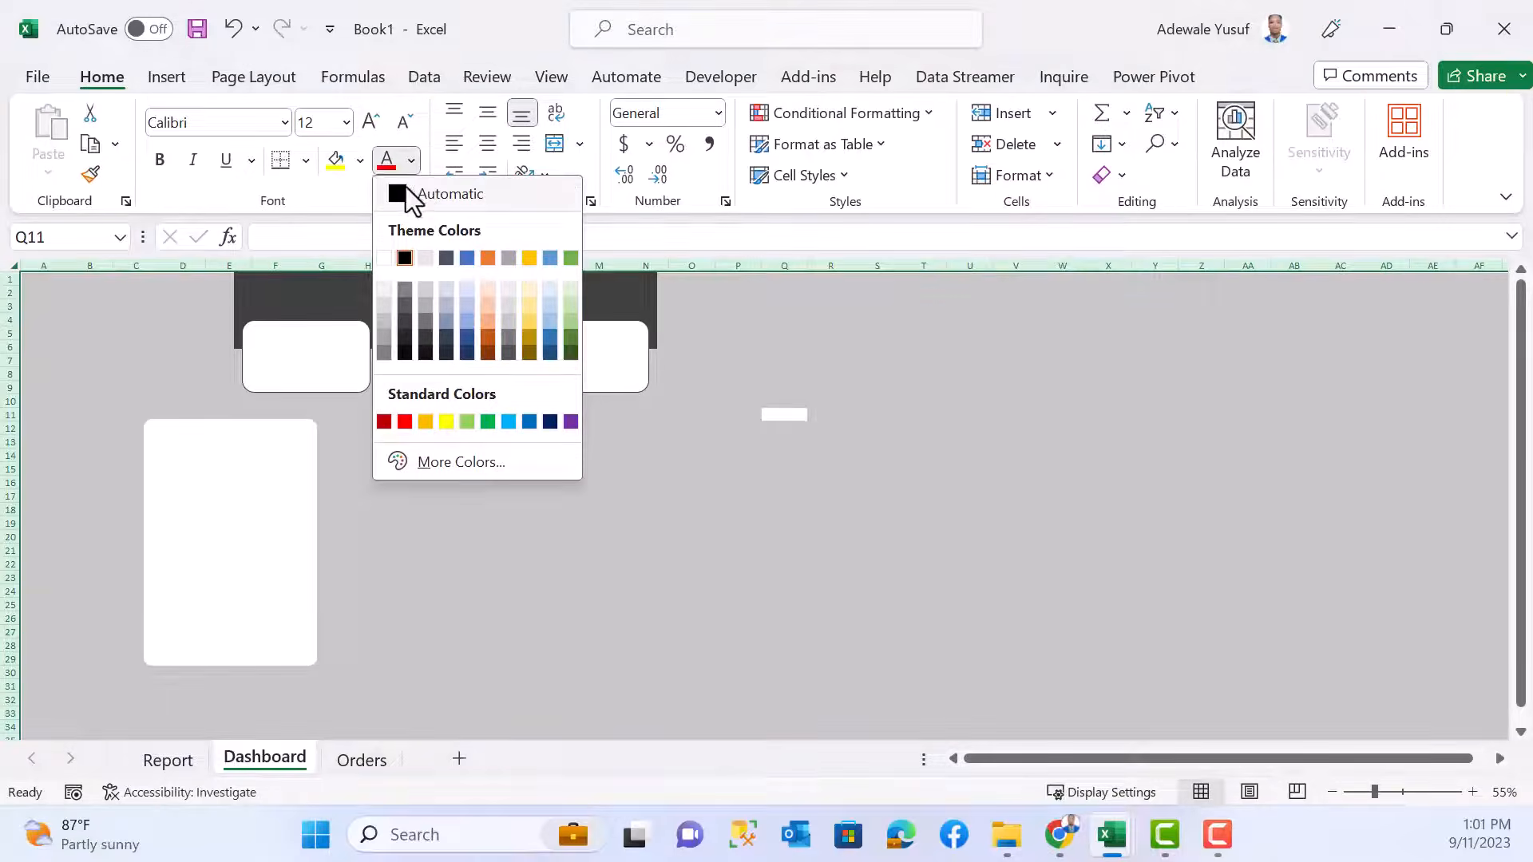
{"action": "left_click", "coordinate": [359, 162]}
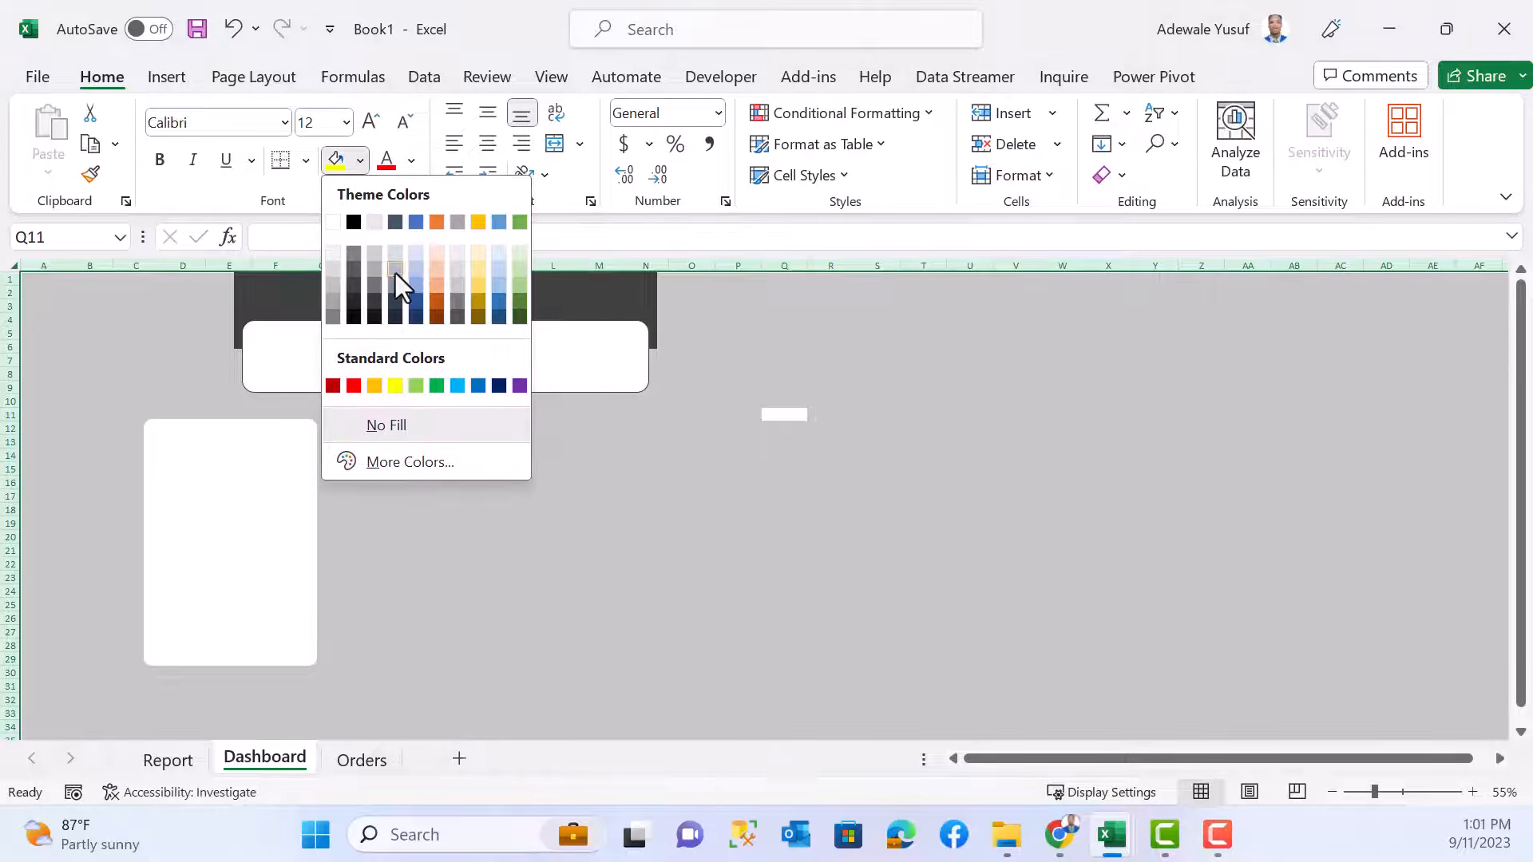
{"action": "left_click", "coordinate": [334, 253]}
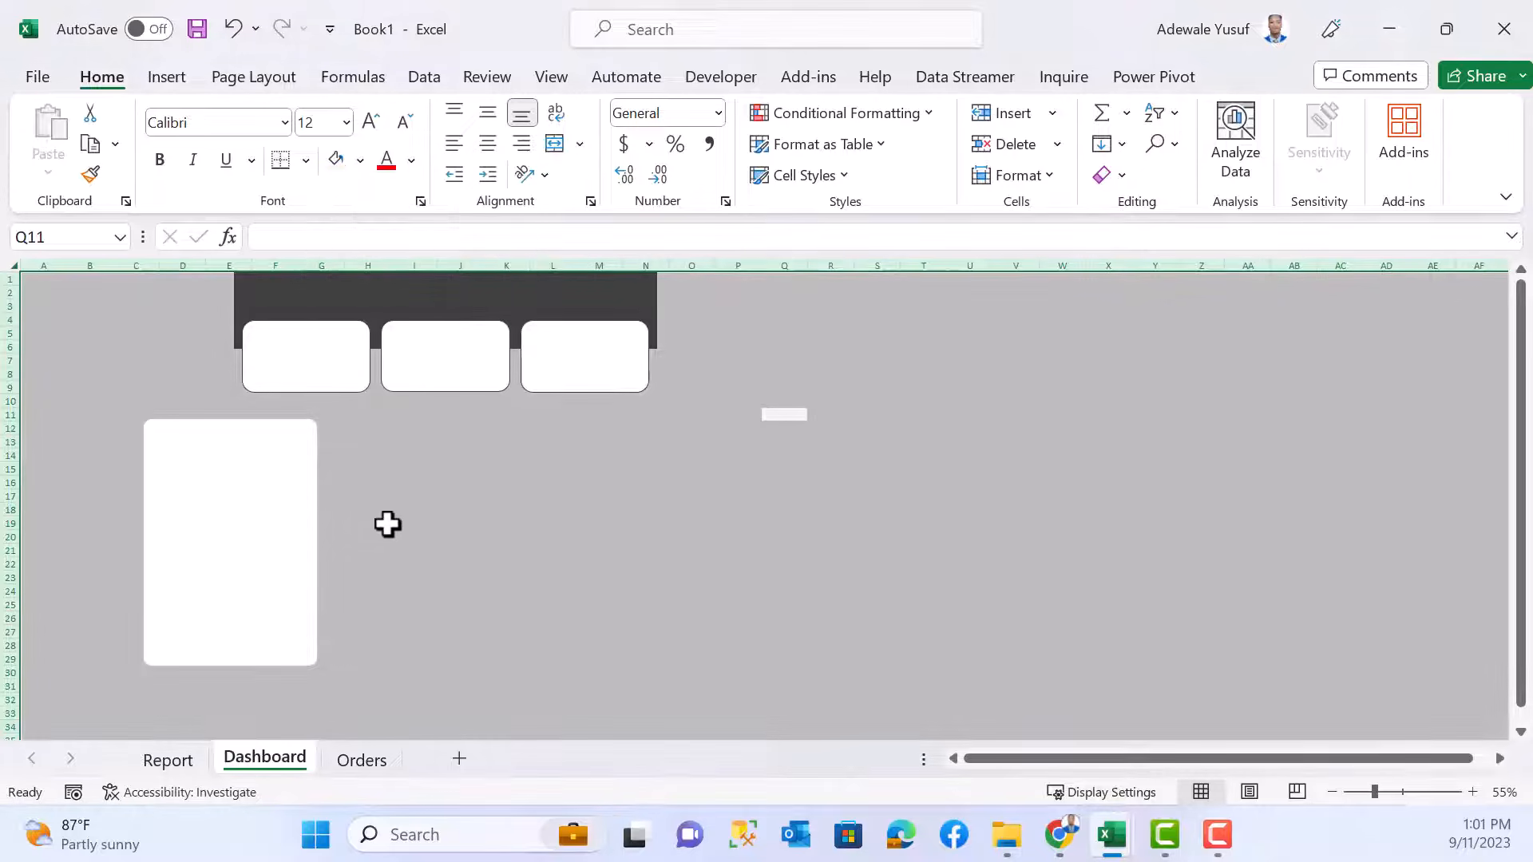
{"action": "left_click", "coordinate": [363, 479]}
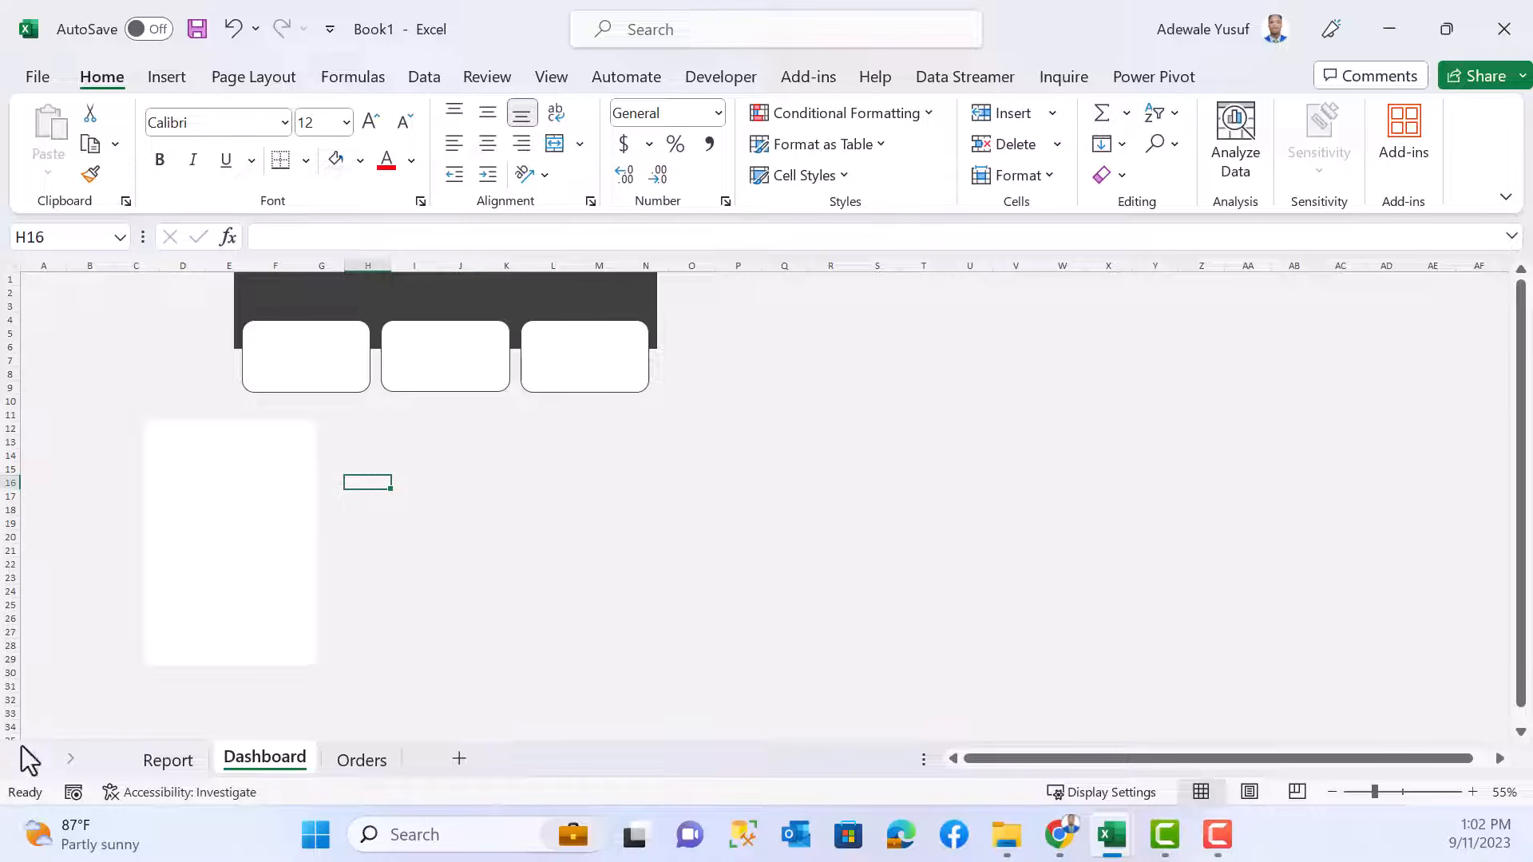
- Duplicate the tall white panel beside the original and shorten the copy to span rows 11 to 20
{"action": "left_click_drag", "start_coordinate": [233, 568], "coordinate": [380, 536]}
{"action": "key", "text": "ctrl+d"}
{"action": "left_click_drag", "start_coordinate": [427, 515], "coordinate": [414, 521]}
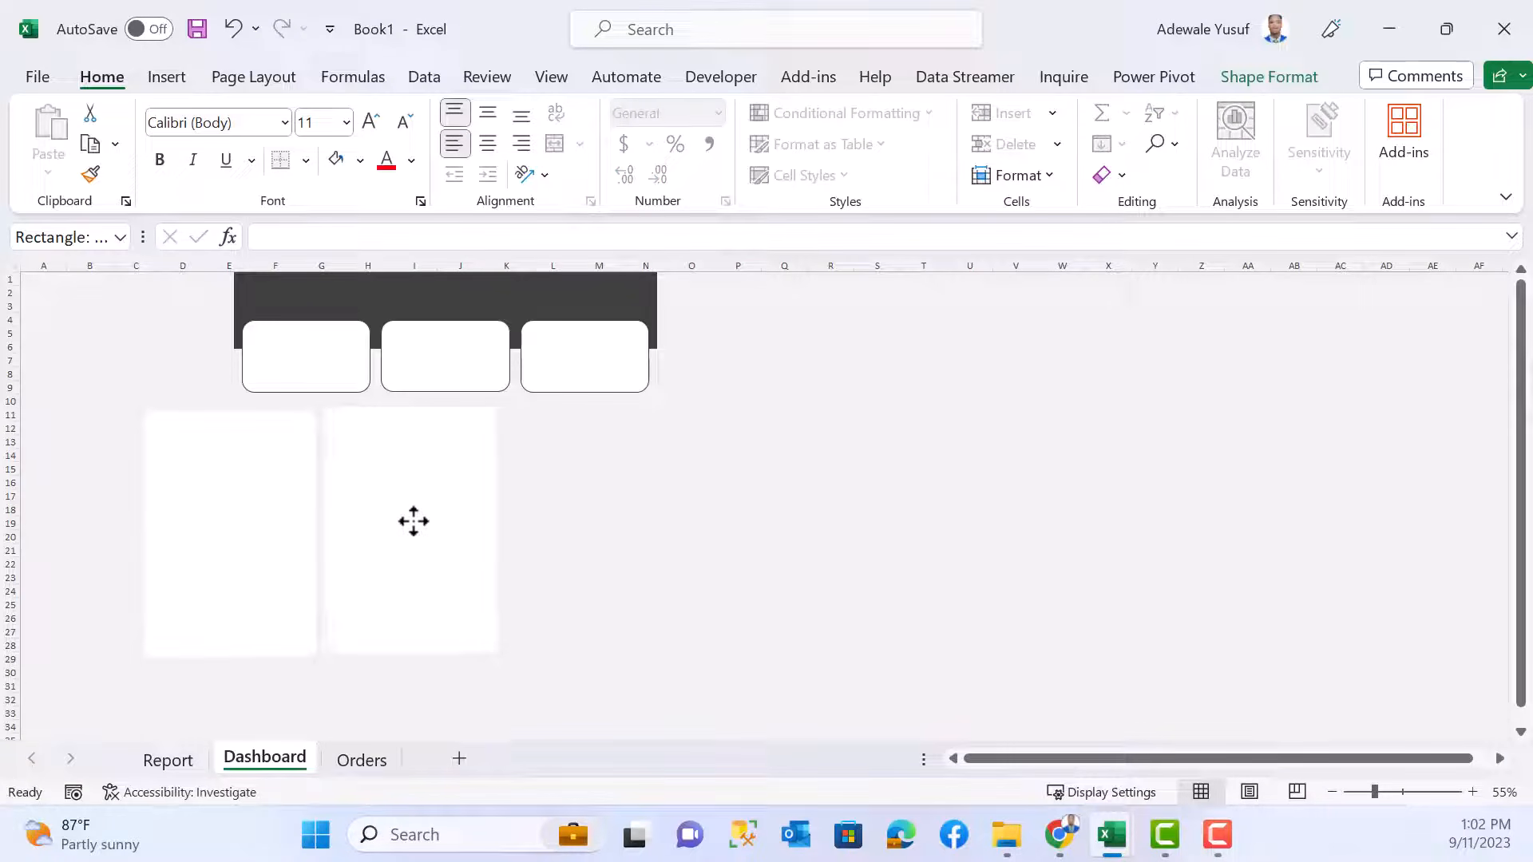
{"action": "left_click_drag", "start_coordinate": [412, 526], "coordinate": [413, 527]}
{"action": "left_click_drag", "start_coordinate": [411, 658], "coordinate": [409, 544]}
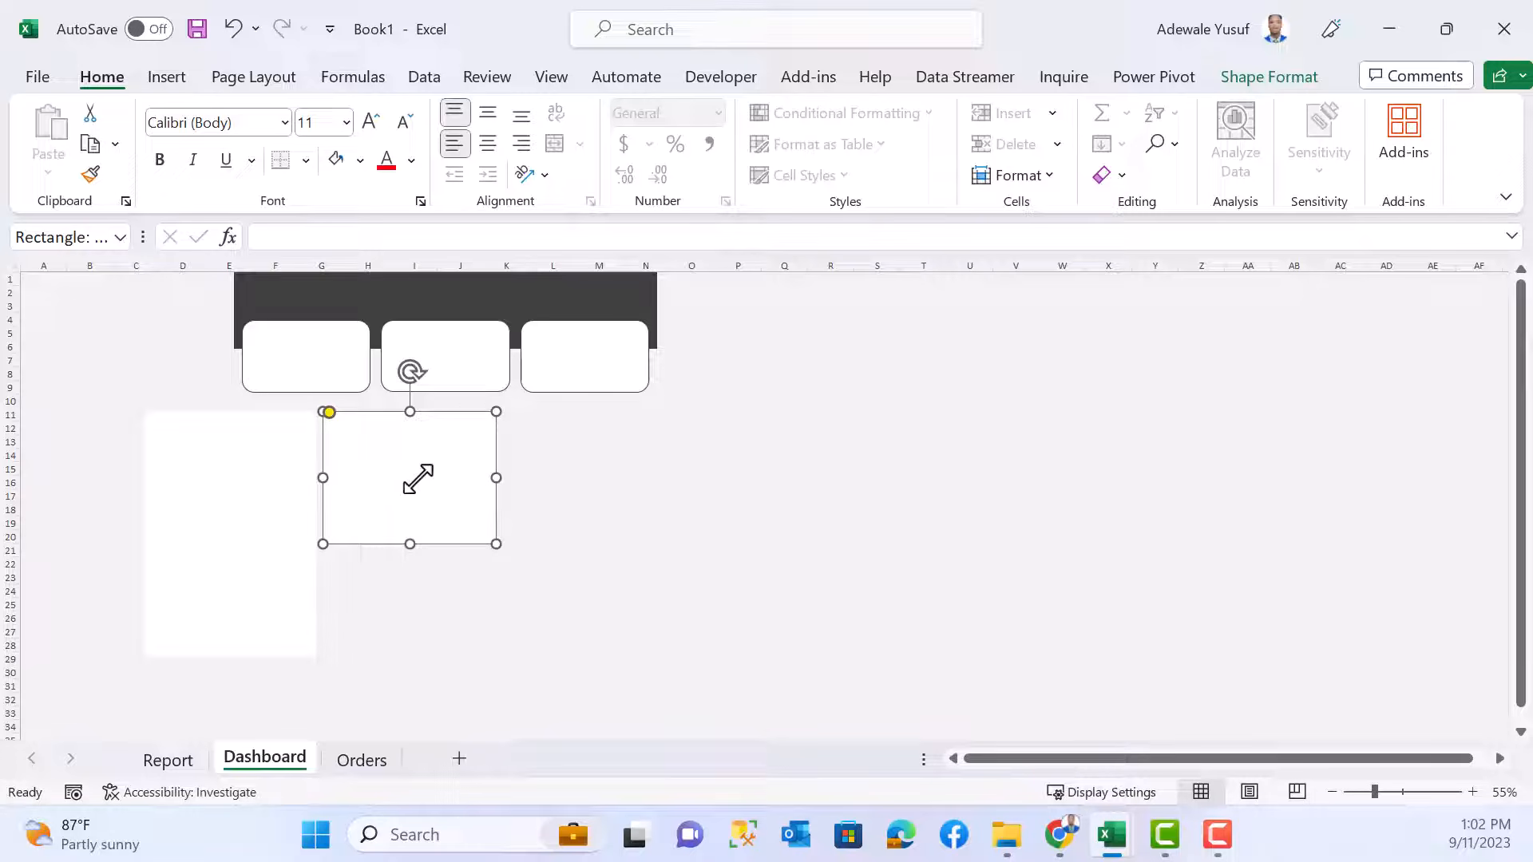
- Duplicate the shortened panel and widen the copy to span columns K to P, next to the first one
{"action": "key", "text": "ctrl+d"}
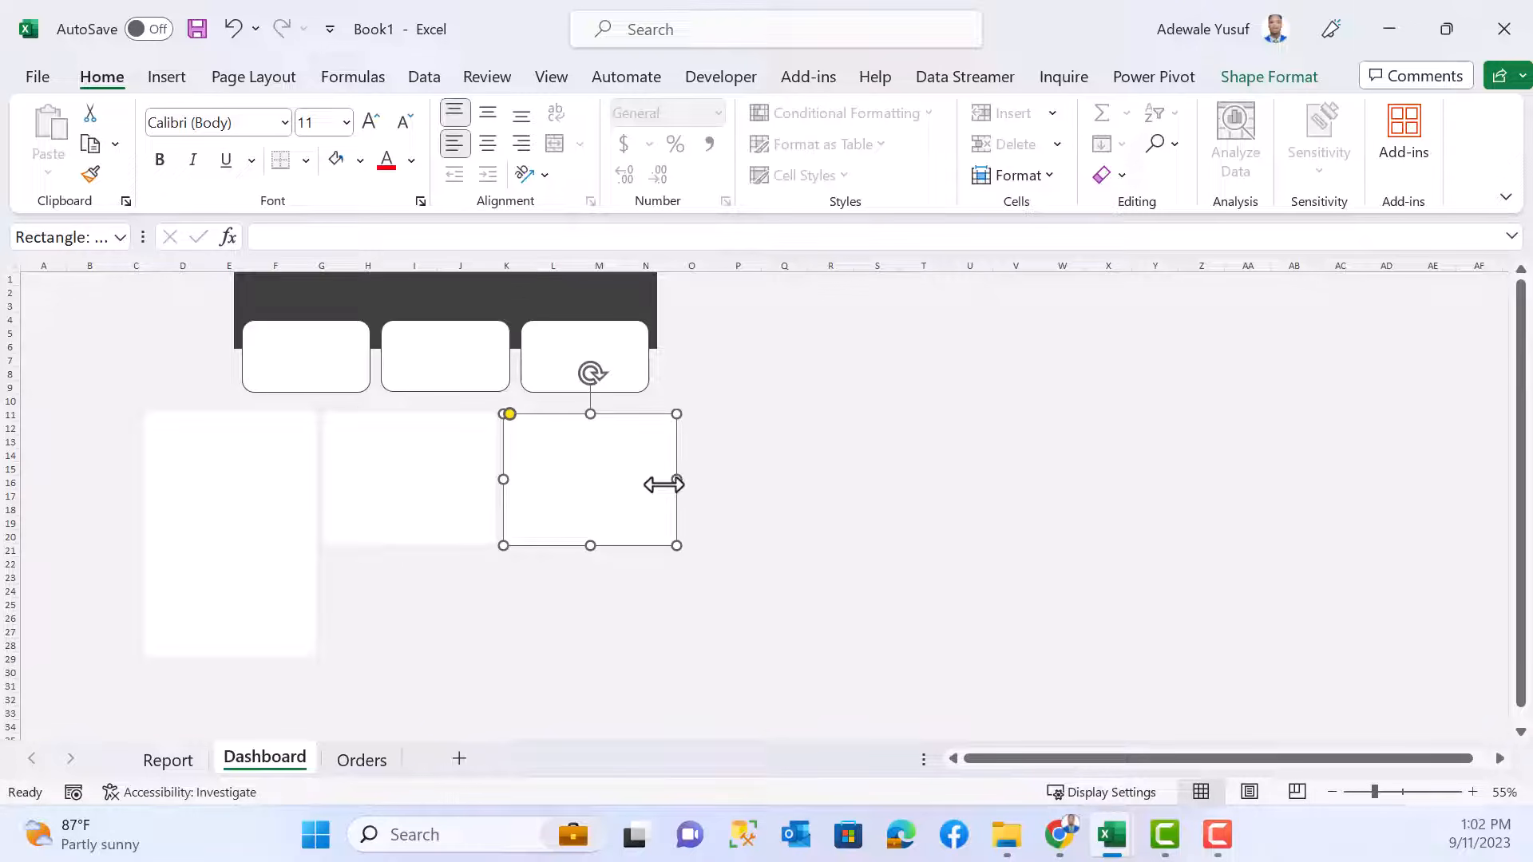
{"action": "left_click_drag", "start_coordinate": [677, 479], "coordinate": [787, 471]}
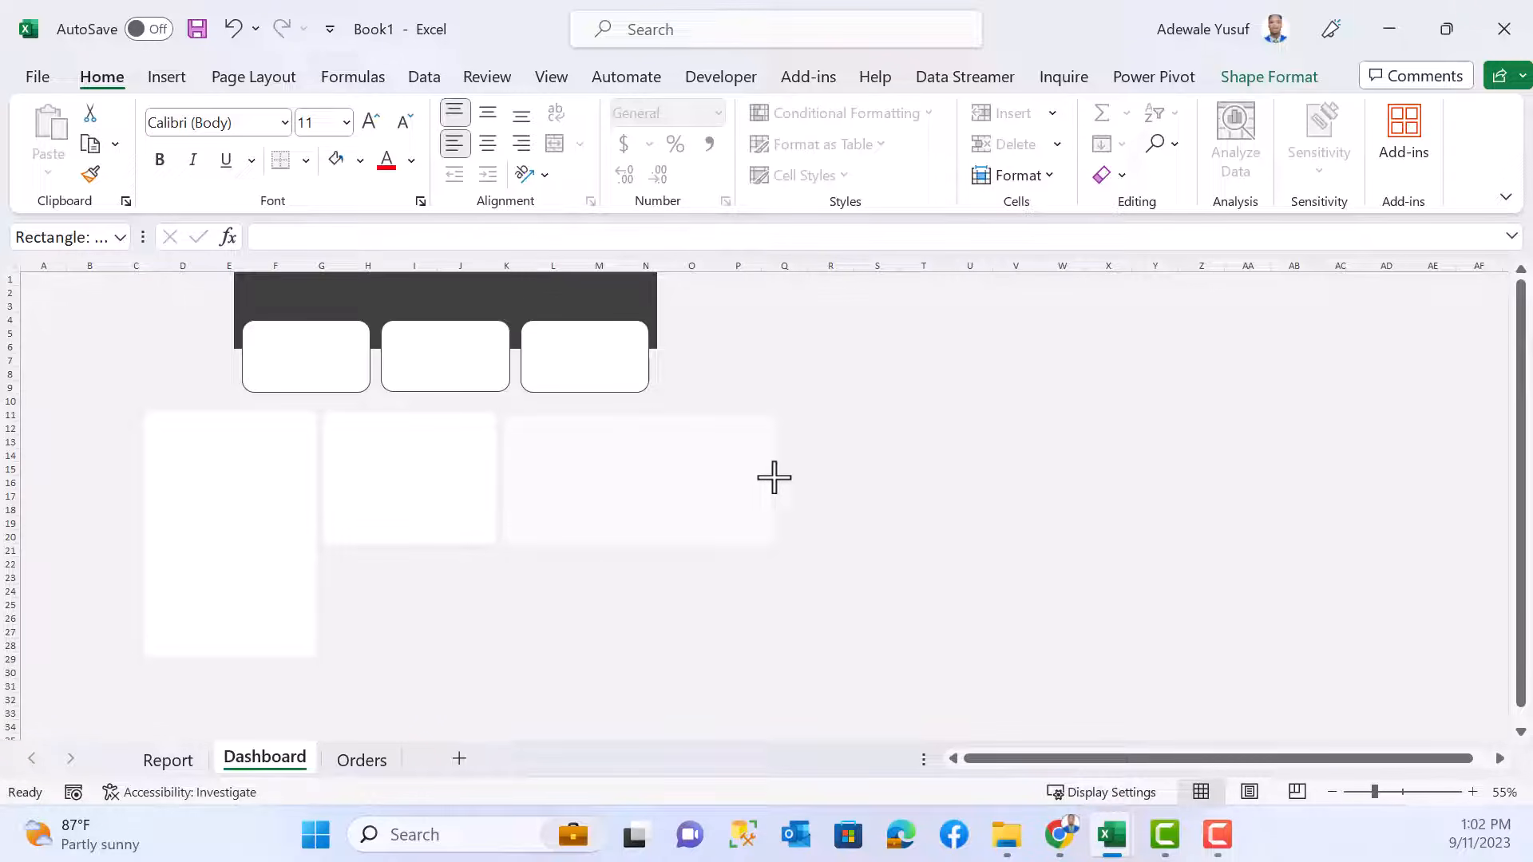
{"action": "left_click_drag", "start_coordinate": [774, 477], "coordinate": [776, 479]}
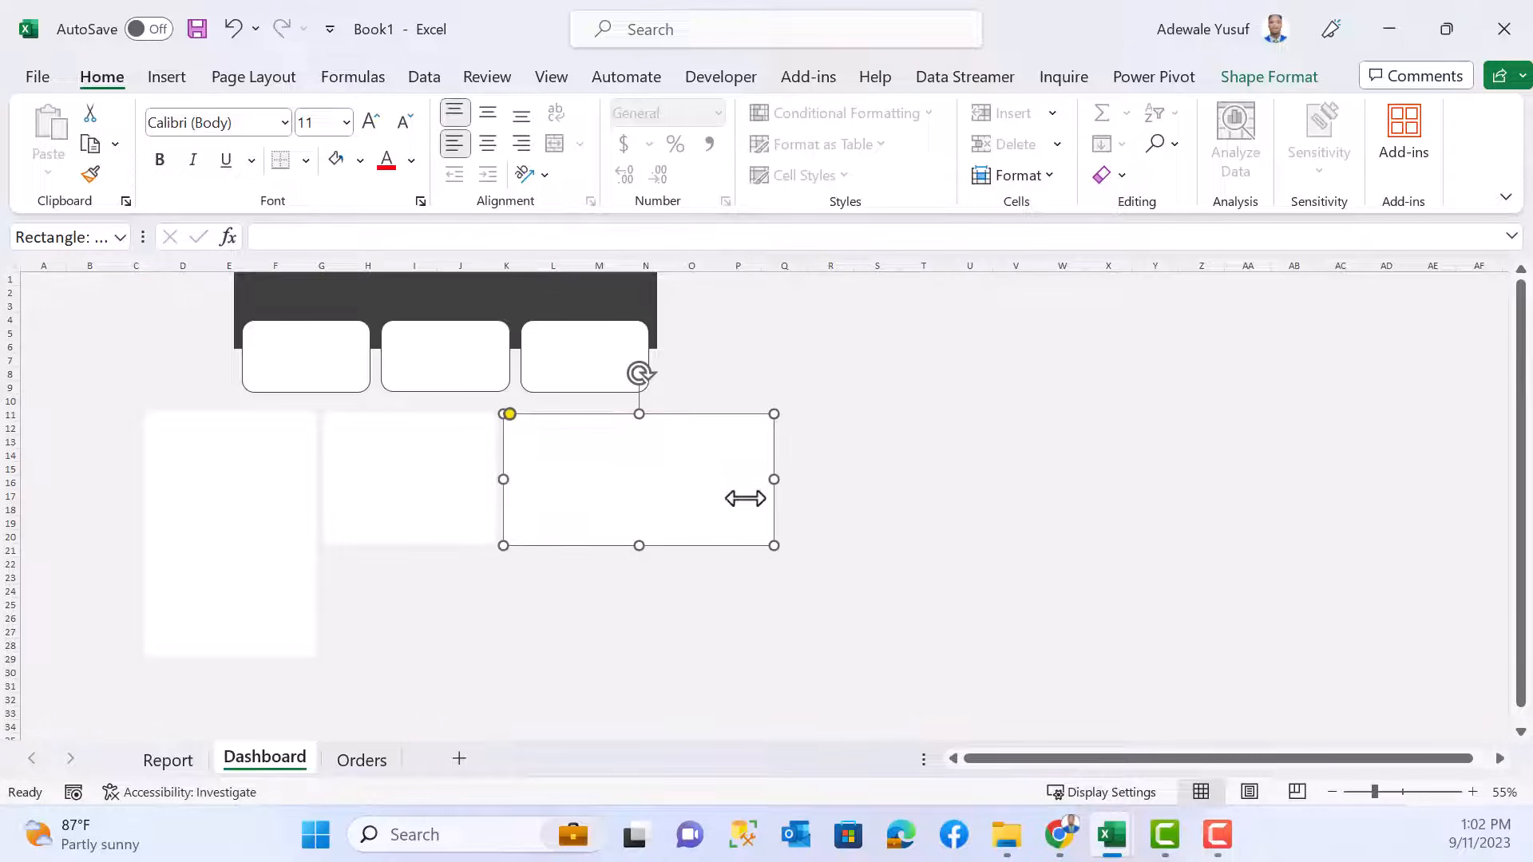
{"action": "left_click", "coordinate": [616, 479]}
- Copy the wide panel to rows 21 to 30 below the upper panels and narrow the copy to columns G to K
{"action": "left_click_drag", "start_coordinate": [550, 501], "coordinate": [488, 611]}
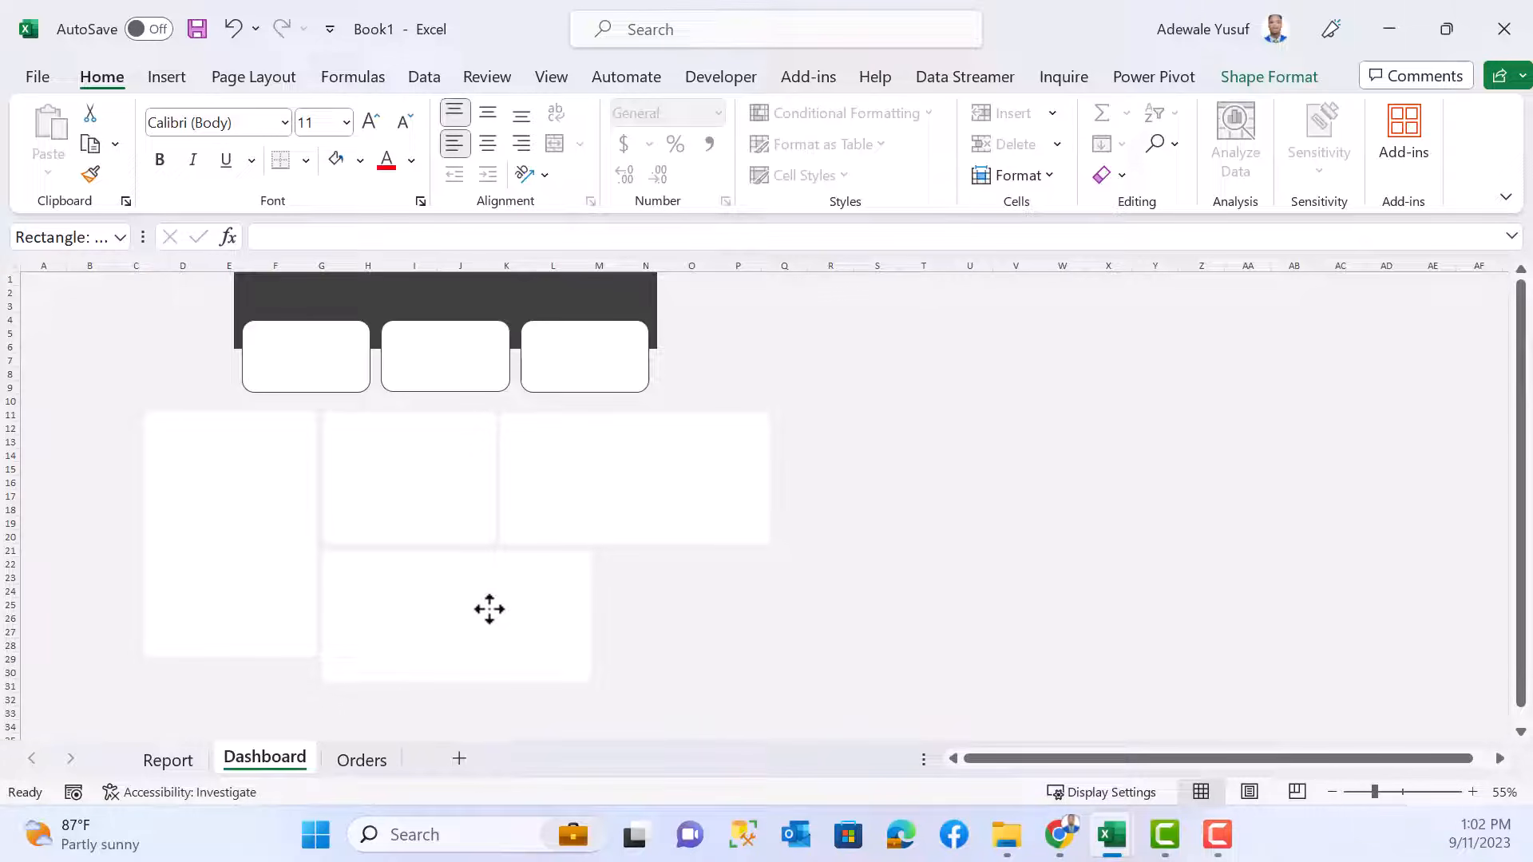
{"action": "left_click_drag", "start_coordinate": [489, 609], "coordinate": [490, 610]}
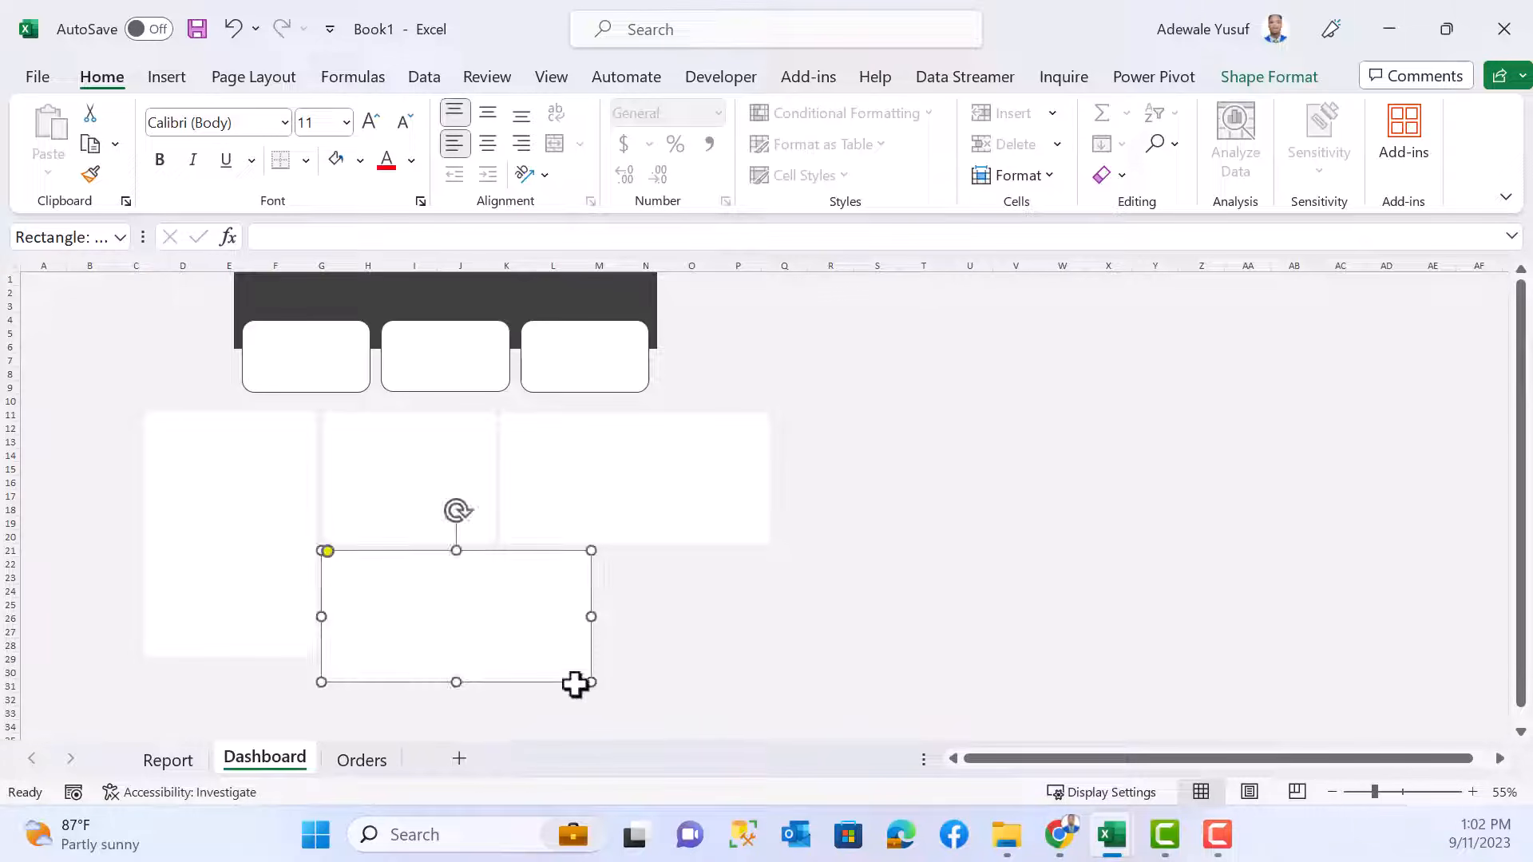
{"action": "left_click_drag", "start_coordinate": [590, 619], "coordinate": [517, 612]}
- Extend the tall panel down to row 30 and place a copy of the lower panel beside it, spanning columns K to P
{"action": "left_click", "coordinate": [213, 616]}
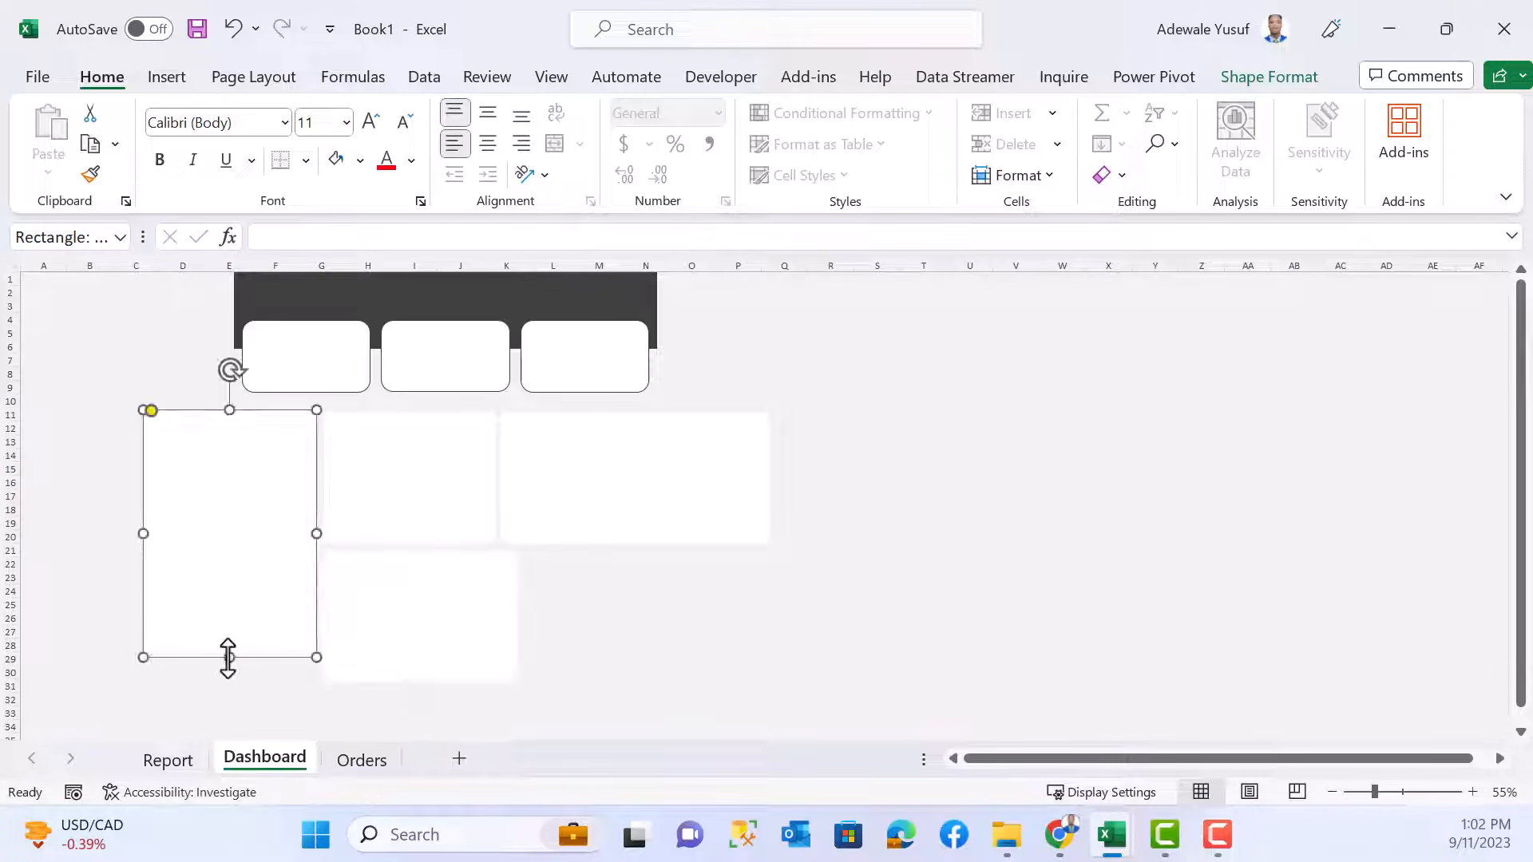
{"action": "left_click_drag", "start_coordinate": [228, 657], "coordinate": [231, 679]}
{"action": "left_click", "coordinate": [427, 621]}
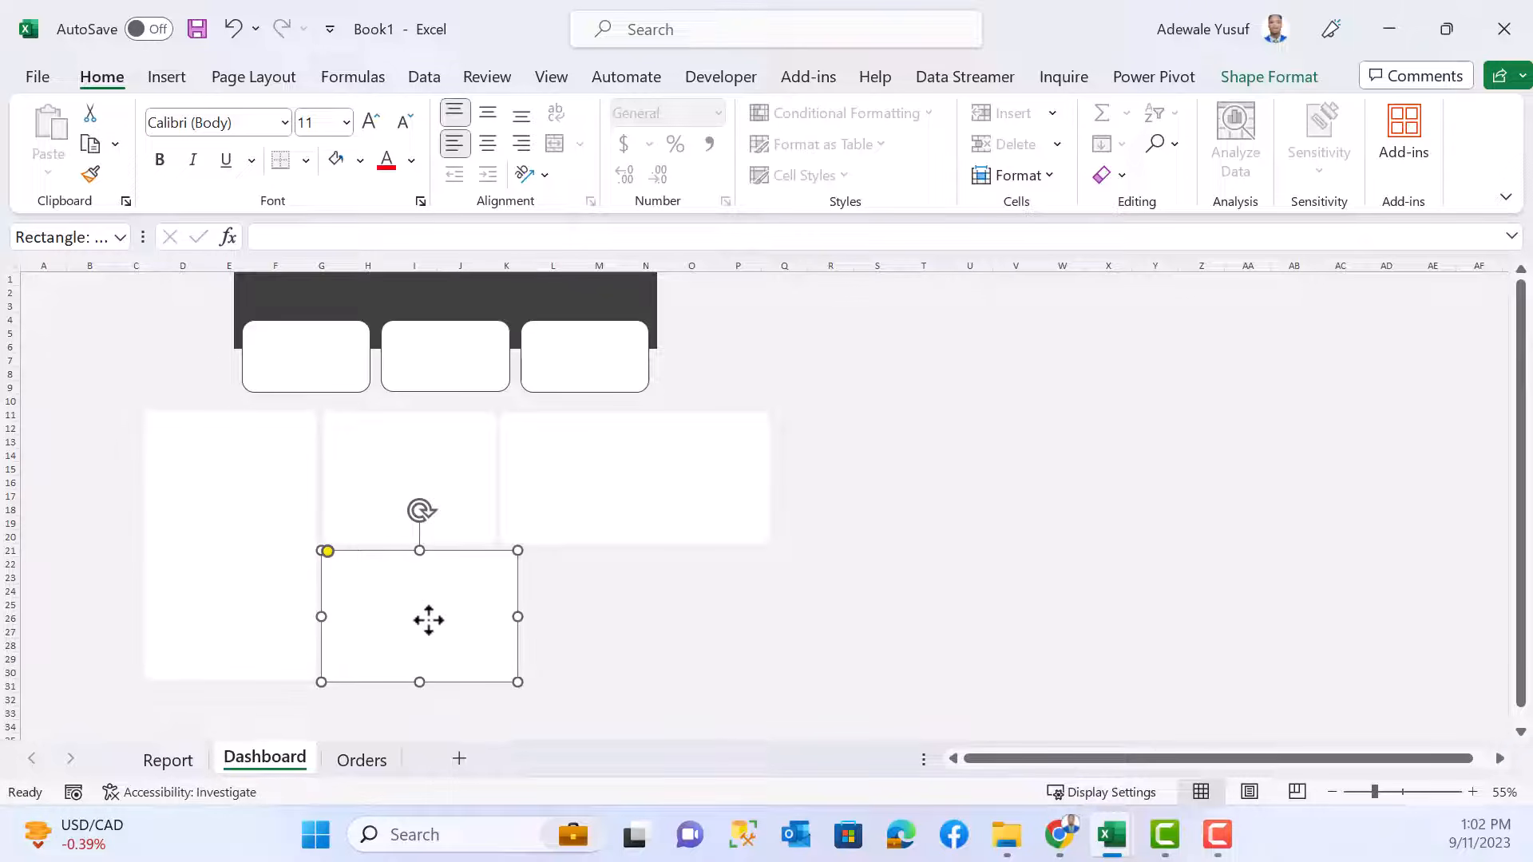
{"action": "left_click_drag", "start_coordinate": [429, 621], "coordinate": [766, 627]}
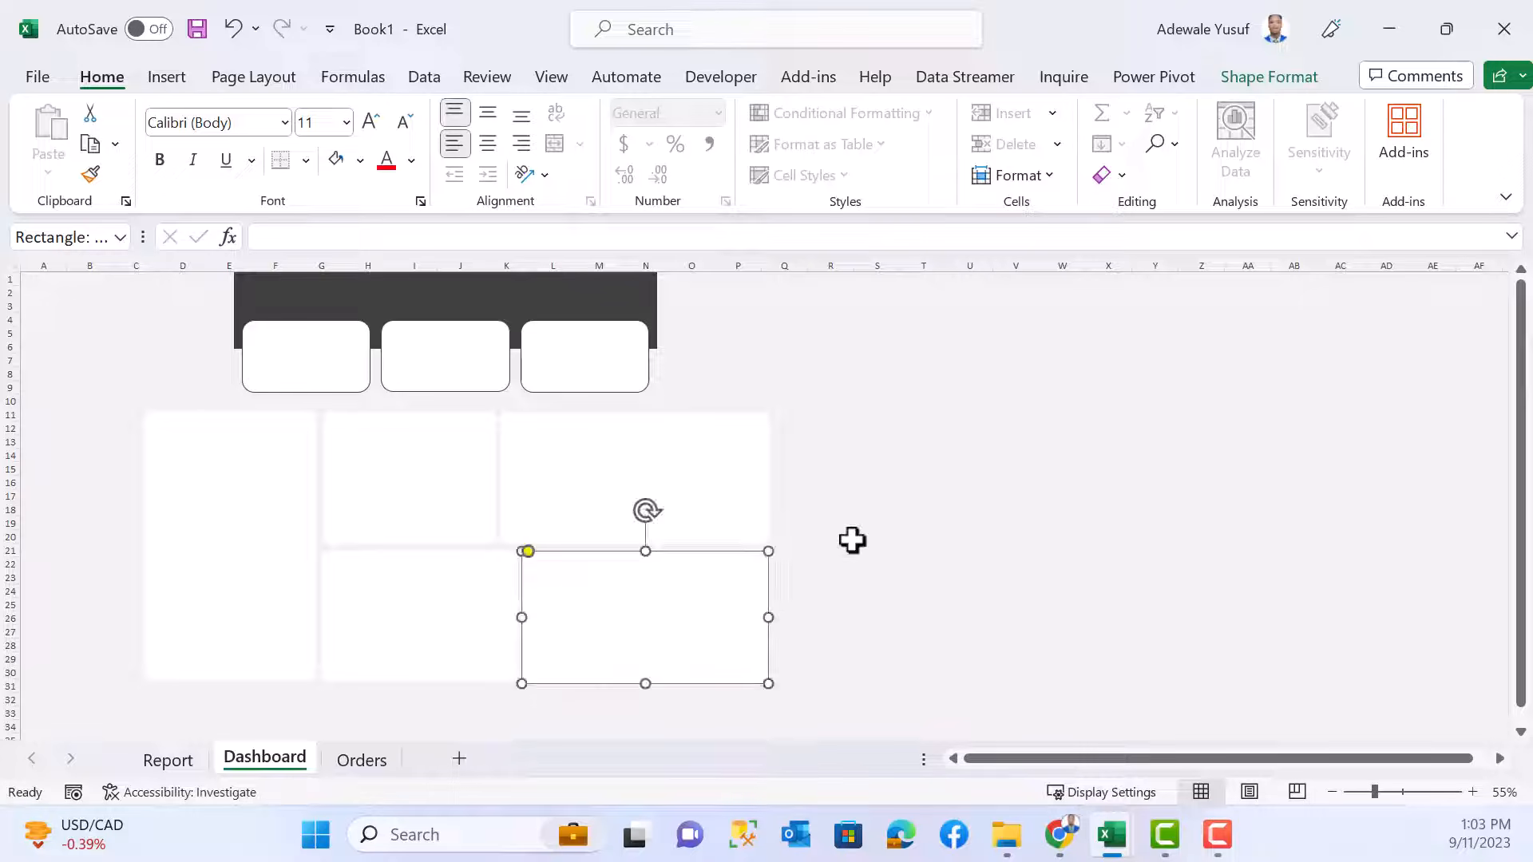
{"action": "left_click", "coordinate": [850, 537]}
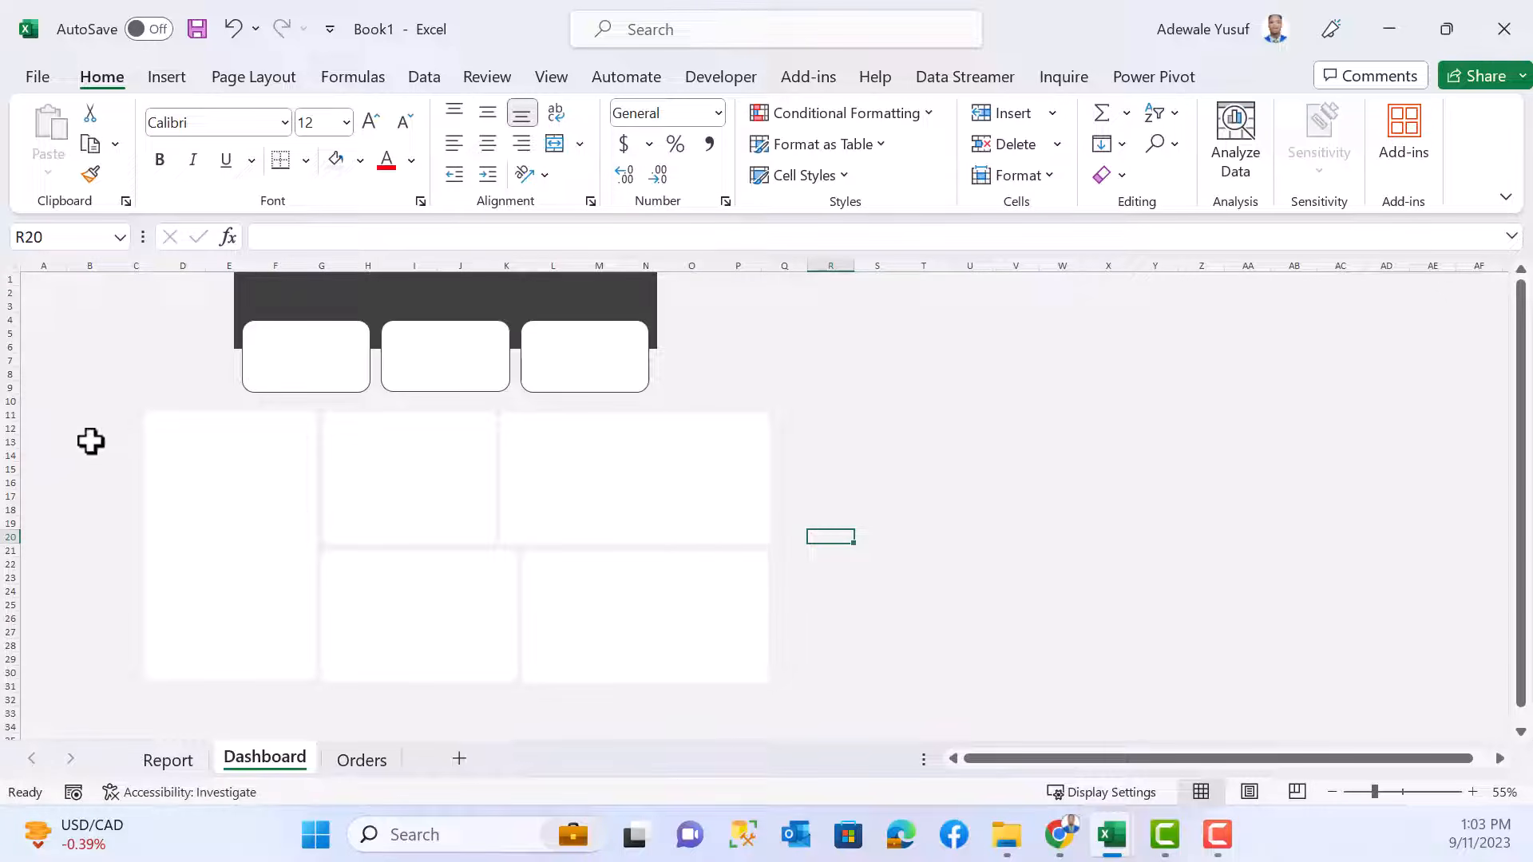
- Copy the tall panel into columns A to C, narrowing it to fit and shortening it to rows 11 to 16
{"action": "left_click_drag", "start_coordinate": [89, 440], "coordinate": [102, 580]}
{"action": "scroll", "coordinate": [108, 543], "scroll_direction": "up", "scroll_amount": 1}
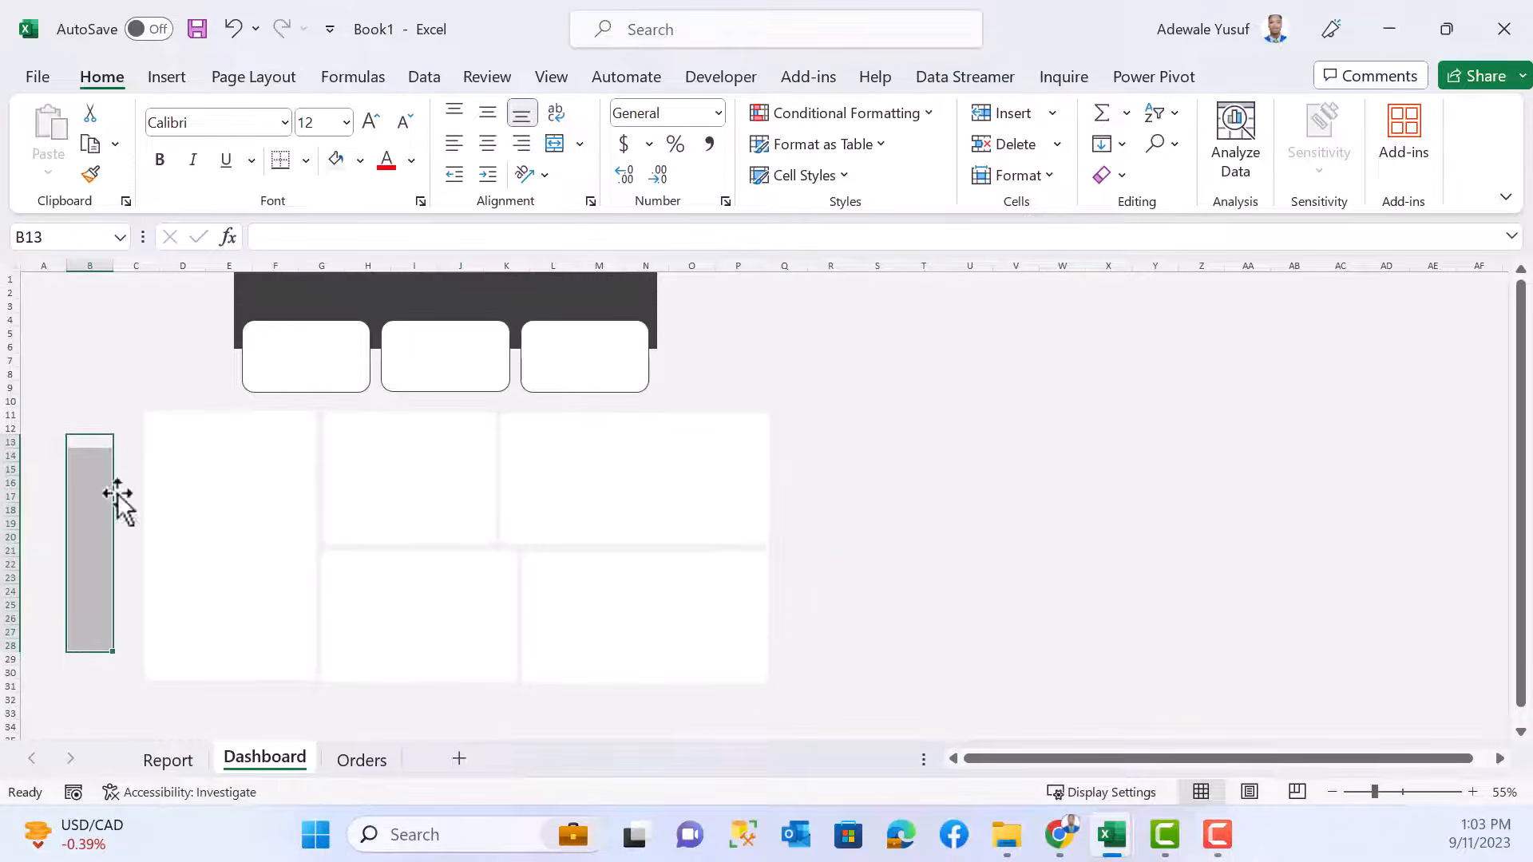
{"action": "left_click", "coordinate": [189, 503]}
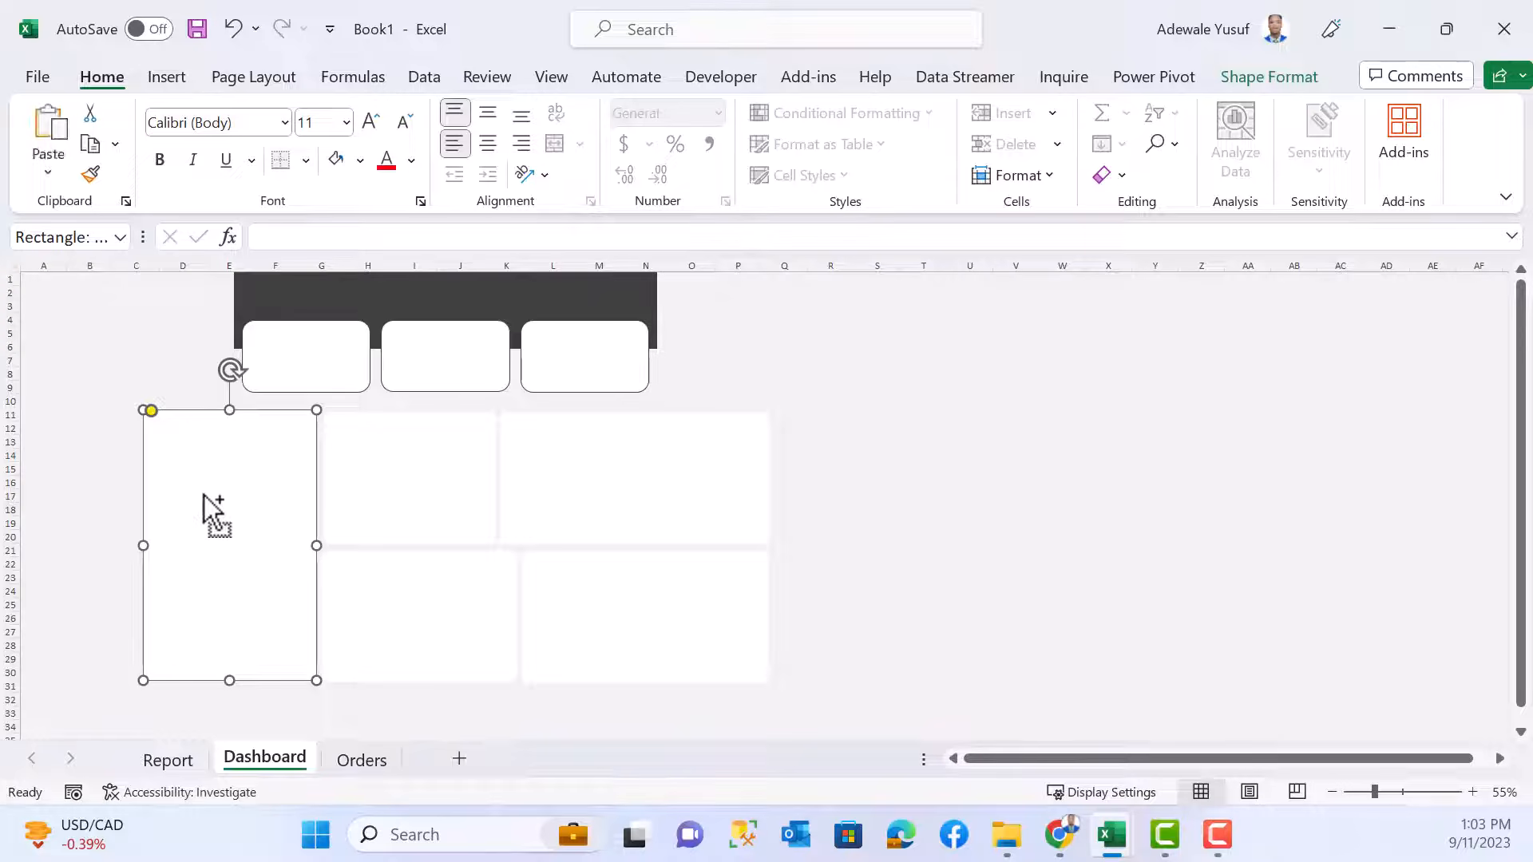
{"action": "left_click_drag", "start_coordinate": [220, 499], "coordinate": [77, 498]}
{"action": "left_click_drag", "start_coordinate": [191, 542], "coordinate": [129, 545]}
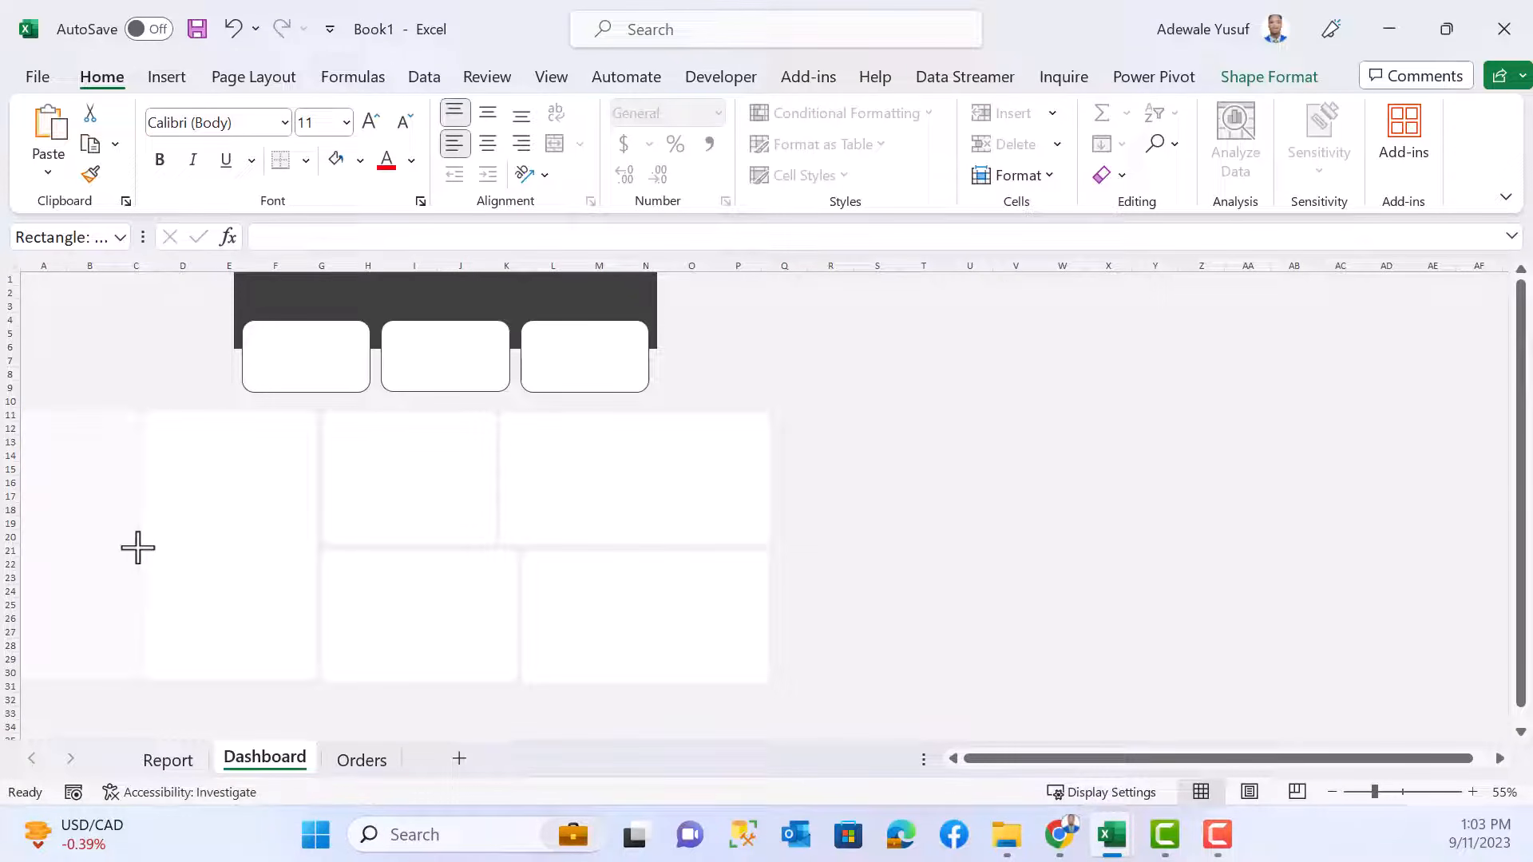
{"action": "left_click_drag", "start_coordinate": [133, 548], "coordinate": [132, 551]}
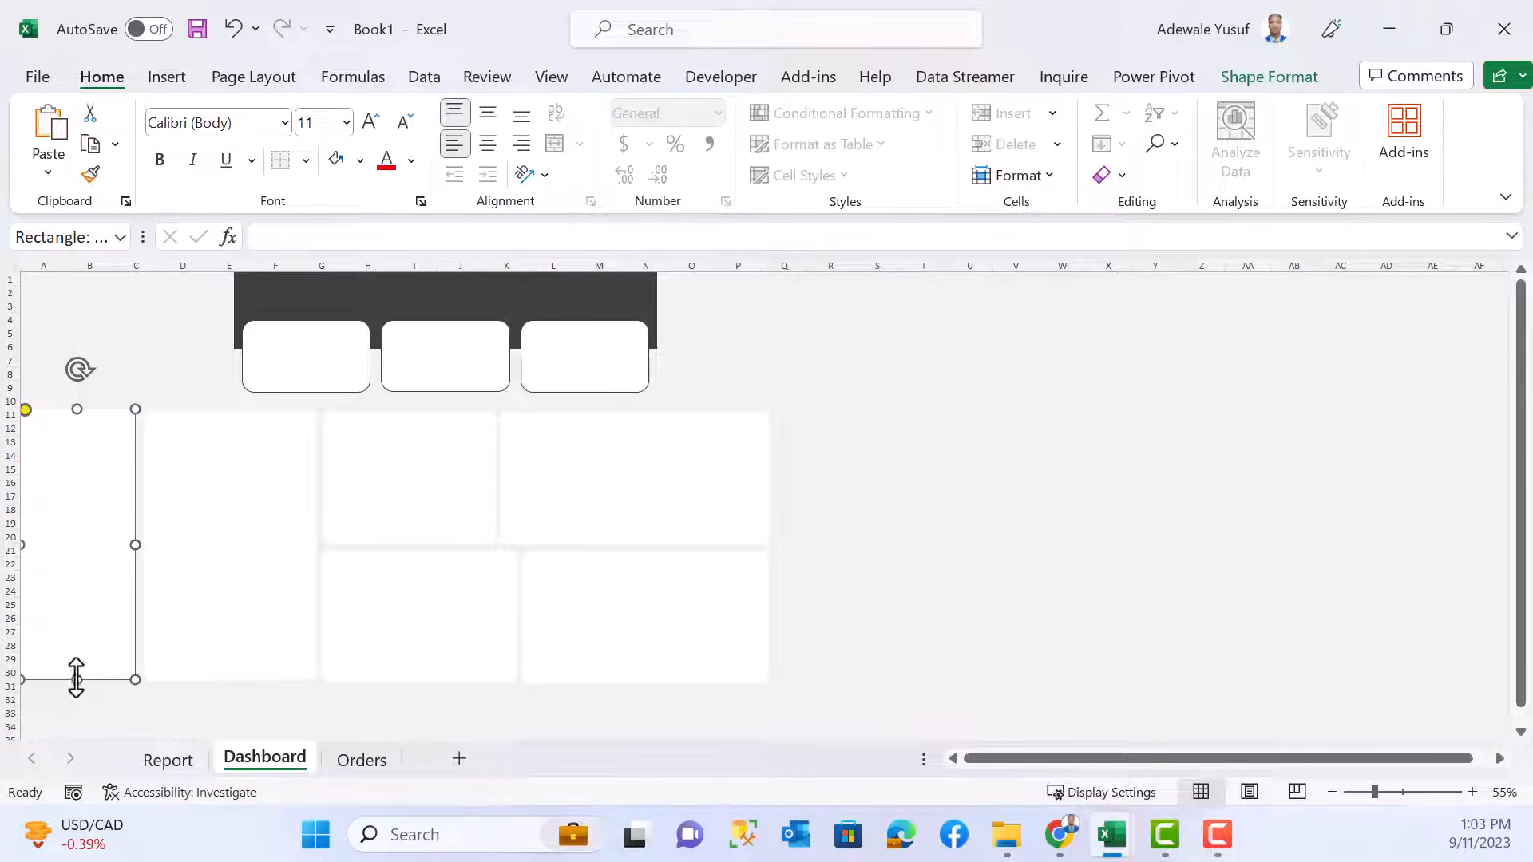
{"action": "left_click_drag", "start_coordinate": [77, 670], "coordinate": [86, 492]}
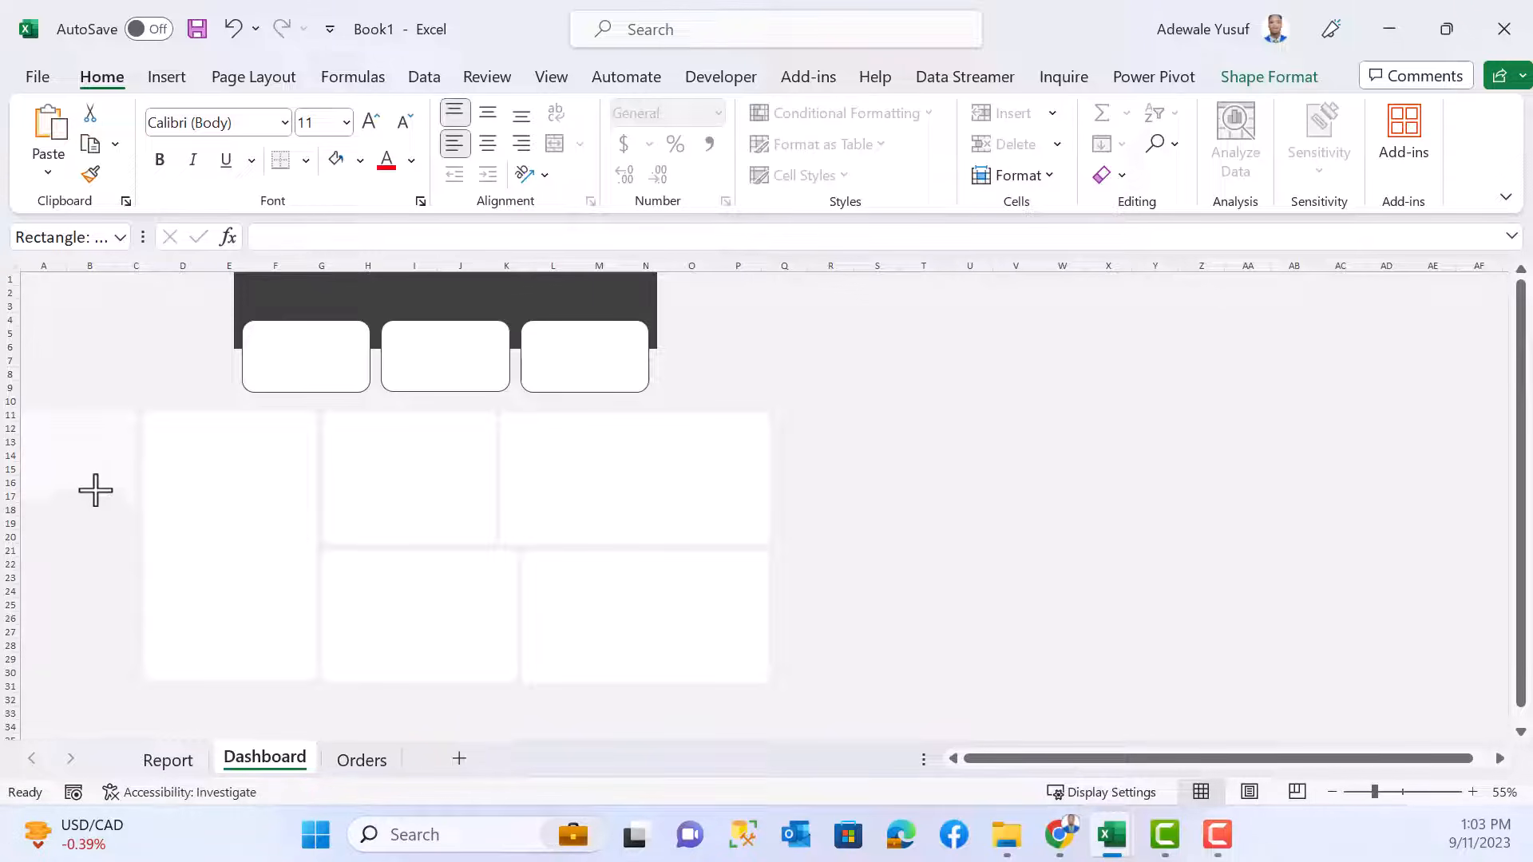
- Undo the small panel's move downward and nudge it slightly closer to the tall panel
{"action": "left_click_drag", "start_coordinate": [98, 492], "coordinate": [83, 529]}
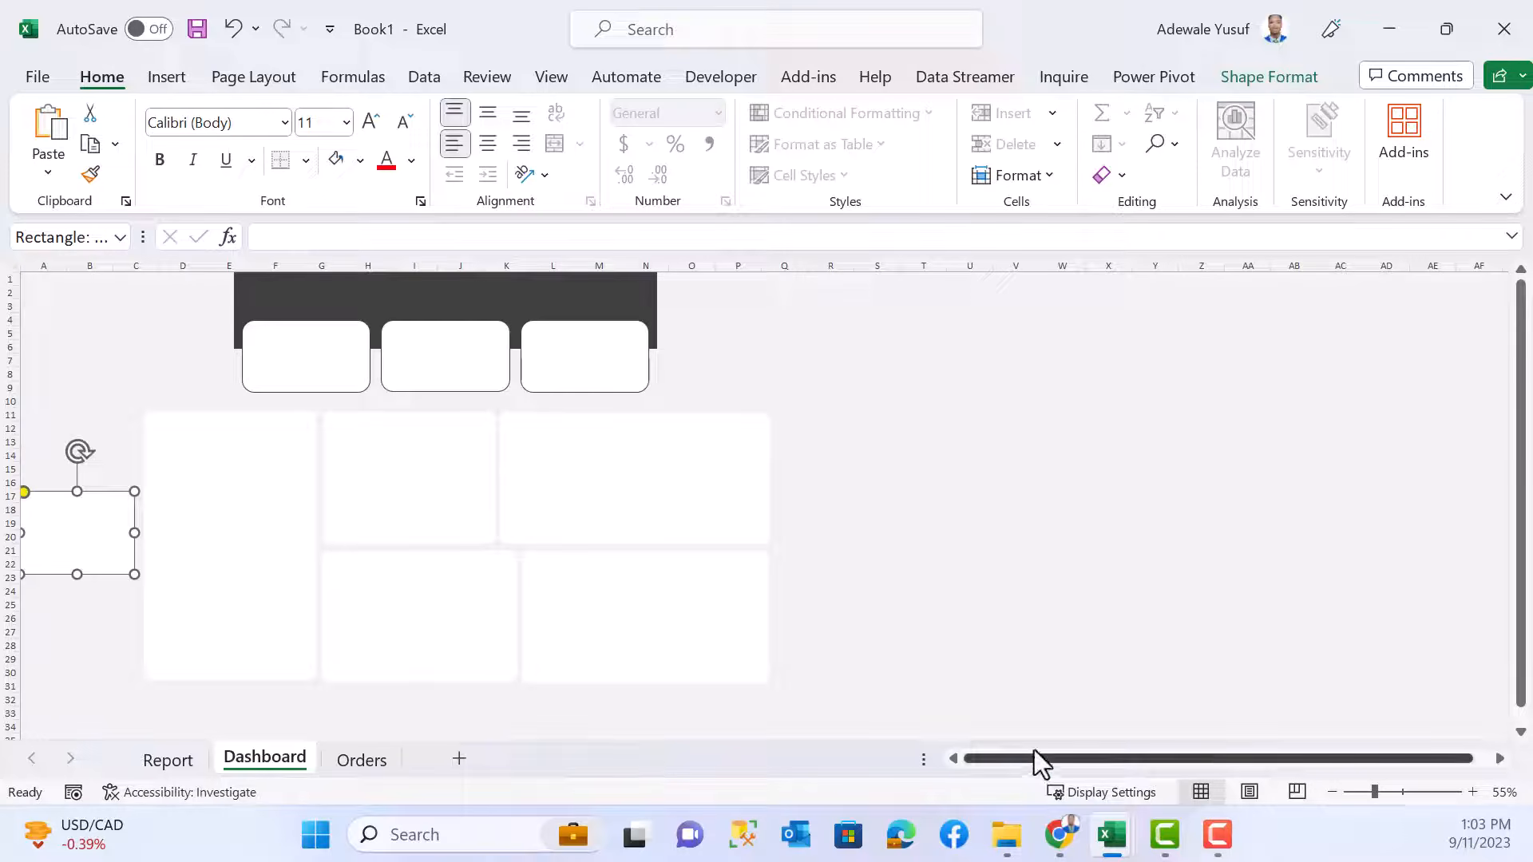
{"action": "key", "text": "ctrl+z"}
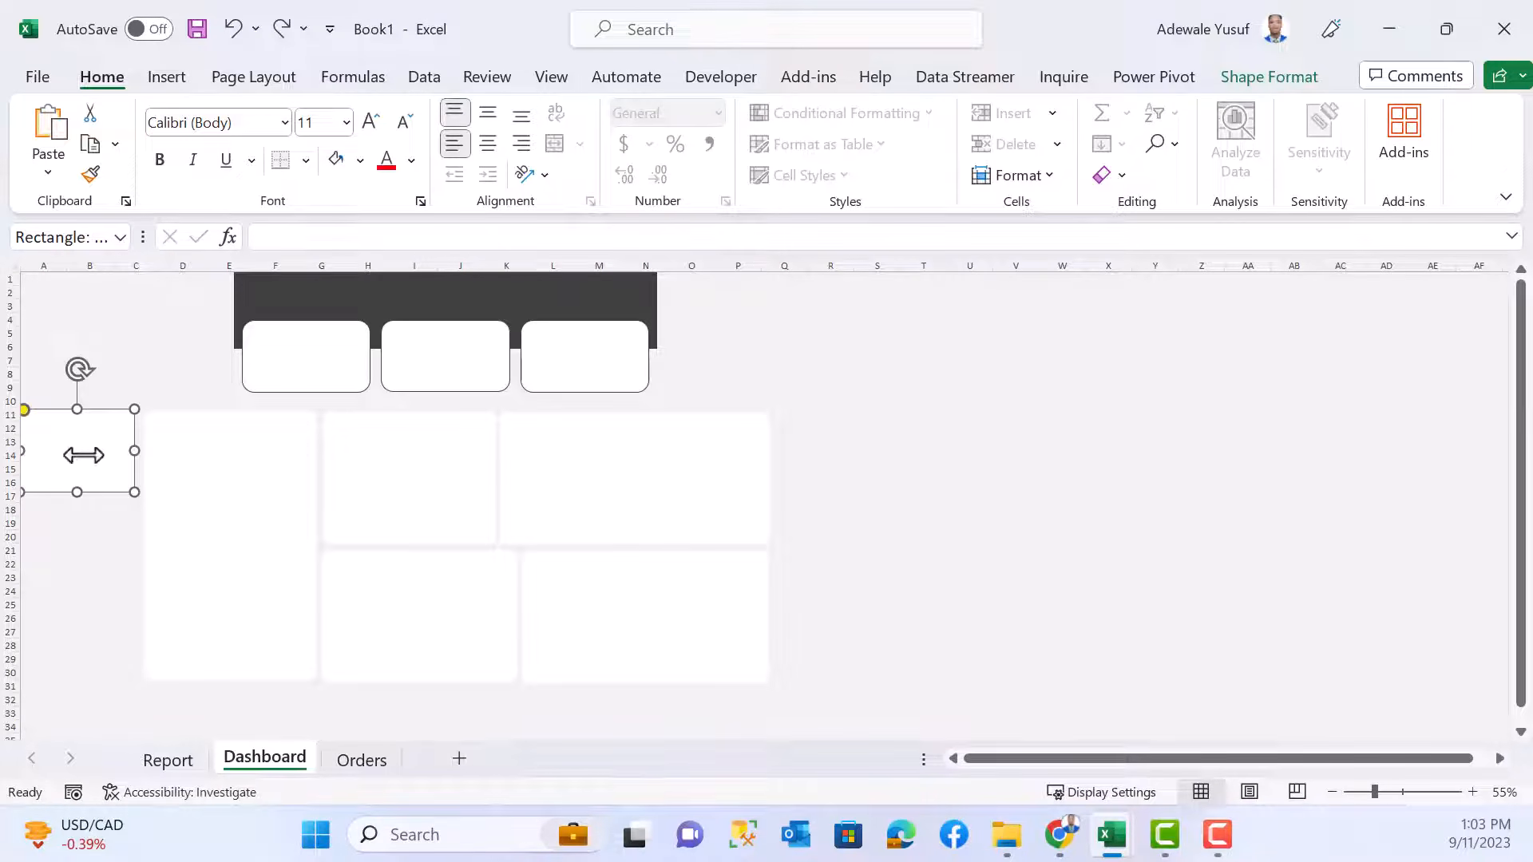
{"action": "key", "text": "Right"}
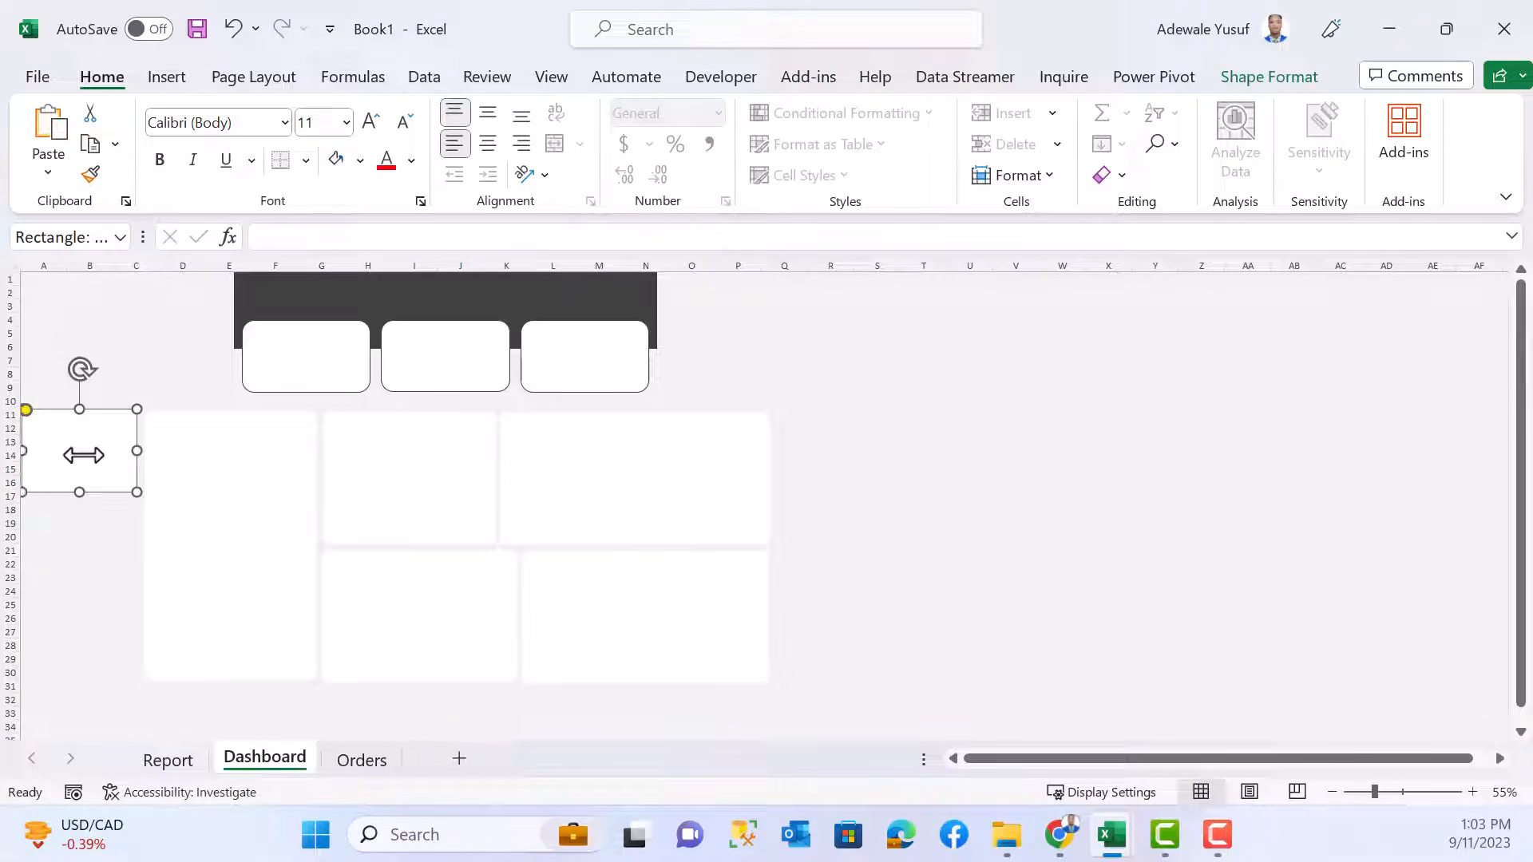
{"action": "left_click", "coordinate": [105, 560]}
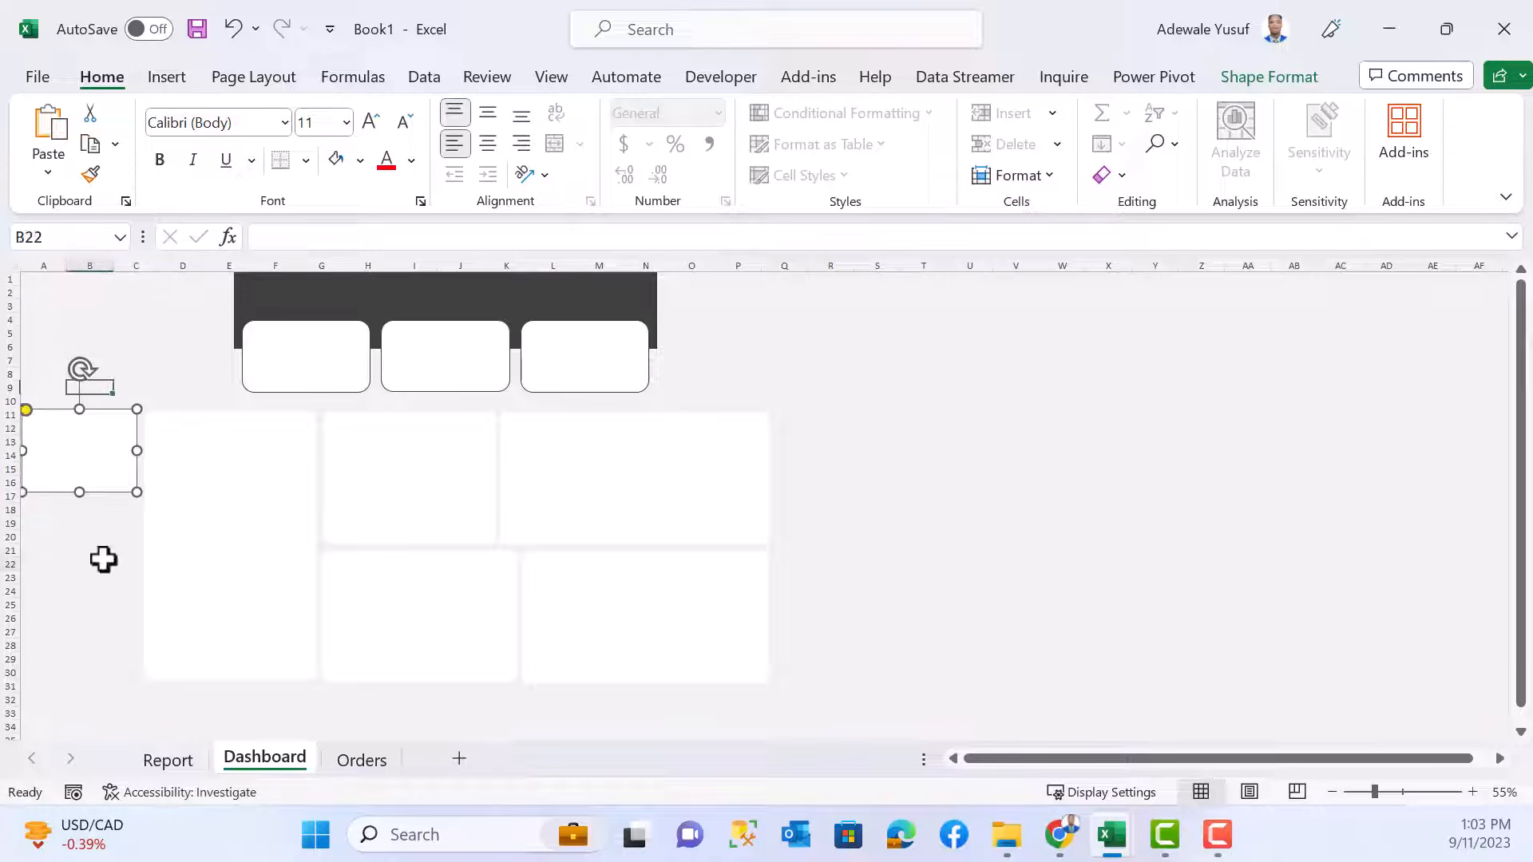
{"action": "left_click", "coordinate": [109, 470]}
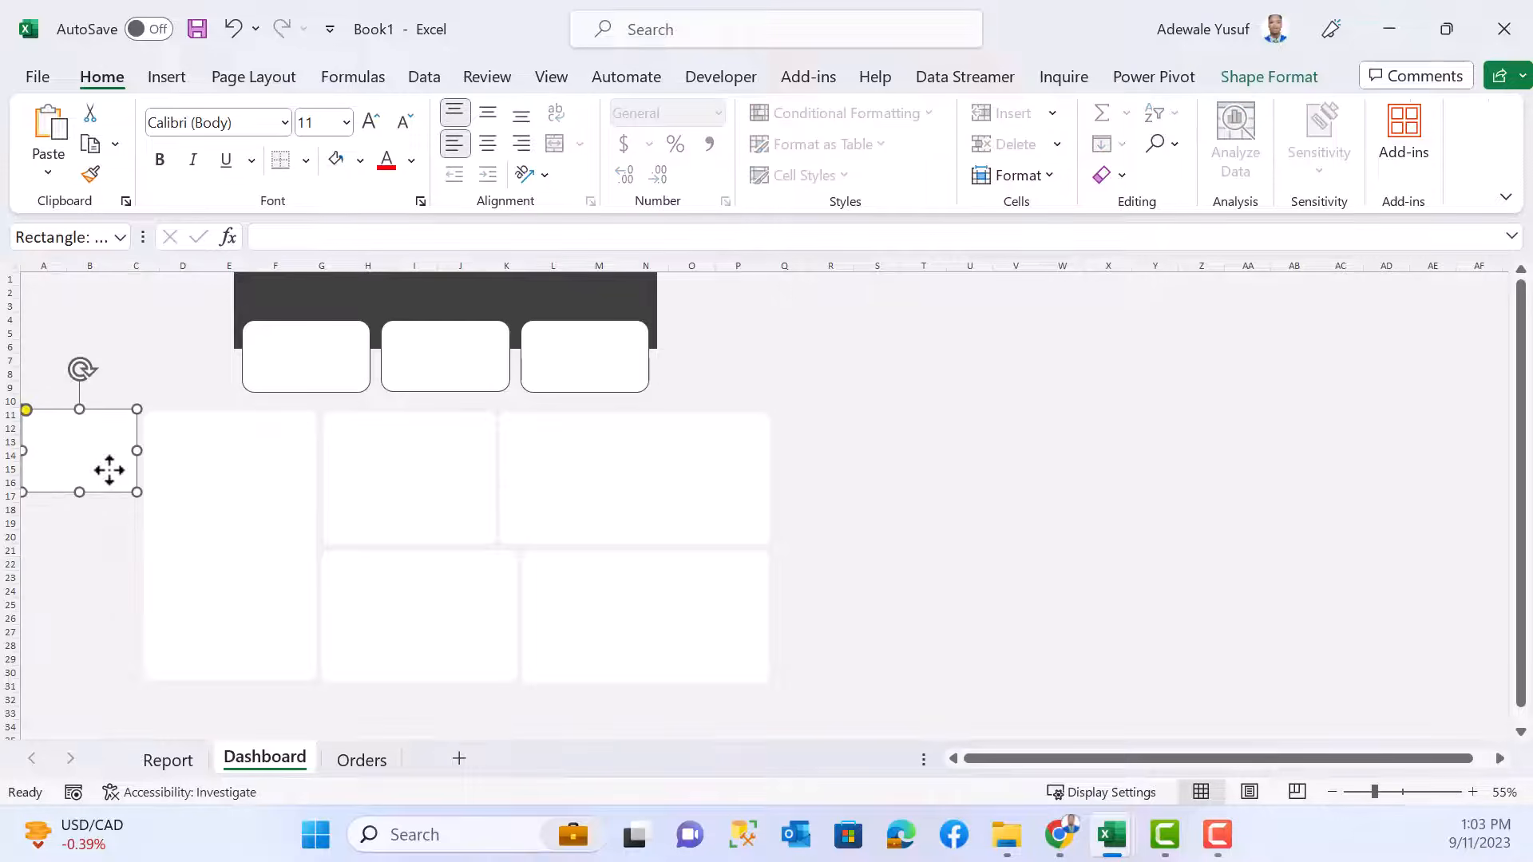
{"action": "left_click", "coordinate": [64, 538]}
{"action": "left_click", "coordinate": [84, 455]}
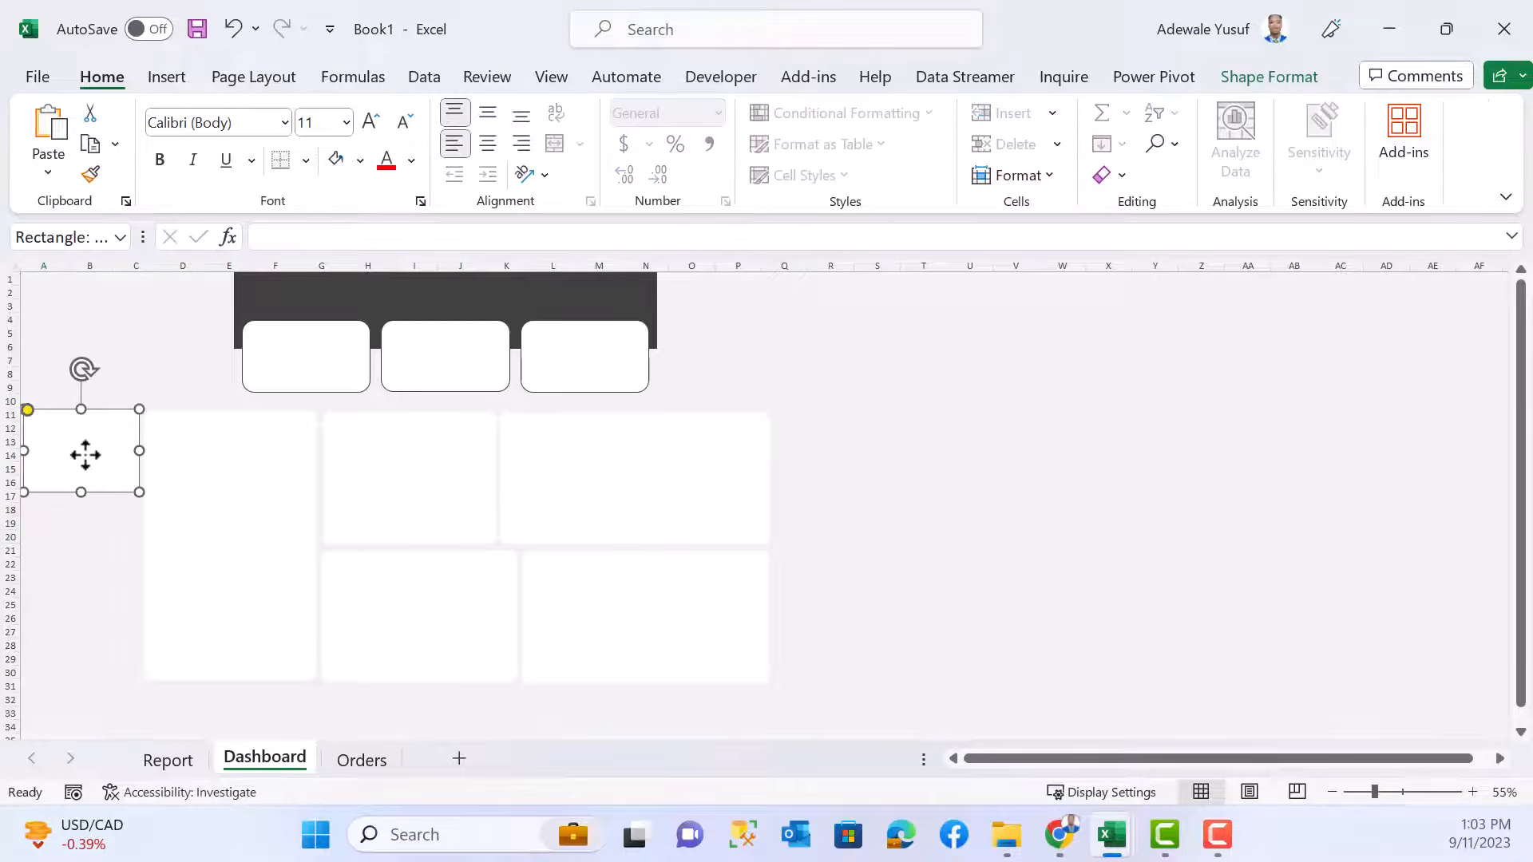
- Stack two copies of the small panel below it in columns A to C and extend the lowest one to row 30
{"action": "scroll", "coordinate": [96, 653], "scroll_direction": "down", "scroll_amount": 8}
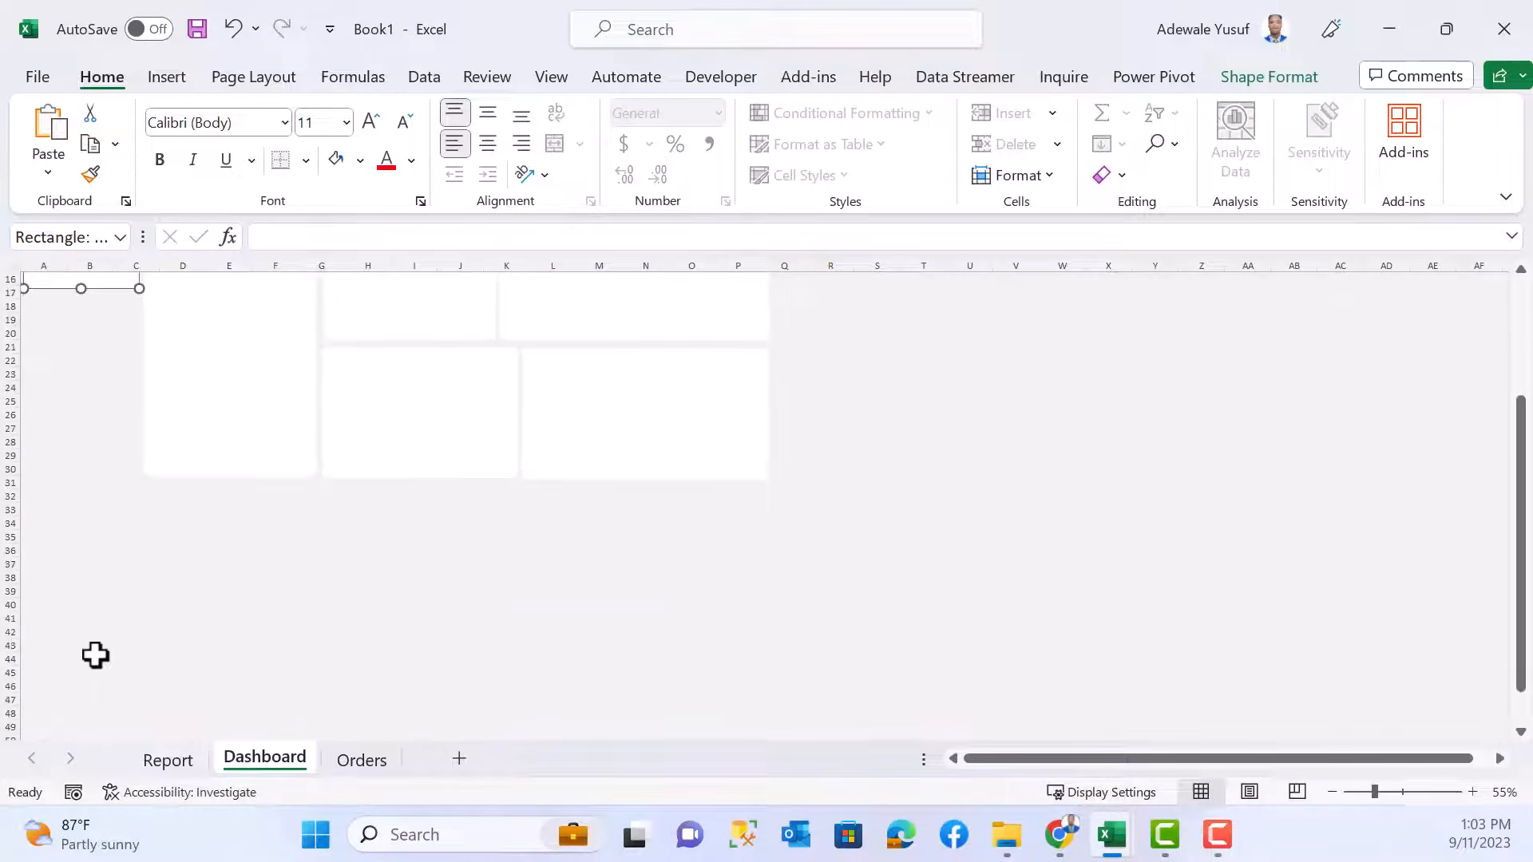
{"action": "scroll", "coordinate": [96, 655], "scroll_direction": "up", "scroll_amount": 8}
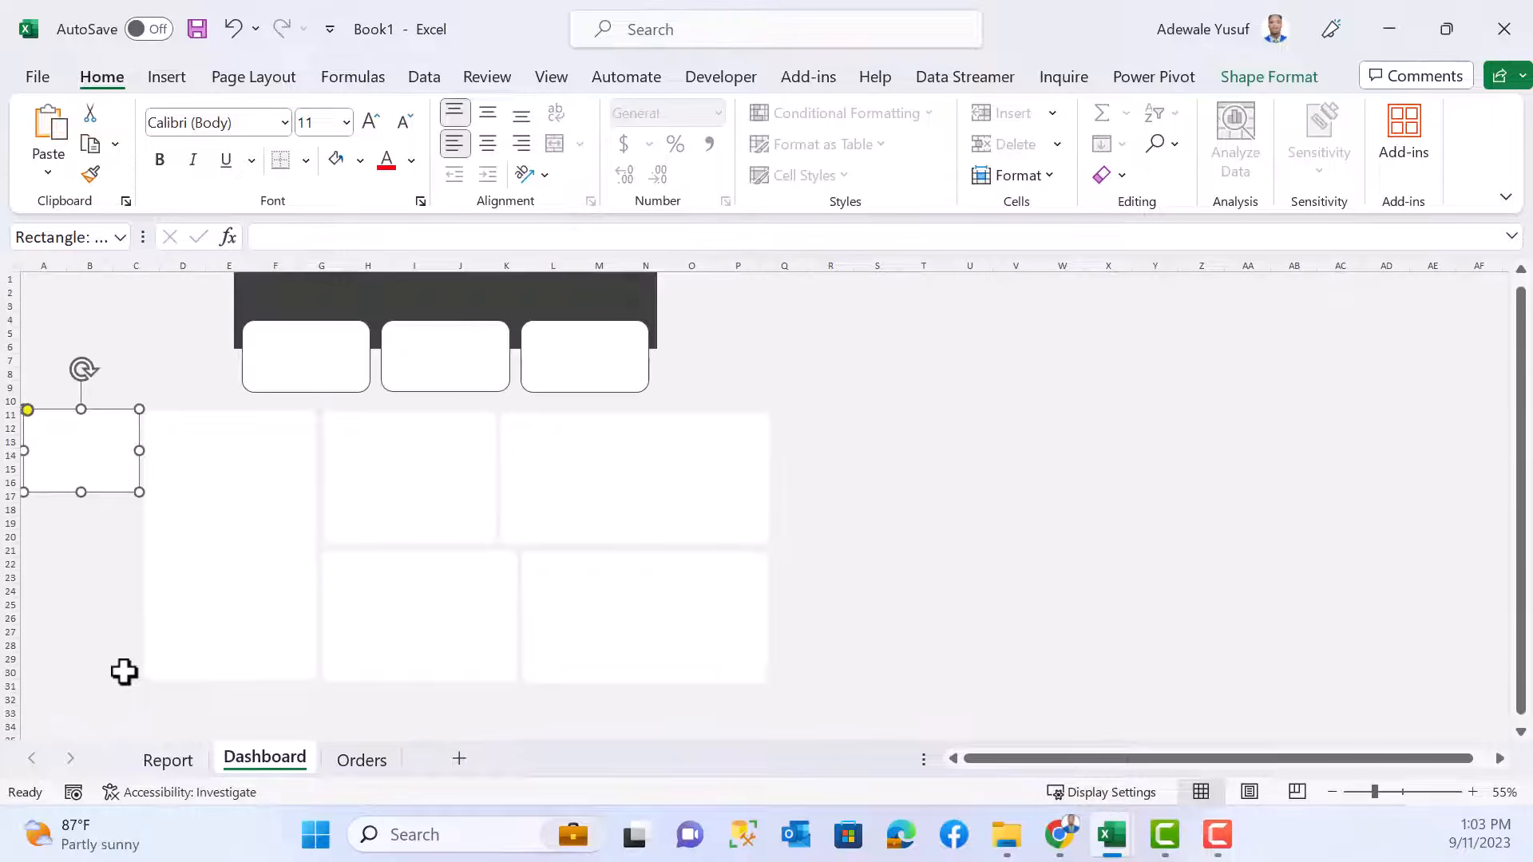
{"action": "left_click_drag", "start_coordinate": [79, 442], "coordinate": [72, 653]}
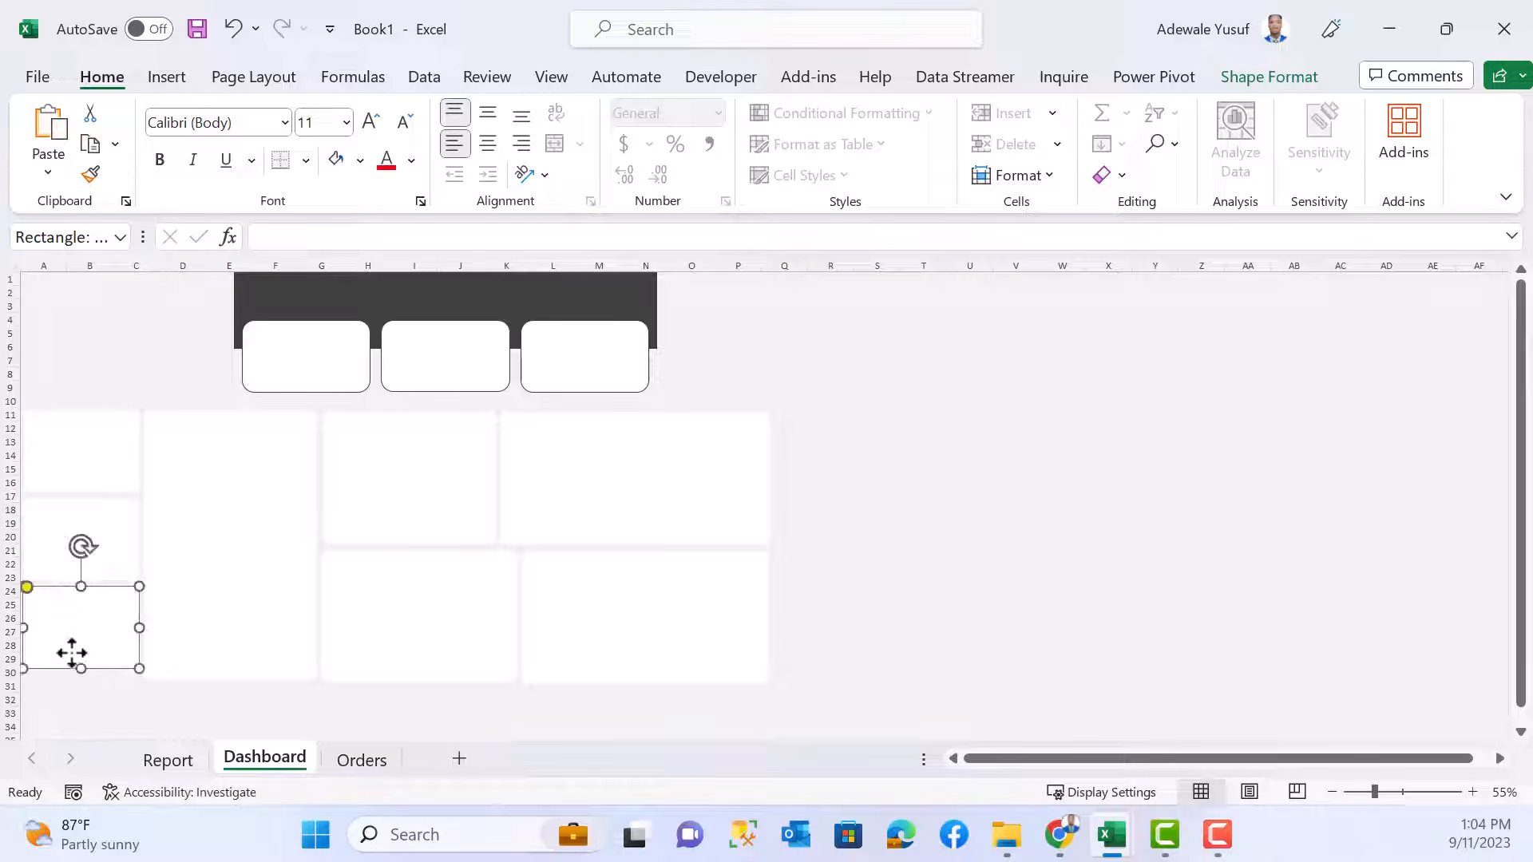
{"action": "left_click", "coordinate": [83, 685]}
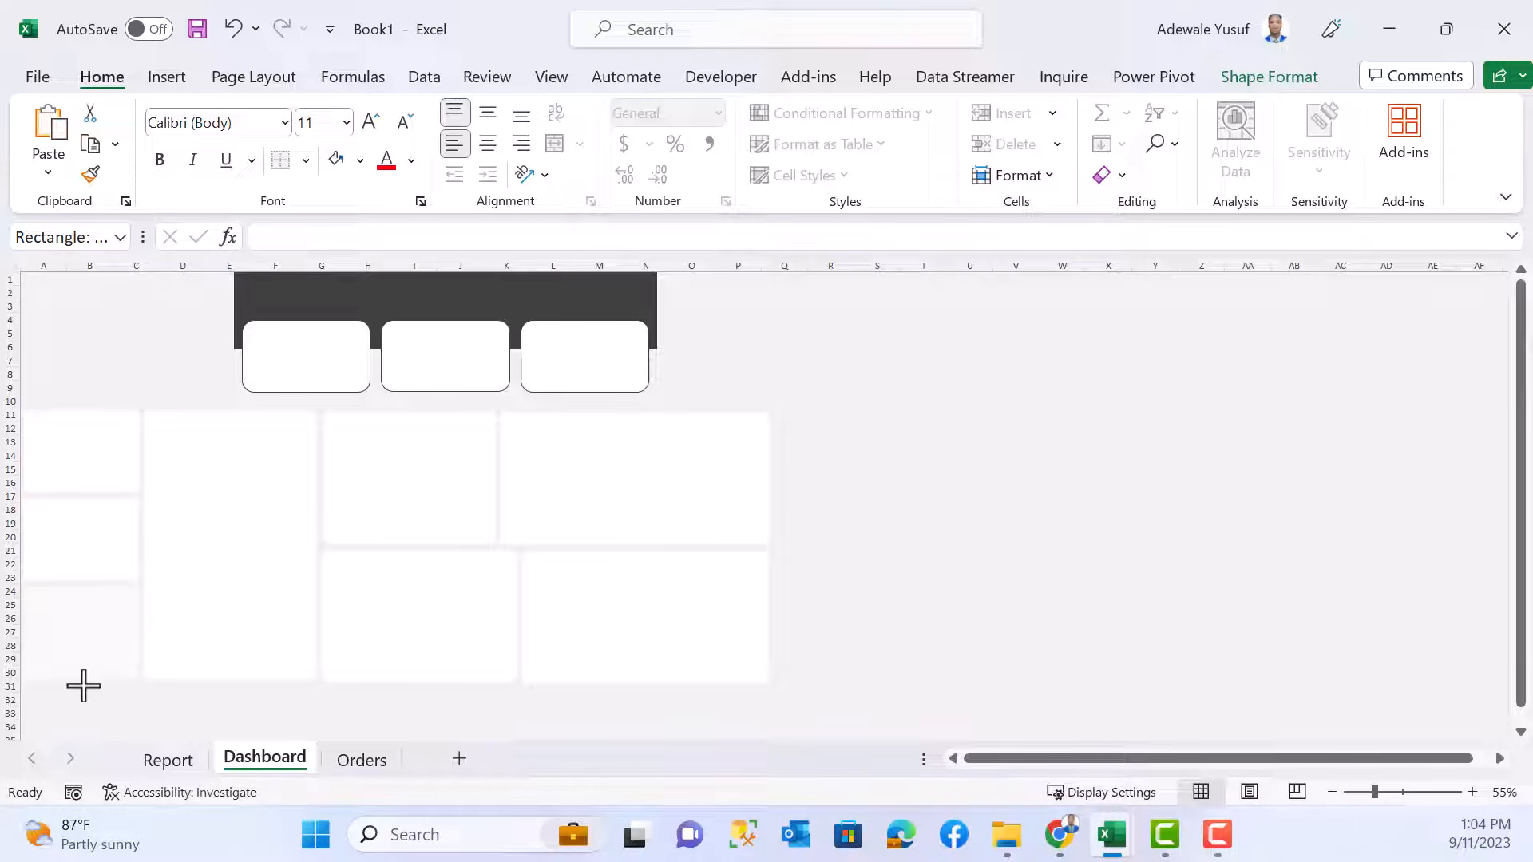
{"action": "left_click", "coordinate": [83, 682]}
- Shorten the uppermost small panel to end around row 15 and move the middle small panel up directly beneath it
{"action": "left_click", "coordinate": [94, 441]}
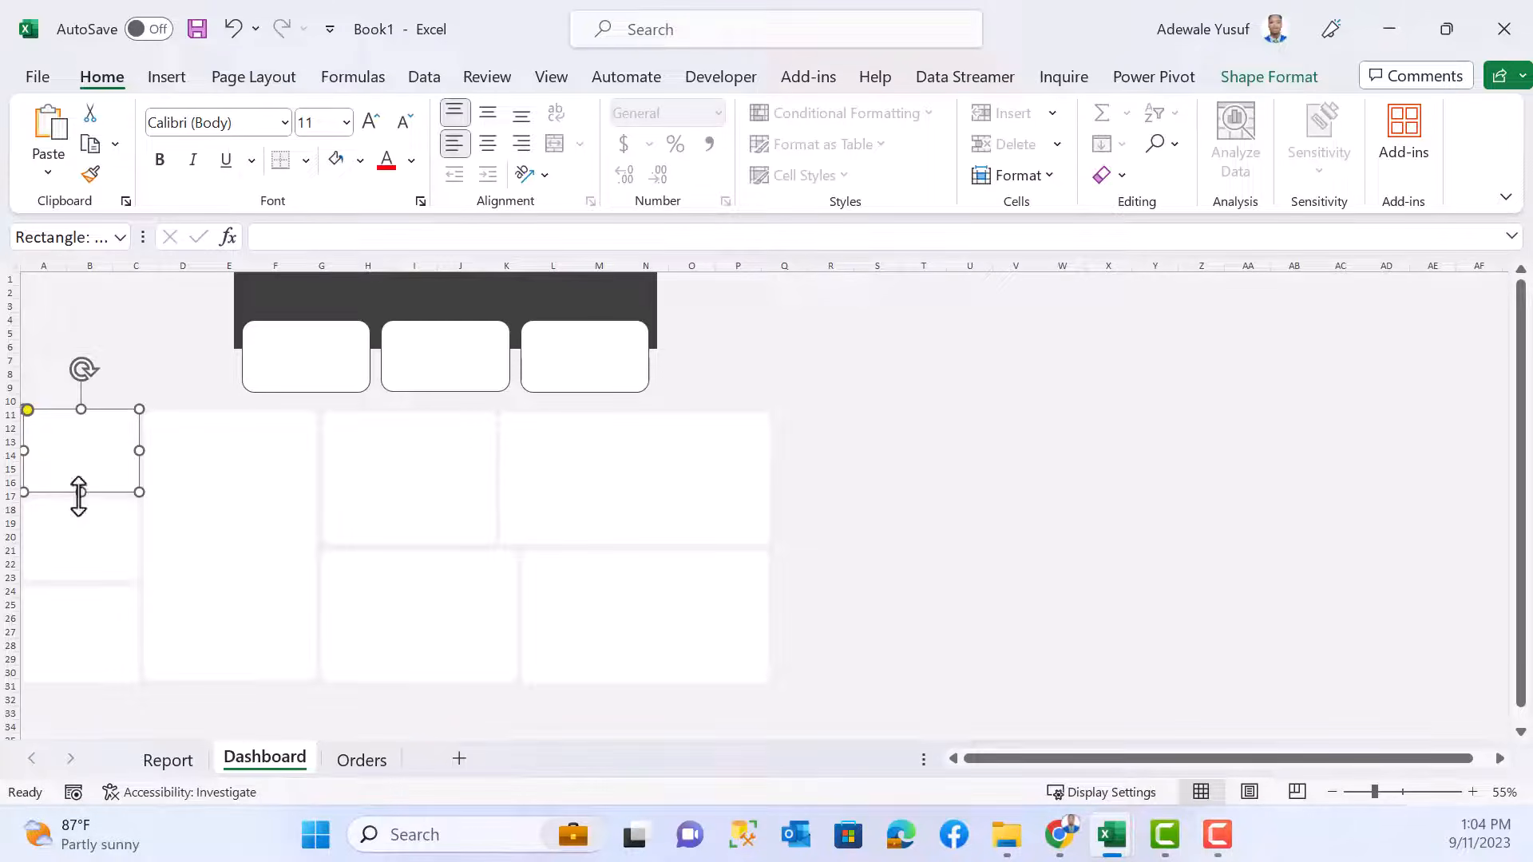
{"action": "left_click_drag", "start_coordinate": [79, 495], "coordinate": [80, 479]}
{"action": "left_click", "coordinate": [93, 532]}
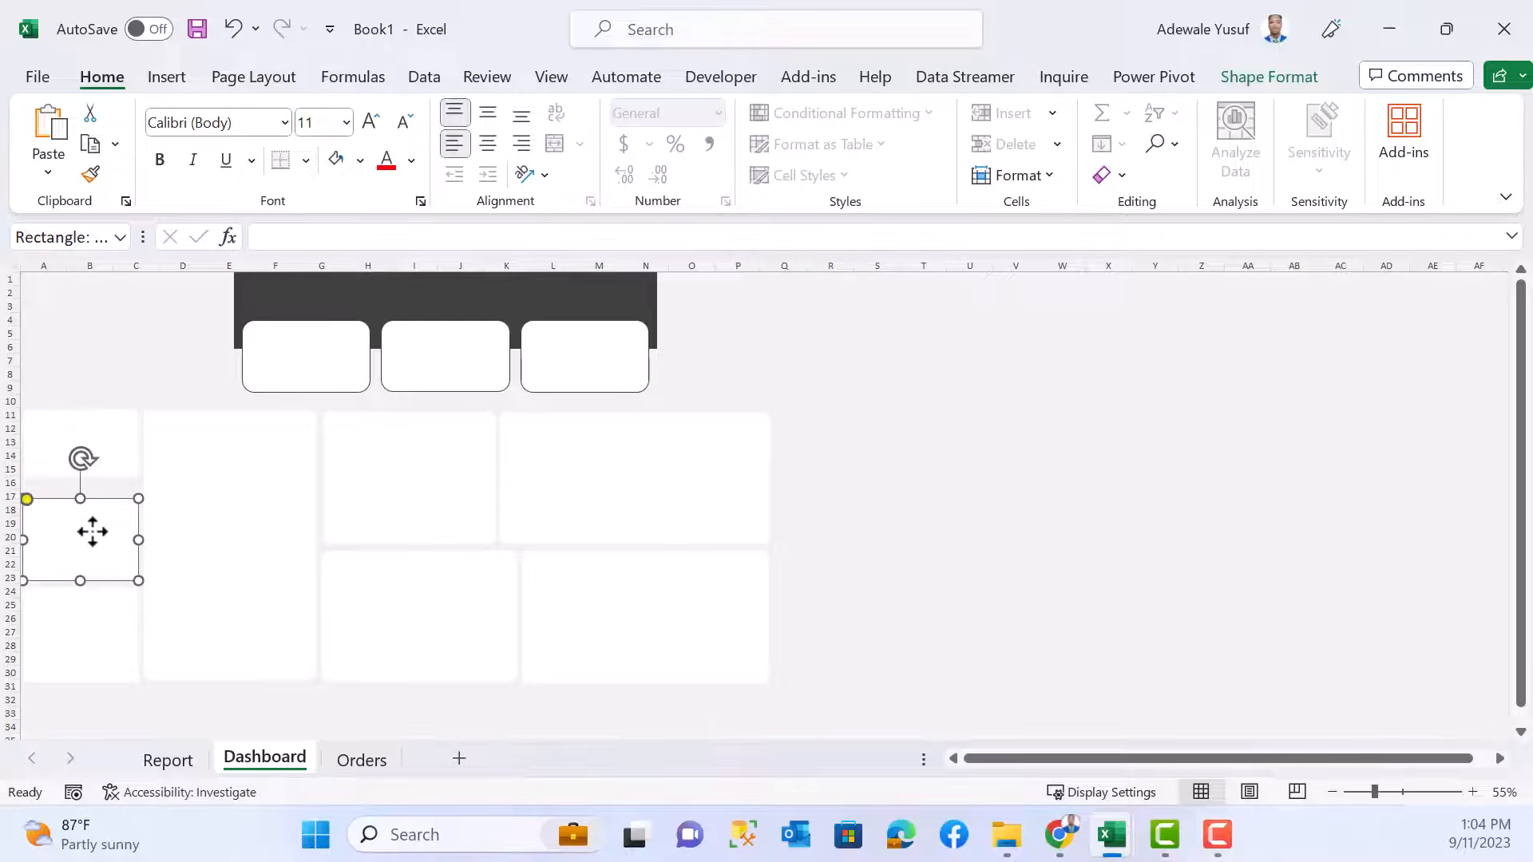
{"action": "mouse_move", "coordinate": [92, 533]}
{"action": "left_mouse_down"}
{"action": "mouse_move", "coordinate": [95, 444]}
{"action": "mouse_move", "coordinate": [83, 515]}
{"action": "left_mouse_up"}
- Extend the lowest small panel upward to start at row 23, closing the gap below the middle one
{"action": "left_click", "coordinate": [72, 600]}
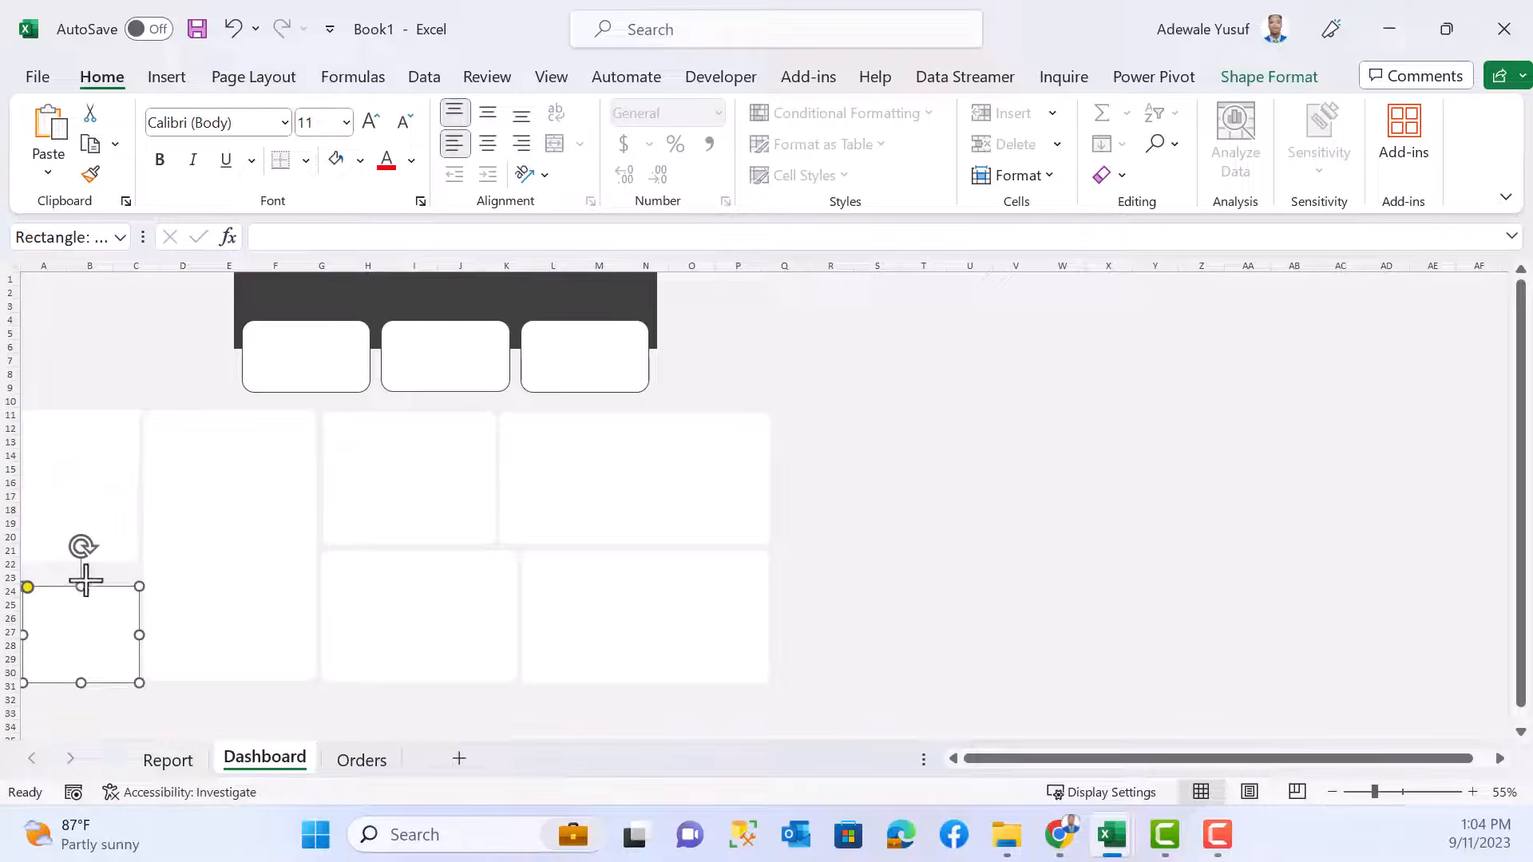
{"action": "left_click_drag", "start_coordinate": [86, 580], "coordinate": [90, 570]}
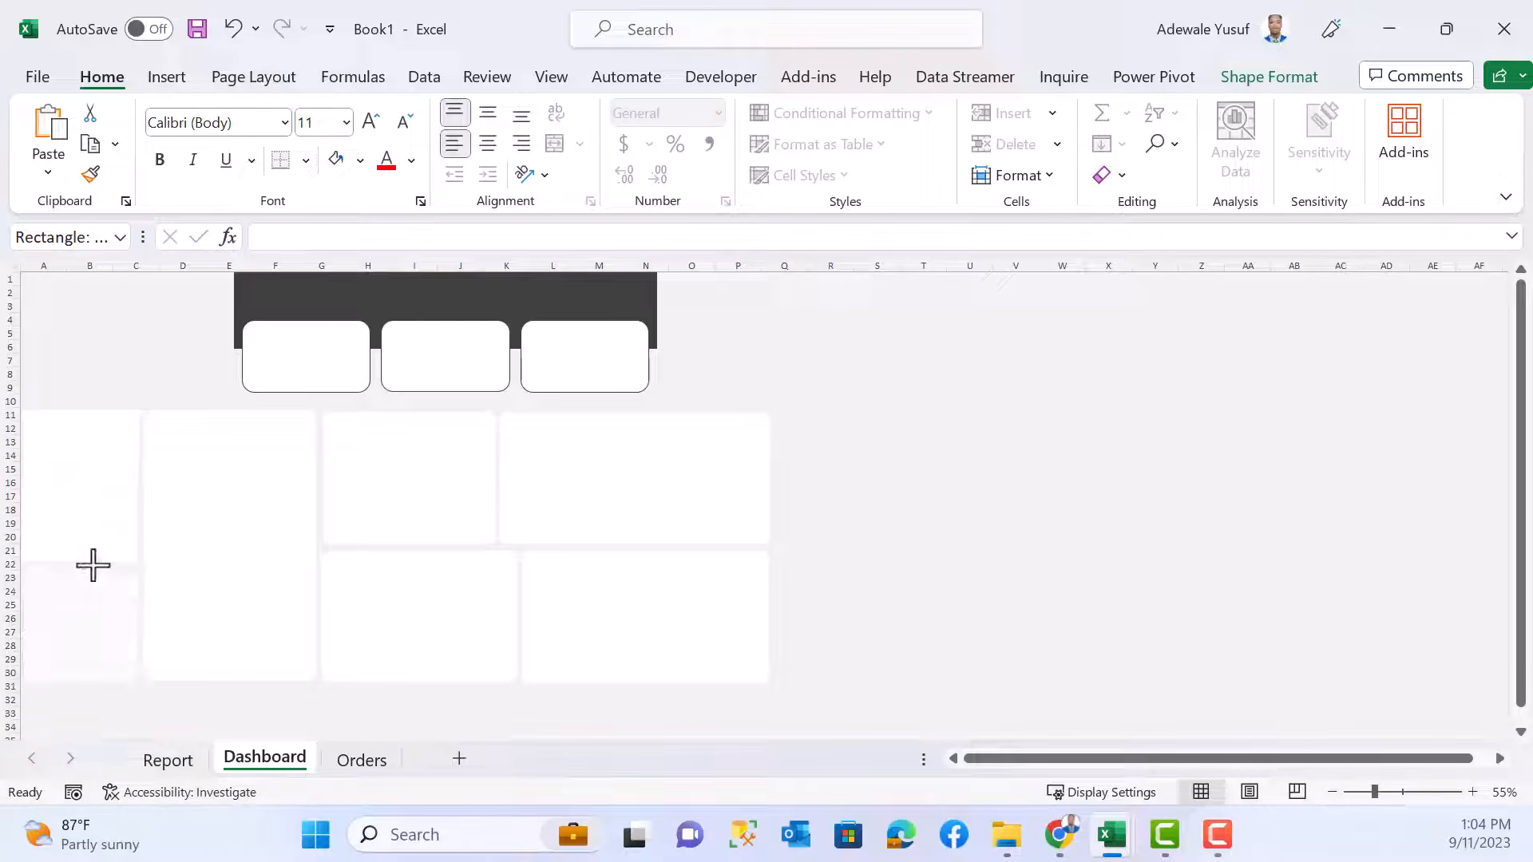
{"action": "left_click_drag", "start_coordinate": [93, 573], "coordinate": [92, 568]}
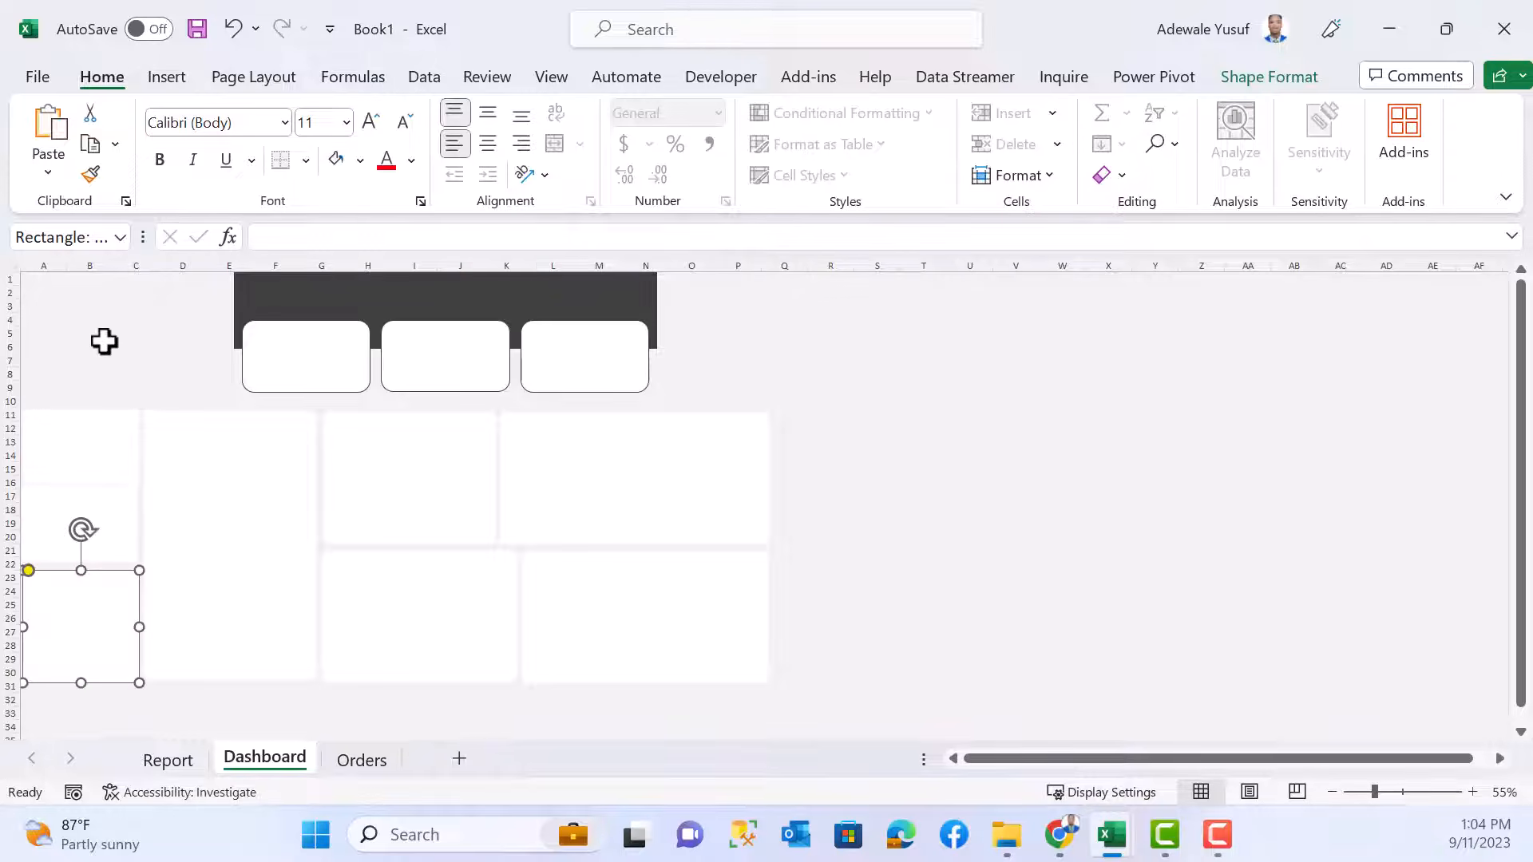
{"action": "left_click", "coordinate": [120, 360]}
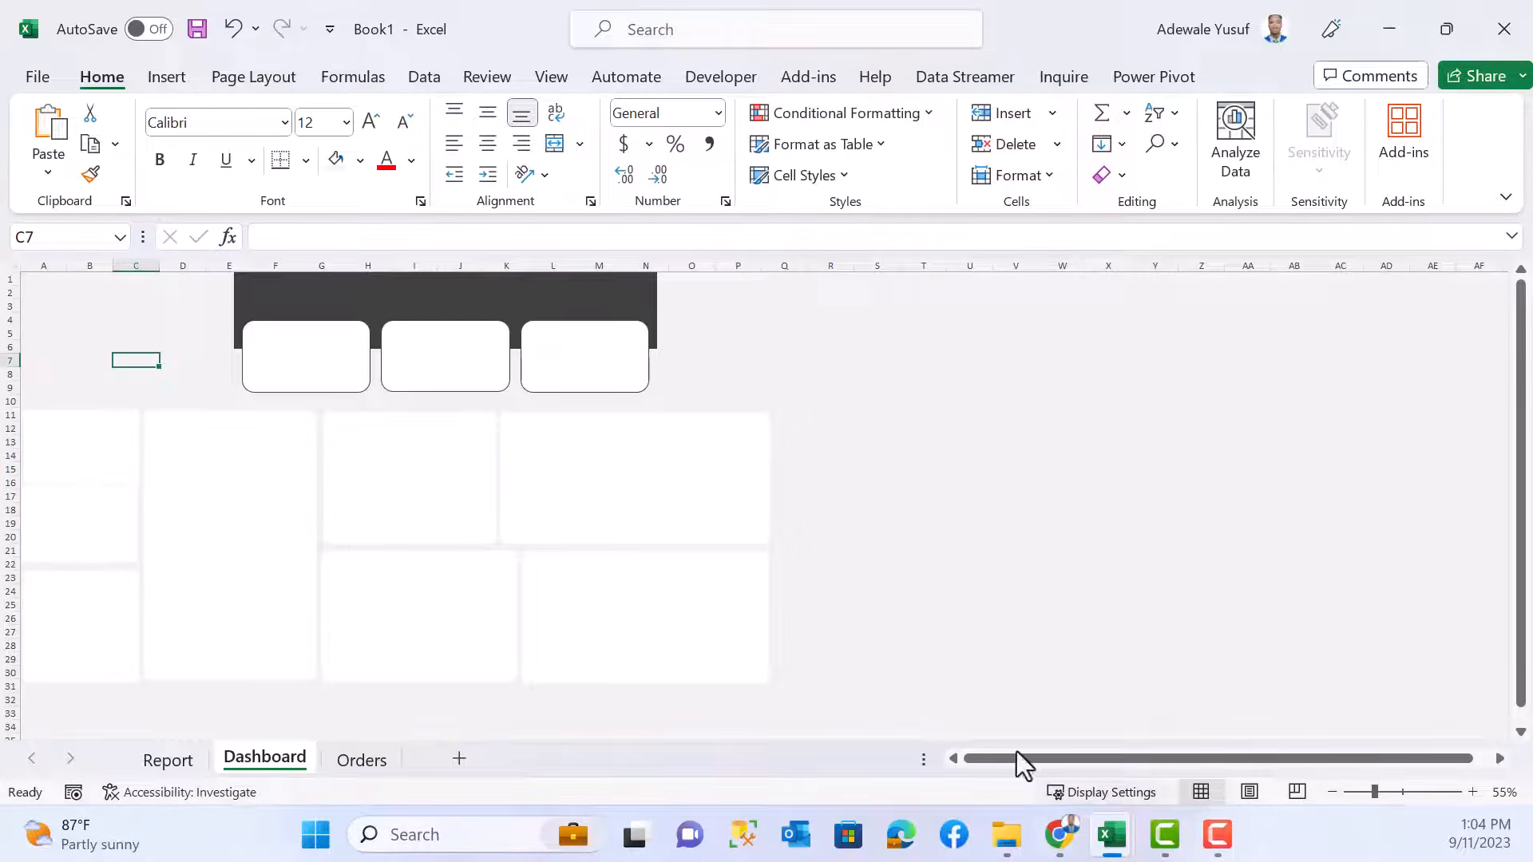
- Zoom the sheet to 115% and examine the spacing between the white panels
{"action": "scroll", "coordinate": [883, 667], "scroll_direction": "up", "scroll_amount": 4}
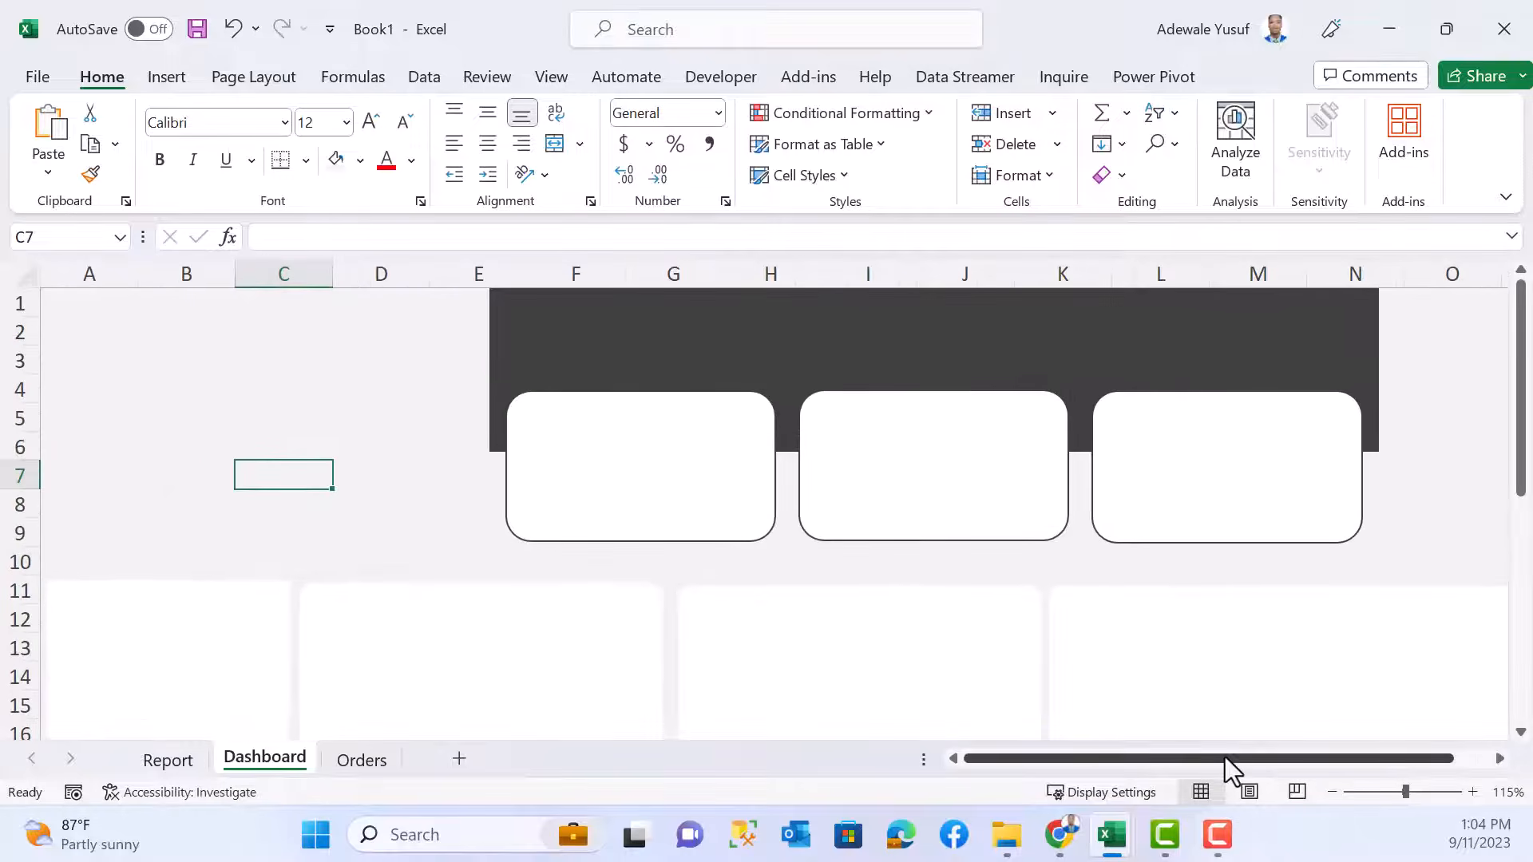
{"action": "scroll", "coordinate": [294, 577], "scroll_direction": "down", "scroll_amount": 3}
{"action": "scroll", "coordinate": [263, 582], "scroll_direction": "down", "scroll_amount": 2}
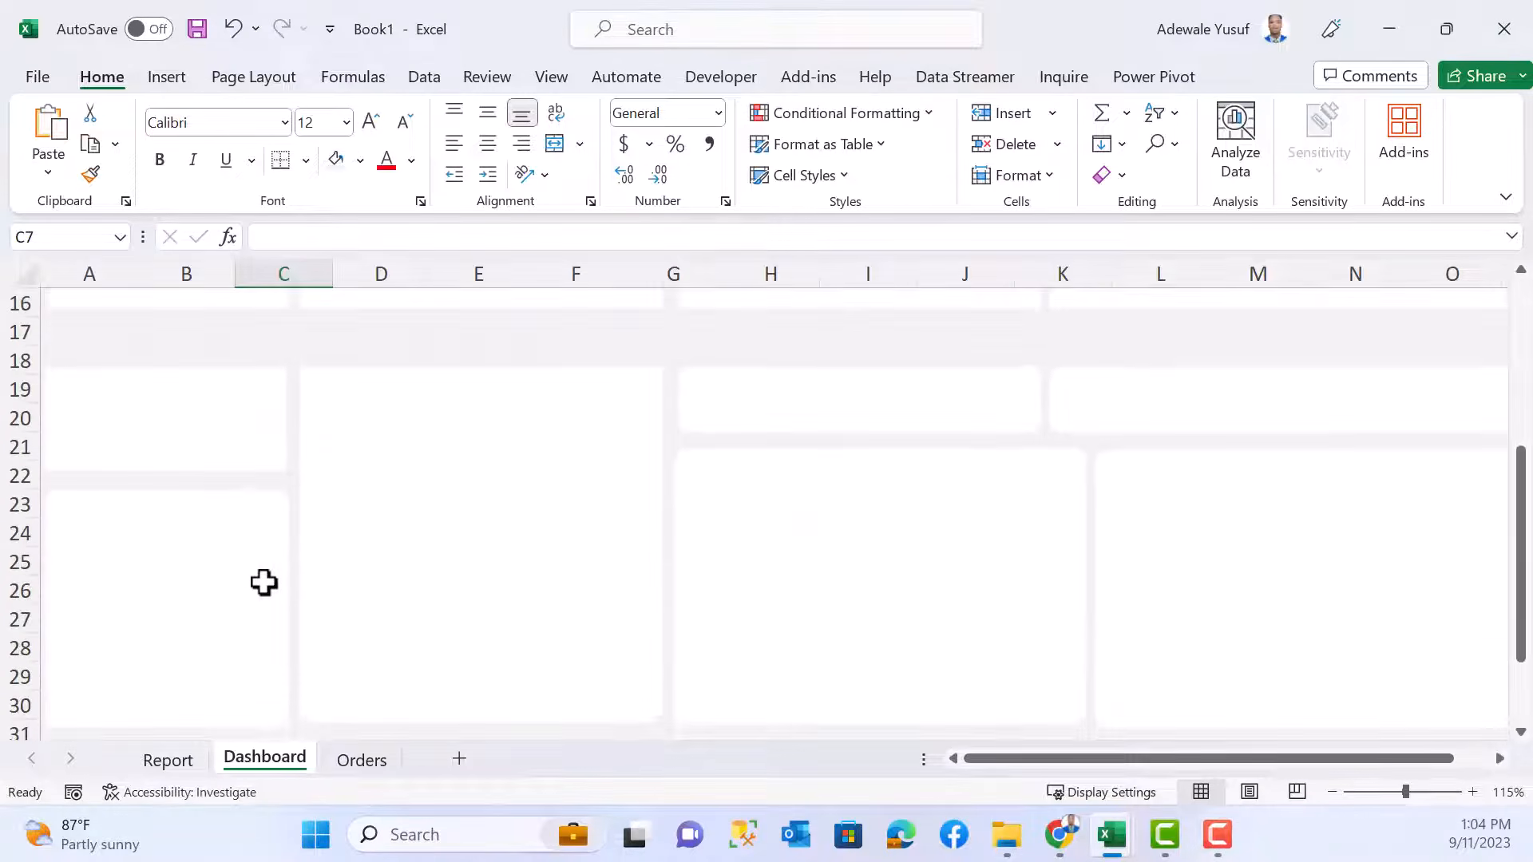
{"action": "scroll", "coordinate": [257, 583], "scroll_direction": "up", "scroll_amount": 2}
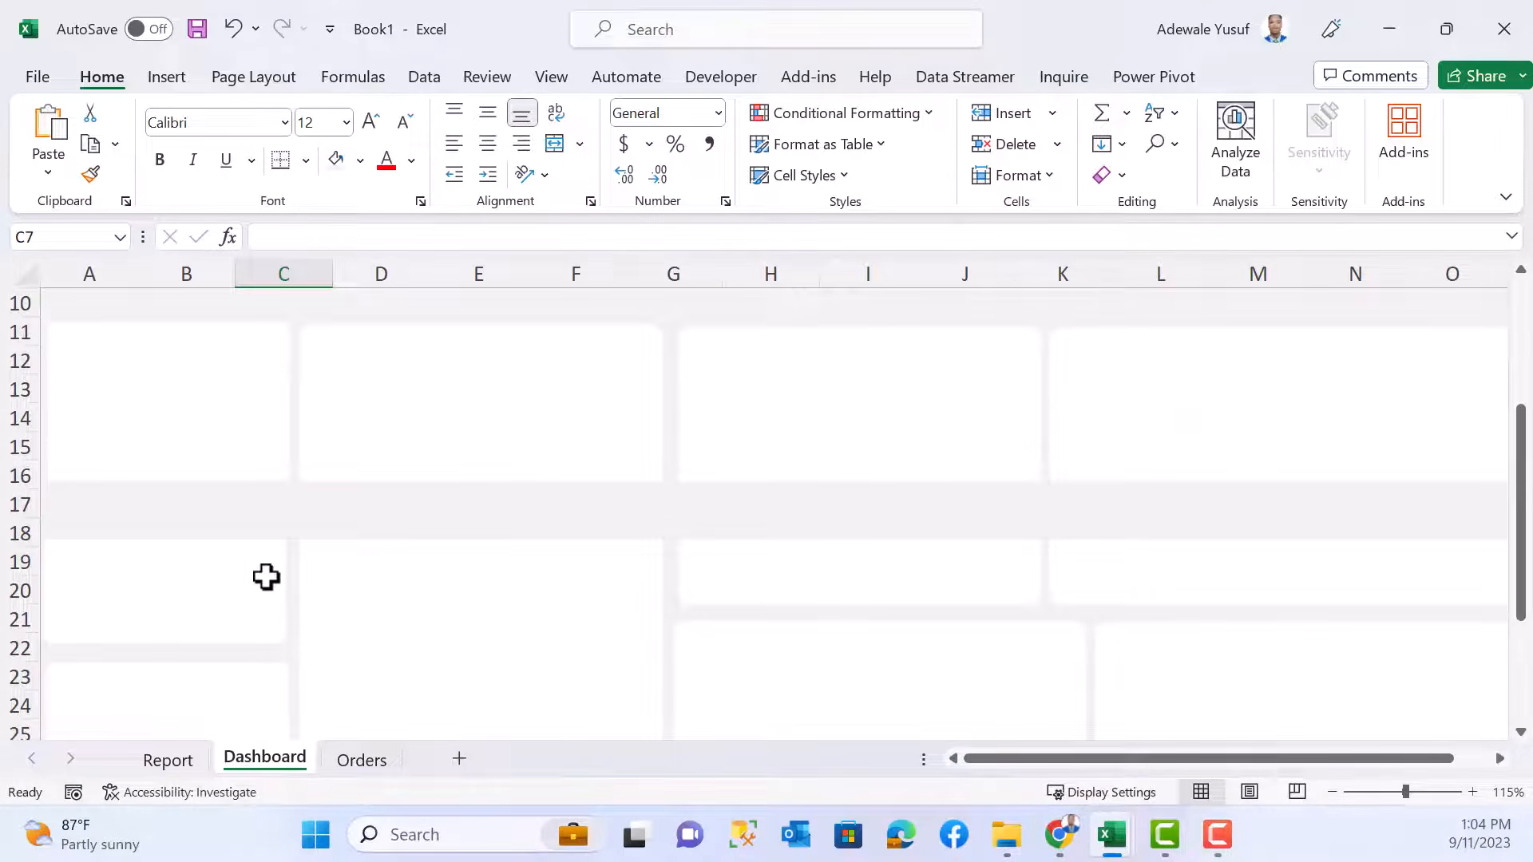
- Nudge the middle small panel in columns A to C slightly down to leave a narrow gap below the uppermost one
{"action": "scroll", "coordinate": [288, 576], "scroll_direction": "up", "scroll_amount": 3}
{"action": "scroll", "coordinate": [303, 576], "scroll_direction": "down", "scroll_amount": 5}
{"action": "scroll", "coordinate": [279, 570], "scroll_direction": "up", "scroll_amount": 2}
{"action": "left_click", "coordinate": [196, 554]}
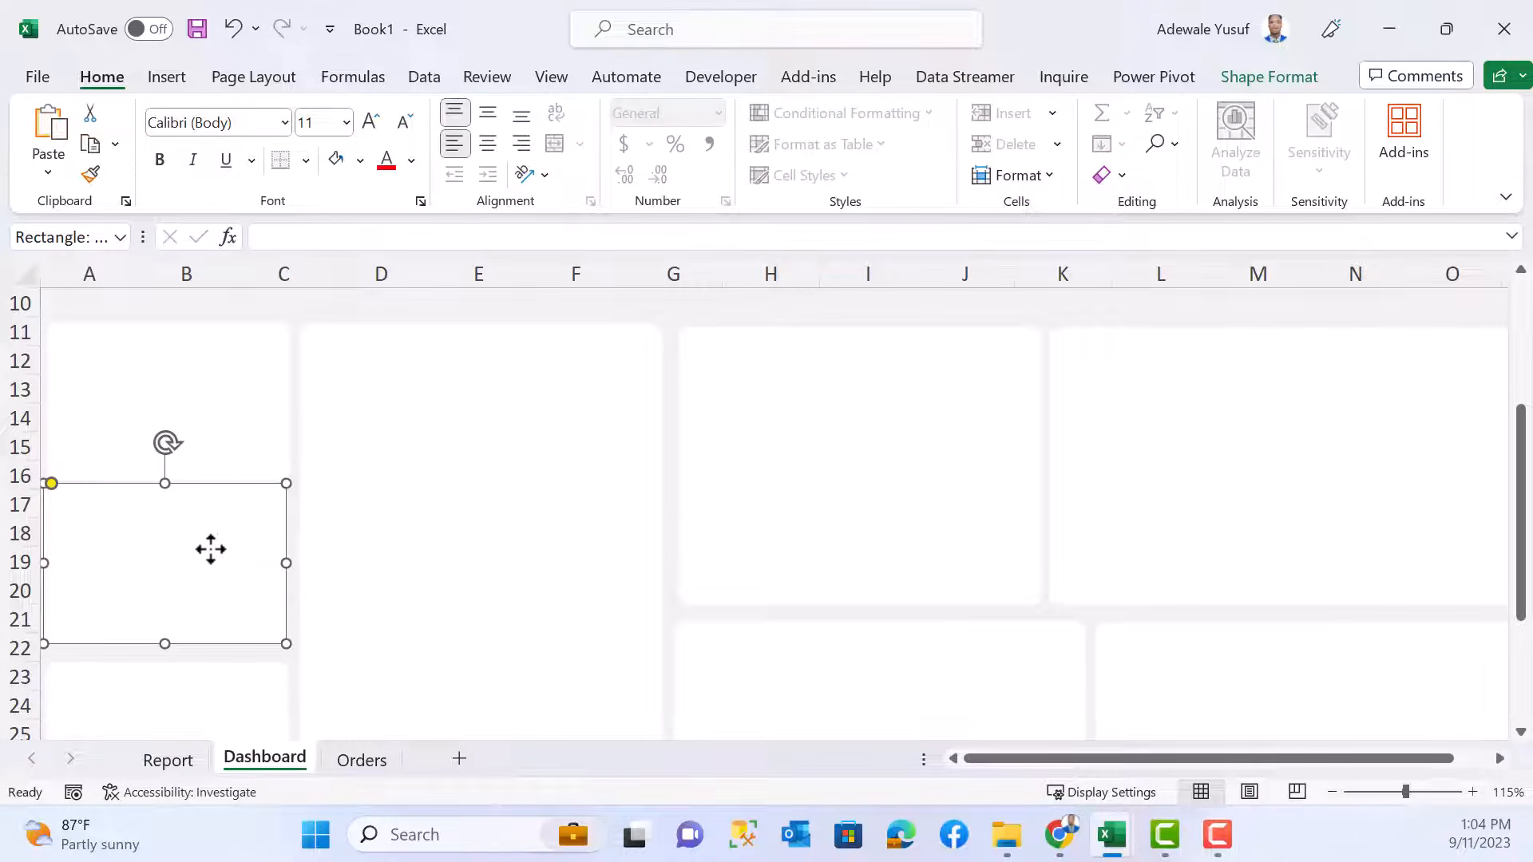
{"action": "key", "text": "Down"}
{"action": "key", "text": "Down"}
{"action": "key", "text": "Down"}
{"action": "key", "text": "Down"}
{"action": "key", "text": "Down"}
{"action": "key", "text": "Down"}
{"action": "key", "text": "Down"}
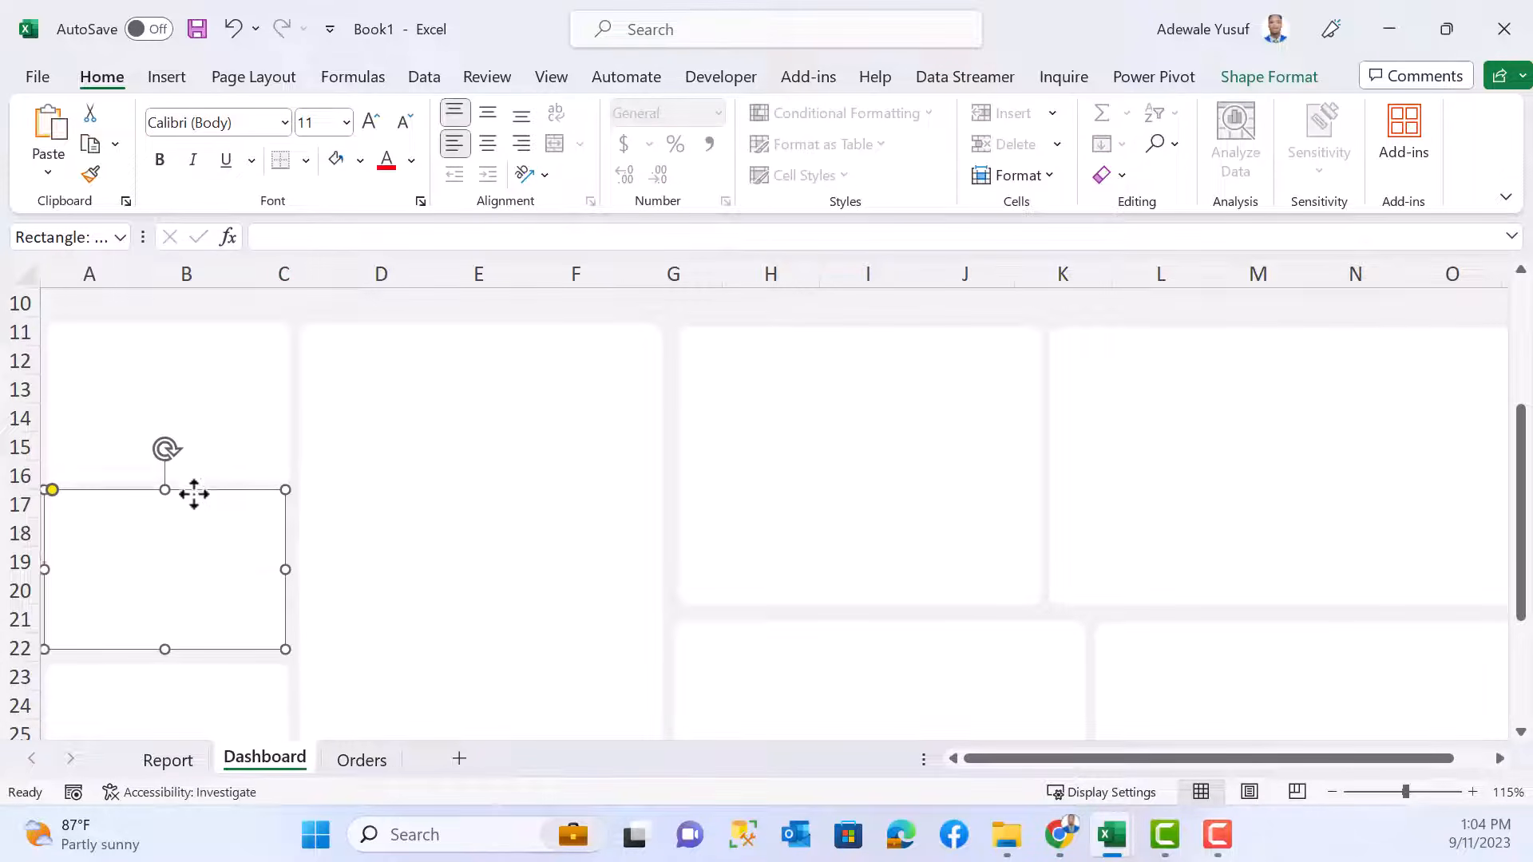
- Nudge each of the three small panels in columns A to C slightly to the right
{"action": "left_click", "coordinate": [158, 420]}
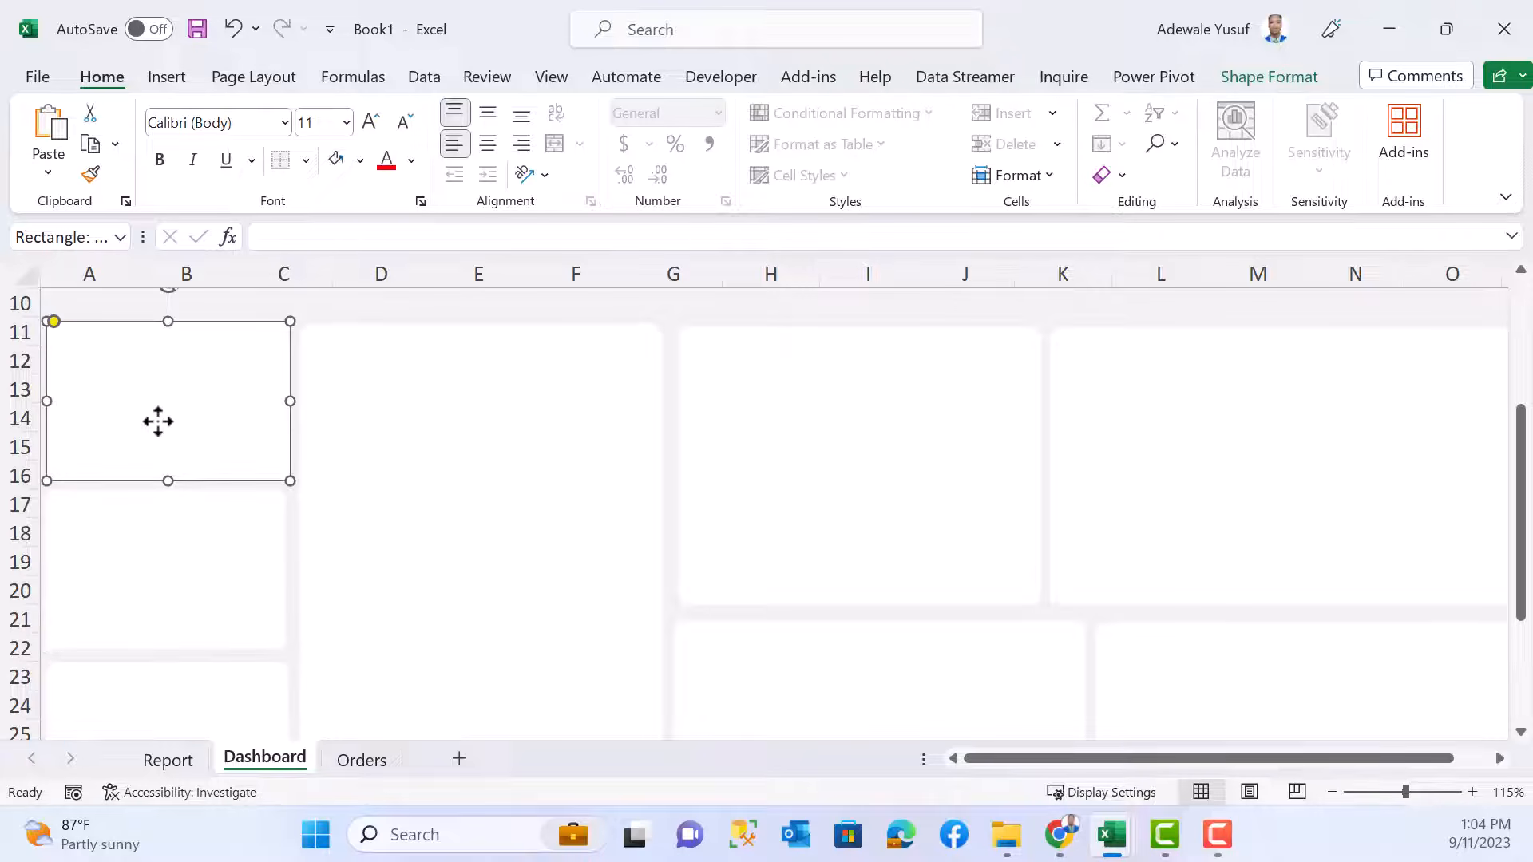
{"action": "left_click", "coordinate": [148, 607]}
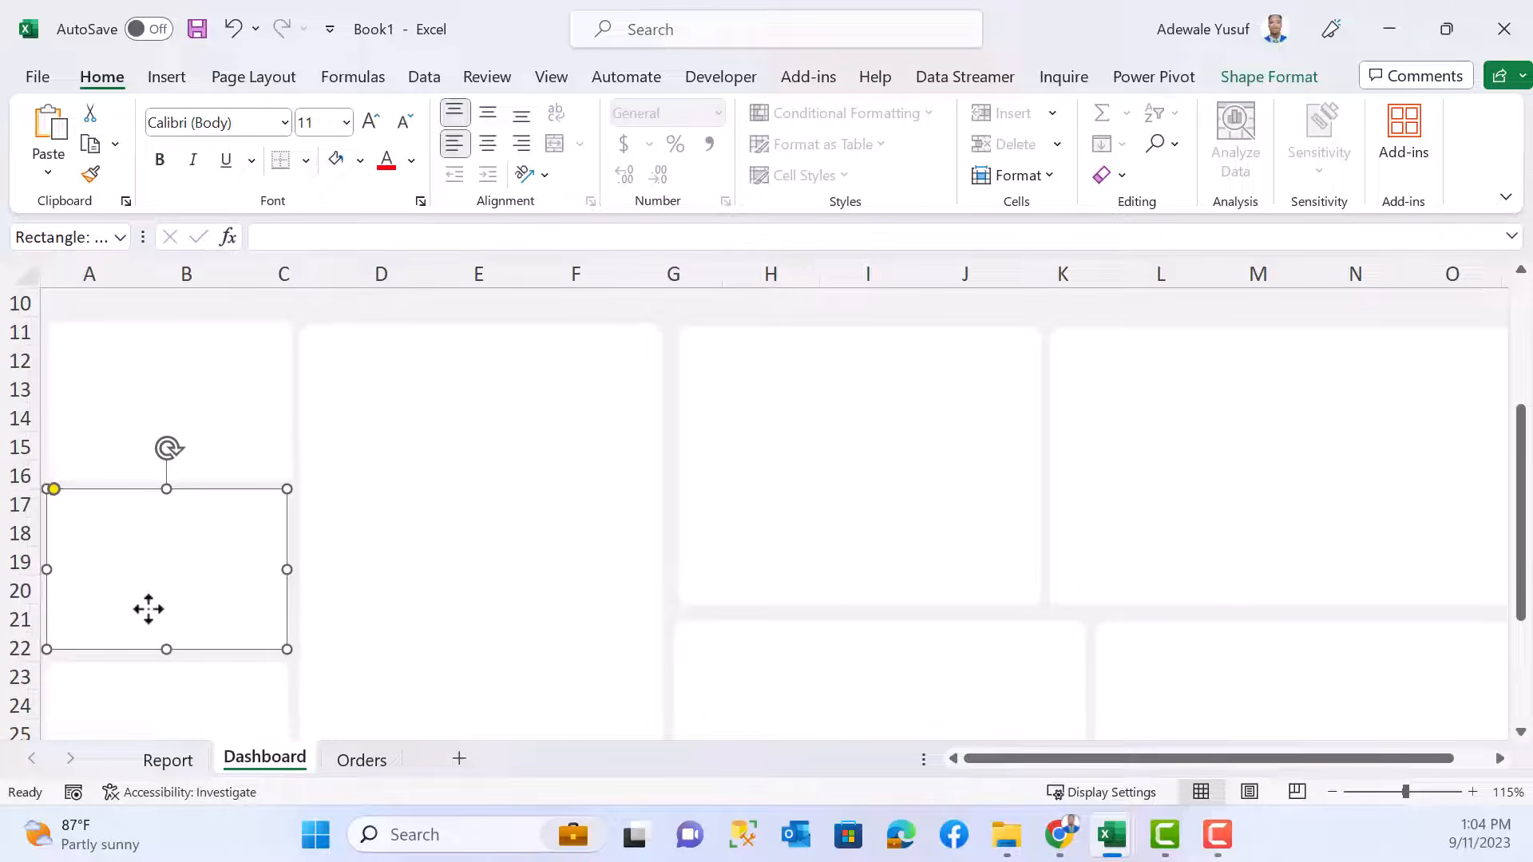
{"action": "left_click", "coordinate": [135, 707]}
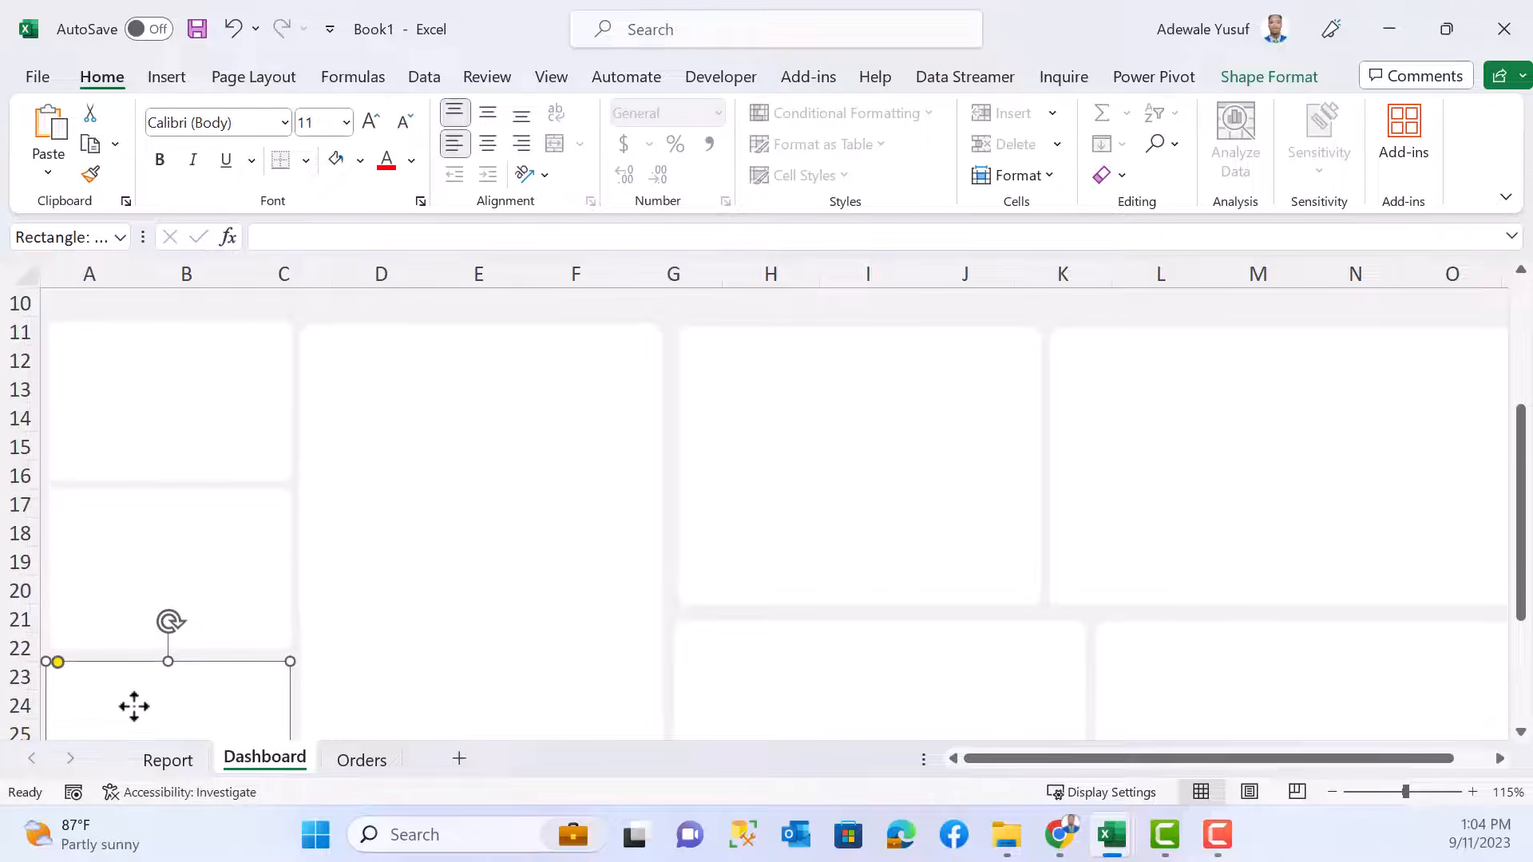
- Select all three small panels in columns A to C, align their left edges and distribute them vertically
{"action": "left_click", "coordinate": [131, 601], "text": "ctrl"}
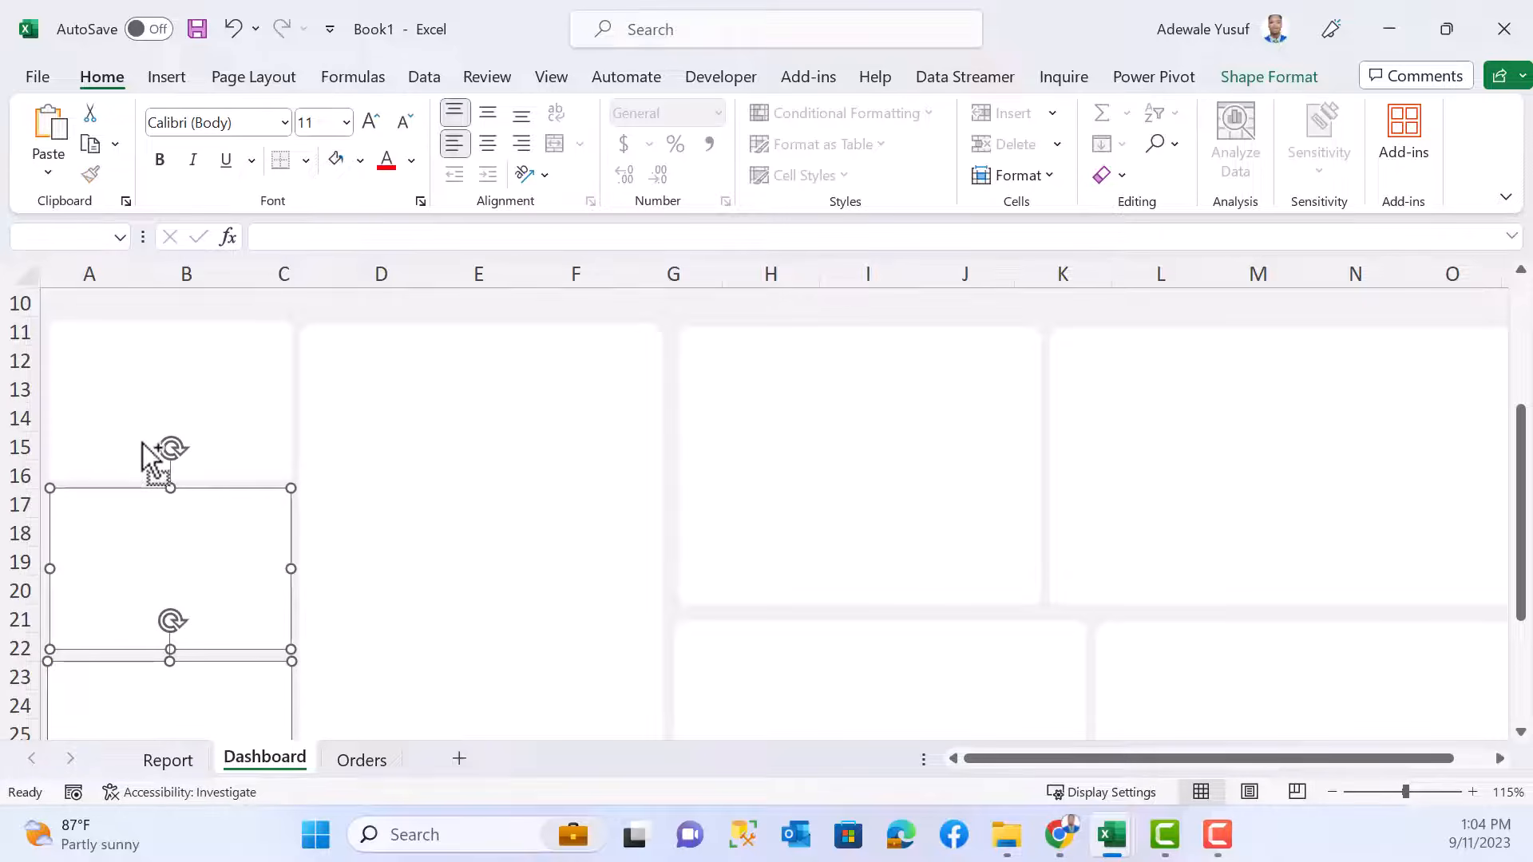
{"action": "left_click", "coordinate": [148, 459], "text": "ctrl"}
{"action": "left_click", "coordinate": [1302, 77]}
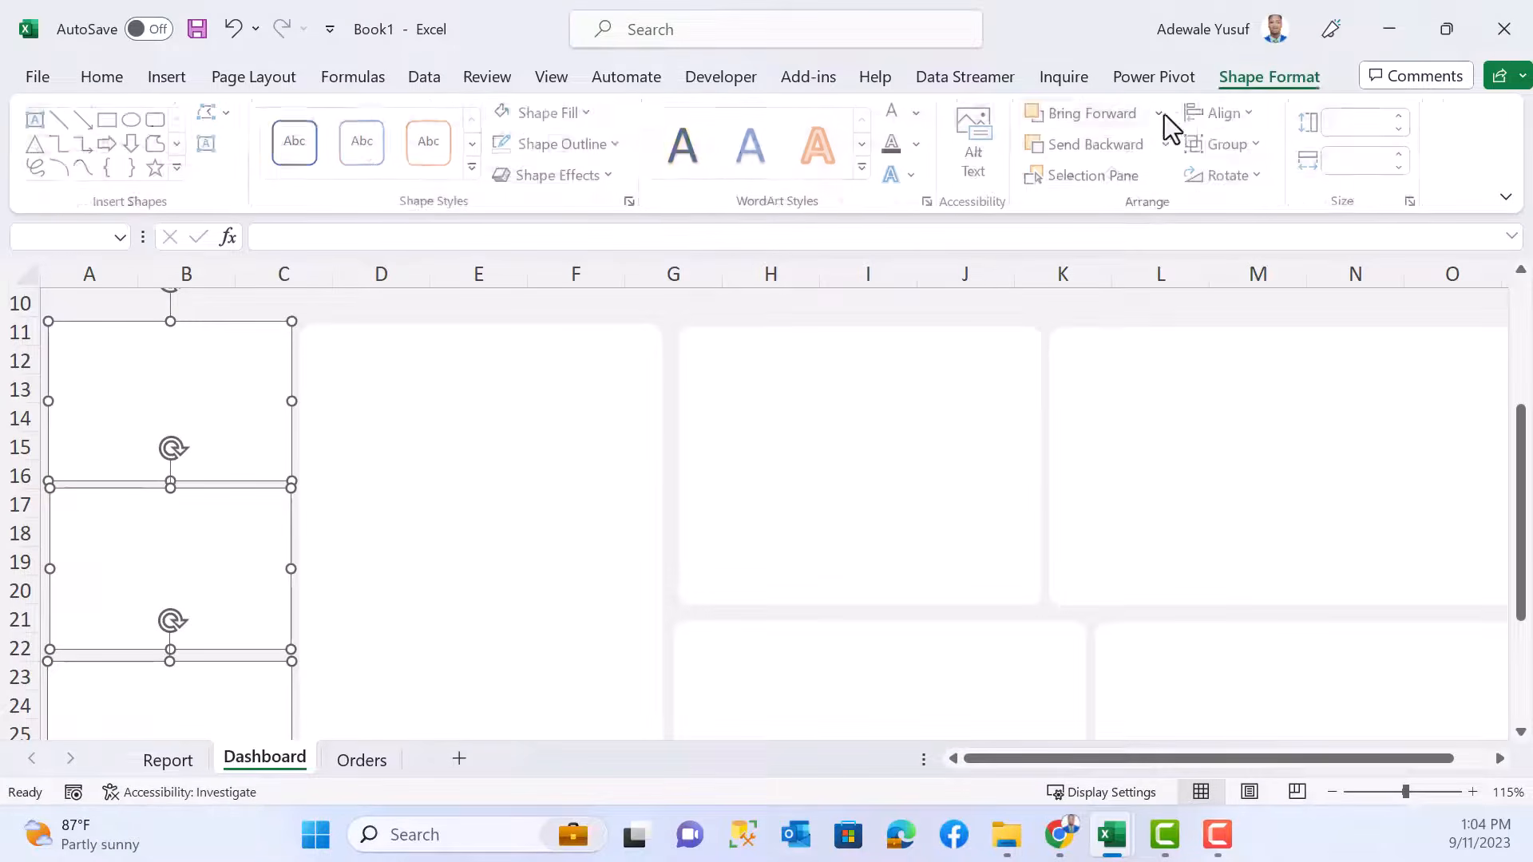
{"action": "left_click", "coordinate": [1237, 118]}
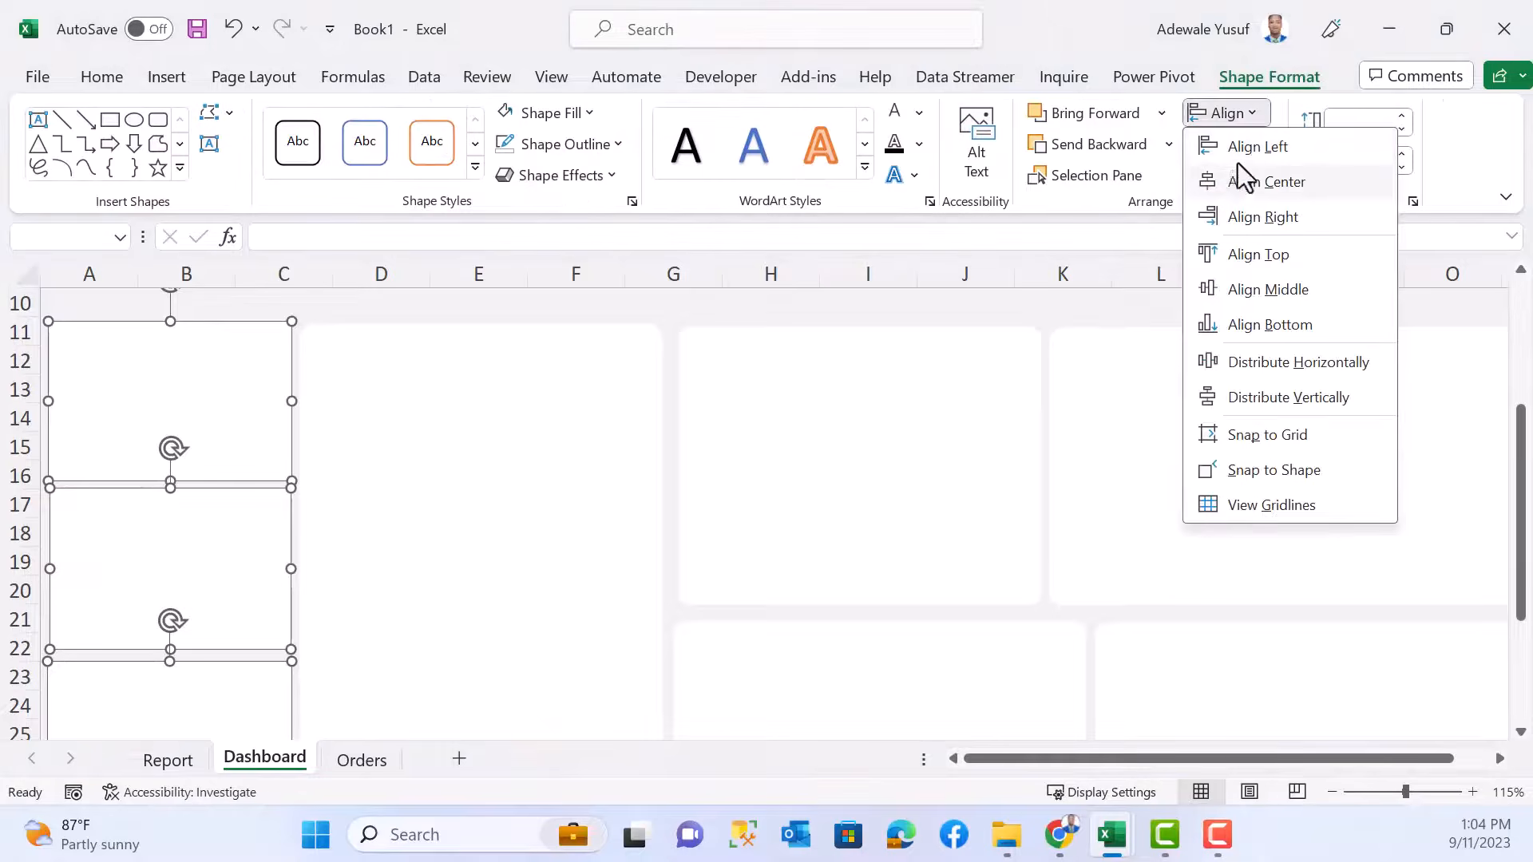
{"action": "left_click", "coordinate": [1242, 175]}
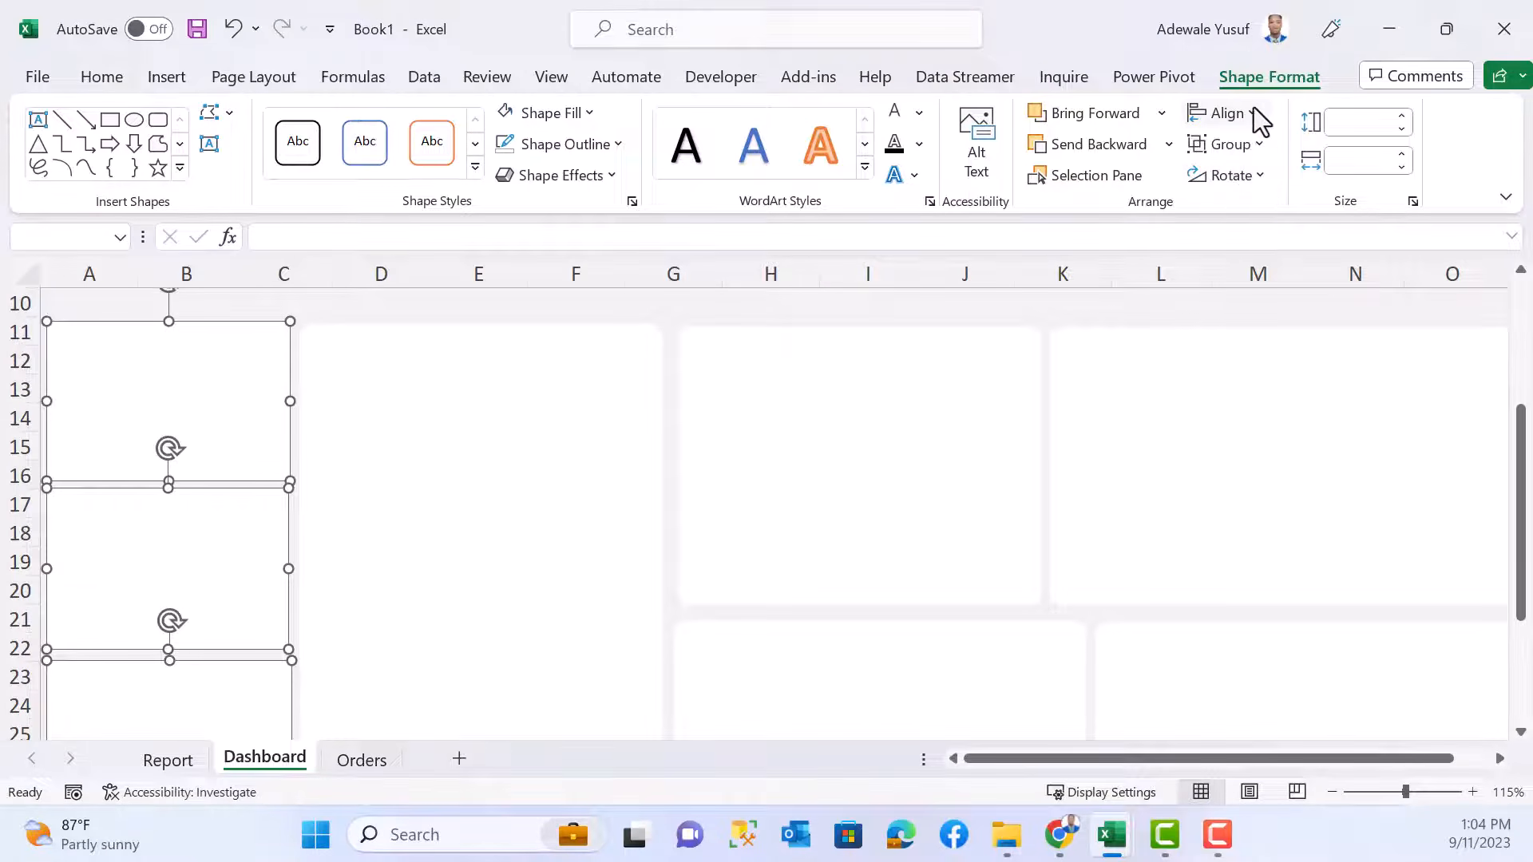
{"action": "left_click", "coordinate": [1254, 113]}
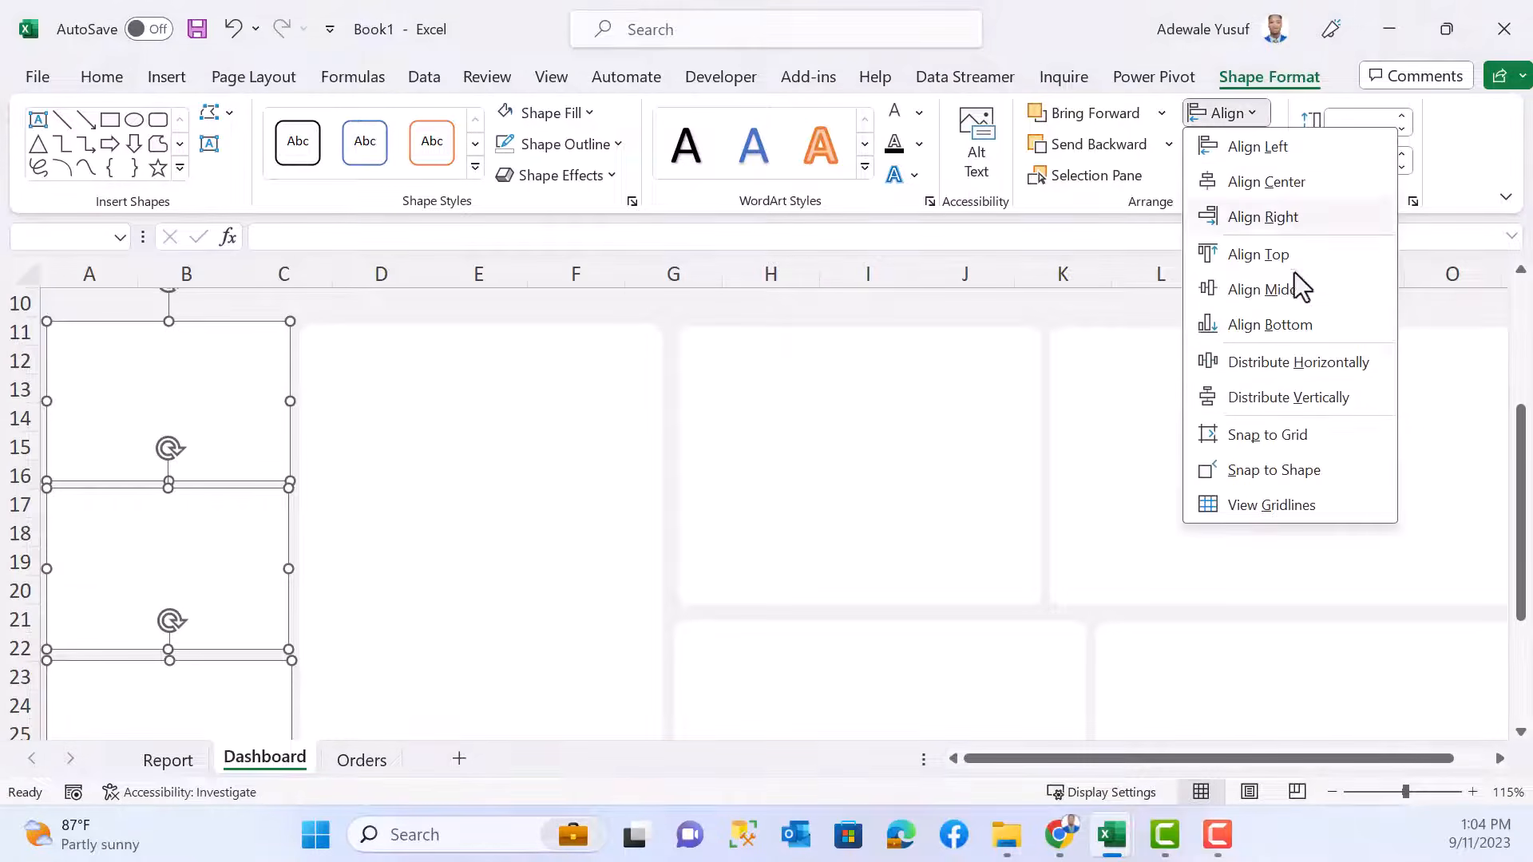
{"action": "left_click", "coordinate": [1305, 397]}
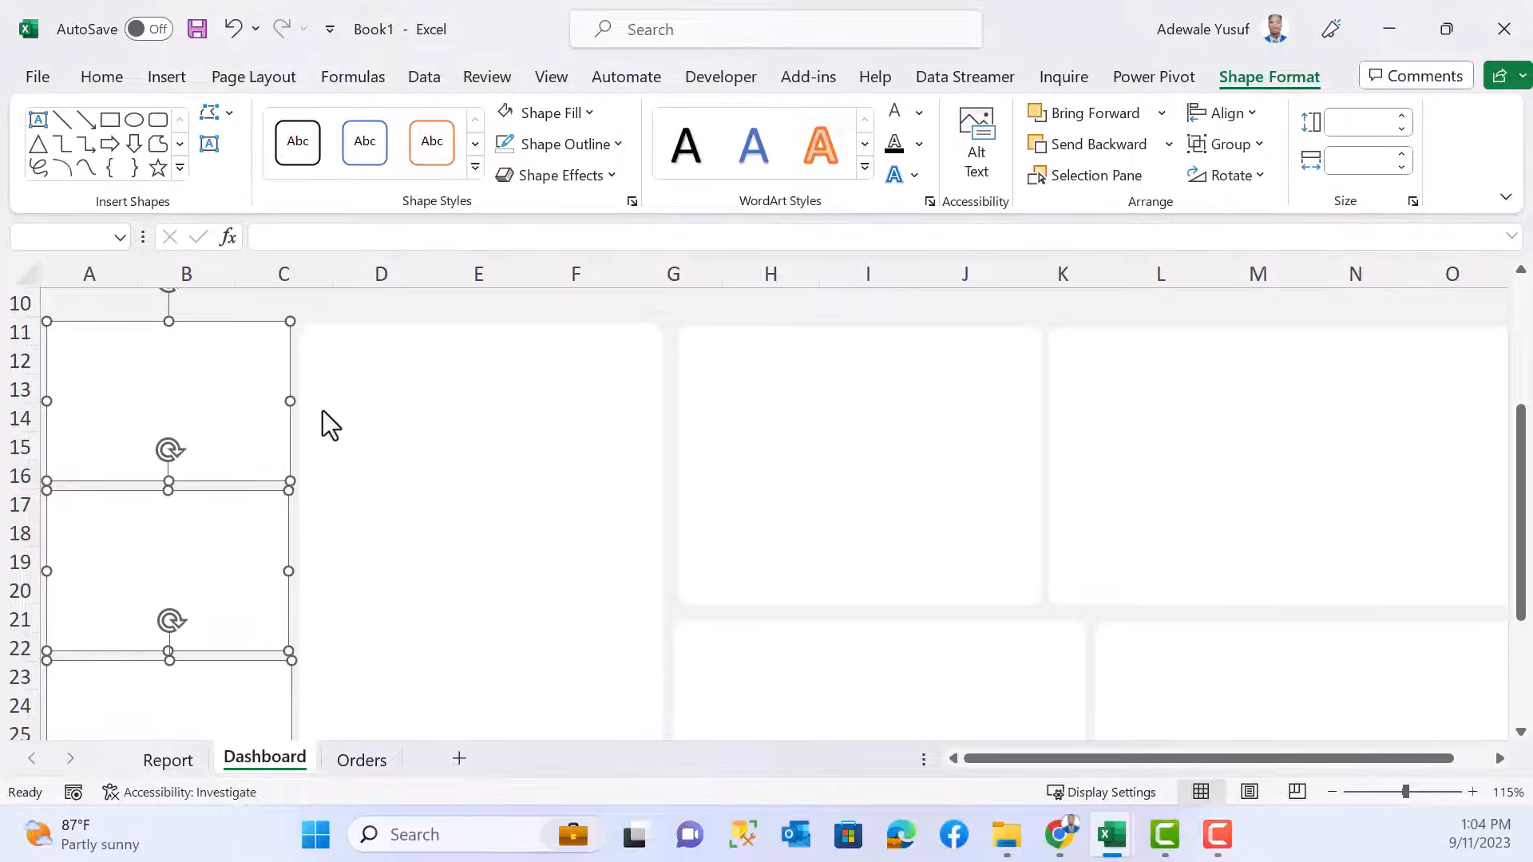
- Align the tops of the uppermost small panel, the tall panel and the two wide panels starting at row 11
{"action": "left_click", "coordinate": [519, 387]}
{"action": "left_click", "coordinate": [232, 391], "text": "shift"}
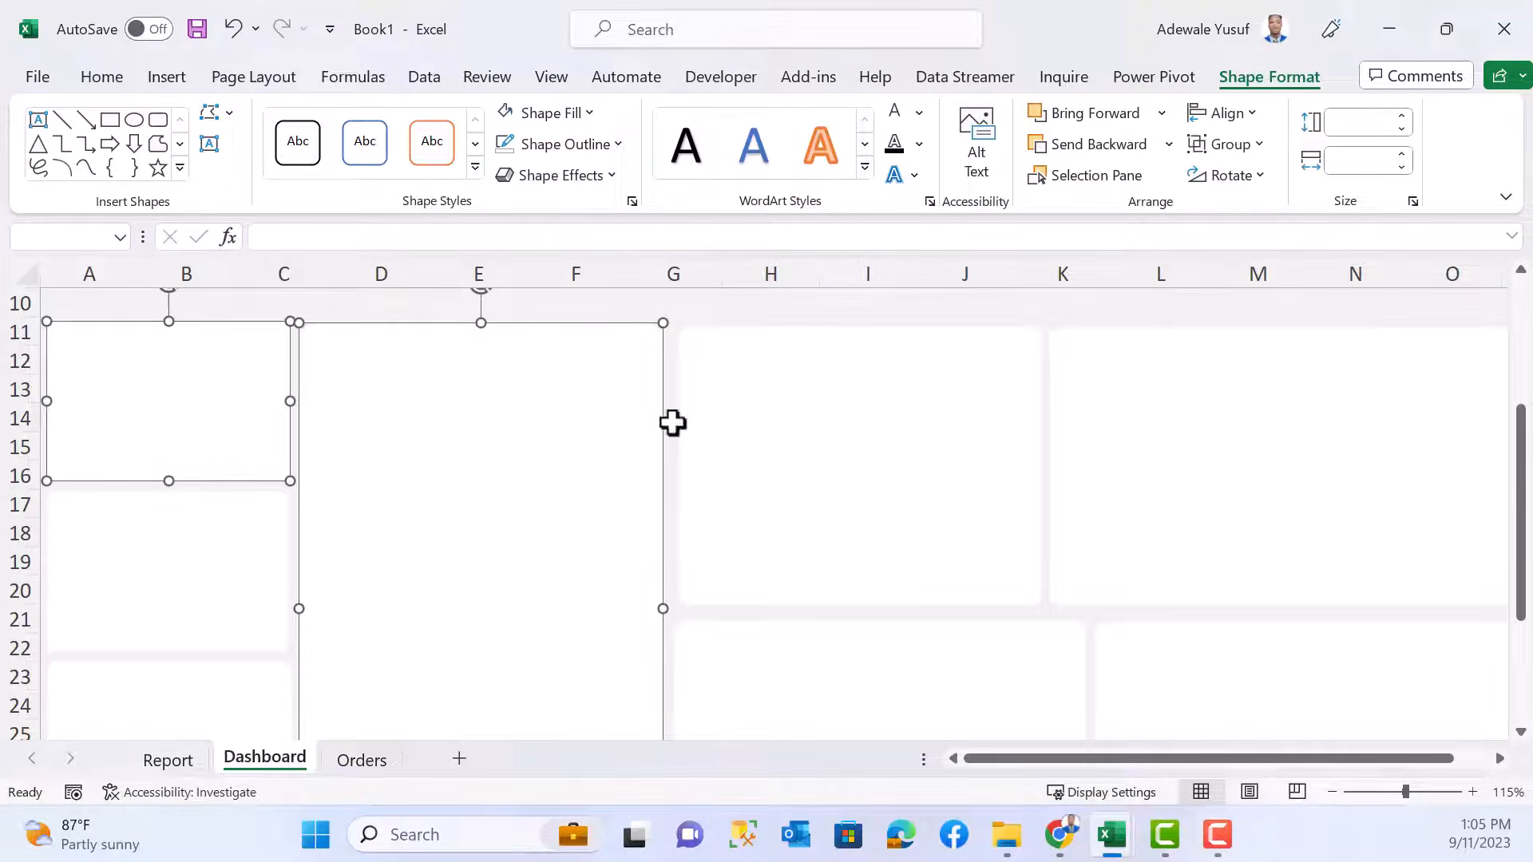
{"action": "left_click", "coordinate": [677, 423], "text": "shift"}
{"action": "left_click", "coordinate": [1137, 431], "text": "shift"}
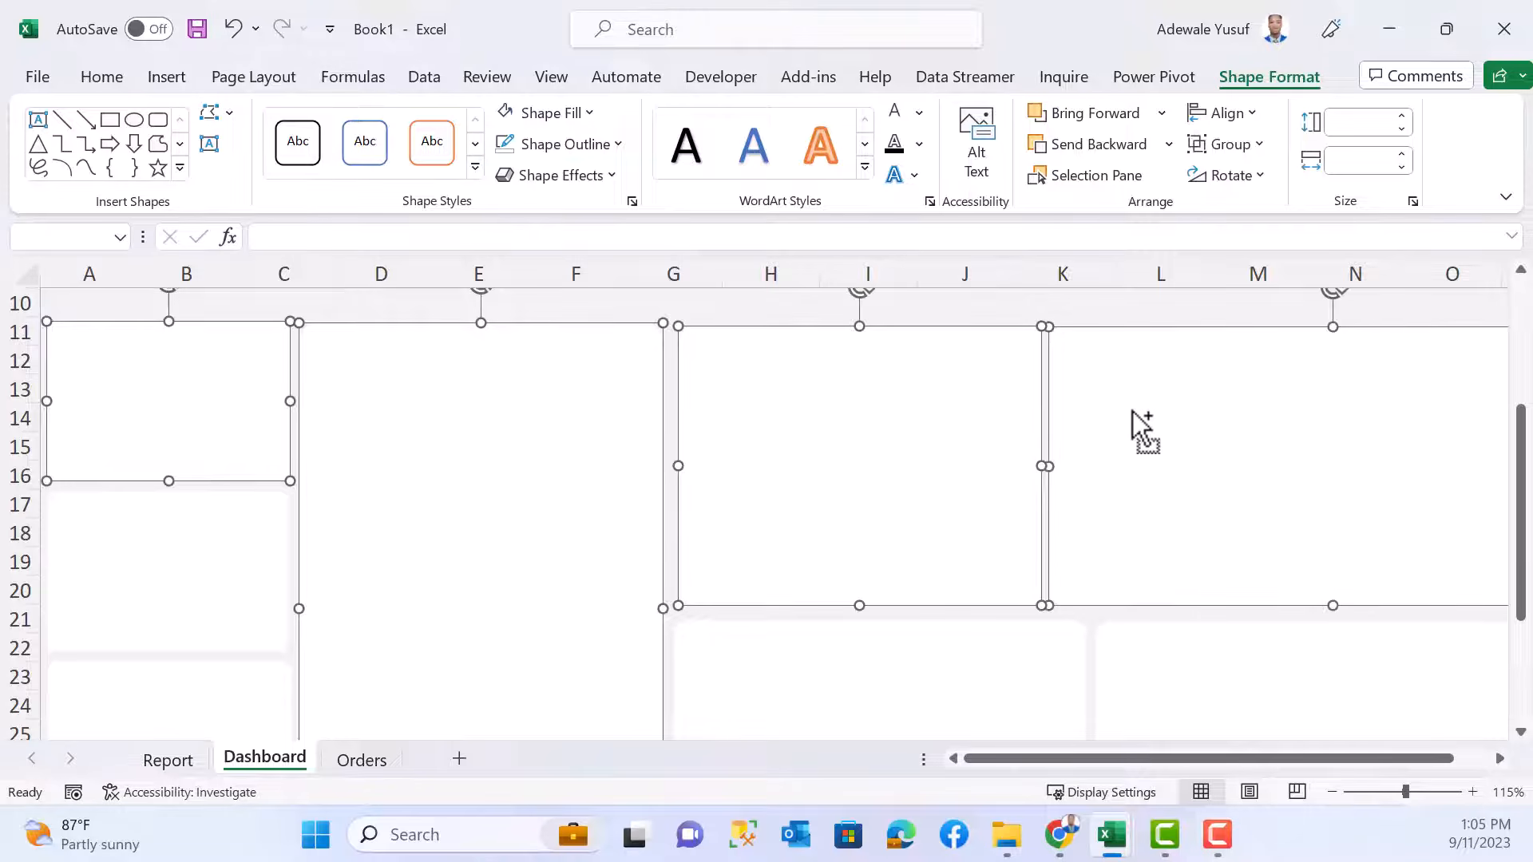
{"action": "left_click", "coordinate": [1260, 119]}
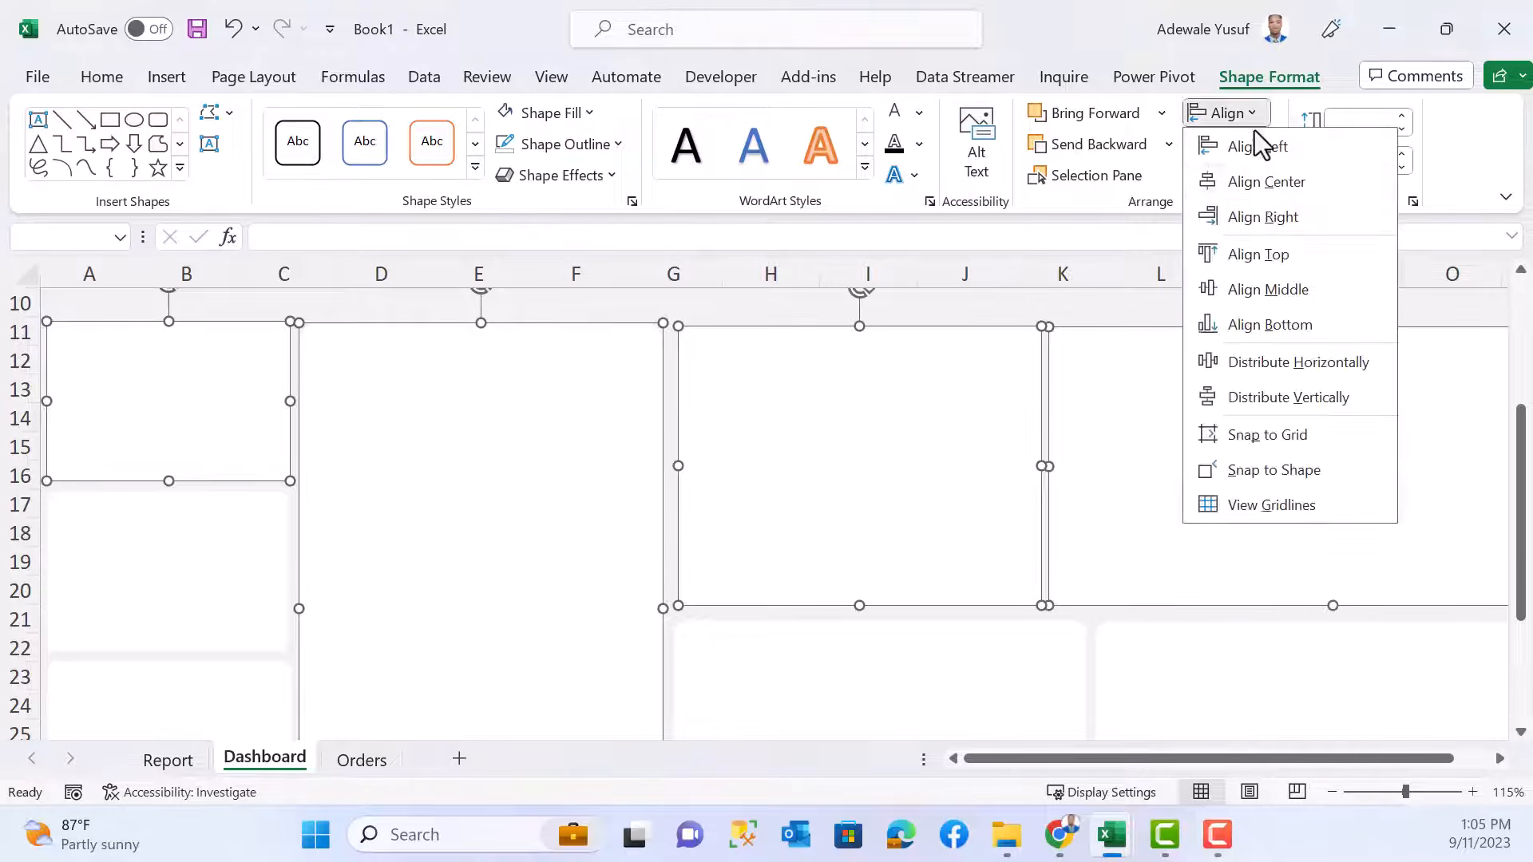
{"action": "left_click", "coordinate": [1268, 256]}
- Align the tops of the two large lower panels that start around row 21
{"action": "scroll", "coordinate": [695, 627], "scroll_direction": "down", "scroll_amount": 3}
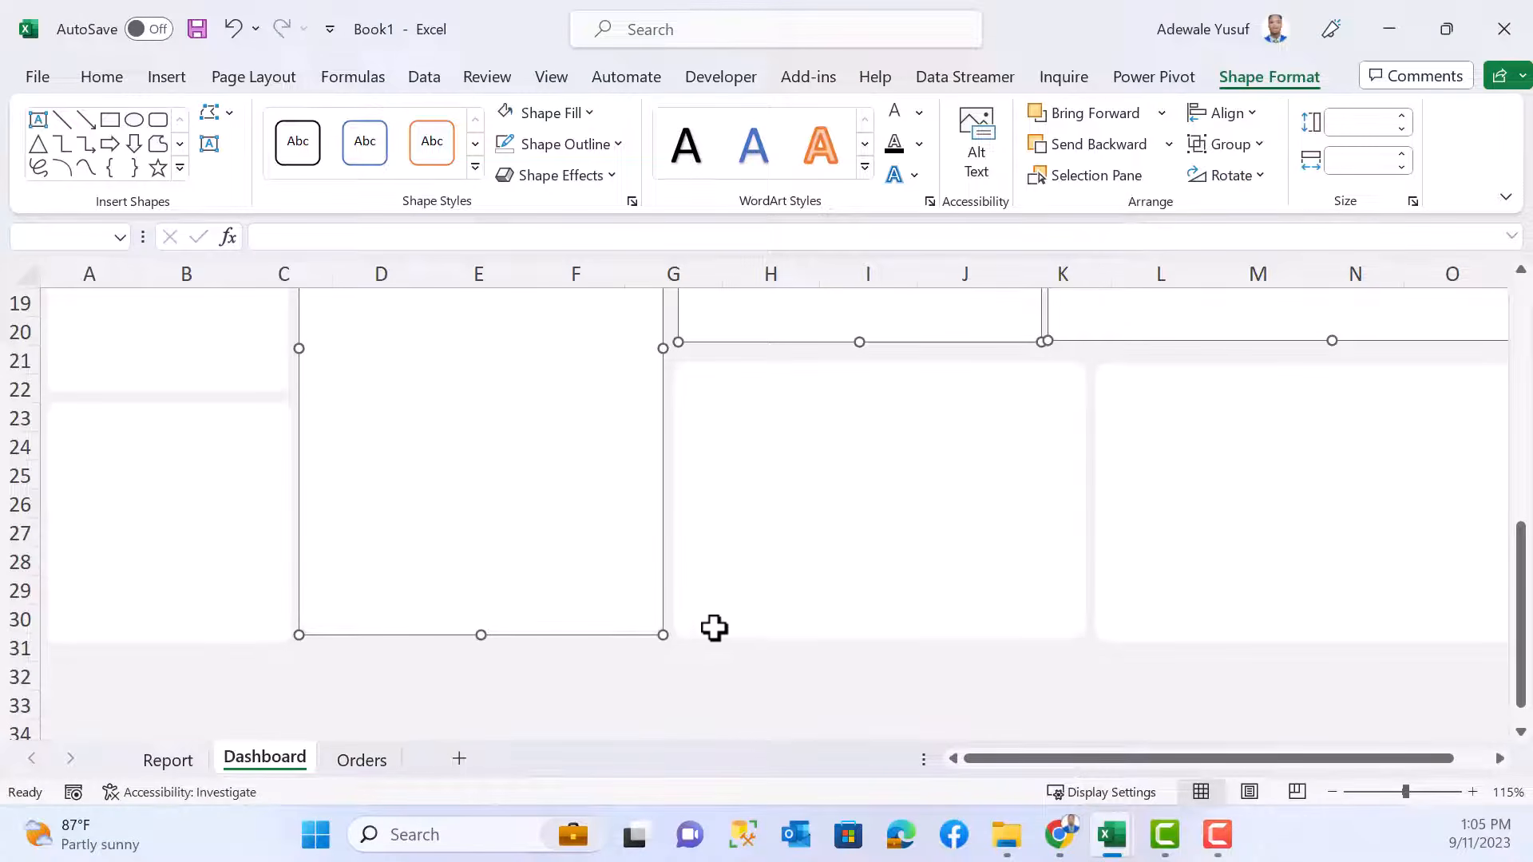
{"action": "left_click", "coordinate": [898, 527]}
{"action": "left_click", "coordinate": [1229, 371], "text": "ctrl"}
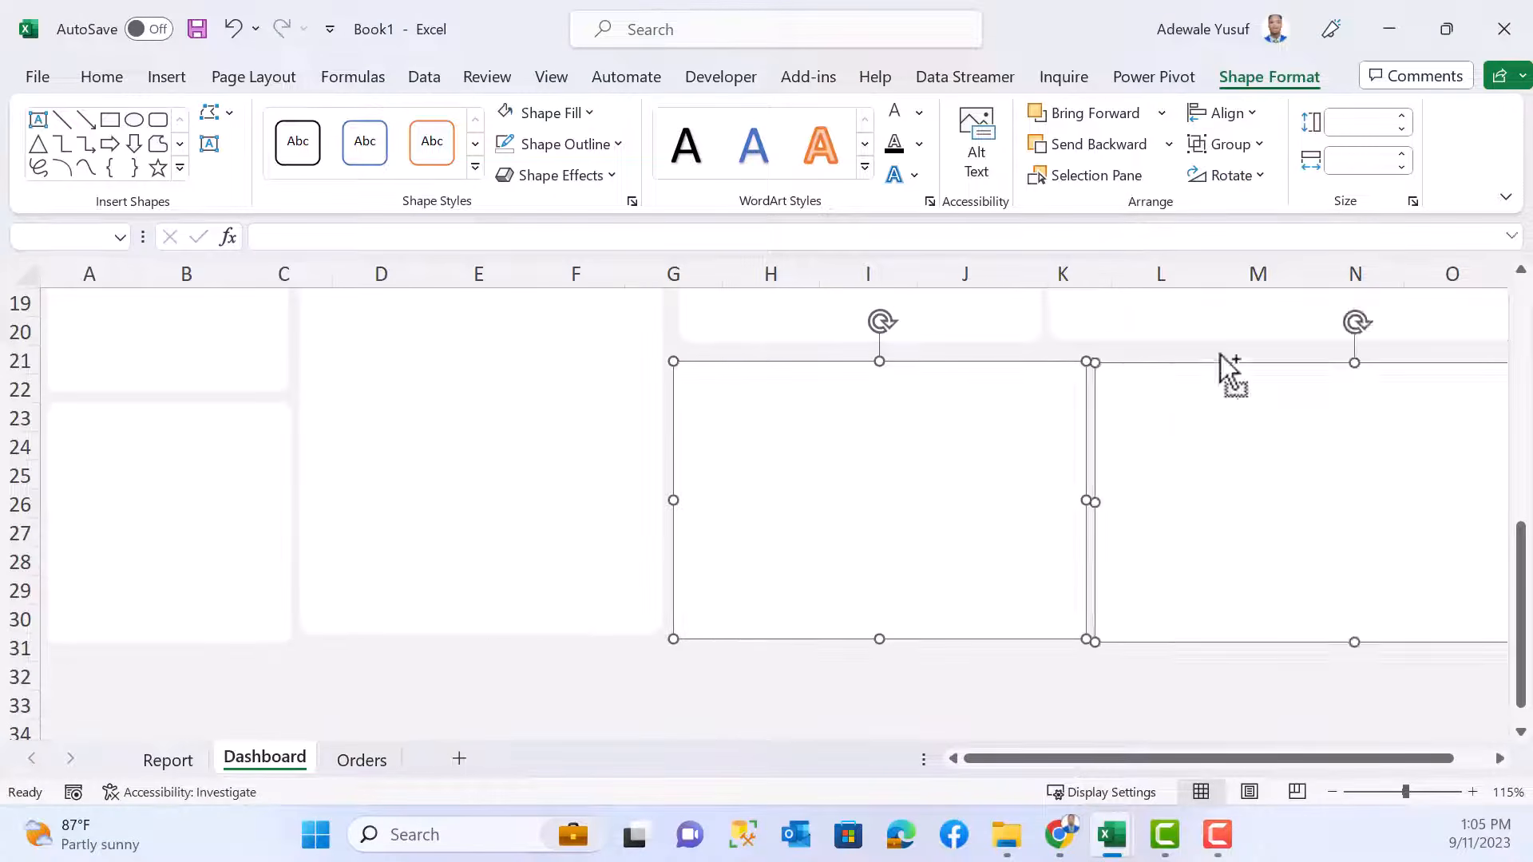
{"action": "left_click", "coordinate": [1249, 124]}
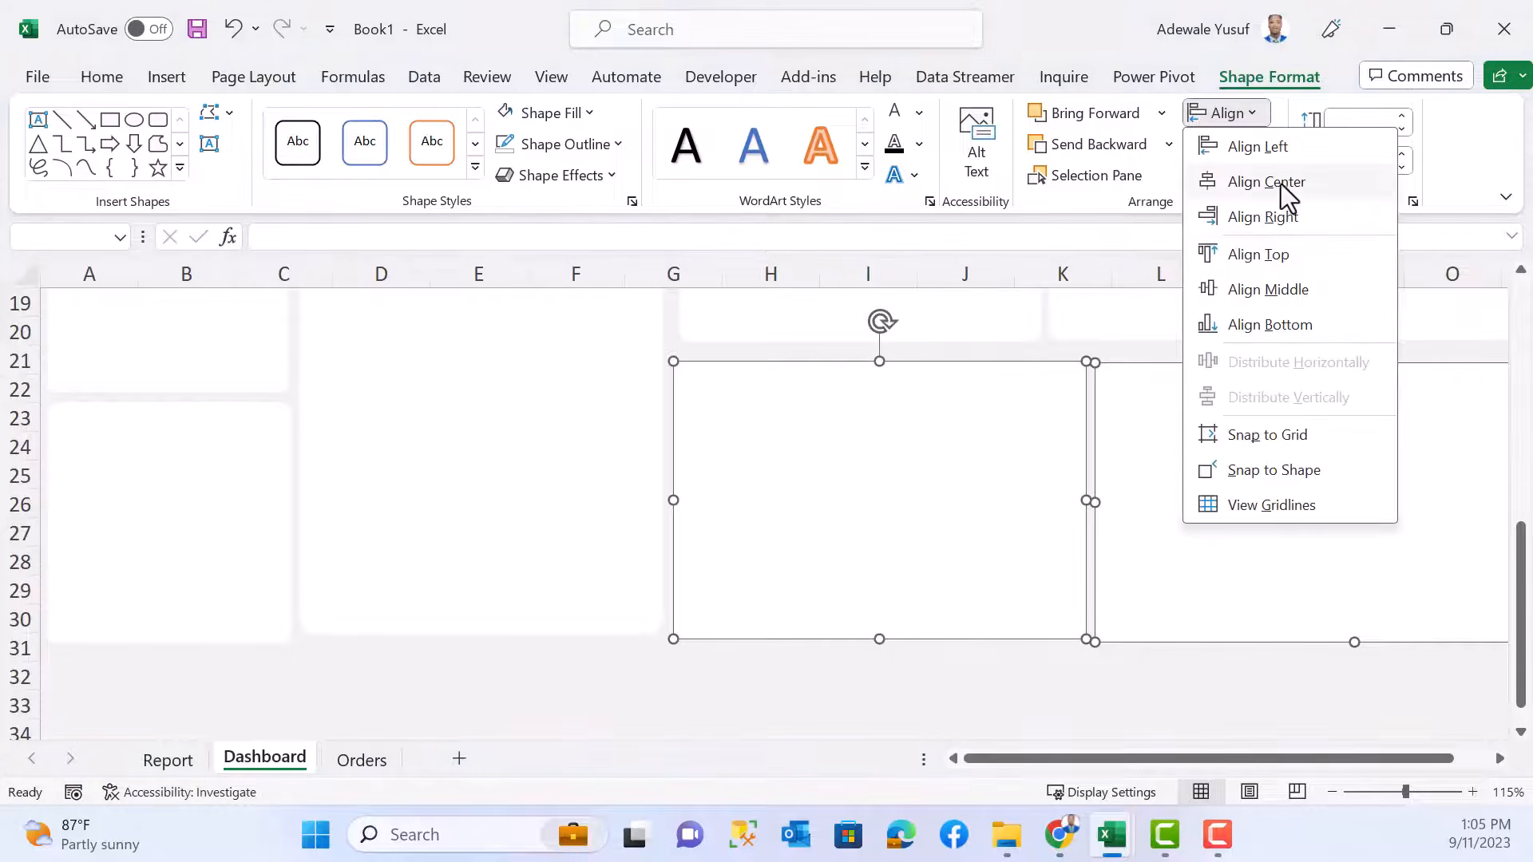
{"action": "left_click", "coordinate": [1277, 256]}
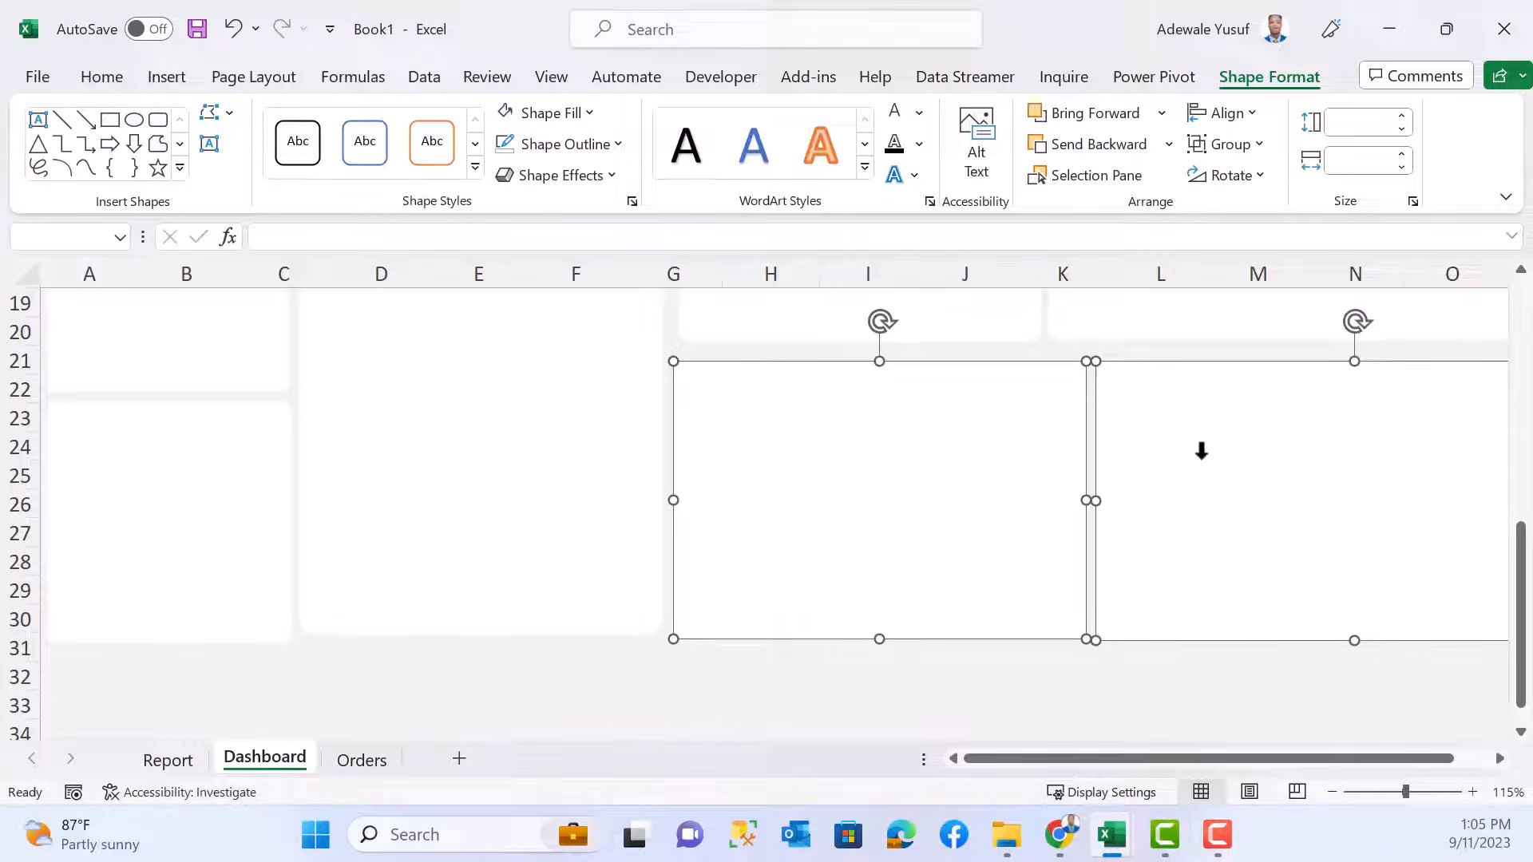
- Nudge the two large lower panels up together to narrow the gap to the panels above them
{"action": "key", "text": "Up"}
{"action": "key", "text": "Up"}
{"action": "key", "text": "Up"}
{"action": "key", "text": "Up"}
{"action": "key", "text": "Up"}
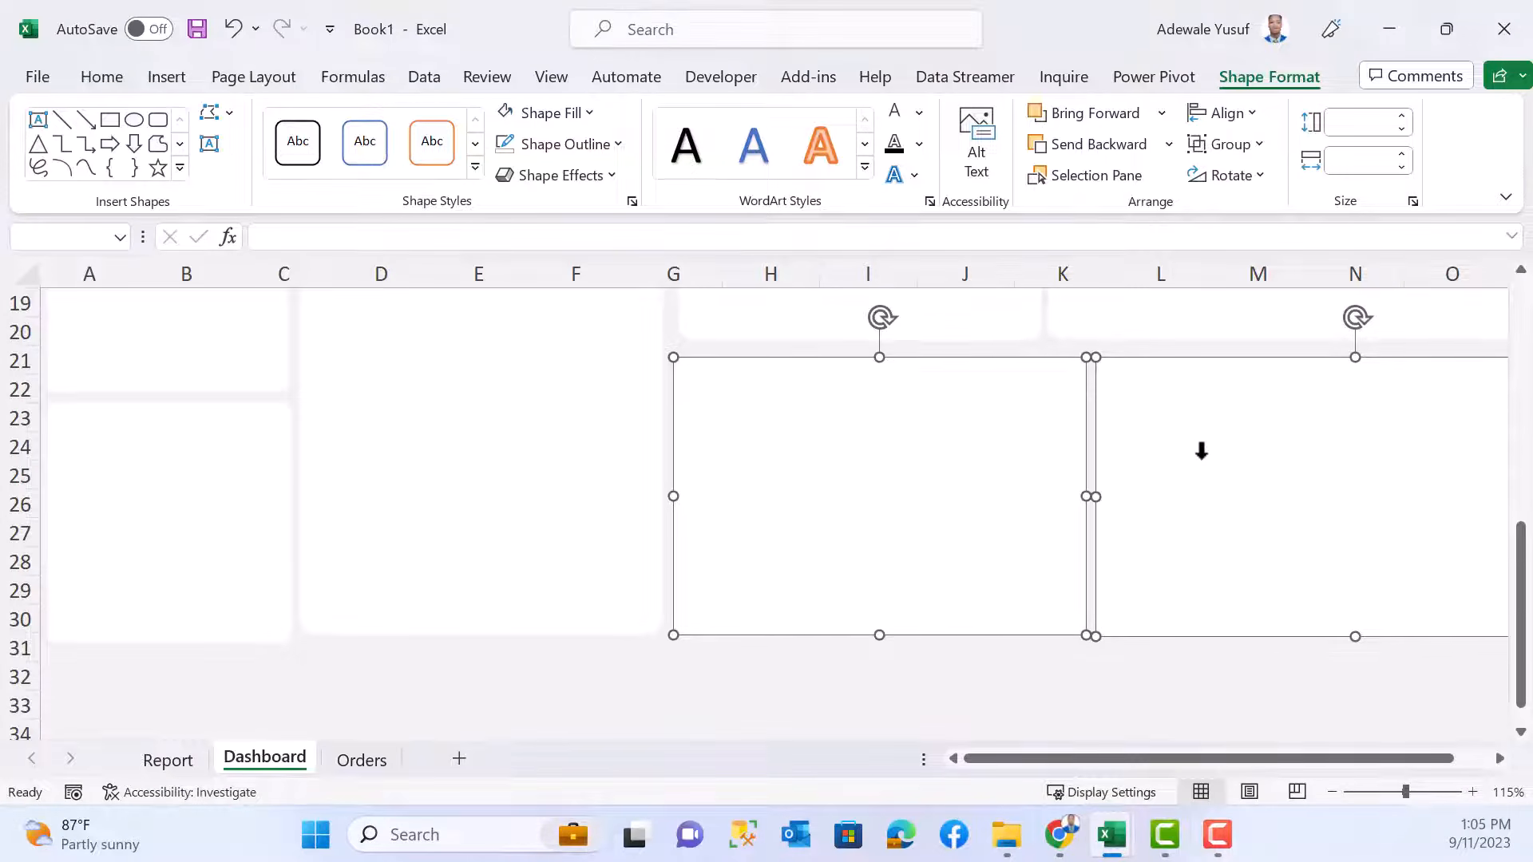
{"action": "key", "text": "Up"}
{"action": "key", "text": "Up"}
{"action": "key", "text": "Up"}
{"action": "key", "text": "Up"}
{"action": "key", "text": "Up"}
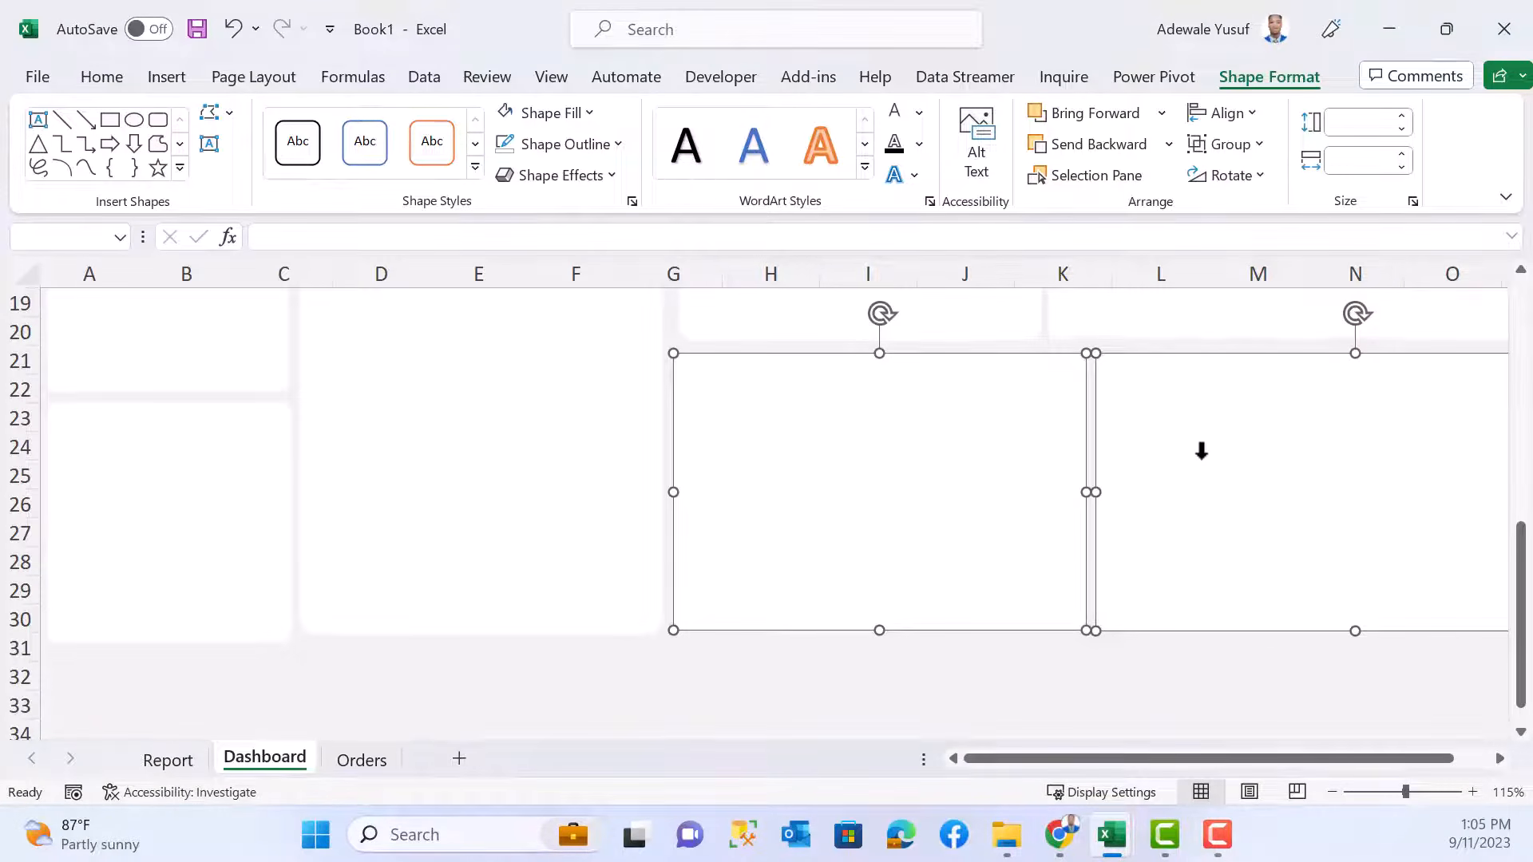
- Deselect the panels, examine the gaps across the layout and zoom the sheet out to 70%
{"action": "left_click", "coordinate": [777, 683]}
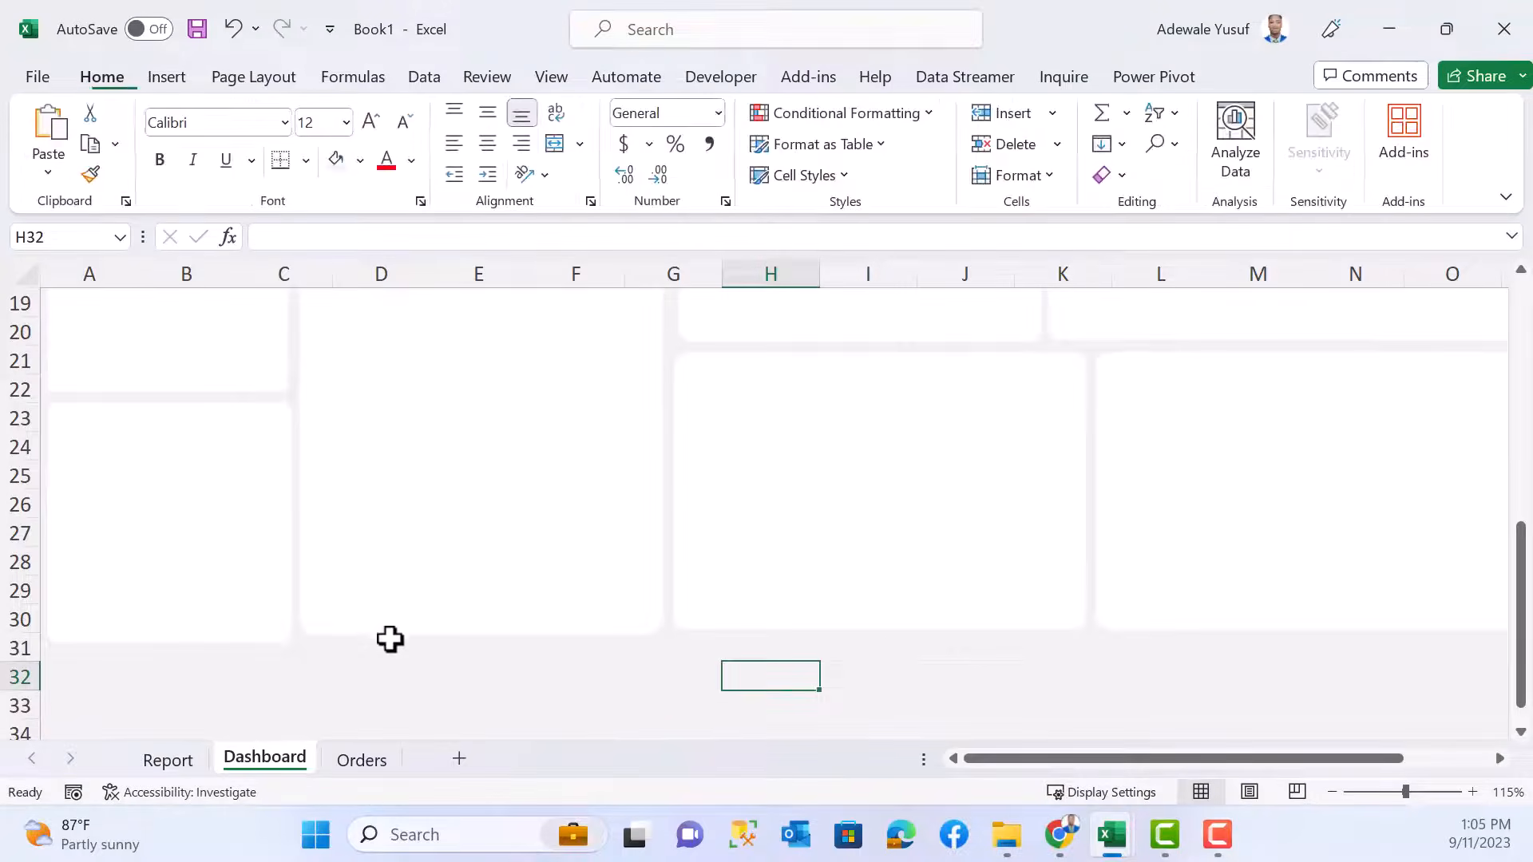
{"action": "scroll", "coordinate": [384, 631], "scroll_direction": "up", "scroll_amount": 5}
{"action": "scroll", "coordinate": [375, 620], "scroll_direction": "up", "scroll_amount": 1}
{"action": "scroll", "coordinate": [363, 599], "scroll_direction": "down", "scroll_amount": 4}
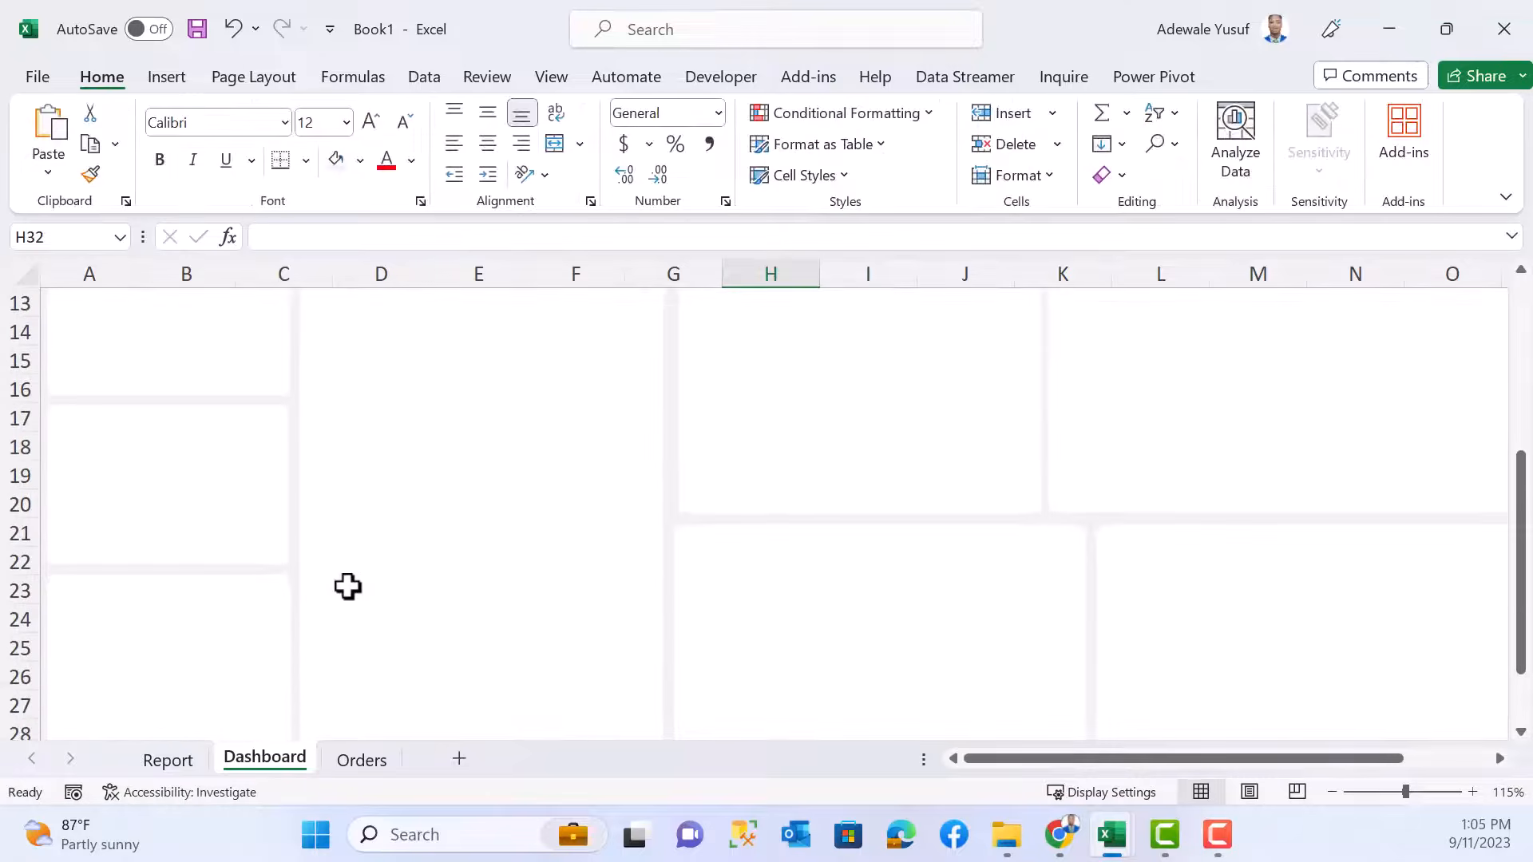
{"action": "scroll", "coordinate": [339, 599], "scroll_direction": "up", "scroll_amount": 1}
{"action": "scroll", "coordinate": [332, 590], "scroll_direction": "down", "scroll_amount": 3, "text": "ctrl"}
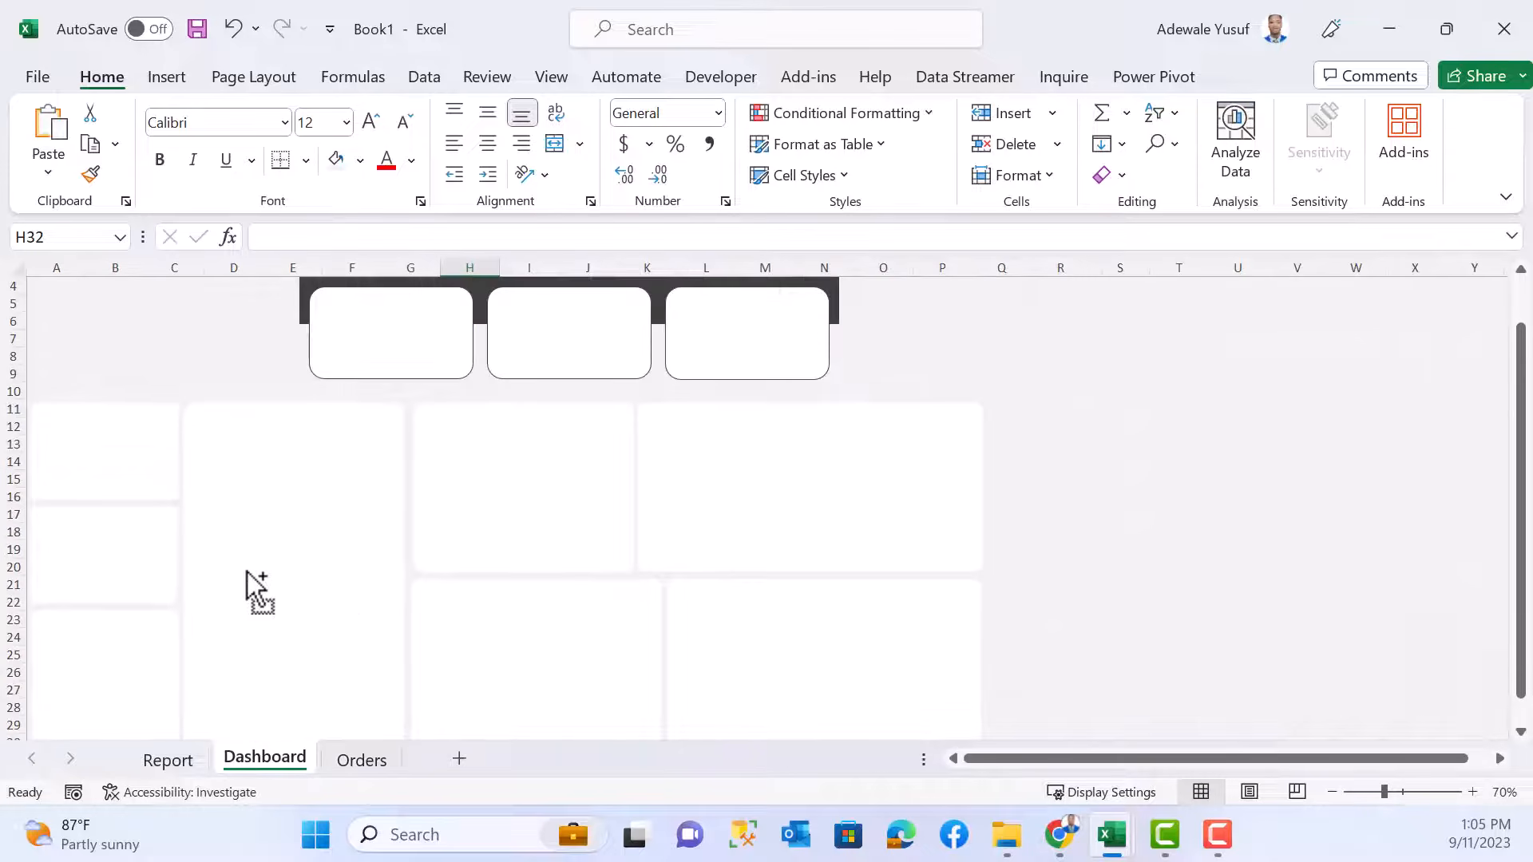
- Select the uppermost small panel, then copy the light blue color code A2D2FF from the Coolors trending palettes in the browser and return to Excel
{"action": "left_click", "coordinate": [95, 444]}
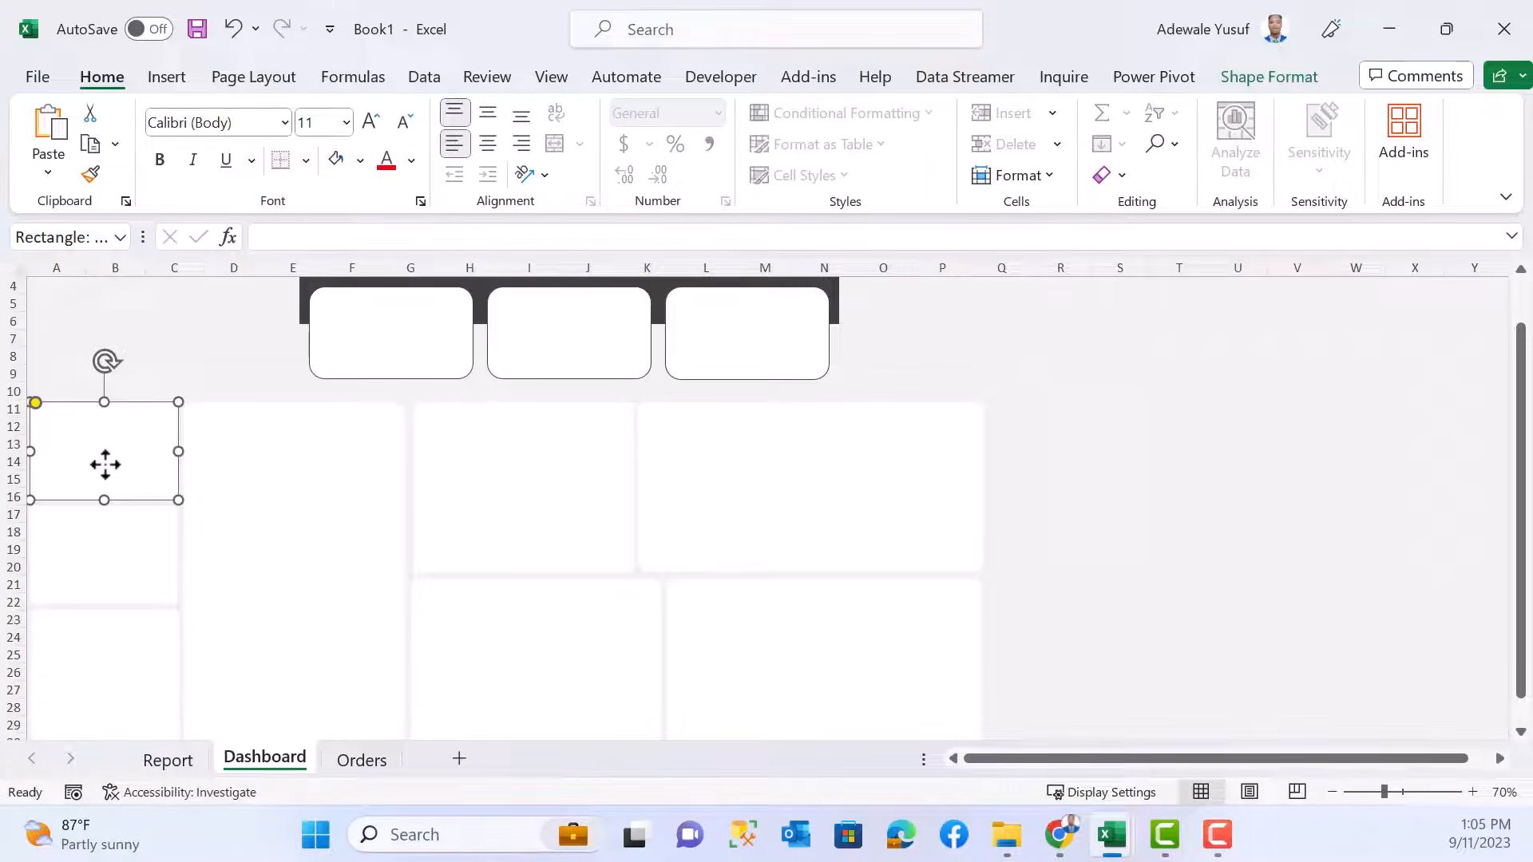
{"action": "key", "text": "alt"}
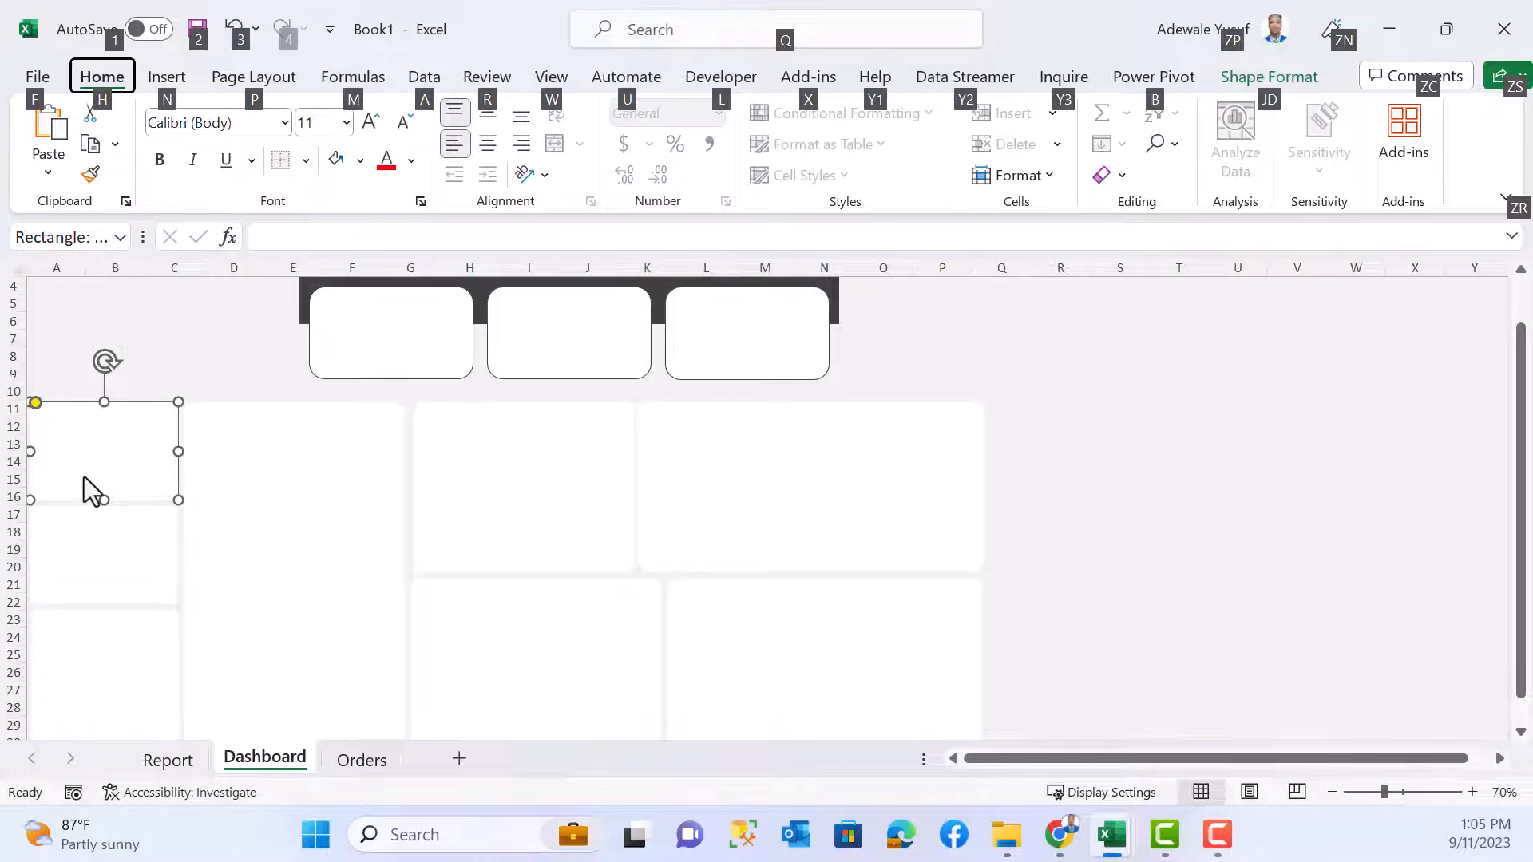
{"action": "key", "text": "Escape"}
{"action": "key", "text": "alt+Tab"}
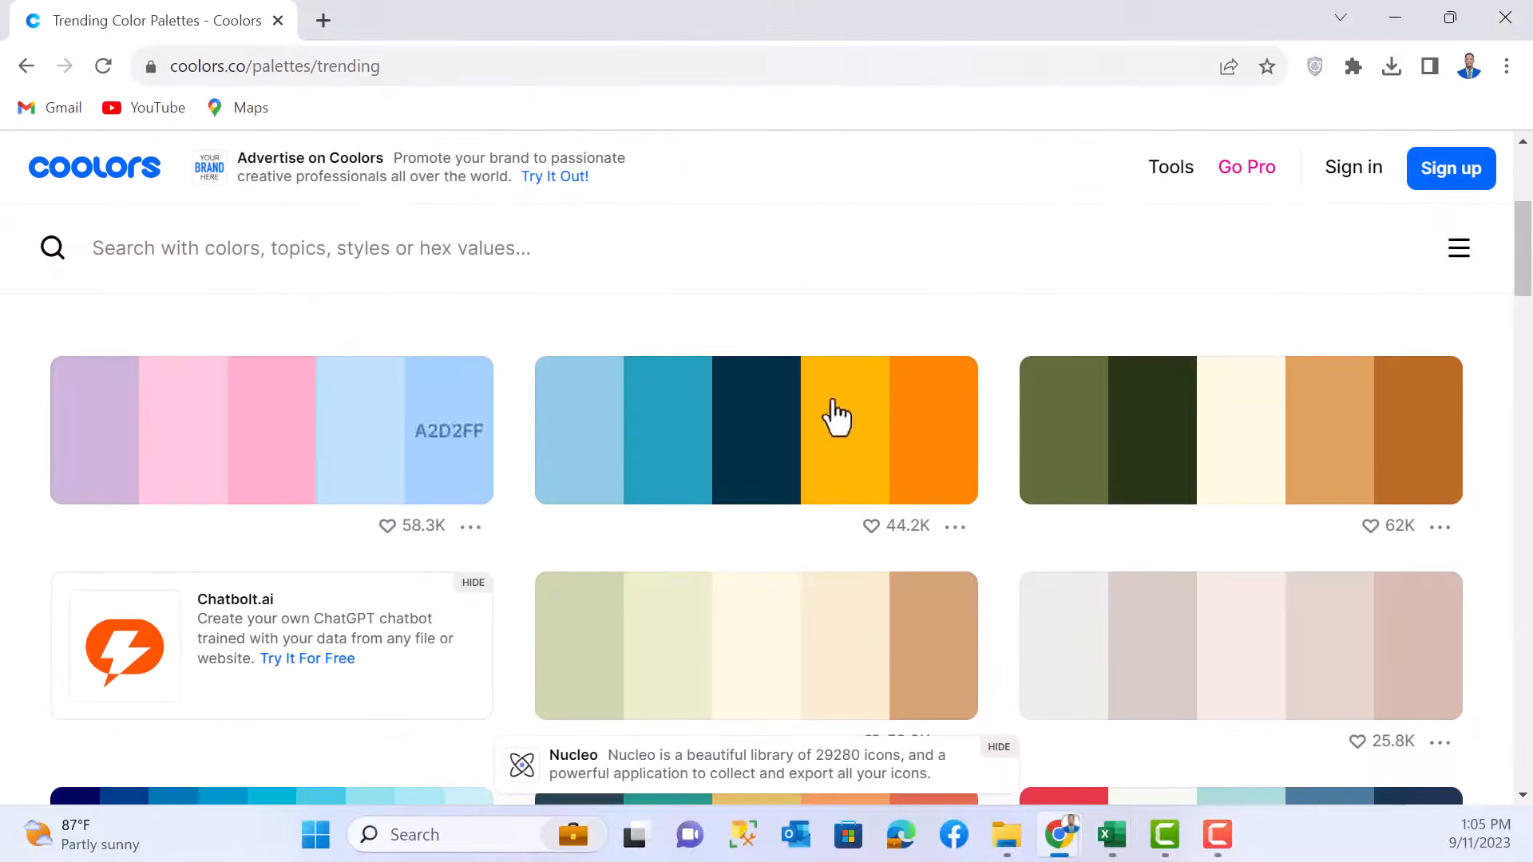
{"action": "left_click", "coordinate": [414, 449]}
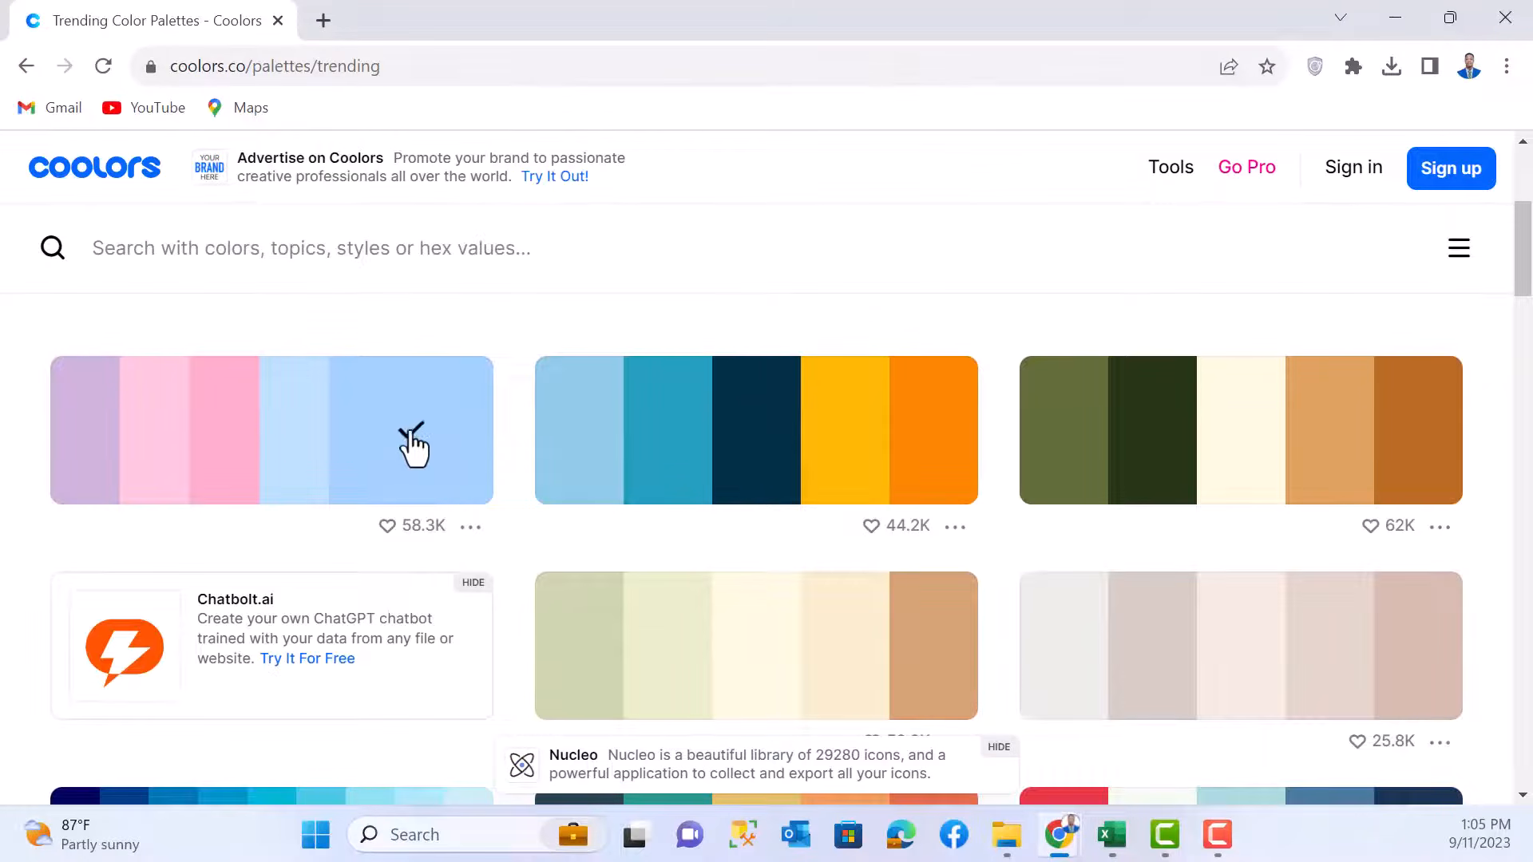
{"action": "key", "text": "alt+Tab"}
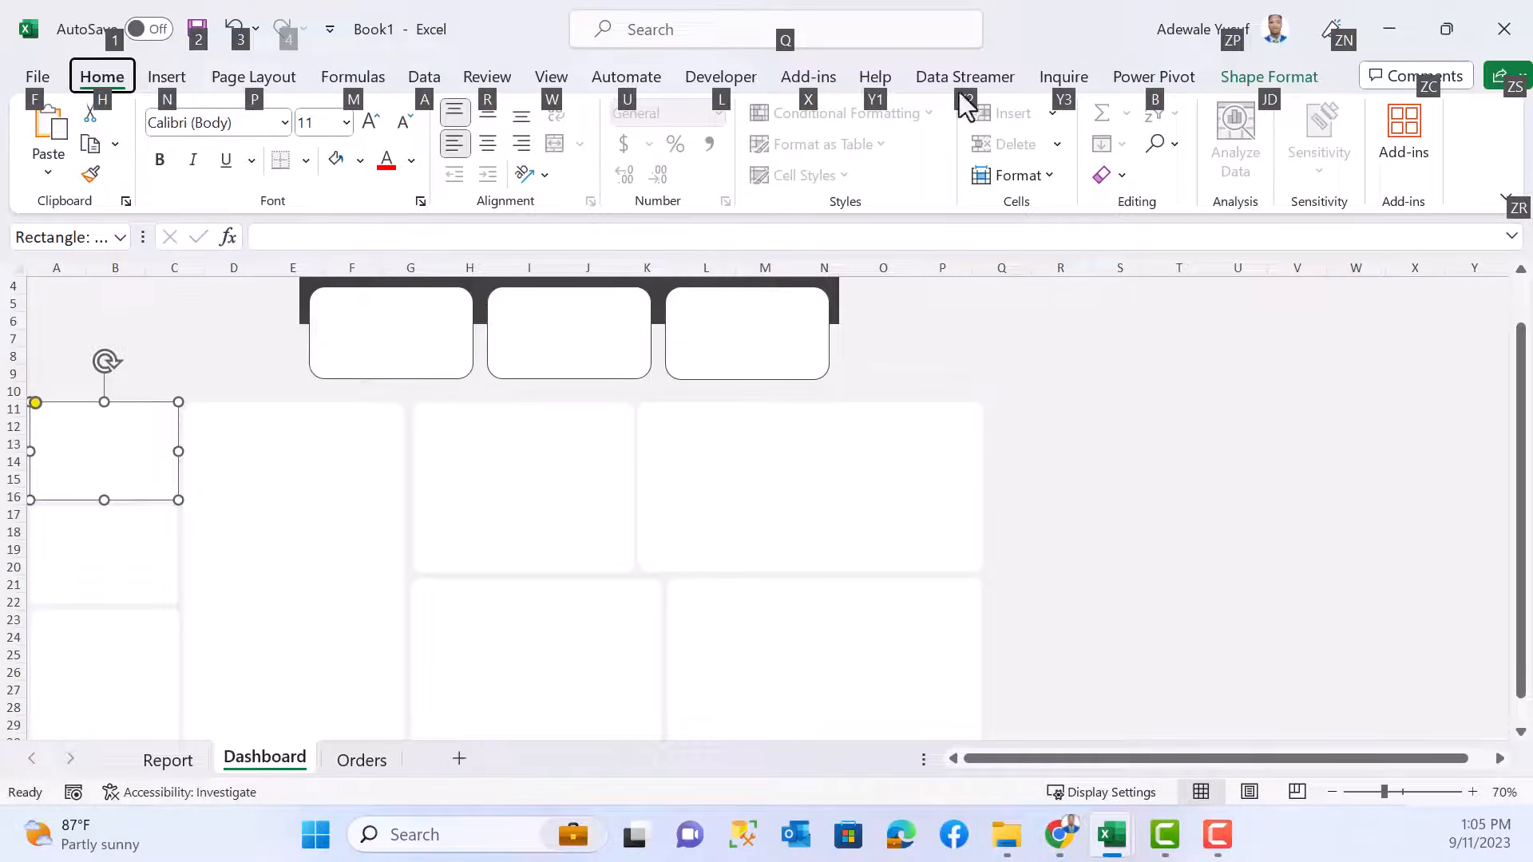
- Fill the uppermost small panel with the custom color of hex code A2D2FF
{"action": "left_click", "coordinate": [1285, 70]}
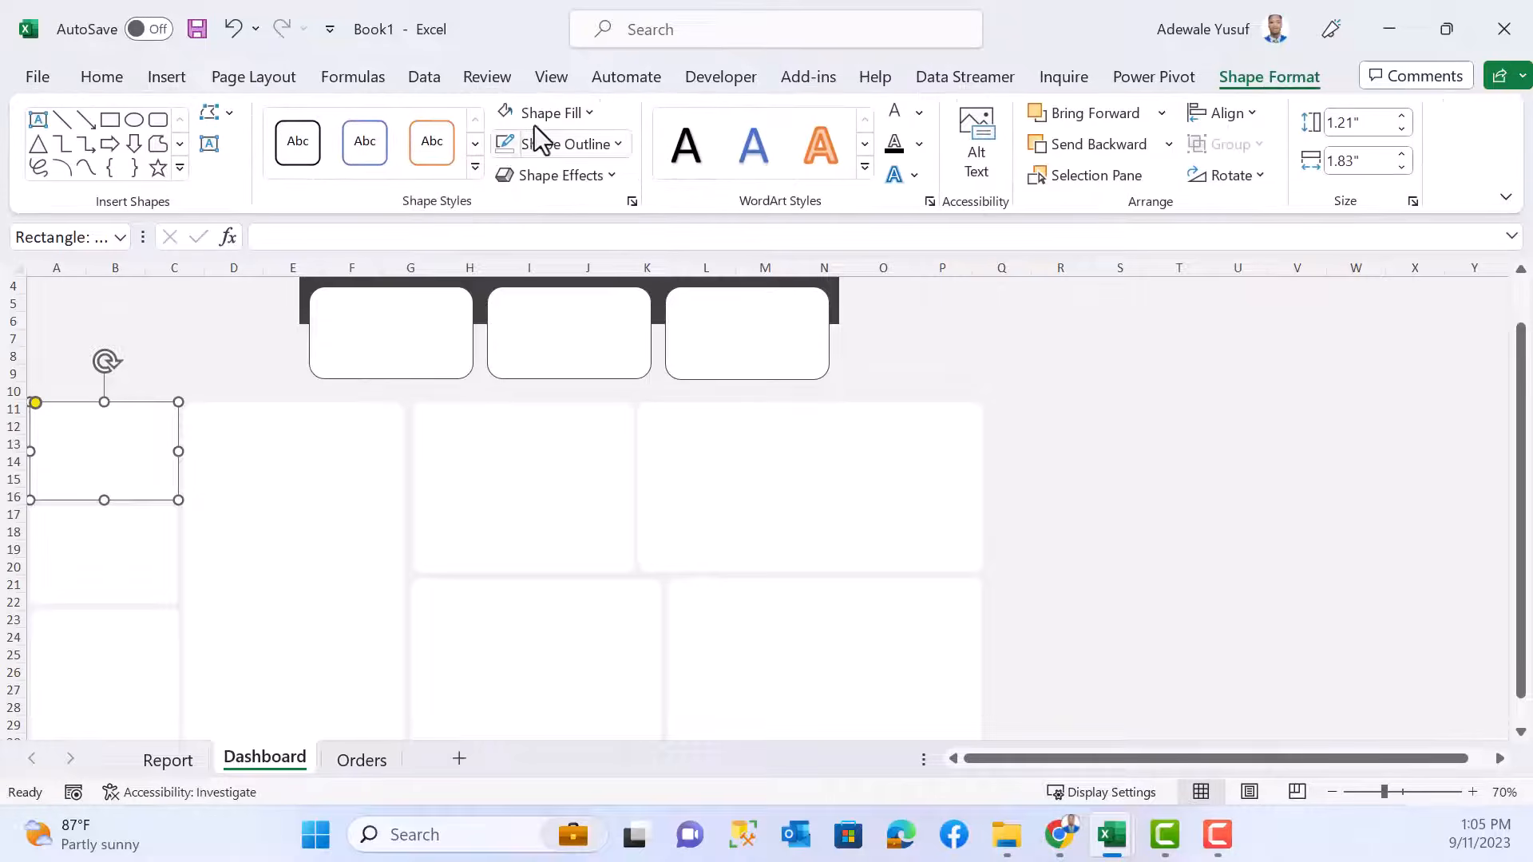
{"action": "left_click", "coordinate": [591, 113]}
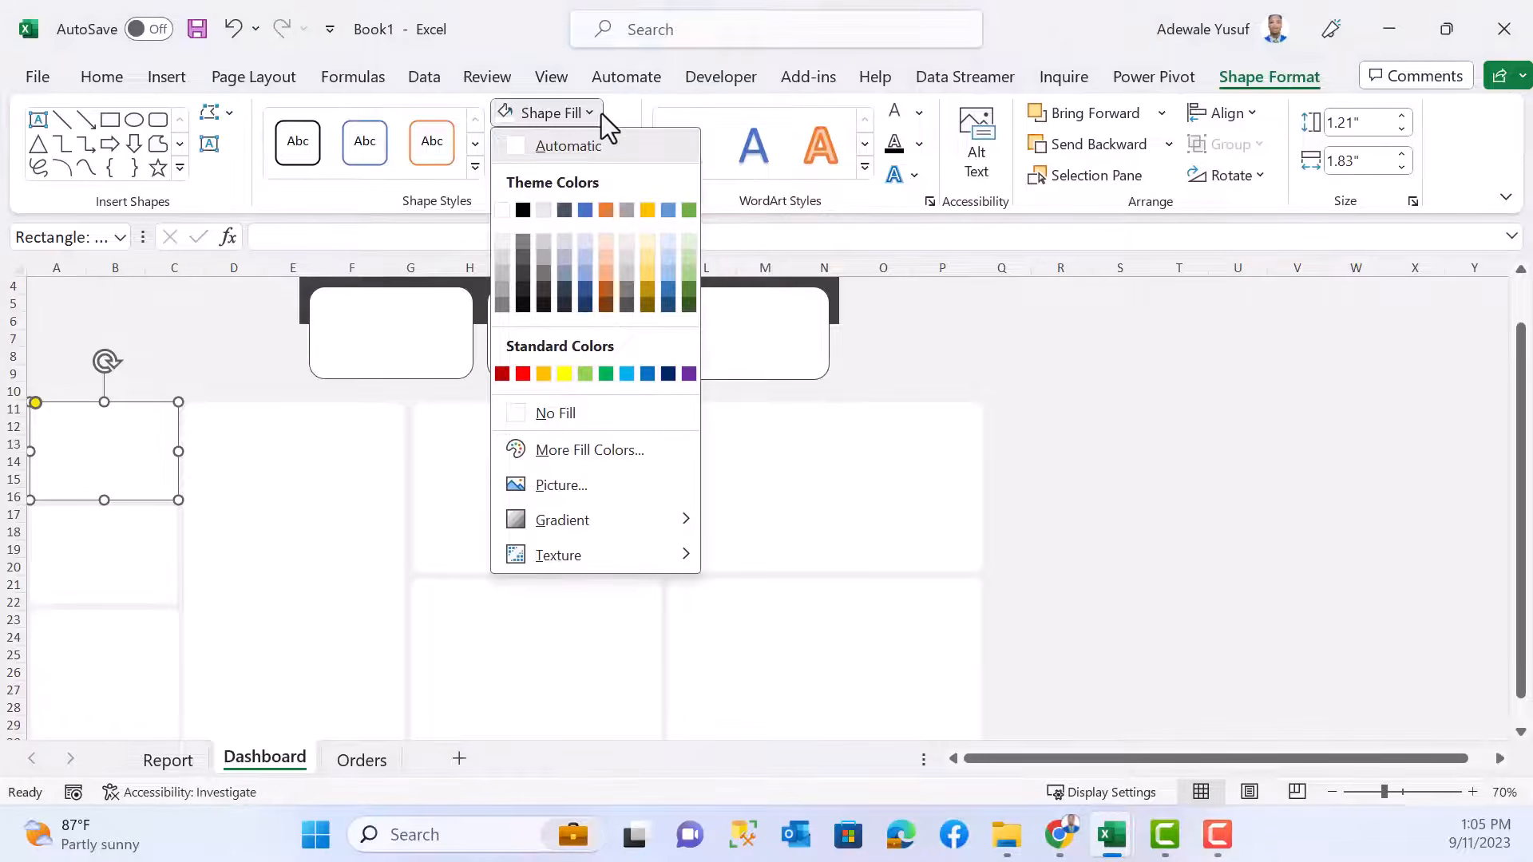
{"action": "left_click", "coordinate": [571, 447]}
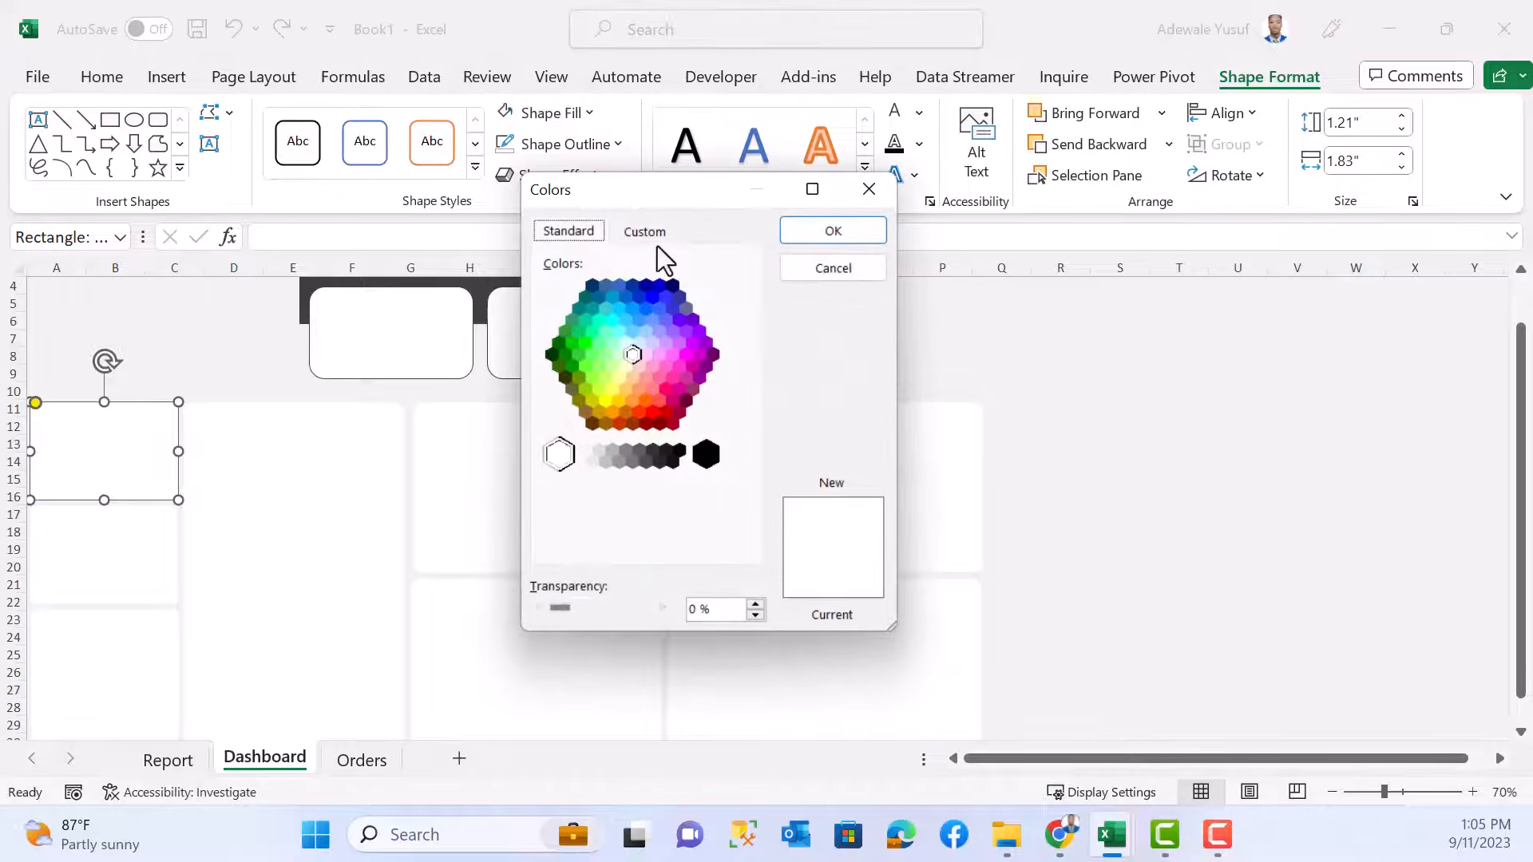
{"action": "left_click", "coordinate": [645, 232]}
{"action": "left_click_drag", "start_coordinate": [688, 547], "coordinate": [652, 543]}
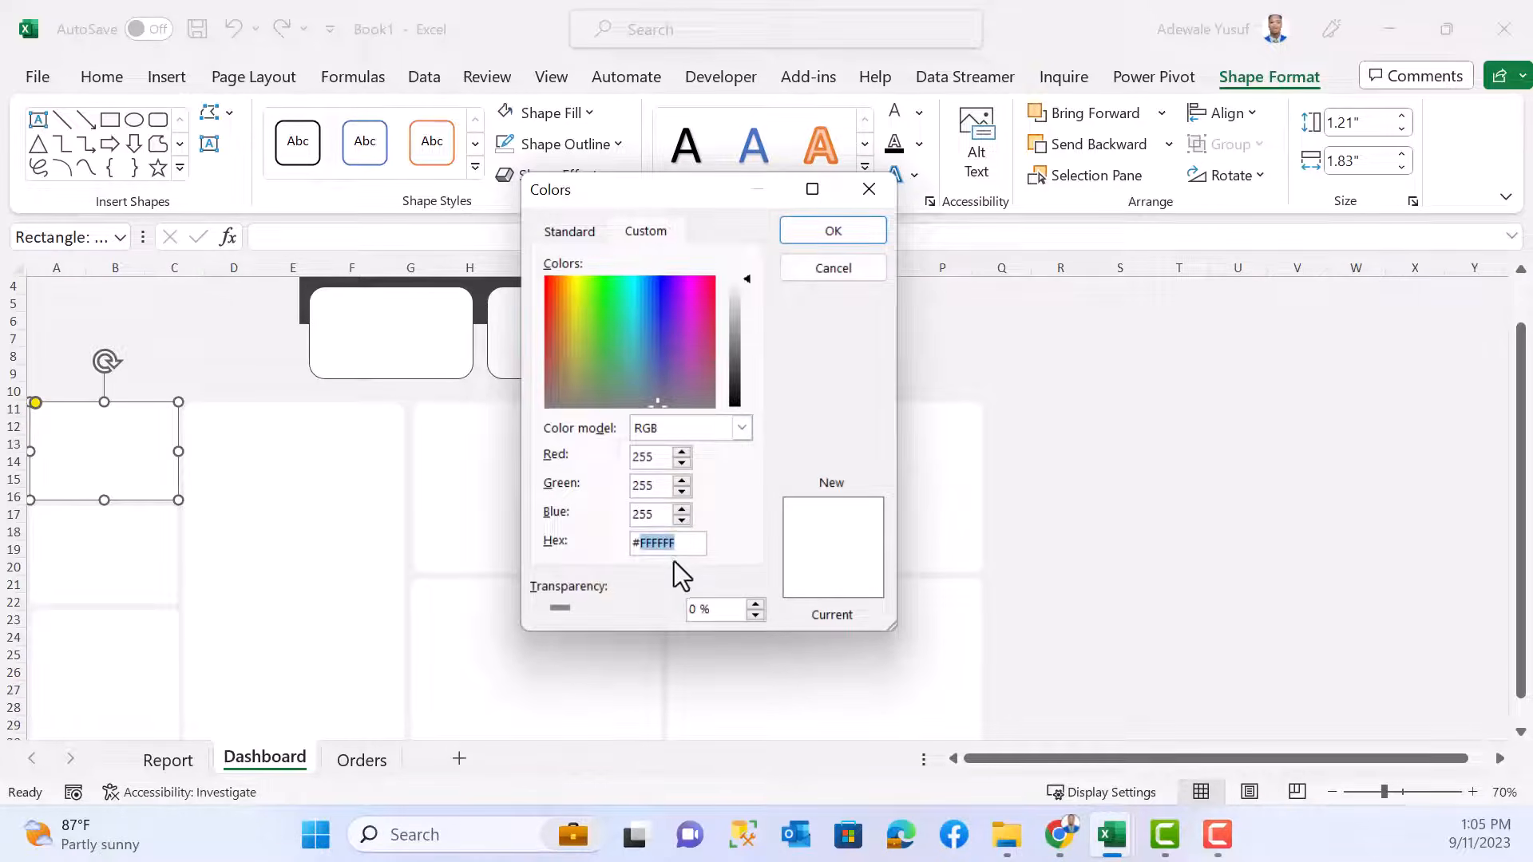
{"action": "type", "text": "a2d2ff"}
{"action": "left_click", "coordinate": [834, 231]}
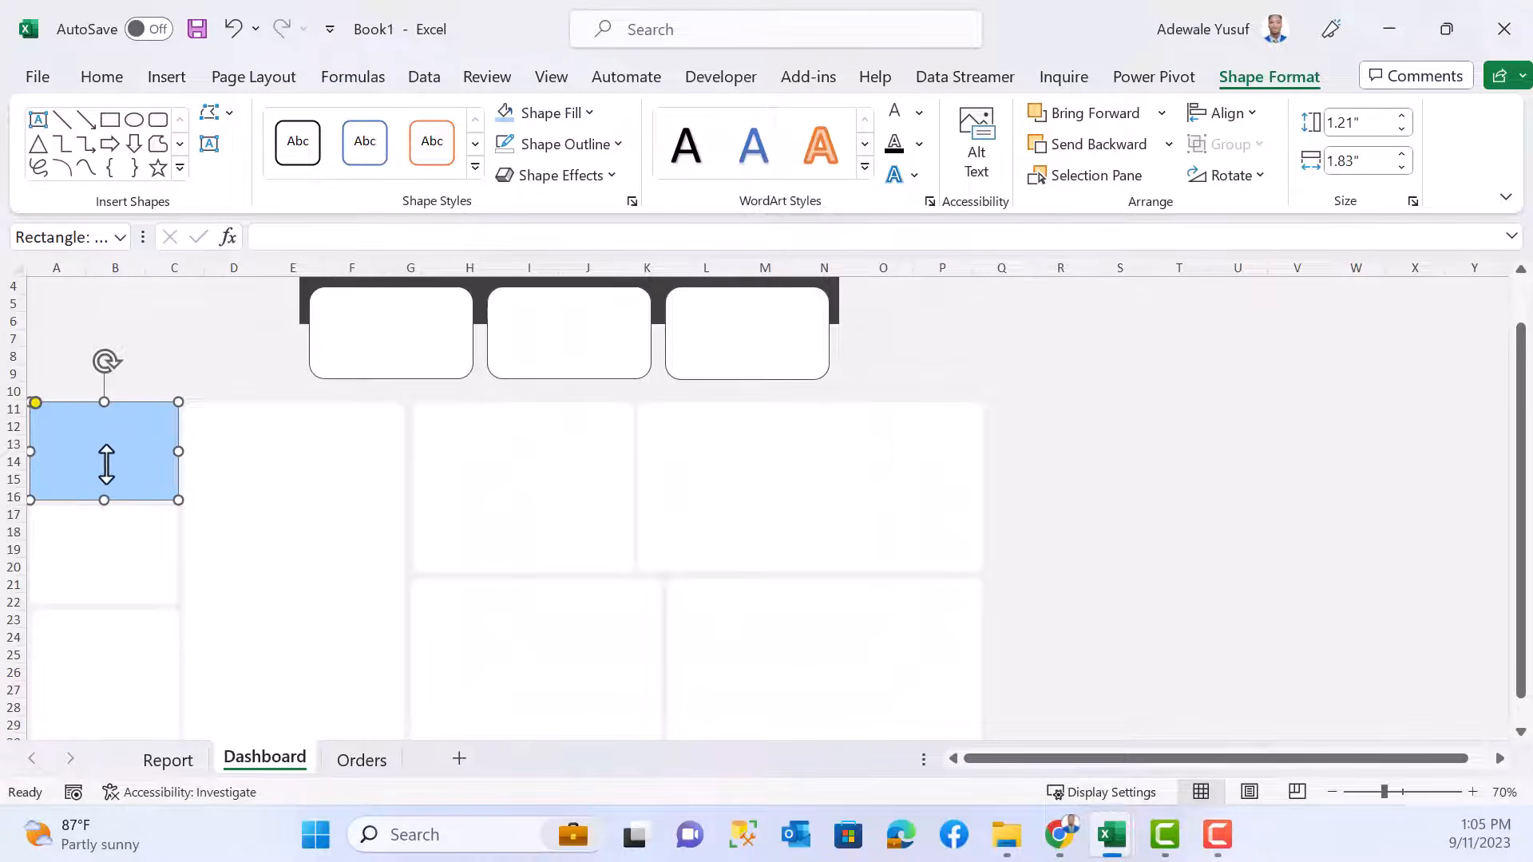
- Fill the middle small panel with a dark gray shade of the black theme color
{"action": "left_click", "coordinate": [113, 562]}
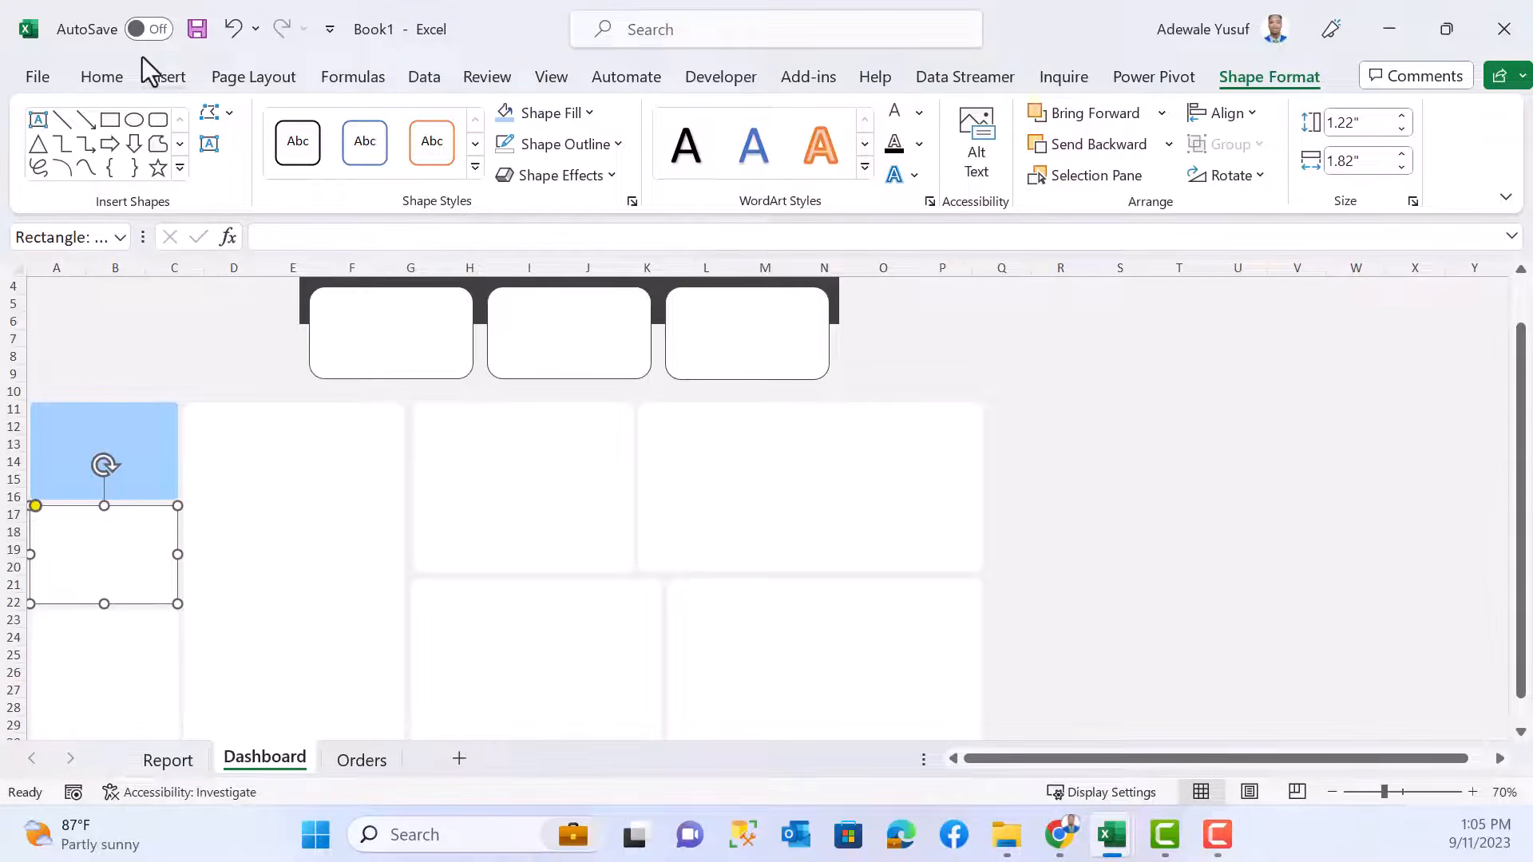
{"action": "left_click", "coordinate": [581, 120]}
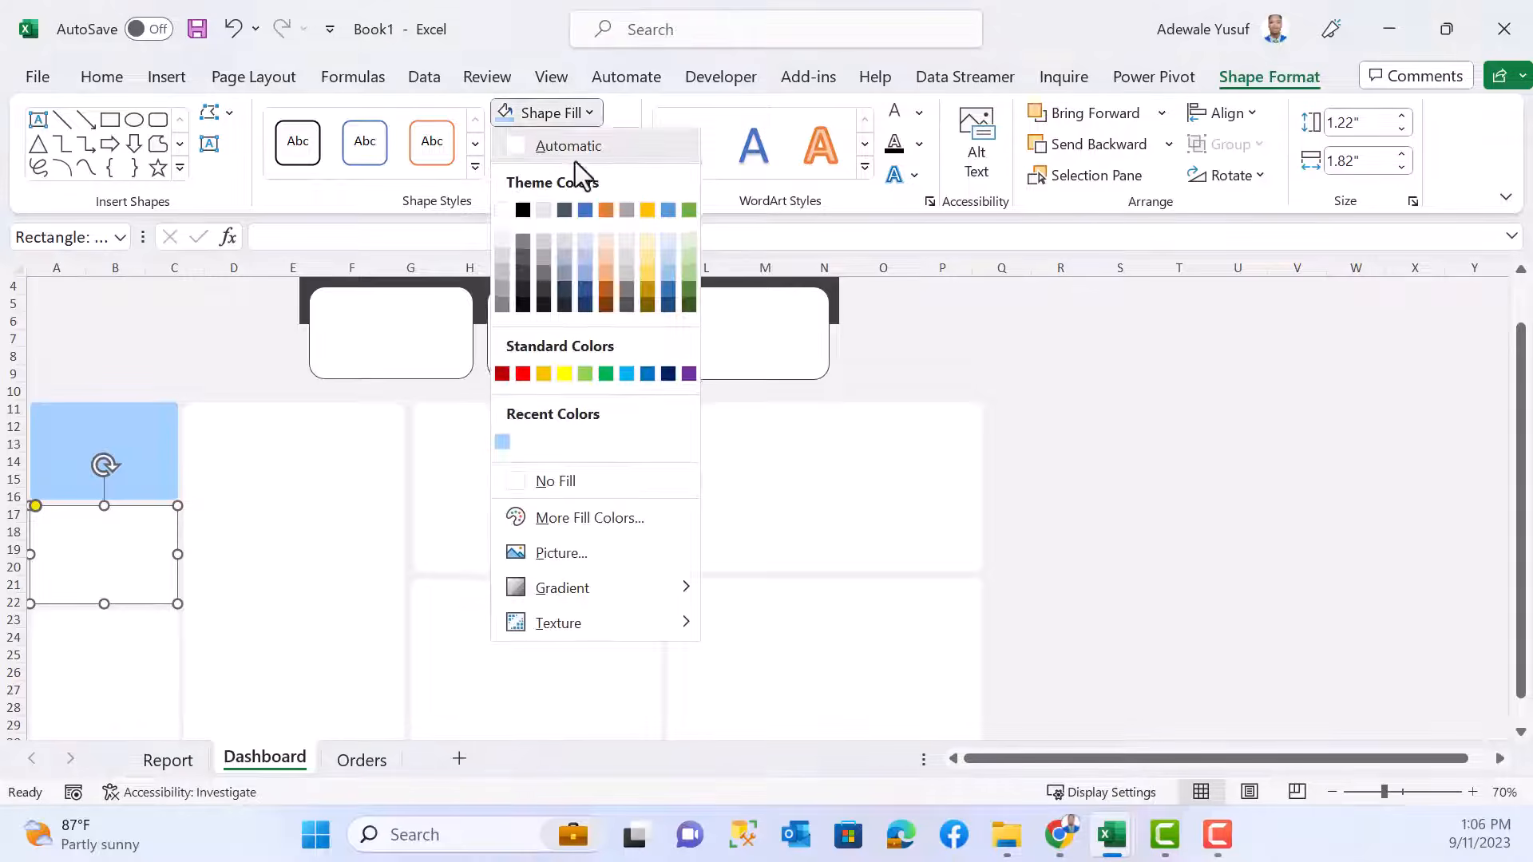
{"action": "left_click", "coordinate": [524, 272]}
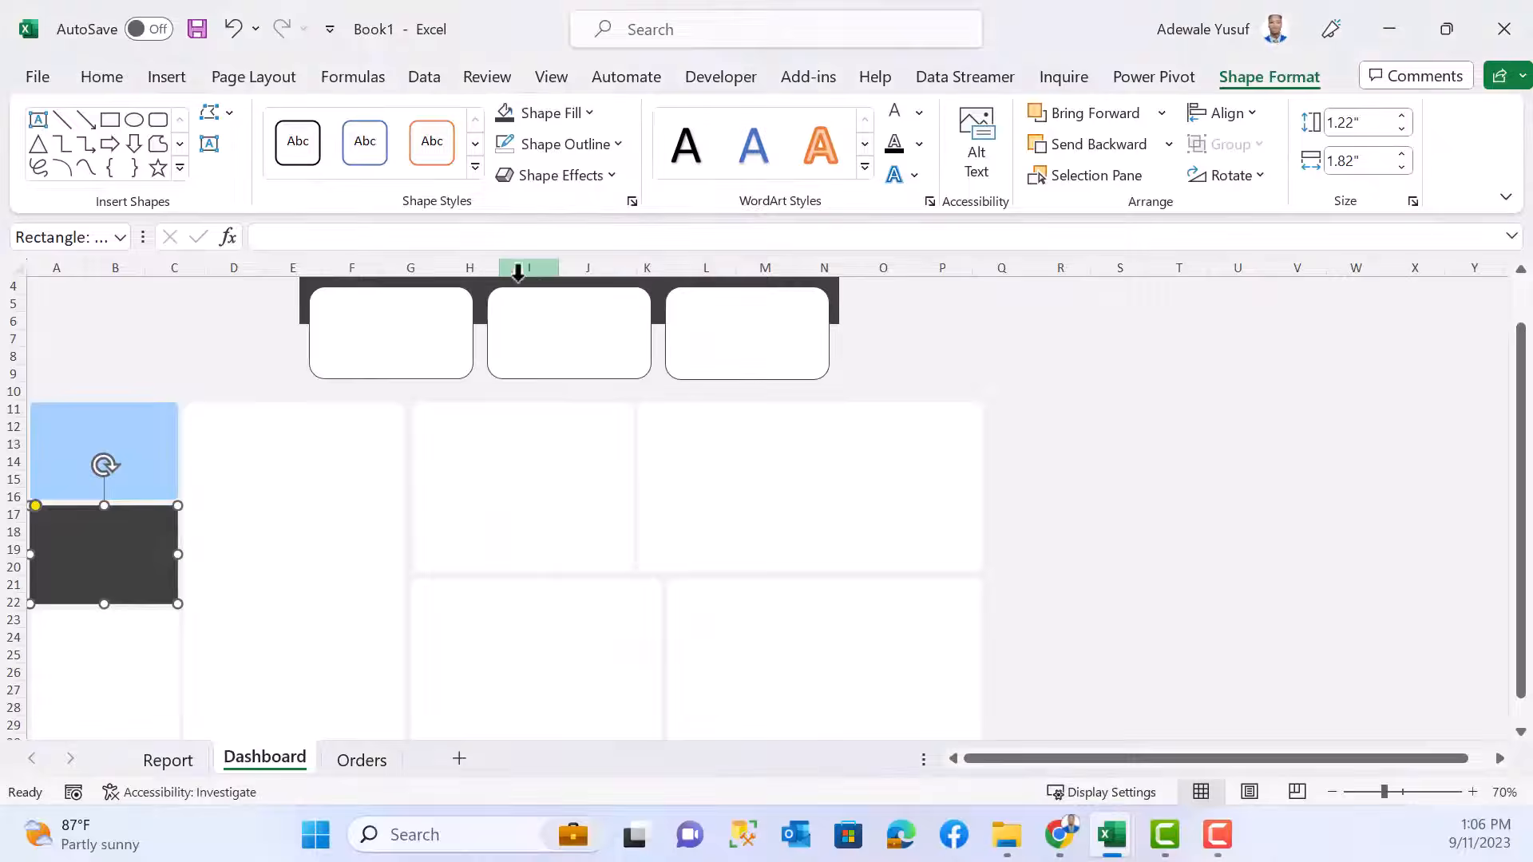
- Copy the pink color code FFAFCC from the Coolors trending palettes in the browser and fill the lowest small panel with it in Excel
{"action": "left_click_drag", "start_coordinate": [30, 610], "coordinate": [179, 757]}
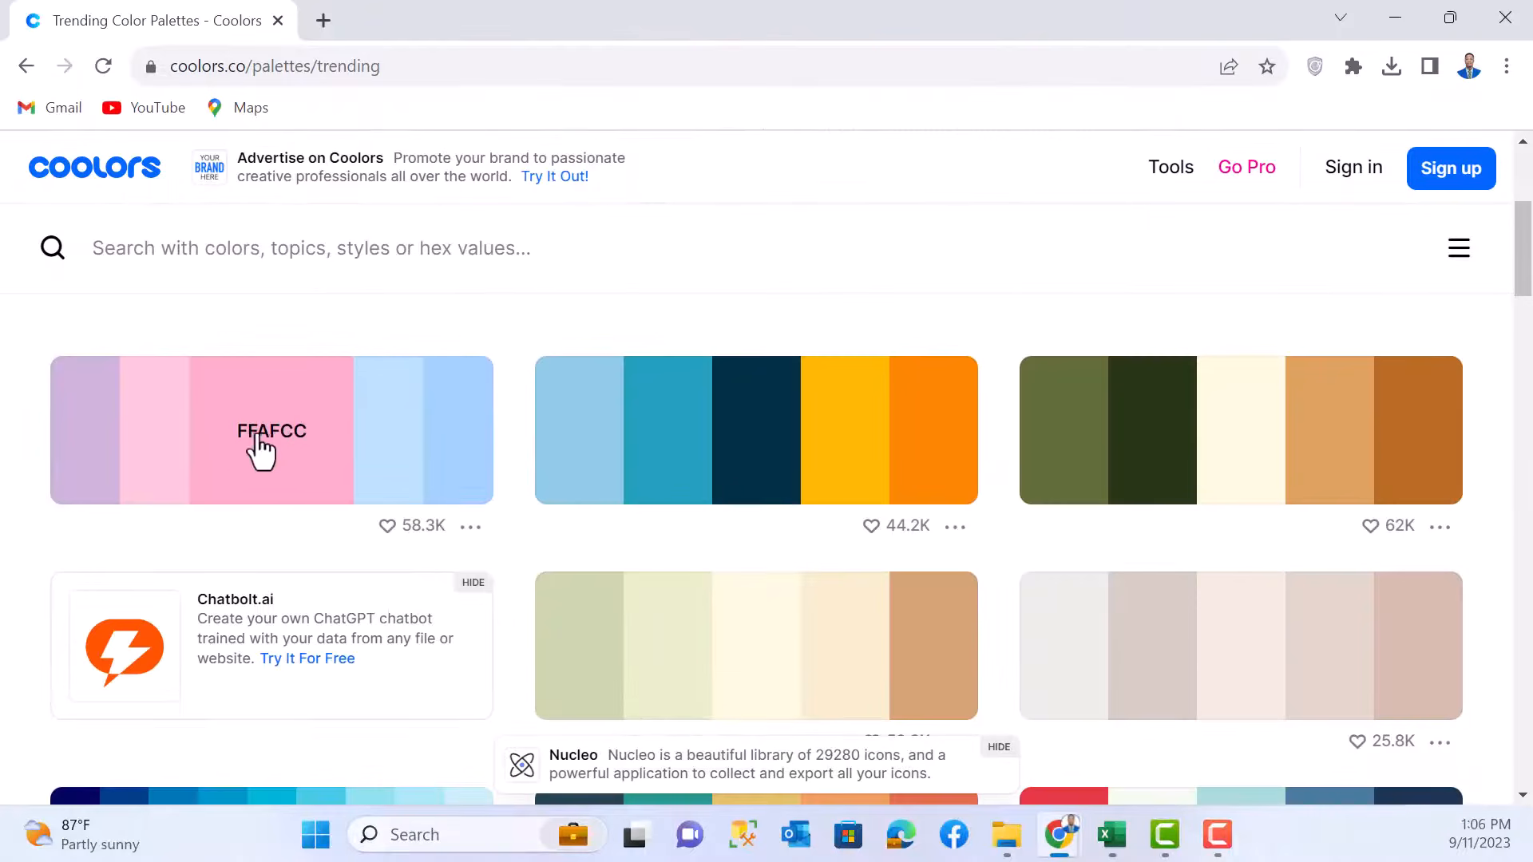
{"action": "left_click", "coordinate": [272, 444]}
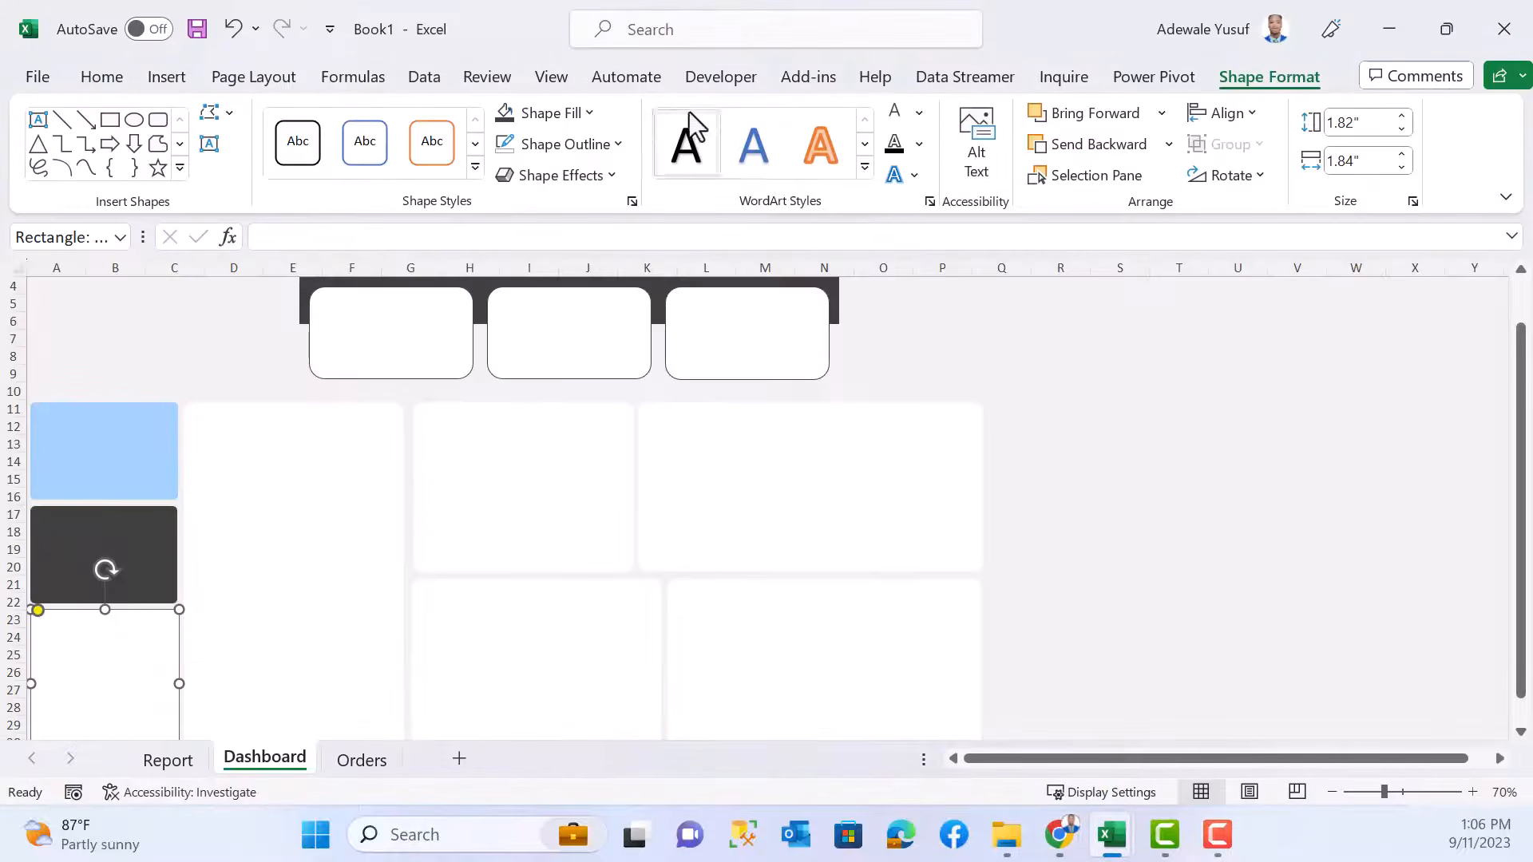
{"action": "left_click", "coordinate": [583, 114]}
{"action": "left_click", "coordinate": [582, 519]}
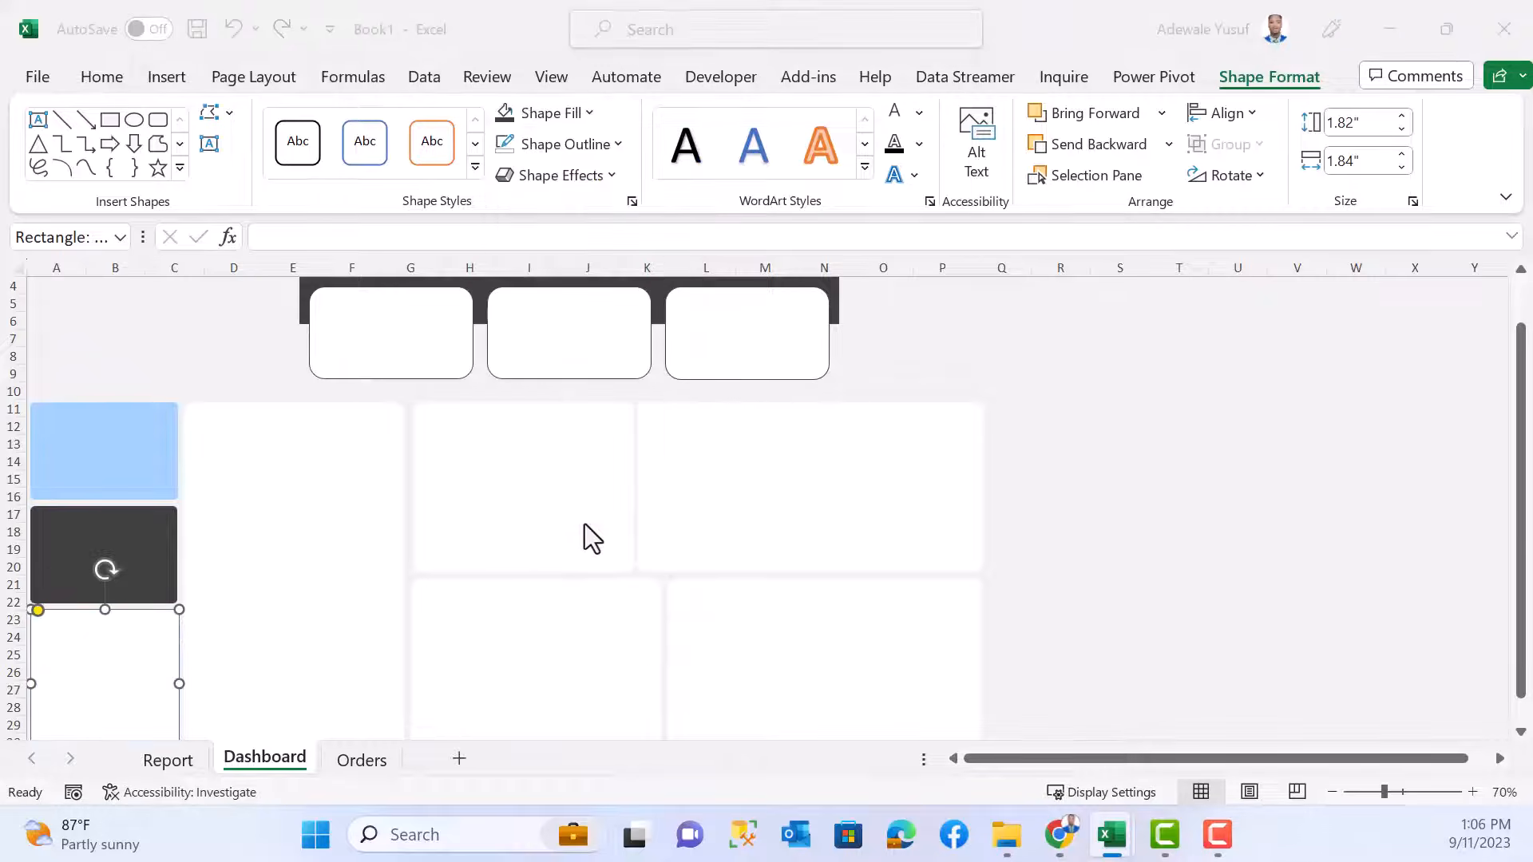
{"action": "left_click", "coordinate": [644, 231]}
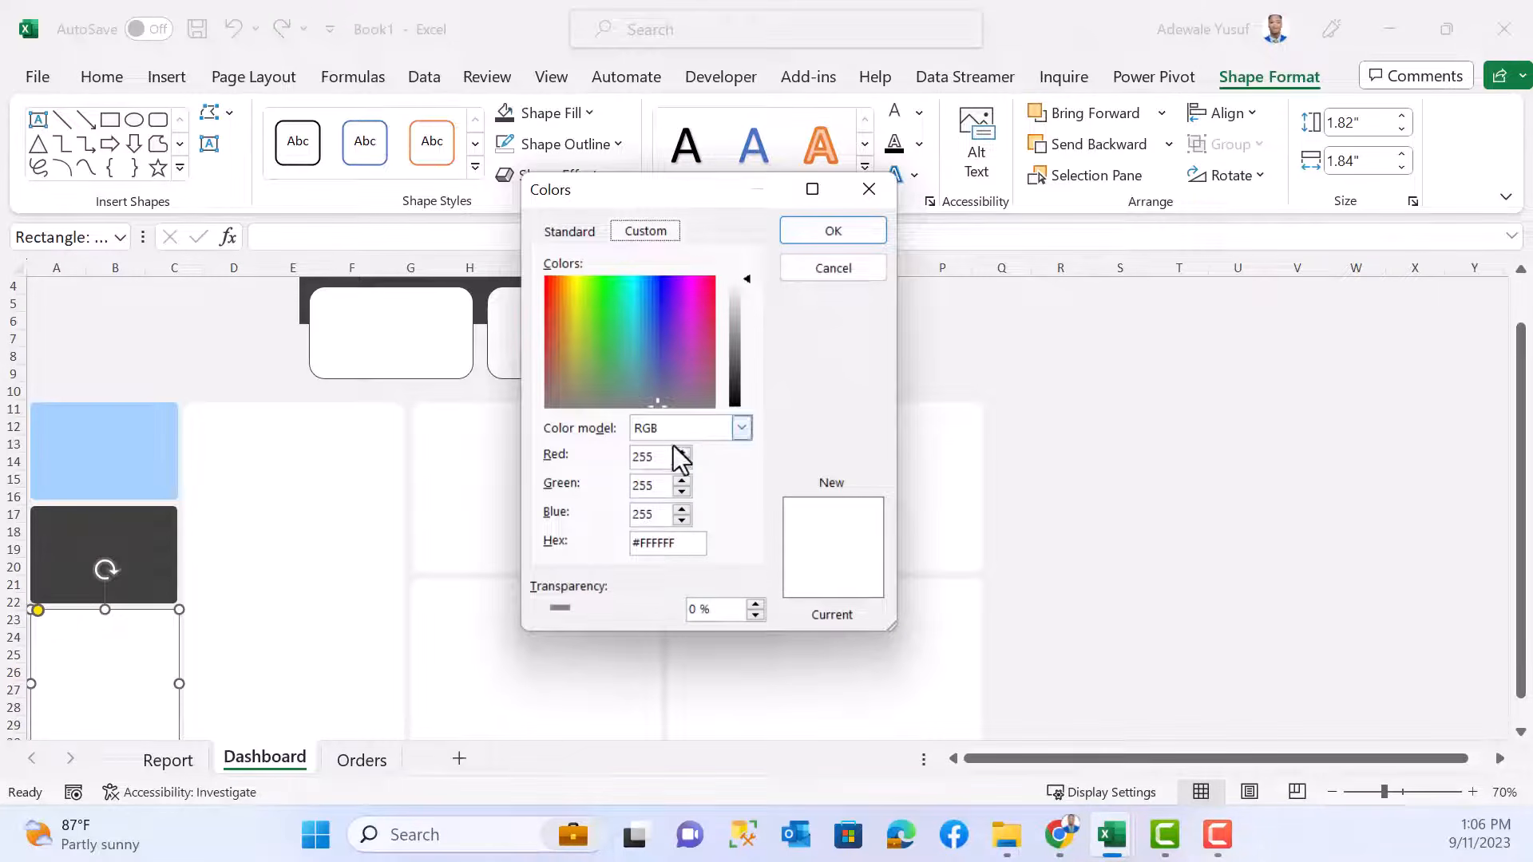
{"action": "left_click_drag", "start_coordinate": [675, 543], "coordinate": [642, 550]}
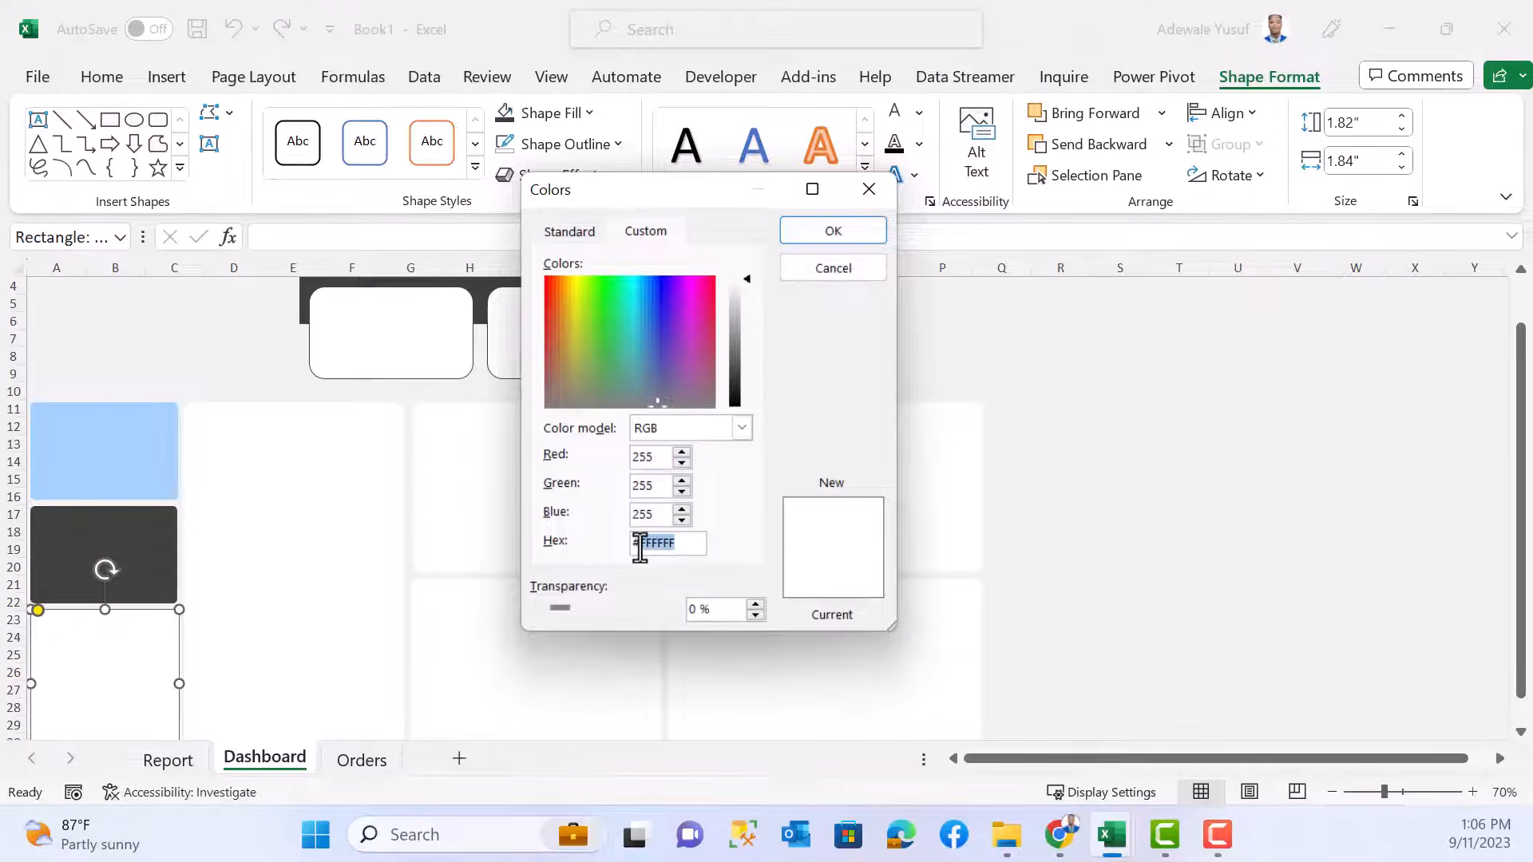
{"action": "type", "text": "FFAFCC"}
{"action": "left_click", "coordinate": [846, 229]}
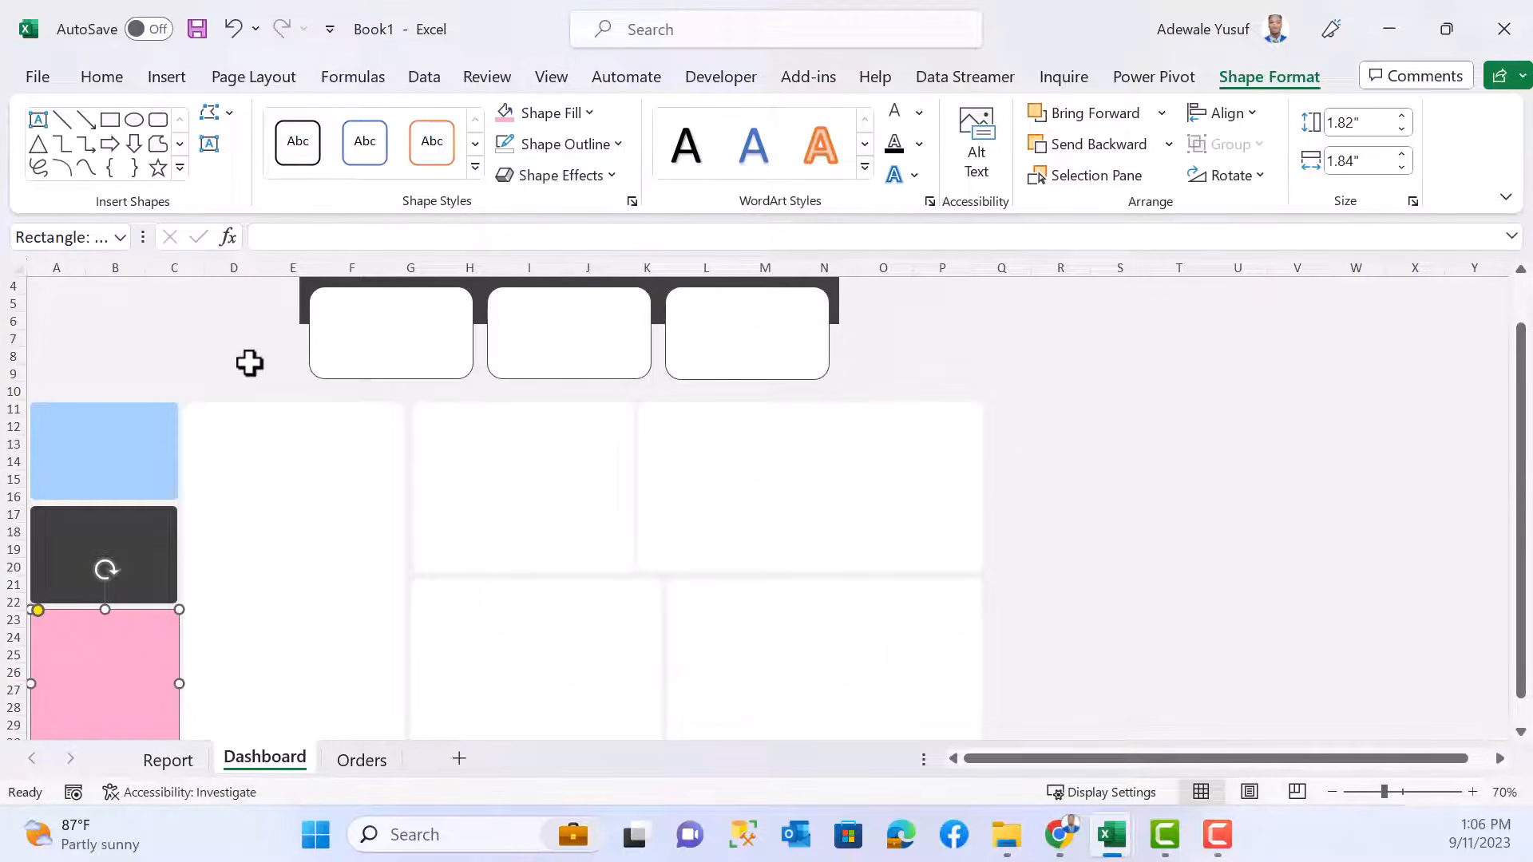
{"action": "left_click", "coordinate": [1274, 497]}
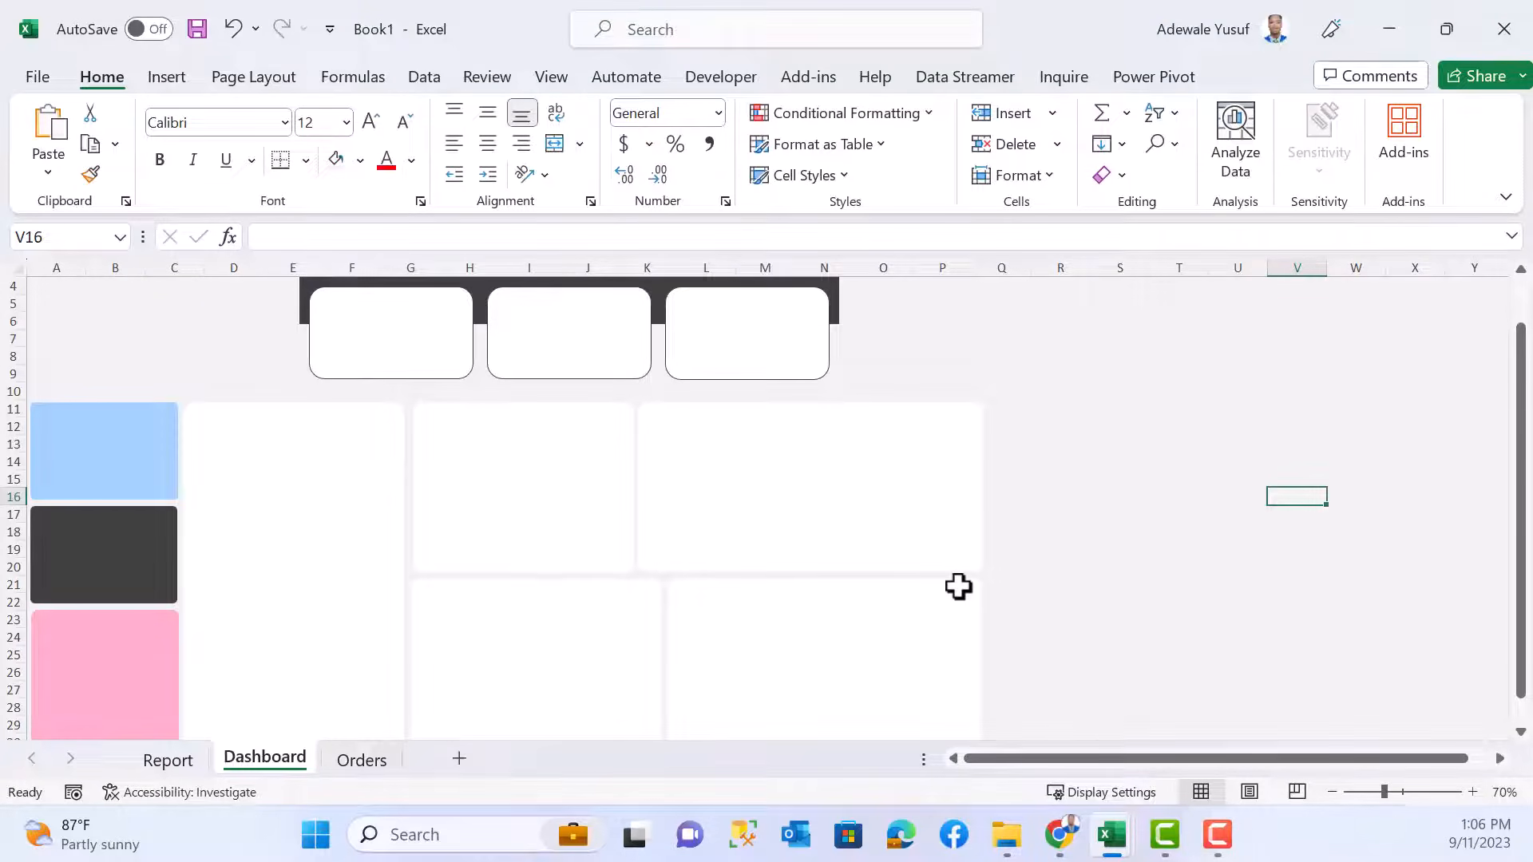
- Shorten the pink panel slightly from below so its lower edge lines up with the tall panel beside it
{"action": "scroll", "coordinate": [951, 592], "scroll_direction": "down", "scroll_amount": 2}
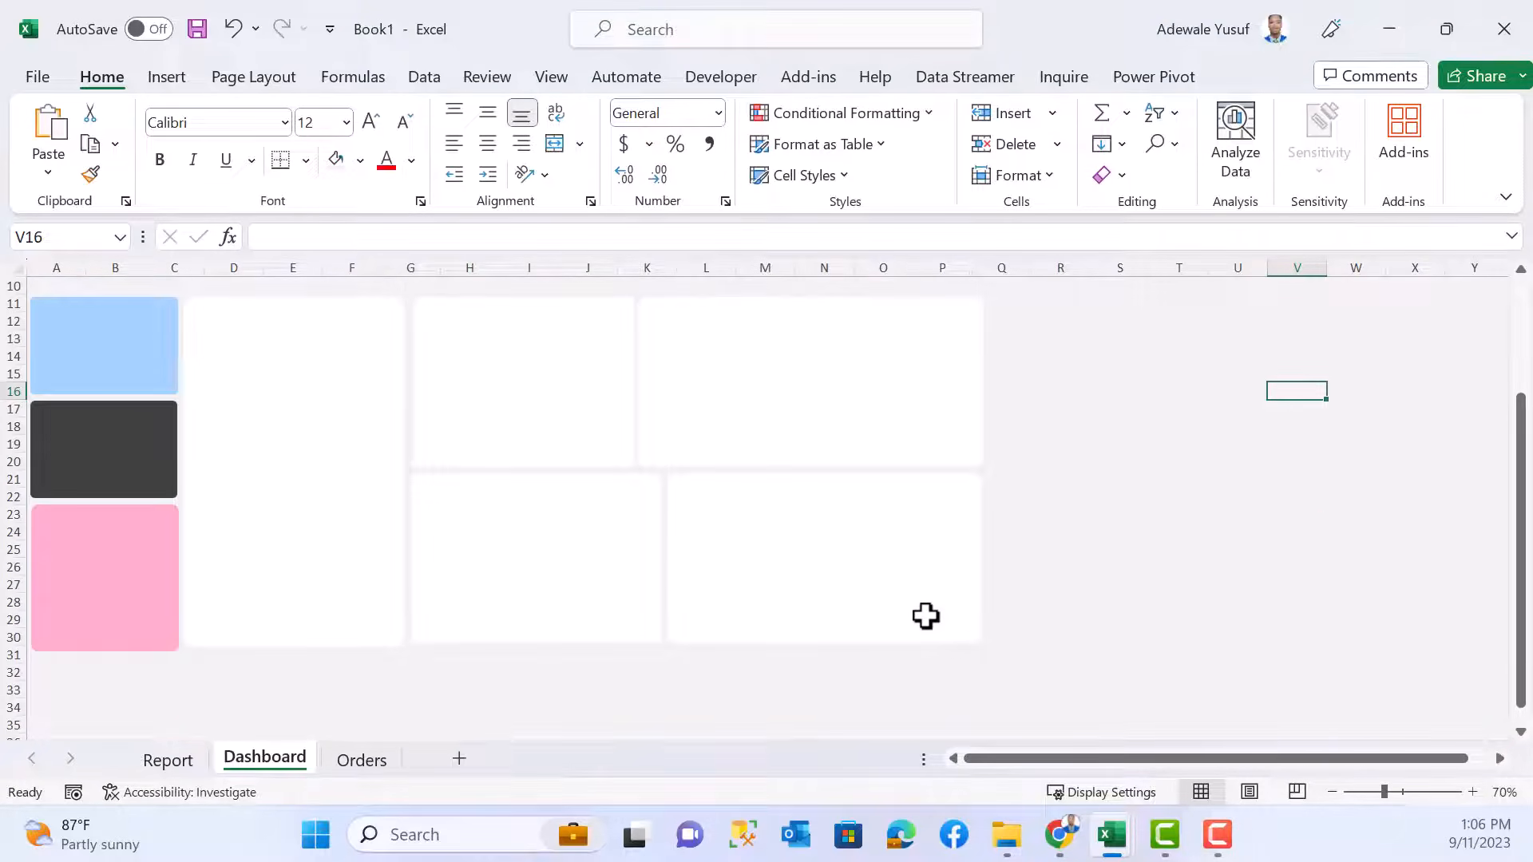
{"action": "left_click", "coordinate": [132, 620]}
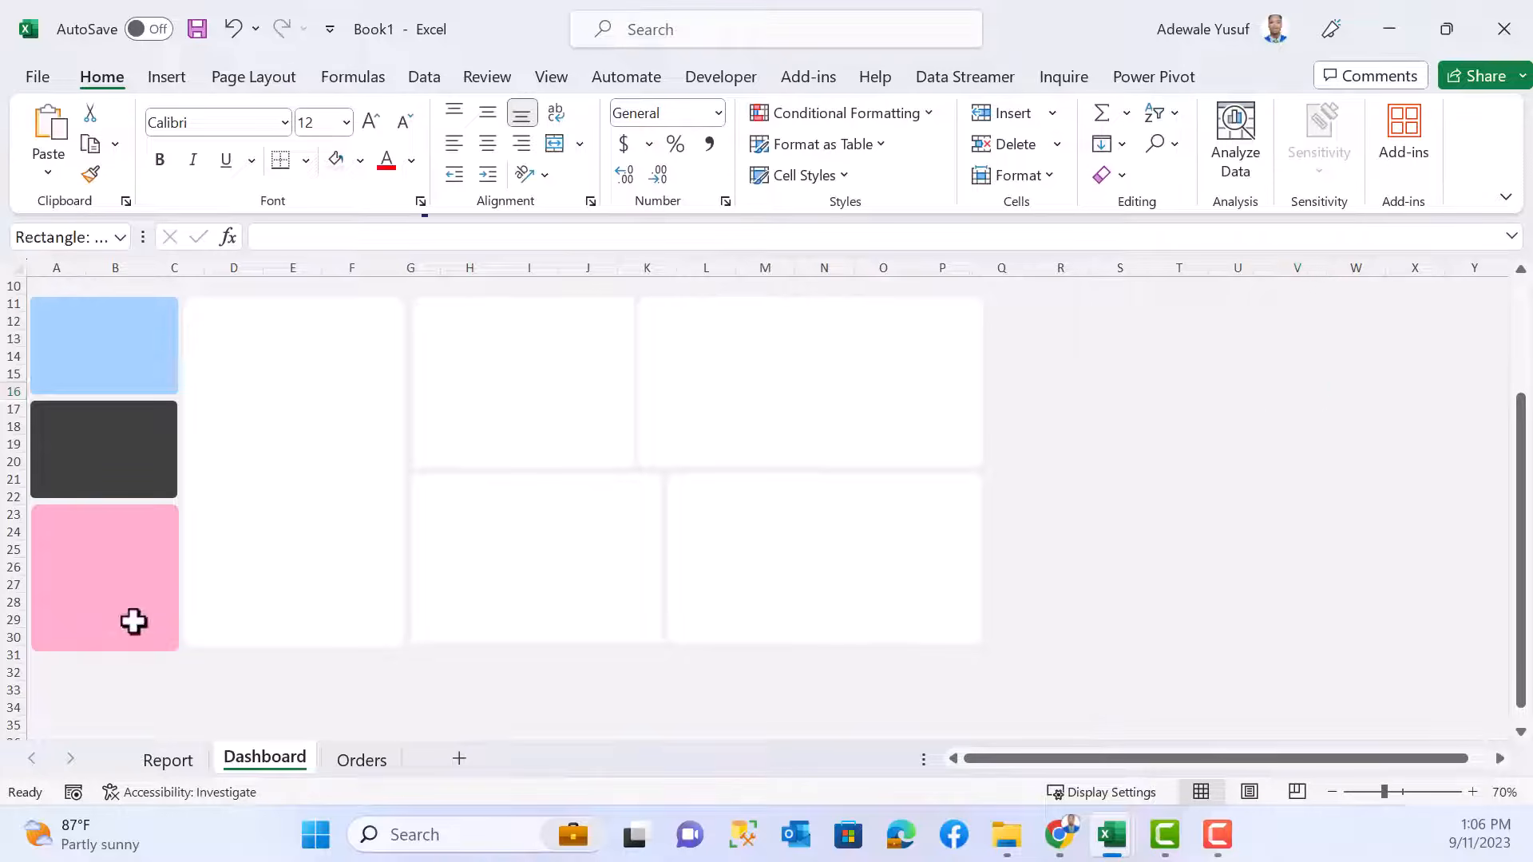
{"action": "left_click_drag", "start_coordinate": [107, 649], "coordinate": [109, 645]}
{"action": "left_click", "coordinate": [469, 707]}
- Extend the lower edges of the two large lower panels slightly so they align with the tall panel's lower edge
{"action": "left_click", "coordinate": [474, 625]}
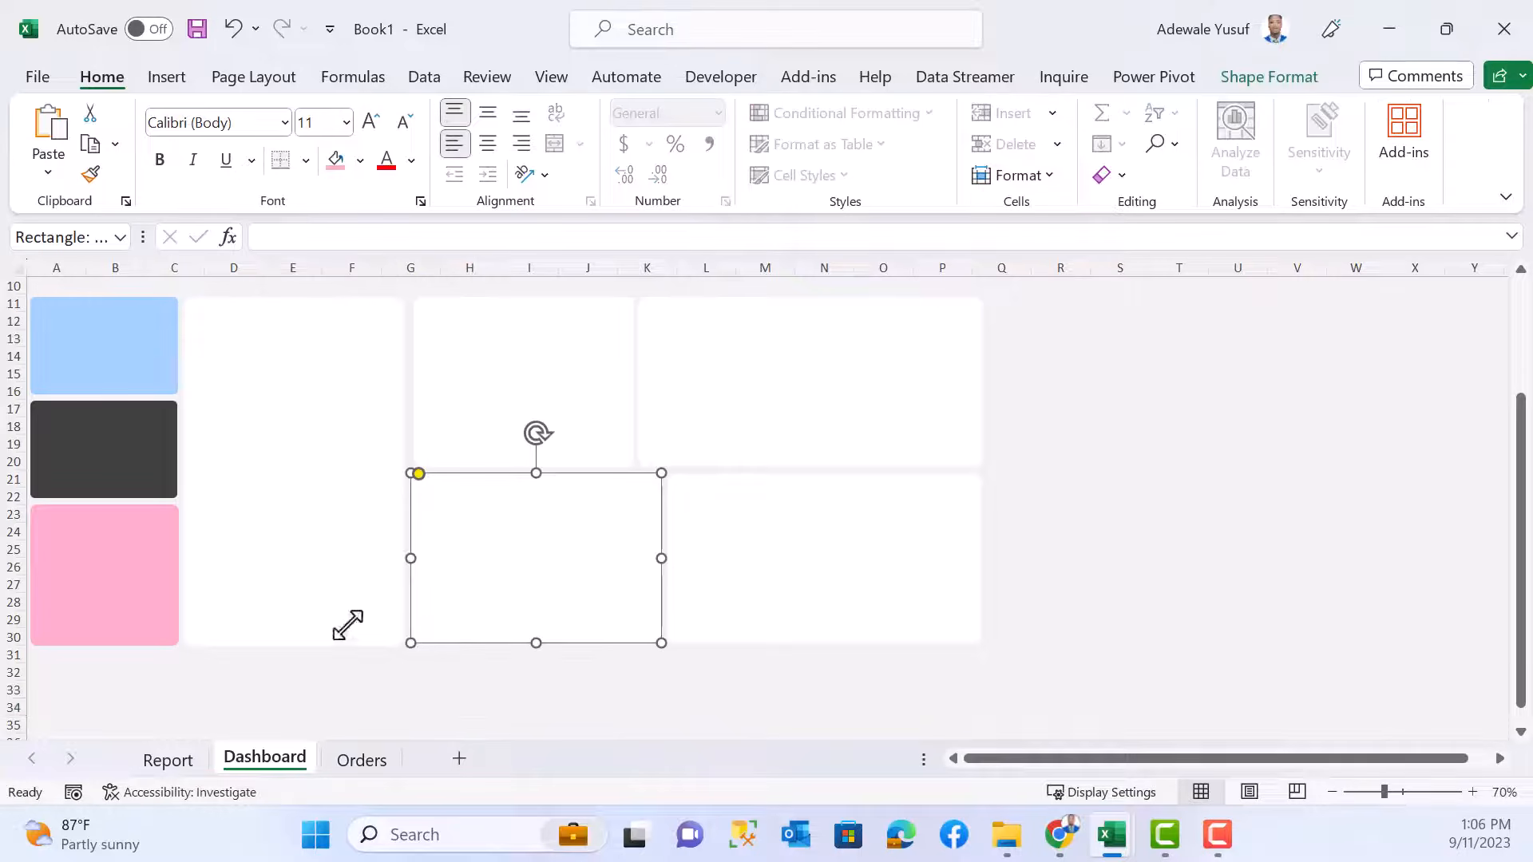
{"action": "left_click_drag", "start_coordinate": [537, 642], "coordinate": [543, 647]}
{"action": "left_click", "coordinate": [879, 636]}
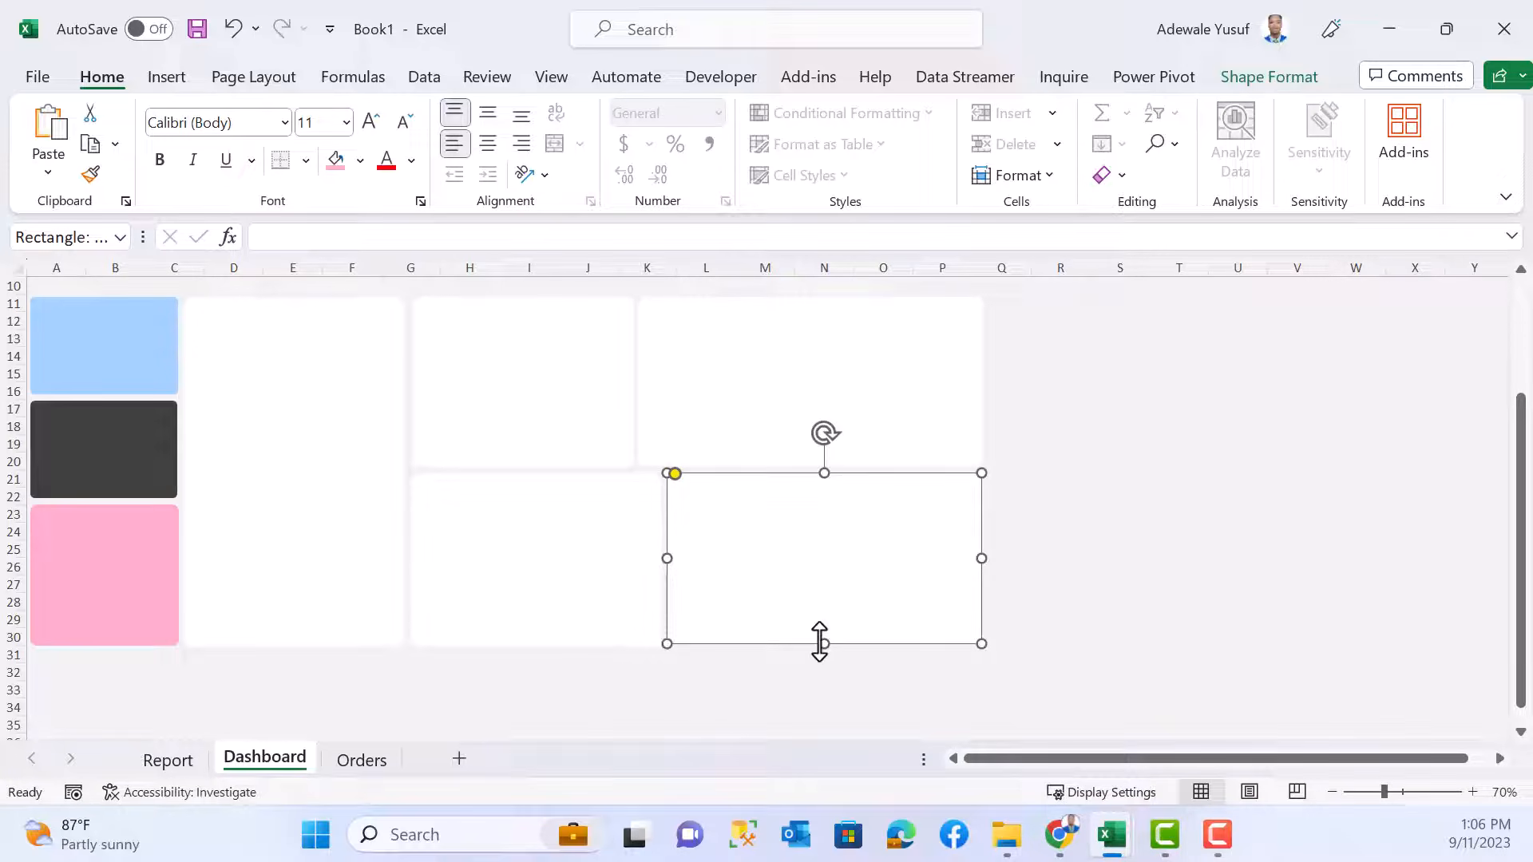
{"action": "left_click_drag", "start_coordinate": [819, 642], "coordinate": [819, 648]}
{"action": "left_click", "coordinate": [1313, 569]}
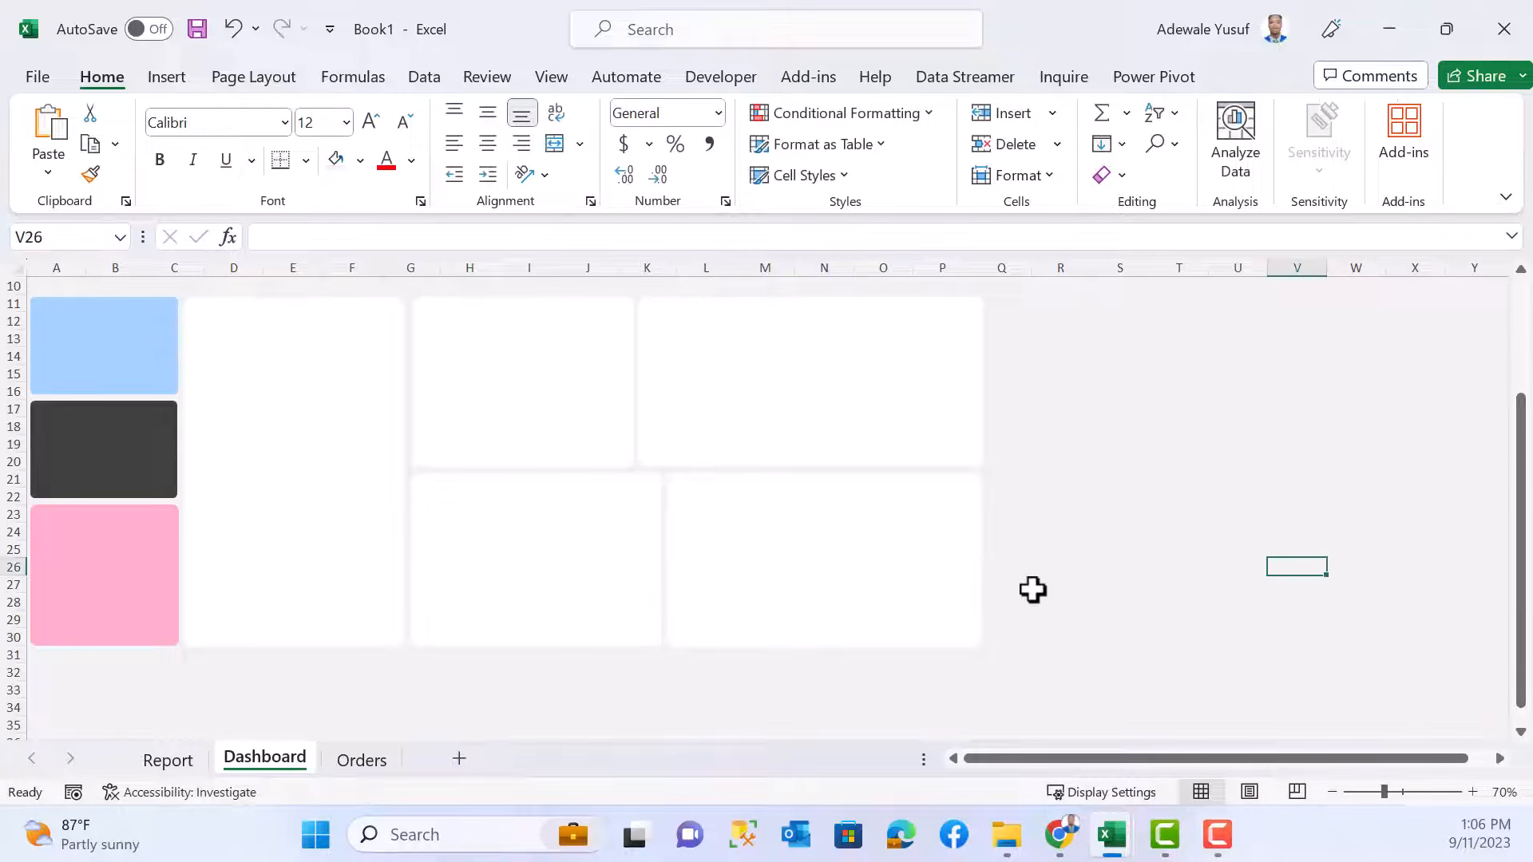
- Select the dark banner with its three cards and shift them together about one column toward column A, keeping them above the panel grid
{"action": "scroll", "coordinate": [1018, 587], "scroll_direction": "up", "scroll_amount": 3}
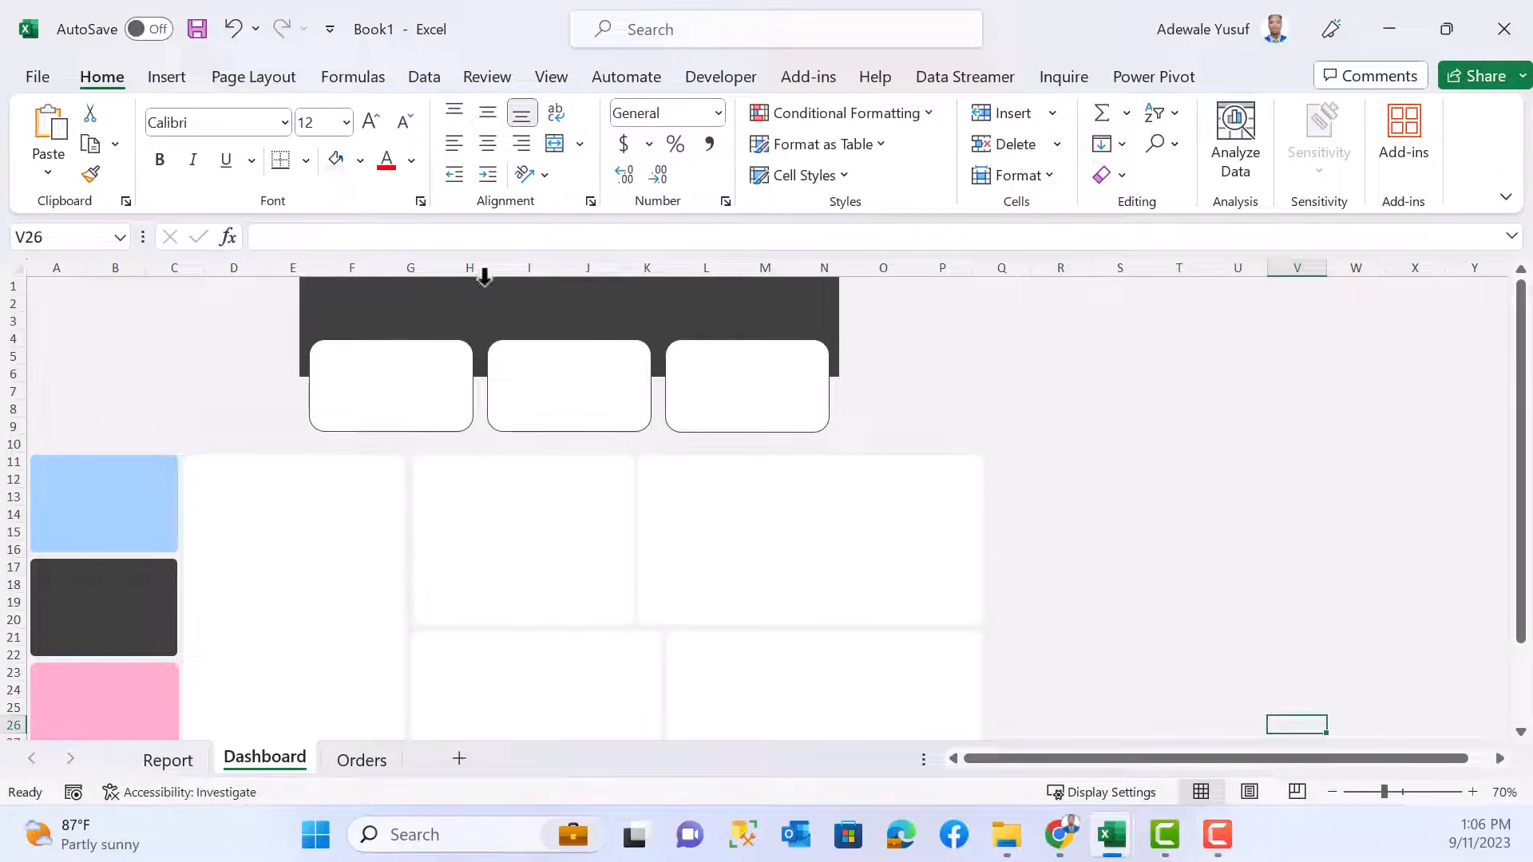
{"action": "left_click", "coordinate": [441, 319]}
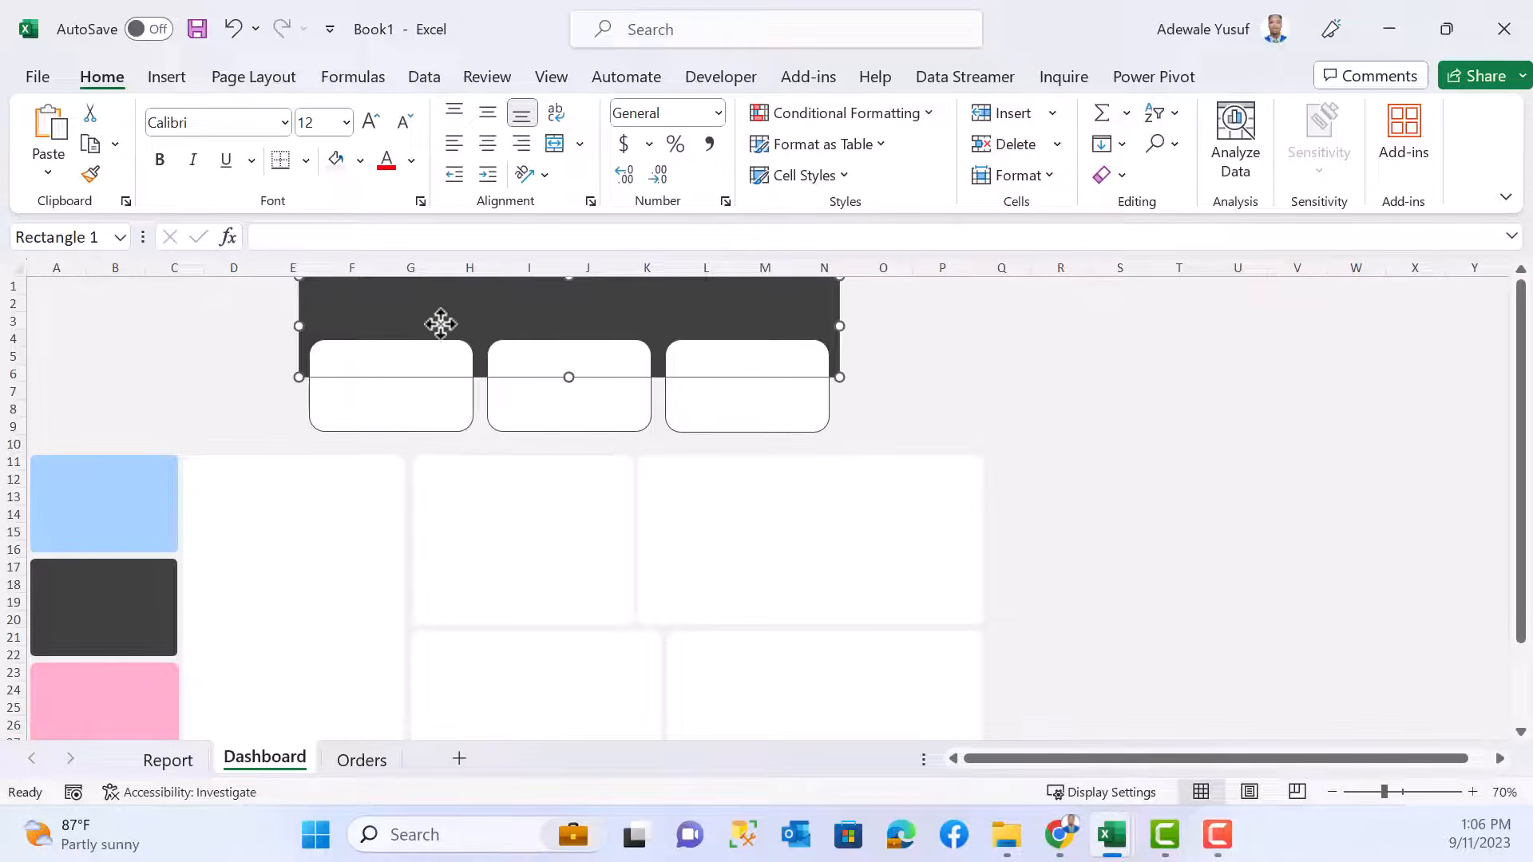
{"action": "left_click", "coordinate": [407, 404], "text": "ctrl"}
{"action": "left_click", "coordinate": [582, 410], "text": "ctrl"}
{"action": "left_click", "coordinate": [731, 405], "text": "ctrl"}
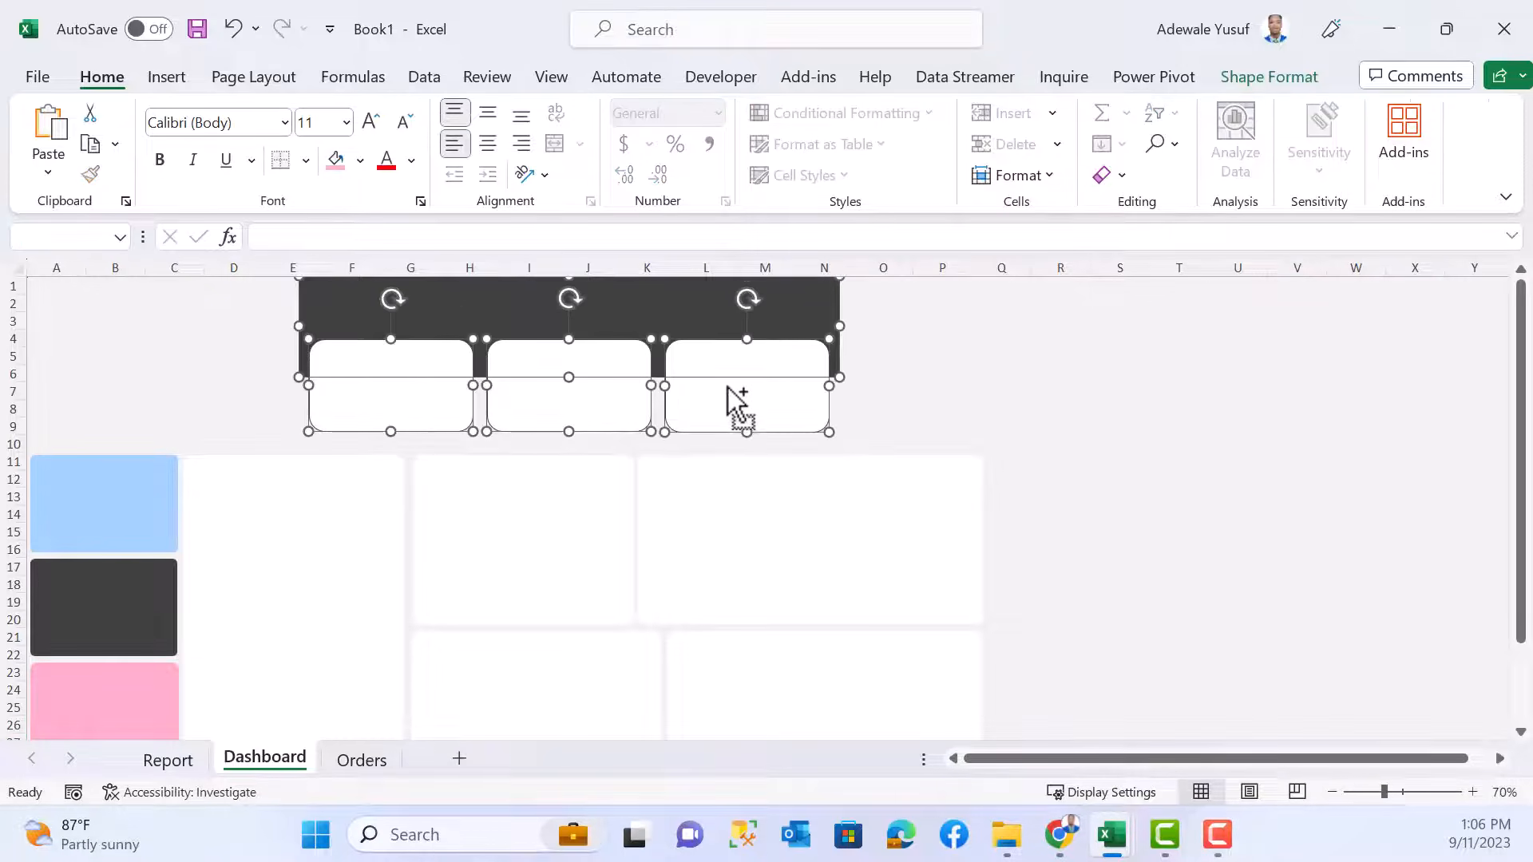
{"action": "left_click_drag", "start_coordinate": [729, 400], "coordinate": [678, 378]}
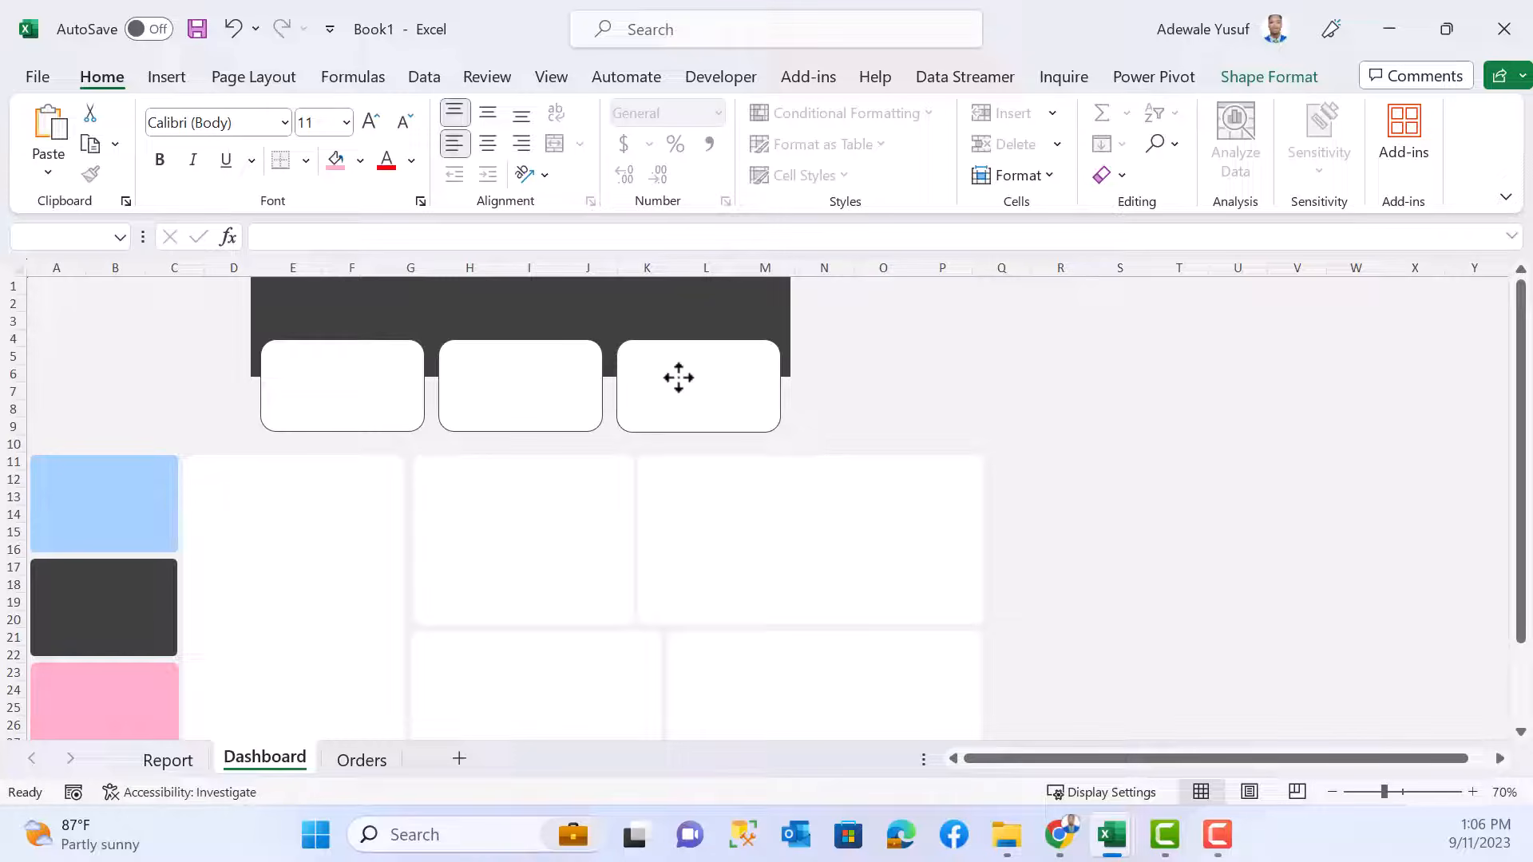
{"action": "left_click_drag", "start_coordinate": [679, 378], "coordinate": [664, 372]}
{"action": "left_click", "coordinate": [979, 336]}
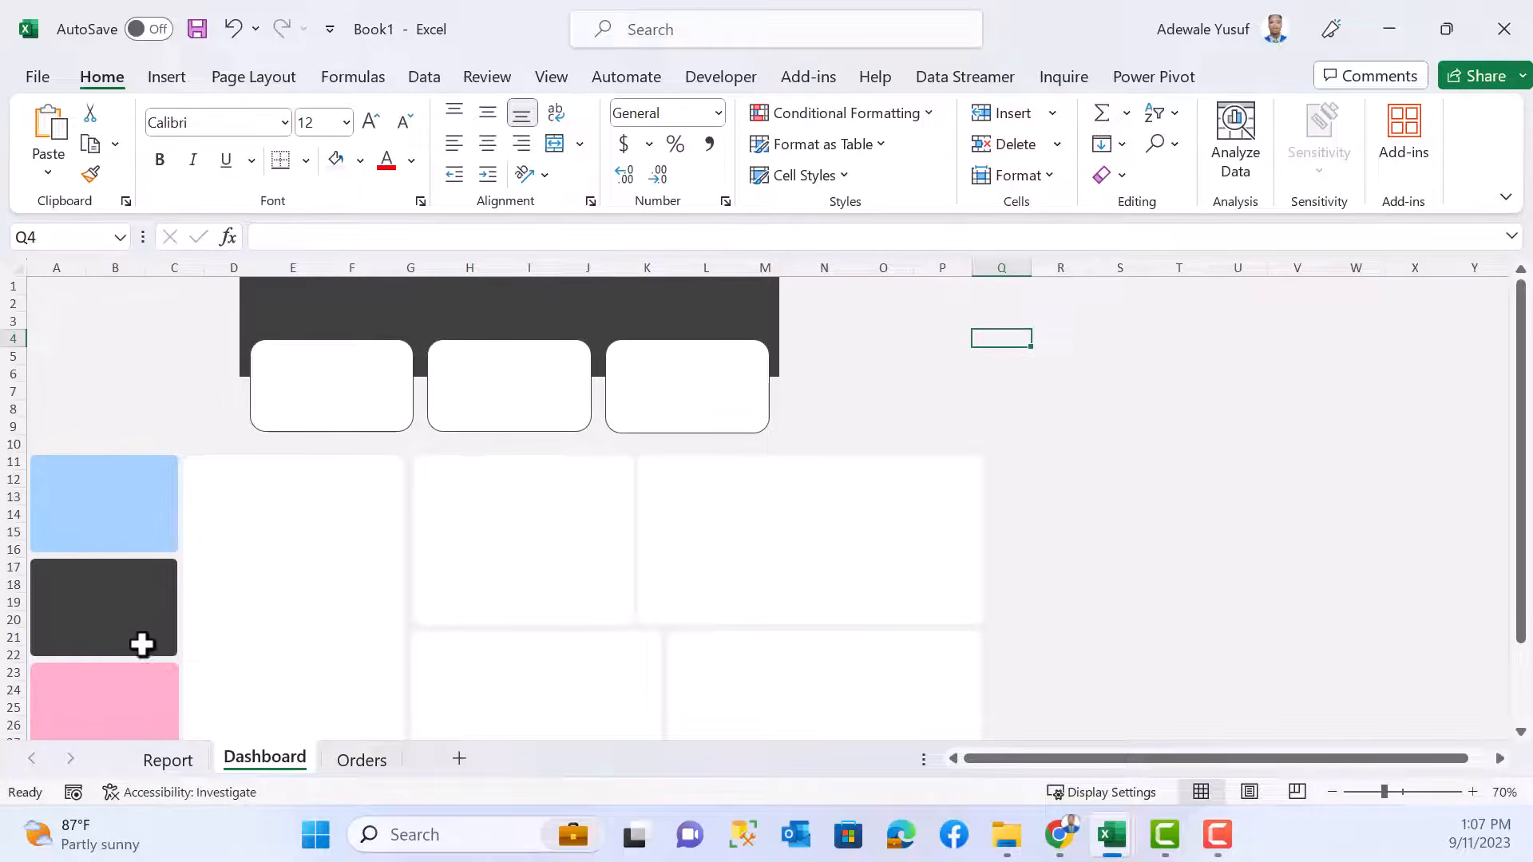
{"action": "scroll", "coordinate": [161, 668], "scroll_direction": "down", "scroll_amount": 2}
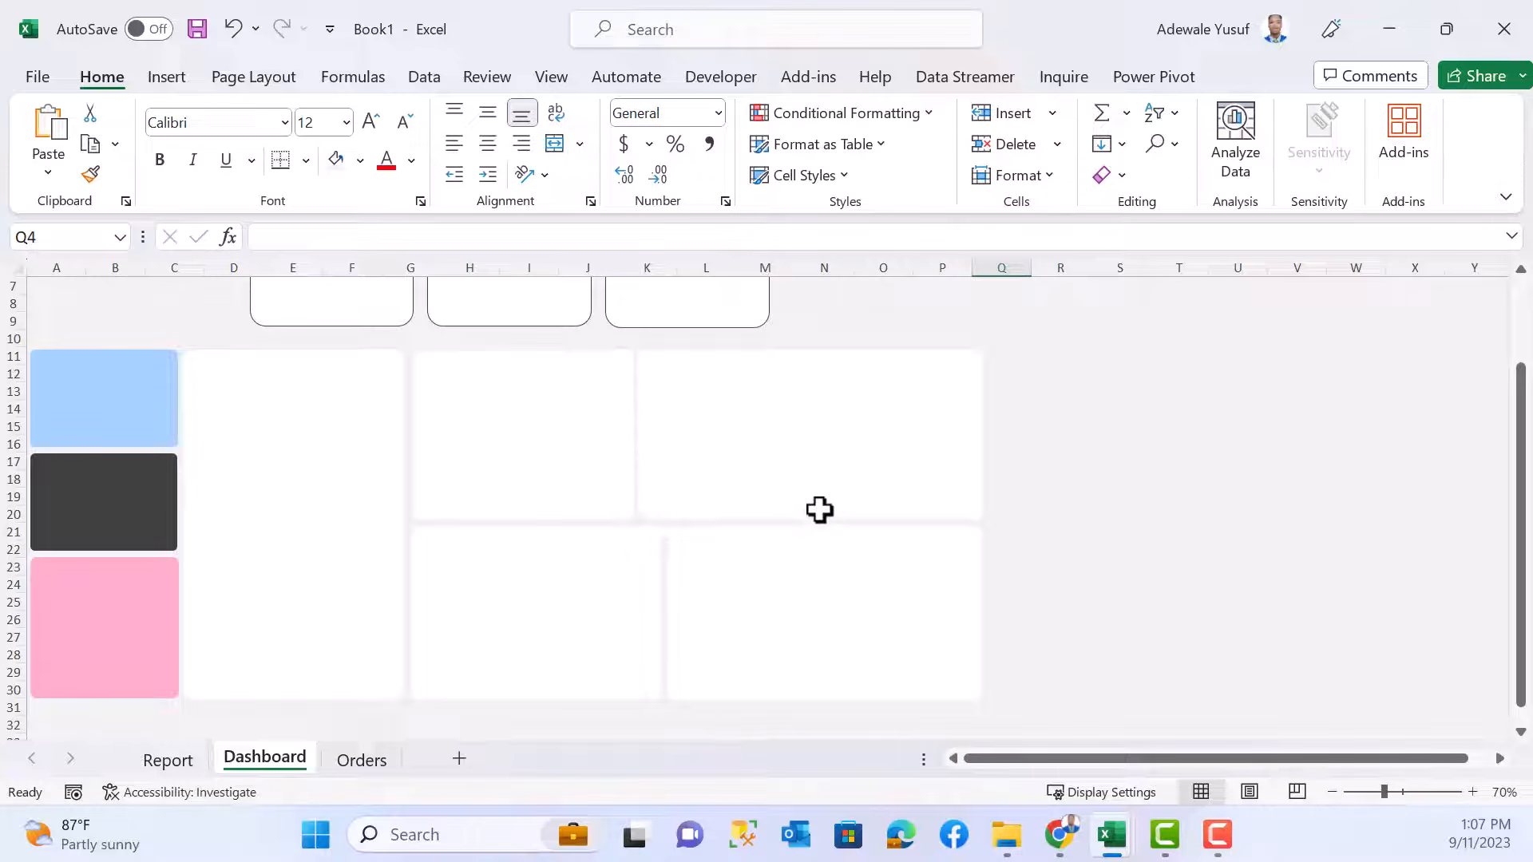
{"action": "scroll", "coordinate": [817, 510], "scroll_direction": "up", "scroll_amount": 2}
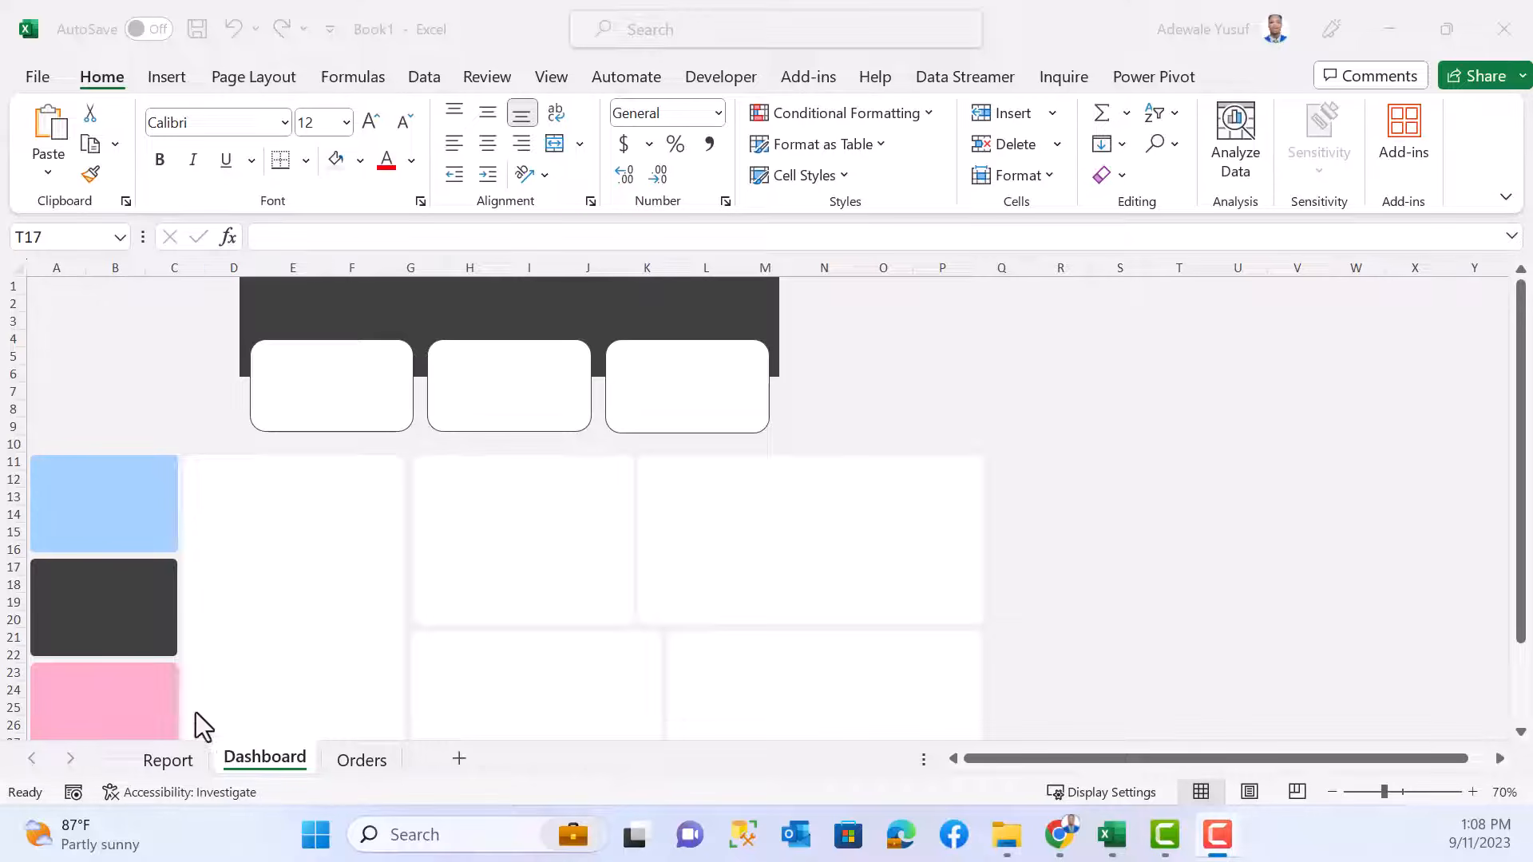
- Examine the summary values in A4:G4 of the Report sheet, starting with Profit in A4, and return to the Dashboard sheet
{"action": "left_click", "coordinate": [166, 770]}
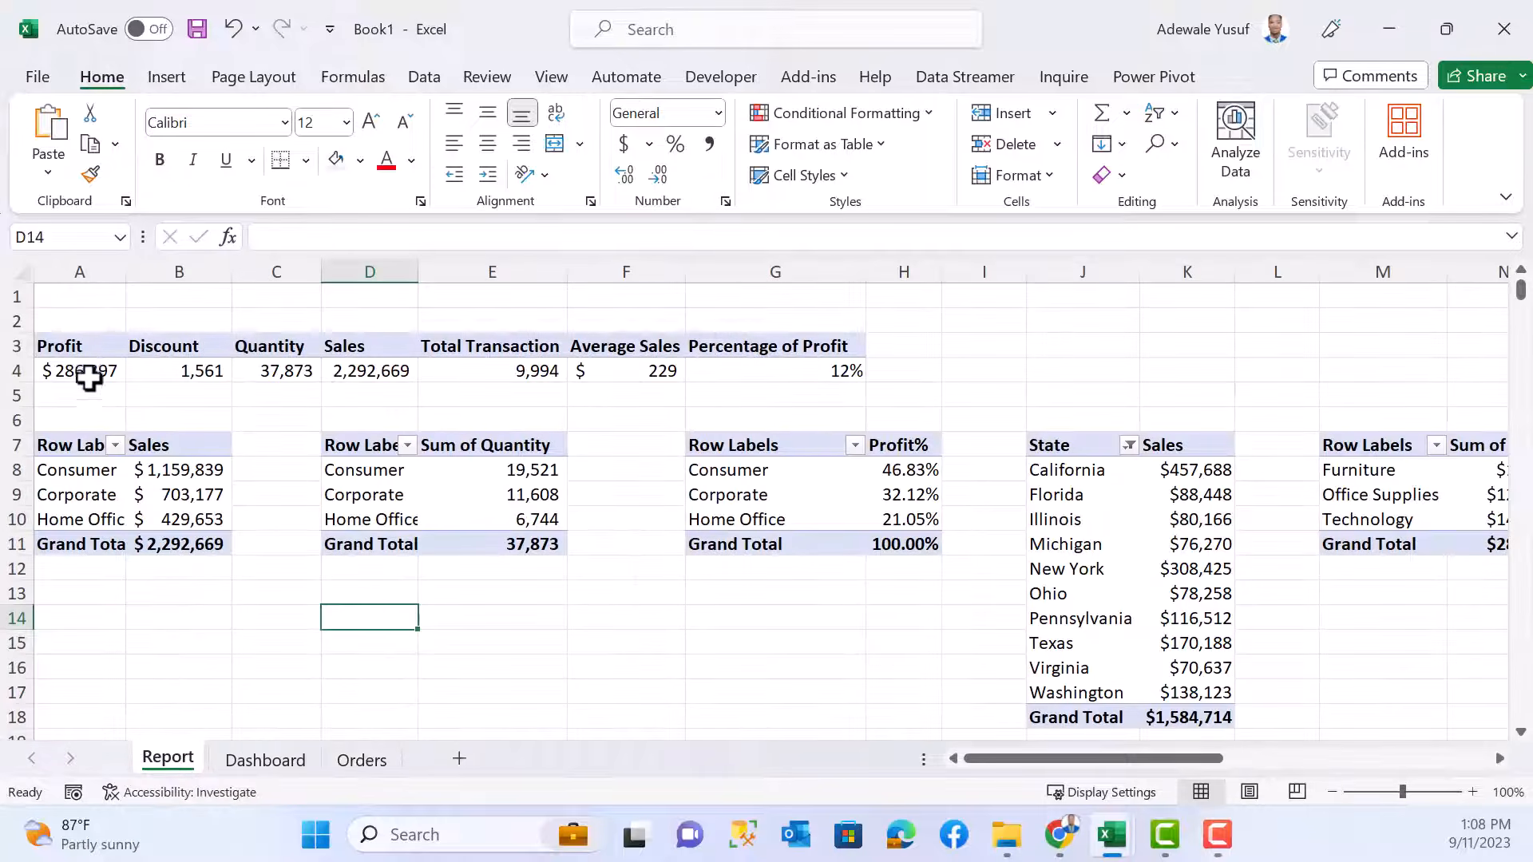
{"action": "left_click_drag", "start_coordinate": [71, 372], "coordinate": [842, 369]}
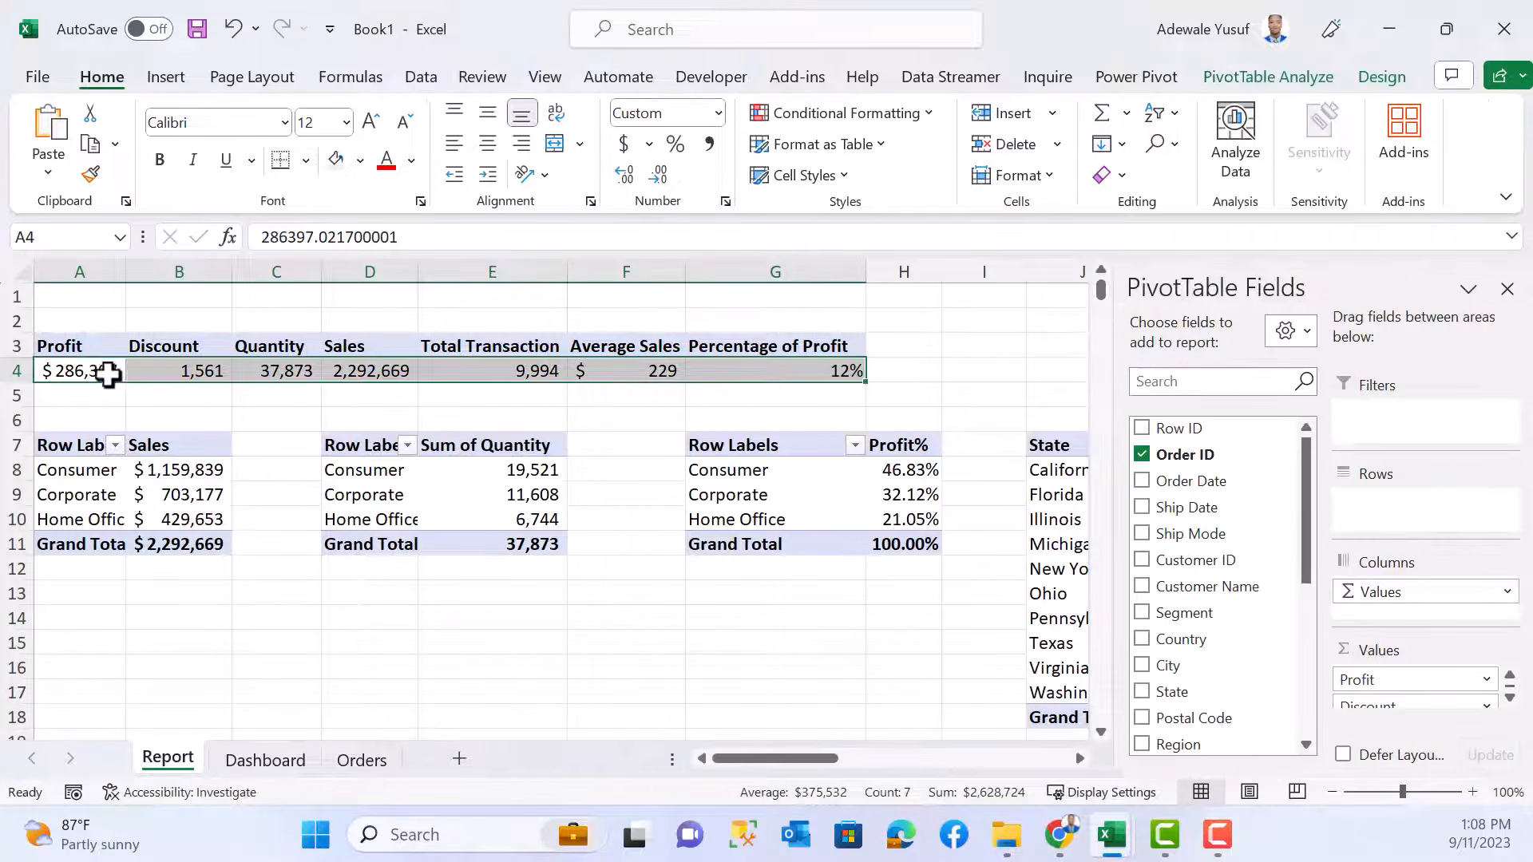
{"action": "left_click", "coordinate": [108, 373]}
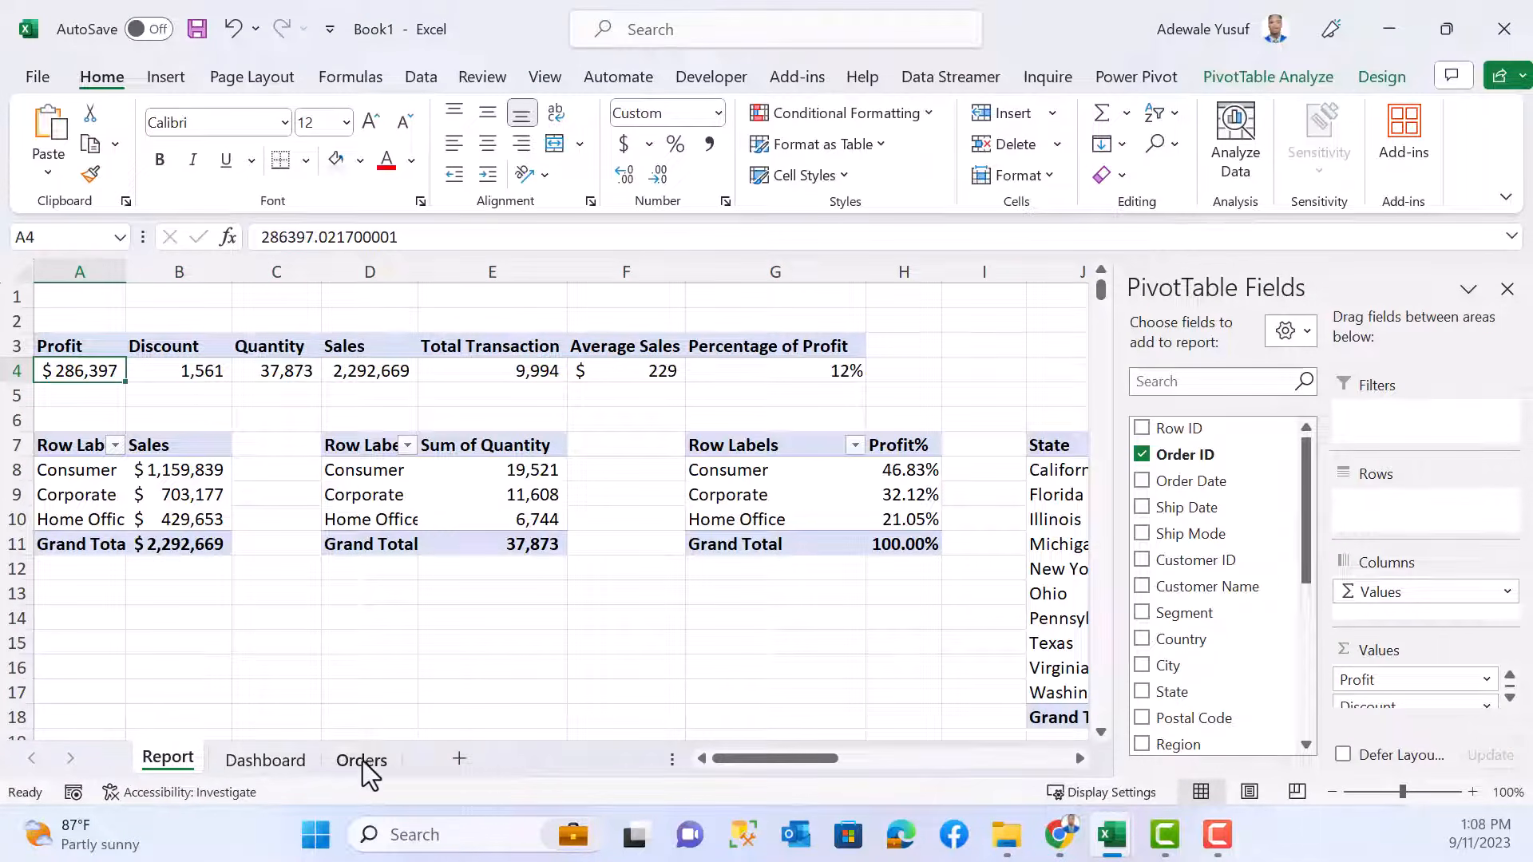
{"action": "left_click", "coordinate": [271, 766]}
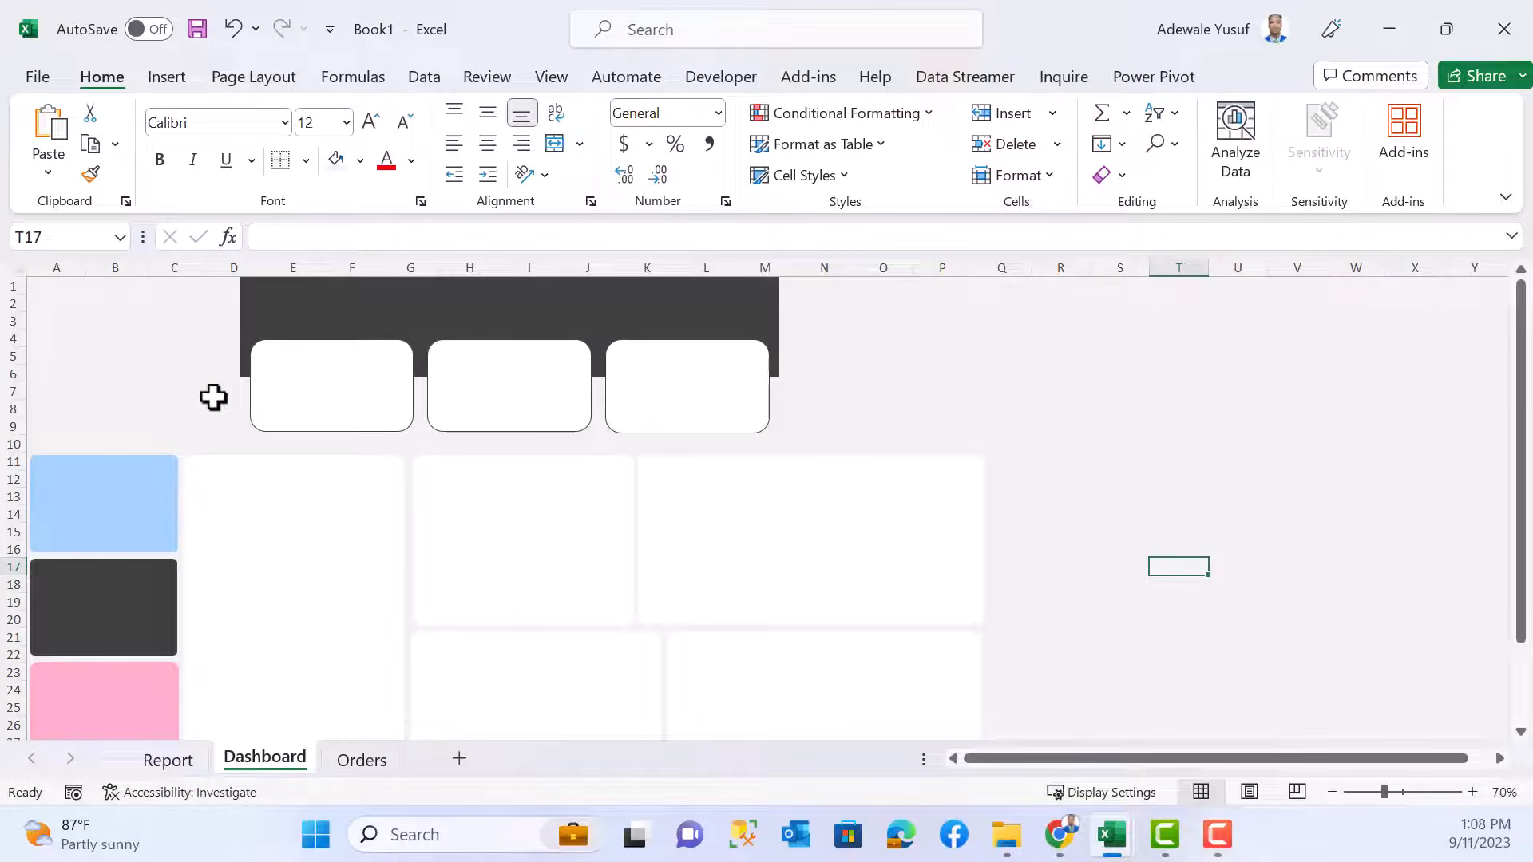
- Insert a text box about 1.3" wide and 0.55" high in the empty area beside the third card
{"action": "left_click", "coordinate": [166, 78]}
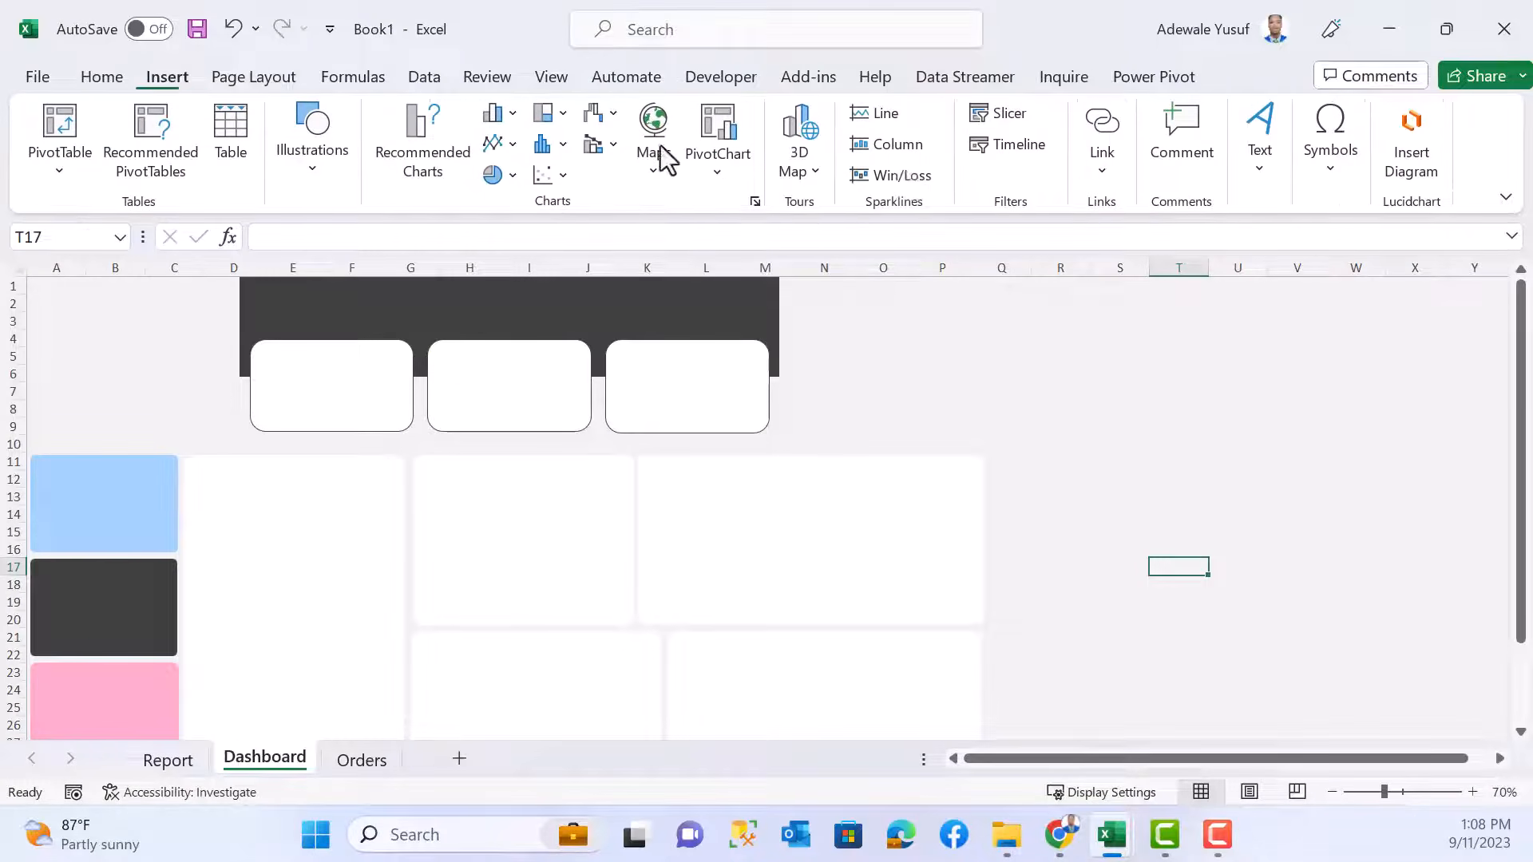
{"action": "left_click", "coordinate": [1276, 174]}
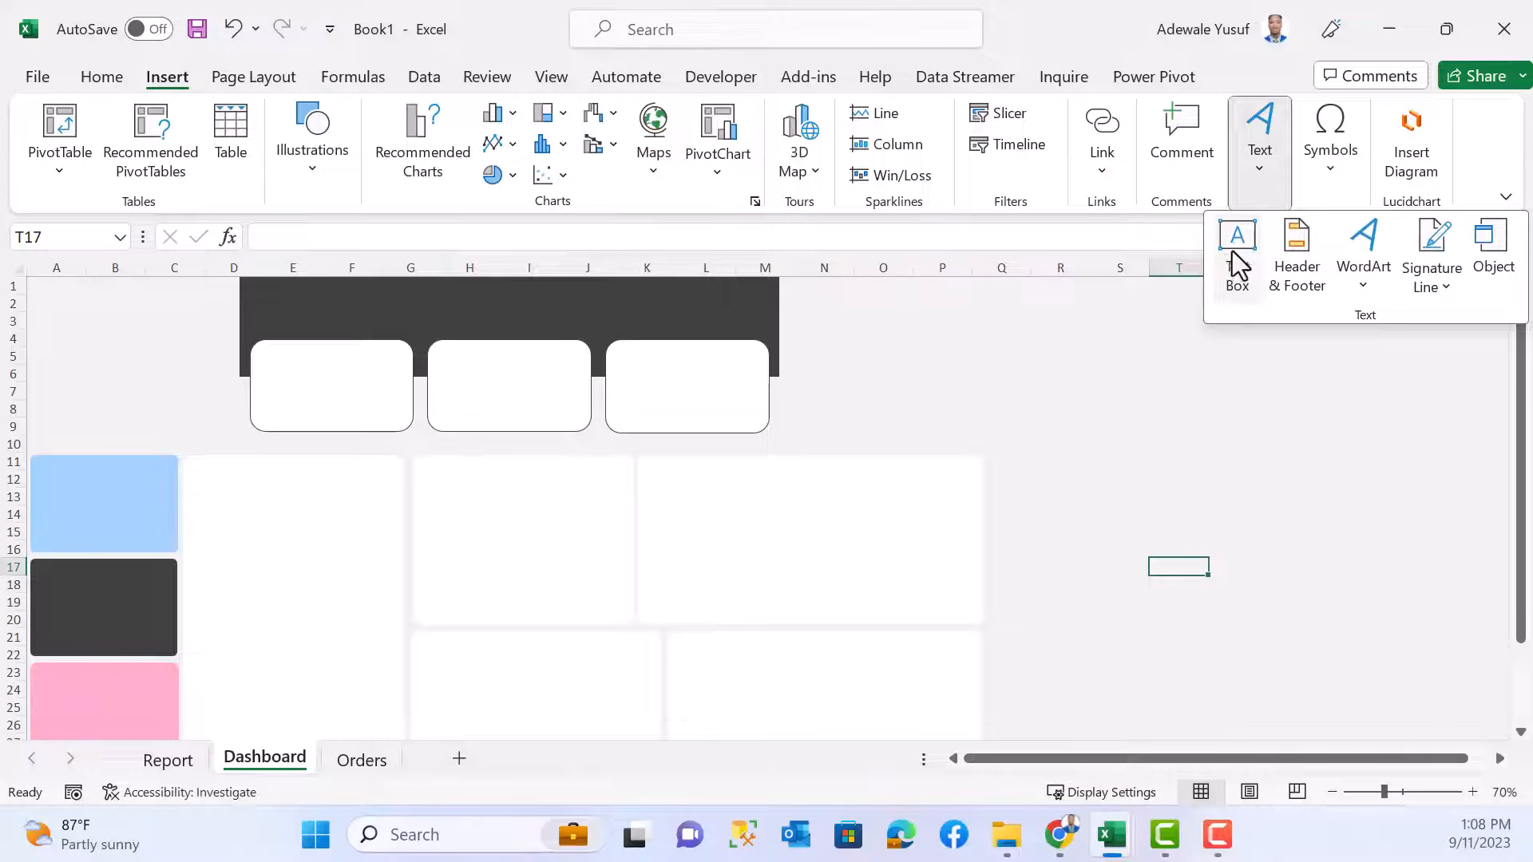
{"action": "left_click", "coordinate": [1237, 254]}
{"action": "left_click_drag", "start_coordinate": [835, 360], "coordinate": [908, 413]}
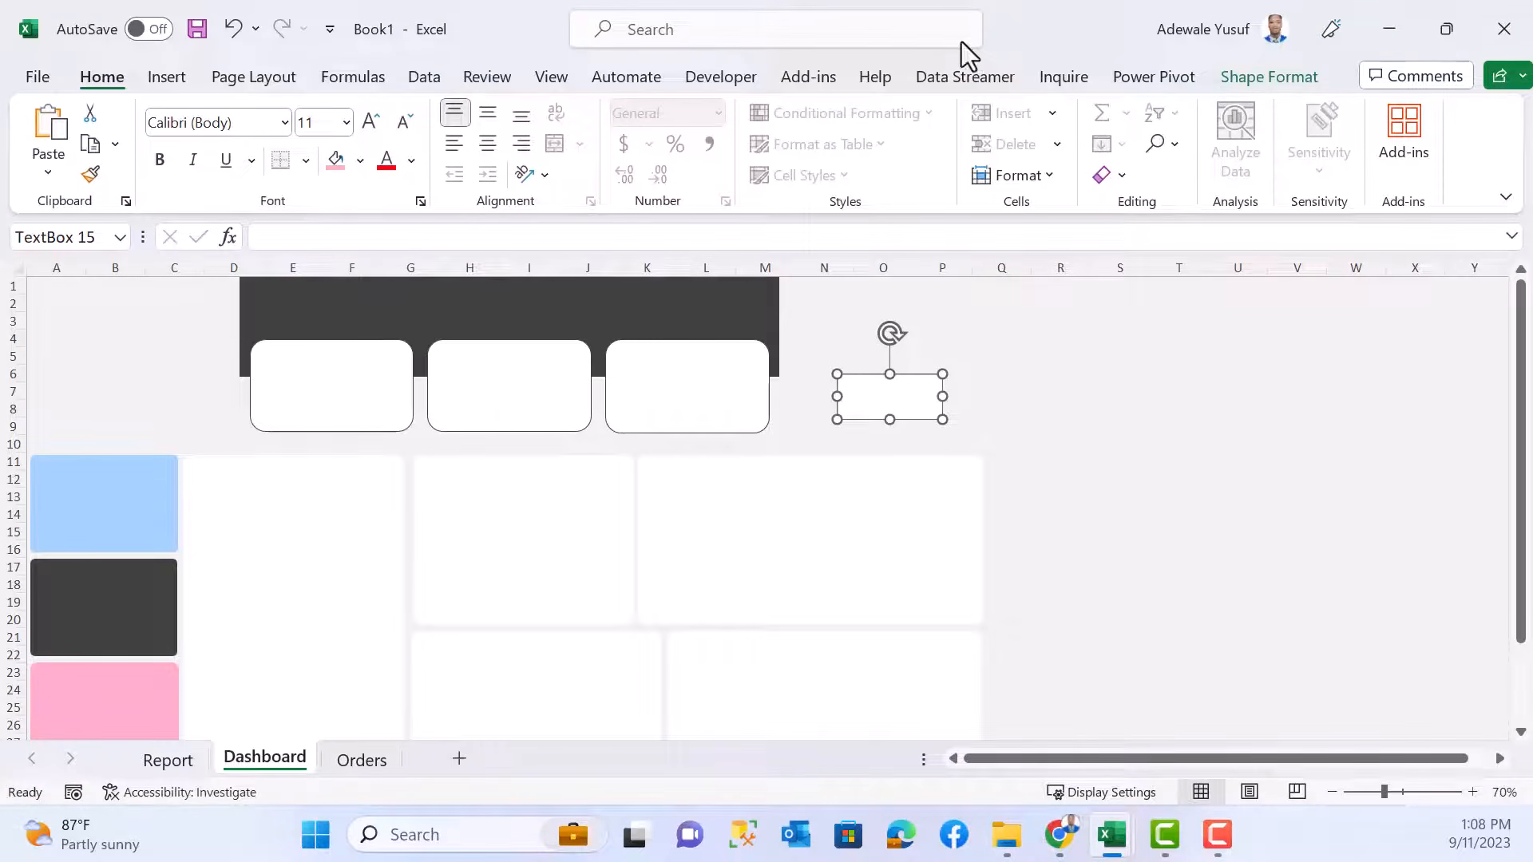
- Remove the fill and outline of the new text box
{"action": "left_click", "coordinate": [1267, 76]}
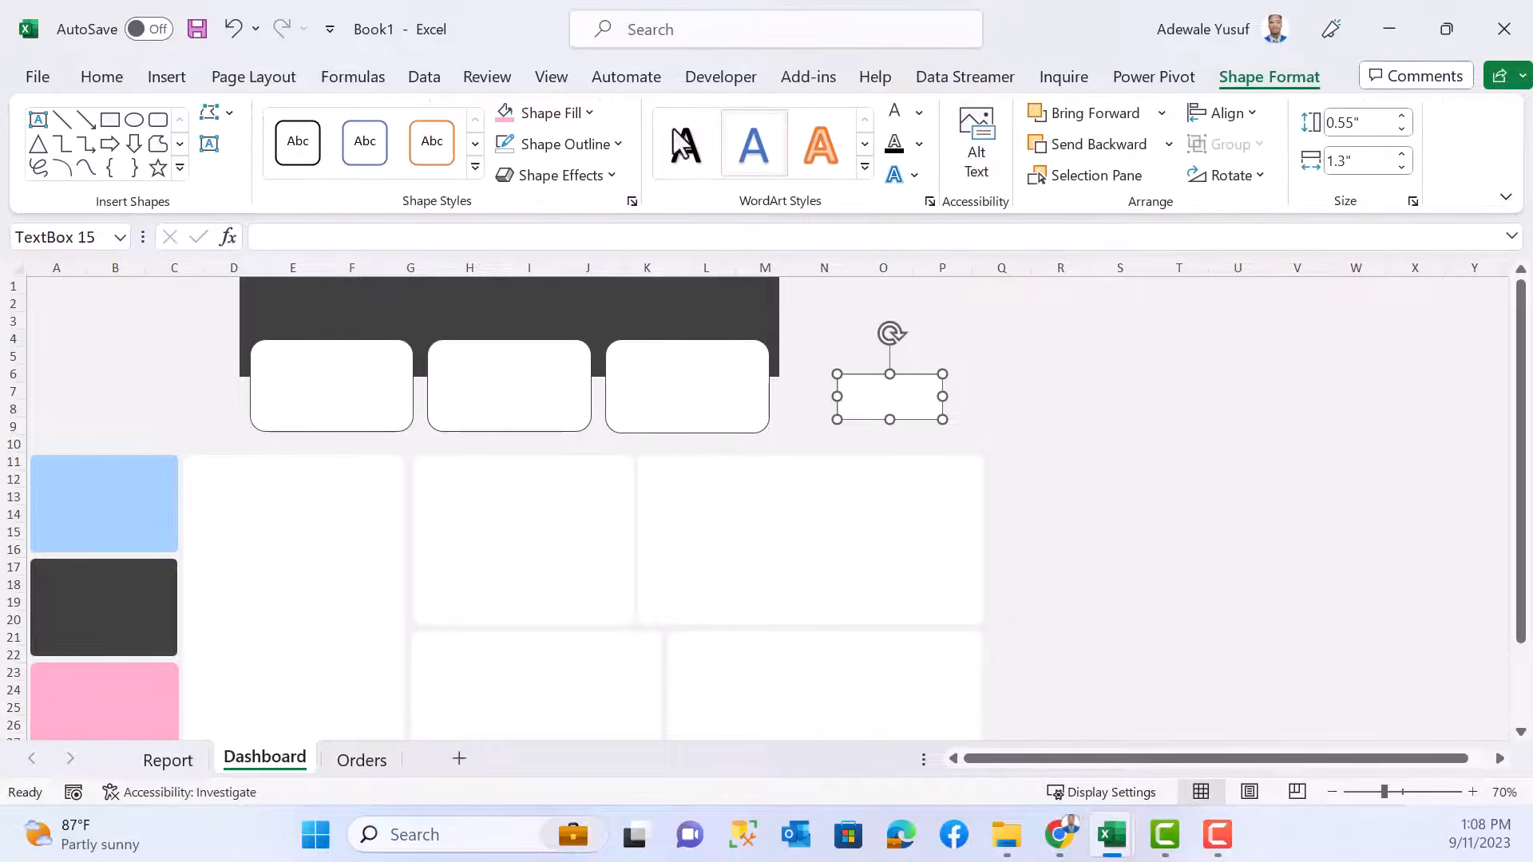
{"action": "left_click", "coordinate": [587, 114]}
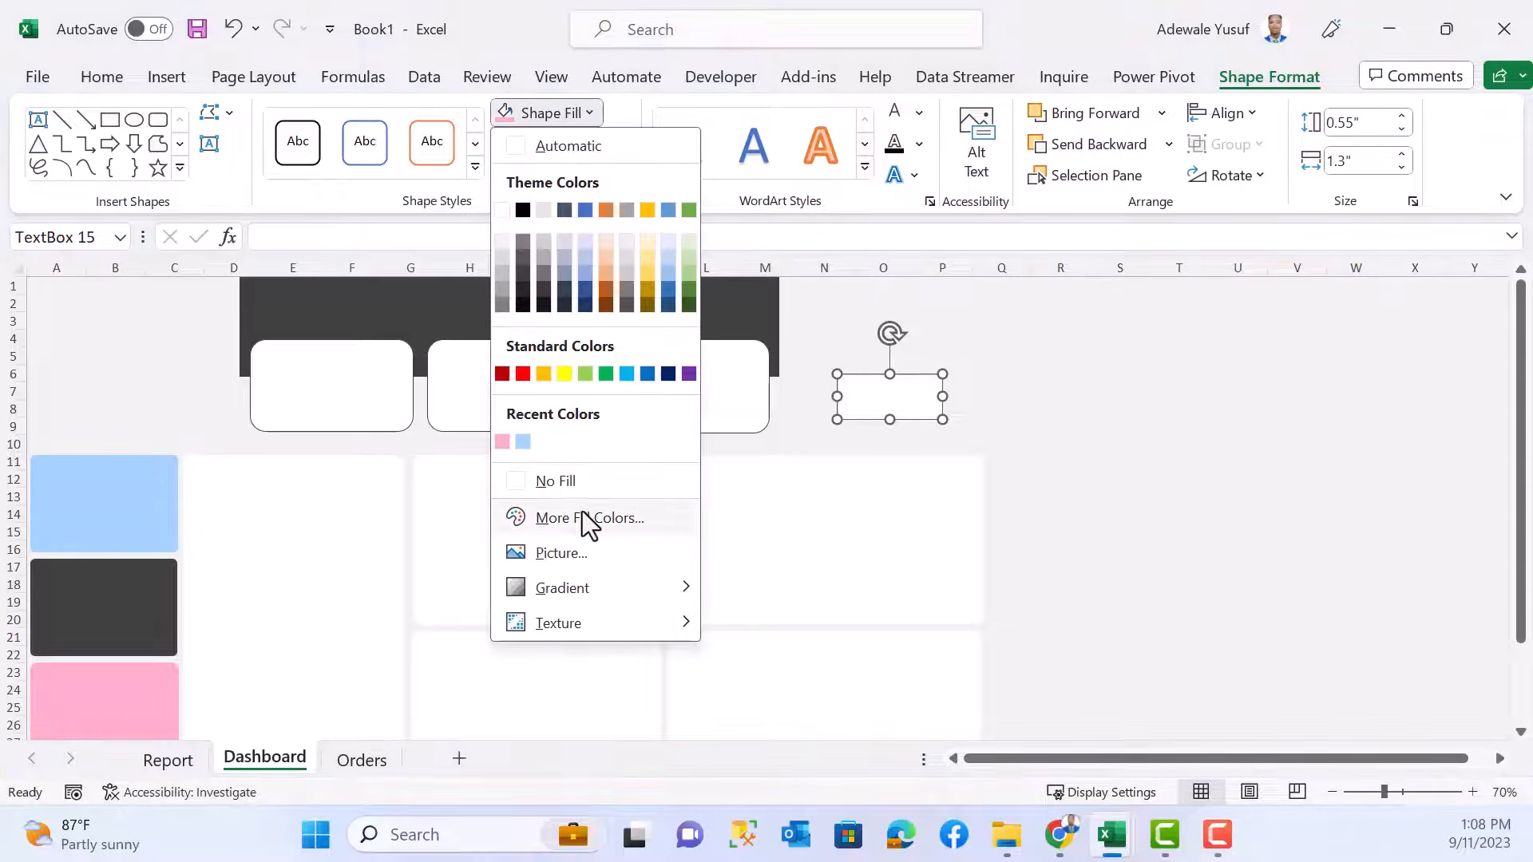
{"action": "left_click", "coordinate": [581, 484]}
{"action": "left_click", "coordinate": [615, 145]}
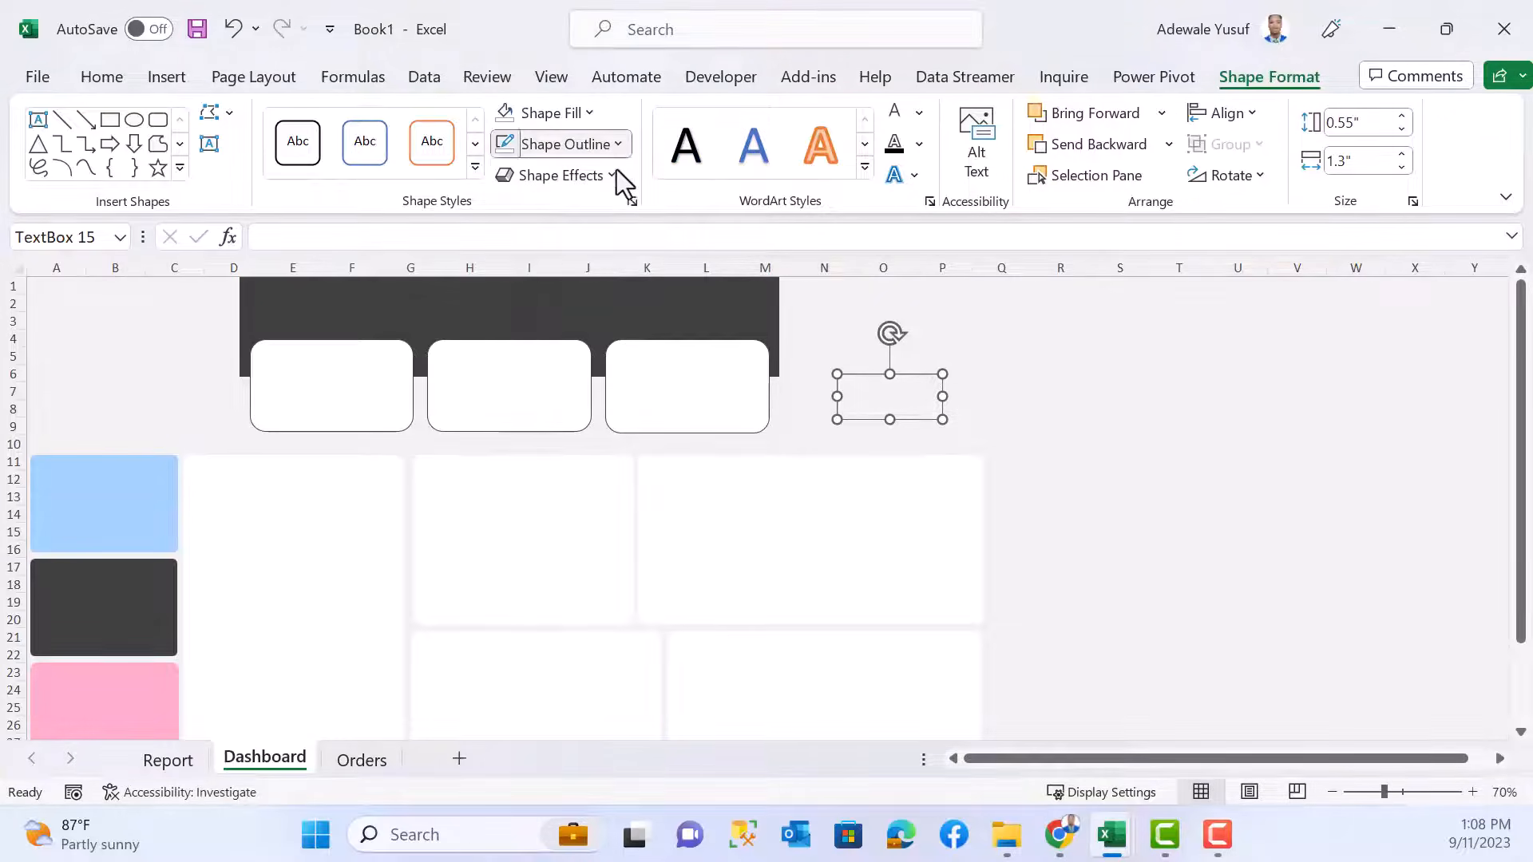
{"action": "left_click", "coordinate": [569, 513]}
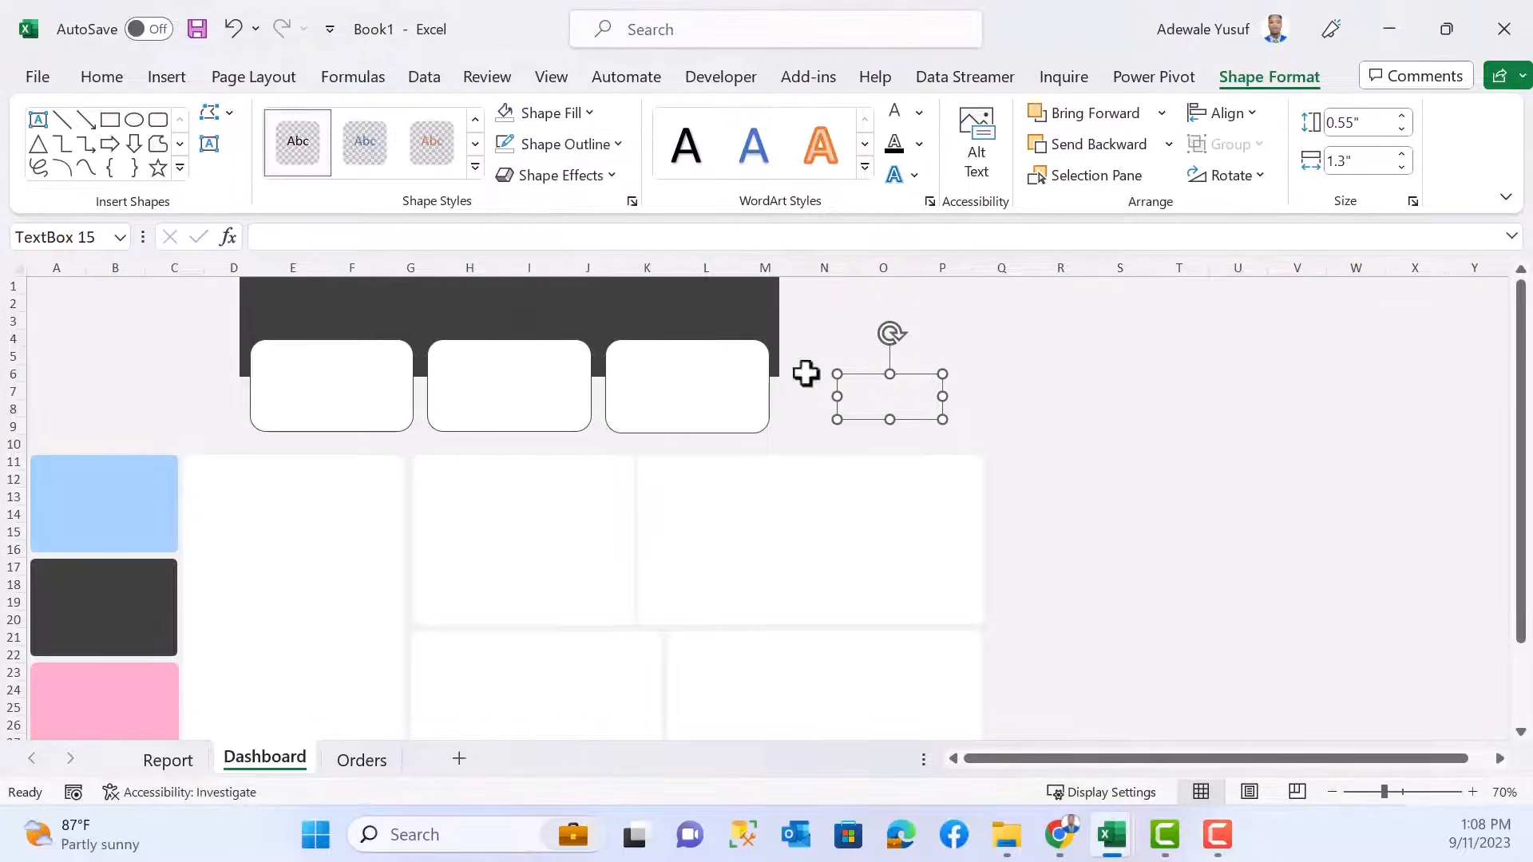
- Link the new Dashboard text box to the Sales value in cell D4 of the Report sheet
{"action": "left_click", "coordinate": [435, 238]}
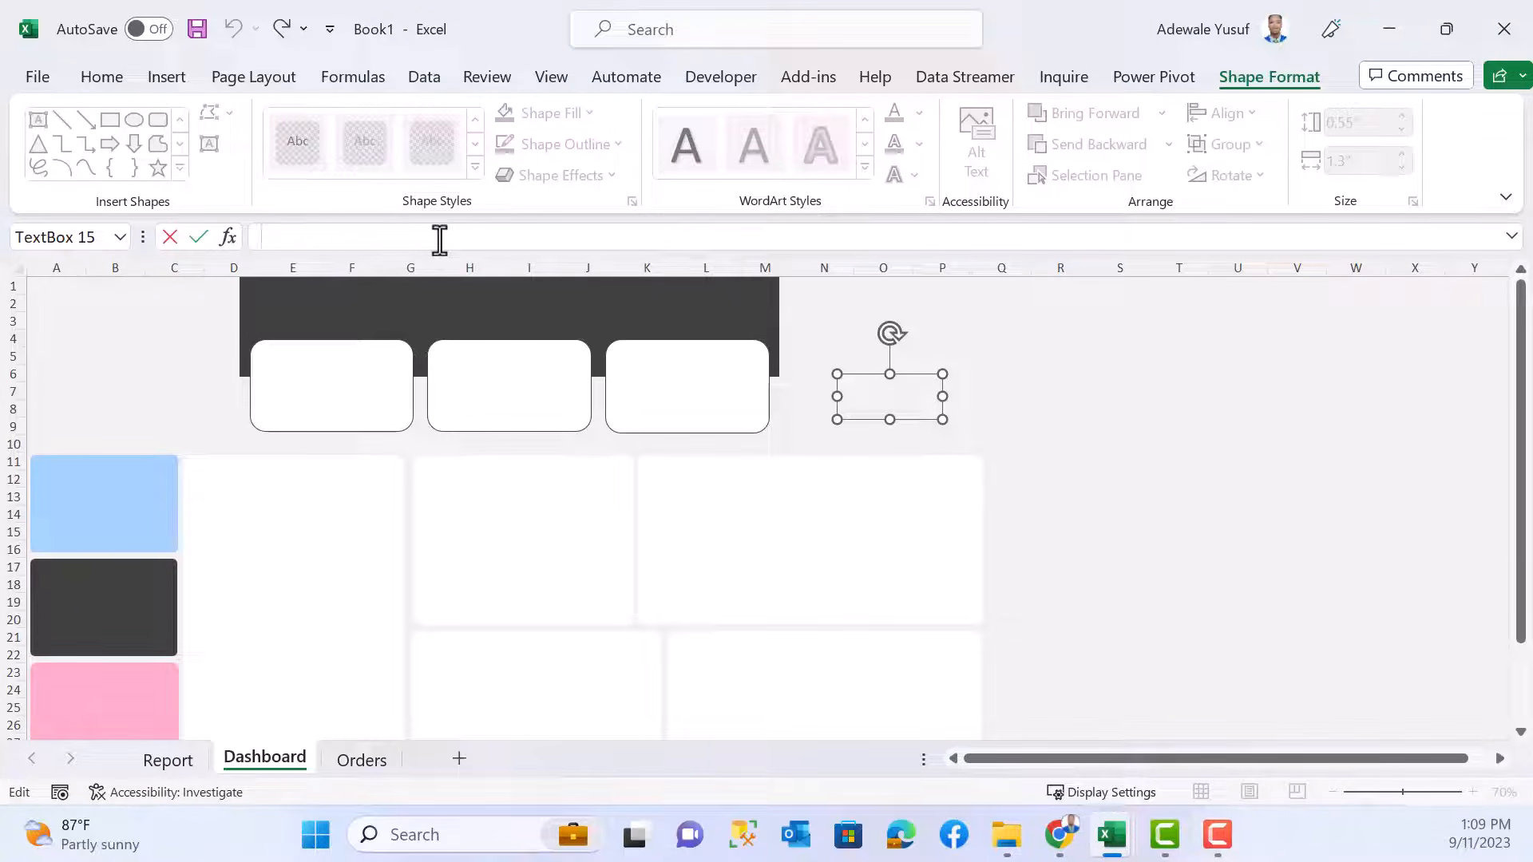
{"action": "mouse_move", "coordinate": [914, 417]}
{"action": "left_mouse_down"}
{"action": "mouse_move", "coordinate": [934, 414]}
{"action": "mouse_move", "coordinate": [879, 414]}
{"action": "mouse_move", "coordinate": [908, 421]}
{"action": "left_mouse_up"}
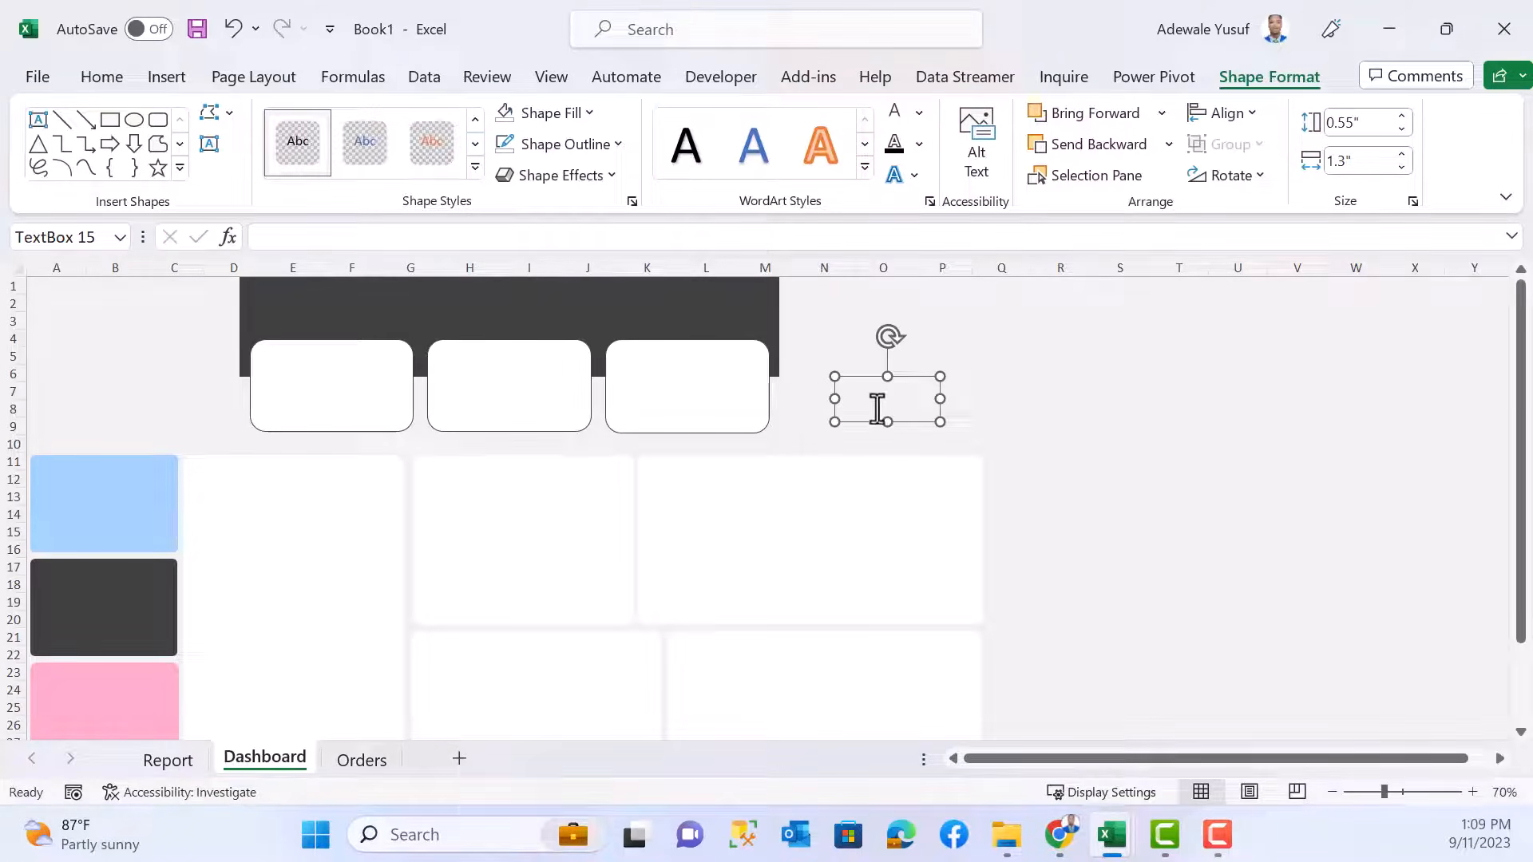
{"action": "left_click", "coordinate": [387, 239]}
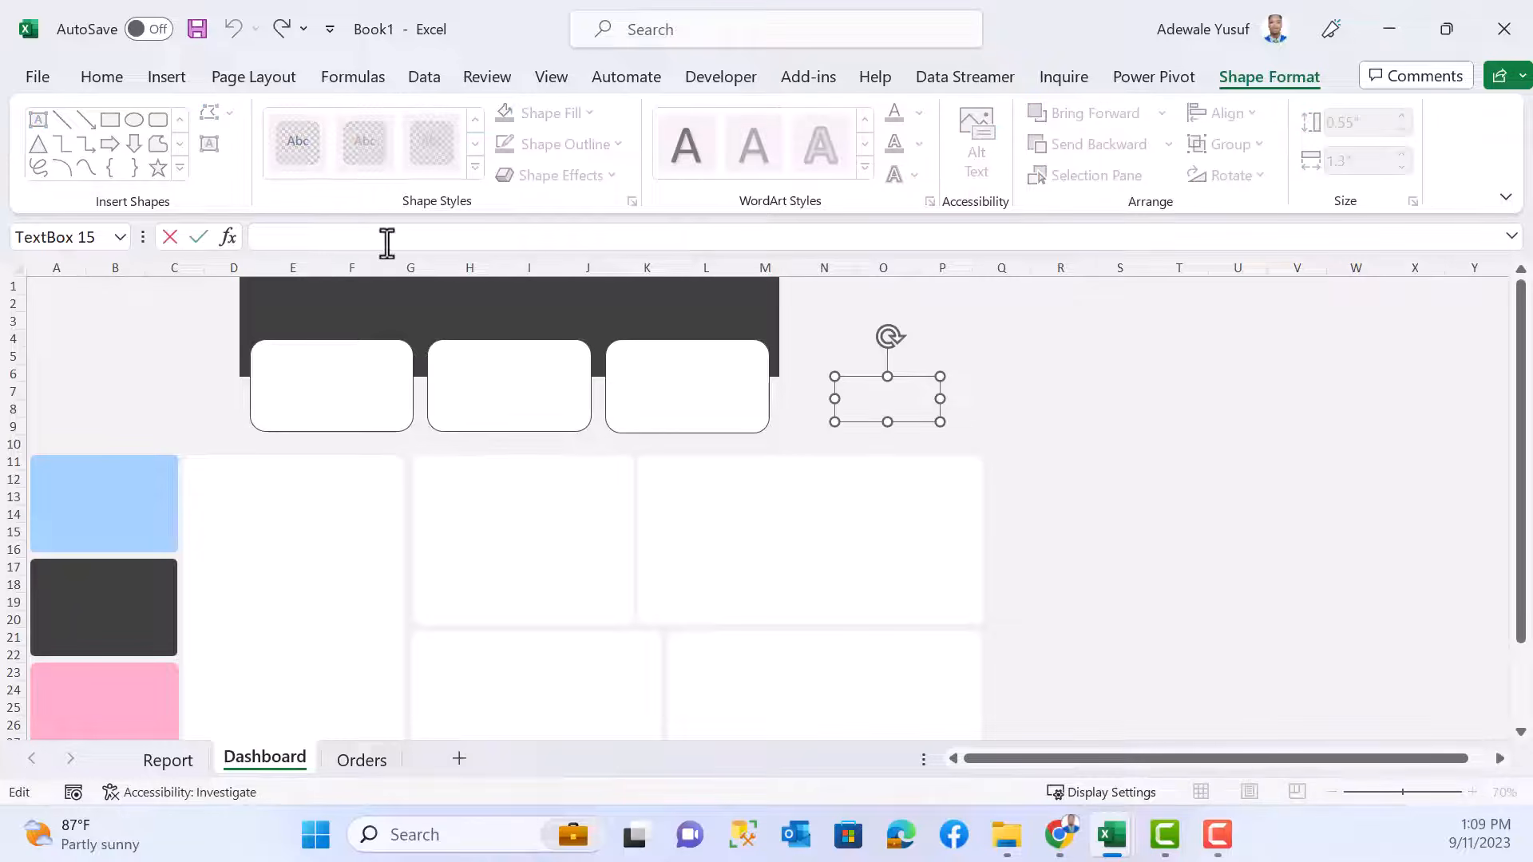
{"action": "left_click", "coordinate": [159, 761]}
{"action": "left_click", "coordinate": [89, 368]}
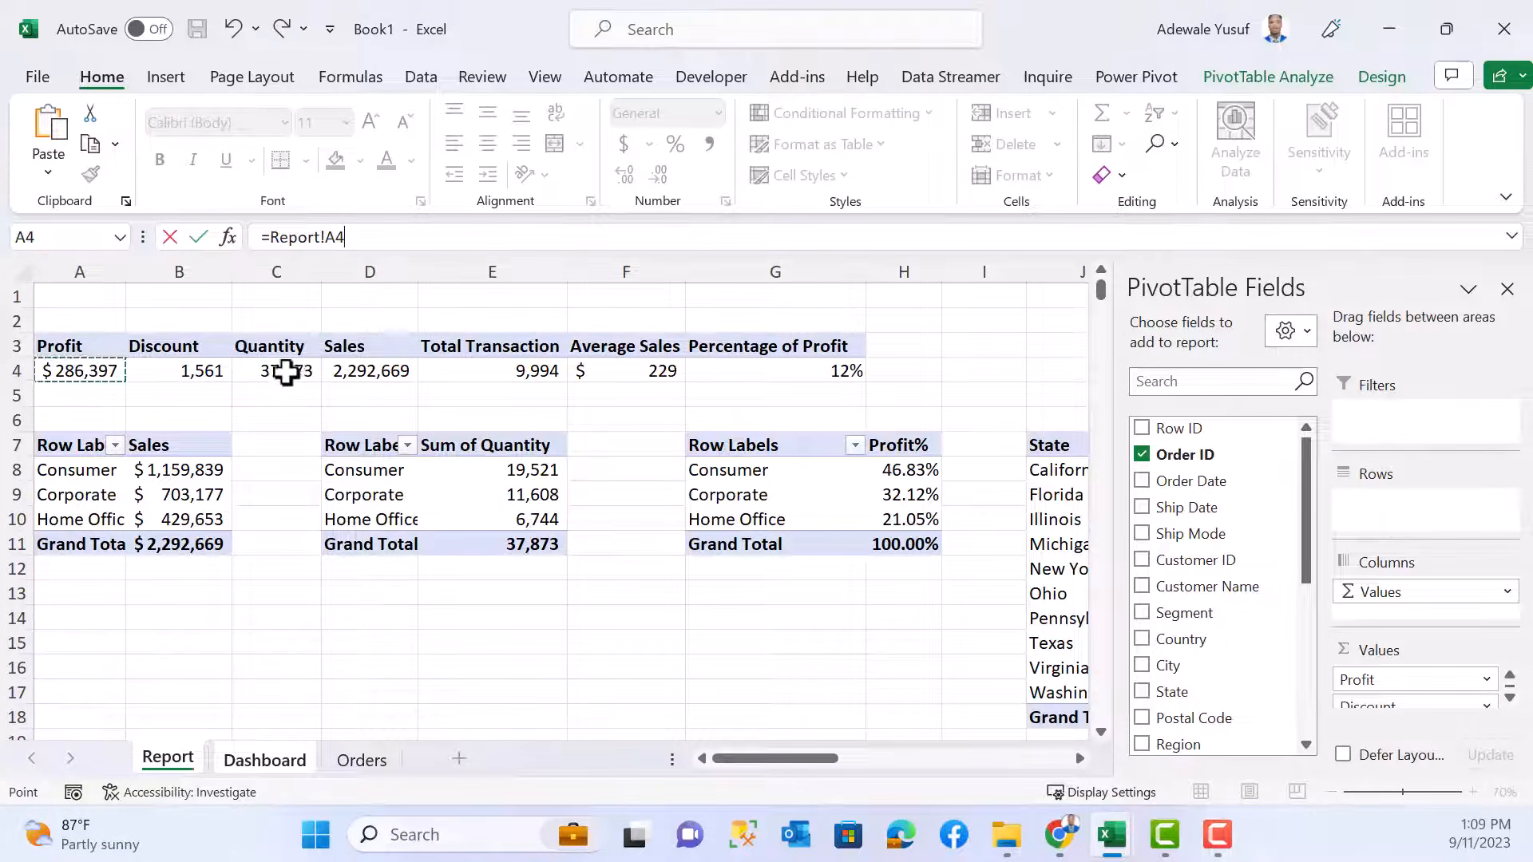
{"action": "left_click", "coordinate": [369, 368]}
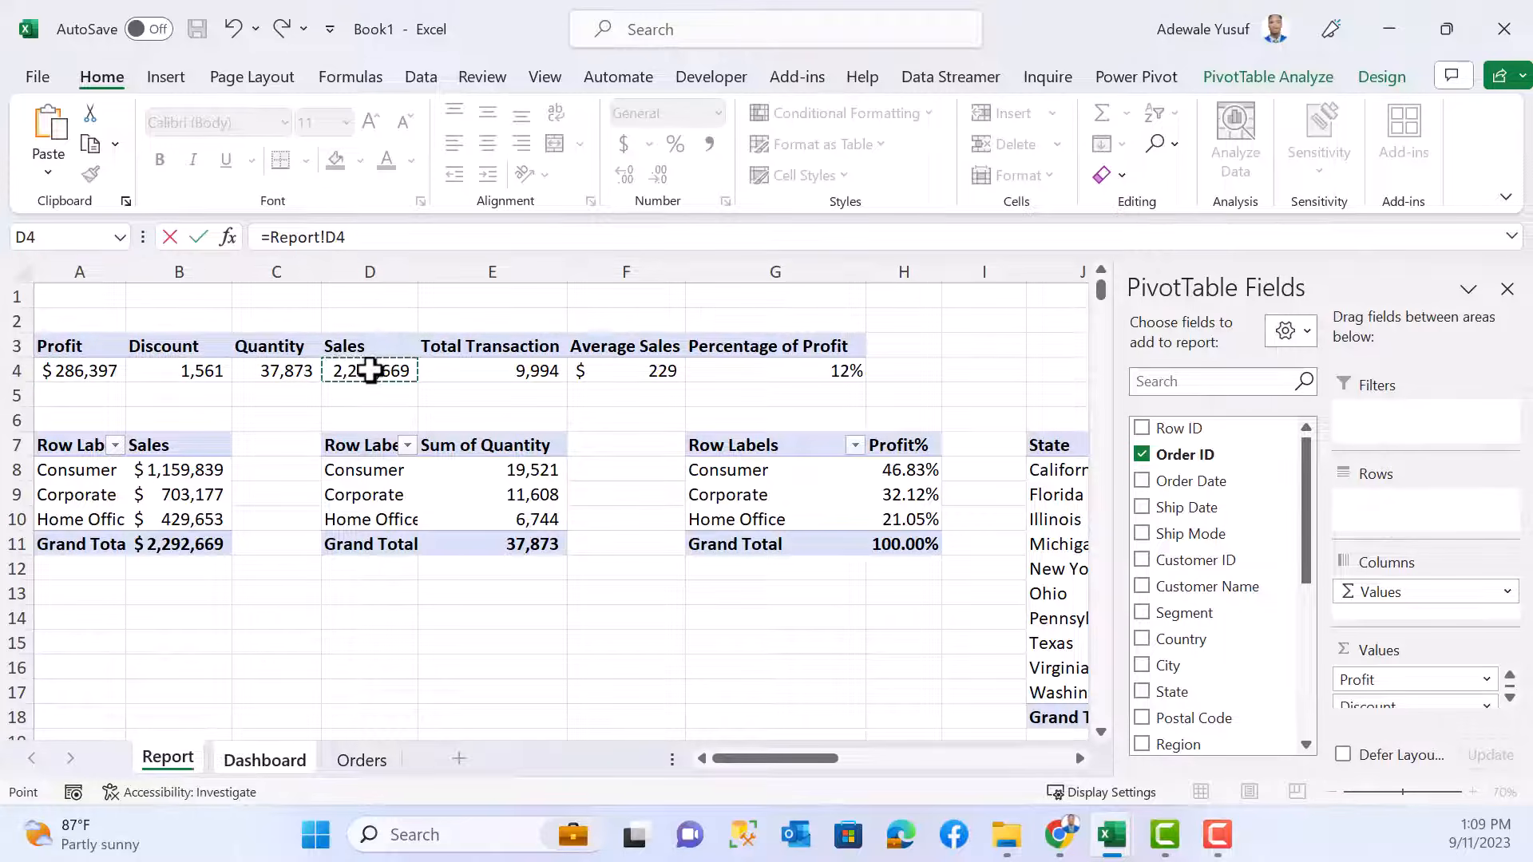
{"action": "key", "text": "Return"}
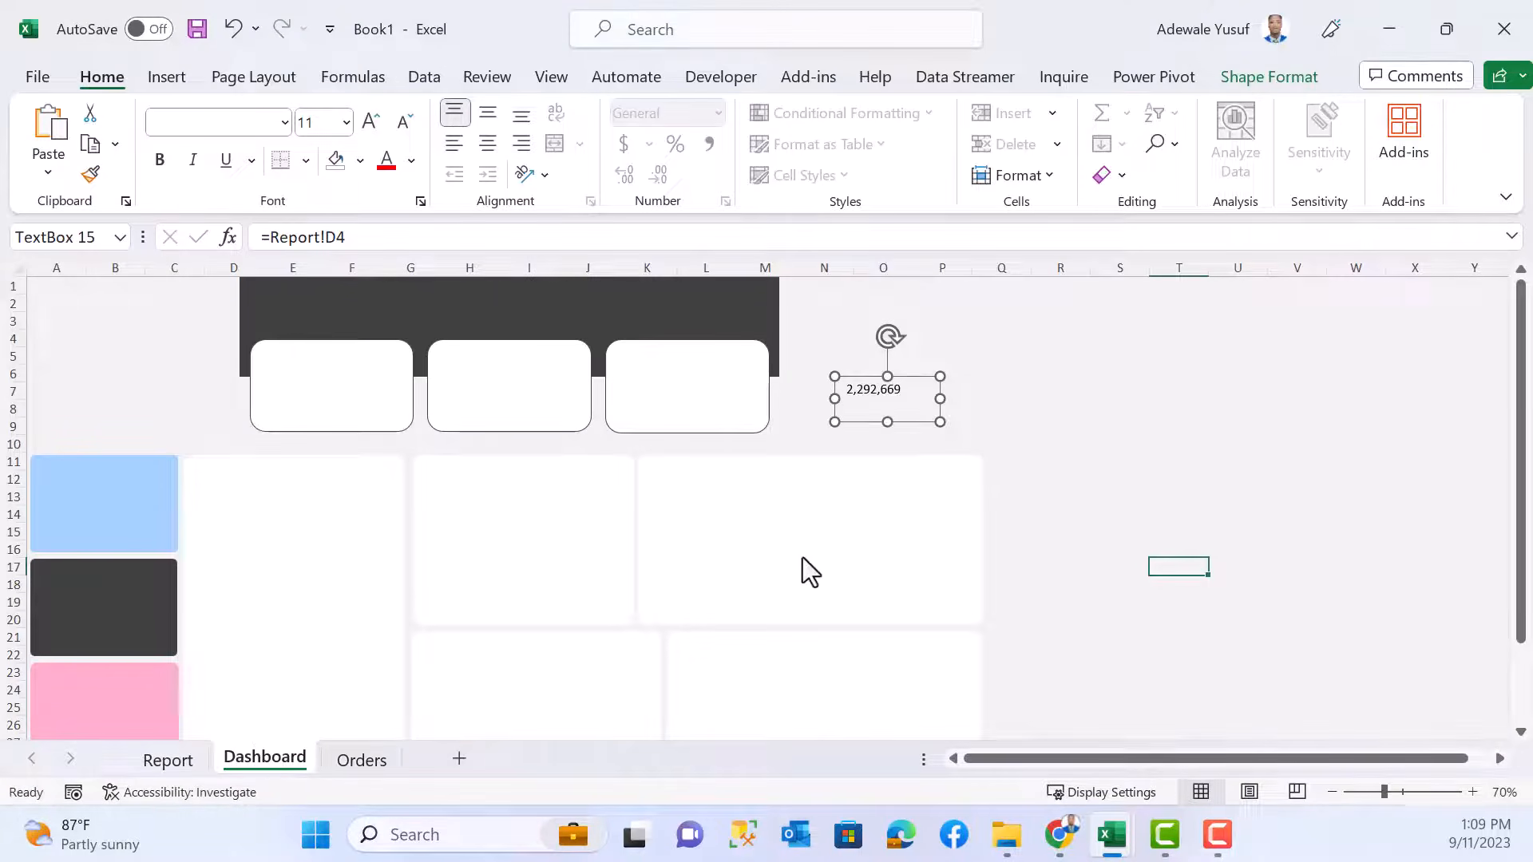
- Turn on Generate GetPivotData for the summary pivot table in rows 3 and 4 of the Report sheet
{"action": "left_click", "coordinate": [186, 760]}
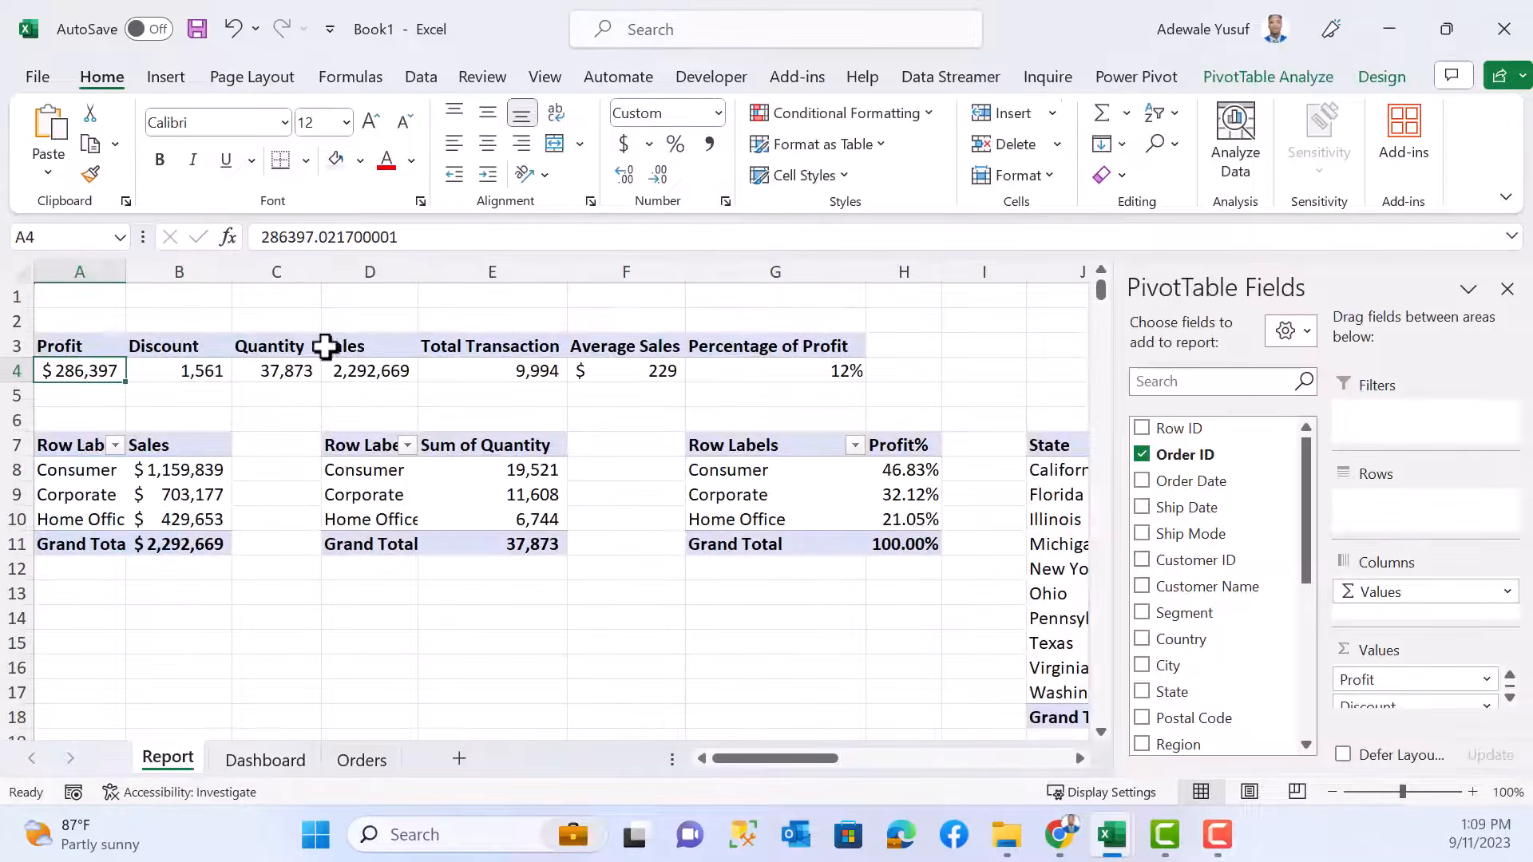
{"action": "left_click", "coordinate": [369, 370]}
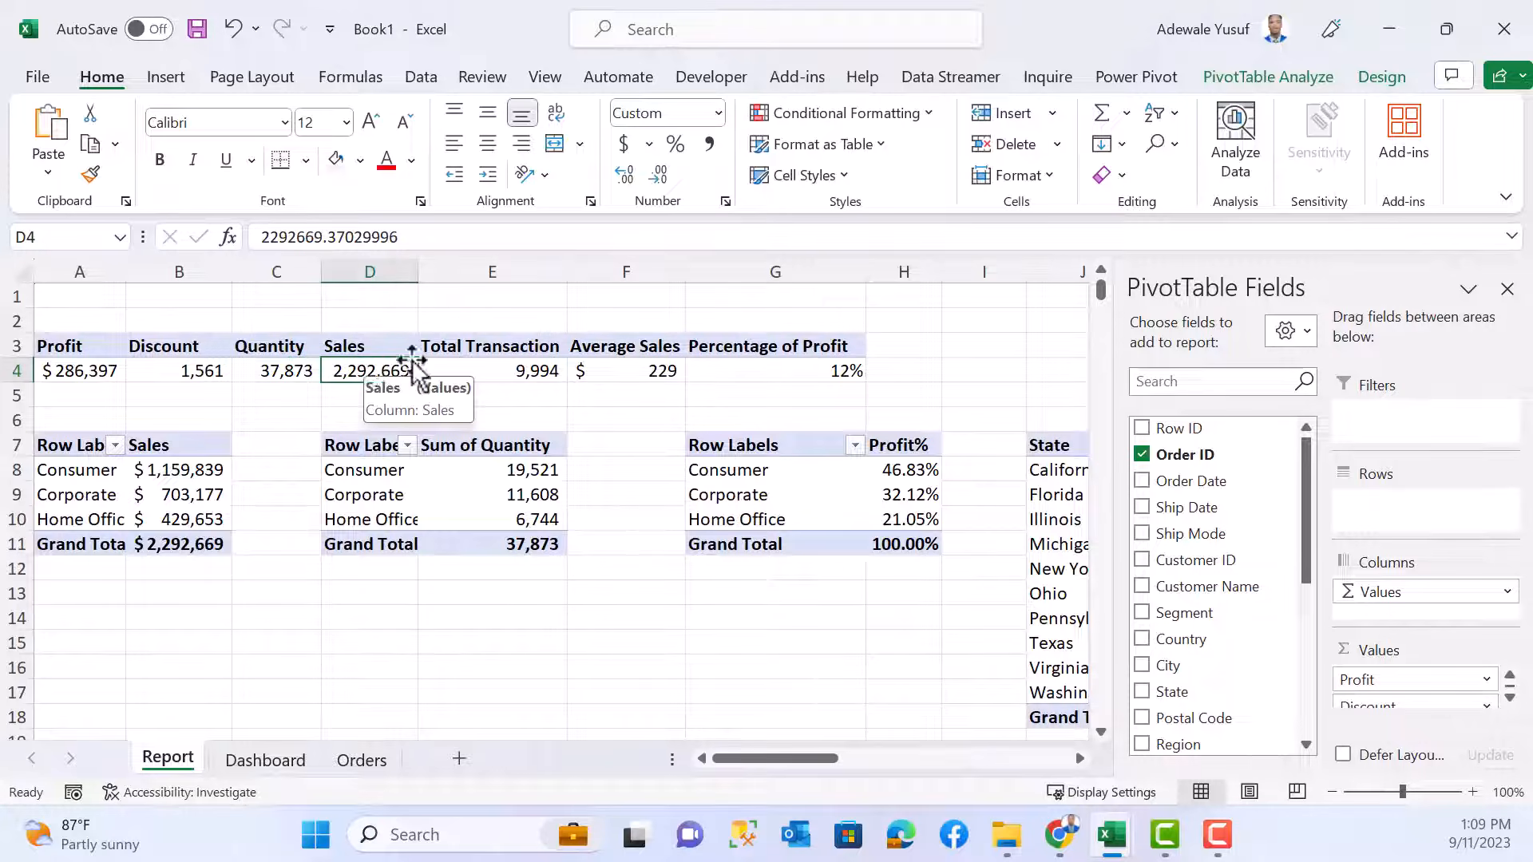
{"action": "left_click", "coordinate": [1267, 78]}
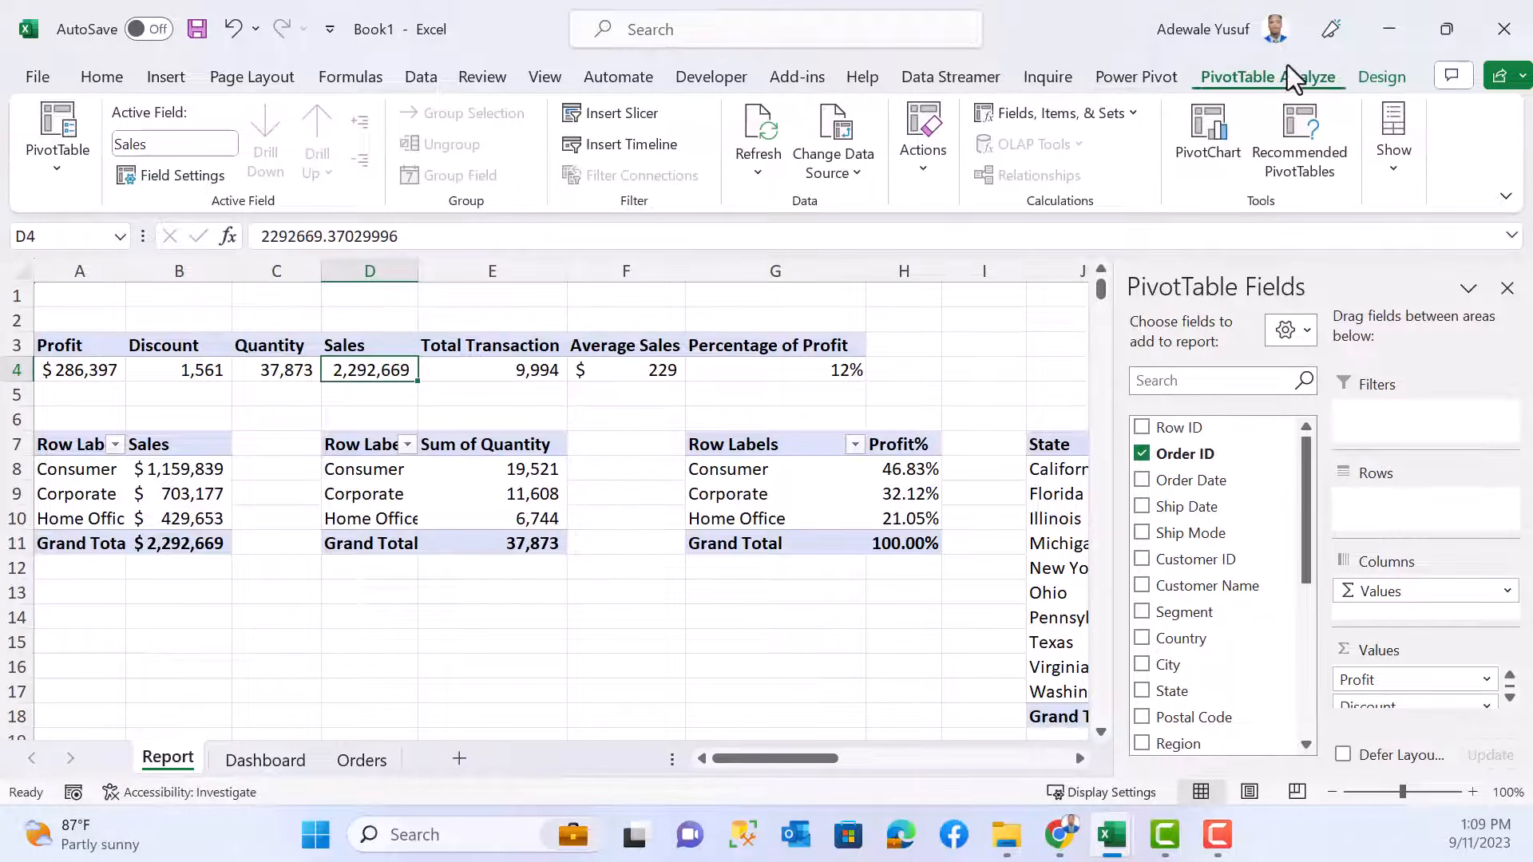
{"action": "left_click", "coordinate": [62, 192]}
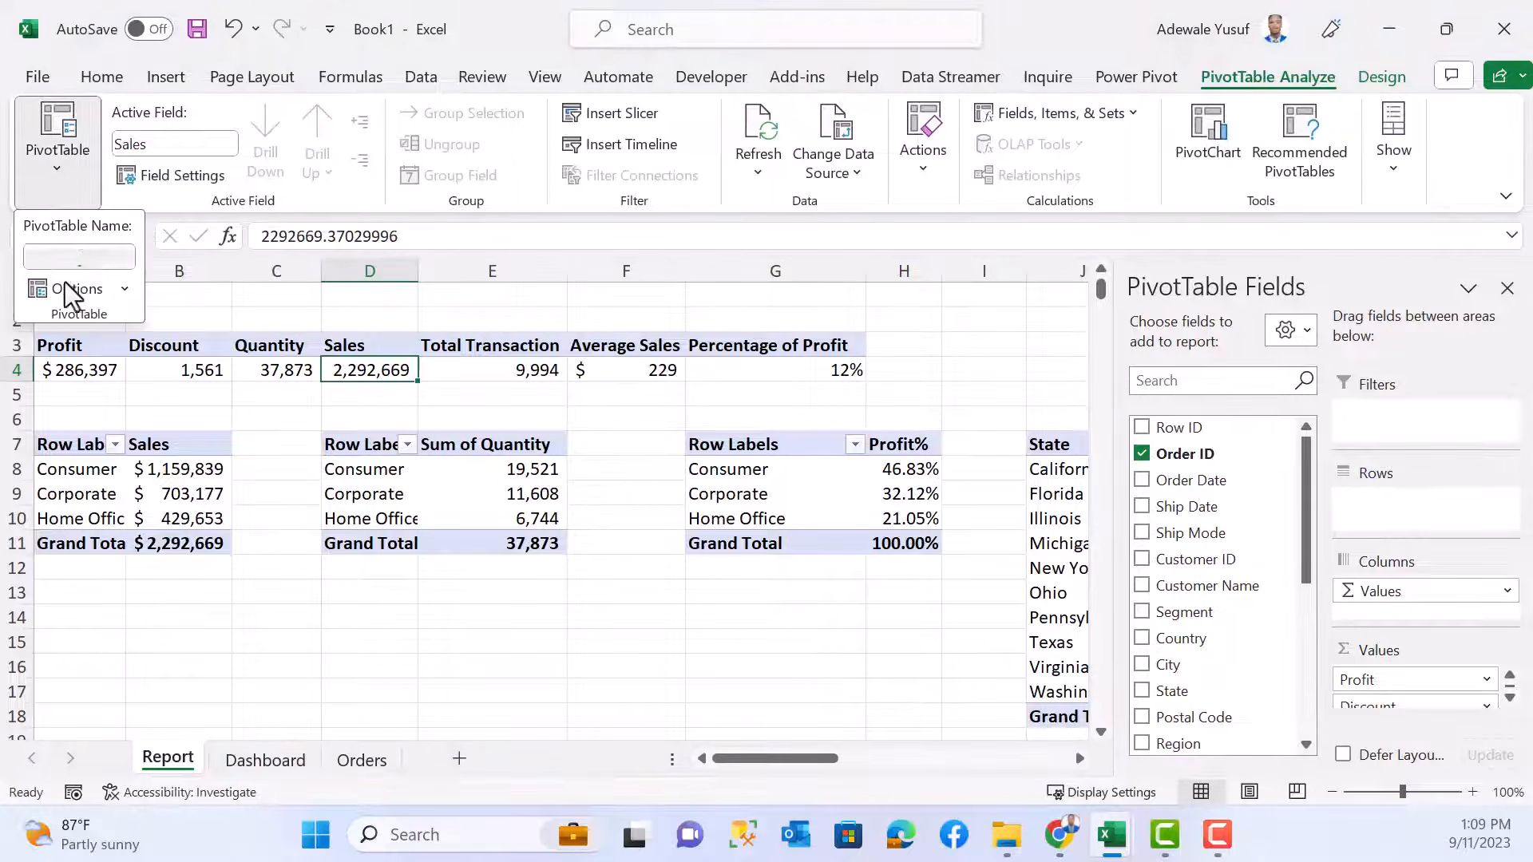
{"action": "left_click", "coordinate": [124, 289]}
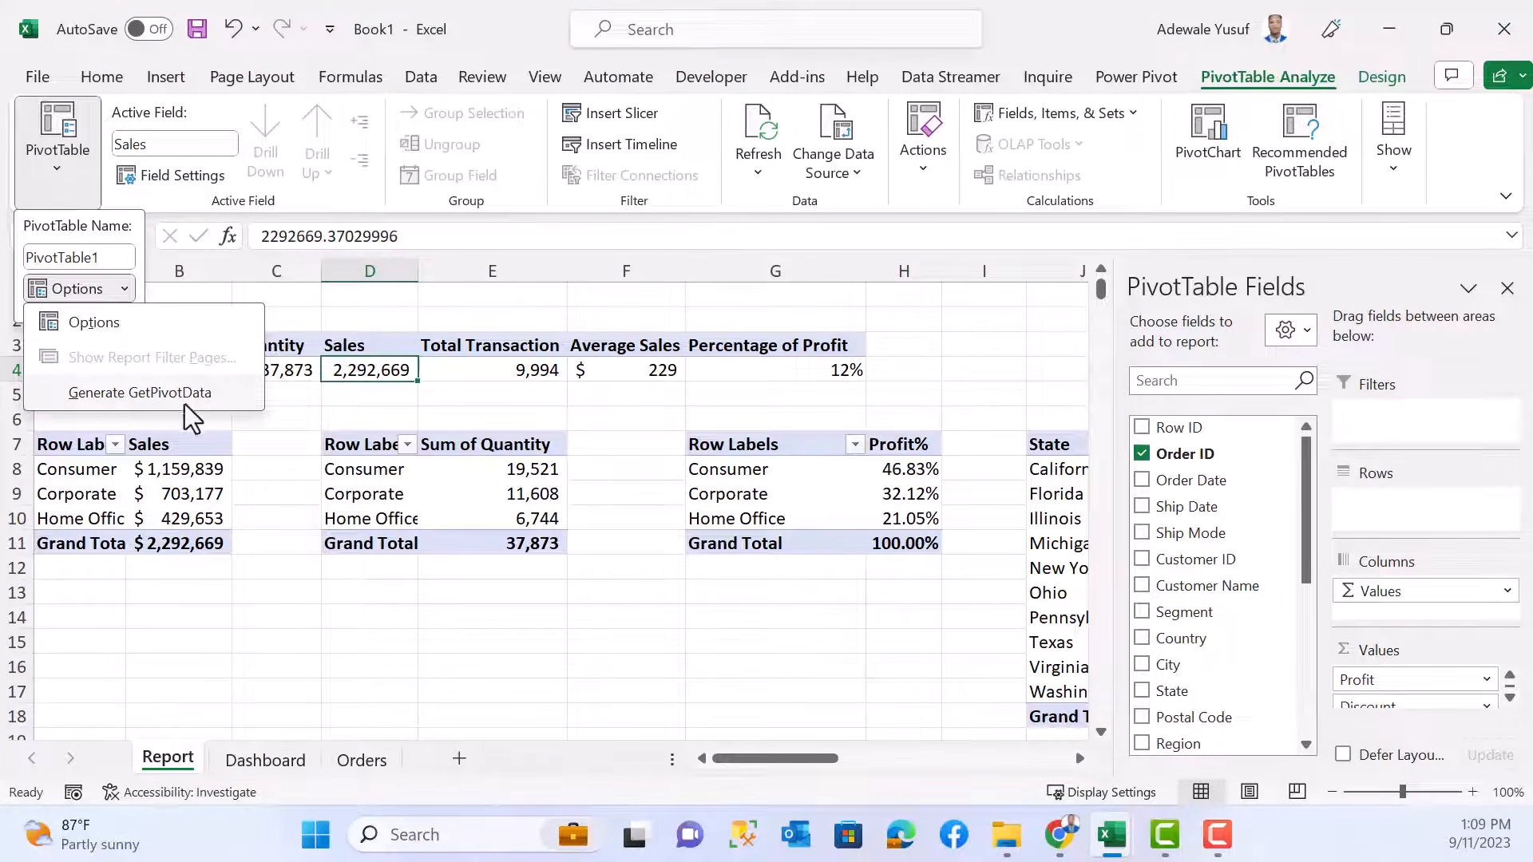
{"action": "left_click", "coordinate": [90, 393]}
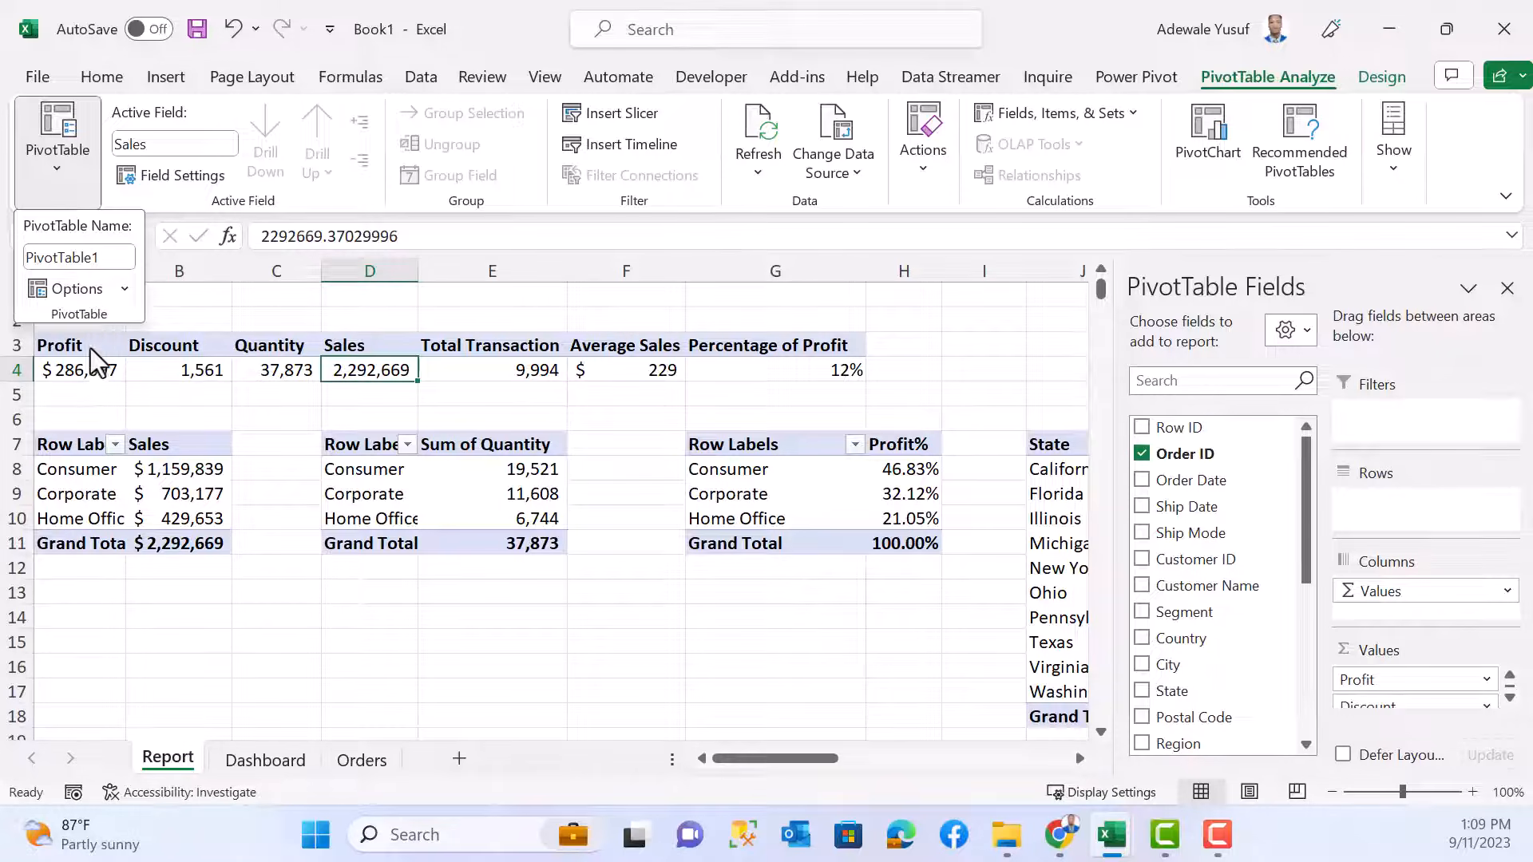
{"action": "left_click", "coordinate": [123, 289]}
{"action": "left_click", "coordinate": [478, 388]}
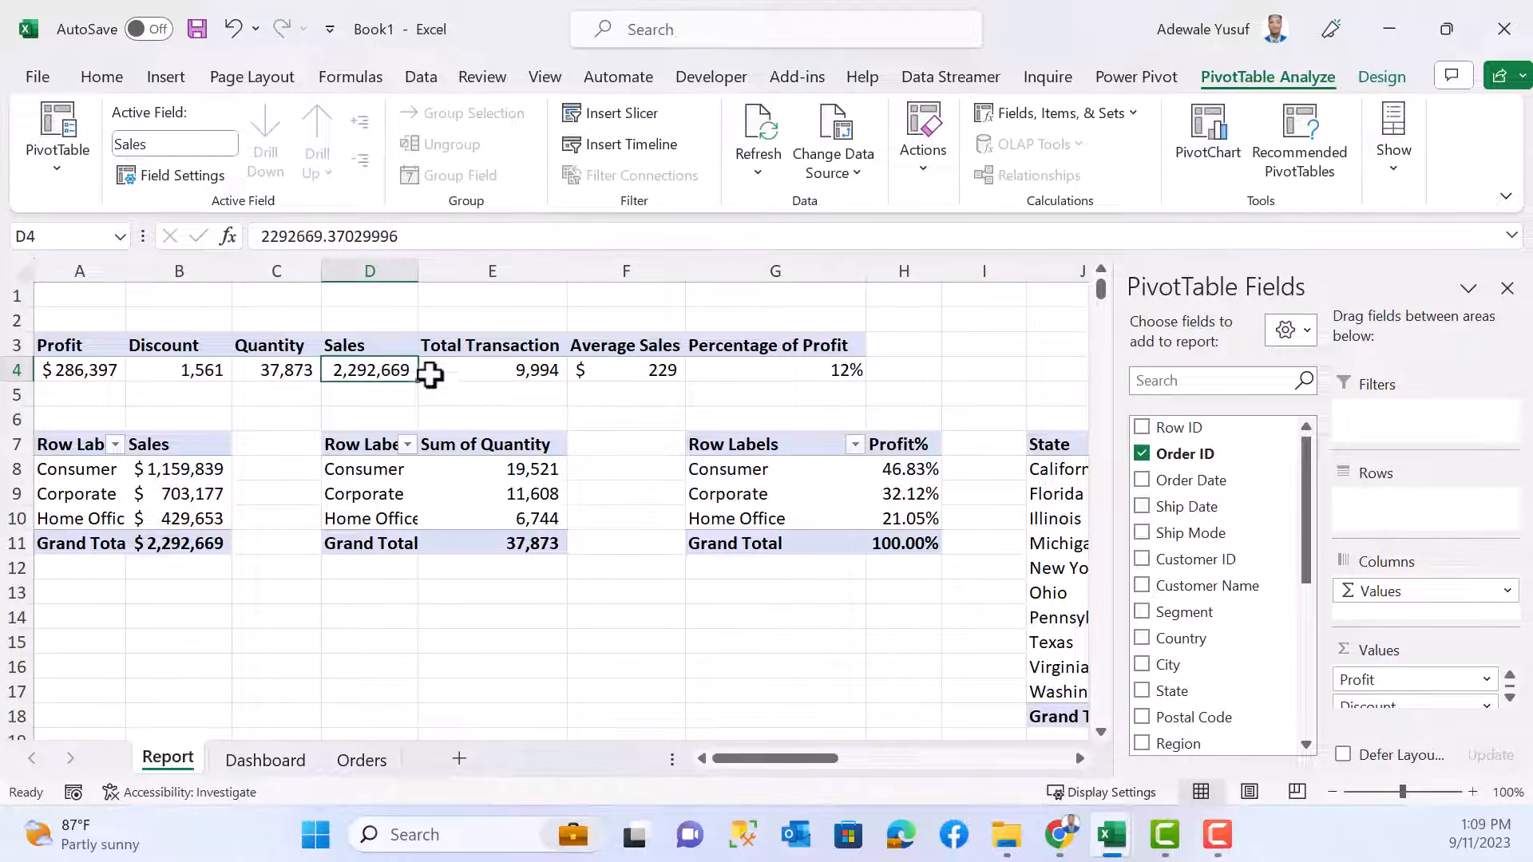
{"action": "left_click", "coordinate": [360, 762]}
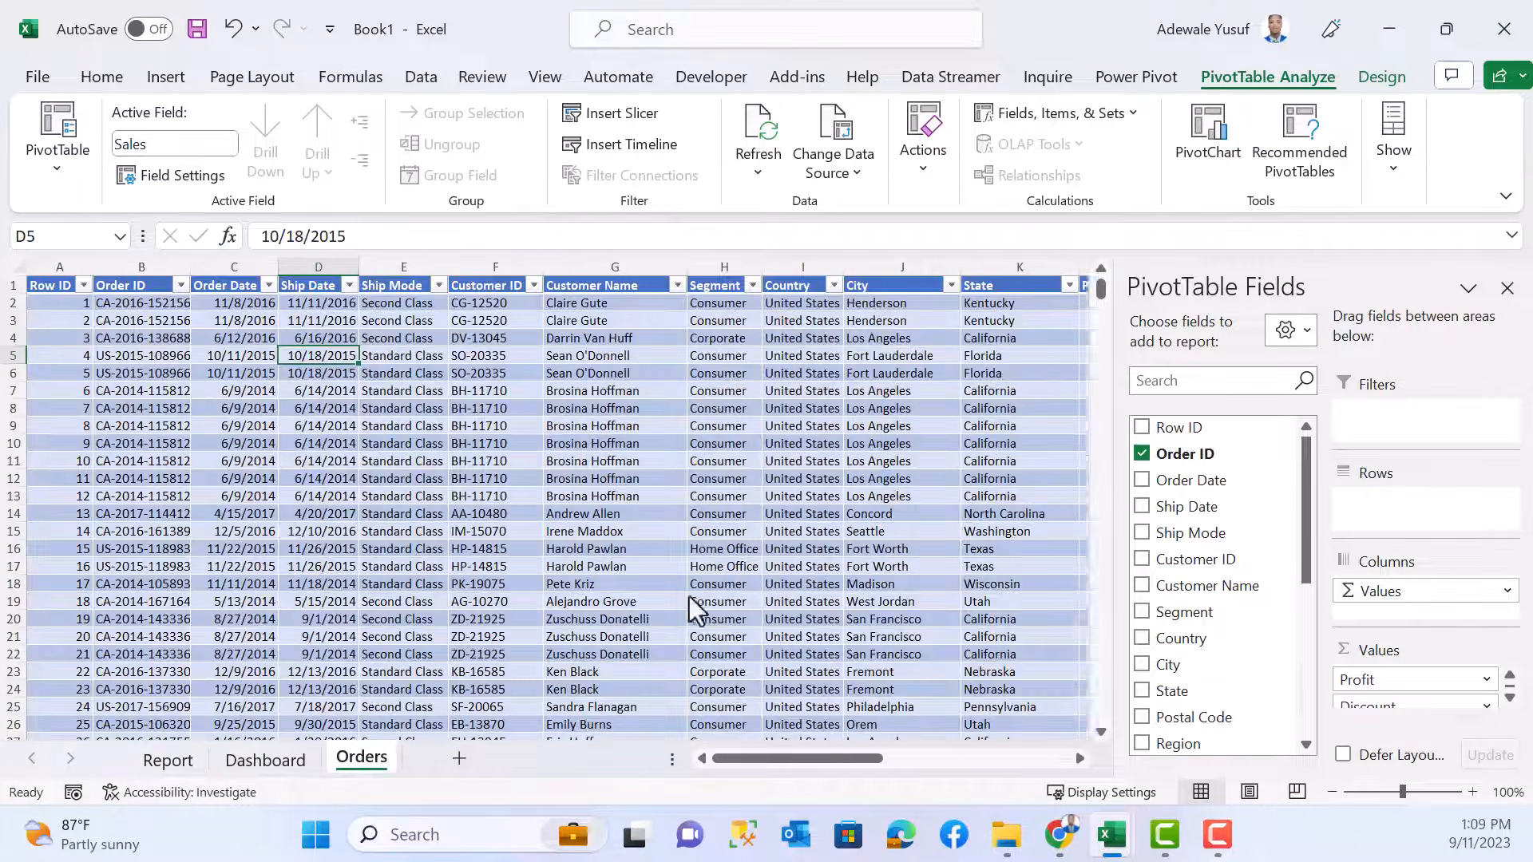
- Try to relink the Dashboard text box to the Report sheet's Sales value with =GETPIVOTDATA("Sales ",Report!$A$3)
{"action": "left_click", "coordinate": [265, 760]}
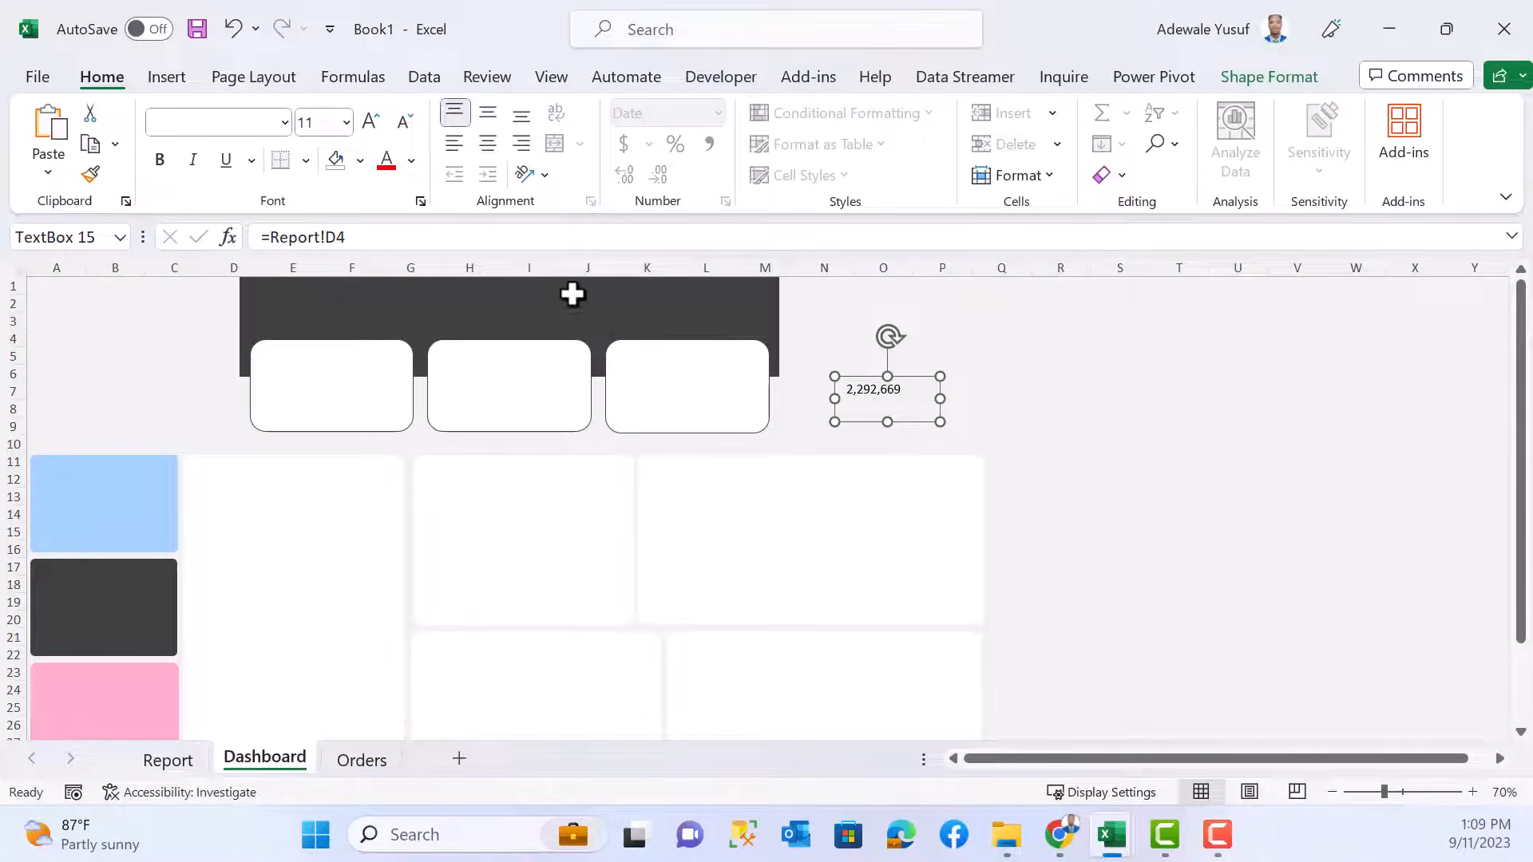
{"action": "left_click", "coordinate": [520, 243]}
{"action": "key", "text": "BackSpace"}
{"action": "key", "text": "BackSpace"}
{"action": "key", "text": "BackSpace"}
{"action": "key", "text": "BackSpace"}
{"action": "key", "text": "BackSpace"}
{"action": "key", "text": "BackSpace"}
{"action": "key", "text": "BackSpace"}
{"action": "key", "text": "BackSpace"}
{"action": "key", "text": "BackSpace"}
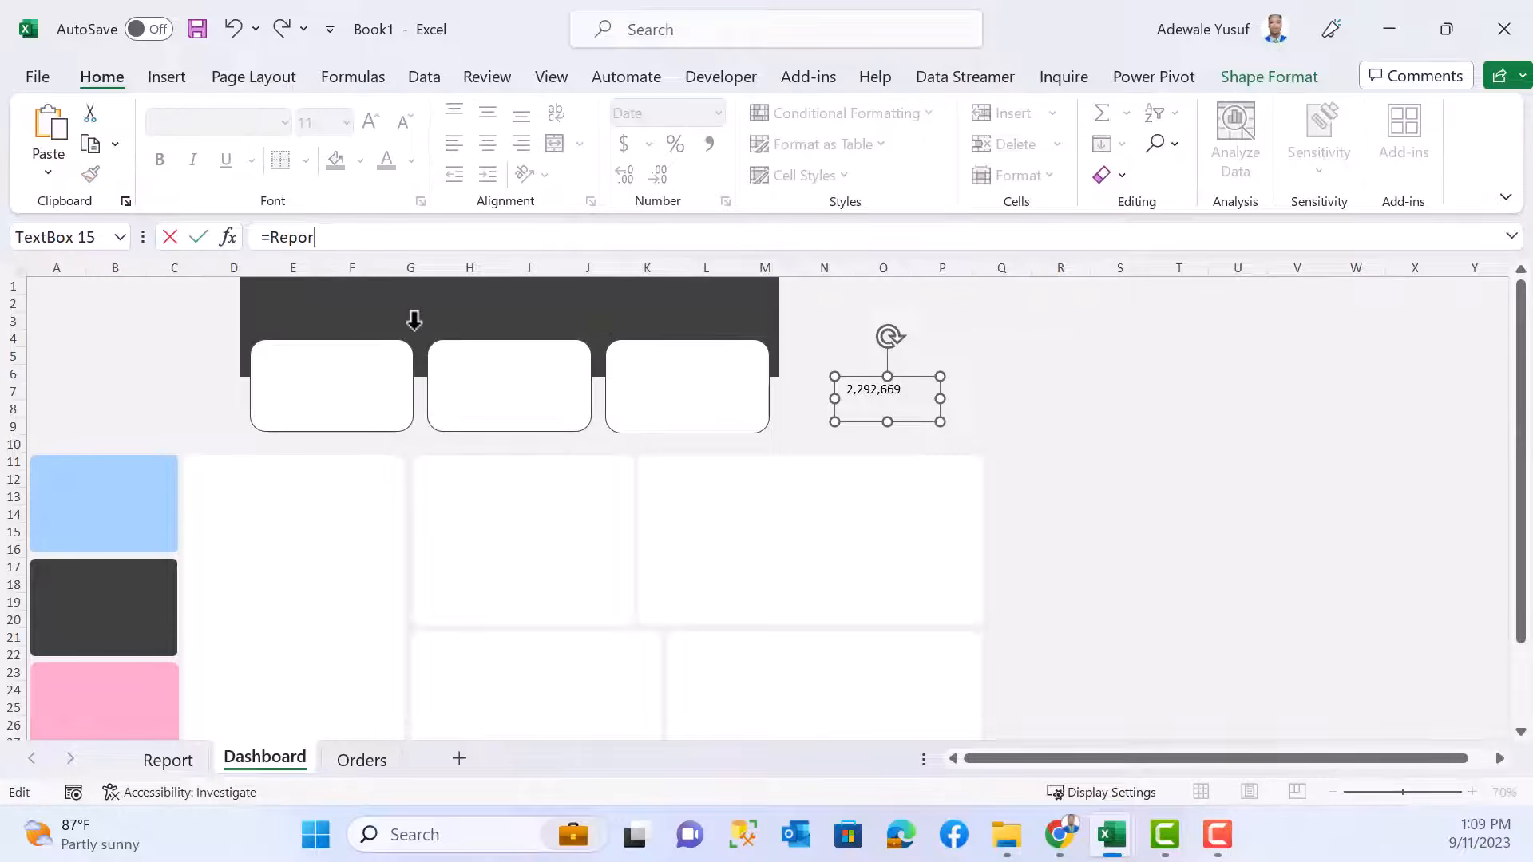
{"action": "left_click", "coordinate": [162, 759]}
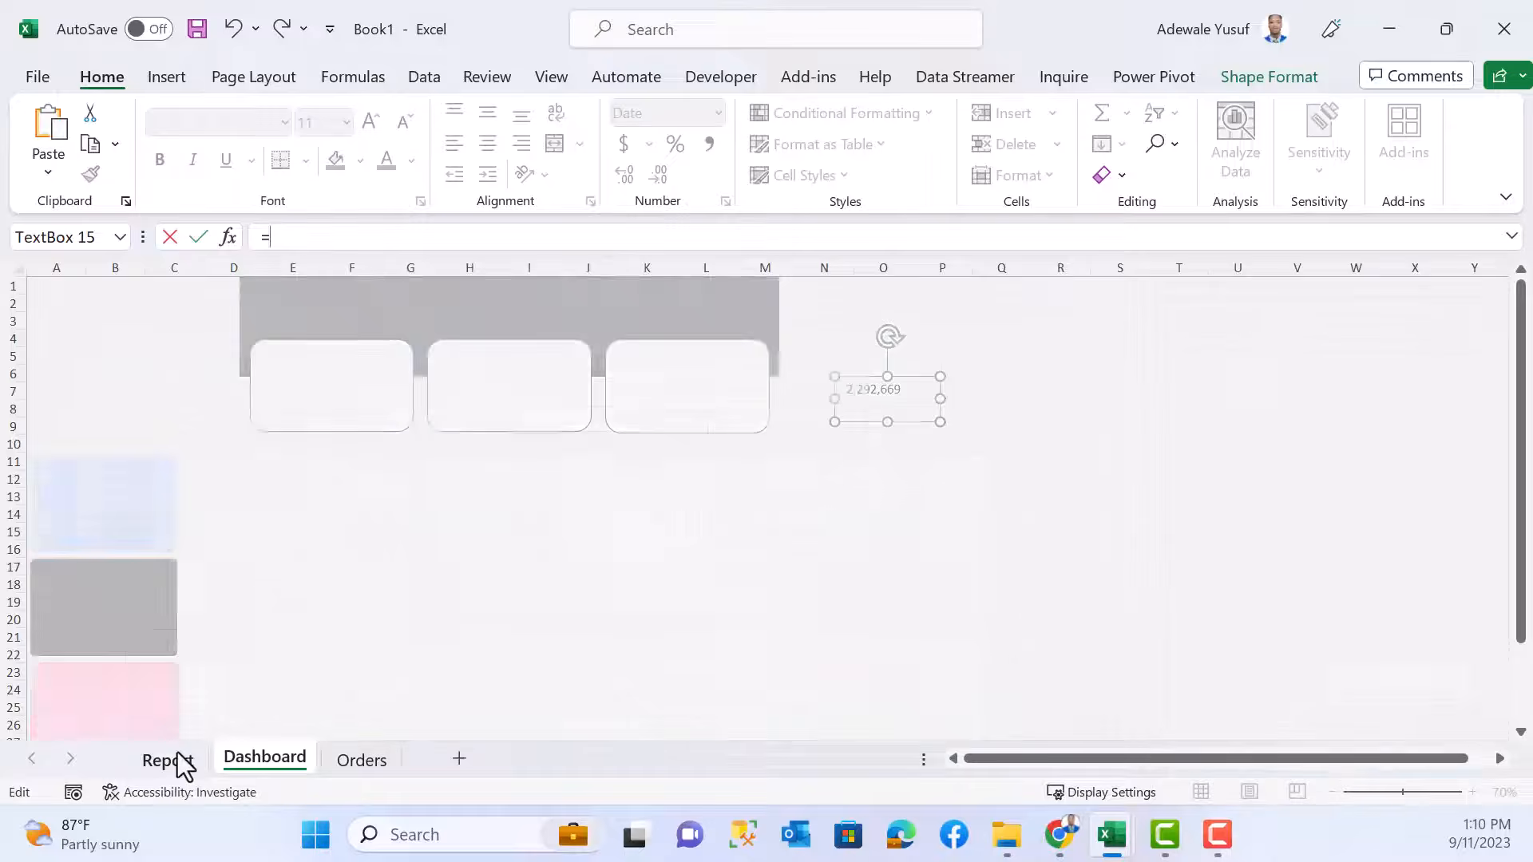
{"action": "left_click", "coordinate": [339, 375]}
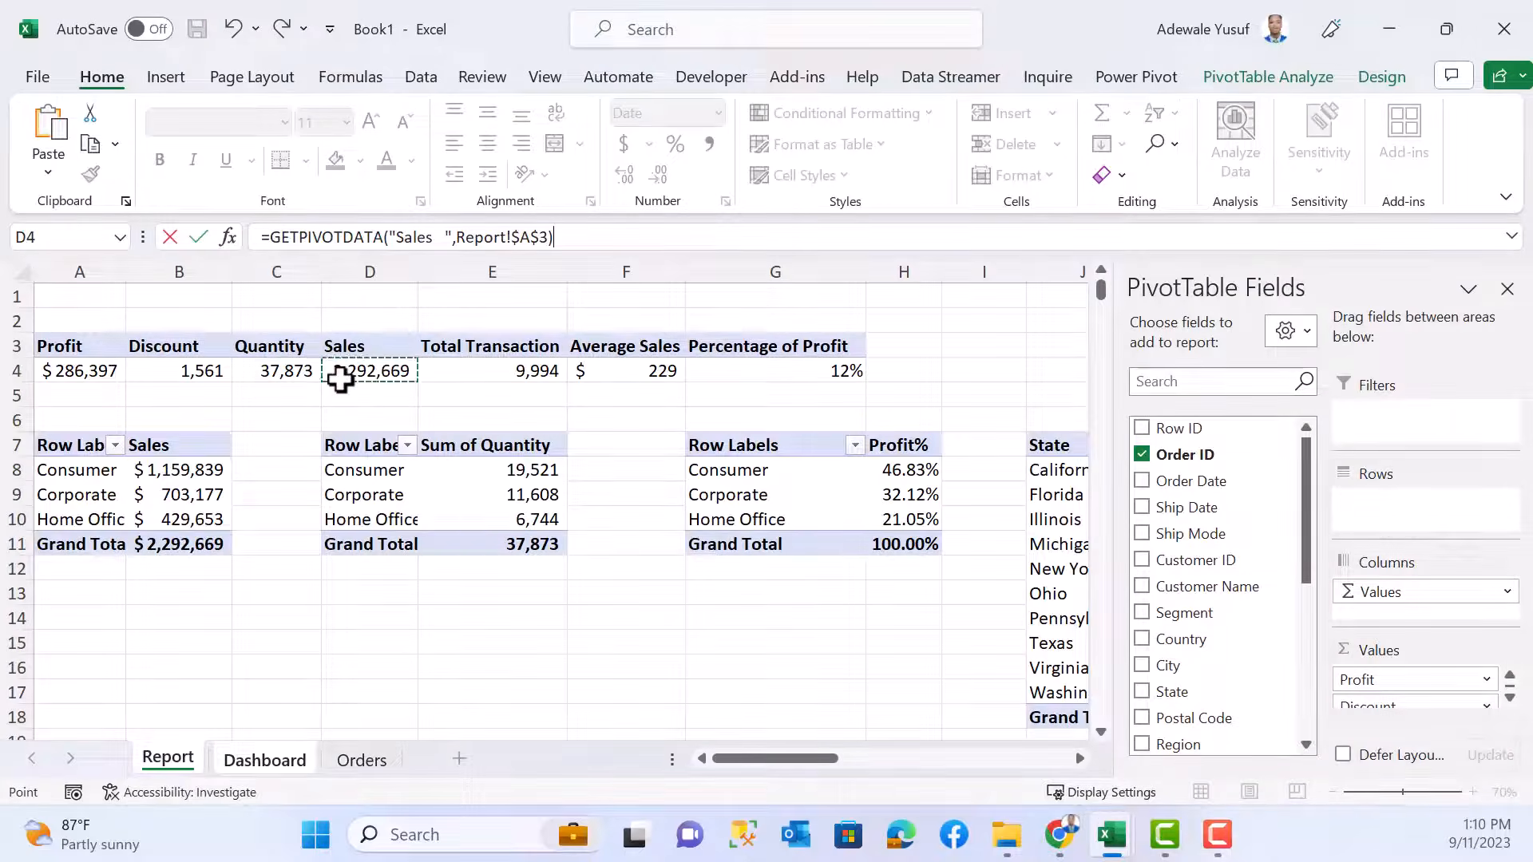
{"action": "key", "text": "Return"}
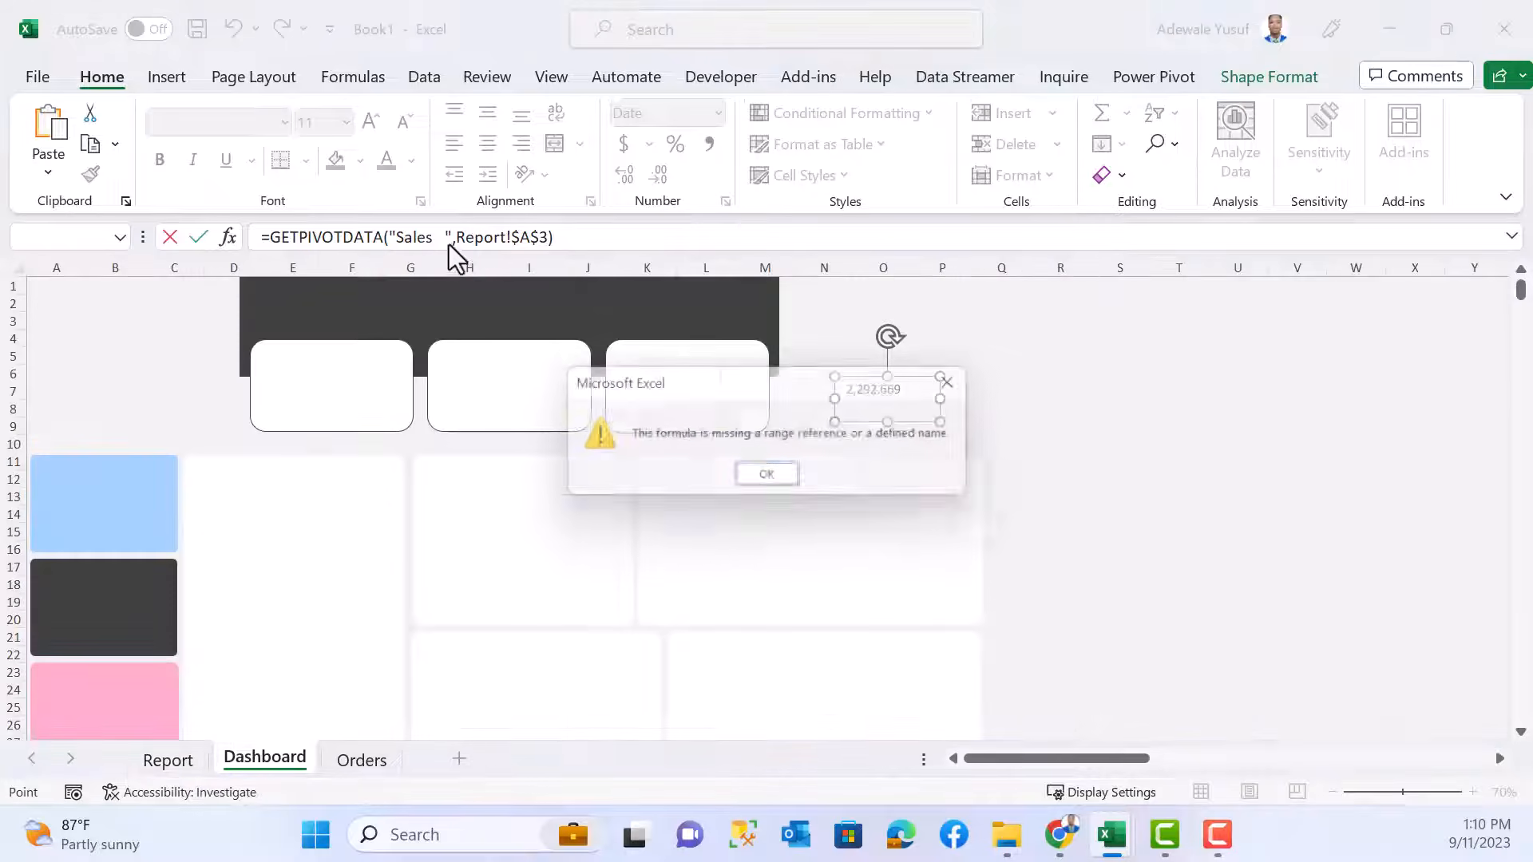
{"action": "left_click", "coordinate": [774, 480]}
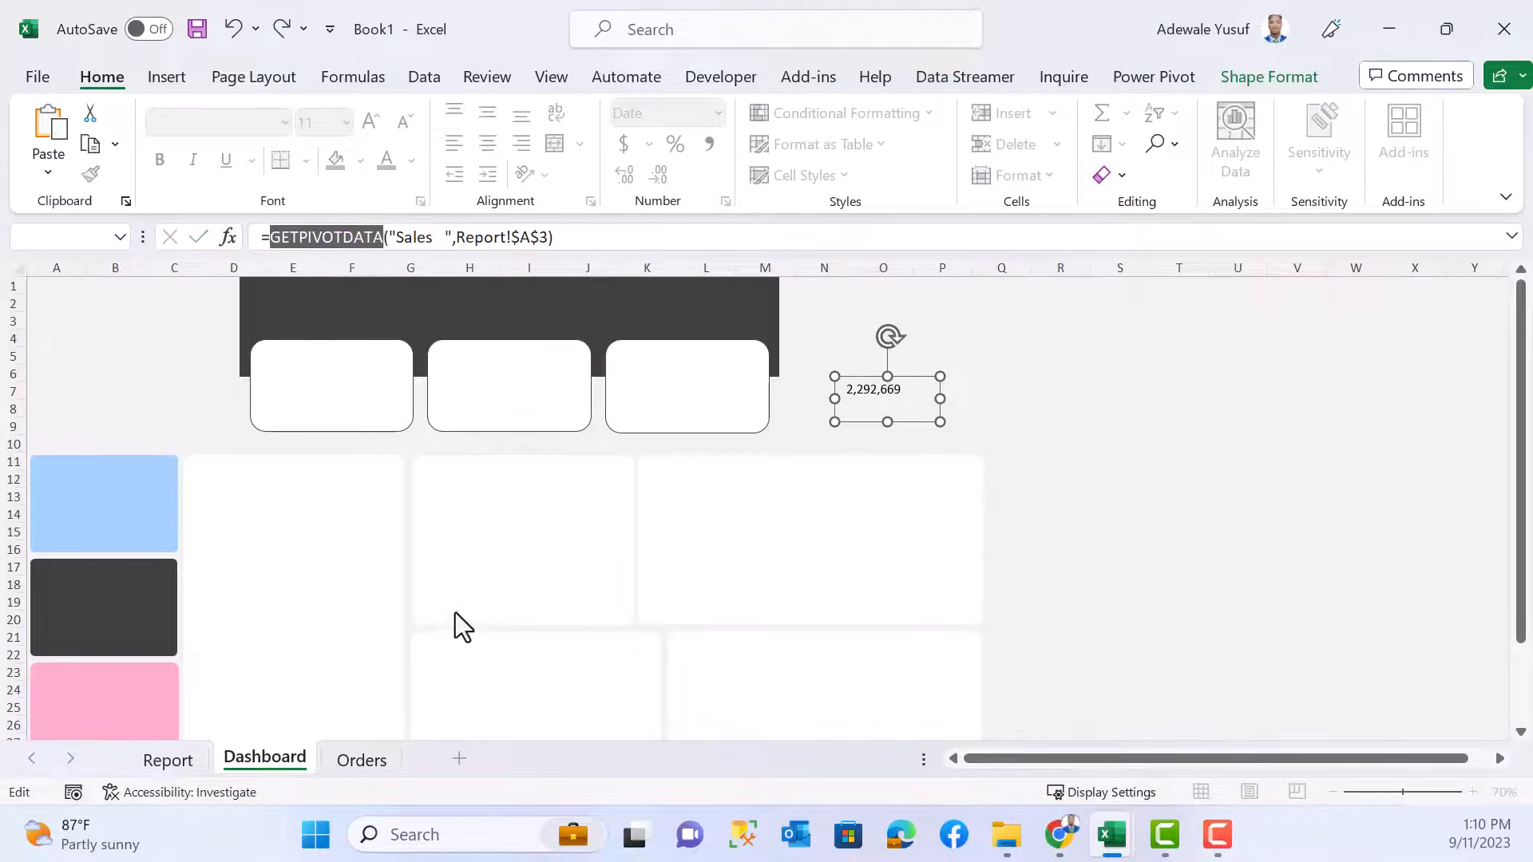
{"action": "key", "text": "Escape"}
- Turn off Generate GetPivotData for the summary pivot table on the Report sheet
{"action": "left_click", "coordinate": [195, 760]}
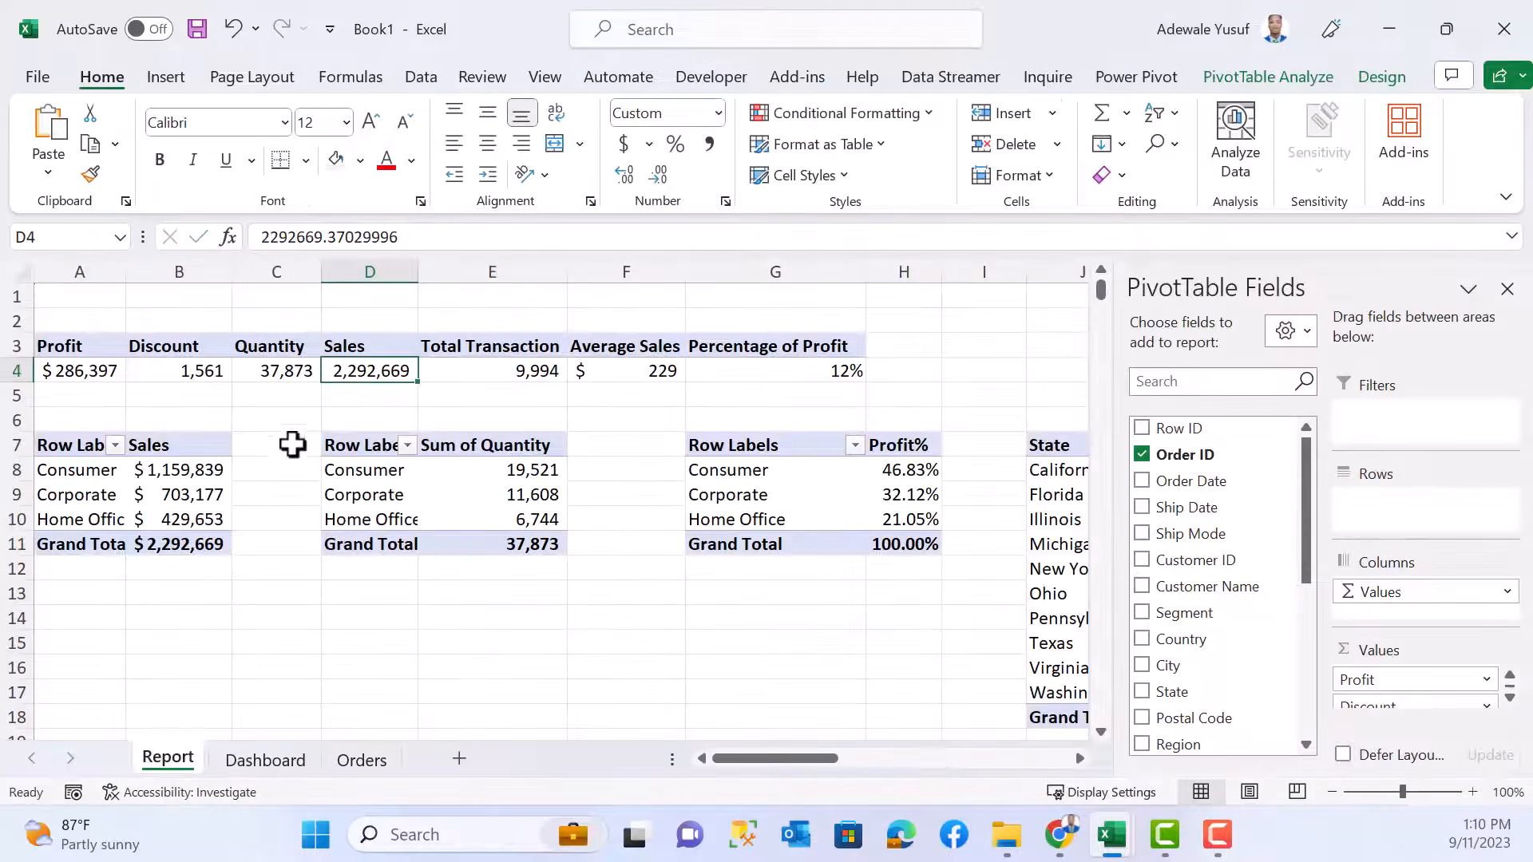
{"action": "left_click", "coordinate": [1268, 77]}
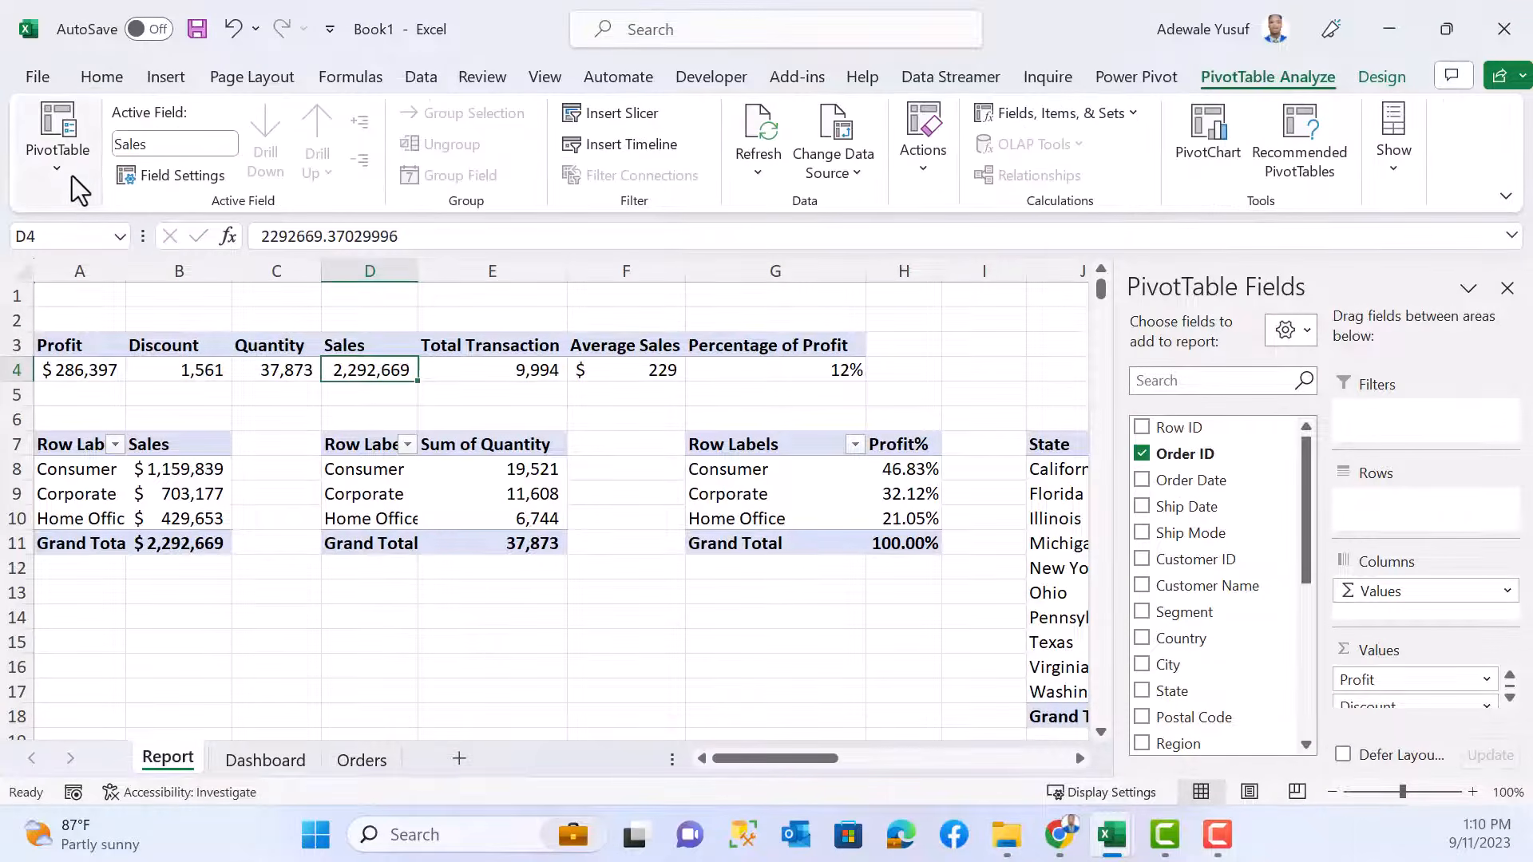
{"action": "left_click", "coordinate": [64, 172]}
{"action": "left_click", "coordinate": [123, 289]}
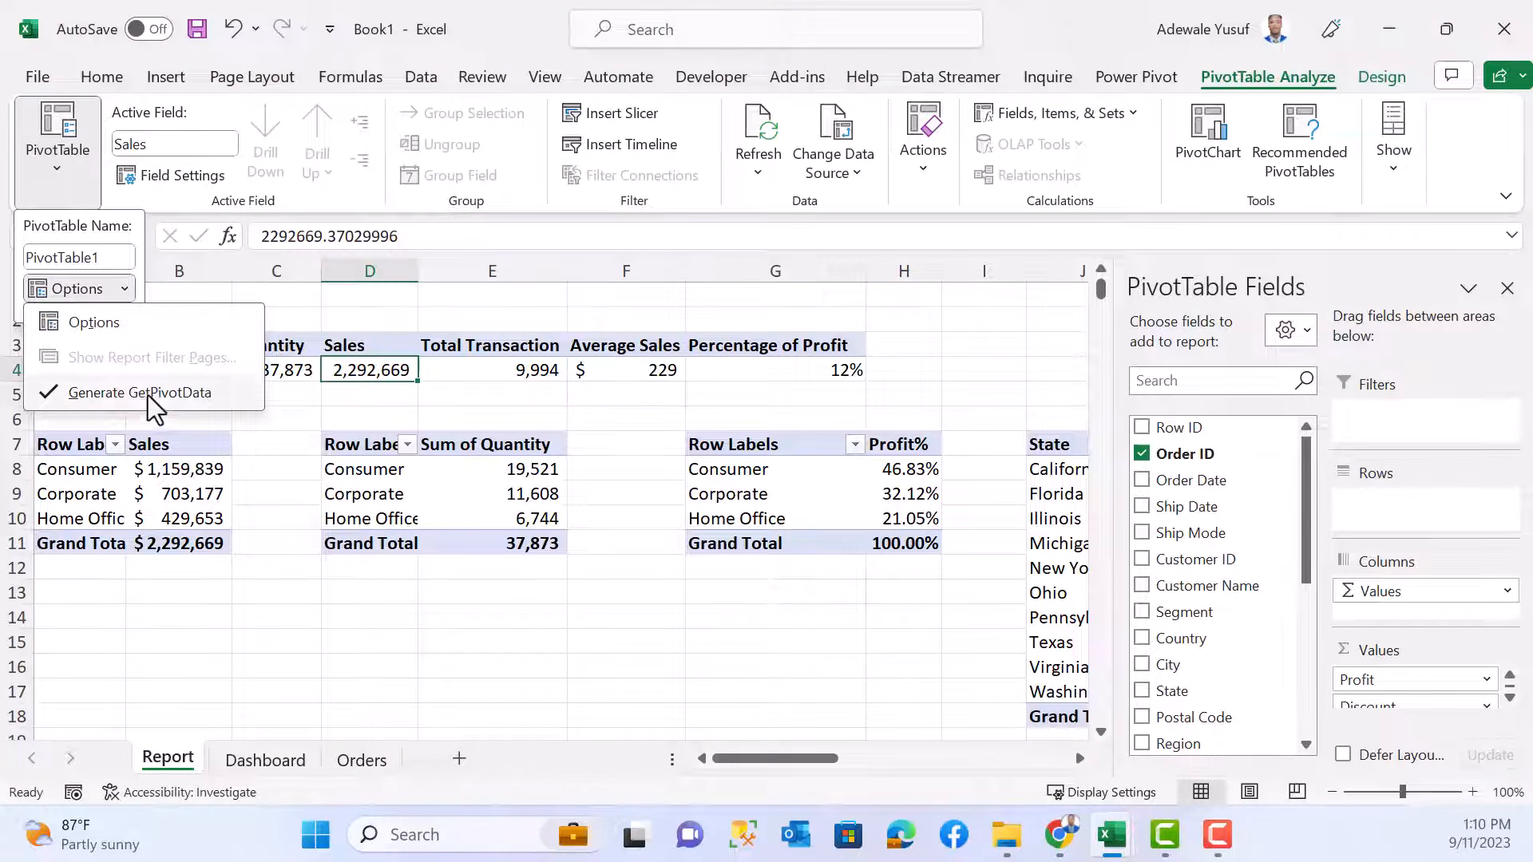
{"action": "left_click", "coordinate": [59, 393]}
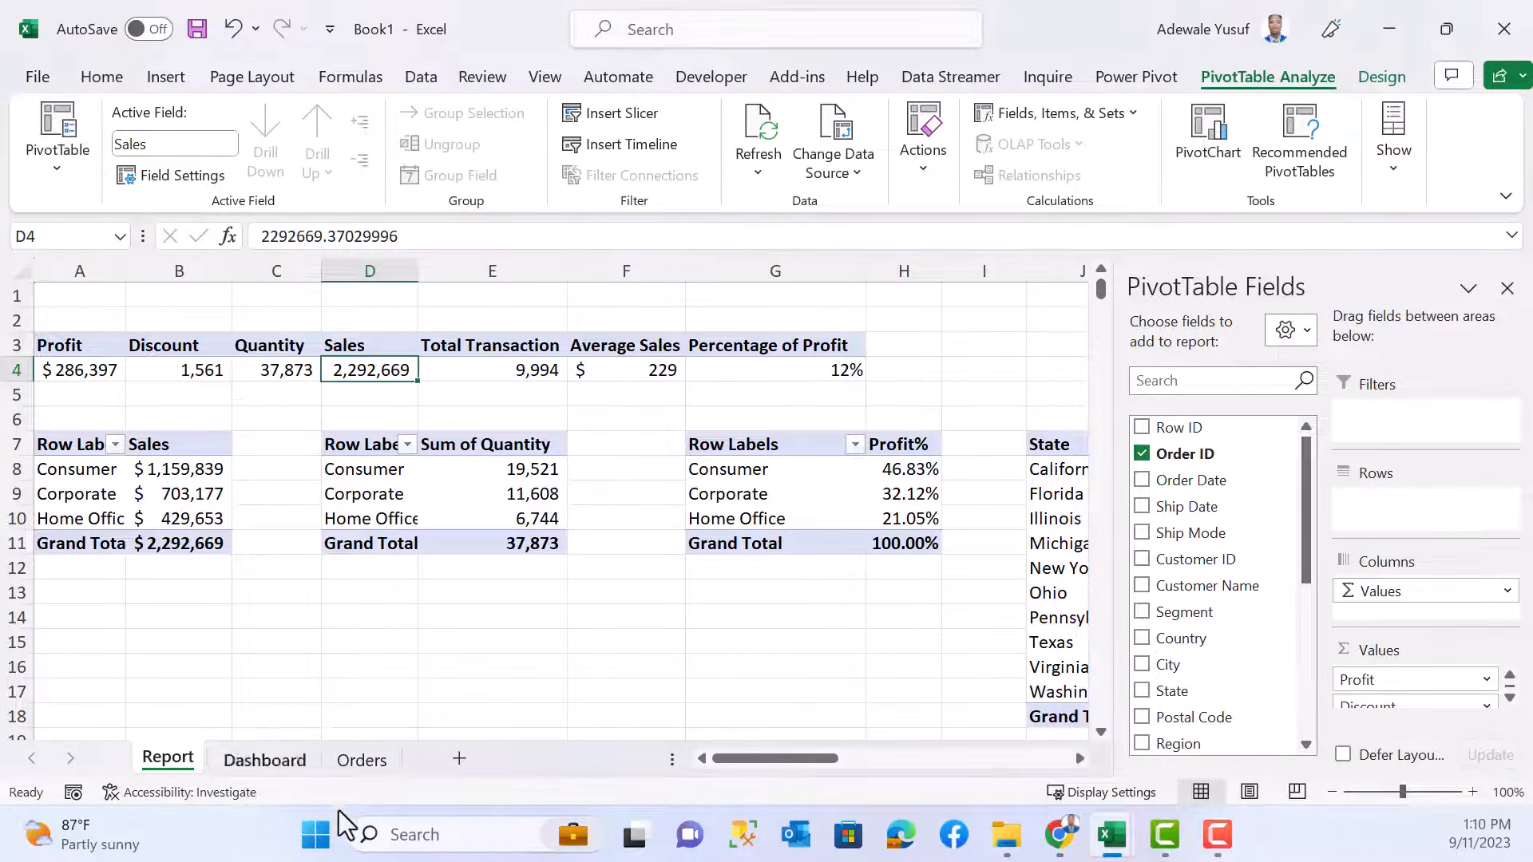
- Shrink the linked Sales text box on the Dashboard sheet and center it inside the first white card
{"action": "left_click", "coordinate": [289, 762]}
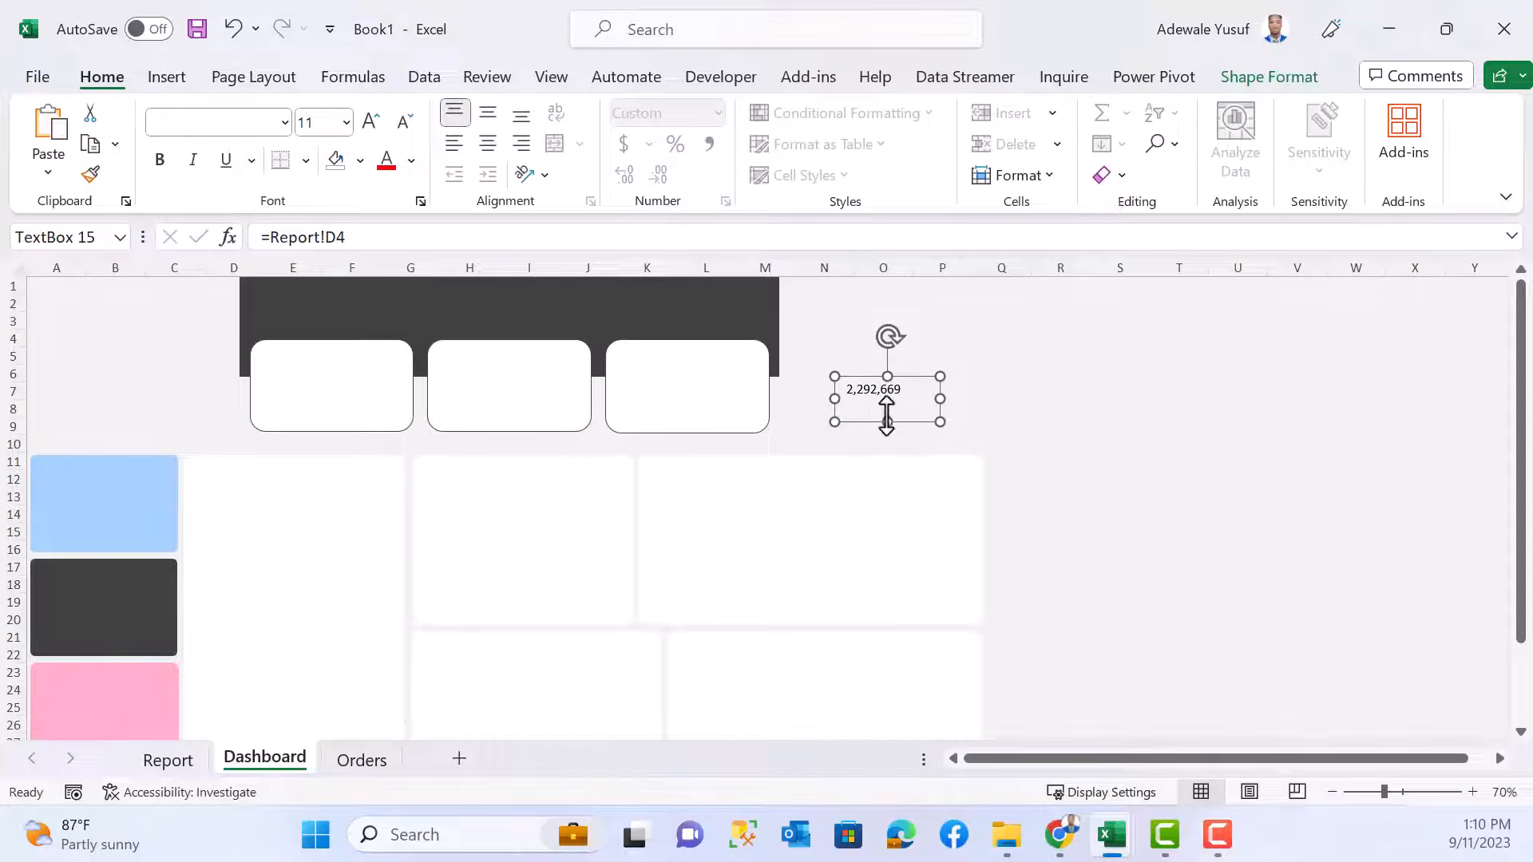
{"action": "left_click_drag", "start_coordinate": [934, 416], "coordinate": [345, 406]}
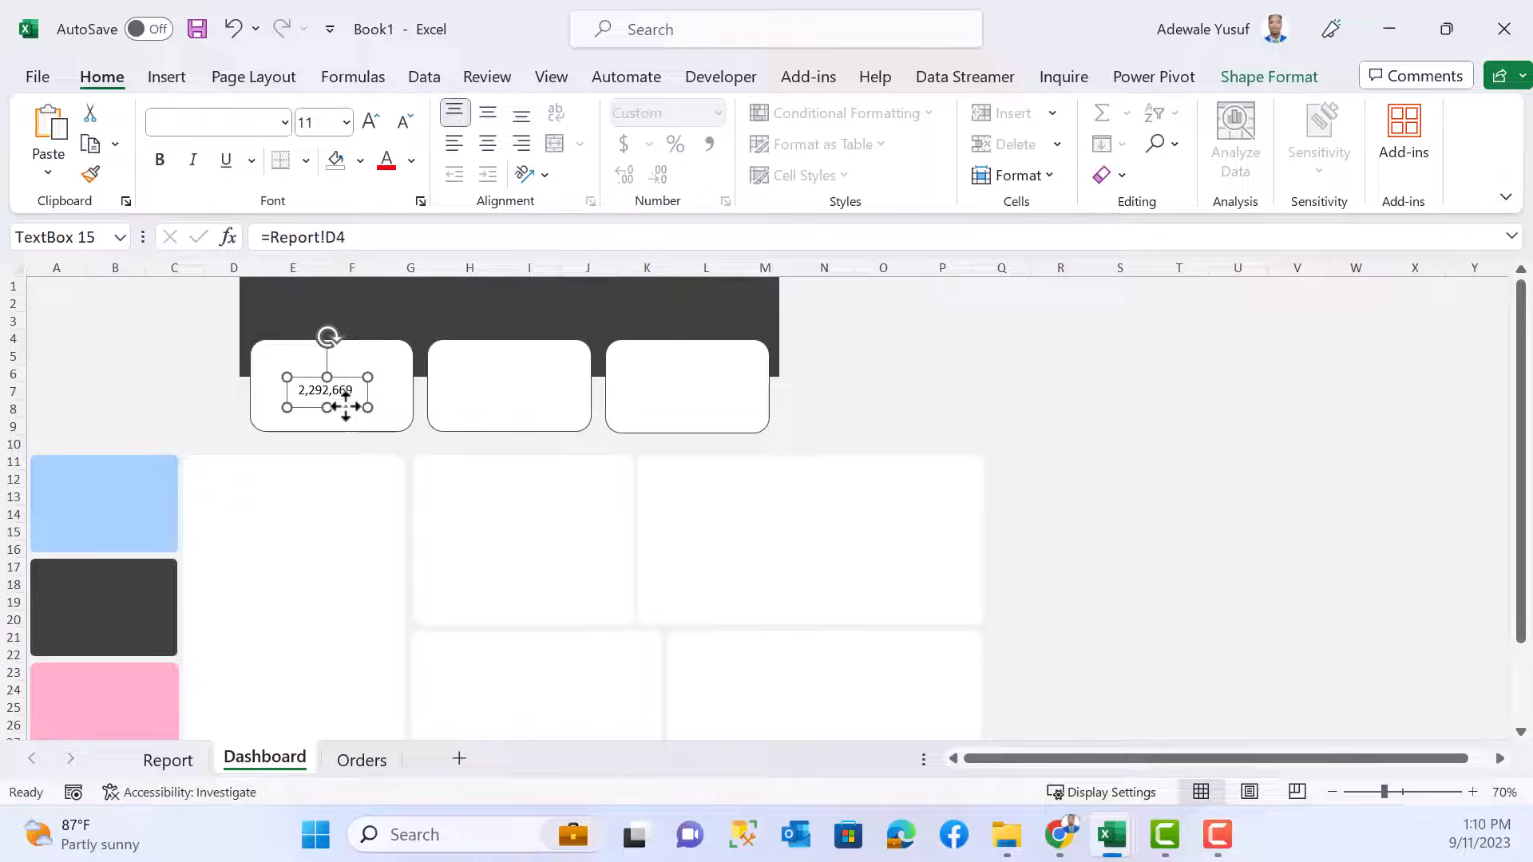
{"action": "left_click_drag", "start_coordinate": [355, 405], "coordinate": [345, 405]}
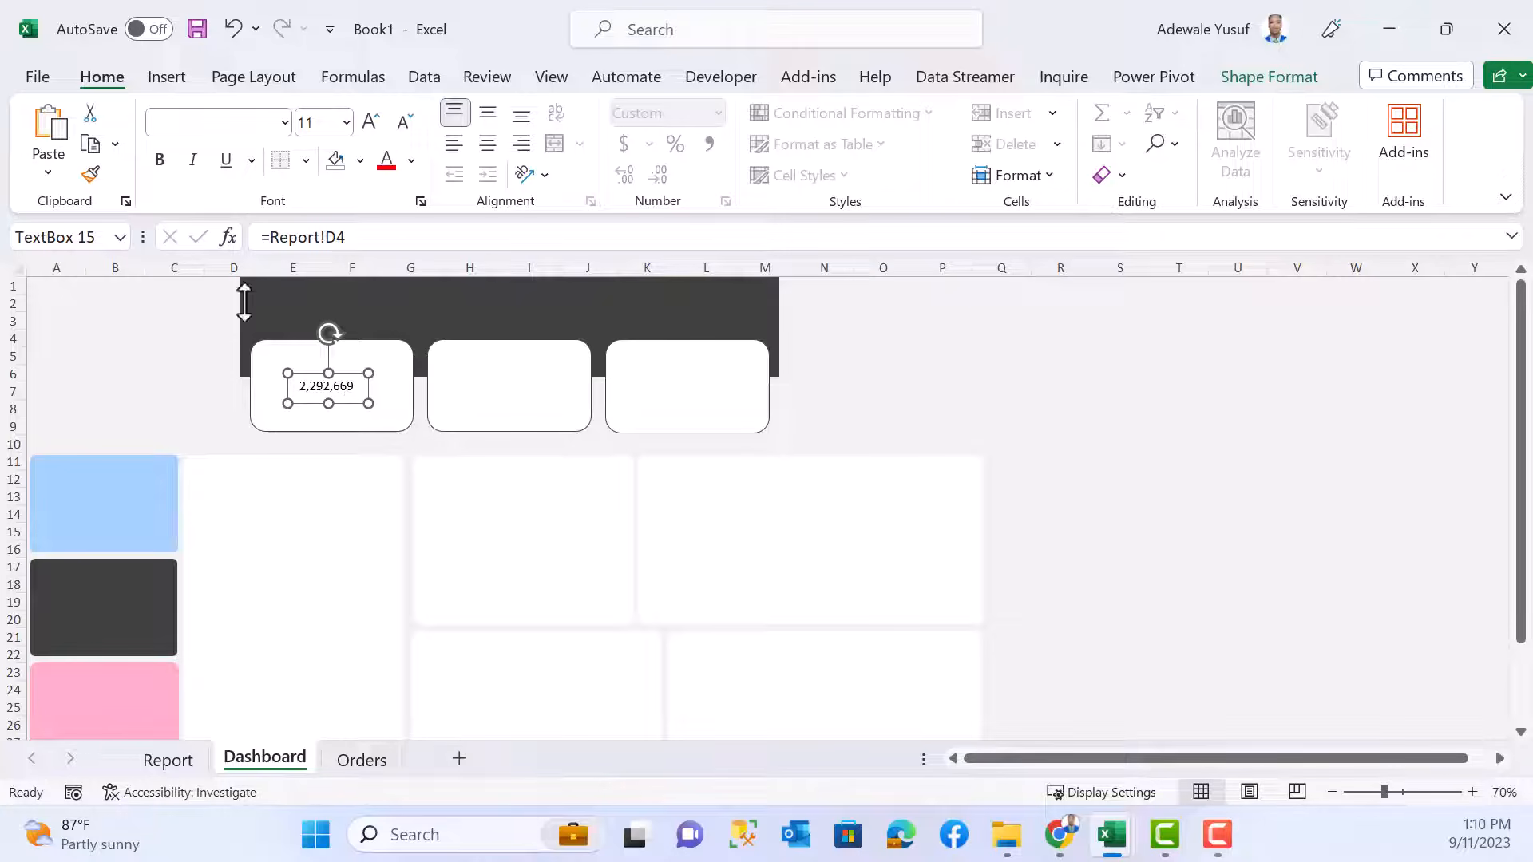
- Format the Sales value in Report cell D4 as accounting with no decimals and widen its Dashboard text box slightly
{"action": "left_click", "coordinate": [187, 759]}
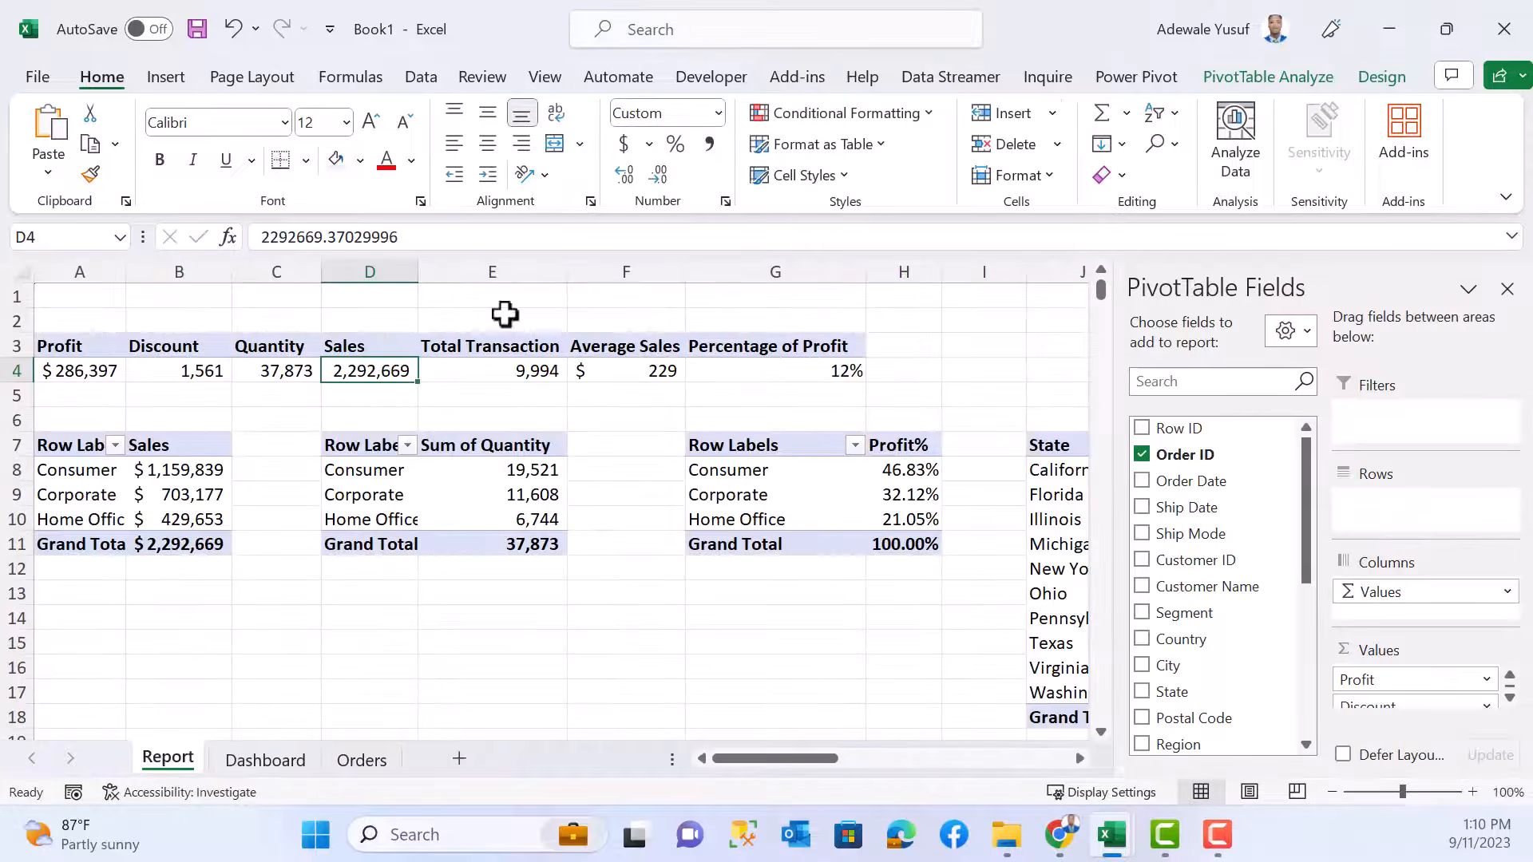
{"action": "left_click", "coordinate": [624, 144]}
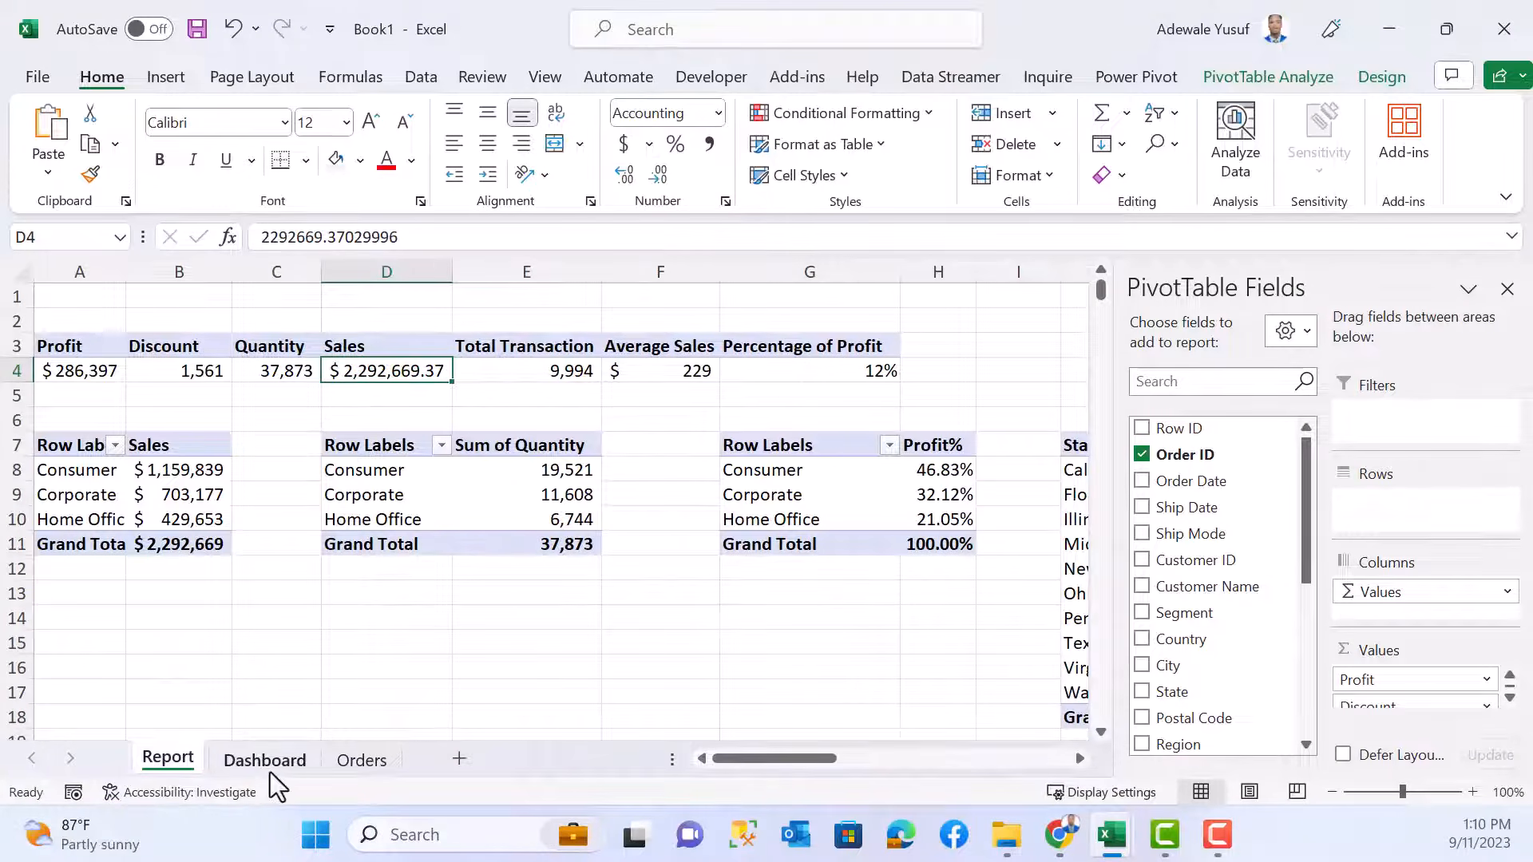
{"action": "left_click", "coordinate": [659, 175]}
{"action": "left_click", "coordinate": [660, 176]}
{"action": "left_click", "coordinate": [263, 758]}
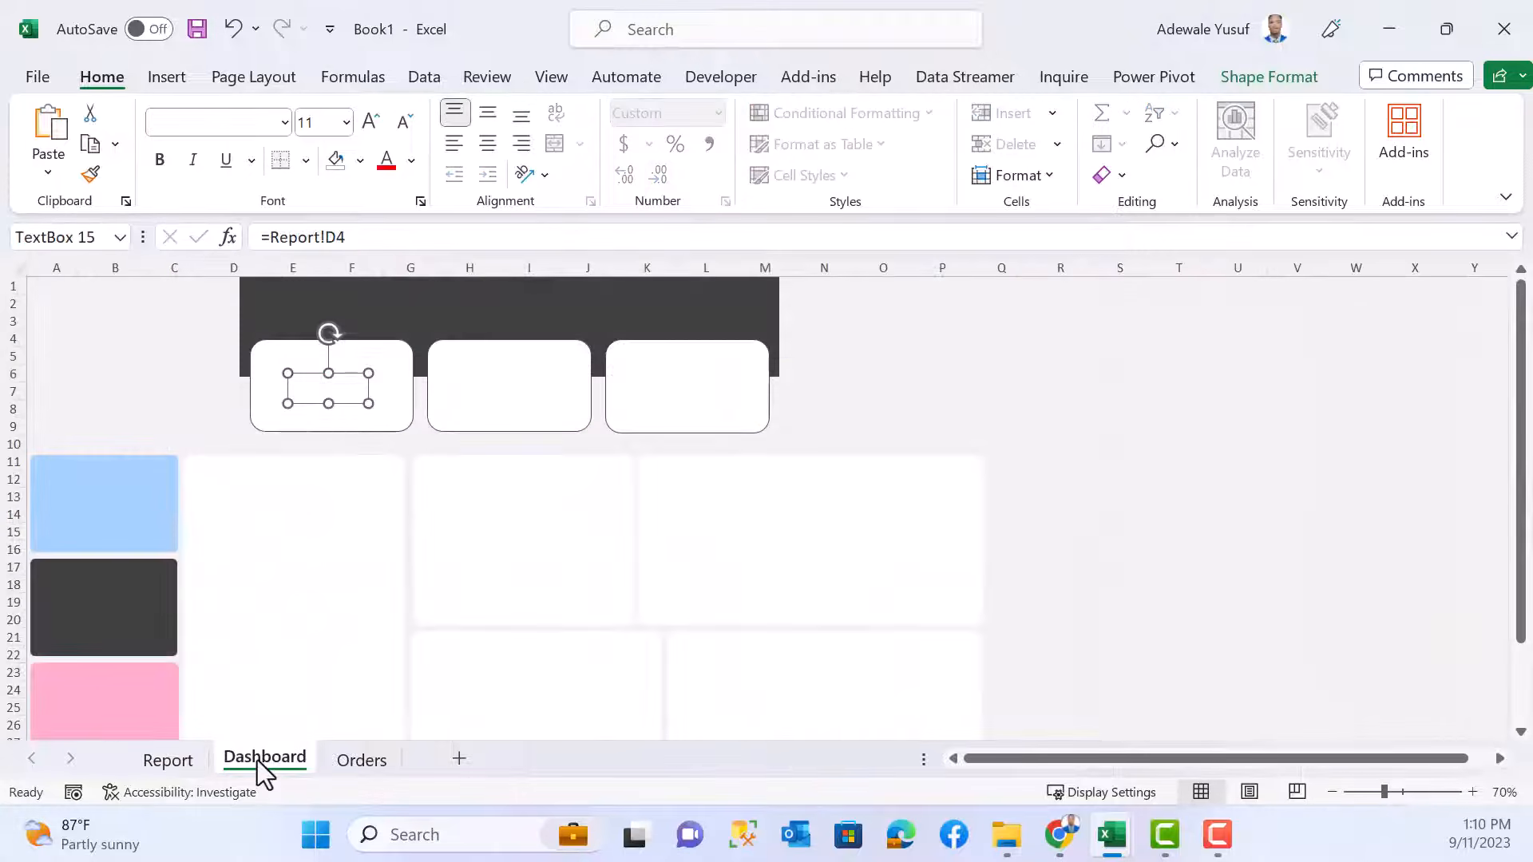
{"action": "left_click_drag", "start_coordinate": [368, 403], "coordinate": [378, 403]}
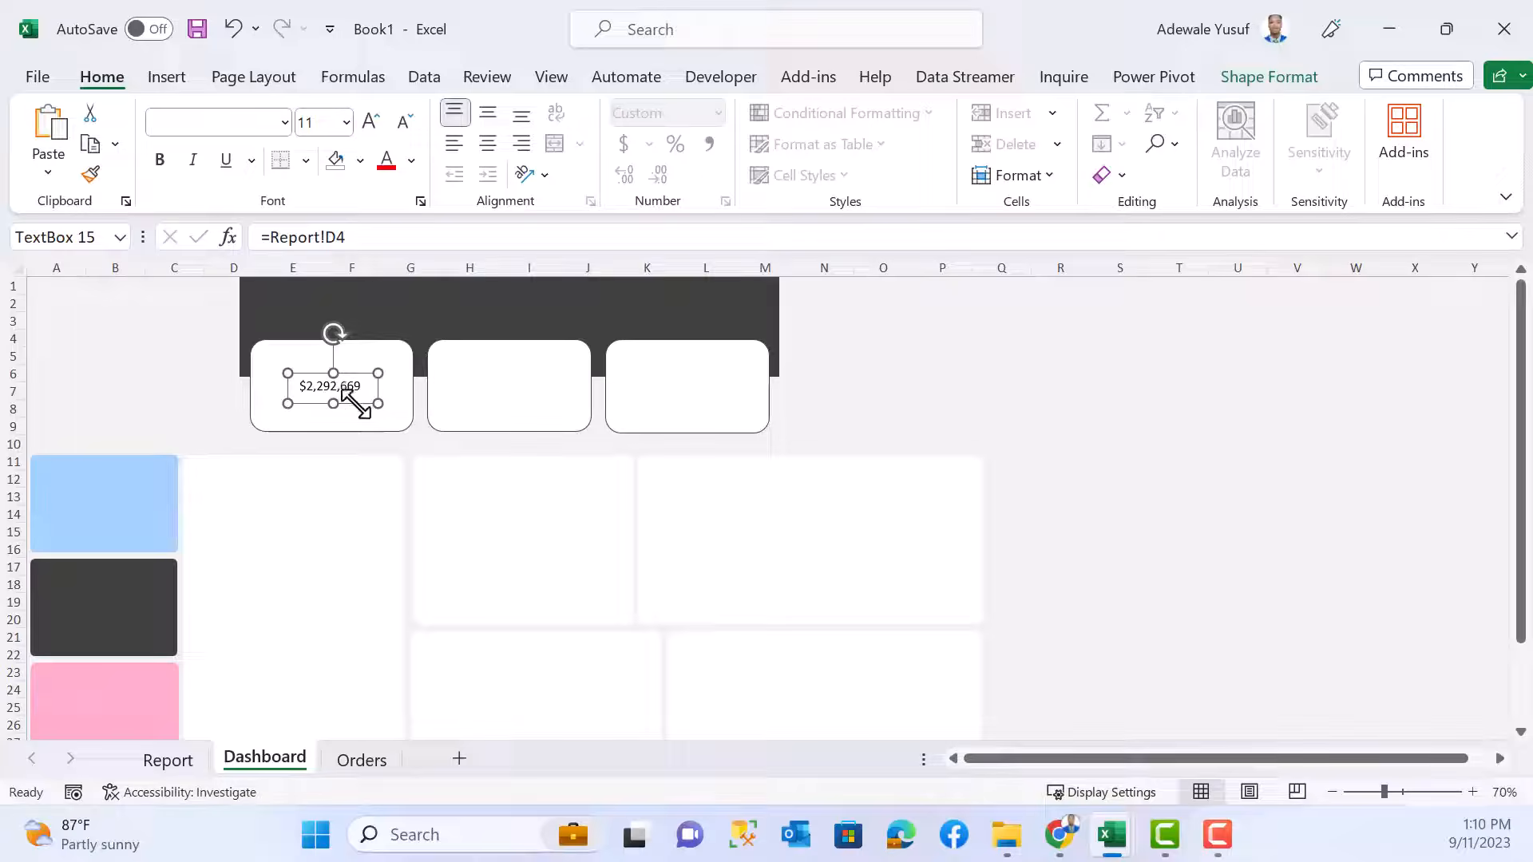
{"action": "left_click", "coordinate": [938, 357]}
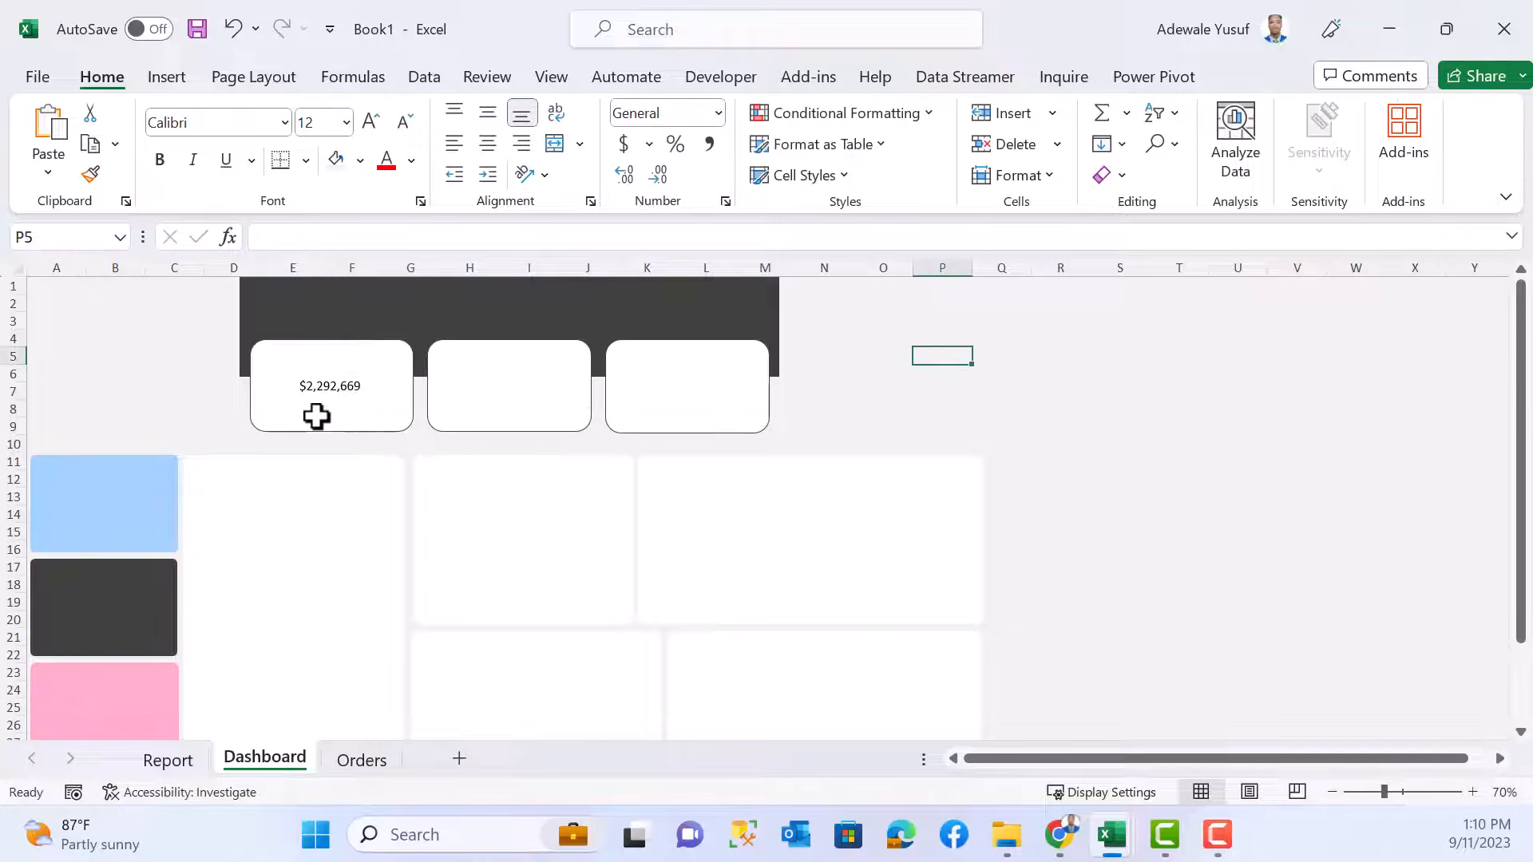
{"action": "left_click", "coordinate": [329, 387]}
{"action": "left_click", "coordinate": [198, 390]}
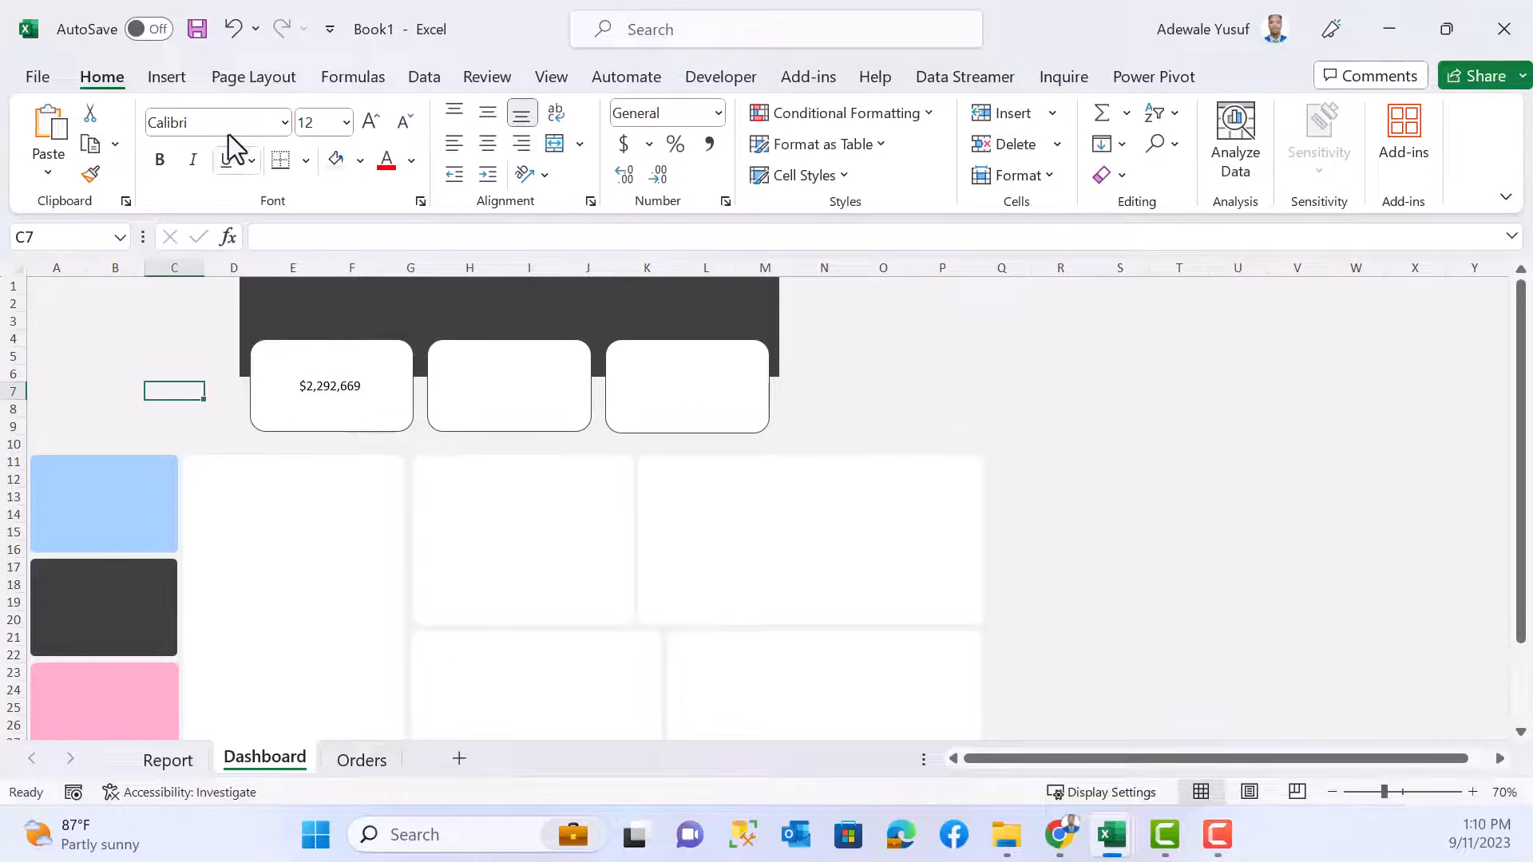
{"action": "left_click", "coordinate": [171, 79]}
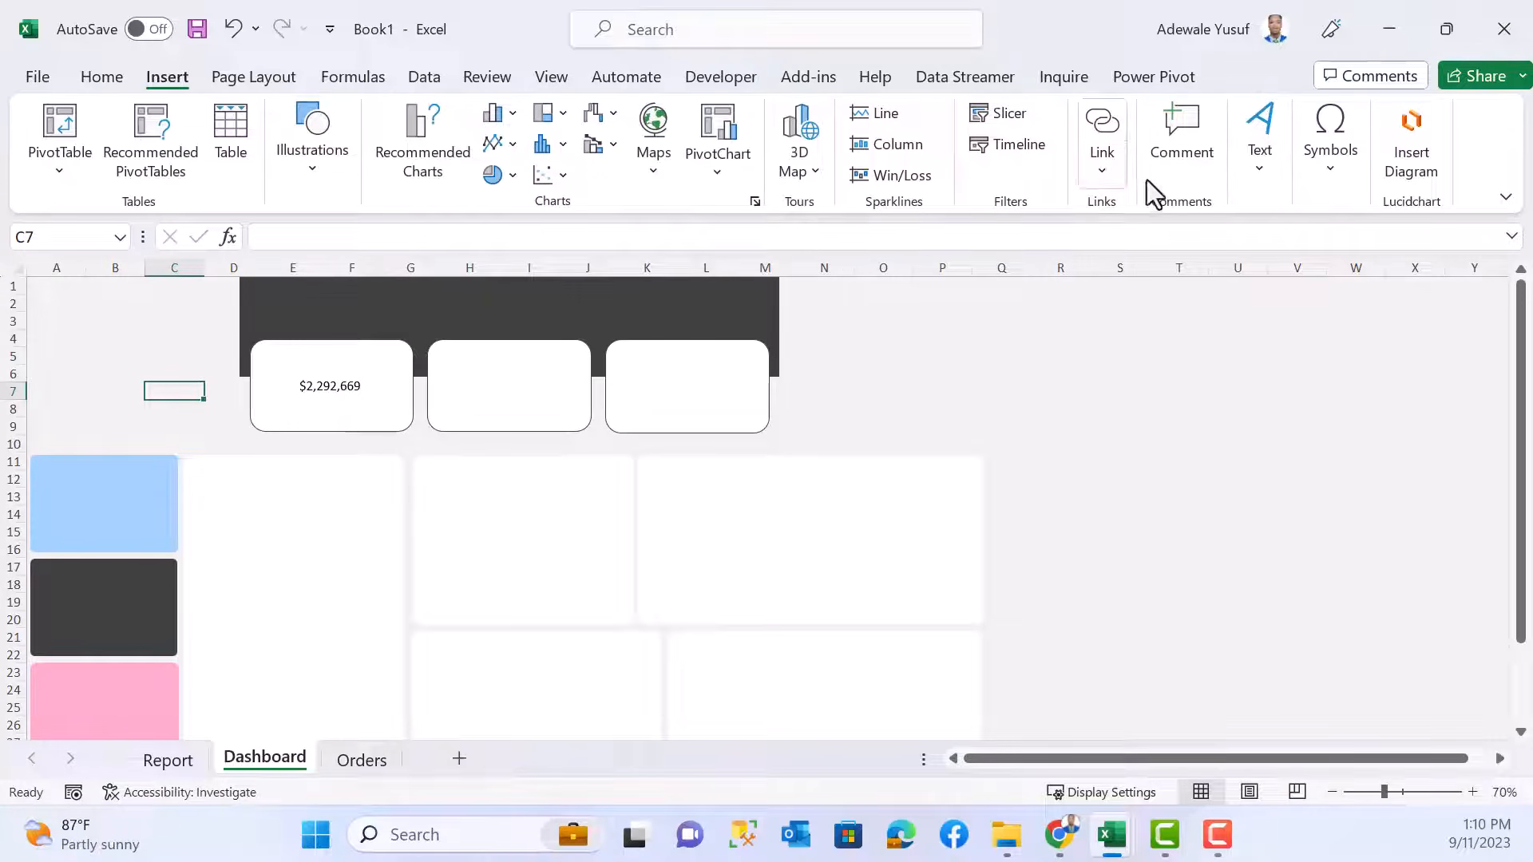
{"action": "left_click", "coordinate": [1257, 171]}
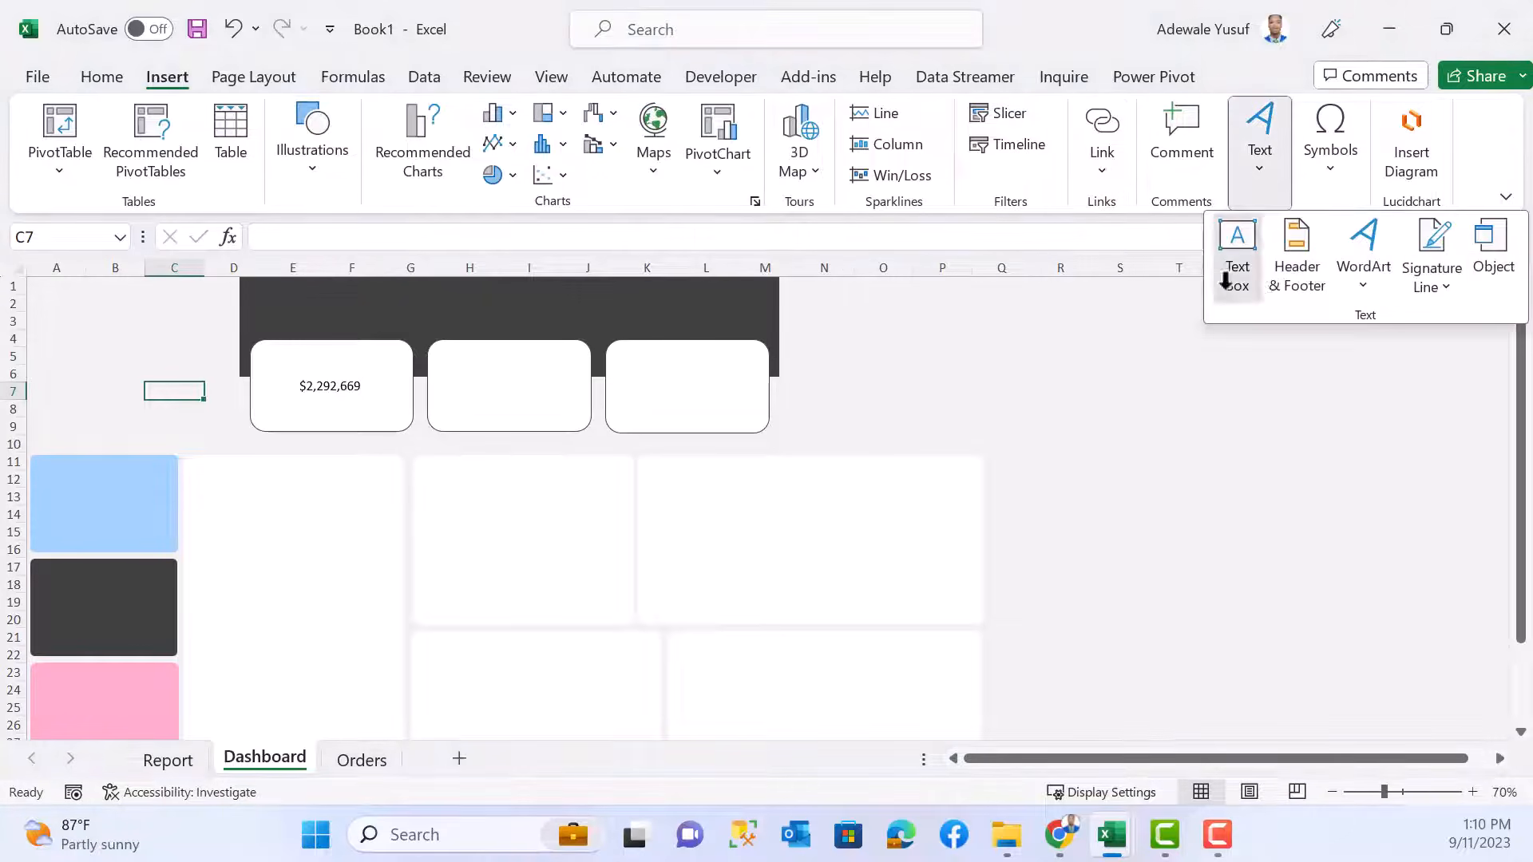
{"action": "left_click", "coordinate": [1234, 271]}
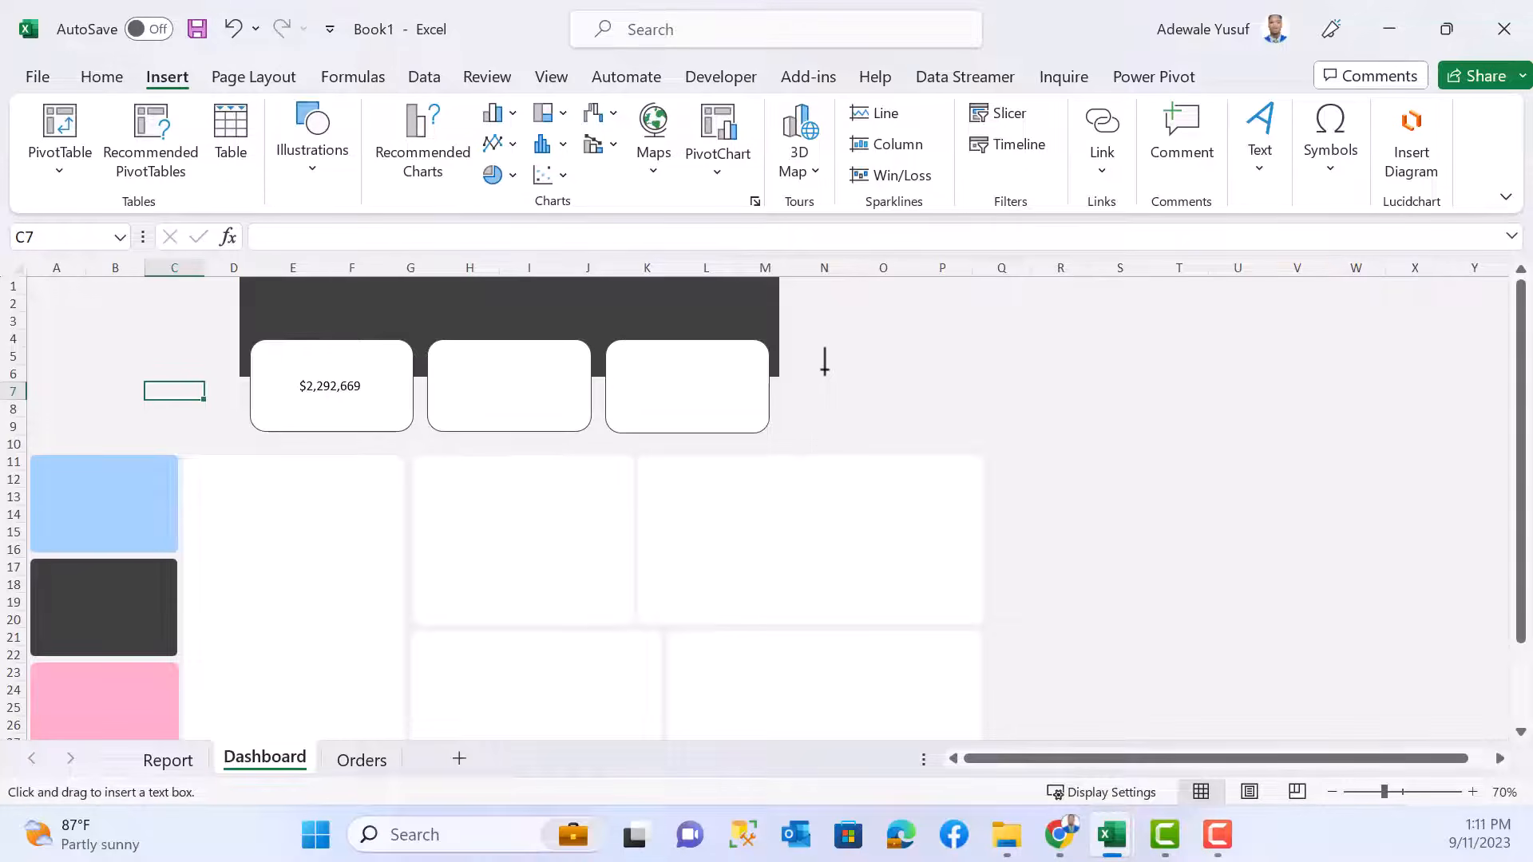
{"action": "left_click_drag", "start_coordinate": [823, 368], "coordinate": [911, 399]}
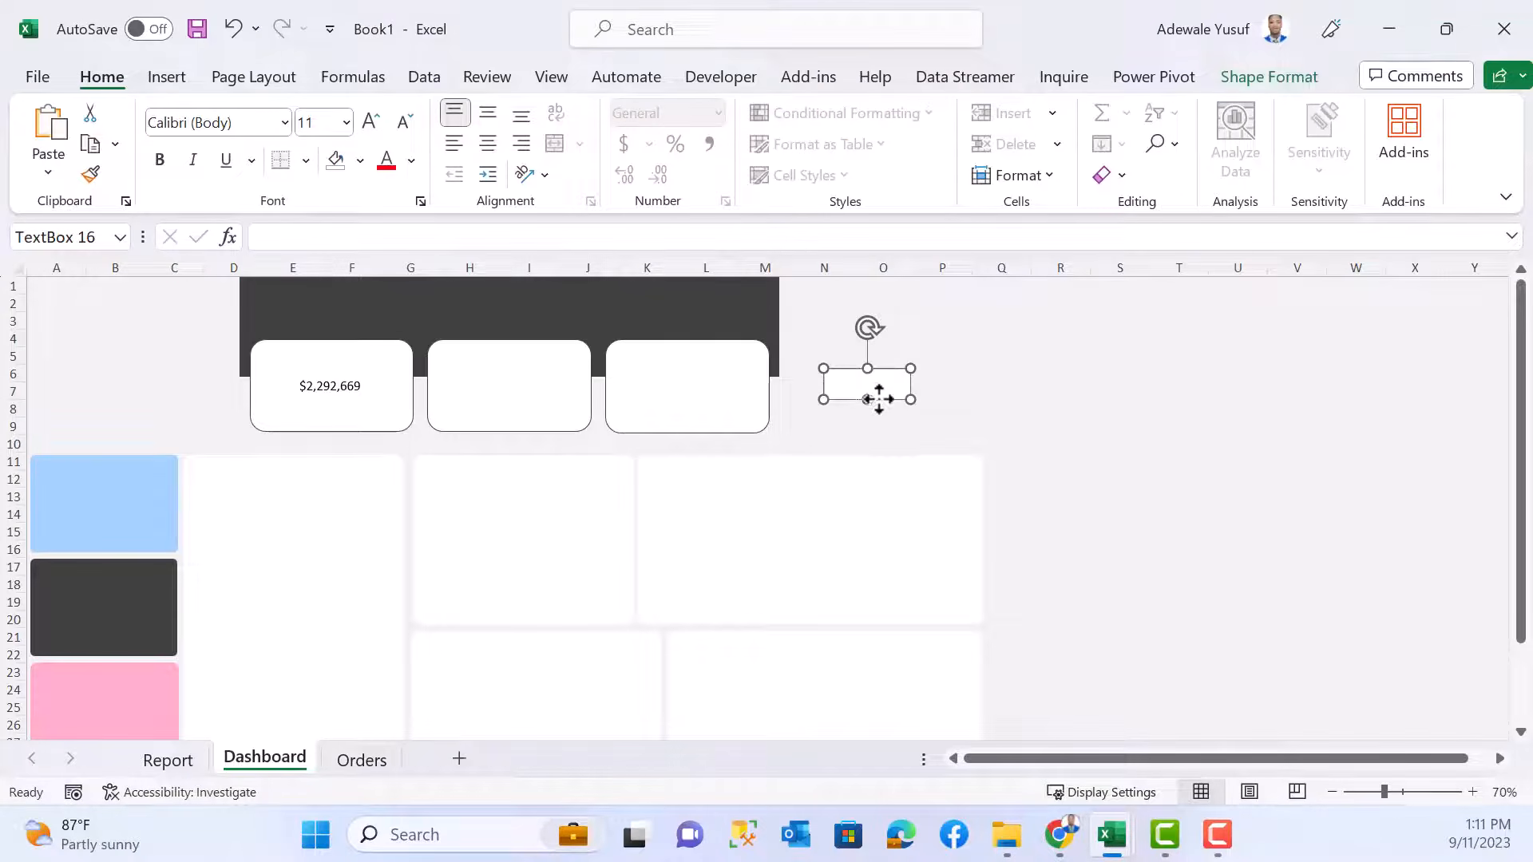
{"action": "key", "text": "Delete"}
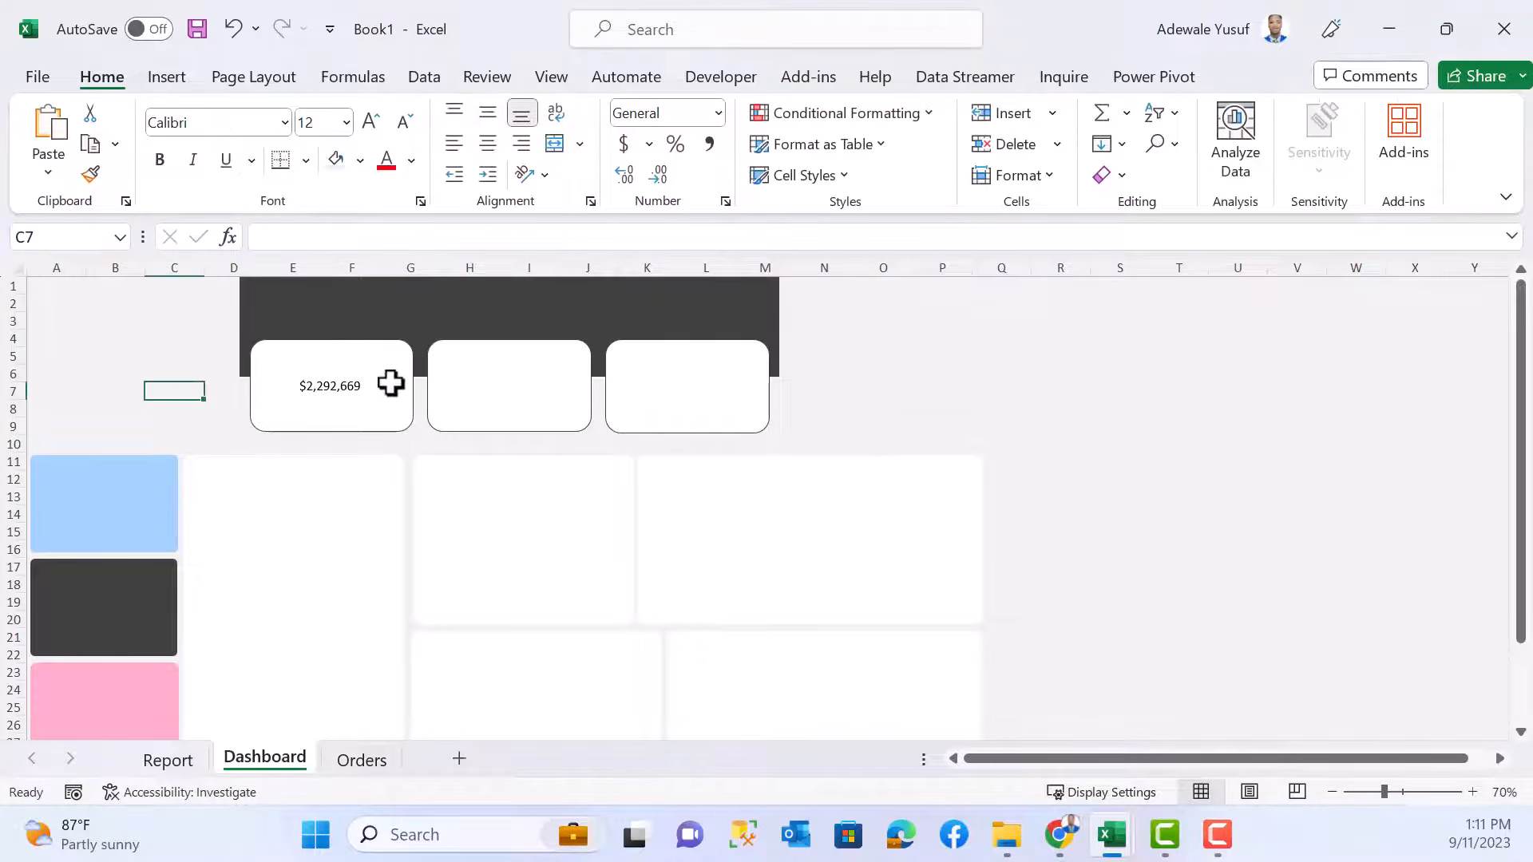
- Duplicate the linked Sales text box from the first white card into the second card
{"action": "left_click", "coordinate": [346, 381]}
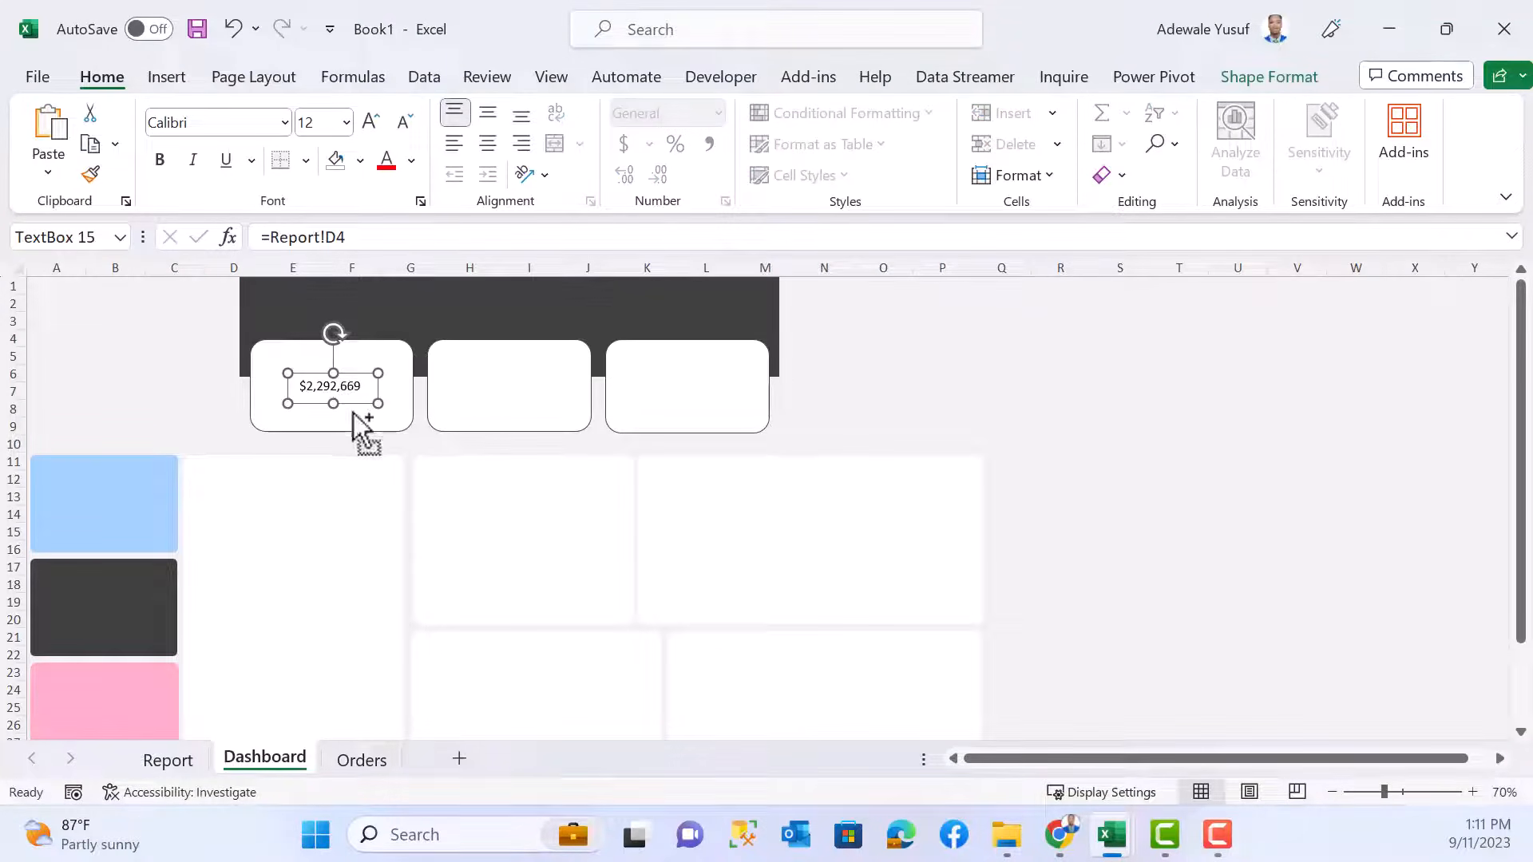
{"action": "left_click", "coordinate": [356, 404], "text": "ctrl"}
{"action": "left_click_drag", "start_coordinate": [365, 415], "coordinate": [537, 397]}
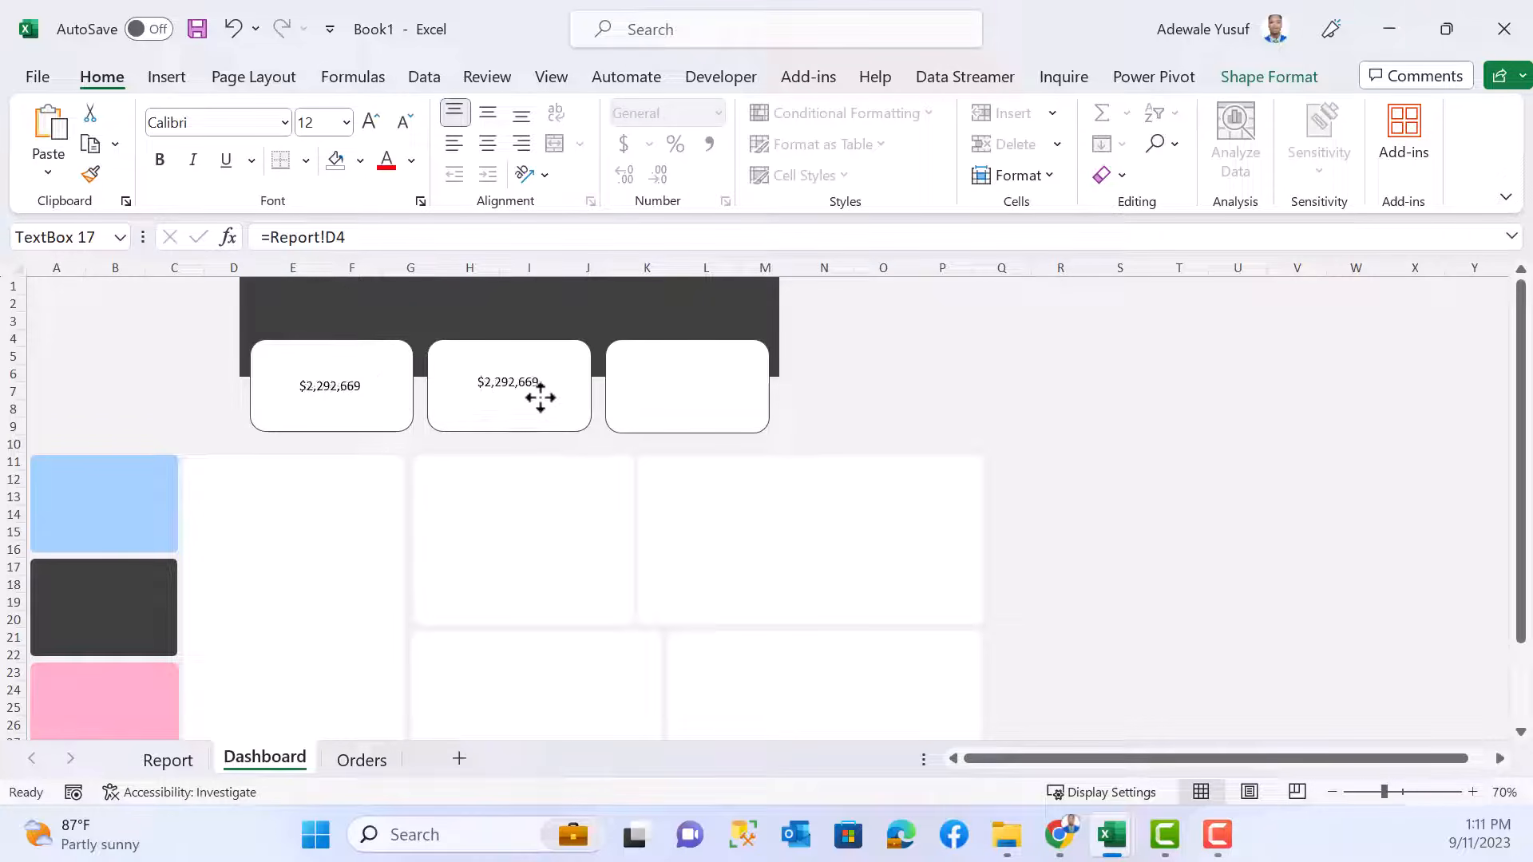
- Relink the second card's text box to the Profit value with =Report!A4
{"action": "left_click", "coordinate": [371, 238]}
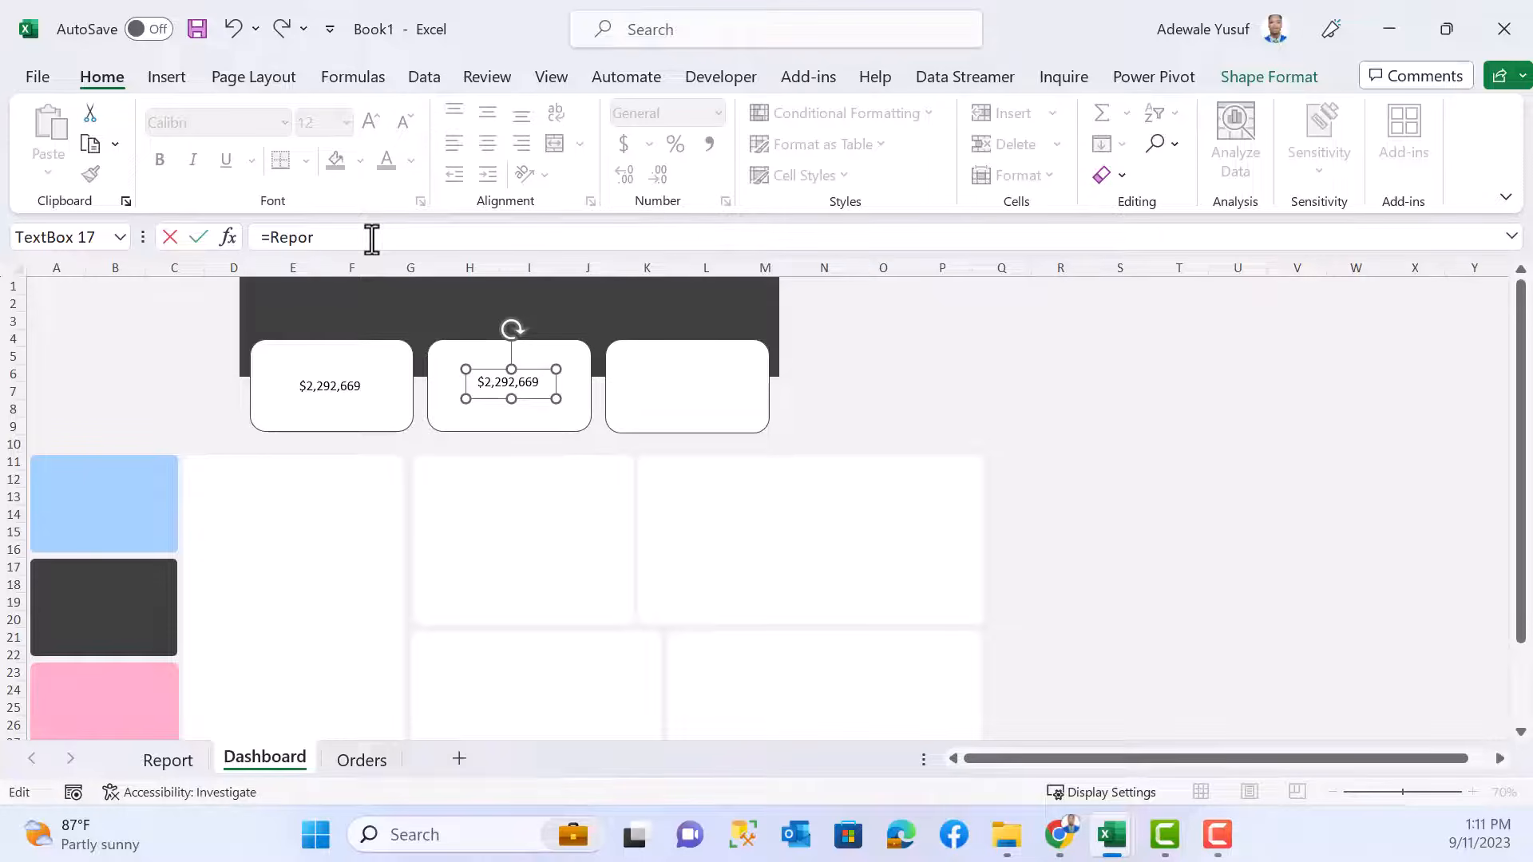
{"action": "key", "text": "BackSpace"}
{"action": "key", "text": "BackSpace"}
{"action": "key", "text": "BackSpace"}
{"action": "key", "text": "BackSpace"}
{"action": "key", "text": "BackSpace"}
{"action": "left_click", "coordinate": [169, 761]}
{"action": "left_click", "coordinate": [85, 361]}
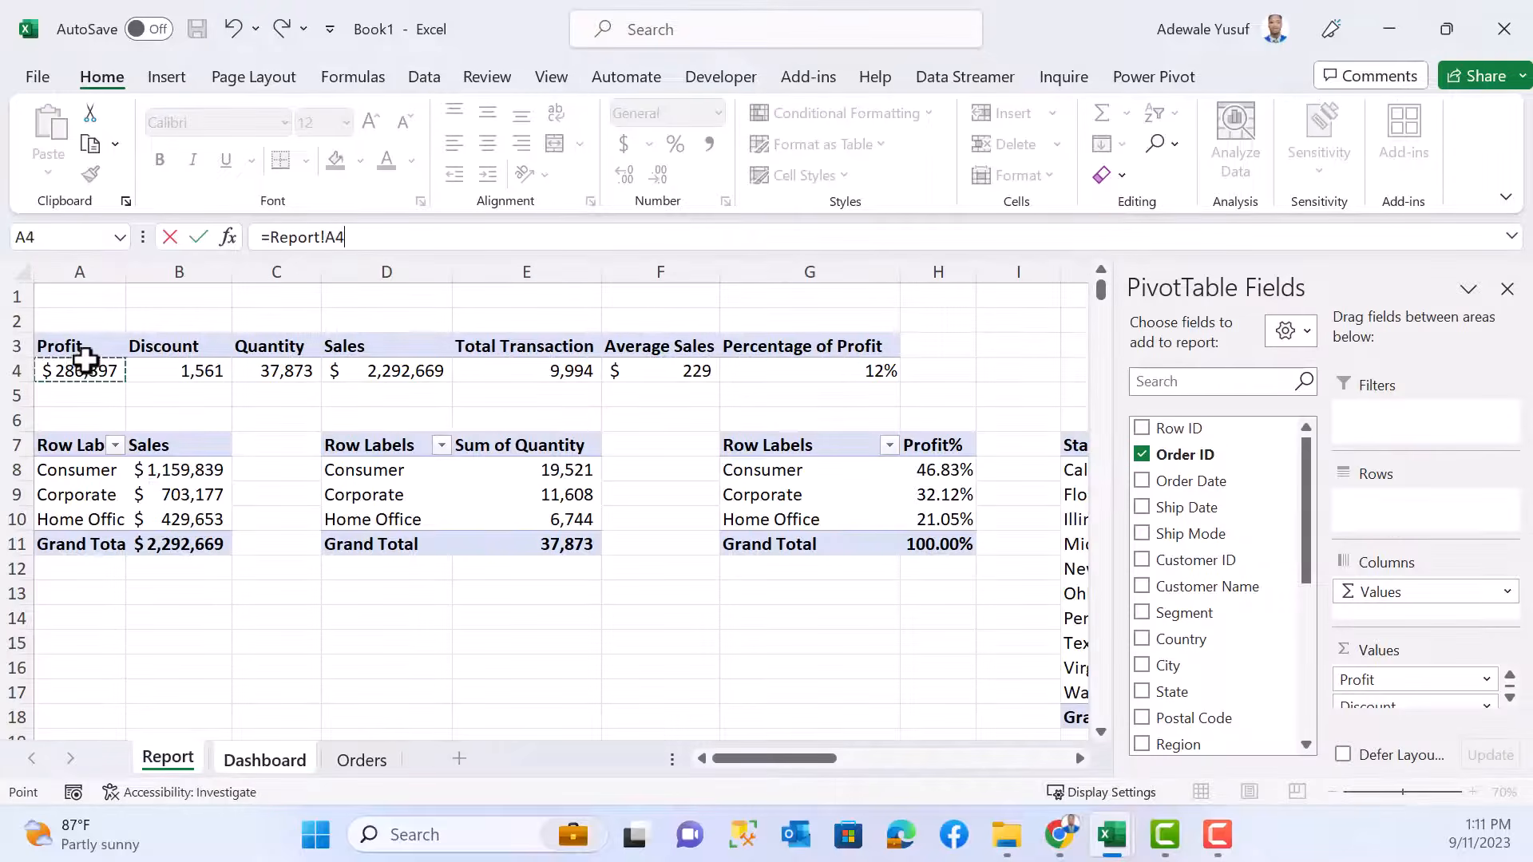
{"action": "key", "text": "Return"}
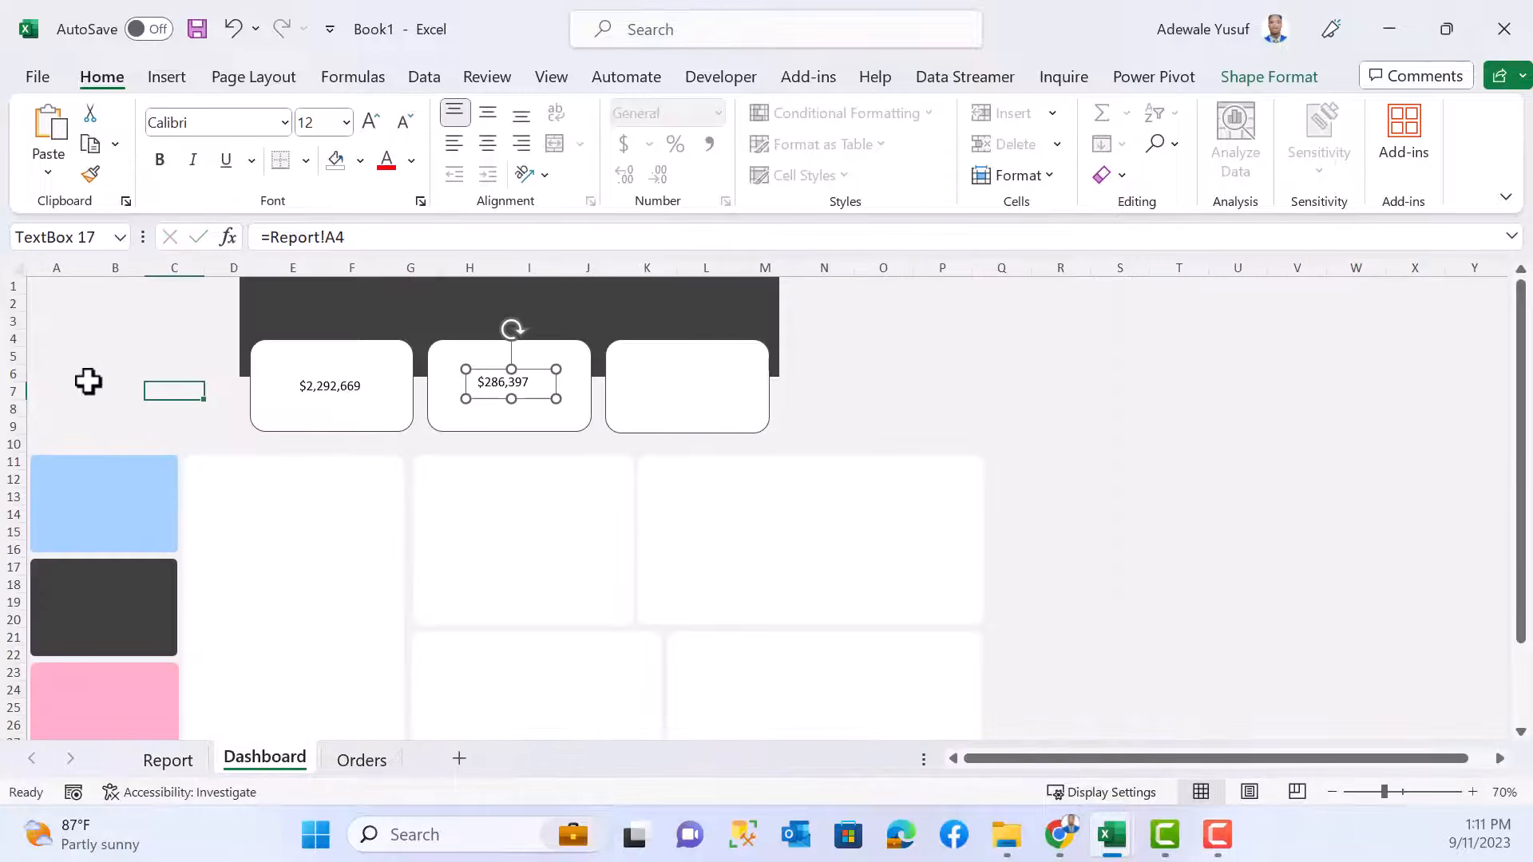
- Duplicate the Profit text box from the second card into the third white card
{"action": "left_click", "coordinate": [531, 401]}
{"action": "left_click", "coordinate": [515, 398]}
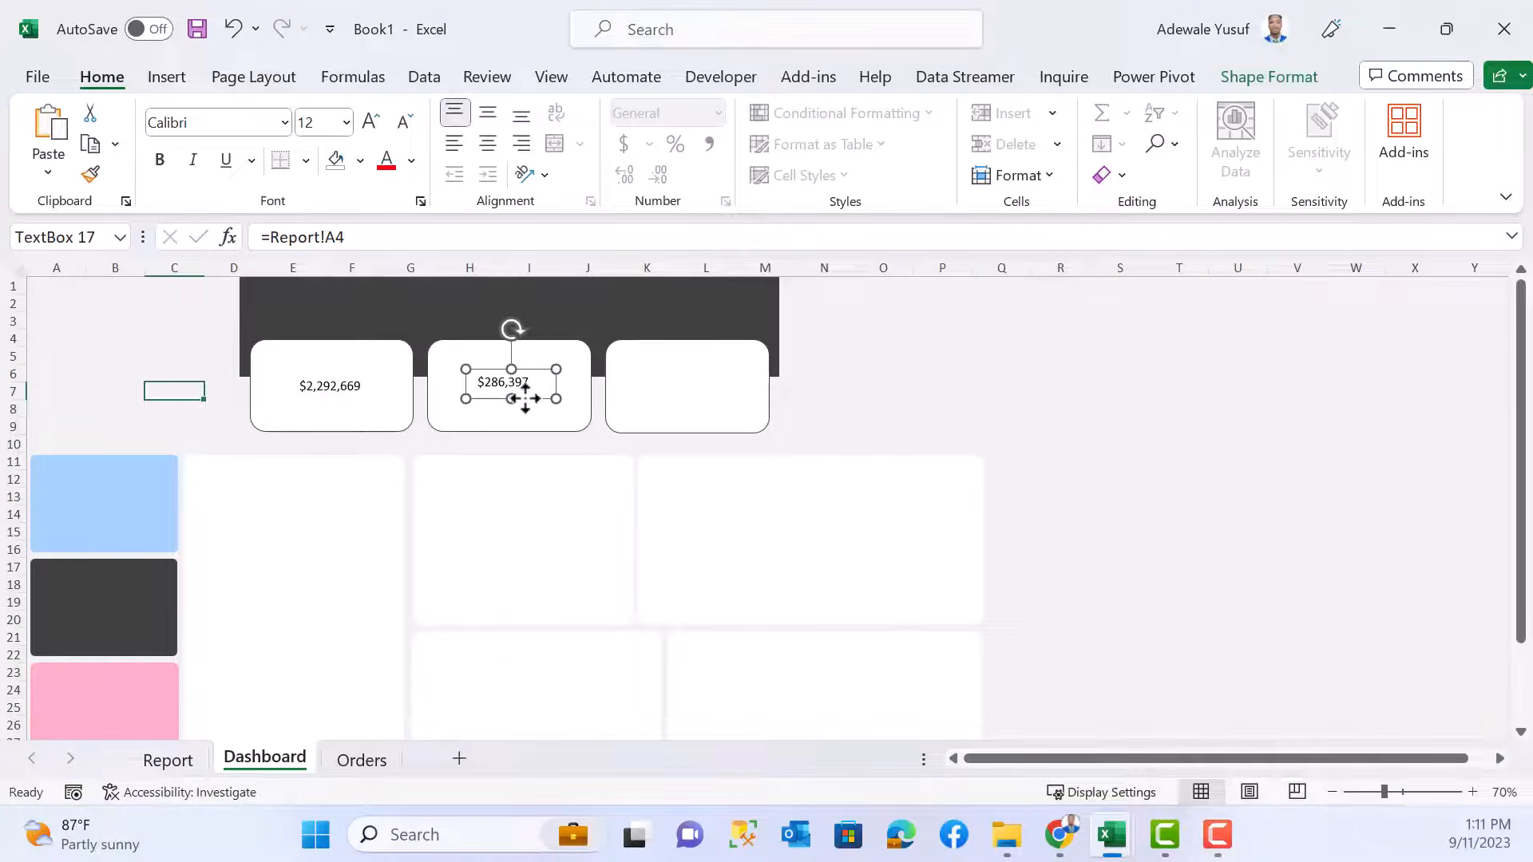
{"action": "left_click_drag", "start_coordinate": [525, 397], "coordinate": [707, 404]}
- Relink the third card's text box to the Quantity value with =Report!C4
{"action": "left_click", "coordinate": [373, 243]}
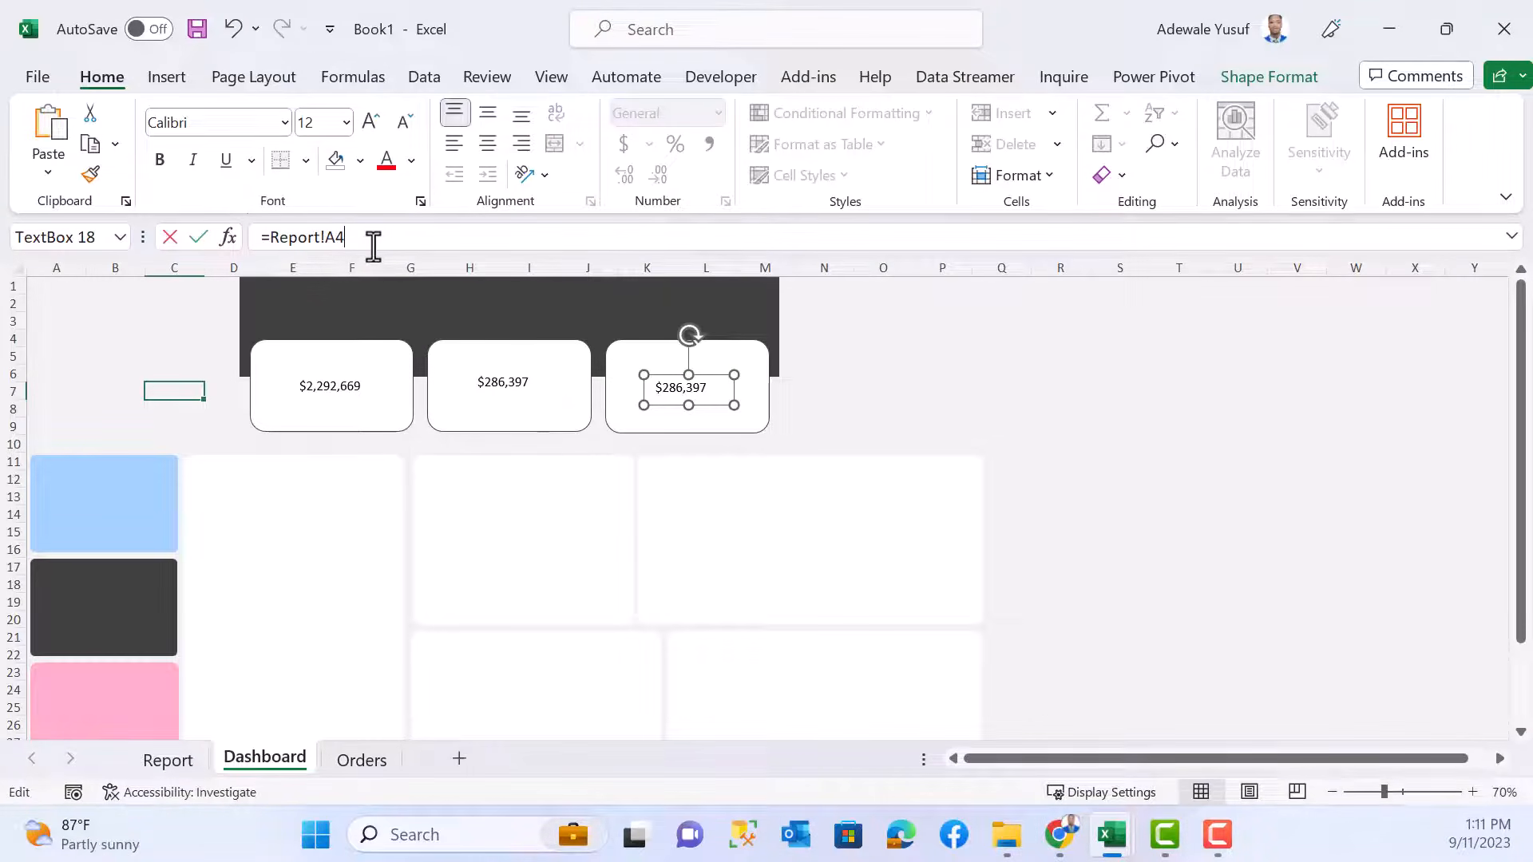
{"action": "key", "text": "BackSpace"}
{"action": "key", "text": "BackSpace"}
{"action": "key", "text": "BackSpace"}
{"action": "key", "text": "BackSpace"}
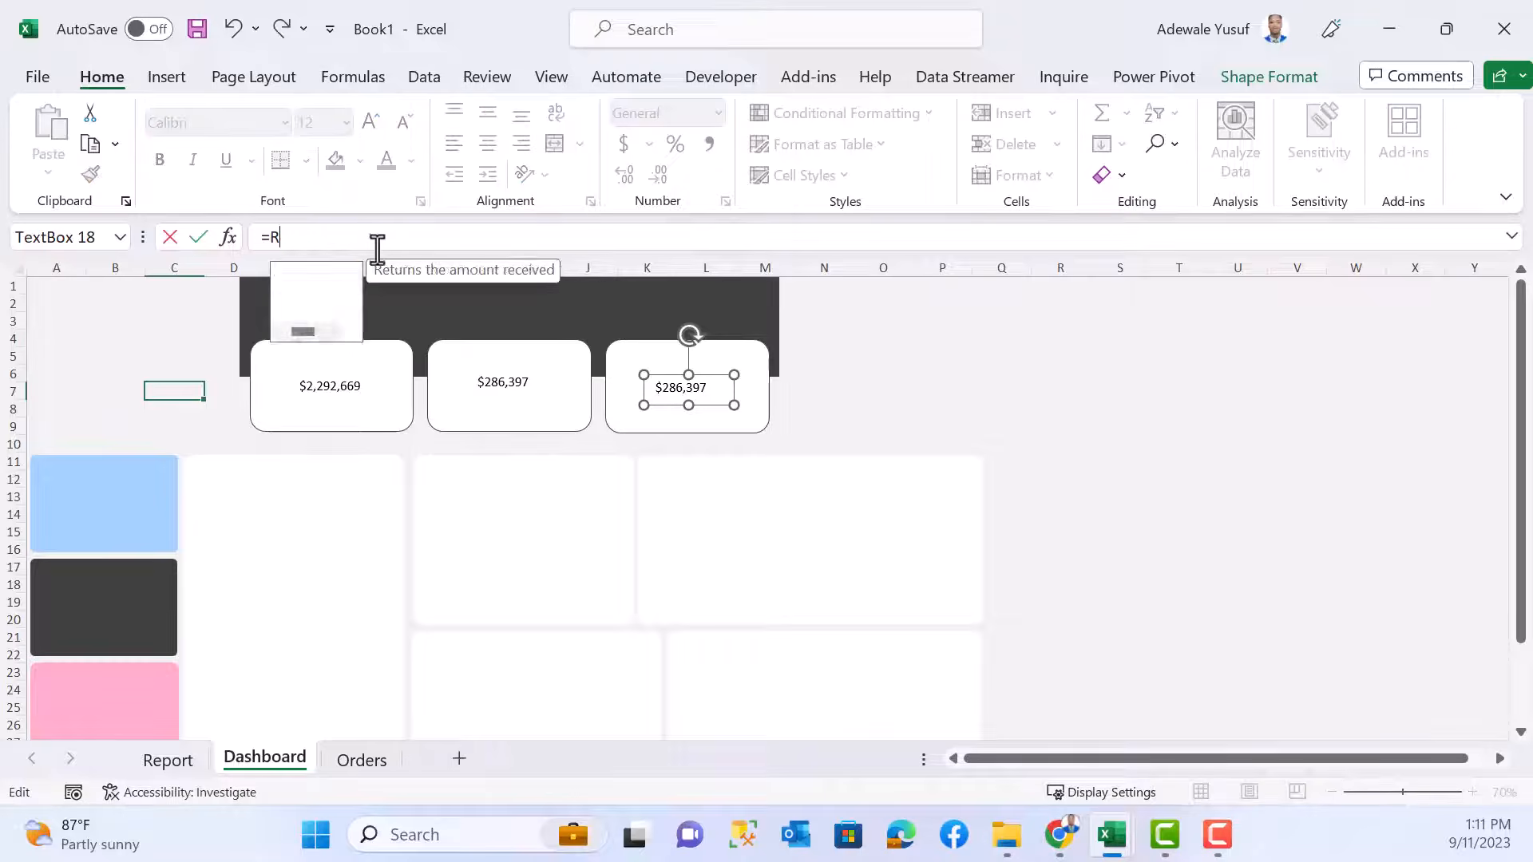
{"action": "left_click", "coordinate": [164, 762]}
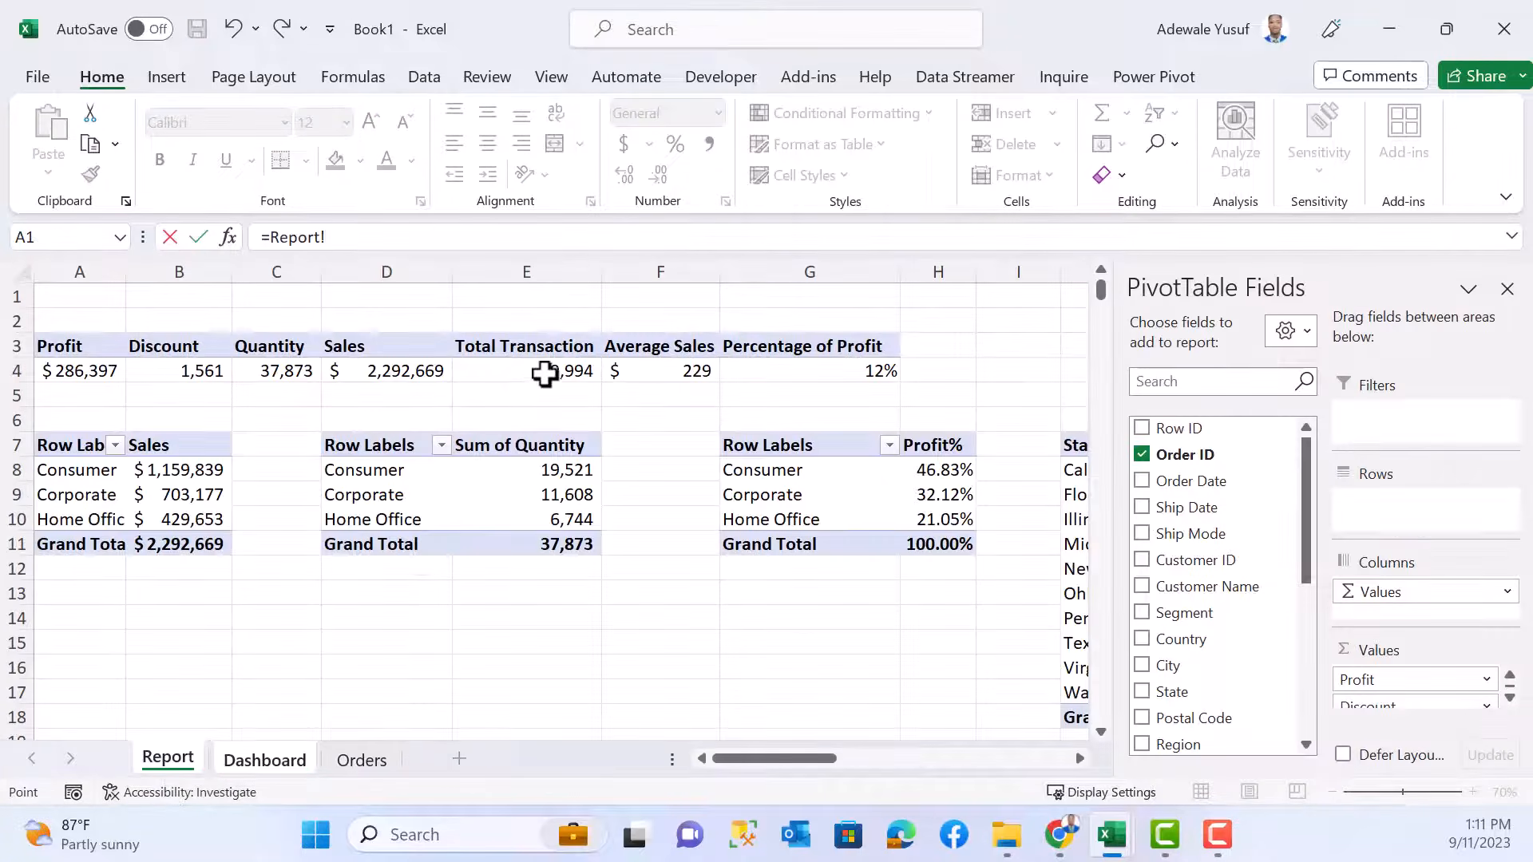
{"action": "left_click", "coordinate": [290, 369]}
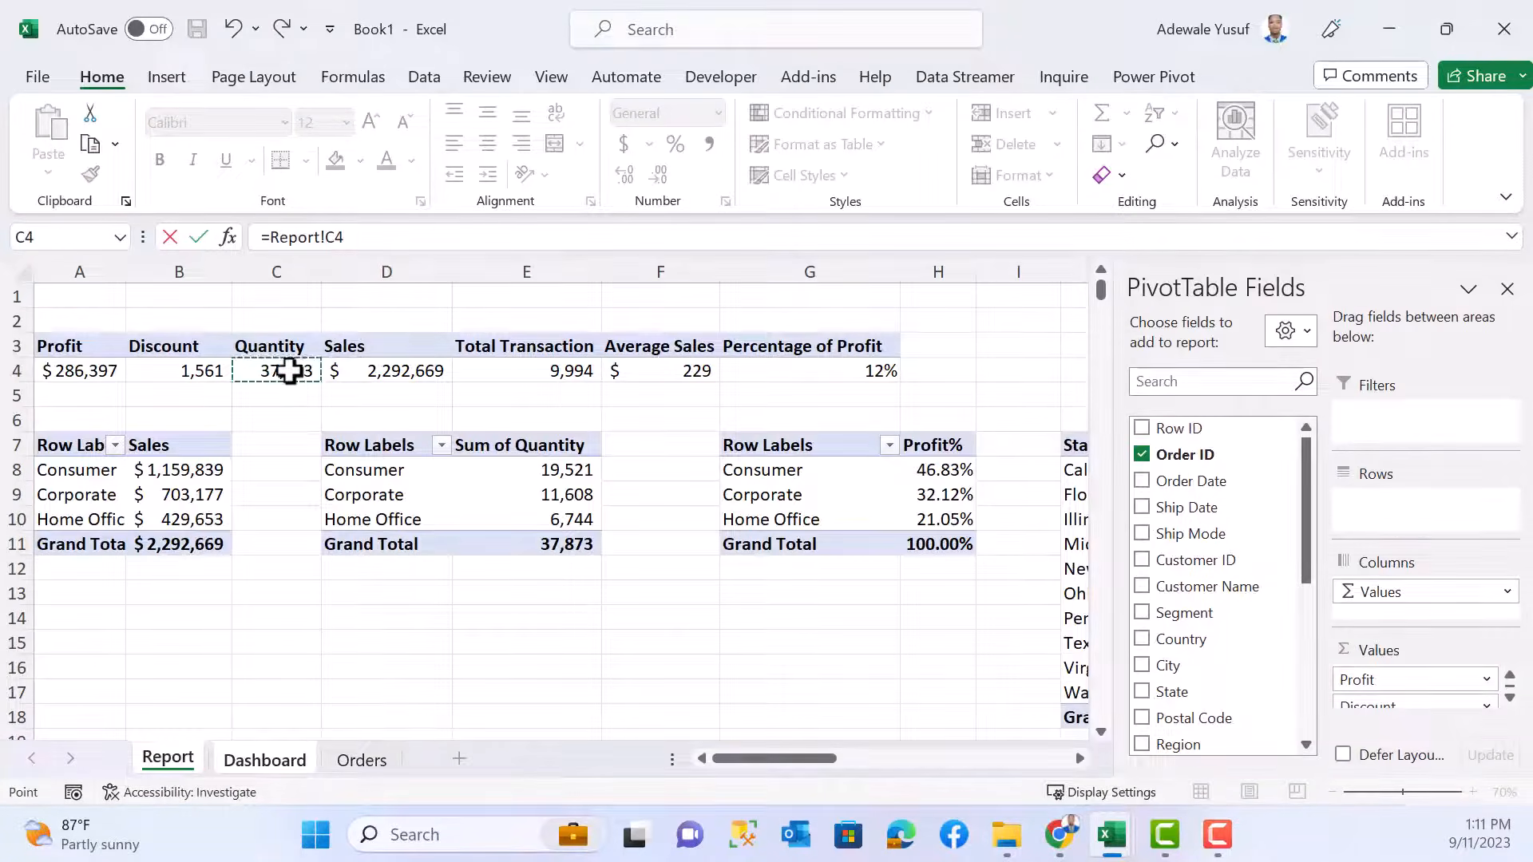
{"action": "key", "text": "Return"}
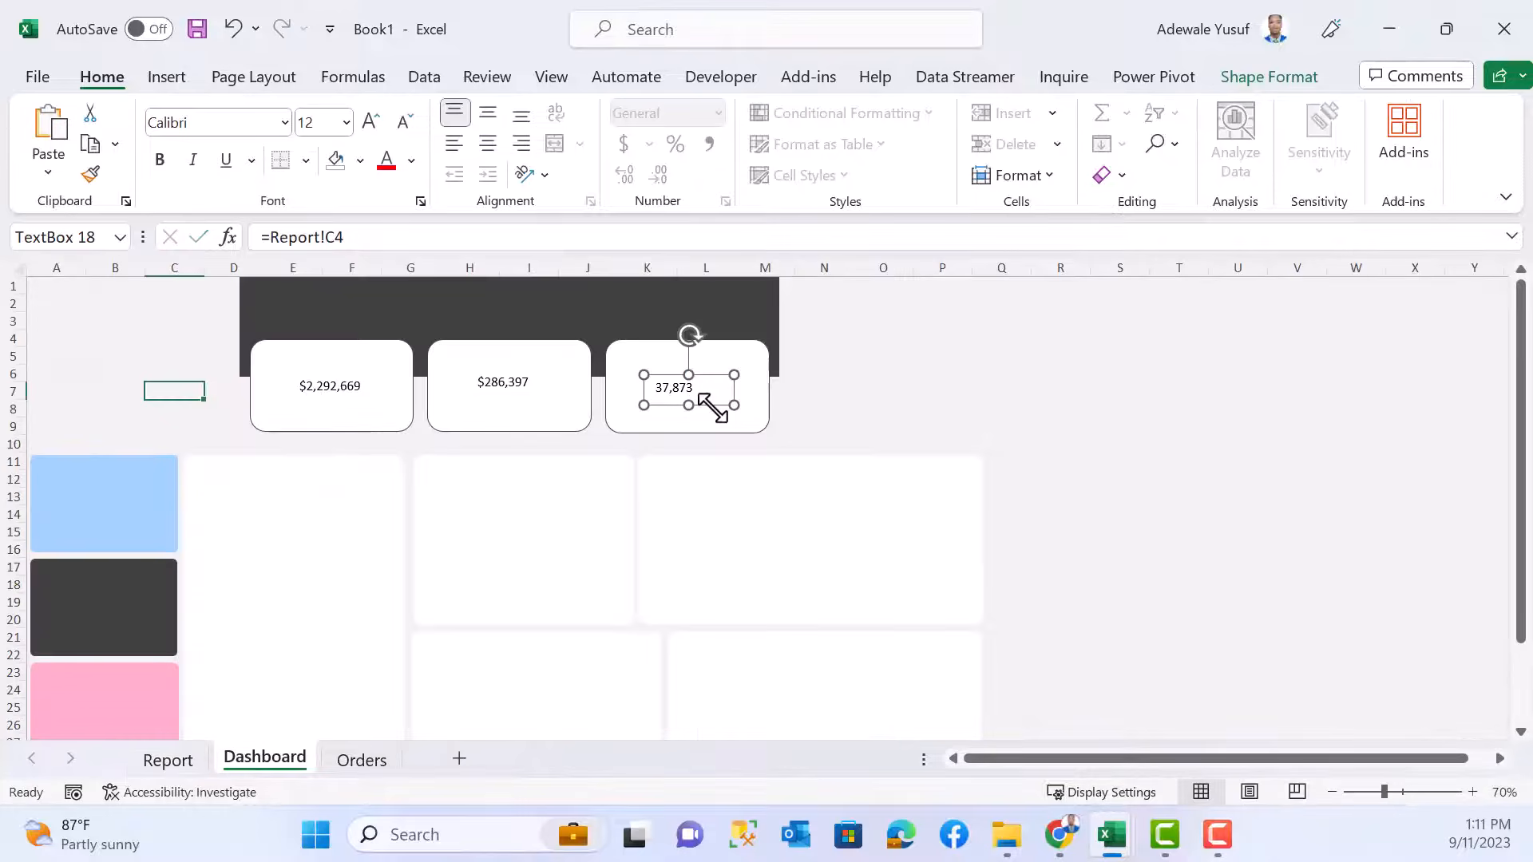
- Make the Sales text box bold at size 18, center its text both ways, and enlarge and reposition it within the first card
{"action": "left_click", "coordinate": [331, 390]}
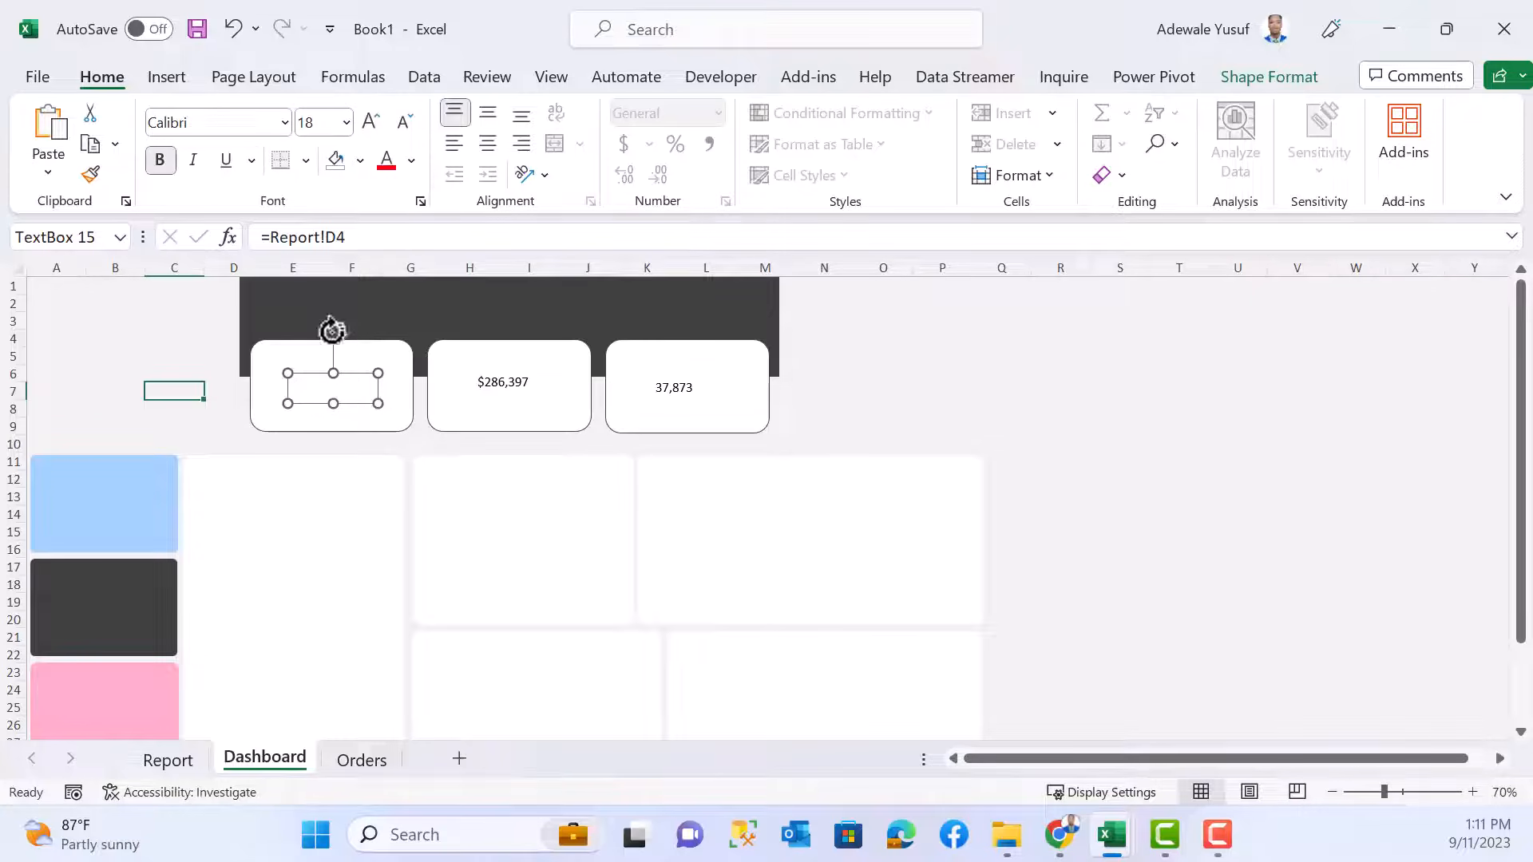
{"action": "left_click_drag", "start_coordinate": [384, 403], "coordinate": [396, 410]}
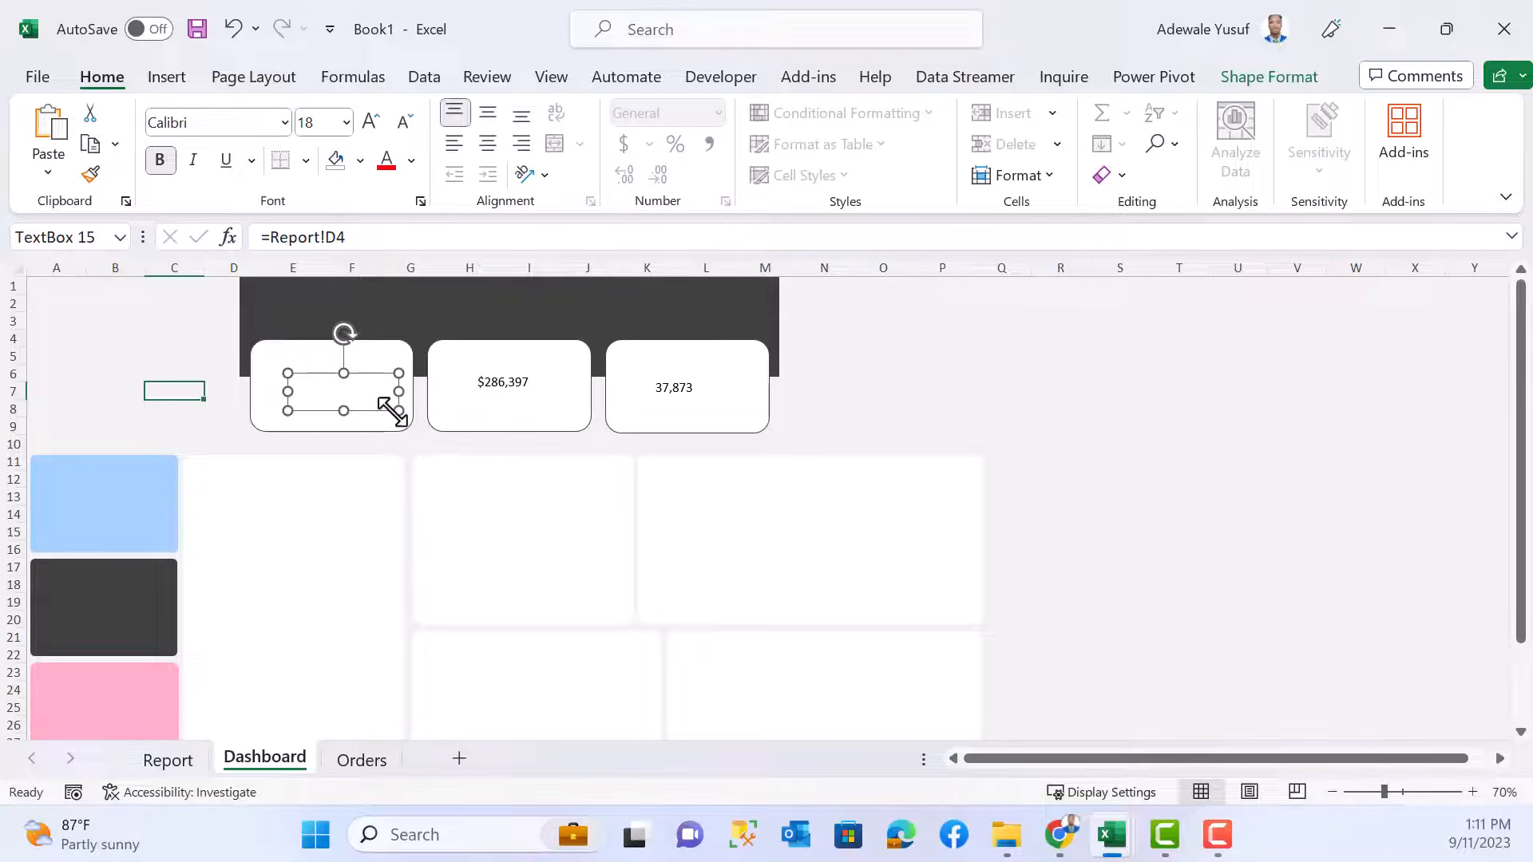
{"action": "left_click", "coordinate": [487, 144]}
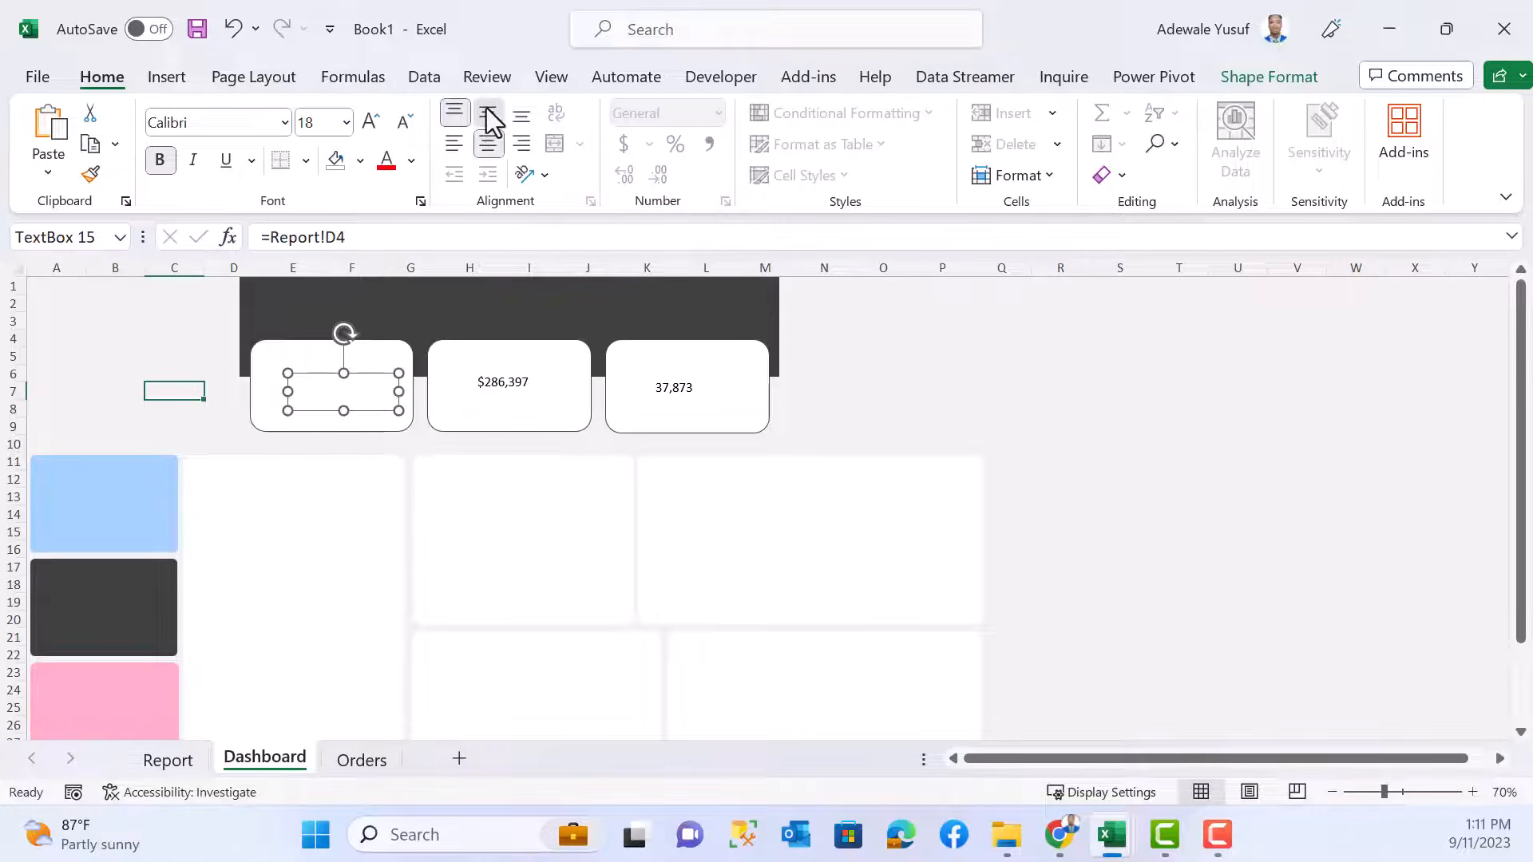
{"action": "left_click", "coordinate": [489, 114]}
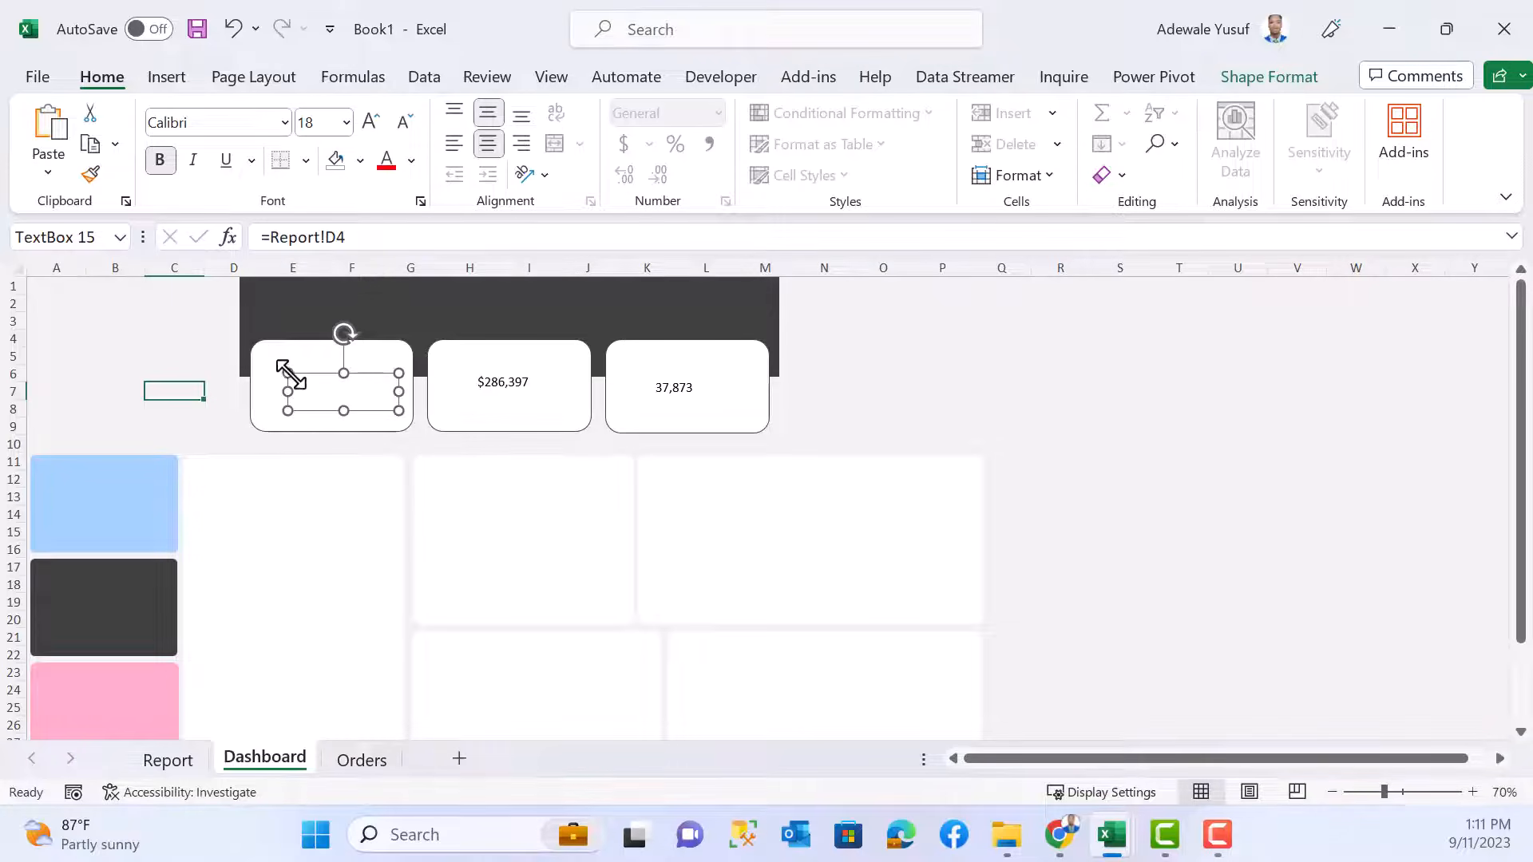
{"action": "left_click_drag", "start_coordinate": [287, 373], "coordinate": [265, 370]}
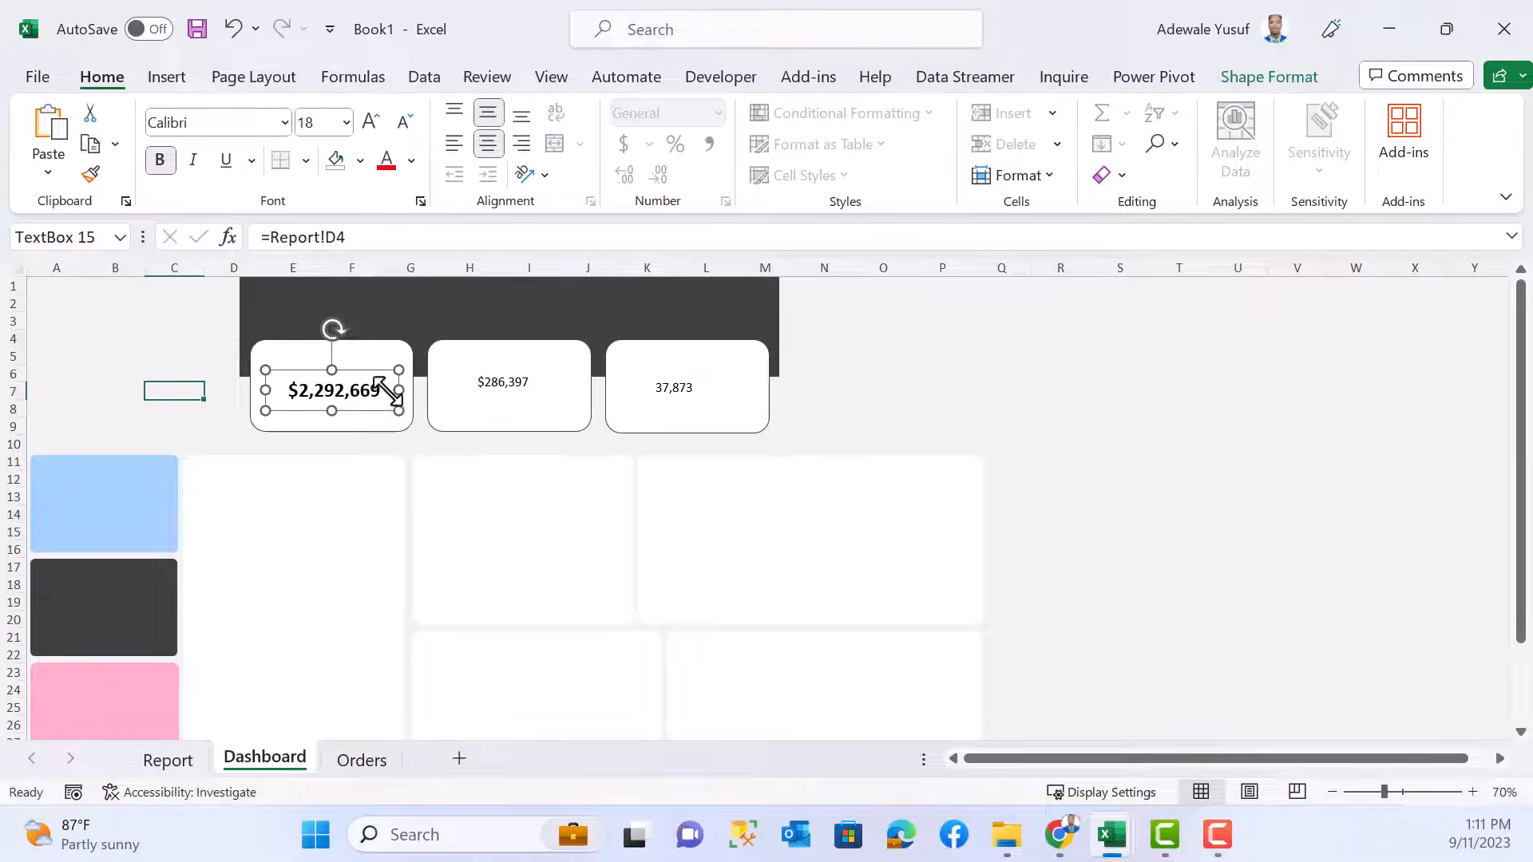
{"action": "left_click_drag", "start_coordinate": [376, 373], "coordinate": [372, 370]}
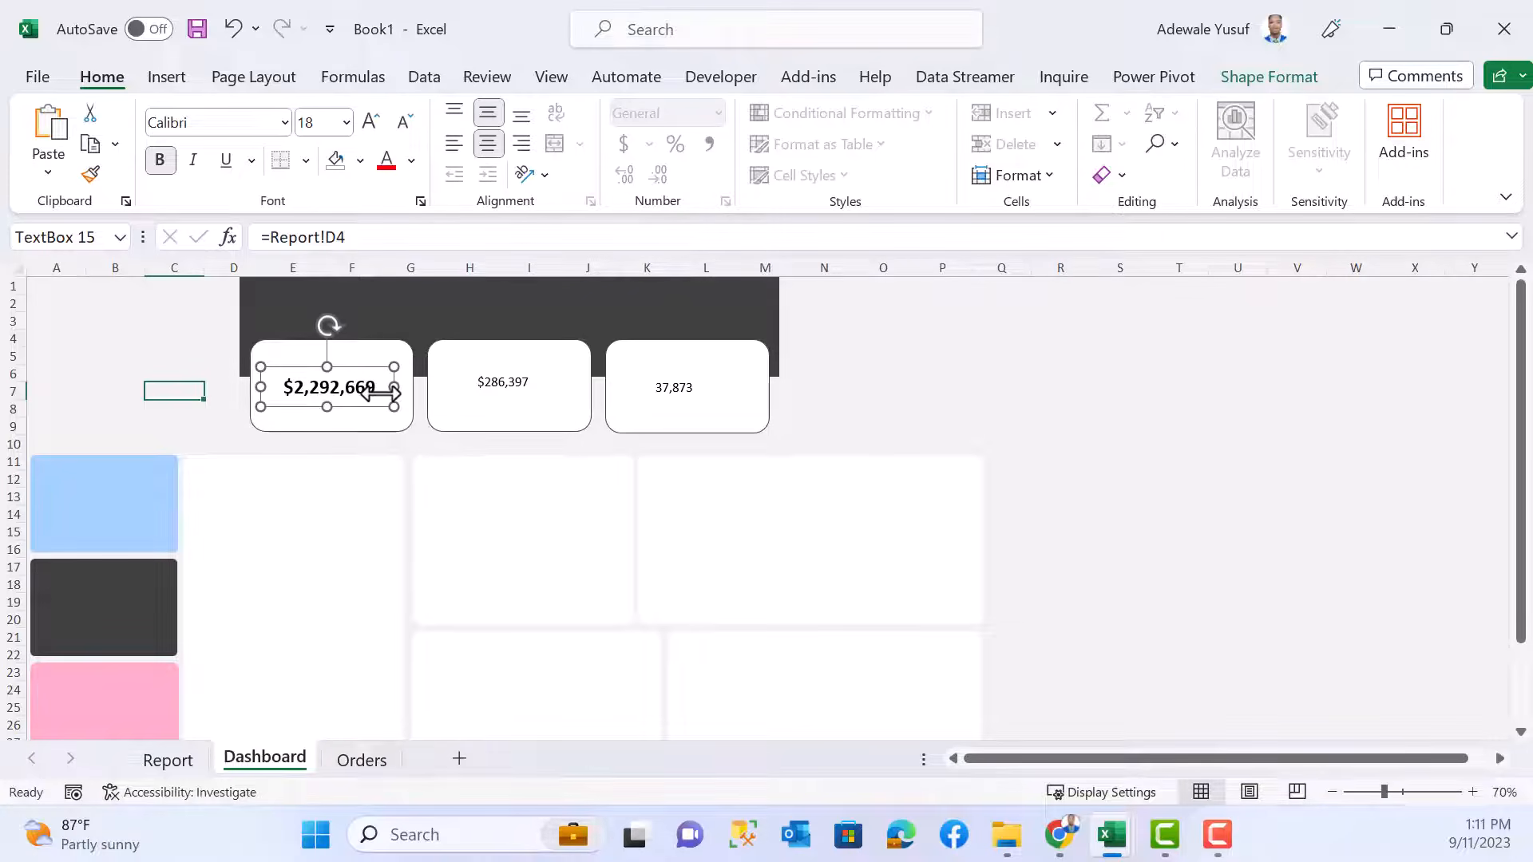
- Copy the Sales text box's formatting to the Profit text box and enlarge and center it in the second card
{"action": "left_click", "coordinate": [90, 175]}
{"action": "left_click", "coordinate": [502, 380]}
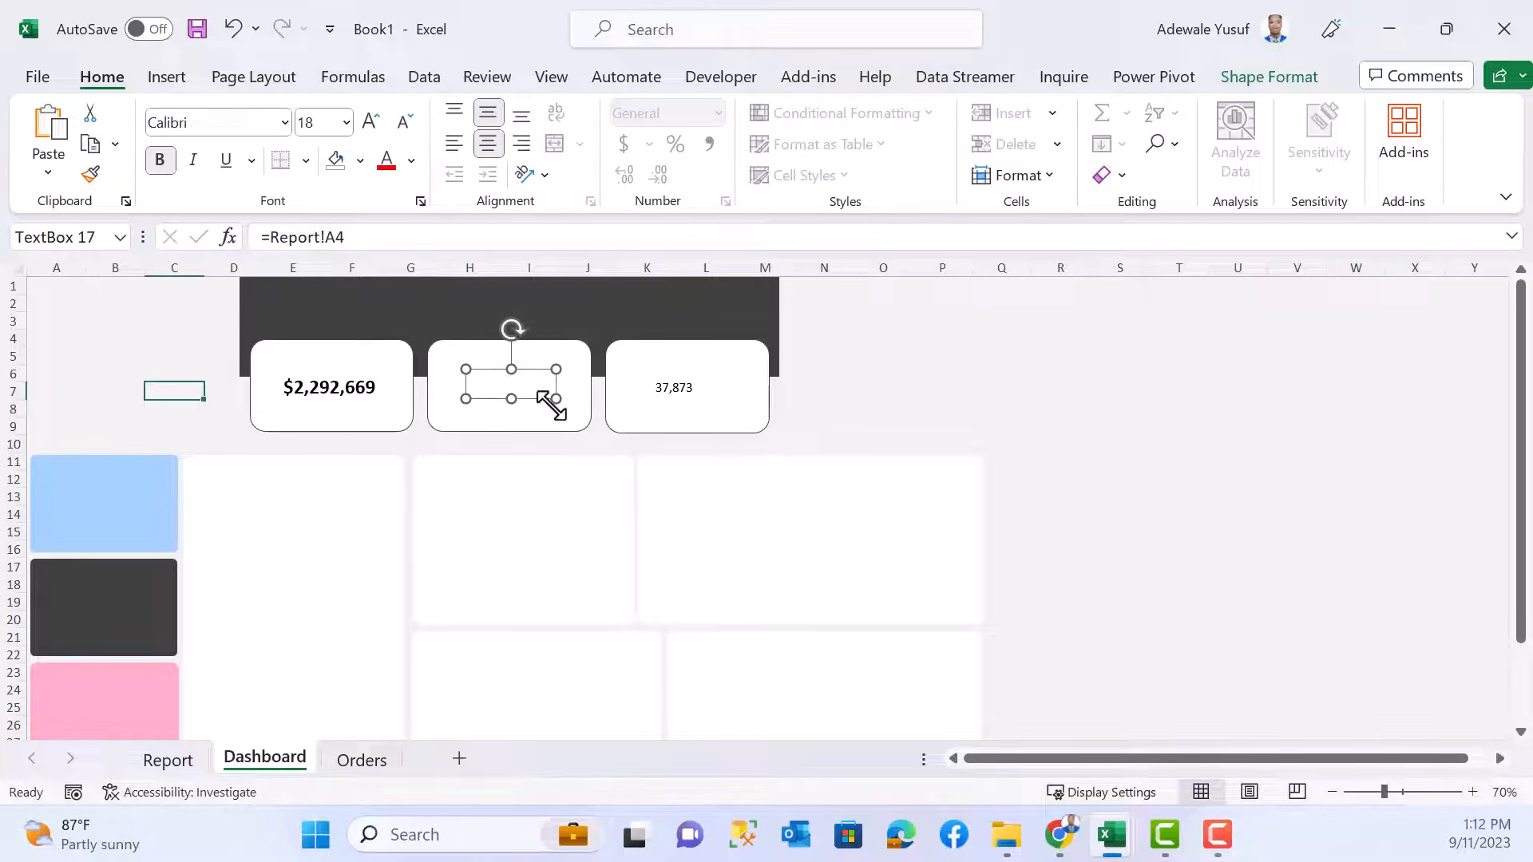
{"action": "left_click_drag", "start_coordinate": [554, 402], "coordinate": [522, 372]}
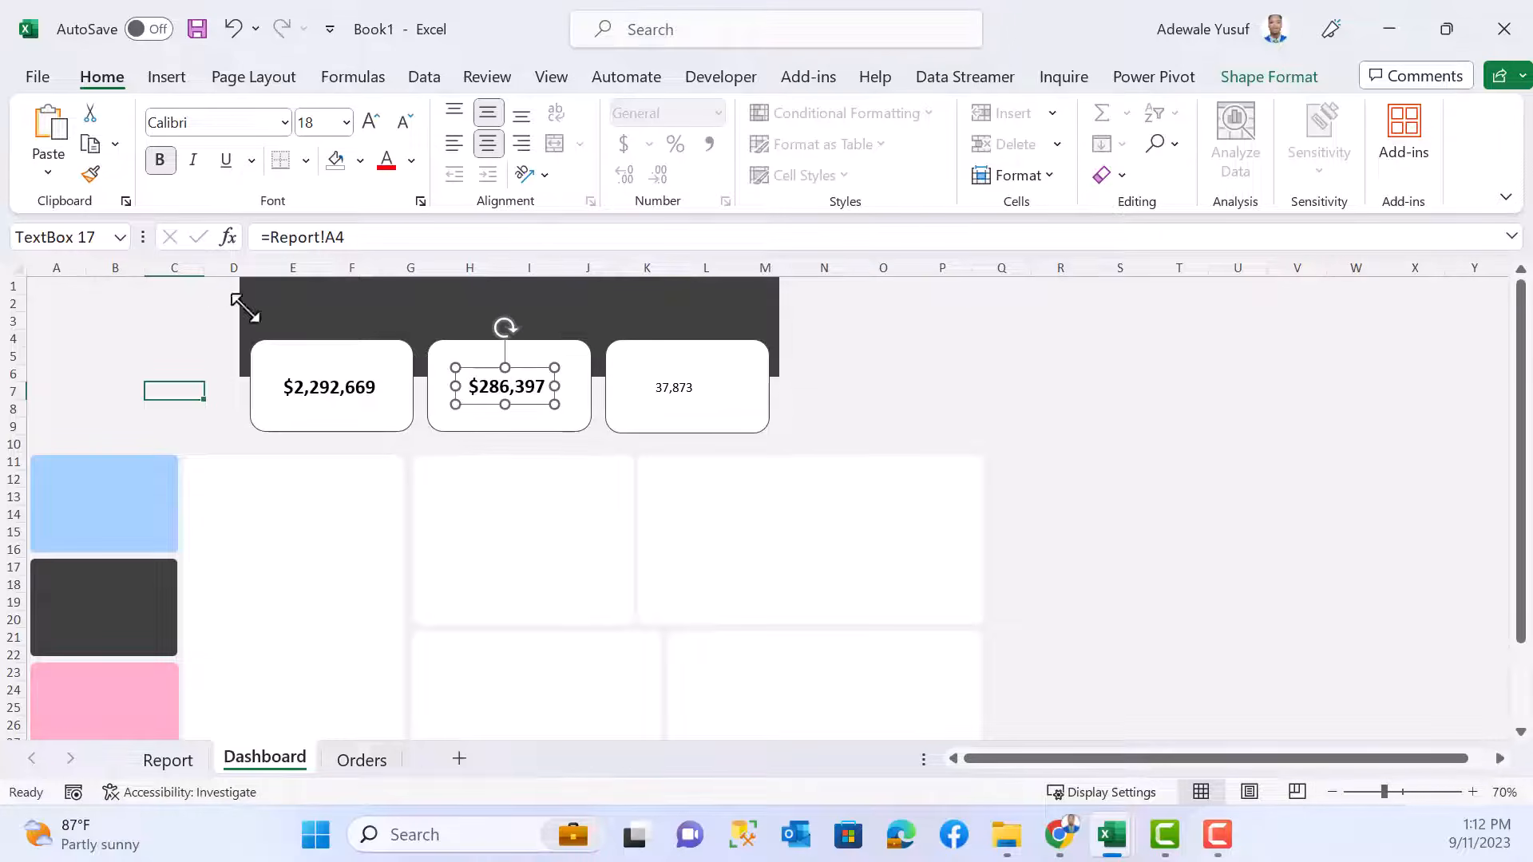
- Copy the Profit text box's formatting to the Quantity text box and adjust its position within the third card
{"action": "left_click", "coordinate": [90, 174]}
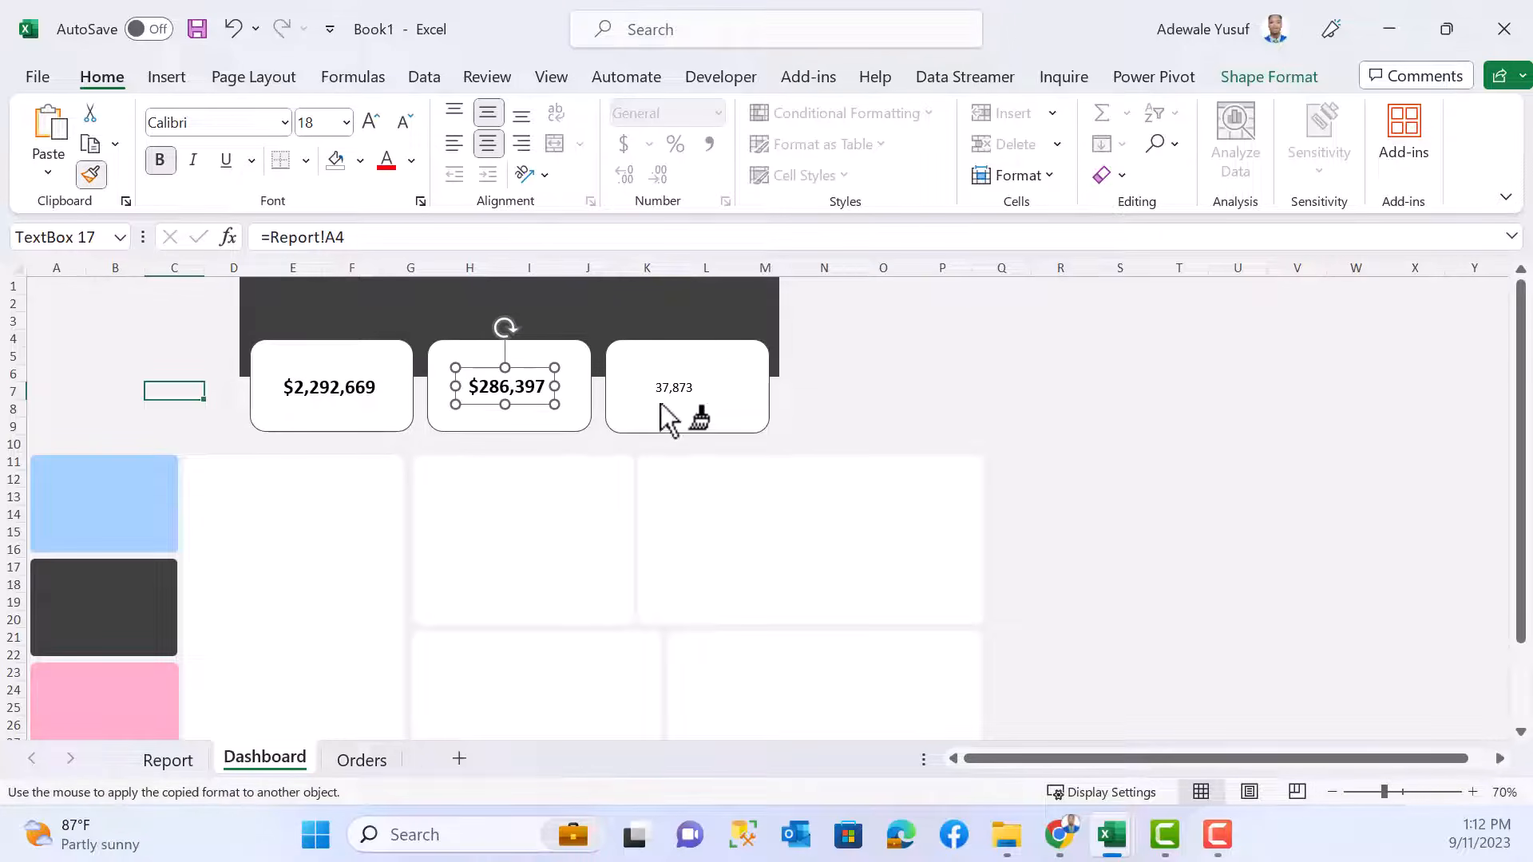
{"action": "left_click", "coordinate": [681, 385]}
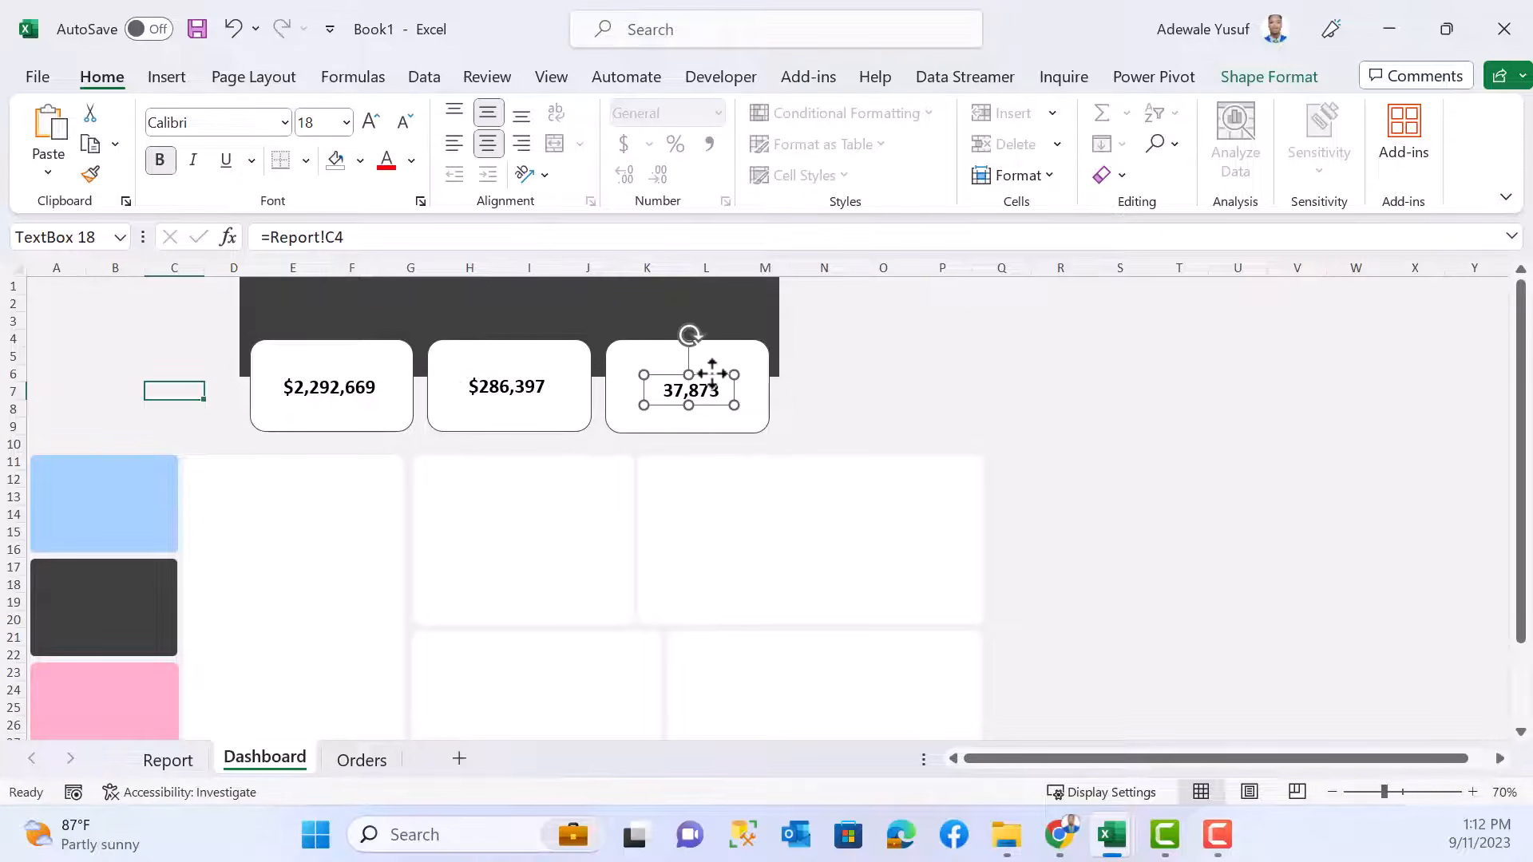
{"action": "left_click_drag", "start_coordinate": [711, 368], "coordinate": [718, 396]}
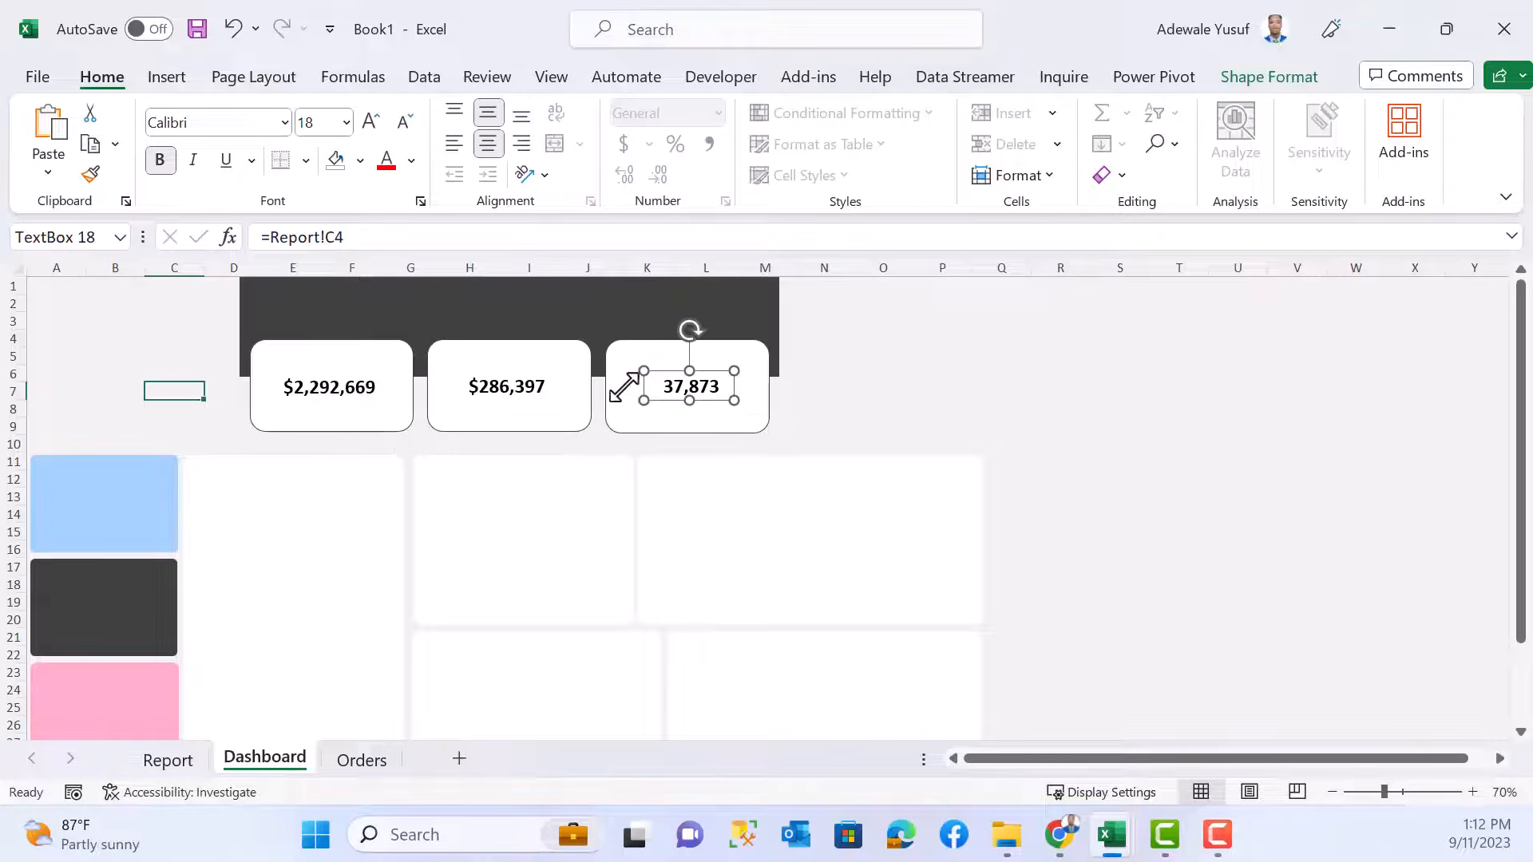
- Align the tops of the Sales, Profit and Quantity text boxes in the three cards
{"action": "left_click", "coordinate": [489, 389], "text": "ctrl"}
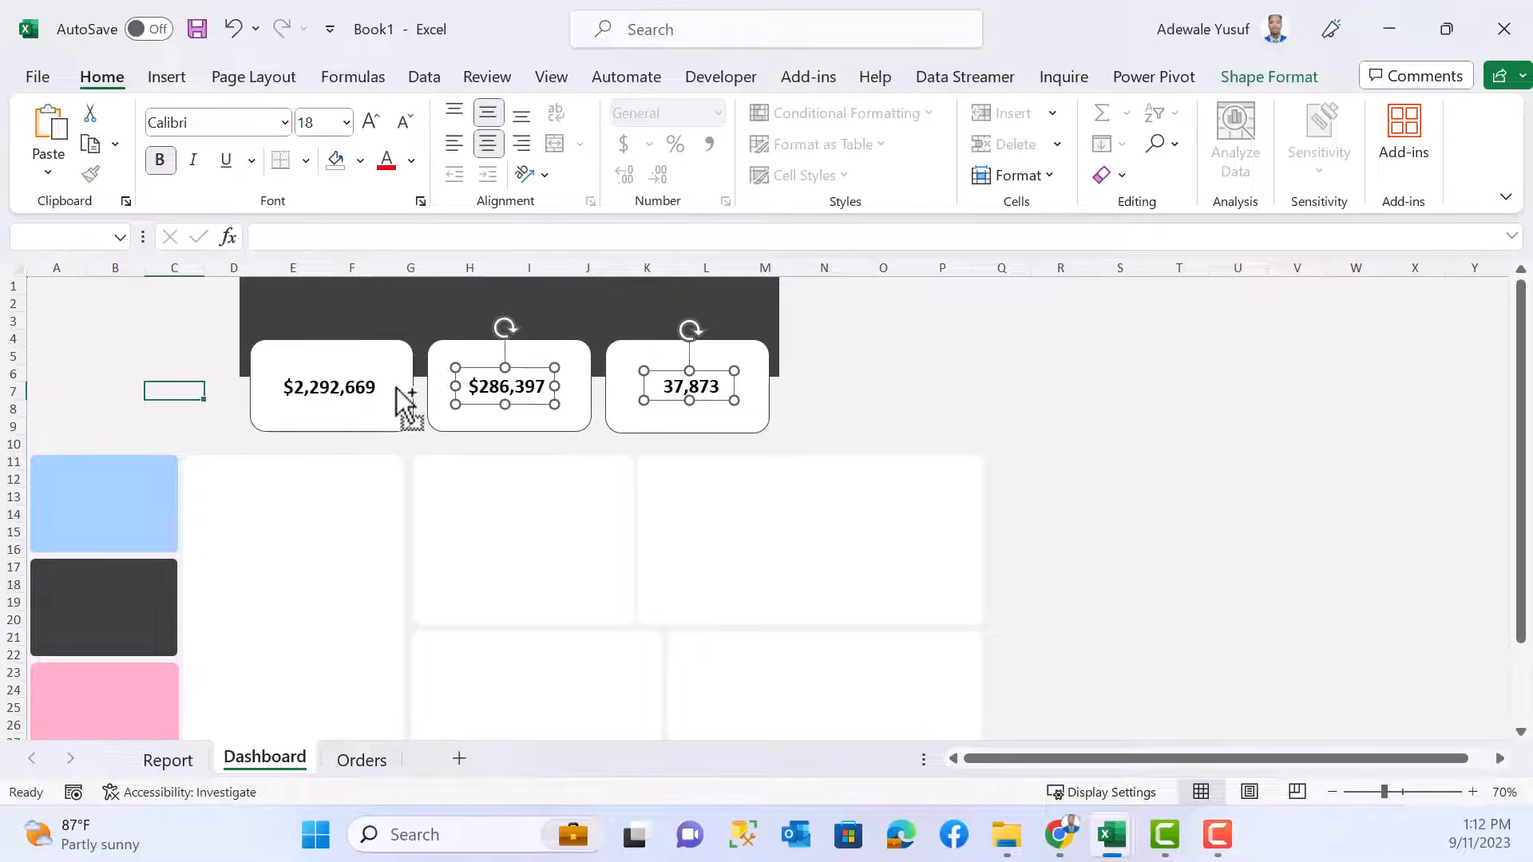
{"action": "left_click", "coordinate": [359, 401], "text": "ctrl"}
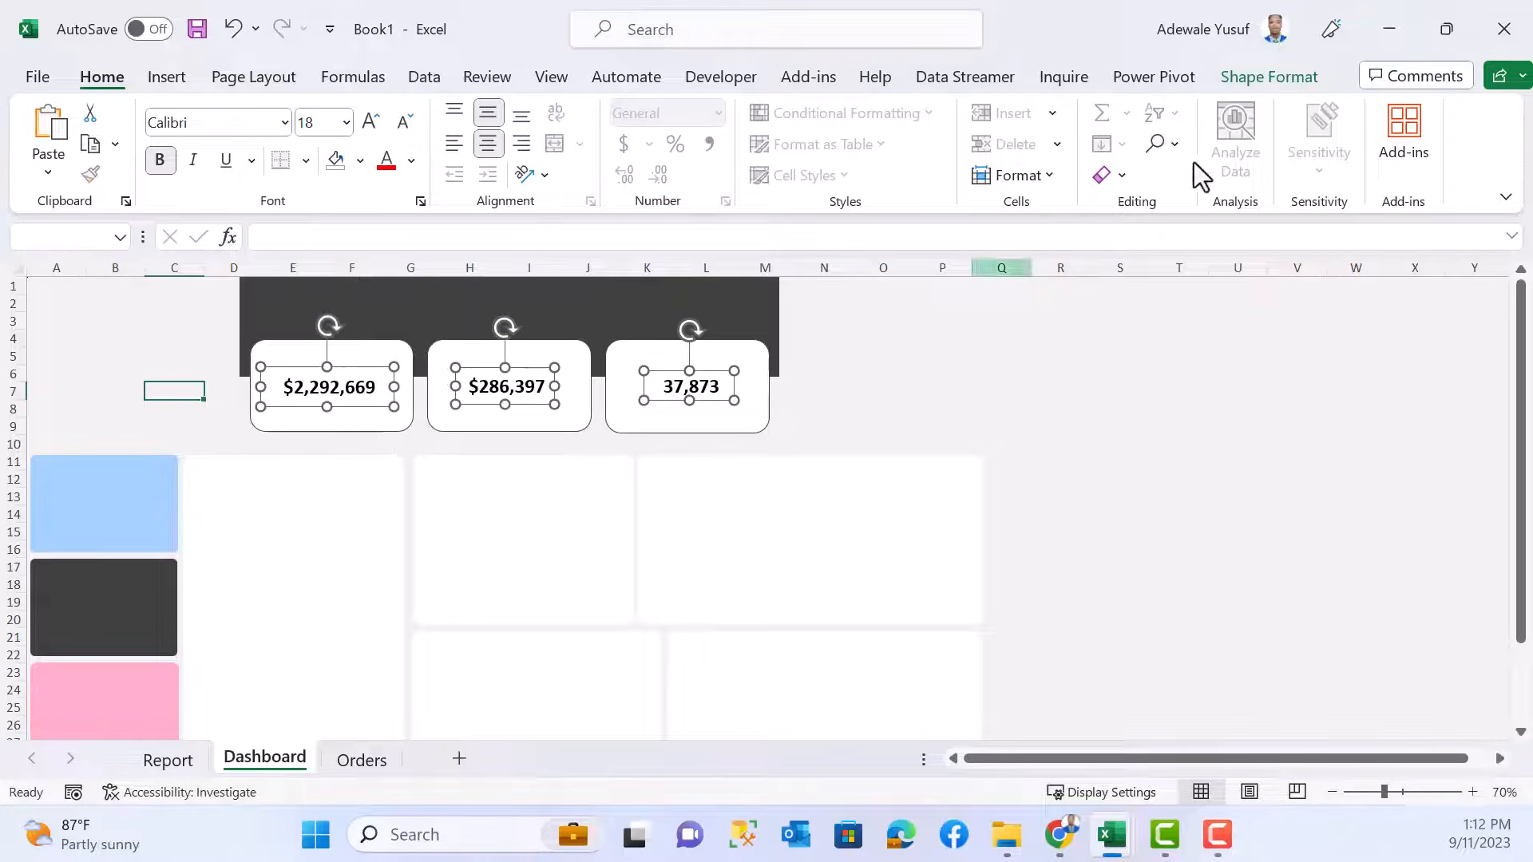
{"action": "left_click", "coordinate": [1250, 80]}
{"action": "left_click", "coordinate": [1249, 118]}
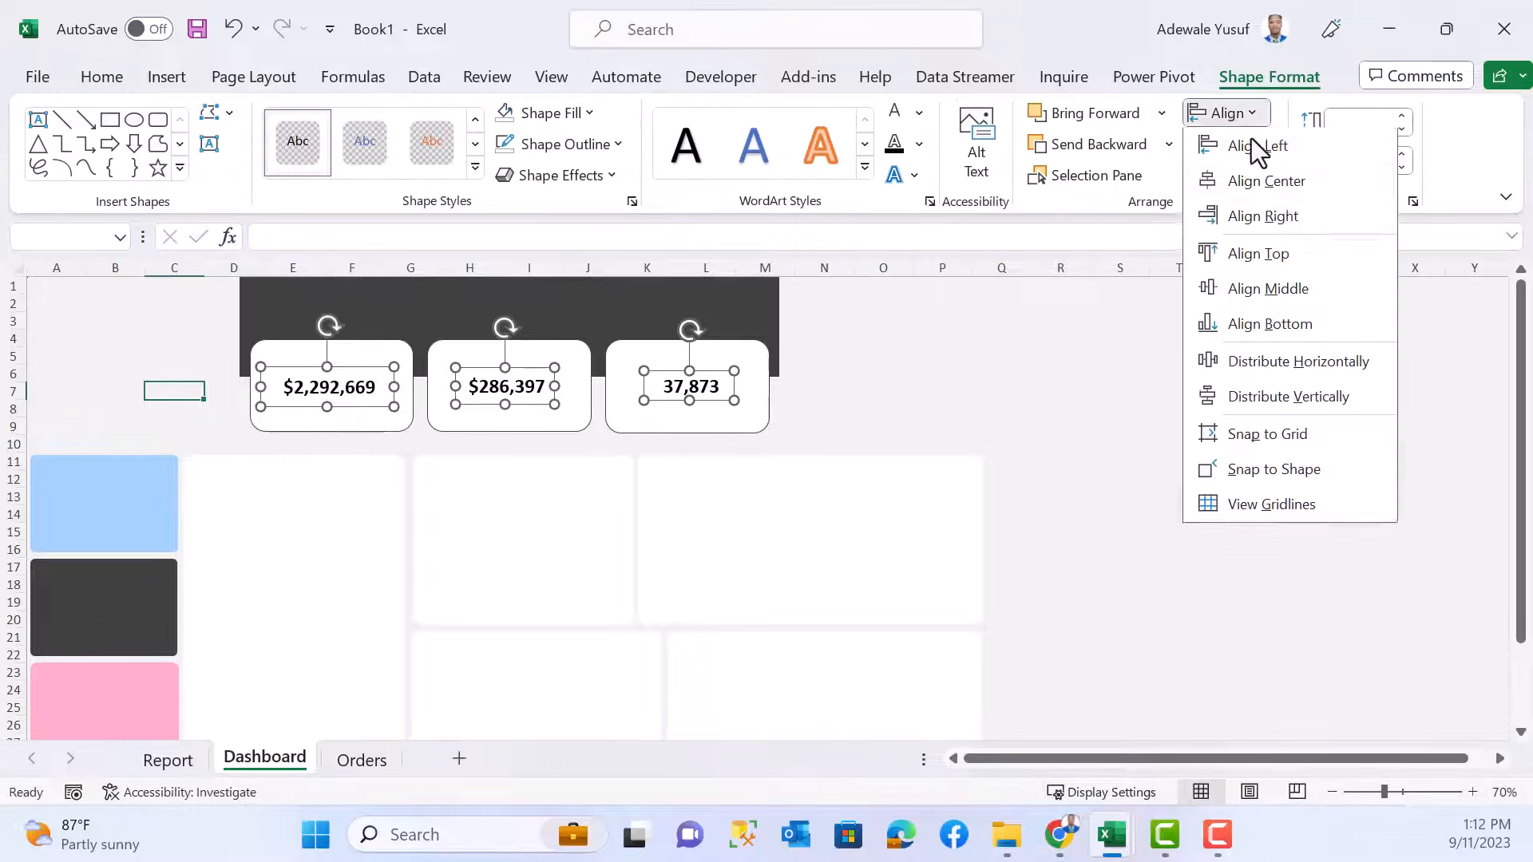
{"action": "left_click", "coordinate": [1273, 255]}
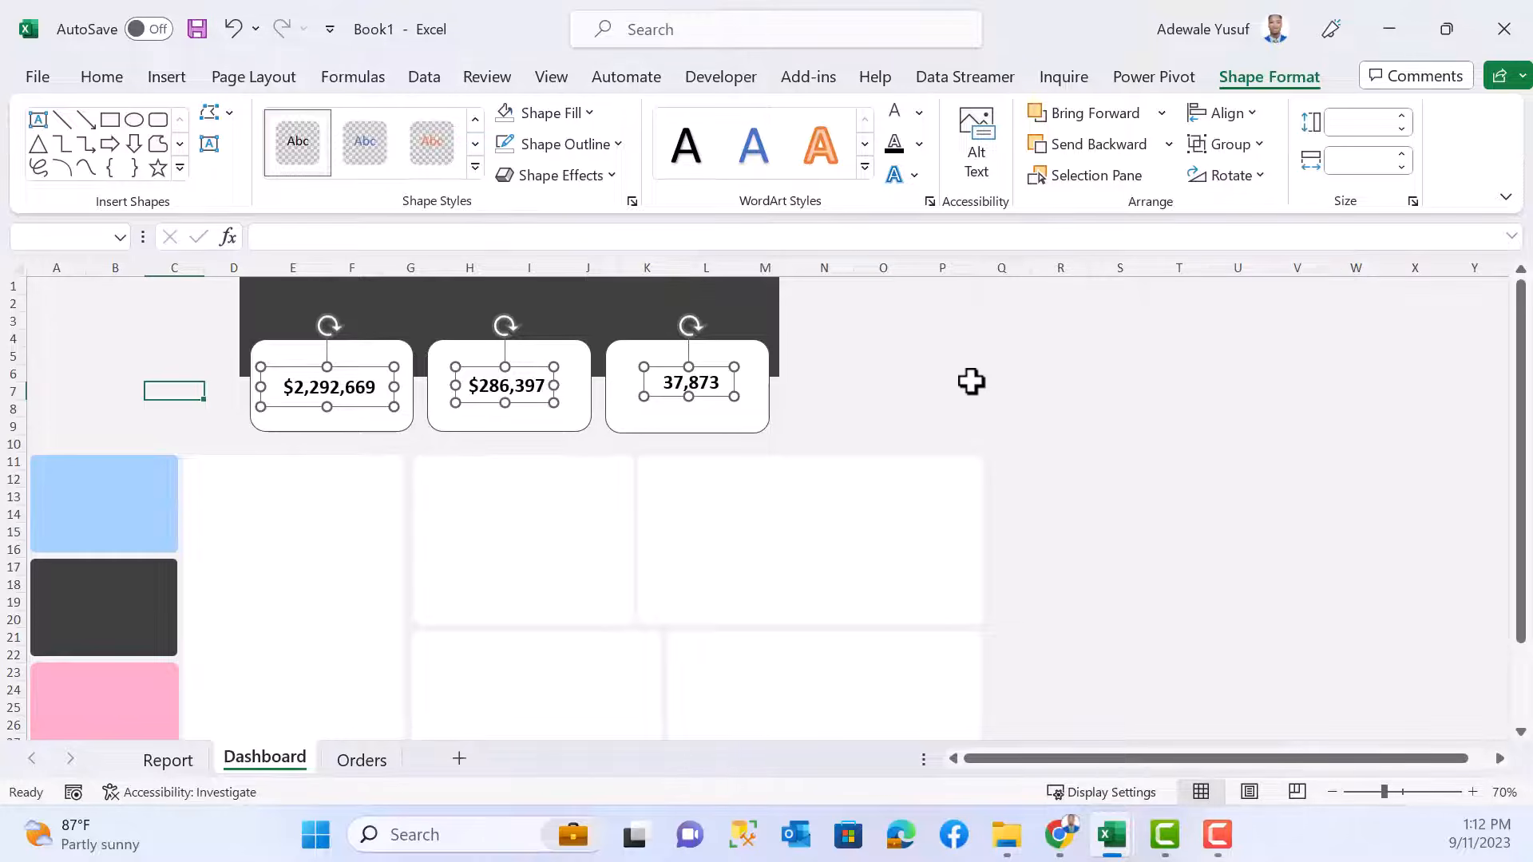
{"action": "left_click", "coordinate": [931, 388]}
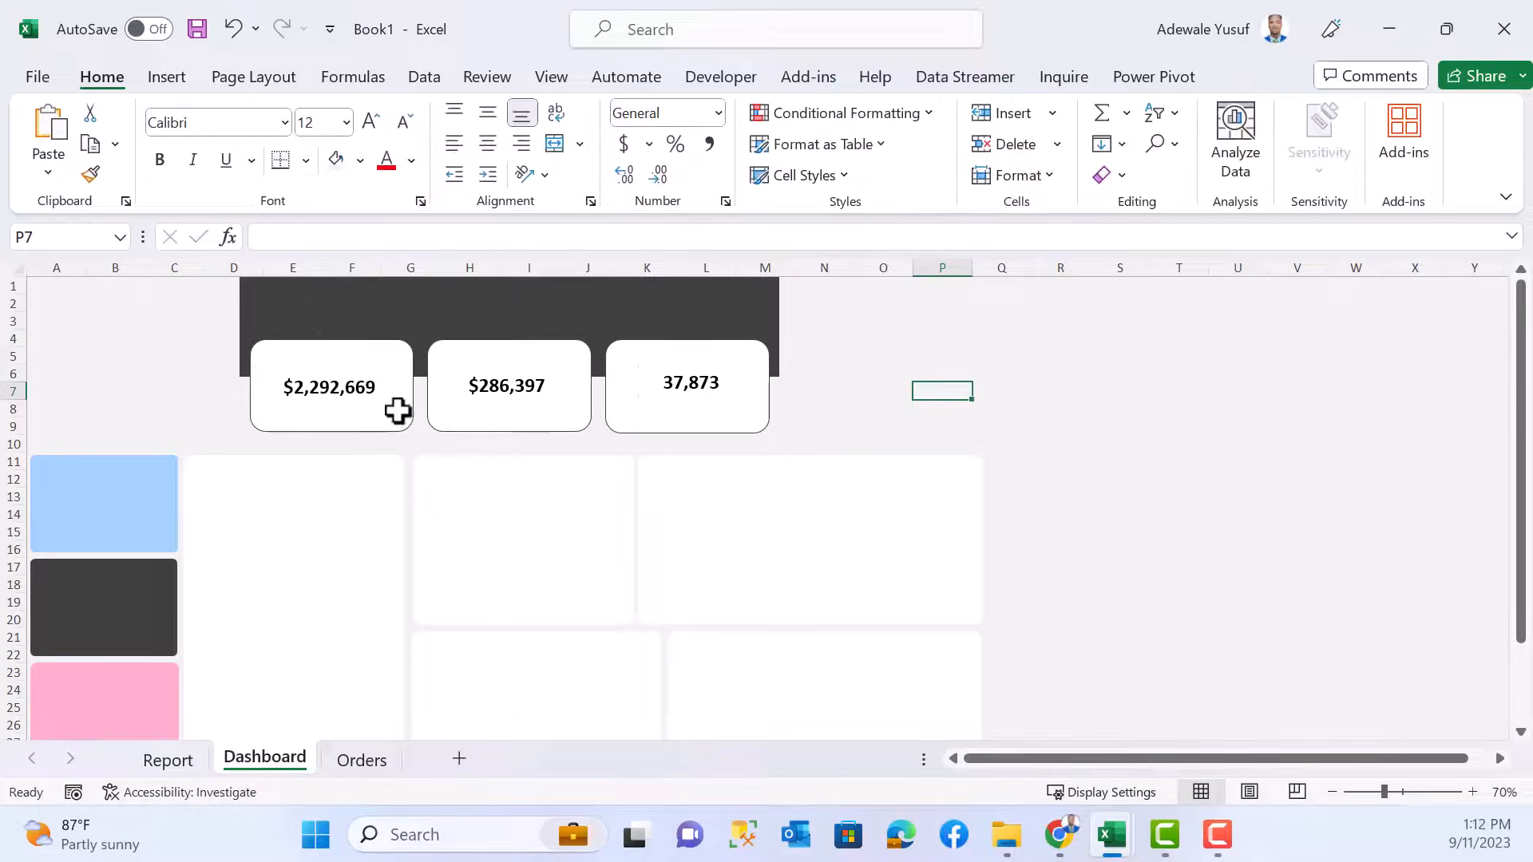
- Insert a text box reading Total Sales in the empty area beside the dark banner, spanning about columns N to Q
{"action": "left_click", "coordinate": [167, 76]}
{"action": "left_click", "coordinate": [1262, 180]}
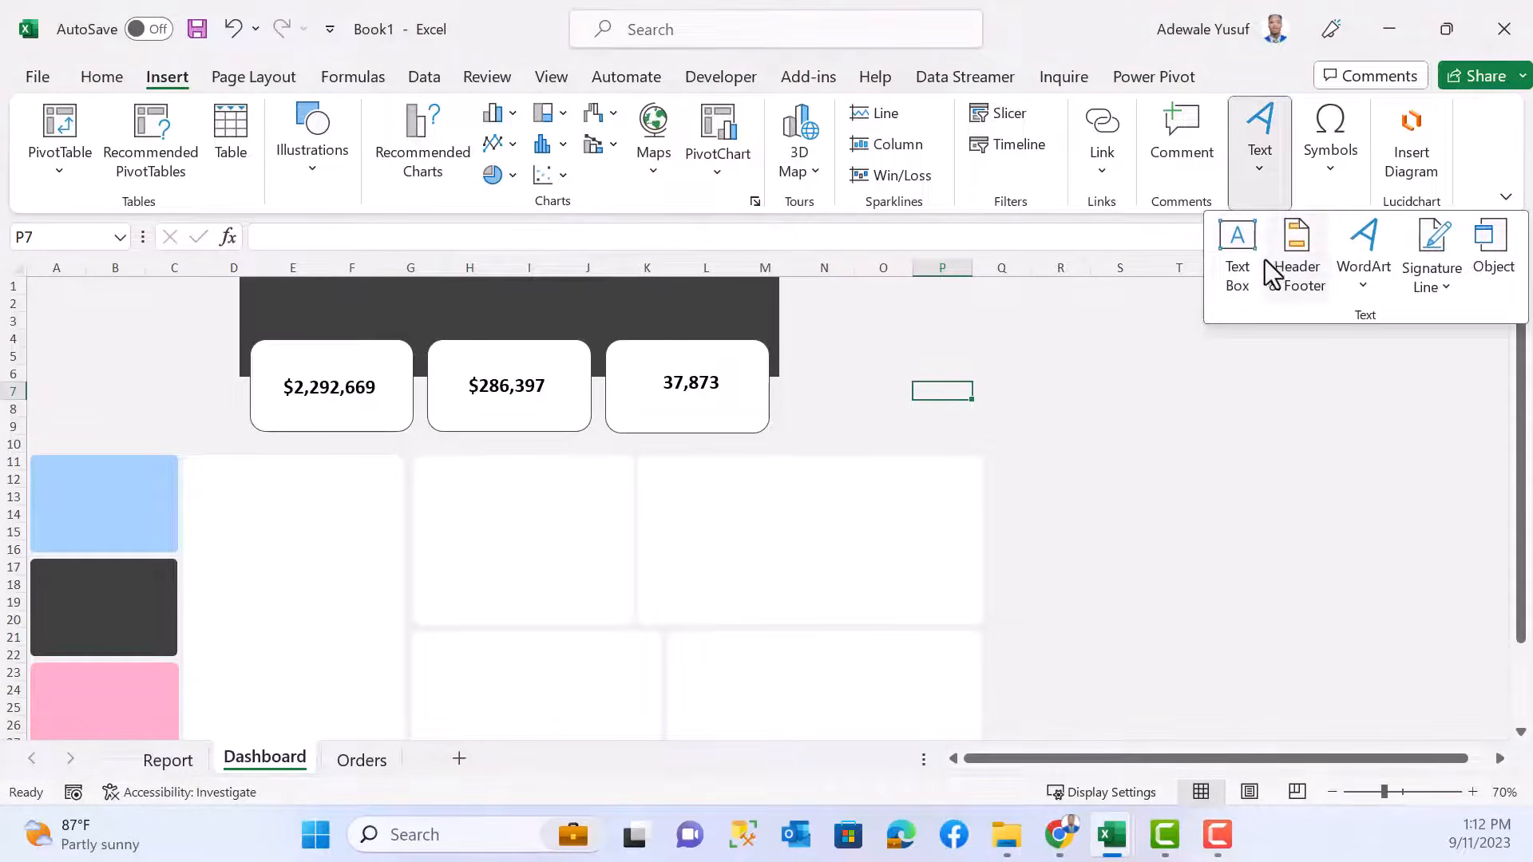
{"action": "left_click", "coordinate": [1246, 257]}
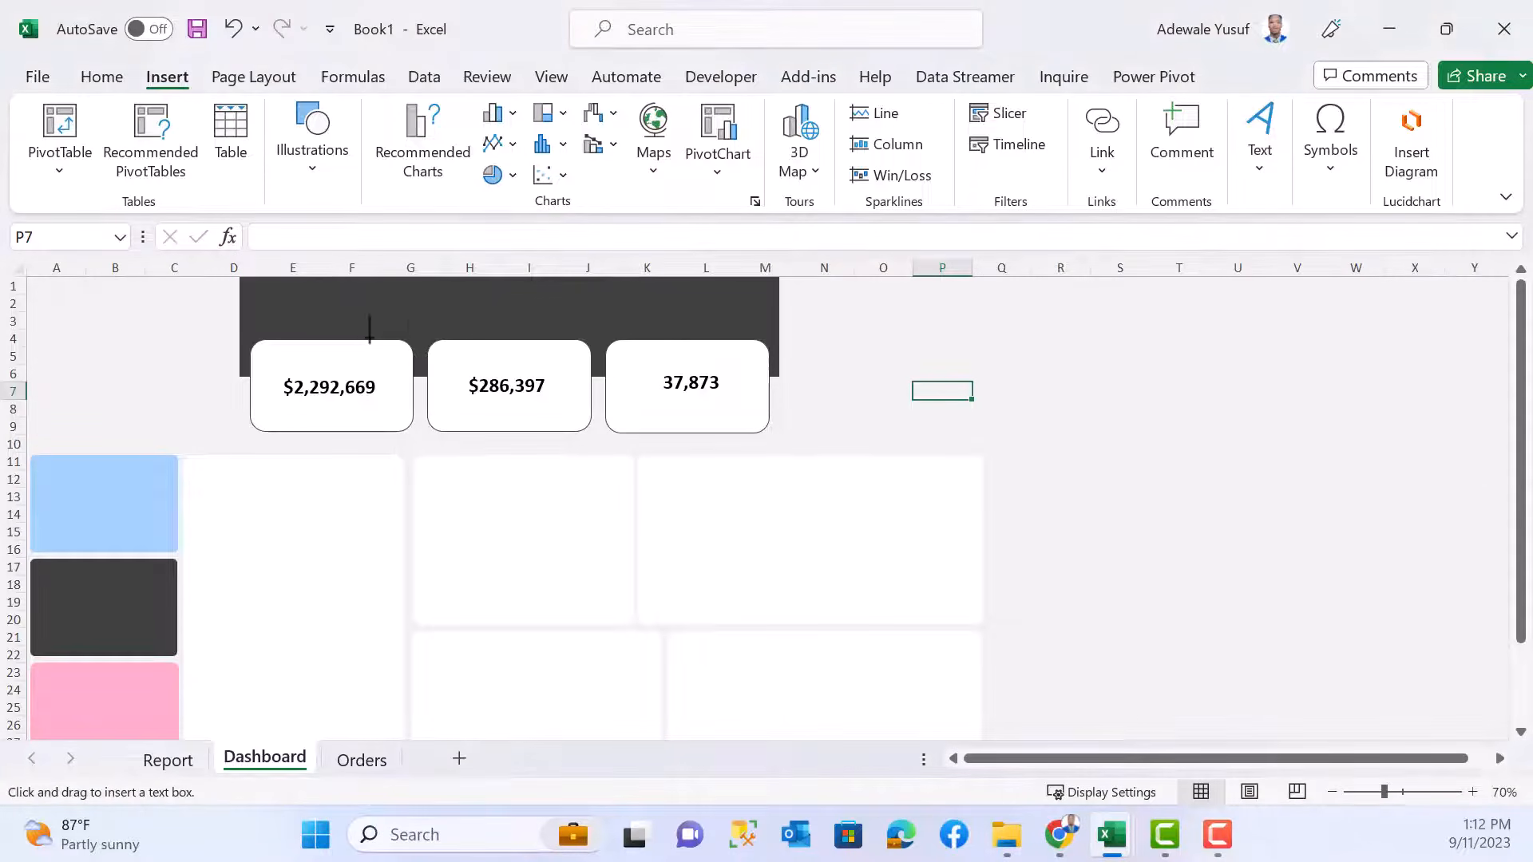
{"action": "left_click_drag", "start_coordinate": [833, 315], "coordinate": [1036, 361]}
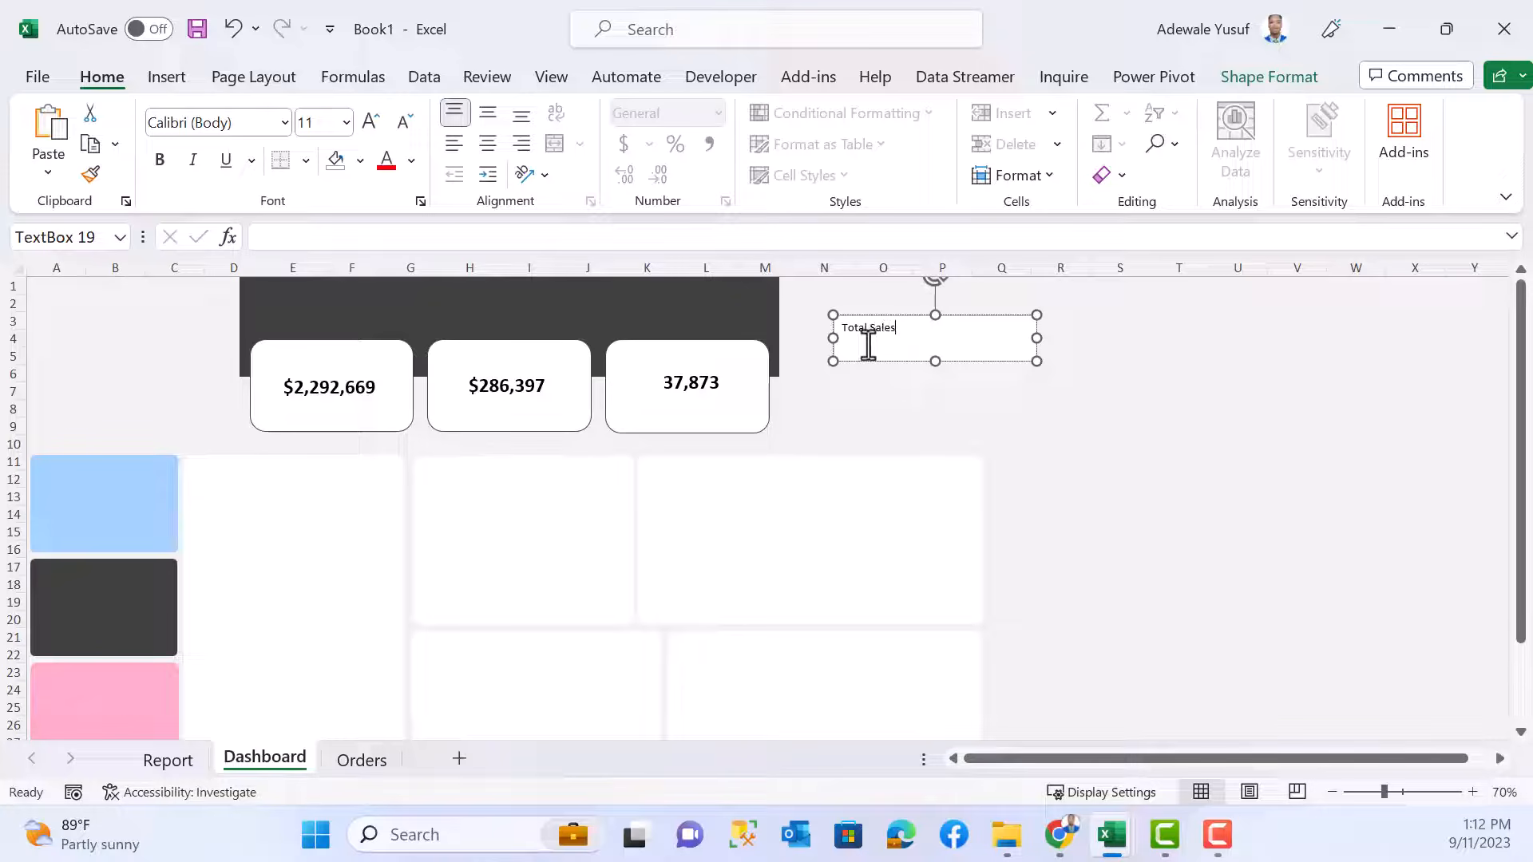
- Move the Total Sales text box onto the first card and remove its fill
{"action": "left_click_drag", "start_coordinate": [888, 361], "coordinate": [325, 398]}
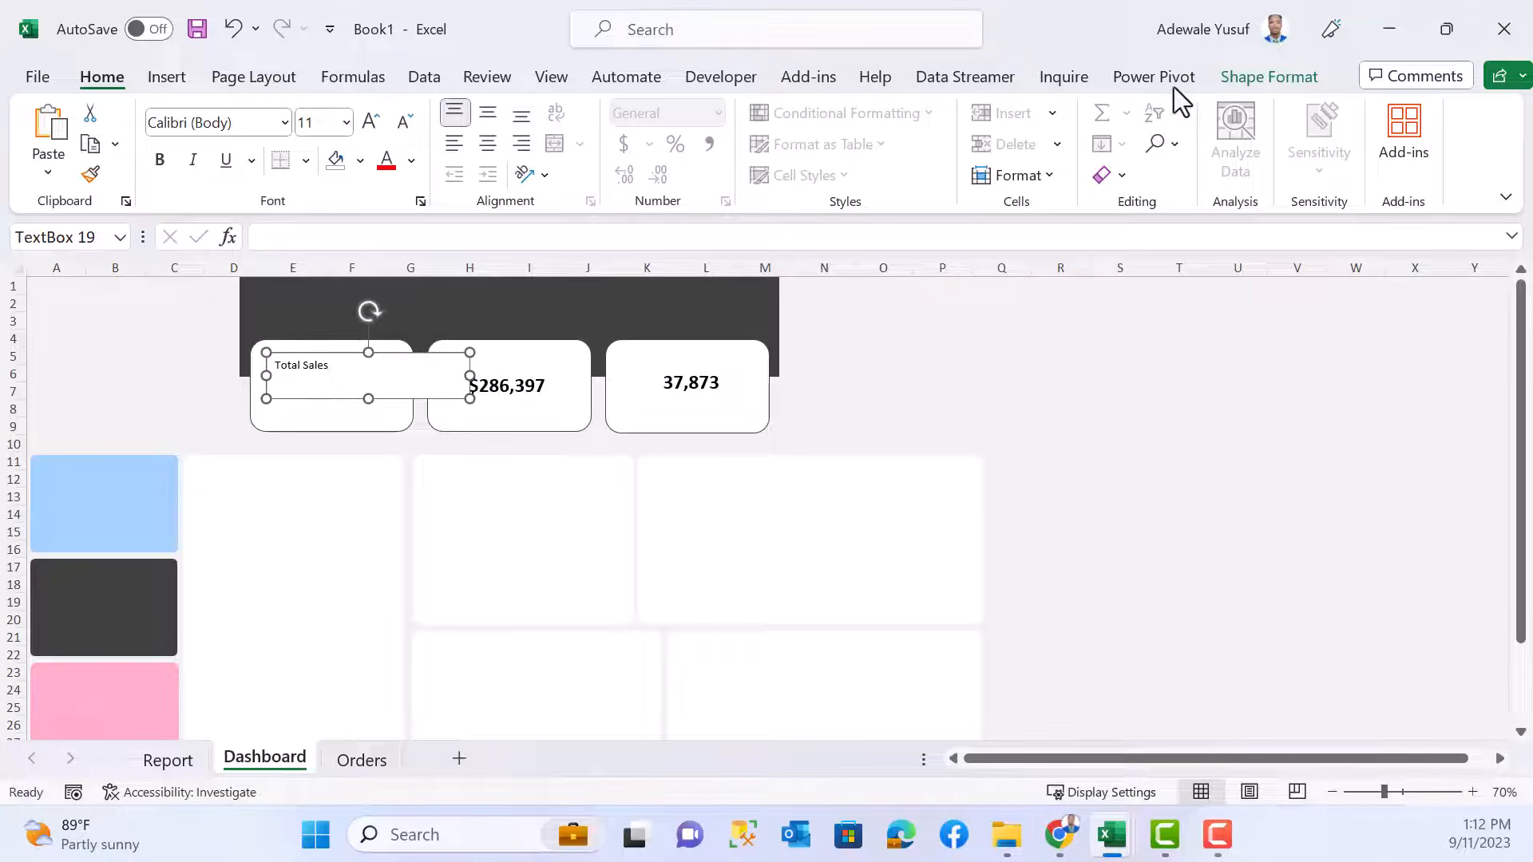
{"action": "left_click", "coordinate": [1228, 78]}
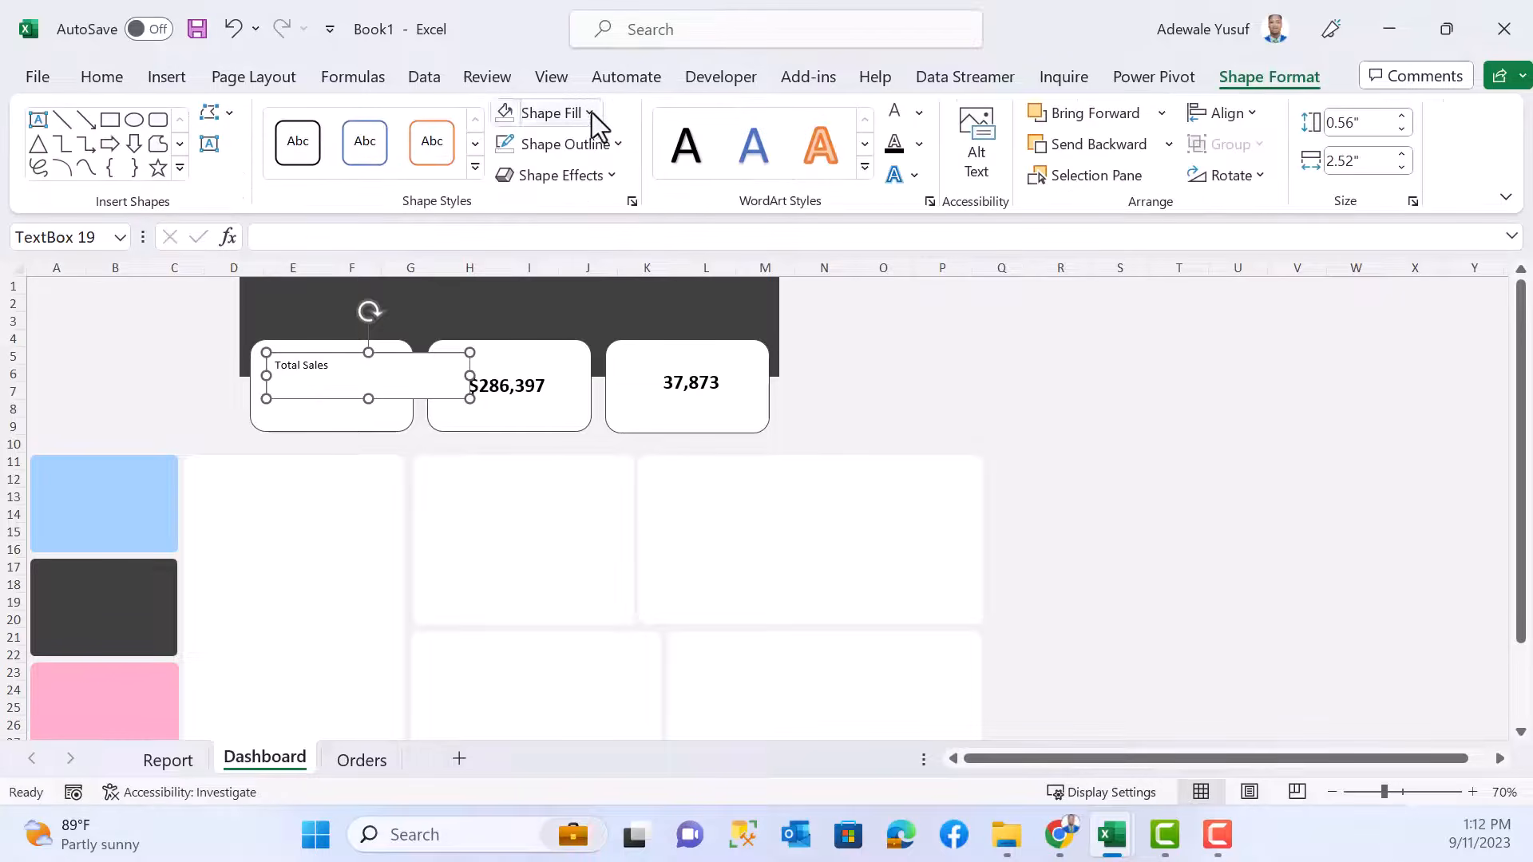
{"action": "left_click", "coordinate": [592, 114]}
{"action": "left_click", "coordinate": [556, 481]}
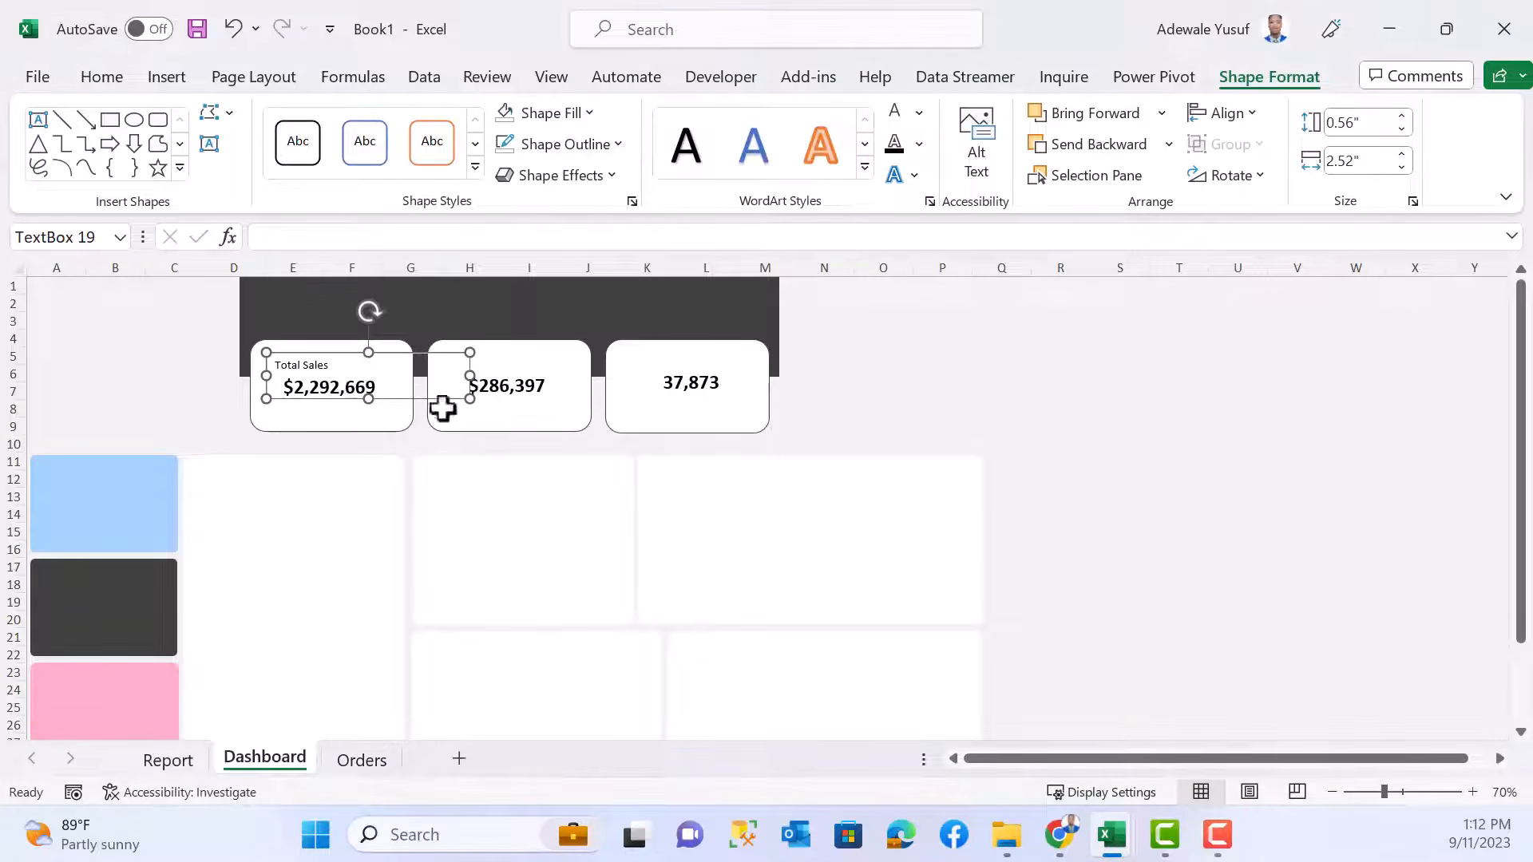
- Shrink the Total Sales text box to about 1.25" by 0.32", remove its outline, and place it above the first card's value
{"action": "left_click_drag", "start_coordinate": [471, 397], "coordinate": [368, 379]}
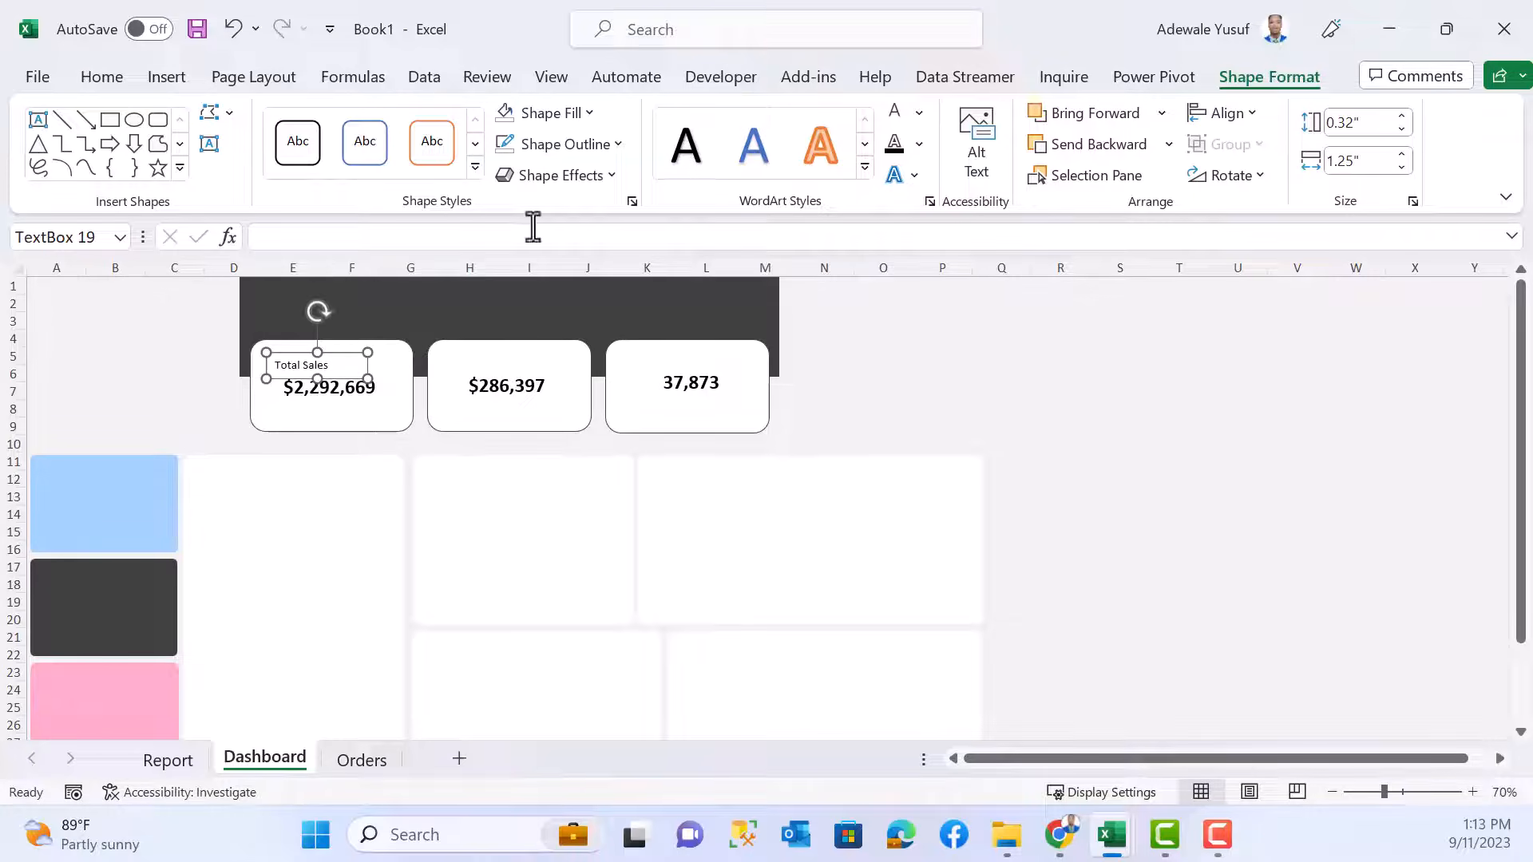
{"action": "left_click", "coordinate": [617, 146]}
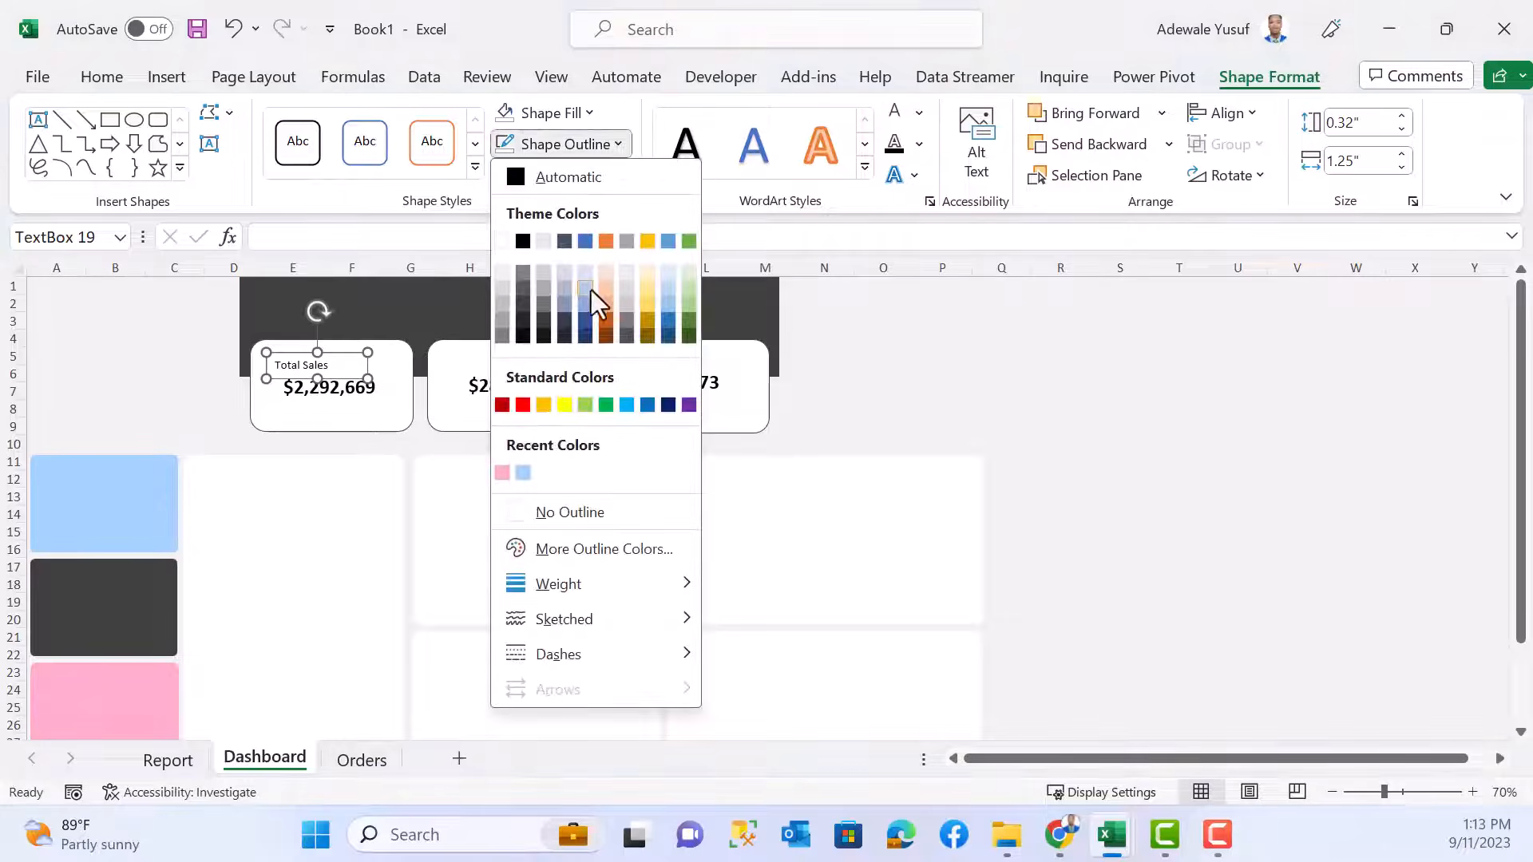
{"action": "left_click", "coordinate": [533, 516]}
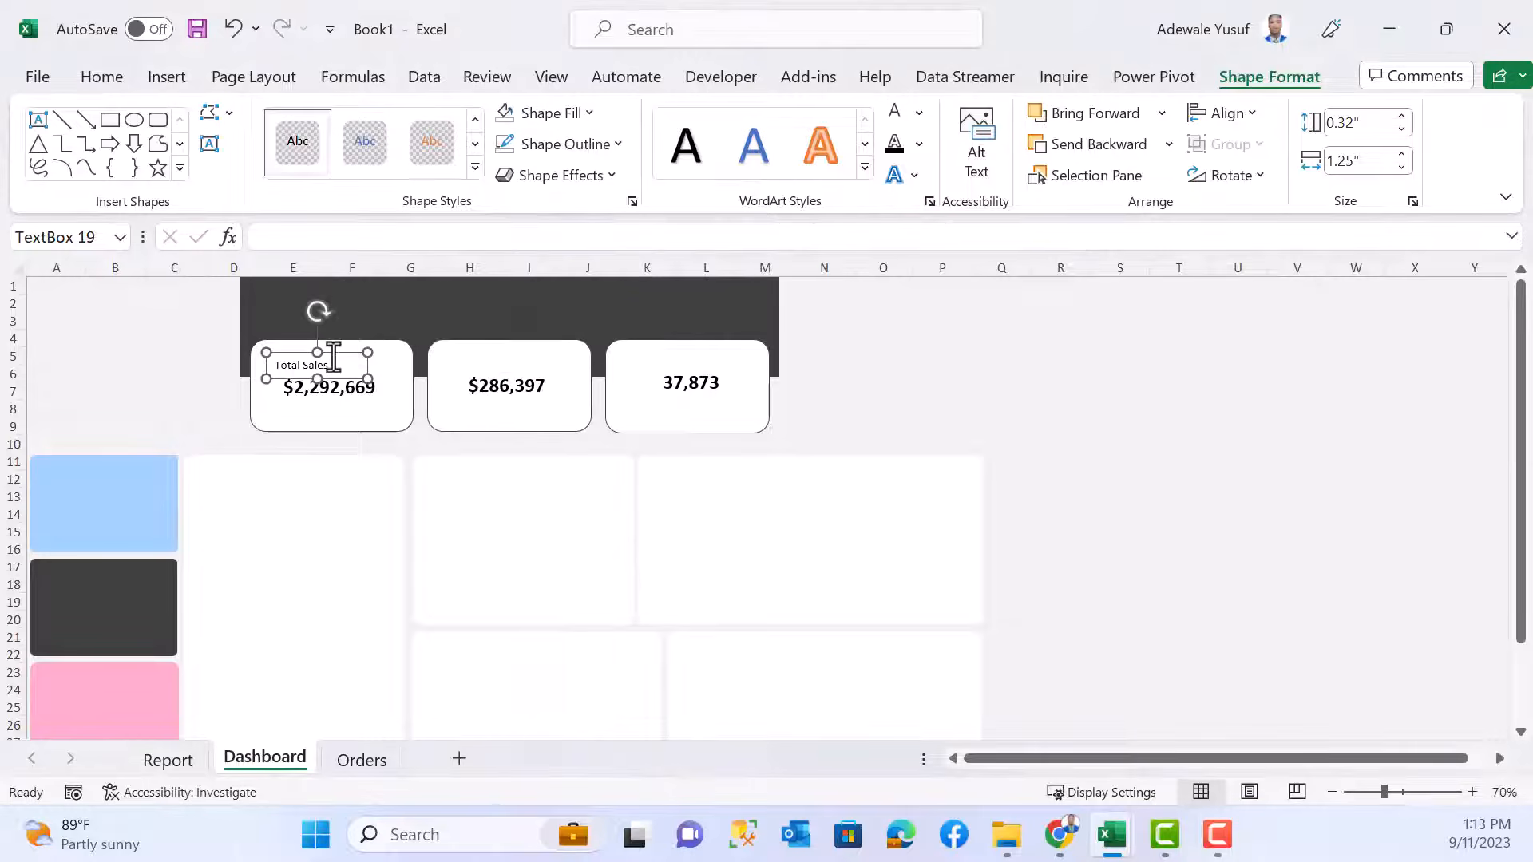
{"action": "left_click_drag", "start_coordinate": [332, 357], "coordinate": [357, 353]}
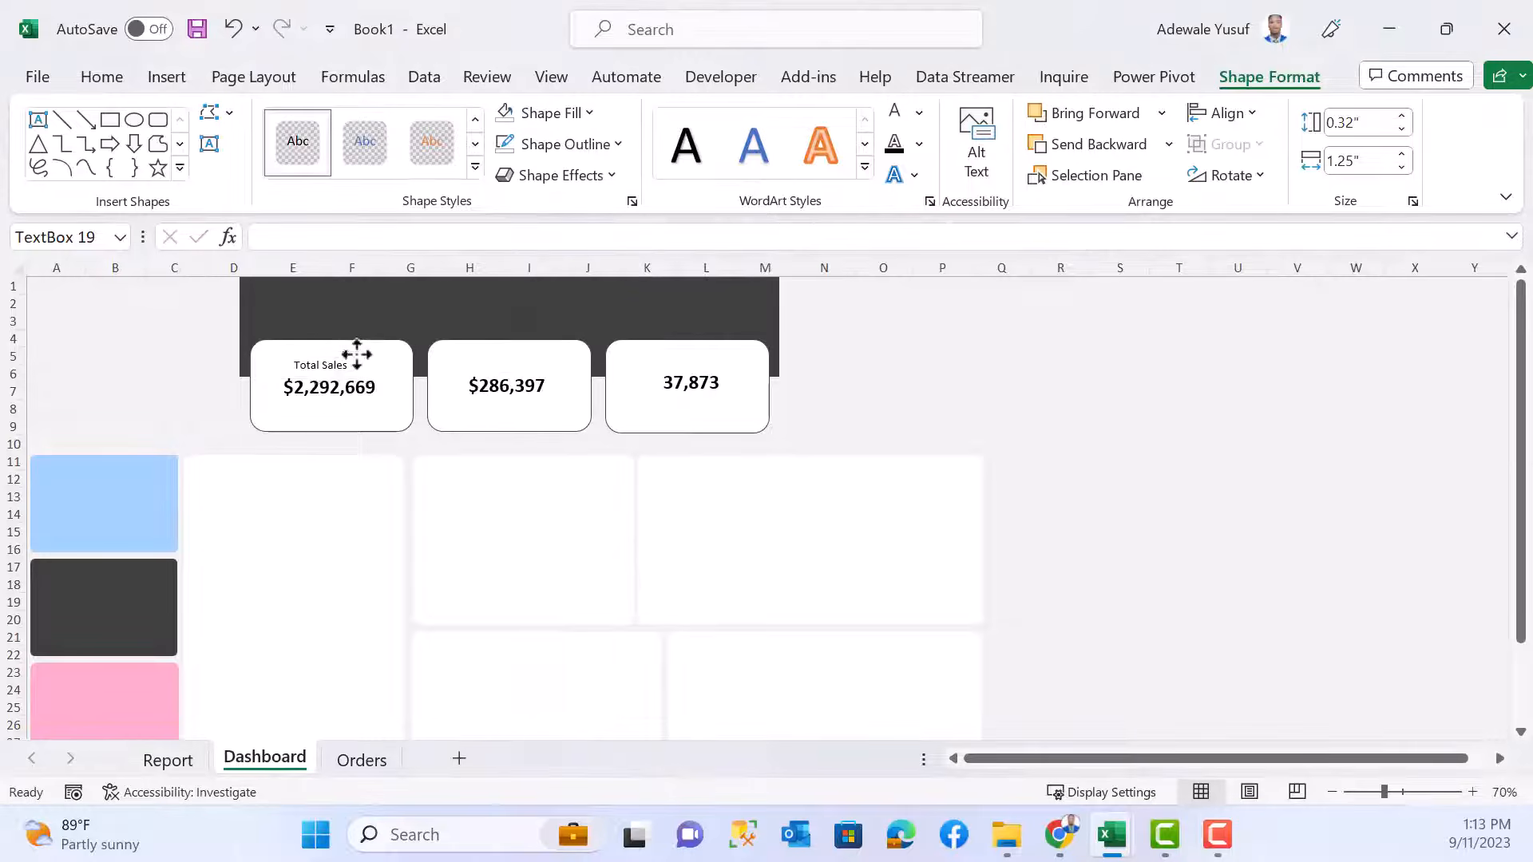
- Try light blue as the Total Sales label's font color and check the Coolors palette in the browser before returning to Excel
{"action": "left_click", "coordinate": [103, 77]}
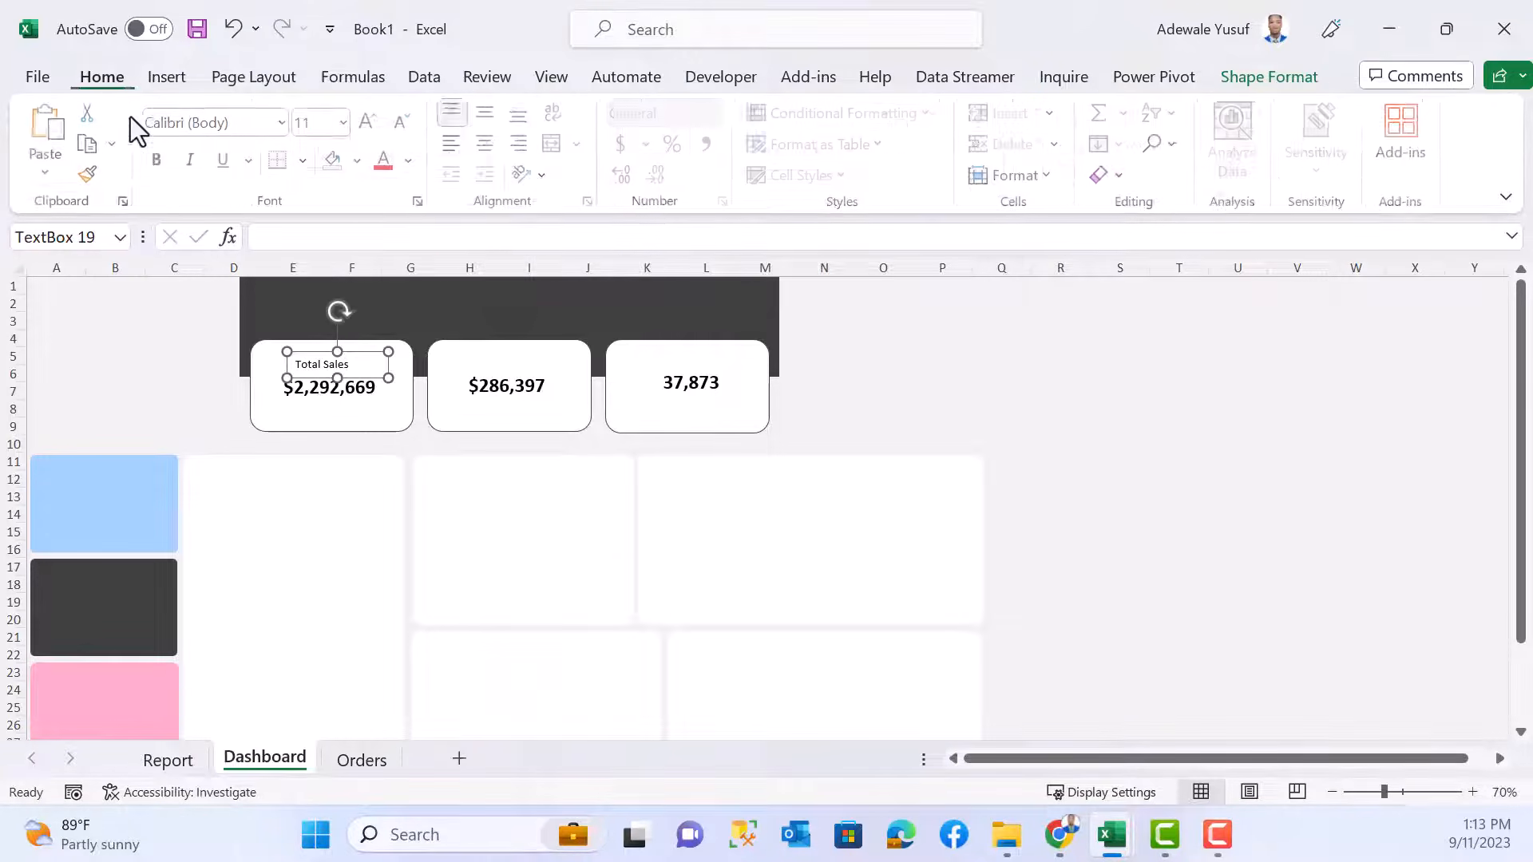
{"action": "left_click", "coordinate": [412, 161]}
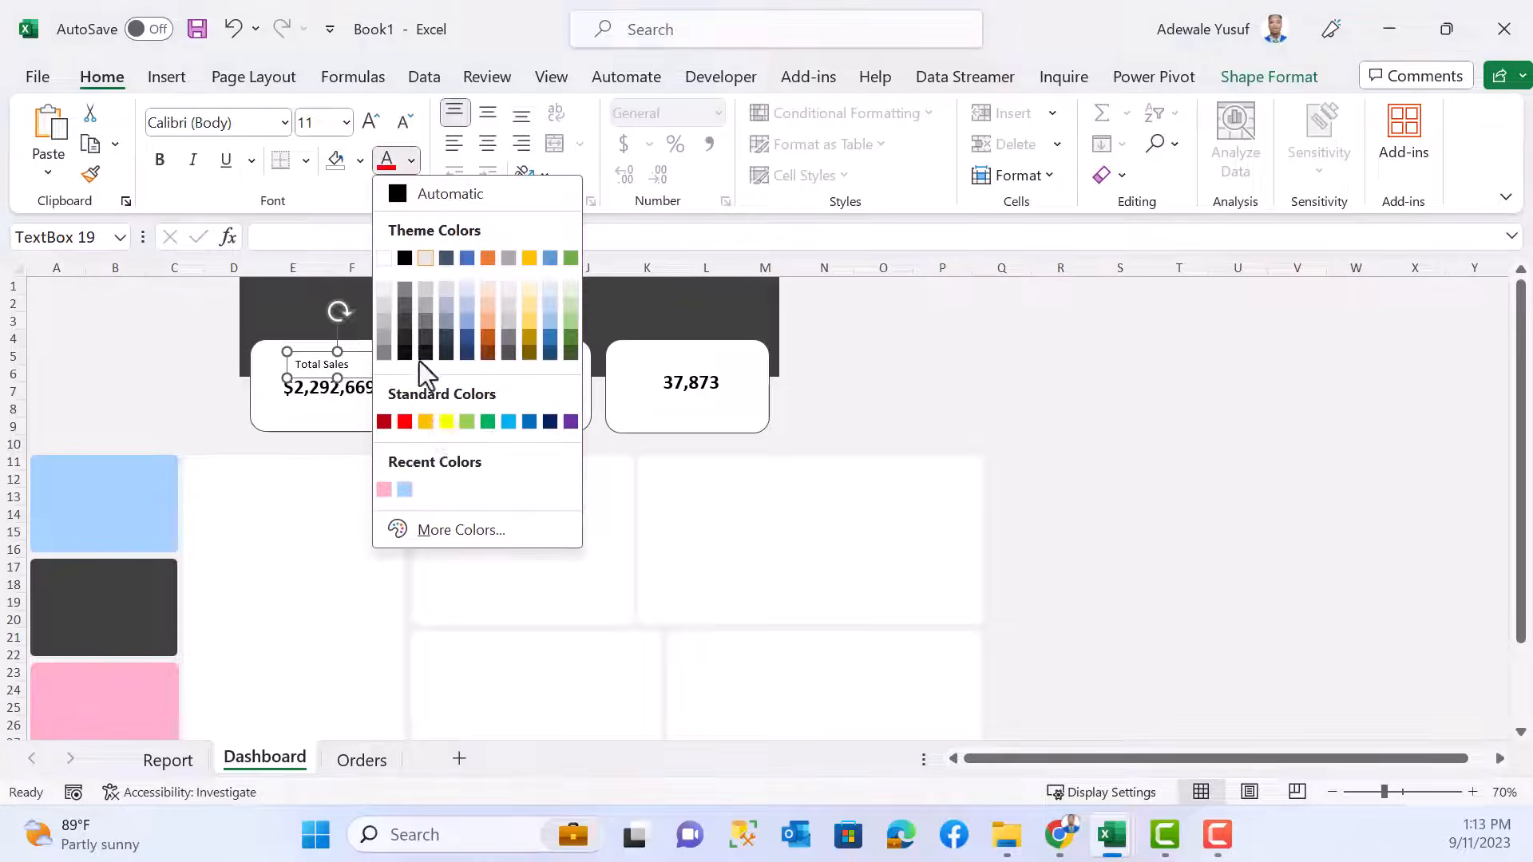
{"action": "left_click", "coordinate": [404, 492]}
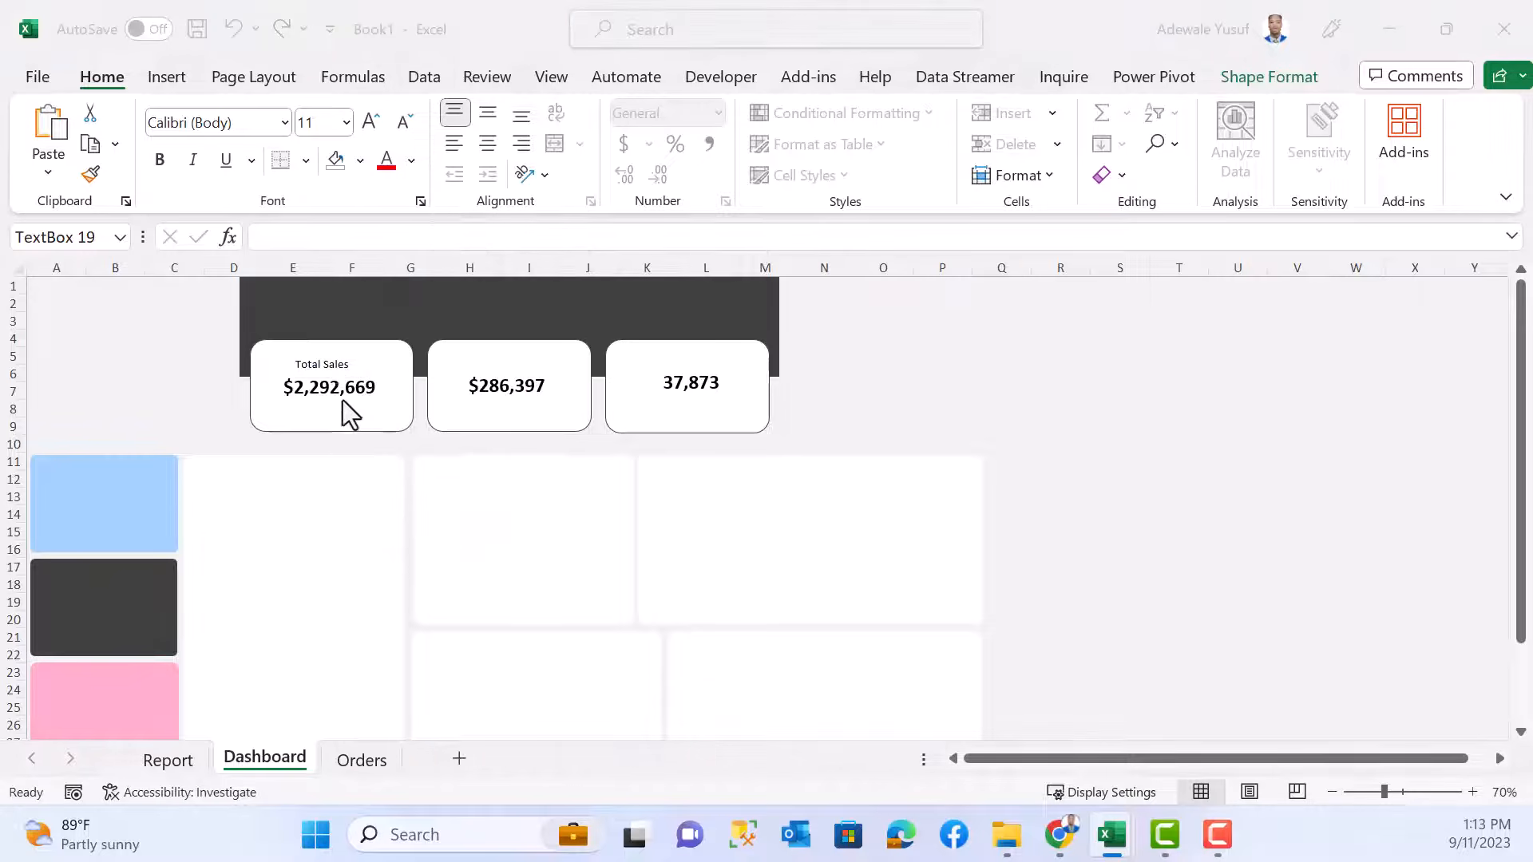
{"action": "key", "text": "alt+Tab"}
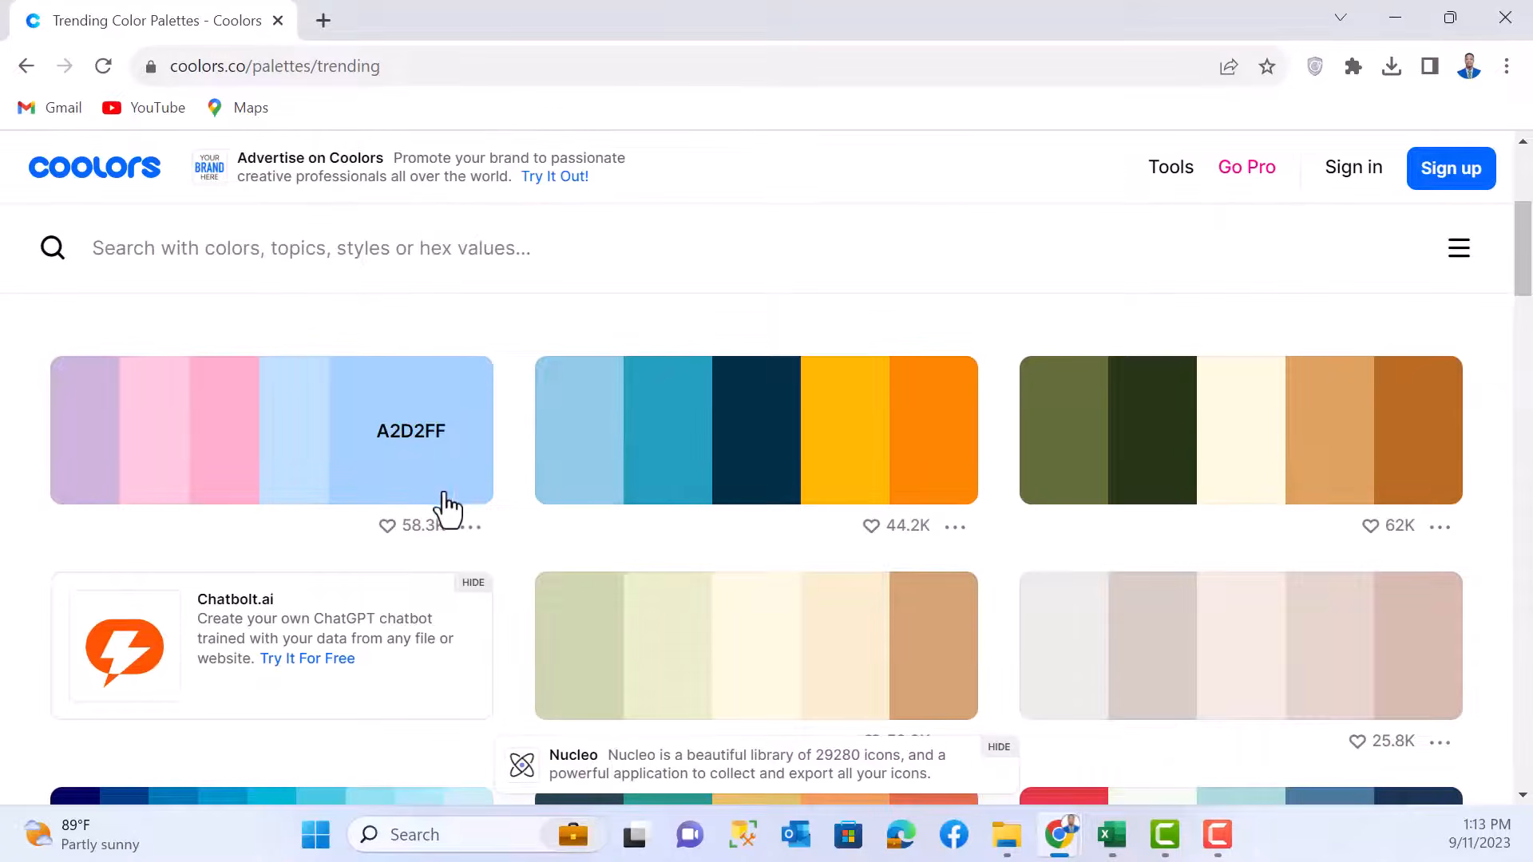
{"action": "key", "text": "alt+Tab"}
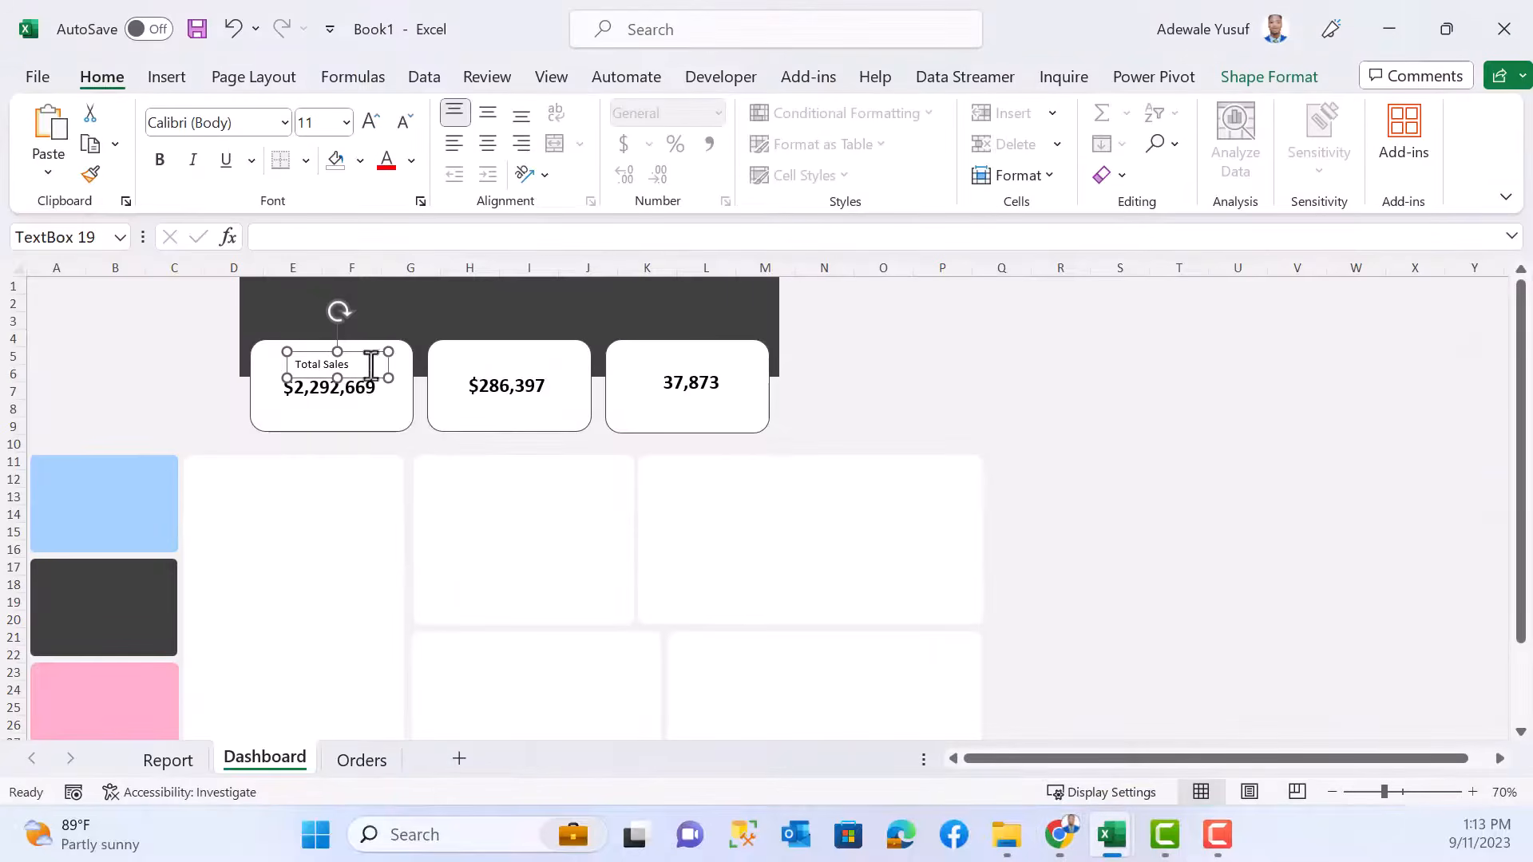
- Set the Total Sales label's font size to 12 and tighten its box around the text above the first card's value
{"action": "left_click", "coordinate": [373, 122]}
{"action": "left_click", "coordinate": [371, 122]}
{"action": "left_click", "coordinate": [405, 123]}
{"action": "left_click_drag", "start_coordinate": [384, 372], "coordinate": [345, 351]}
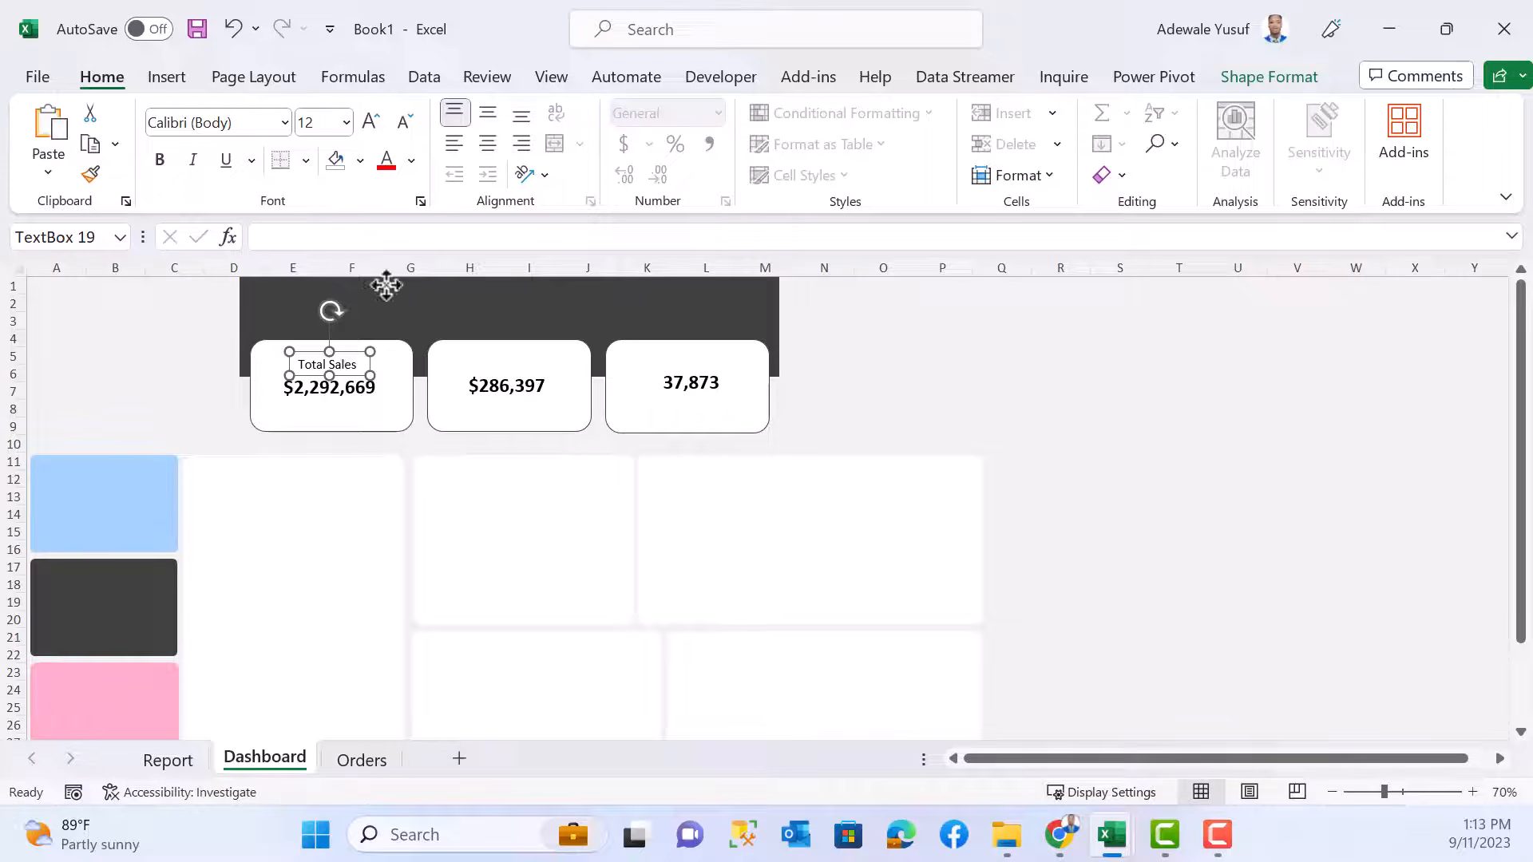
- Try light blue and the darkest theme blue on the Total Sales label, then settle on the second-darkest shade of that theme blue
{"action": "left_click", "coordinate": [413, 160]}
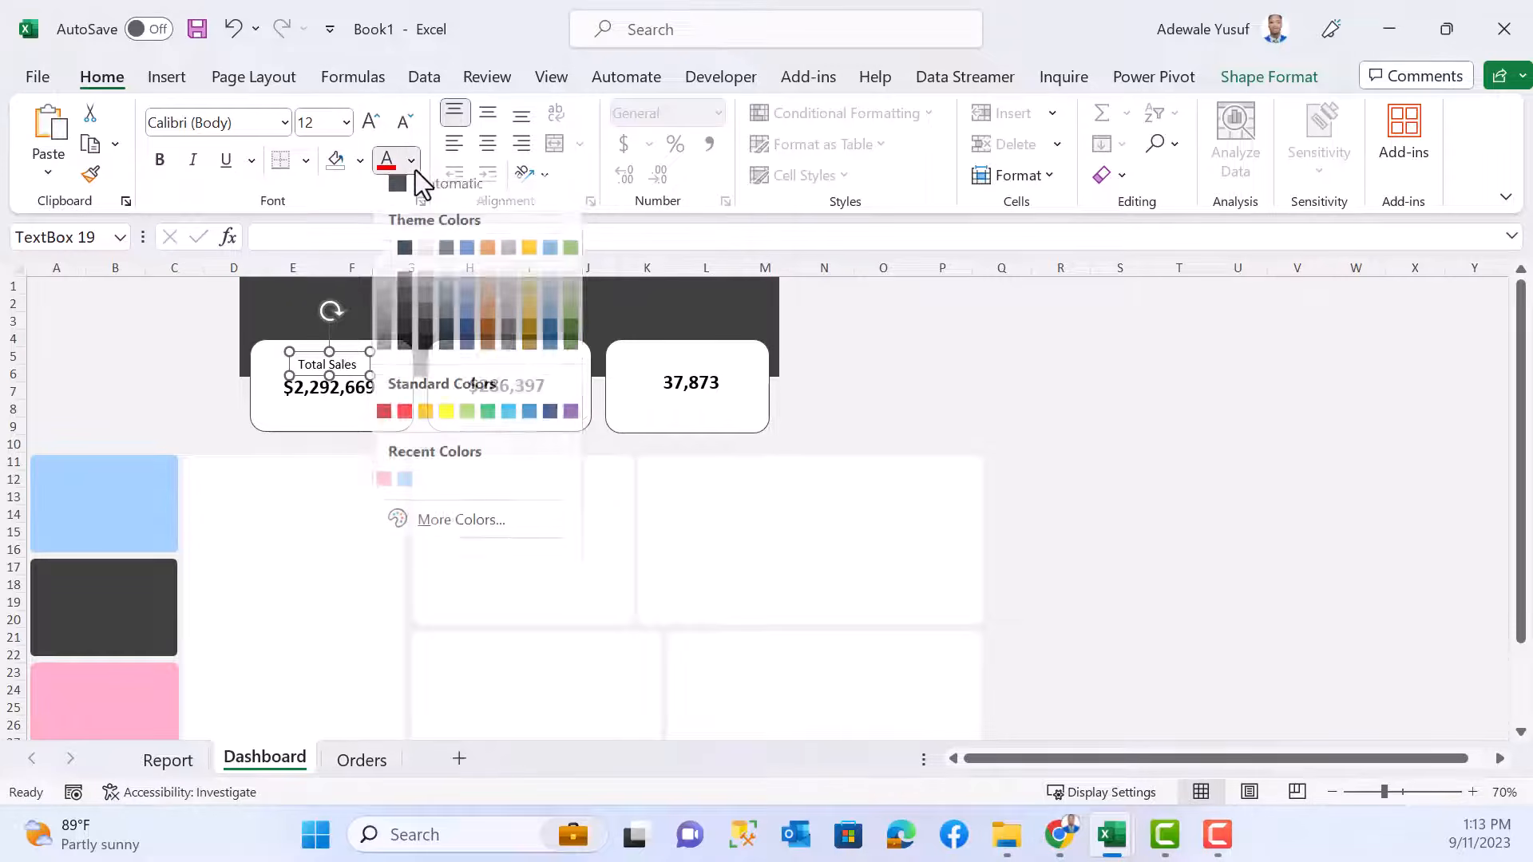
{"action": "left_click", "coordinate": [406, 490]}
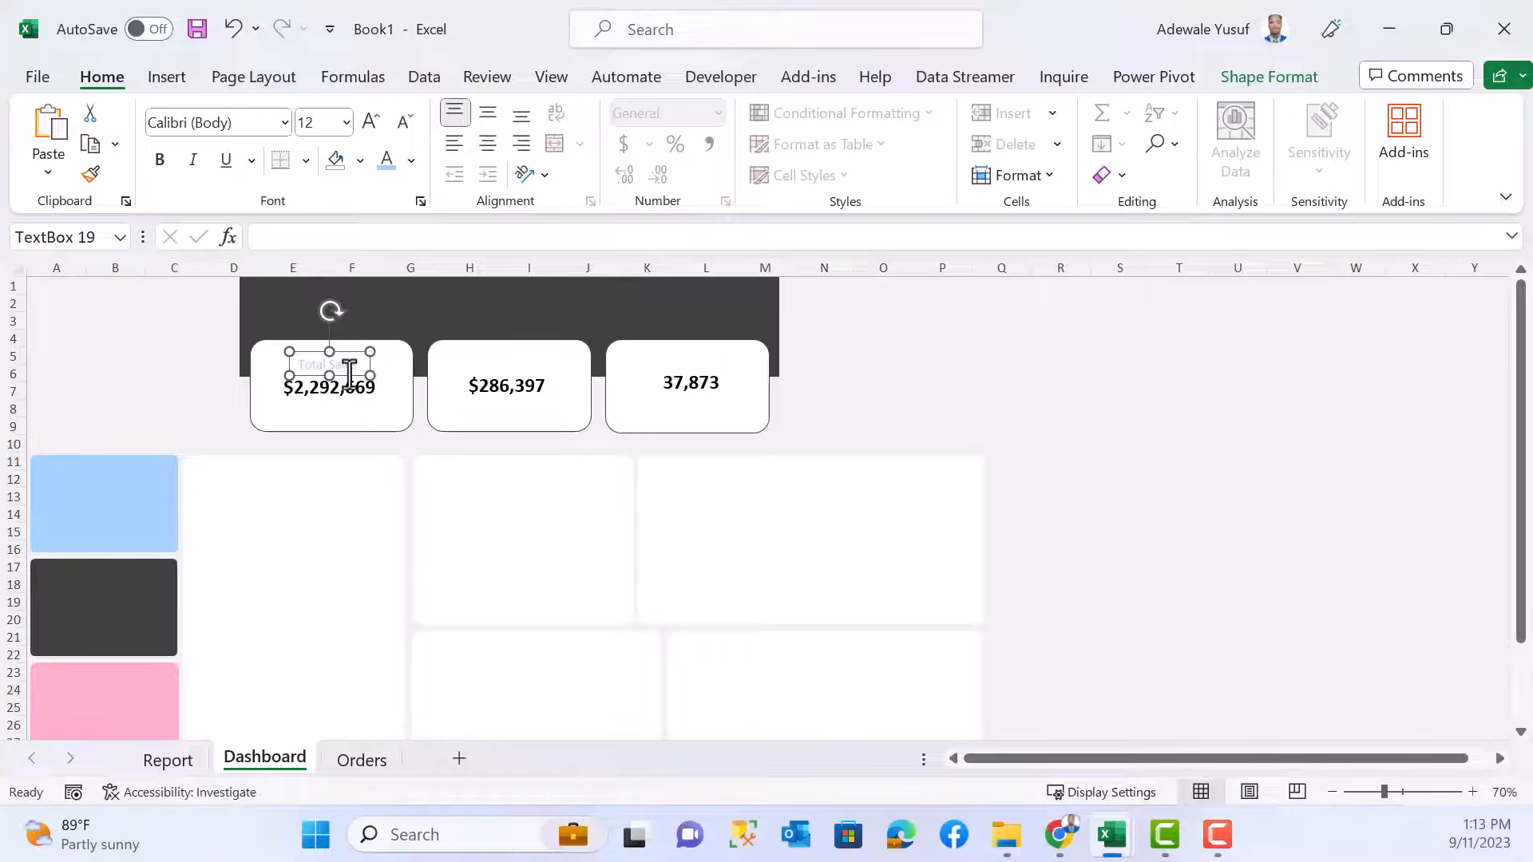
{"action": "left_click", "coordinate": [412, 161]}
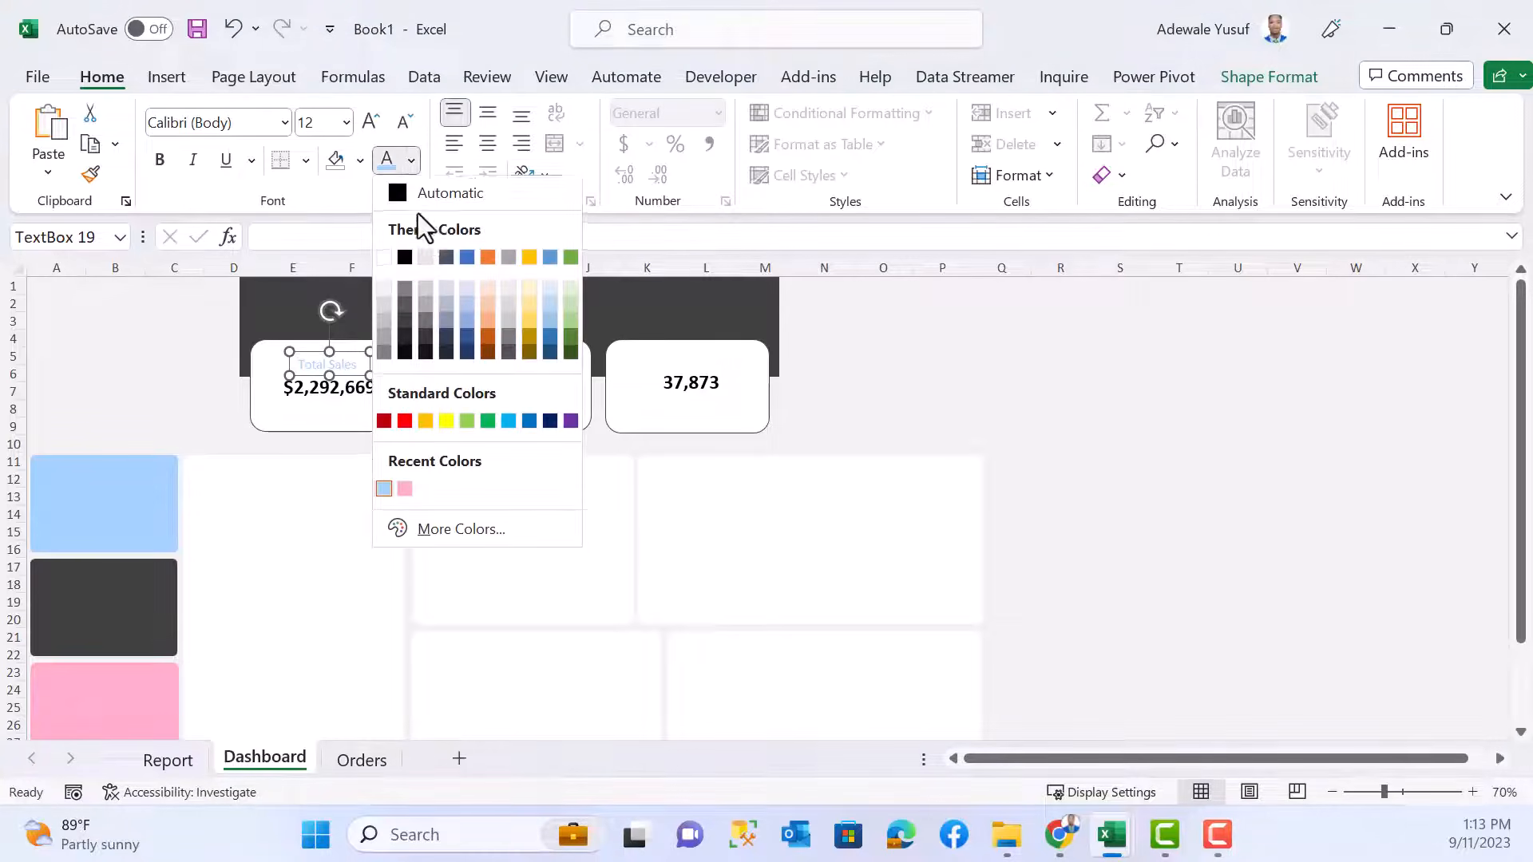
{"action": "left_click", "coordinate": [463, 358]}
{"action": "left_click", "coordinate": [411, 164]}
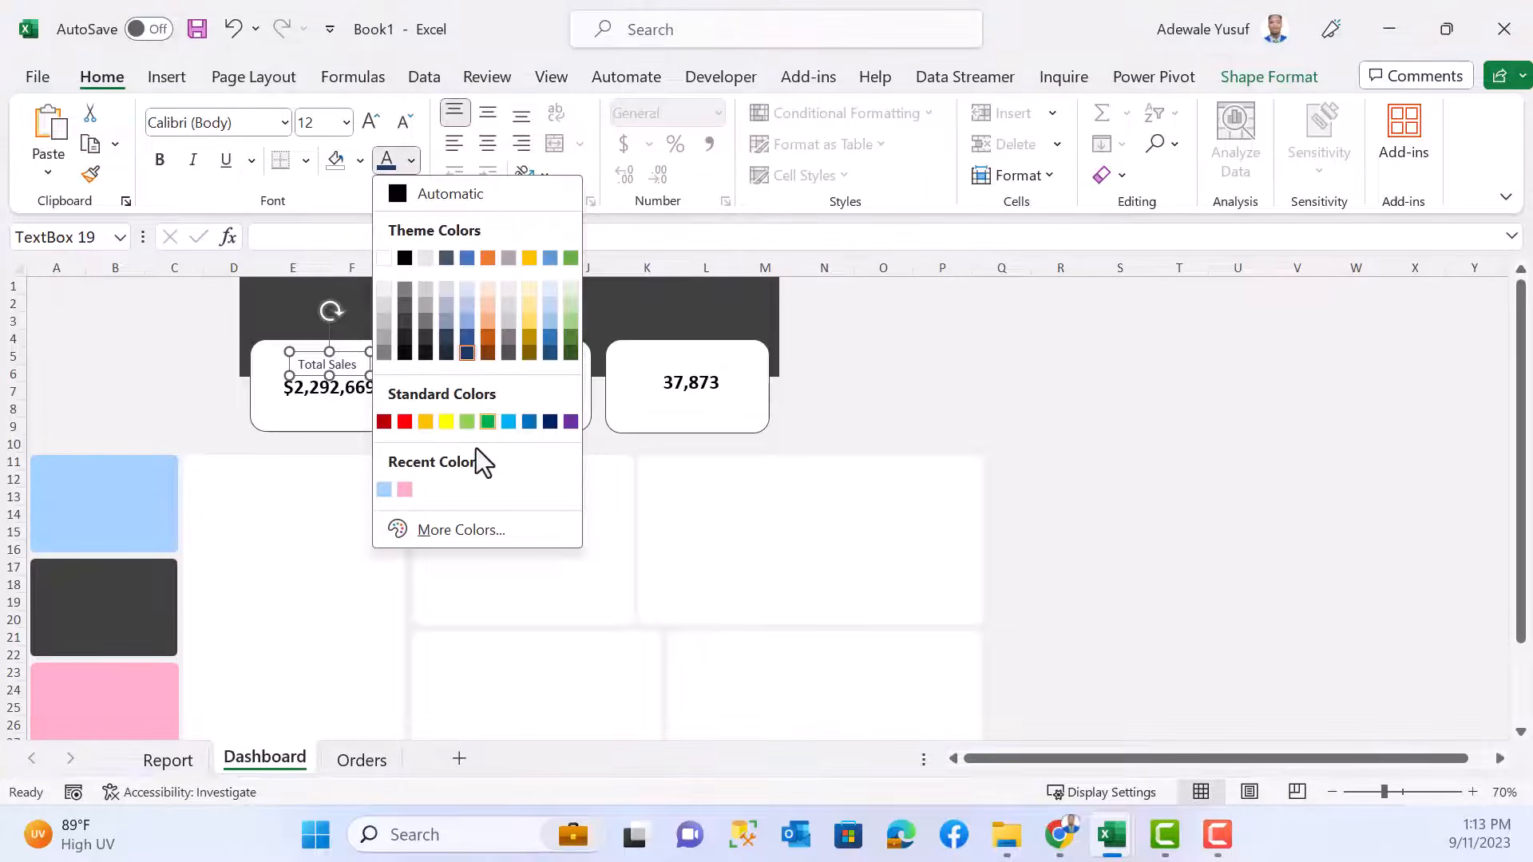
{"action": "left_click", "coordinate": [462, 337]}
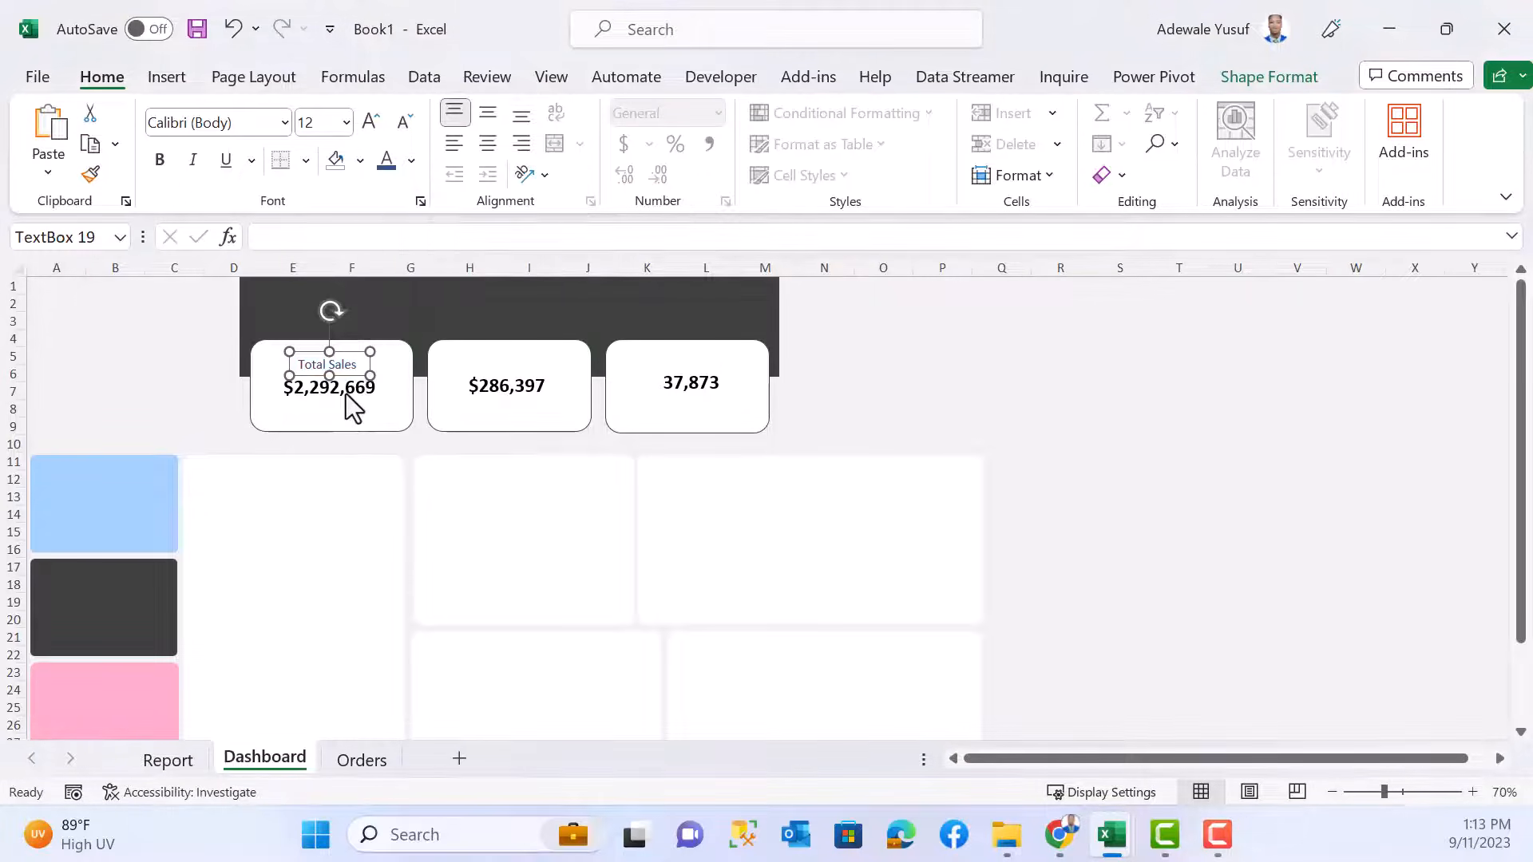
- Duplicate the Total Sales label into the second card, reword it to Total Profit Generated, and widen its box to fit
{"action": "key", "text": "ctrl+d"}
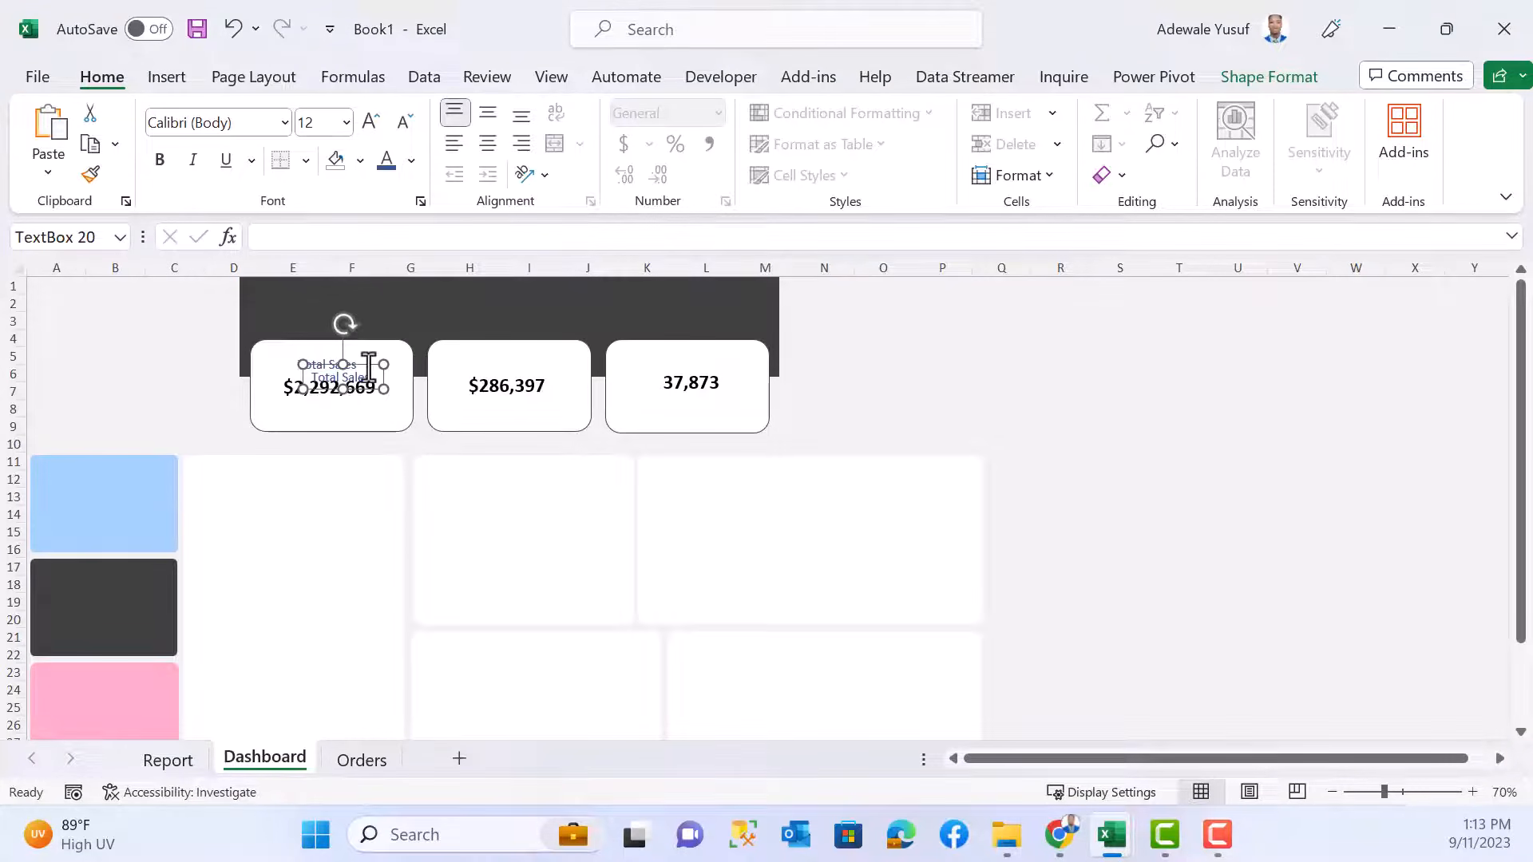
{"action": "left_click_drag", "start_coordinate": [370, 364], "coordinate": [528, 353]}
{"action": "left_click", "coordinate": [516, 363]}
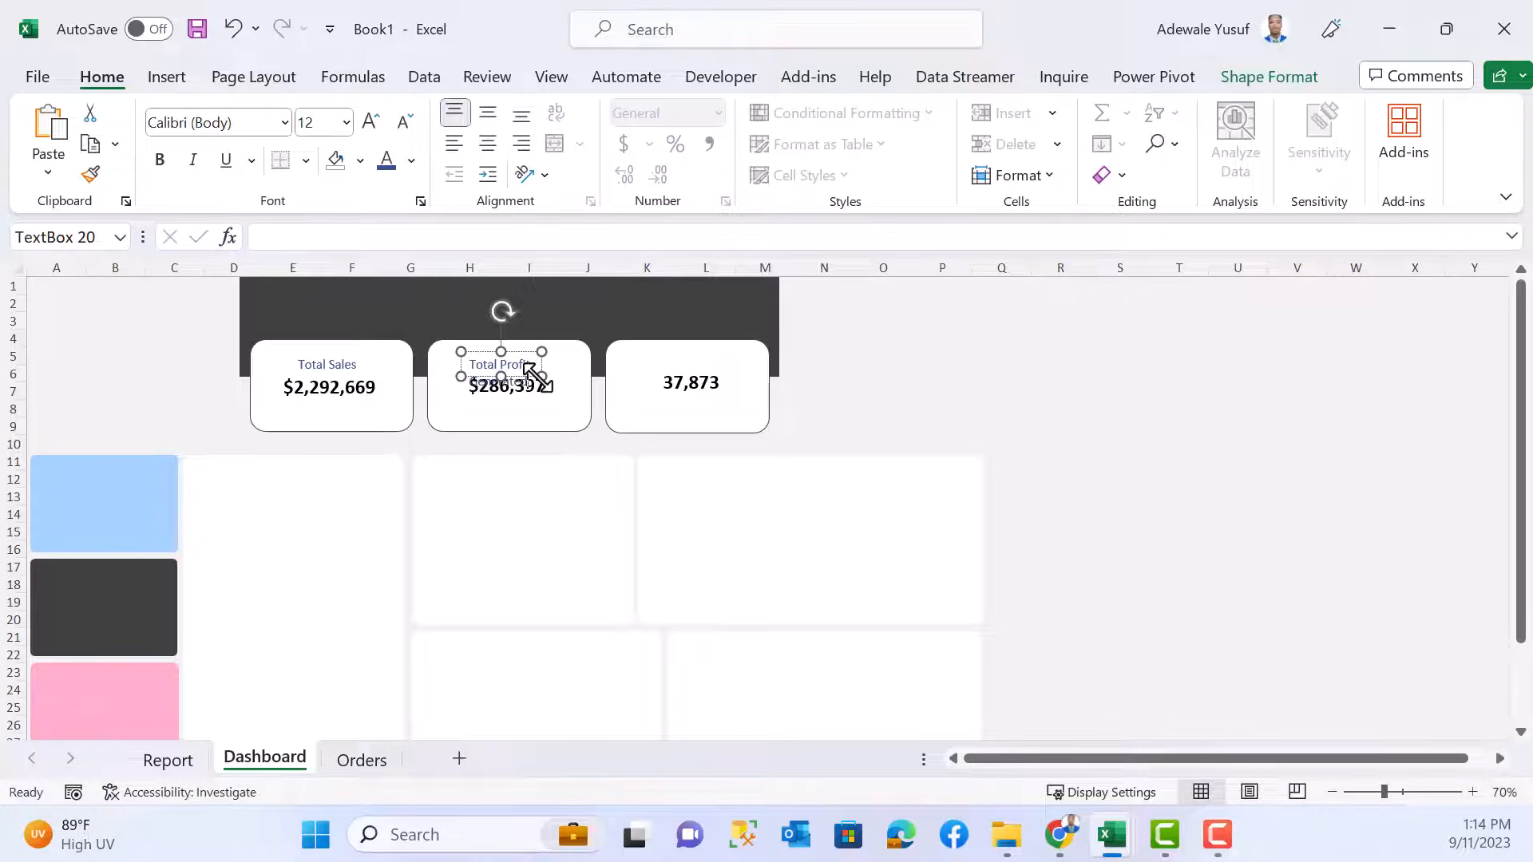
{"action": "mouse_move", "coordinate": [541, 376]}
{"action": "left_mouse_down"}
{"action": "mouse_move", "coordinate": [610, 378]}
{"action": "mouse_move", "coordinate": [534, 365]}
{"action": "mouse_move", "coordinate": [568, 367]}
{"action": "left_mouse_up"}
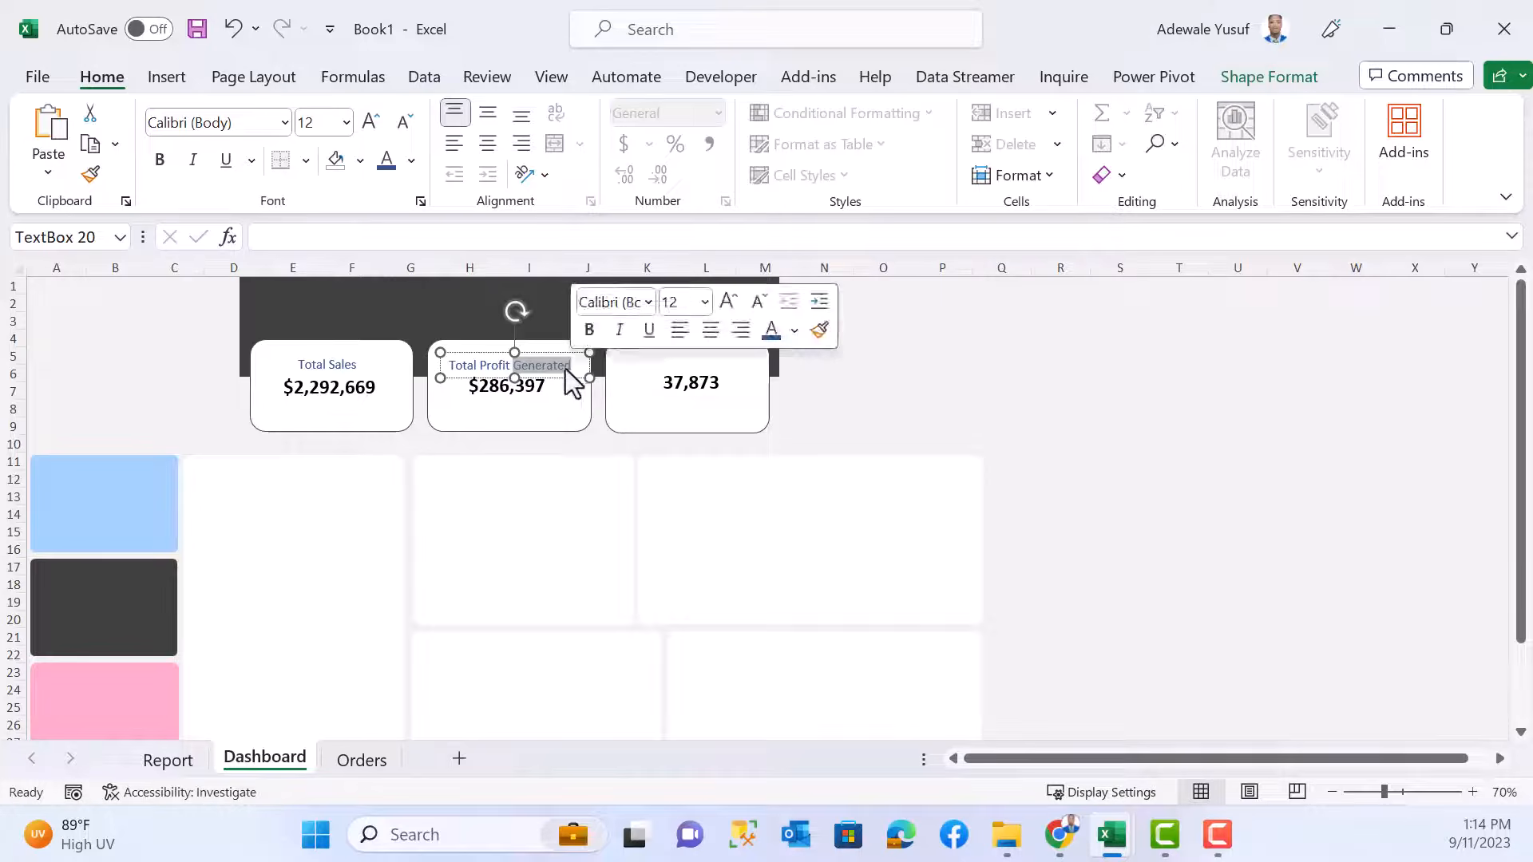
- Color only the word Generated black in the second card's label
{"action": "left_click", "coordinate": [412, 162]}
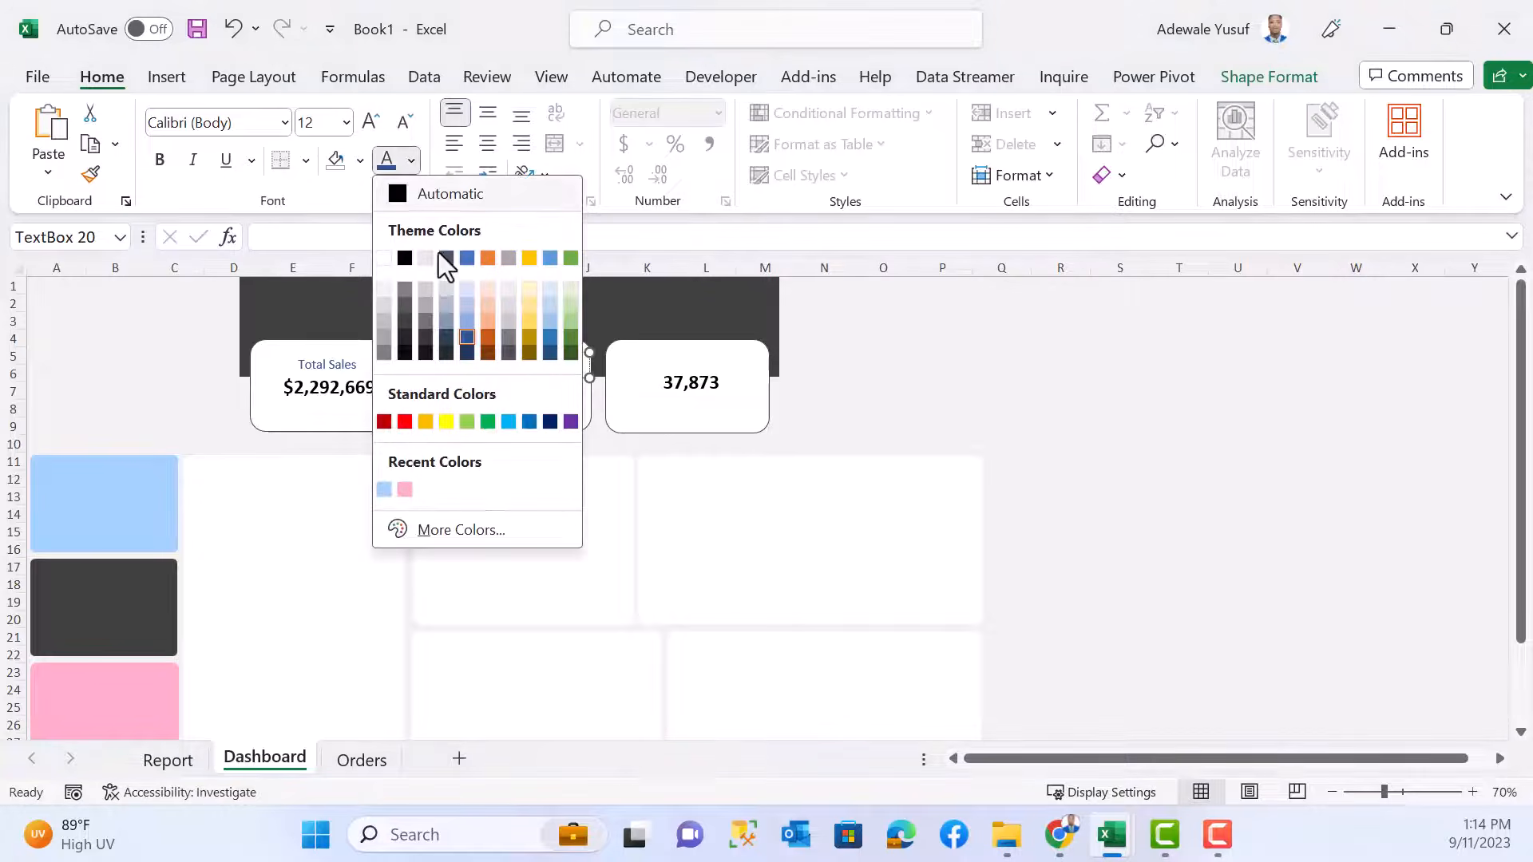
{"action": "left_click", "coordinate": [404, 258]}
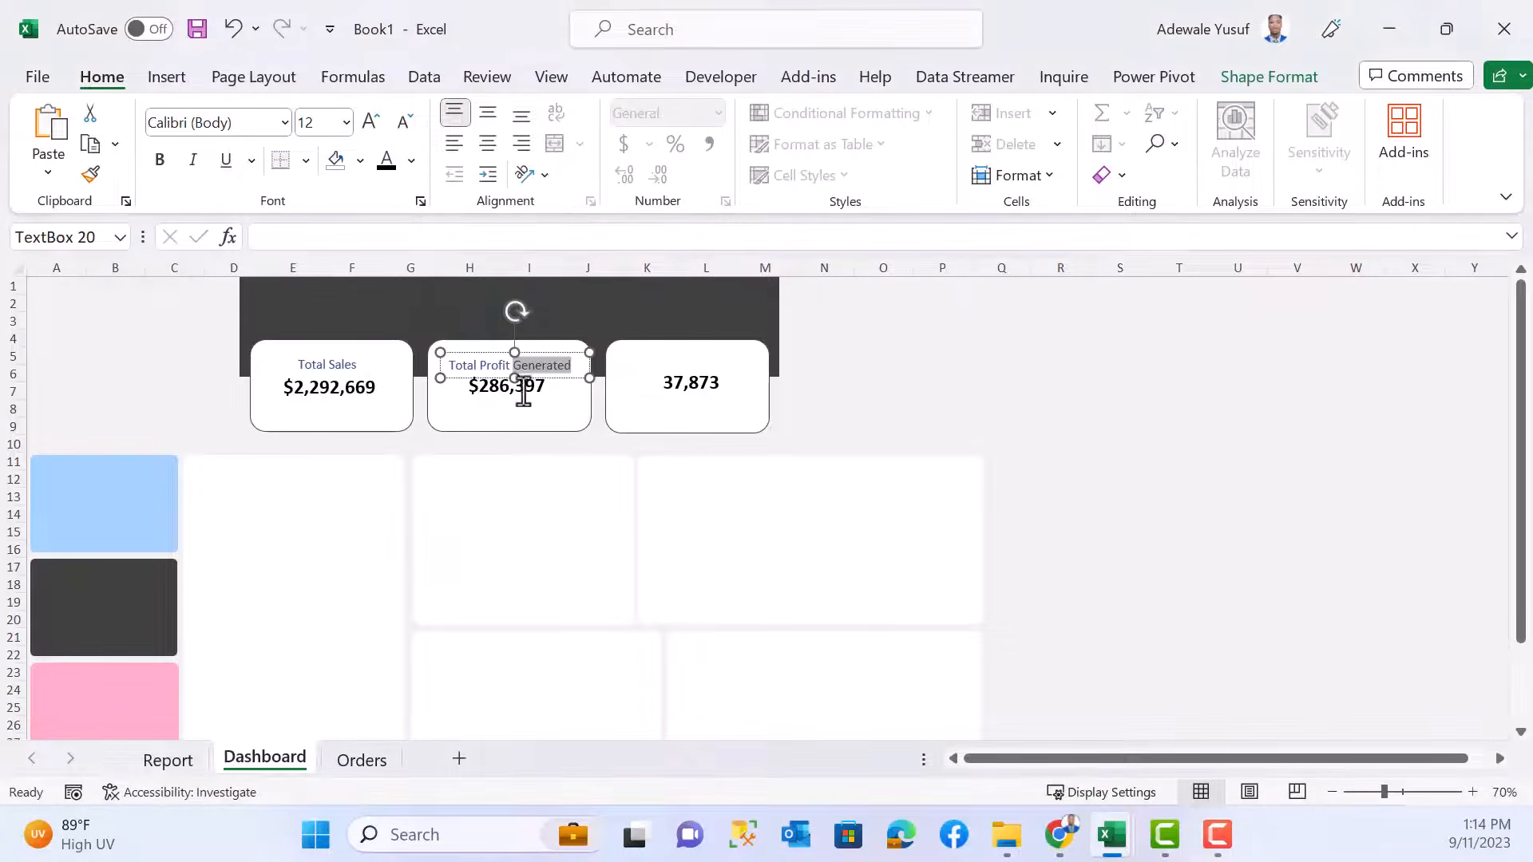
{"action": "left_click", "coordinate": [551, 379]}
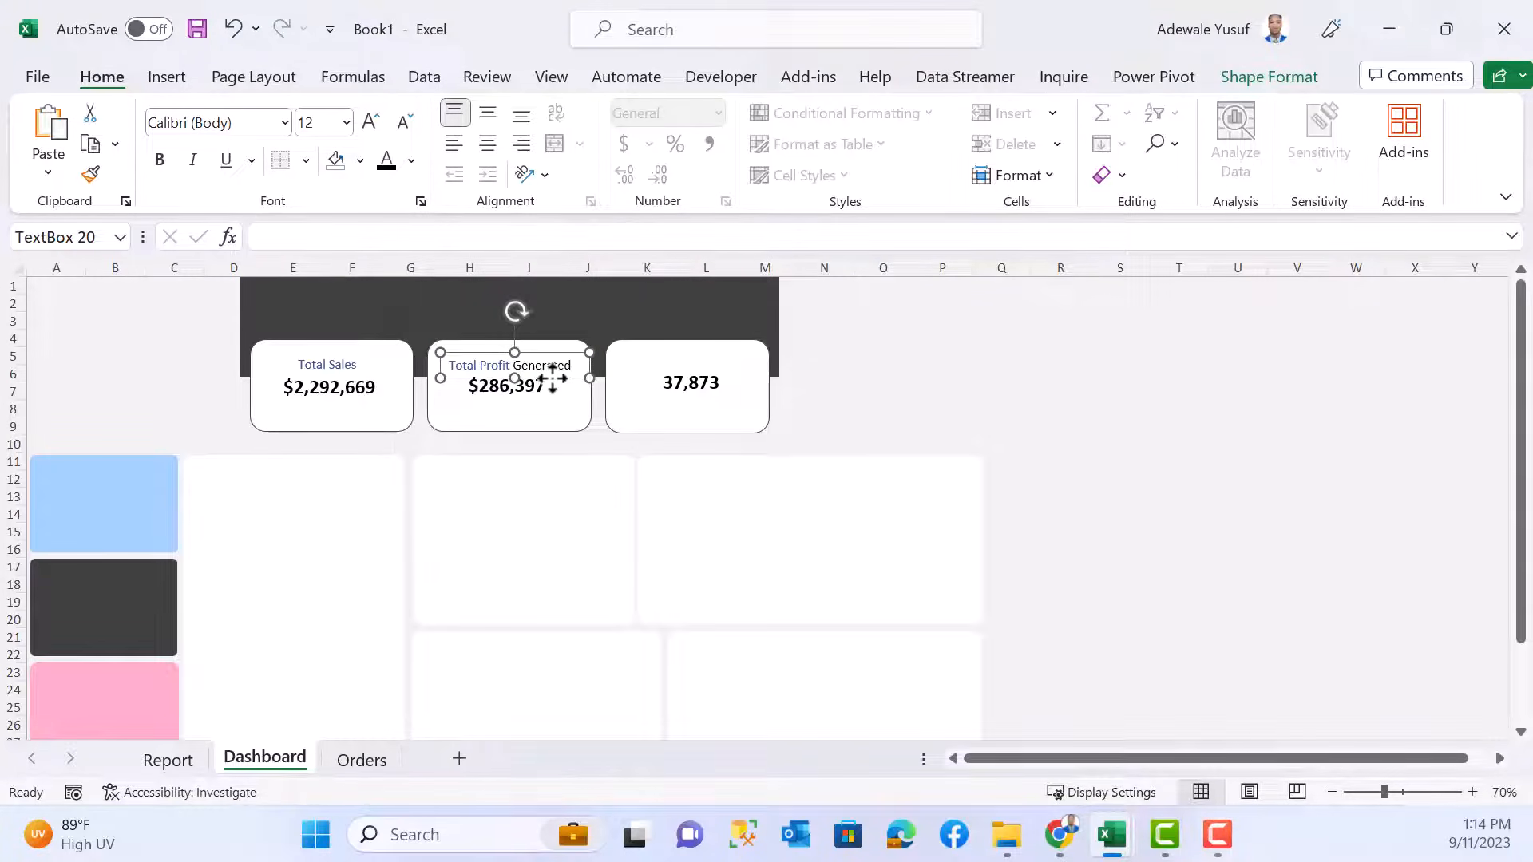
- Copy the Total Profit Generated label into the third card and replace Profit Generated with Quantity Sold, widening its box for the text
{"action": "left_click_drag", "start_coordinate": [552, 379], "coordinate": [700, 379]}
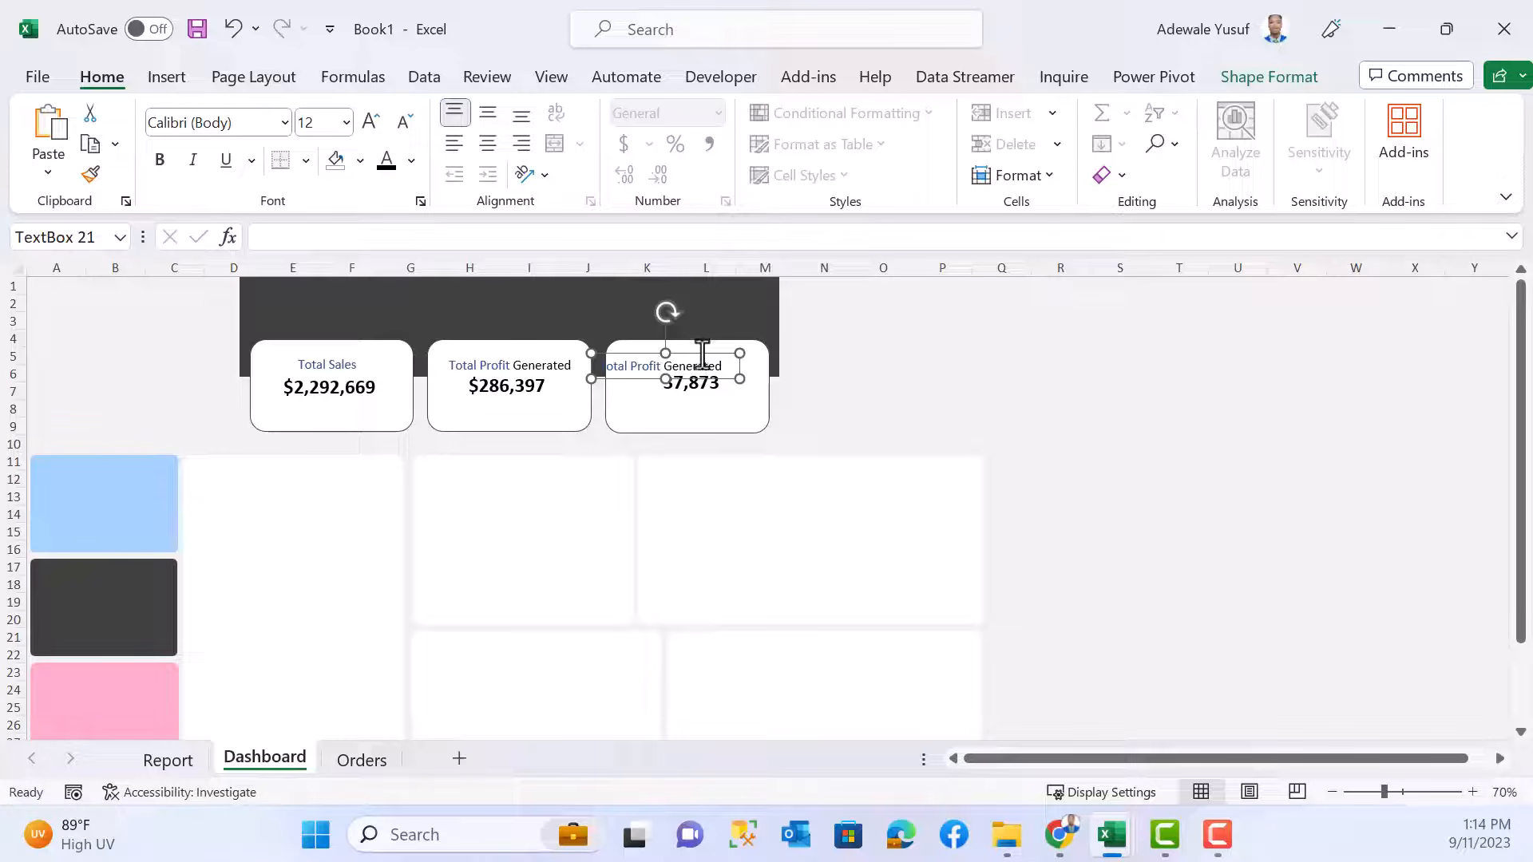
{"action": "left_click_drag", "start_coordinate": [702, 353], "coordinate": [736, 351]}
{"action": "left_click", "coordinate": [688, 363]}
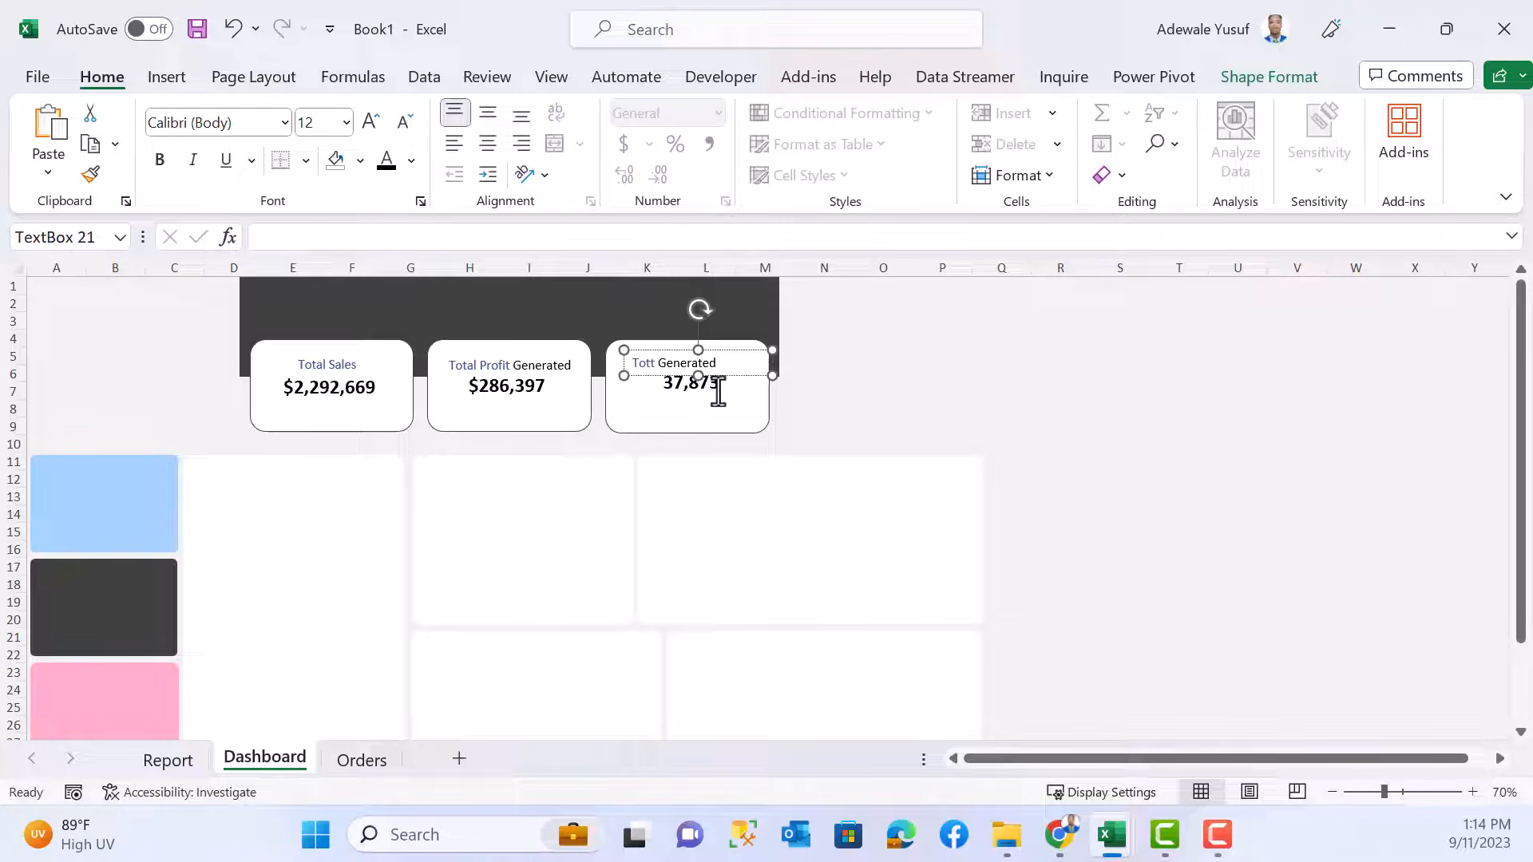
{"action": "type", "text": "Quantity"}
{"action": "left_click_drag", "start_coordinate": [772, 375], "coordinate": [803, 383]}
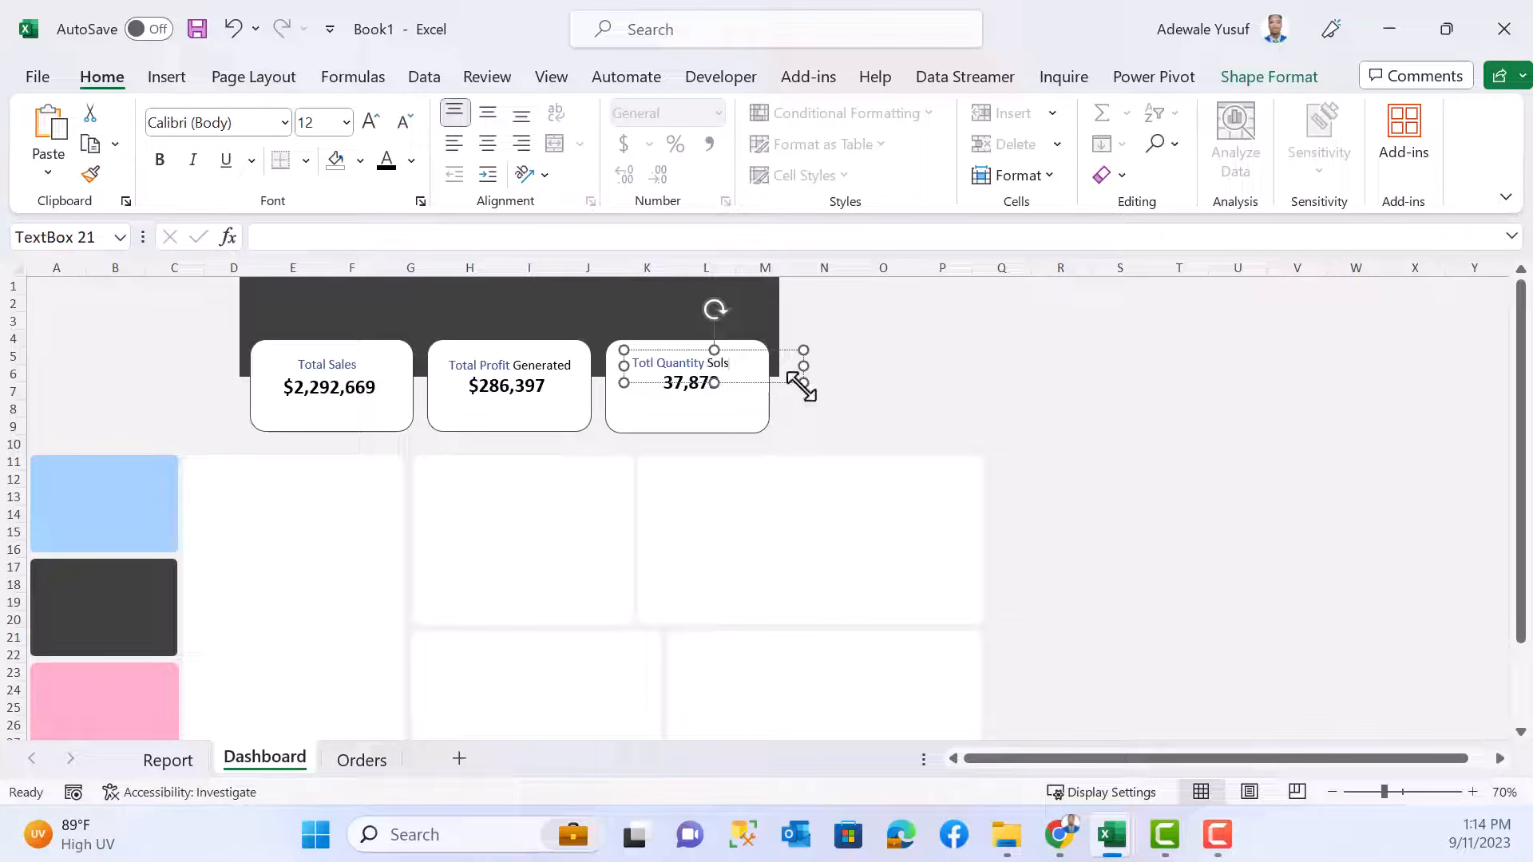
{"action": "type", "text": "ld"}
- Fit the third card's label box around its text, correct Totl to Total, and center it above the quantity value
{"action": "left_click_drag", "start_coordinate": [792, 376], "coordinate": [684, 356]}
{"action": "left_click", "coordinate": [660, 368]}
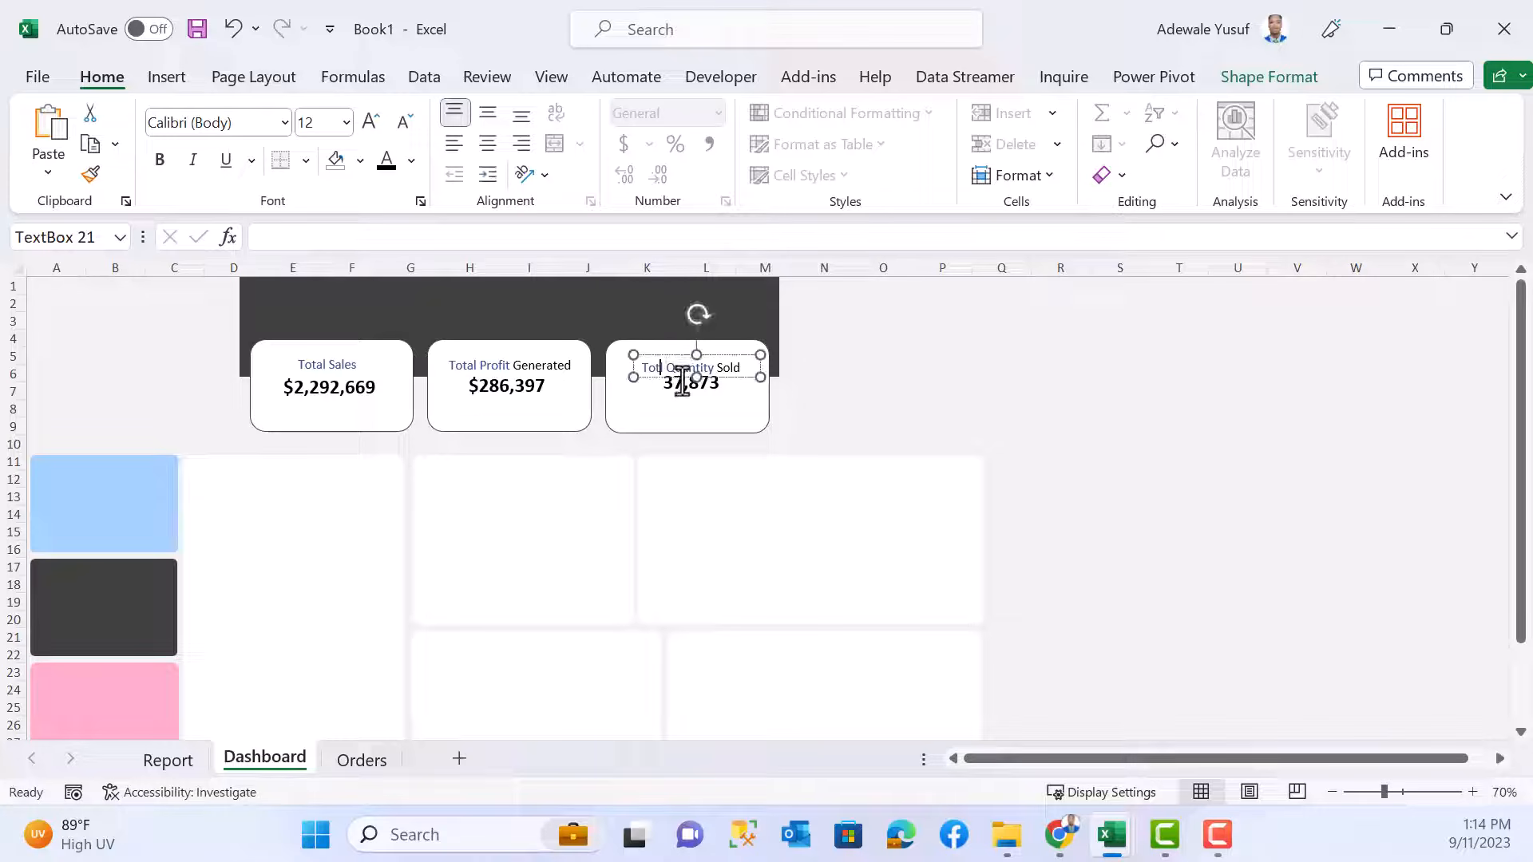
{"action": "type", "text": "a"}
{"action": "left_click", "coordinate": [817, 372]}
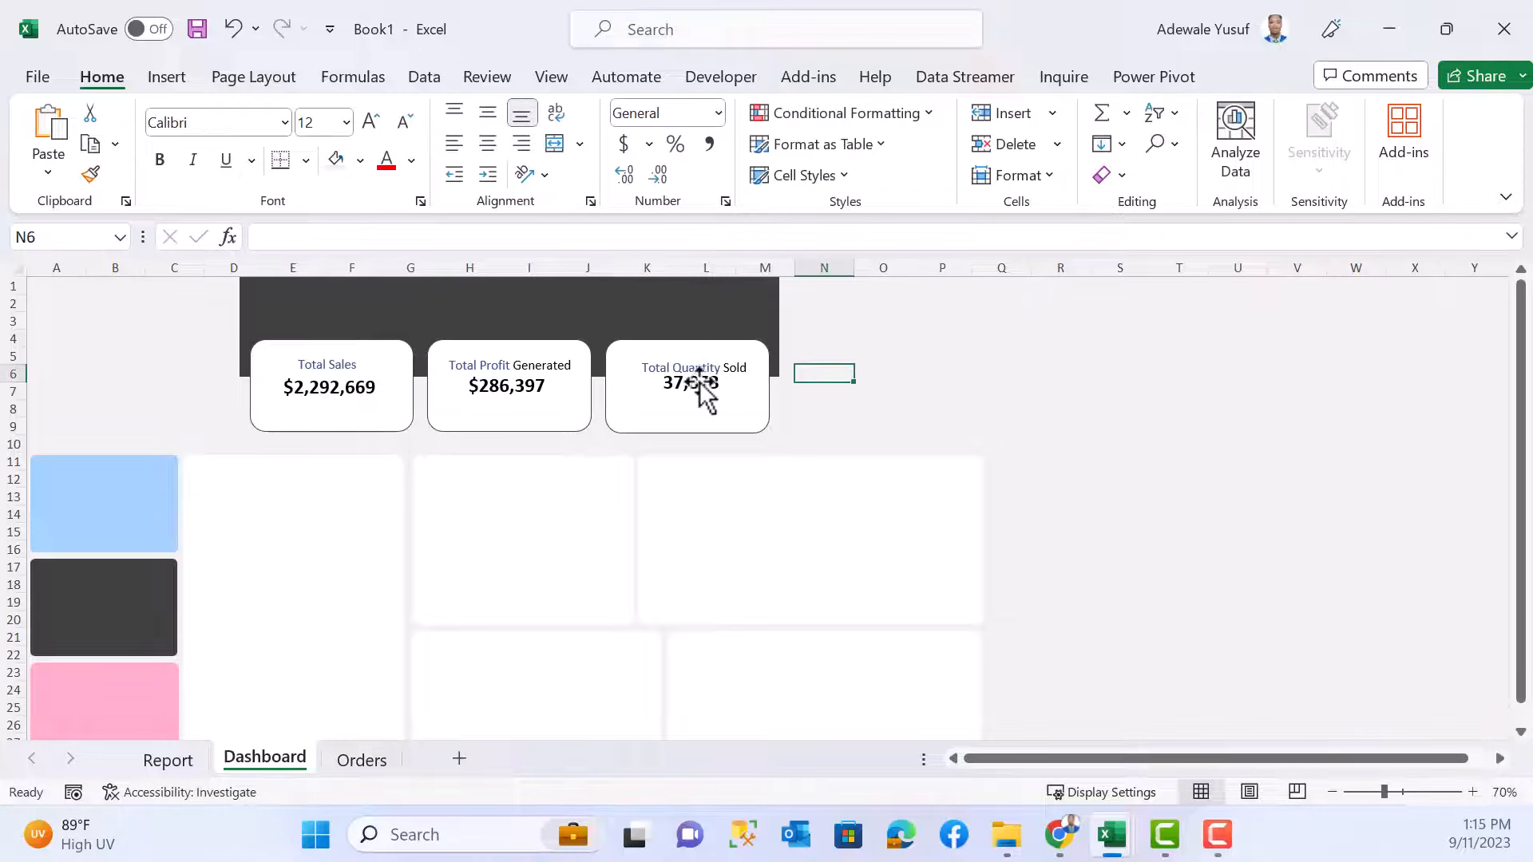
{"action": "left_click", "coordinate": [709, 369]}
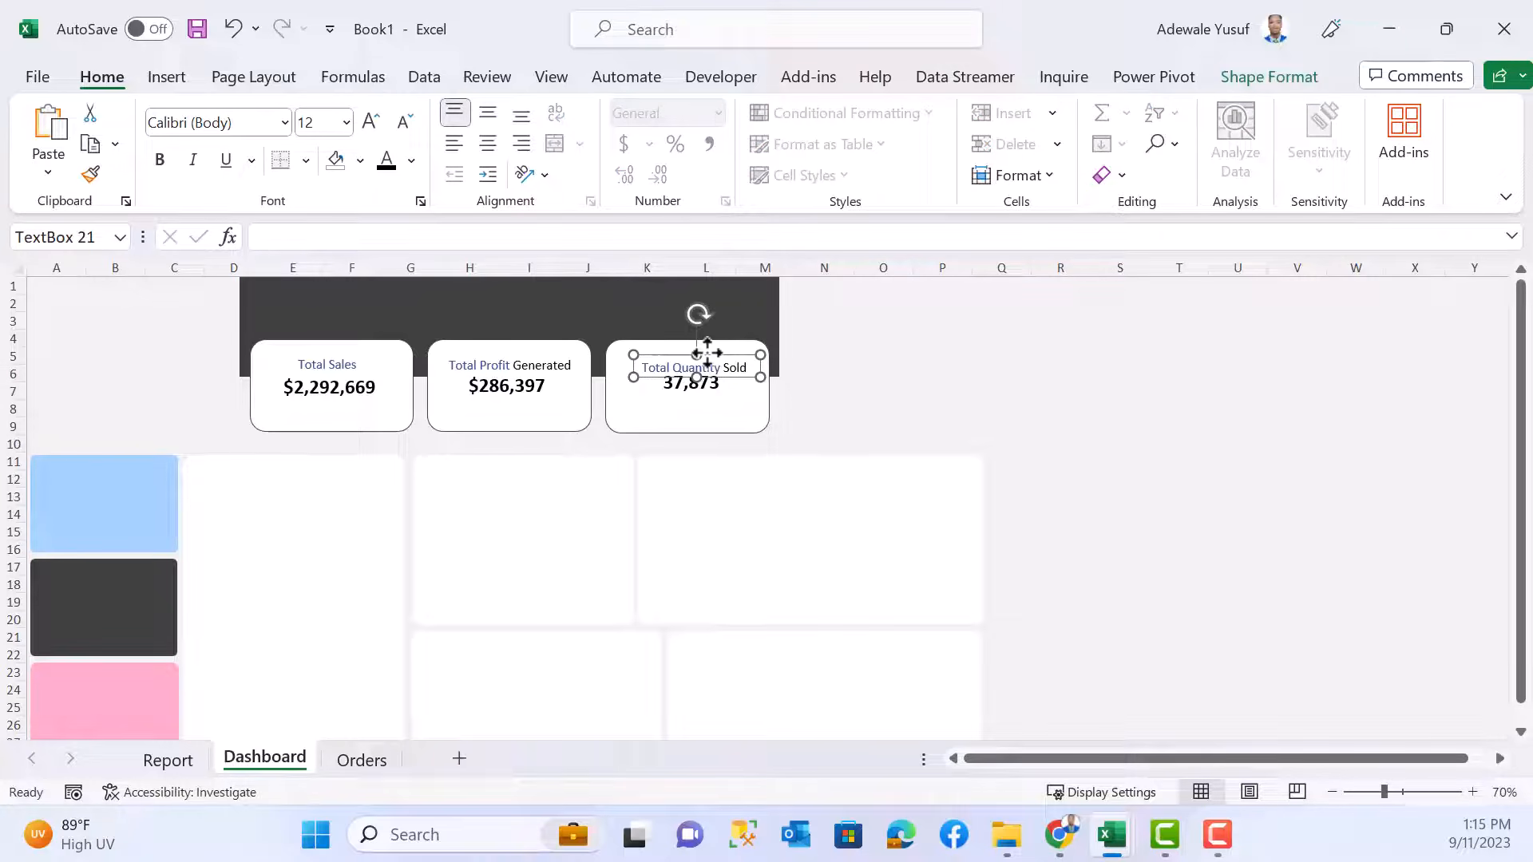
{"action": "left_click_drag", "start_coordinate": [708, 352], "coordinate": [702, 348]}
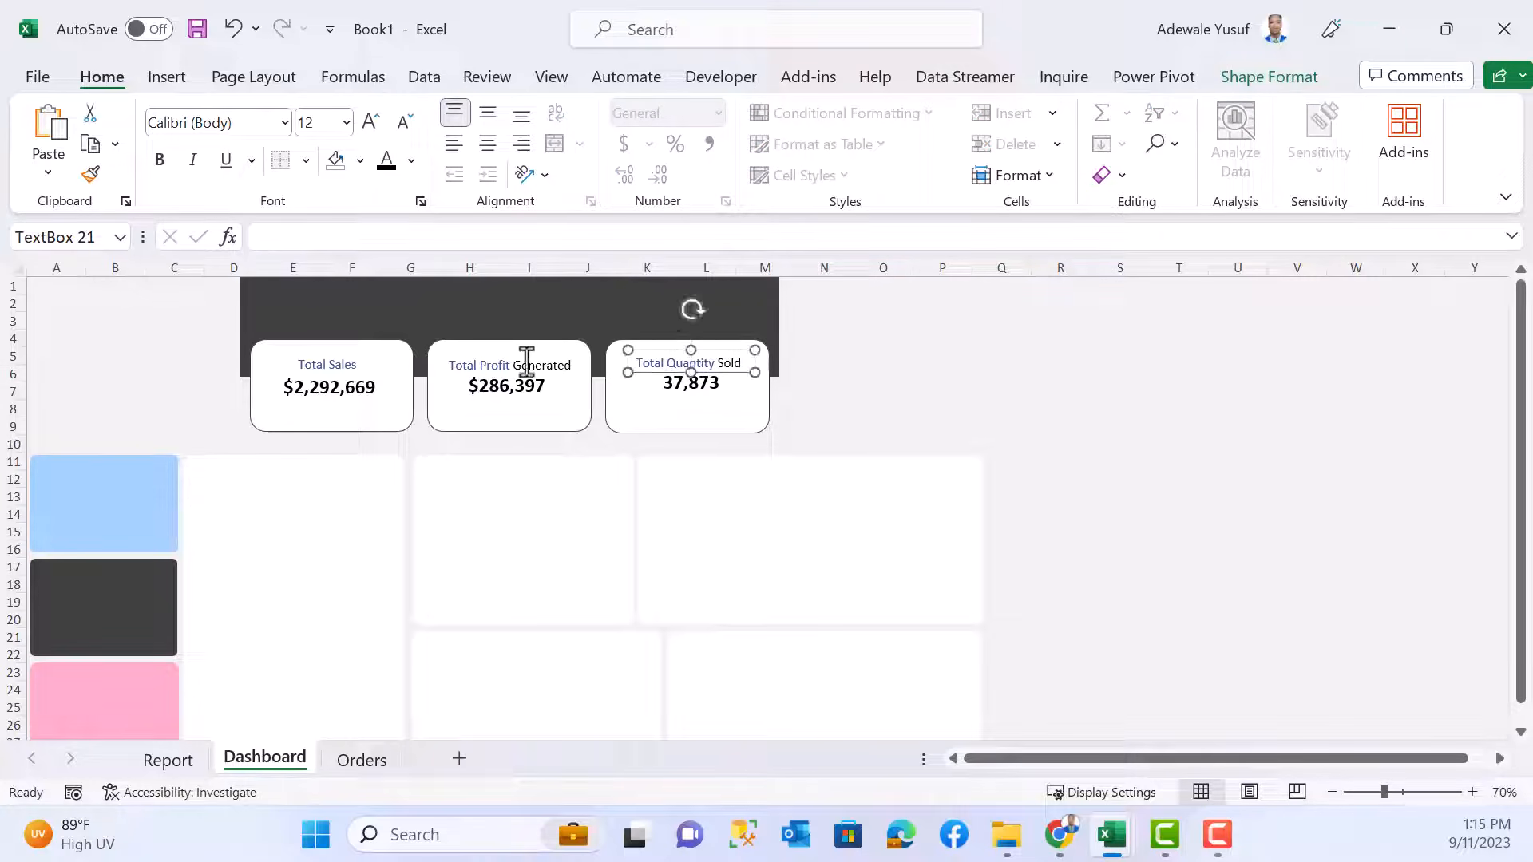
- Align the tops of the Total Sales, Total Profit Generated and Total Quantity Sold labels
{"action": "left_click", "coordinate": [520, 367], "text": "shift"}
{"action": "left_click", "coordinate": [324, 368], "text": "shift"}
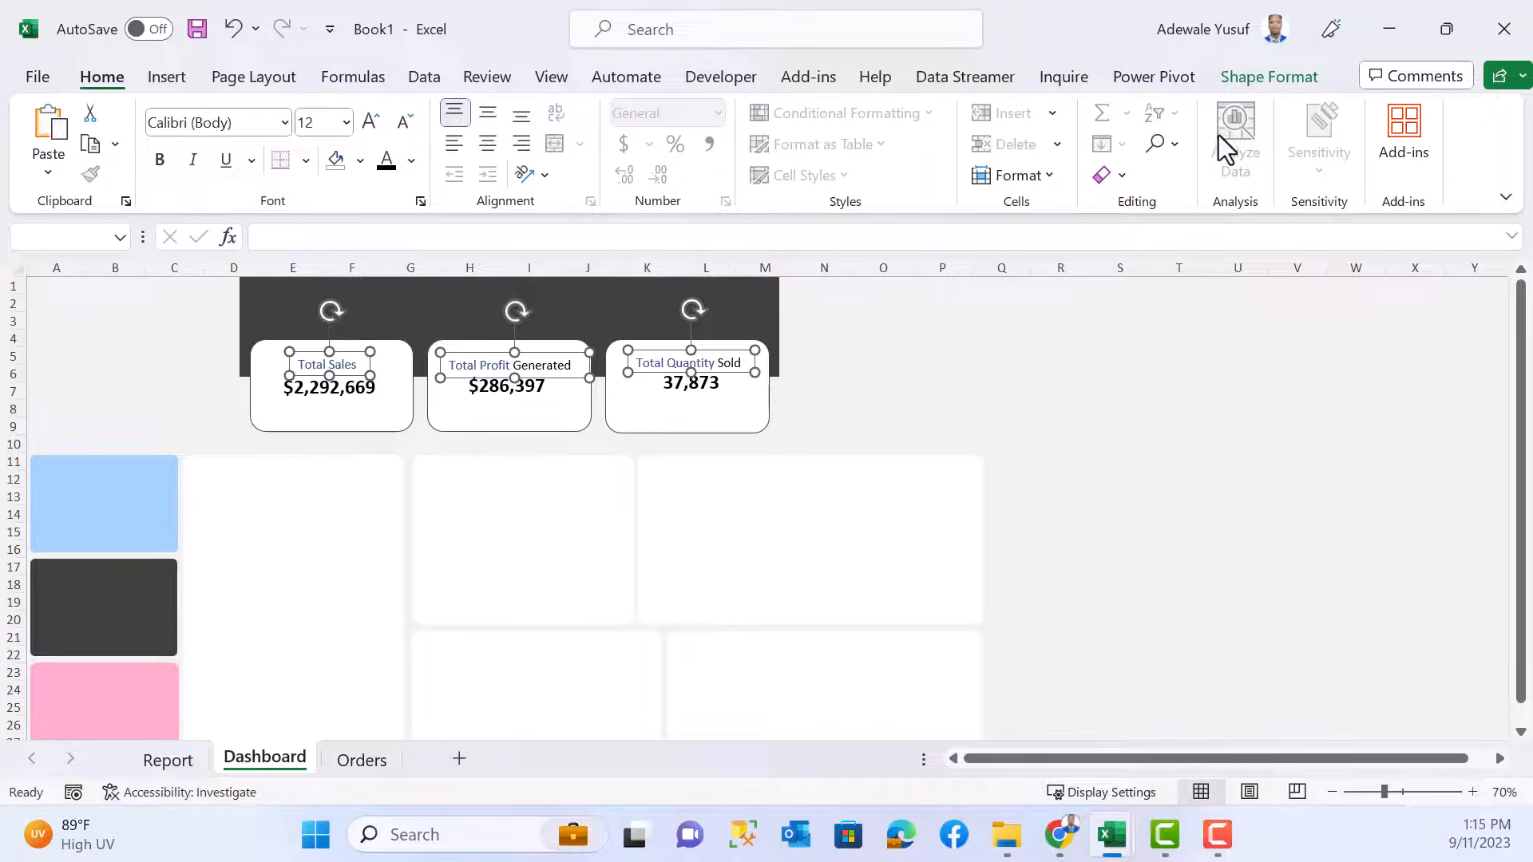
{"action": "left_click", "coordinate": [1263, 73]}
{"action": "left_click", "coordinate": [1246, 113]}
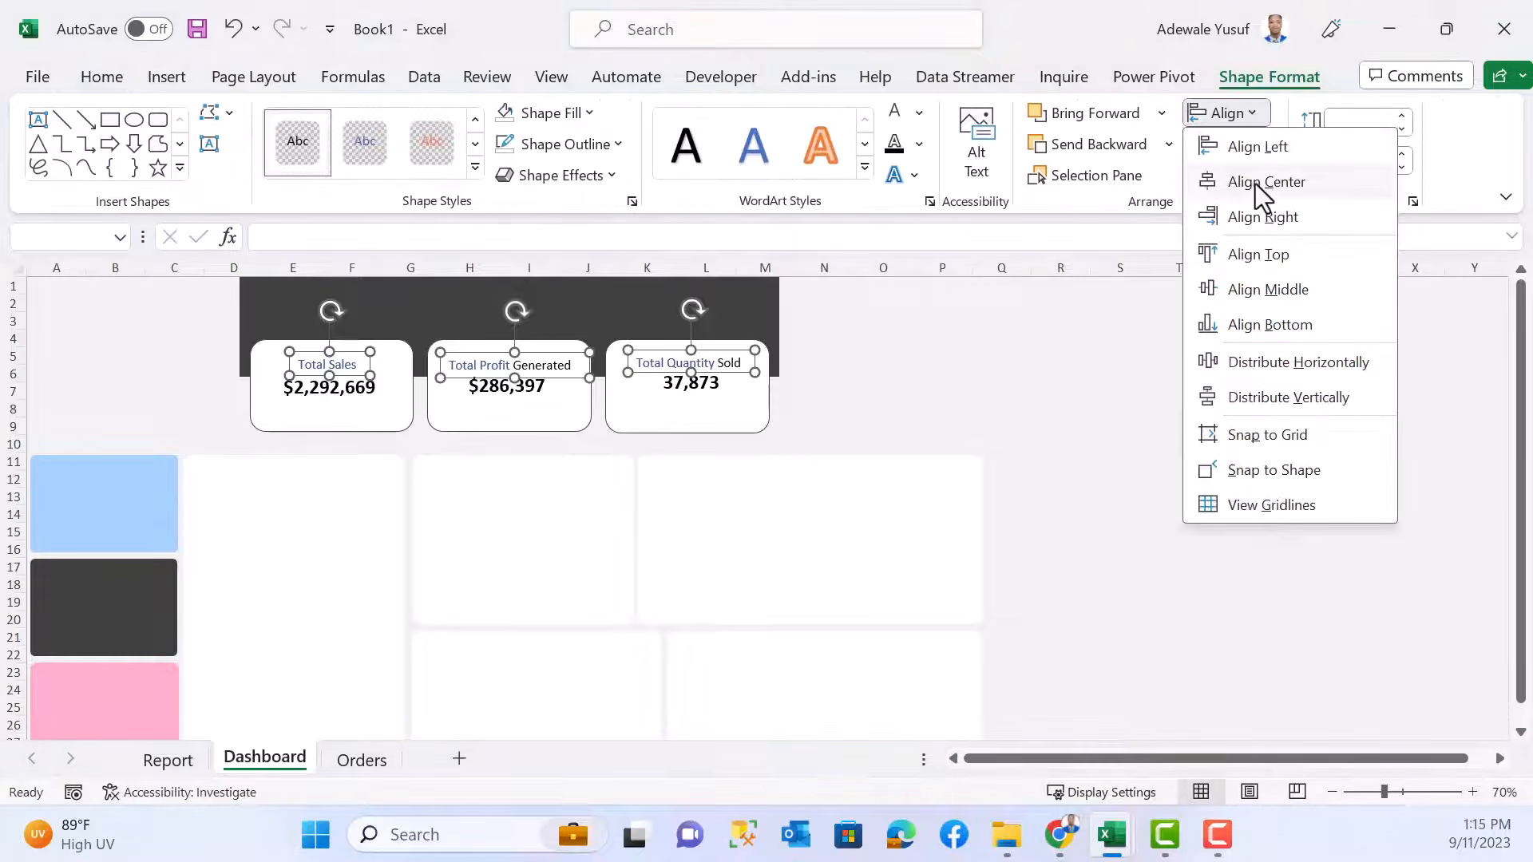
{"action": "left_click", "coordinate": [1271, 255]}
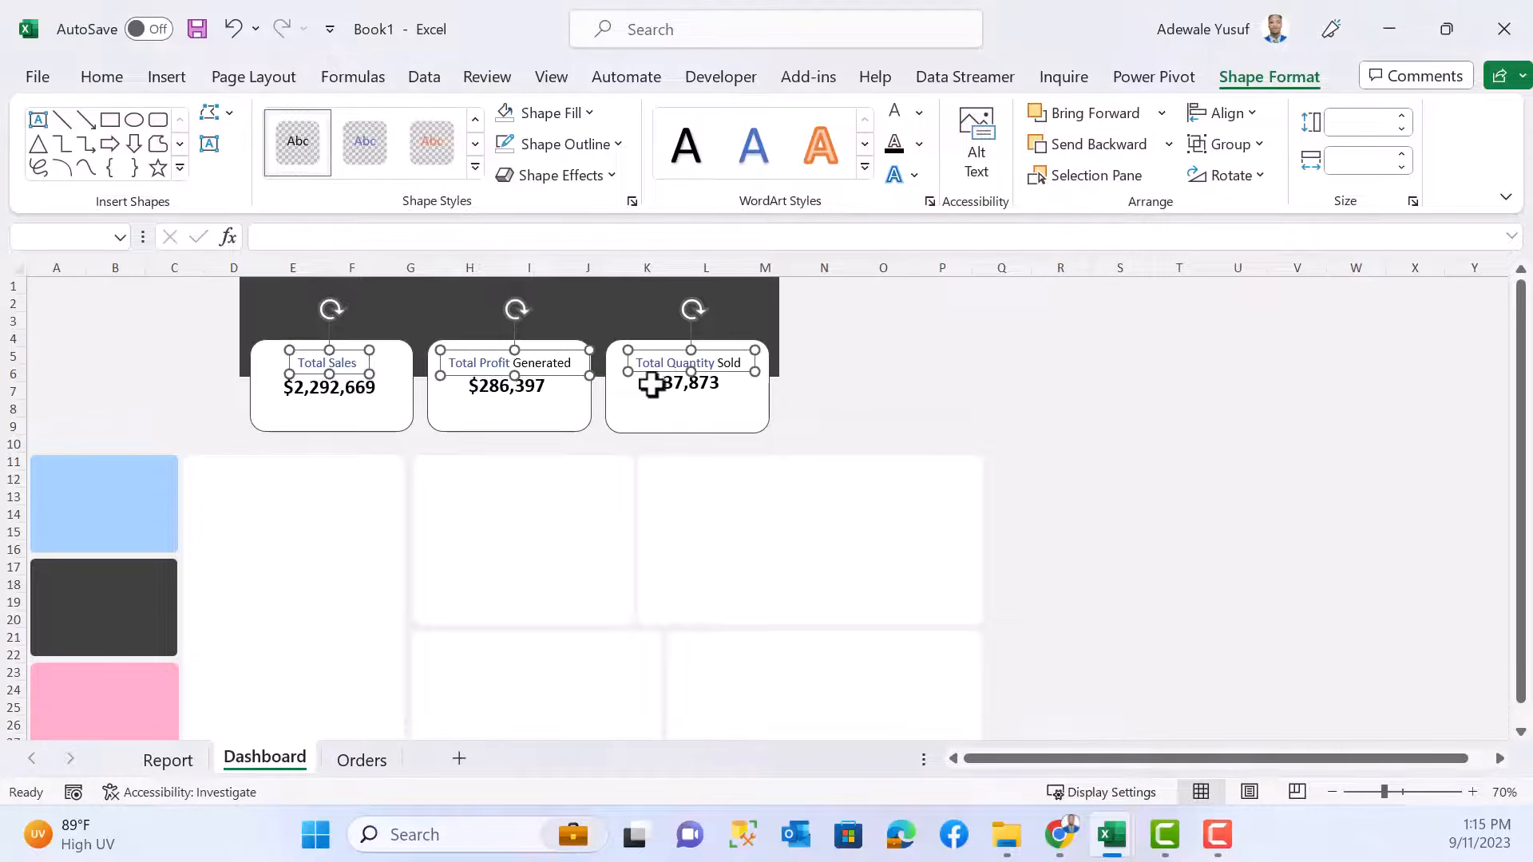
{"action": "left_click", "coordinate": [985, 360]}
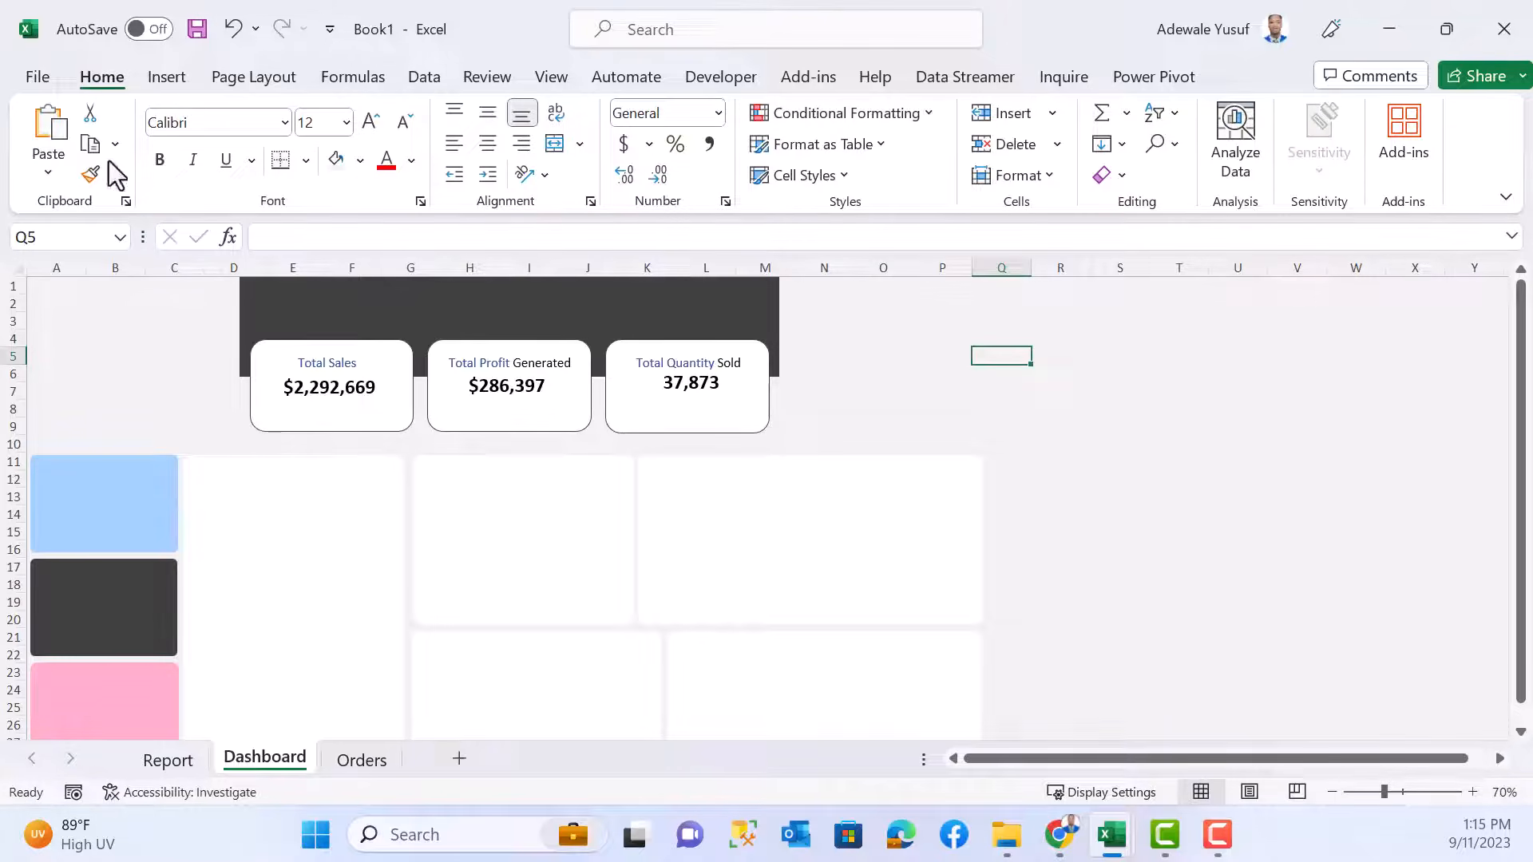
- Search the stock icons for "analysis" and select the solid magnifying-glass, maze and overlapping-circles icons
{"action": "left_click", "coordinate": [167, 78]}
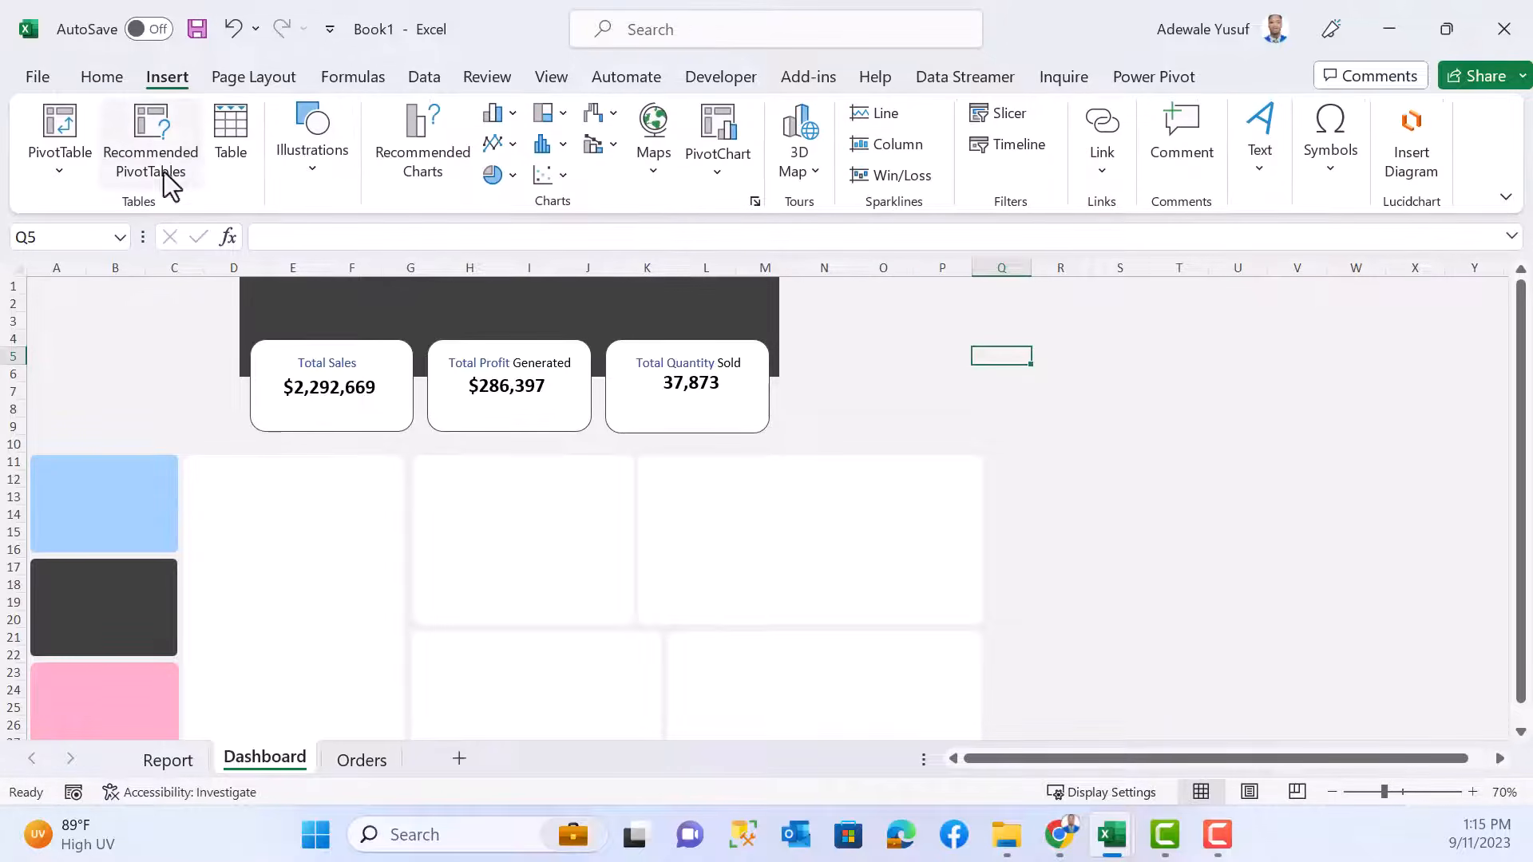
{"action": "left_click", "coordinate": [313, 175]}
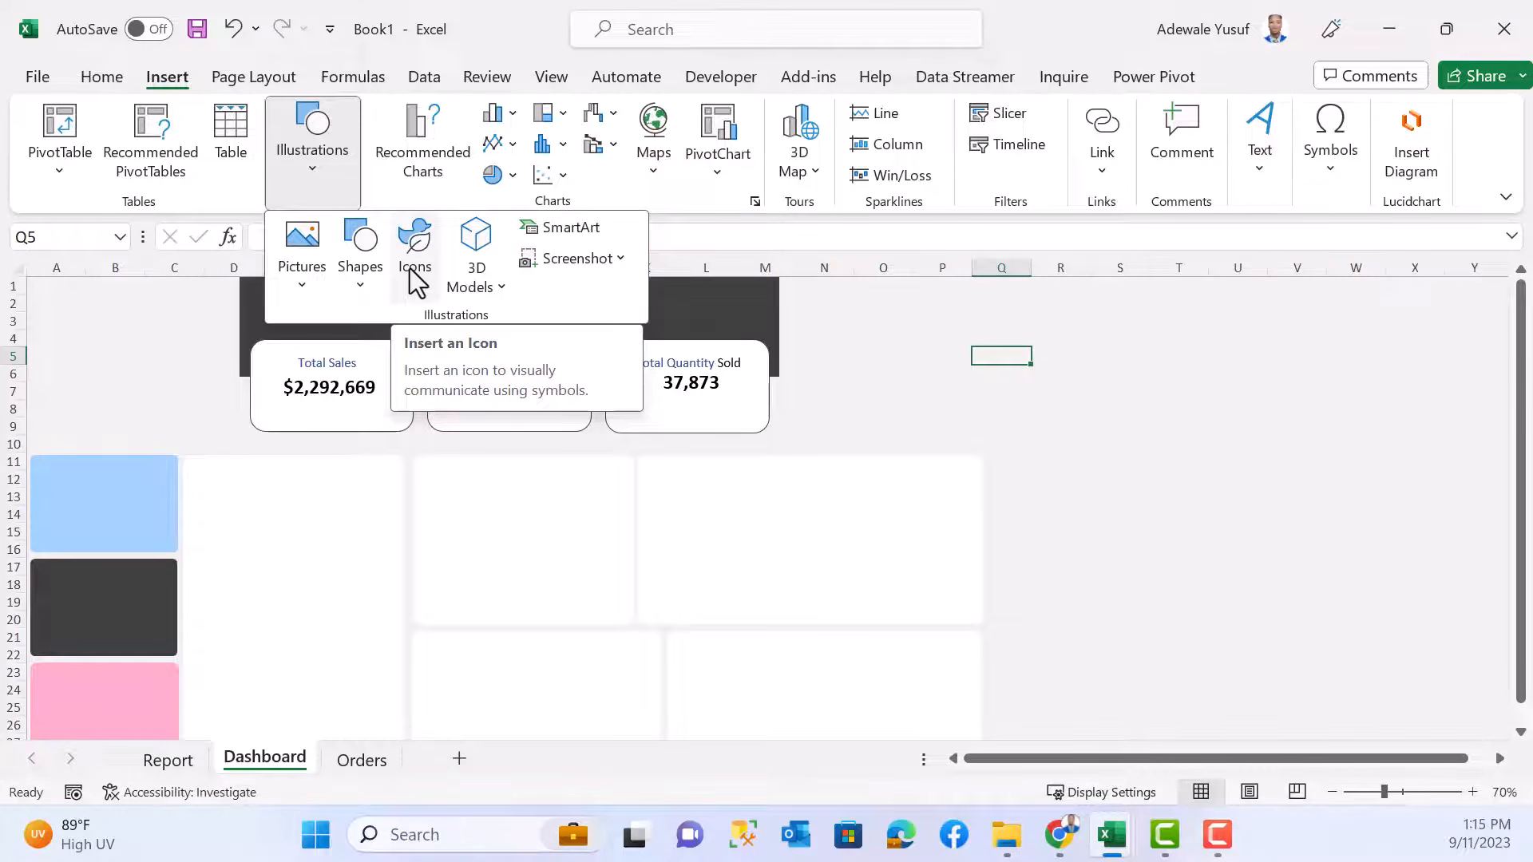
{"action": "left_click", "coordinate": [421, 248]}
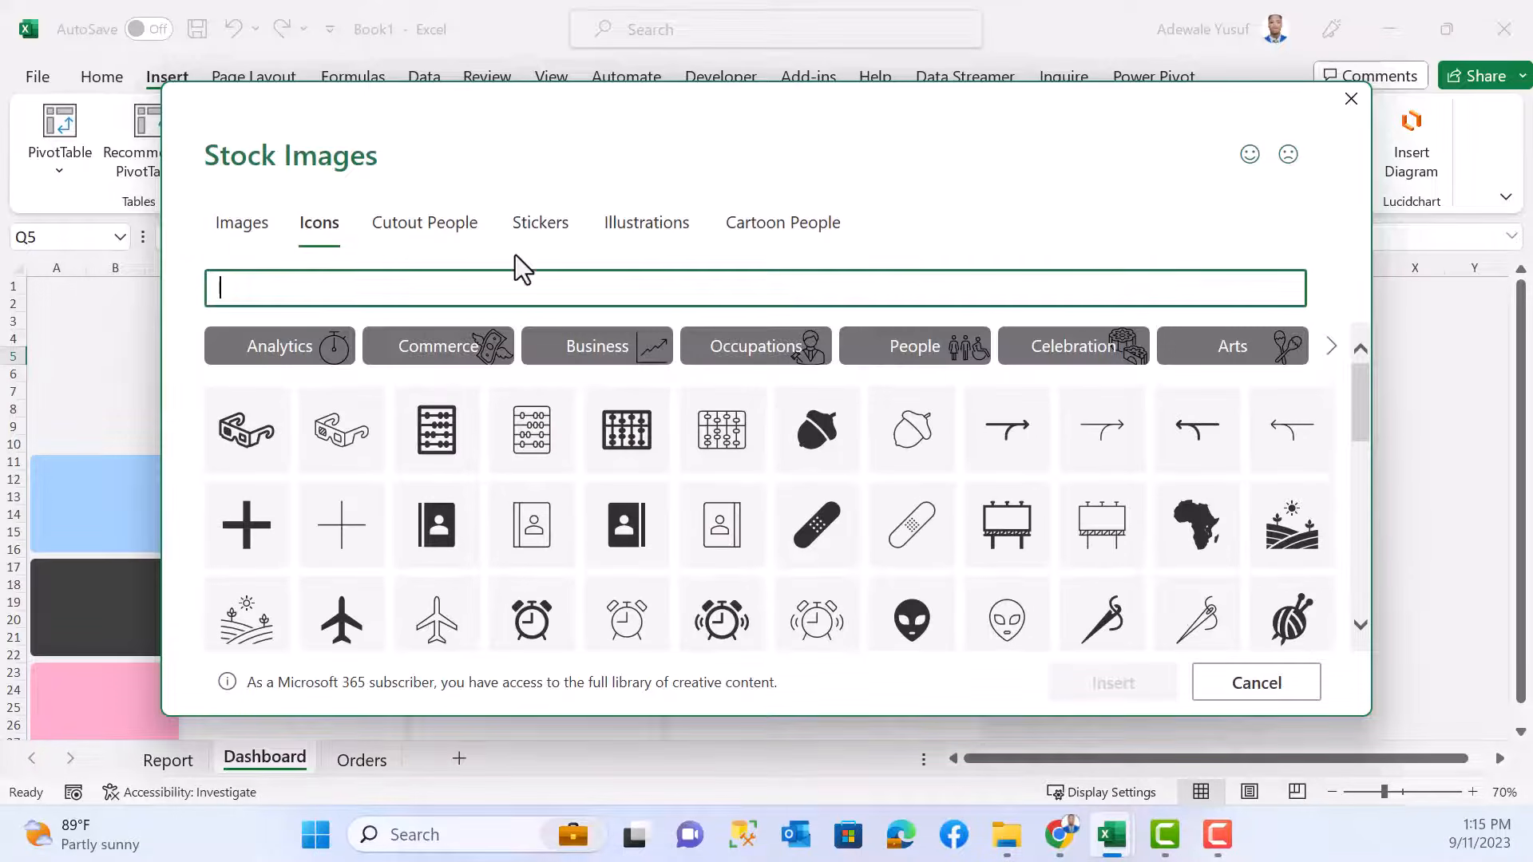
{"action": "type", "text": "analysis"}
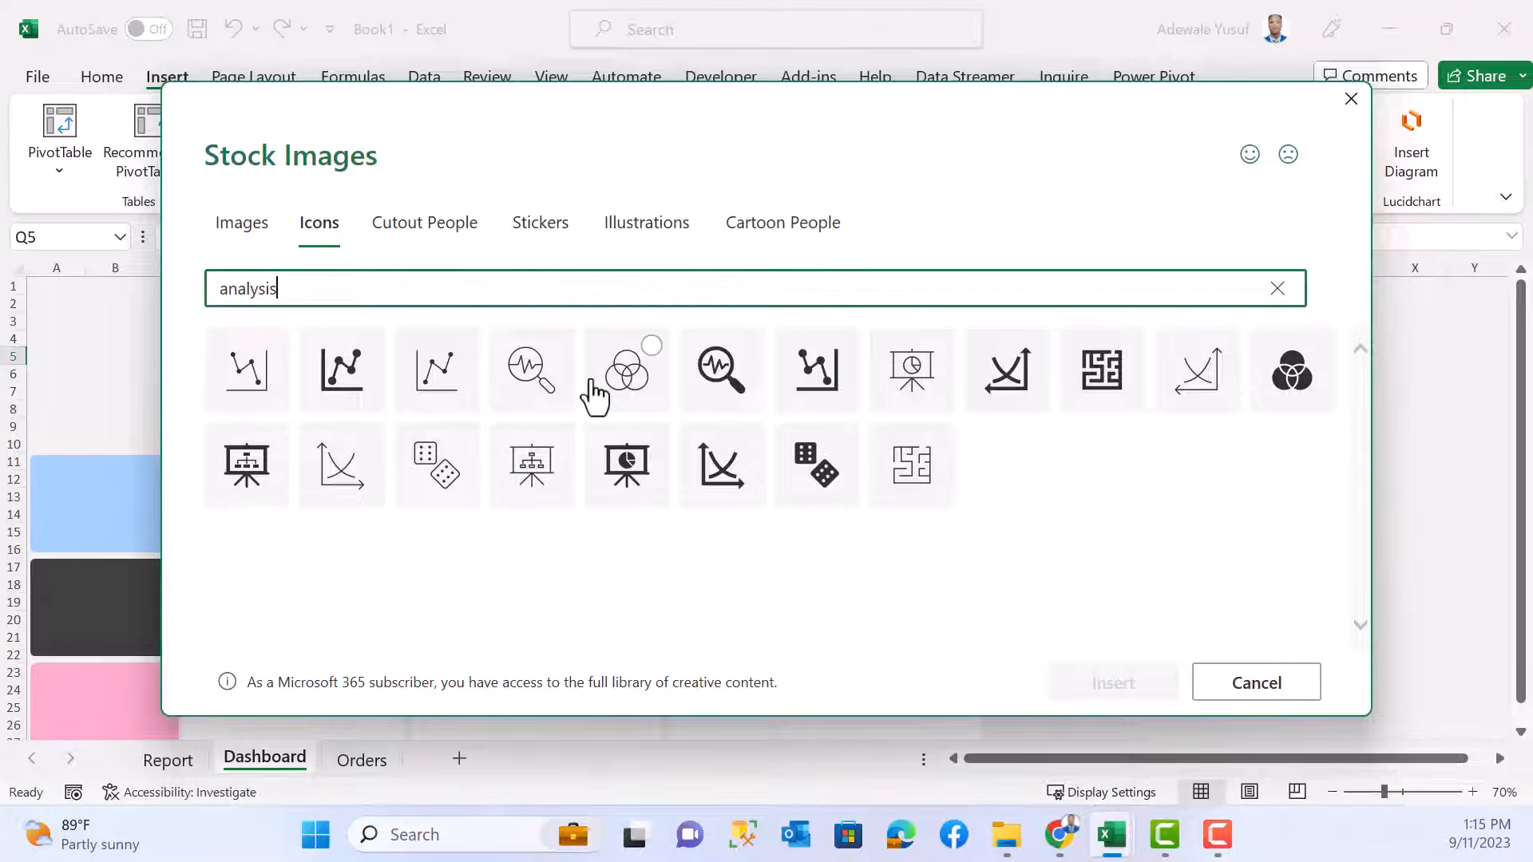
{"action": "left_click", "coordinate": [728, 363]}
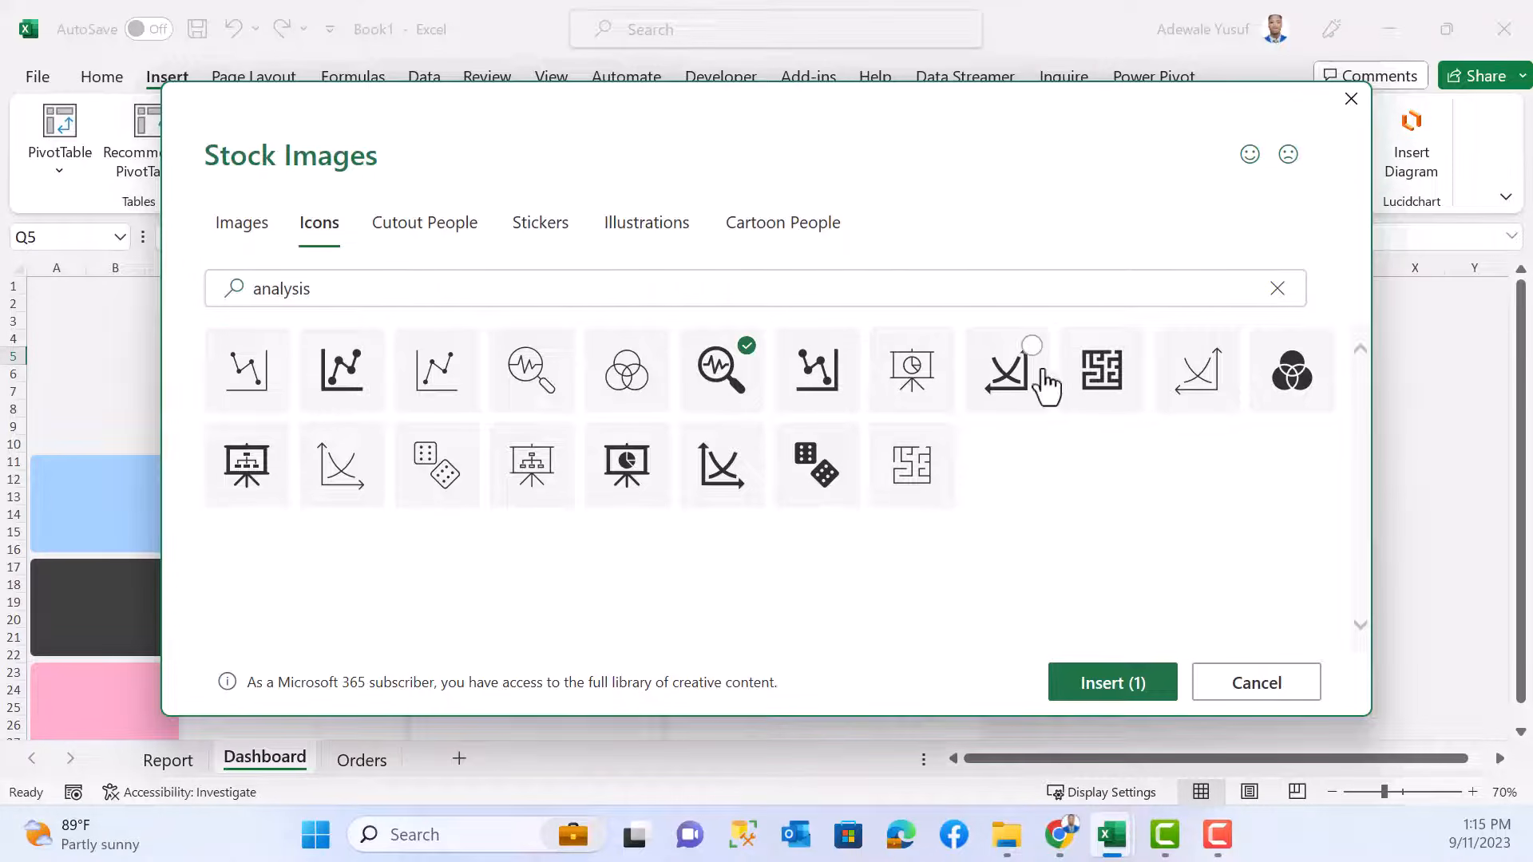
{"action": "left_click", "coordinate": [1129, 348]}
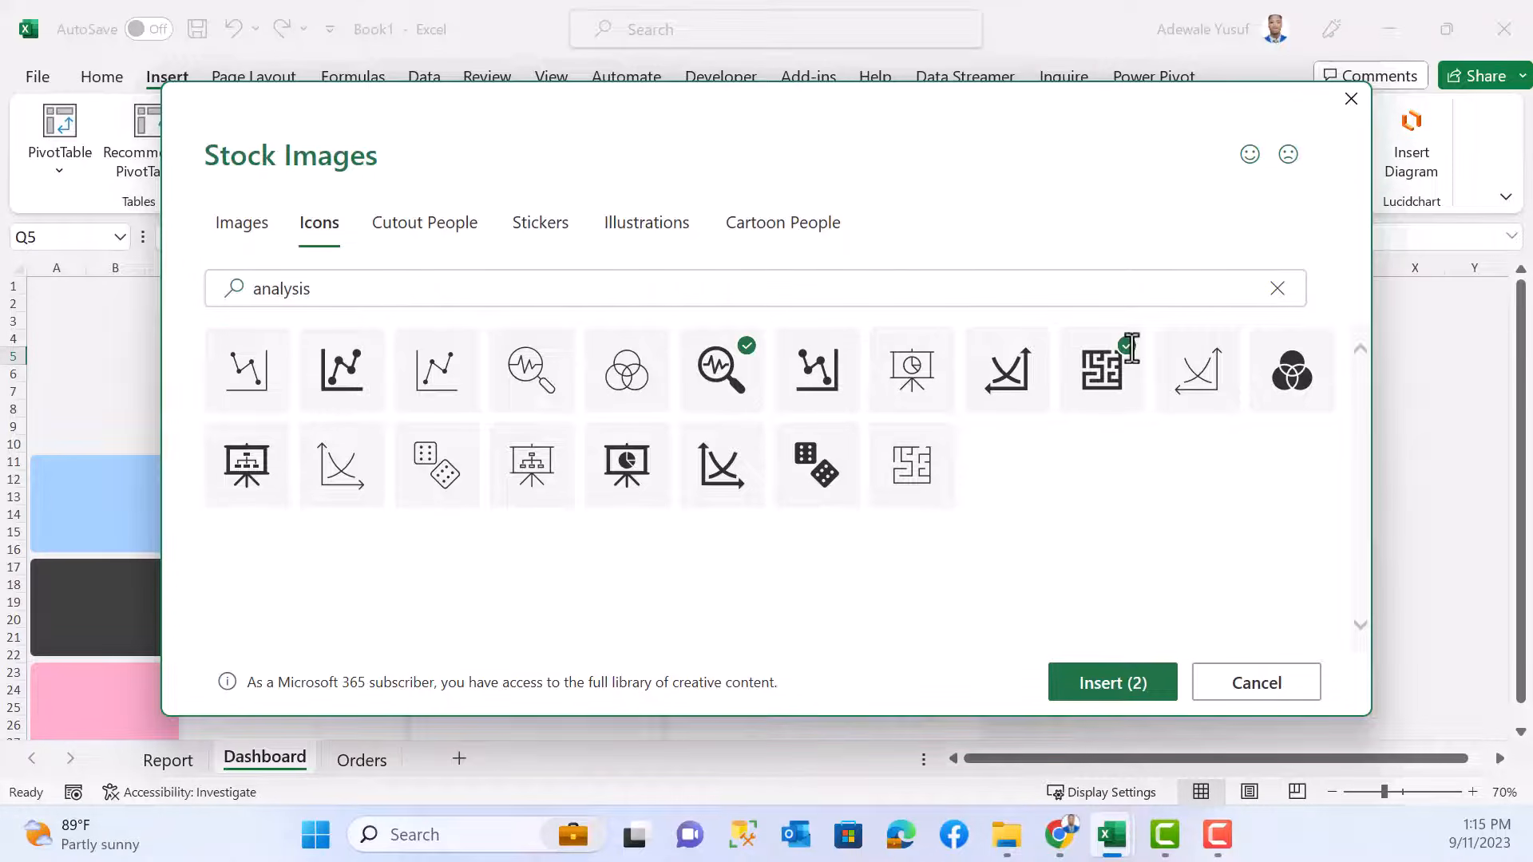
{"action": "left_click", "coordinate": [1297, 371]}
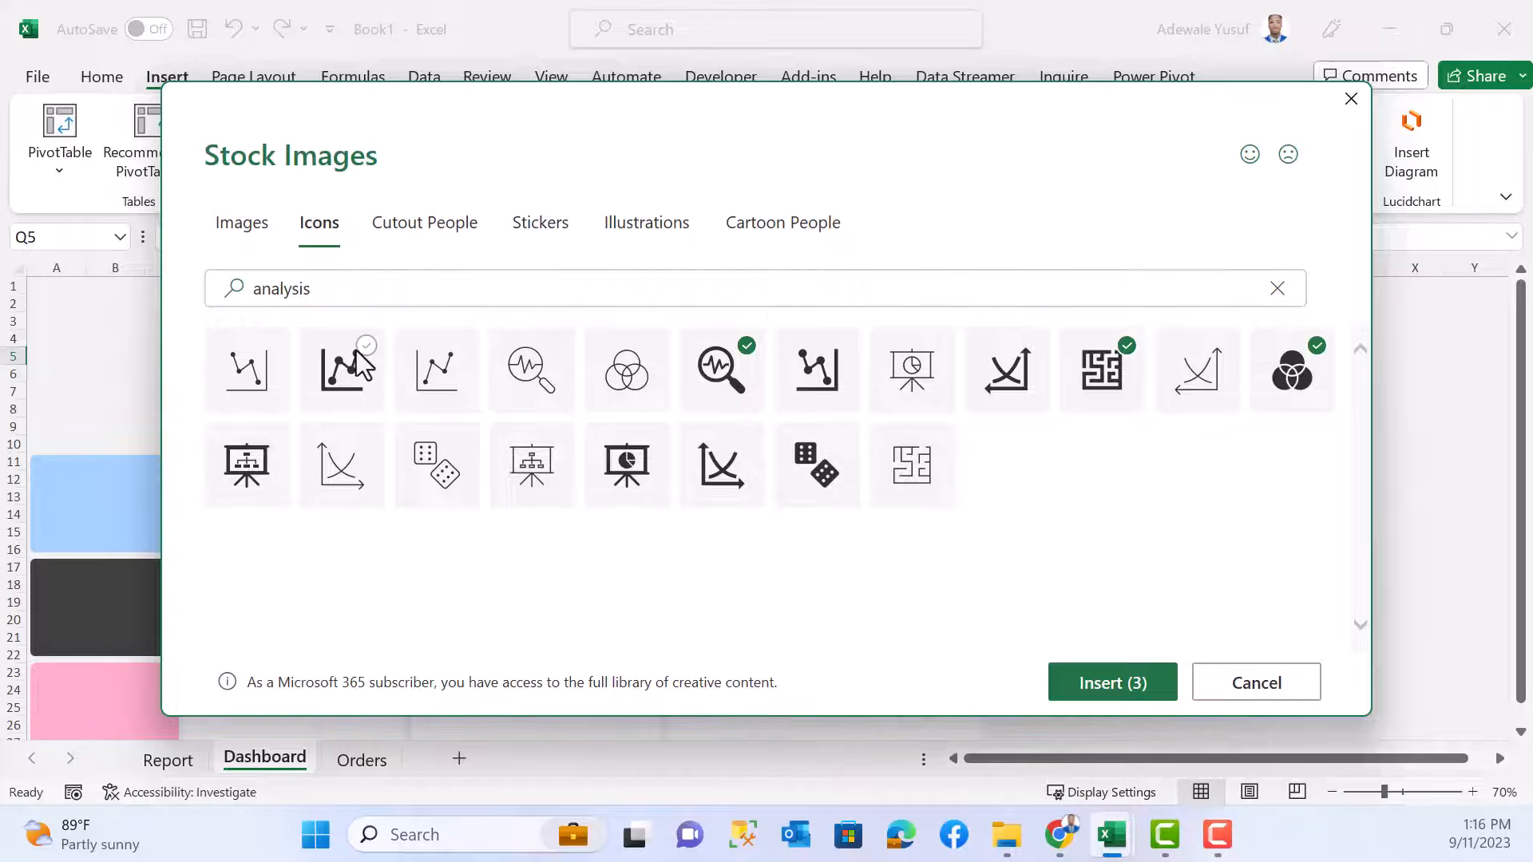
- Clear the icon search and add the solid camera-aperture icon from the full library to the selection
{"action": "left_click", "coordinate": [393, 287]}
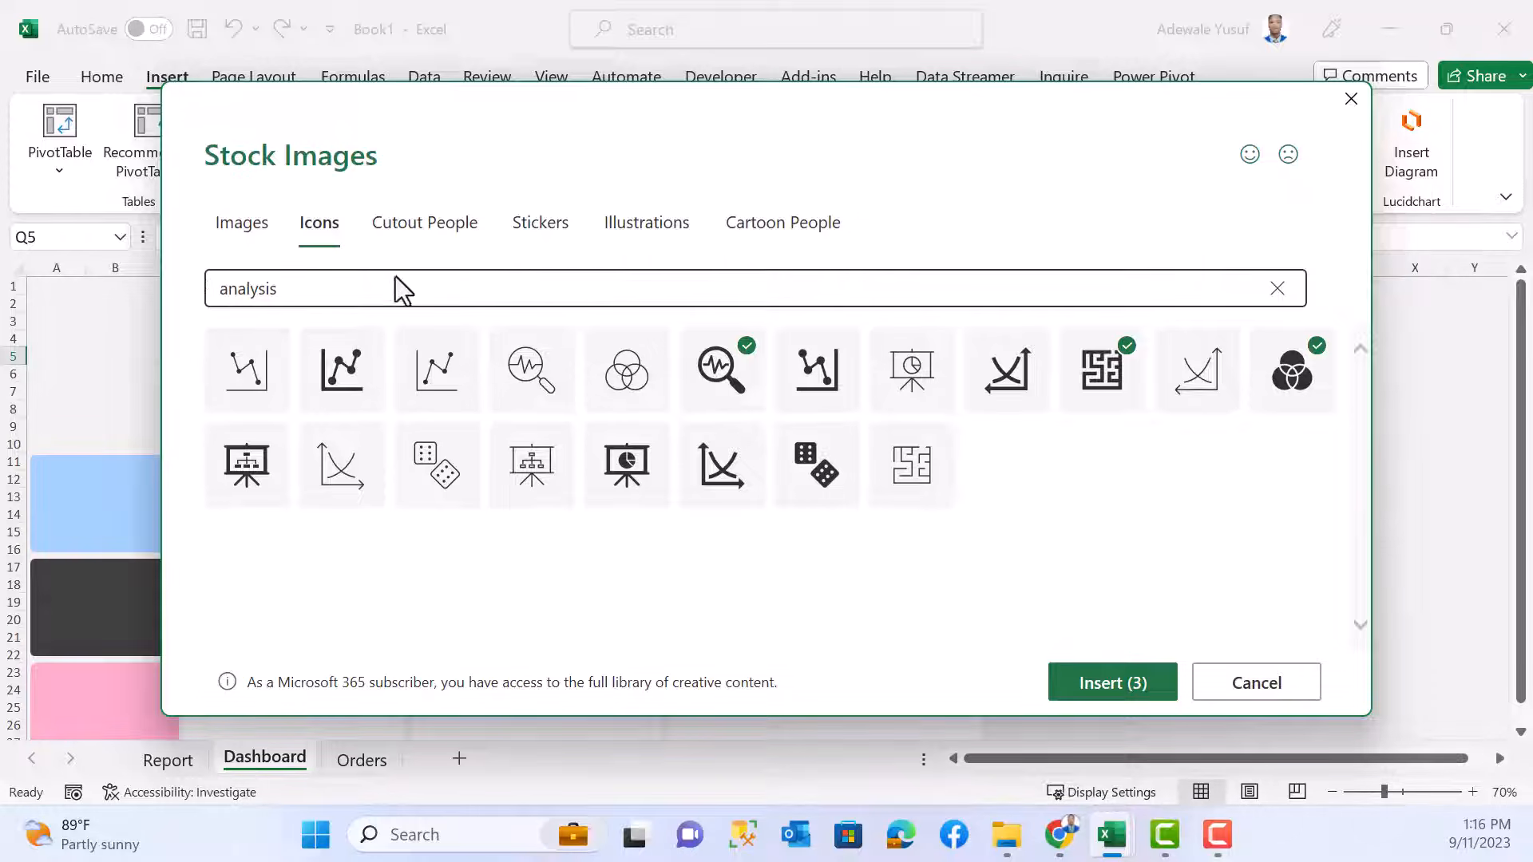
{"action": "left_click_drag", "start_coordinate": [271, 277], "coordinate": [213, 284]}
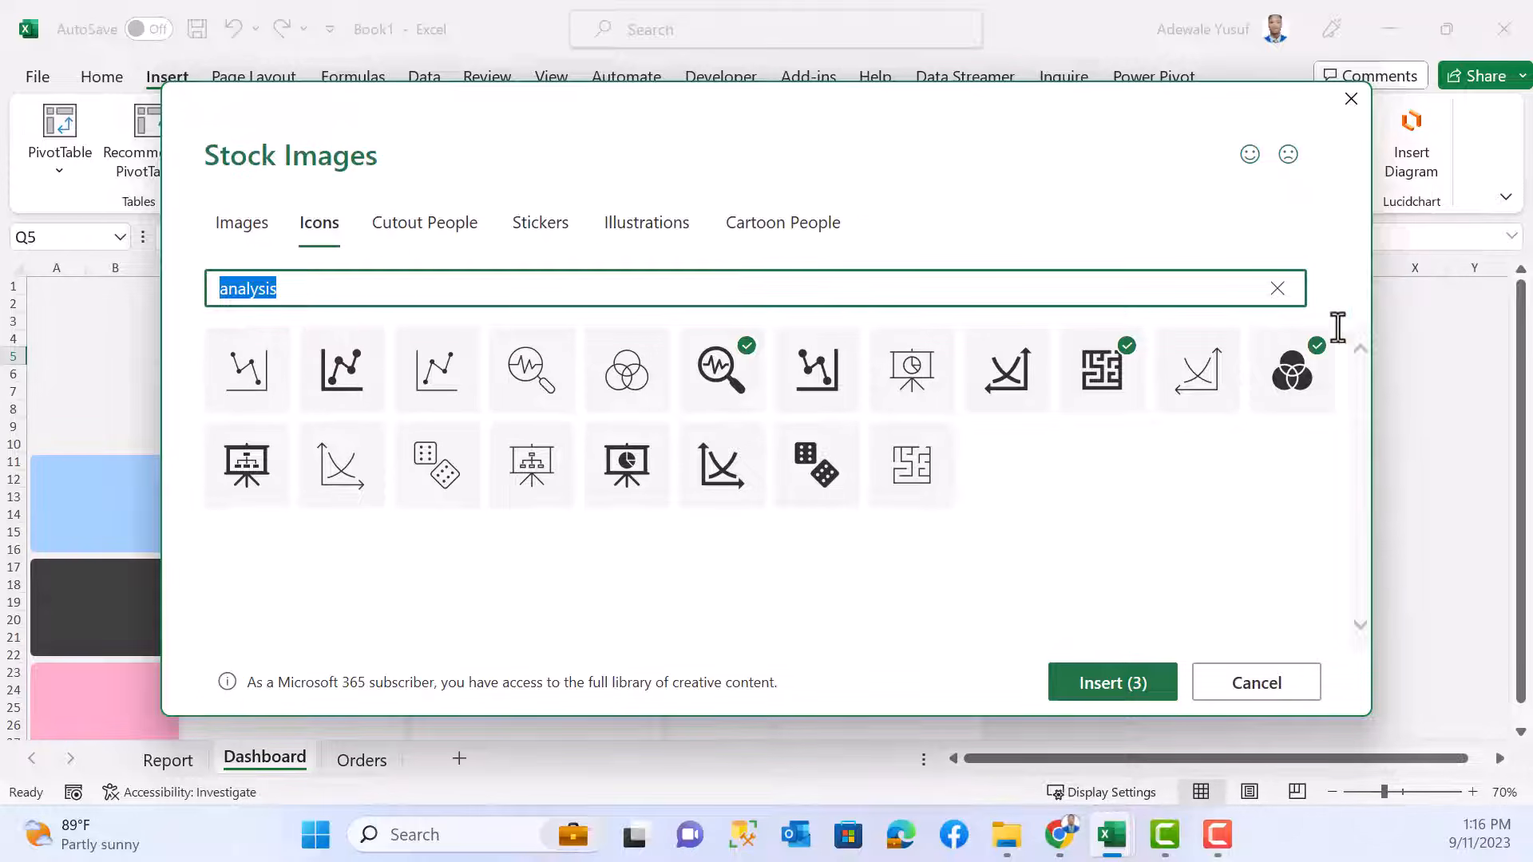
{"action": "left_click", "coordinate": [1278, 289]}
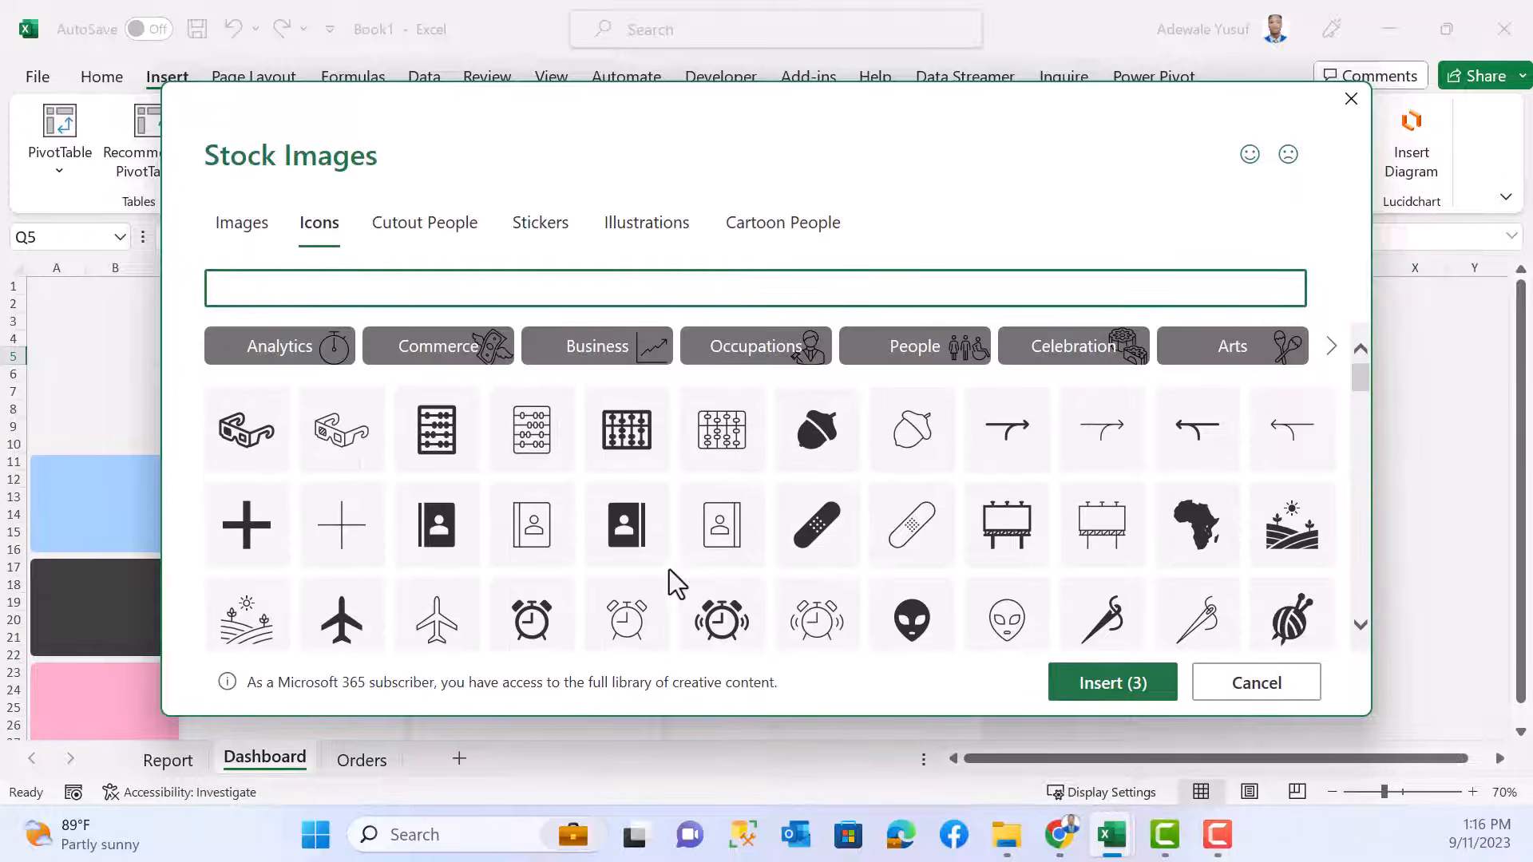
{"action": "scroll", "coordinate": [669, 568], "scroll_direction": "down", "scroll_amount": 1}
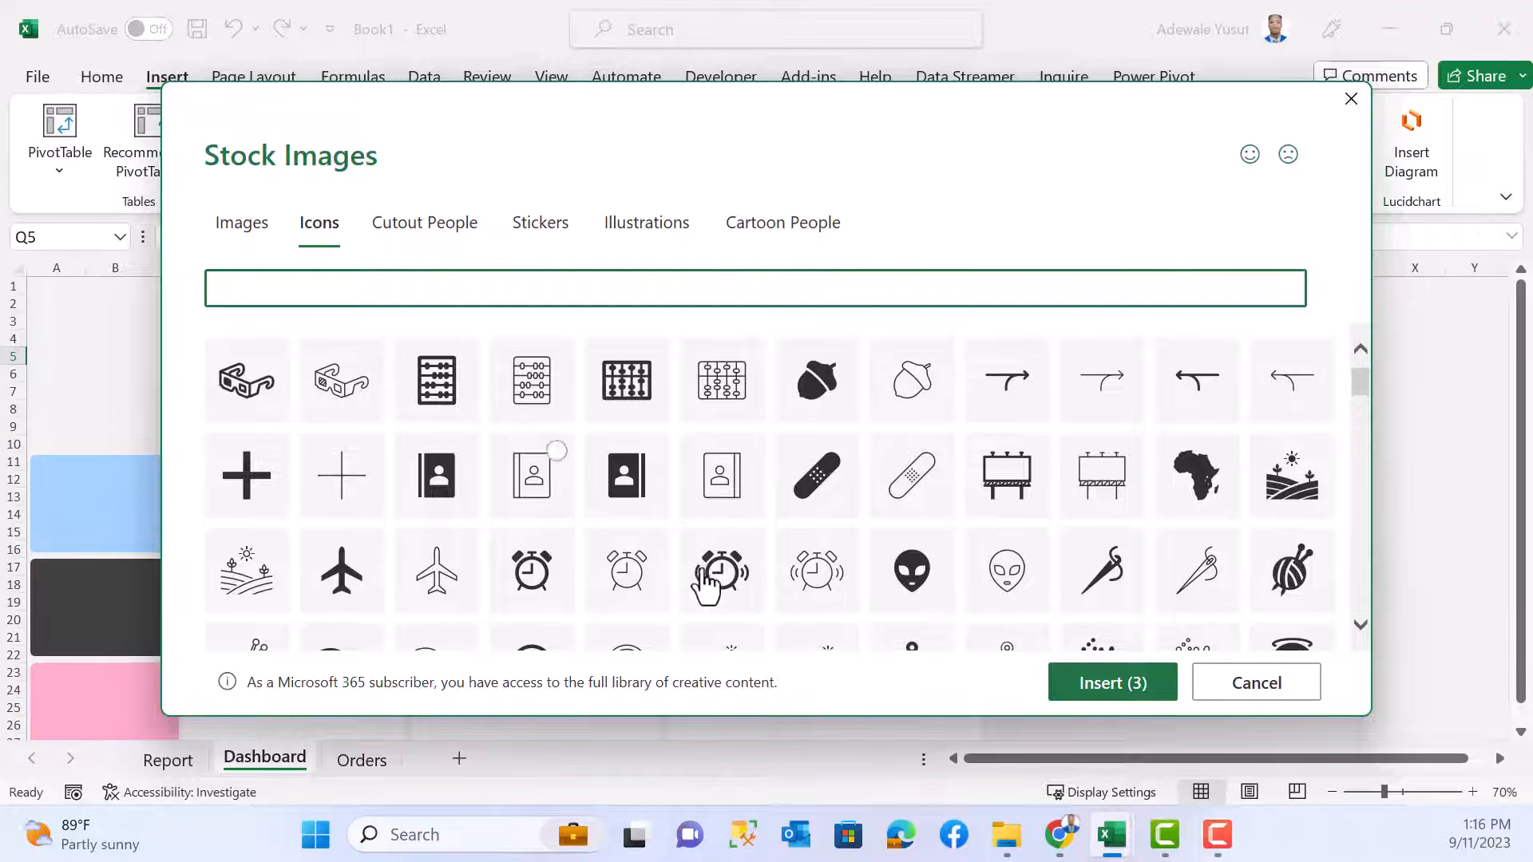
{"action": "scroll", "coordinate": [790, 595], "scroll_direction": "down", "scroll_amount": 1}
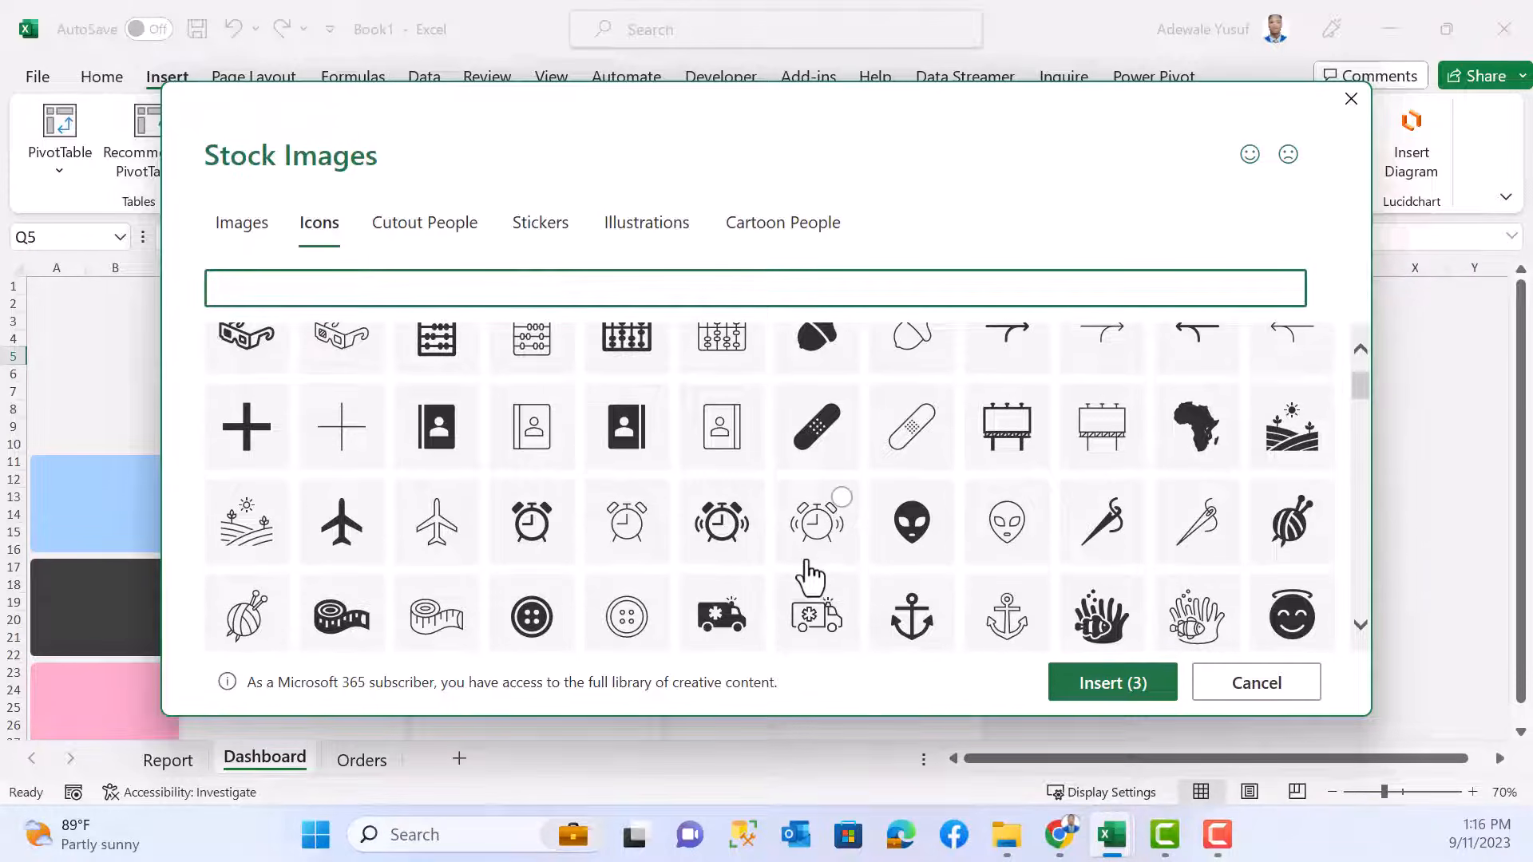
{"action": "scroll", "coordinate": [807, 583], "scroll_direction": "down", "scroll_amount": 1}
{"action": "scroll", "coordinate": [798, 577], "scroll_direction": "down", "scroll_amount": 1}
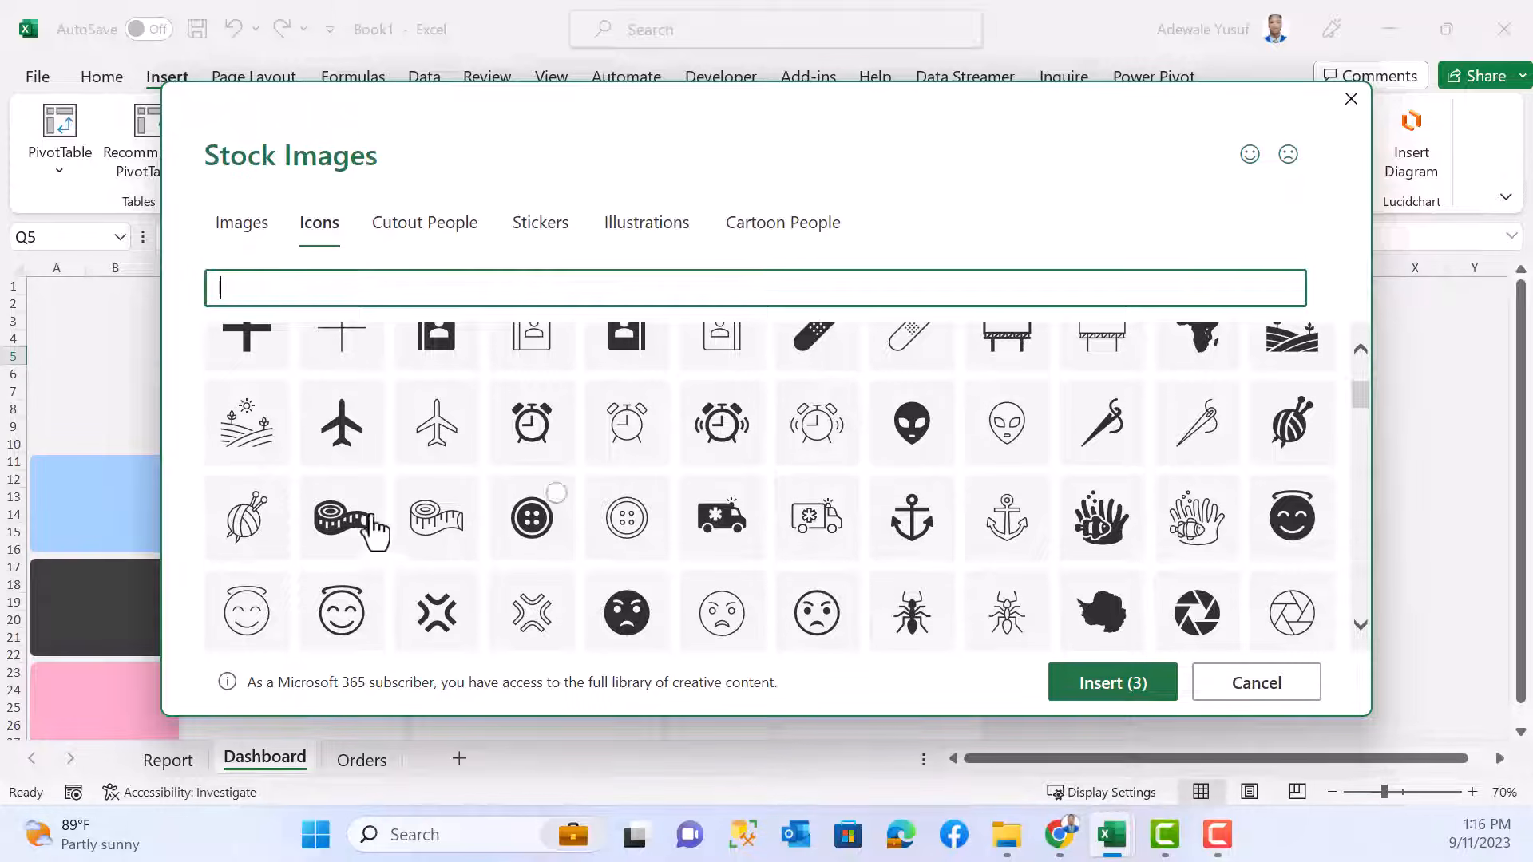
{"action": "scroll", "coordinate": [1086, 535], "scroll_direction": "down", "scroll_amount": 1}
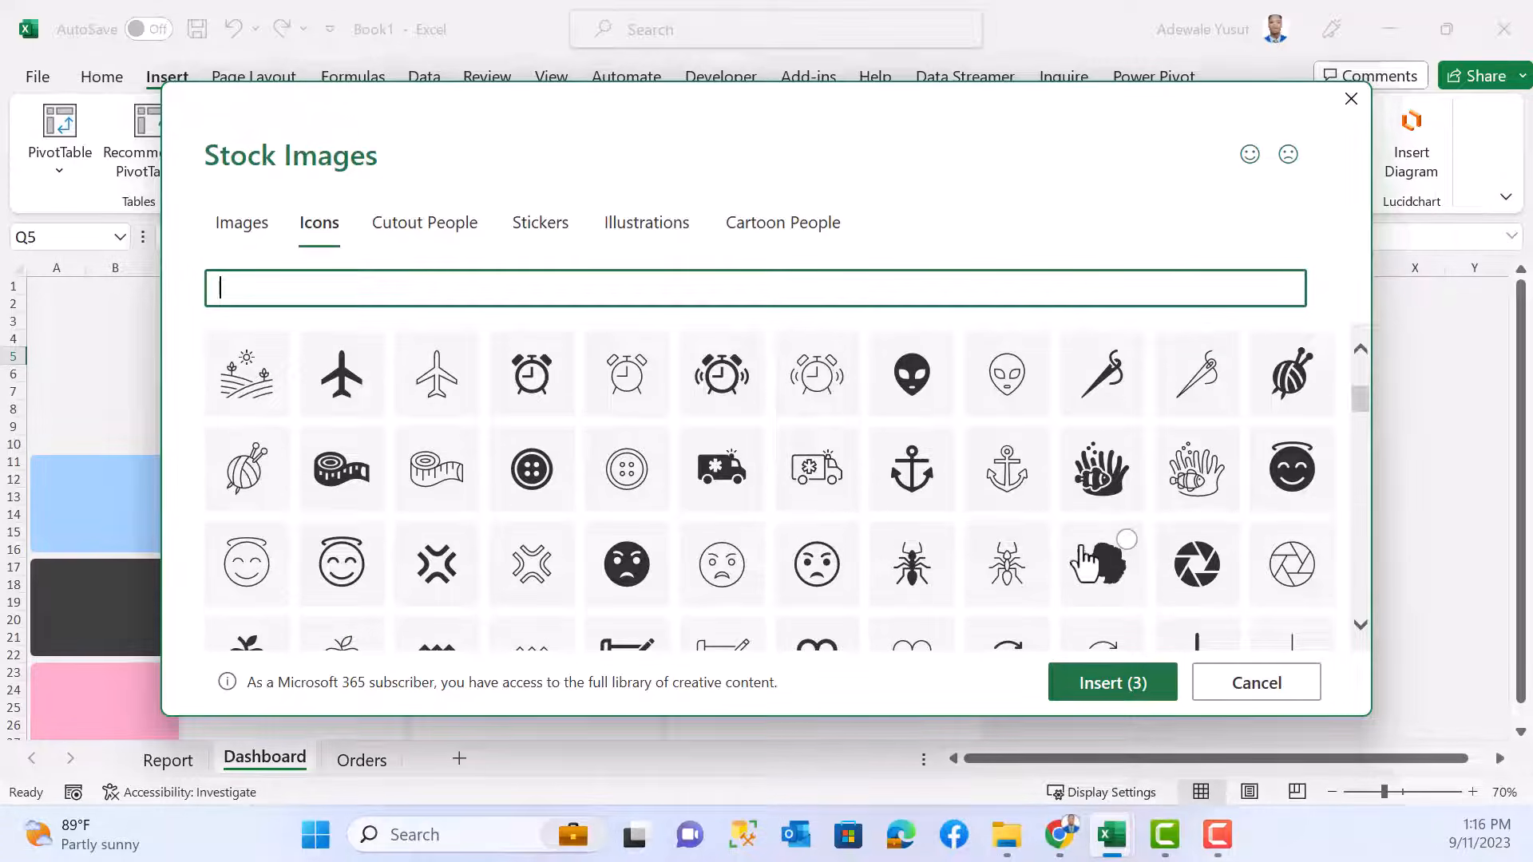
{"action": "scroll", "coordinate": [980, 593], "scroll_direction": "down", "scroll_amount": 1}
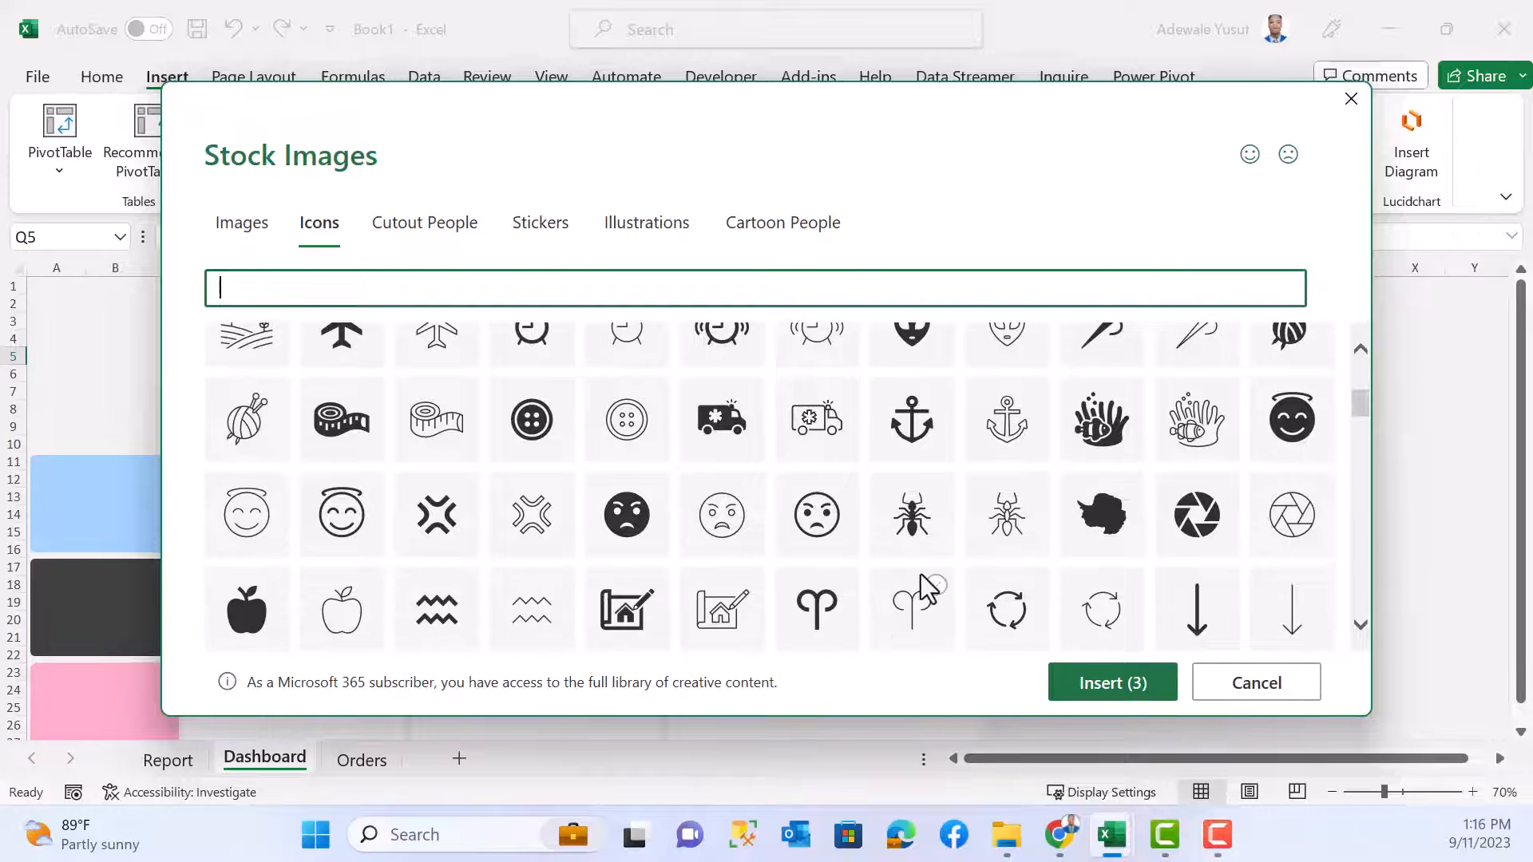
{"action": "left_click", "coordinate": [1221, 494]}
- Add the solid yarn-ball-and-needles icon from the full library to the selection
{"action": "scroll", "coordinate": [739, 534], "scroll_direction": "down", "scroll_amount": 1}
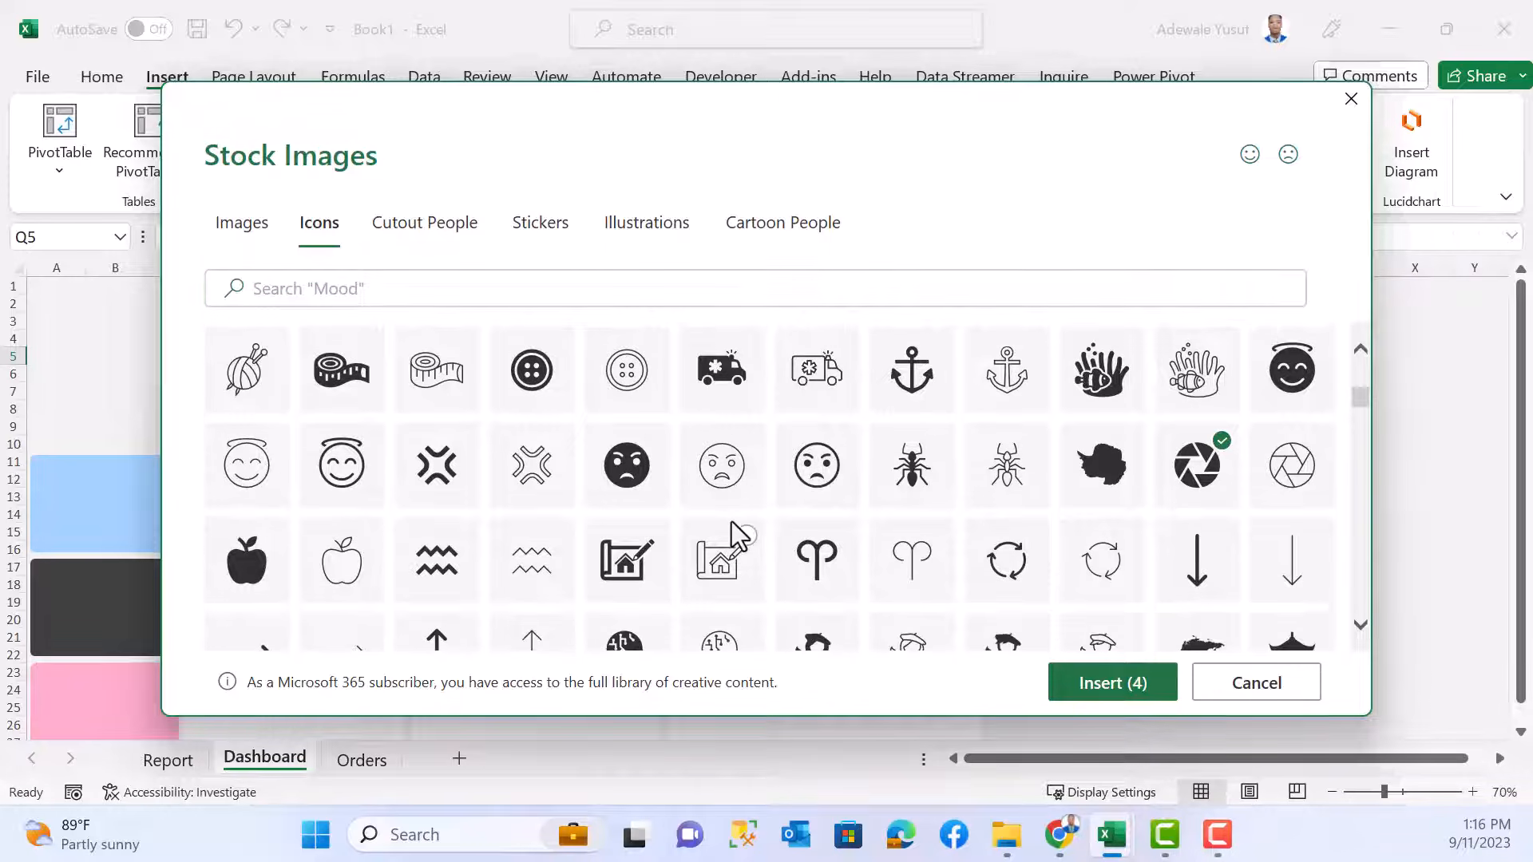
{"action": "scroll", "coordinate": [735, 533], "scroll_direction": "down", "scroll_amount": 3}
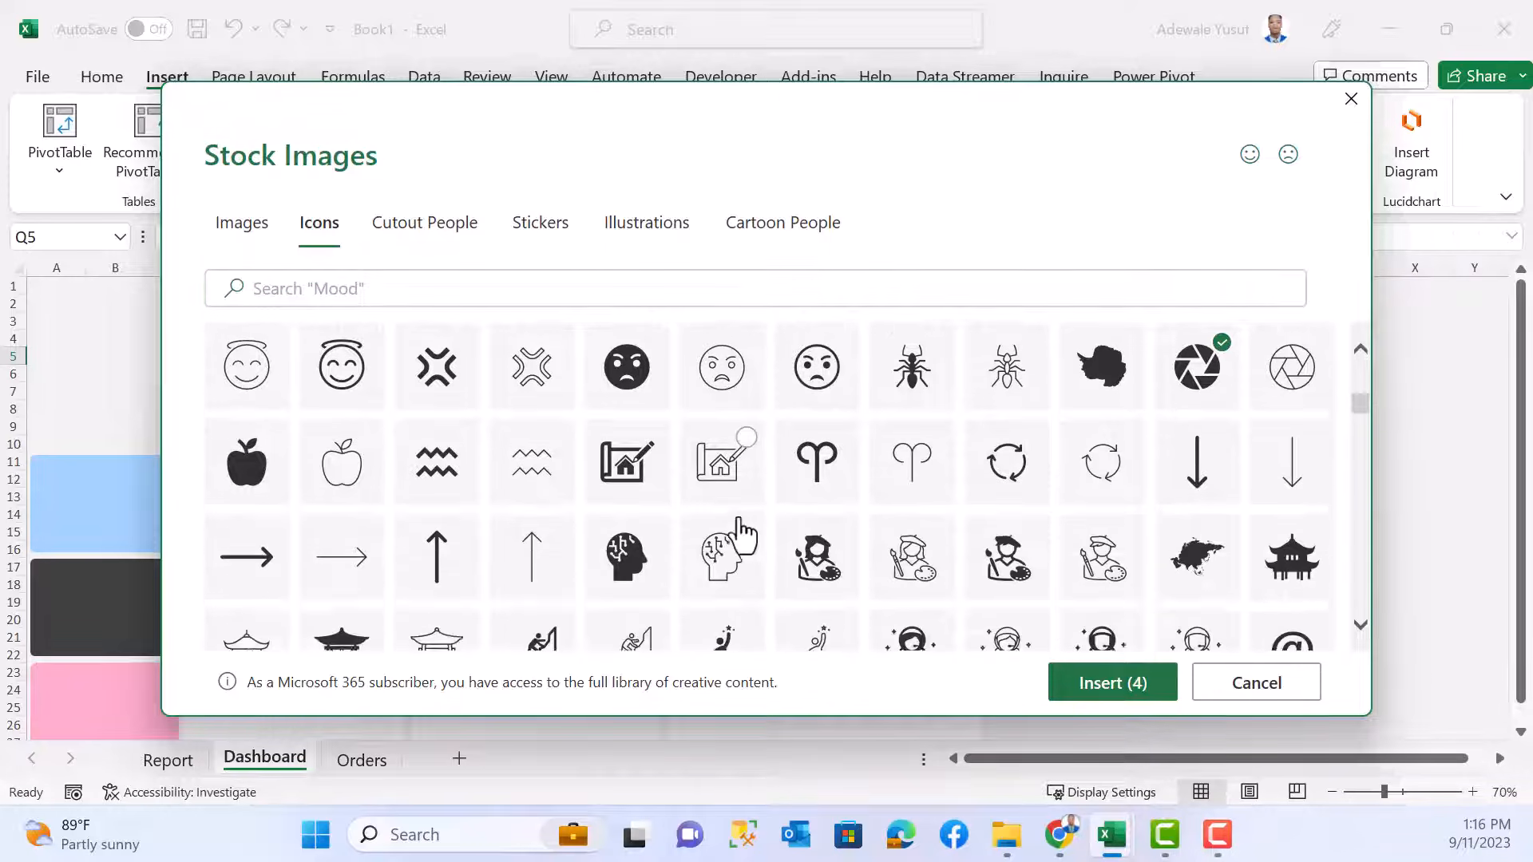
{"action": "left_click", "coordinate": [441, 289]}
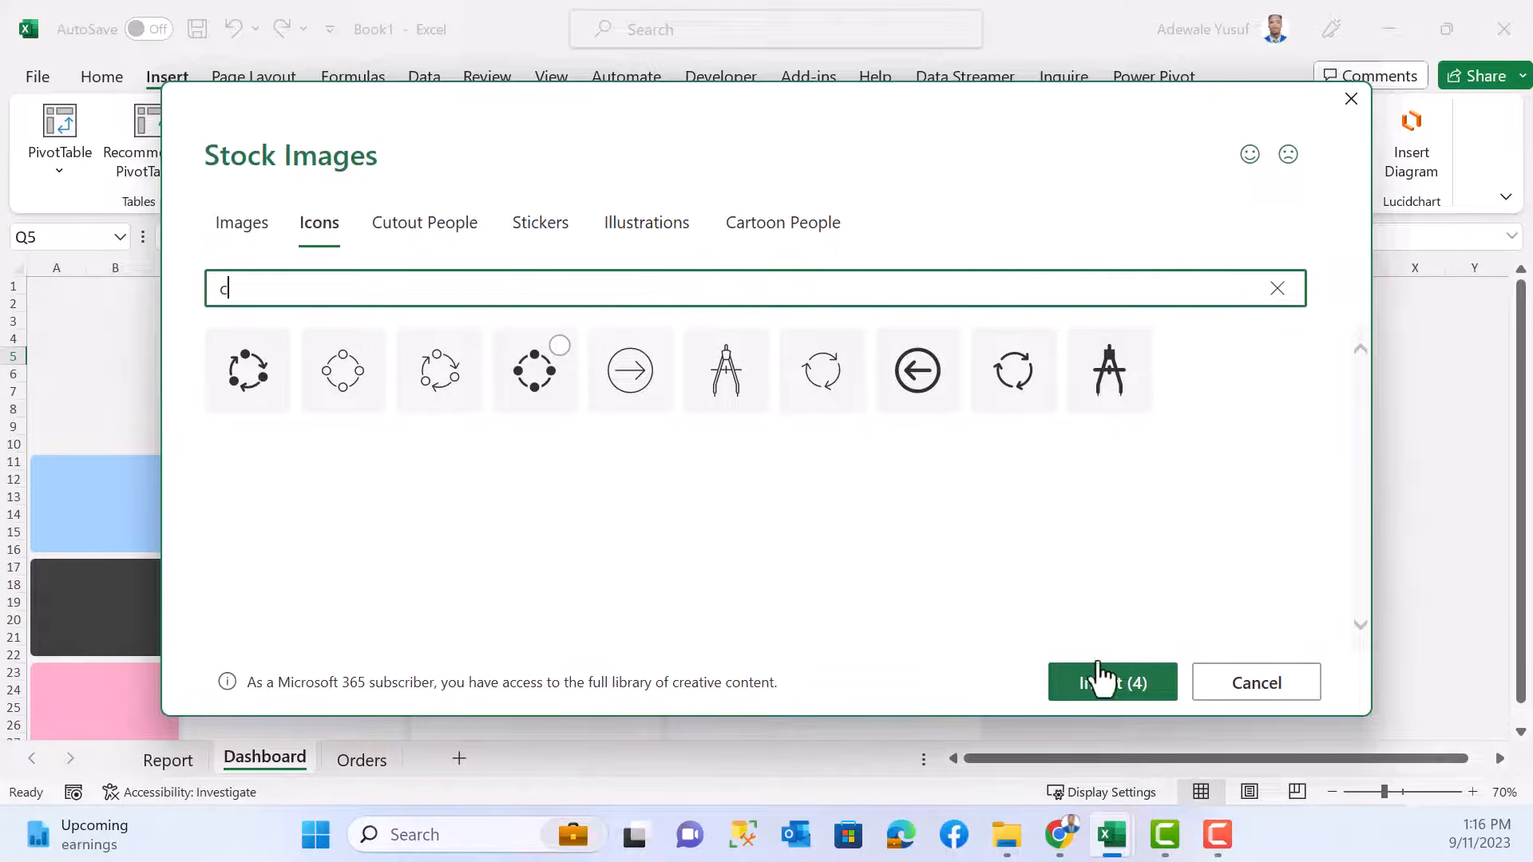
{"action": "key", "text": "BackSpace"}
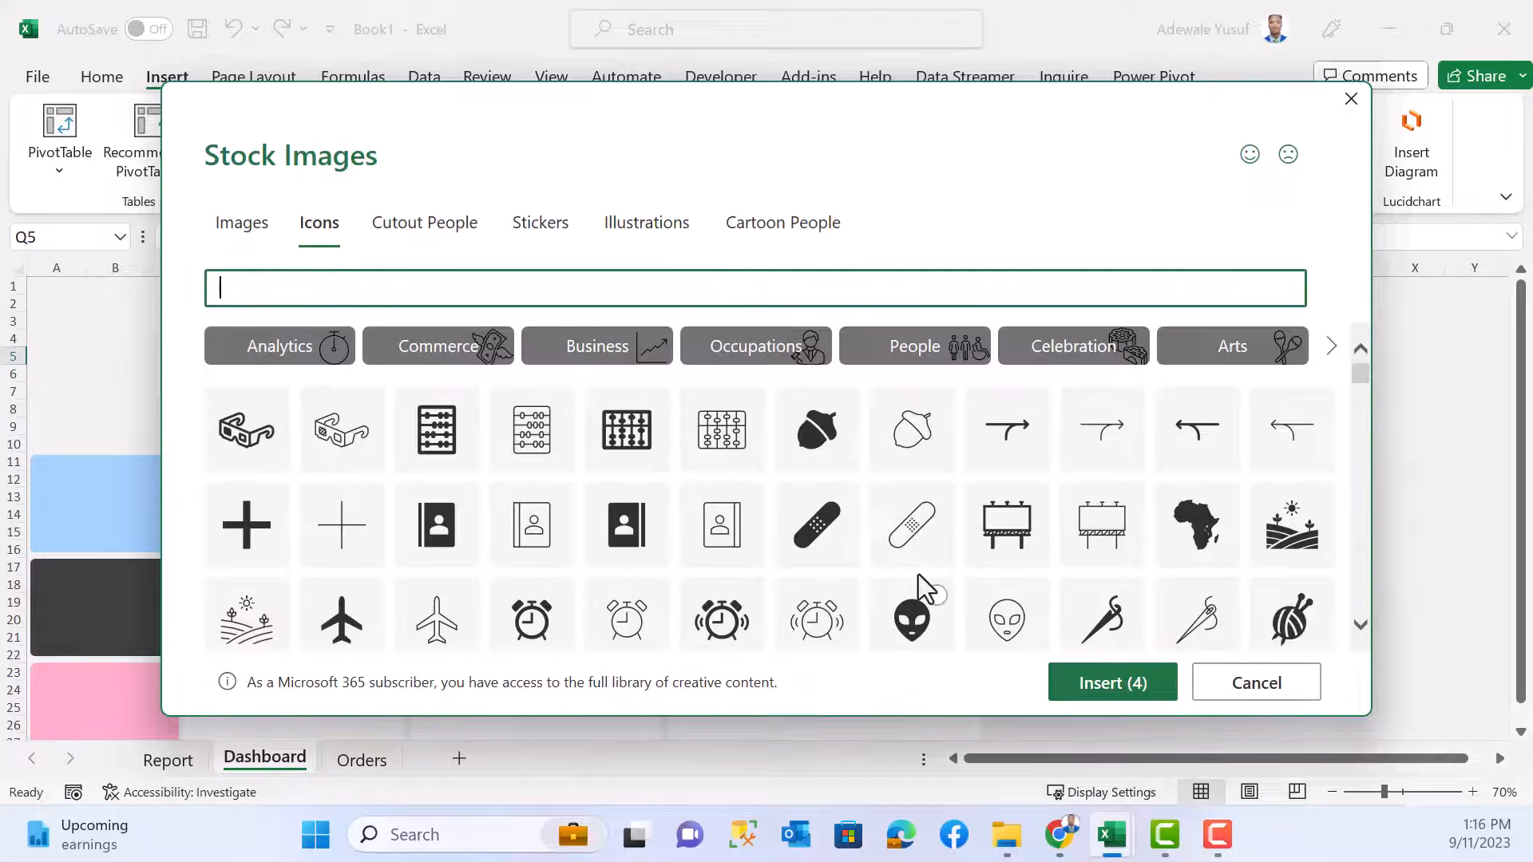
{"action": "scroll", "coordinate": [916, 590], "scroll_direction": "down", "scroll_amount": 2}
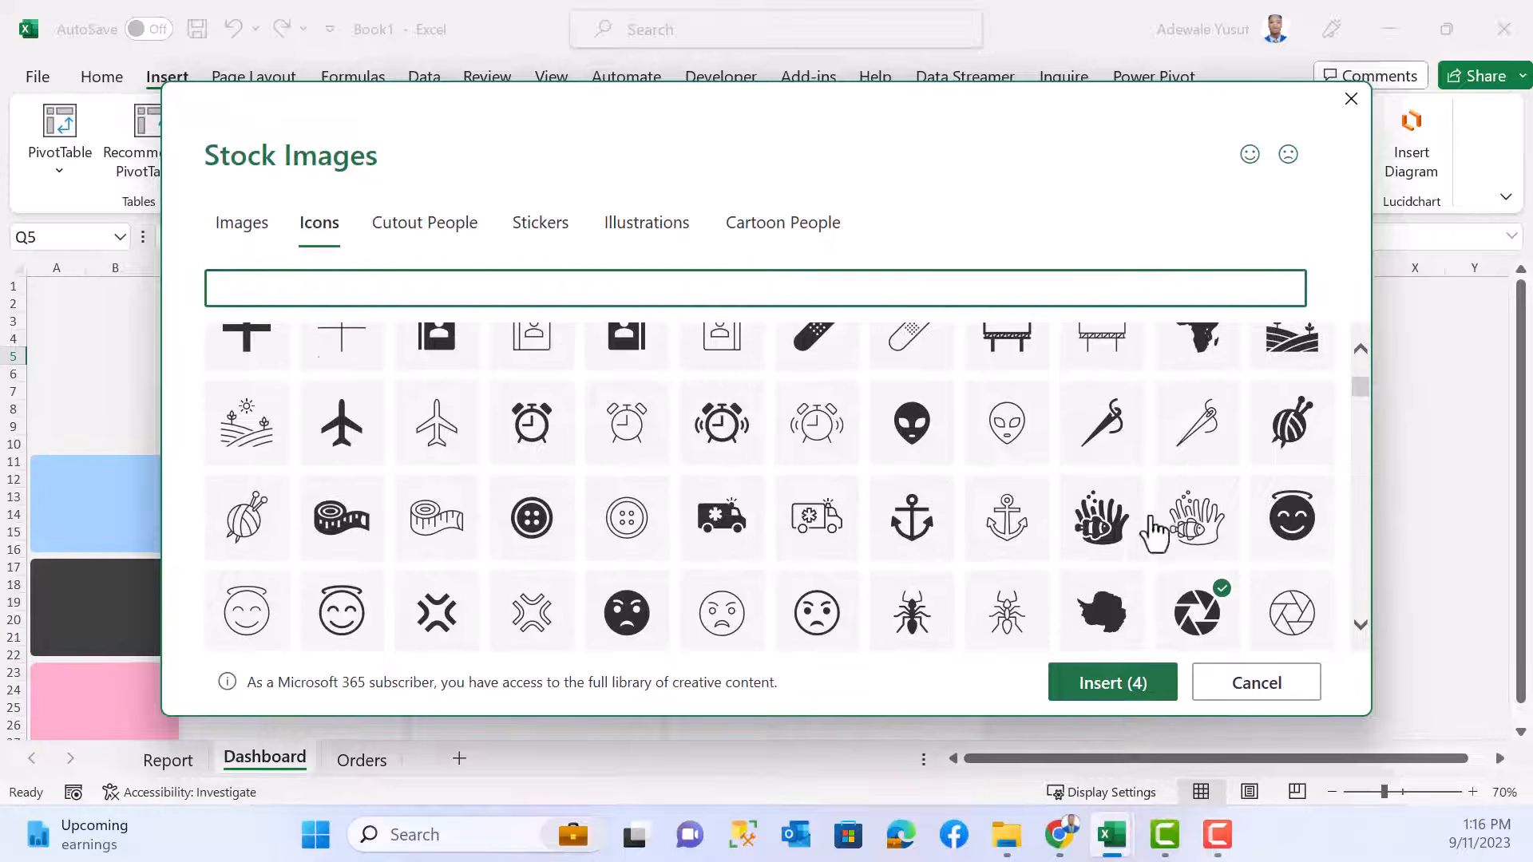
{"action": "left_click", "coordinate": [1301, 413]}
- Add the solid stacked-cubes icon to the selection, without the people-at-a-table icon, and insert the six chosen icons into the Dashboard sheet
{"action": "scroll", "coordinate": [988, 507], "scroll_direction": "down", "scroll_amount": 1}
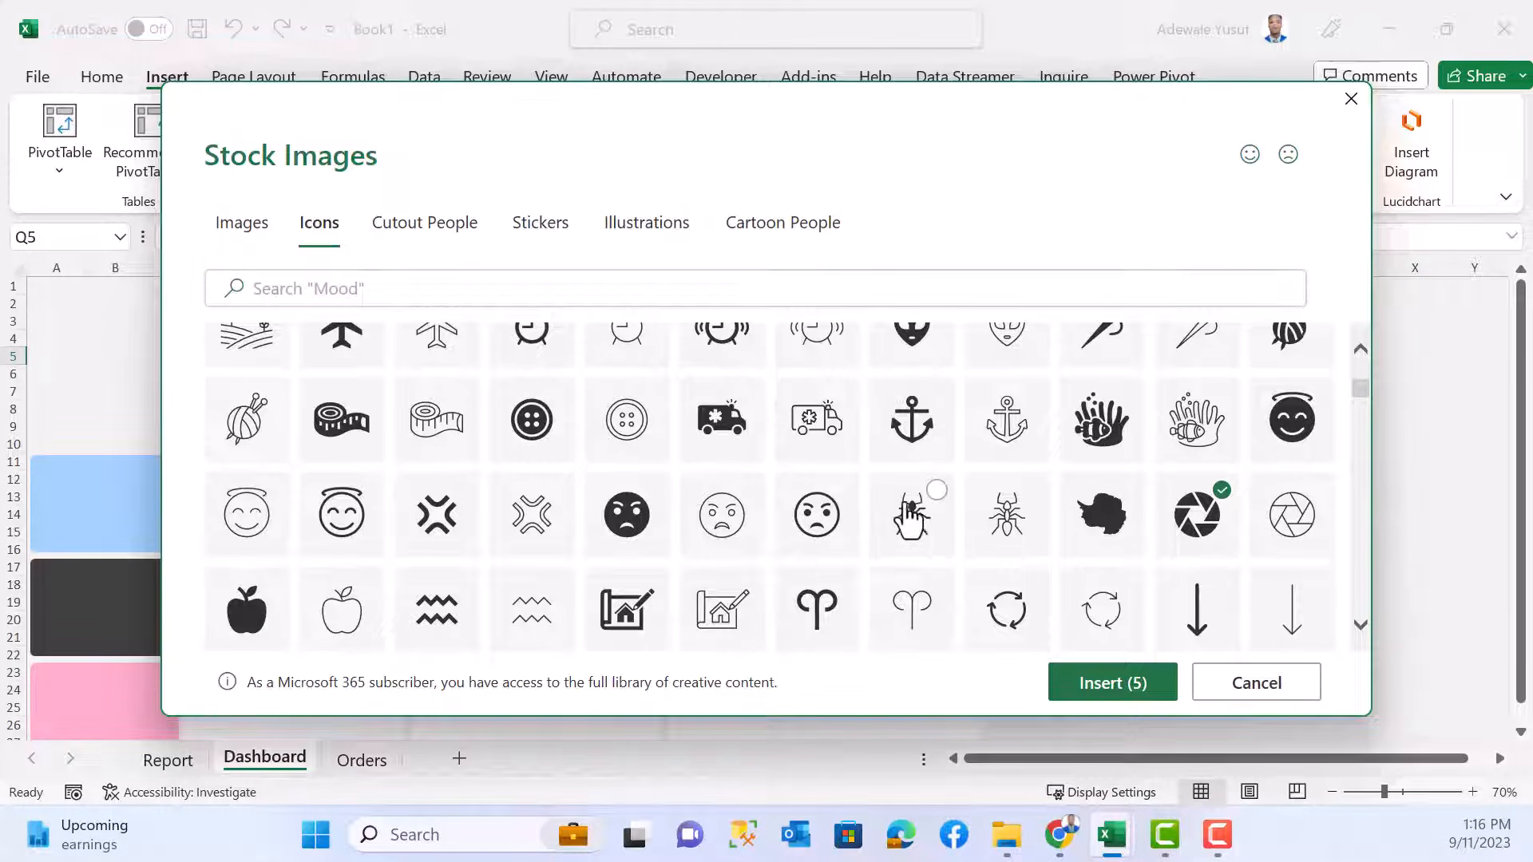
{"action": "scroll", "coordinate": [944, 543], "scroll_direction": "down", "scroll_amount": 2}
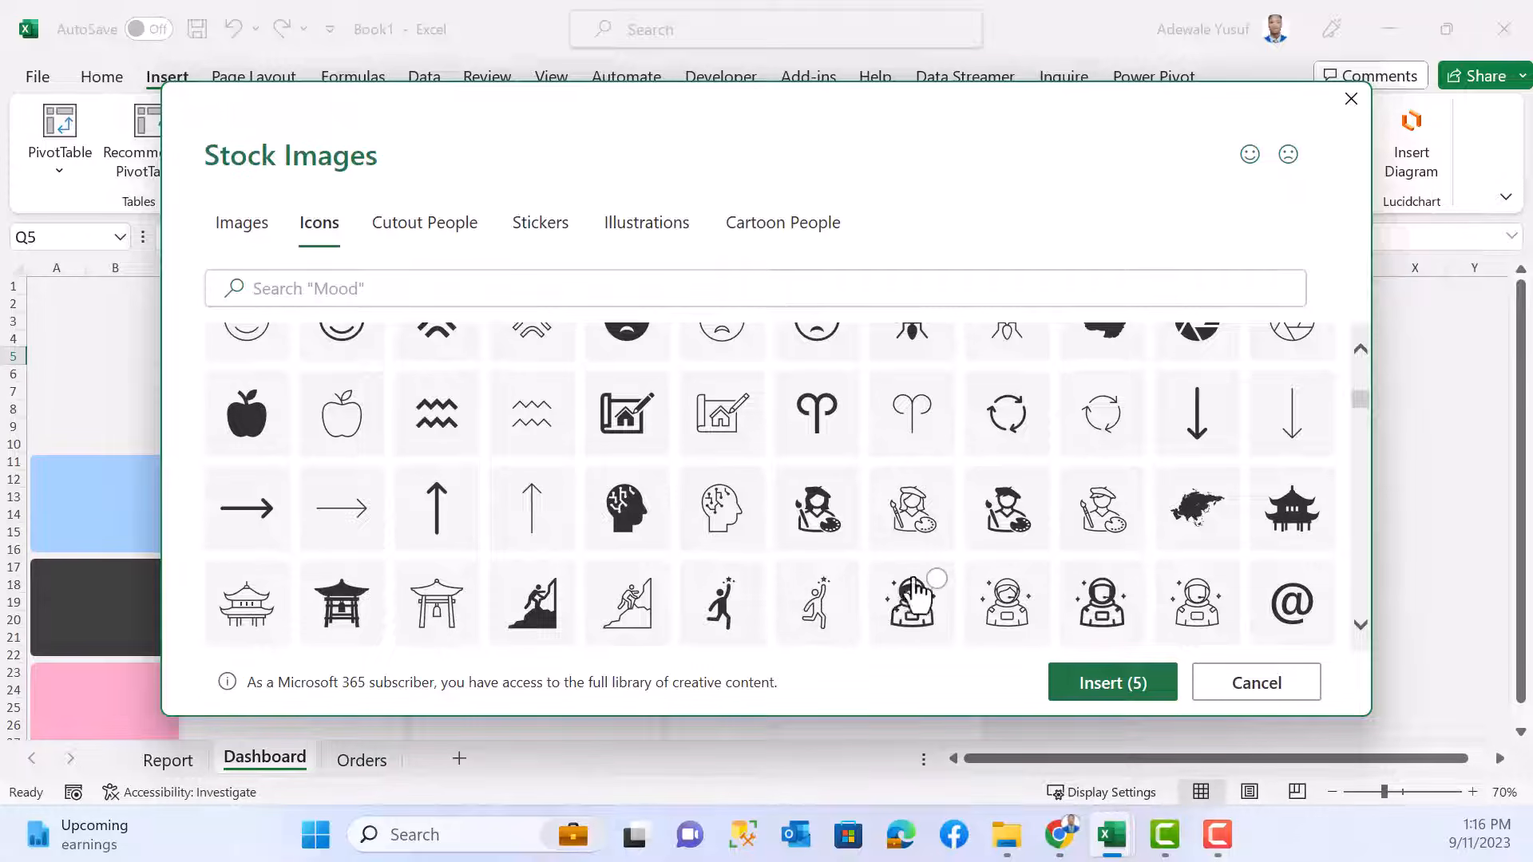
{"action": "scroll", "coordinate": [728, 582], "scroll_direction": "down", "scroll_amount": 2}
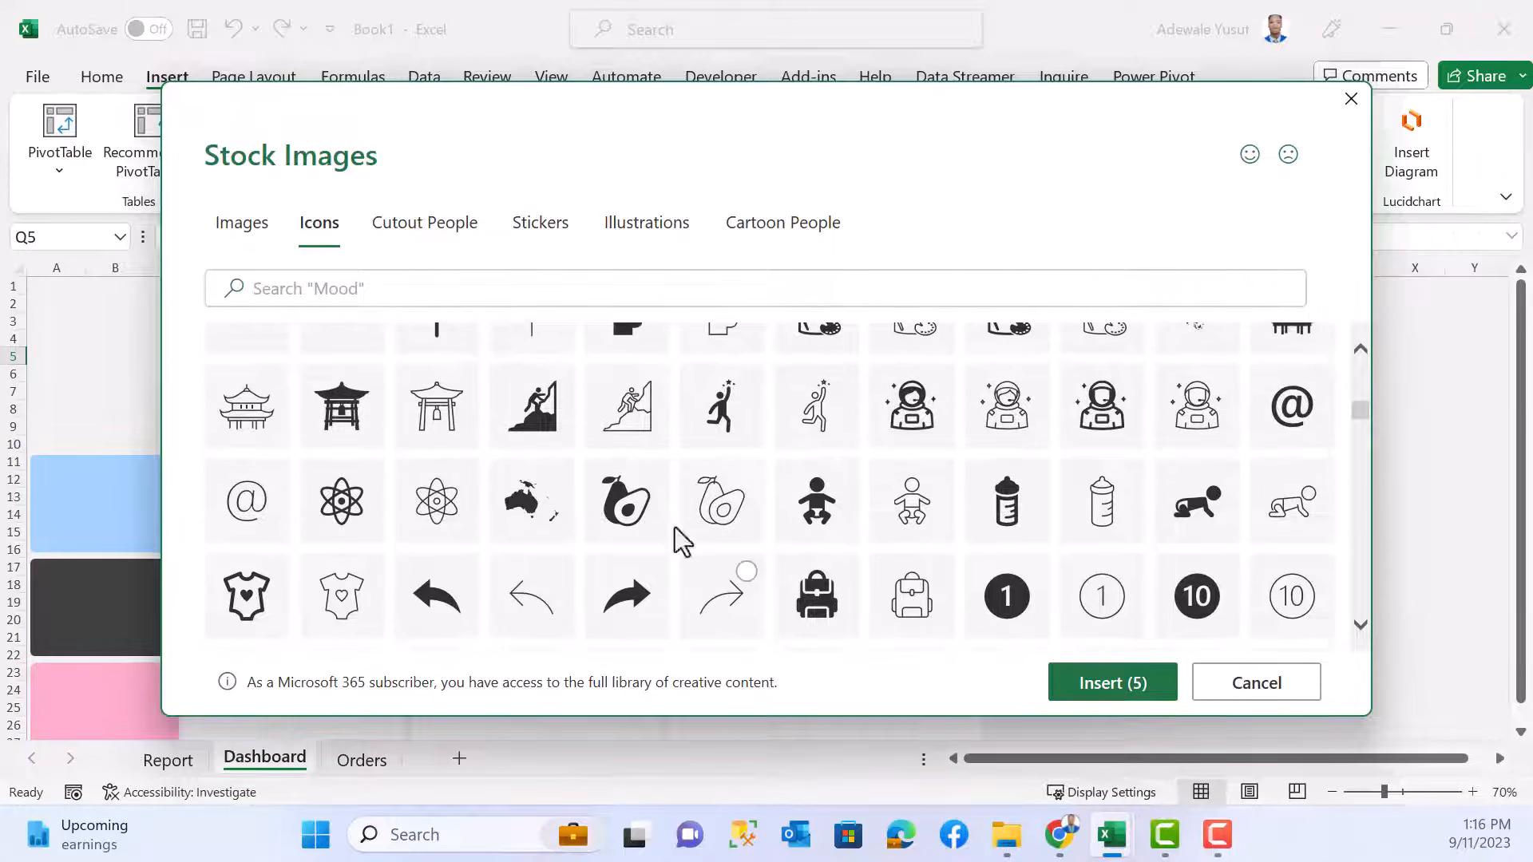
{"action": "scroll", "coordinate": [705, 550], "scroll_direction": "down", "scroll_amount": 3}
{"action": "scroll", "coordinate": [706, 546], "scroll_direction": "down", "scroll_amount": 1}
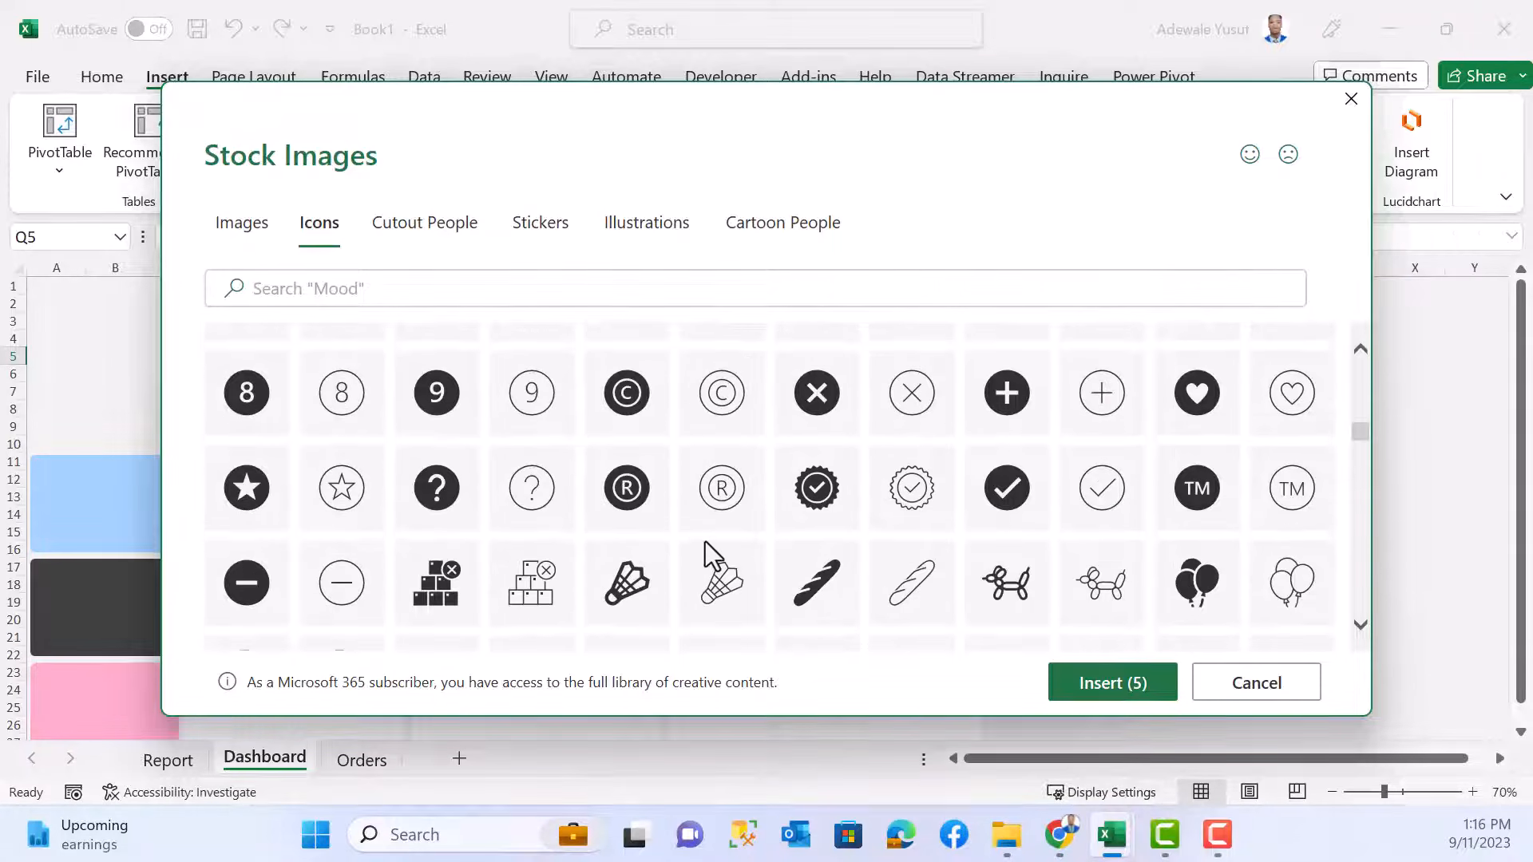
{"action": "scroll", "coordinate": [806, 595], "scroll_direction": "down", "scroll_amount": 5}
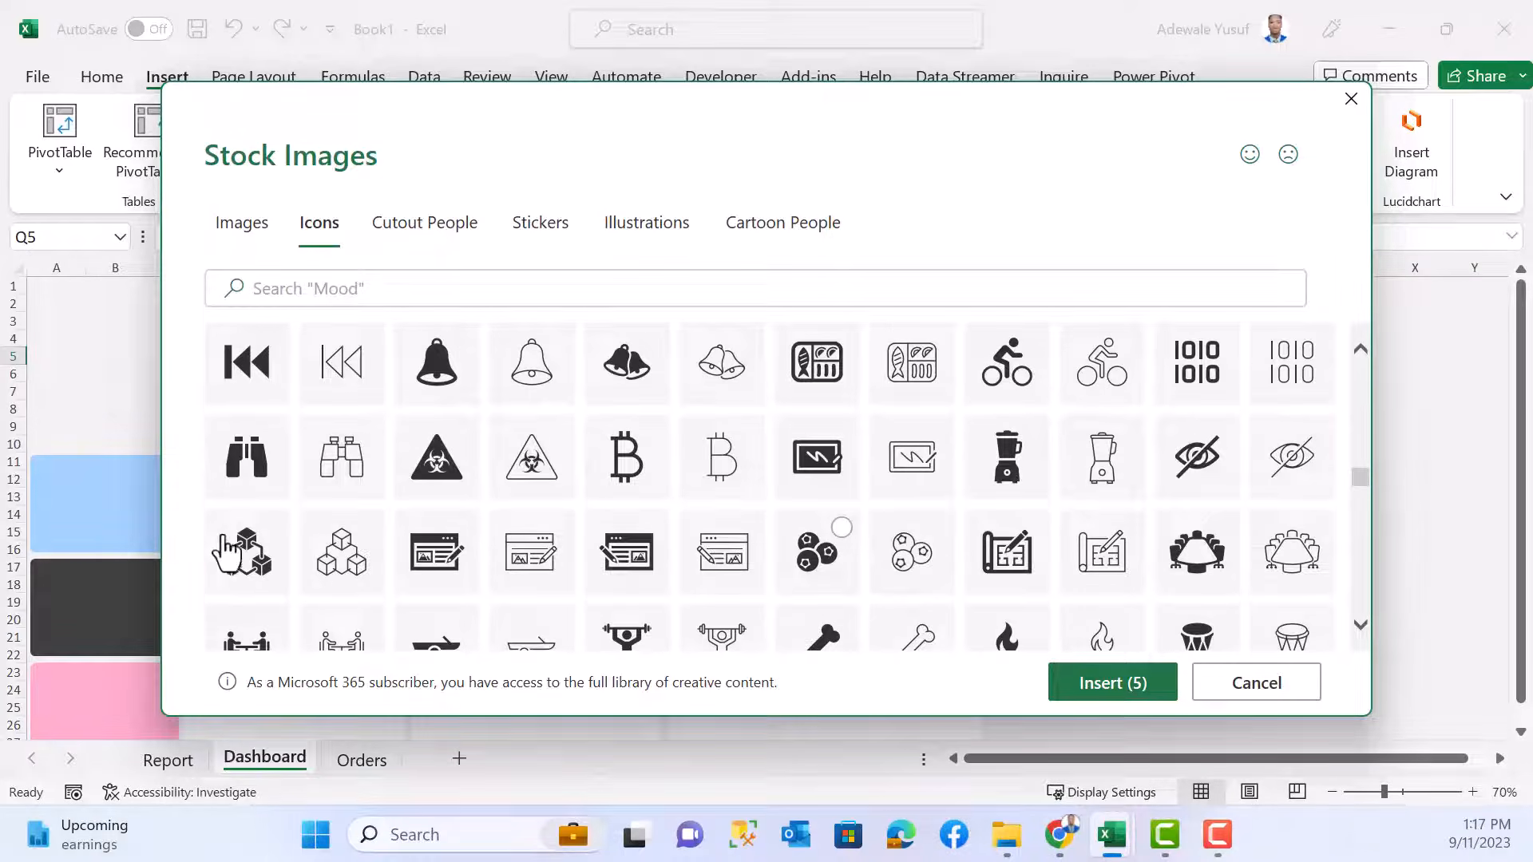
{"action": "scroll", "coordinate": [244, 548], "scroll_direction": "up", "scroll_amount": 4}
{"action": "scroll", "coordinate": [271, 488], "scroll_direction": "up", "scroll_amount": 3}
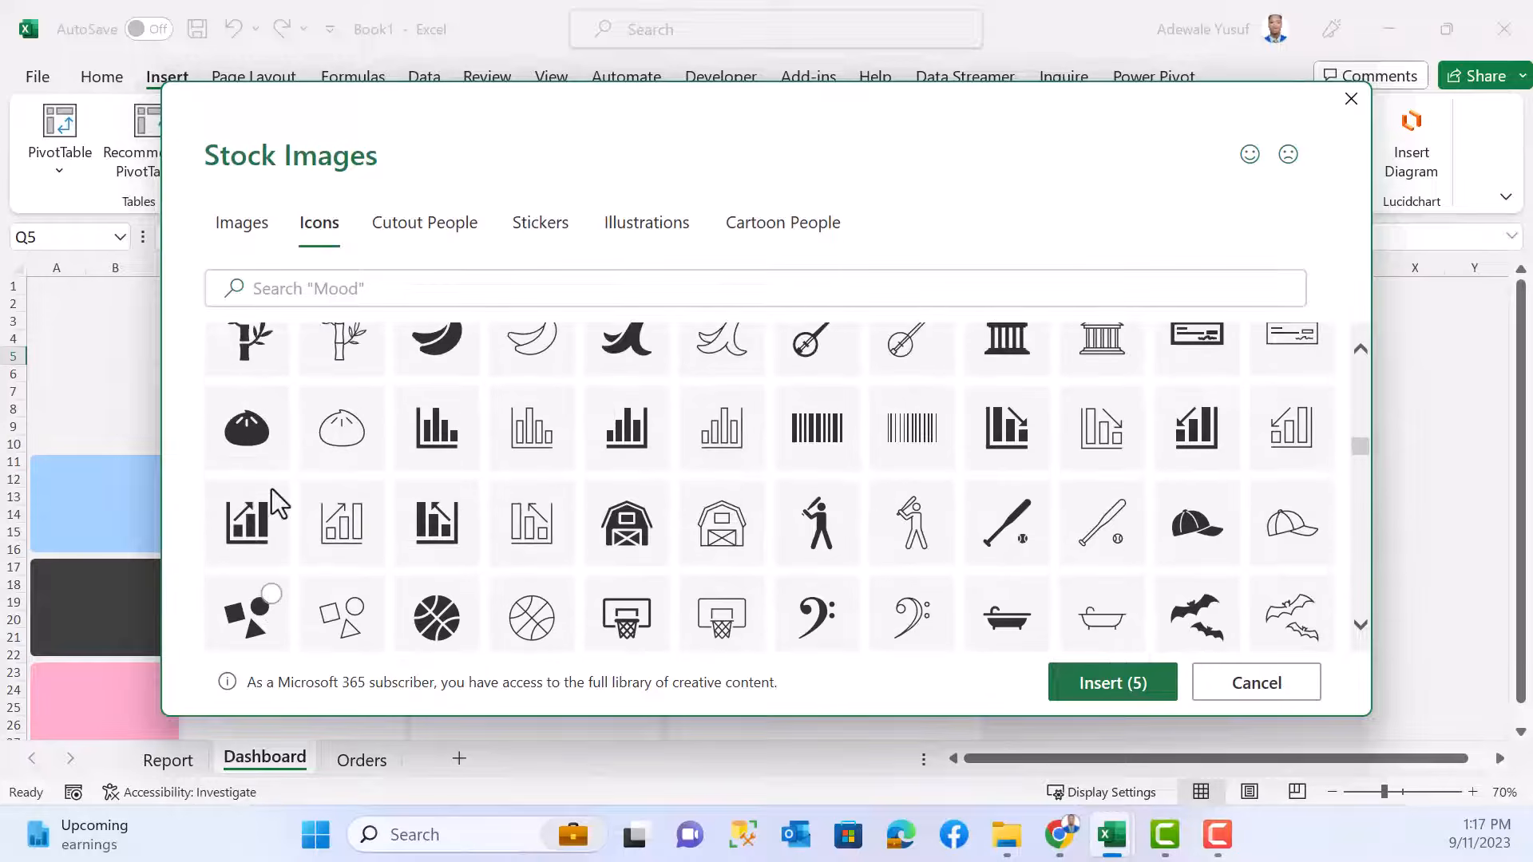
{"action": "scroll", "coordinate": [271, 503], "scroll_direction": "up", "scroll_amount": 6}
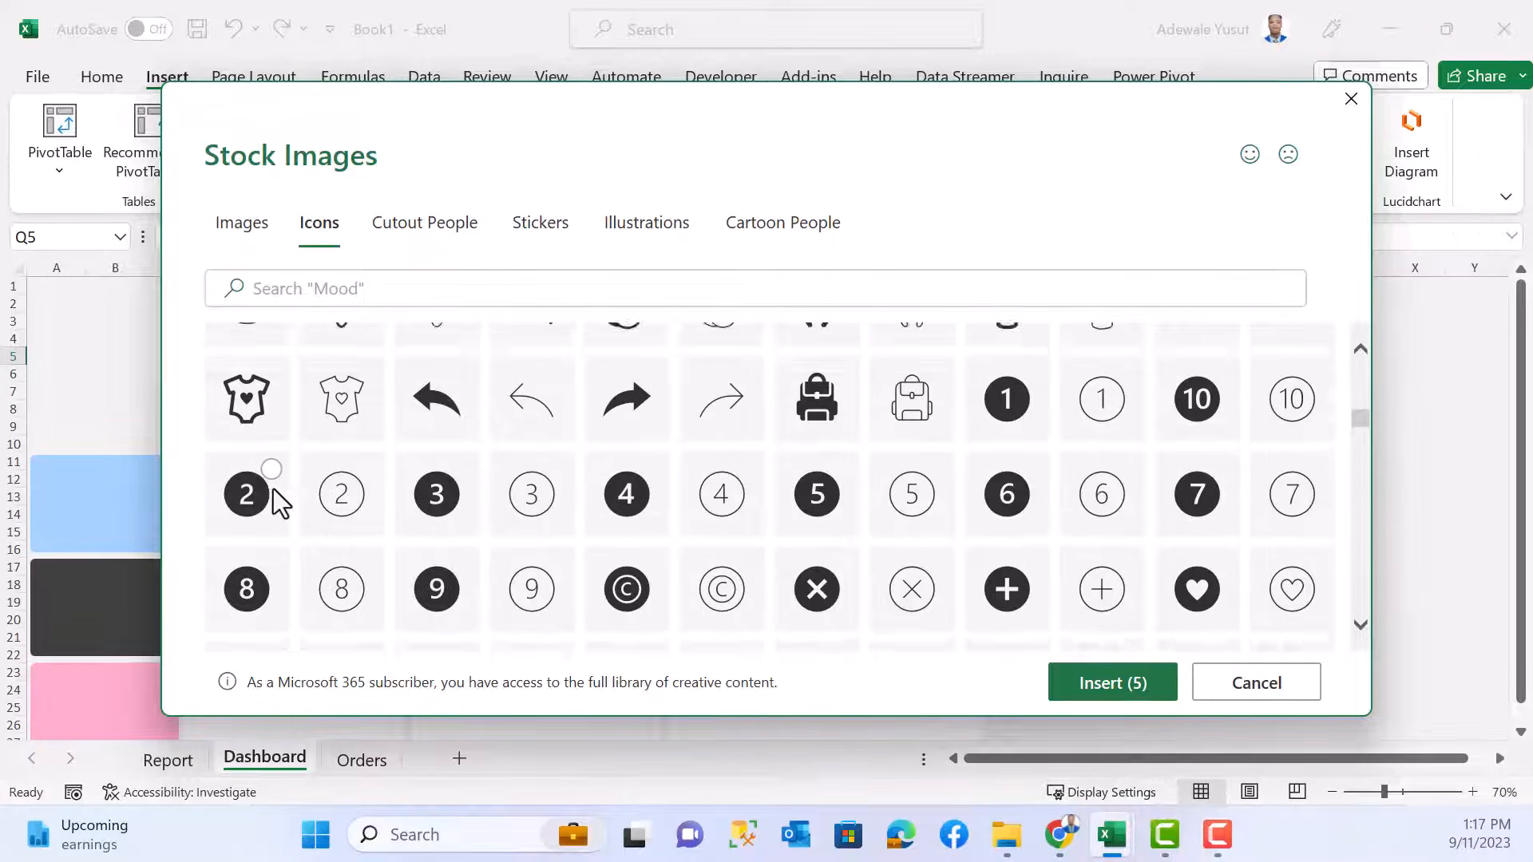
{"action": "scroll", "coordinate": [271, 507], "scroll_direction": "up", "scroll_amount": 7}
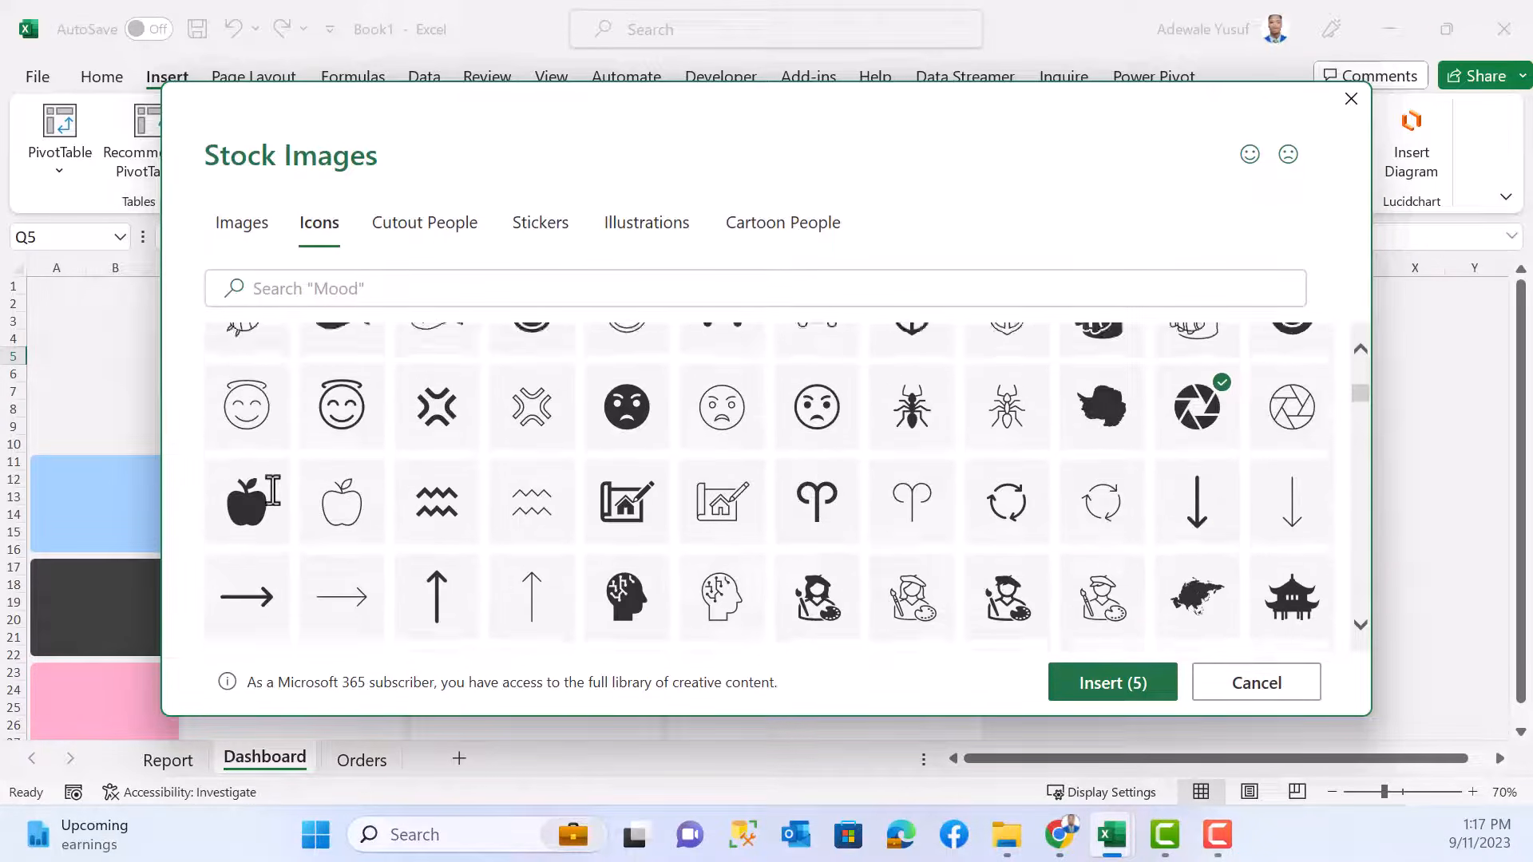
{"action": "scroll", "coordinate": [271, 518], "scroll_direction": "down", "scroll_amount": 12}
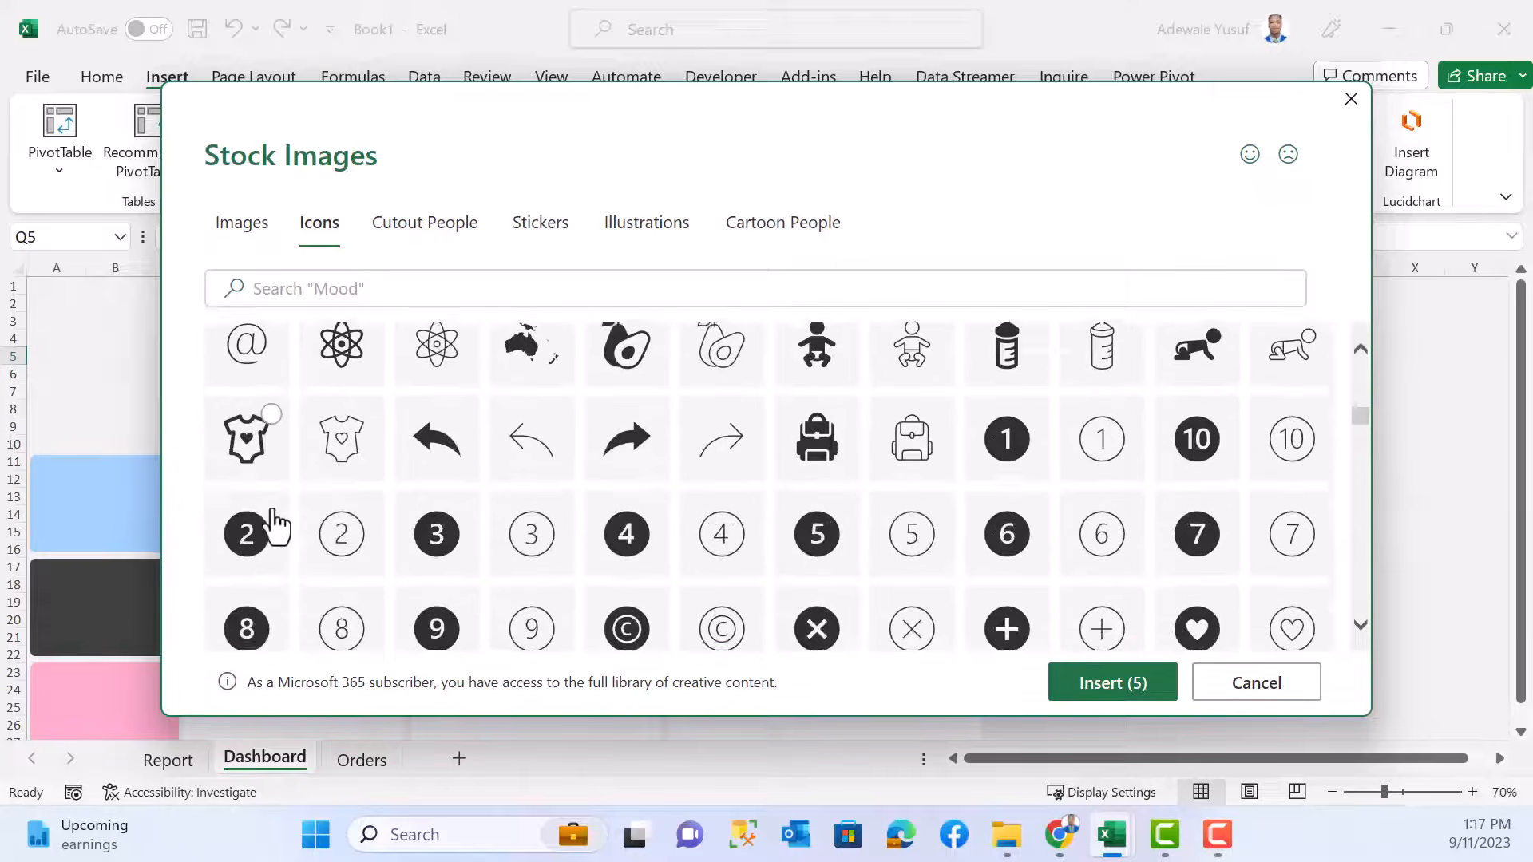
{"action": "scroll", "coordinate": [275, 531], "scroll_direction": "down", "scroll_amount": 1}
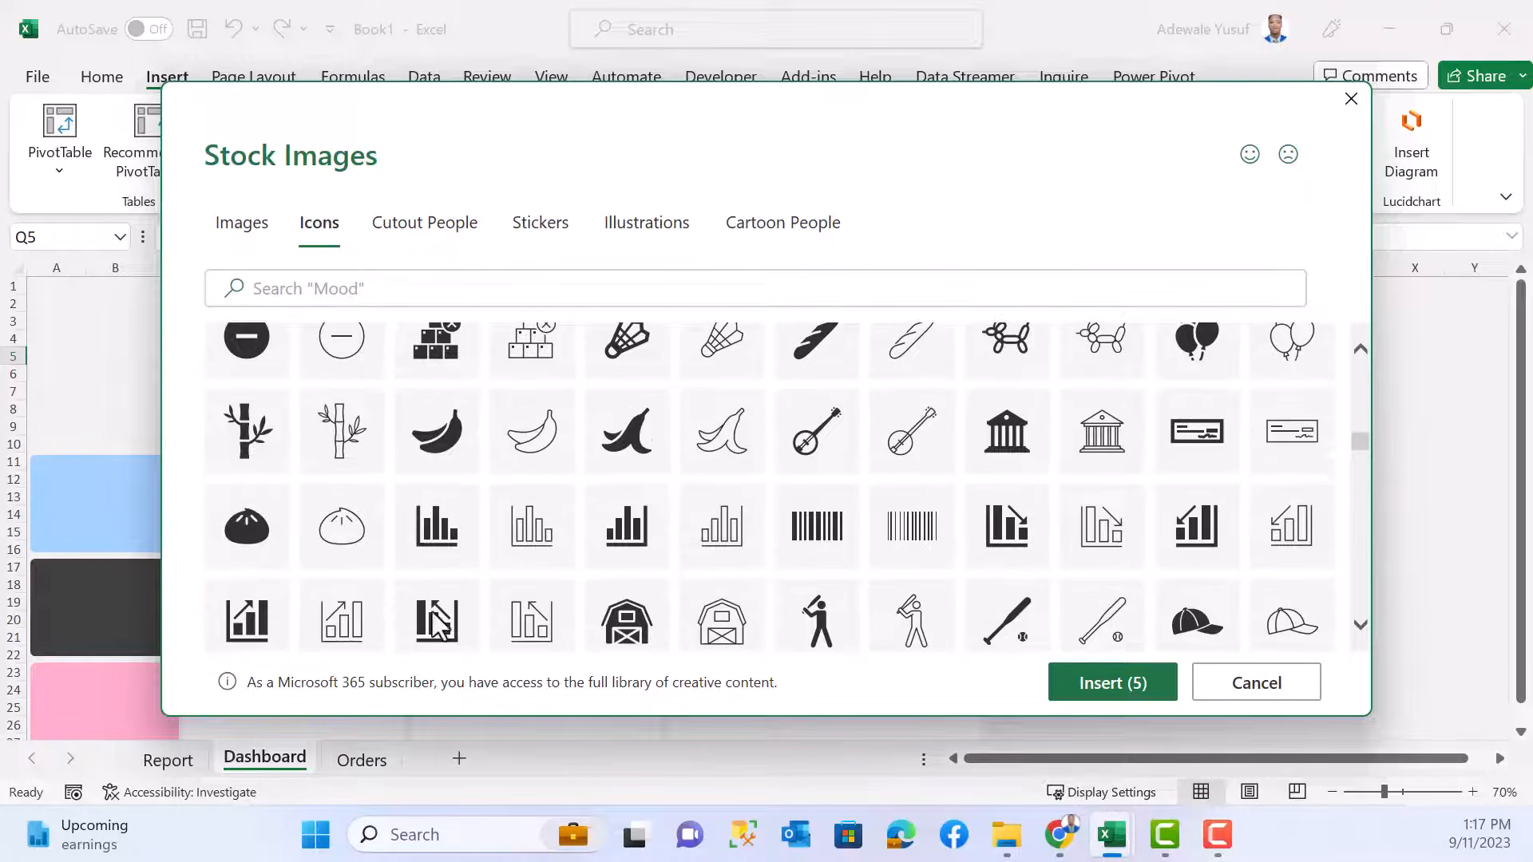
{"action": "scroll", "coordinate": [399, 598], "scroll_direction": "down", "scroll_amount": 10}
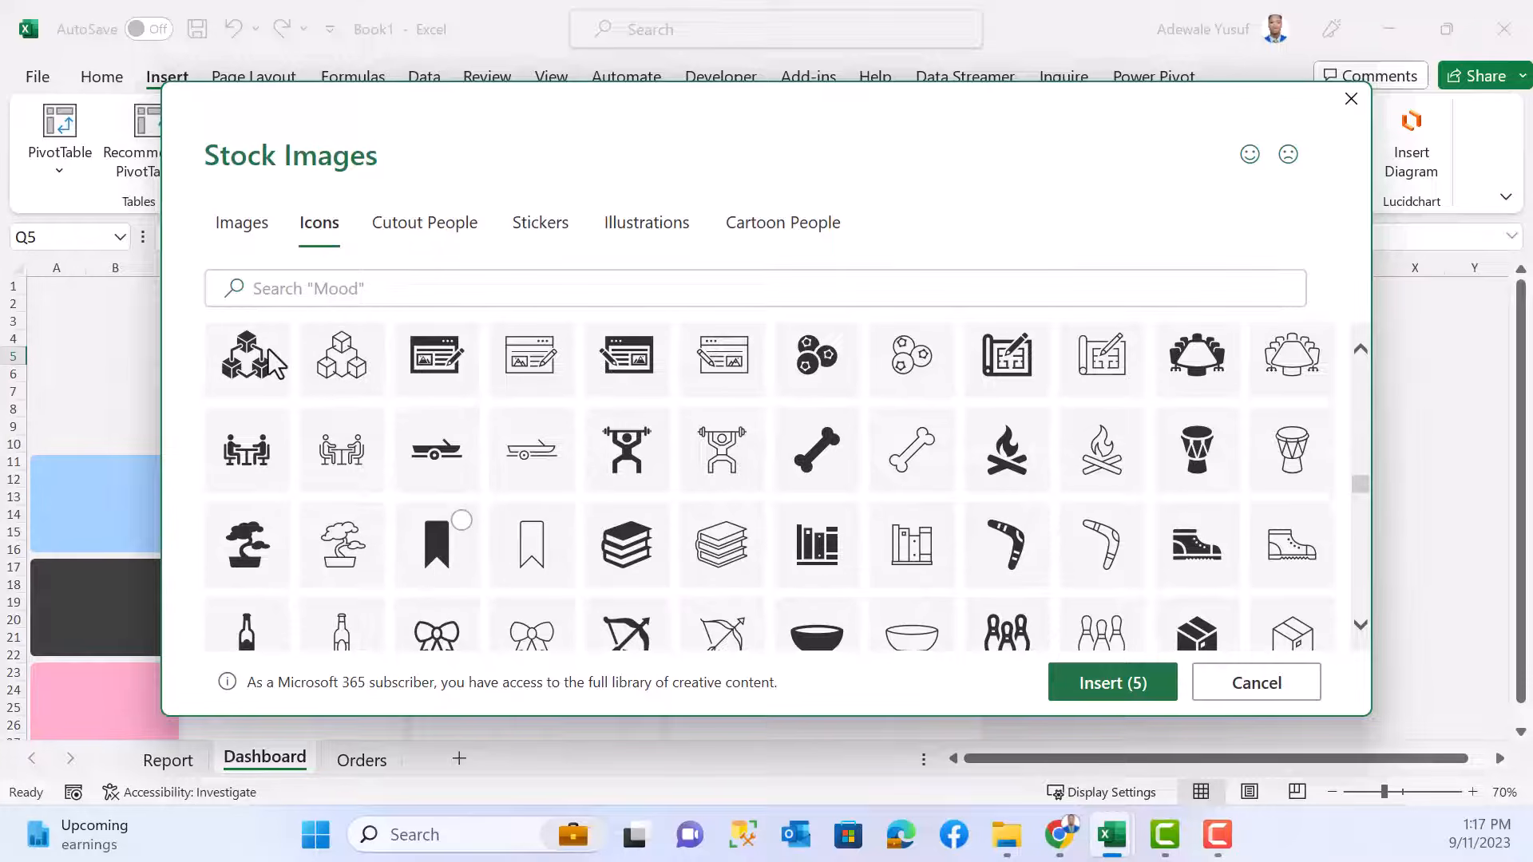
{"action": "scroll", "coordinate": [271, 363], "scroll_direction": "down", "scroll_amount": 1}
{"action": "left_click", "coordinate": [259, 388]}
{"action": "scroll", "coordinate": [263, 399], "scroll_direction": "up", "scroll_amount": 2}
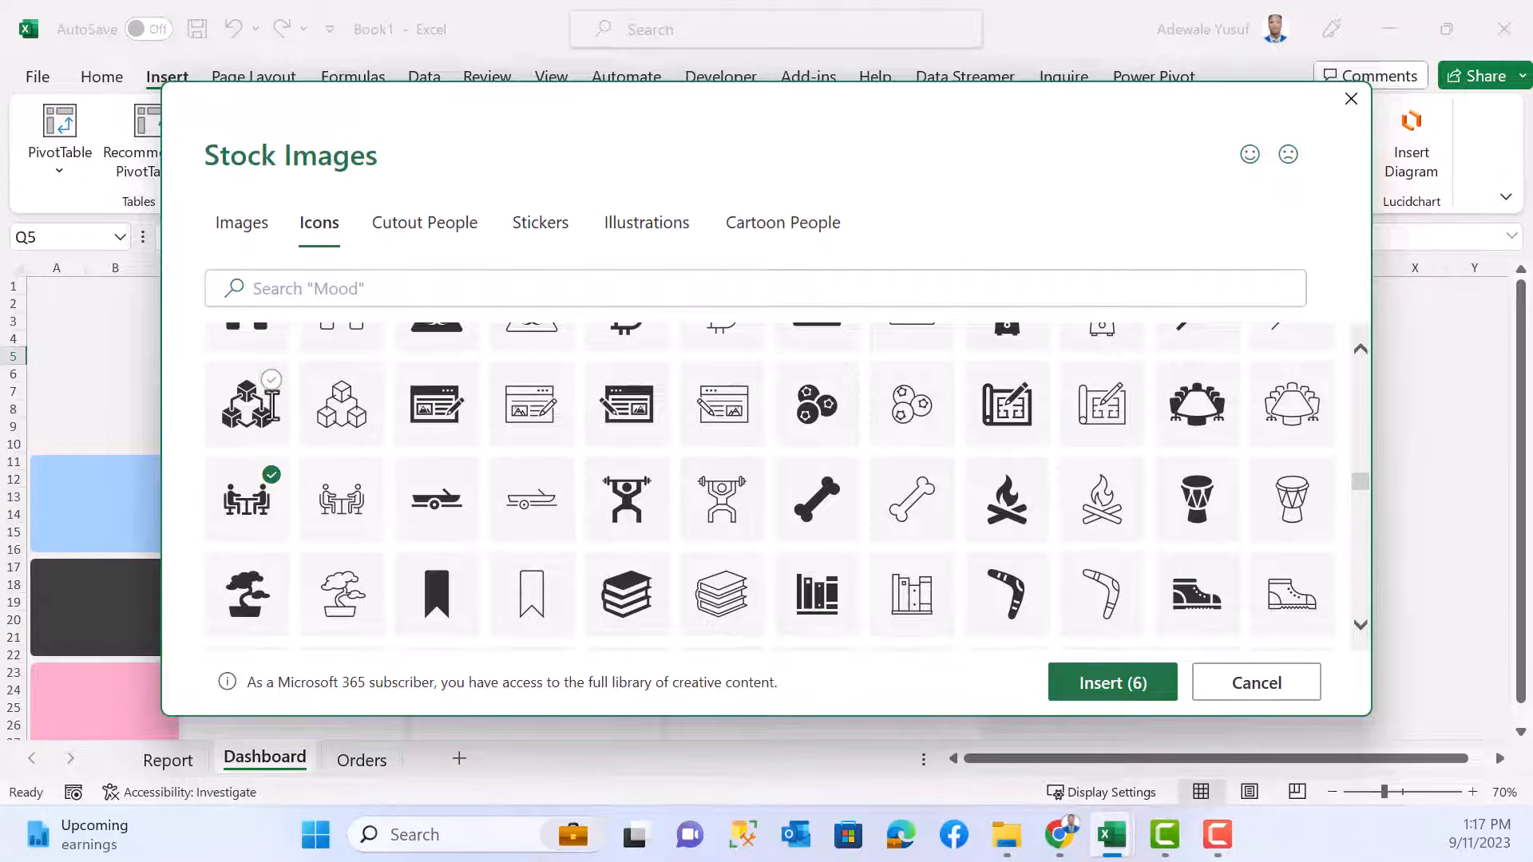
{"action": "left_click", "coordinate": [273, 405]}
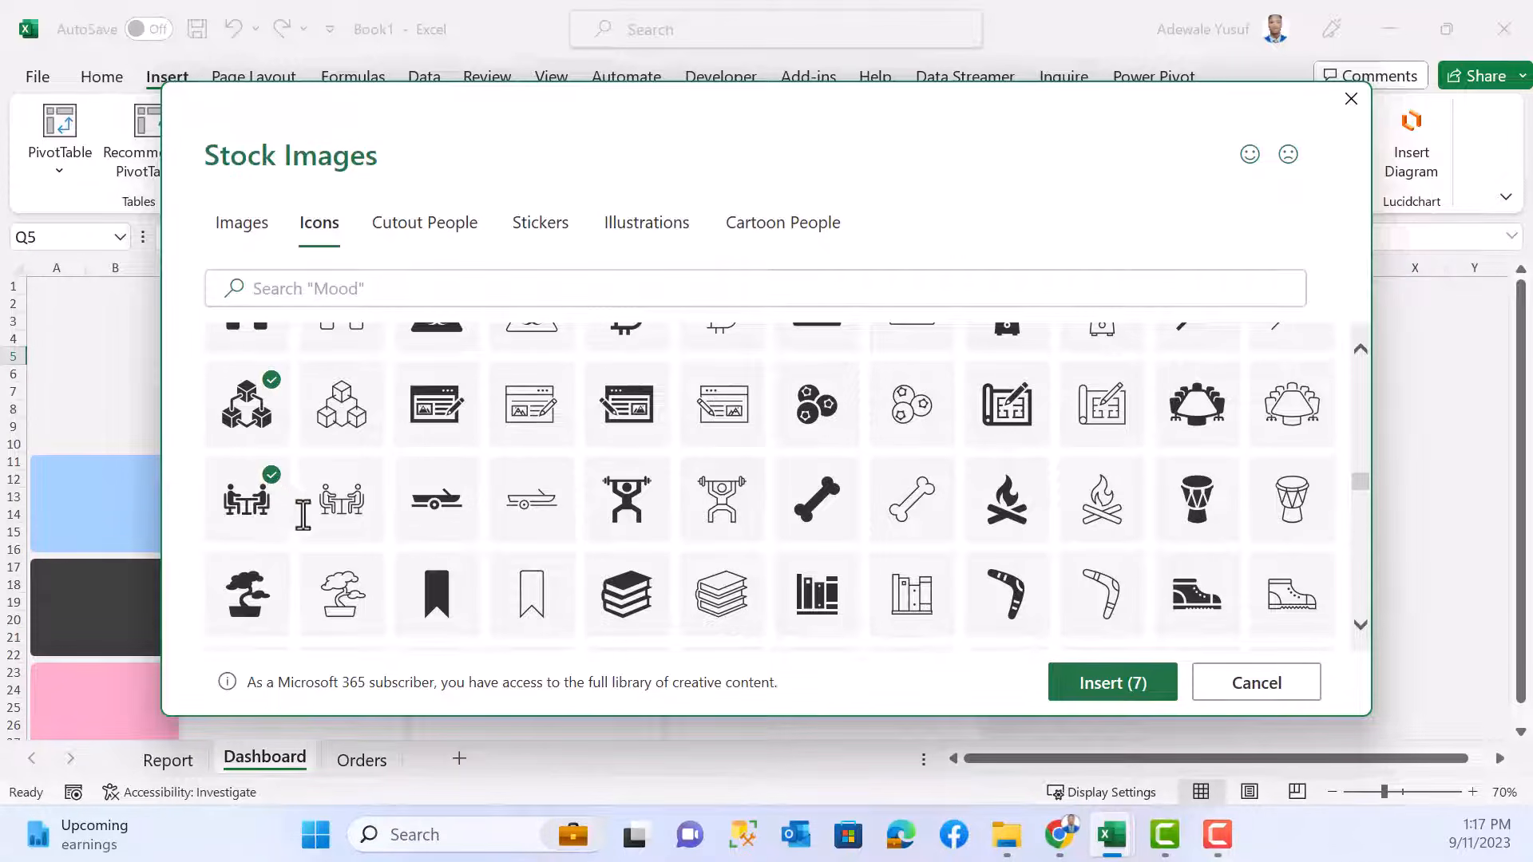
{"action": "left_click", "coordinate": [209, 491]}
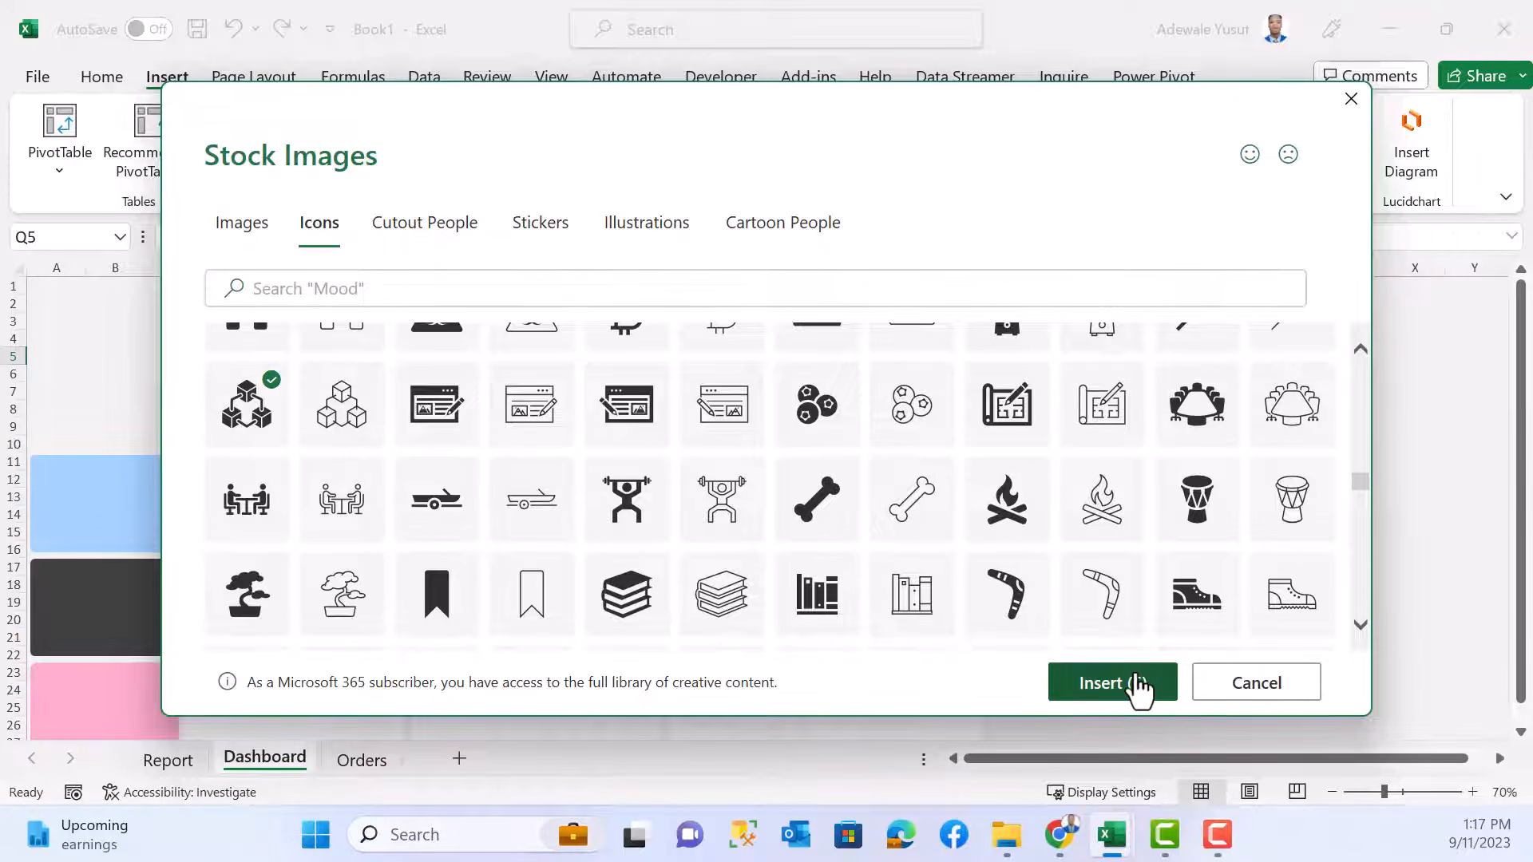
{"action": "left_click", "coordinate": [1136, 677]}
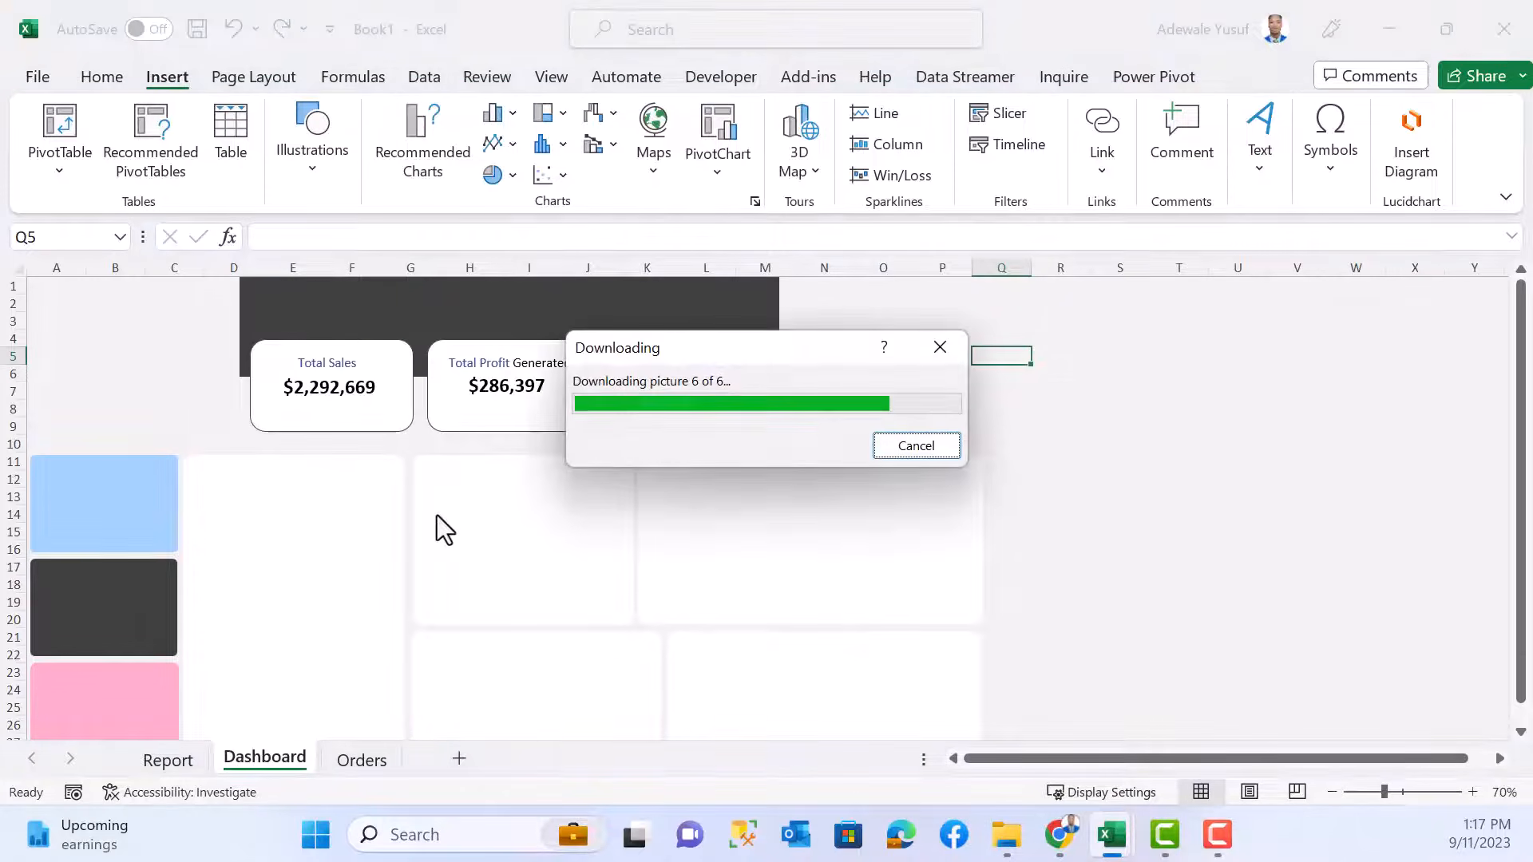
- Separate the overlapping icons, setting the overlapping-circles icon aside, and move the stacked-cubes icon onto the left end of the dark banner
{"action": "left_click", "coordinate": [1221, 409]}
{"action": "left_click_drag", "start_coordinate": [1070, 435], "coordinate": [1265, 379]}
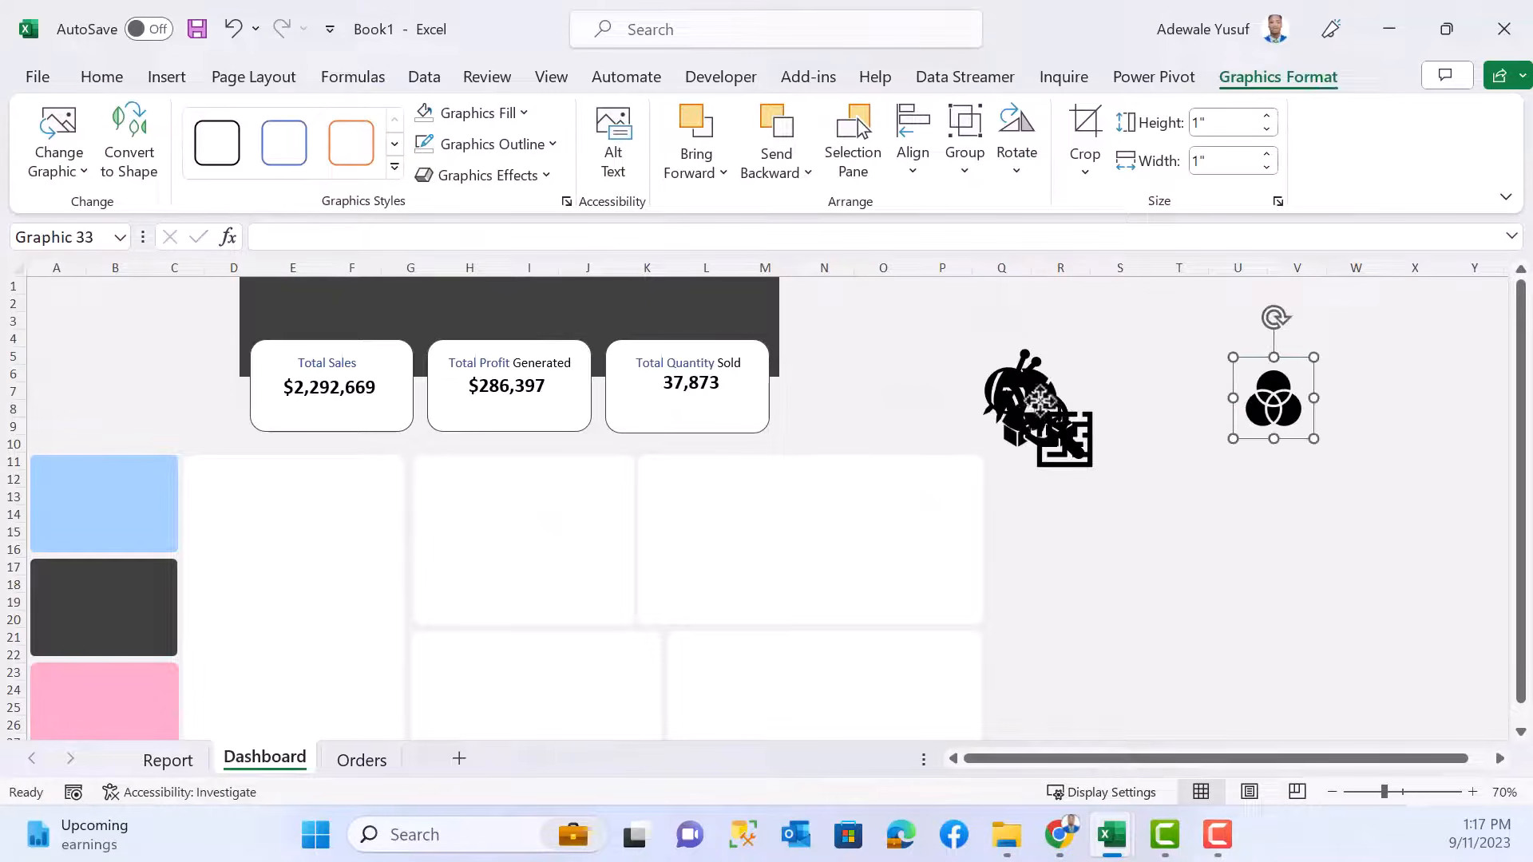
{"action": "left_click_drag", "start_coordinate": [1041, 420], "coordinate": [290, 302]}
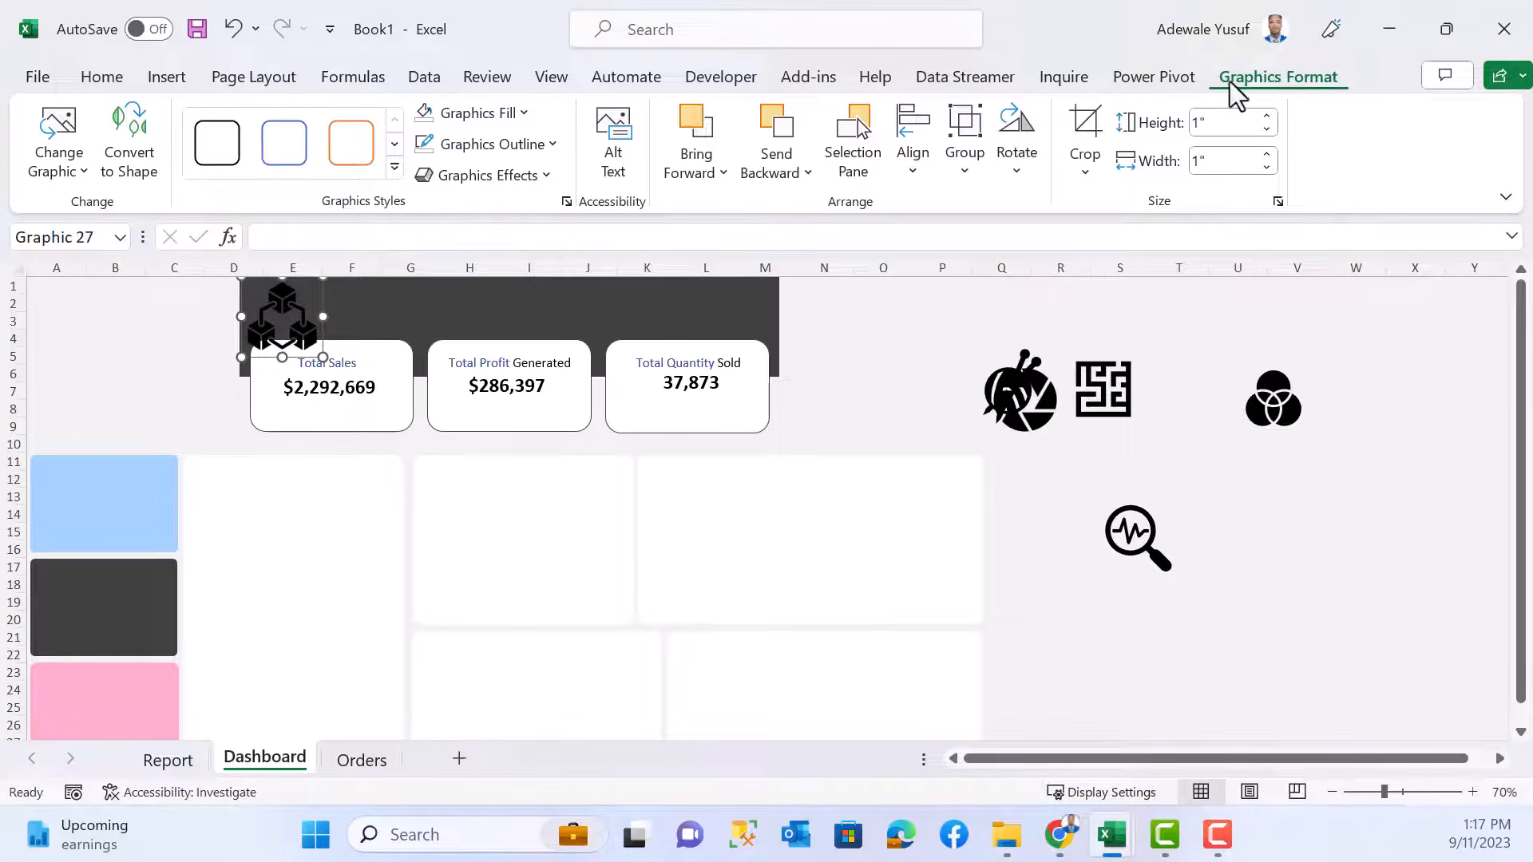
- Give the stacked-cubes icon a white fill and white outline, and shrink it to about 0.45" high by 0.47" wide within the banner
{"action": "left_click", "coordinate": [515, 113]}
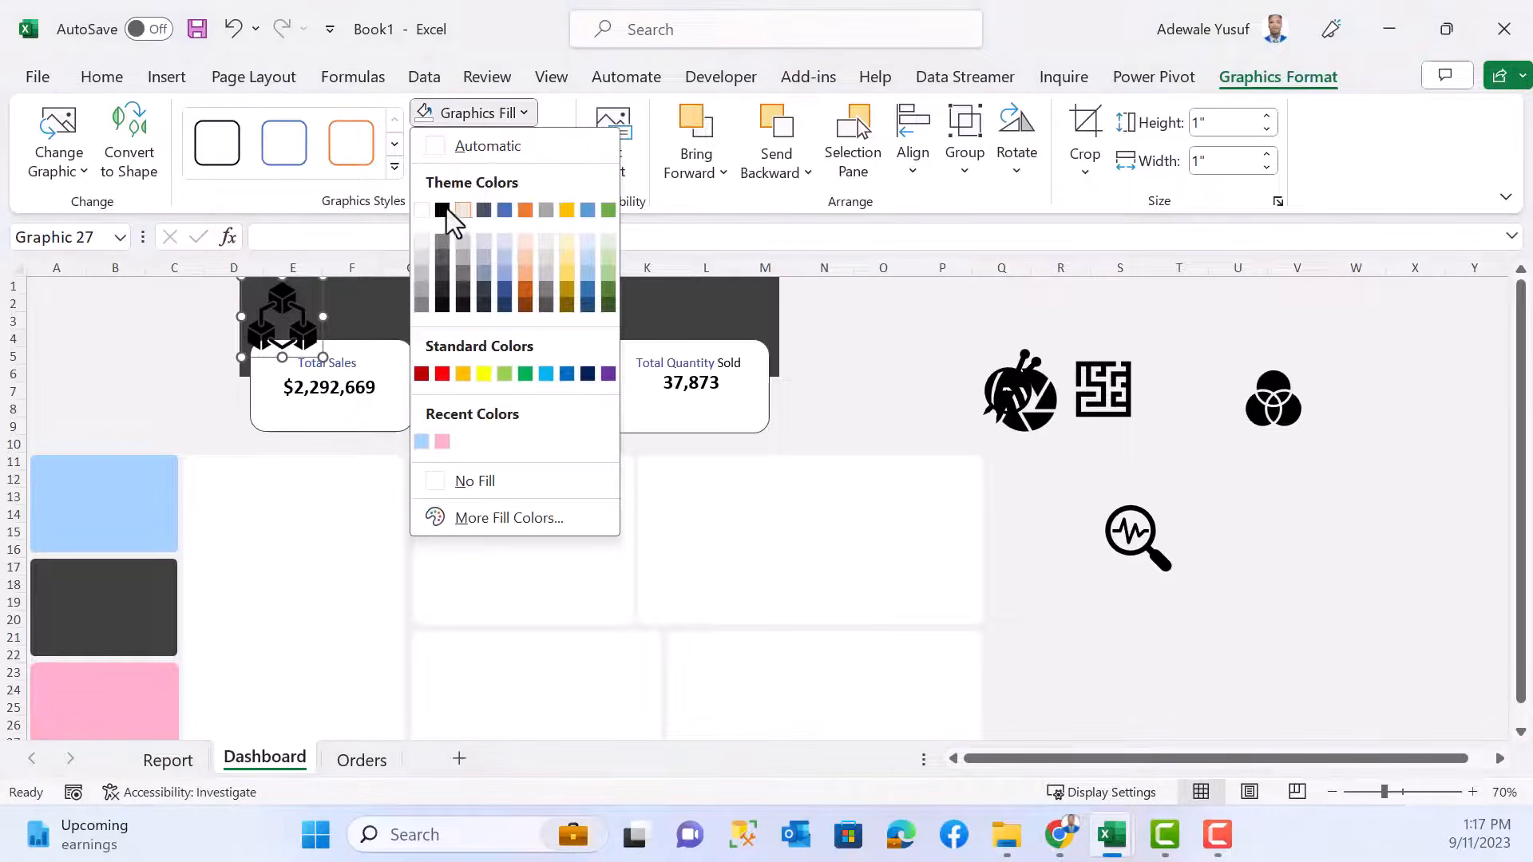
{"action": "left_click", "coordinate": [422, 210]}
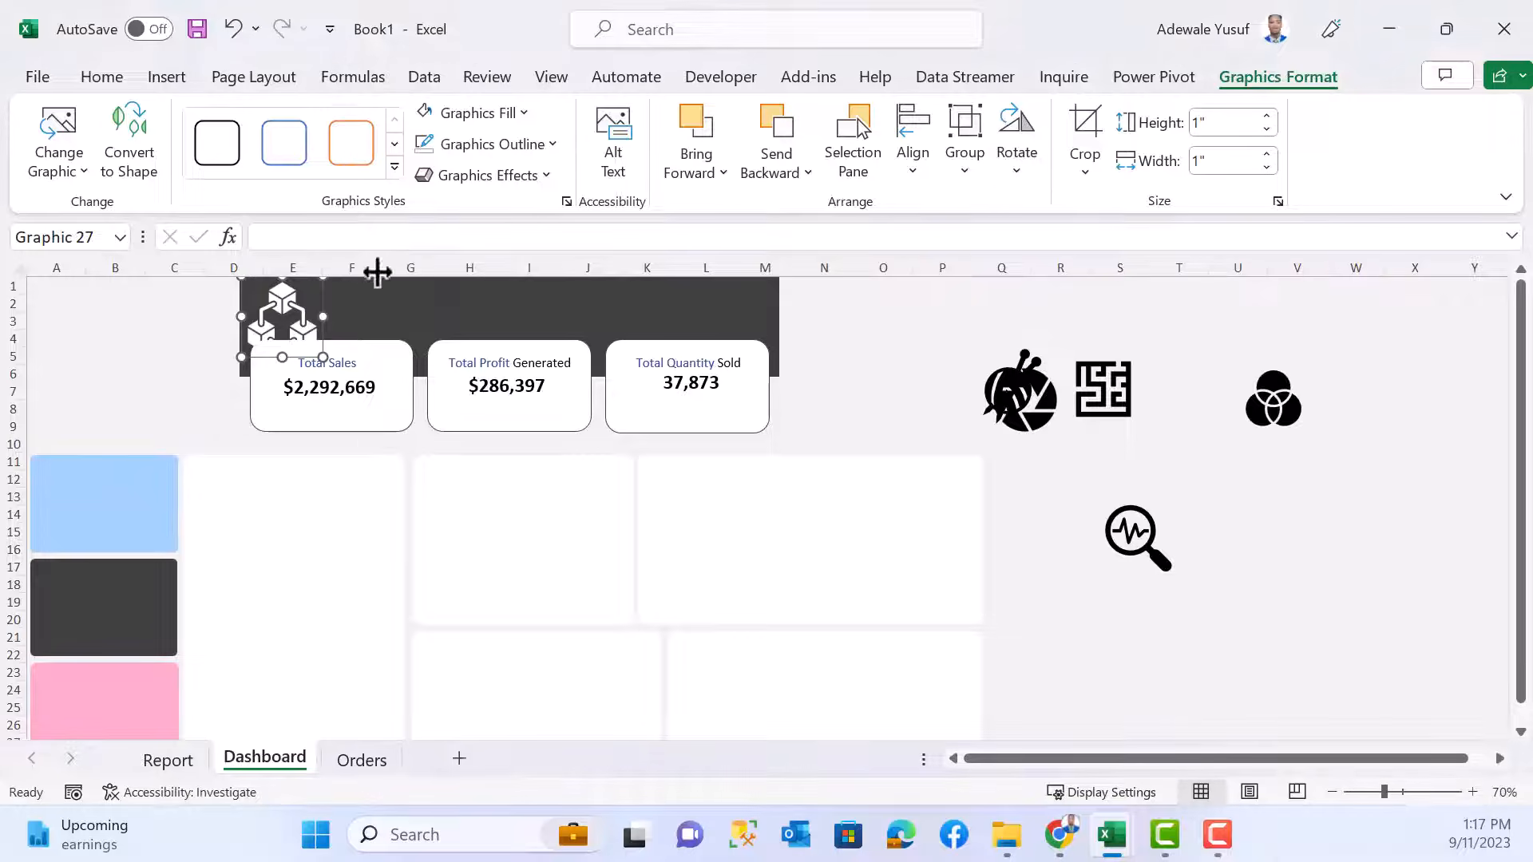
{"action": "left_click", "coordinate": [553, 145]}
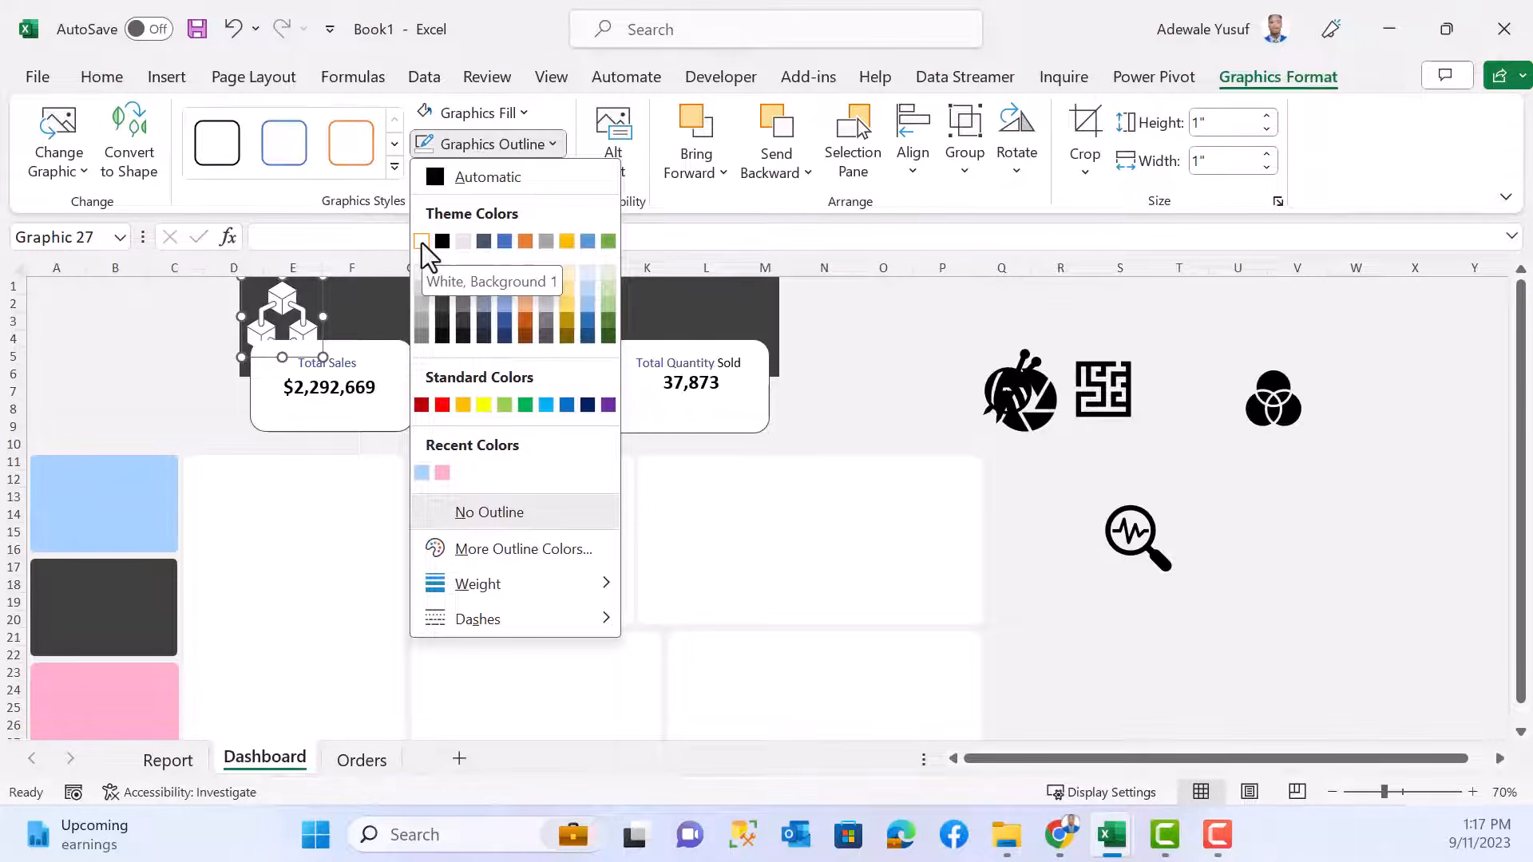
{"action": "left_click", "coordinate": [421, 243]}
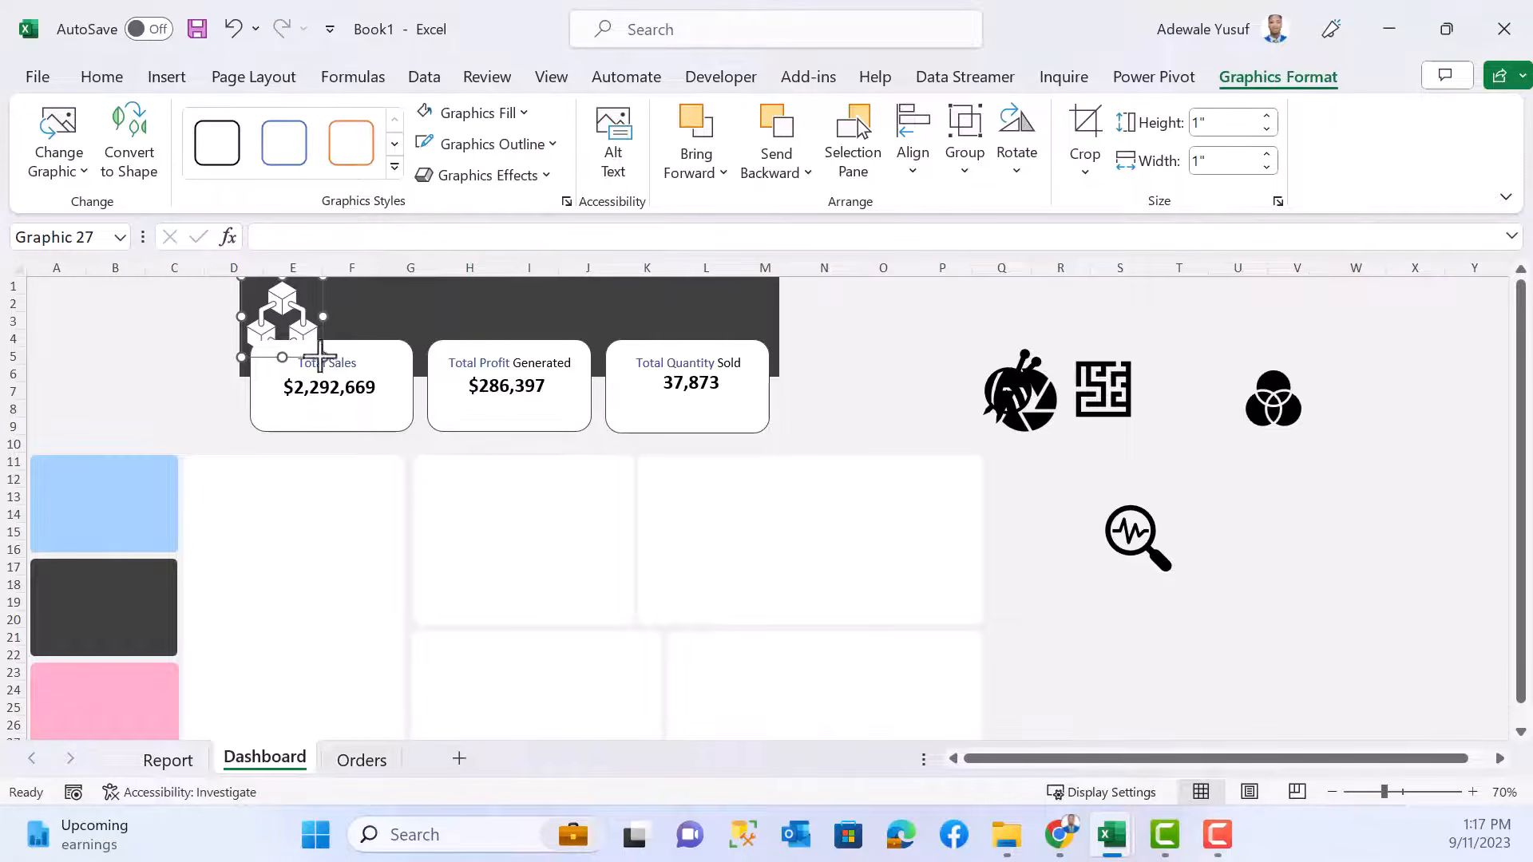
{"action": "left_click_drag", "start_coordinate": [320, 356], "coordinate": [274, 302]}
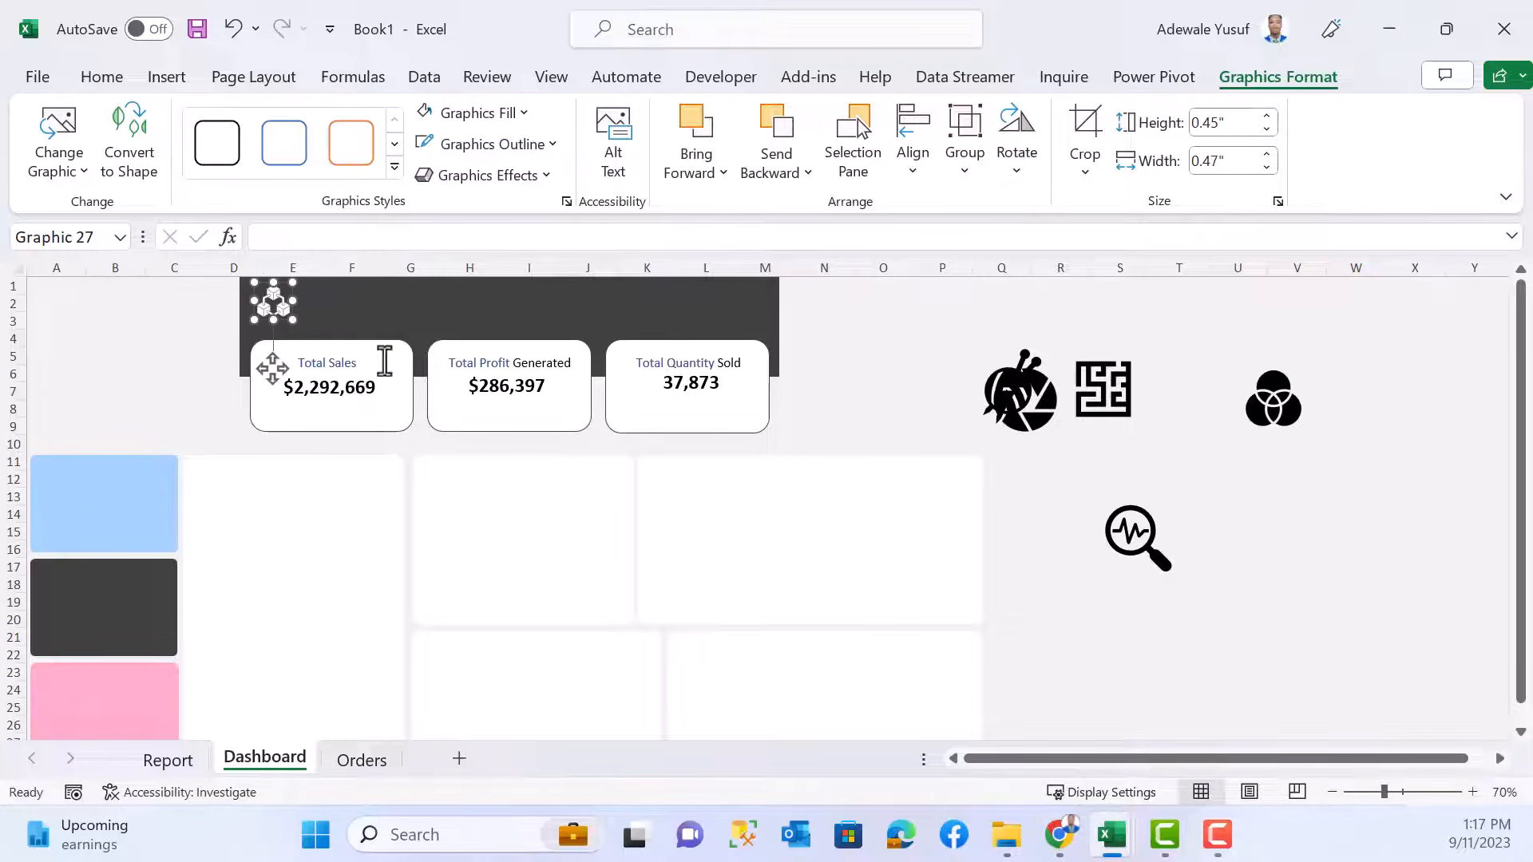
{"action": "left_click", "coordinate": [943, 346]}
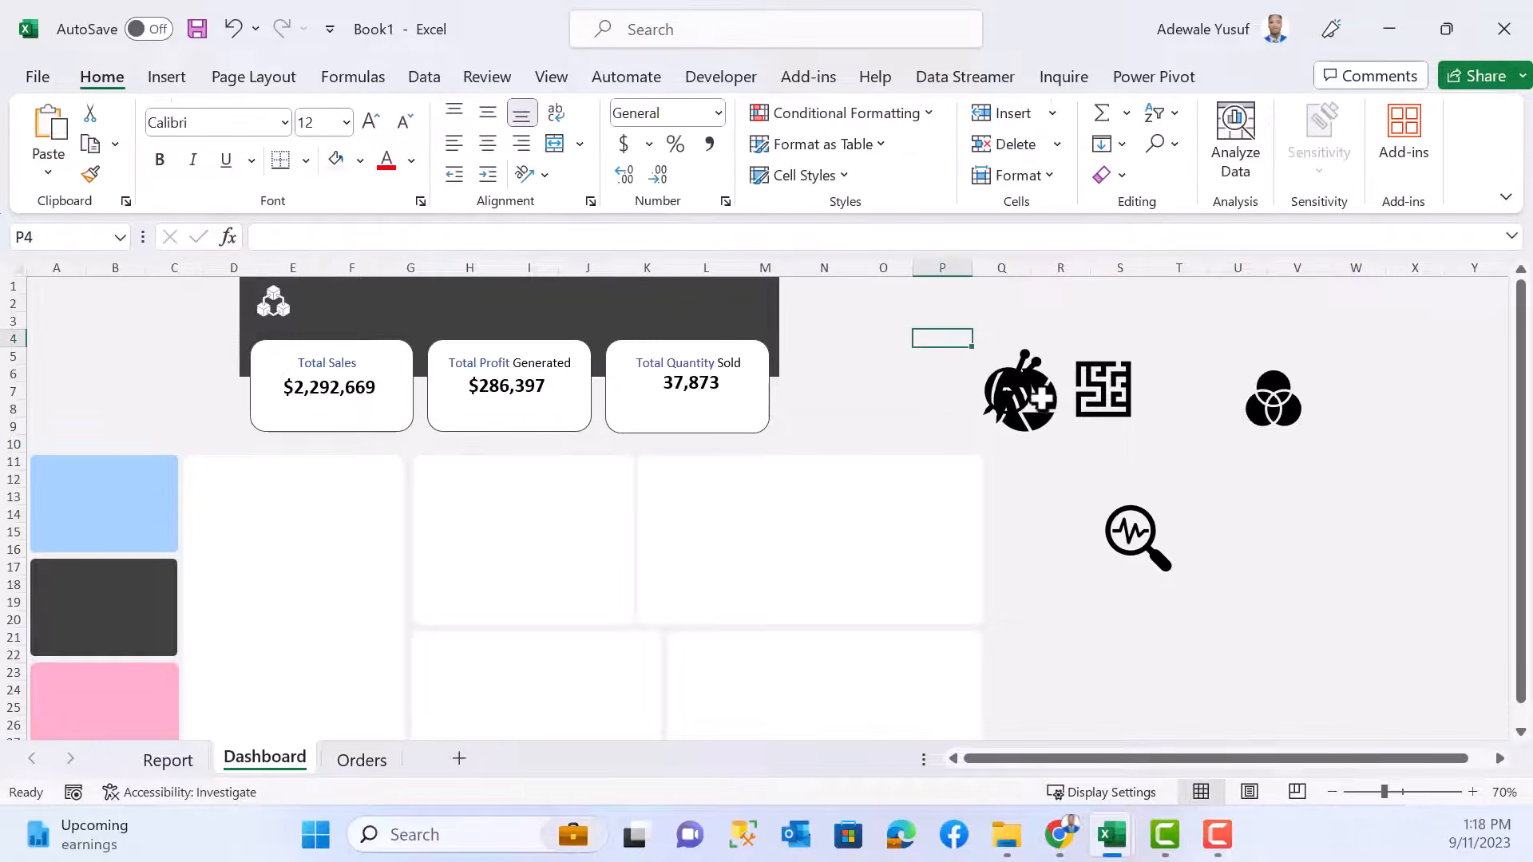
- Separate the camera-aperture icon at about 0.62" by 0.61" and format it with the recent pink fill and no outline
{"action": "left_click_drag", "start_coordinate": [1037, 403], "coordinate": [926, 405]}
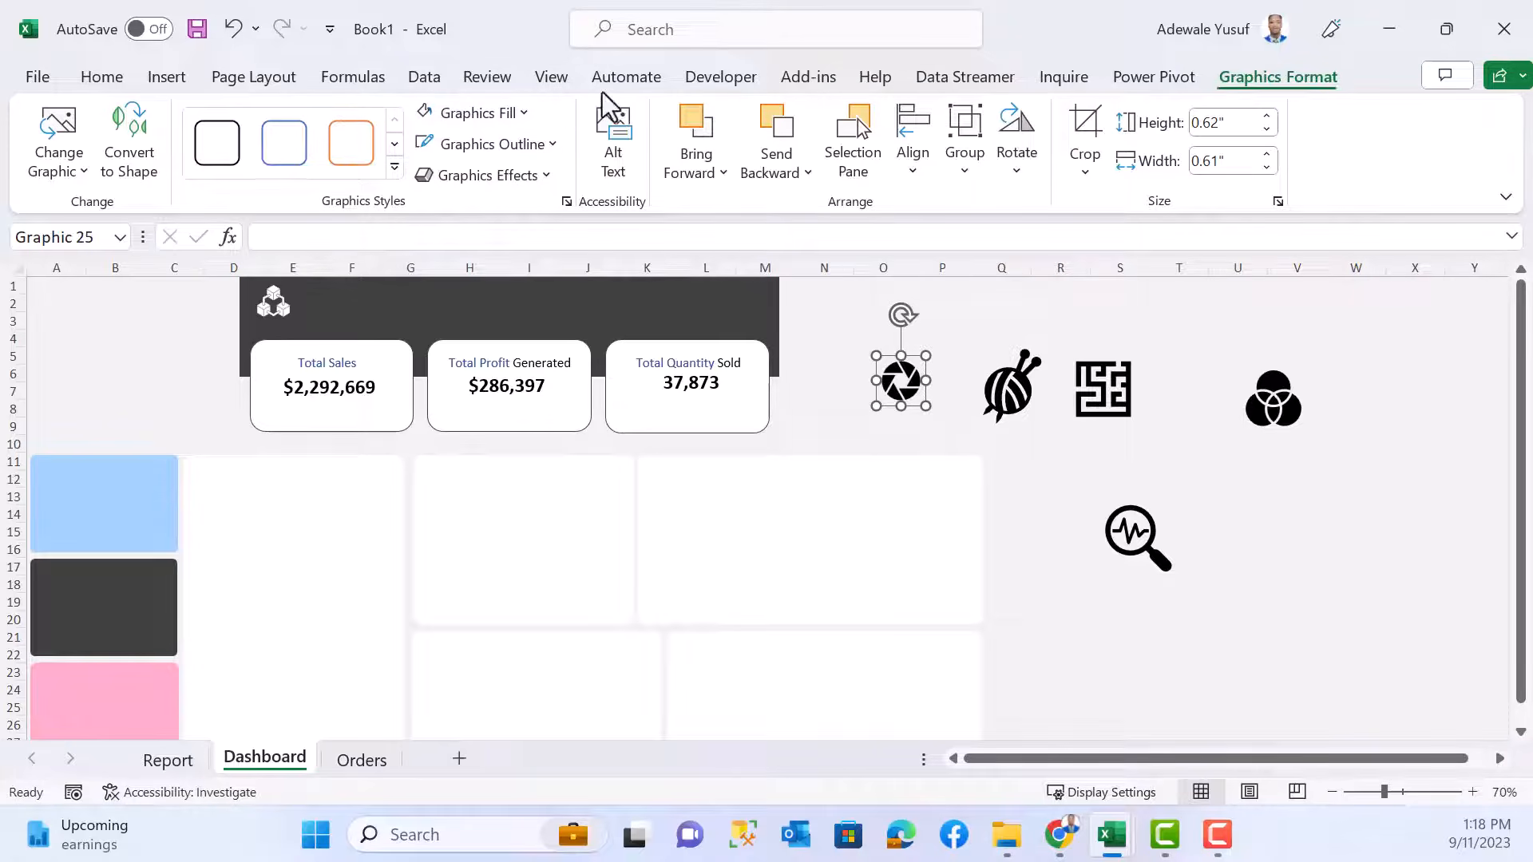
{"action": "left_click", "coordinate": [516, 118]}
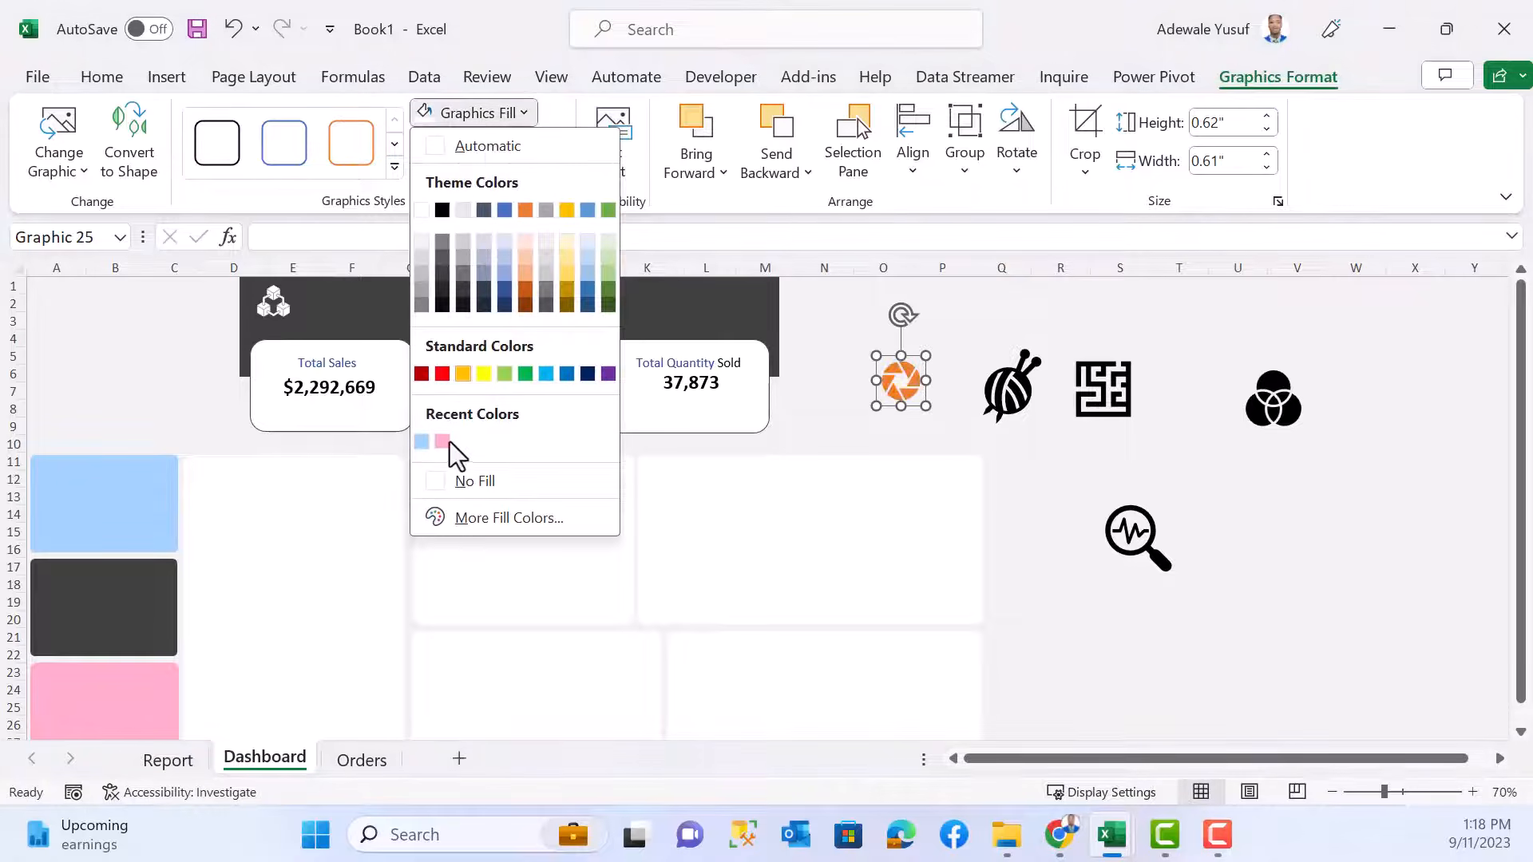
{"action": "left_click", "coordinate": [443, 441]}
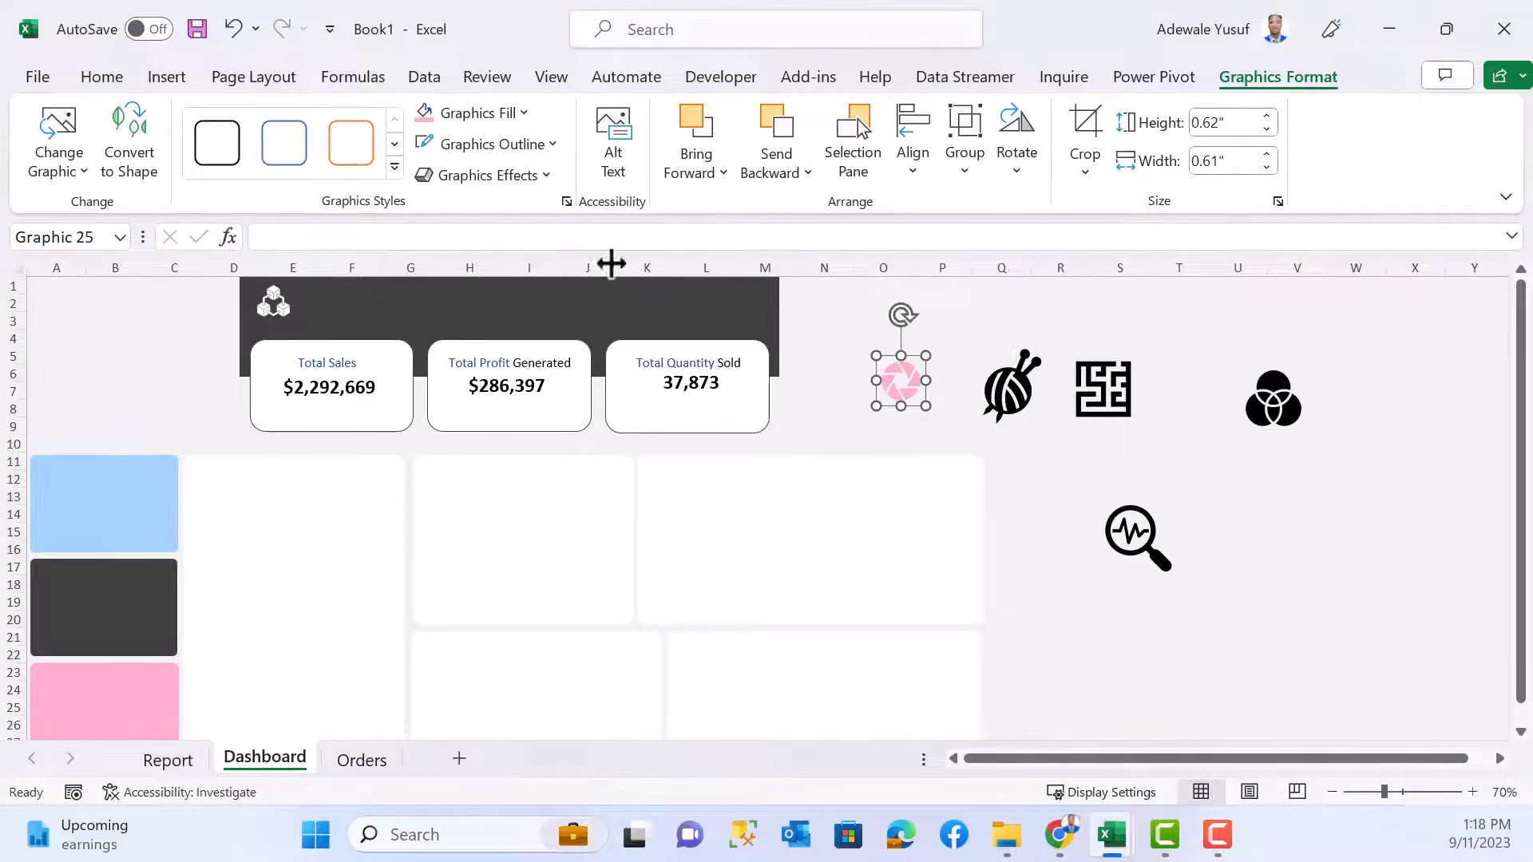
{"action": "left_click", "coordinate": [555, 145]}
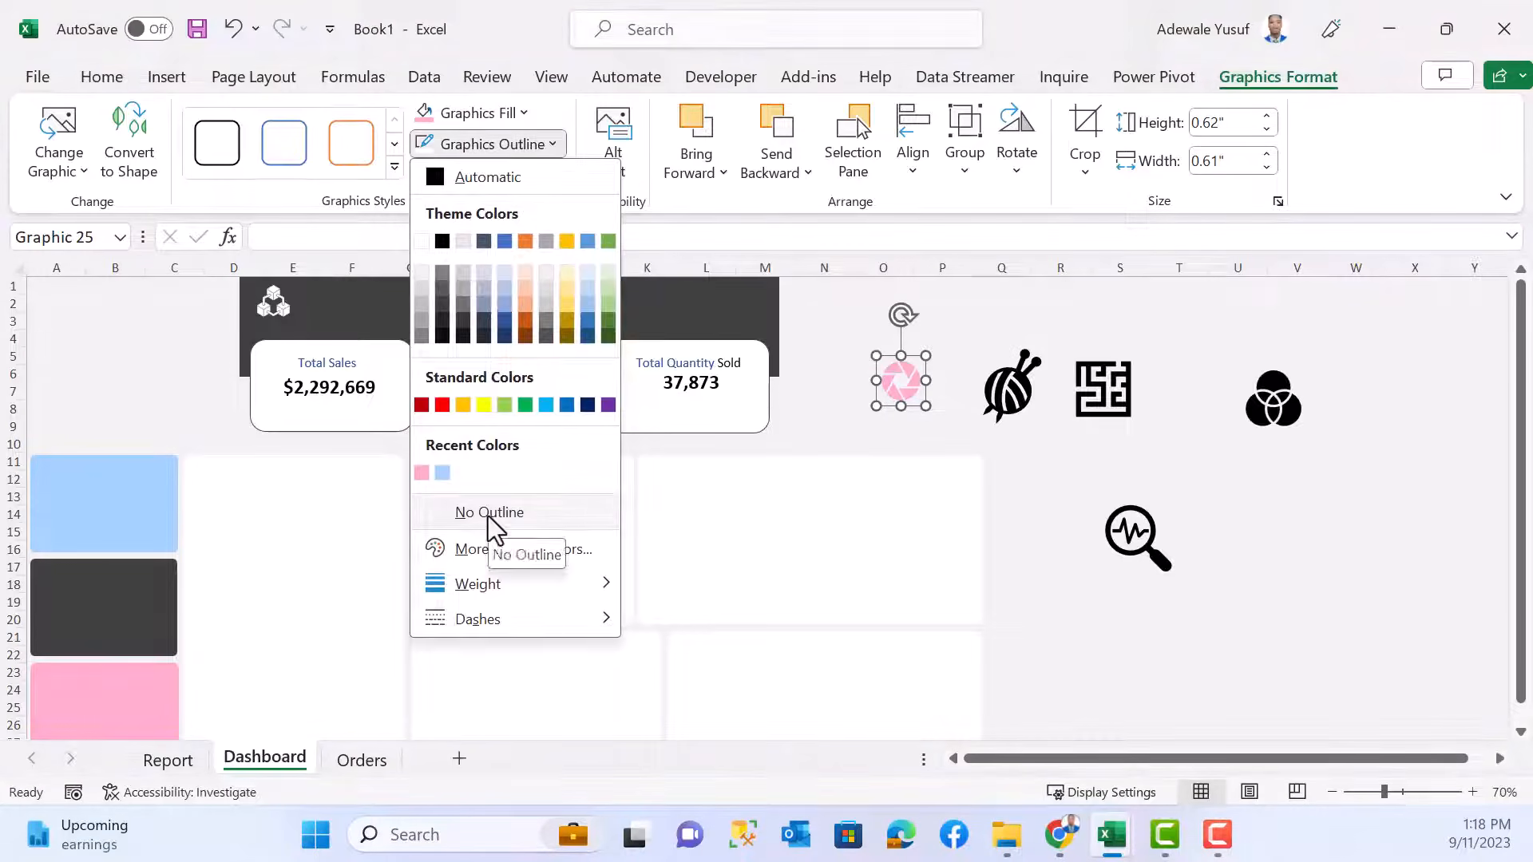
{"action": "left_click", "coordinate": [489, 512]}
- Shrink the aperture icon to about 0.41" square and place it beside the value on the Total Sales card
{"action": "left_click_drag", "start_coordinate": [912, 381], "coordinate": [283, 398]}
{"action": "left_click", "coordinate": [226, 396]}
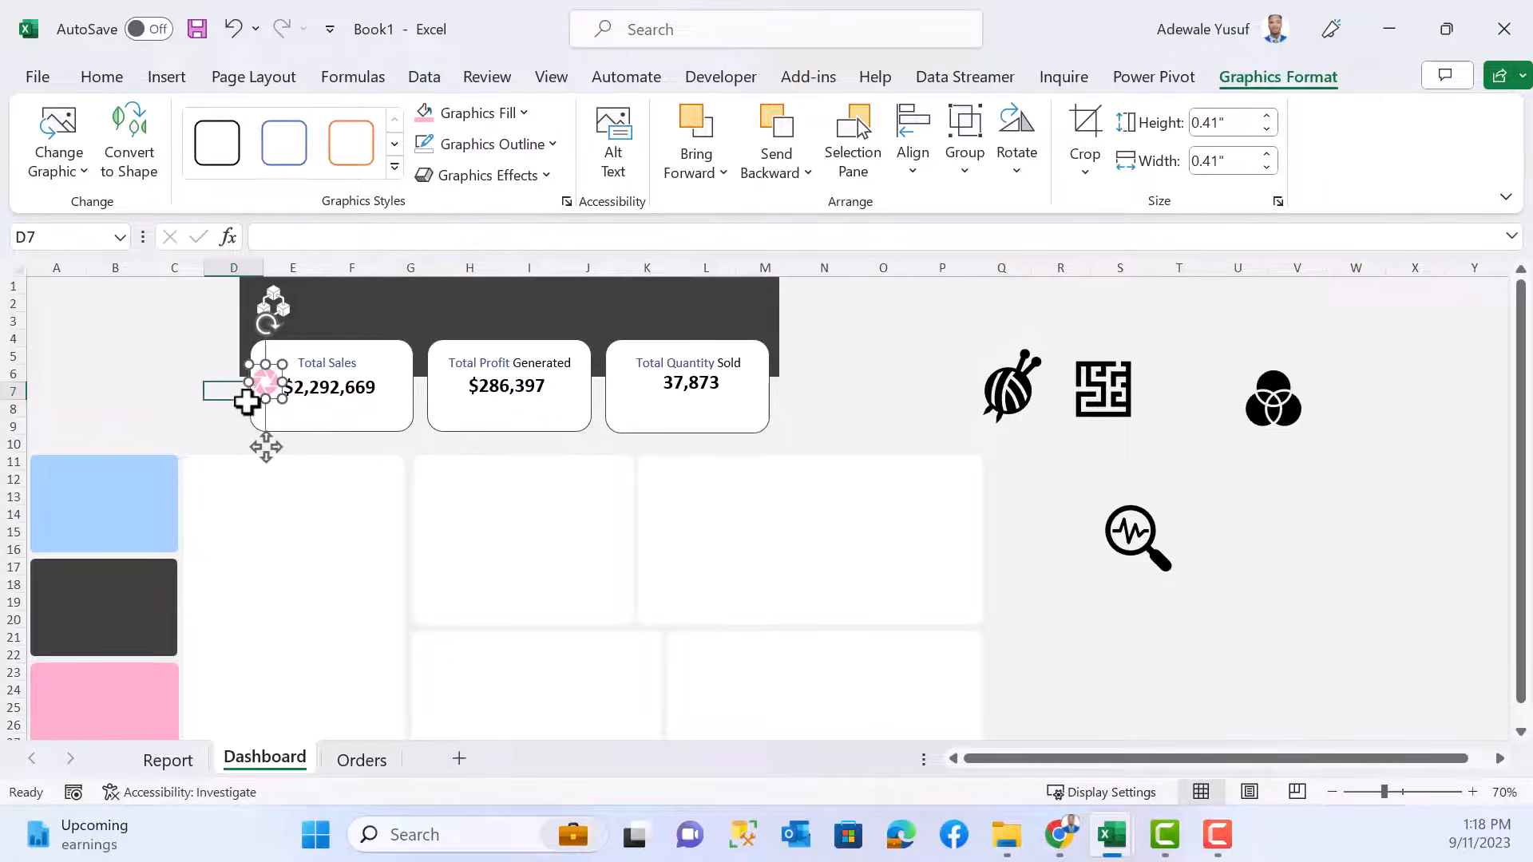
{"action": "left_click", "coordinate": [268, 386]}
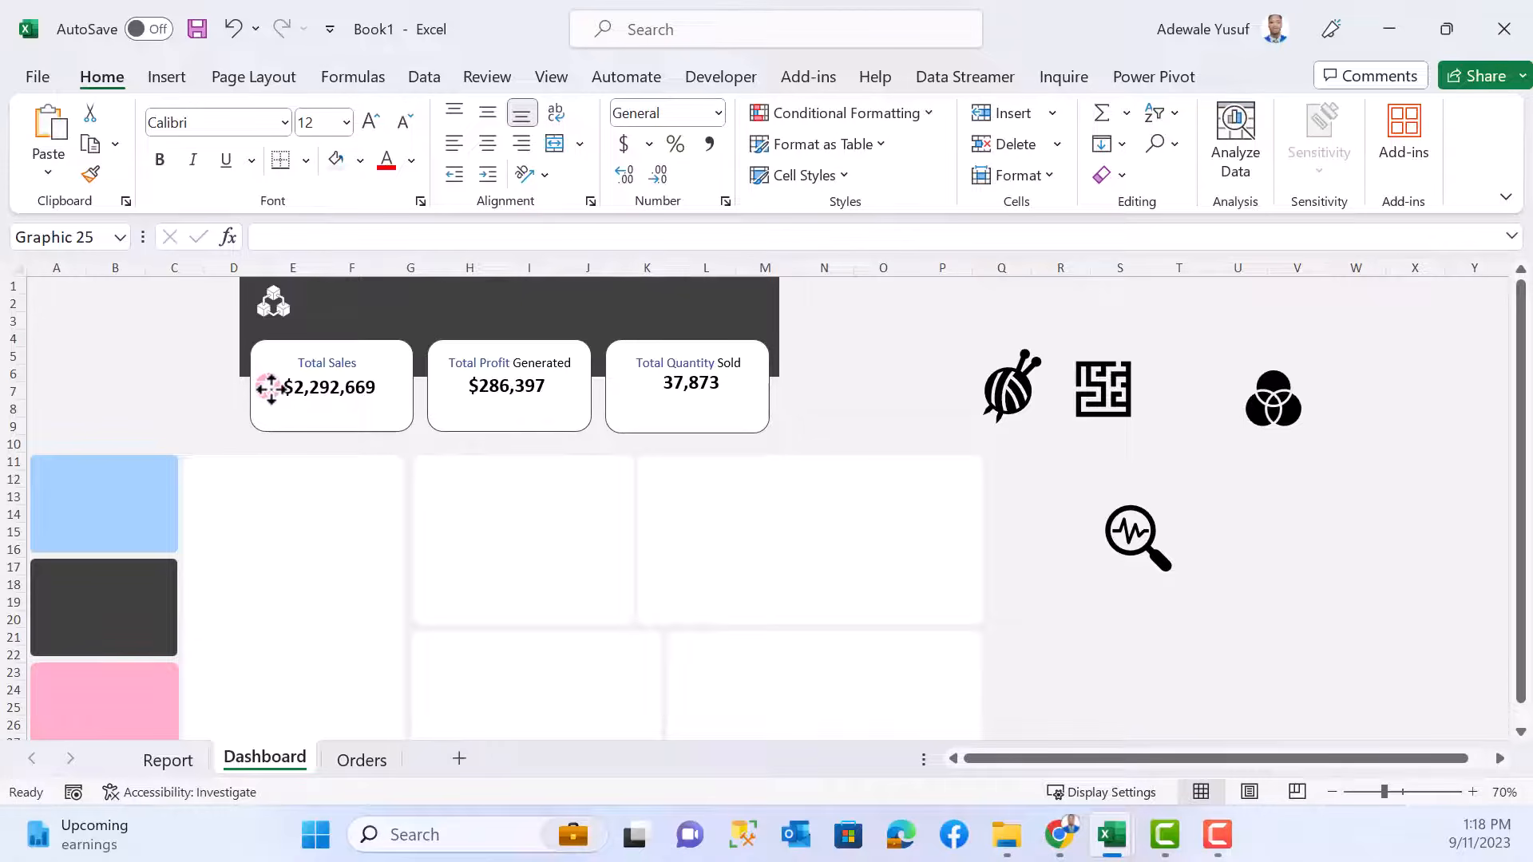
{"action": "left_click", "coordinate": [908, 377]}
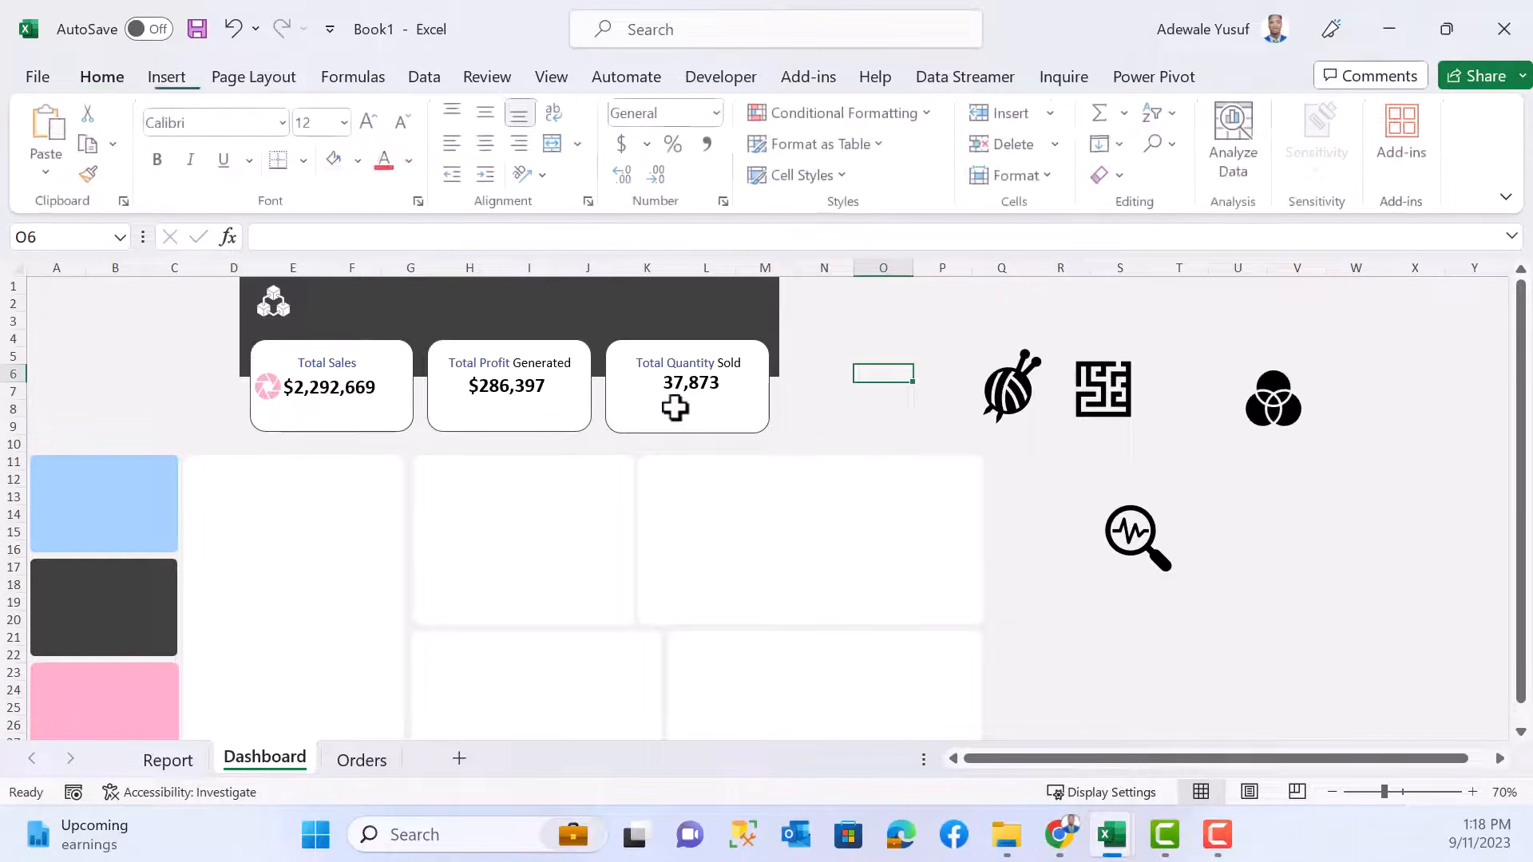
- Fill the yarn-ball icon with pink, shrink it to about 0.4" by 0.39" and place it beside the Total Profit Generated value
{"action": "left_click", "coordinate": [1051, 406]}
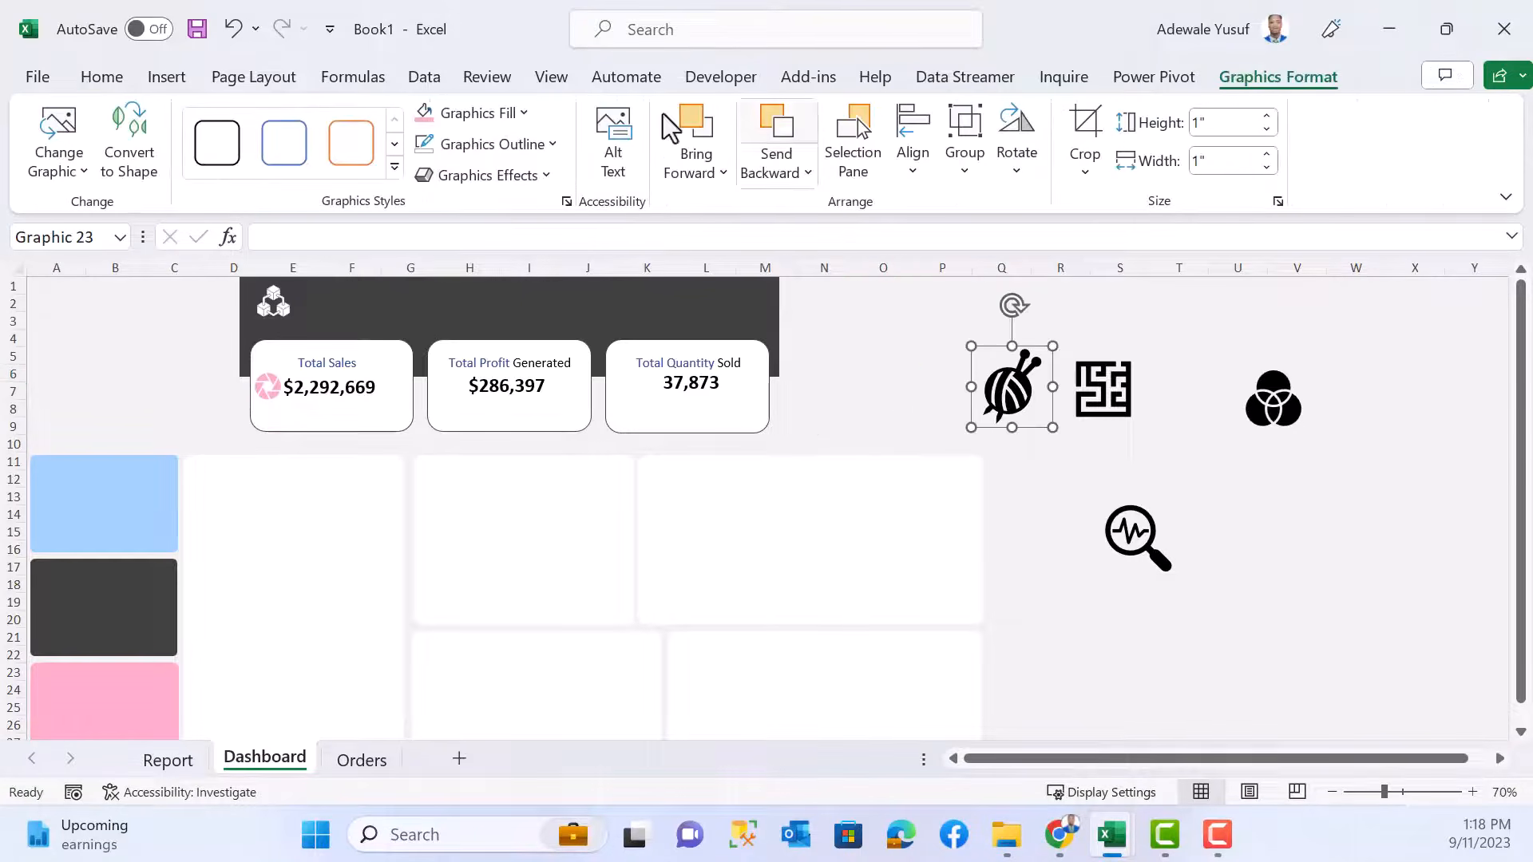
{"action": "left_click", "coordinate": [513, 108]}
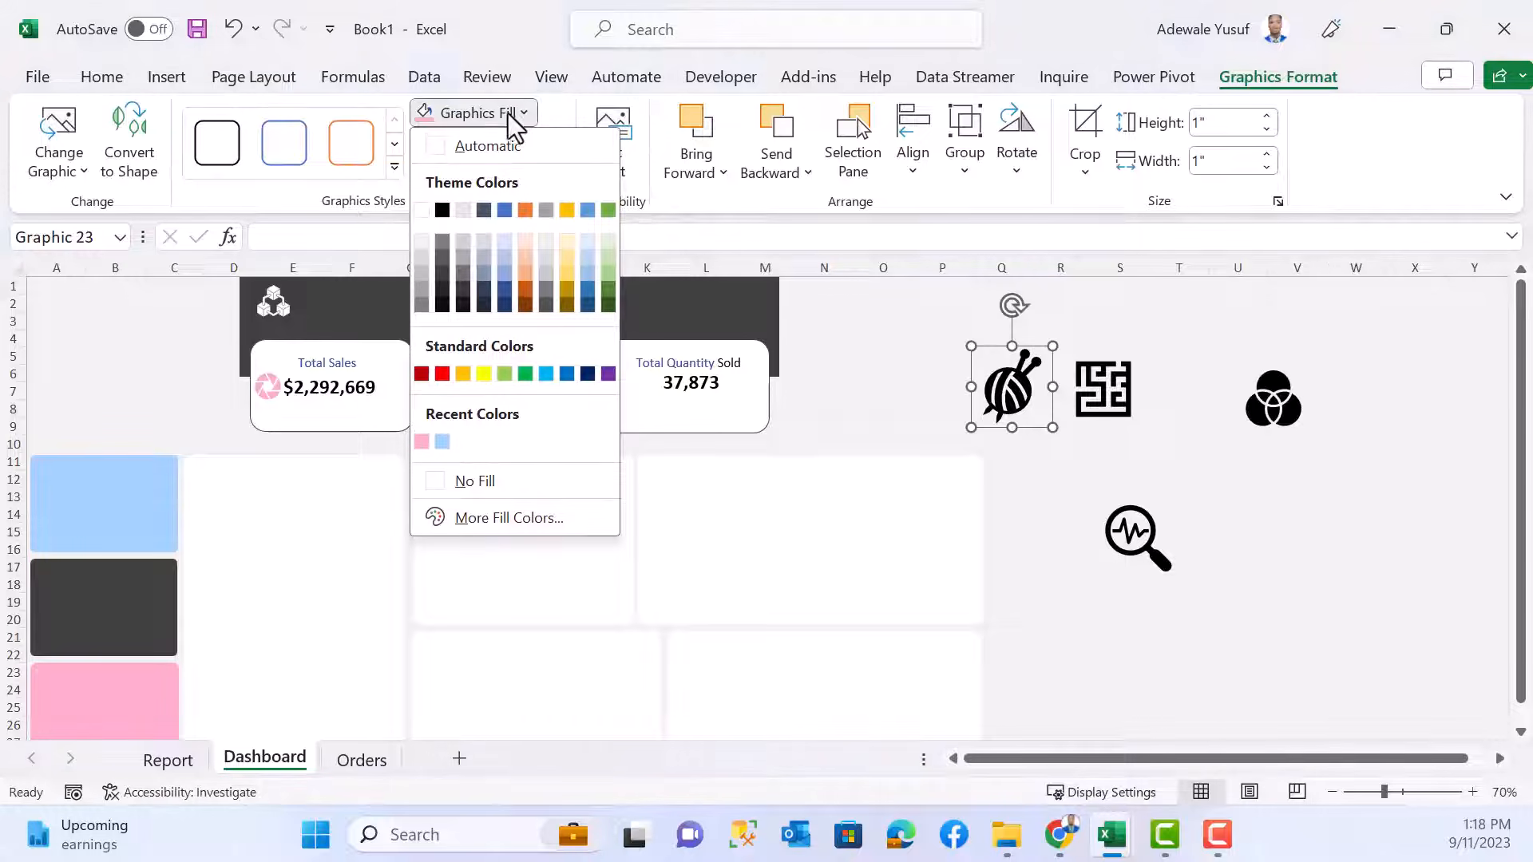
{"action": "left_click", "coordinate": [428, 439]}
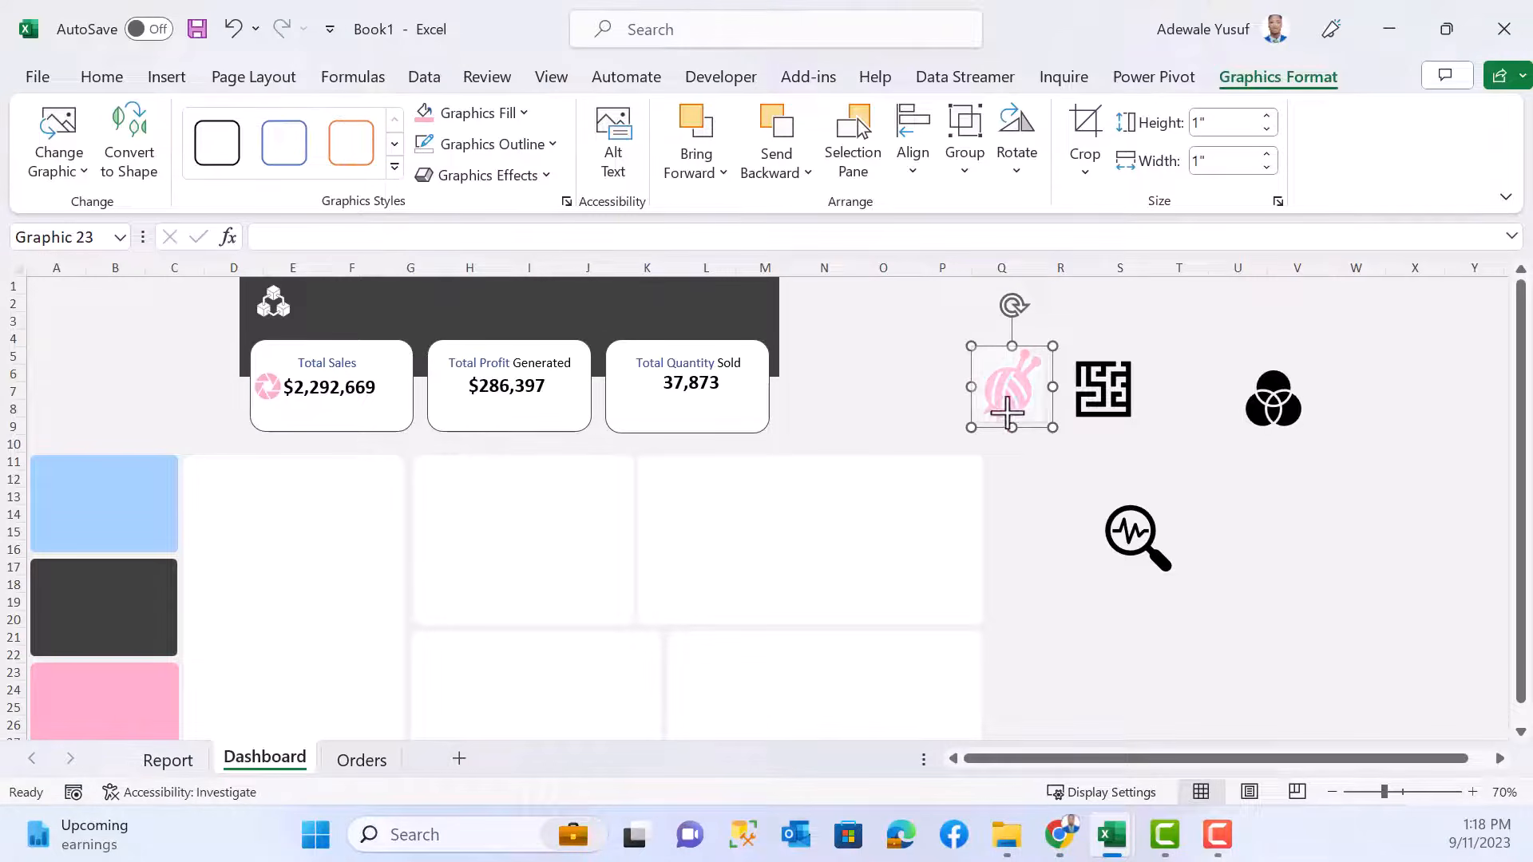
{"action": "left_click_drag", "start_coordinate": [991, 393], "coordinate": [448, 390]}
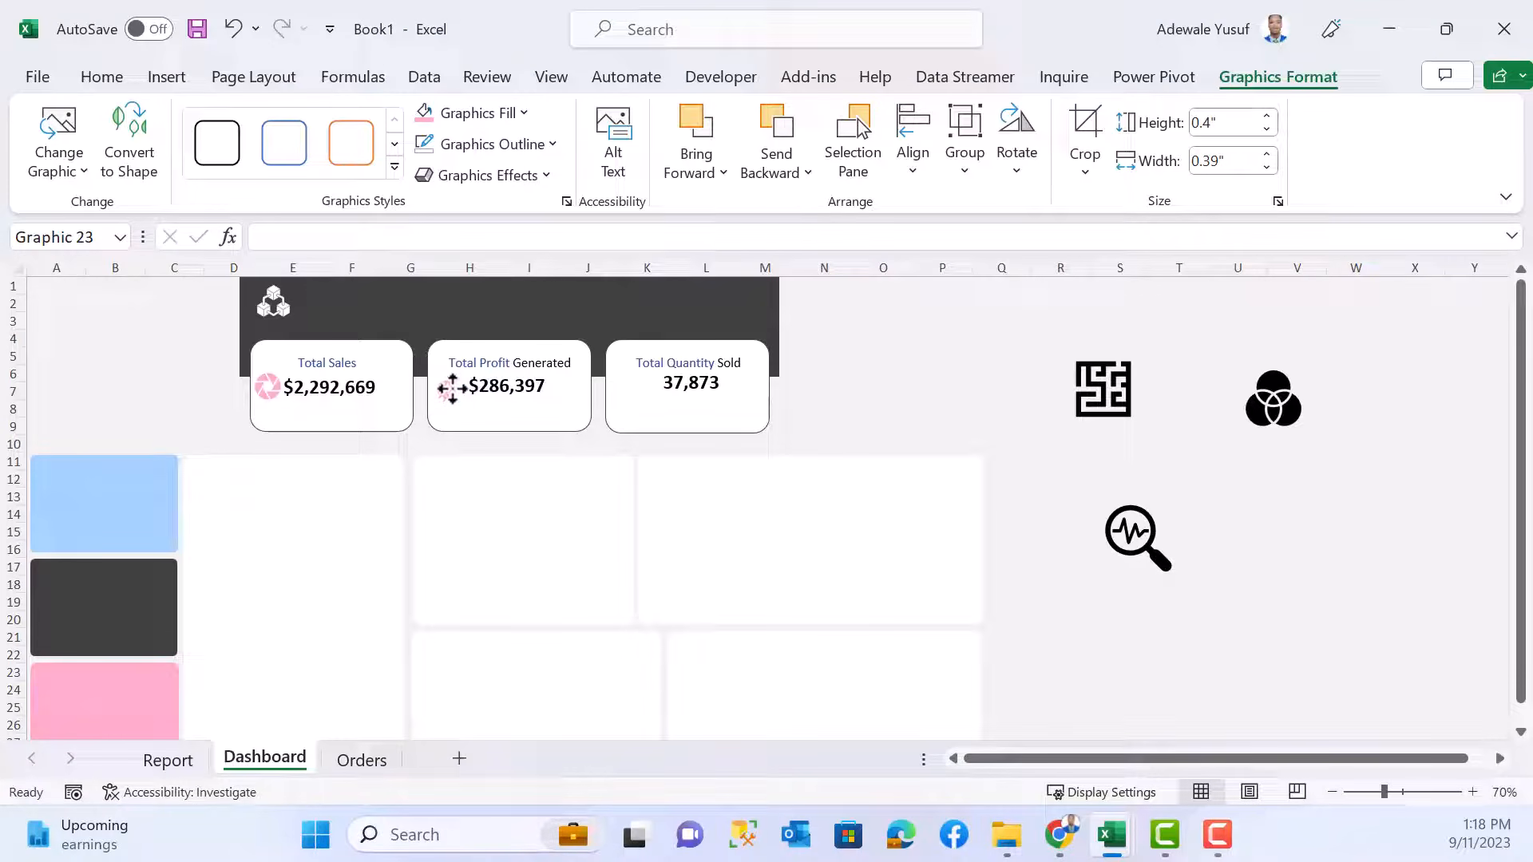
{"action": "left_click_drag", "start_coordinate": [454, 389], "coordinate": [452, 388]}
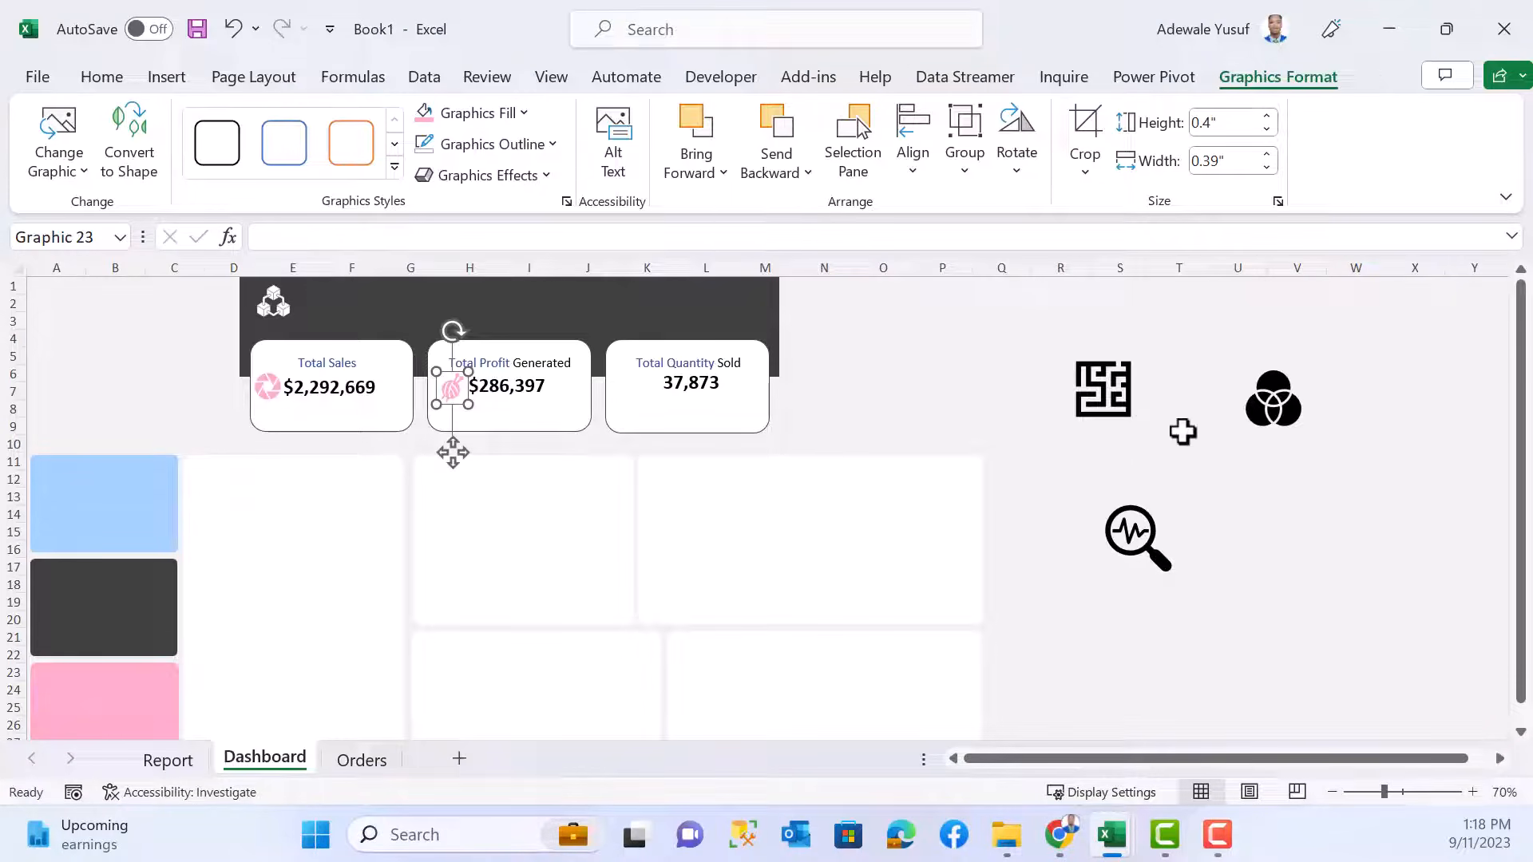
- Move the overlapping-circles icon closer to the cards and fill it with the recent pink
{"action": "left_click_drag", "start_coordinate": [1274, 398], "coordinate": [917, 391]}
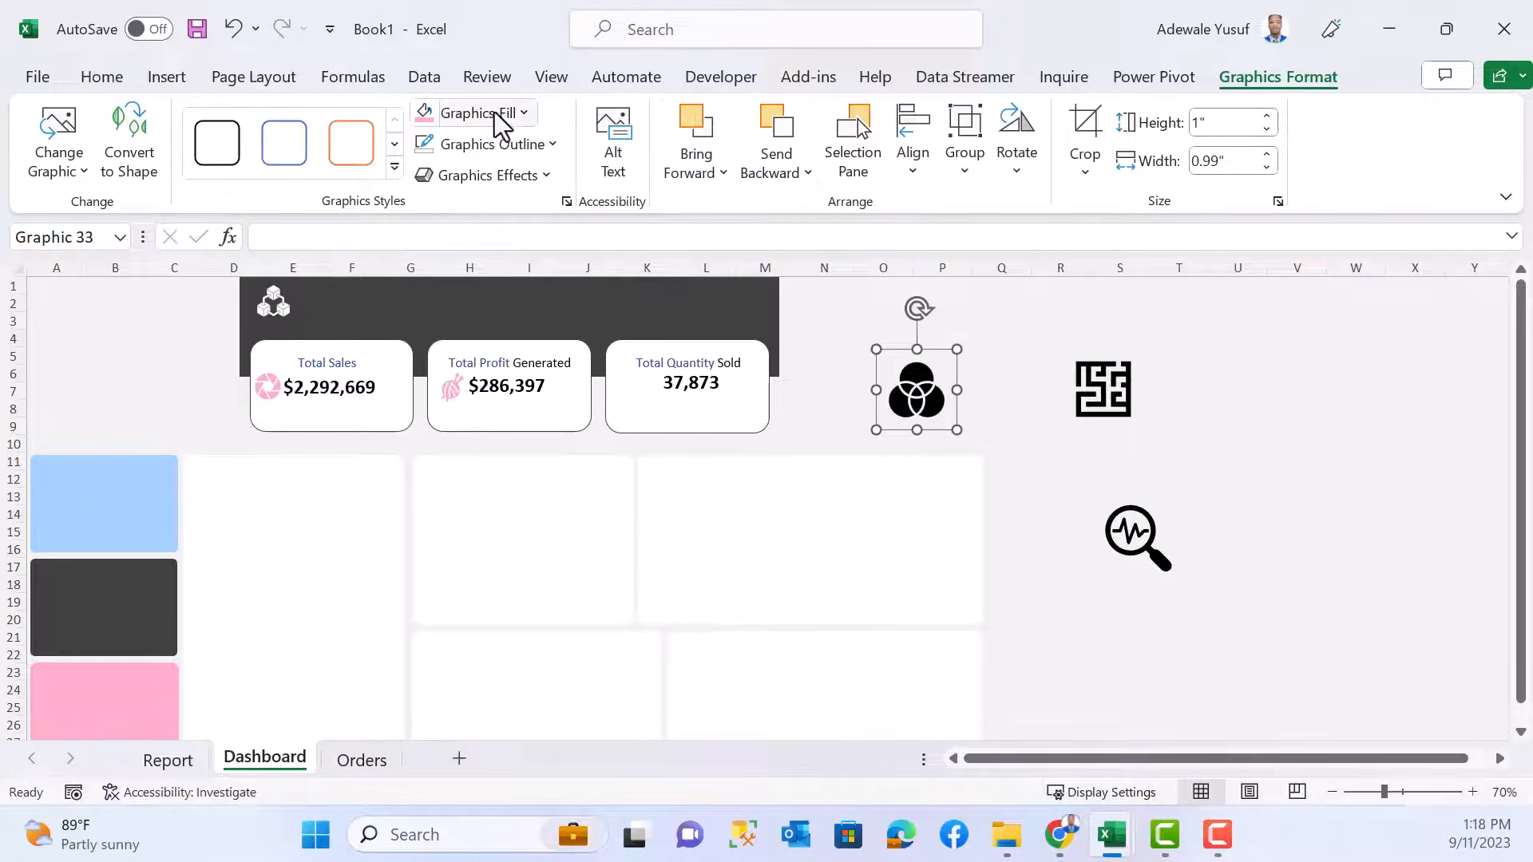
{"action": "left_click", "coordinate": [525, 115]}
{"action": "left_click", "coordinate": [525, 120]}
{"action": "left_click", "coordinate": [525, 120]}
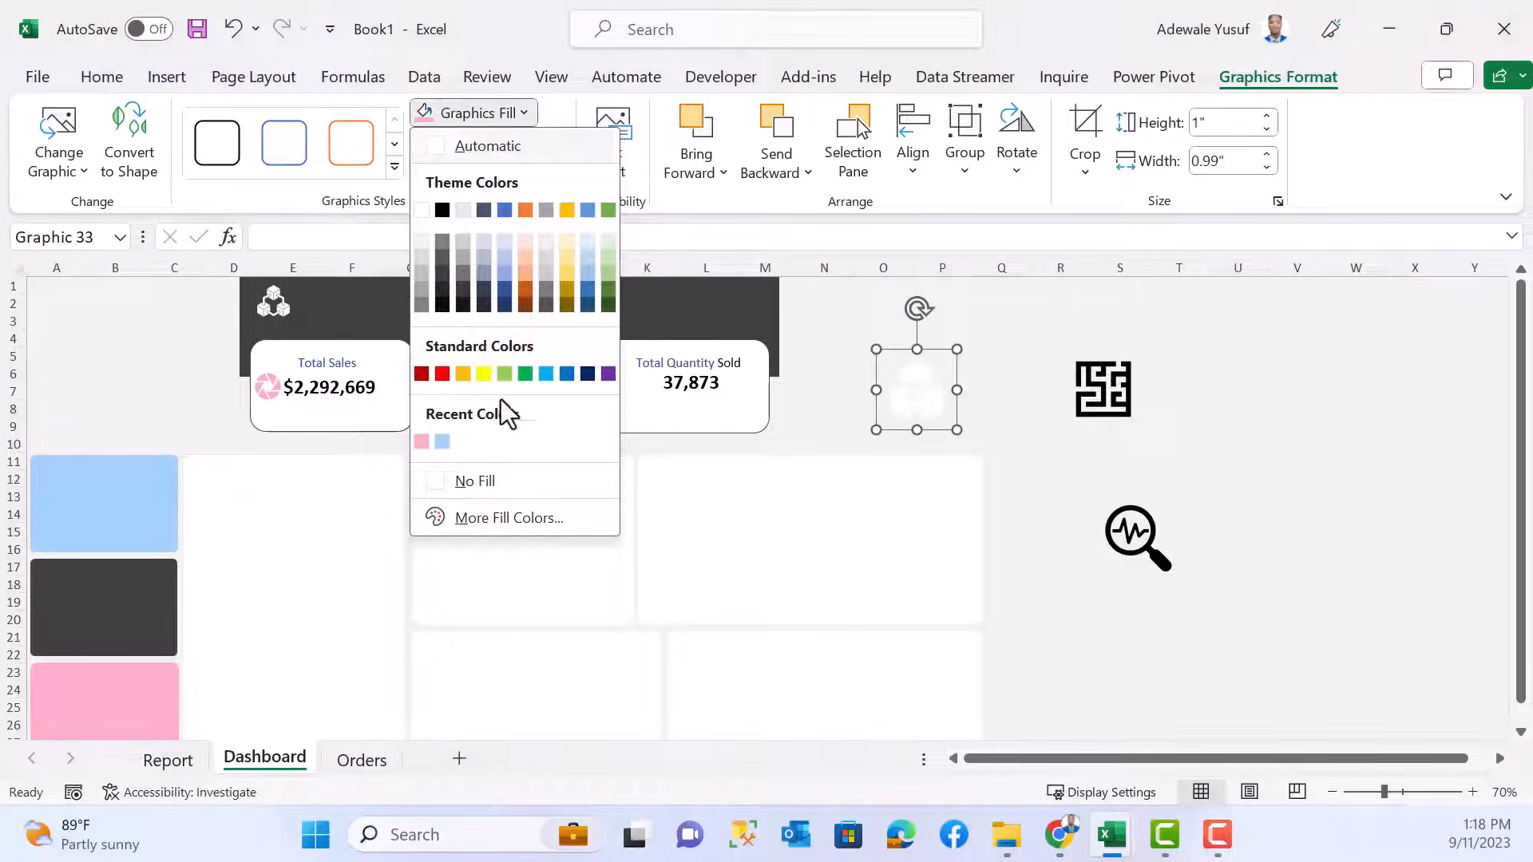
{"action": "left_click", "coordinate": [426, 442]}
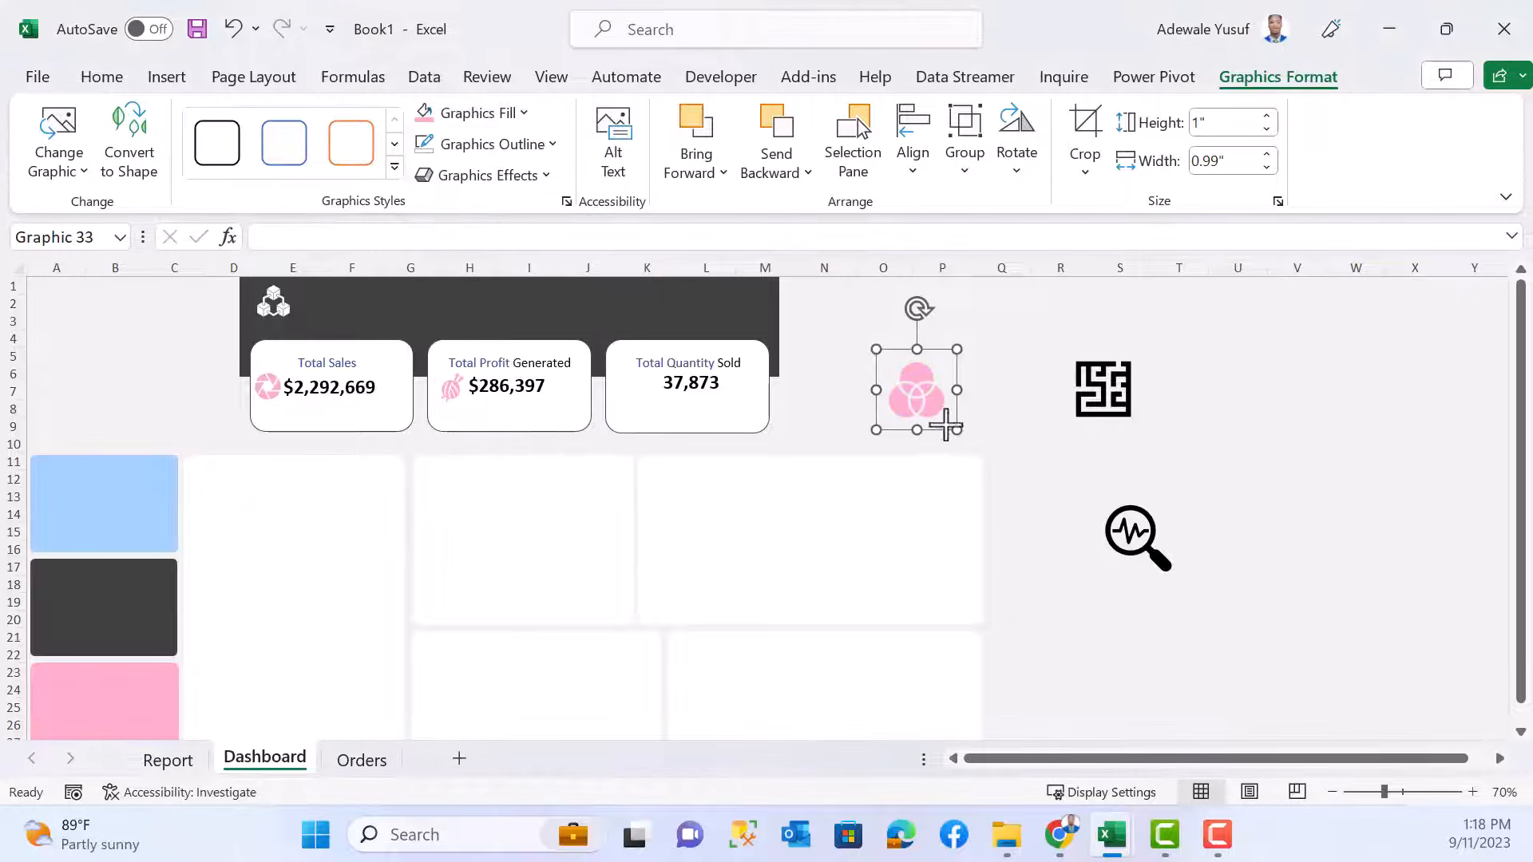
- Shrink the overlapping-circles icon to about 0.52" square on the Total Quantity Sold card and nudge that card's value down slightly
{"action": "left_click_drag", "start_coordinate": [946, 426], "coordinate": [636, 386]}
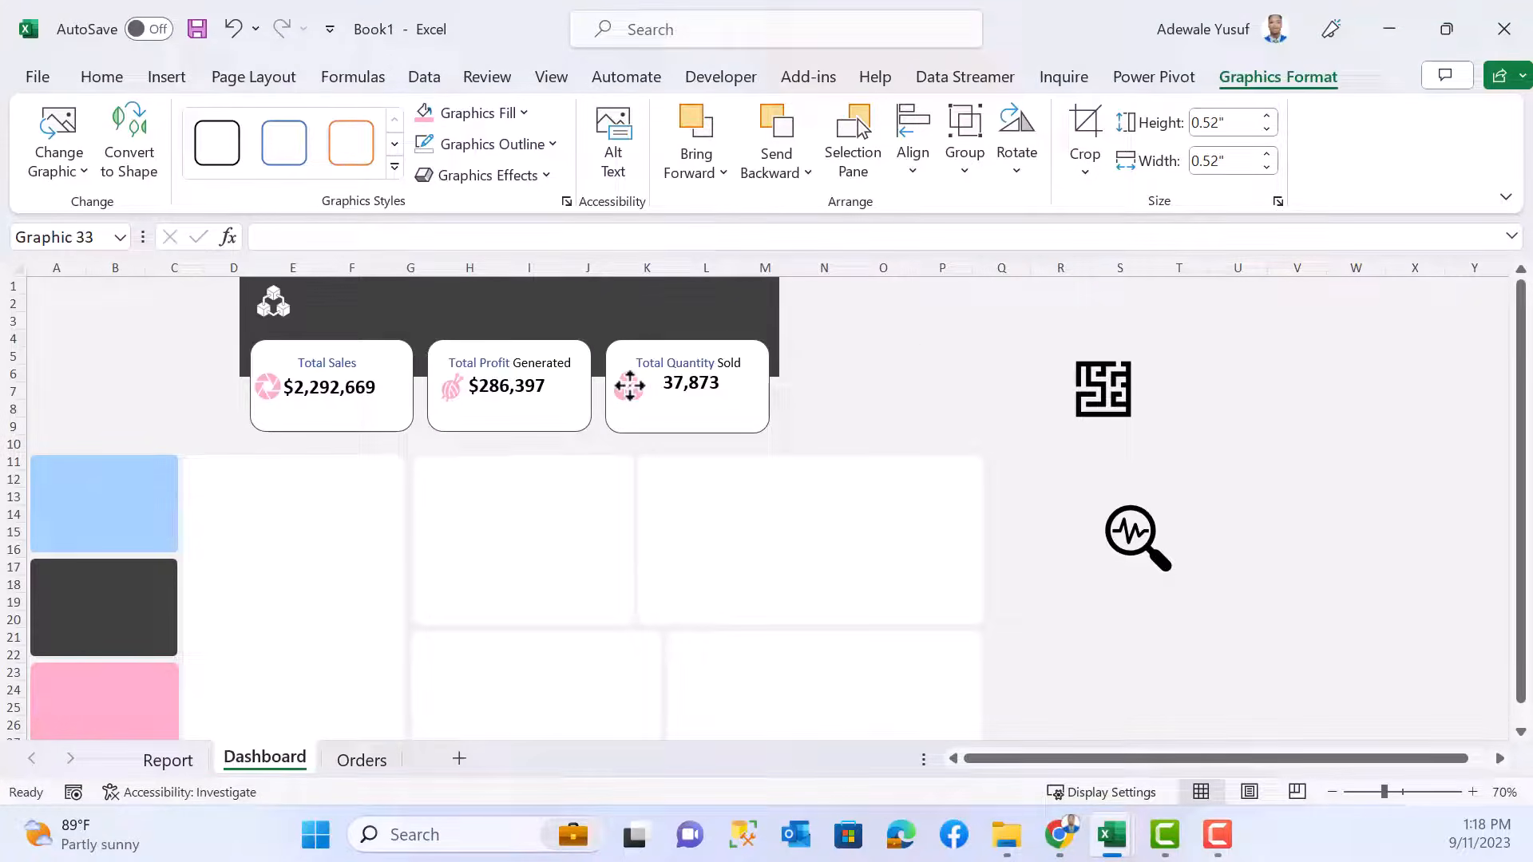
{"action": "left_click_drag", "start_coordinate": [630, 386], "coordinate": [698, 400]}
{"action": "left_click", "coordinate": [688, 385]}
{"action": "left_click", "coordinate": [894, 390]}
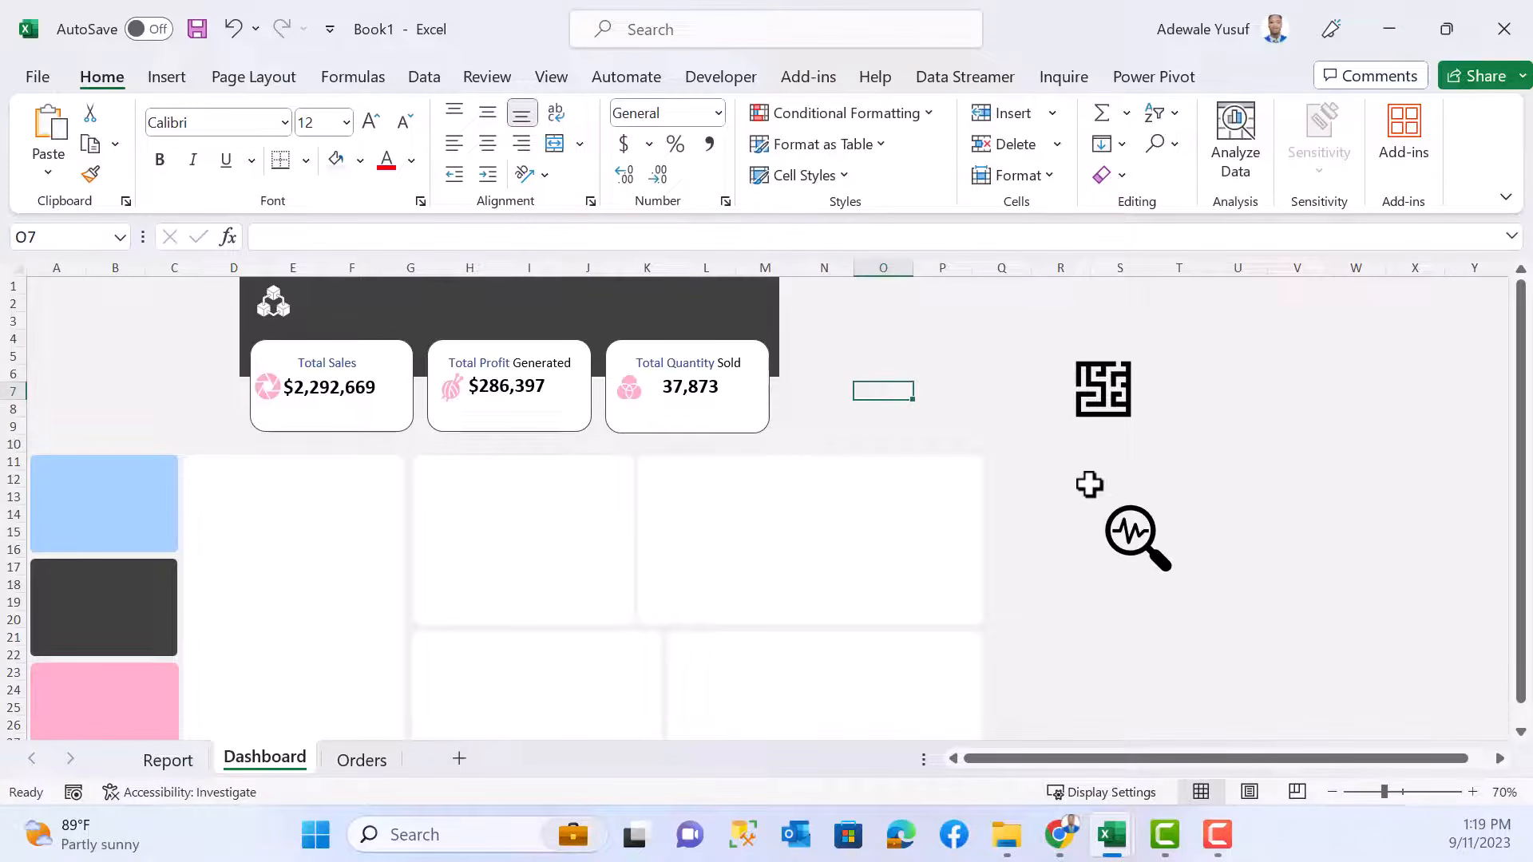
- Shrink the magnifying-glass and maze icons and place them in the lower-right corners of the blue and dark side panels respectively
{"action": "left_click_drag", "start_coordinate": [1128, 533], "coordinate": [127, 503]}
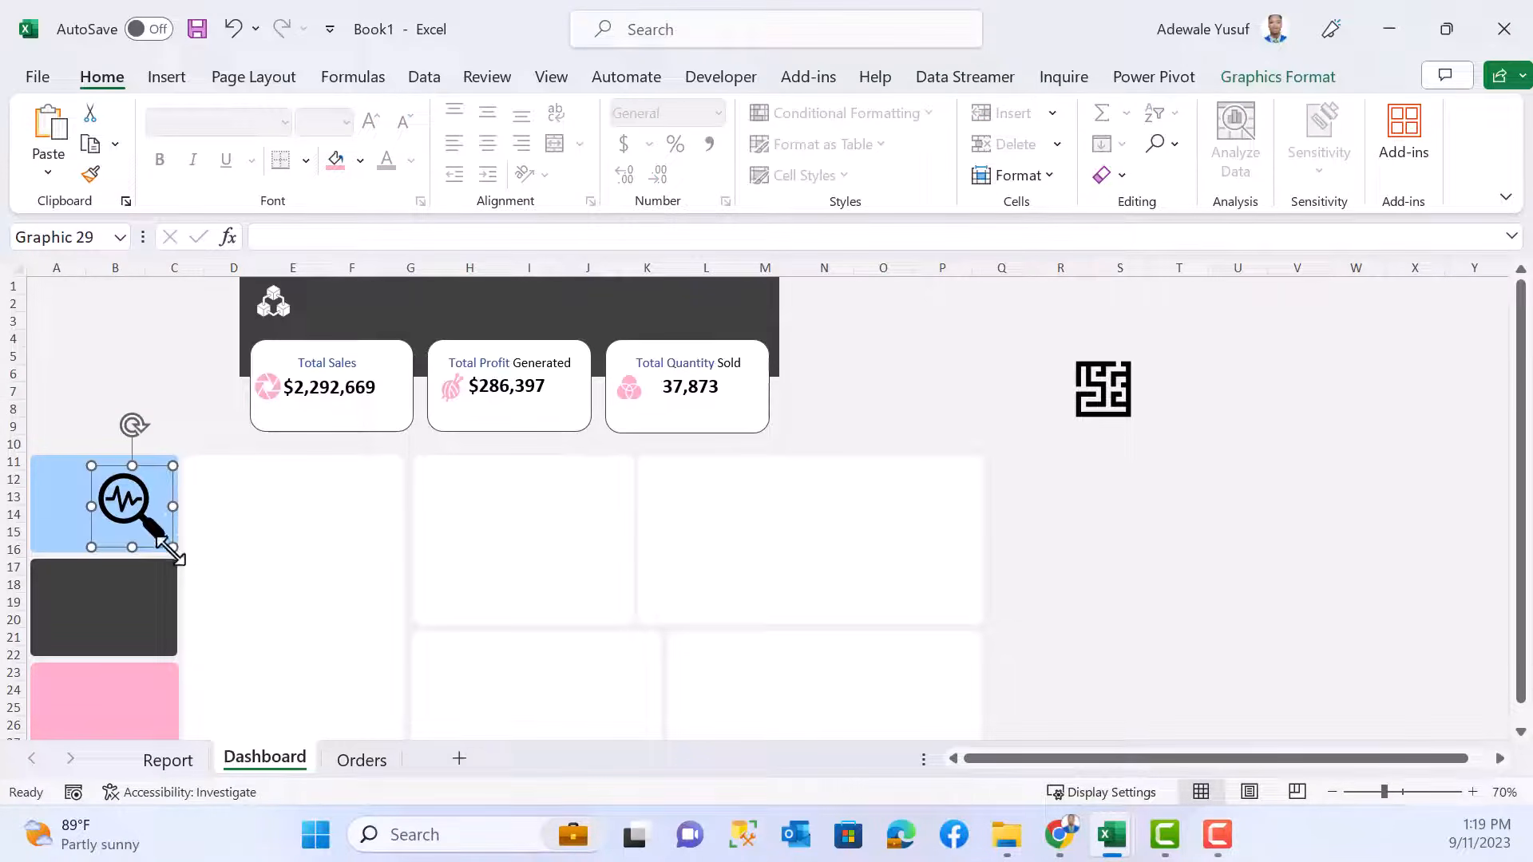
{"action": "mouse_move", "coordinate": [172, 549]}
{"action": "left_mouse_down"}
{"action": "mouse_move", "coordinate": [136, 502]}
{"action": "mouse_move", "coordinate": [158, 535]}
{"action": "left_mouse_up"}
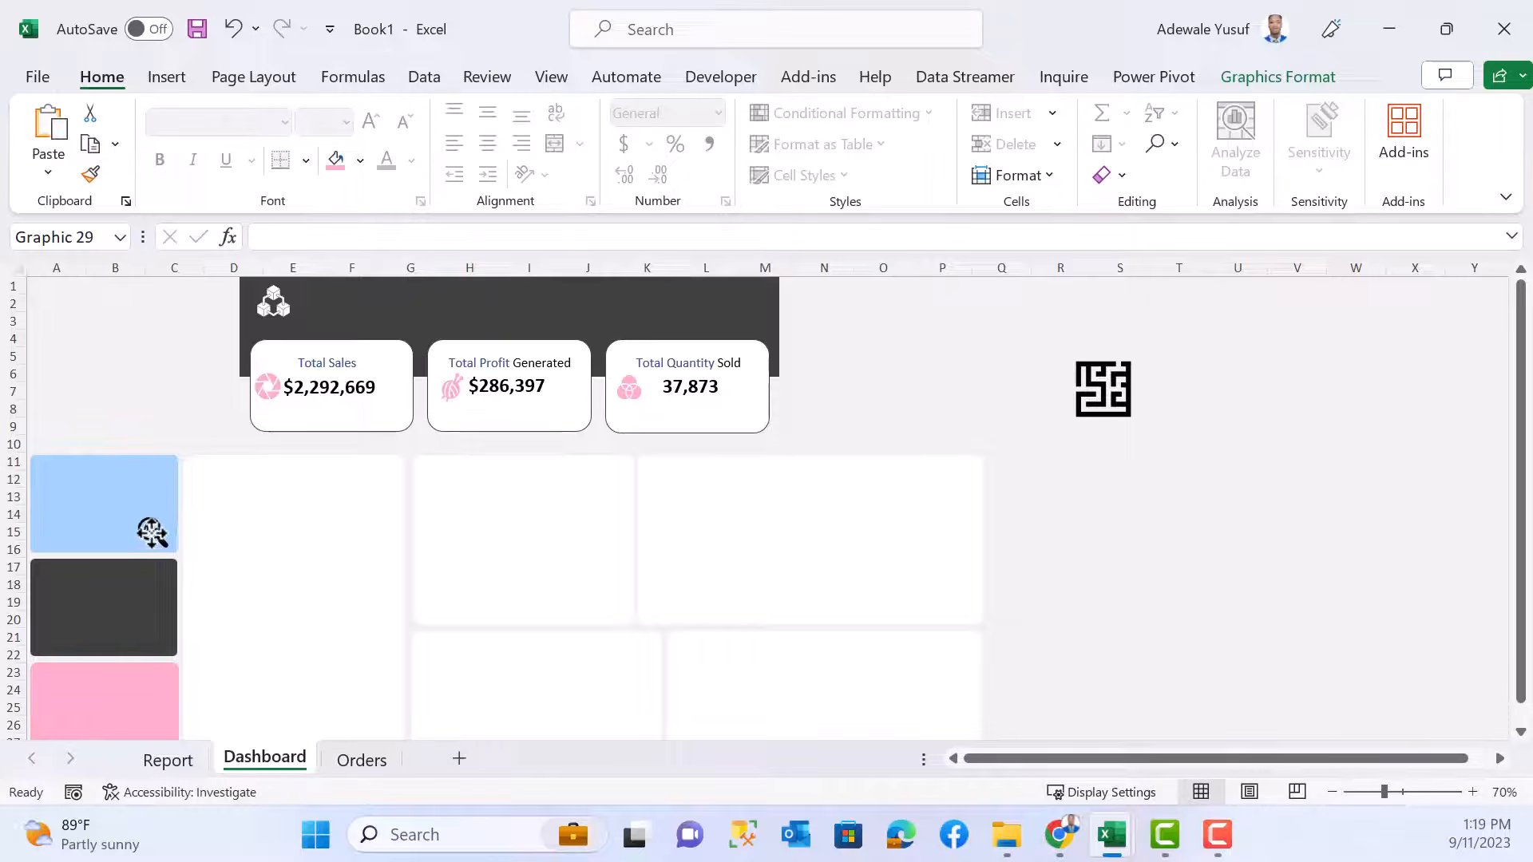
{"action": "left_click", "coordinate": [1106, 400]}
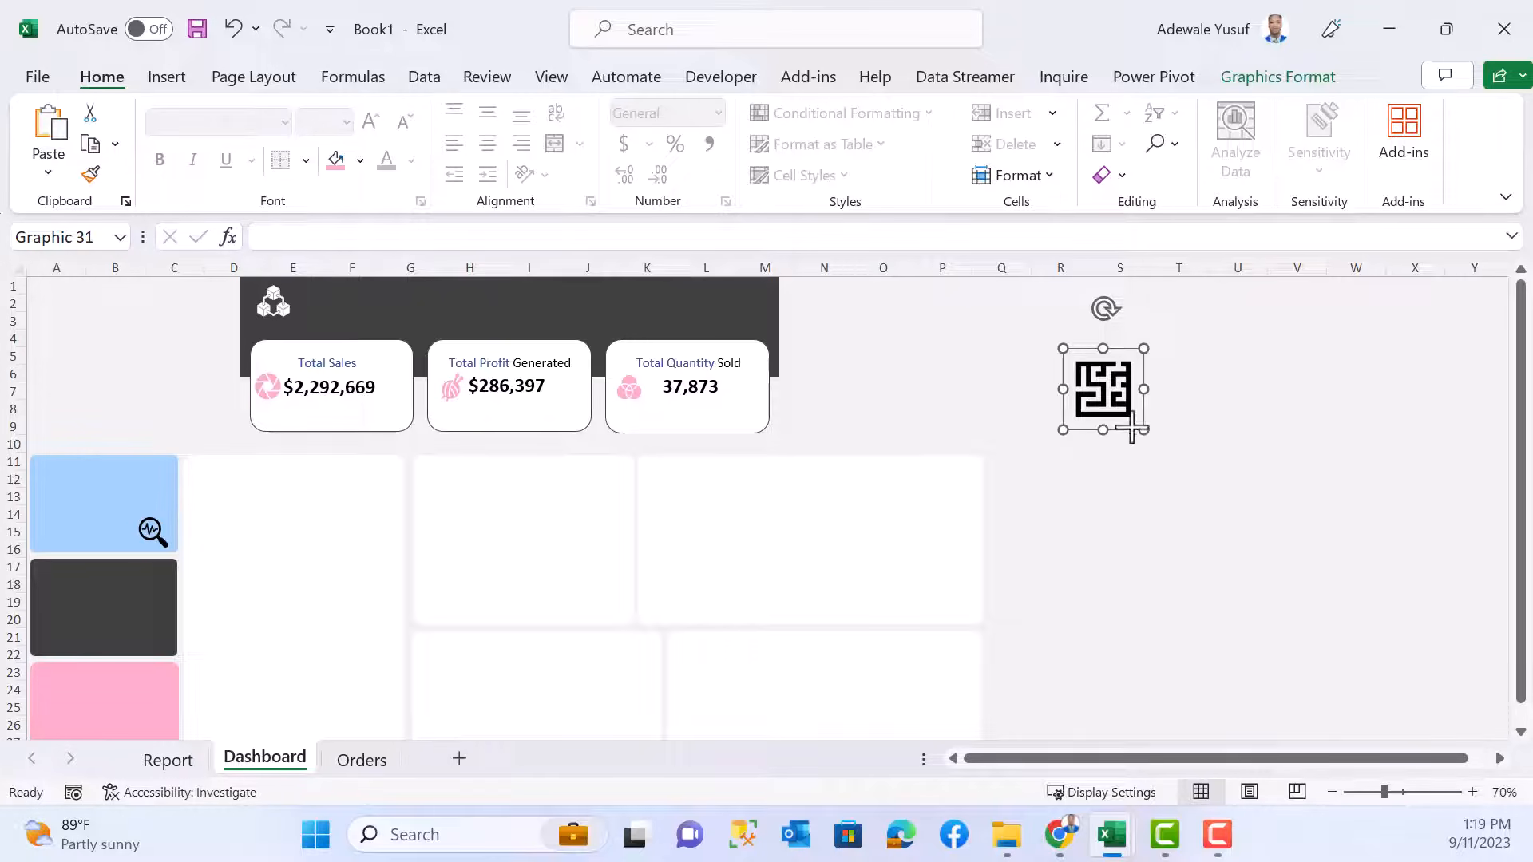
{"action": "left_click_drag", "start_coordinate": [1144, 430], "coordinate": [152, 631]}
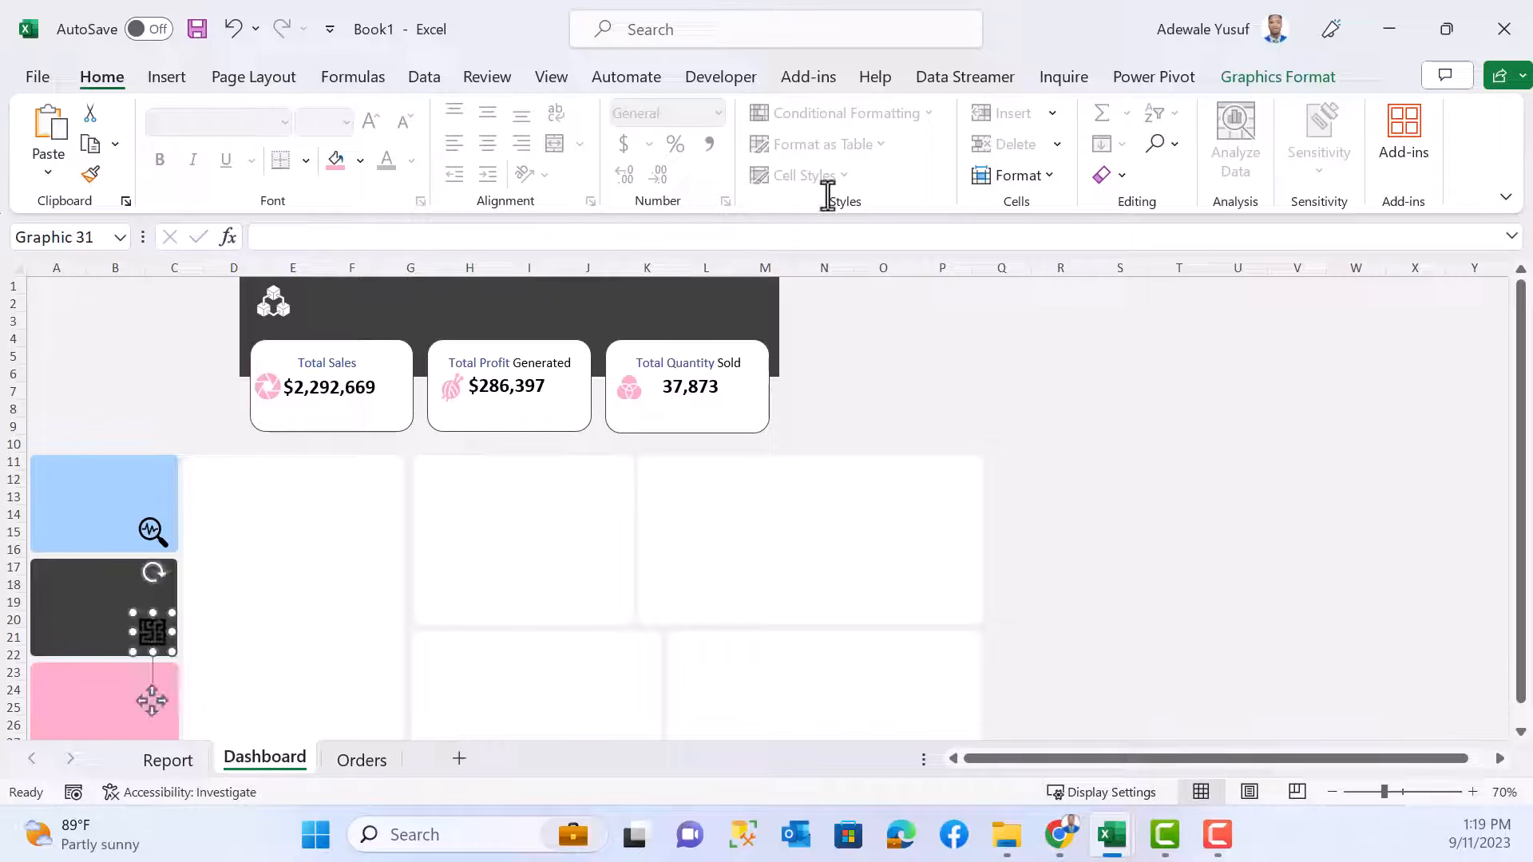
- Fill the maze icon on the dark side panel with white
{"action": "left_click", "coordinate": [1261, 77]}
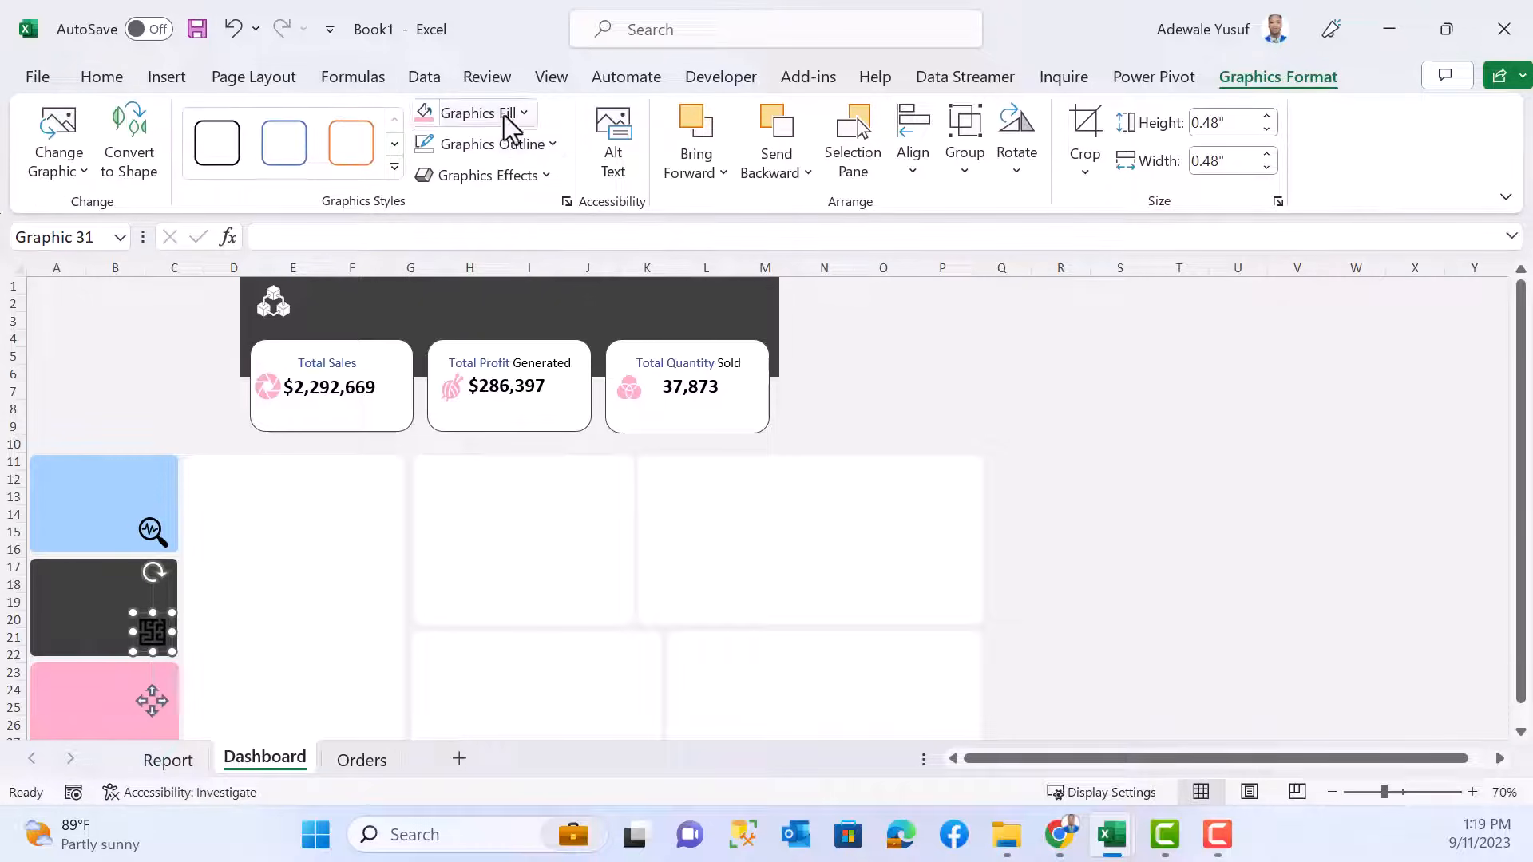
{"action": "left_click", "coordinate": [517, 116]}
{"action": "left_click", "coordinate": [422, 209]}
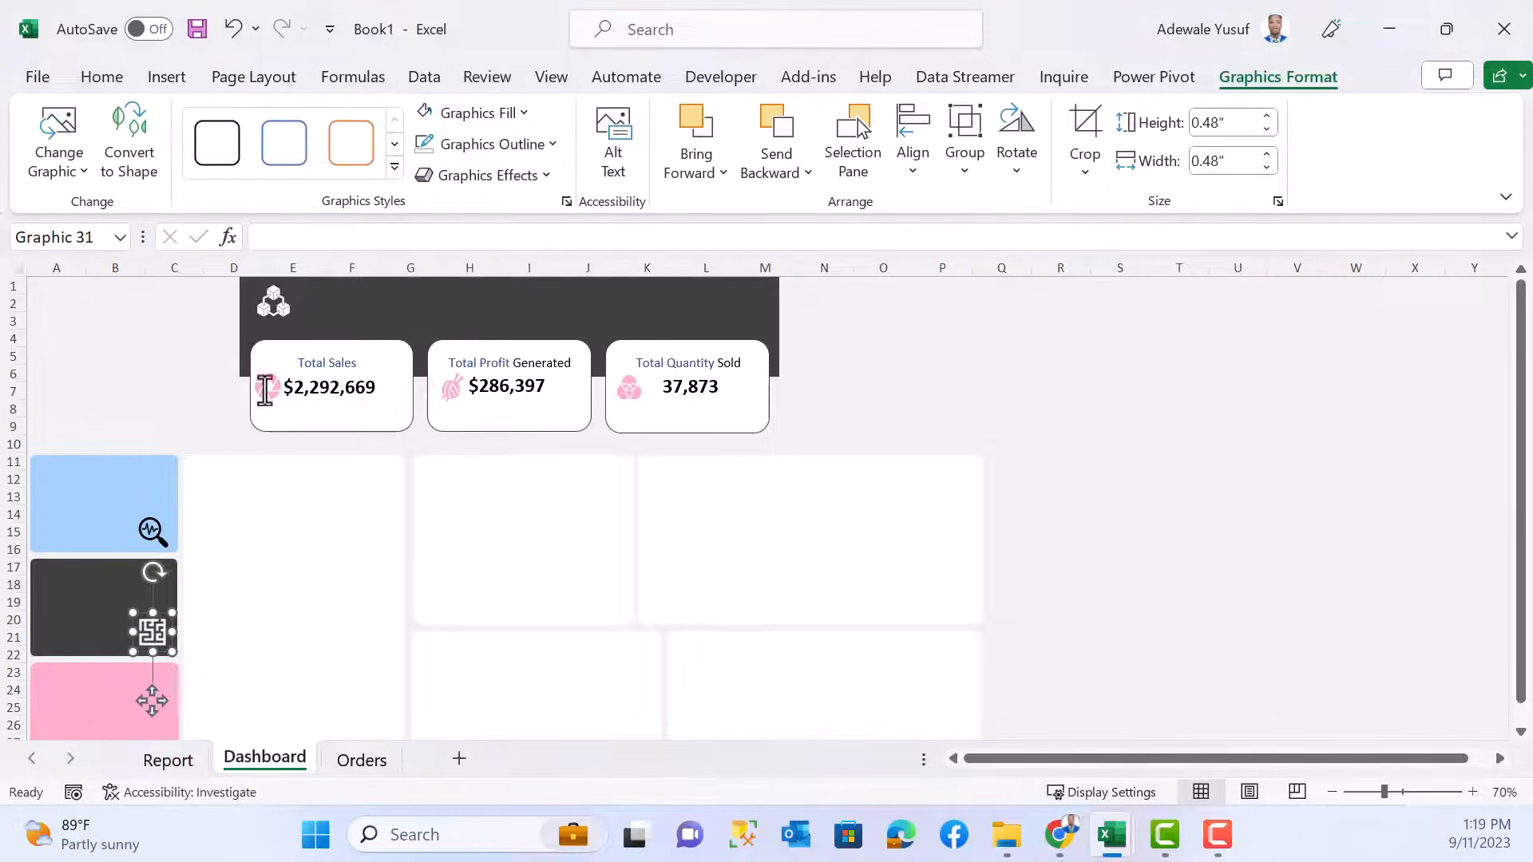
{"action": "left_click", "coordinate": [154, 398]}
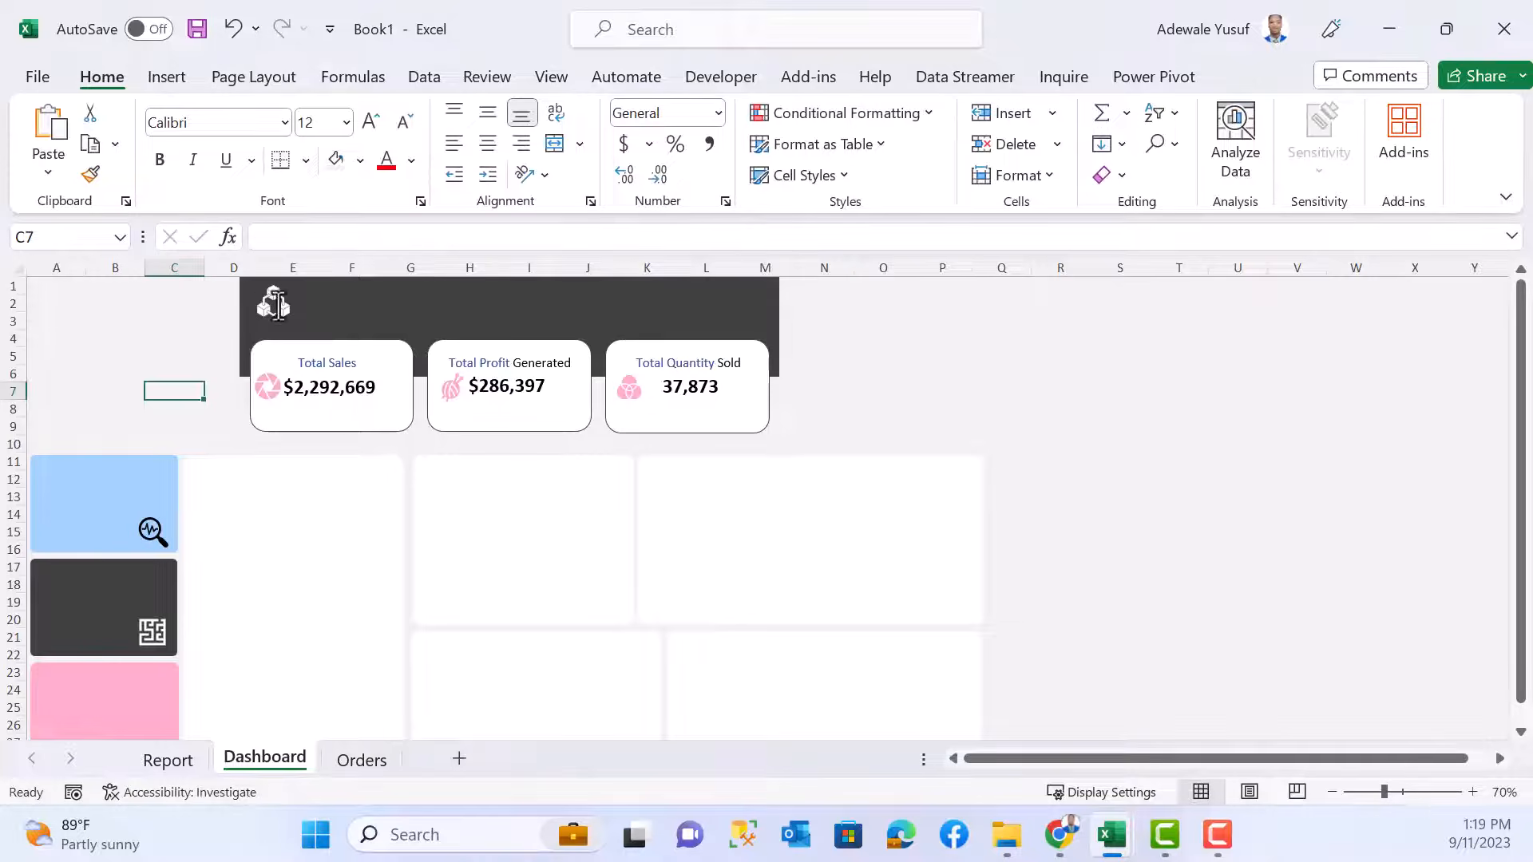
- Insert a text box about 3.3" wide beside the banner, reading "SuperStore Sales Analysis Dashboard" with "Report as at 2017" on the second line
{"action": "left_click", "coordinate": [166, 77]}
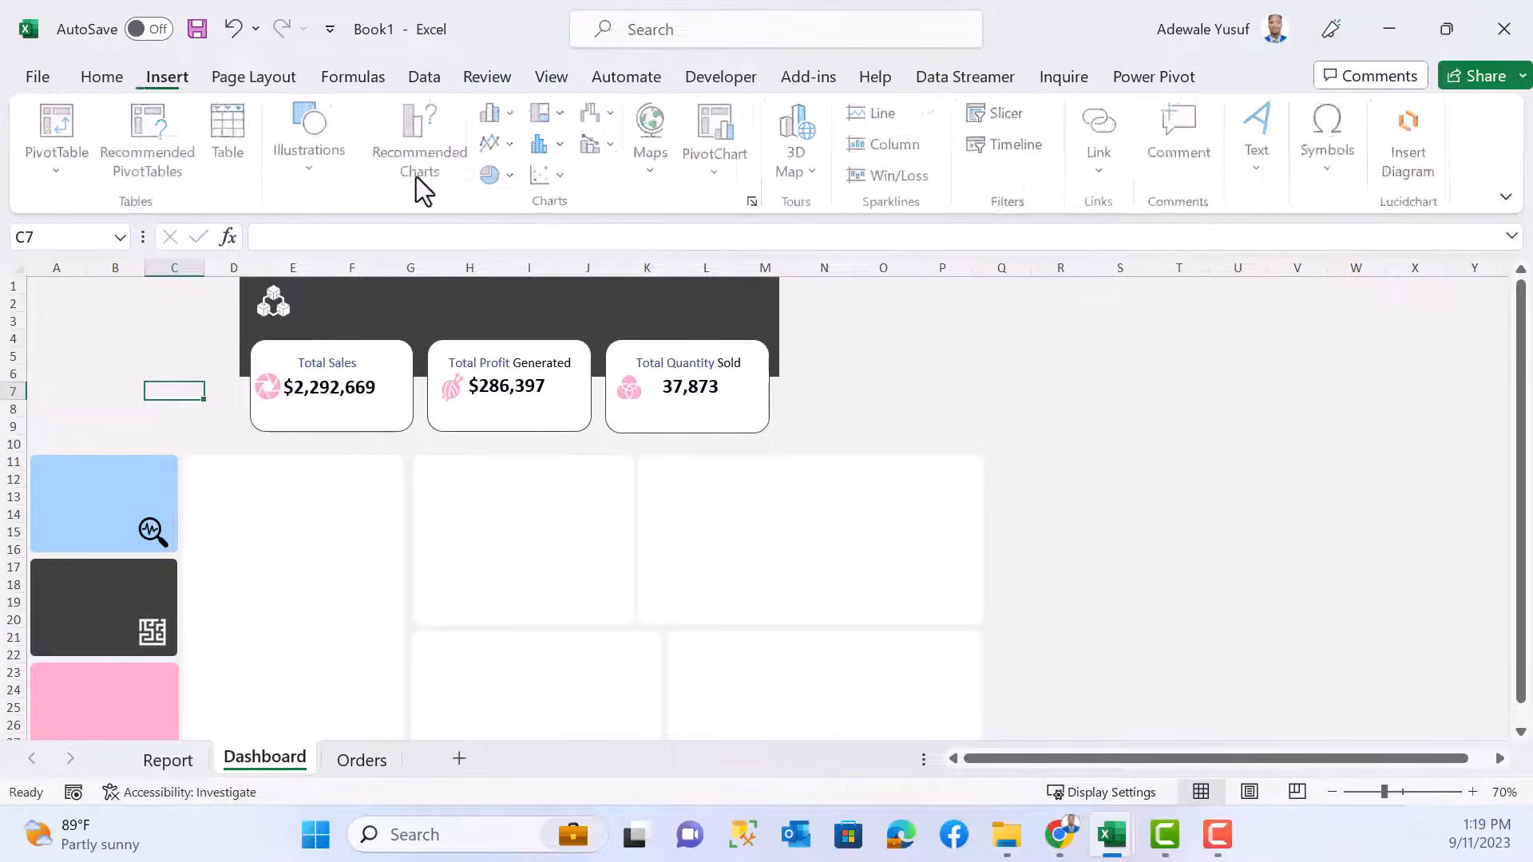
{"action": "left_click", "coordinate": [1259, 160]}
{"action": "left_click", "coordinate": [1237, 256]}
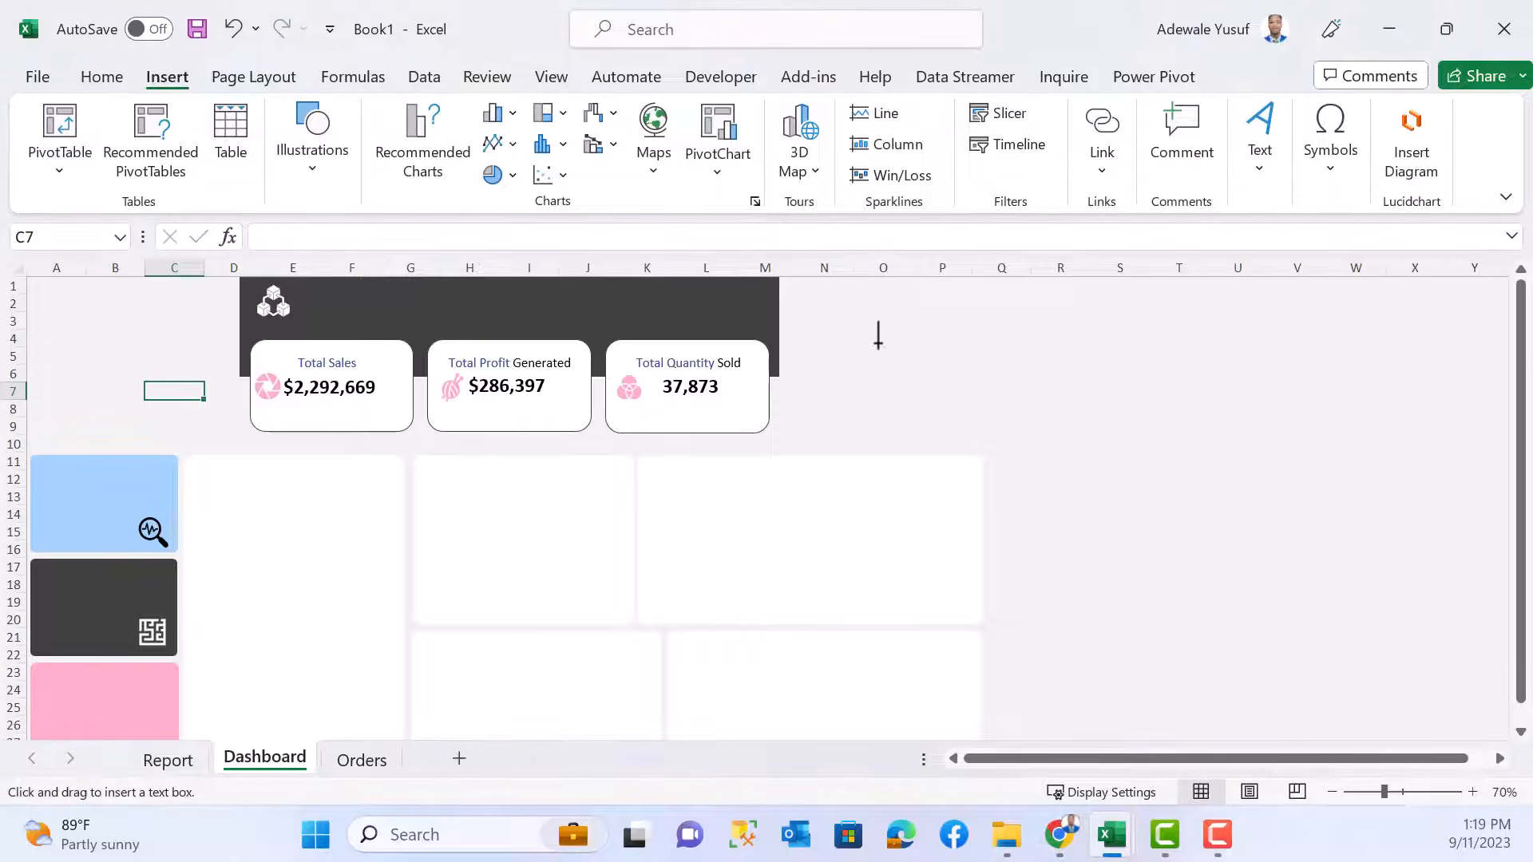
{"action": "left_click_drag", "start_coordinate": [873, 333], "coordinate": [1064, 393]}
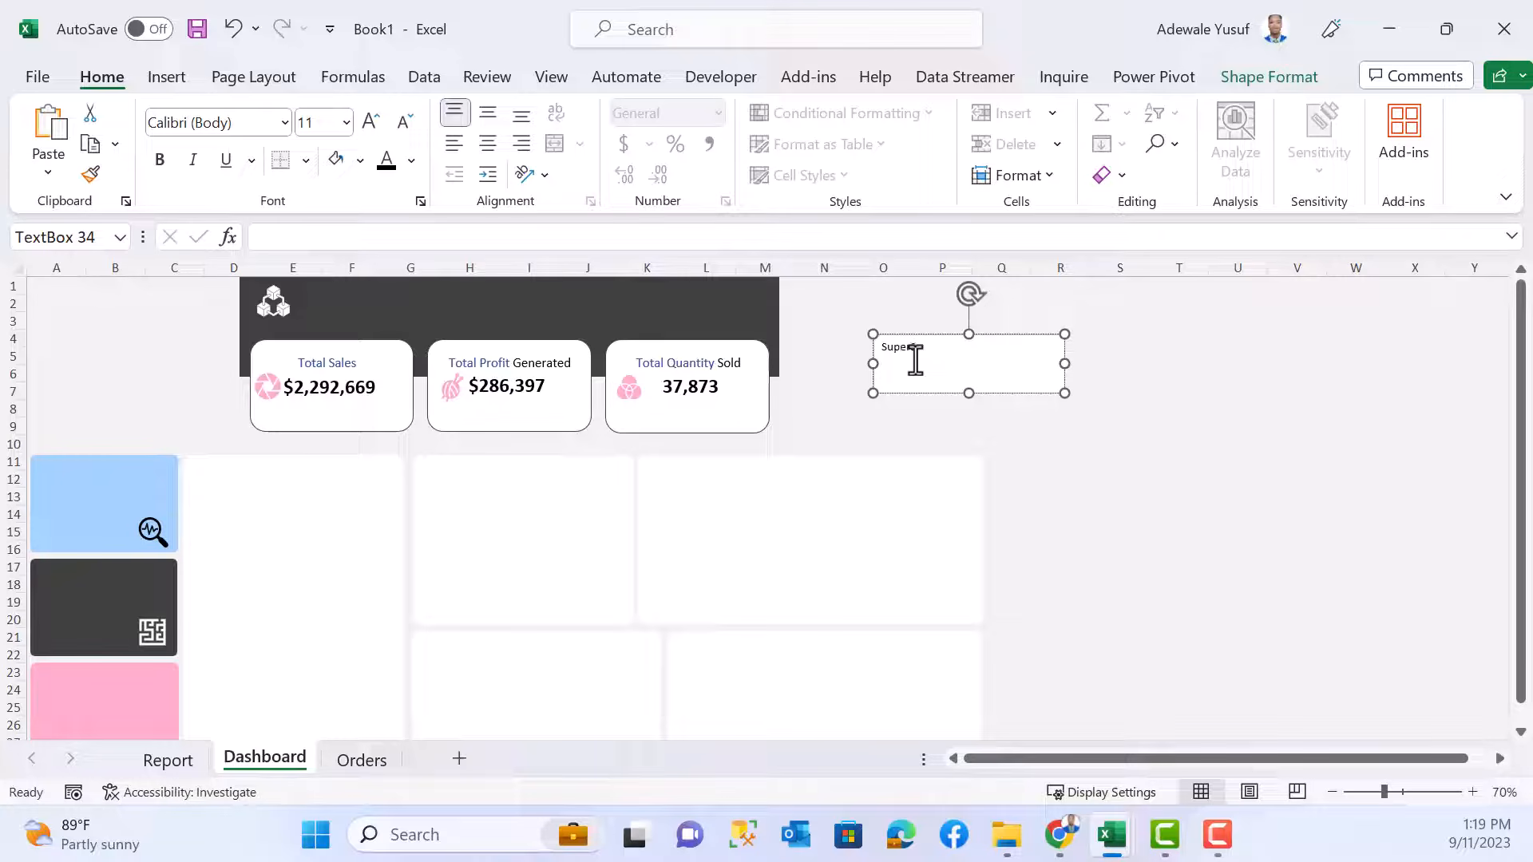
{"action": "type", "text": "Superstore Sales Analysis Dashboard"}
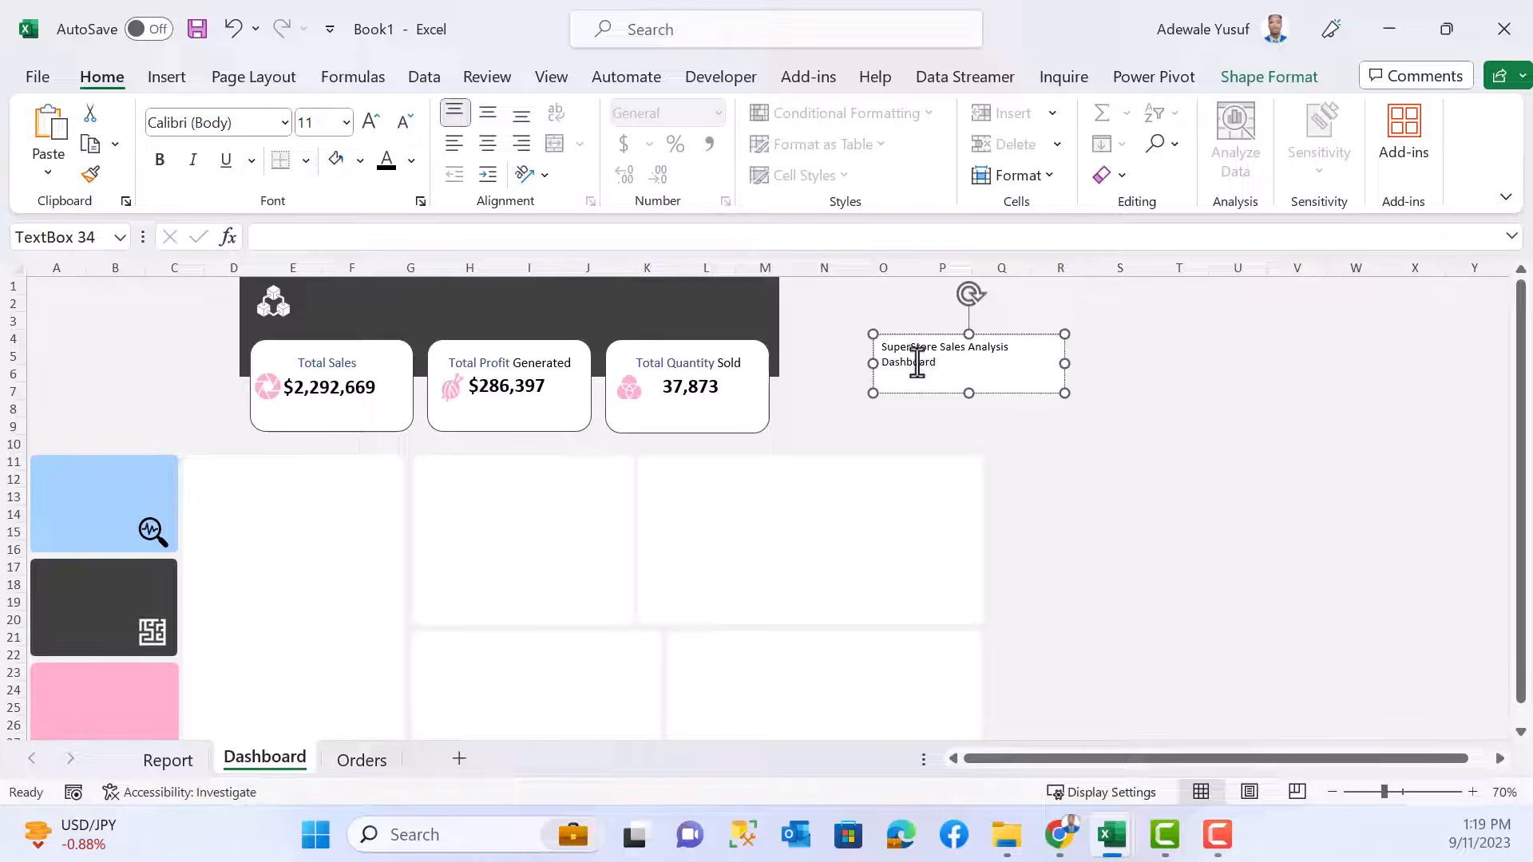
{"action": "left_click_drag", "start_coordinate": [1064, 365], "coordinate": [1139, 363]}
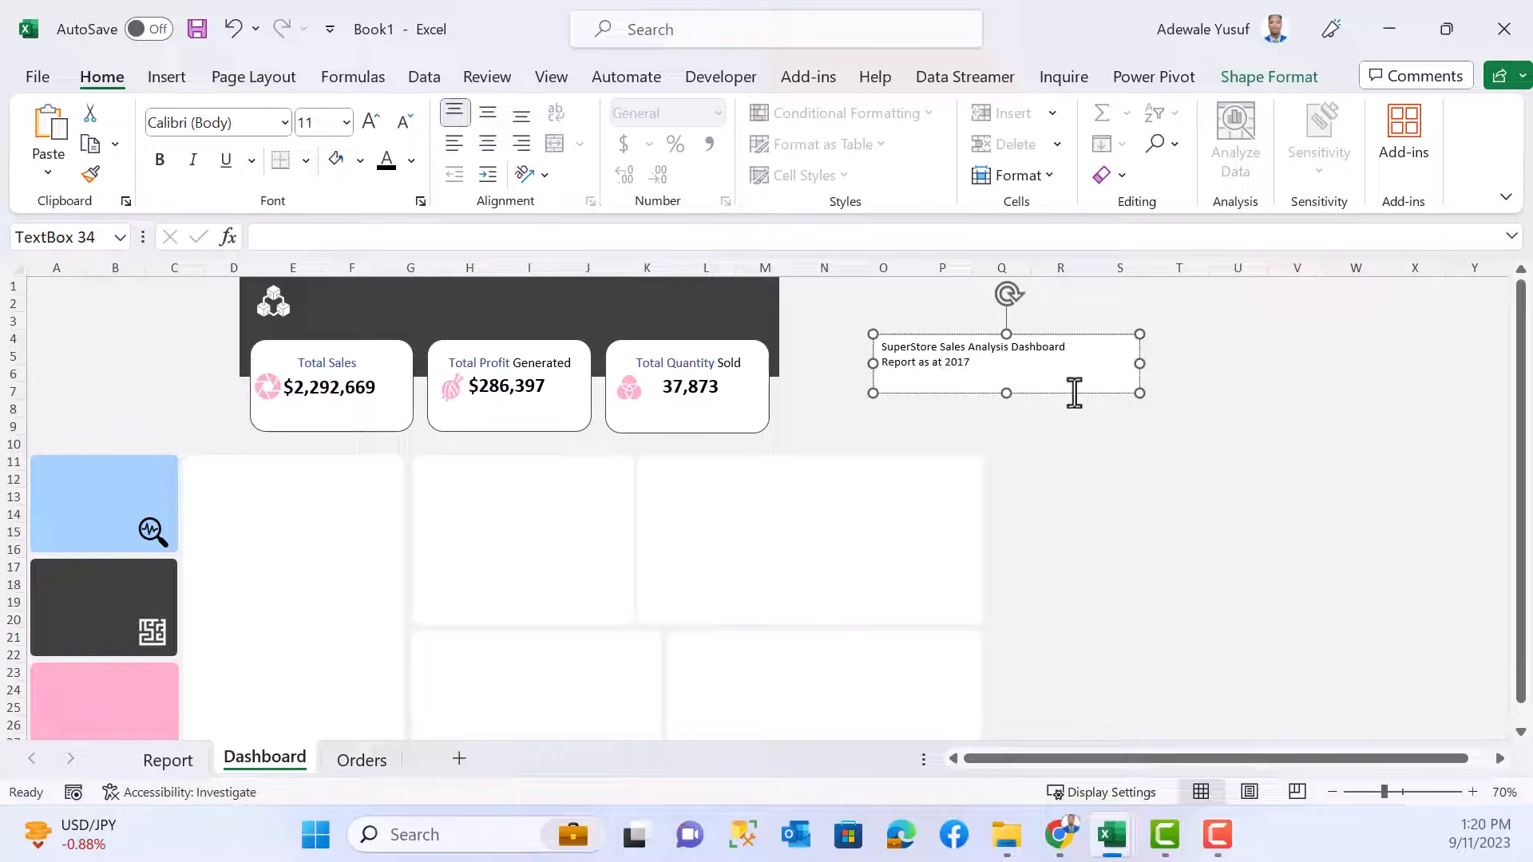
- Move the title text box onto the dark banner beside the cubes icon and remove its fill and outline
{"action": "left_click_drag", "start_coordinate": [1065, 399], "coordinate": [498, 342]}
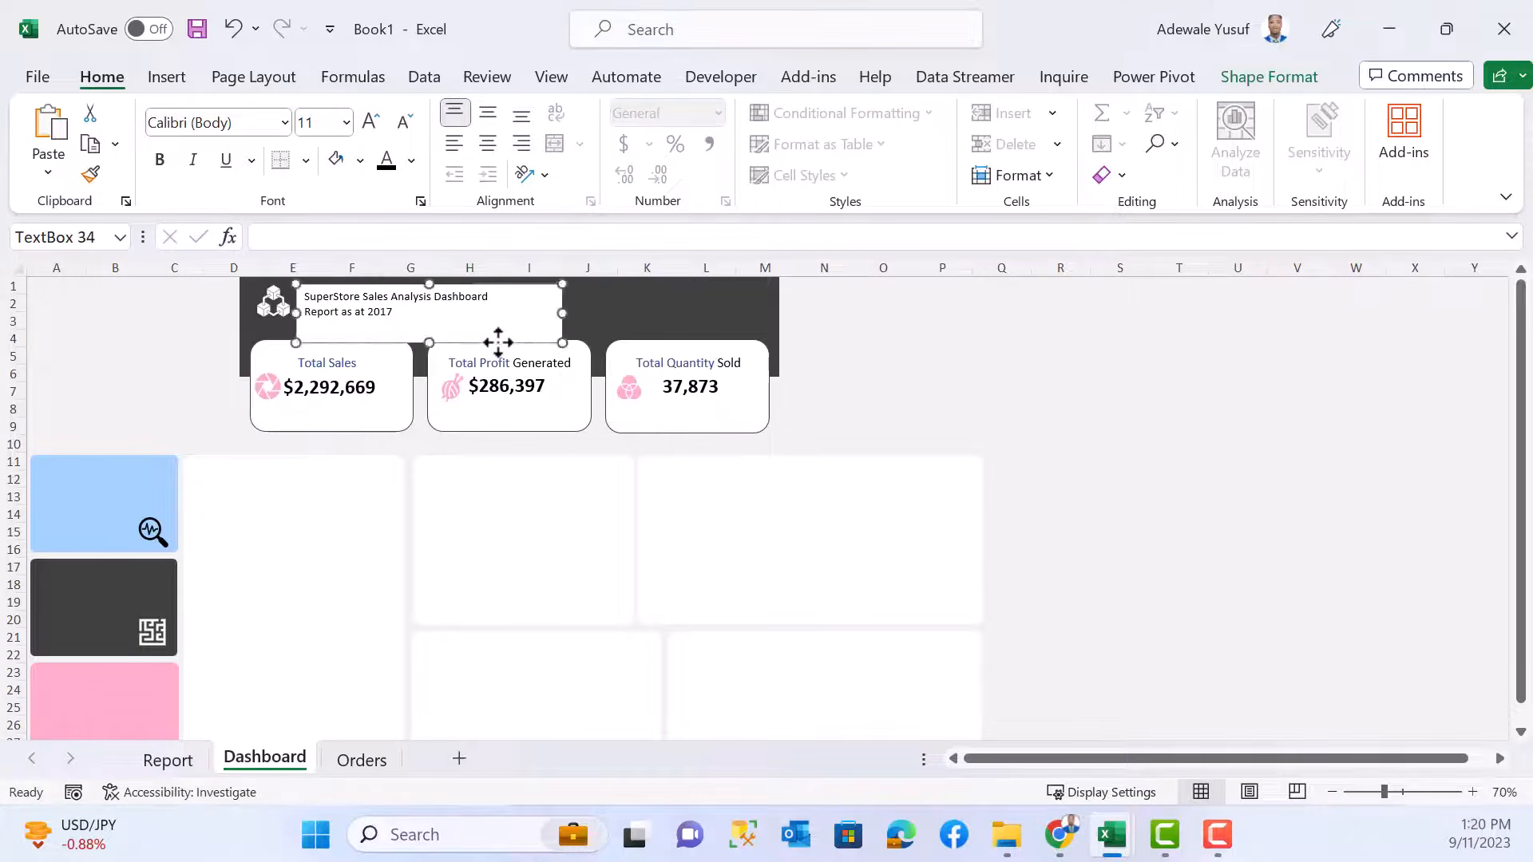
{"action": "left_click", "coordinate": [1281, 78]}
{"action": "left_click", "coordinate": [561, 116]}
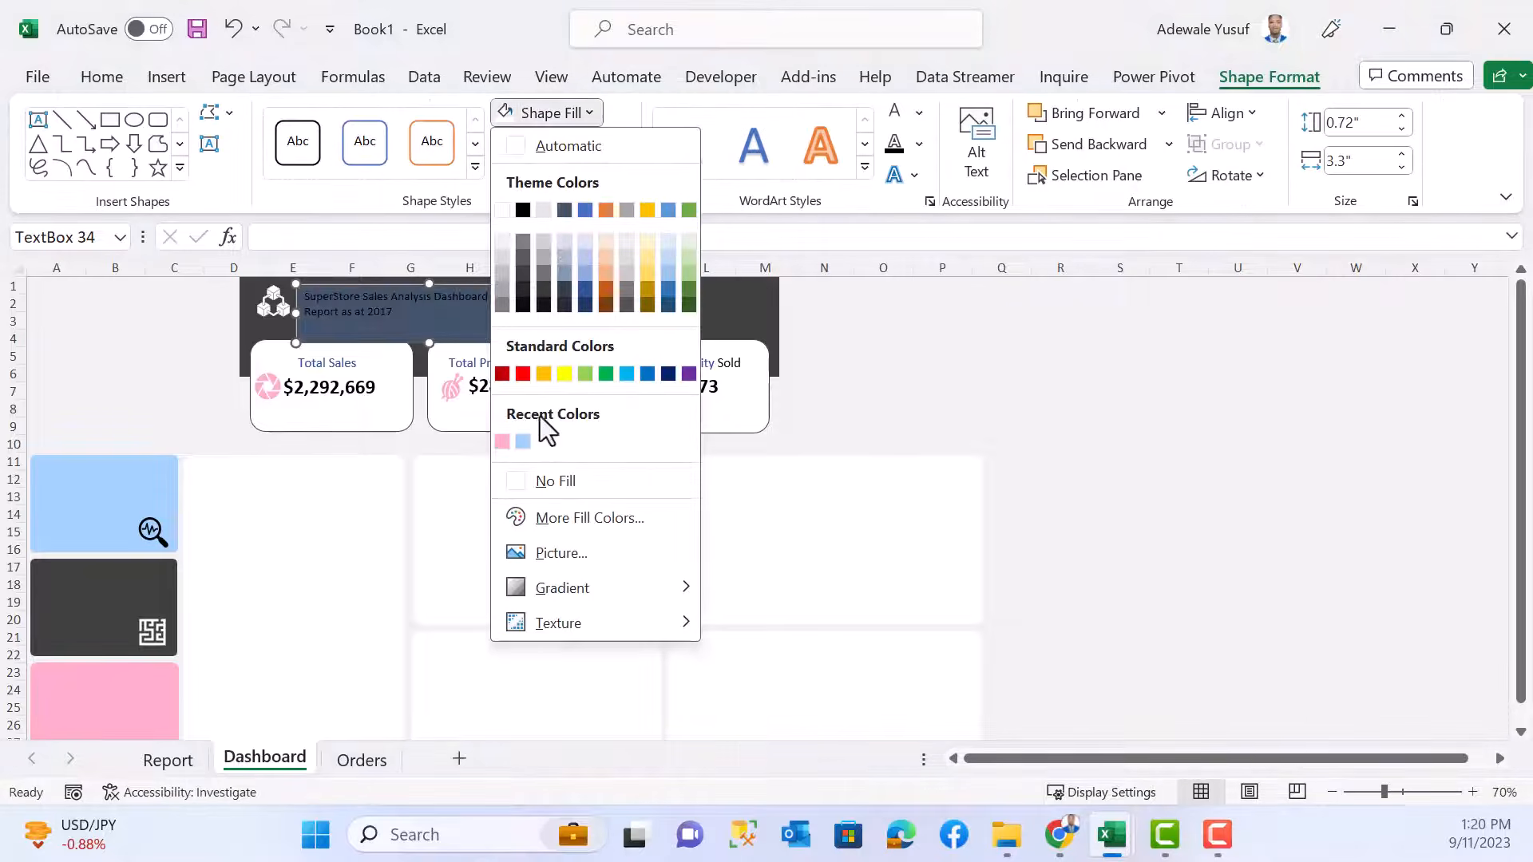
{"action": "left_click", "coordinate": [551, 481]}
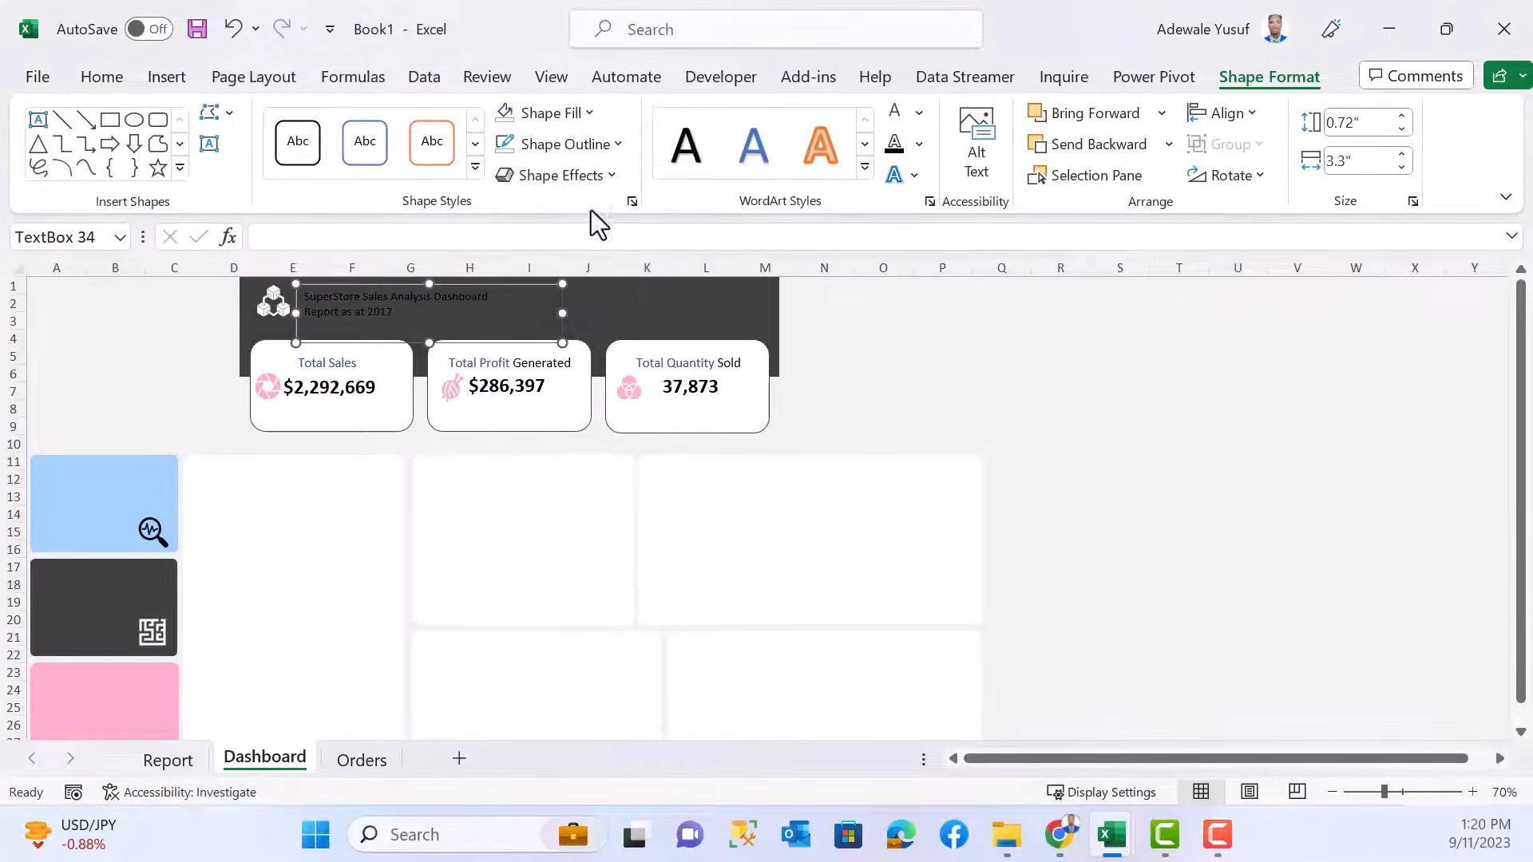
{"action": "left_click", "coordinate": [615, 145]}
{"action": "left_click", "coordinate": [564, 513]}
- Enlarge the "SuperStore Sales Analysis Dashboard" line to 20 pt and widen the text box so the title fits on one line
{"action": "left_click_drag", "start_coordinate": [493, 299], "coordinate": [304, 297]}
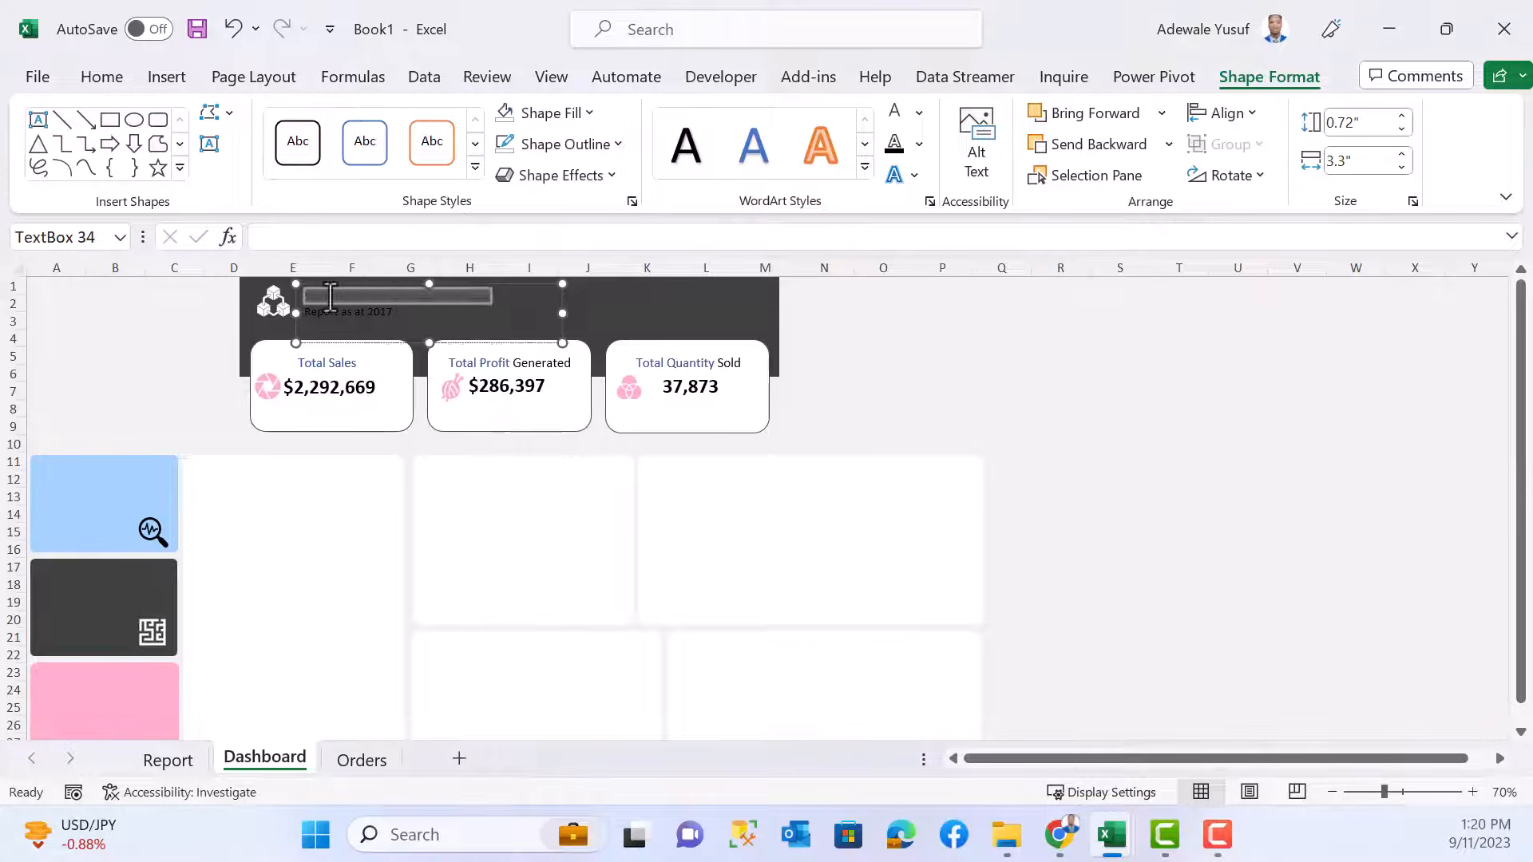
{"action": "left_click", "coordinate": [99, 80]}
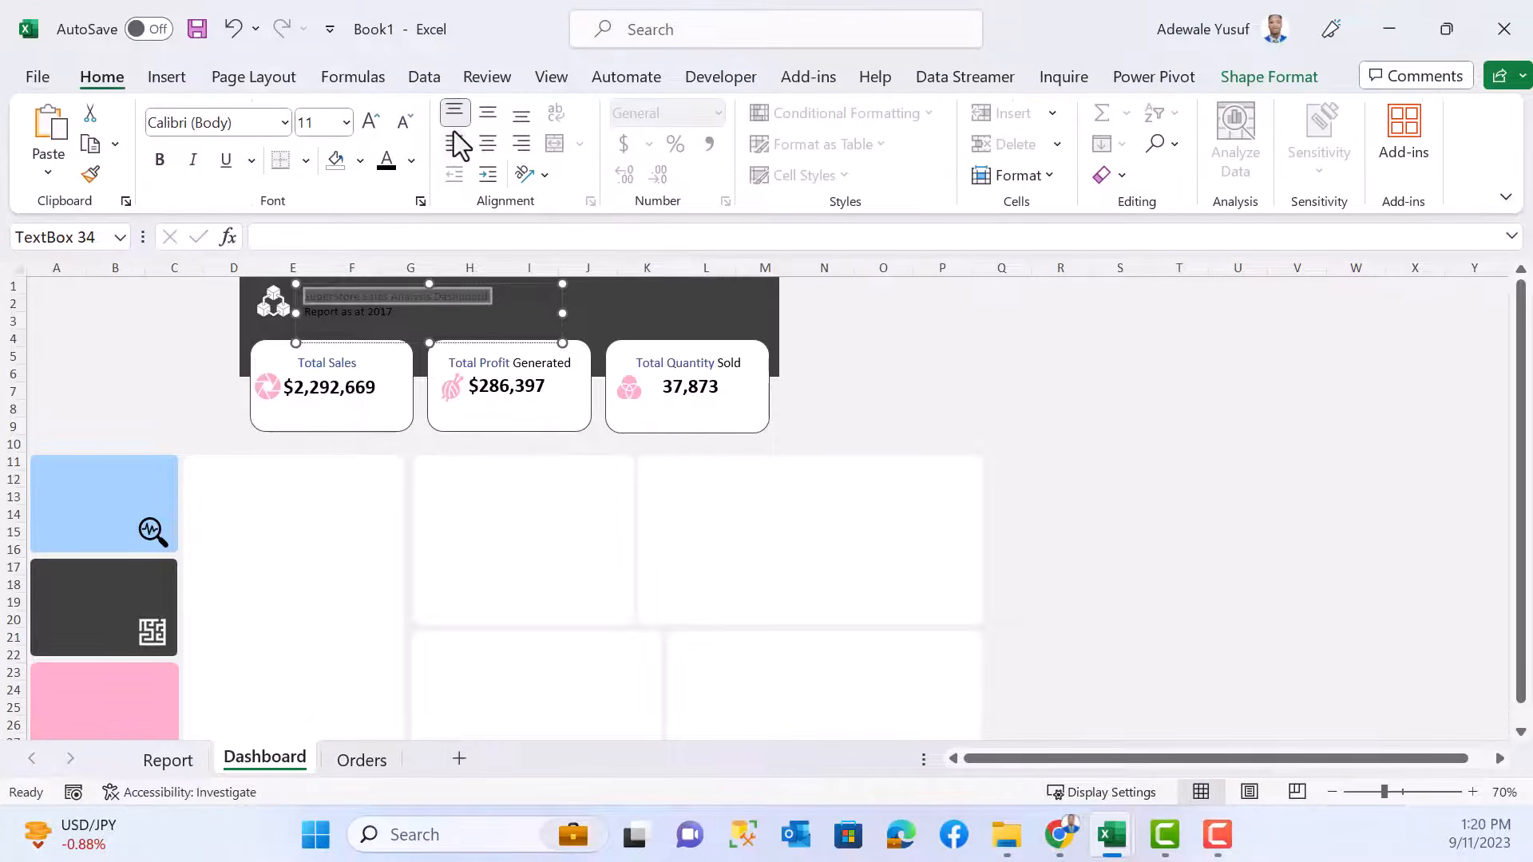
{"action": "left_click", "coordinate": [365, 124]}
{"action": "left_click", "coordinate": [365, 124]}
{"action": "left_click", "coordinate": [365, 123]}
{"action": "left_click", "coordinate": [366, 124]}
{"action": "left_click", "coordinate": [366, 123]}
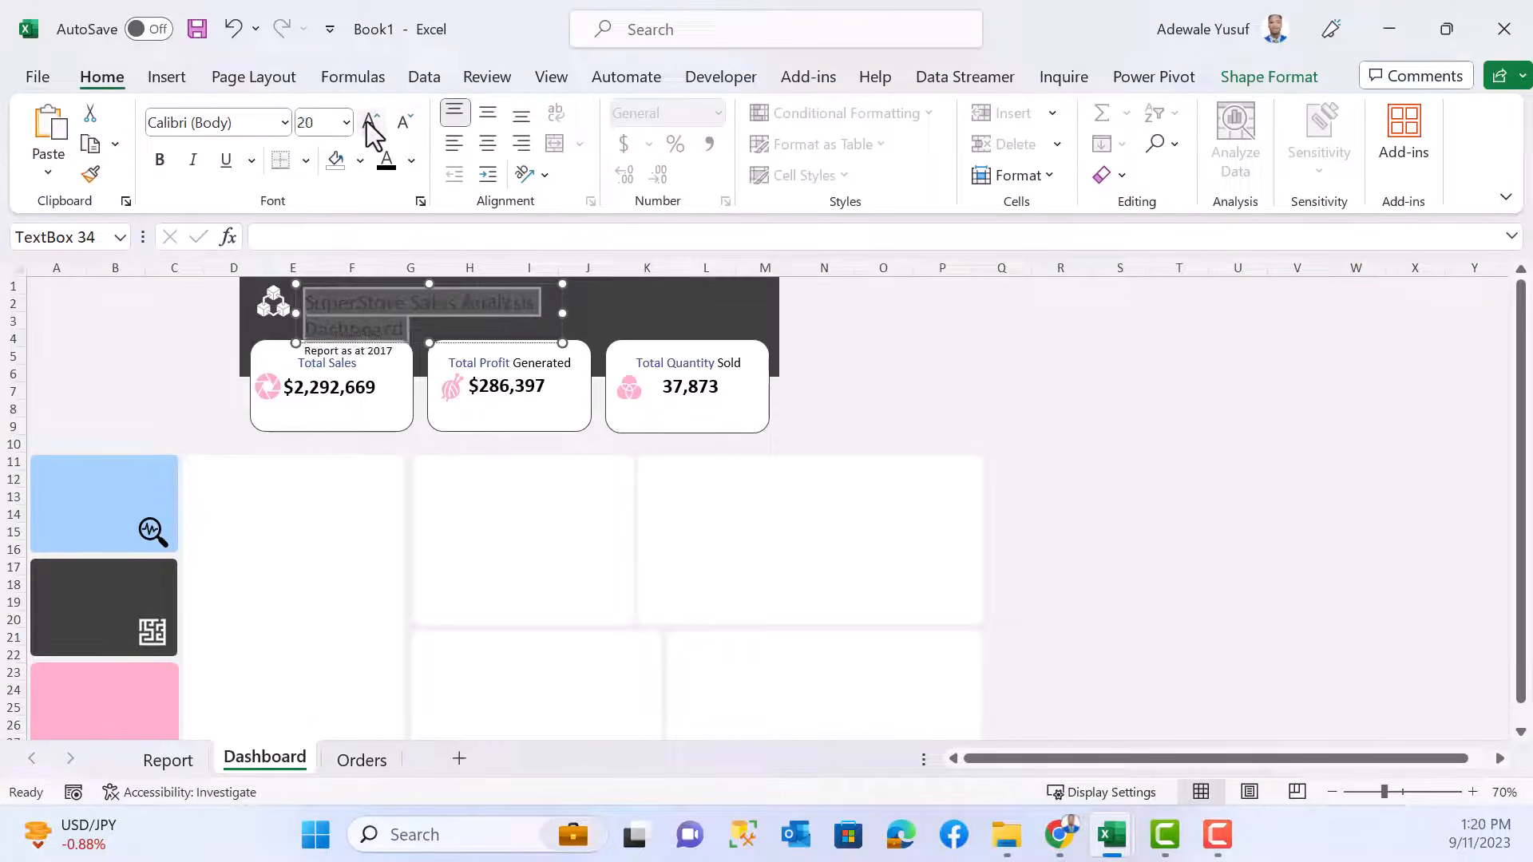
{"action": "left_click_drag", "start_coordinate": [561, 315], "coordinate": [660, 314]}
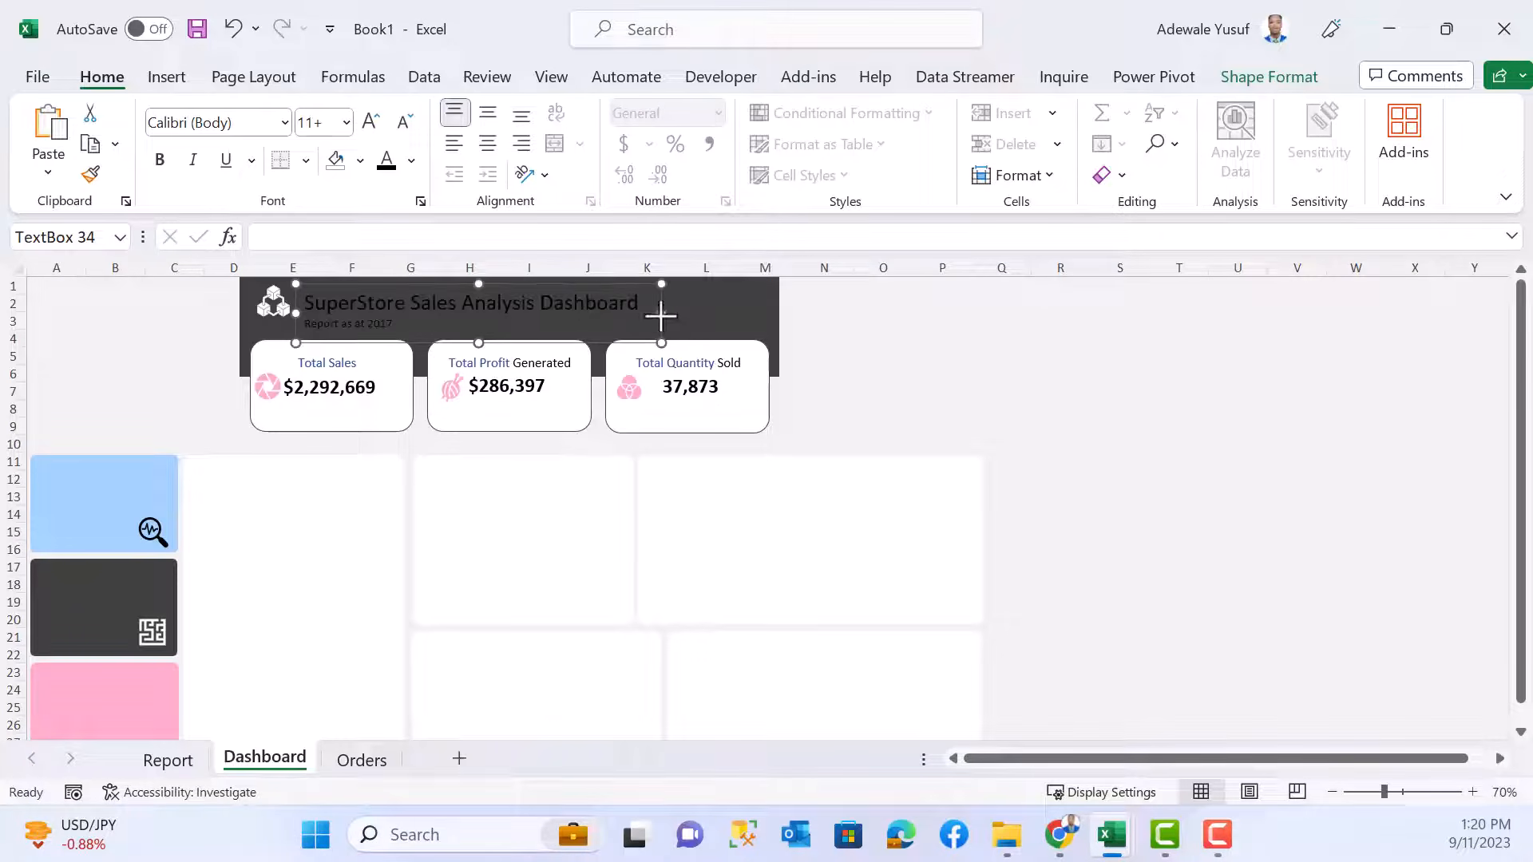
- Reduce the banner text box's font sizes by two steps, bringing the title line to 16 pt, and select the title line
{"action": "left_click", "coordinate": [403, 124]}
{"action": "left_click", "coordinate": [409, 124]}
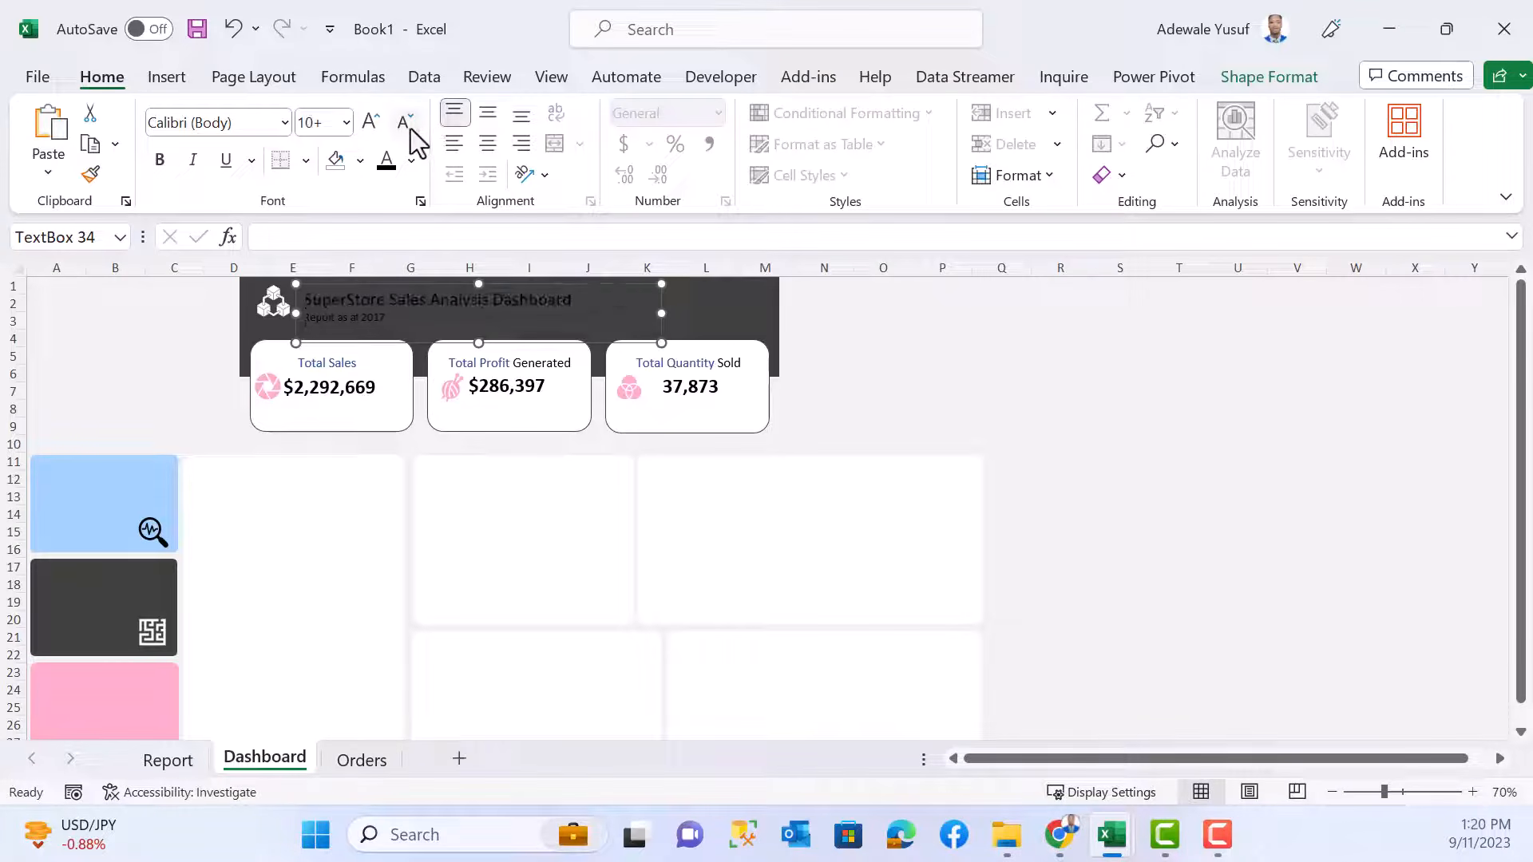
{"action": "left_click_drag", "start_coordinate": [577, 302], "coordinate": [304, 301]}
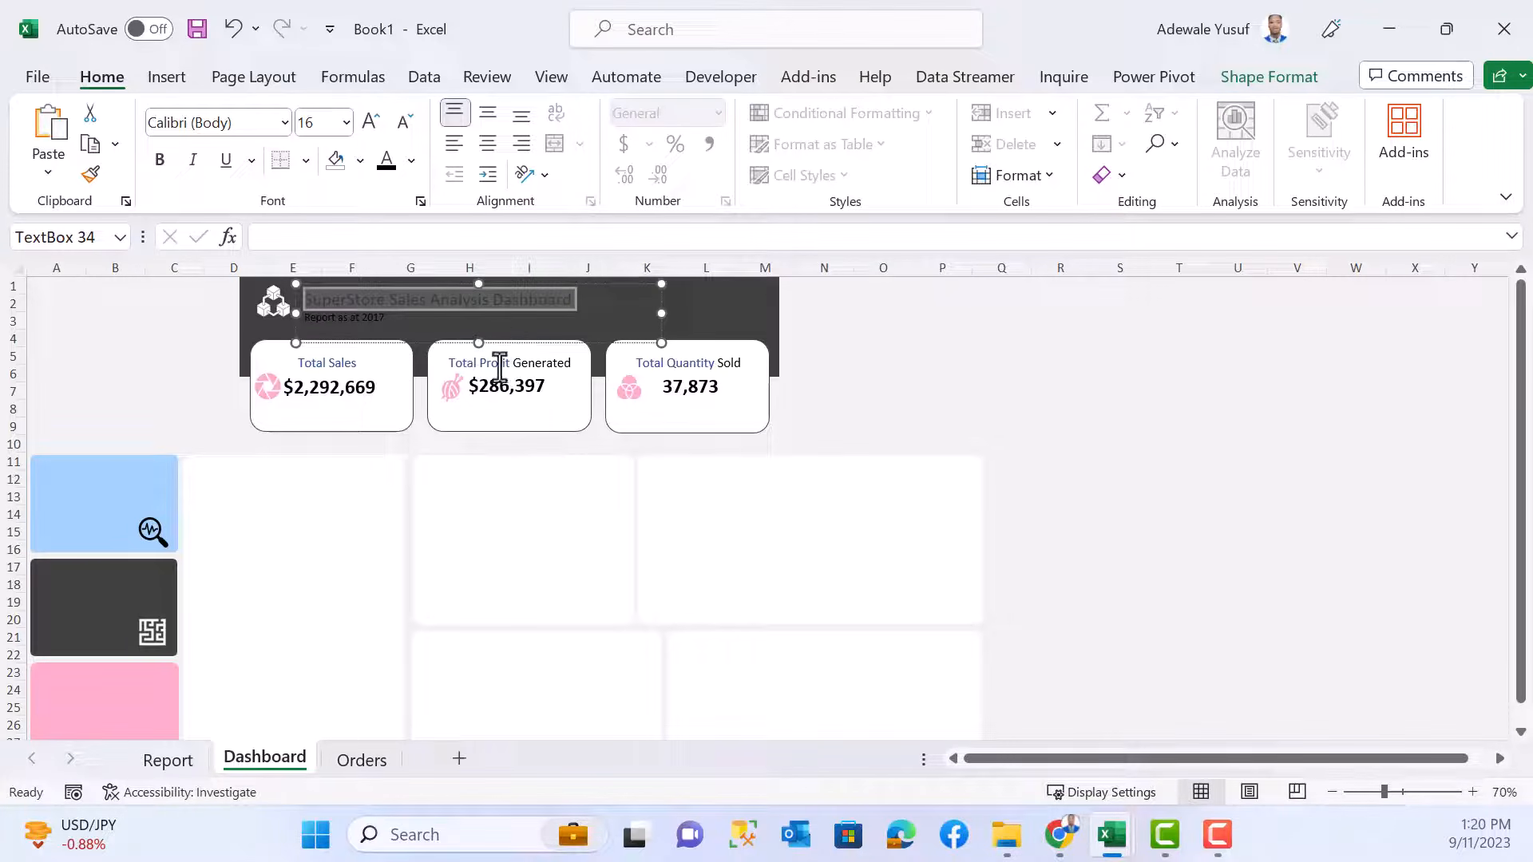
- Format the dashboard header text box holding the SuperStore title and its subtitle with white, bold text
{"action": "left_click", "coordinate": [503, 339]}
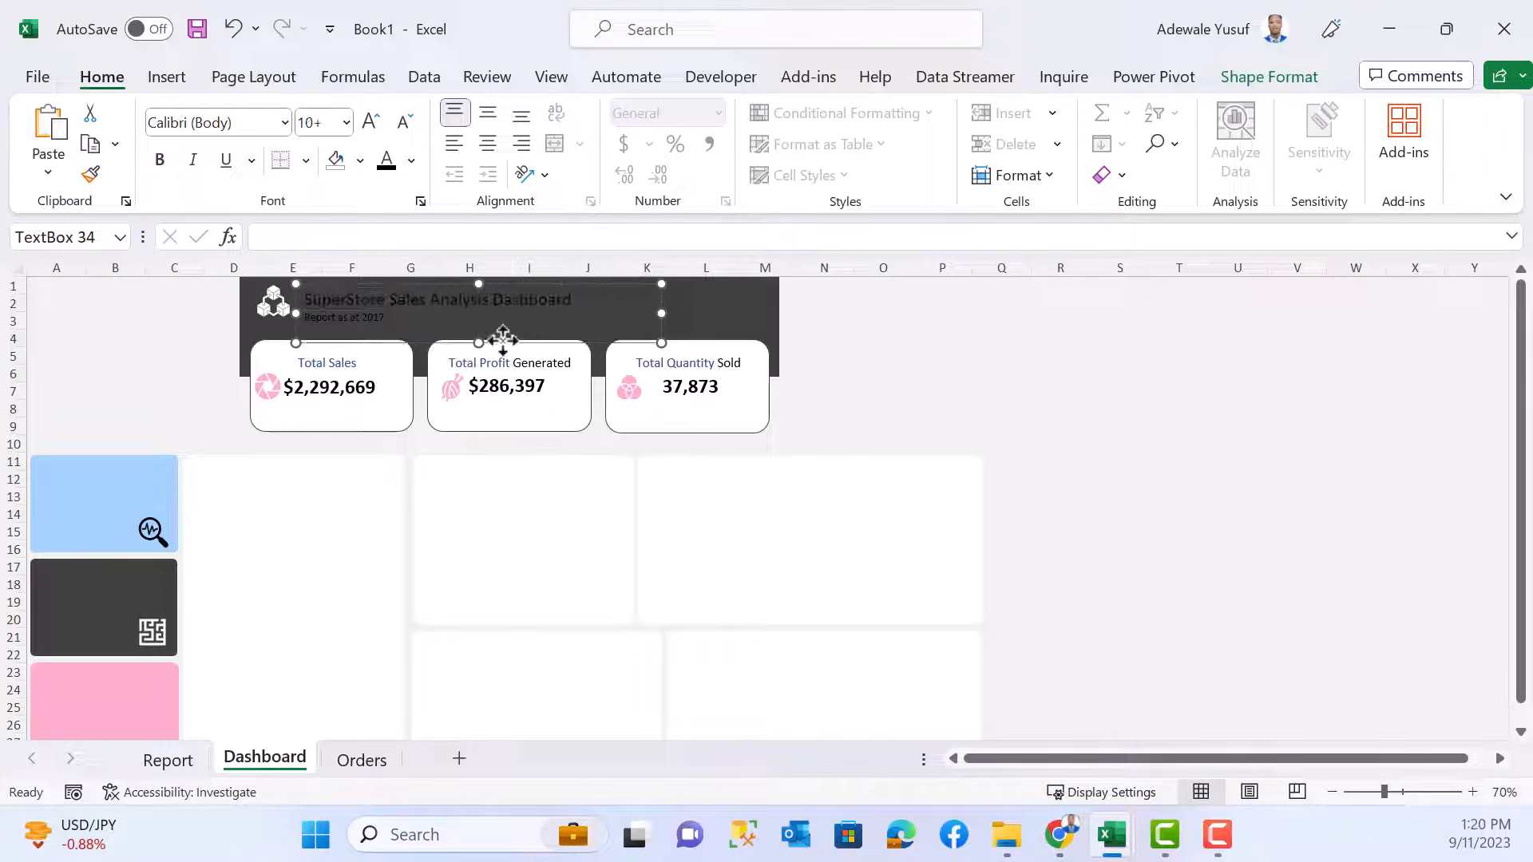
{"action": "left_click", "coordinate": [411, 162]}
{"action": "left_click", "coordinate": [384, 257]}
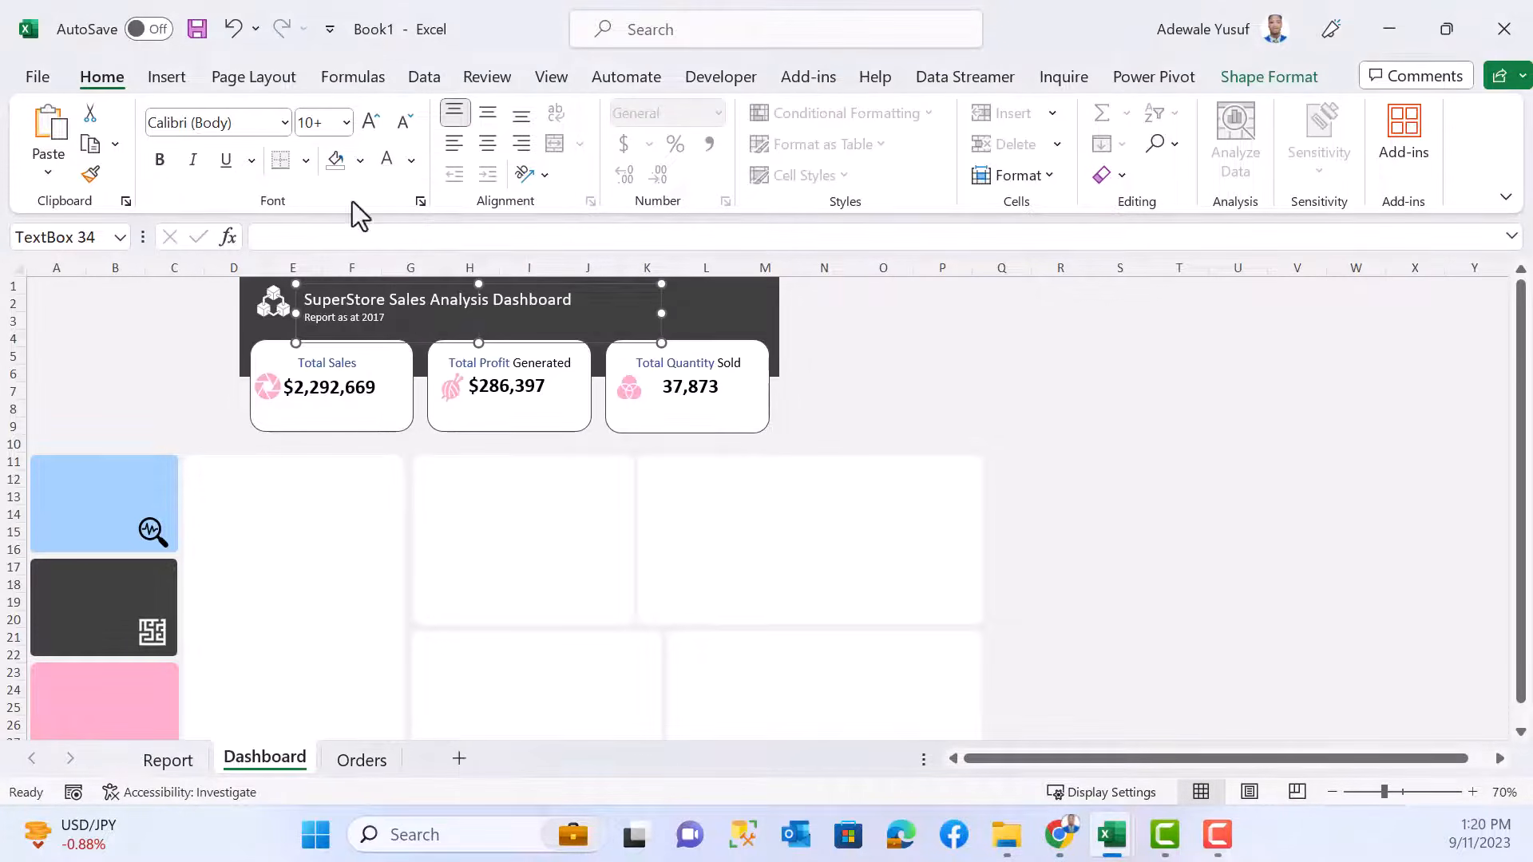
{"action": "left_click", "coordinate": [161, 162]}
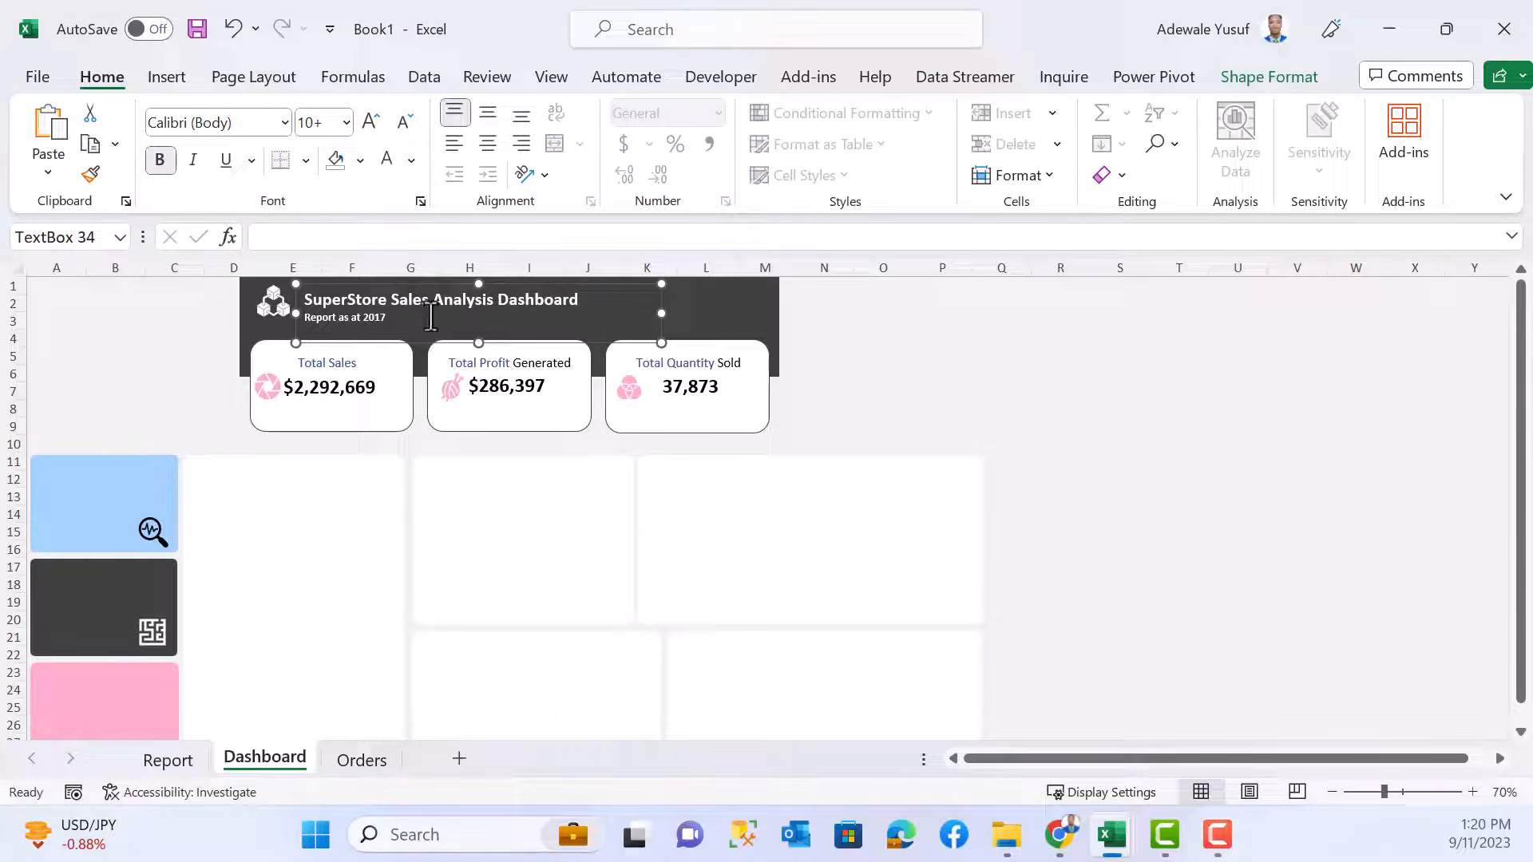
{"action": "left_click_drag", "start_coordinate": [953, 352], "coordinate": [945, 345]}
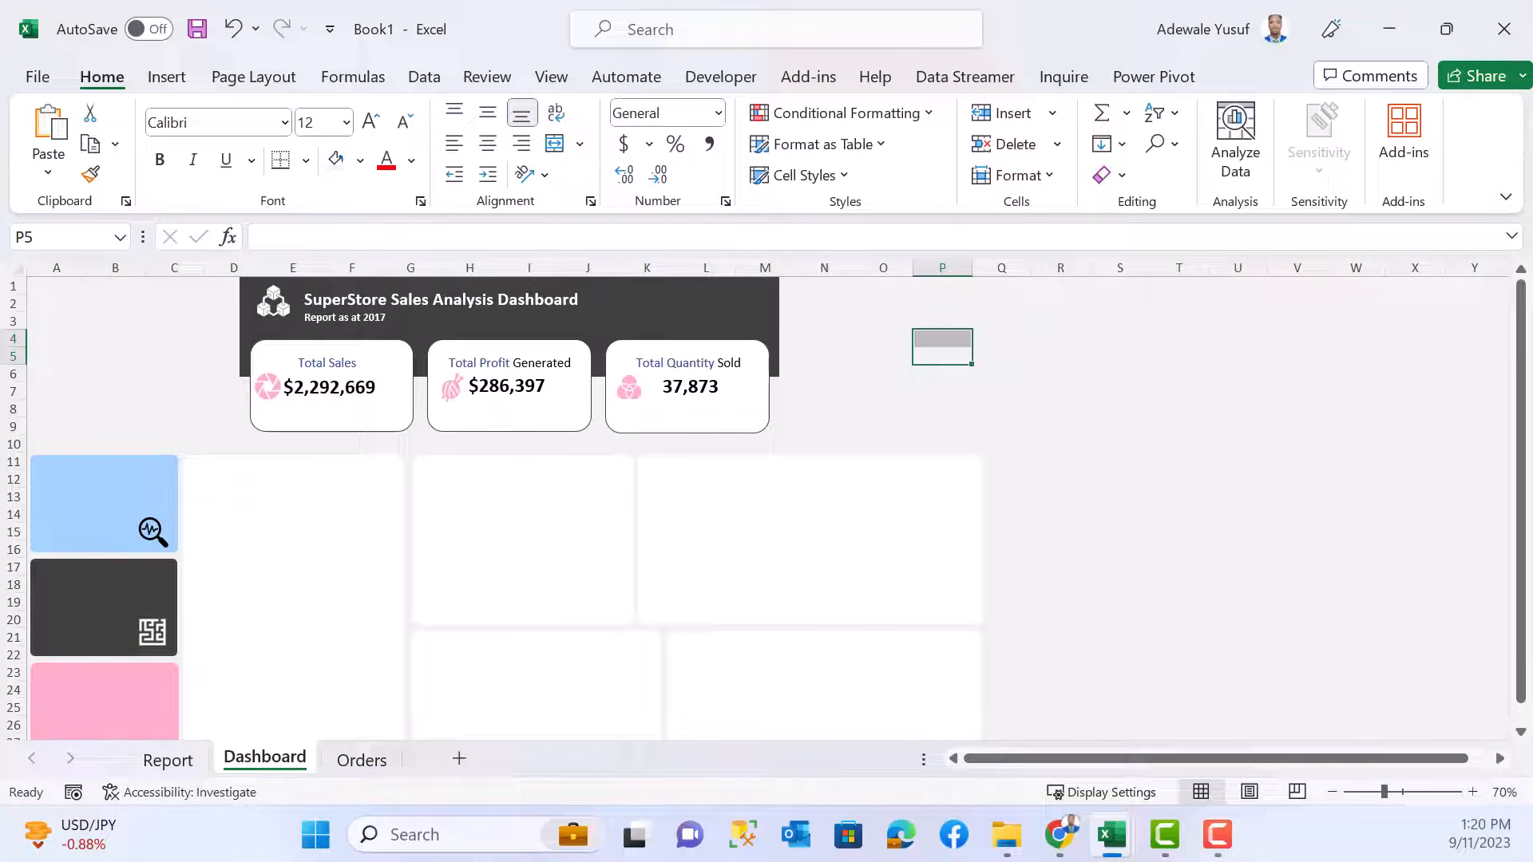
- Insert a 2-D clustered bar chart from the segment sales pivot table on the Report sheet and shift it slightly down
{"action": "left_click", "coordinate": [165, 760]}
{"action": "left_click", "coordinate": [194, 495]}
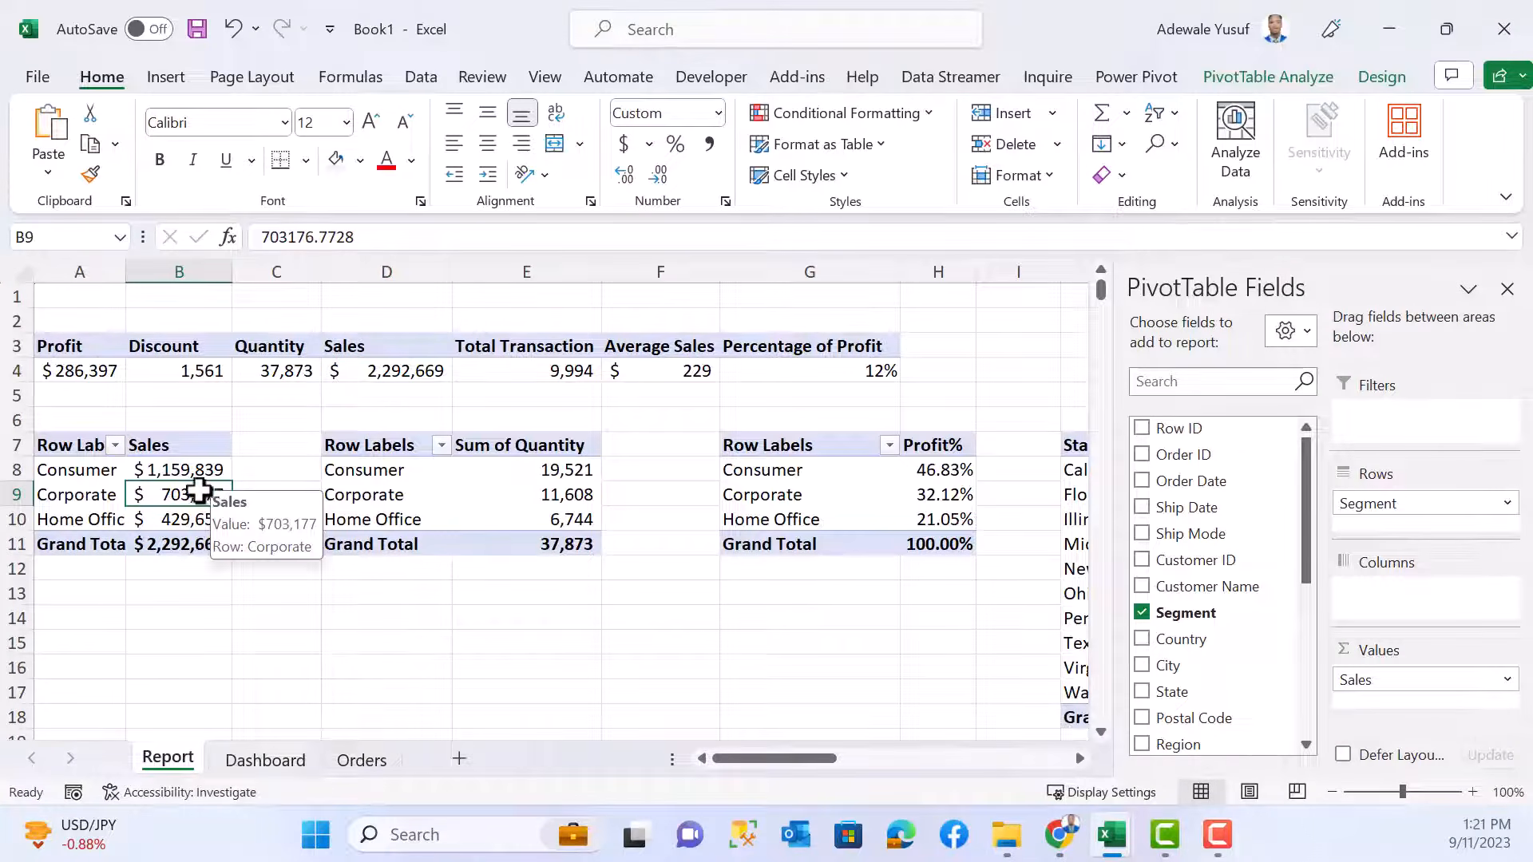
{"action": "left_click", "coordinate": [165, 79]}
{"action": "left_click", "coordinate": [505, 116]}
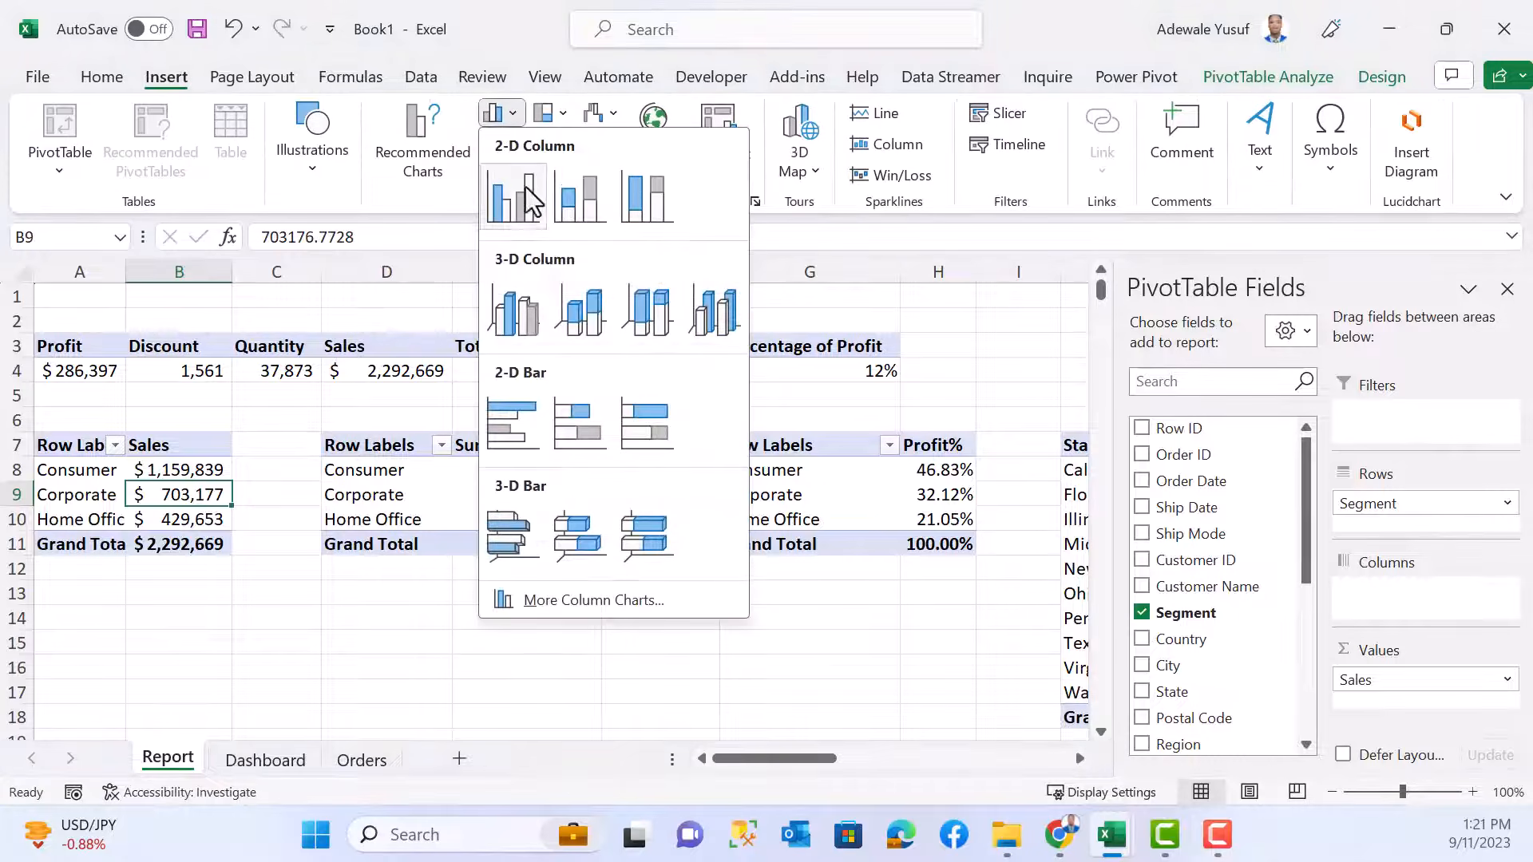
{"action": "left_click", "coordinate": [524, 438]}
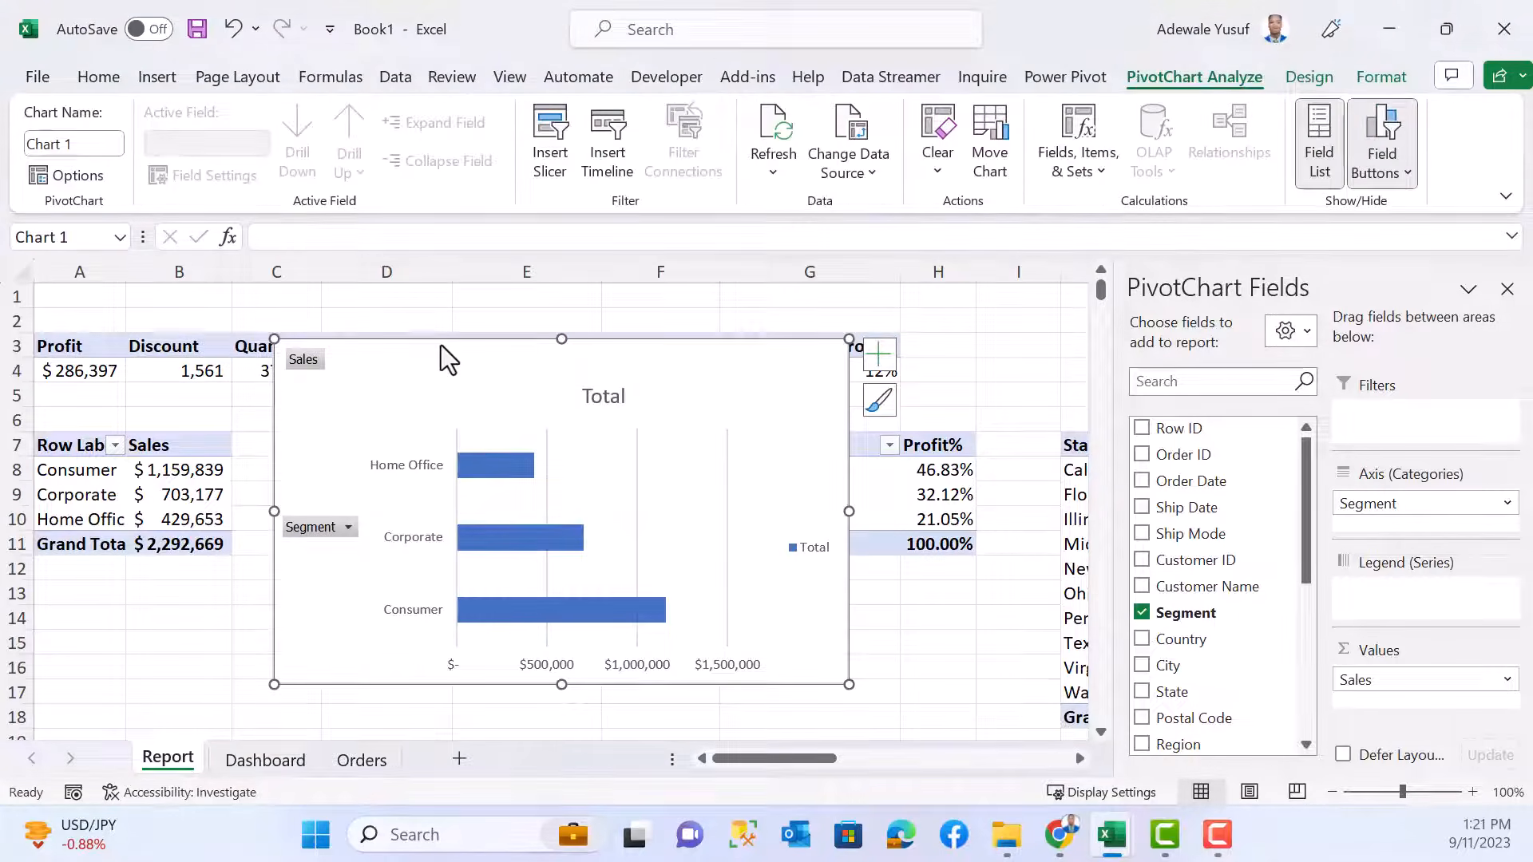
{"action": "left_click_drag", "start_coordinate": [447, 359], "coordinate": [478, 391]}
- Sort the segment sales pivot table by Sales from smallest to largest
{"action": "left_click", "coordinate": [172, 487]}
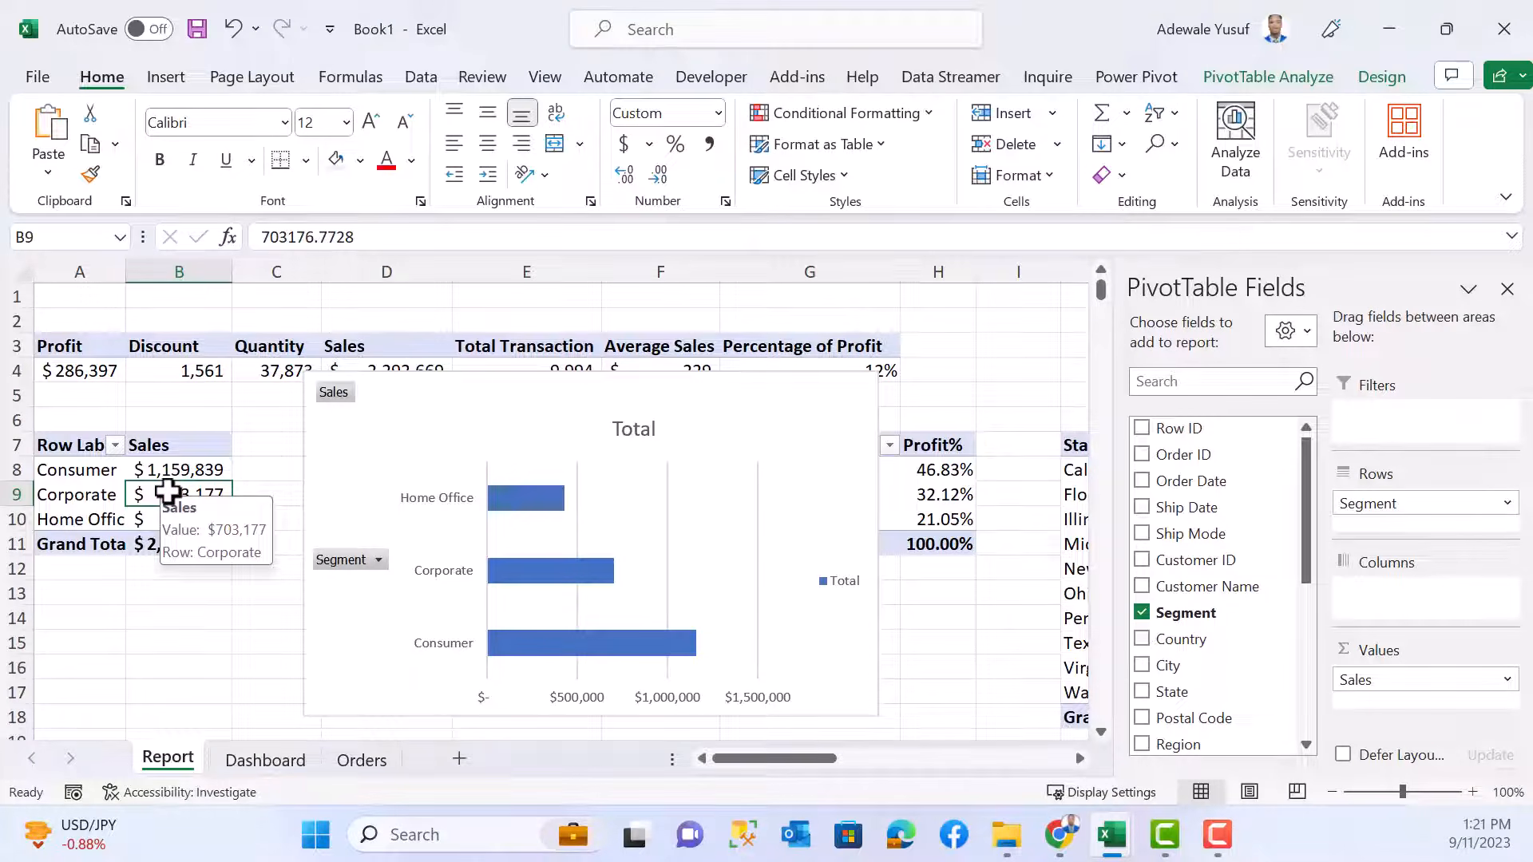
{"action": "left_click", "coordinate": [195, 471]}
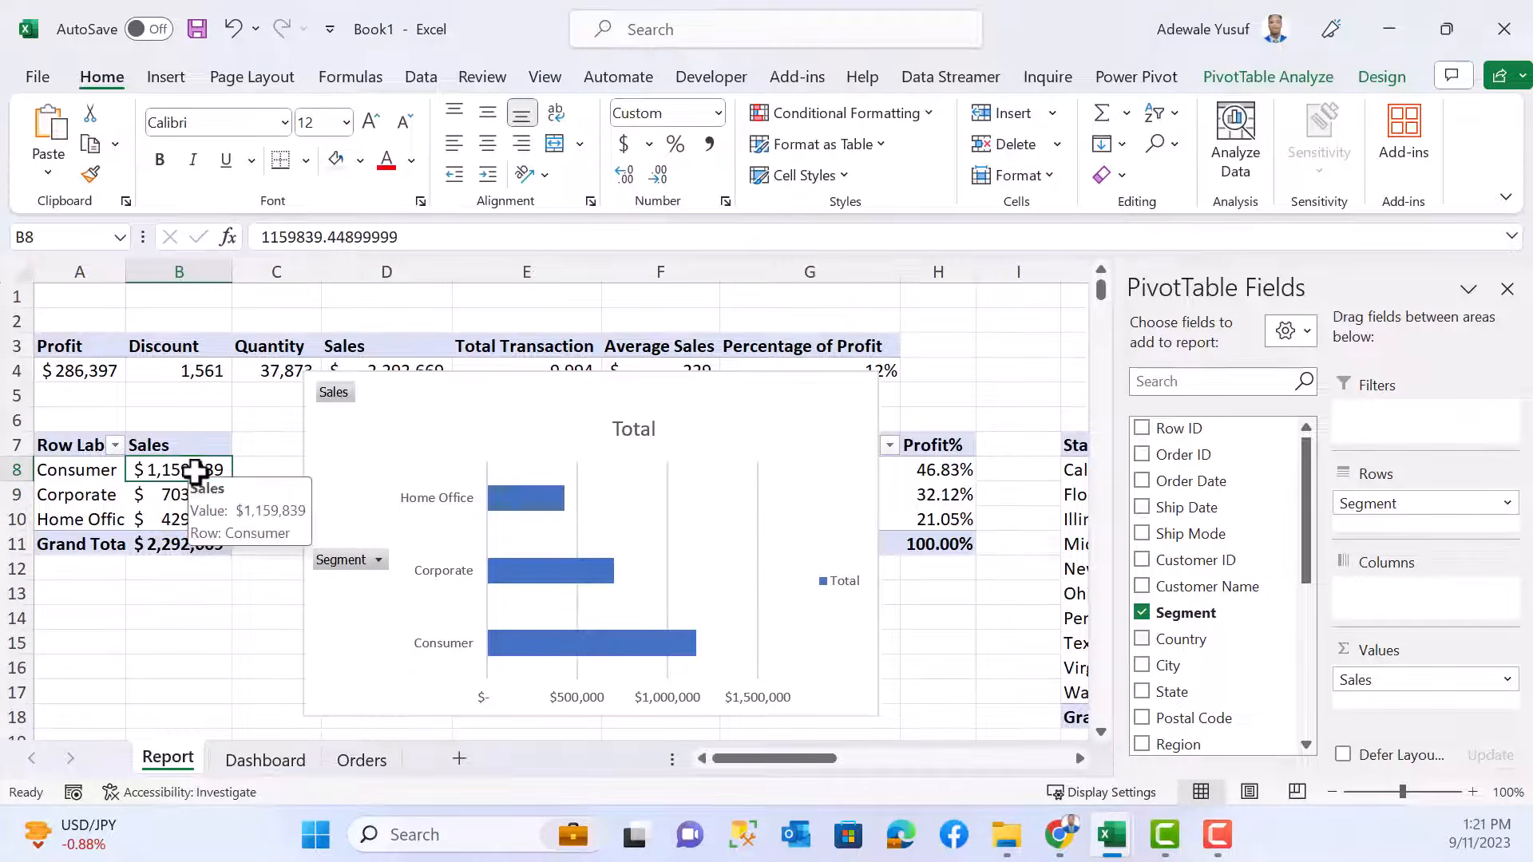
{"action": "right_click", "coordinate": [195, 471]}
{"action": "mouse_move", "coordinate": [443, 525]}
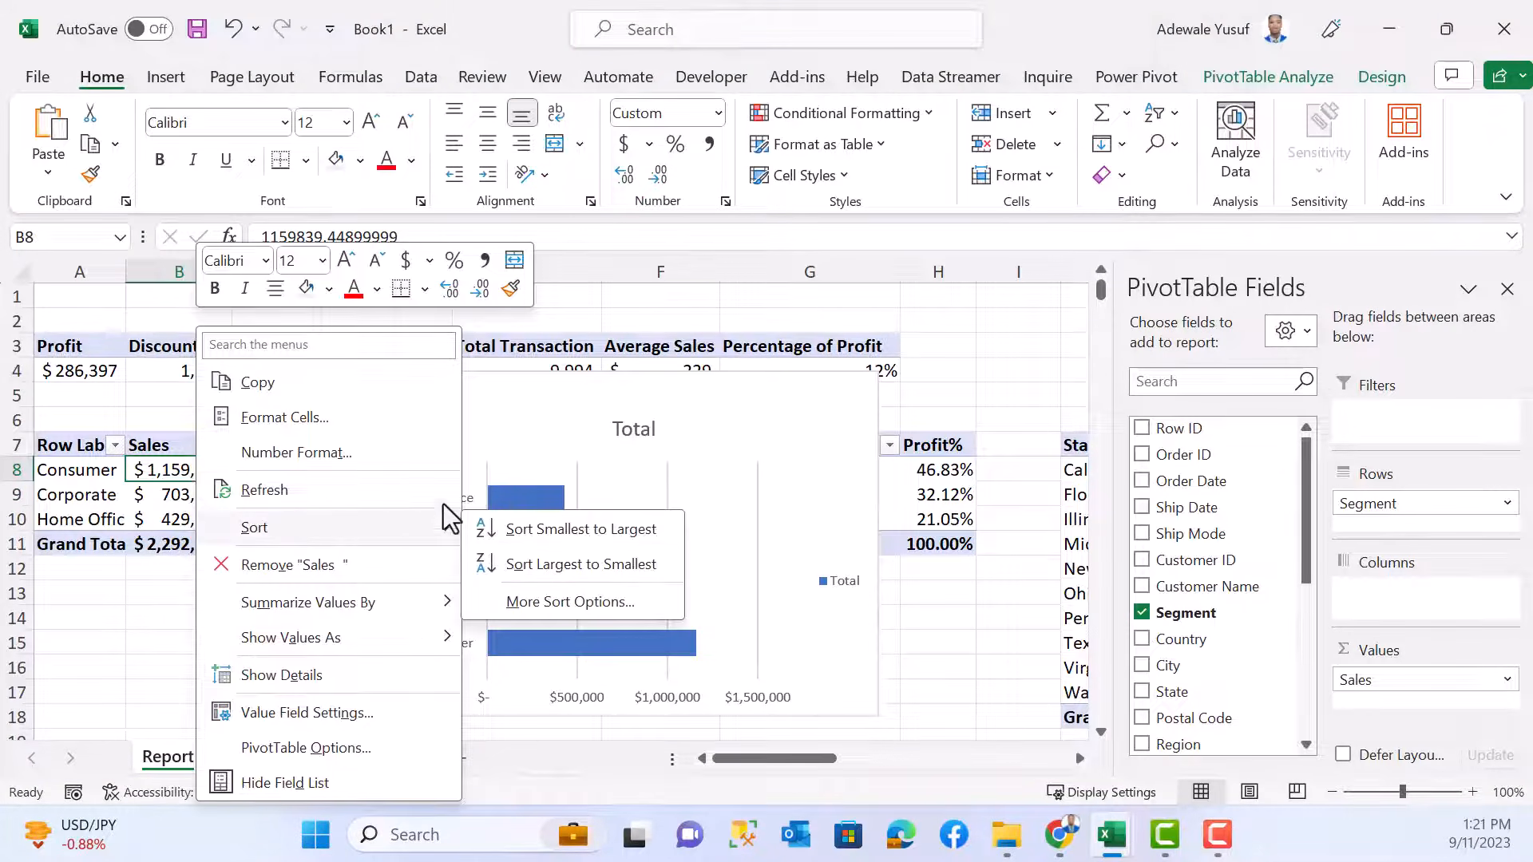
{"action": "left_click", "coordinate": [573, 533]}
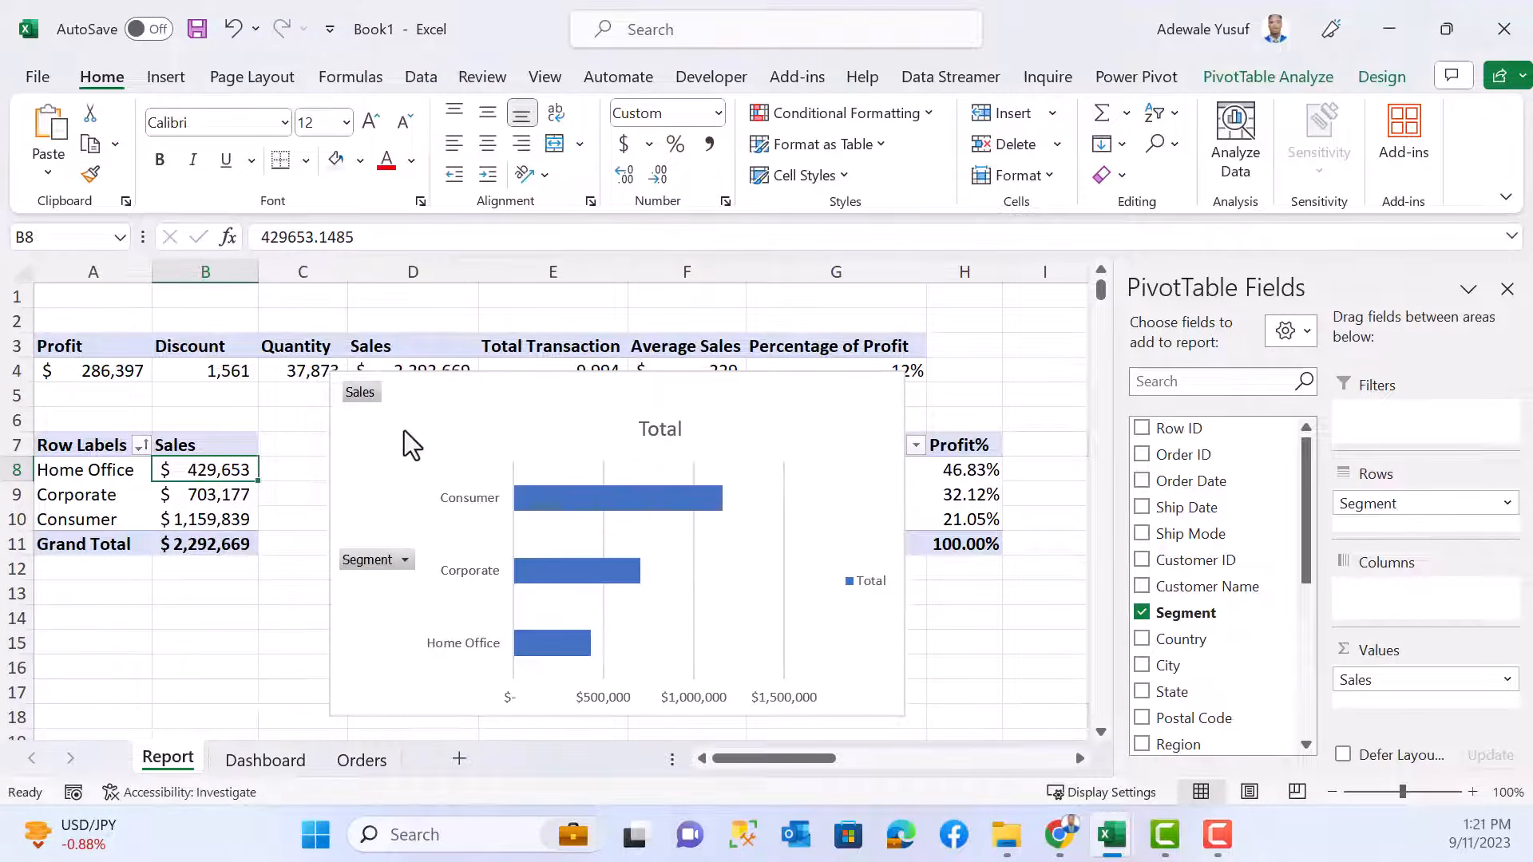
- Hide all field buttons on the segment sales chart and delete its legend
{"action": "right_click", "coordinate": [358, 393]}
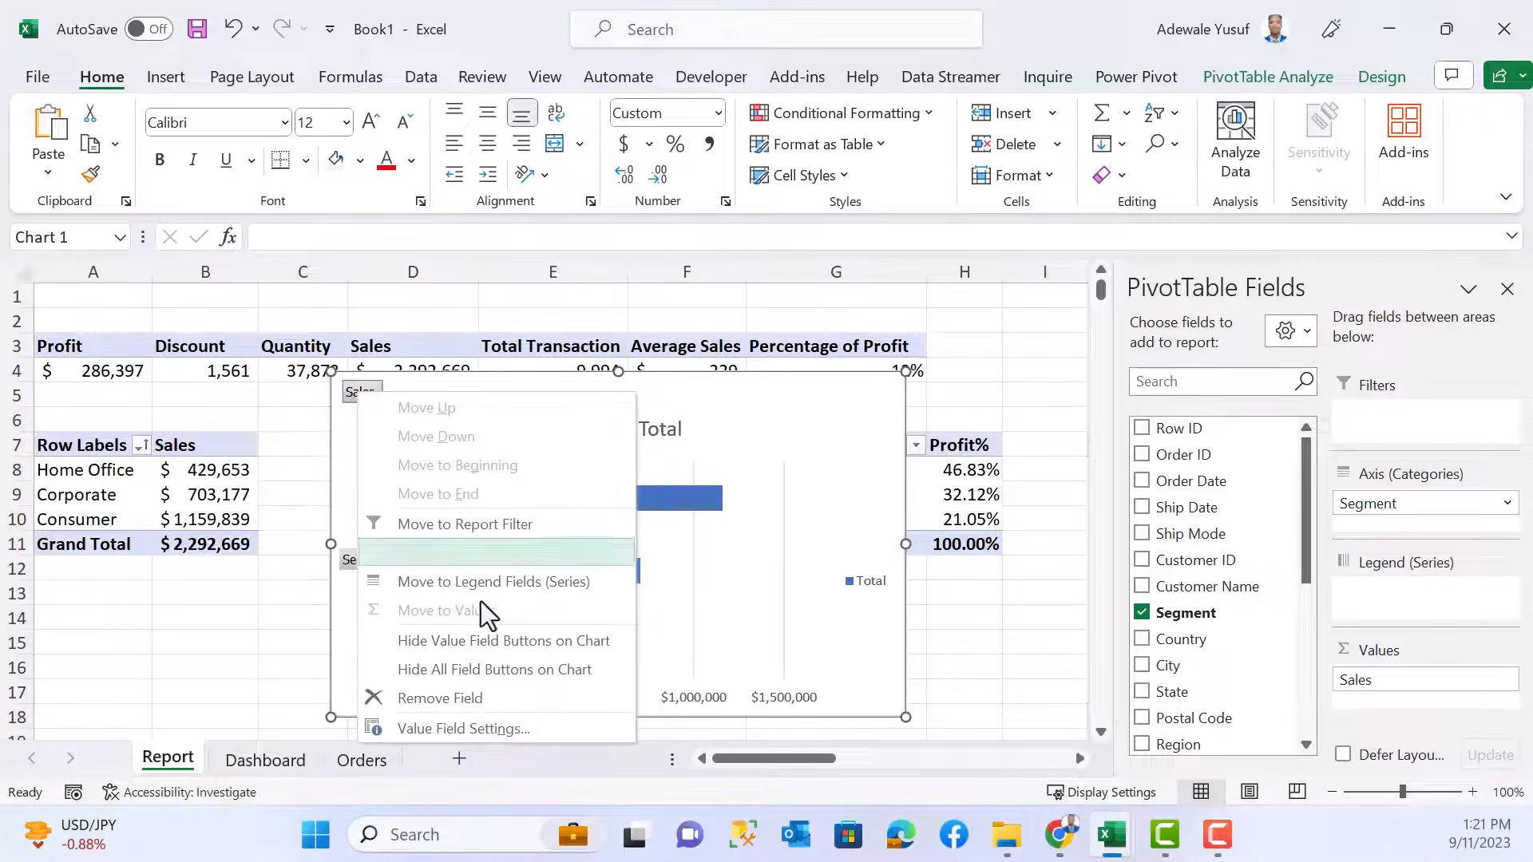
{"action": "left_click", "coordinate": [523, 673]}
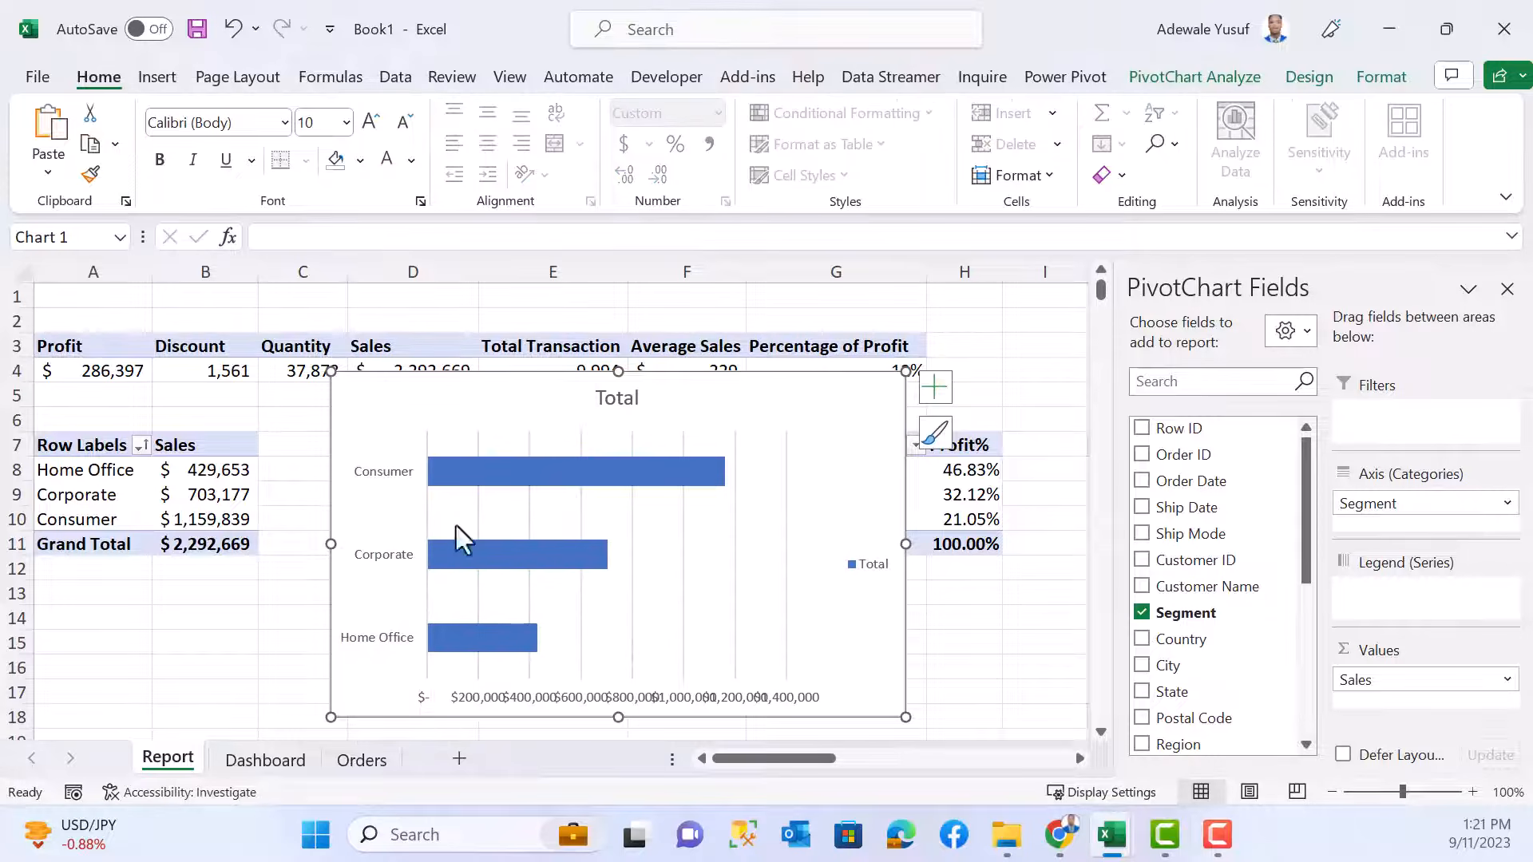
{"action": "left_click", "coordinate": [885, 569]}
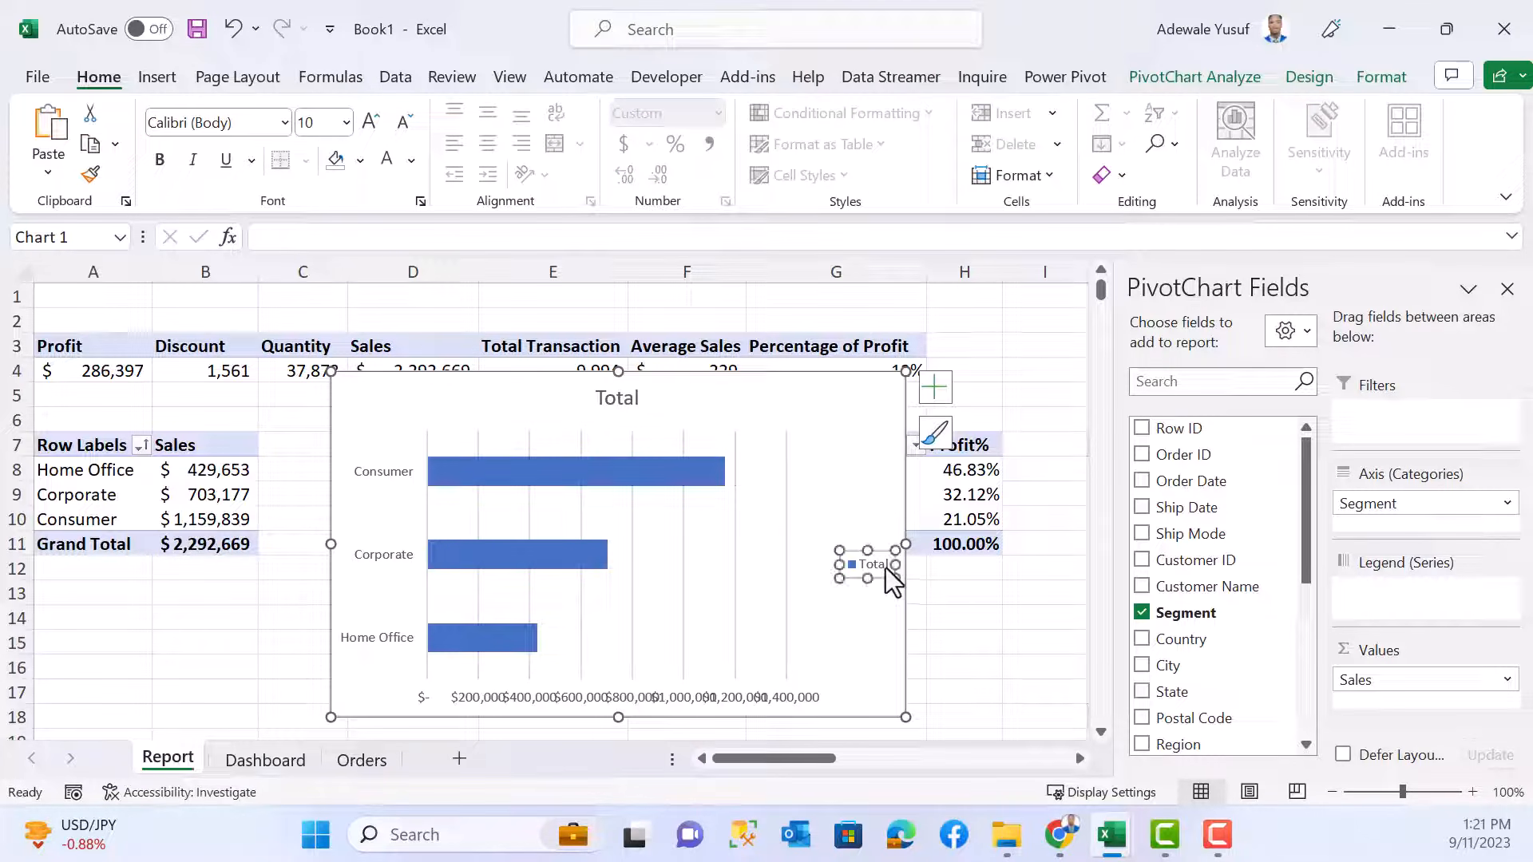
{"action": "key", "text": "Delete"}
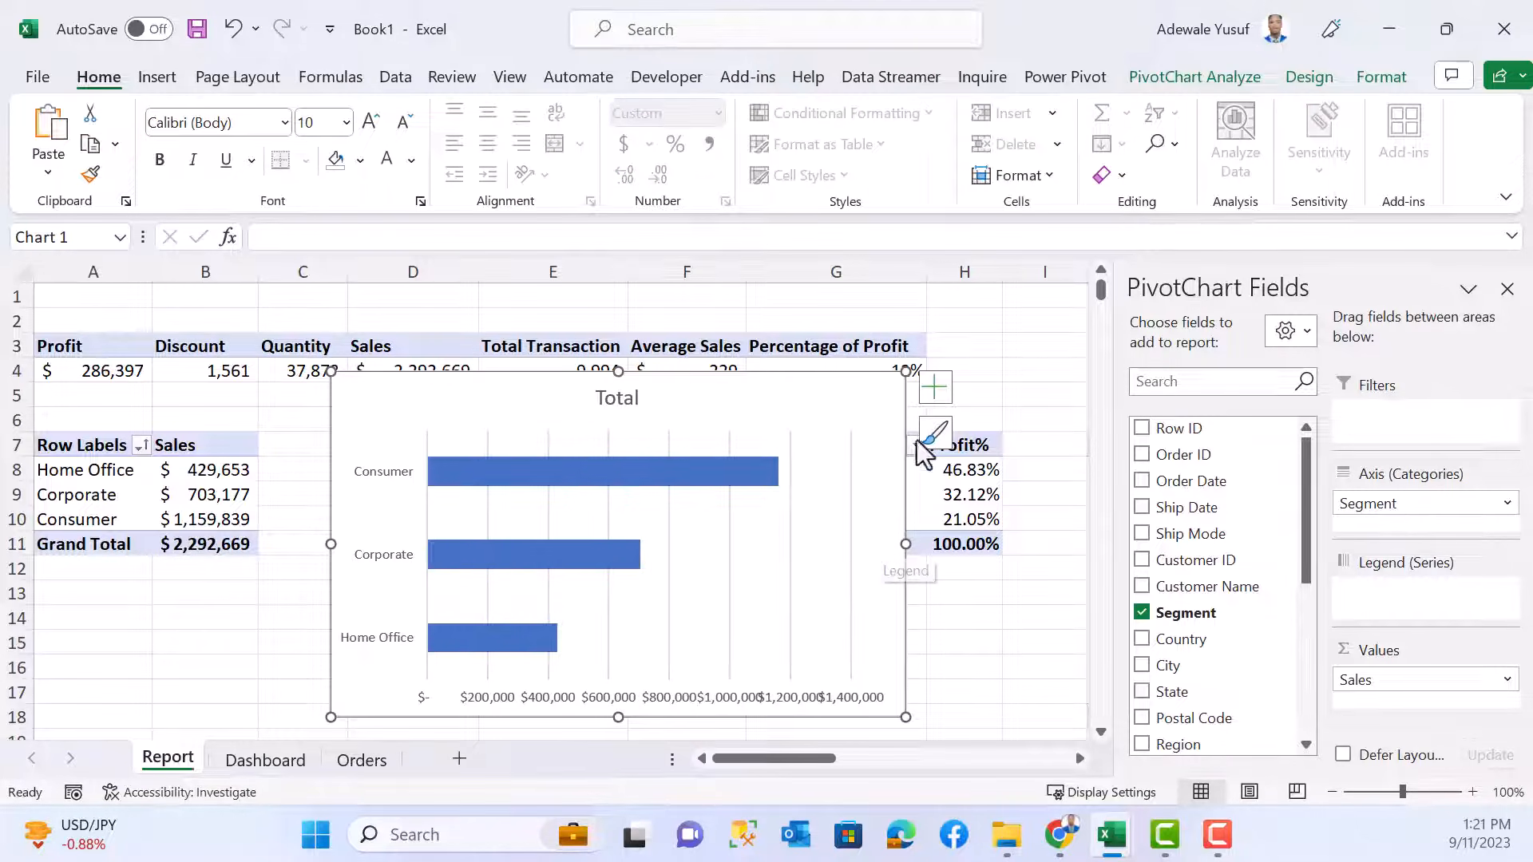
- Remove the gridlines and the horizontal value axis from the segment sales chart, keeping the segment name axis
{"action": "left_click", "coordinate": [936, 389]}
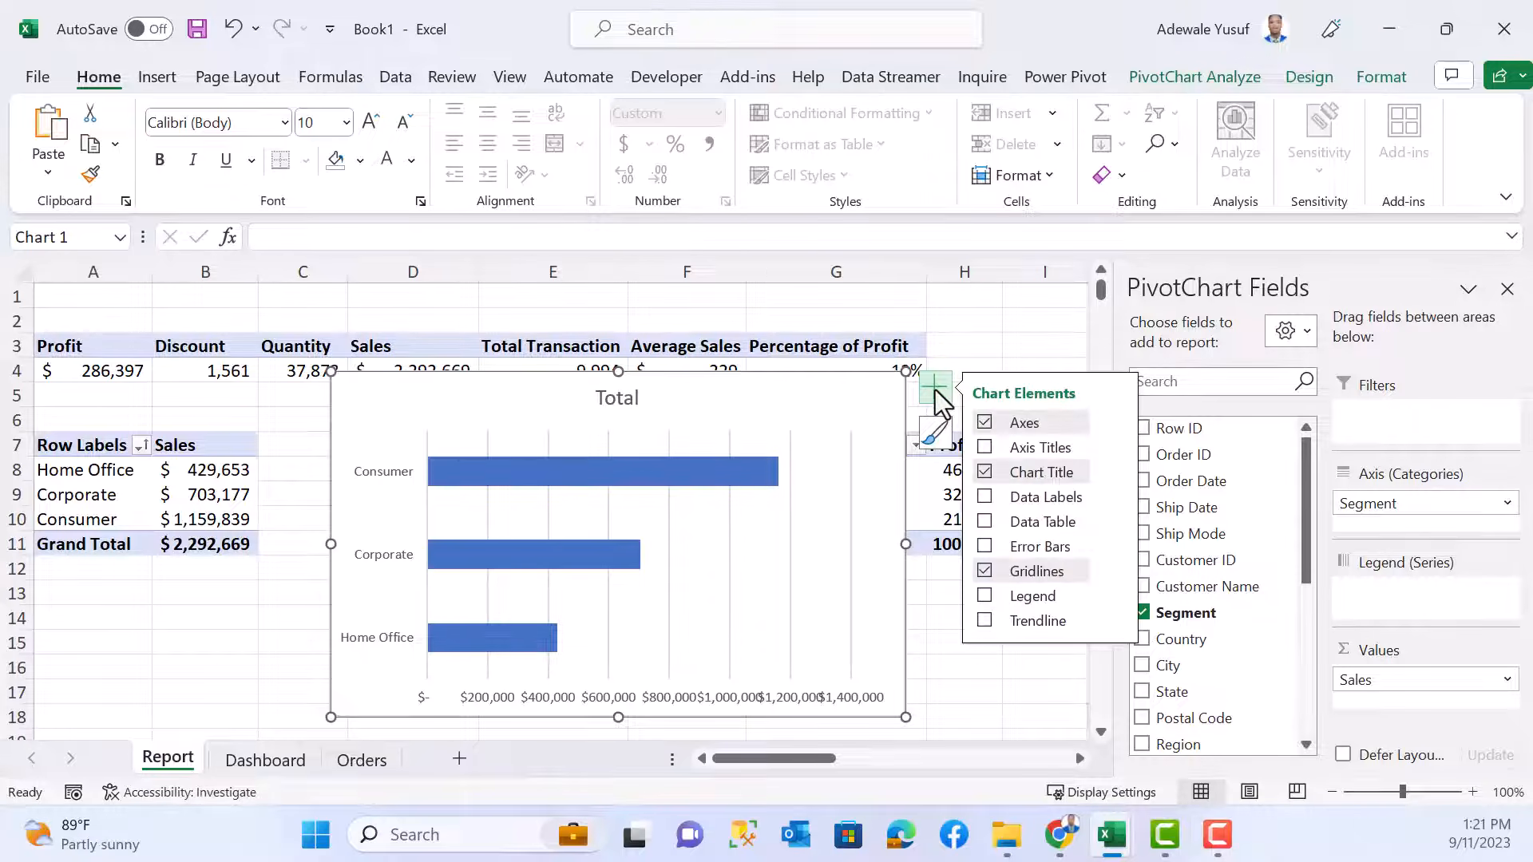
{"action": "left_click", "coordinate": [988, 571]}
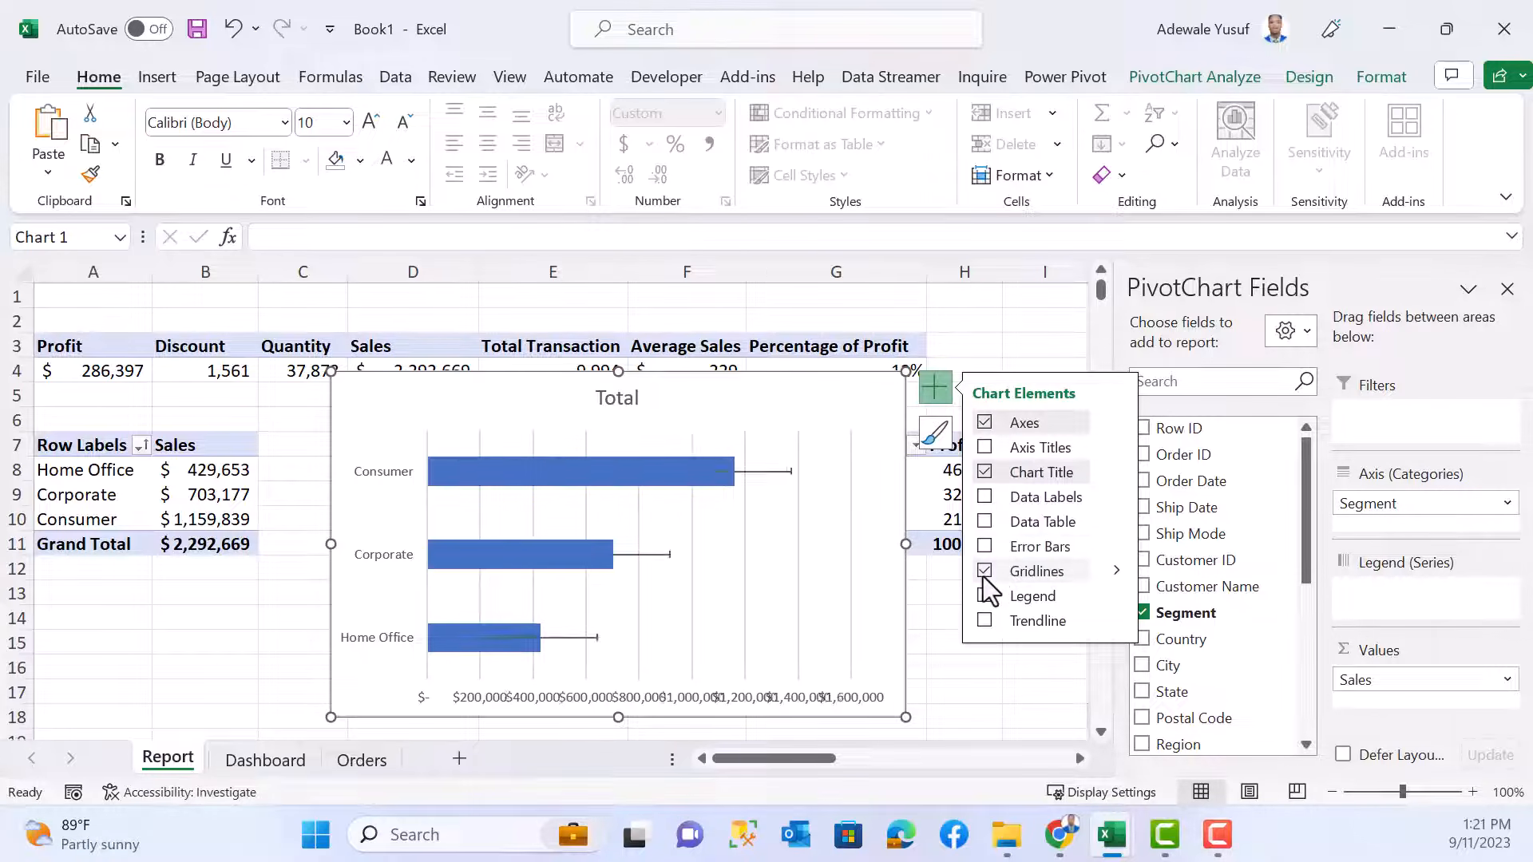
{"action": "left_click", "coordinate": [982, 423]}
{"action": "left_click", "coordinate": [981, 423]}
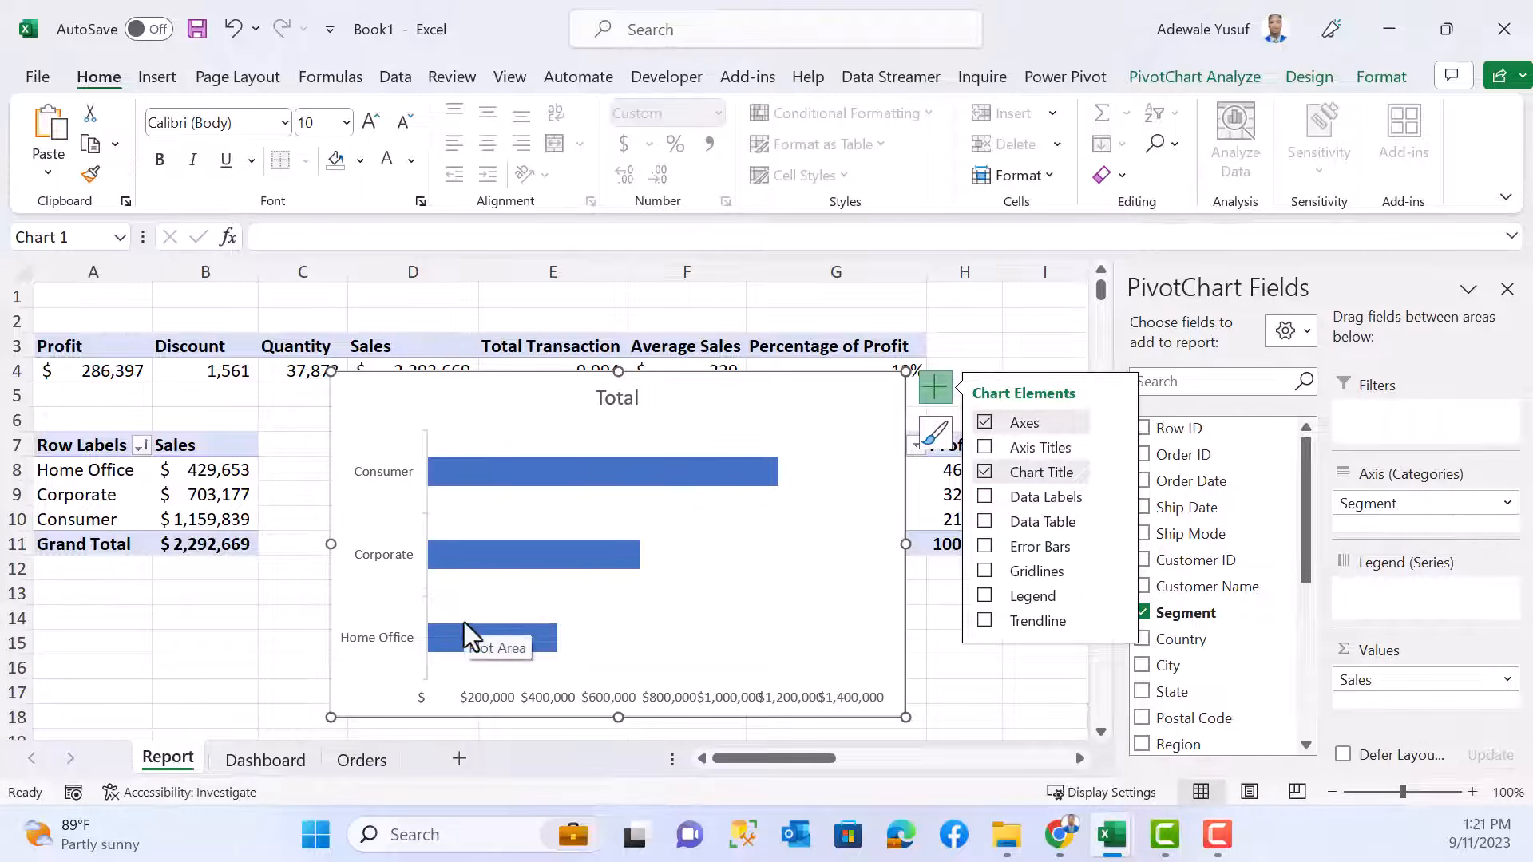
{"action": "left_click", "coordinate": [550, 709]}
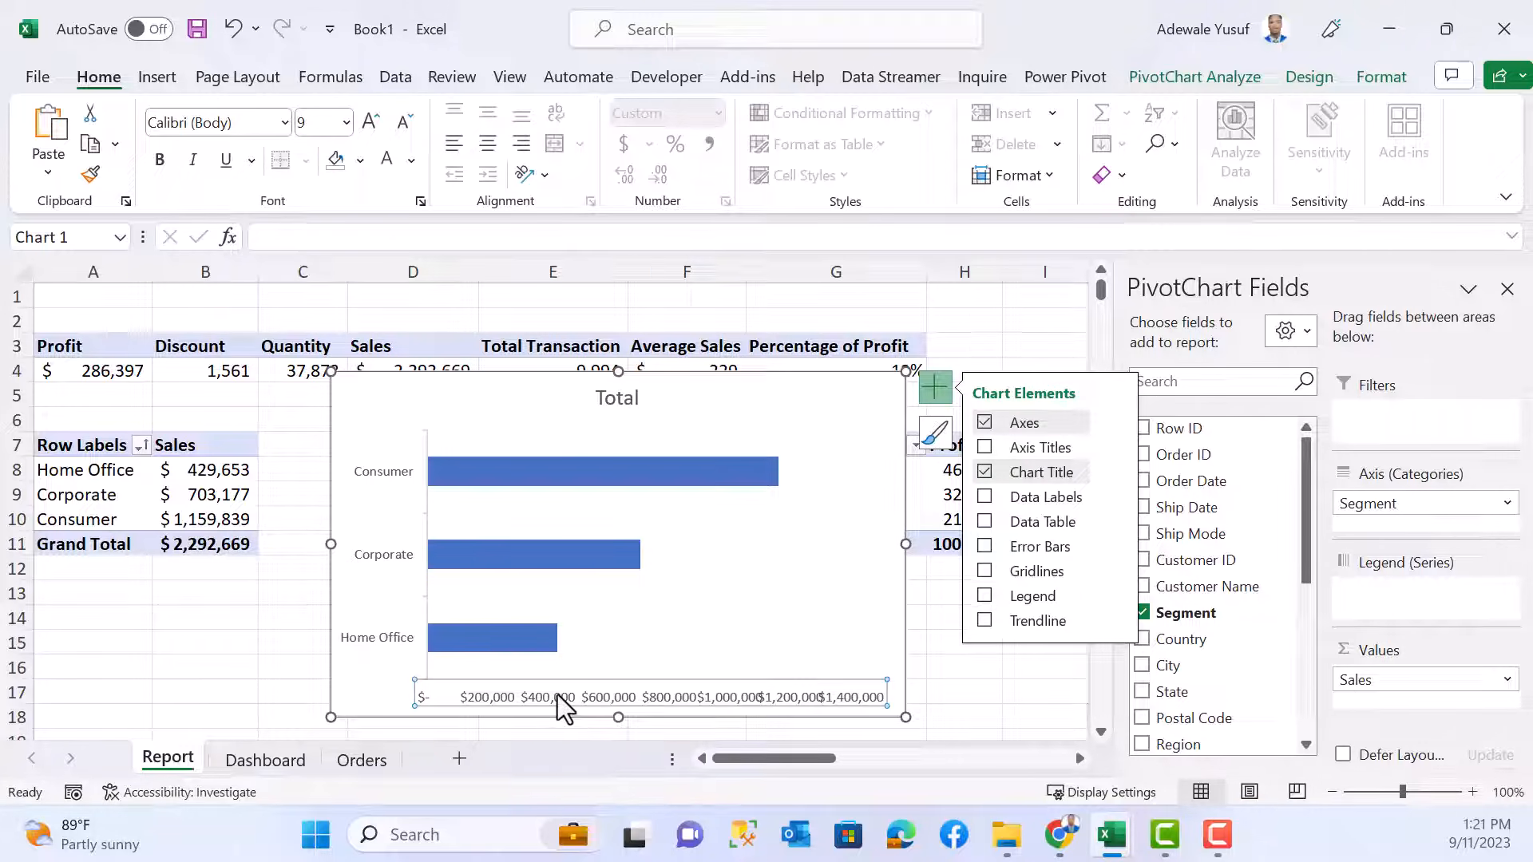
{"action": "key", "text": "Delete"}
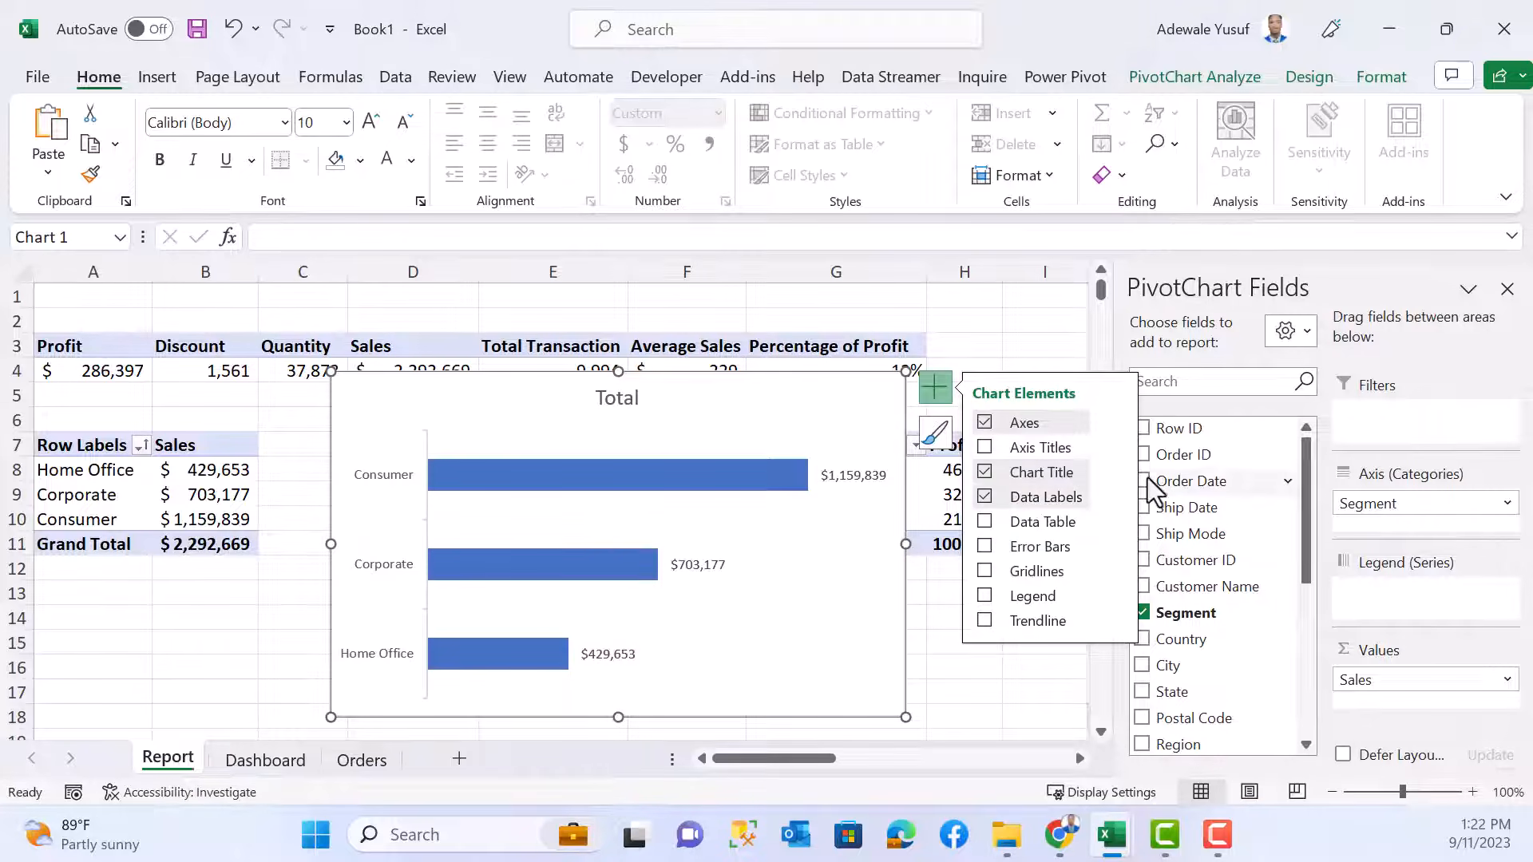
- Add data labels to the segment sales bars and position them at Inside End
{"action": "left_click", "coordinate": [1115, 498]}
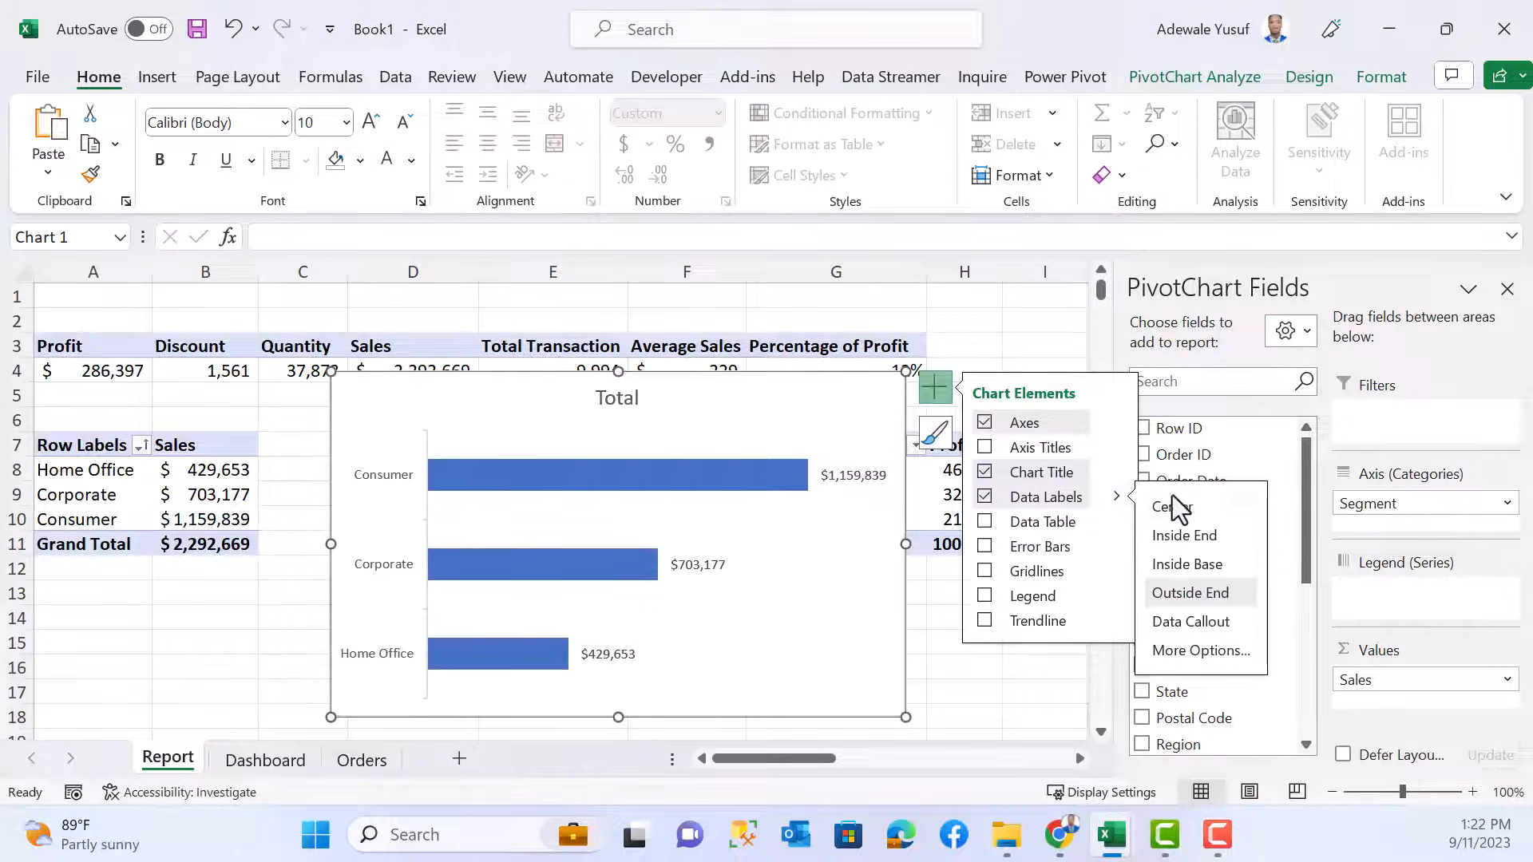
{"action": "left_click", "coordinate": [1194, 537]}
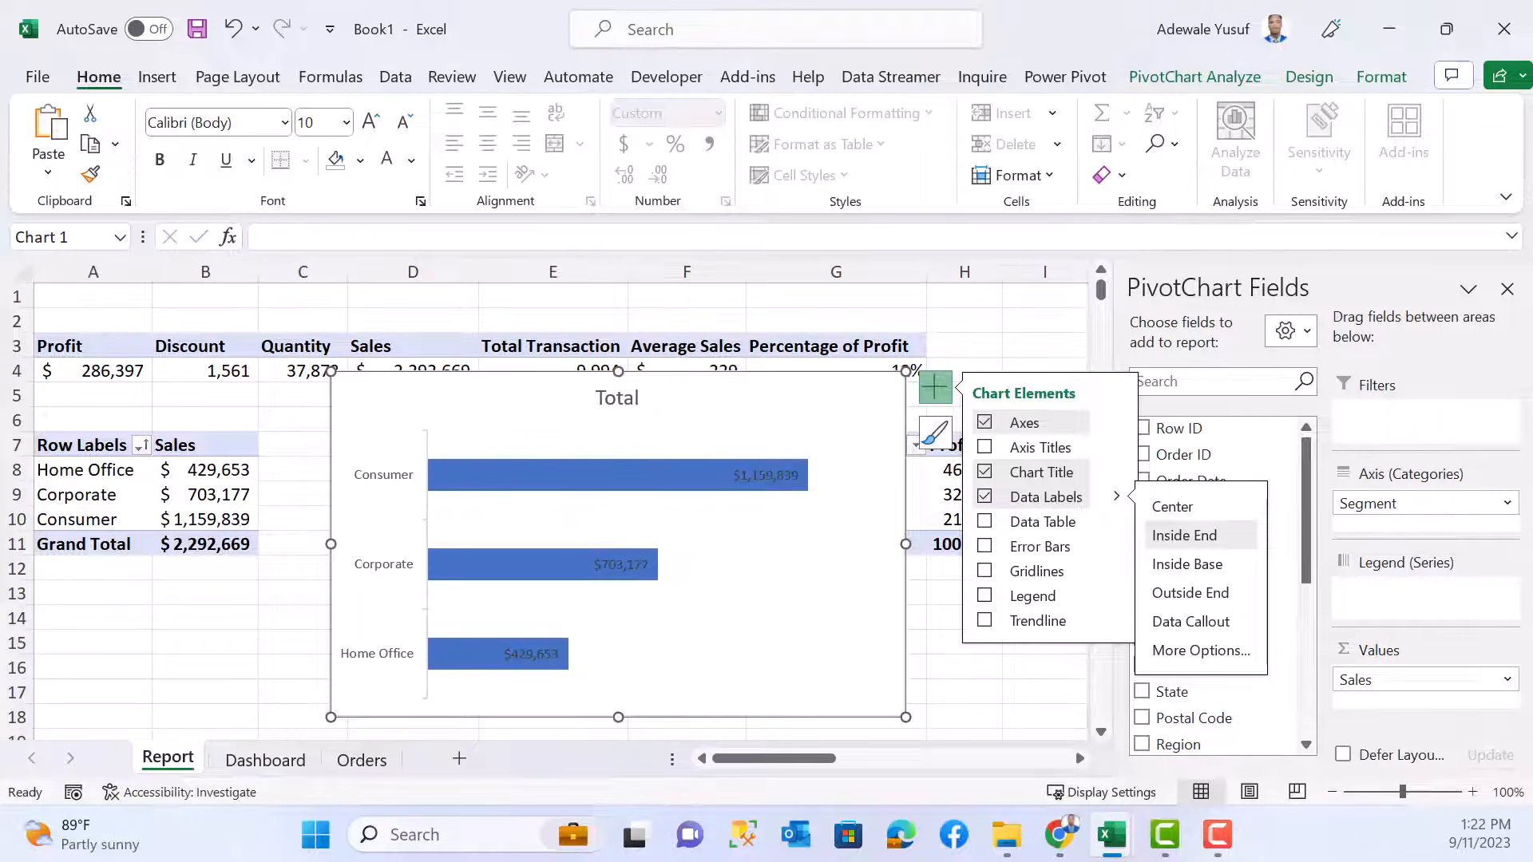
{"action": "left_click", "coordinate": [1200, 651]}
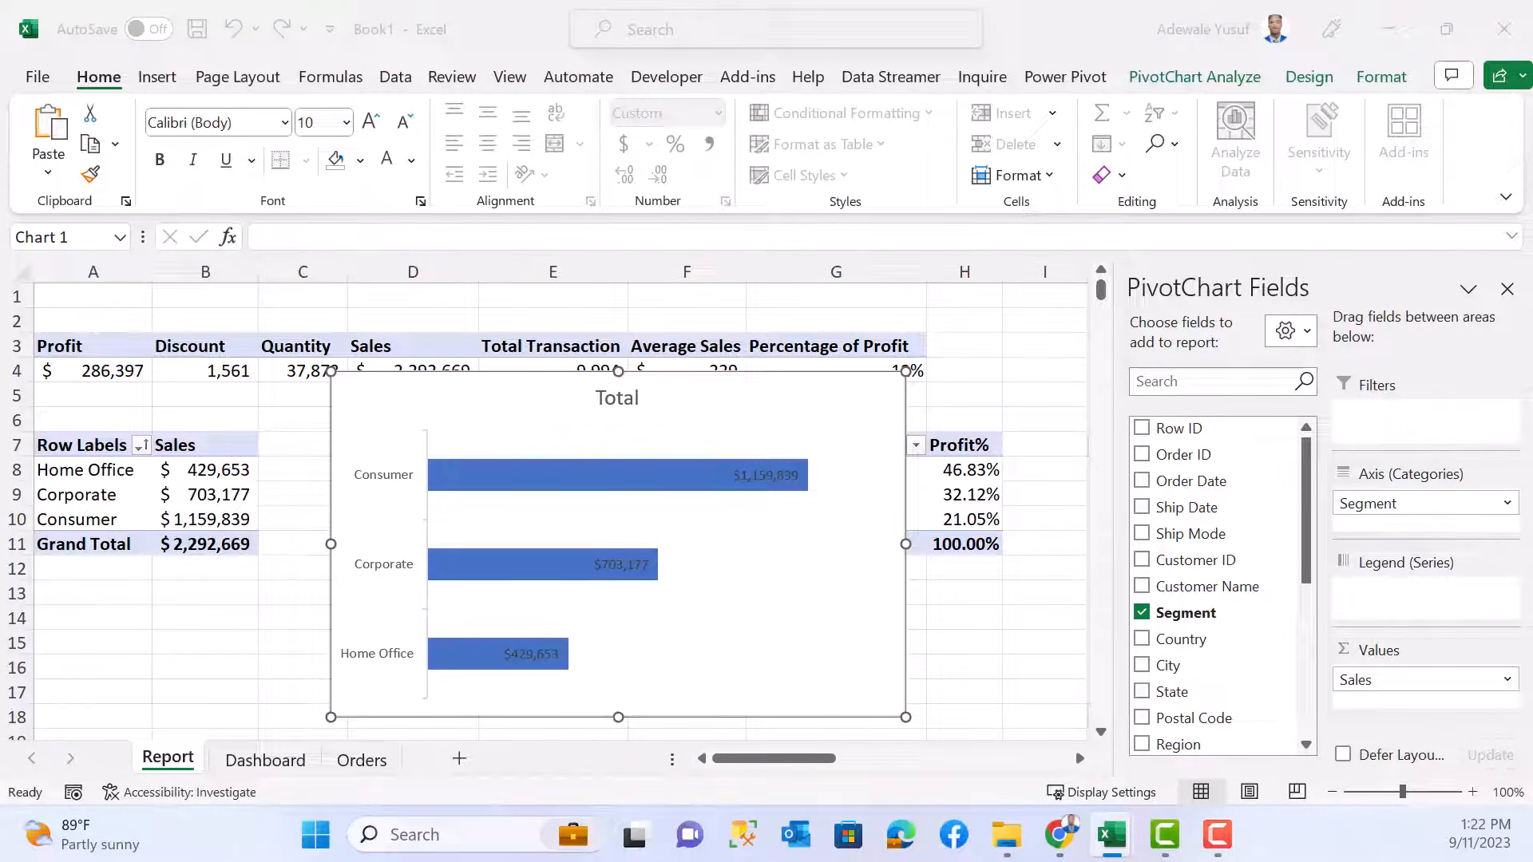
- Replace the chart title with "Segement Sales" on the first line and "Contribution" on the second
{"action": "left_click", "coordinate": [616, 401]}
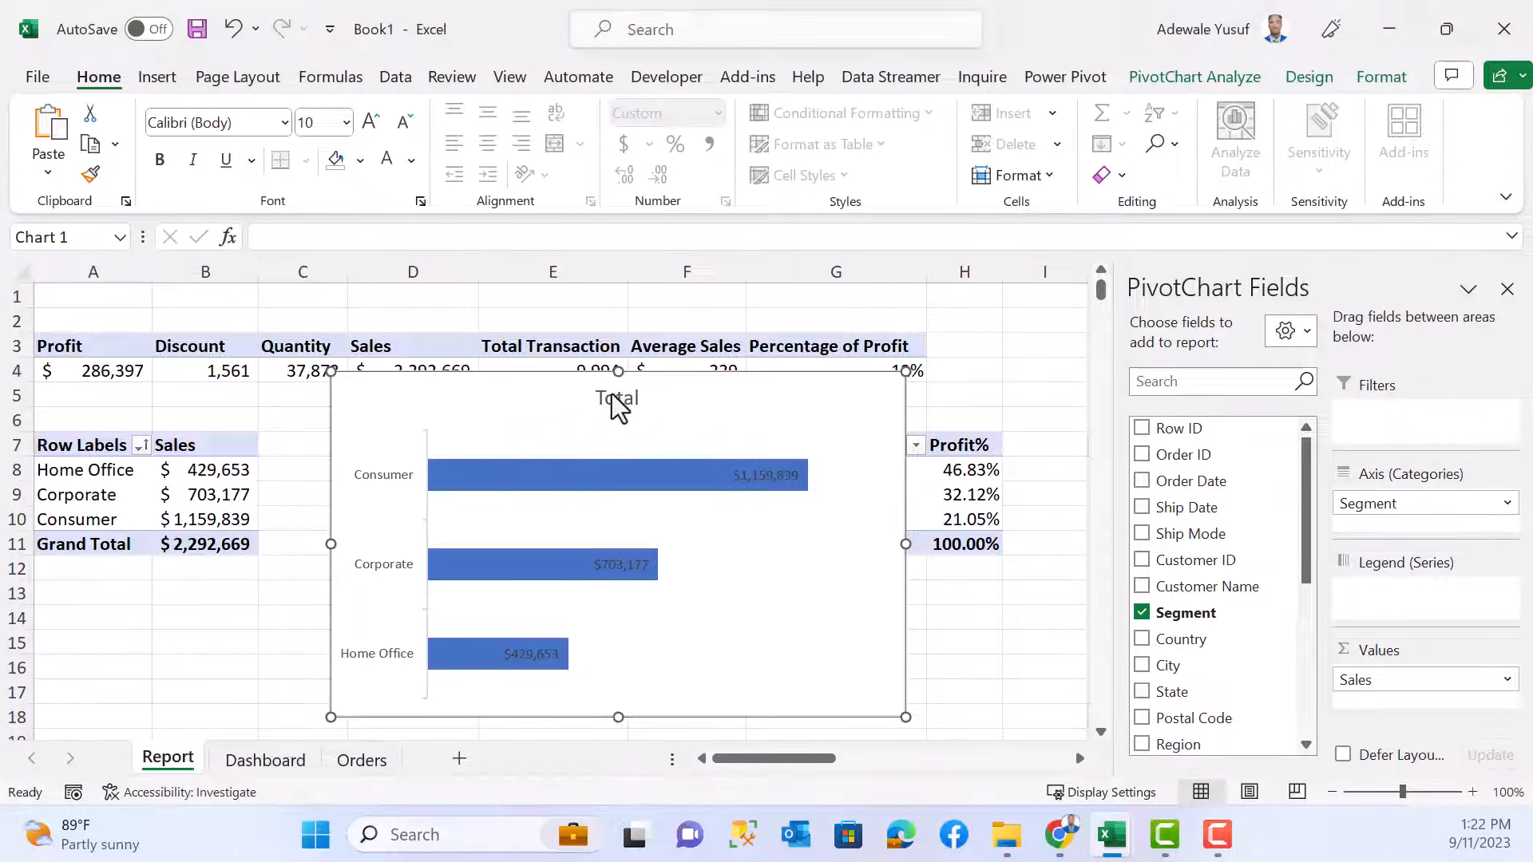
{"action": "left_click", "coordinate": [622, 402]}
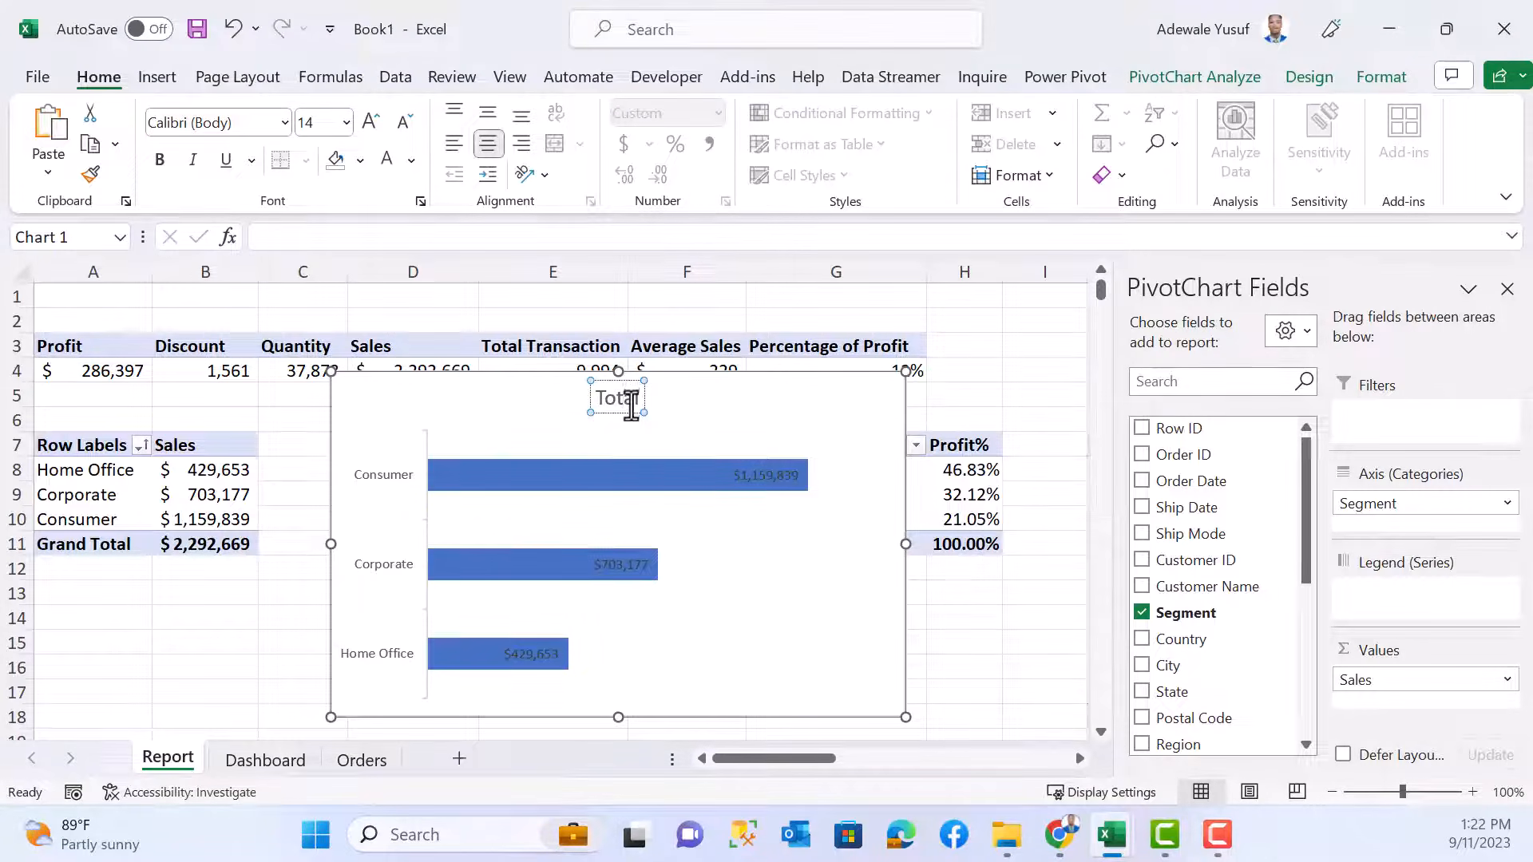
{"action": "double_click", "coordinate": [630, 405]}
{"action": "type", "text": "Se"}
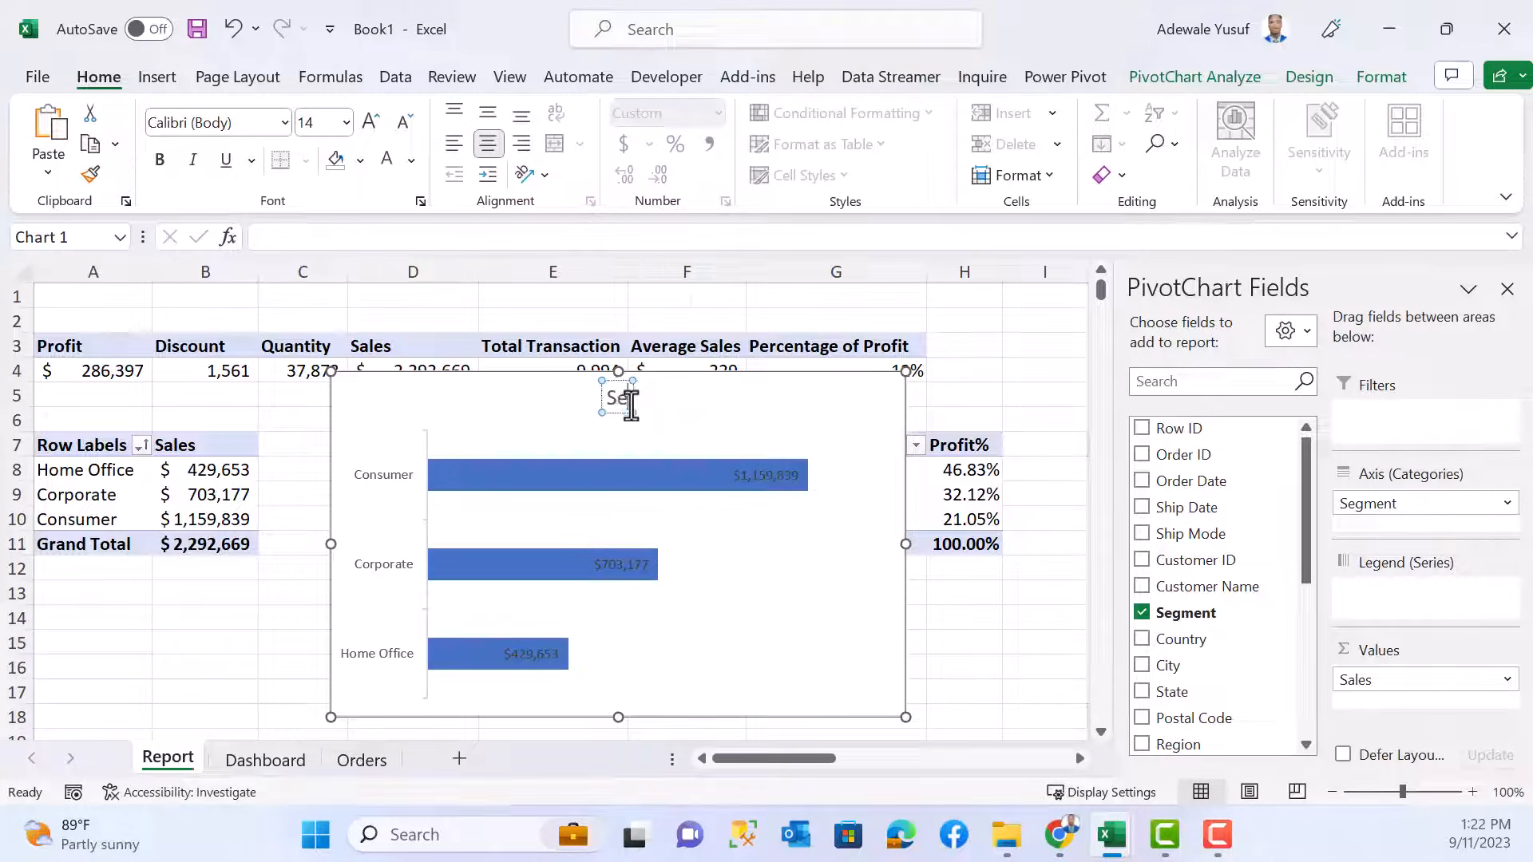
{"action": "type", "text": "gement"}
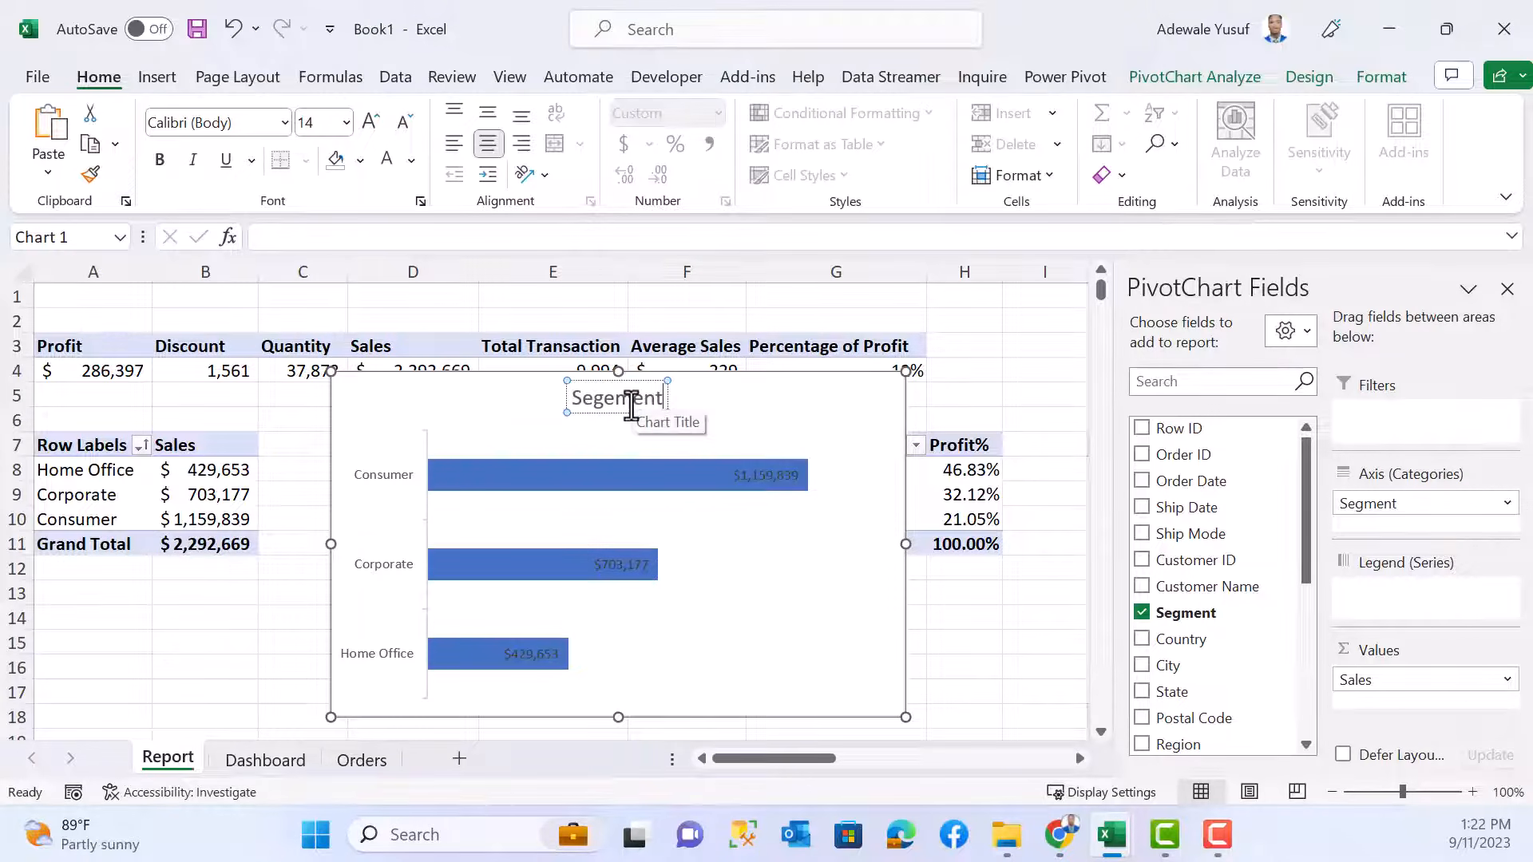
{"action": "type", "text": " Sales"}
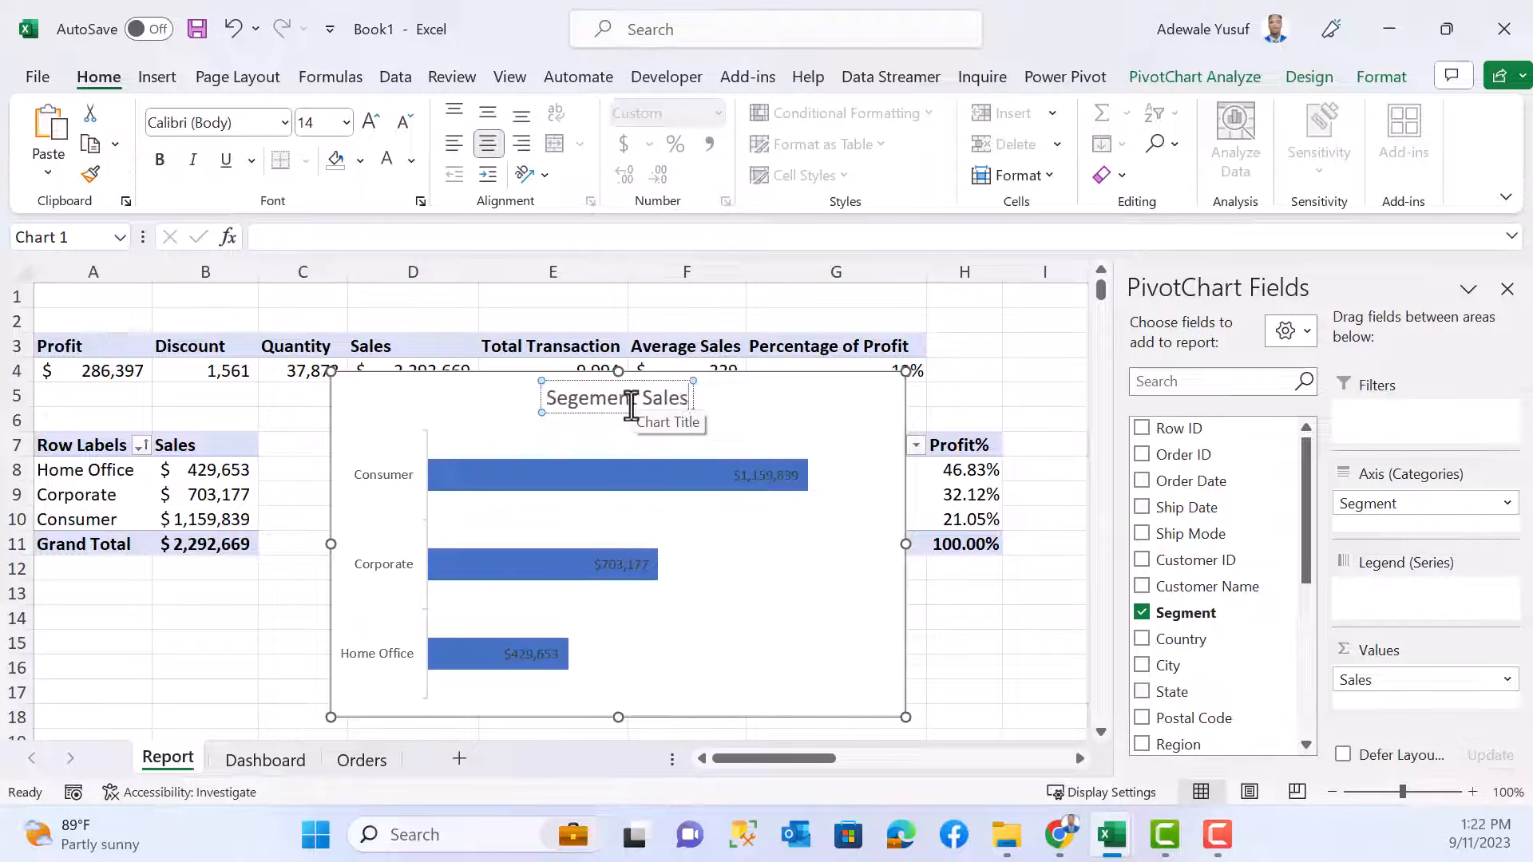
{"action": "key", "text": "Return"}
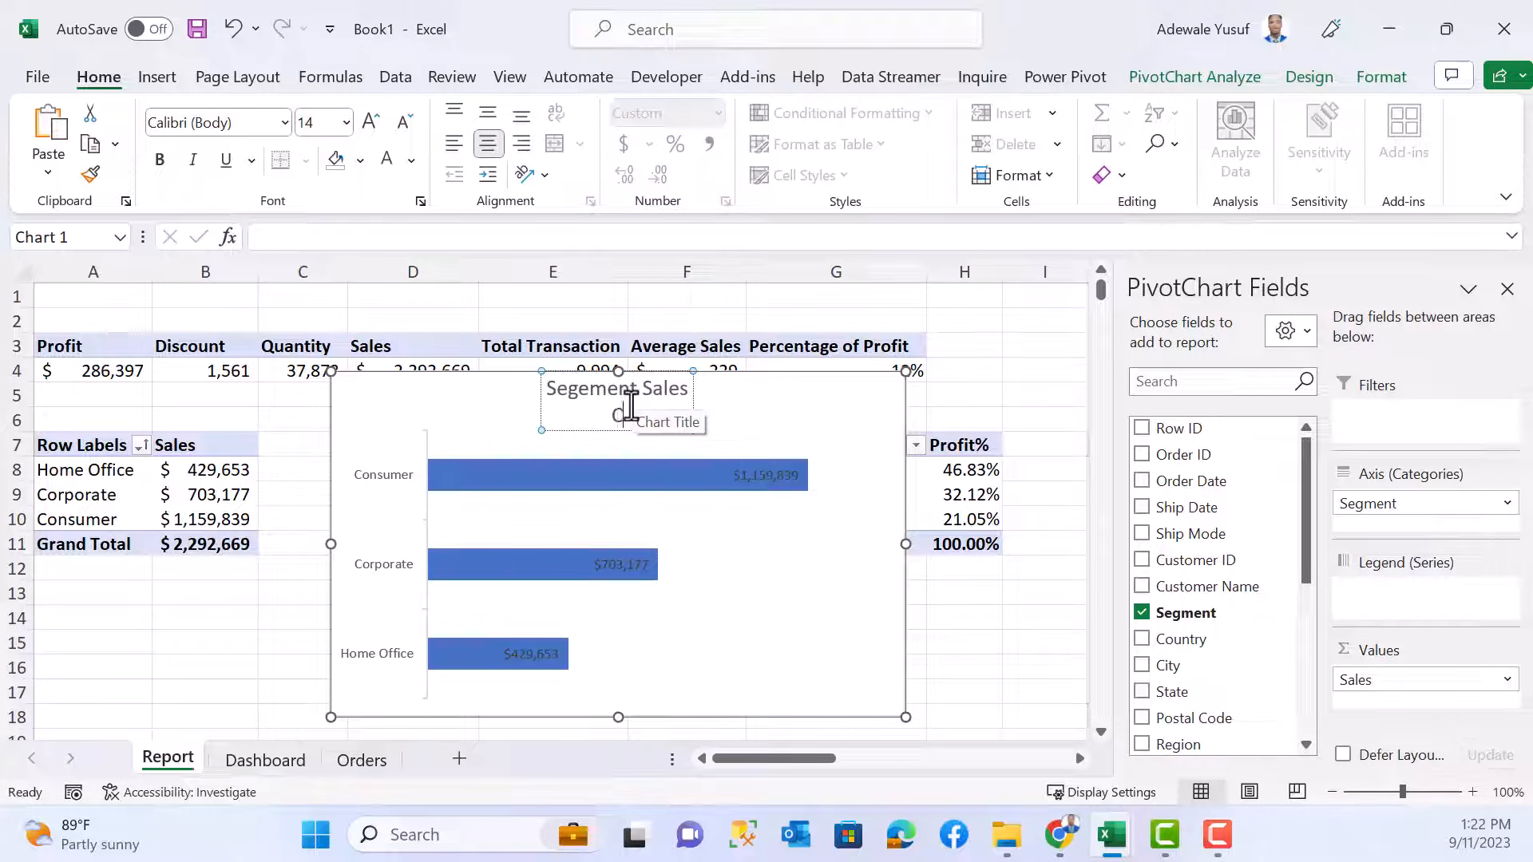
{"action": "type", "text": "Contribution"}
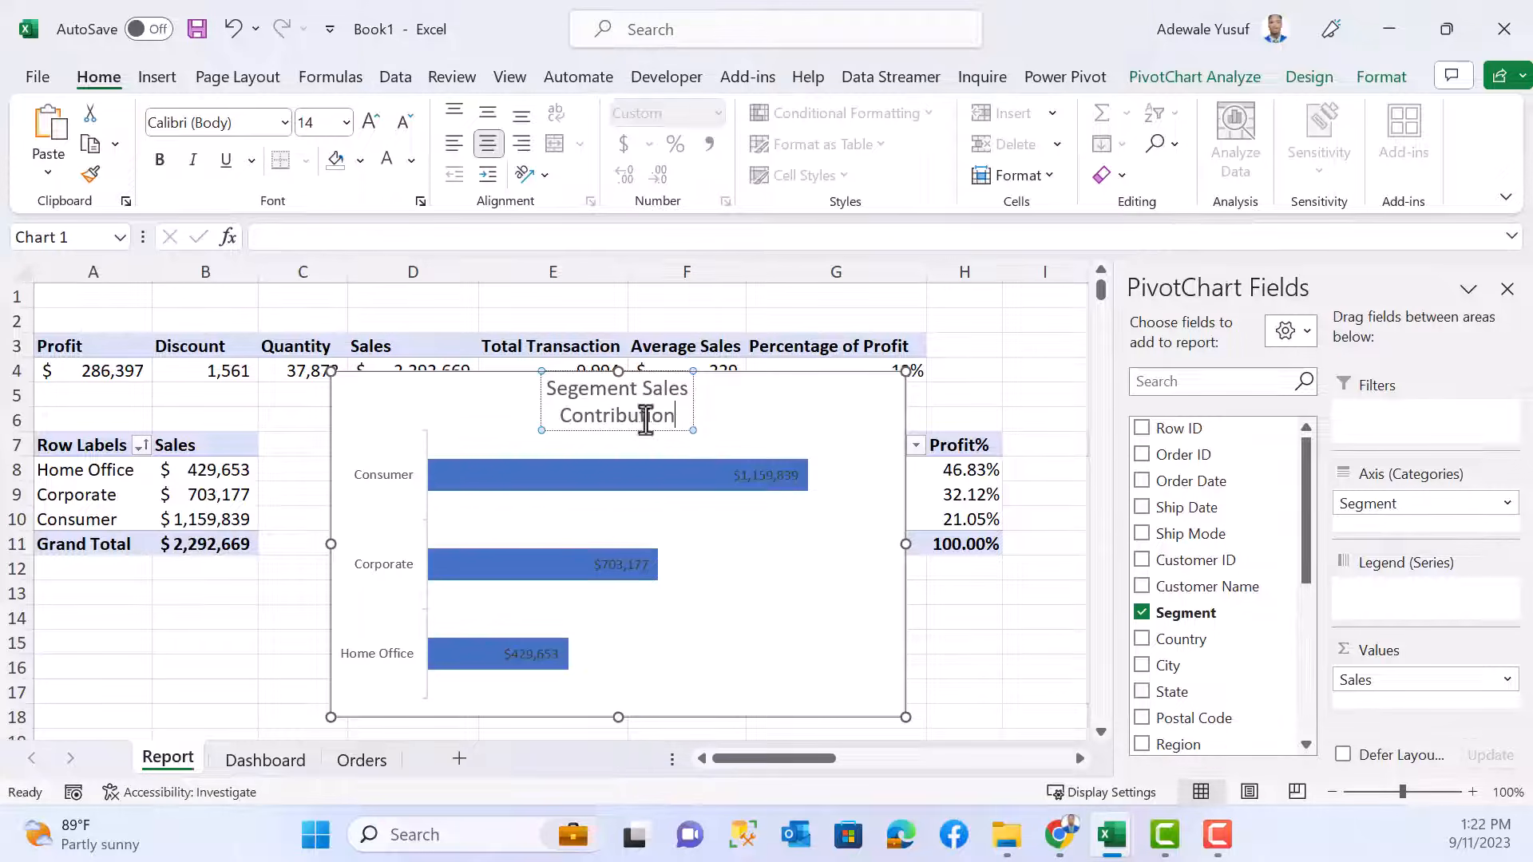
- Place the chart title in the chart's upper-left corner, left-align its text, and nudge the whole chart slightly up
{"action": "left_click_drag", "start_coordinate": [540, 402], "coordinate": [318, 385]}
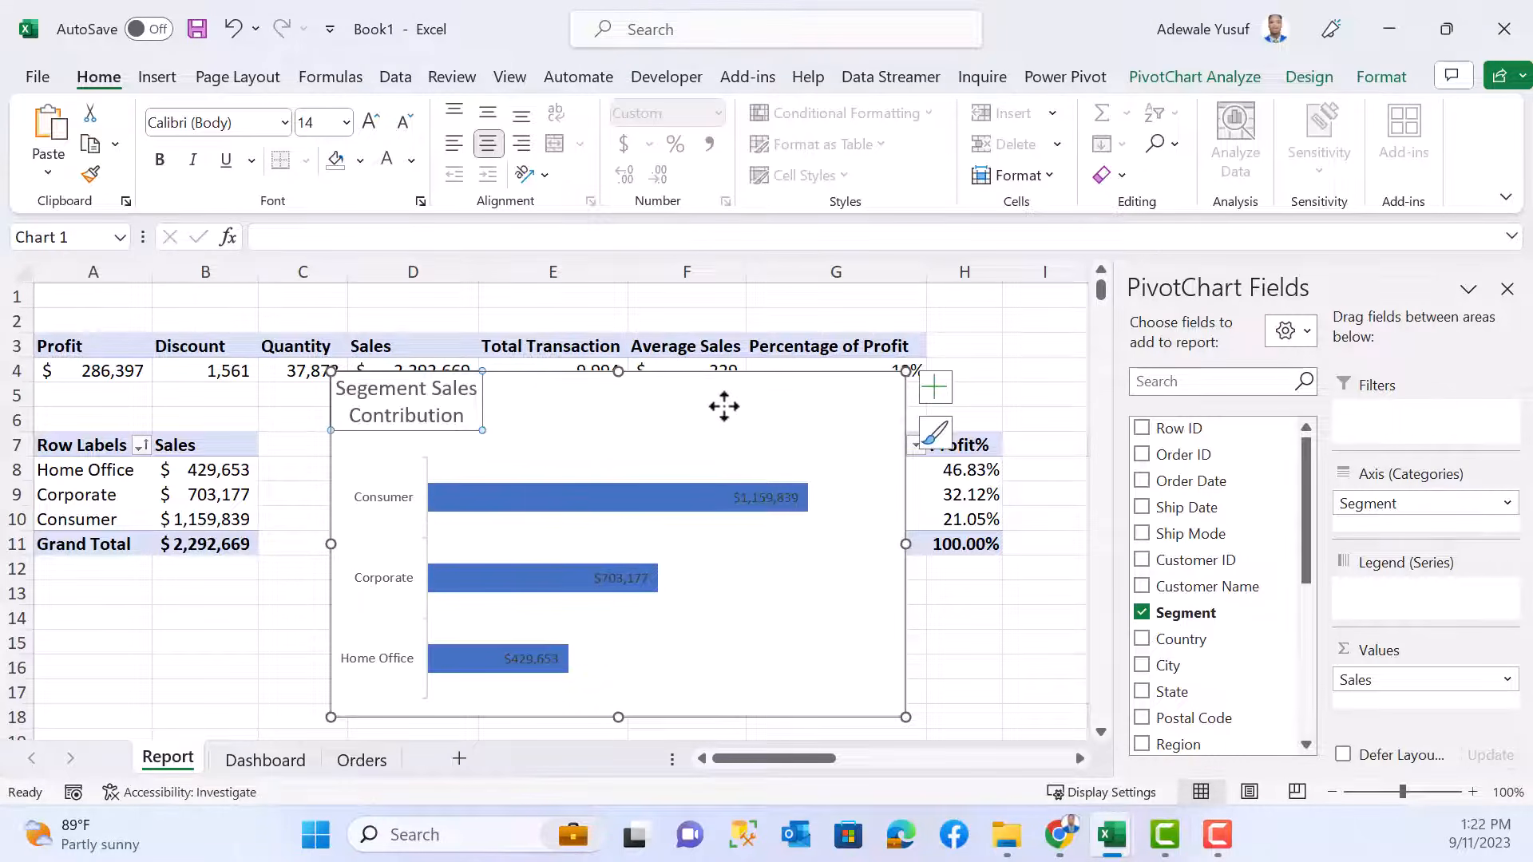
{"action": "left_click", "coordinate": [724, 406]}
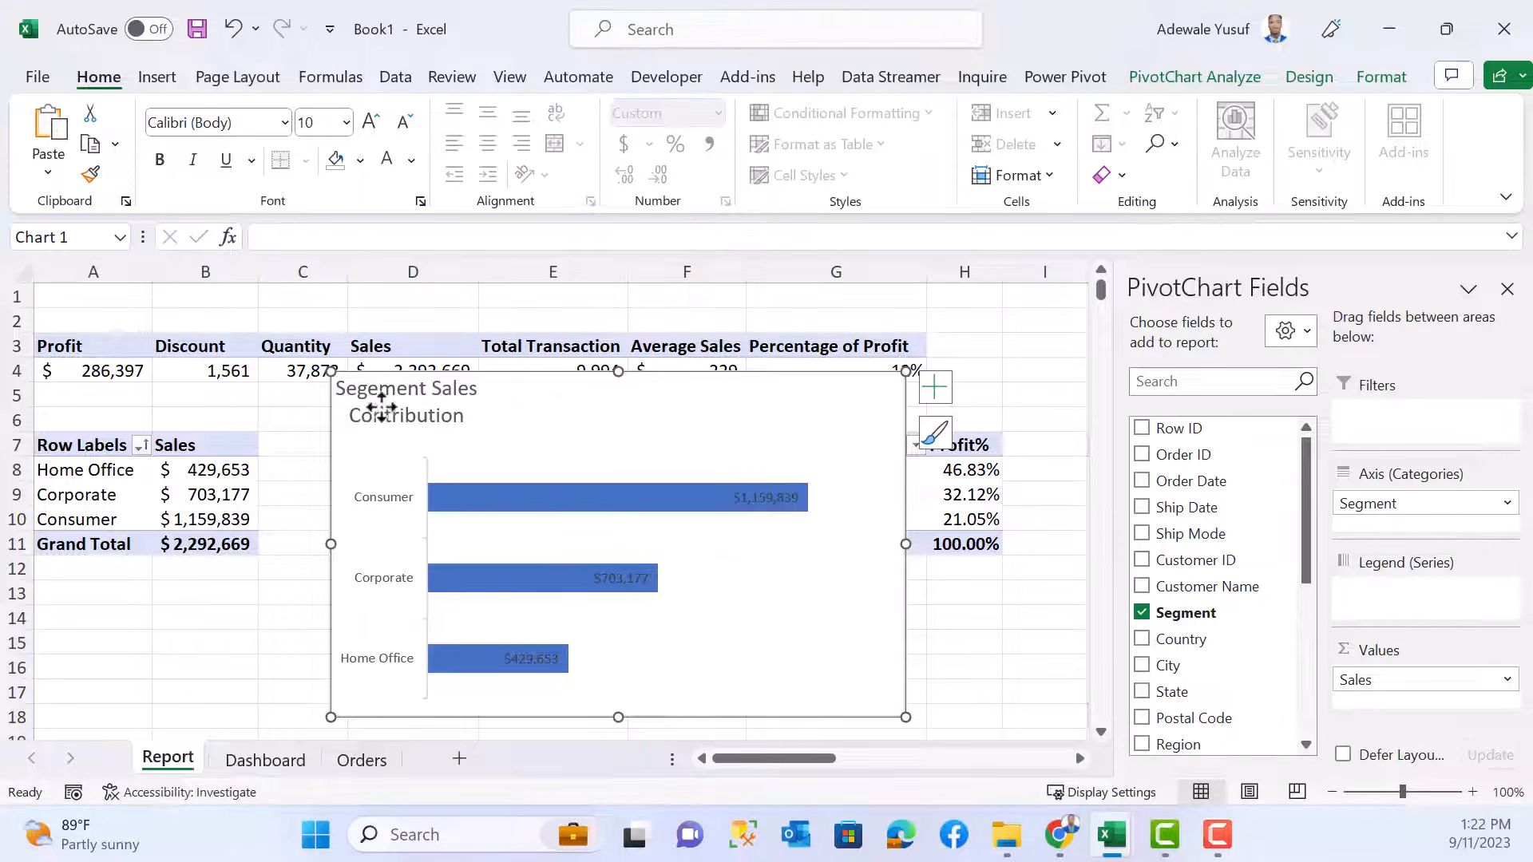
{"action": "left_click", "coordinate": [381, 409]}
{"action": "left_click", "coordinate": [454, 144]}
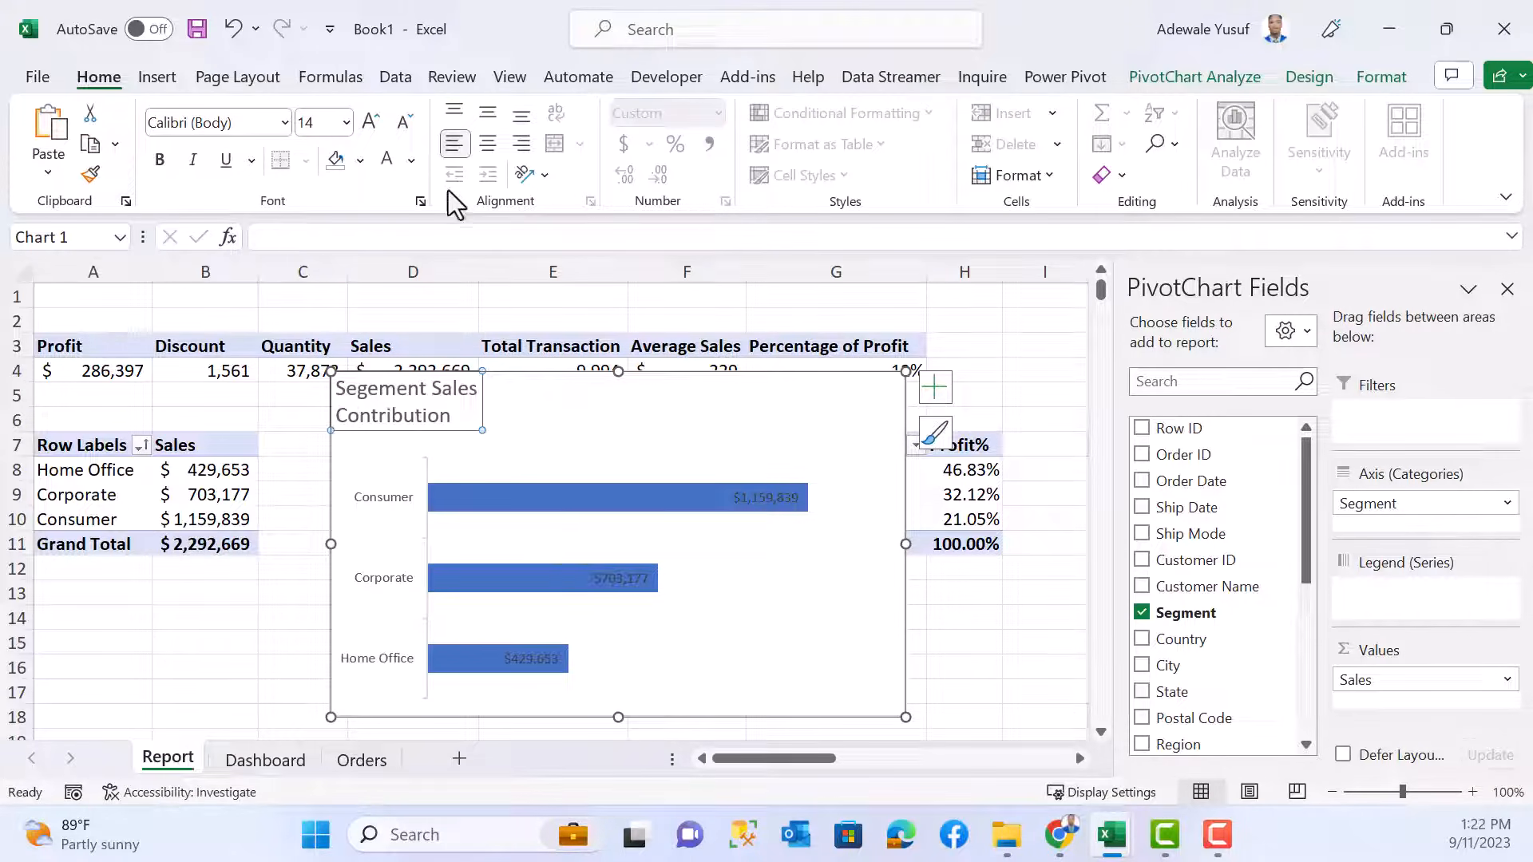
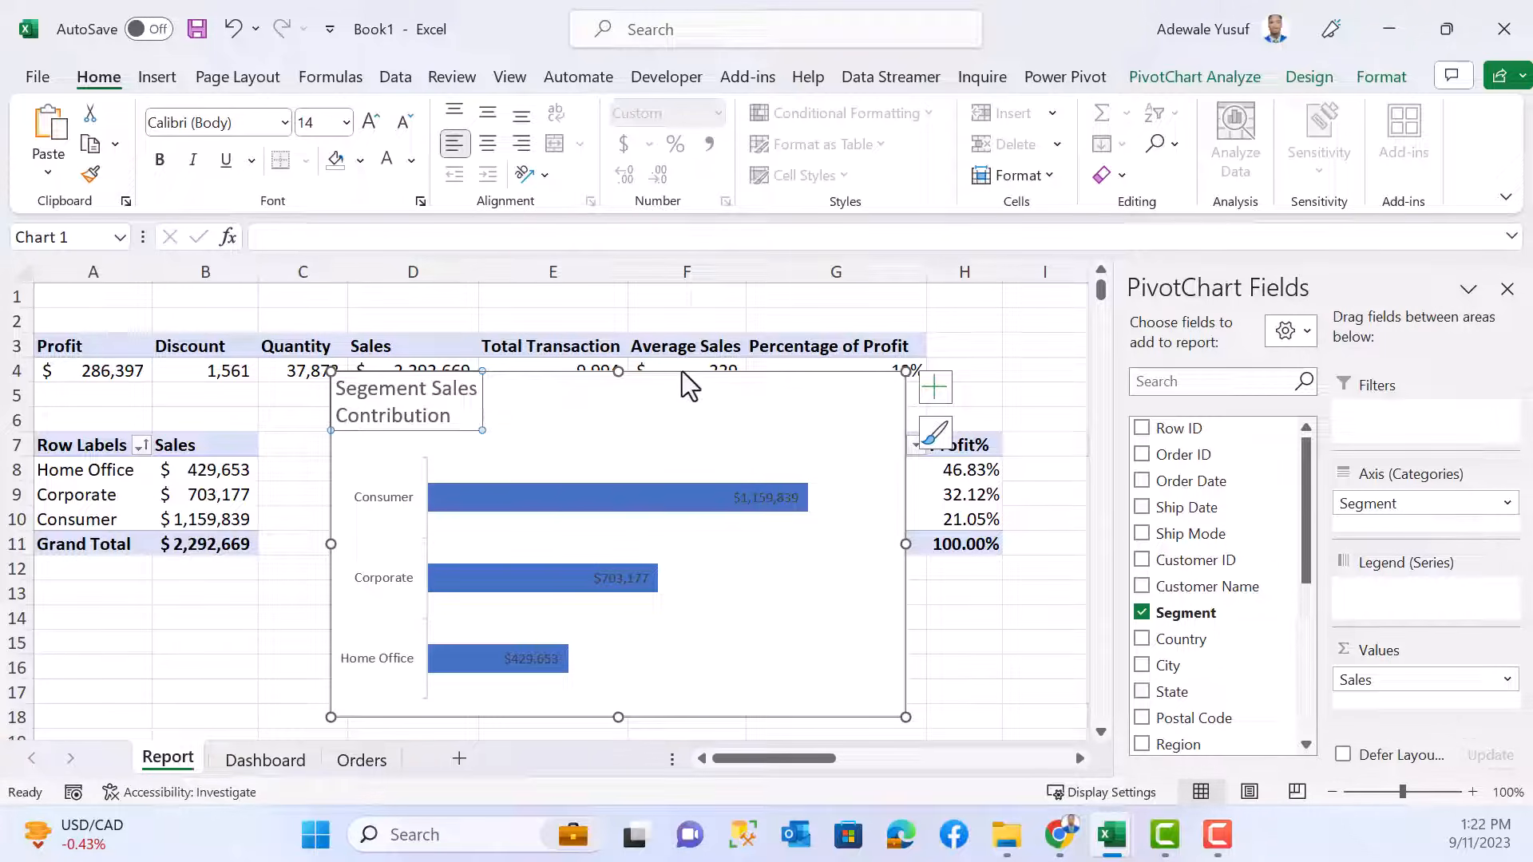
{"action": "left_click_drag", "start_coordinate": [683, 377], "coordinate": [685, 358]}
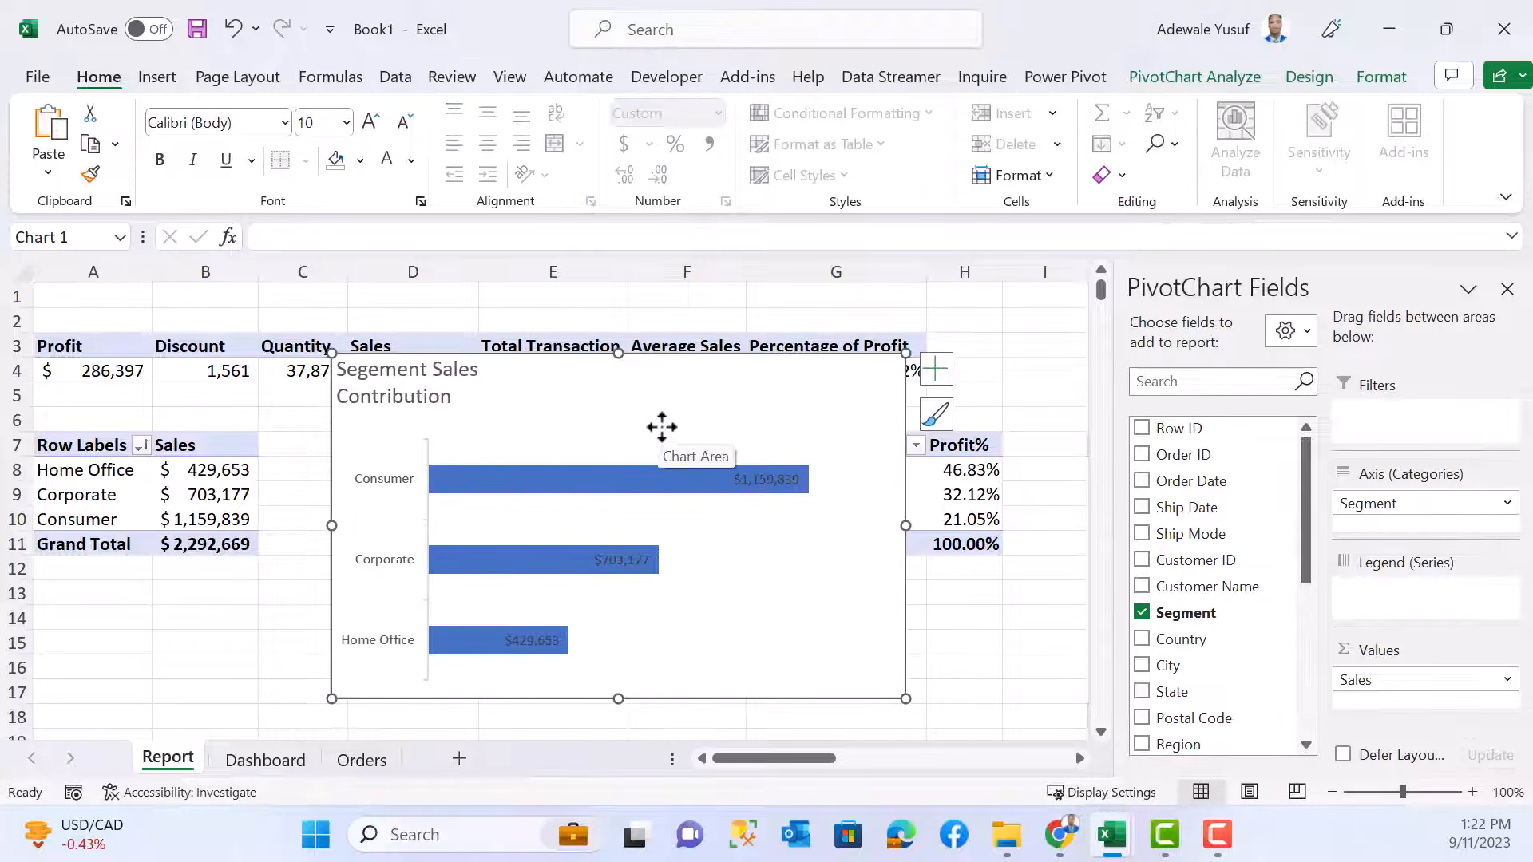
- Give the segment sales bars a light blue solid fill
{"action": "mouse_move", "coordinate": [576, 476]}
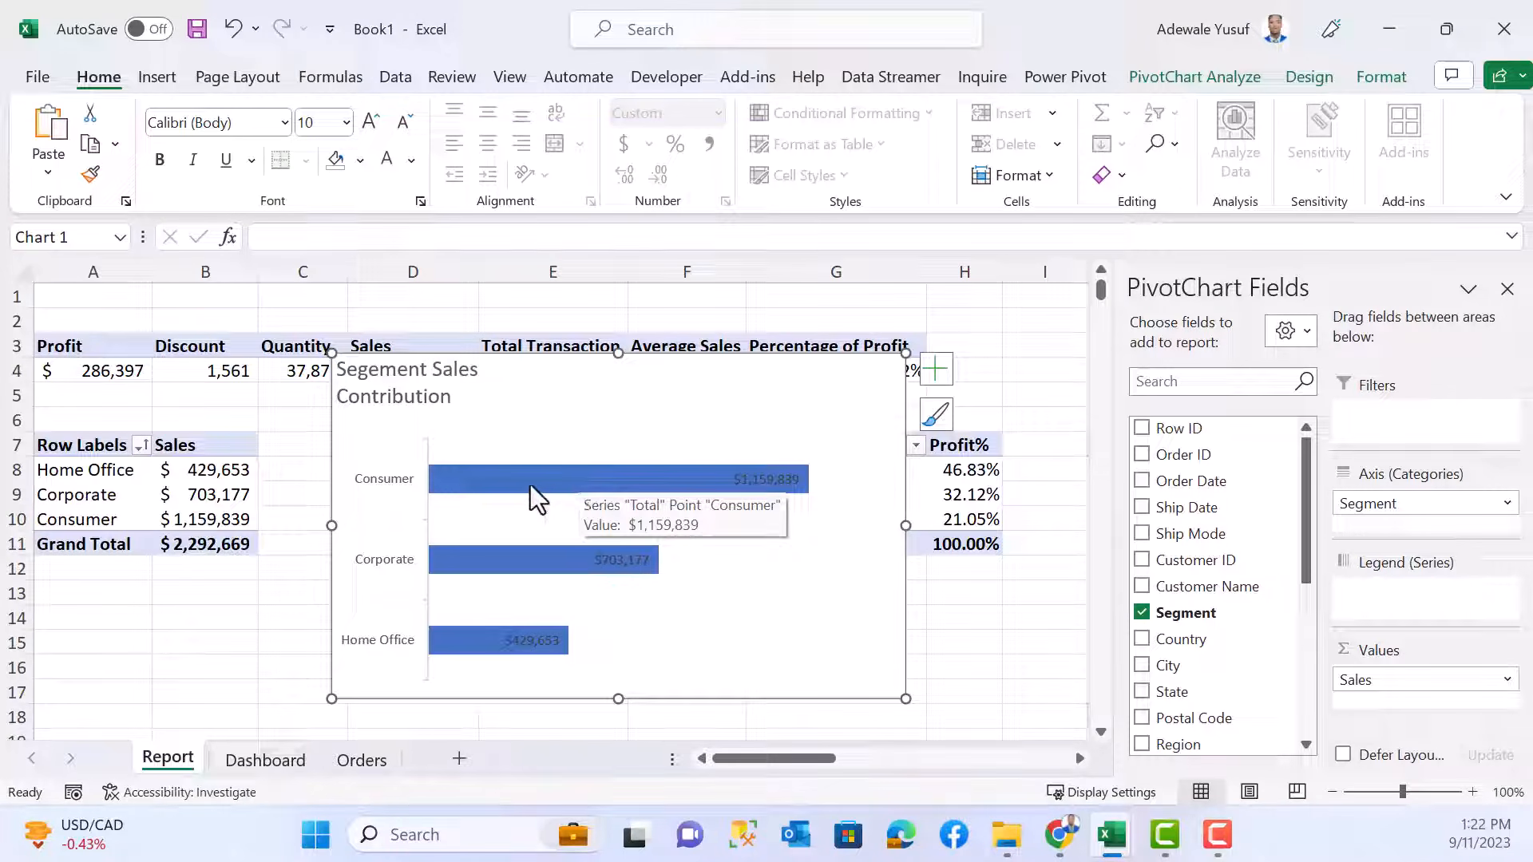
{"action": "left_click", "coordinate": [549, 482]}
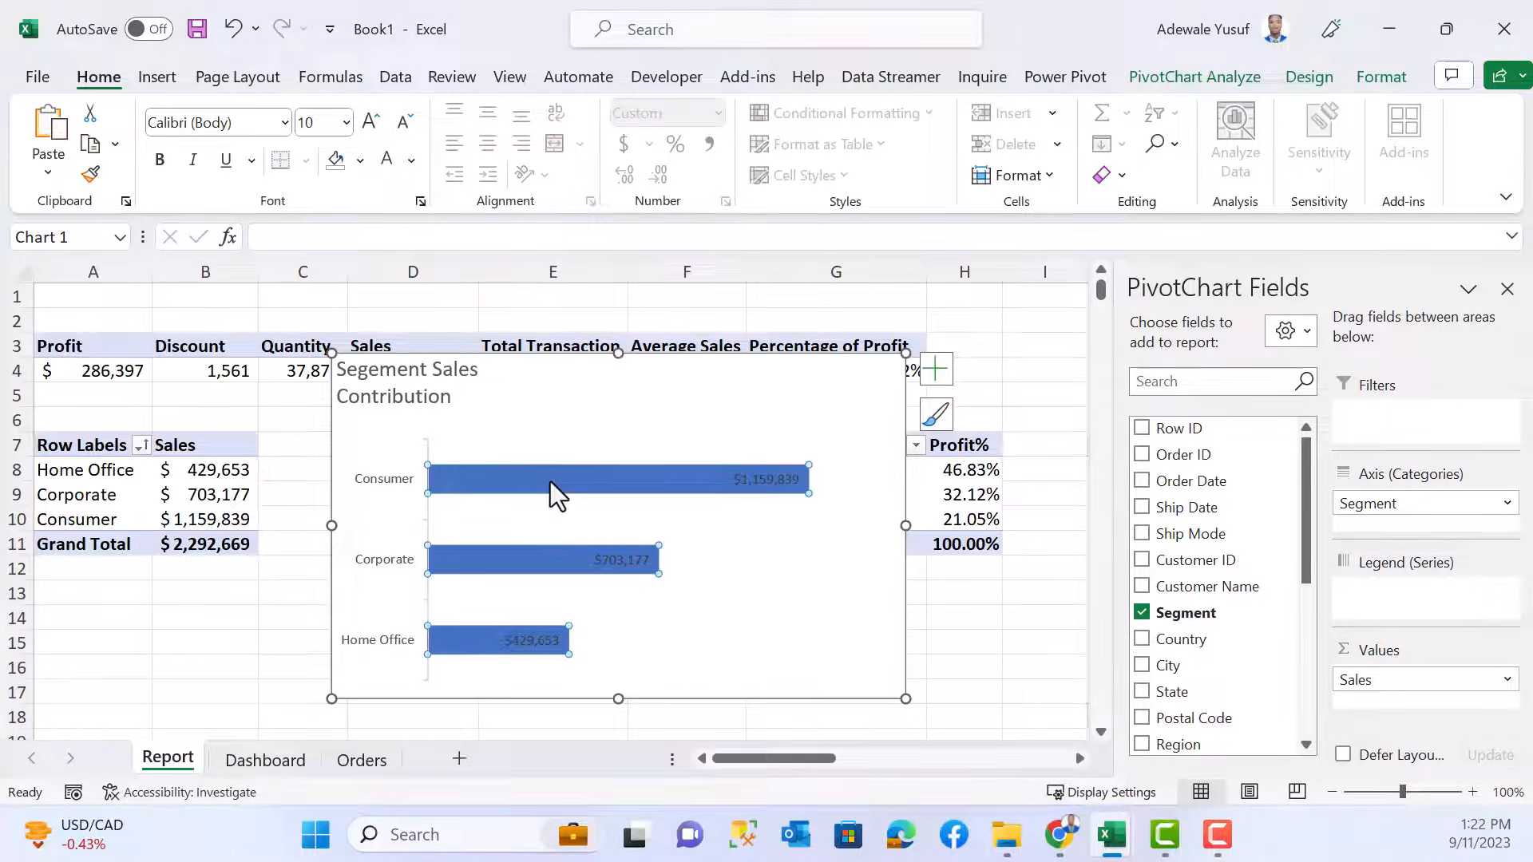
{"action": "right_click", "coordinate": [549, 482]}
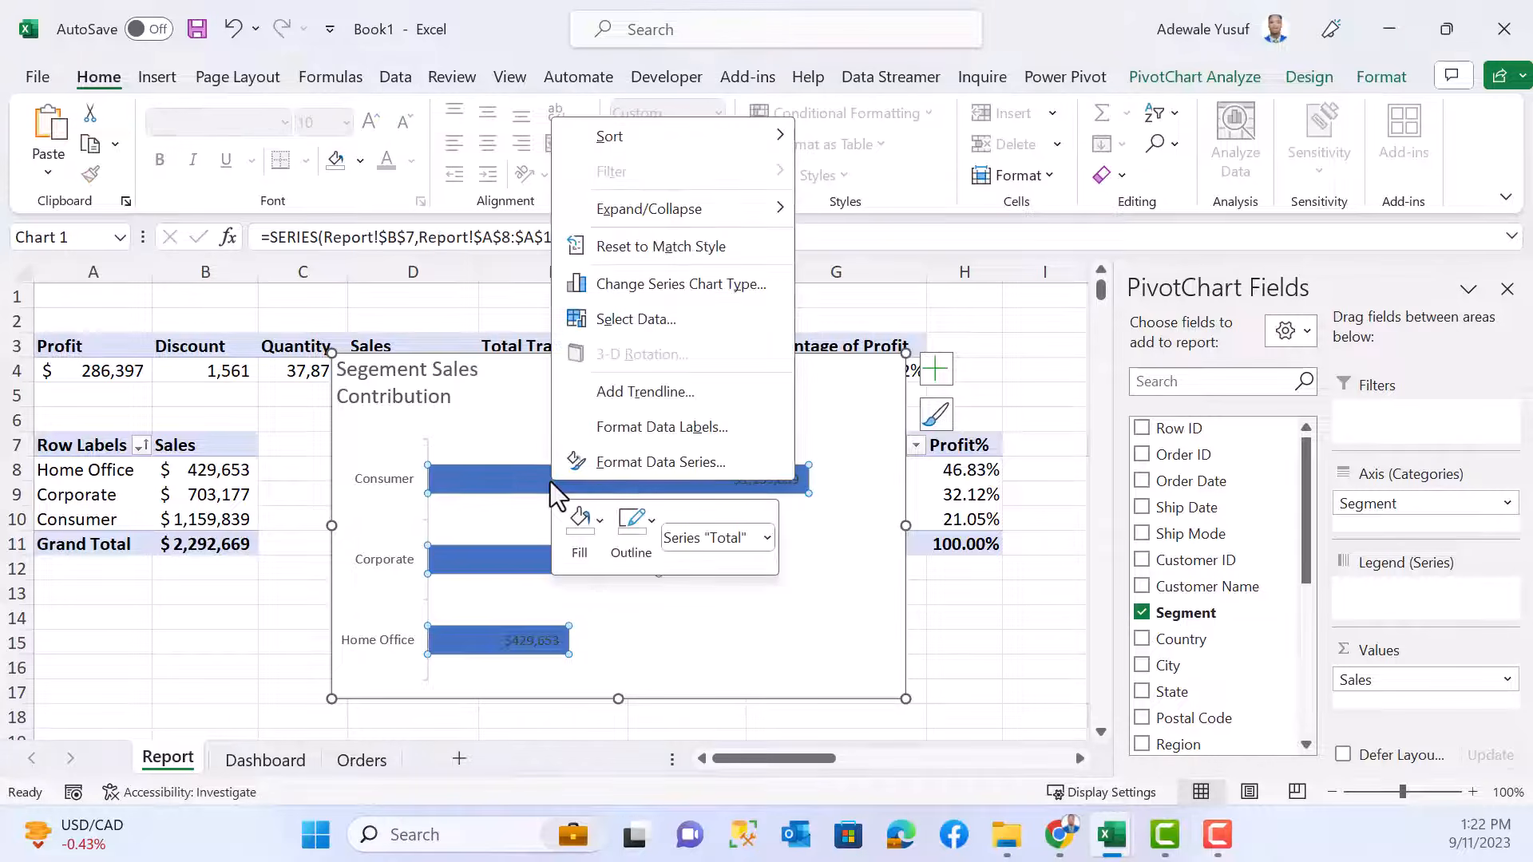
{"action": "left_click", "coordinate": [602, 466]}
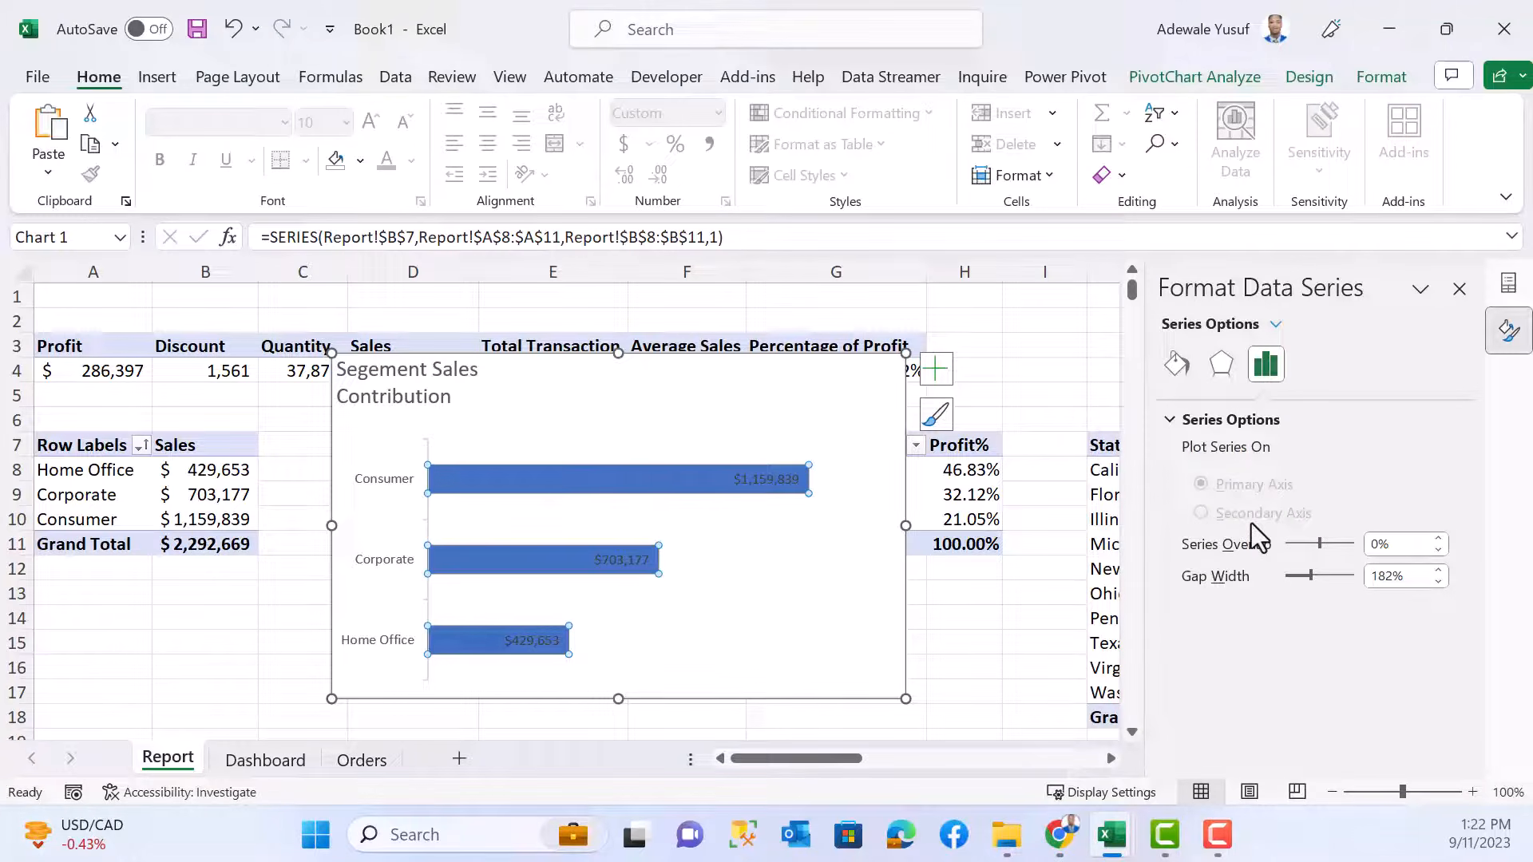
{"action": "left_click", "coordinate": [1179, 368]}
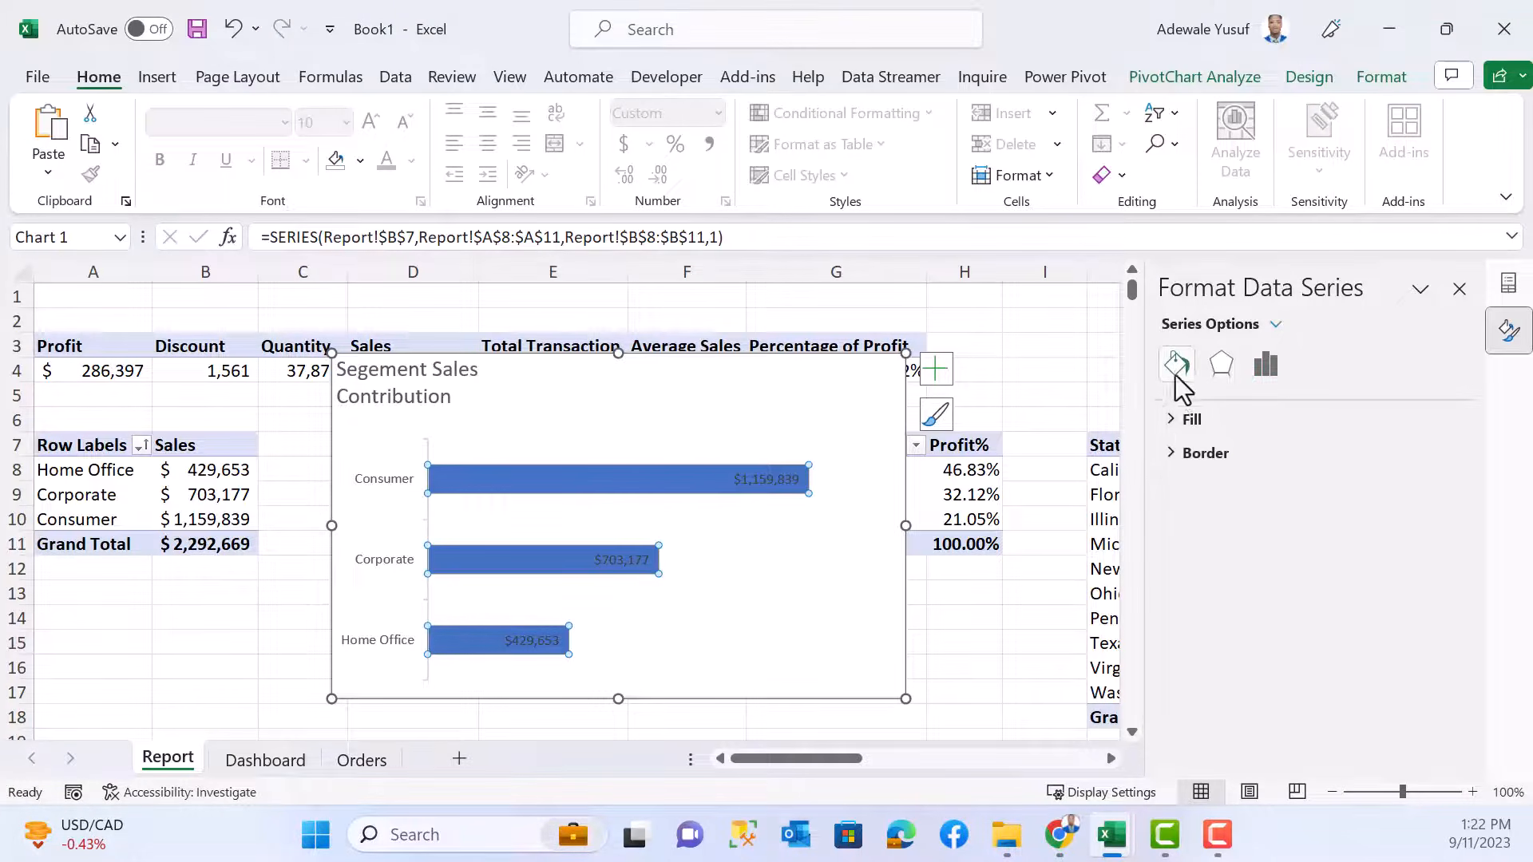
{"action": "left_click", "coordinate": [1180, 419]}
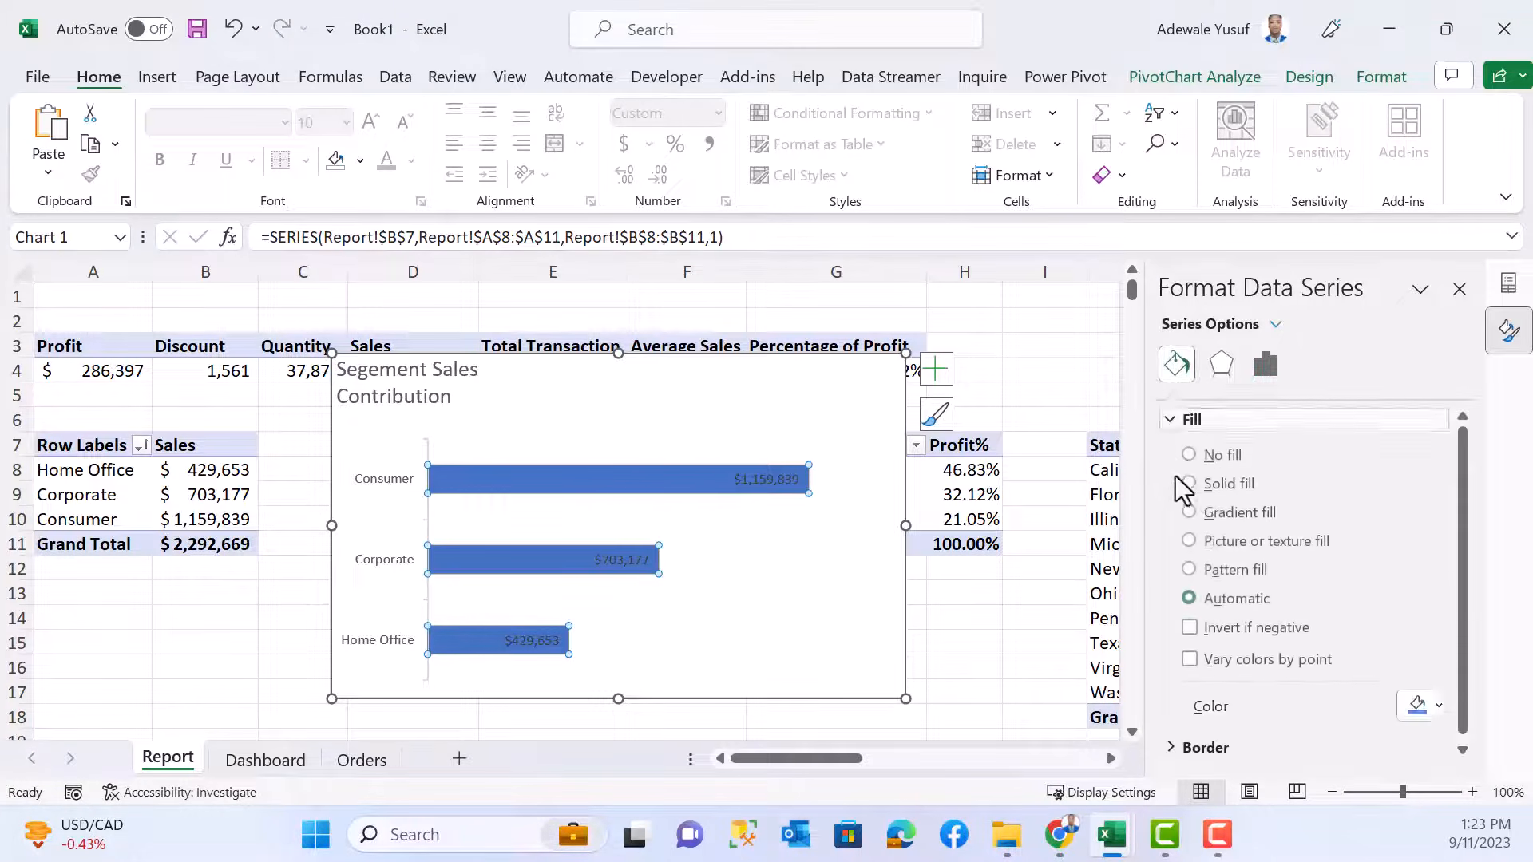
{"action": "left_click", "coordinate": [1445, 709]}
{"action": "left_click", "coordinate": [1353, 645]}
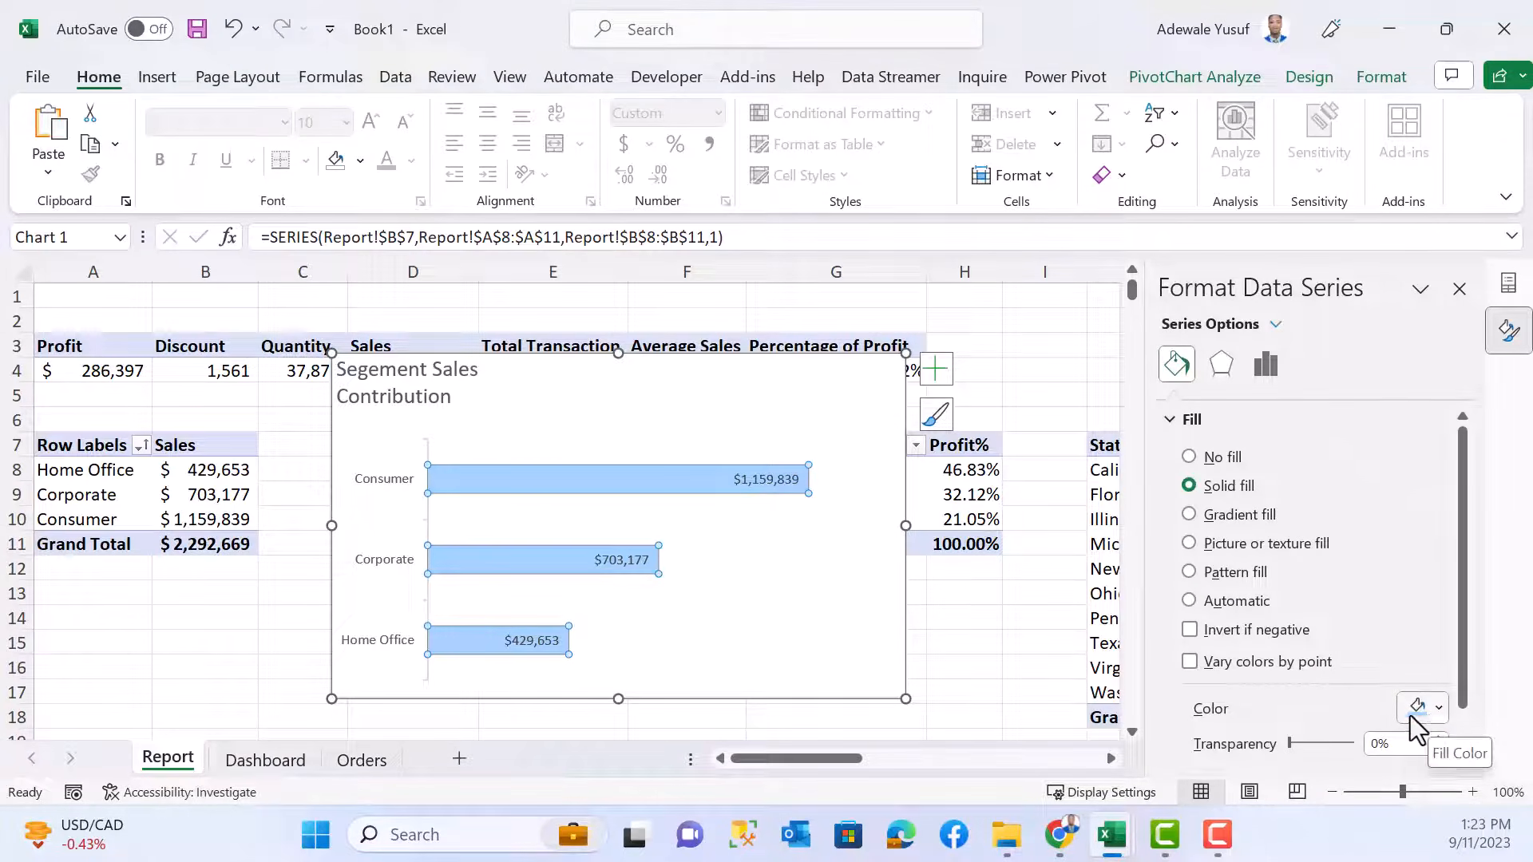
{"action": "left_click", "coordinate": [661, 371]}
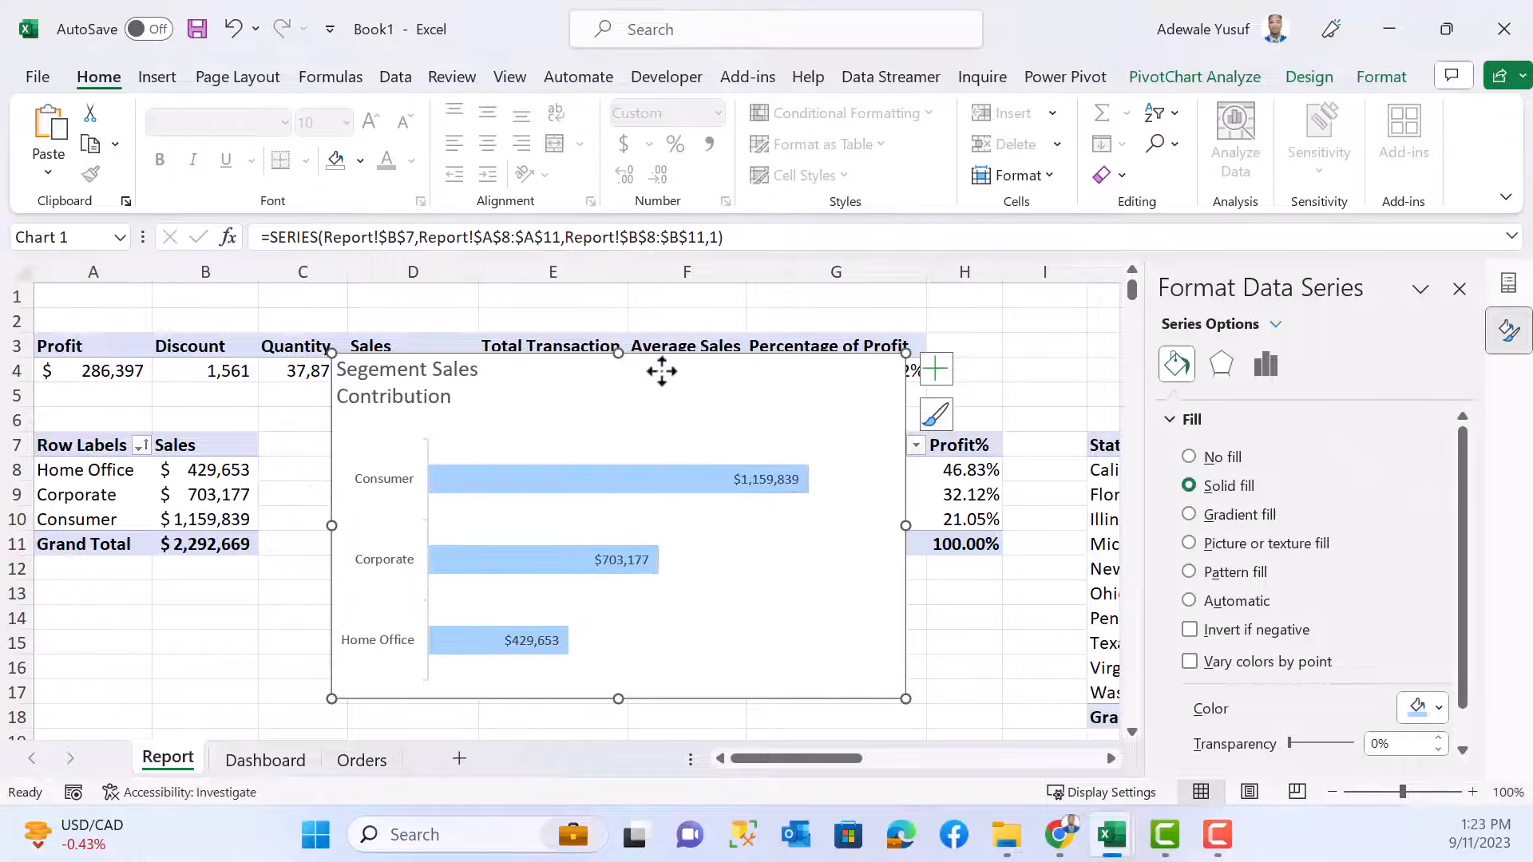
- Try white text for the data labels on the segment sales bars
{"action": "left_click", "coordinate": [780, 479]}
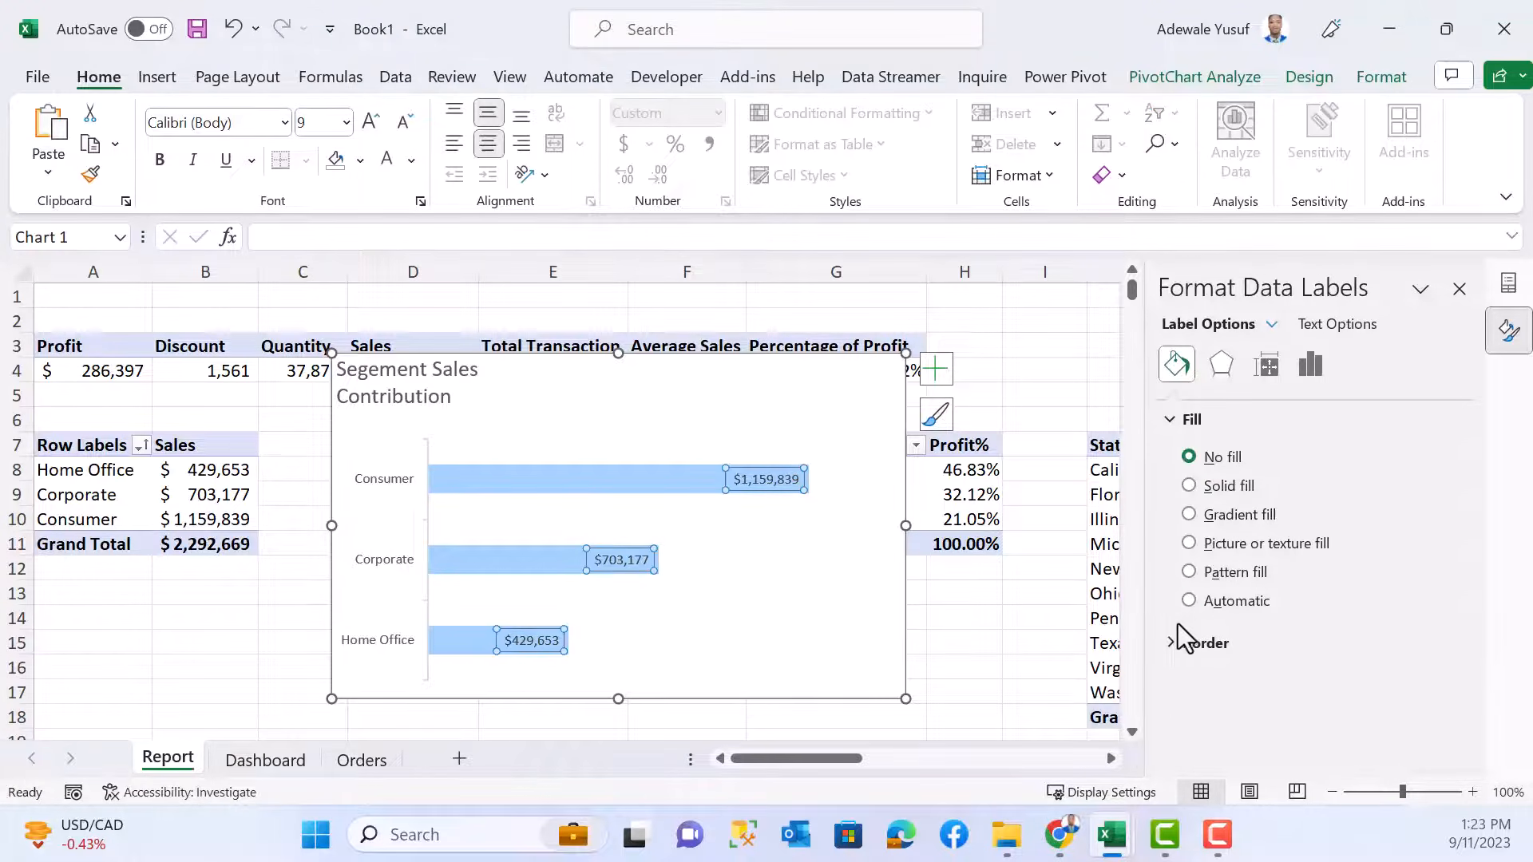
{"action": "left_click", "coordinate": [1331, 325]}
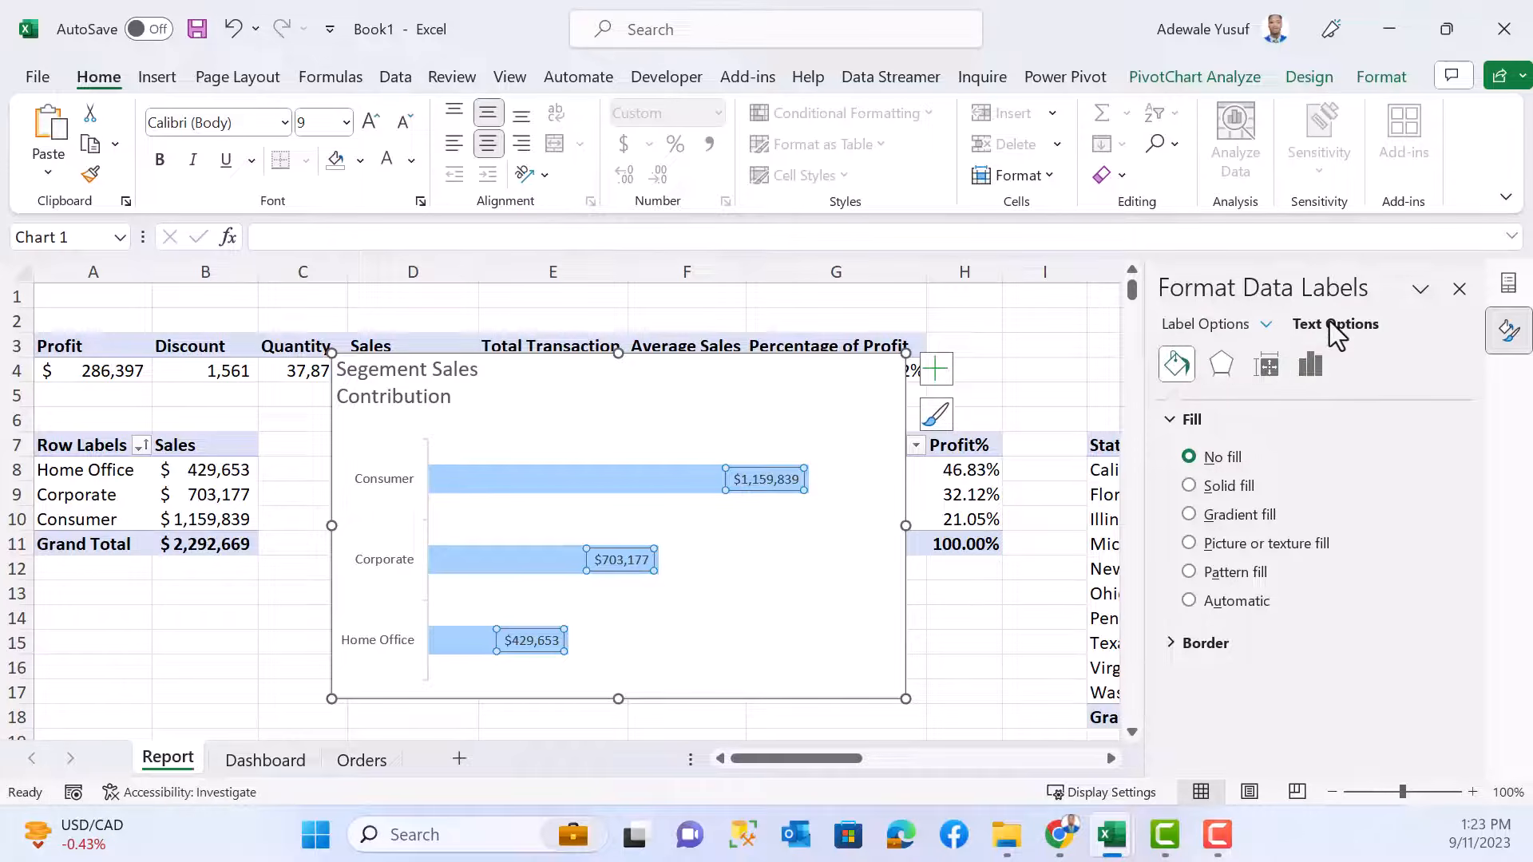
{"action": "left_click", "coordinate": [376, 164]}
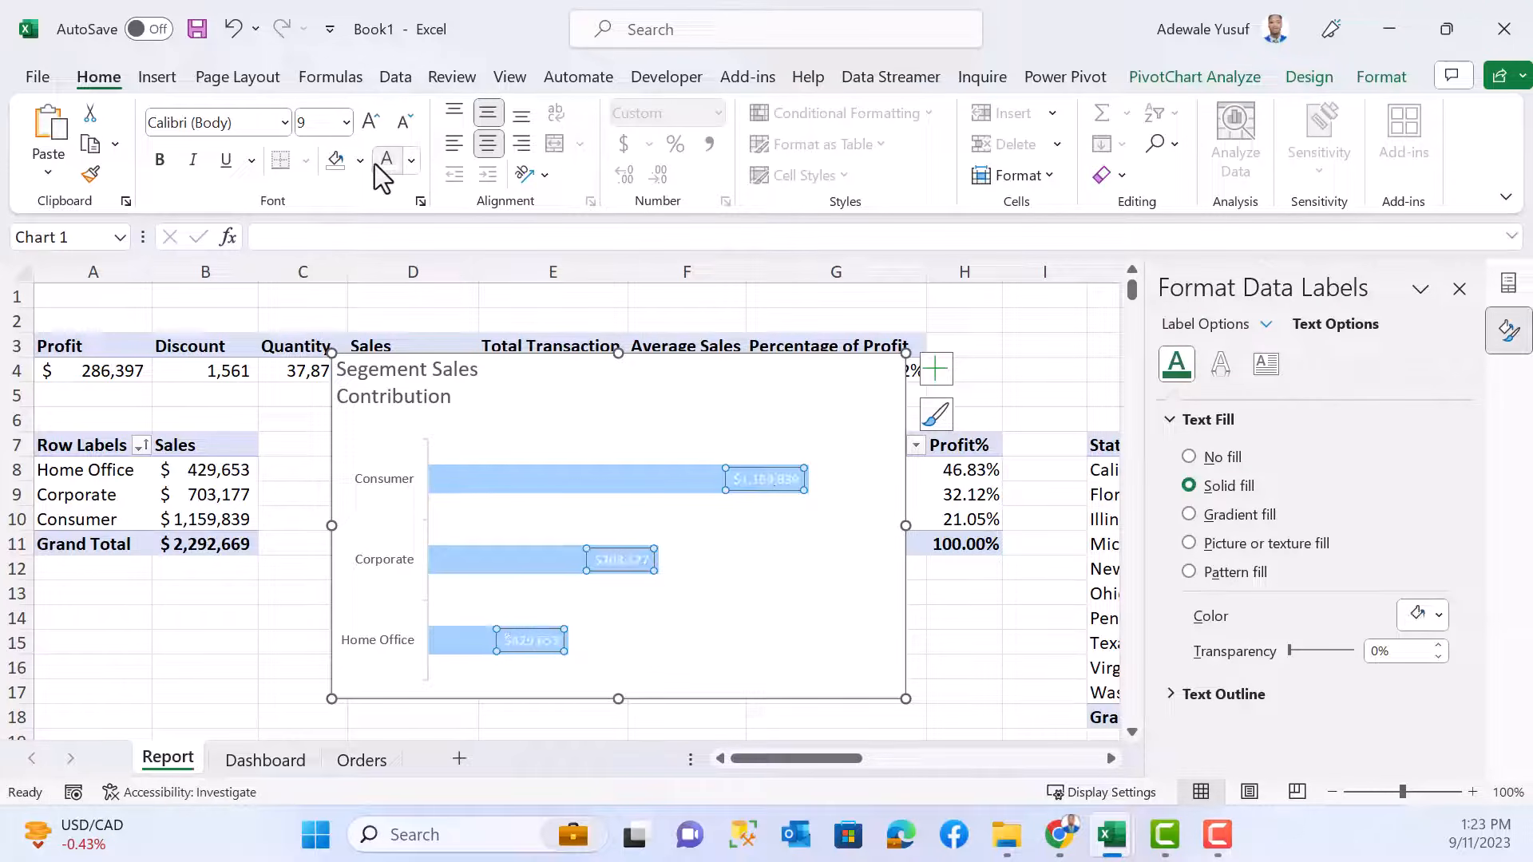
{"action": "left_click", "coordinate": [703, 393]}
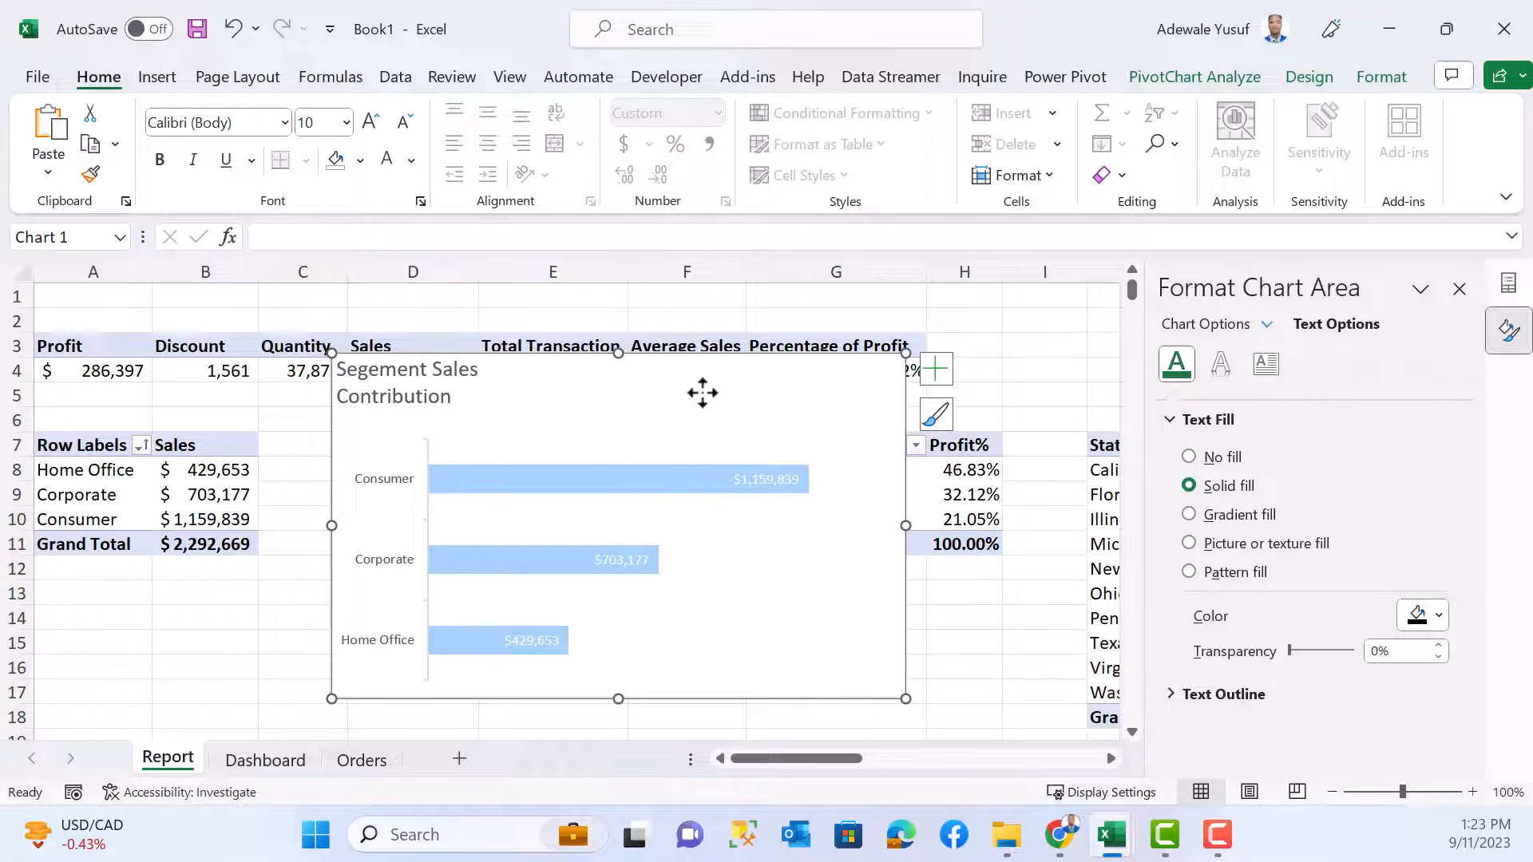
- Set the text colour of the segment sales data labels to black
{"action": "left_click", "coordinate": [404, 161]}
{"action": "left_click", "coordinate": [408, 254]}
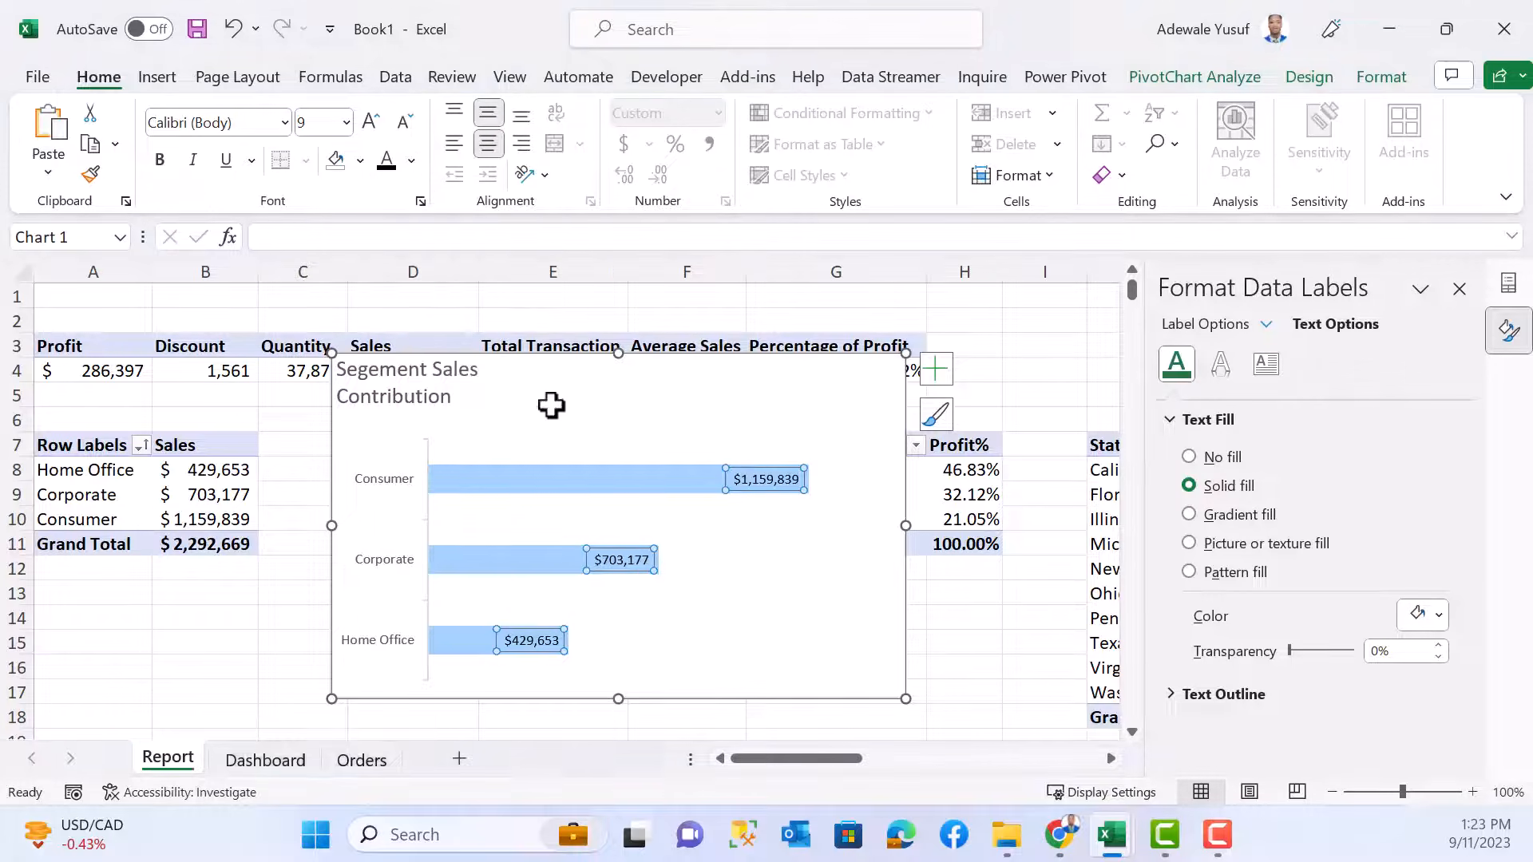
{"action": "left_click", "coordinate": [776, 398]}
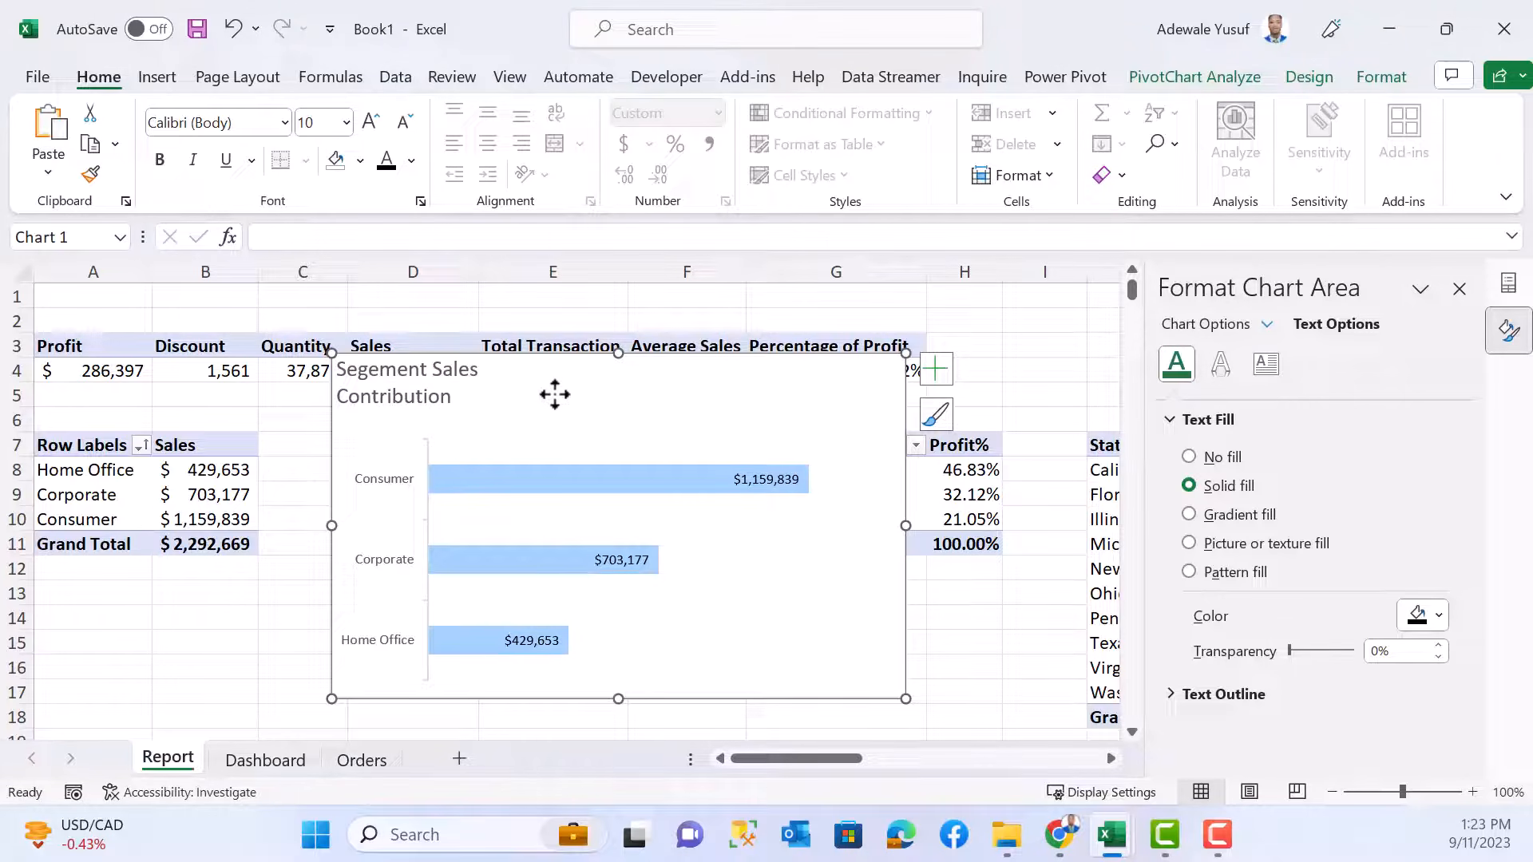
- Shrink the segment sales chart to about two-thirds of its width and set the bars' gap width to 77%
{"action": "left_click_drag", "start_coordinate": [905, 354], "coordinate": [583, 479]}
{"action": "left_click", "coordinate": [497, 487]}
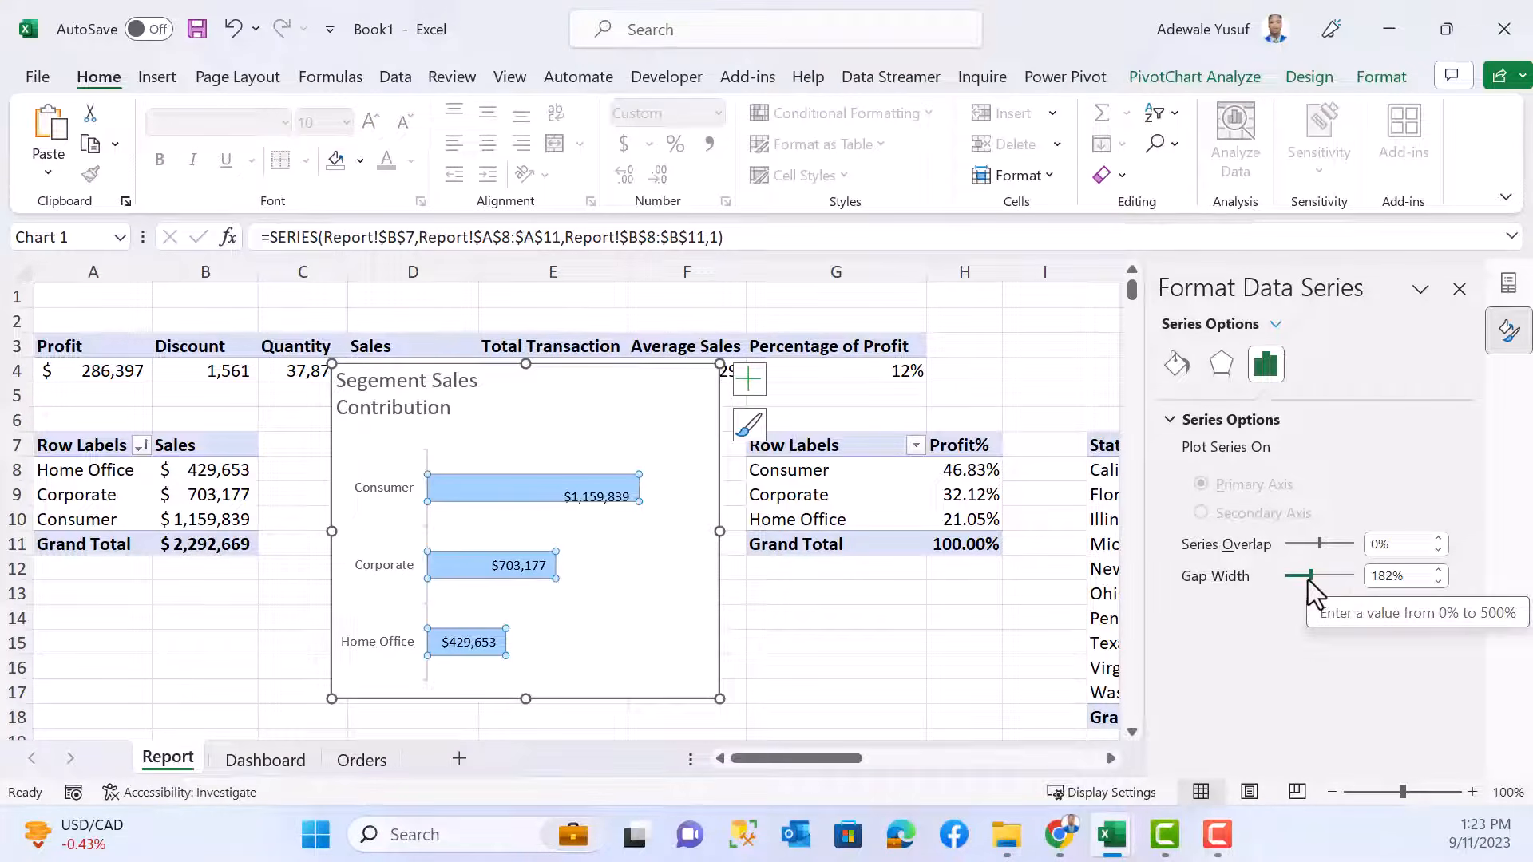
{"action": "left_click_drag", "start_coordinate": [1310, 576], "coordinate": [1300, 577]}
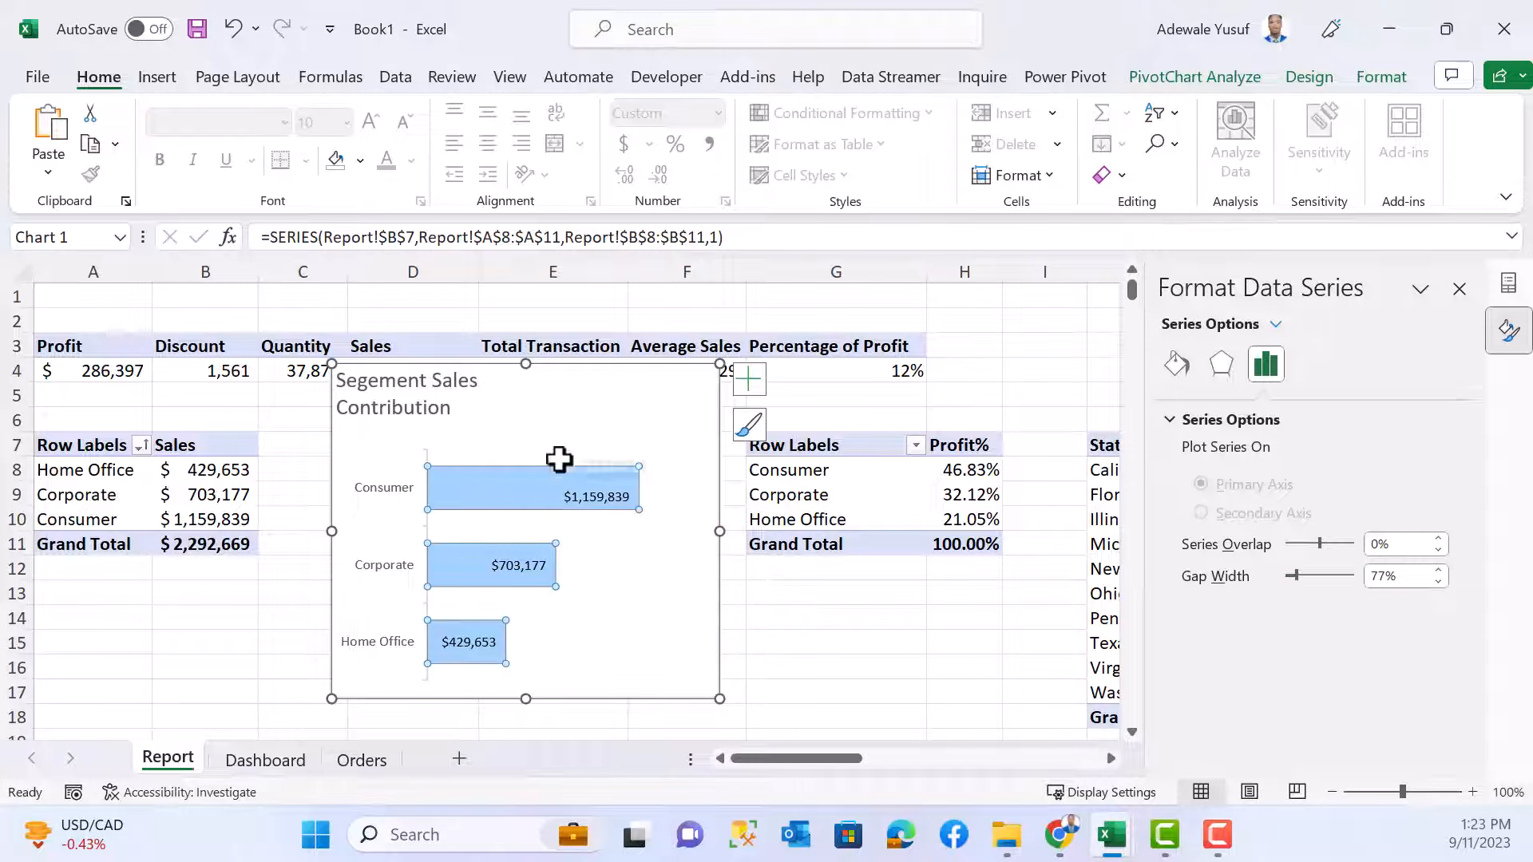
- Format the word "Contribution" in the chart title in light pink at font size 10
{"action": "left_click", "coordinate": [457, 397]}
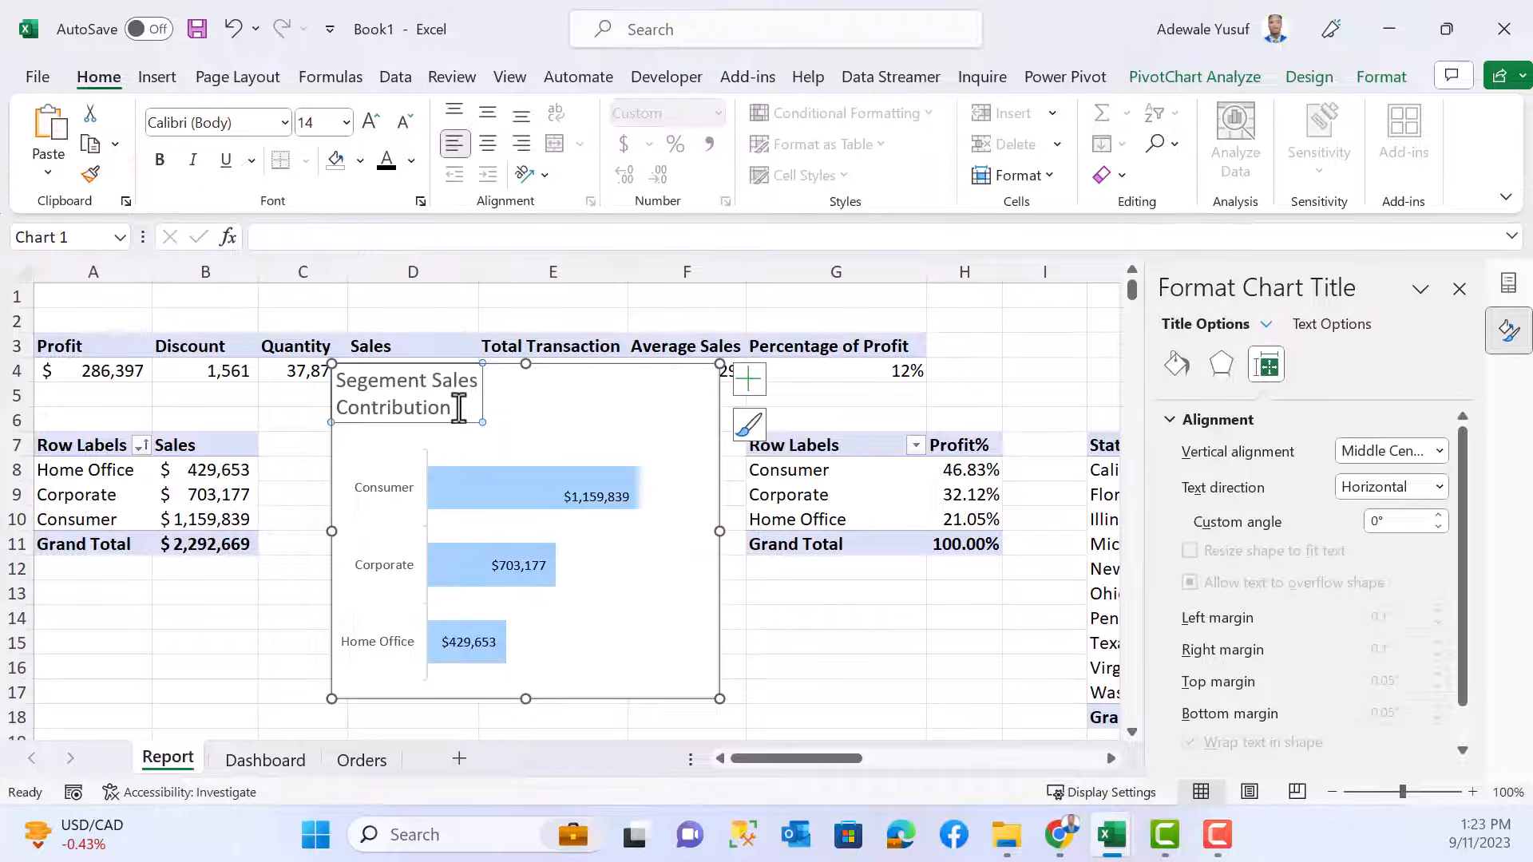
{"action": "left_click_drag", "start_coordinate": [459, 406], "coordinate": [336, 407]}
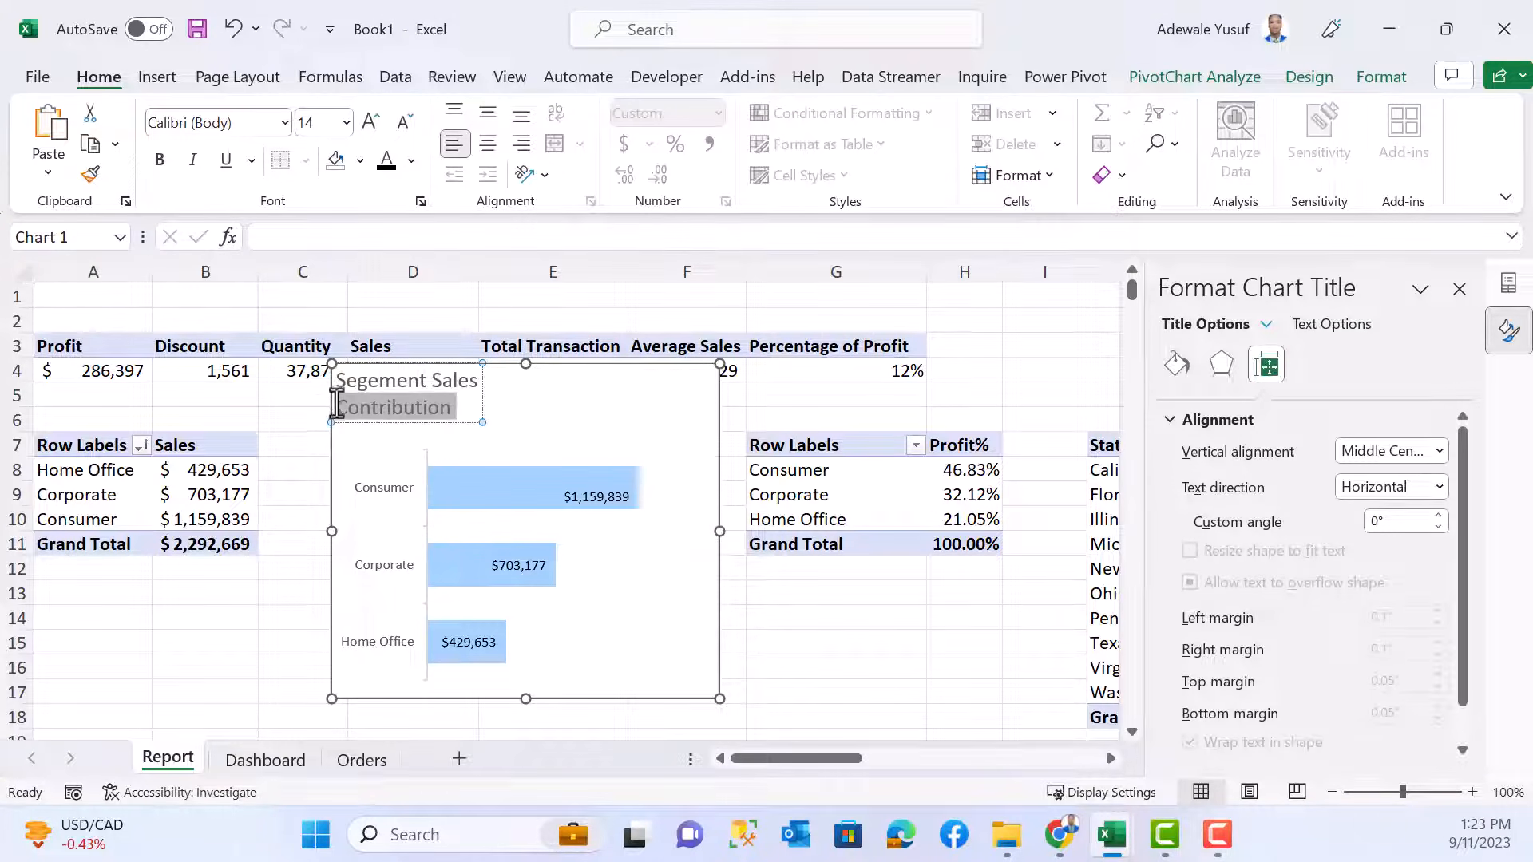
{"action": "left_click", "coordinate": [415, 160]}
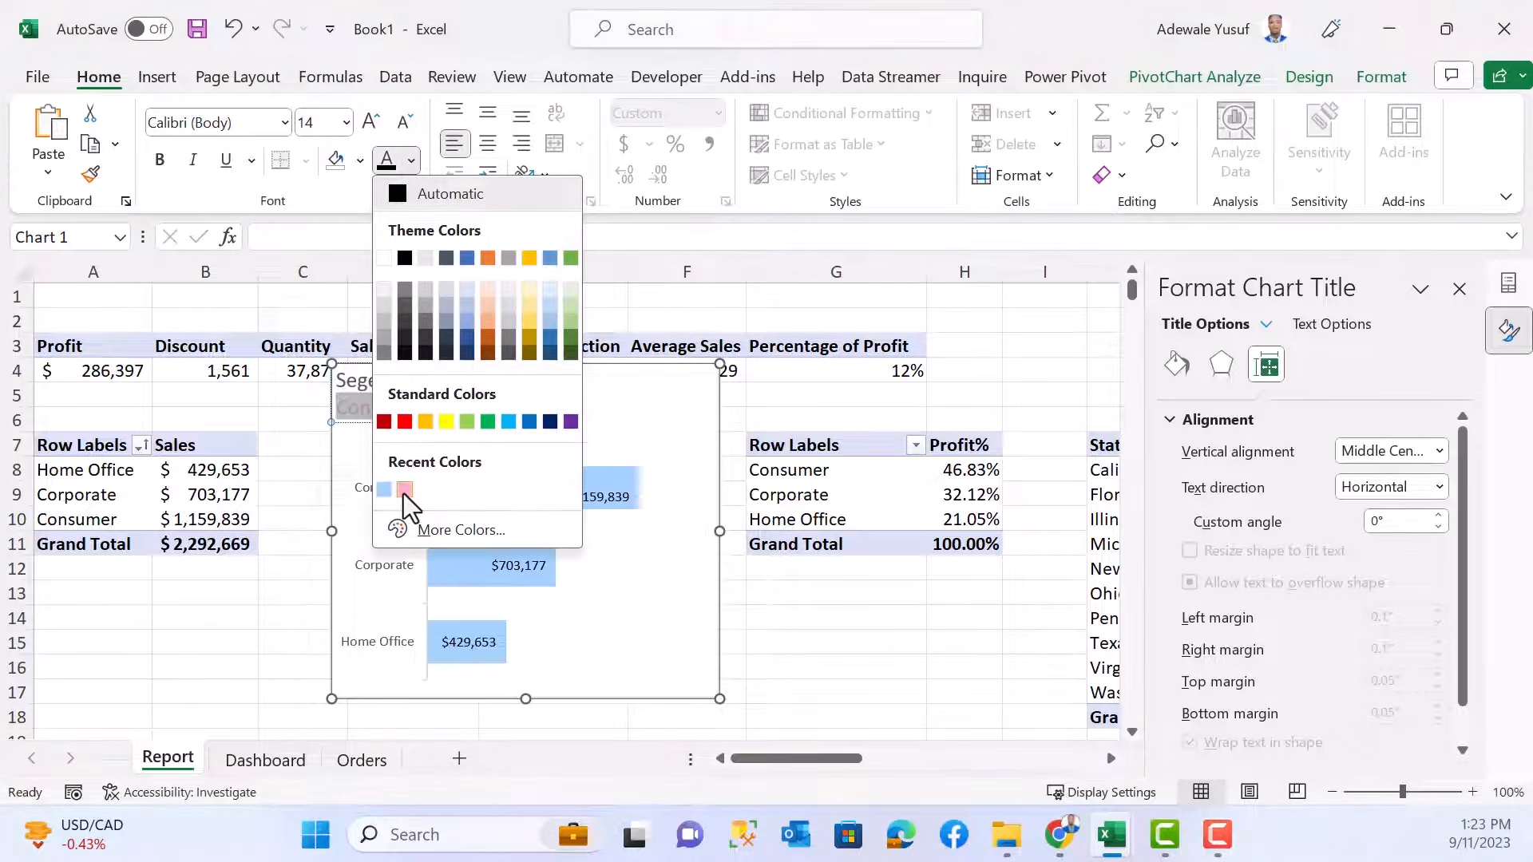
{"action": "left_click", "coordinate": [399, 490]}
{"action": "left_click", "coordinate": [397, 126]}
{"action": "left_click", "coordinate": [397, 126]}
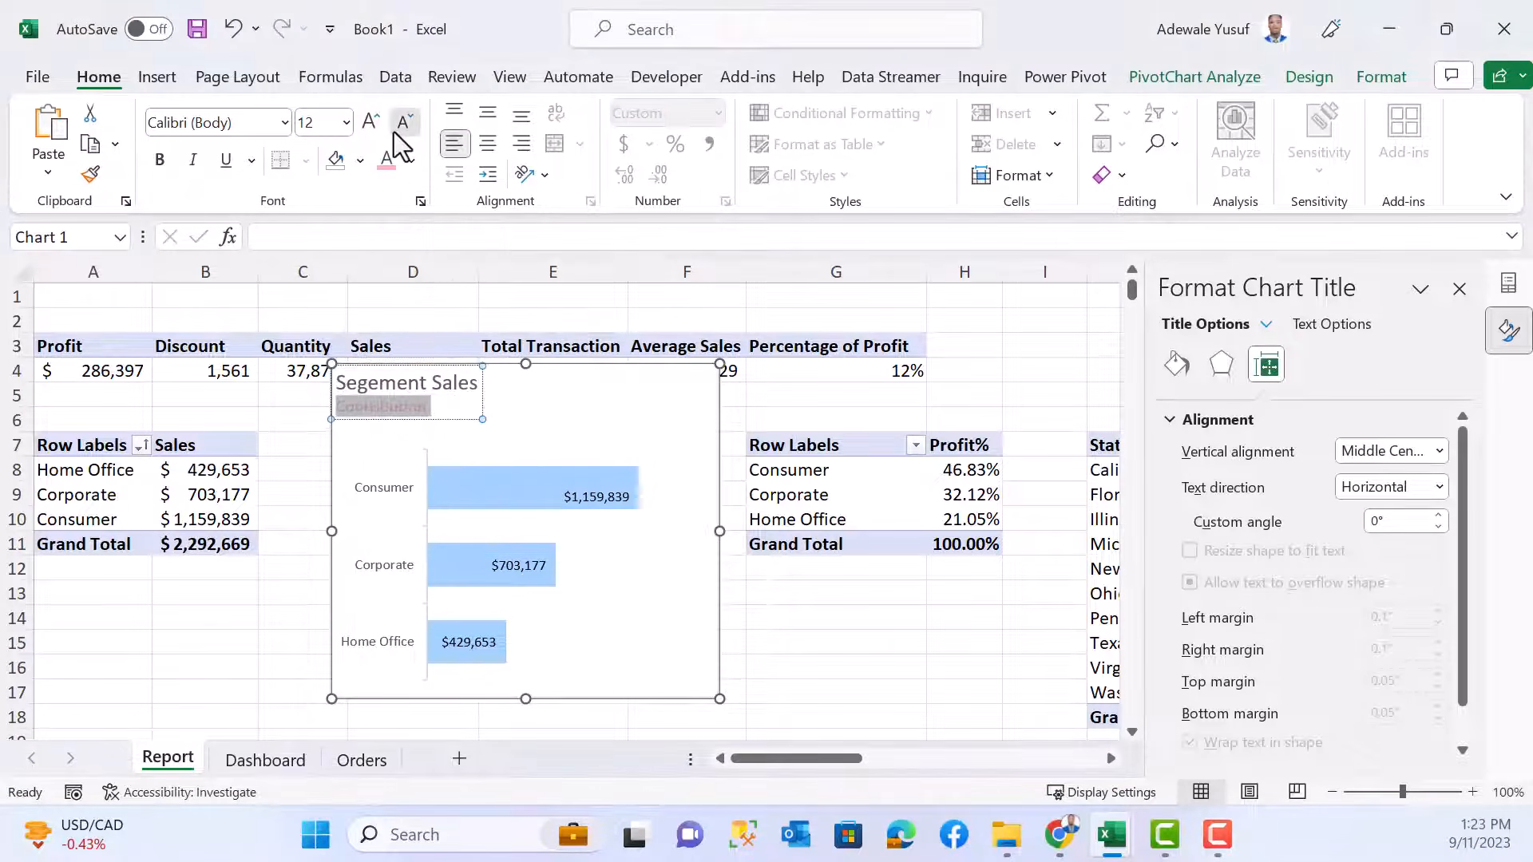
{"action": "left_click", "coordinate": [397, 126]}
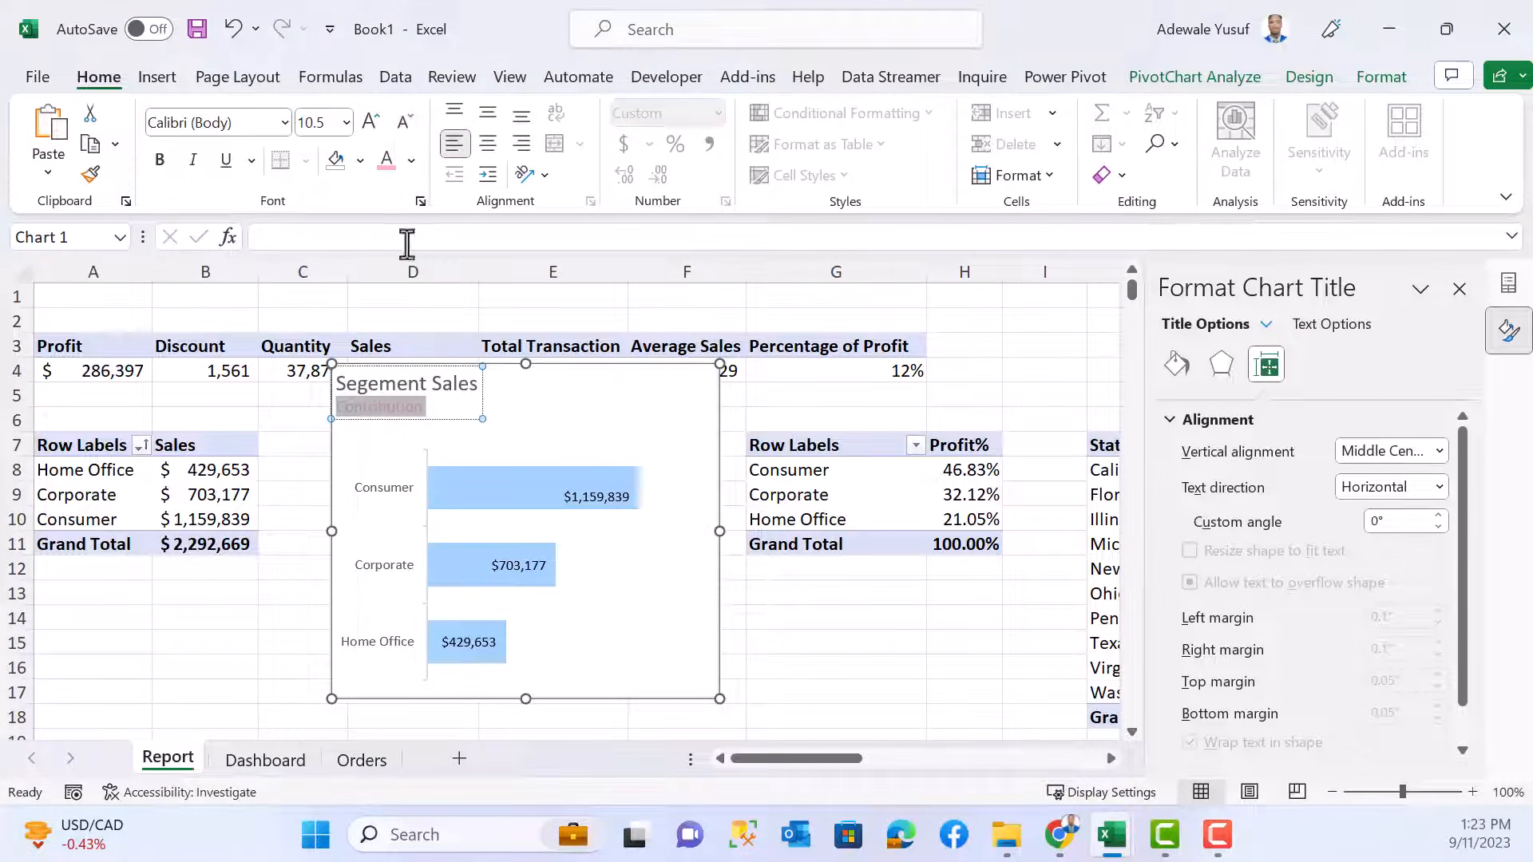
{"action": "left_click", "coordinate": [345, 123]}
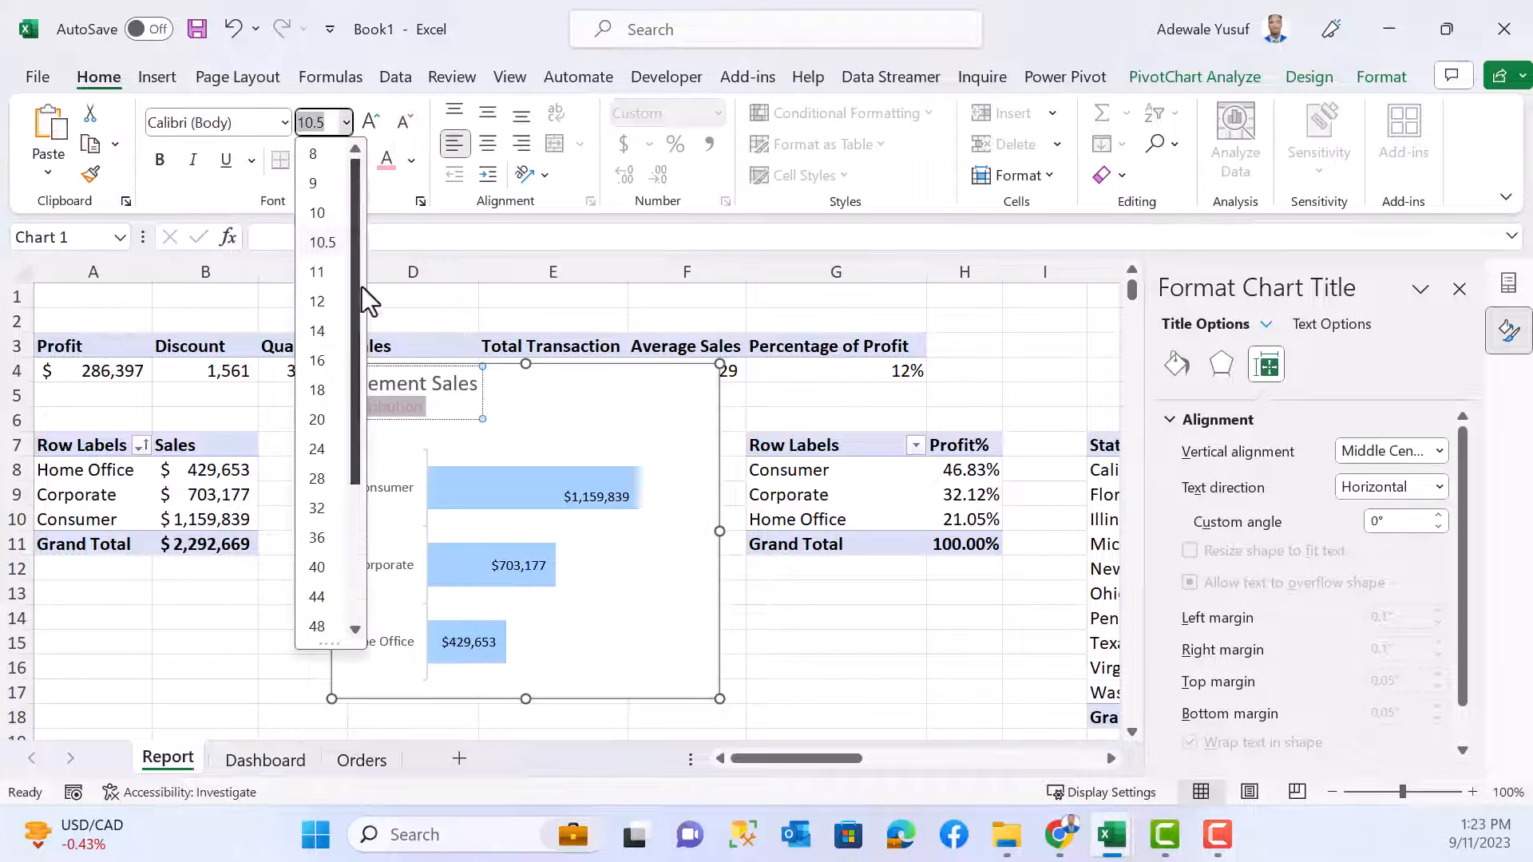
{"action": "left_click", "coordinate": [319, 213]}
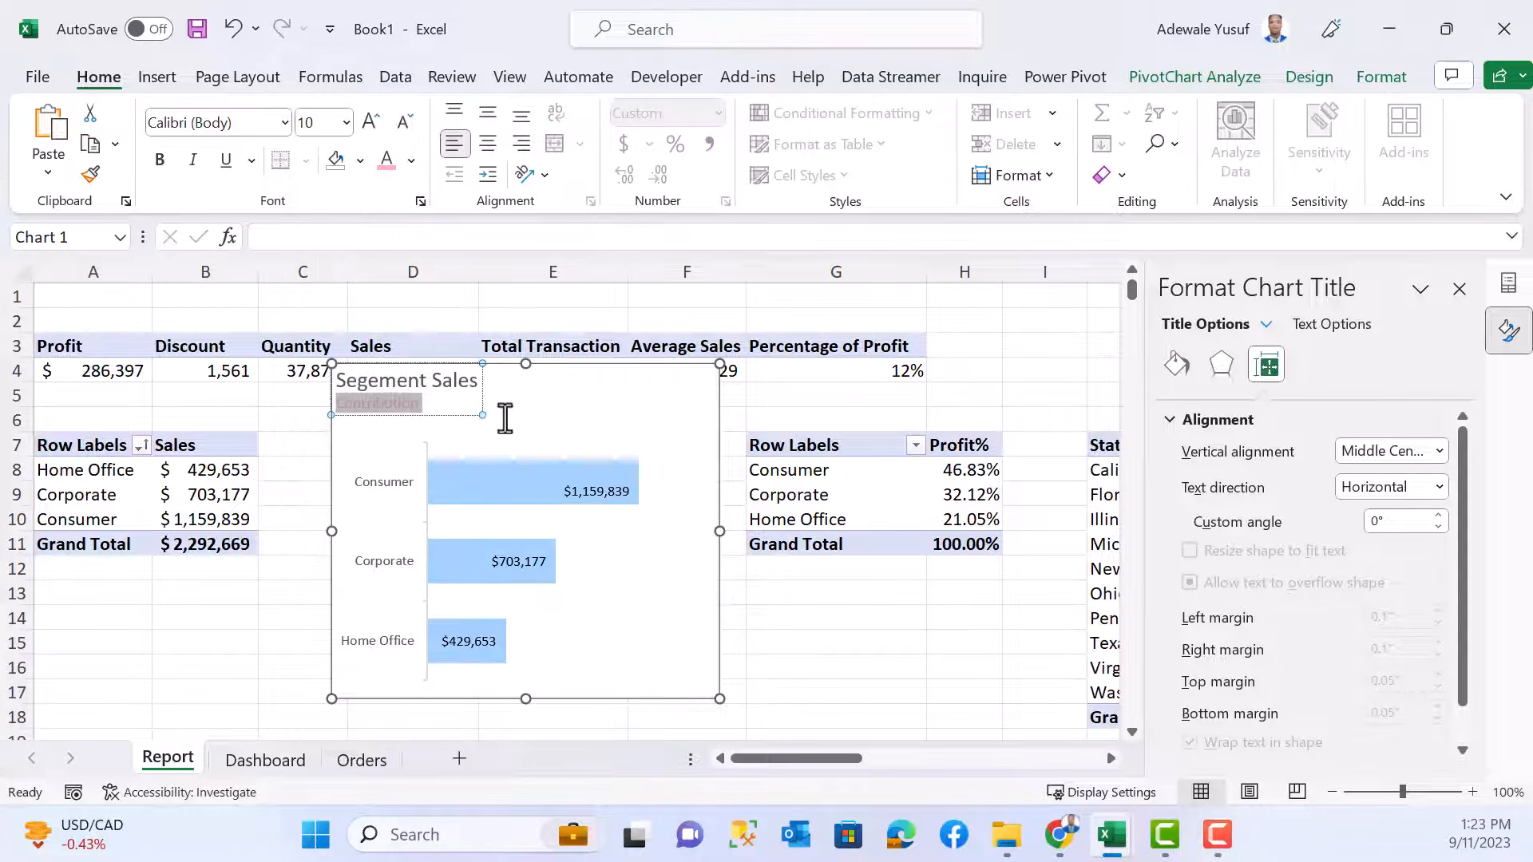
- Colour the "Segement Sales" line of the chart title dark grey and move the chart slightly to the right
{"action": "left_click", "coordinate": [473, 384]}
{"action": "left_click_drag", "start_coordinate": [473, 384], "coordinate": [336, 382]}
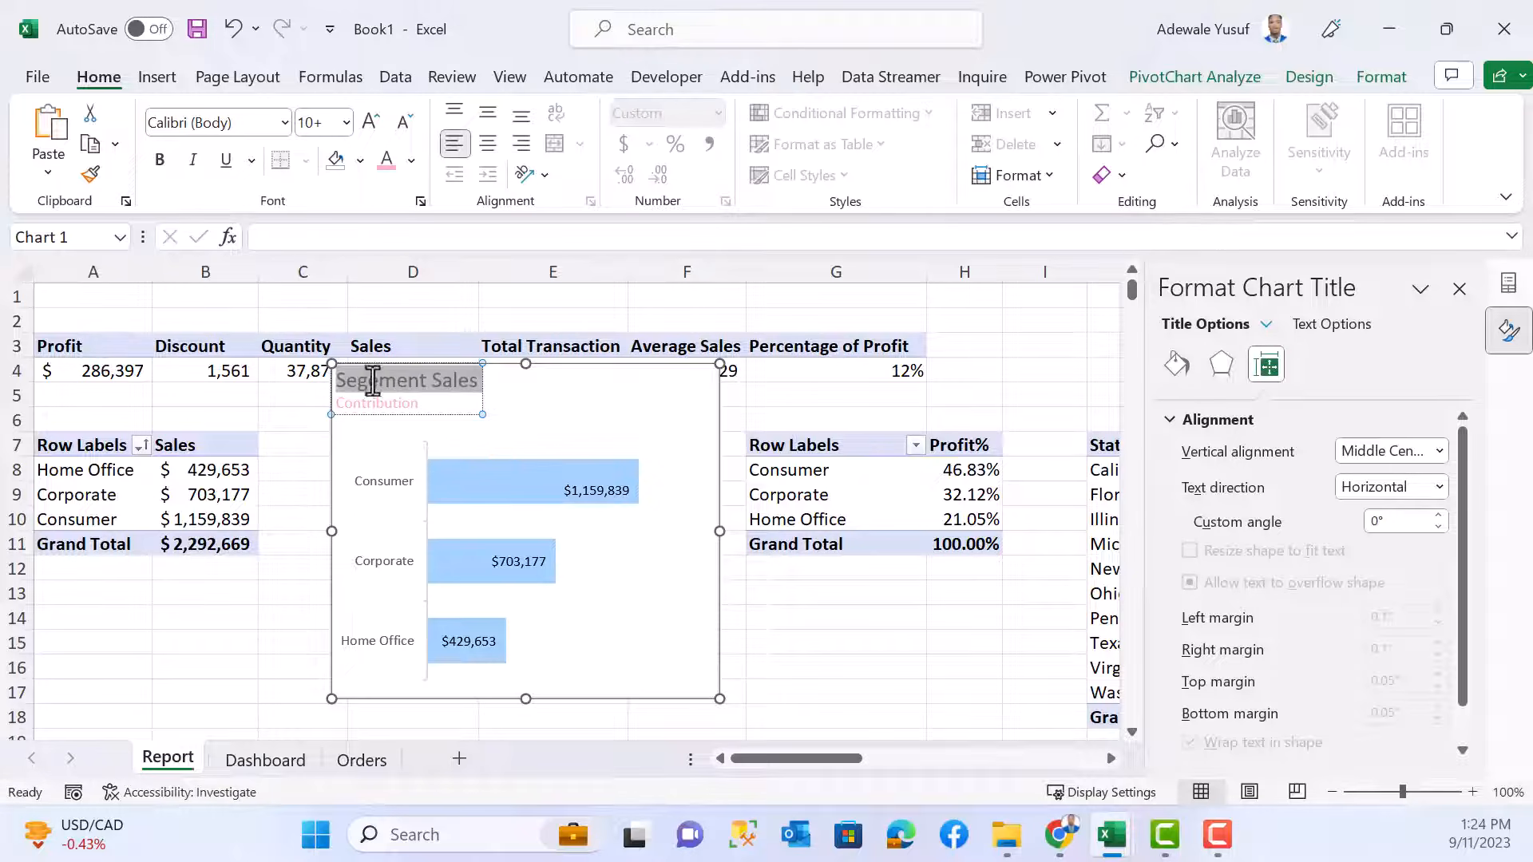
{"action": "left_click", "coordinate": [413, 160]}
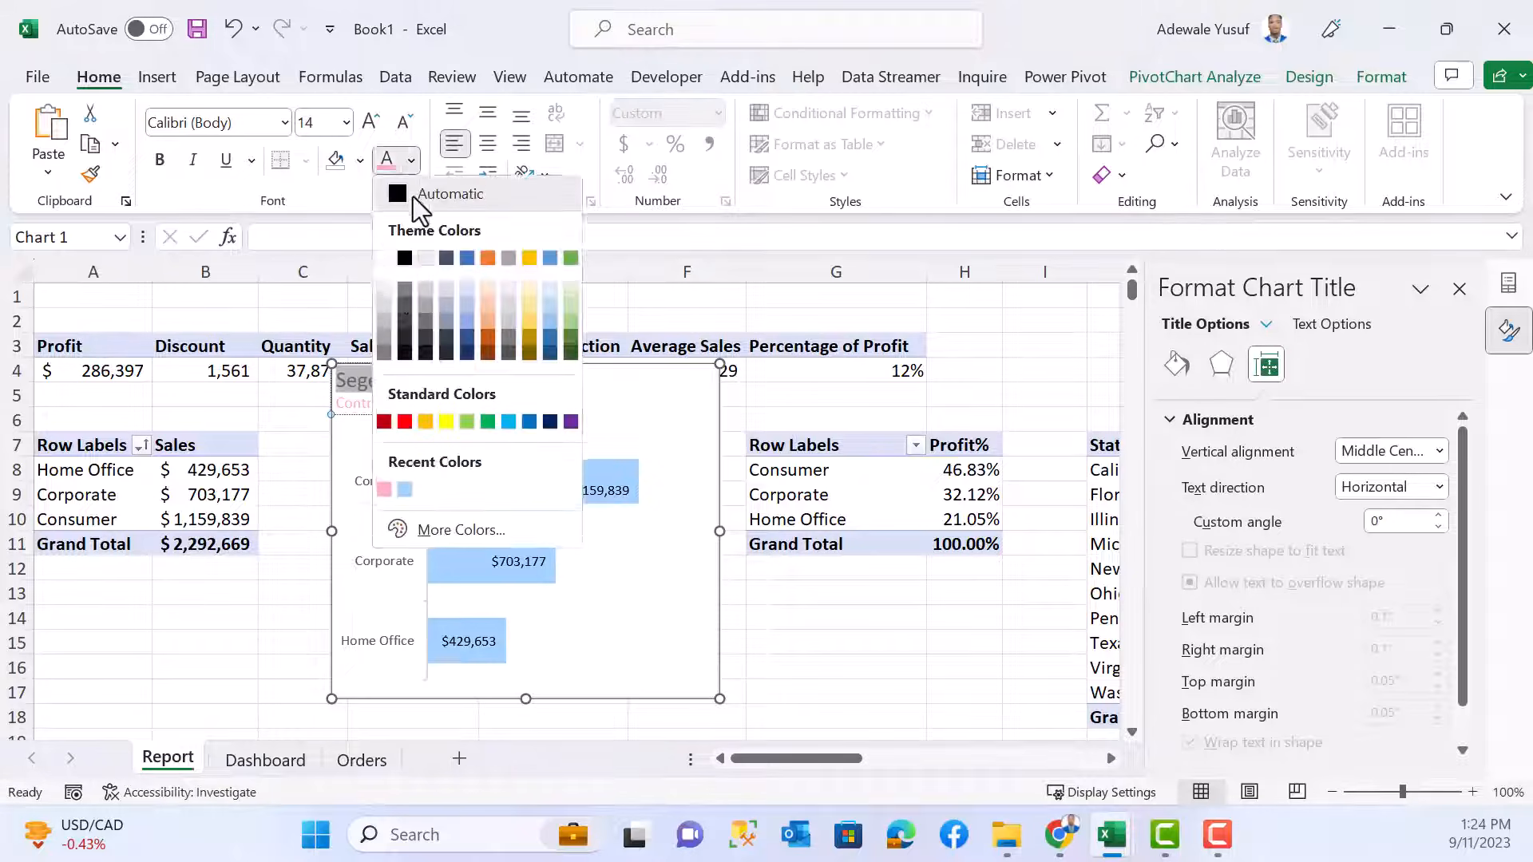
{"action": "left_click", "coordinate": [400, 318]}
{"action": "left_click", "coordinate": [530, 383]}
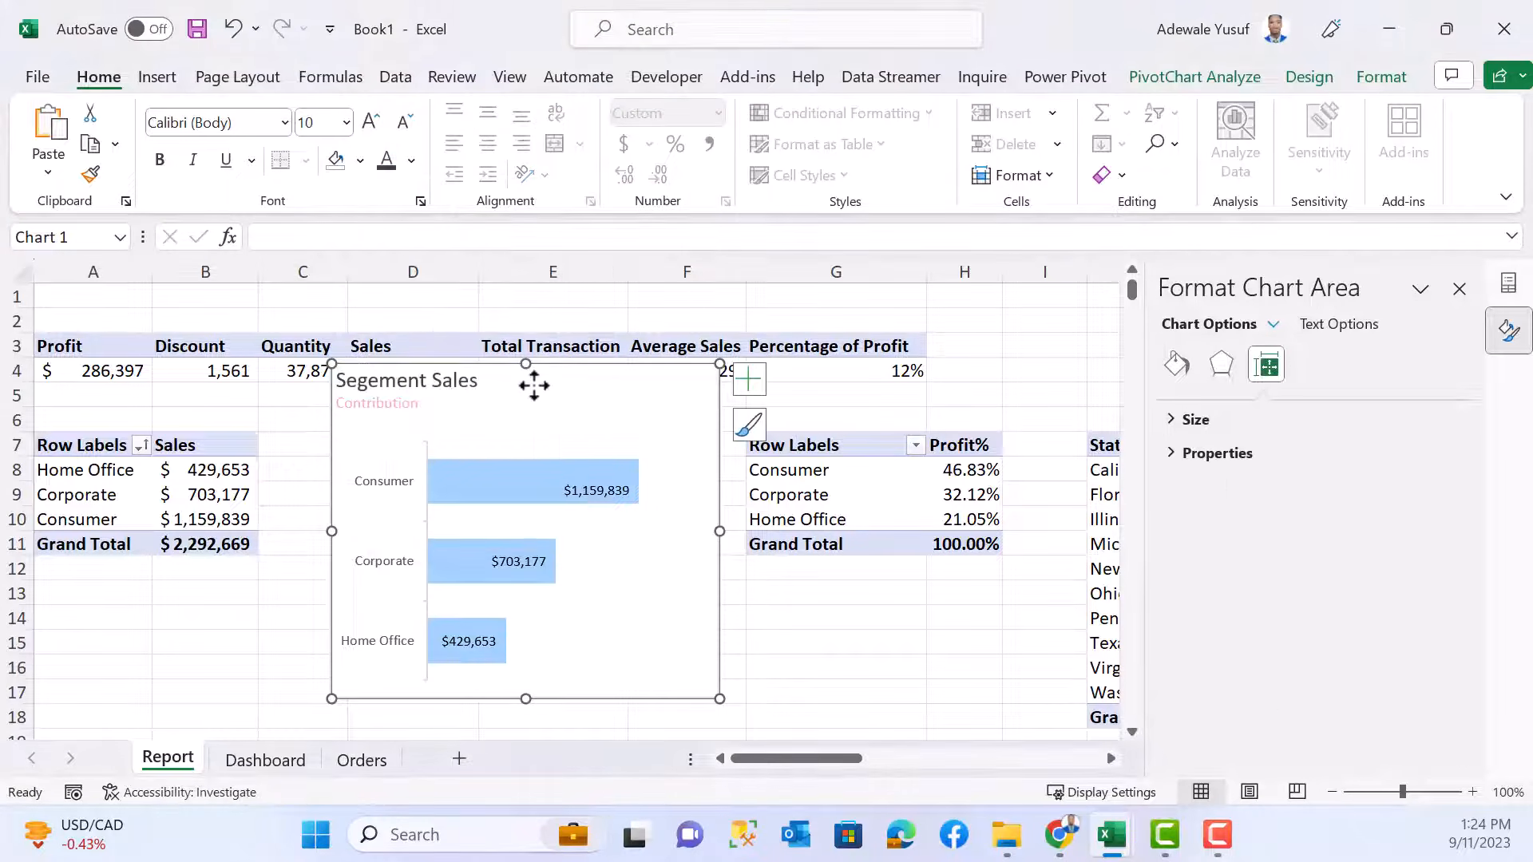
{"action": "left_click_drag", "start_coordinate": [534, 385], "coordinate": [590, 400]}
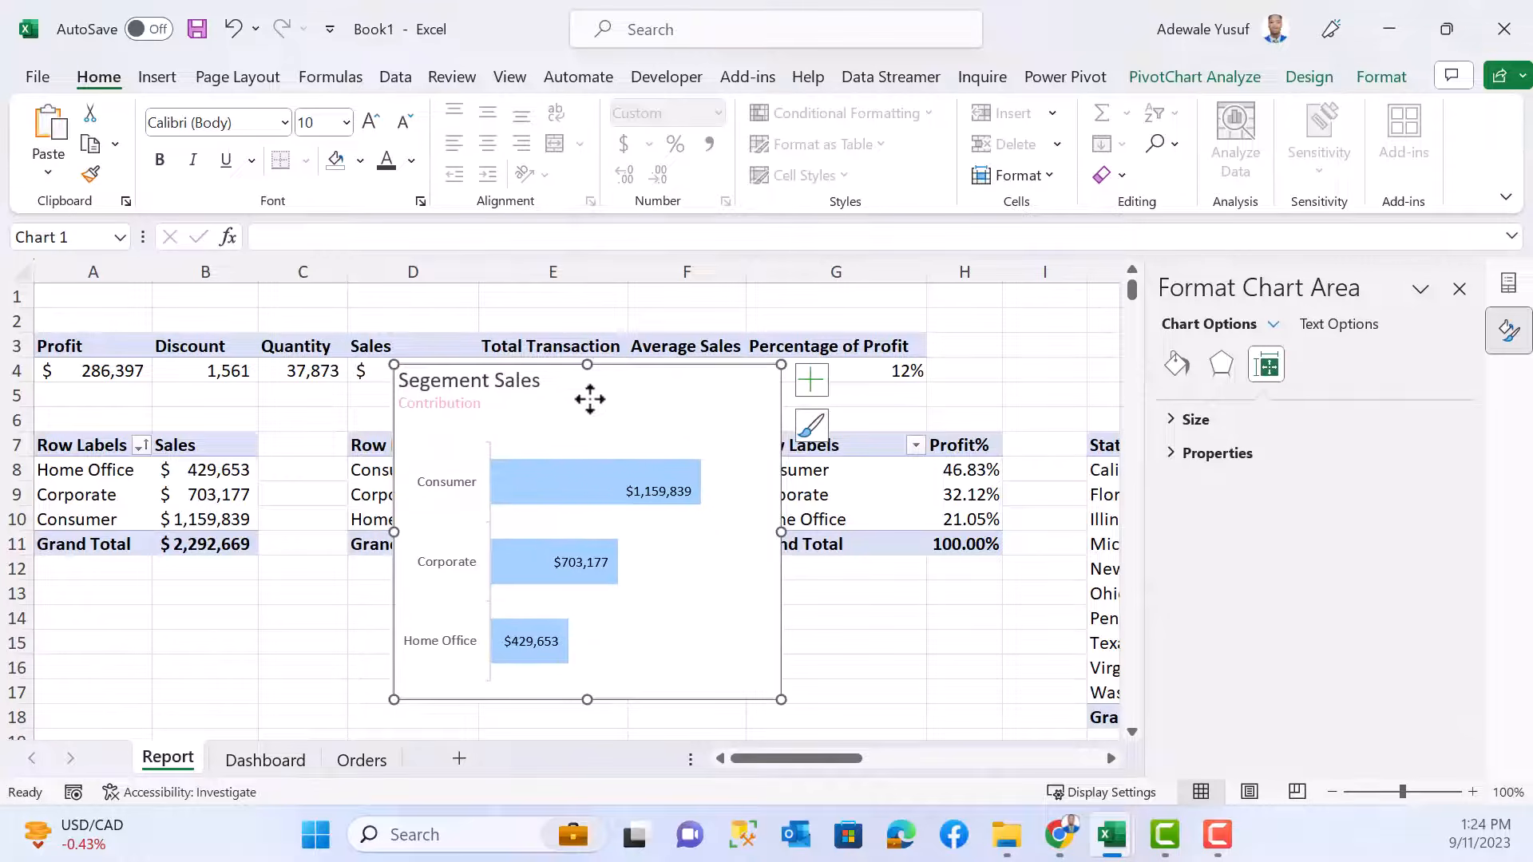
- Remove the vertical line of the segment name axis by setting its line to No line
{"action": "left_click", "coordinate": [489, 526]}
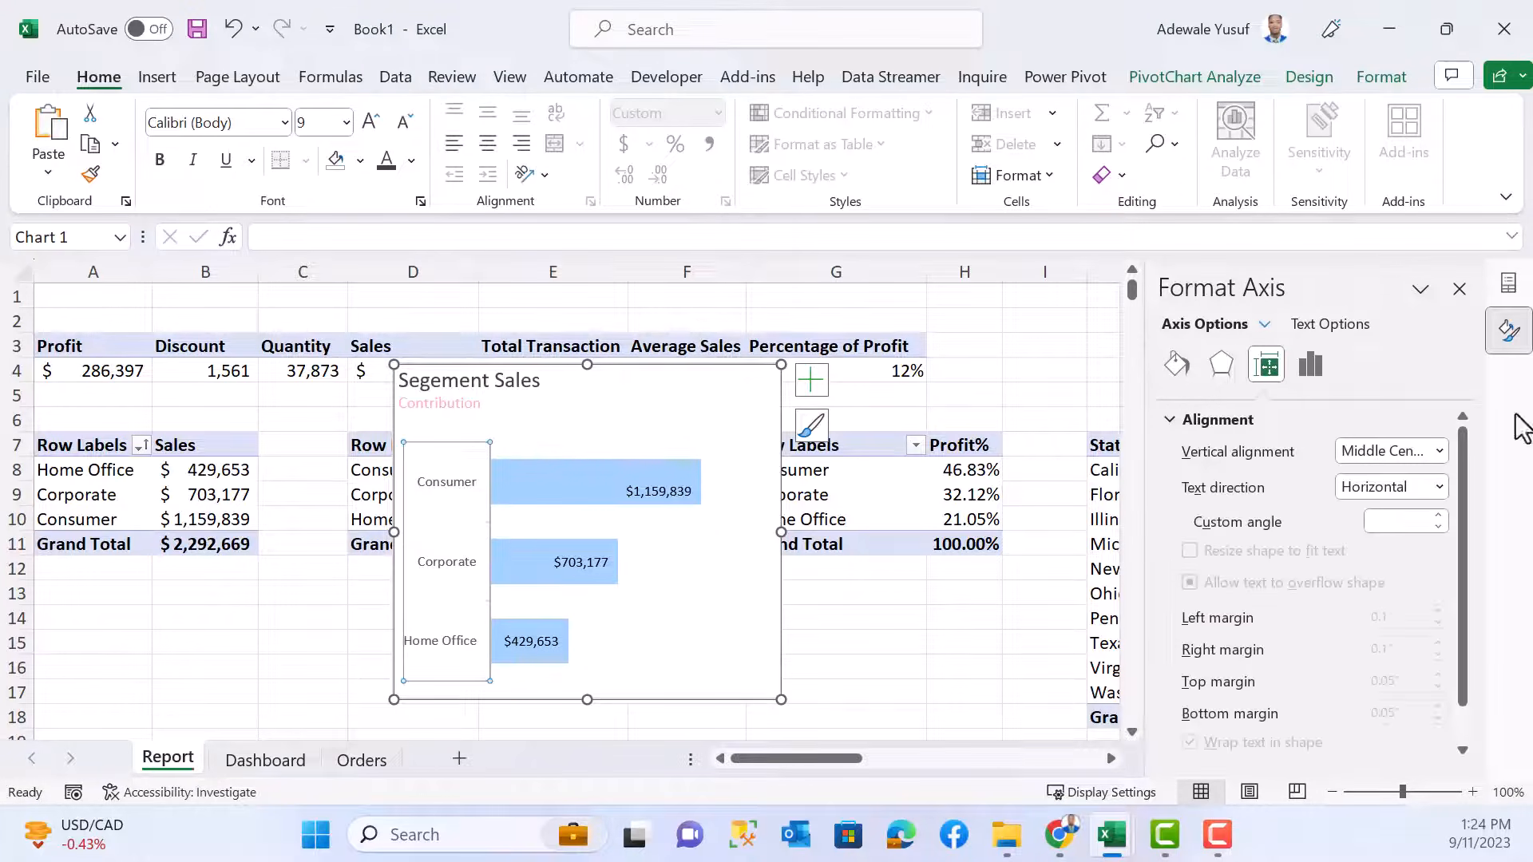
{"action": "left_click", "coordinate": [1176, 366]}
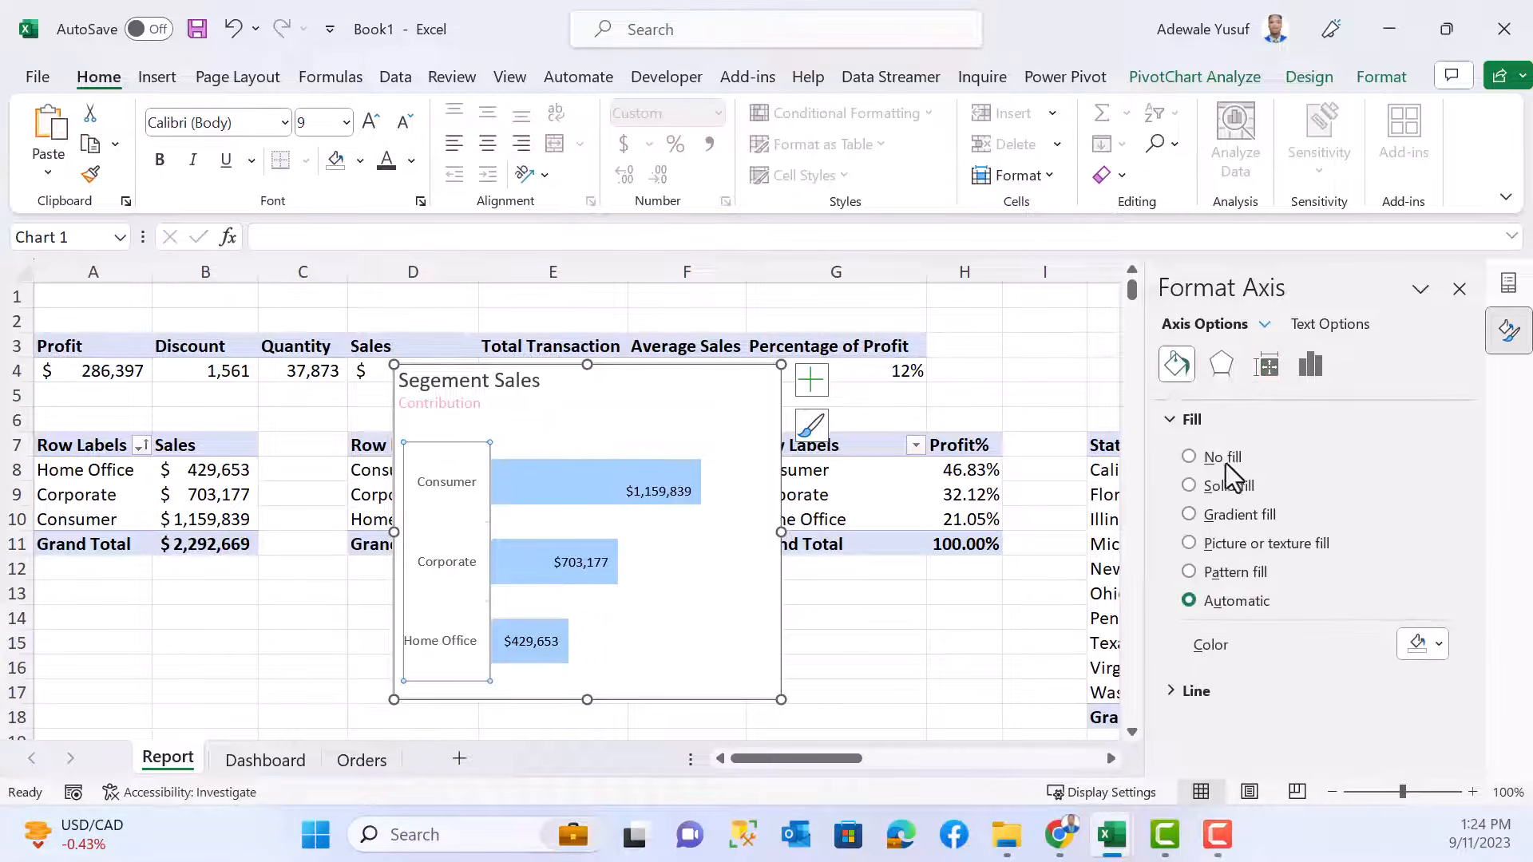
{"action": "left_click", "coordinate": [665, 399]}
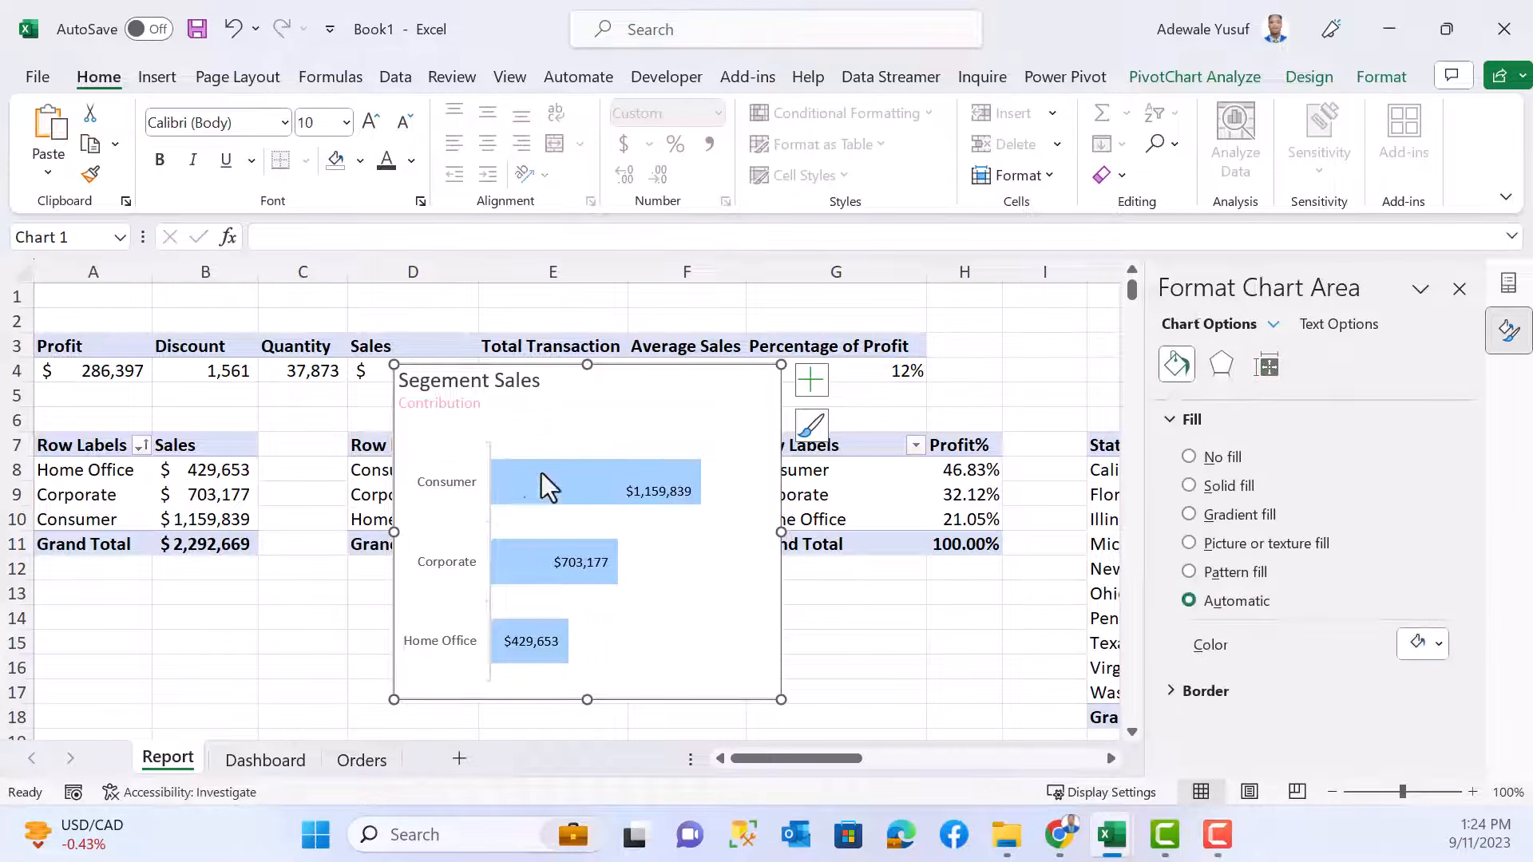
{"action": "left_click", "coordinate": [489, 505]}
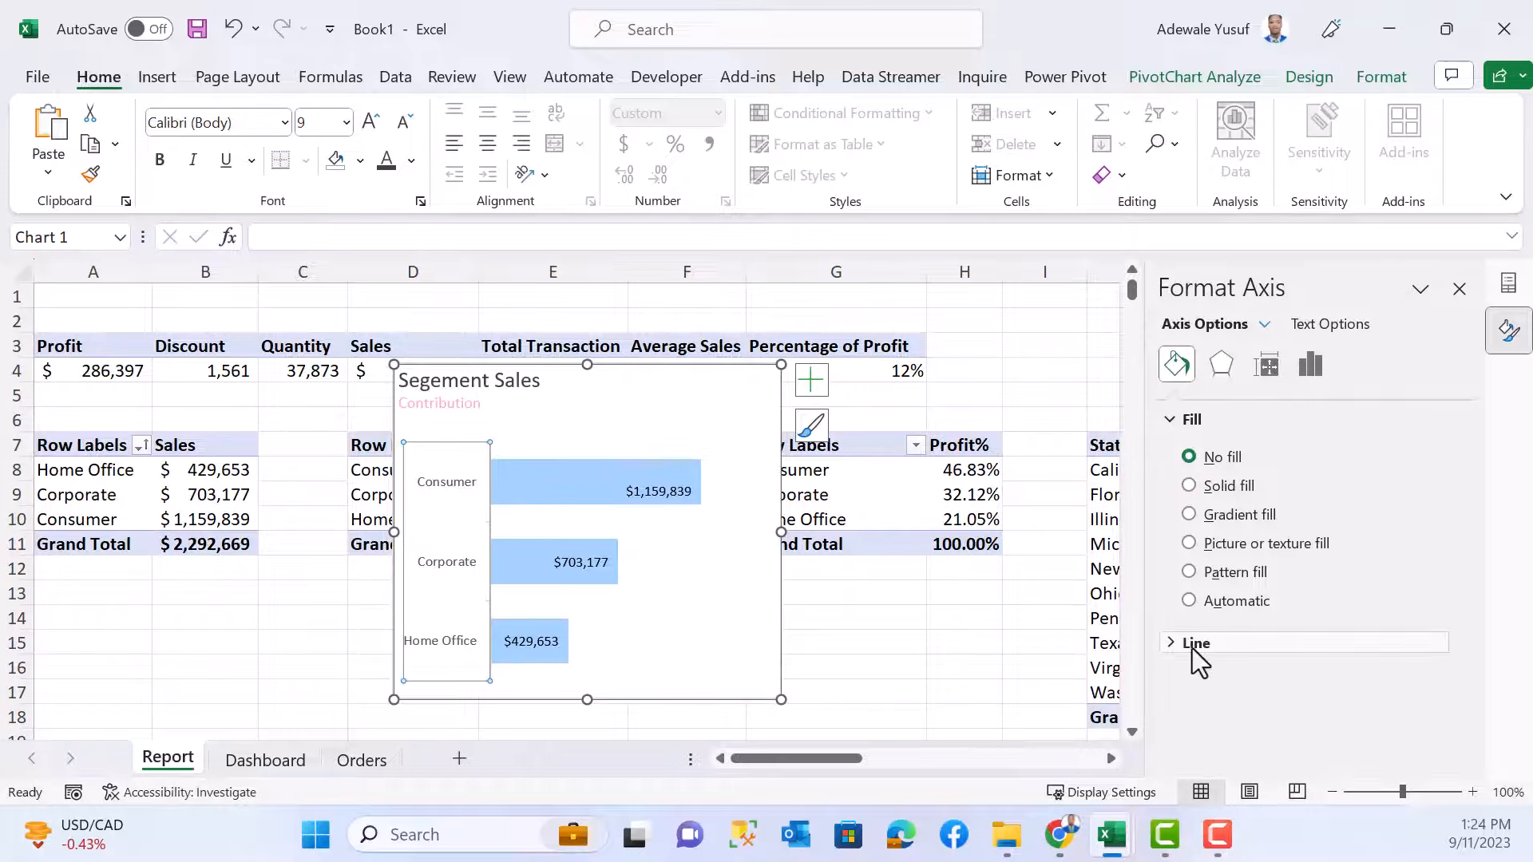
{"action": "left_click", "coordinate": [1193, 645]}
{"action": "left_click", "coordinate": [1223, 682]}
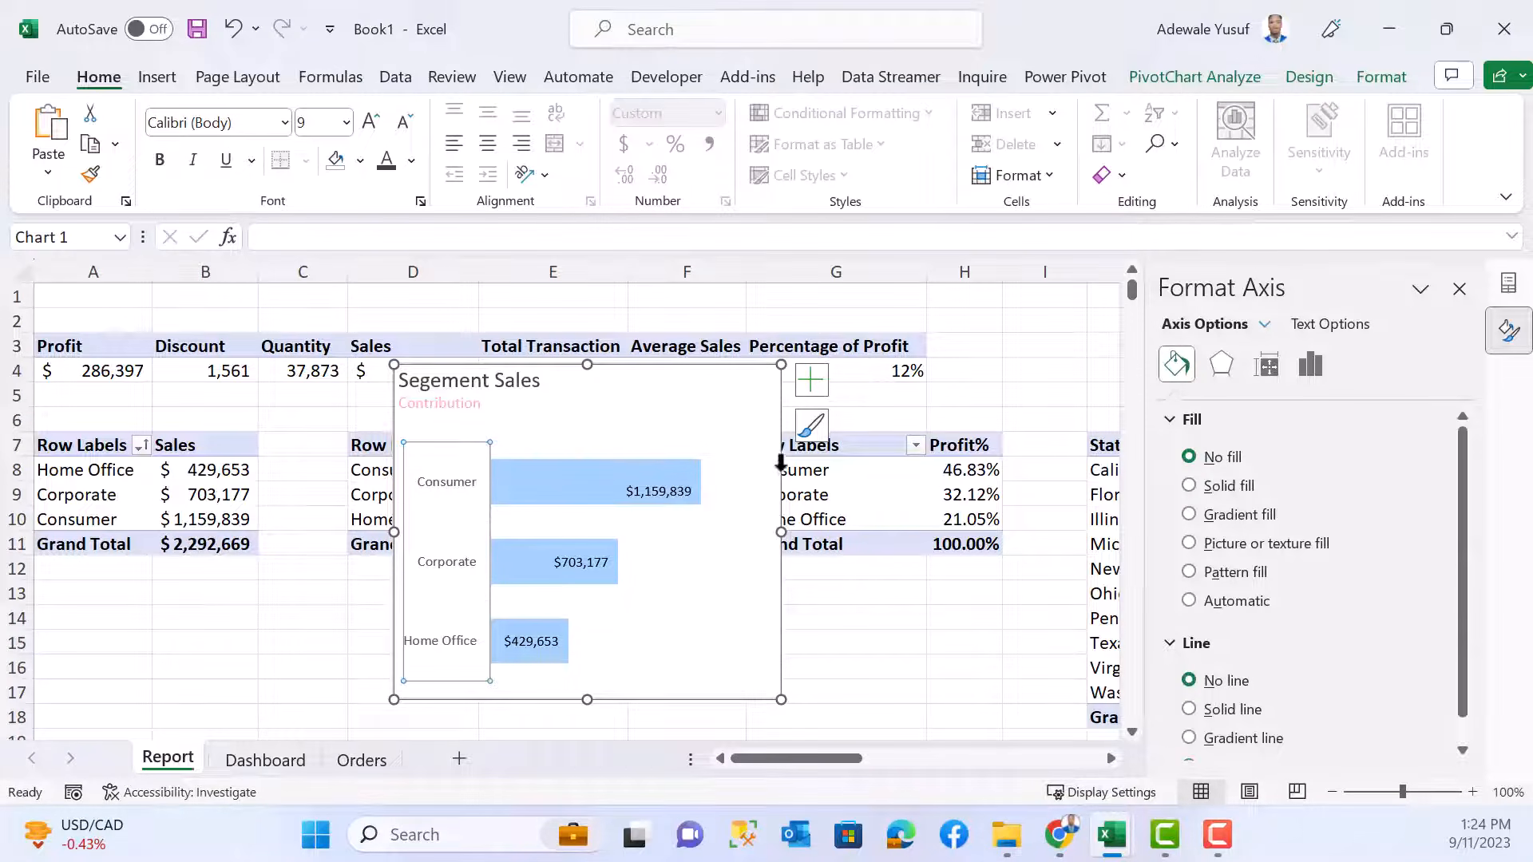
{"action": "left_click", "coordinate": [661, 406]}
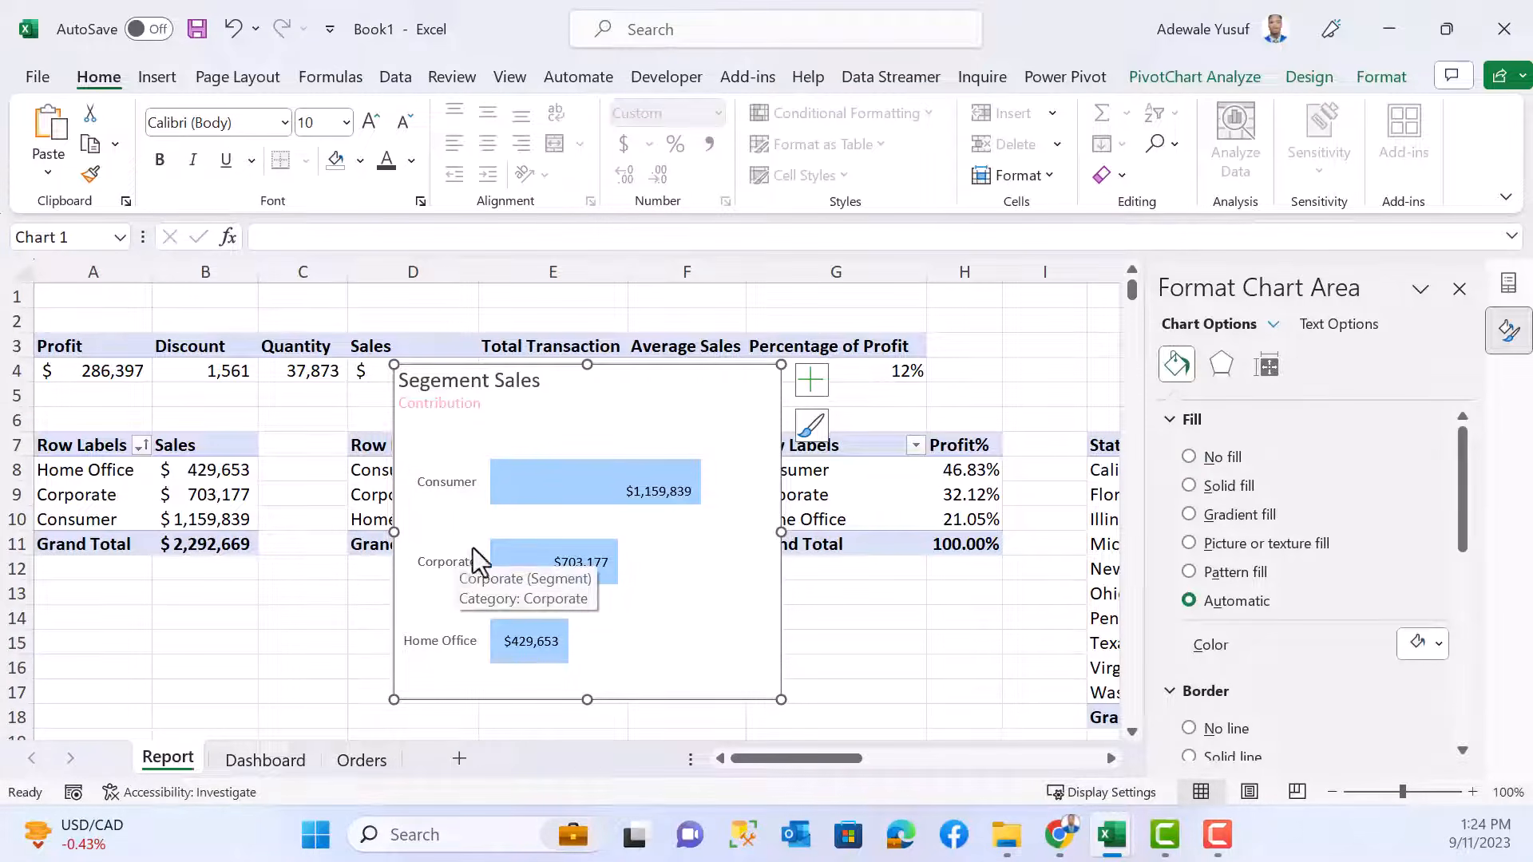
{"action": "scroll", "coordinate": [1293, 591], "scroll_direction": "down", "scroll_amount": 3}
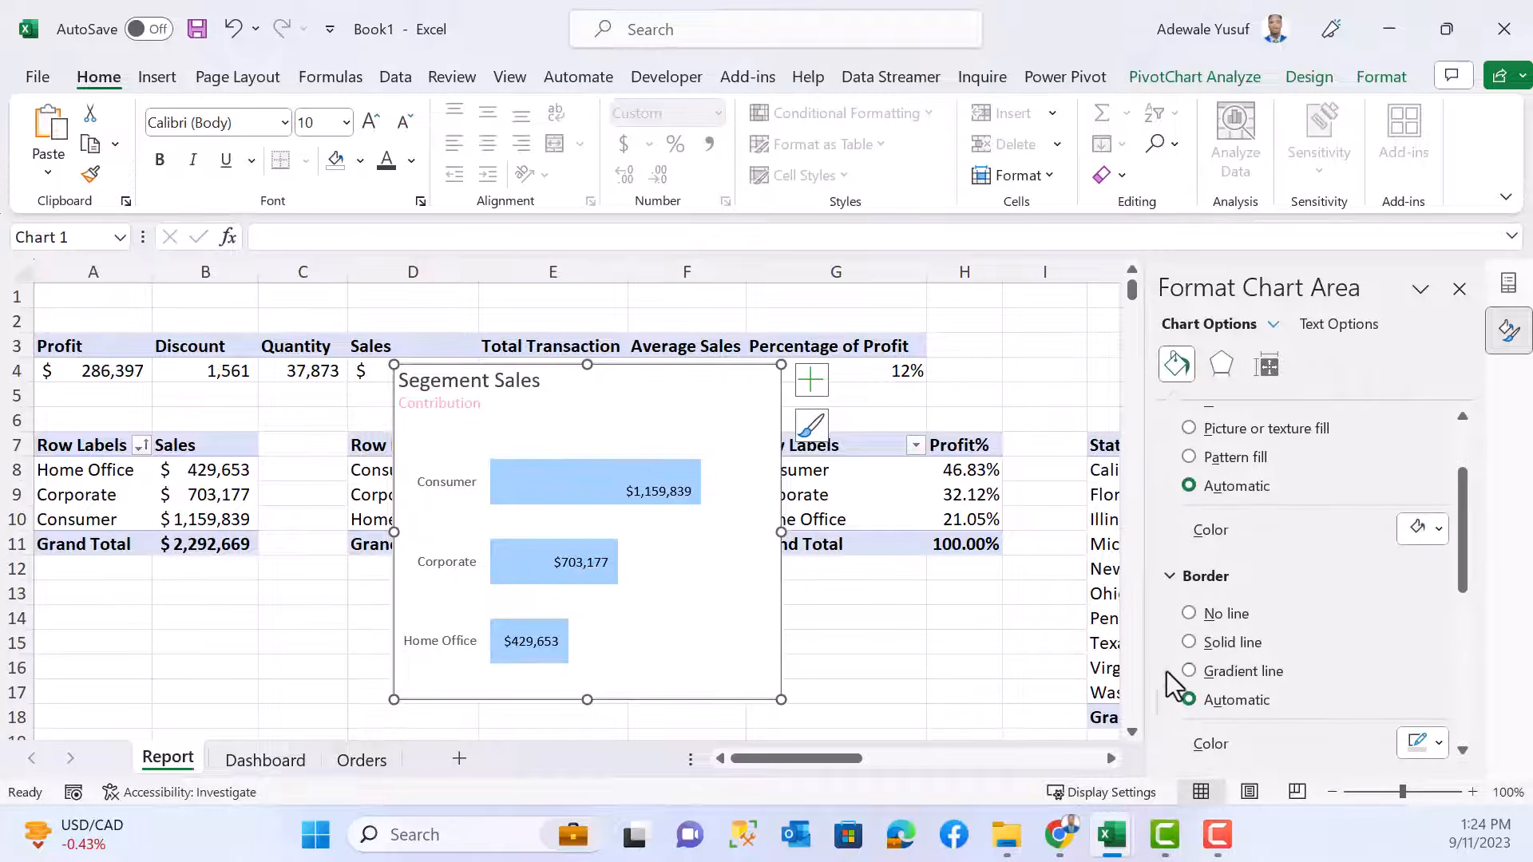
{"action": "scroll", "coordinate": [1218, 609], "scroll_direction": "up", "scroll_amount": 3}
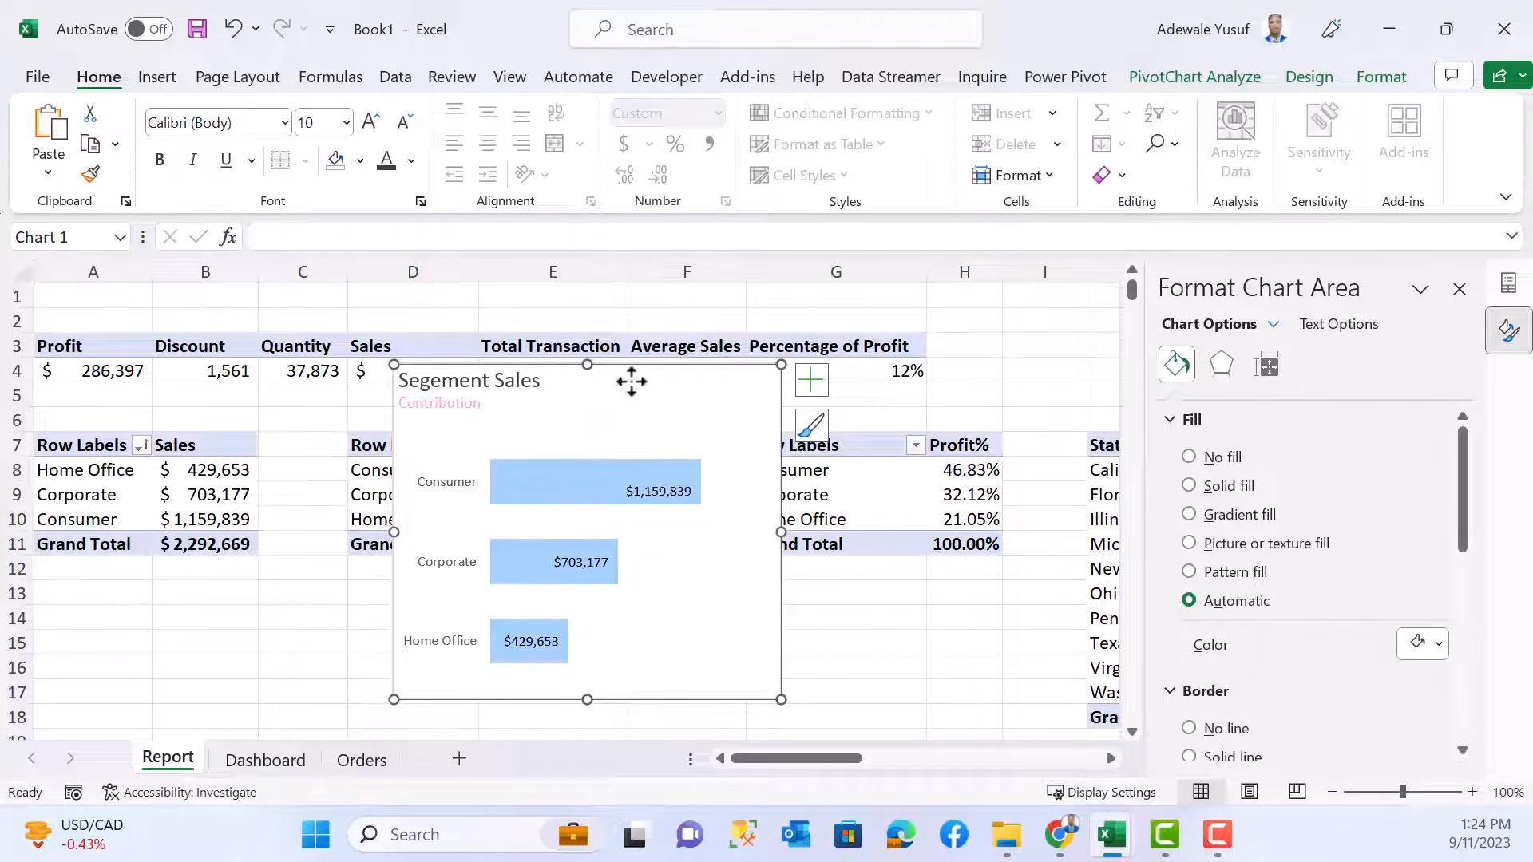
- Move the segment sales chart slightly down and set its border to No line
{"action": "mouse_move", "coordinate": [630, 382]}
{"action": "left_mouse_down"}
{"action": "mouse_move", "coordinate": [654, 404]}
{"action": "mouse_move", "coordinate": [625, 403]}
{"action": "left_mouse_up"}
{"action": "scroll", "coordinate": [1237, 710], "scroll_direction": "down", "scroll_amount": 3}
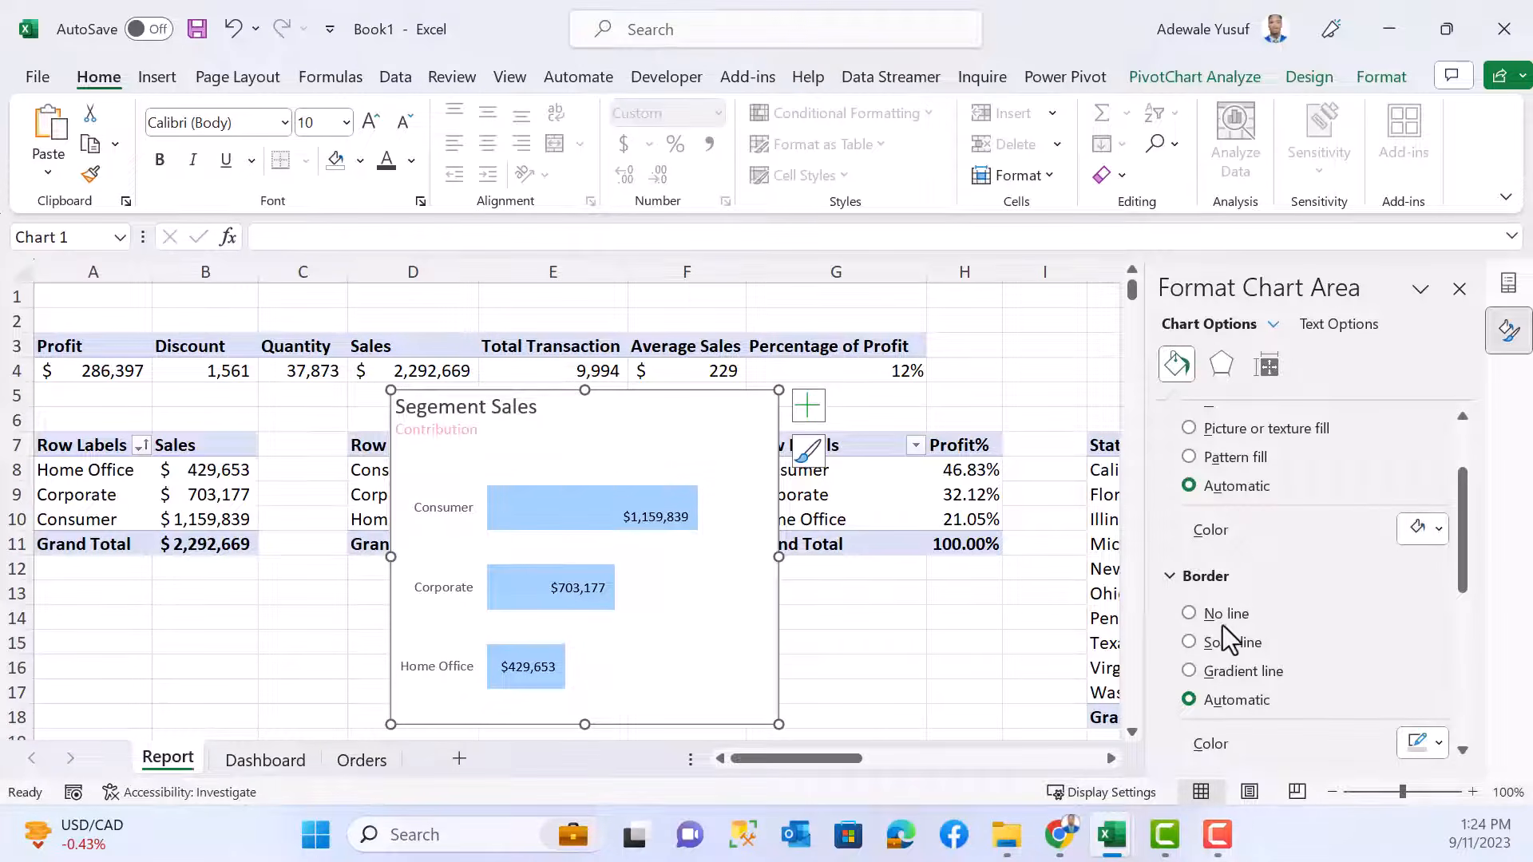
{"action": "left_click", "coordinate": [1225, 614]}
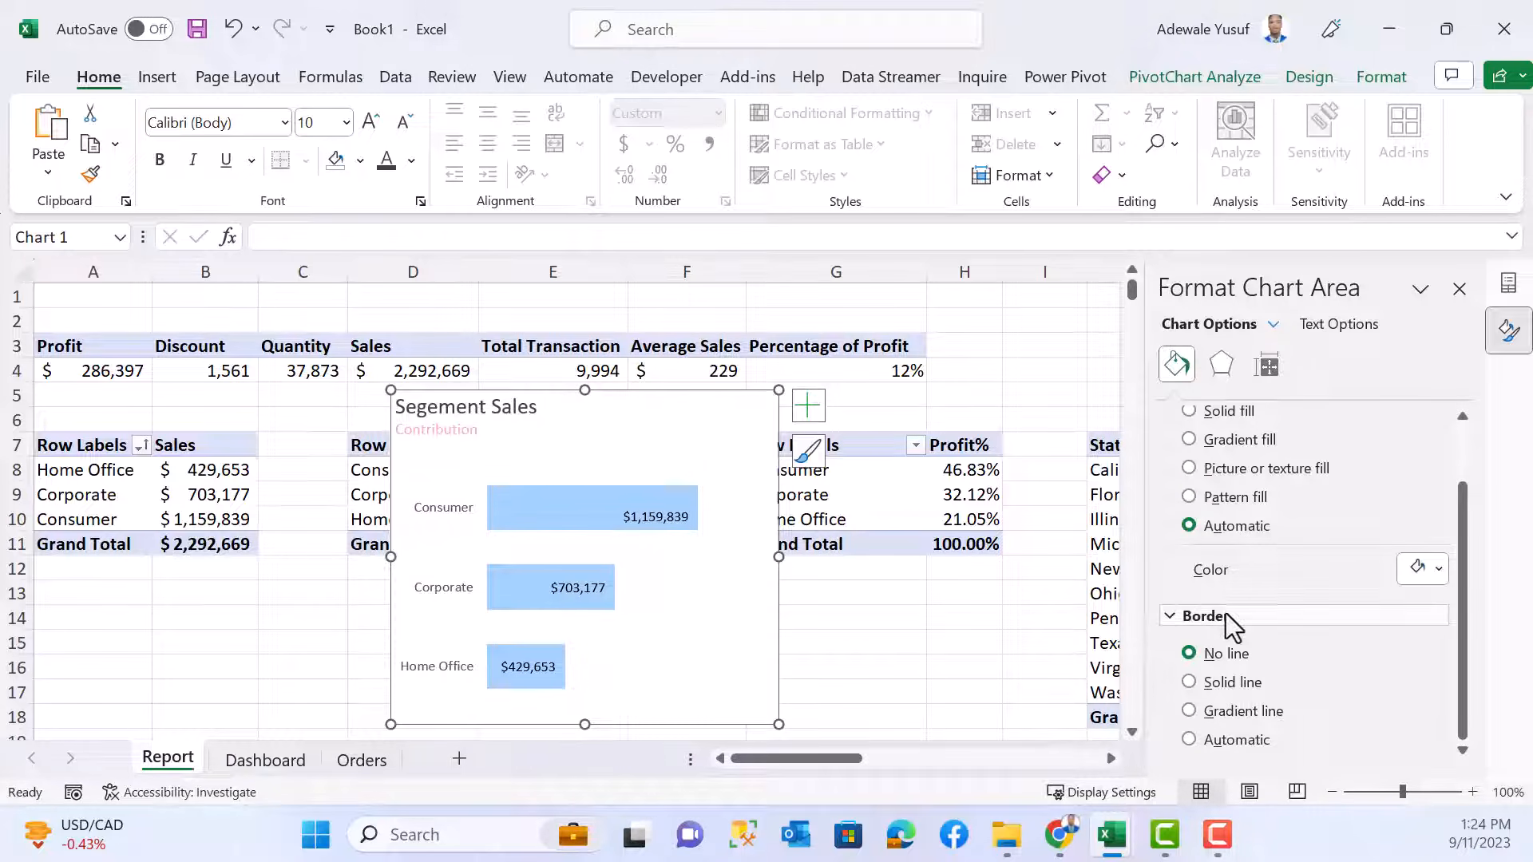
{"action": "left_click", "coordinate": [902, 396]}
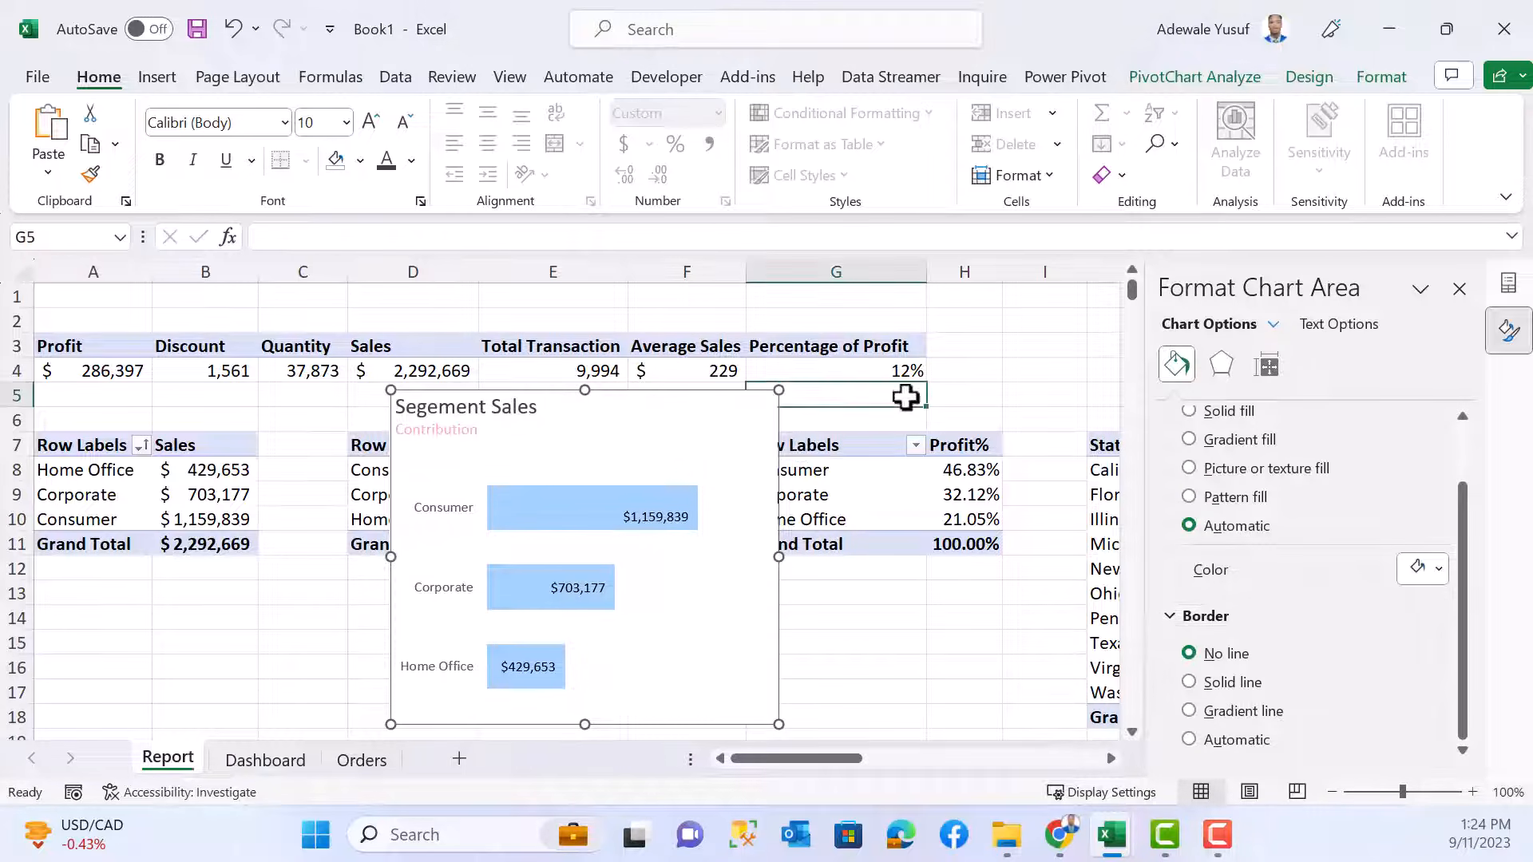
- Cut the segment sales chart from the Report sheet and paste it onto the Dashboard sheet
{"action": "left_click", "coordinate": [639, 409]}
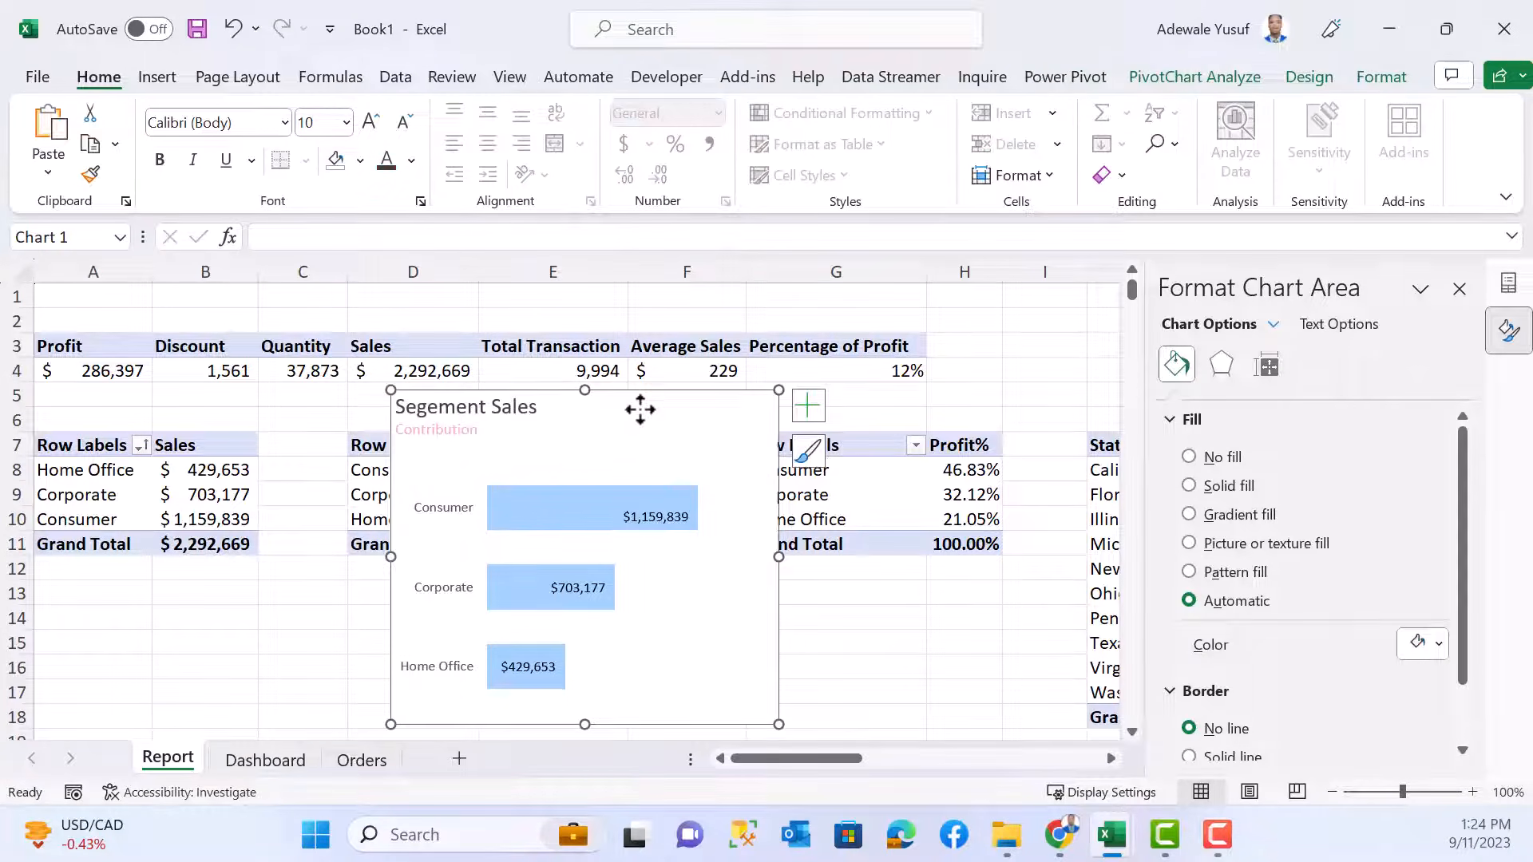
{"action": "key", "text": "Delete"}
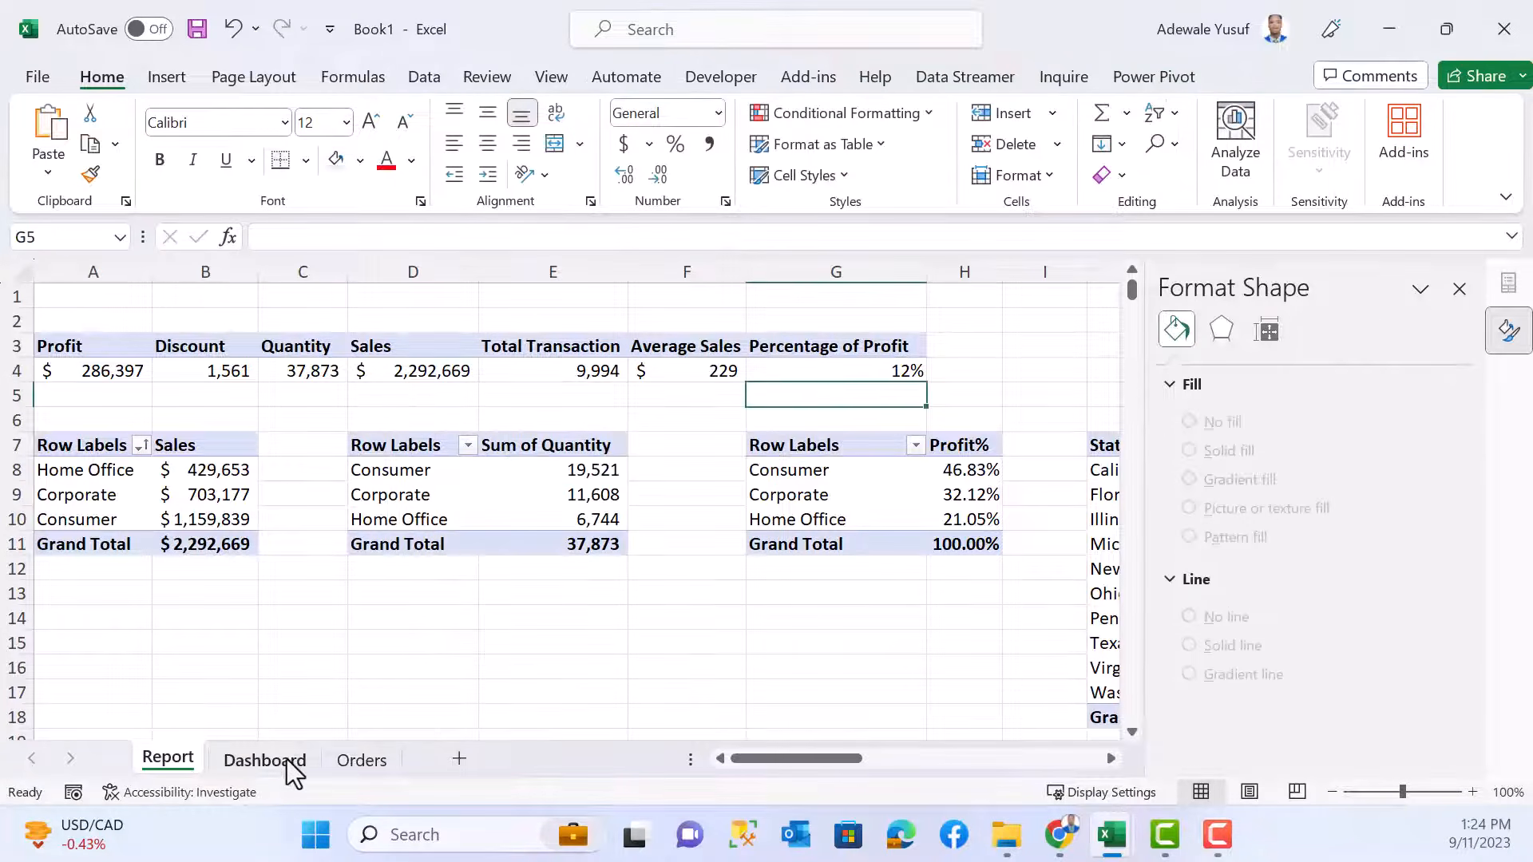
{"action": "left_click", "coordinate": [265, 760]}
{"action": "key", "text": "ctrl+v"}
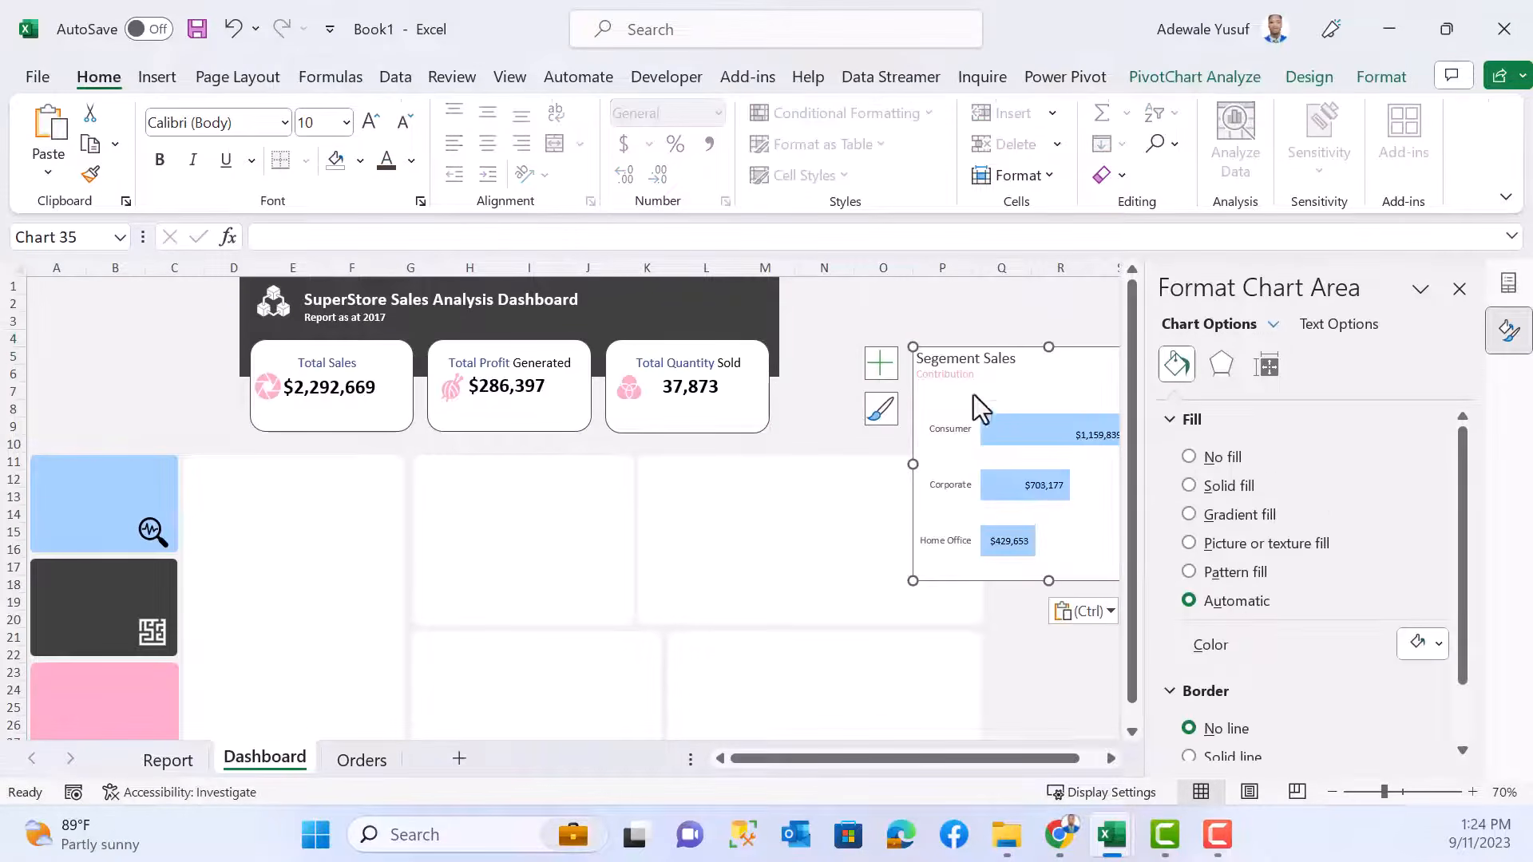
- Shrink the pasted segment sales chart and position it to fit the upper middle white card, beside the tall card
{"action": "left_click_drag", "start_coordinate": [875, 421], "coordinate": [564, 493]}
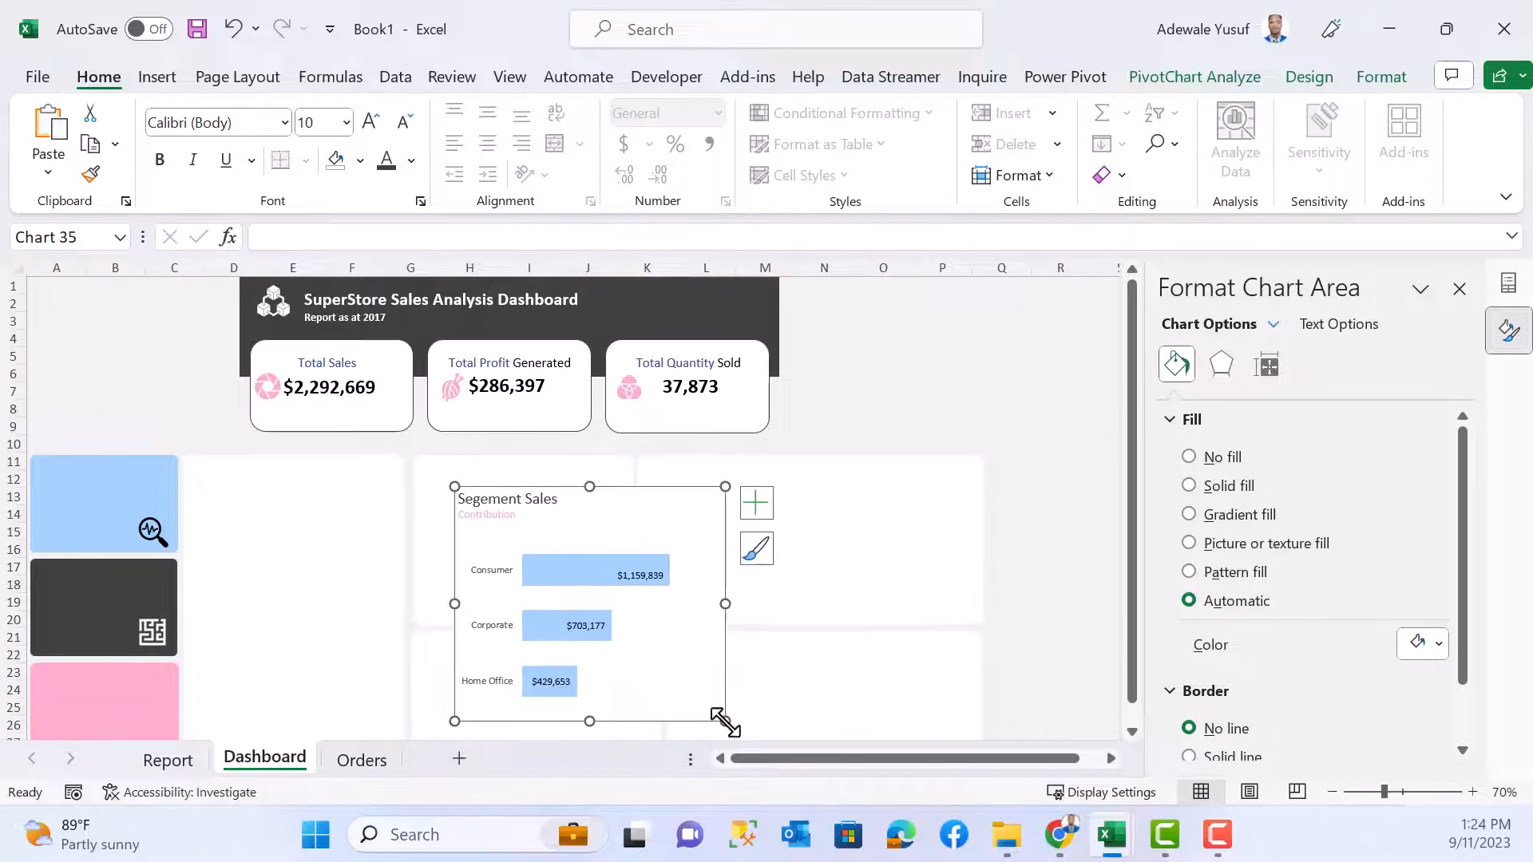
{"action": "left_click_drag", "start_coordinate": [724, 721], "coordinate": [644, 634]}
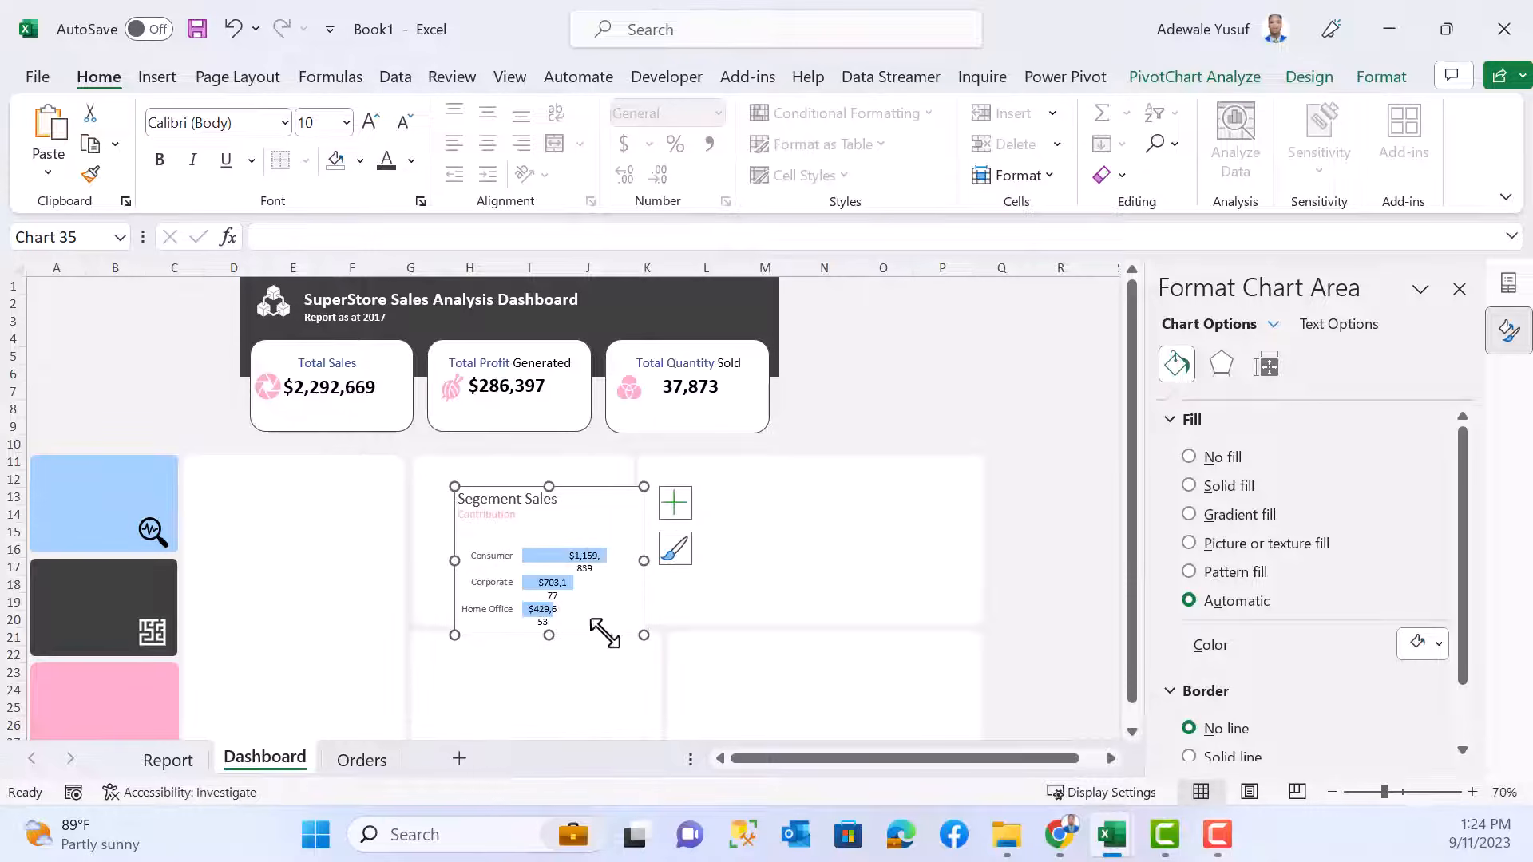
{"action": "left_click_drag", "start_coordinate": [577, 489], "coordinate": [543, 471]}
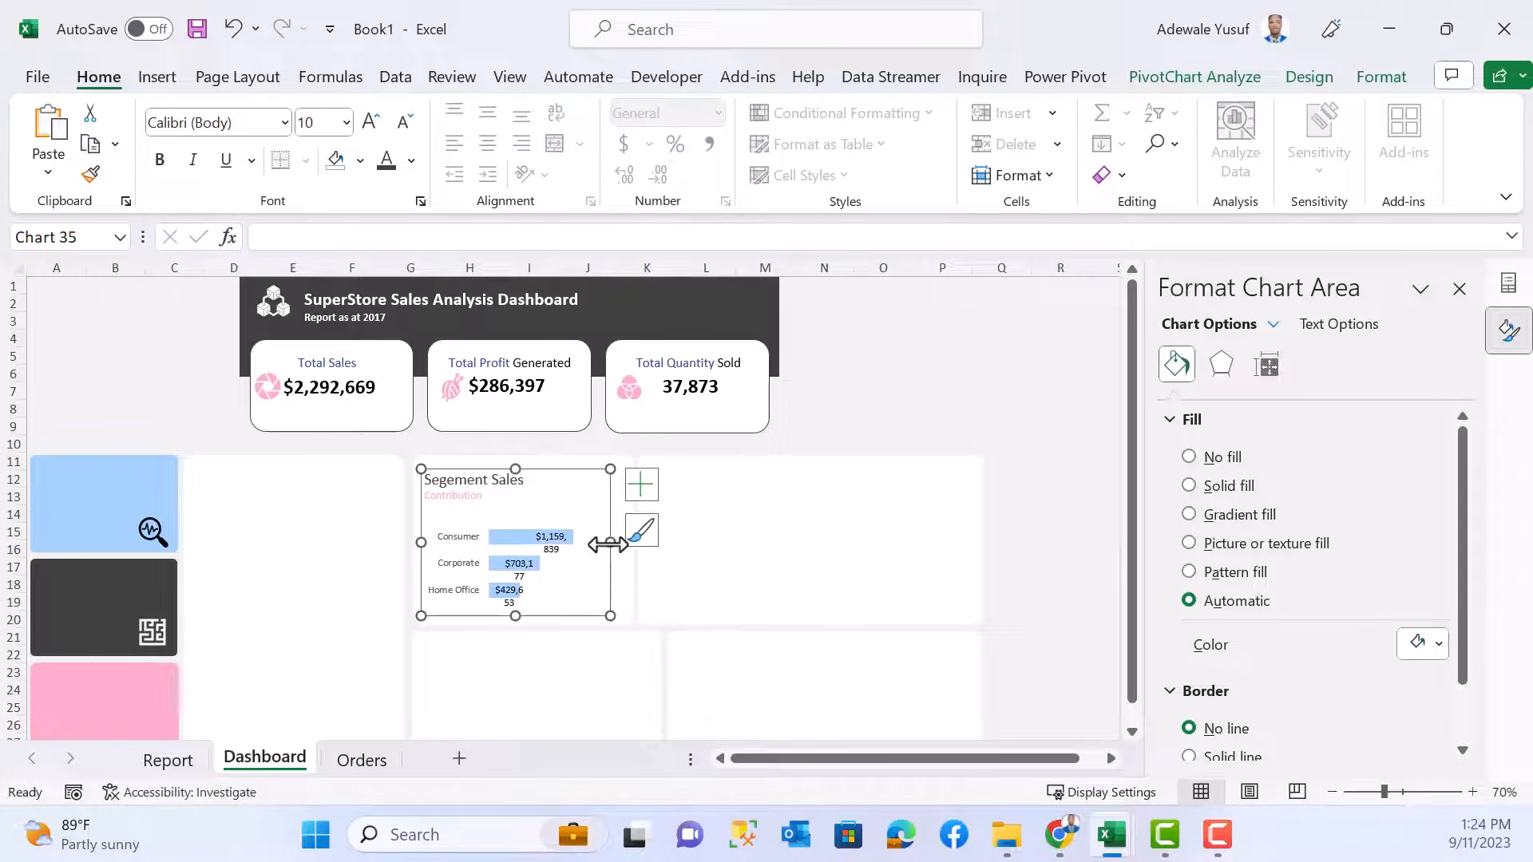
{"action": "left_click_drag", "start_coordinate": [608, 544], "coordinate": [627, 543]}
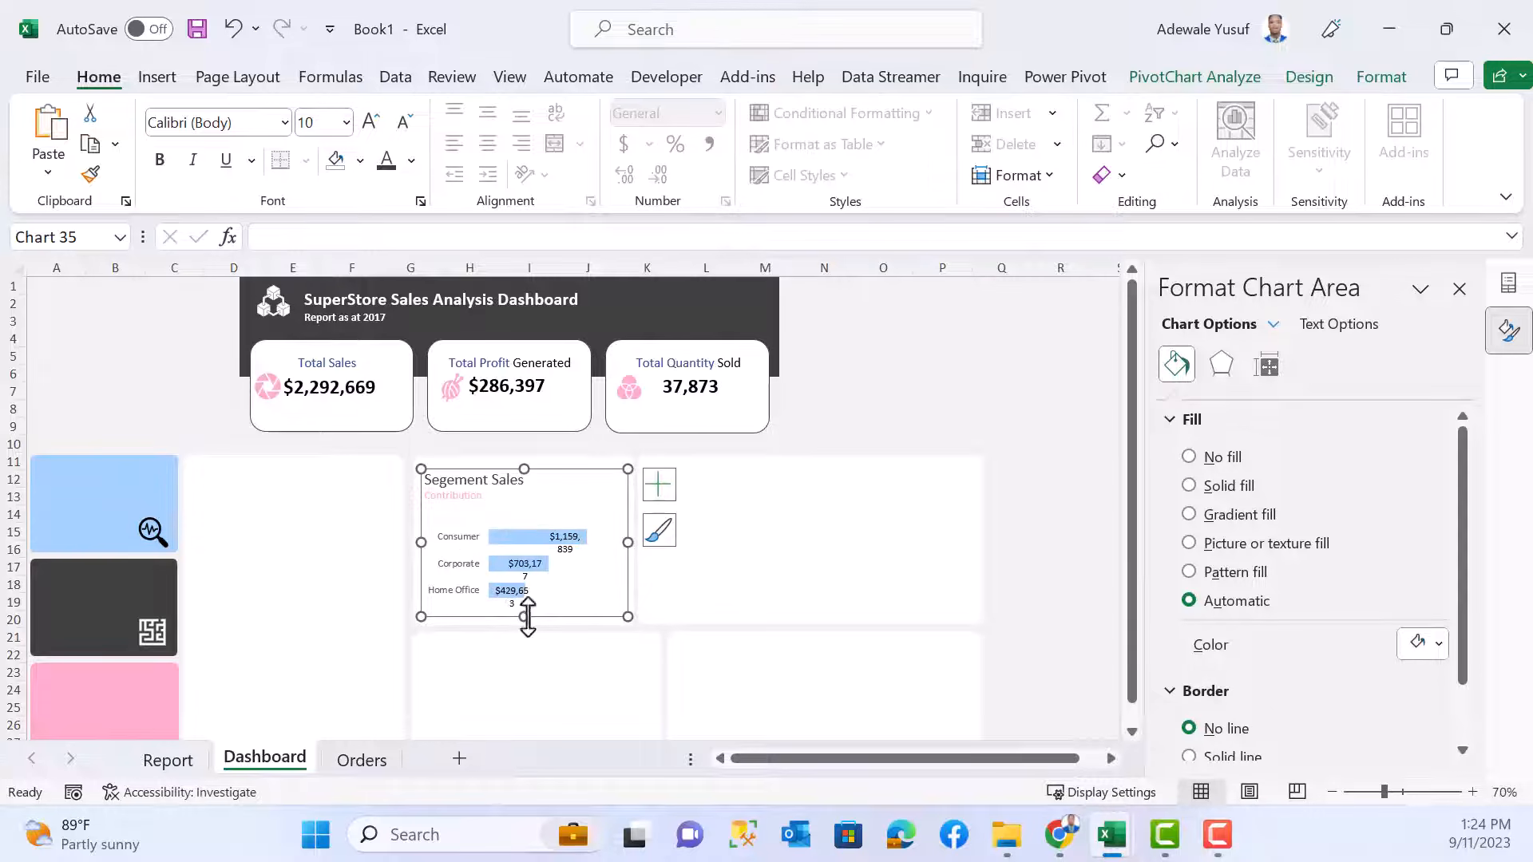
- Reduce the sales data labels on the segment chart to font size 8
{"action": "left_click", "coordinate": [564, 542]}
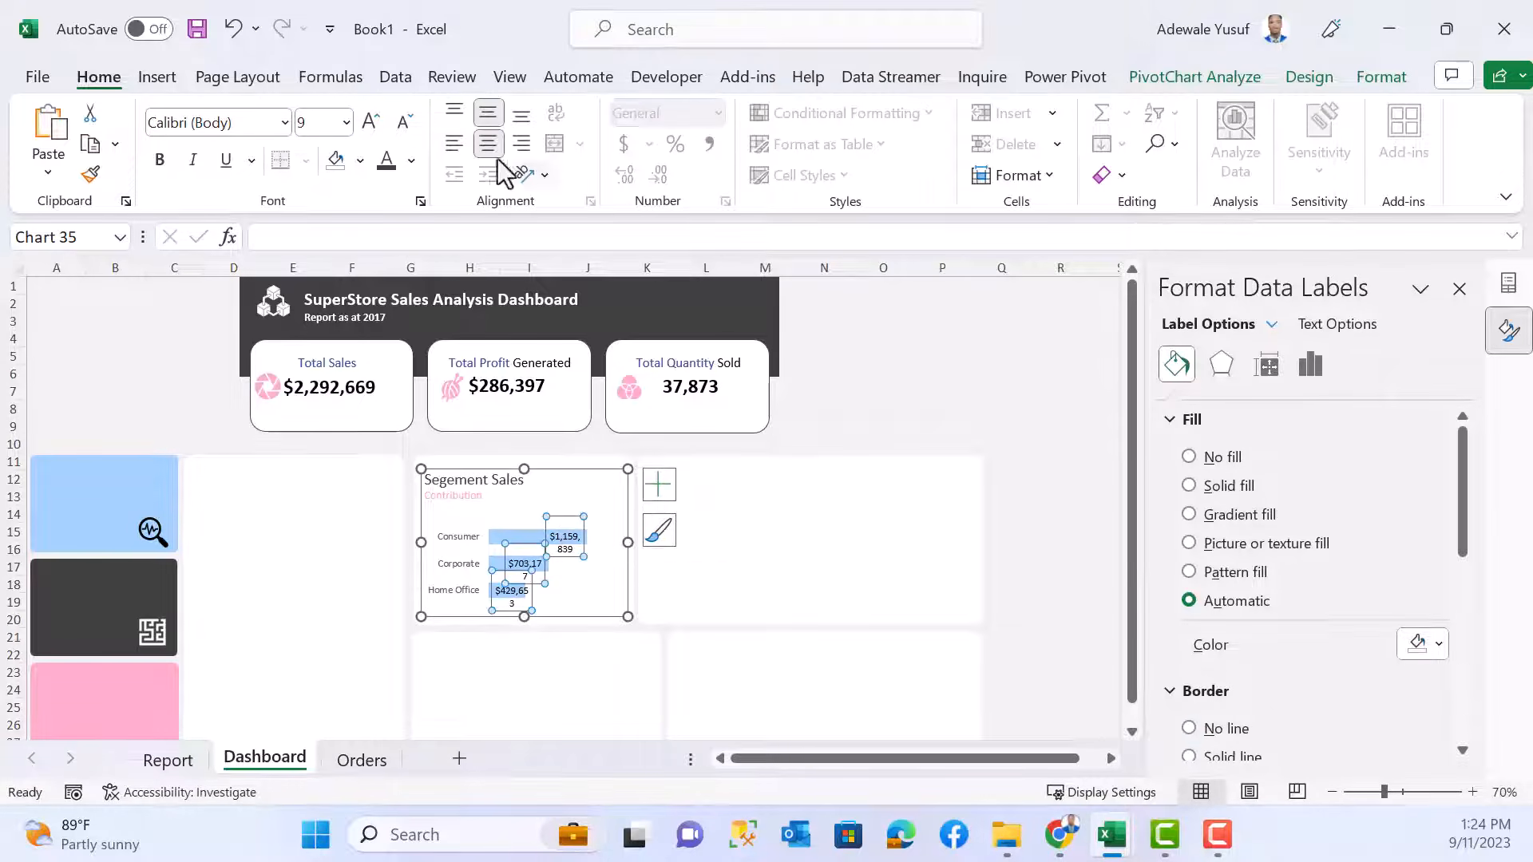
{"action": "left_click", "coordinate": [399, 125]}
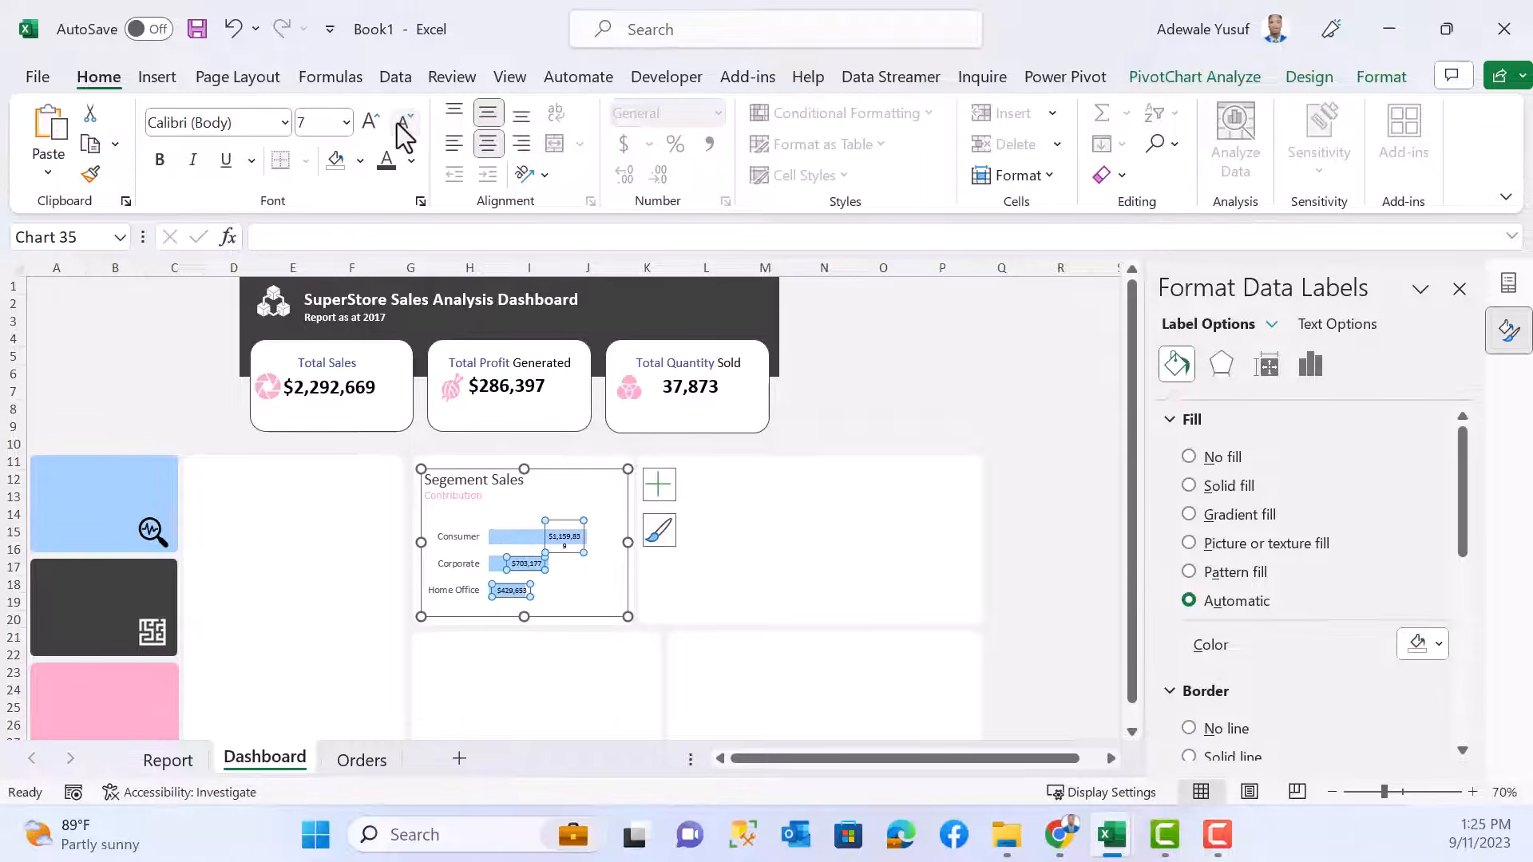
{"action": "left_click", "coordinate": [400, 125]}
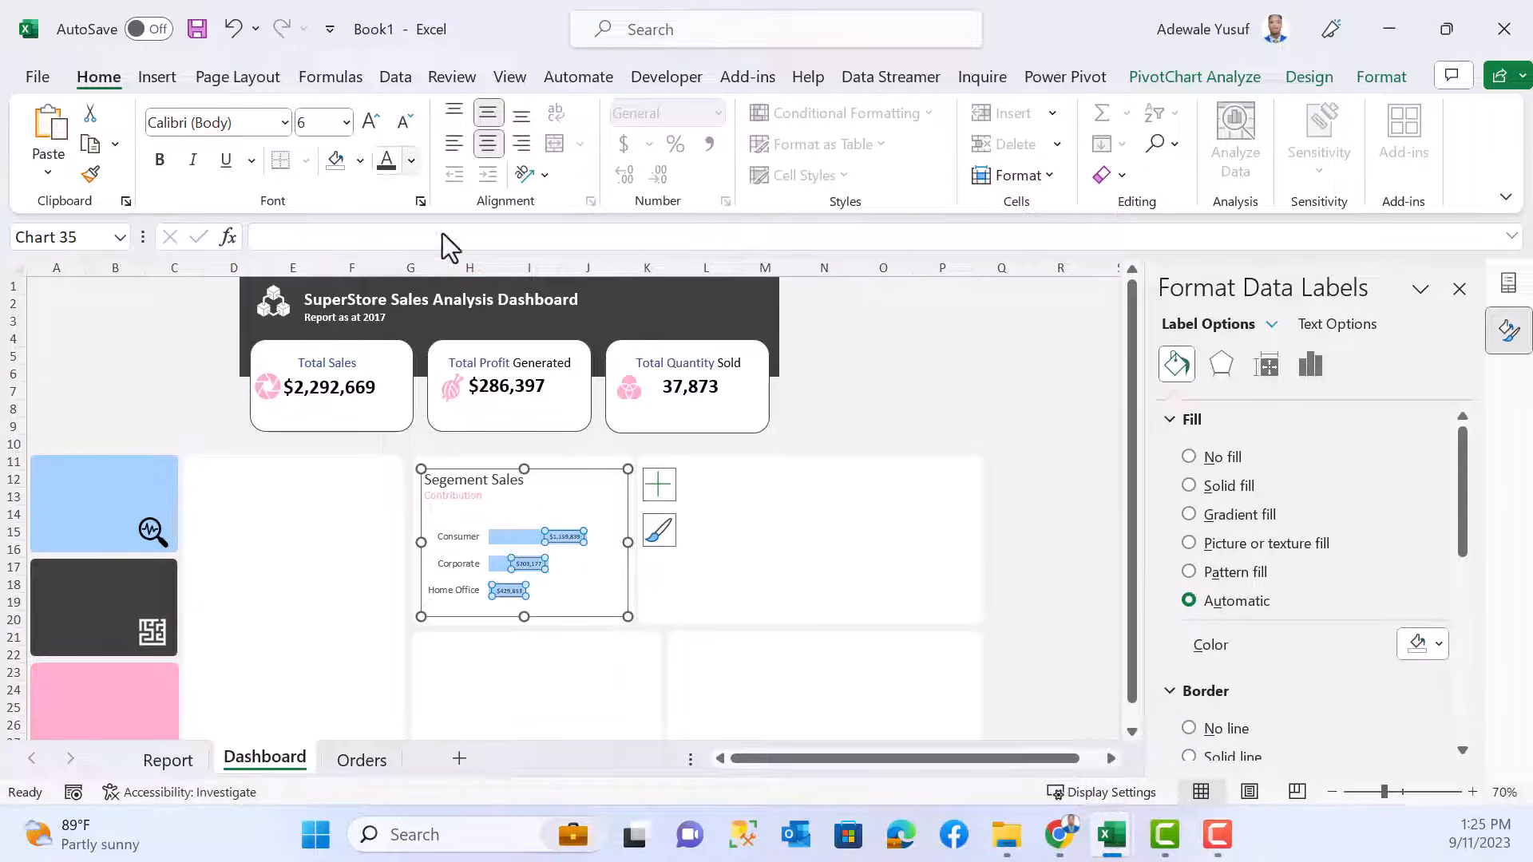
{"action": "left_click", "coordinate": [373, 124]}
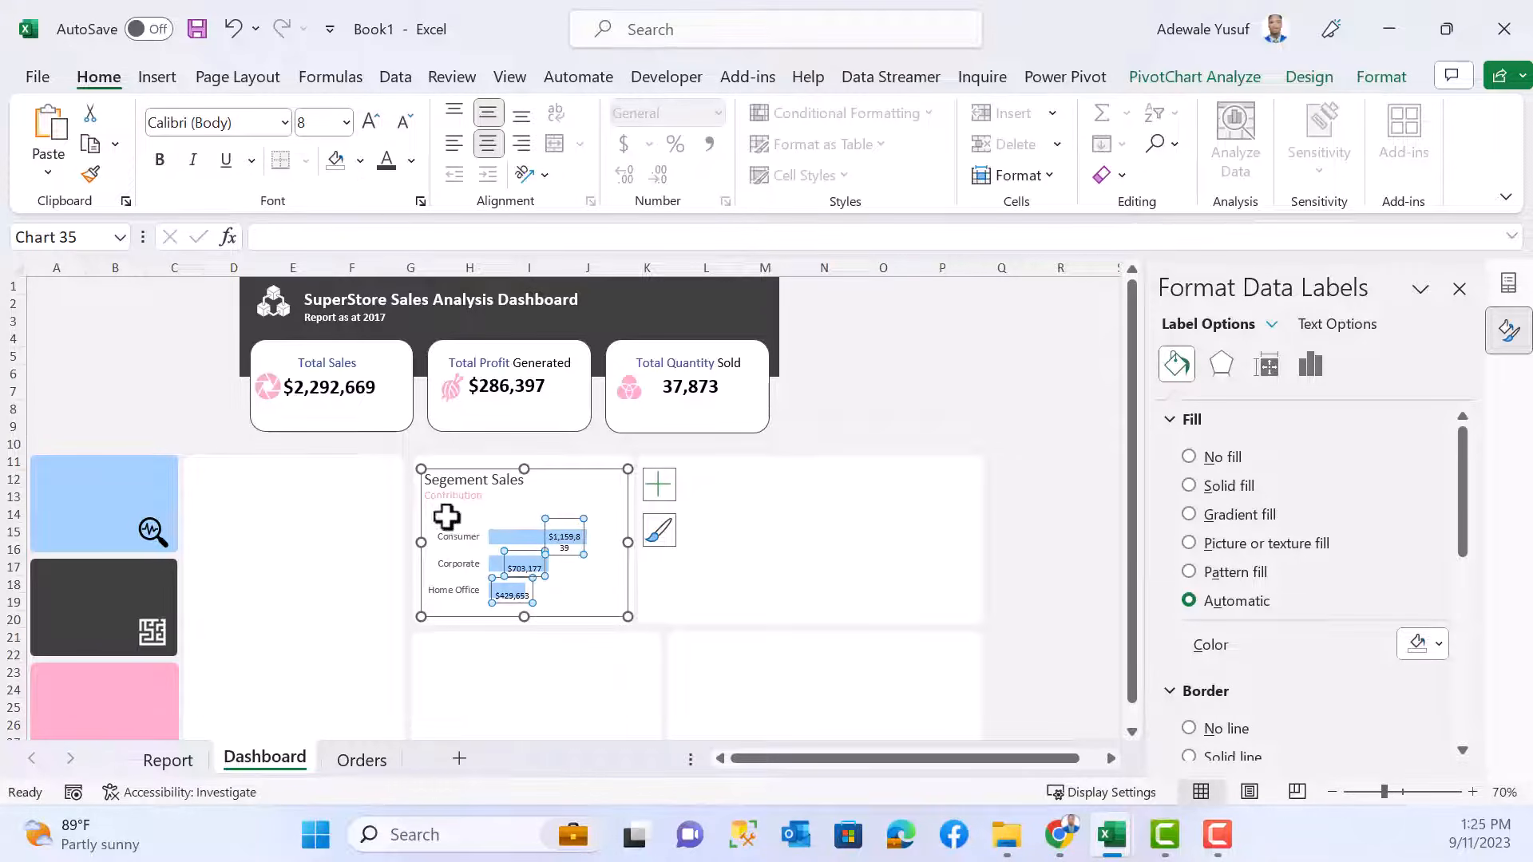
- Enlarge the segment chart's plot area by extending it upward and slightly to the right
{"action": "left_click", "coordinate": [467, 540]}
{"action": "left_click", "coordinate": [520, 536]}
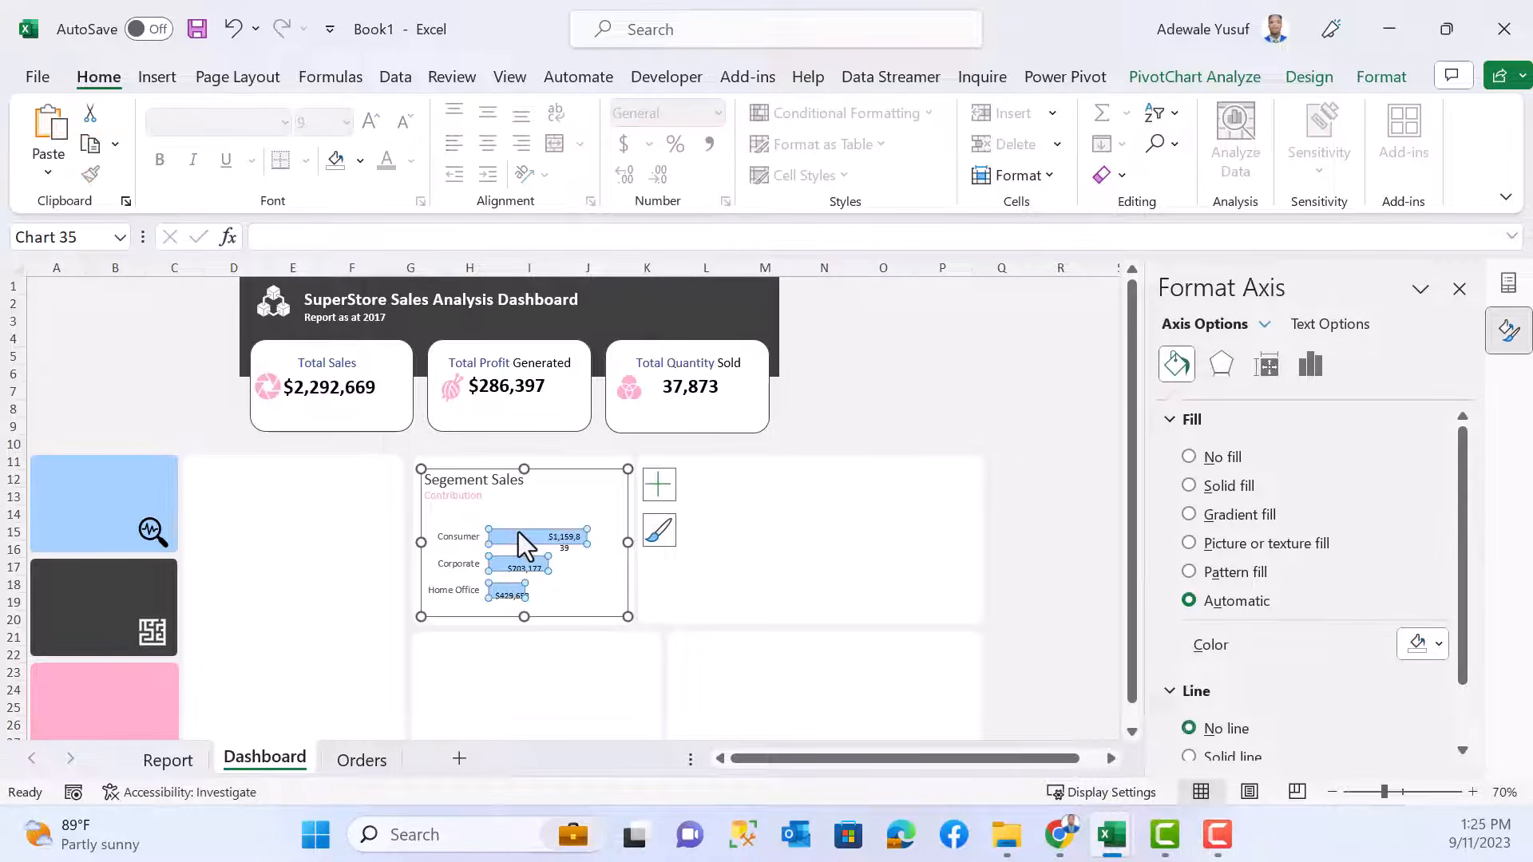
{"action": "left_click", "coordinate": [513, 525]}
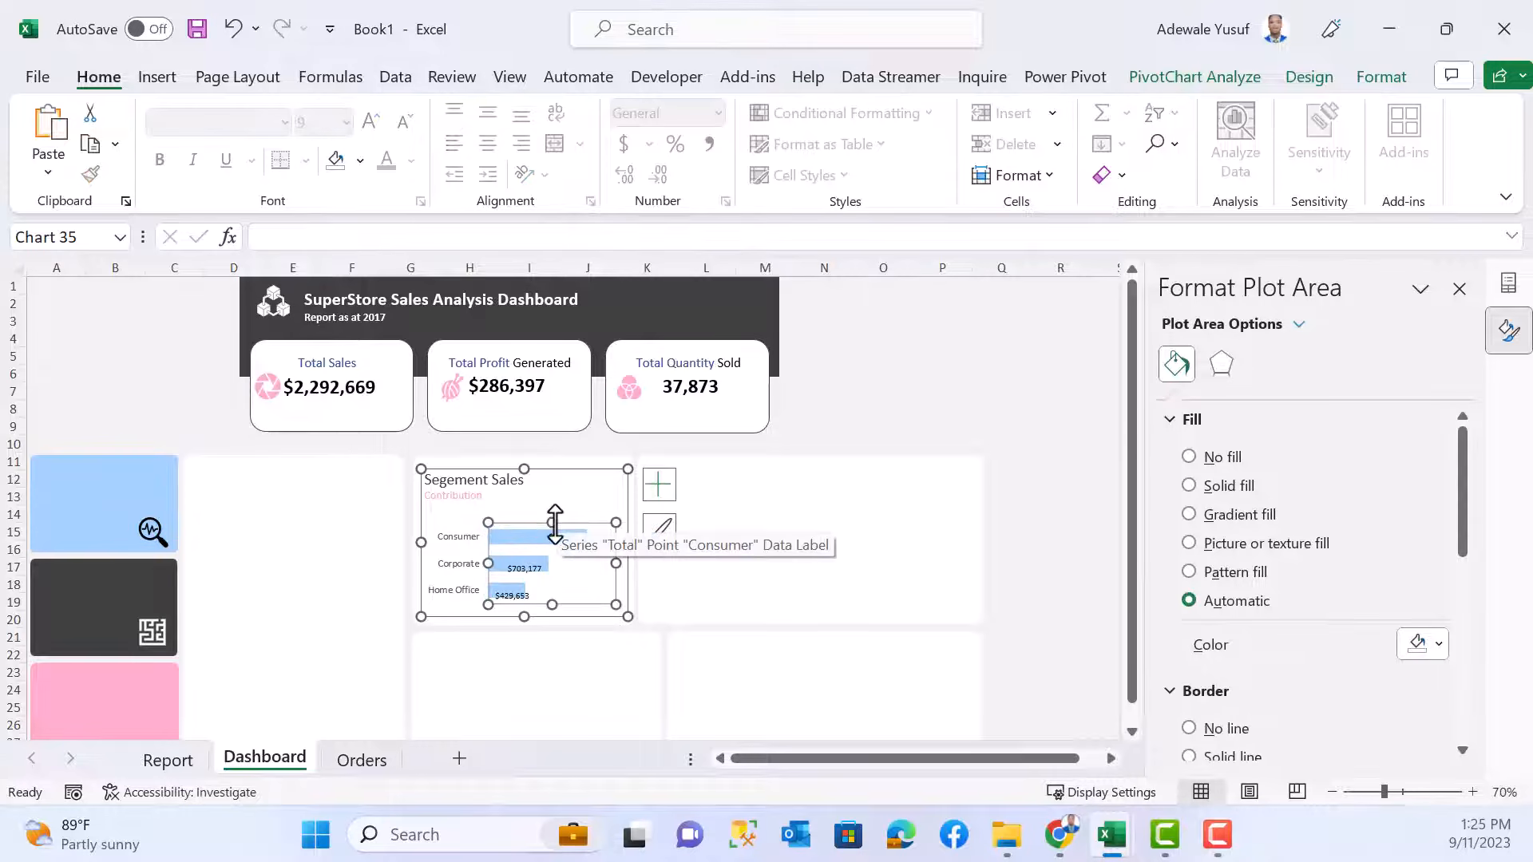
{"action": "left_click_drag", "start_coordinate": [555, 523], "coordinate": [554, 507]}
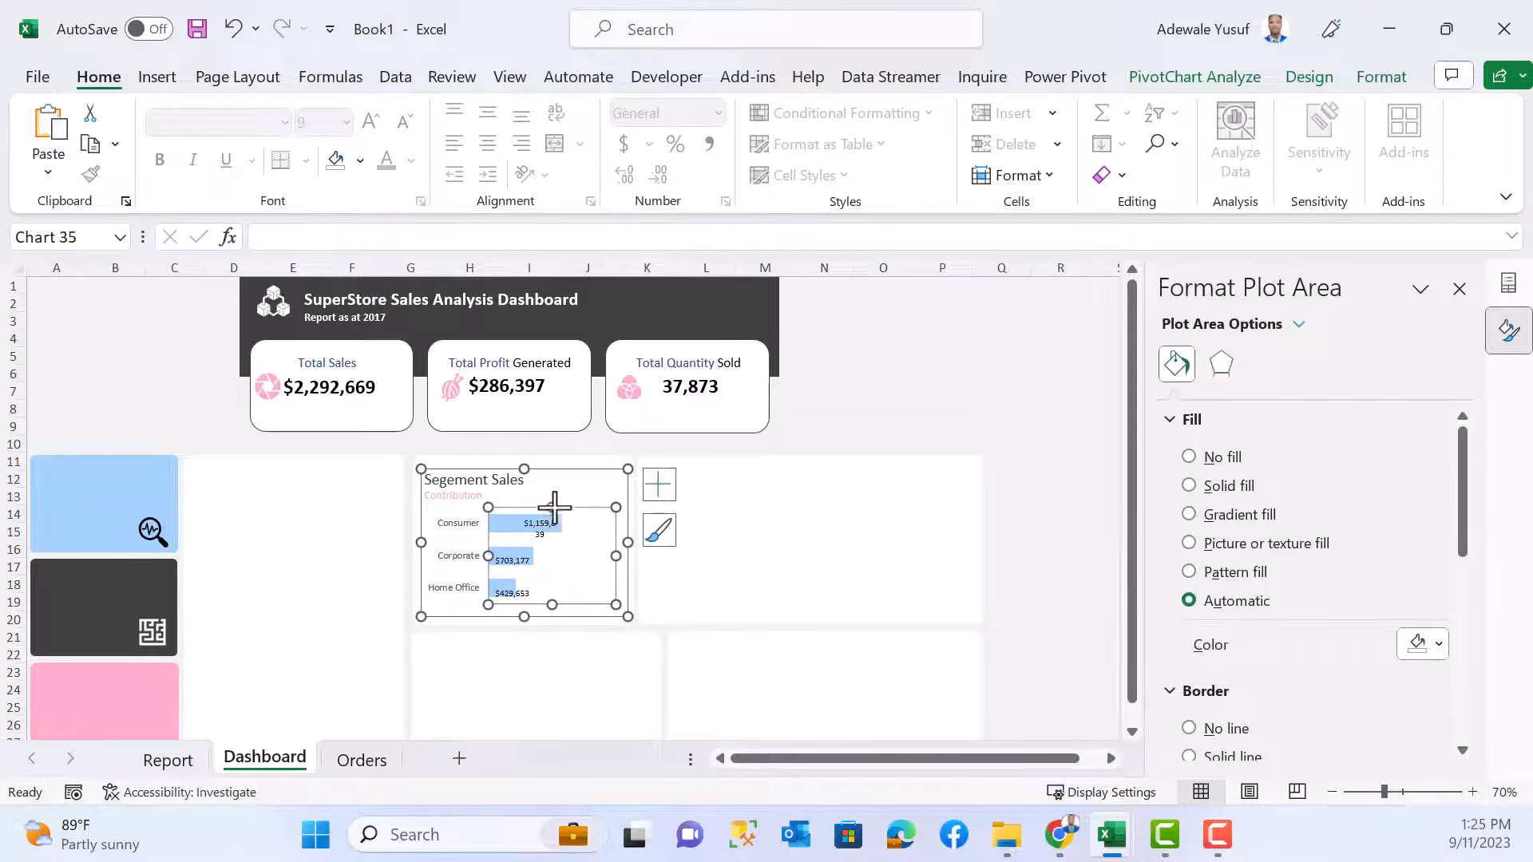
{"action": "left_click_drag", "start_coordinate": [613, 555], "coordinate": [621, 559]}
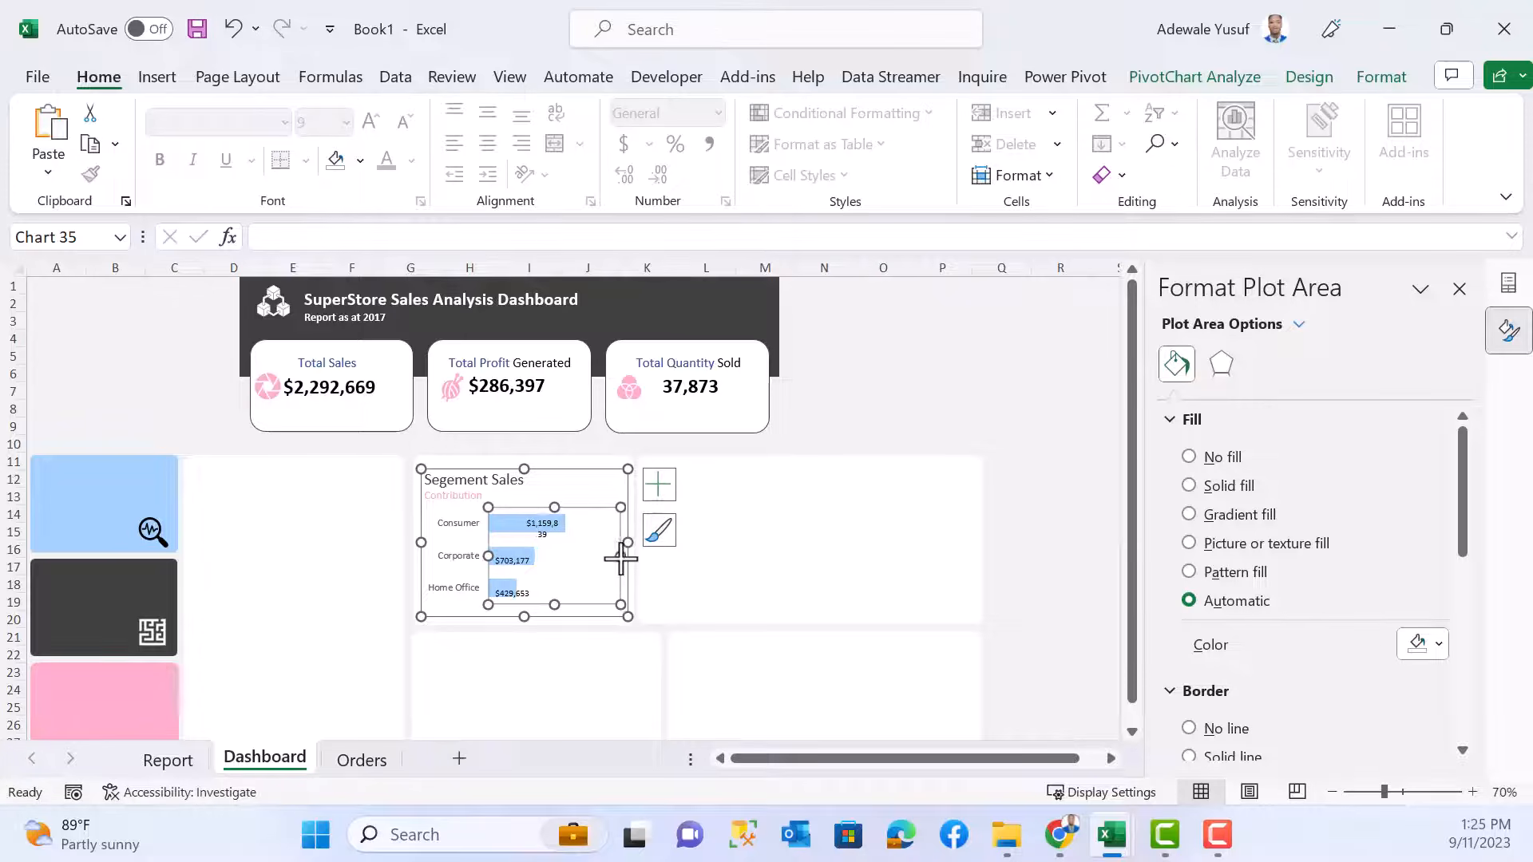
- Reduce the segment chart's sales data labels to font size 6
{"action": "left_click", "coordinate": [539, 531]}
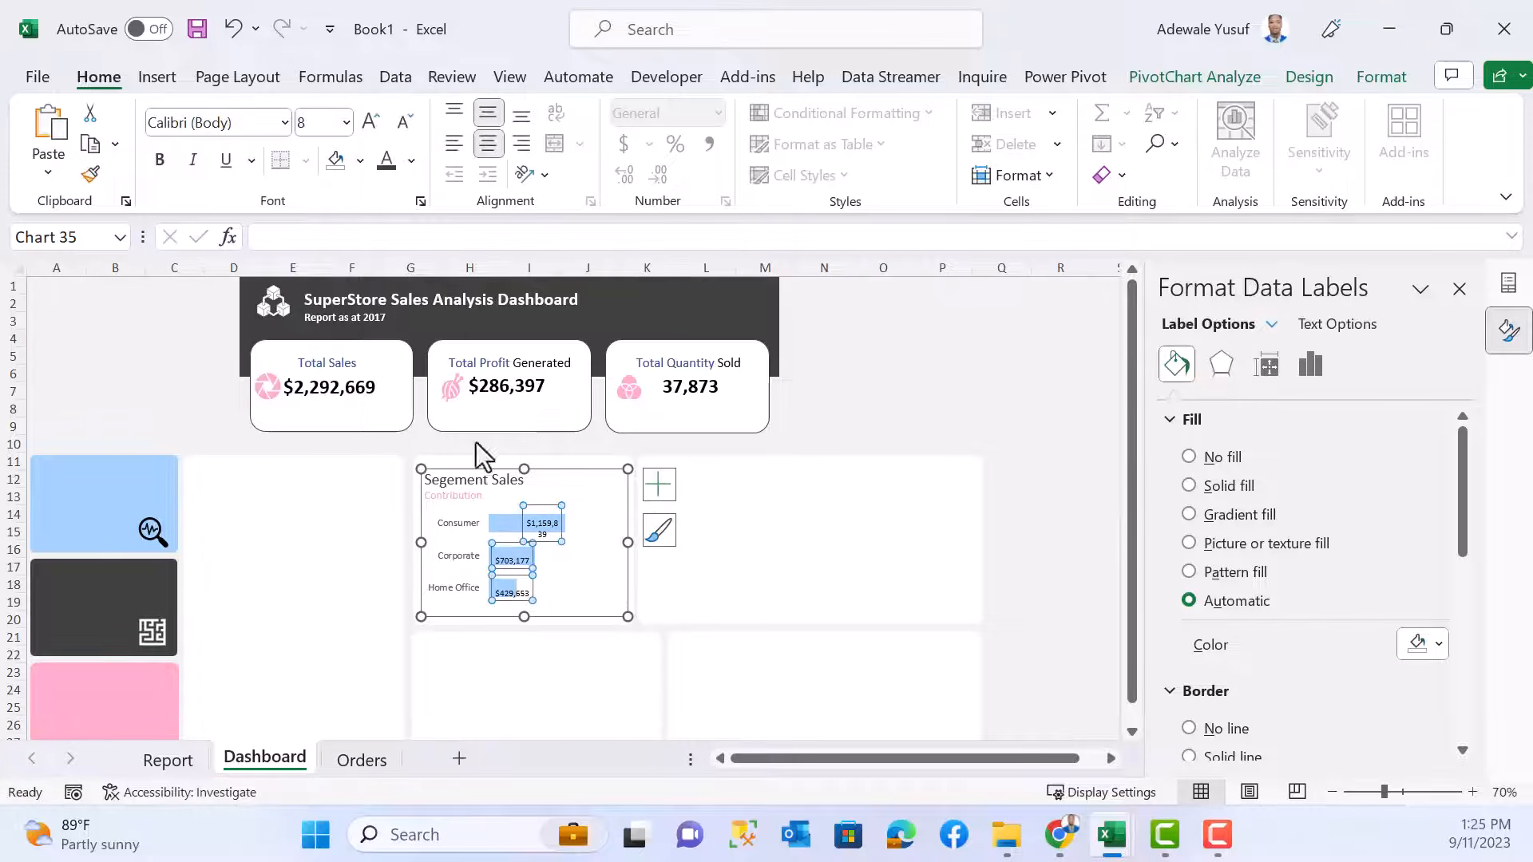
{"action": "left_click", "coordinate": [405, 122]}
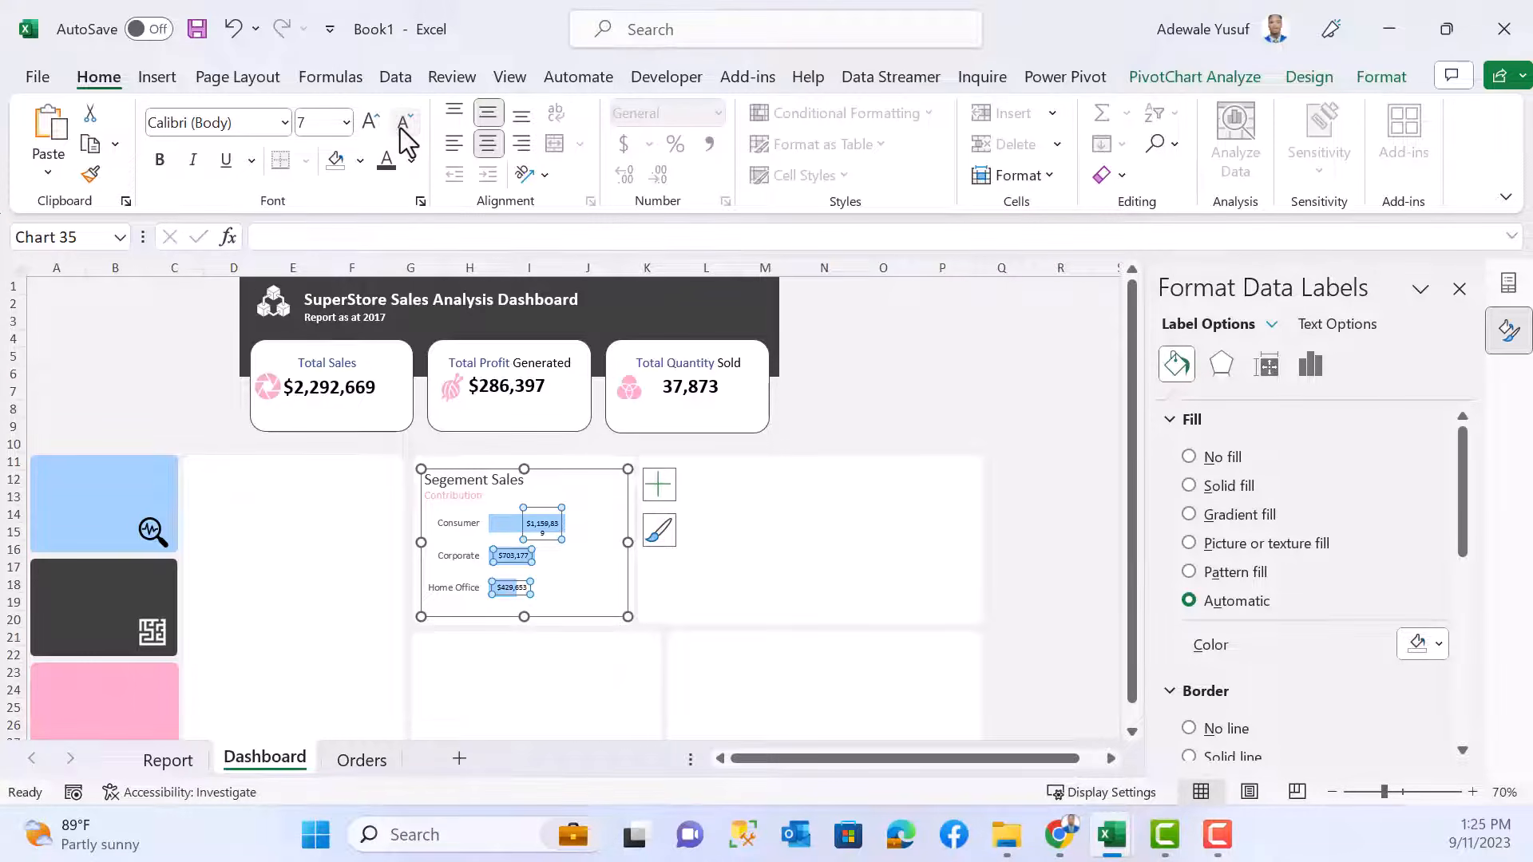
{"action": "left_click", "coordinate": [403, 124]}
{"action": "left_click", "coordinate": [868, 408]}
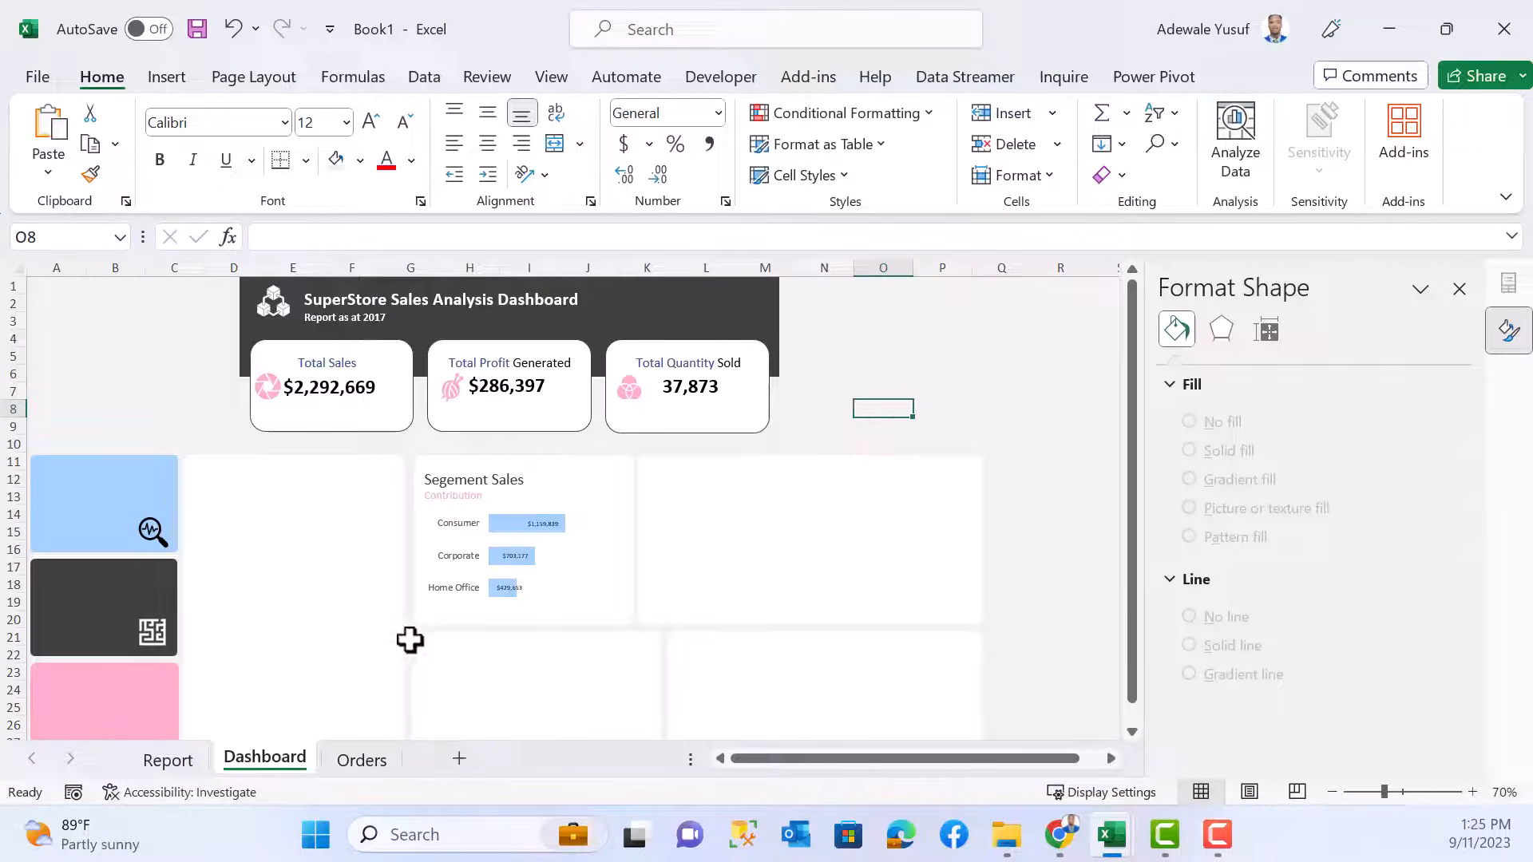
- Nudge the segment sales chart slightly up within its card and close the formatting pane
{"action": "left_click", "coordinate": [499, 482]}
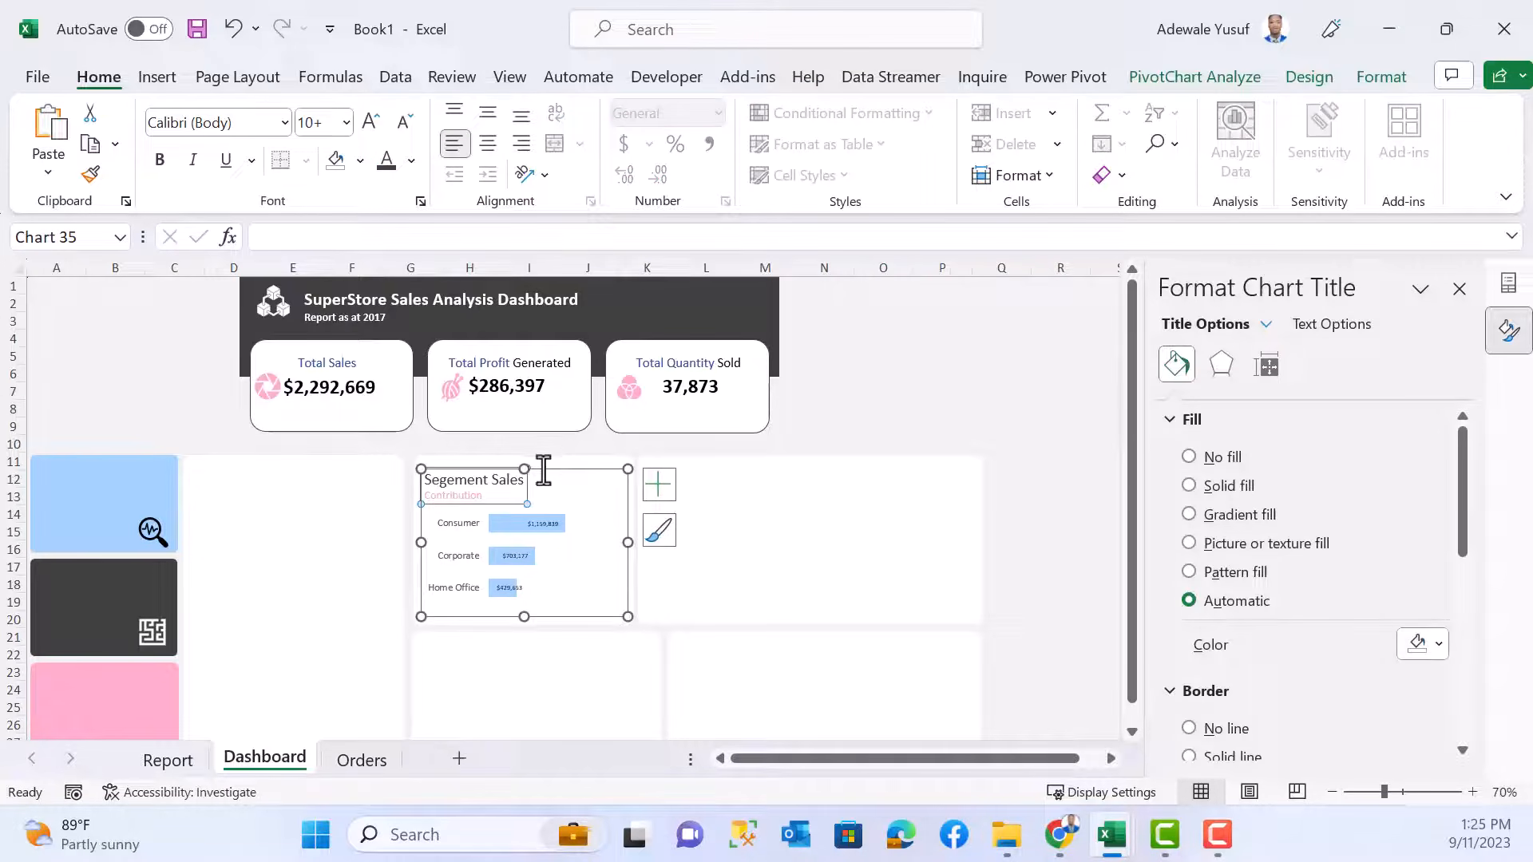
{"action": "left_click_drag", "start_coordinate": [547, 475], "coordinate": [548, 470]}
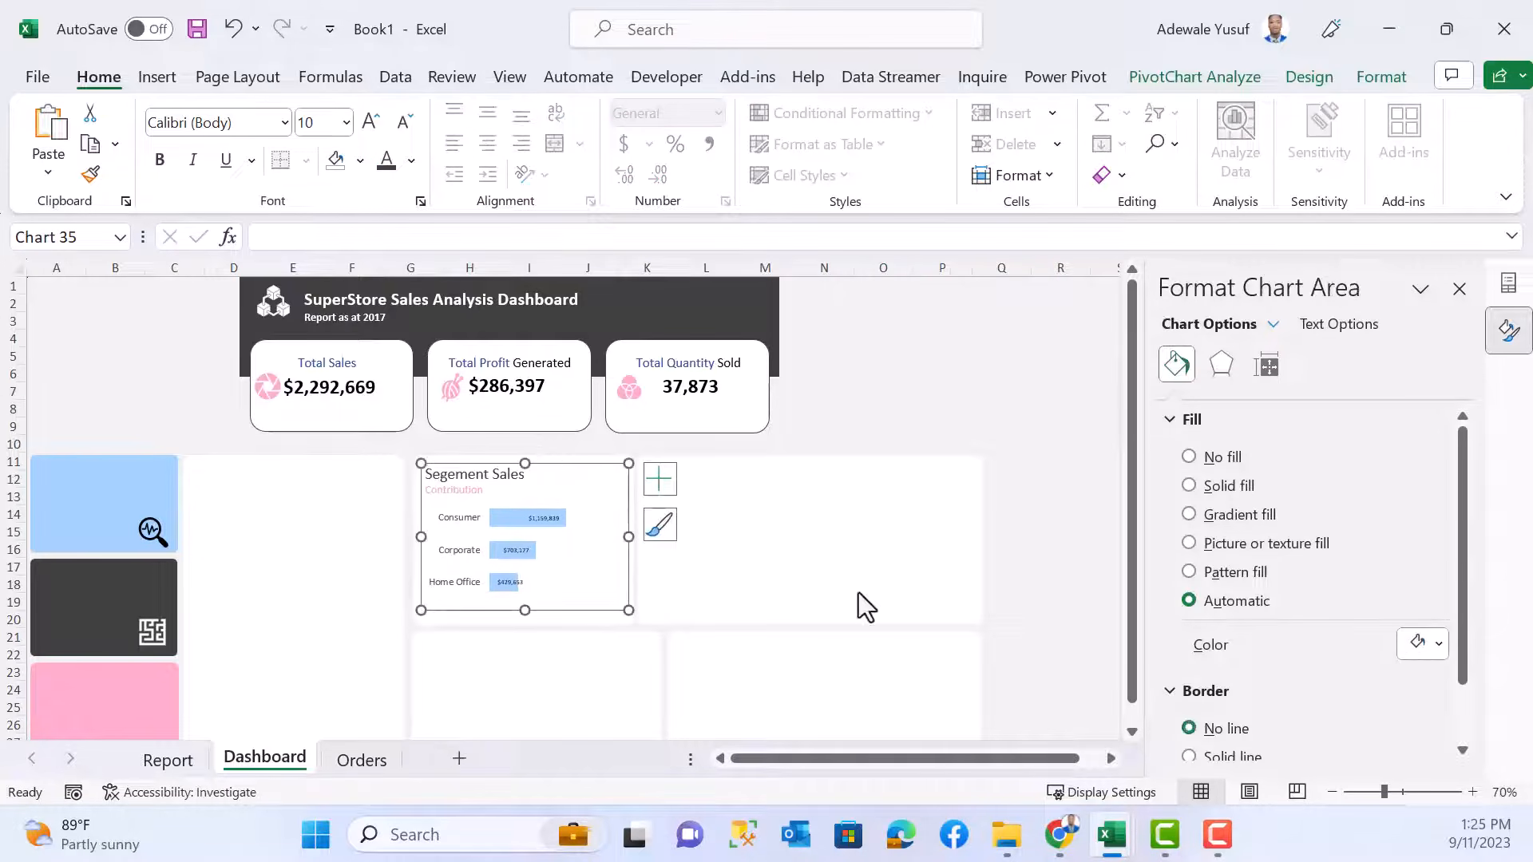
{"action": "scroll", "coordinate": [855, 586], "scroll_direction": "up", "scroll_amount": 3}
{"action": "left_click", "coordinate": [1064, 494]}
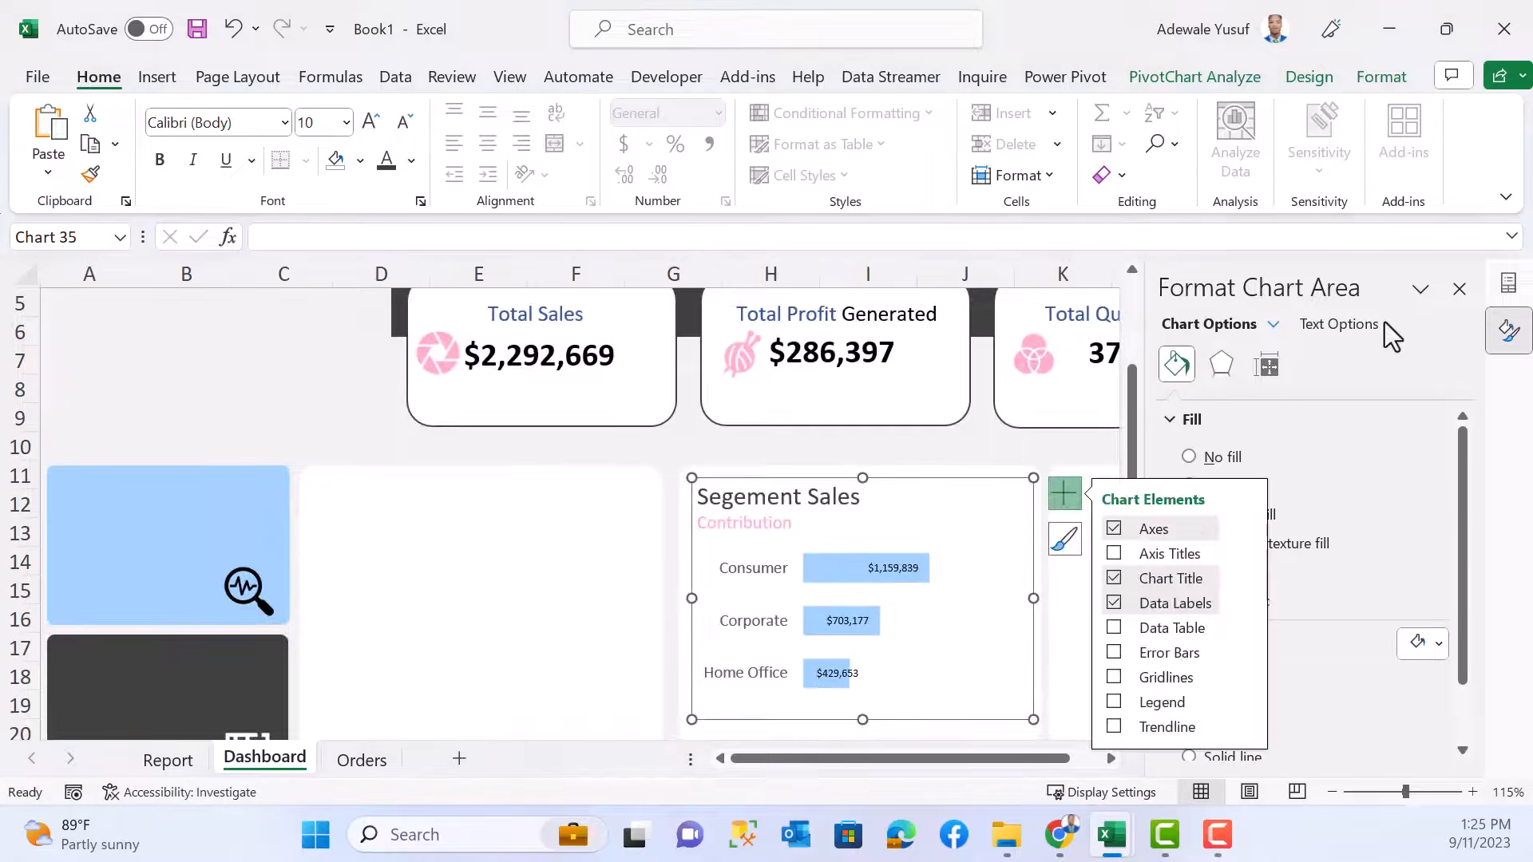
{"action": "left_click", "coordinate": [1460, 288]}
{"action": "left_click", "coordinate": [1507, 289]}
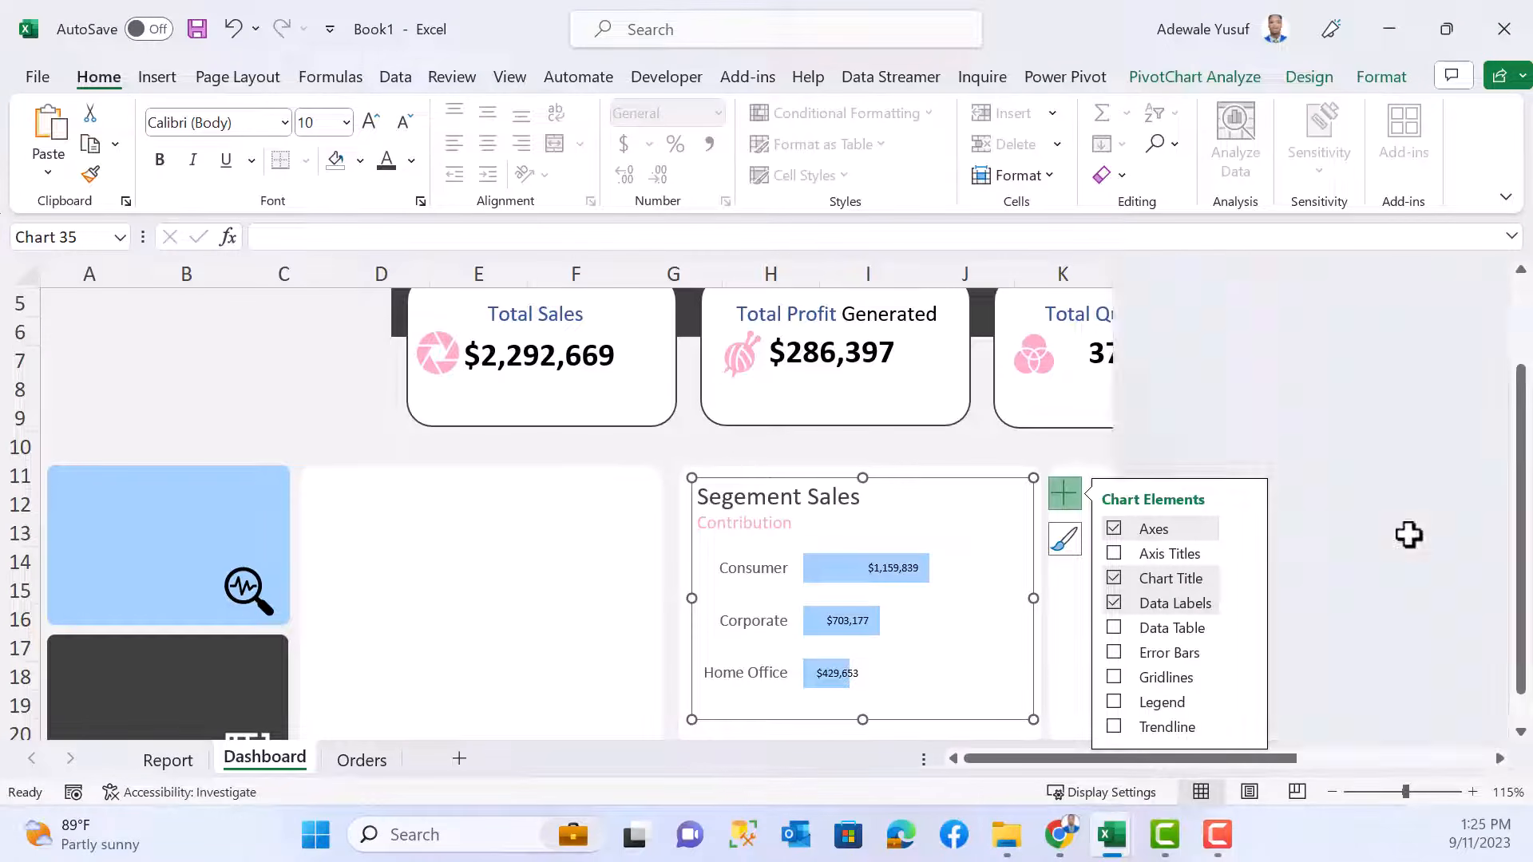
{"action": "left_click", "coordinate": [1332, 438]}
{"action": "left_click", "coordinate": [917, 644]}
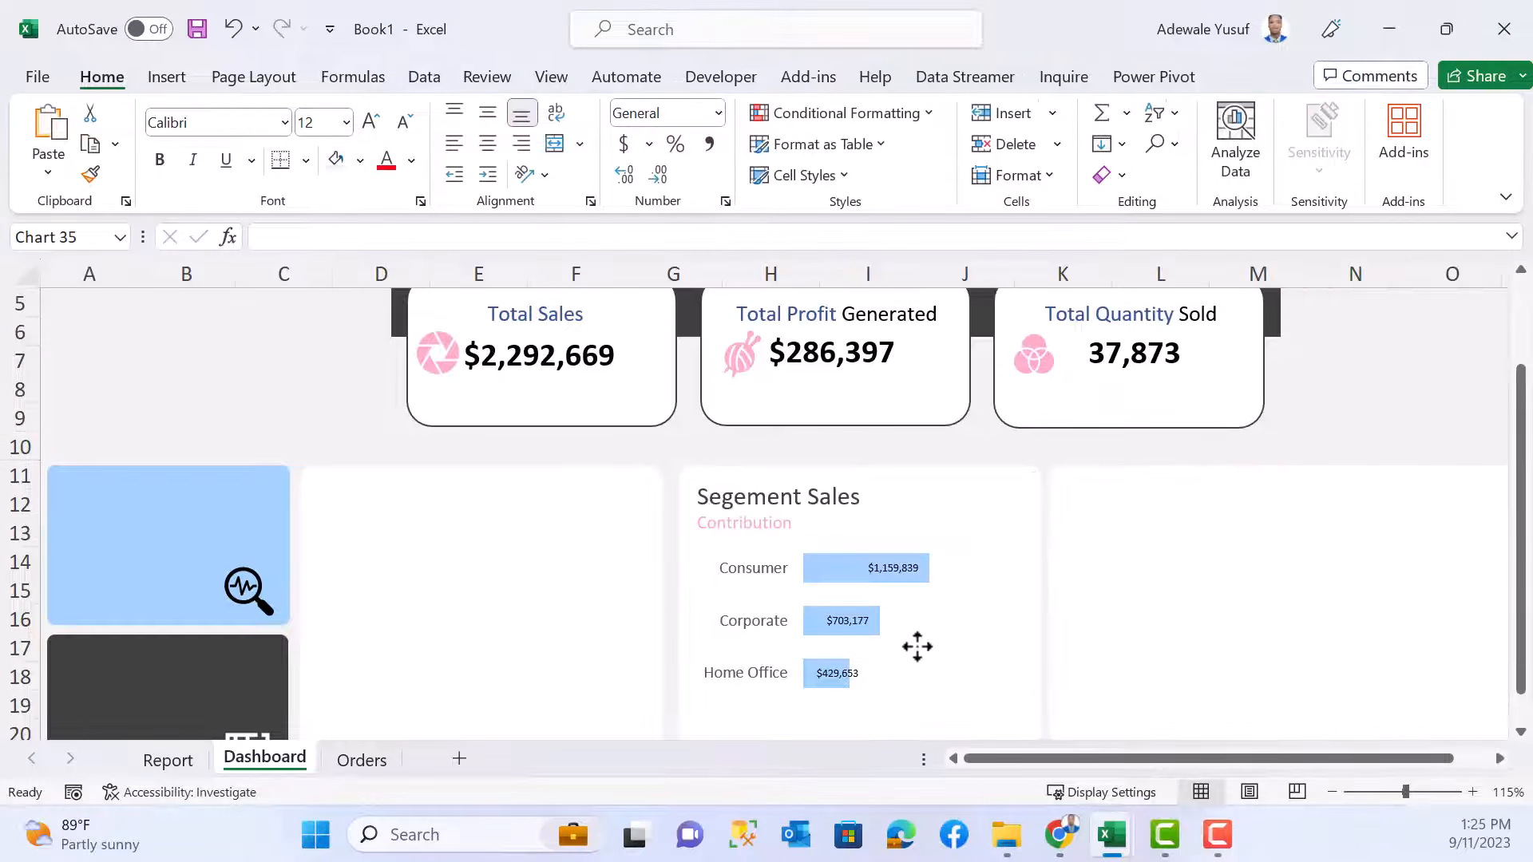
{"action": "left_click", "coordinate": [917, 665]}
{"action": "left_click", "coordinate": [918, 479]}
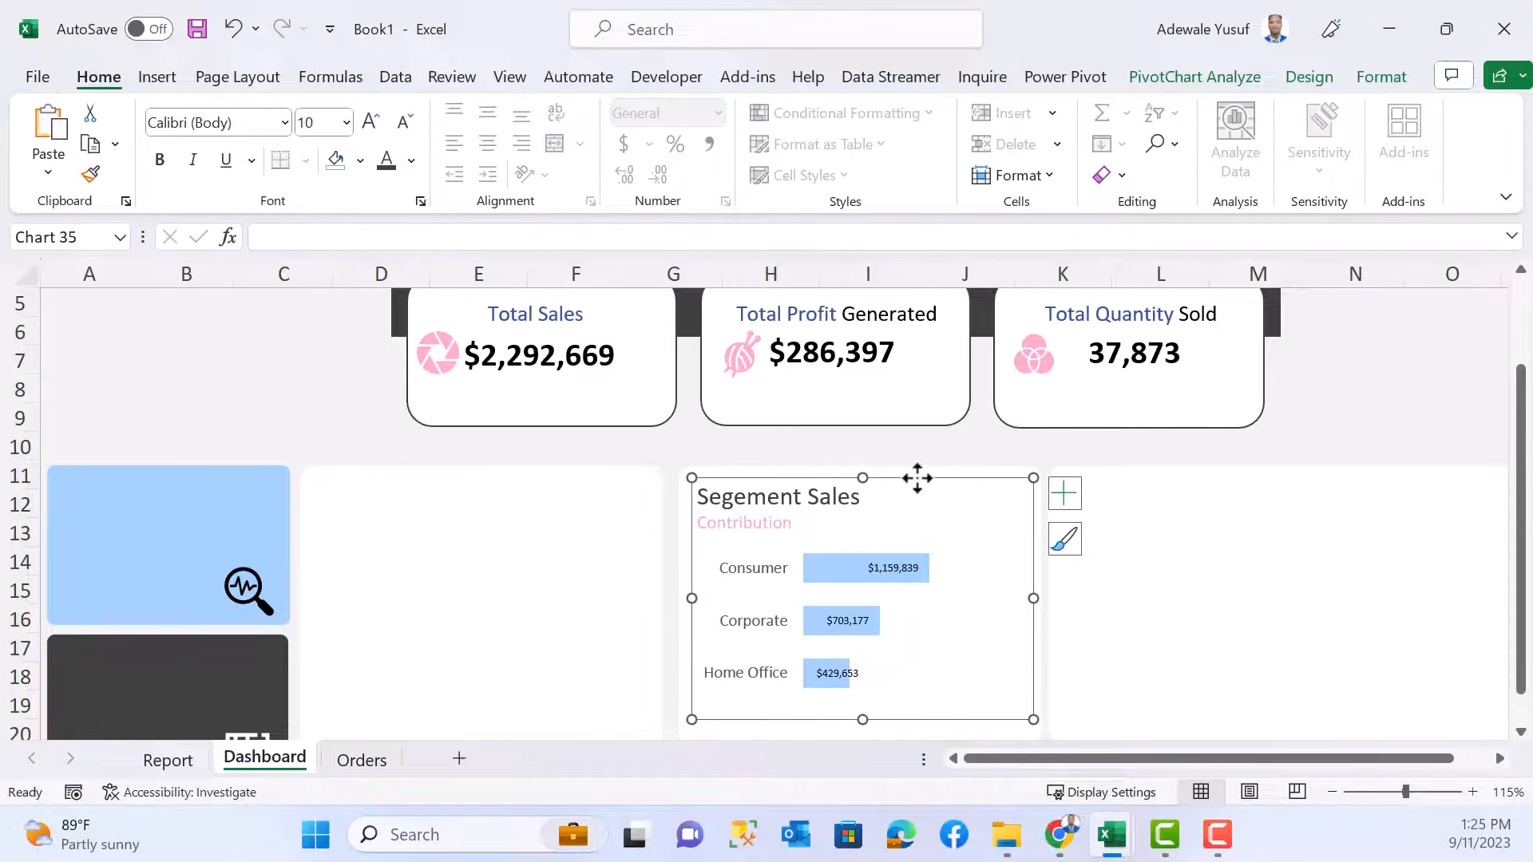
{"action": "scroll", "coordinate": [870, 678], "scroll_direction": "down", "scroll_amount": 3}
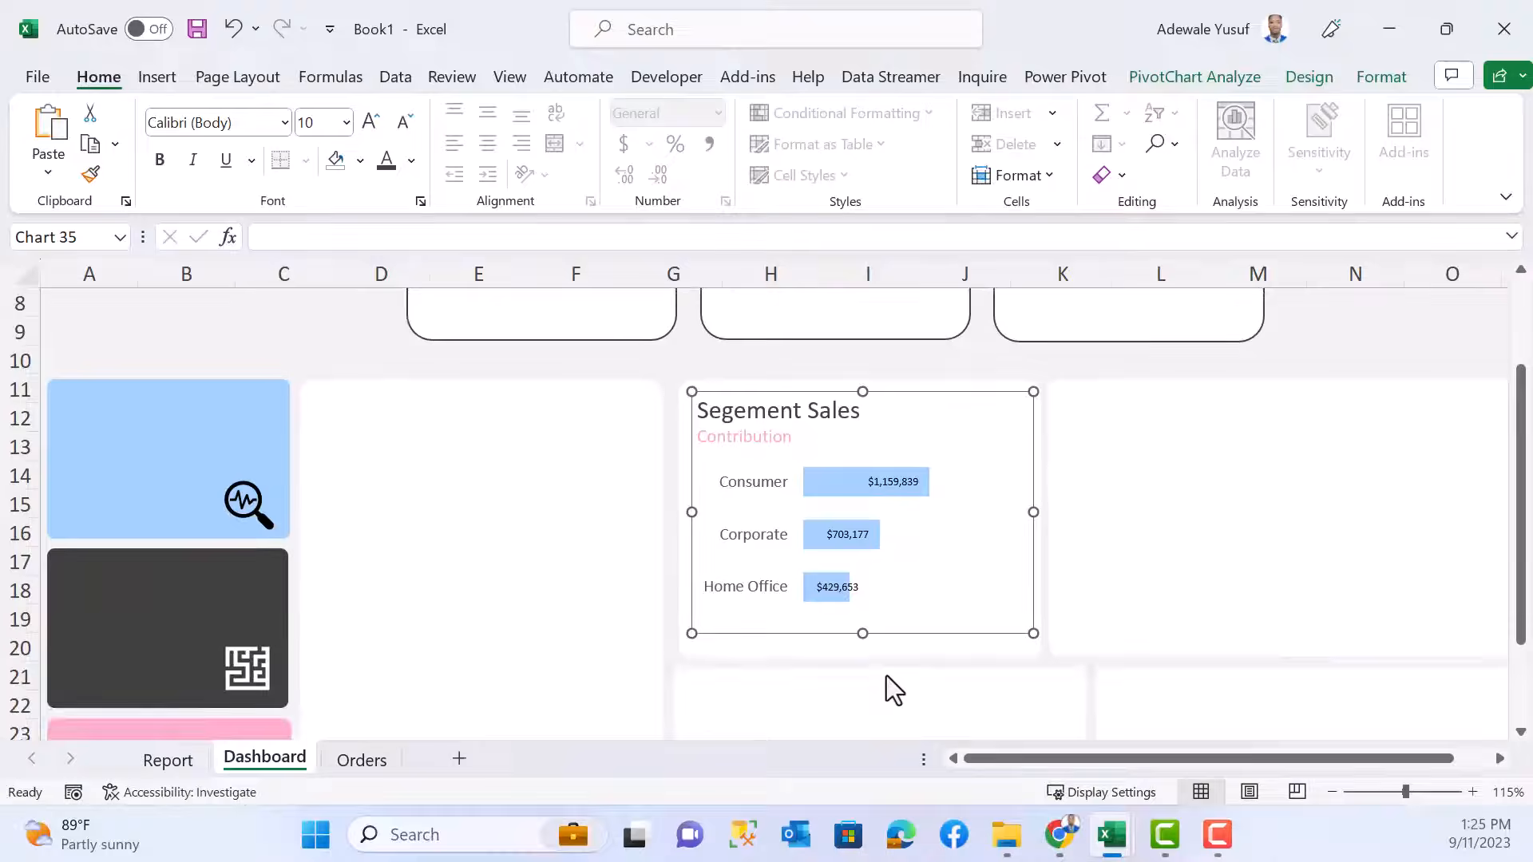
{"action": "scroll", "coordinate": [799, 649], "scroll_direction": "down", "scroll_amount": 1}
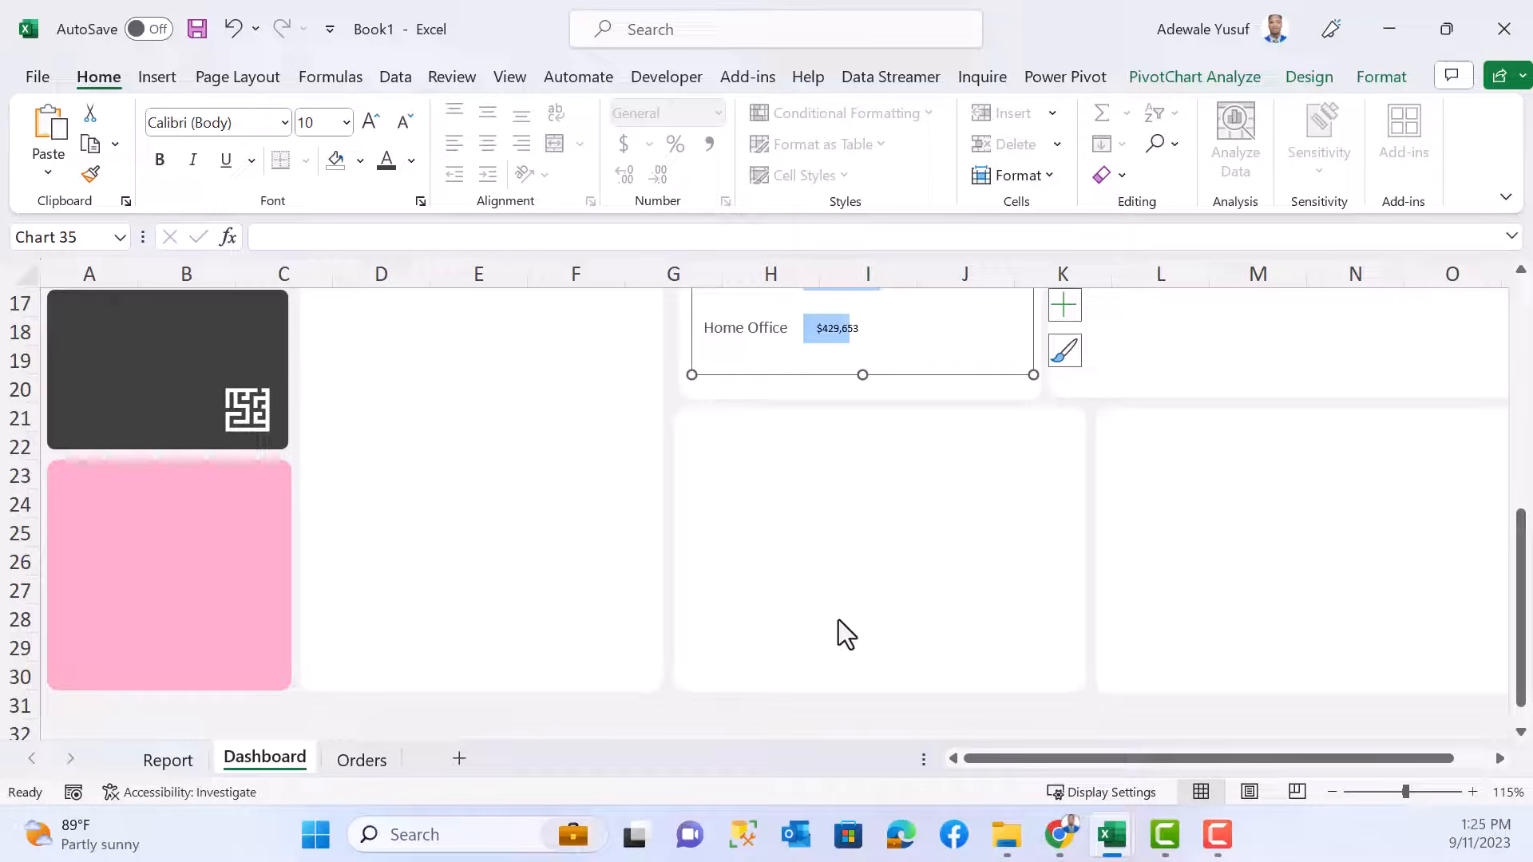
- Insert a doughnut chart from the segment Profit% pivot table on the Report sheet and cut the chart from that sheet
{"action": "left_click", "coordinate": [159, 762]}
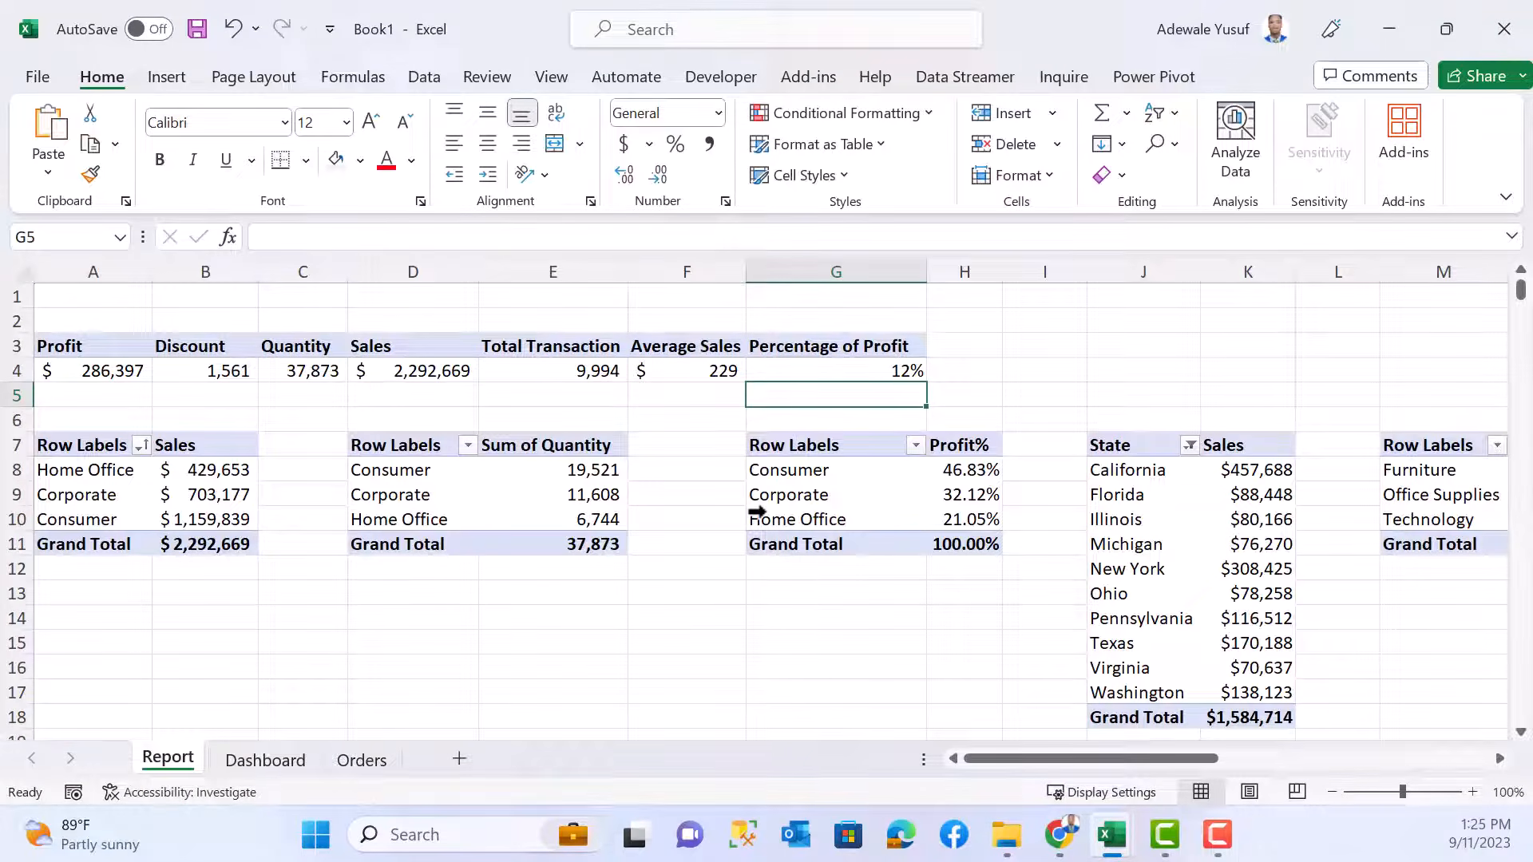
{"action": "left_click", "coordinate": [839, 499]}
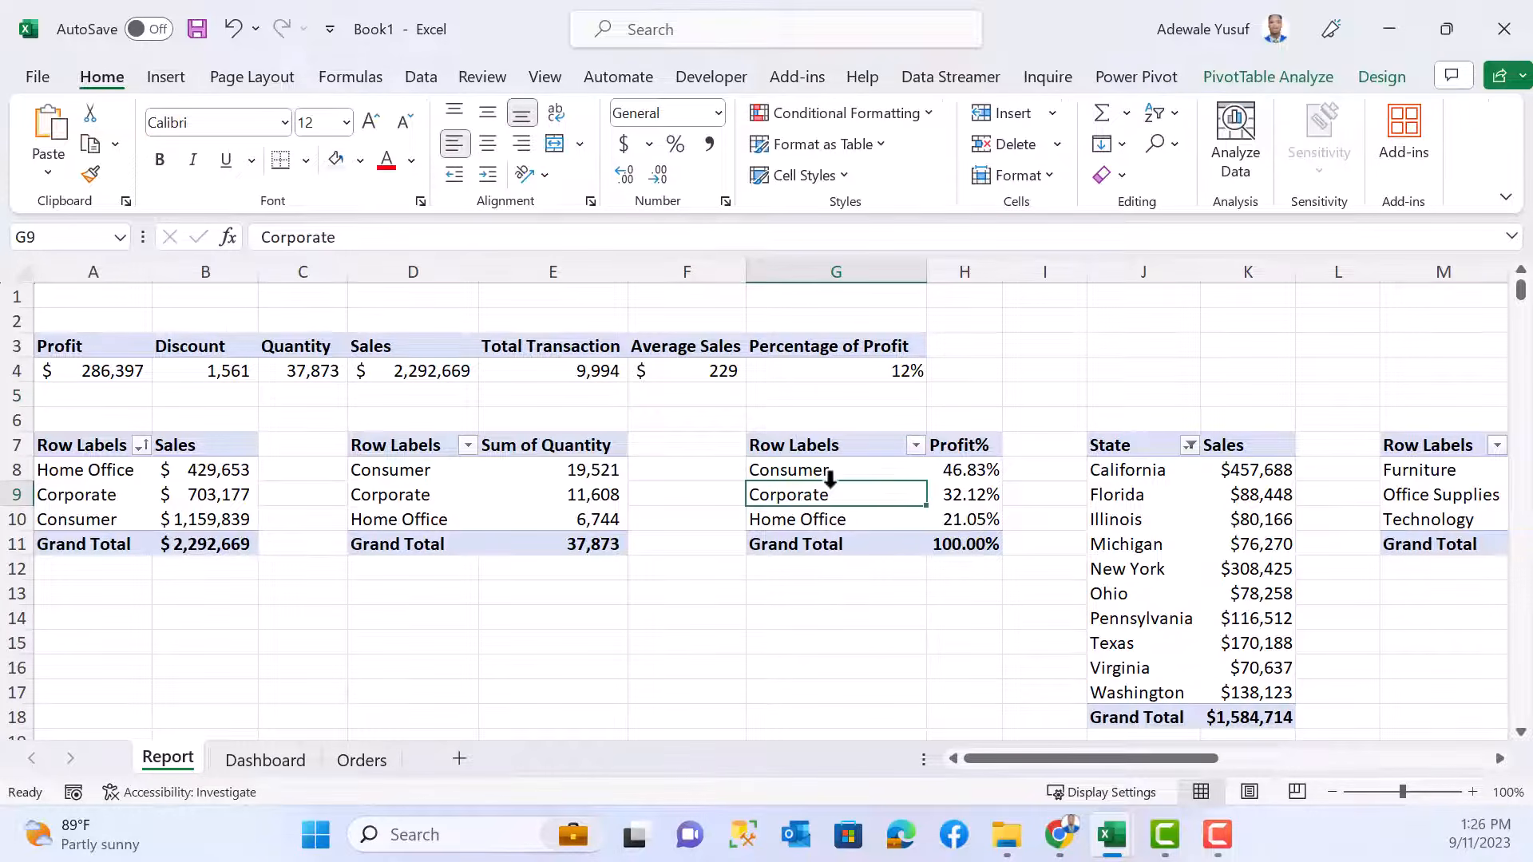
{"action": "left_click", "coordinate": [171, 80]}
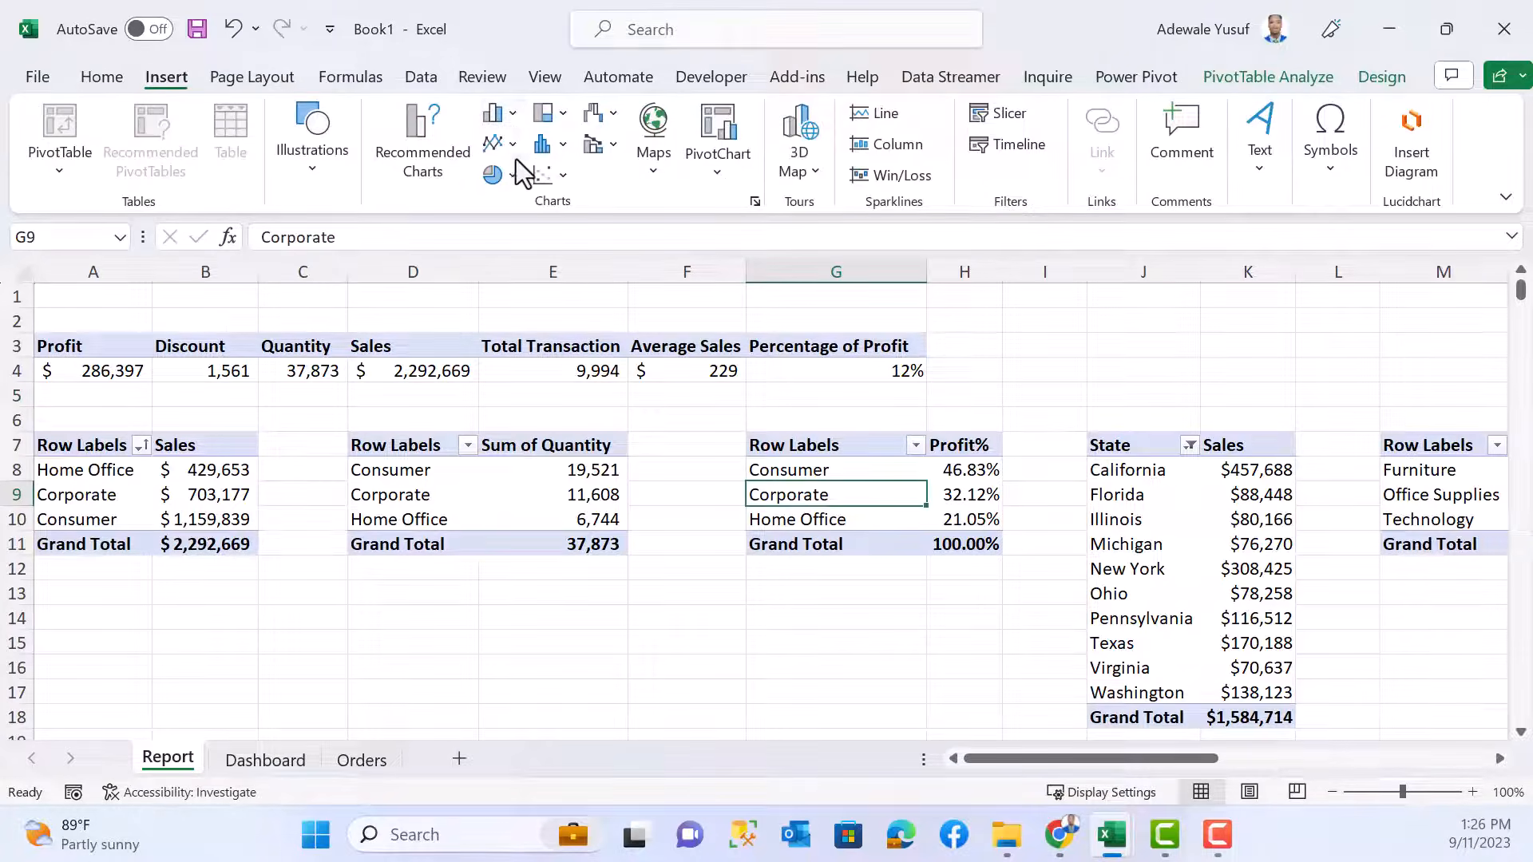
{"action": "left_click", "coordinate": [518, 180]}
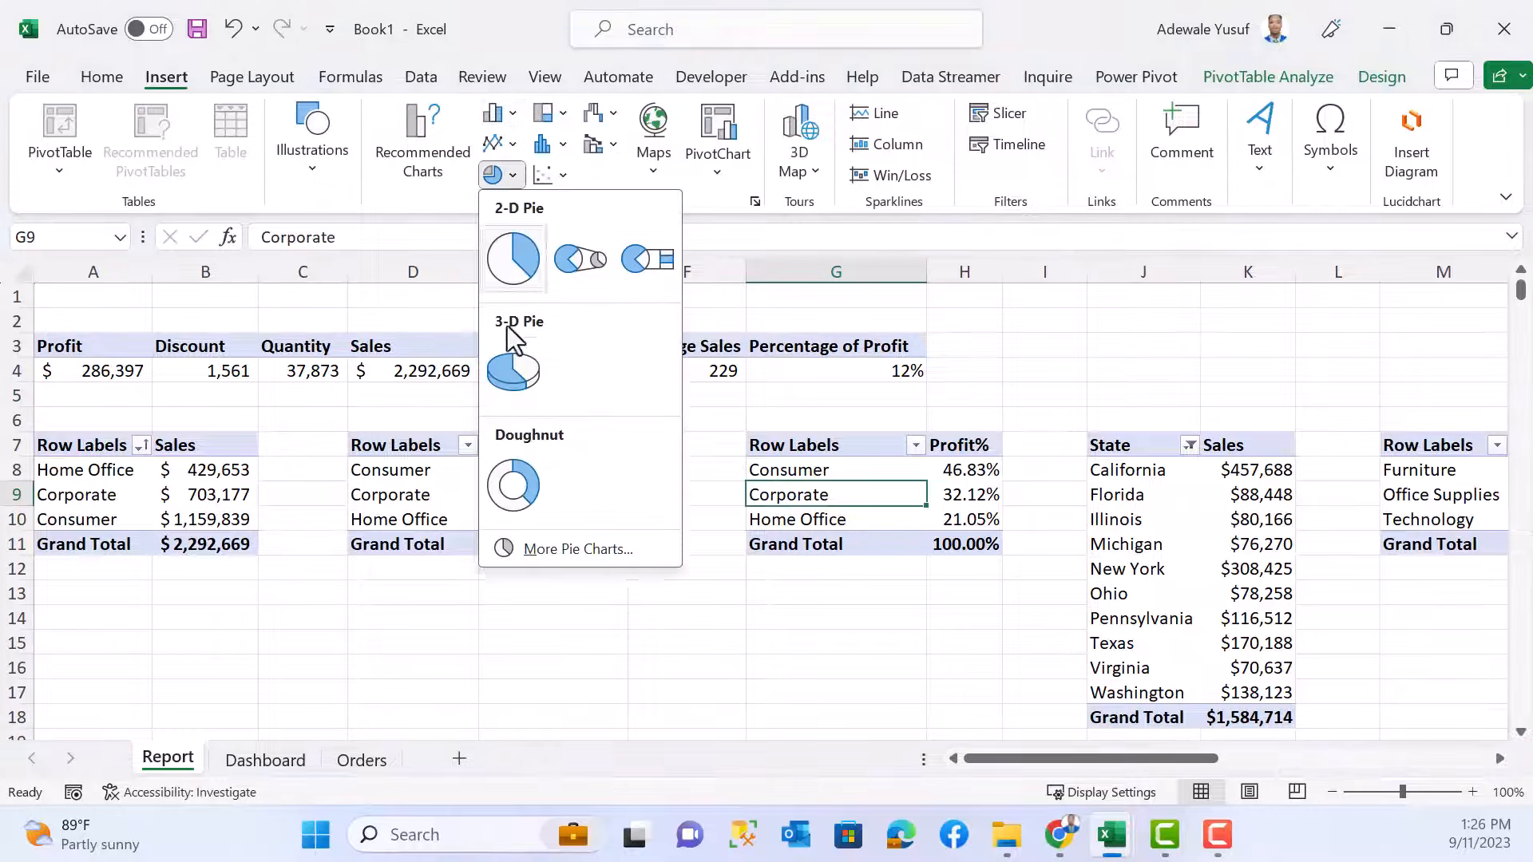
{"action": "left_click", "coordinate": [527, 503]}
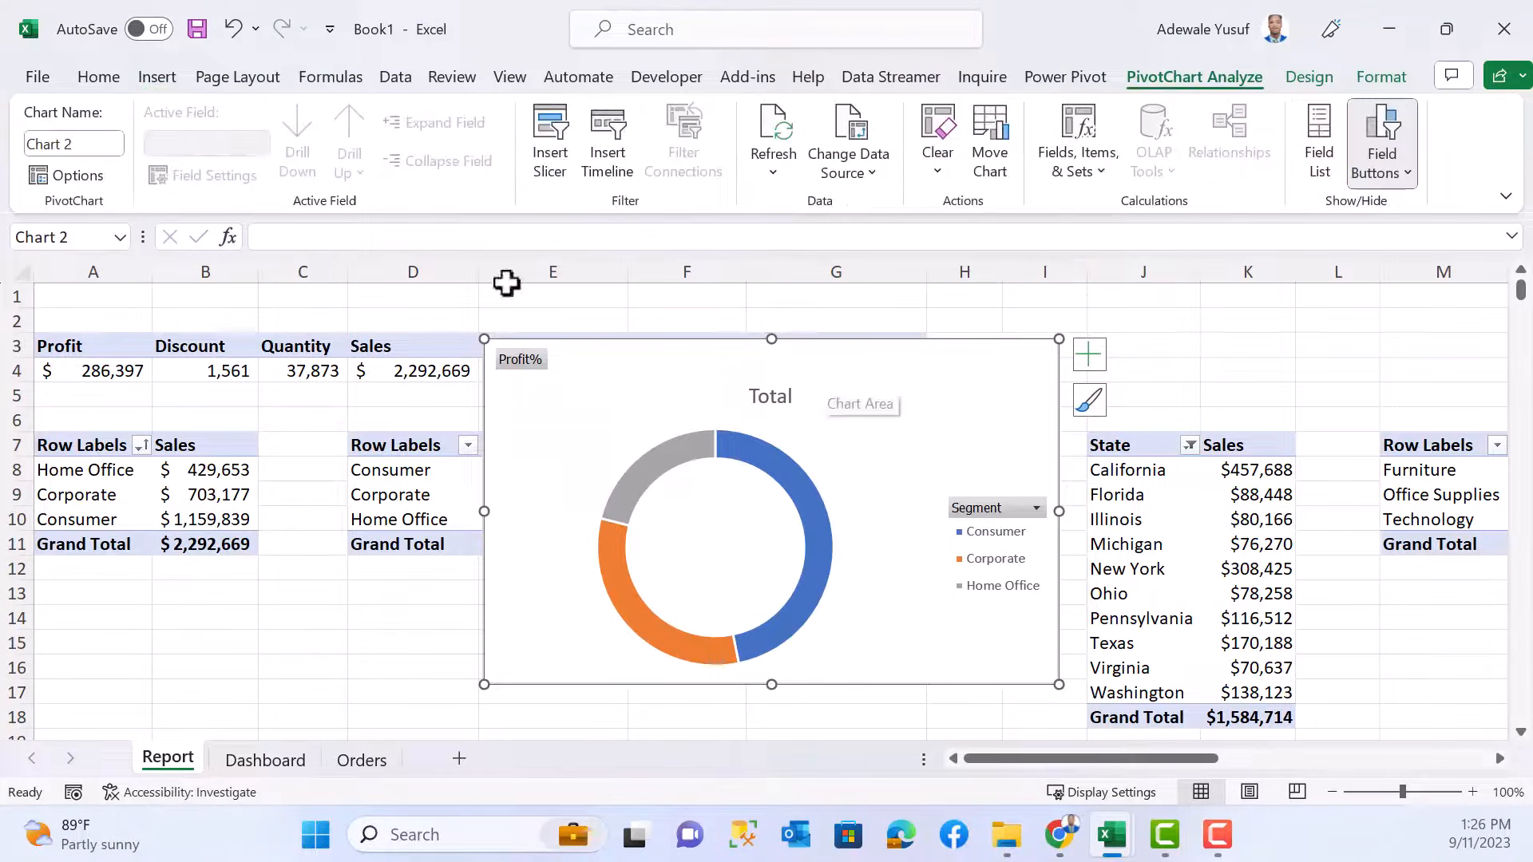
{"action": "key", "text": "ctrl+x"}
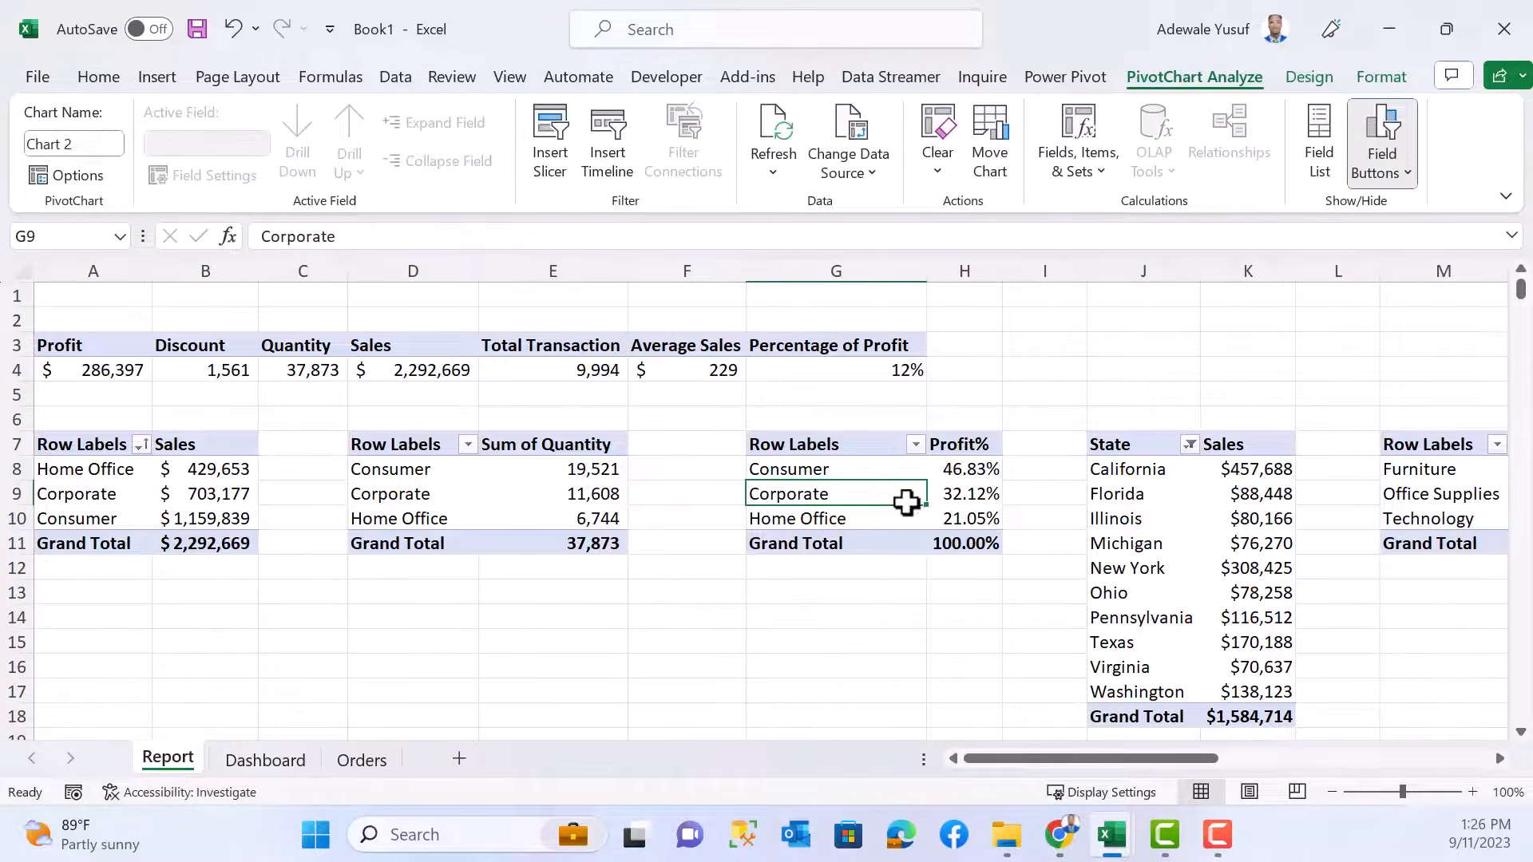
- Insert a doughnut chart from the segment Profit% pivot table, shift it over the sales tables, and hide all its field buttons
{"action": "left_click", "coordinate": [169, 83]}
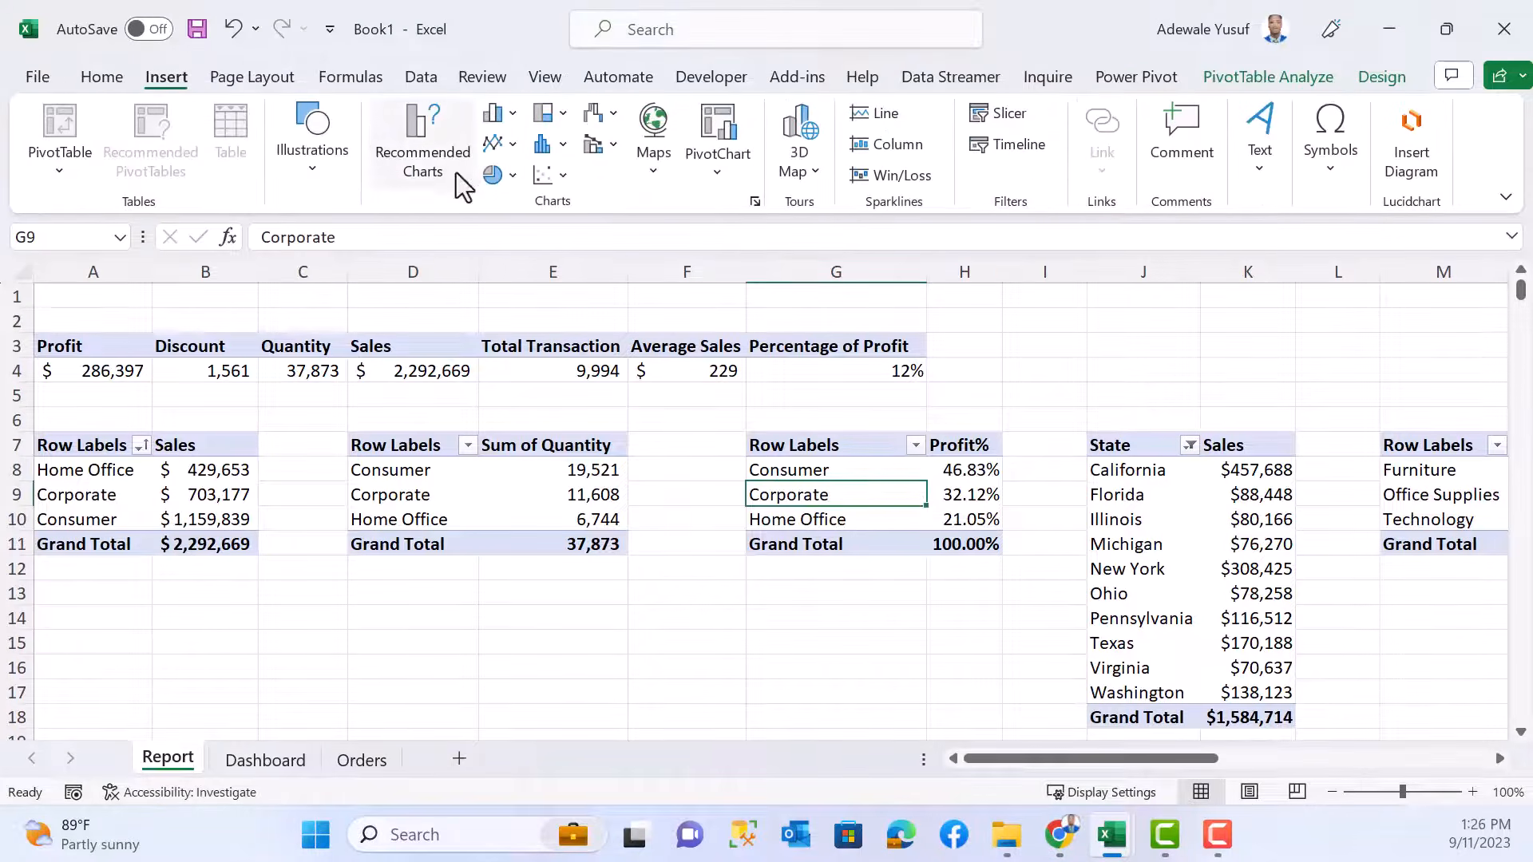
{"action": "left_click", "coordinate": [515, 176]}
{"action": "left_click", "coordinate": [513, 483]}
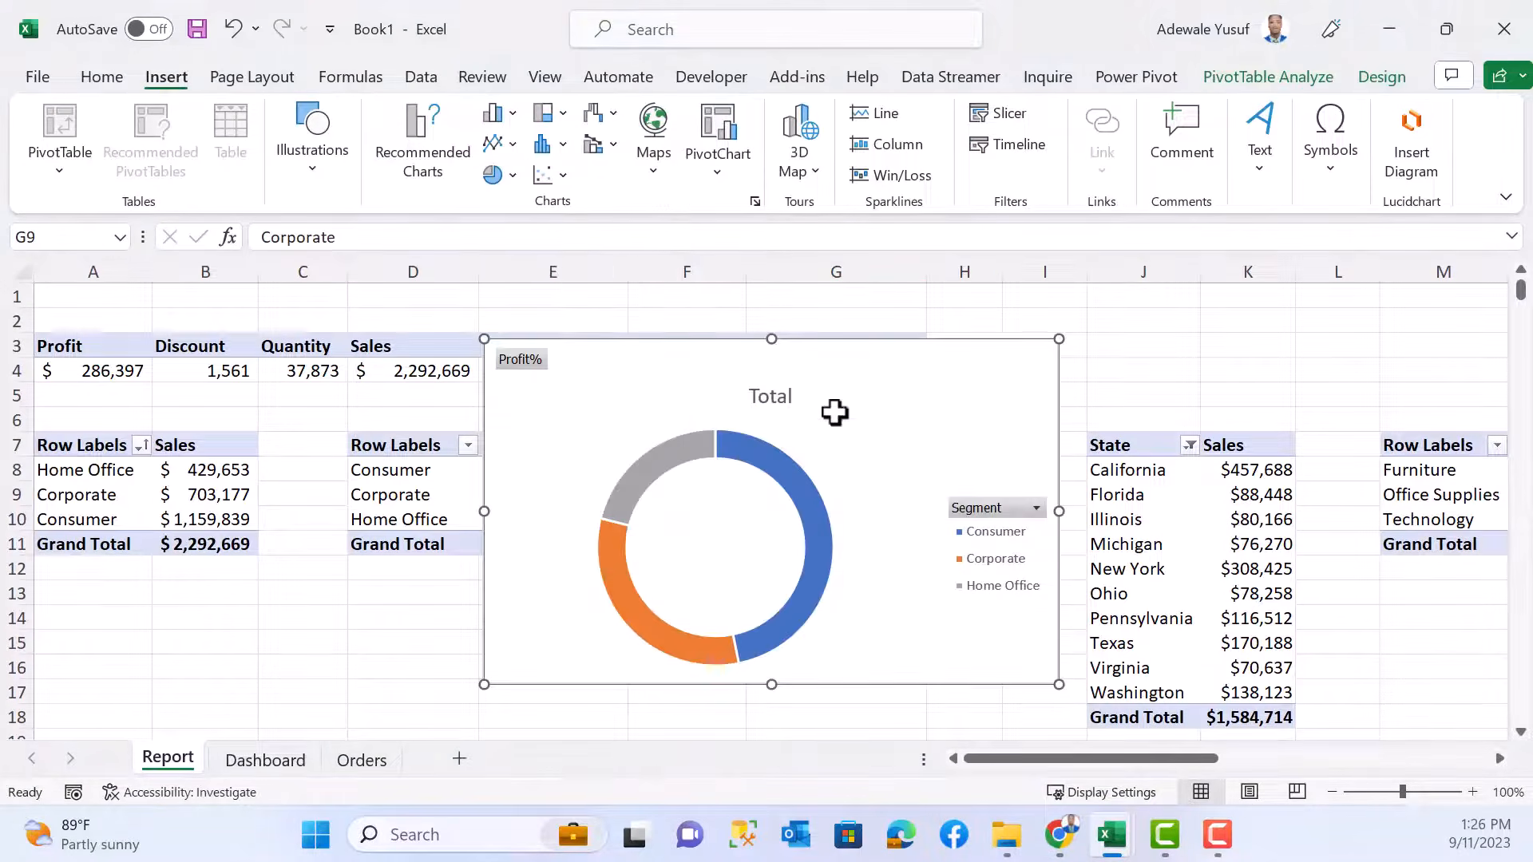
{"action": "left_click_drag", "start_coordinate": [797, 378], "coordinate": [551, 379]}
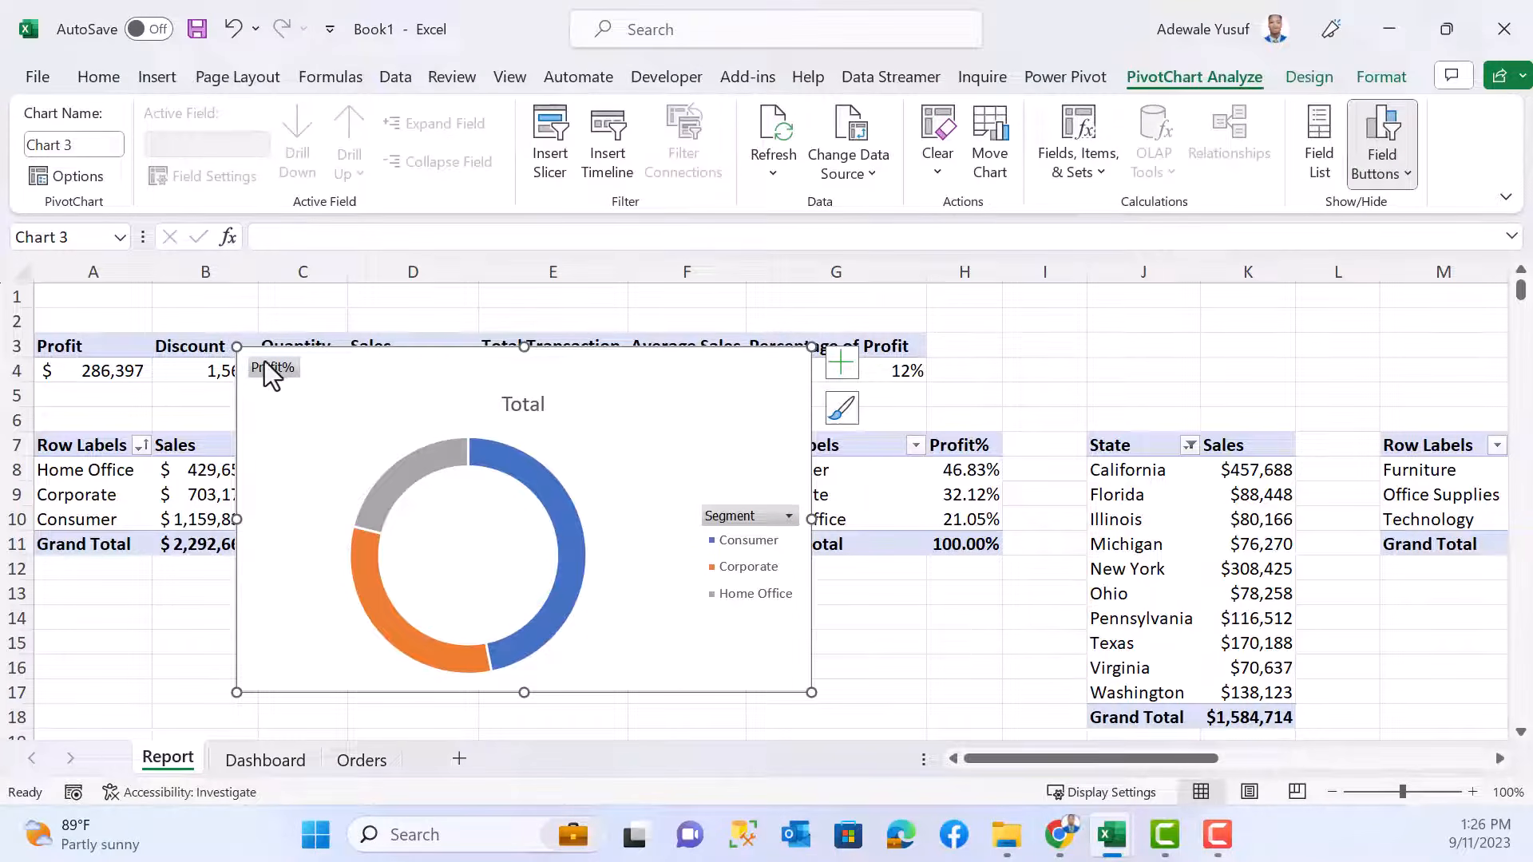
{"action": "right_click", "coordinate": [270, 366]}
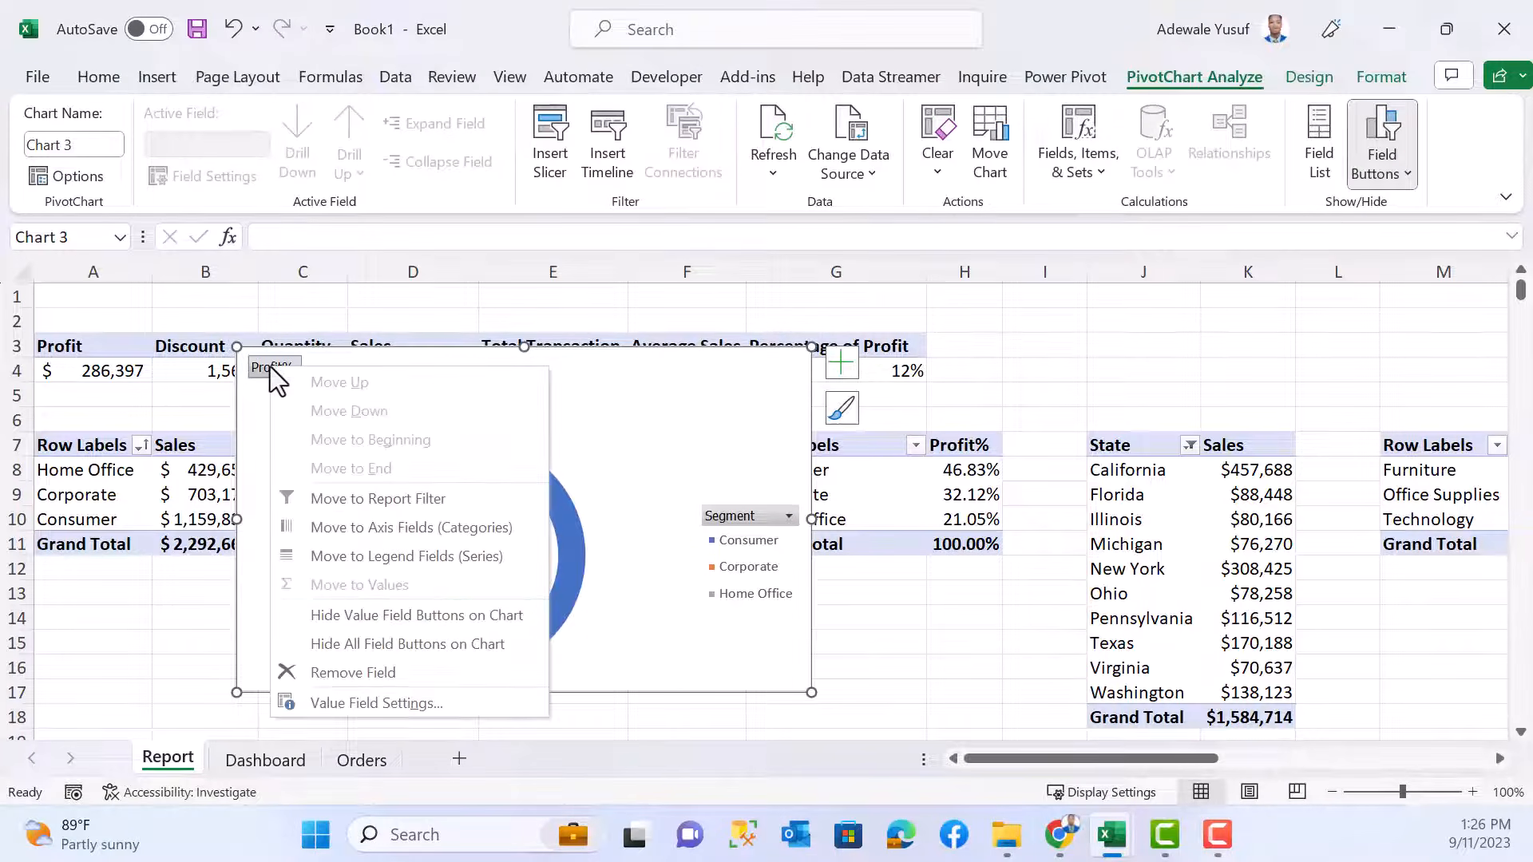
{"action": "left_click", "coordinate": [378, 646]}
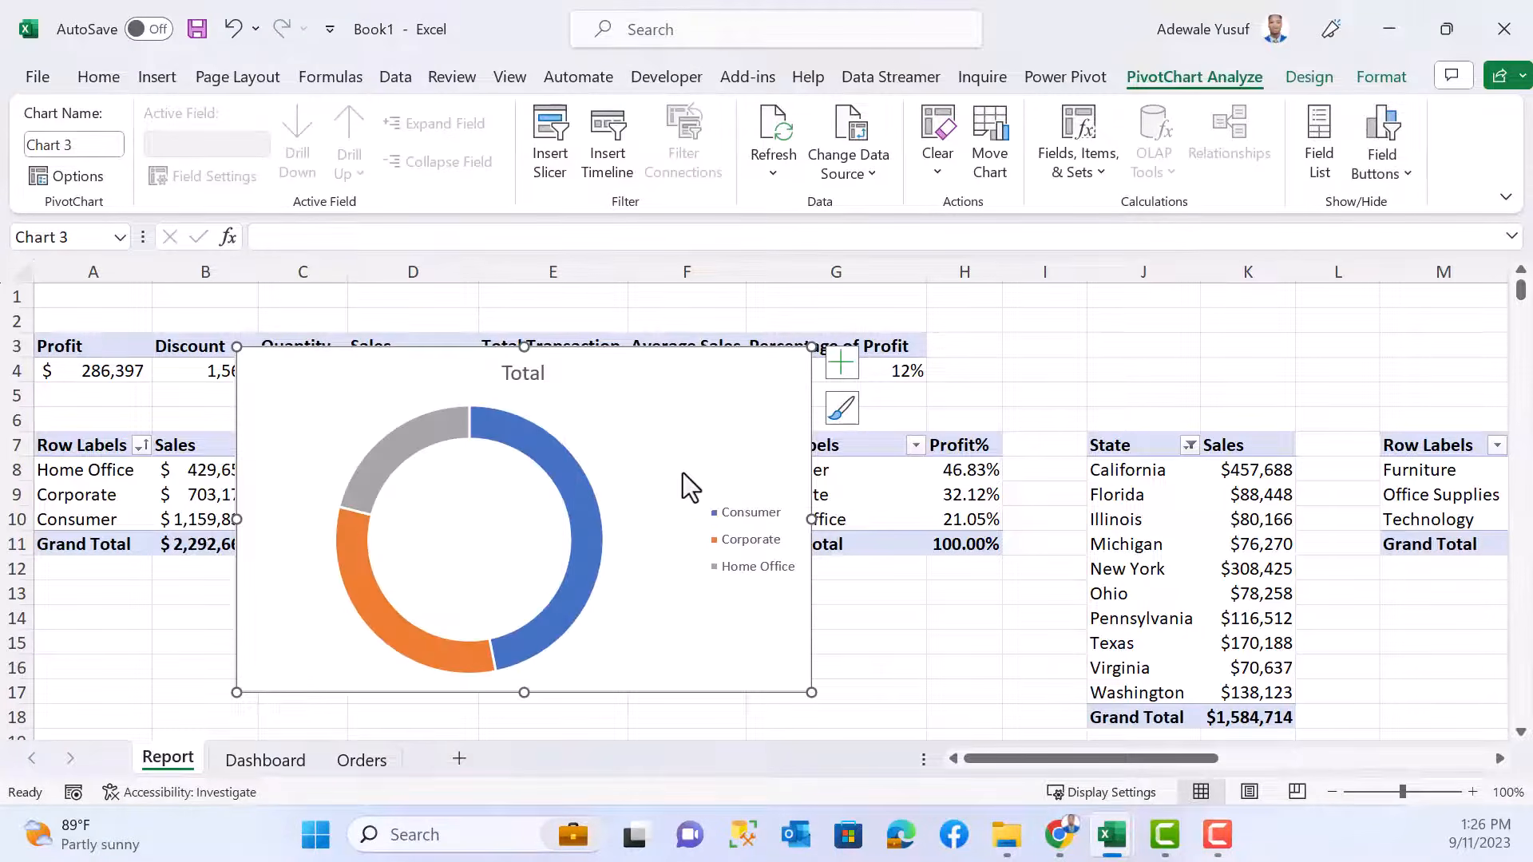
- Place the doughnut chart's legend on the left side of the chart
{"action": "left_click", "coordinate": [754, 539]}
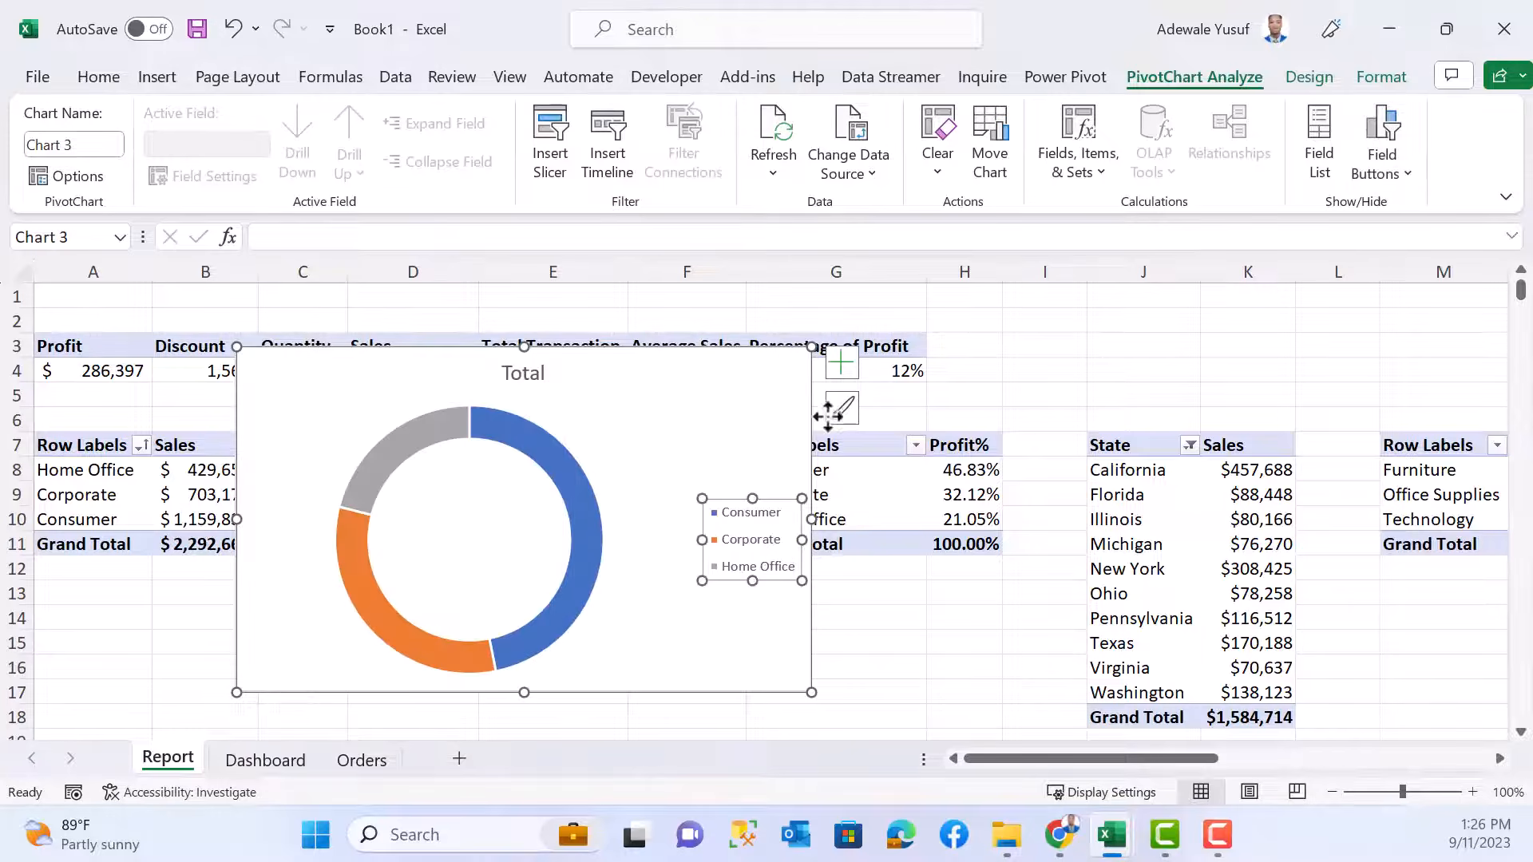
{"action": "left_click", "coordinate": [848, 371]}
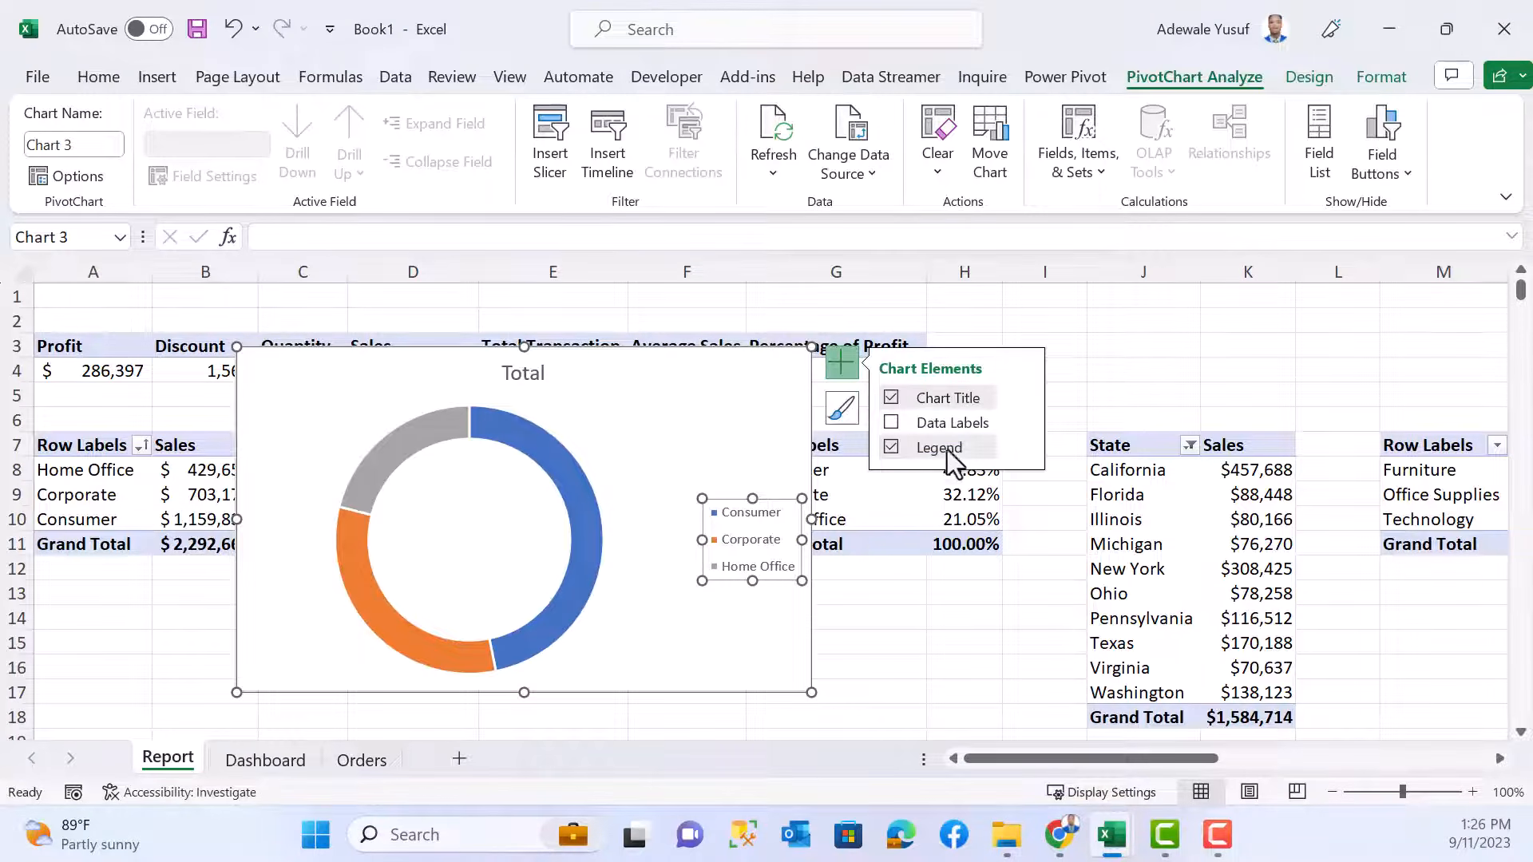
{"action": "left_click", "coordinate": [1023, 447]}
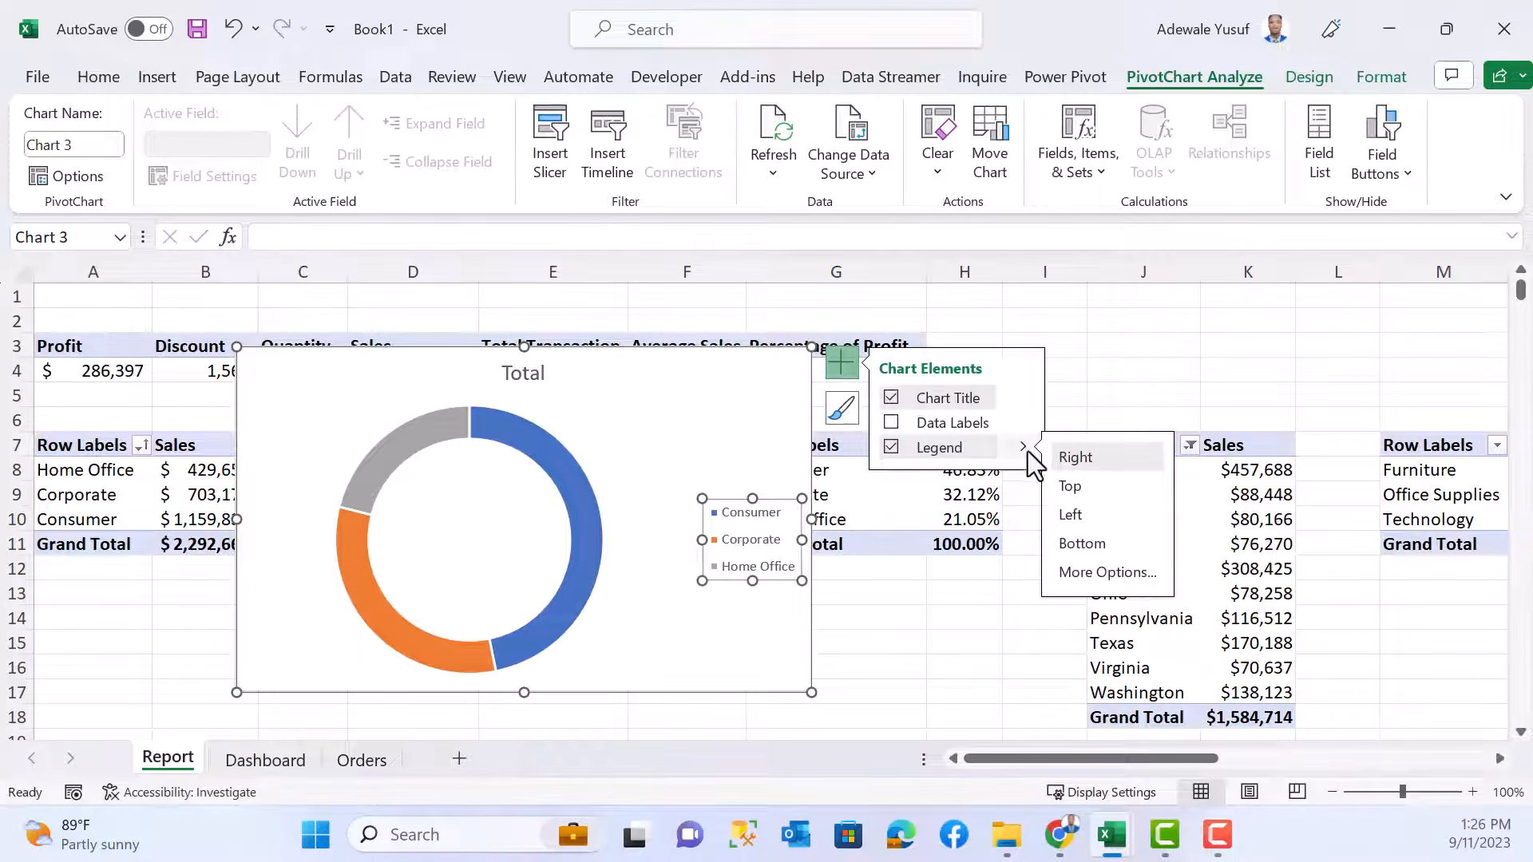
{"action": "left_click", "coordinate": [1074, 522]}
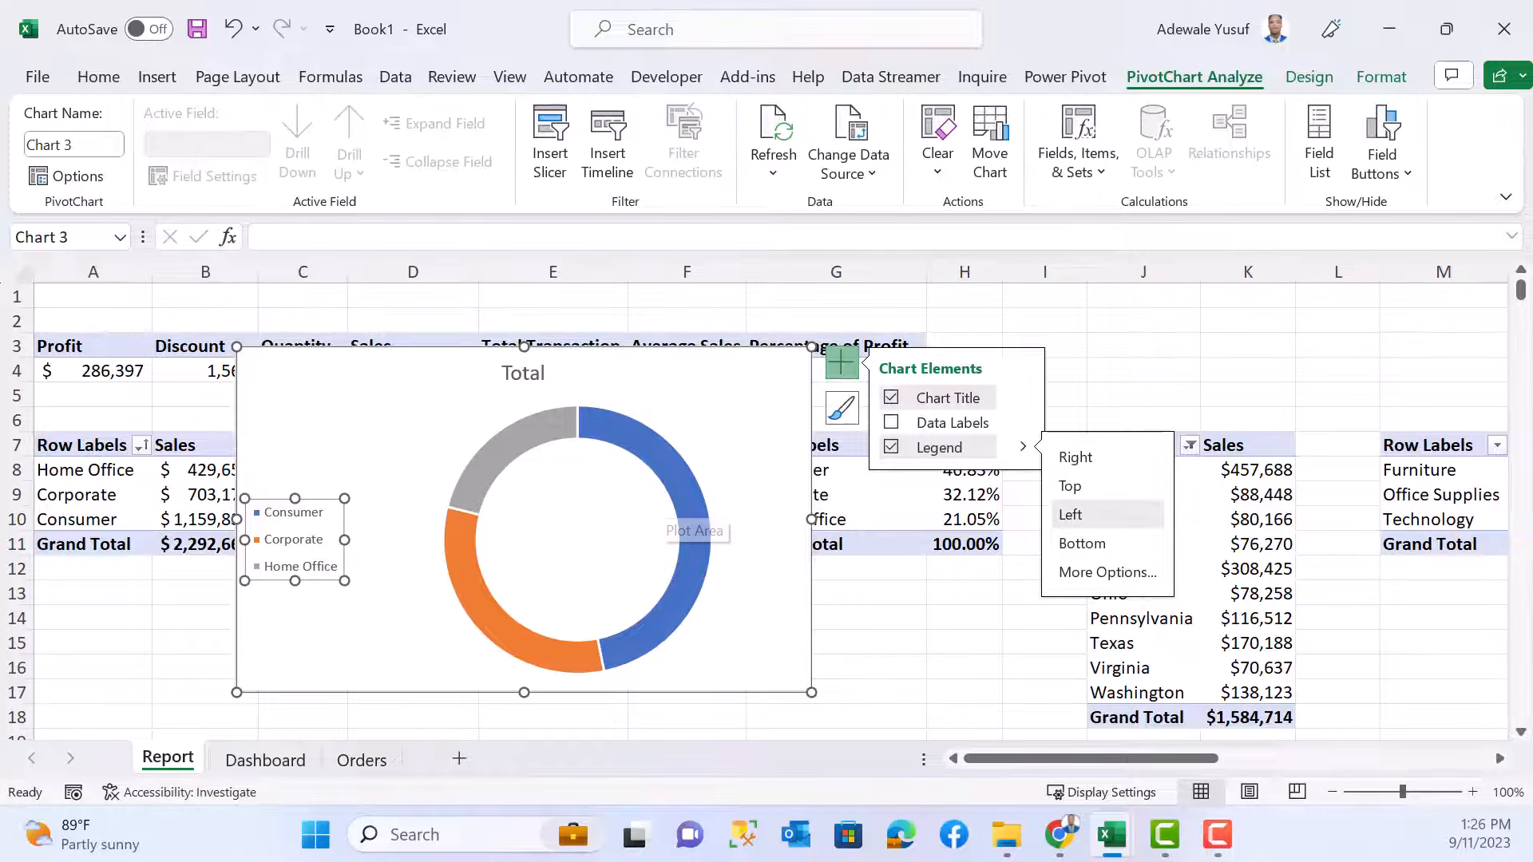
{"action": "scroll", "coordinate": [687, 519], "scroll_direction": "down", "scroll_amount": 2}
{"action": "scroll", "coordinate": [687, 519], "scroll_direction": "up", "scroll_amount": 2}
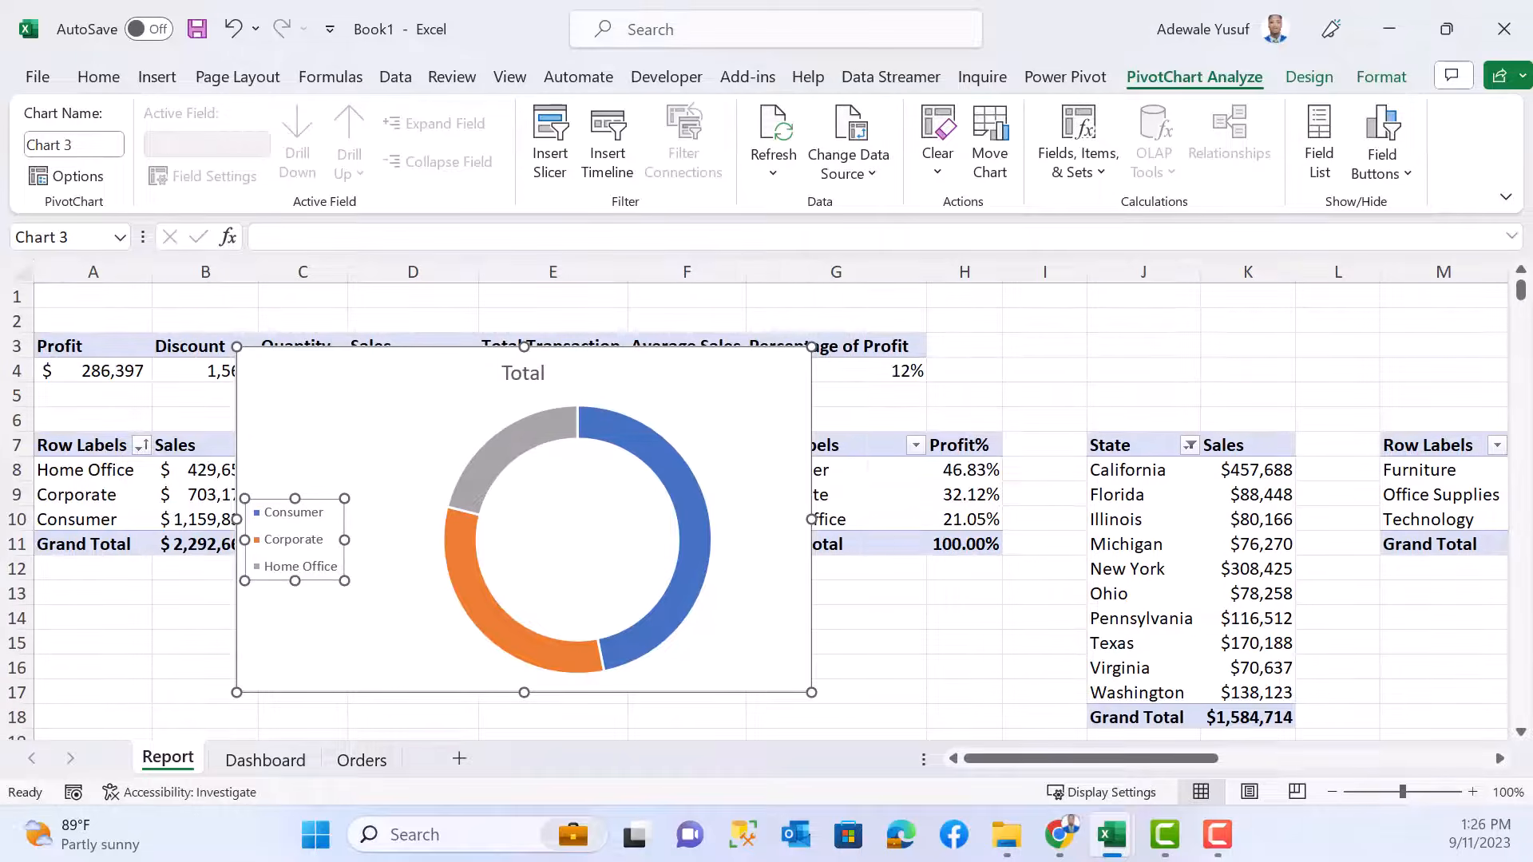
- Fill the doughnut chart's Consumer slice with dark grey
{"action": "left_click", "coordinate": [683, 485]}
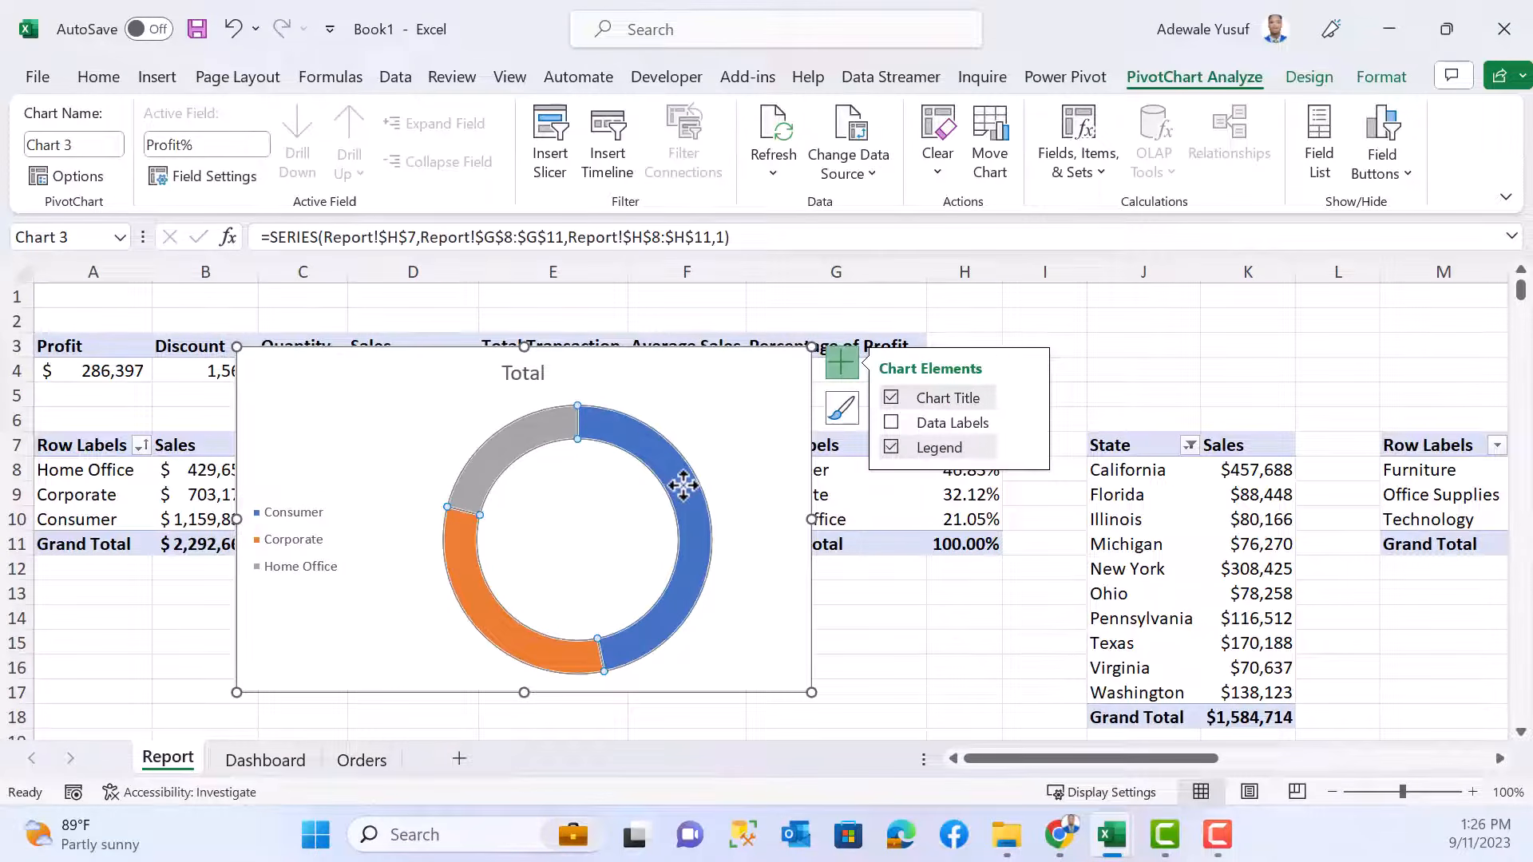
{"action": "left_click", "coordinate": [683, 485]}
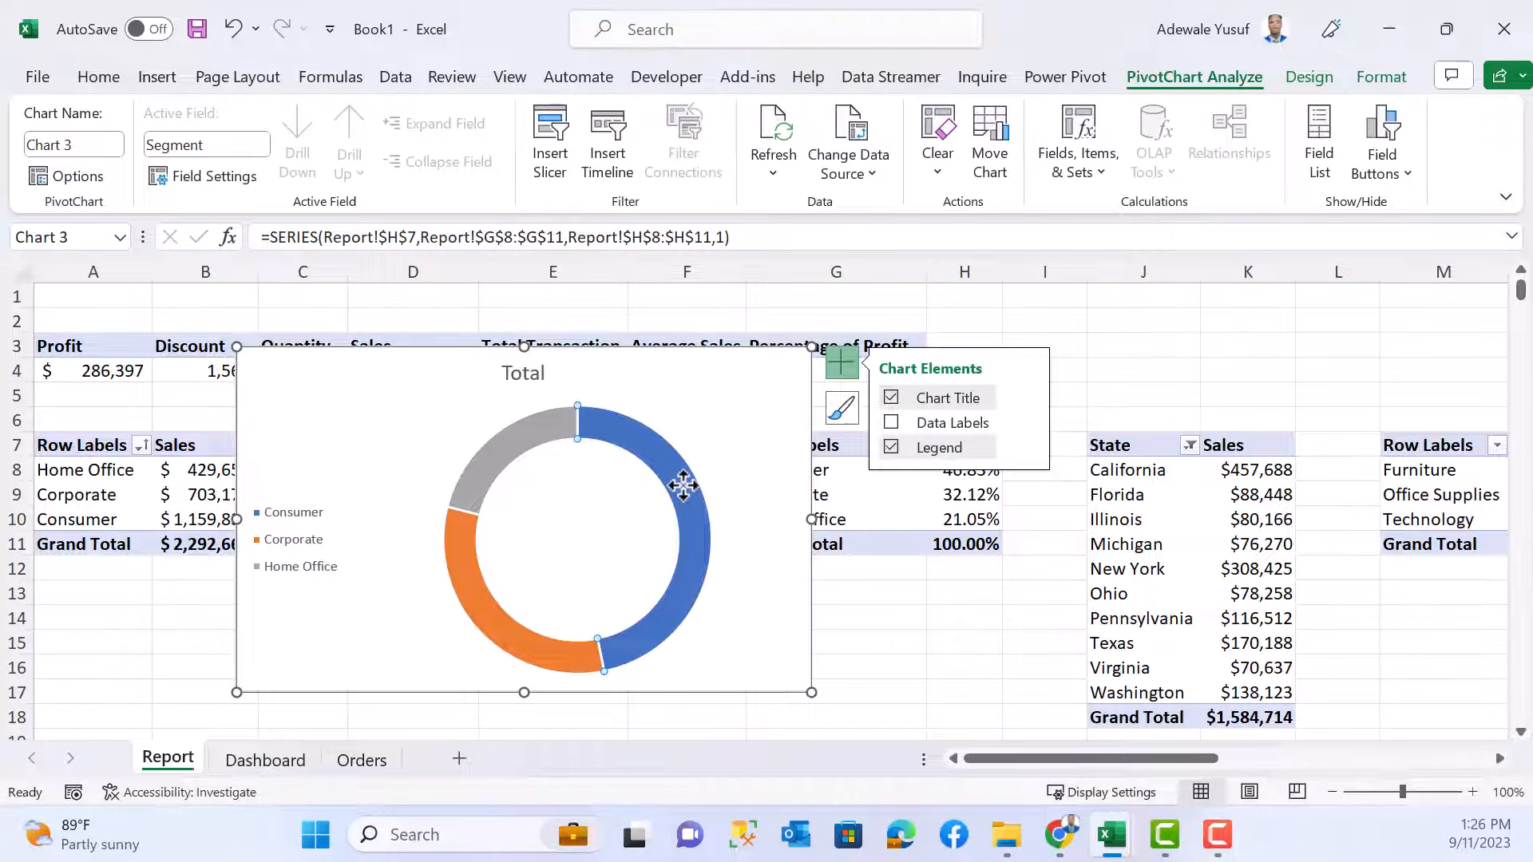
{"action": "left_click", "coordinate": [1361, 78]}
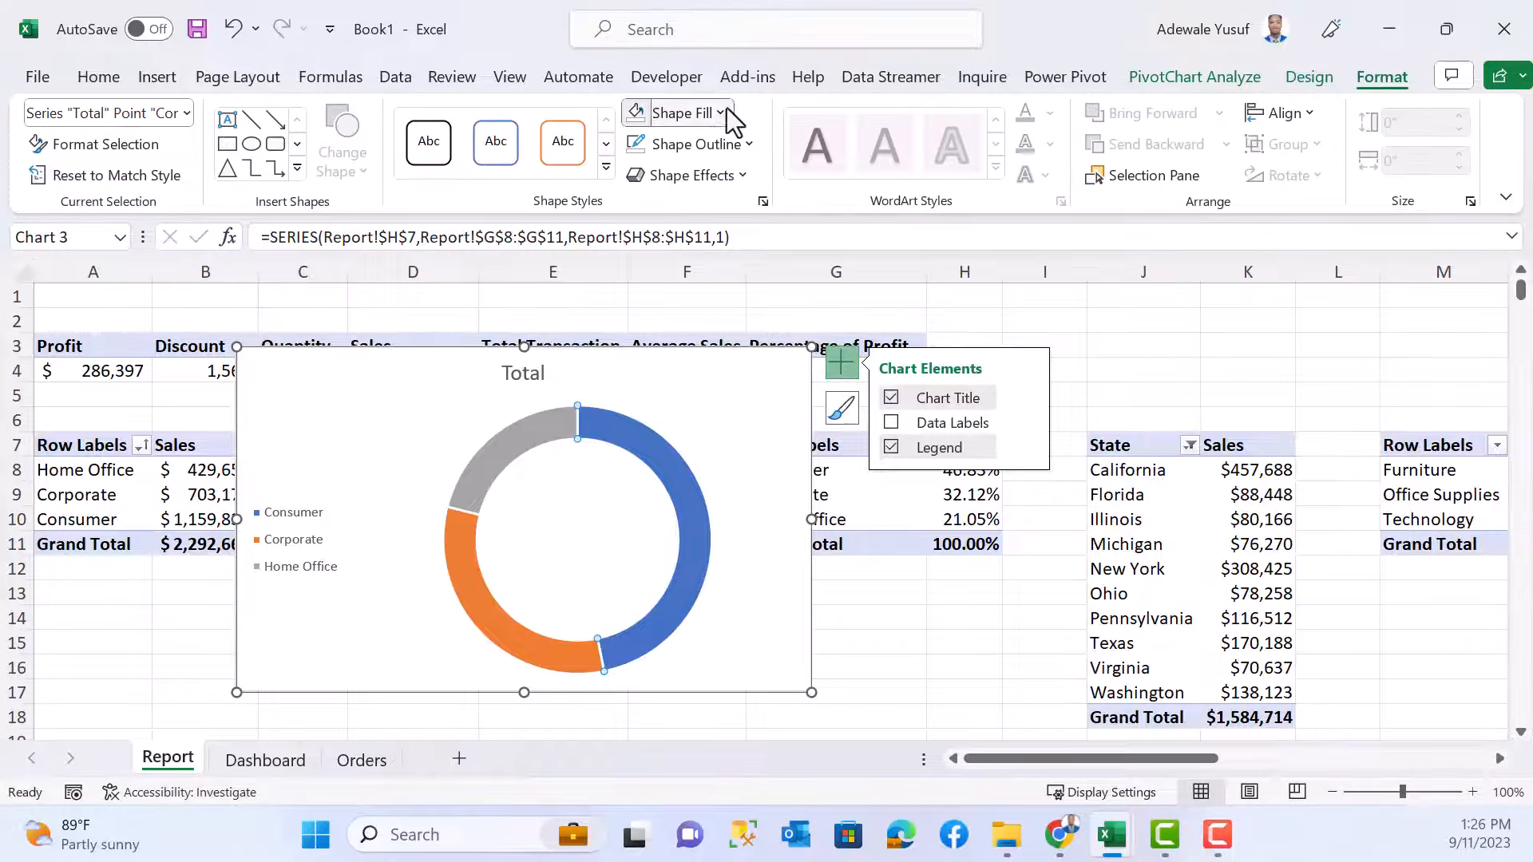
{"action": "left_click", "coordinate": [724, 112]}
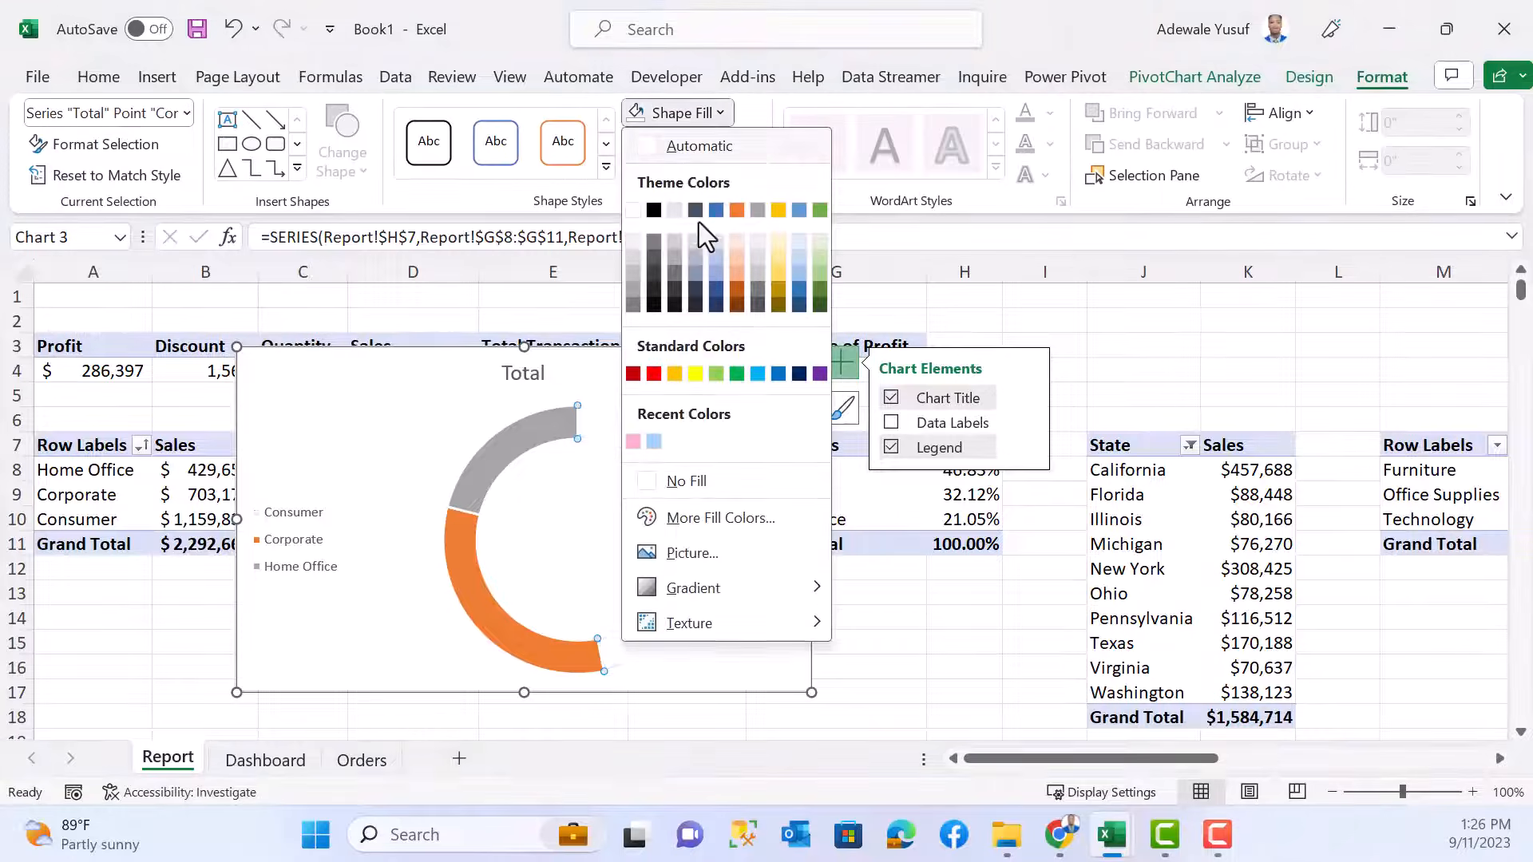
{"action": "left_click", "coordinate": [653, 274]}
- Fill the Corporate slice with the recent pink and the Home Office slice with the recent light blue
{"action": "left_click", "coordinate": [471, 578]}
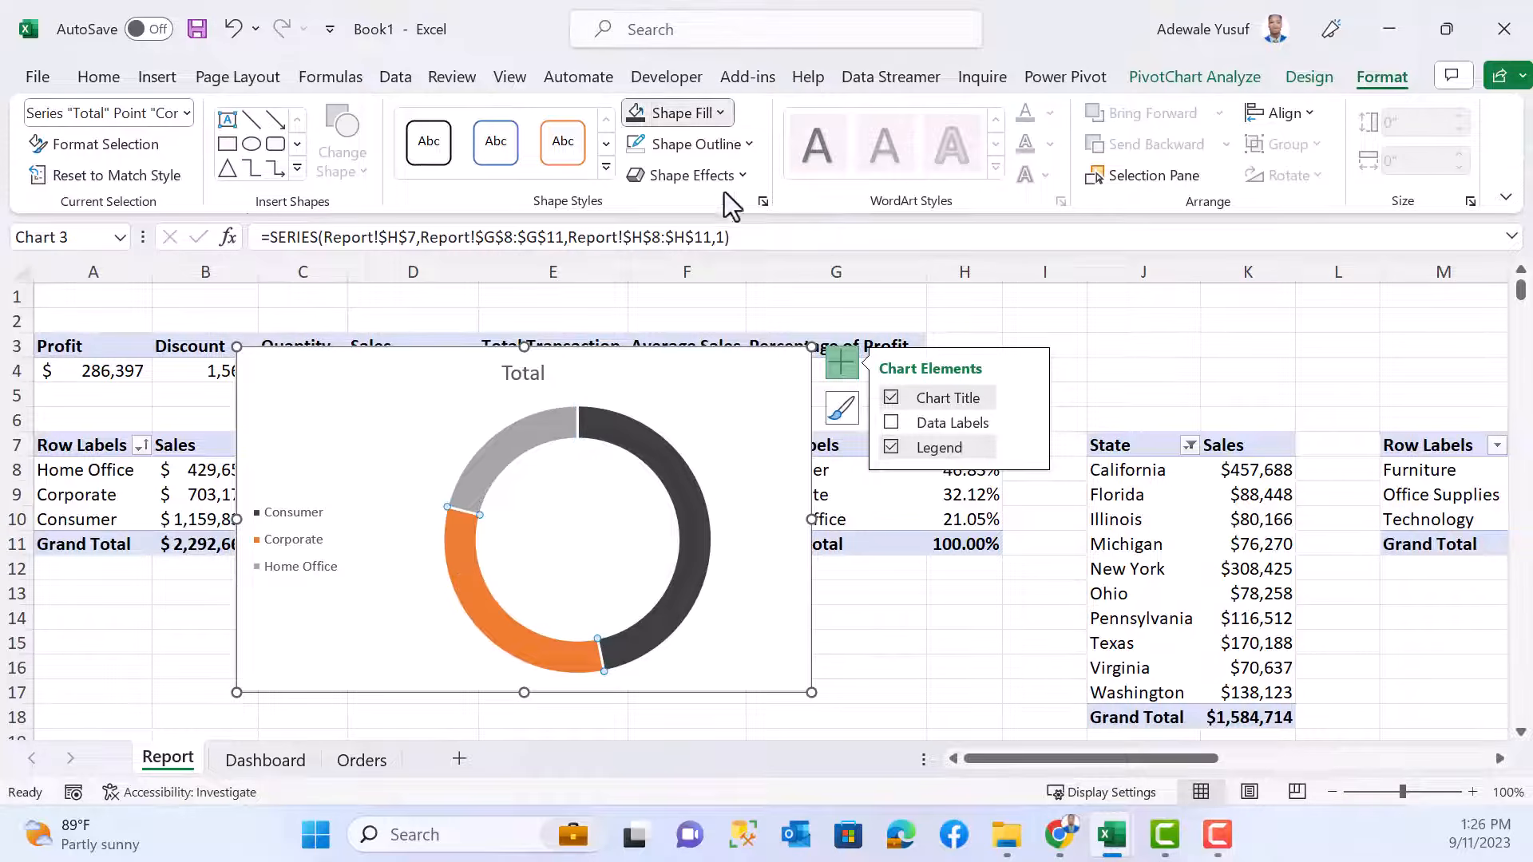
{"action": "left_click", "coordinate": [720, 113]}
{"action": "left_click", "coordinate": [641, 442]}
{"action": "left_click", "coordinate": [502, 445]}
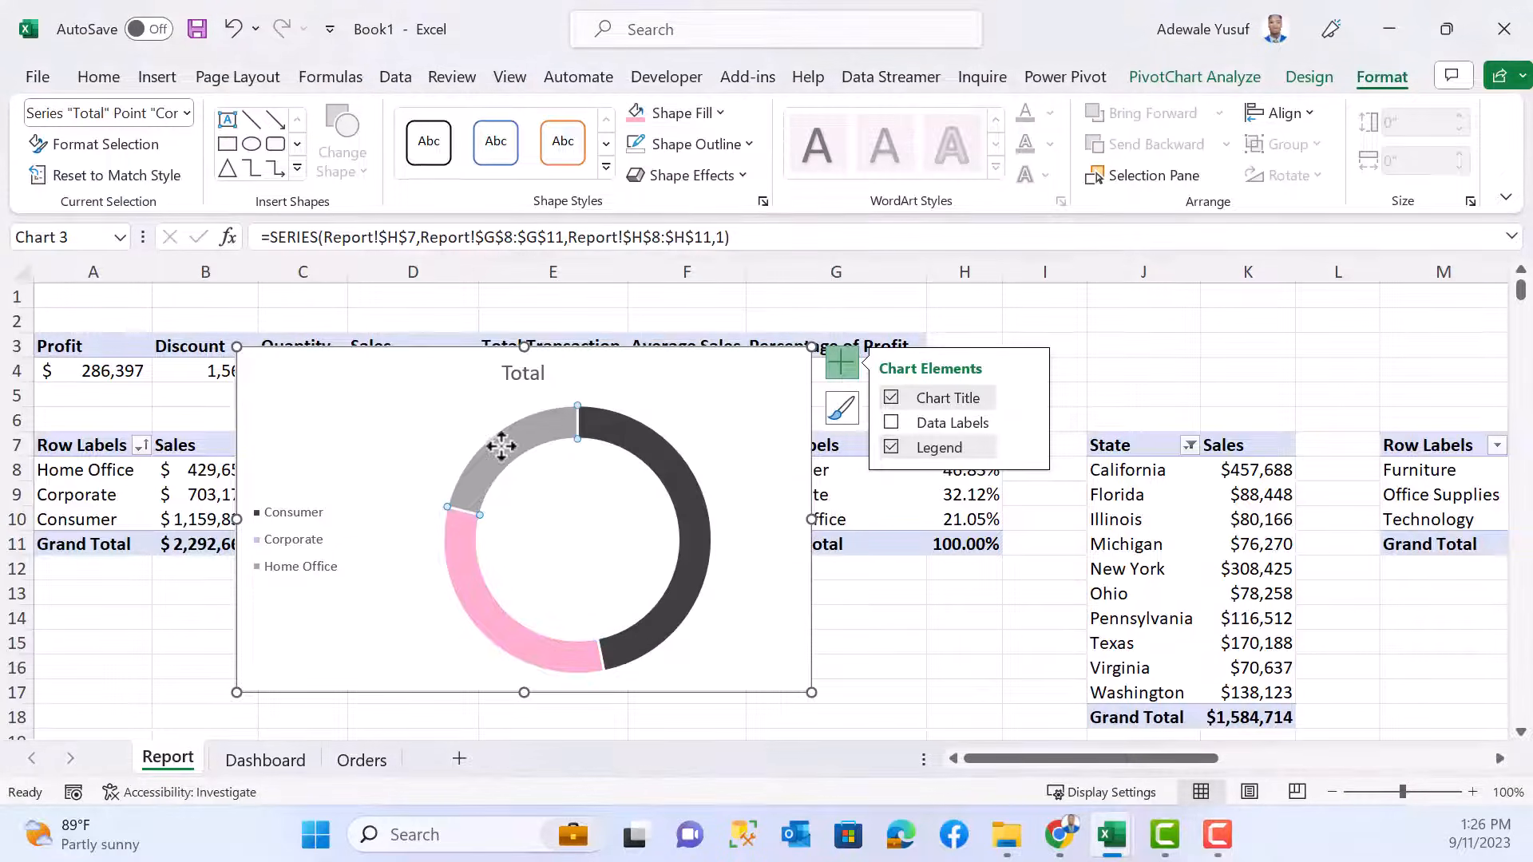
{"action": "left_click", "coordinate": [728, 120]}
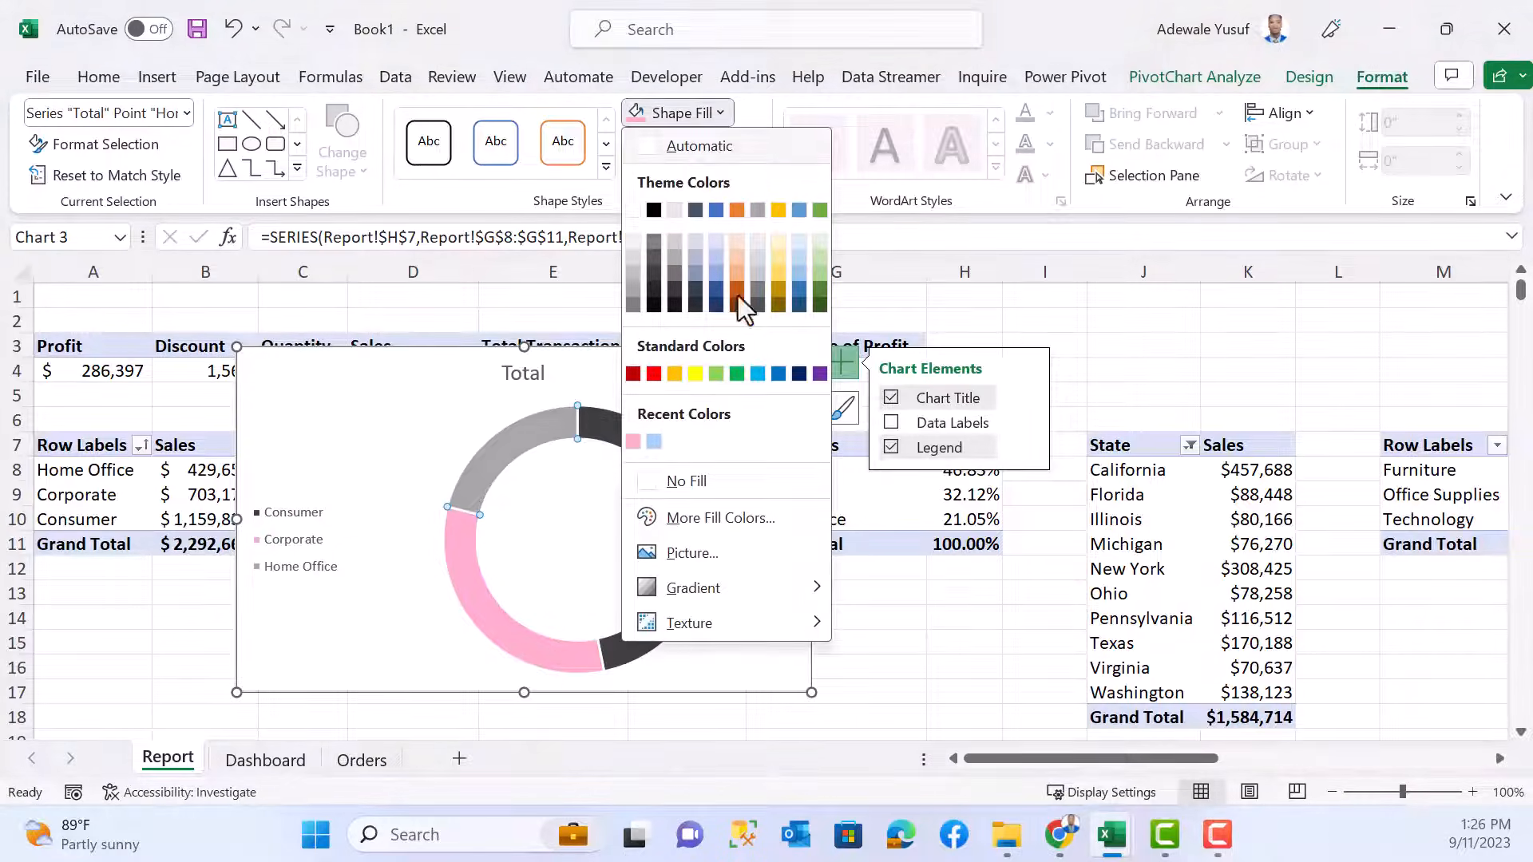
{"action": "left_click", "coordinate": [655, 441]}
{"action": "left_click", "coordinate": [687, 361]}
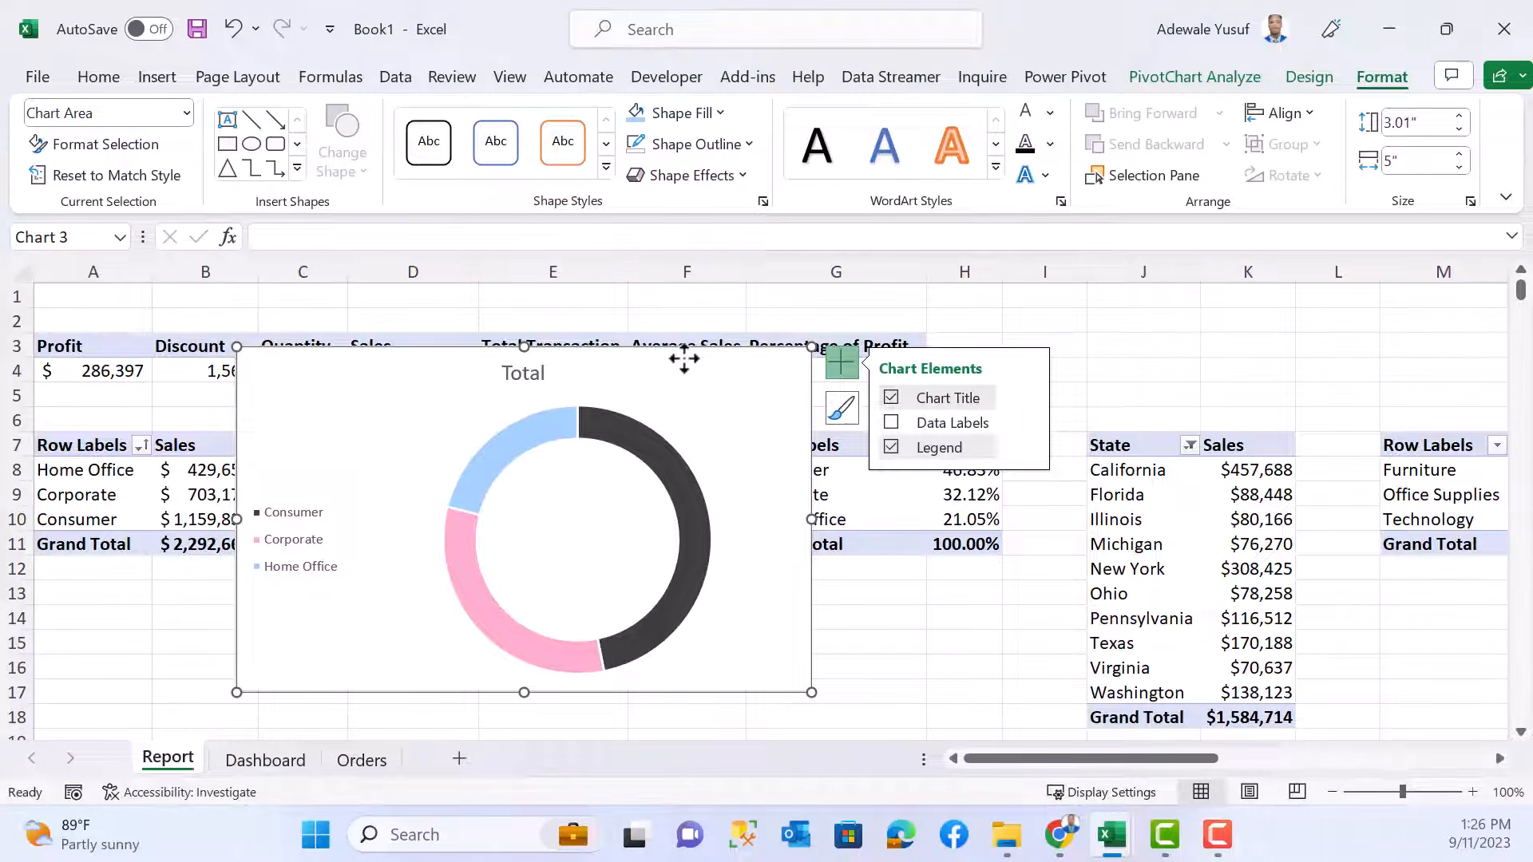
- Replace the doughnut chart's title with "Percentage Contribution of" and "Segment to Profit" on a second line
{"action": "left_click", "coordinate": [513, 372]}
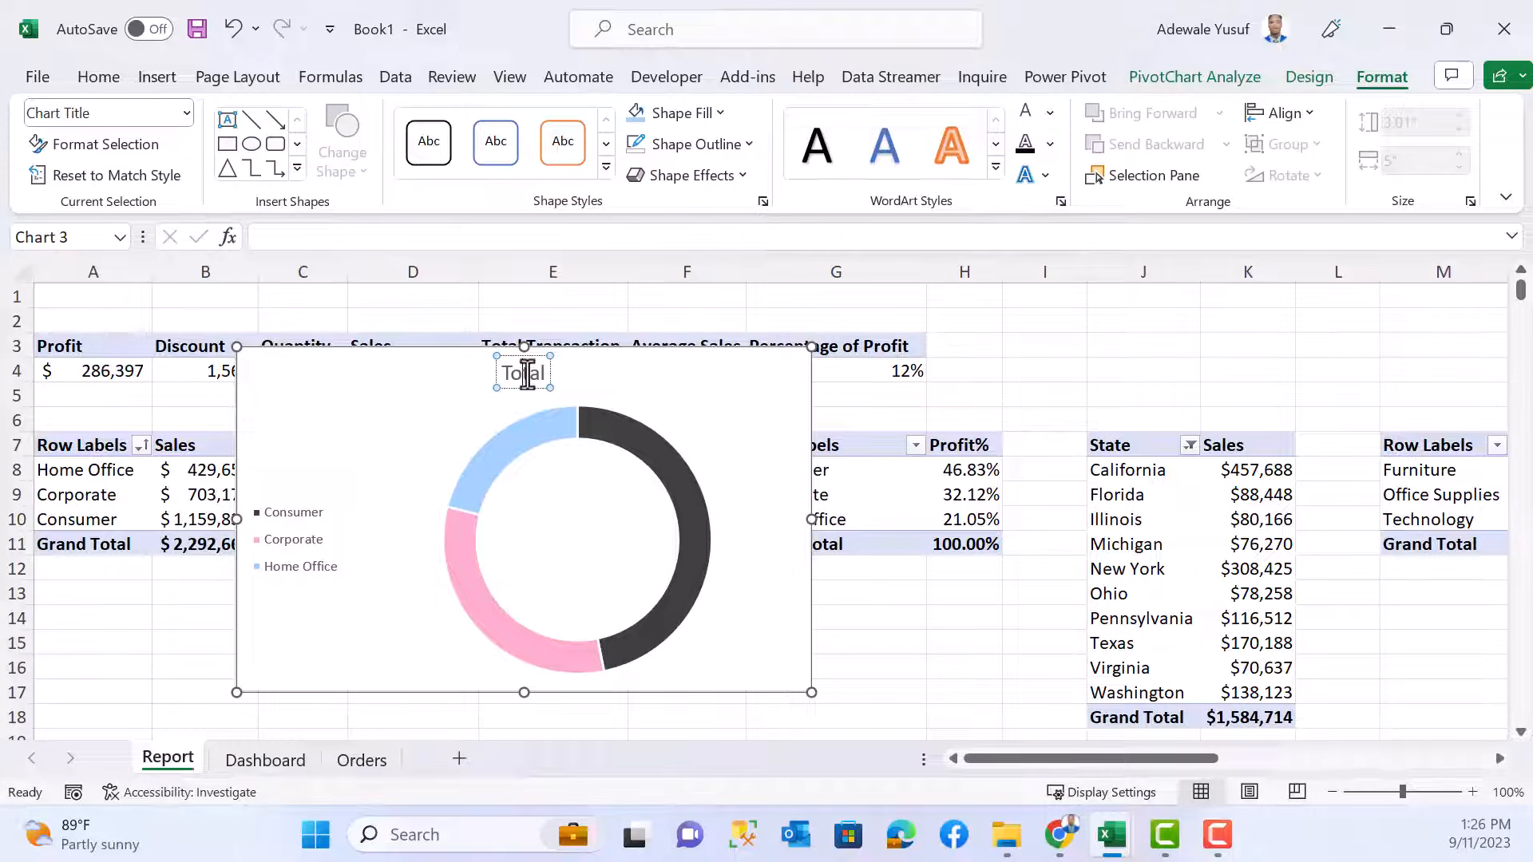
{"action": "double_click", "coordinate": [530, 379]}
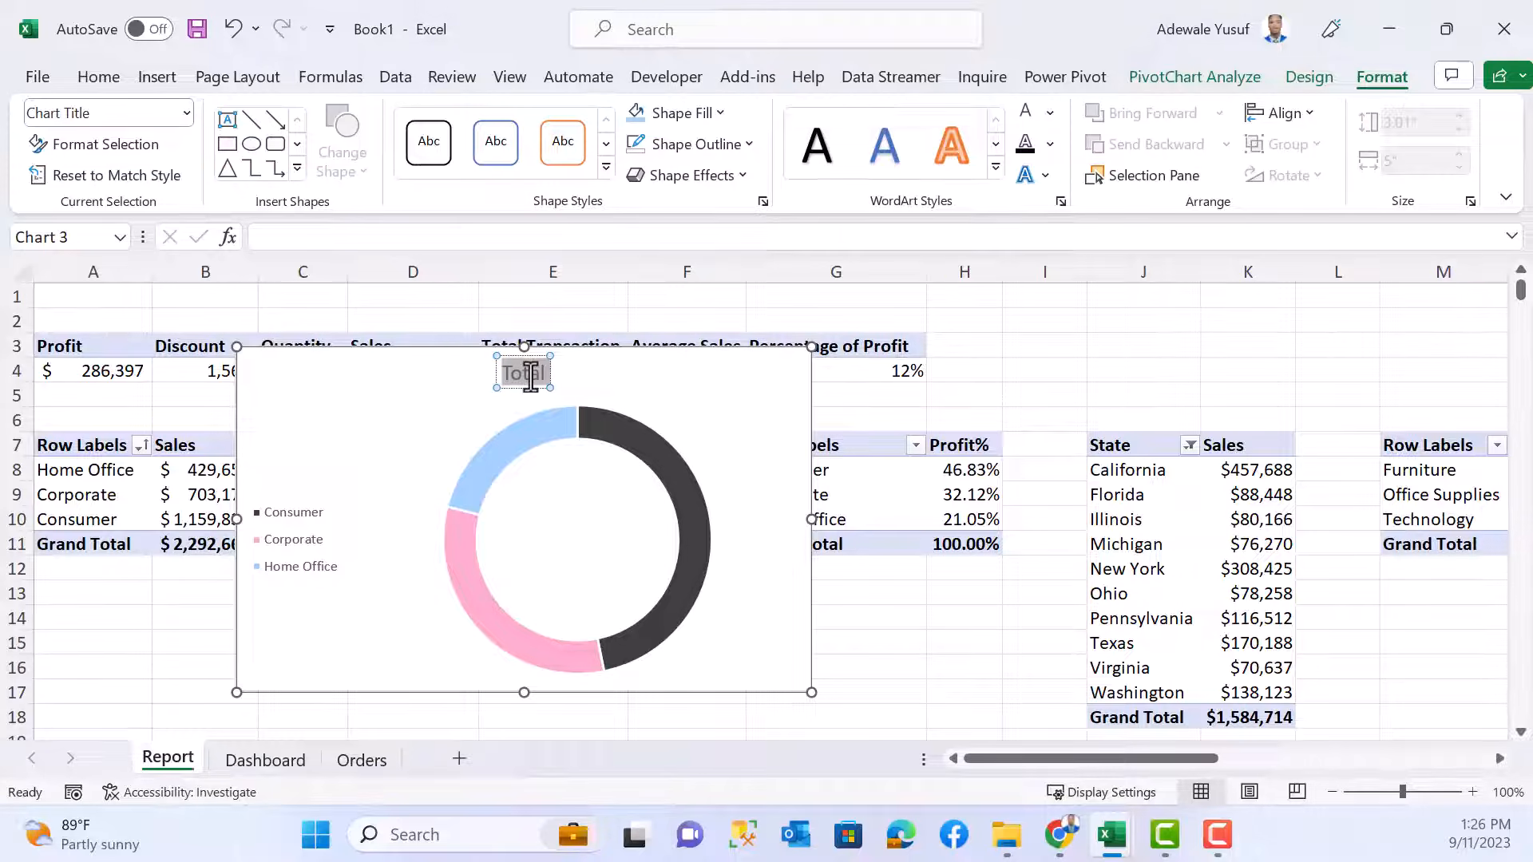
{"action": "type", "text": "Prcentage"}
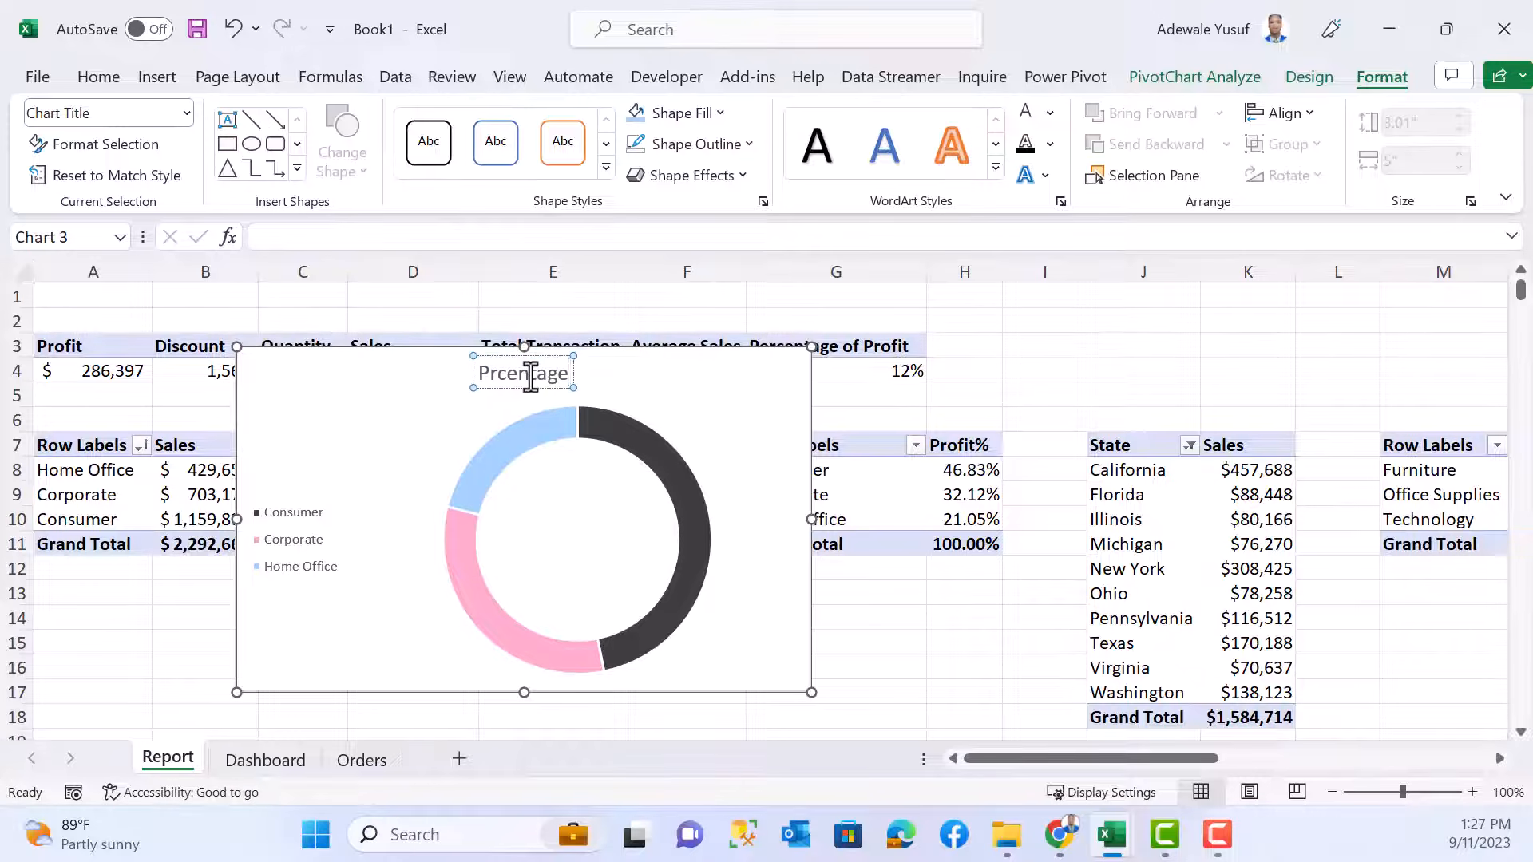
{"action": "key", "text": "BackSpace"}
{"action": "key", "text": "BackSpace"}
{"action": "key", "text": "BackSpace"}
{"action": "key", "text": "BackSpace"}
{"action": "key", "text": "BackSpace"}
{"action": "key", "text": "BackSpace"}
{"action": "key", "text": "BackSpace"}
{"action": "key", "text": "BackSpace"}
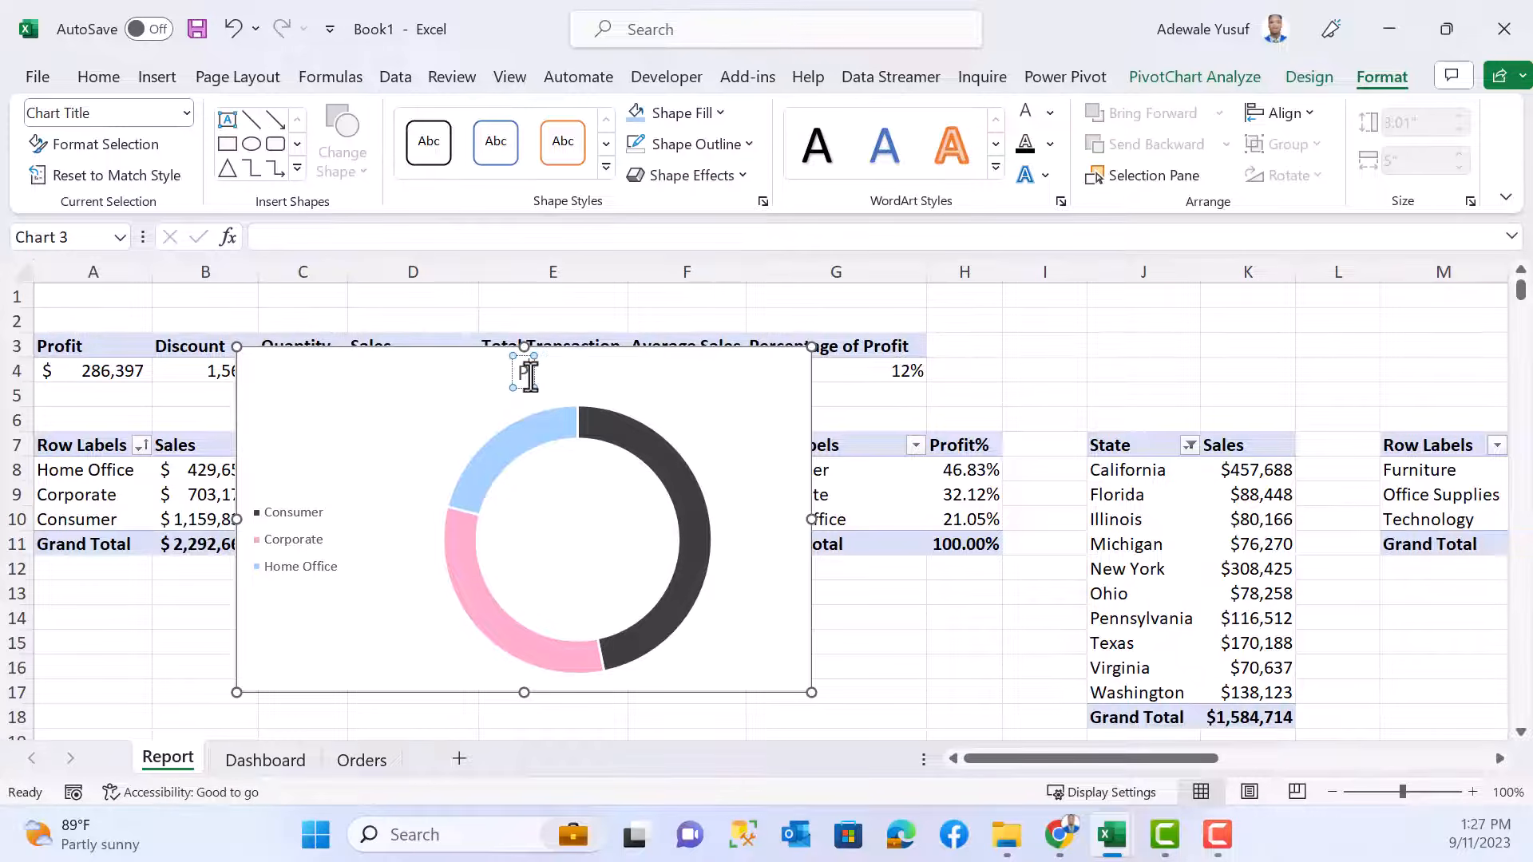
{"action": "type", "text": "ercentage"}
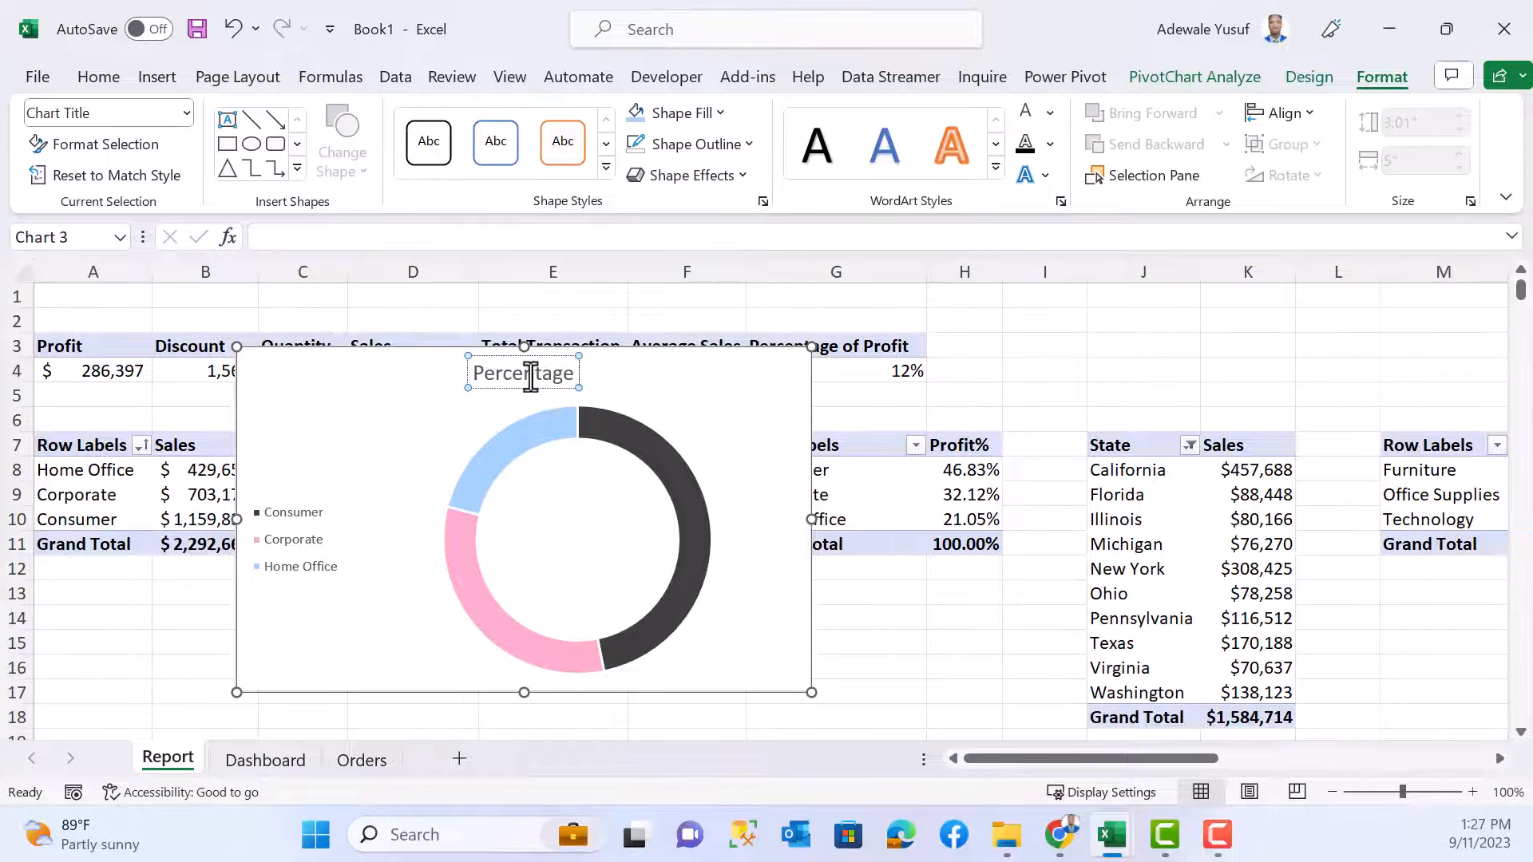
{"action": "type", "text": " Contribut"}
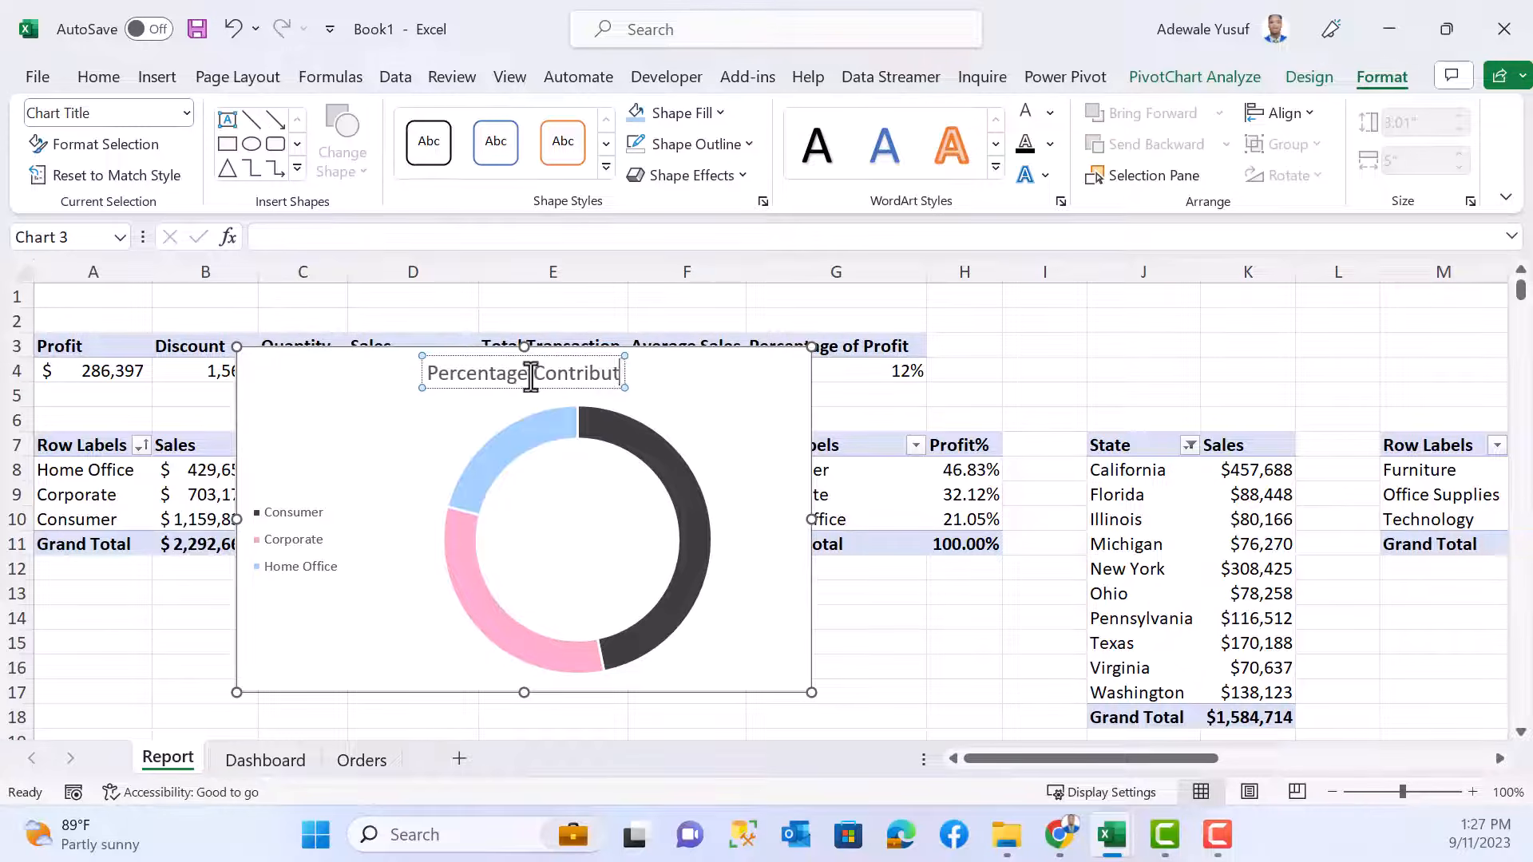
{"action": "type", "text": "ion"}
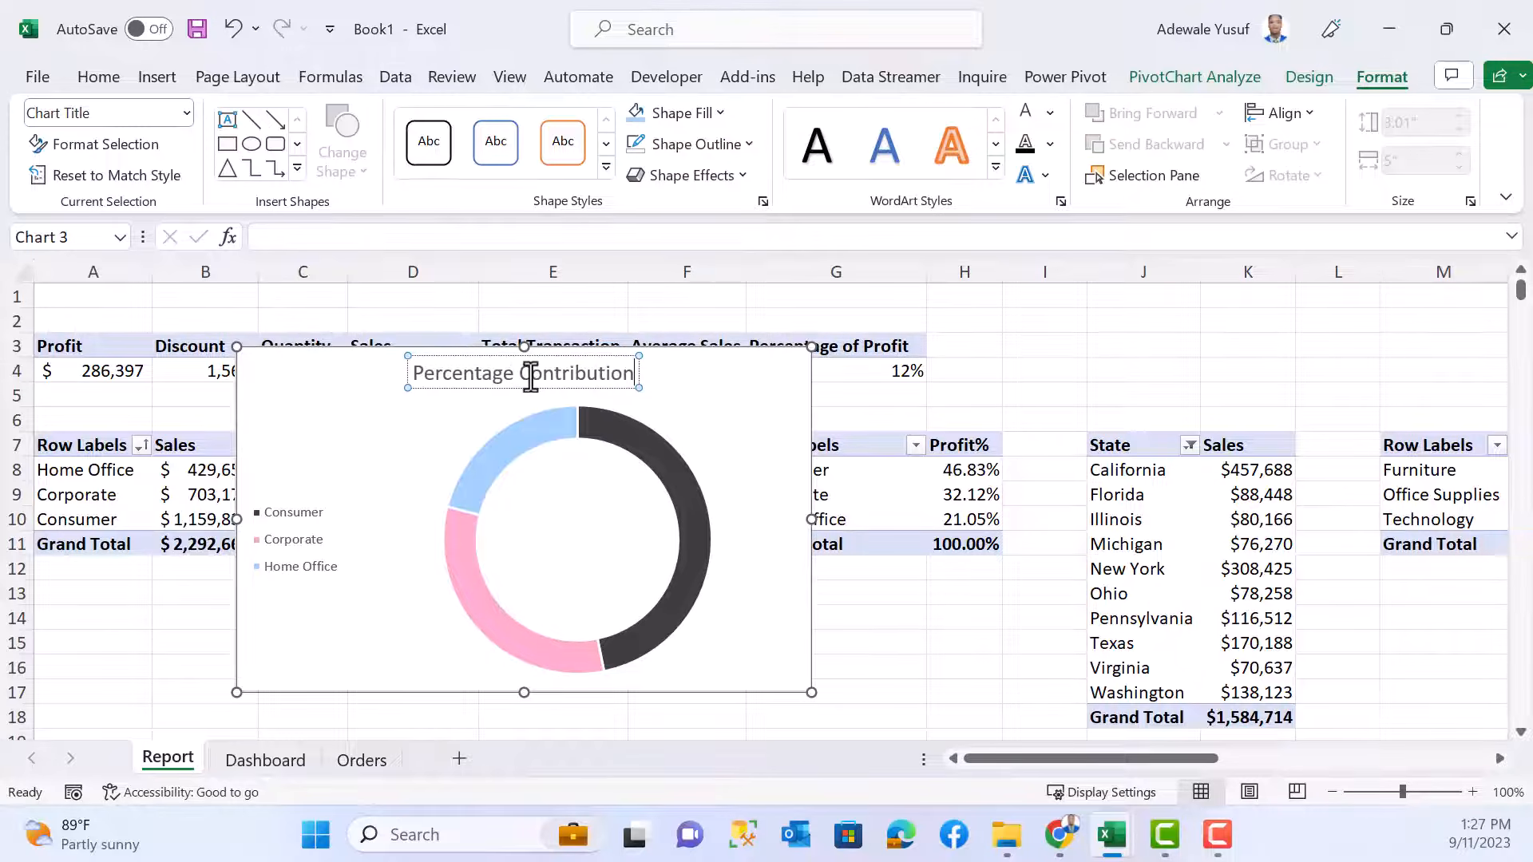
{"action": "type", "text": " of"}
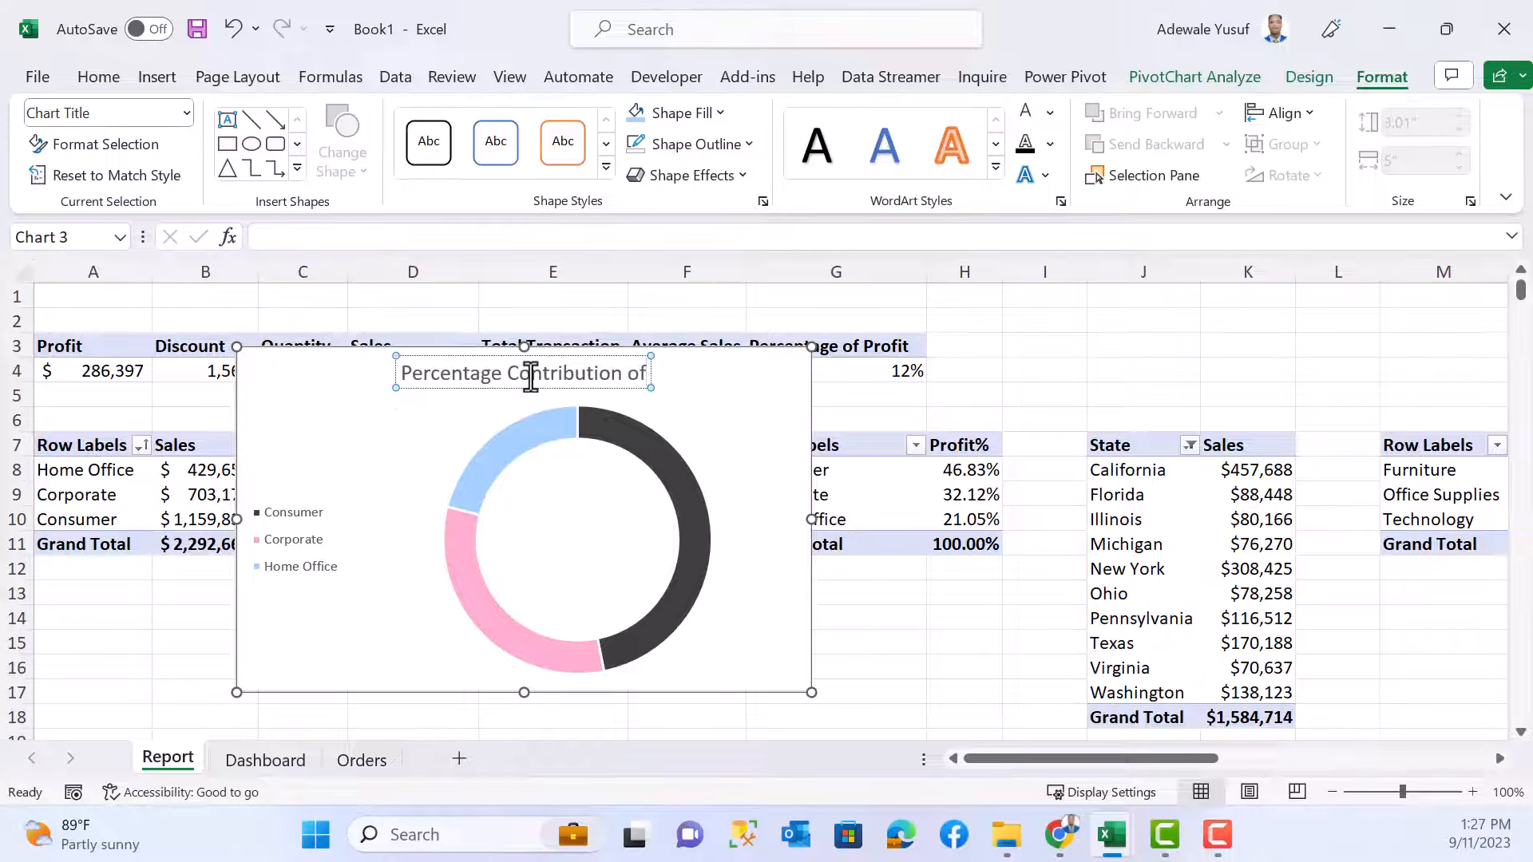
{"action": "key", "text": "Return"}
{"action": "type", "text": "Segment"}
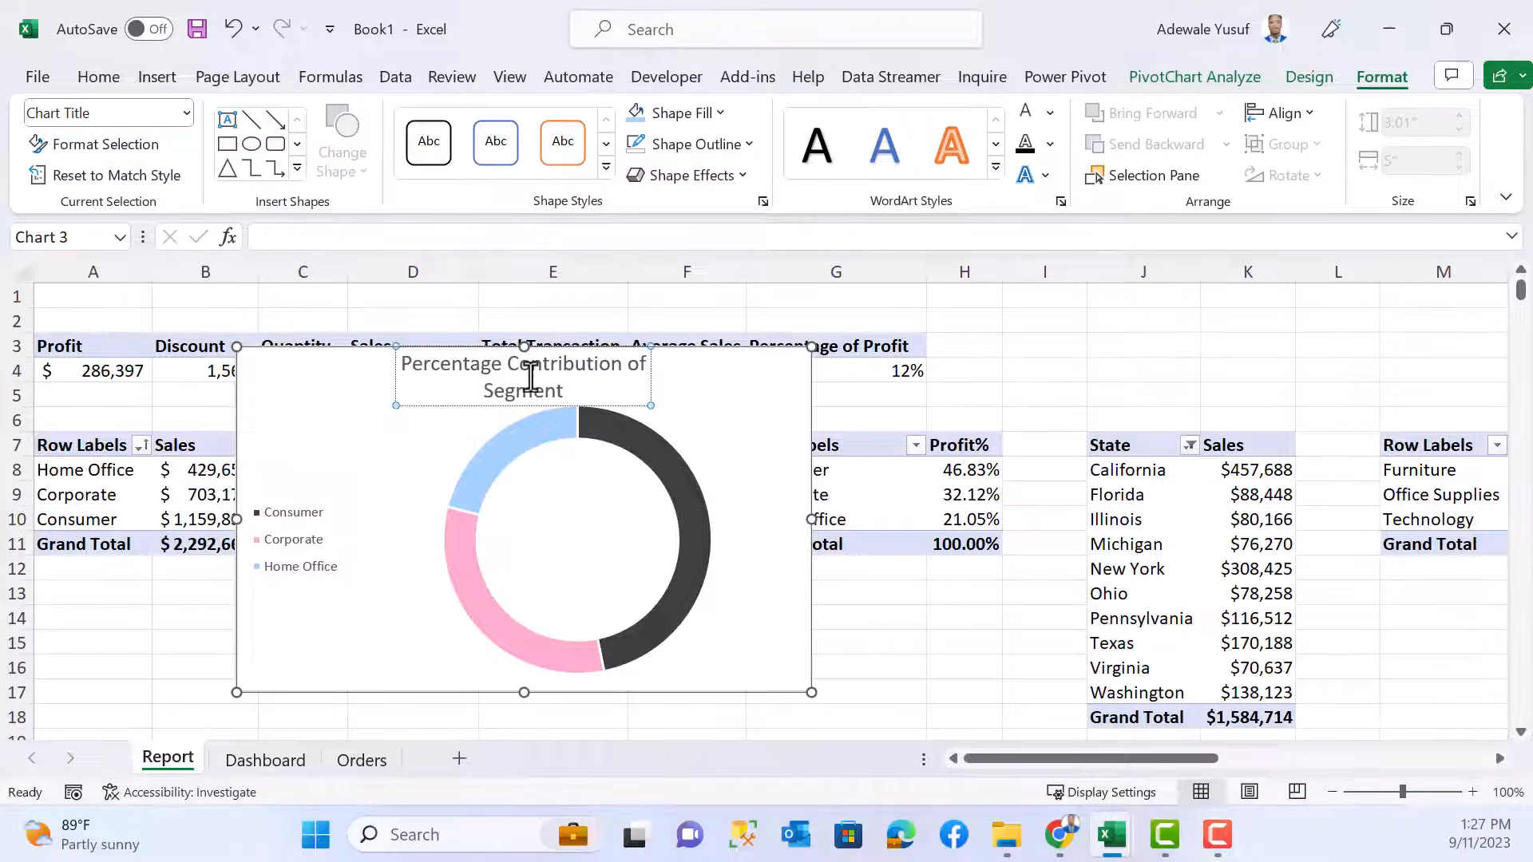
{"action": "type", "text": " to Profit"}
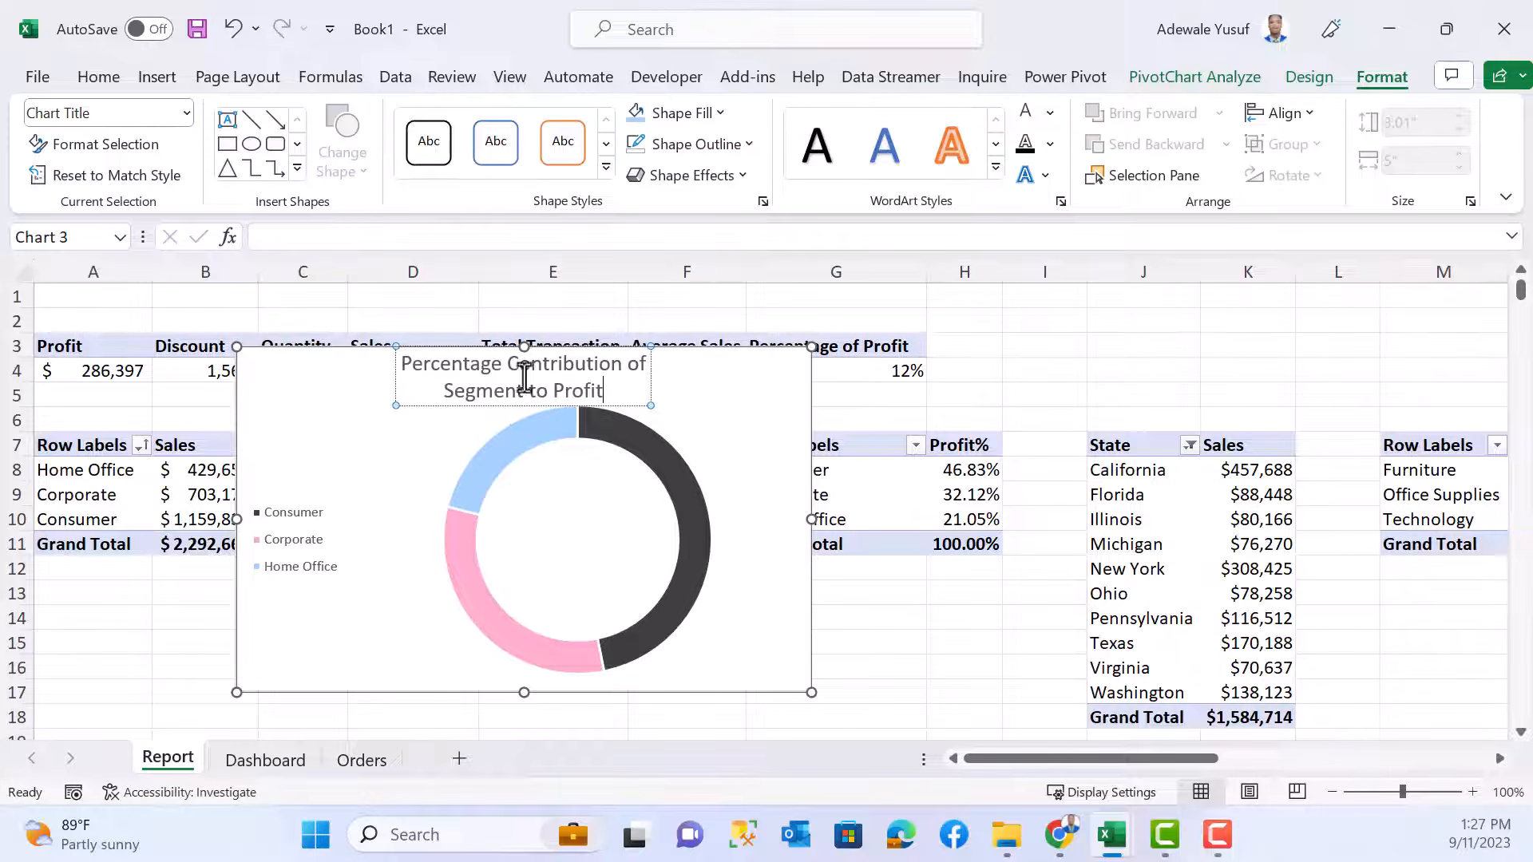
- Move the chart title to the chart's upper-left corner and left-align its text
{"action": "left_click_drag", "start_coordinate": [527, 406], "coordinate": [323, 385]}
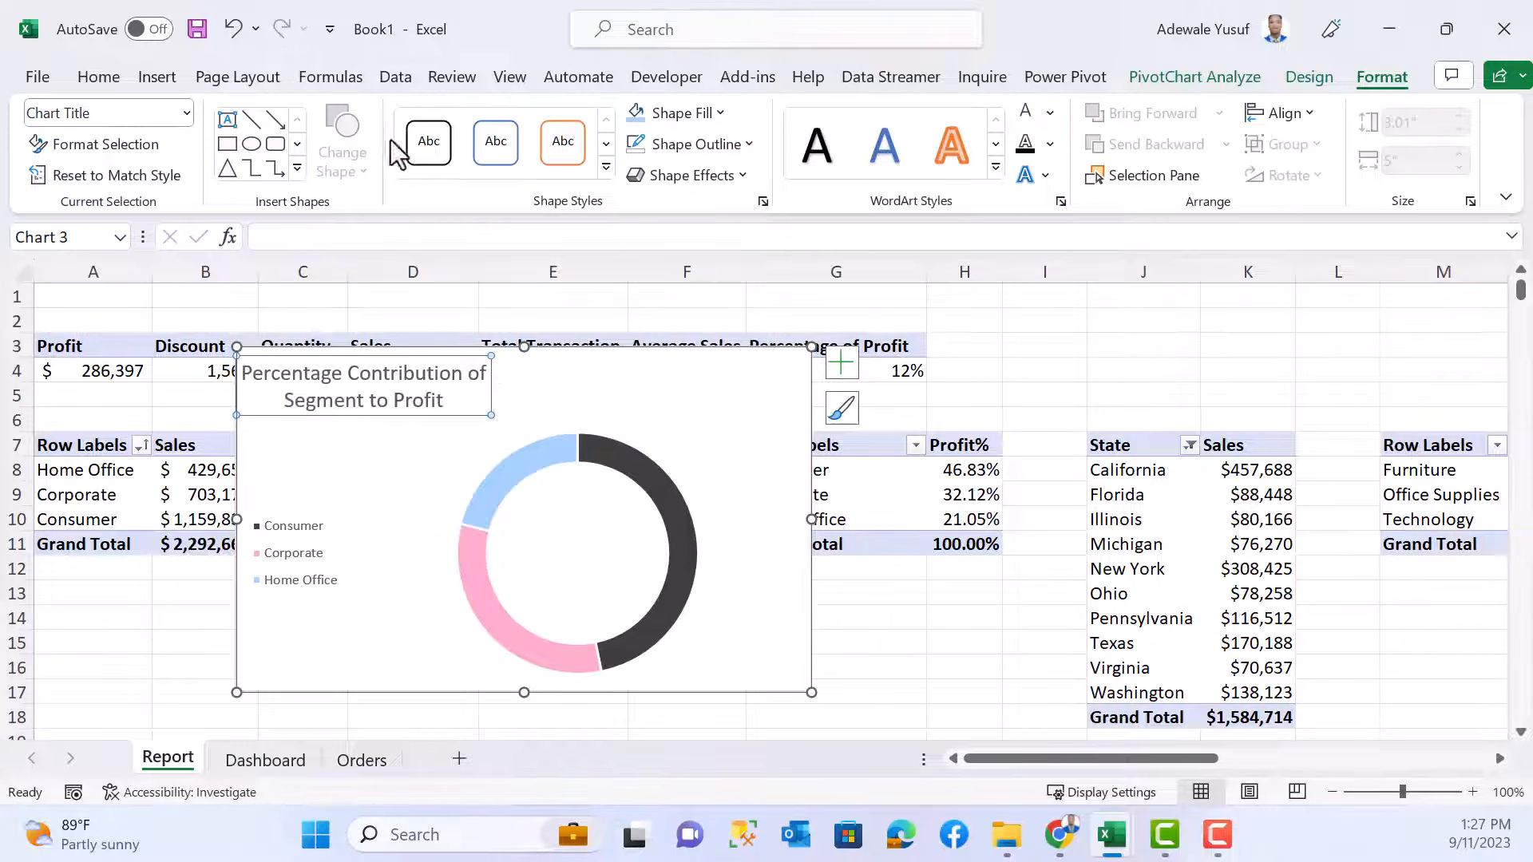
{"action": "left_click", "coordinate": [99, 77]}
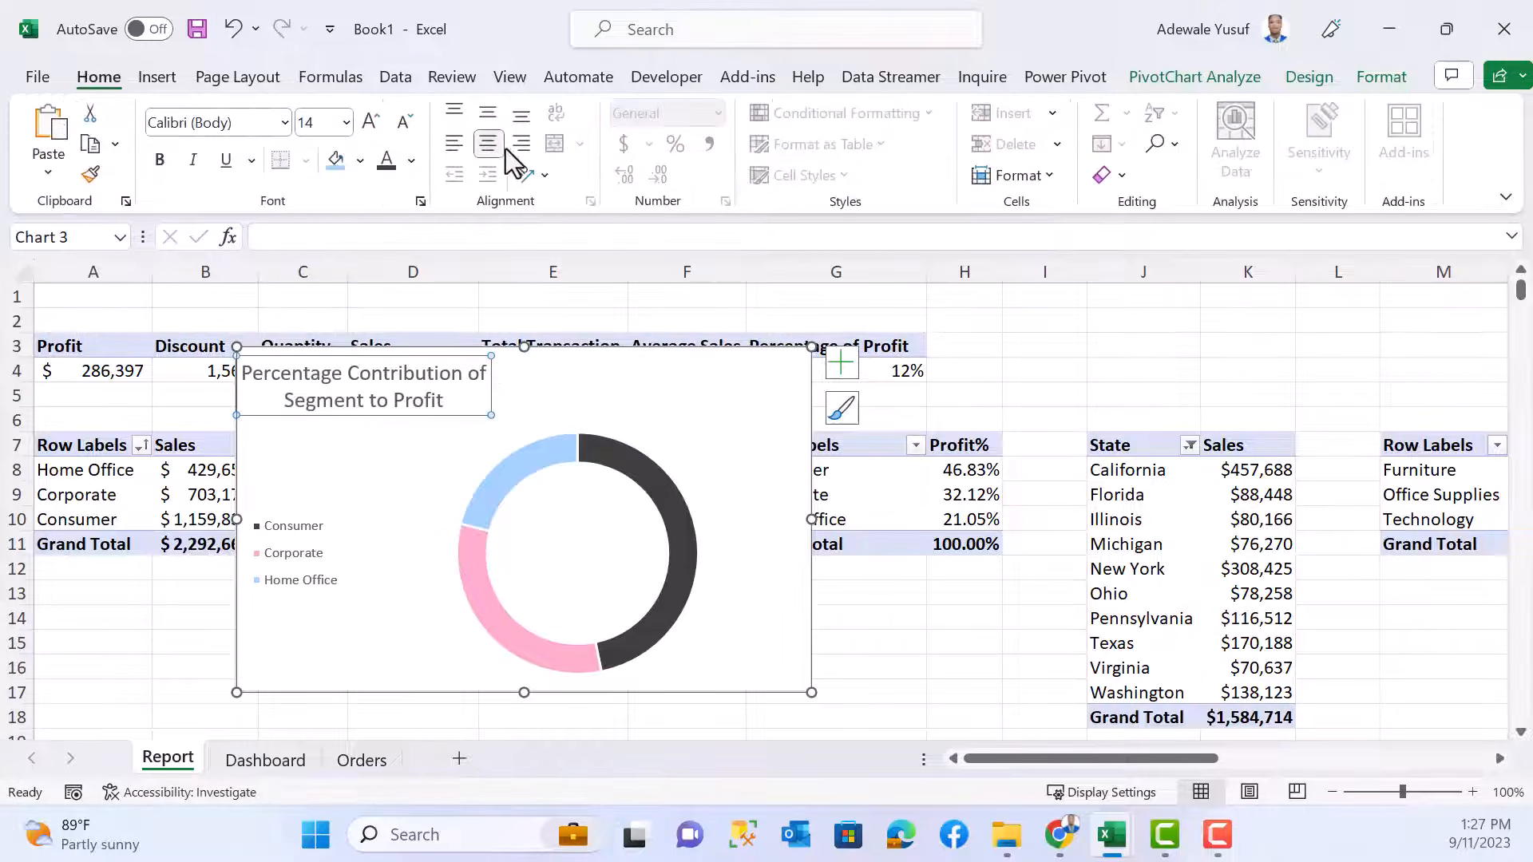
{"action": "left_click", "coordinate": [453, 146]}
- Format the title's second line, "Segment to Profit", in font size 10 and the recent pink colour
{"action": "left_click_drag", "start_coordinate": [409, 405], "coordinate": [241, 405]}
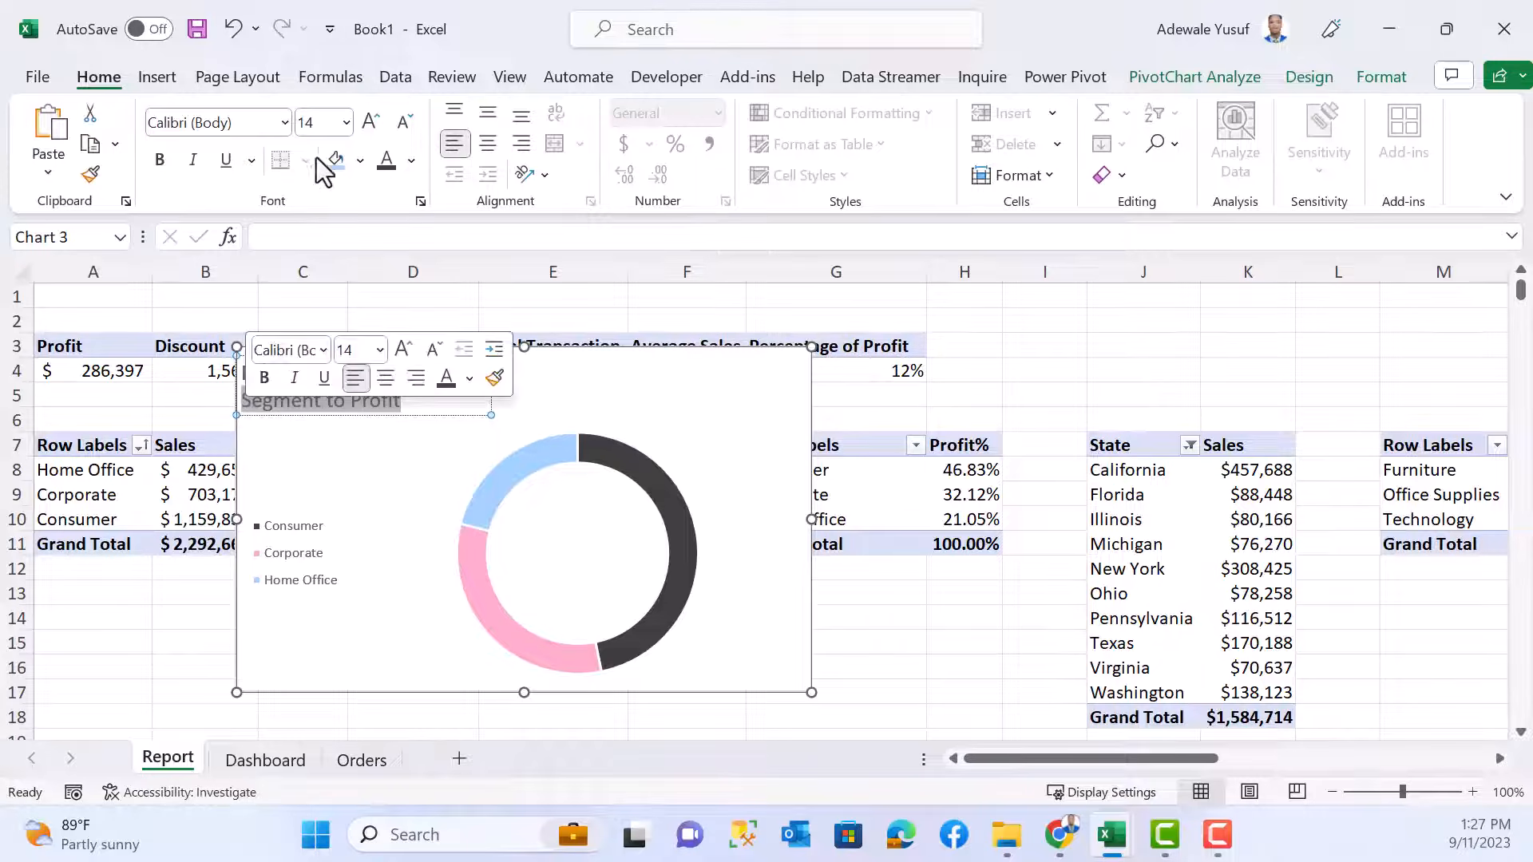
{"action": "left_click", "coordinate": [343, 124]}
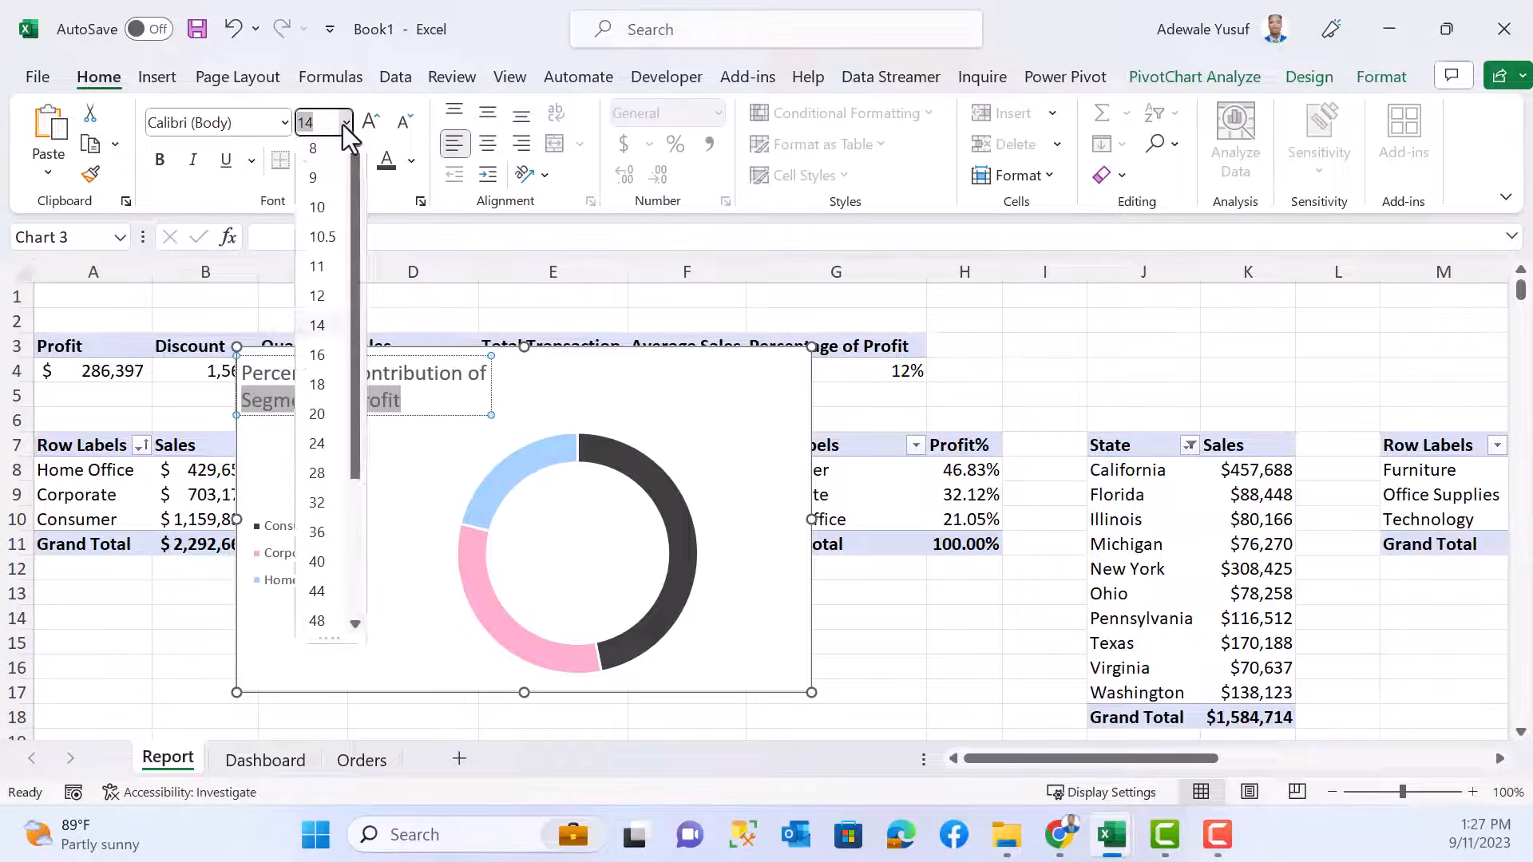
{"action": "left_click", "coordinate": [319, 212]}
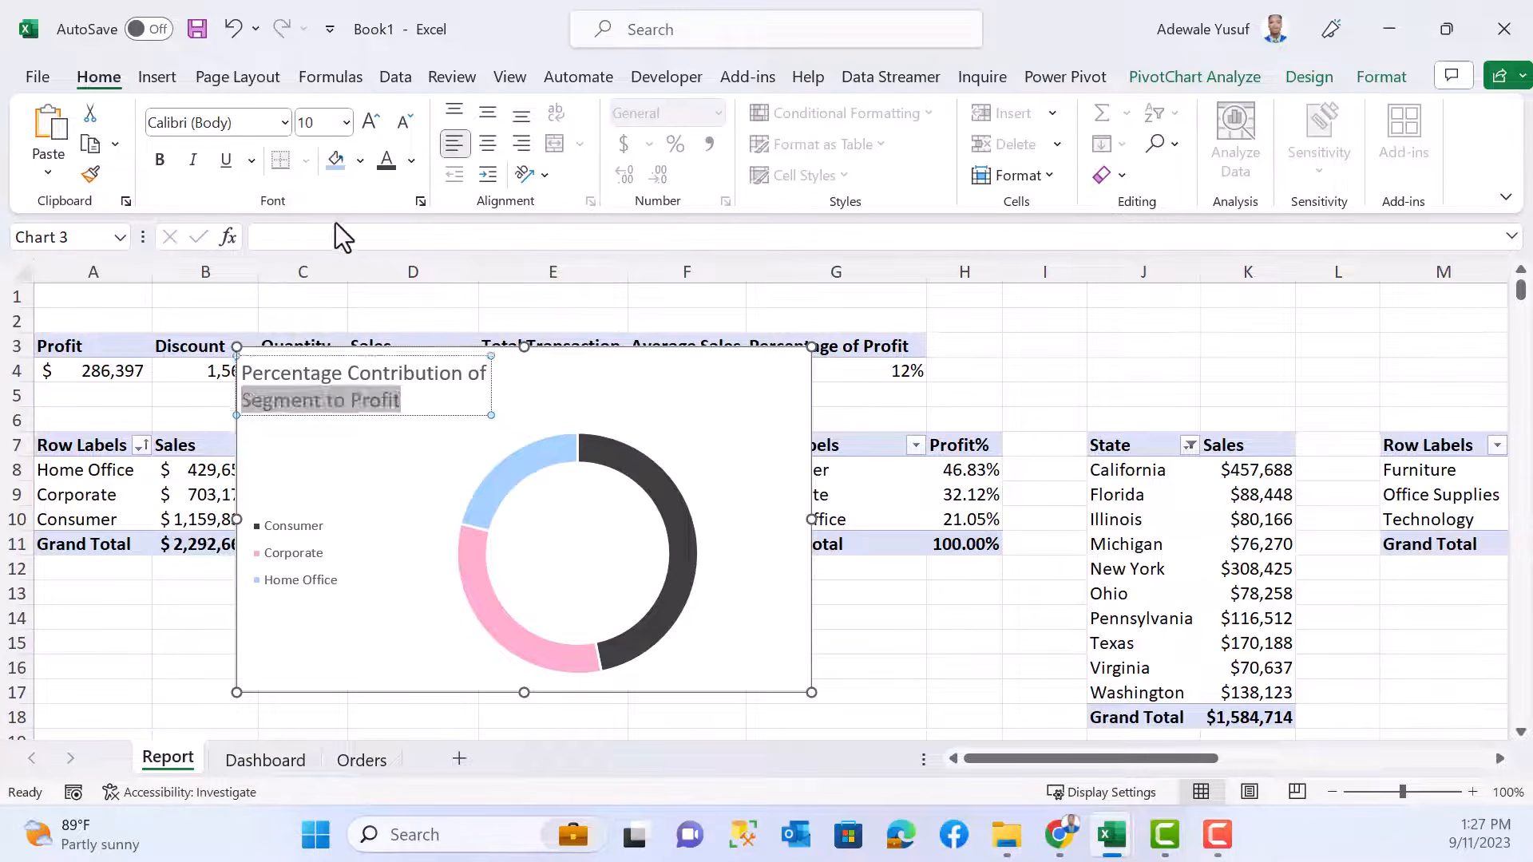
{"action": "left_click", "coordinate": [412, 162]}
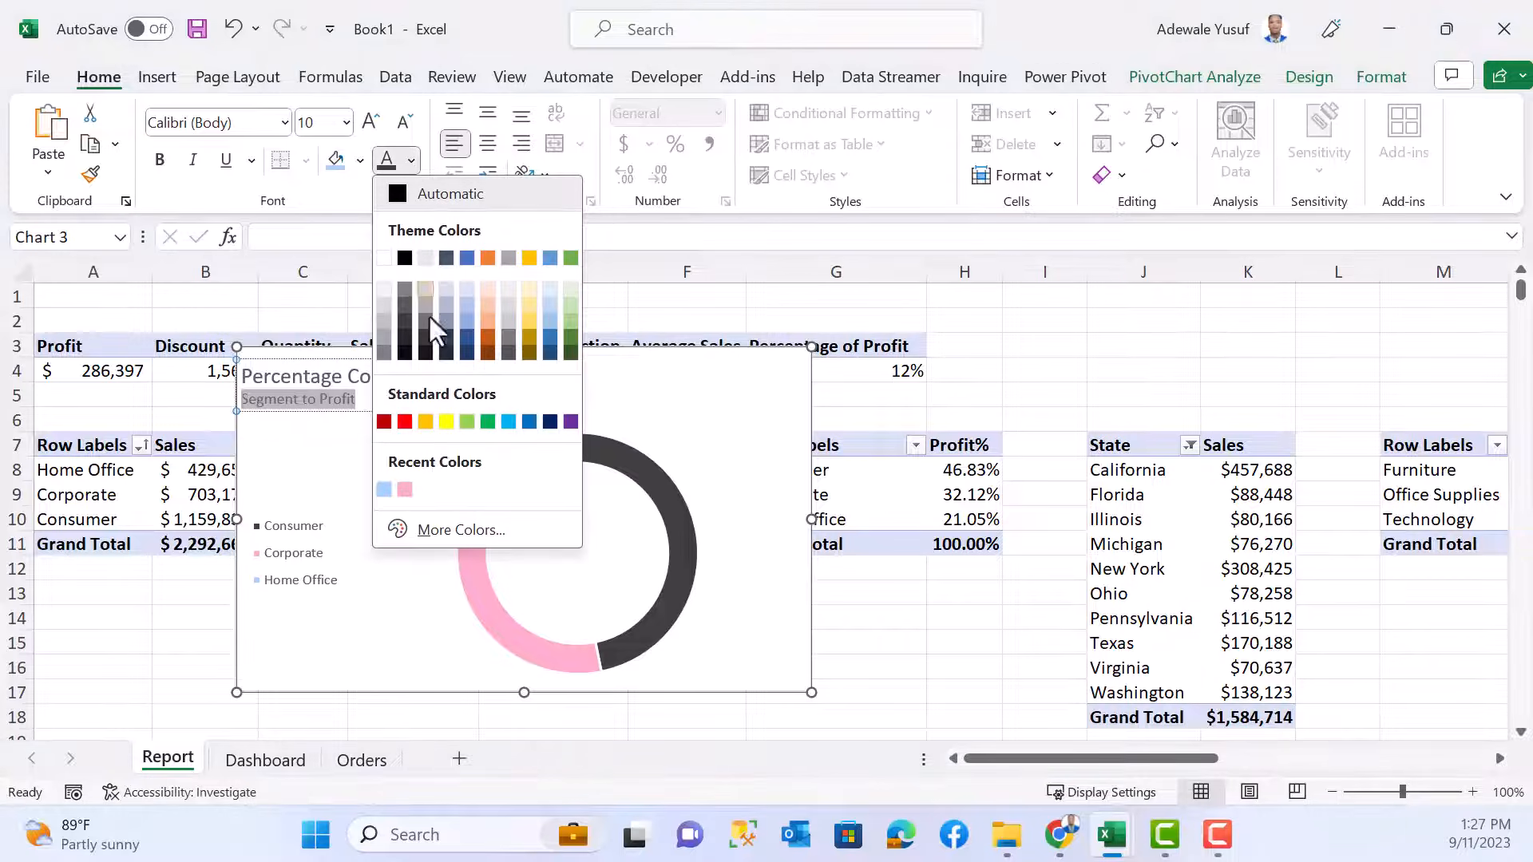
{"action": "left_click", "coordinate": [403, 490]}
{"action": "left_click", "coordinate": [391, 373]}
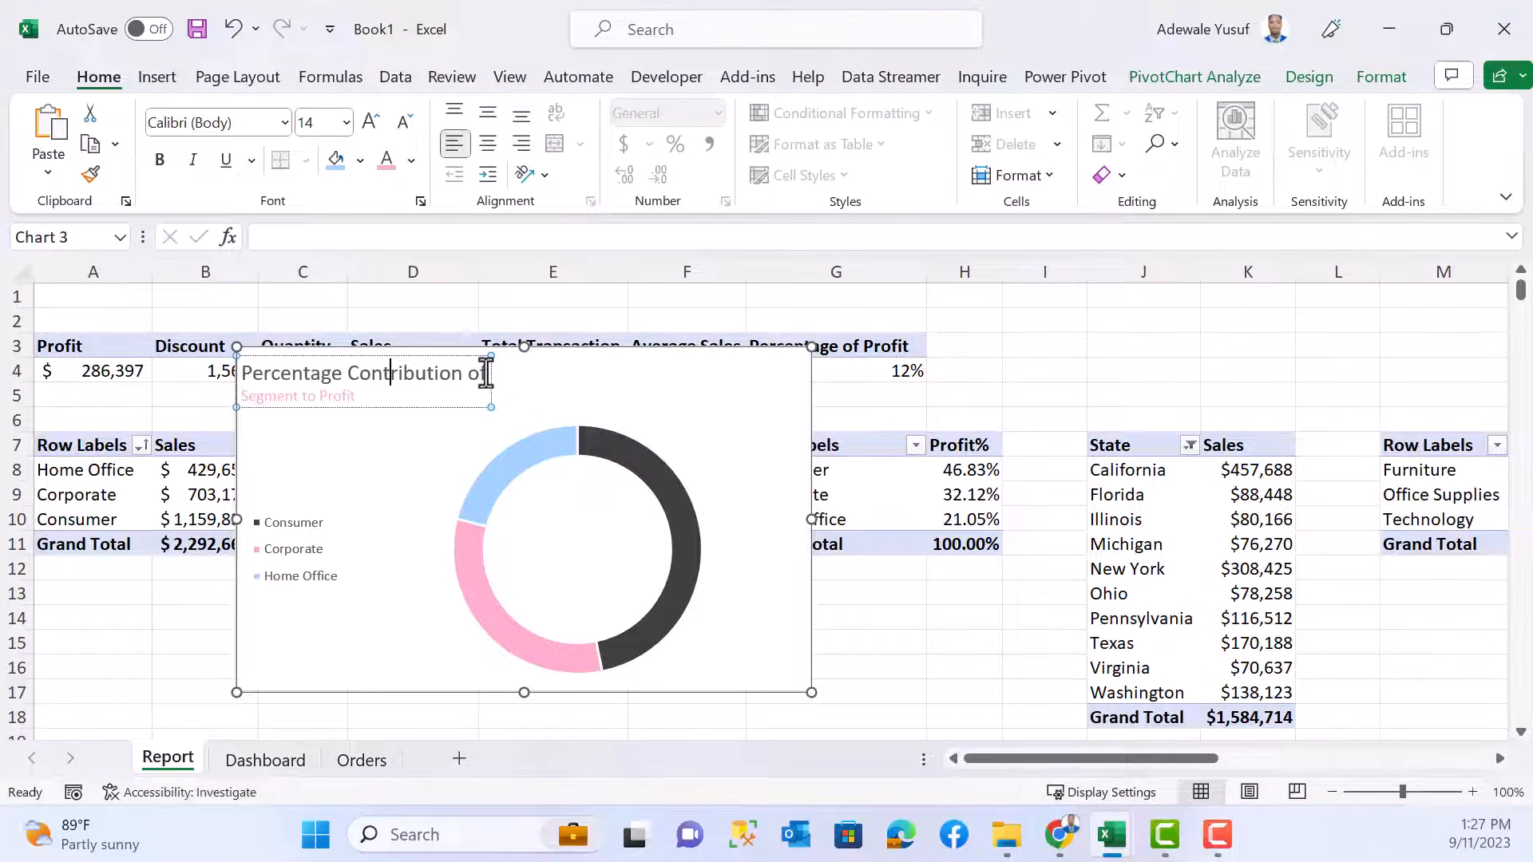
- Recolour the first line of the doughnut chart's title, "Percentage Contribution of", in a darker text colour
{"action": "left_click", "coordinate": [487, 374]}
{"action": "left_click_drag", "start_coordinate": [484, 377], "coordinate": [242, 376]}
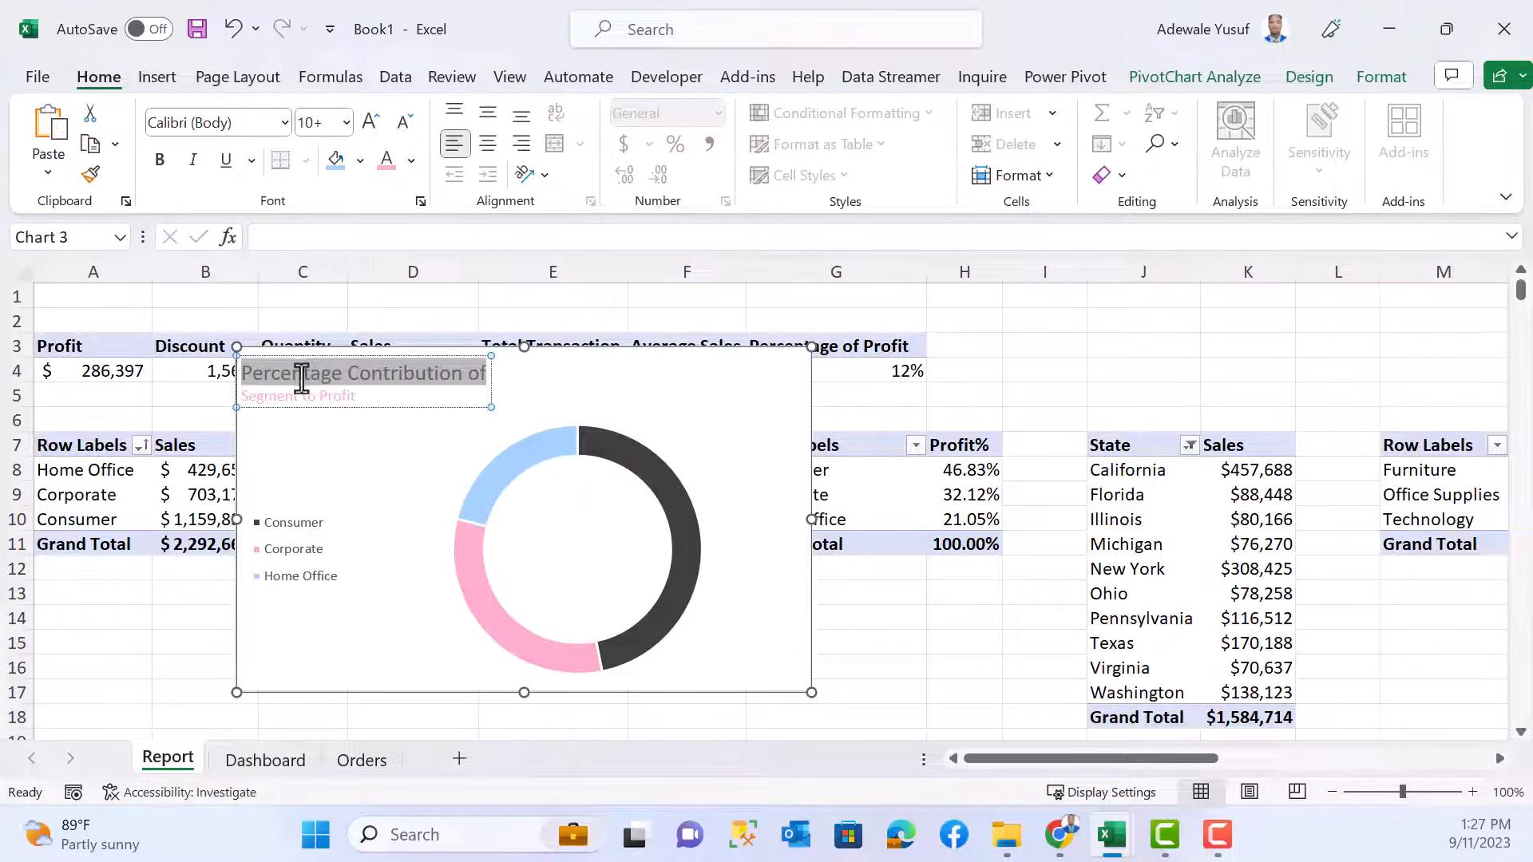
{"action": "left_click", "coordinate": [411, 162]}
{"action": "left_click", "coordinate": [405, 257]}
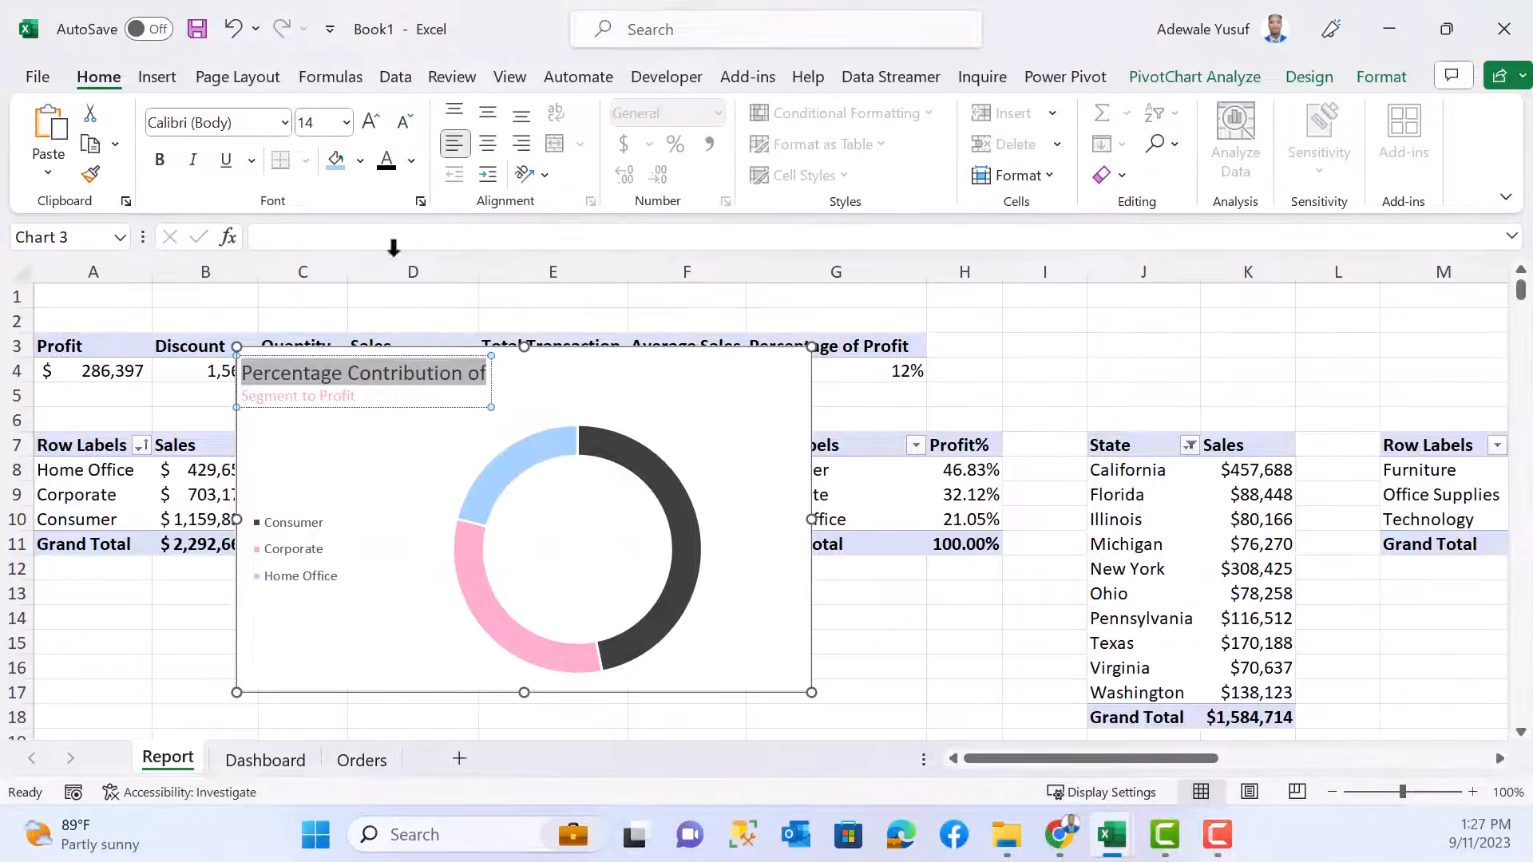
{"action": "left_click", "coordinate": [410, 160]}
{"action": "left_click", "coordinate": [406, 323]}
- Remove the outline from the doughnut chart's chart area
{"action": "left_click", "coordinate": [561, 382]}
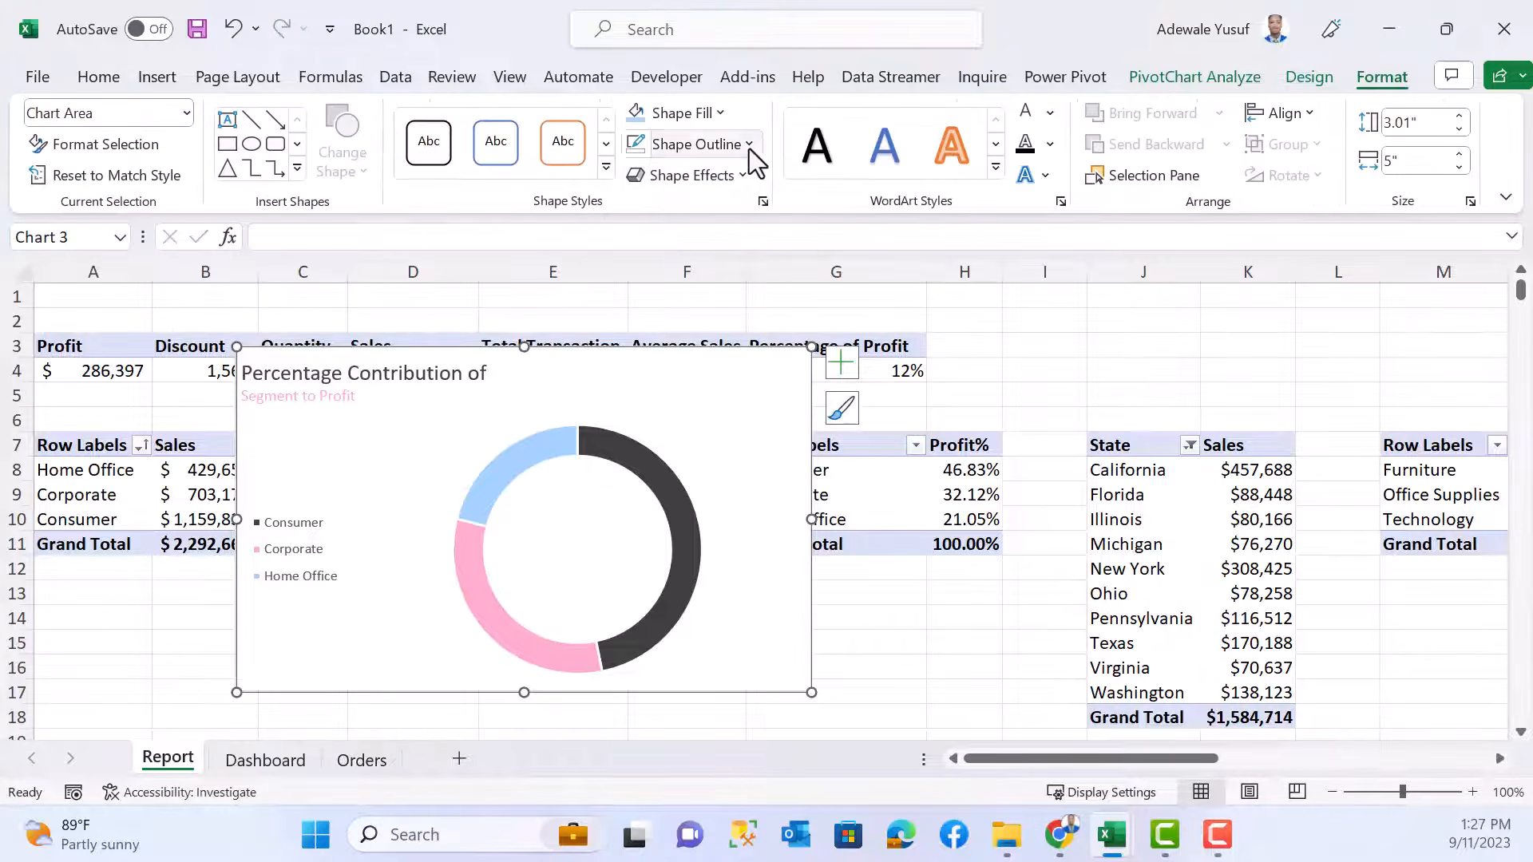
{"action": "left_click", "coordinate": [748, 146]}
{"action": "left_click", "coordinate": [721, 512]}
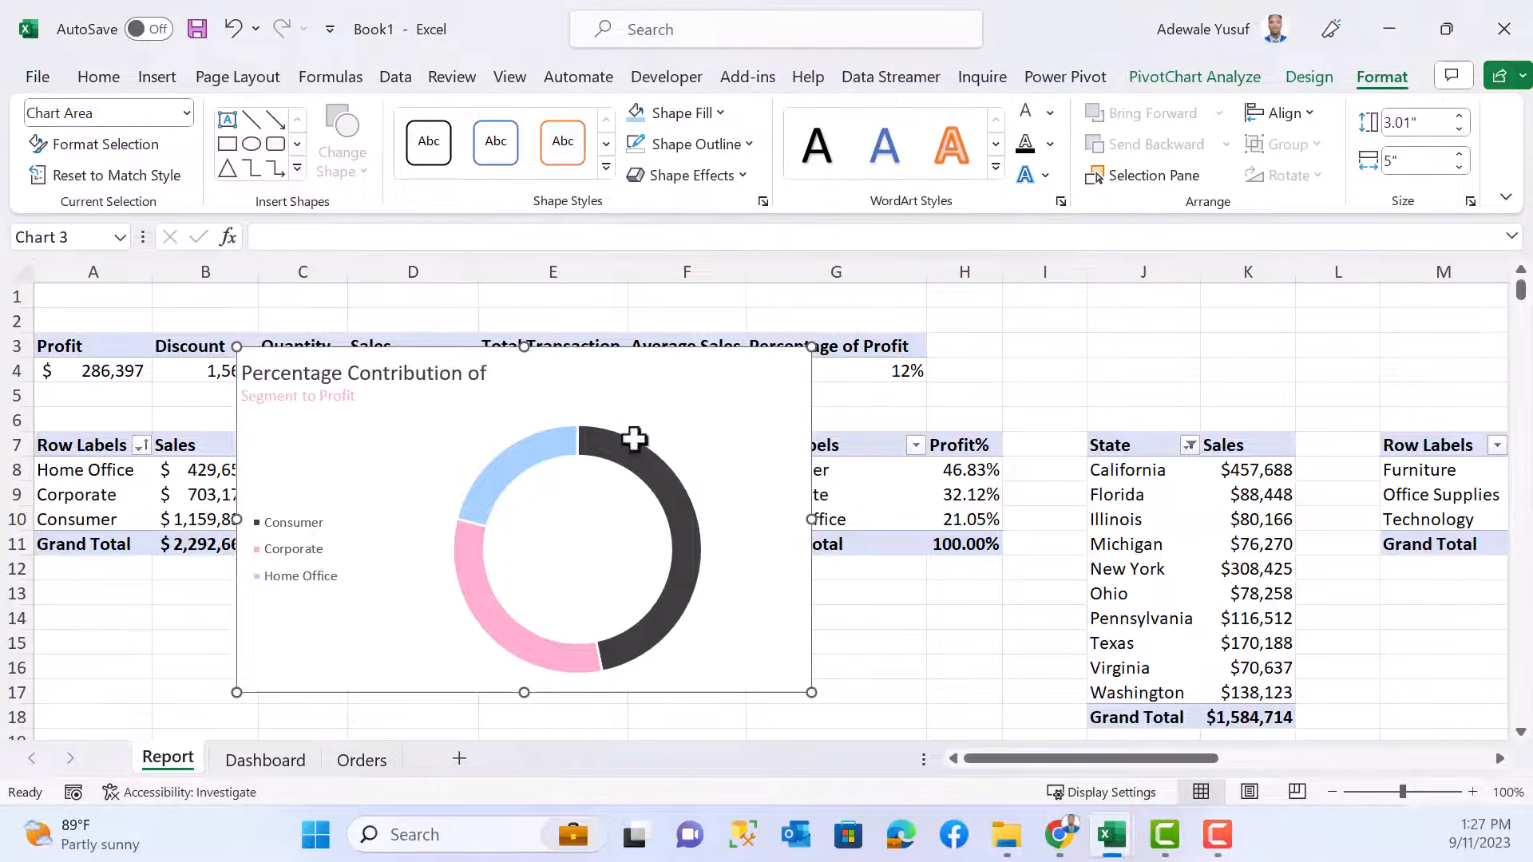
- Move the doughnut chart from the Report sheet to the Dashboard sheet
{"action": "key", "text": "Escape"}
{"action": "left_click", "coordinate": [265, 760]}
{"action": "scroll", "coordinate": [901, 525], "scroll_direction": "down", "scroll_amount": 1}
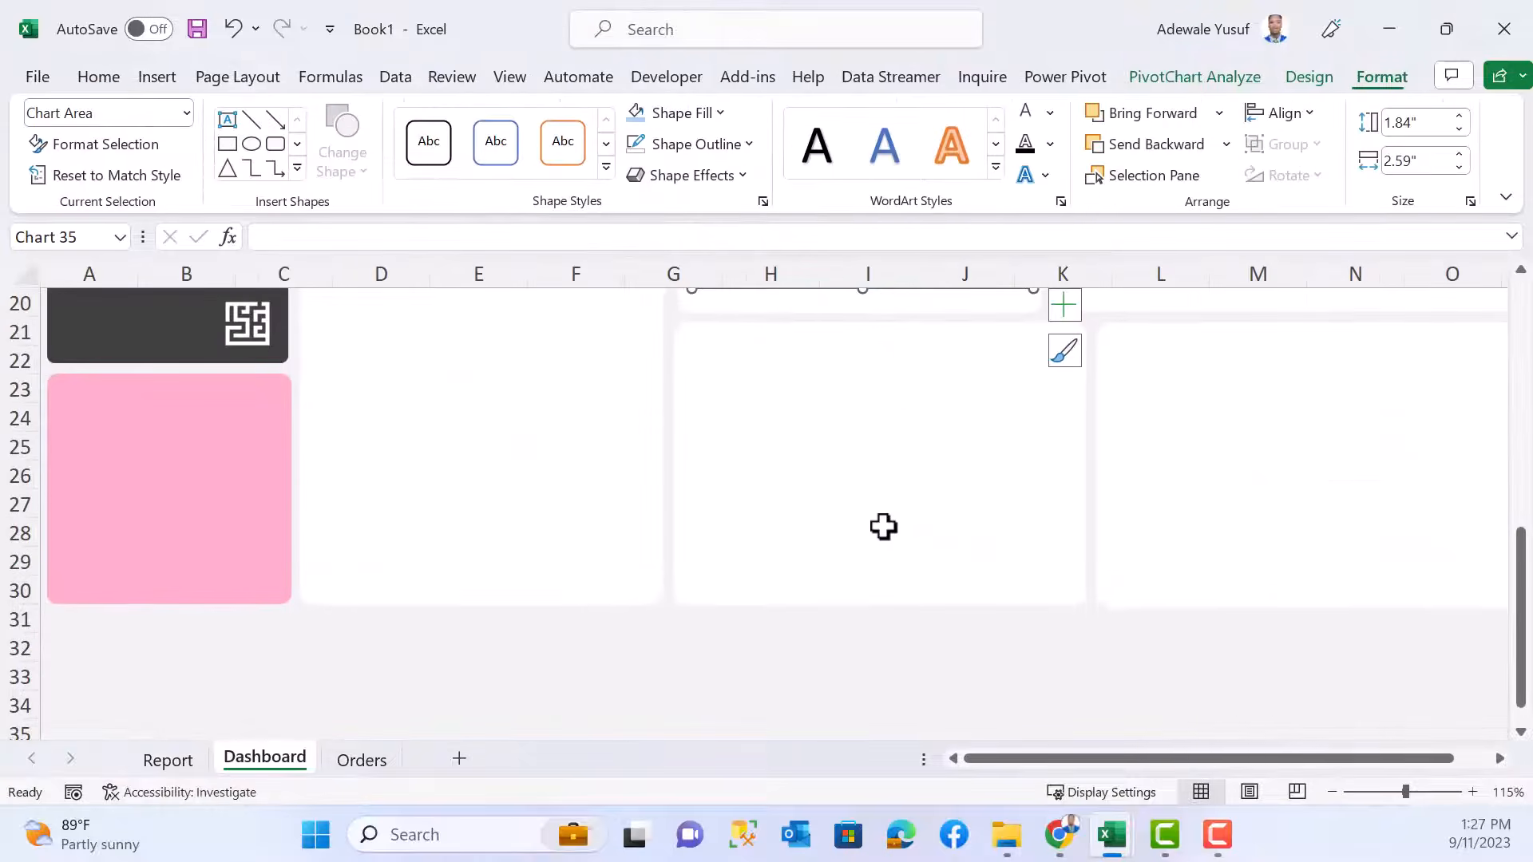
{"action": "left_click", "coordinate": [810, 677]}
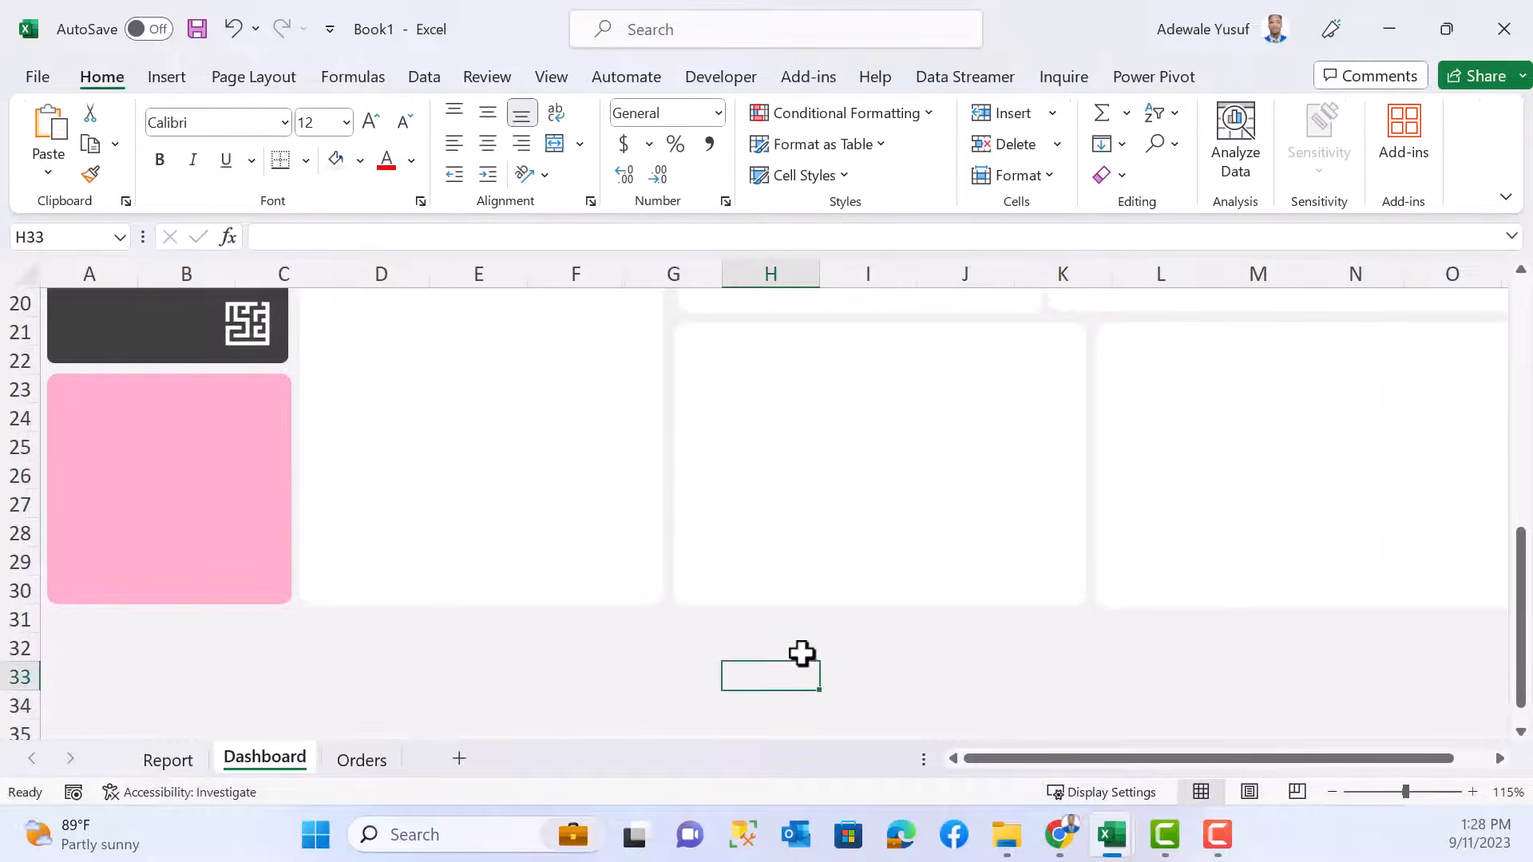
{"action": "key", "text": "ctrl+v"}
- Shrink the doughnut chart and fit it inside the white card below the Segement Sales card
{"action": "left_click_drag", "start_coordinate": [1006, 663], "coordinate": [944, 310]}
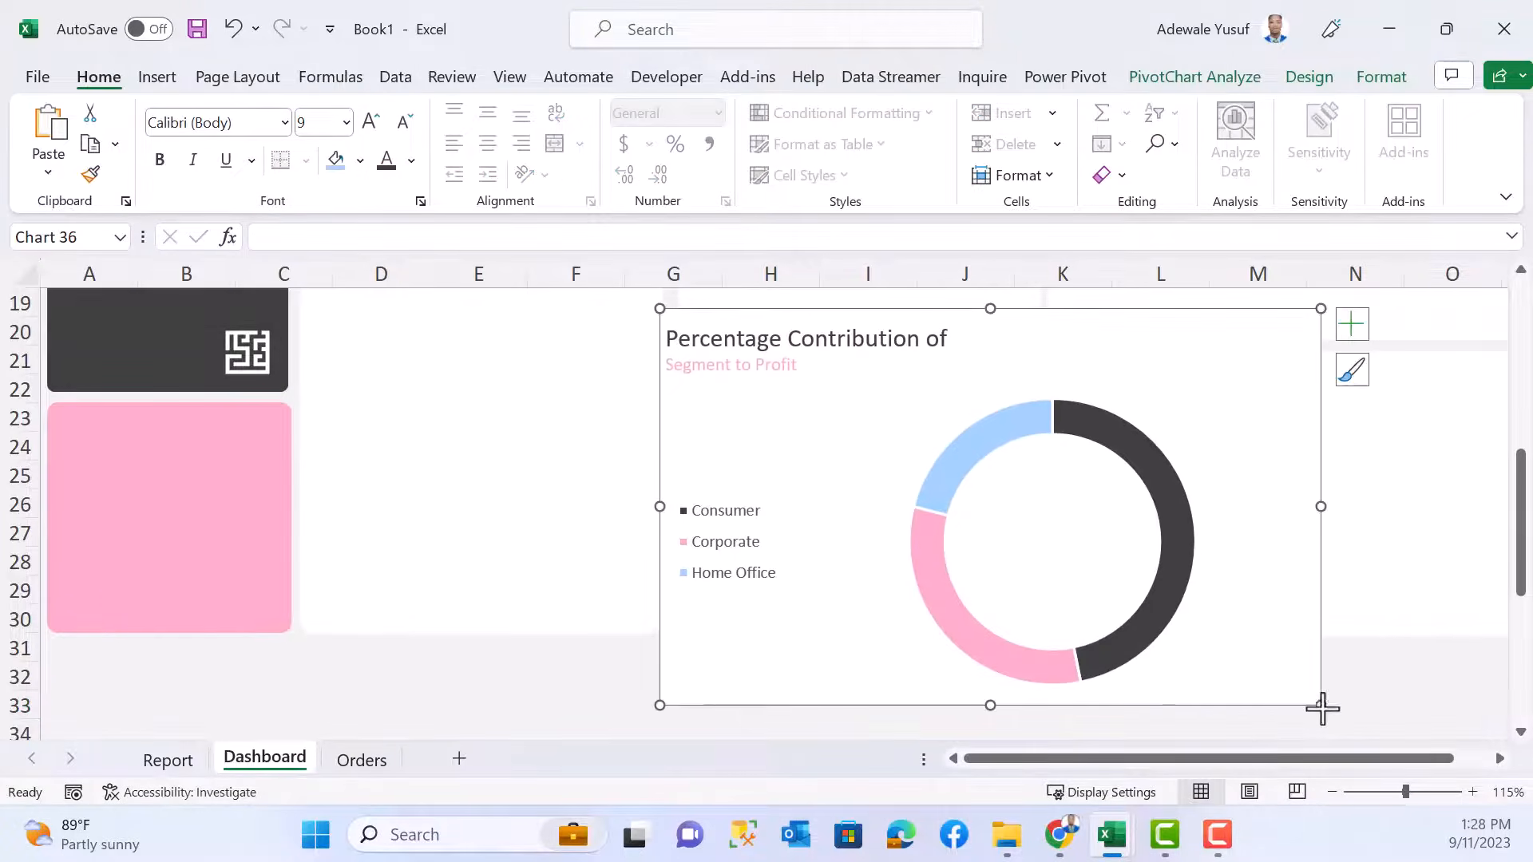
{"action": "left_click_drag", "start_coordinate": [1320, 705], "coordinate": [984, 611]}
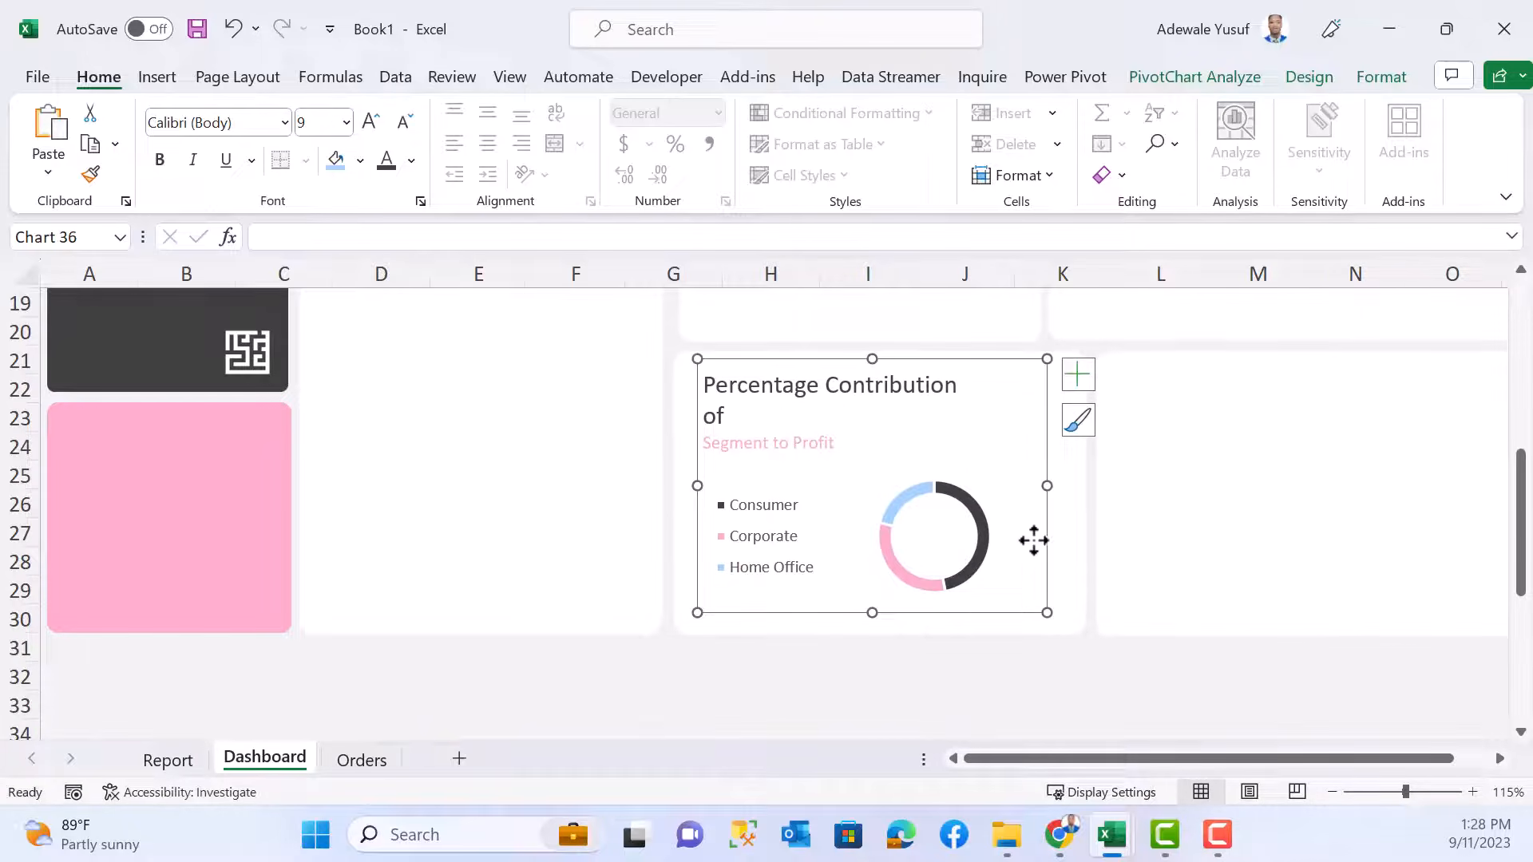
{"action": "left_click_drag", "start_coordinate": [1047, 485], "coordinate": [1064, 486]}
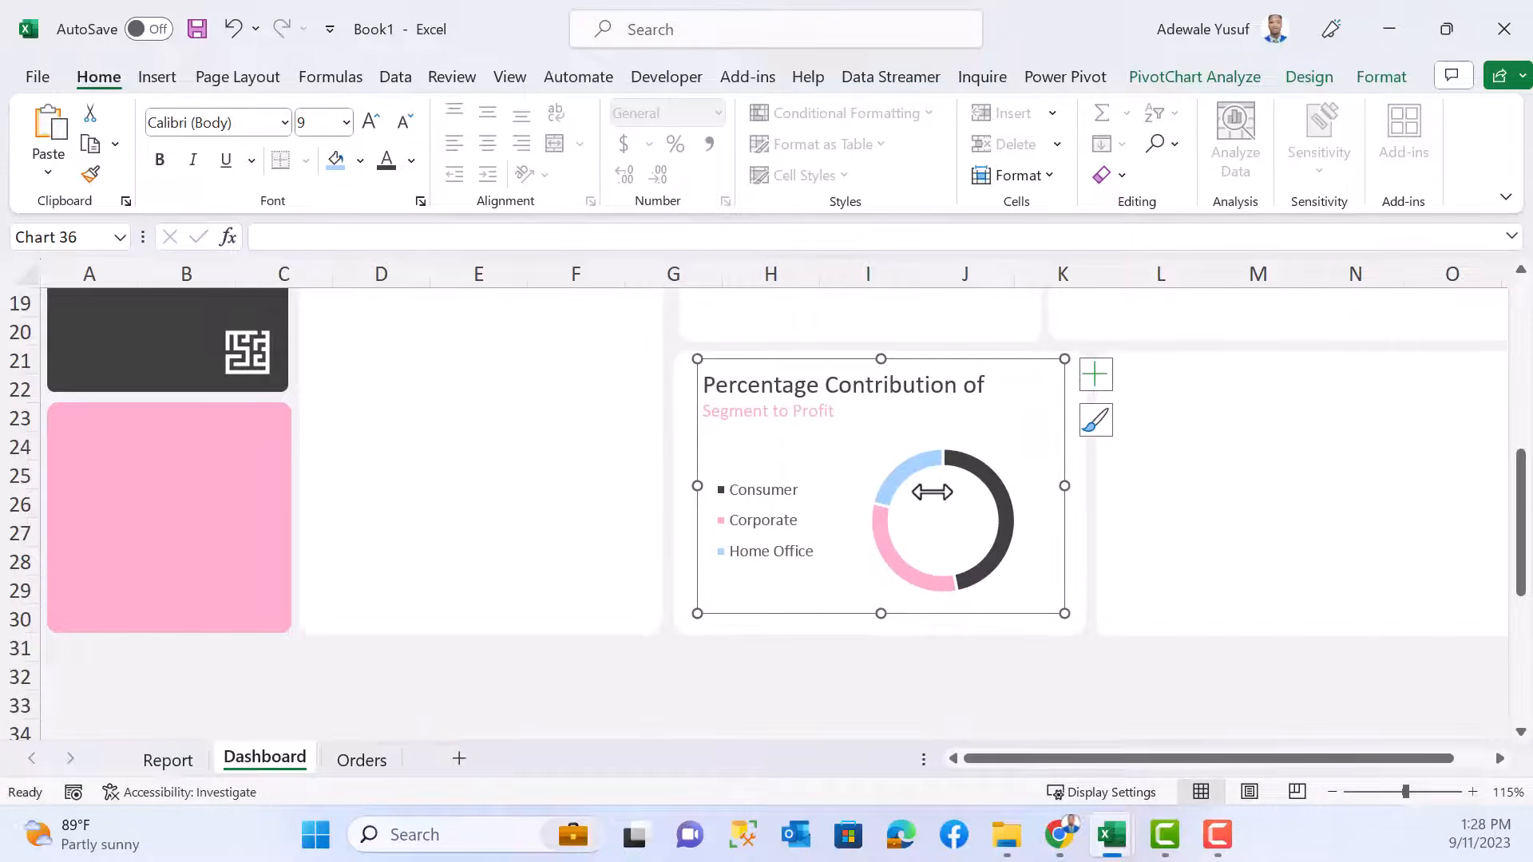
{"action": "left_click_drag", "start_coordinate": [877, 356], "coordinate": [792, 362]}
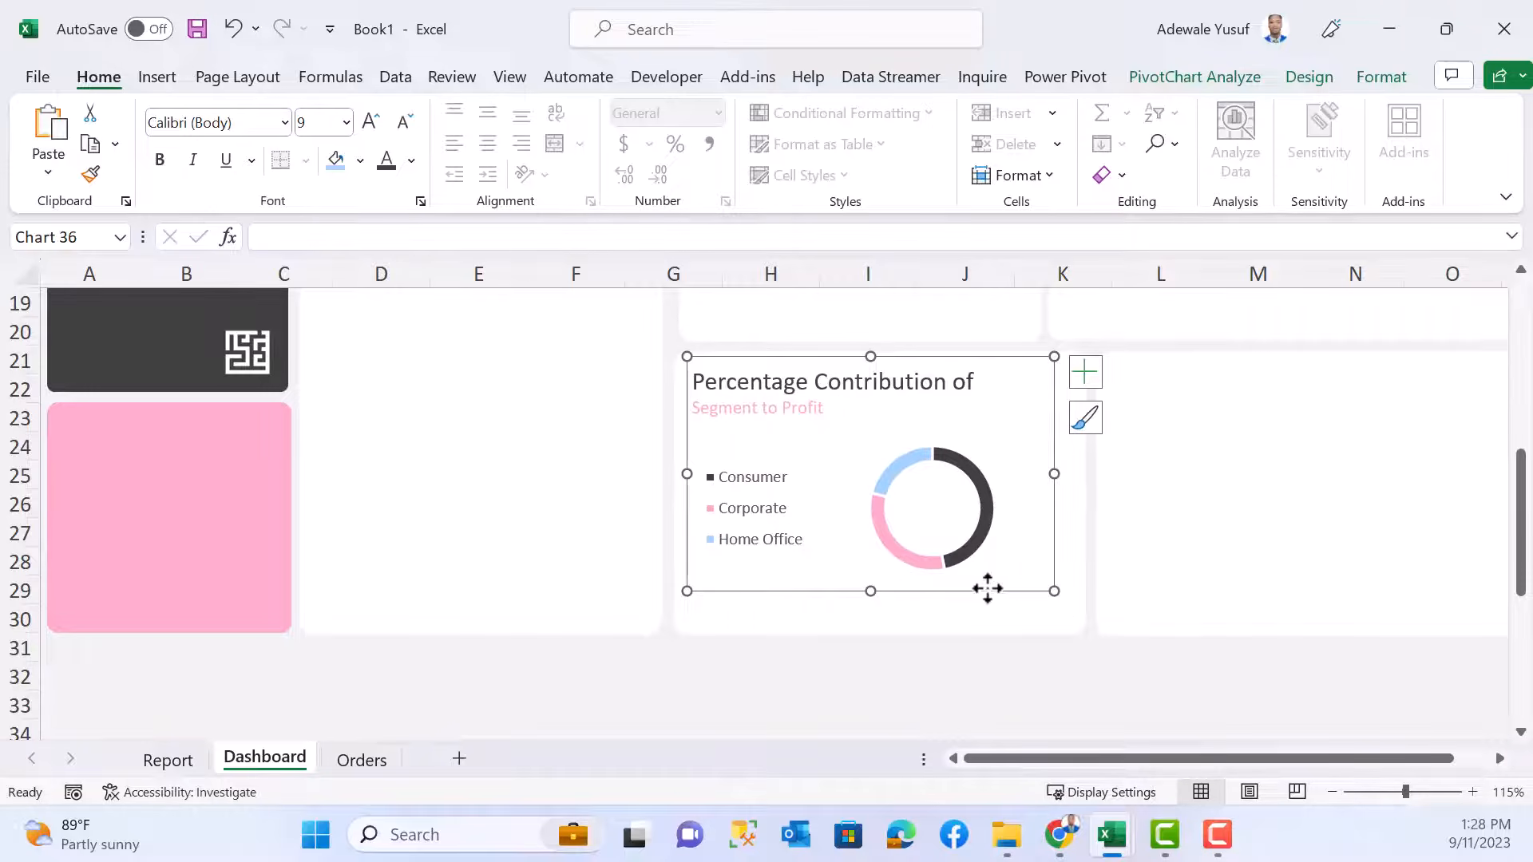
{"action": "left_click_drag", "start_coordinate": [1051, 592], "coordinate": [1063, 618]}
- Enlarge the doughnut chart's plot area within its card
{"action": "left_click", "coordinate": [894, 453]}
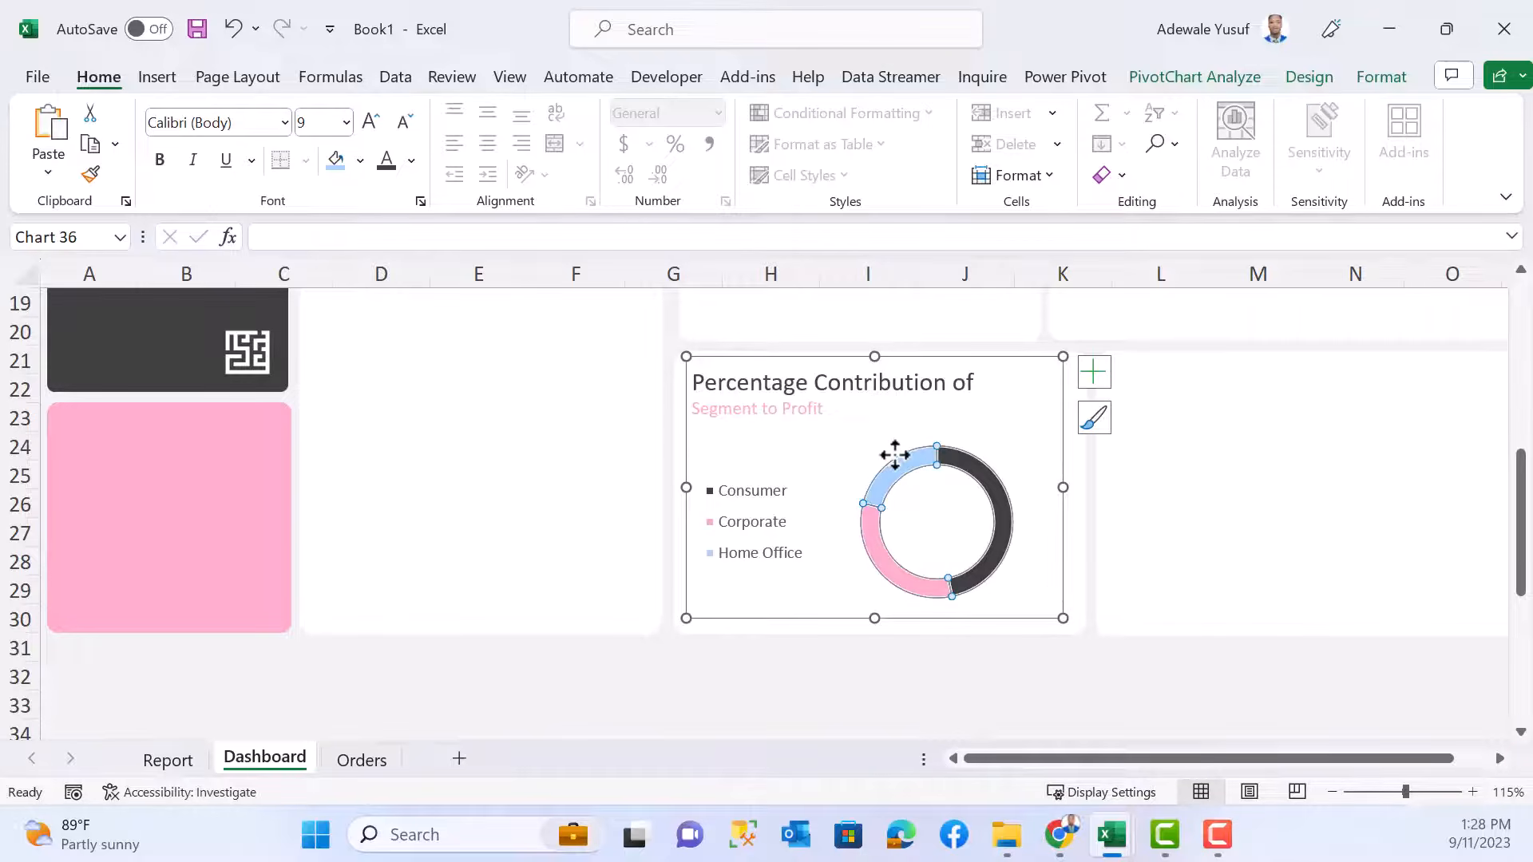
{"action": "left_click", "coordinate": [926, 501]}
{"action": "left_click_drag", "start_coordinate": [1013, 446], "coordinate": [1032, 415]}
{"action": "left_click", "coordinate": [941, 695]}
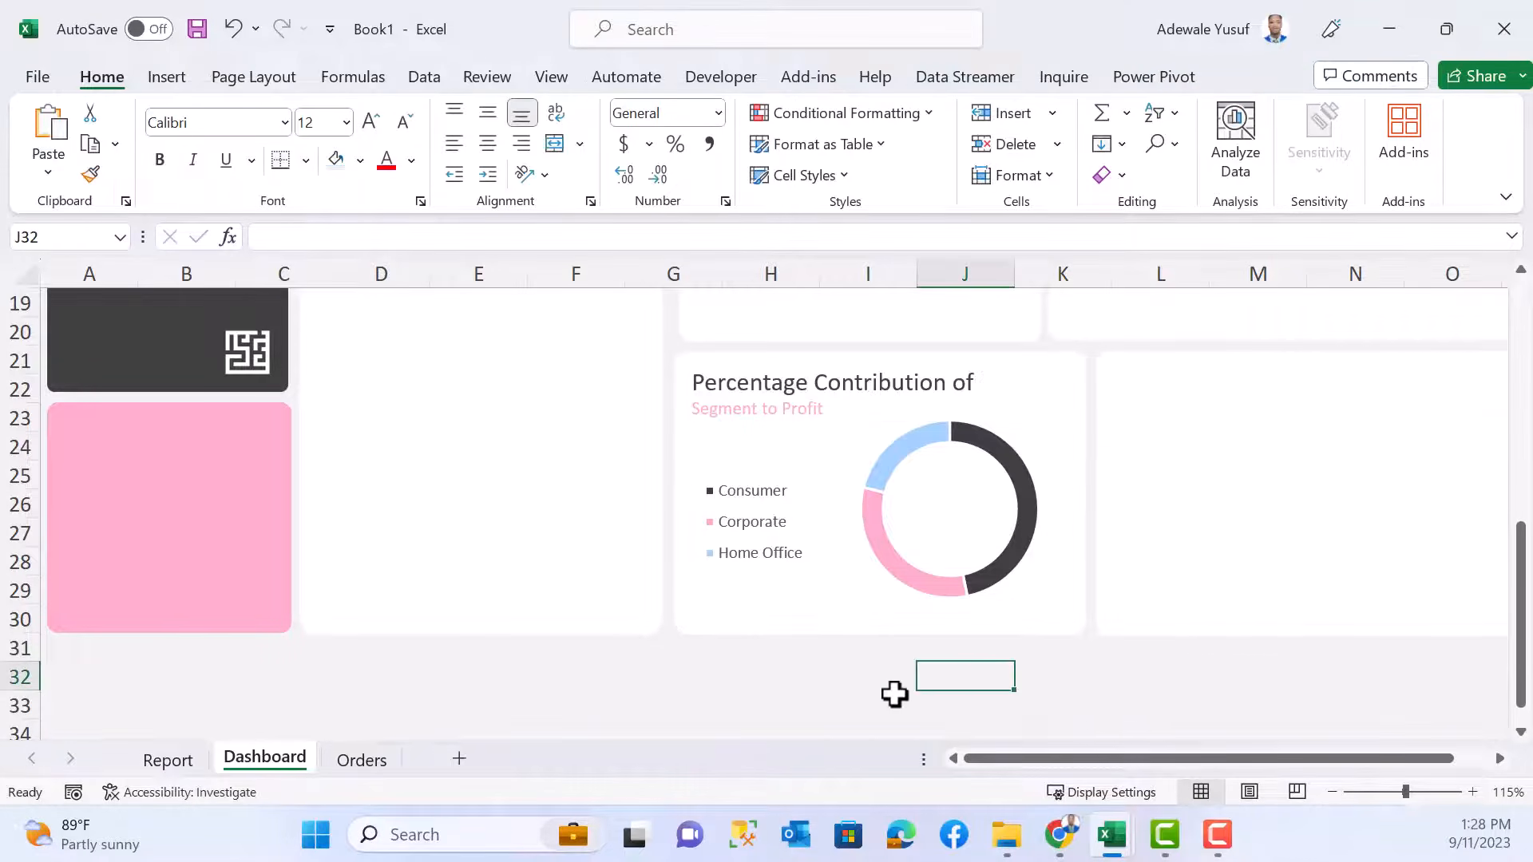
- Review the dashboard's KPI cards, segment charts and remaining empty cards
{"action": "scroll", "coordinate": [859, 643], "scroll_direction": "up", "scroll_amount": 3}
{"action": "scroll", "coordinate": [859, 631], "scroll_direction": "up", "scroll_amount": 2}
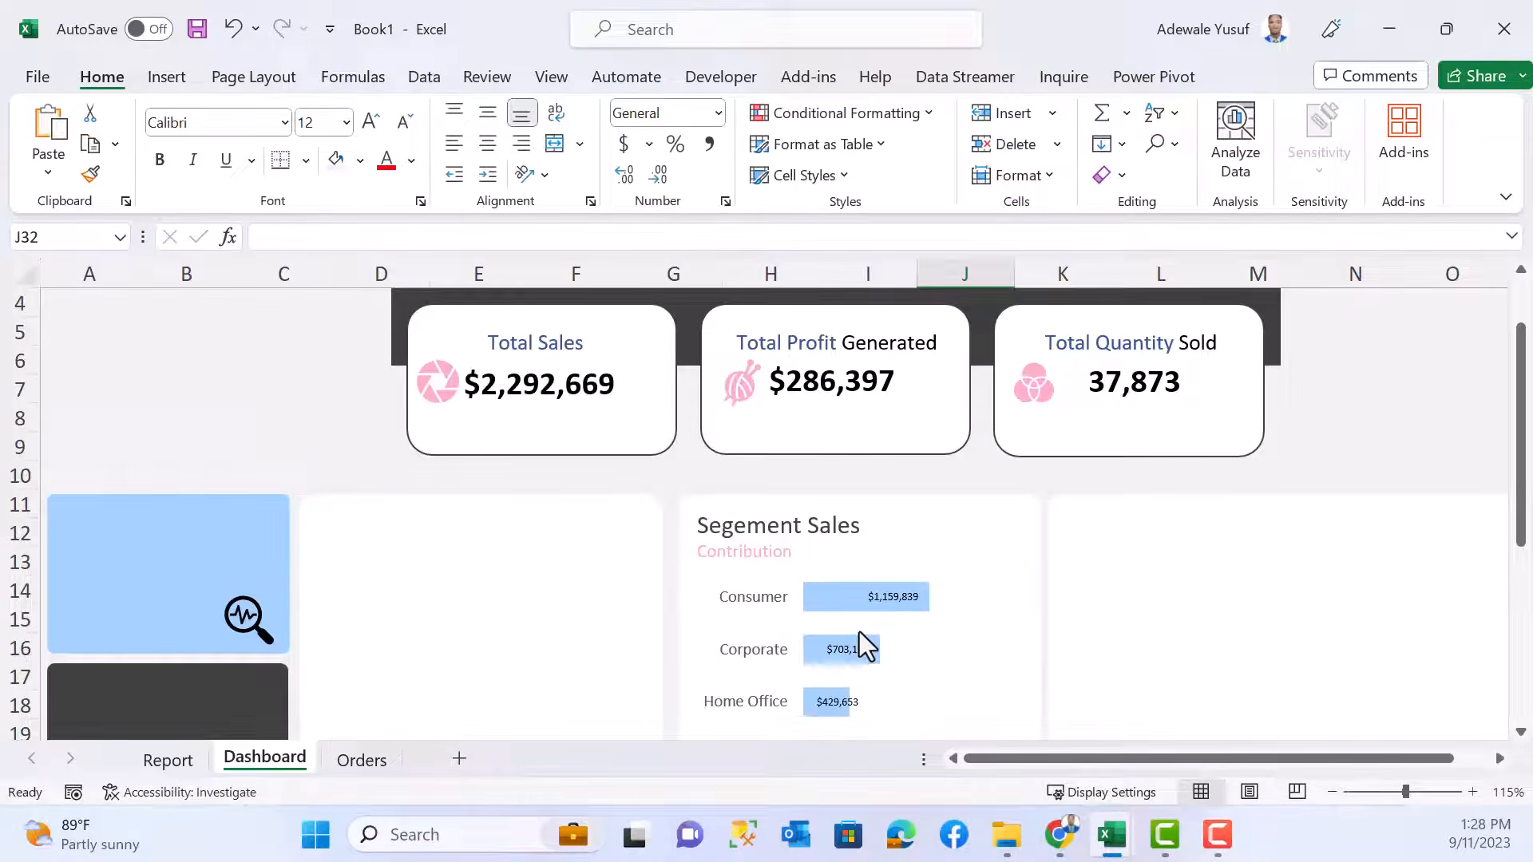
{"action": "scroll", "coordinate": [859, 631], "scroll_direction": "down", "scroll_amount": 3, "text": "ctrl"}
{"action": "scroll", "coordinate": [720, 635], "scroll_direction": "down", "scroll_amount": 1}
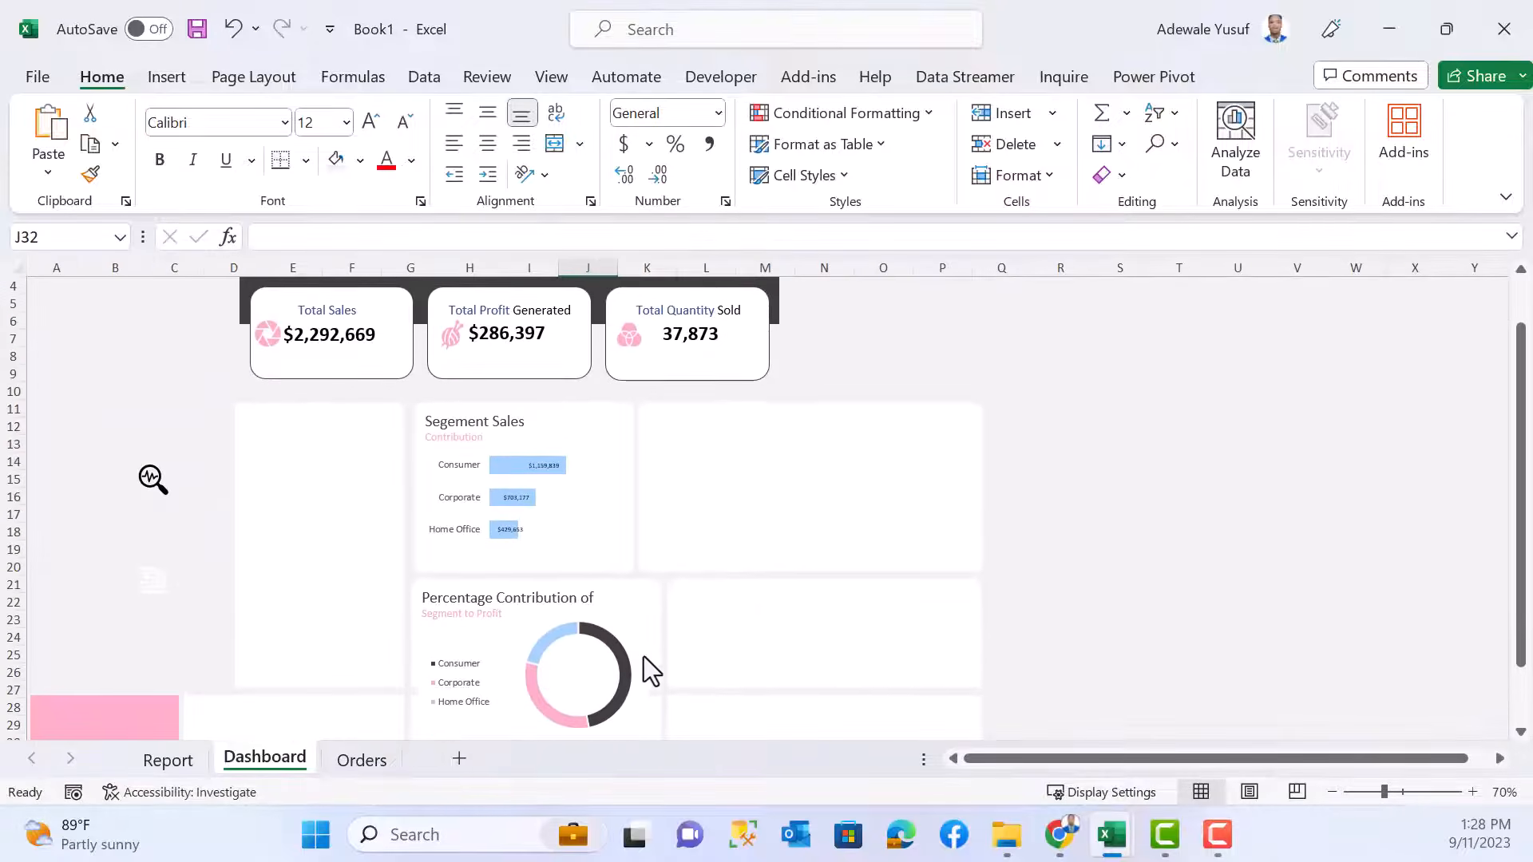
{"action": "scroll", "coordinate": [615, 652], "scroll_direction": "down", "scroll_amount": 1}
{"action": "scroll", "coordinate": [581, 640], "scroll_direction": "up", "scroll_amount": 1, "text": "ctrl"}
{"action": "scroll", "coordinate": [670, 607], "scroll_direction": "up", "scroll_amount": 1}
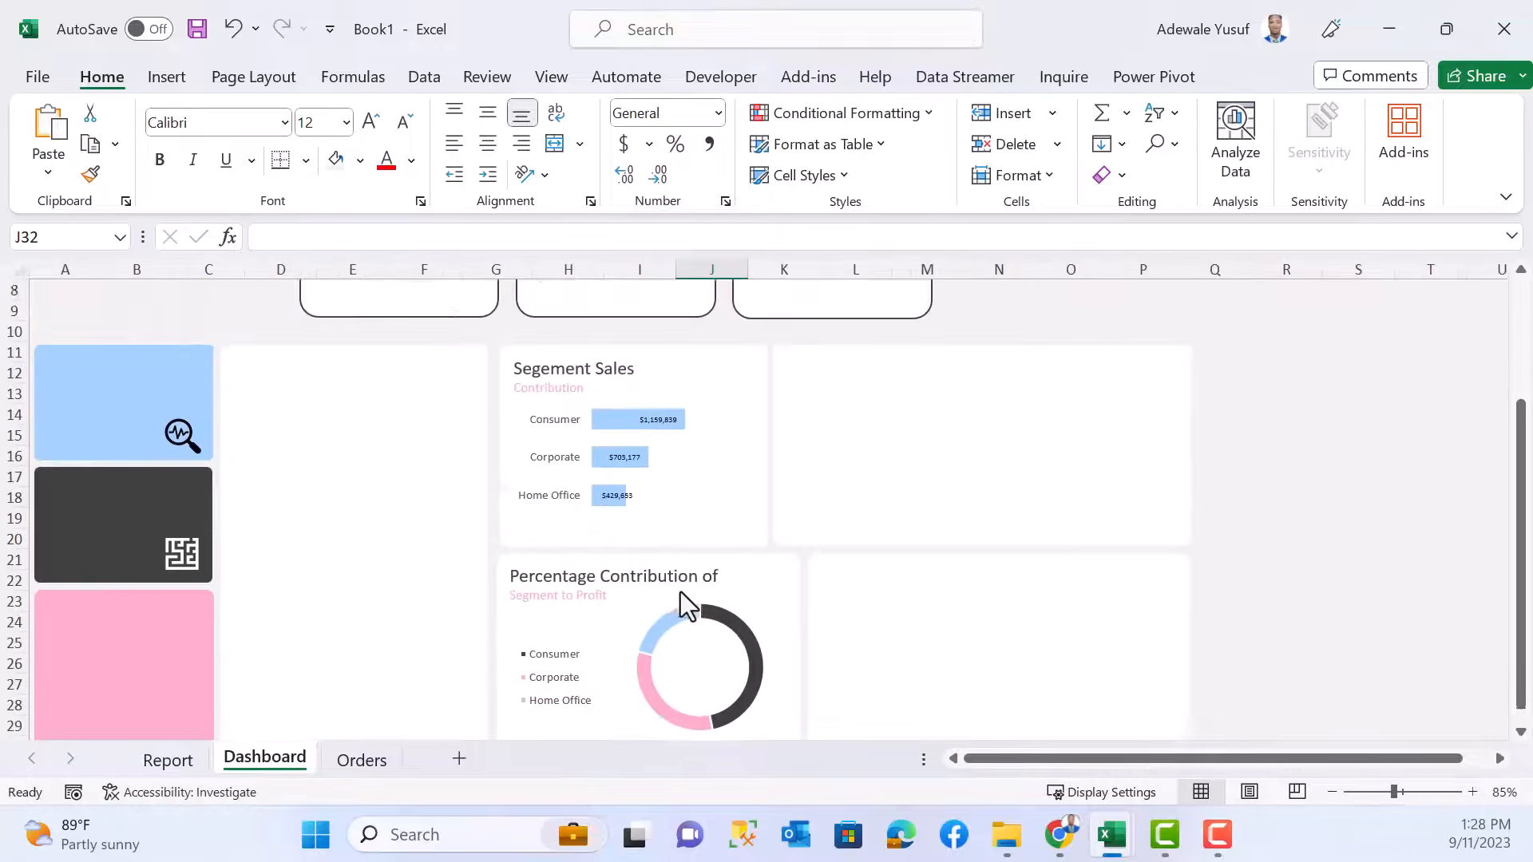
{"action": "scroll", "coordinate": [685, 591], "scroll_direction": "down", "scroll_amount": 1}
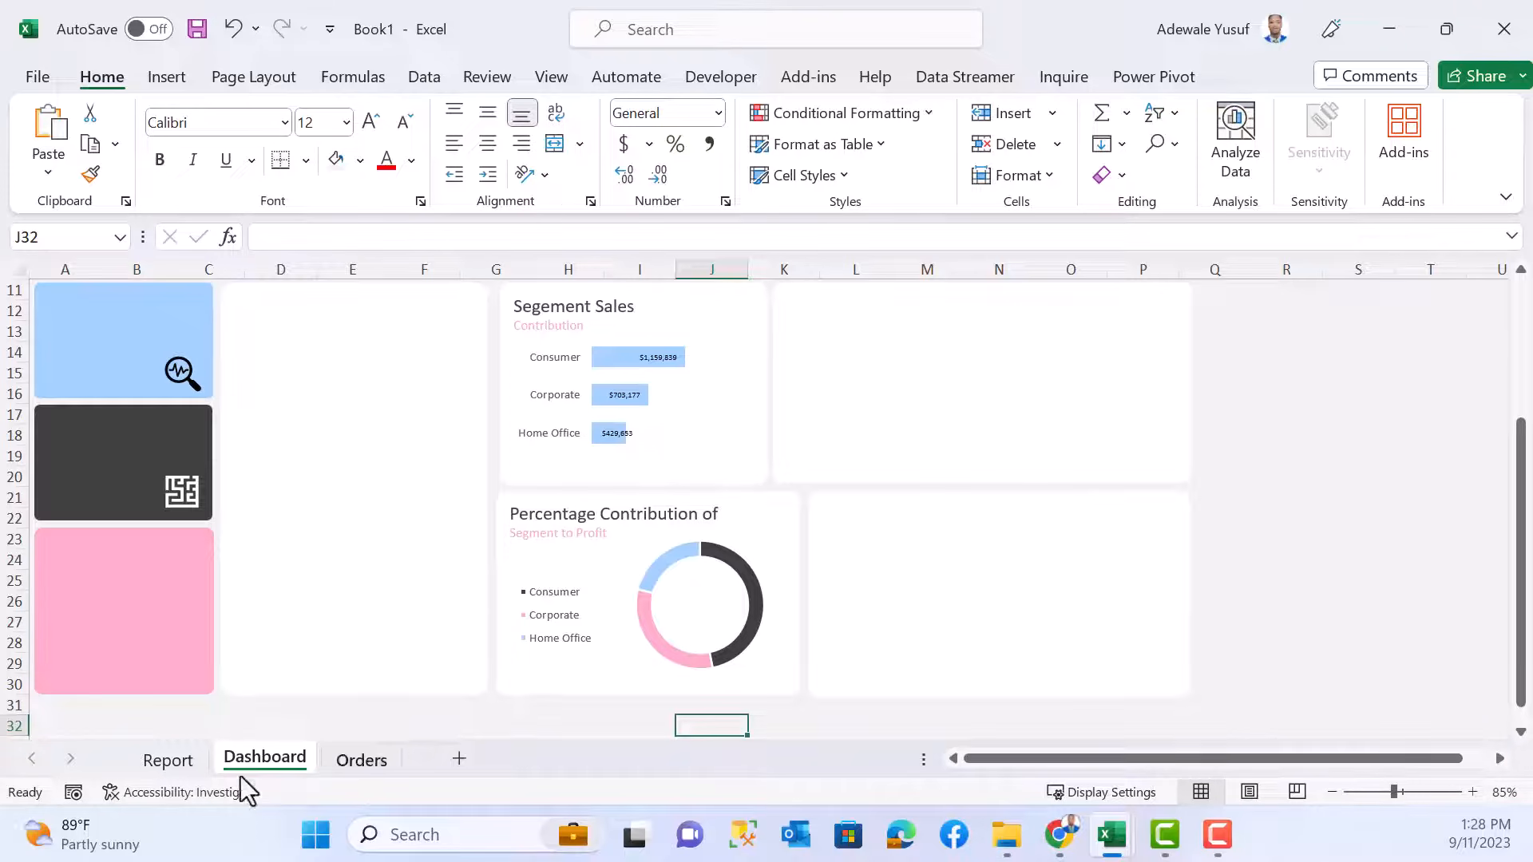
- Select the category pivot table with profit and sales on the Report sheet
{"action": "left_click", "coordinate": [172, 759]}
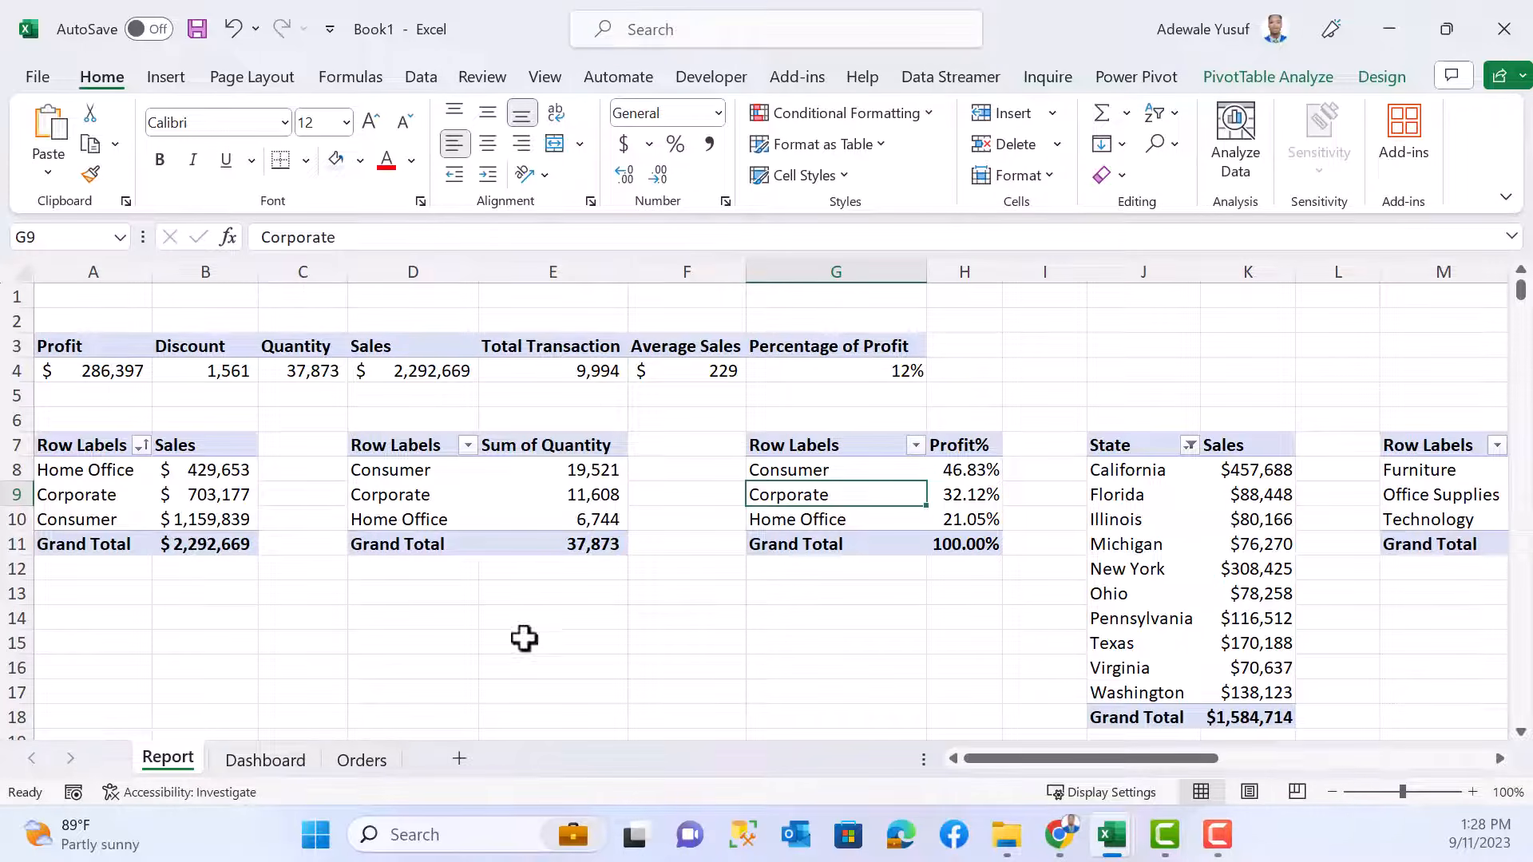
{"action": "left_click_drag", "start_coordinate": [1076, 758], "coordinate": [1145, 769]}
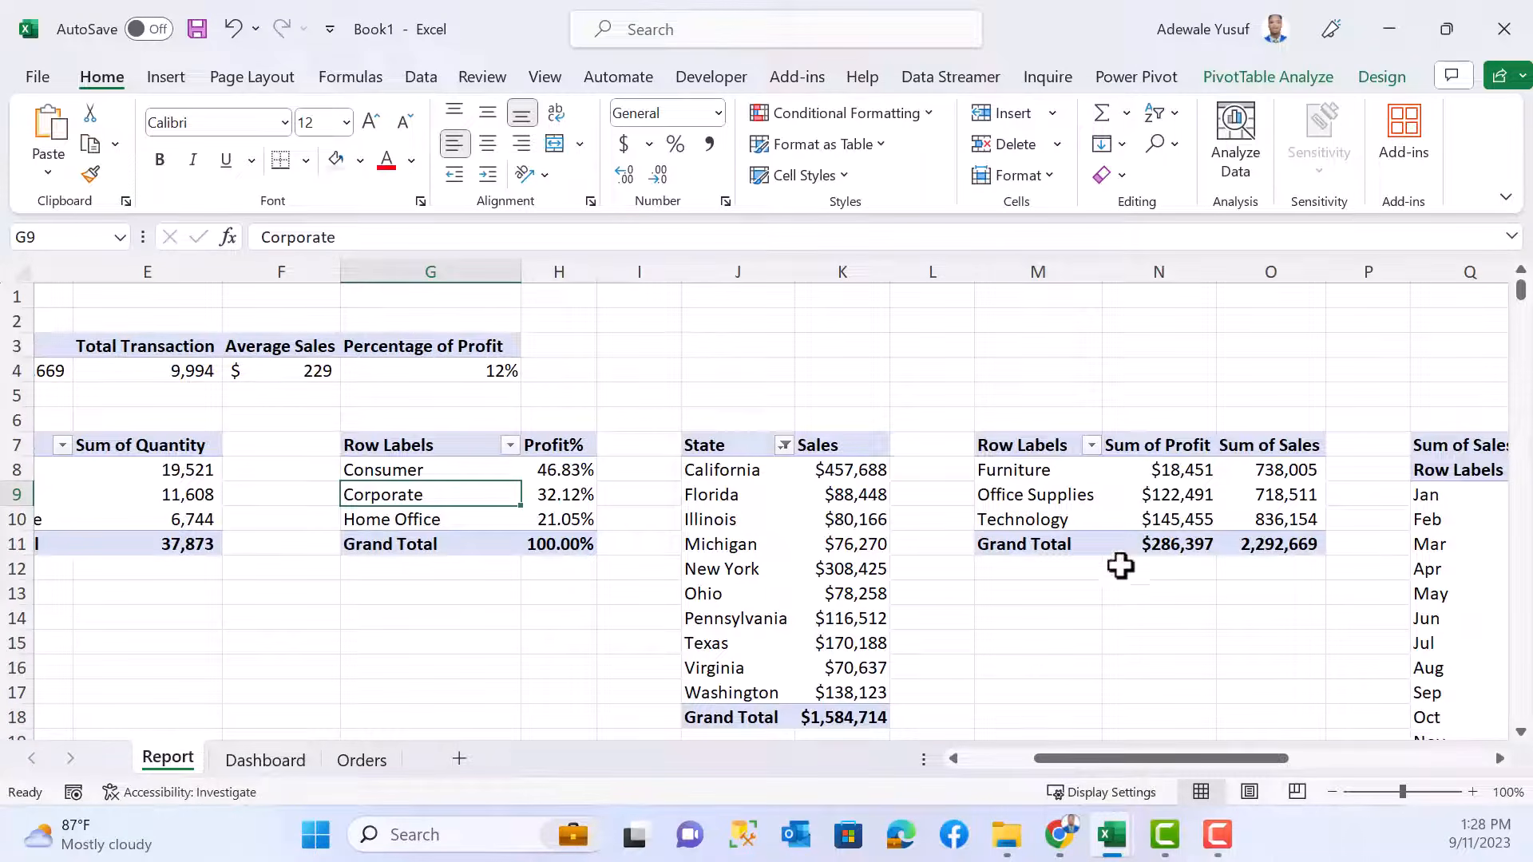
{"action": "left_click", "coordinate": [1074, 487]}
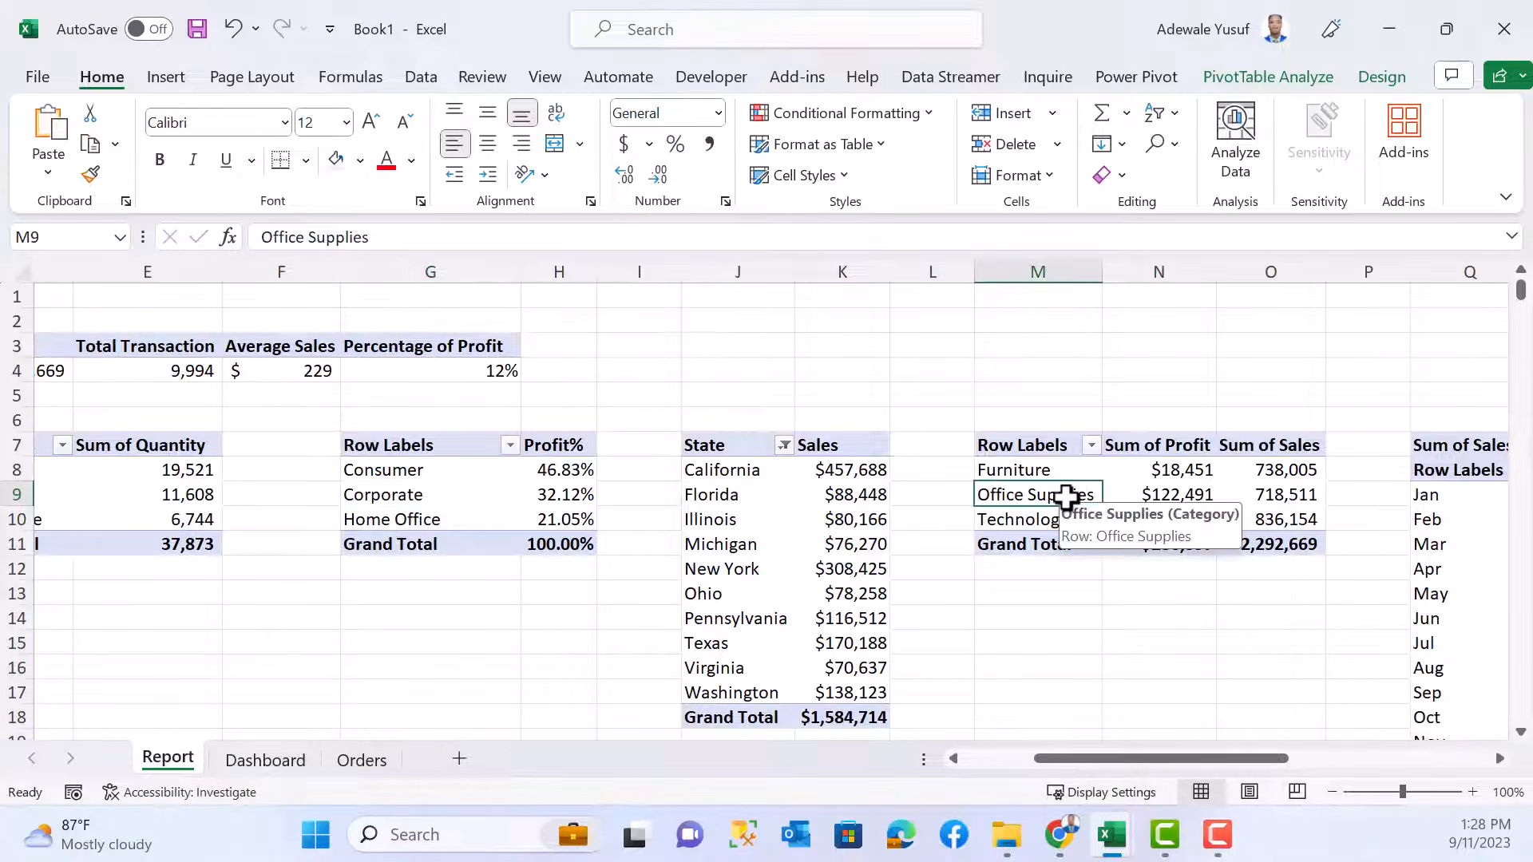
{"action": "left_click", "coordinate": [165, 77]}
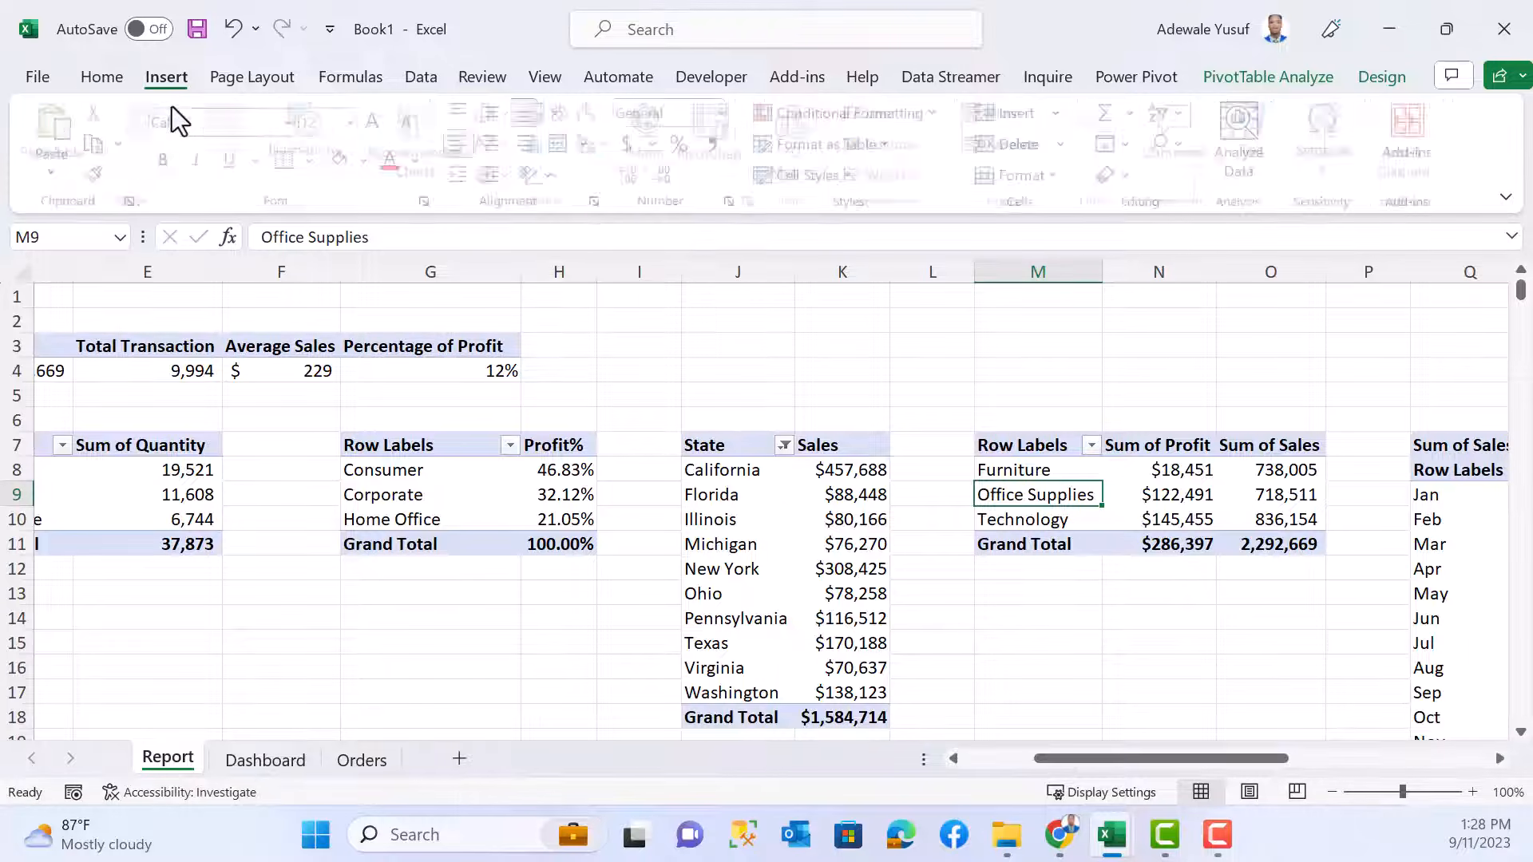
{"action": "left_click", "coordinate": [502, 112]}
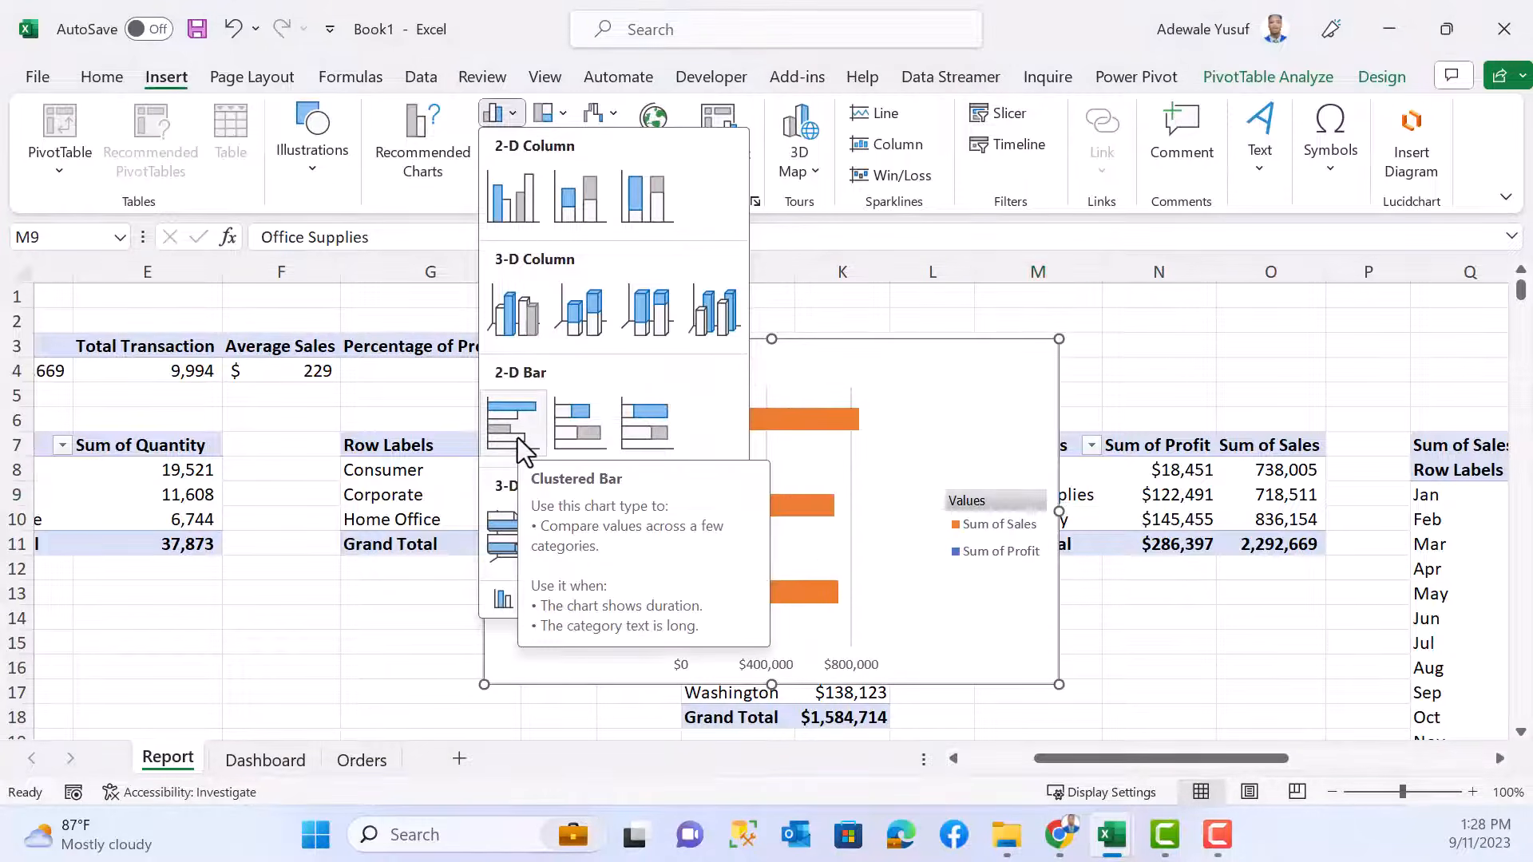
{"action": "left_click", "coordinate": [593, 428]}
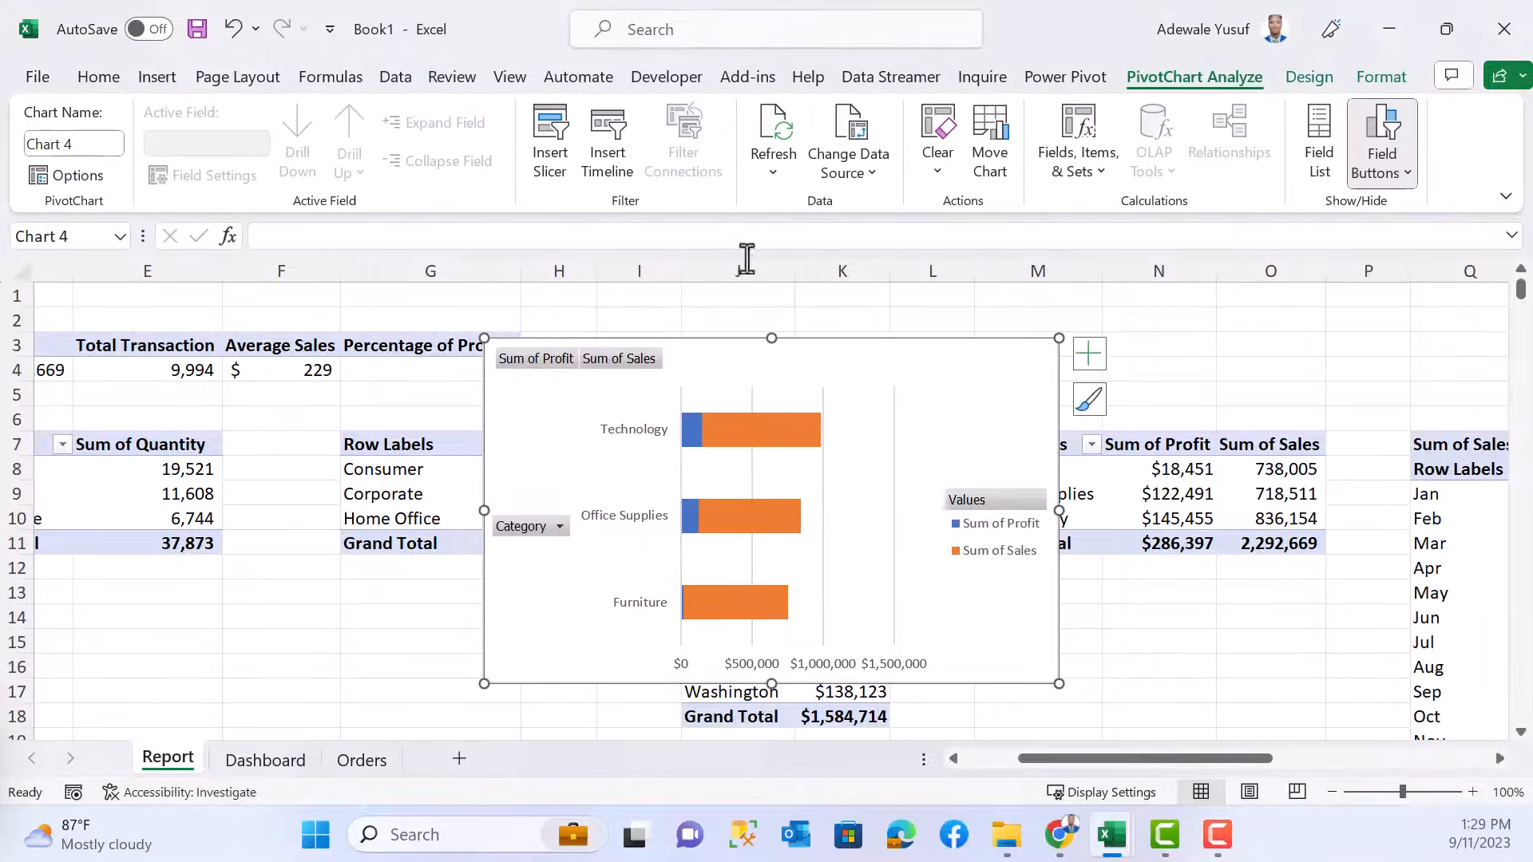
{"action": "key", "text": "Delete"}
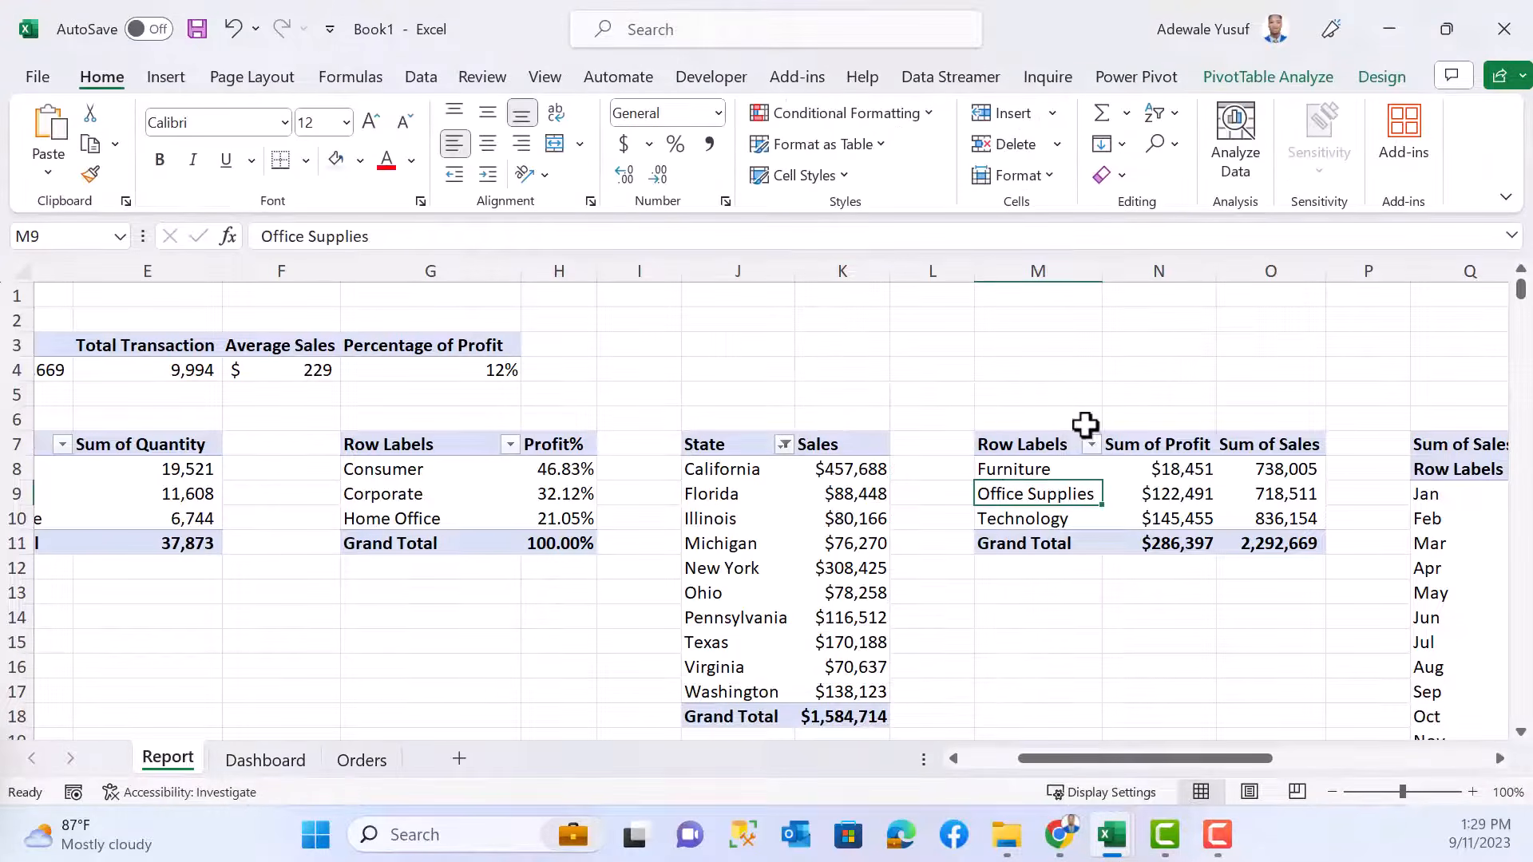
- Insert a 2-D clustered bar chart from the category pivot table and hide all field buttons on it
{"action": "left_click", "coordinate": [171, 80]}
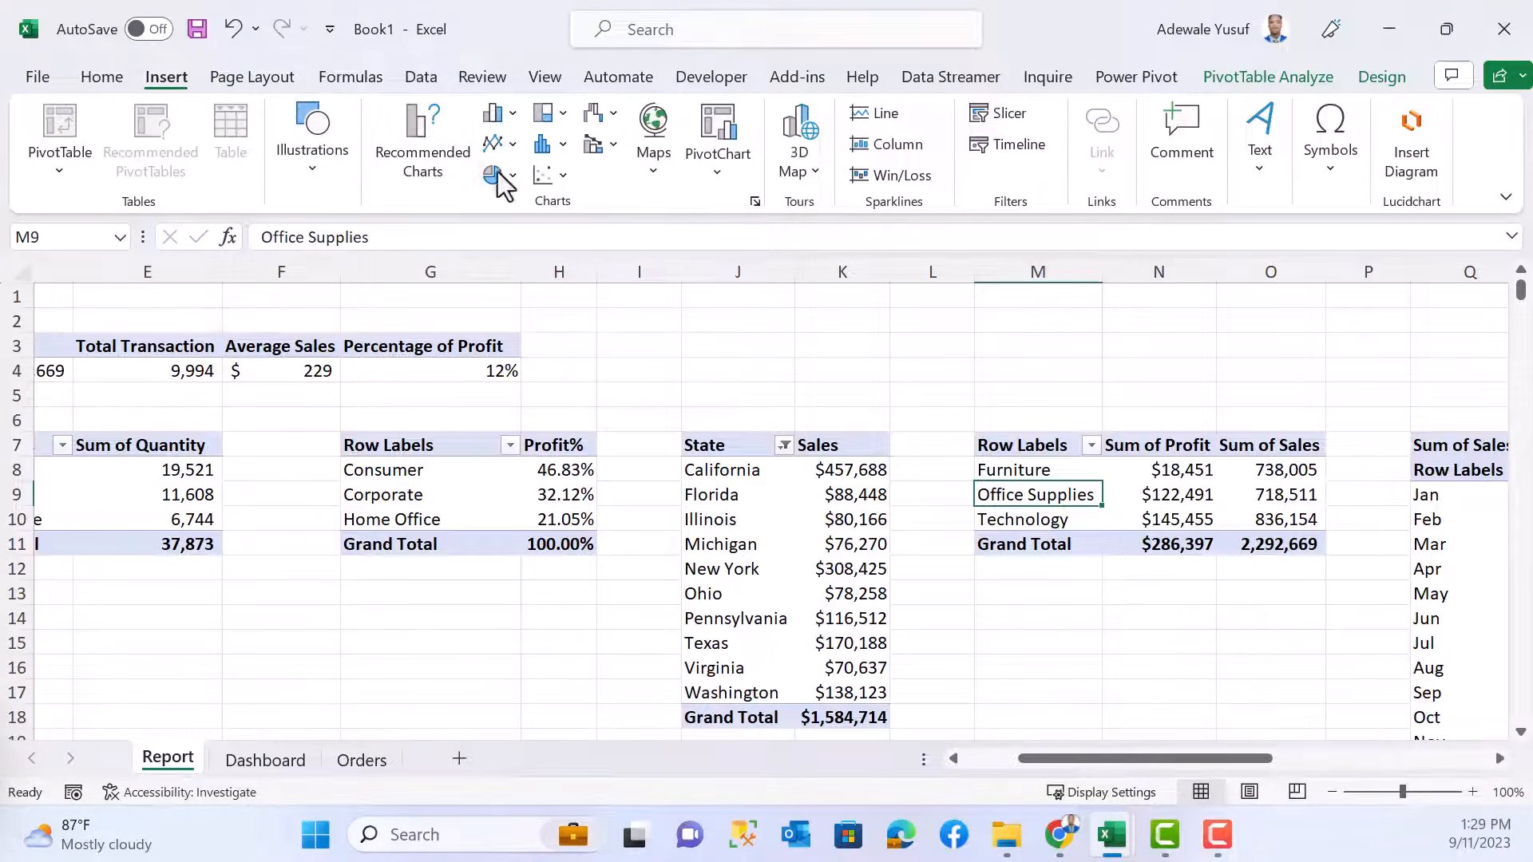
{"action": "left_click", "coordinate": [514, 114]}
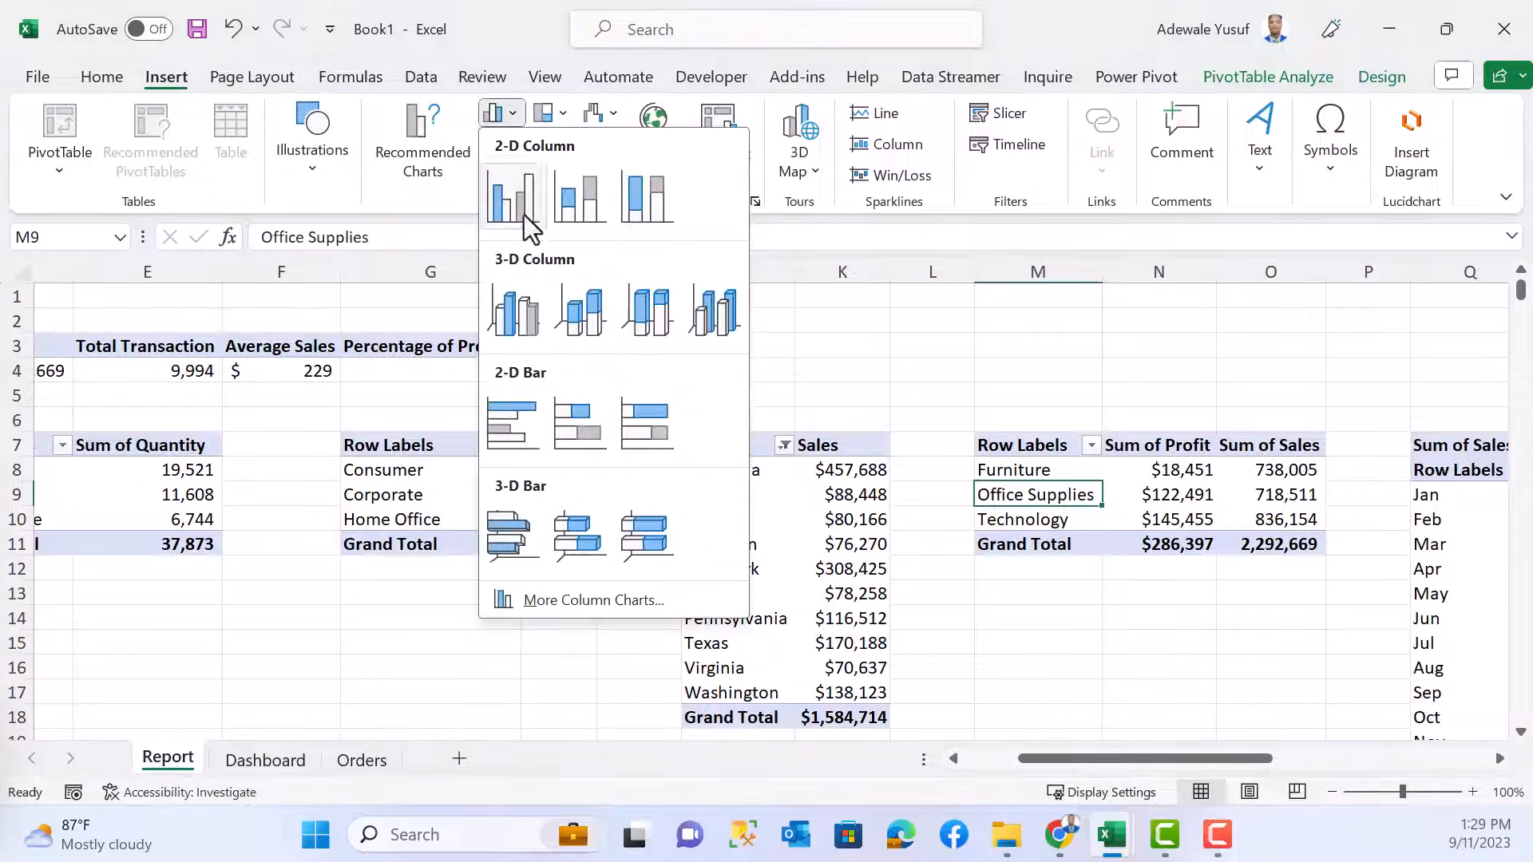
{"action": "left_click", "coordinate": [513, 425]}
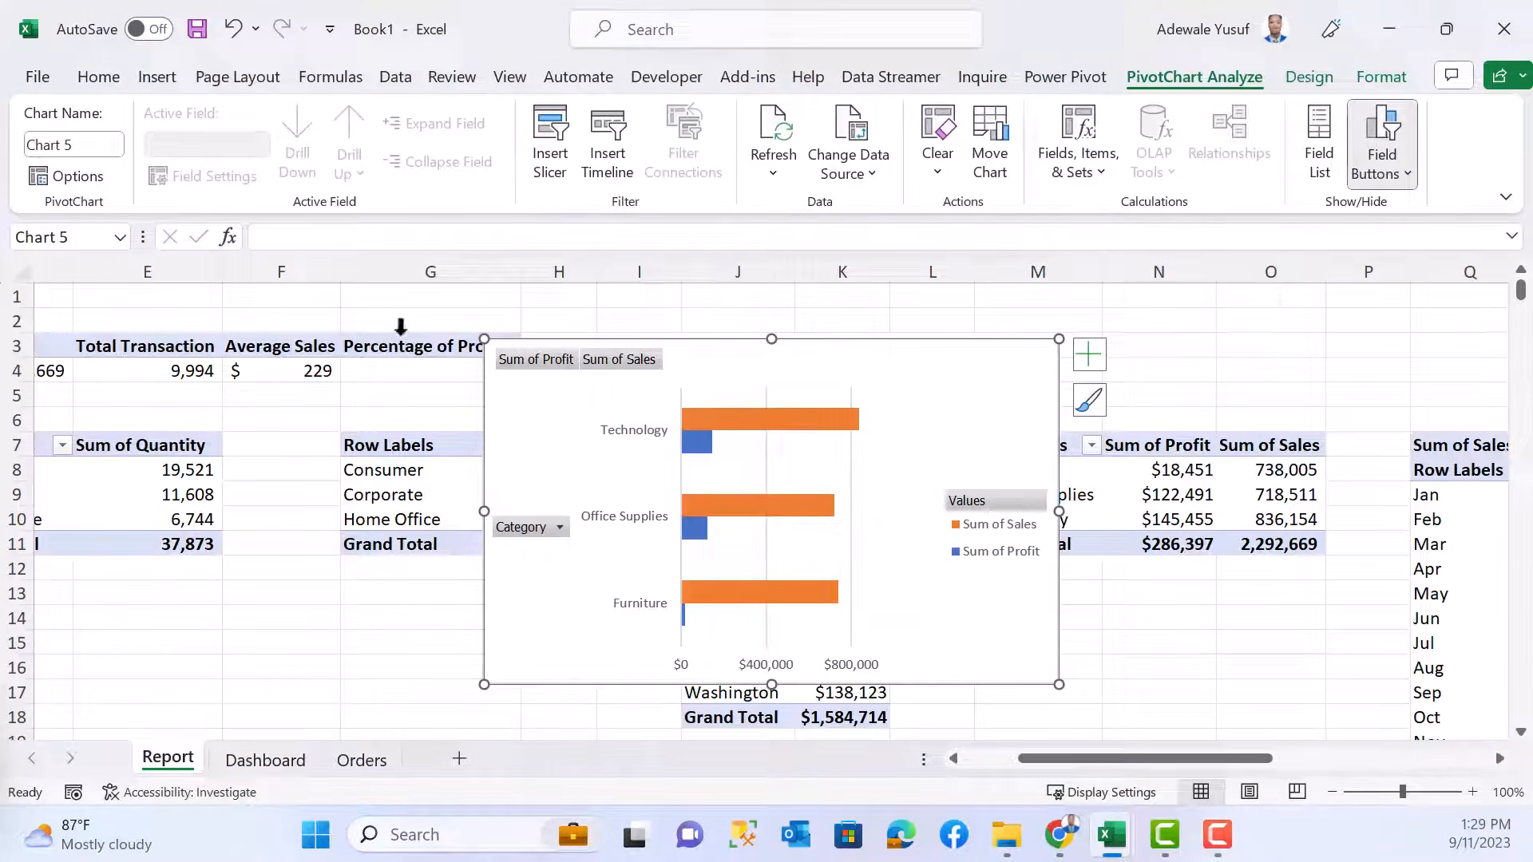
{"action": "right_click", "coordinate": [520, 357]}
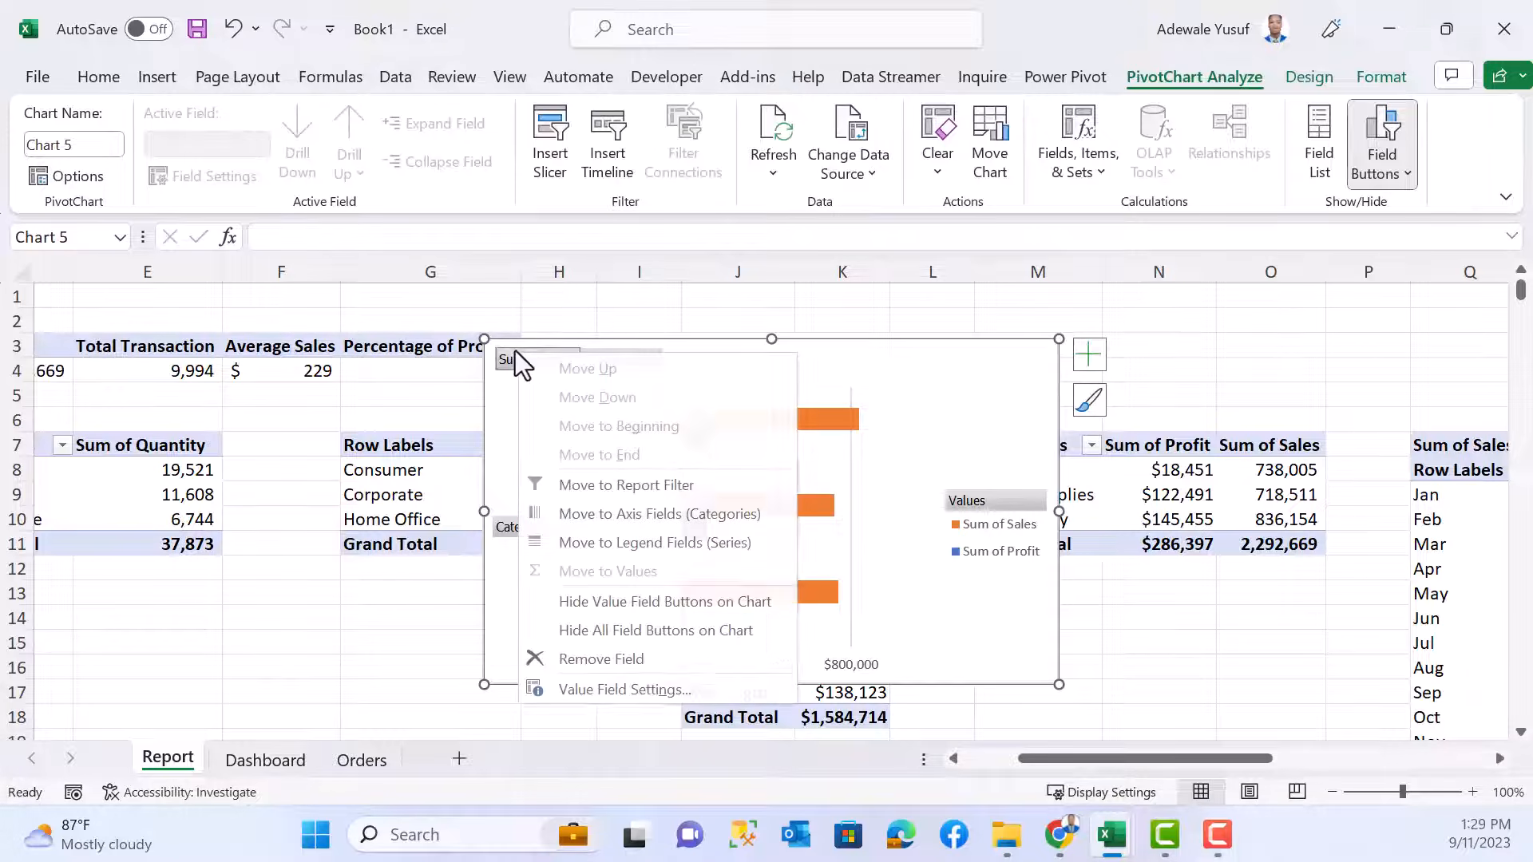
{"action": "left_click", "coordinate": [644, 632]}
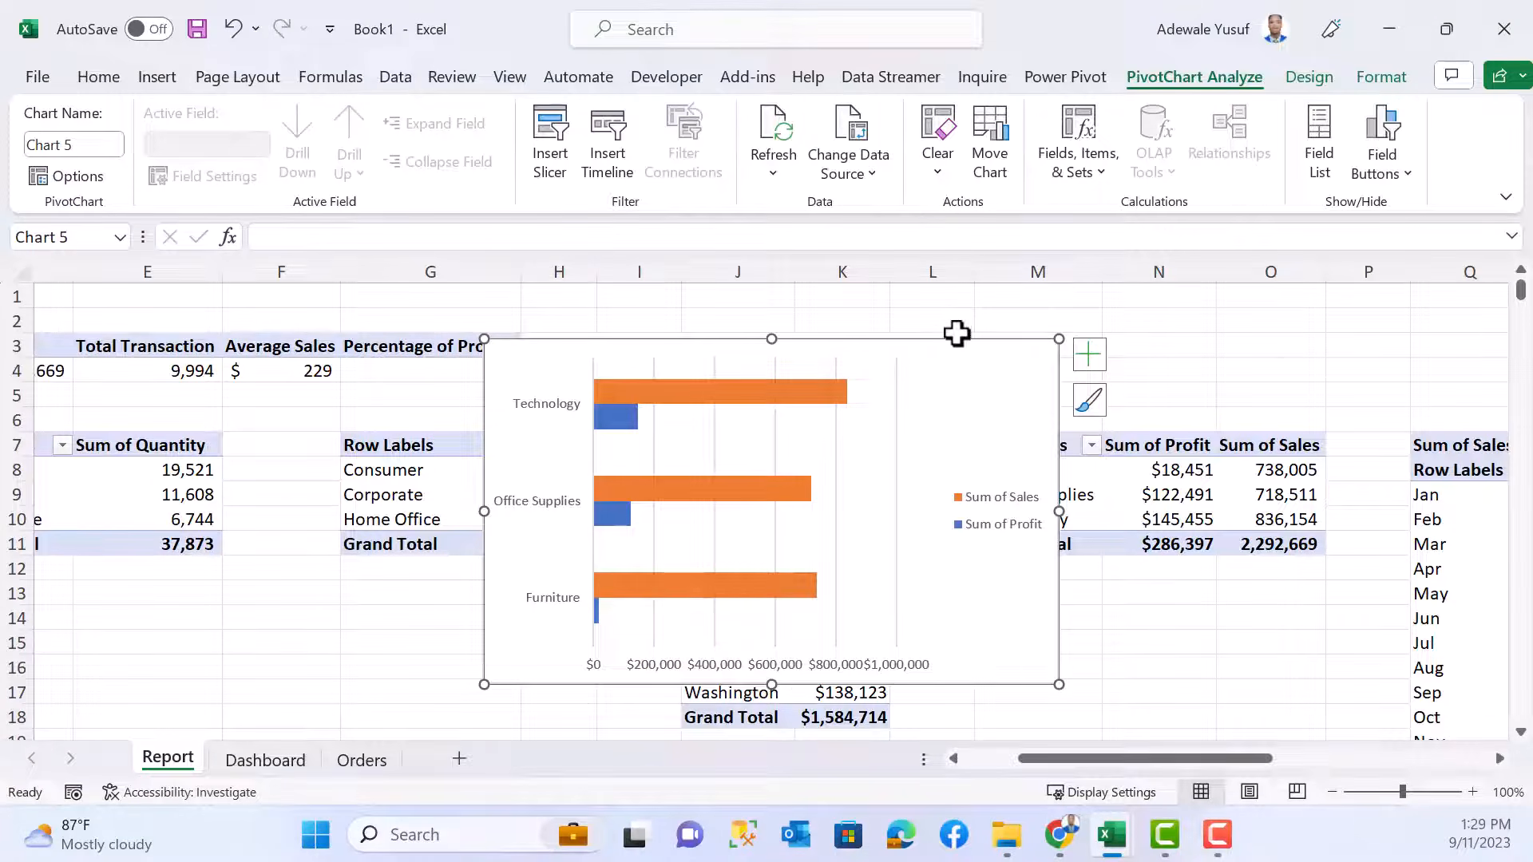
- Move the bar chart clear of the category pivot table and rename the table's value headers "Profit" and "Sales"
{"action": "left_click_drag", "start_coordinate": [920, 349], "coordinate": [722, 352]}
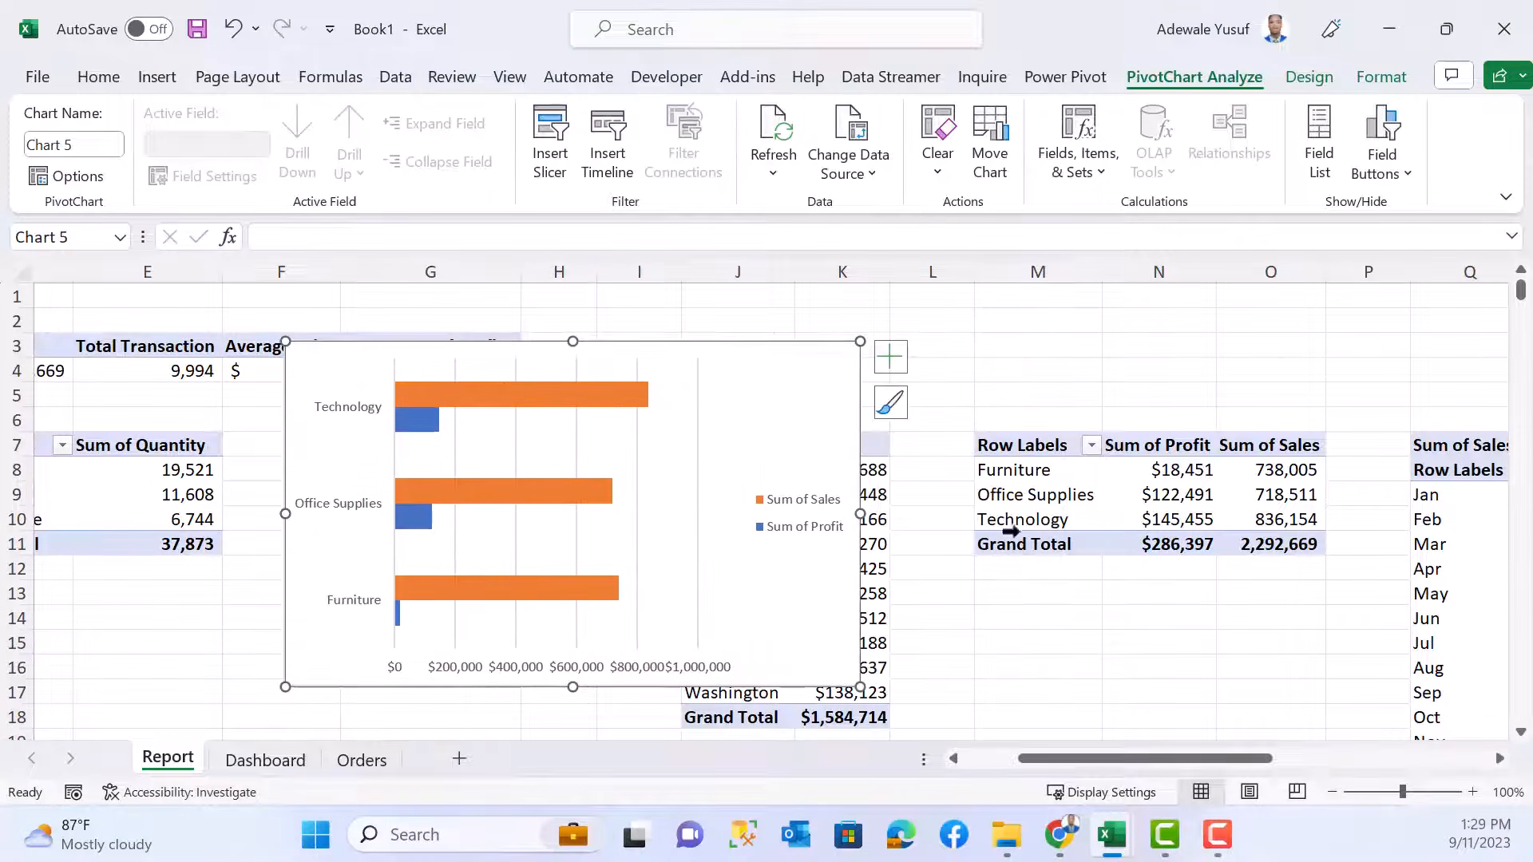
{"action": "left_click", "coordinate": [1173, 449]}
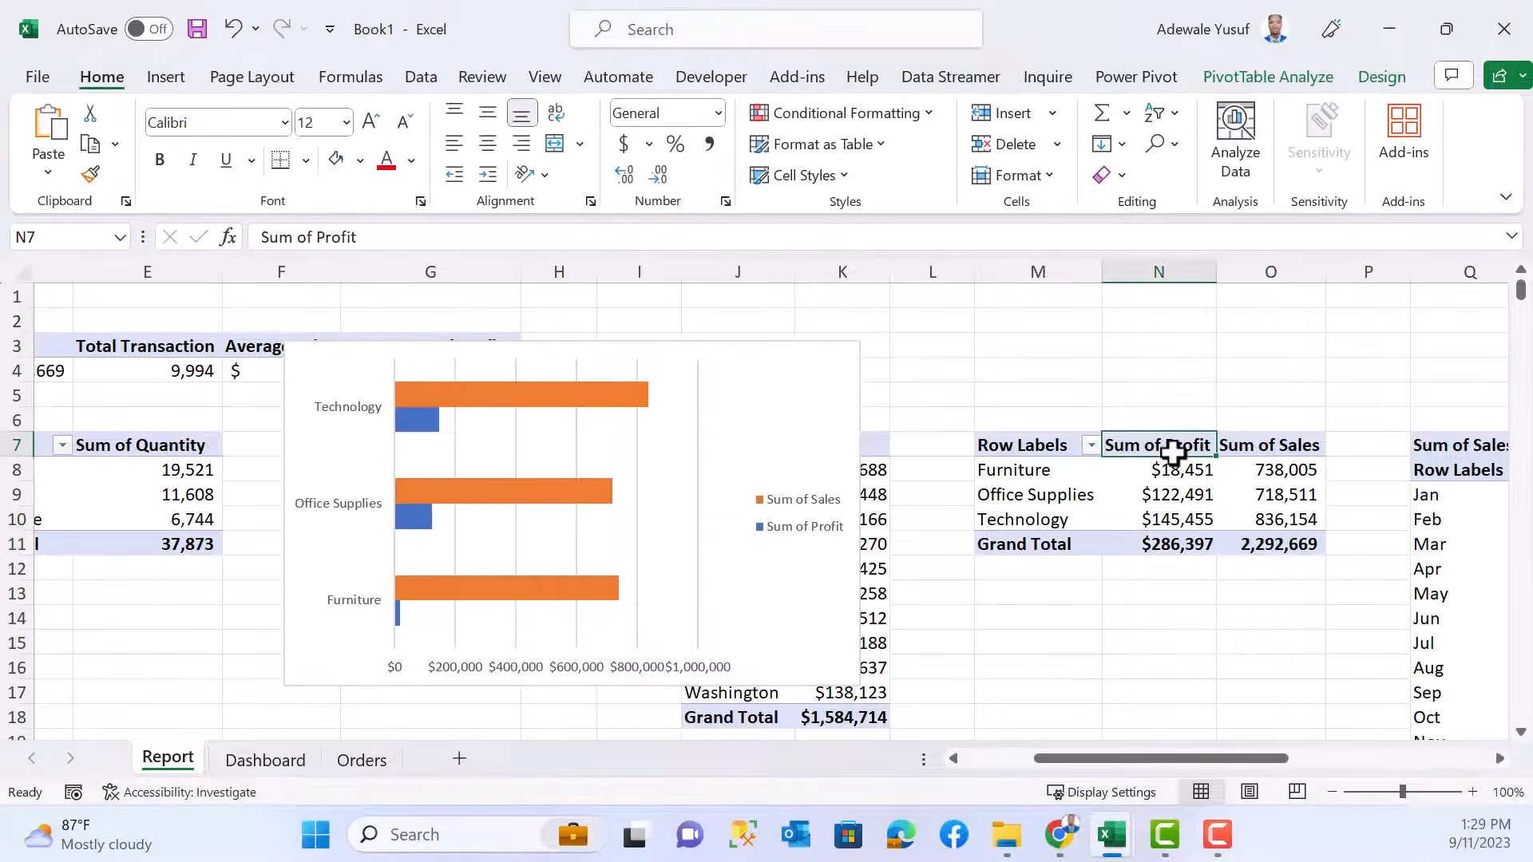
{"action": "type", "text": "Pr"}
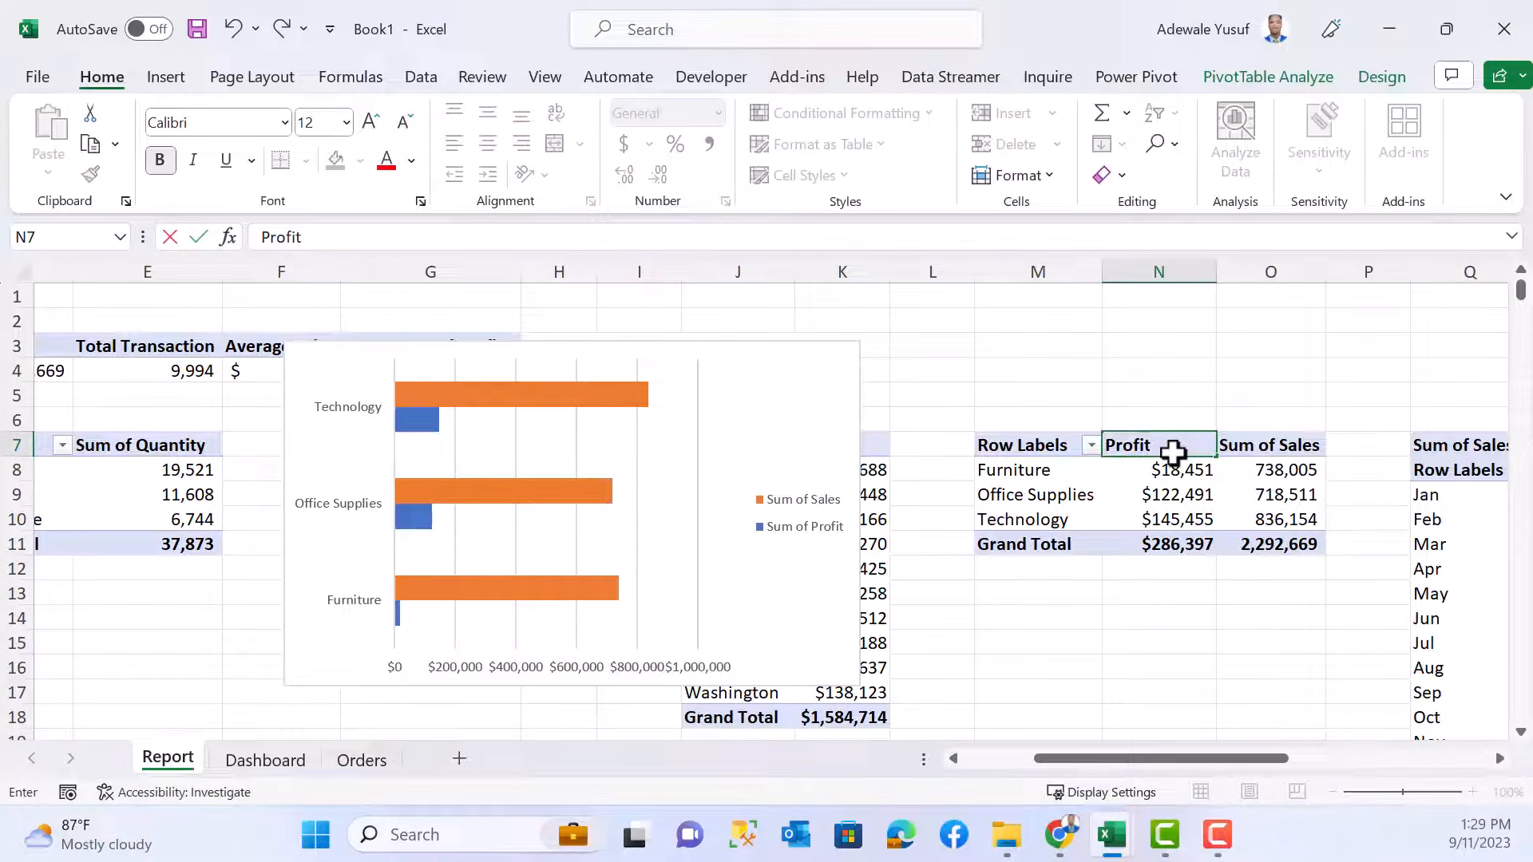
{"action": "type", "text": "ofit"}
{"action": "key", "text": "Return"}
{"action": "left_click", "coordinate": [1275, 445]}
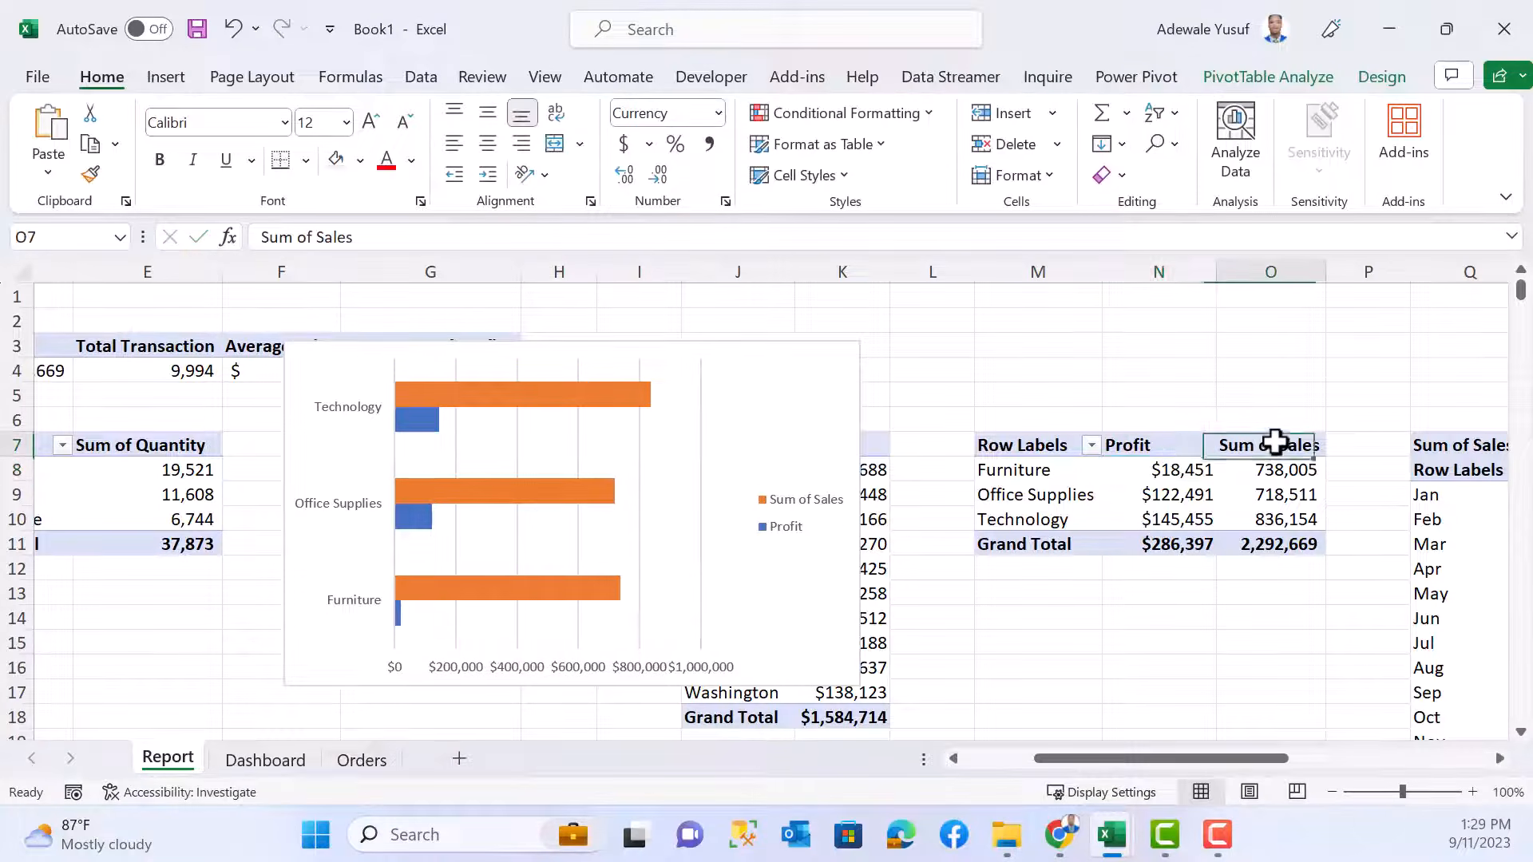
{"action": "type", "text": "Sales"}
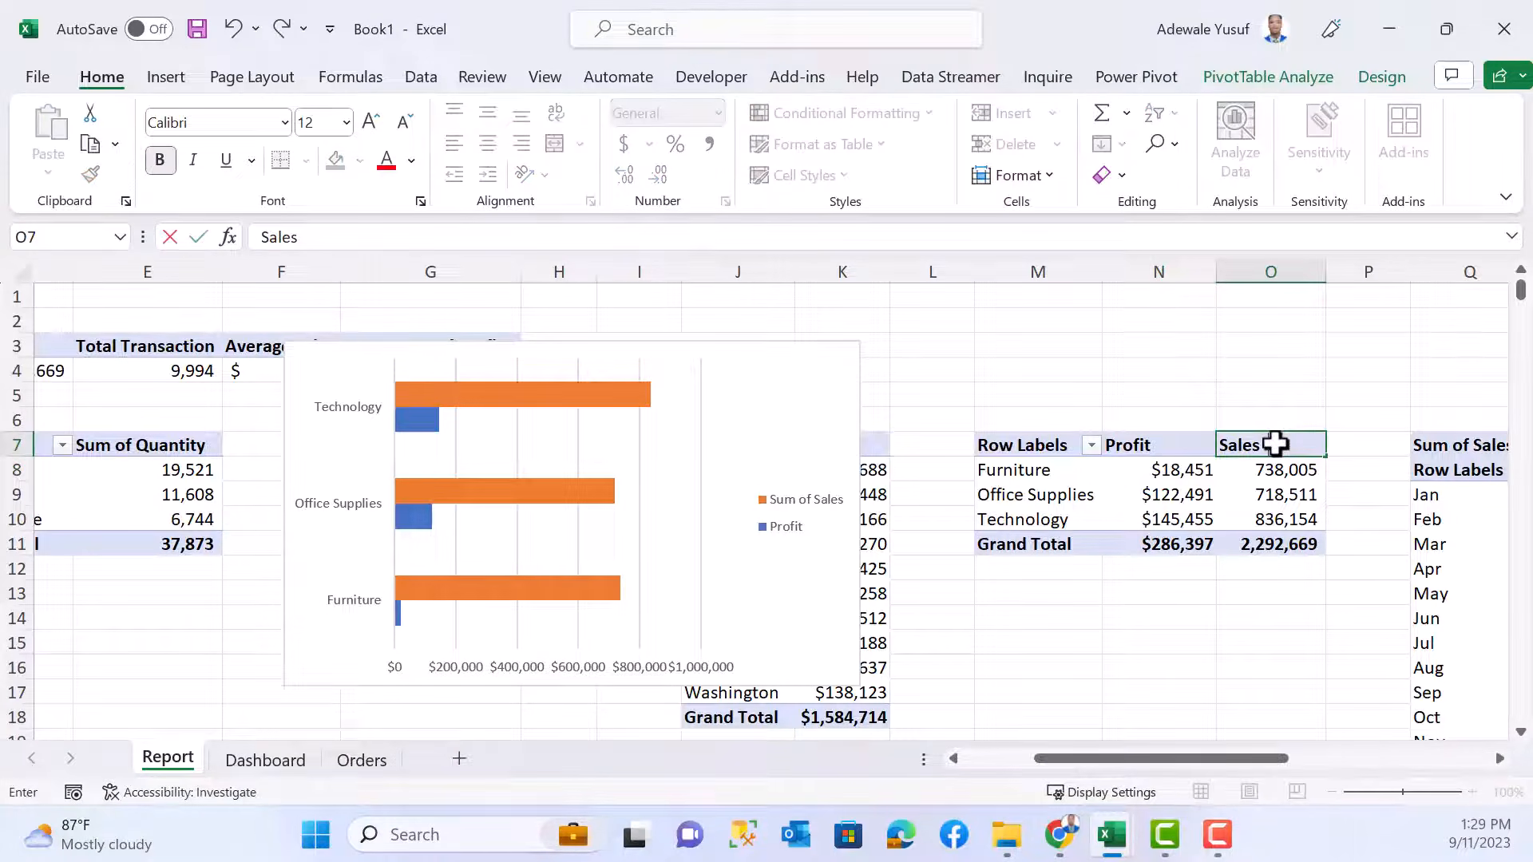
{"action": "key", "text": "Return"}
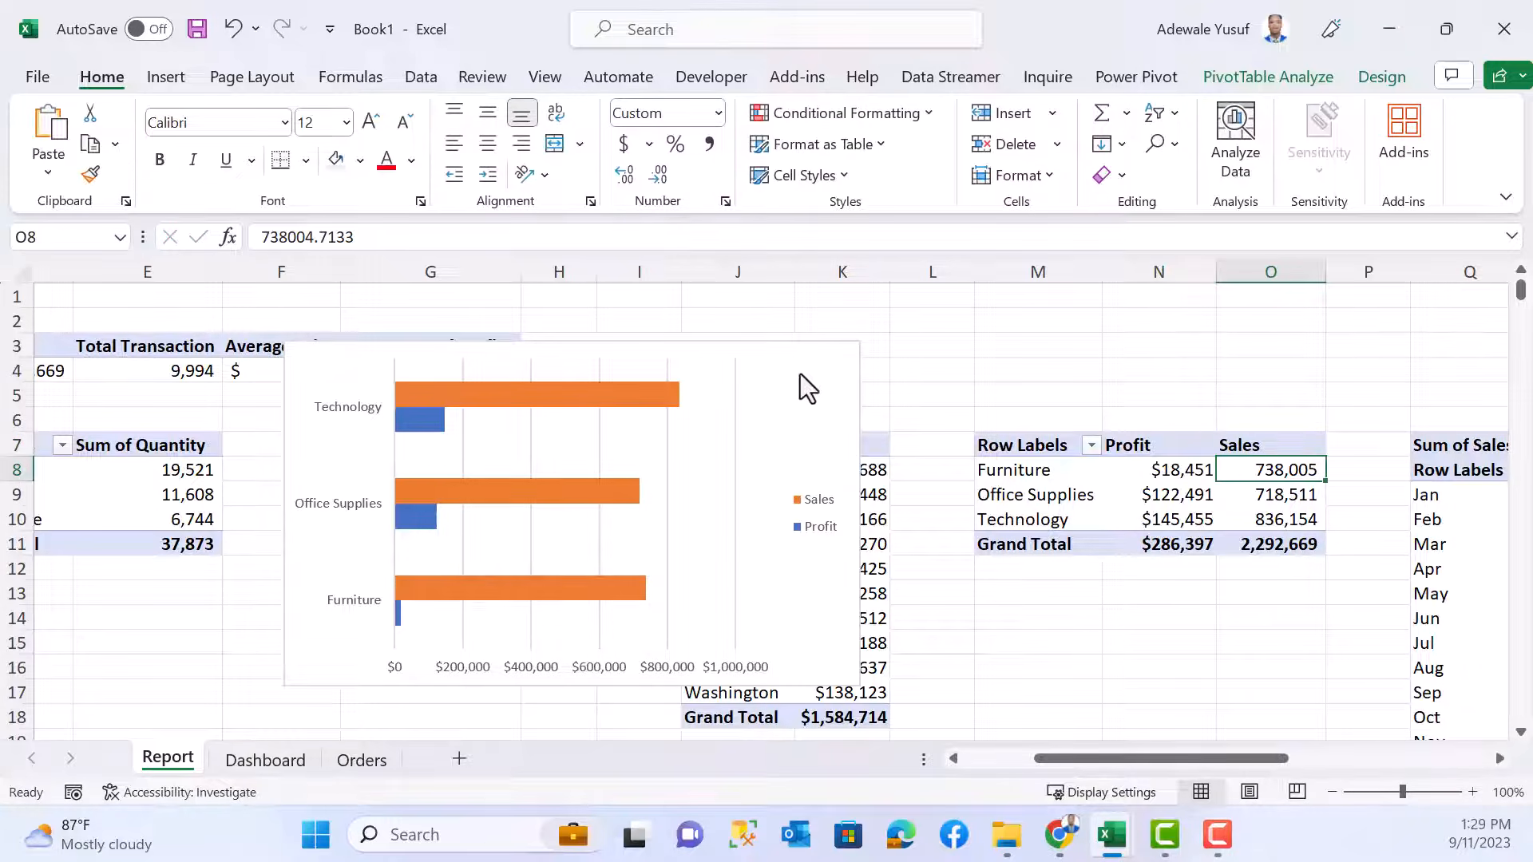
- Remove the gridlines from the category bar chart and place its legend at the chart's top-right corner
{"action": "left_click", "coordinate": [798, 382]}
{"action": "left_click", "coordinate": [883, 361]}
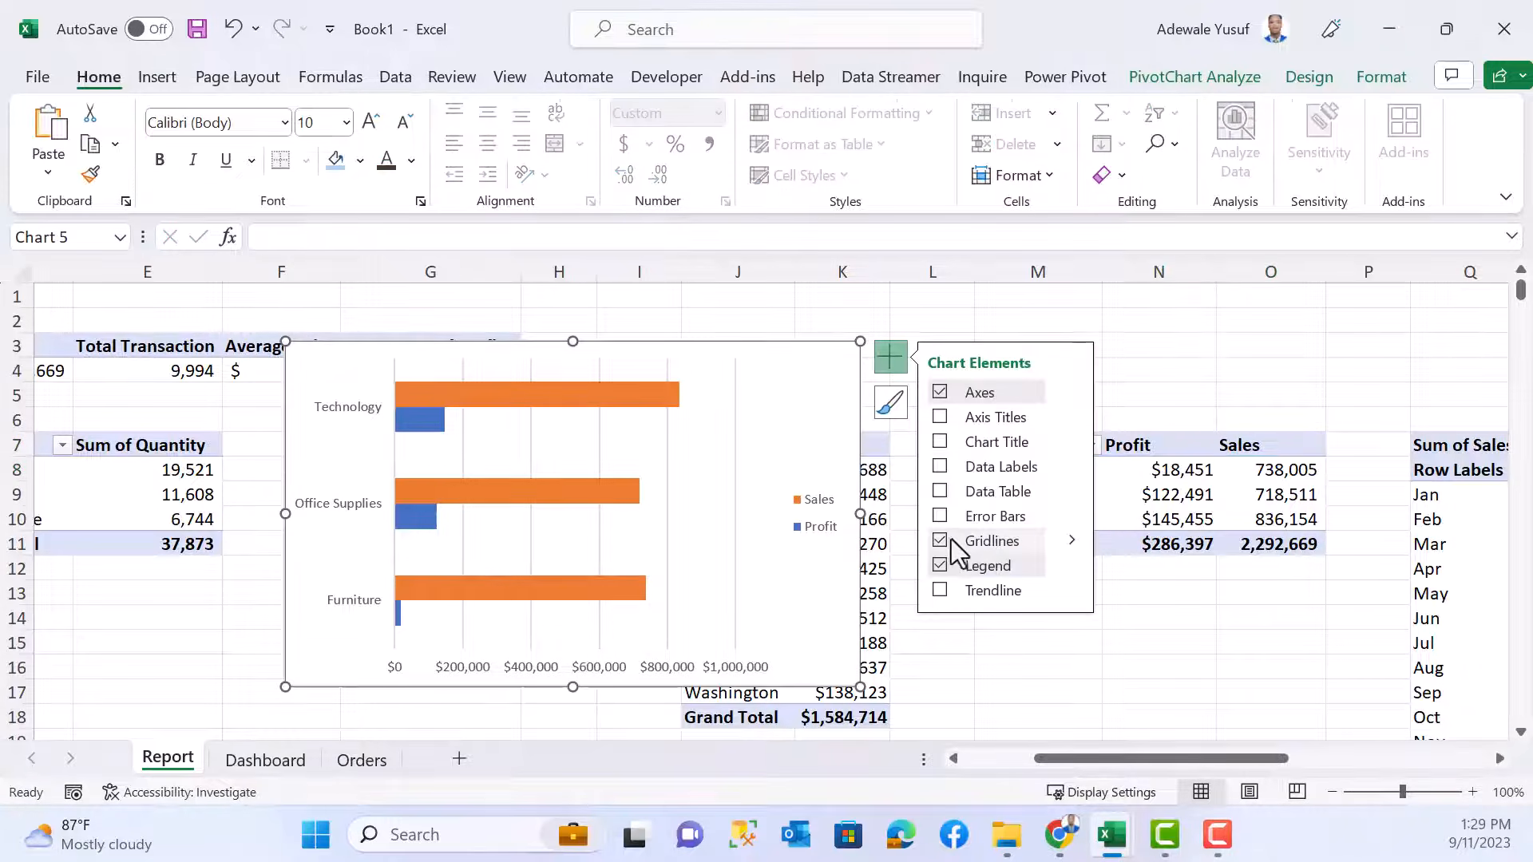
{"action": "left_click", "coordinate": [941, 542]}
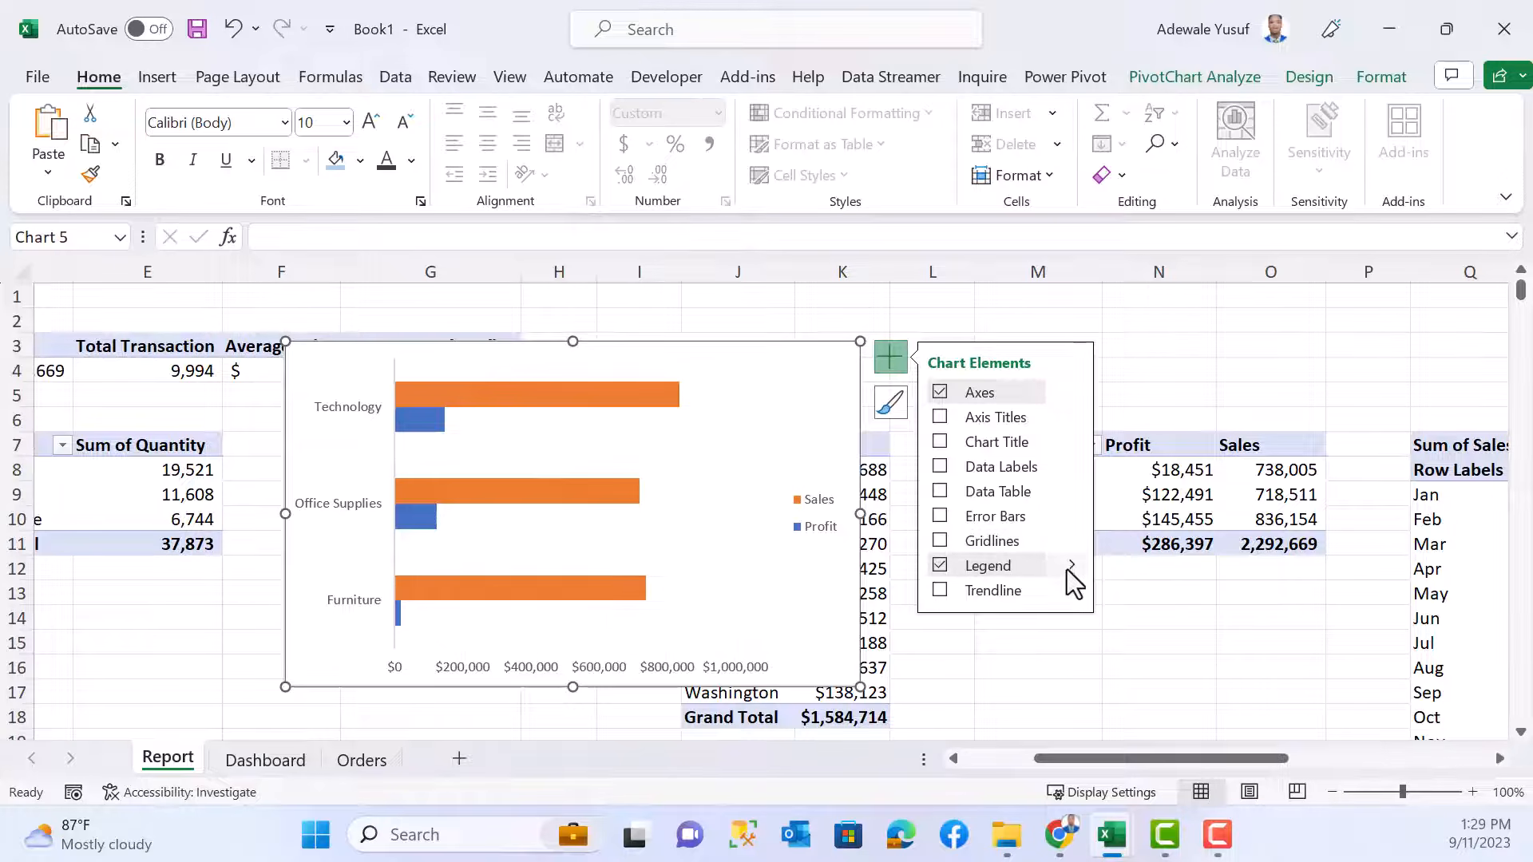
{"action": "left_click", "coordinate": [1068, 566]}
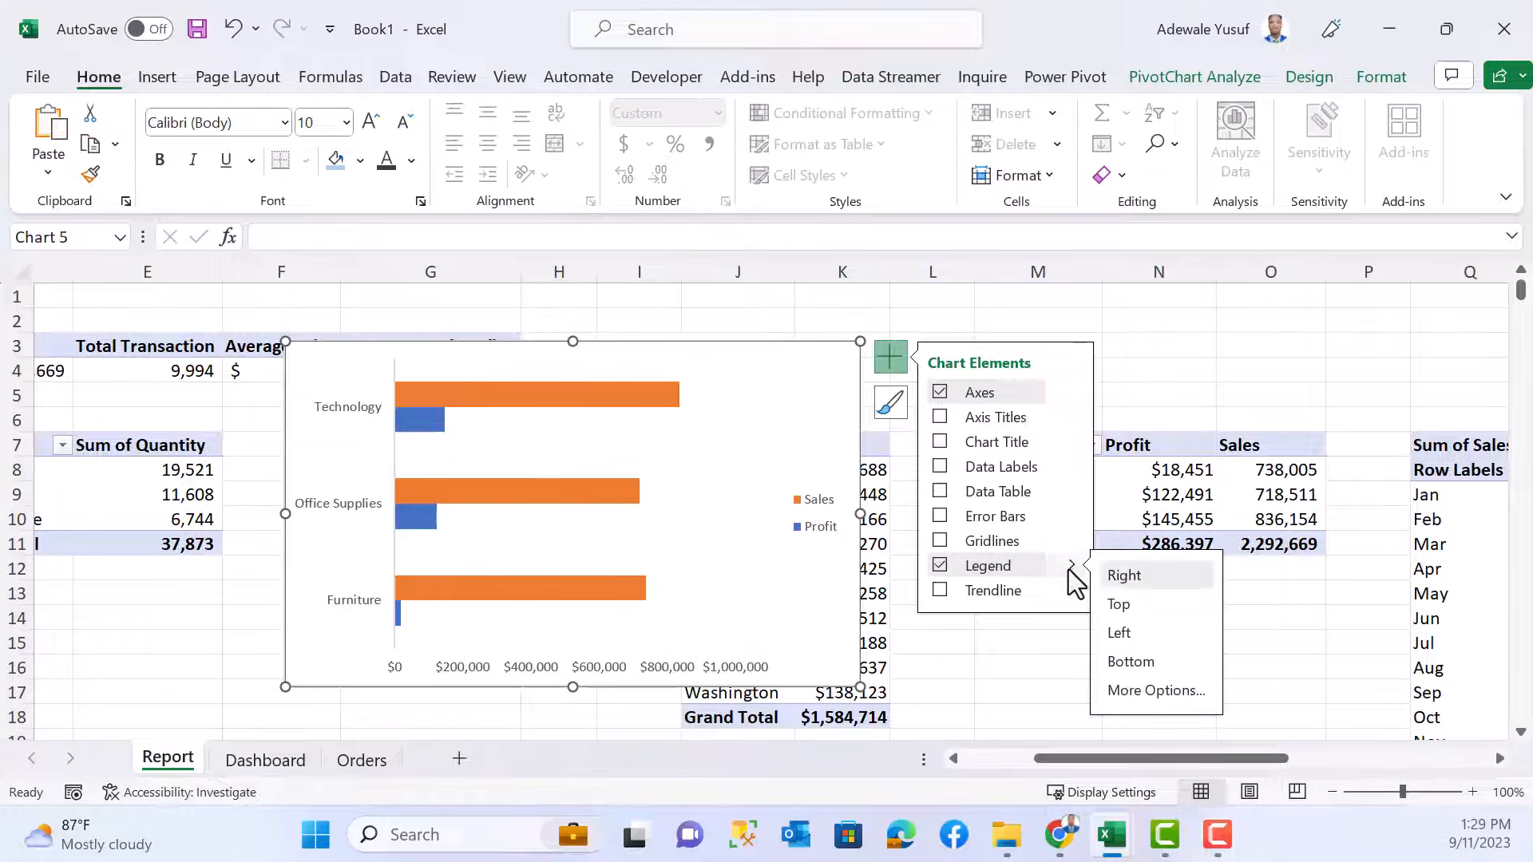
{"action": "left_click", "coordinate": [1157, 608]}
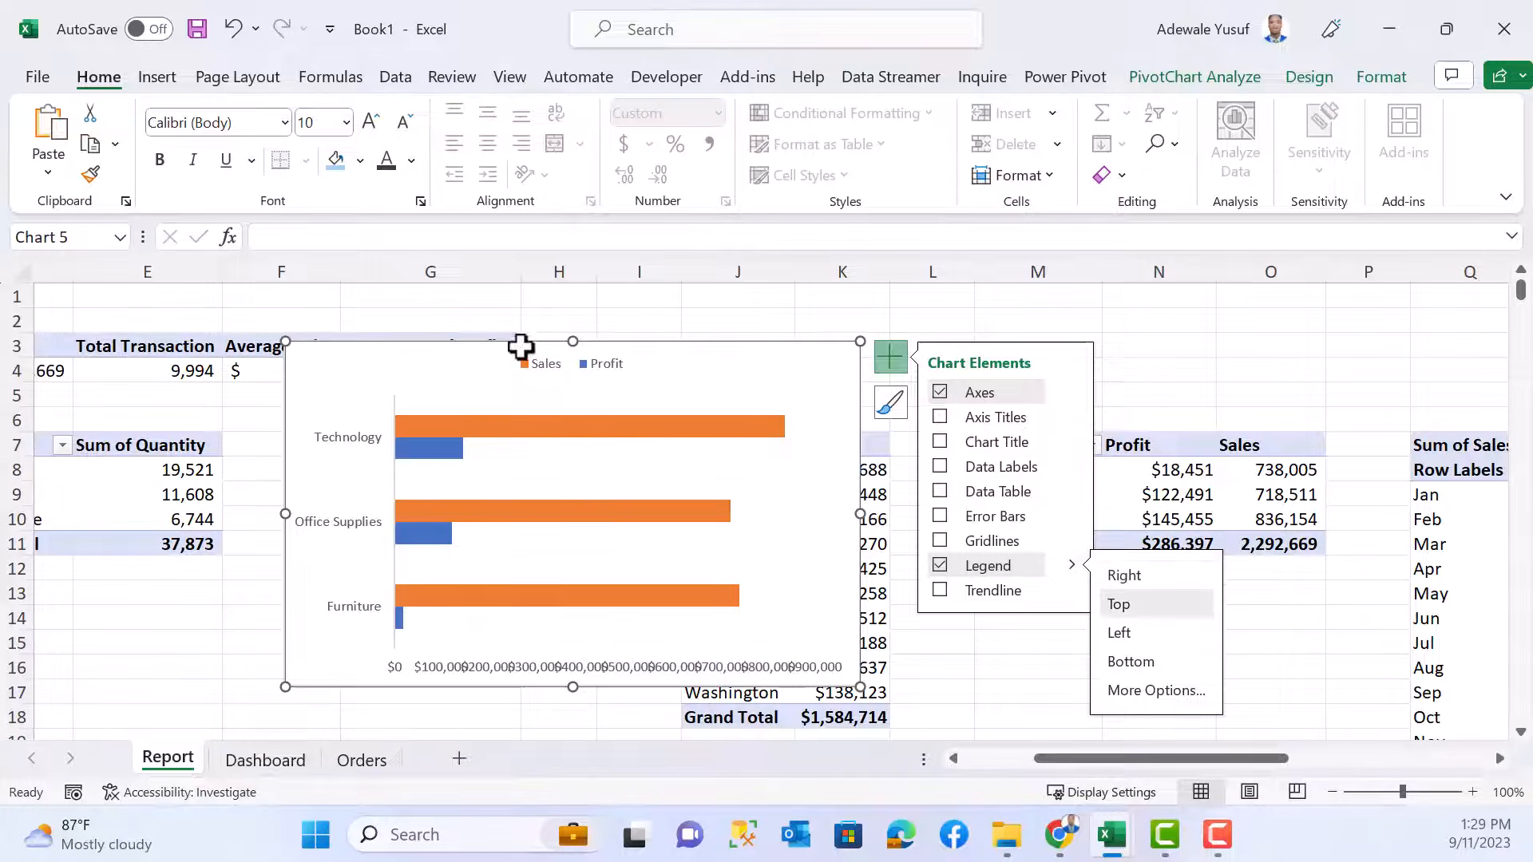
{"action": "left_click_drag", "start_coordinate": [555, 379], "coordinate": [837, 354]}
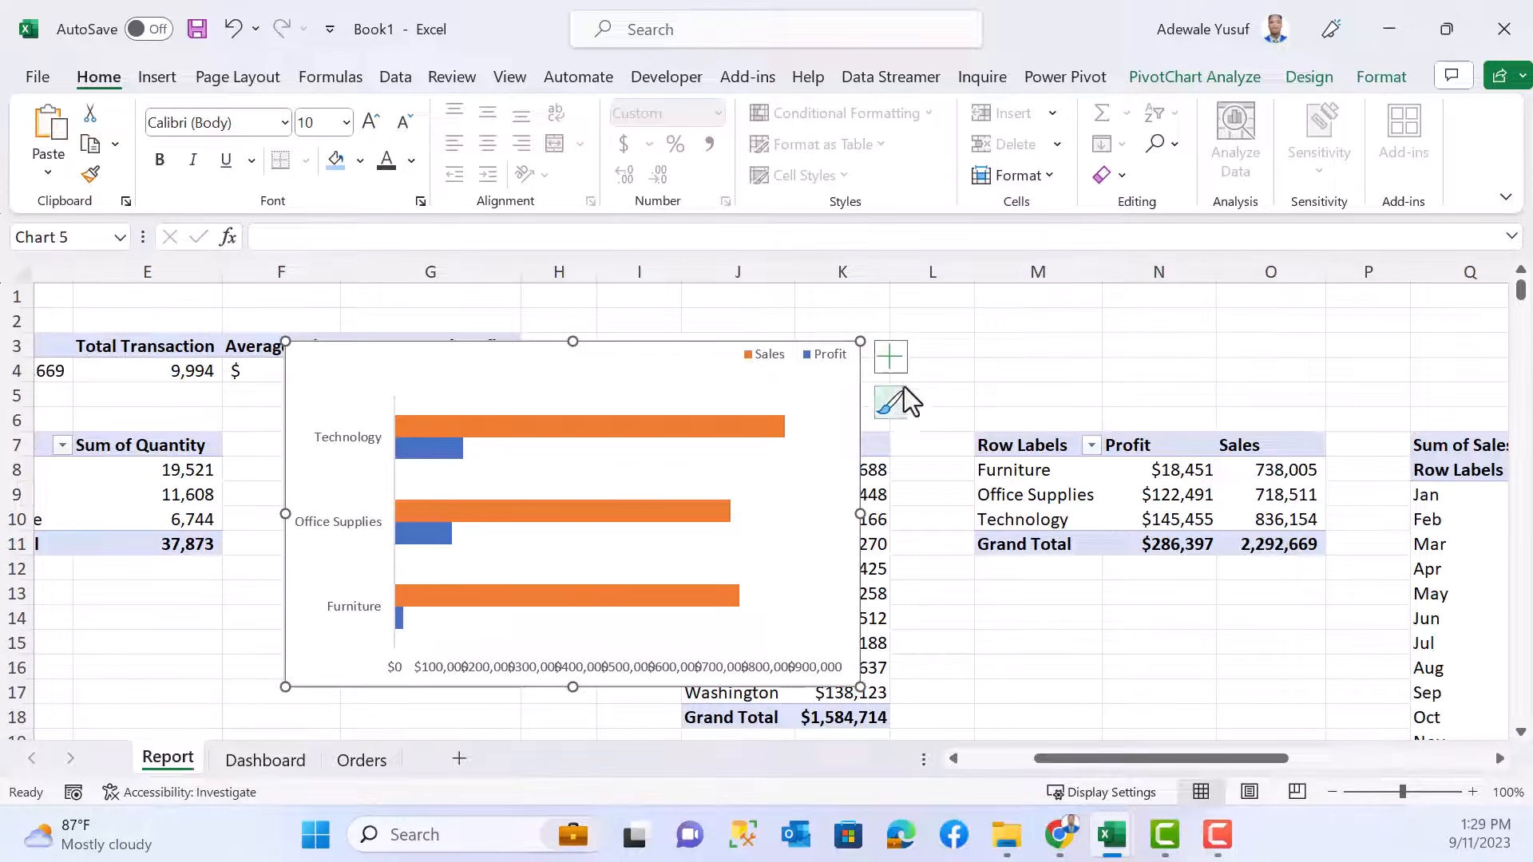
- Add the two-line chart title "Product Category by" / "Sales and Profit" and place it at the chart's top-left corner
{"action": "left_click", "coordinate": [892, 355]}
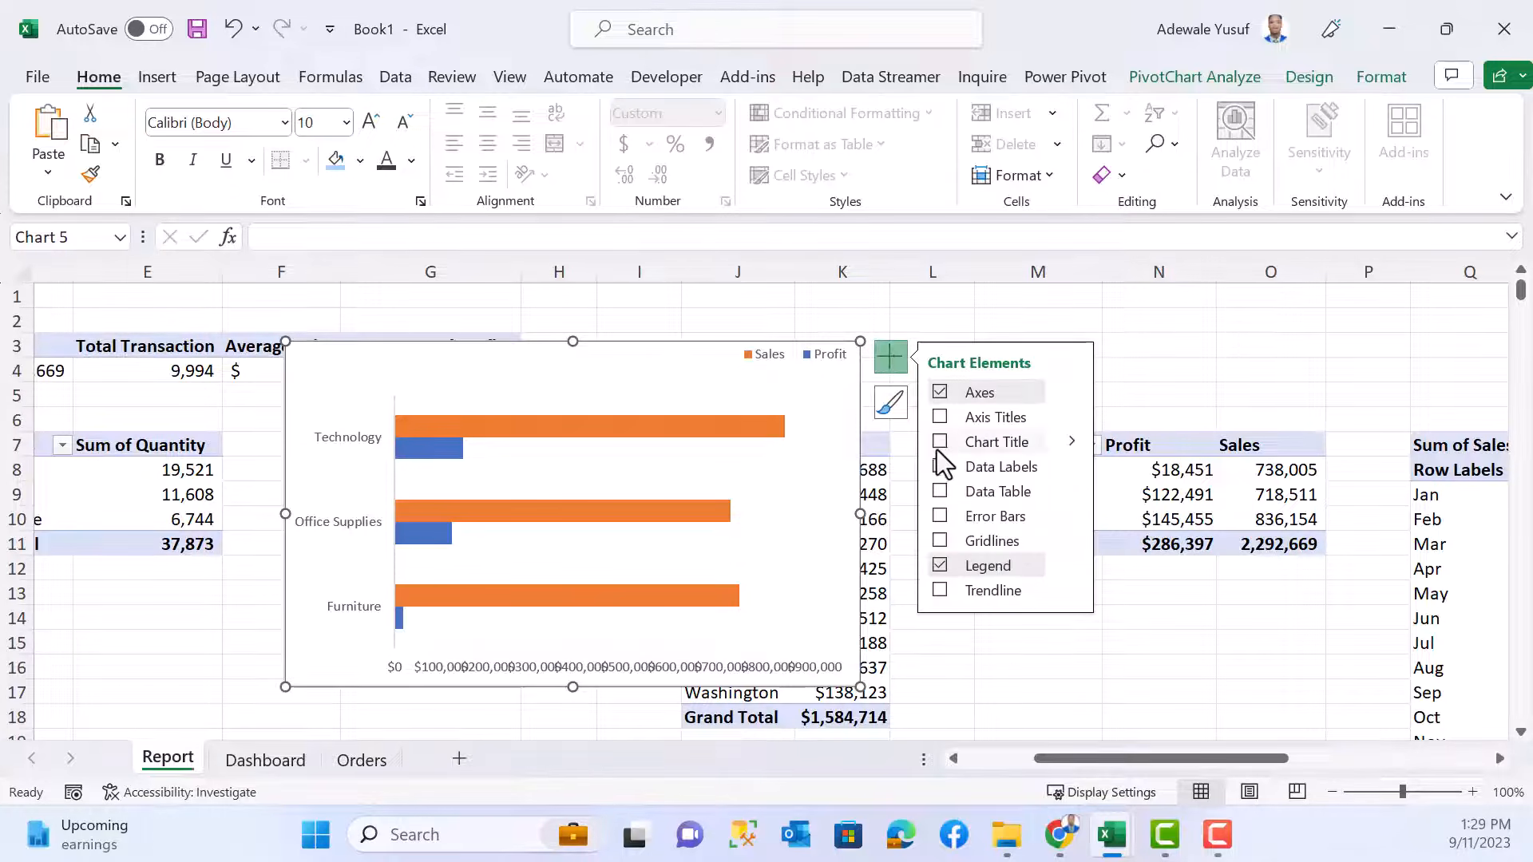
{"action": "left_click", "coordinate": [557, 372]}
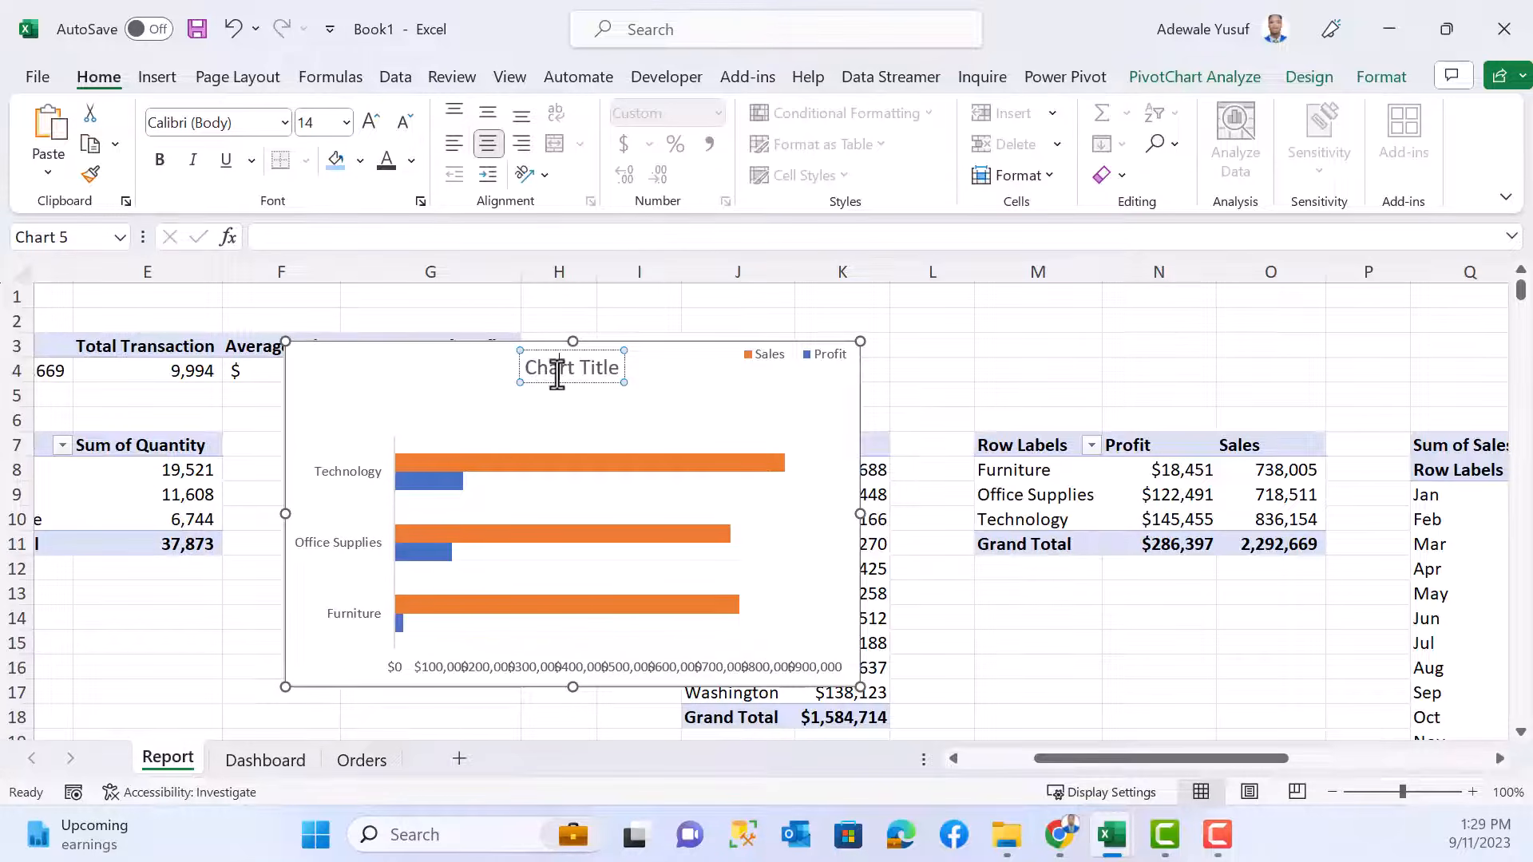
{"action": "triple_click", "coordinate": [557, 376]}
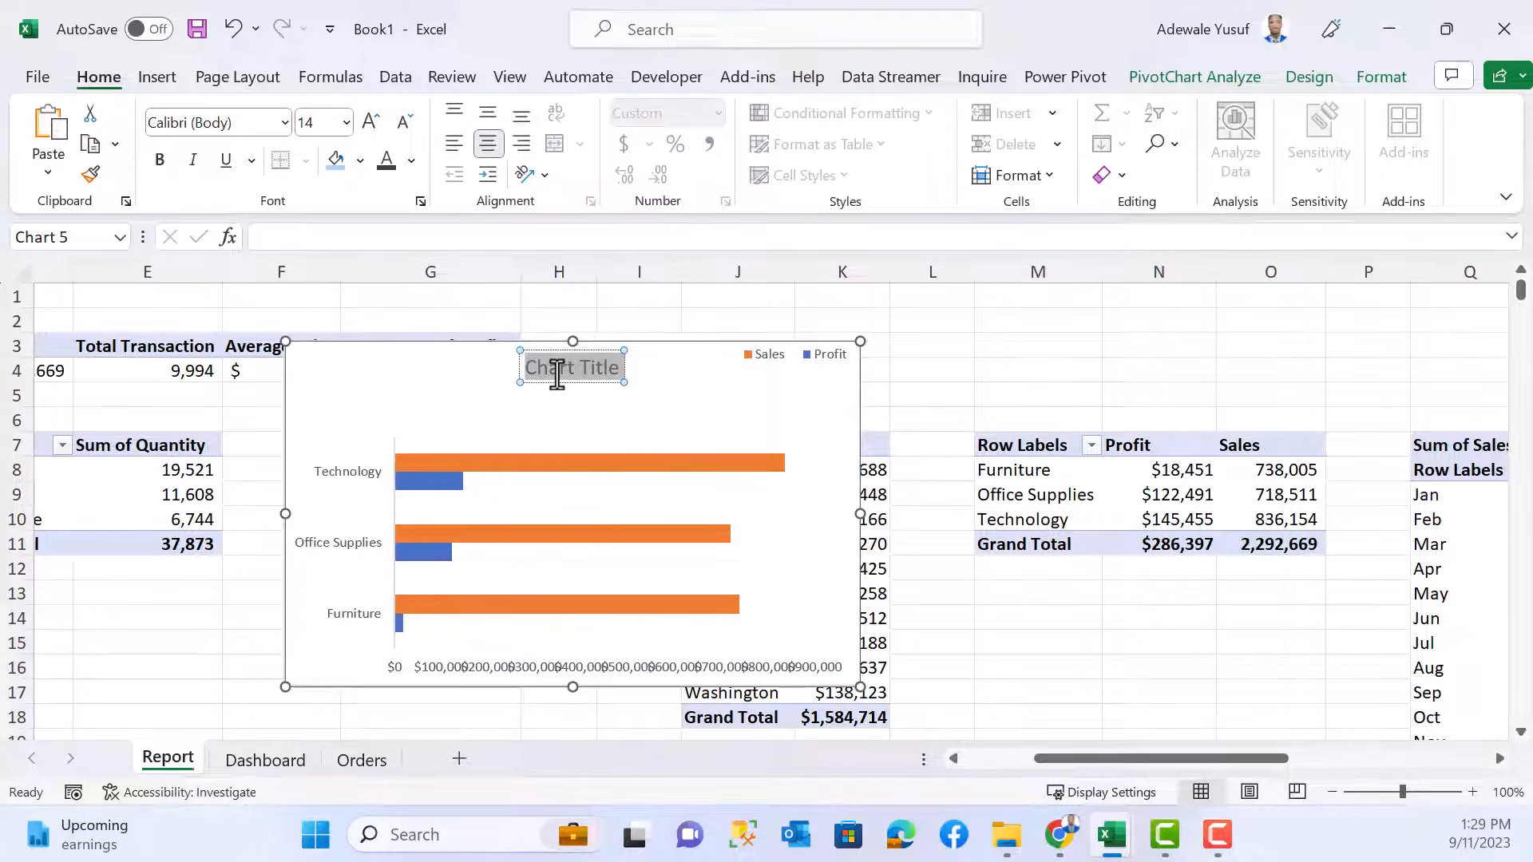
{"action": "type", "text": "Product Ca"}
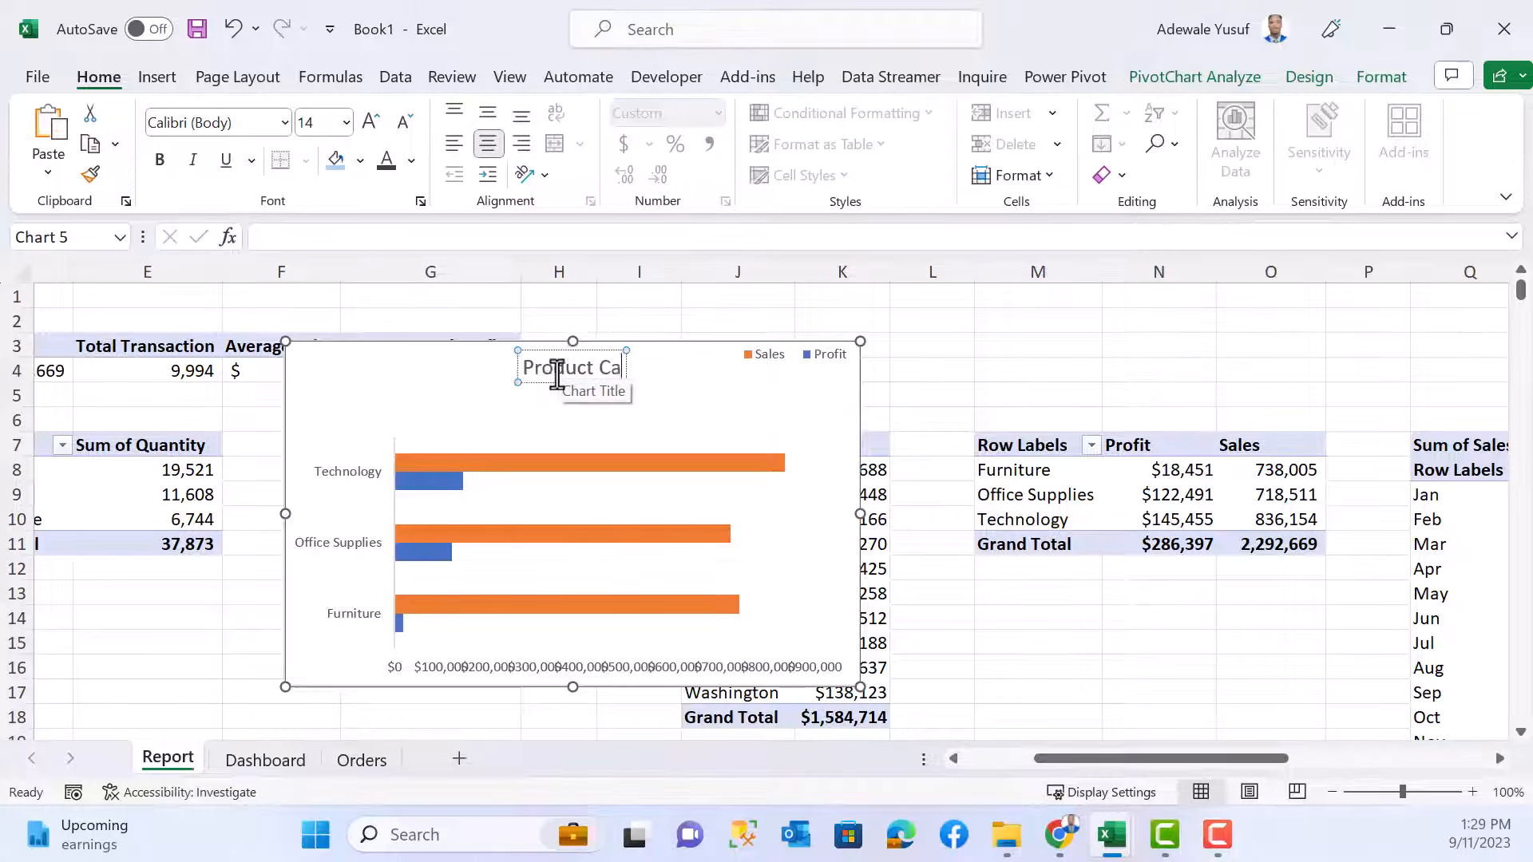
{"action": "type", "text": "tegory b"}
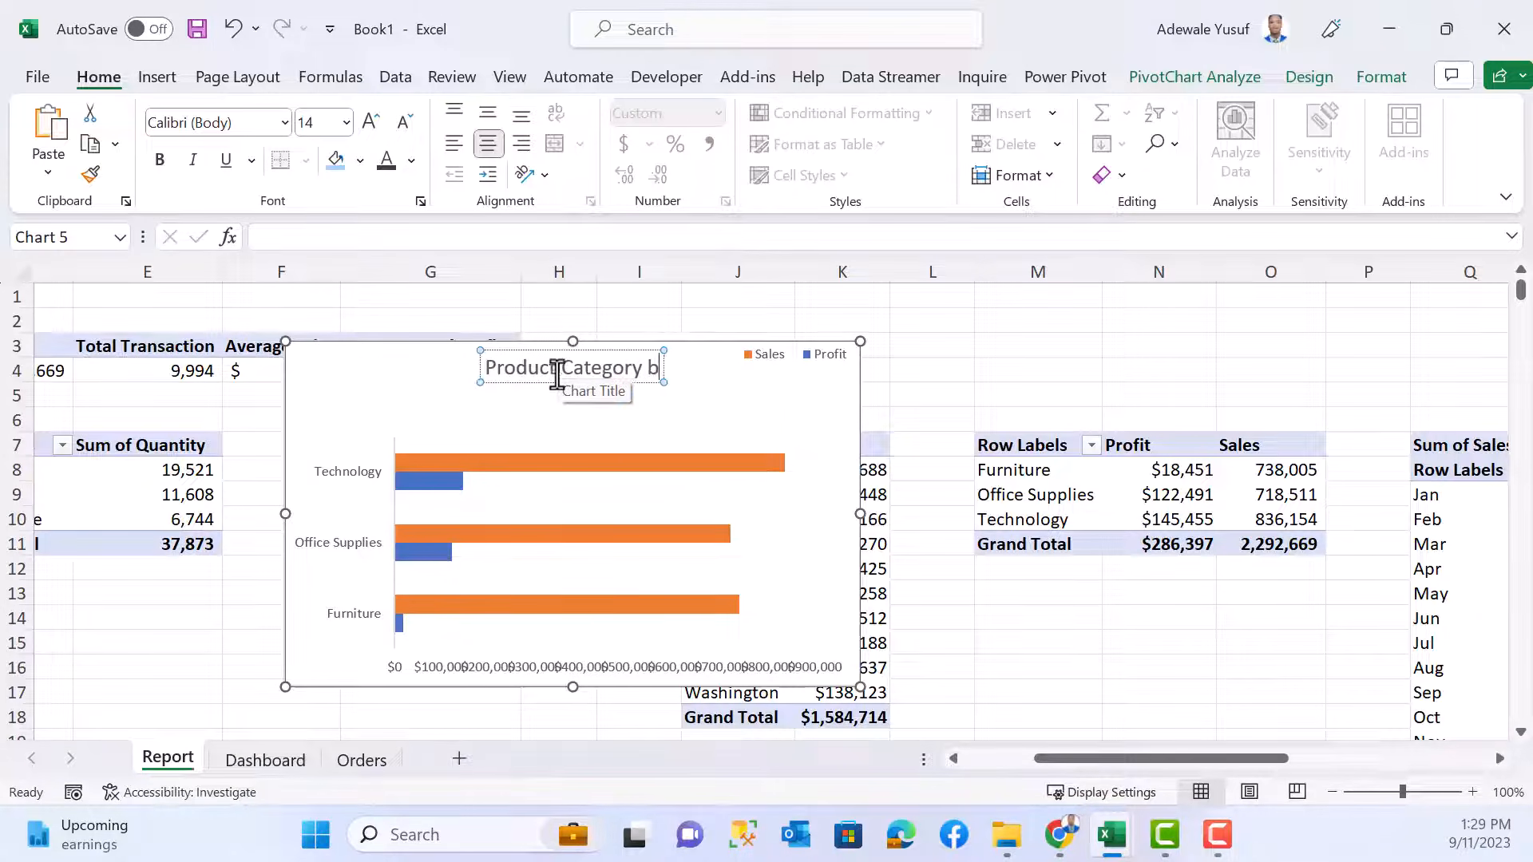
{"action": "type", "text": "y"}
{"action": "key", "text": "Return"}
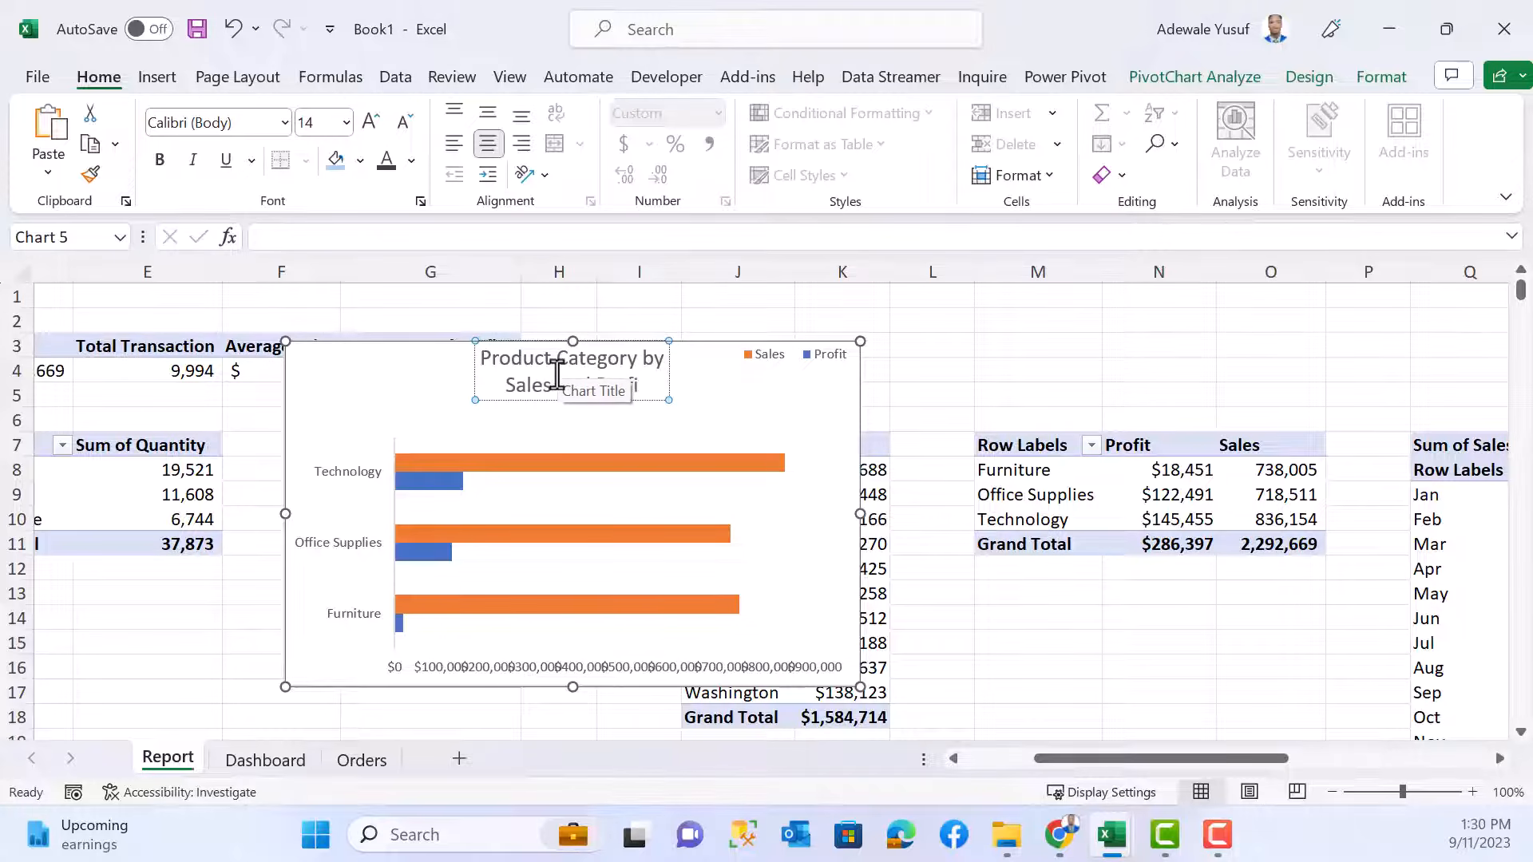
{"action": "type", "text": "t"}
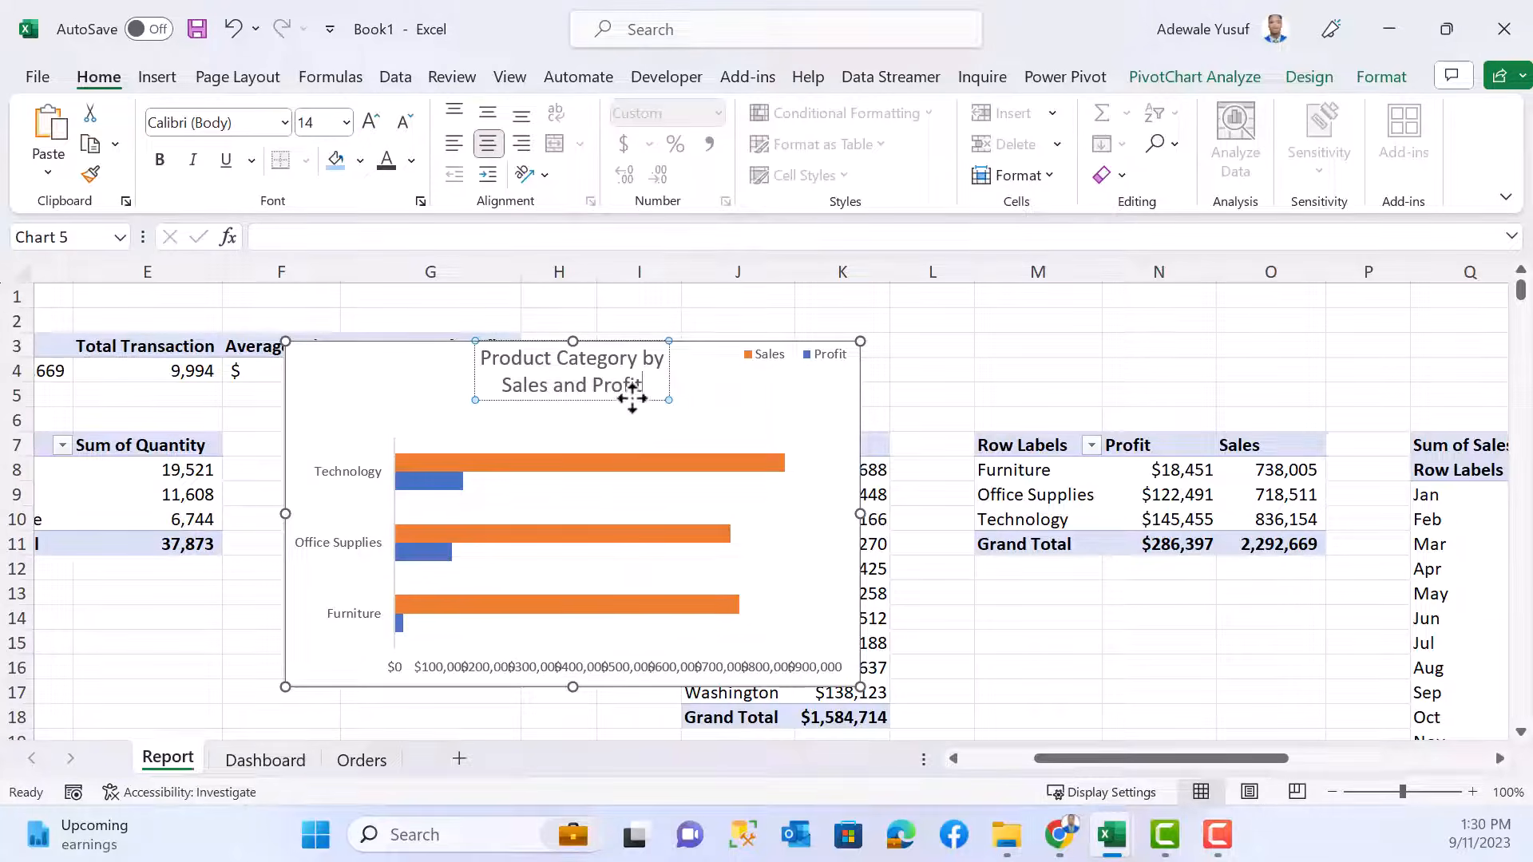
{"action": "left_click_drag", "start_coordinate": [632, 396], "coordinate": [375, 391]}
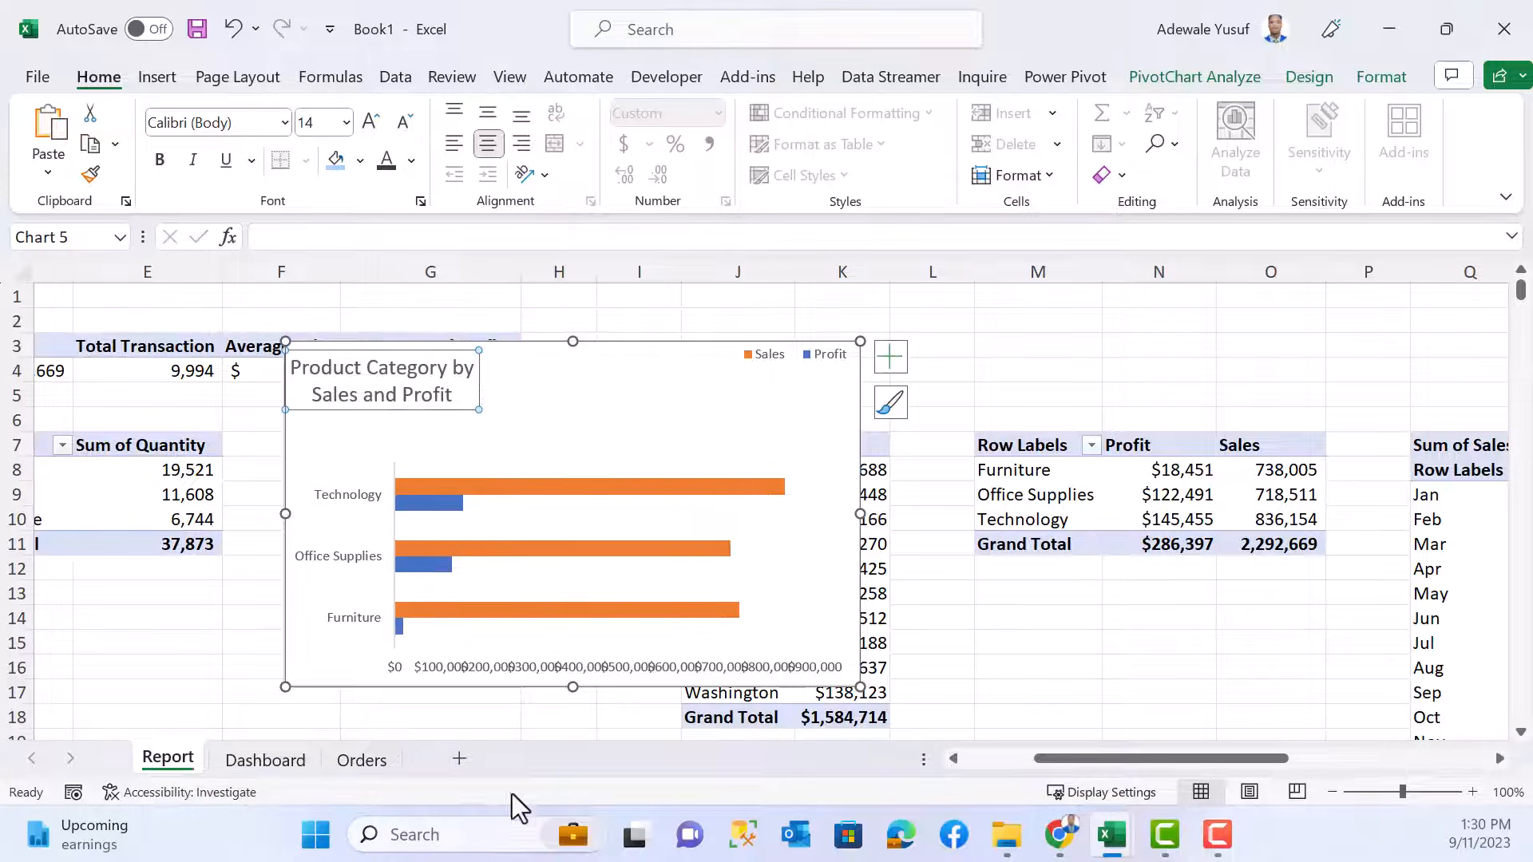
- Delete the bar chart's horizontal value axis and add data labels to the bars
{"action": "left_click", "coordinate": [604, 667]}
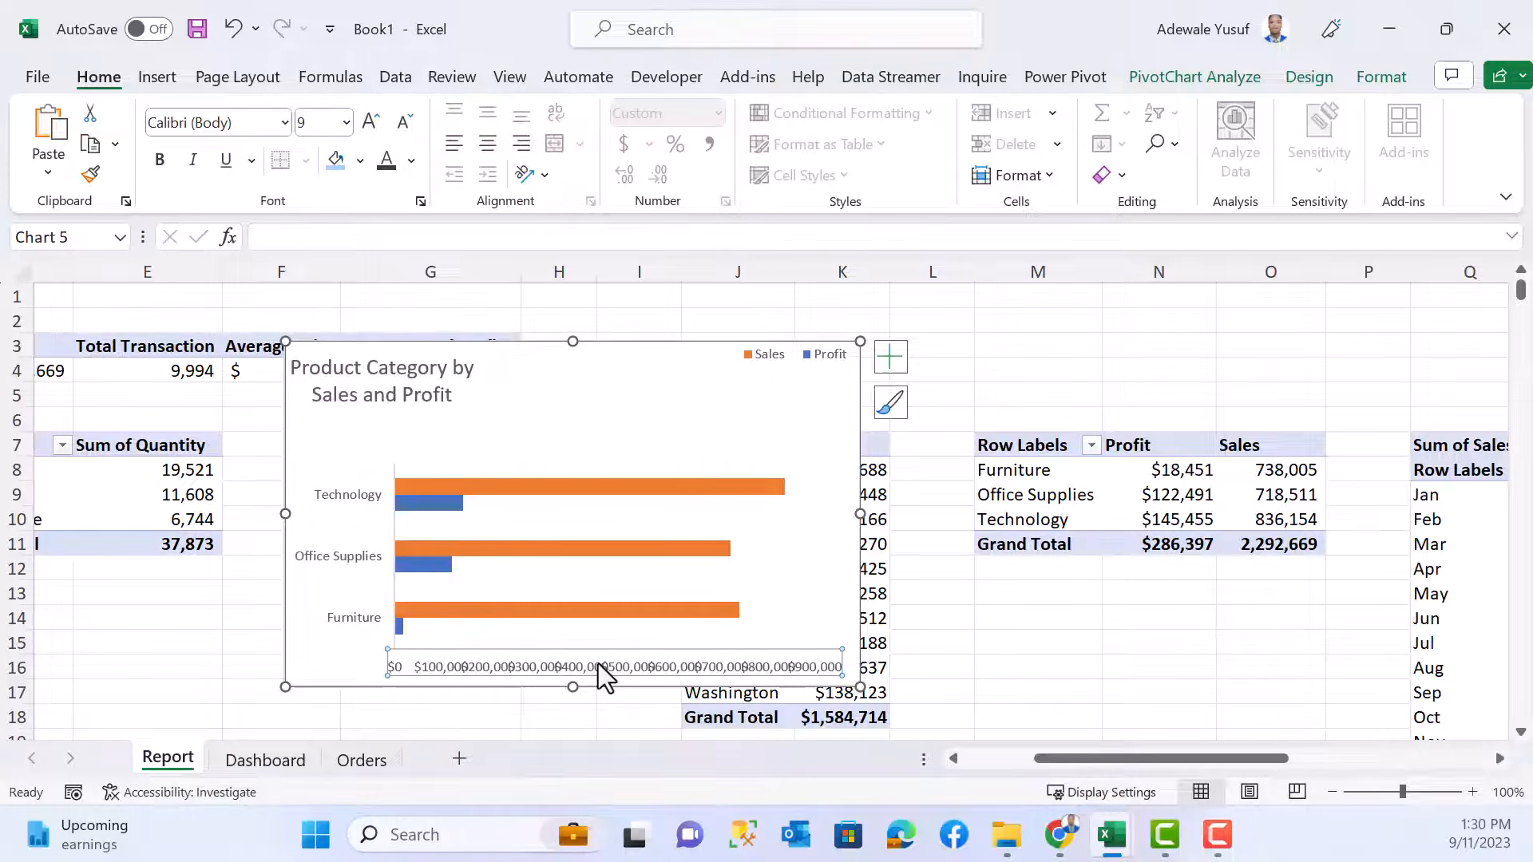
{"action": "key", "text": "Delete"}
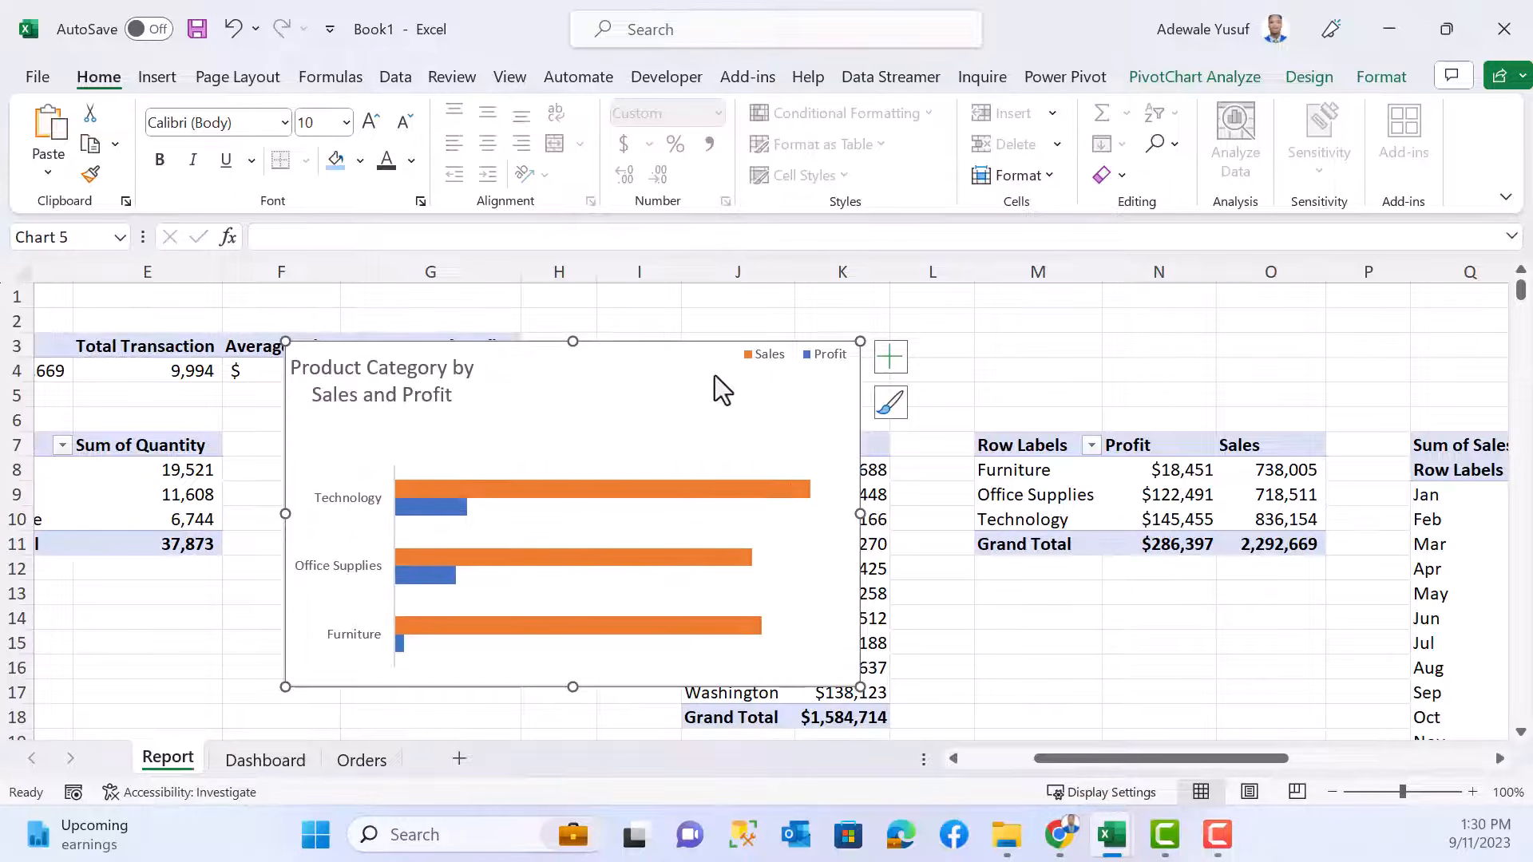
{"action": "left_click", "coordinate": [892, 359]}
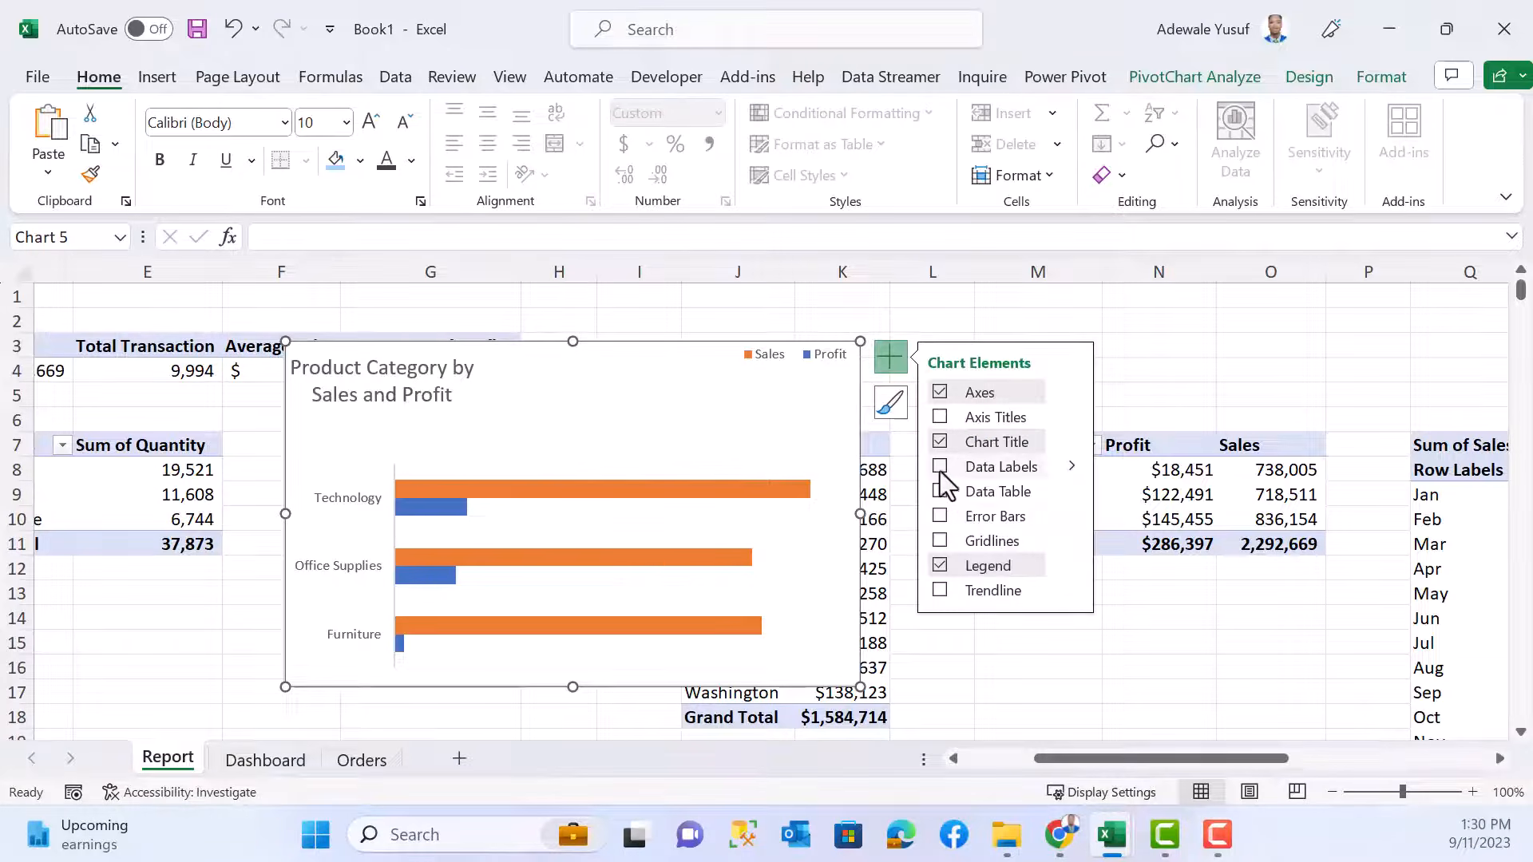
{"action": "left_click", "coordinate": [940, 468]}
- Extend the chart's plot area upward to just below the title
{"action": "left_click", "coordinate": [577, 517]}
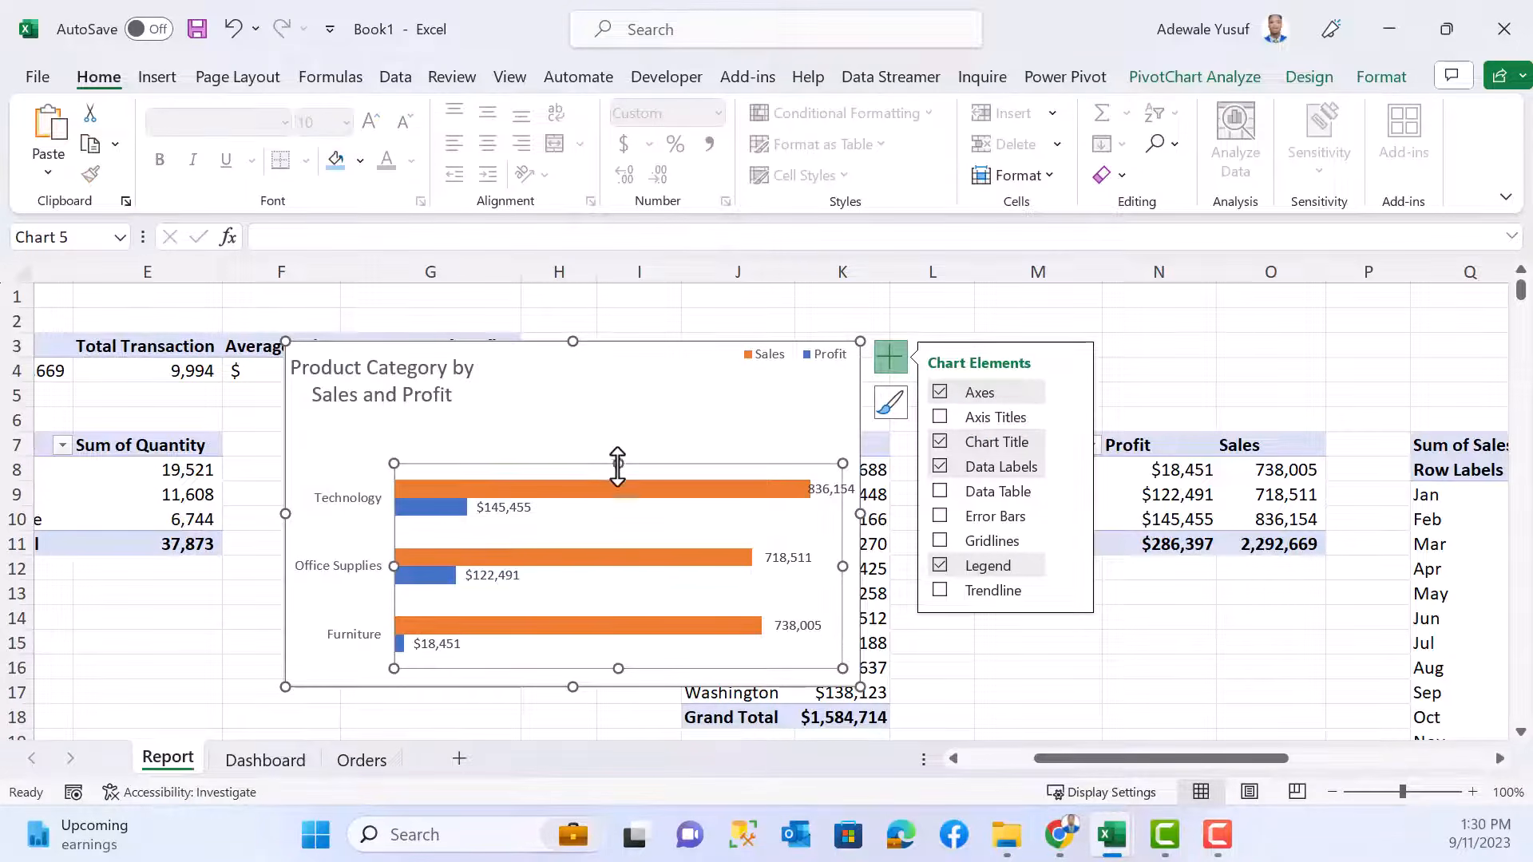
{"action": "left_click_drag", "start_coordinate": [618, 466], "coordinate": [620, 431]}
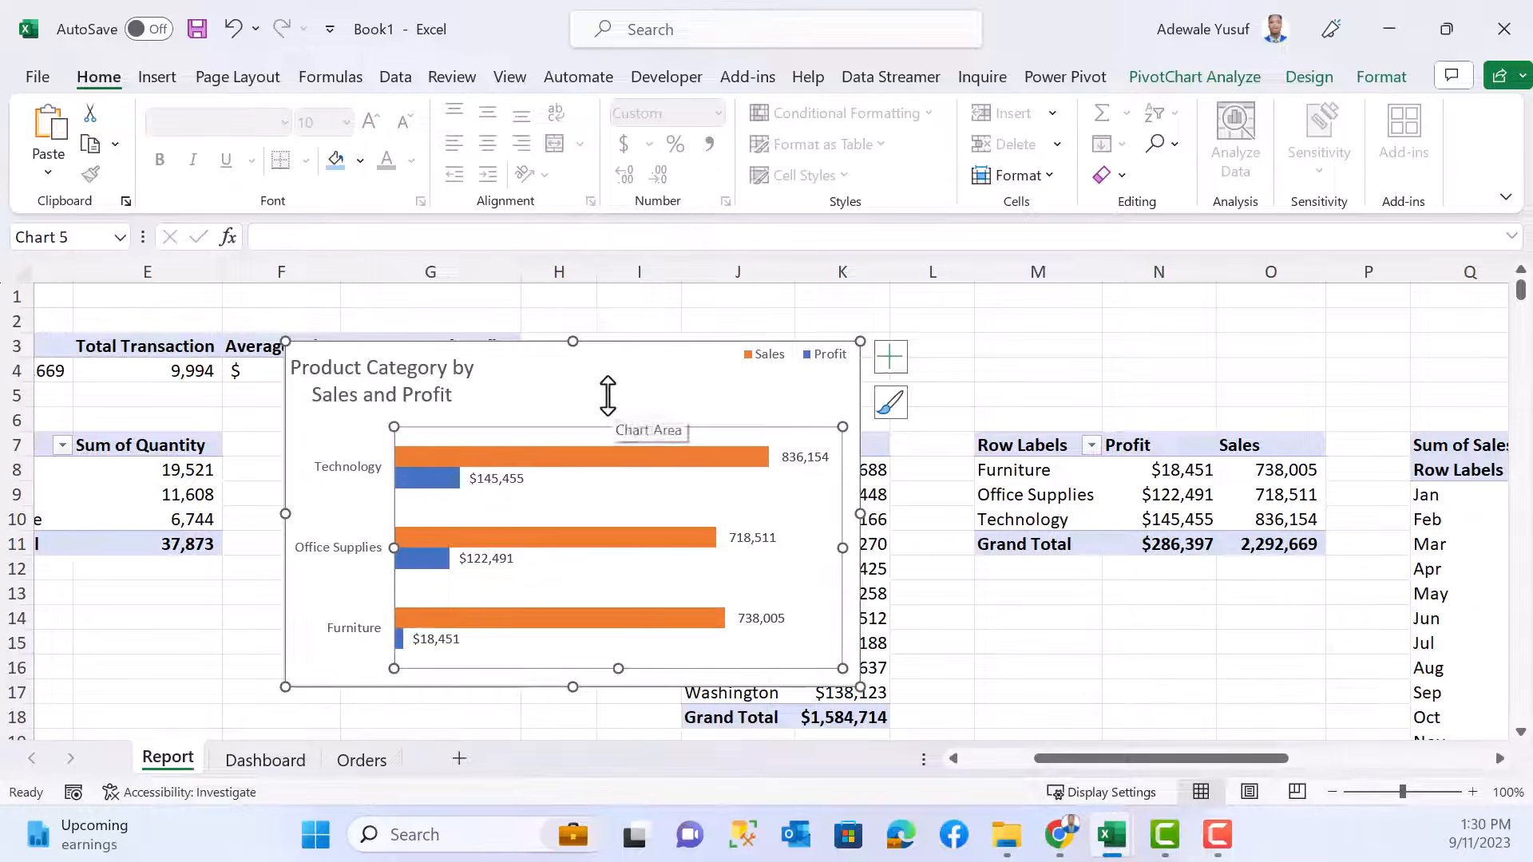
{"action": "left_click", "coordinate": [605, 392]}
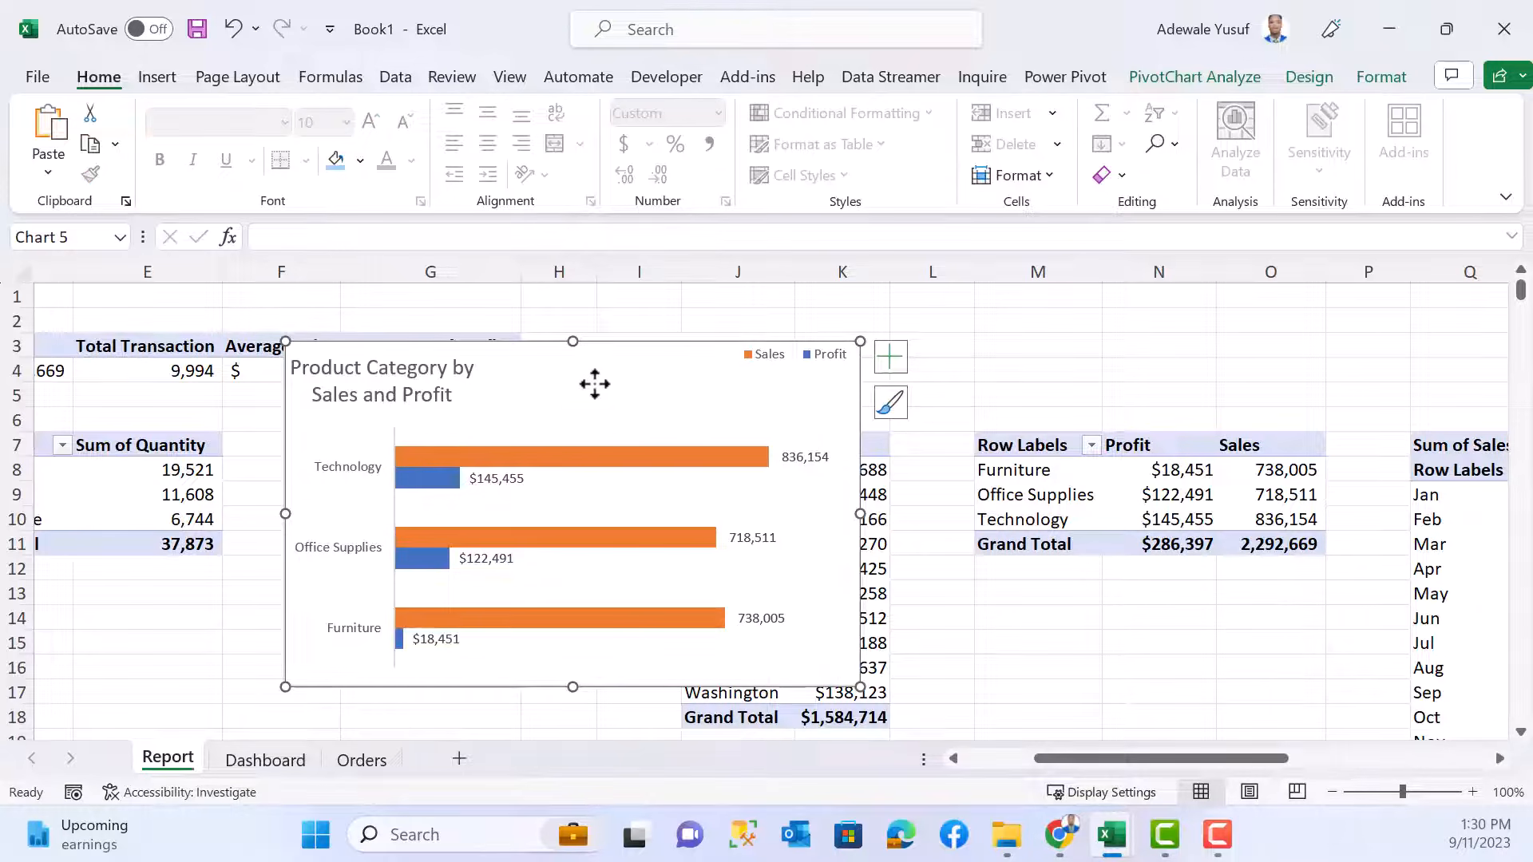
- Fill the chart's Sales bars with the recently used light blue
{"action": "left_click", "coordinate": [603, 462]}
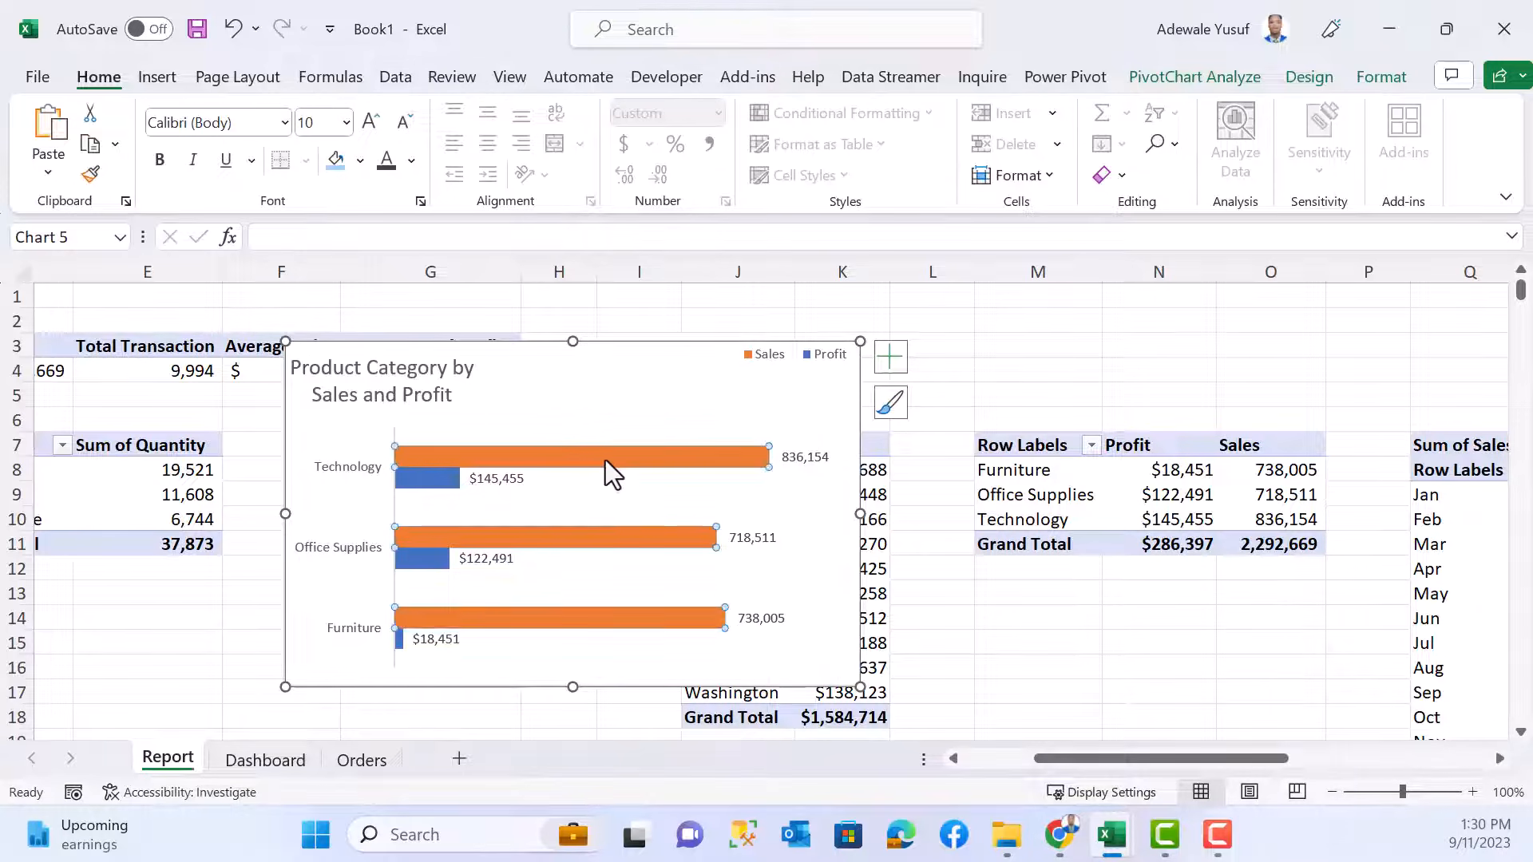
{"action": "left_click", "coordinate": [1370, 88]}
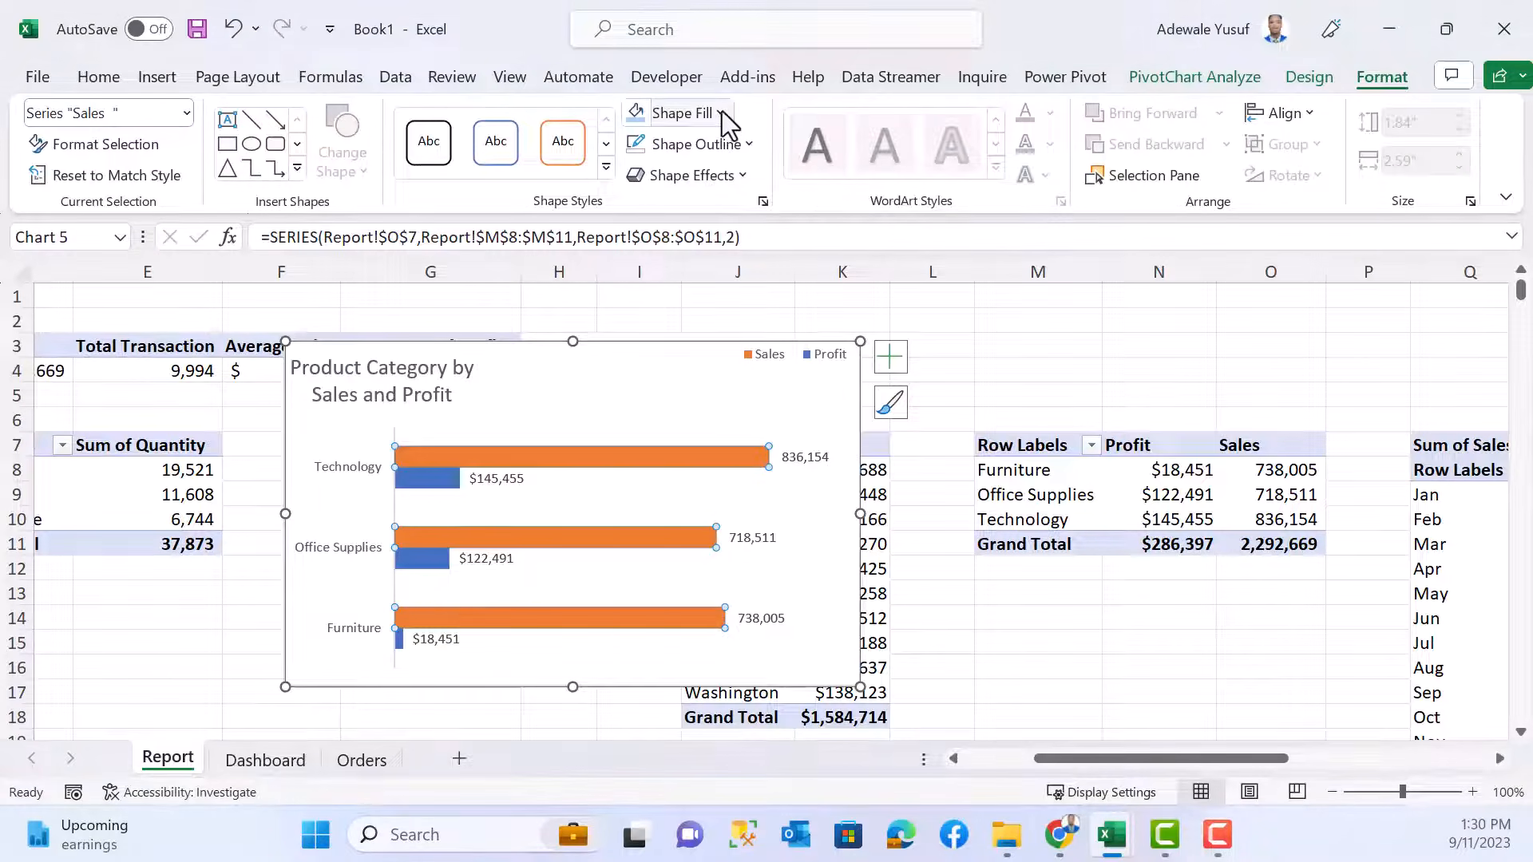
{"action": "left_click", "coordinate": [722, 113]}
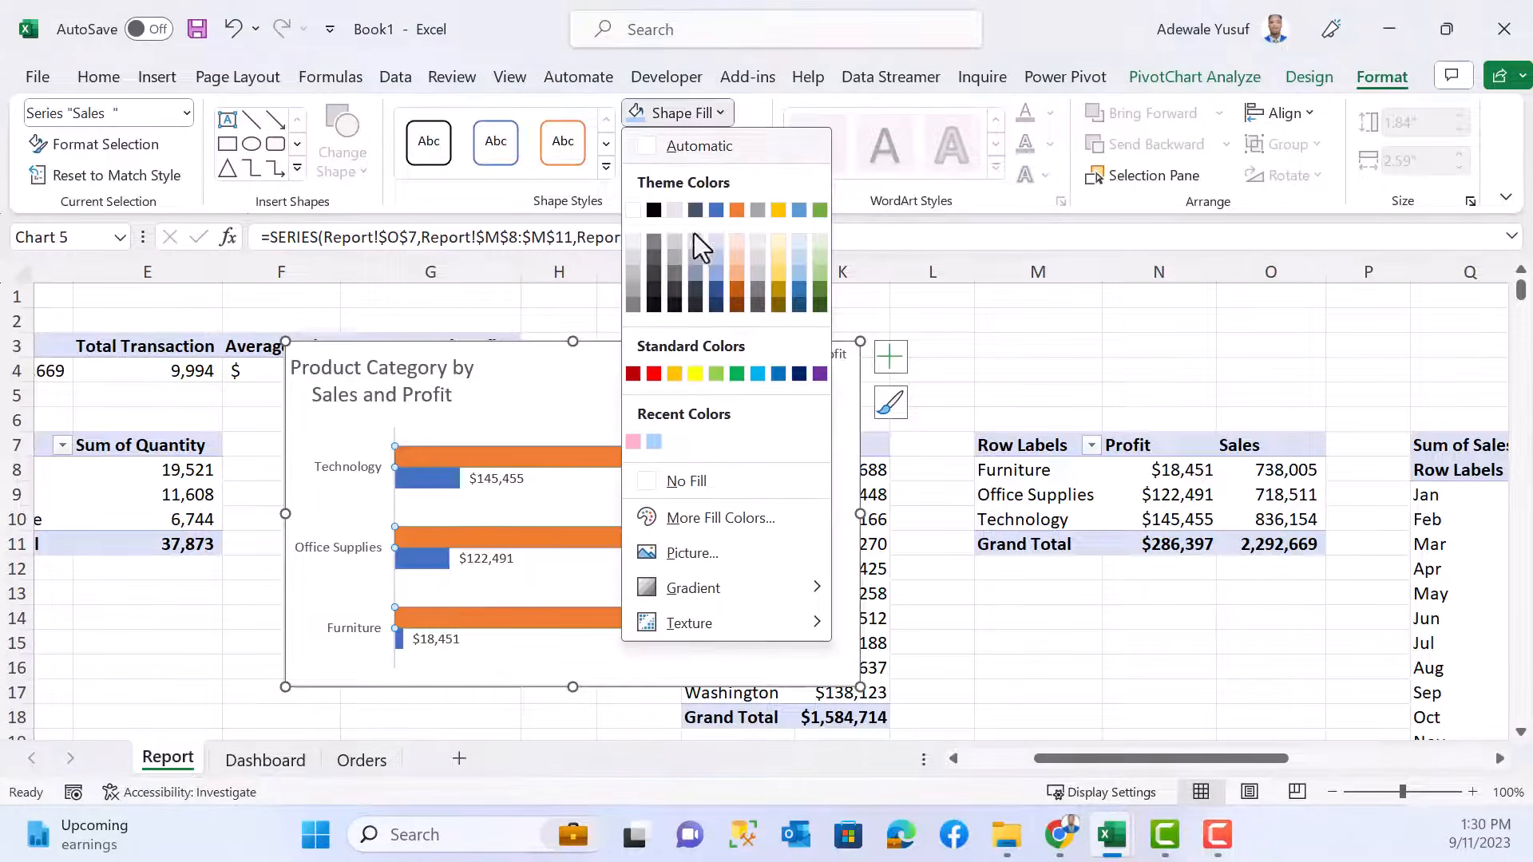
{"action": "left_click", "coordinate": [654, 443]}
- Give the chart's Profit bars the recently used pink for both outline and fill
{"action": "left_click", "coordinate": [420, 479]}
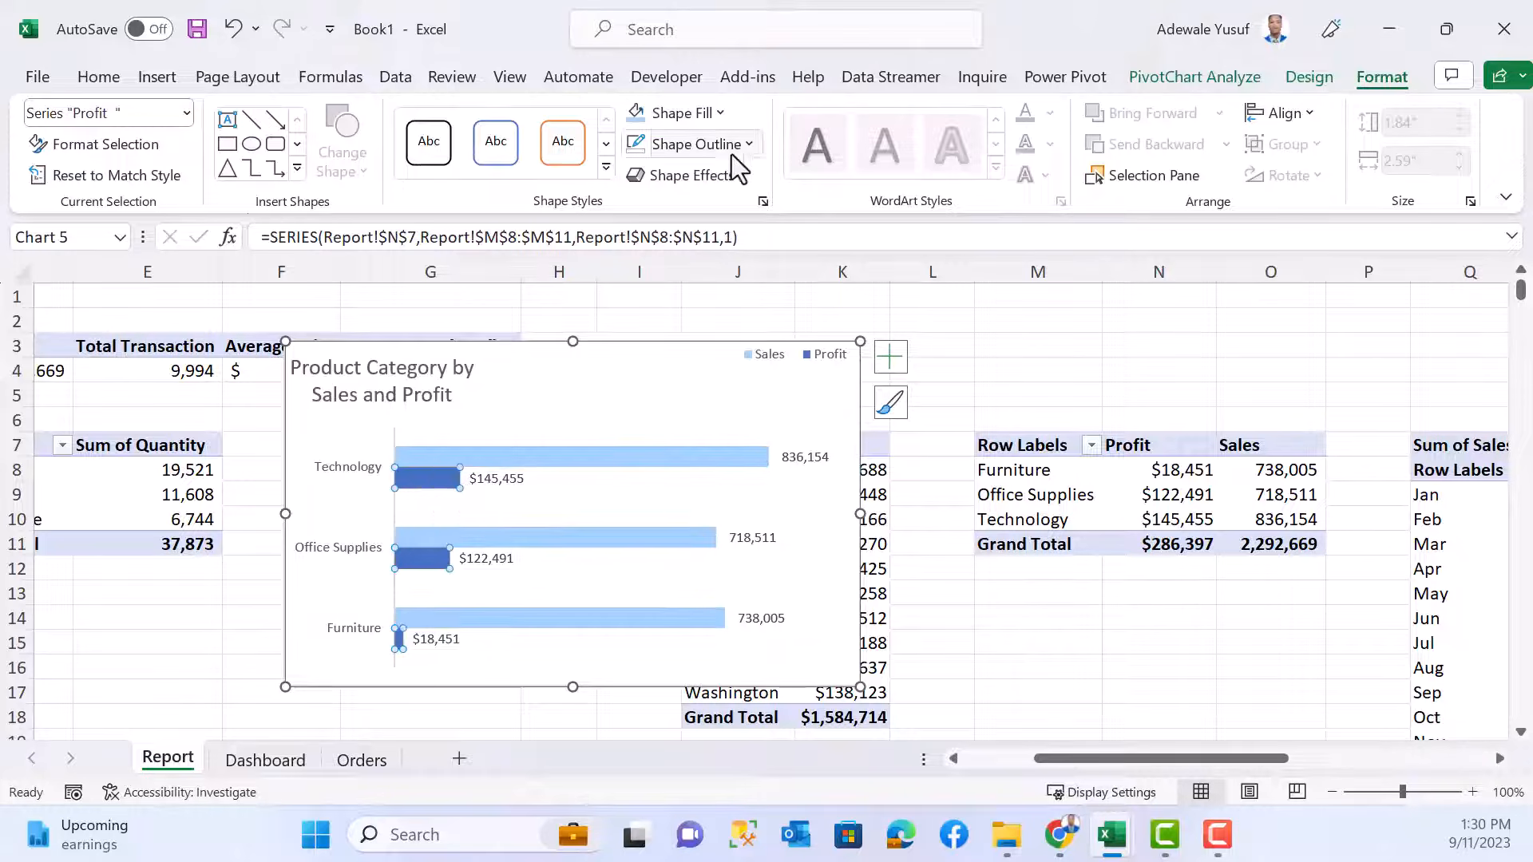
{"action": "left_click", "coordinate": [749, 144]}
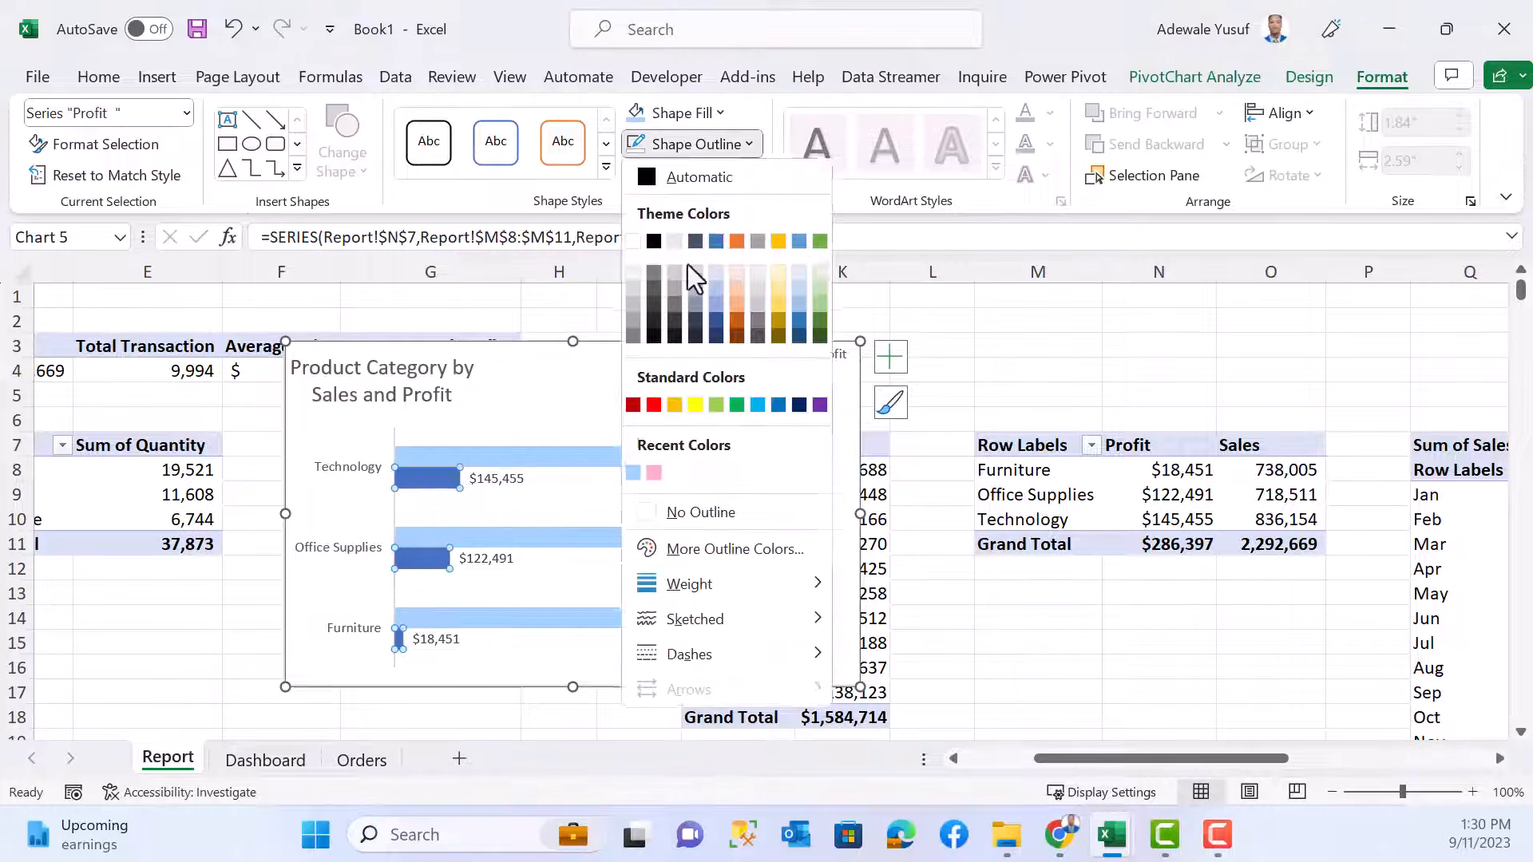
{"action": "left_click", "coordinate": [654, 472]}
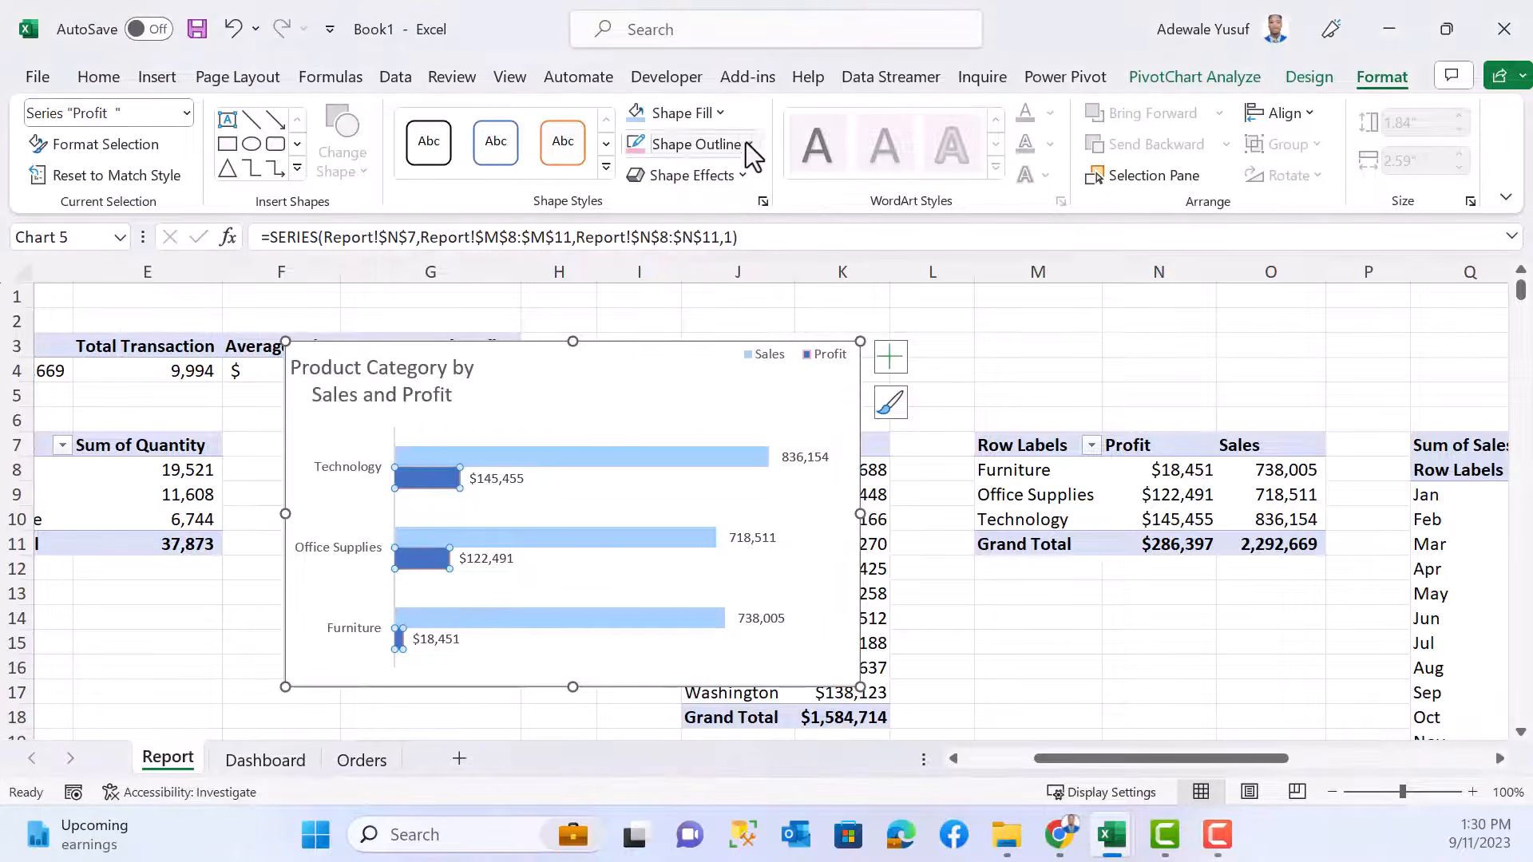
{"action": "left_click", "coordinate": [713, 113]}
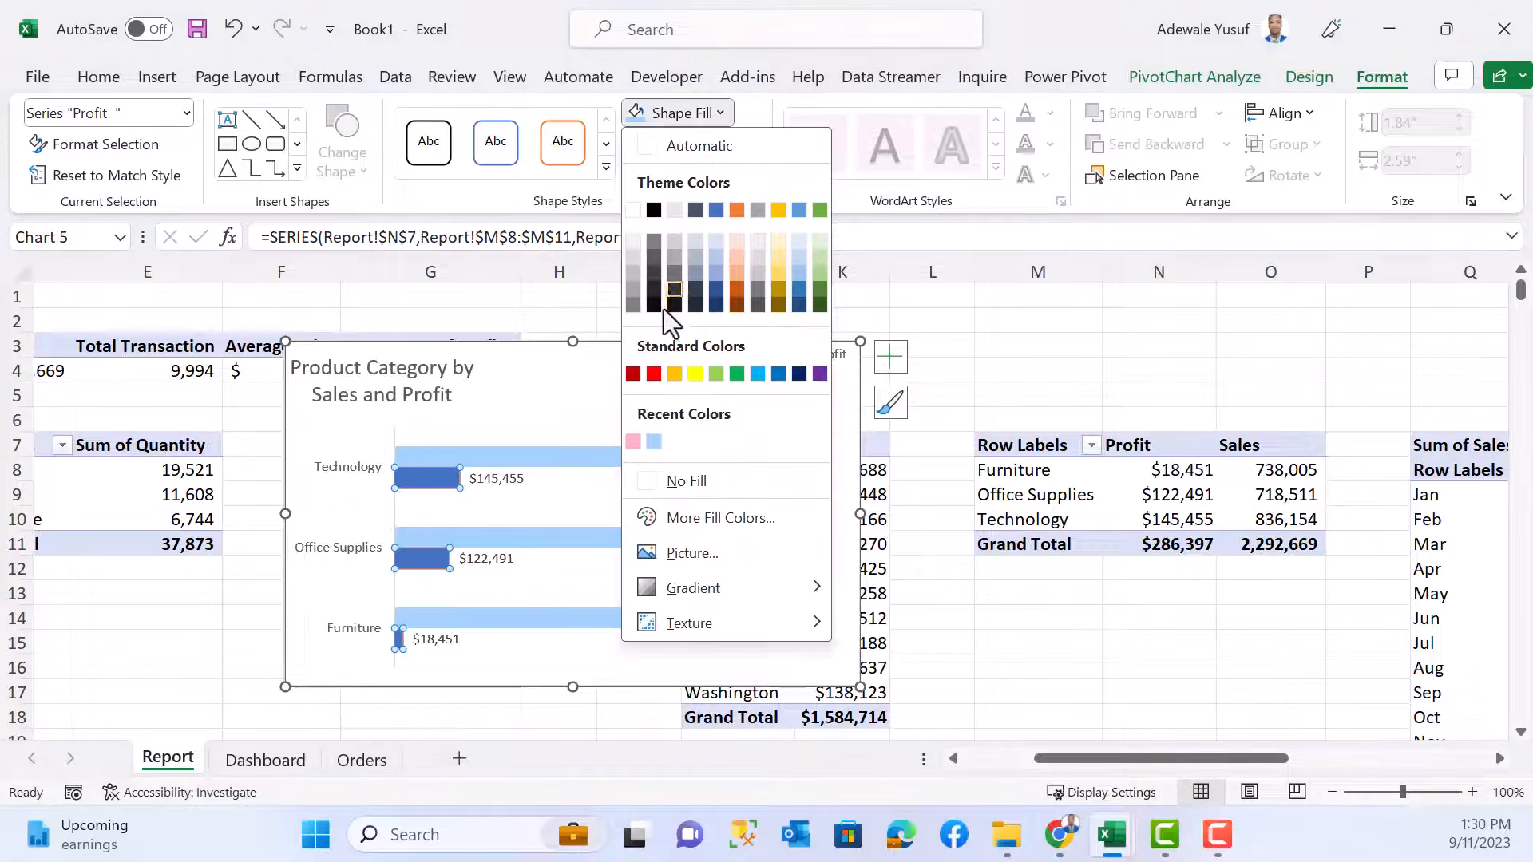
{"action": "left_click", "coordinate": [639, 439]}
{"action": "left_click", "coordinate": [592, 392]}
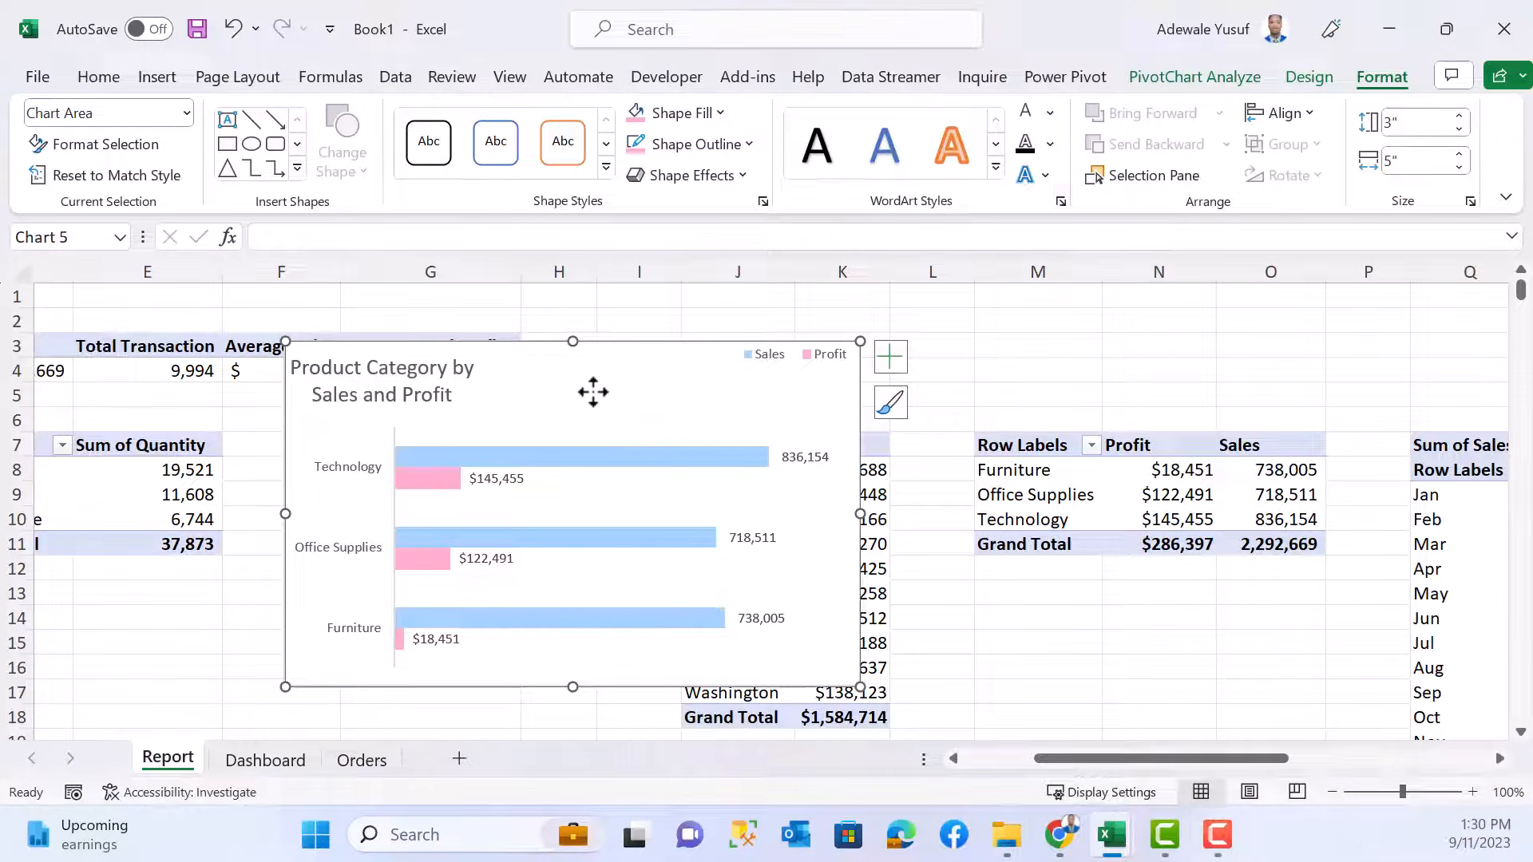
- Remove the outline of the chart's vertical category axis
{"action": "left_click", "coordinate": [393, 438]}
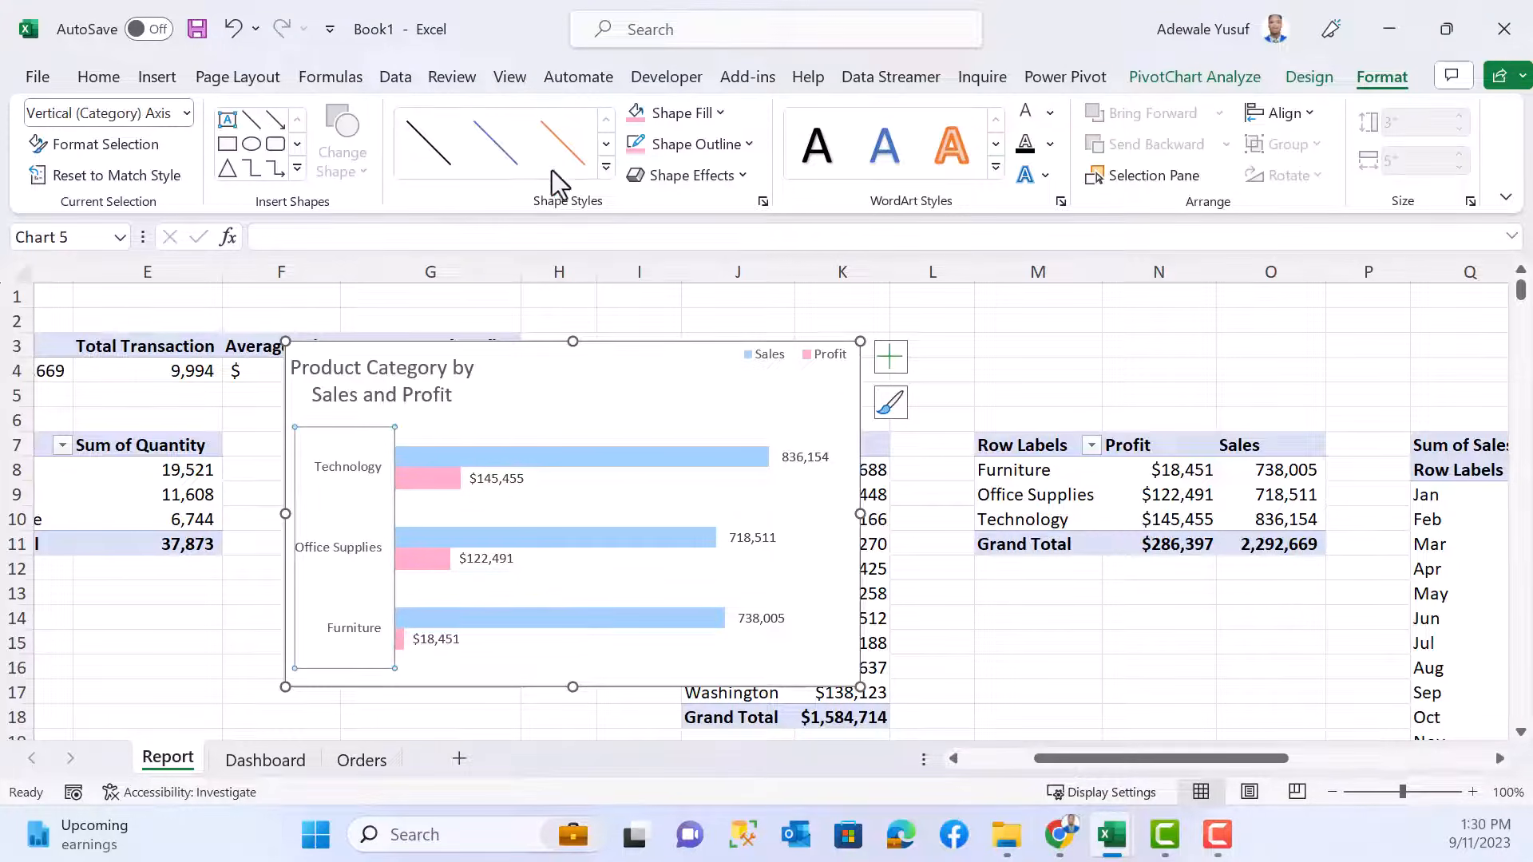
{"action": "left_click", "coordinate": [749, 147]}
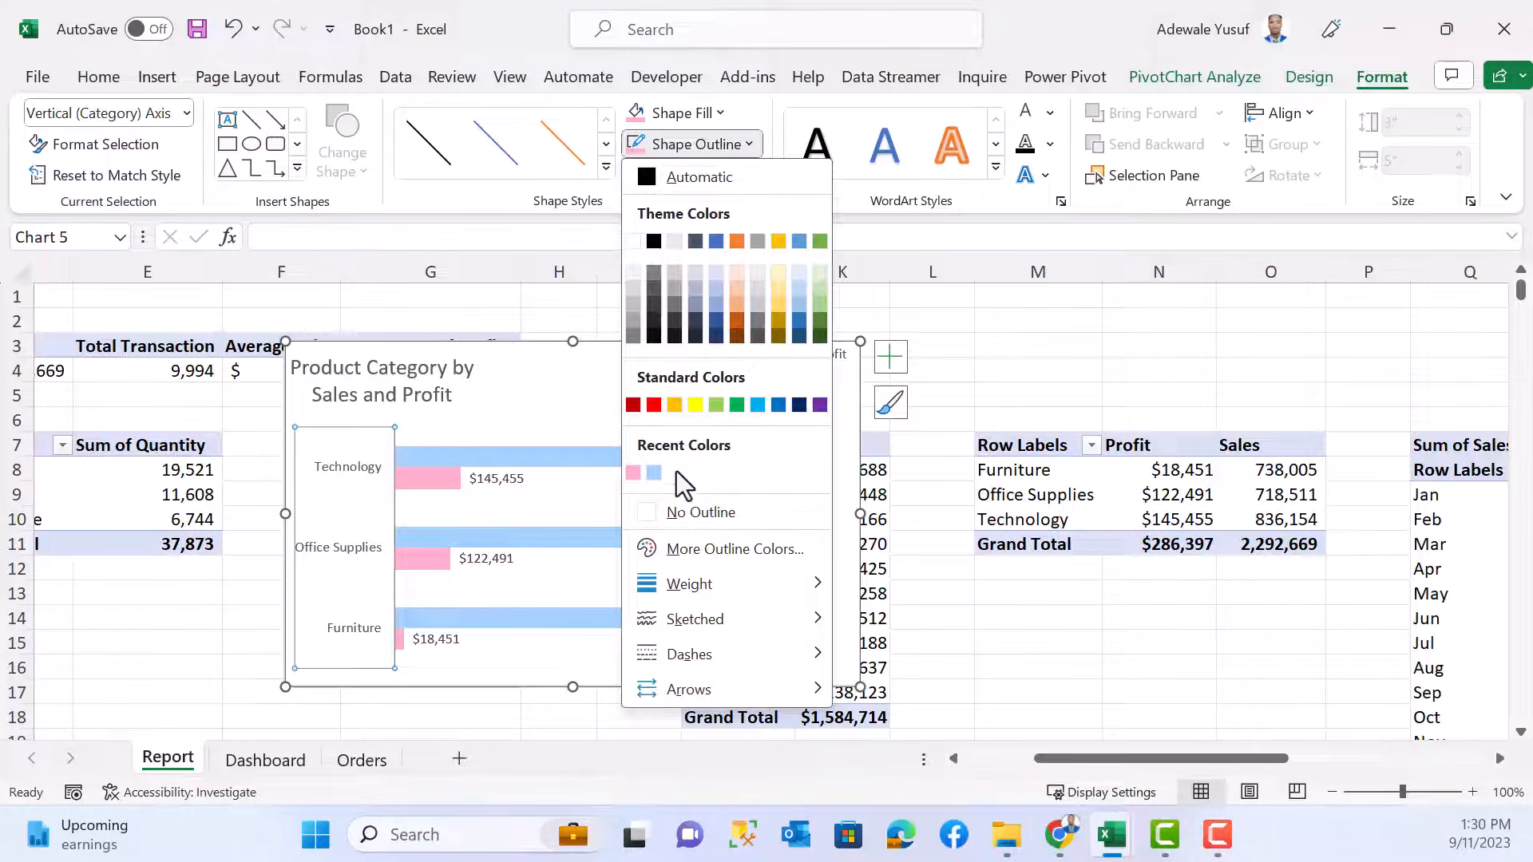
{"action": "left_click", "coordinate": [682, 514]}
{"action": "left_click", "coordinate": [534, 380]}
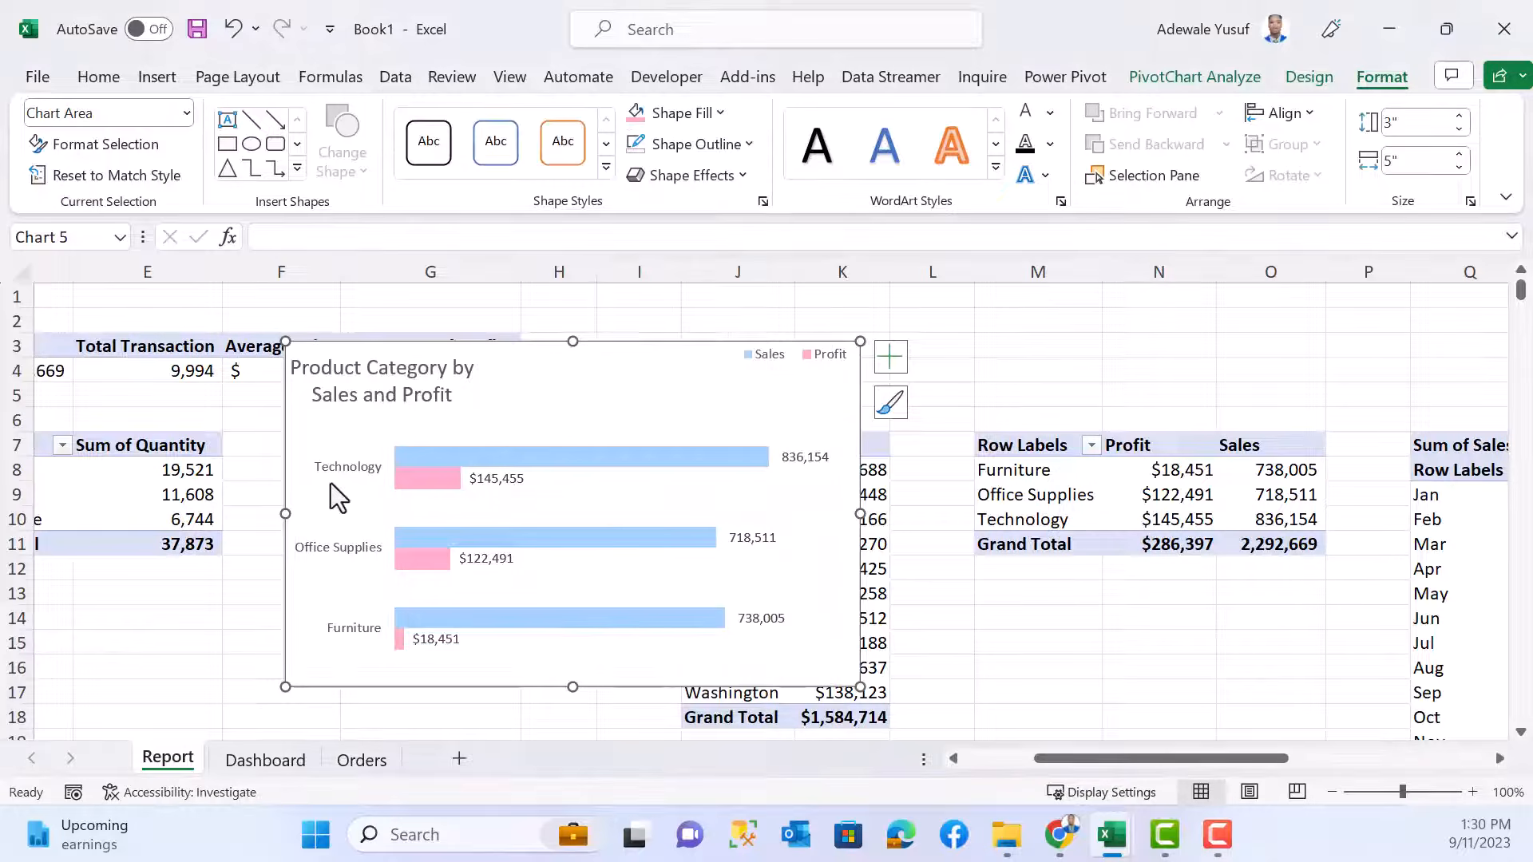
- Left-align the chart title and set its second line, "Sales and Profit", to font size 10
{"action": "left_click", "coordinate": [412, 383]}
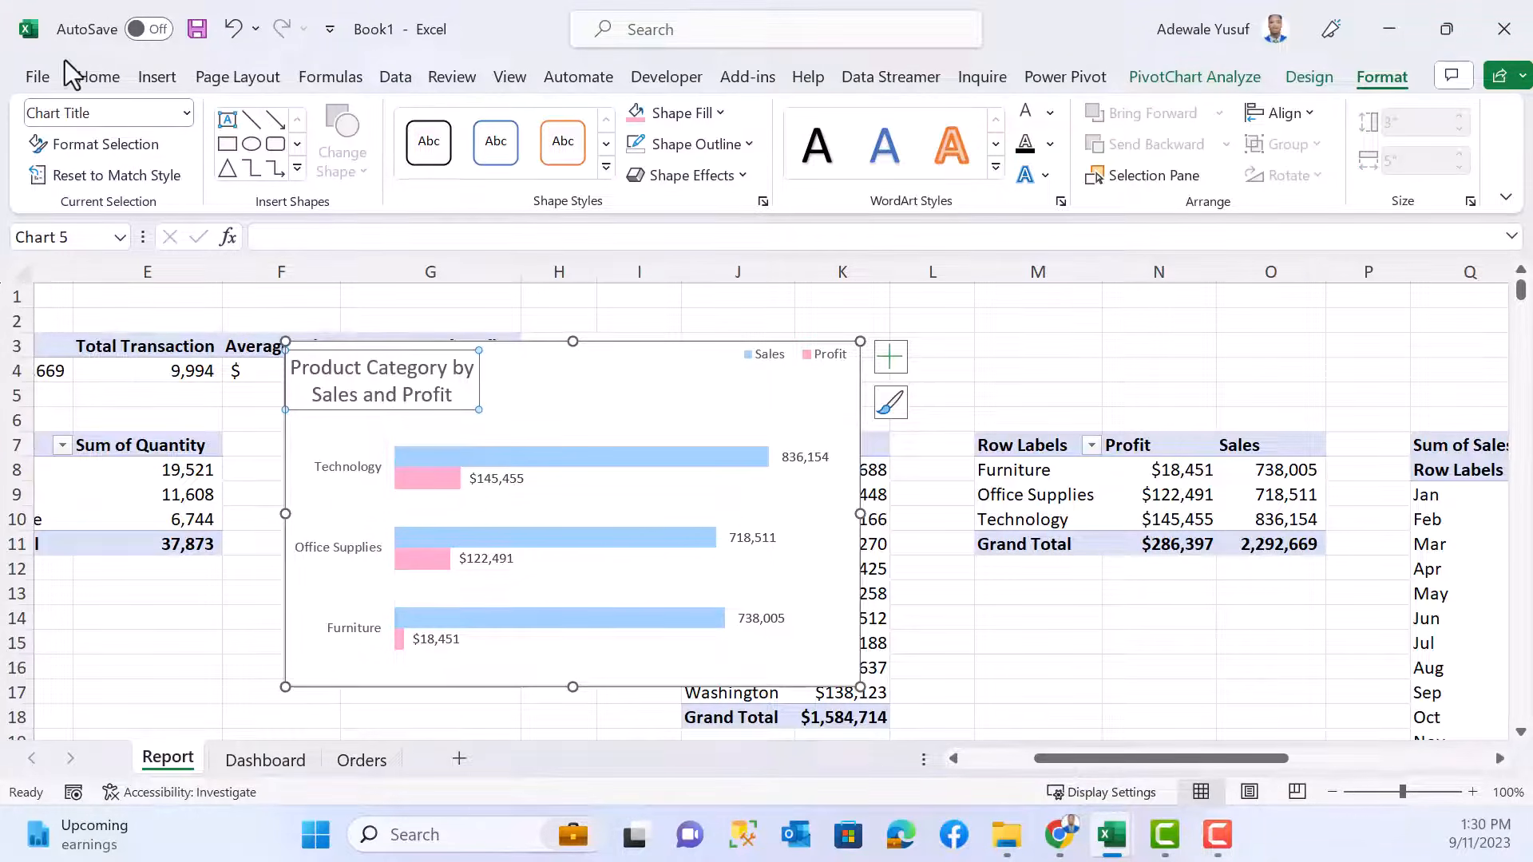
{"action": "left_click", "coordinate": [98, 77]}
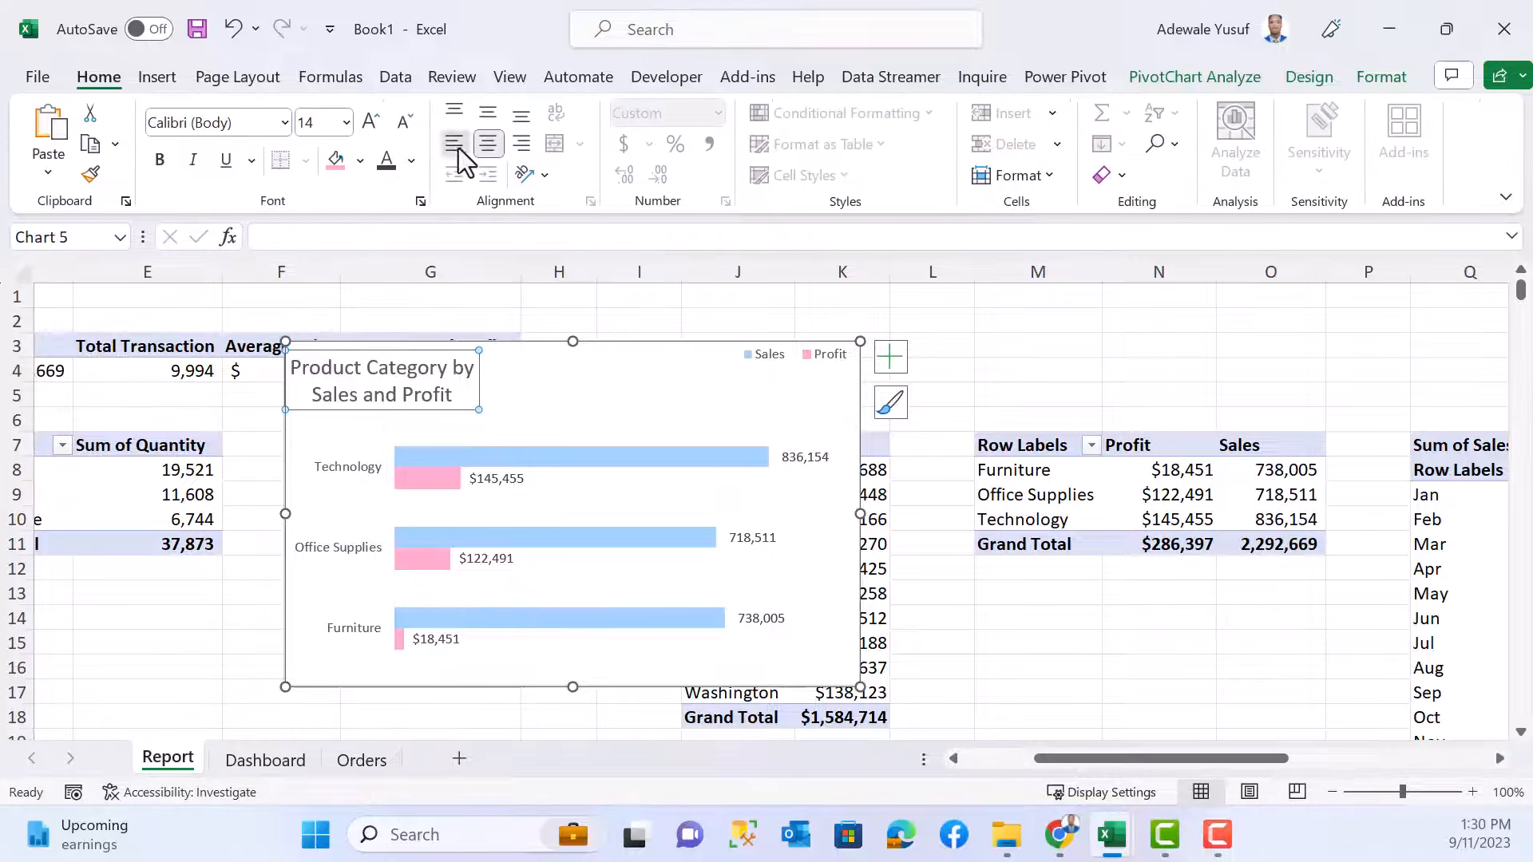
{"action": "left_click", "coordinate": [454, 145]}
{"action": "left_click_drag", "start_coordinate": [433, 395], "coordinate": [291, 395]}
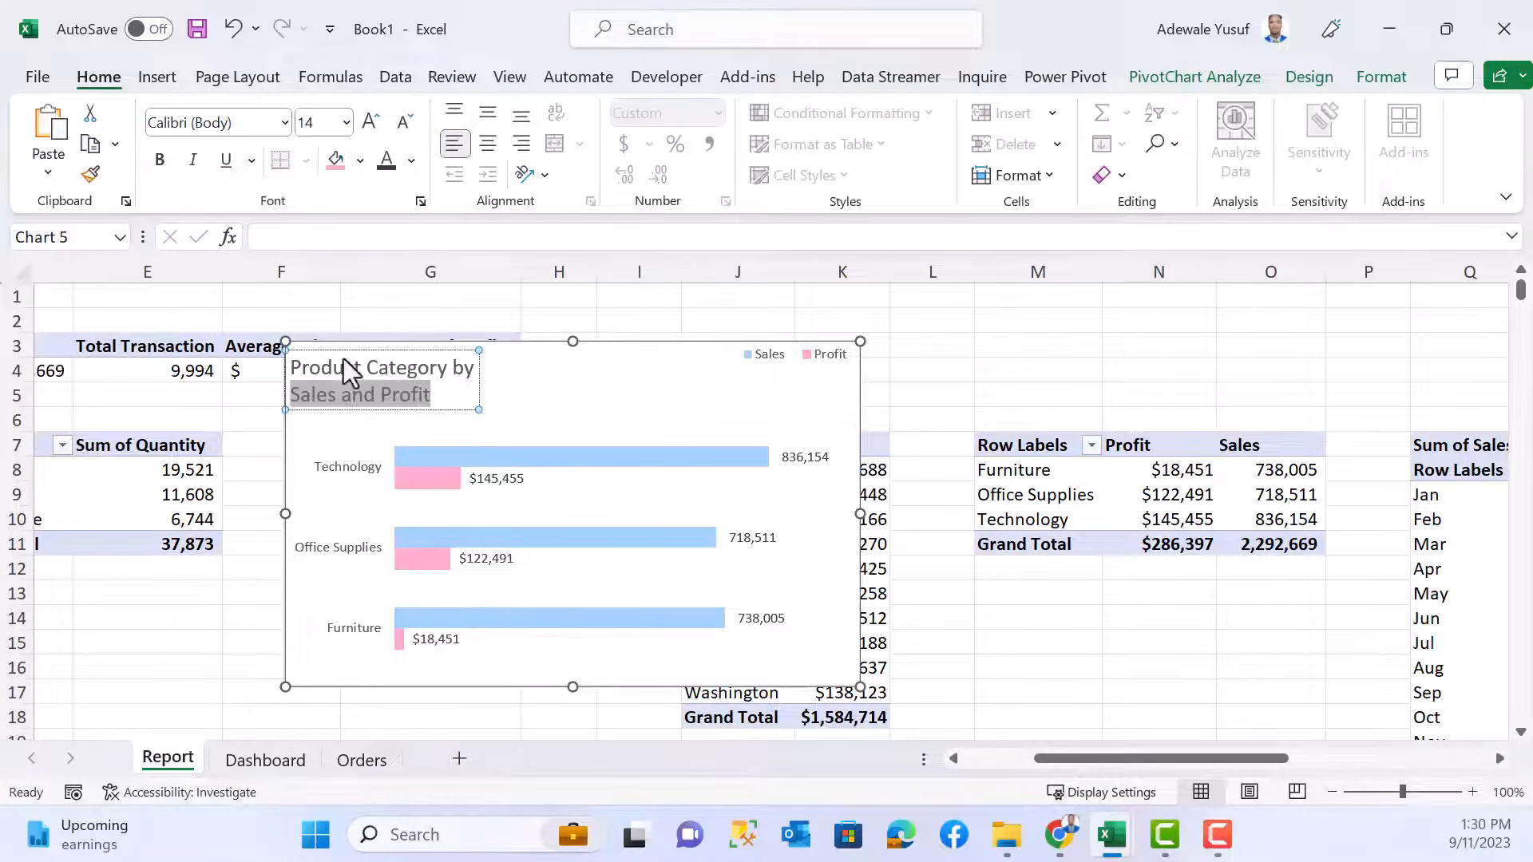
{"action": "left_click", "coordinate": [346, 122]}
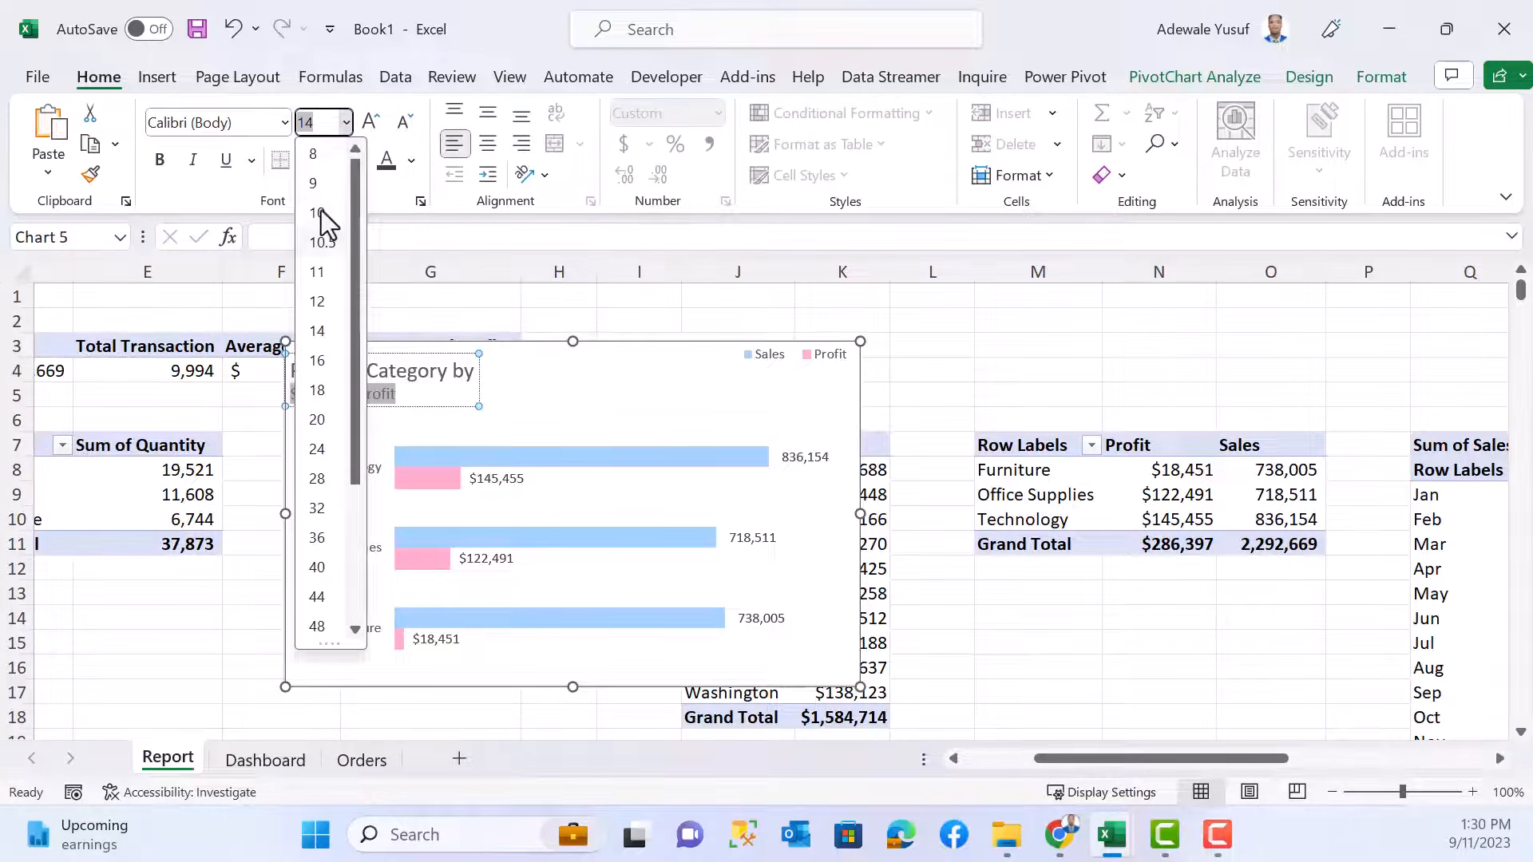
{"action": "left_click", "coordinate": [324, 214]}
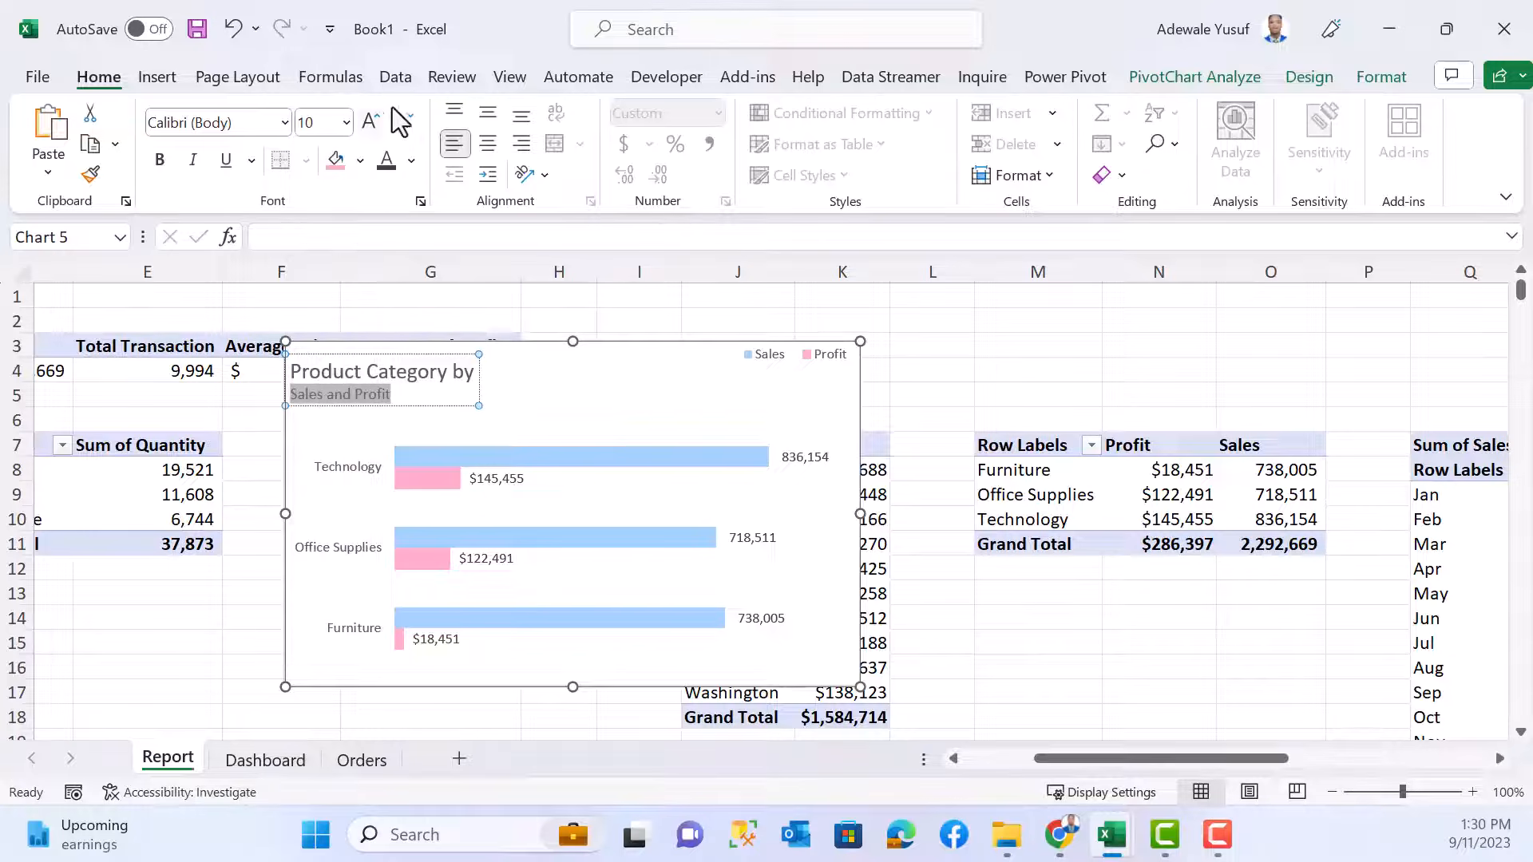
- Color the title line "Sales and Profit" with the recent pink and "Product Category by" with a dark shade of black
{"action": "left_click", "coordinate": [412, 163]}
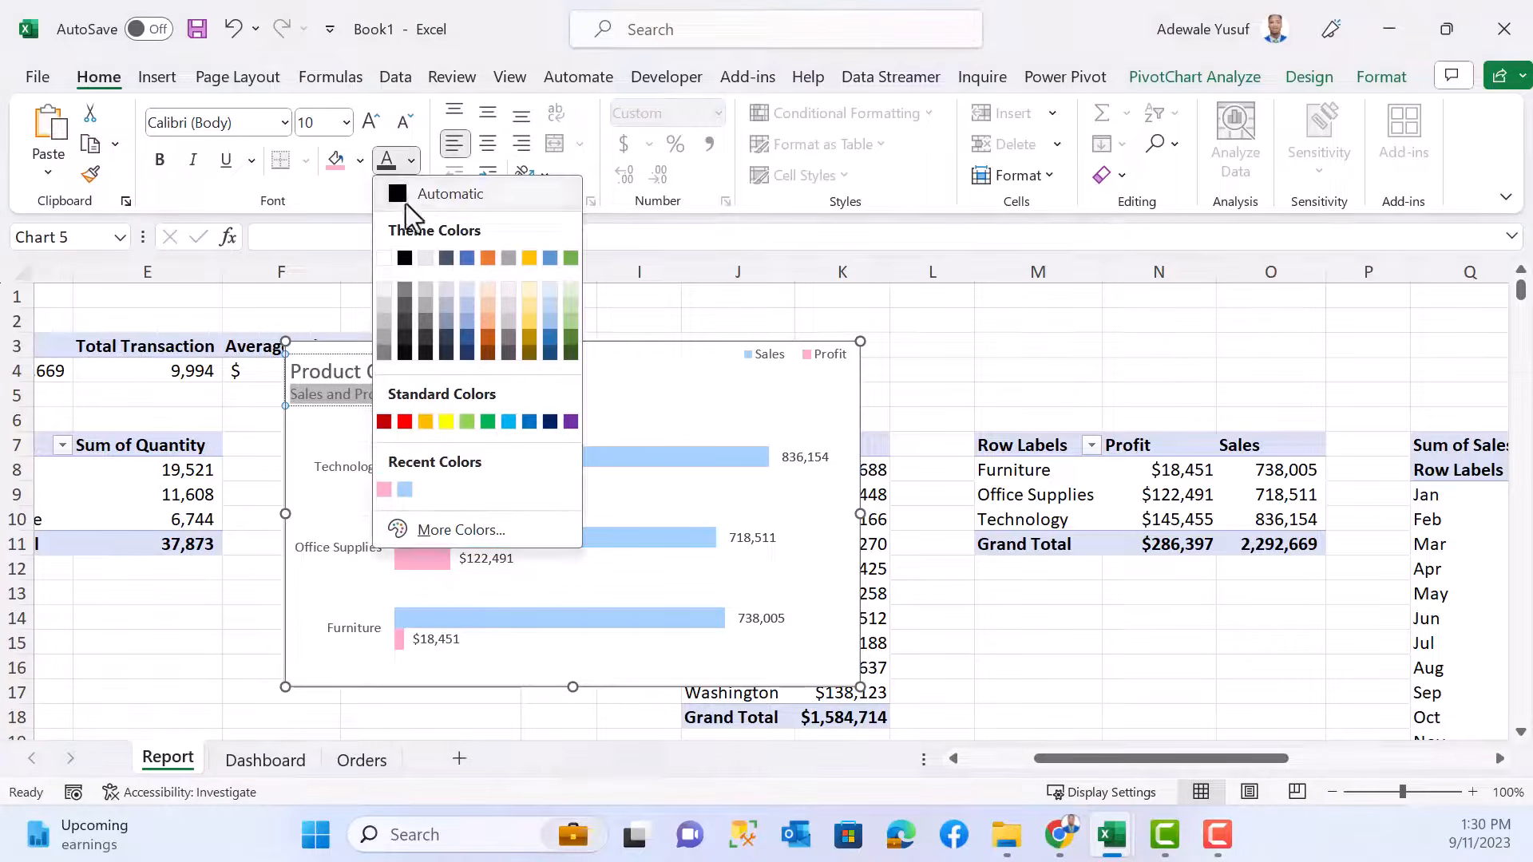
{"action": "left_click", "coordinate": [383, 489]}
{"action": "left_click", "coordinate": [438, 367]}
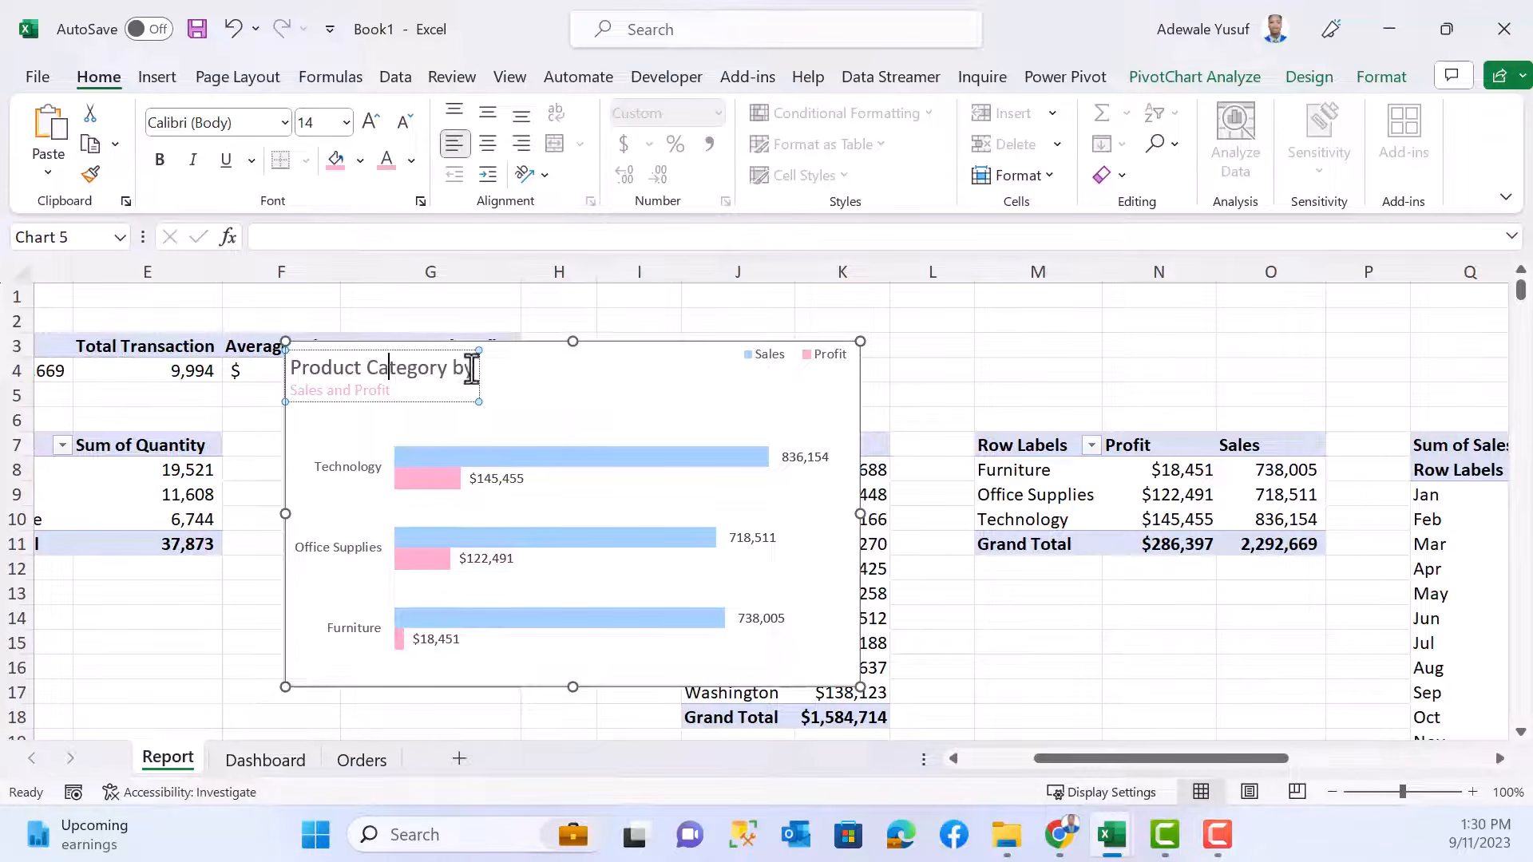
{"action": "left_click_drag", "start_coordinate": [434, 369], "coordinate": [338, 367]}
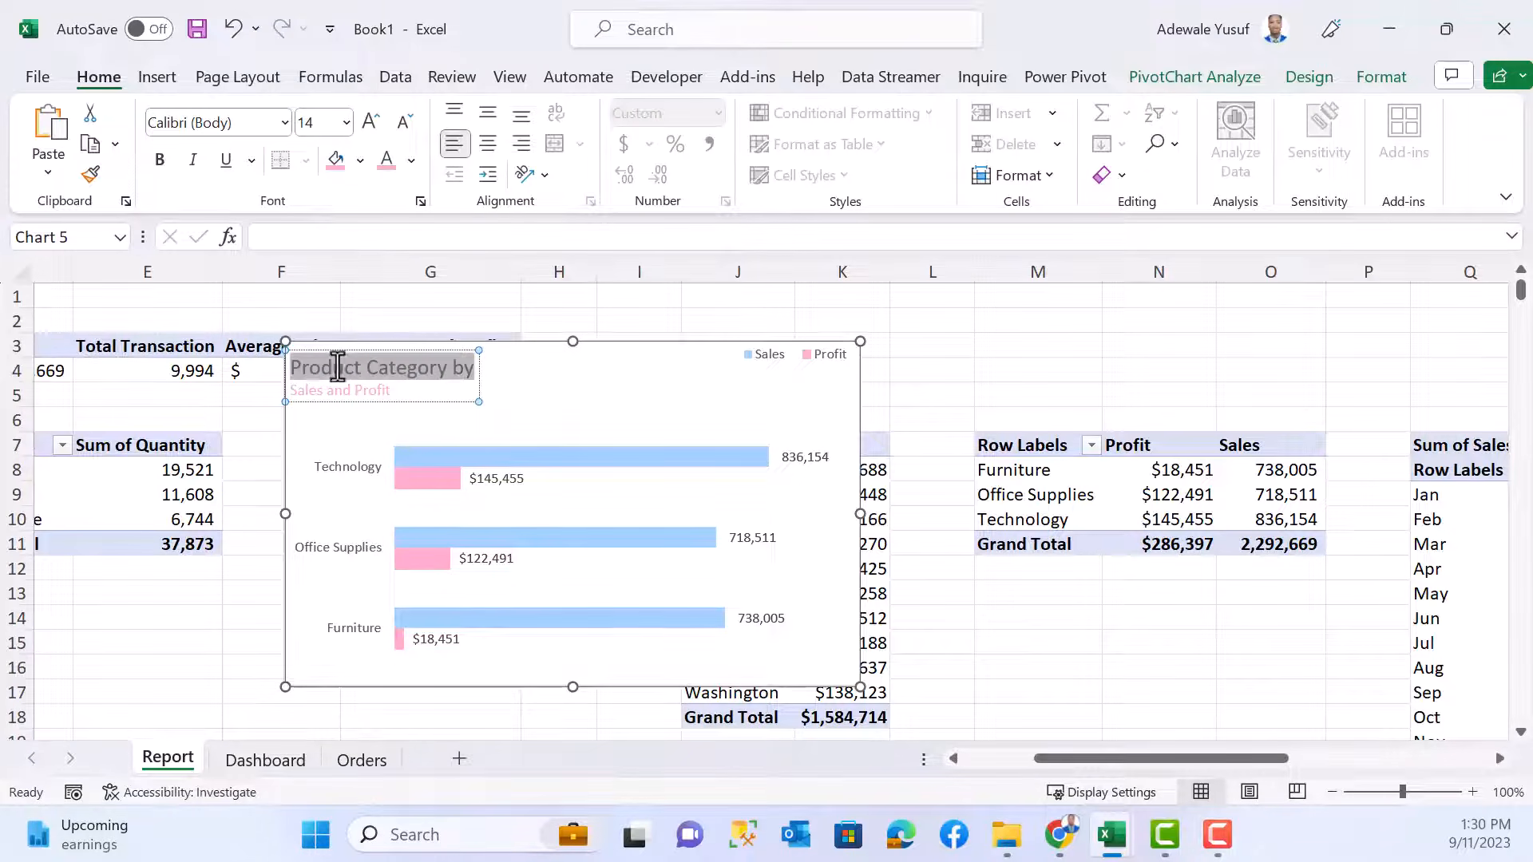
{"action": "left_click", "coordinate": [411, 160]}
{"action": "left_click", "coordinate": [405, 319]}
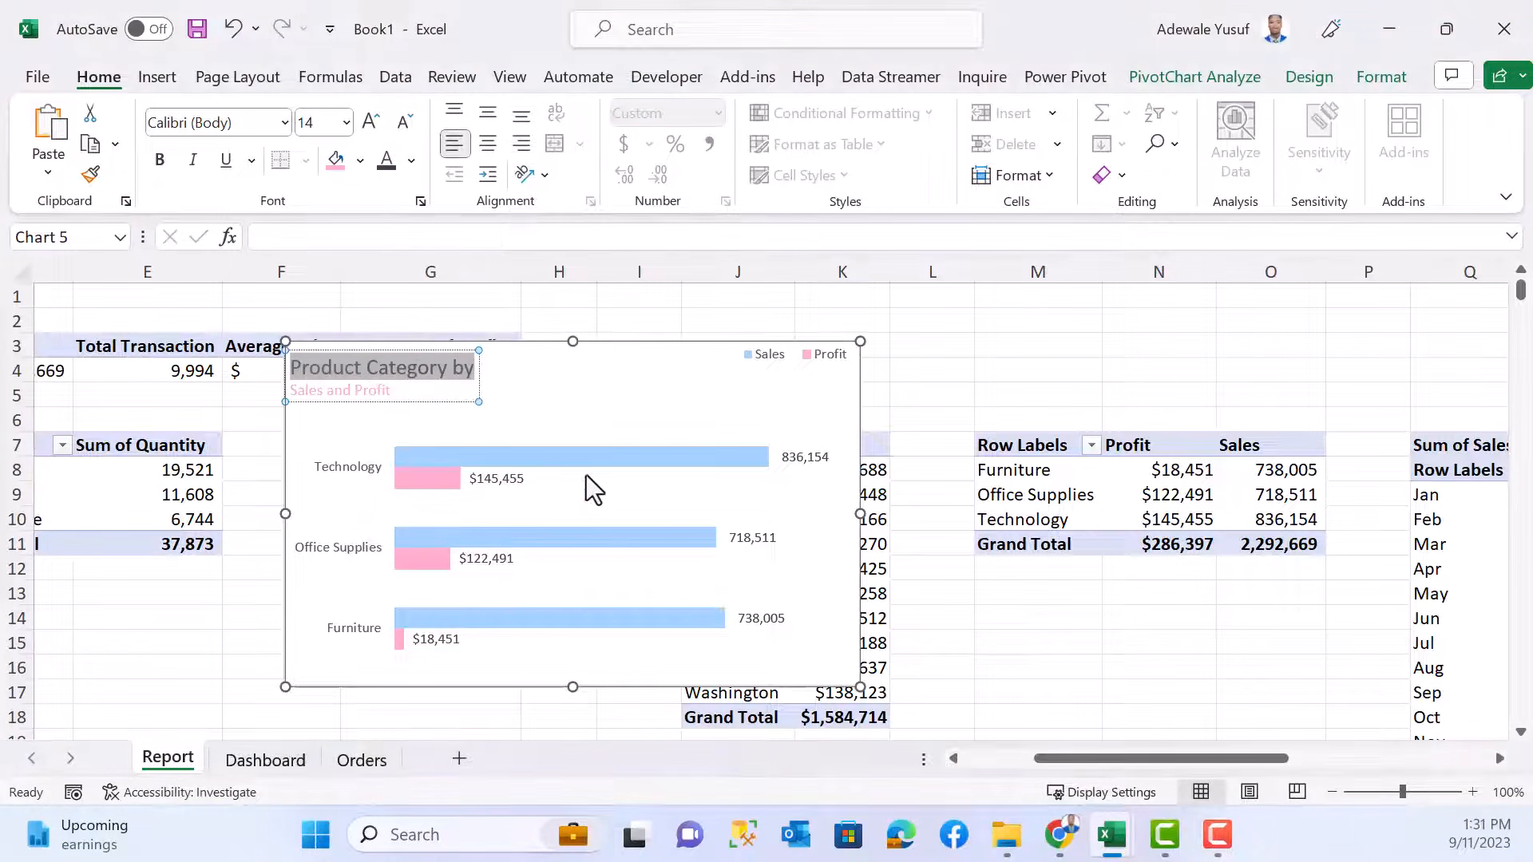
{"action": "left_click", "coordinate": [612, 370]}
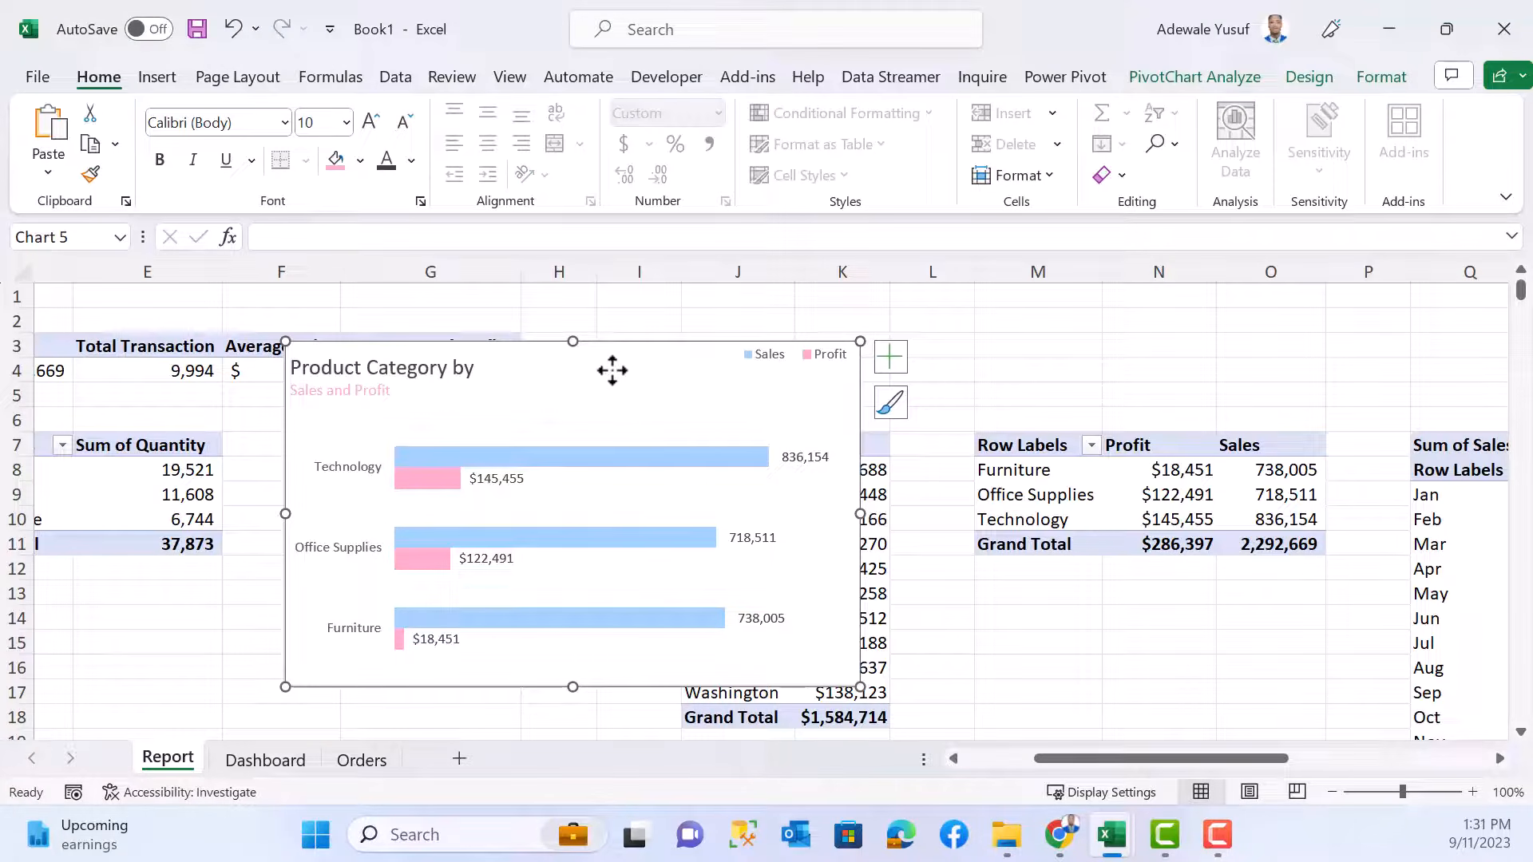
- Position the Product Category chart's data labels at Inside End
{"action": "left_click", "coordinate": [890, 356]}
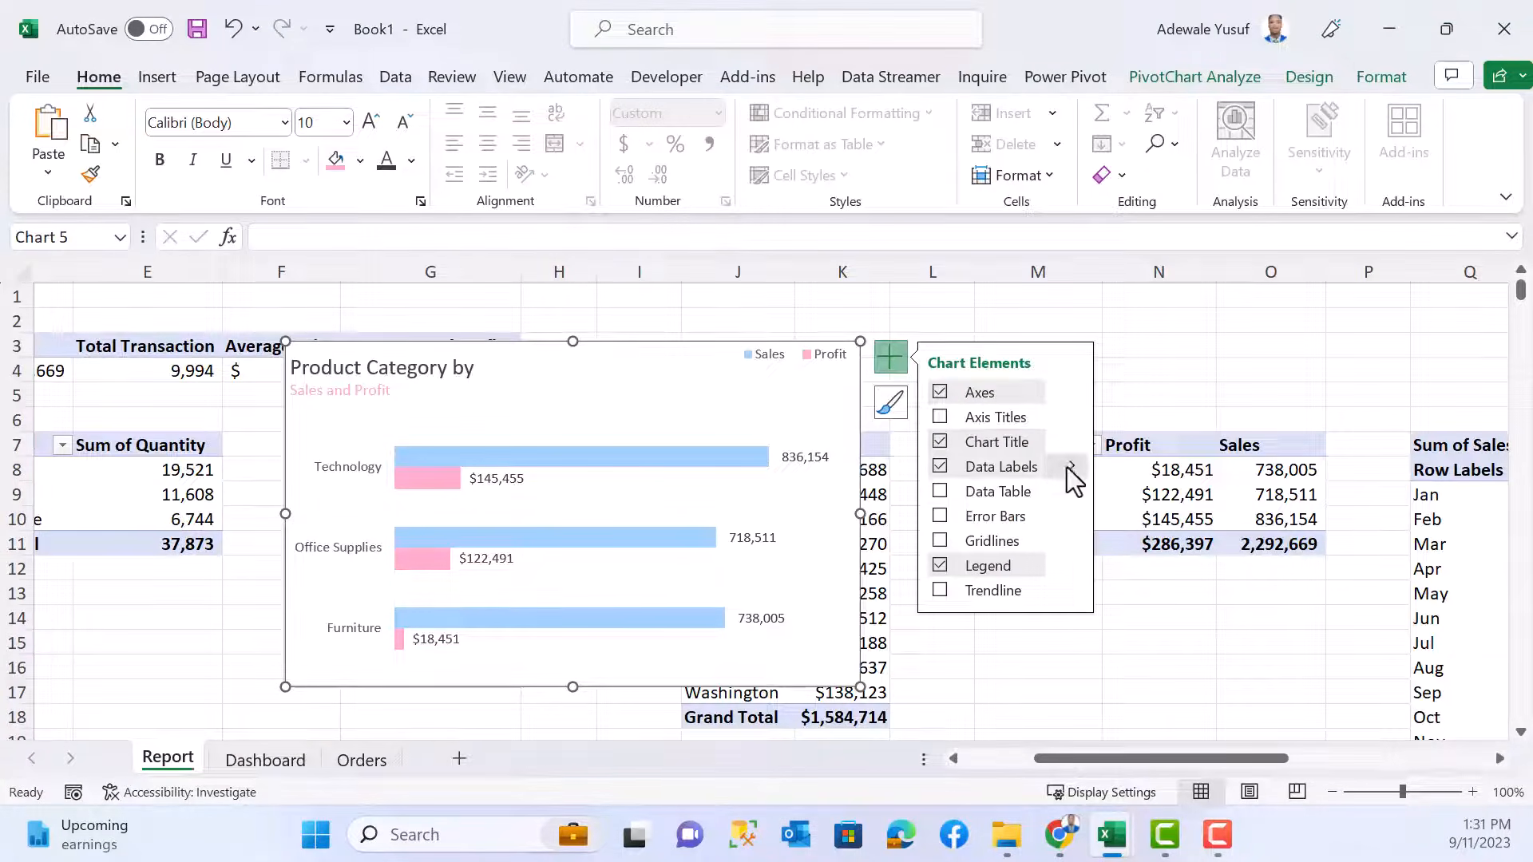
{"action": "left_click", "coordinate": [1070, 466]}
{"action": "left_click", "coordinate": [1142, 505]}
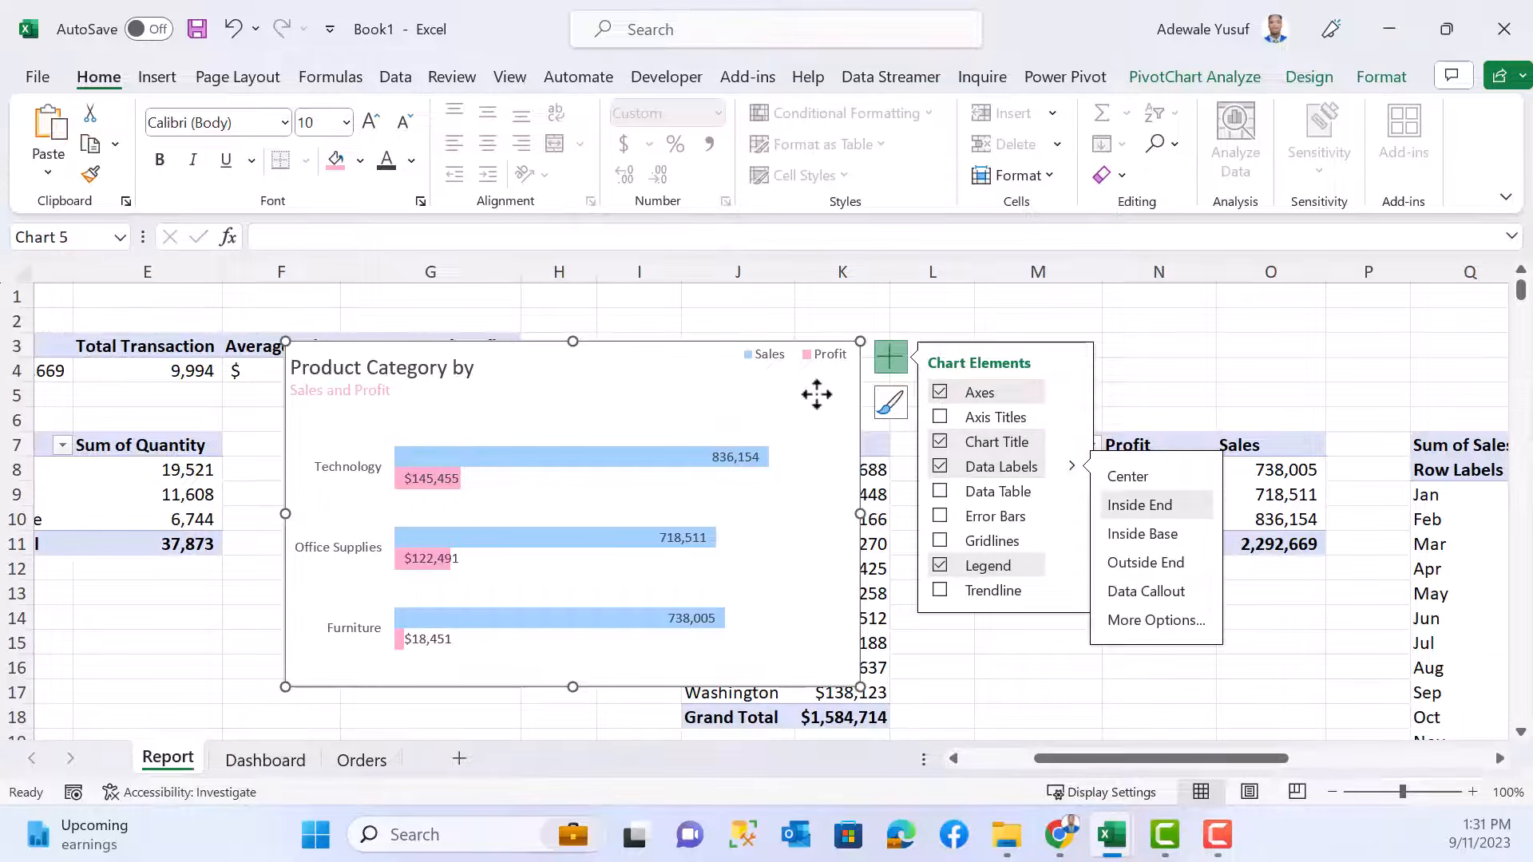
- Move the Product Category chart to the Dashboard sheet, over the empty card beside the Percentage Contribution doughnut chart
{"action": "key", "text": "ctrl+x"}
{"action": "left_click", "coordinate": [261, 757]}
{"action": "scroll", "coordinate": [895, 625], "scroll_direction": "down", "scroll_amount": 1}
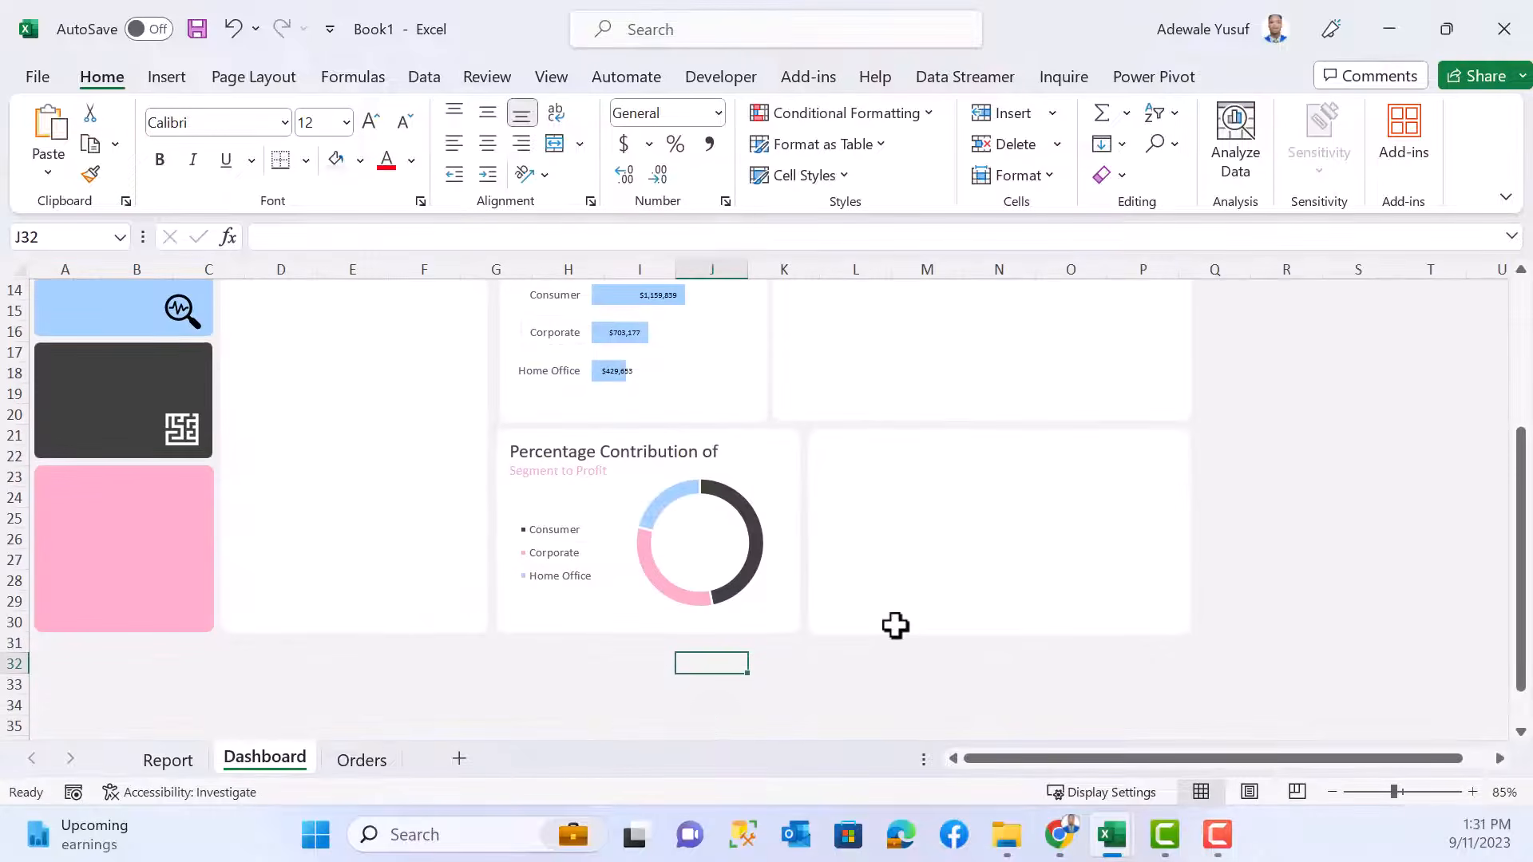
{"action": "key", "text": "ctrl+v"}
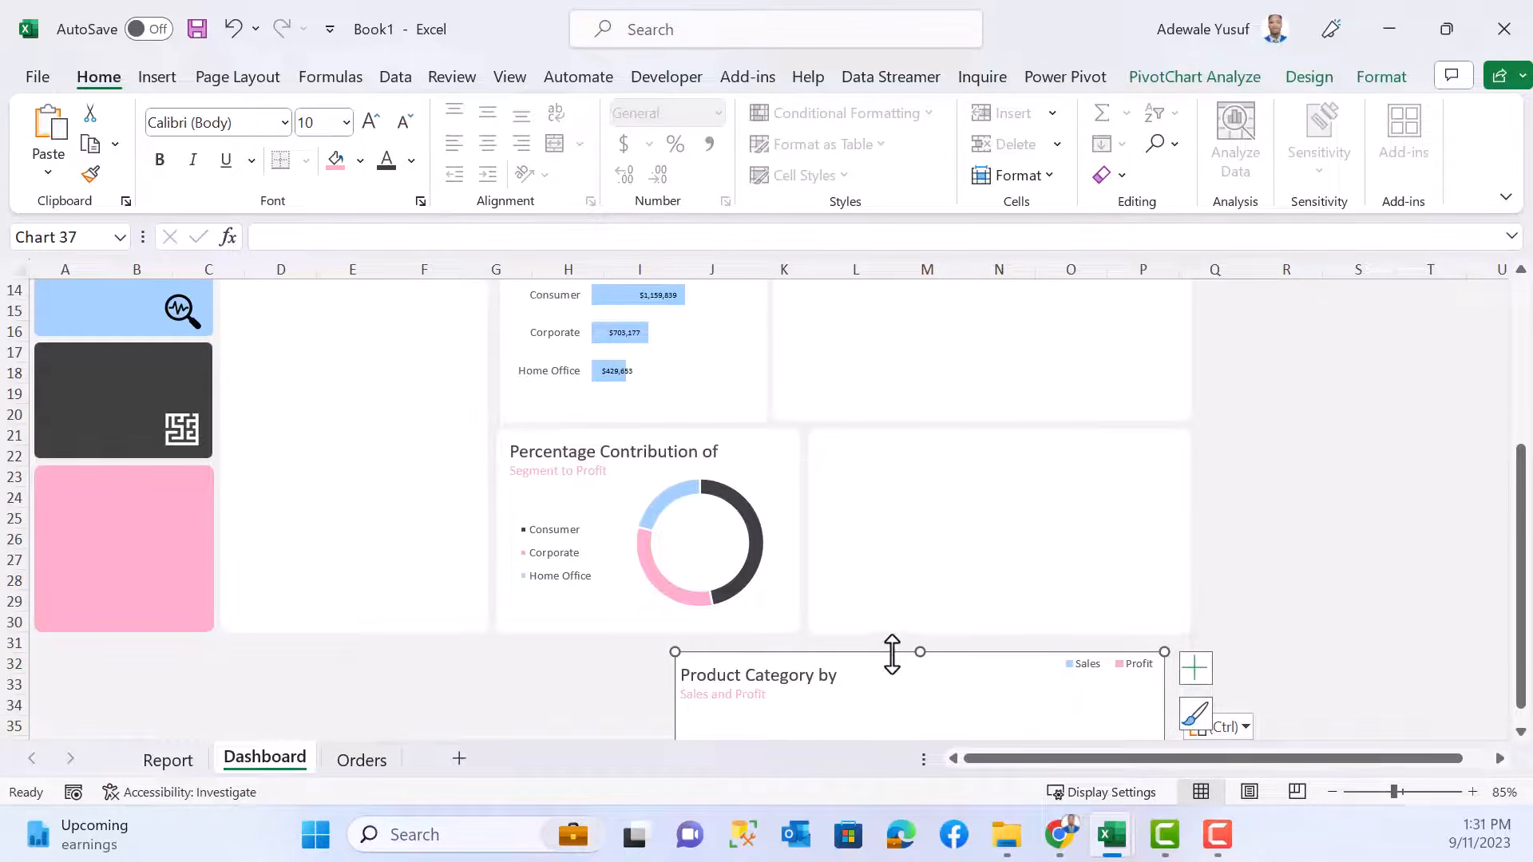
{"action": "left_click_drag", "start_coordinate": [892, 654], "coordinate": [1031, 439]}
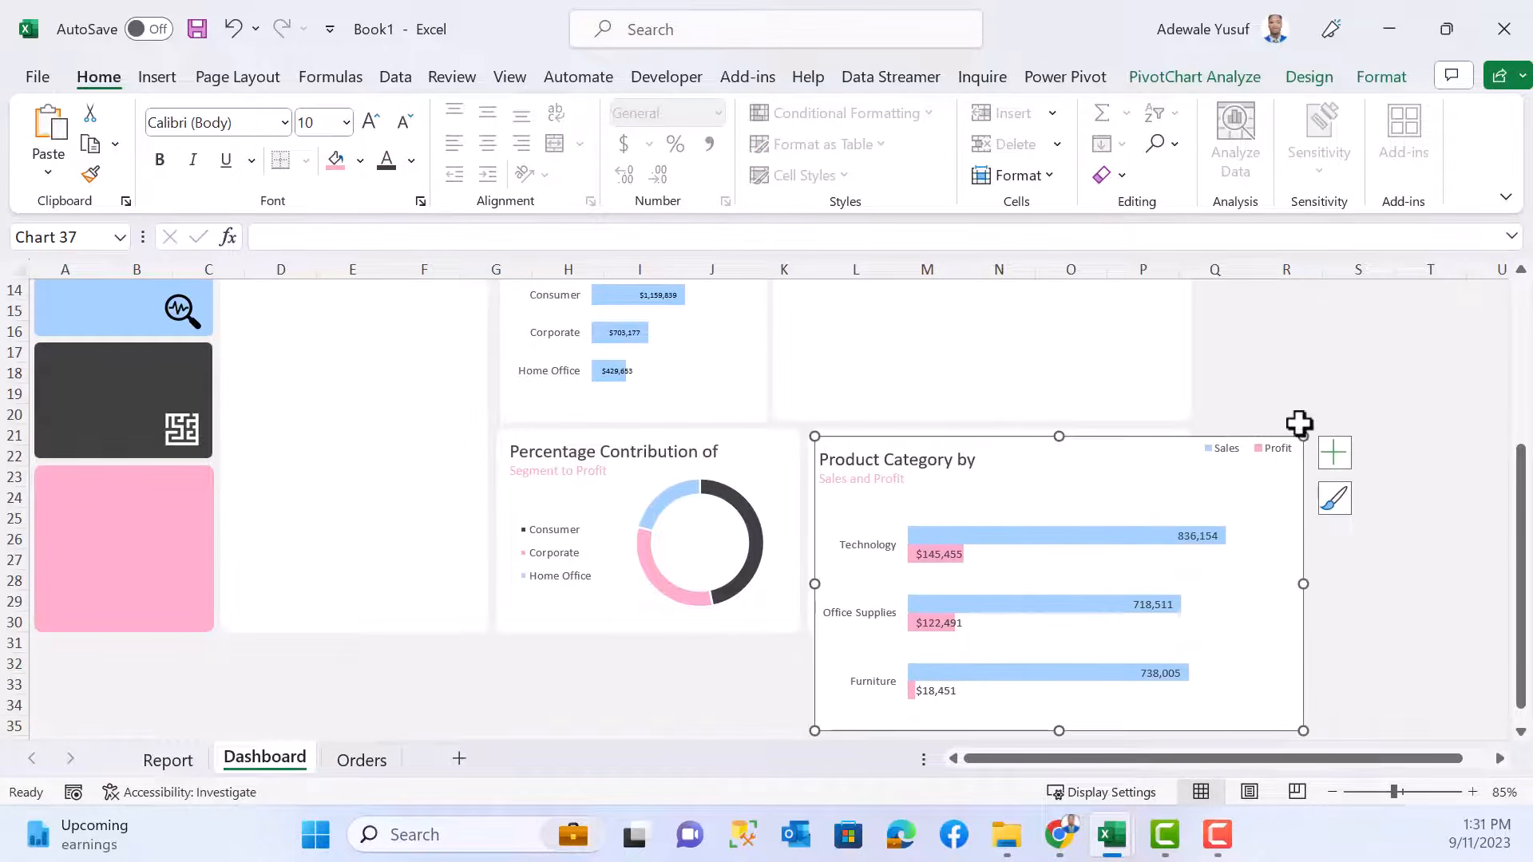
- Resize the Product Category chart to about 3.69" wide and 1.84" high so it fits inside its card
{"action": "left_click_drag", "start_coordinate": [1303, 436], "coordinate": [1031, 439]}
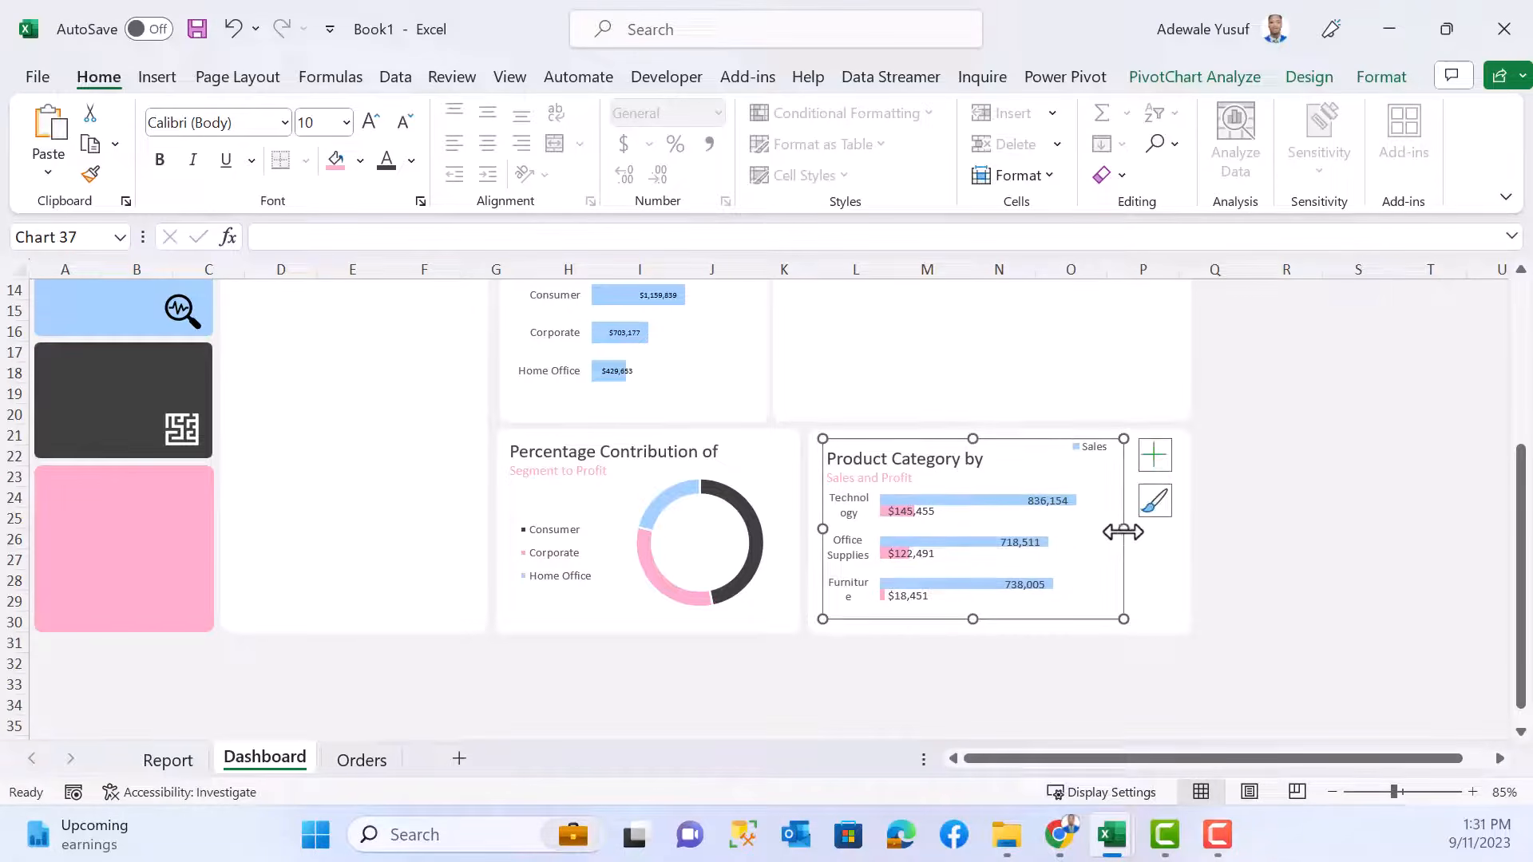
{"action": "left_click_drag", "start_coordinate": [1123, 532], "coordinate": [1181, 532]}
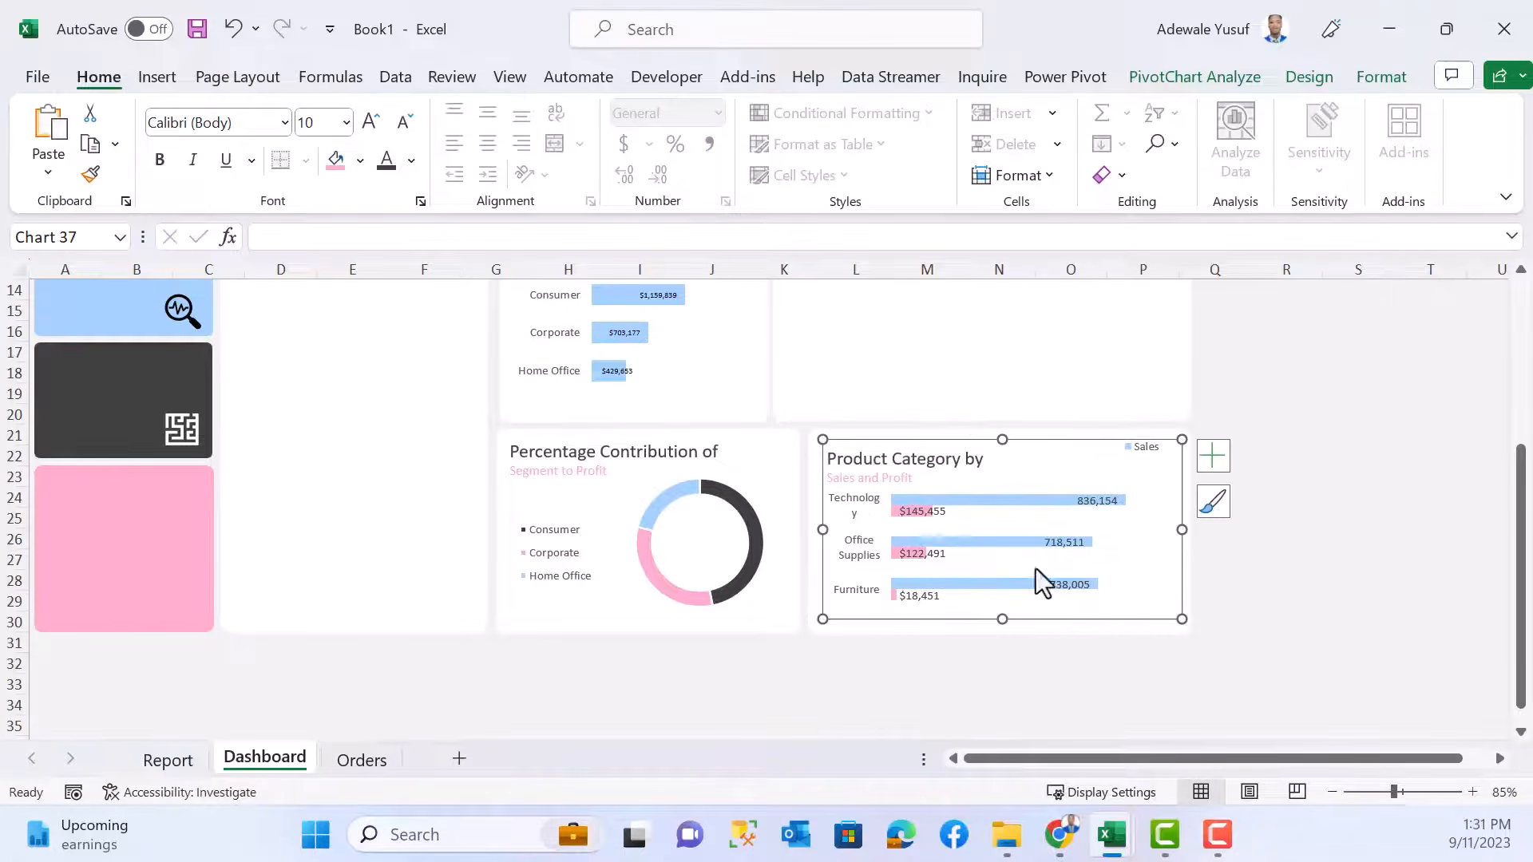
{"action": "left_click", "coordinate": [1376, 379]}
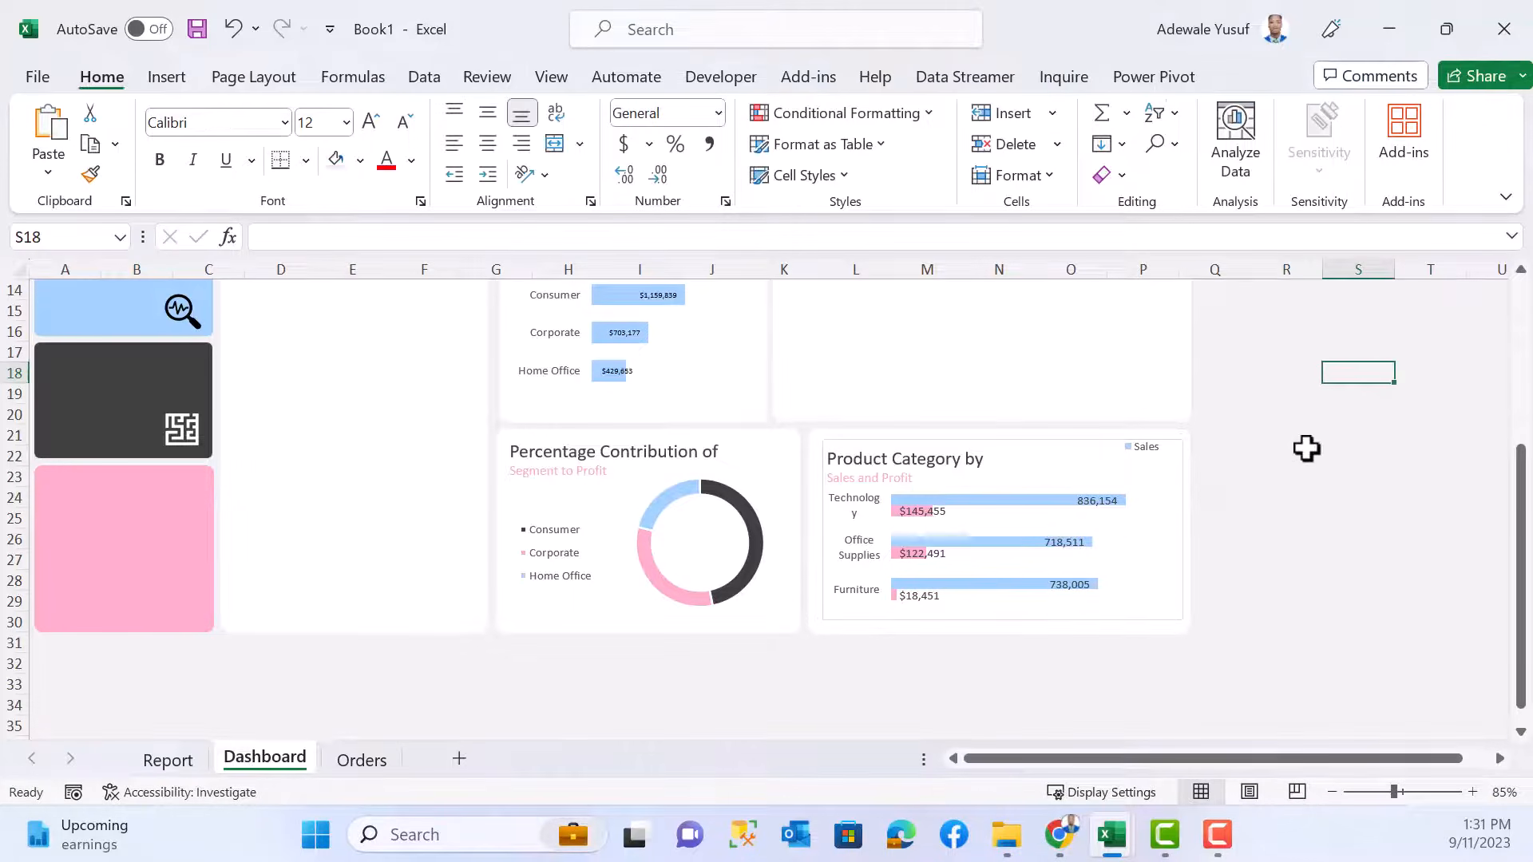
- Remove the outline from the Product Category chart area
{"action": "left_click", "coordinate": [1137, 618]}
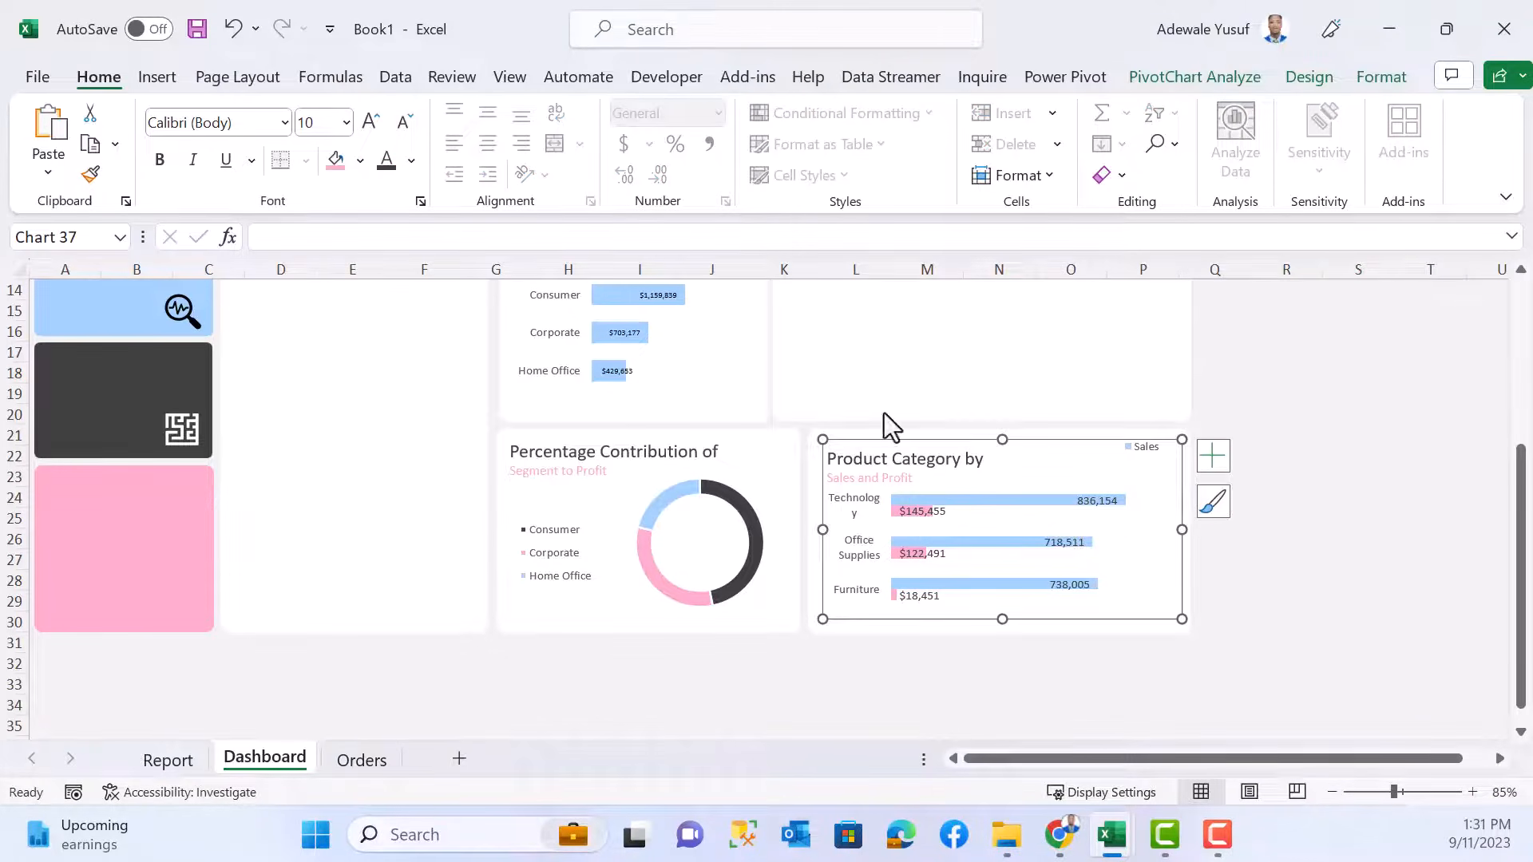
{"action": "left_click", "coordinate": [1382, 77]}
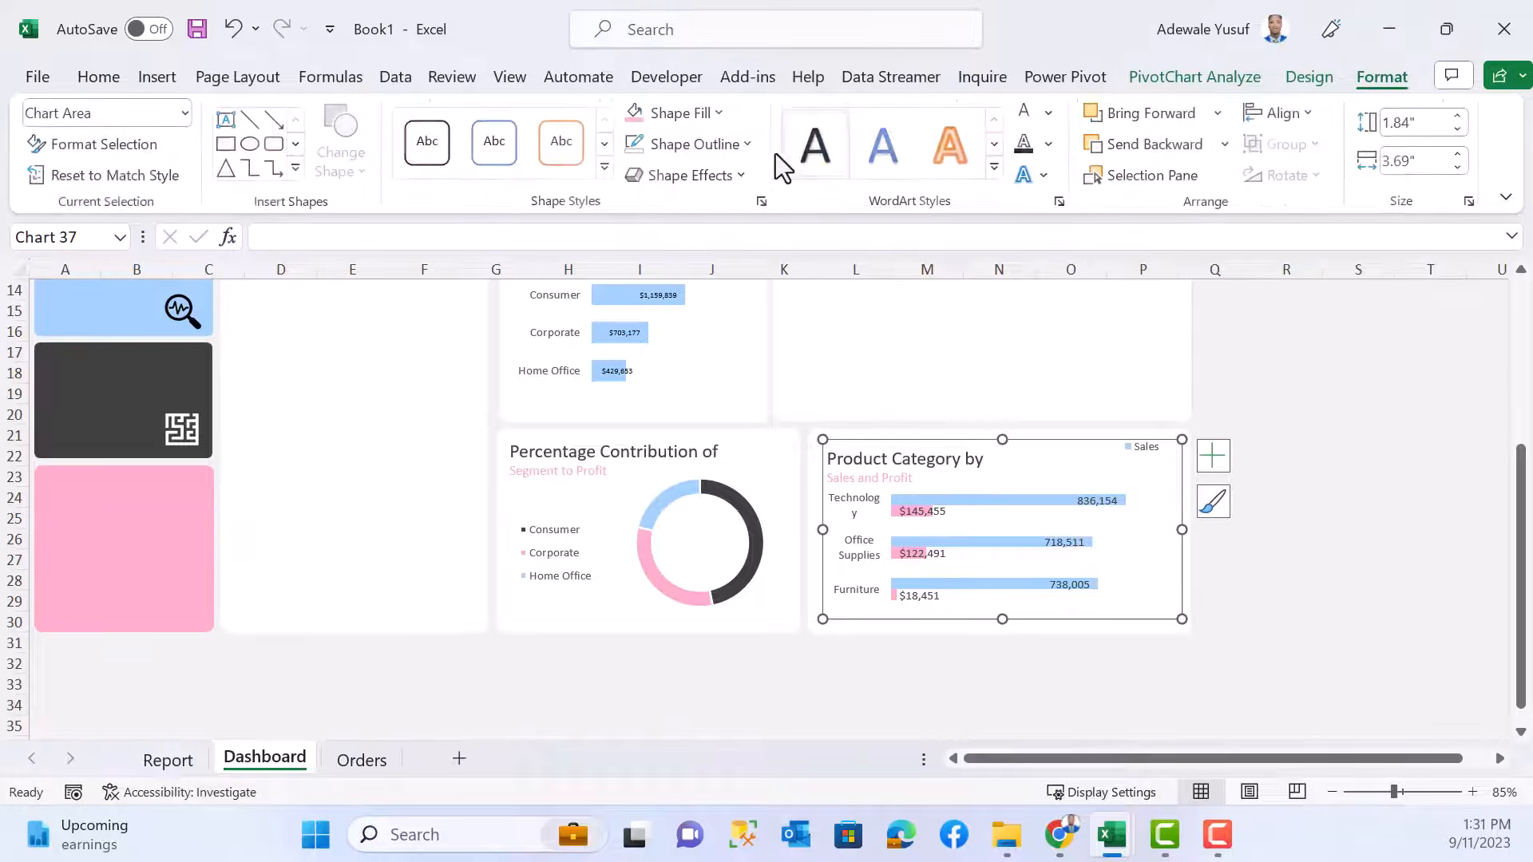
{"action": "left_click", "coordinate": [746, 145]}
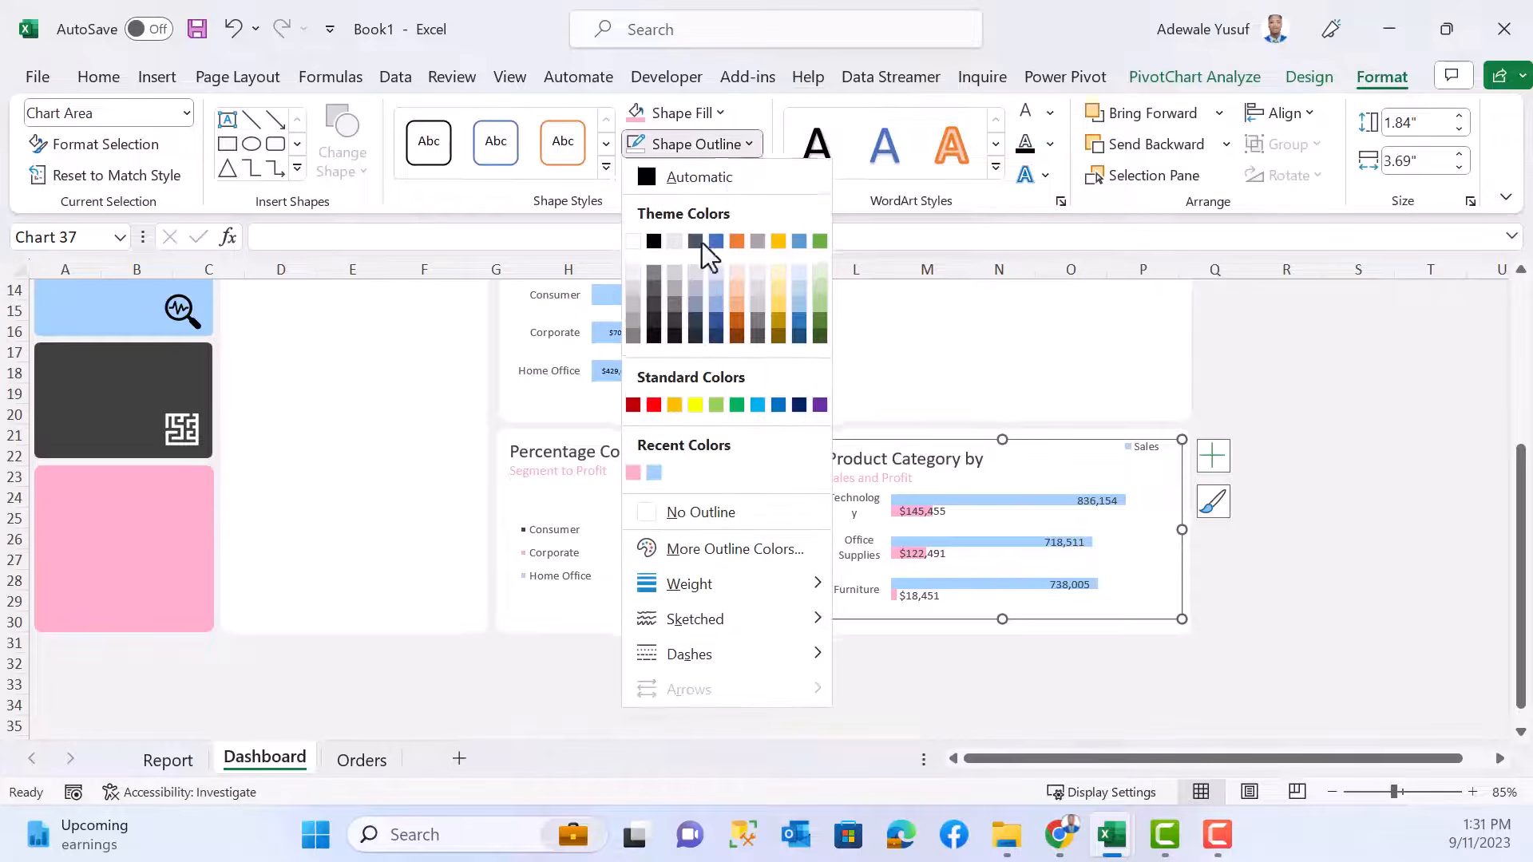
{"action": "left_click", "coordinate": [677, 513]}
{"action": "left_click", "coordinate": [1405, 476]}
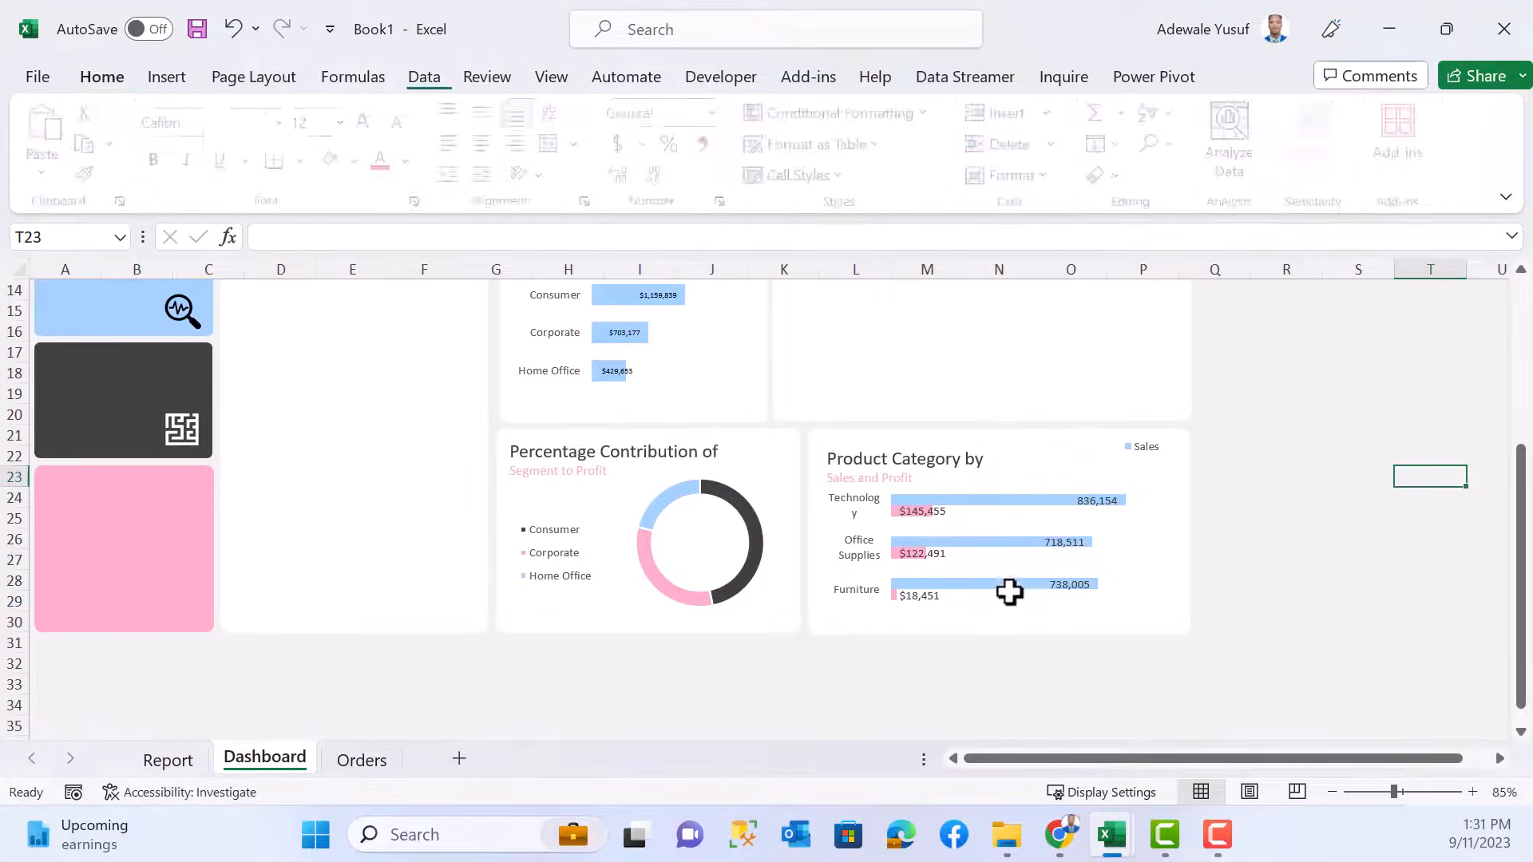
- Widen the Product Category chart's plot area slightly and reduce its vertical category axis labels to font size 8
{"action": "left_click", "coordinate": [877, 508]}
{"action": "left_click", "coordinate": [869, 501]}
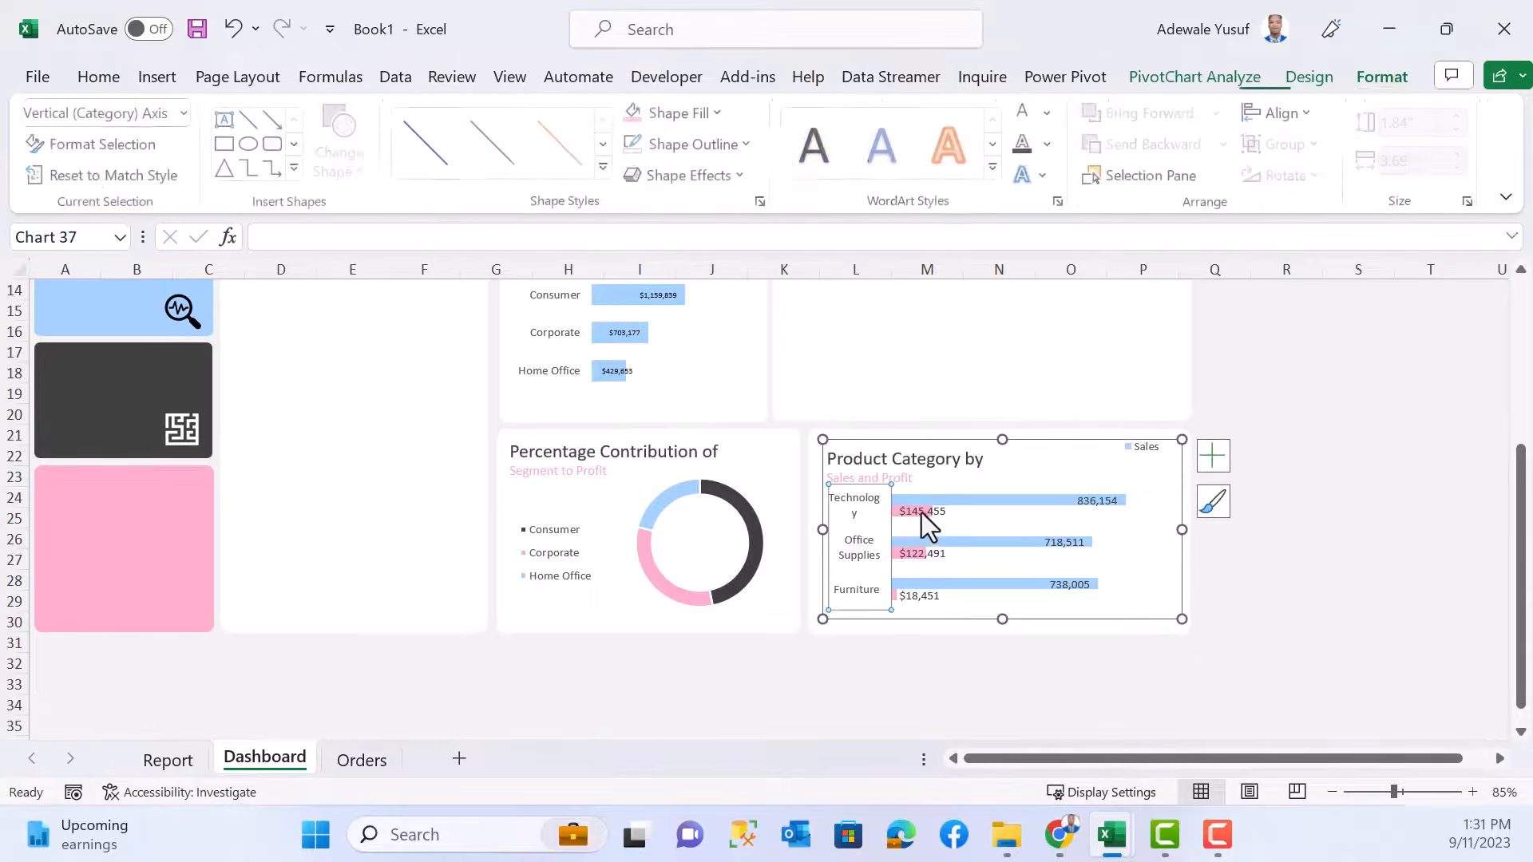
{"action": "left_click", "coordinate": [1128, 518]}
{"action": "left_click_drag", "start_coordinate": [1171, 547], "coordinate": [1176, 548]}
{"action": "left_click", "coordinate": [854, 507]}
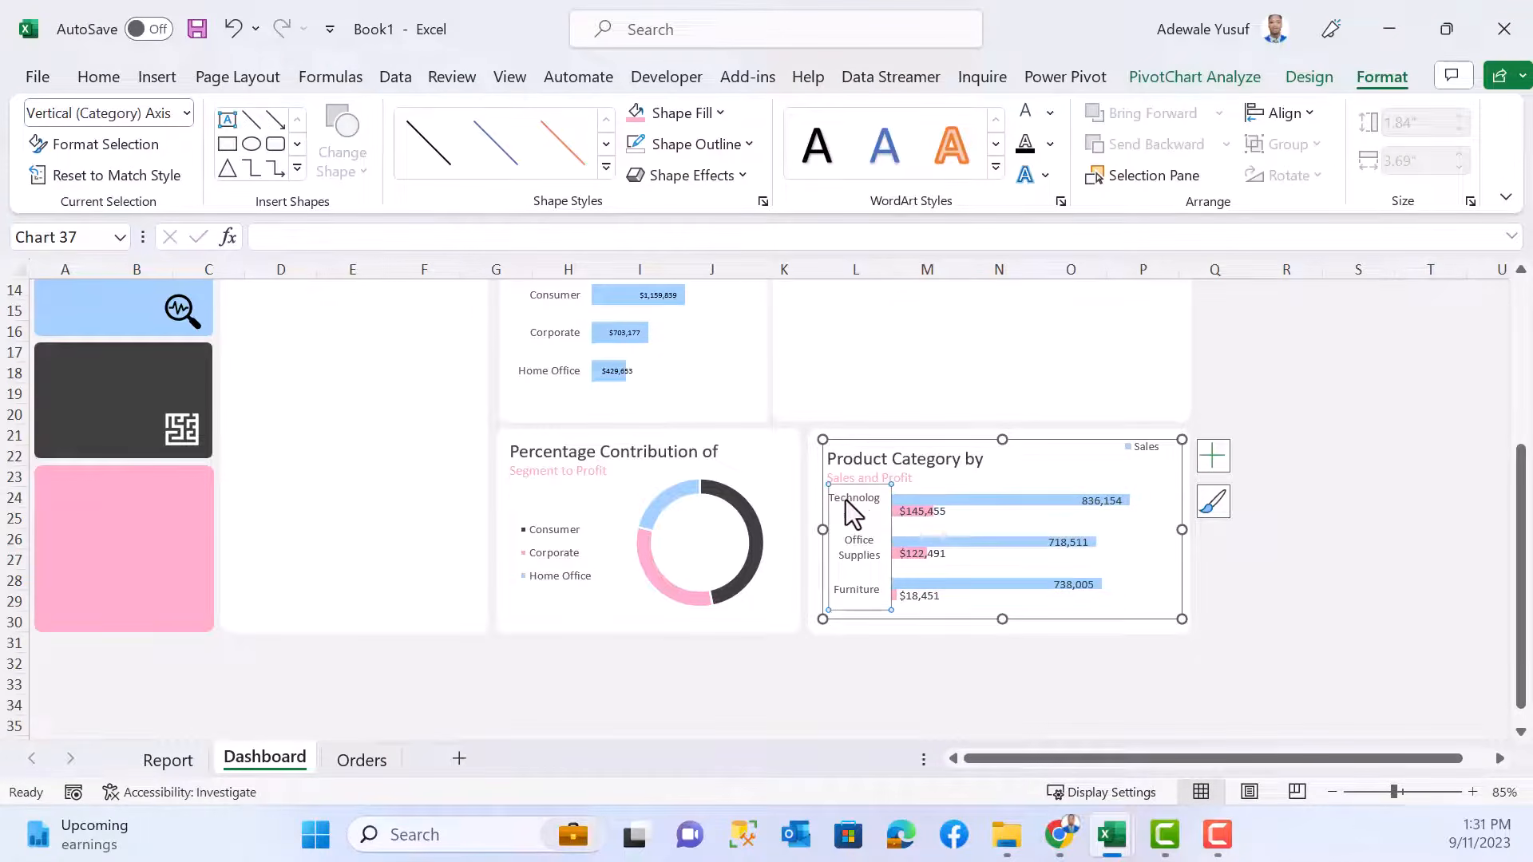
{"action": "left_click", "coordinate": [99, 77]}
{"action": "left_click", "coordinate": [407, 126]}
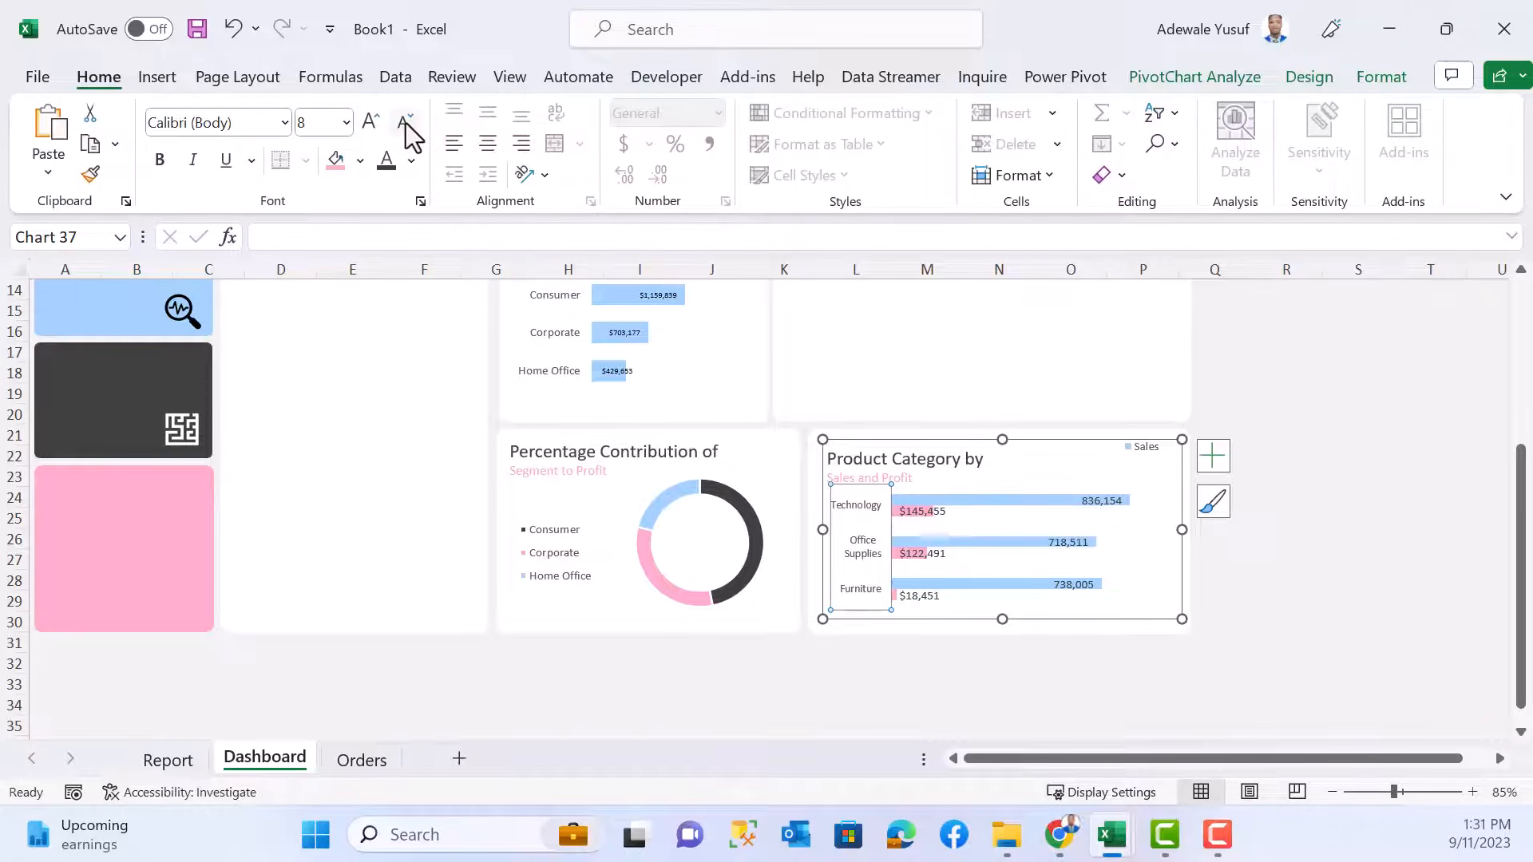
{"action": "left_click", "coordinate": [1289, 495]}
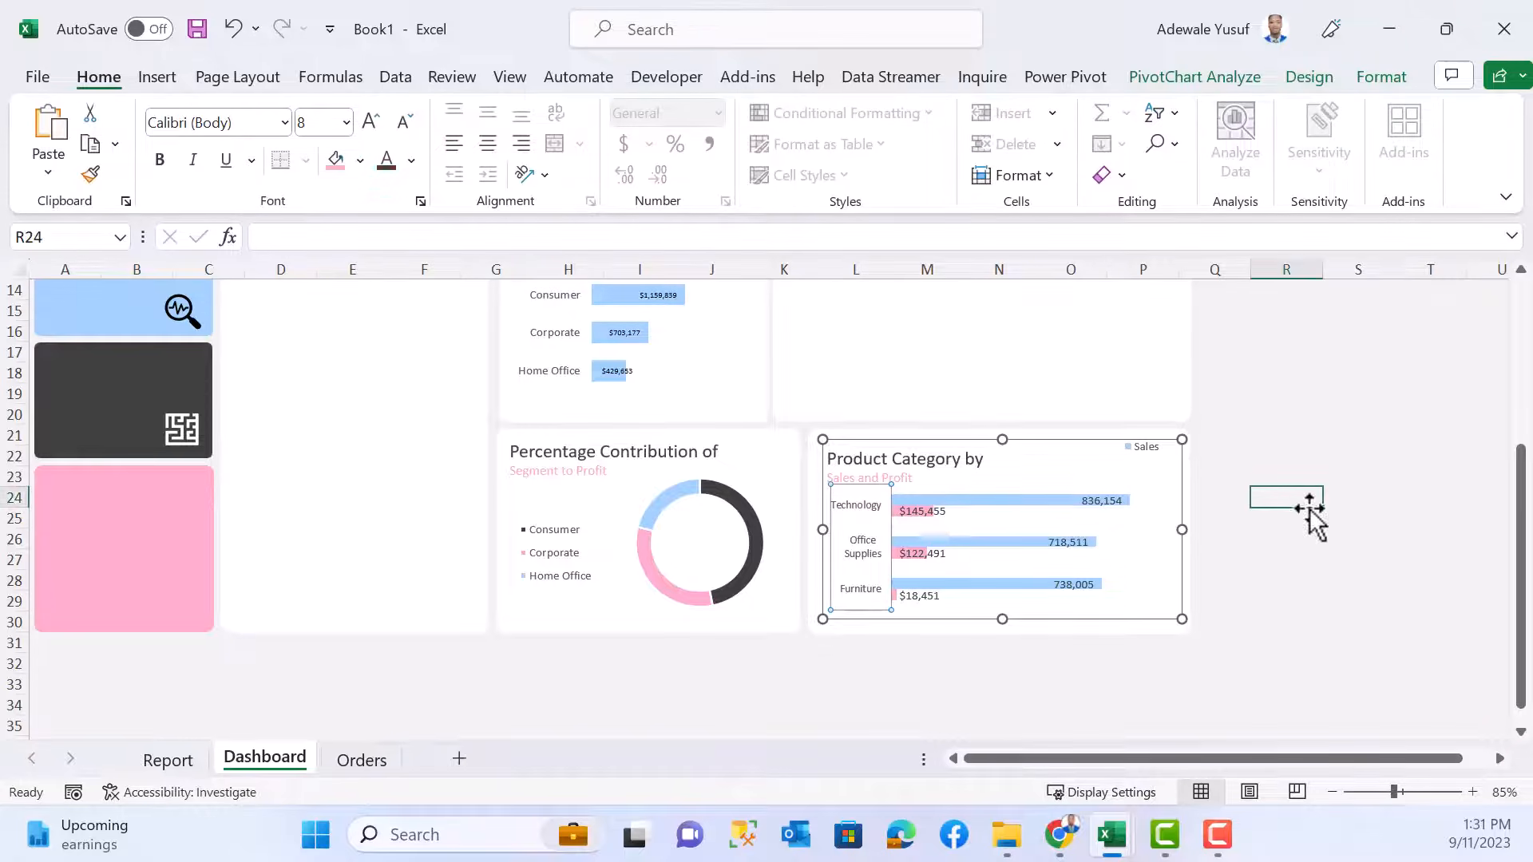
- Widen the Product Category chart's legend across the chart's upper corner so both Sales and Profit entries fit
{"action": "left_click", "coordinate": [1149, 448]}
{"action": "left_click", "coordinate": [1139, 447]}
{"action": "left_click_drag", "start_coordinate": [1118, 451], "coordinate": [1069, 453]}
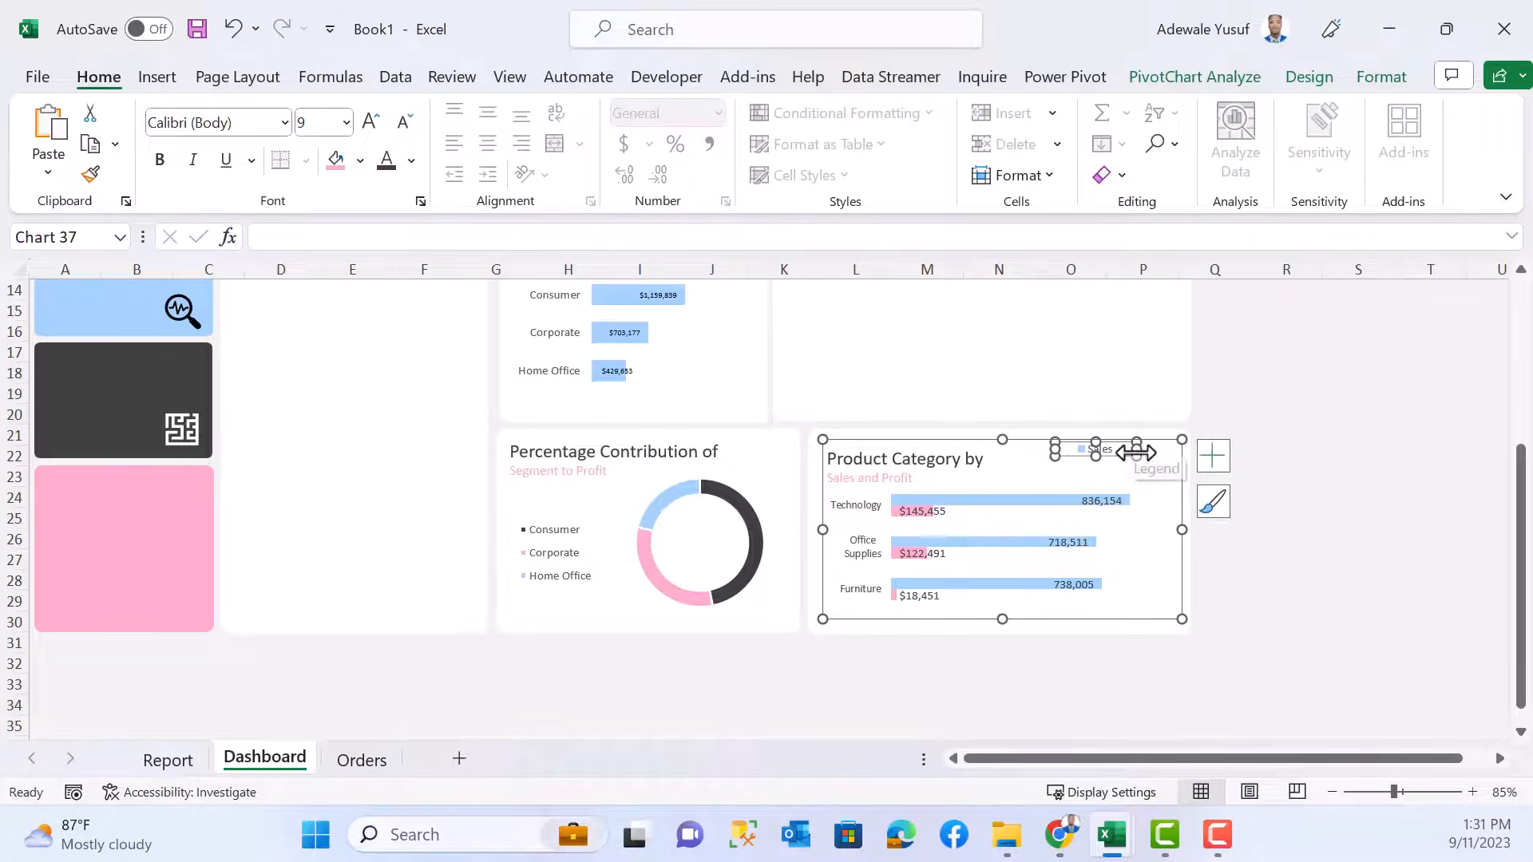
{"action": "left_click_drag", "start_coordinate": [1181, 449], "coordinate": [1182, 448]}
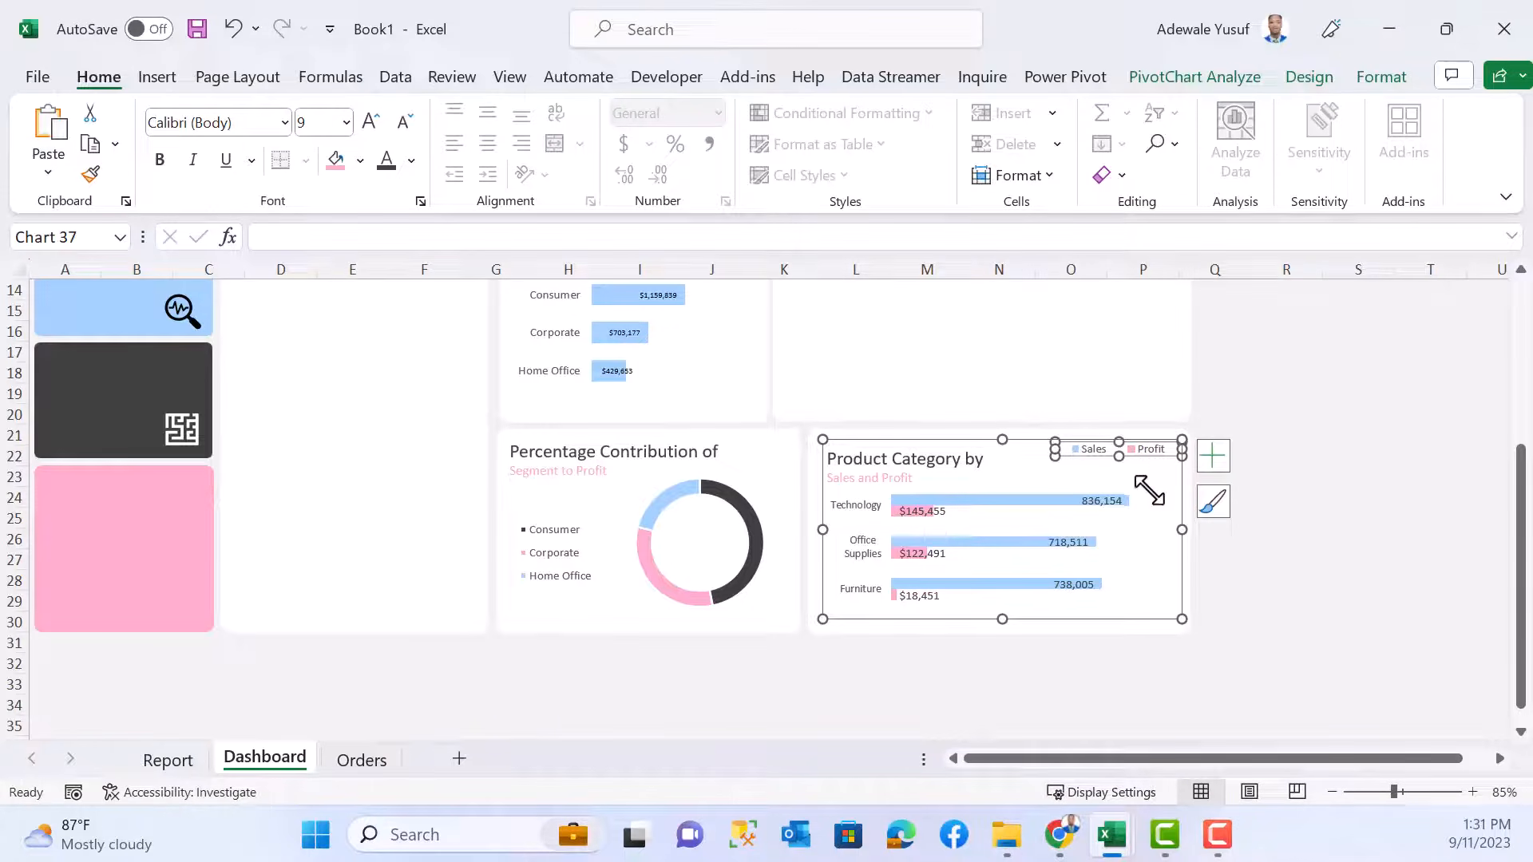
{"action": "left_click", "coordinate": [1301, 479]}
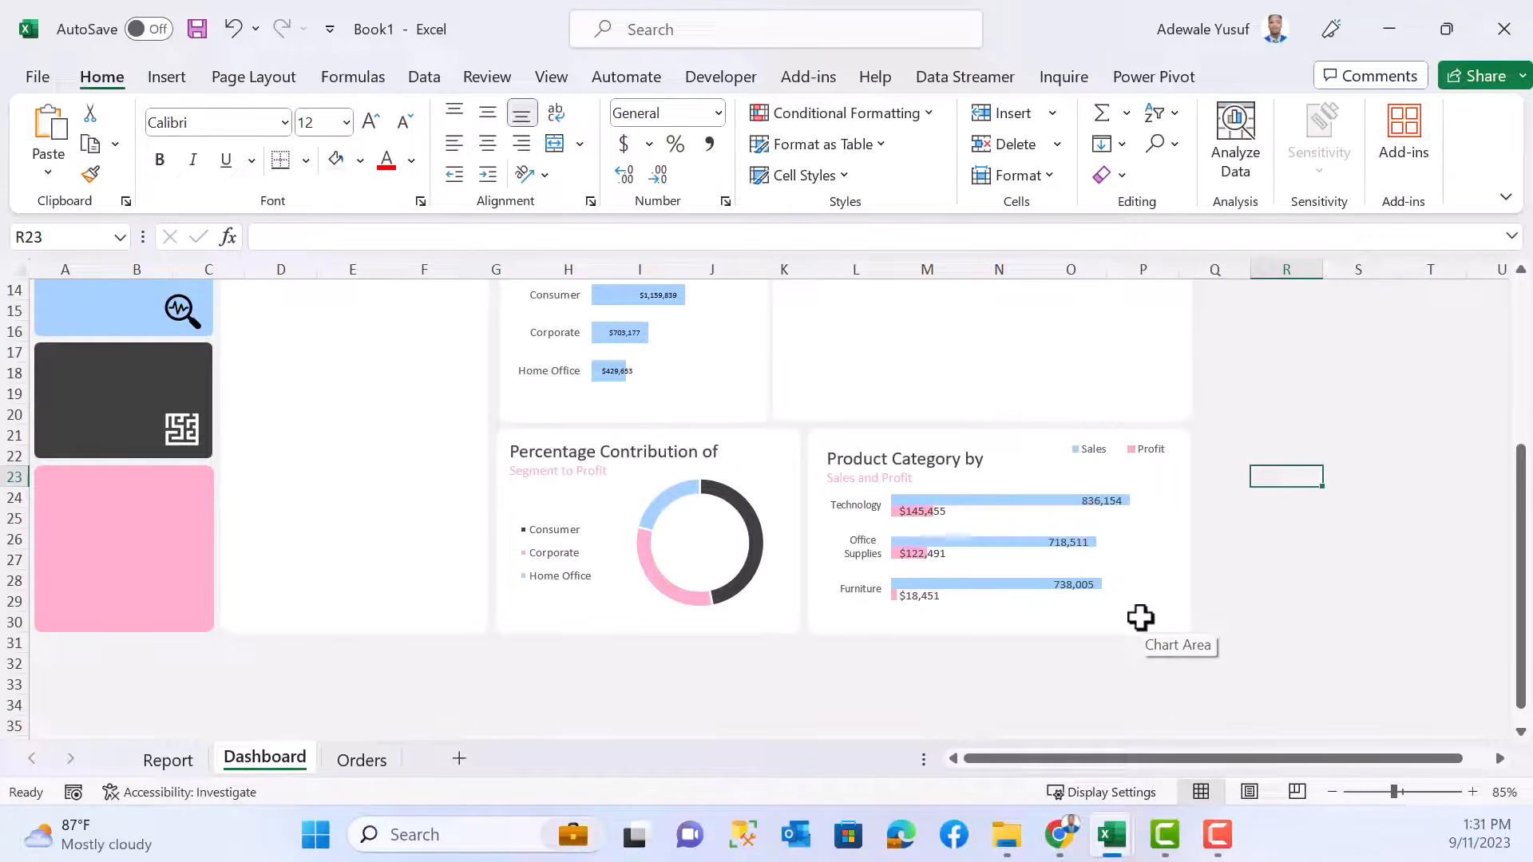
- Set the gap width of the Product Category chart's Sales series to 52% and close the formatting options
{"action": "left_click", "coordinate": [915, 495]}
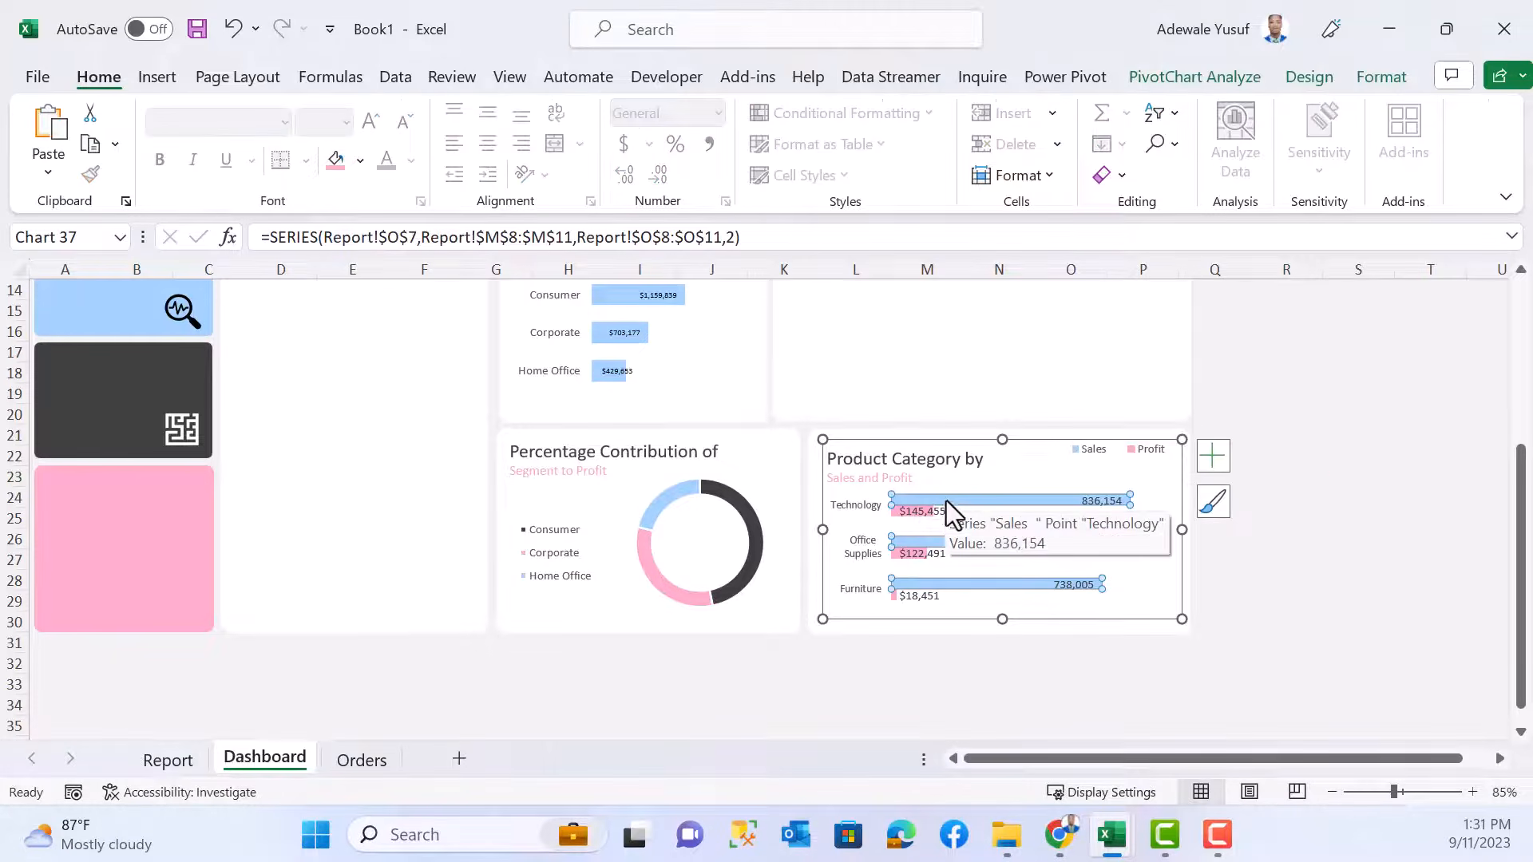
{"action": "left_click", "coordinate": [946, 501]}
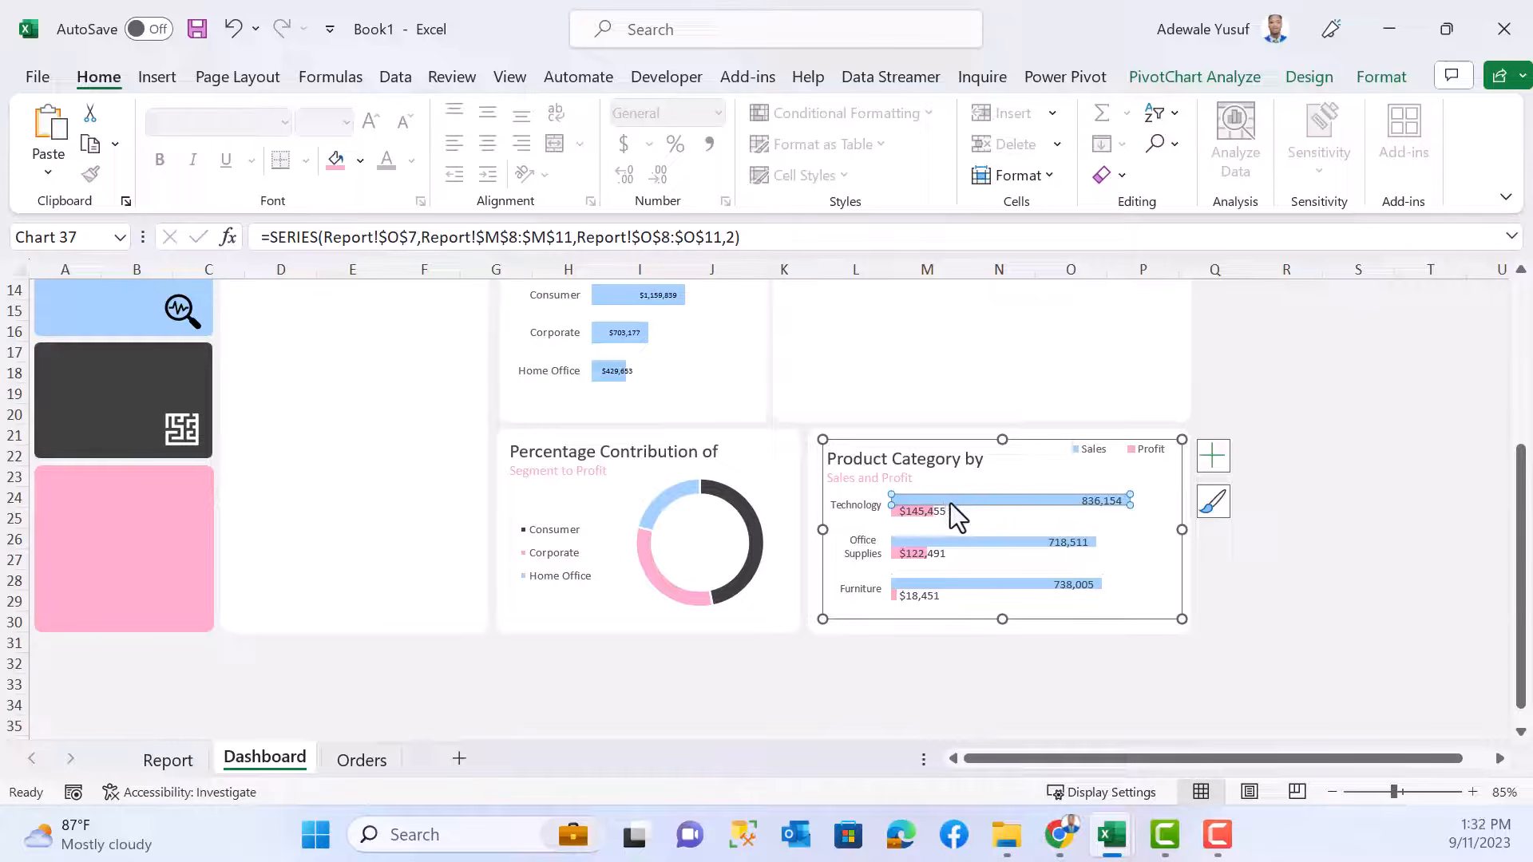
{"action": "left_click", "coordinate": [952, 509]}
{"action": "left_click", "coordinate": [933, 499]}
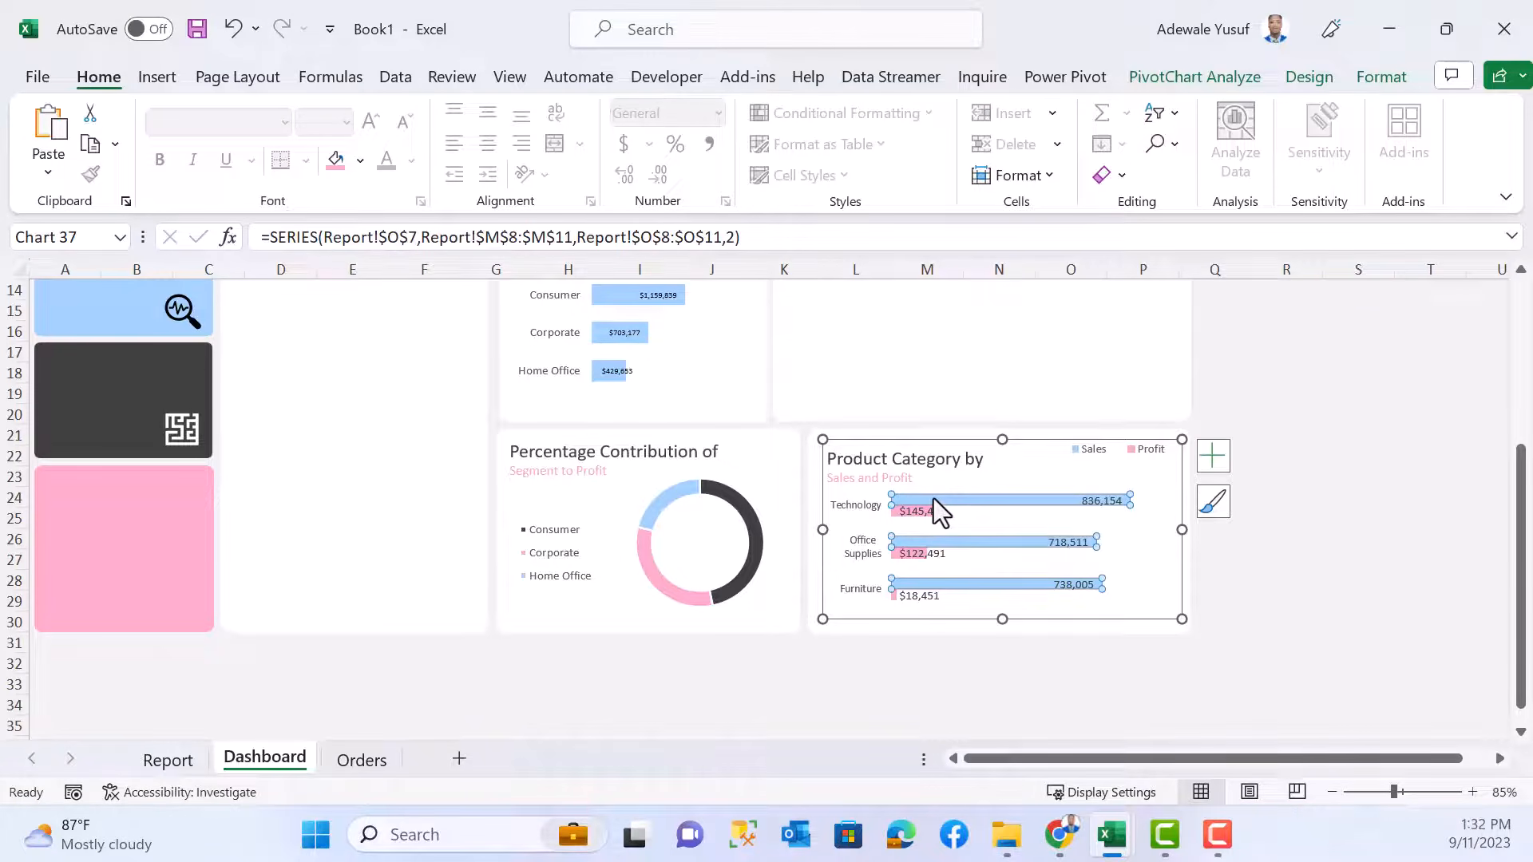
{"action": "left_click", "coordinate": [932, 500]}
{"action": "left_click", "coordinate": [928, 511]}
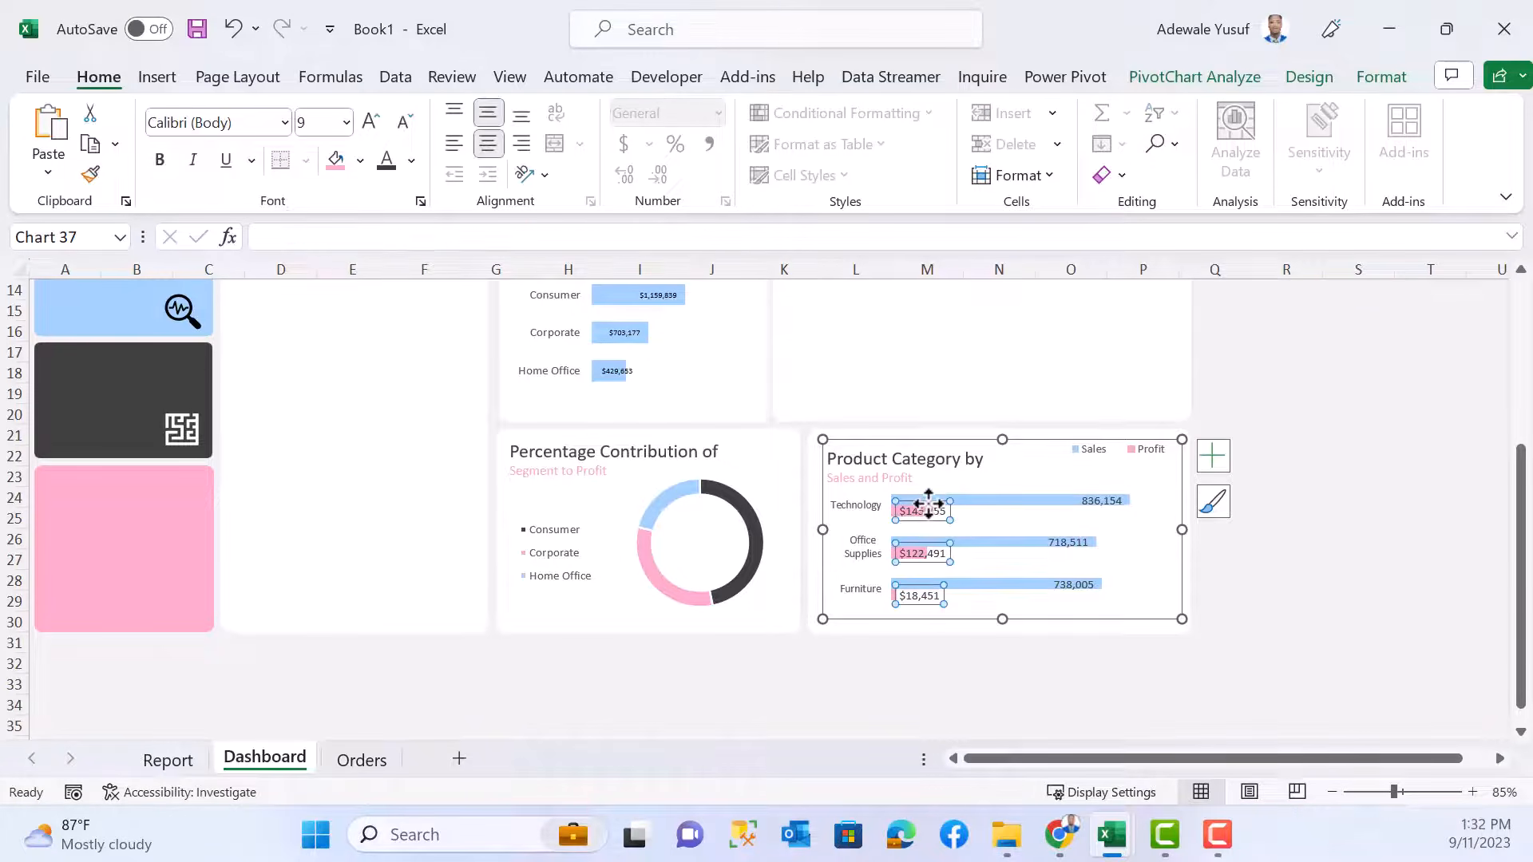
{"action": "left_click", "coordinate": [926, 511]}
{"action": "left_click", "coordinate": [966, 501]}
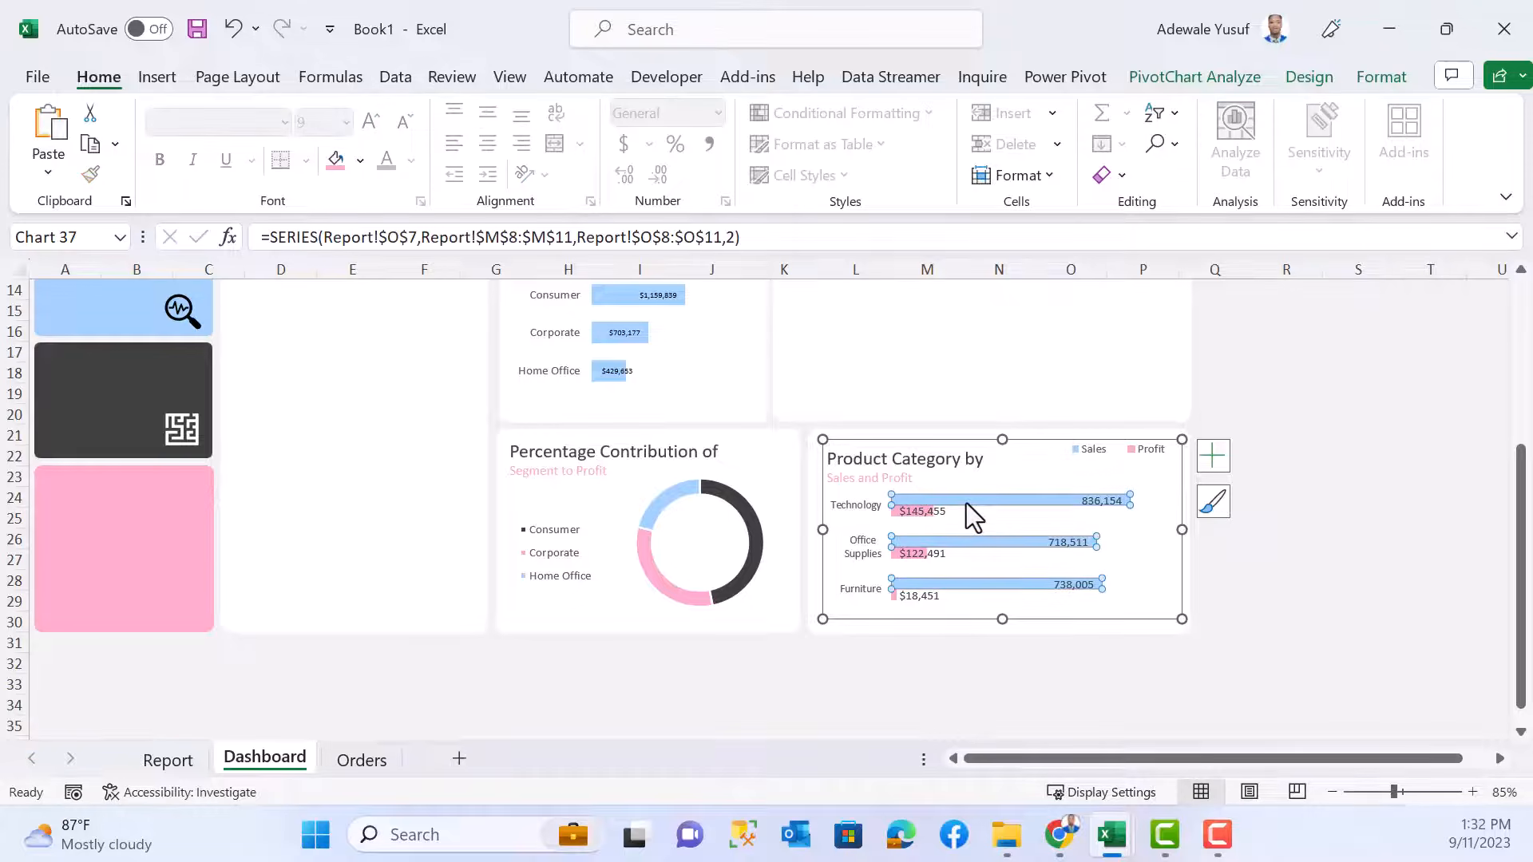
{"action": "right_click", "coordinate": [967, 503]}
{"action": "left_click", "coordinate": [1060, 495]}
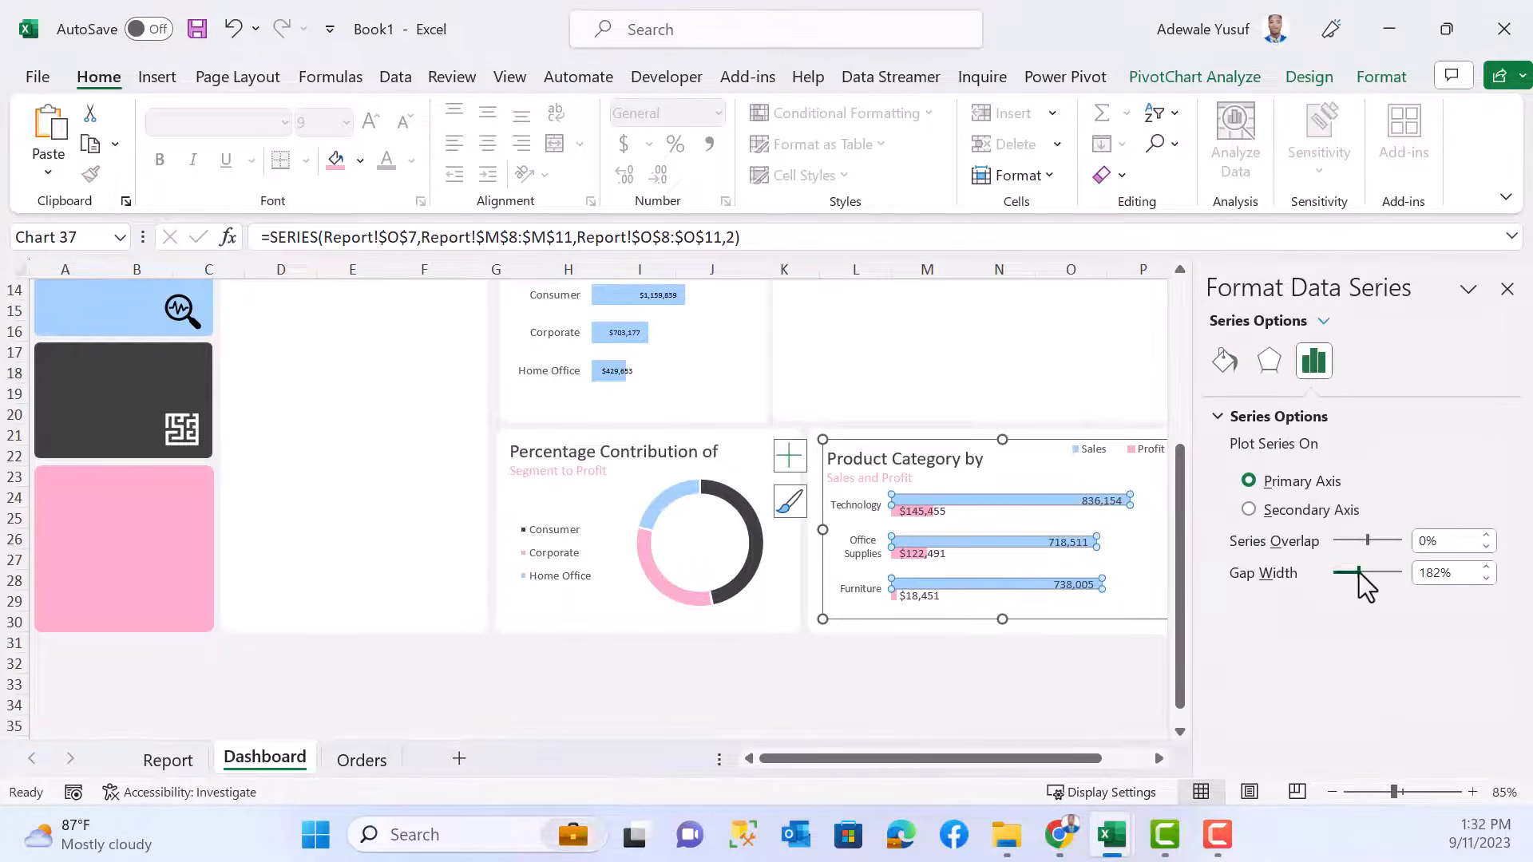
{"action": "left_click_drag", "start_coordinate": [1359, 573], "coordinate": [1340, 573]}
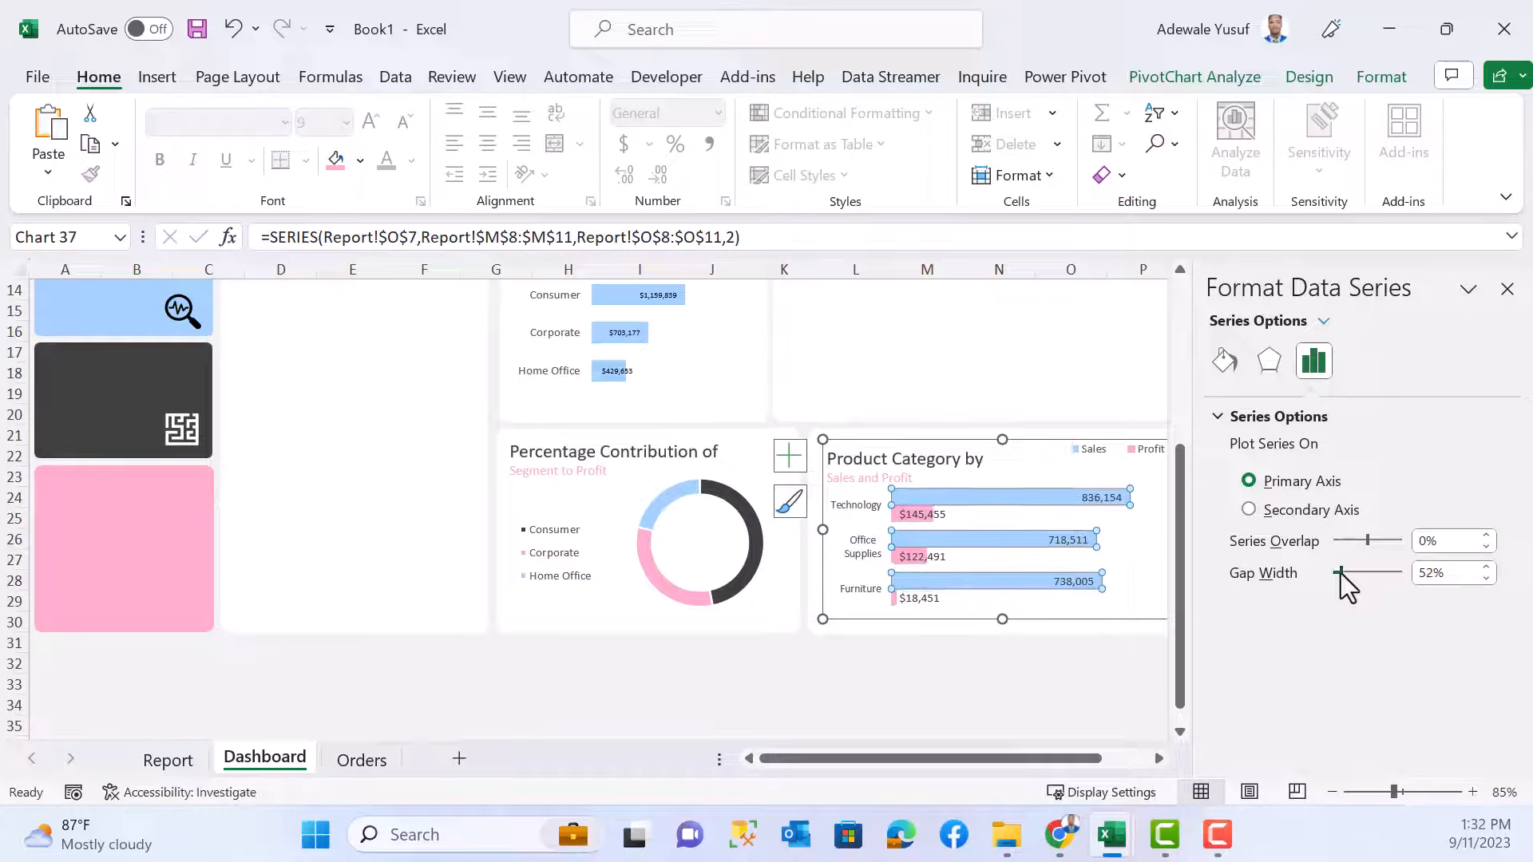
{"action": "left_click", "coordinate": [986, 704]}
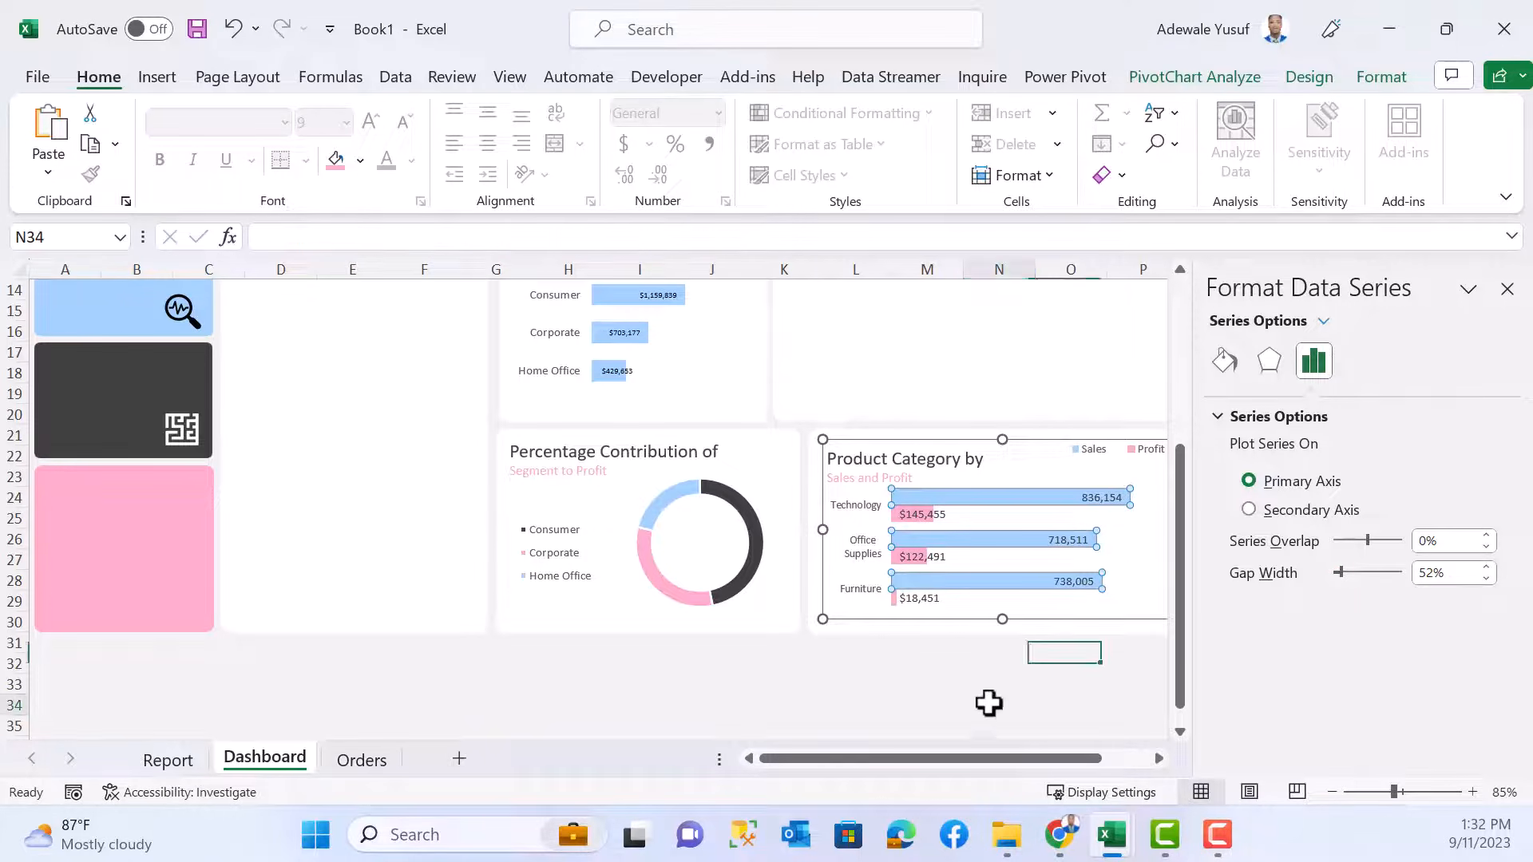
{"action": "left_click", "coordinate": [1506, 289]}
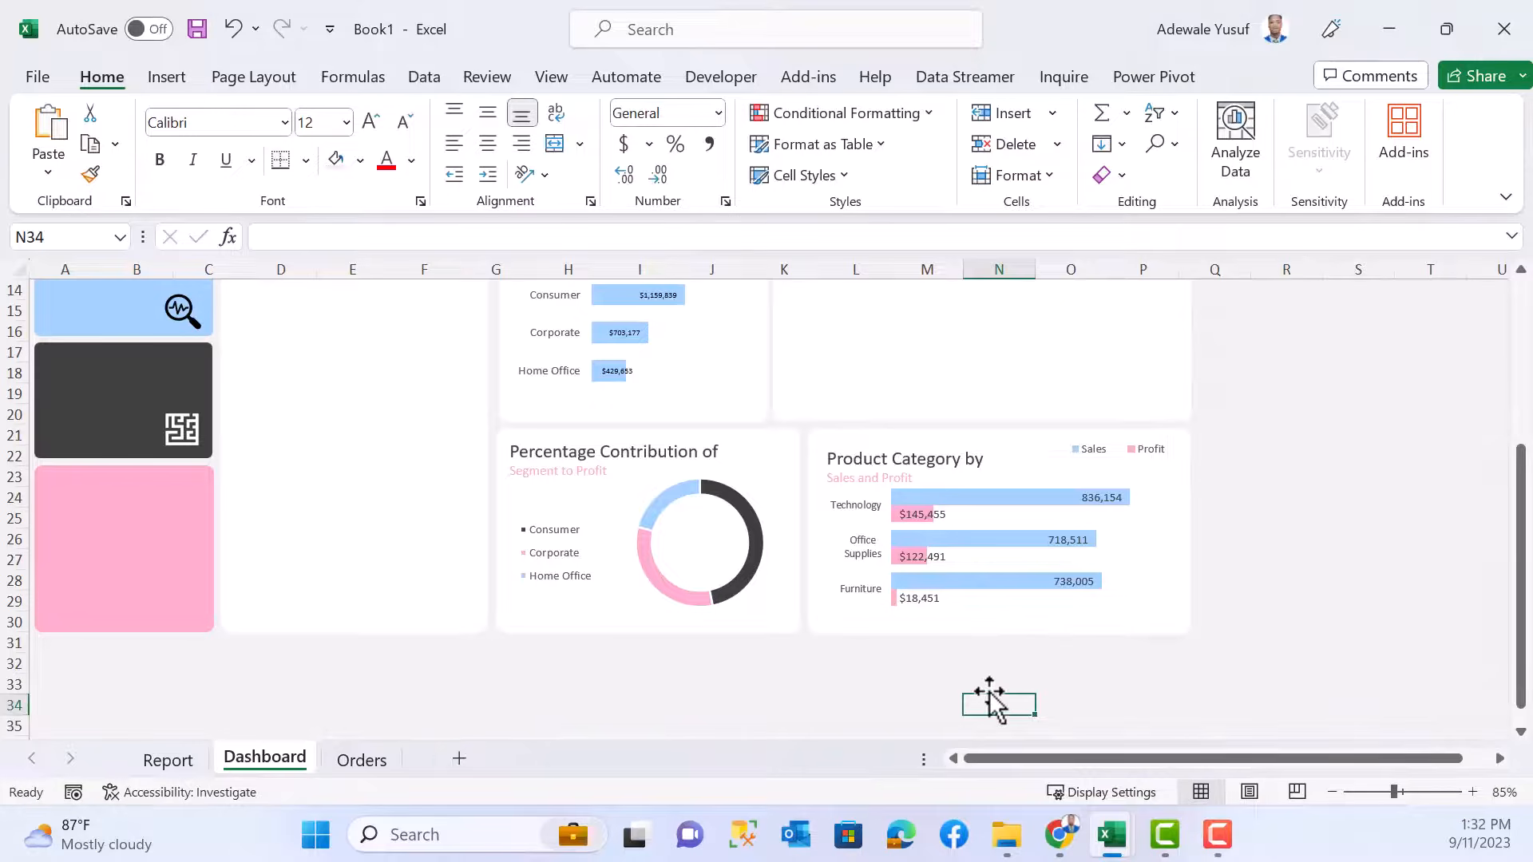
- Go to the Report sheet and select a value cell in the pivot table of monthly sales by year
{"action": "scroll", "coordinate": [915, 655], "scroll_direction": "up", "scroll_amount": 2}
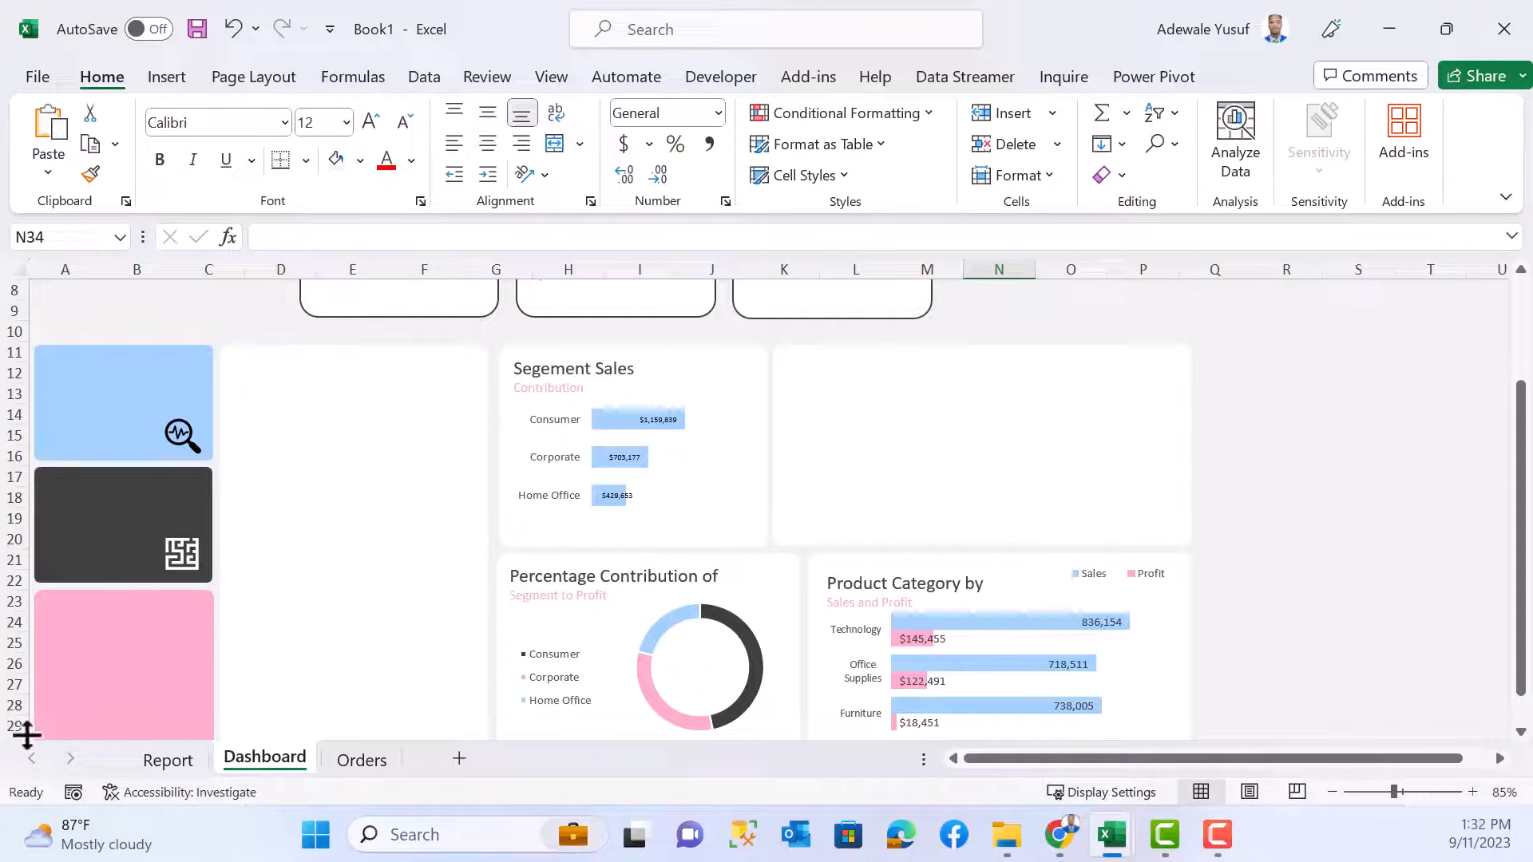
{"action": "left_click", "coordinate": [168, 759]}
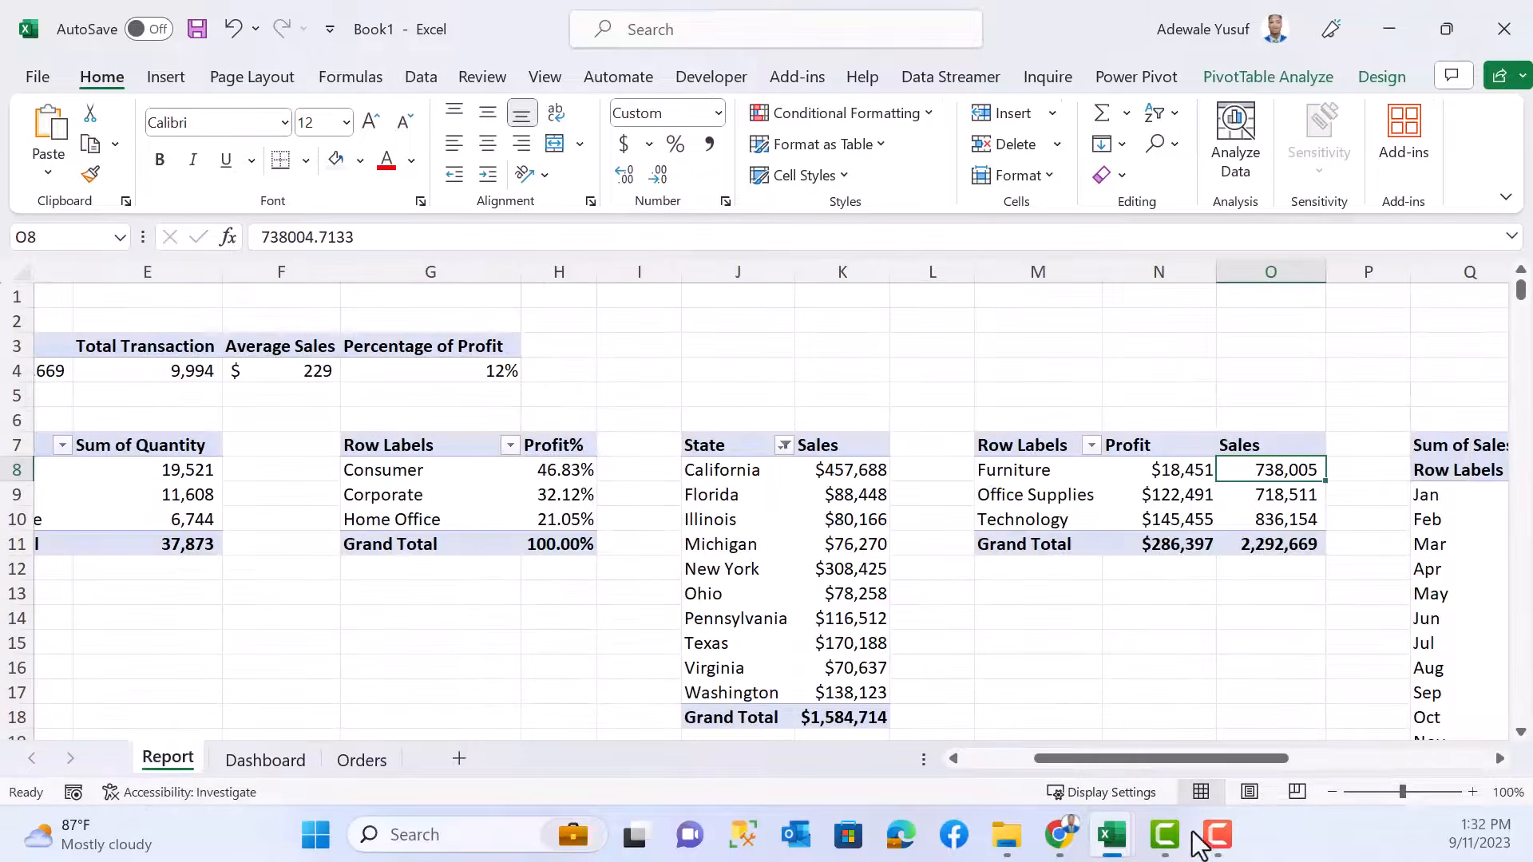
{"action": "left_click_drag", "start_coordinate": [1205, 757], "coordinate": [1345, 746]}
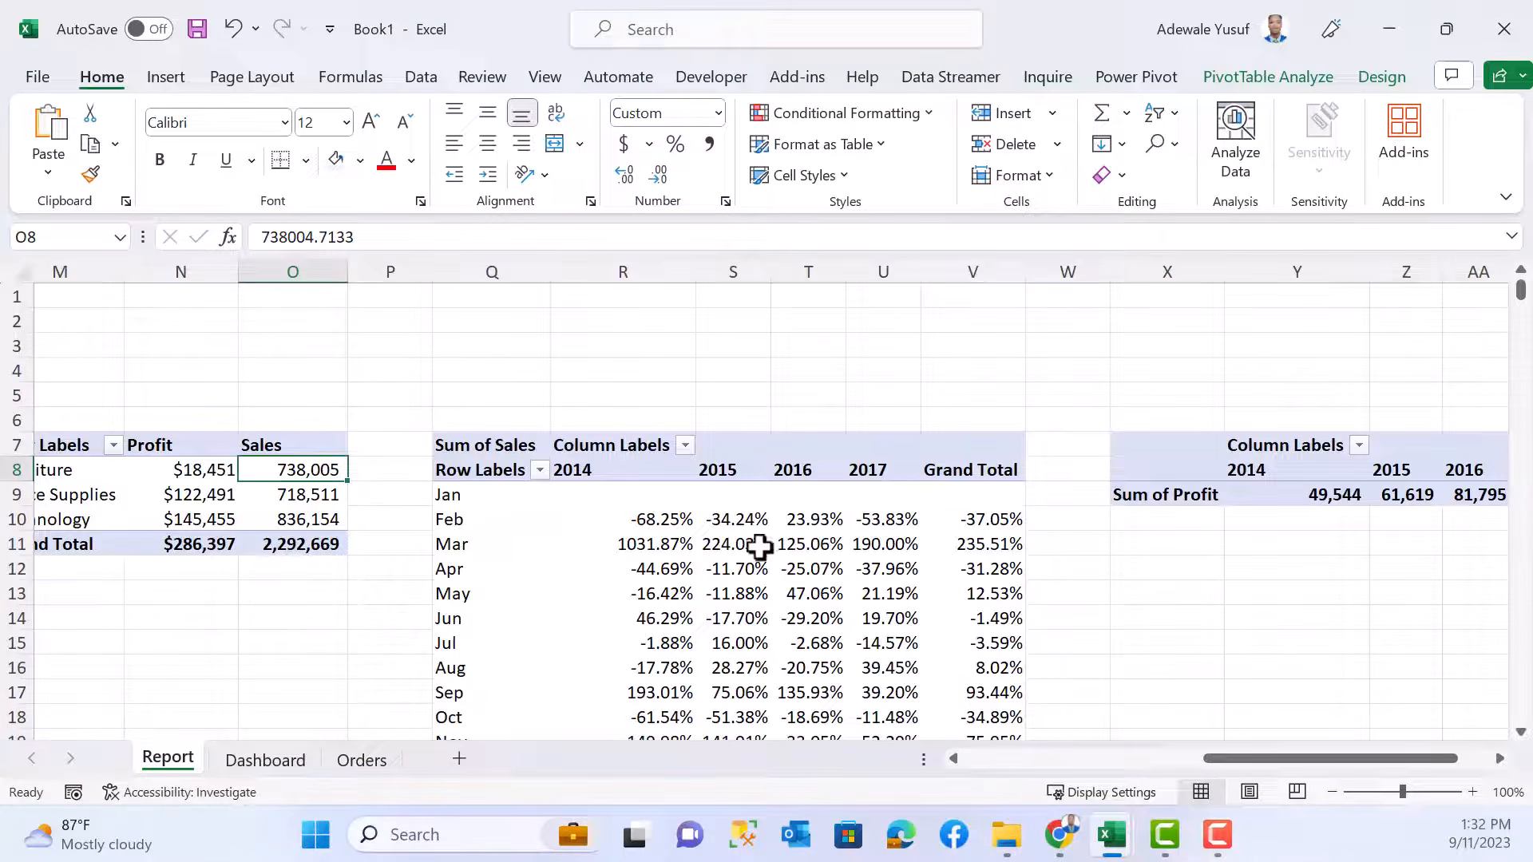
{"action": "scroll", "coordinate": [738, 578], "scroll_direction": "down", "scroll_amount": 2}
{"action": "left_click", "coordinate": [754, 467]}
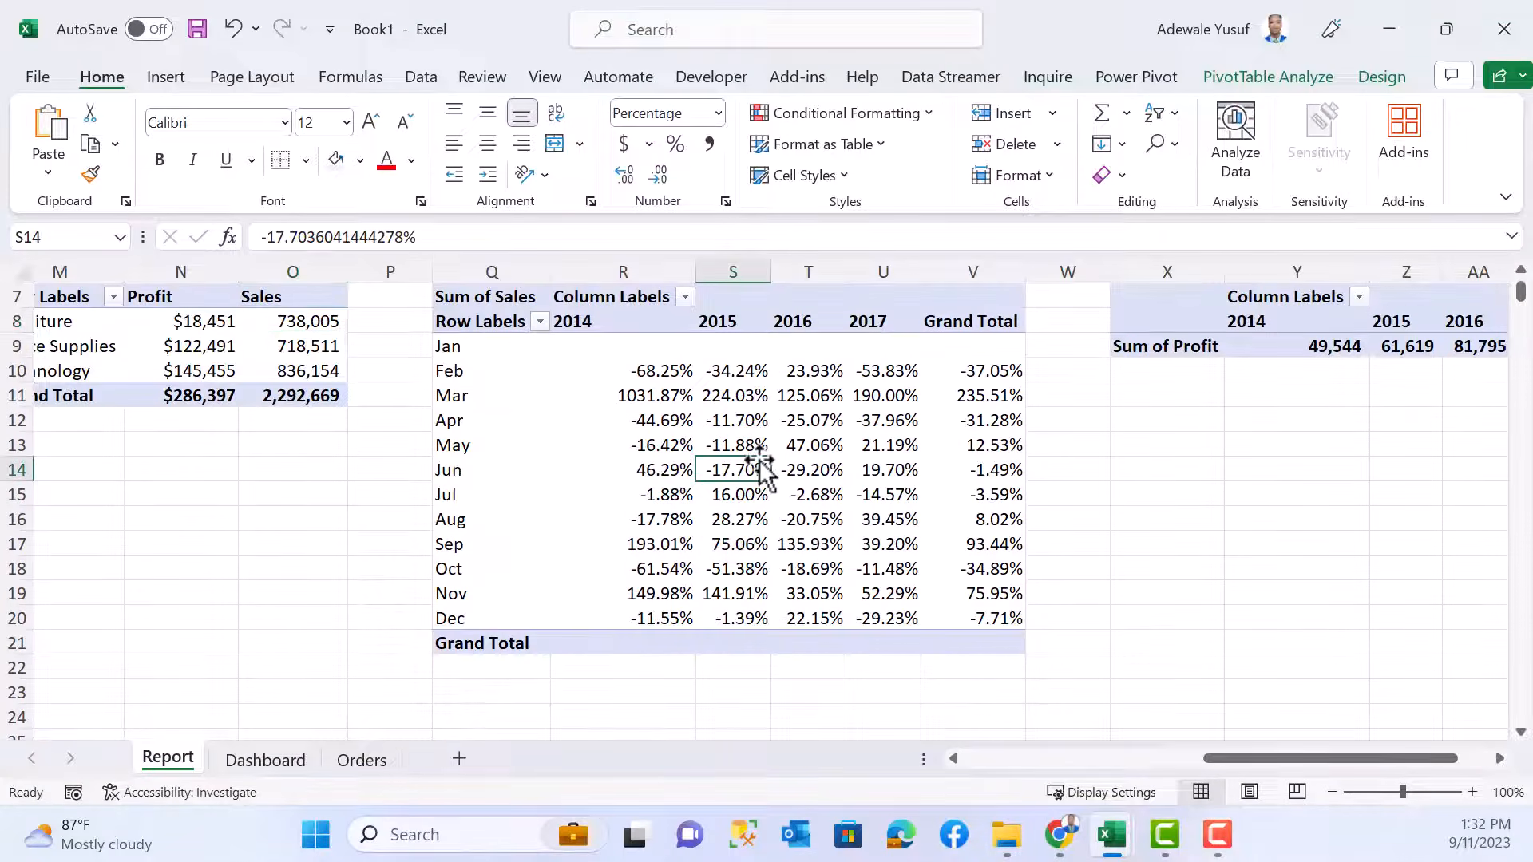
- Try to create a scatter chart with straight lines and markers from the monthly sales pivot table
{"action": "left_click", "coordinate": [167, 80]}
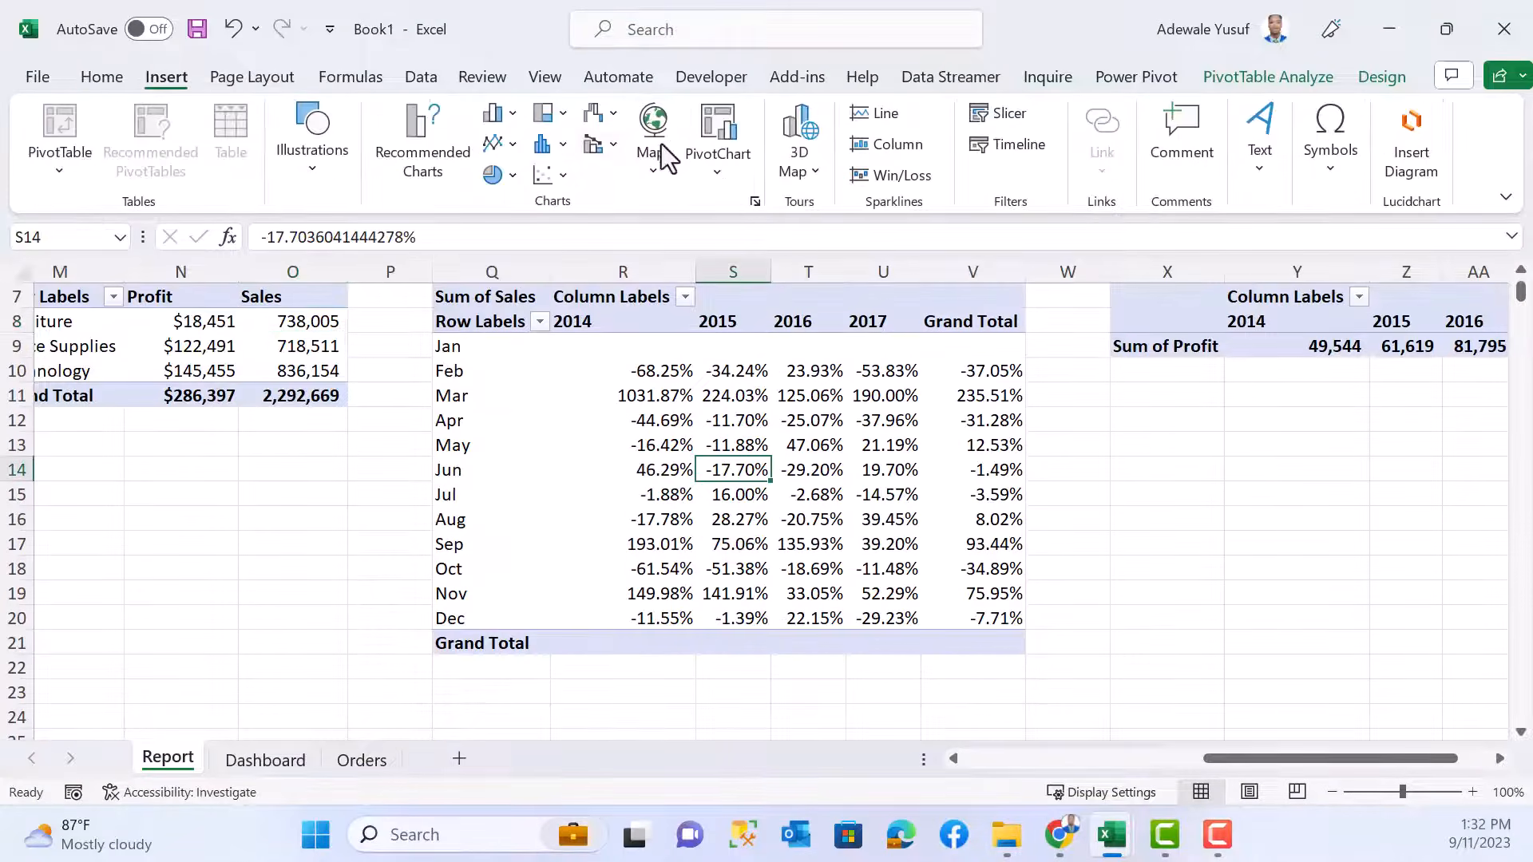
{"action": "left_click", "coordinate": [512, 121]}
{"action": "left_click", "coordinate": [512, 121]}
{"action": "left_click", "coordinate": [559, 181]}
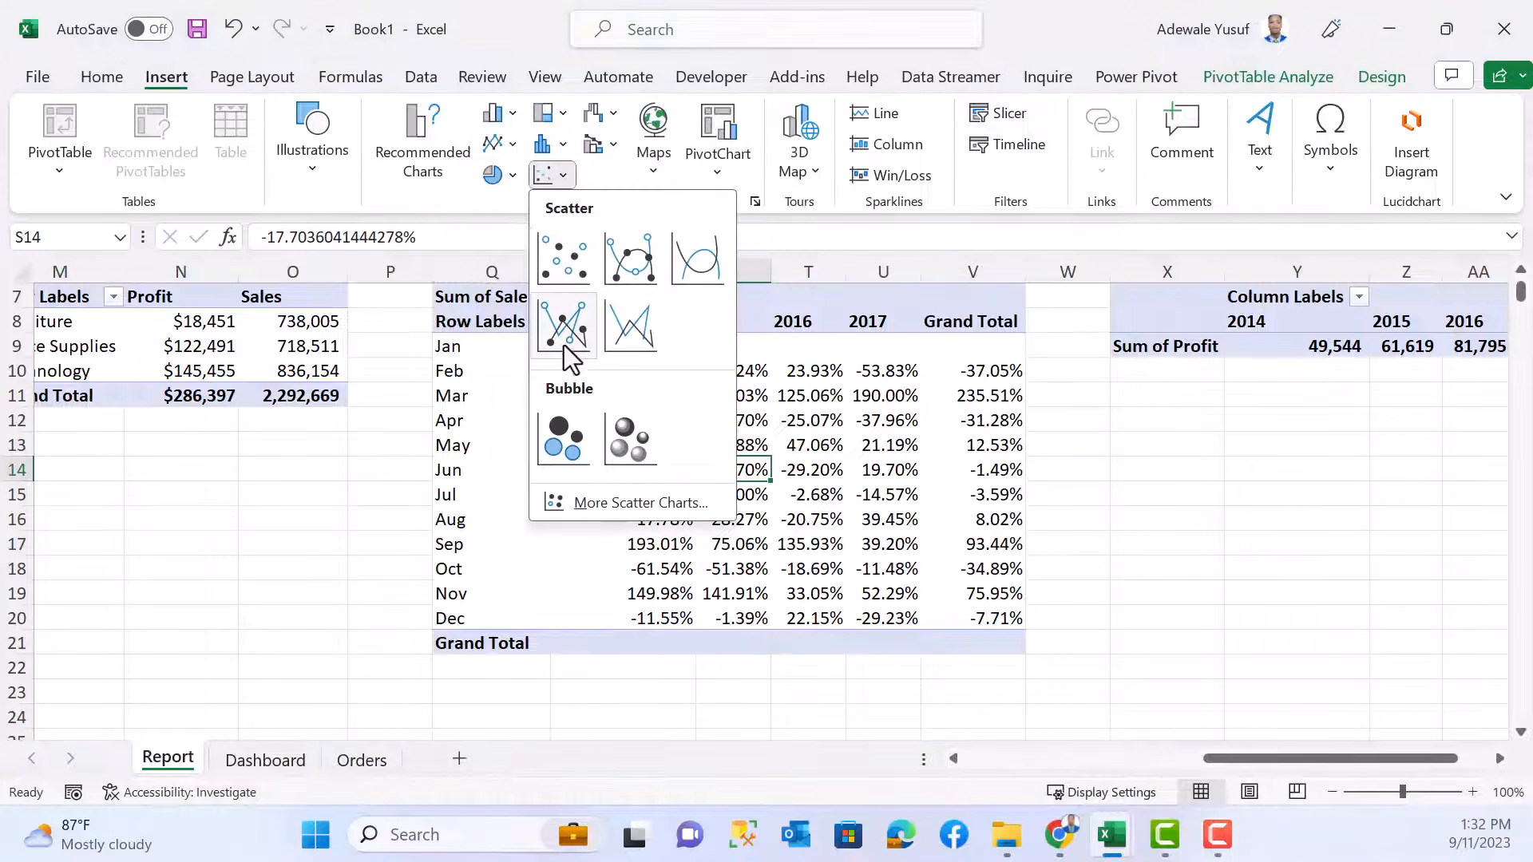
{"action": "left_click", "coordinate": [570, 337]}
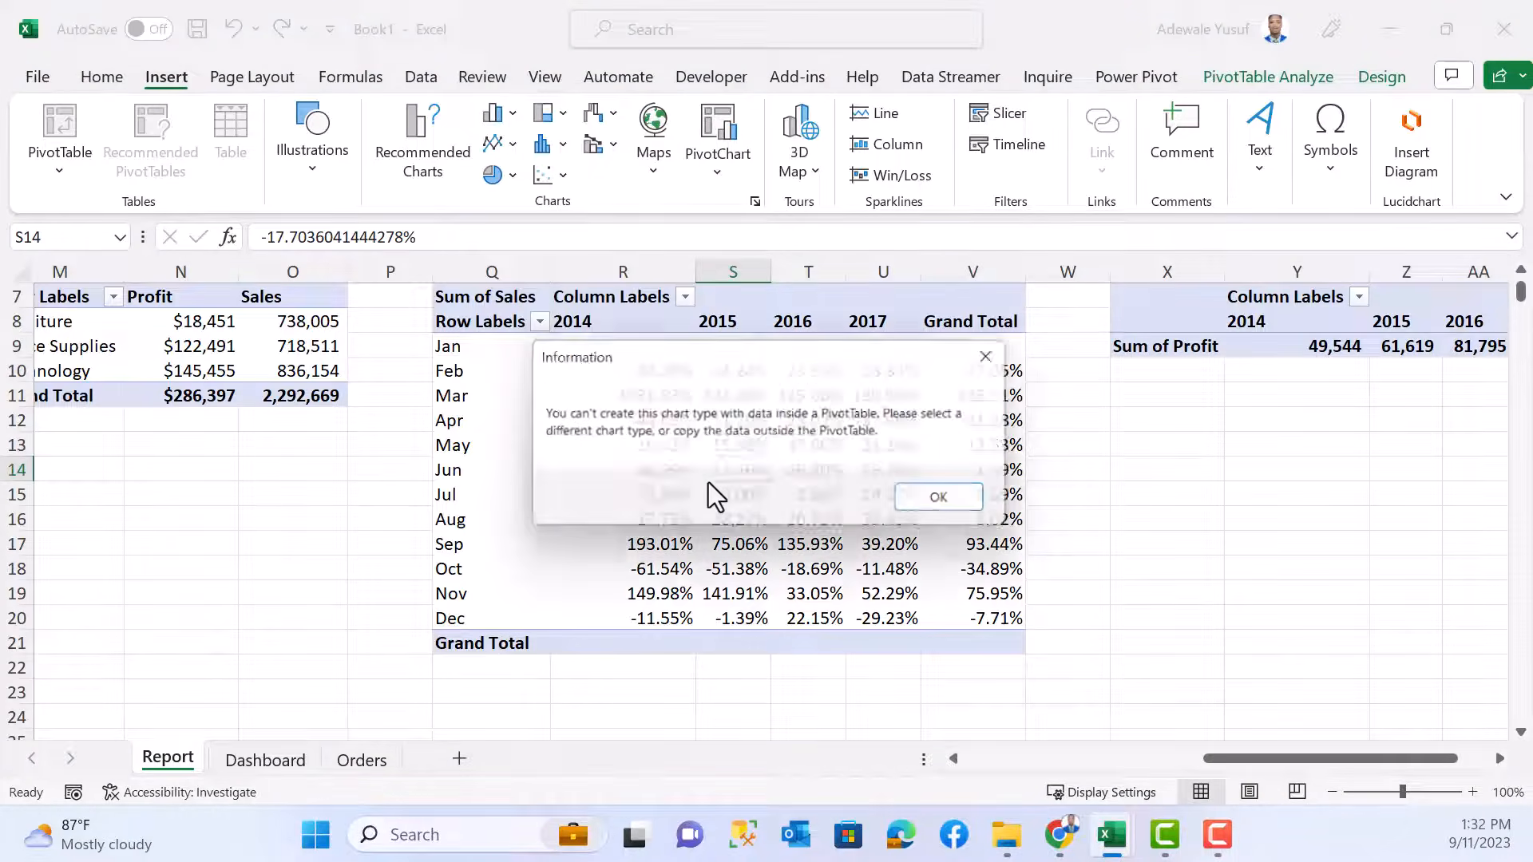
{"action": "left_click", "coordinate": [954, 504]}
- Insert a 2-D line chart of monthly sales by year from the pivot table in columns Q to V
{"action": "left_click", "coordinate": [557, 438]}
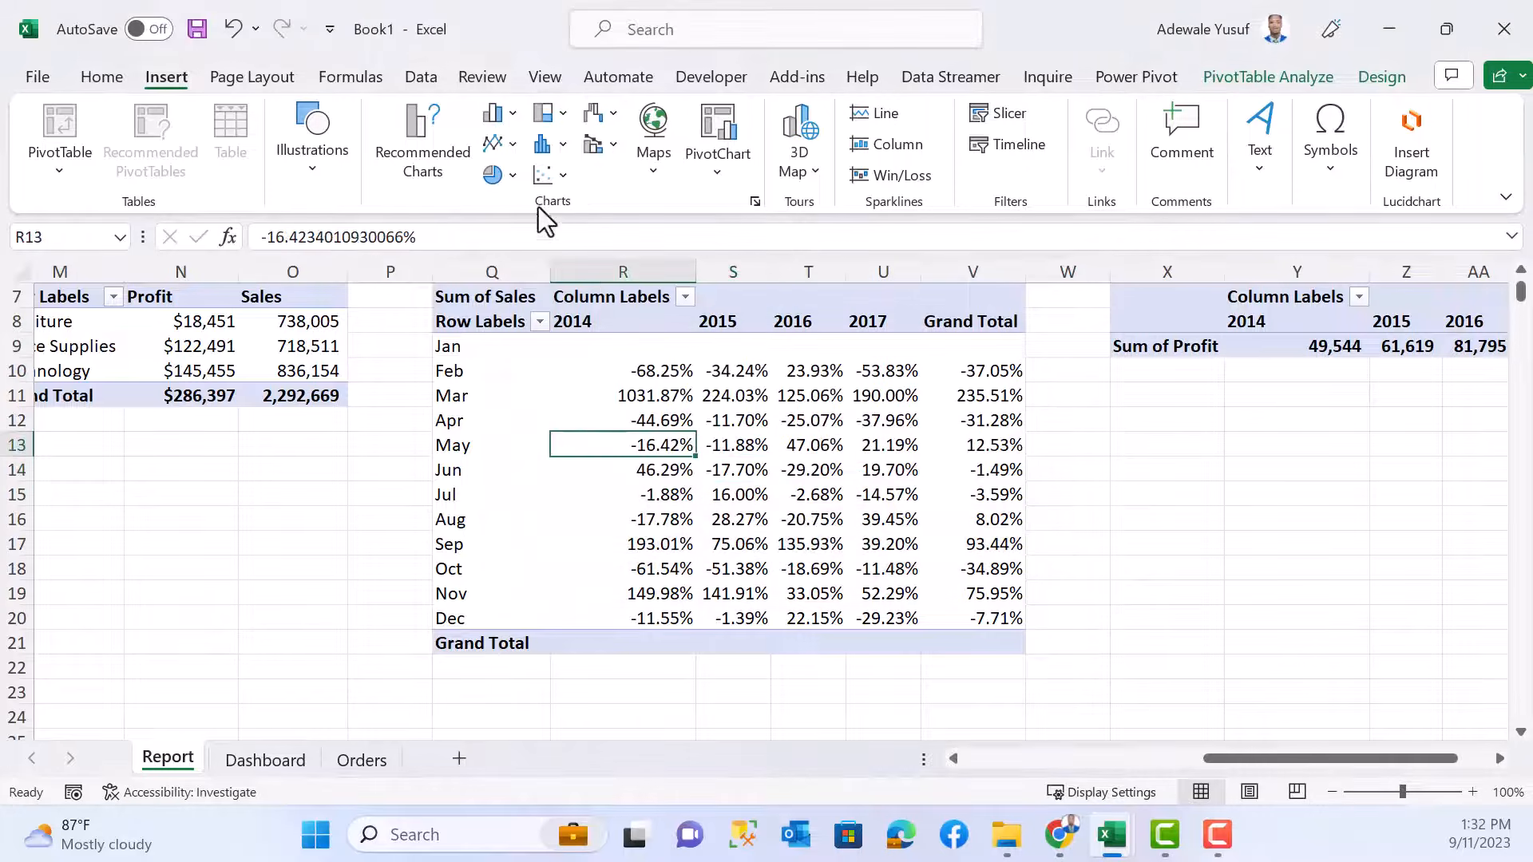
{"action": "left_click", "coordinate": [562, 146]}
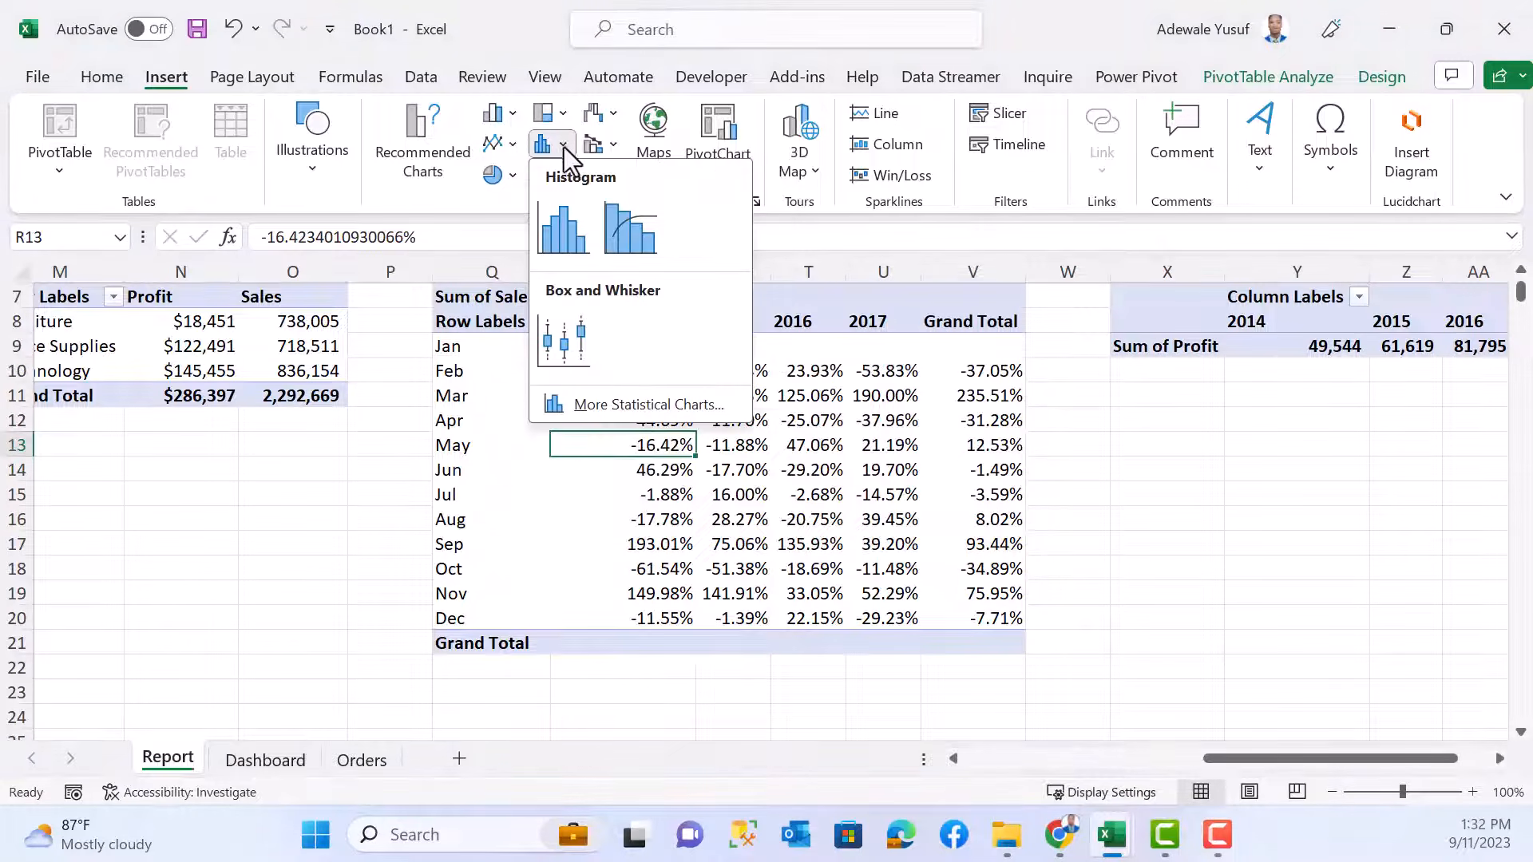
{"action": "left_click", "coordinate": [563, 147]}
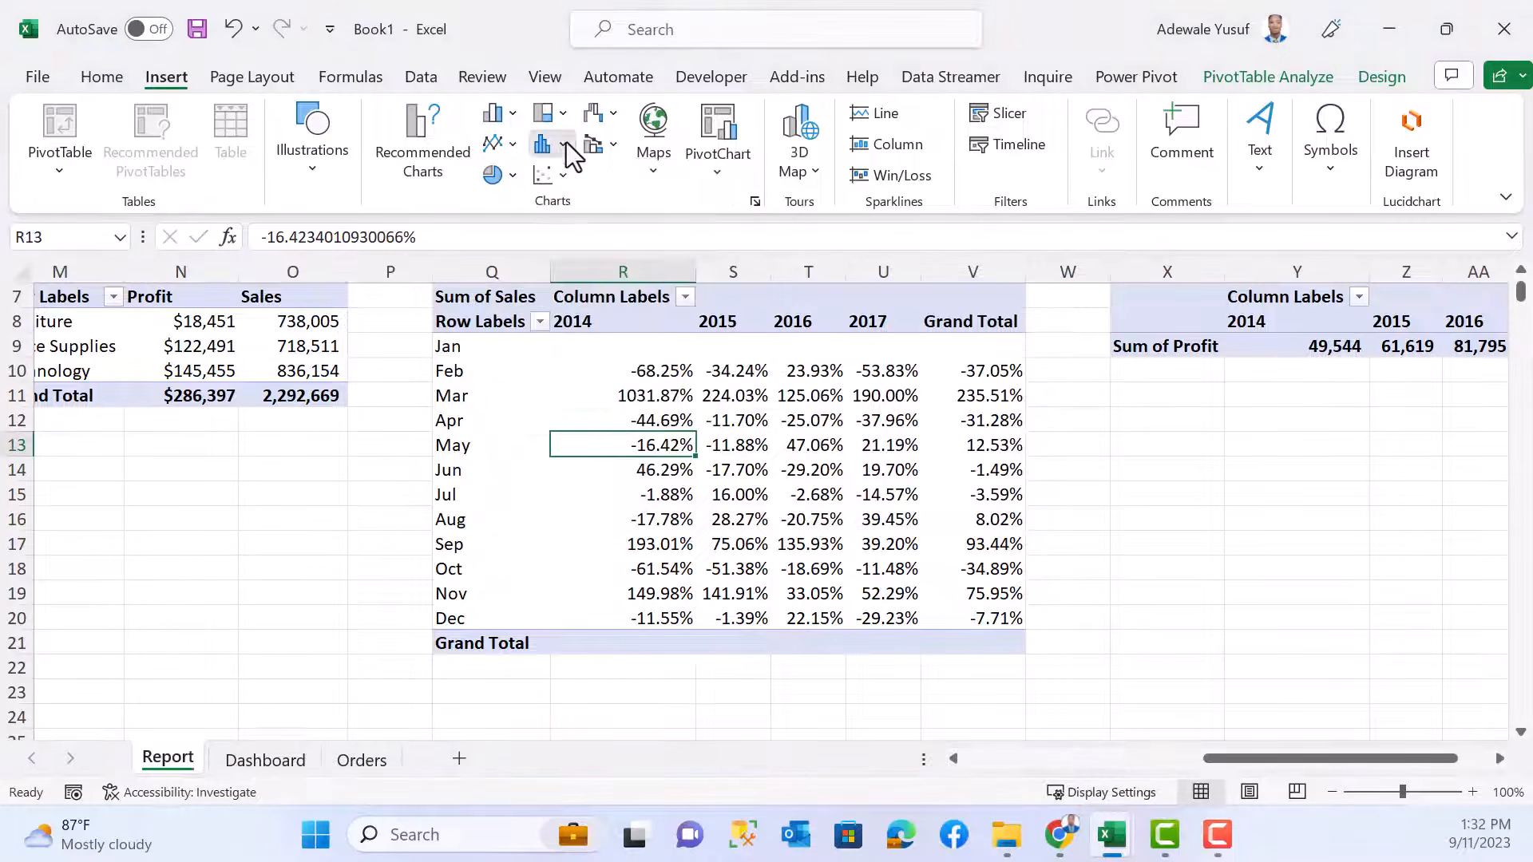
{"action": "left_click", "coordinate": [517, 146]}
{"action": "left_click", "coordinate": [524, 239]}
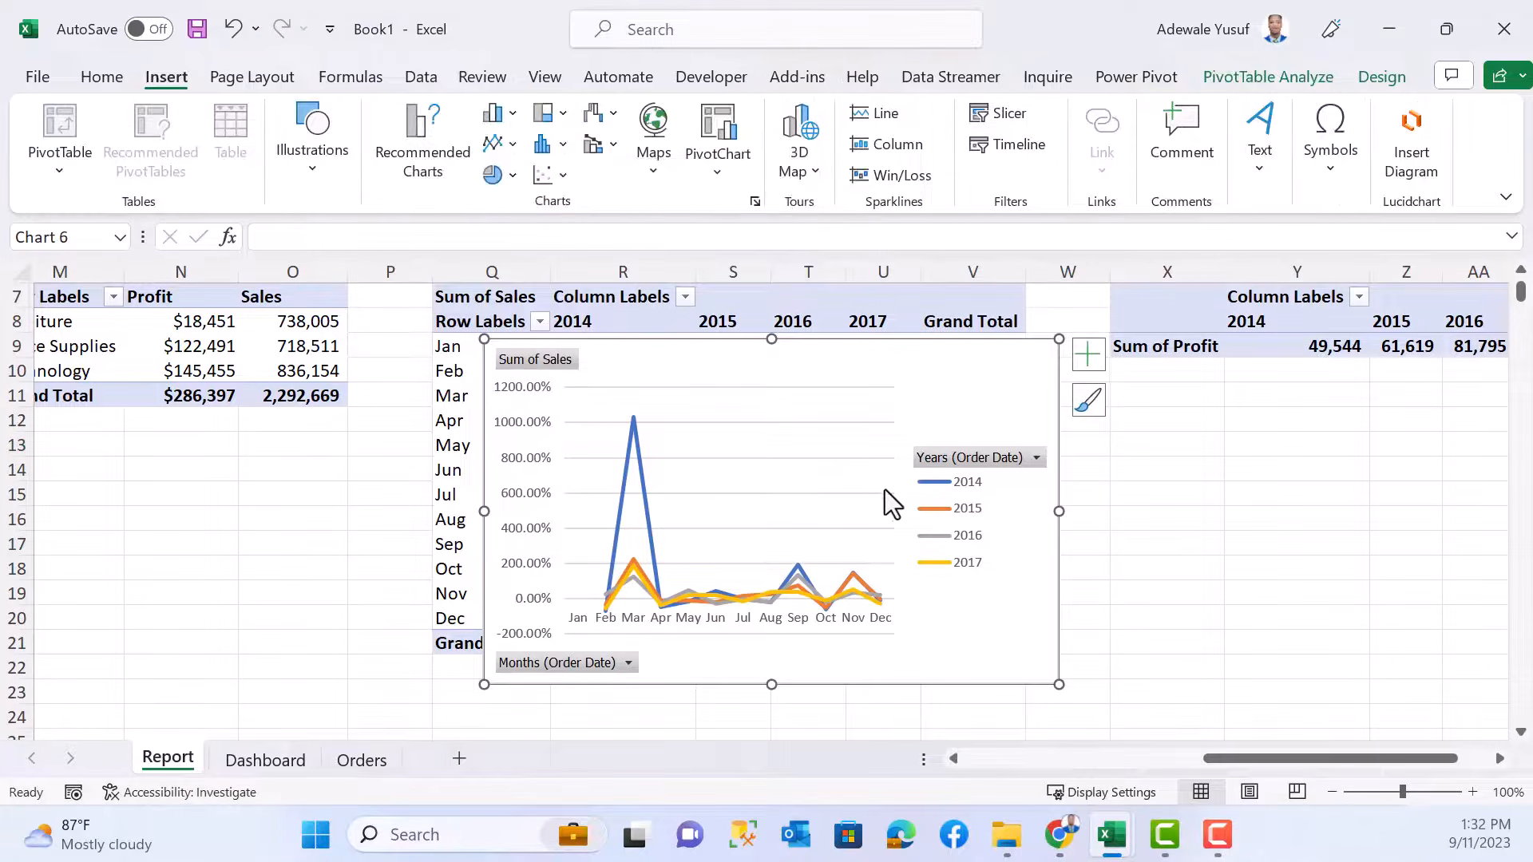
- Shift the monthly sales line chart slightly over its pivot table and hide all its field buttons
{"action": "left_click_drag", "start_coordinate": [980, 380], "coordinate": [933, 390]}
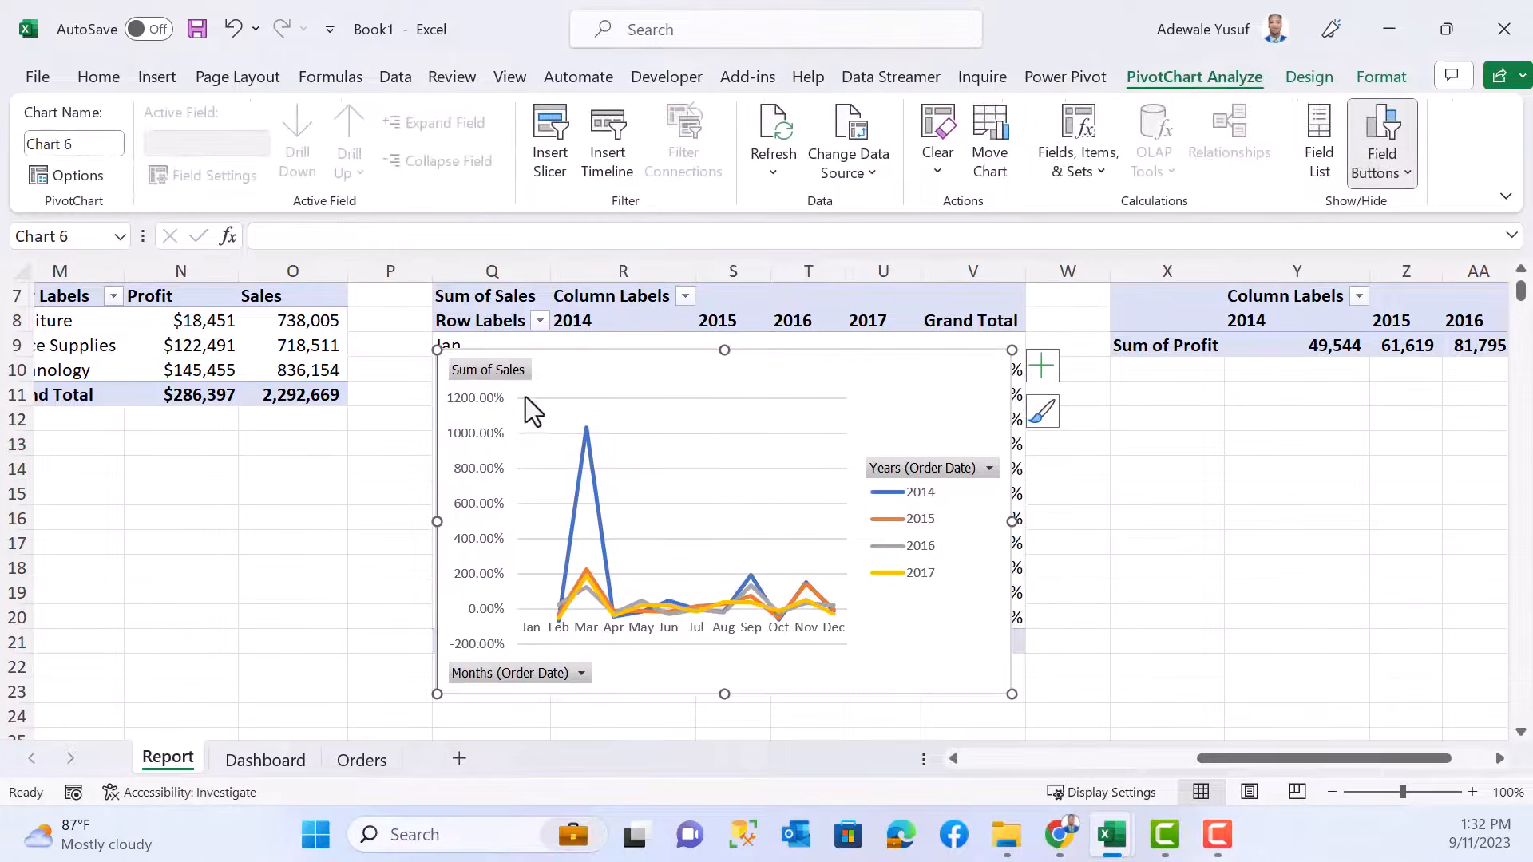
{"action": "right_click", "coordinate": [505, 372]}
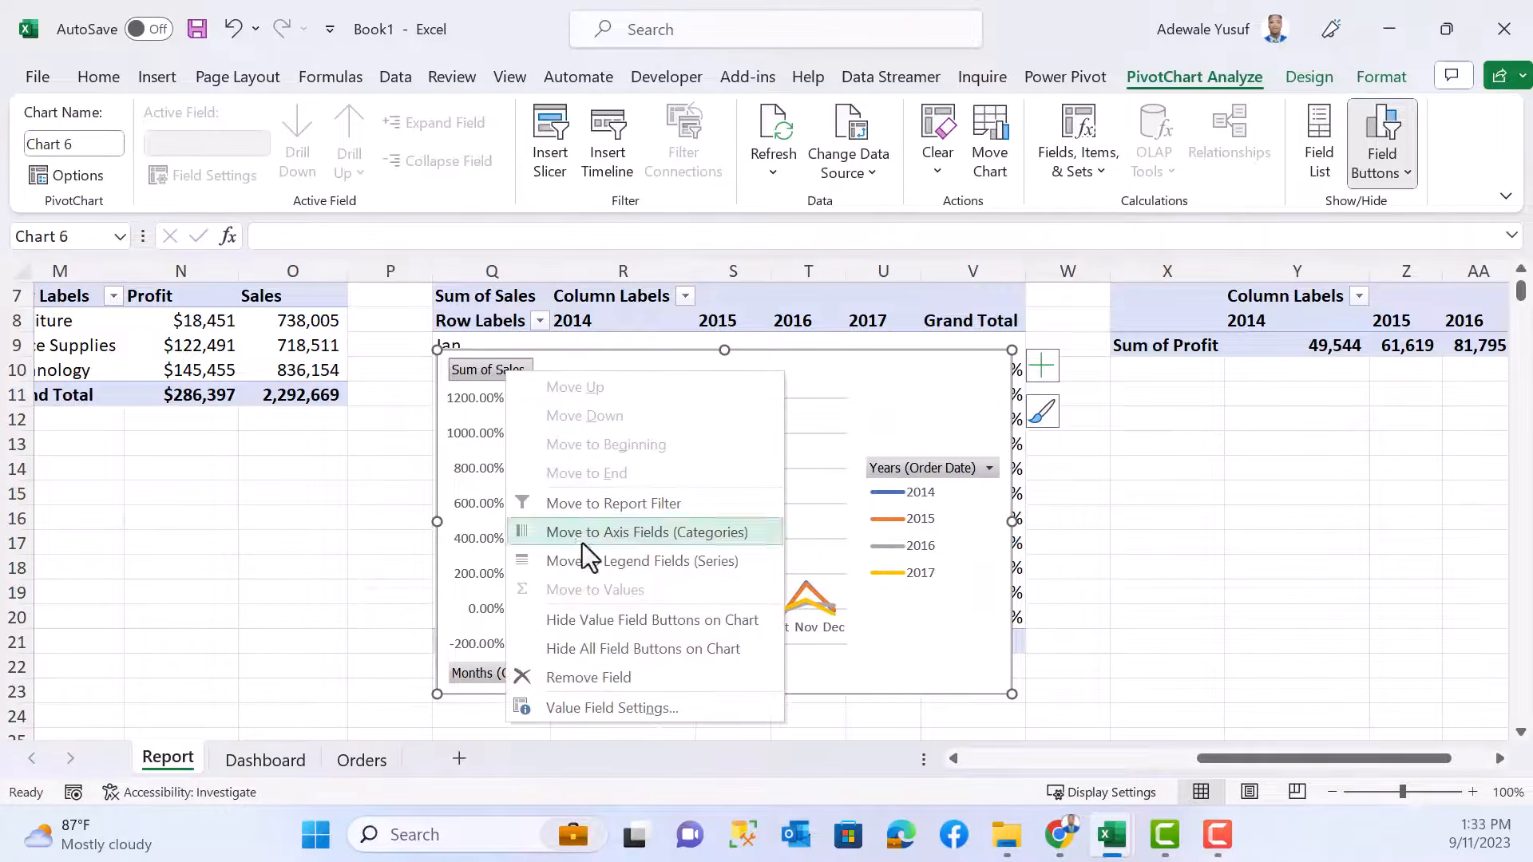
{"action": "left_click", "coordinate": [611, 650]}
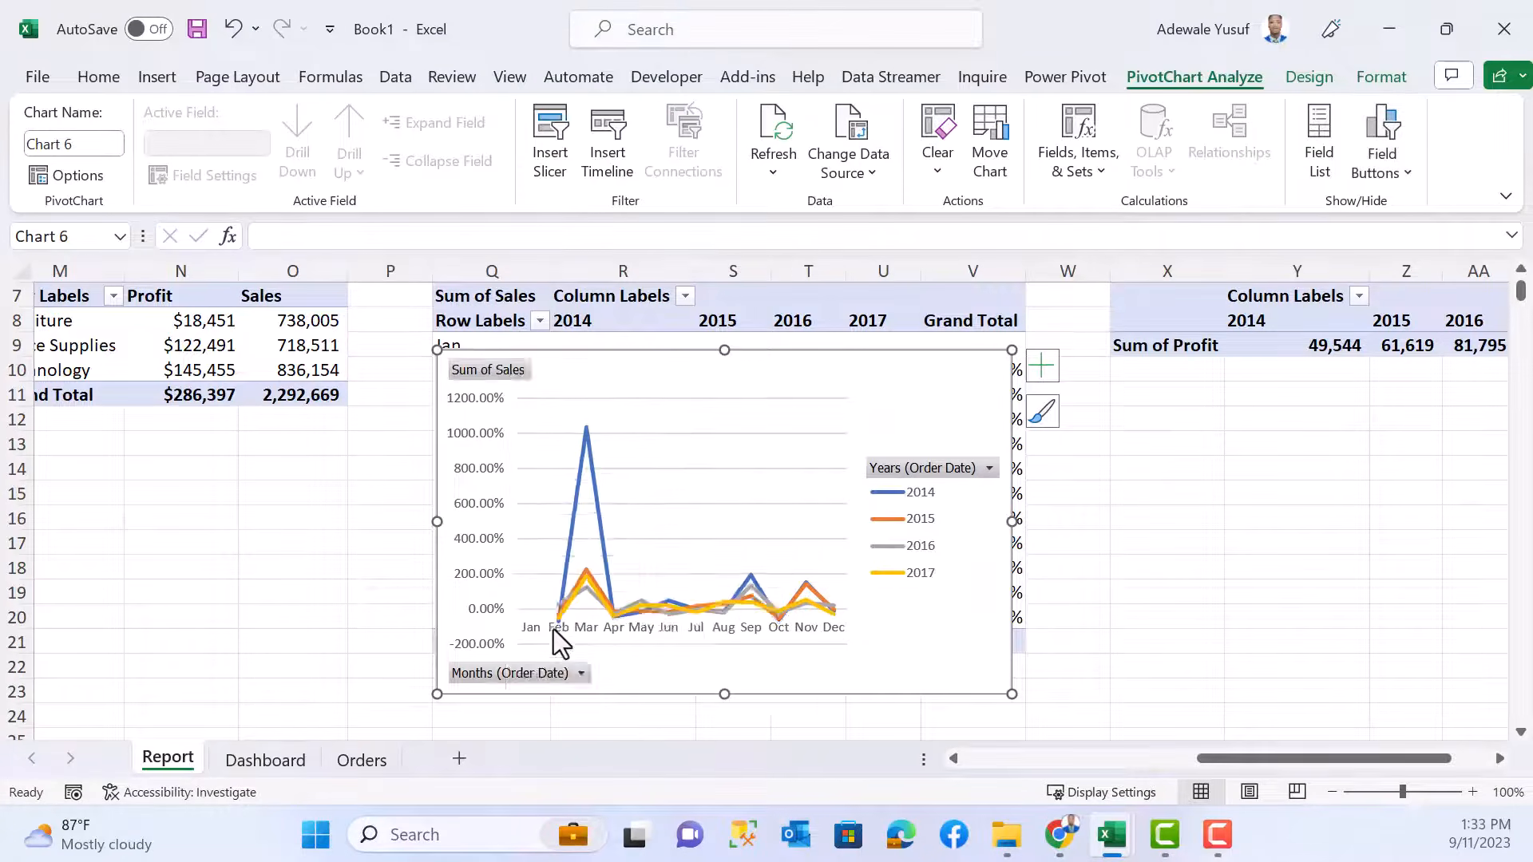
- Place the line chart's legend at the top and move it into the chart's upper-right corner
{"action": "left_click", "coordinate": [1043, 364]}
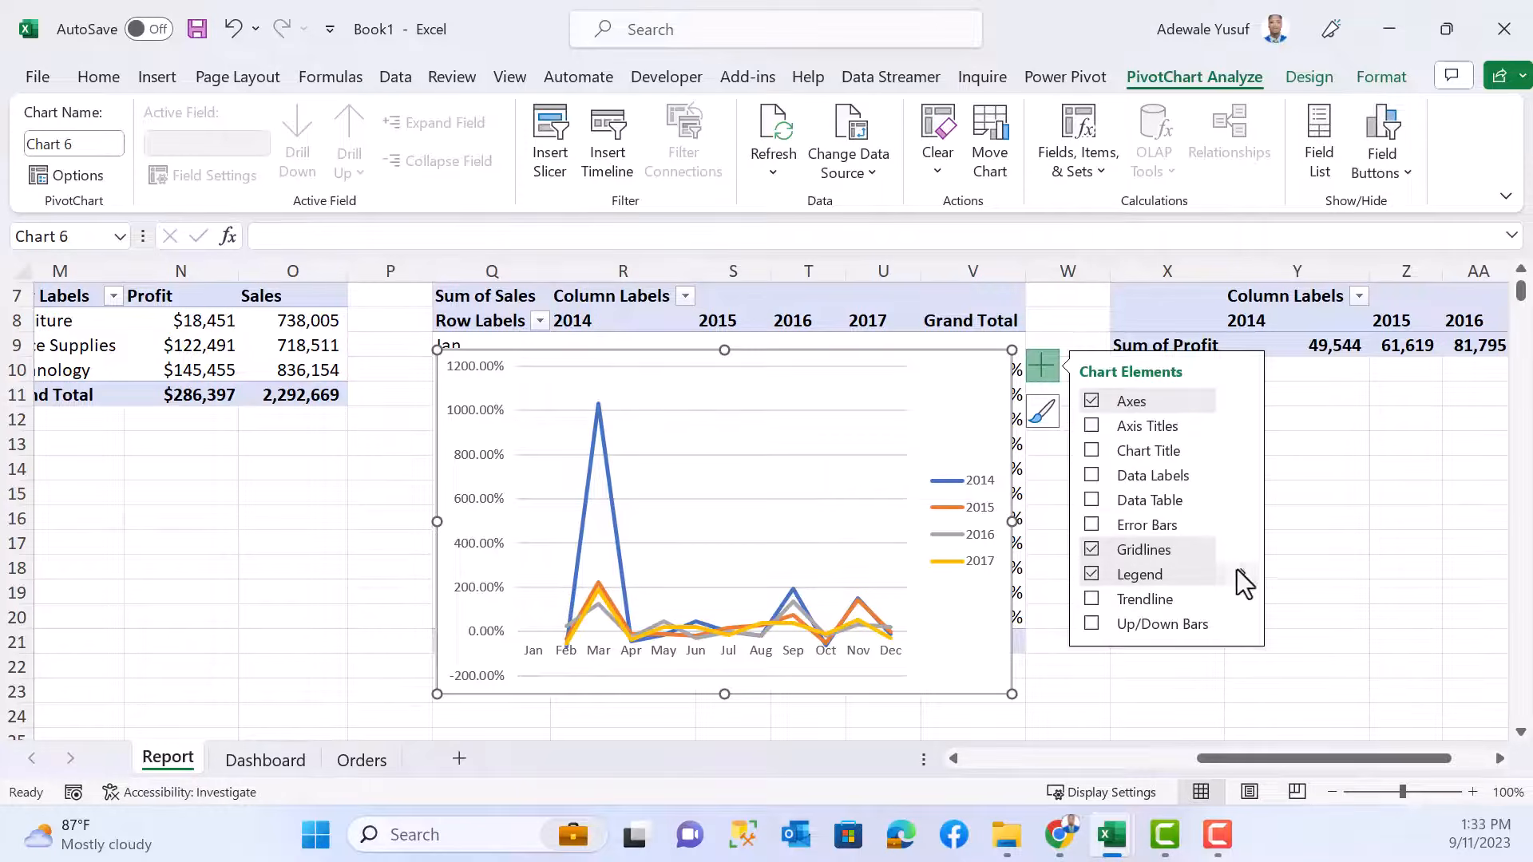
{"action": "mouse_move", "coordinate": [1236, 571]}
{"action": "left_click", "coordinate": [1298, 611]}
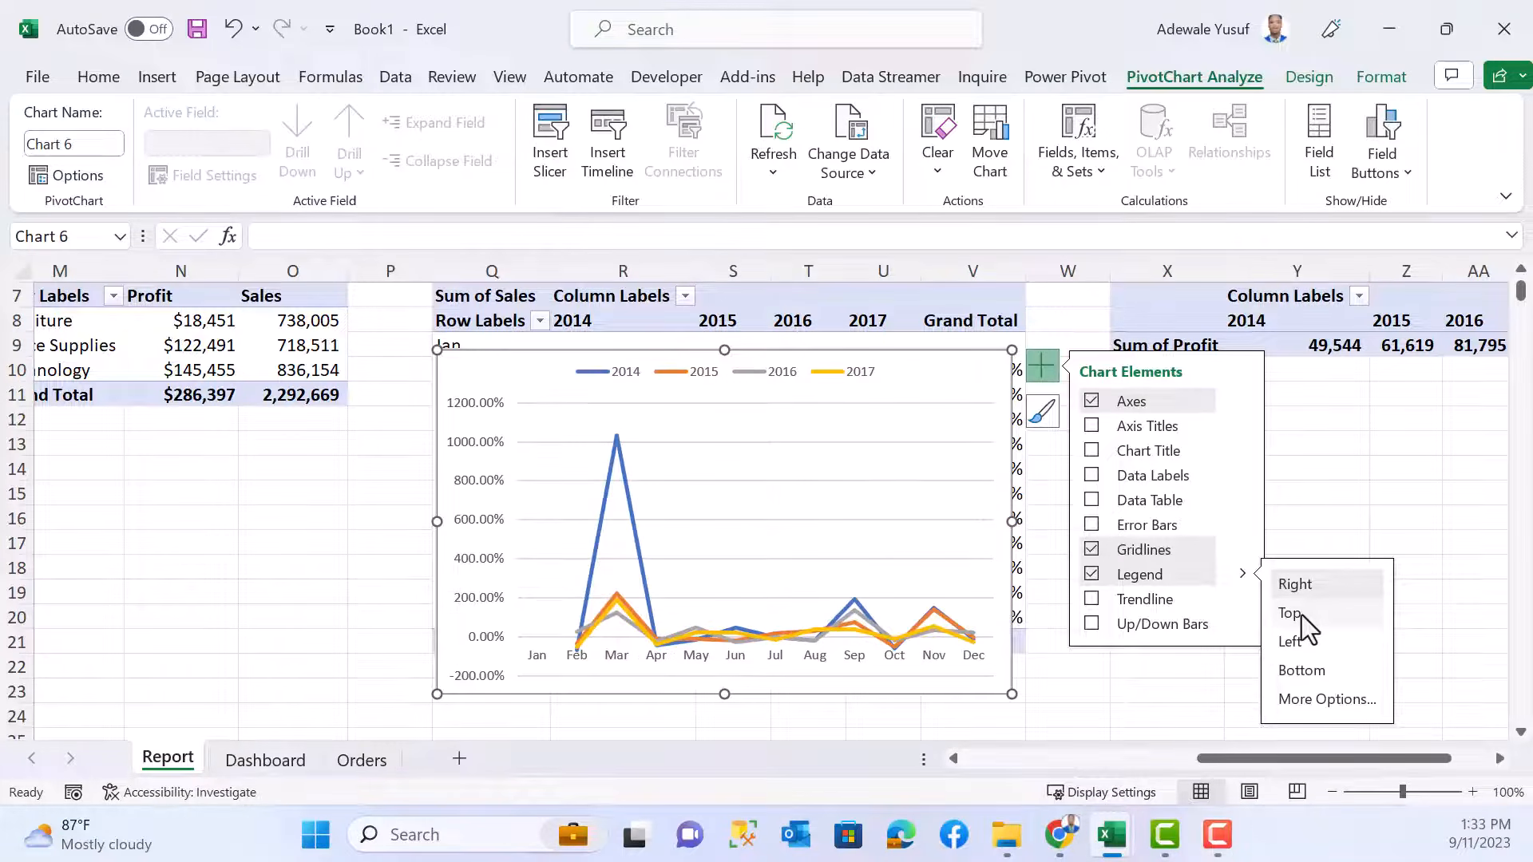
{"action": "left_click", "coordinate": [778, 369]}
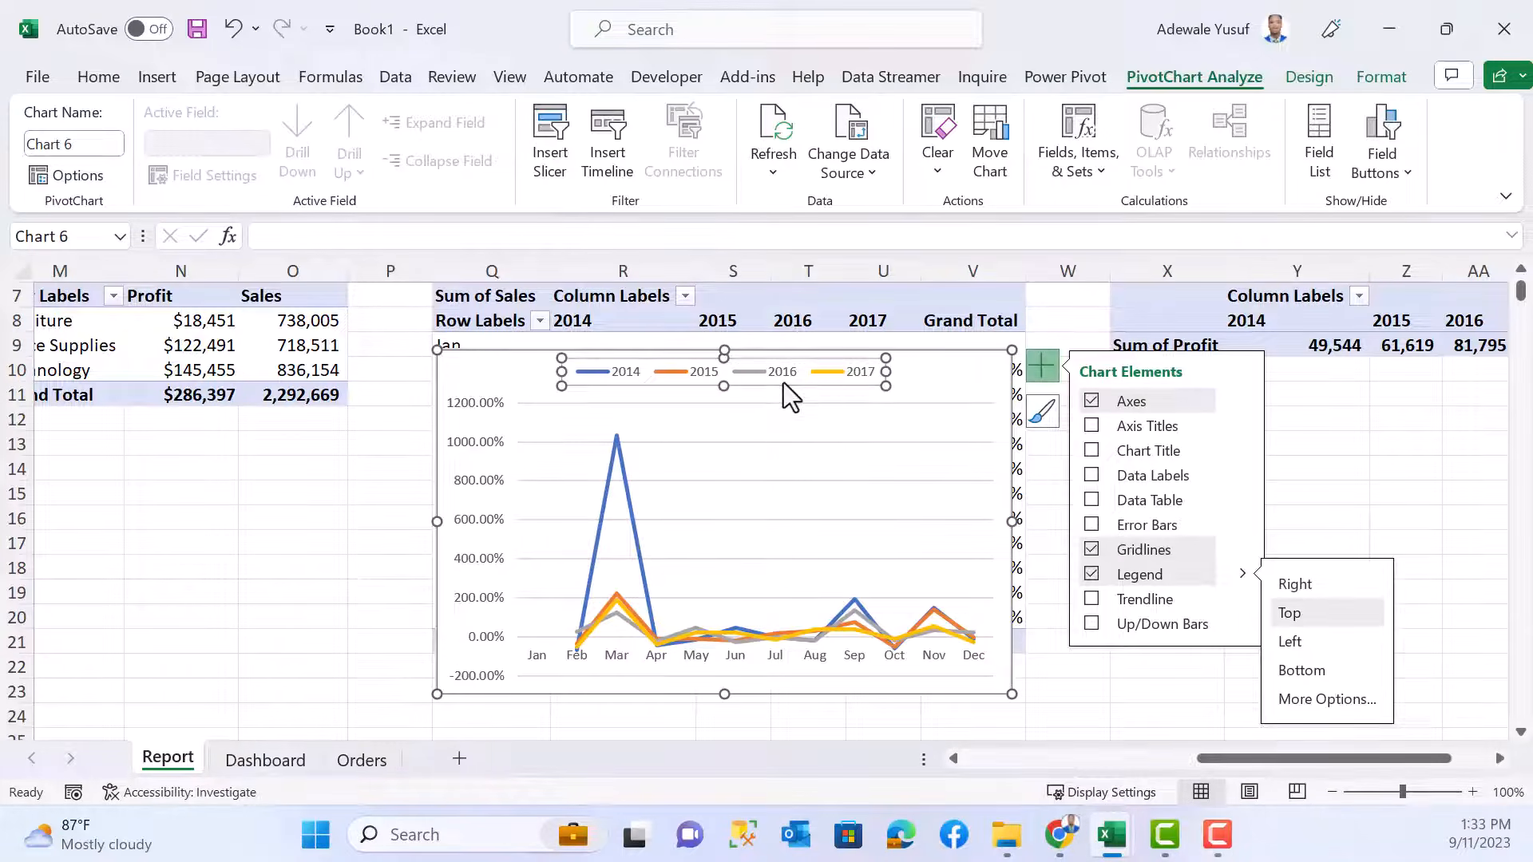
{"action": "left_click_drag", "start_coordinate": [783, 382], "coordinate": [924, 372]}
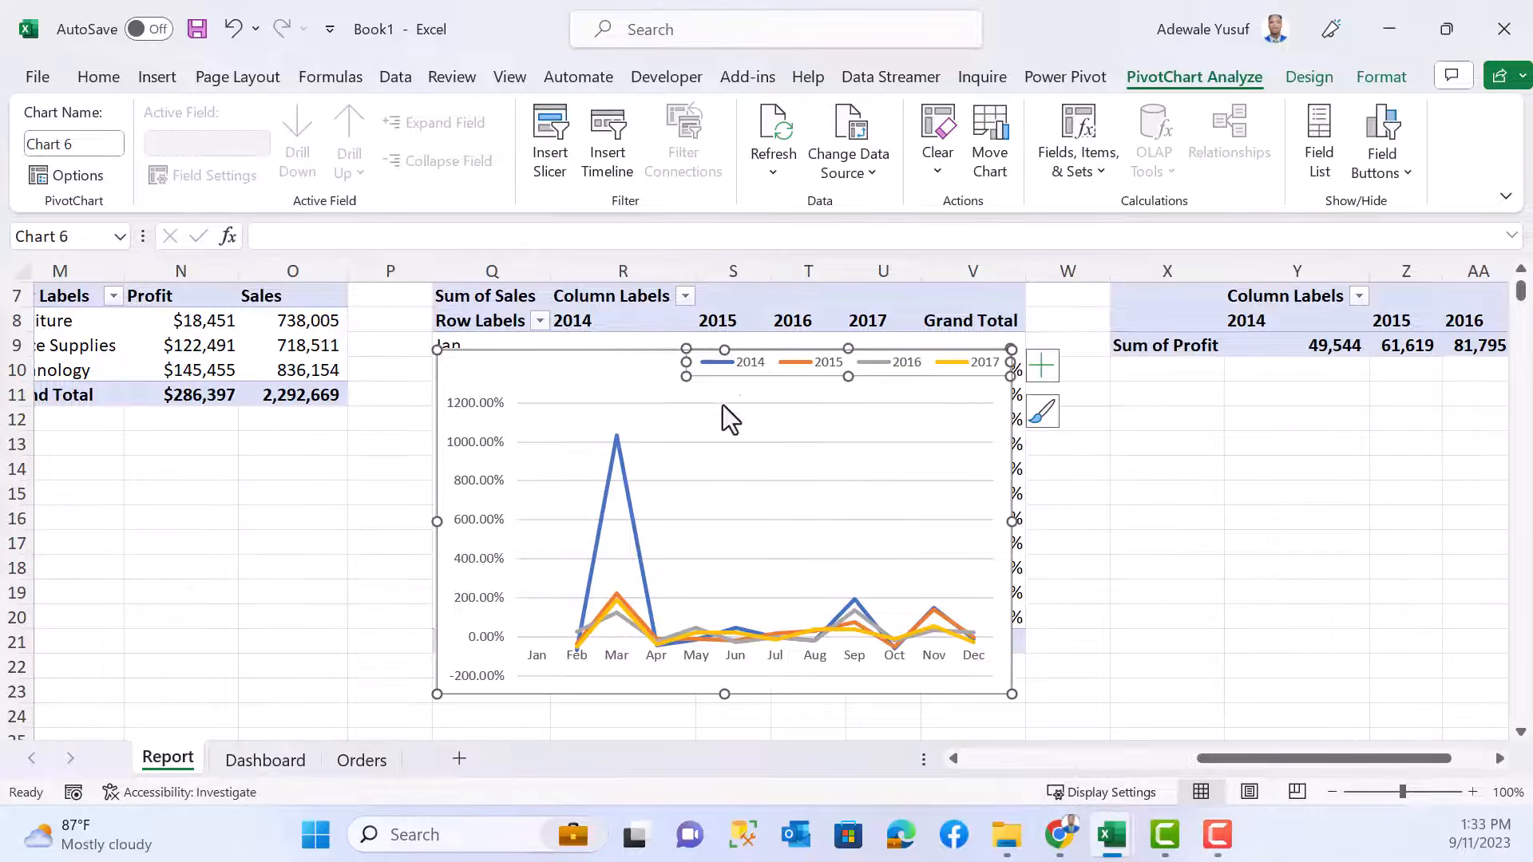
- Enlarge the monthly sales line chart slightly from its upper-right corner and remove its gridlines
{"action": "left_click", "coordinate": [625, 390]}
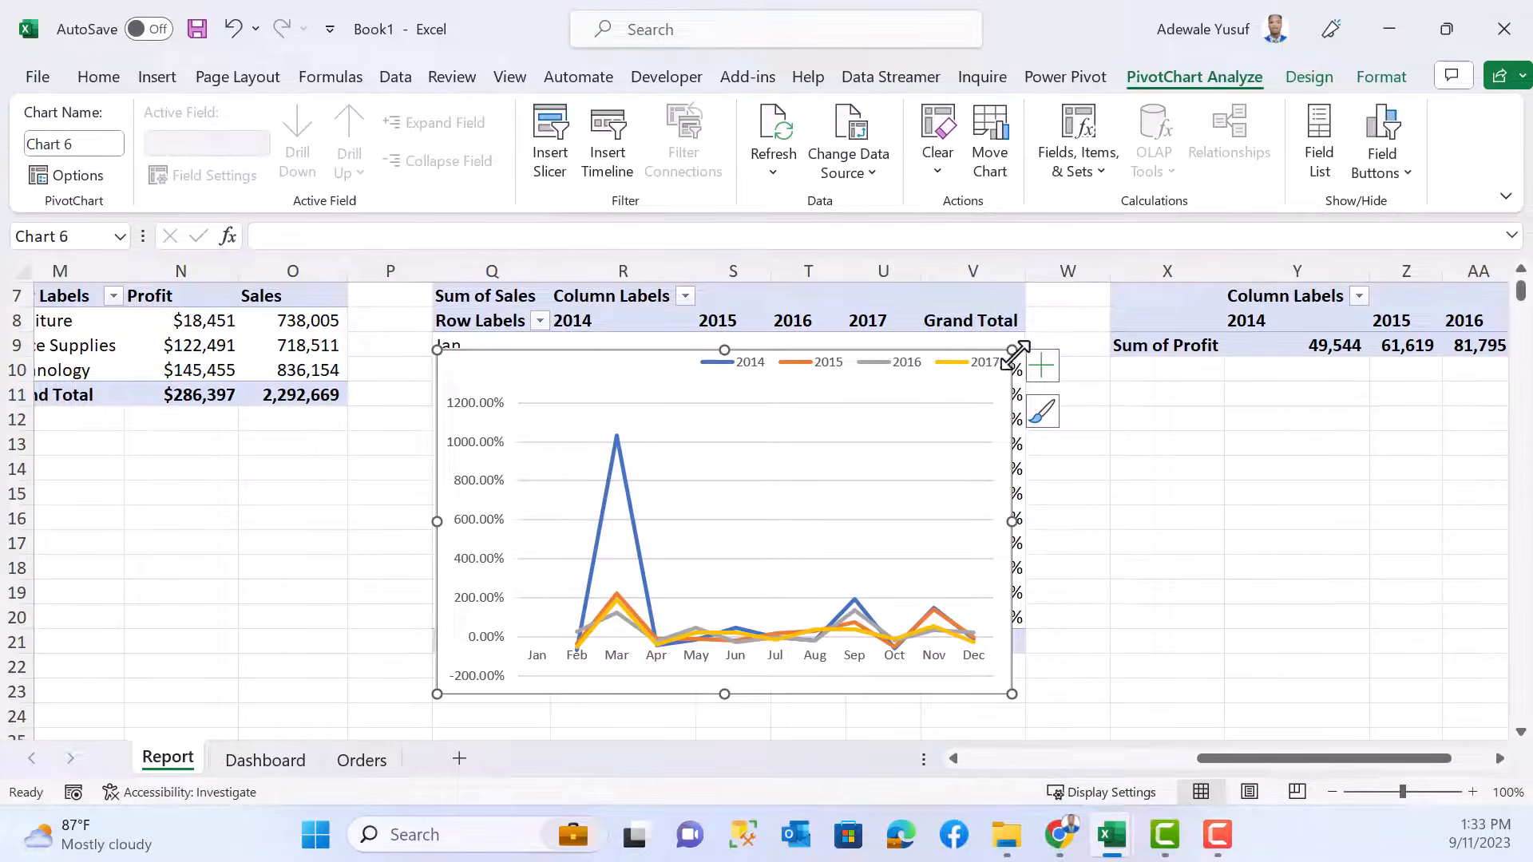
{"action": "left_click_drag", "start_coordinate": [1011, 350], "coordinate": [1063, 341]}
{"action": "left_click", "coordinate": [1094, 358]}
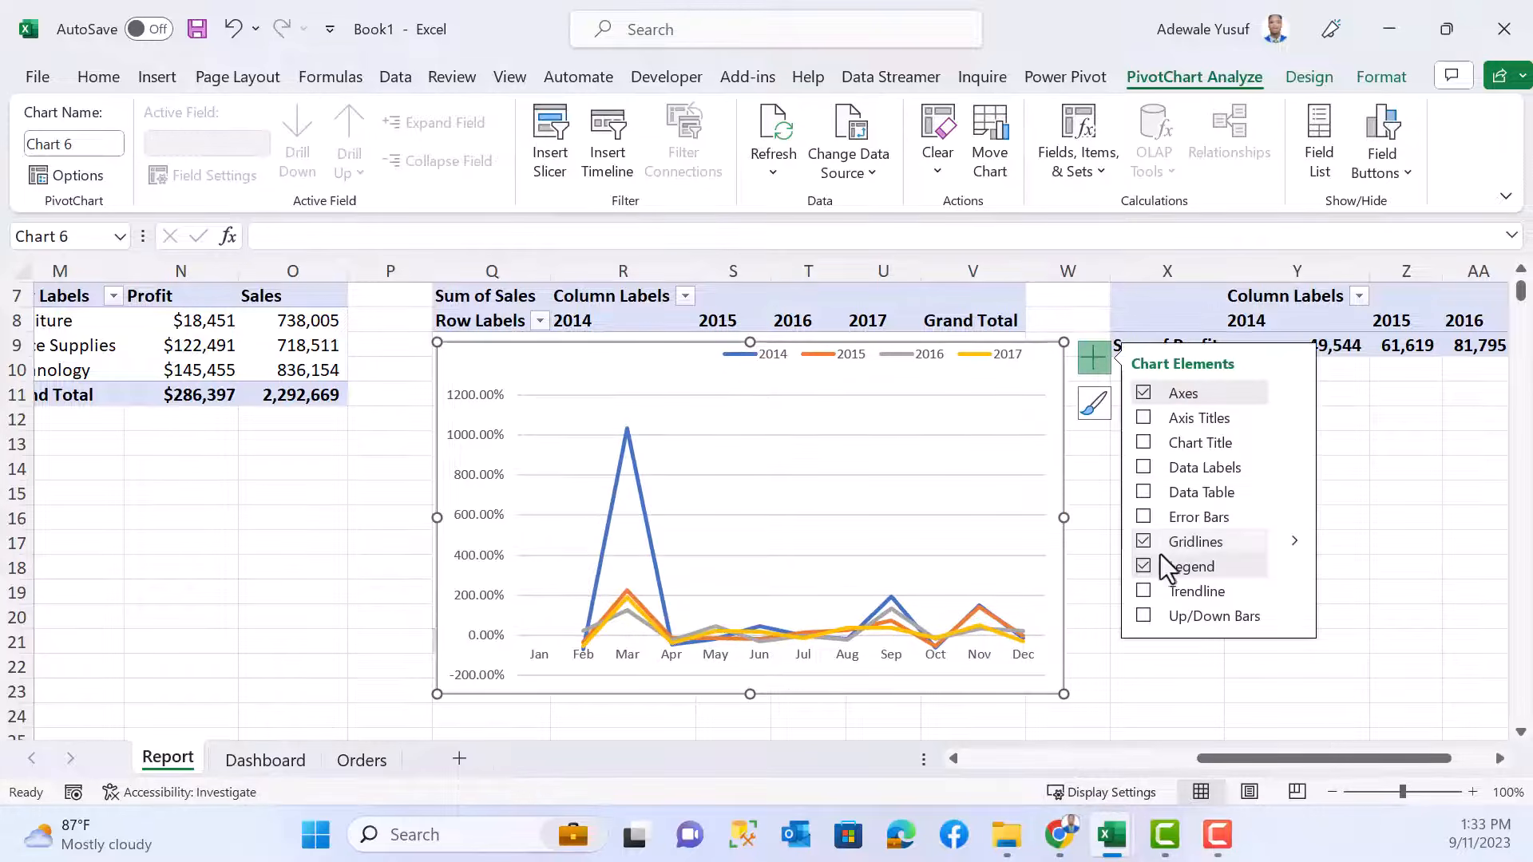
{"action": "left_click", "coordinate": [1144, 541]}
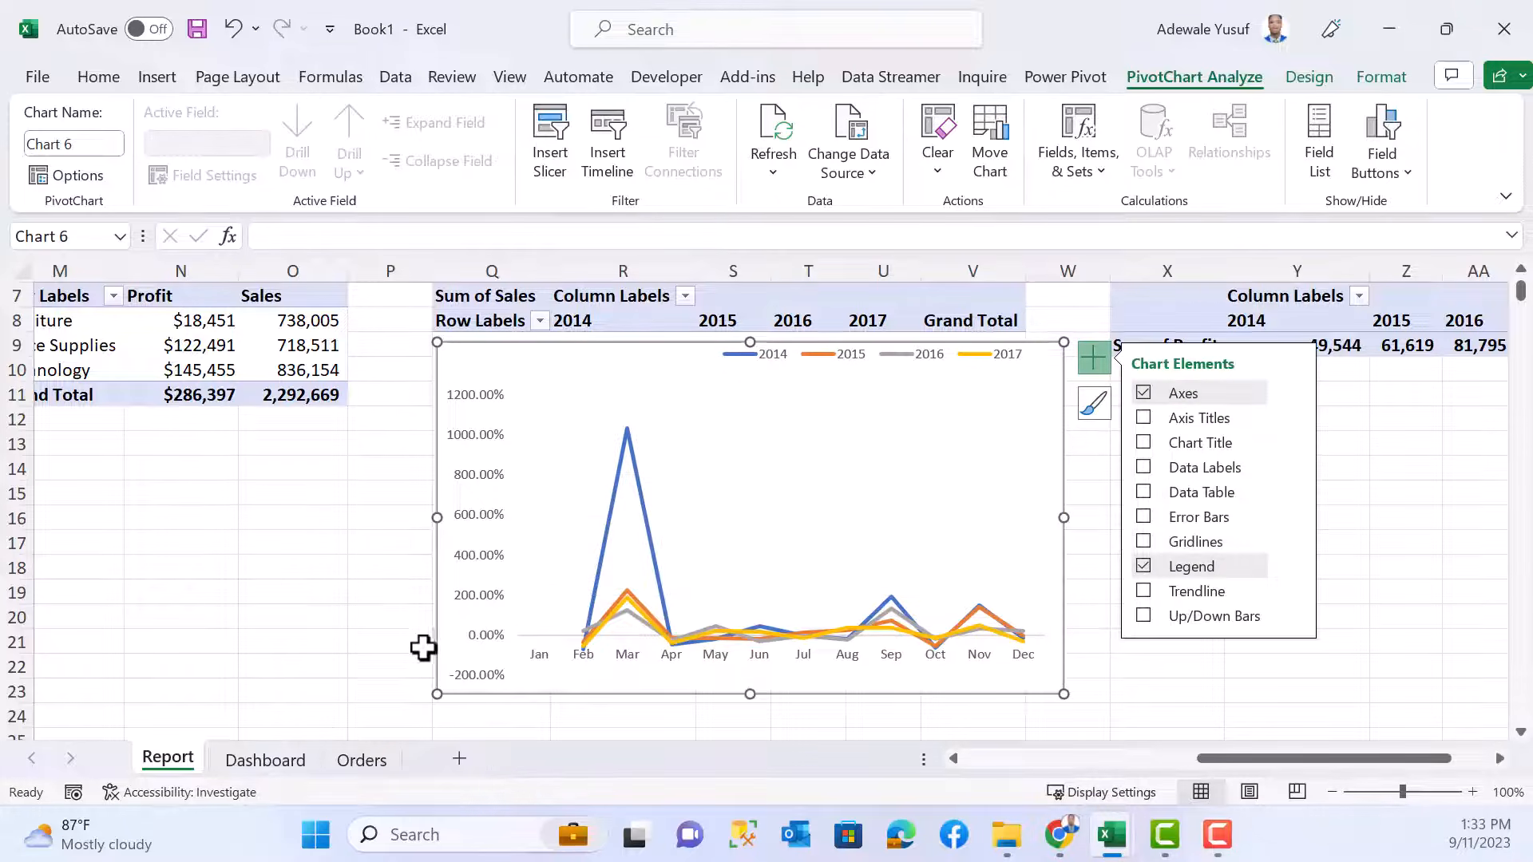
- Open the formatting options of the 2014 series and turn on the smoothed line for it
{"action": "left_click", "coordinate": [643, 505]}
{"action": "right_click", "coordinate": [643, 505]}
{"action": "left_click", "coordinate": [706, 487]}
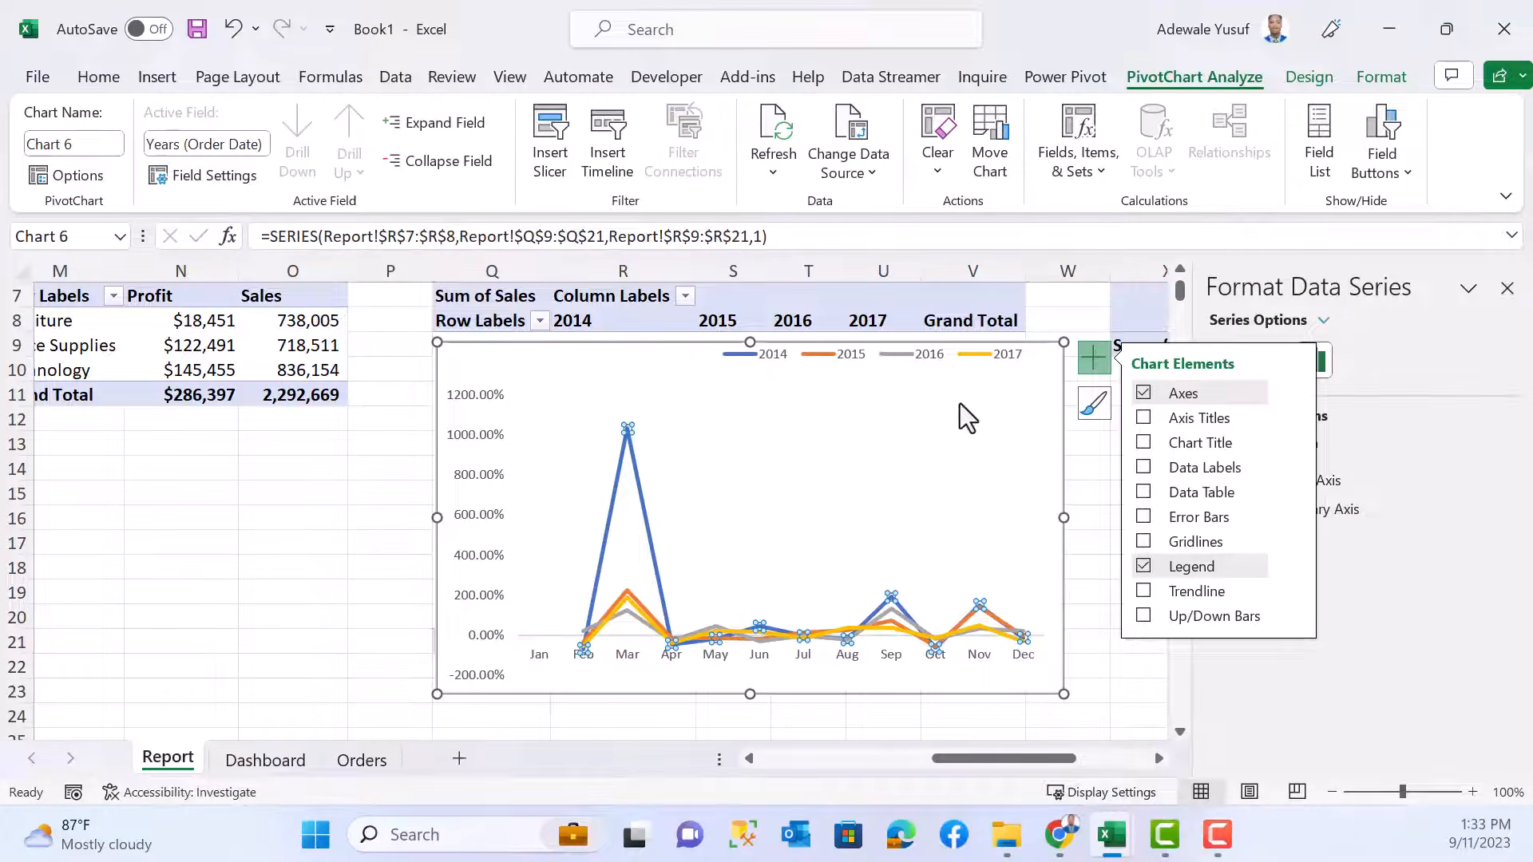
{"action": "left_click", "coordinate": [1093, 360]}
{"action": "left_click", "coordinate": [1234, 361]}
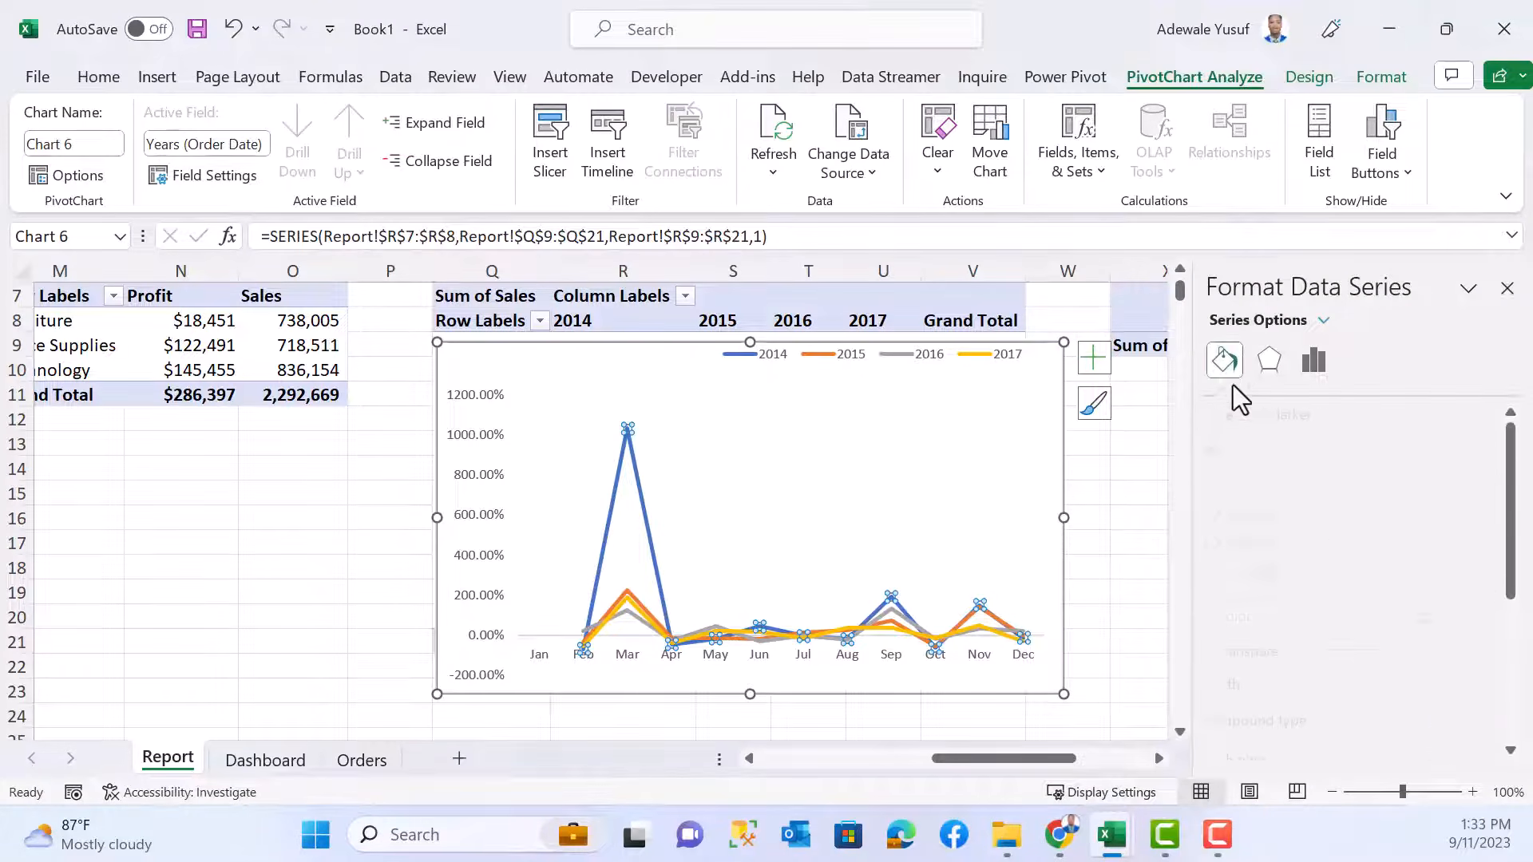
{"action": "scroll", "coordinate": [1289, 723], "scroll_direction": "down", "scroll_amount": 5}
{"action": "left_click", "coordinate": [1266, 740]}
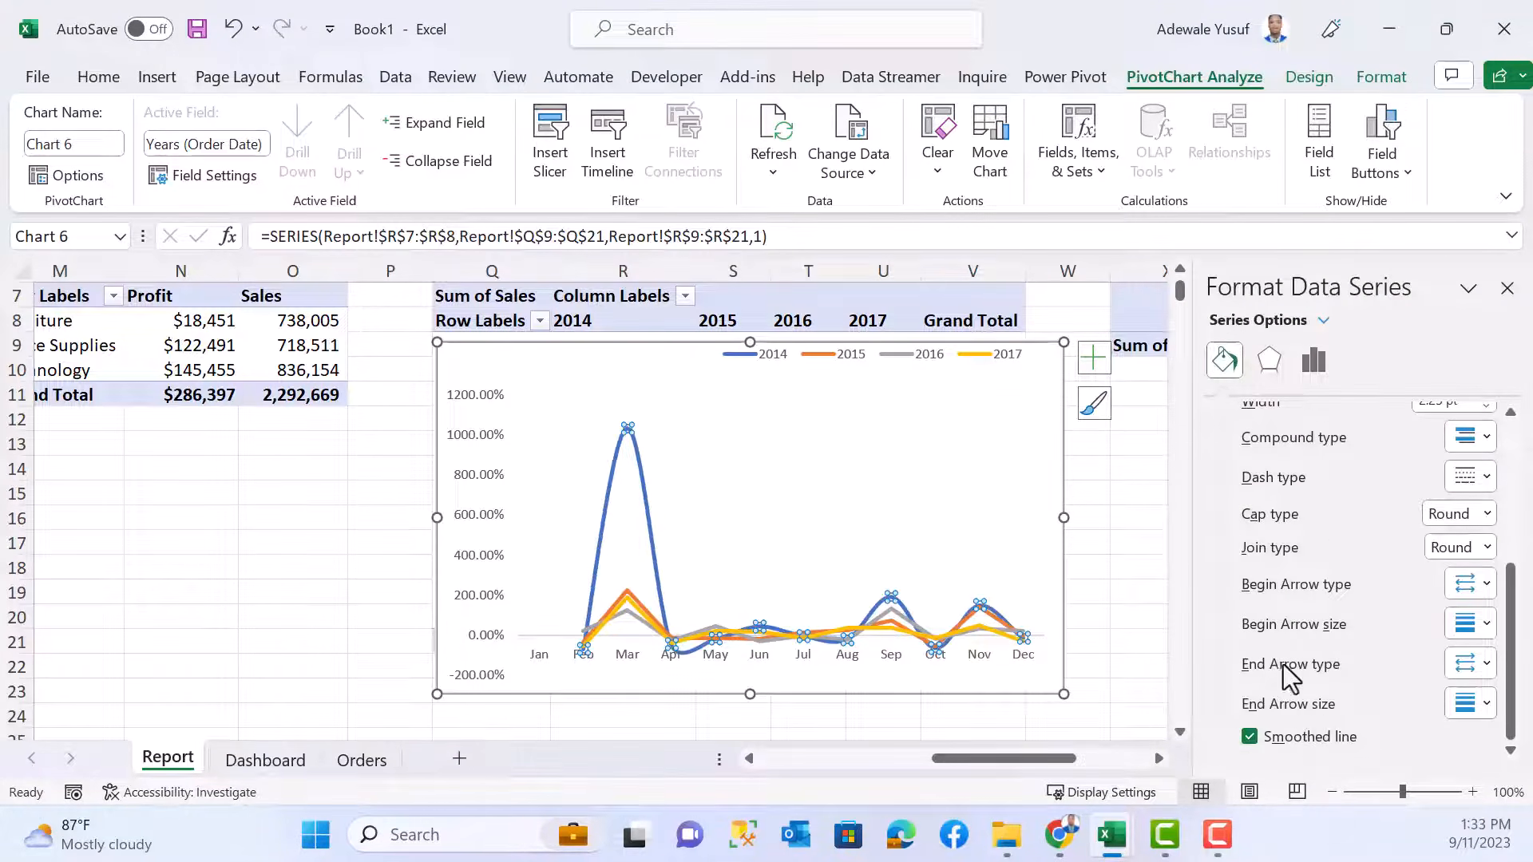
- Set the line width of the 2014 series to 1.5 pt
{"action": "scroll", "coordinate": [1376, 660], "scroll_direction": "up", "scroll_amount": 6}
{"action": "scroll", "coordinate": [1477, 610], "scroll_direction": "down", "scroll_amount": 2}
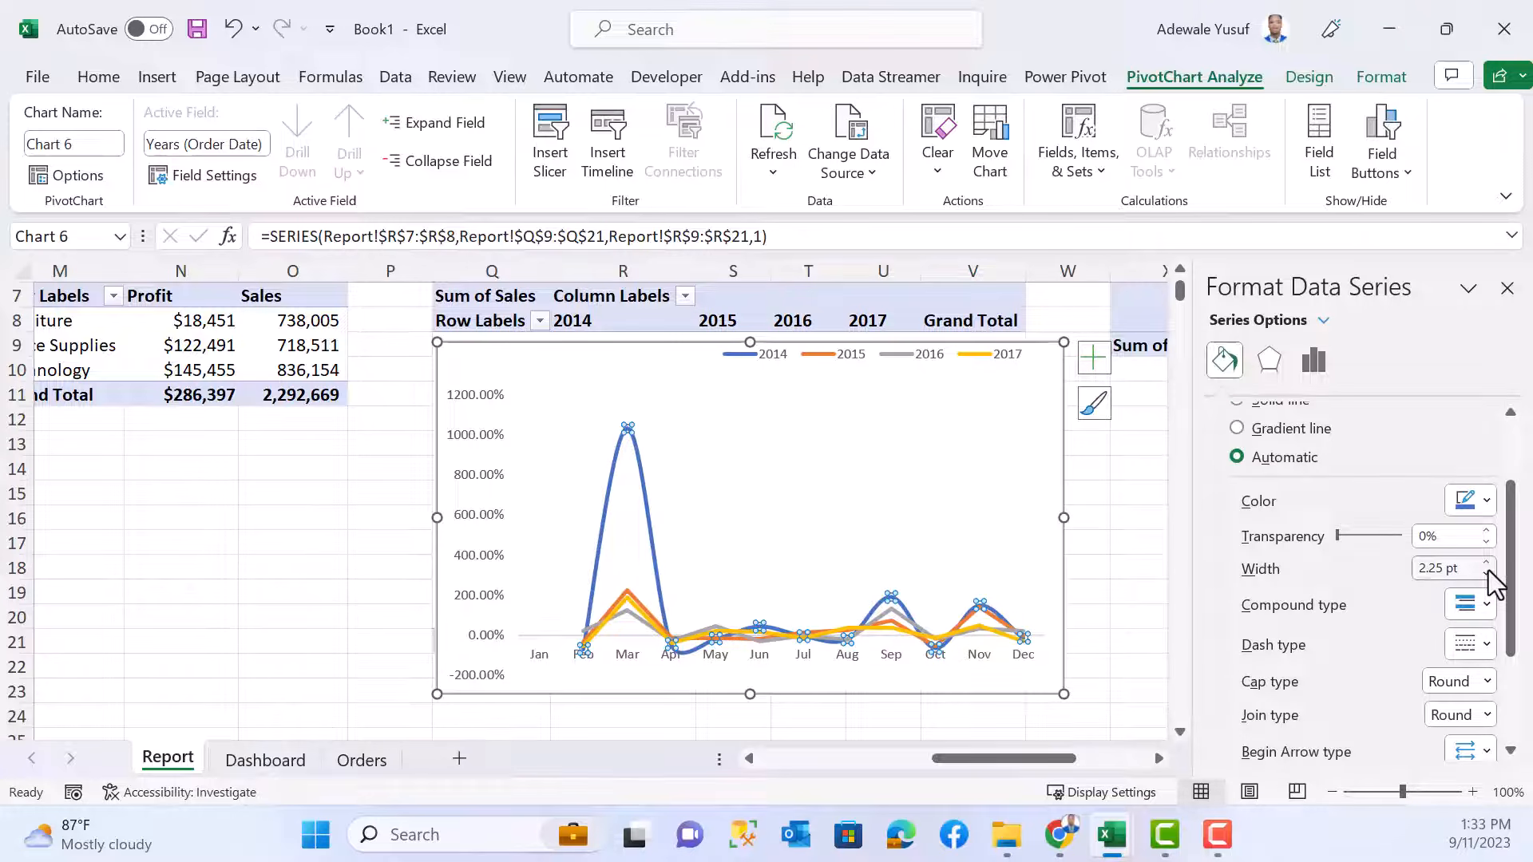
{"action": "left_click", "coordinate": [1487, 573]}
{"action": "left_click", "coordinate": [1486, 572]}
{"action": "left_click", "coordinate": [1486, 572]}
{"action": "left_click", "coordinate": [1486, 573]}
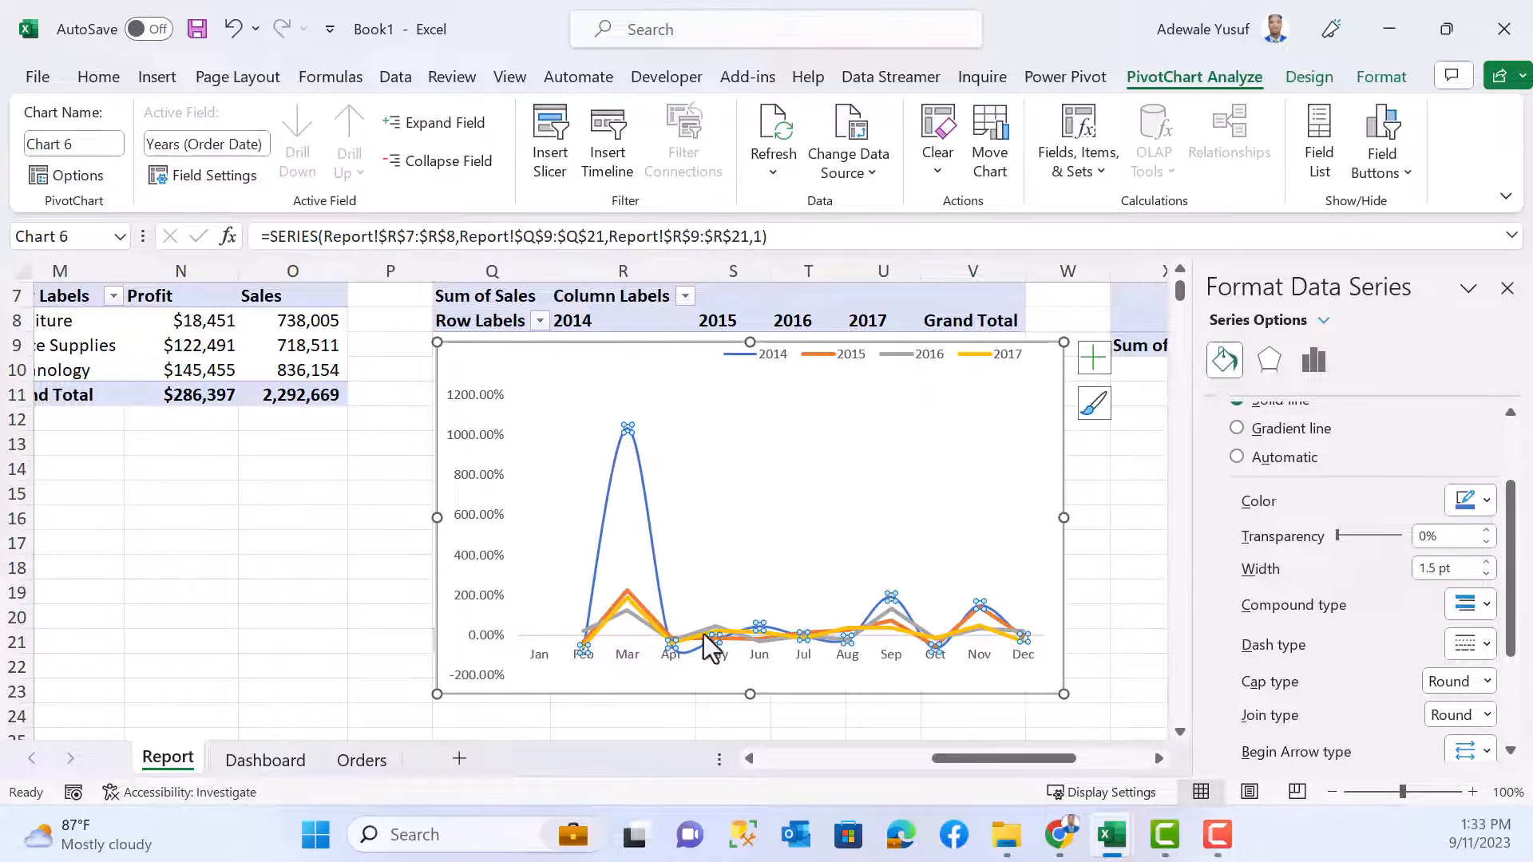
- Turn on the smoothed line for the 2017 series and set its line width to 1.5 pt
{"action": "left_click", "coordinate": [638, 608]}
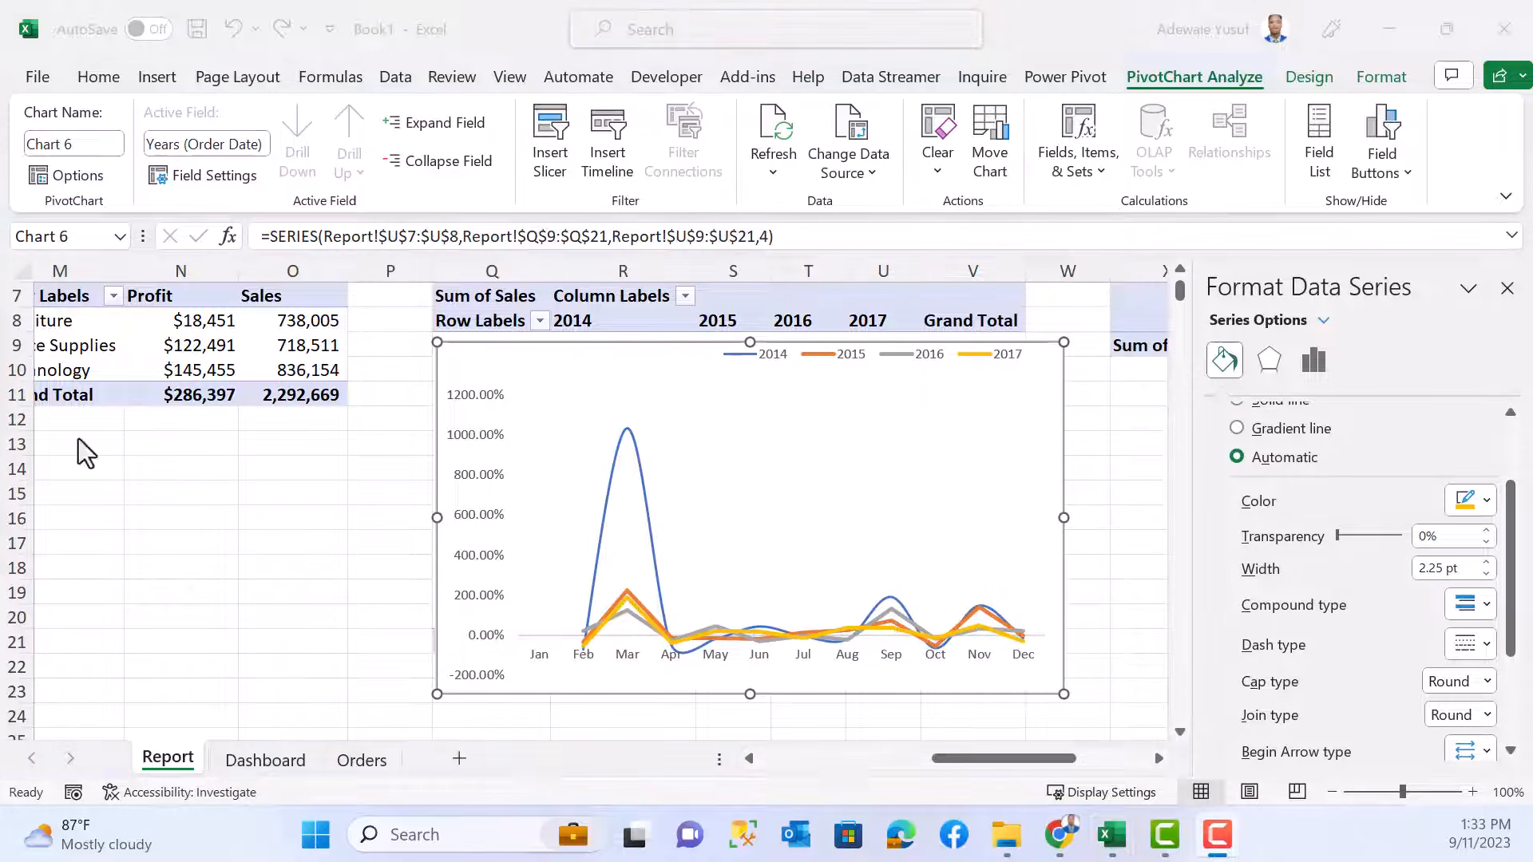
{"action": "left_click", "coordinate": [634, 600]}
{"action": "scroll", "coordinate": [1338, 694], "scroll_direction": "down", "scroll_amount": 3}
{"action": "left_click", "coordinate": [1255, 732]}
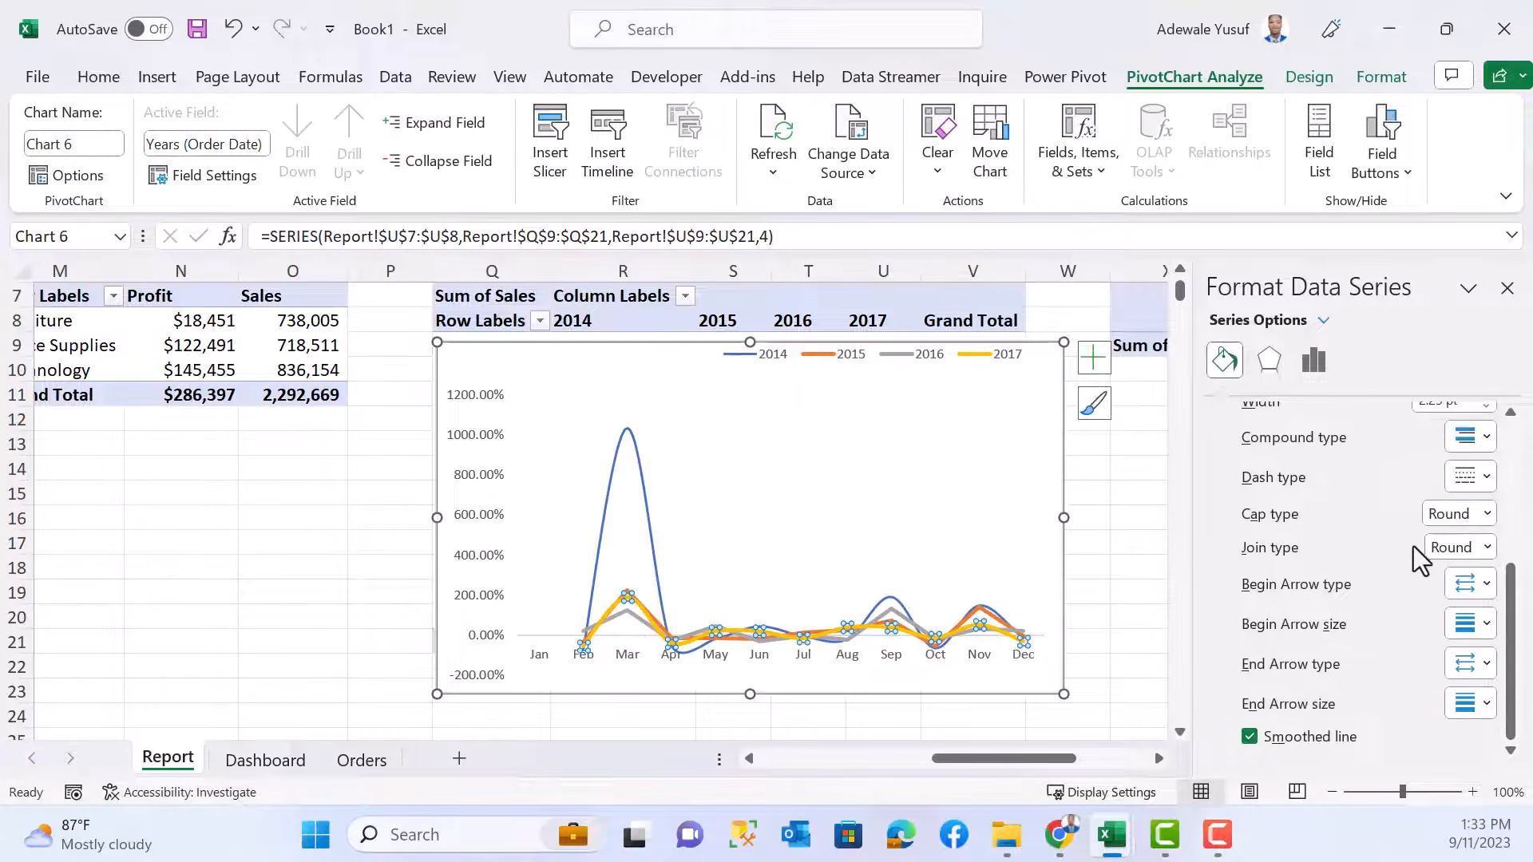
{"action": "scroll", "coordinate": [1413, 546], "scroll_direction": "up", "scroll_amount": 2}
{"action": "left_click", "coordinate": [1486, 522]}
{"action": "left_click", "coordinate": [1486, 521]}
{"action": "left_click", "coordinate": [1486, 521]}
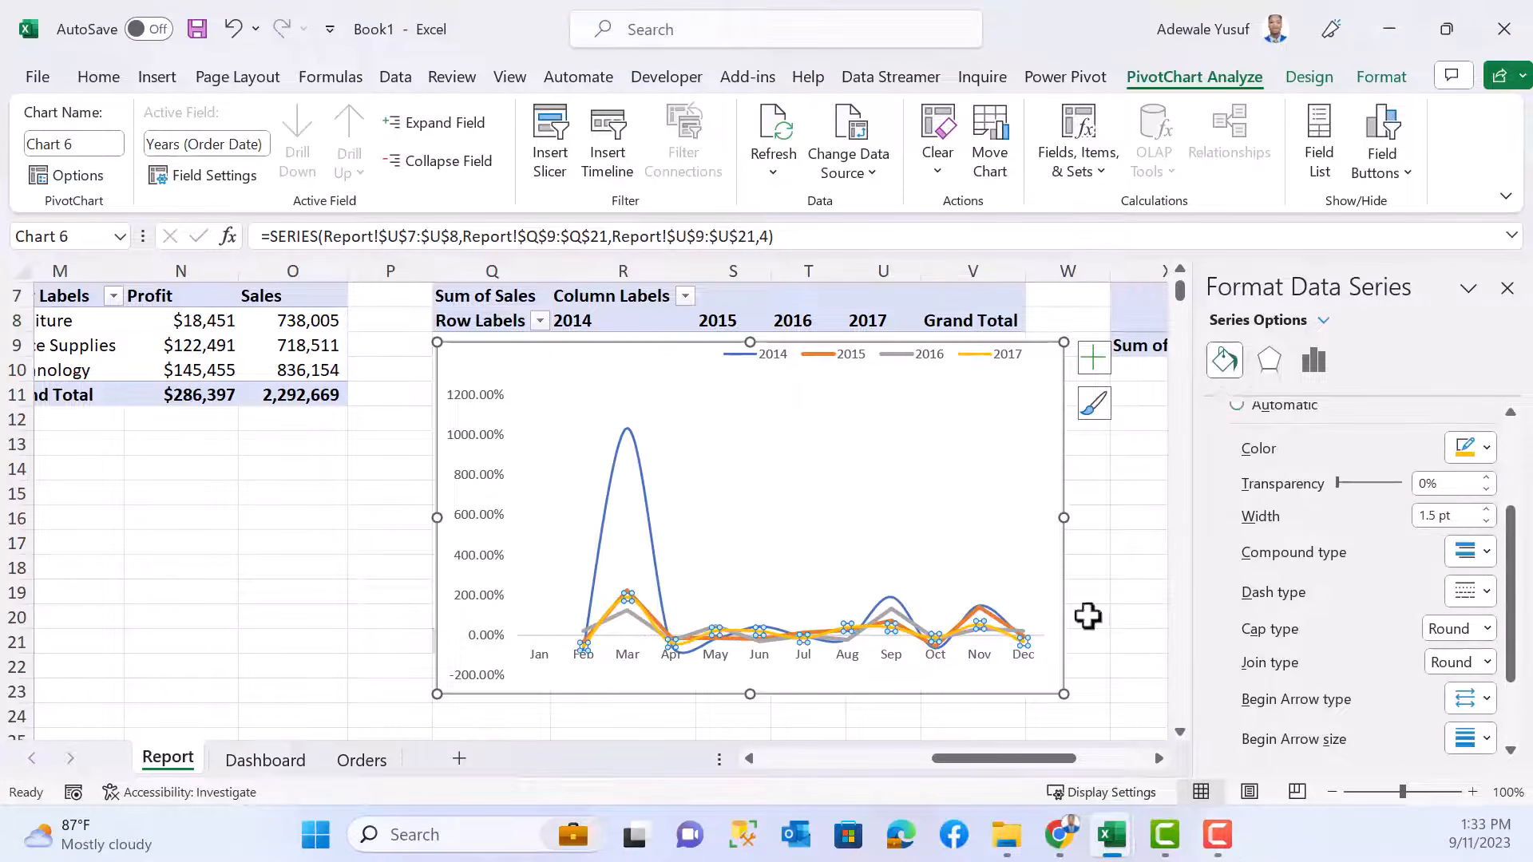
- Set the 2016 series' line width to 1.5 pt and turn on its smoothed line
{"action": "left_click", "coordinate": [652, 636]}
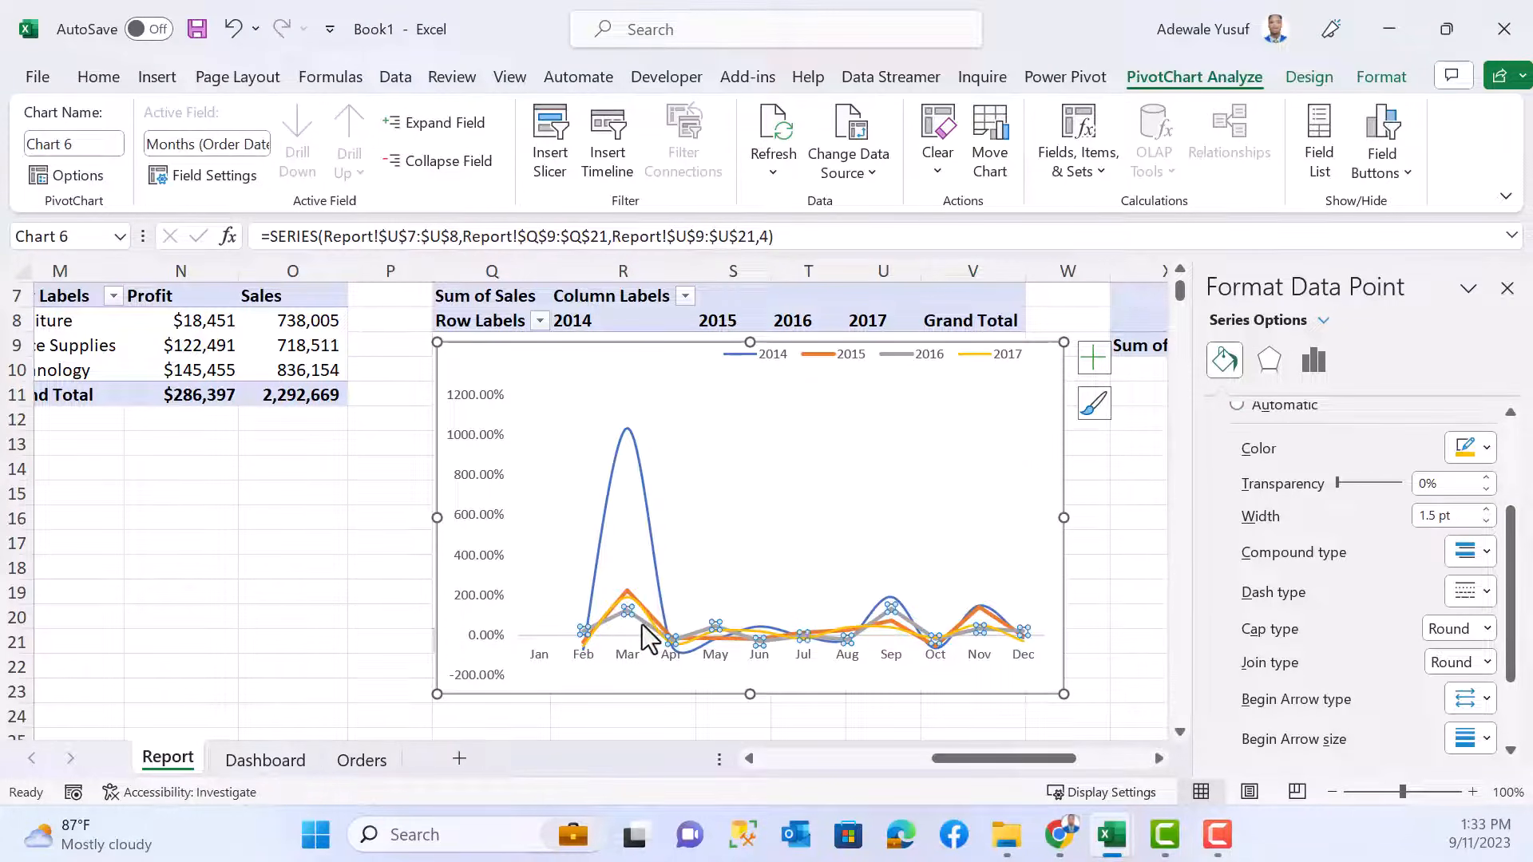
{"action": "left_click", "coordinate": [648, 636]}
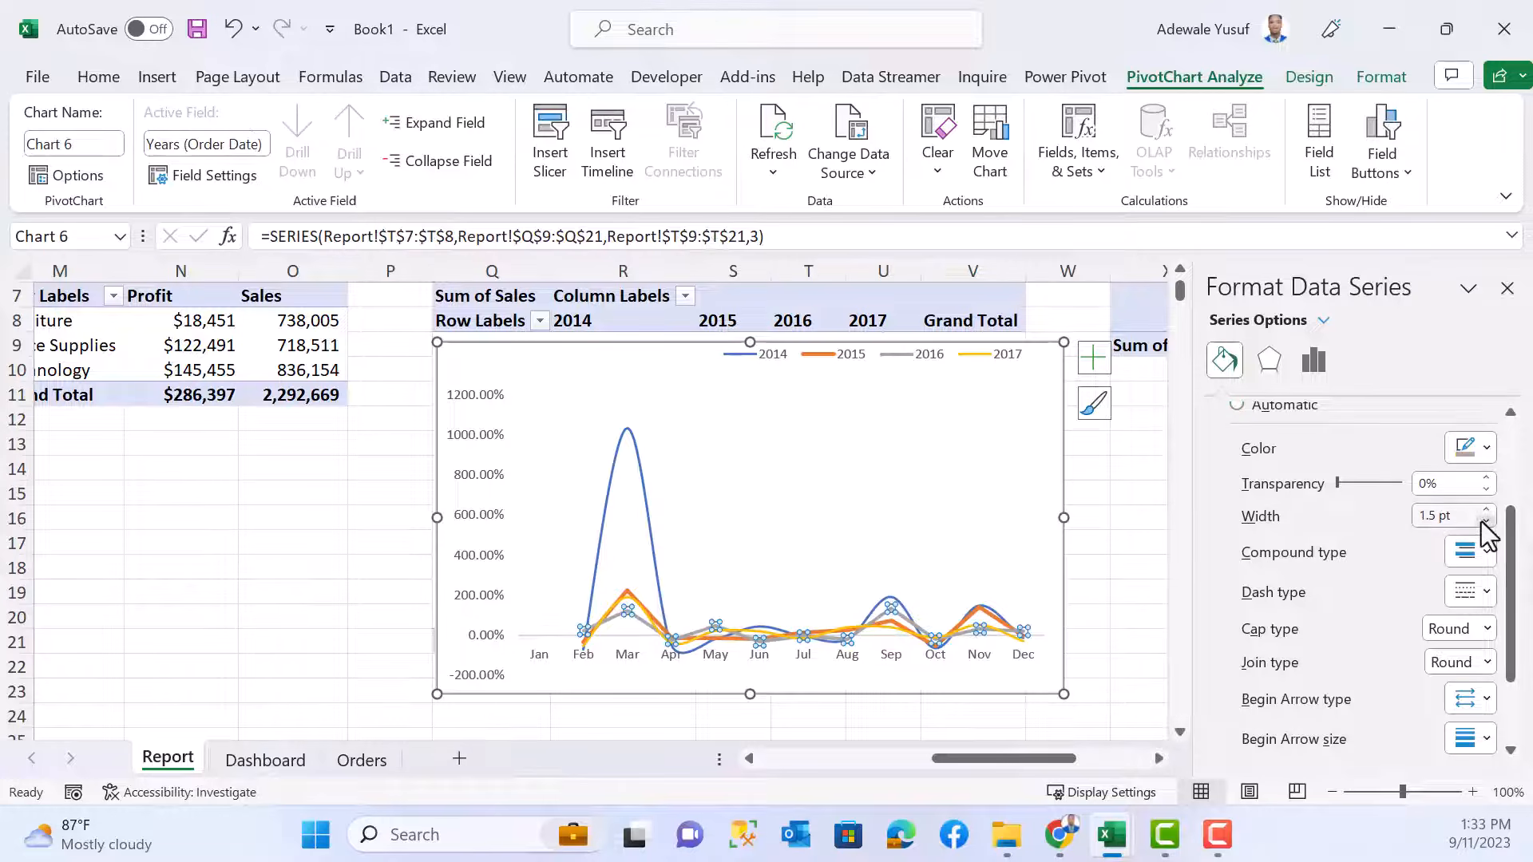
{"action": "scroll", "coordinate": [1278, 741], "scroll_direction": "down", "scroll_amount": 2}
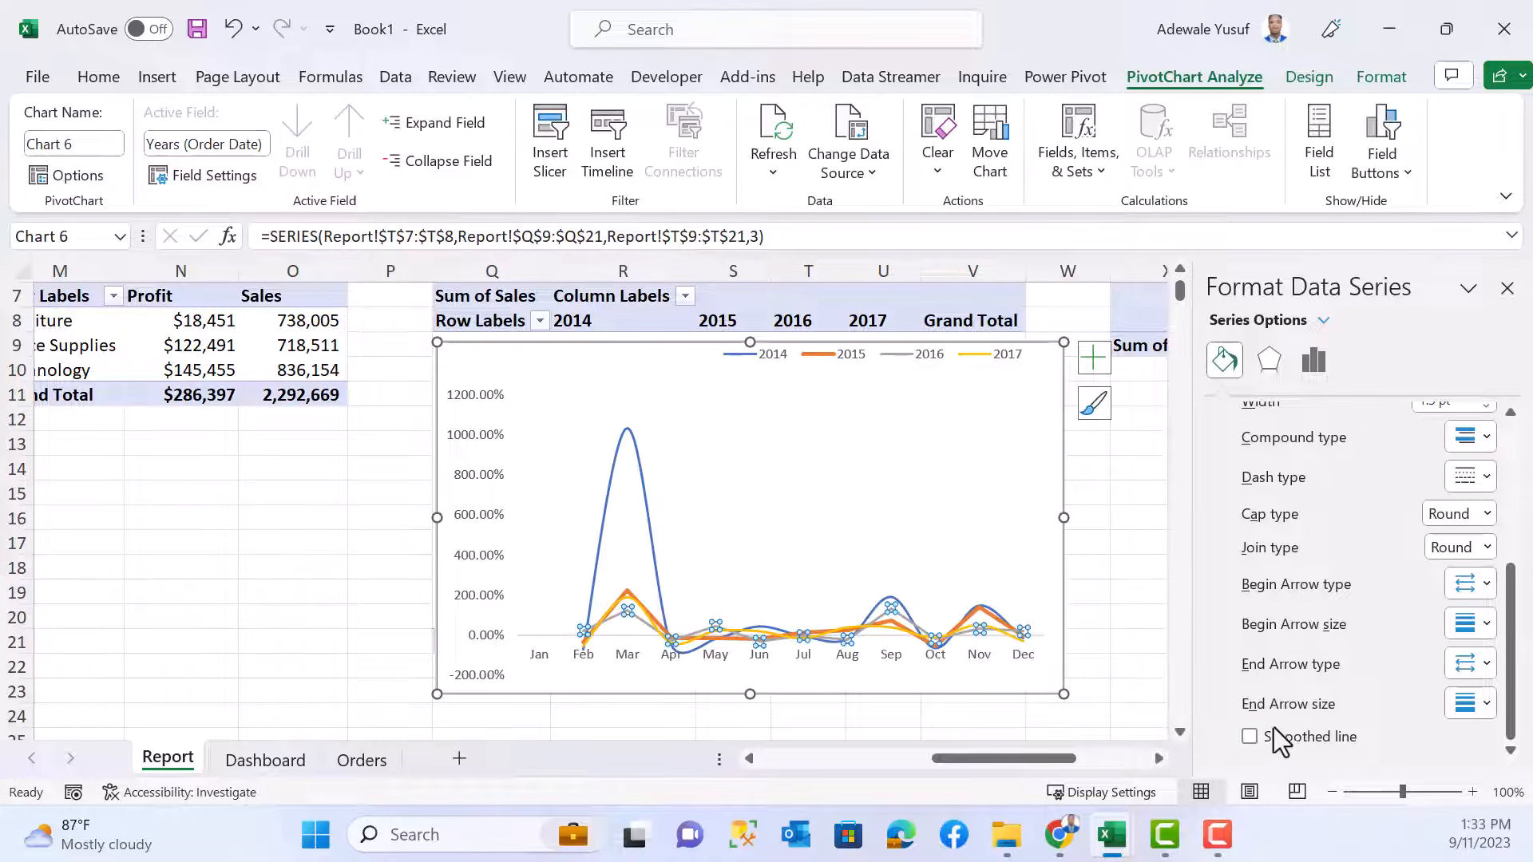
- Set the 2015 series' line width to 1.5 pt and turn on its smoothed line
{"action": "left_click", "coordinate": [891, 624]}
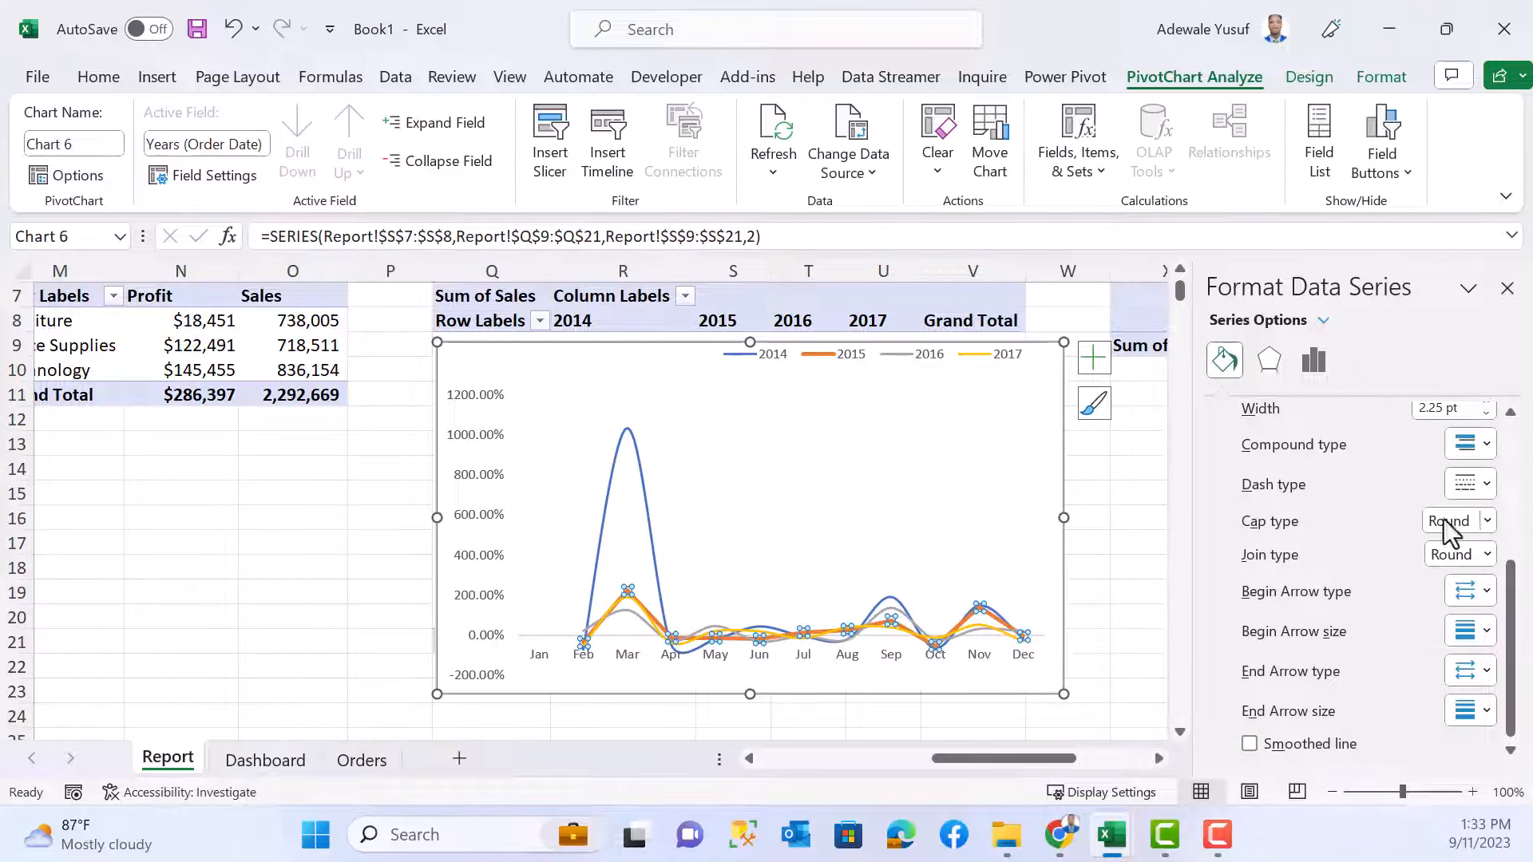
{"action": "left_click", "coordinate": [1485, 415]}
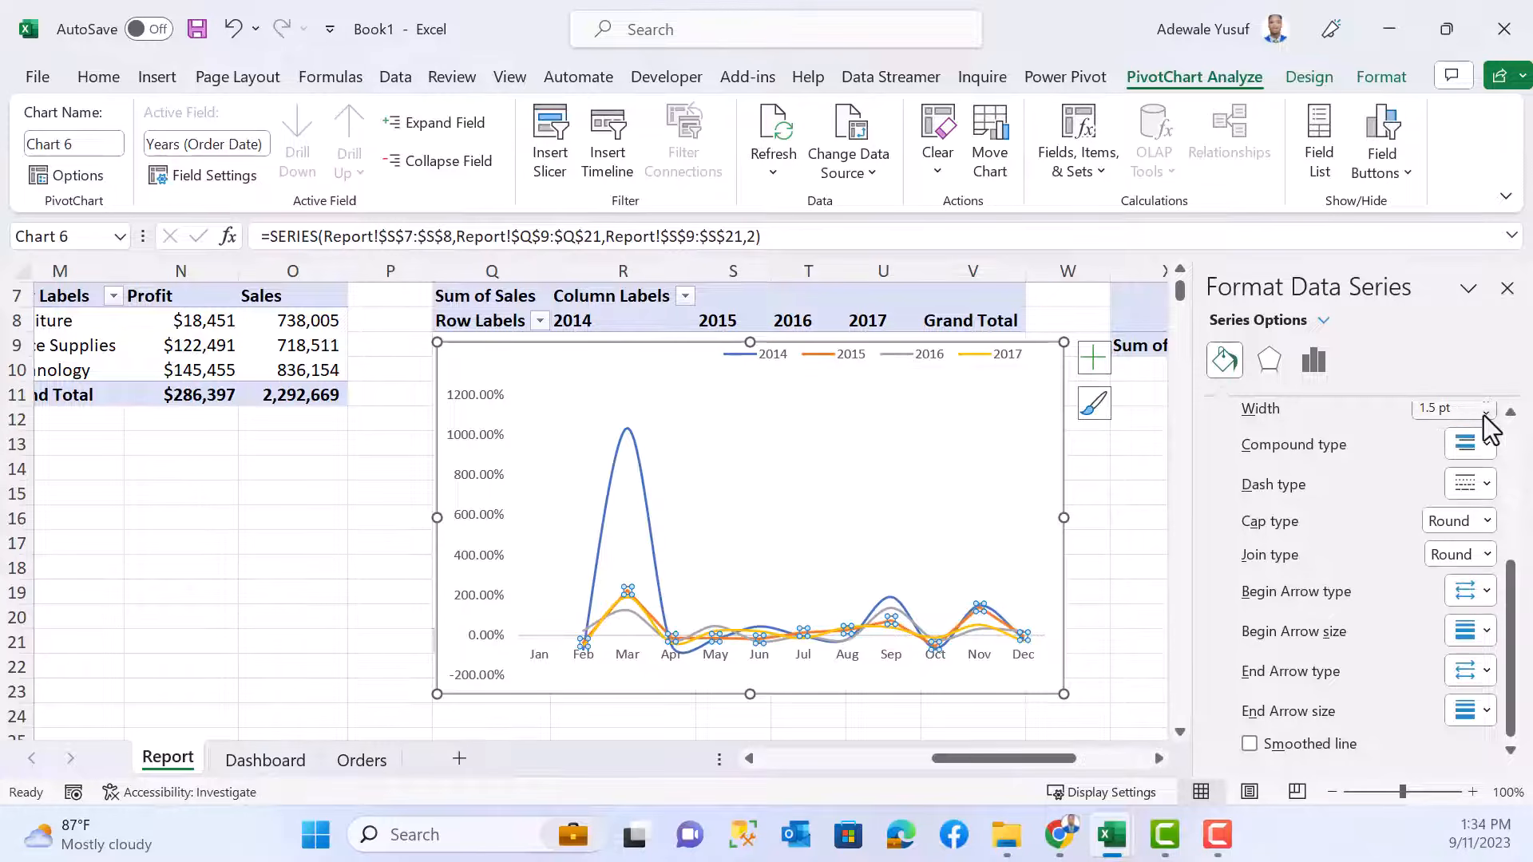
{"action": "left_click", "coordinate": [1250, 745]}
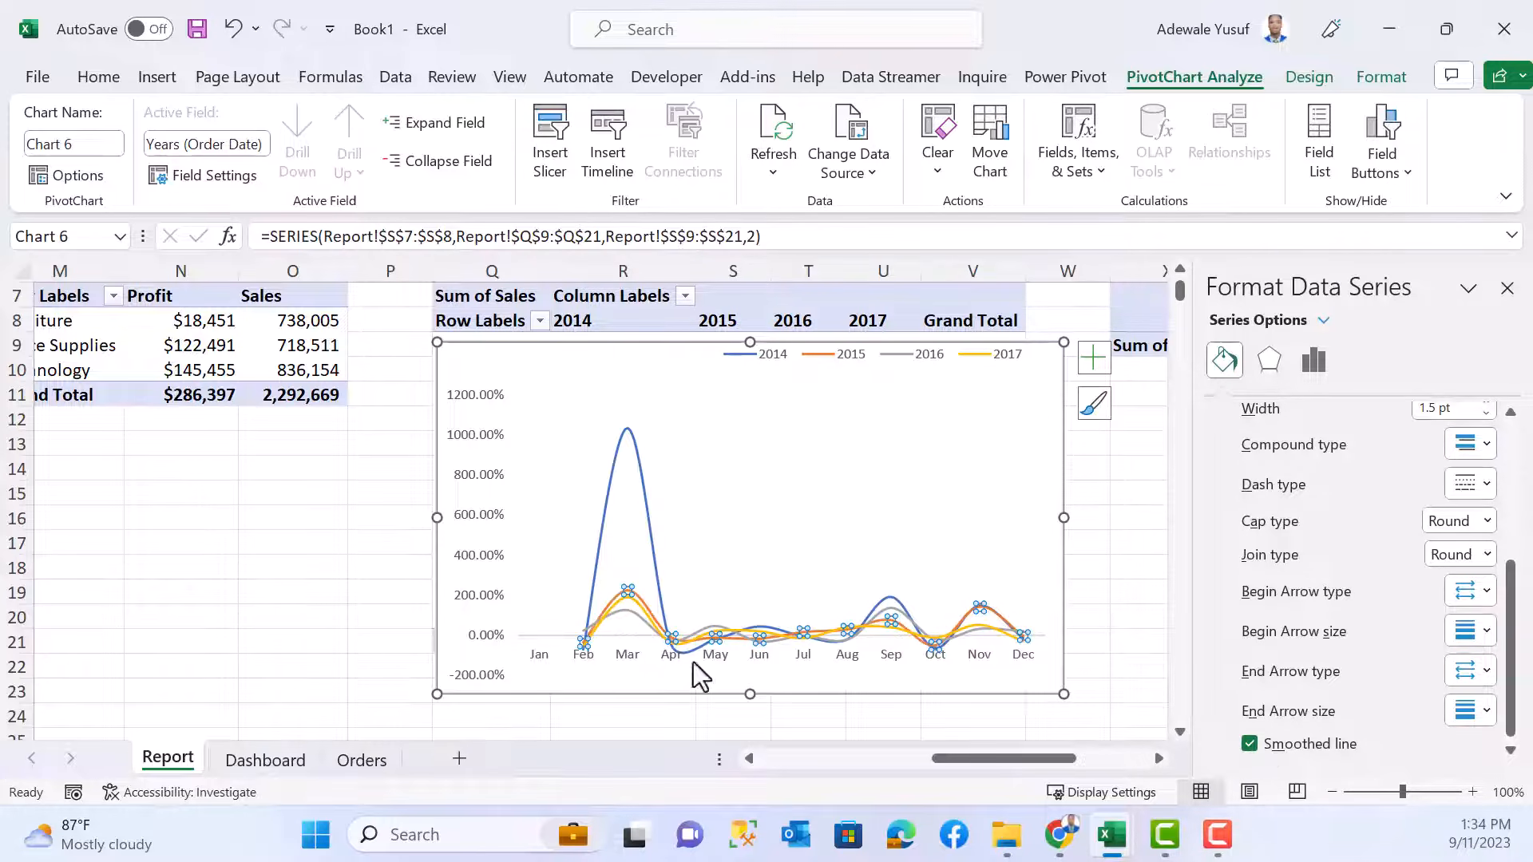
- Recolour the 2017 series line with the recently used light pink
{"action": "left_click", "coordinate": [755, 540]}
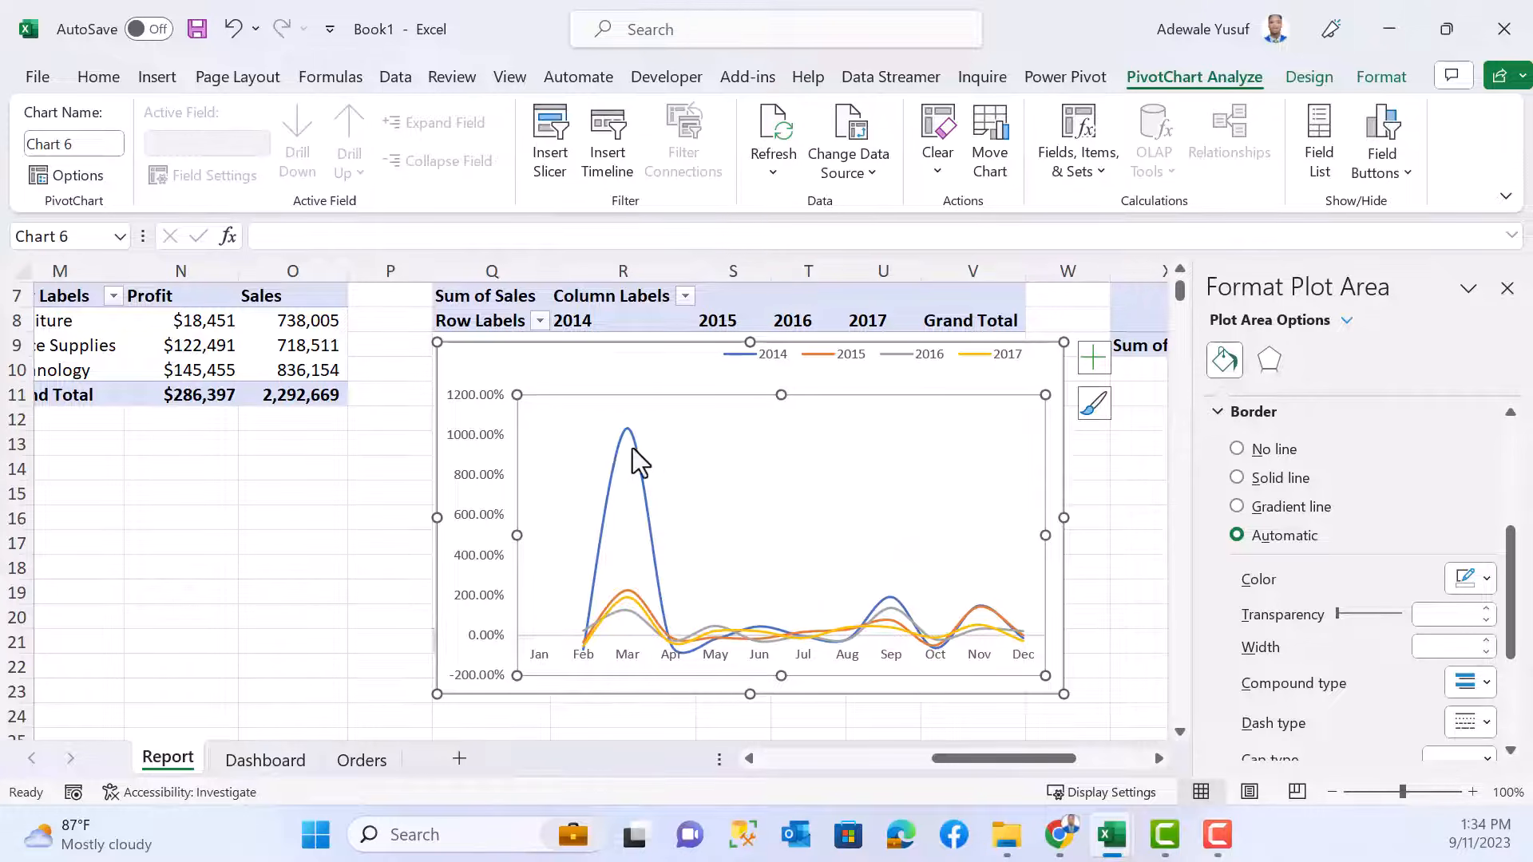
{"action": "left_click", "coordinate": [629, 600]}
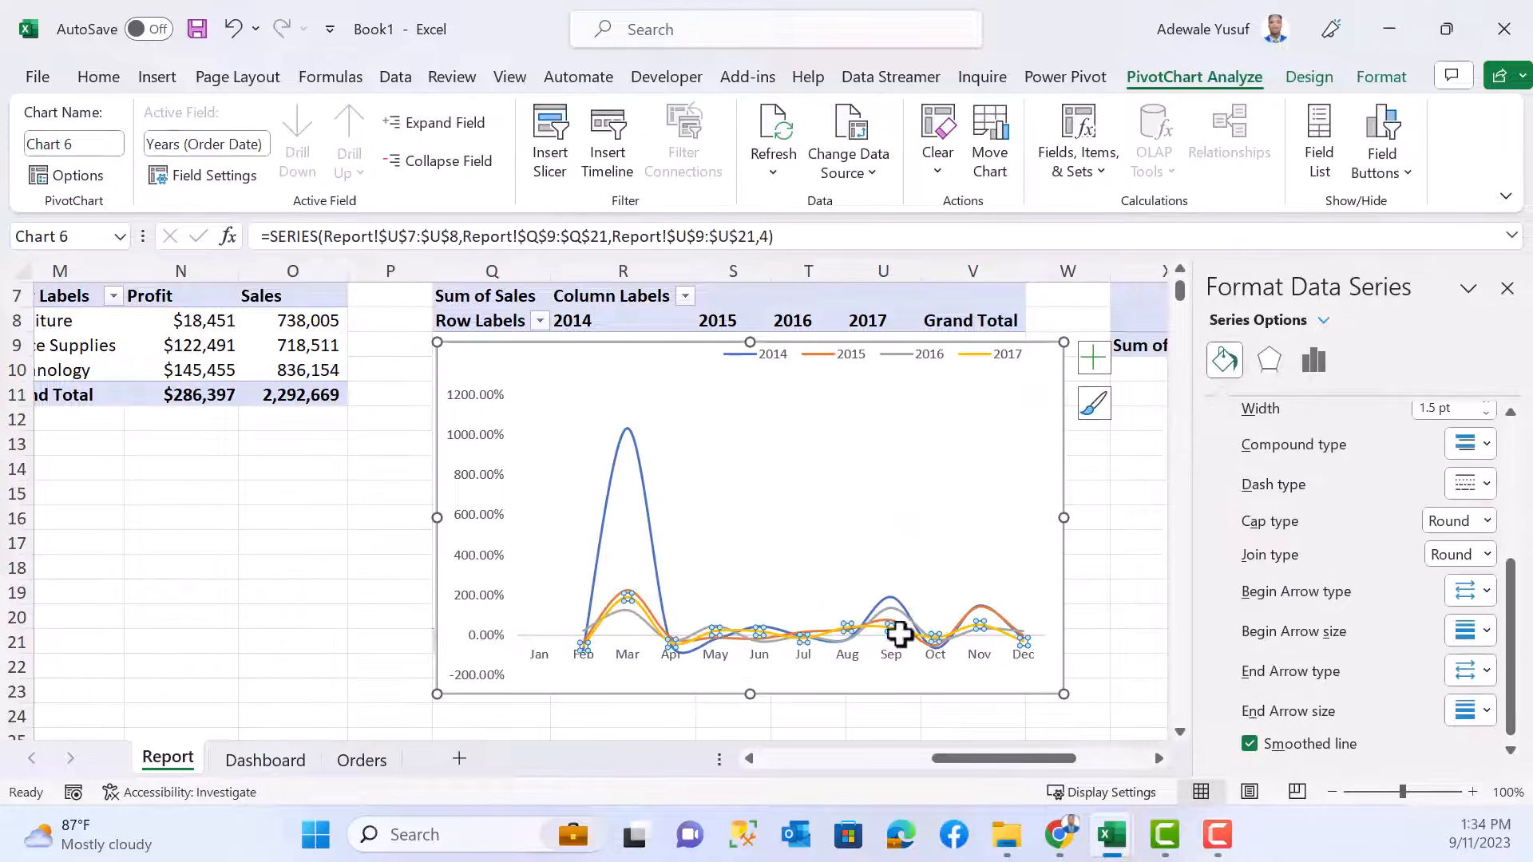
{"action": "scroll", "coordinate": [1441, 563], "scroll_direction": "up", "scroll_amount": 3}
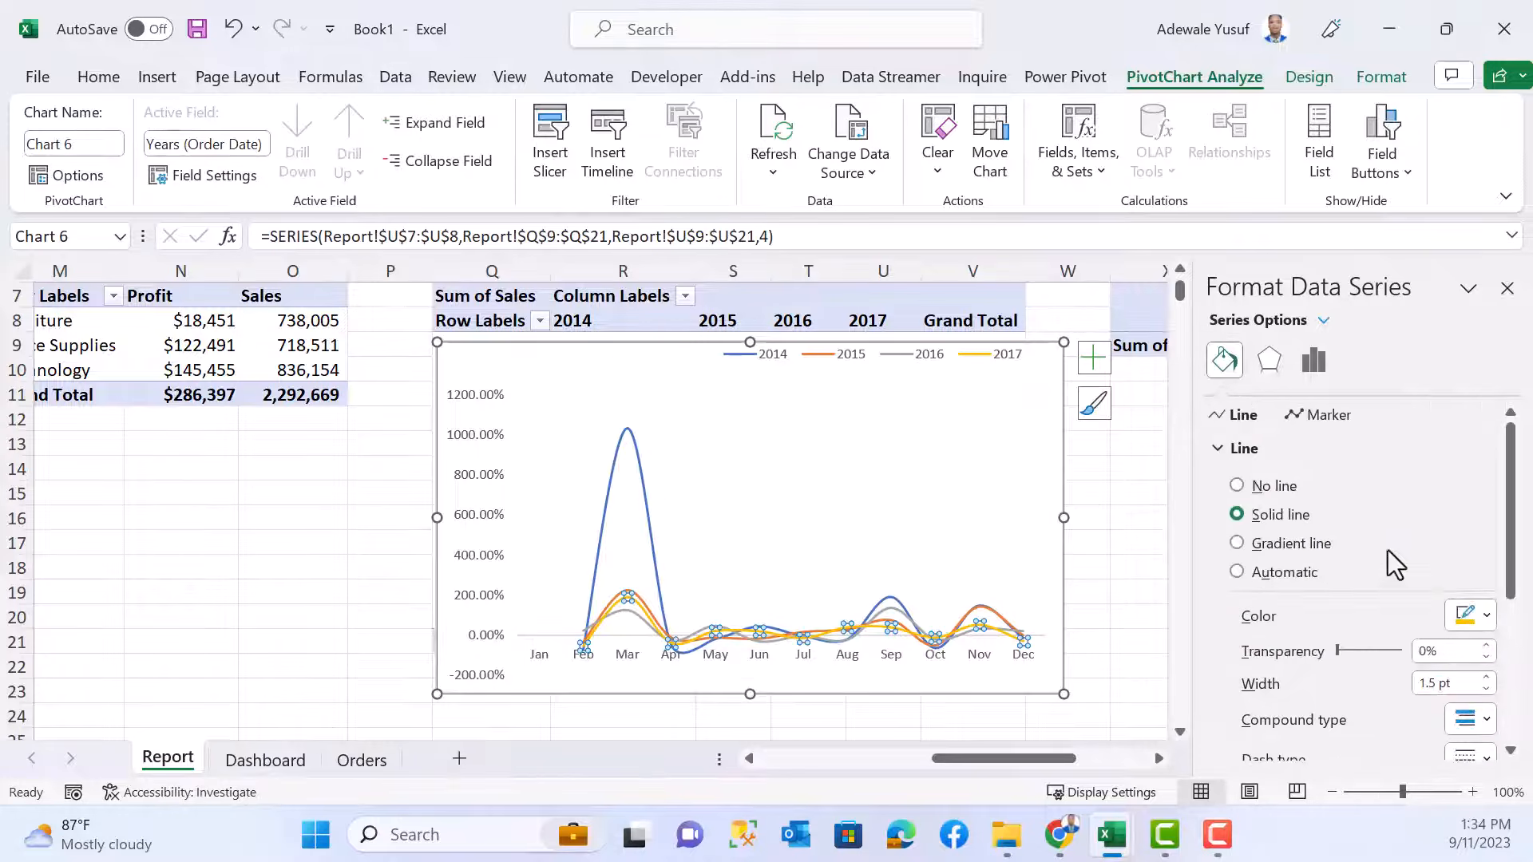
{"action": "left_click", "coordinate": [1483, 617]}
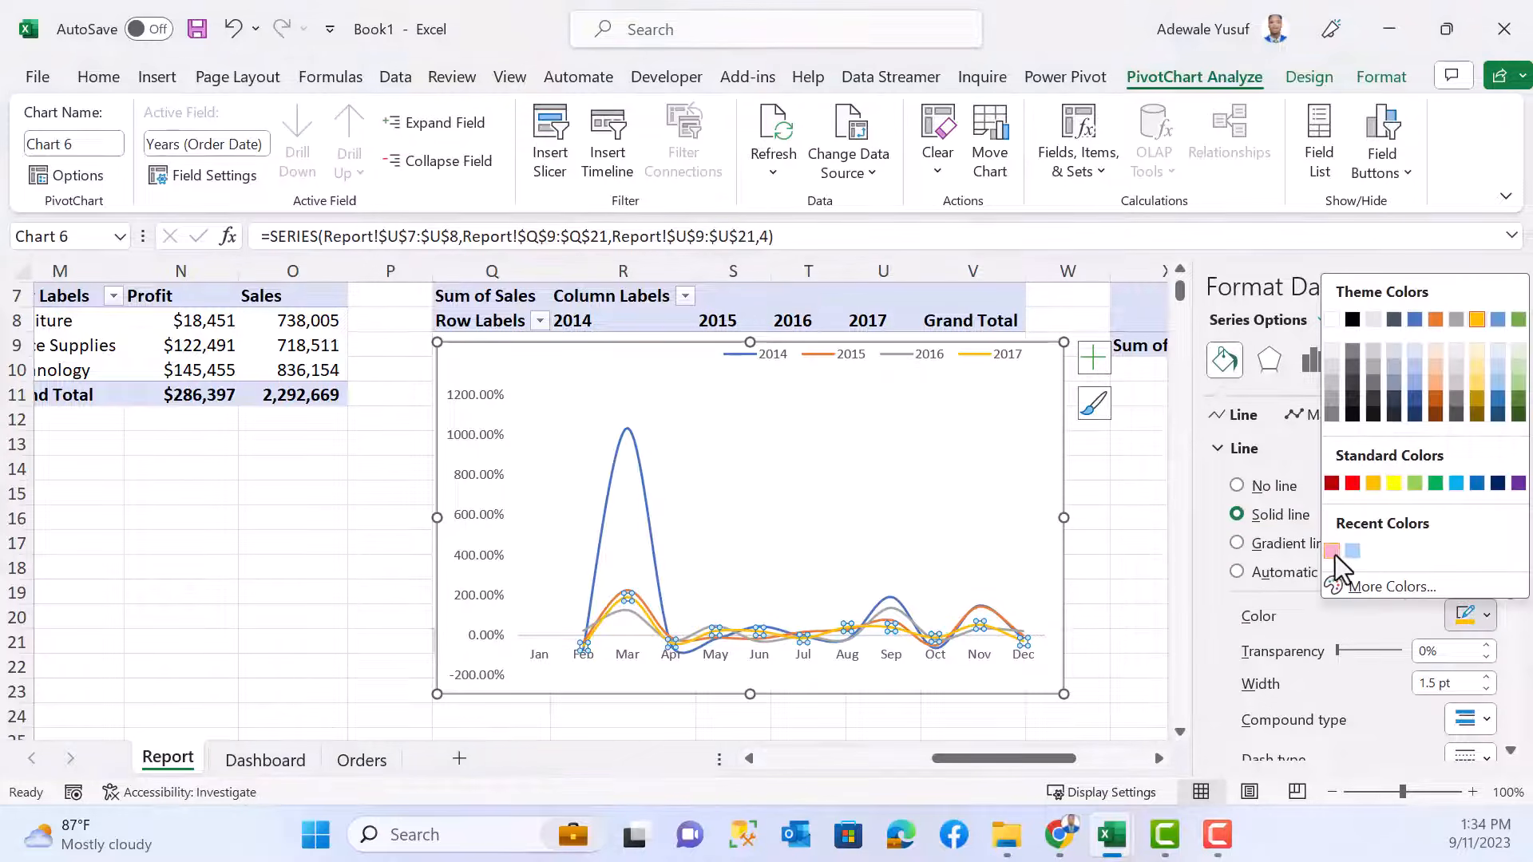
{"action": "left_click", "coordinate": [1331, 551]}
- Recolour the 2016 series line dark grey
{"action": "left_click", "coordinate": [633, 614]}
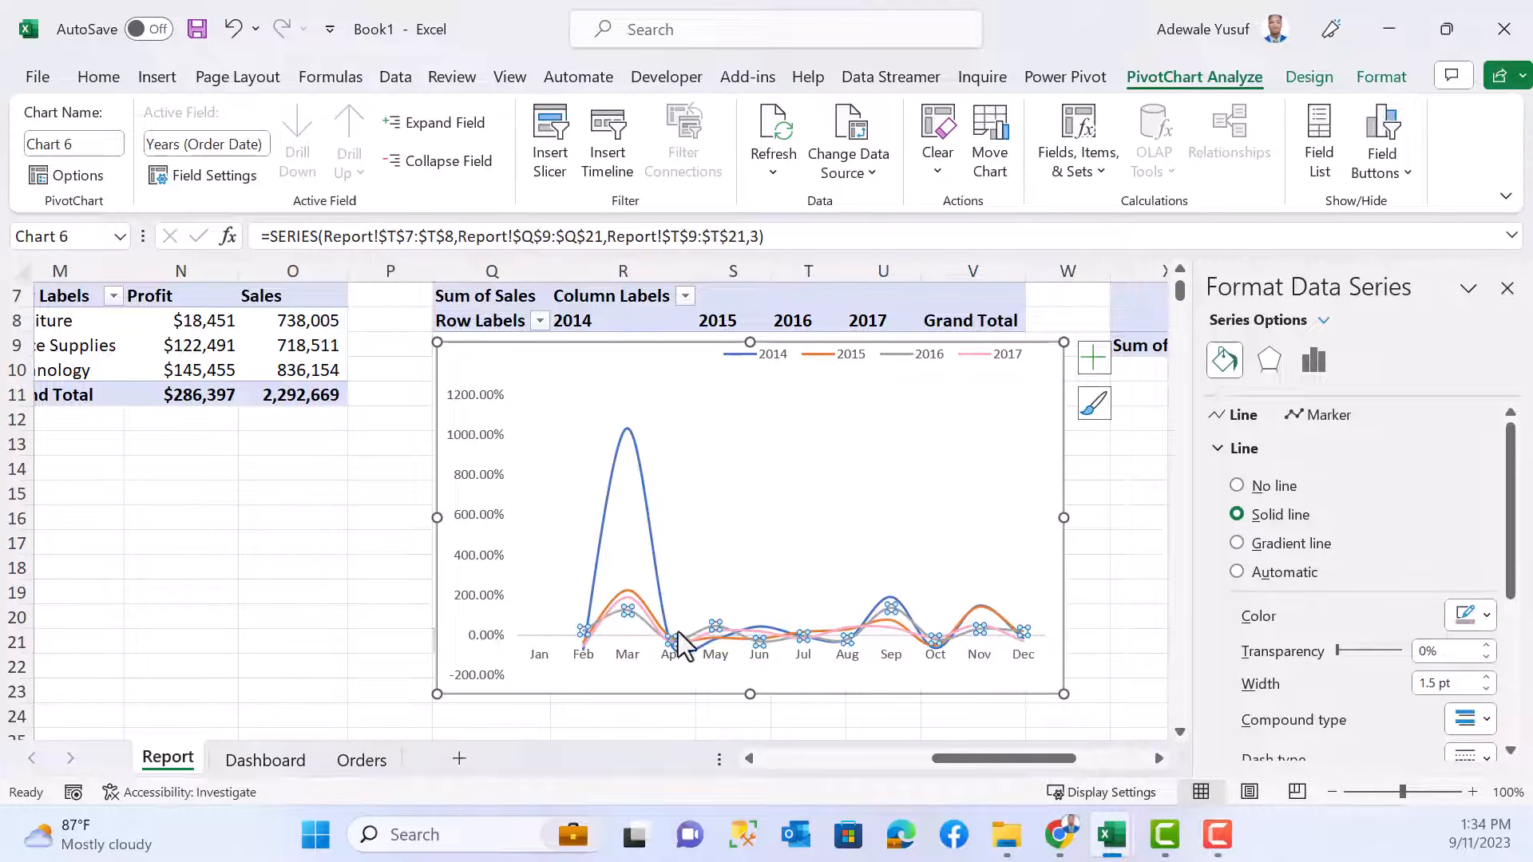
{"action": "left_click", "coordinate": [1482, 617]}
{"action": "left_click", "coordinate": [1355, 372]}
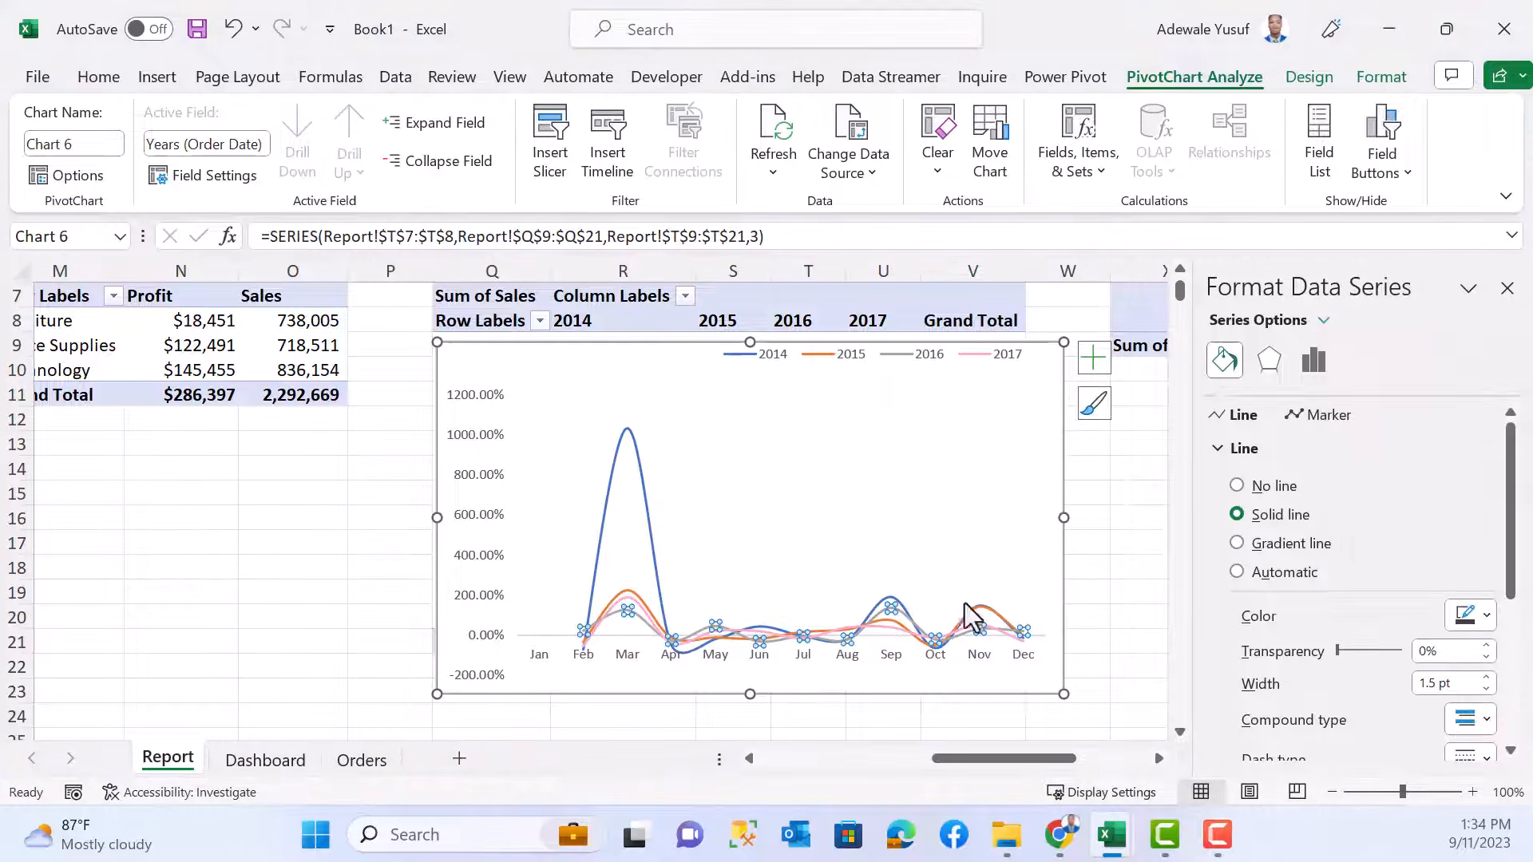
- Recolour the 2015 series line with the recently used light blue
{"action": "left_click", "coordinate": [670, 591]}
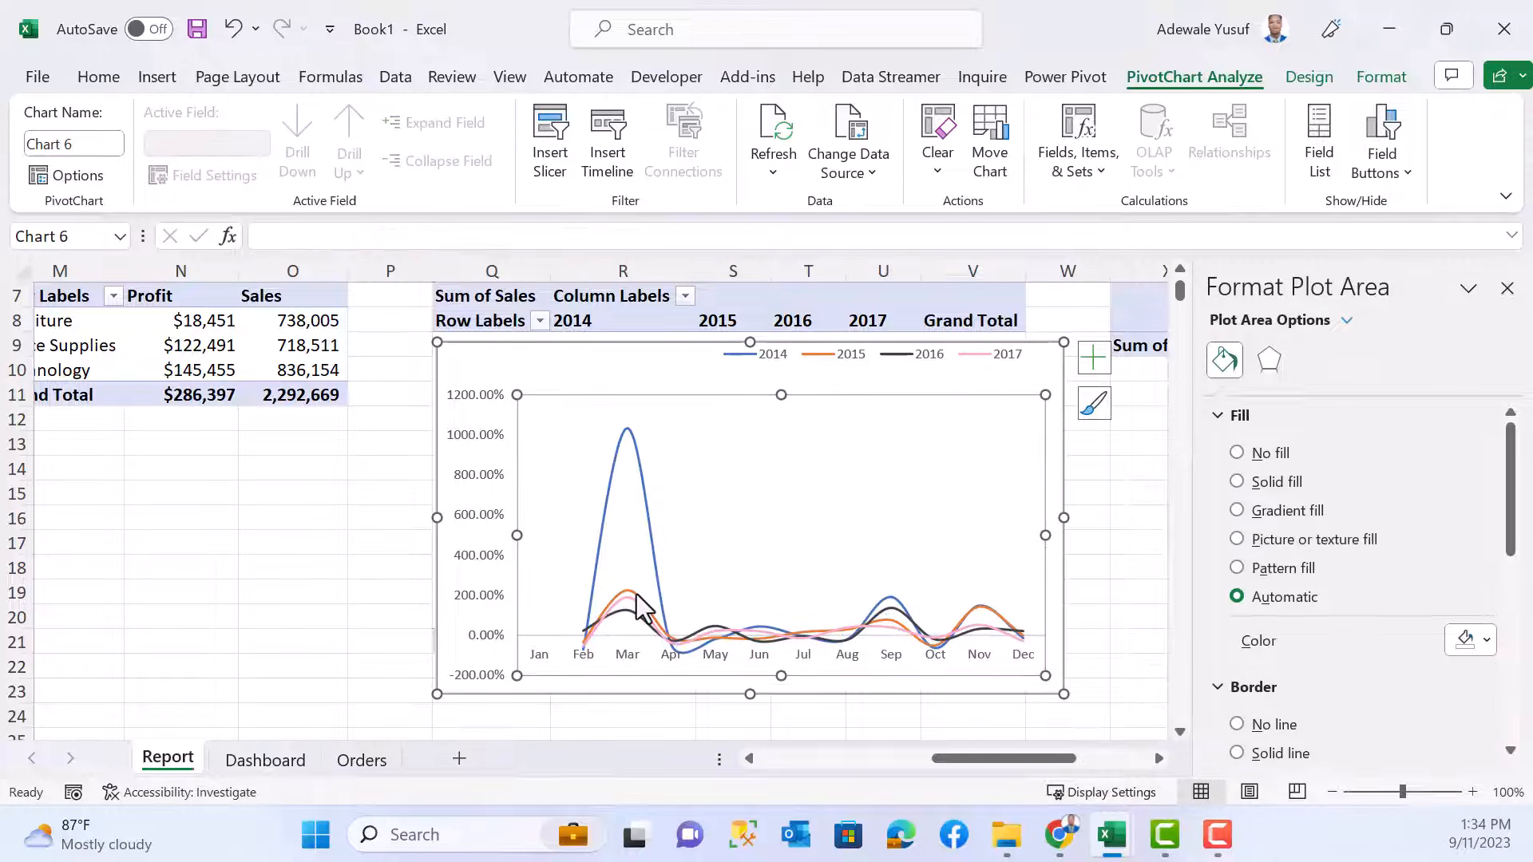
{"action": "left_click", "coordinate": [647, 611]}
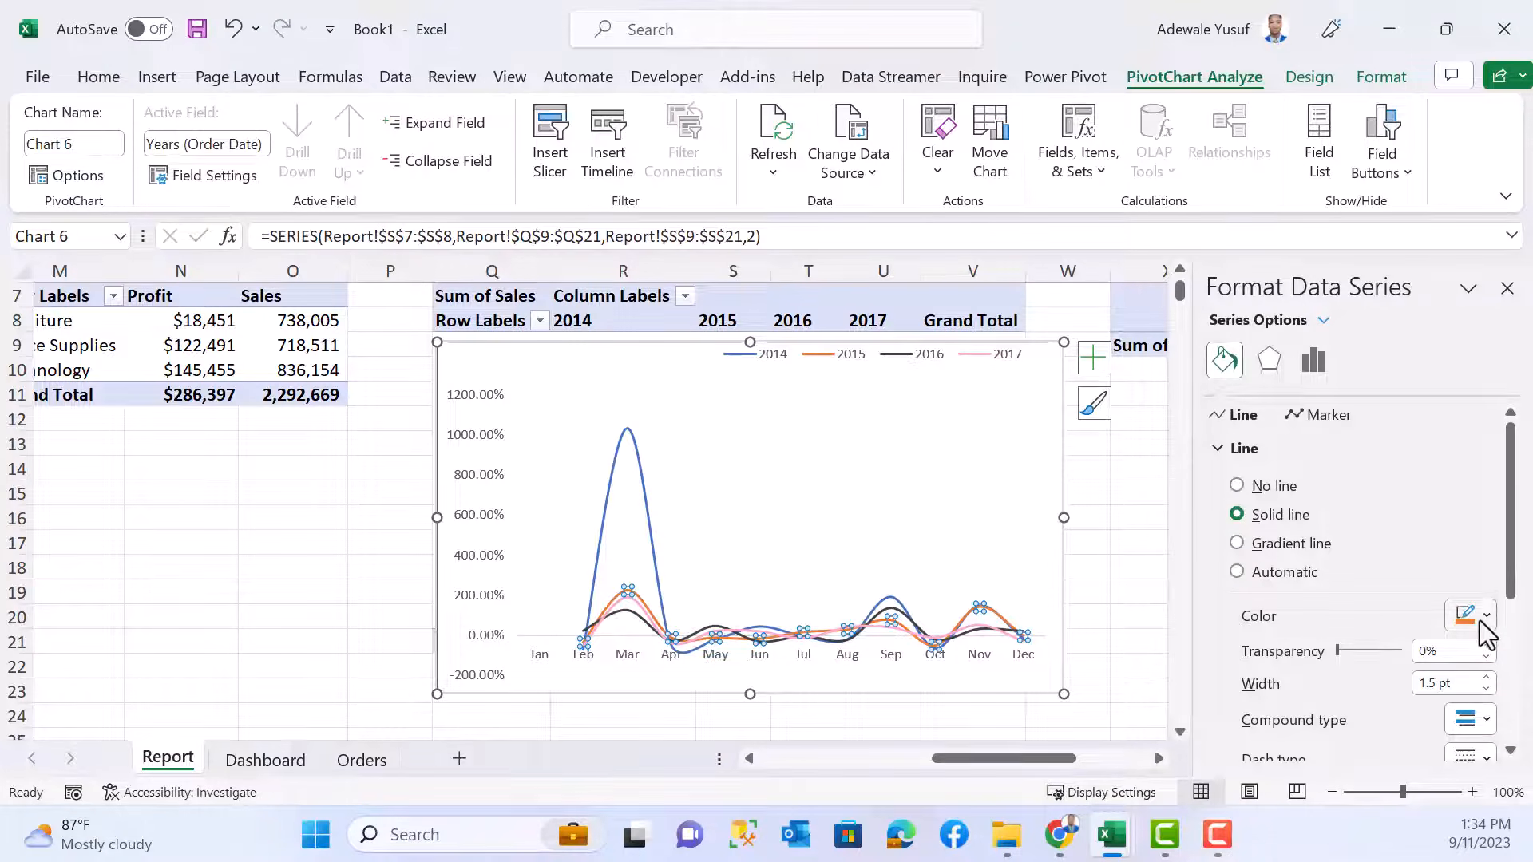
{"action": "left_click", "coordinate": [1483, 630]}
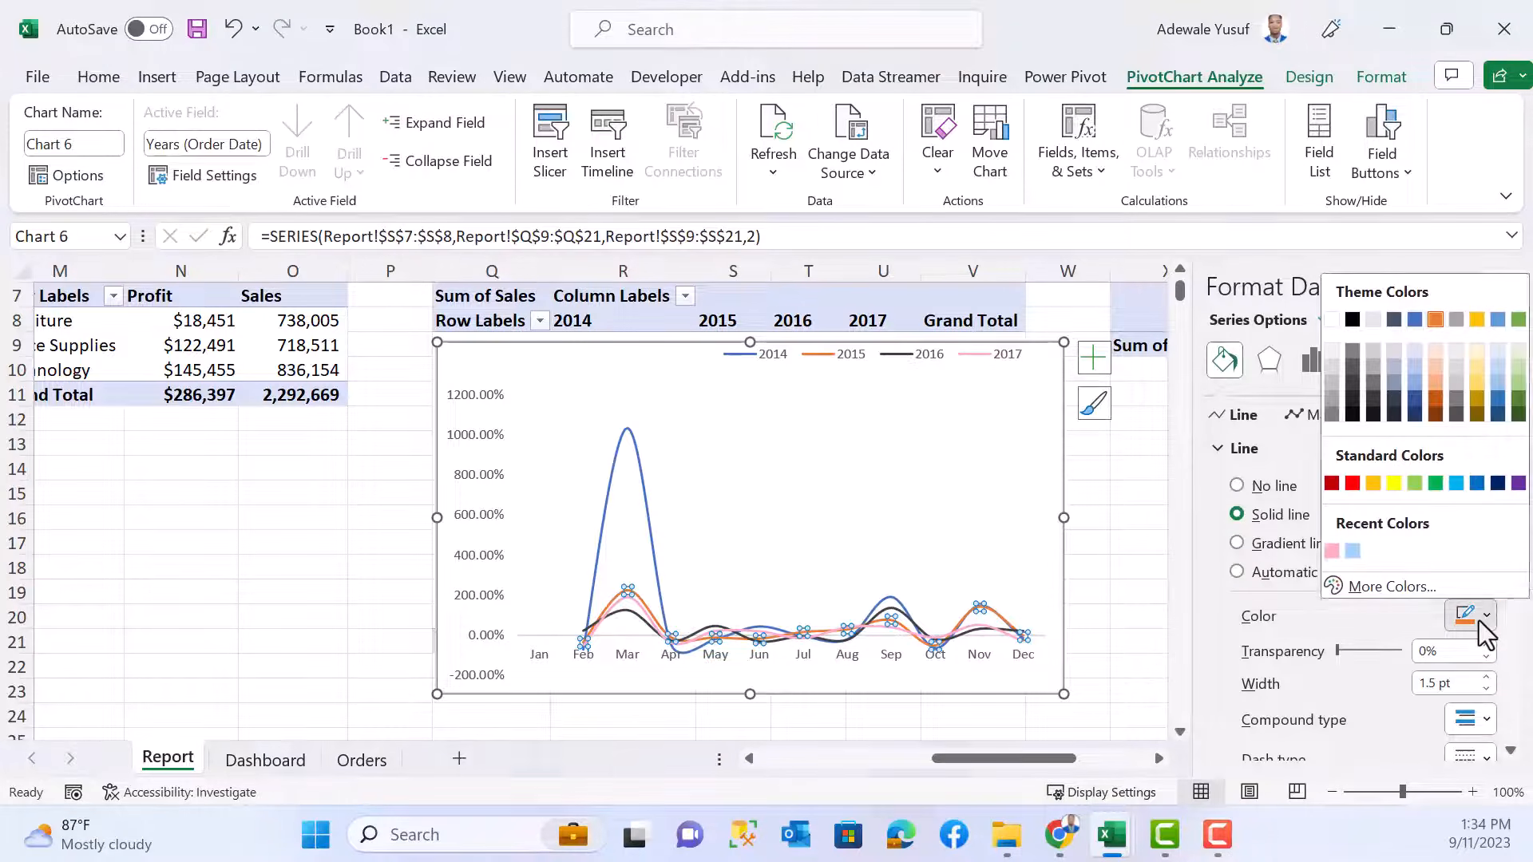
{"action": "left_click", "coordinate": [1356, 554]}
{"action": "left_click", "coordinate": [799, 470]}
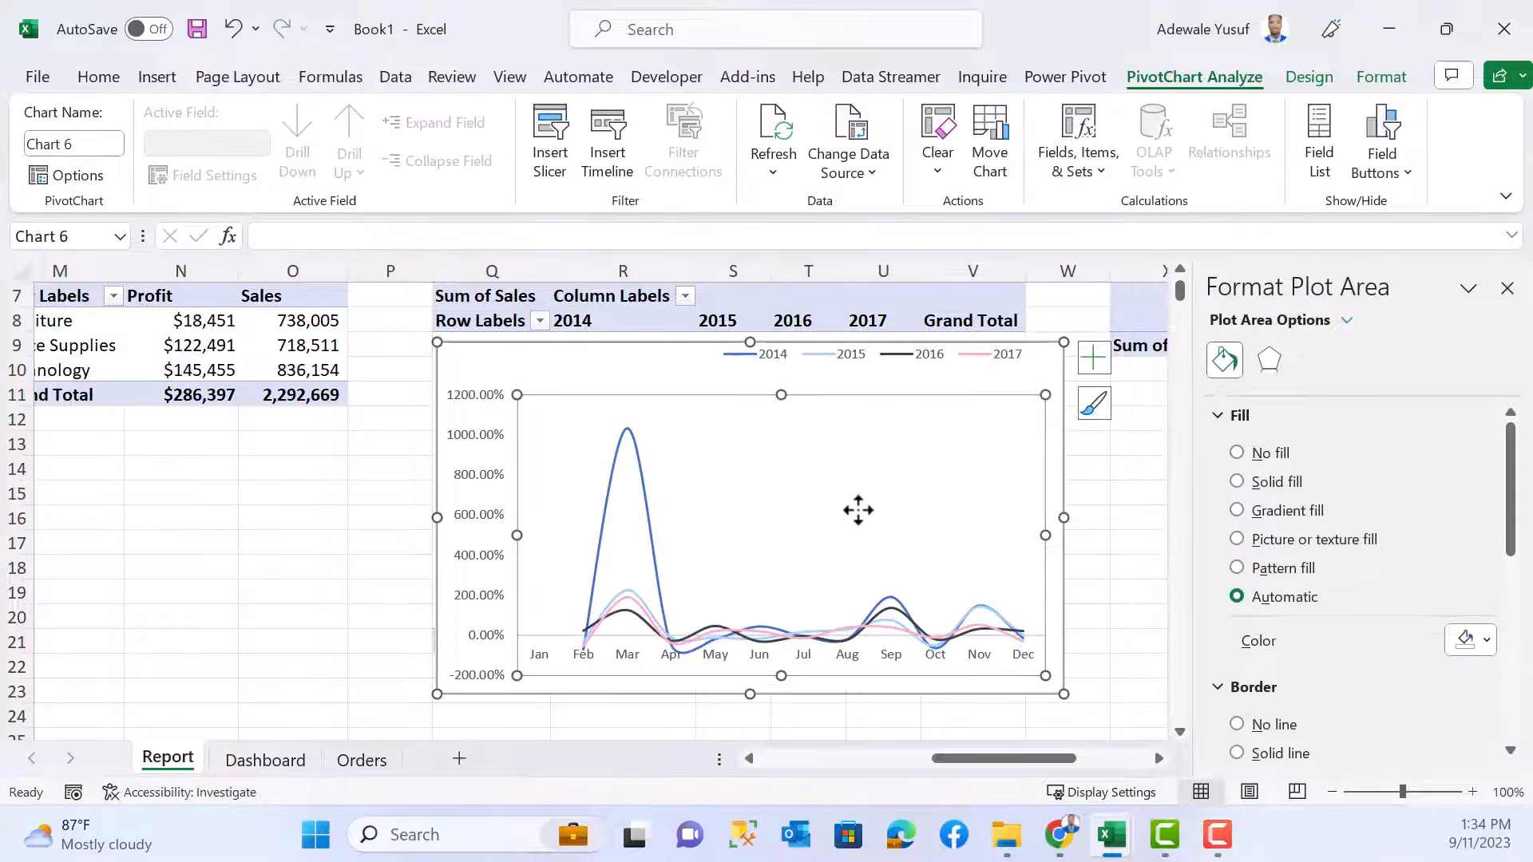
- Move the monthly line chart from the Report sheet to the Dashboard sheet
{"action": "left_click", "coordinate": [613, 357]}
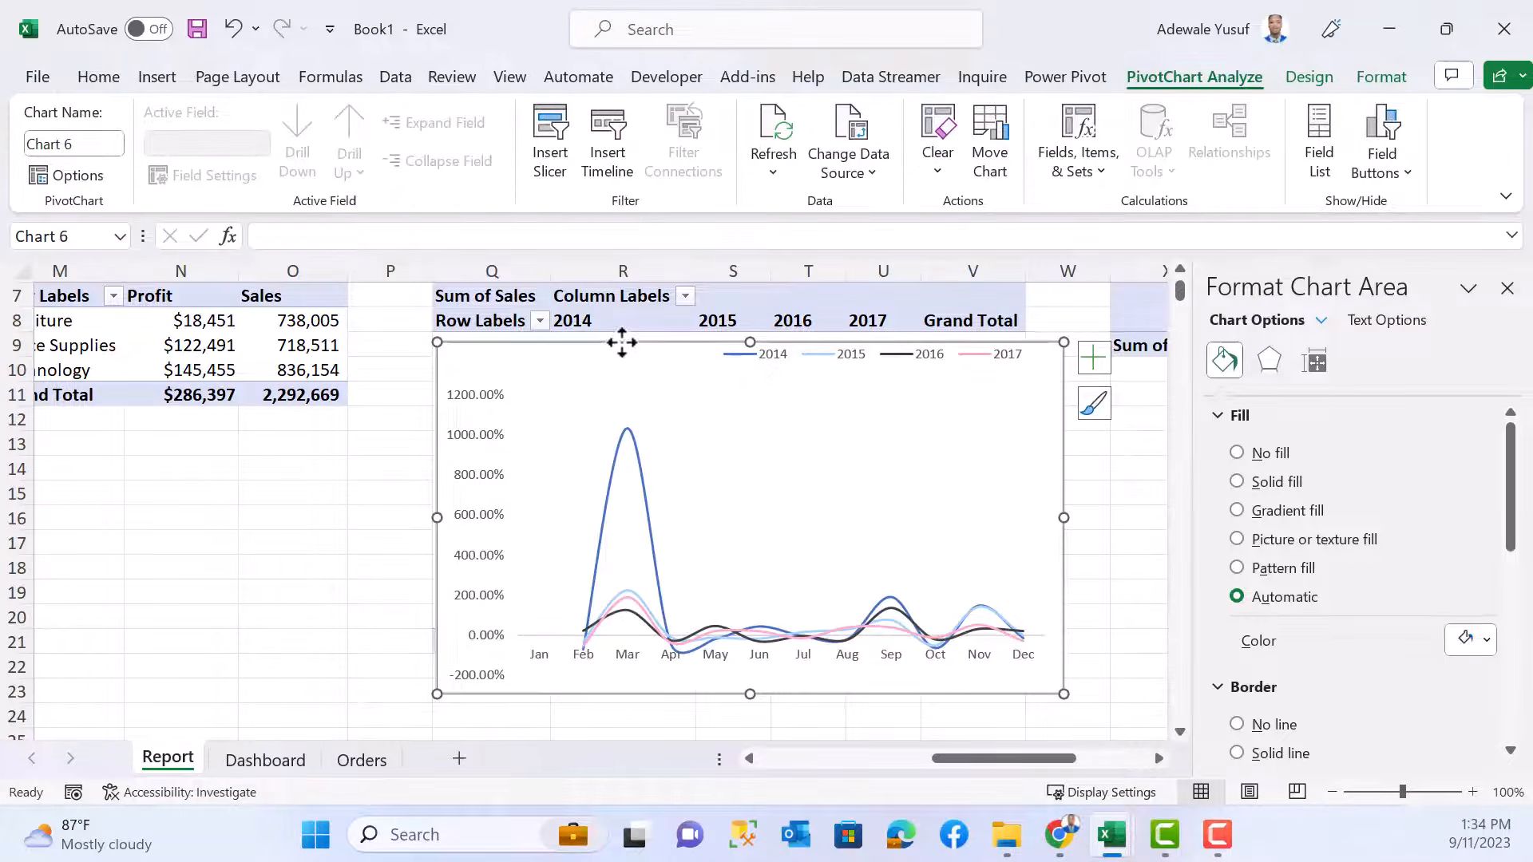
{"action": "key", "text": "Delete"}
{"action": "left_click", "coordinate": [275, 759]}
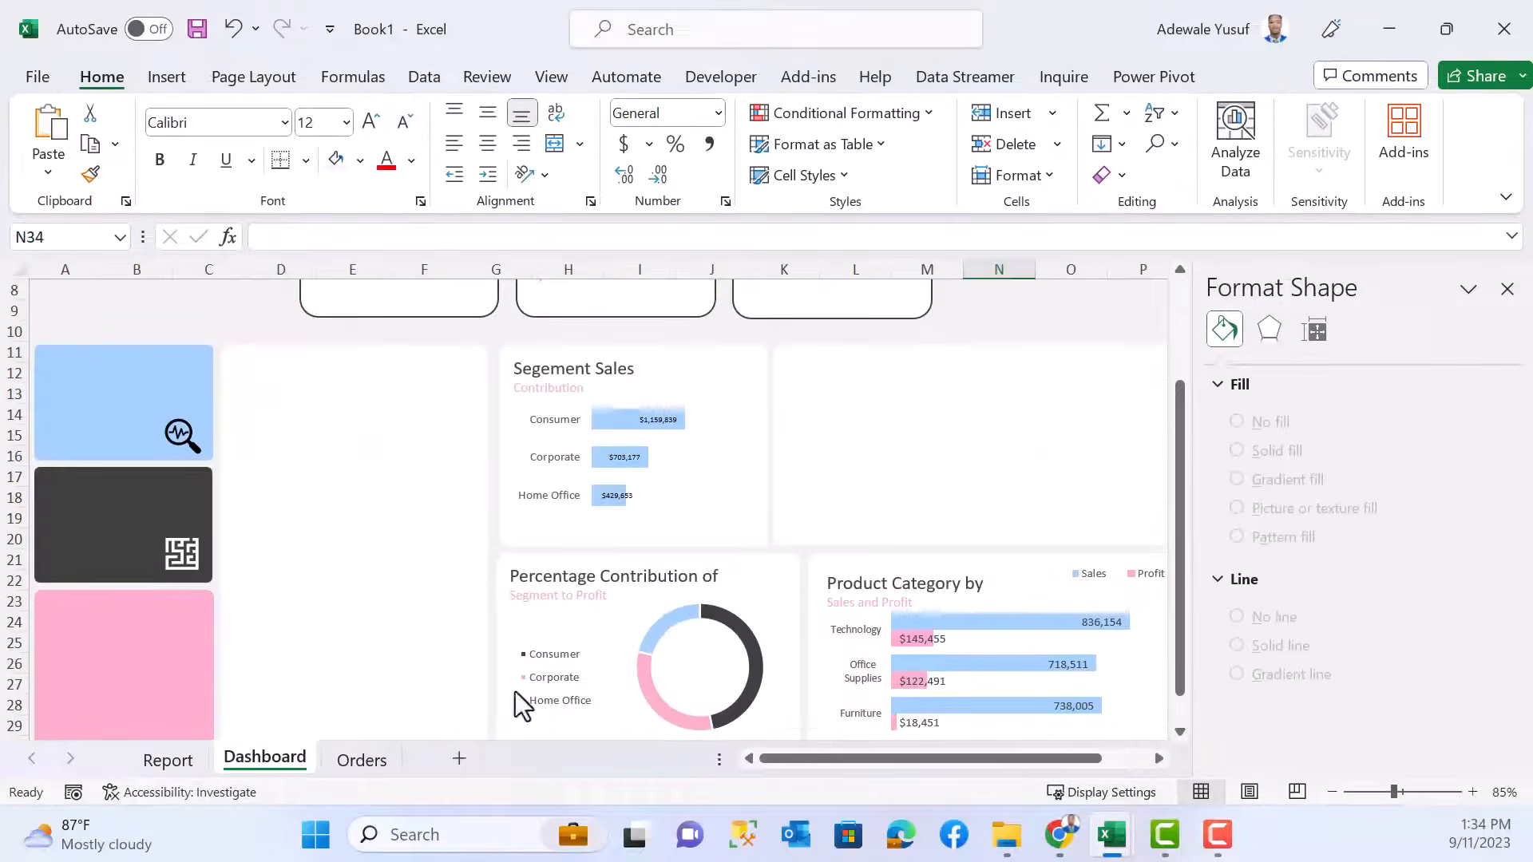
{"action": "scroll", "coordinate": [948, 527], "scroll_direction": "up", "scroll_amount": 1}
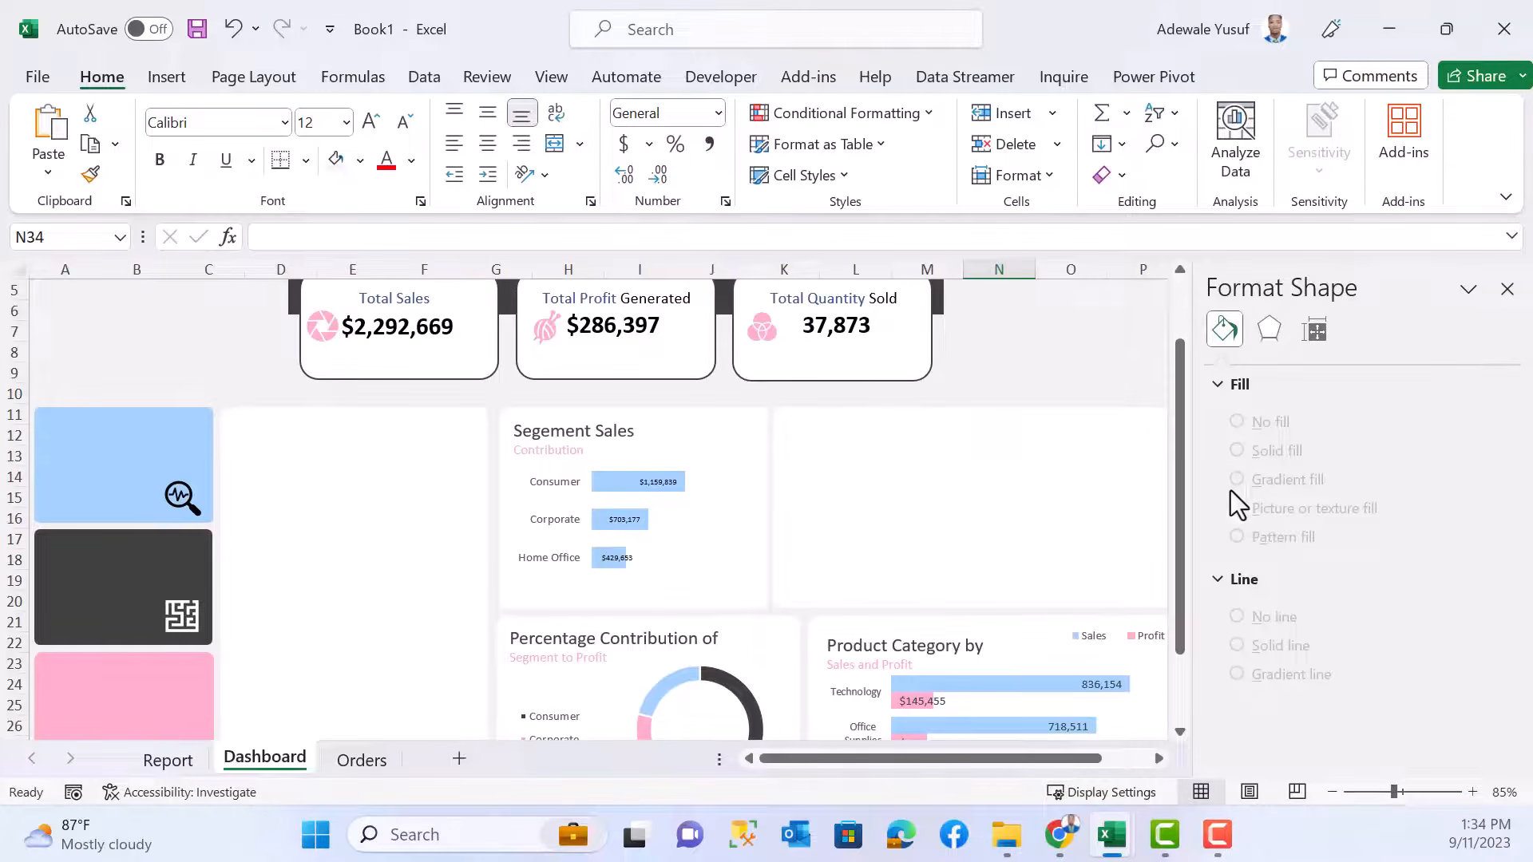
{"action": "left_click", "coordinate": [1507, 289]}
{"action": "key", "text": "ctrl+v"}
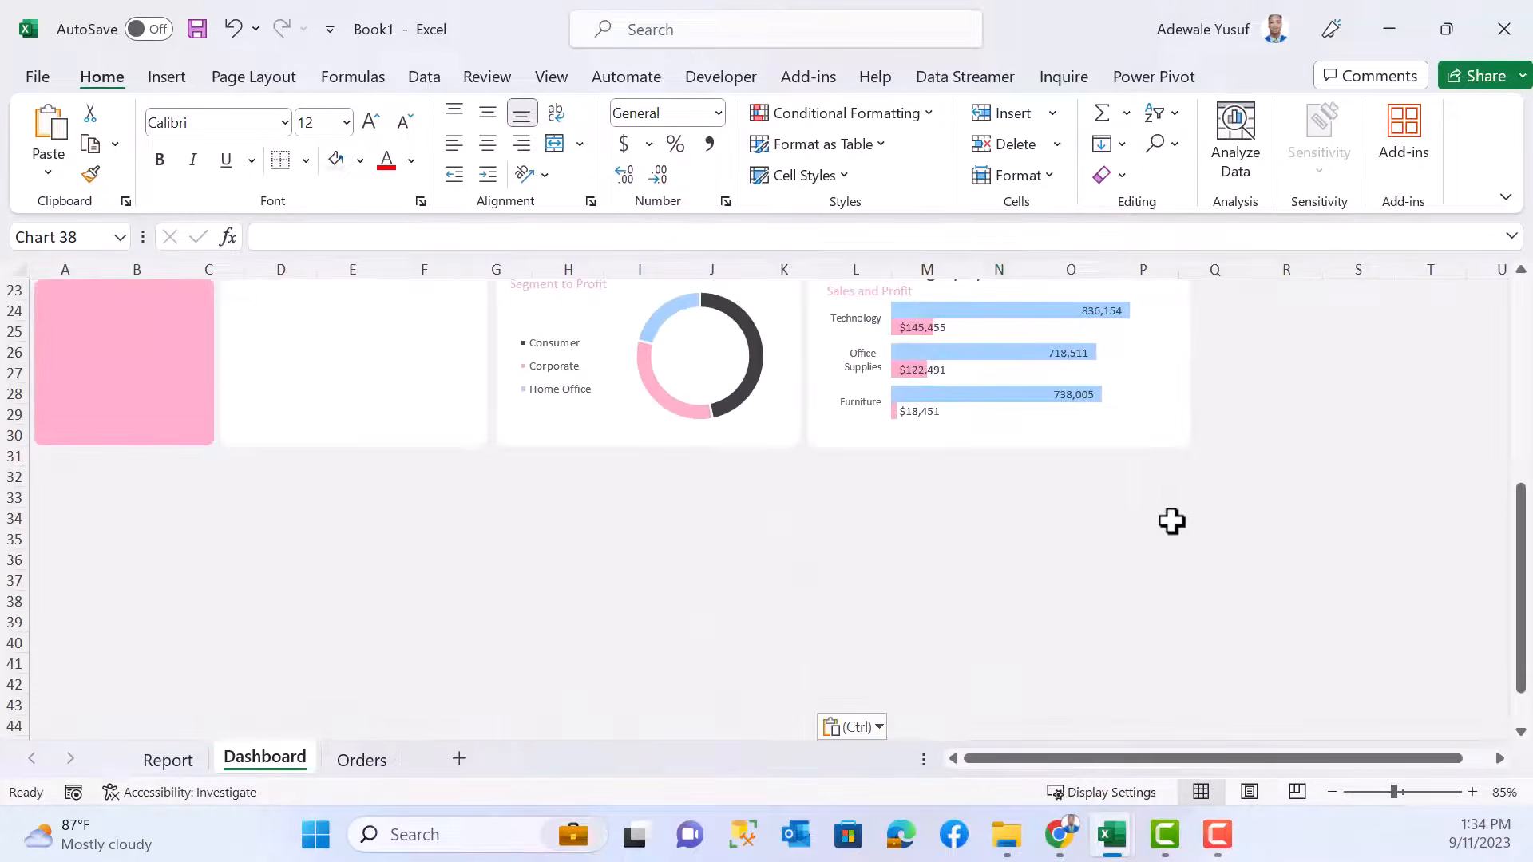
- Fit the line chart into the empty card beside Segment Sales at about 1.84" by 4.09" and remove its outline
{"action": "left_click_drag", "start_coordinate": [1101, 514], "coordinate": [1006, 327]}
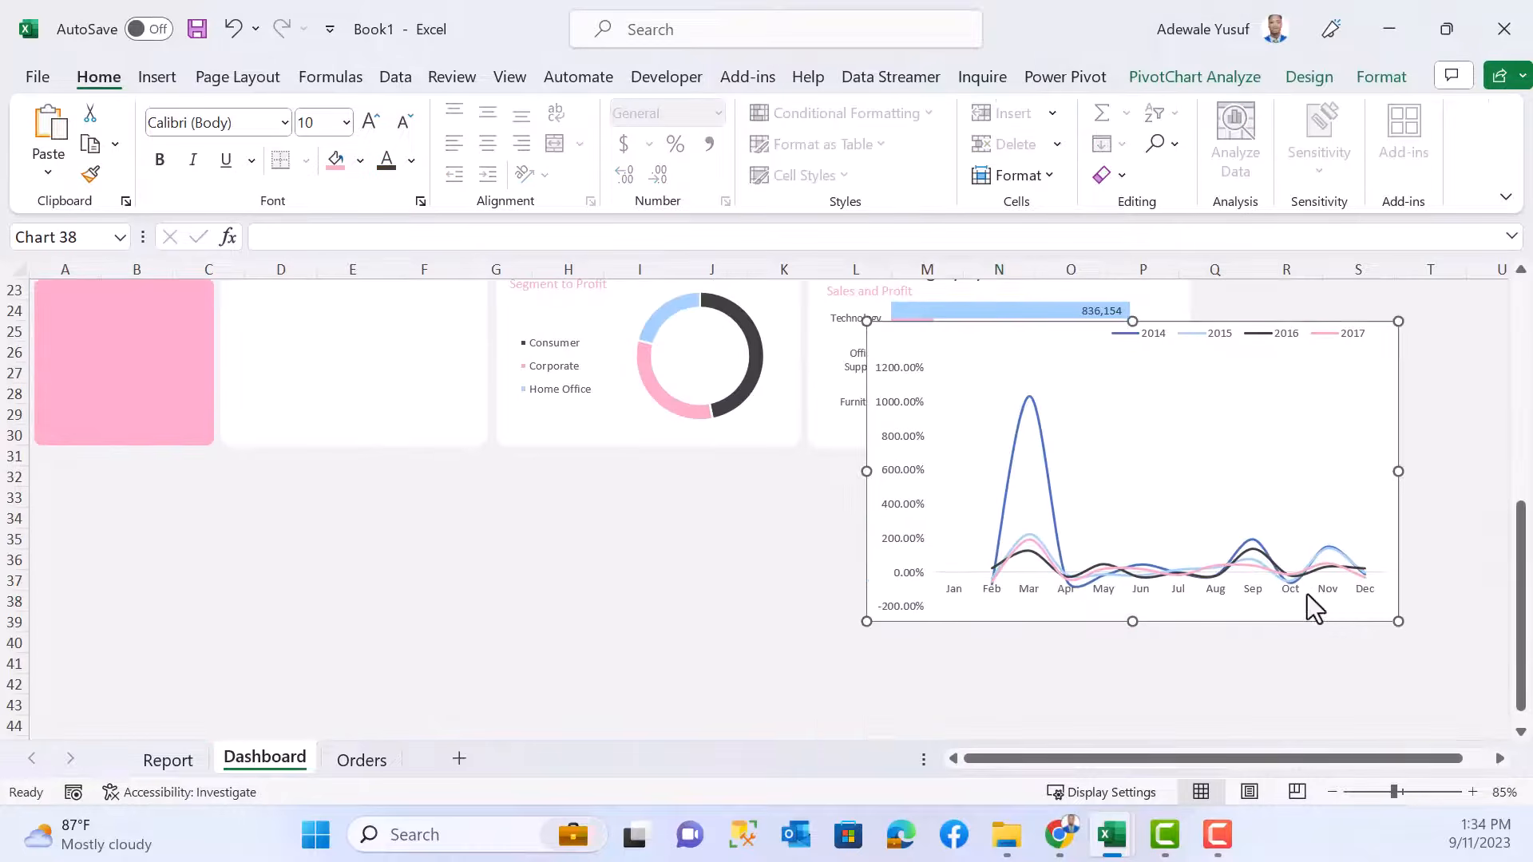
{"action": "left_click_drag", "start_coordinate": [1409, 617], "coordinate": [1253, 438]}
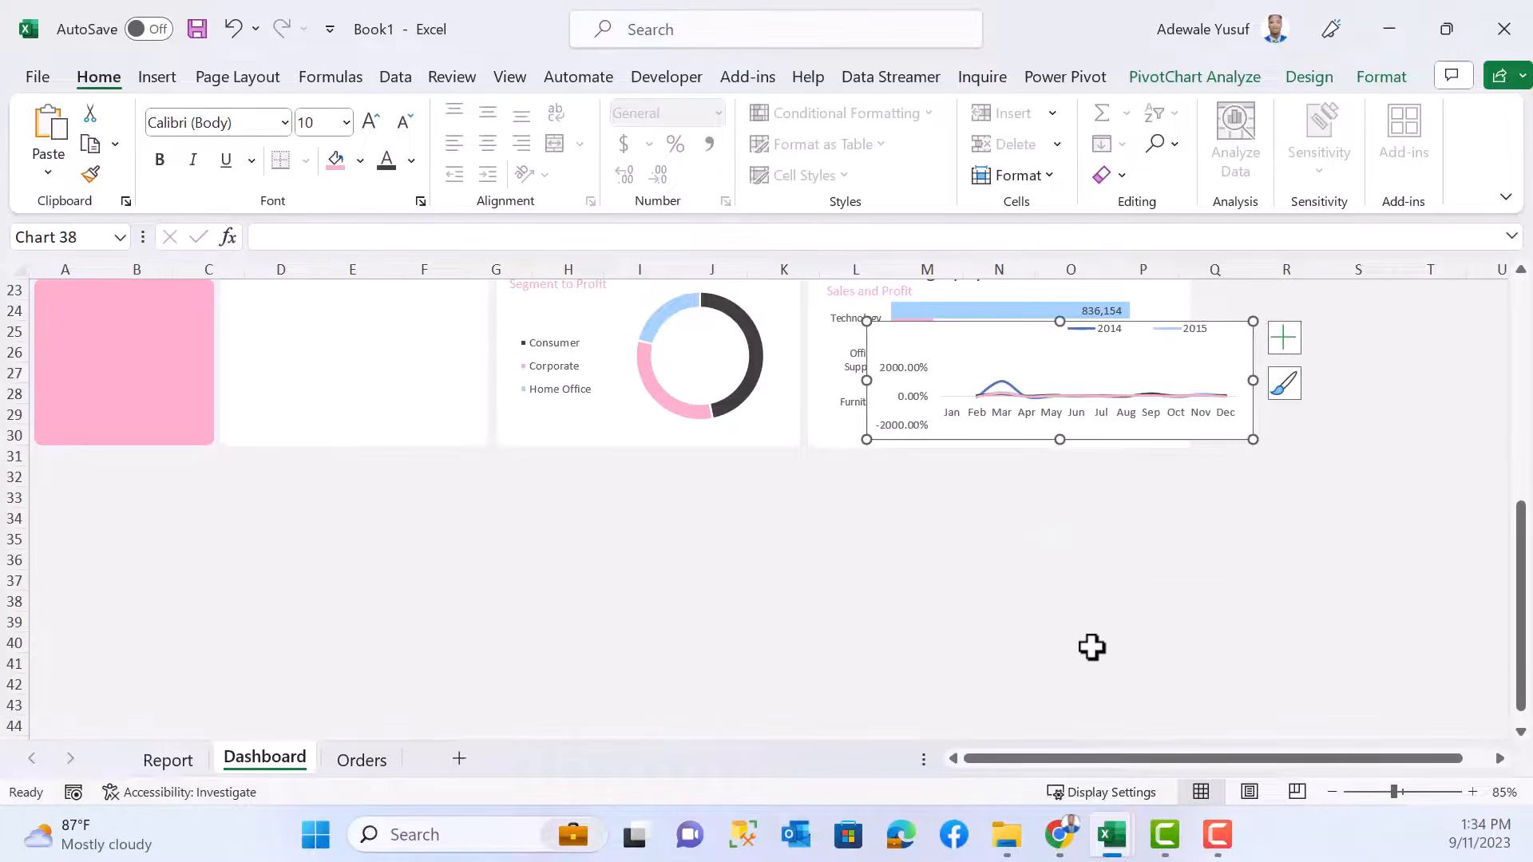
{"action": "scroll", "coordinate": [1092, 648], "scroll_direction": "up", "scroll_amount": 6}
{"action": "left_click_drag", "start_coordinate": [1156, 697], "coordinate": [1067, 418]}
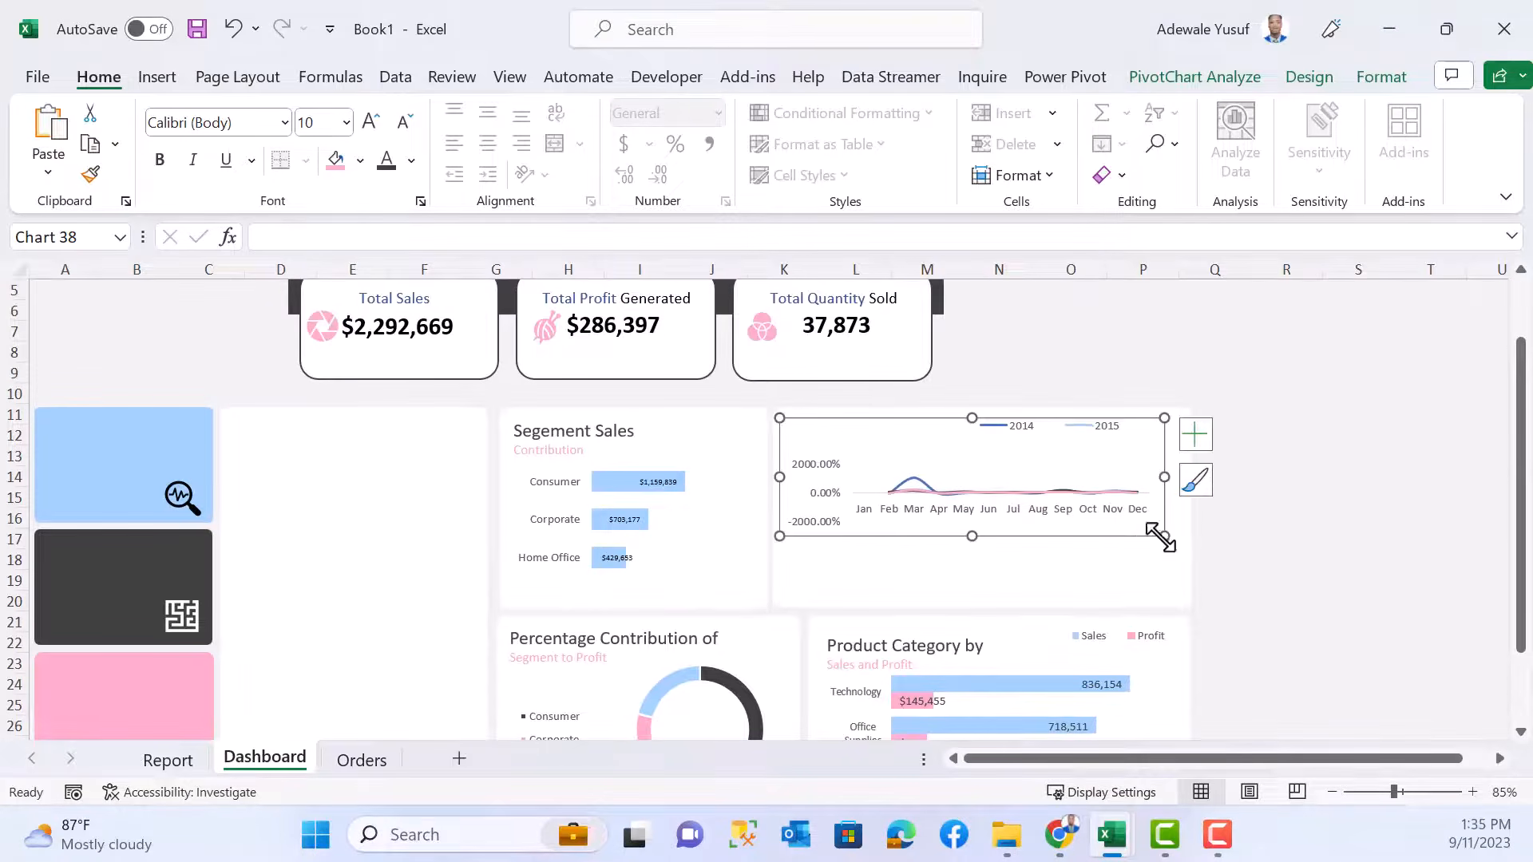
{"action": "mouse_move", "coordinate": [1162, 536]}
{"action": "left_mouse_down"}
{"action": "mouse_move", "coordinate": [1181, 595]}
{"action": "mouse_move", "coordinate": [1168, 596]}
{"action": "left_mouse_up"}
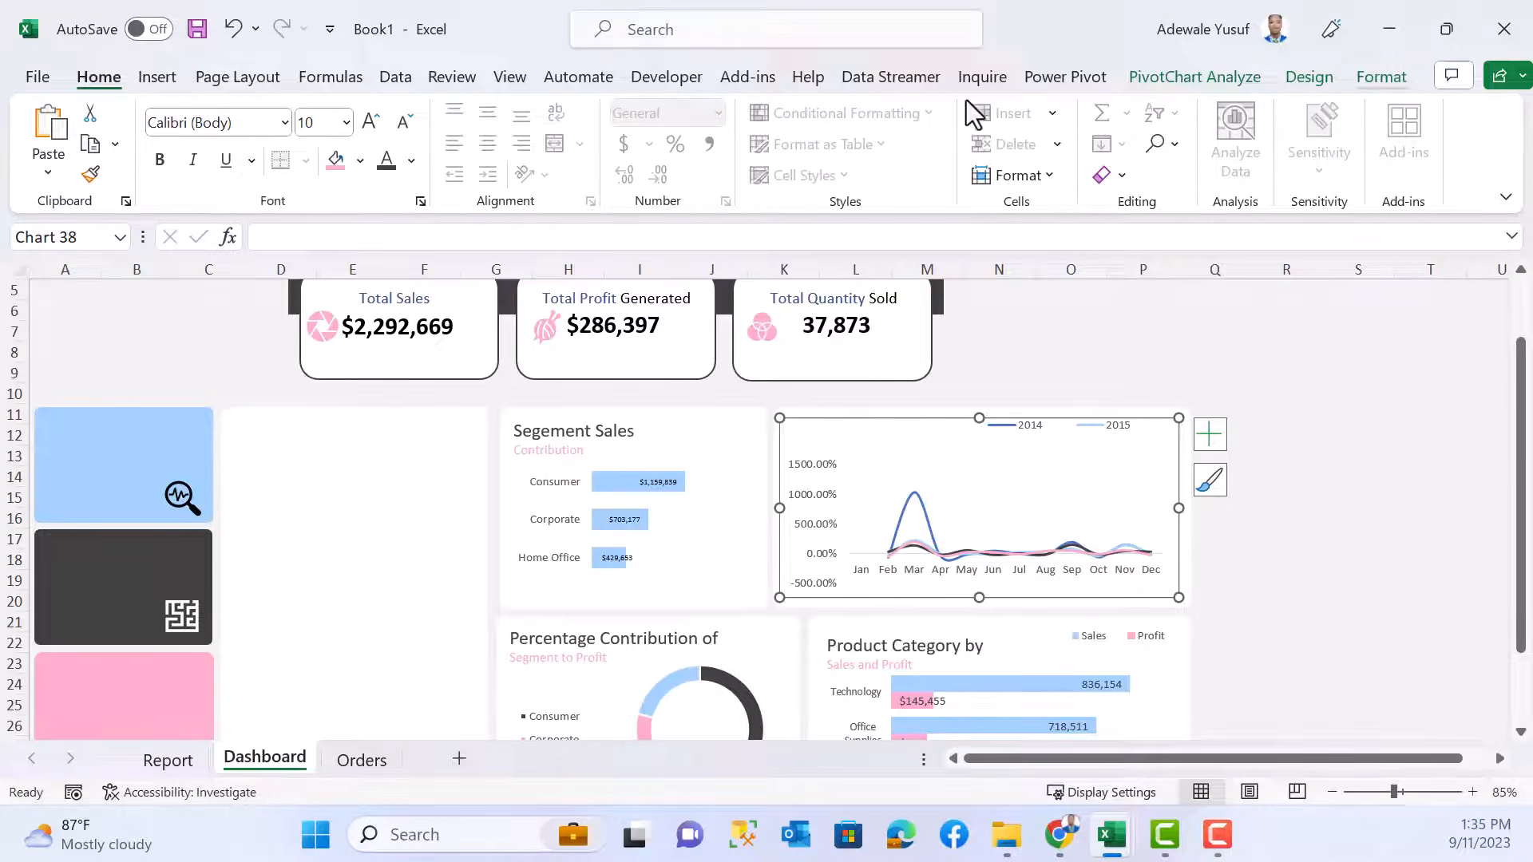
{"action": "left_click", "coordinate": [726, 146]}
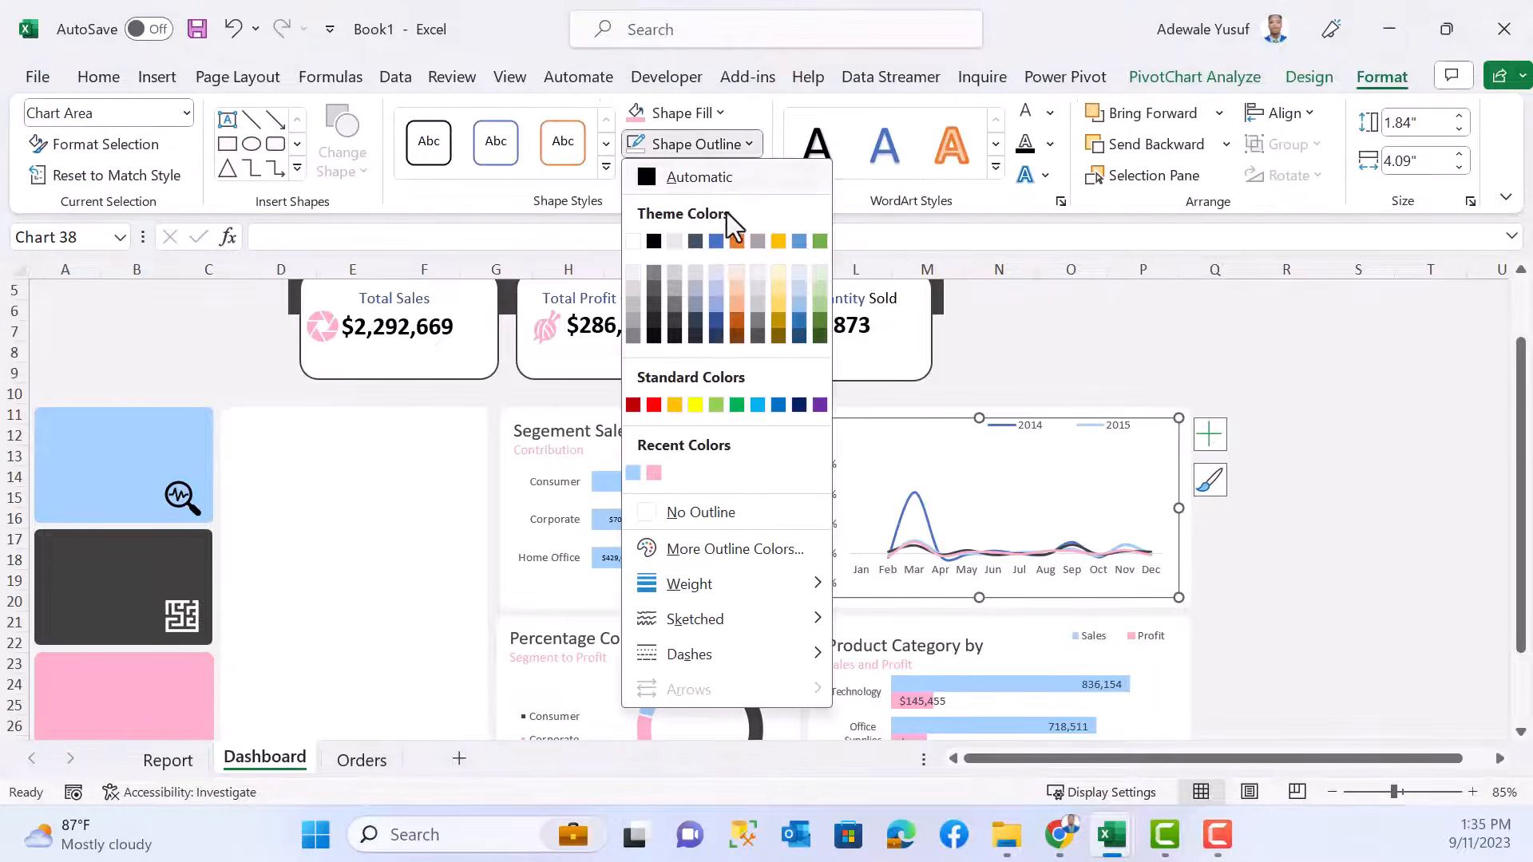
{"action": "left_click", "coordinate": [712, 499]}
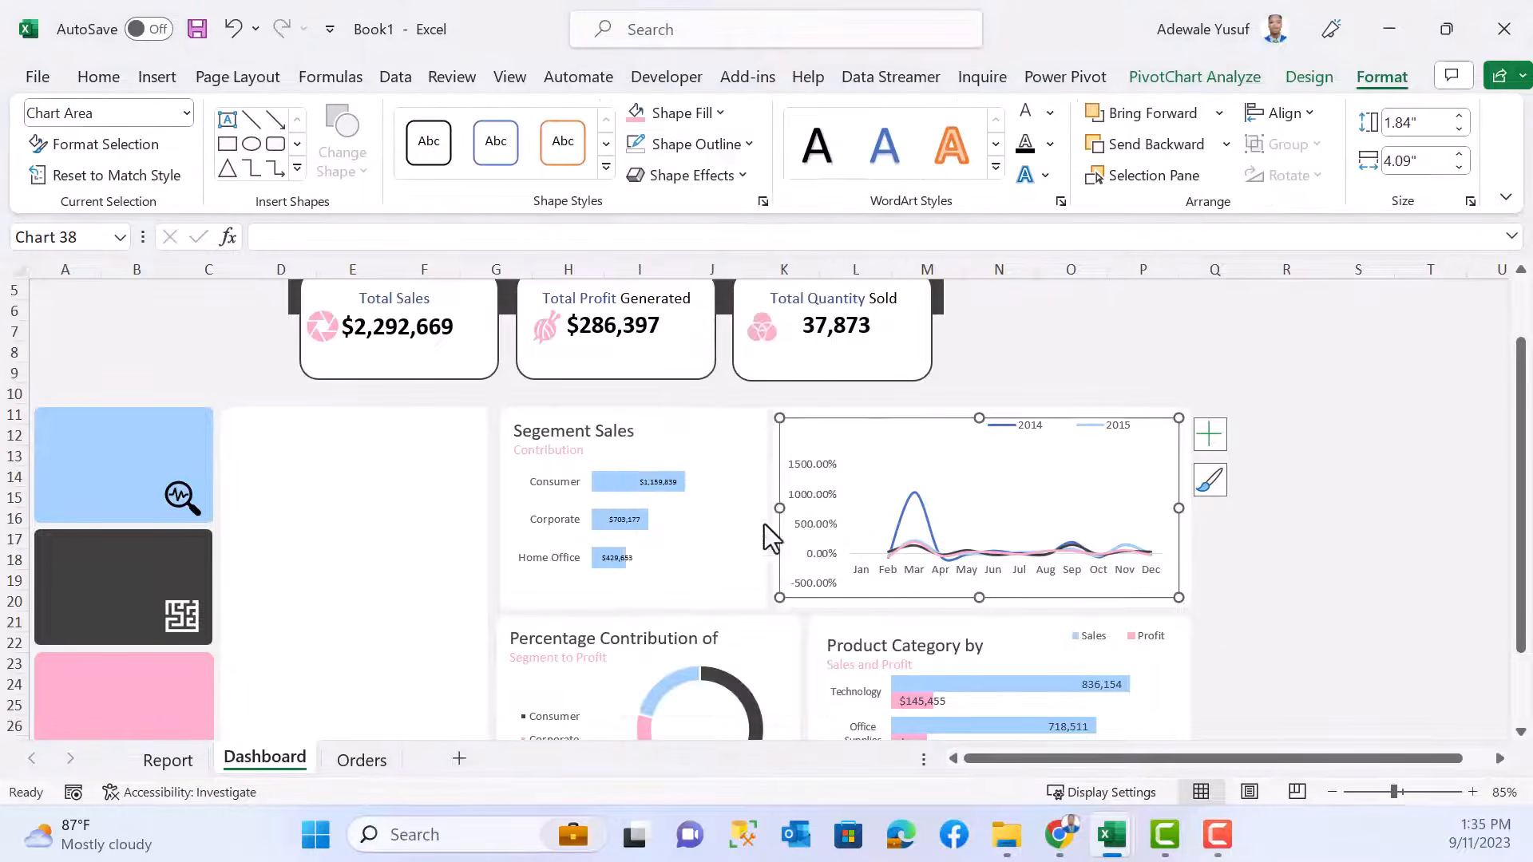
- Widen the line chart's legend to fit all four years and align it with the chart's right edge
{"action": "left_click", "coordinate": [1035, 428]}
{"action": "left_click_drag", "start_coordinate": [951, 423], "coordinate": [906, 424]}
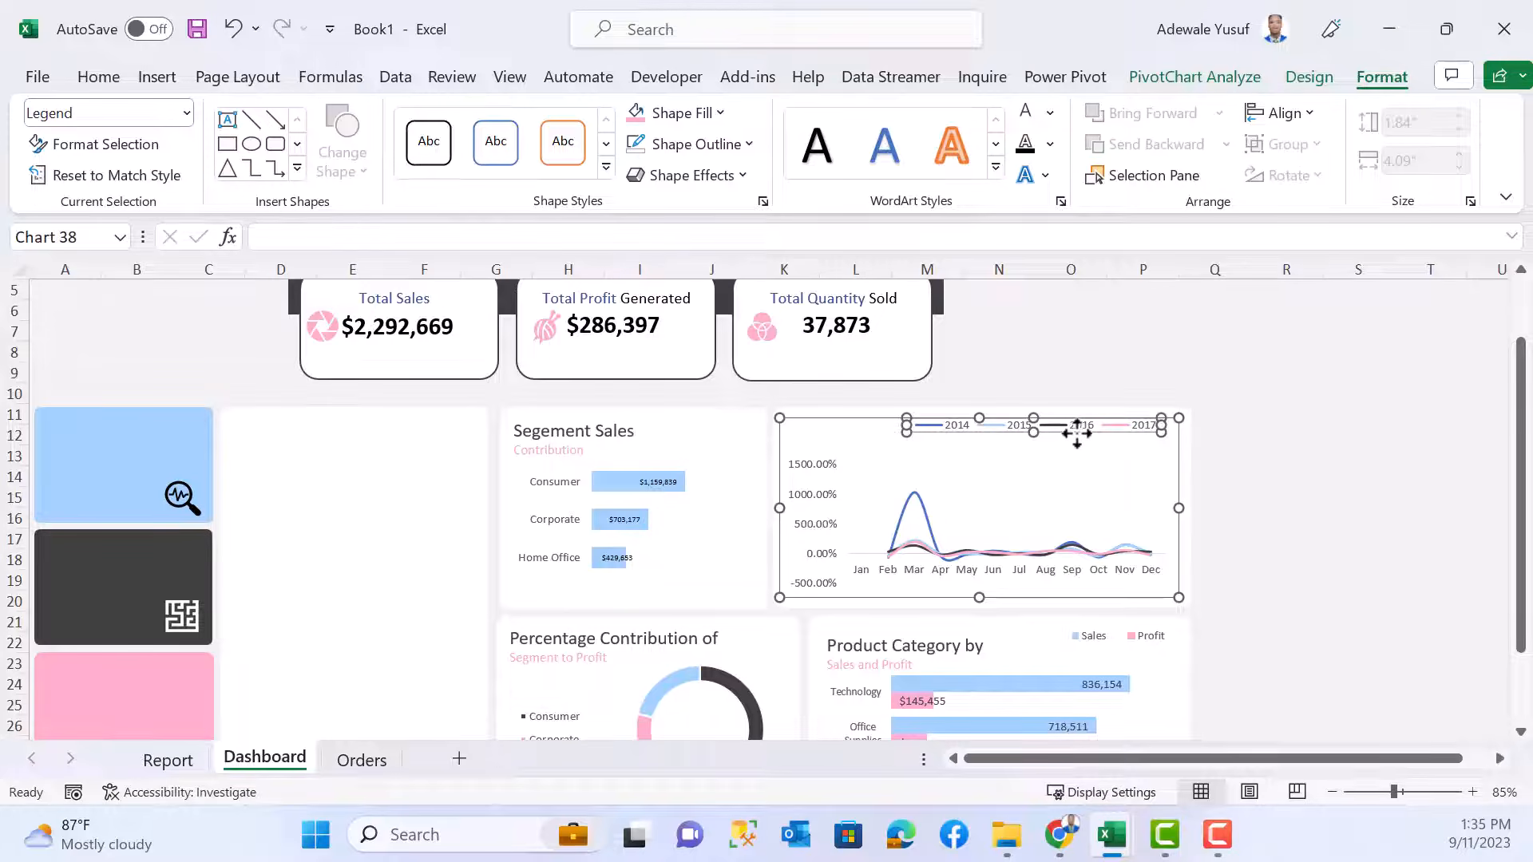
{"action": "left_click_drag", "start_coordinate": [1087, 433], "coordinate": [1104, 432]}
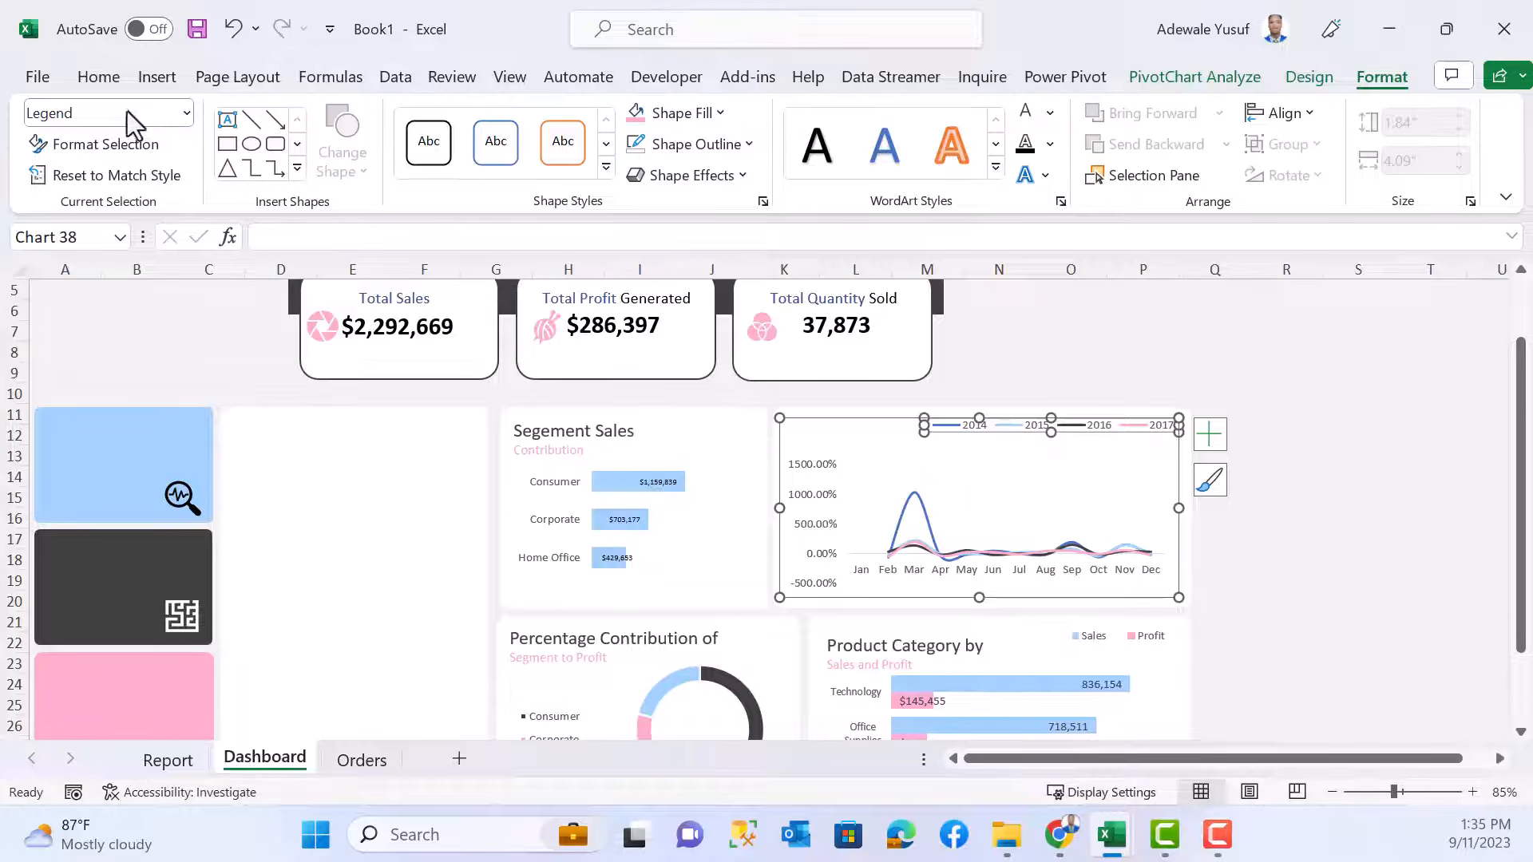
- Reduce the line chart legend's font size to 6
{"action": "left_click", "coordinate": [102, 80]}
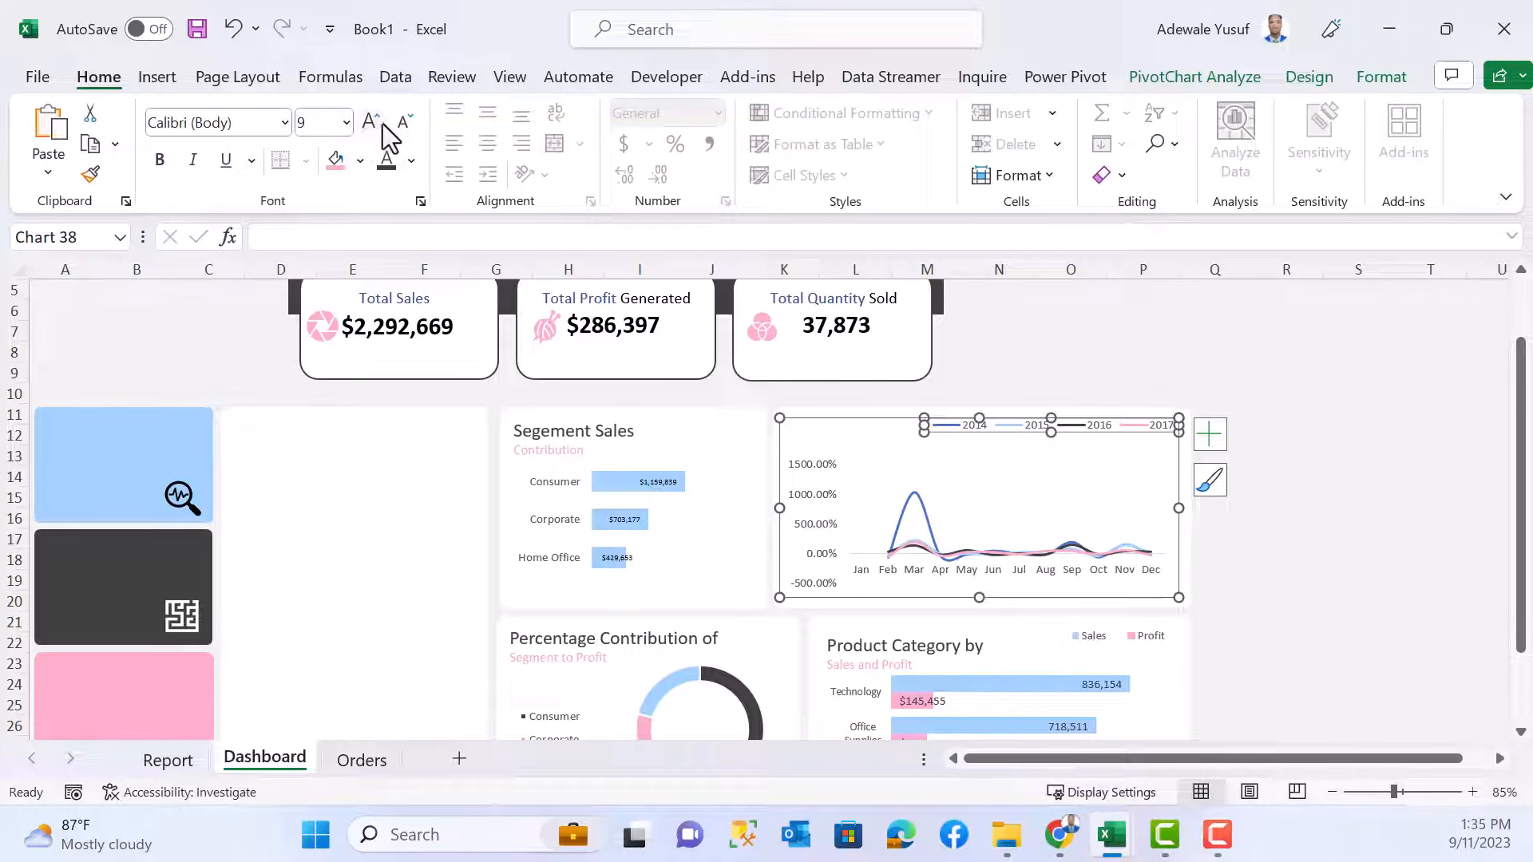
{"action": "left_click", "coordinate": [406, 128]}
{"action": "left_click", "coordinate": [407, 131]}
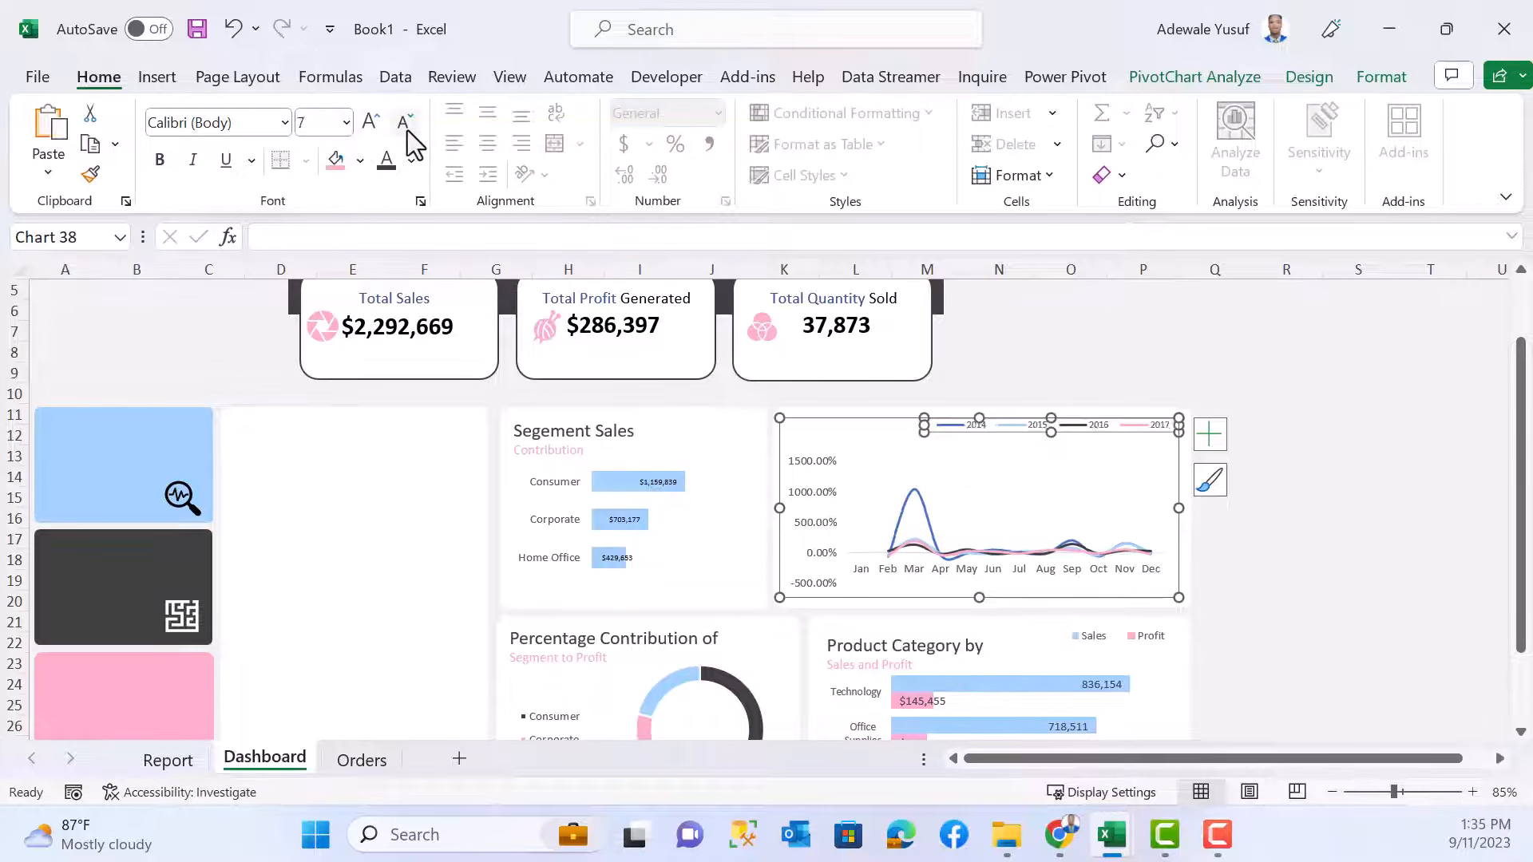
{"action": "left_click", "coordinate": [408, 131]}
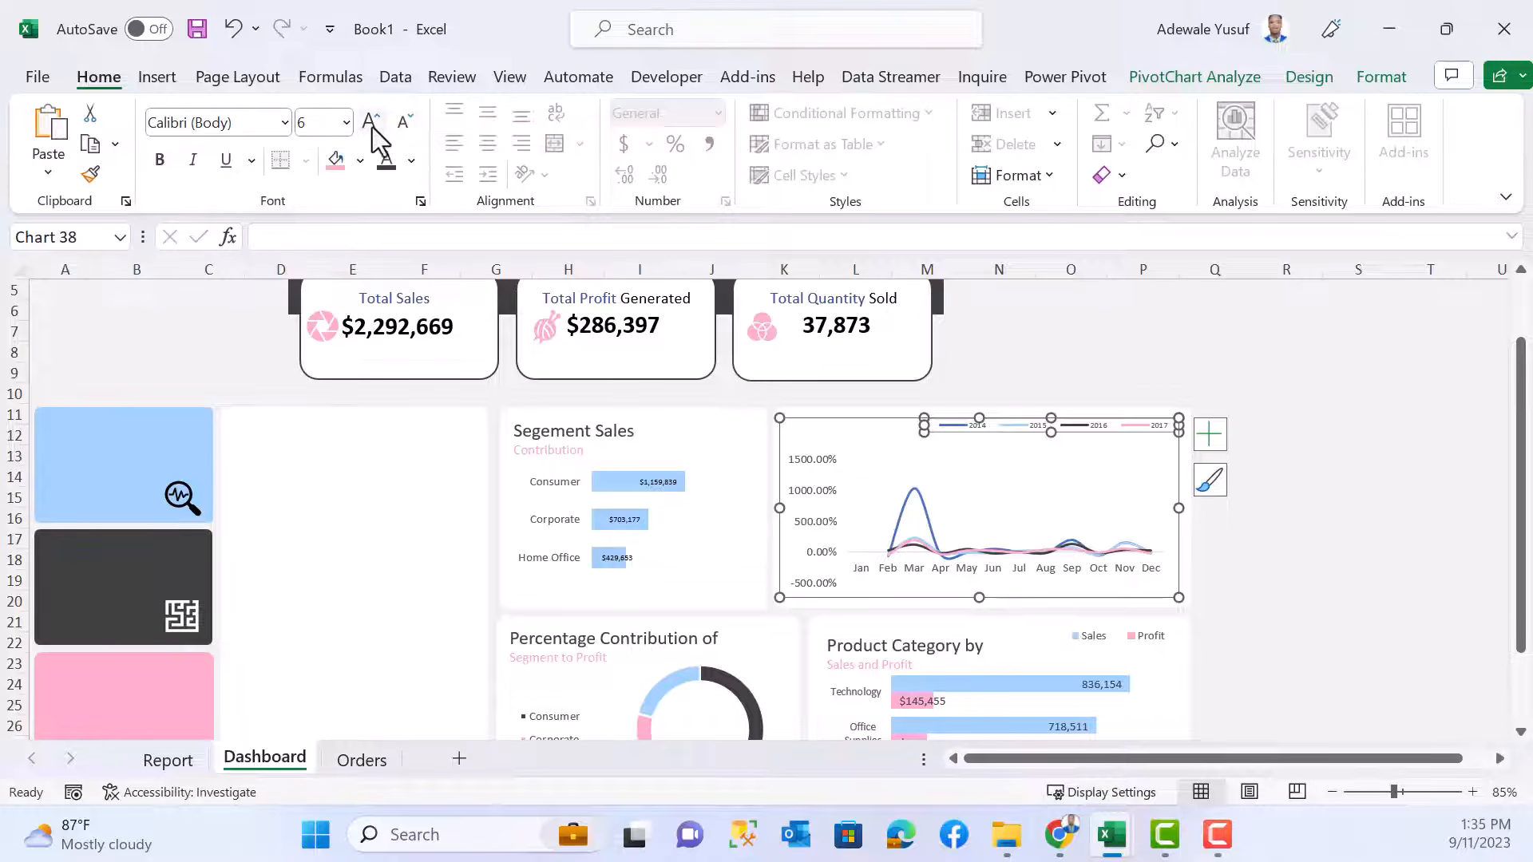
{"action": "left_click", "coordinate": [372, 127]}
{"action": "left_click", "coordinate": [403, 129]}
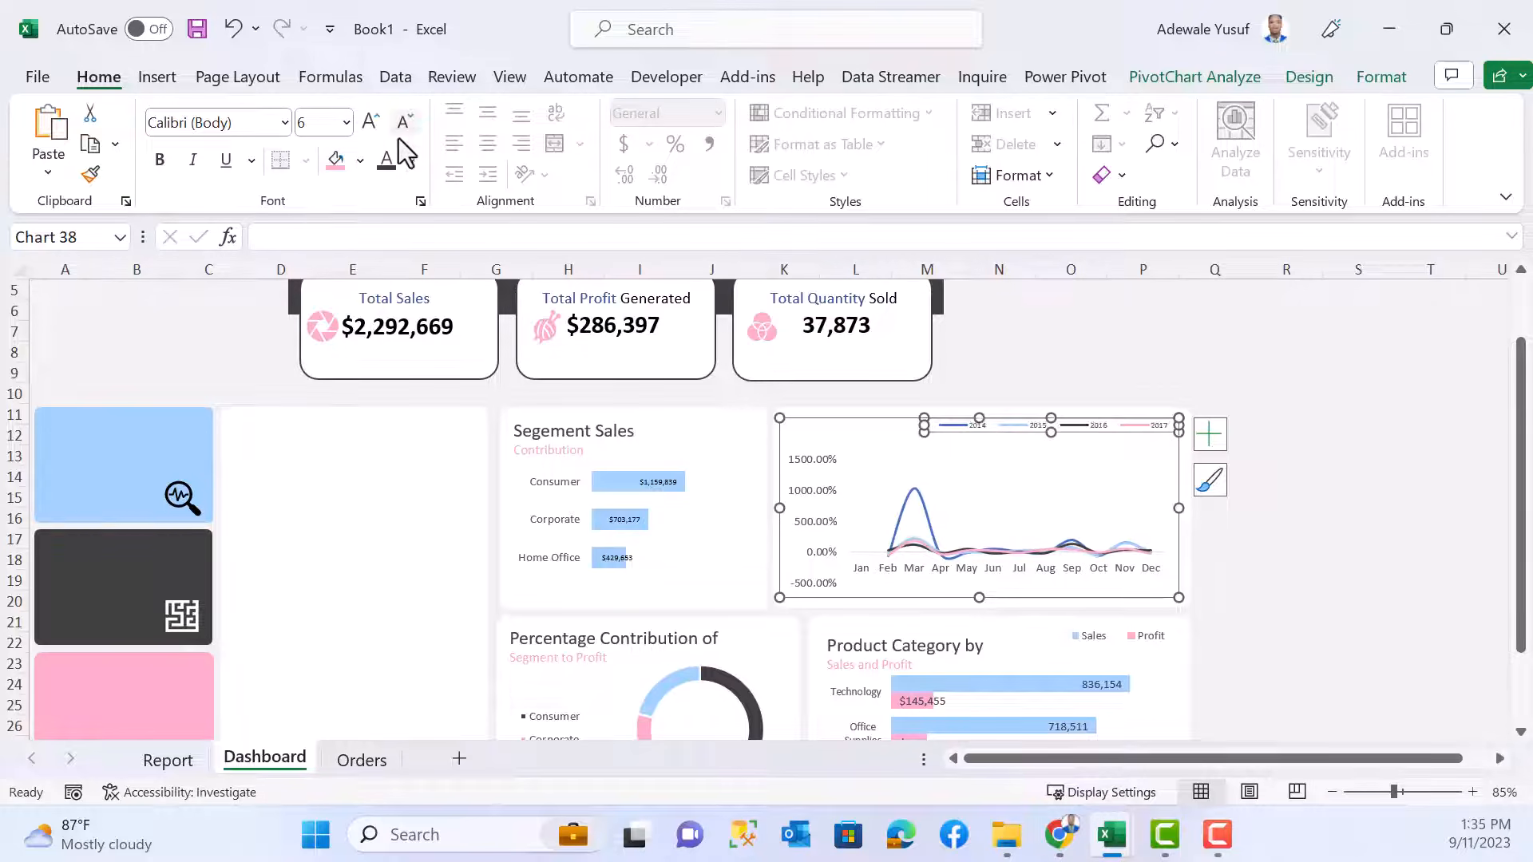
- Add a chart title to the line chart and place it in the chart's upper-left corner
{"action": "left_click", "coordinate": [931, 442]}
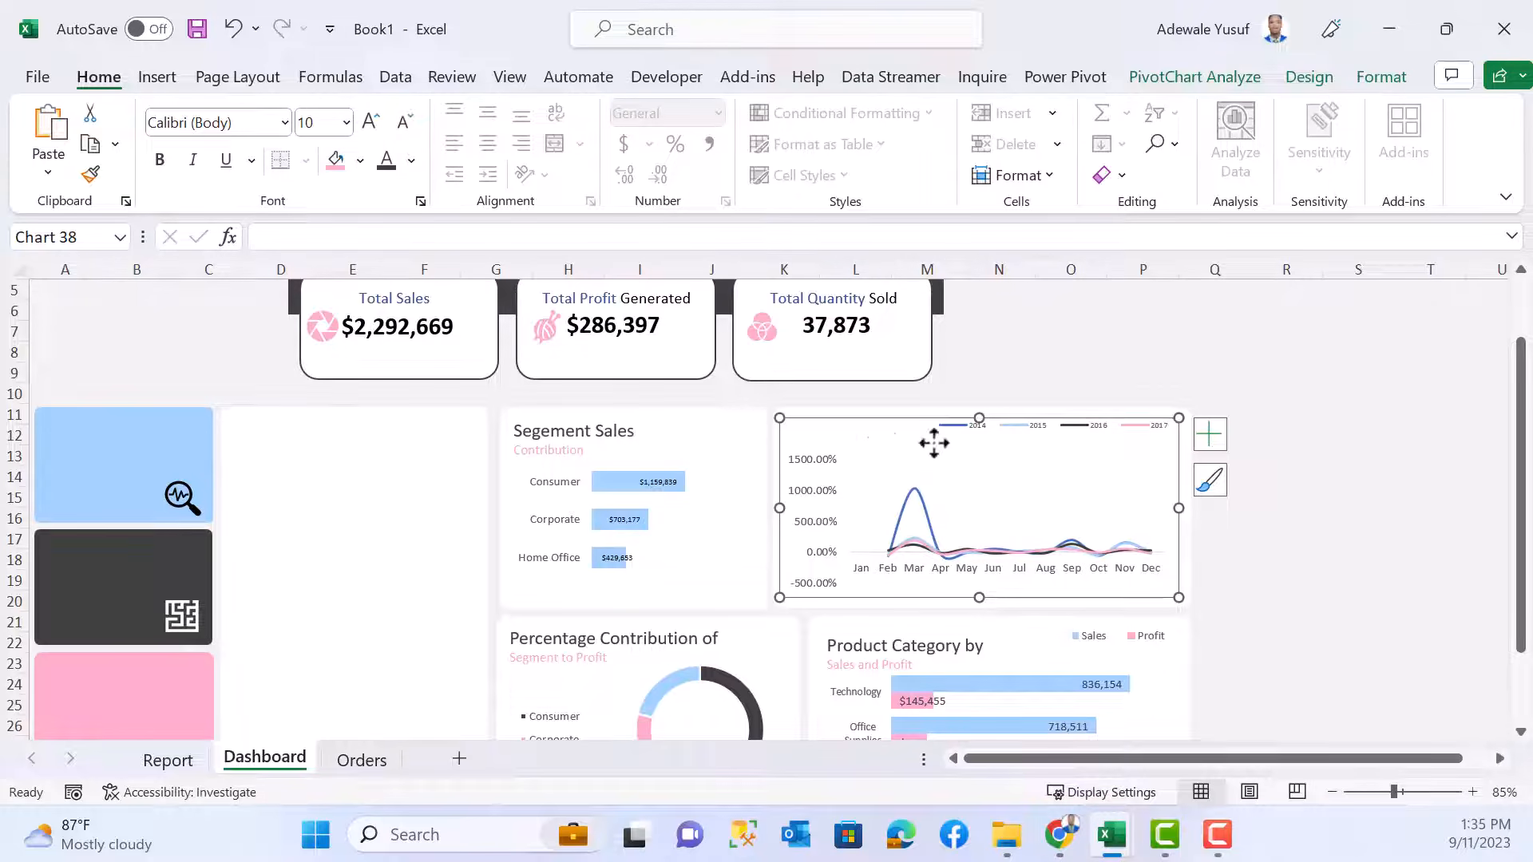
{"action": "left_click", "coordinate": [1215, 433]}
{"action": "left_click", "coordinate": [1259, 519]}
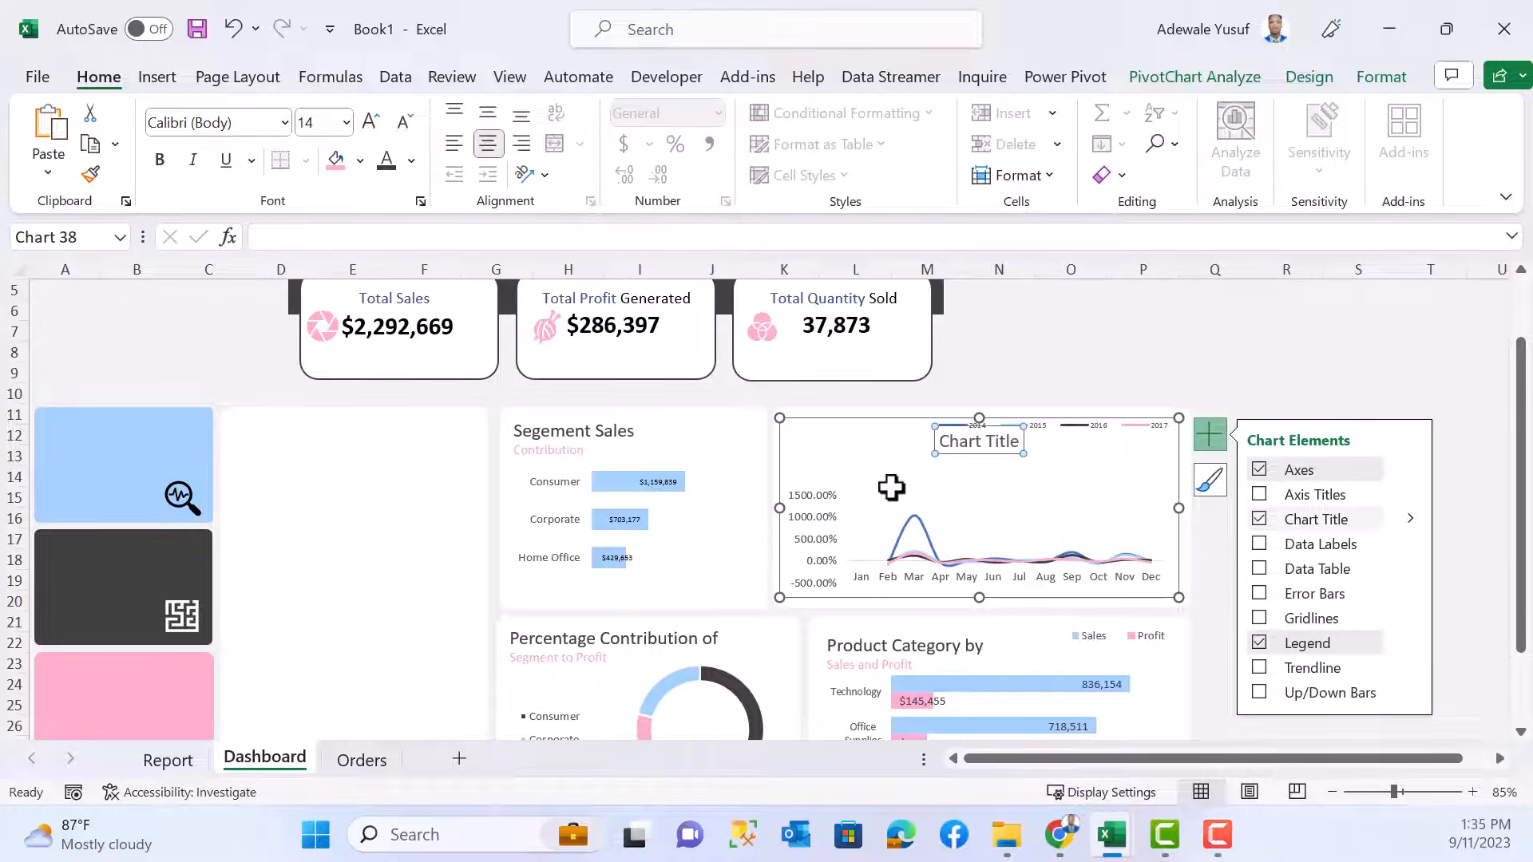
{"action": "left_click_drag", "start_coordinate": [931, 438], "coordinate": [781, 445]}
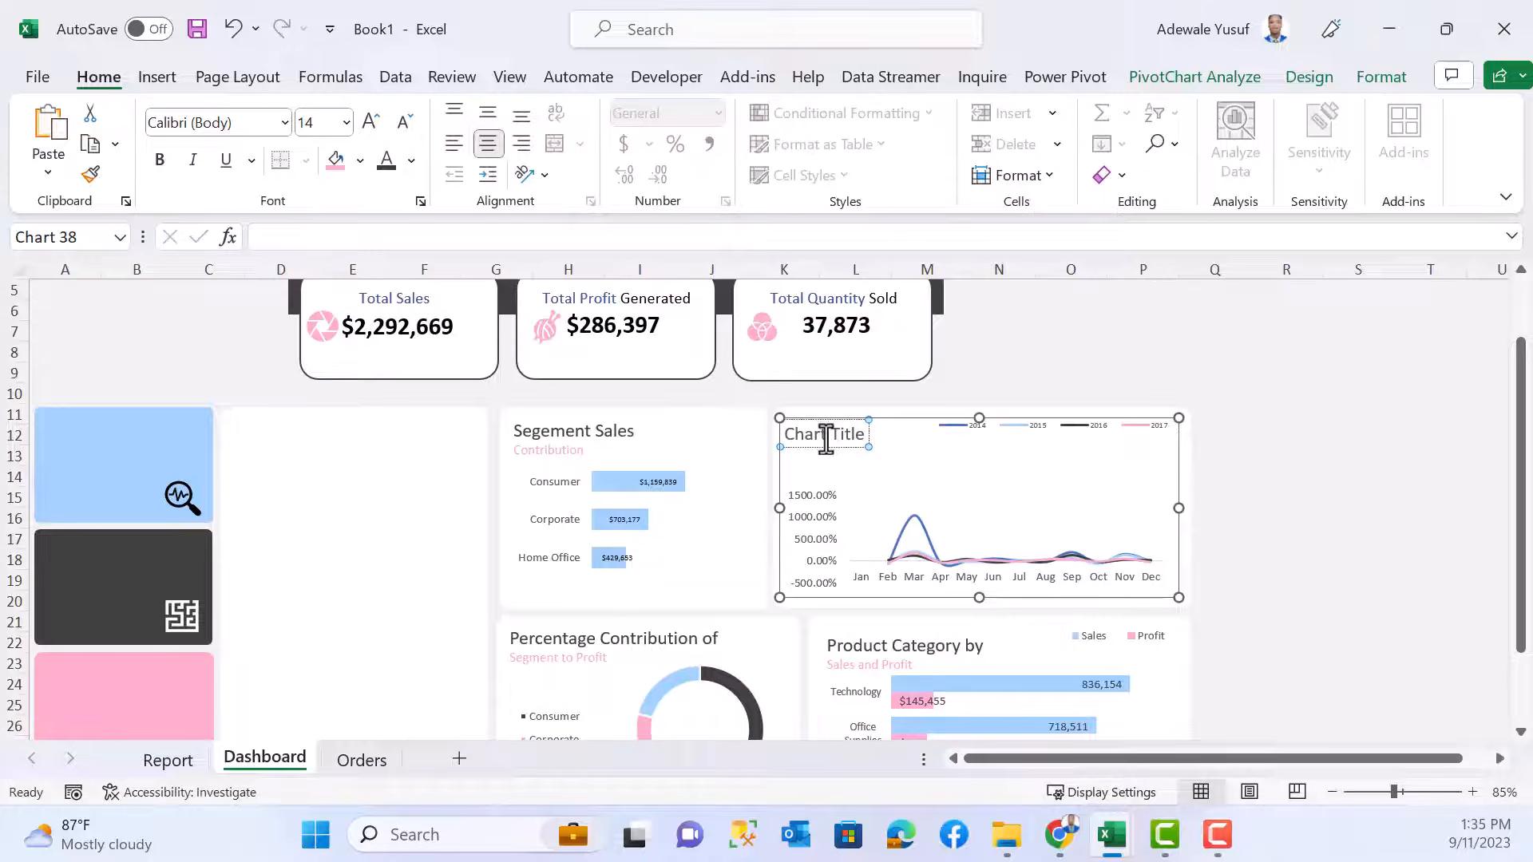
- Change the chart title to "MOM% Change in Profit" with a second line "Comparing 2014-2017", and left-align it
{"action": "triple_click", "coordinate": [826, 438]}
{"action": "type", "text": "MOM% Change in Prof"}
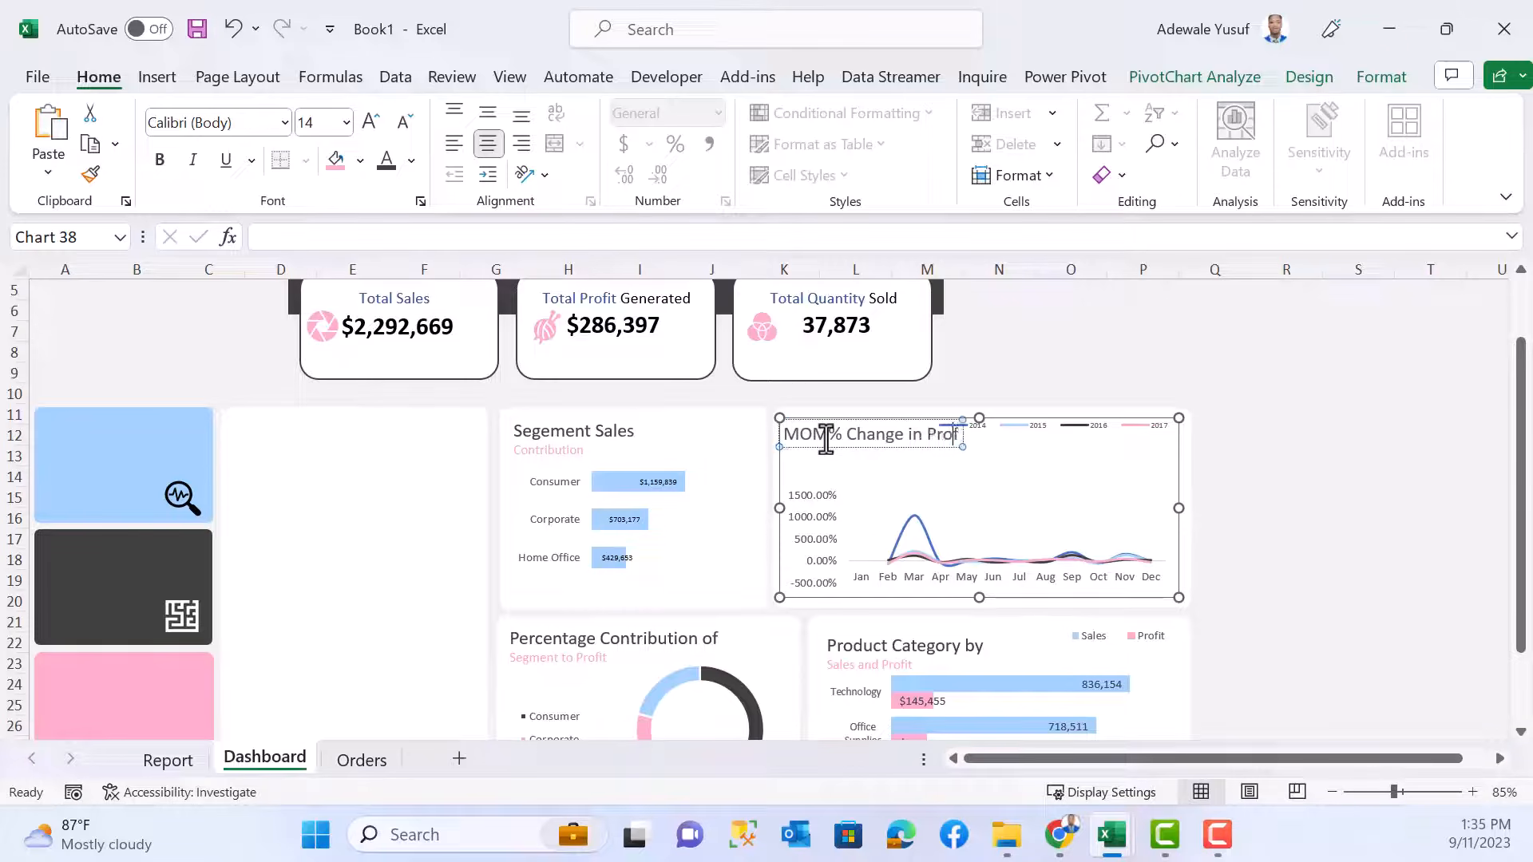
{"action": "type", "text": "it"}
{"action": "key", "text": "Return"}
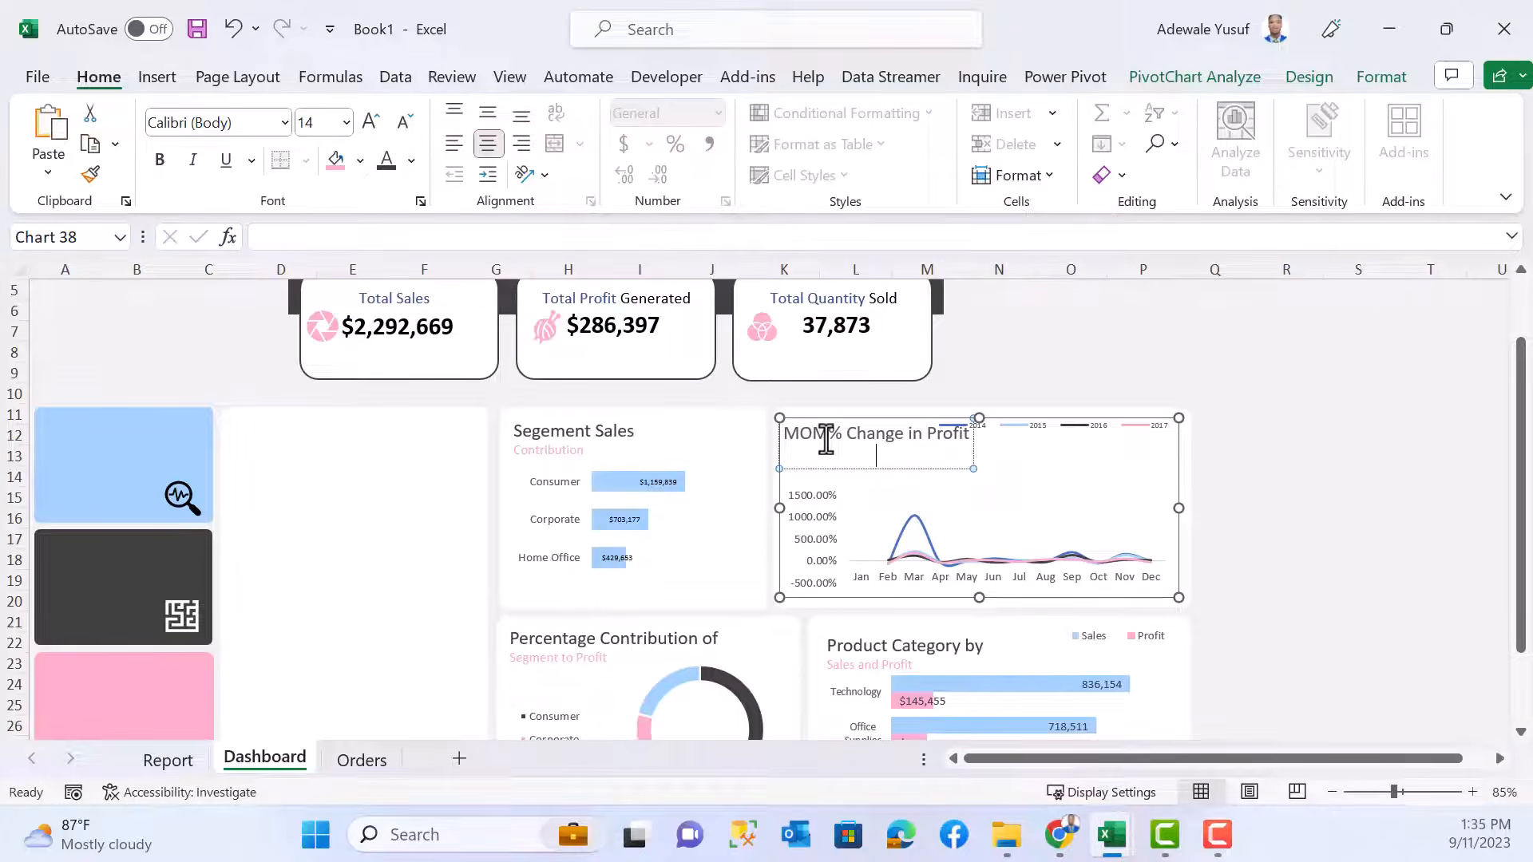
{"action": "type", "text": "Comparing 2014-201"}
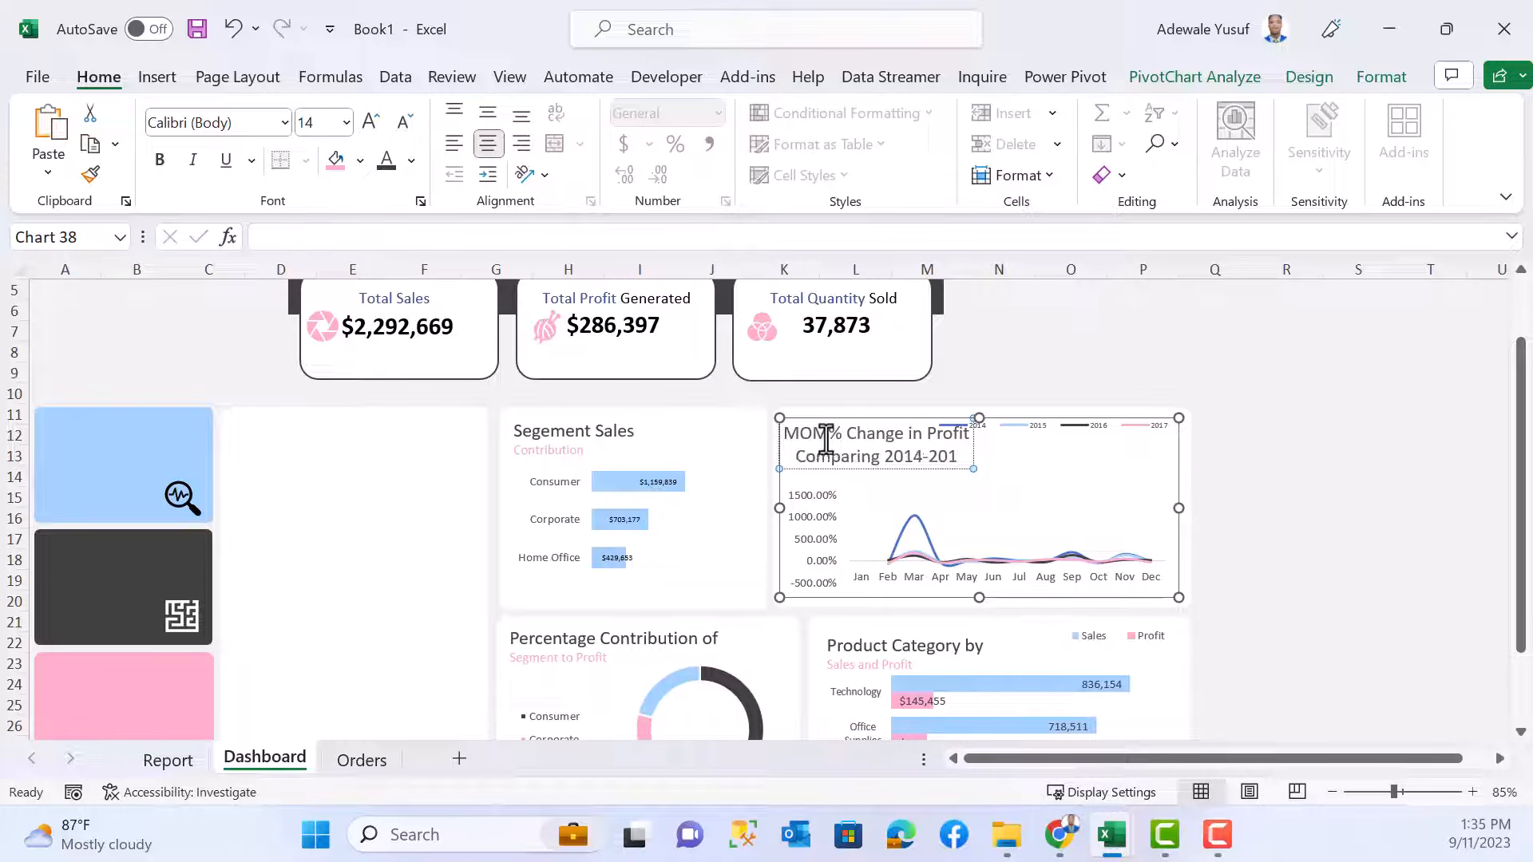
{"action": "type", "text": "7"}
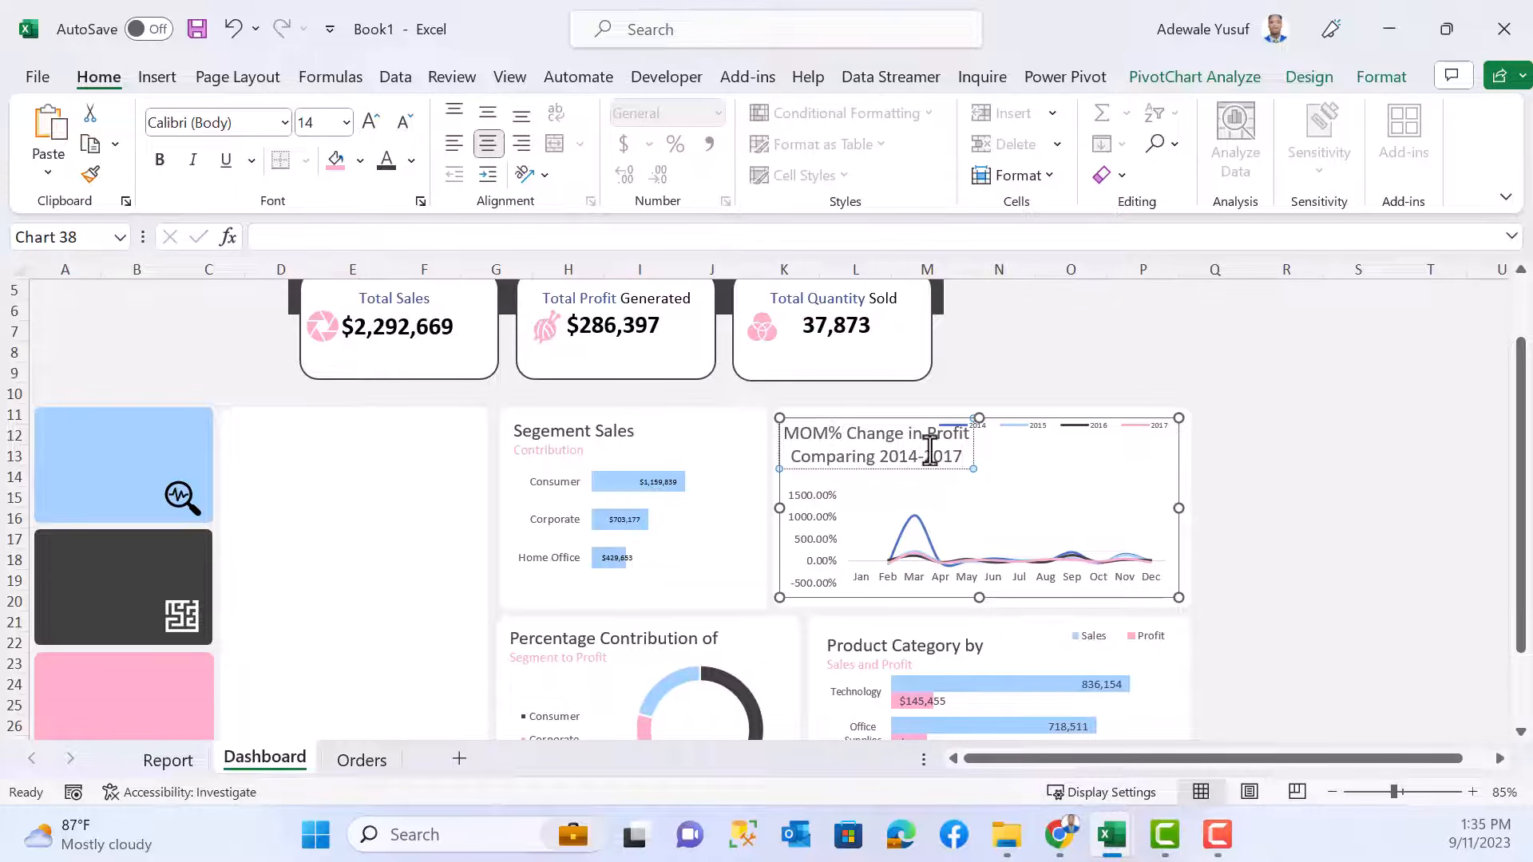
{"action": "left_click_drag", "start_coordinate": [964, 454], "coordinate": [769, 477]}
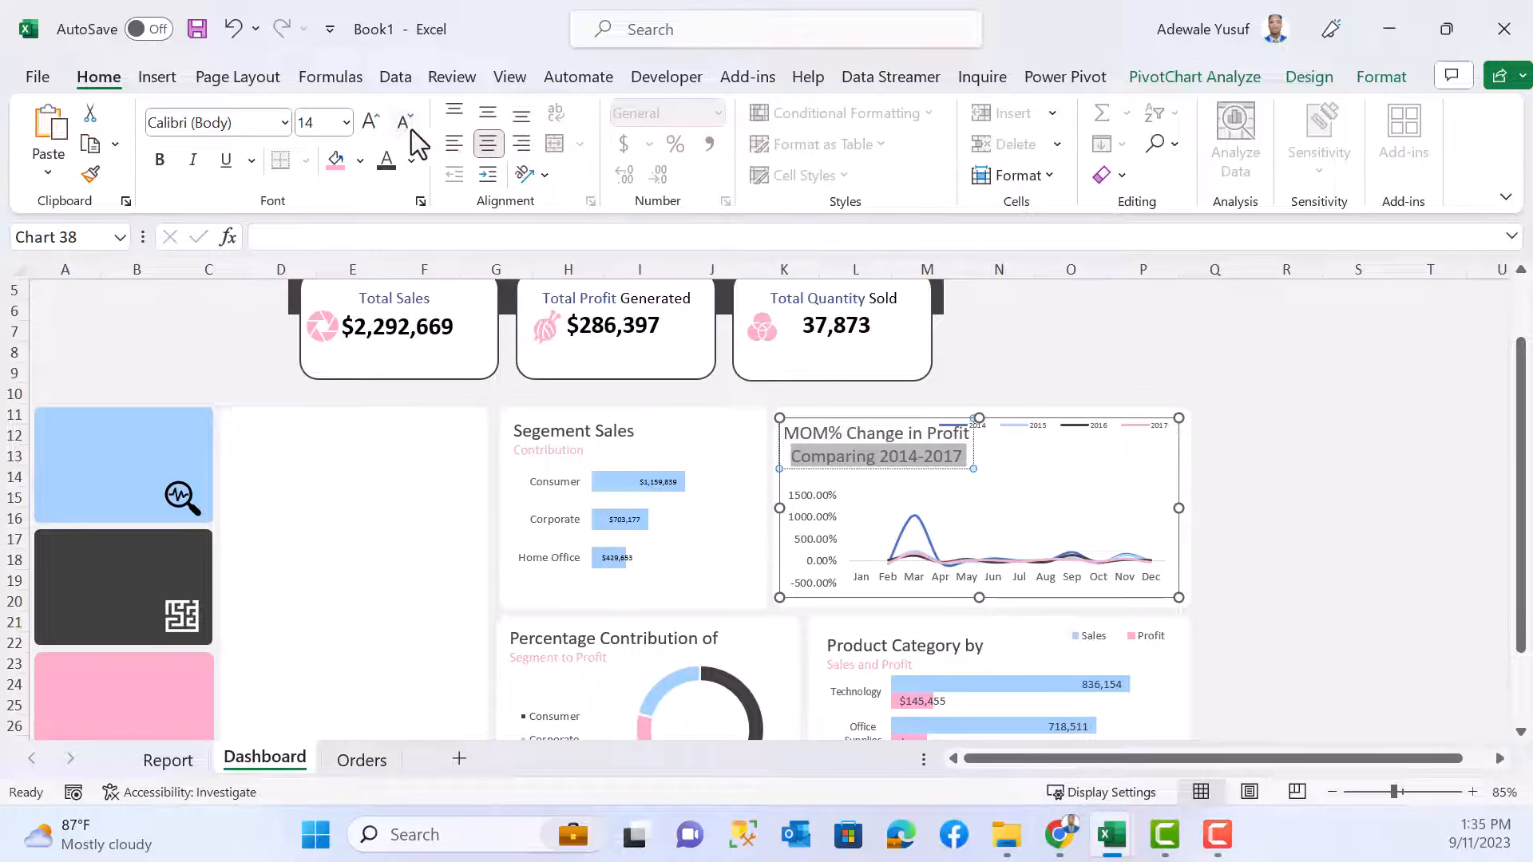
{"action": "left_click", "coordinate": [453, 144]}
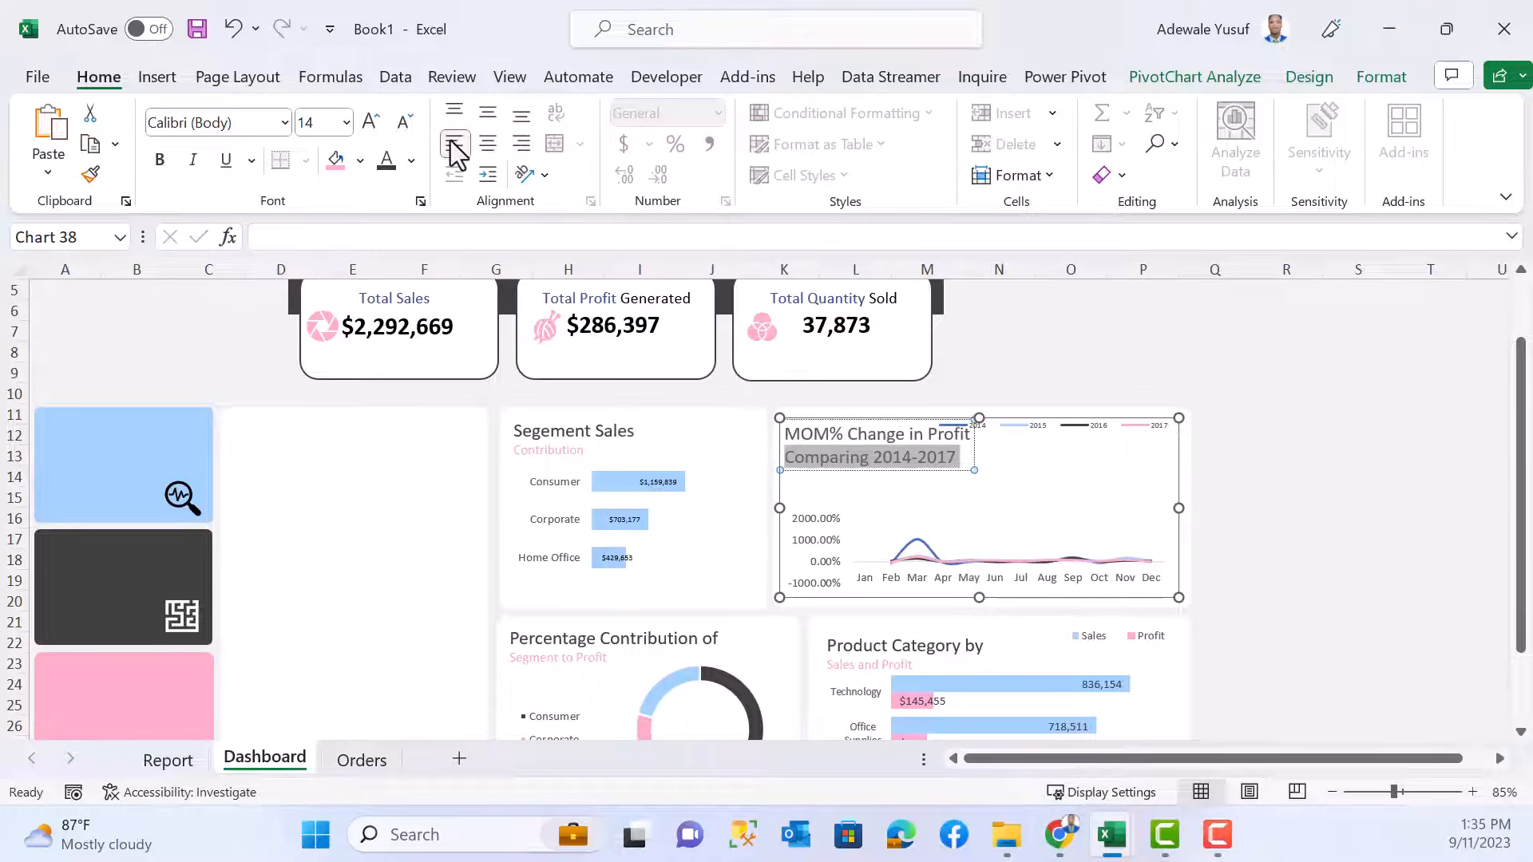
- Reduce the chart title's second line "Comparing 2014-2017" to font size 10 and colour it the recently used pink
{"action": "left_click", "coordinate": [404, 128]}
{"action": "left_click", "coordinate": [403, 127]}
{"action": "left_click", "coordinate": [404, 127]}
{"action": "left_click", "coordinate": [403, 128]}
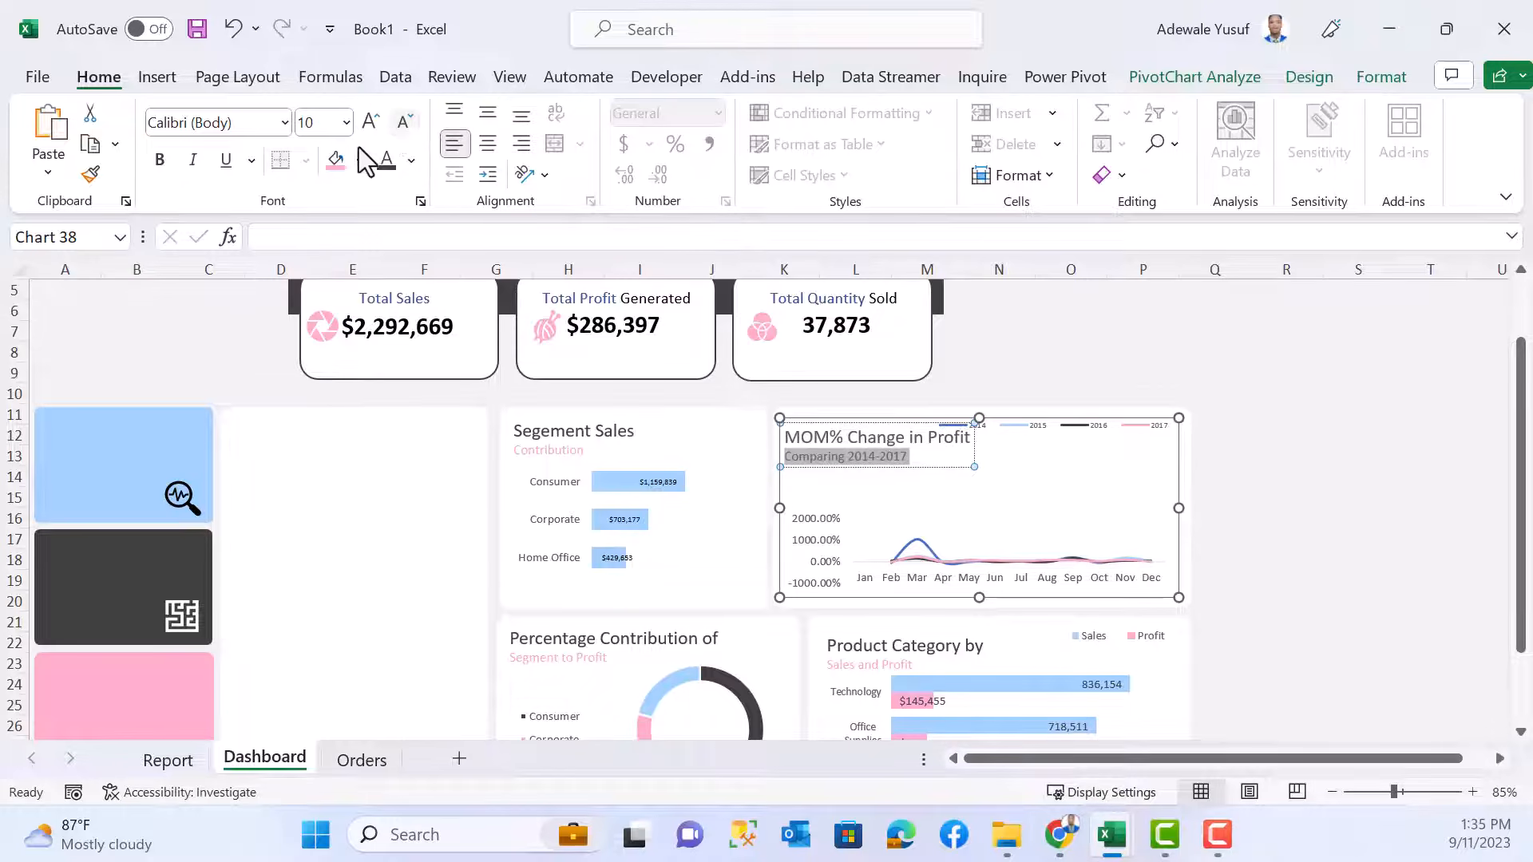
{"action": "left_click", "coordinate": [417, 162]}
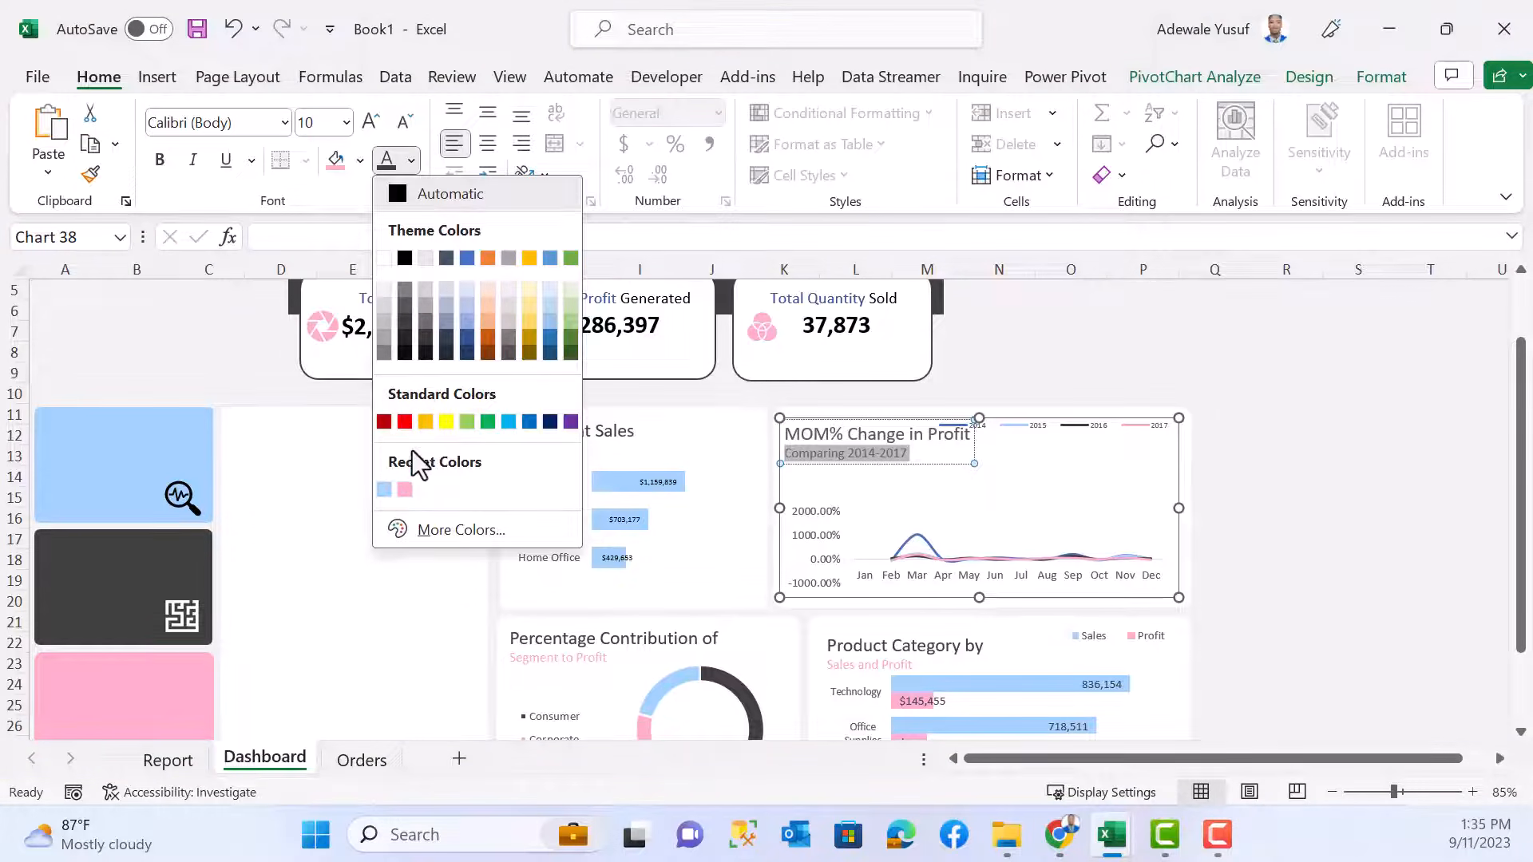
{"action": "left_click", "coordinate": [404, 489]}
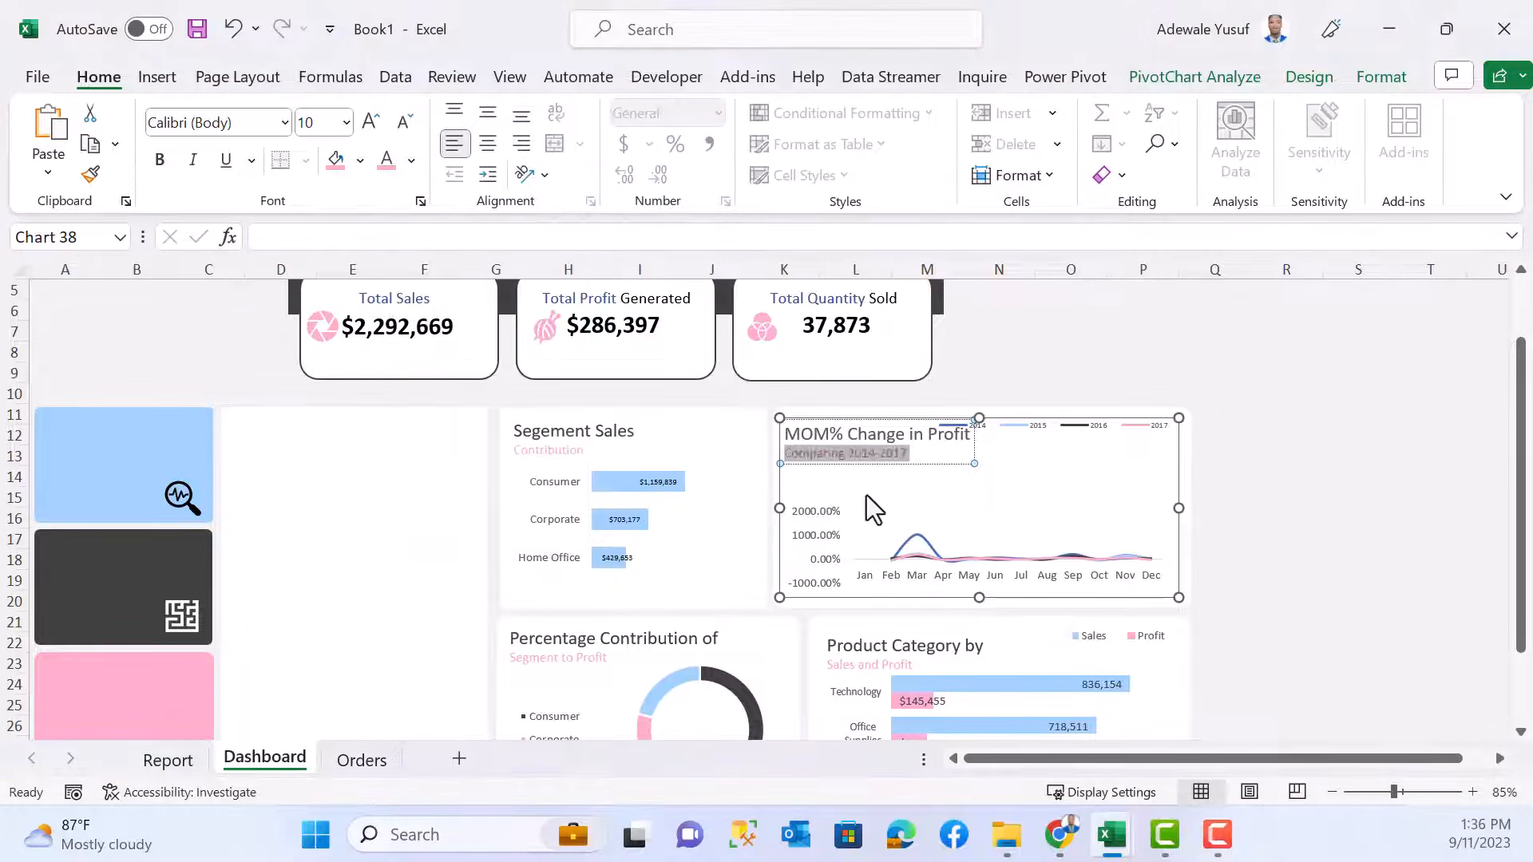
- Reduce the title line "MOM% Change in Profit" to font size 11 and give it a dark grey font colour
{"action": "left_click", "coordinate": [970, 435]}
{"action": "left_click_drag", "start_coordinate": [975, 434], "coordinate": [782, 435]}
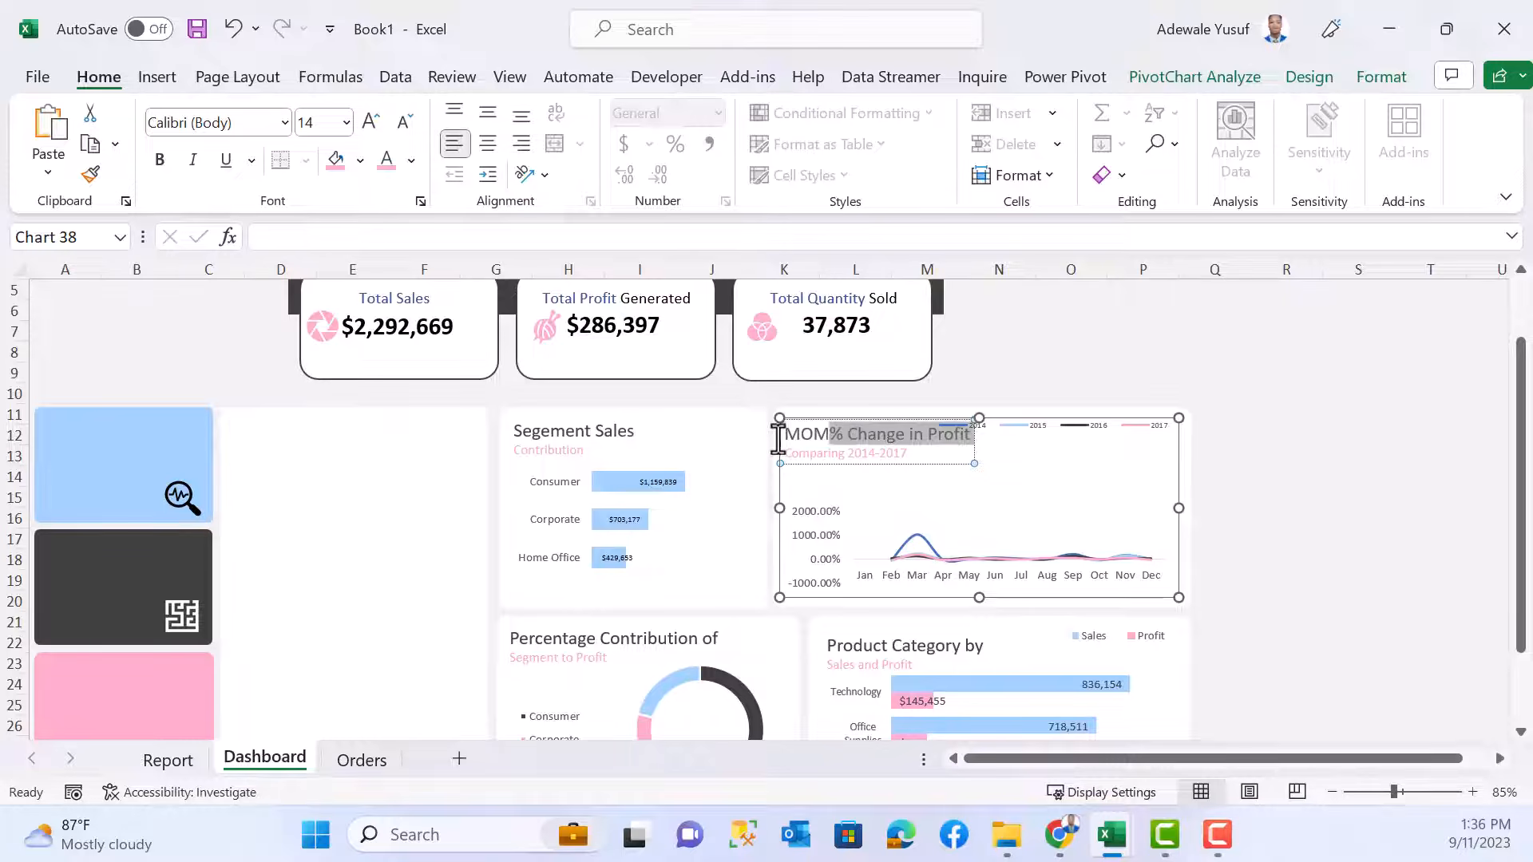
{"action": "left_click", "coordinate": [401, 128]}
{"action": "left_click", "coordinate": [401, 128]}
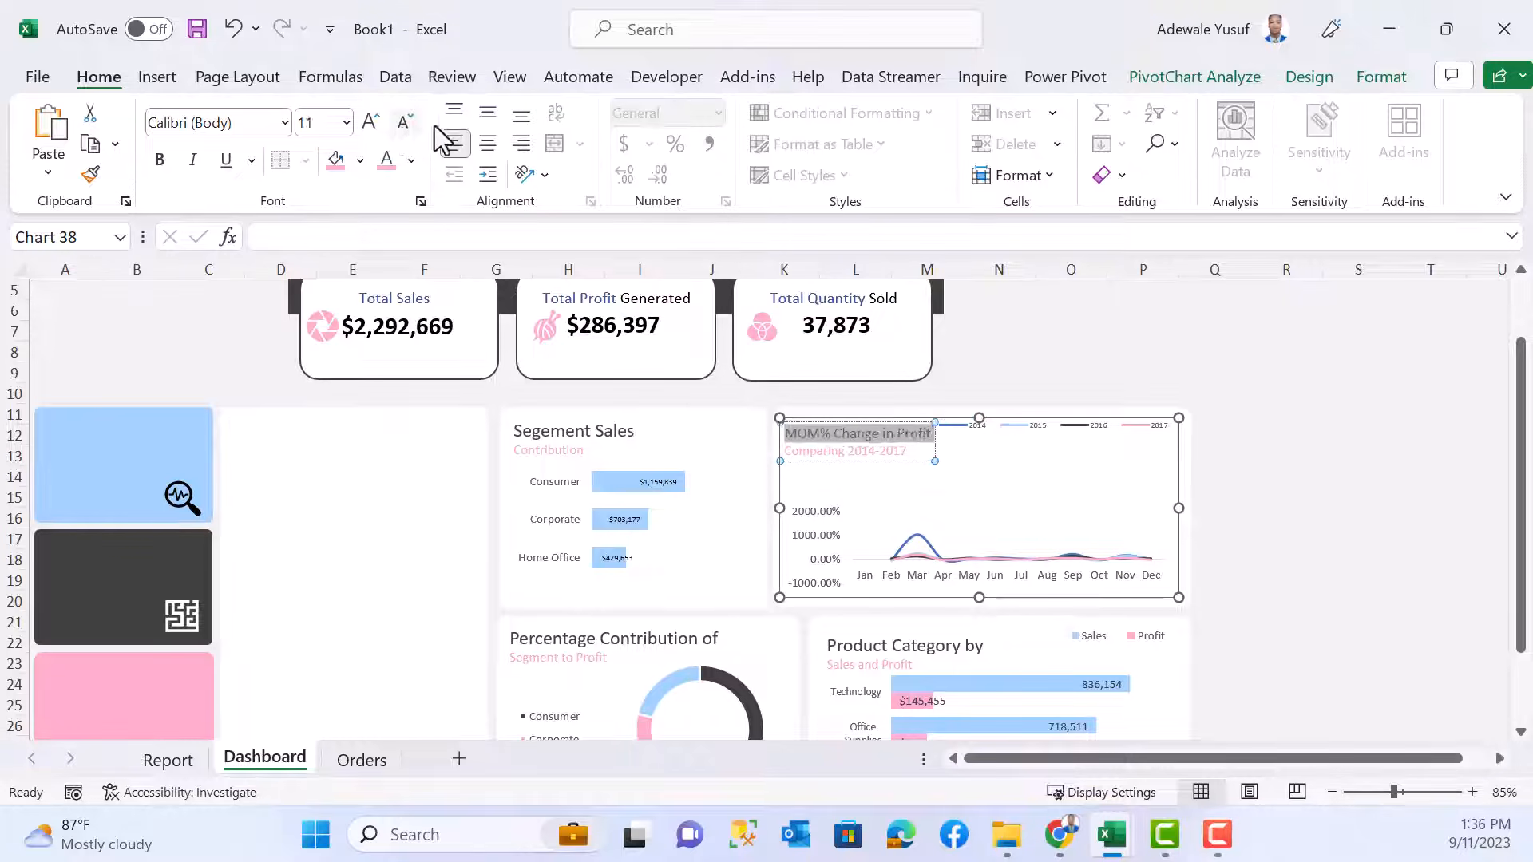
{"action": "left_click", "coordinate": [415, 165]}
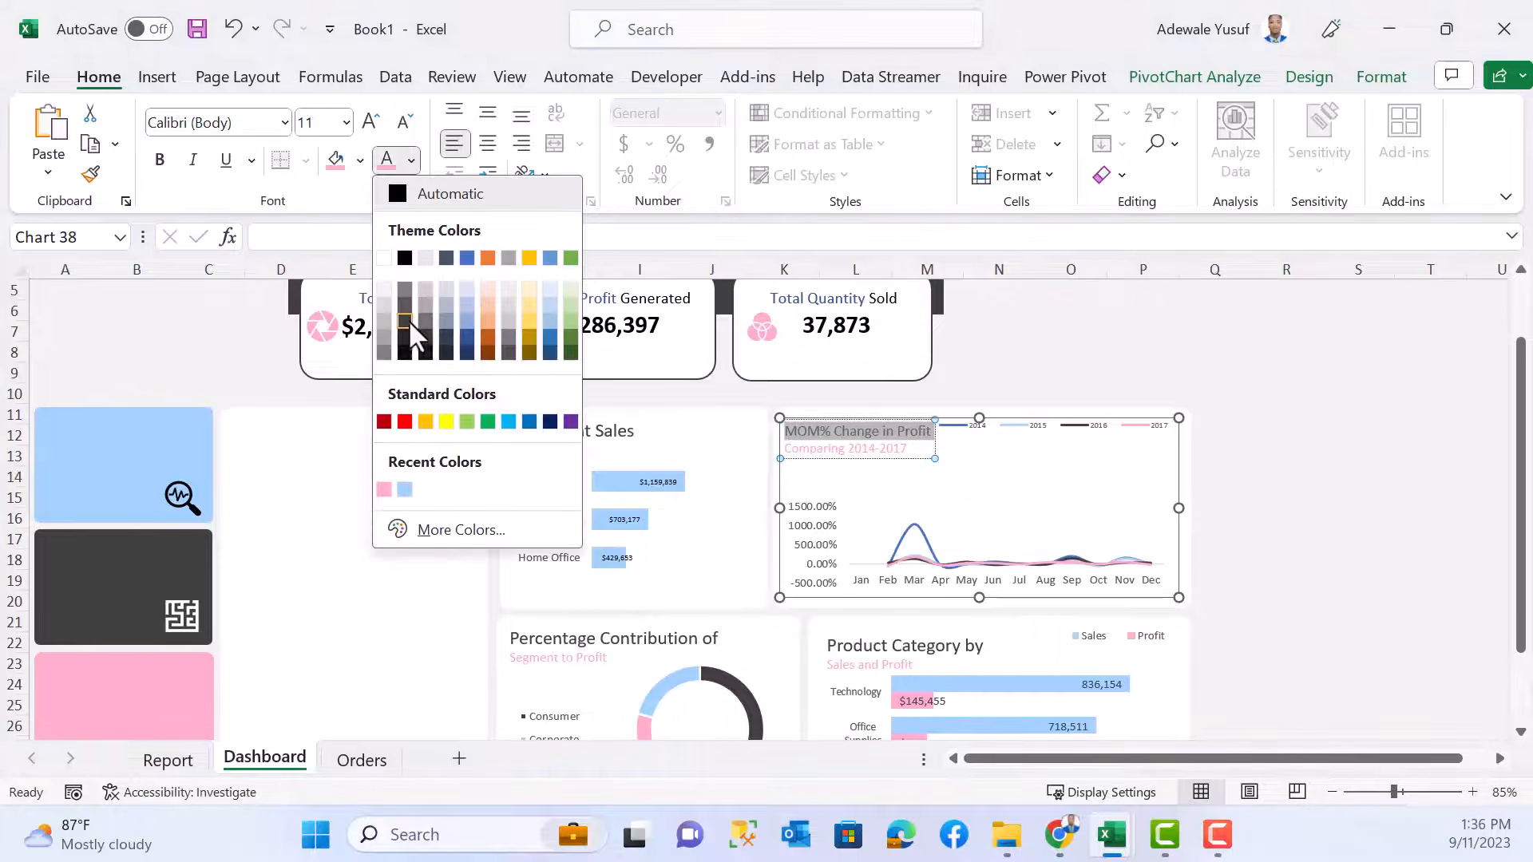
{"action": "left_click", "coordinate": [405, 317]}
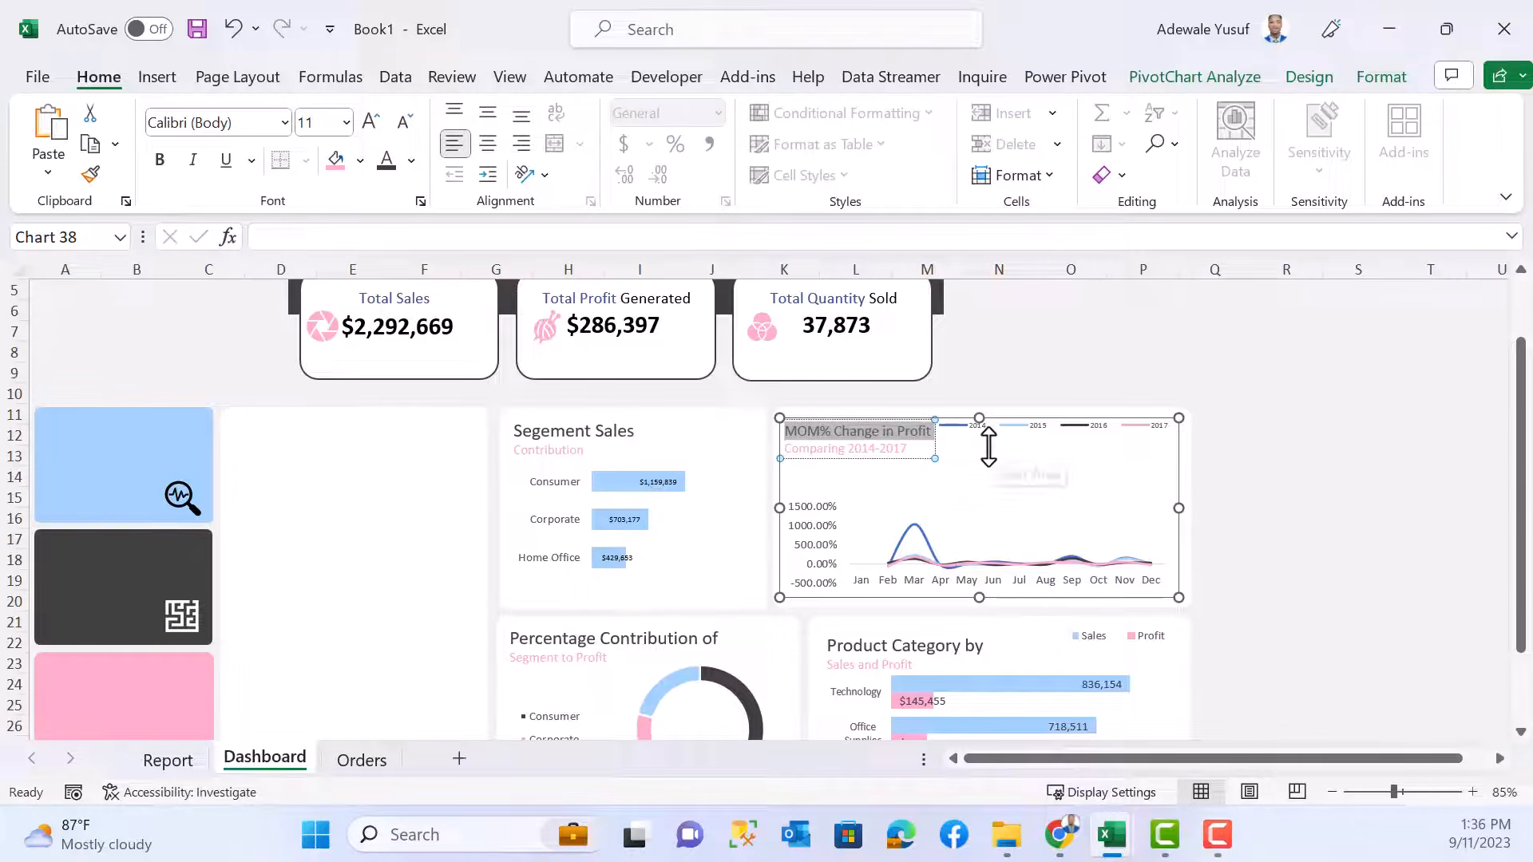
{"action": "left_click", "coordinate": [986, 448]}
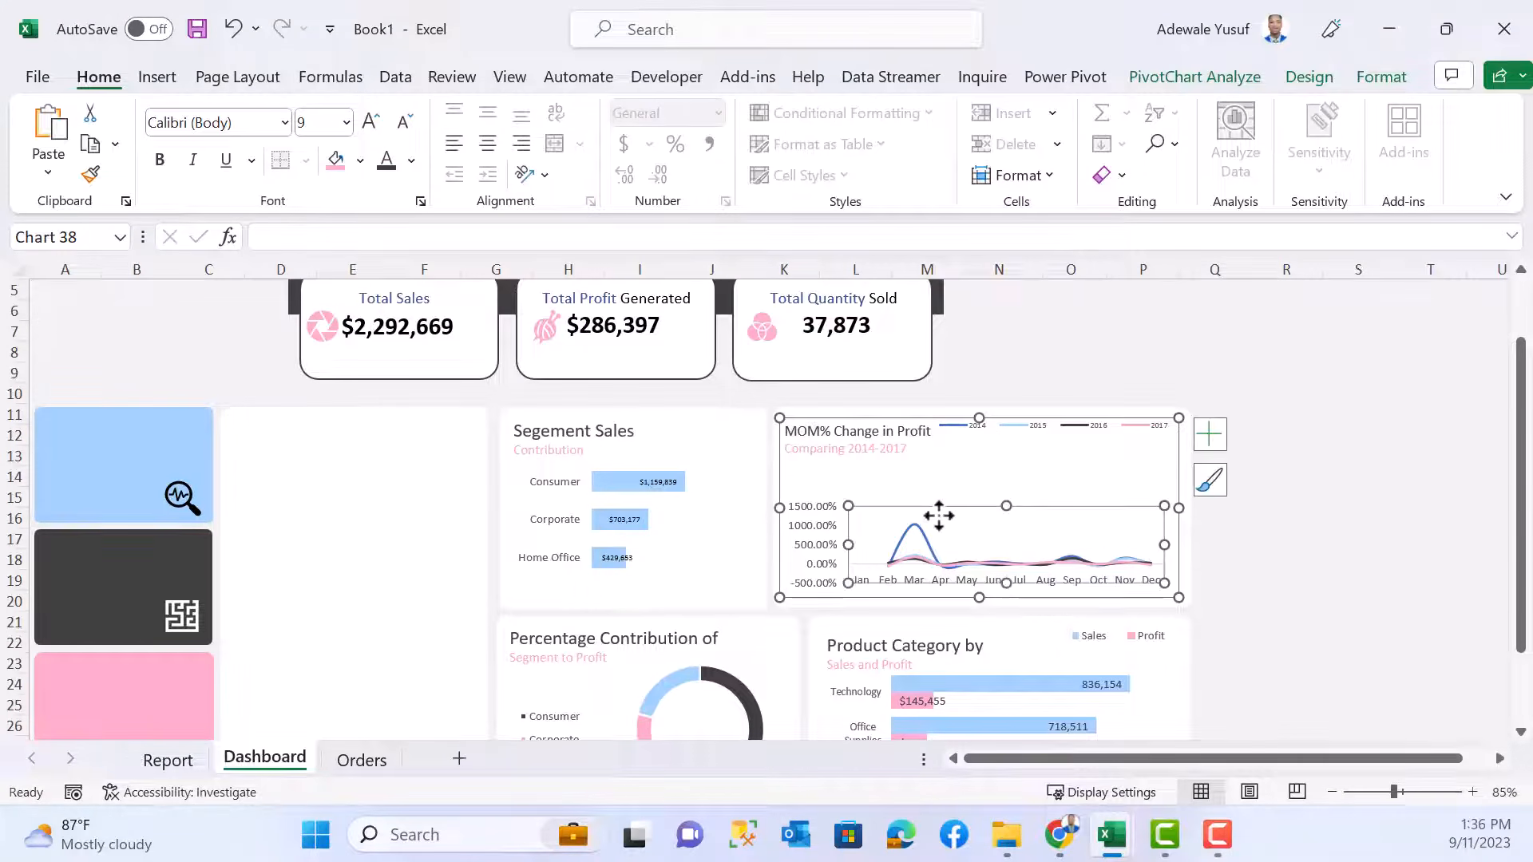
- Enlarge the plot area of the MOM% Change in Profit chart upward to just below its subtitle
{"action": "left_click", "coordinate": [994, 515]}
{"action": "left_click_drag", "start_coordinate": [1009, 506], "coordinate": [1004, 467]}
{"action": "left_click", "coordinate": [1012, 448]}
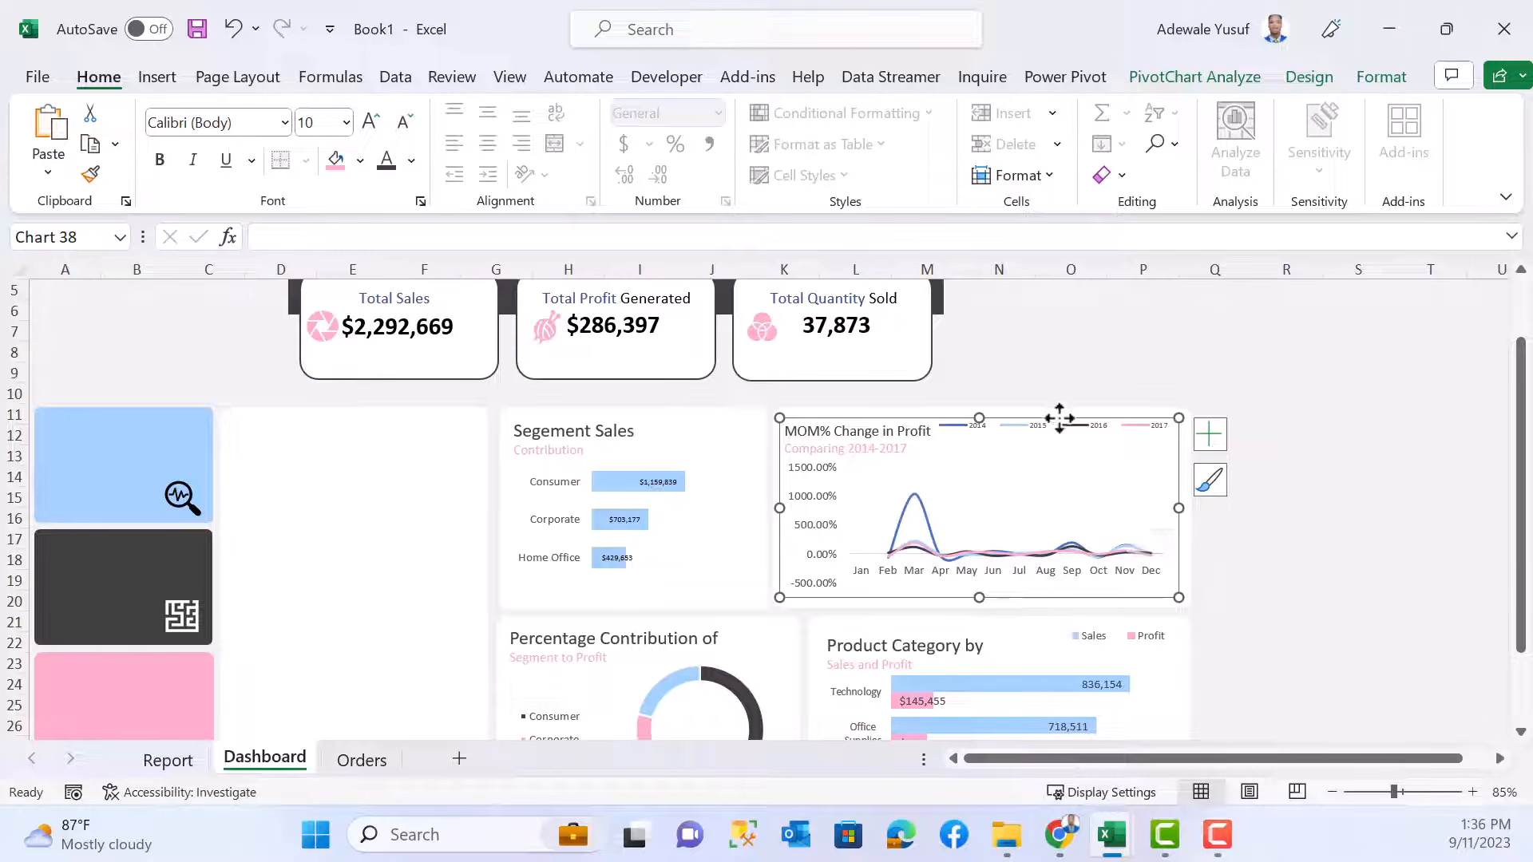
{"action": "left_click", "coordinate": [927, 523]}
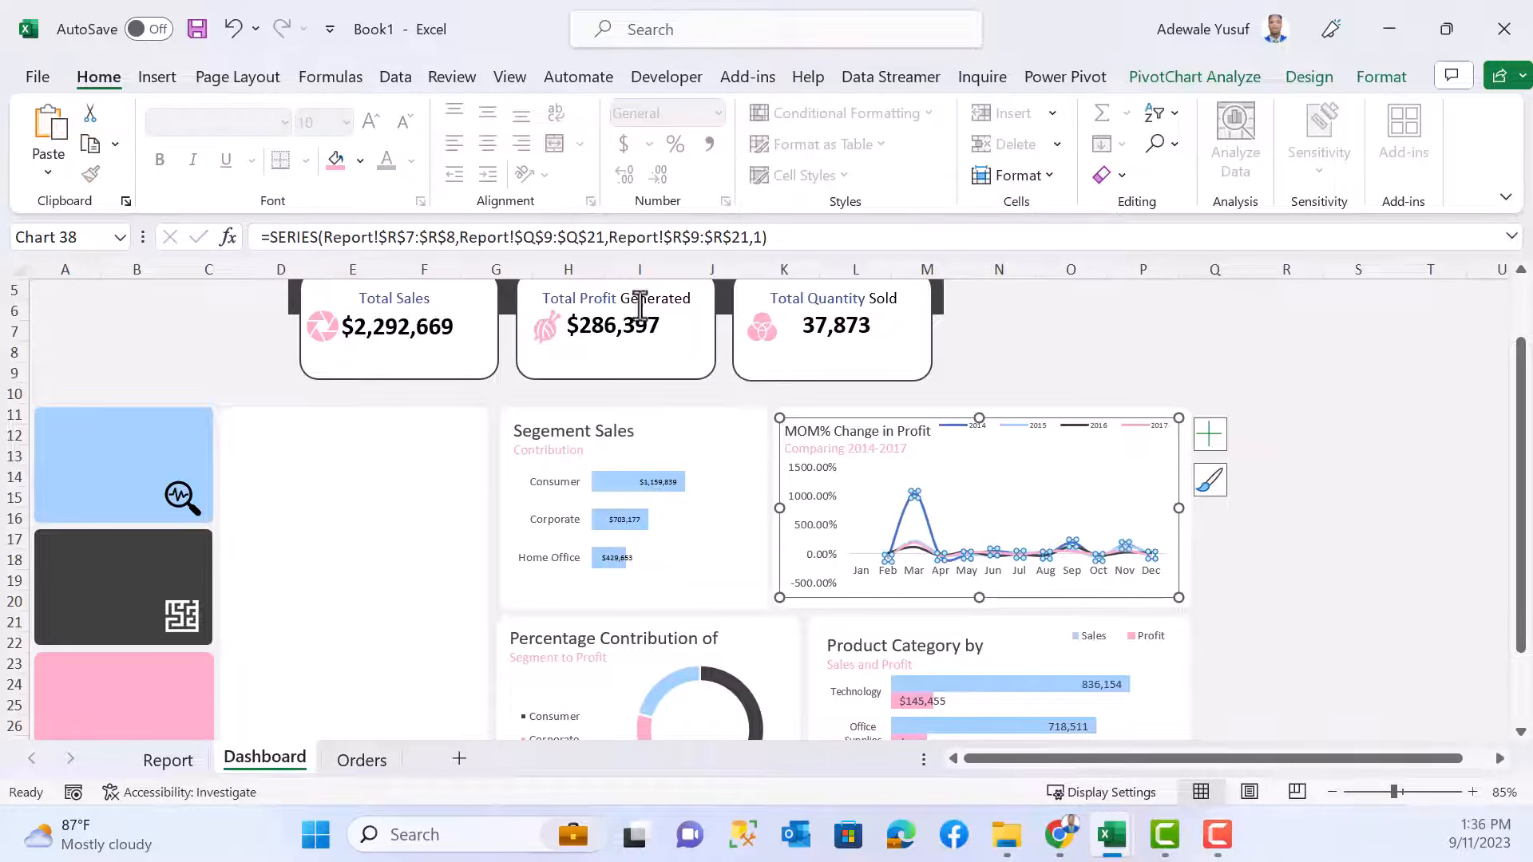
{"action": "left_click", "coordinate": [1152, 350]}
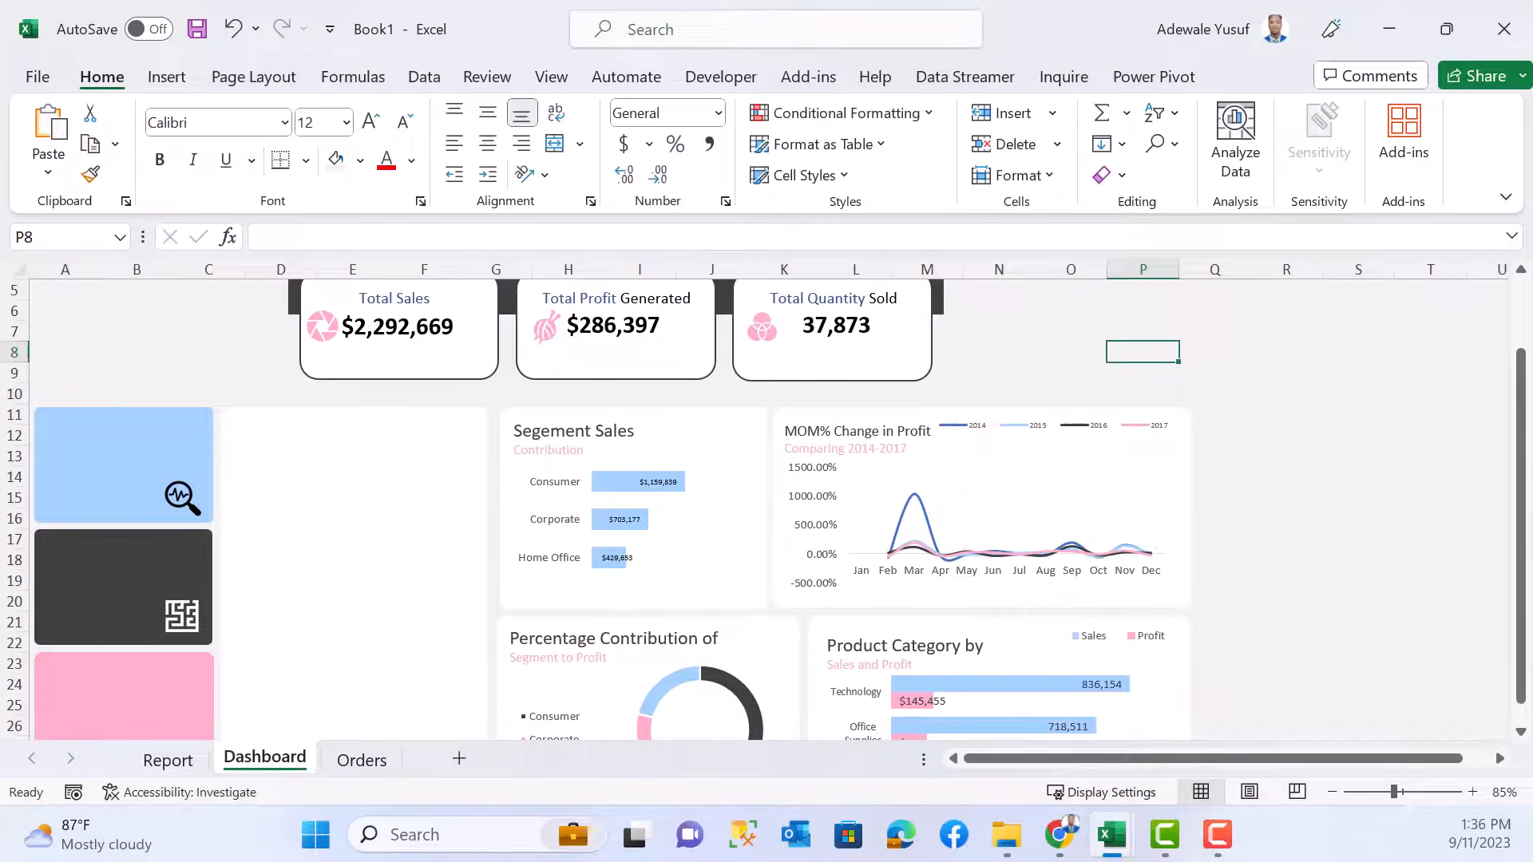
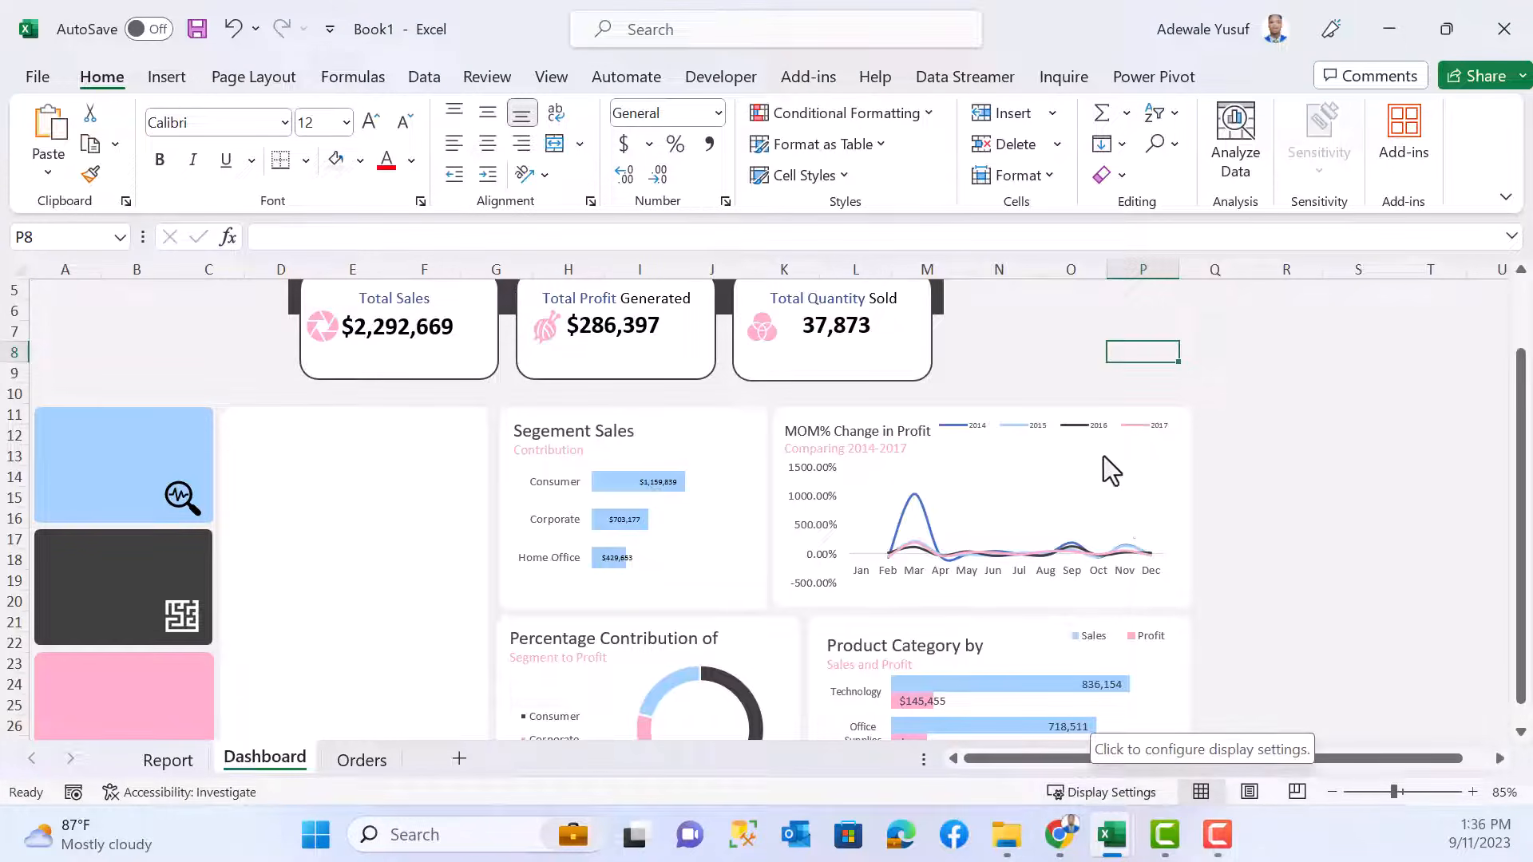
- Narrow the year legend of the MOM% Change in Profit chart from its left side, clear of the title
{"action": "left_click", "coordinate": [1023, 431]}
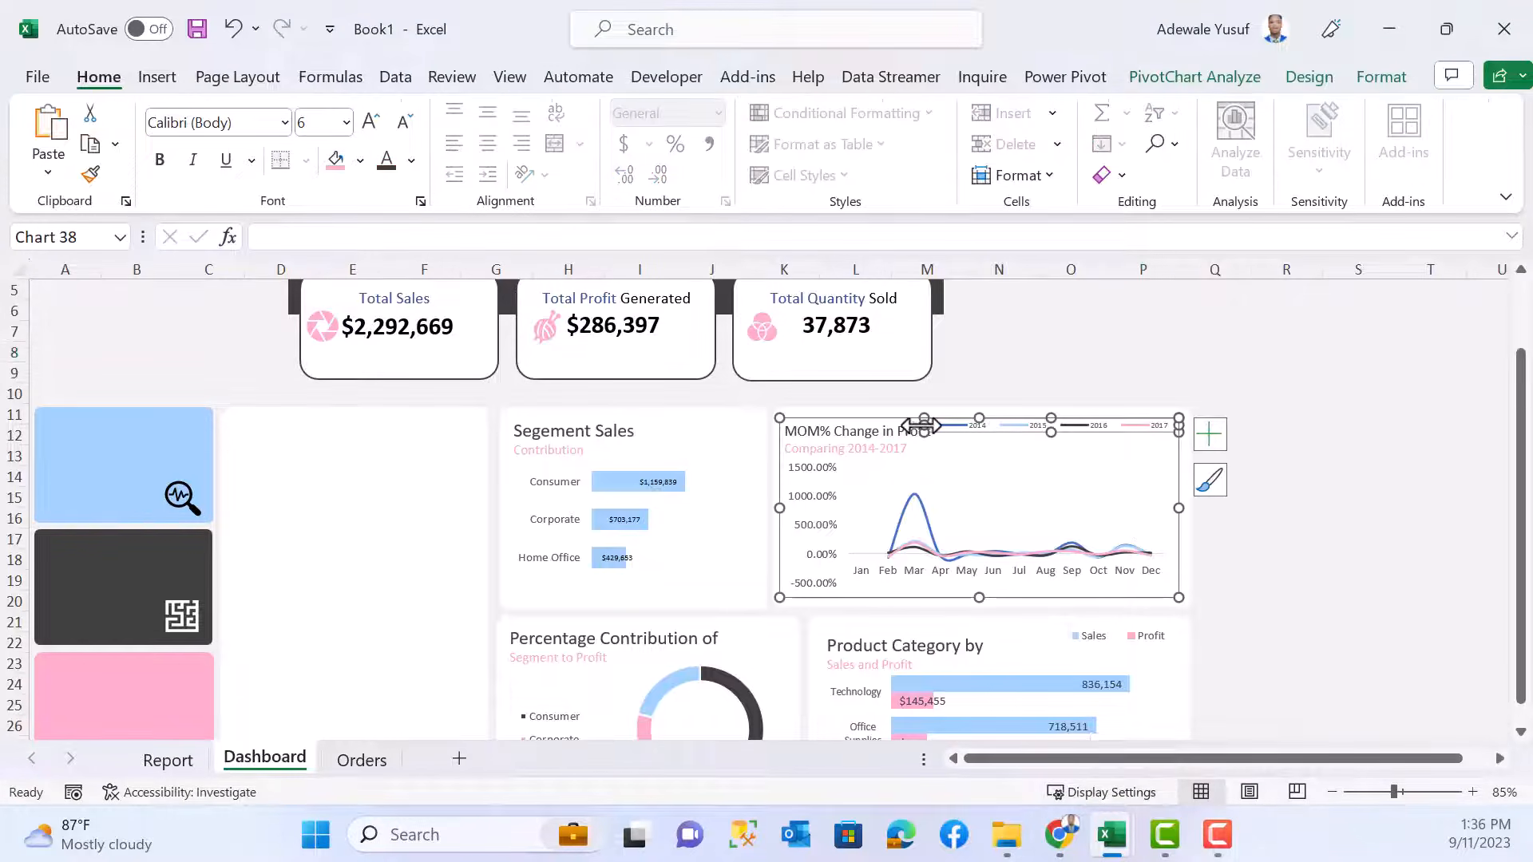
{"action": "left_click_drag", "start_coordinate": [922, 426], "coordinate": [968, 425]}
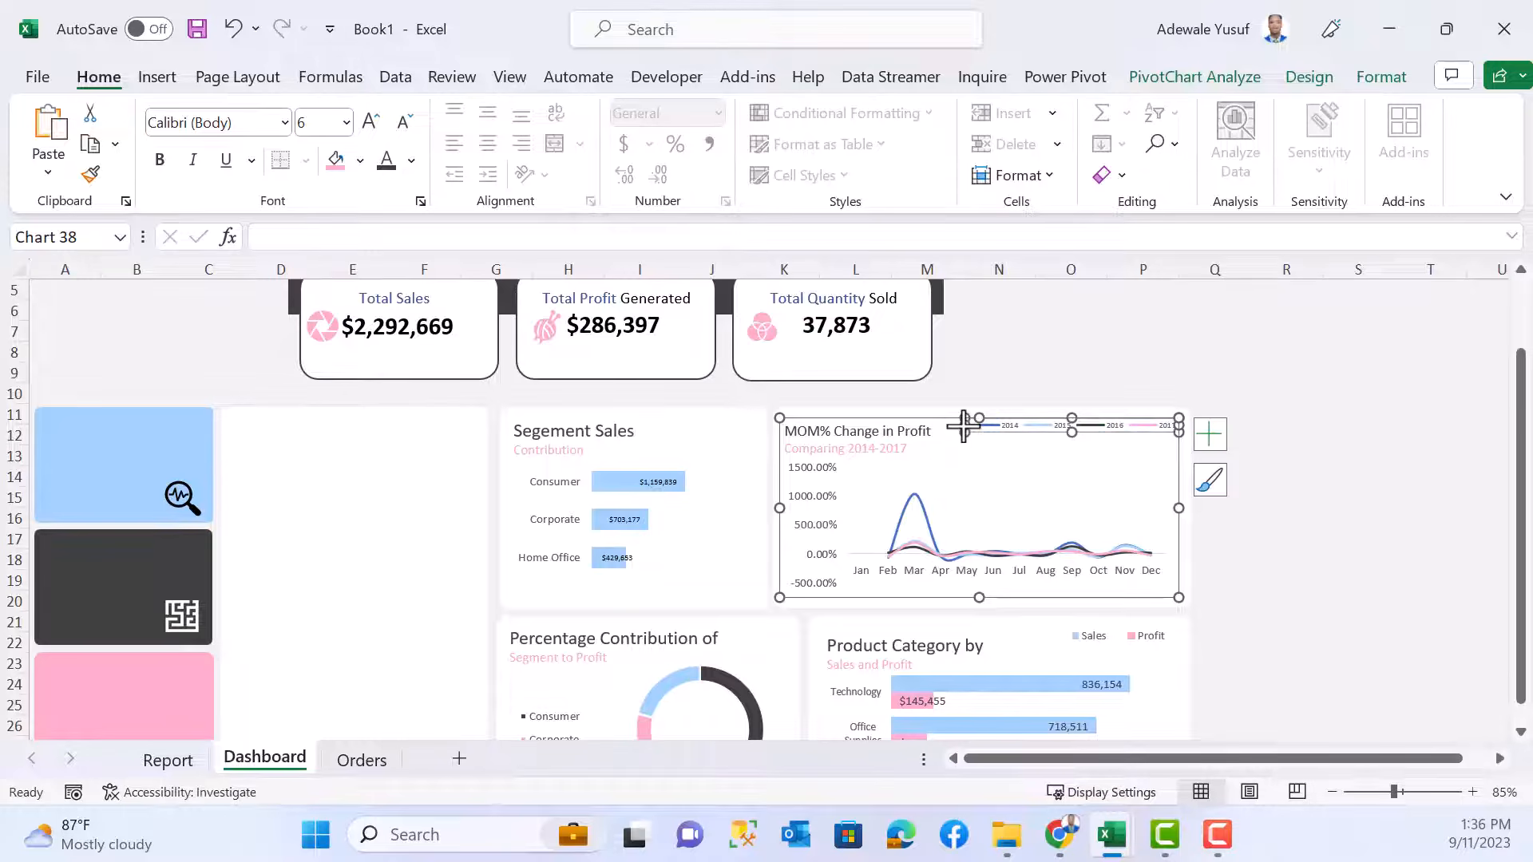
{"action": "left_click", "coordinate": [1092, 368]}
- Set the subtitle "Comparing 2014-2017" to font size 9 and check the title sizes against the Segement Sales chart
{"action": "left_click", "coordinate": [866, 441]}
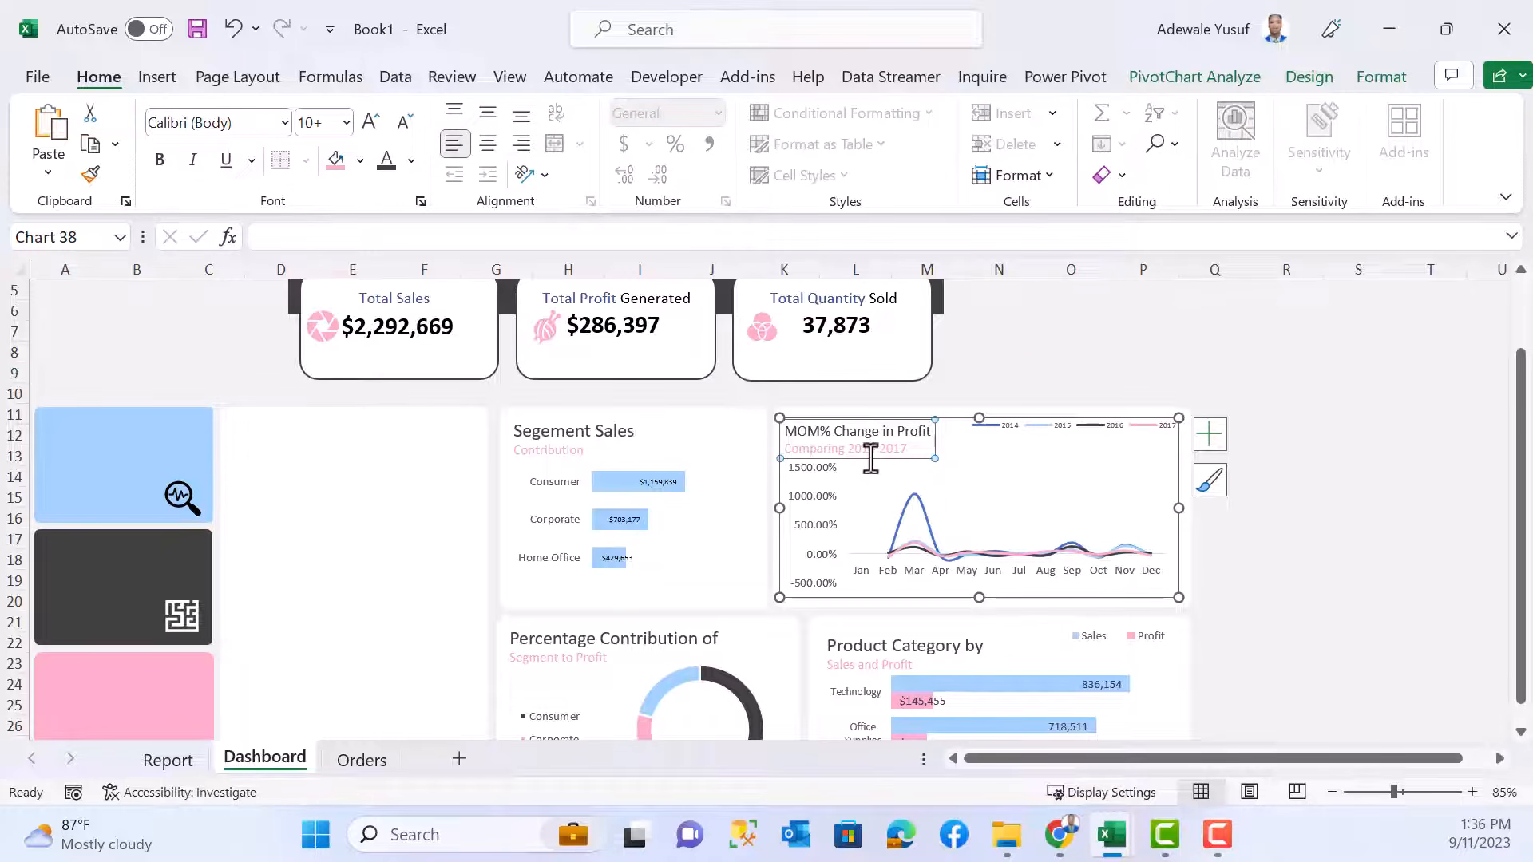
{"action": "left_click_drag", "start_coordinate": [912, 452], "coordinate": [784, 448]}
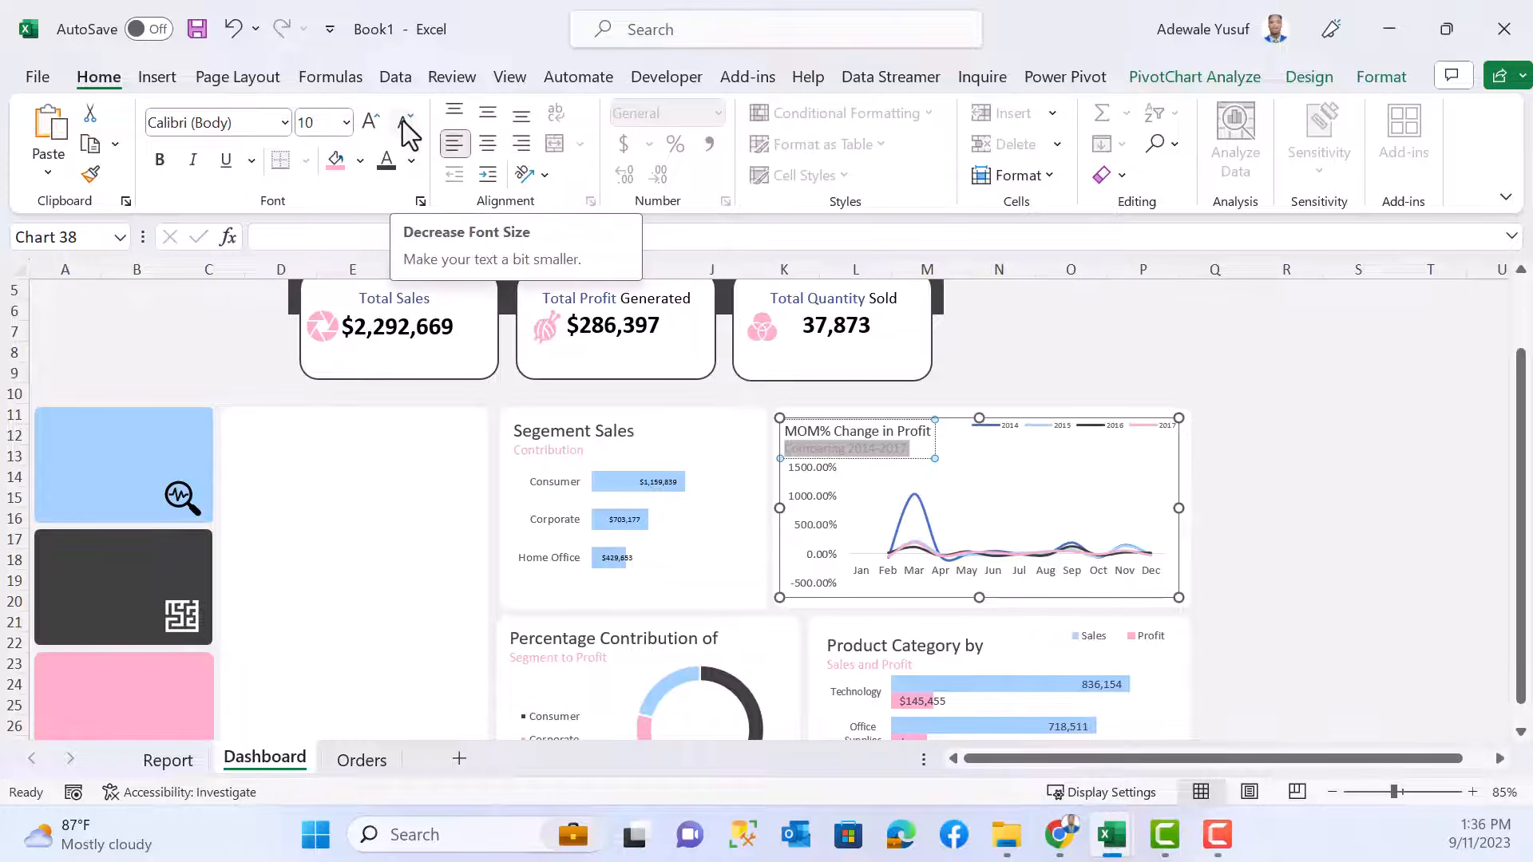
{"action": "left_click", "coordinate": [404, 121]}
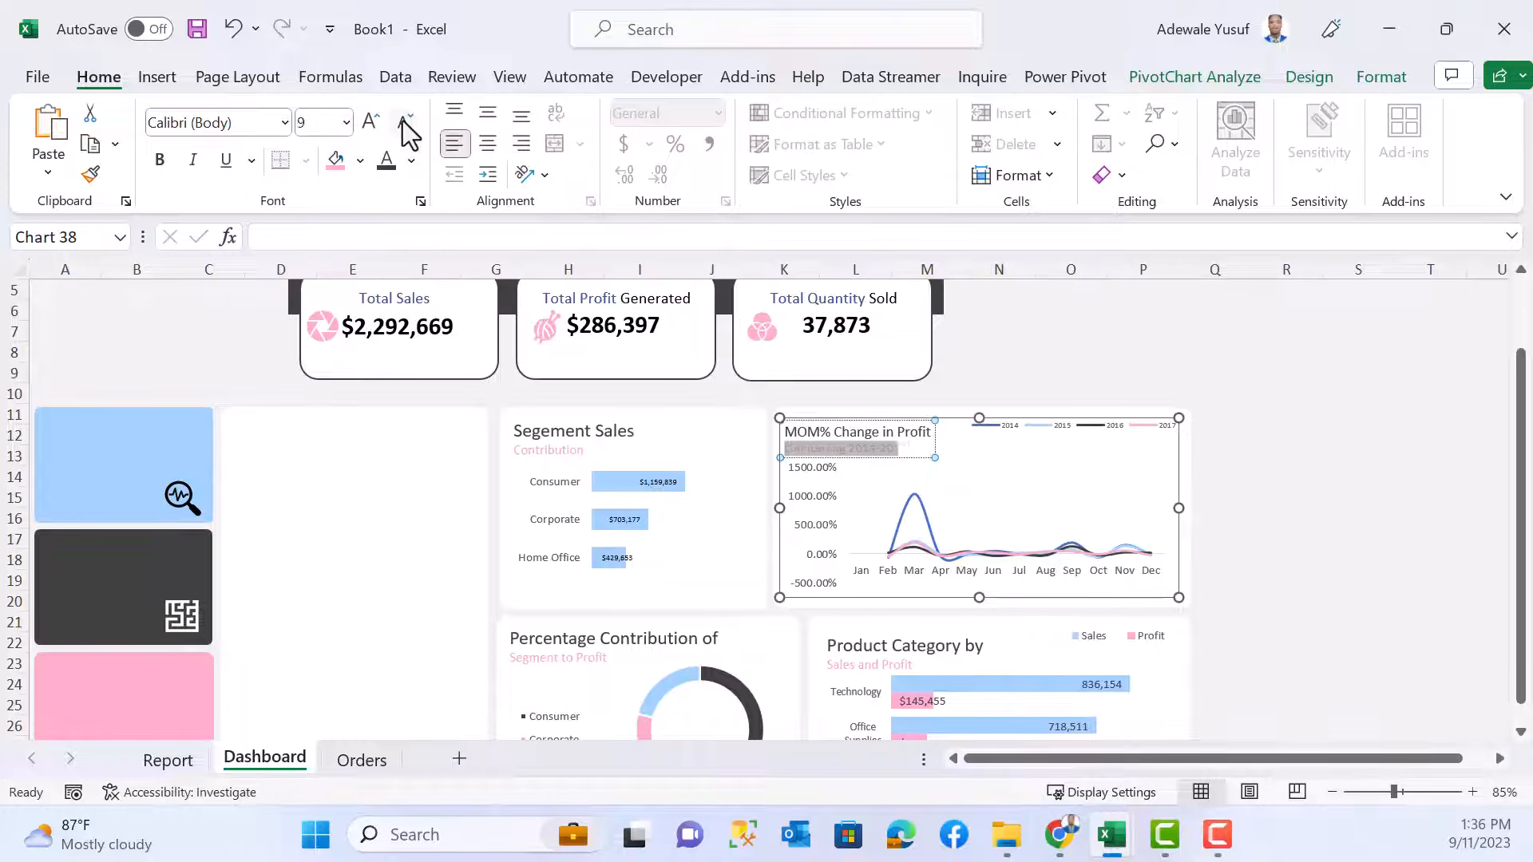
{"action": "left_click", "coordinate": [925, 439]}
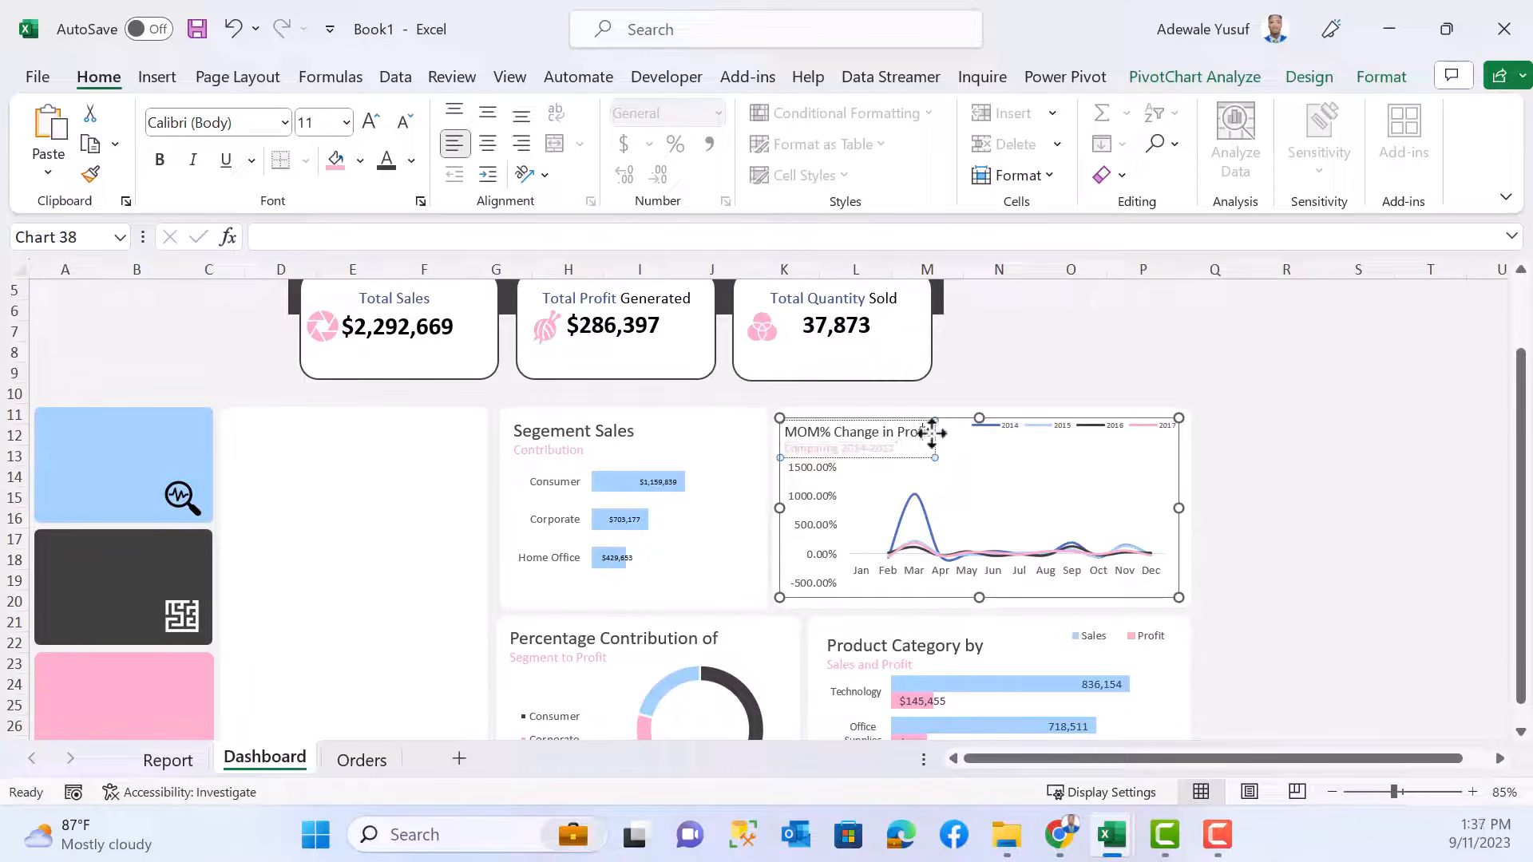
{"action": "left_click", "coordinate": [559, 435]}
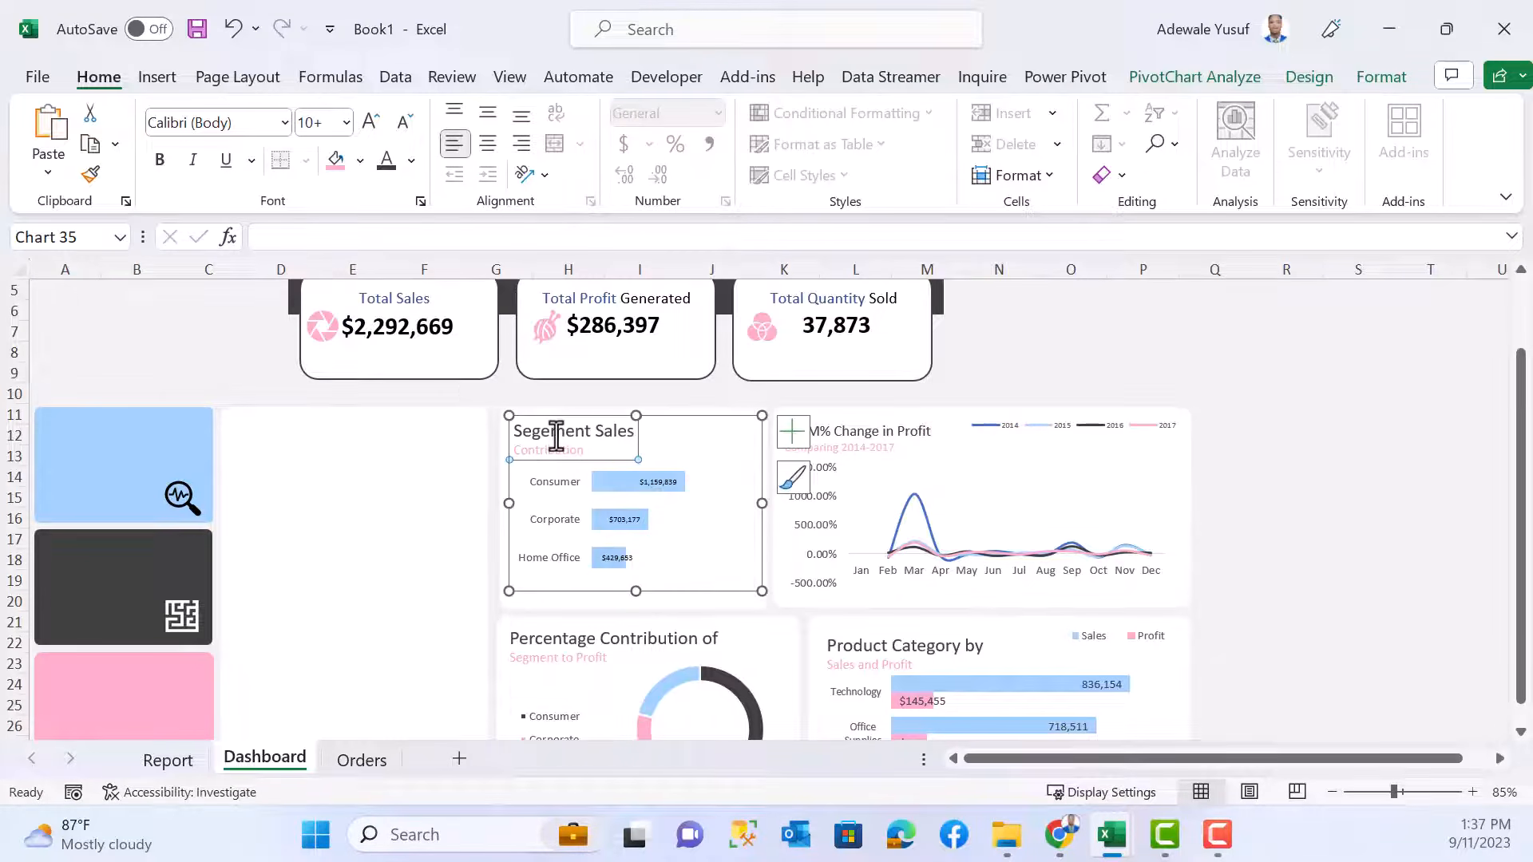
{"action": "left_click", "coordinate": [563, 437]}
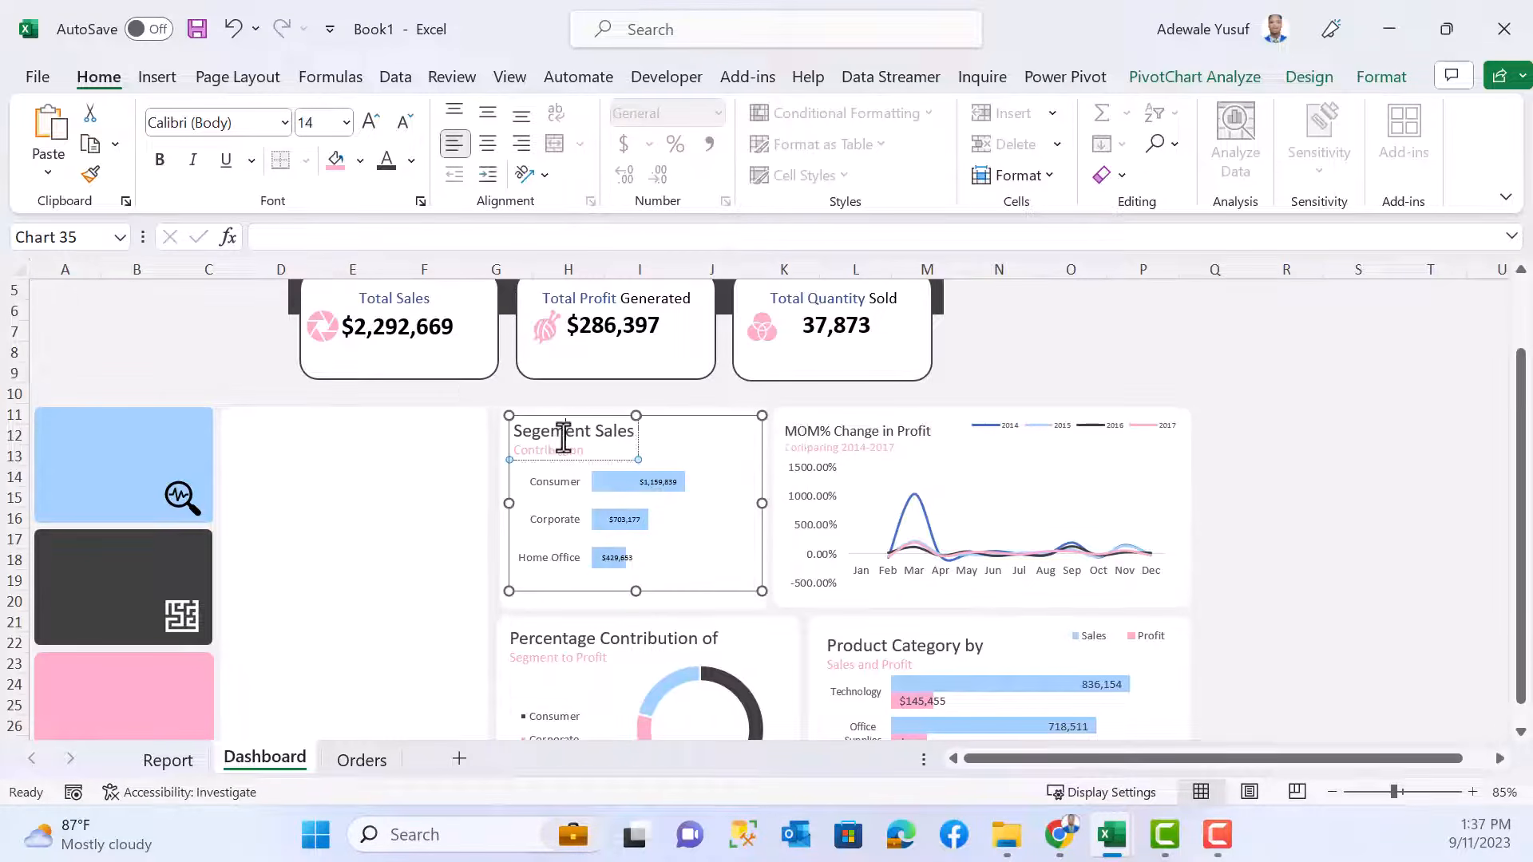
- Resize the MOM% Change in Profit chart slightly from its lower-left corner to fit its white card
{"action": "left_click", "coordinate": [907, 431]}
{"action": "left_click", "coordinate": [838, 447]}
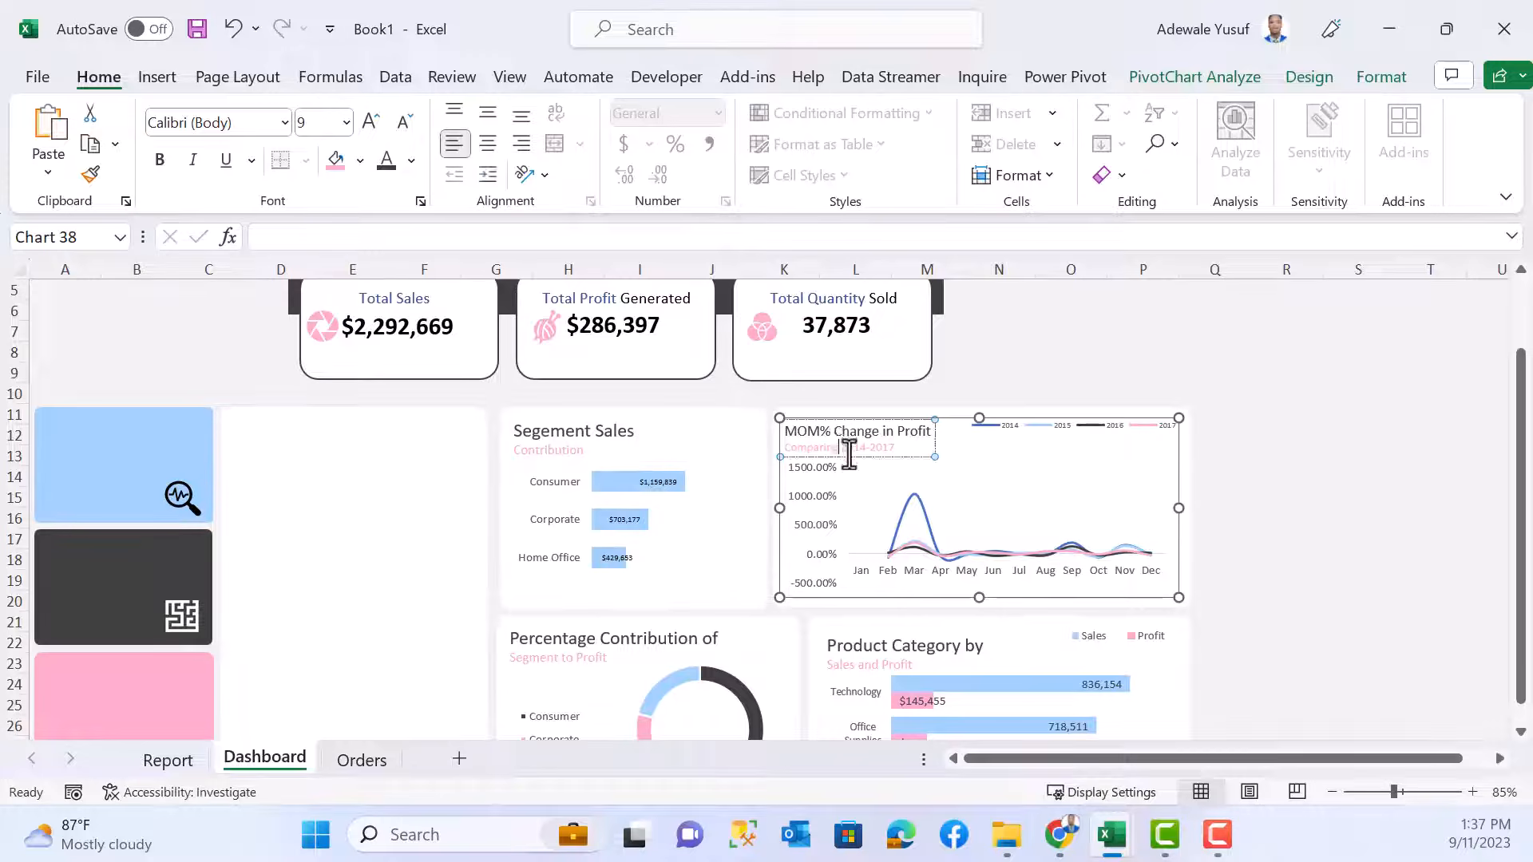
{"action": "left_click_drag", "start_coordinate": [781, 595], "coordinate": [783, 599]}
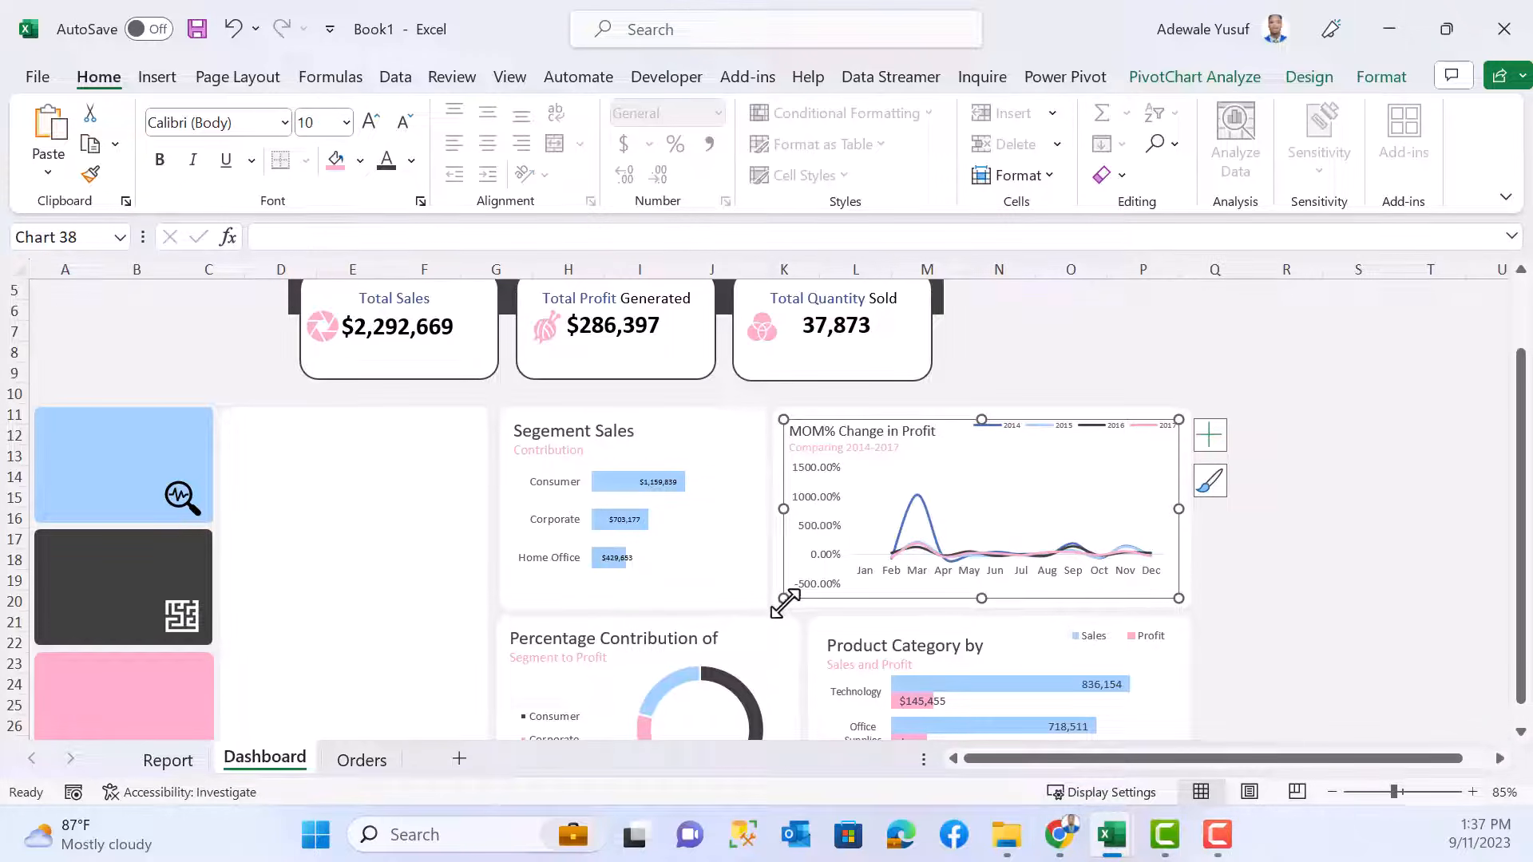
{"action": "left_click", "coordinate": [1330, 435]}
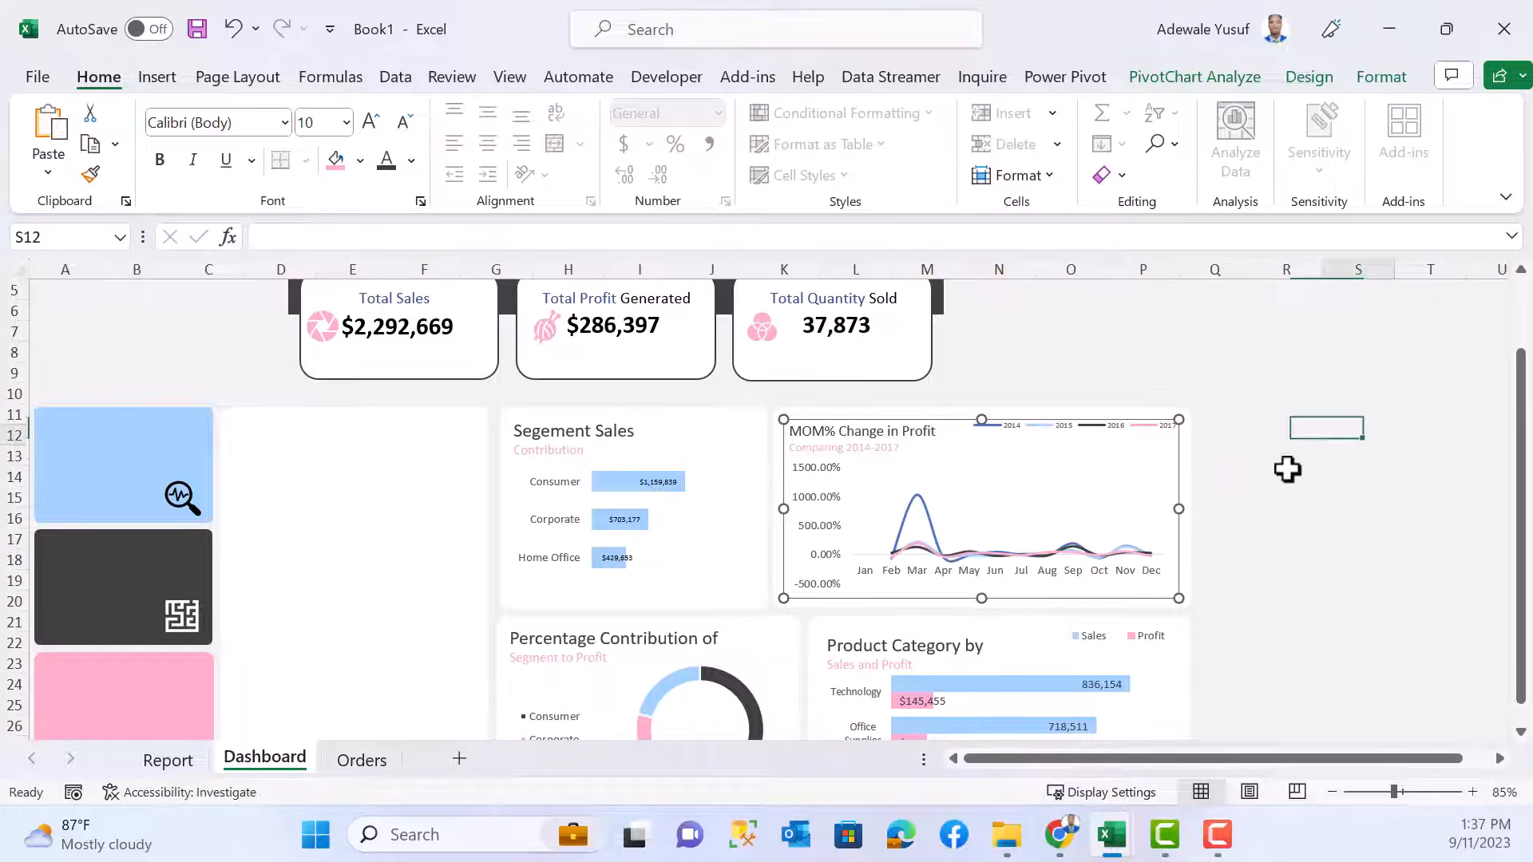
- Color the horizontal axis line of the MOM% Change in Profit chart red
{"action": "left_click", "coordinate": [866, 556]}
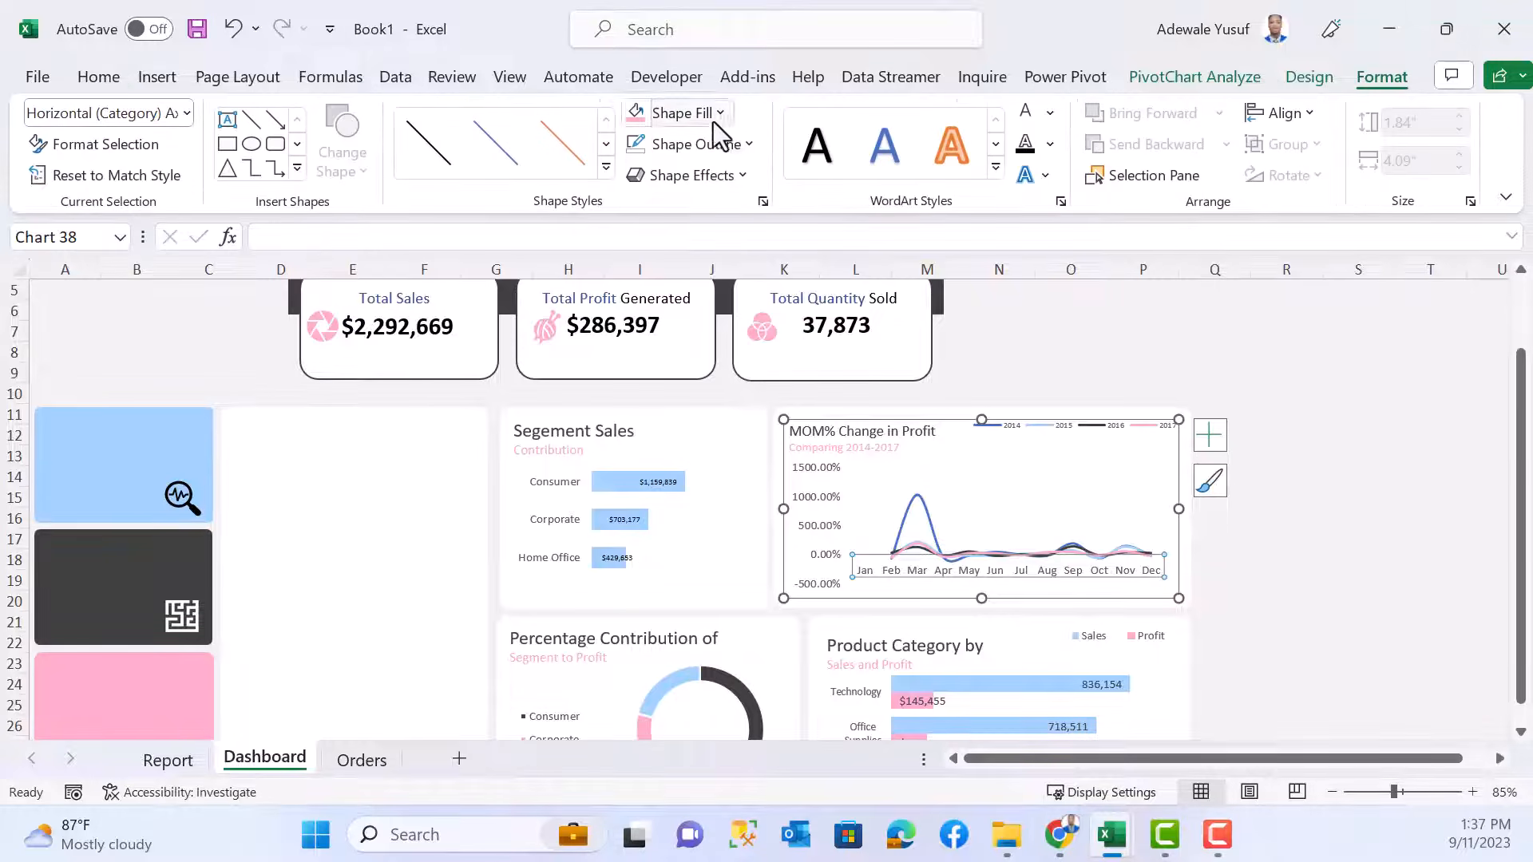
{"action": "left_click", "coordinate": [751, 145]}
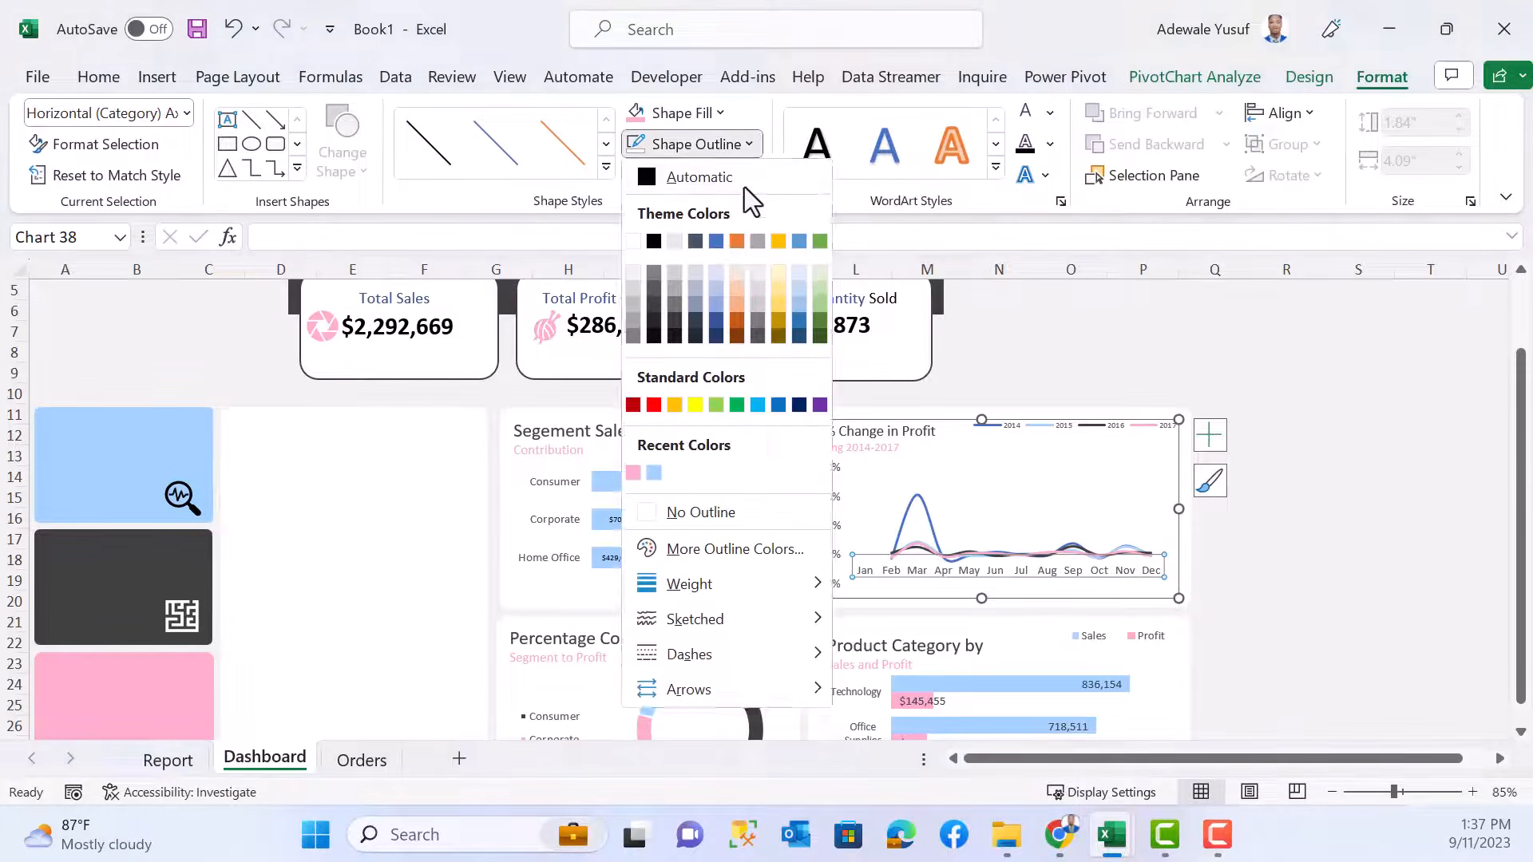
{"action": "left_click", "coordinate": [653, 405]}
{"action": "left_click", "coordinate": [1389, 578]}
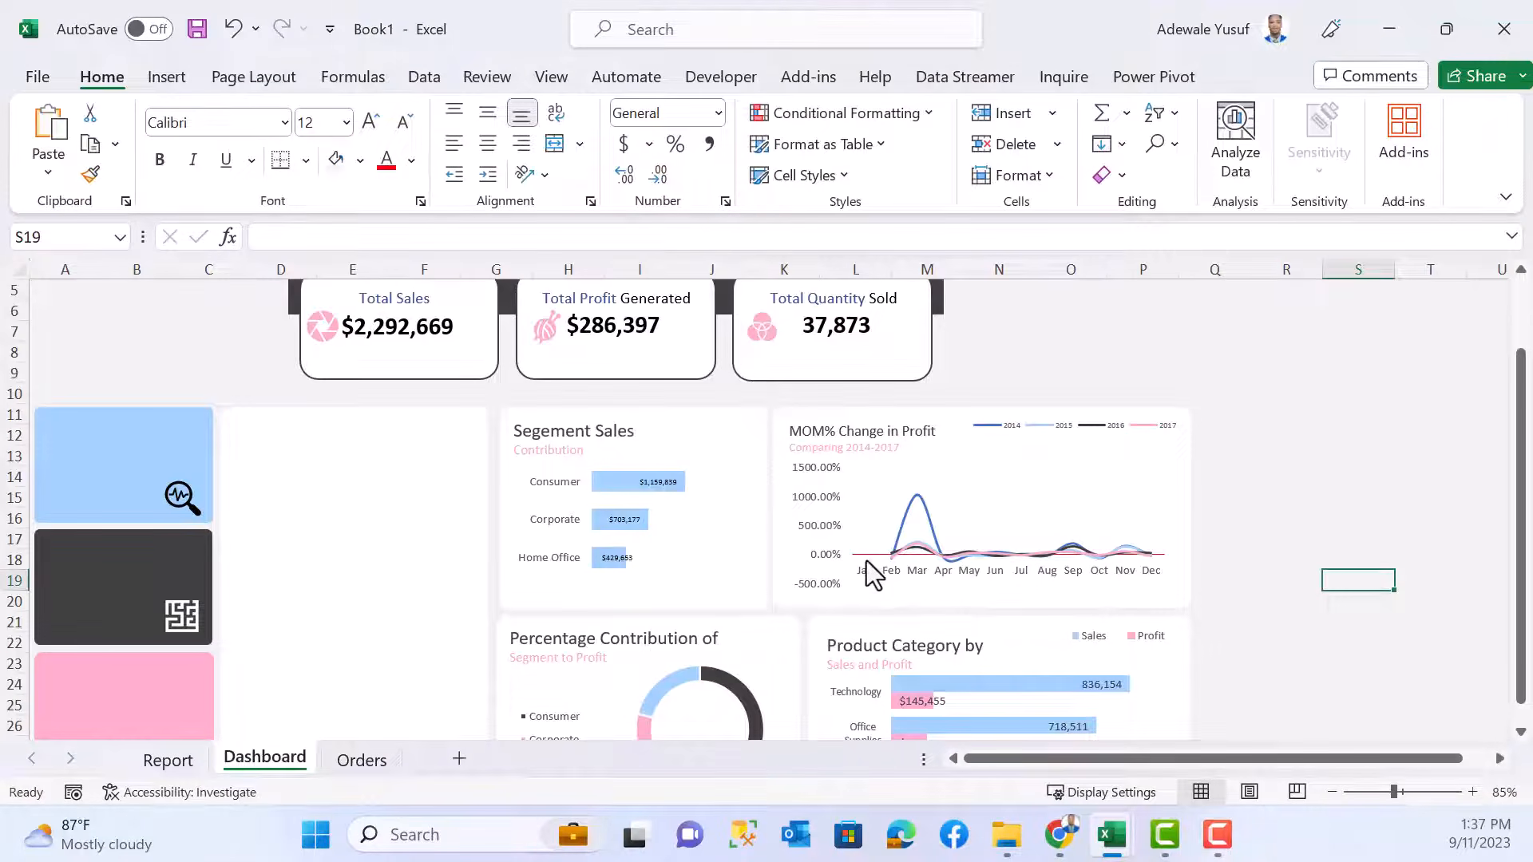
- Give the horizontal axis line of the MOM% Change in Profit chart a dashed style
{"action": "left_click", "coordinate": [866, 560]}
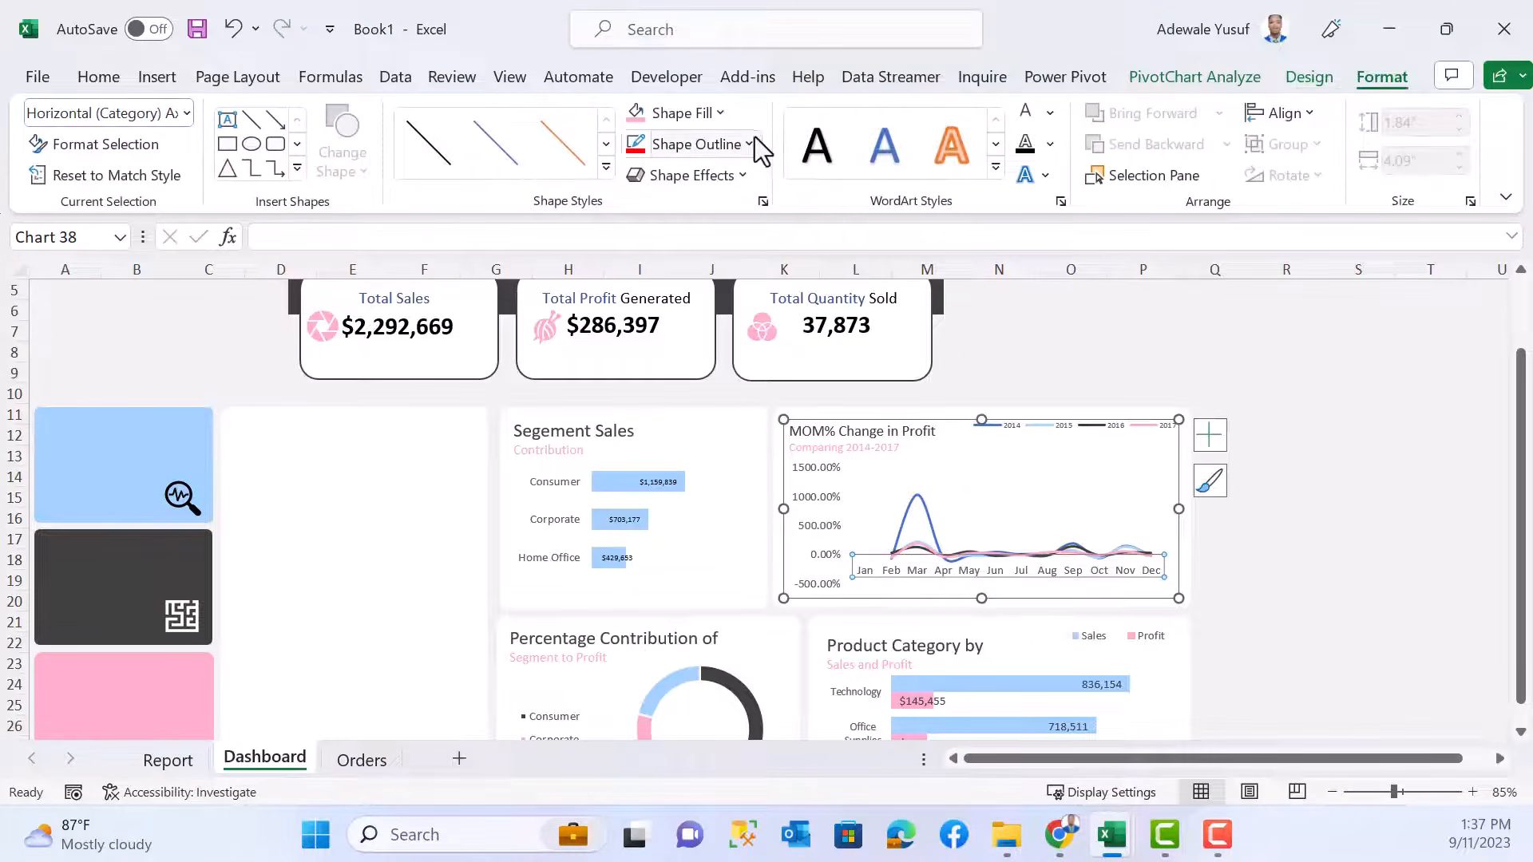
{"action": "left_click", "coordinate": [752, 145]}
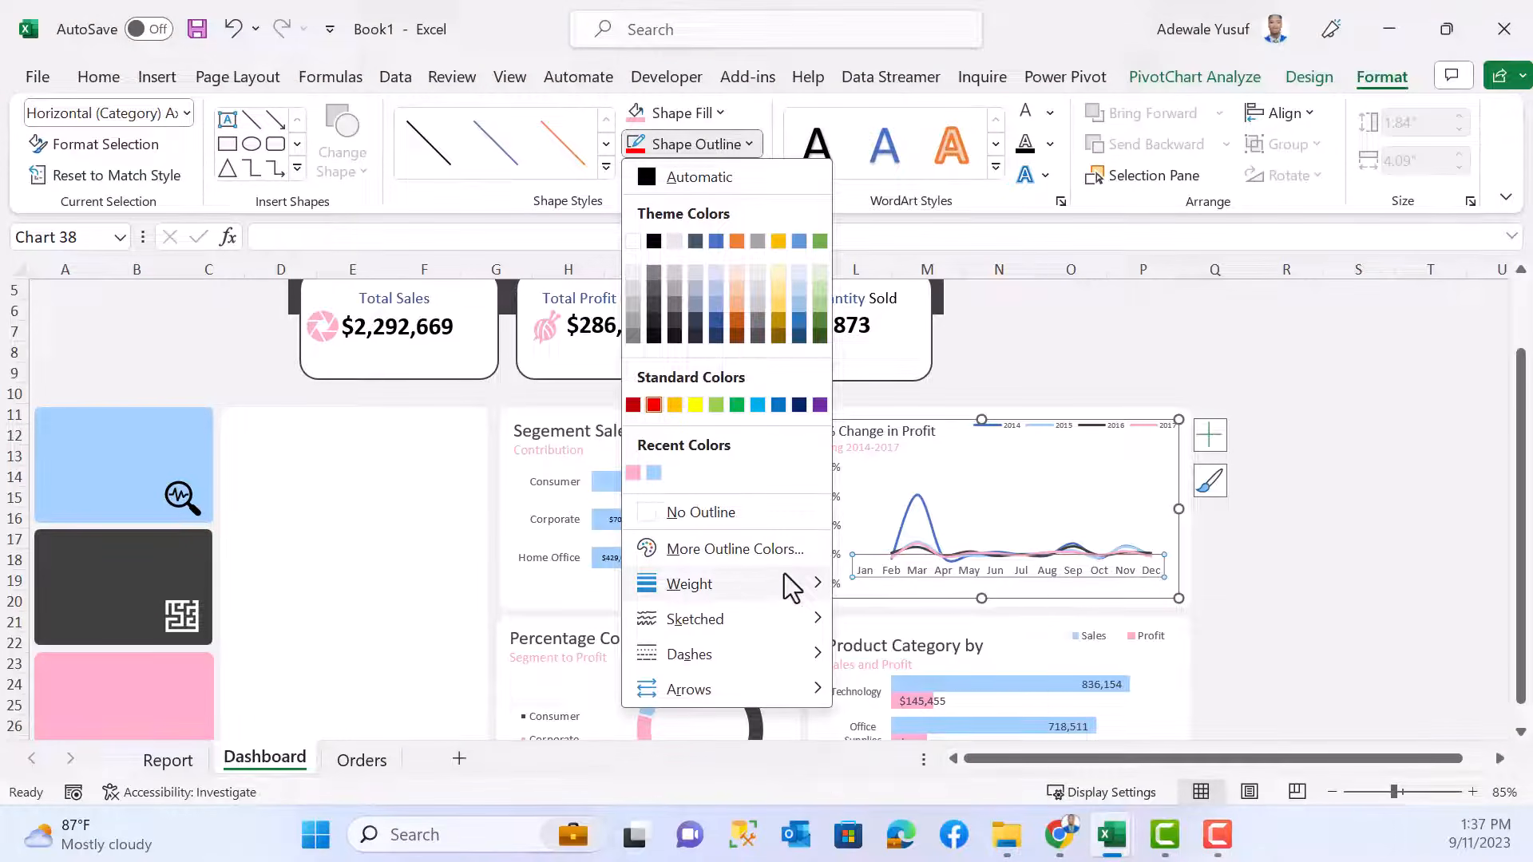
{"action": "mouse_move", "coordinate": [786, 585]}
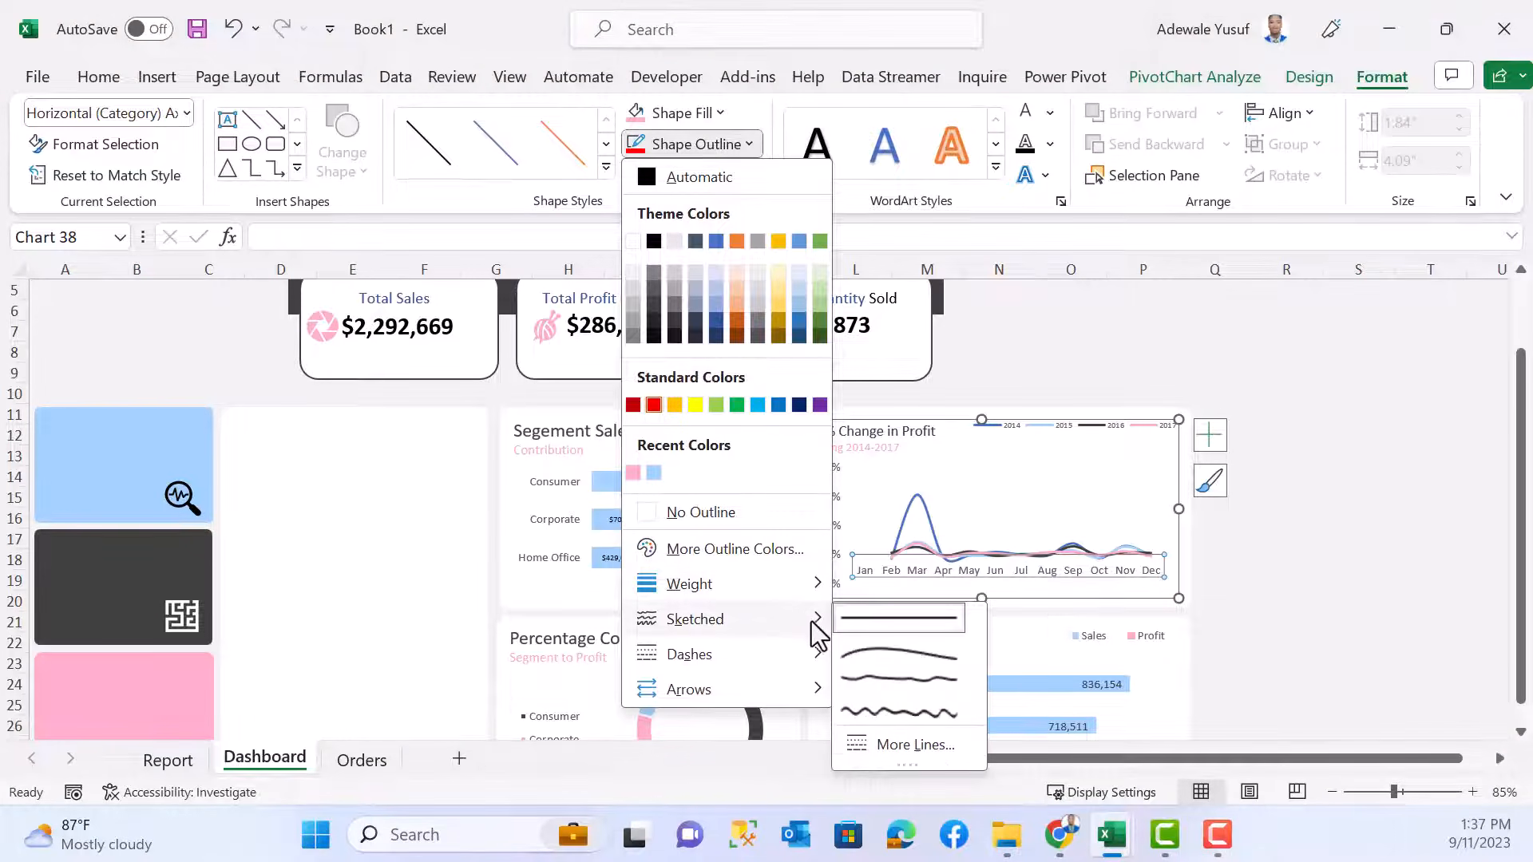
{"action": "mouse_move", "coordinate": [795, 654]}
{"action": "left_click", "coordinate": [918, 649]}
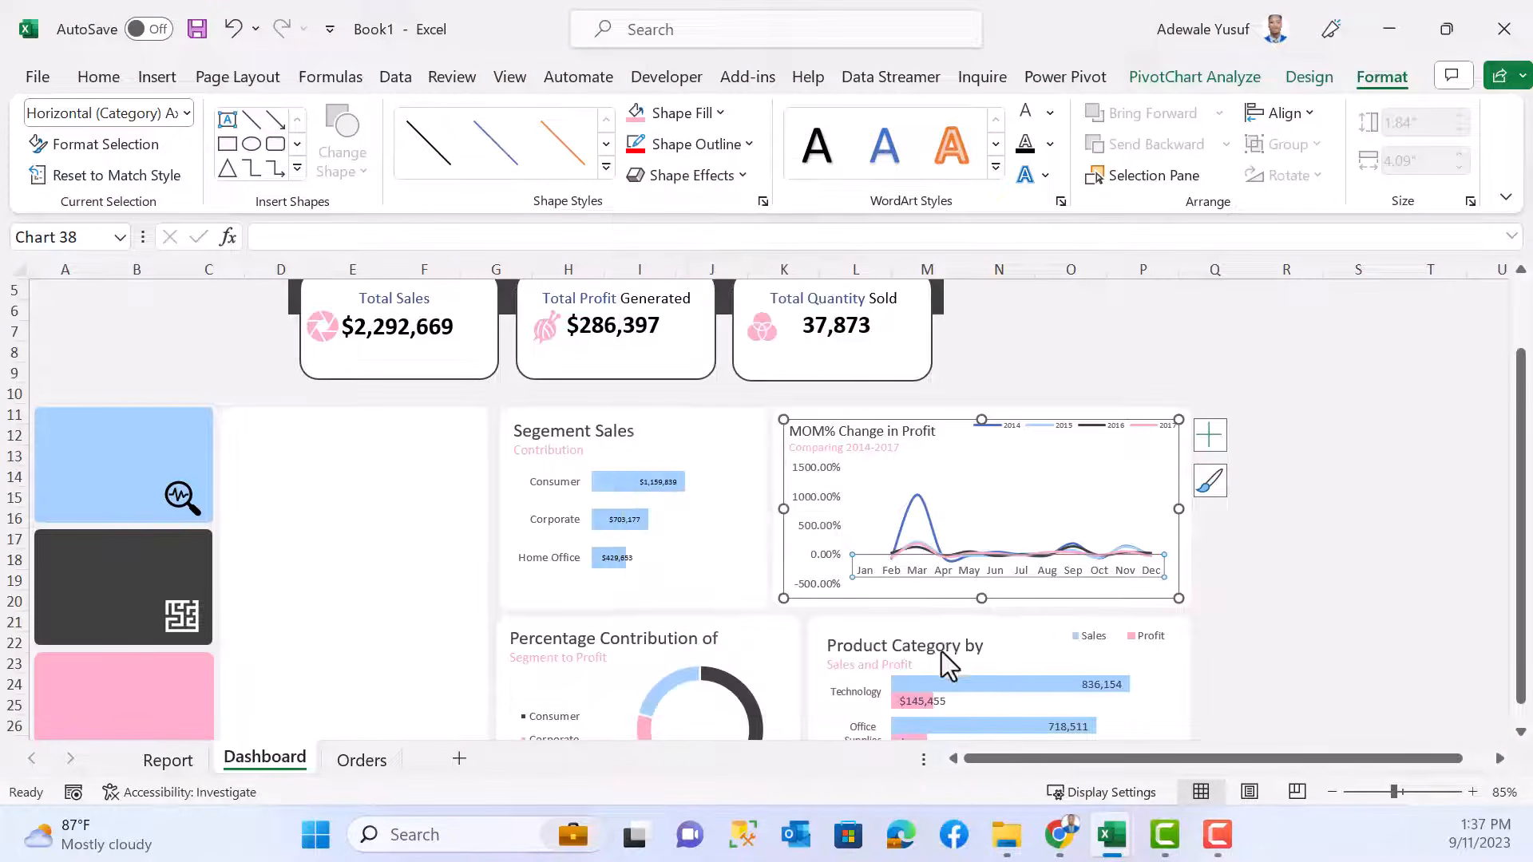
{"action": "left_click", "coordinate": [1375, 537]}
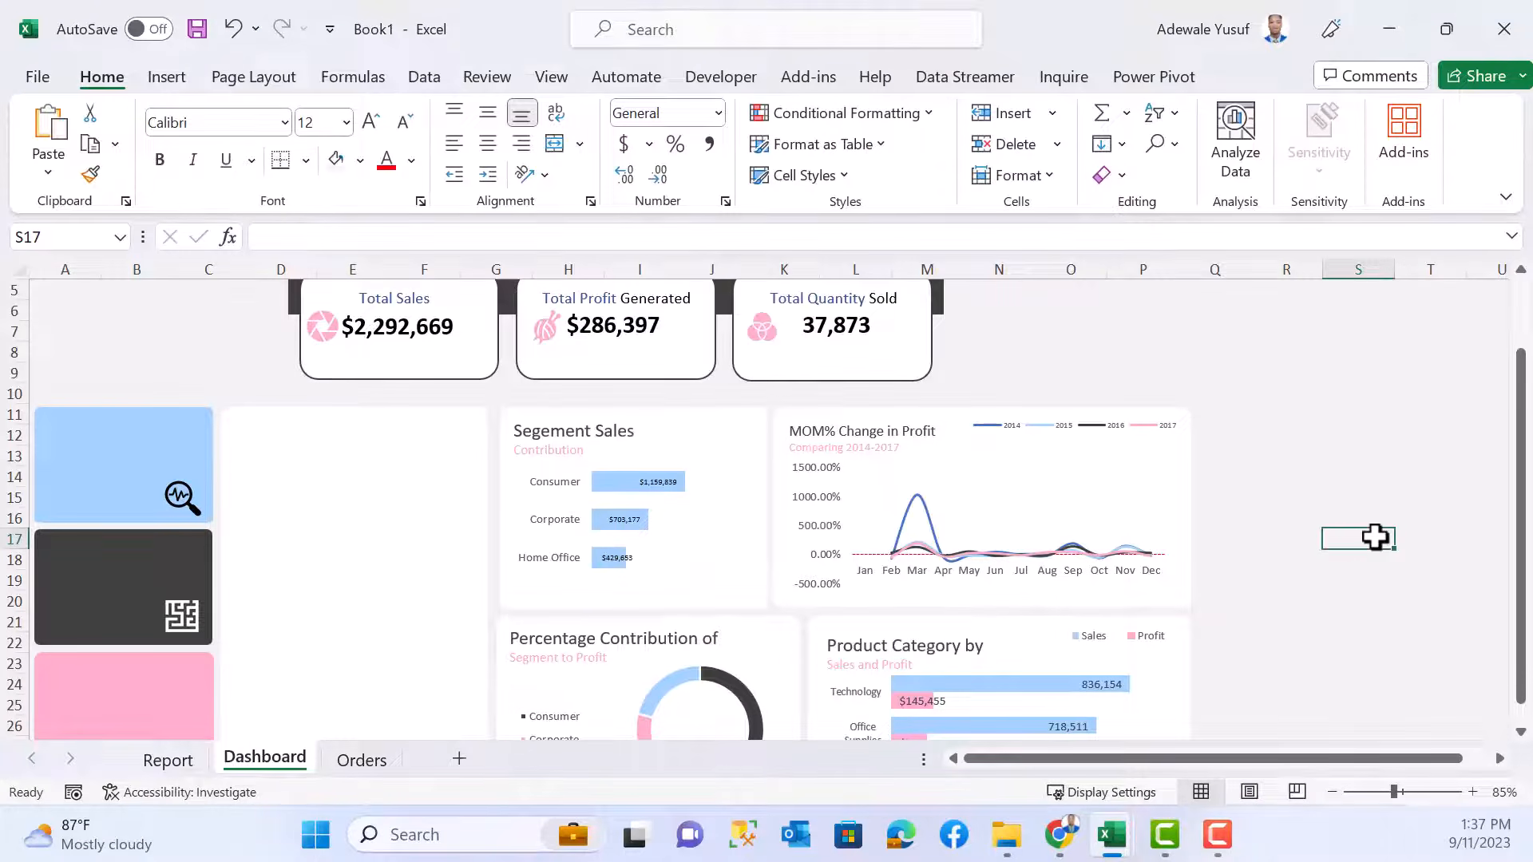
{"action": "scroll", "coordinate": [917, 582], "scroll_direction": "down", "scroll_amount": 3}
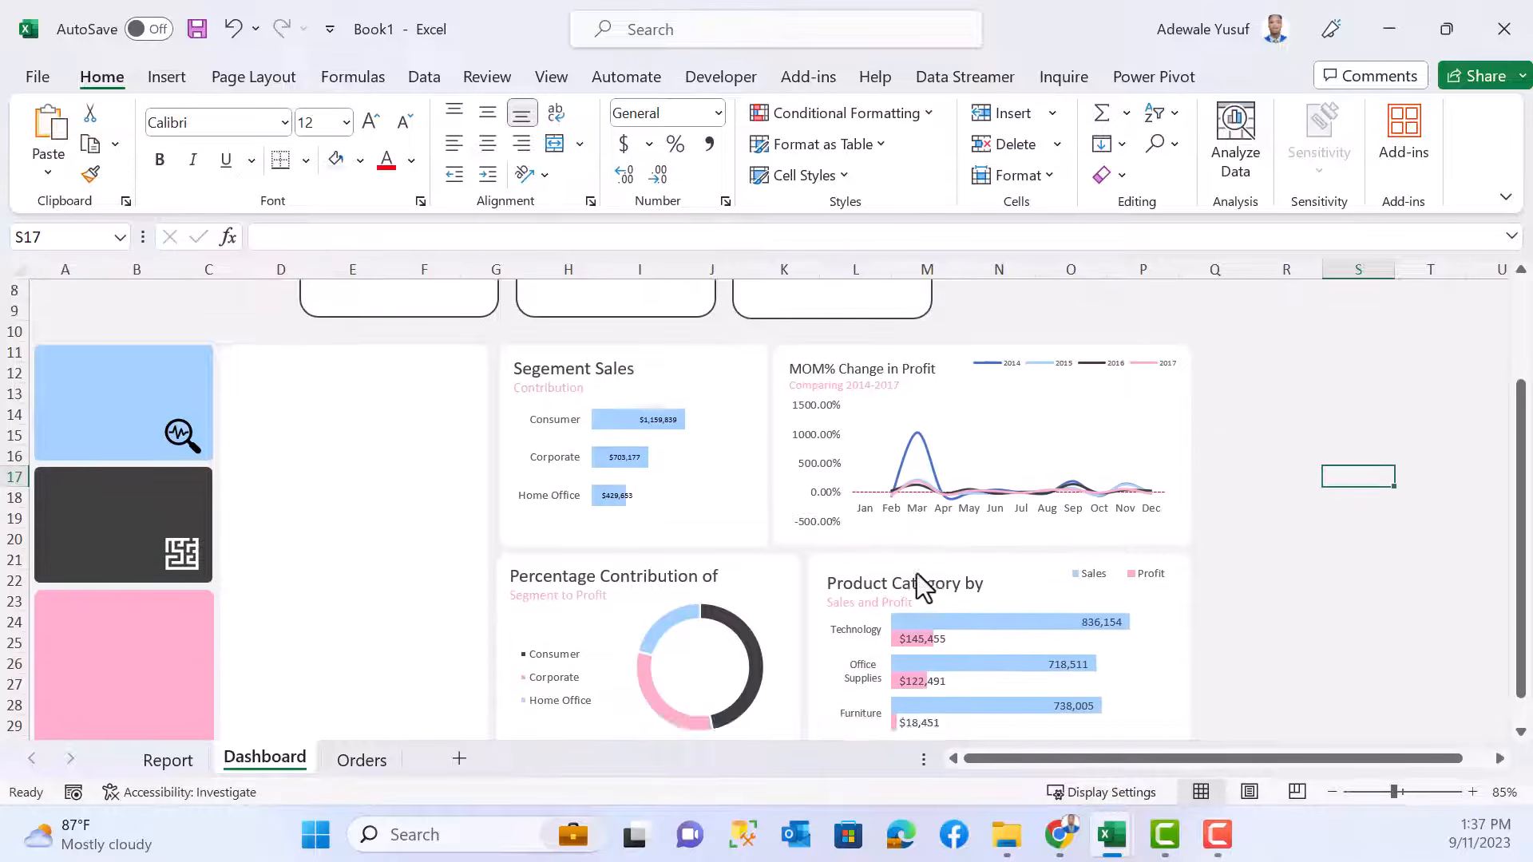
{"action": "scroll", "coordinate": [879, 578], "scroll_direction": "up", "scroll_amount": 2}
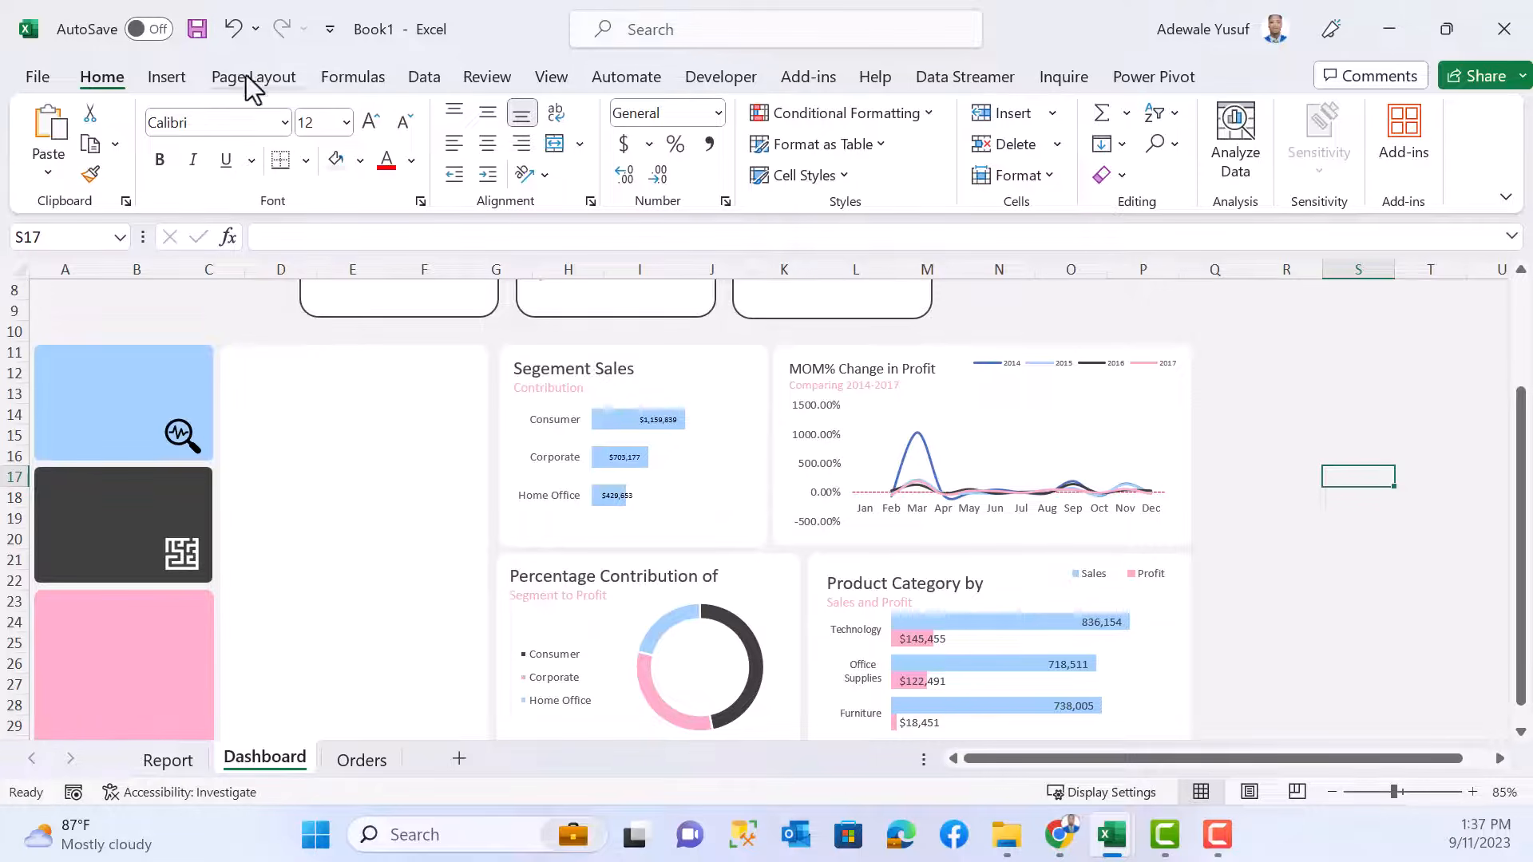
{"action": "scroll", "coordinate": [284, 559], "scroll_direction": "up", "scroll_amount": 2}
{"action": "scroll", "coordinate": [370, 400], "scroll_direction": "down", "scroll_amount": 1}
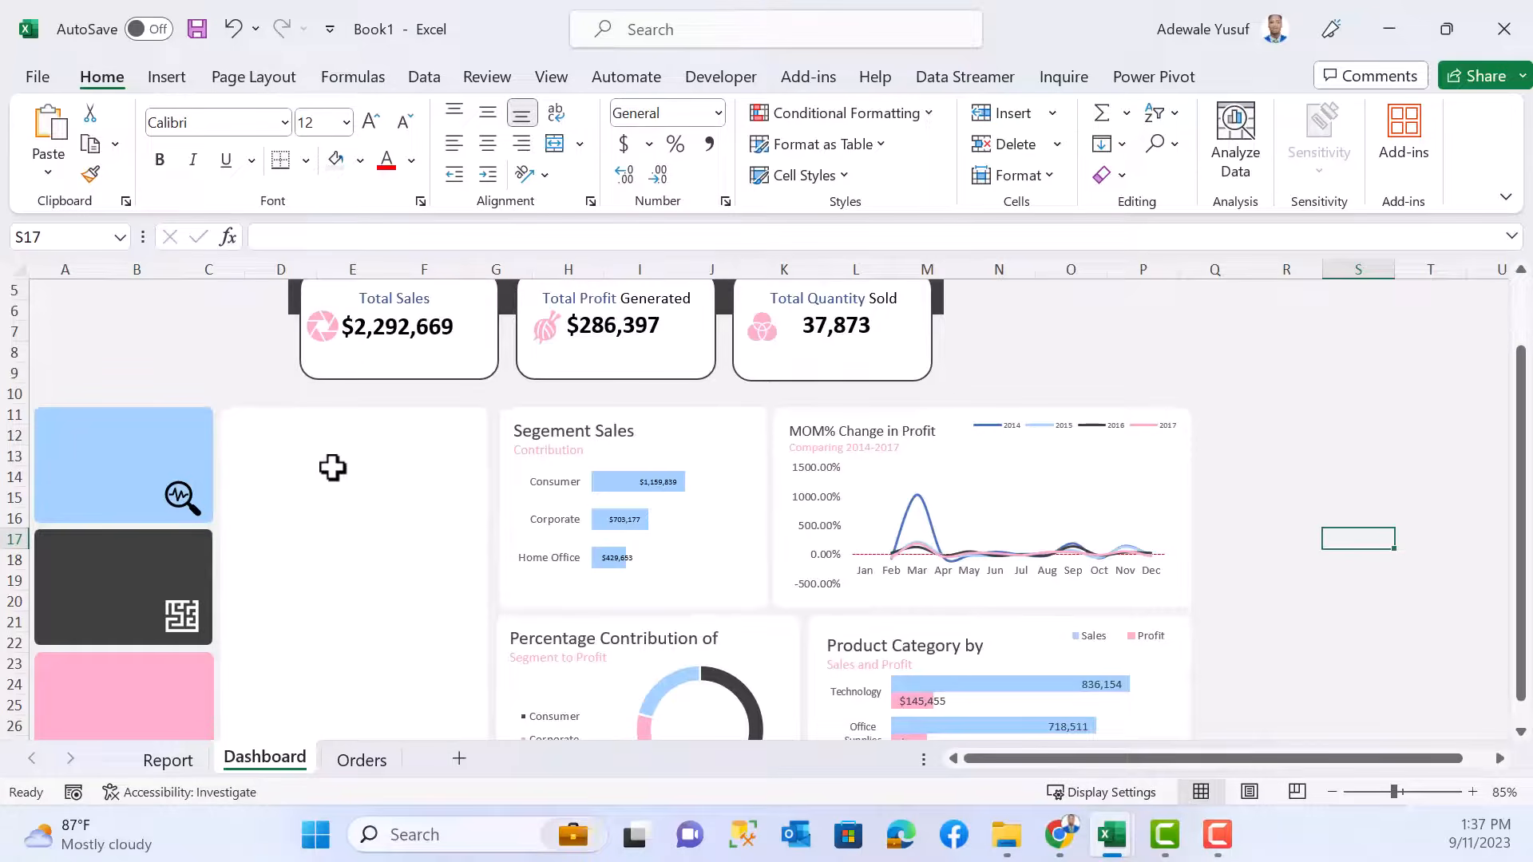
- Duplicate the Total Quantity Sold value text box and place the copy on the blue card beside the magnifier icon
{"action": "left_click", "coordinate": [827, 325]}
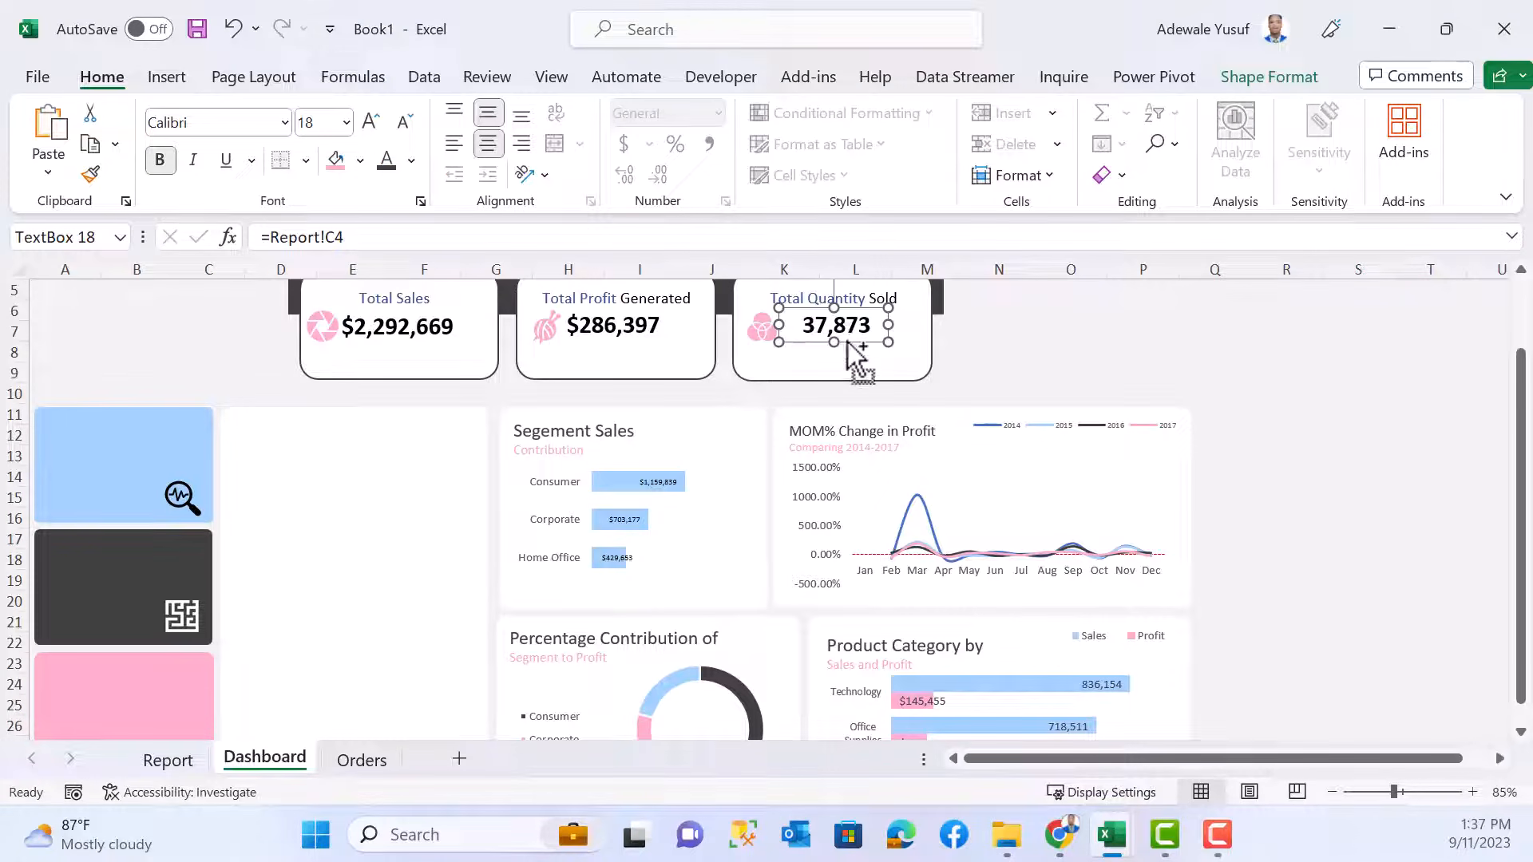
{"action": "key", "text": "ctrl+d"}
{"action": "left_click_drag", "start_coordinate": [852, 357], "coordinate": [101, 489]}
- Link the copied text box to the Total Transaction value with =Report!E4 and shift it slightly right within the blue card
{"action": "left_click", "coordinate": [355, 239]}
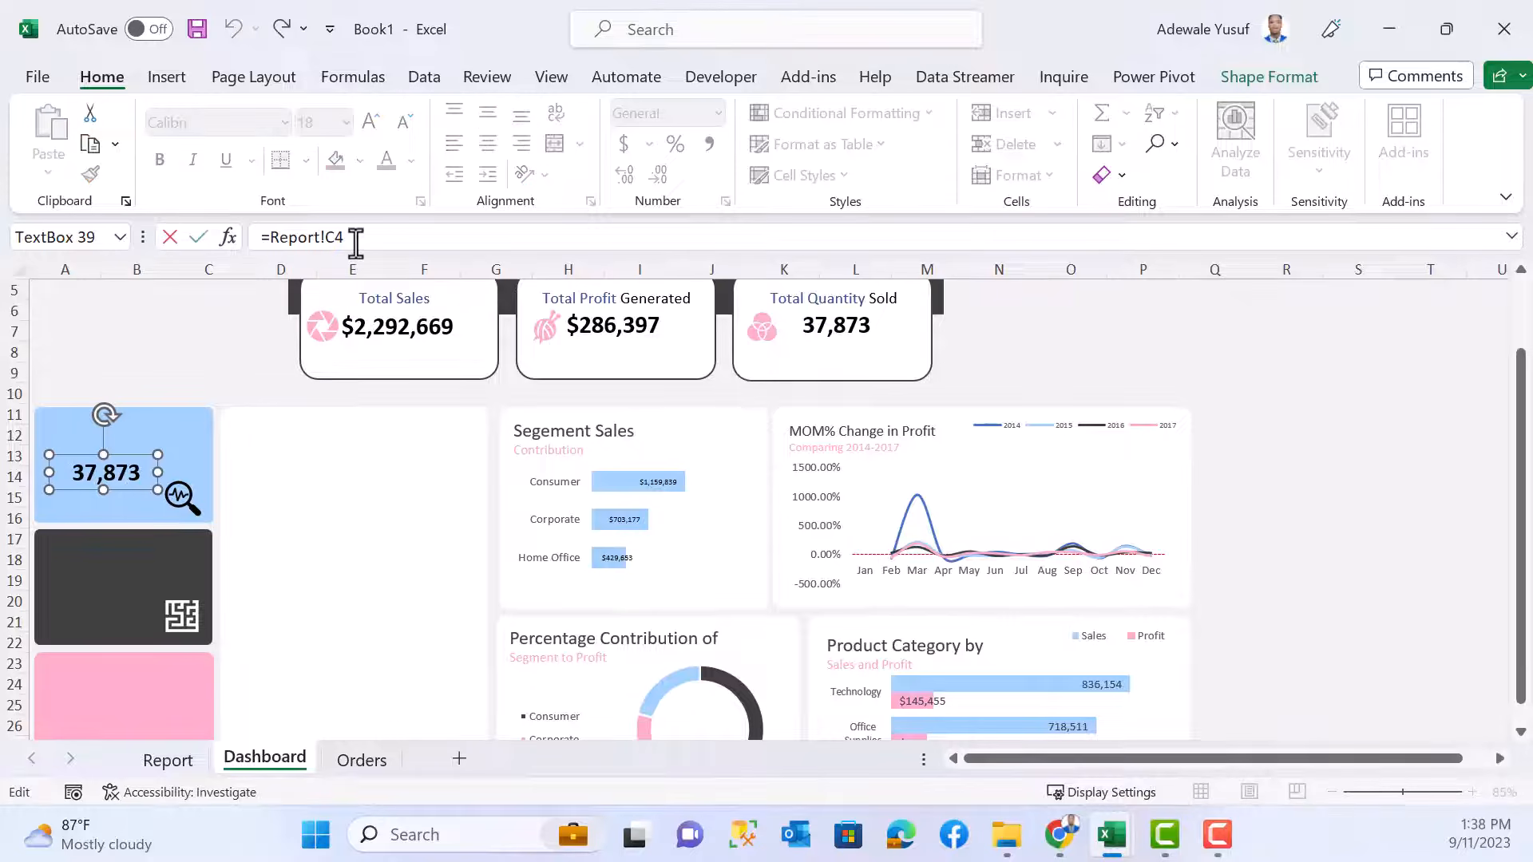
{"action": "key", "text": "BackSpace"}
{"action": "key", "text": "BackSpace"}
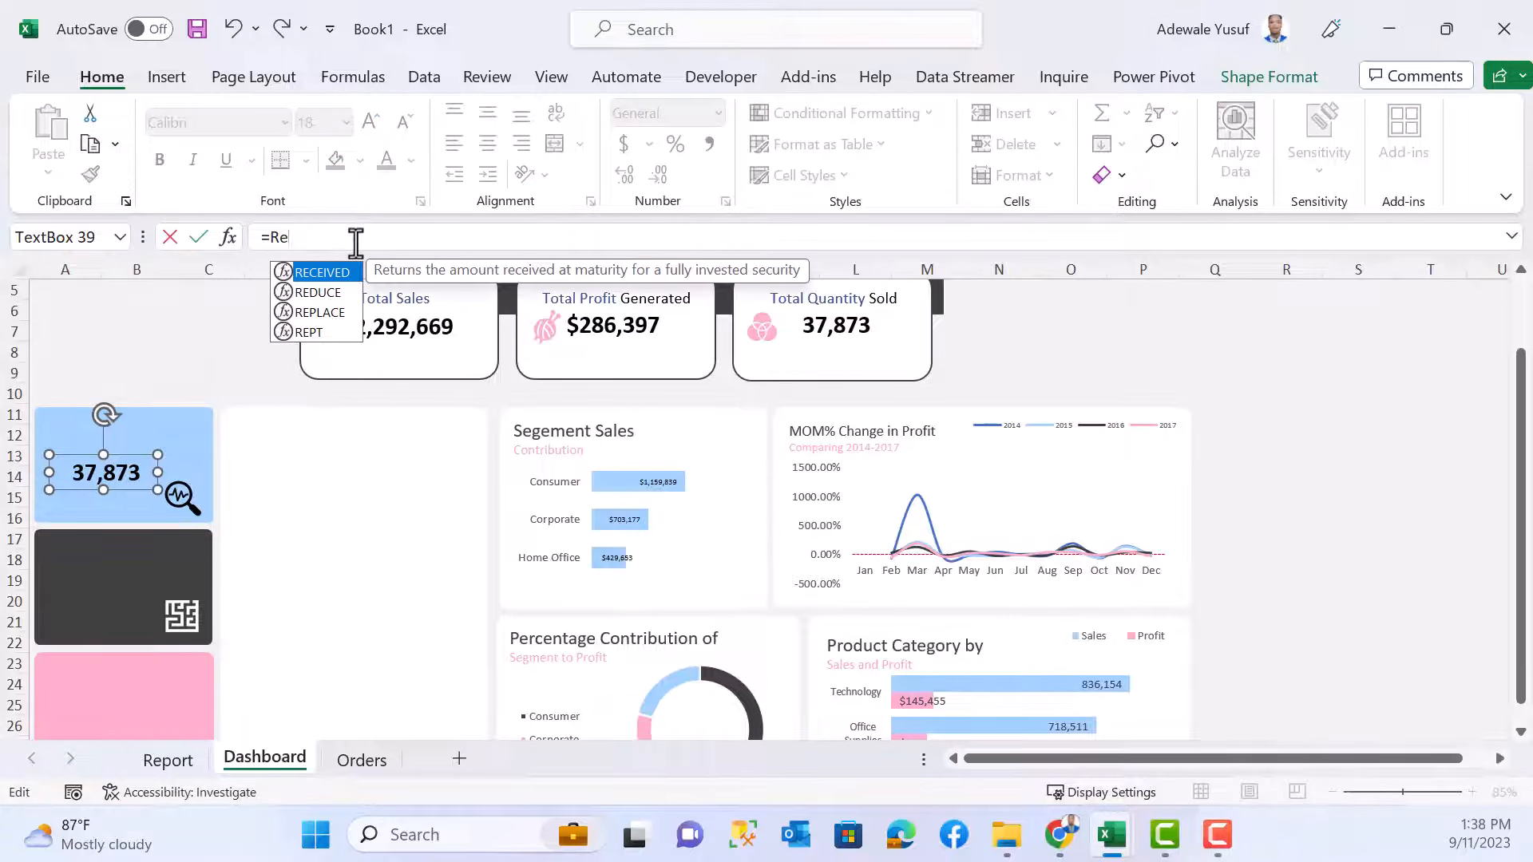
{"action": "key", "text": "BackSpace"}
{"action": "key", "text": "BackSpace"}
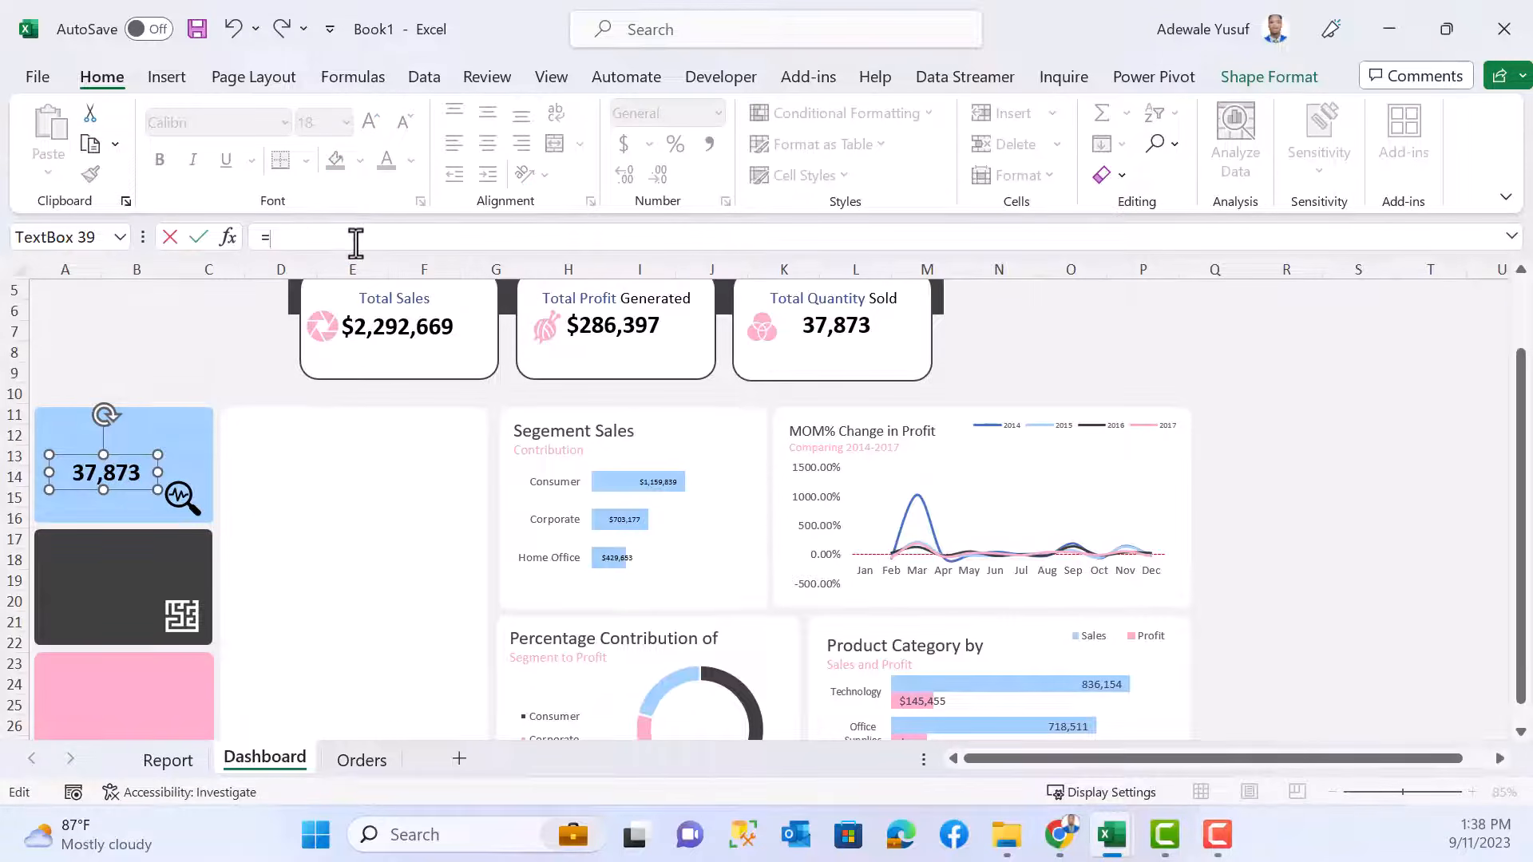
{"action": "left_click", "coordinate": [185, 754]}
{"action": "scroll", "coordinate": [315, 333], "scroll_direction": "up", "scroll_amount": 2}
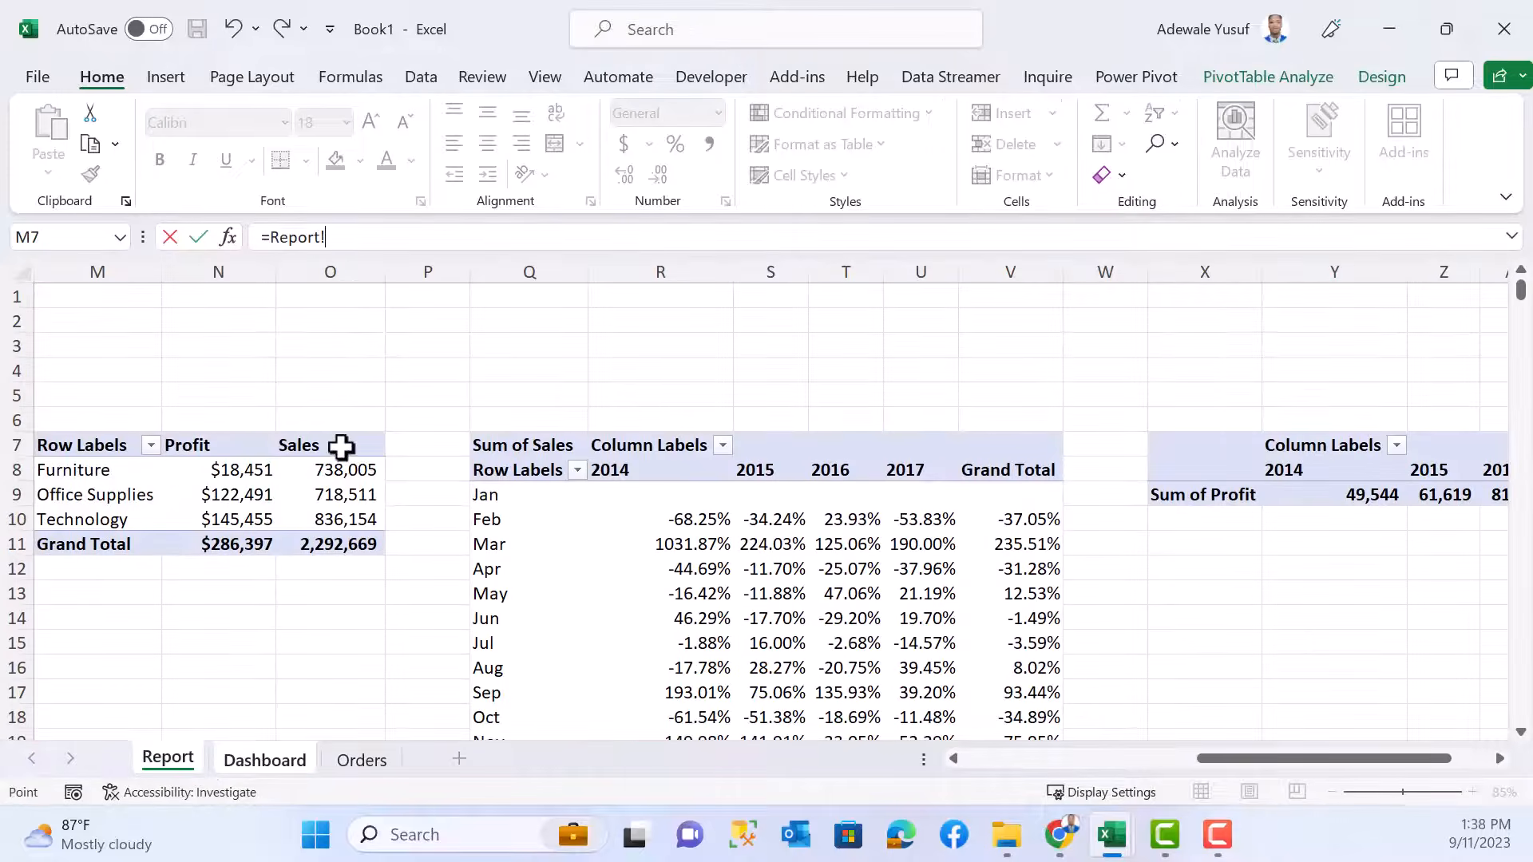
{"action": "left_click_drag", "start_coordinate": [1245, 758], "coordinate": [865, 794]}
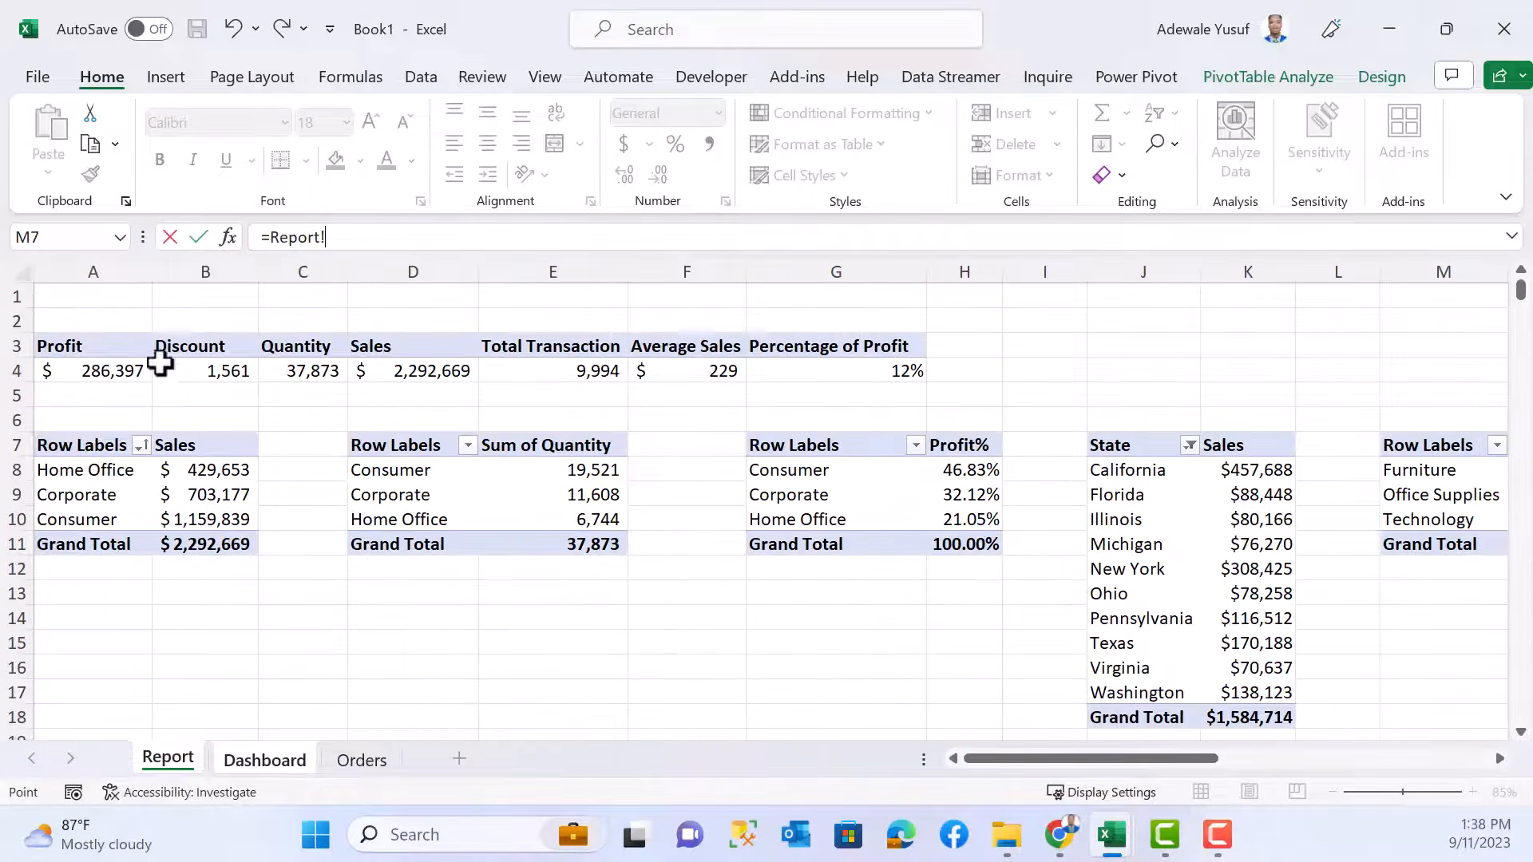
{"action": "left_click", "coordinate": [564, 372]}
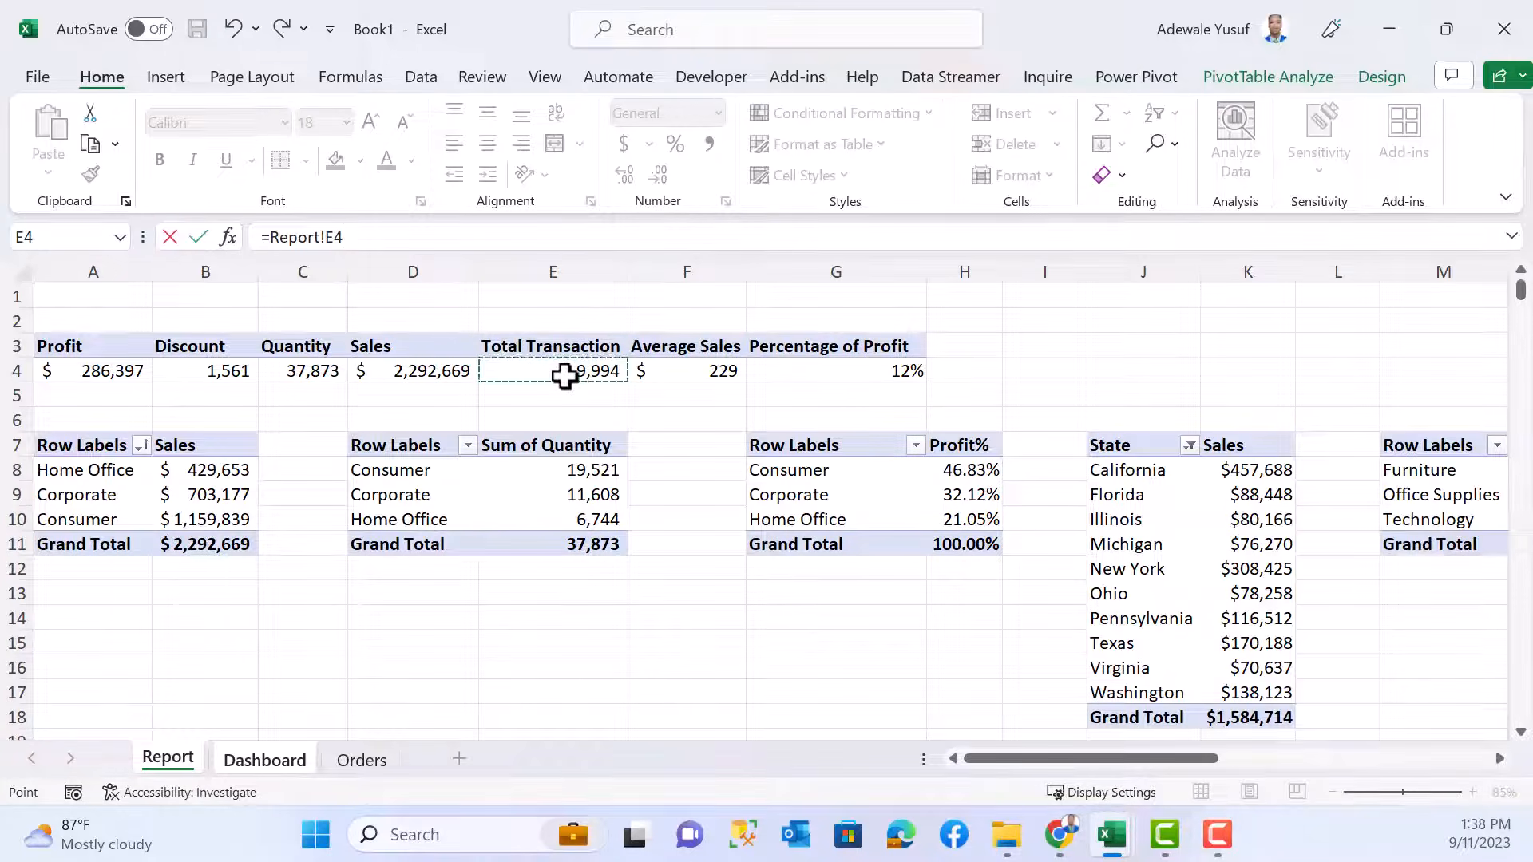
{"action": "key", "text": "Return"}
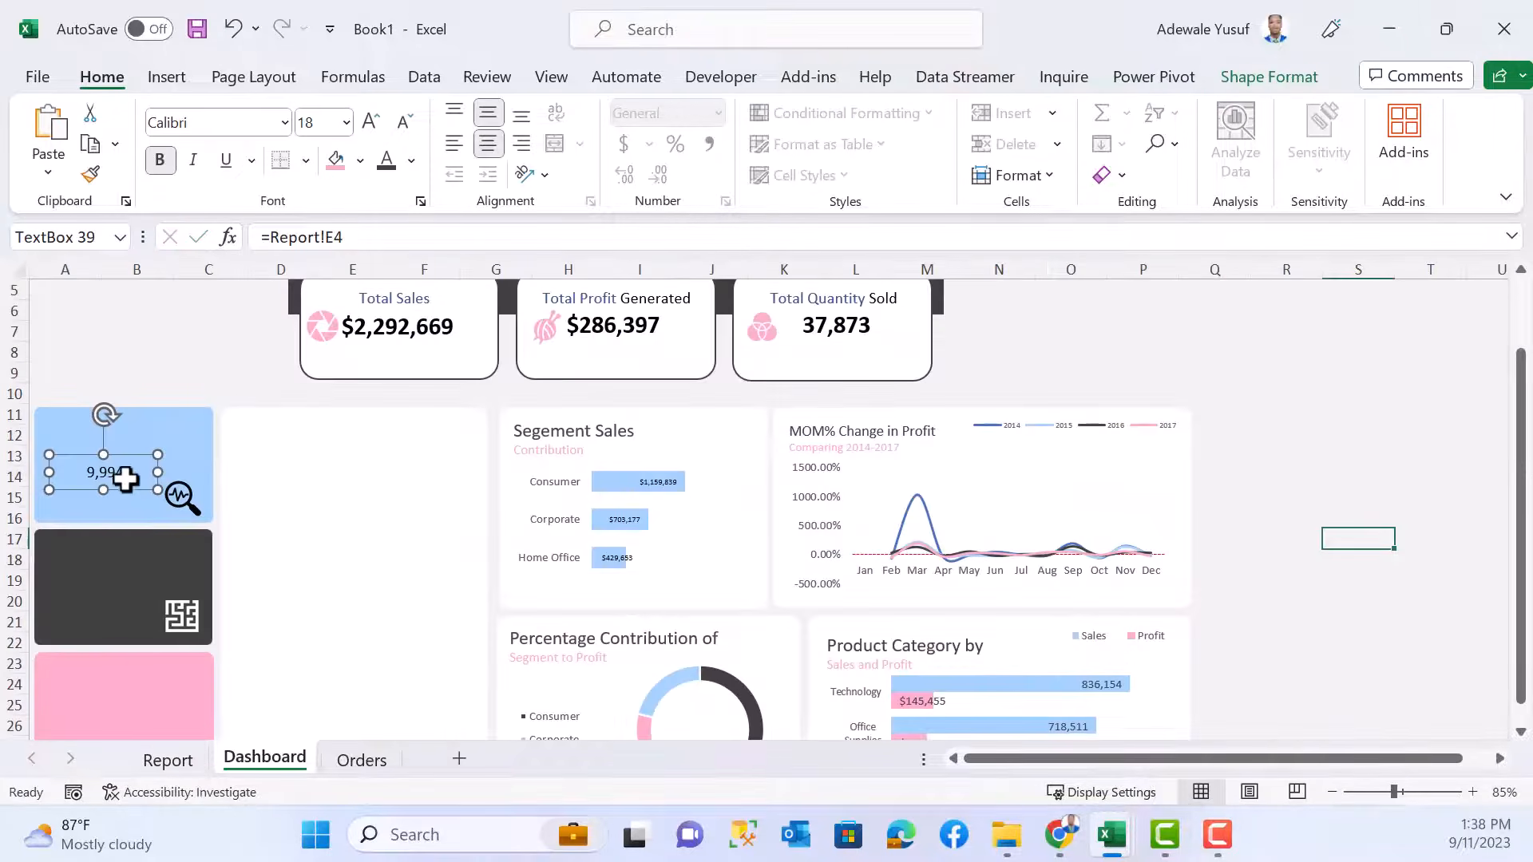
{"action": "left_click_drag", "start_coordinate": [133, 489], "coordinate": [152, 488]}
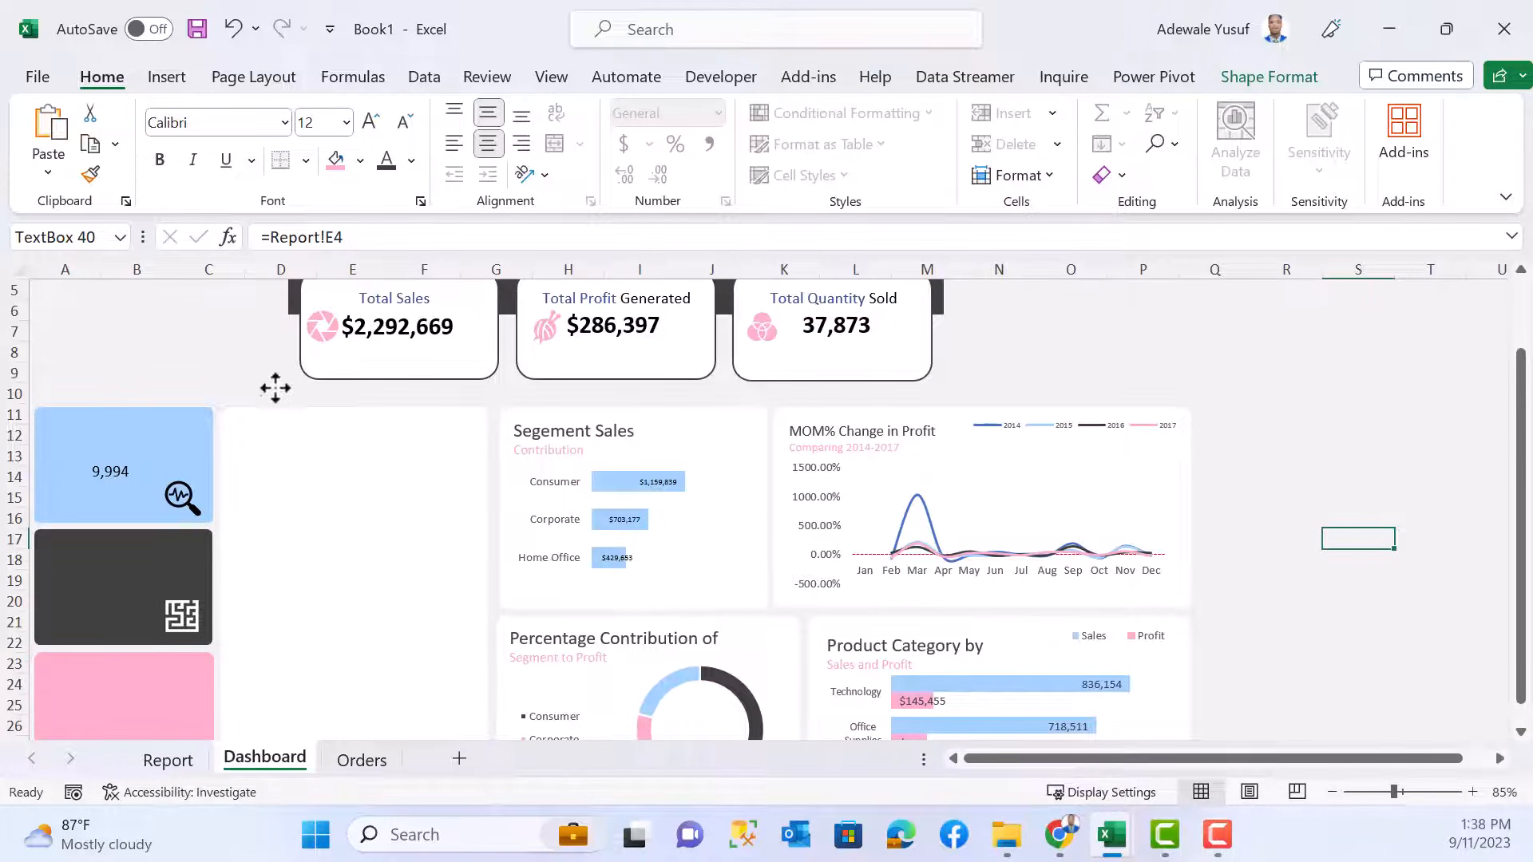
- Move the copied value text box onto the dark card and link it to the Discount value with =Report!B4
{"action": "left_click_drag", "start_coordinate": [174, 337], "coordinate": [118, 592]}
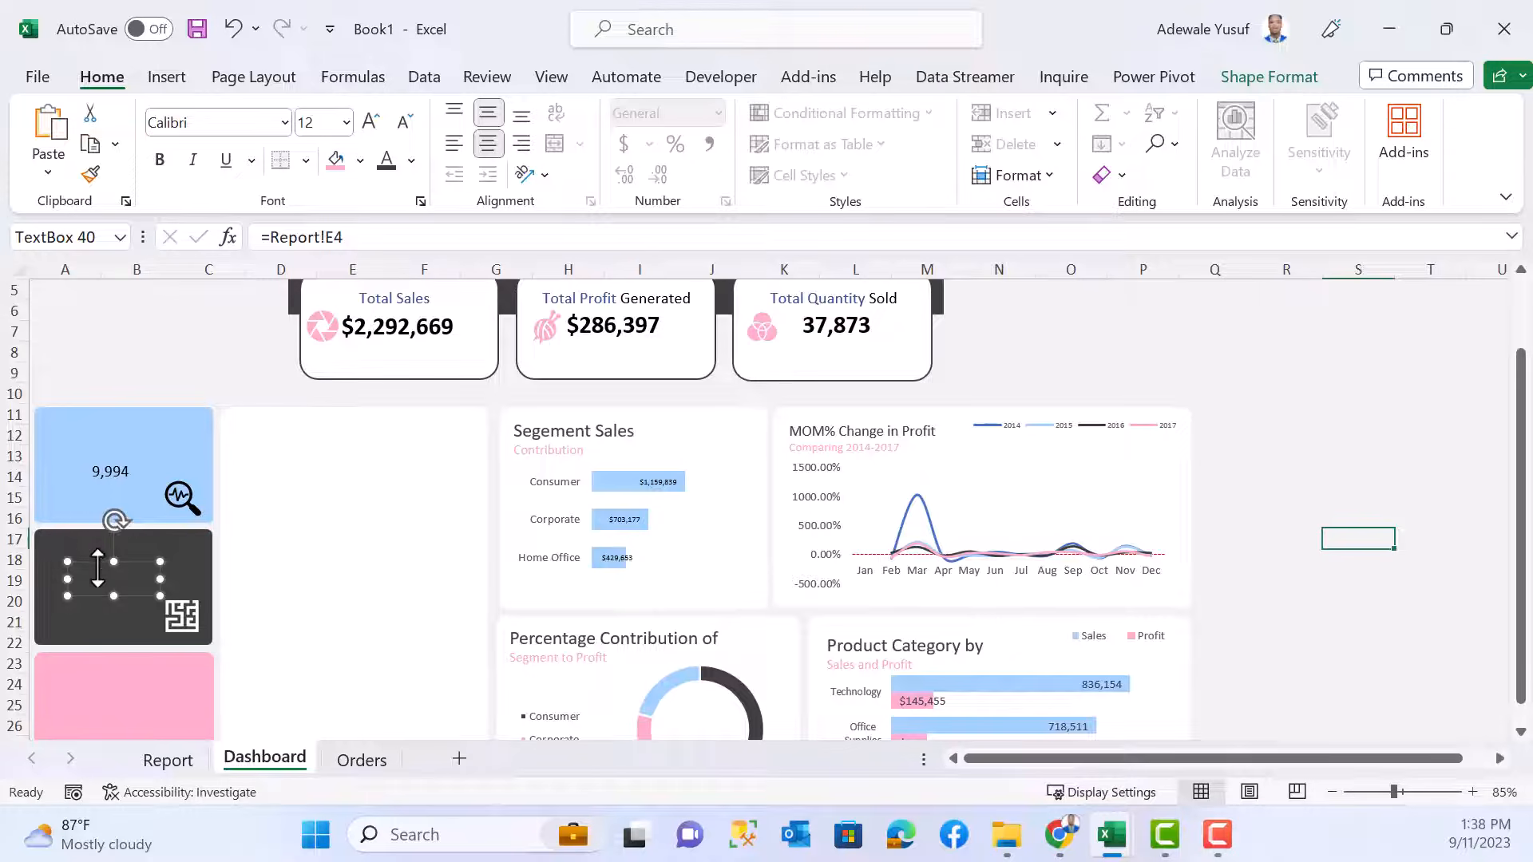
{"action": "left_click", "coordinate": [368, 237]}
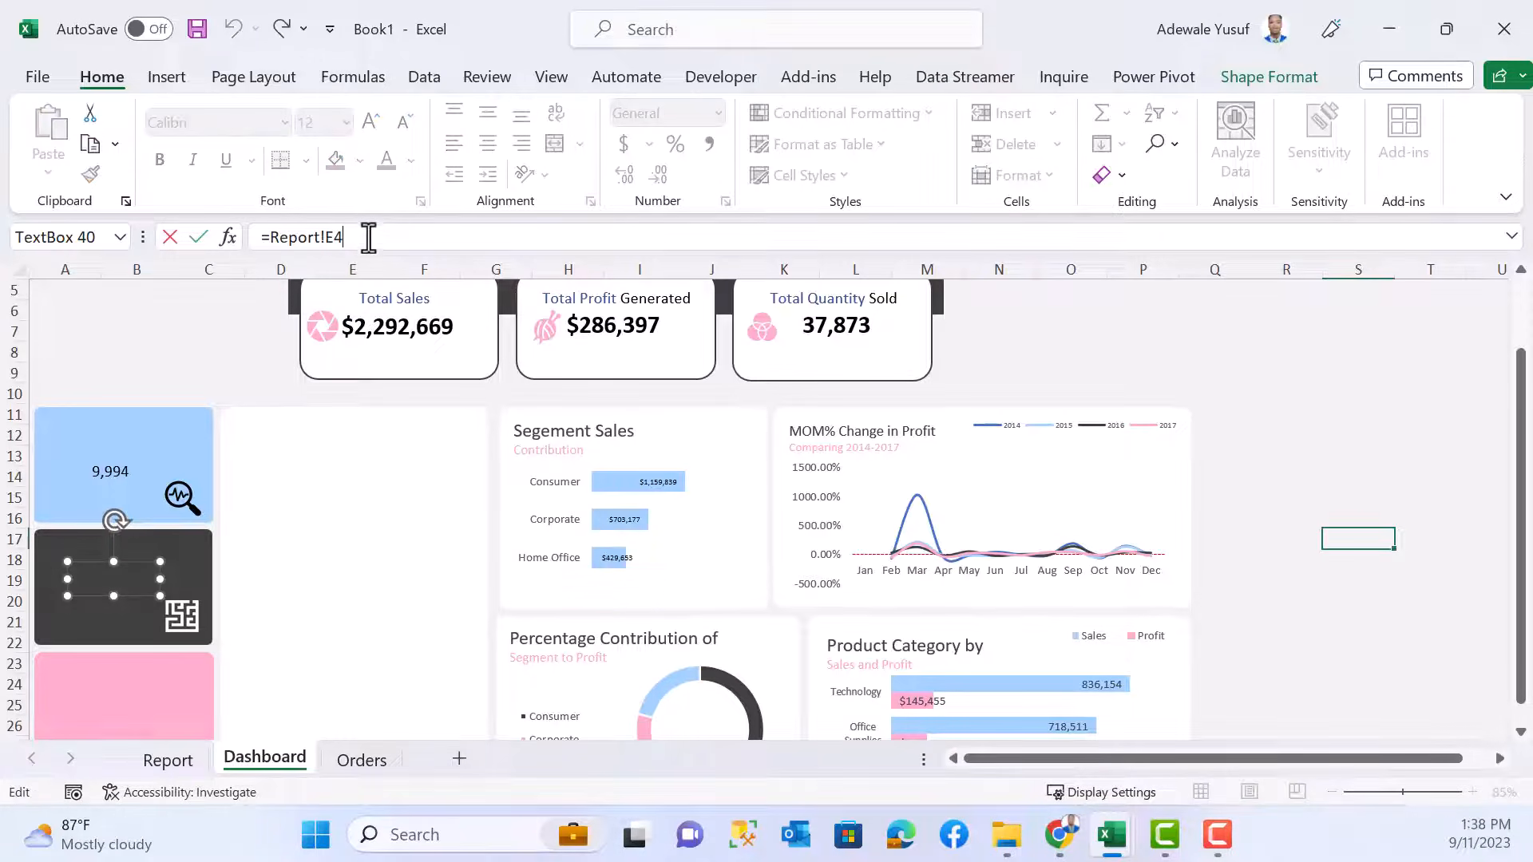
{"action": "key", "text": "BackSpace"}
{"action": "key", "text": "BackSpace"}
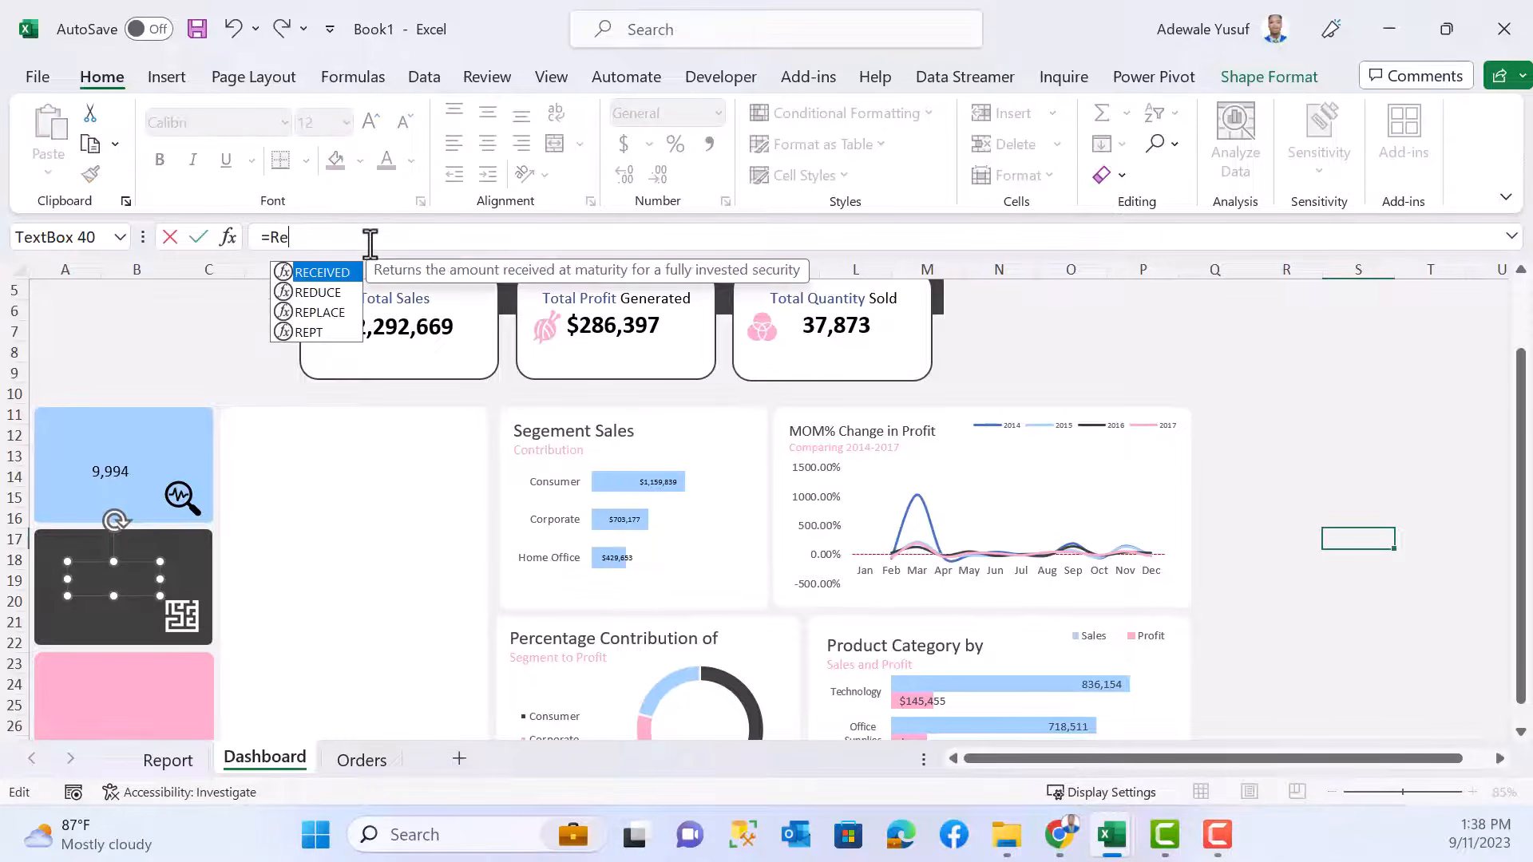
{"action": "key", "text": "BackSpace"}
{"action": "key", "text": "BackSpace"}
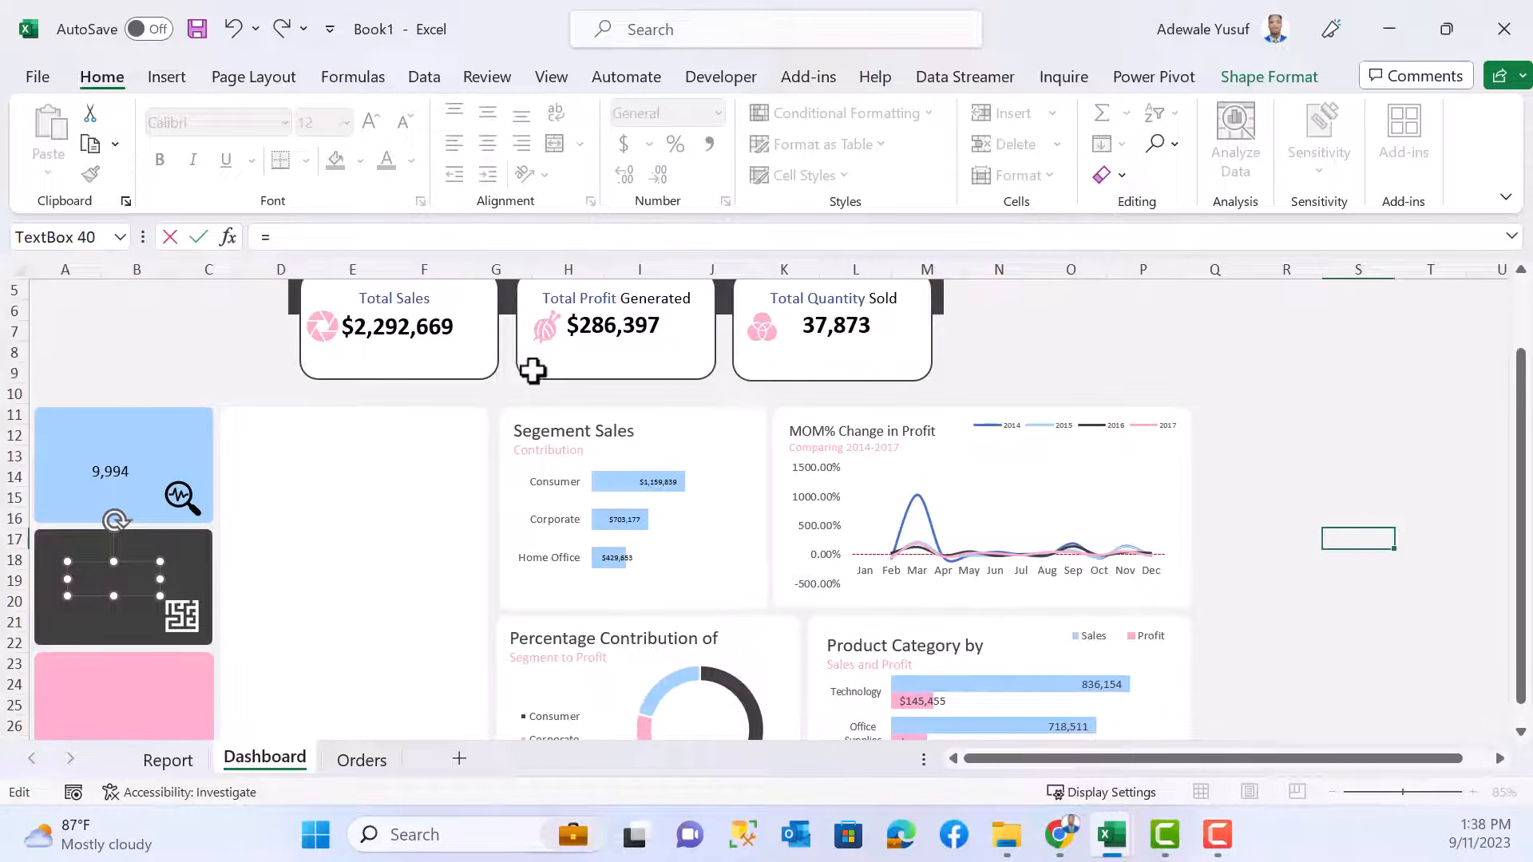
{"action": "left_click", "coordinate": [165, 765]}
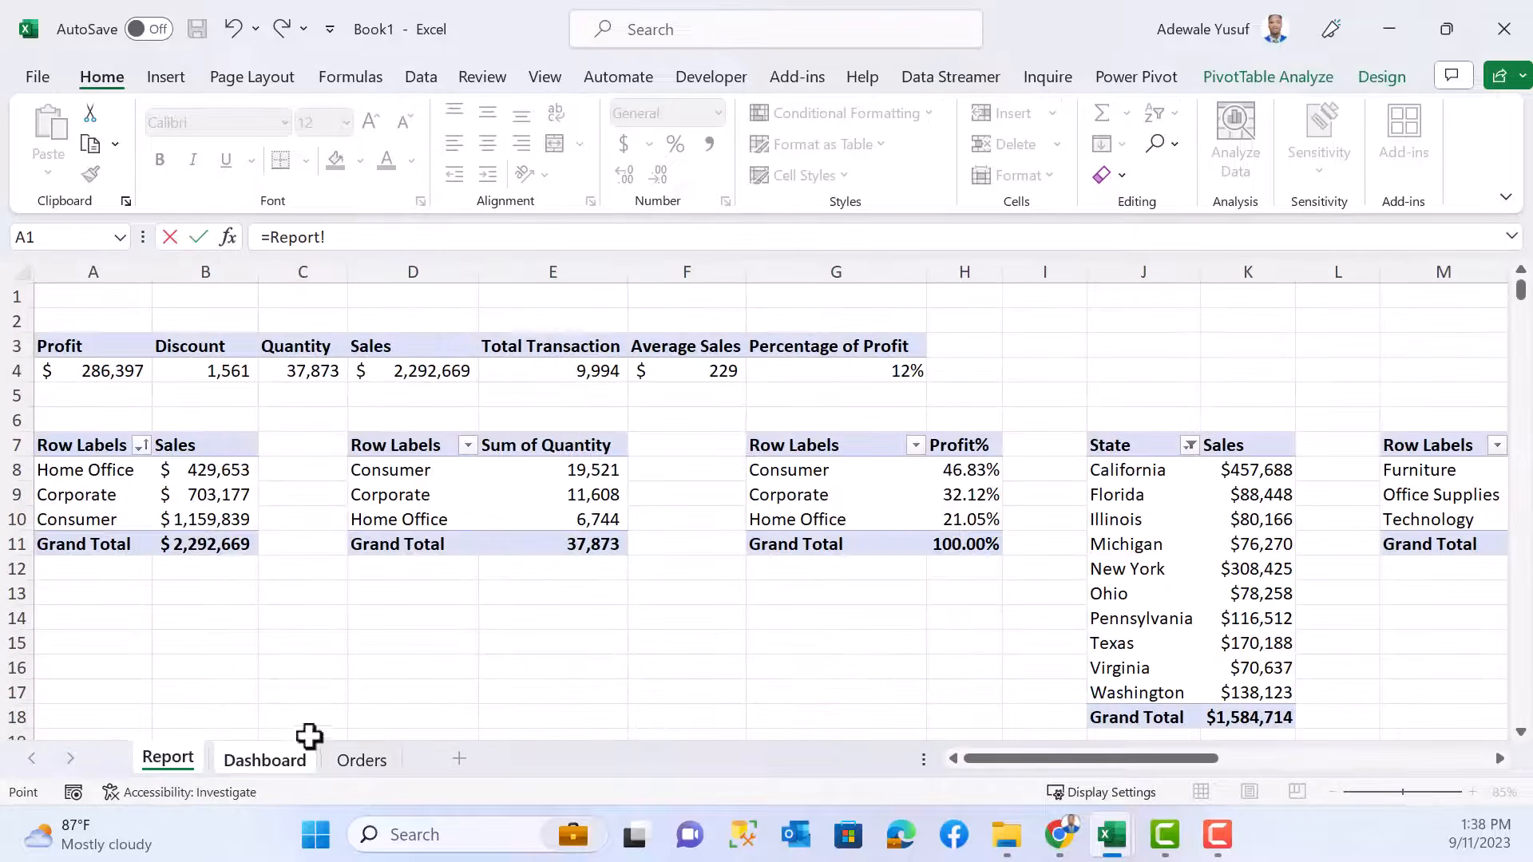
{"action": "left_click", "coordinate": [216, 363]}
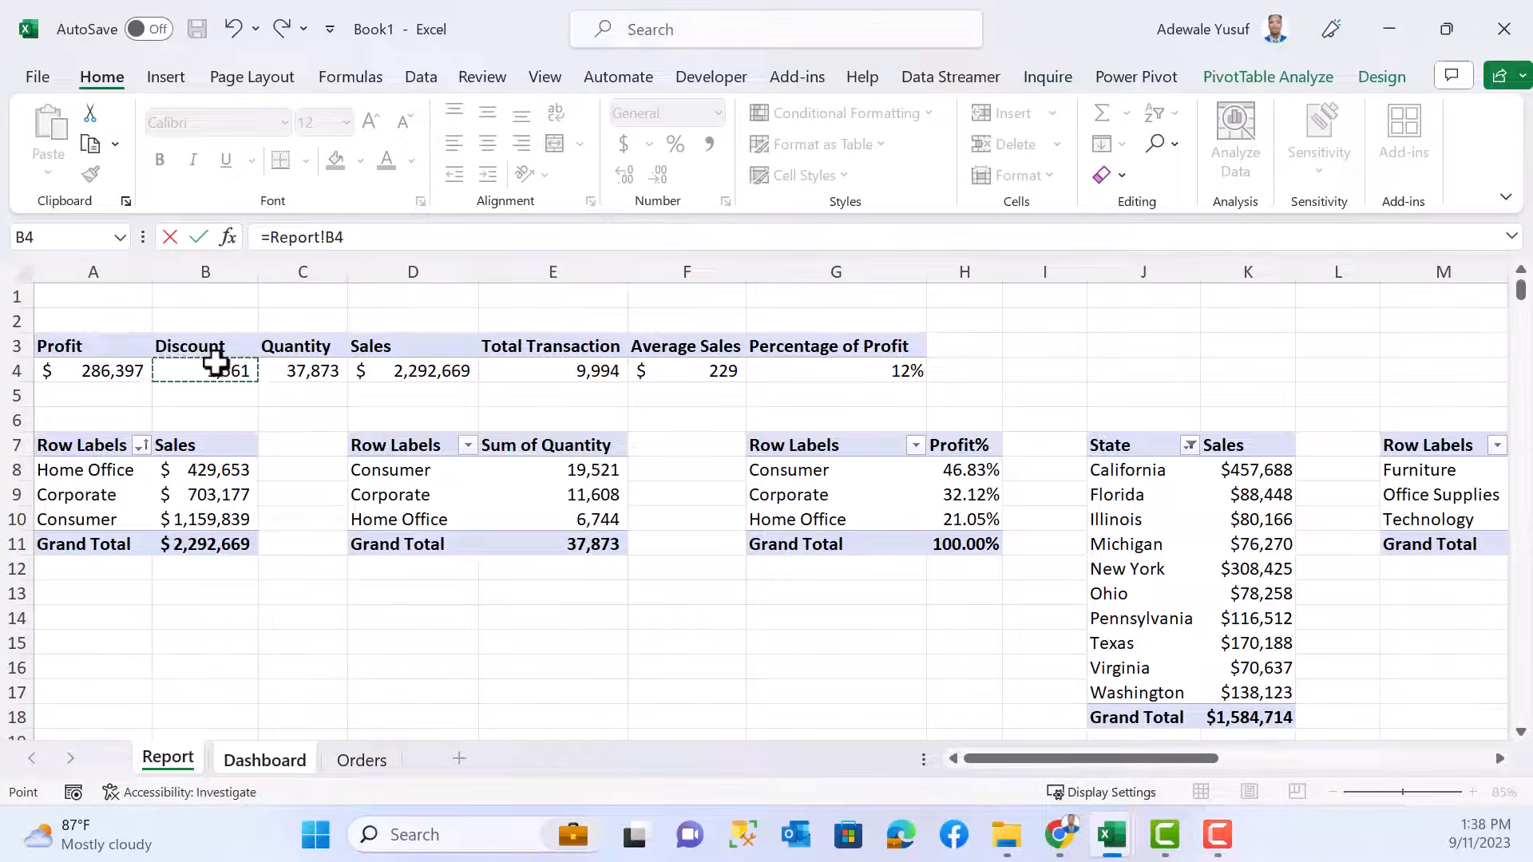
{"action": "key", "text": "Return"}
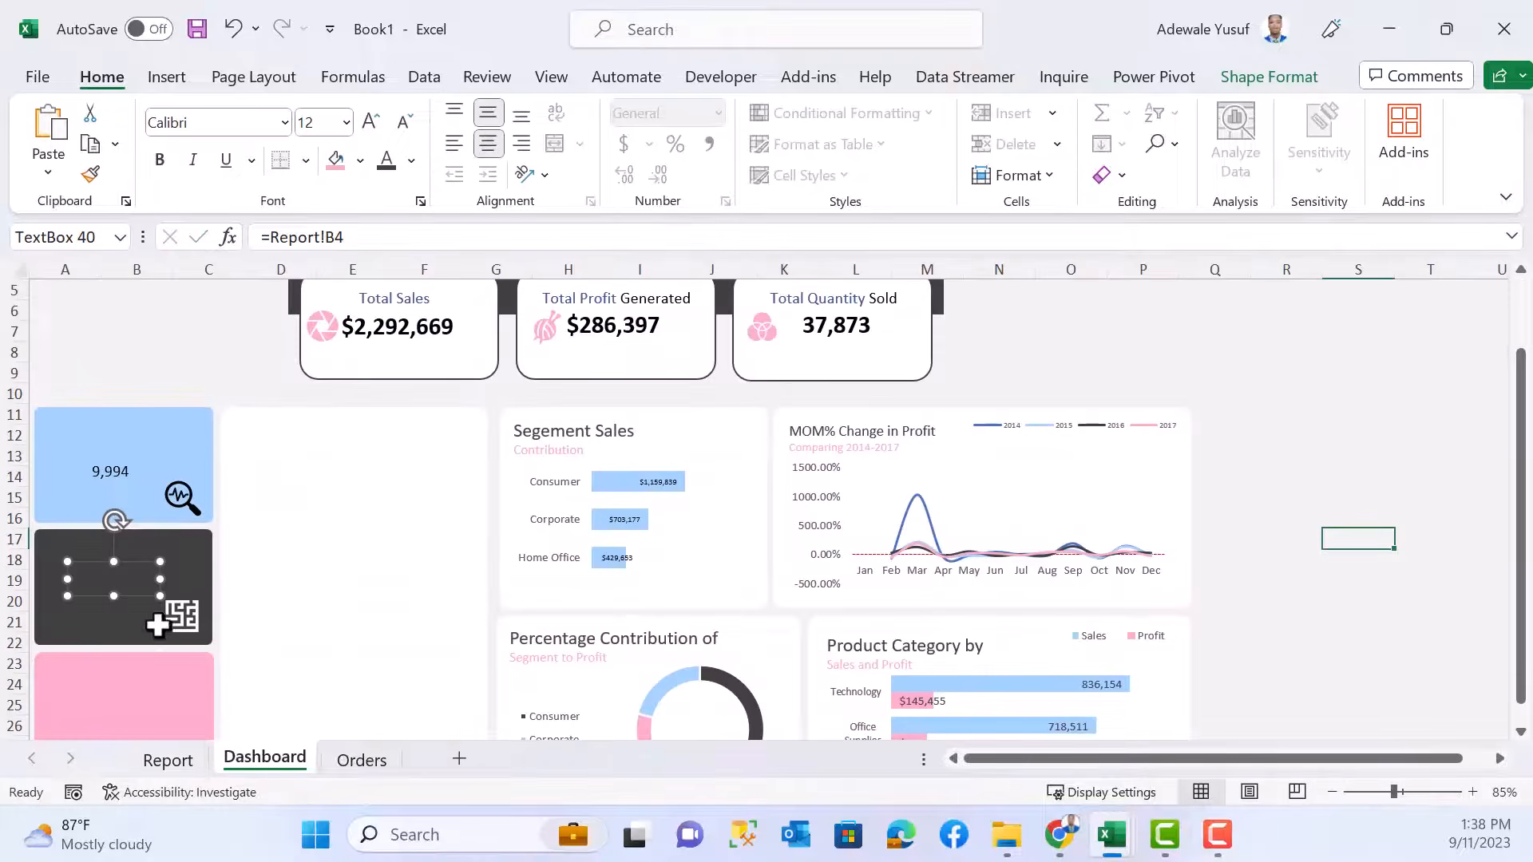
- Set the dark card text box's font color to white and bring the box to the front
{"action": "left_click", "coordinate": [411, 161]}
{"action": "left_click", "coordinate": [384, 257]}
{"action": "right_click", "coordinate": [94, 583]}
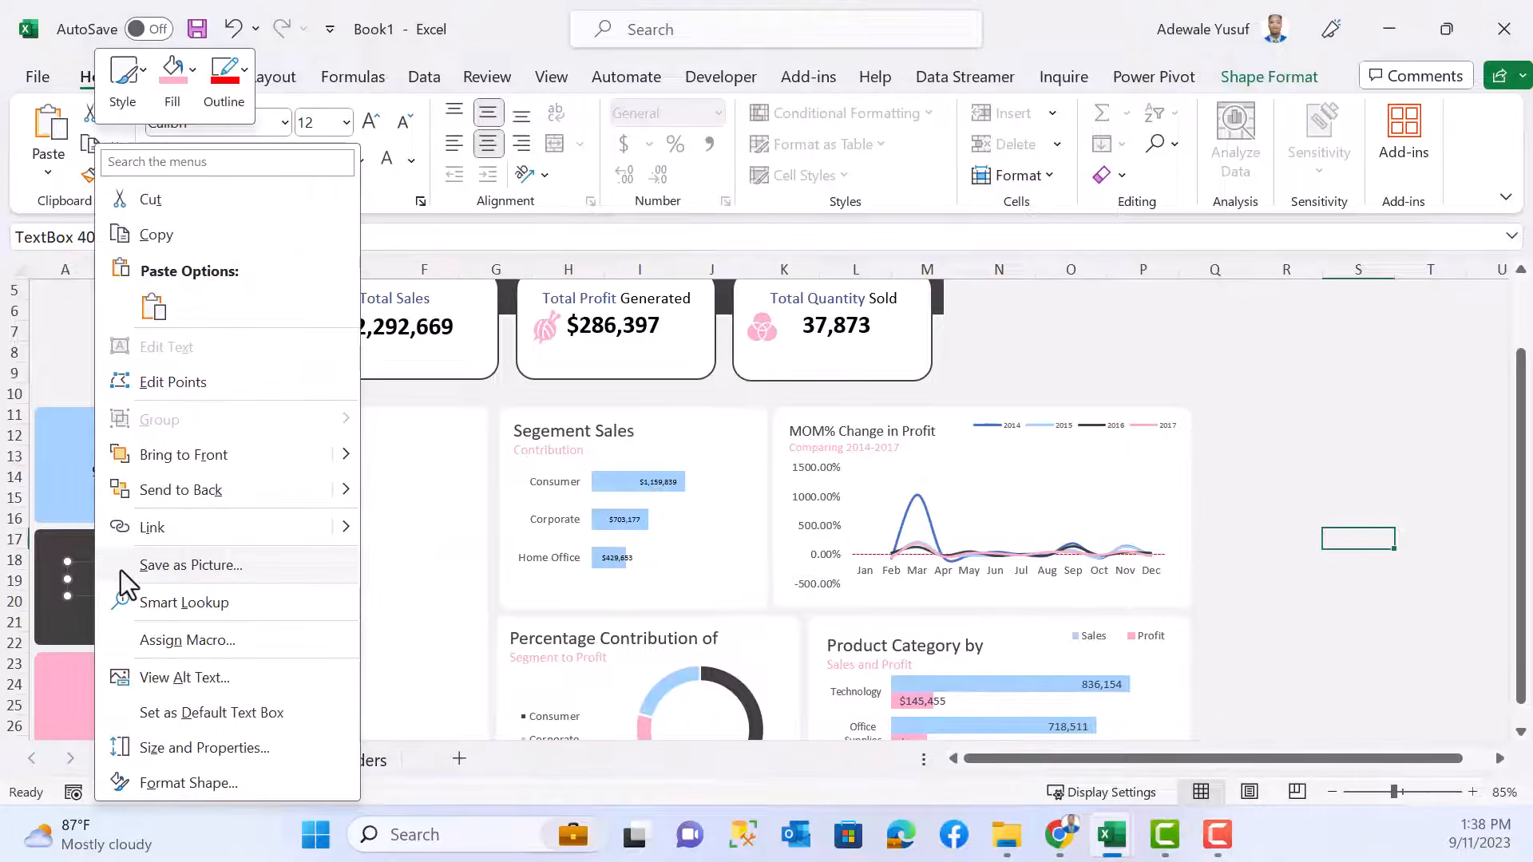
{"action": "left_click", "coordinate": [209, 454]}
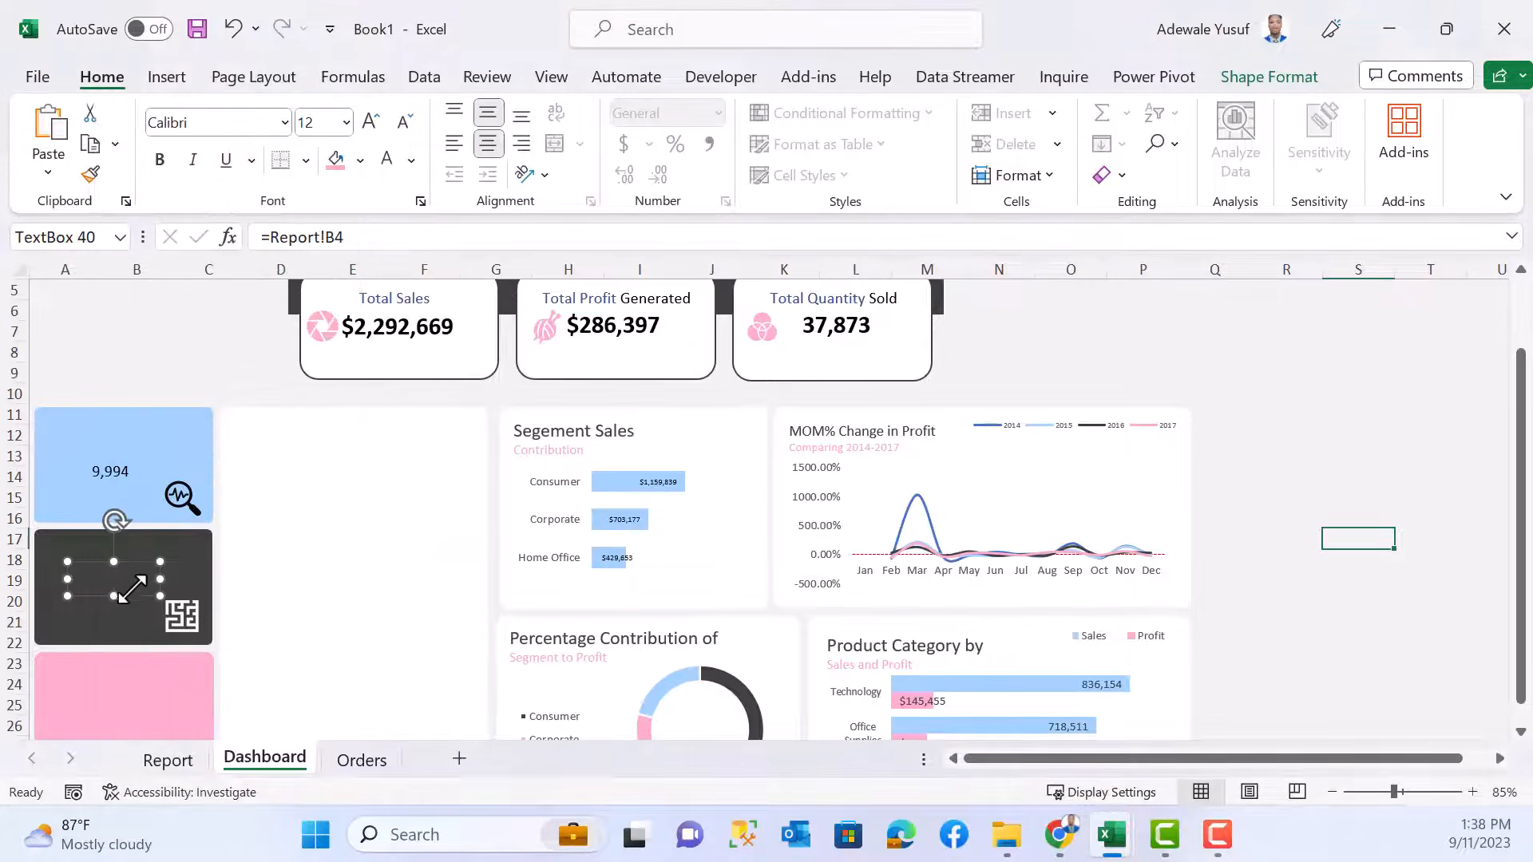
- Enlarge the linked text box and reposition it over the lower part of the dark card
{"action": "left_click_drag", "start_coordinate": [159, 595], "coordinate": [275, 400]}
{"action": "left_click", "coordinate": [178, 329]}
{"action": "left_click", "coordinate": [137, 572]}
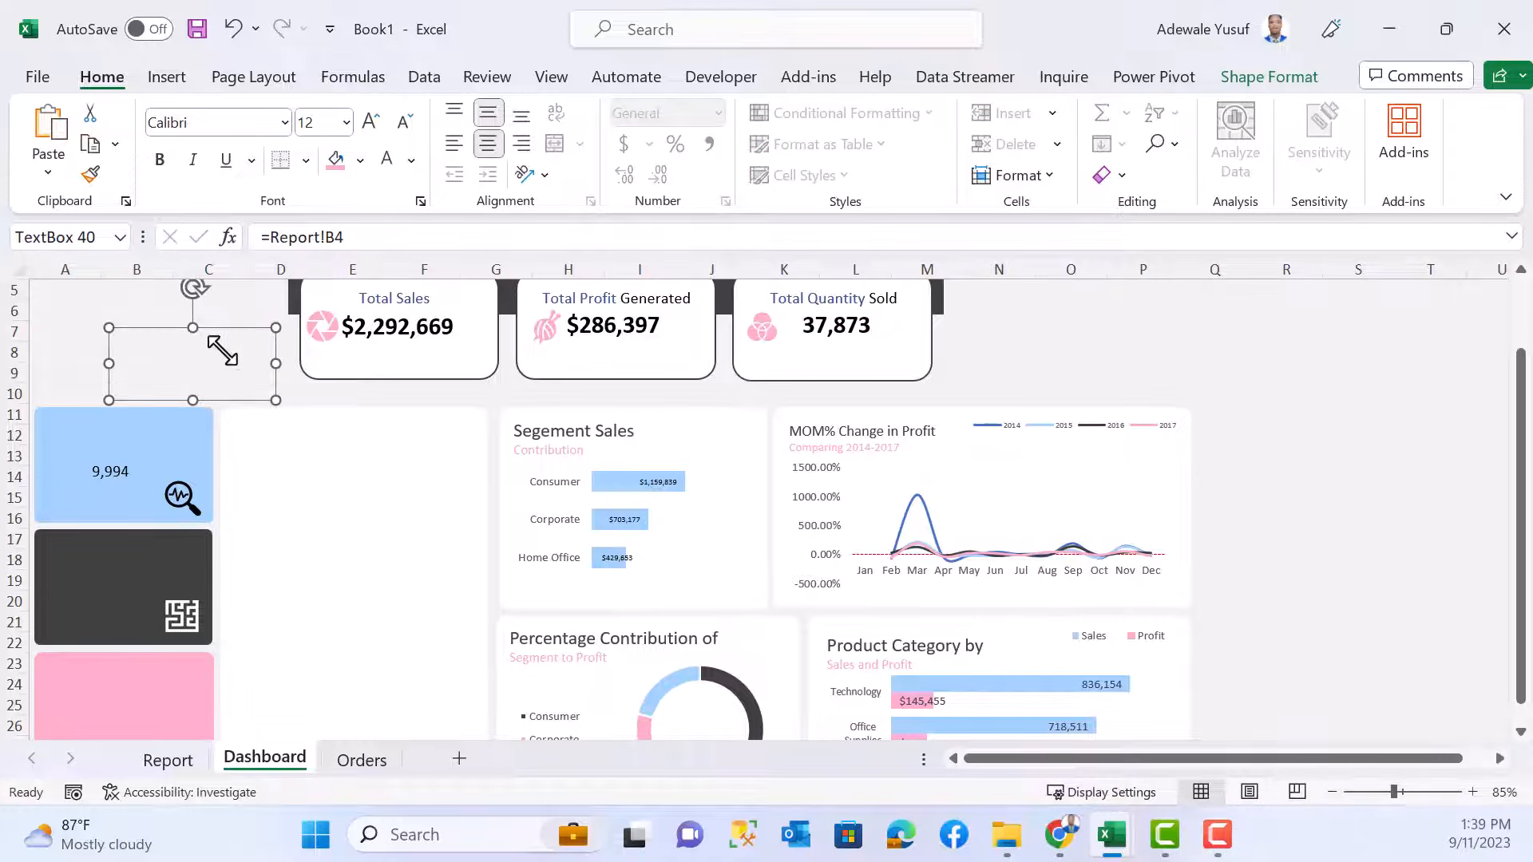
{"action": "left_click_drag", "start_coordinate": [222, 350], "coordinate": [144, 606]}
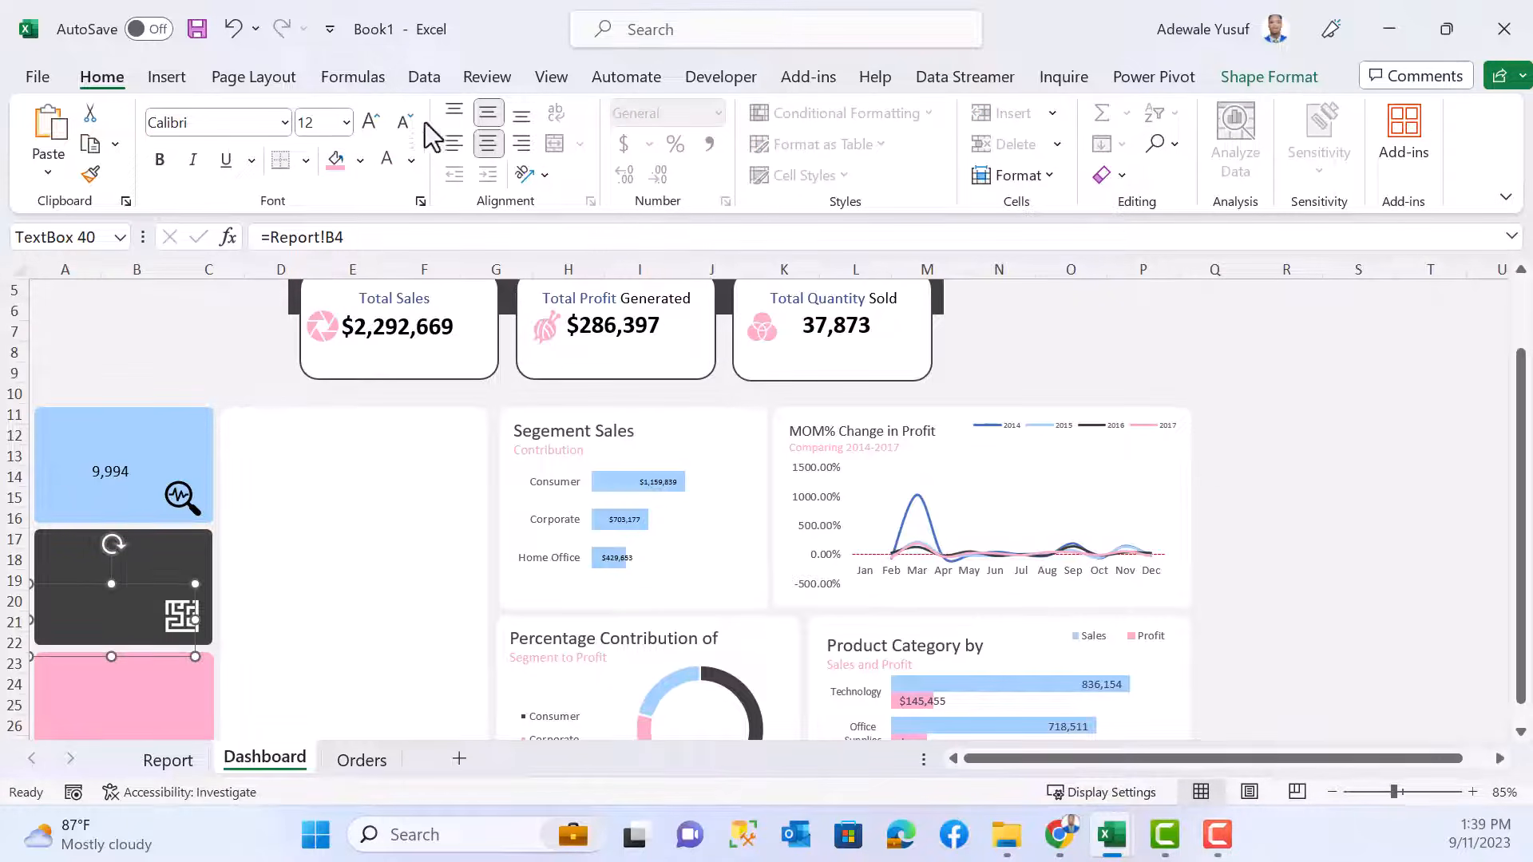
- Align the dark card text box's content to the top center and try a narrower box with a larger font
{"action": "left_click", "coordinate": [454, 144]}
{"action": "left_click", "coordinate": [455, 113]}
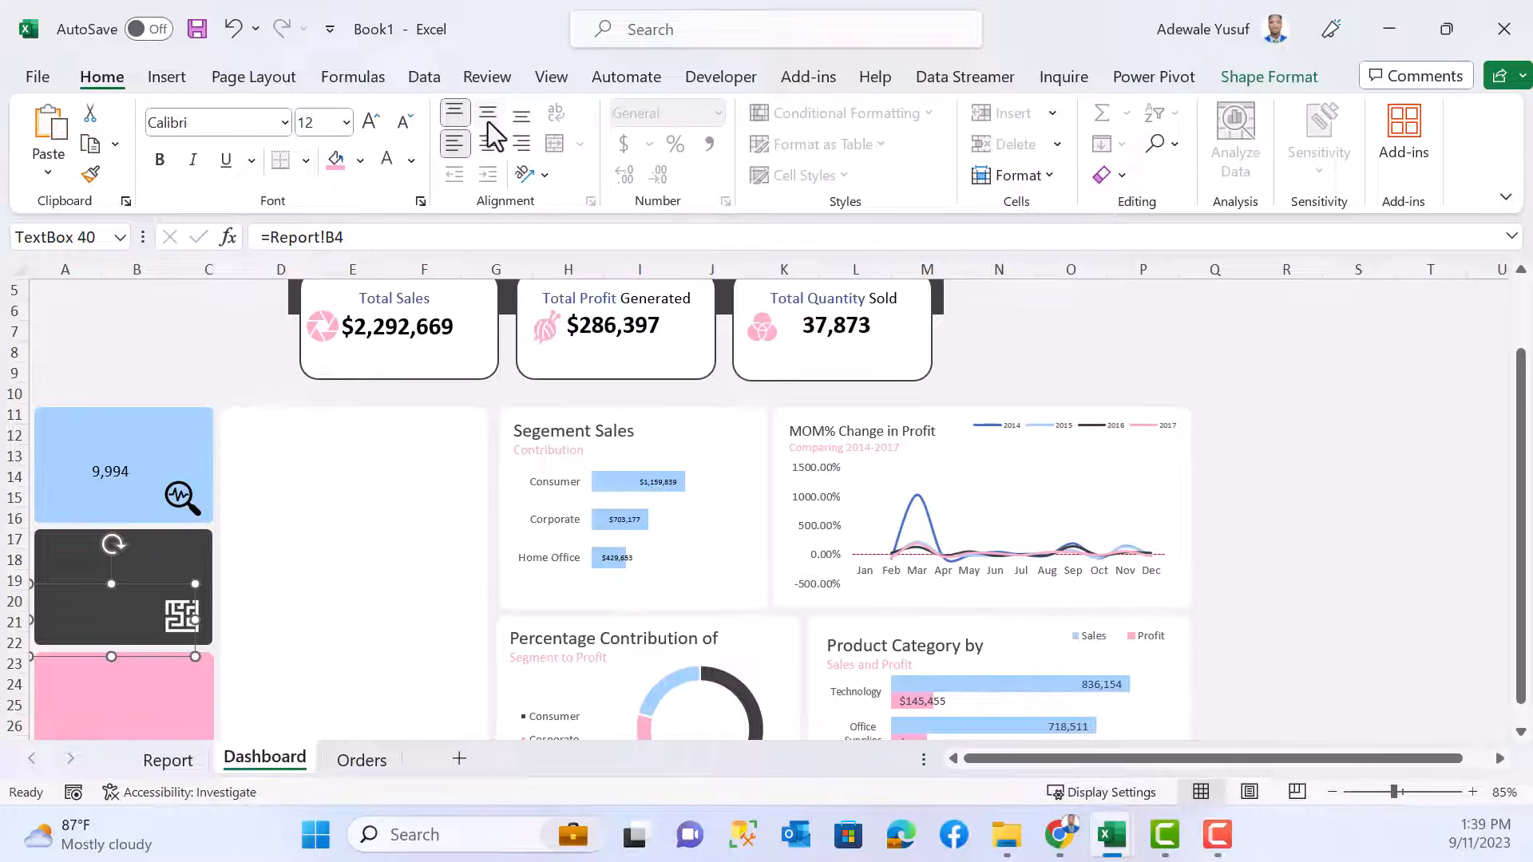
{"action": "left_click", "coordinate": [487, 142]}
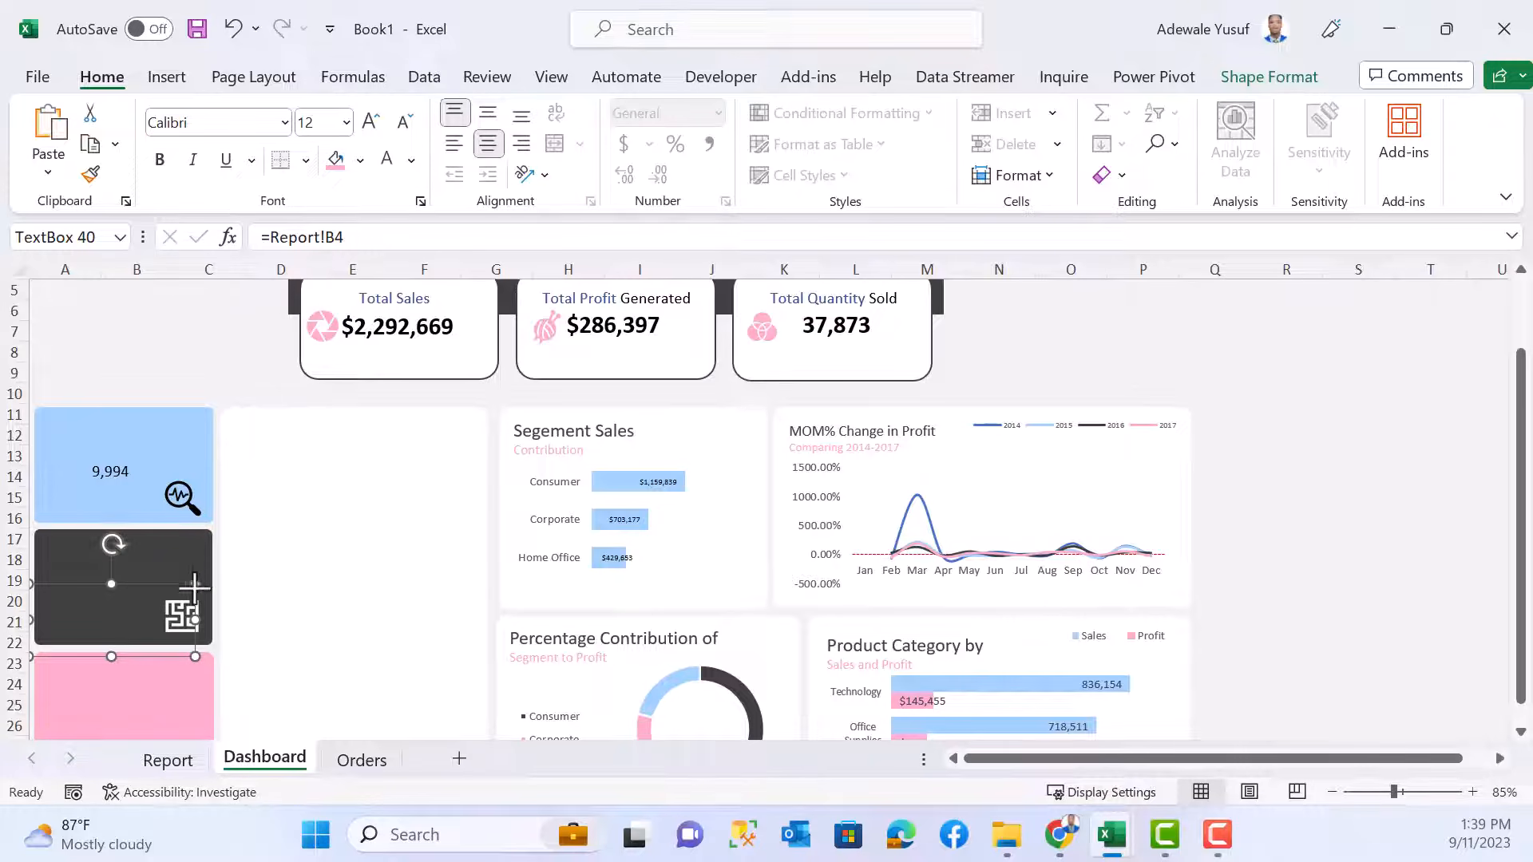
{"action": "left_click_drag", "start_coordinate": [195, 585], "coordinate": [116, 590]}
{"action": "left_click", "coordinate": [366, 120]}
{"action": "left_click", "coordinate": [367, 119]}
{"action": "left_click", "coordinate": [367, 120]}
{"action": "key", "text": "Escape"}
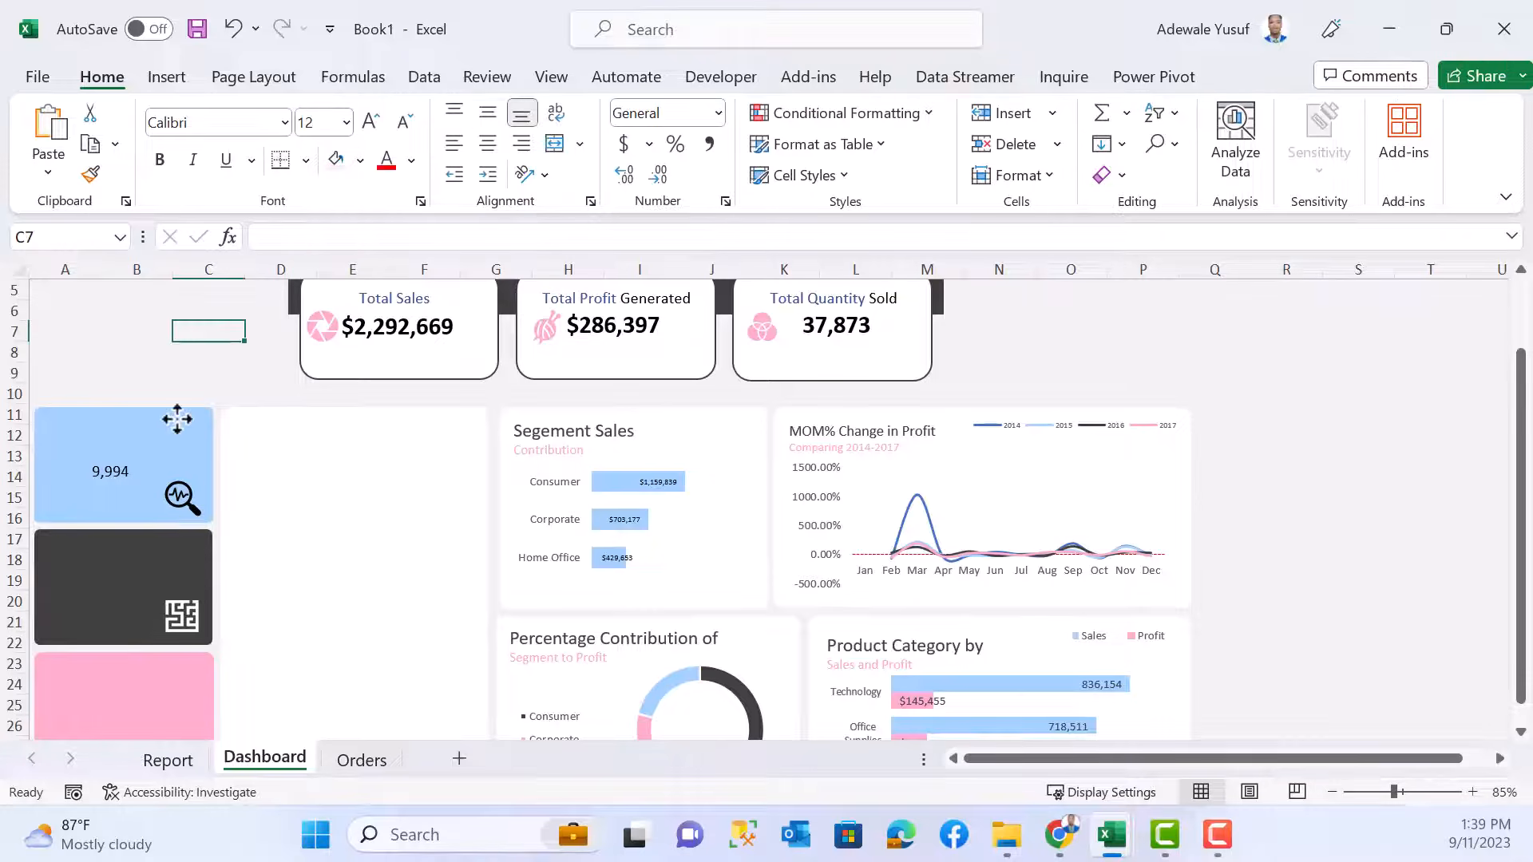
- Draw a new text box about 0.79" wide and 0.47" high above the blue card
{"action": "left_click", "coordinate": [167, 78]}
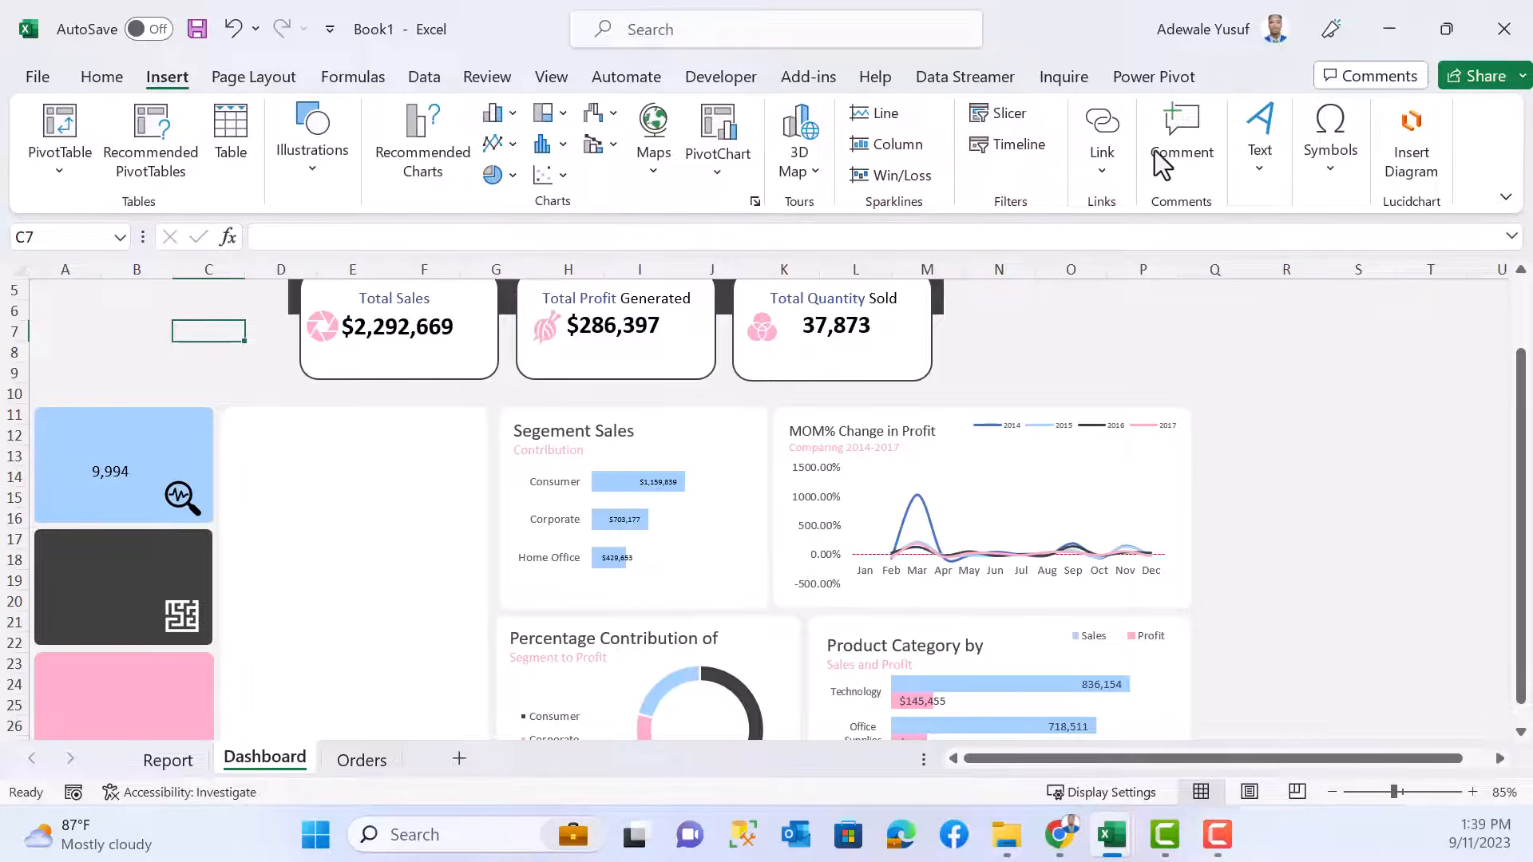
{"action": "left_click", "coordinate": [1254, 156]}
{"action": "left_click", "coordinate": [1238, 247]}
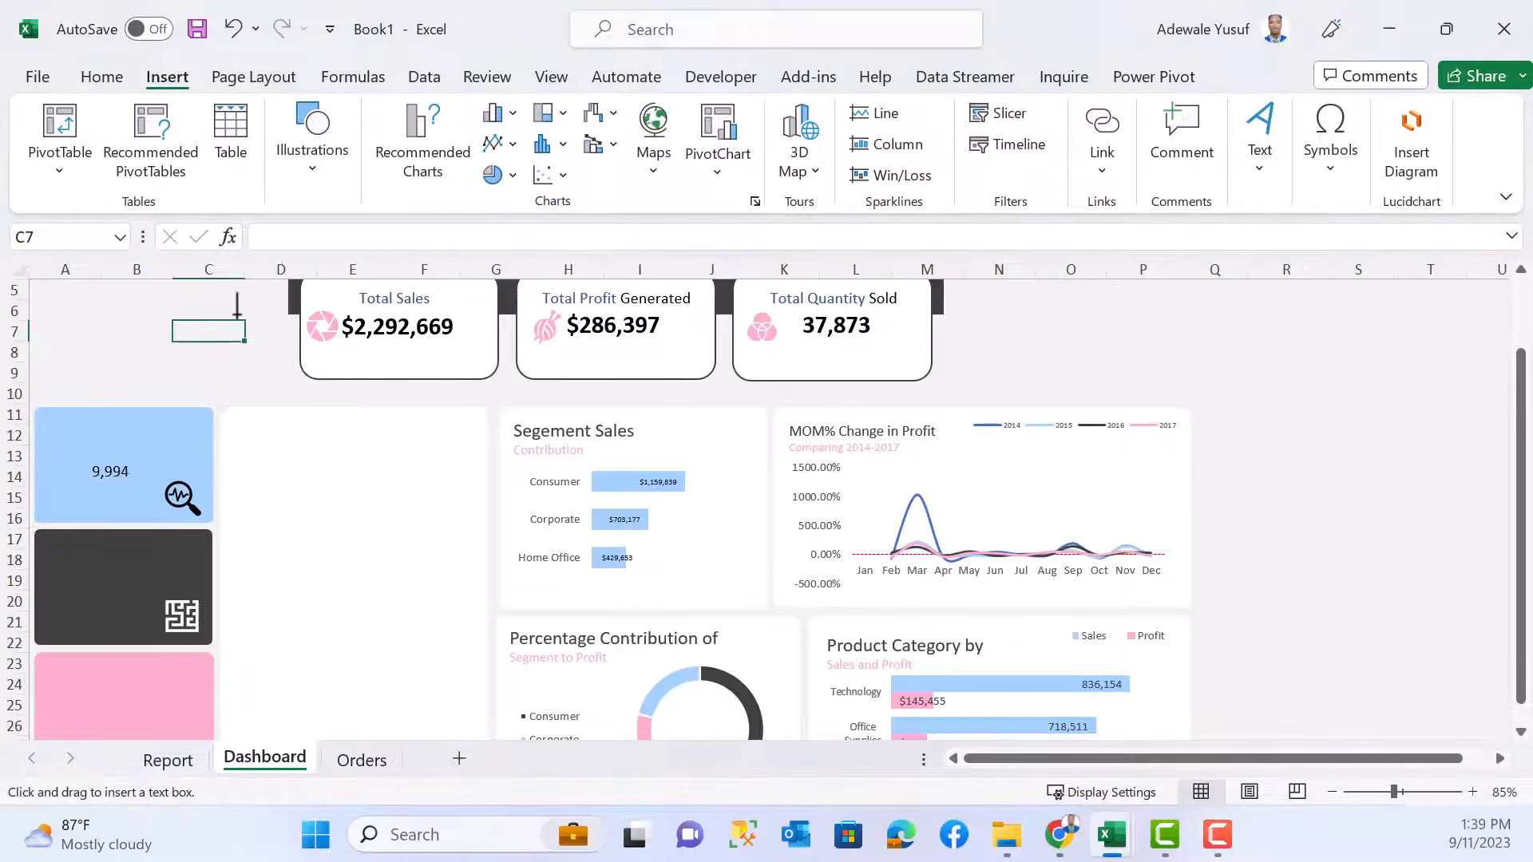
{"action": "left_click_drag", "start_coordinate": [76, 328], "coordinate": [152, 375]}
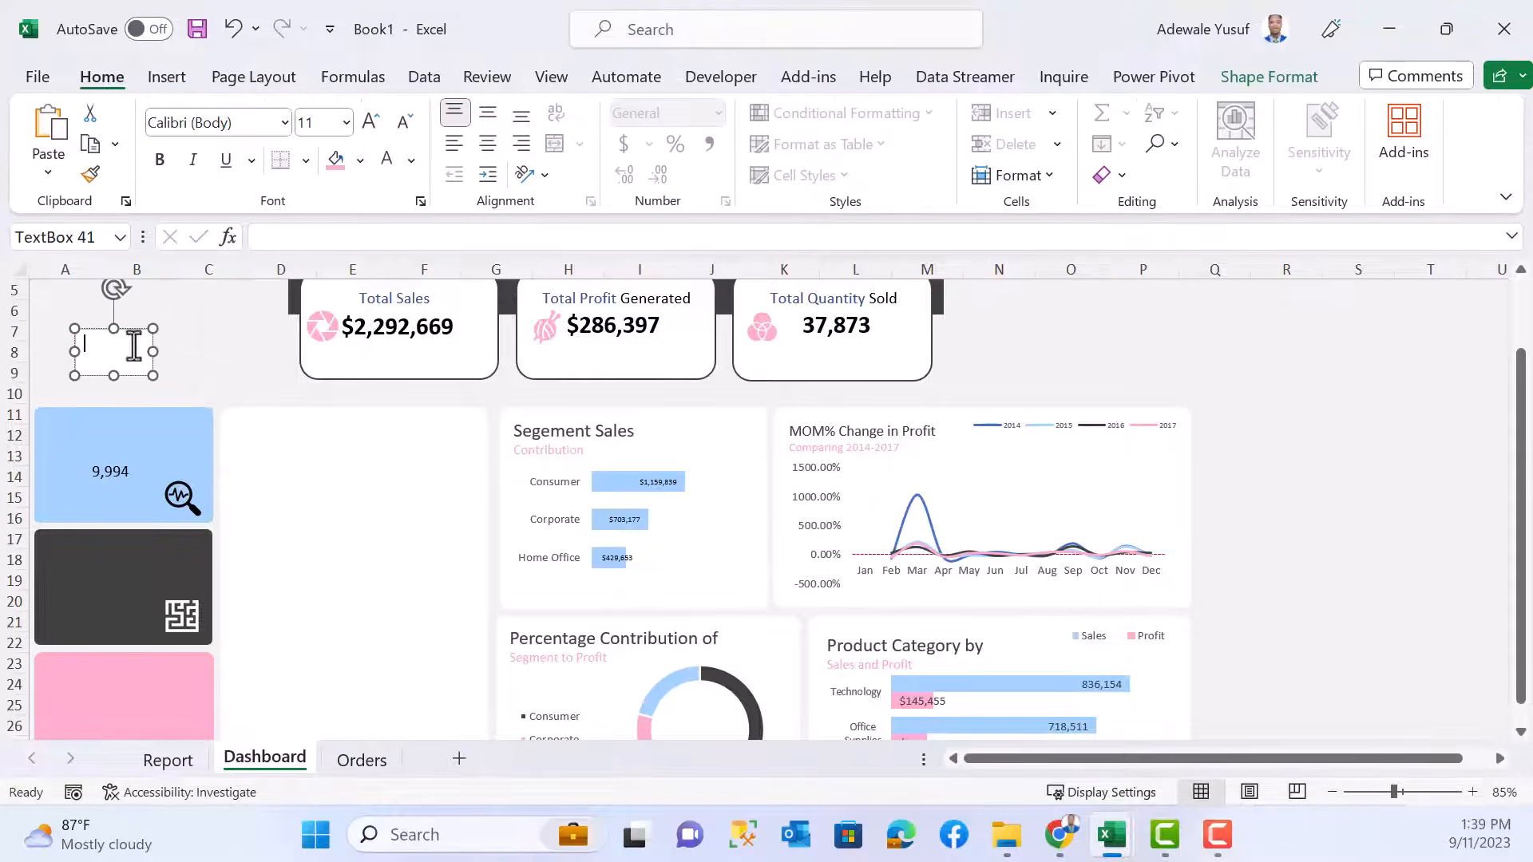
- Link the new text box to the Discount value with =Report!B4 and move it onto the dark card
{"action": "left_click", "coordinate": [260, 237]}
{"action": "type", "text": "="}
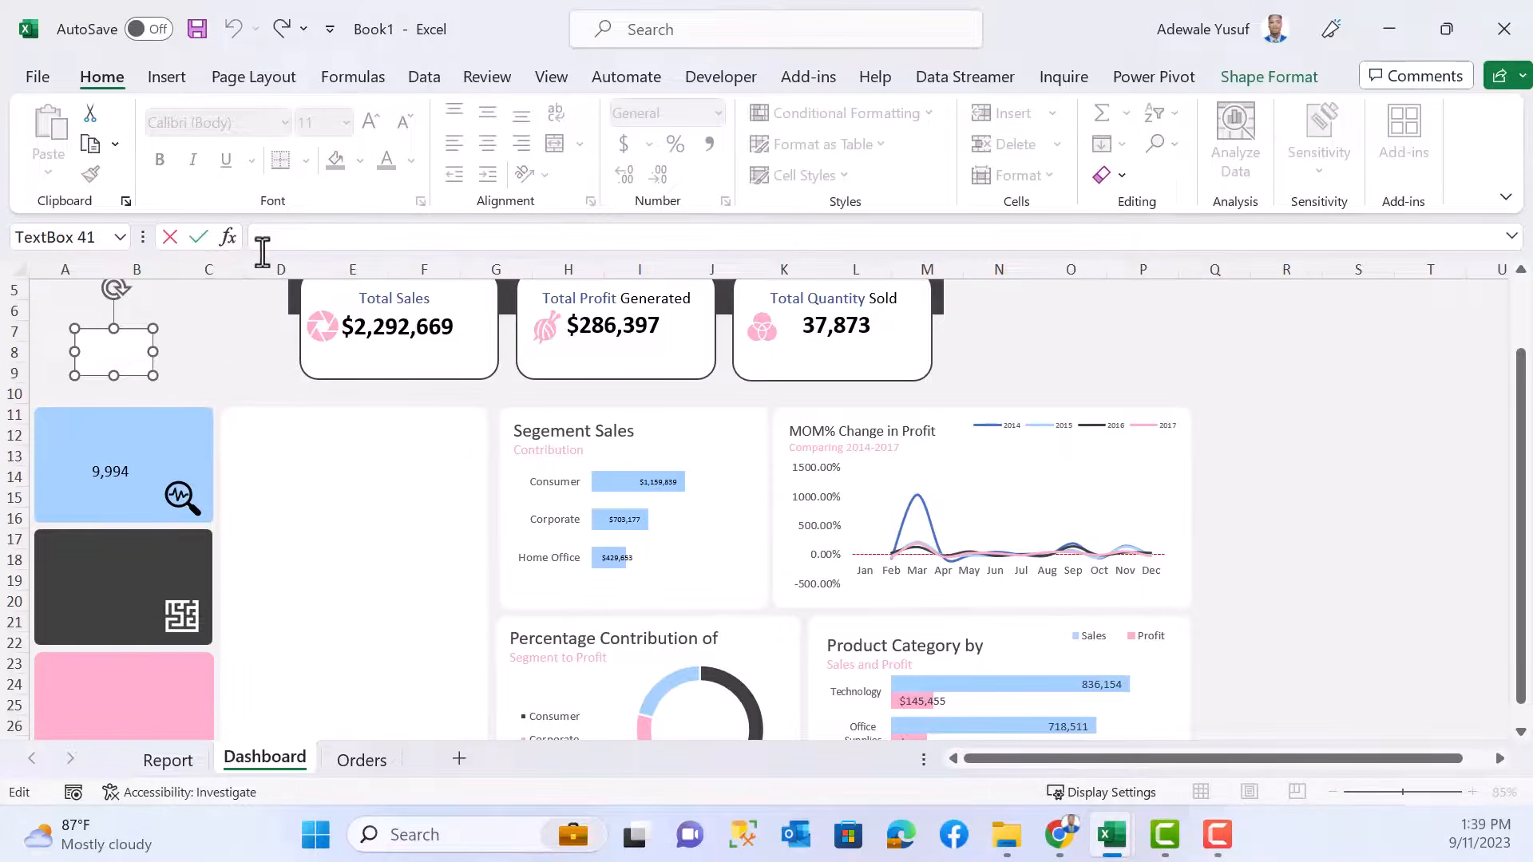
{"action": "left_click", "coordinate": [169, 760]}
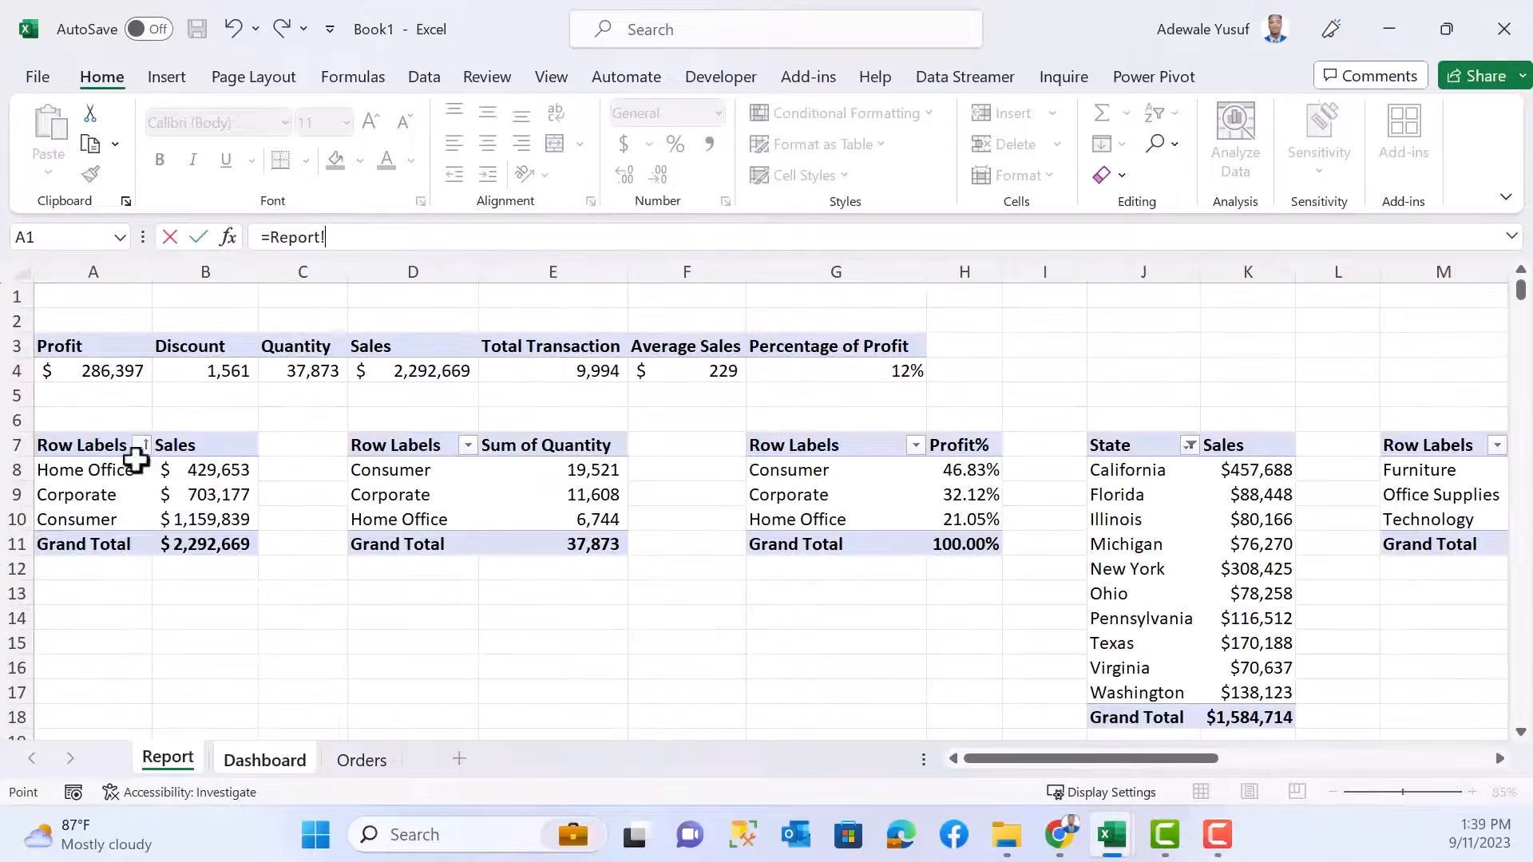
{"action": "left_click", "coordinate": [216, 376]}
{"action": "key", "text": "Return"}
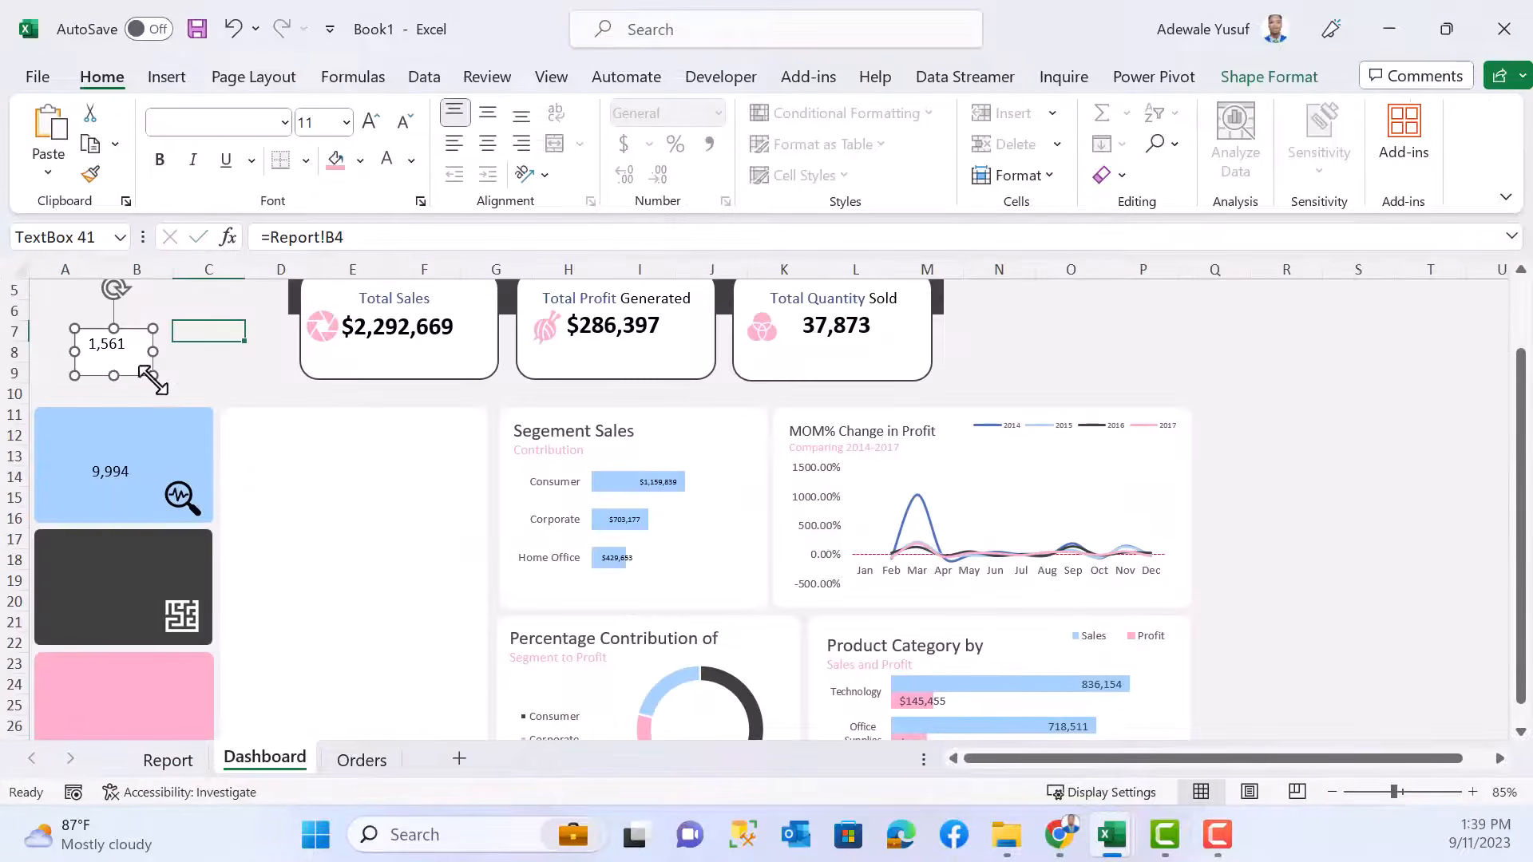
{"action": "left_click_drag", "start_coordinate": [119, 369], "coordinate": [129, 598]}
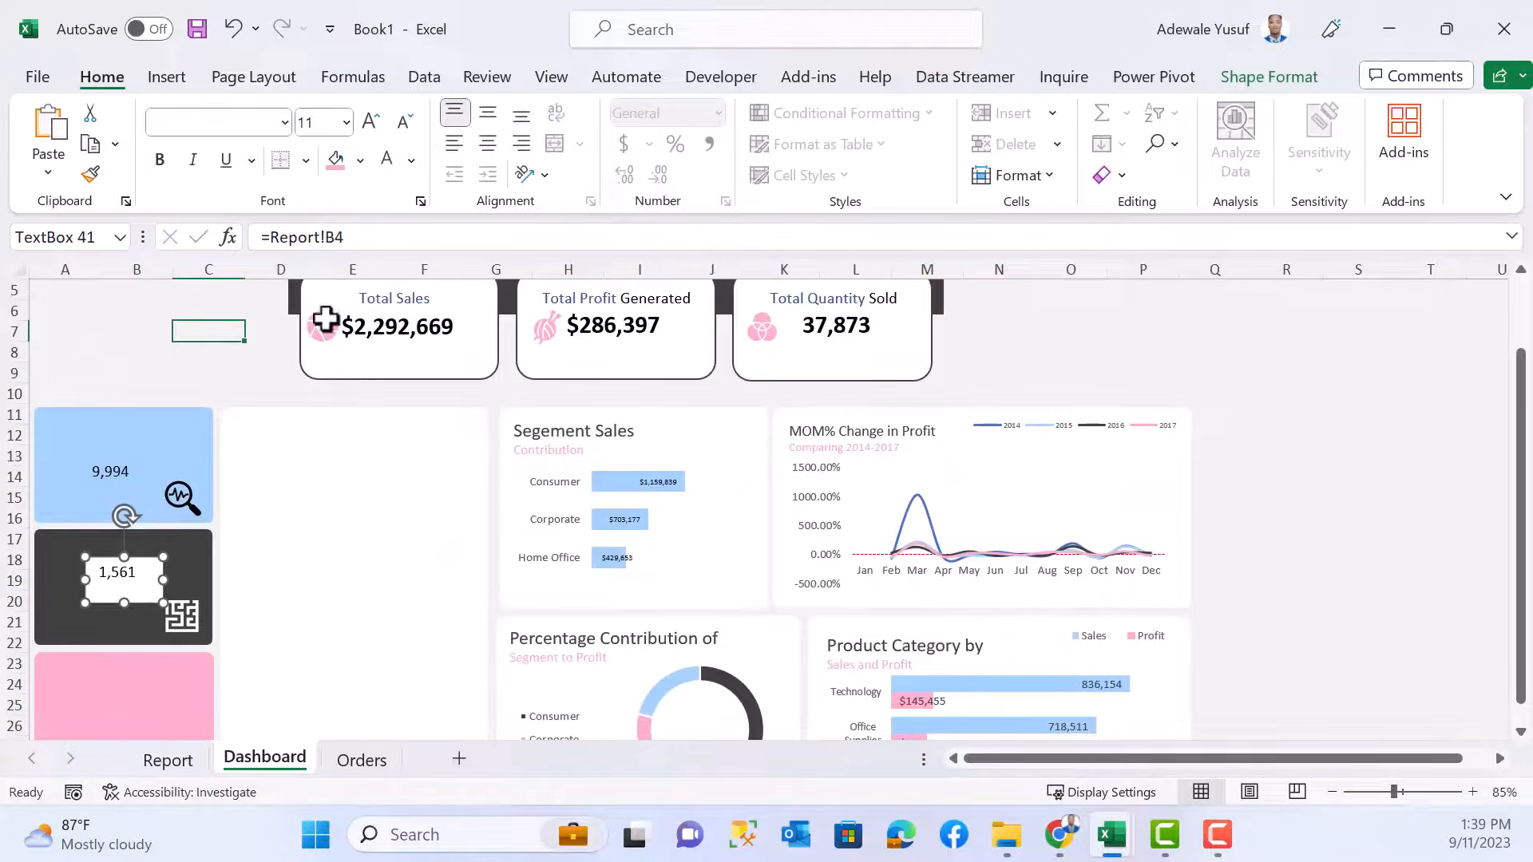
- Give the dark card's Discount text box no outline, no fill and white text
{"action": "left_click", "coordinate": [1221, 77]}
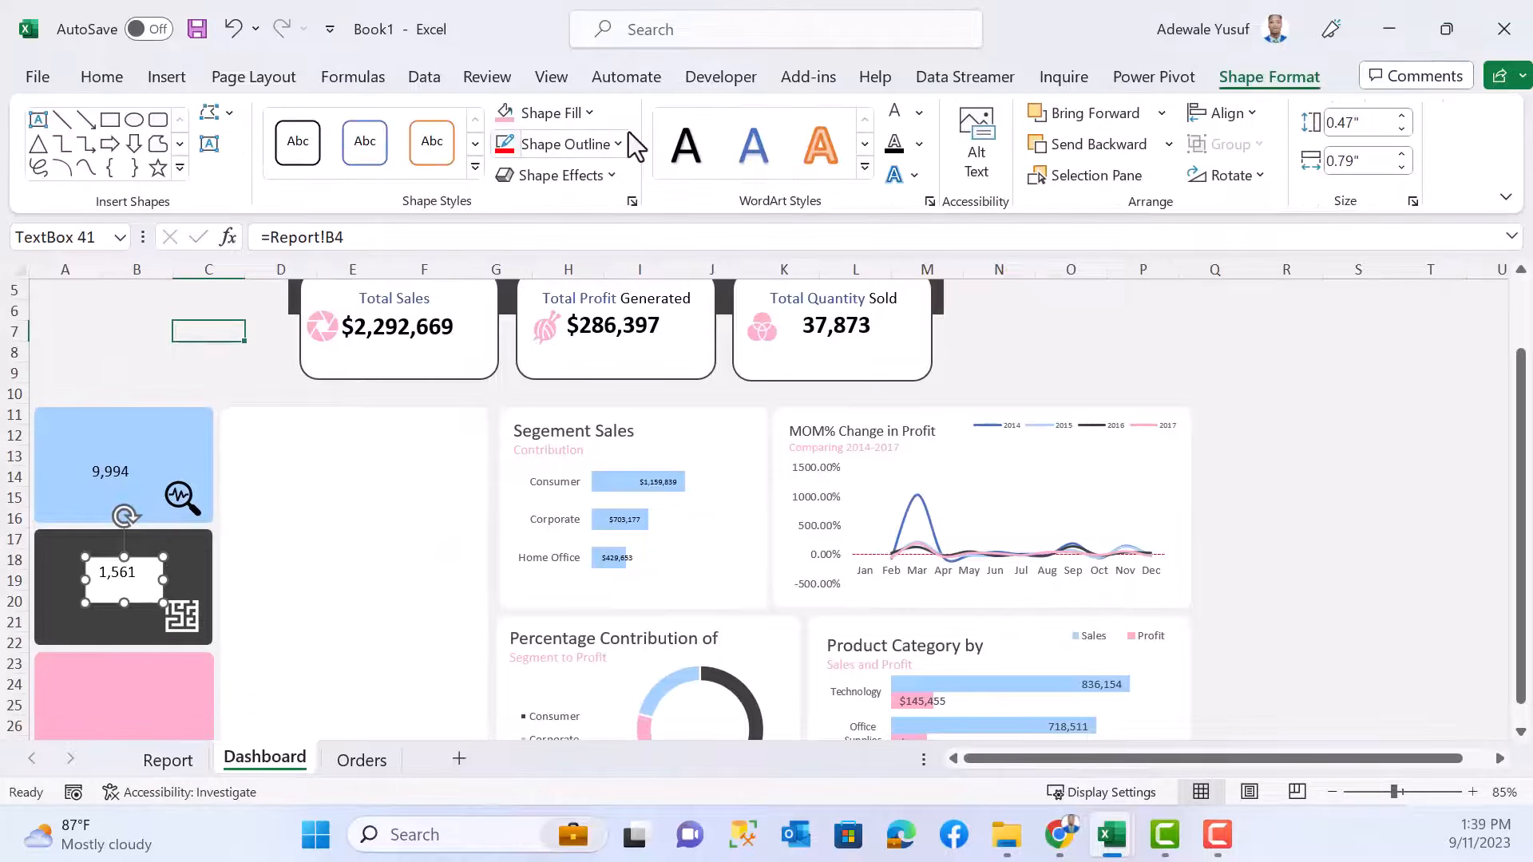
{"action": "left_click", "coordinate": [613, 145]}
{"action": "left_click", "coordinate": [563, 511]}
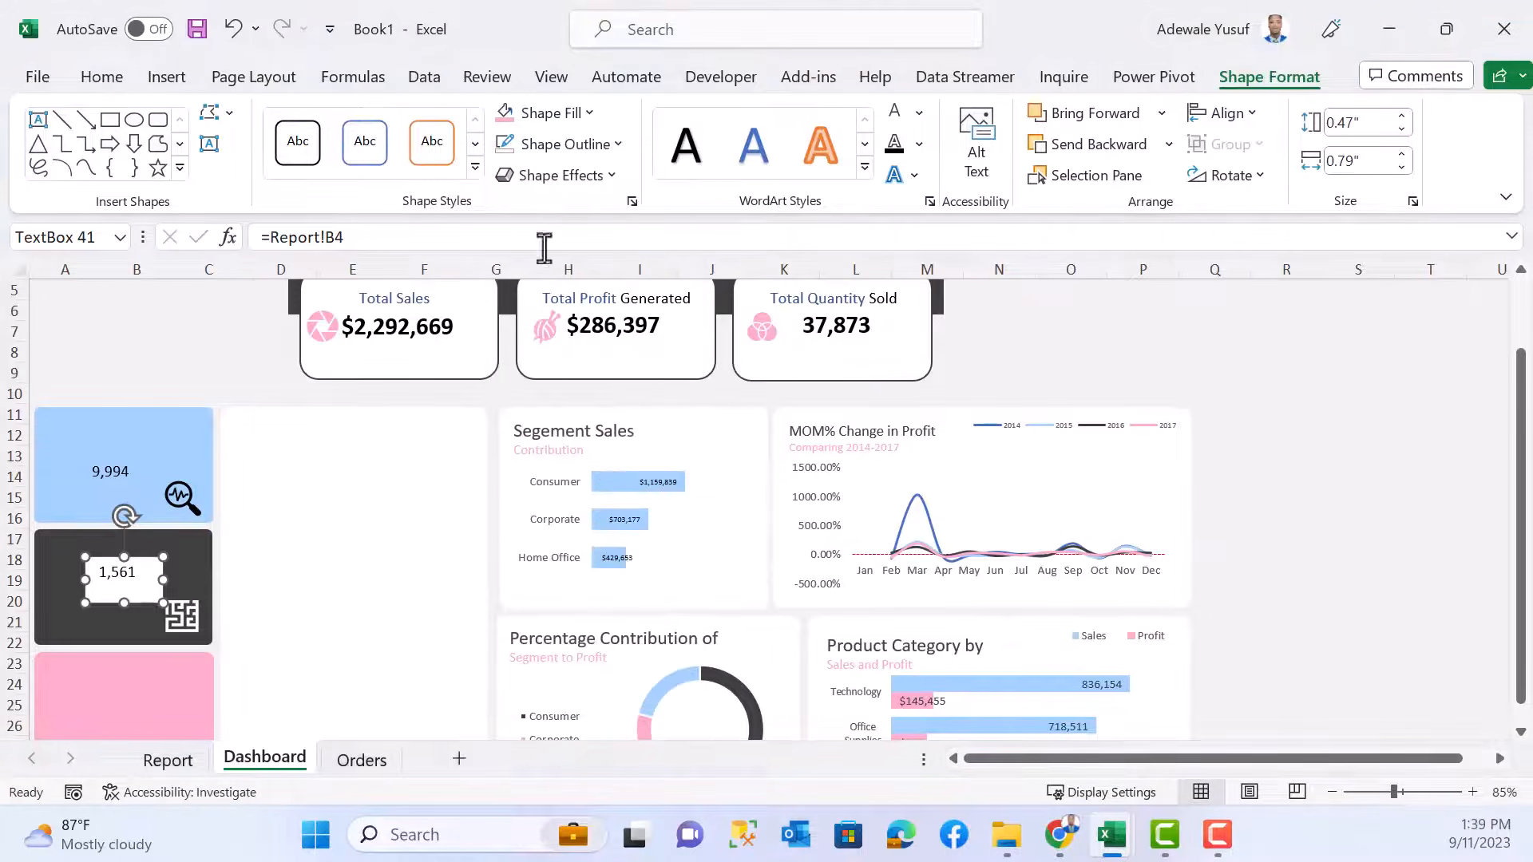
{"action": "left_click", "coordinate": [590, 112]}
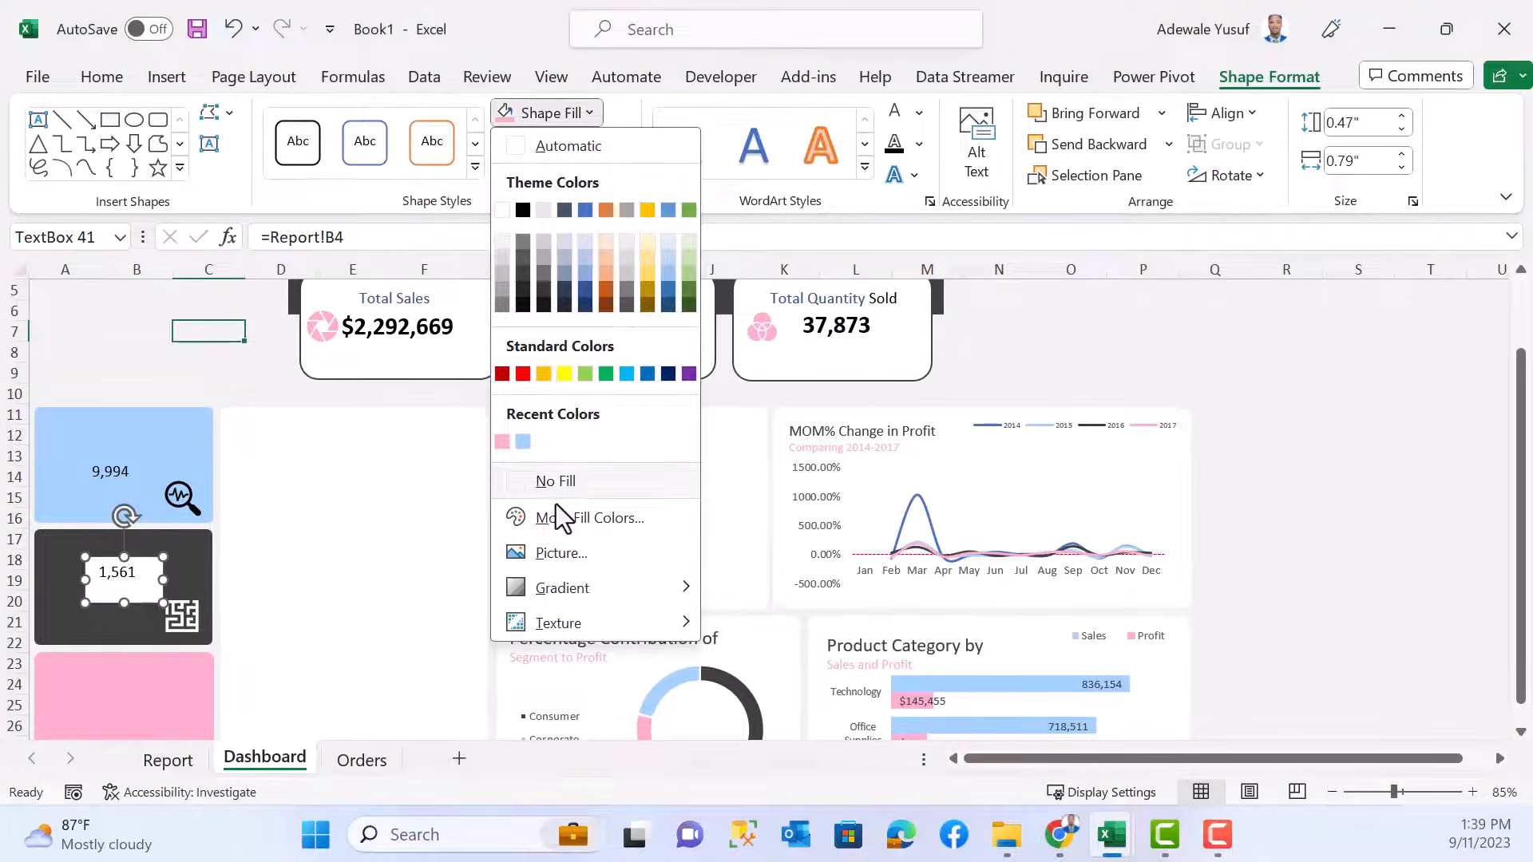
{"action": "left_click", "coordinate": [515, 483]}
{"action": "left_click", "coordinate": [101, 79]}
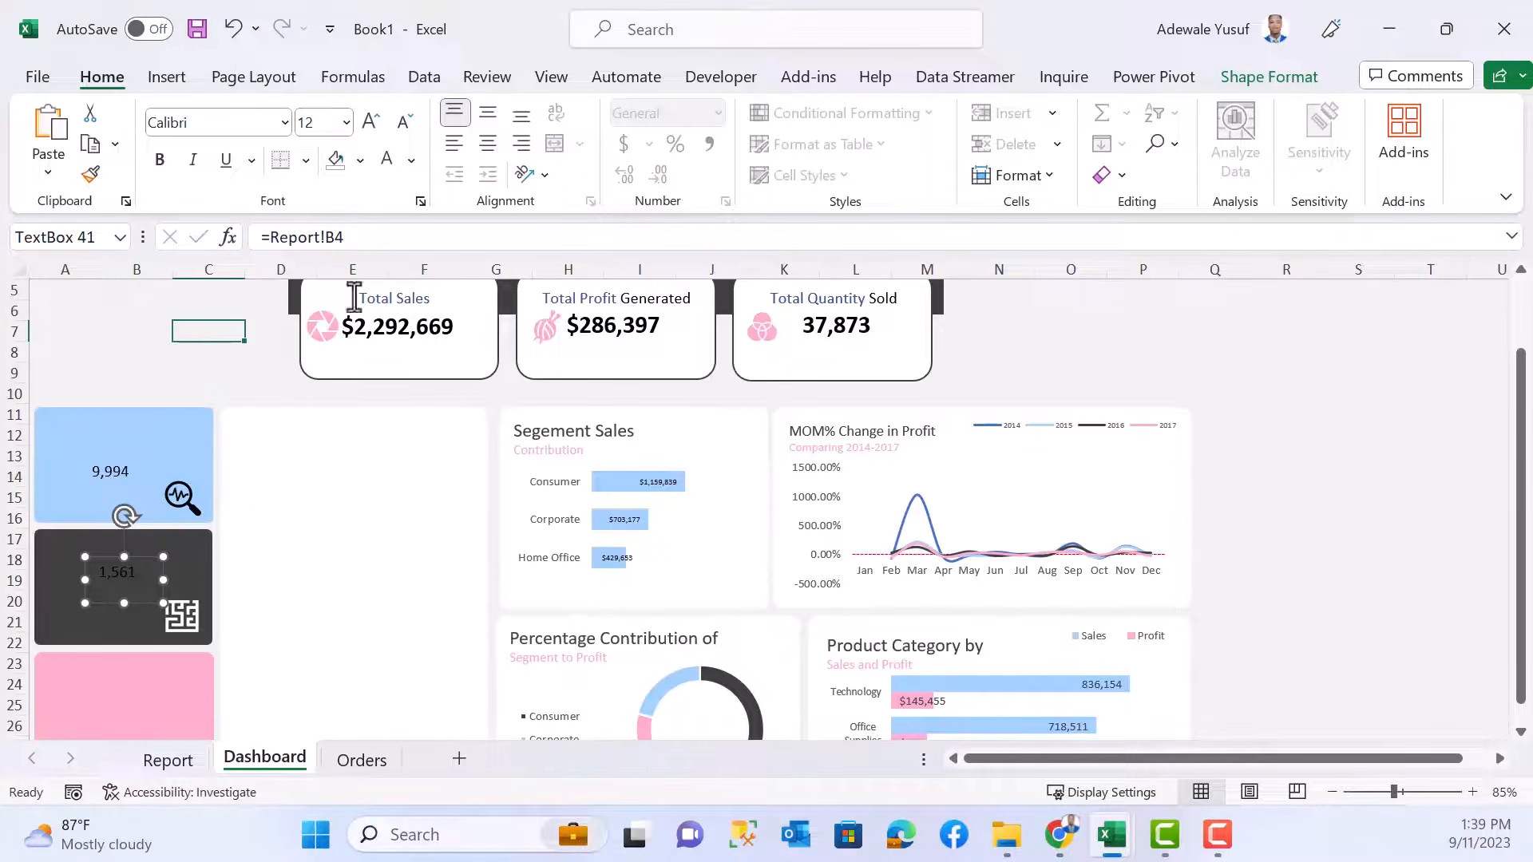
{"action": "left_click", "coordinate": [387, 160]}
- Move the Total Transaction value slightly lower on the blue card and set its font size to 20
{"action": "left_click", "coordinate": [117, 474]}
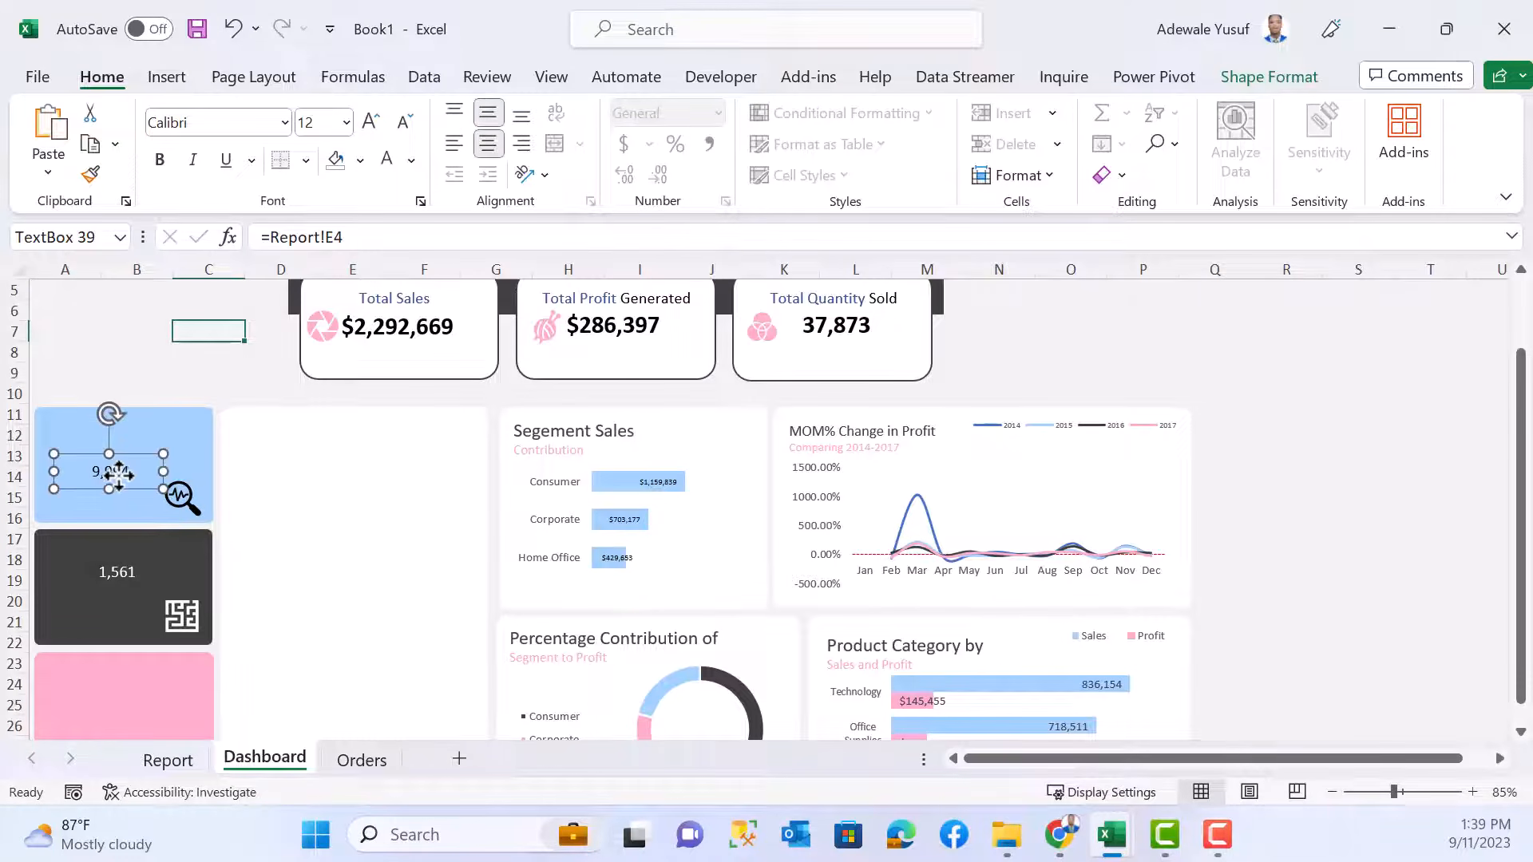
{"action": "mouse_move", "coordinate": [124, 489]}
{"action": "left_mouse_down"}
{"action": "mouse_move", "coordinate": [114, 500]}
{"action": "mouse_move", "coordinate": [124, 495]}
{"action": "left_mouse_up"}
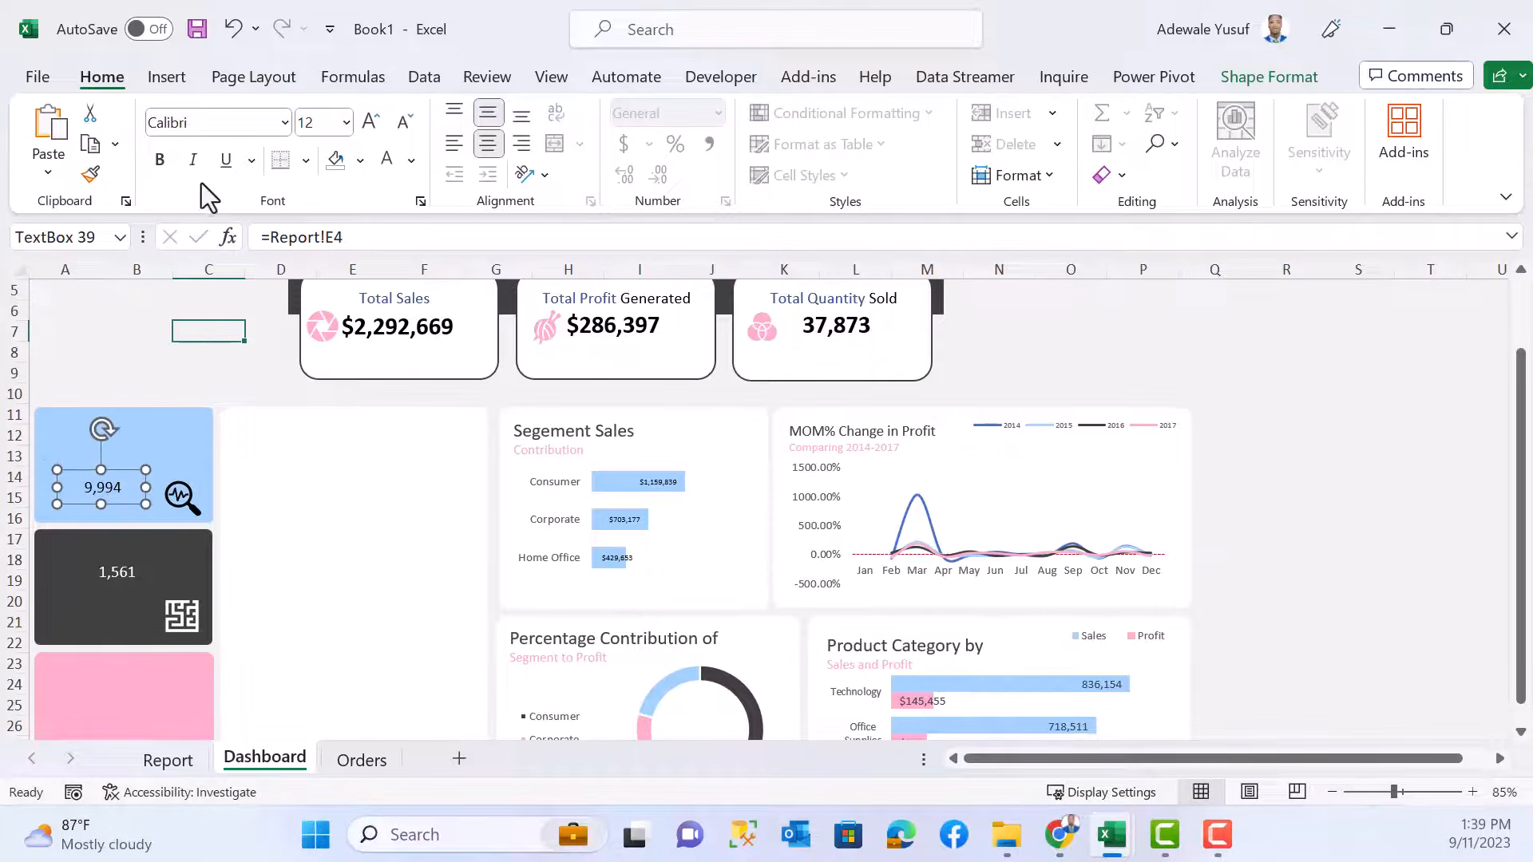
{"action": "left_click", "coordinate": [370, 121]}
{"action": "left_click", "coordinate": [369, 121]}
{"action": "left_click", "coordinate": [370, 121]}
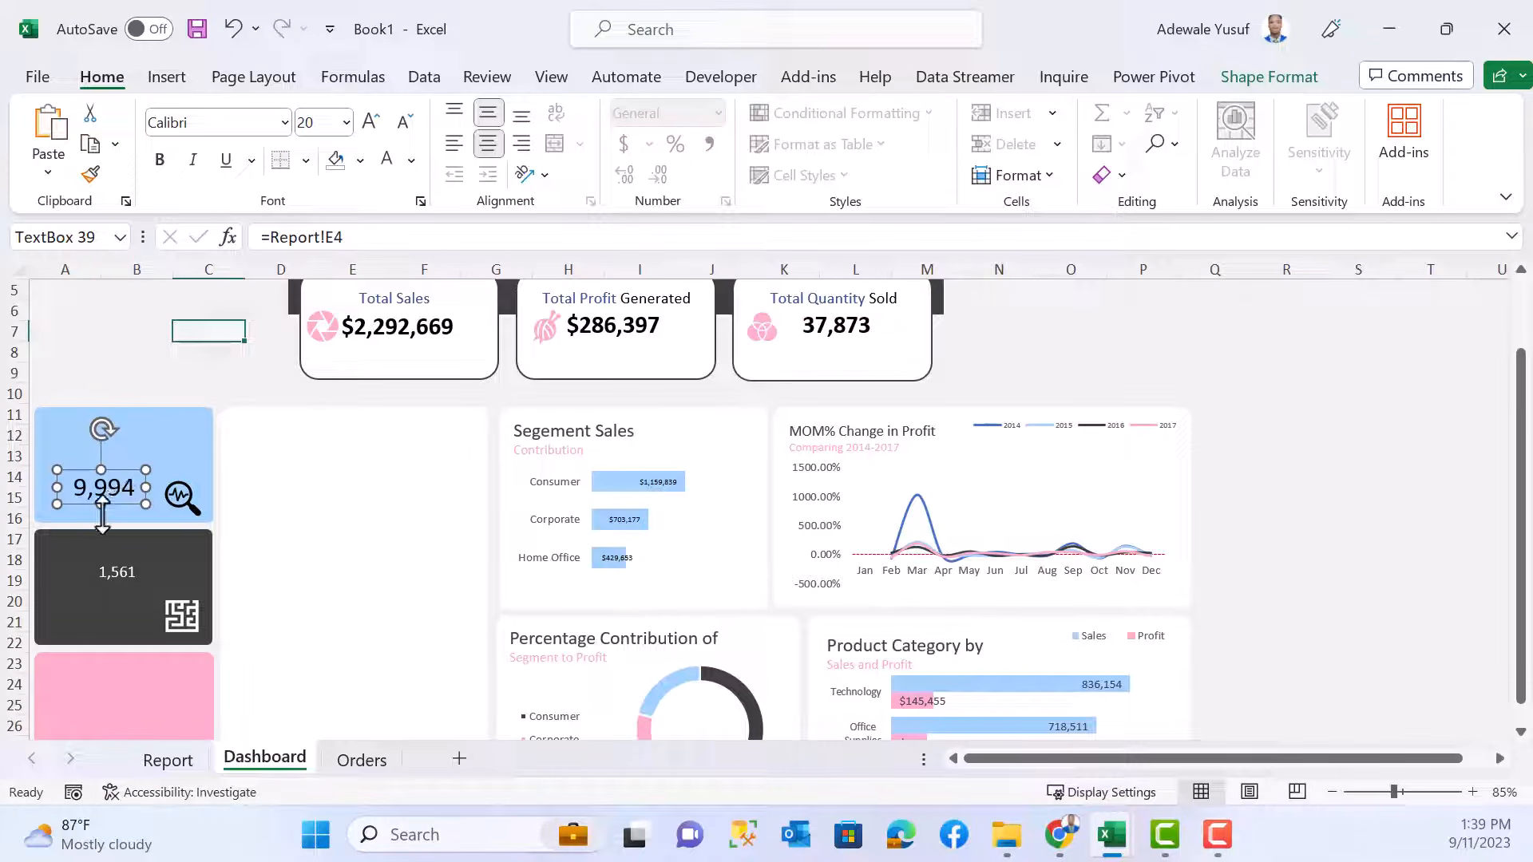
- Shift the Total Transaction value and the magnifier icon slightly left within the blue card
{"action": "mouse_move", "coordinate": [107, 490]}
{"action": "left_mouse_down"}
{"action": "mouse_move", "coordinate": [95, 486]}
{"action": "mouse_move", "coordinate": [189, 499]}
{"action": "mouse_move", "coordinate": [97, 493]}
{"action": "left_mouse_up"}
{"action": "left_click", "coordinate": [105, 492]}
{"action": "left_click", "coordinate": [187, 376]}
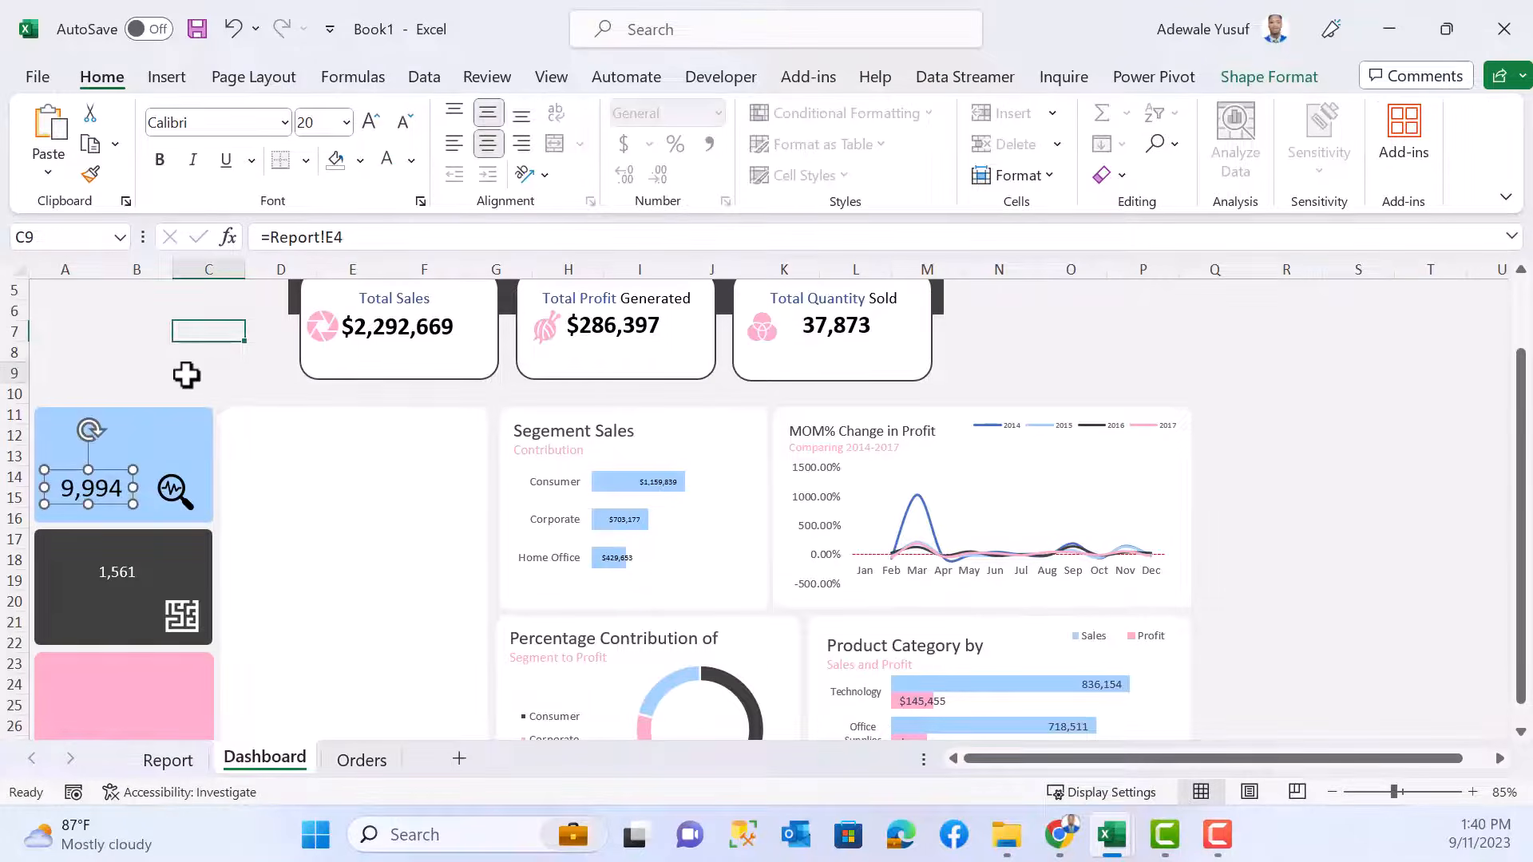
{"action": "left_click", "coordinate": [120, 356]}
- Duplicate the Total Sales label and place the copy above the transaction value on the blue card
{"action": "left_click", "coordinate": [405, 307]}
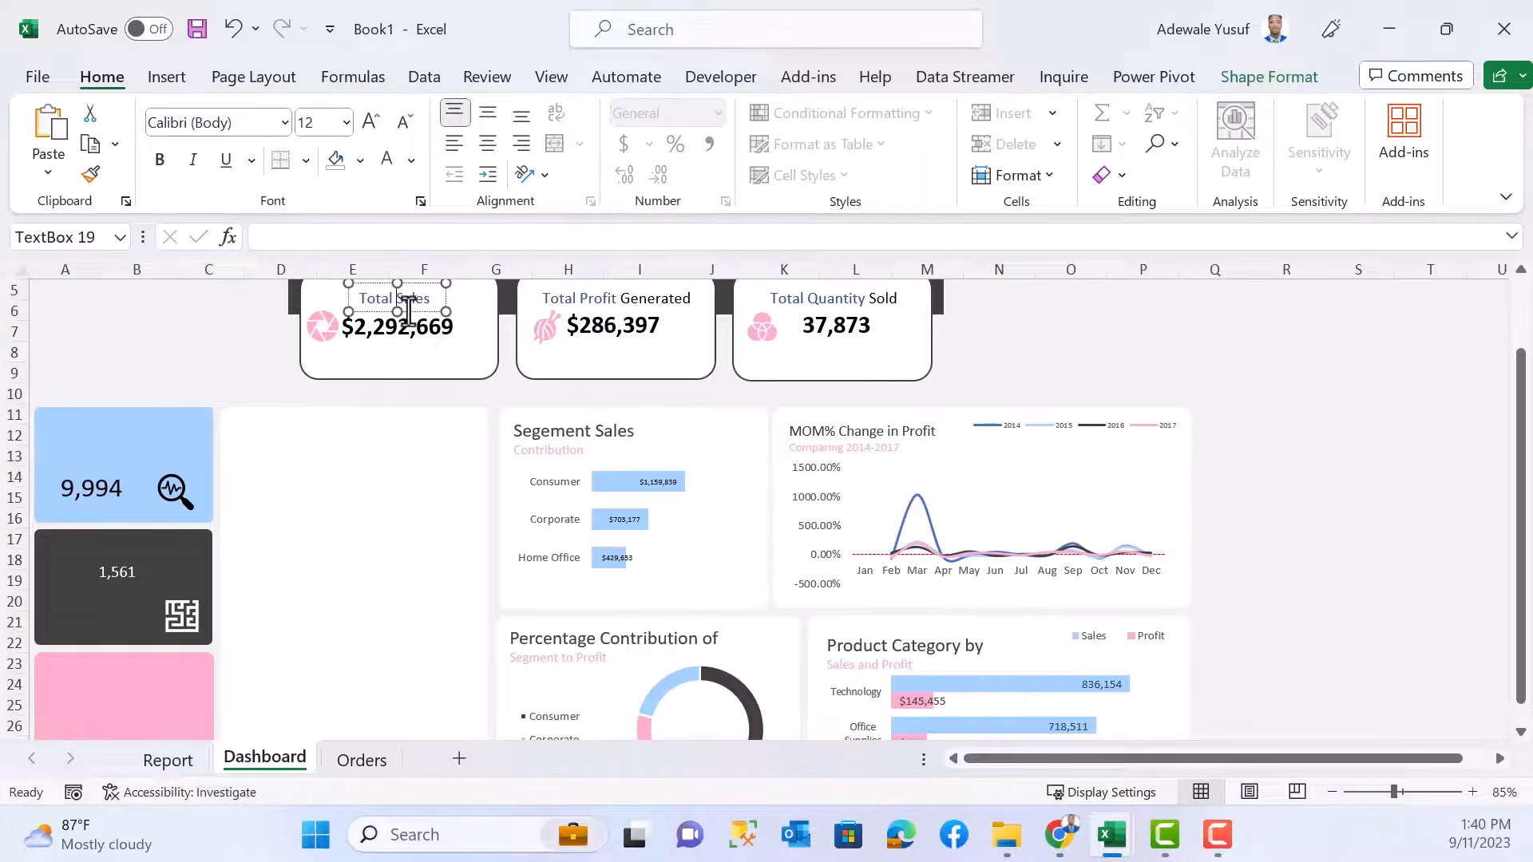
{"action": "key", "text": "ctrl+d"}
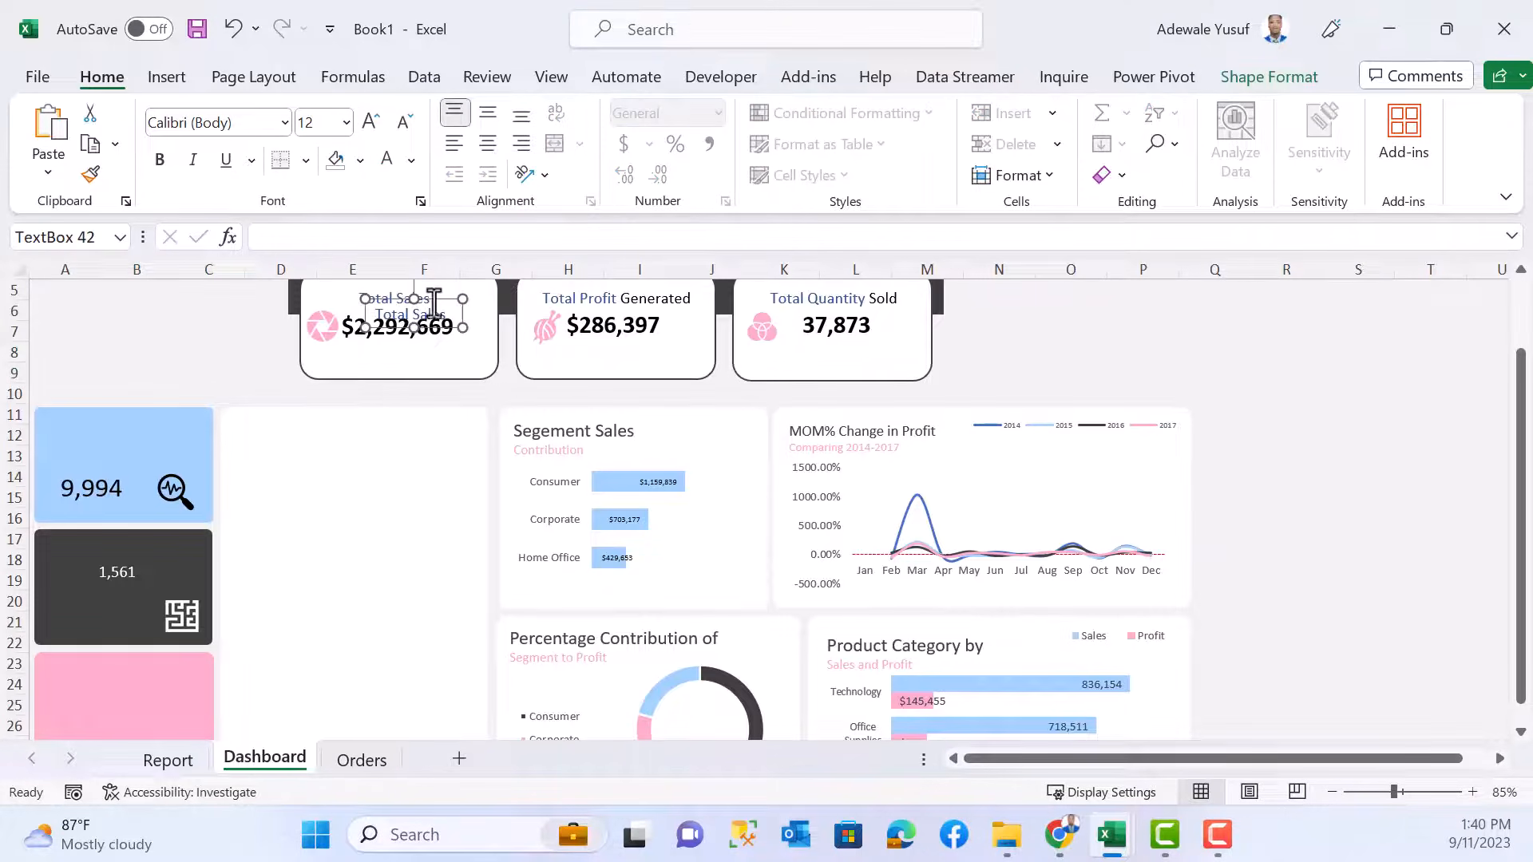
{"action": "left_click_drag", "start_coordinate": [434, 301], "coordinate": [104, 431]}
- Change the copied label's text to "Total Transaction count across all record" and widen its box across the blue card
{"action": "left_click", "coordinate": [102, 434]}
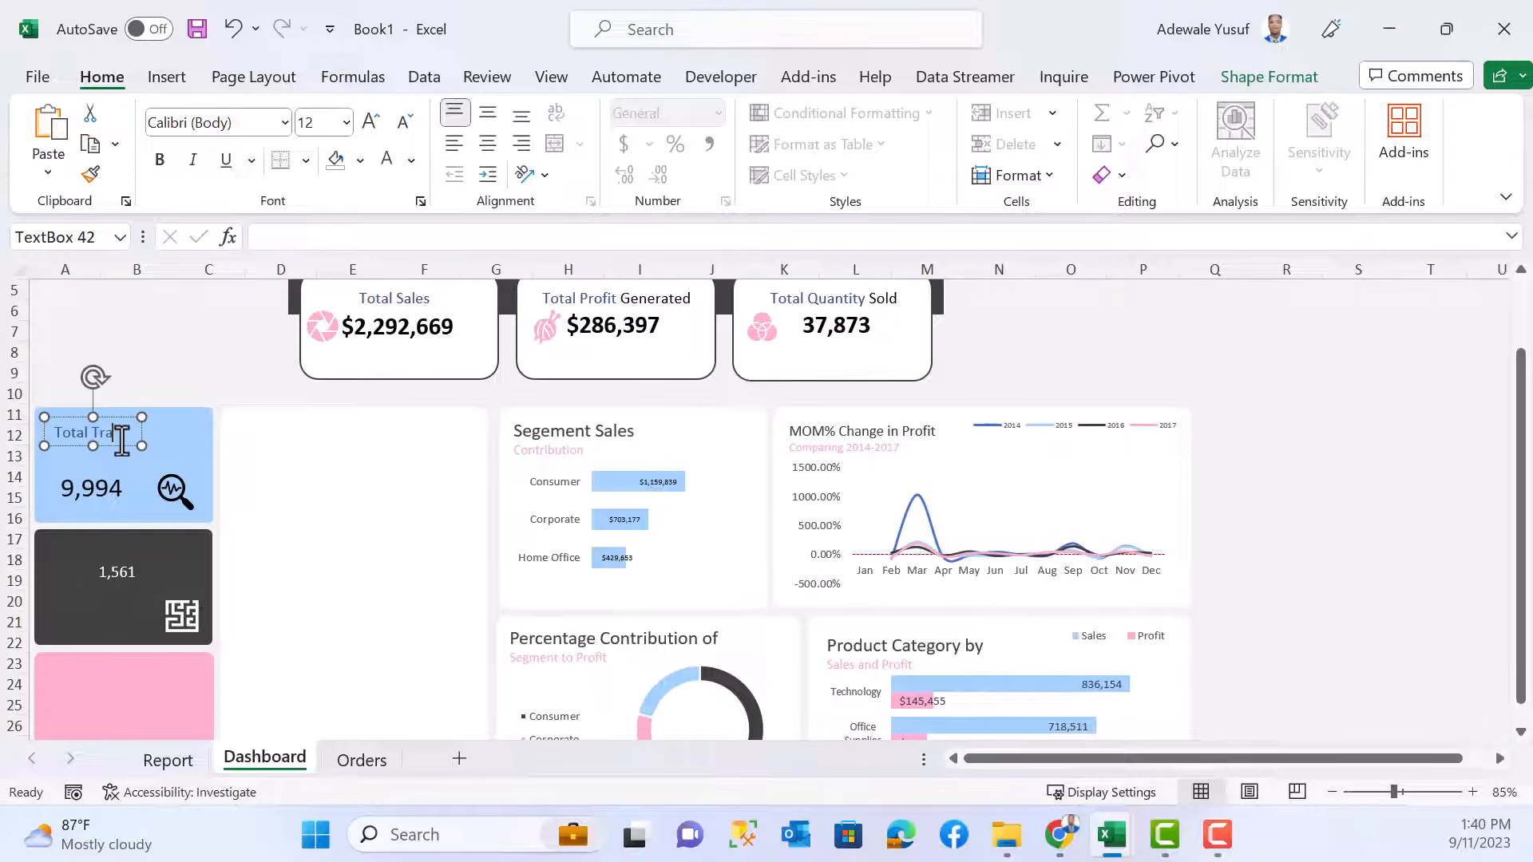
{"action": "type", "text": "Transaction"}
{"action": "left_click_drag", "start_coordinate": [141, 446], "coordinate": [196, 448]}
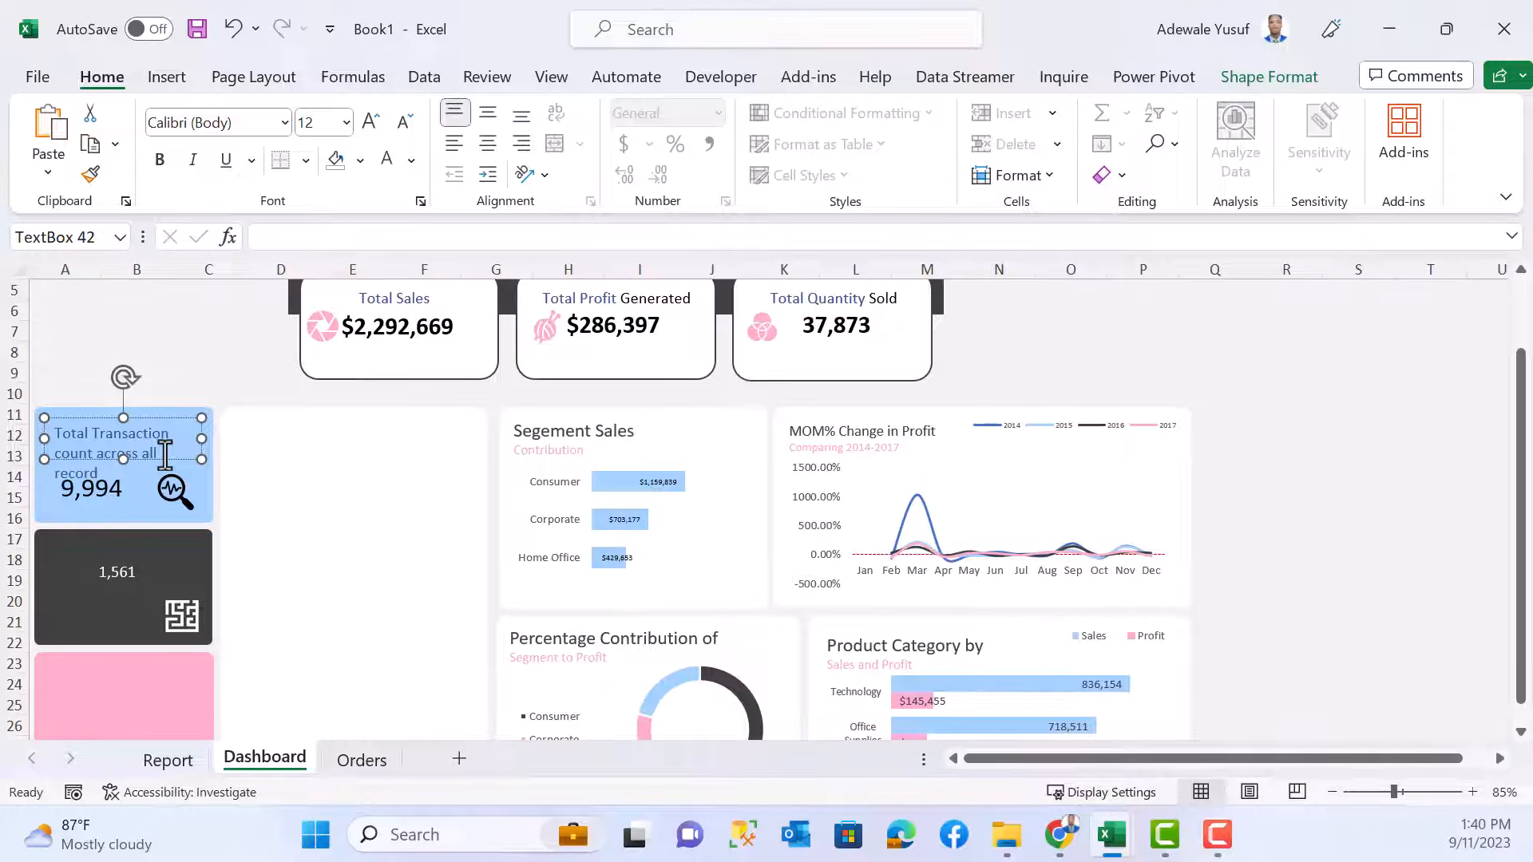
- Format "count across all record" on the blue card at font size 10.5 in black
{"action": "left_click_drag", "start_coordinate": [97, 479], "coordinate": [53, 453]}
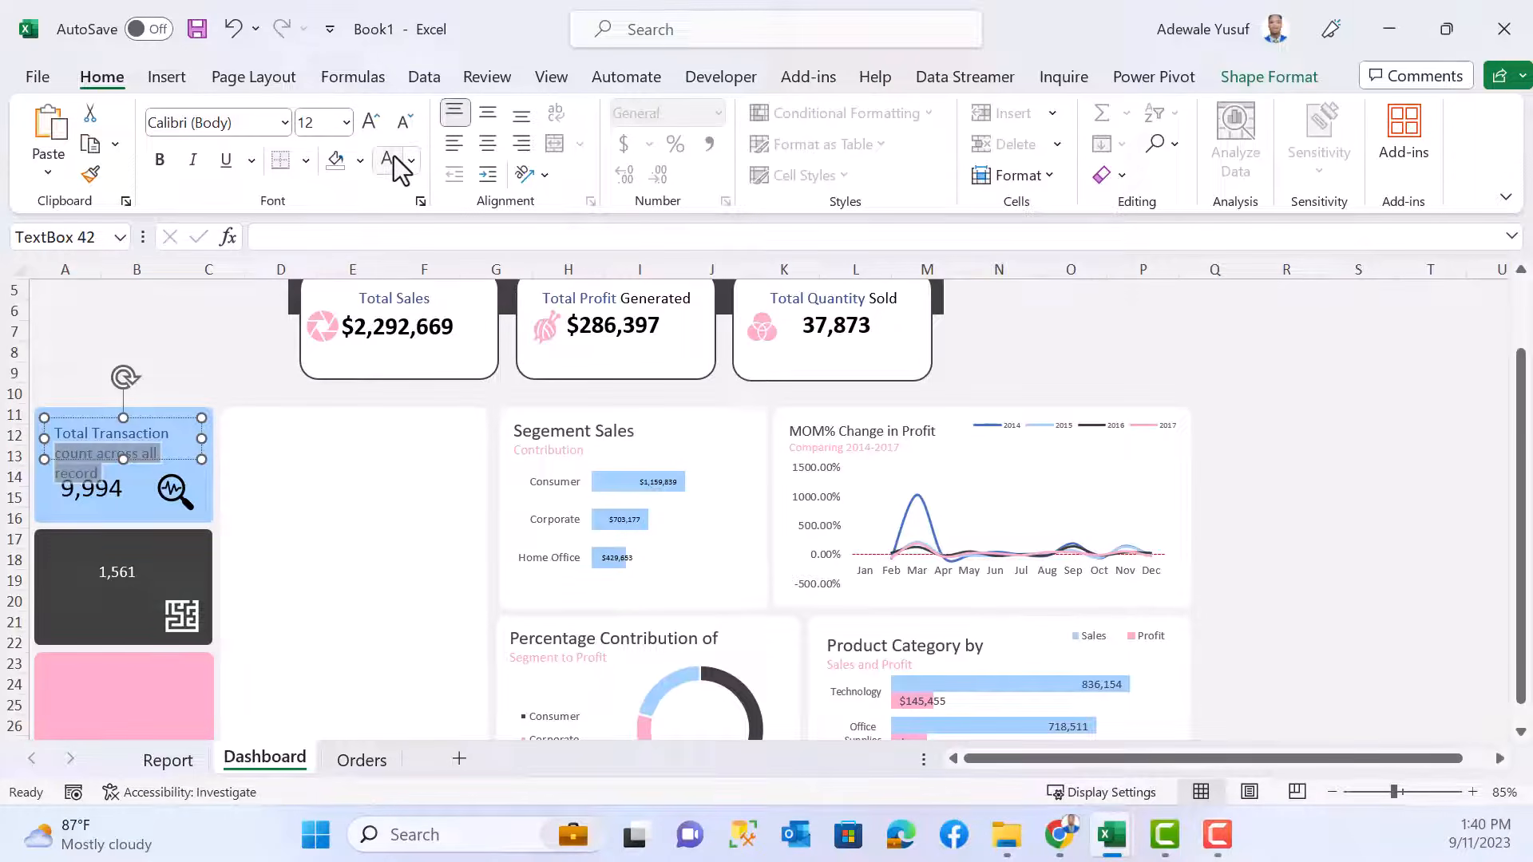
{"action": "left_click", "coordinate": [403, 124]}
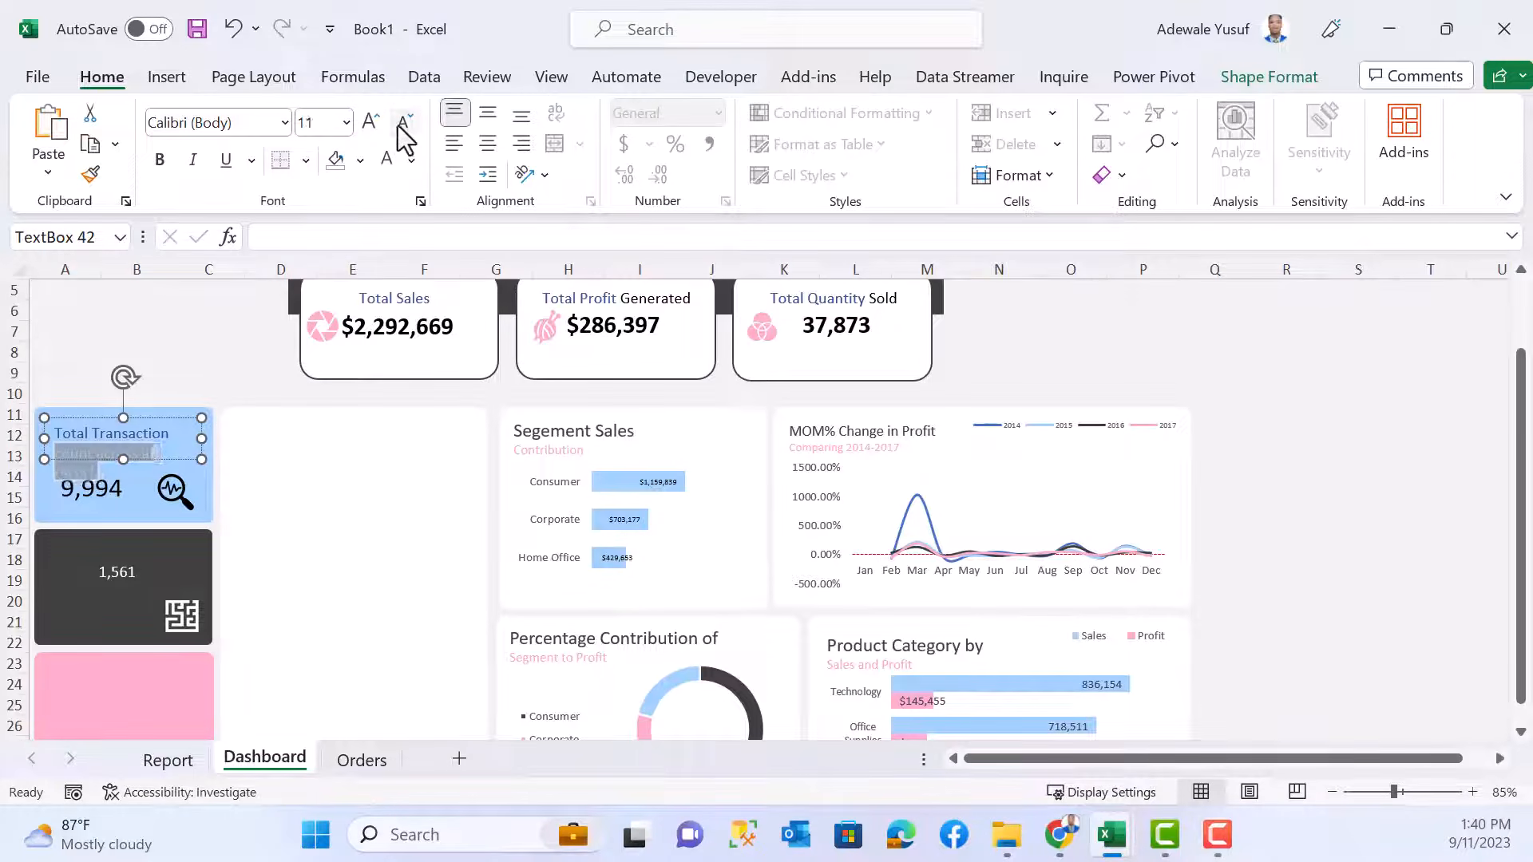
{"action": "left_click", "coordinate": [399, 126]}
{"action": "left_click", "coordinate": [412, 161]}
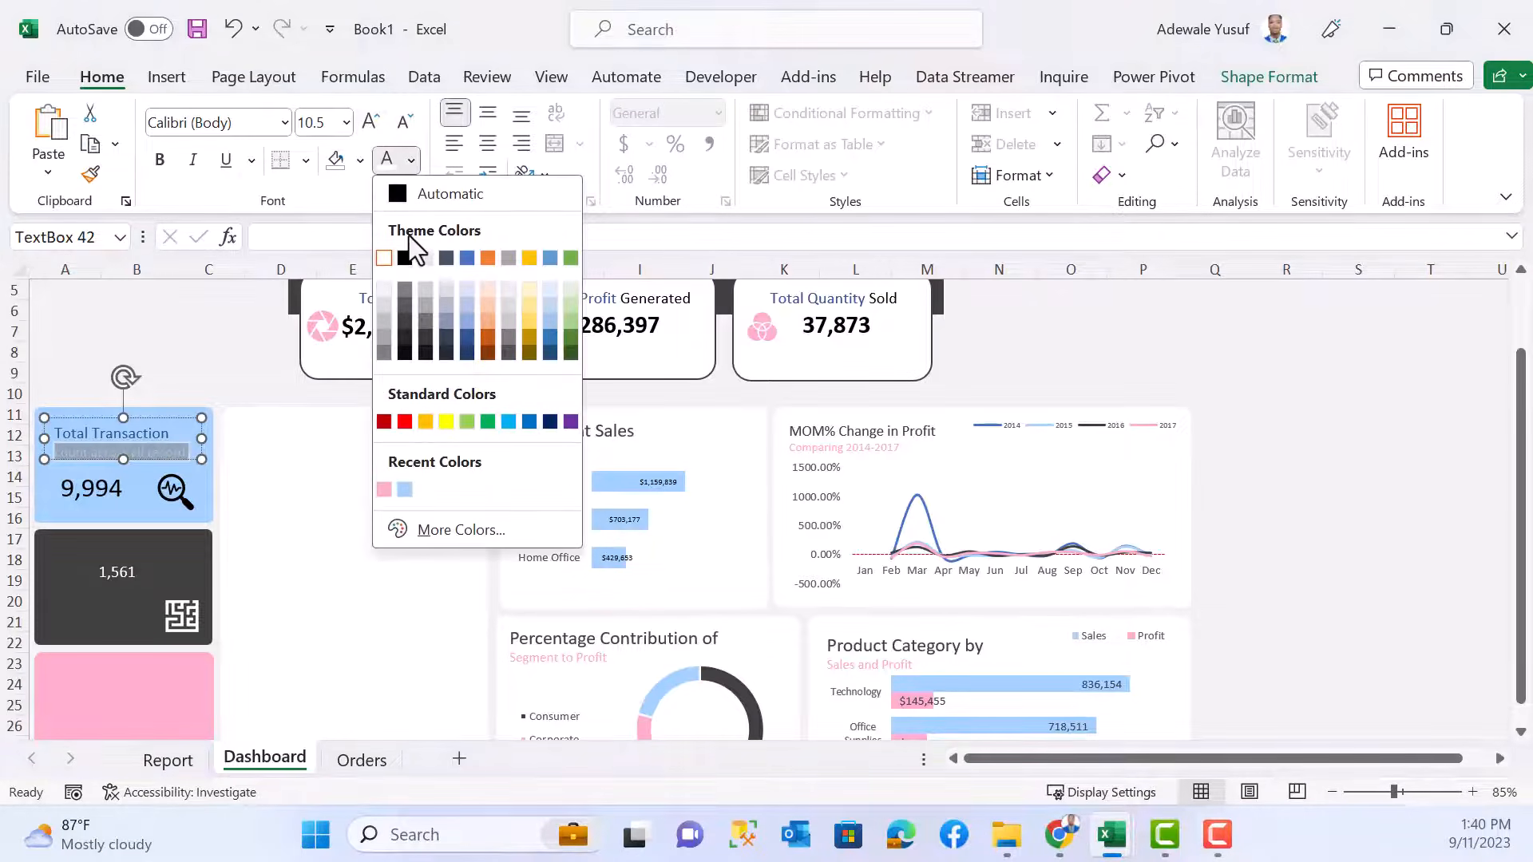
{"action": "left_click", "coordinate": [404, 258]}
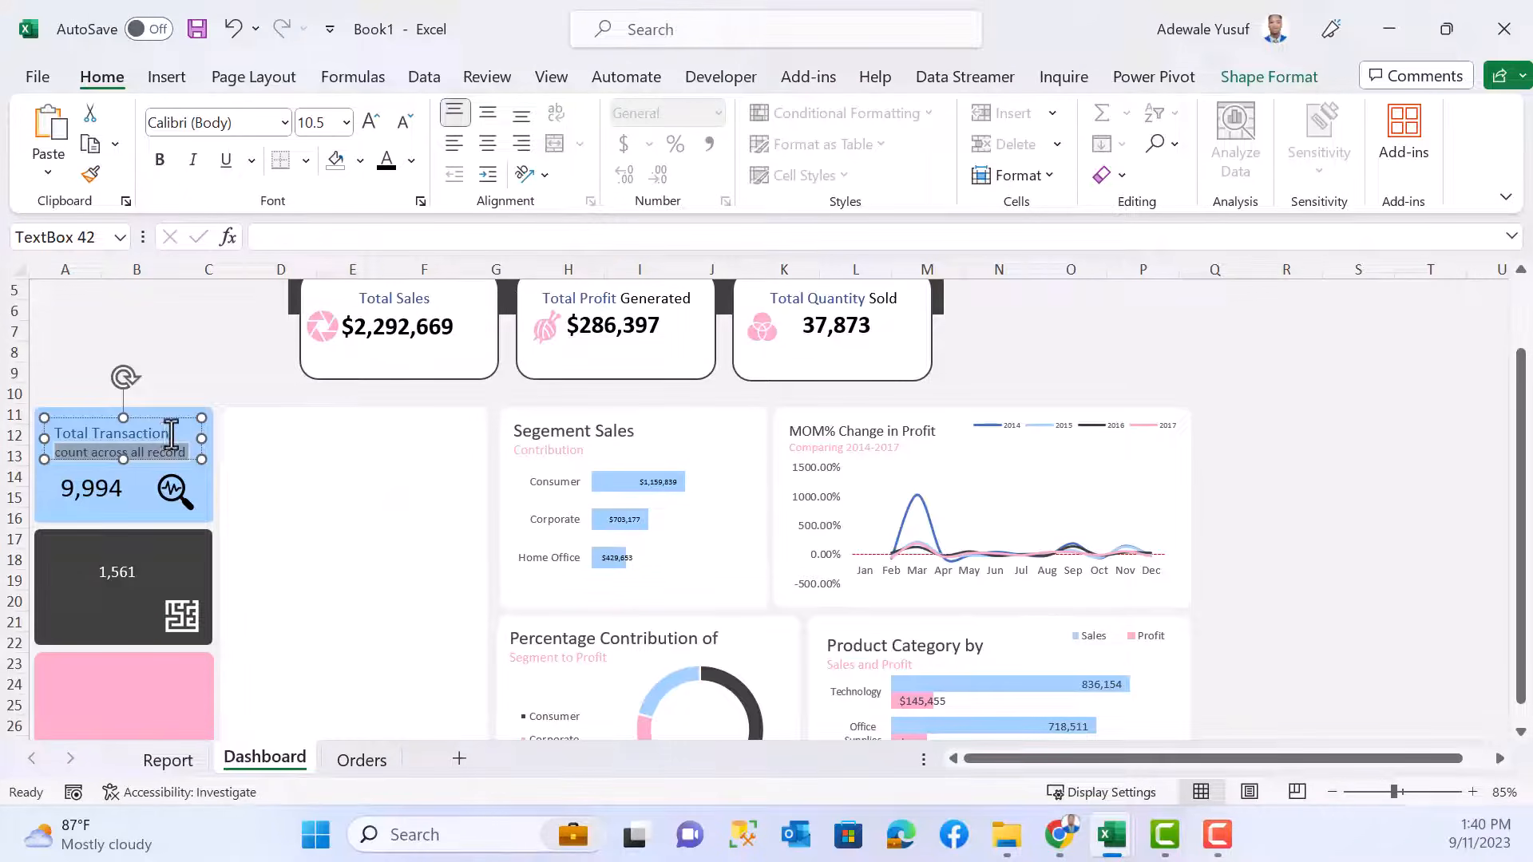
- Make the "Total Transaction" heading on the blue card white and bold
{"action": "left_click_drag", "start_coordinate": [169, 433], "coordinate": [56, 433]}
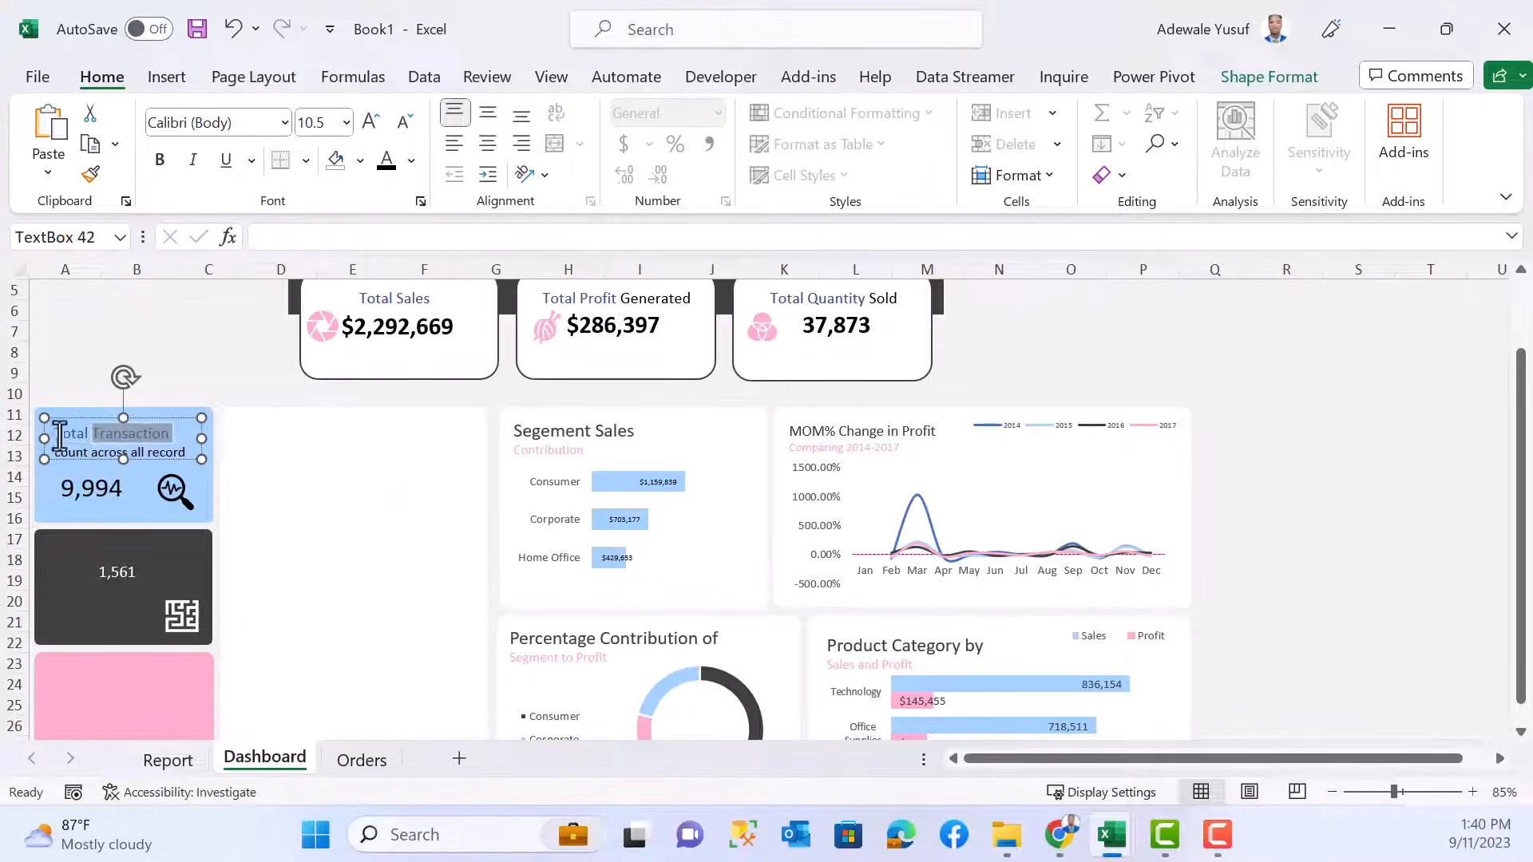
{"action": "left_click", "coordinate": [411, 161]}
{"action": "left_click", "coordinate": [384, 256]}
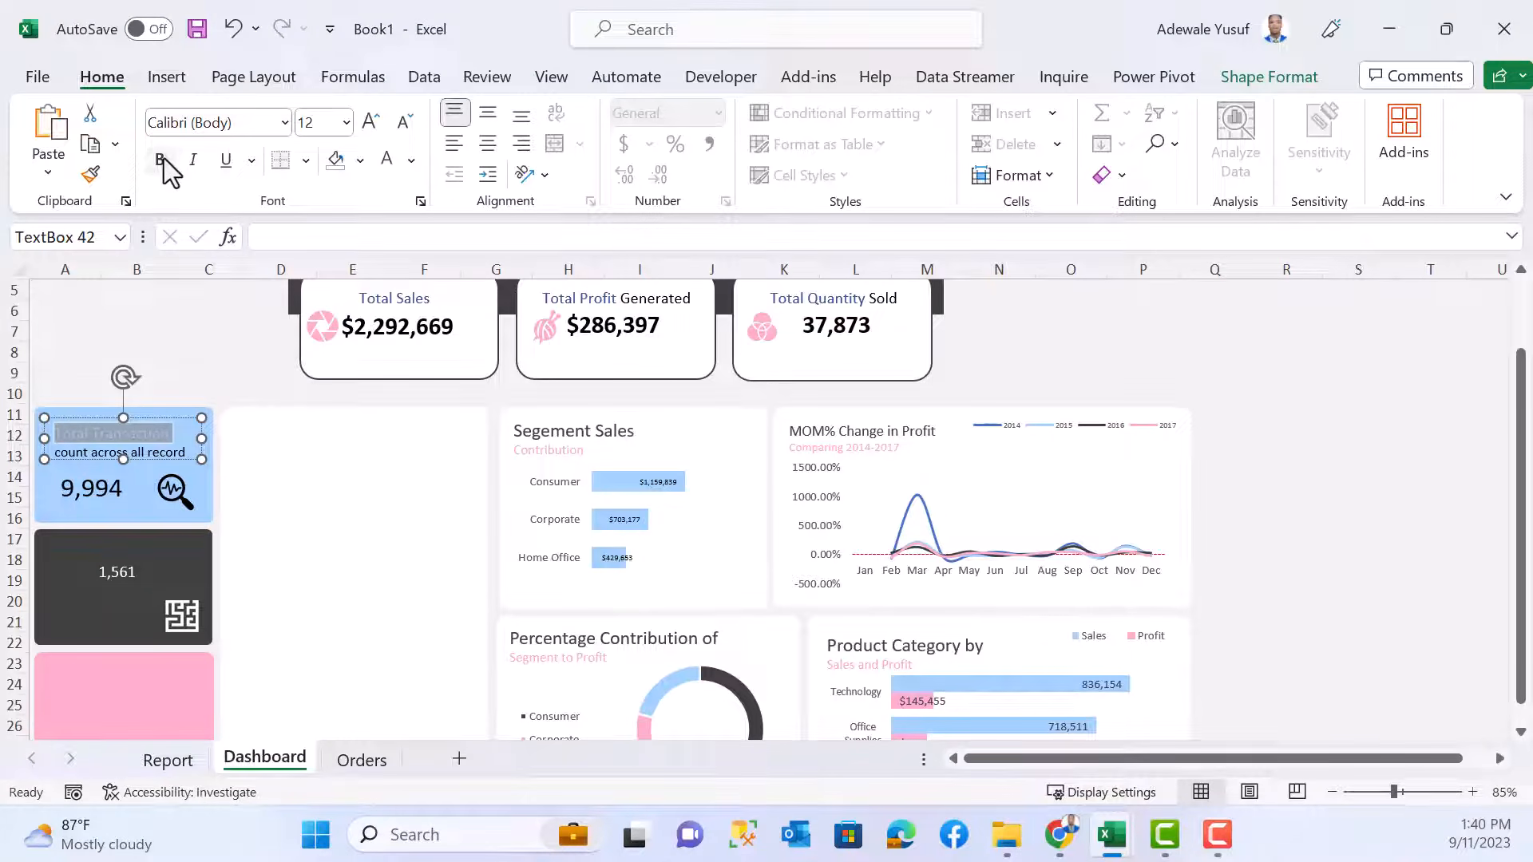
{"action": "left_click", "coordinate": [163, 432]}
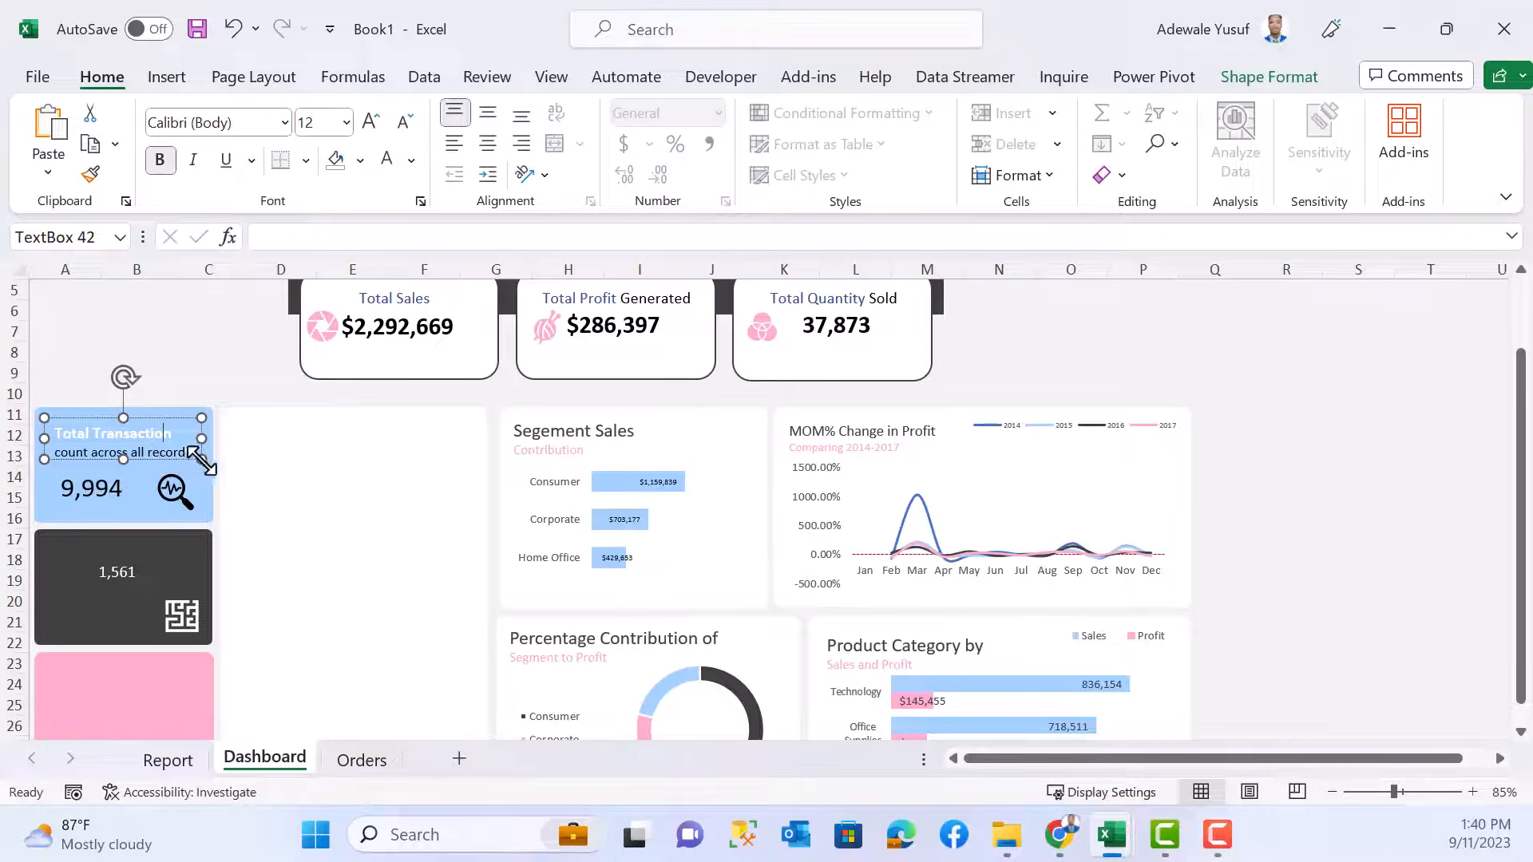
{"action": "left_click", "coordinate": [164, 355]}
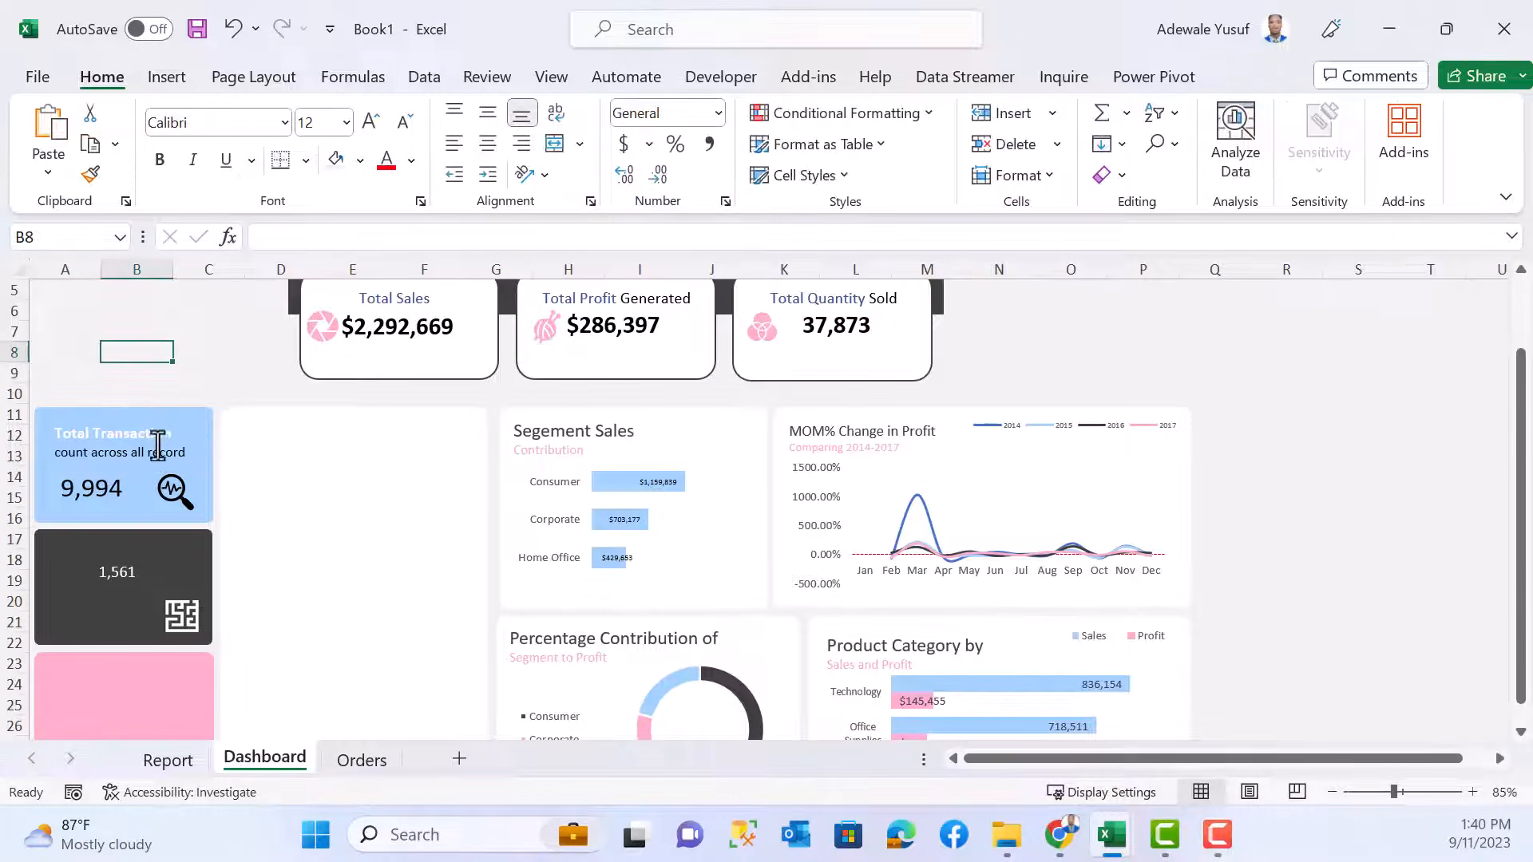
- Duplicate the Total Transaction label onto the upper part of the dark card and shift the card's value down and left beneath it
{"action": "left_click", "coordinate": [160, 447]}
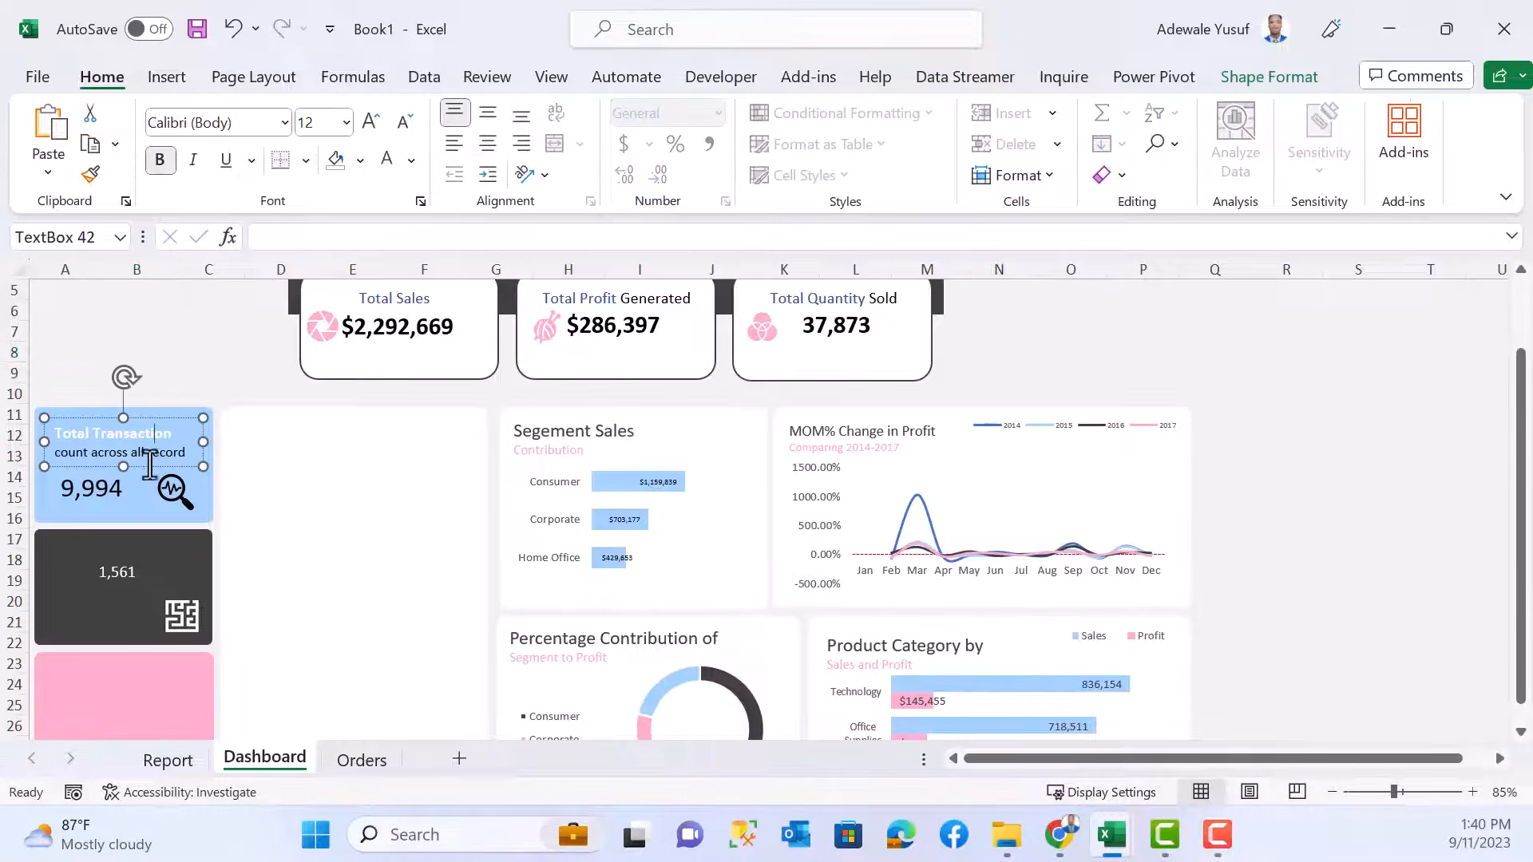
{"action": "left_click", "coordinate": [148, 467]}
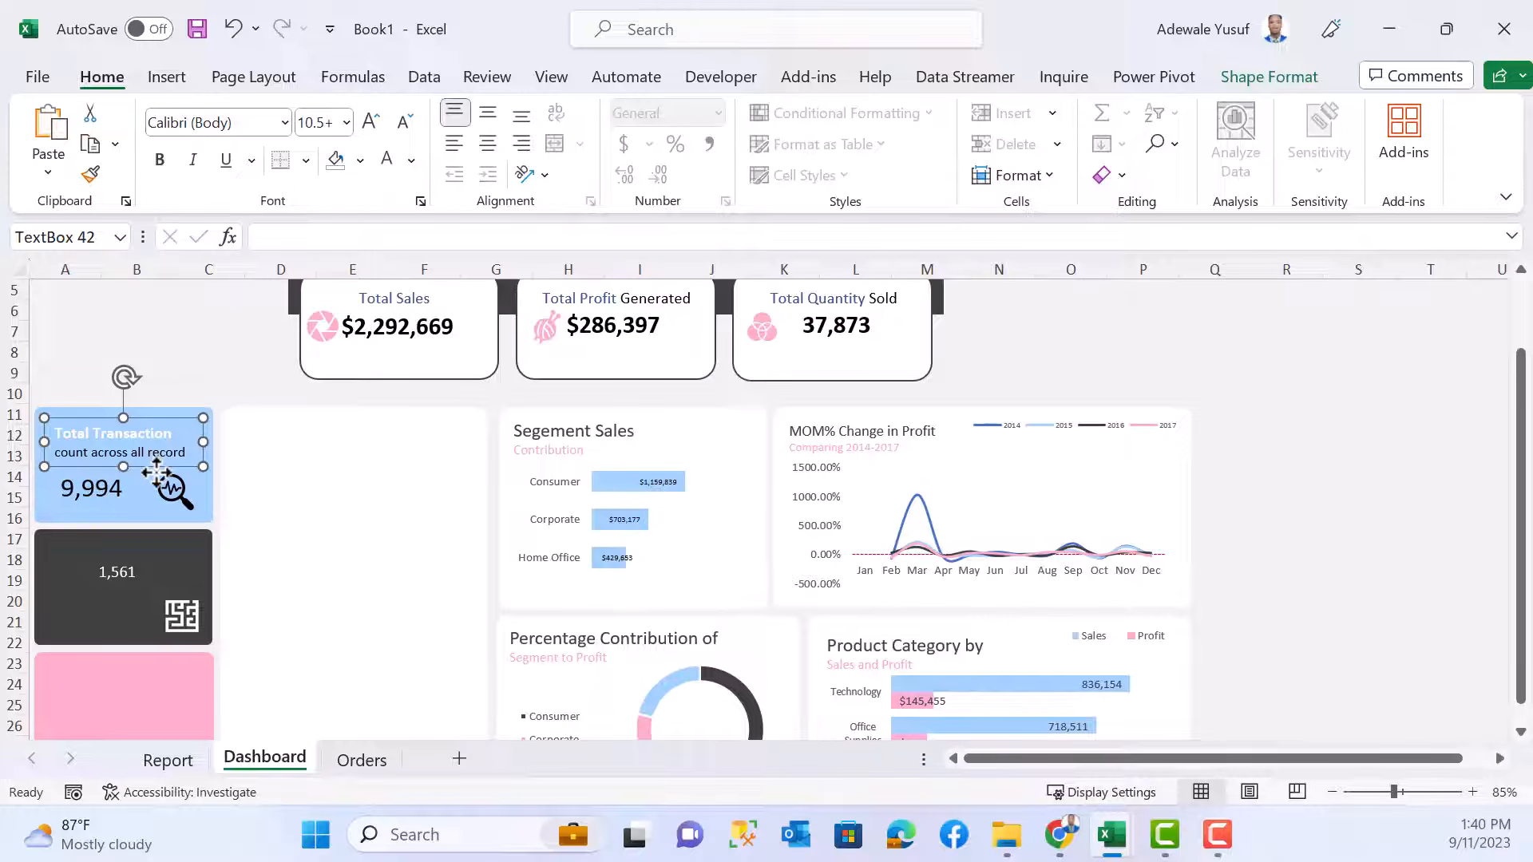
{"action": "key", "text": "ctrl+d"}
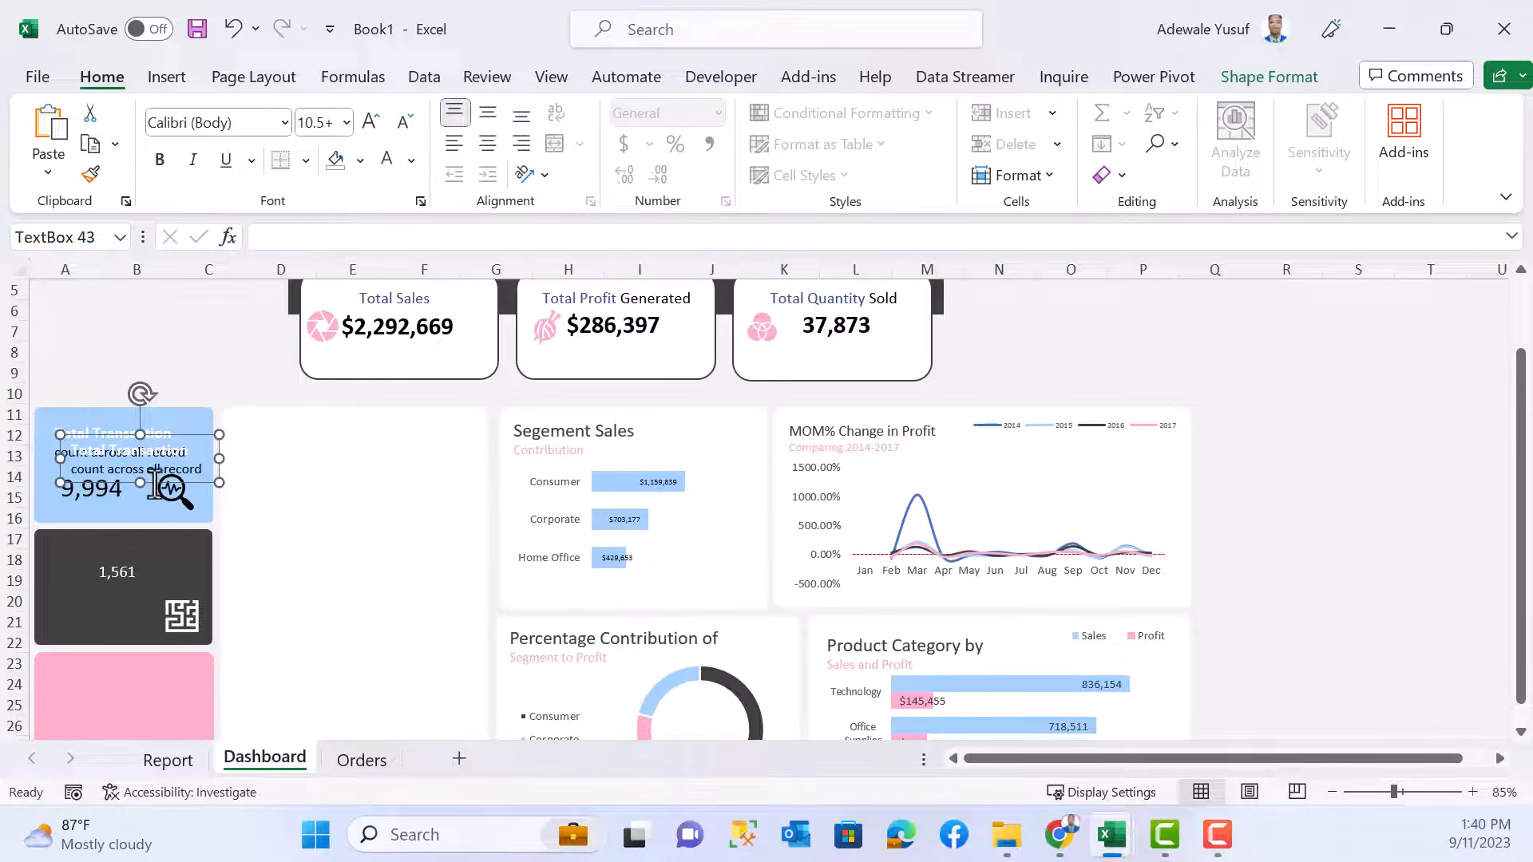
{"action": "left_click_drag", "start_coordinate": [154, 484], "coordinate": [106, 606]}
{"action": "left_click", "coordinate": [129, 583]}
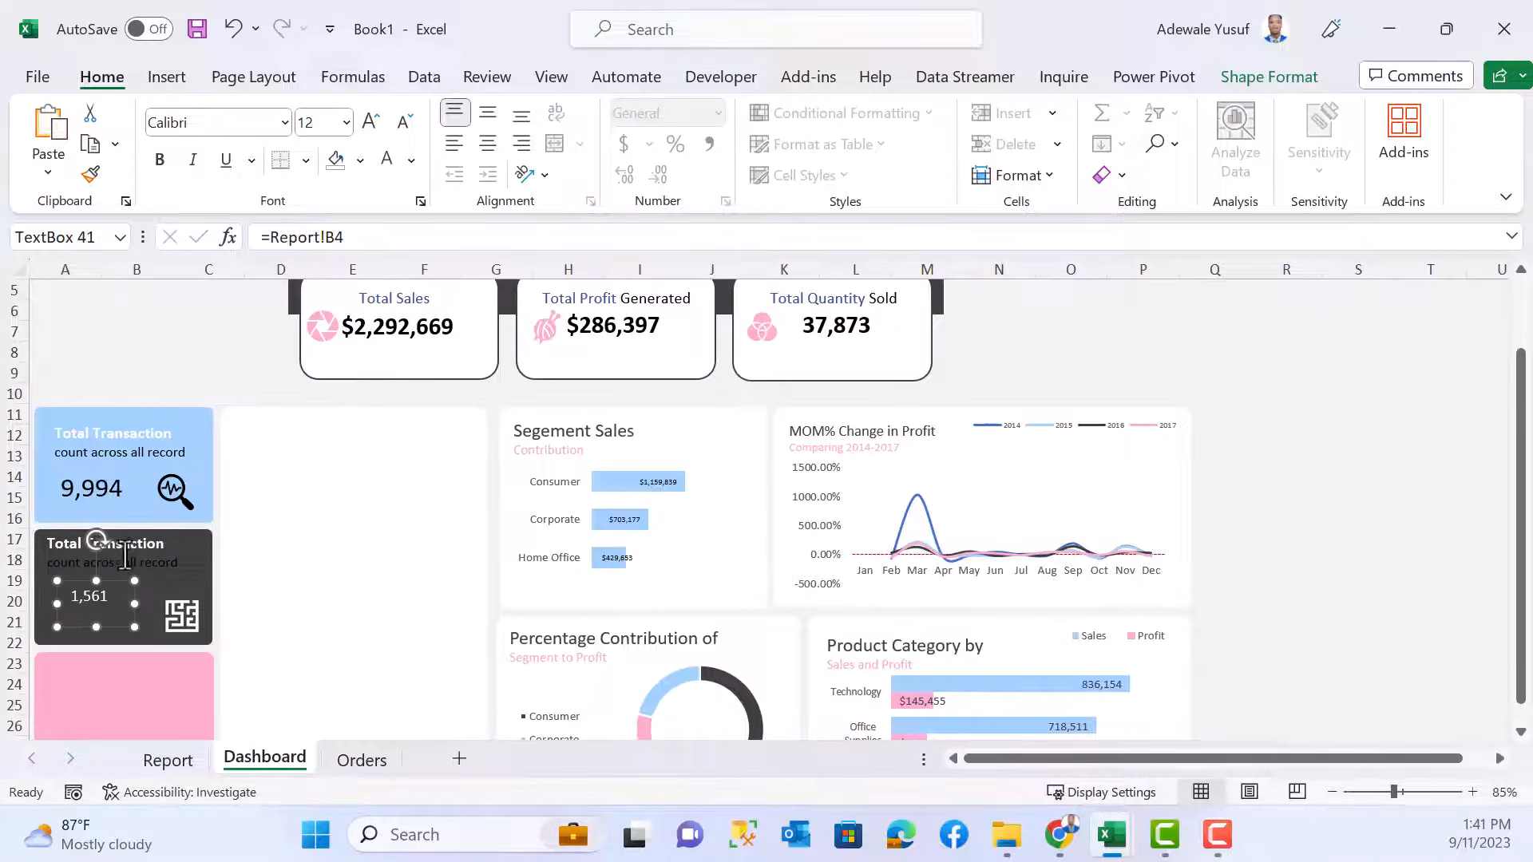
- Change the dark card's label to "Total Discount" with the subtitle "Given across all sales", and make its text white
{"action": "left_click", "coordinate": [122, 543]}
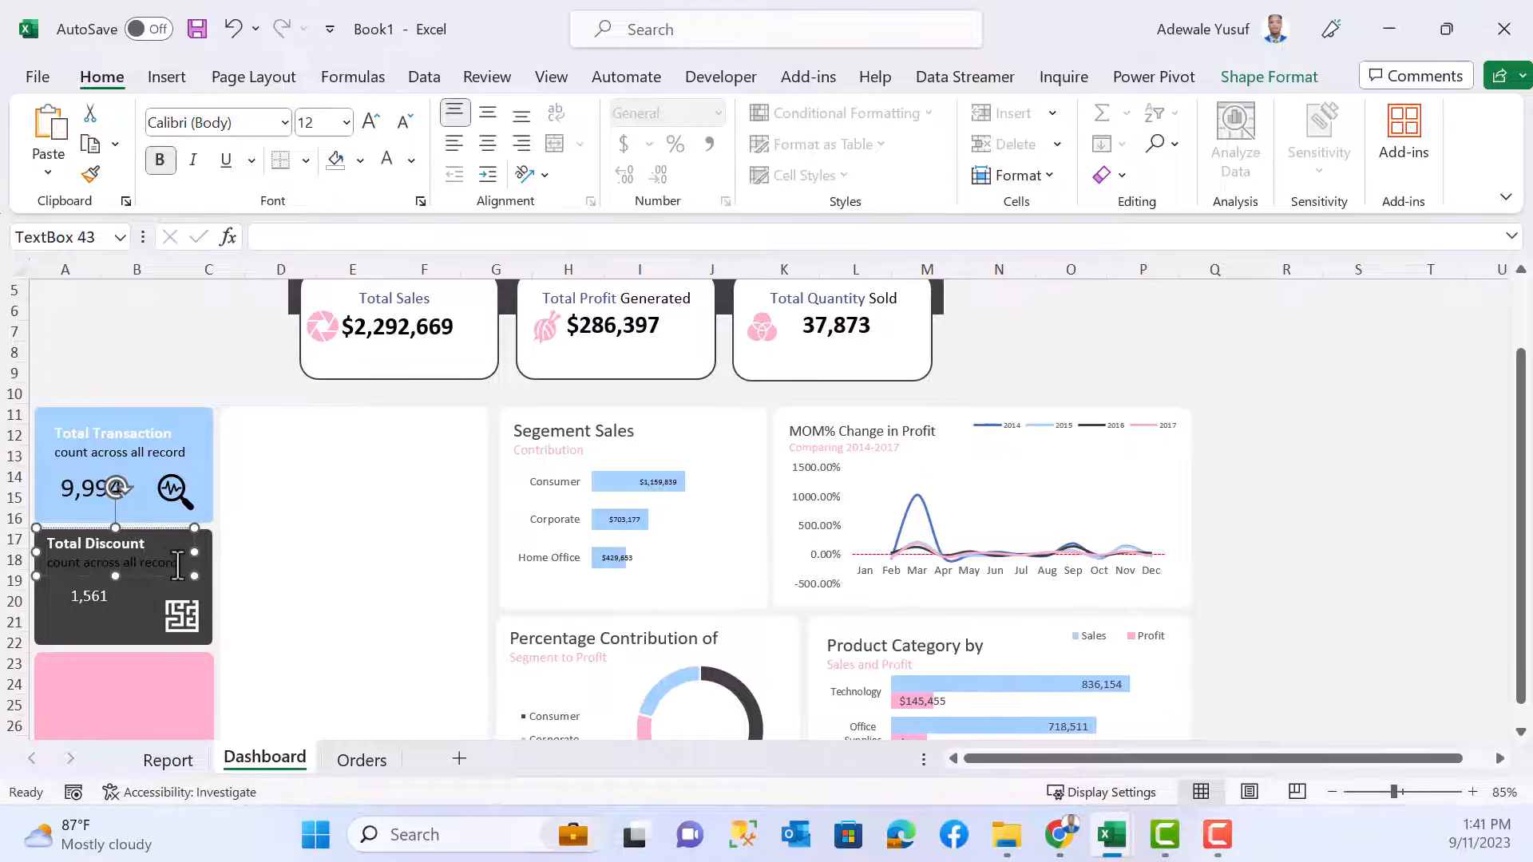
{"action": "left_click_drag", "start_coordinate": [179, 564], "coordinate": [62, 568]}
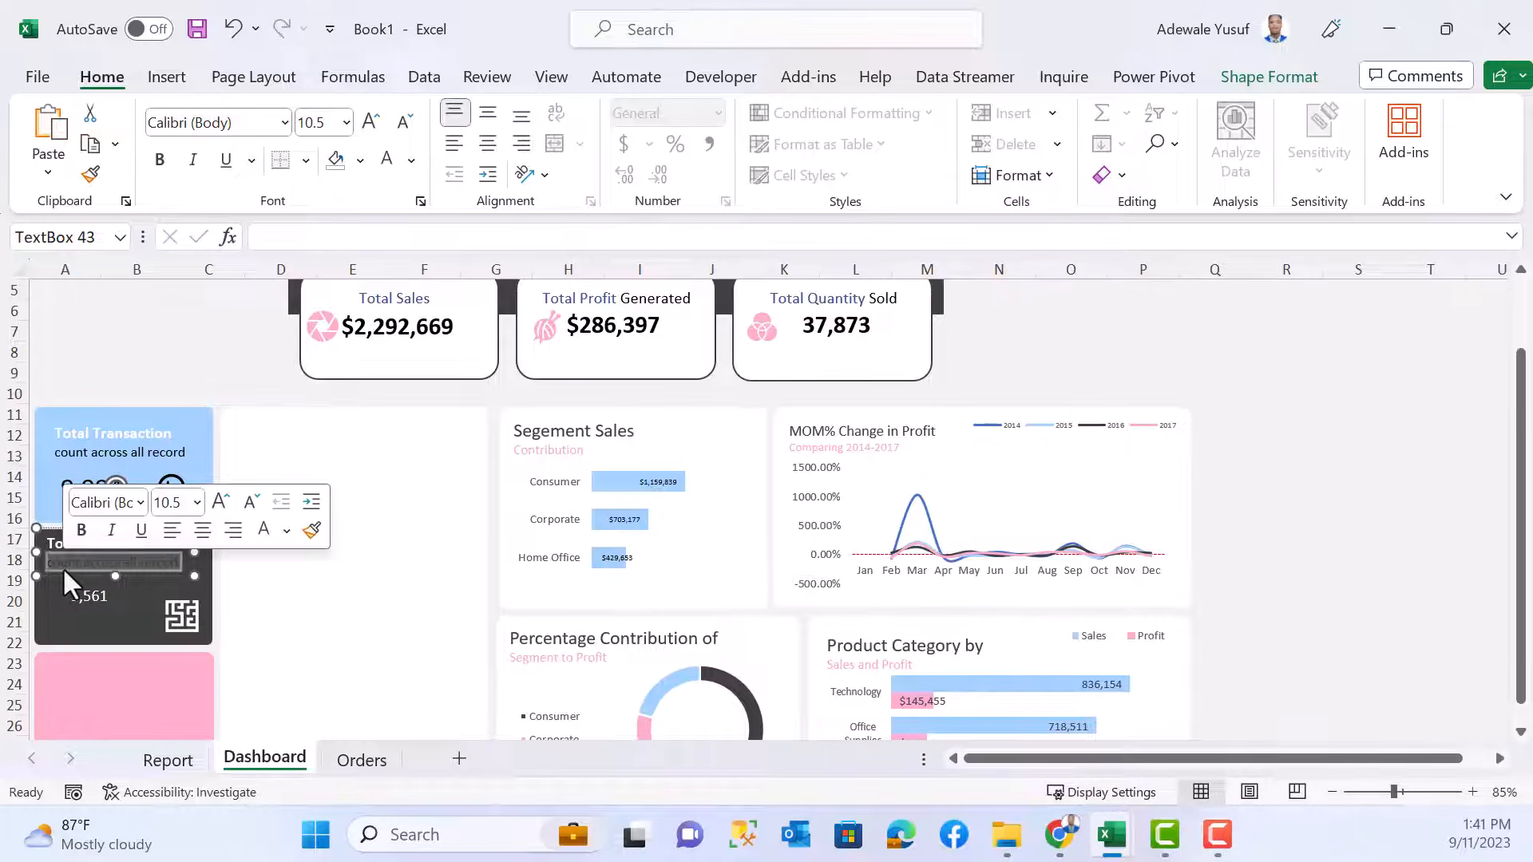
{"action": "key", "text": "BackSpace"}
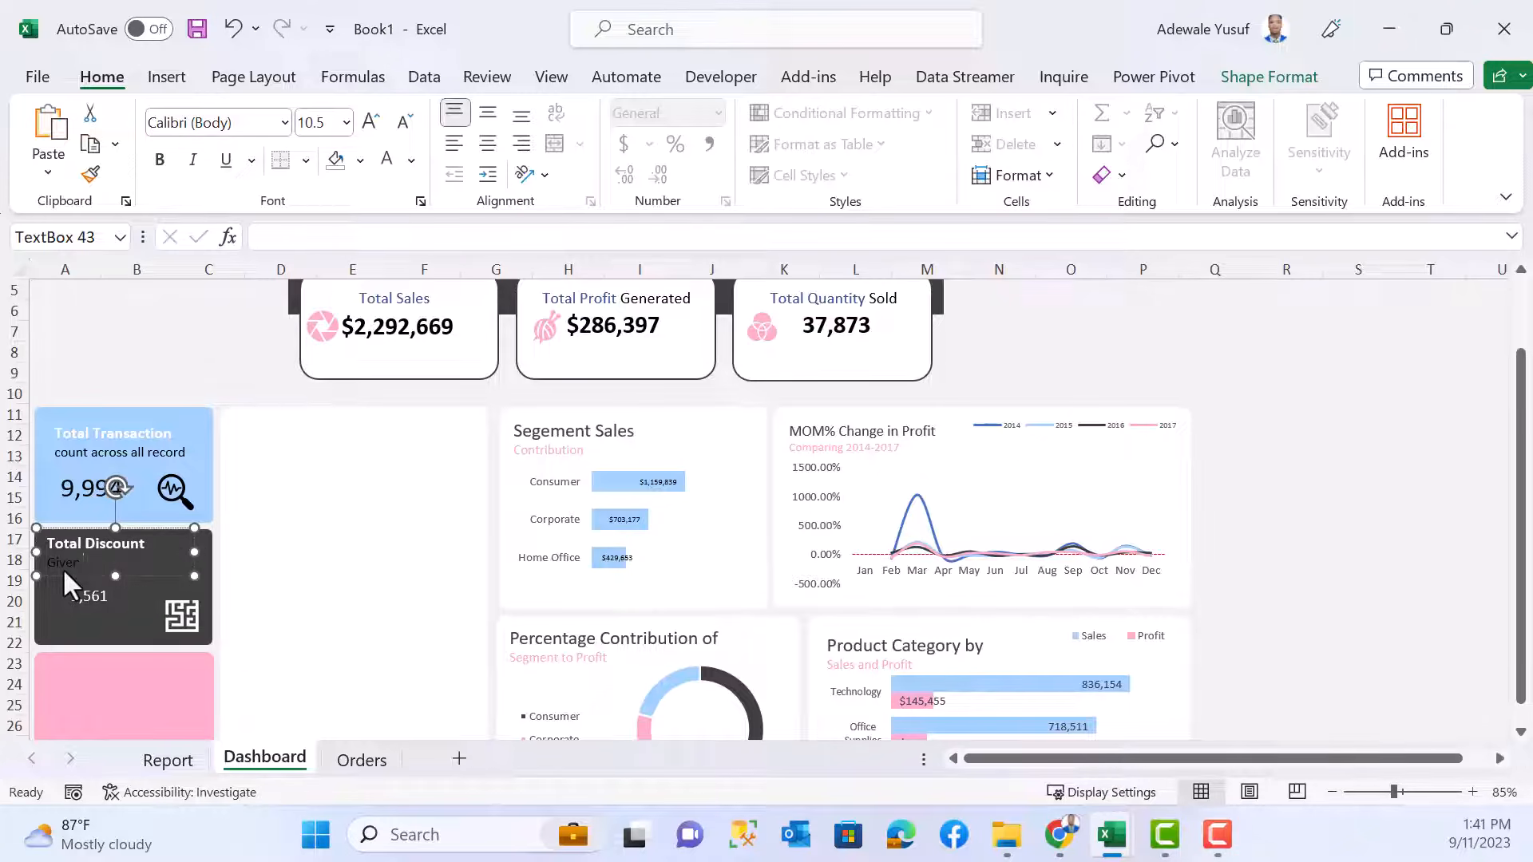
{"action": "type", "text": "Given across all a"}
{"action": "type", "text": "ales"}
{"action": "left_click", "coordinate": [126, 576]}
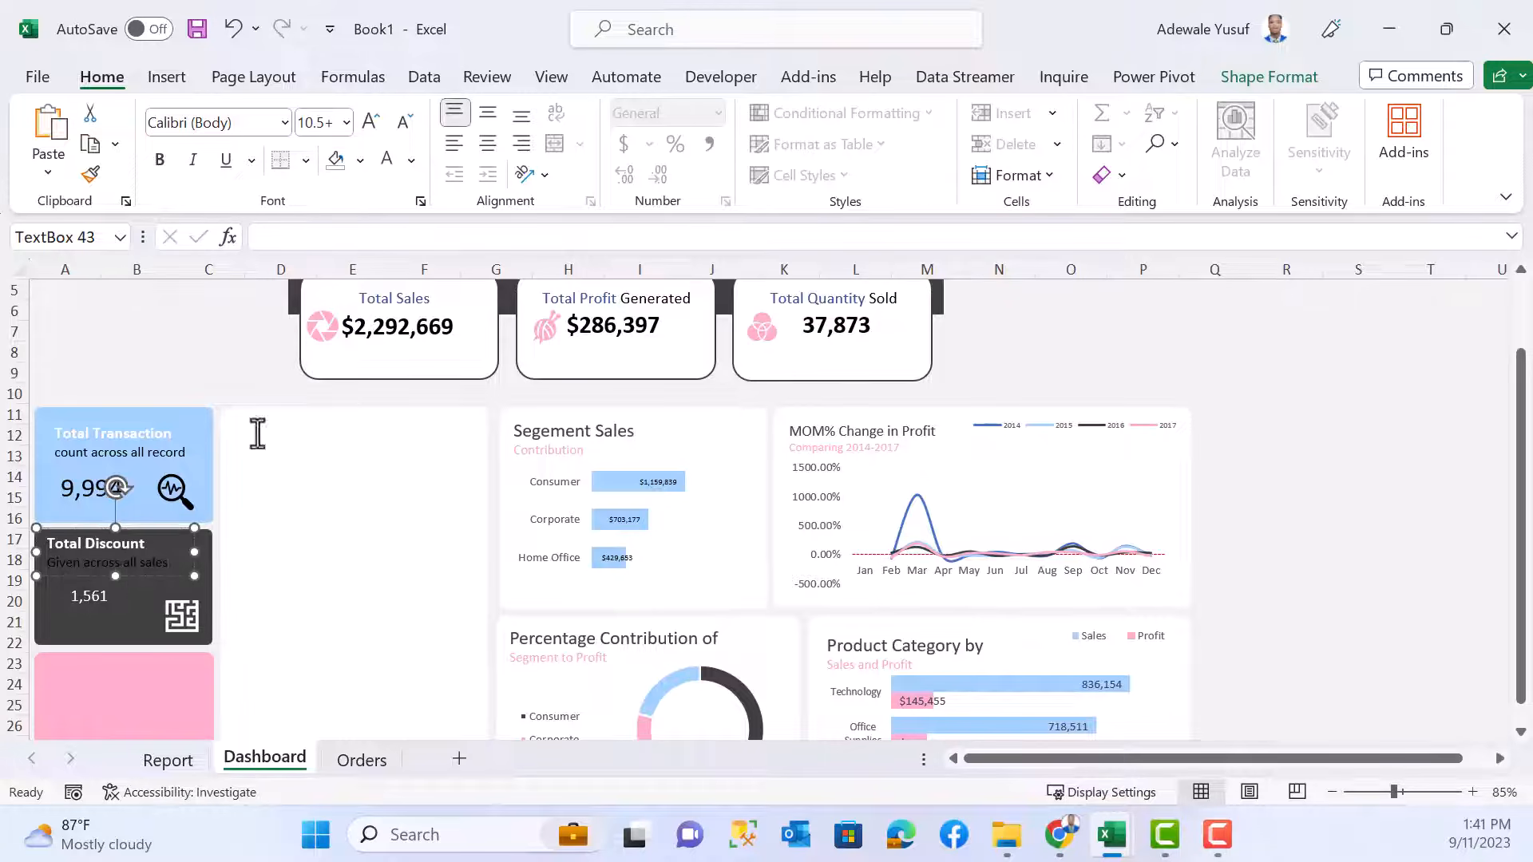
{"action": "left_click", "coordinate": [386, 163]}
- Set the dark card's value to font size 24, enlarge its text box and position it under the Total Discount label
{"action": "left_click", "coordinate": [102, 601]}
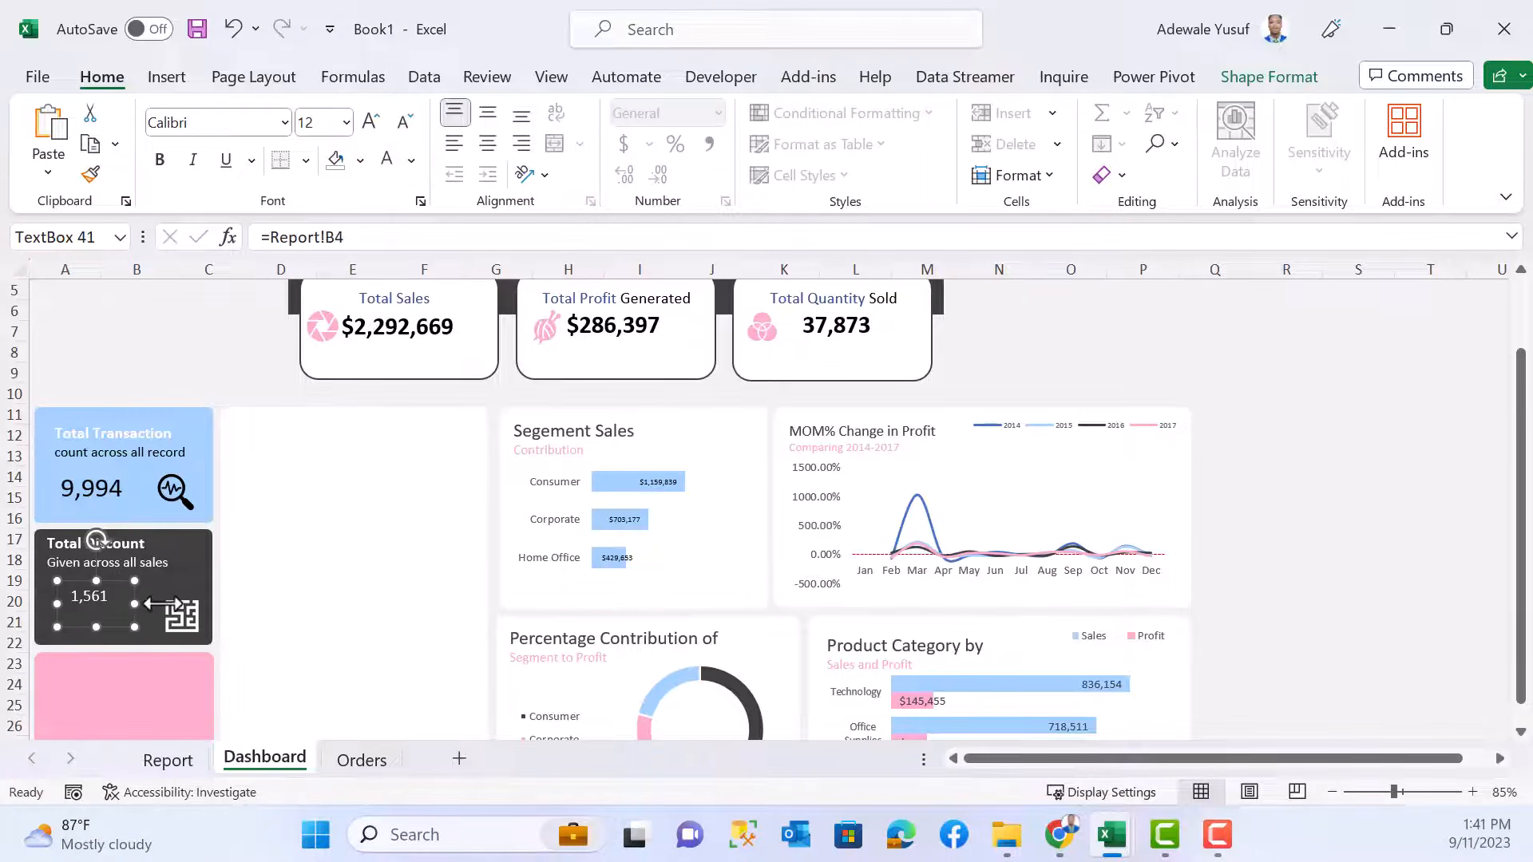
{"action": "left_click", "coordinate": [372, 121]}
{"action": "left_click", "coordinate": [372, 121]}
{"action": "left_click", "coordinate": [372, 122]}
{"action": "left_click", "coordinate": [372, 121]}
{"action": "left_click", "coordinate": [372, 121]}
{"action": "left_click", "coordinate": [372, 121]}
{"action": "left_click_drag", "start_coordinate": [134, 627], "coordinate": [163, 648]}
{"action": "mouse_move", "coordinate": [116, 602]}
{"action": "left_mouse_down"}
{"action": "mouse_move", "coordinate": [97, 598]}
{"action": "mouse_move", "coordinate": [90, 625]}
{"action": "mouse_move", "coordinate": [116, 597]}
{"action": "left_mouse_up"}
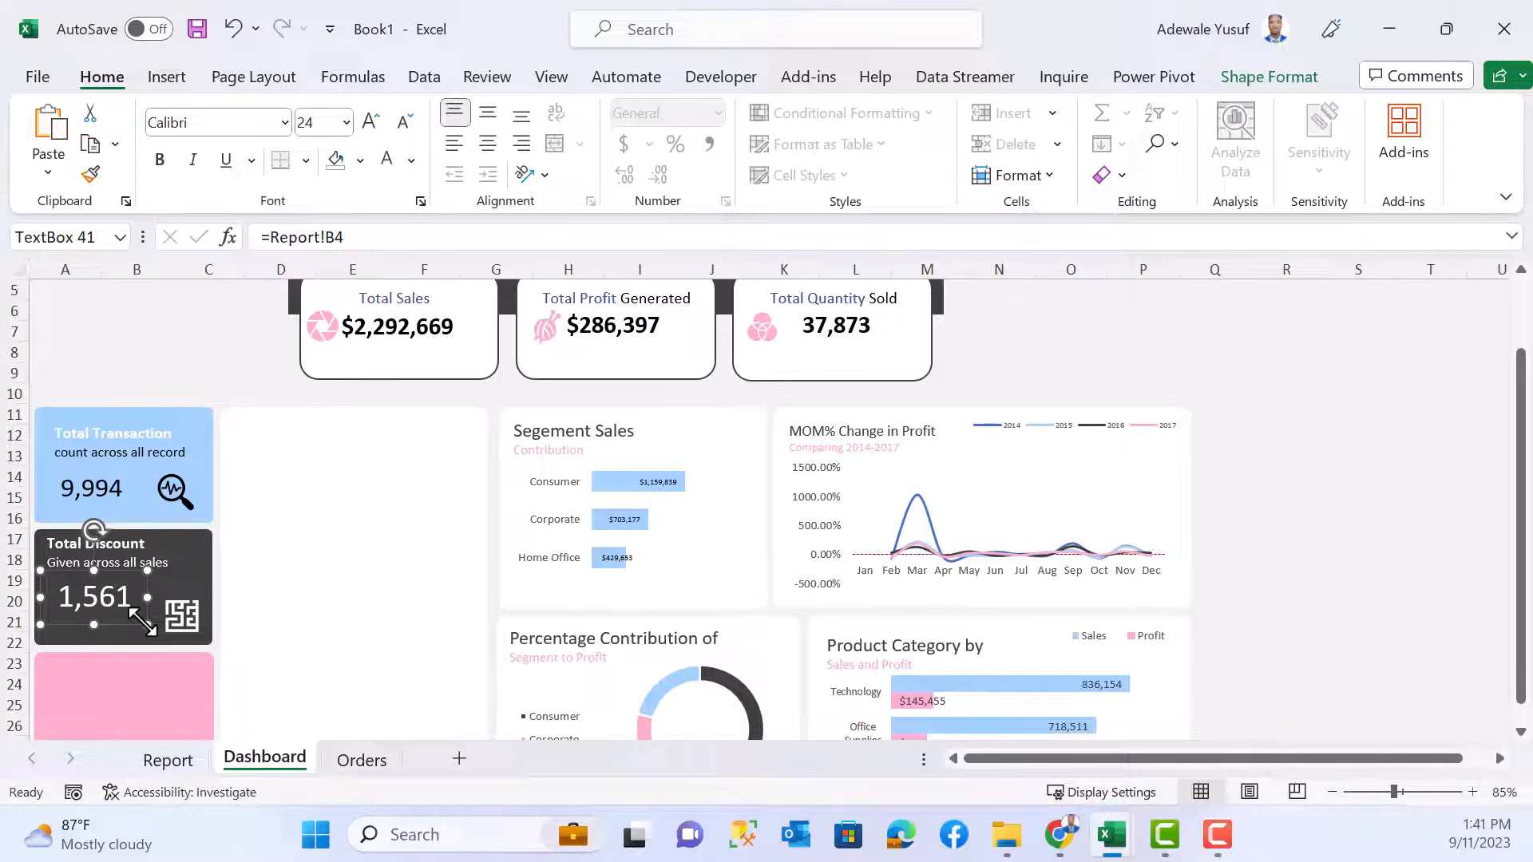
- Enlarge the Total Transaction value to match the discount value, left-align it and adjust its position beside the magnifier icon
{"action": "left_click", "coordinate": [95, 488]}
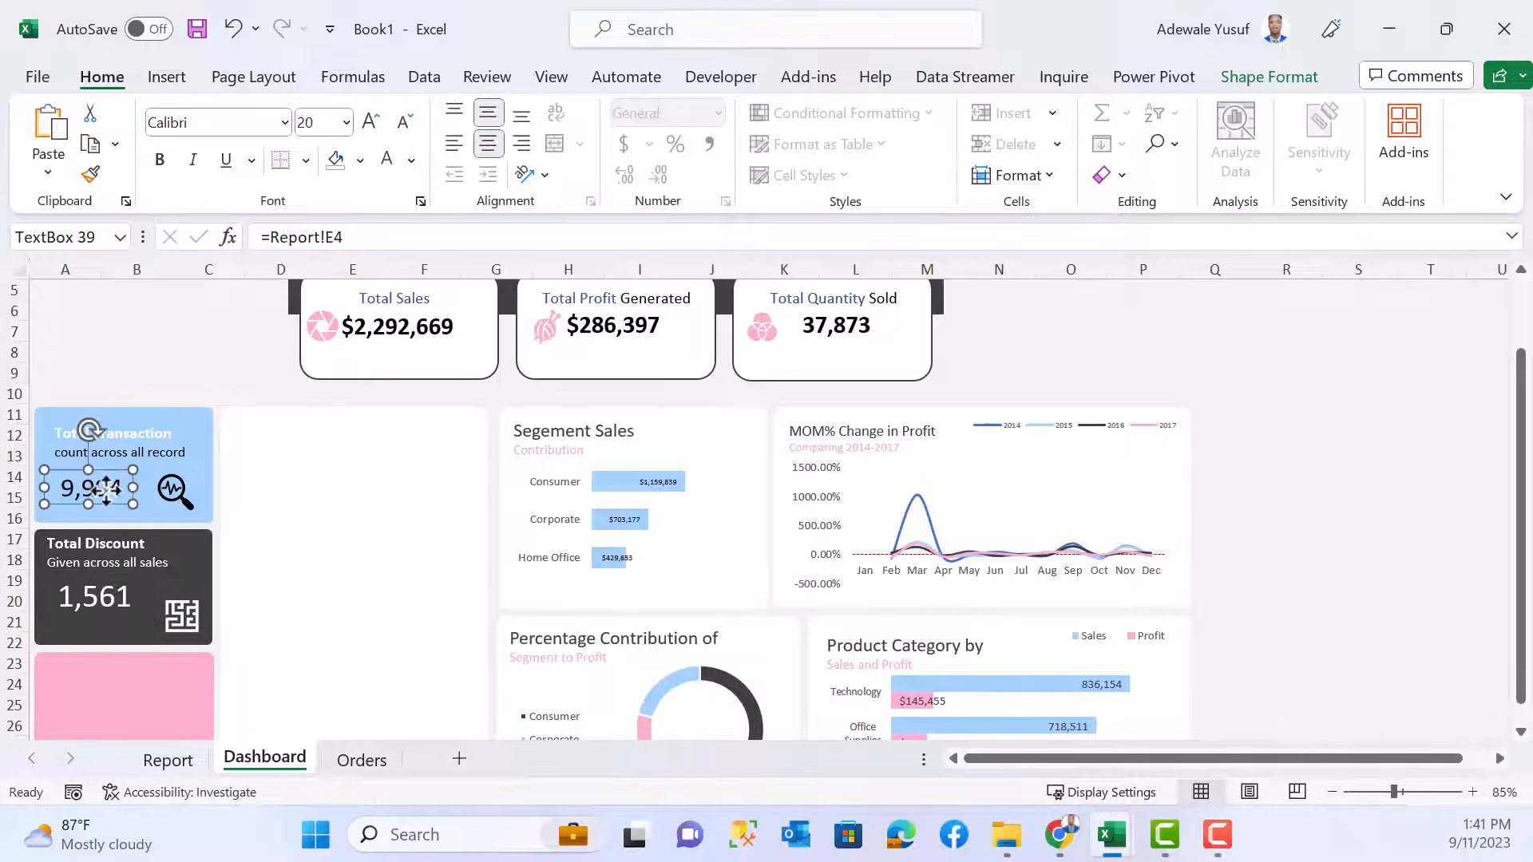
{"action": "left_click", "coordinate": [369, 118]}
{"action": "left_click", "coordinate": [369, 118]}
{"action": "mouse_move", "coordinate": [128, 507]}
{"action": "left_mouse_down"}
{"action": "mouse_move", "coordinate": [157, 514]}
{"action": "mouse_move", "coordinate": [174, 492]}
{"action": "mouse_move", "coordinate": [126, 485]}
{"action": "left_mouse_up"}
{"action": "left_click", "coordinate": [453, 144]}
{"action": "left_click", "coordinate": [205, 371]}
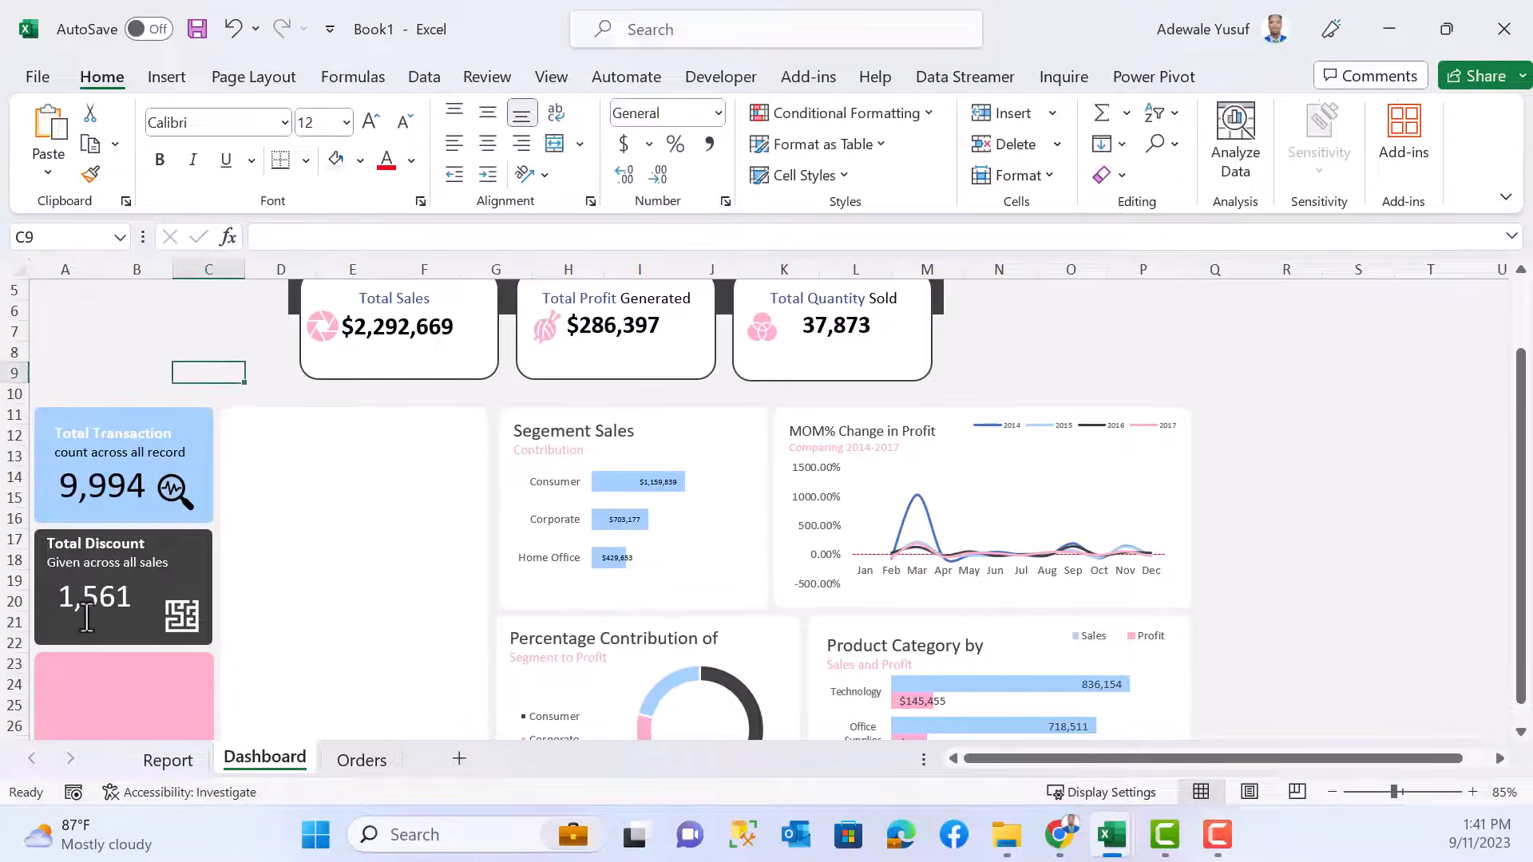
- Nudge the Total Discount value slightly down and left within the dark card
{"action": "left_click", "coordinate": [86, 611]}
{"action": "left_click_drag", "start_coordinate": [98, 597], "coordinate": [93, 598]}
{"action": "left_click", "coordinate": [198, 373]}
- Insert a text box above the blue card reading "No of Transaction" and widen it to fit the text on one line
{"action": "left_click", "coordinate": [169, 79]}
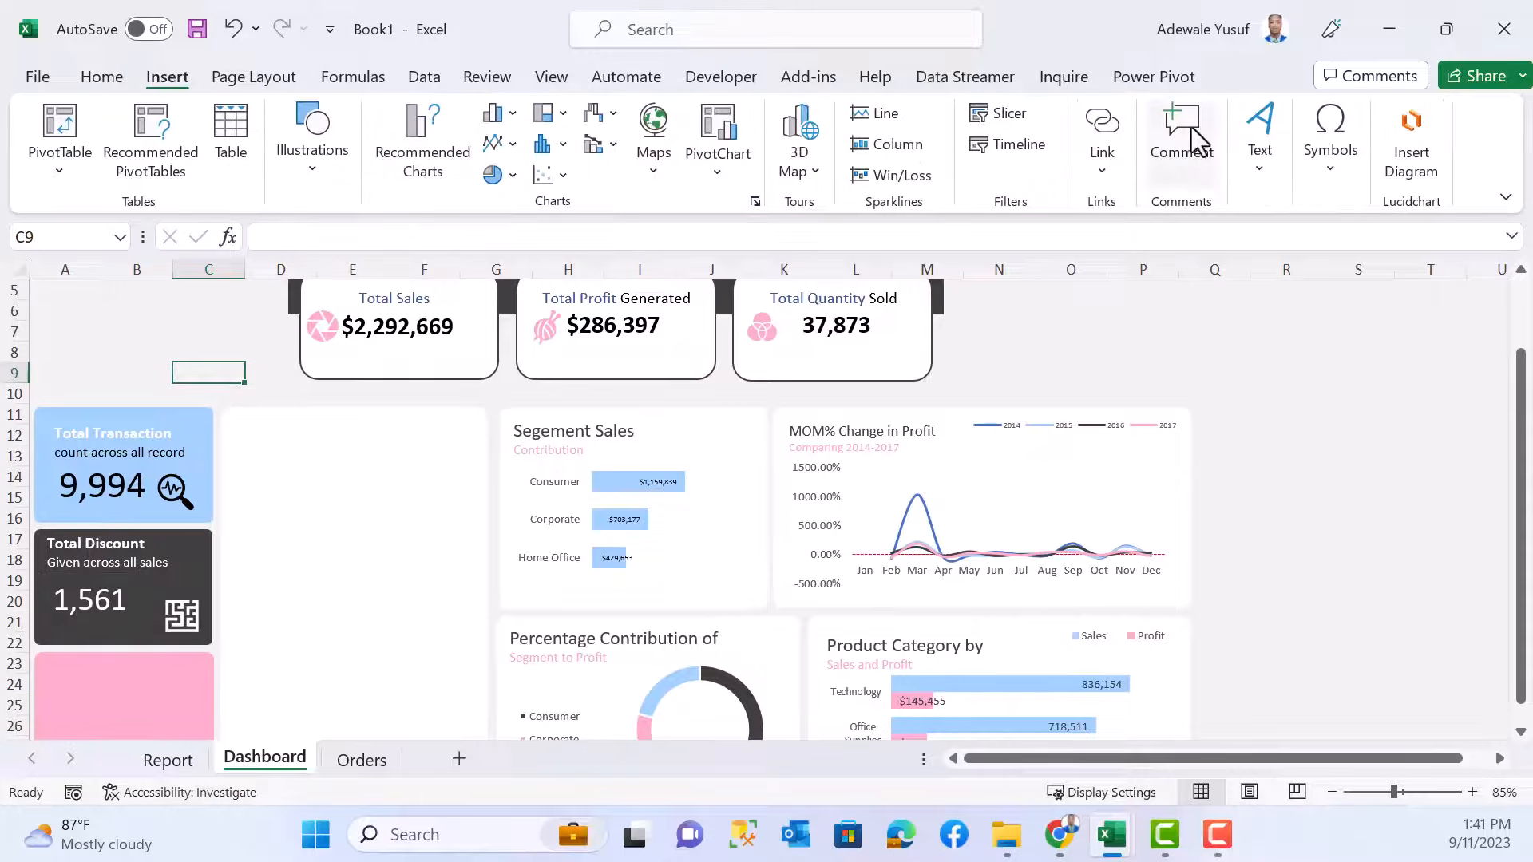
{"action": "left_click", "coordinate": [1258, 155]}
{"action": "left_click", "coordinate": [1242, 254]}
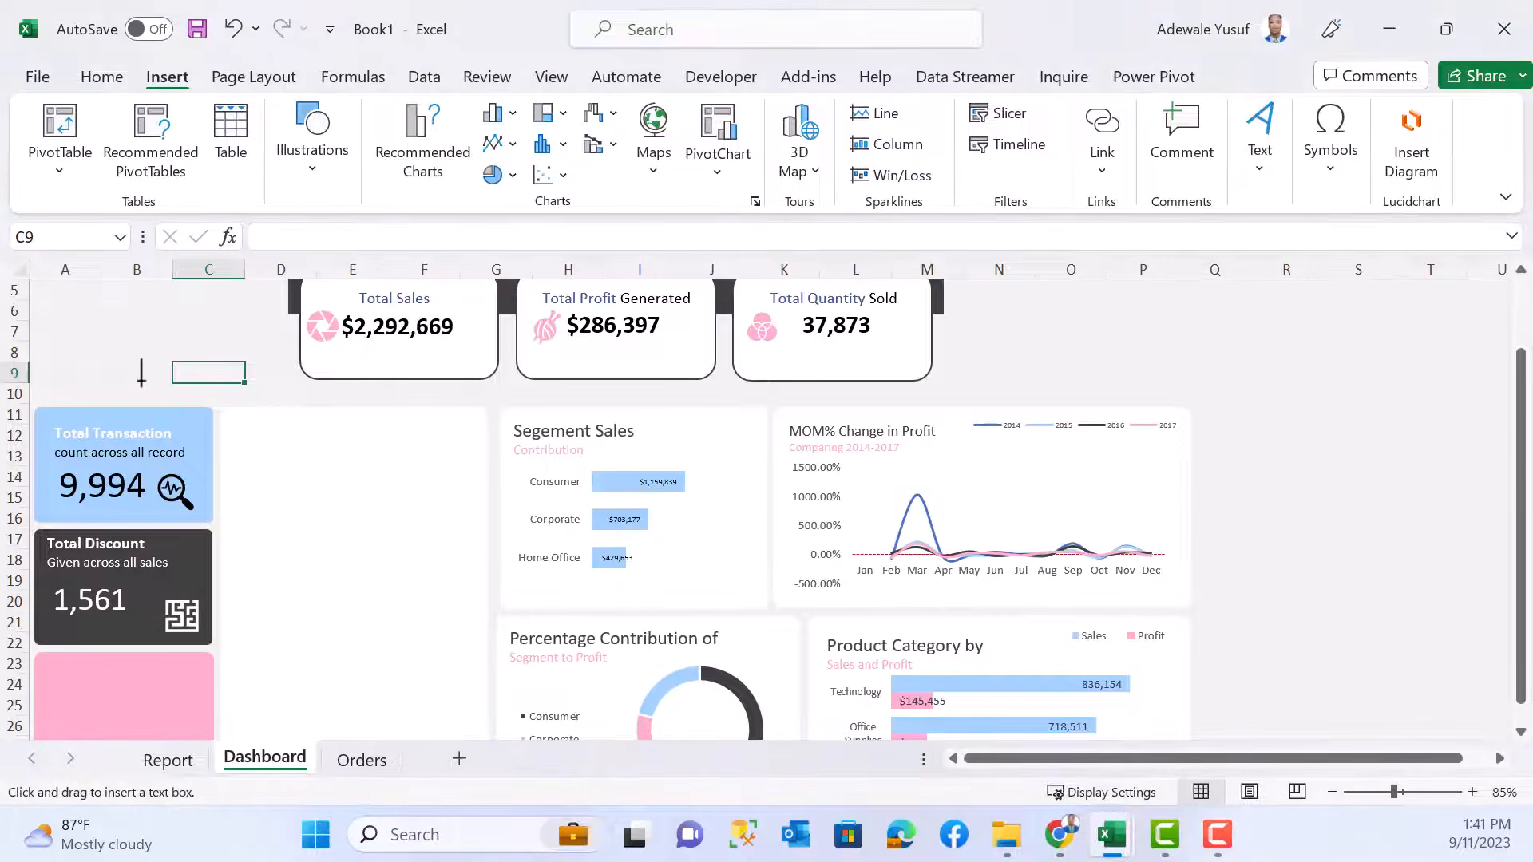
{"action": "left_click_drag", "start_coordinate": [107, 380], "coordinate": [154, 356]}
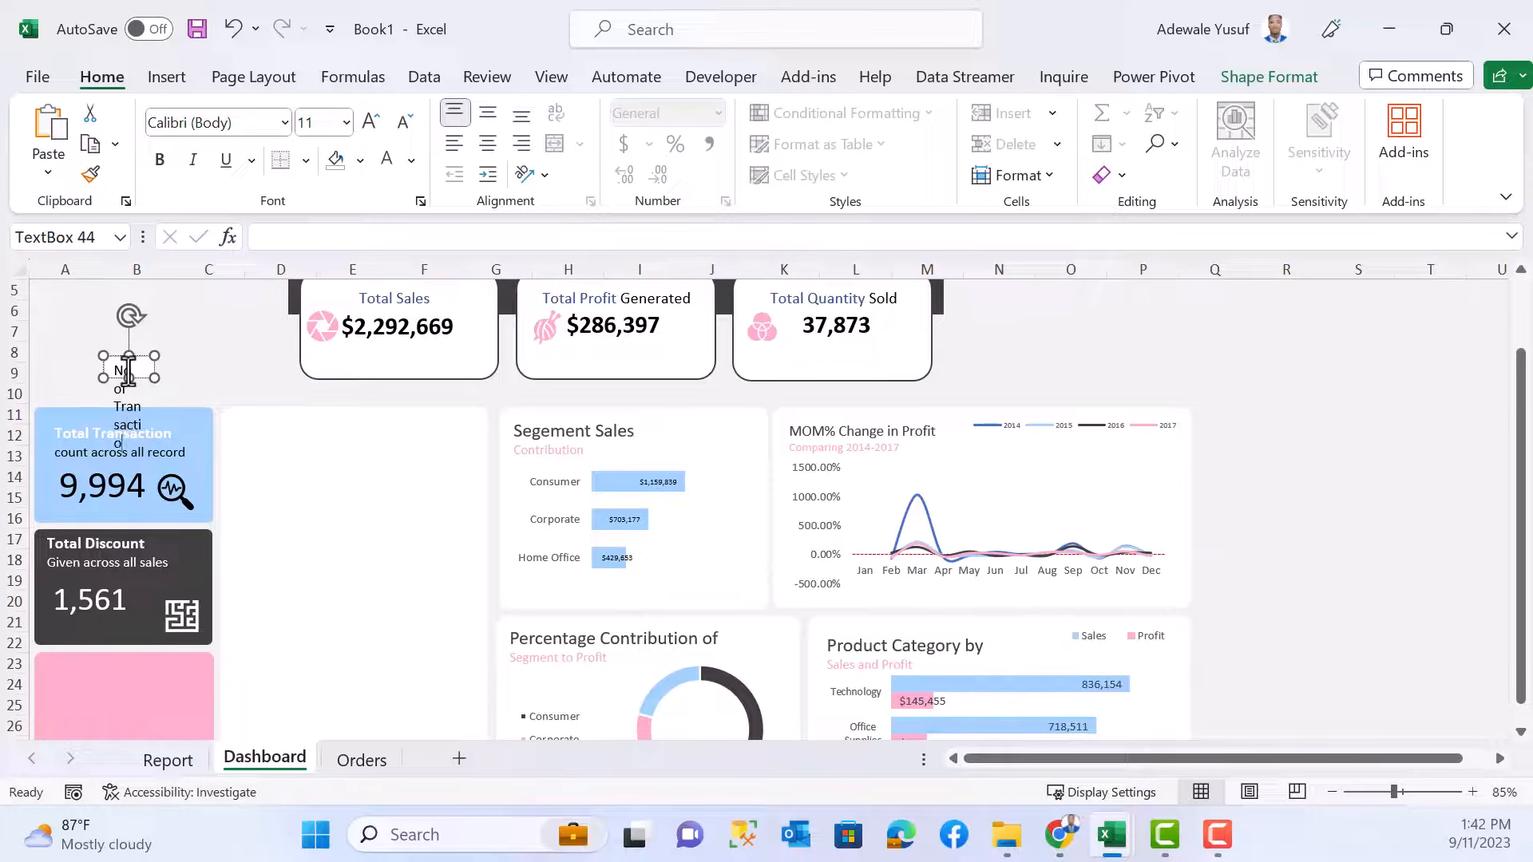
{"action": "left_click_drag", "start_coordinate": [154, 377], "coordinate": [272, 372]}
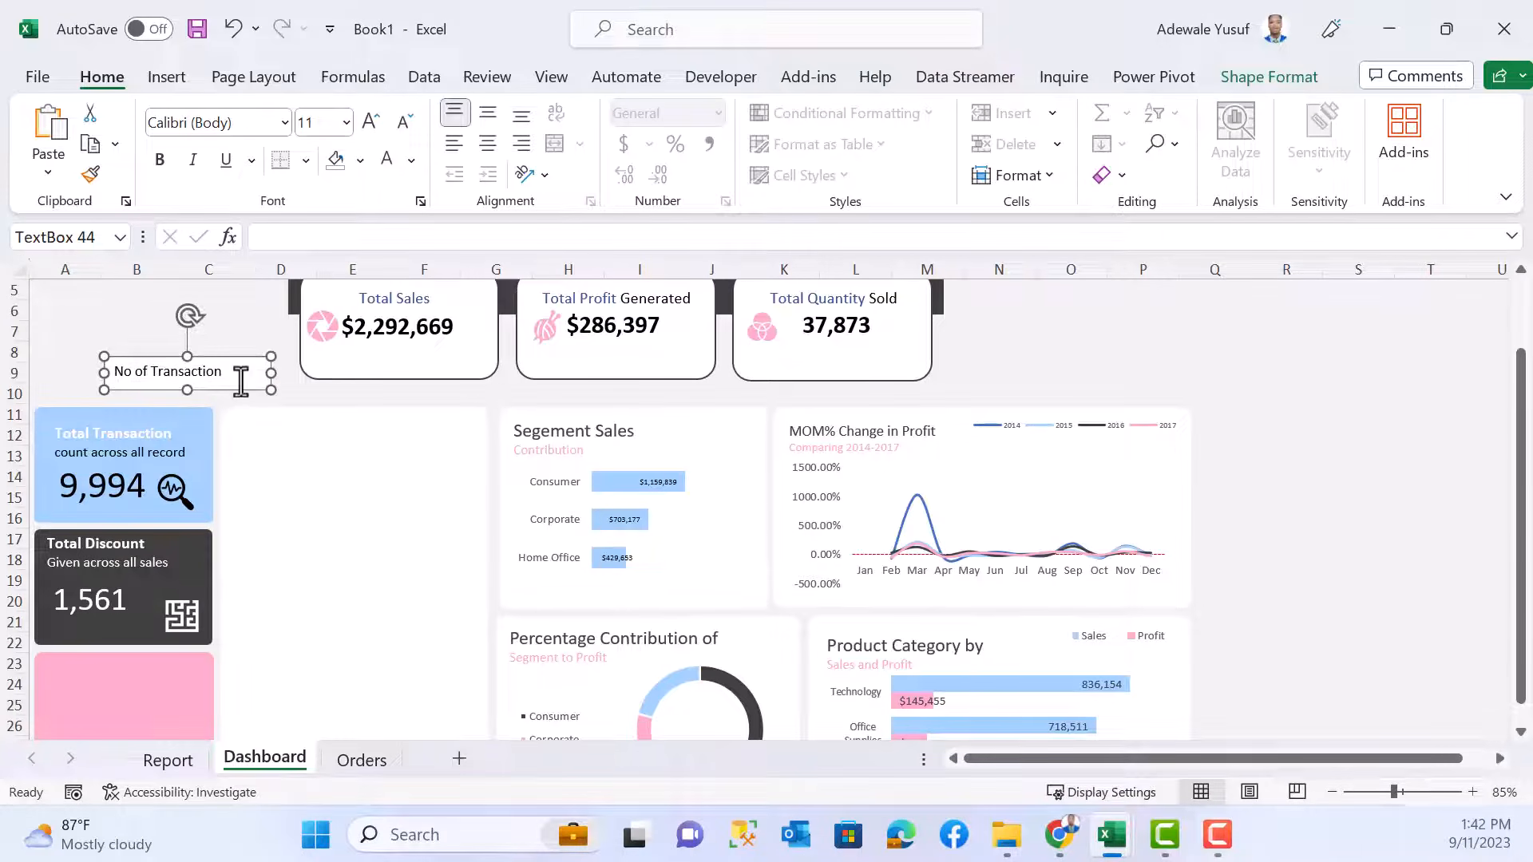
- Place the "No of Transaction" caption along the blue card's lower edge with white text, no fill and no outline
{"action": "left_click", "coordinate": [386, 158]}
{"action": "left_click_drag", "start_coordinate": [170, 387], "coordinate": [110, 522]}
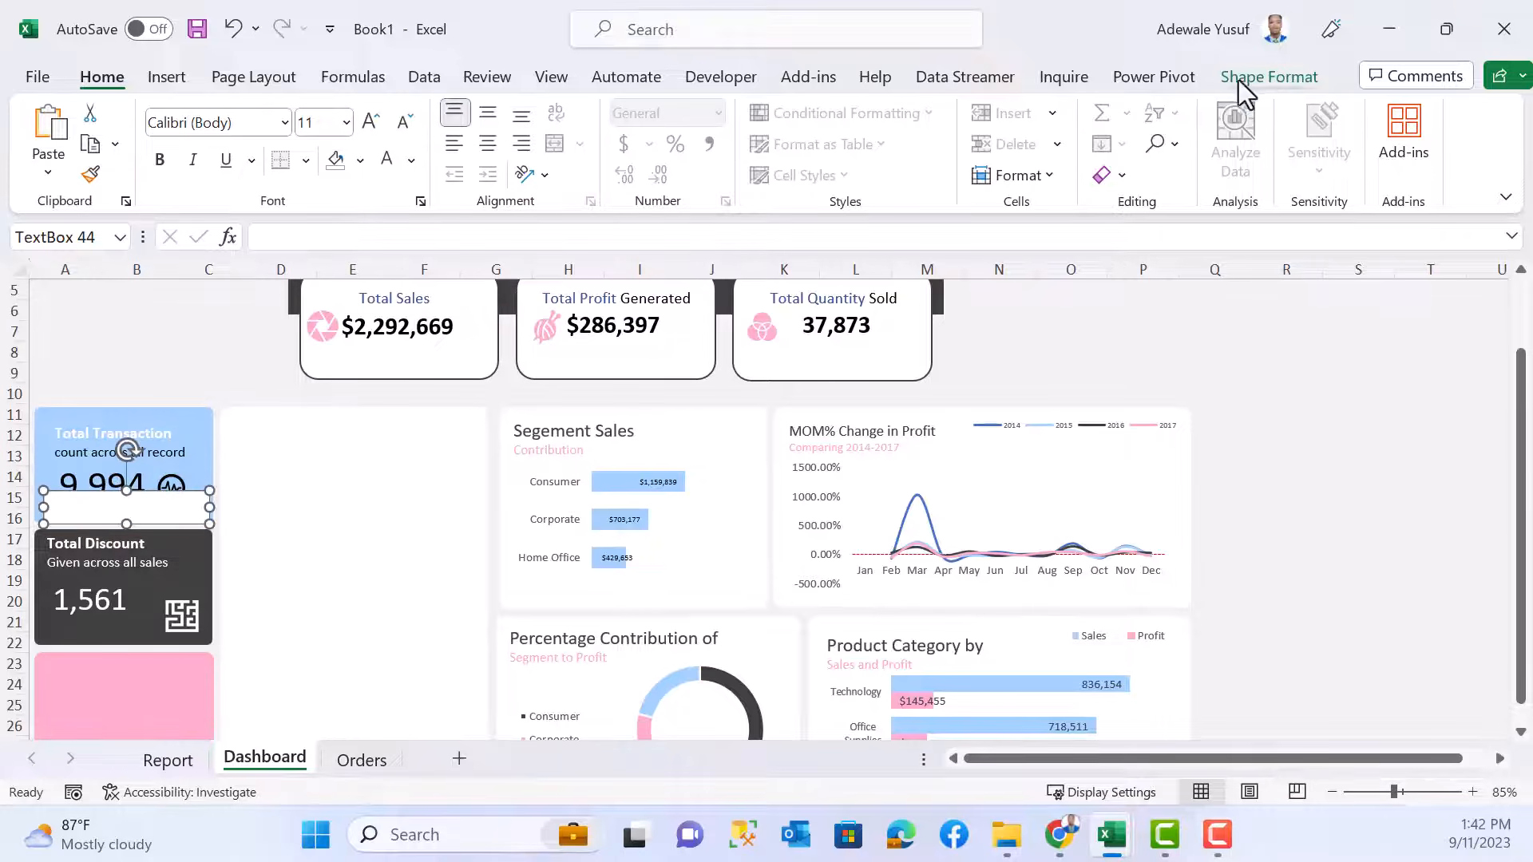
{"action": "left_click", "coordinate": [578, 118]}
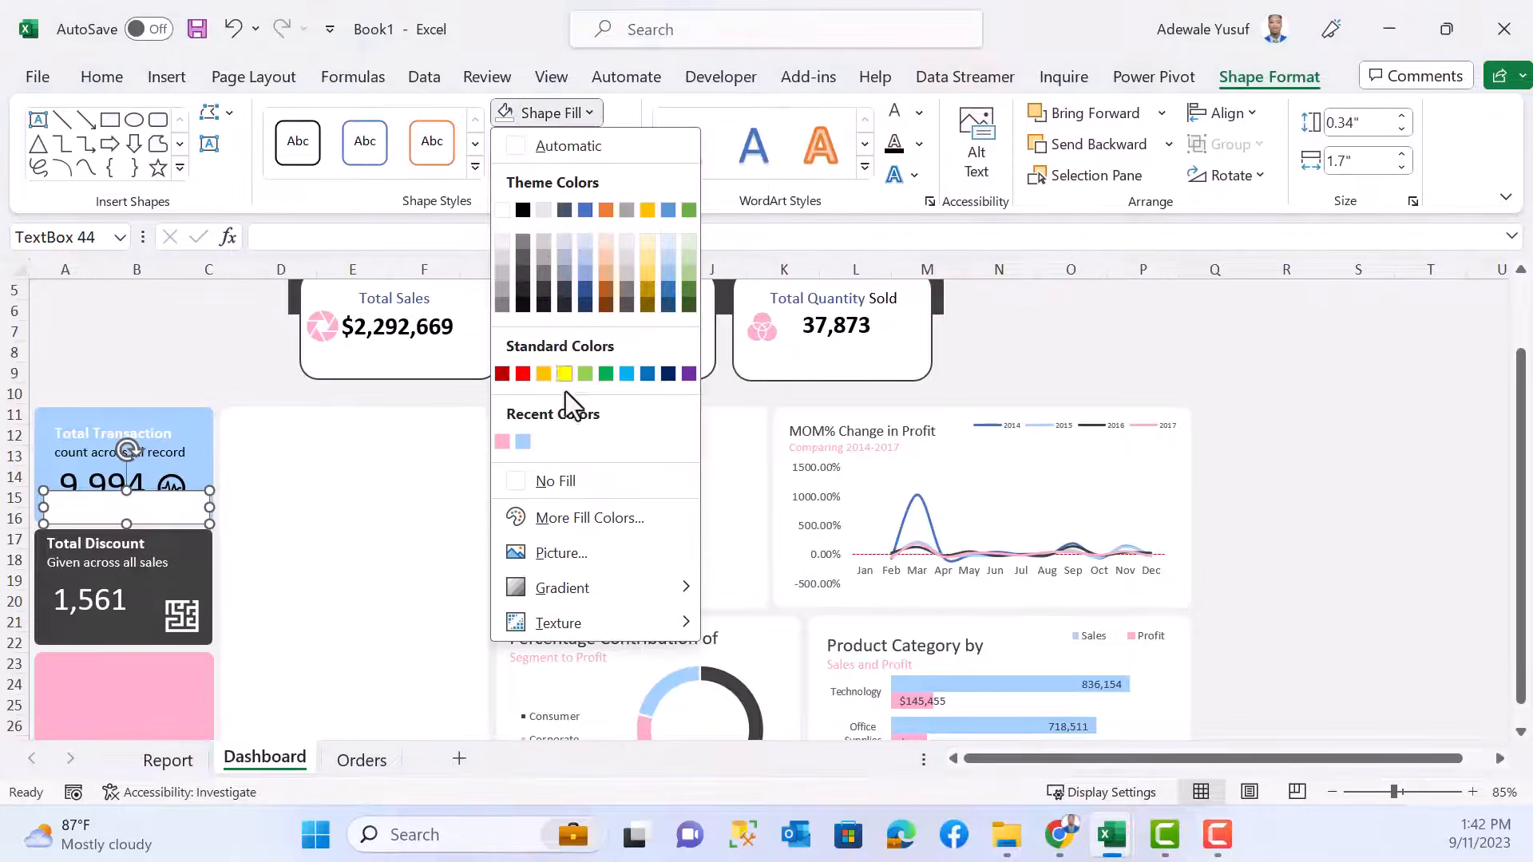
{"action": "left_click", "coordinate": [578, 481]}
{"action": "left_click", "coordinate": [592, 139]}
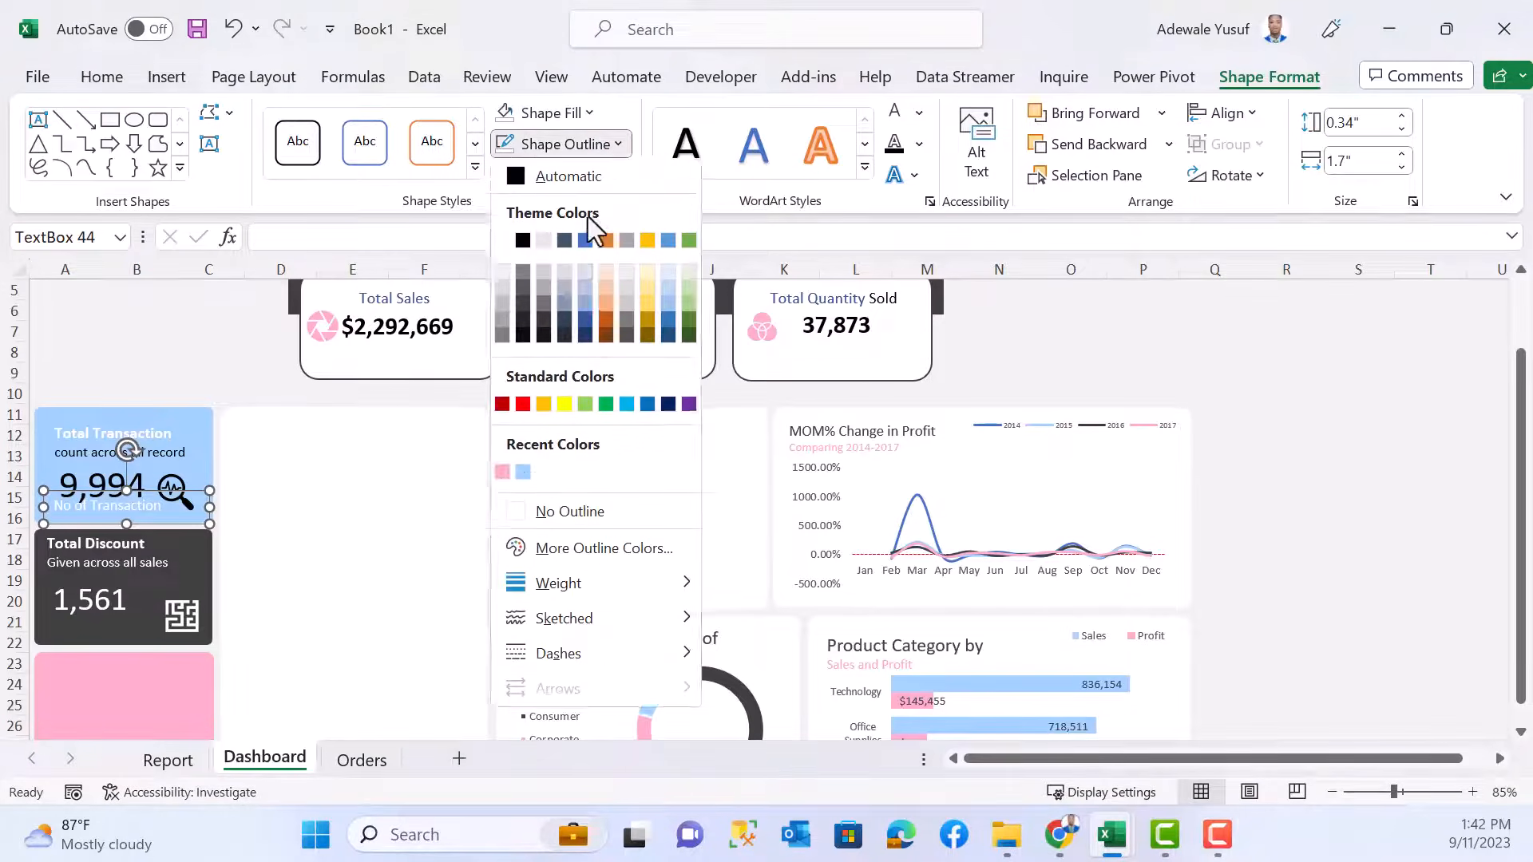
{"action": "left_click", "coordinate": [600, 508]}
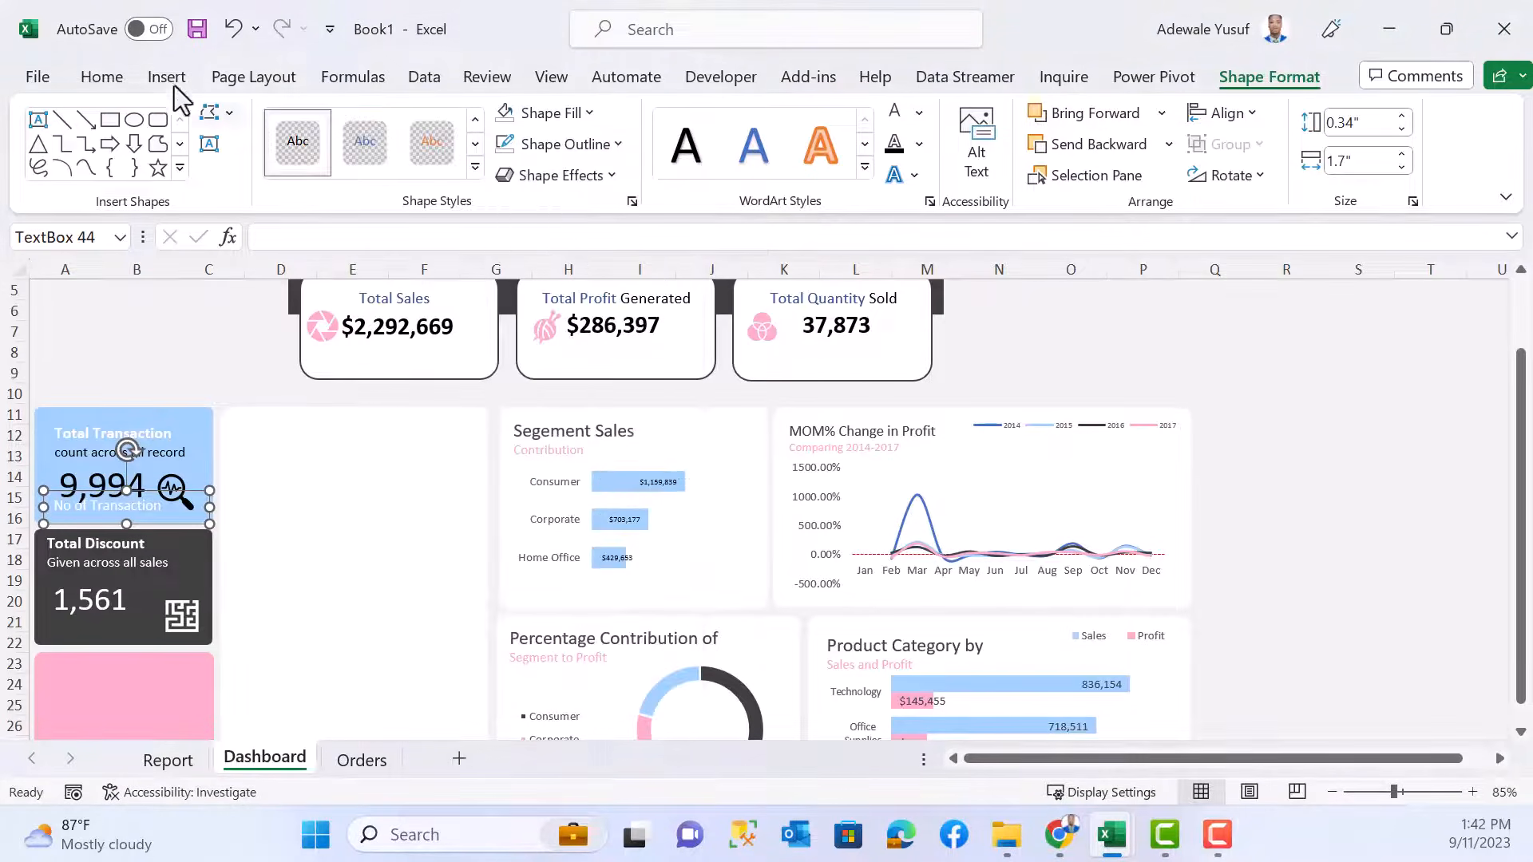
- Set the "No of Transaction" caption's font size to 9
{"action": "left_click", "coordinate": [104, 77]}
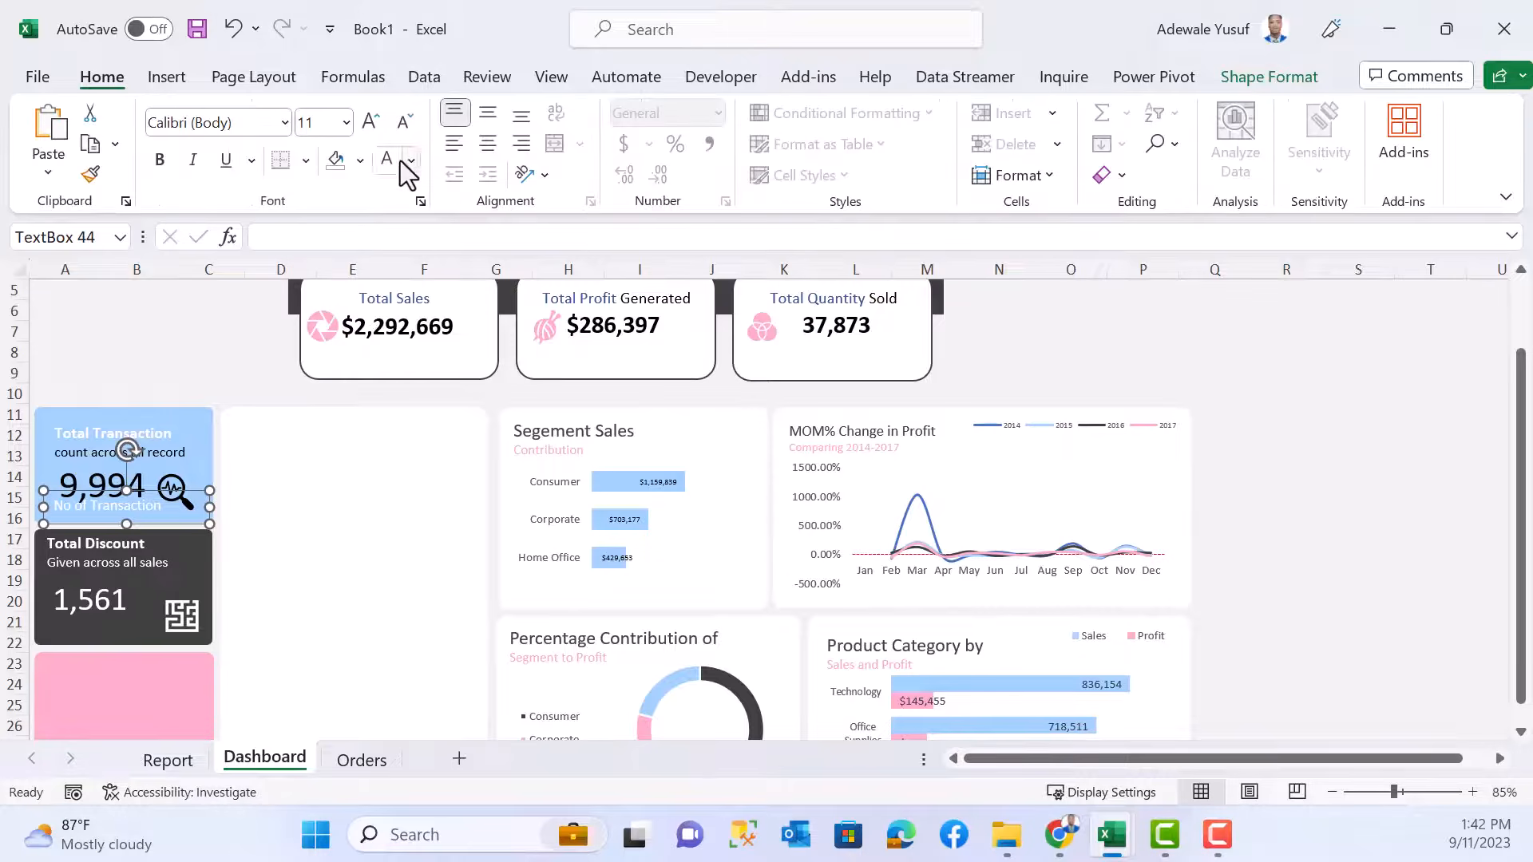
{"action": "left_click", "coordinate": [399, 128]}
{"action": "left_click", "coordinate": [399, 128]}
- Duplicate the caption beneath the dark card's value, change the copy's text to "Discount" and center it horizontally
{"action": "left_click_drag", "start_coordinate": [150, 490], "coordinate": [135, 616]}
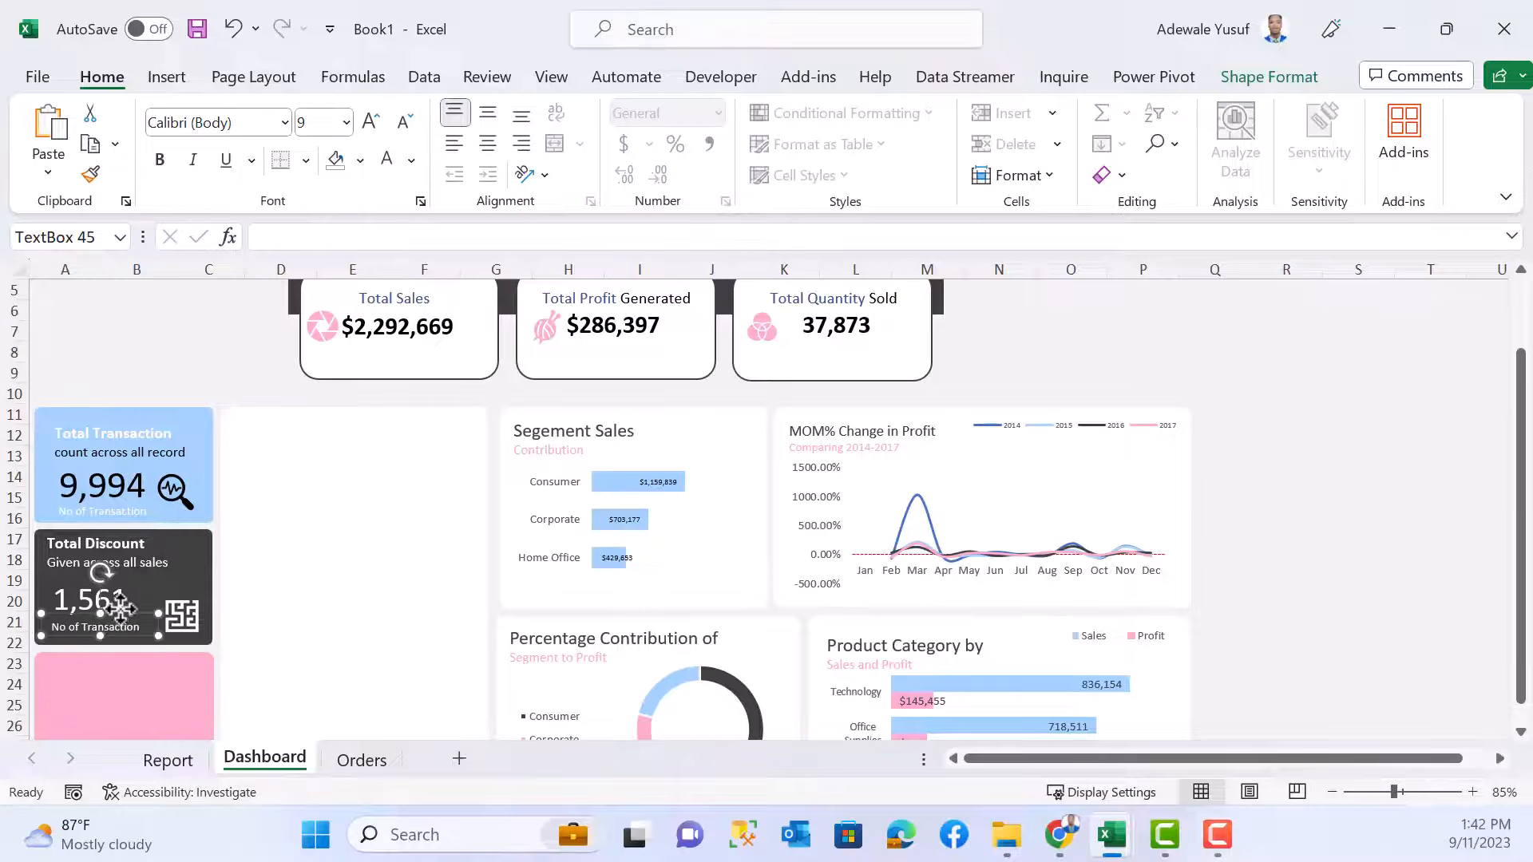
{"action": "triple_click", "coordinate": [106, 607]}
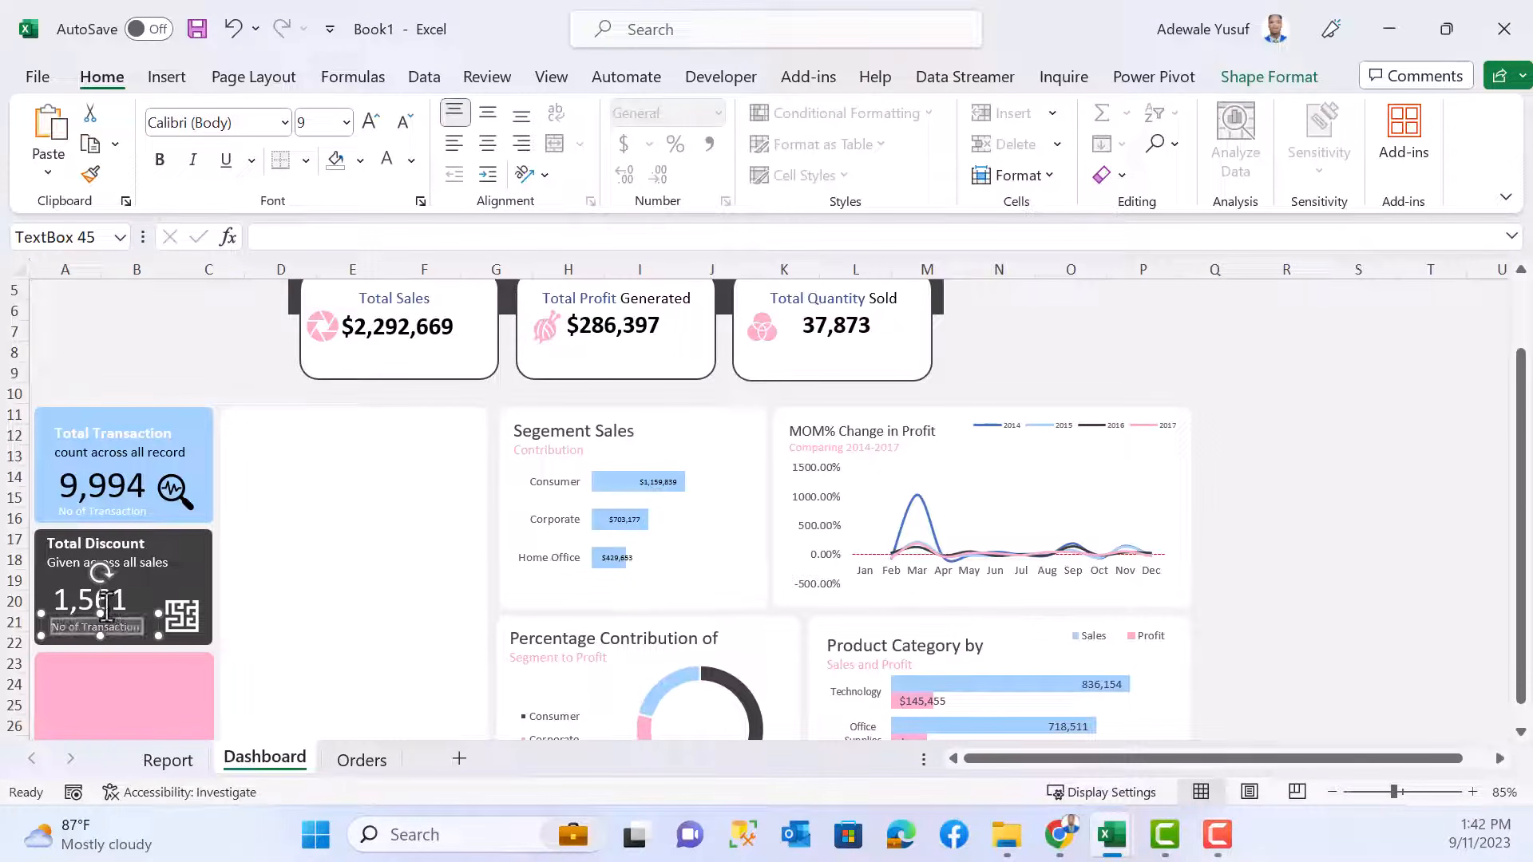
{"action": "type", "text": "Discount"}
{"action": "left_click", "coordinate": [488, 158]}
{"action": "left_click", "coordinate": [217, 331]}
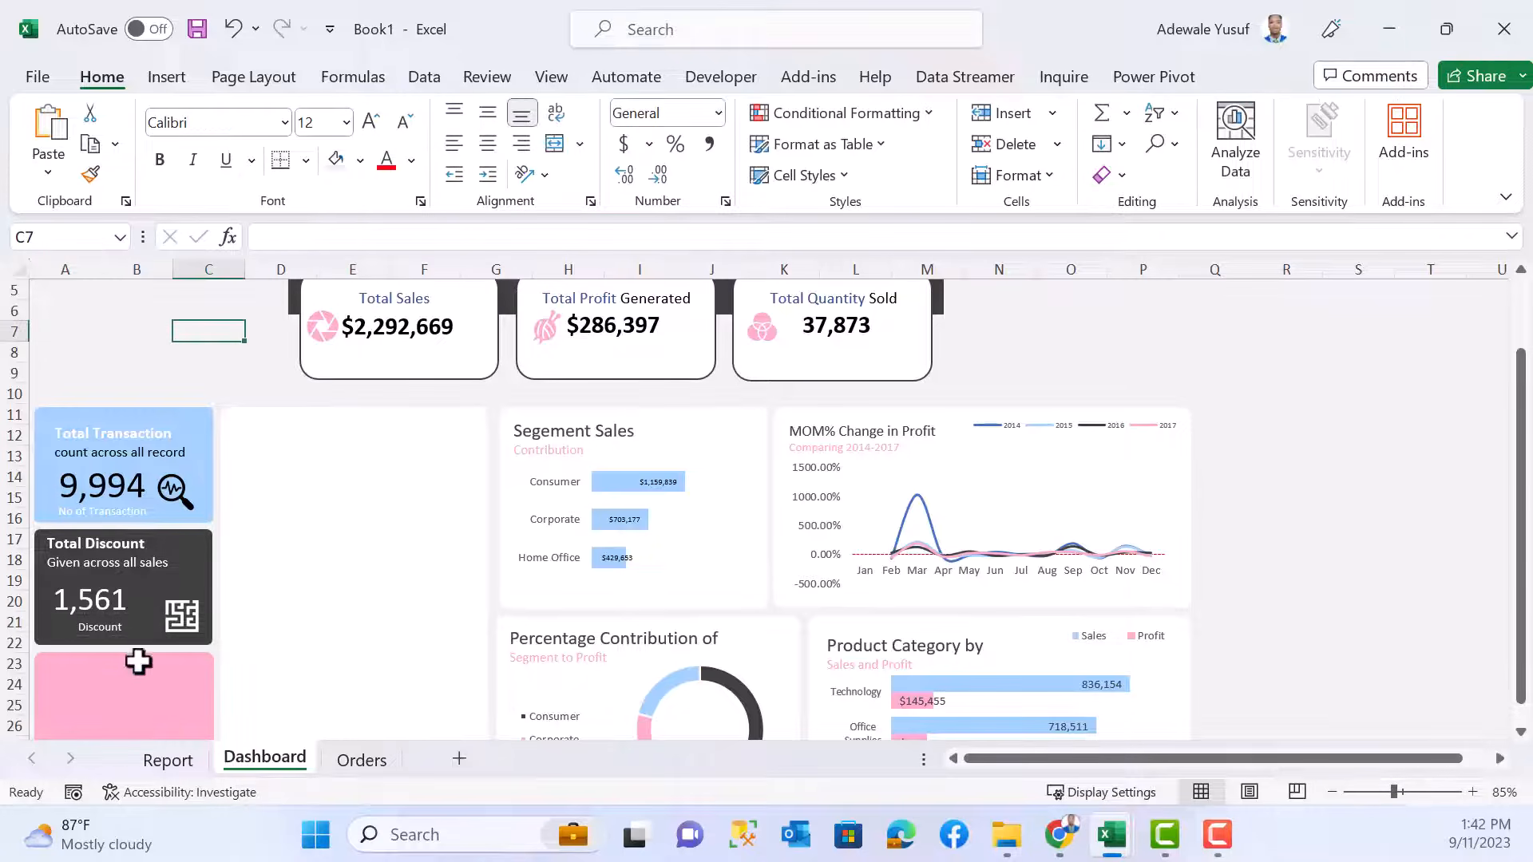
- Narrow the "Discount" caption box and middle-align its text so it sits centered under the dark card's value
{"action": "left_click", "coordinate": [129, 629]}
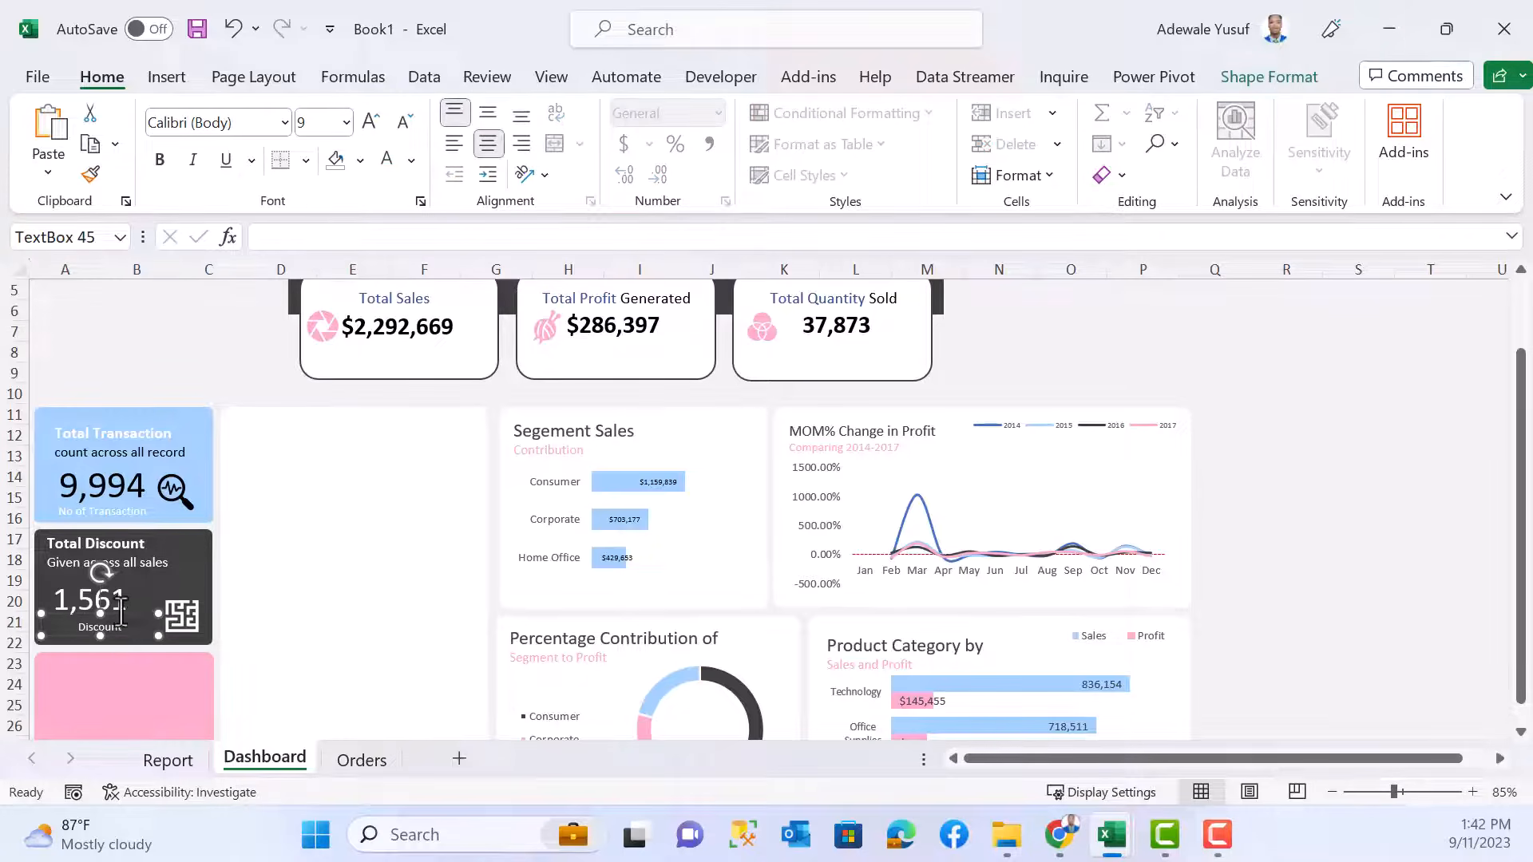
{"action": "left_click_drag", "start_coordinate": [159, 637], "coordinate": [135, 635]}
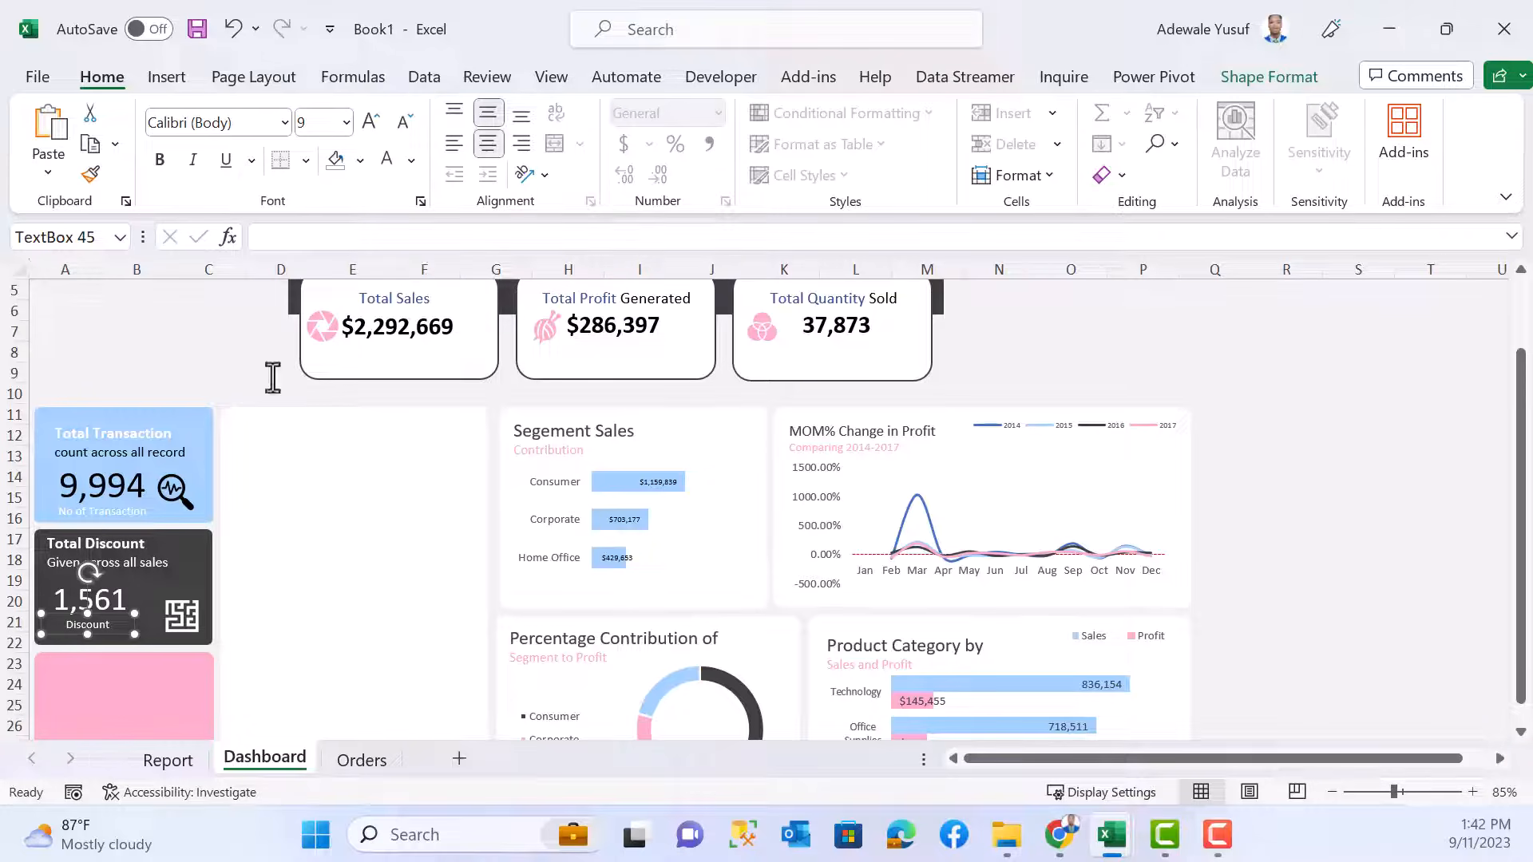
{"action": "left_click", "coordinate": [174, 338]}
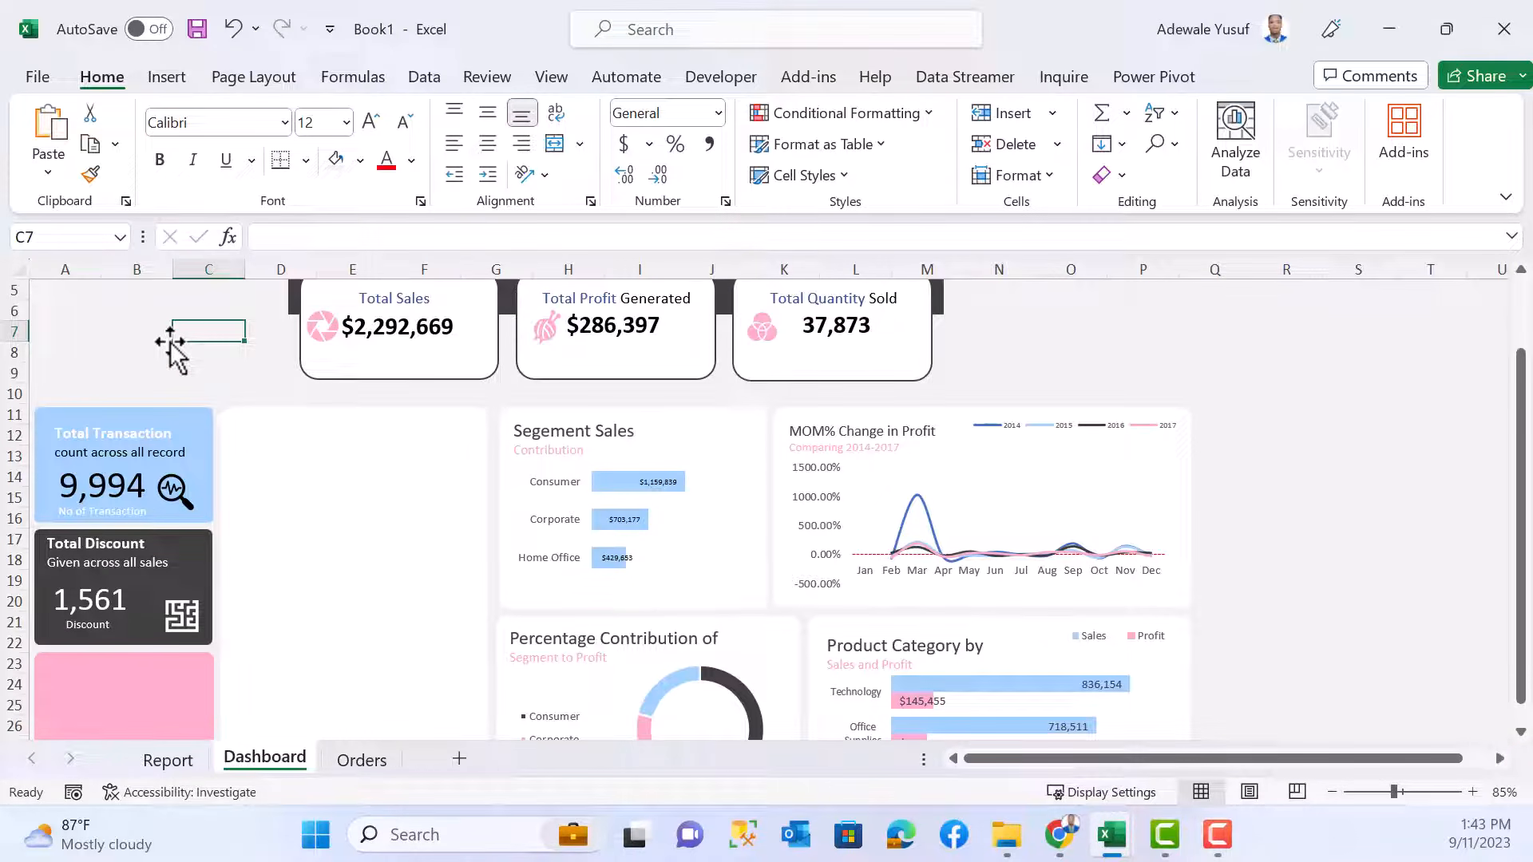
- Move the dark discount card's icon slightly inward and upward, closer to the discount value
{"action": "left_click_drag", "start_coordinate": [190, 613], "coordinate": [174, 600]}
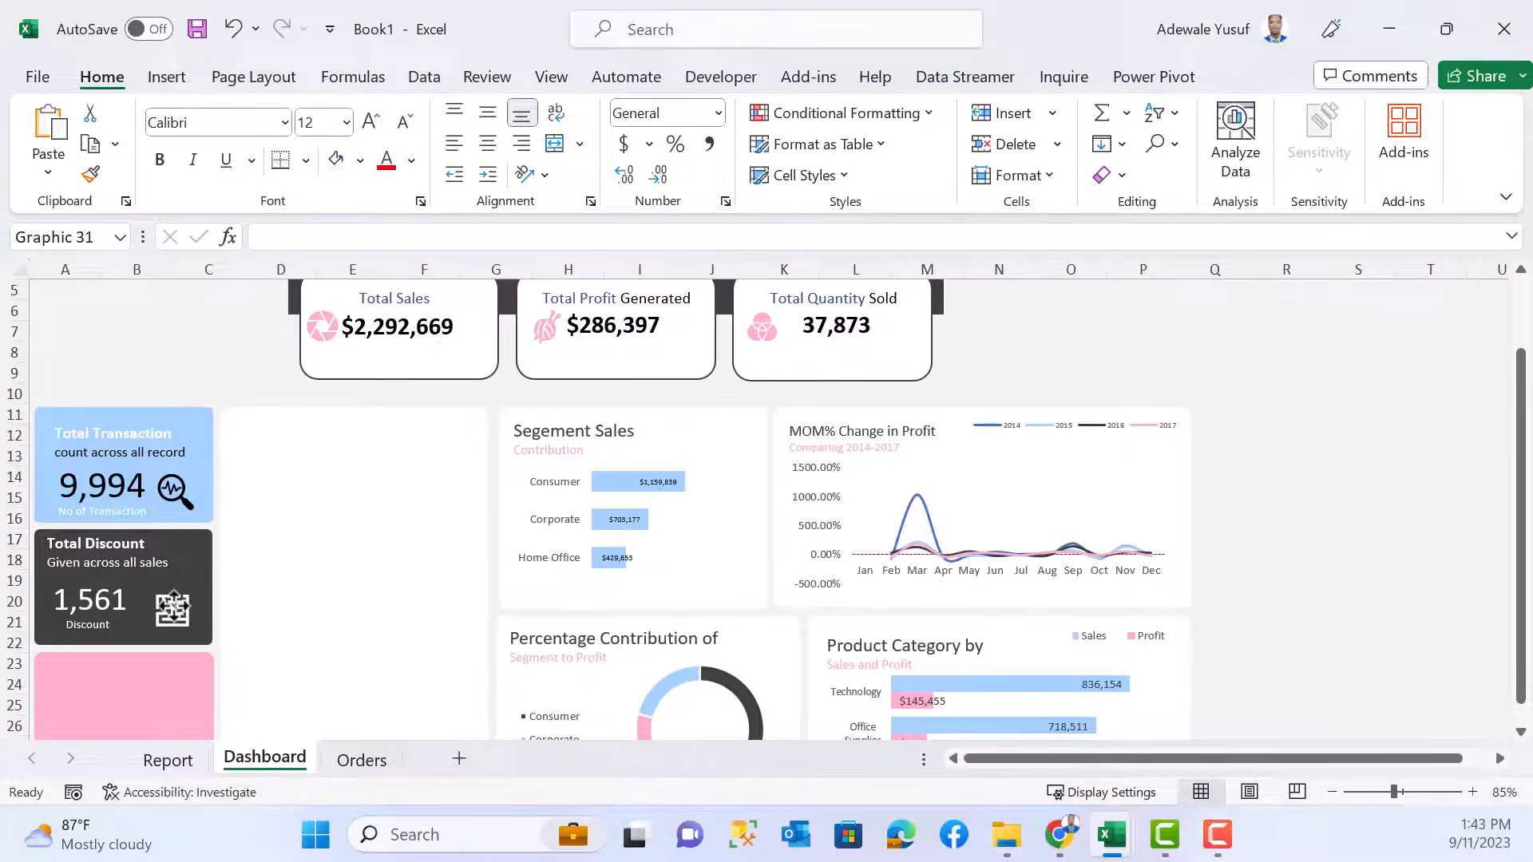
{"action": "left_click", "coordinate": [160, 339]}
{"action": "scroll", "coordinate": [100, 687], "scroll_direction": "down", "scroll_amount": 3}
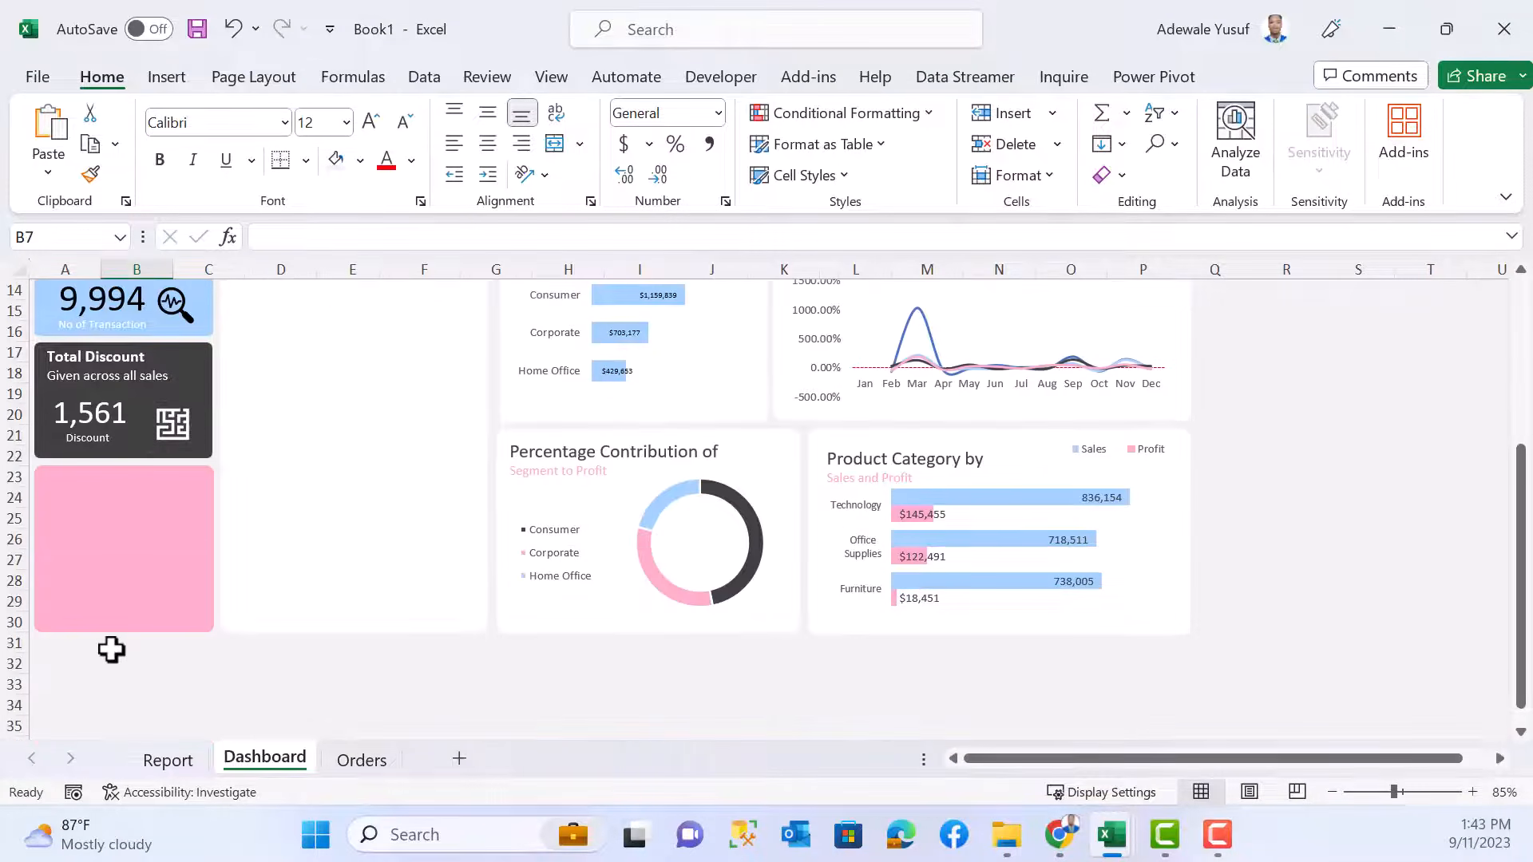
{"action": "scroll", "coordinate": [111, 650], "scroll_direction": "up", "scroll_amount": 1}
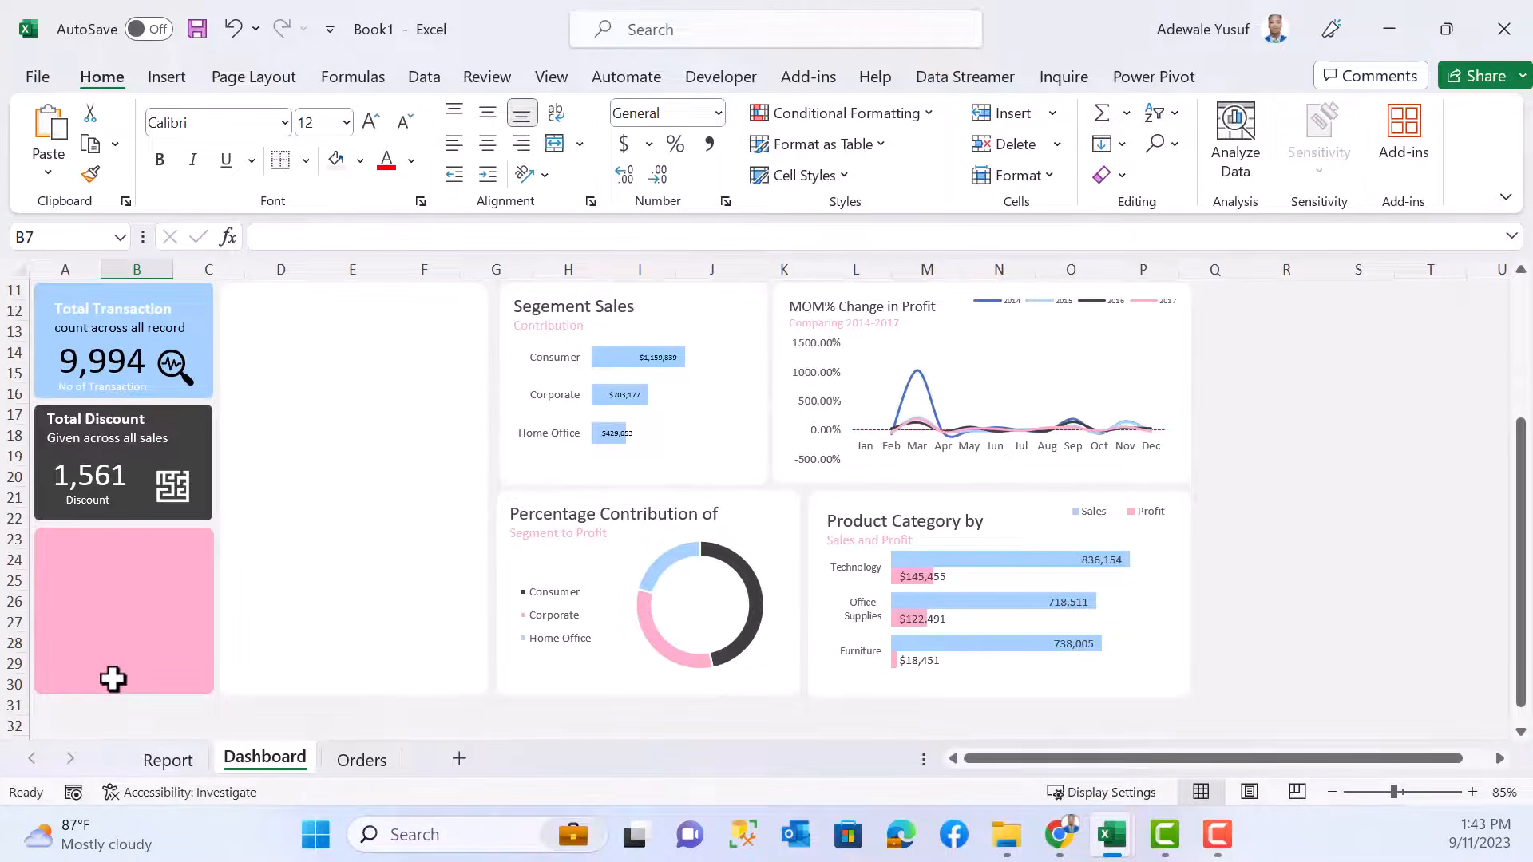
{"action": "scroll", "coordinate": [149, 682], "scroll_direction": "up", "scroll_amount": 4}
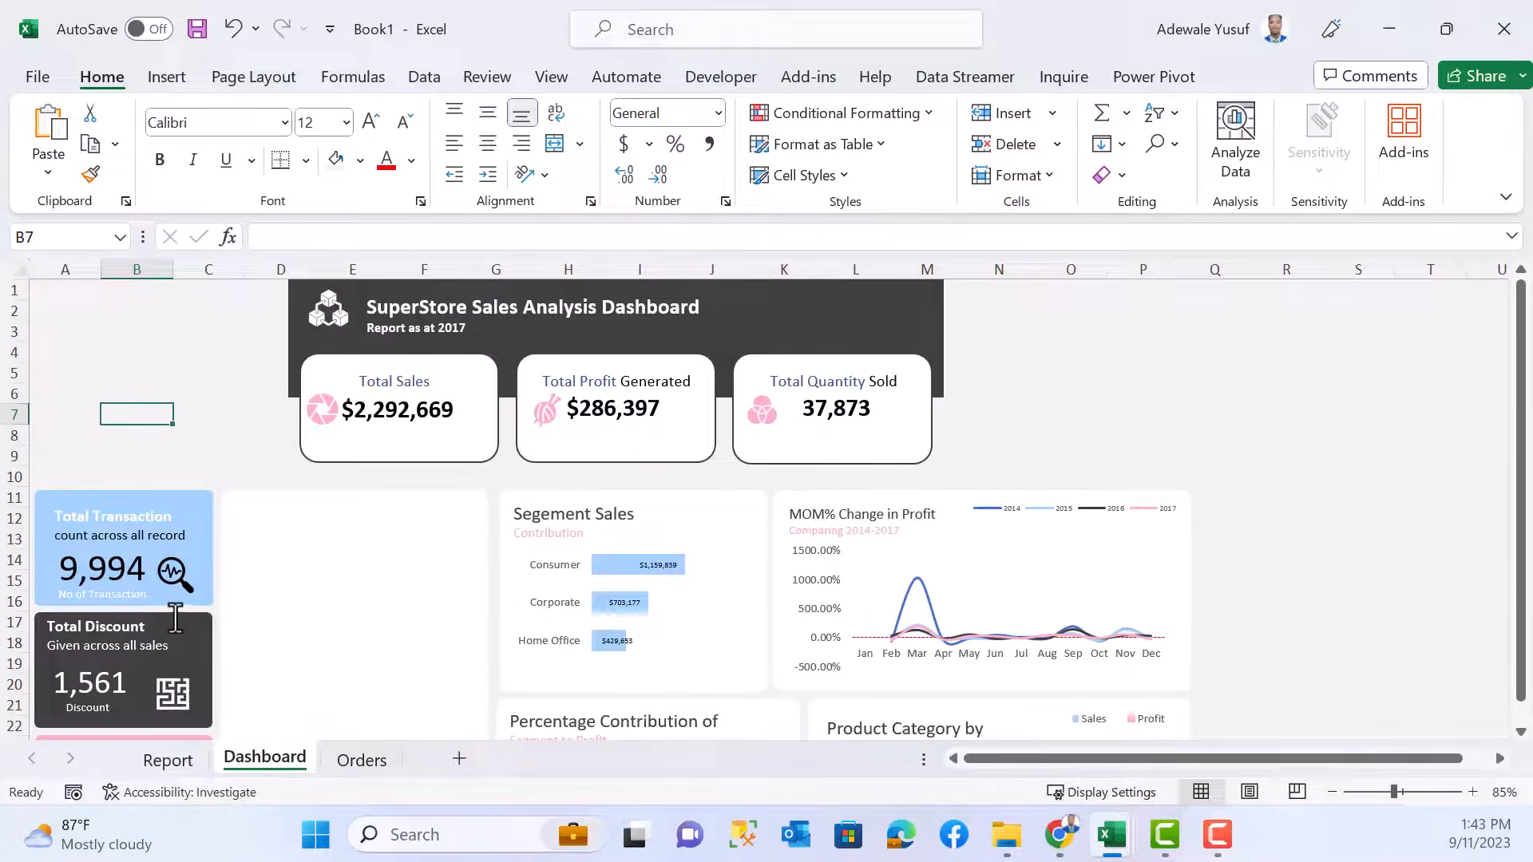
- Draw a small text box near the upper-left corner of the pink card
{"action": "scroll", "coordinate": [175, 615], "scroll_direction": "down", "scroll_amount": 4}
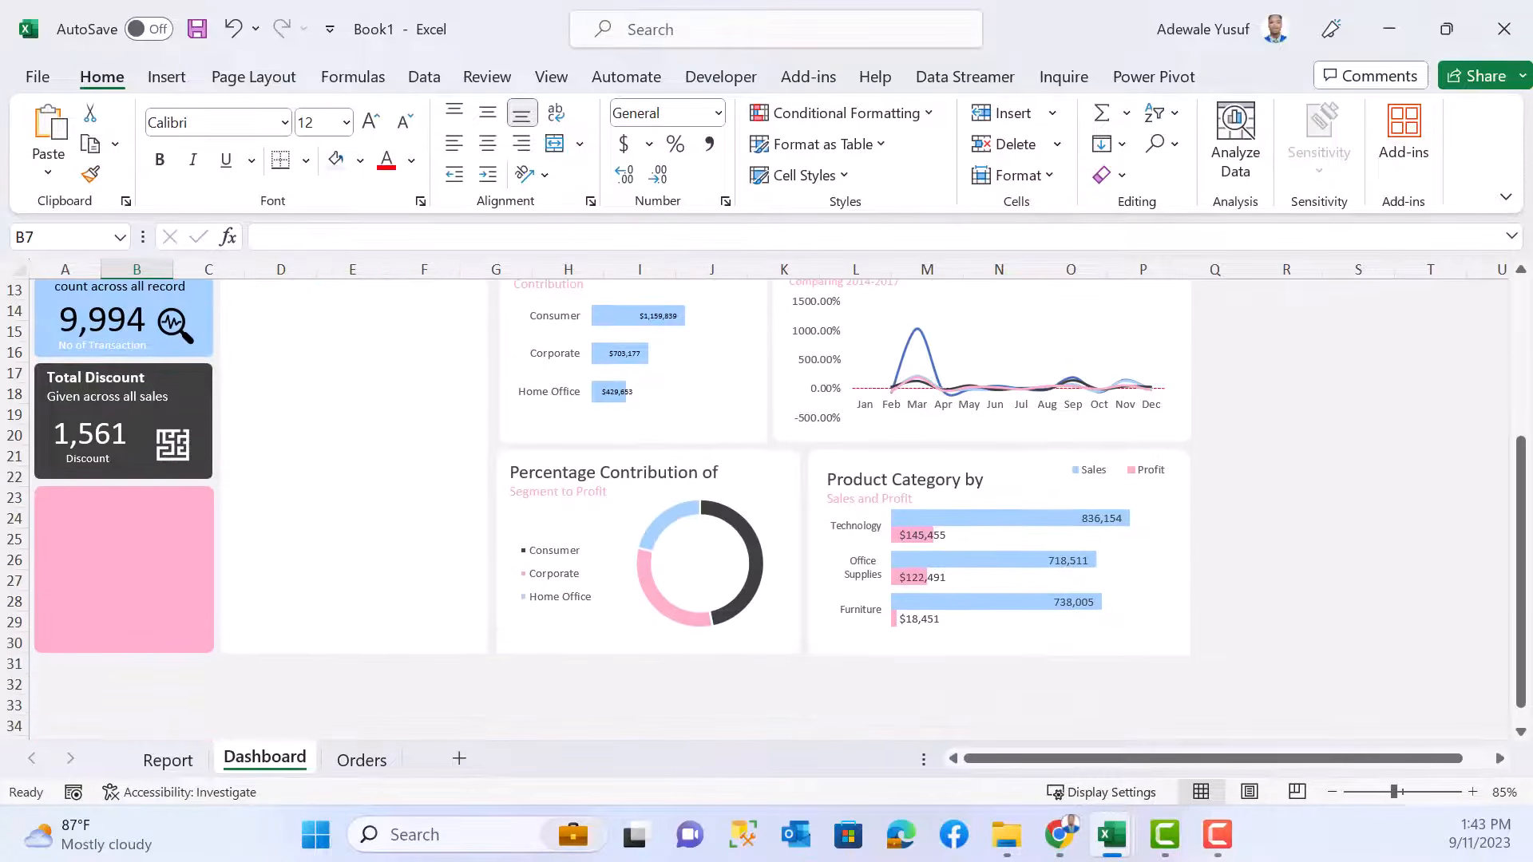
{"action": "scroll", "coordinate": [767, 505], "scroll_direction": "down", "scroll_amount": 2}
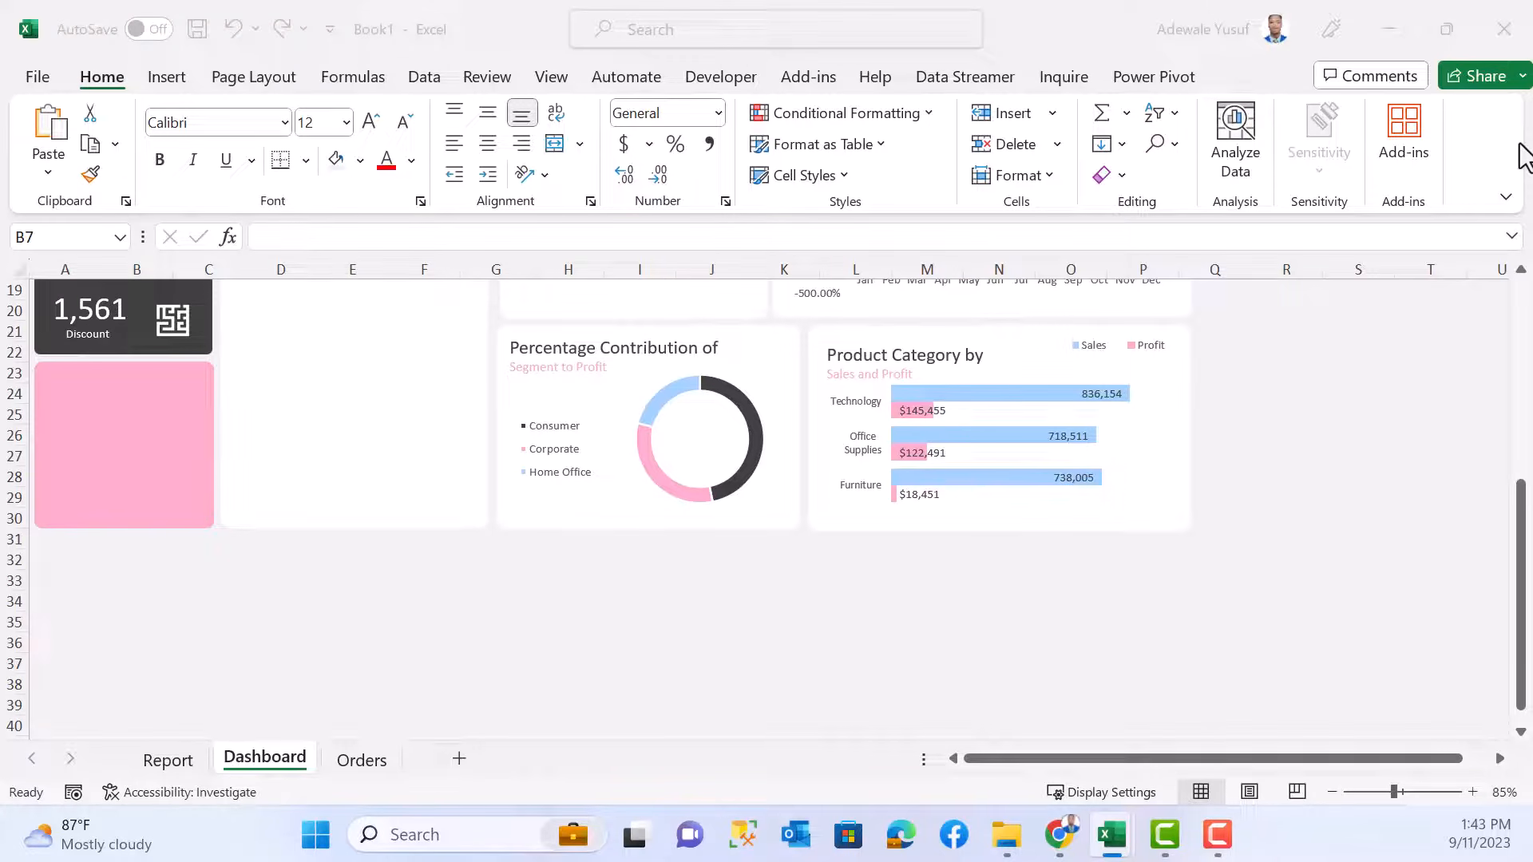
{"action": "left_click", "coordinate": [112, 316]}
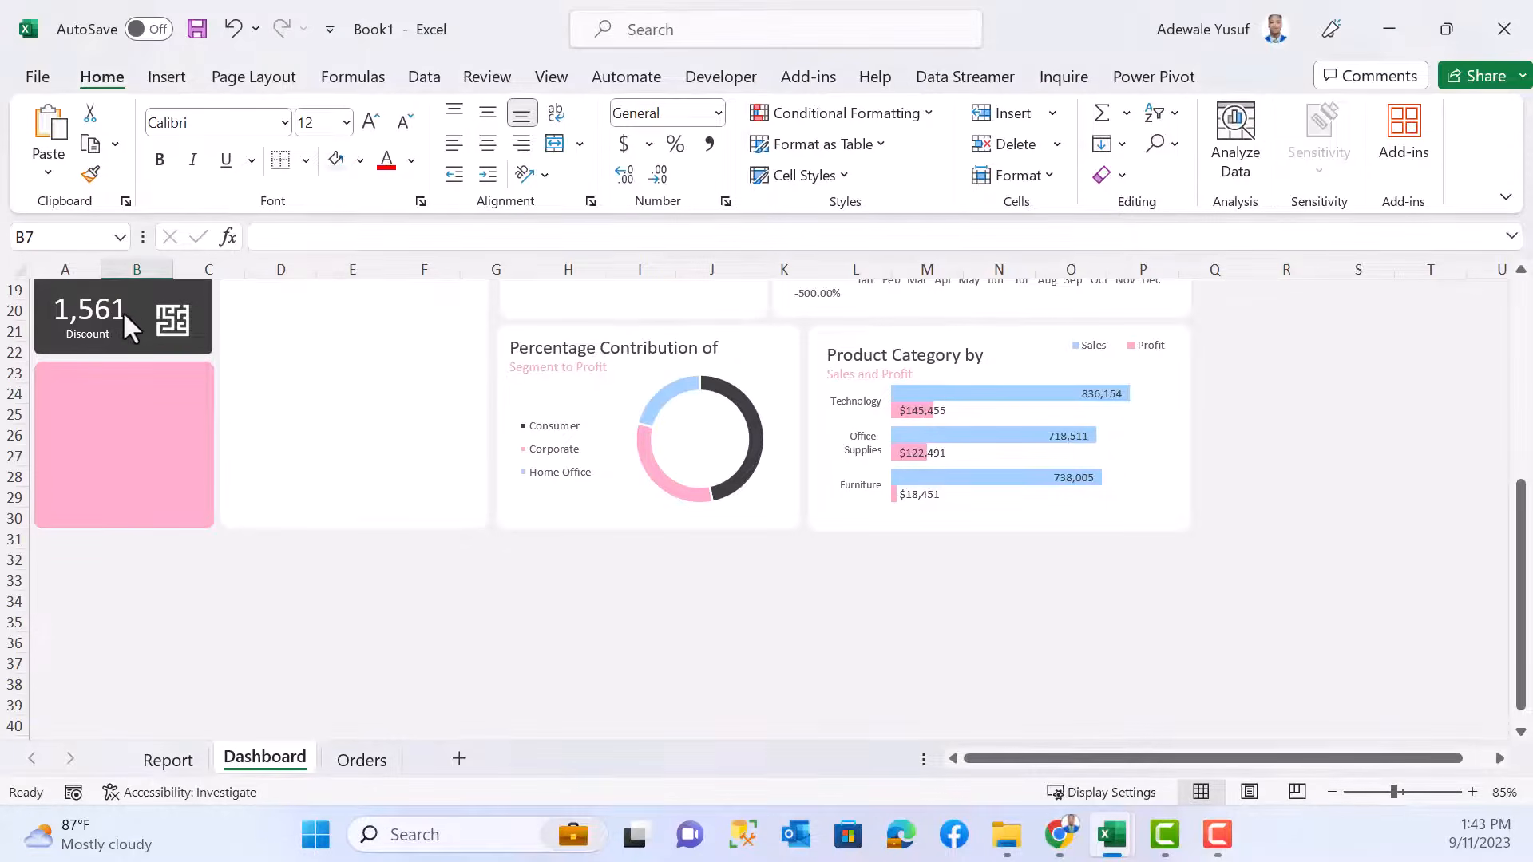
{"action": "left_click", "coordinate": [90, 326]}
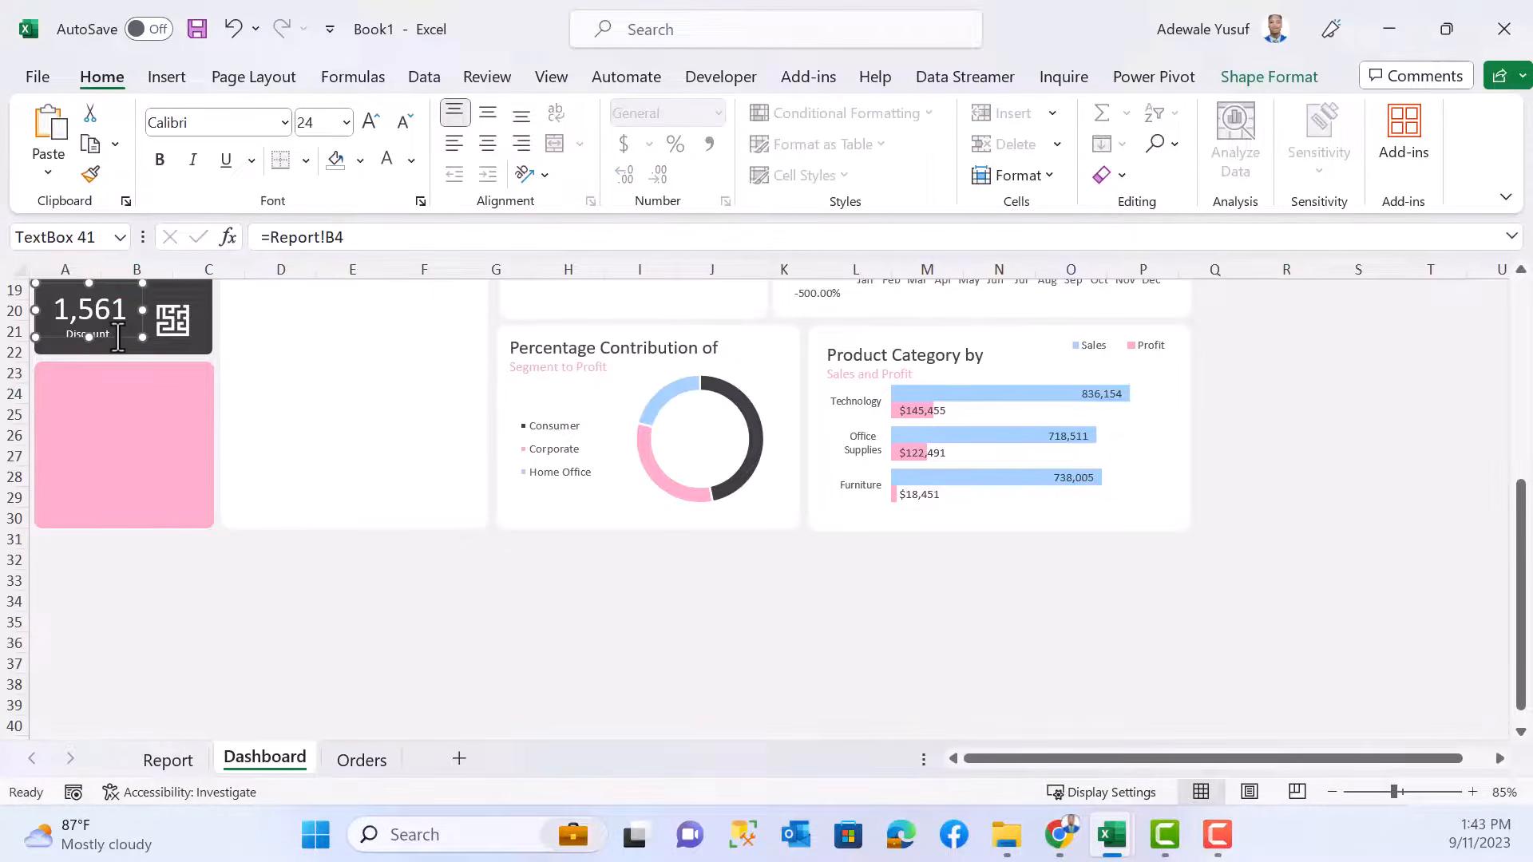
{"action": "left_click", "coordinate": [167, 80]}
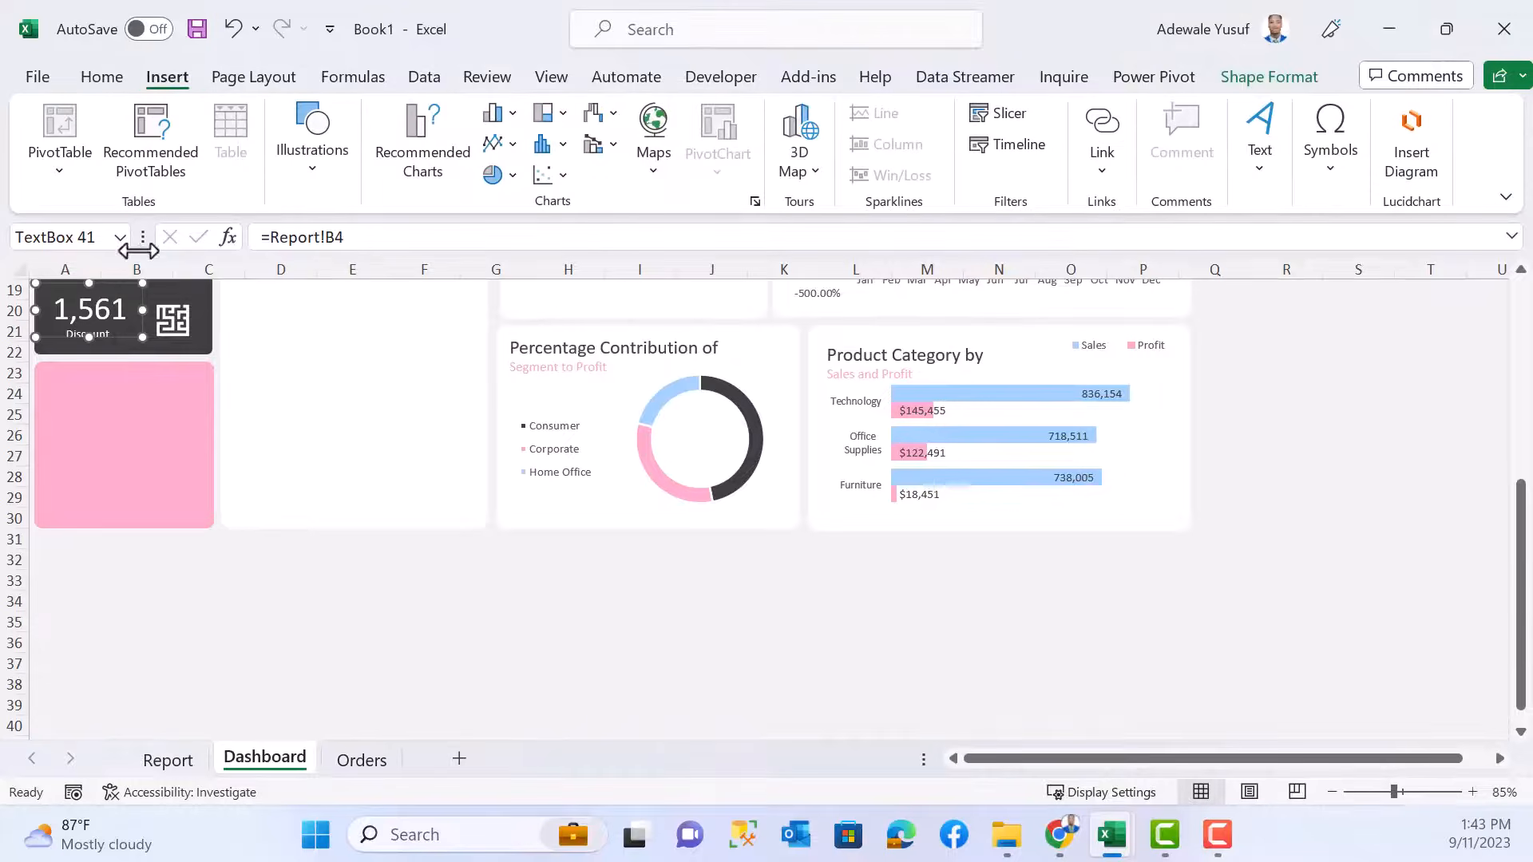
{"action": "left_click", "coordinate": [1260, 156]}
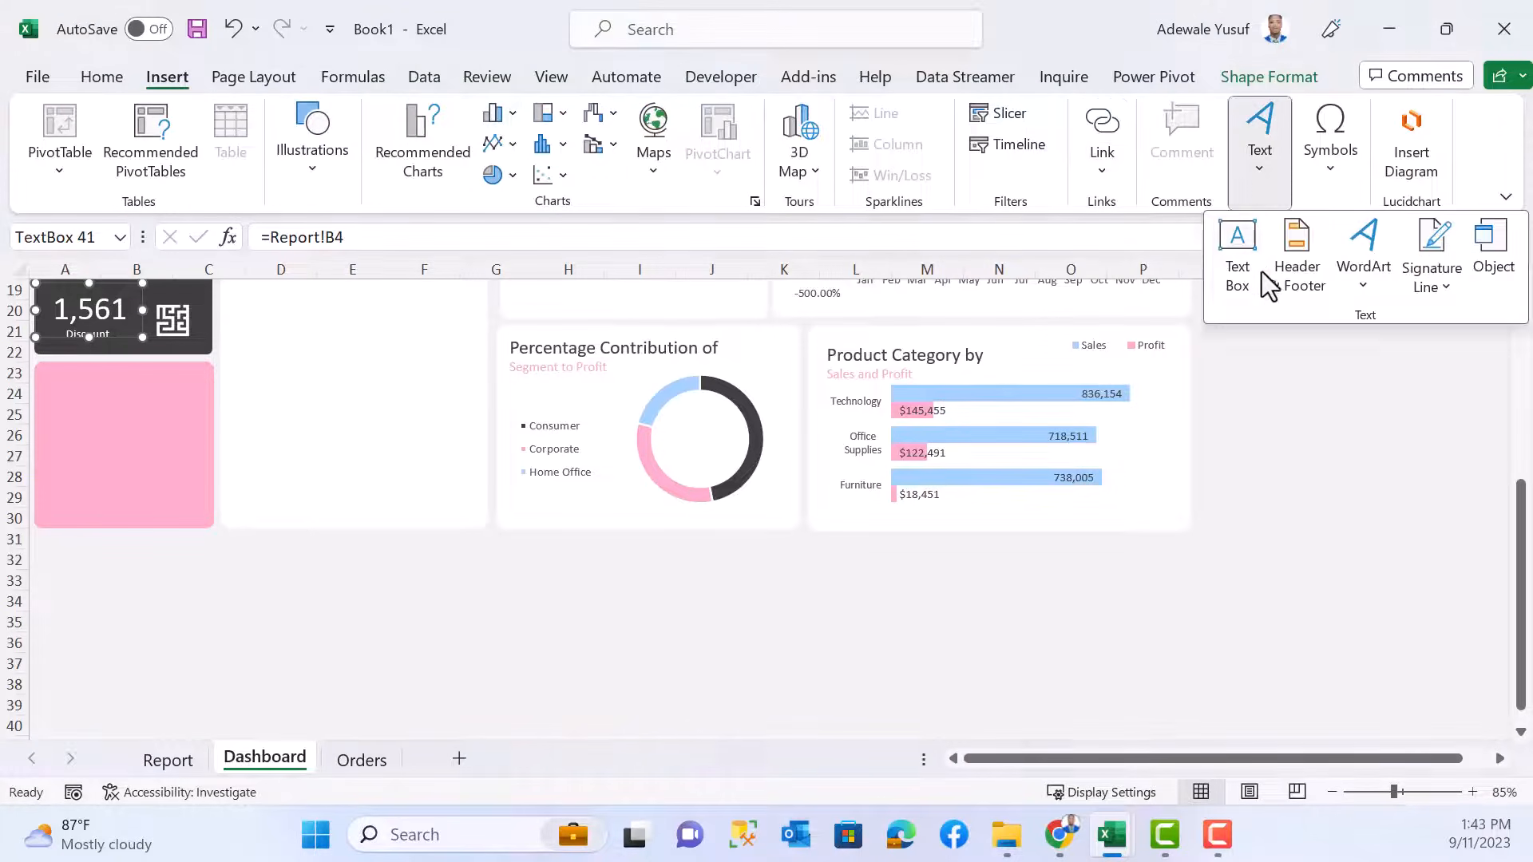
{"action": "left_click", "coordinate": [1238, 264]}
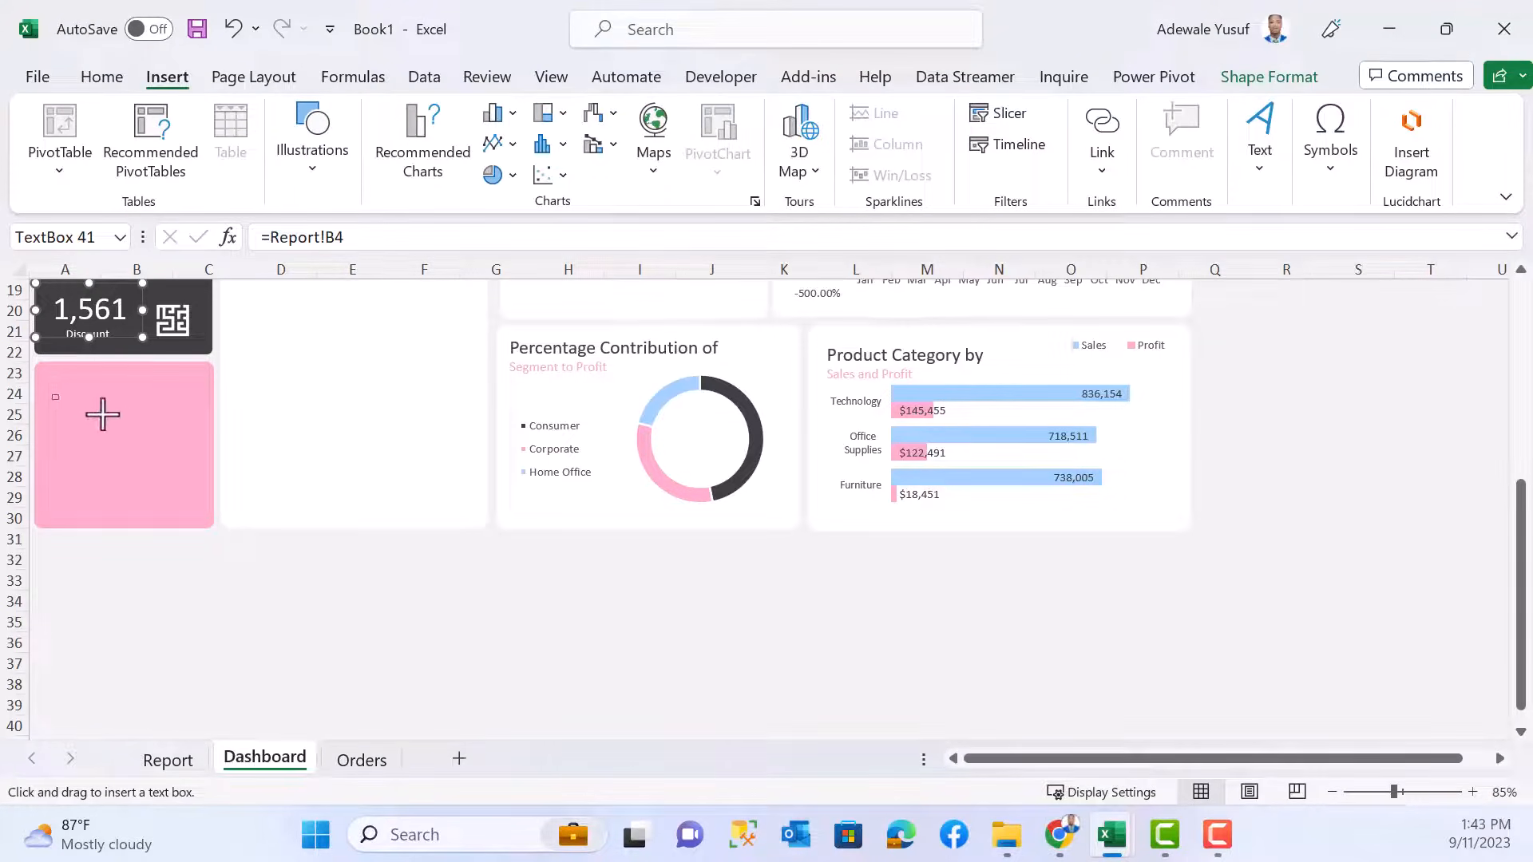
{"action": "left_click_drag", "start_coordinate": [103, 414], "coordinate": [120, 417]}
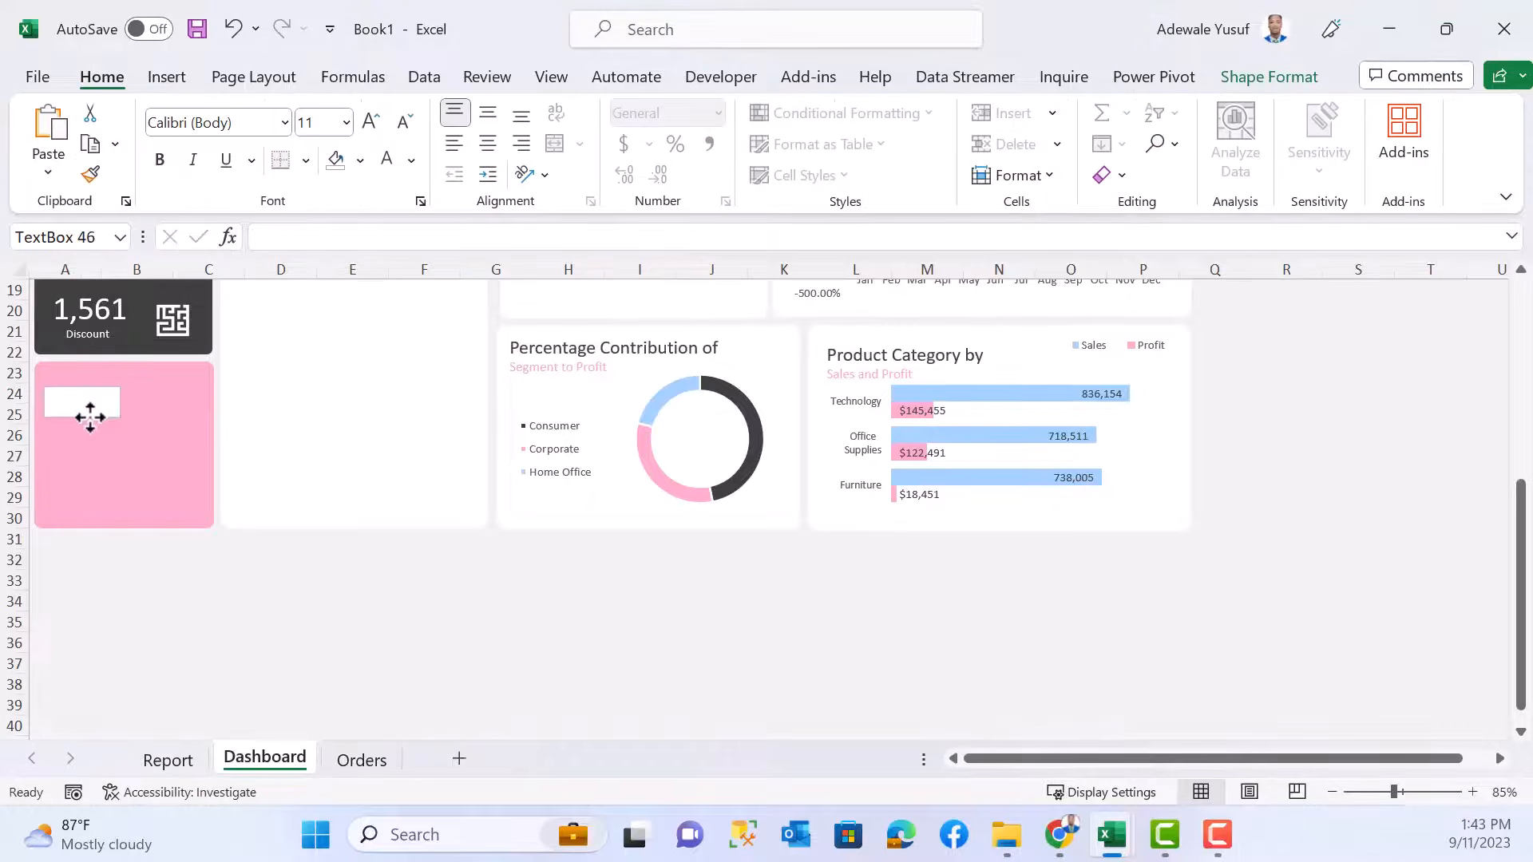
- Link the pink card's text box to Report!D8 and widen it to fit the full "Consumer" label
{"action": "left_click", "coordinate": [90, 418]}
{"action": "left_click", "coordinate": [289, 236]}
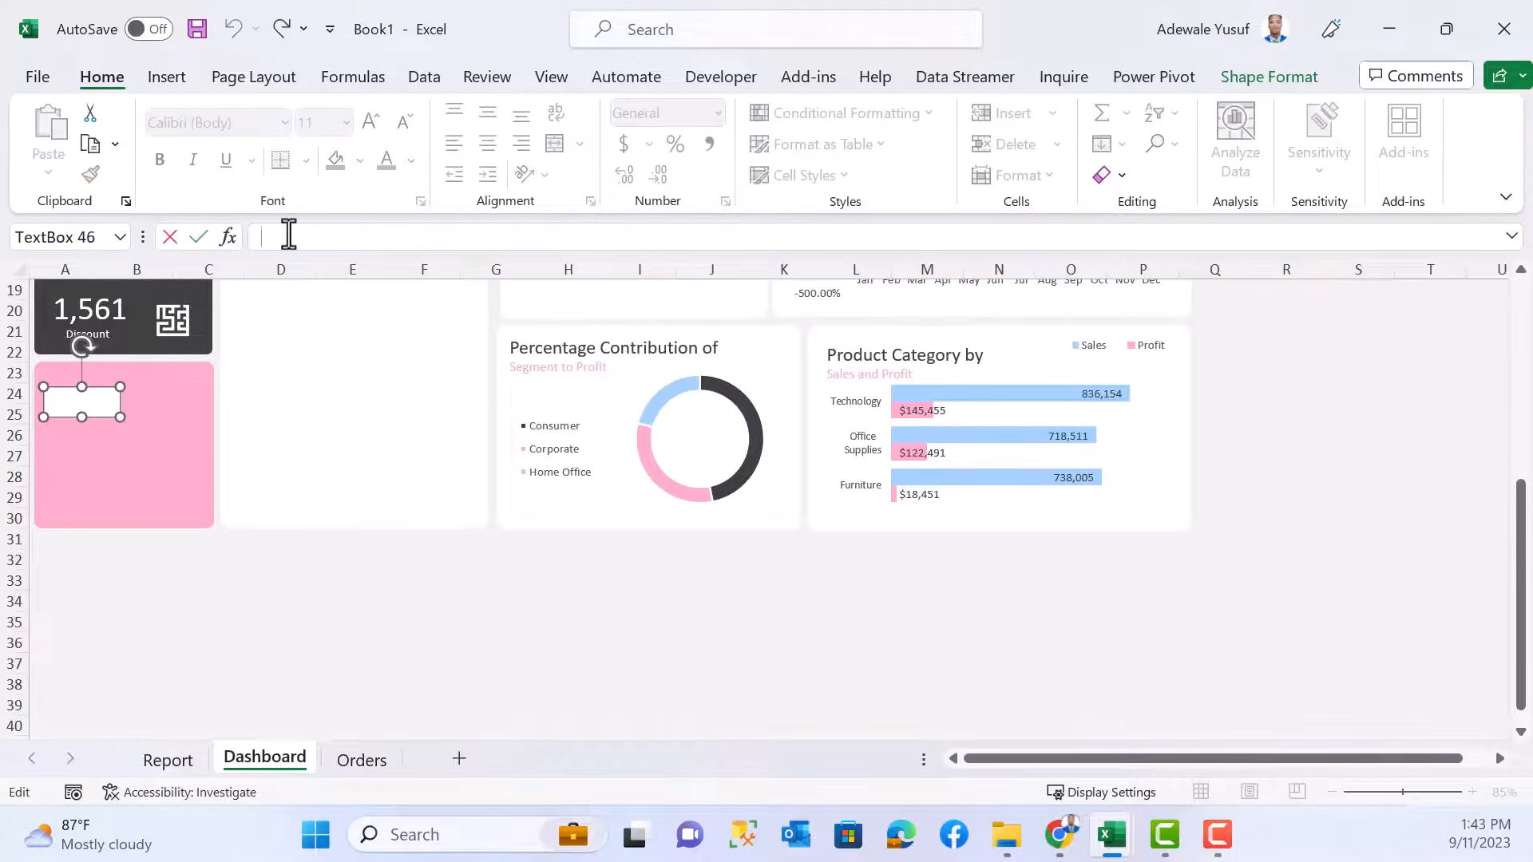
{"action": "type", "text": "="}
{"action": "left_click", "coordinate": [169, 760]}
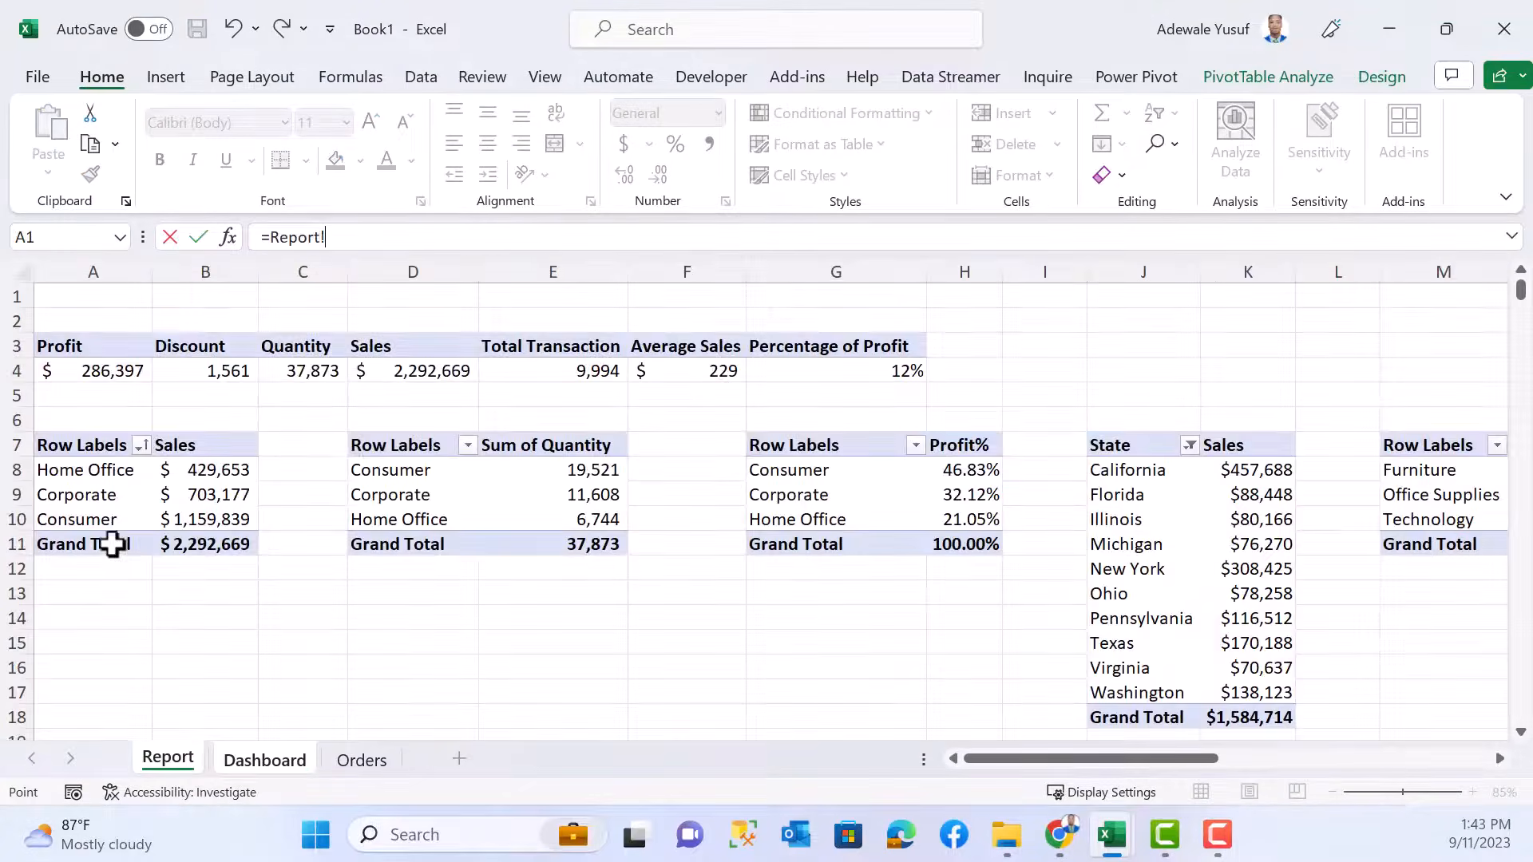
{"action": "left_click", "coordinate": [413, 469]}
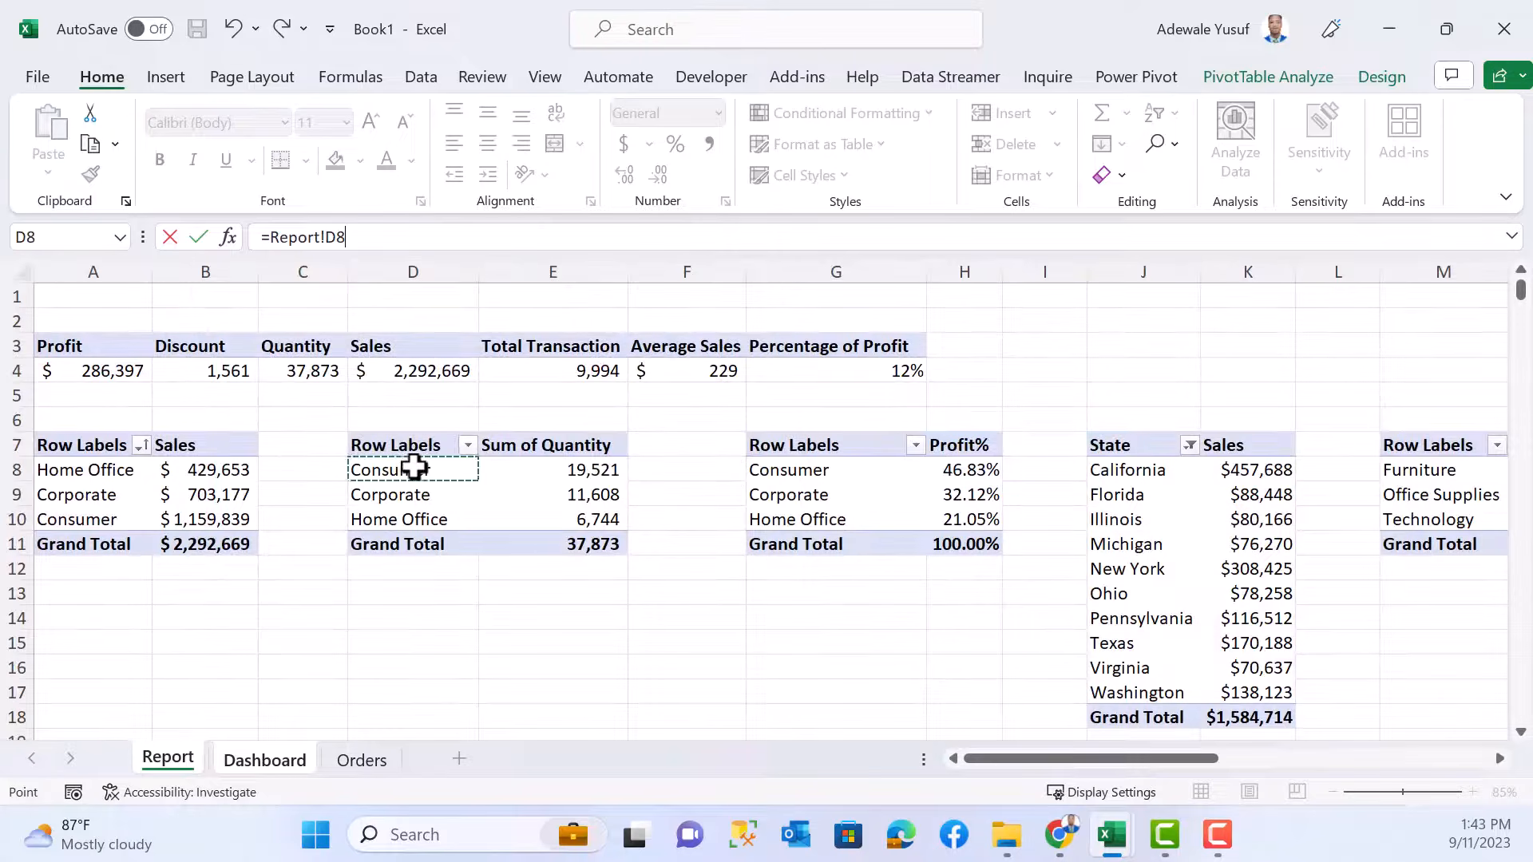
{"action": "key", "text": "Return"}
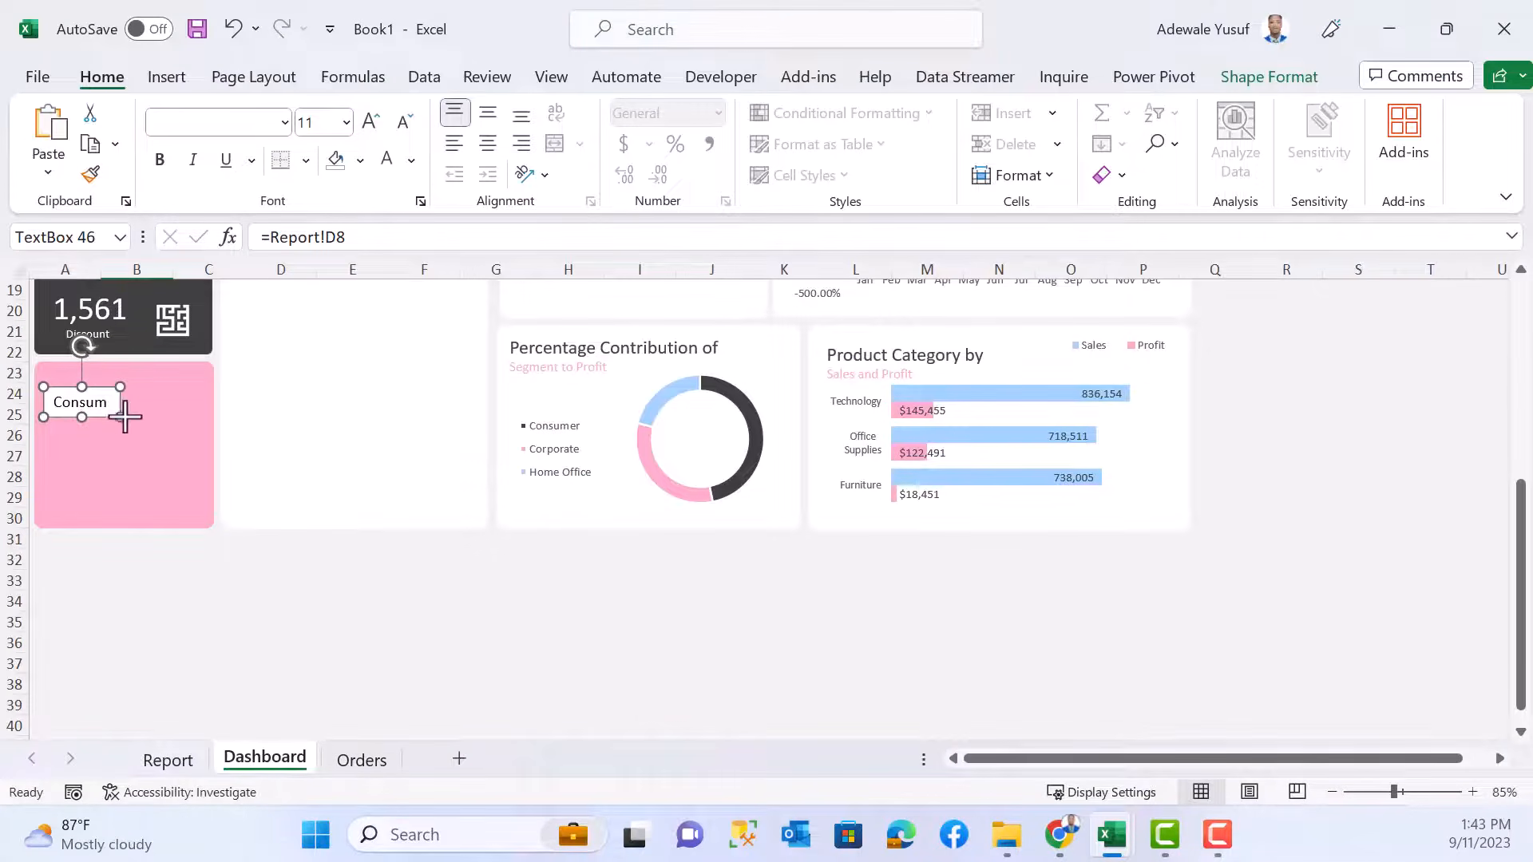
{"action": "mouse_move", "coordinate": [122, 416]}
{"action": "left_mouse_down"}
{"action": "mouse_move", "coordinate": [143, 416]}
{"action": "mouse_move", "coordinate": [96, 417]}
{"action": "mouse_move", "coordinate": [139, 416]}
{"action": "left_mouse_up"}
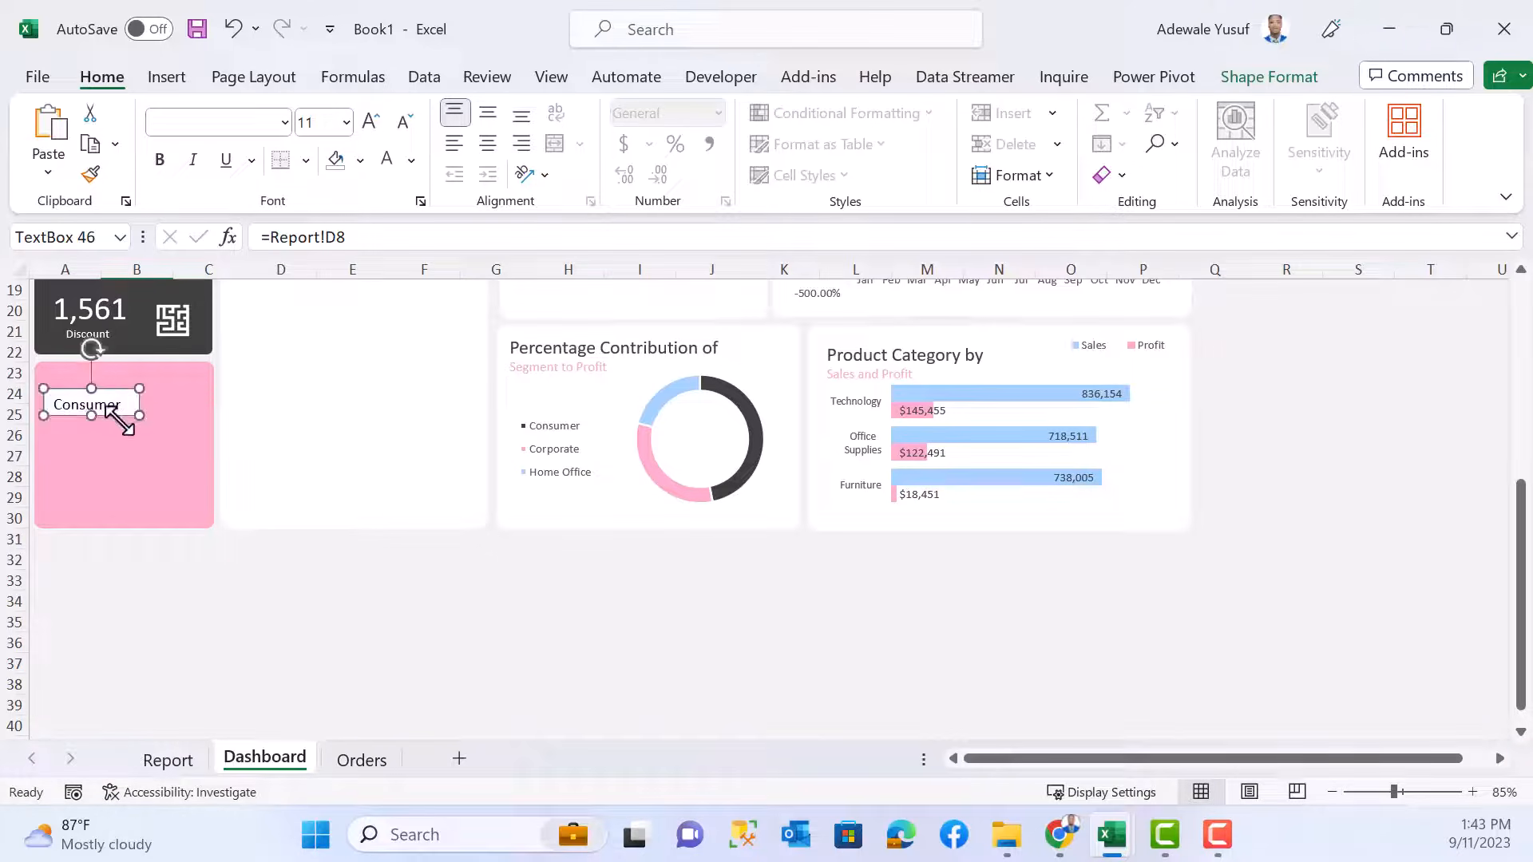
- Duplicate the "Consumer" text box directly beneath the original and link the copy to Report!D9 for the Corporate label
{"action": "key", "text": "ctrl+d"}
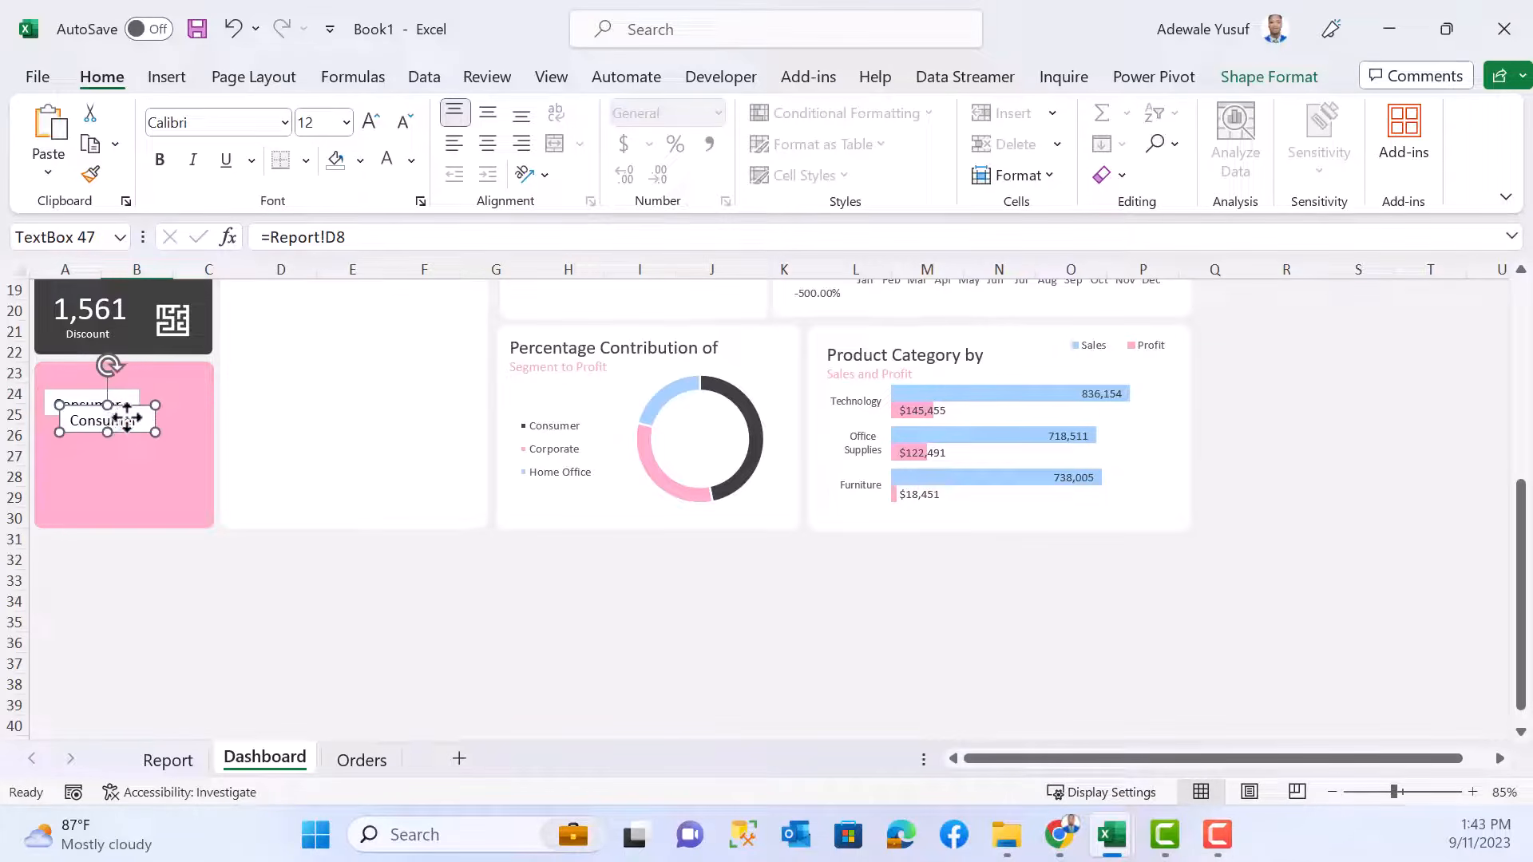
{"action": "left_click_drag", "start_coordinate": [133, 429], "coordinate": [115, 447]}
{"action": "left_click", "coordinate": [343, 239]}
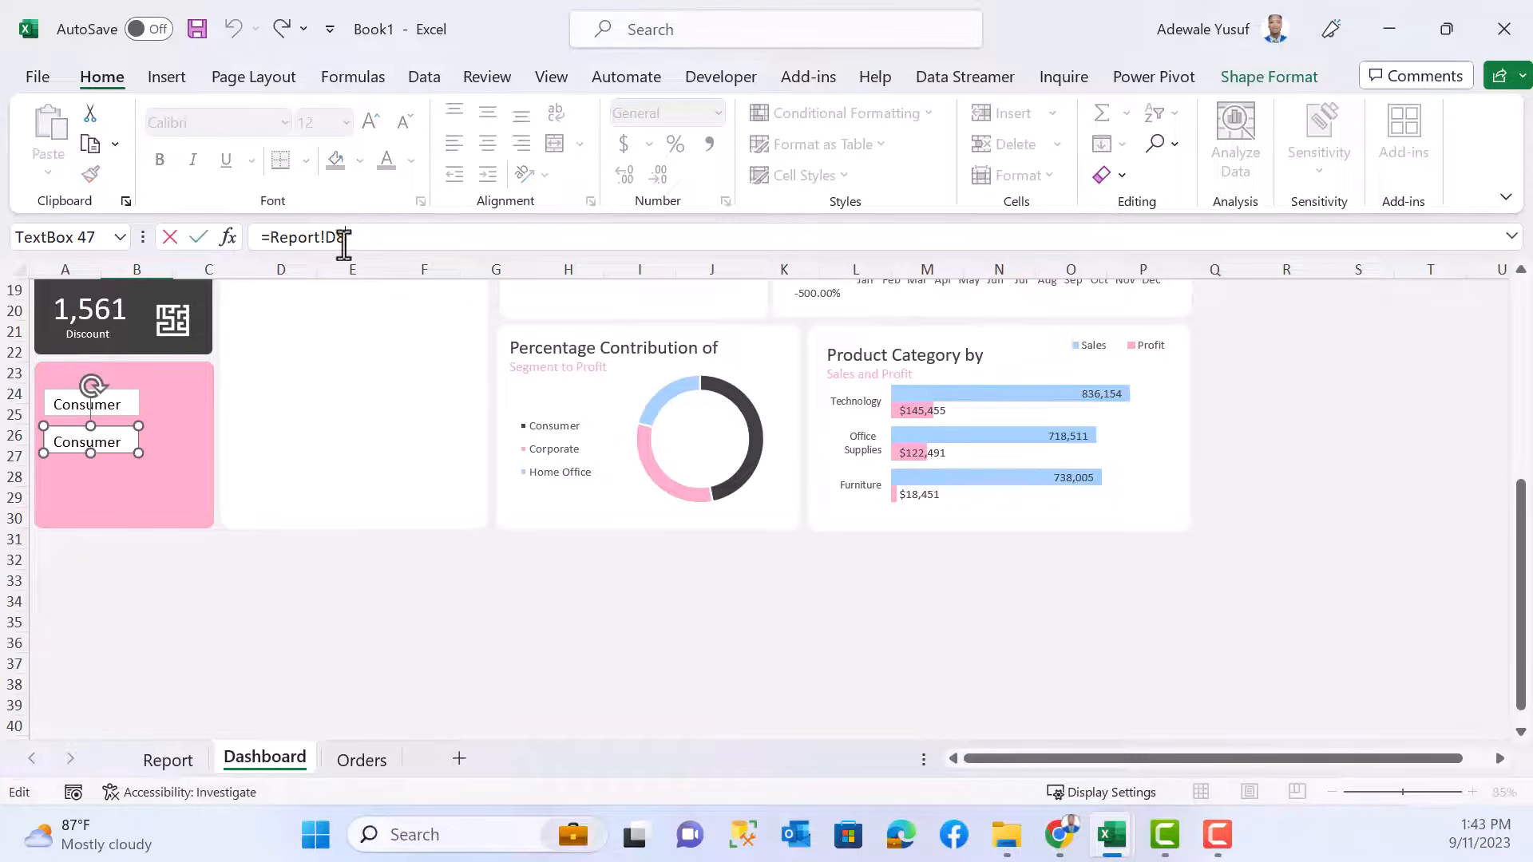
{"action": "key", "text": "BackSpace"}
{"action": "key", "text": "BackSpace"}
{"action": "key", "text": "BackSpace"}
{"action": "key", "text": "BackSpace"}
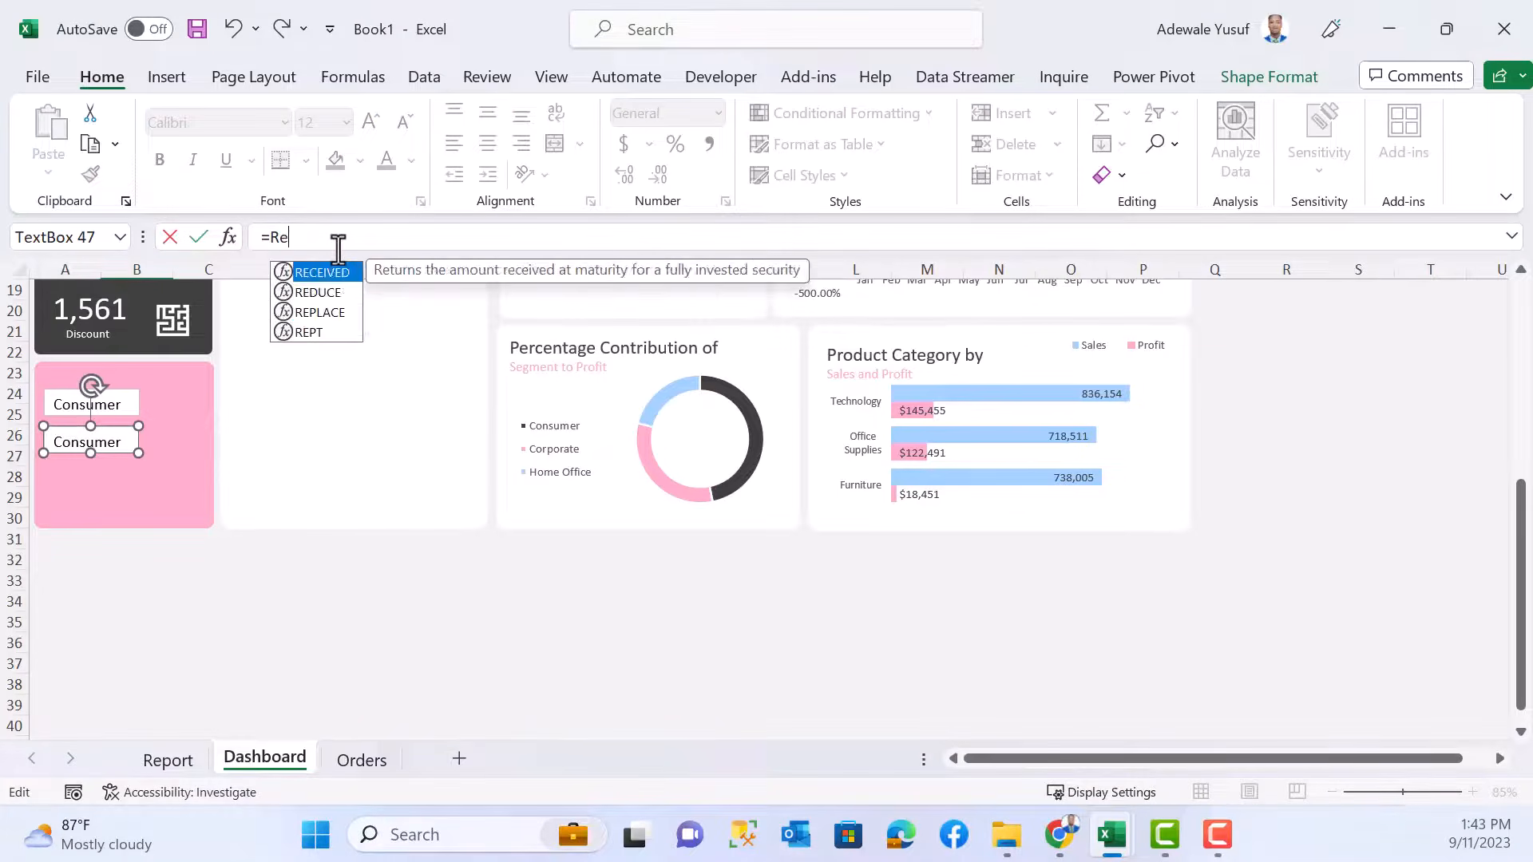
{"action": "left_click", "coordinate": [184, 763]}
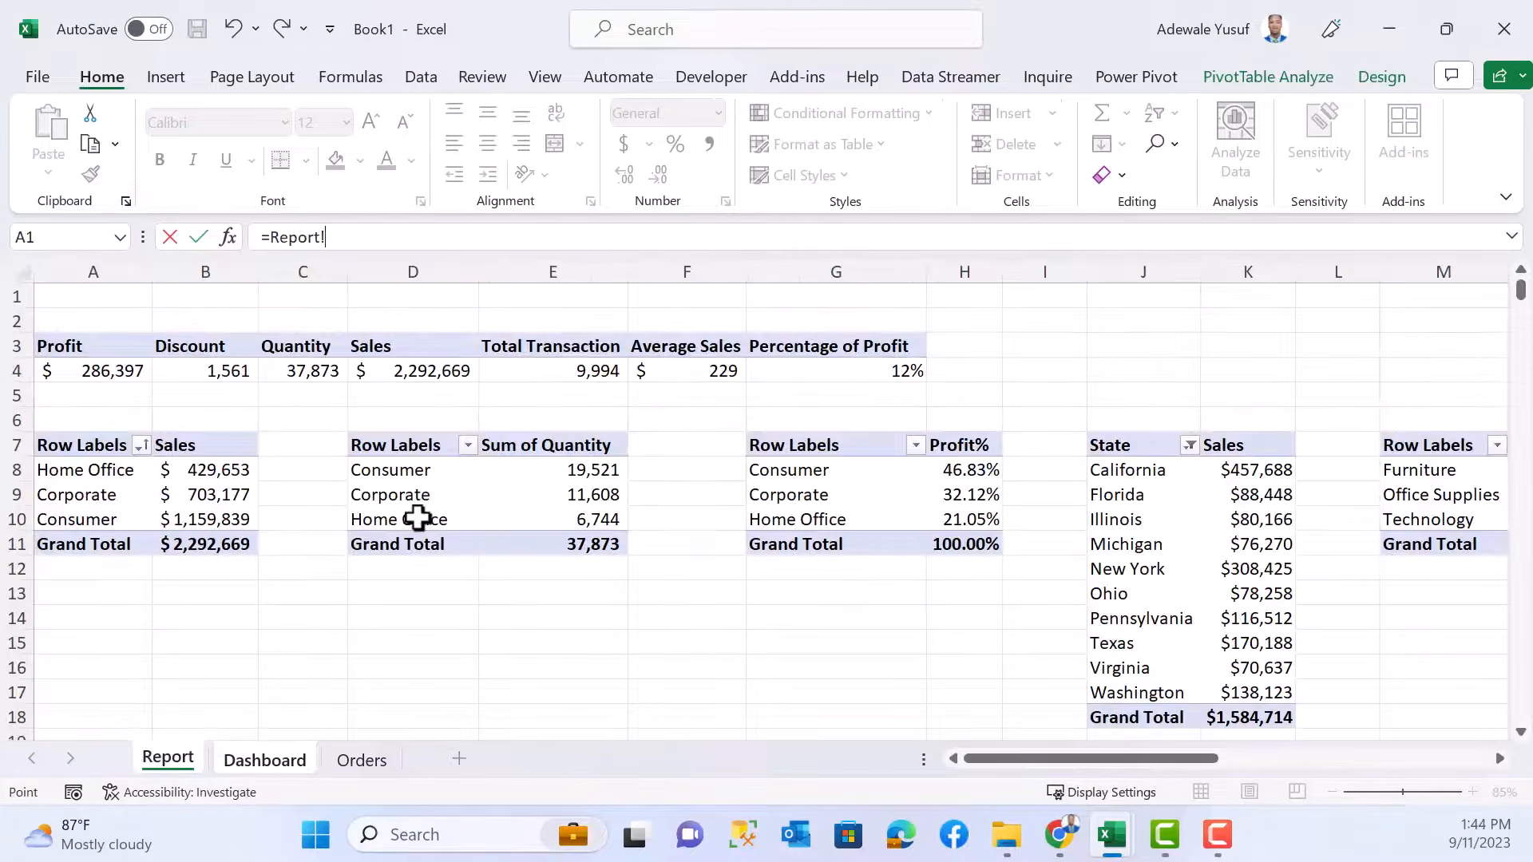
{"action": "left_click", "coordinate": [413, 496]}
{"action": "key", "text": "Return"}
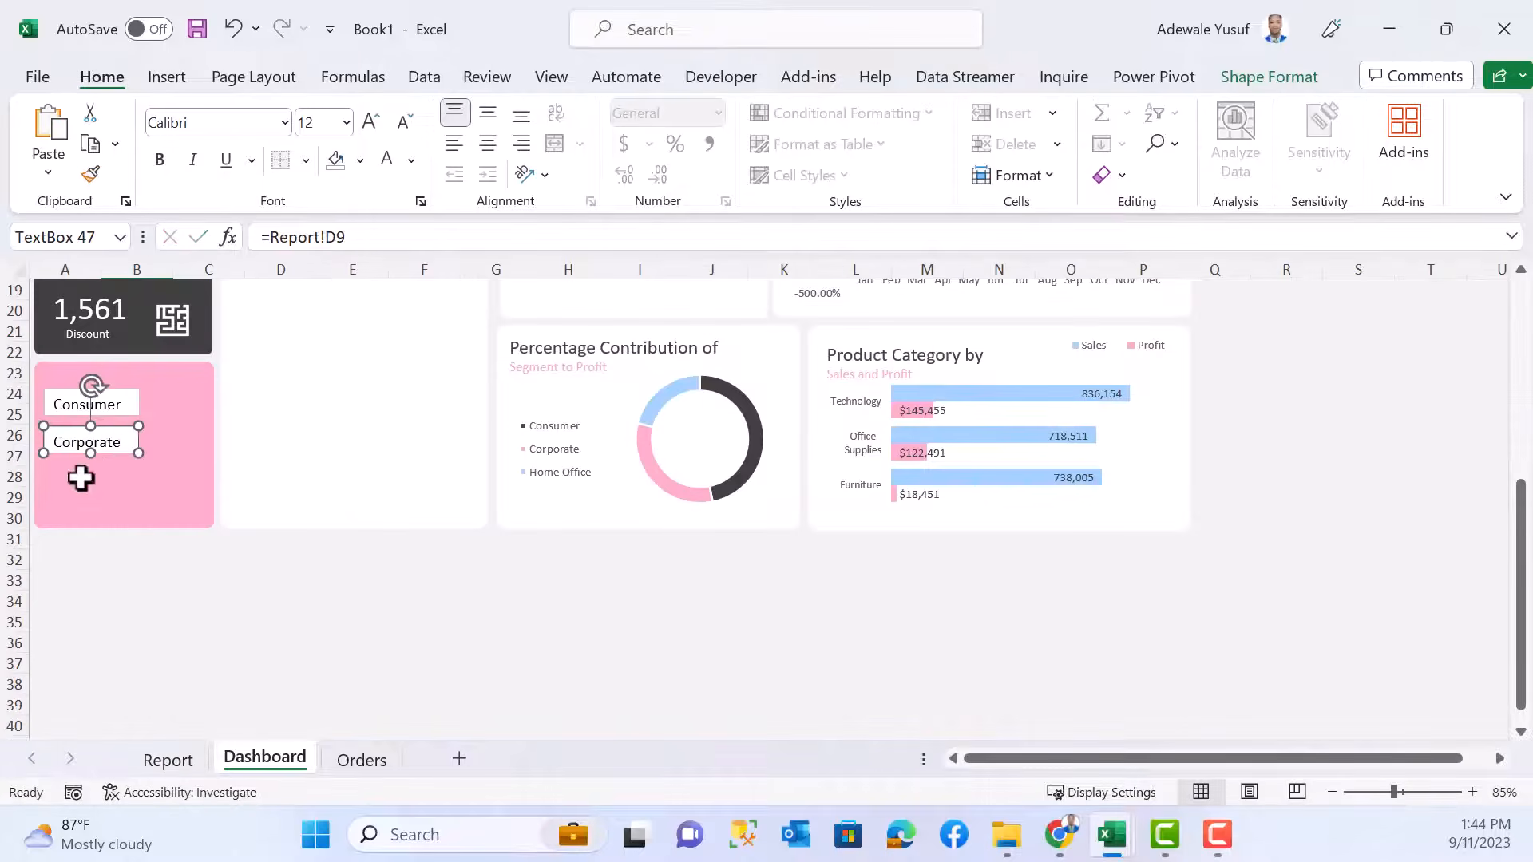
- Duplicate the "Corporate" text box directly beneath it and link the copy to Report!D10 for the Home Office label
{"action": "left_click_drag", "start_coordinate": [111, 448], "coordinate": [116, 459]}
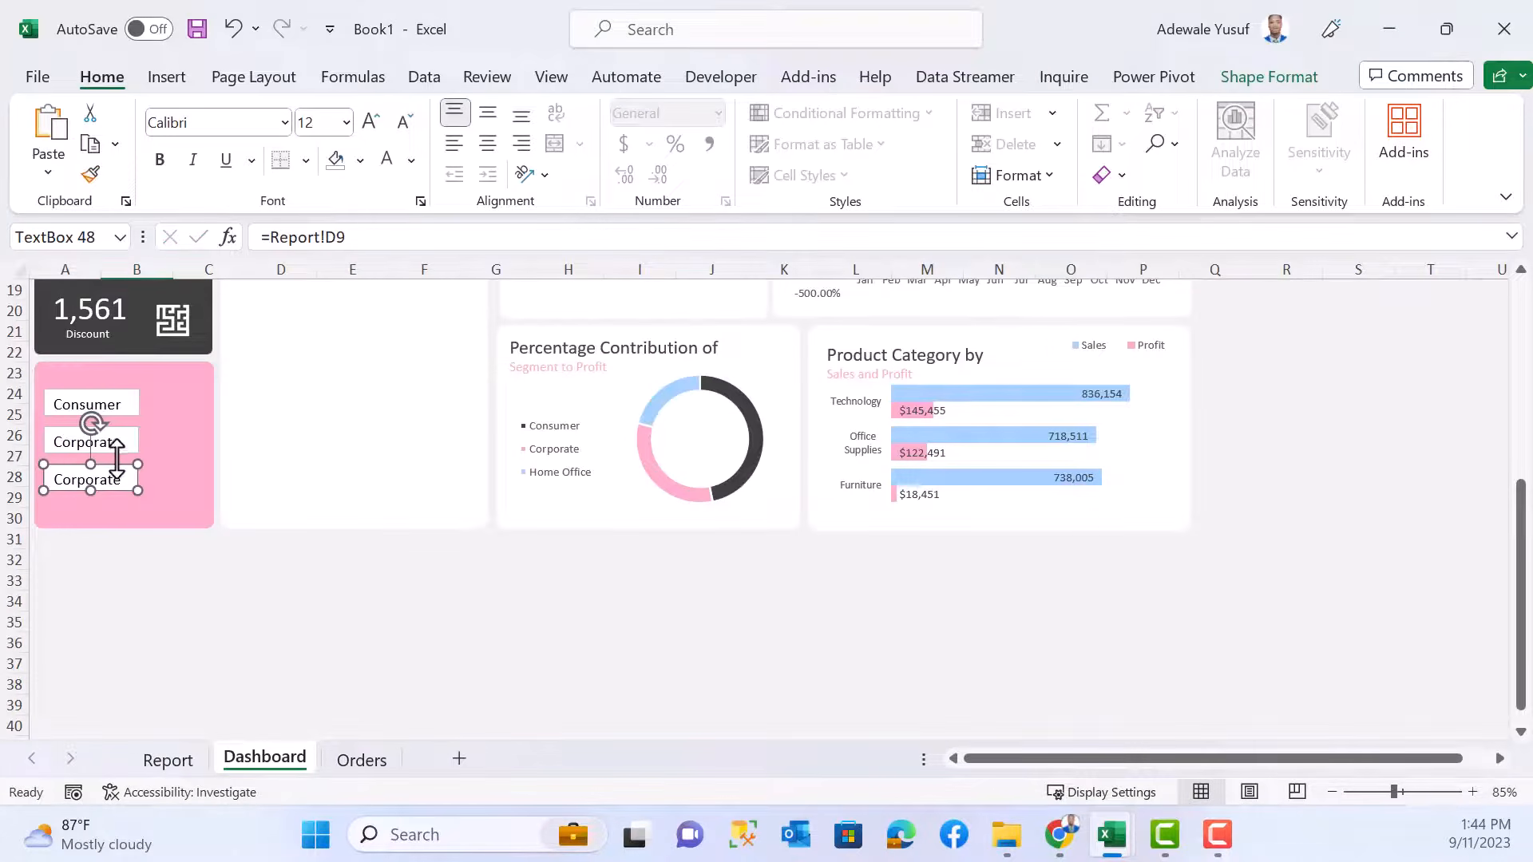
{"action": "left_click", "coordinate": [380, 244]}
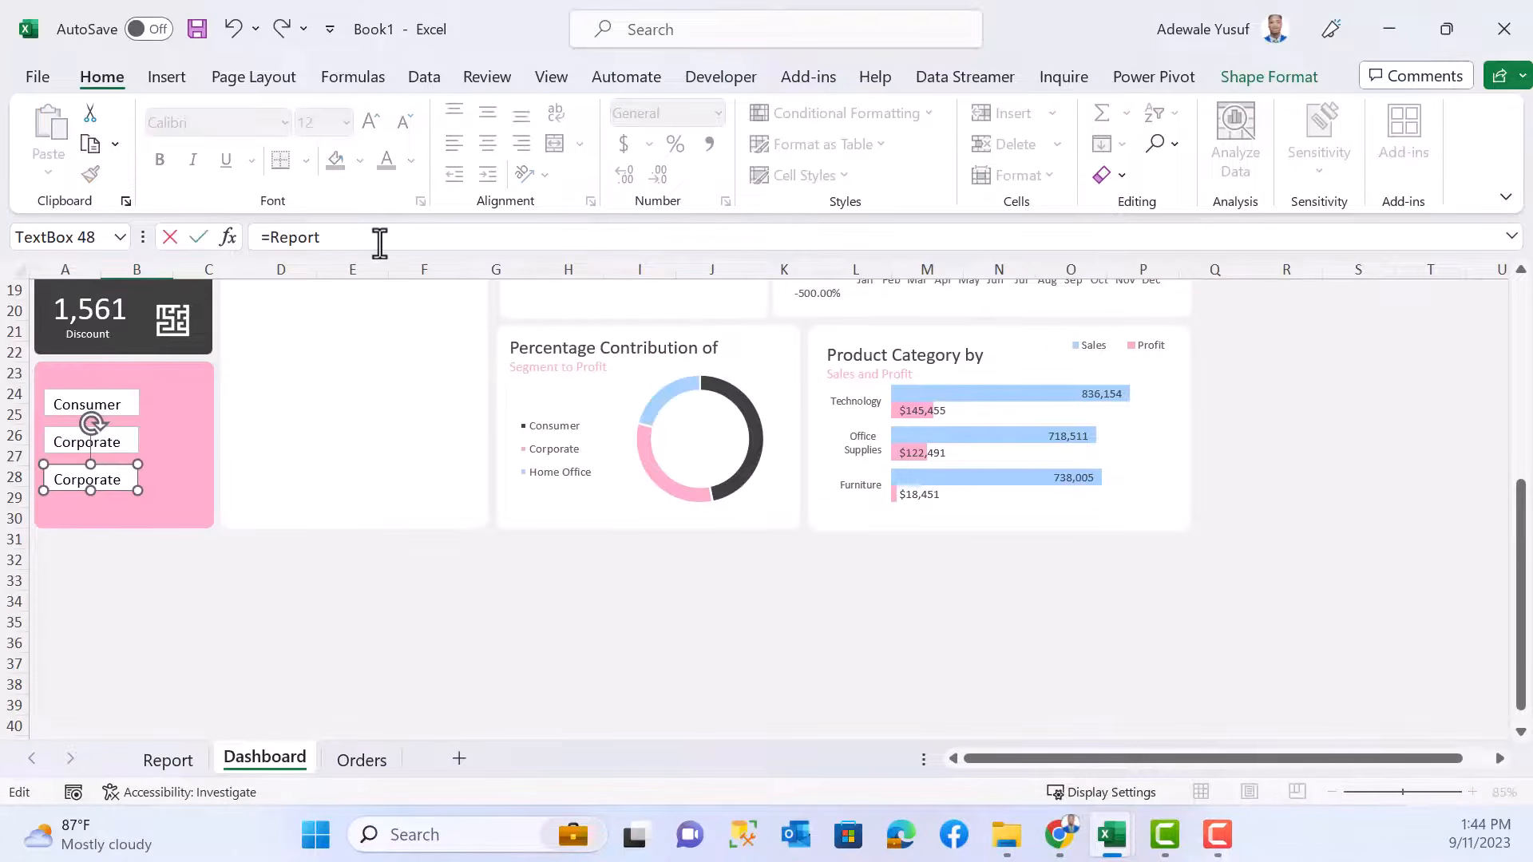
{"action": "key", "text": "BackSpace"}
{"action": "key", "text": "BackSpace"}
{"action": "key", "text": "BackSpace"}
{"action": "key", "text": "BackSpace"}
{"action": "key", "text": "BackSpace"}
{"action": "key", "text": "BackSpace"}
{"action": "left_click", "coordinate": [167, 760]}
{"action": "left_click", "coordinate": [429, 523]}
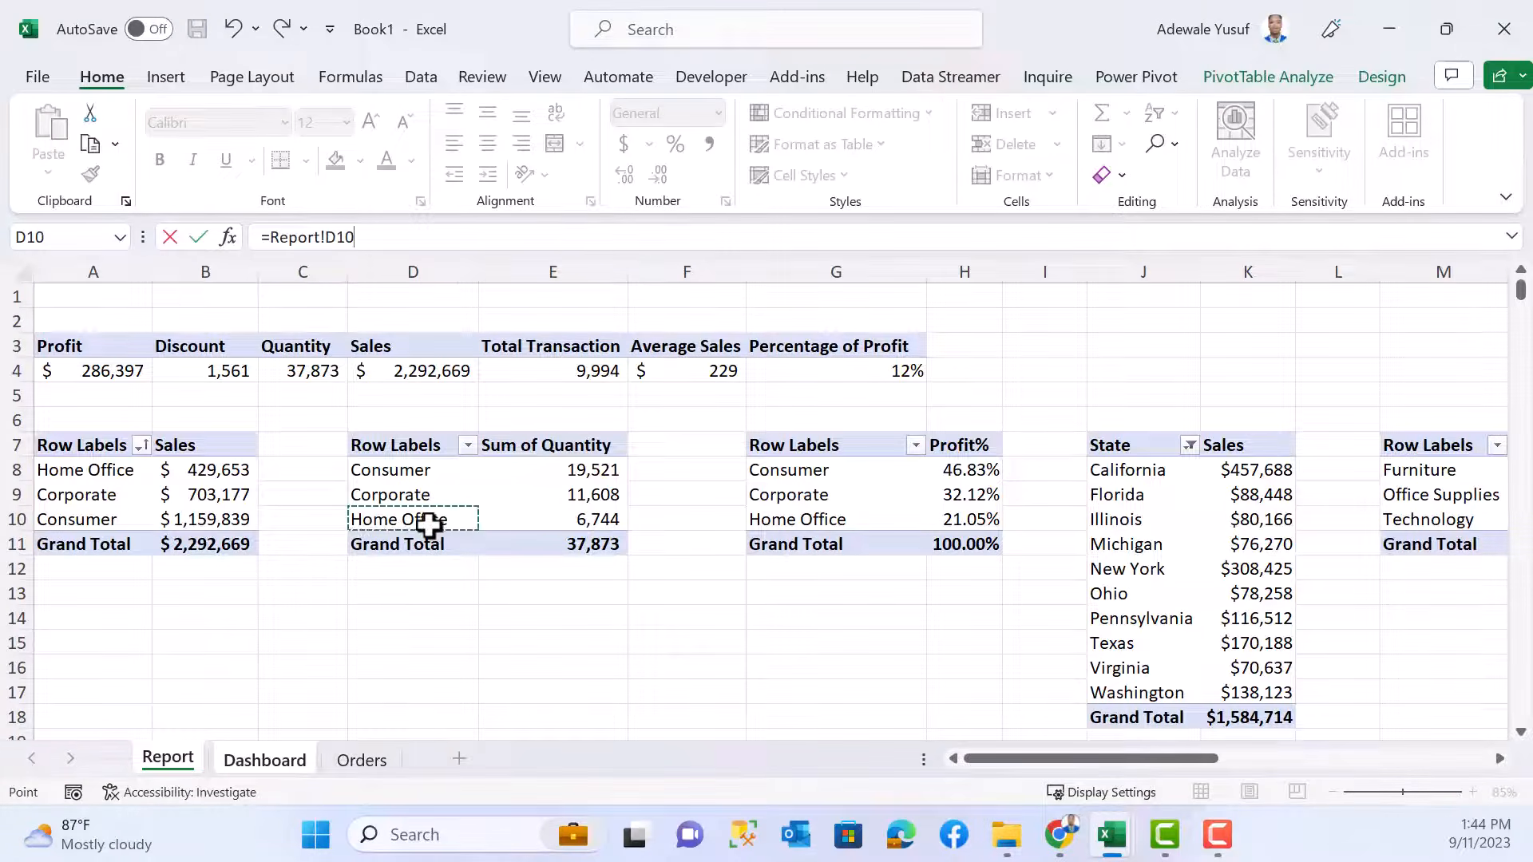
{"action": "key", "text": "Return"}
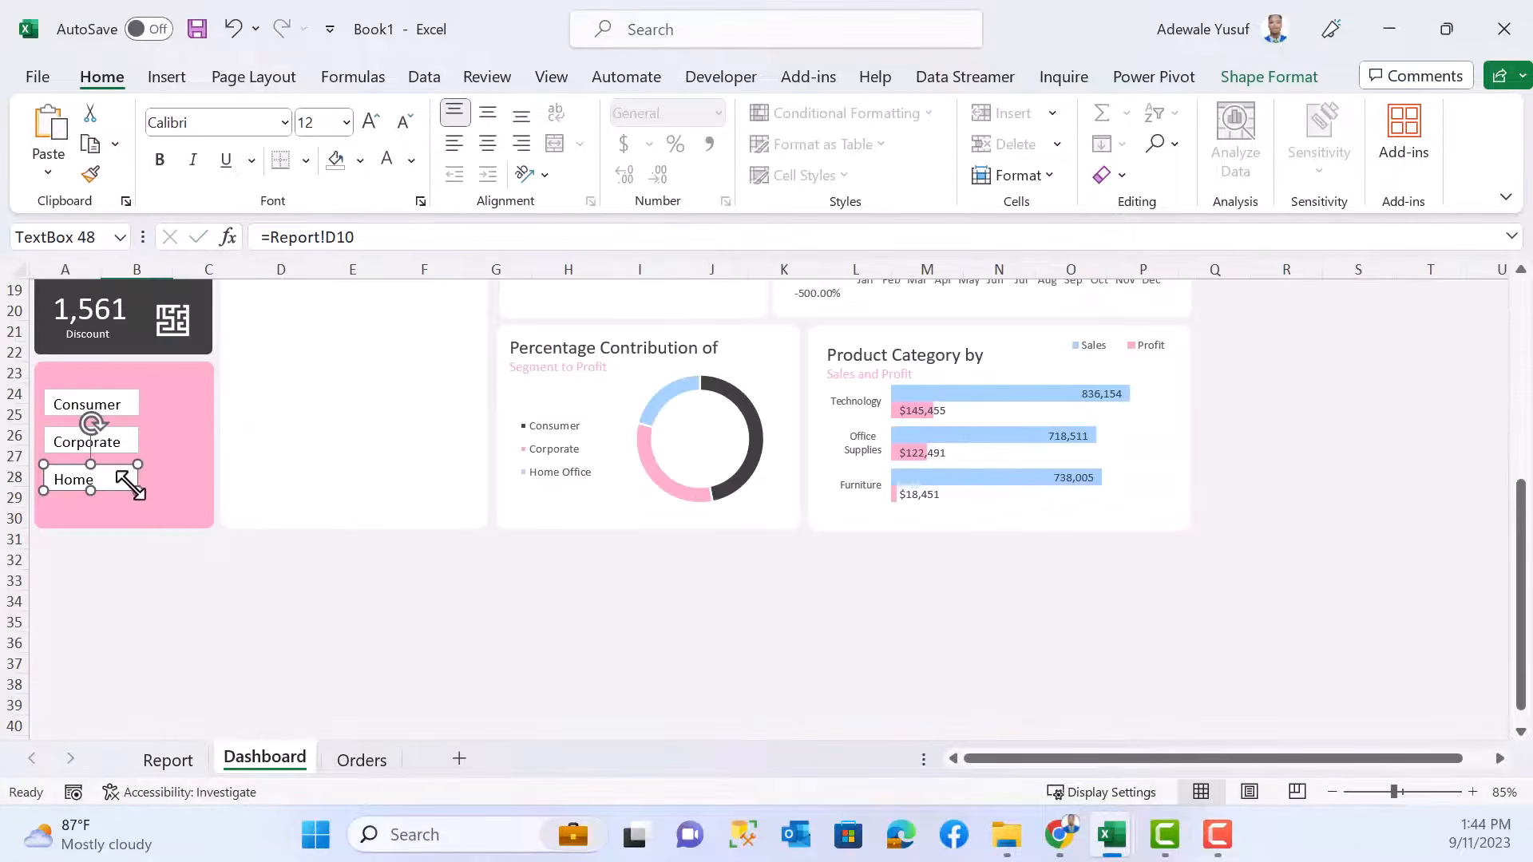
- Widen the "Home Office" box to fit its text and match the "Corporate" and "Consumer" boxes to that width
{"action": "left_click_drag", "start_coordinate": [136, 491], "coordinate": [150, 495]}
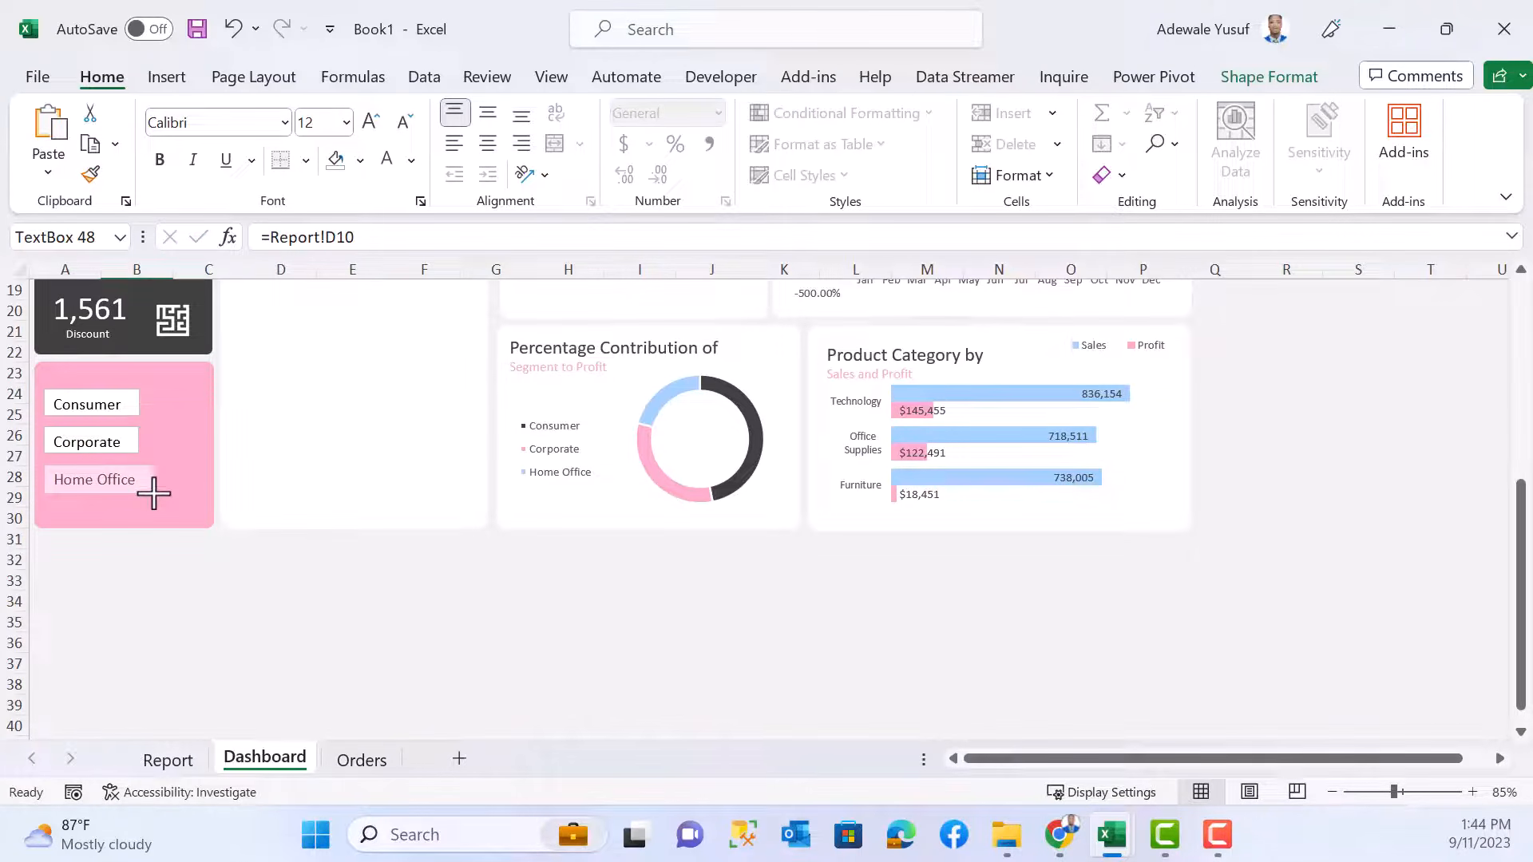
{"action": "left_click_drag", "start_coordinate": [151, 492], "coordinate": [150, 413]}
{"action": "left_click", "coordinate": [121, 441]}
{"action": "left_click", "coordinate": [118, 404]}
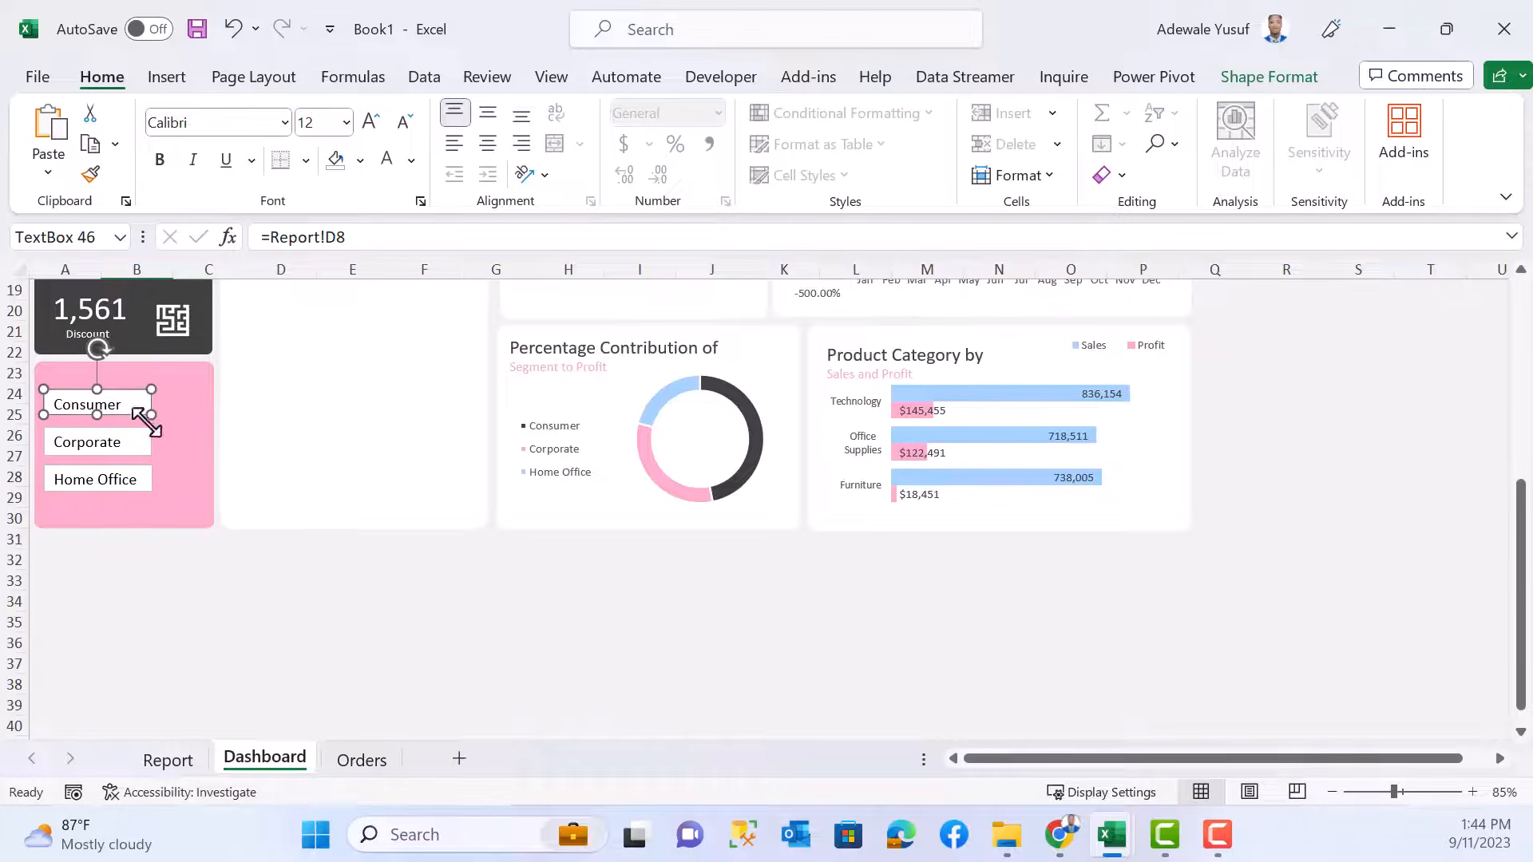
{"action": "left_click", "coordinate": [136, 580]}
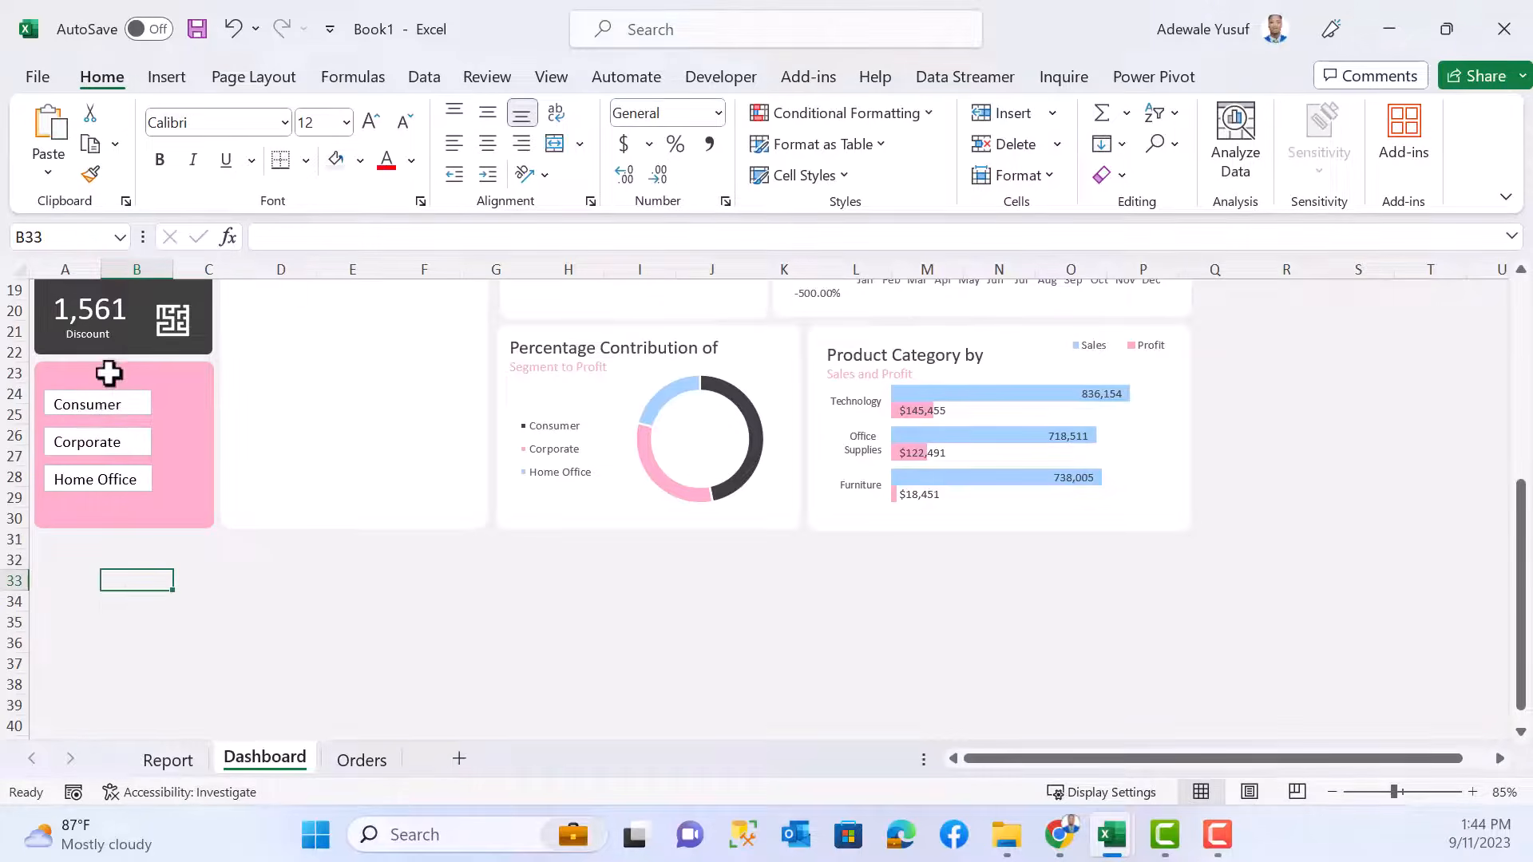
- Duplicate the "Consumer" box alongside the original and link the copy to Report!E8 for the Consumer quantity
{"action": "left_click", "coordinate": [116, 404]}
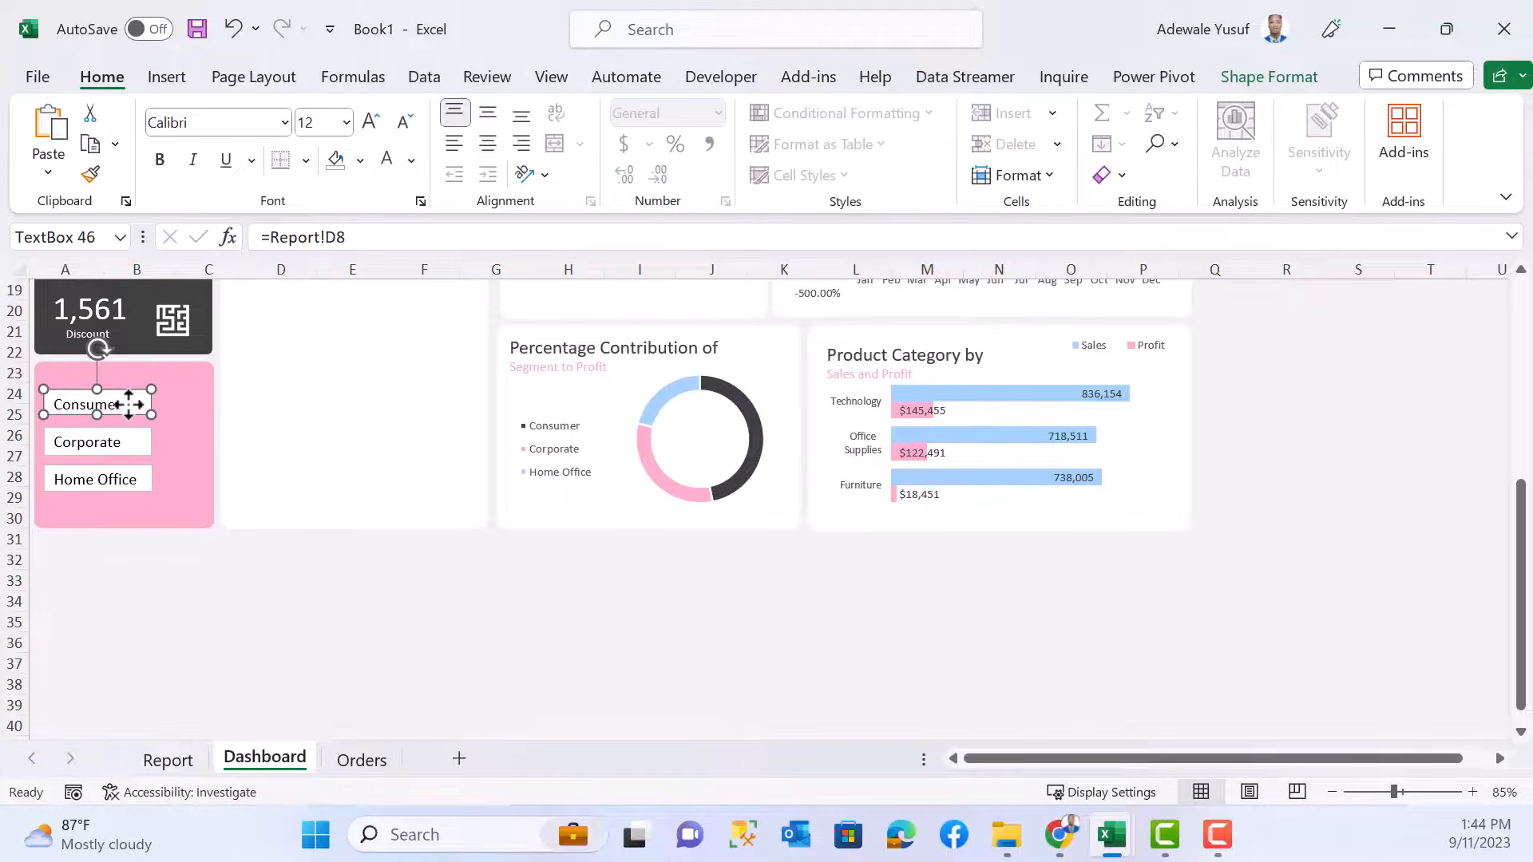
{"action": "left_click_drag", "start_coordinate": [129, 404], "coordinate": [210, 404]}
{"action": "left_click", "coordinate": [359, 244]}
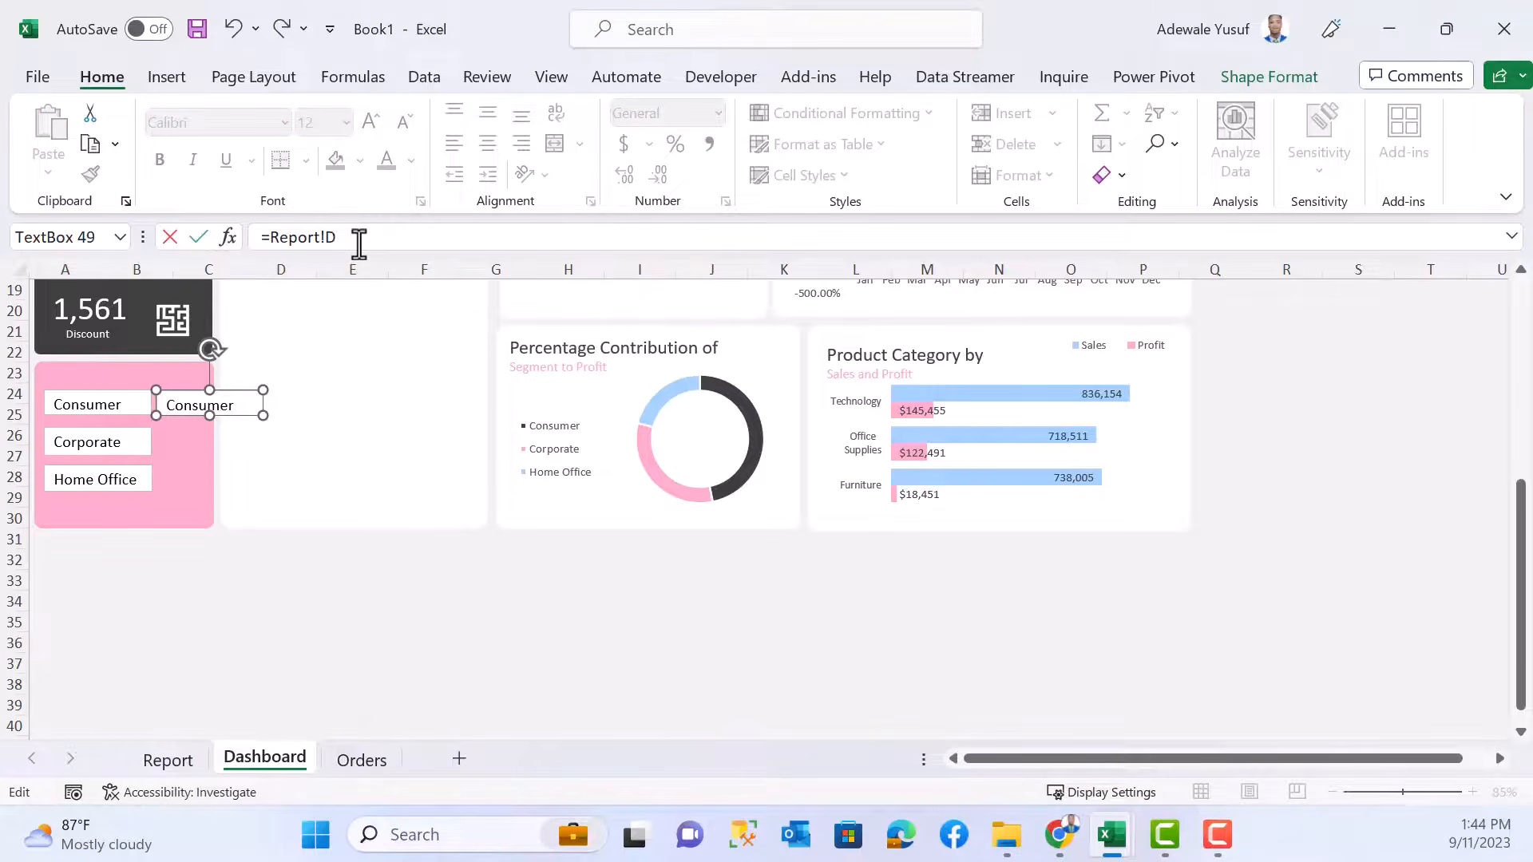
{"action": "key", "text": "BackSpace"}
{"action": "key", "text": "BackSpace"}
{"action": "key", "text": "BackSpace"}
{"action": "key", "text": "BackSpace"}
{"action": "key", "text": "BackSpace"}
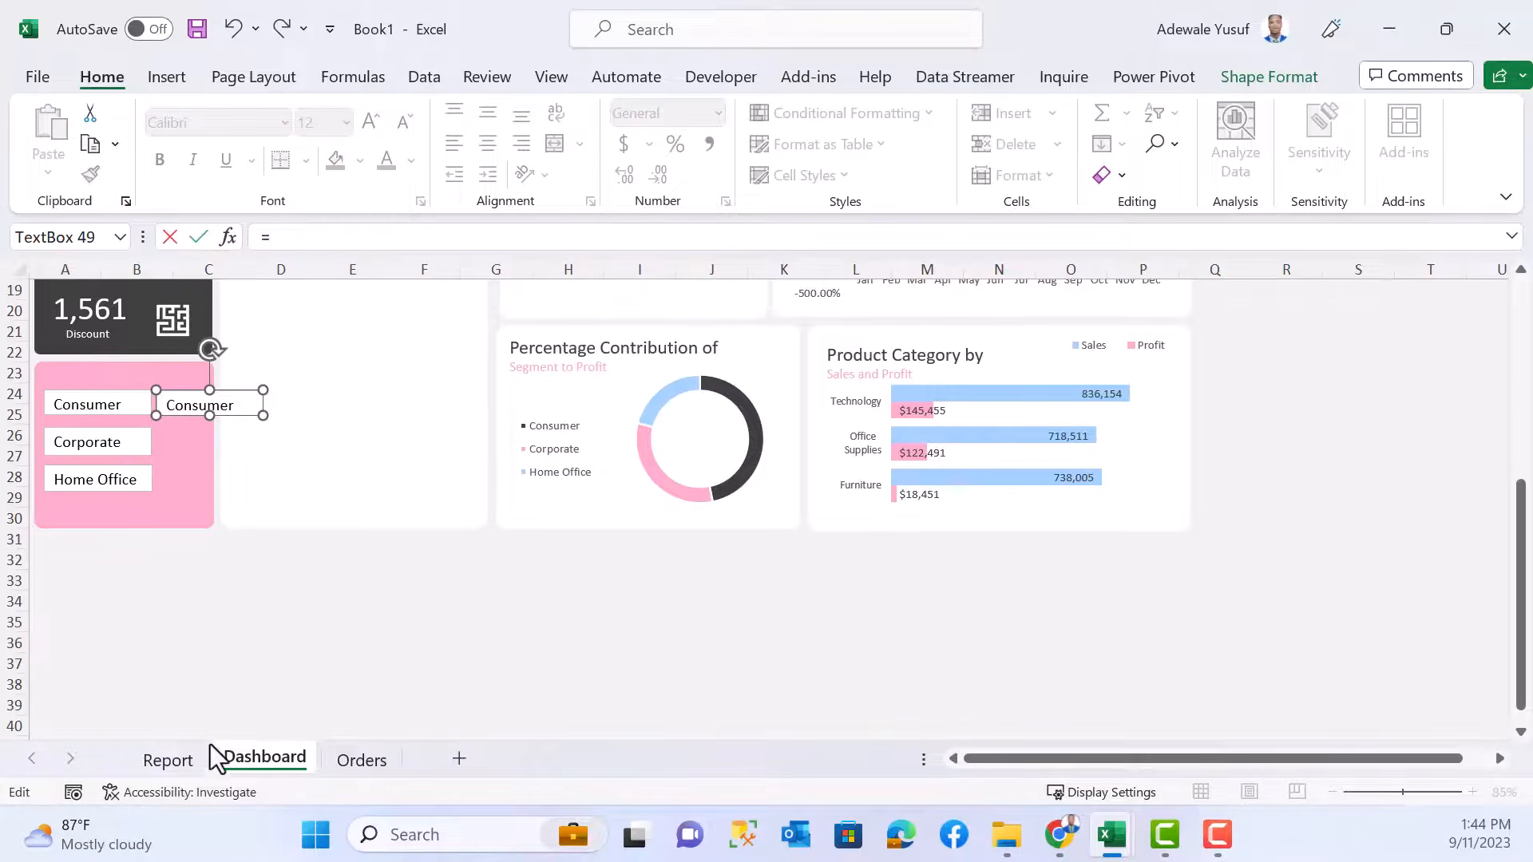
{"action": "left_click", "coordinate": [185, 770]}
{"action": "left_click", "coordinate": [583, 471]}
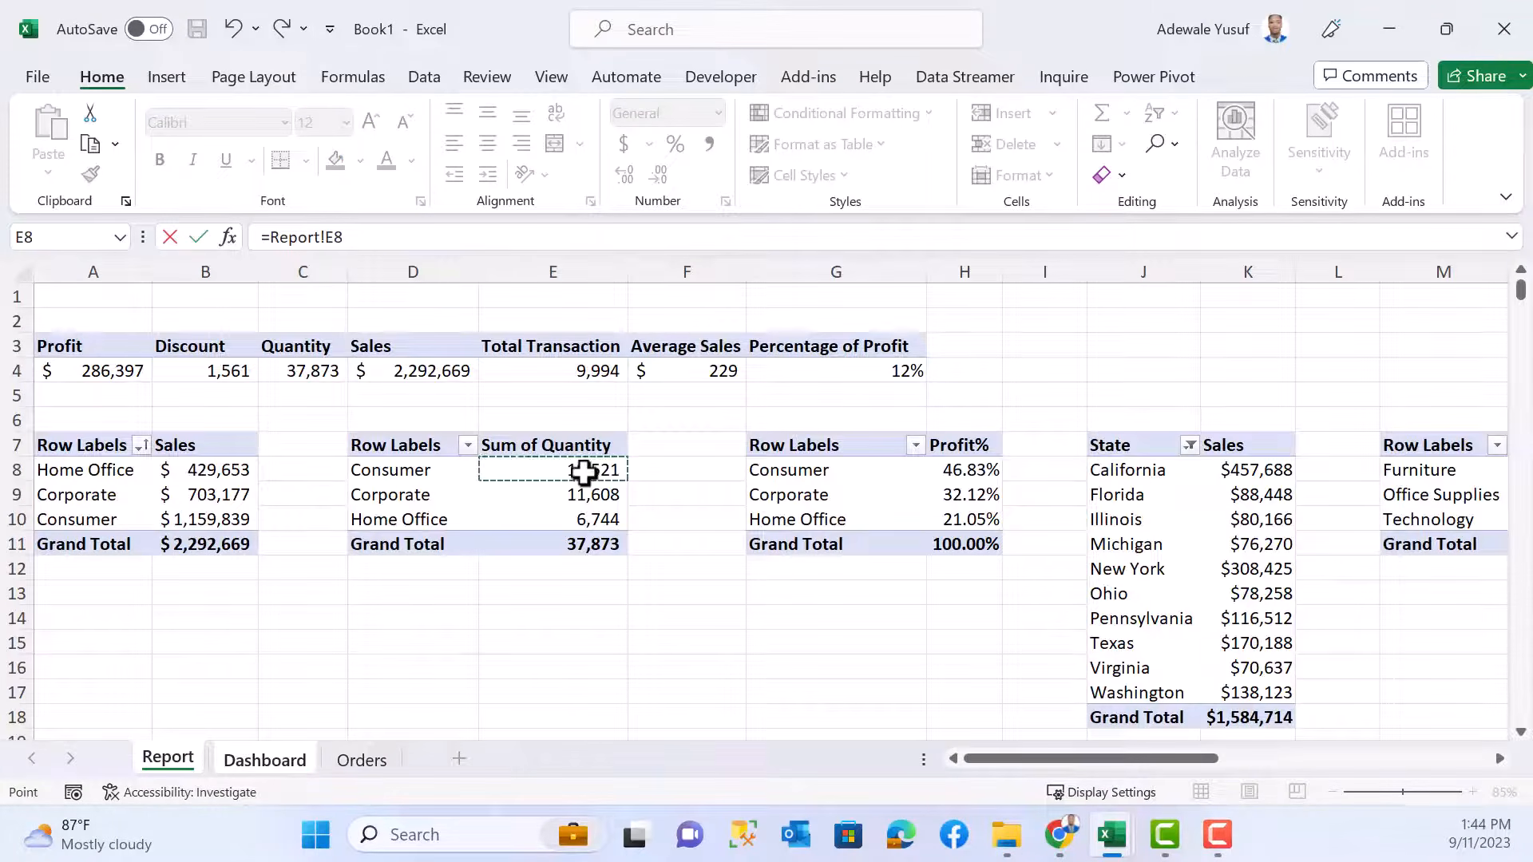
{"action": "key", "text": "Return"}
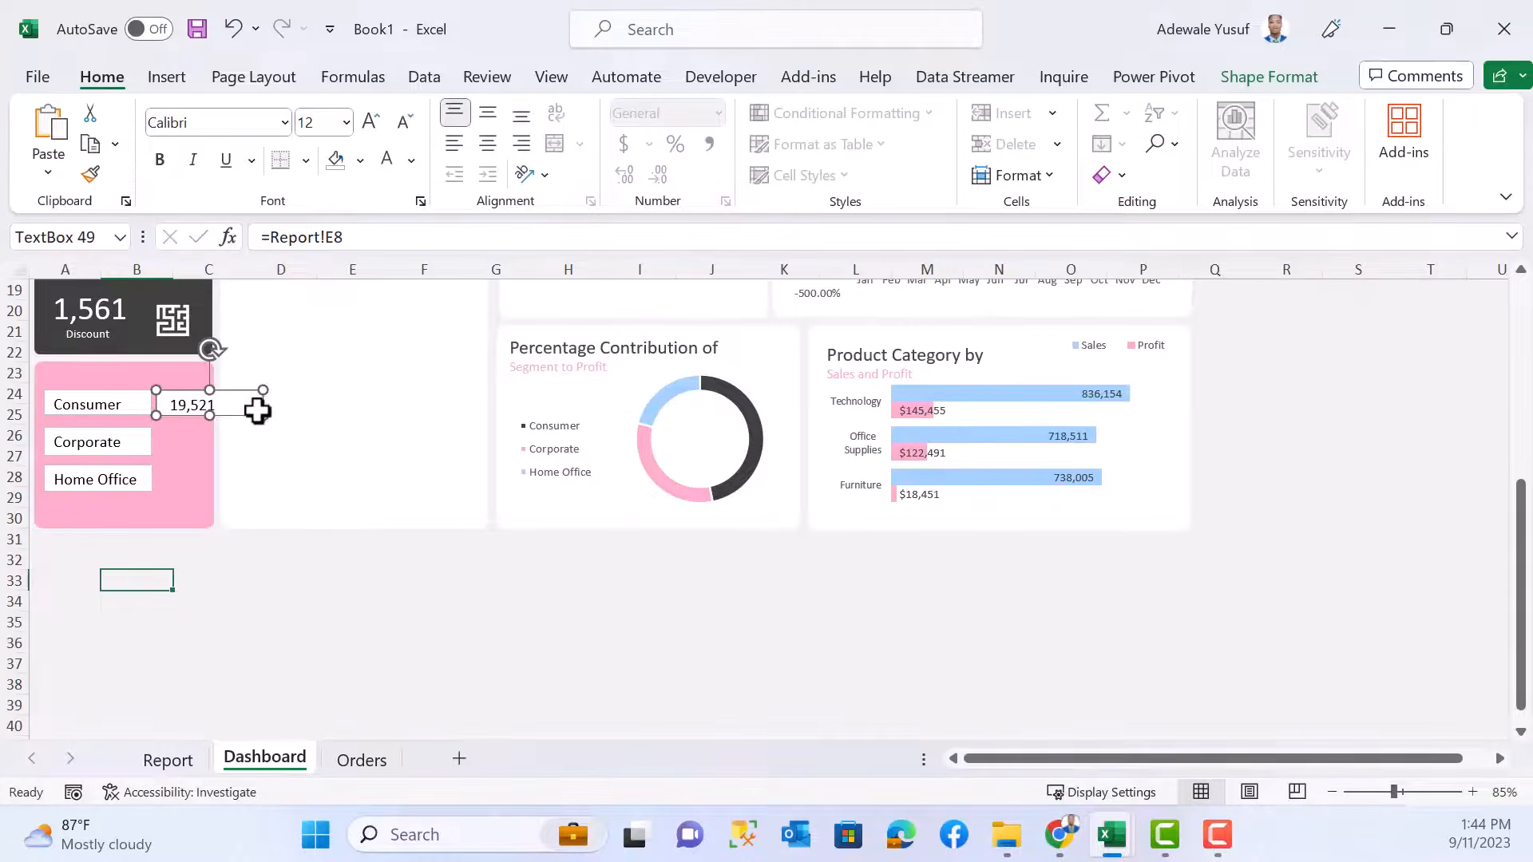
- Narrow the Consumer quantity box to fit the pink card and duplicate it beneath, linking the copy to Report!E9 for Corporate
{"action": "mouse_move", "coordinate": [245, 415]}
{"action": "left_mouse_down"}
{"action": "mouse_move", "coordinate": [210, 414]}
{"action": "mouse_move", "coordinate": [328, 414]}
{"action": "mouse_move", "coordinate": [295, 403]}
{"action": "mouse_move", "coordinate": [170, 441]}
{"action": "mouse_move", "coordinate": [185, 443]}
{"action": "left_mouse_up"}
{"action": "left_click", "coordinate": [359, 234]}
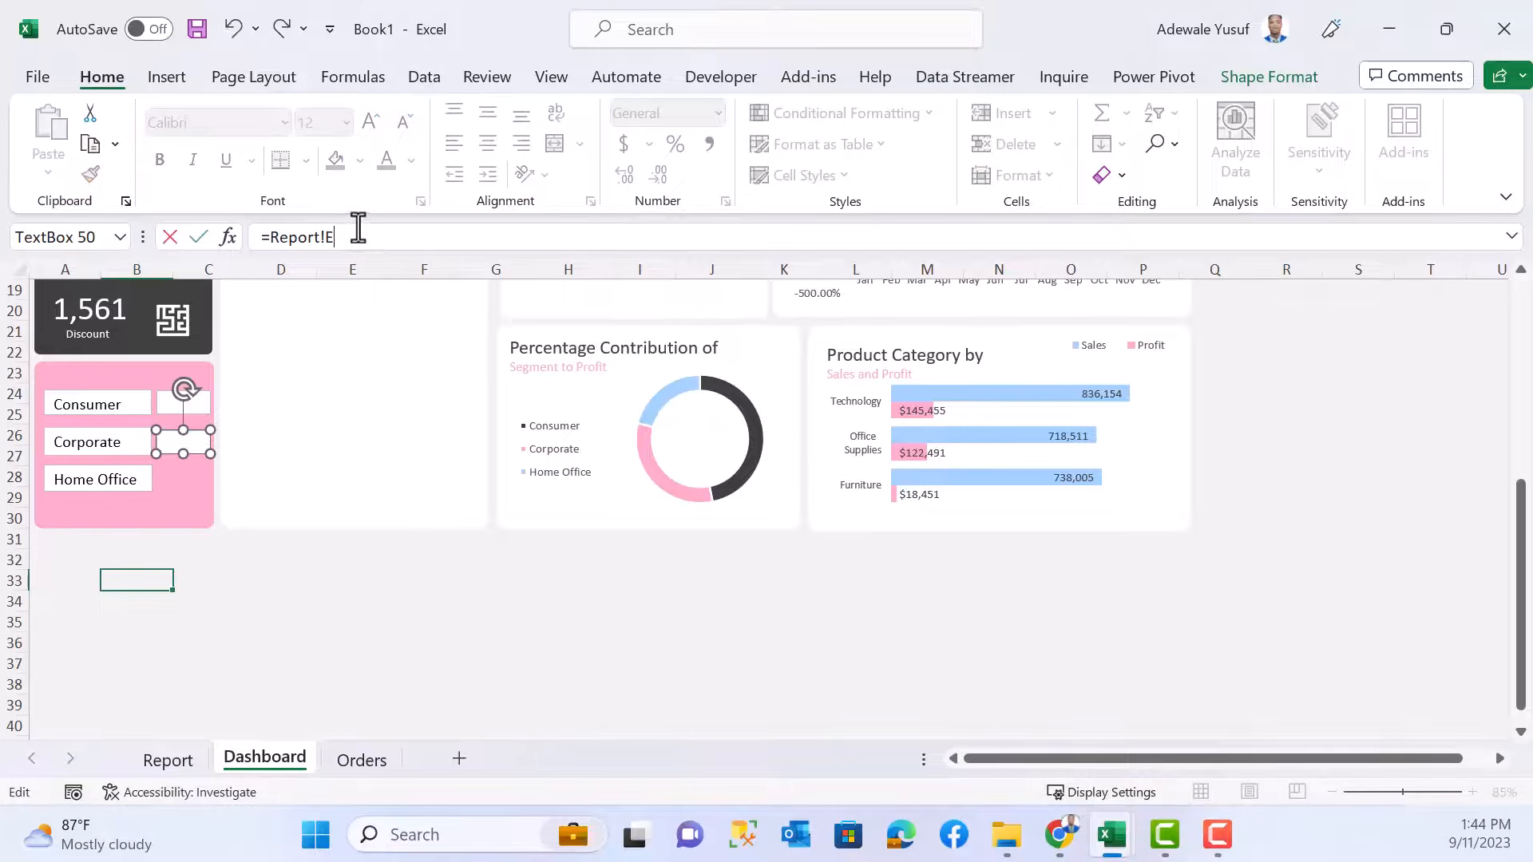
{"action": "key", "text": "Return"}
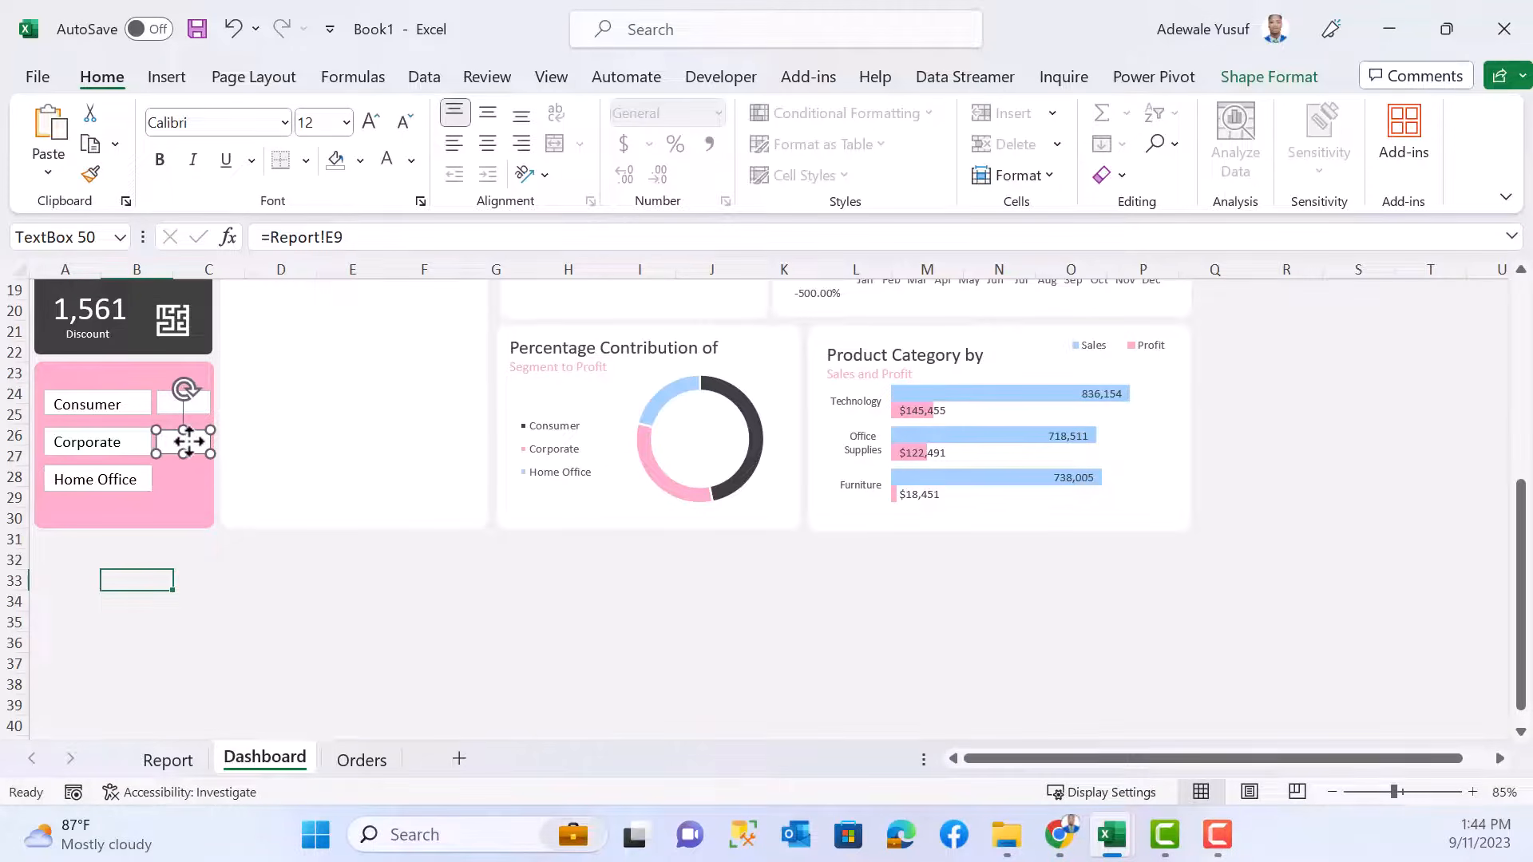
- Duplicate the Corporate quantity box directly beneath it and link the copy to Report!E10 for the Home Office quantity
{"action": "left_click_drag", "start_coordinate": [184, 441], "coordinate": [185, 479]}
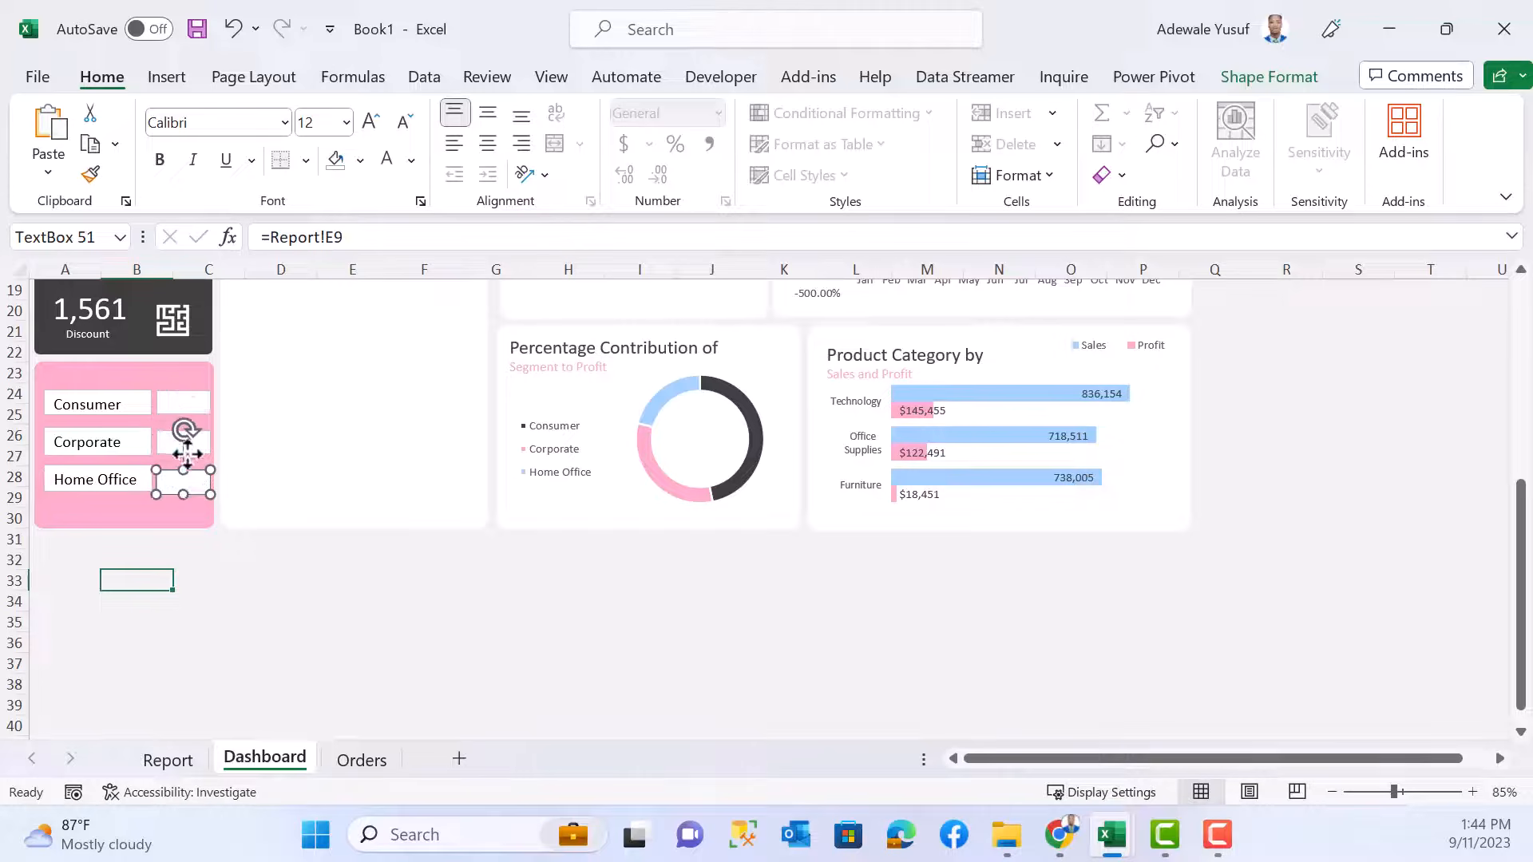
{"action": "left_click", "coordinate": [359, 247]}
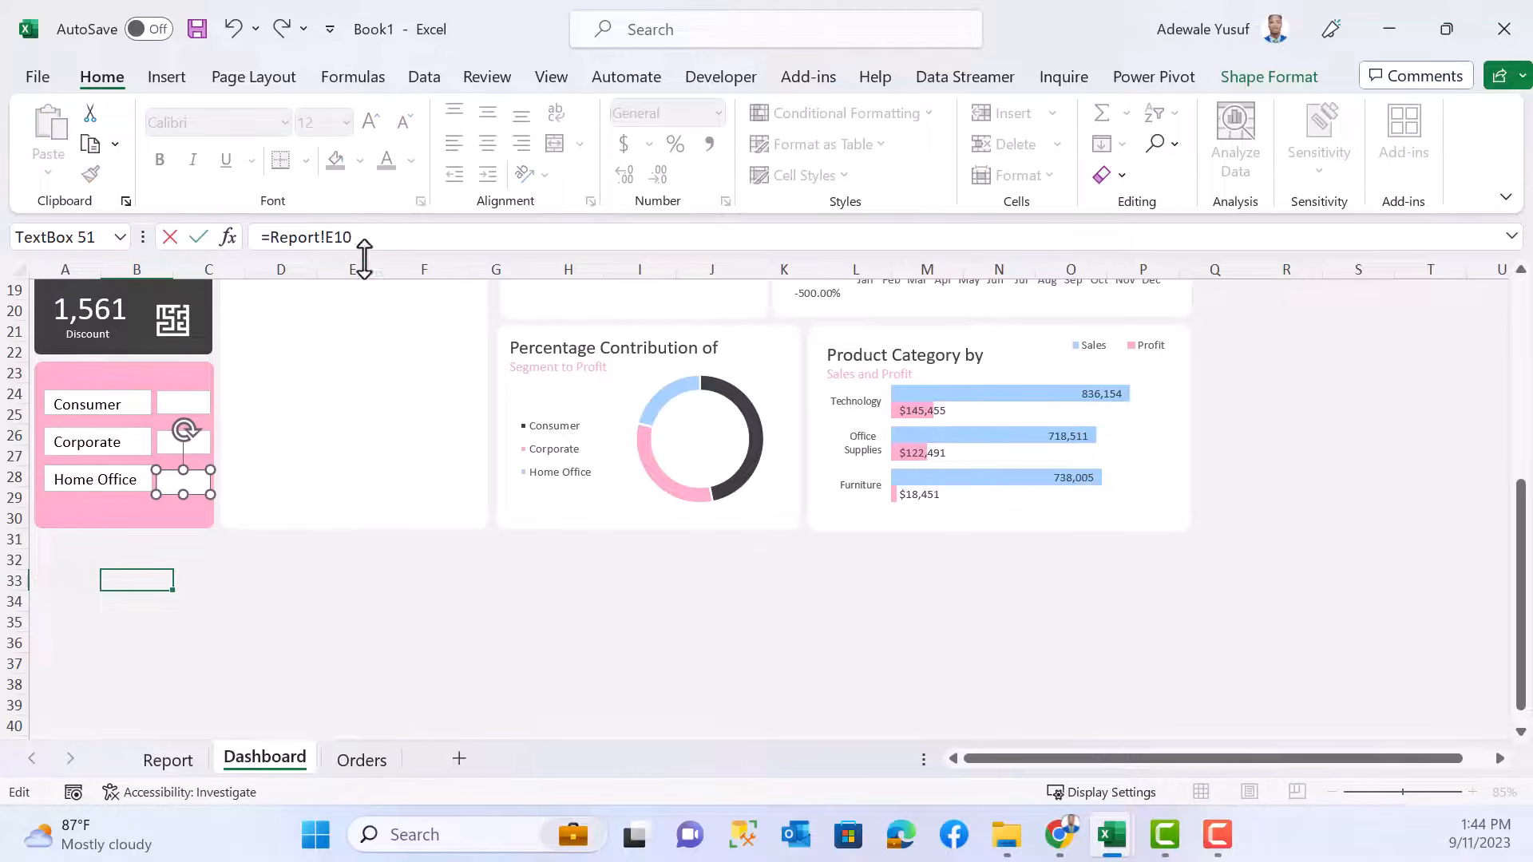
{"action": "key", "text": "Return"}
- Center the Consumer quantity horizontally and vertically in its box and reduce its font size to 8
{"action": "left_click", "coordinate": [178, 399]}
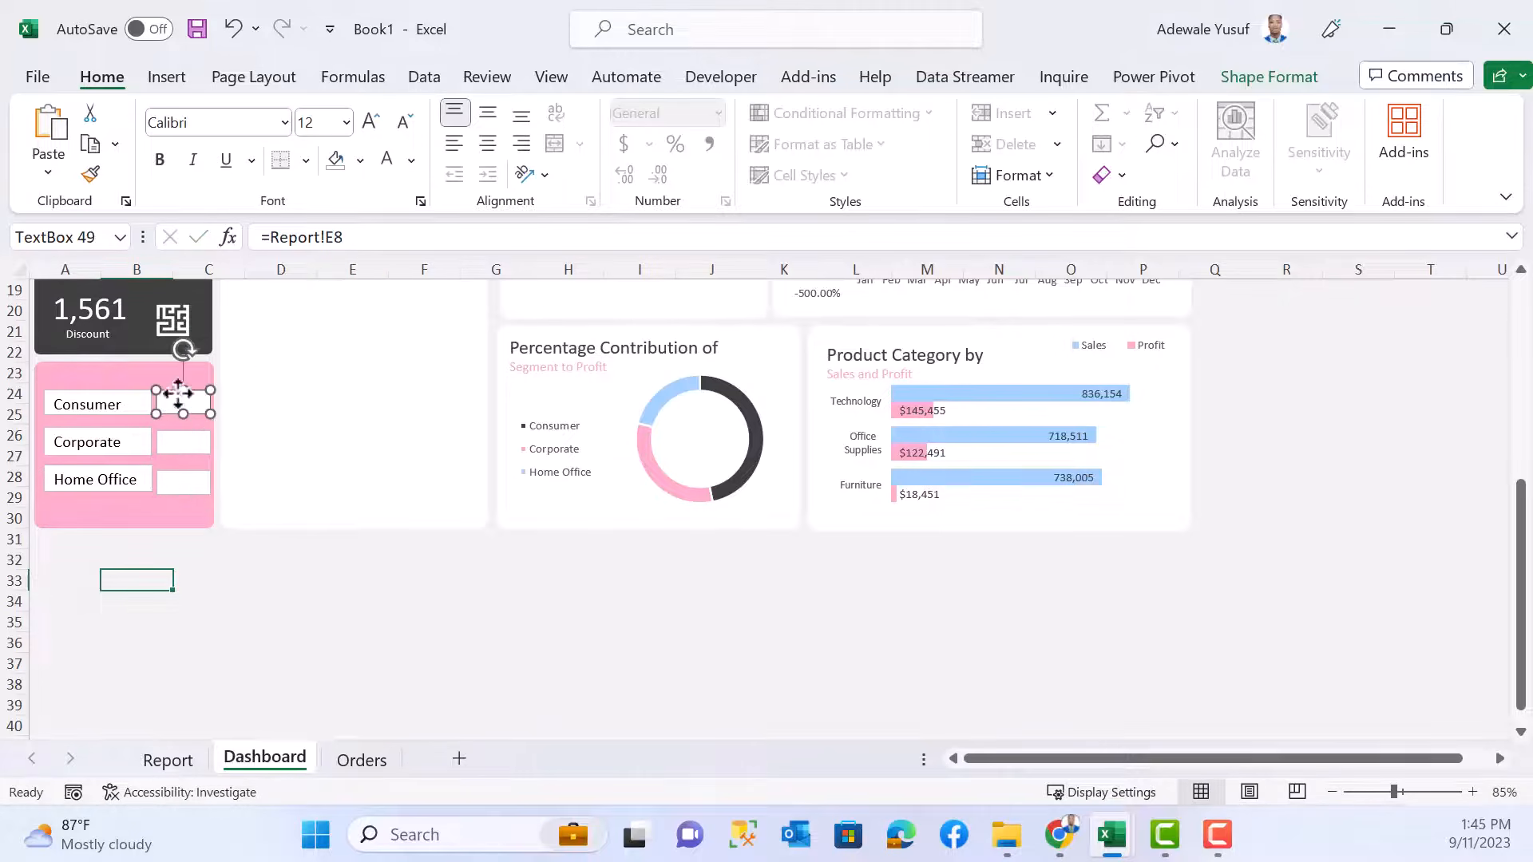
{"action": "left_click", "coordinate": [488, 113]}
{"action": "left_click", "coordinate": [483, 145]}
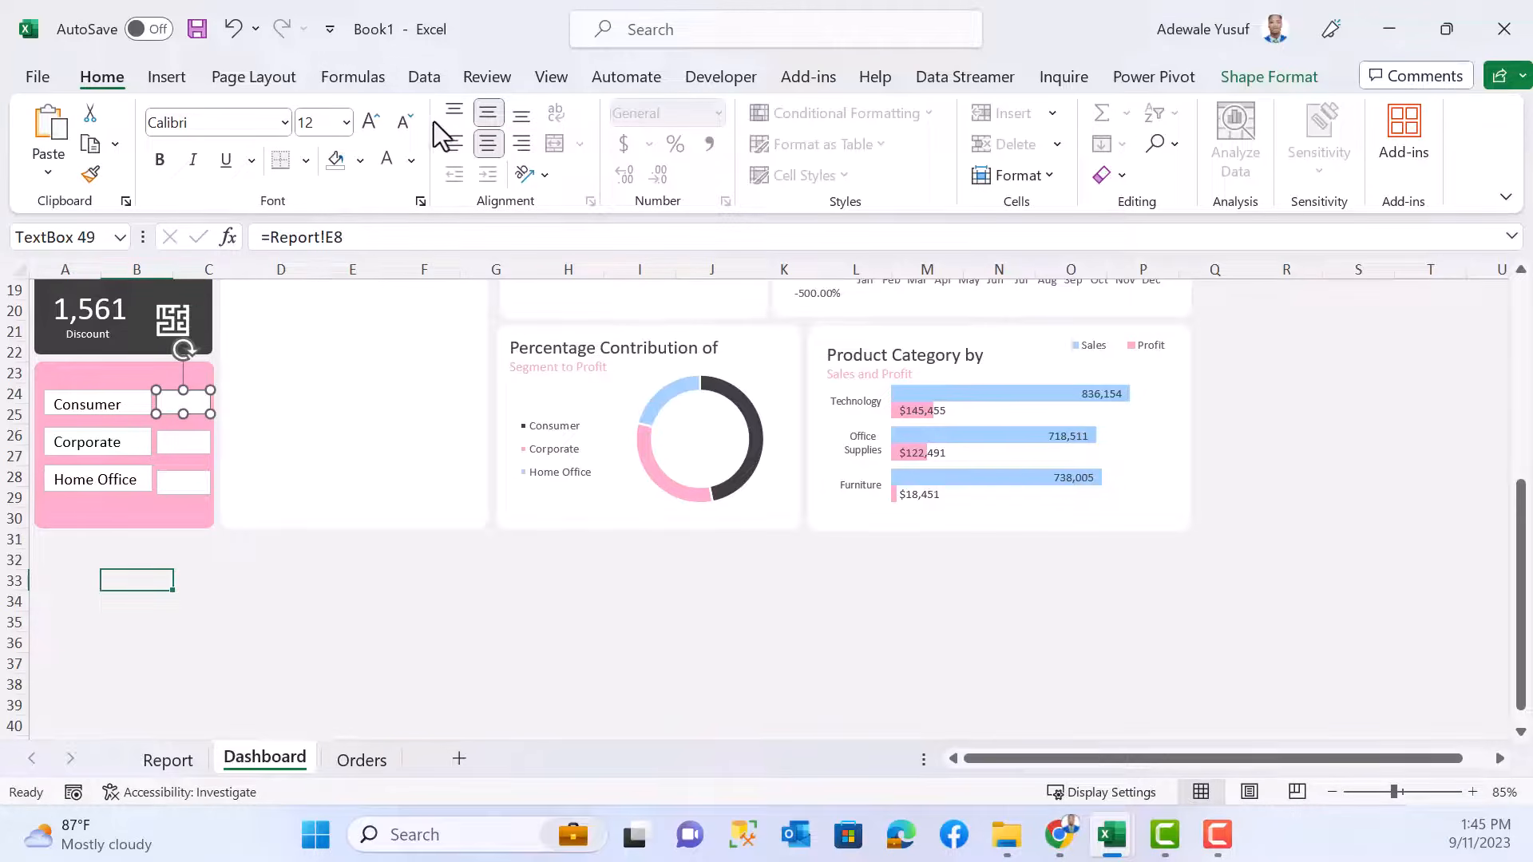
{"action": "left_click", "coordinate": [405, 121]}
{"action": "left_click", "coordinate": [405, 122]}
{"action": "left_click", "coordinate": [405, 121]}
{"action": "left_click", "coordinate": [405, 121]}
- Copy the Consumer quantity box's formatting to the Corporate and Home Office quantity boxes with Format Painter
{"action": "left_click", "coordinate": [197, 441]}
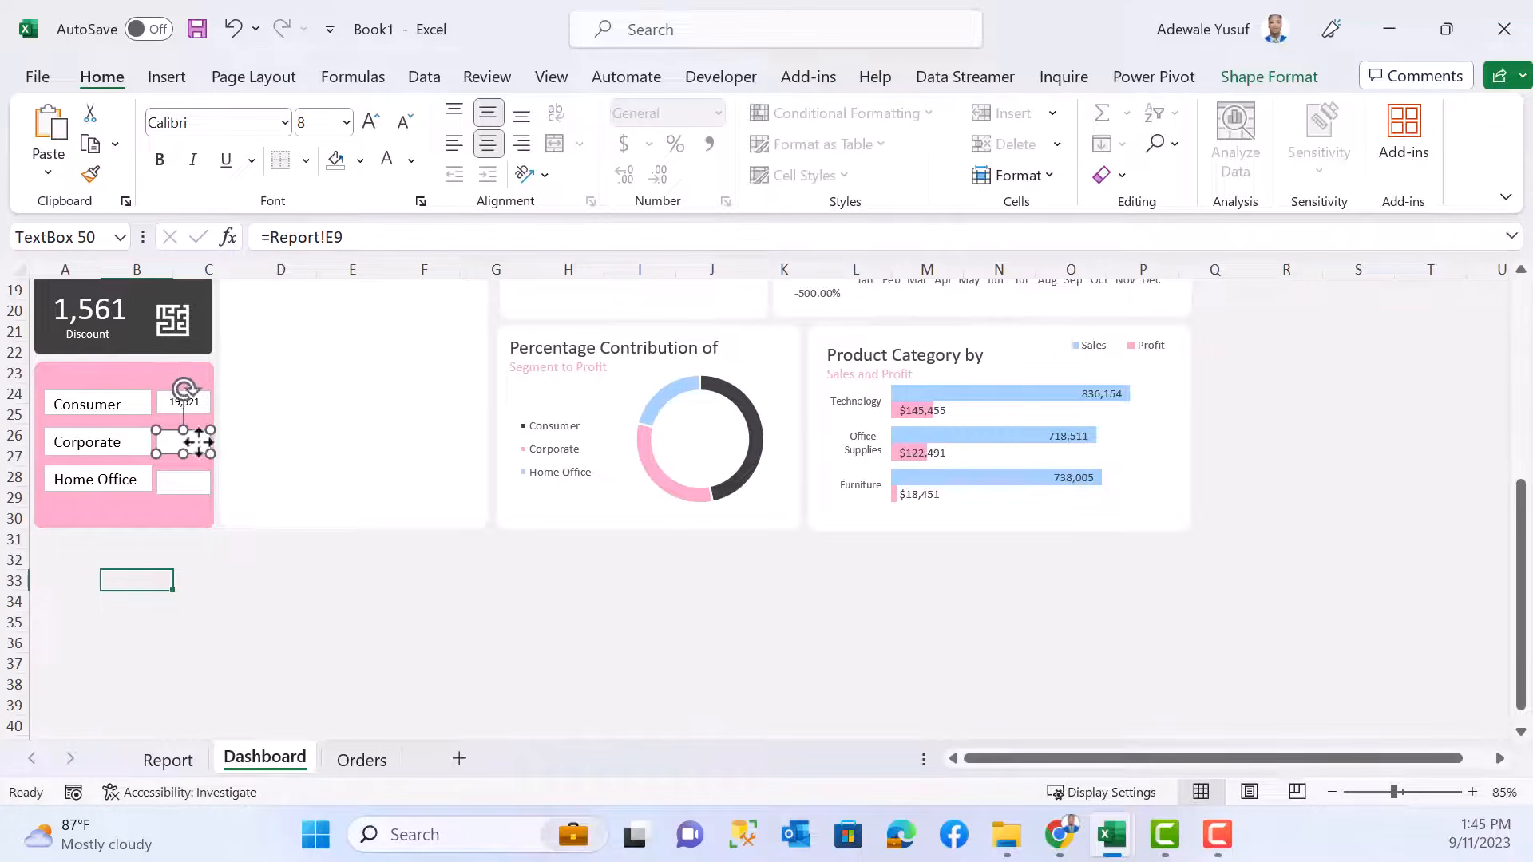
{"action": "left_click", "coordinate": [190, 395]}
{"action": "left_click", "coordinate": [88, 175]}
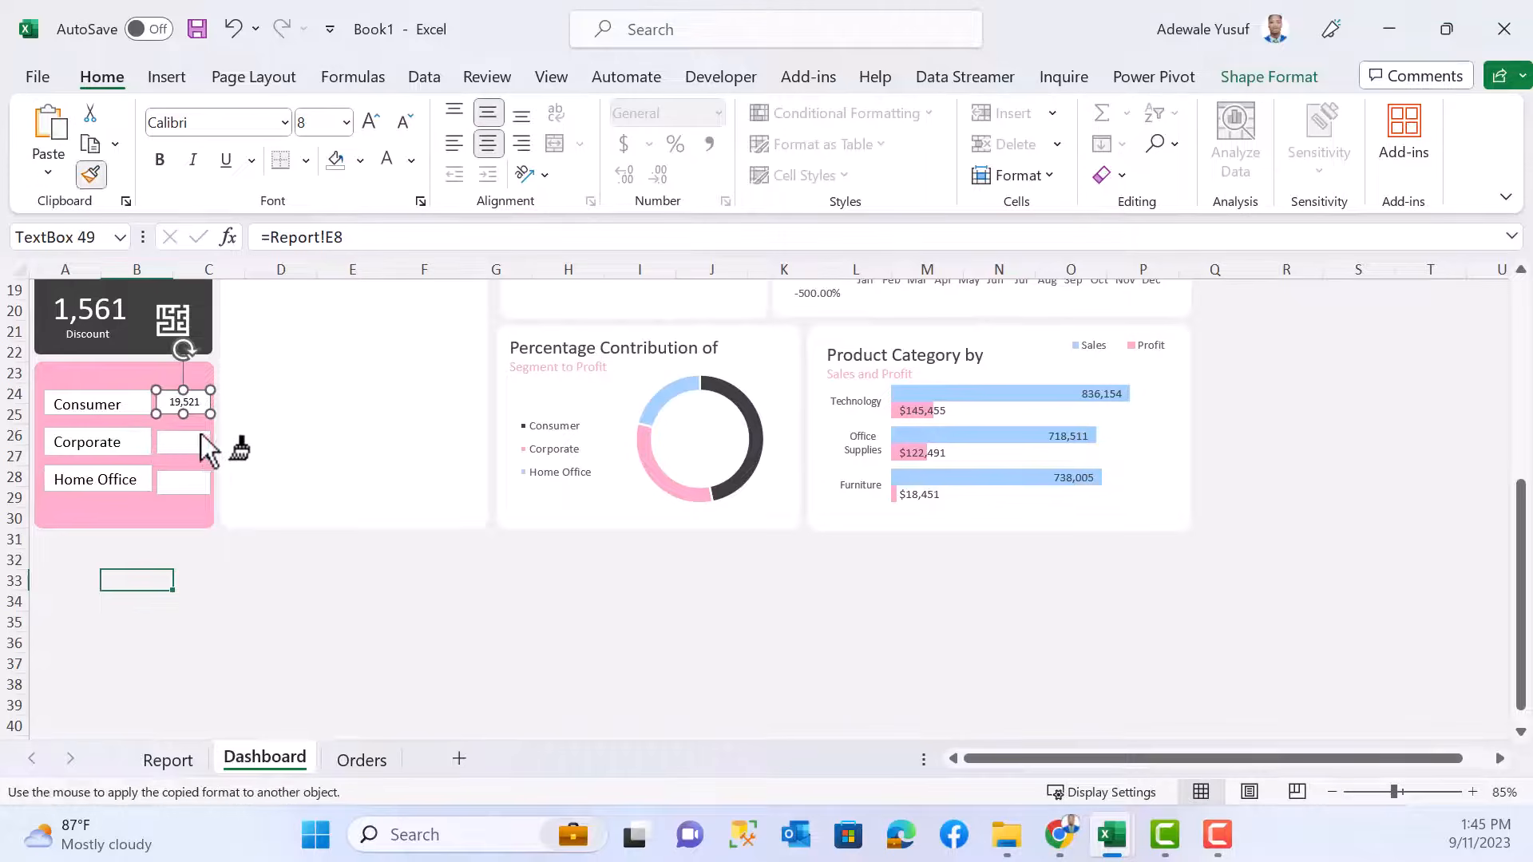
{"action": "left_click", "coordinate": [195, 437]}
{"action": "left_click", "coordinate": [89, 174]}
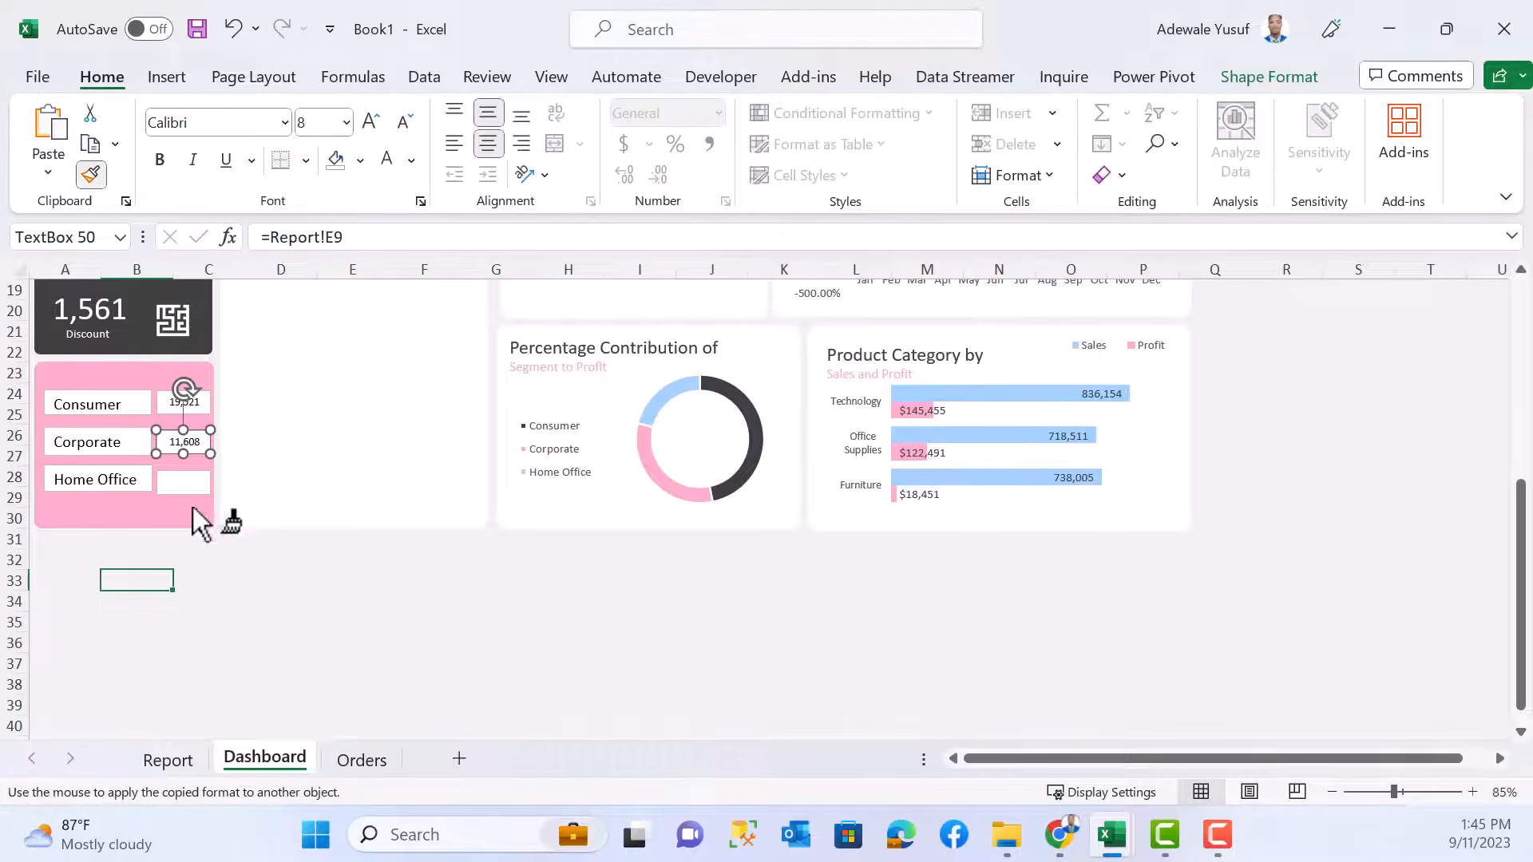
{"action": "left_click", "coordinate": [179, 479]}
{"action": "left_click", "coordinate": [239, 603]}
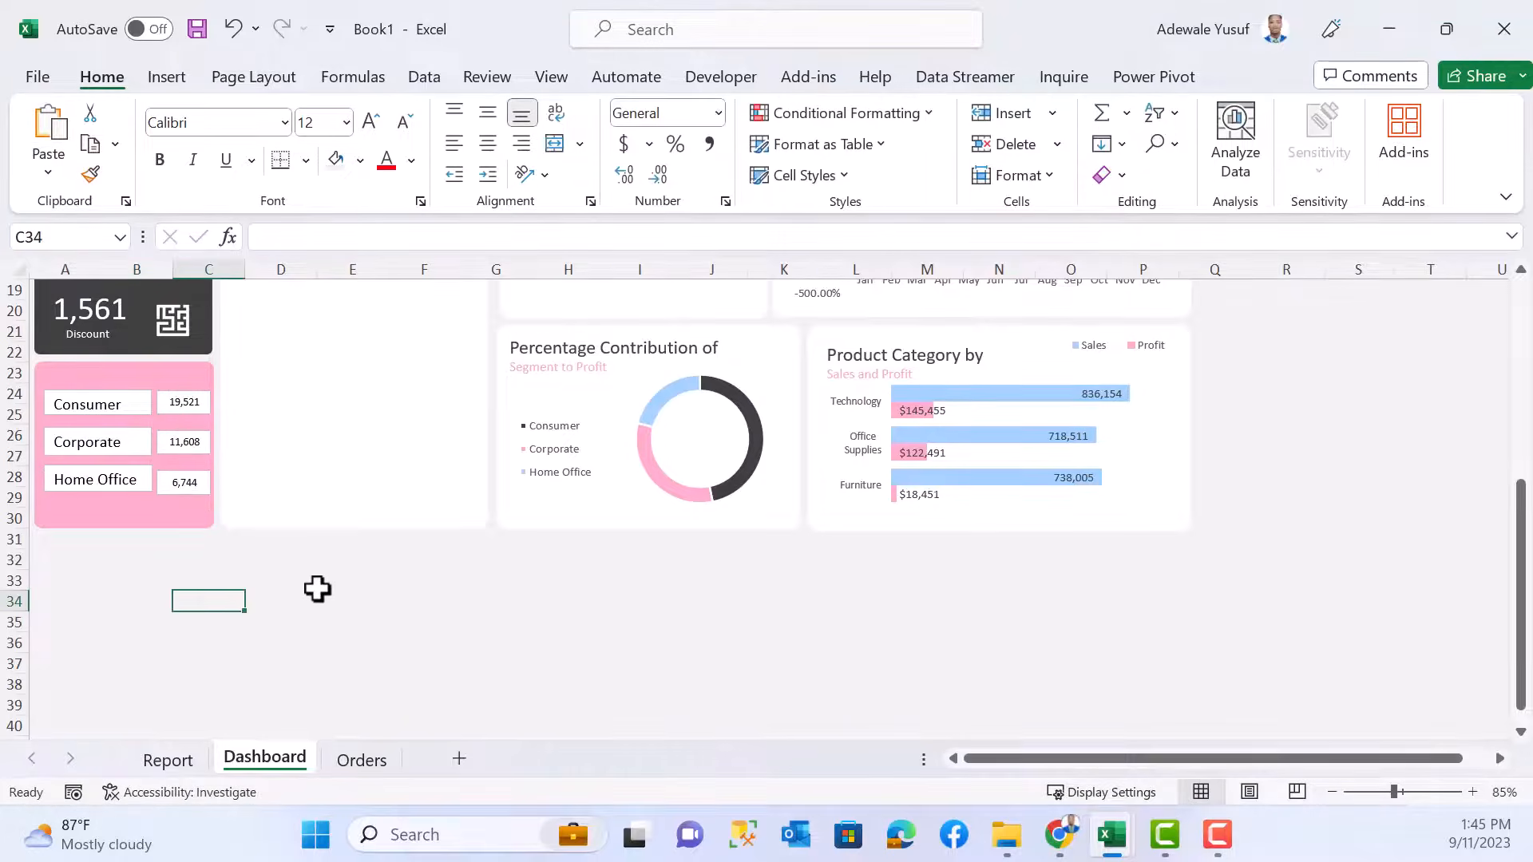
- Remove the fill and outline from the "Consumer" label box in the pink card
{"action": "scroll", "coordinate": [356, 637], "scroll_direction": "up", "scroll_amount": 1}
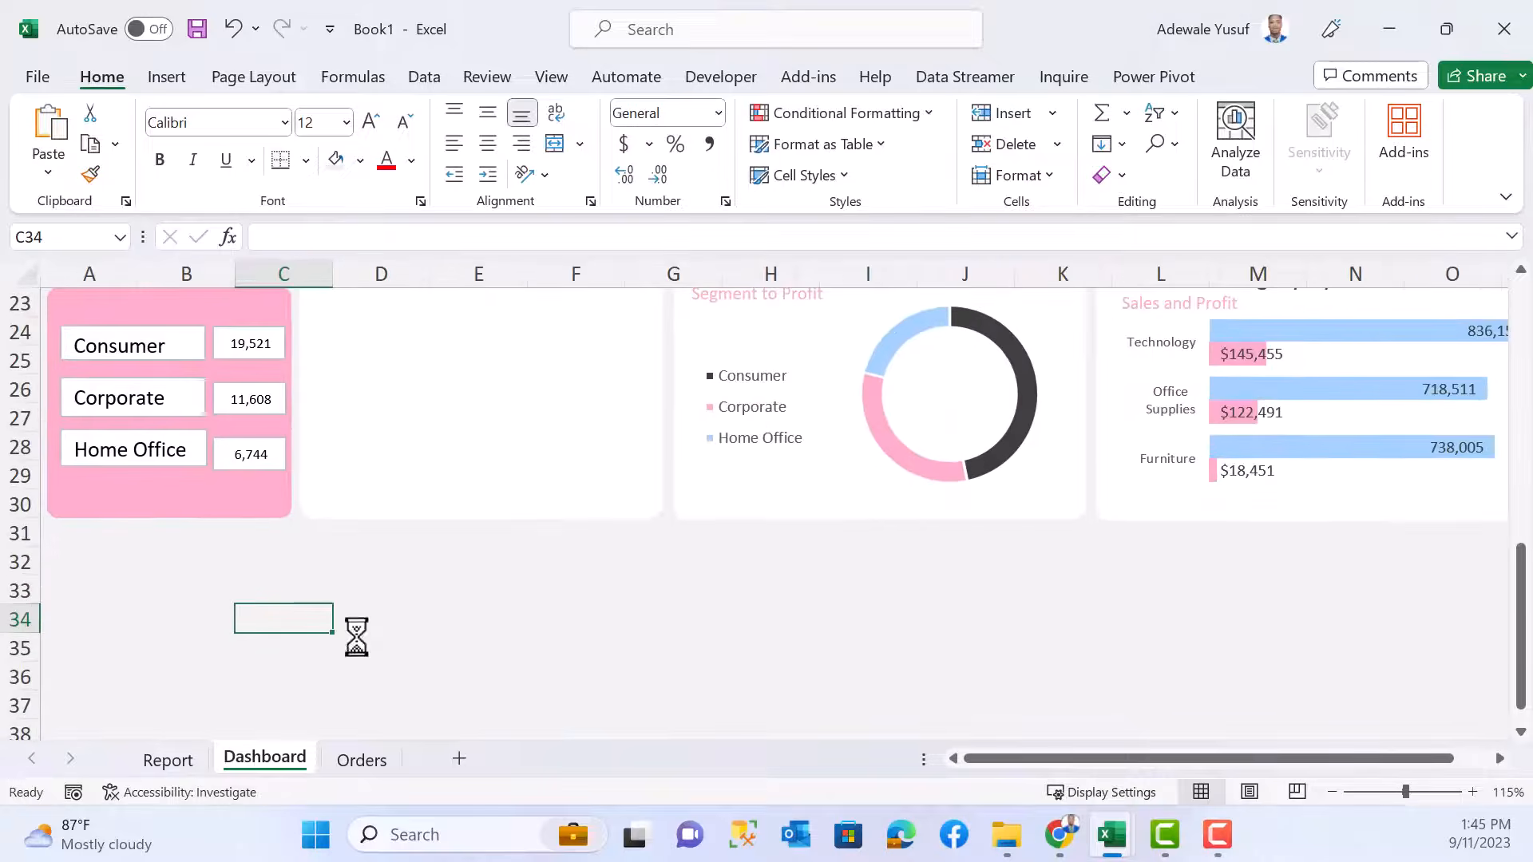
{"action": "scroll", "coordinate": [356, 639], "scroll_direction": "down", "scroll_amount": 2}
{"action": "scroll", "coordinate": [356, 647], "scroll_direction": "down", "scroll_amount": 1}
{"action": "scroll", "coordinate": [356, 647], "scroll_direction": "up", "scroll_amount": 1}
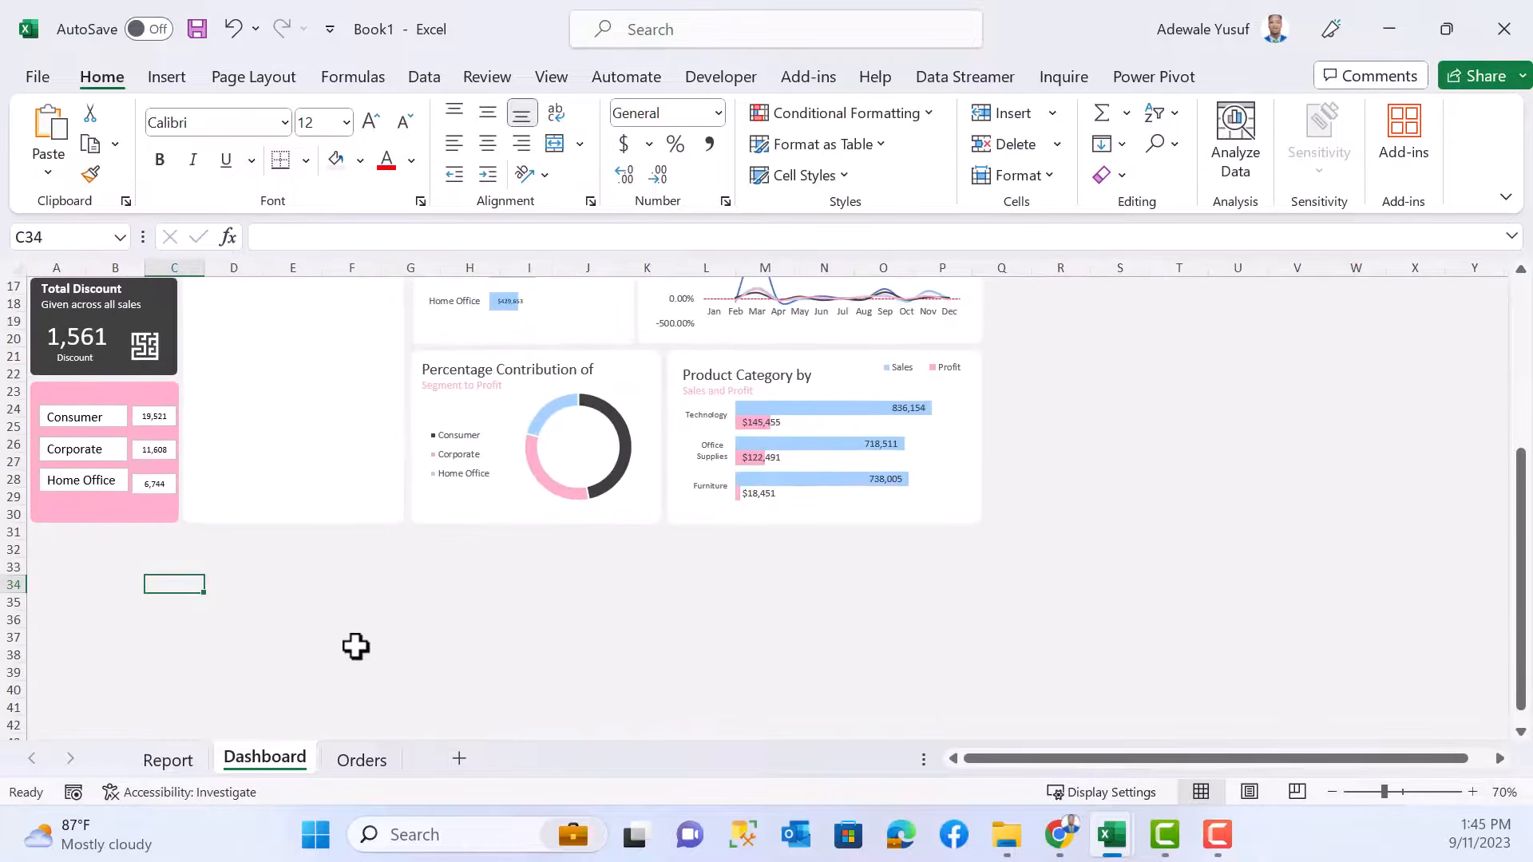
{"action": "scroll", "coordinate": [356, 647], "scroll_direction": "up", "scroll_amount": 4}
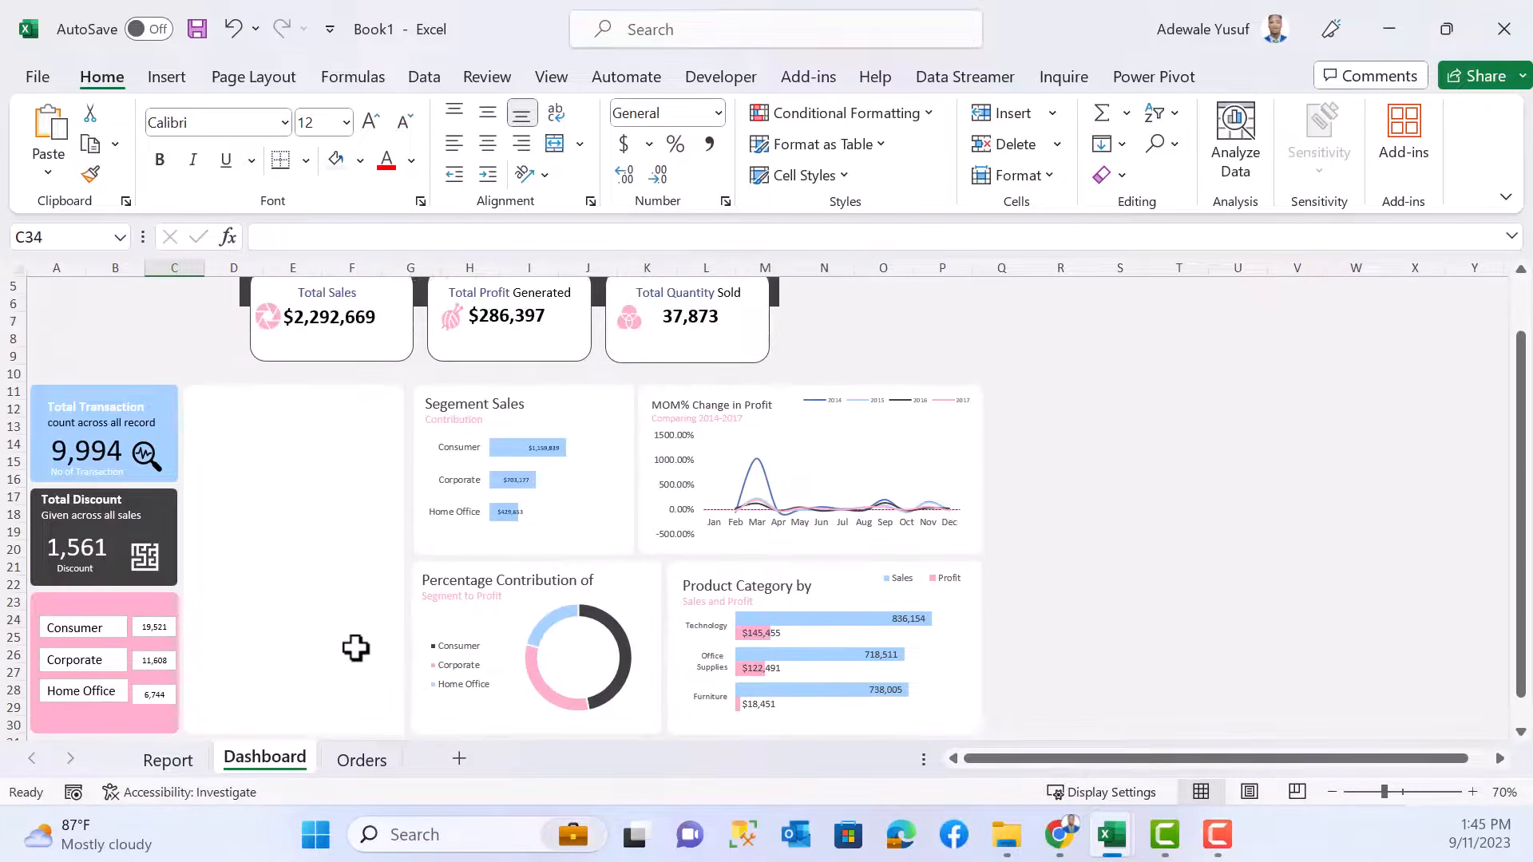
{"action": "scroll", "coordinate": [356, 647], "scroll_direction": "down", "scroll_amount": 1}
{"action": "left_click", "coordinate": [116, 573]}
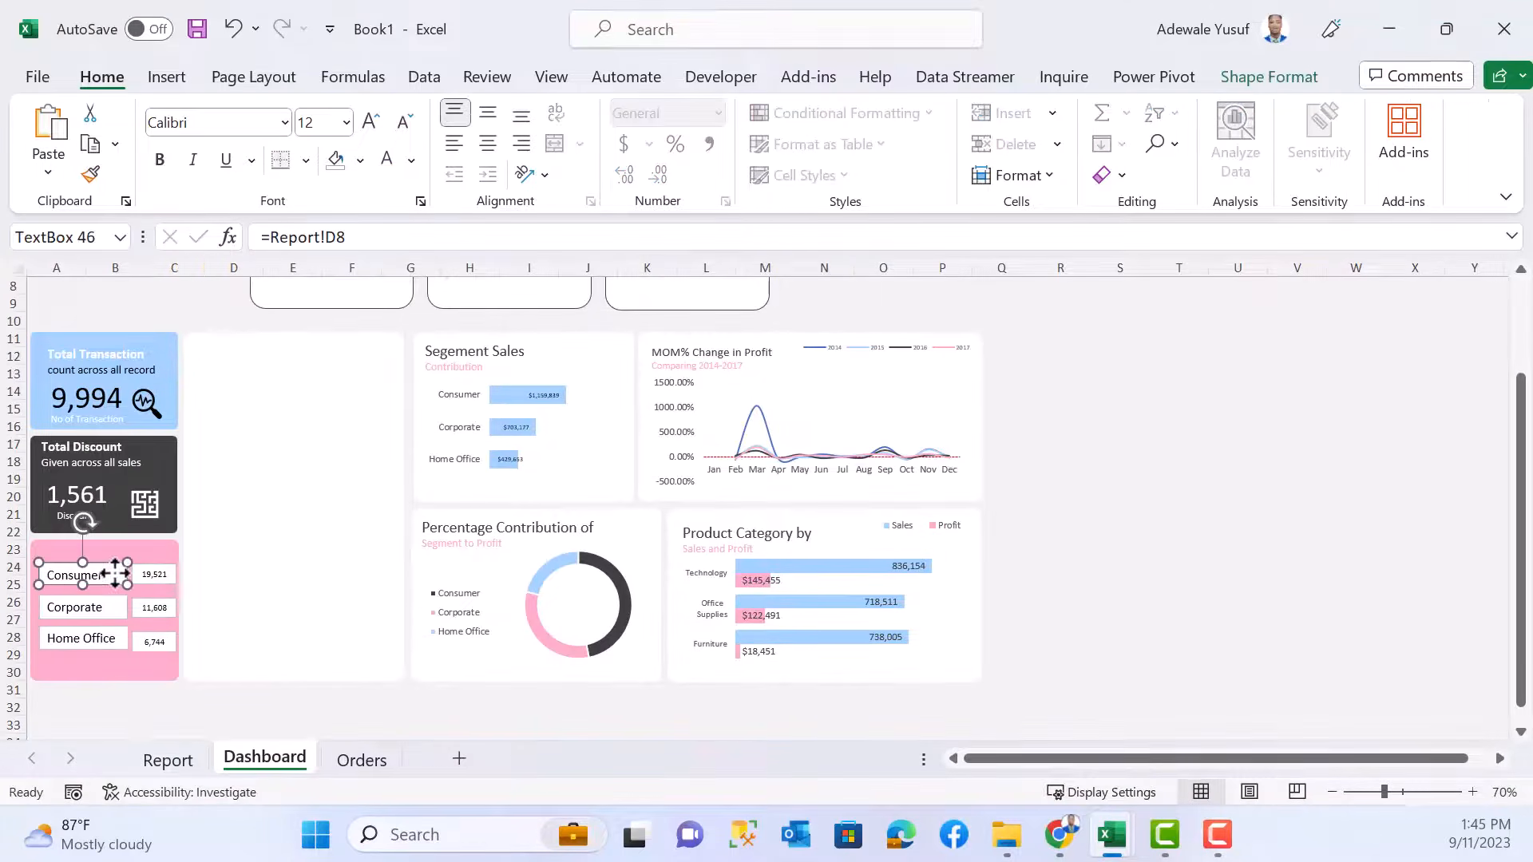
{"action": "left_click", "coordinate": [1239, 73]}
{"action": "left_click", "coordinate": [588, 116]}
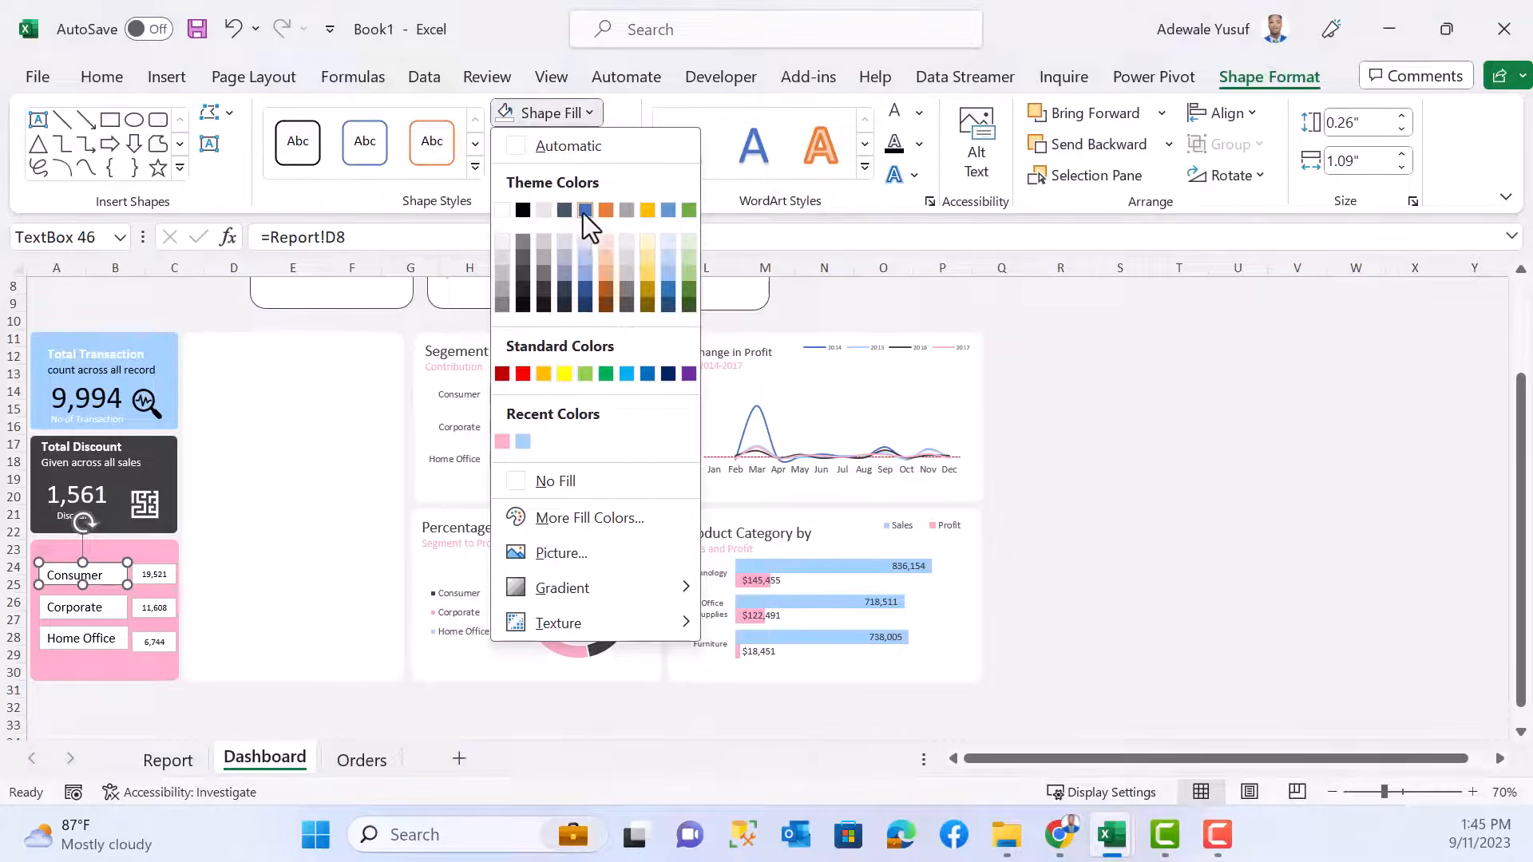
{"action": "left_click", "coordinate": [559, 482]}
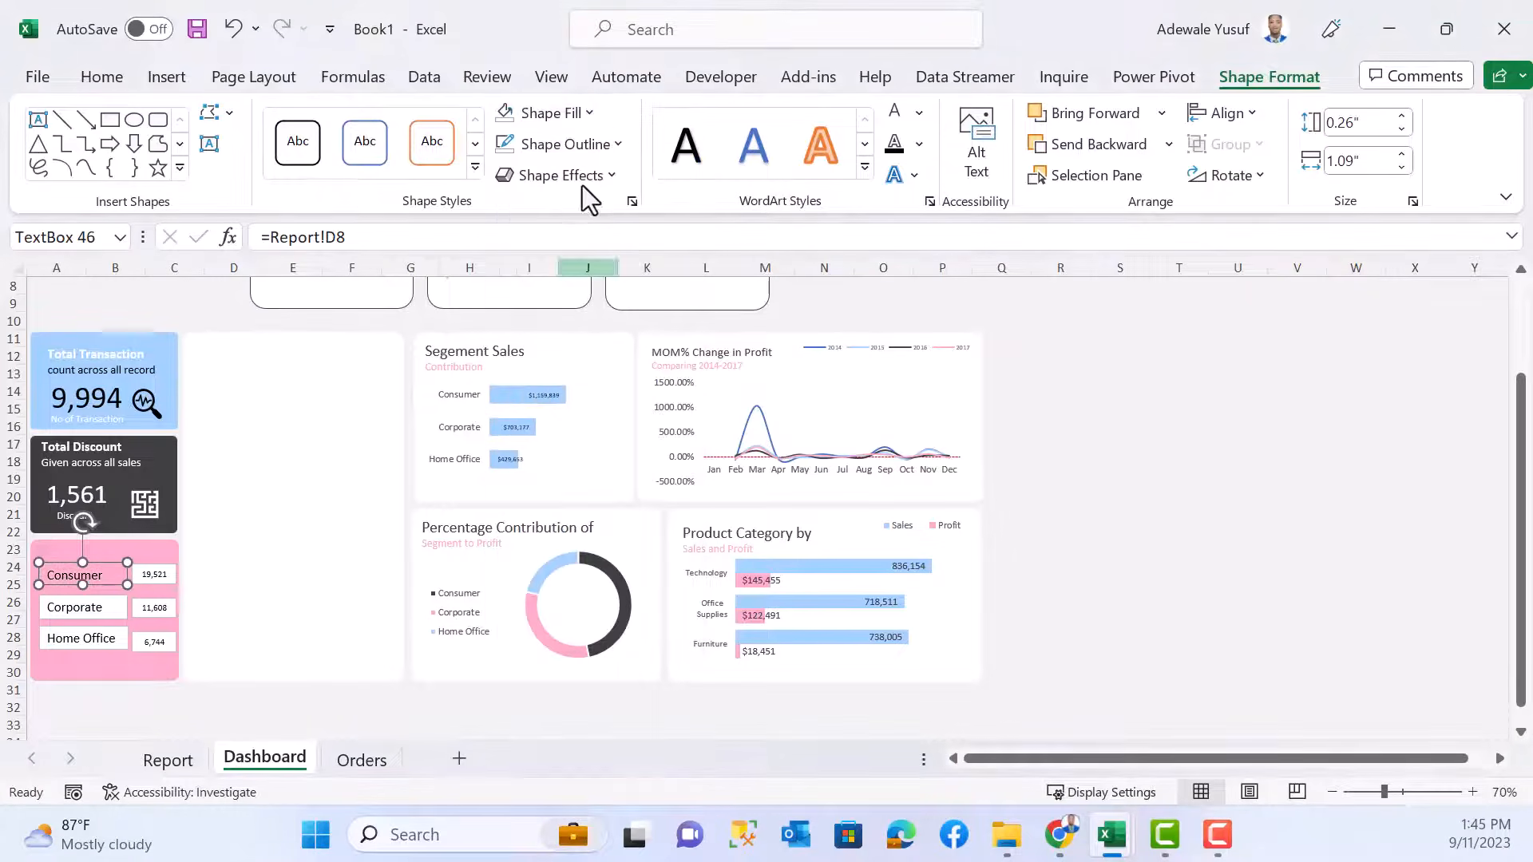
{"action": "left_click", "coordinate": [606, 151]}
{"action": "left_click", "coordinate": [581, 144]}
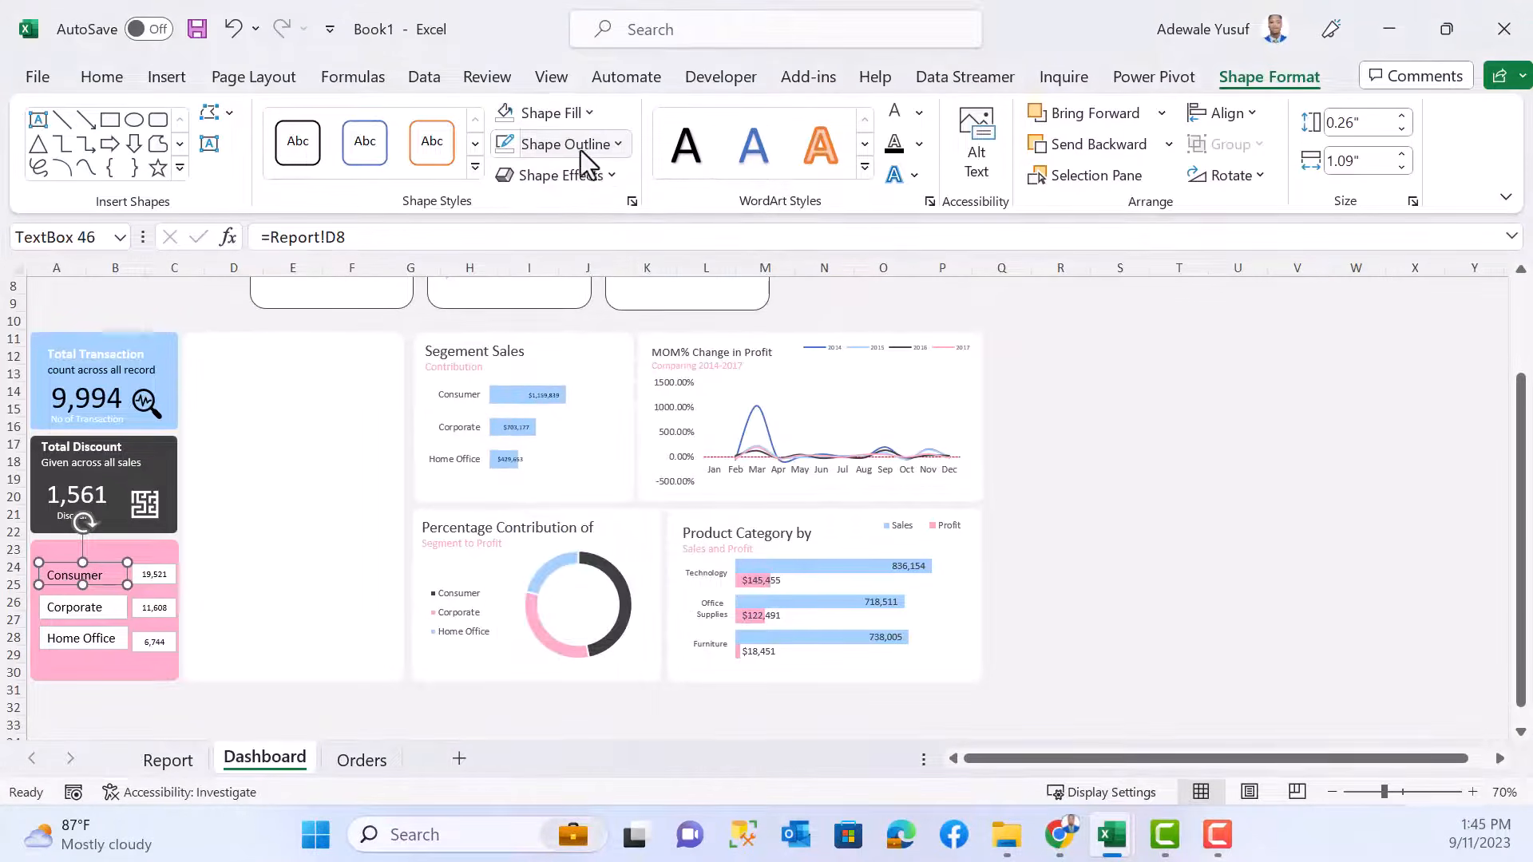
{"action": "left_click", "coordinate": [581, 150]}
{"action": "left_click", "coordinate": [559, 514]}
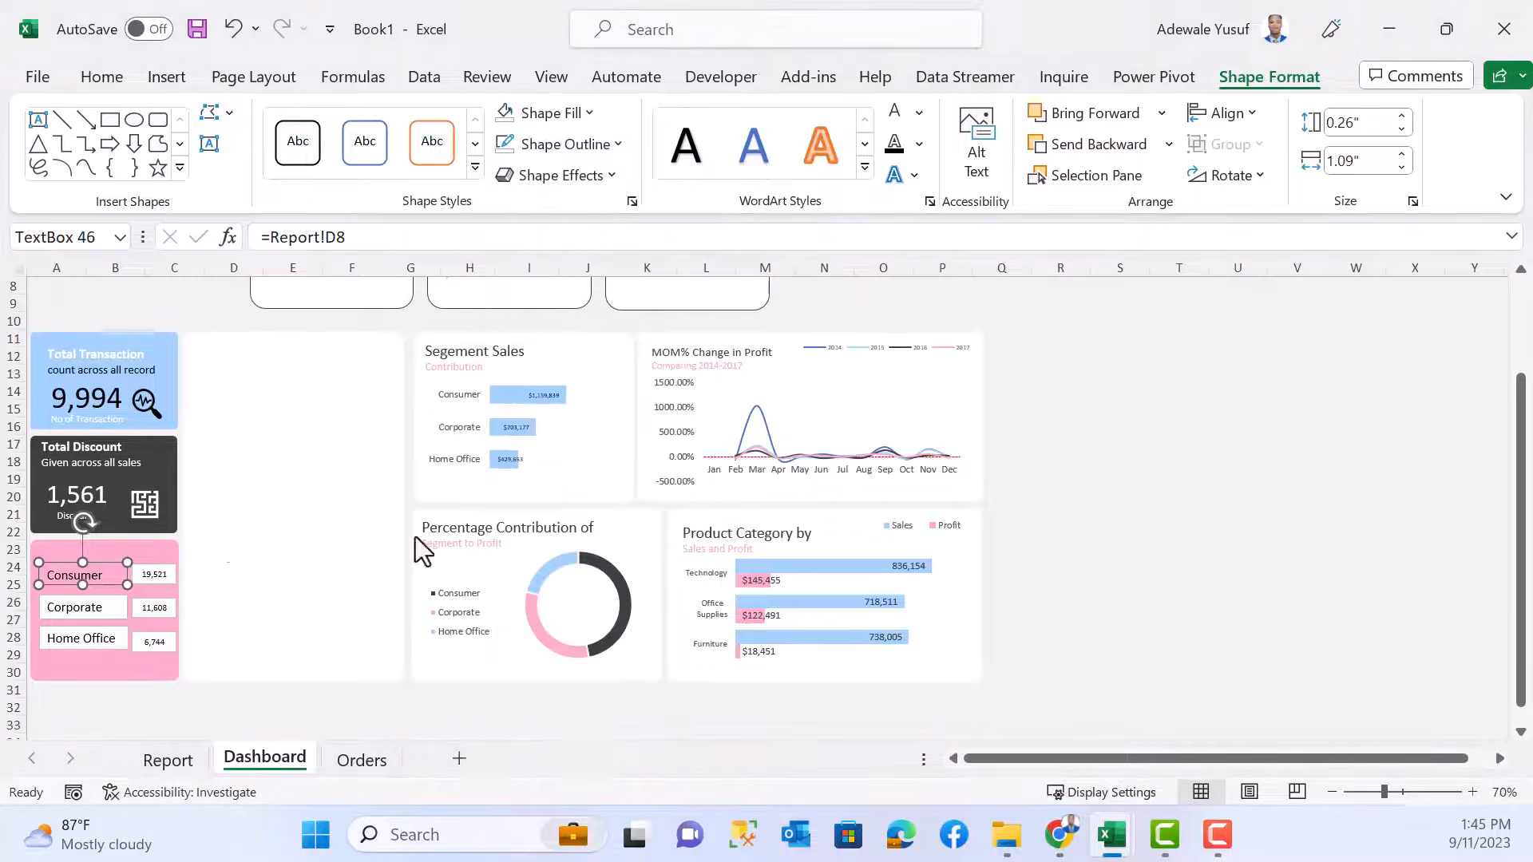
- Narrow the "Consumer" label box to 0.95", shift it toward the card's edge, and copy its formatting to the "Corporate" and "Home Office" labels
{"action": "left_click_drag", "start_coordinate": [100, 563], "coordinate": [103, 595]}
{"action": "left_click", "coordinate": [112, 585]}
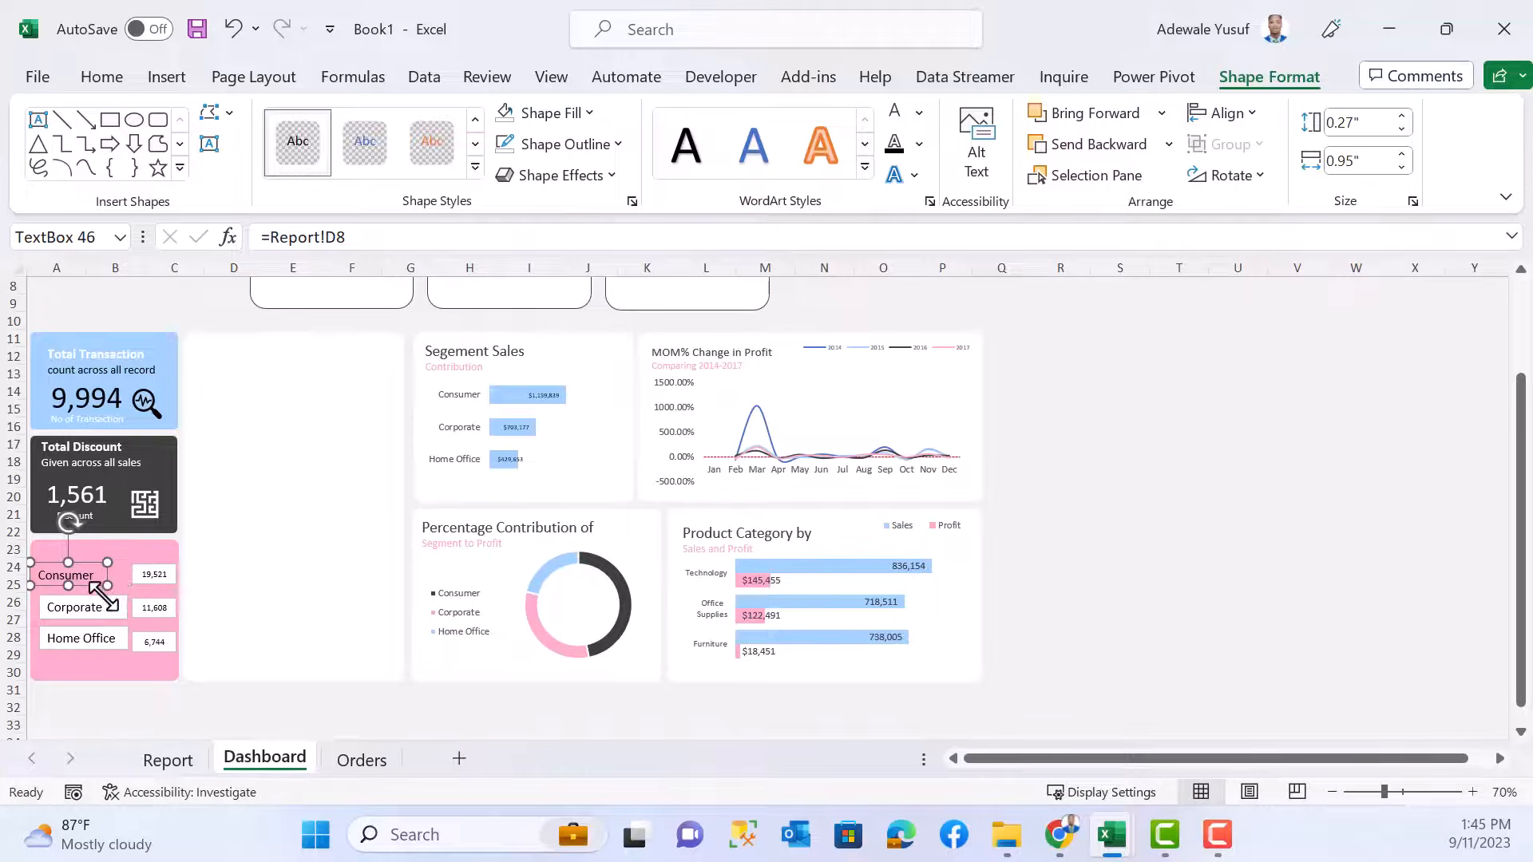
{"action": "left_click", "coordinate": [102, 77]}
{"action": "left_click", "coordinate": [90, 174]}
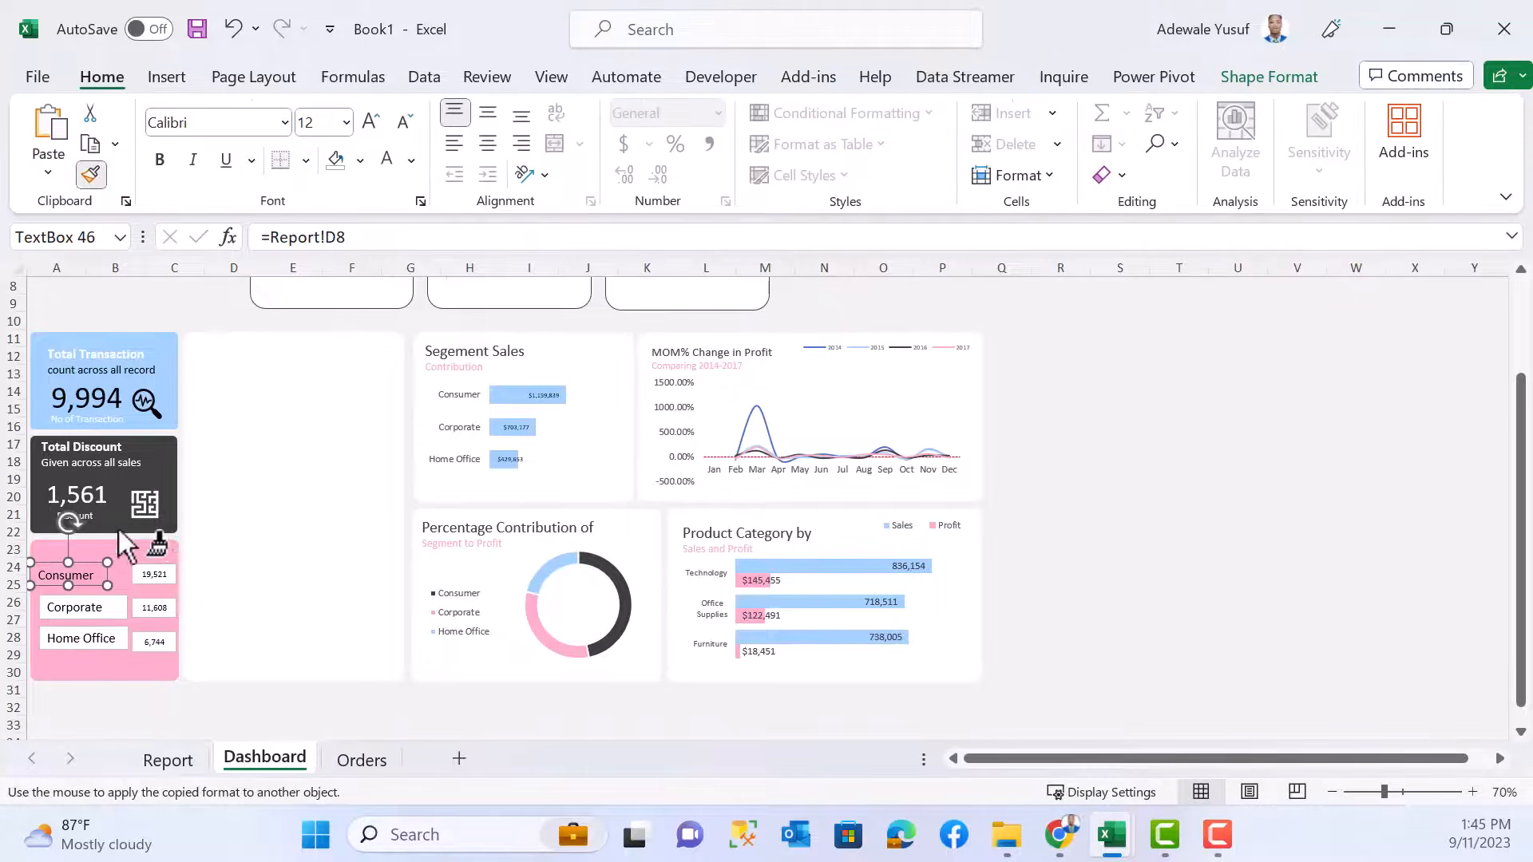
{"action": "left_click", "coordinate": [75, 606]}
{"action": "left_click", "coordinate": [90, 174]}
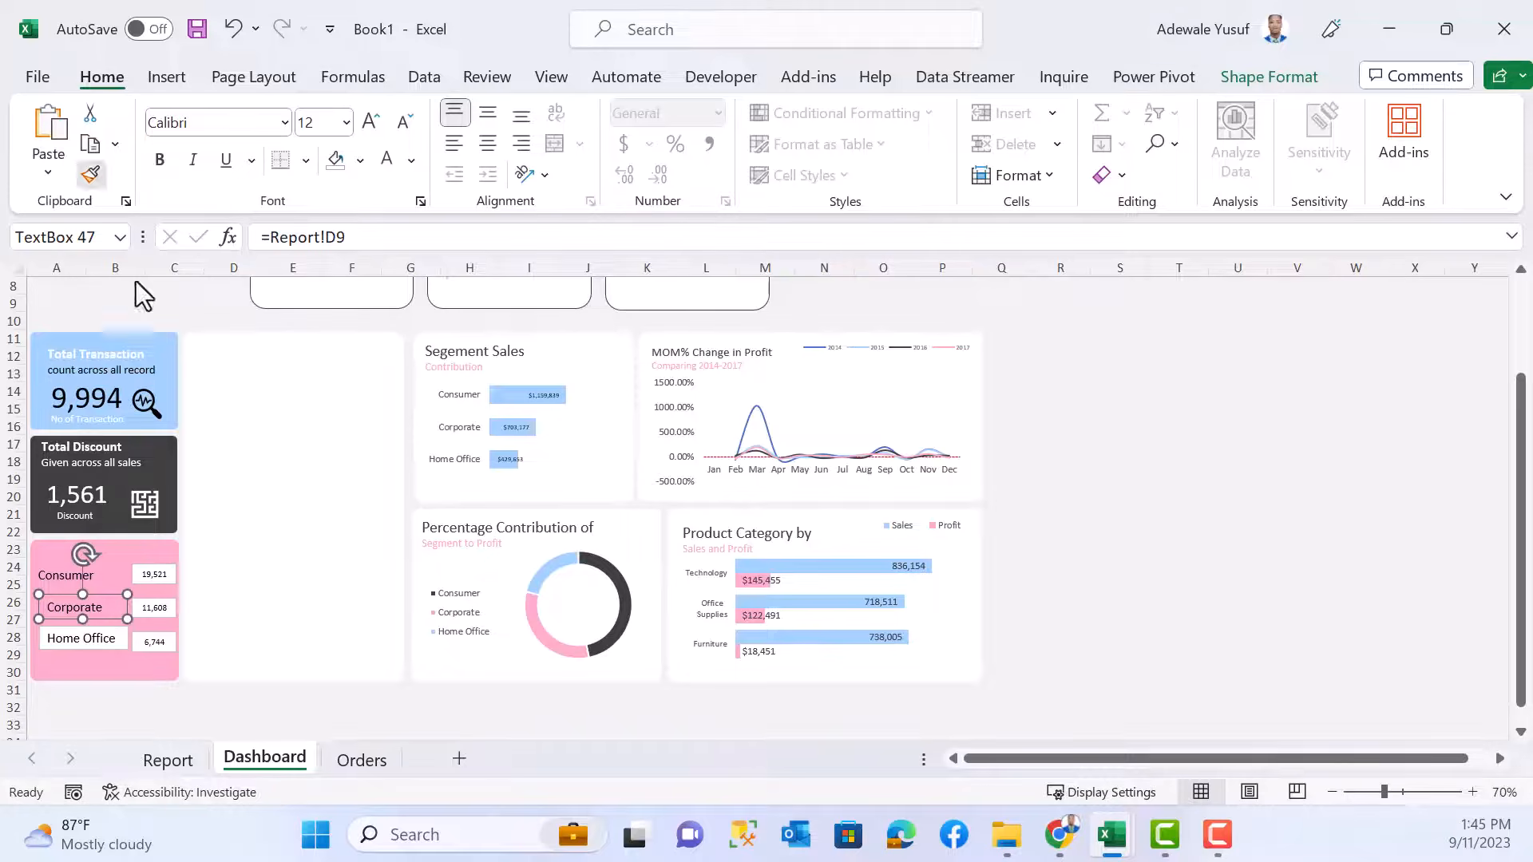
{"action": "left_click", "coordinate": [94, 641]}
- Align the "Consumer", "Corporate" and "Home Office" label boxes along their left edges
{"action": "left_click", "coordinate": [66, 606], "text": "ctrl"}
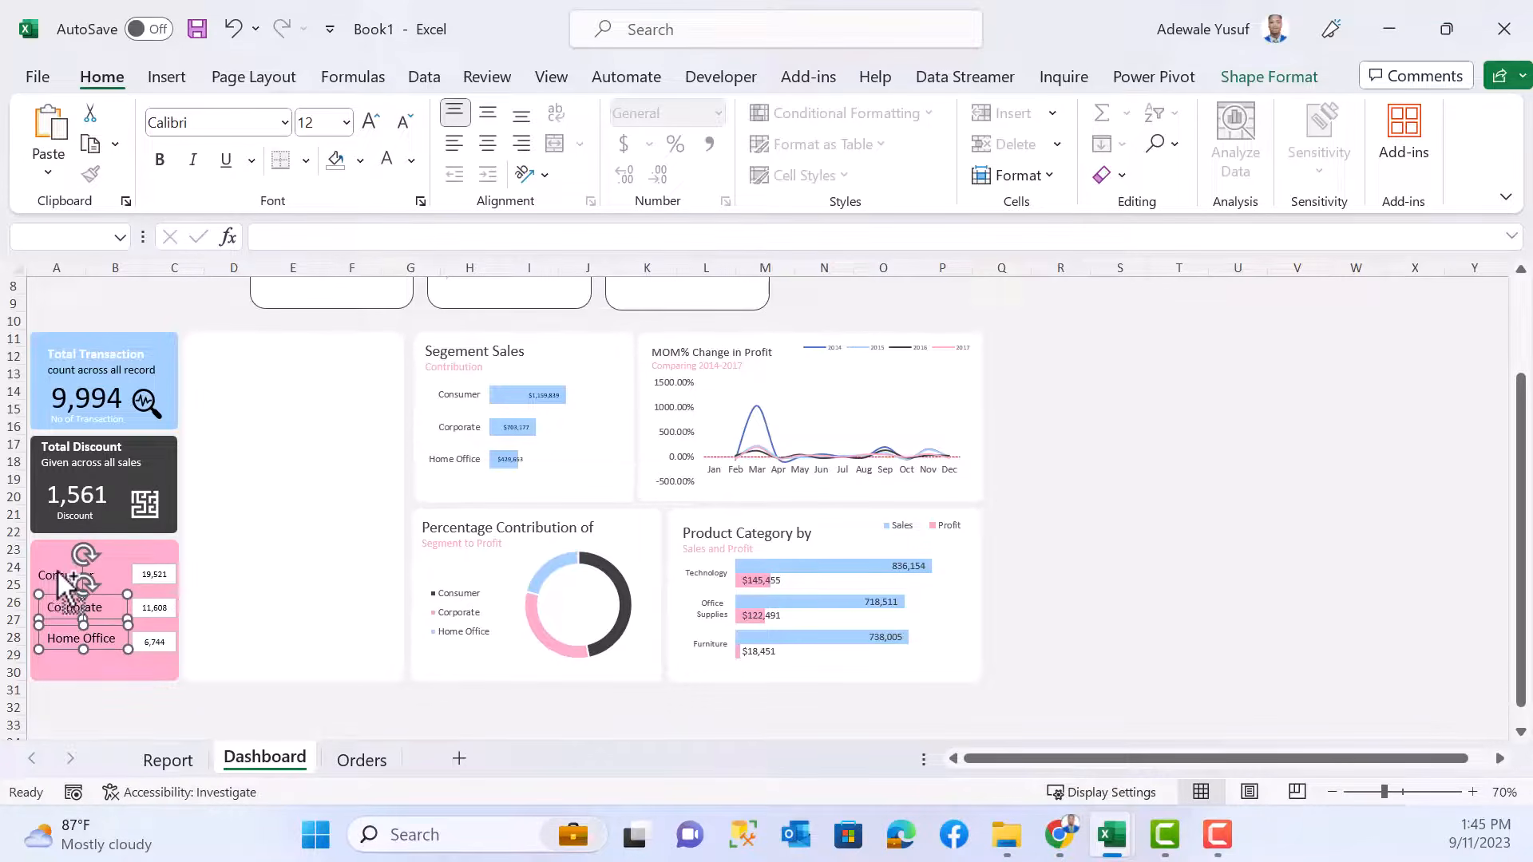
{"action": "left_click", "coordinate": [56, 569], "text": "ctrl"}
{"action": "left_click", "coordinate": [1226, 80]}
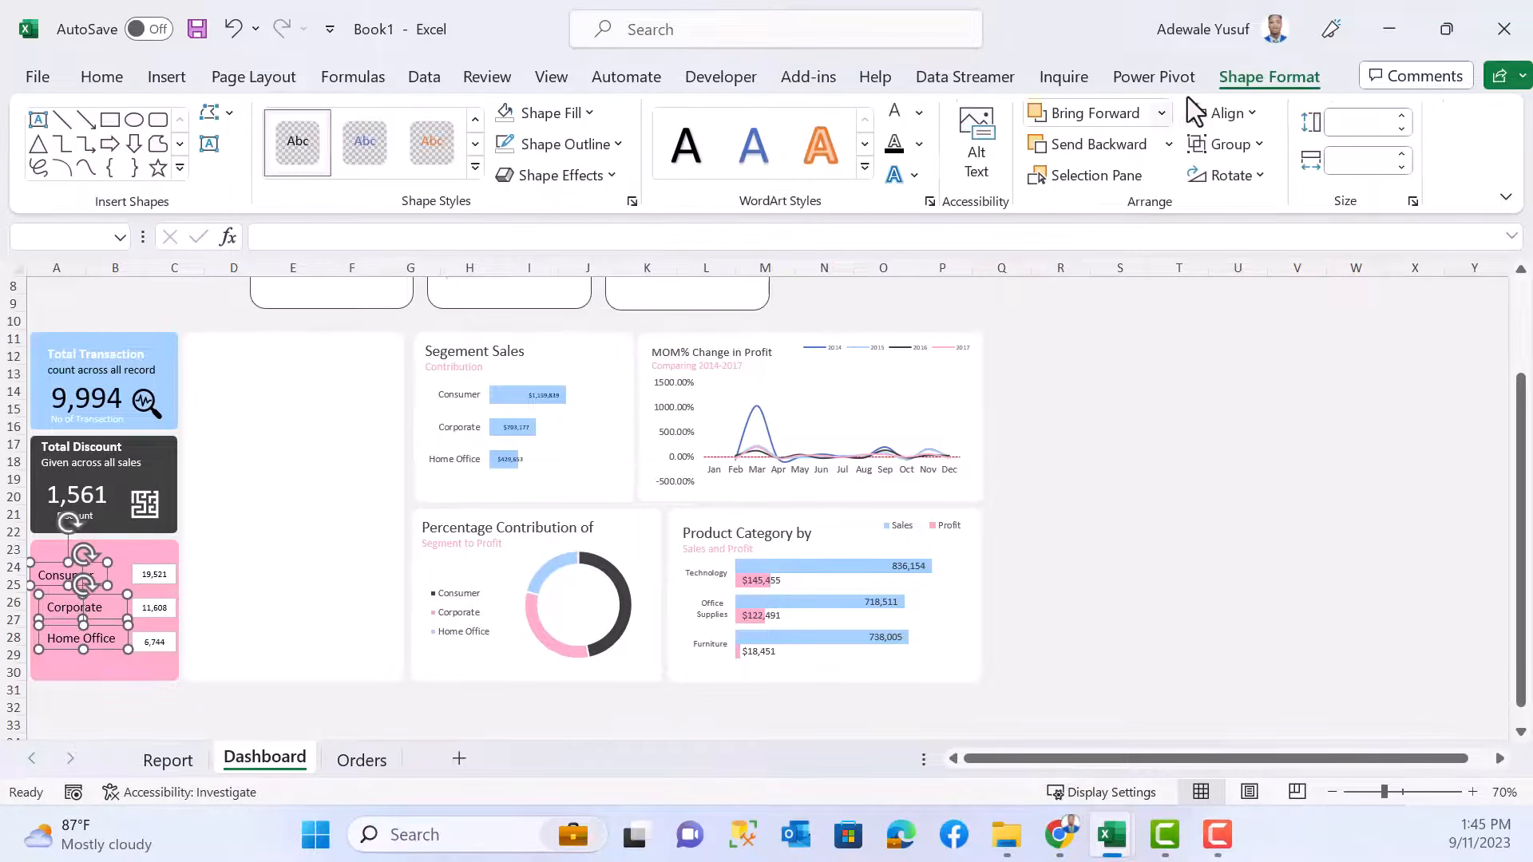
{"action": "left_click", "coordinate": [1210, 113]}
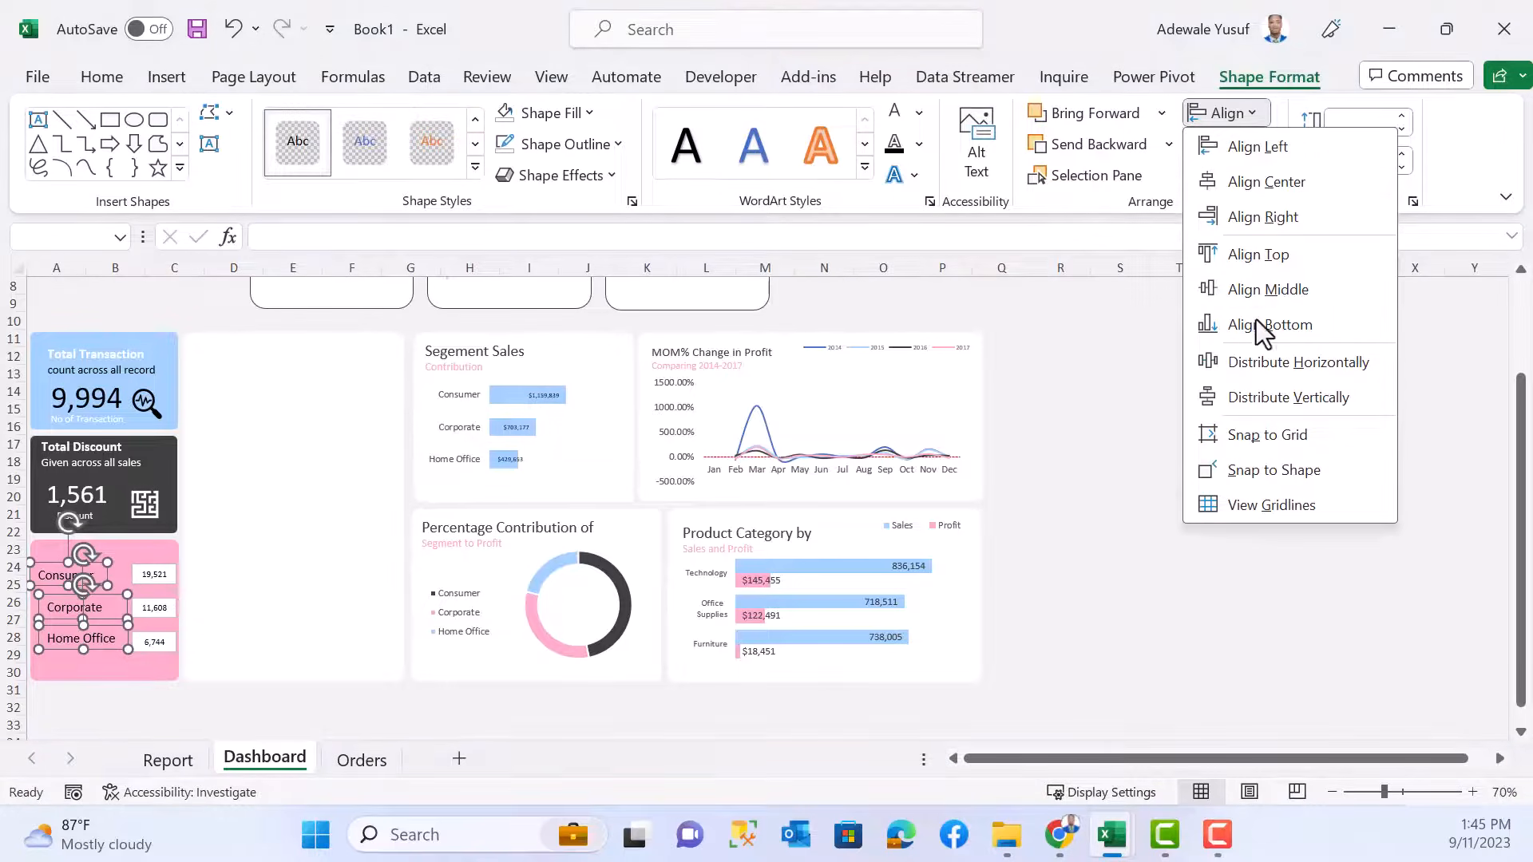
{"action": "left_click", "coordinate": [1262, 150]}
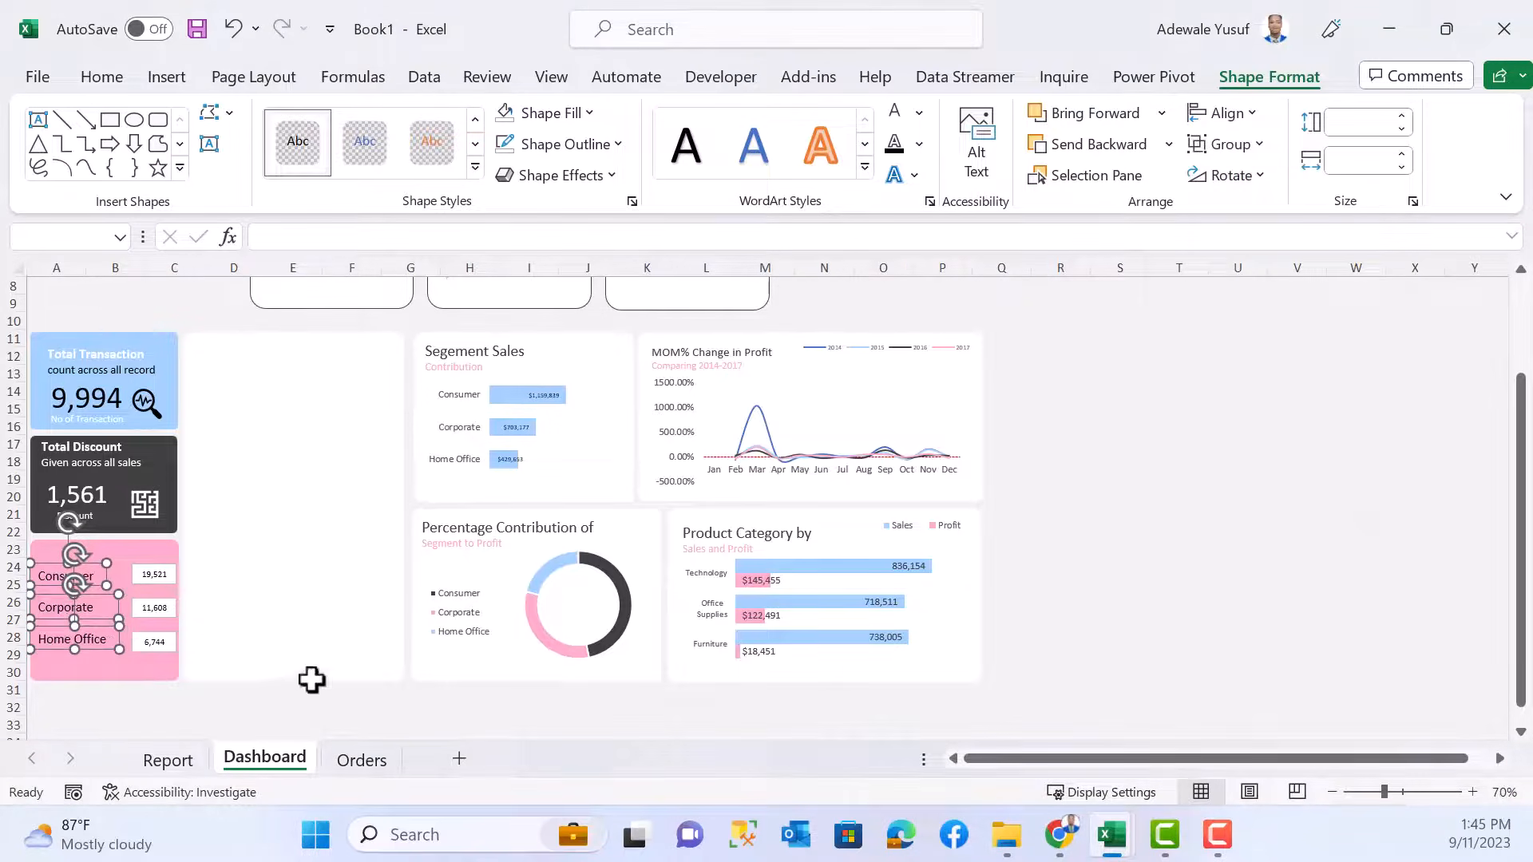
{"action": "left_click", "coordinate": [110, 689]}
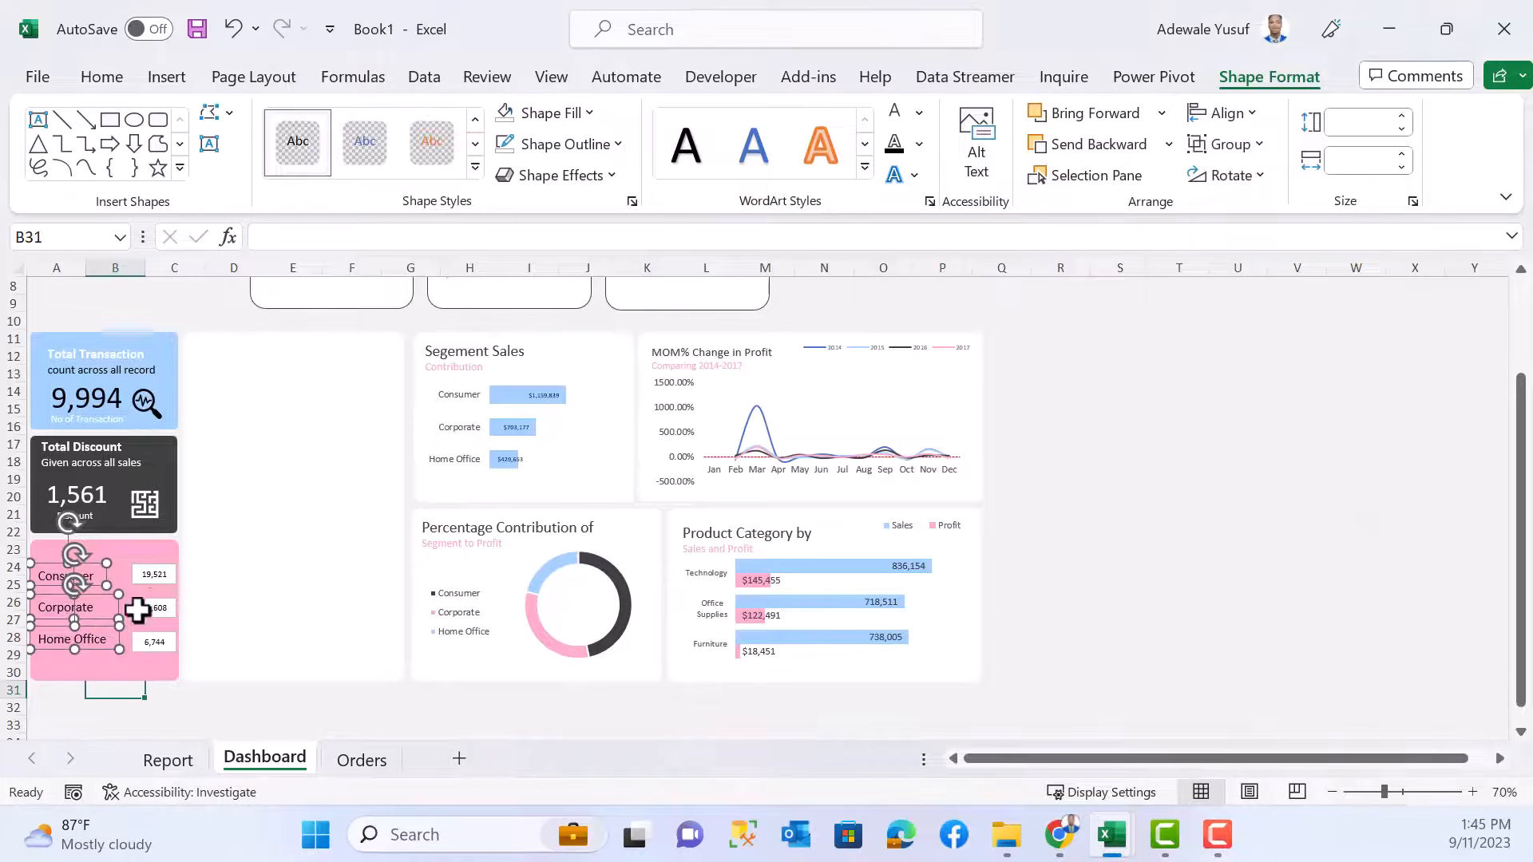
- Remove the fill and outline from the Consumer quantity box in the pink card
{"action": "left_click", "coordinate": [155, 573]}
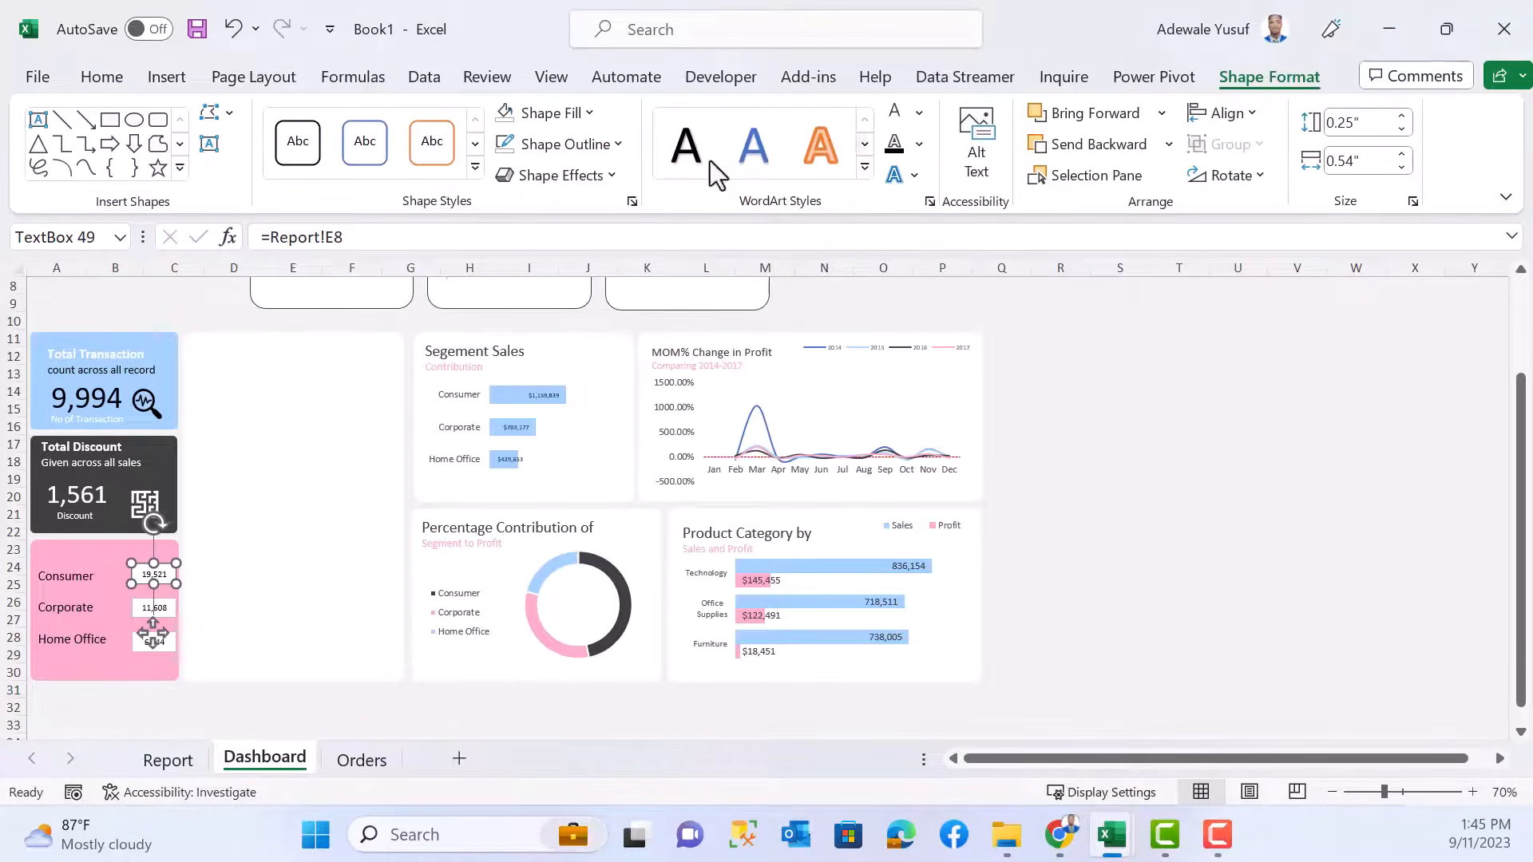
{"action": "left_click", "coordinate": [552, 113]}
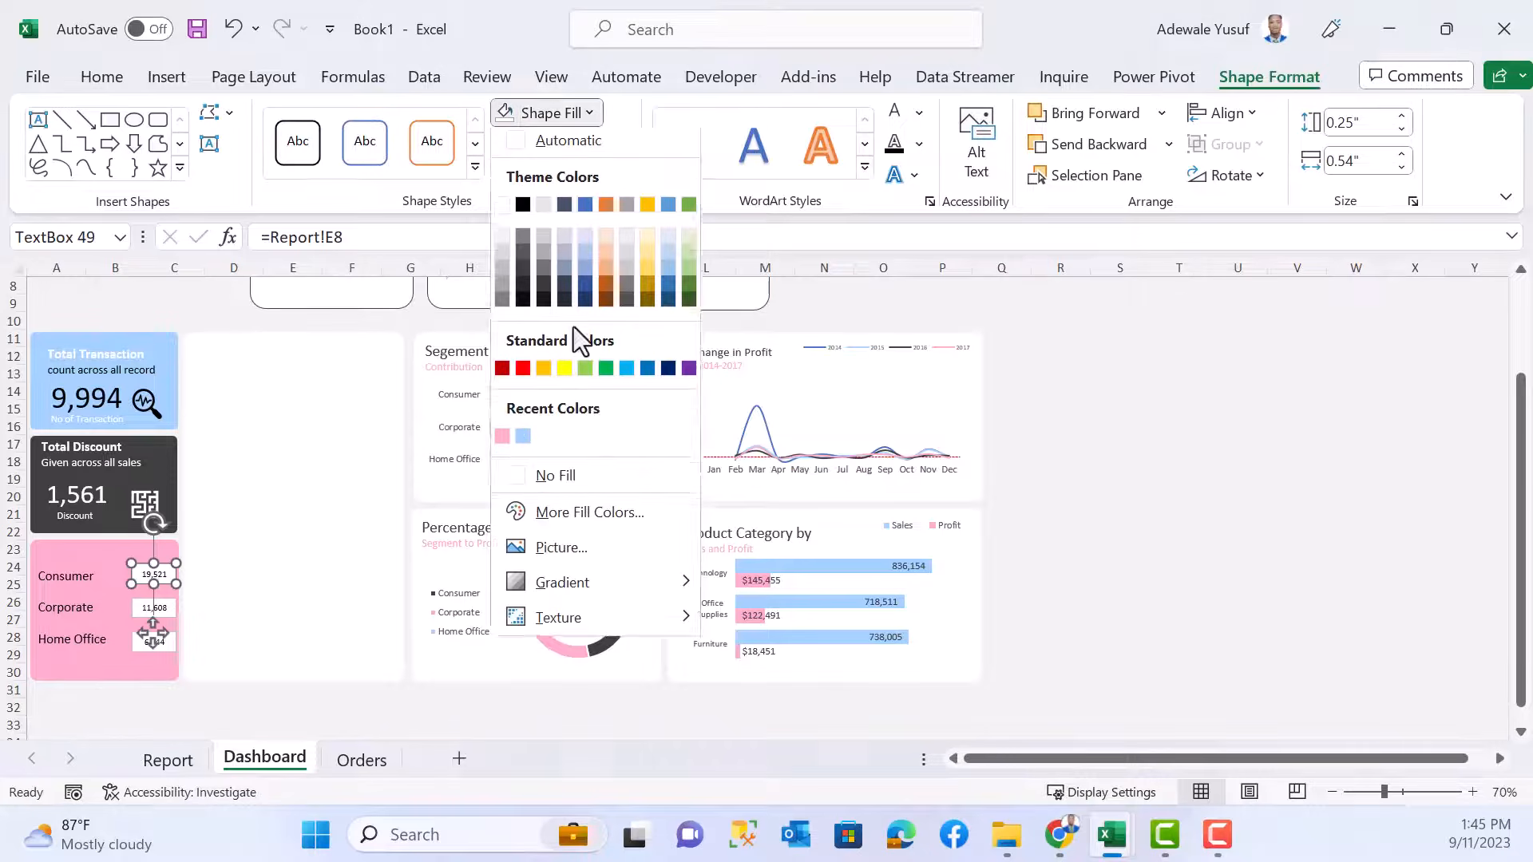
{"action": "left_click", "coordinate": [555, 476]}
{"action": "left_click", "coordinate": [576, 152]}
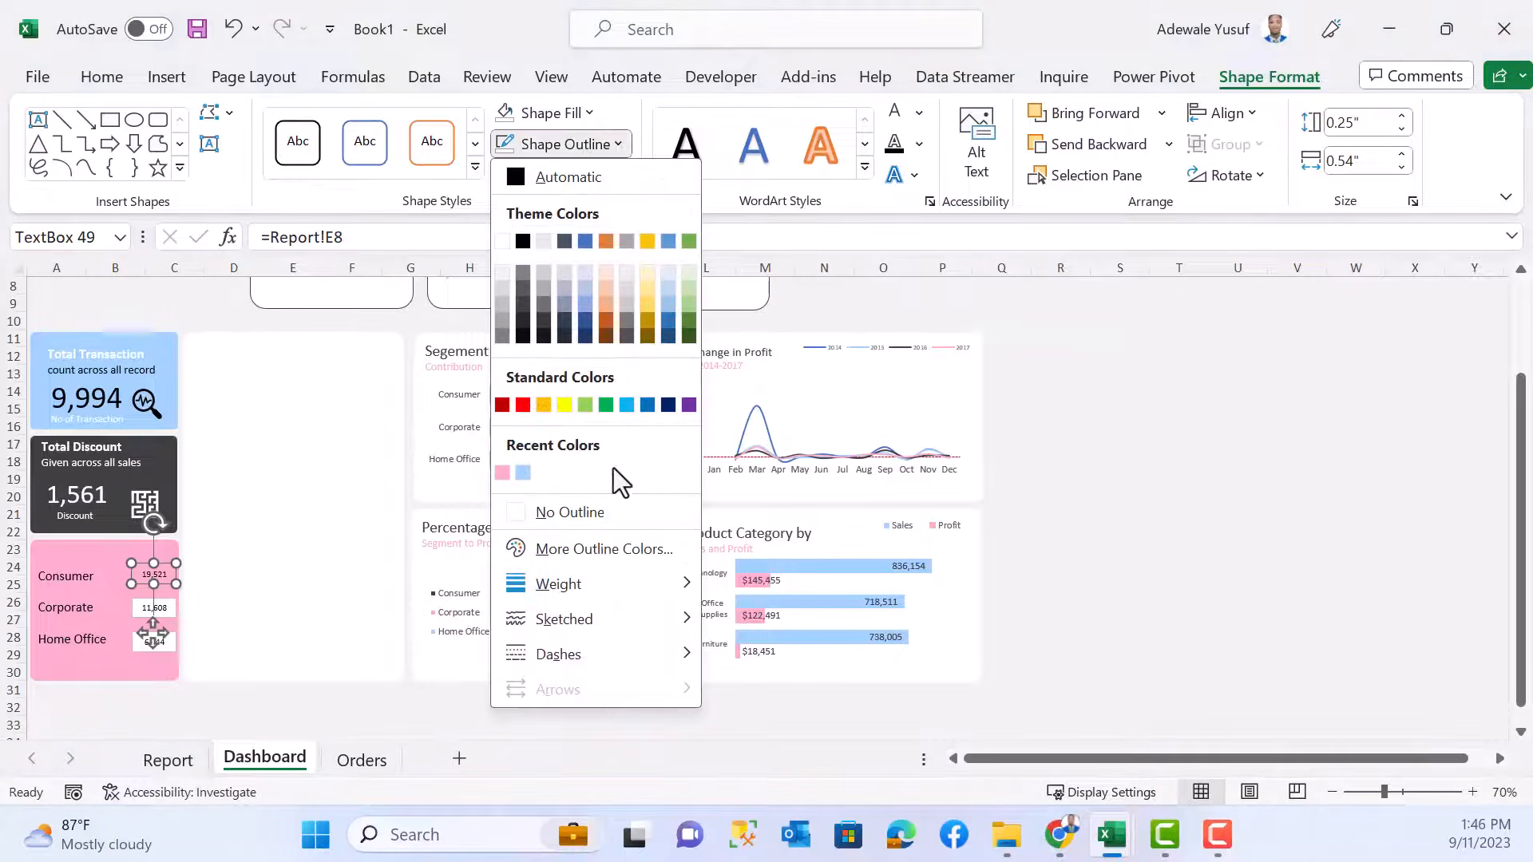
{"action": "left_click", "coordinate": [587, 515]}
- Increase the Consumer quantity's font size to 12 and widen its box toward the label so the number fits
{"action": "left_click", "coordinate": [102, 76]}
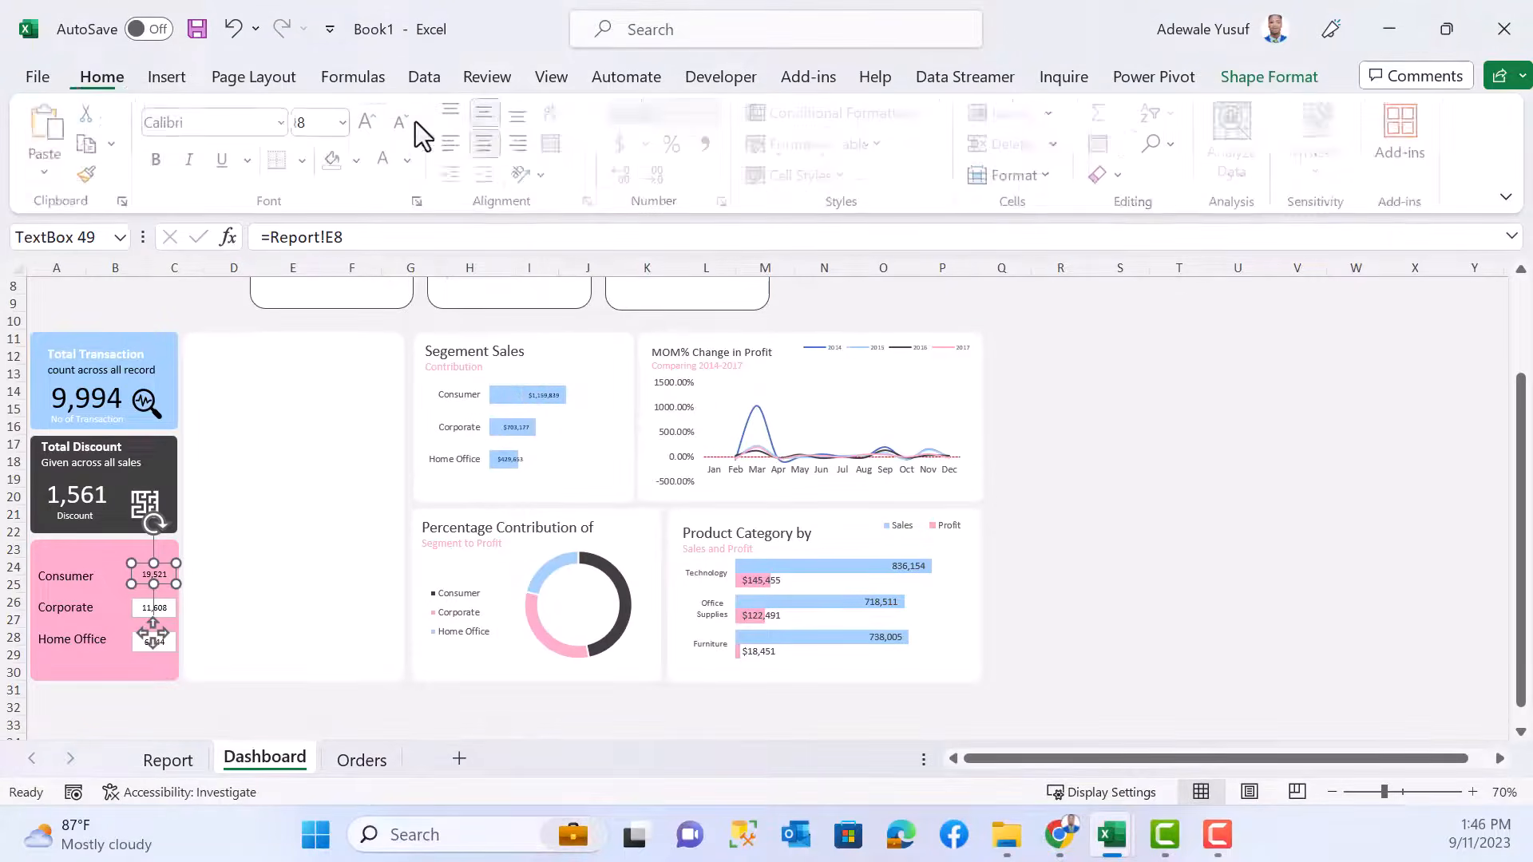
{"action": "left_click", "coordinate": [371, 122]}
{"action": "left_click", "coordinate": [371, 122]}
{"action": "left_click", "coordinate": [372, 122]}
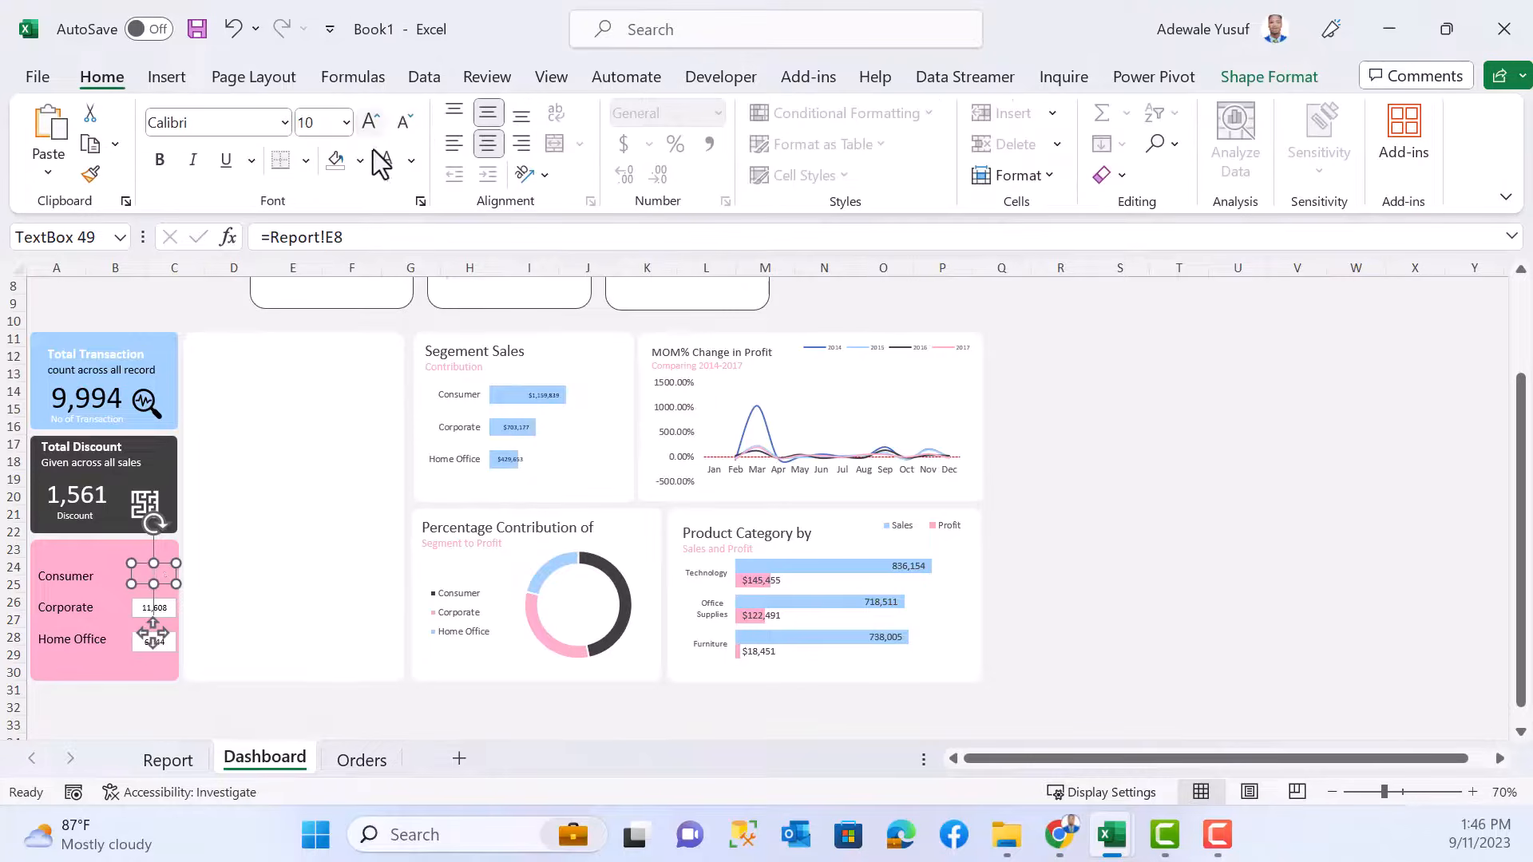
{"action": "left_click_drag", "start_coordinate": [130, 563], "coordinate": [105, 562]}
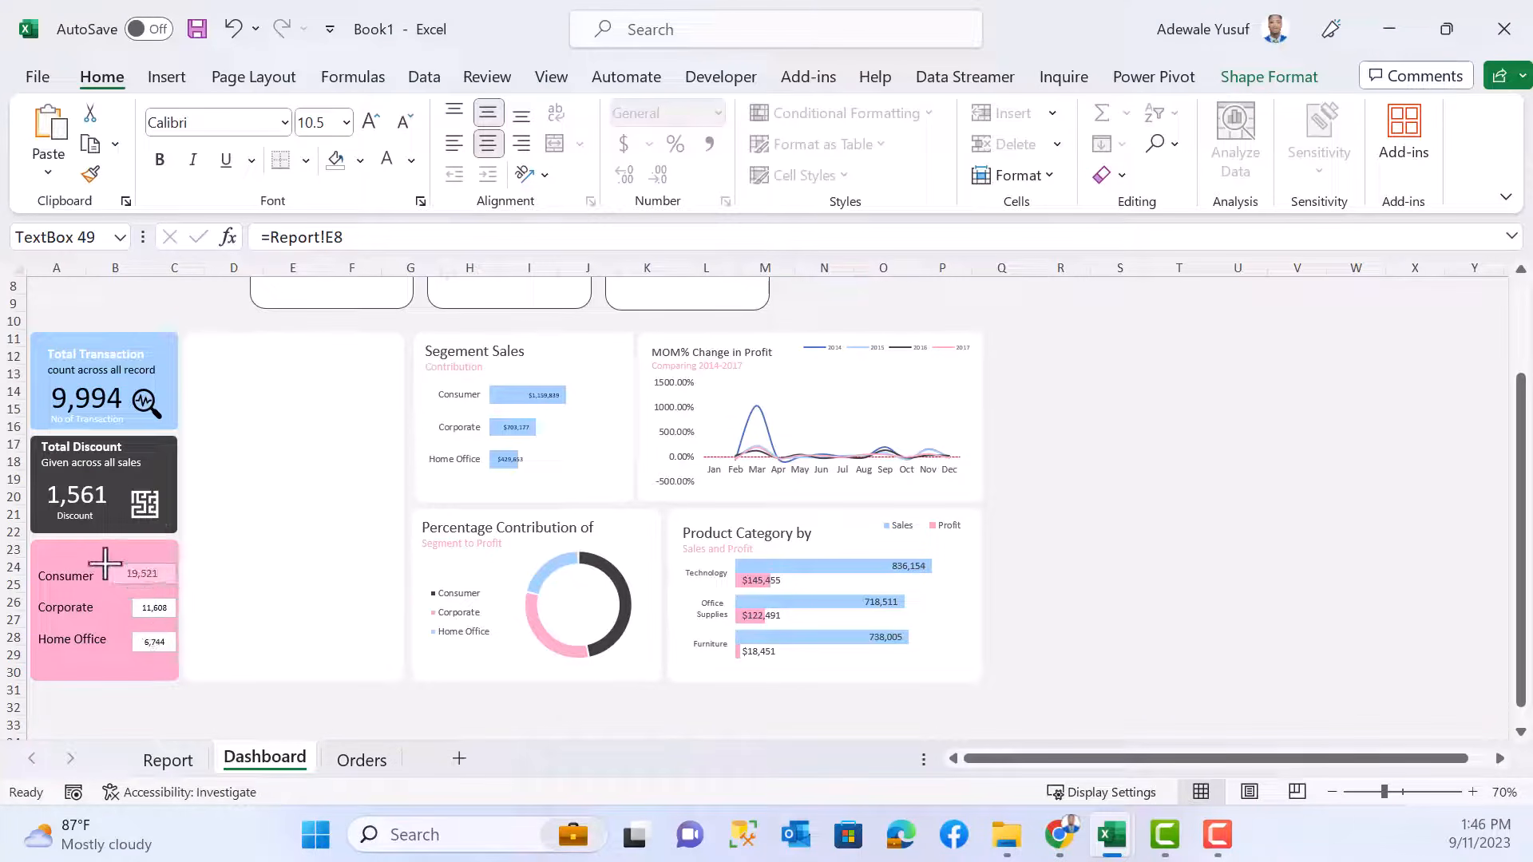
{"action": "left_click", "coordinate": [368, 123]}
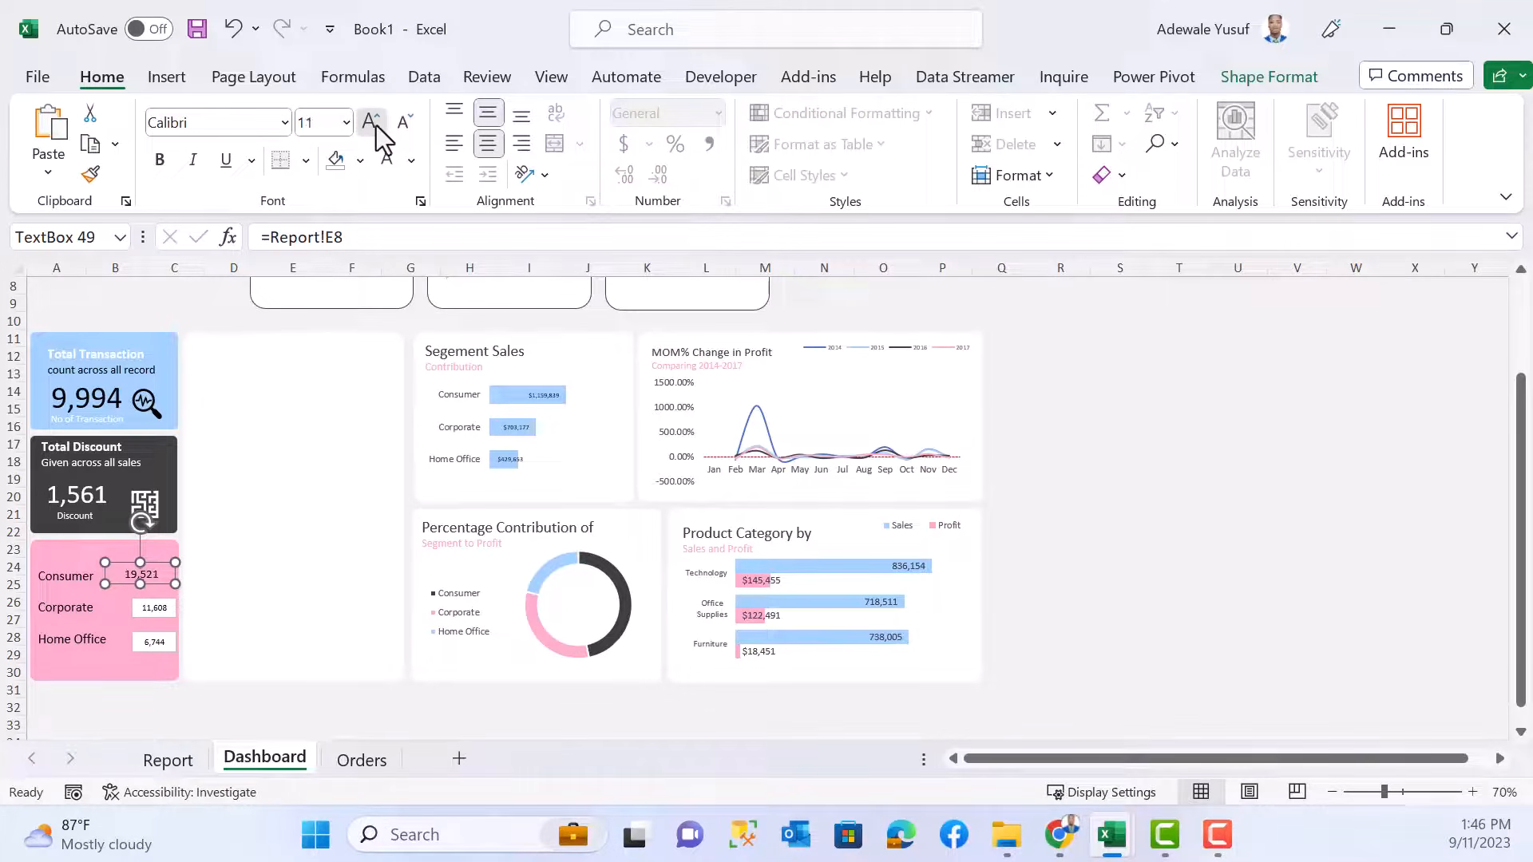
{"action": "left_click", "coordinate": [372, 125]}
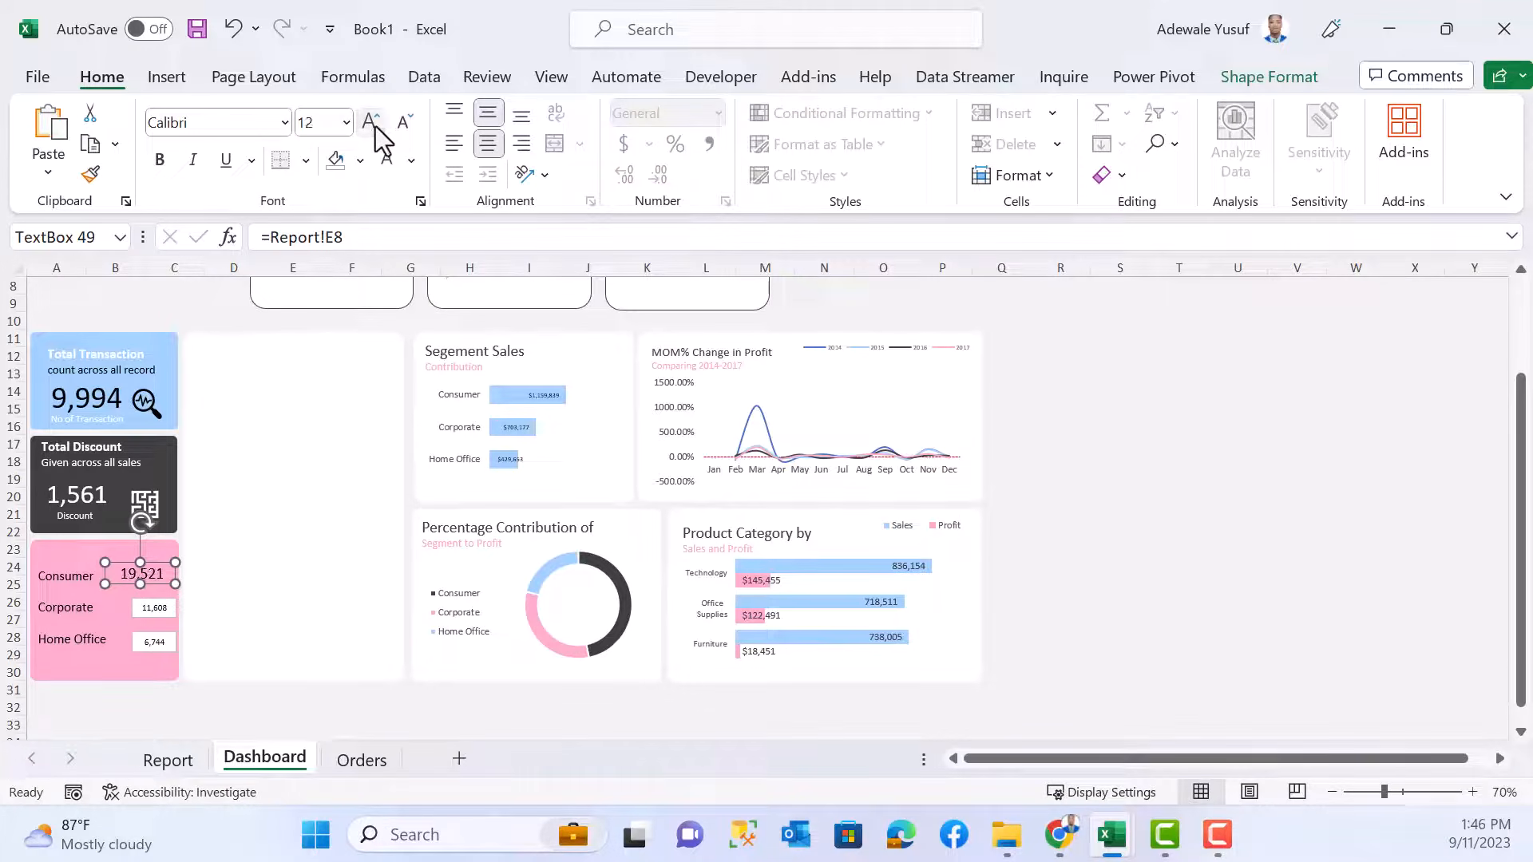
- Copy the Consumer quantity's formatting to the Corporate quantity in the pink card and widen its box toward the label
{"action": "left_click", "coordinate": [92, 174]}
{"action": "left_click", "coordinate": [155, 607]}
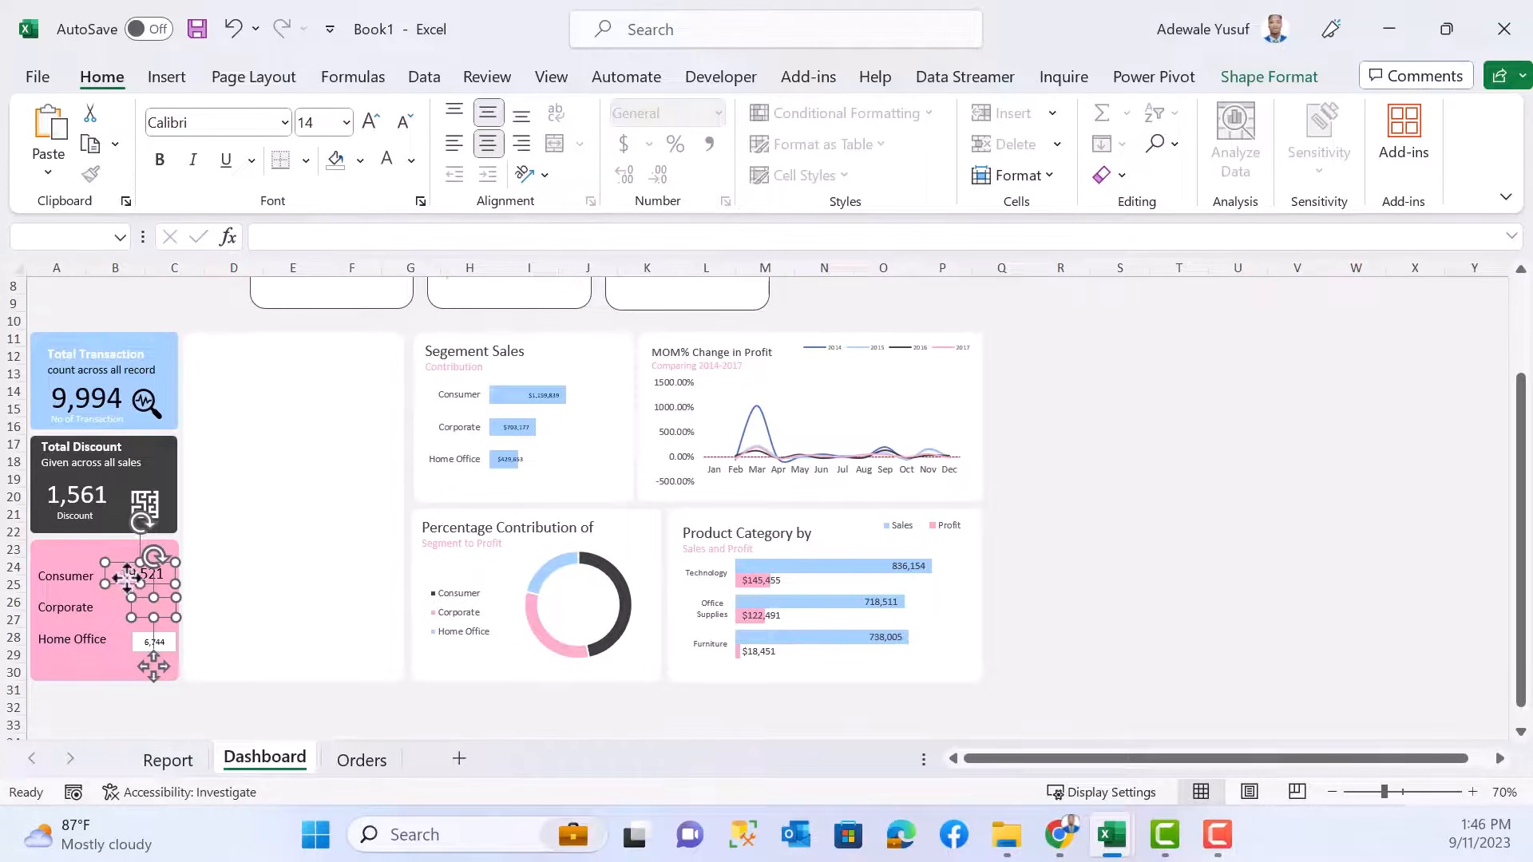
{"action": "left_click", "coordinate": [233, 540]}
{"action": "left_click", "coordinate": [142, 587]}
{"action": "left_click", "coordinate": [151, 618]}
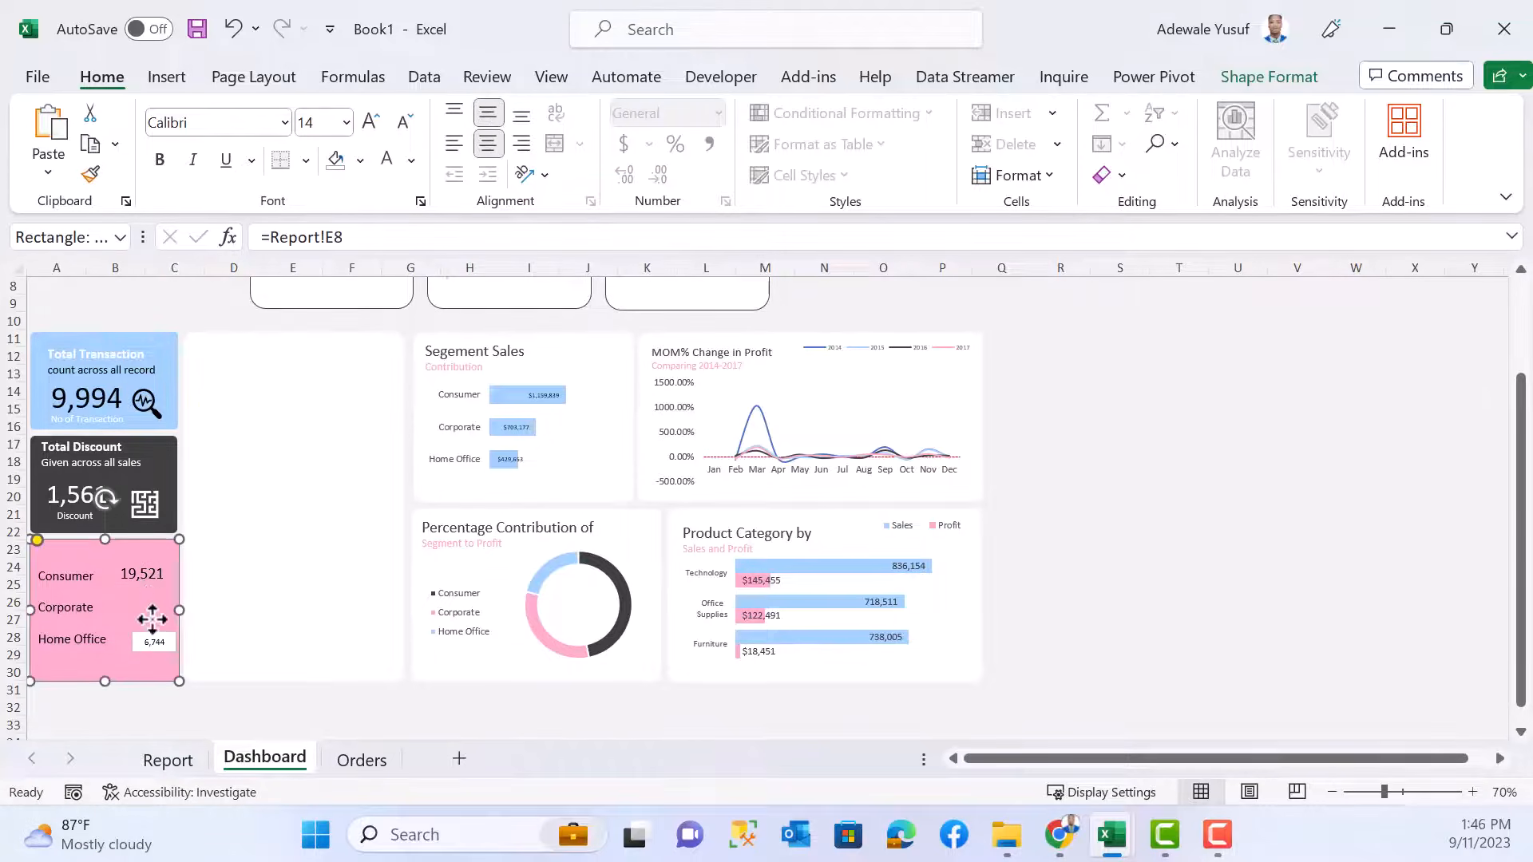
{"action": "left_click", "coordinate": [146, 607]}
{"action": "left_click_drag", "start_coordinate": [131, 597], "coordinate": [107, 590]}
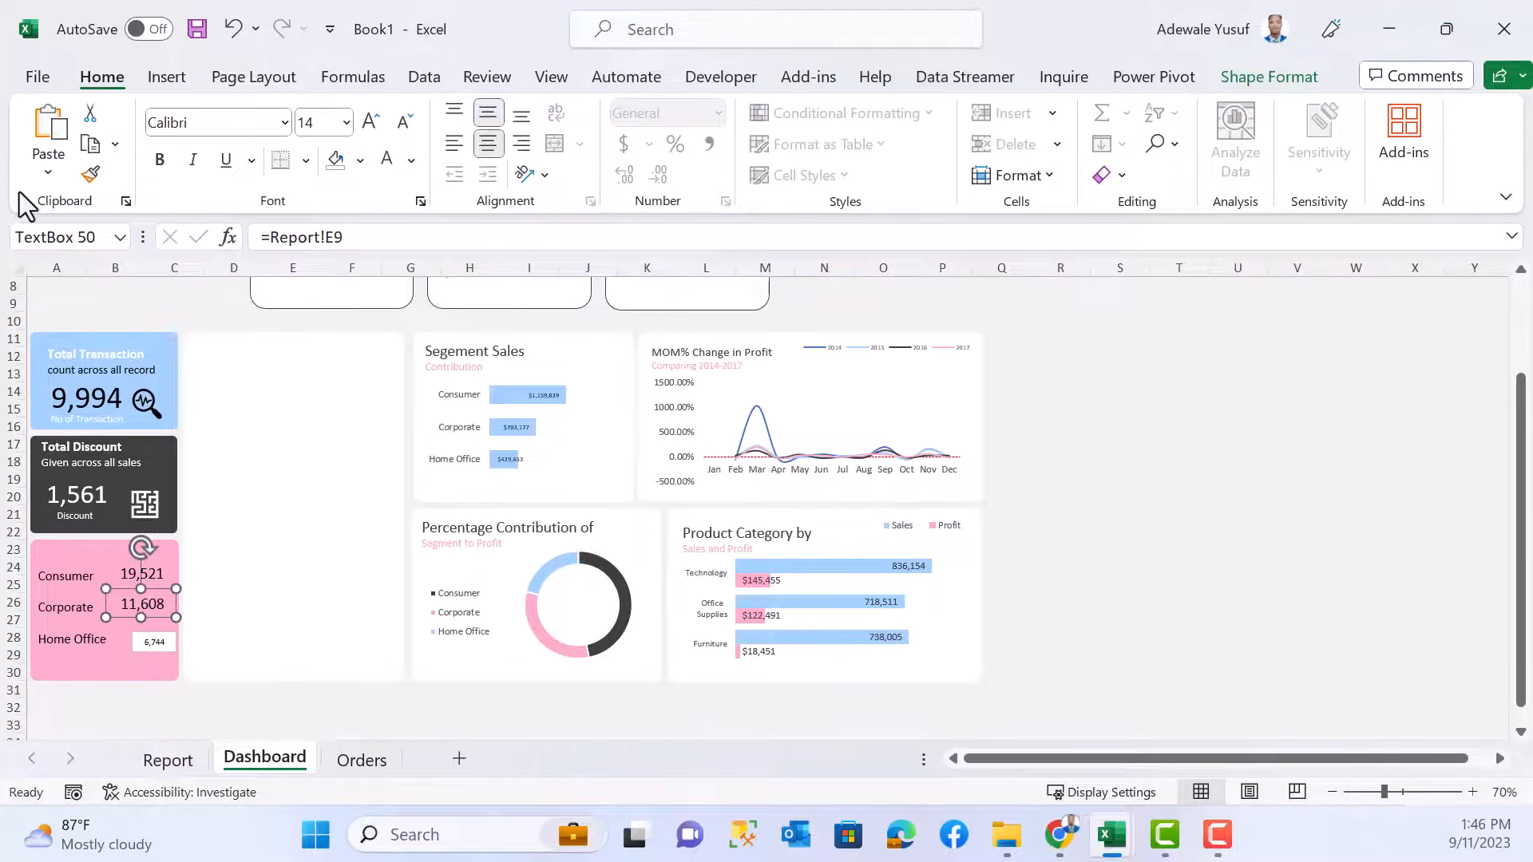
- Apply the Corporate quantity's formatting to the Home Office quantity and widen that box to match
{"action": "left_click", "coordinate": [90, 174]}
{"action": "left_click", "coordinate": [154, 644]}
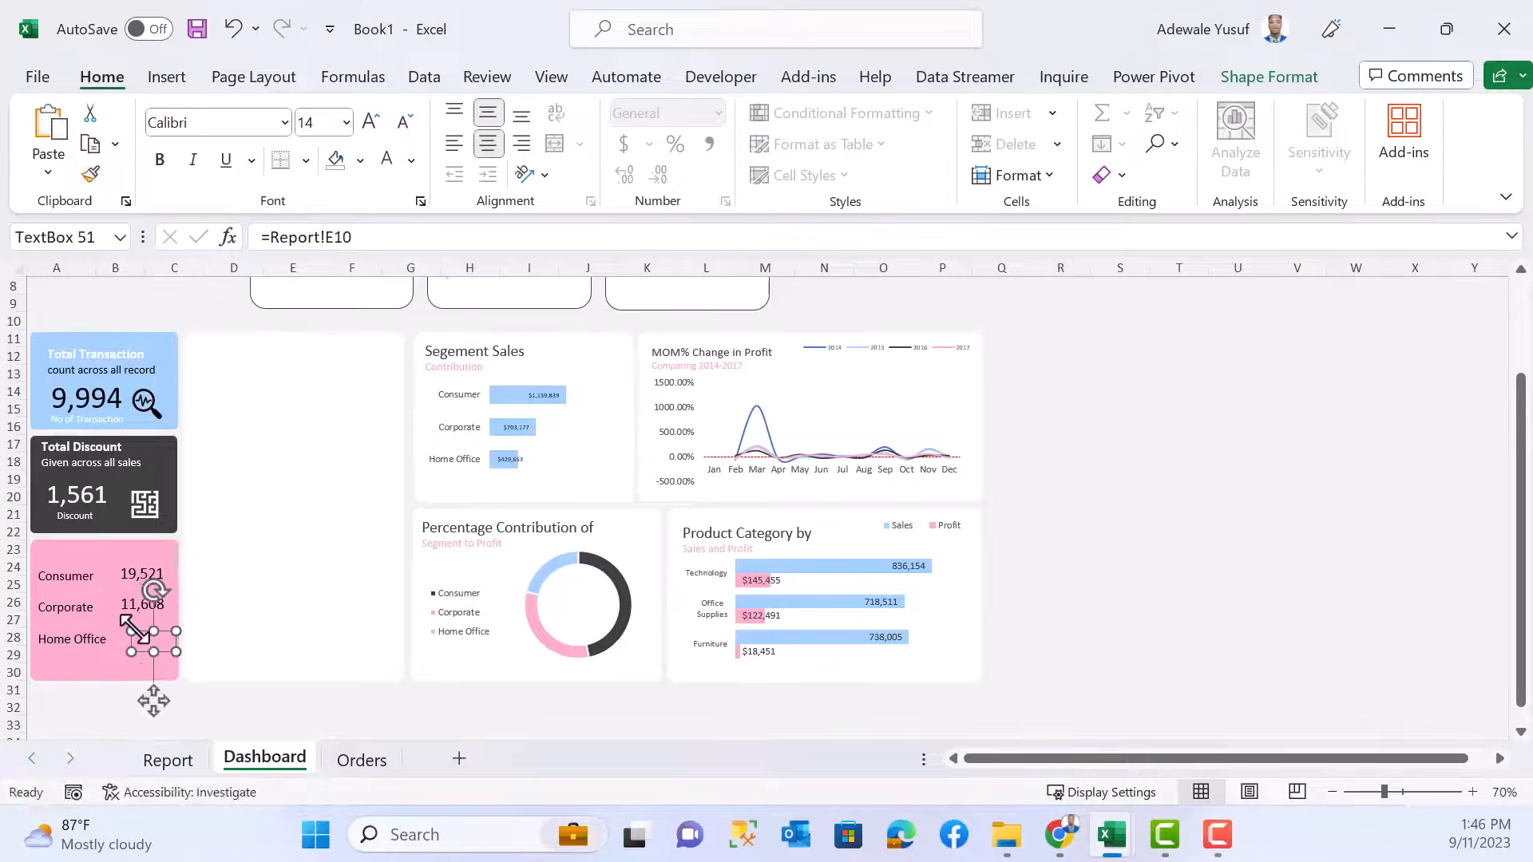
{"action": "left_click_drag", "start_coordinate": [128, 635], "coordinate": [106, 627]}
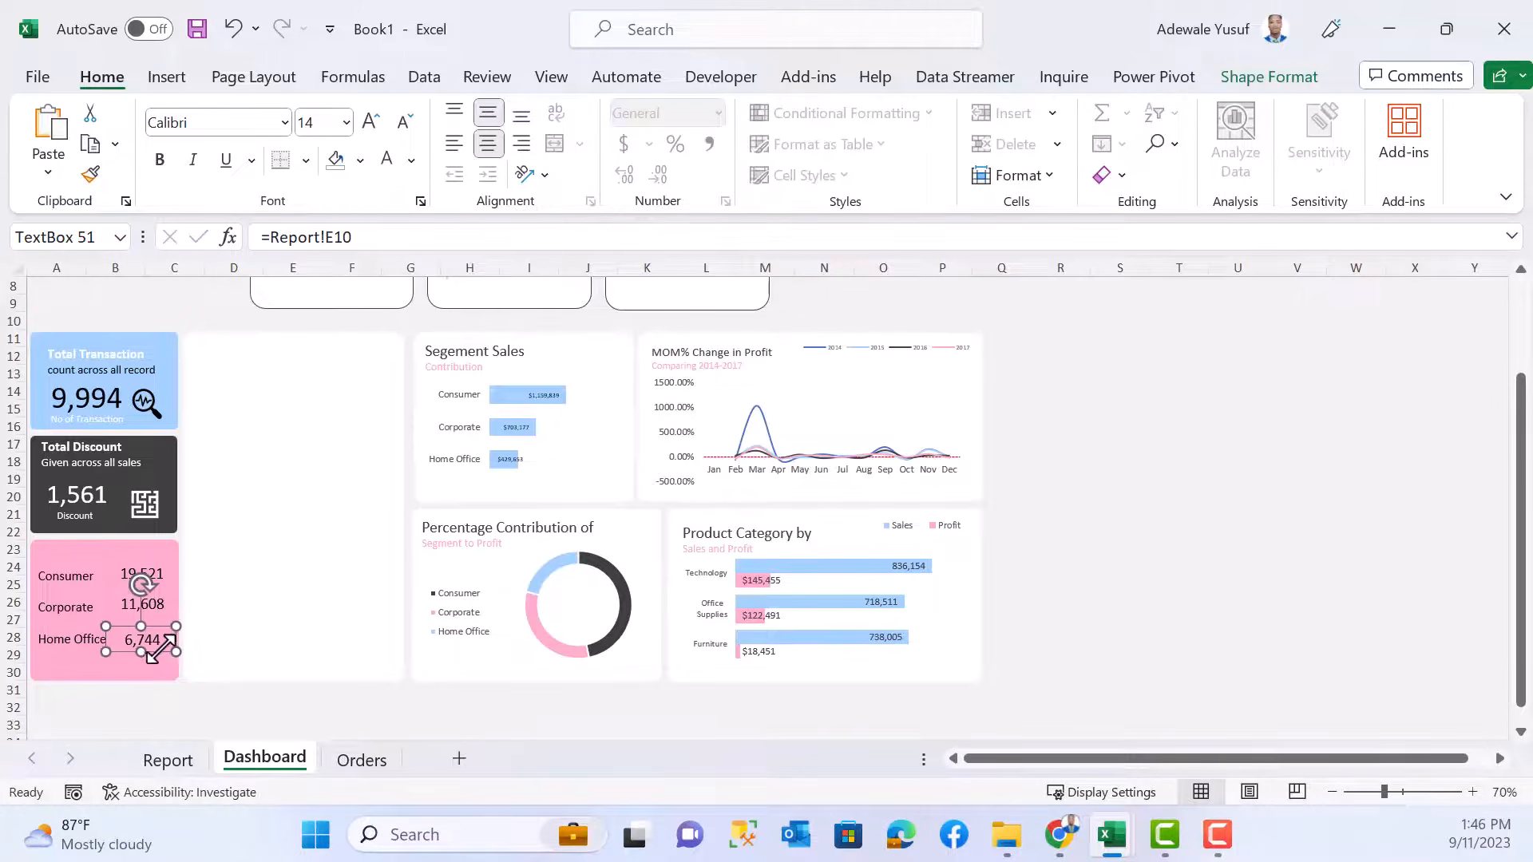
- Change the font color of all three segment labels and their quantities in the pink card to white
{"action": "left_click", "coordinate": [66, 612], "text": "ctrl"}
{"action": "left_click", "coordinate": [75, 609]}
{"action": "left_click", "coordinate": [71, 583], "text": "ctrl"}
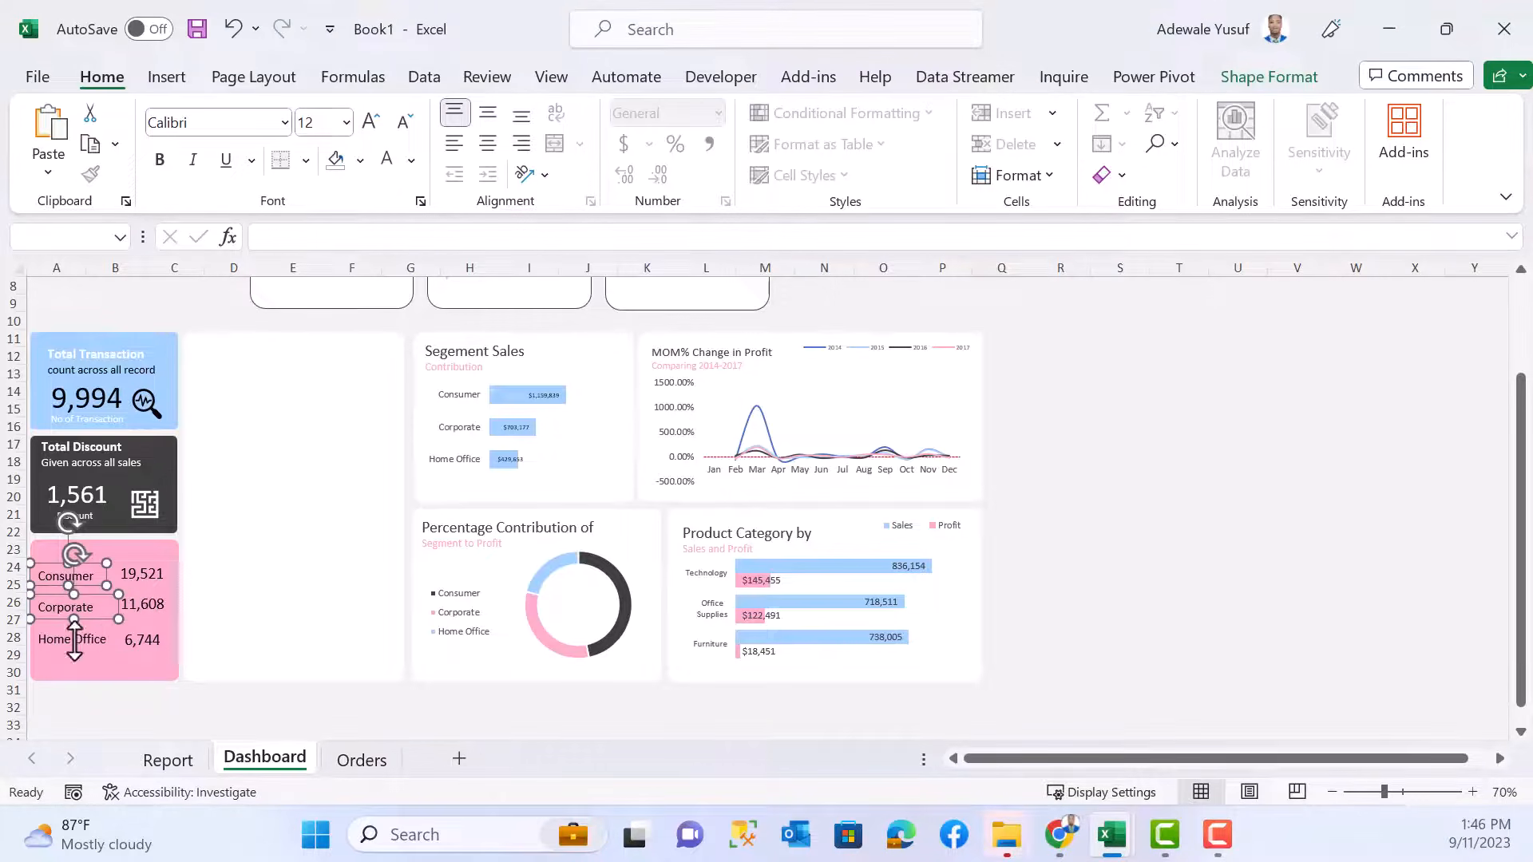
{"action": "left_click", "coordinate": [74, 639], "text": "ctrl"}
{"action": "left_click", "coordinate": [142, 637], "text": "ctrl"}
{"action": "left_click", "coordinate": [142, 604], "text": "ctrl"}
{"action": "left_click", "coordinate": [149, 574], "text": "ctrl"}
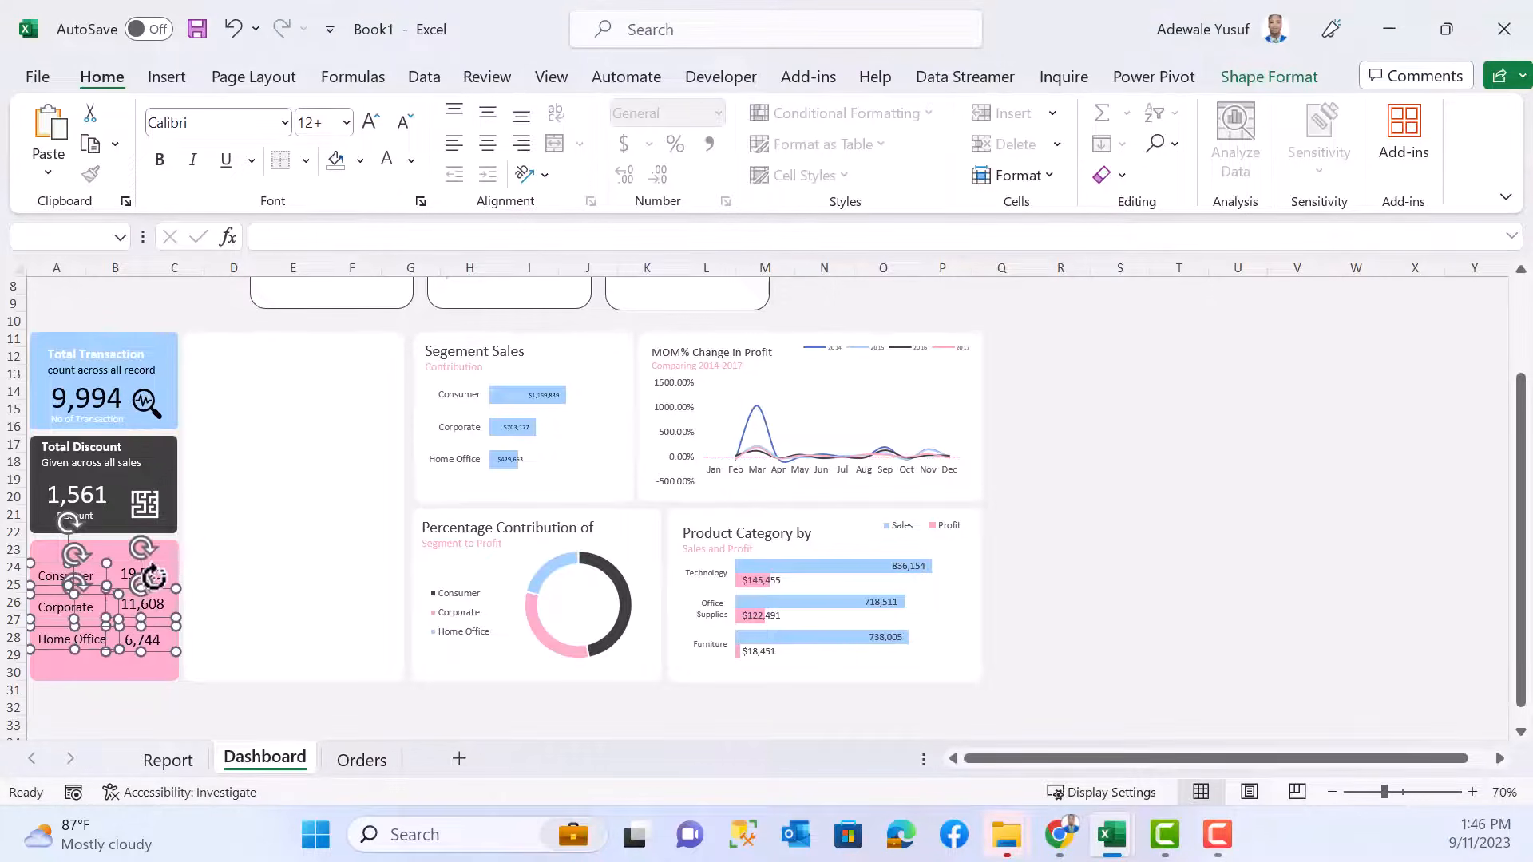
{"action": "left_click", "coordinate": [388, 159]}
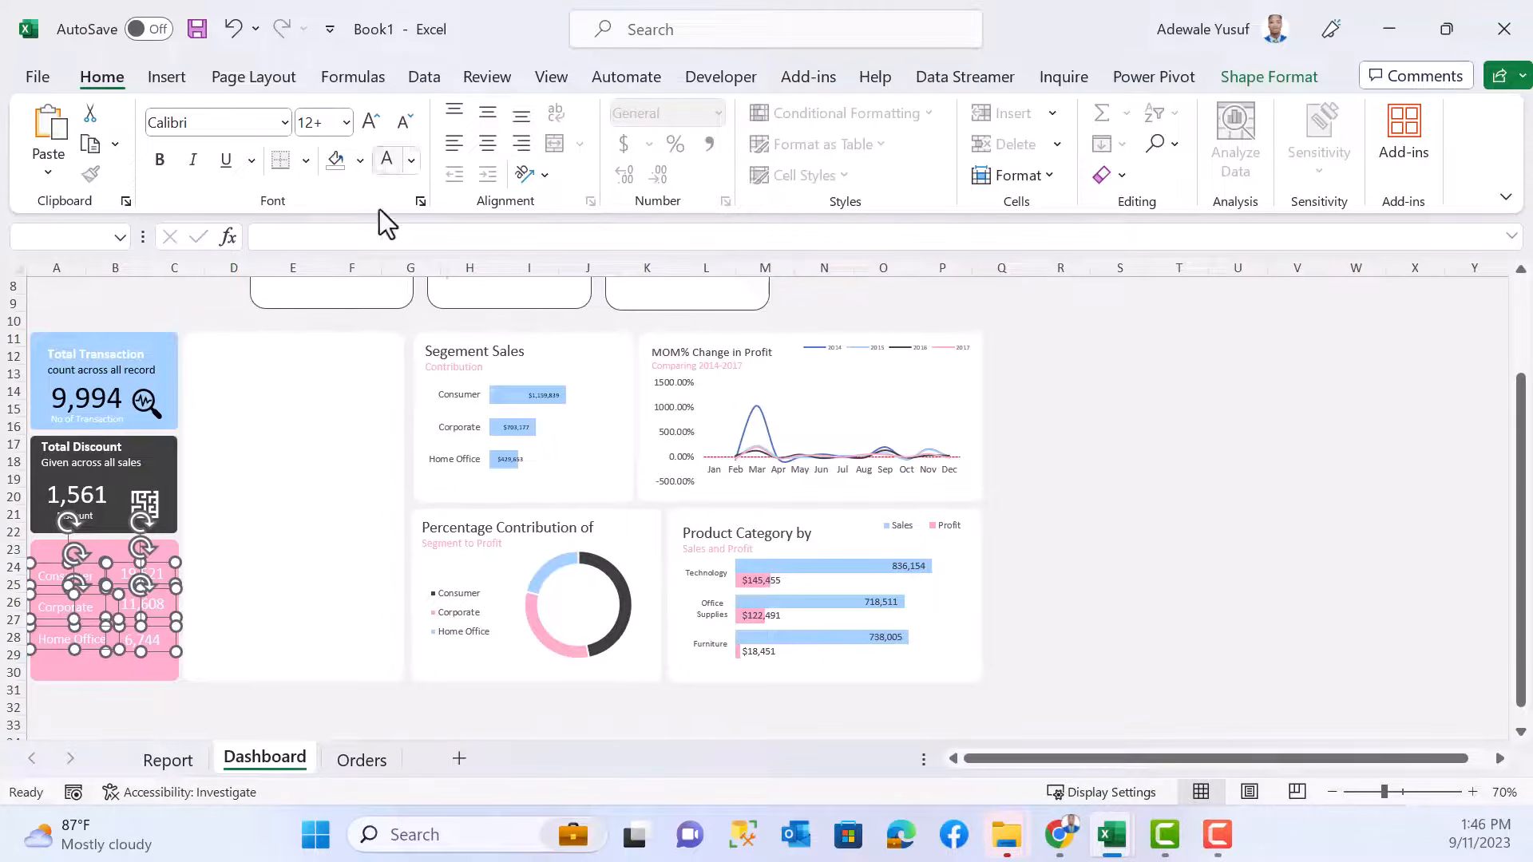
{"action": "left_click", "coordinate": [128, 708]}
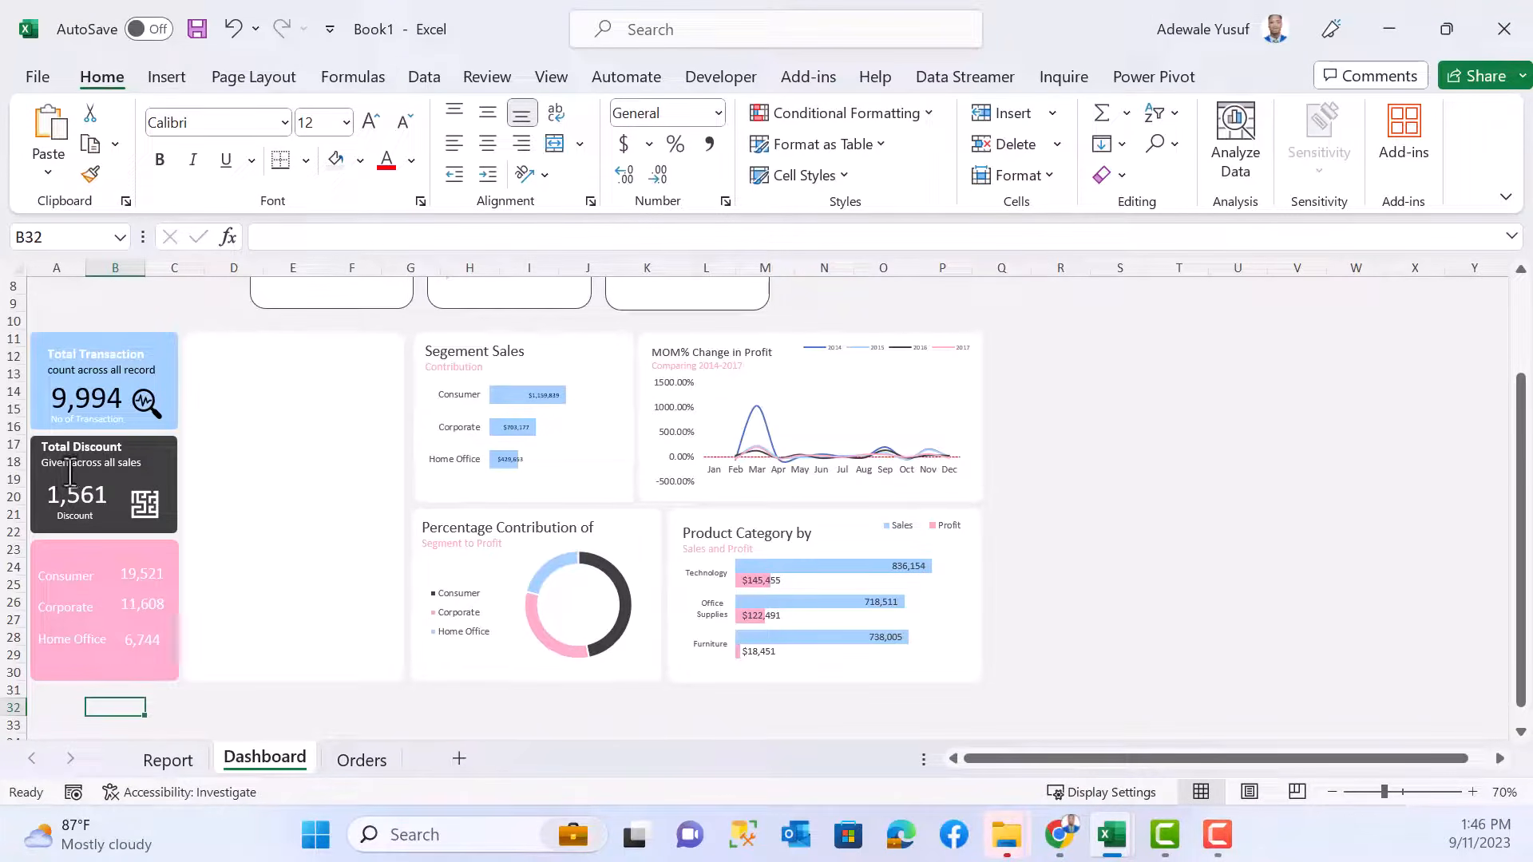
- Draw a horizontal line about 1.8" long between the Consumer and Corporate rows and set its outline to white
{"action": "left_click", "coordinate": [305, 168]}
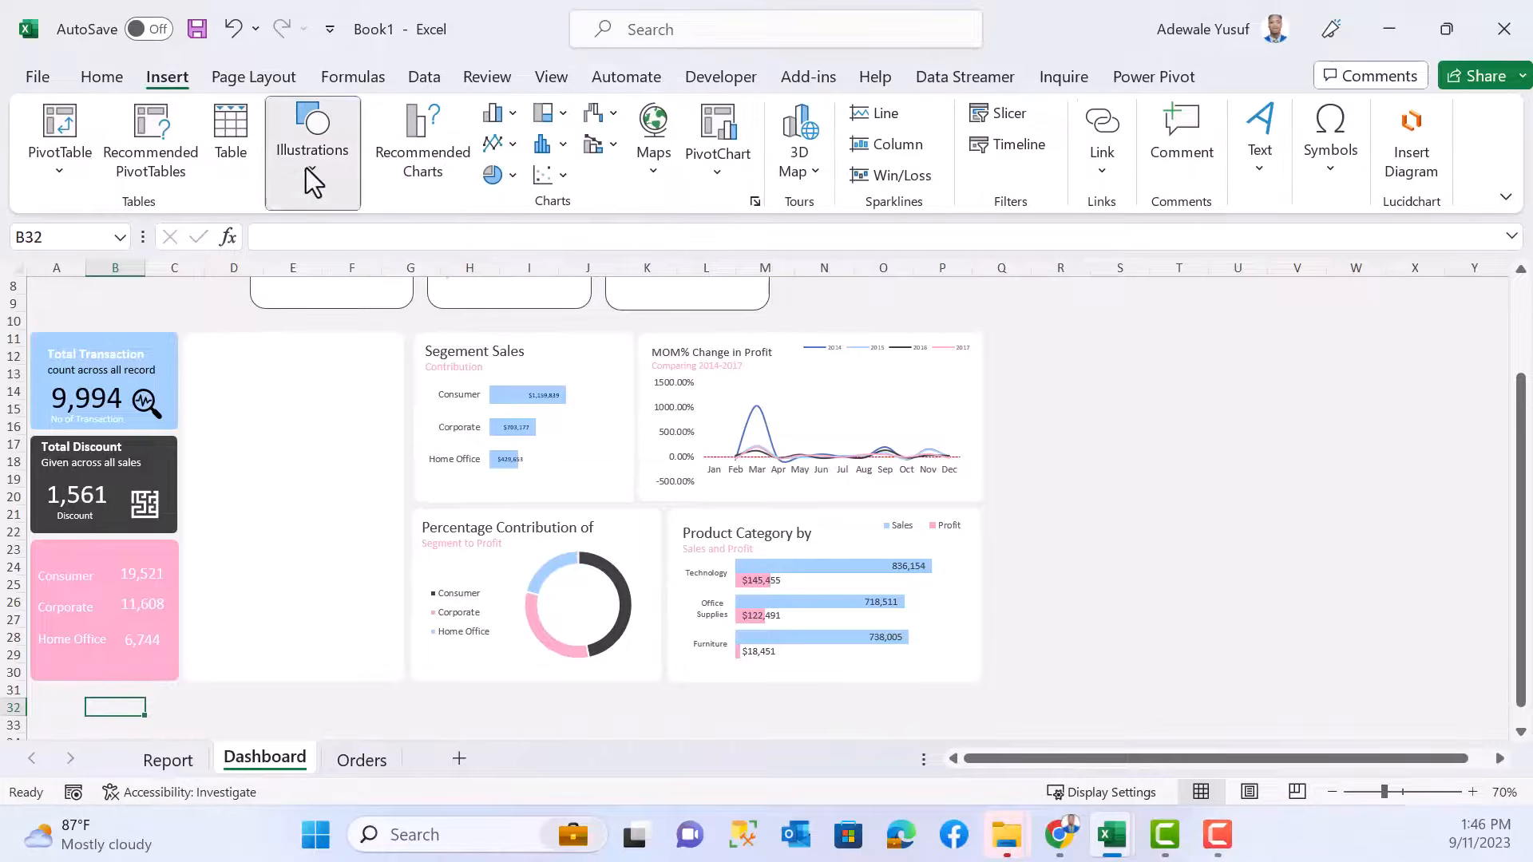
{"action": "left_click", "coordinate": [381, 280]}
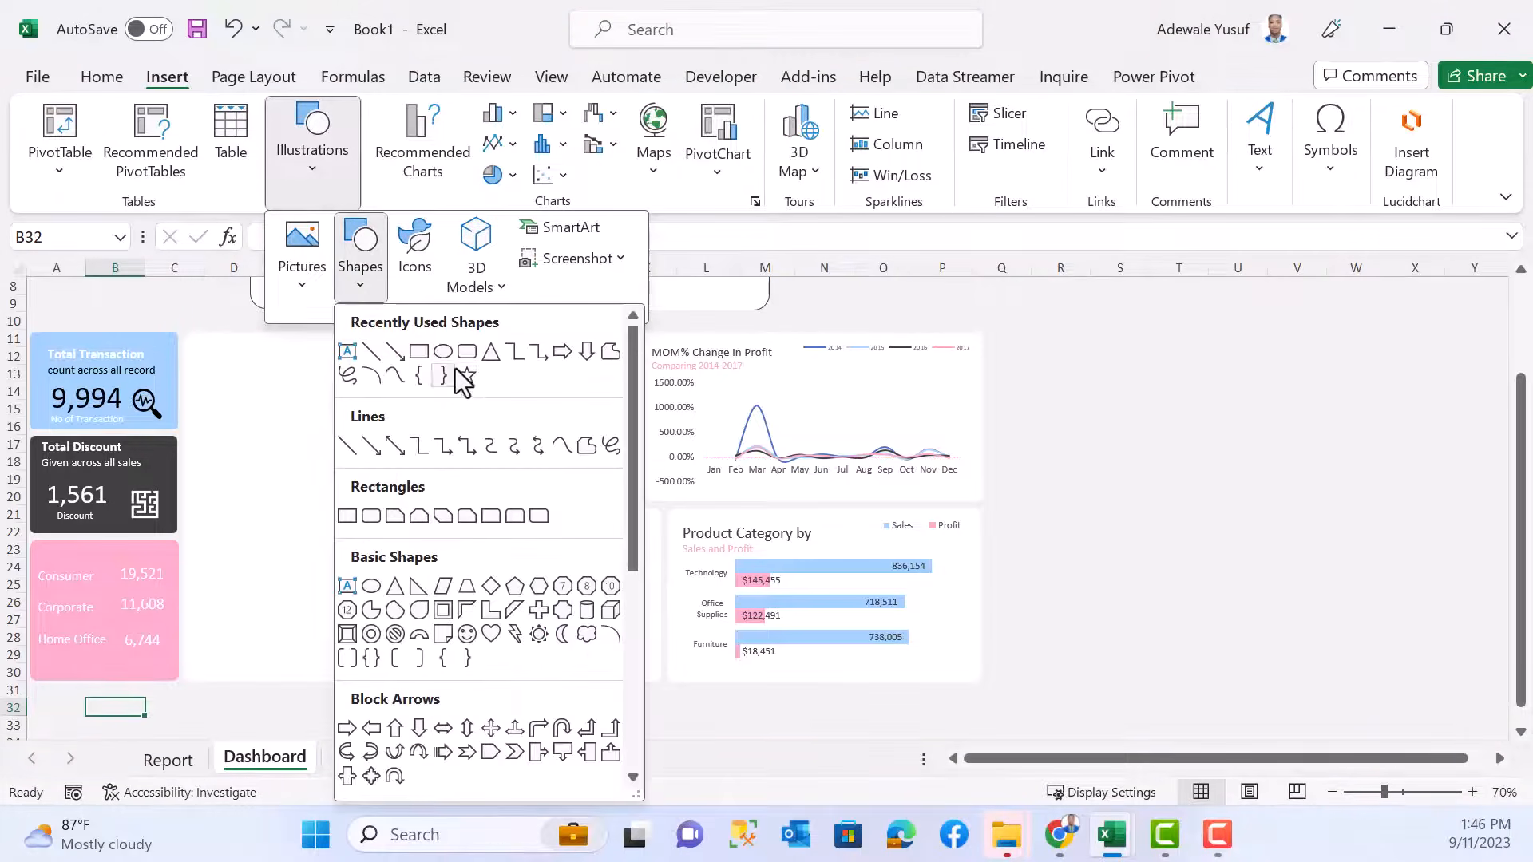
{"action": "left_click", "coordinate": [371, 351]}
{"action": "left_click_drag", "start_coordinate": [32, 591], "coordinate": [174, 590]}
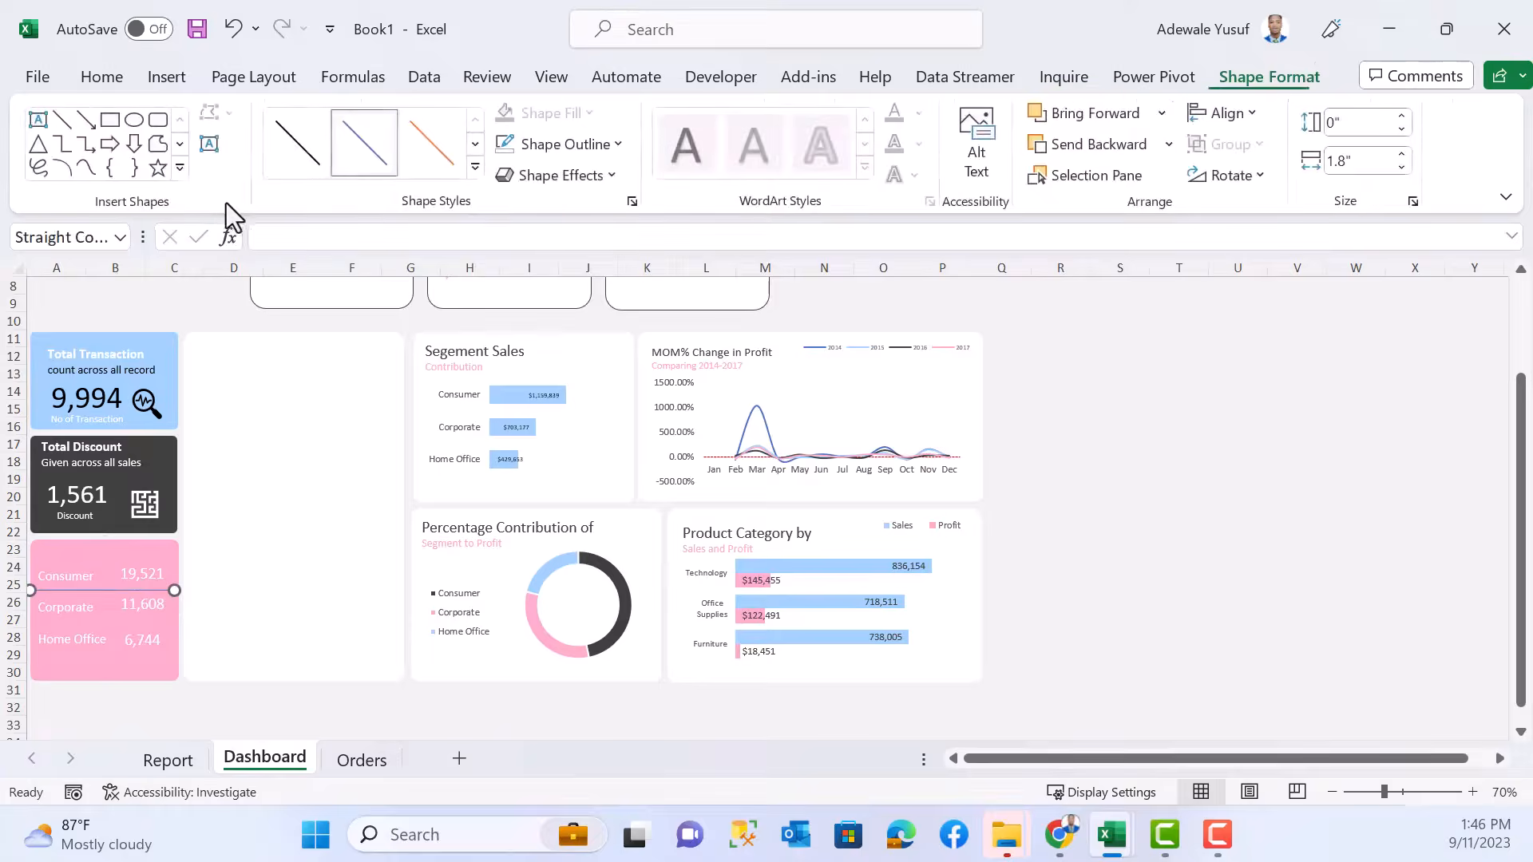
{"action": "left_click", "coordinate": [611, 146]}
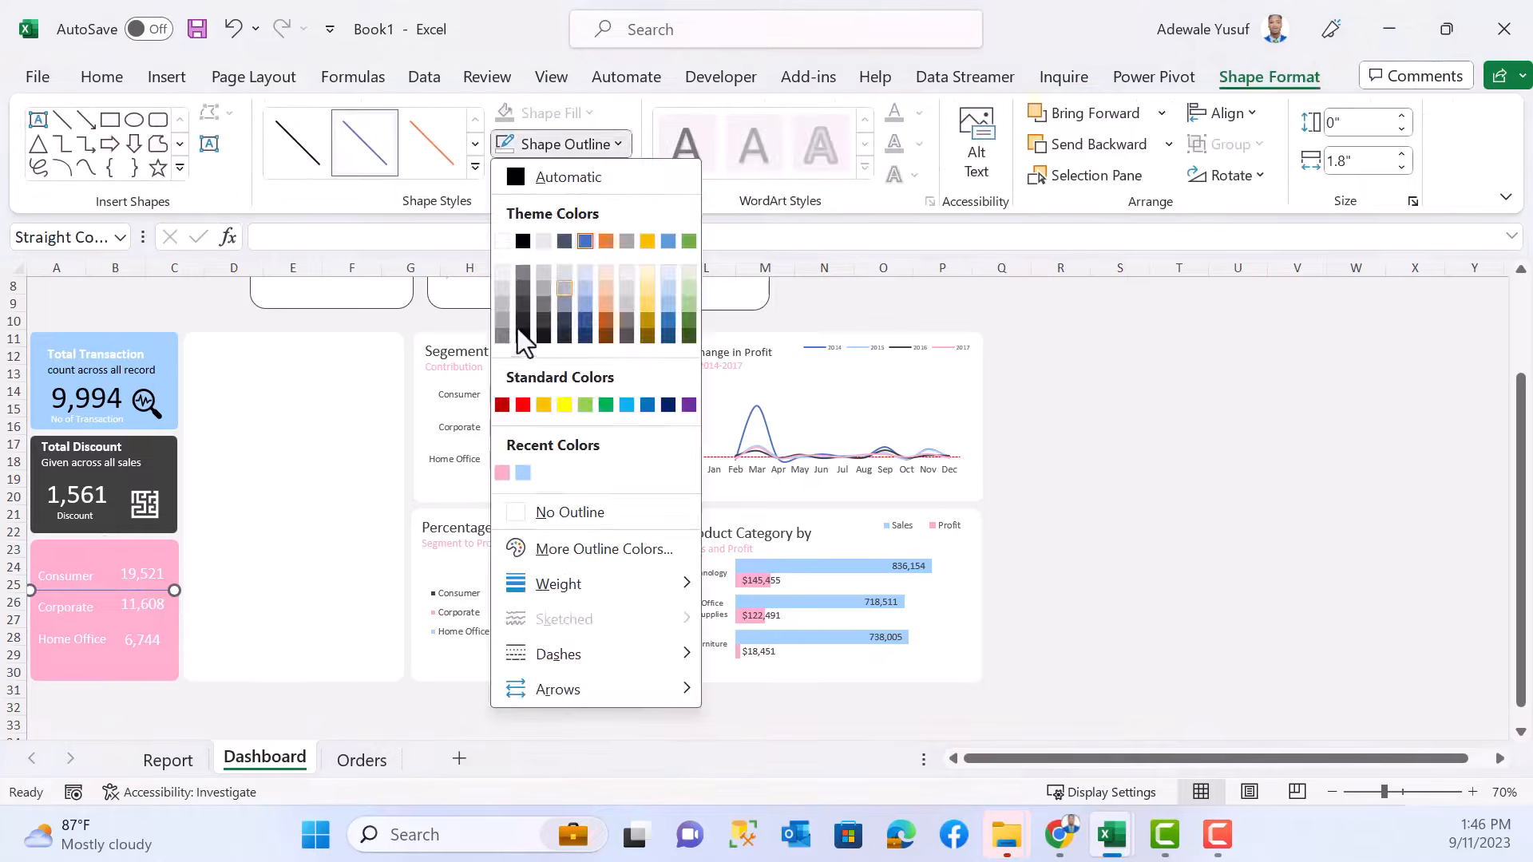
{"action": "left_click", "coordinate": [502, 241]}
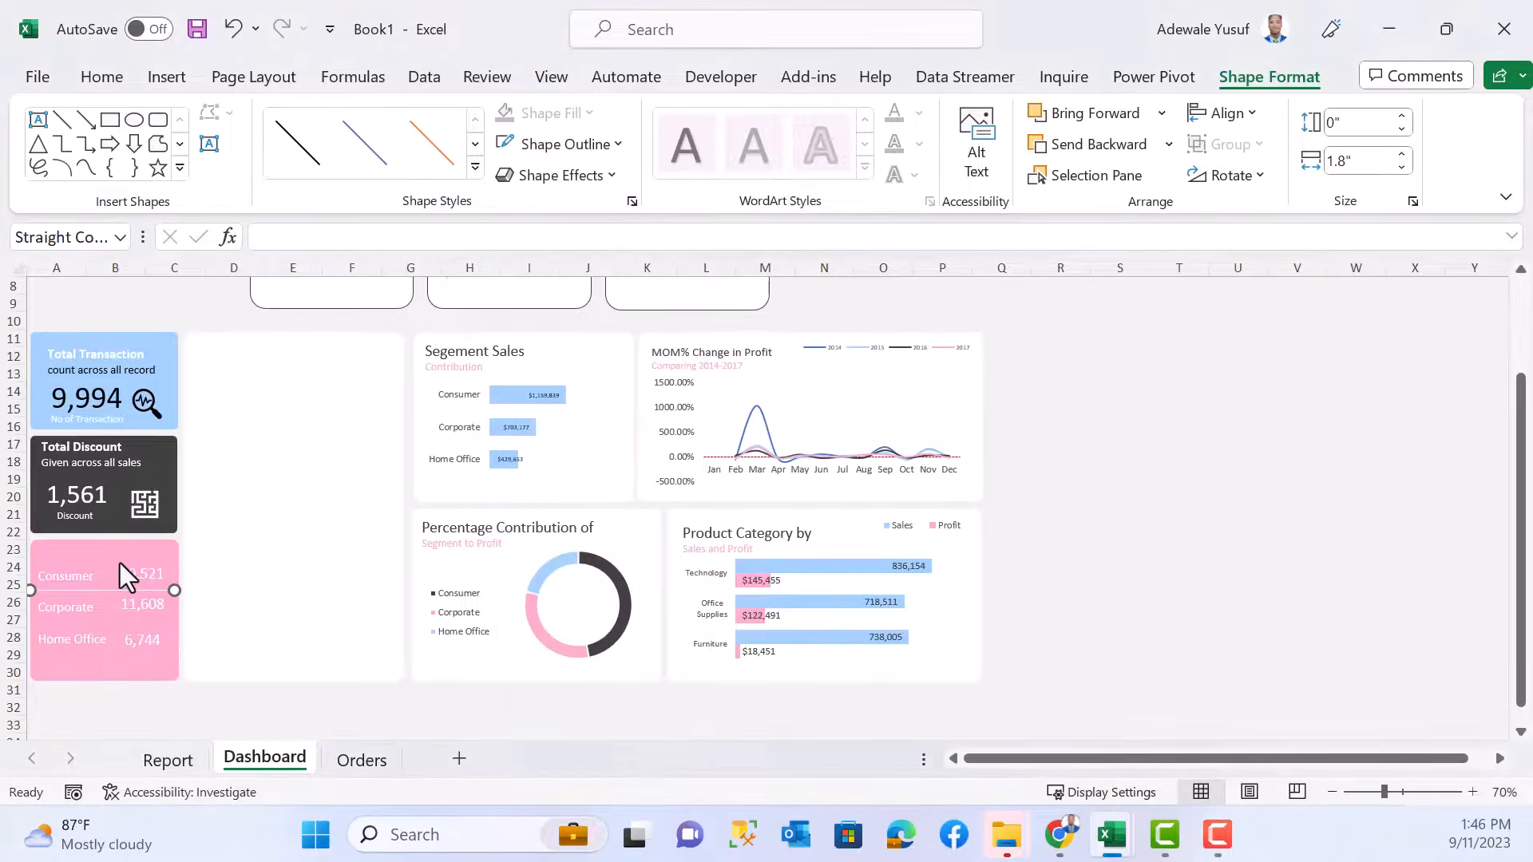
- Place copies of the white line below the Corporate and Home Office rows and nudge the first line up beneath Consumer
{"action": "left_click_drag", "start_coordinate": [107, 590], "coordinate": [122, 660]}
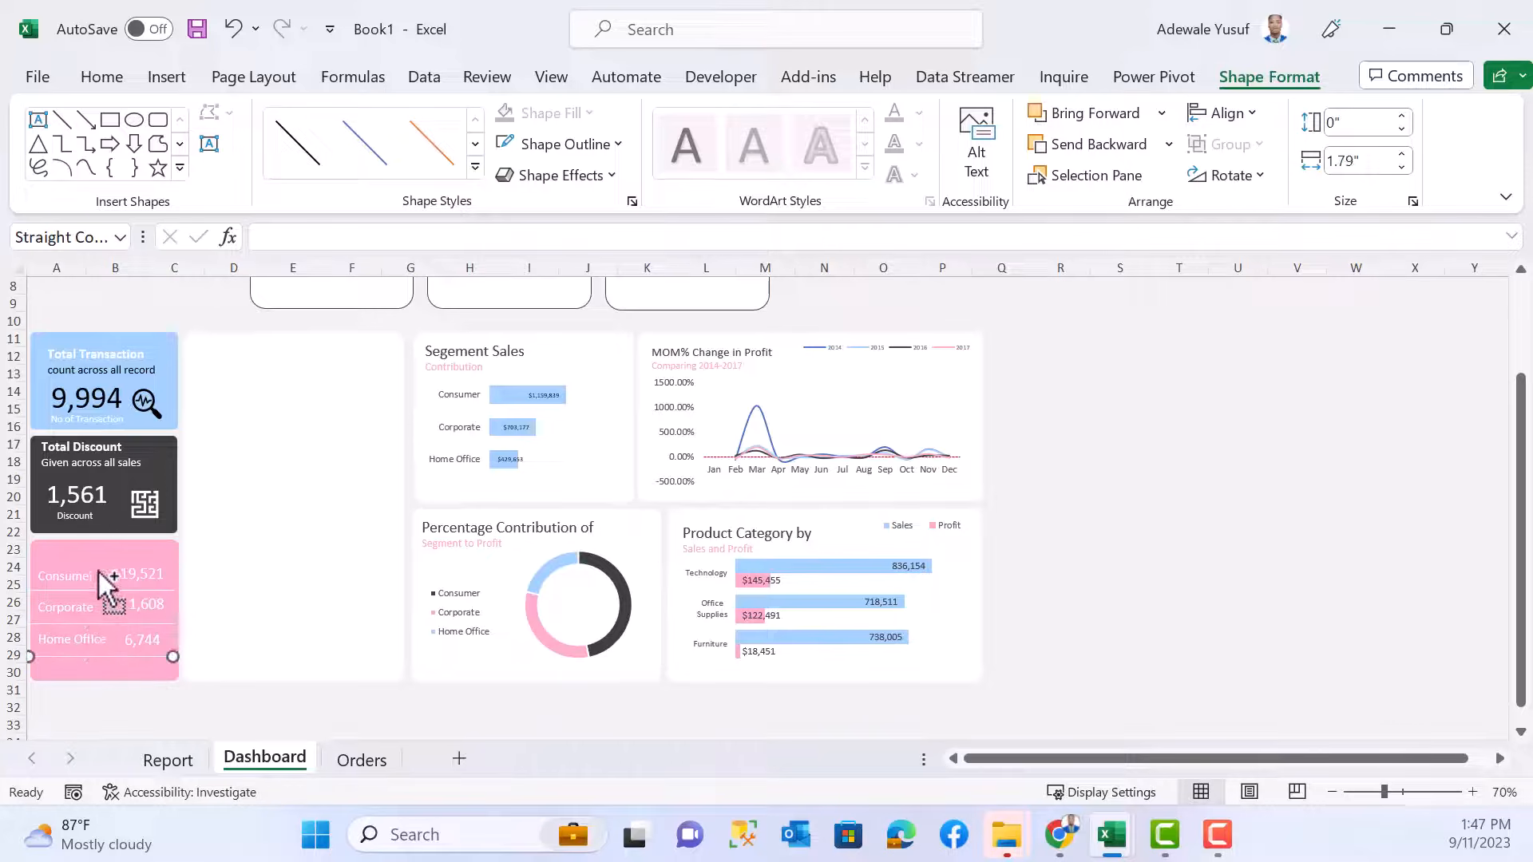
{"action": "left_click_drag", "start_coordinate": [101, 607], "coordinate": [100, 586]}
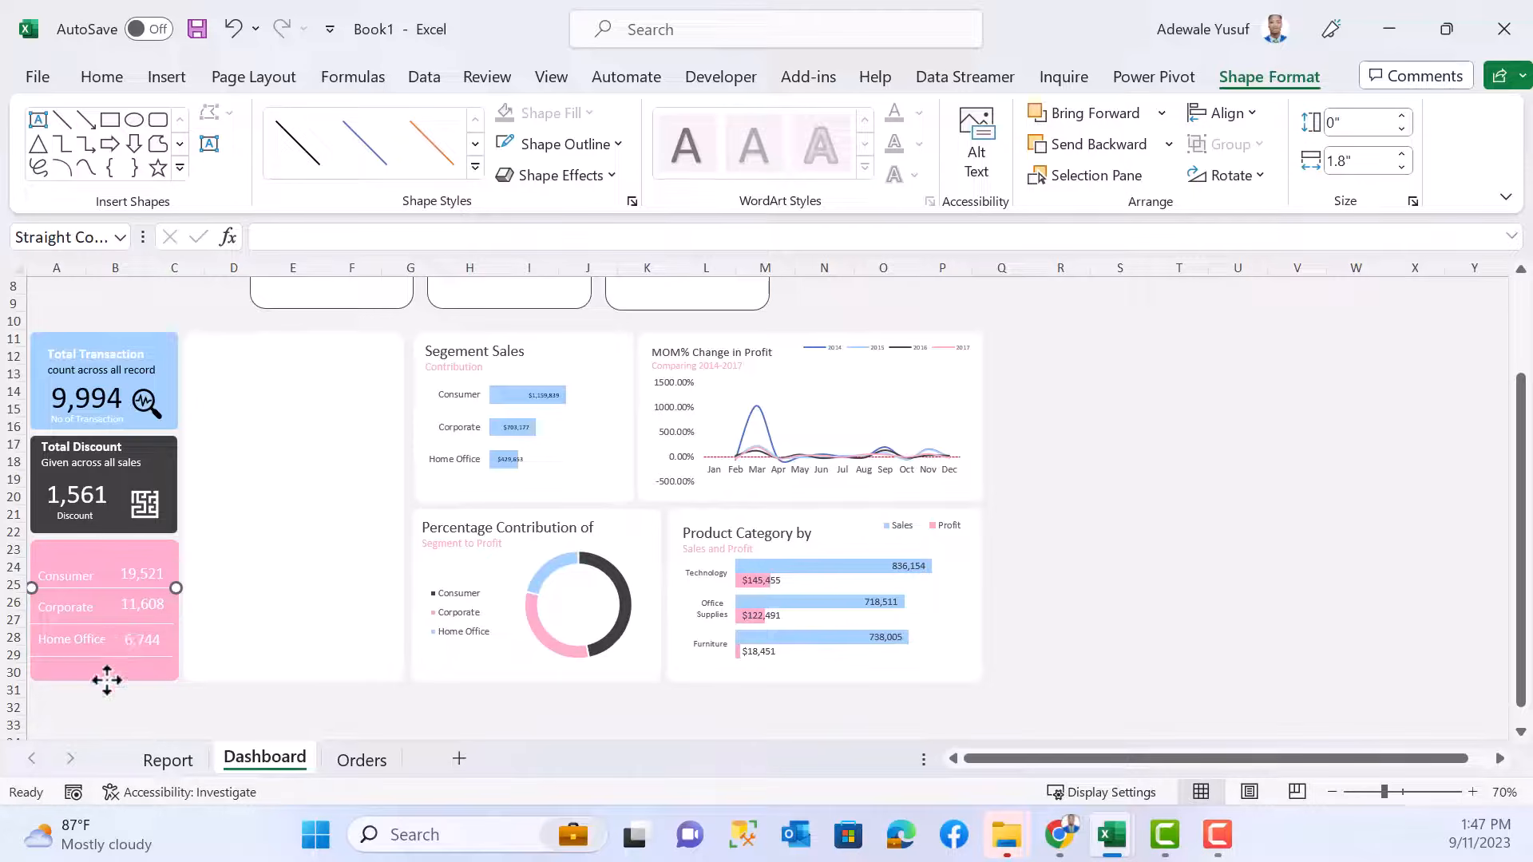
{"action": "left_click", "coordinate": [113, 707]}
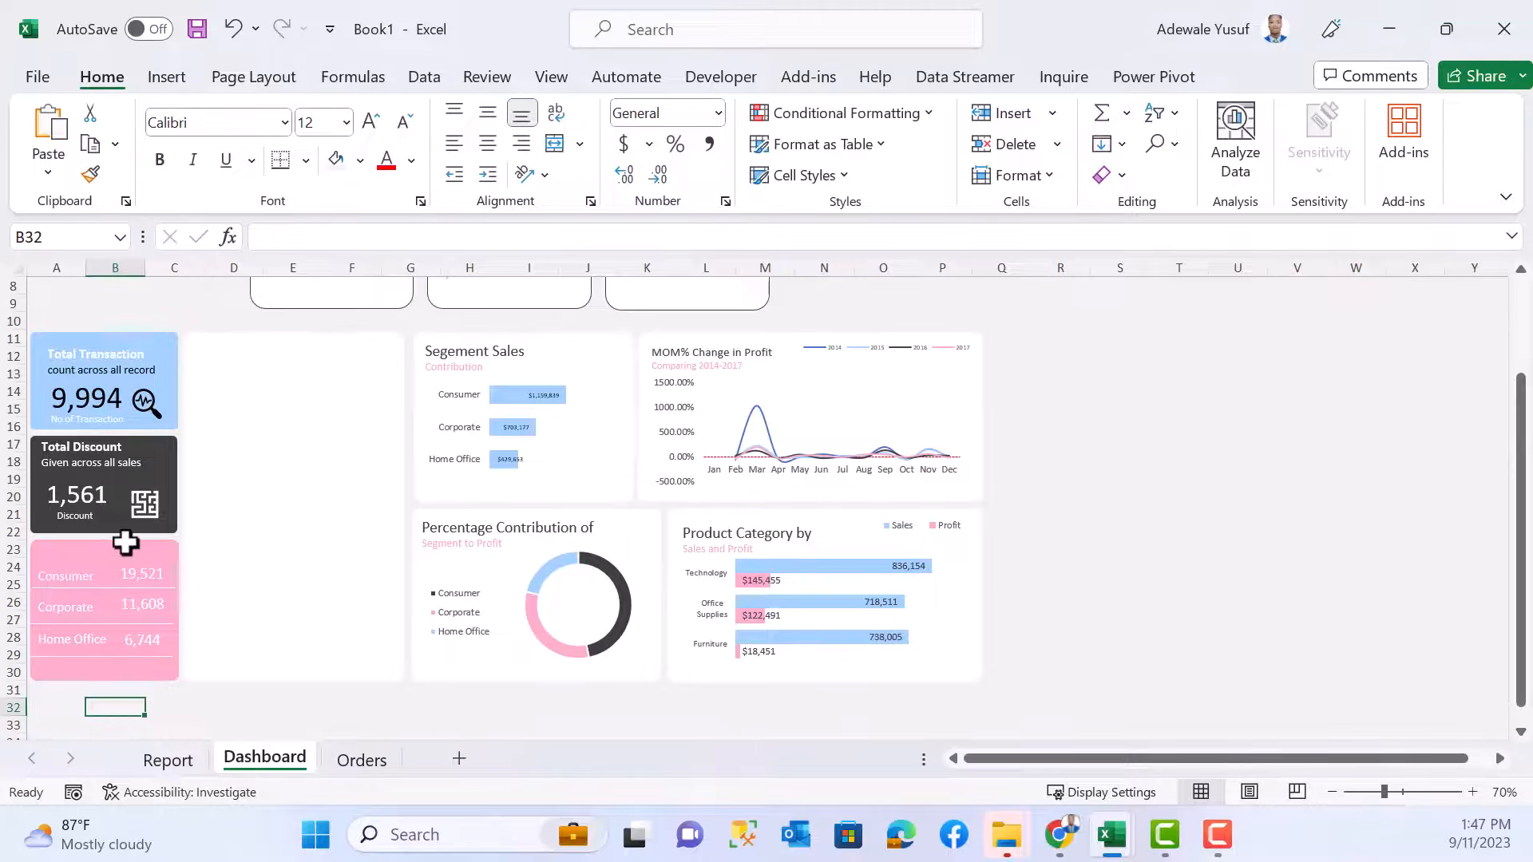
- Duplicate the "Total Discount" heading box onto the upper part of the pink card and replace its text with "Segment by Quantity of Products Sold"
{"action": "left_click", "coordinate": [100, 463]}
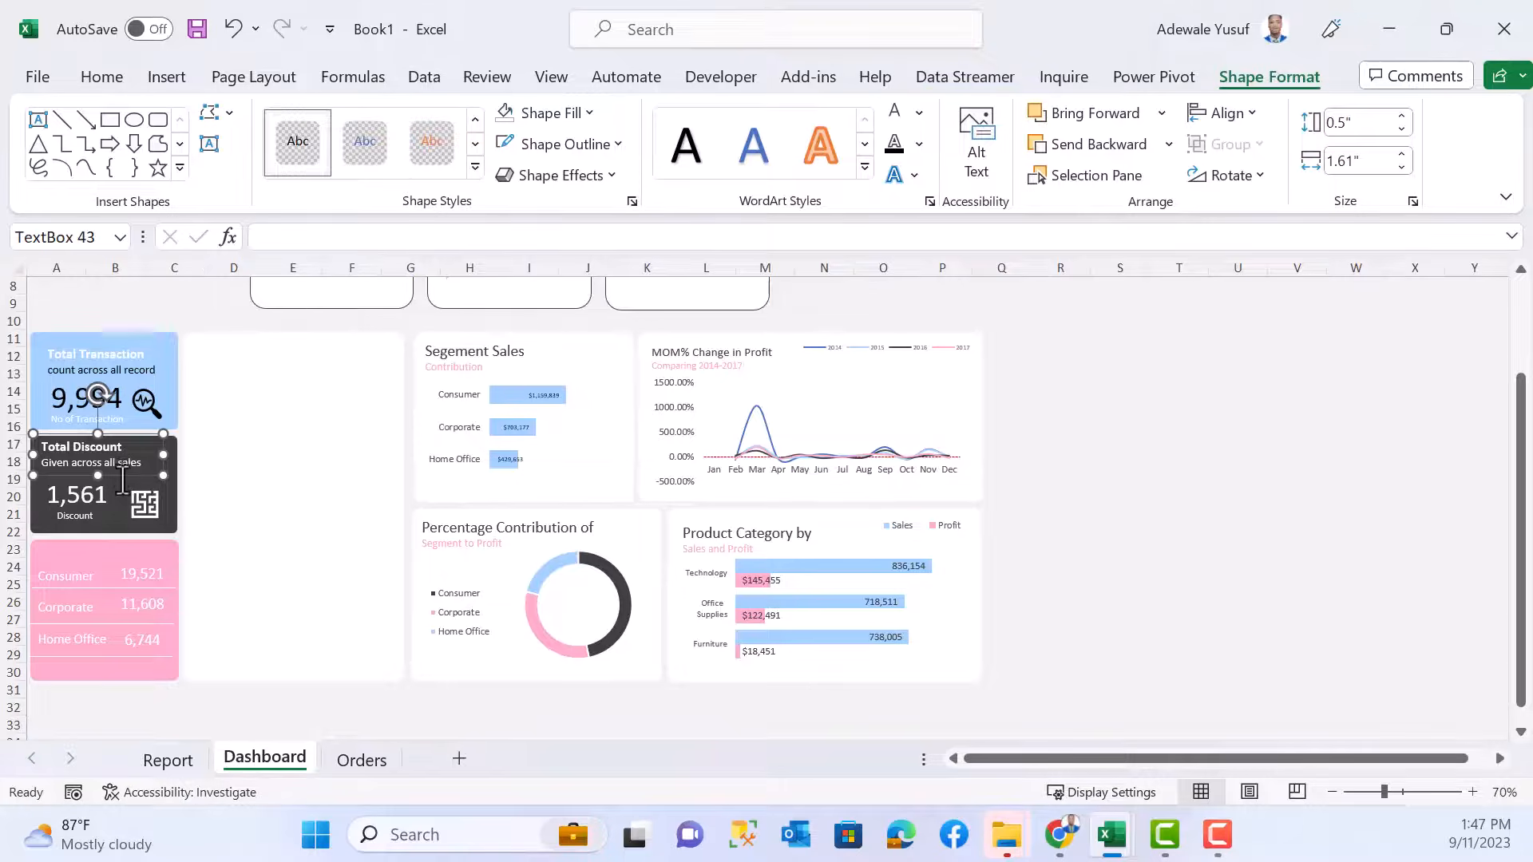
{"action": "key", "text": "ctrl+d"}
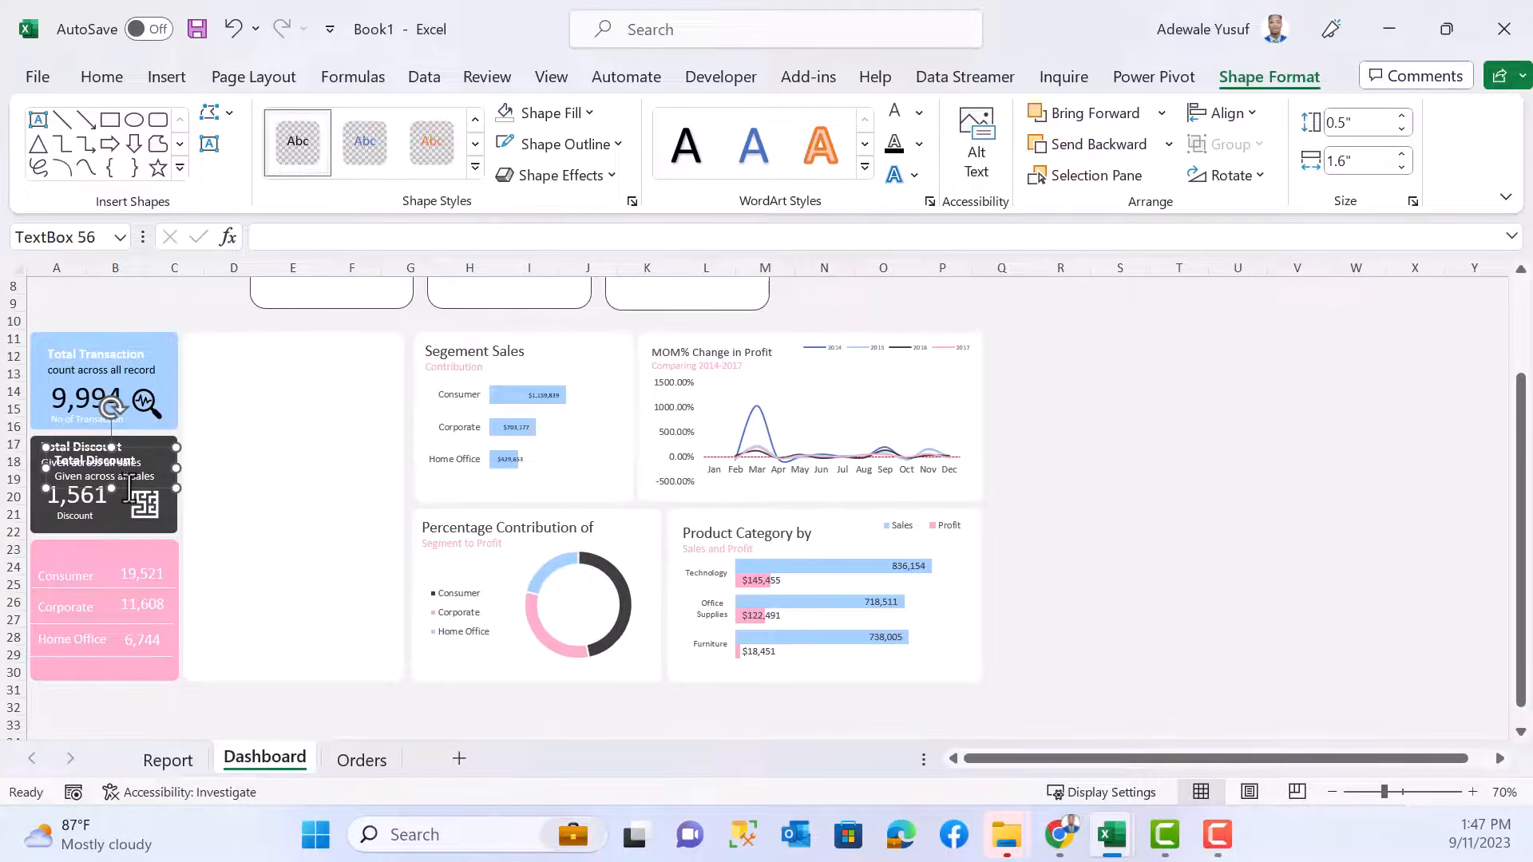
{"action": "left_click_drag", "start_coordinate": [129, 479], "coordinate": [104, 563]}
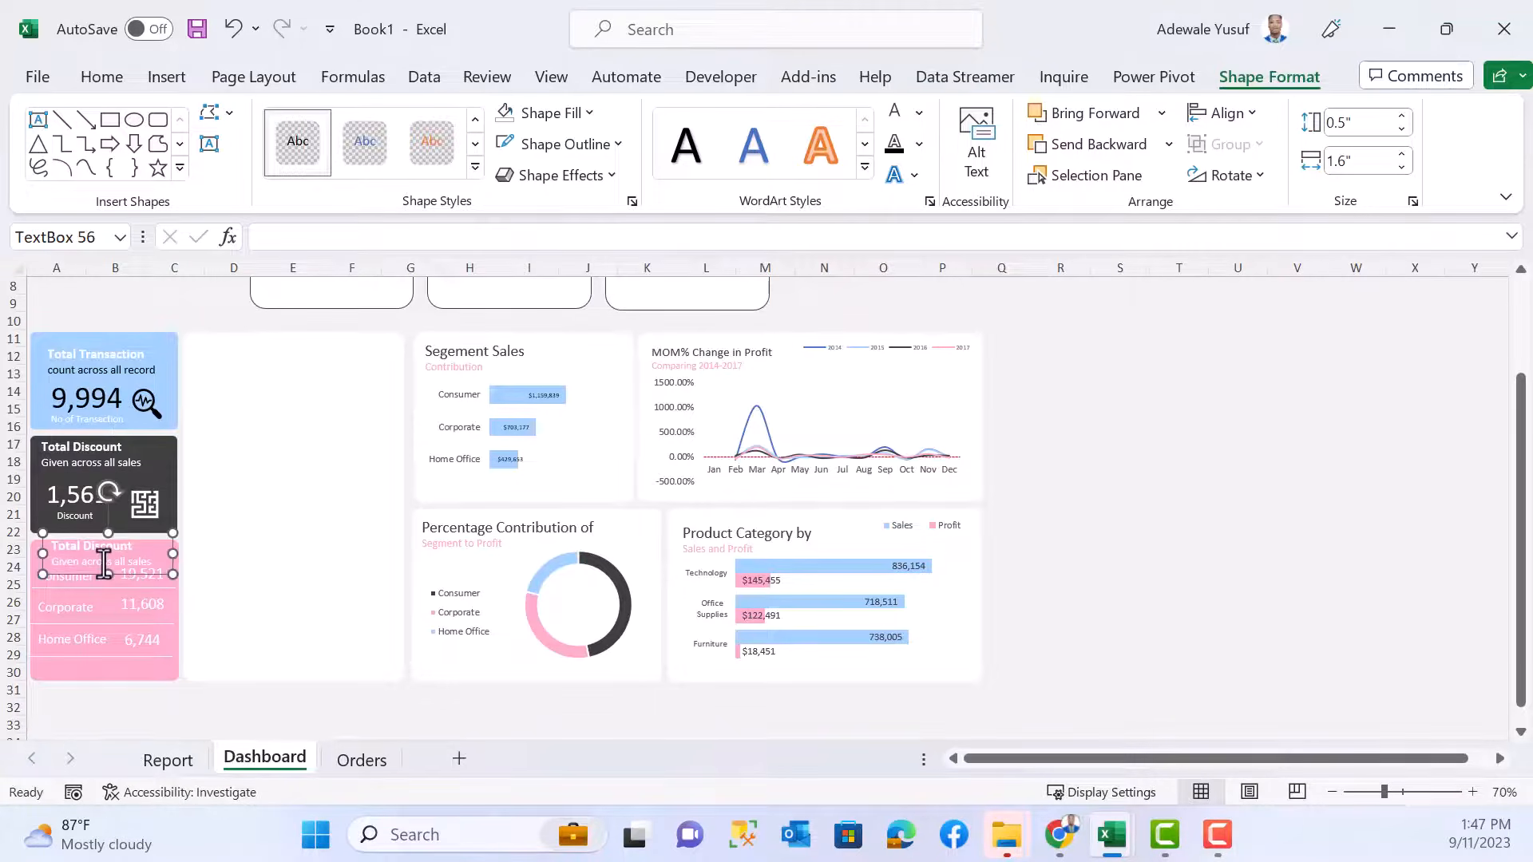
{"action": "type", "text": "Segment by Quantity of Products Sold"}
{"action": "left_click", "coordinate": [150, 572]}
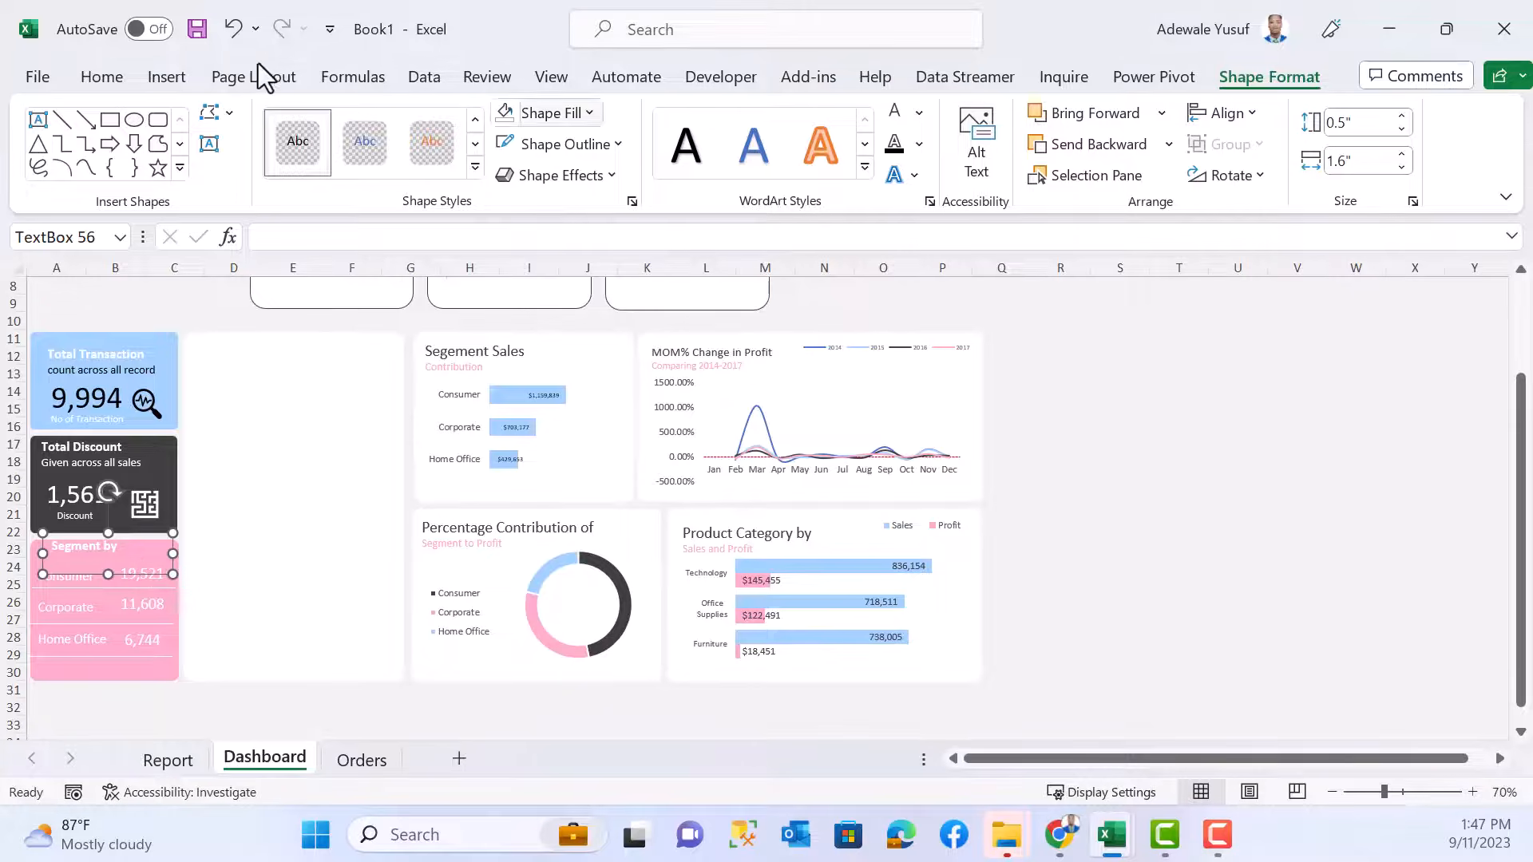
{"action": "left_click", "coordinate": [108, 79]}
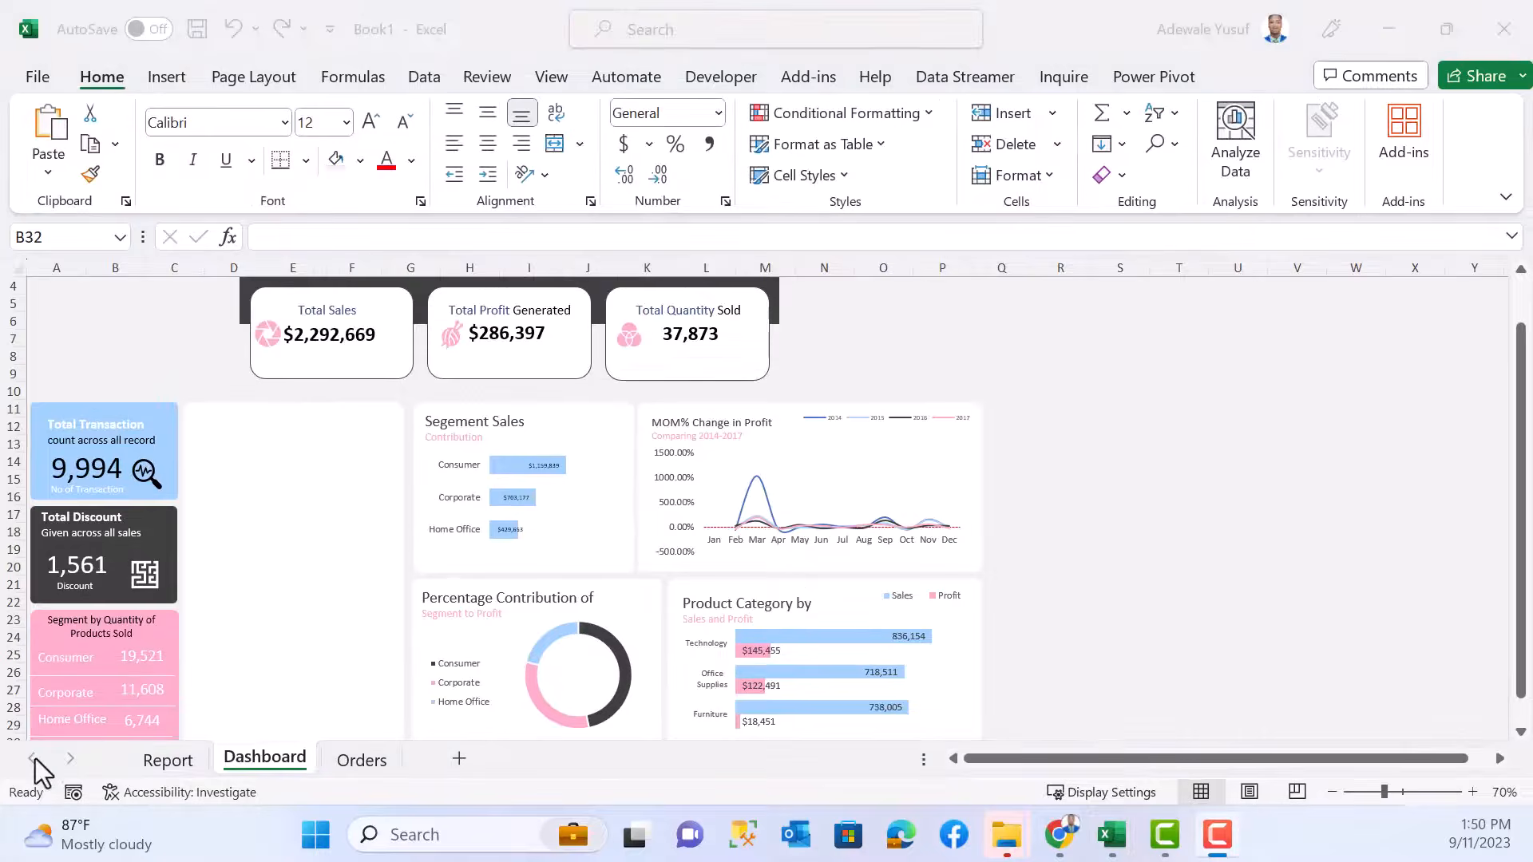
- Examine the state sales pivot table on the Report sheet, covering the state names and their sales amounts
{"action": "scroll", "coordinate": [103, 628], "scroll_direction": "down", "scroll_amount": 1}
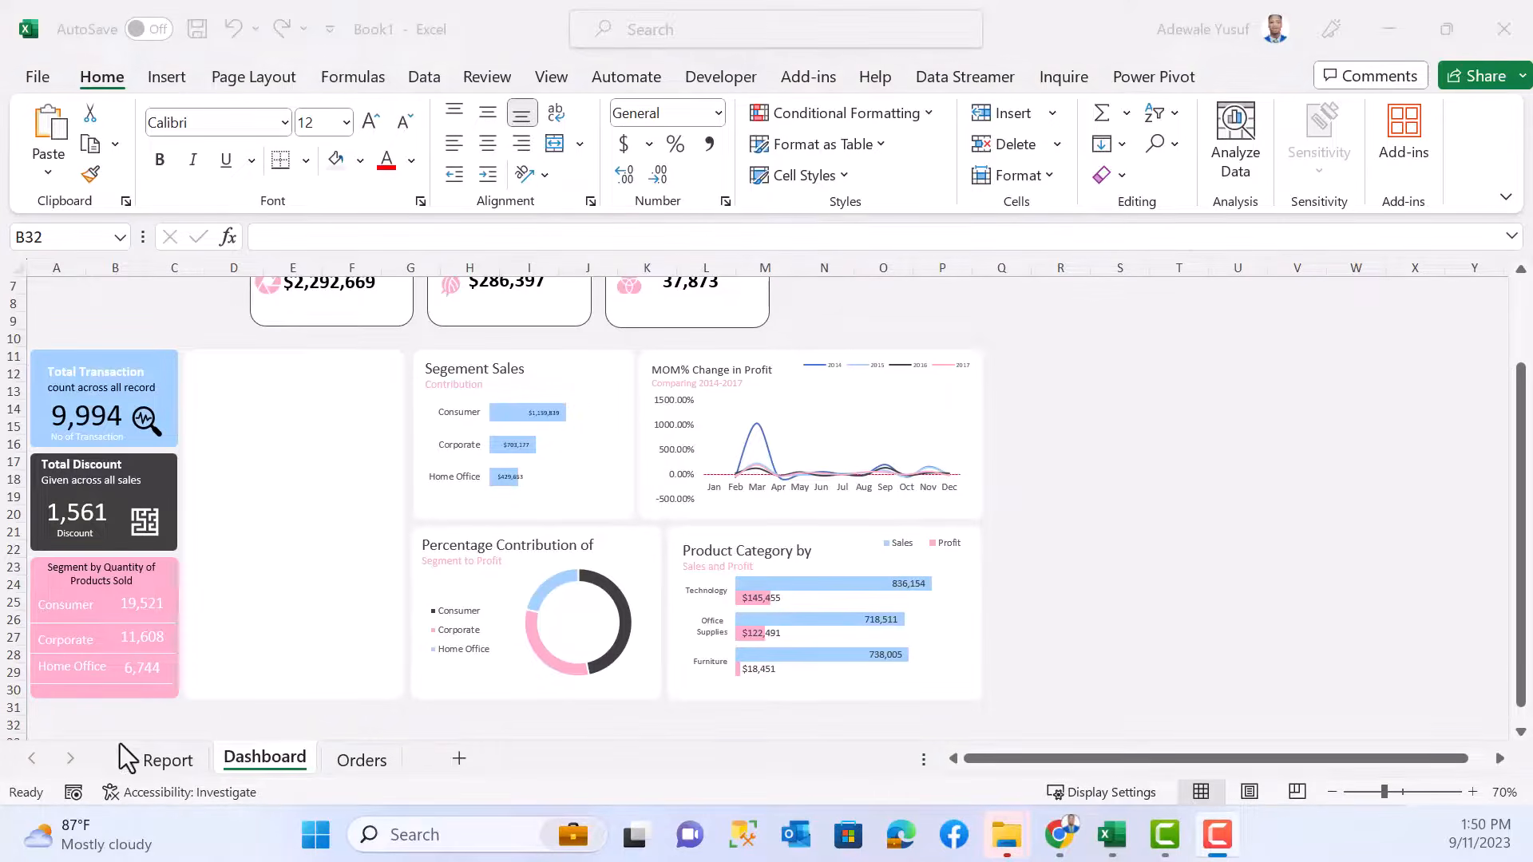
{"action": "left_click", "coordinate": [165, 761]}
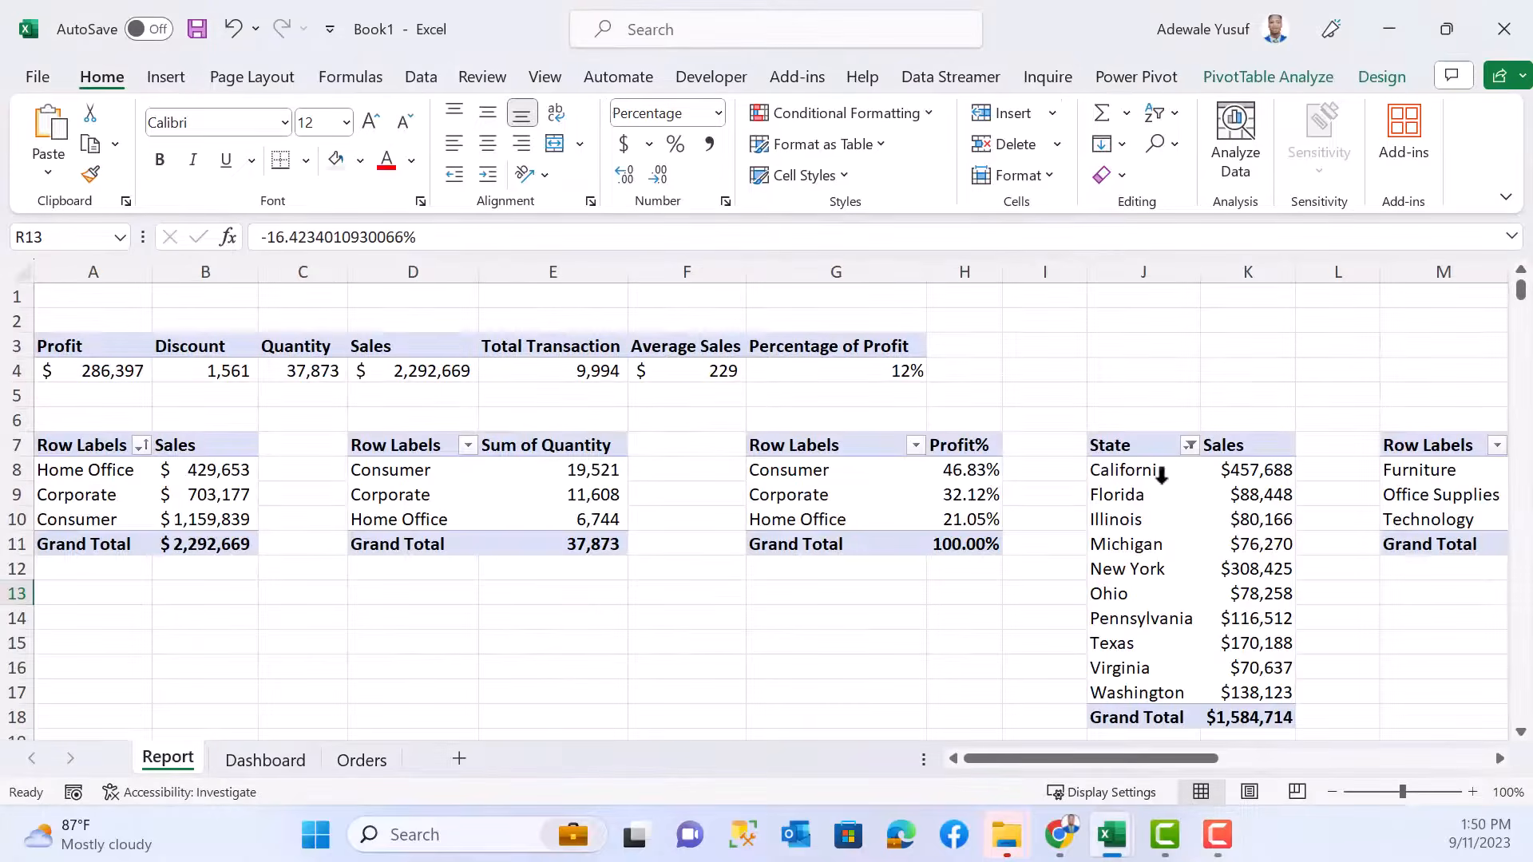
{"action": "left_click_drag", "start_coordinate": [1162, 476], "coordinate": [1238, 688]}
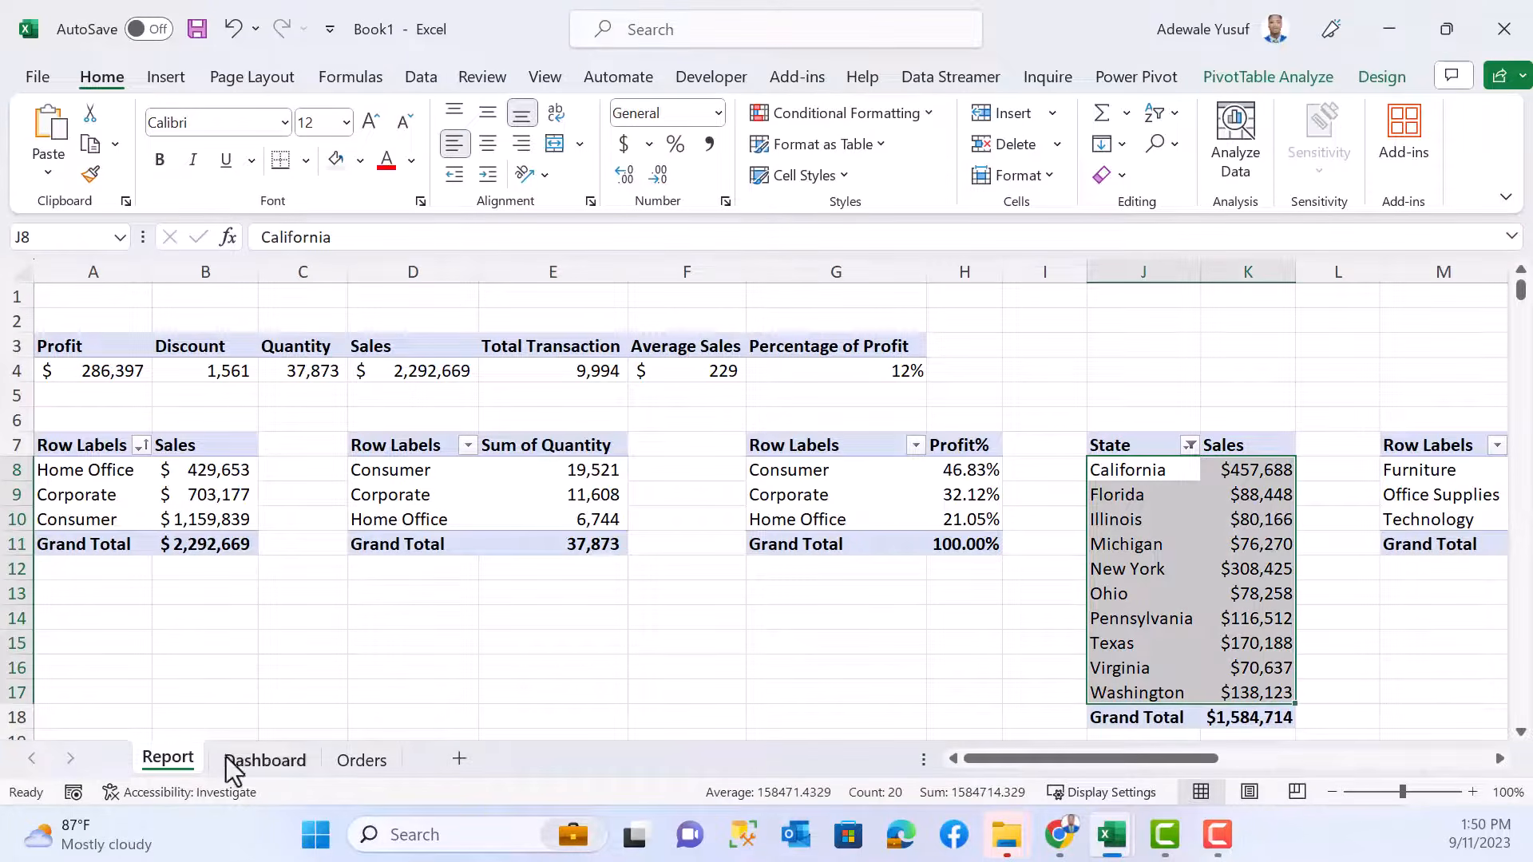
{"action": "left_click", "coordinate": [1134, 496]}
{"action": "left_click_drag", "start_coordinate": [1140, 471], "coordinate": [1152, 688]}
{"action": "left_click", "coordinate": [1236, 617]}
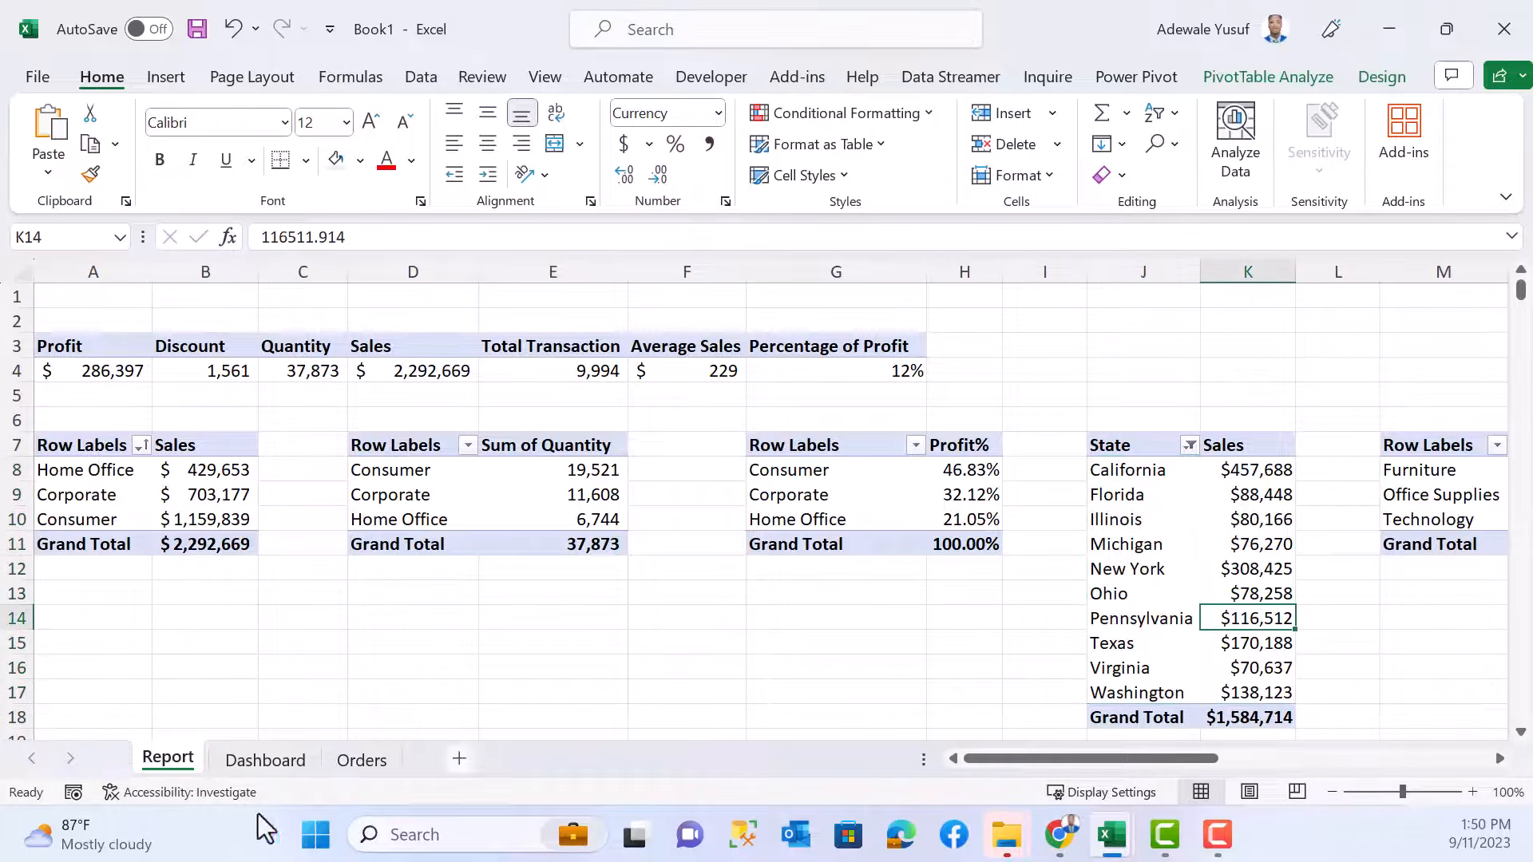
- Draw a small square of about 0.16" in the upper corner of the Dashboard sheet's empty white card
{"action": "left_click", "coordinate": [259, 765]}
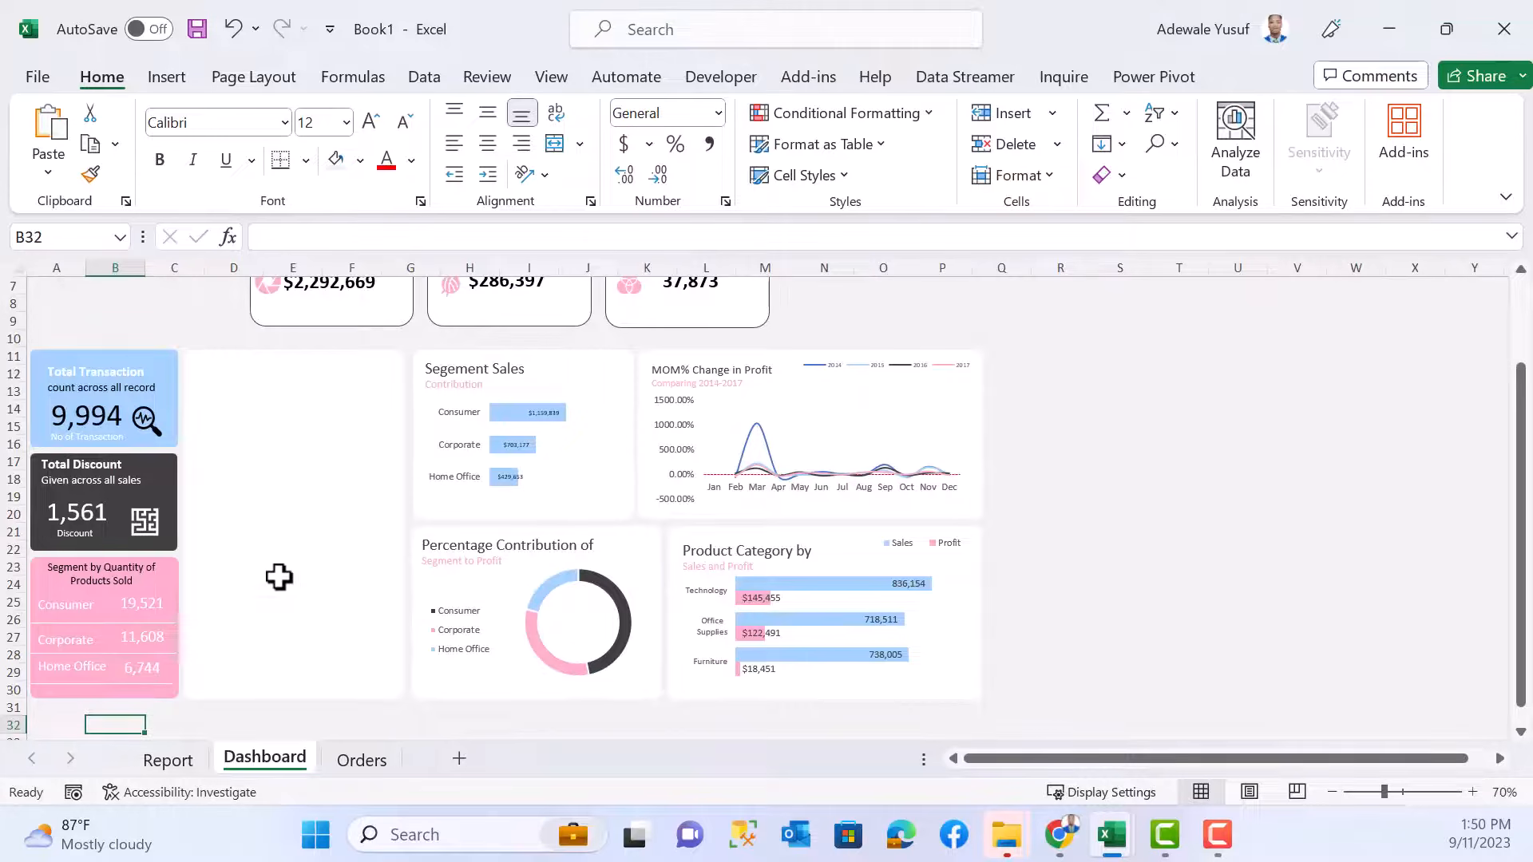
{"action": "left_click", "coordinate": [180, 82]}
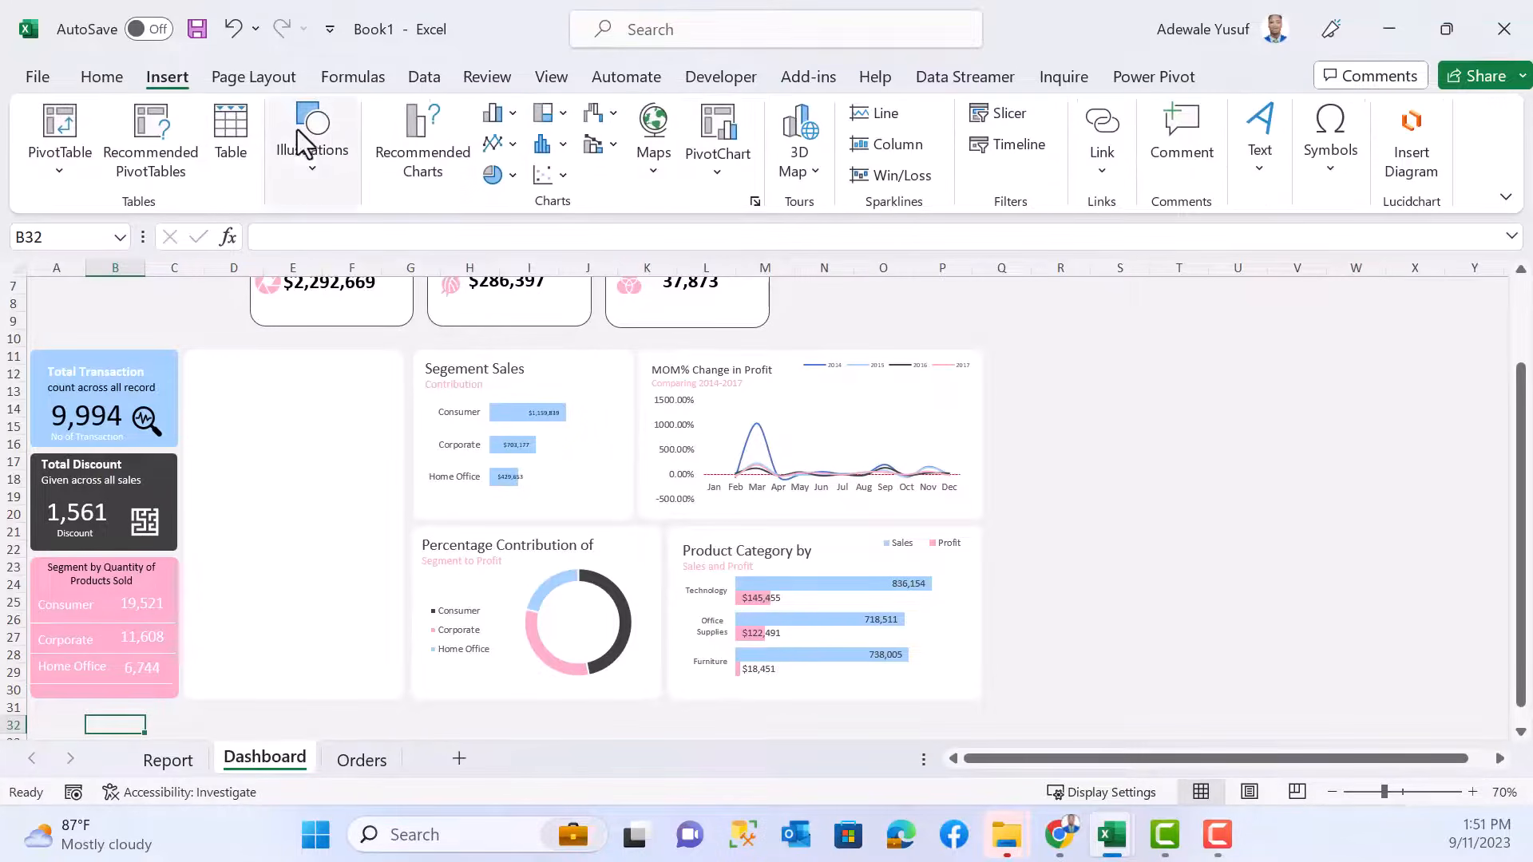
{"action": "left_click", "coordinate": [307, 144]}
{"action": "left_click", "coordinate": [382, 275]}
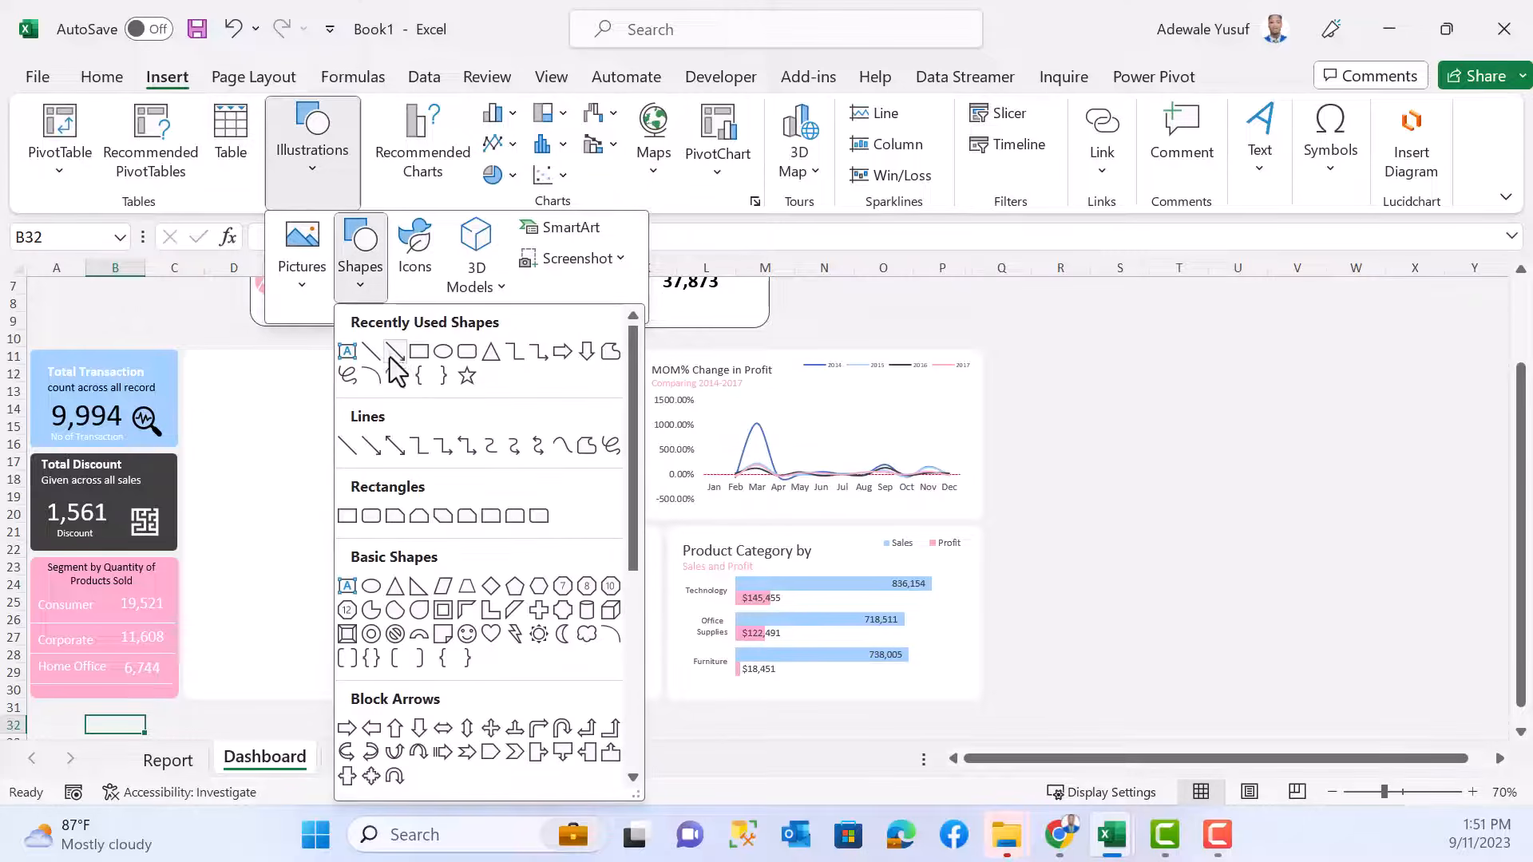
{"action": "left_click", "coordinate": [419, 352]}
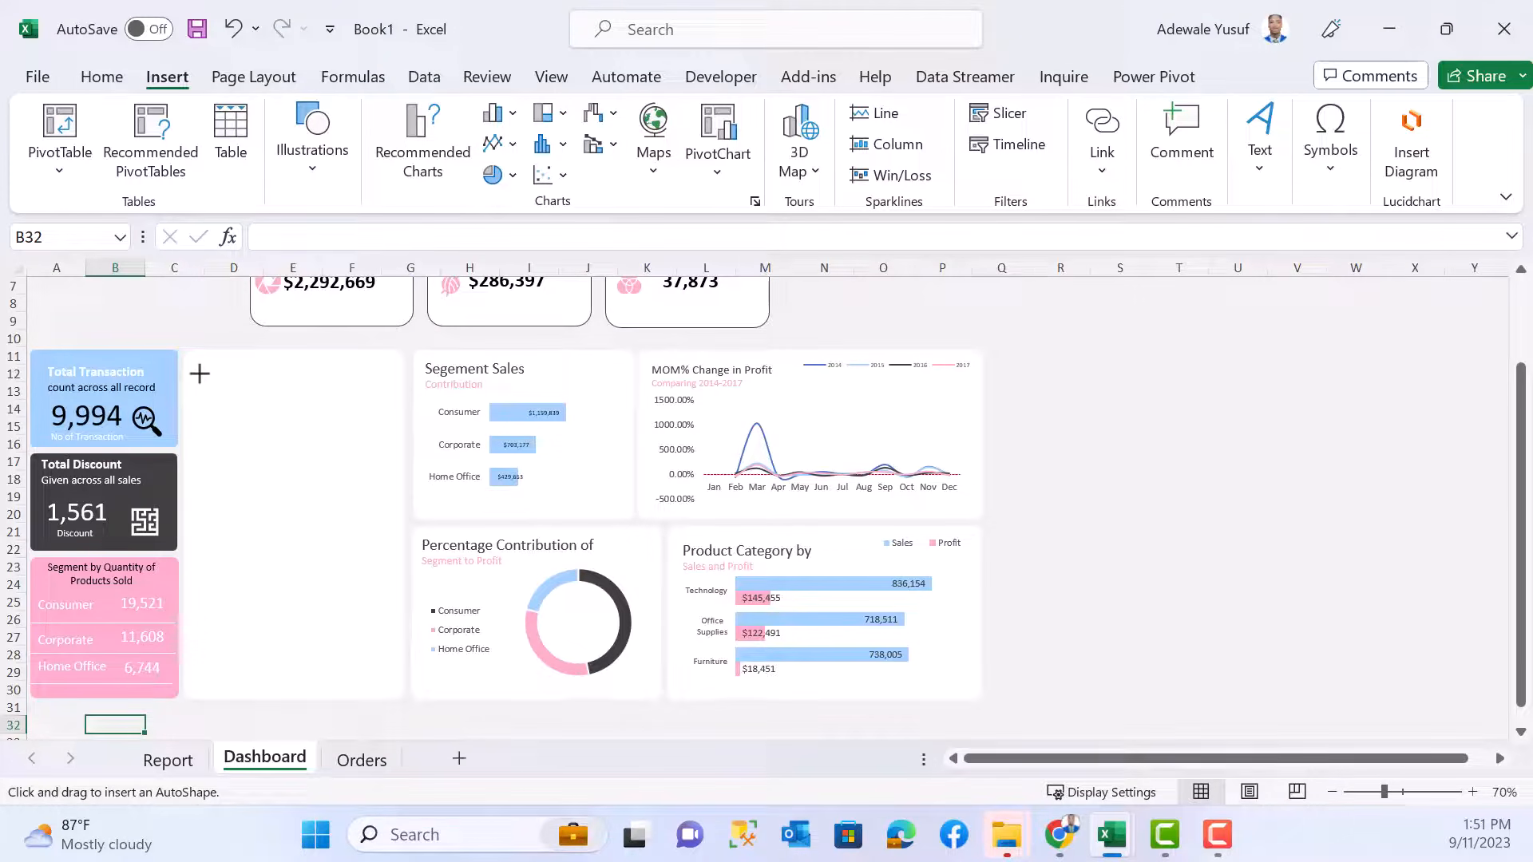
{"action": "left_click_drag", "start_coordinate": [200, 374], "coordinate": [211, 388]}
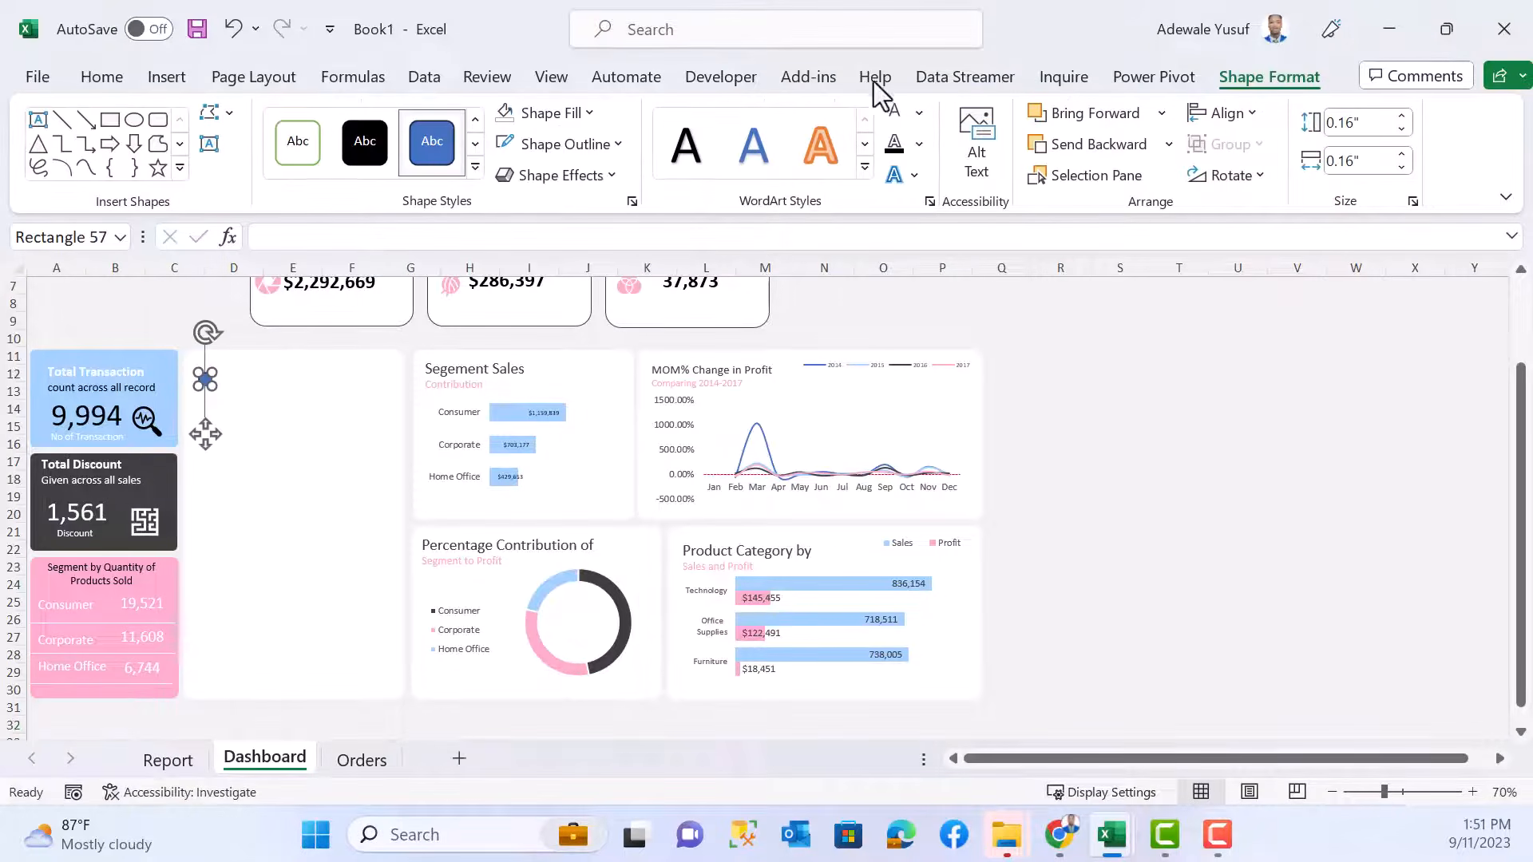
- Fill the small square with the recently used pink, remove its outline and duplicate it
{"action": "left_click", "coordinate": [573, 115]}
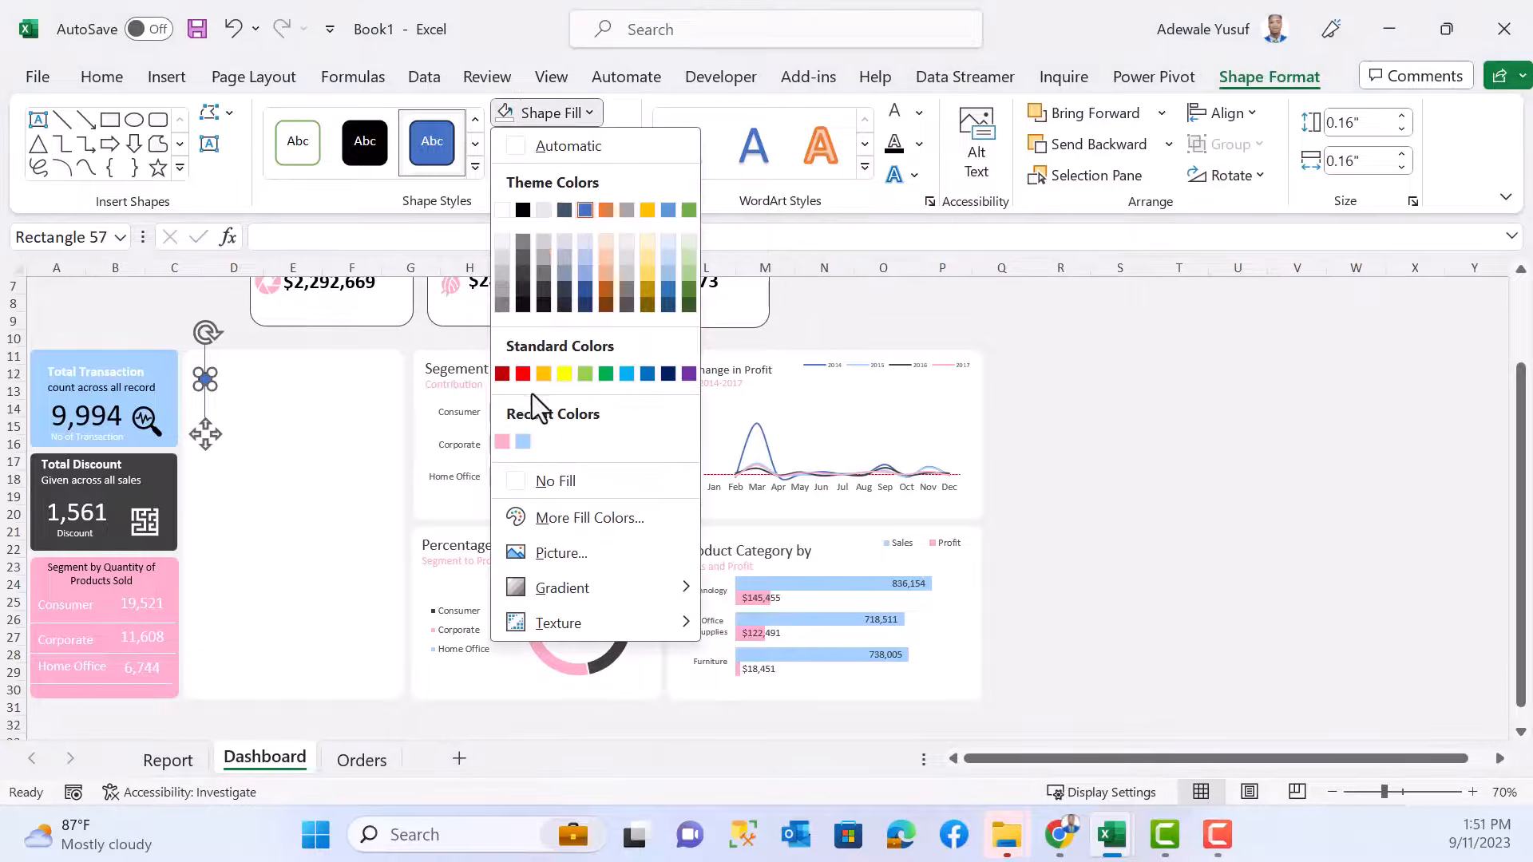
{"action": "left_click", "coordinate": [503, 443]}
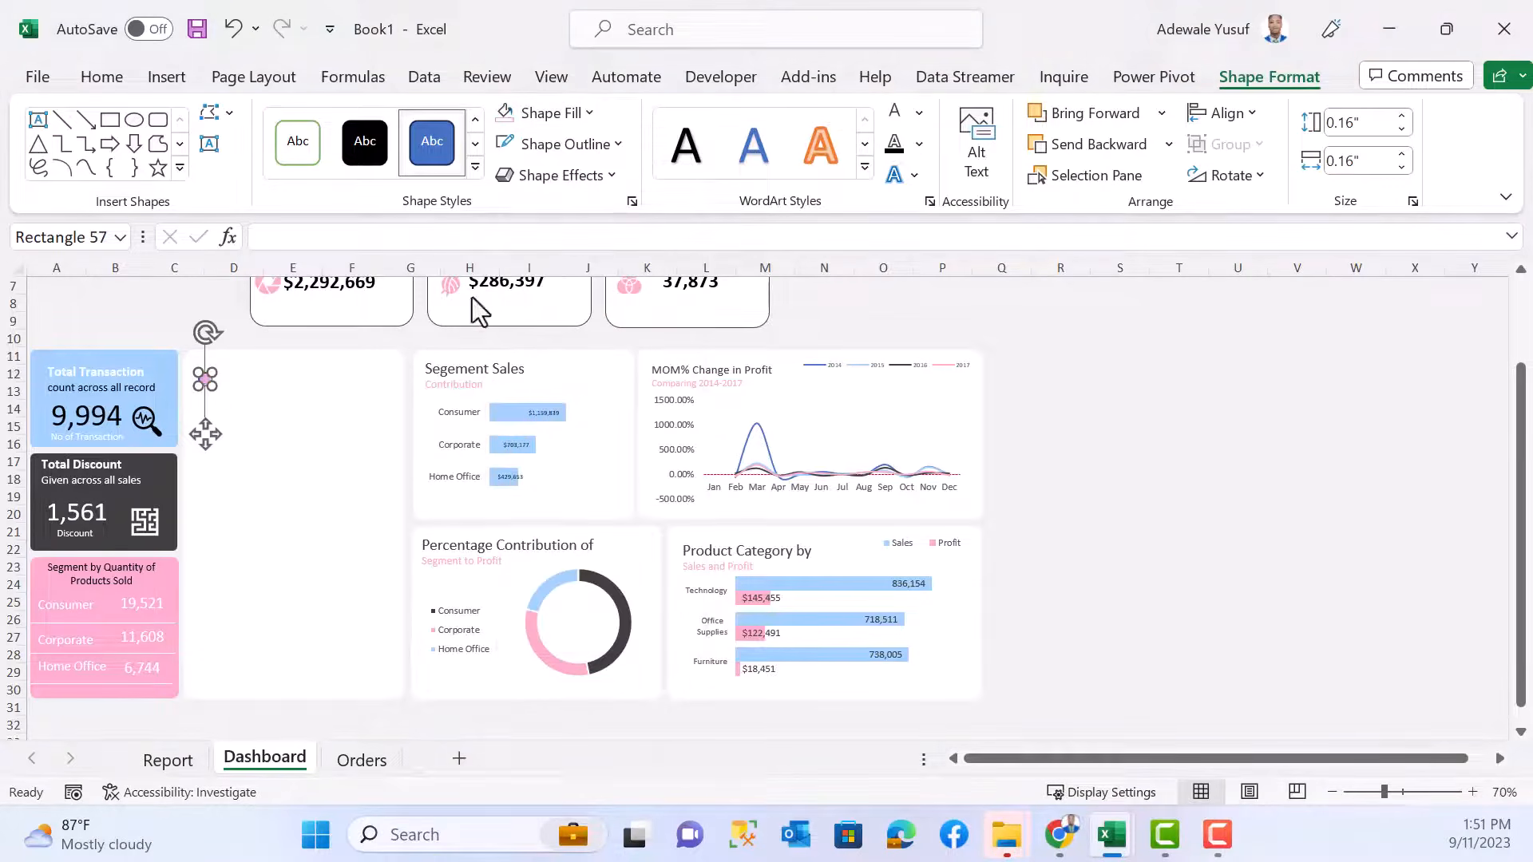
{"action": "left_click", "coordinate": [583, 150]}
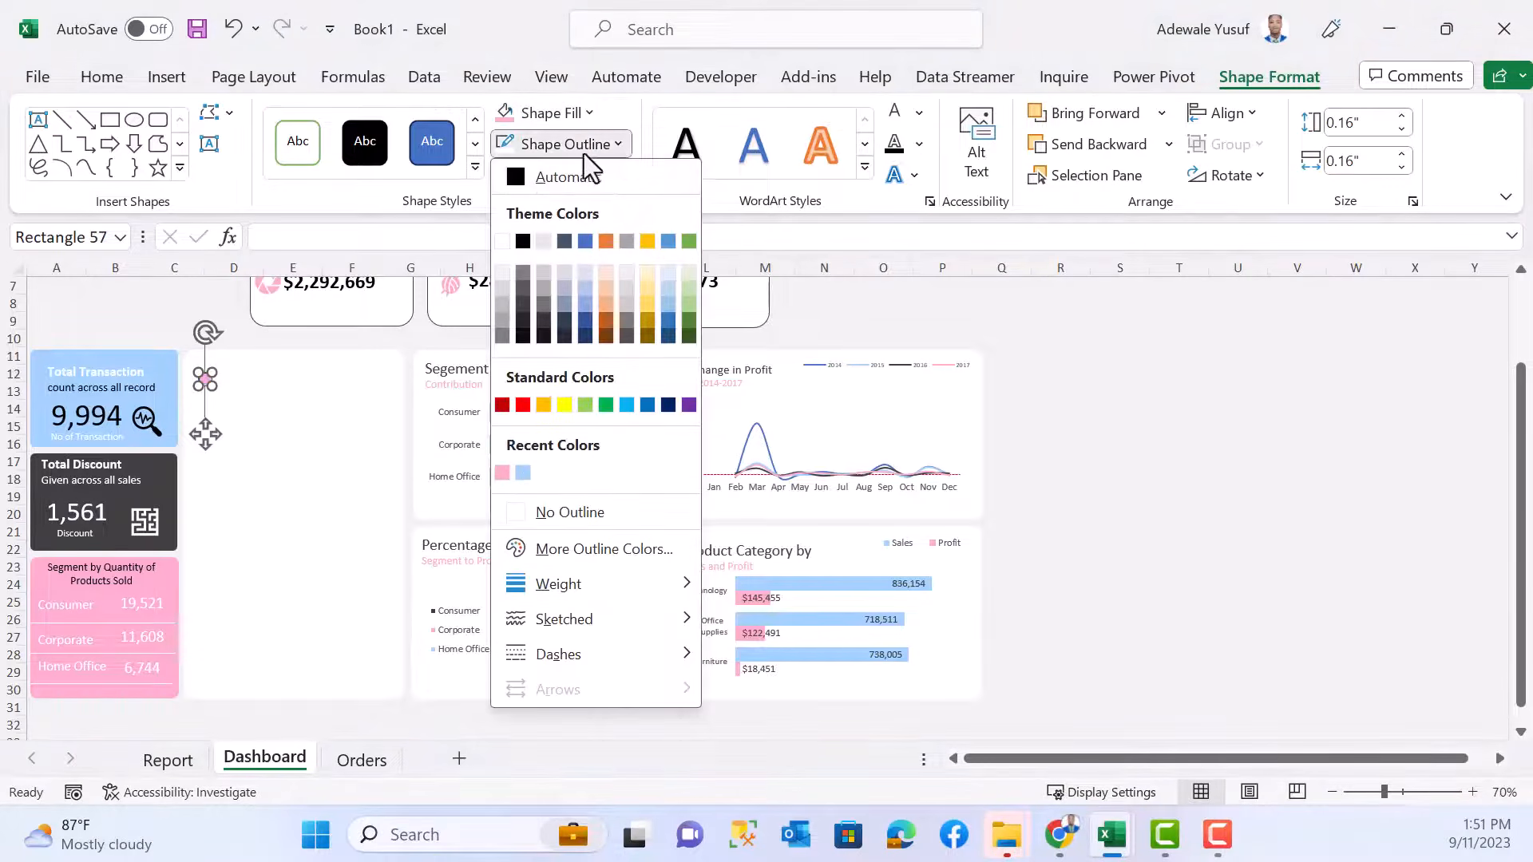
{"action": "left_click", "coordinate": [571, 515]}
{"action": "key", "text": "ctrl+d"}
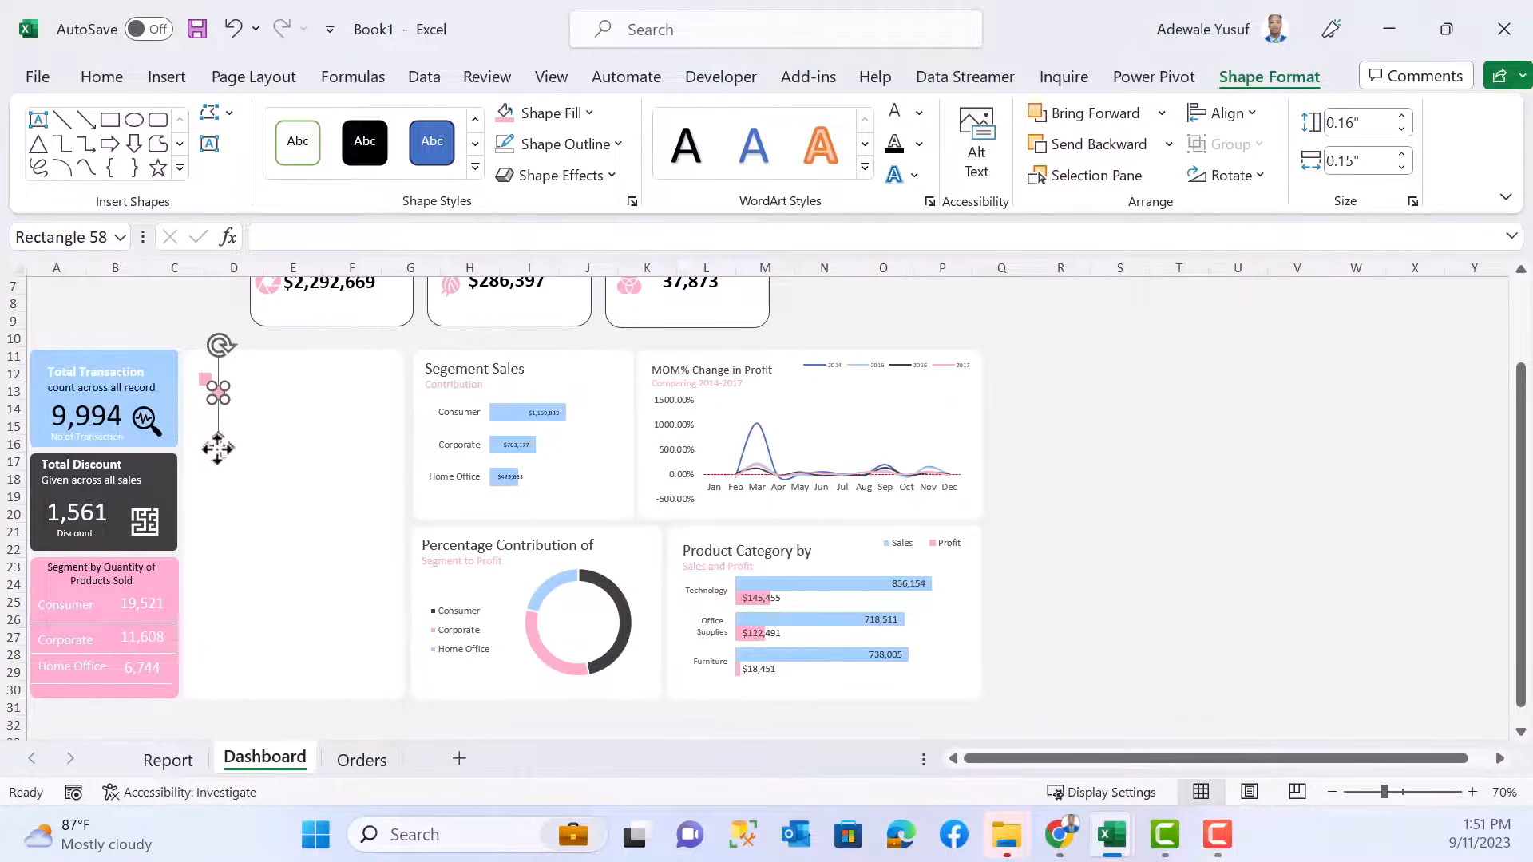
- Place the duplicate pink square directly below the first and repeat the duplication to build a column of ten squares
{"action": "left_click_drag", "start_coordinate": [217, 447], "coordinate": [208, 464]}
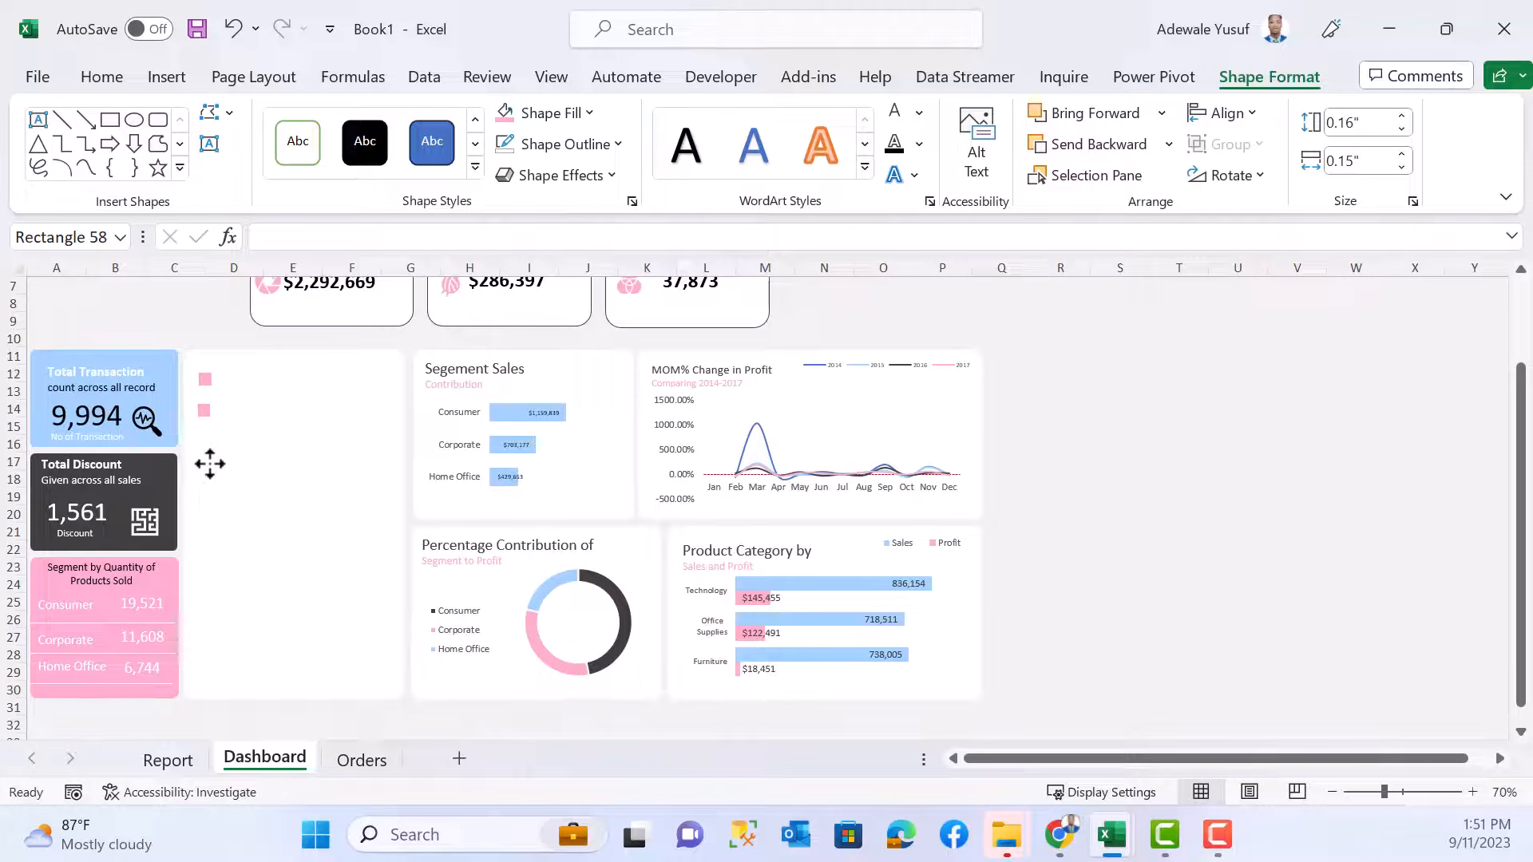
{"action": "left_click_drag", "start_coordinate": [210, 464], "coordinate": [204, 461]}
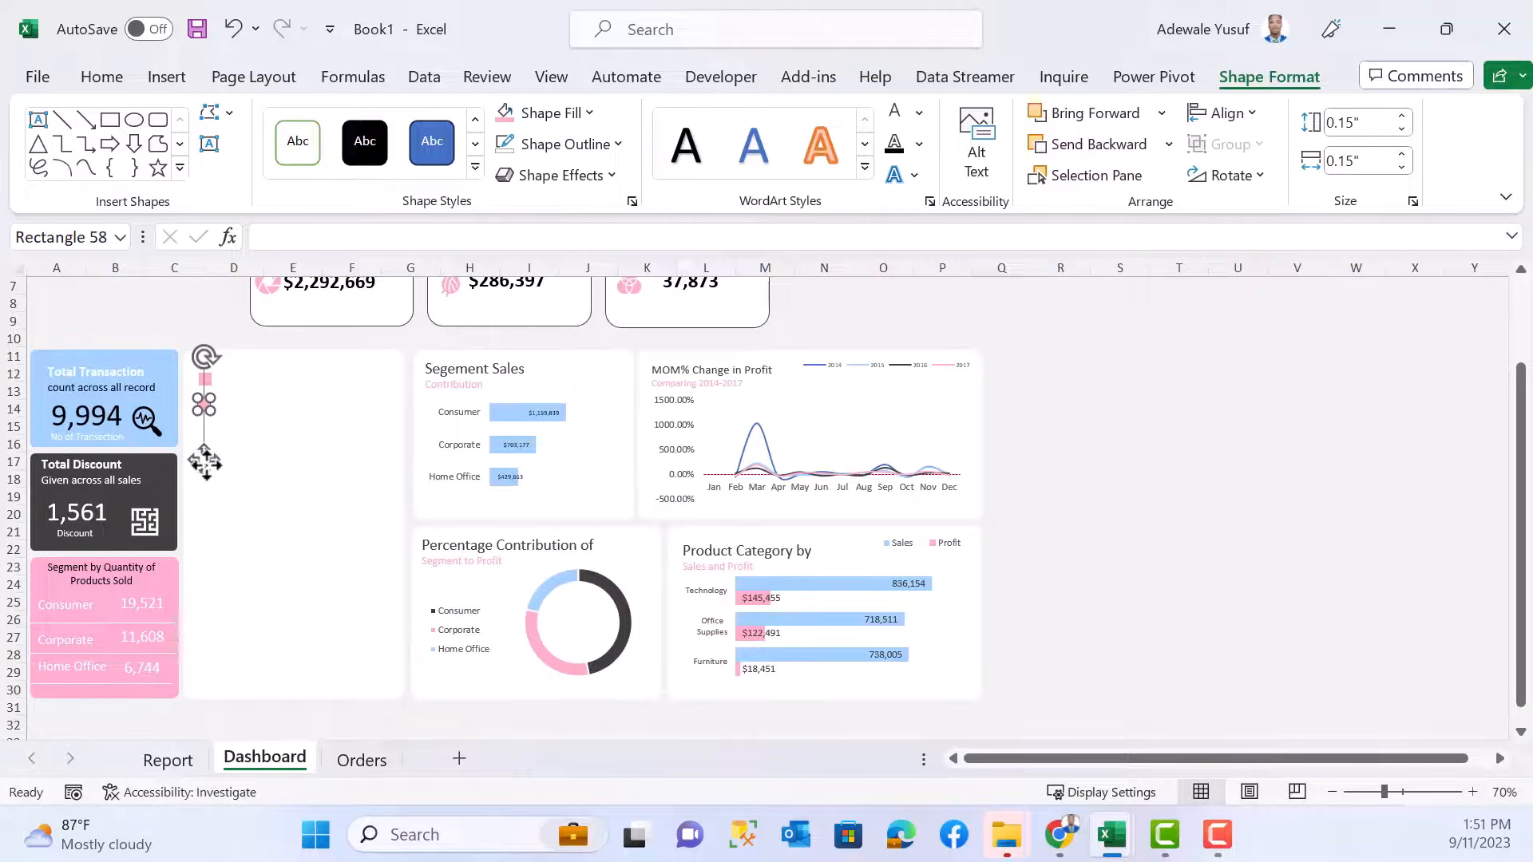
{"action": "key", "text": "ctrl+d"}
{"action": "key", "text": "ctrl+d"}
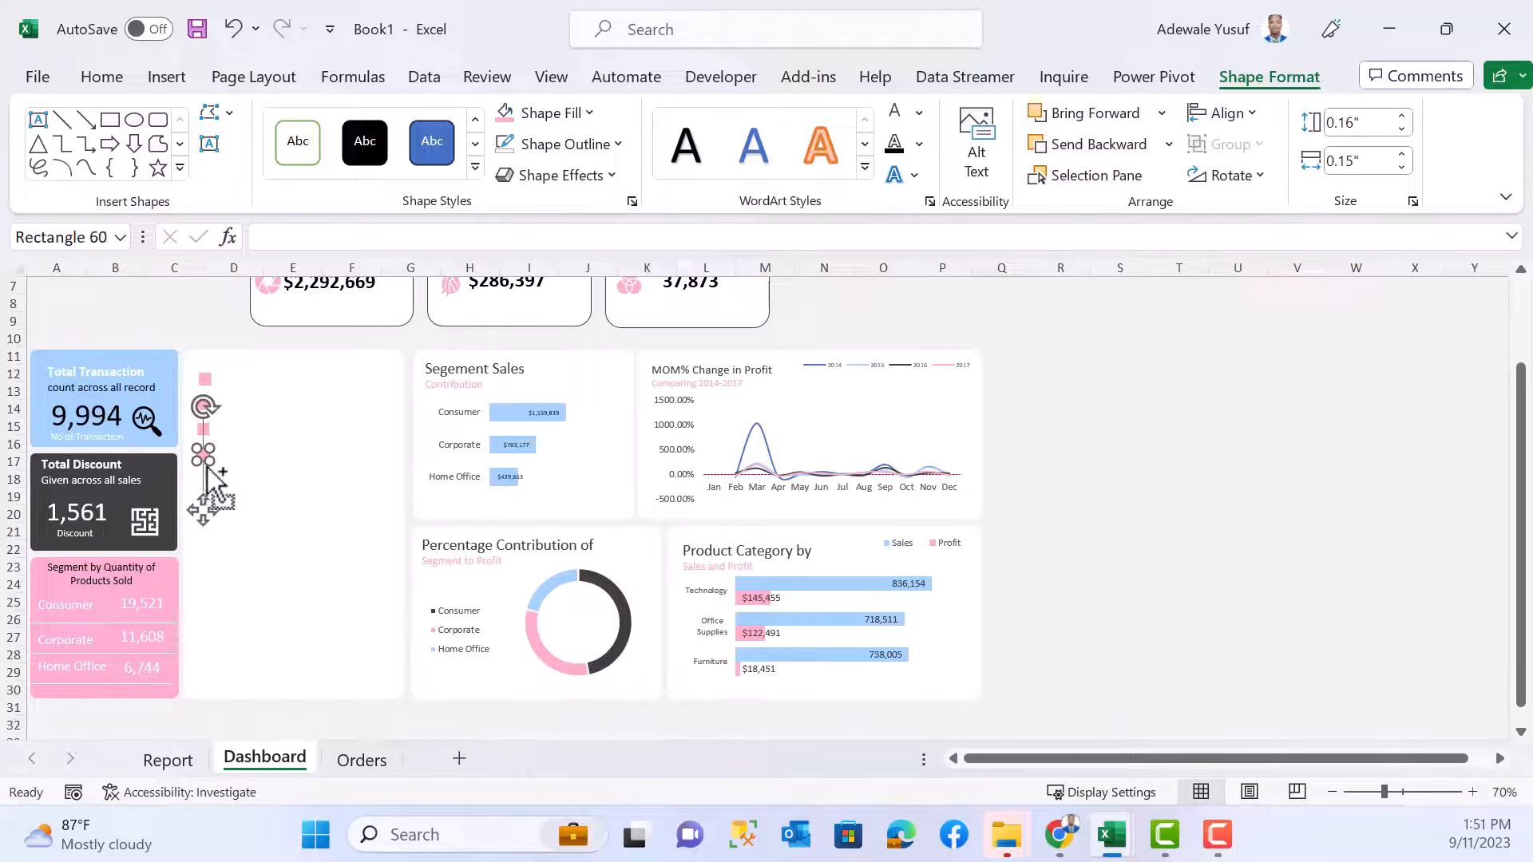
{"action": "key", "text": "ctrl+d"}
{"action": "key", "text": "ctrl+d"}
{"action": "key", "text": "ctrl+d"}
{"action": "key", "text": "ctrl+d"}
{"action": "key", "text": "ctrl+d"}
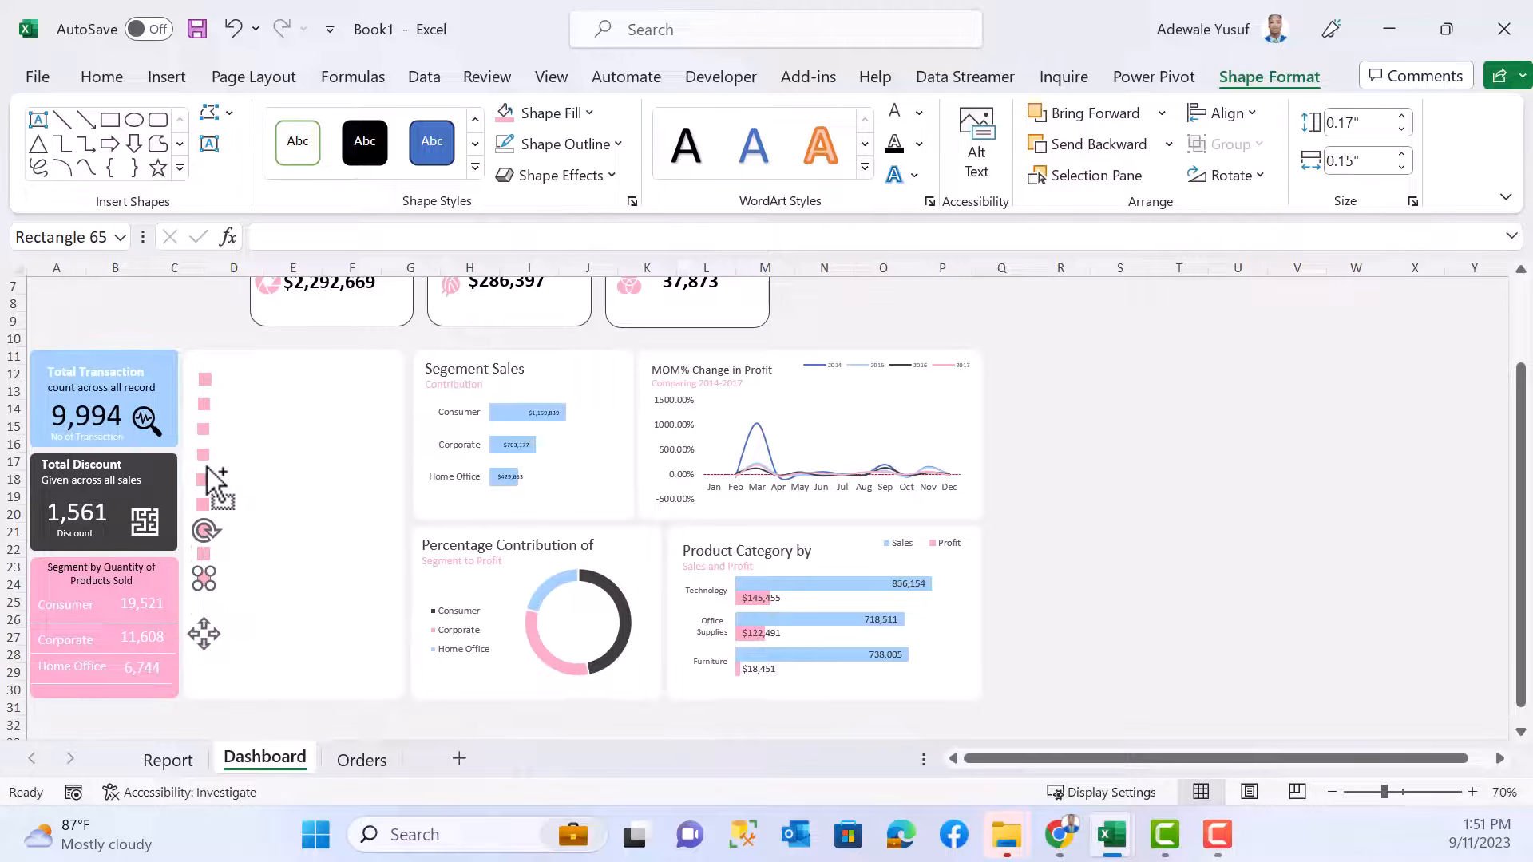
{"action": "key", "text": "ctrl+d"}
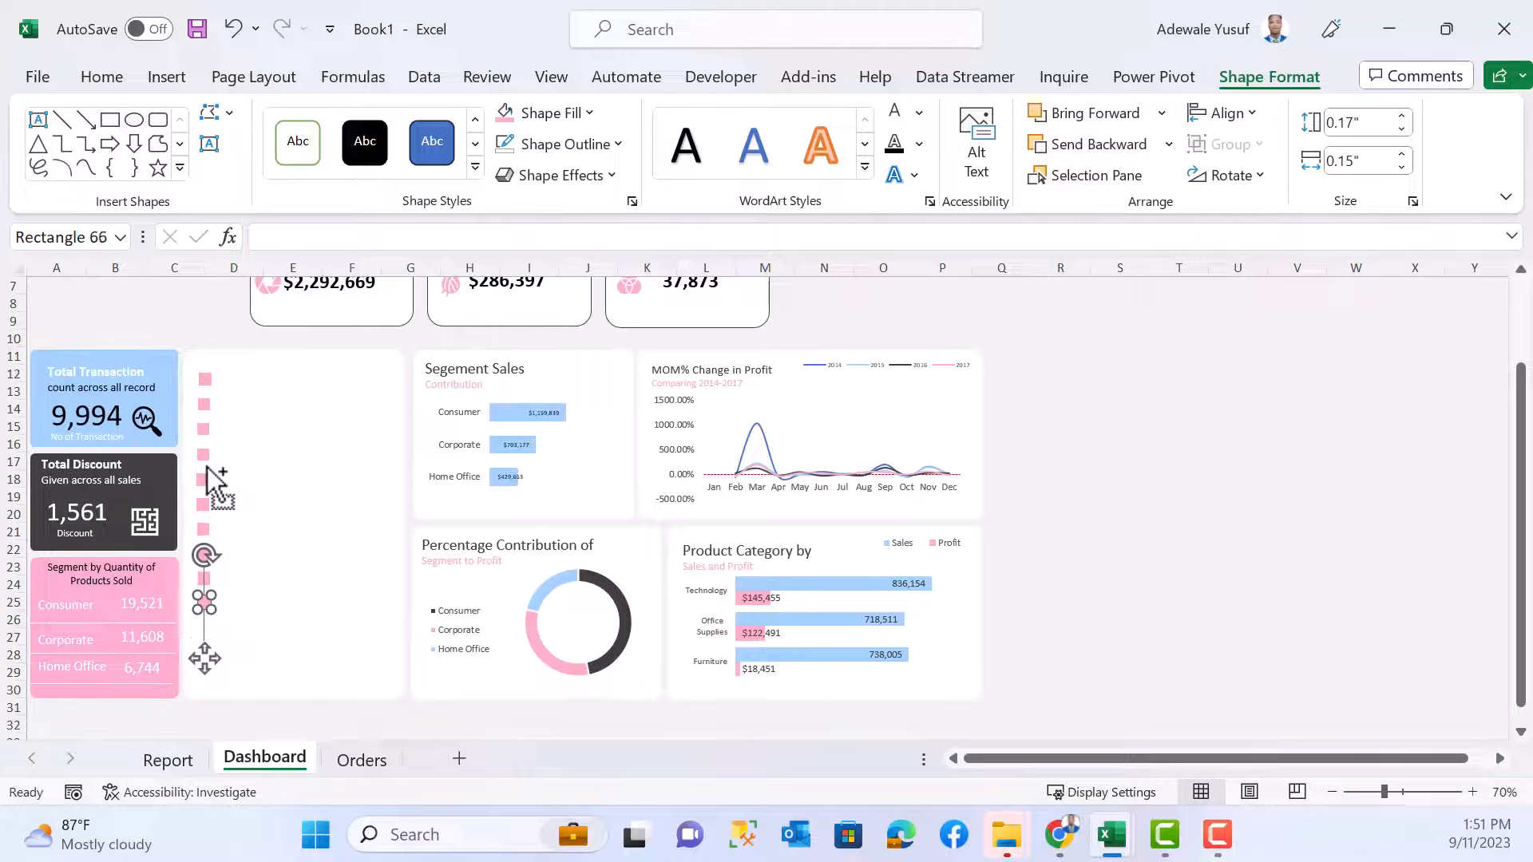
- Select all ten pink squares in the white card and align their left edges
{"action": "left_click", "coordinate": [205, 383], "text": "ctrl"}
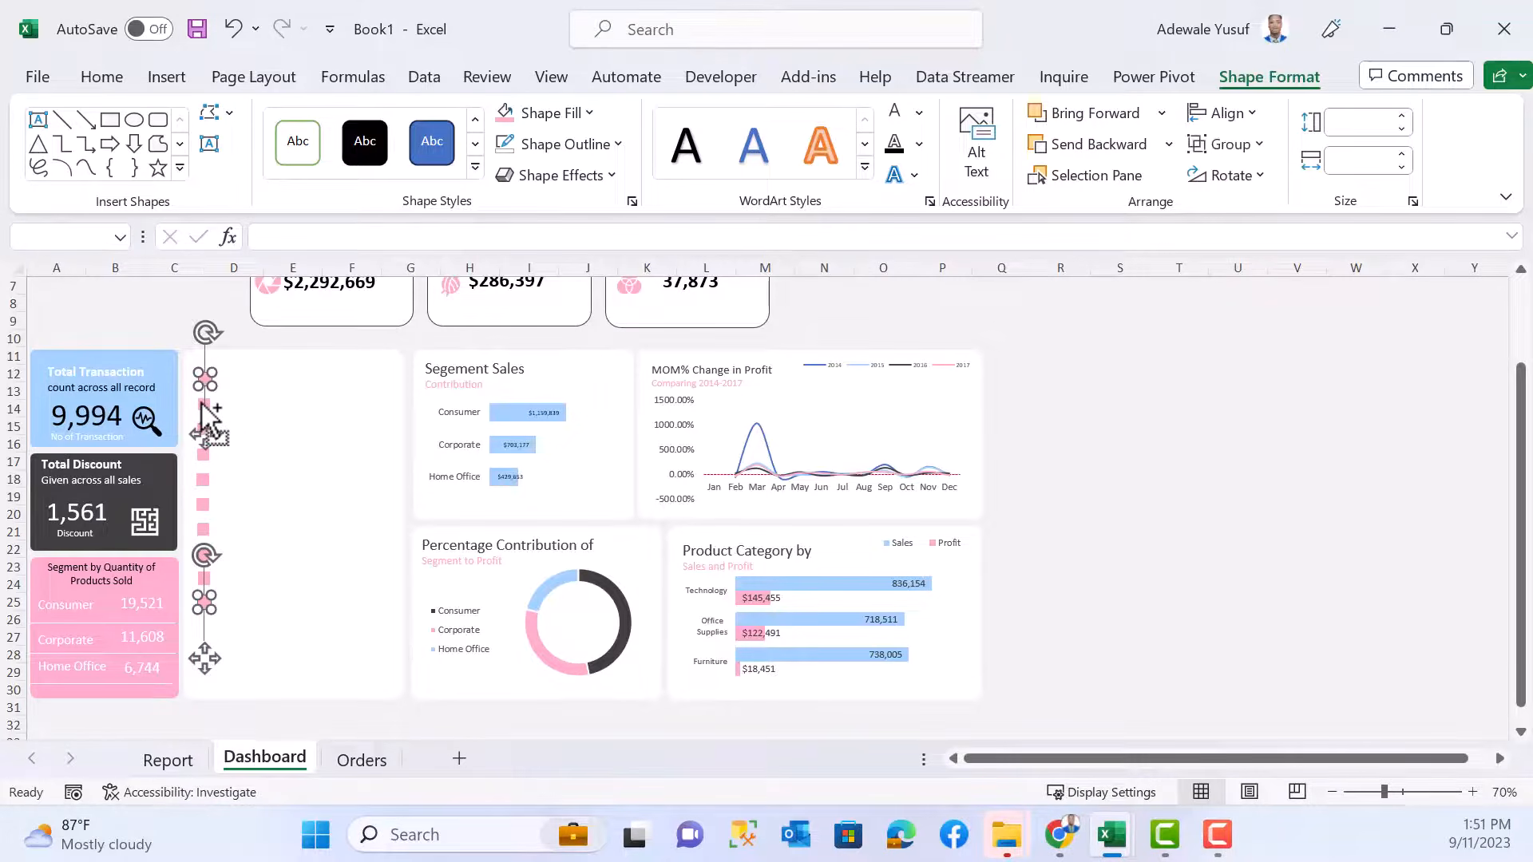
{"action": "left_click", "coordinate": [204, 406], "text": "ctrl"}
{"action": "left_click", "coordinate": [205, 579], "text": "ctrl"}
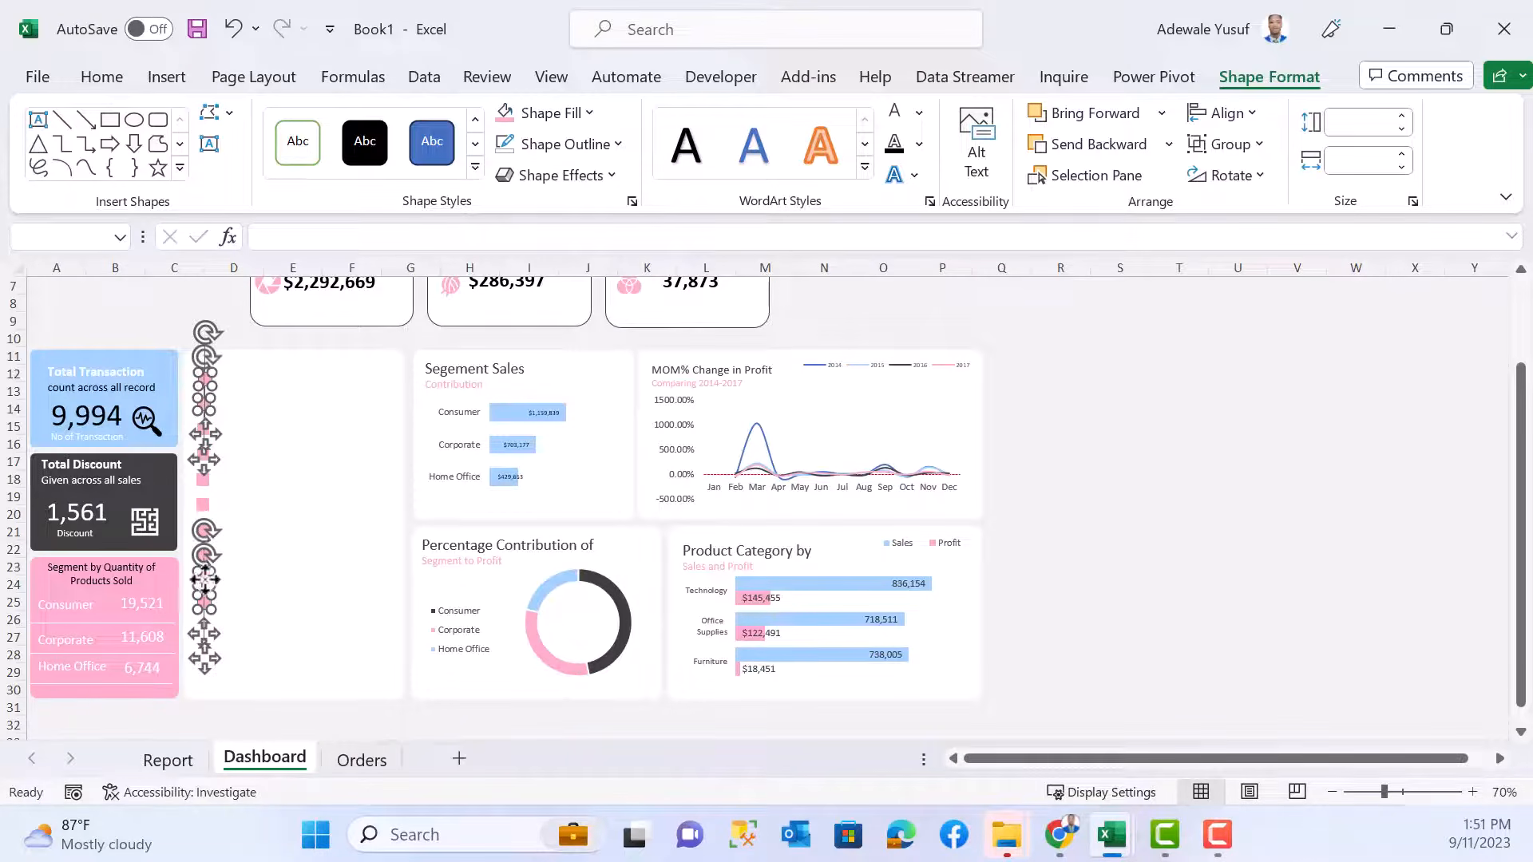
{"action": "left_click", "coordinate": [203, 506], "text": "ctrl"}
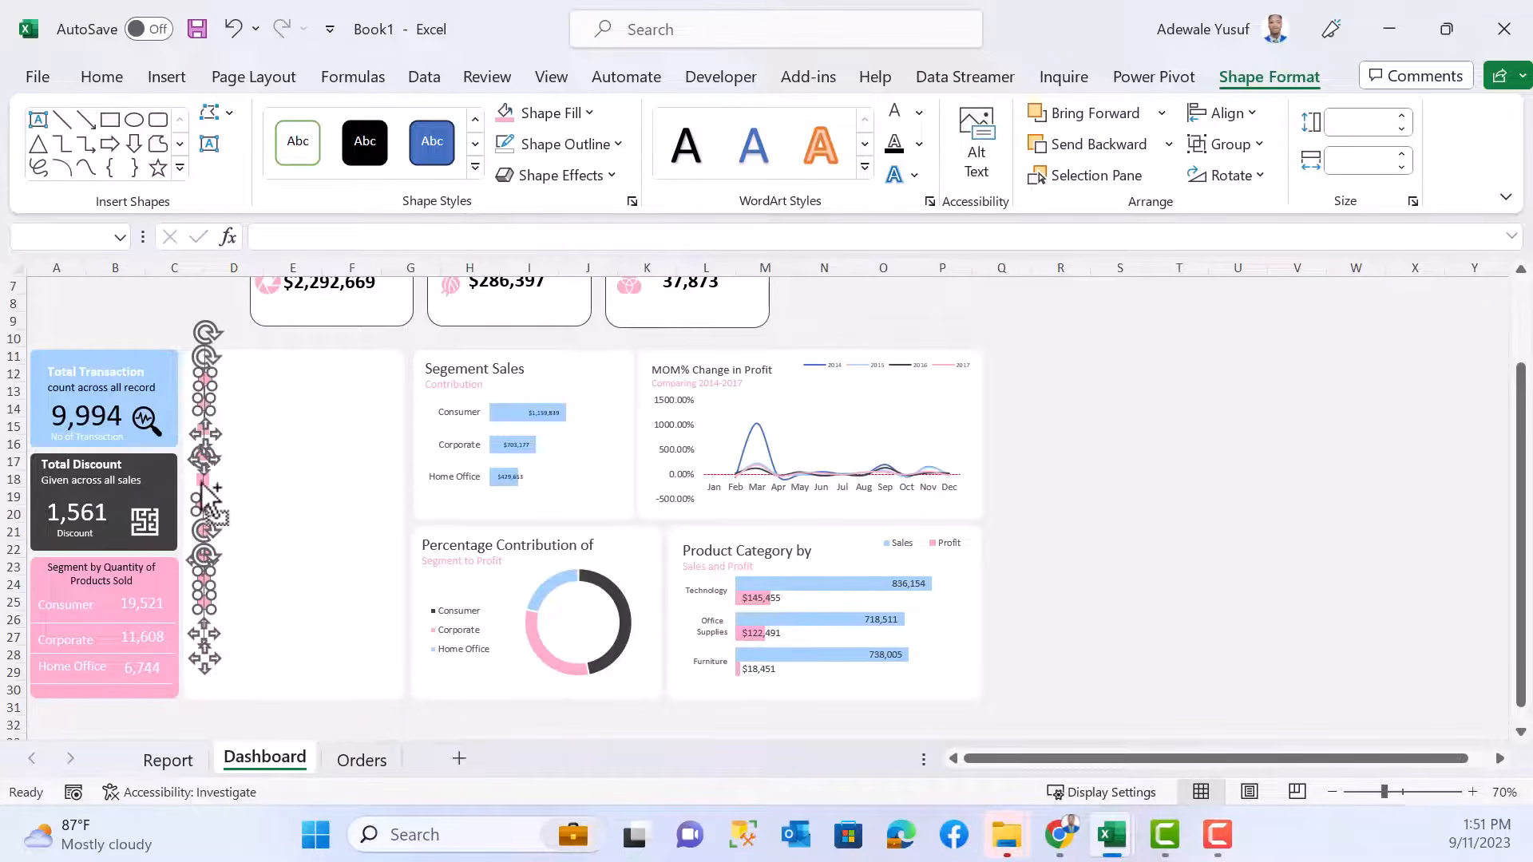
{"action": "left_click", "coordinate": [203, 479], "text": "ctrl"}
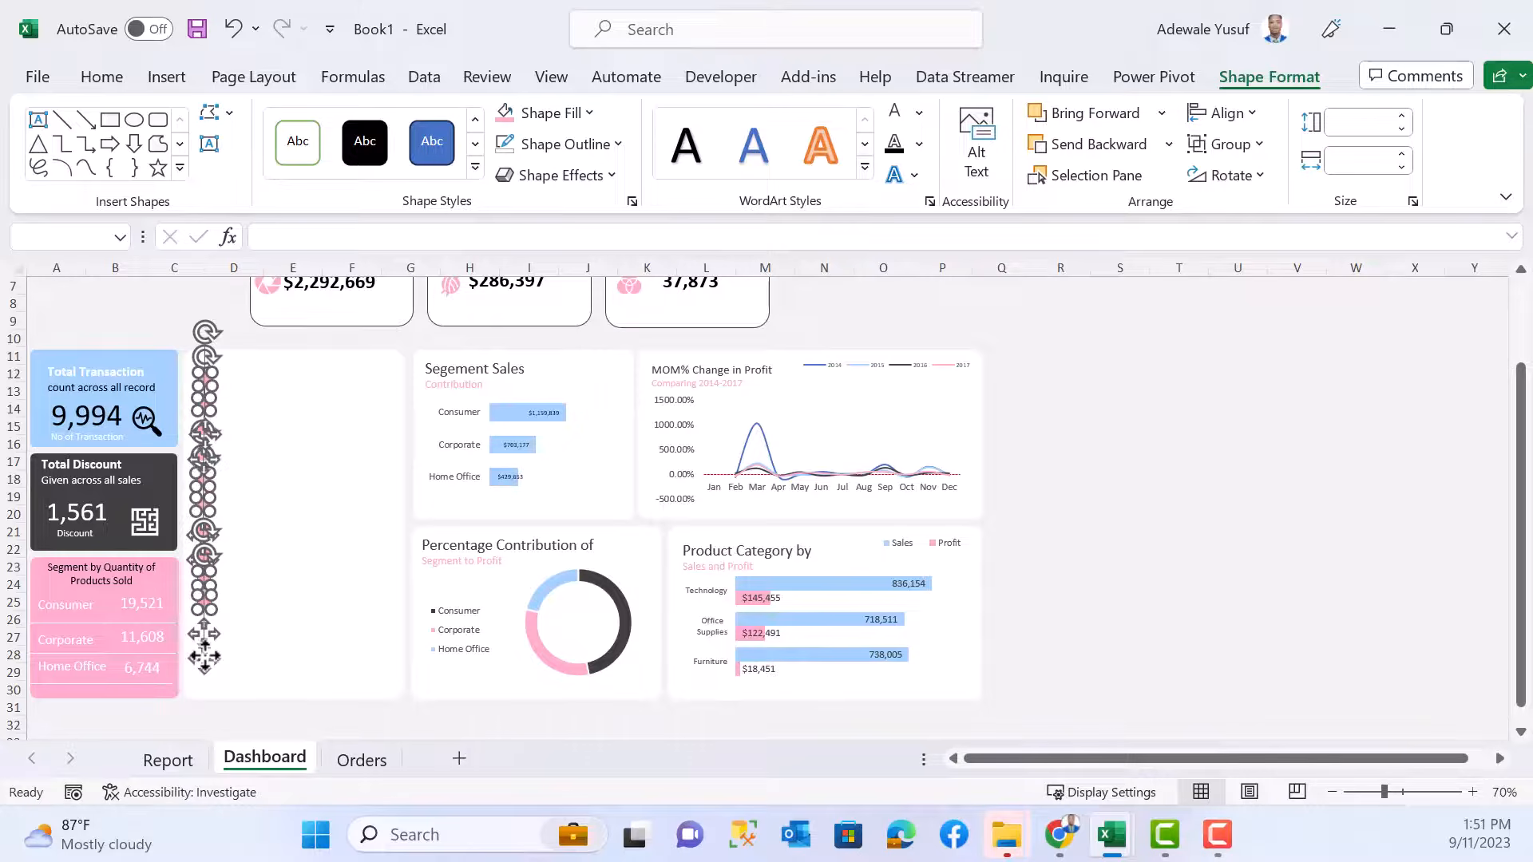
{"action": "left_click_drag", "start_coordinate": [201, 650], "coordinate": [238, 649]}
{"action": "left_click", "coordinate": [203, 429], "text": "ctrl"}
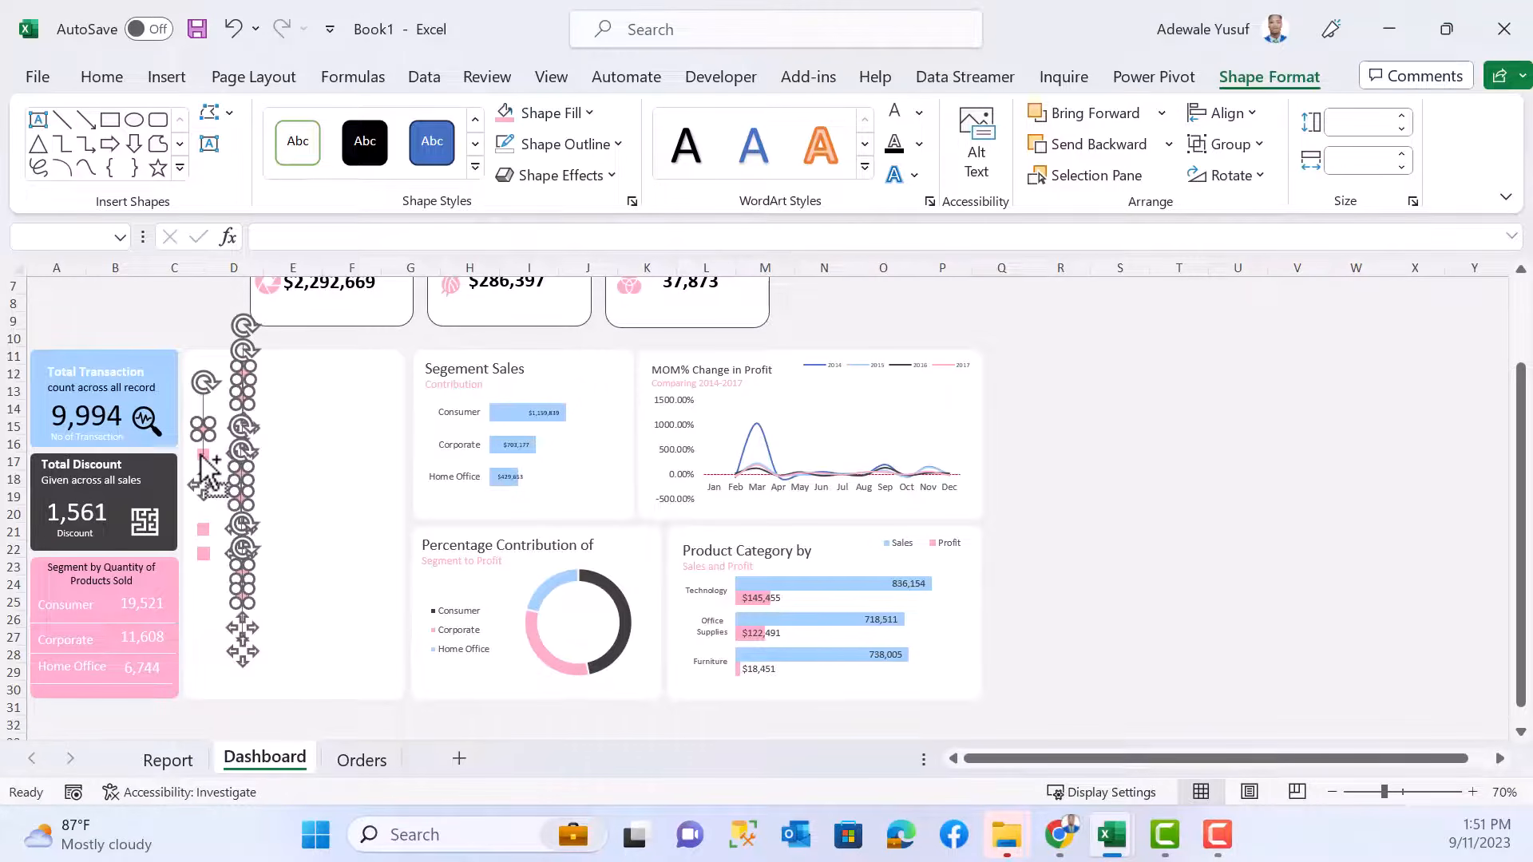
{"action": "left_click", "coordinate": [203, 454], "text": "ctrl"}
{"action": "left_click", "coordinate": [203, 528], "text": "ctrl"}
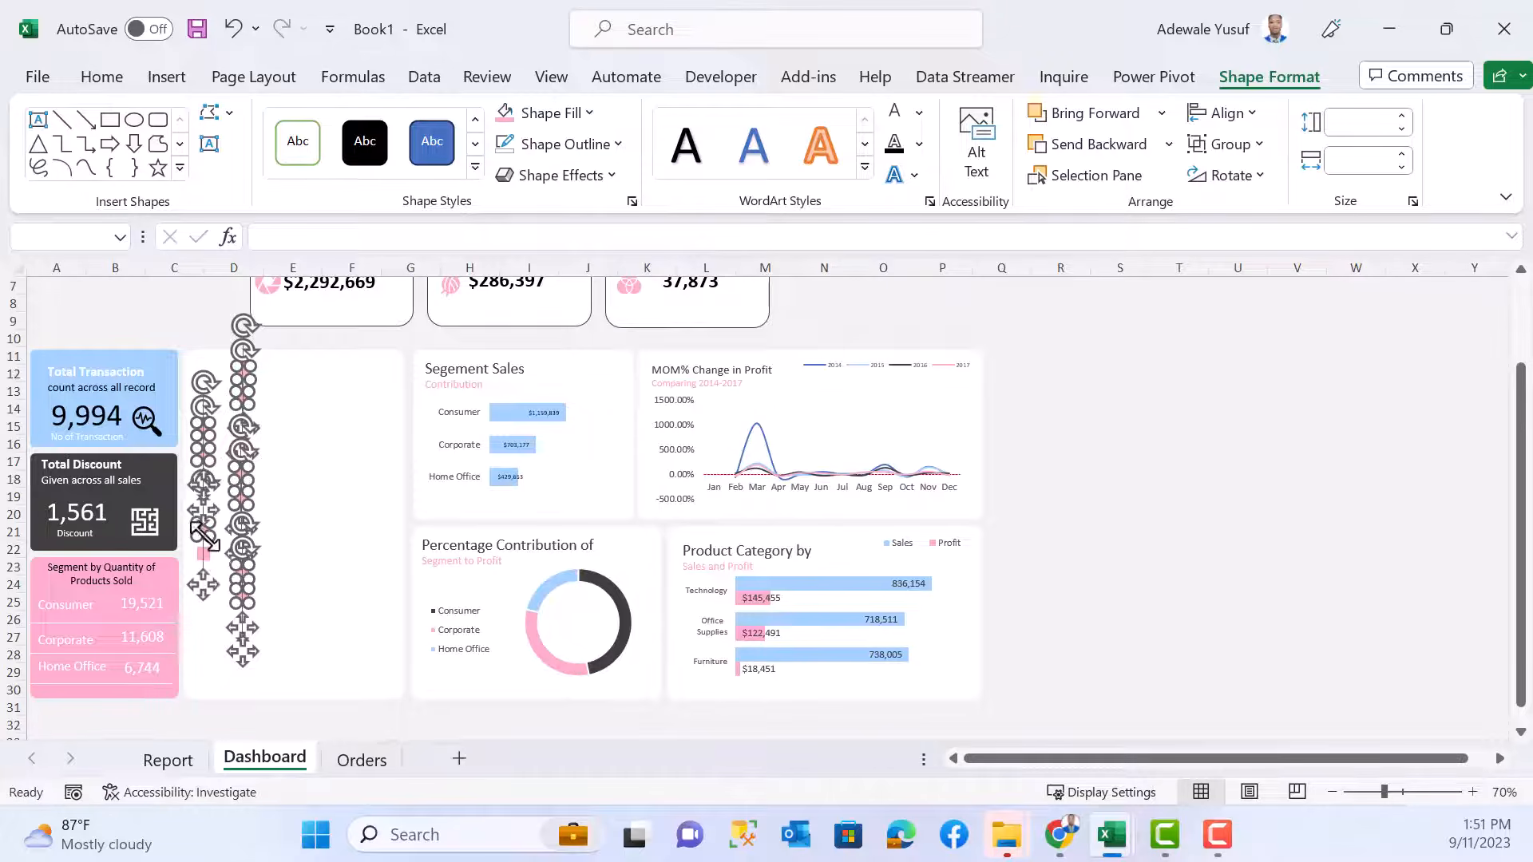
{"action": "left_click", "coordinate": [204, 554], "text": "ctrl"}
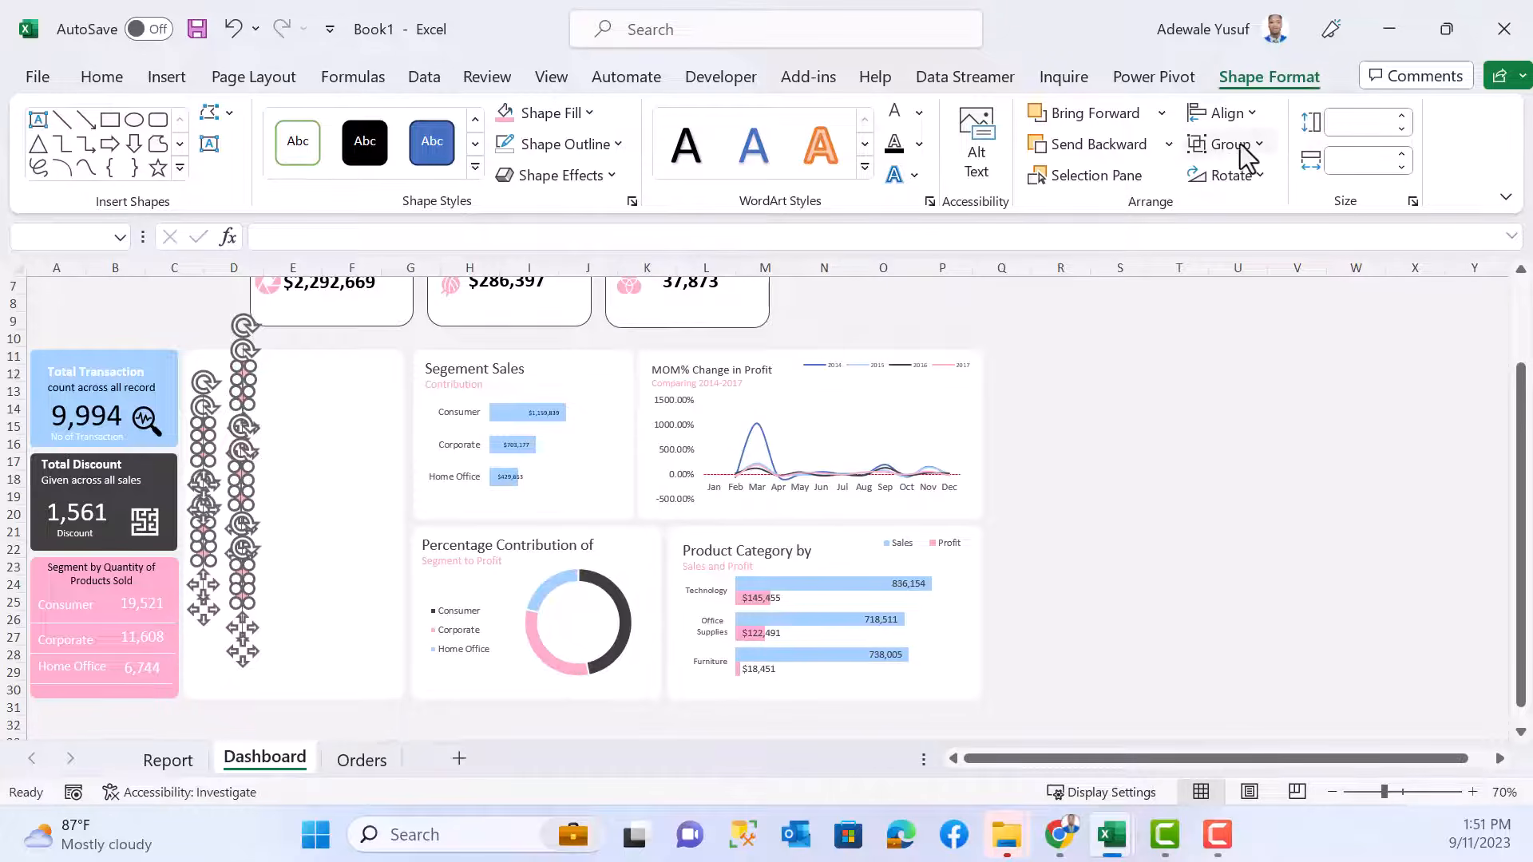
{"action": "left_click", "coordinate": [1221, 113]}
{"action": "left_click", "coordinate": [1260, 148]}
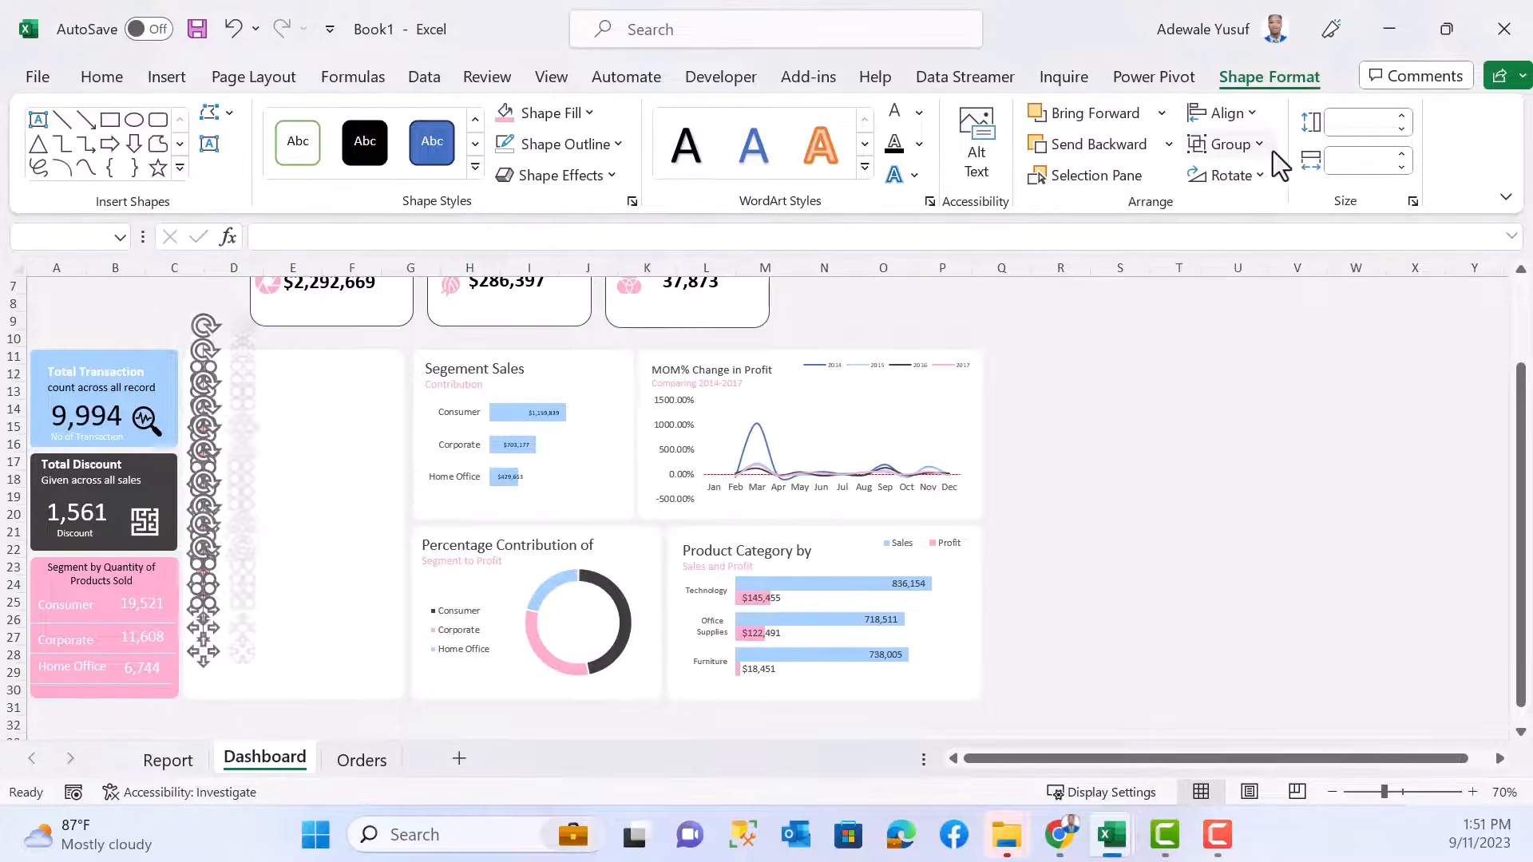
- Distribute the ten pink squares evenly in the vertical direction
{"action": "left_click", "coordinate": [1252, 116]}
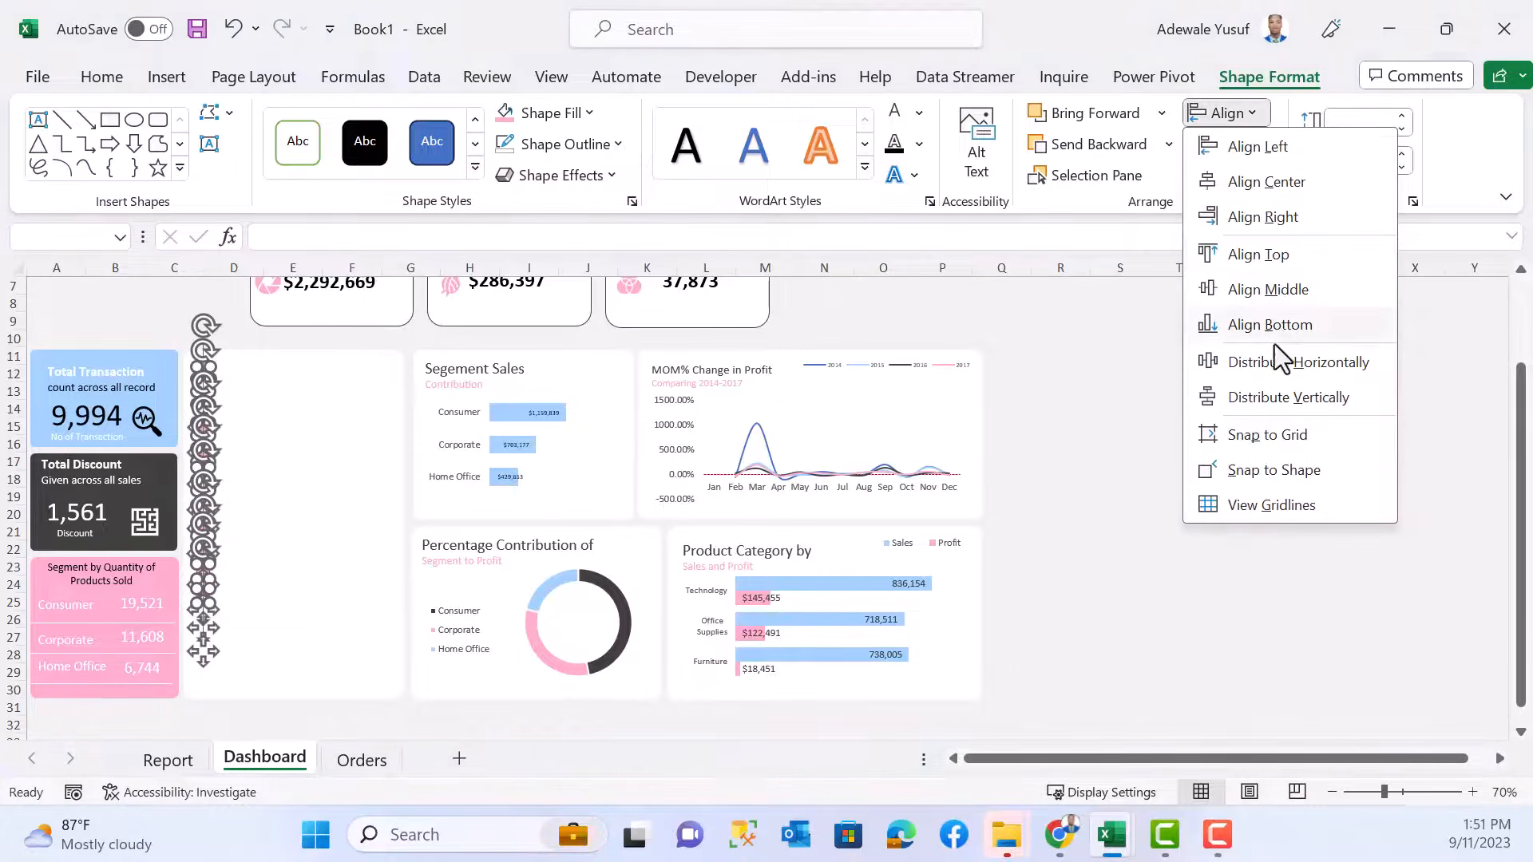
{"action": "left_click", "coordinate": [1268, 398]}
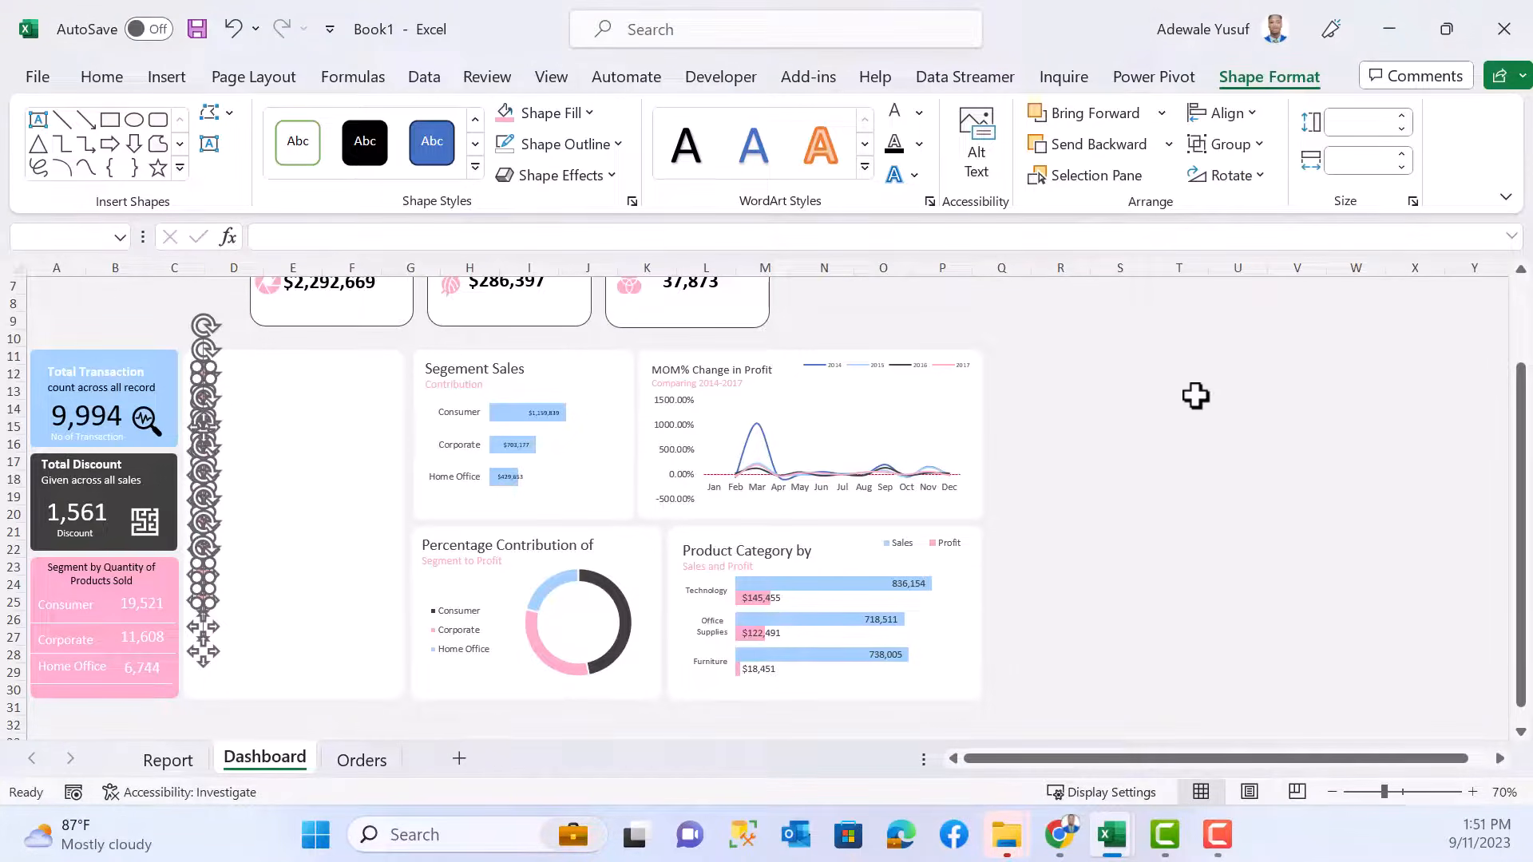
{"action": "left_click", "coordinate": [1125, 479]}
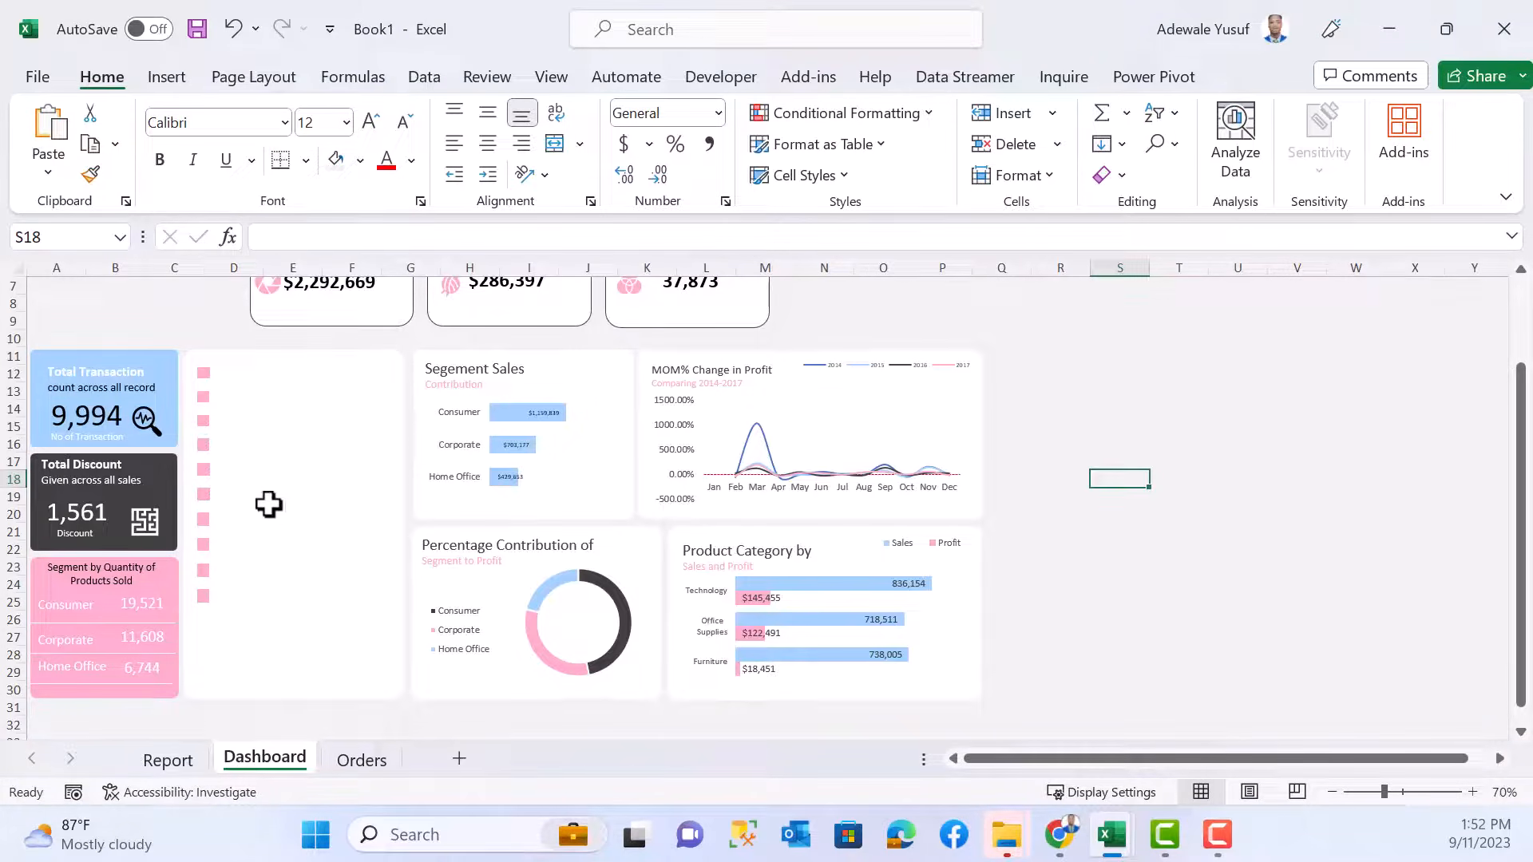
{"action": "left_click", "coordinate": [250, 445]}
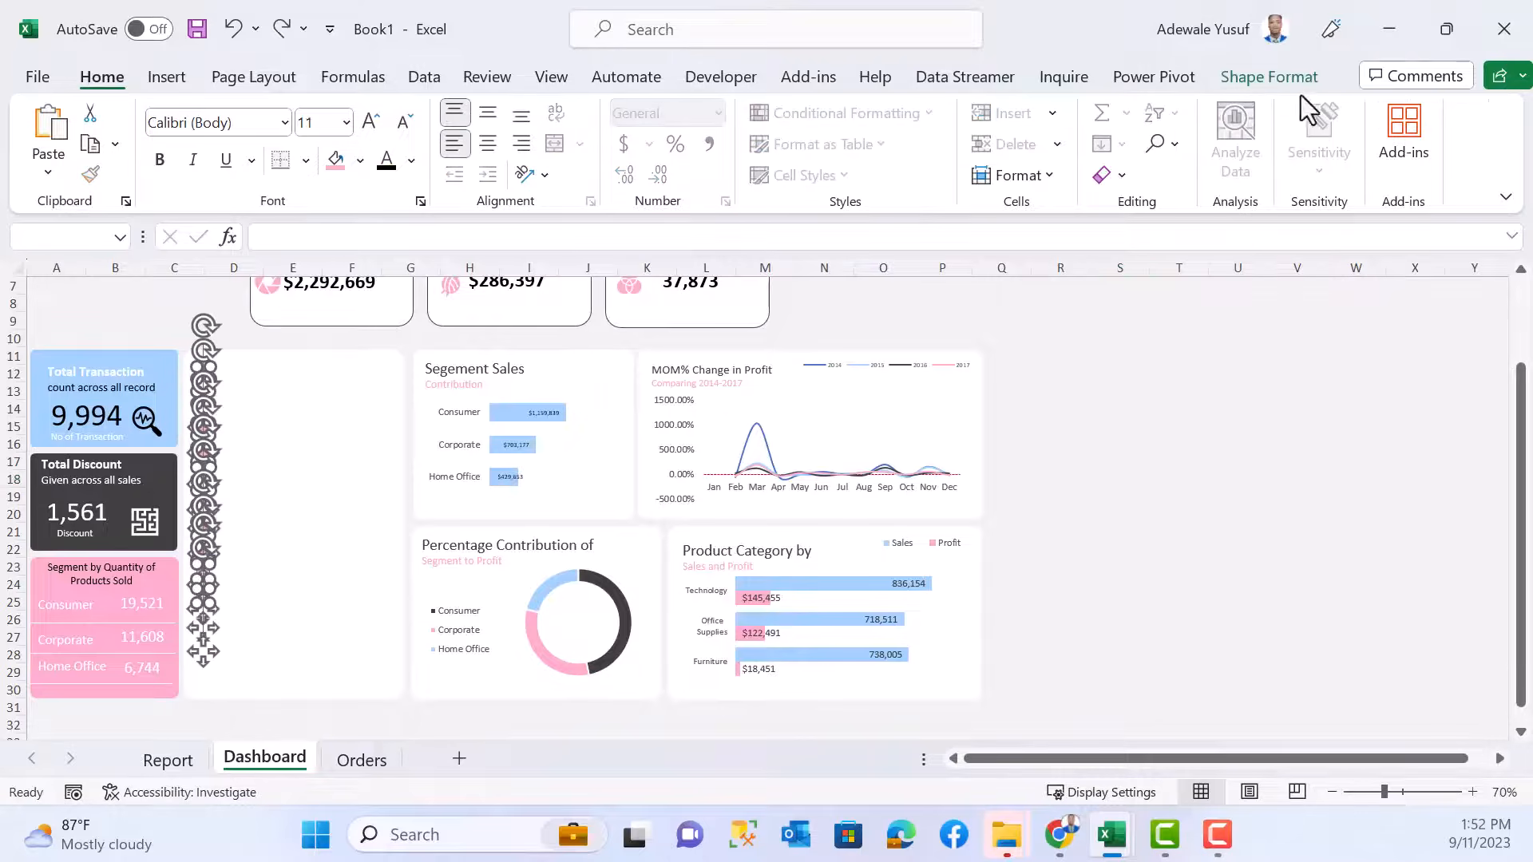
{"action": "left_click", "coordinate": [1274, 78]}
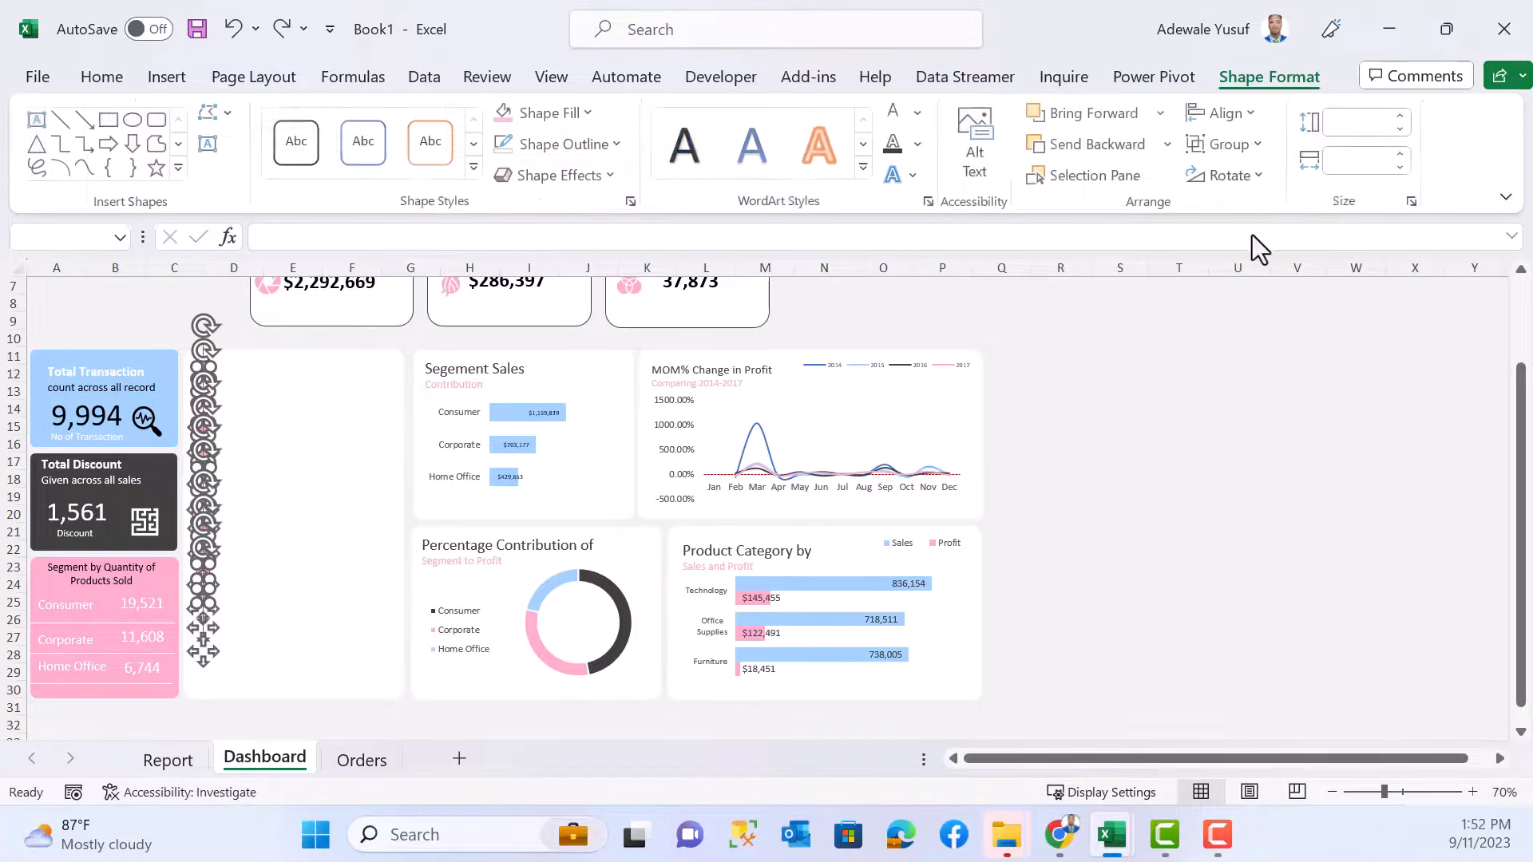
{"action": "left_click", "coordinate": [1259, 114]}
{"action": "left_click", "coordinate": [1295, 397]}
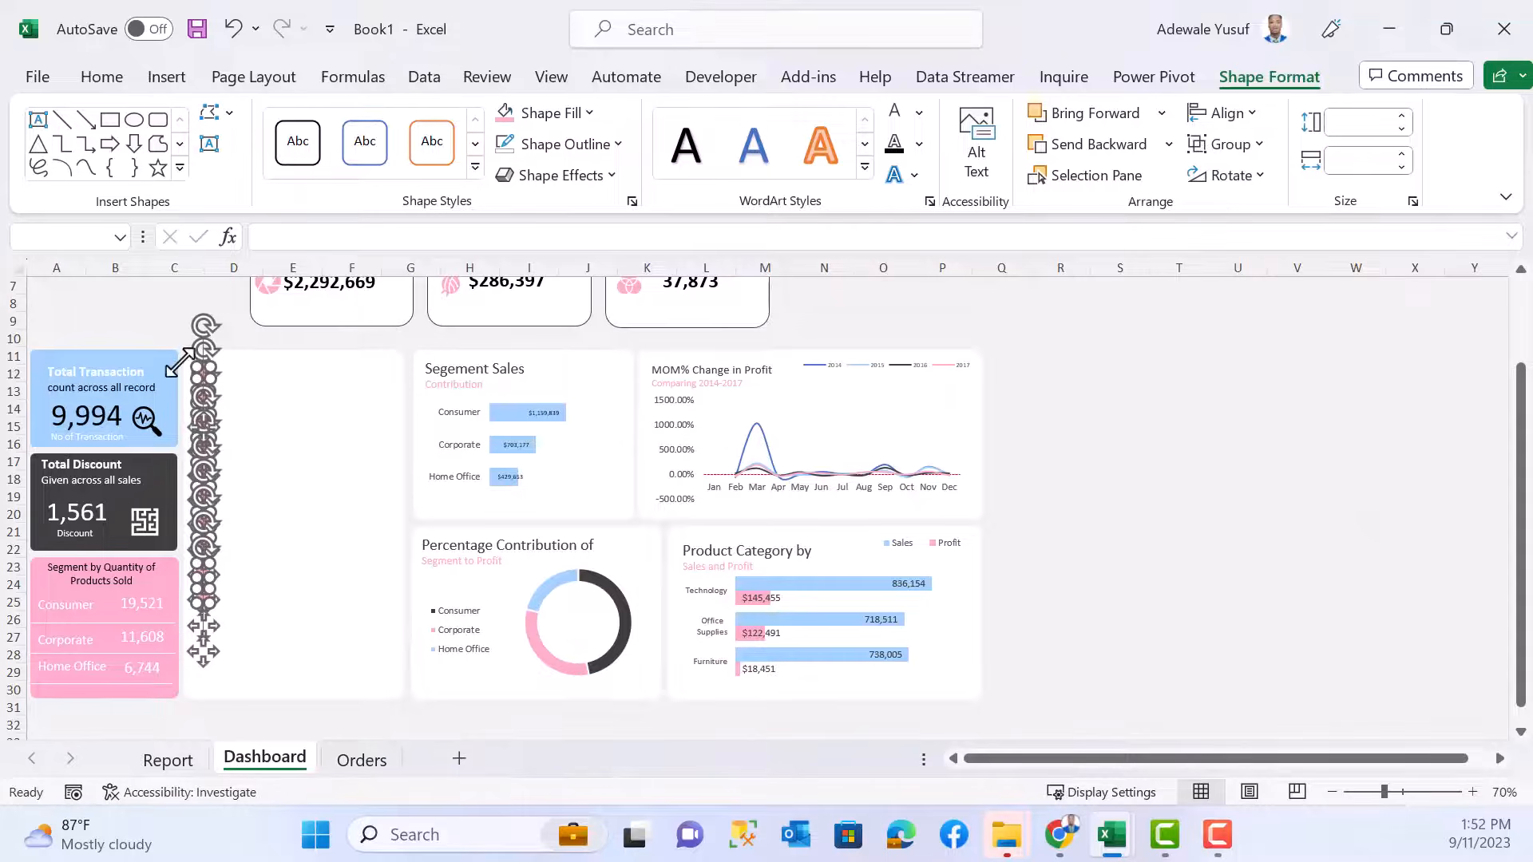
- Group the ten pink squares and move the group lower in the white card, starting at about row 14
{"action": "right_click", "coordinate": [203, 435]}
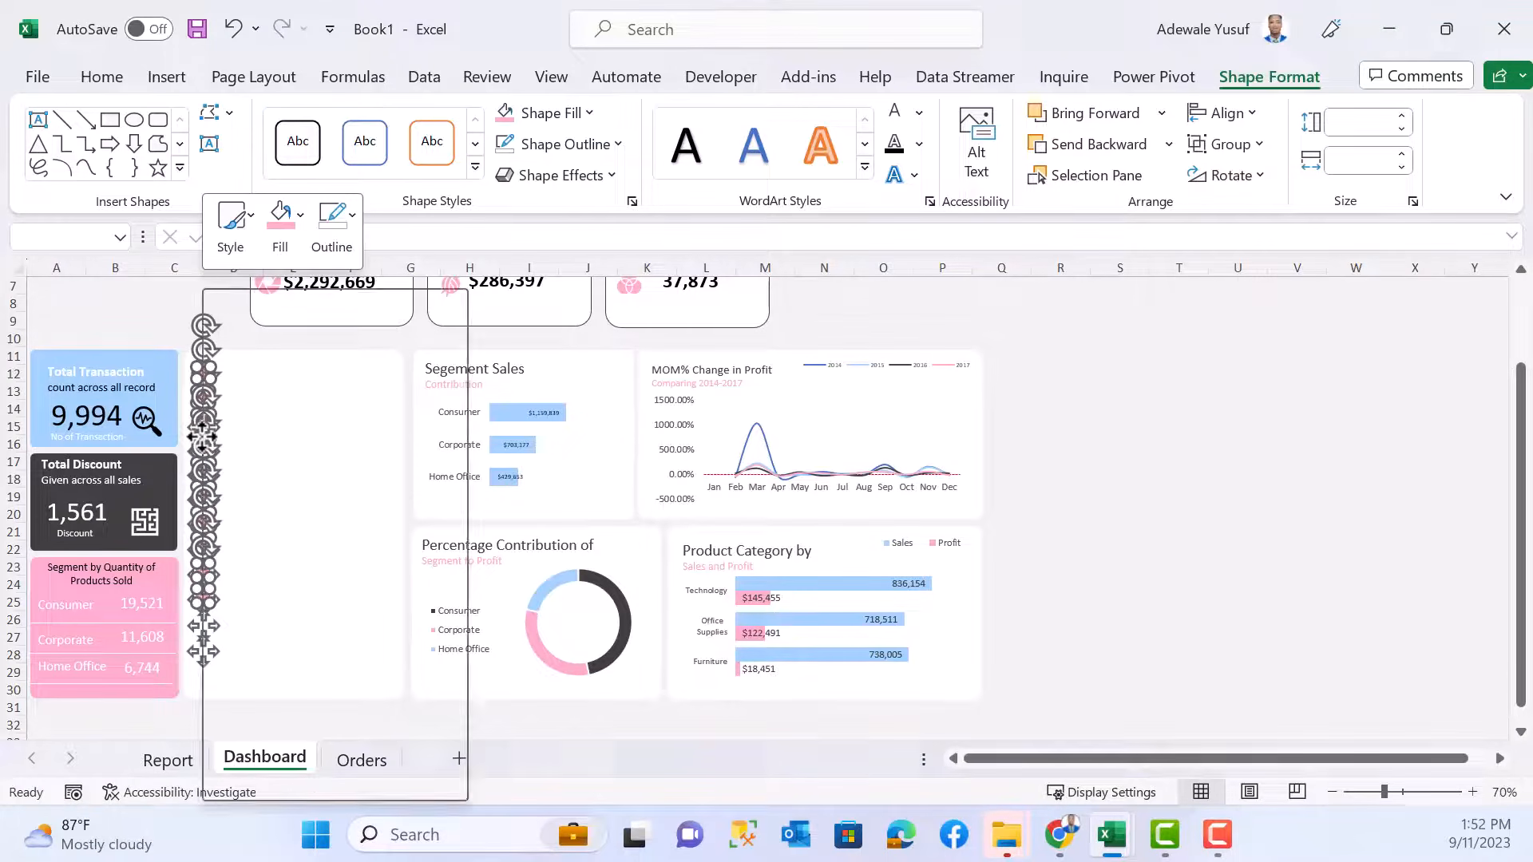
{"action": "mouse_move", "coordinate": [356, 488]}
{"action": "left_click", "coordinate": [517, 500]}
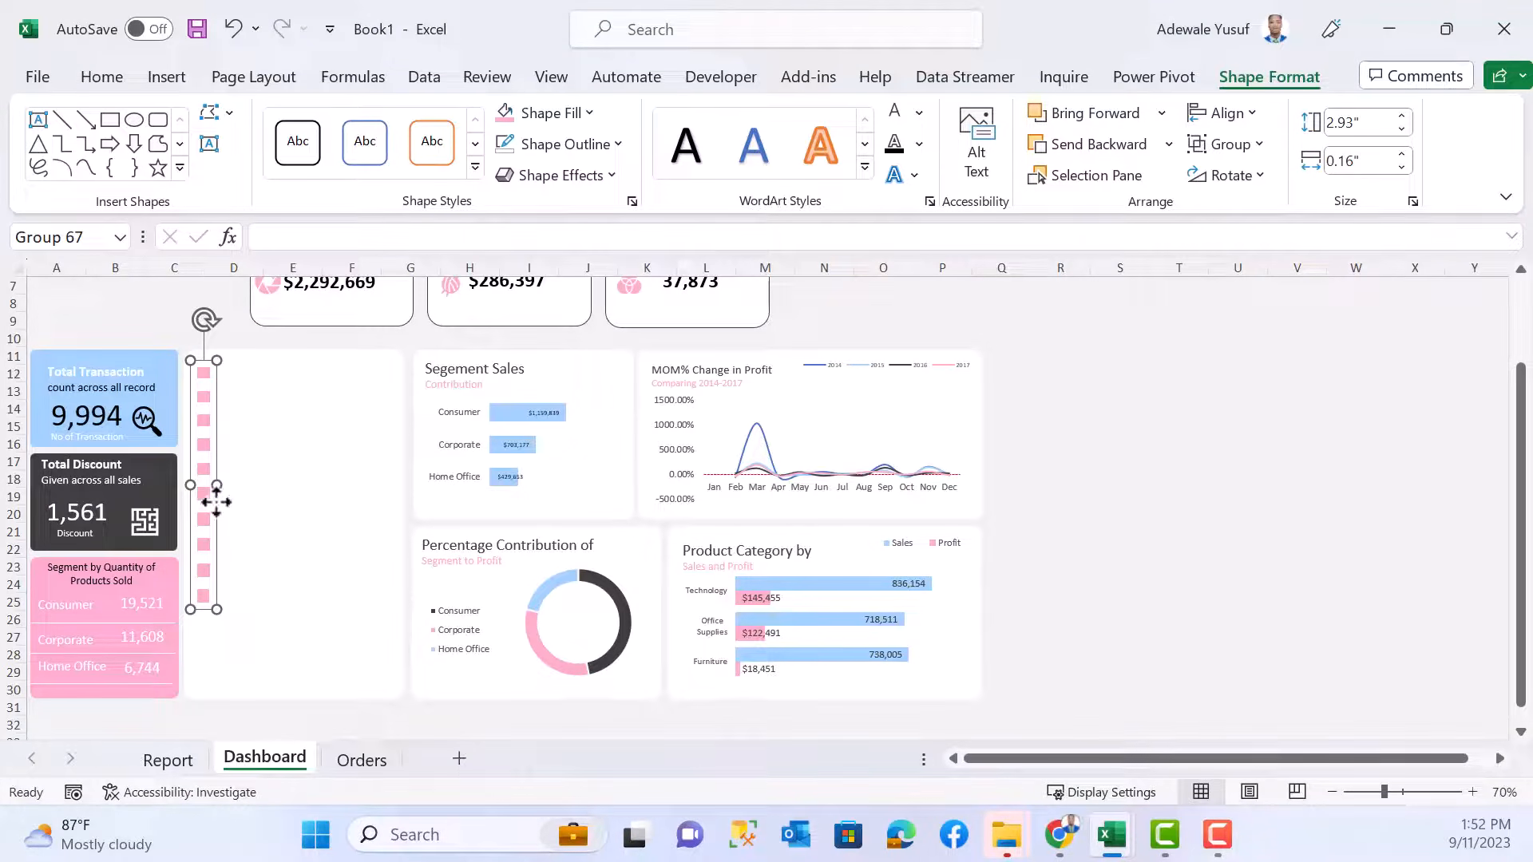
{"action": "left_click_drag", "start_coordinate": [212, 500], "coordinate": [217, 539]}
{"action": "left_click", "coordinate": [1165, 531]}
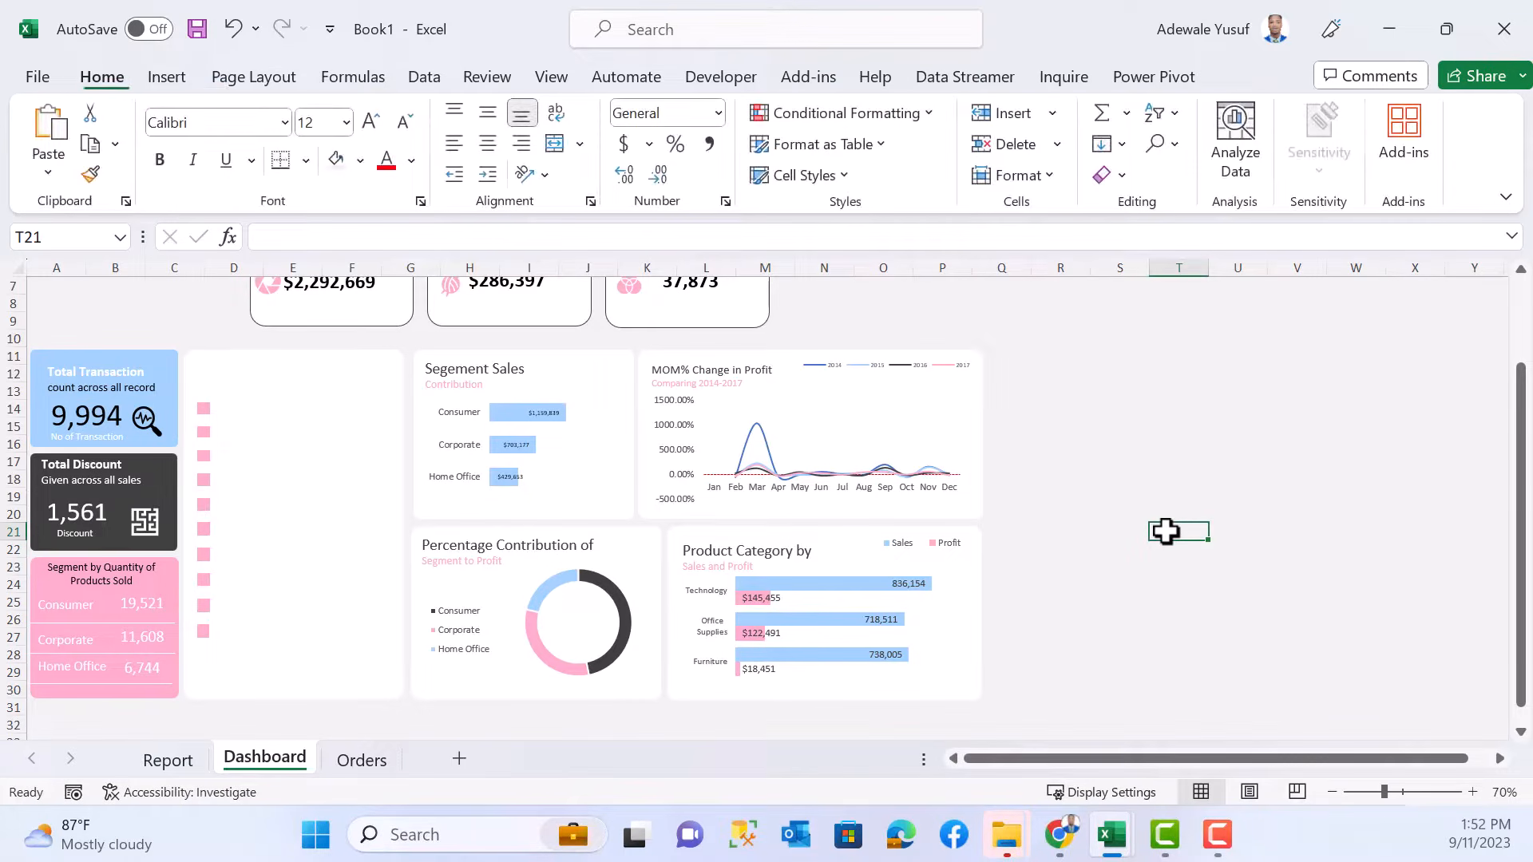
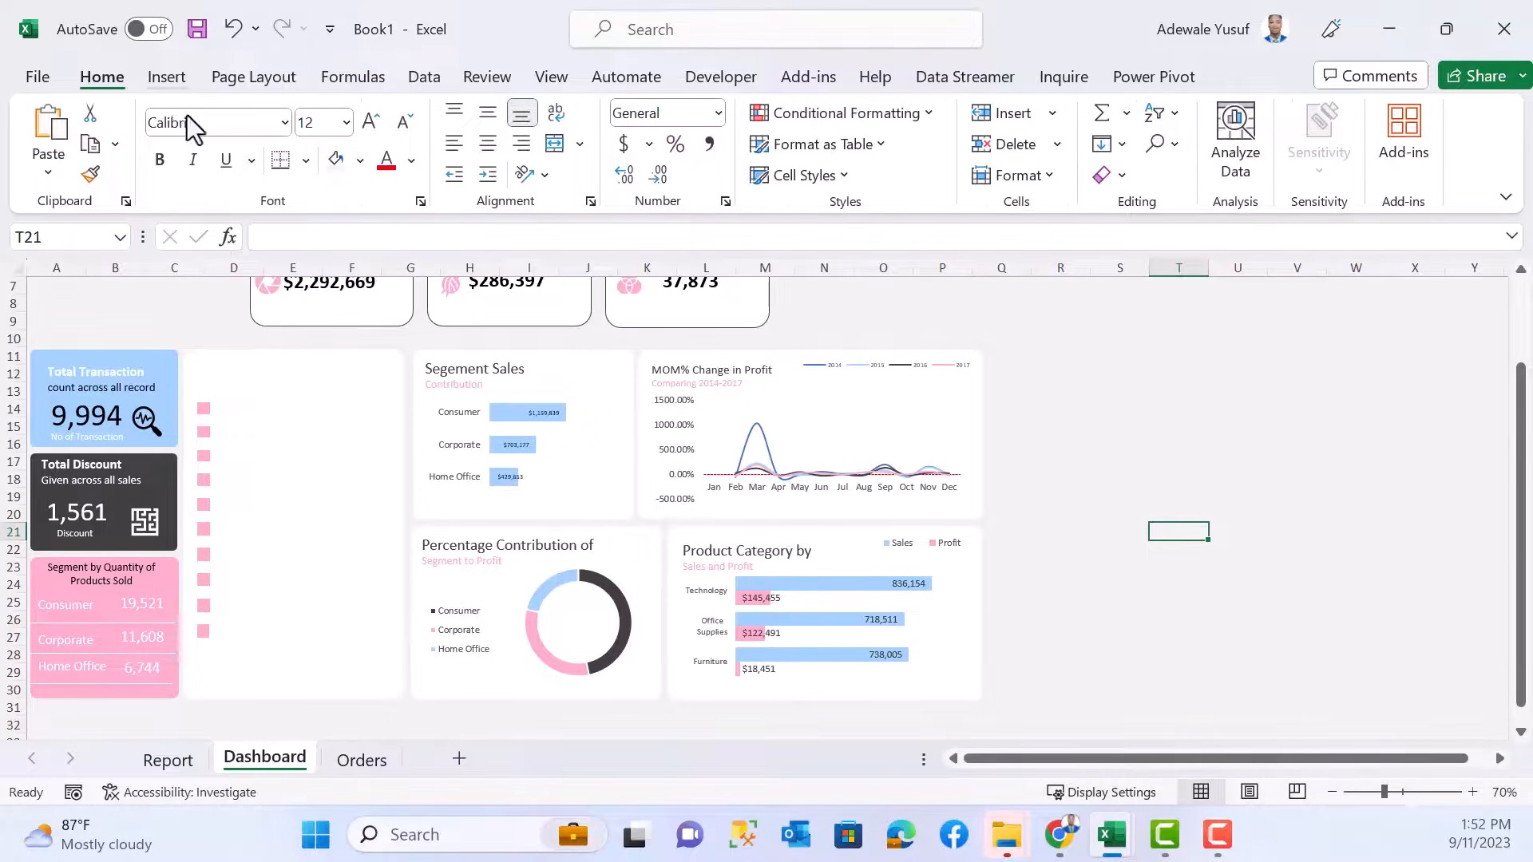
- Draw a text box about 1.16" wide and 0.18" high beside the topmost pink square
{"action": "left_click", "coordinate": [166, 77]}
{"action": "left_click", "coordinate": [1260, 180]}
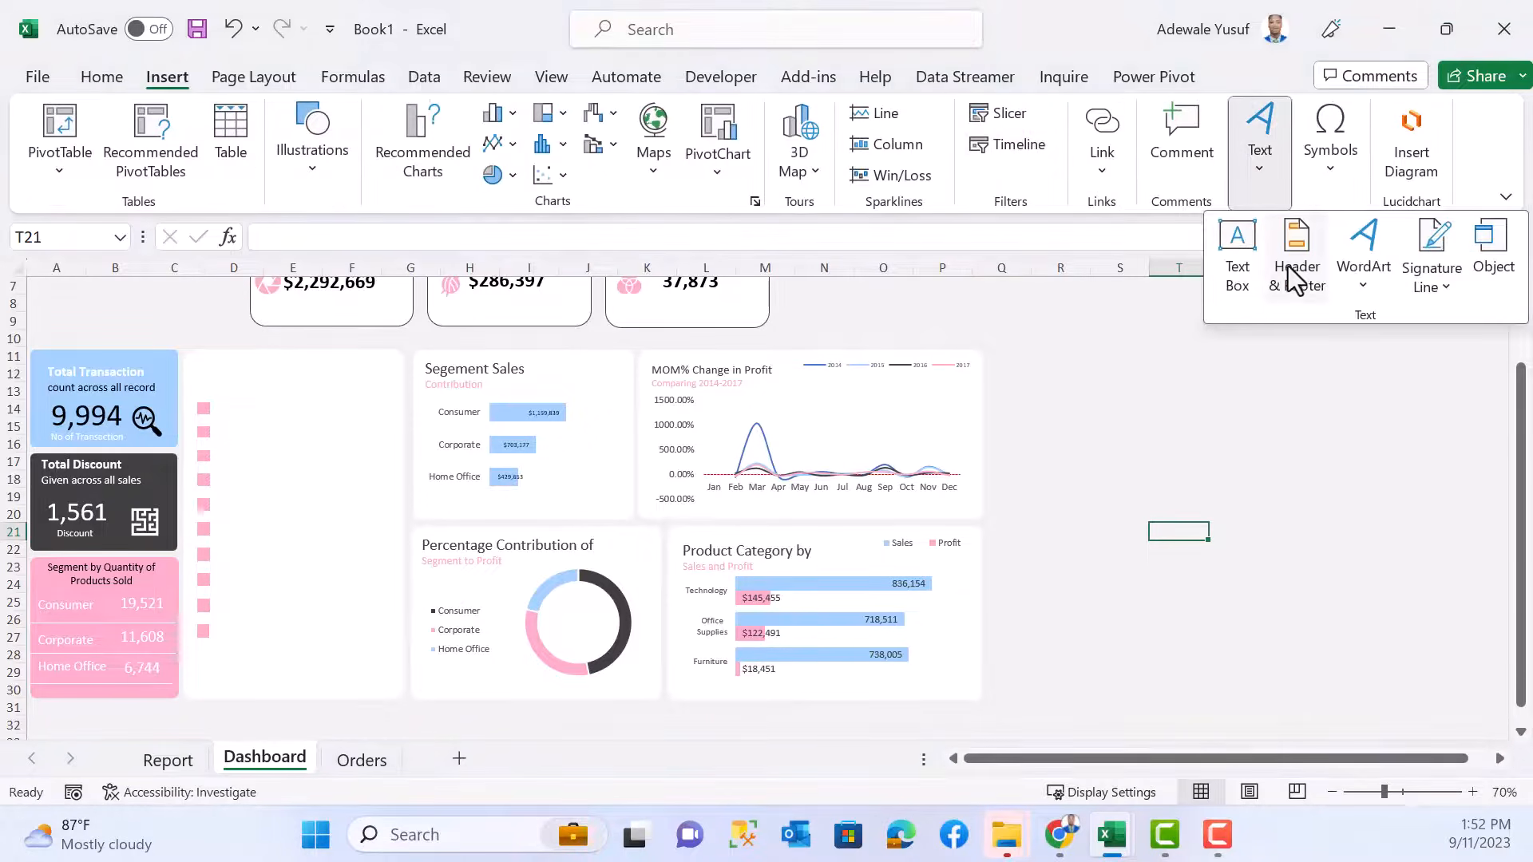
{"action": "left_click", "coordinate": [1236, 276]}
{"action": "left_click_drag", "start_coordinate": [217, 403], "coordinate": [311, 417]}
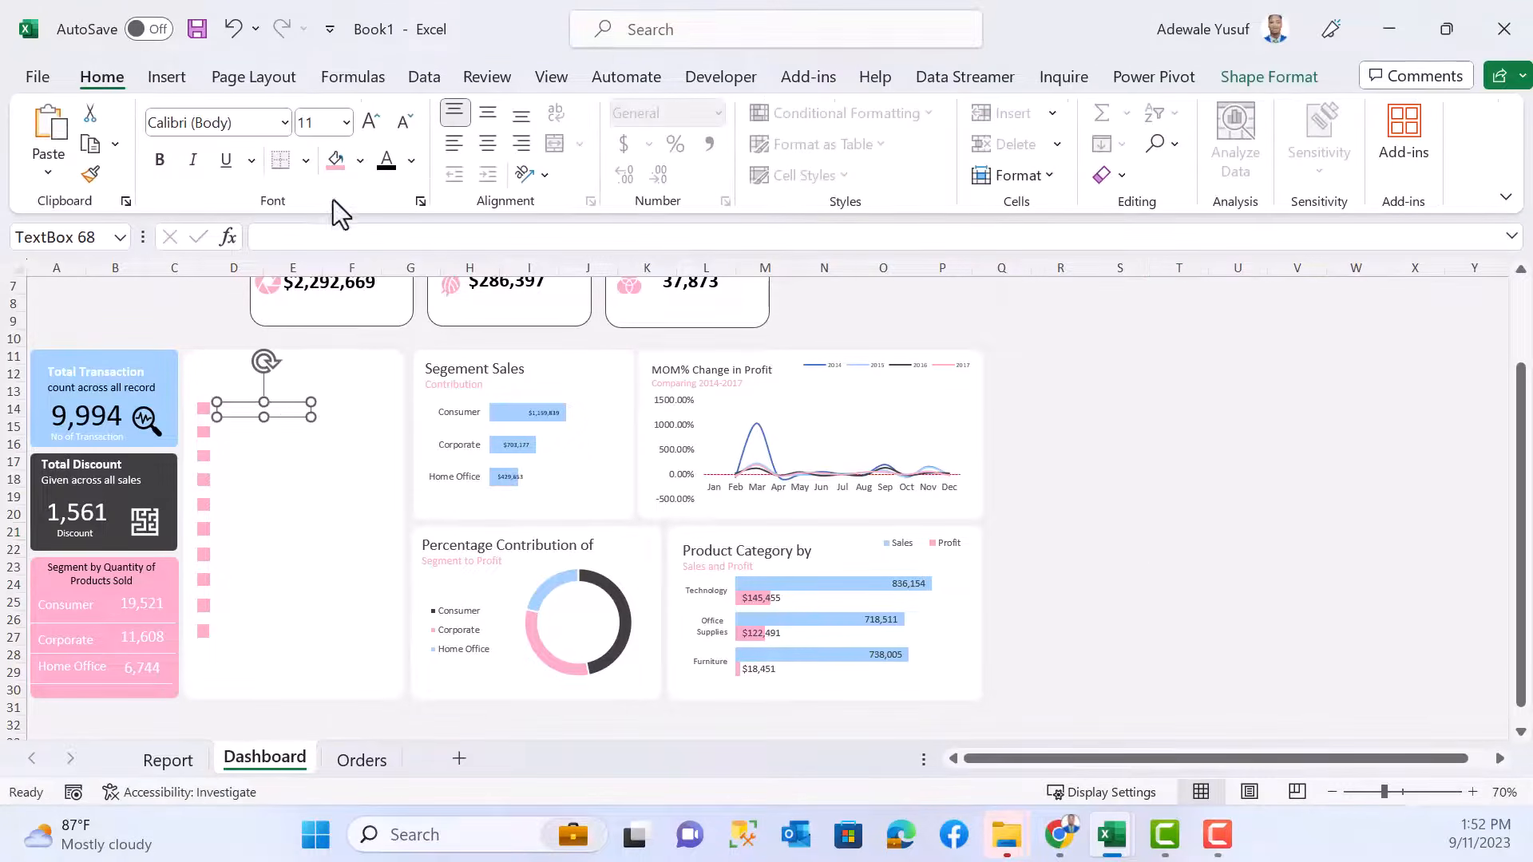
- Link the text box to the California cell with =Report!J8 and align its text to the vertical middle
{"action": "left_click", "coordinate": [328, 236]}
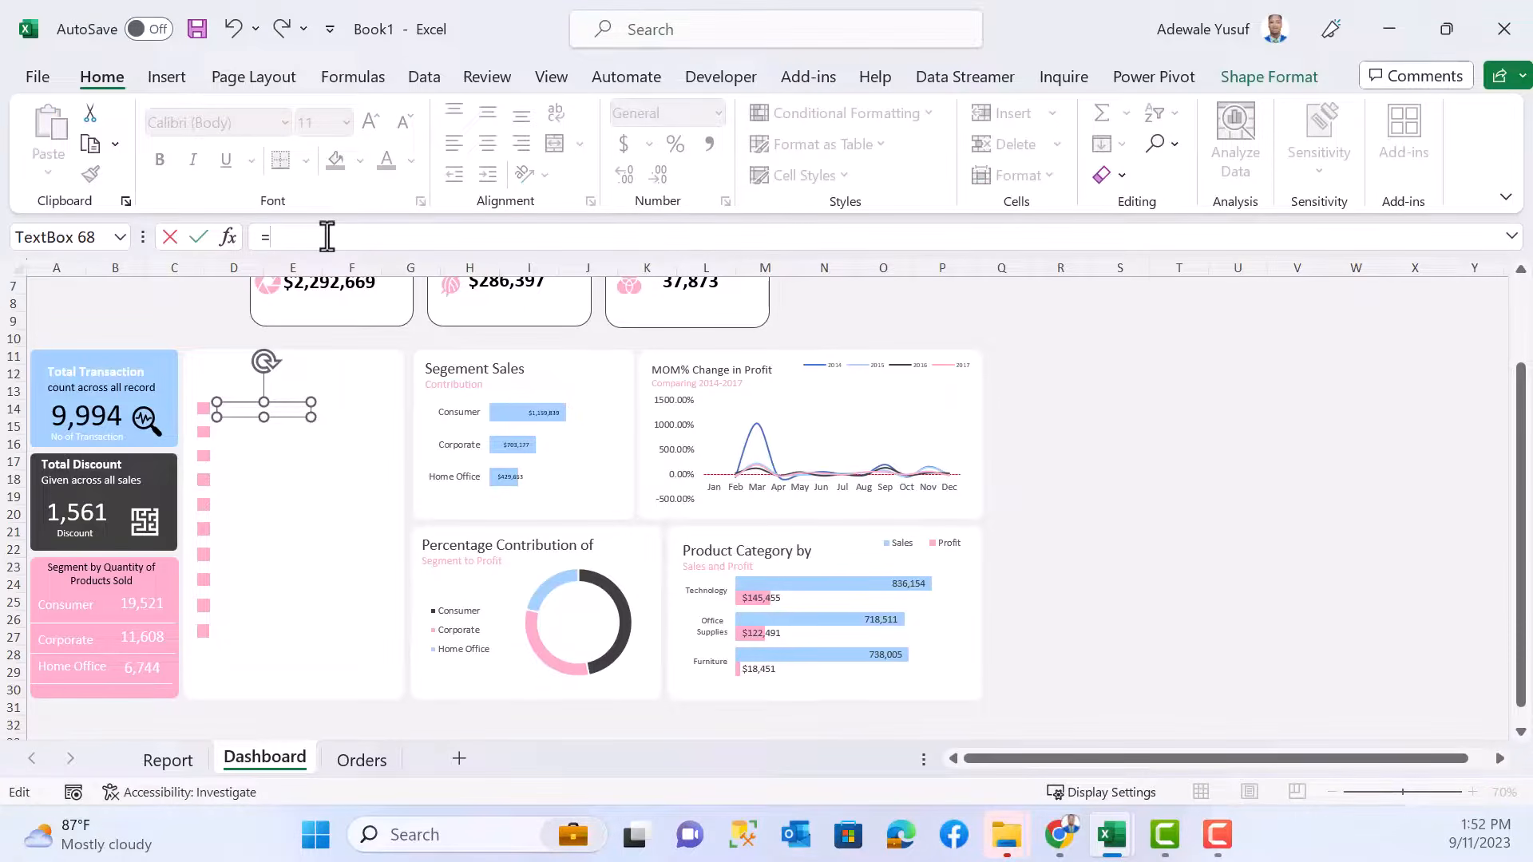
{"action": "left_click", "coordinate": [168, 760]}
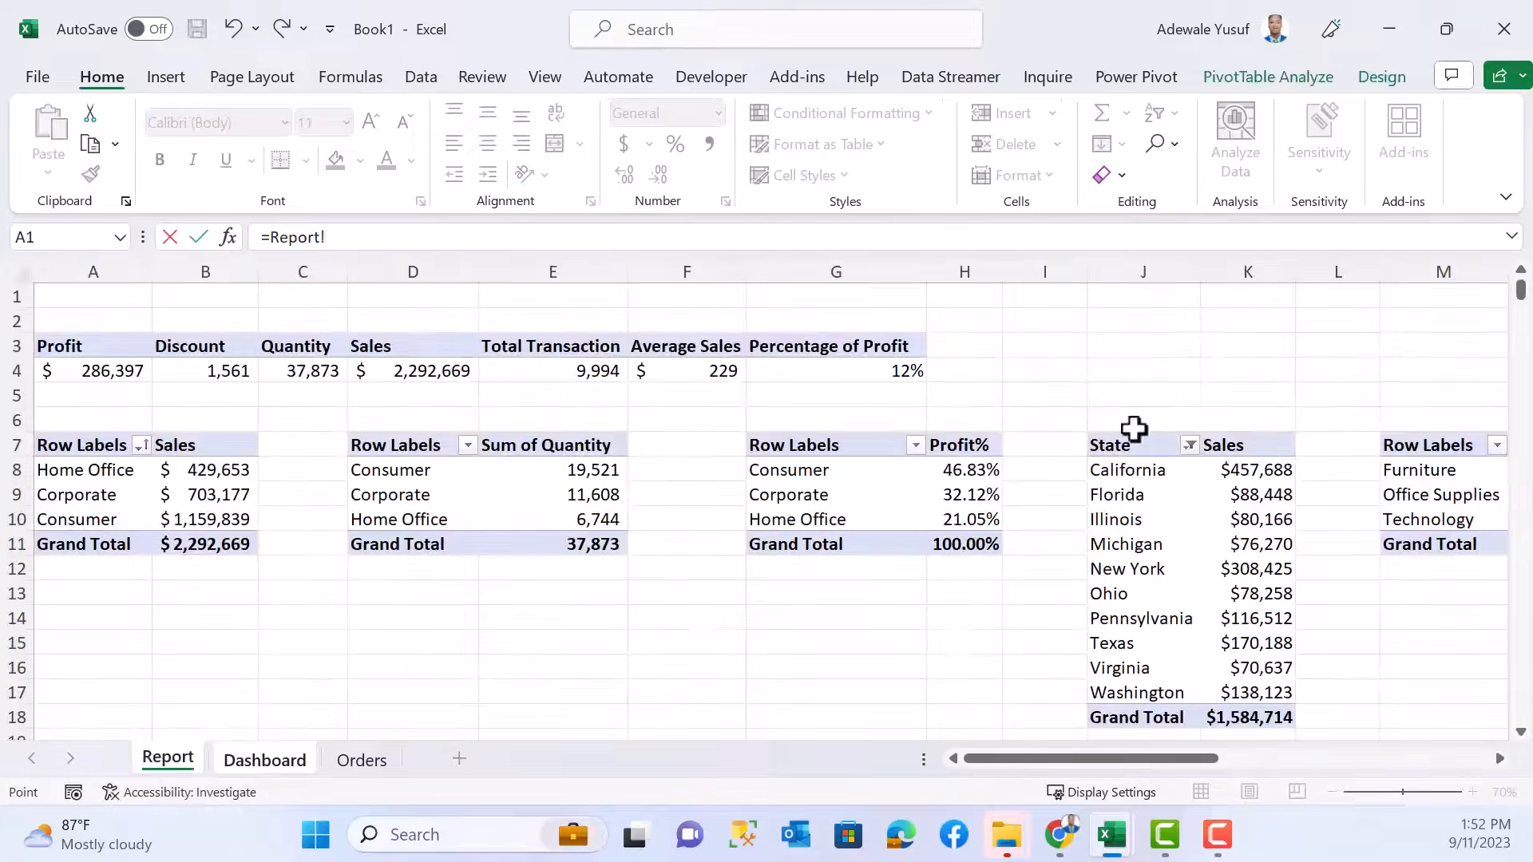
{"action": "left_click", "coordinate": [1138, 471]}
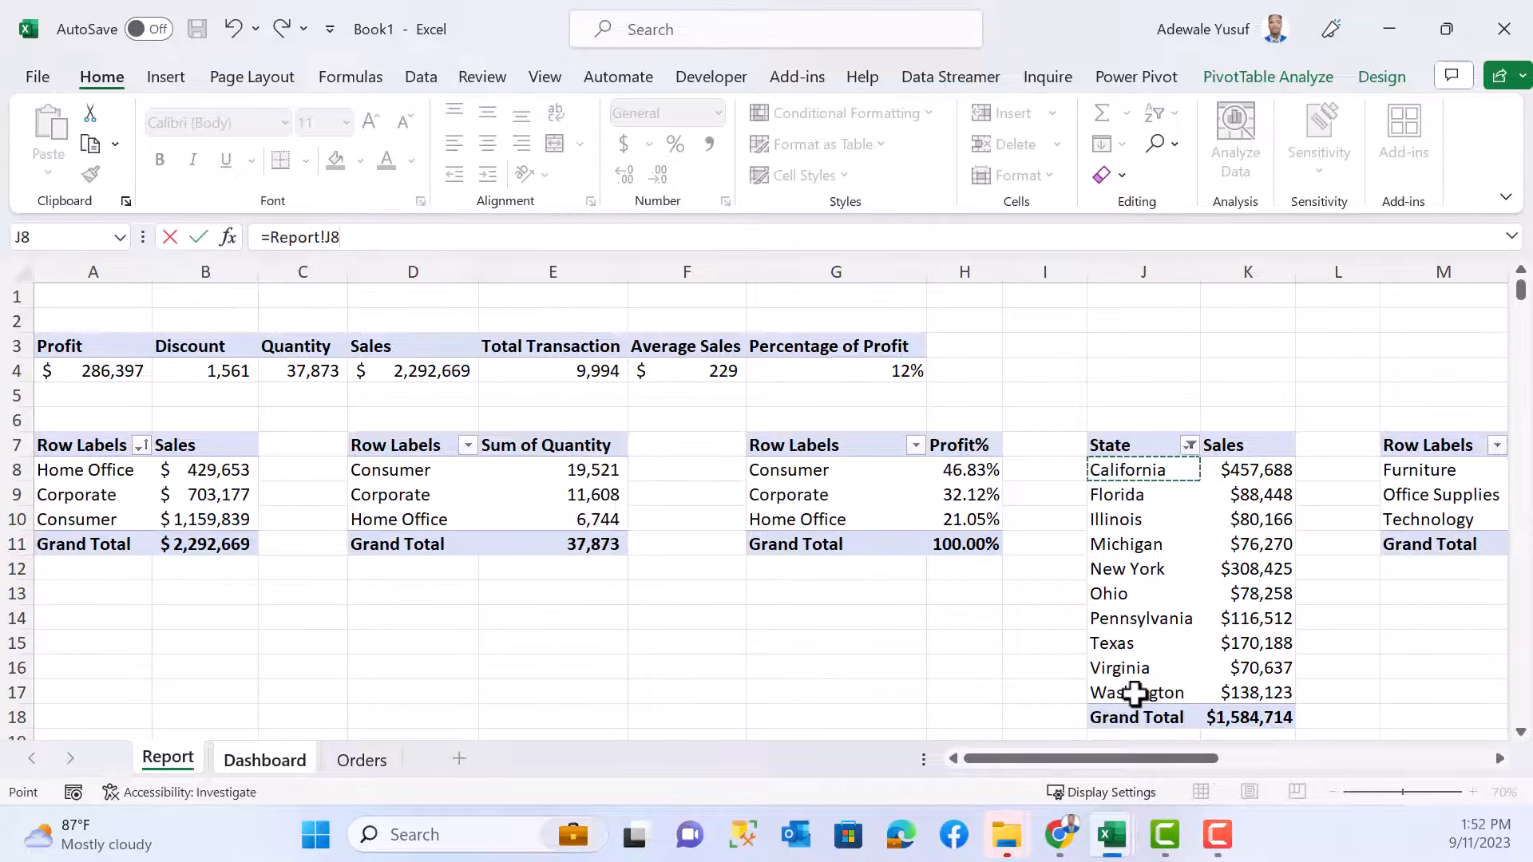
{"action": "key", "text": "Return"}
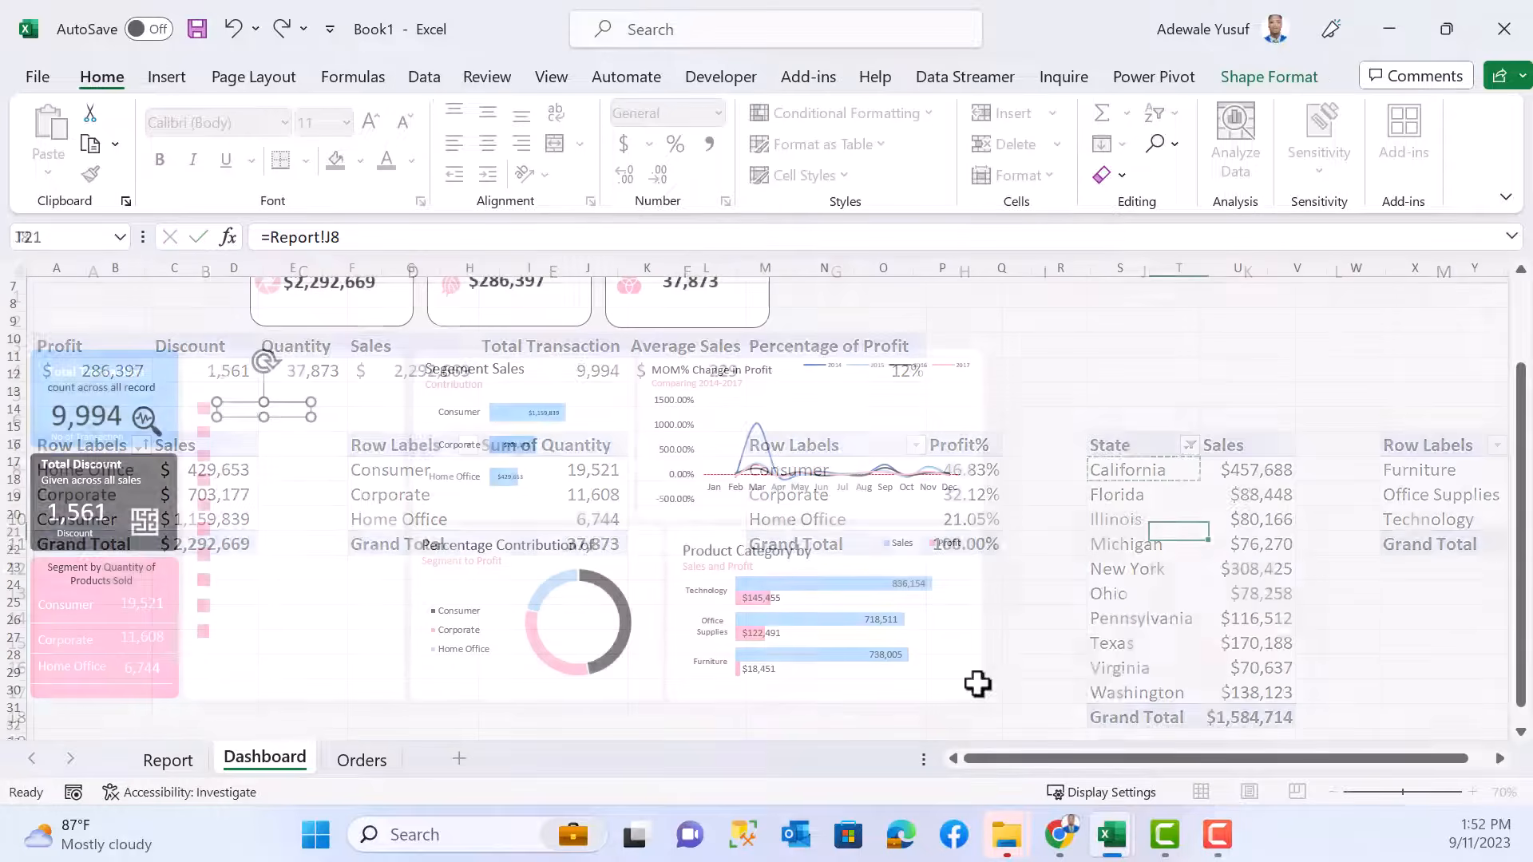
{"action": "left_click", "coordinate": [487, 114]}
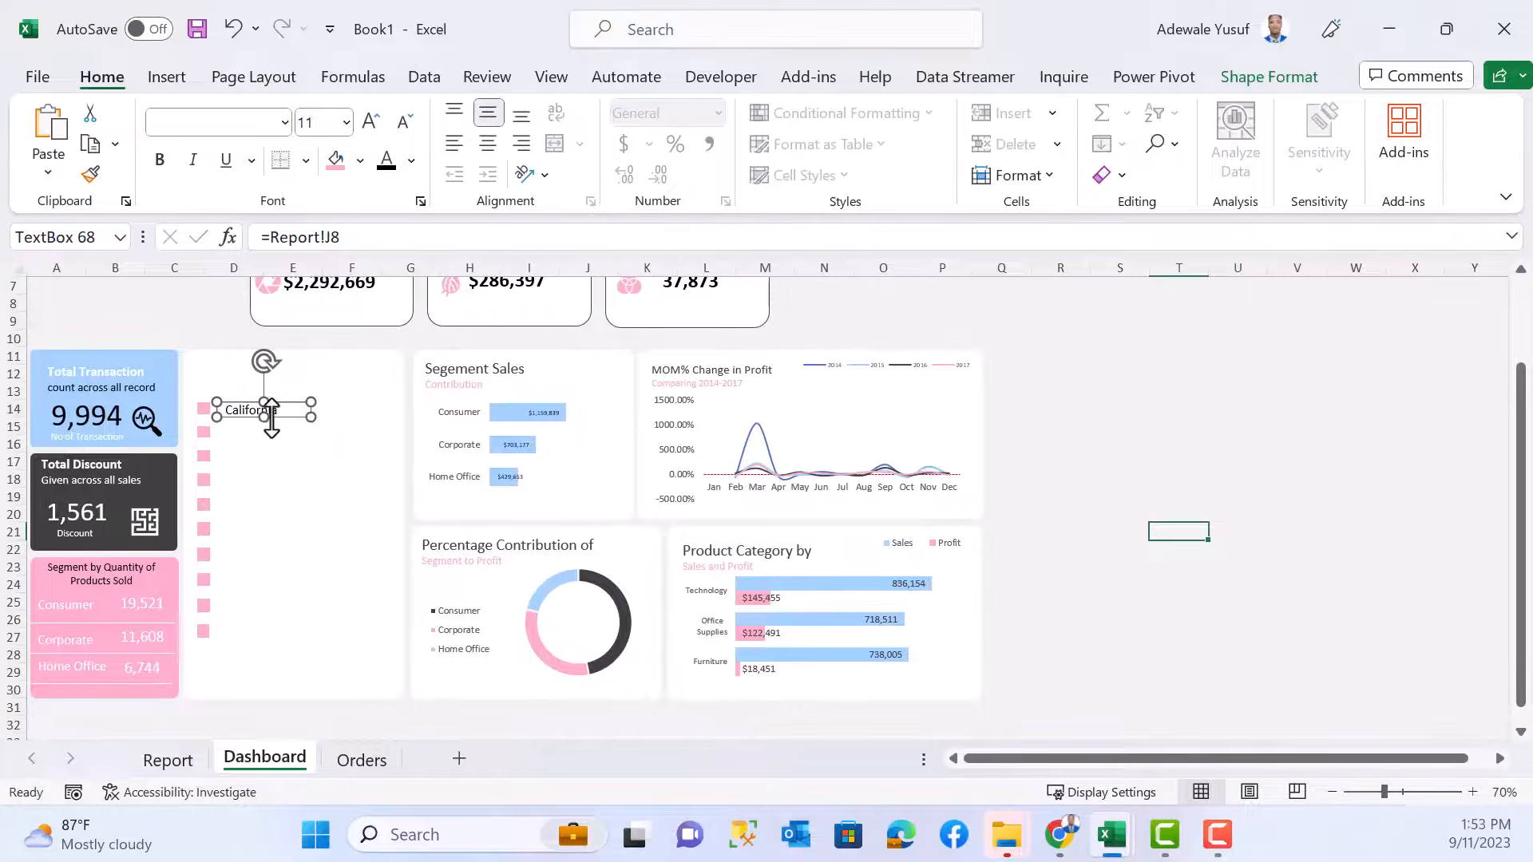
- Remove the outline from the California text box, keeping only the single original box
{"action": "key", "text": "ctrl+d"}
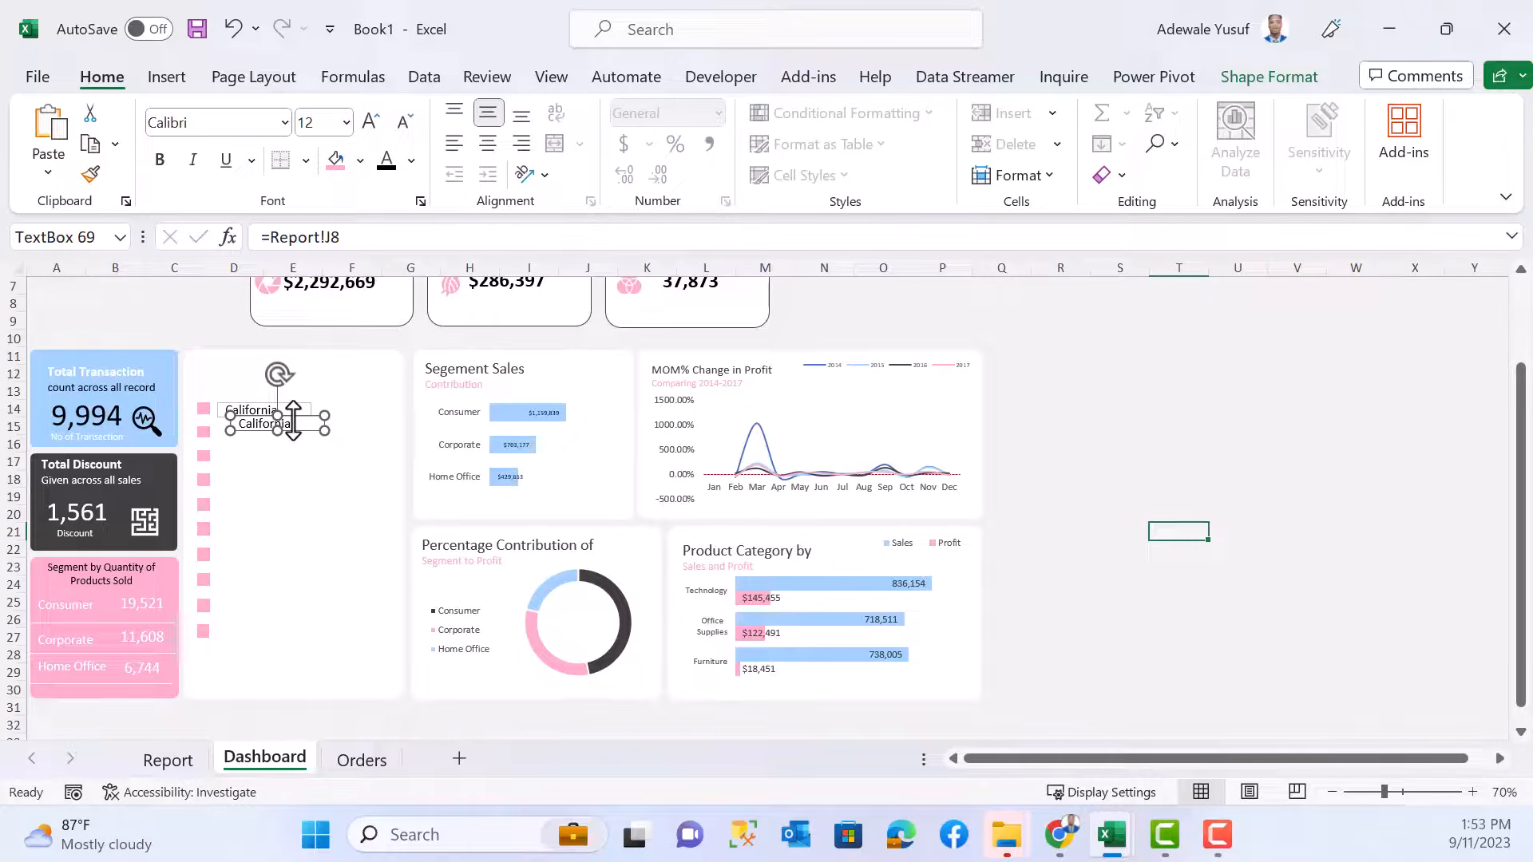
{"action": "key", "text": "ctrl+z"}
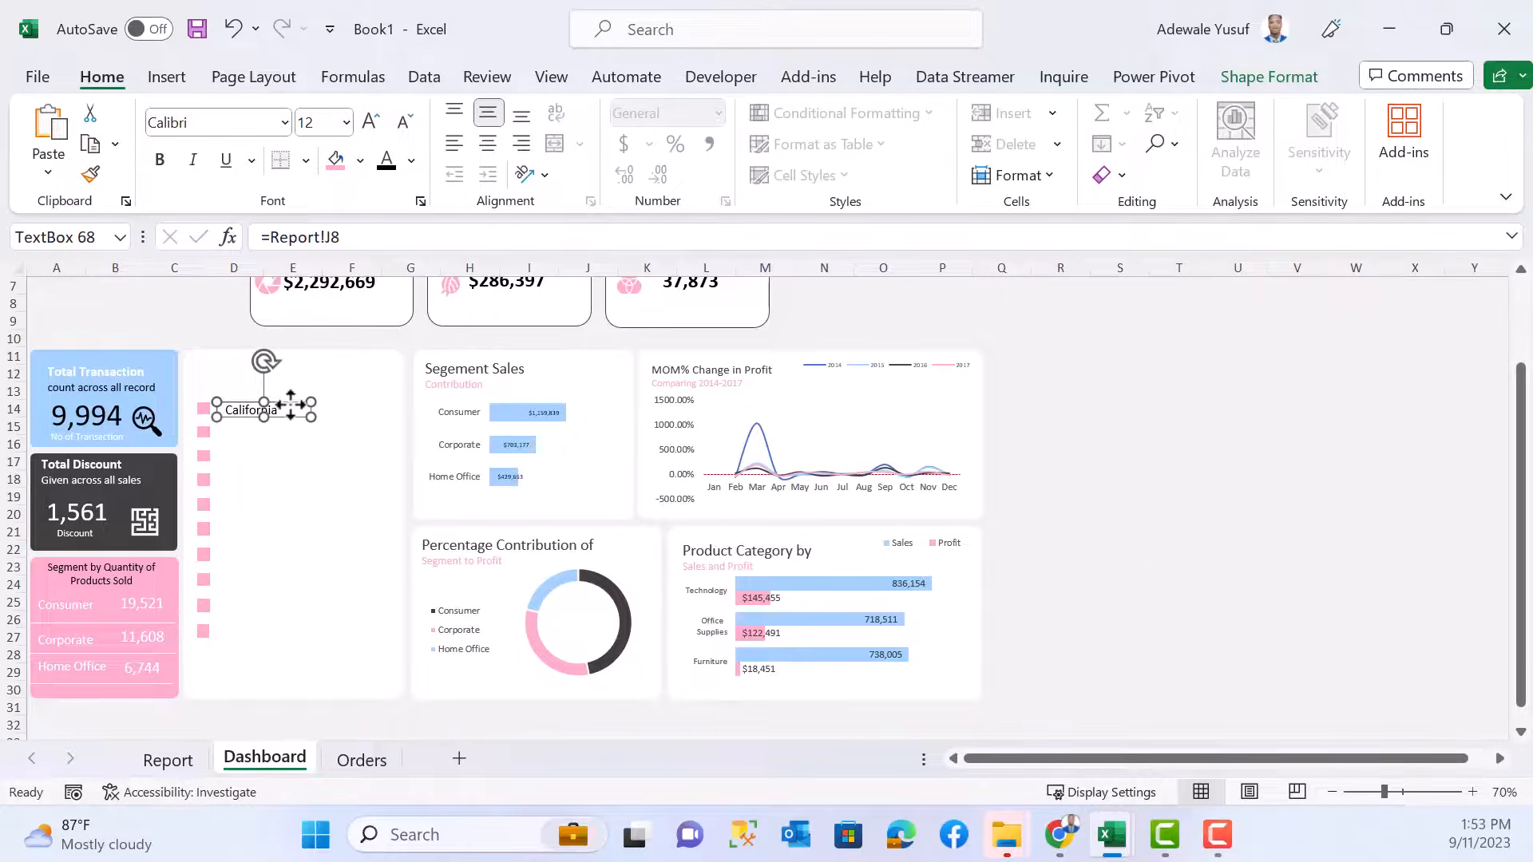
{"action": "left_click", "coordinate": [1257, 83]}
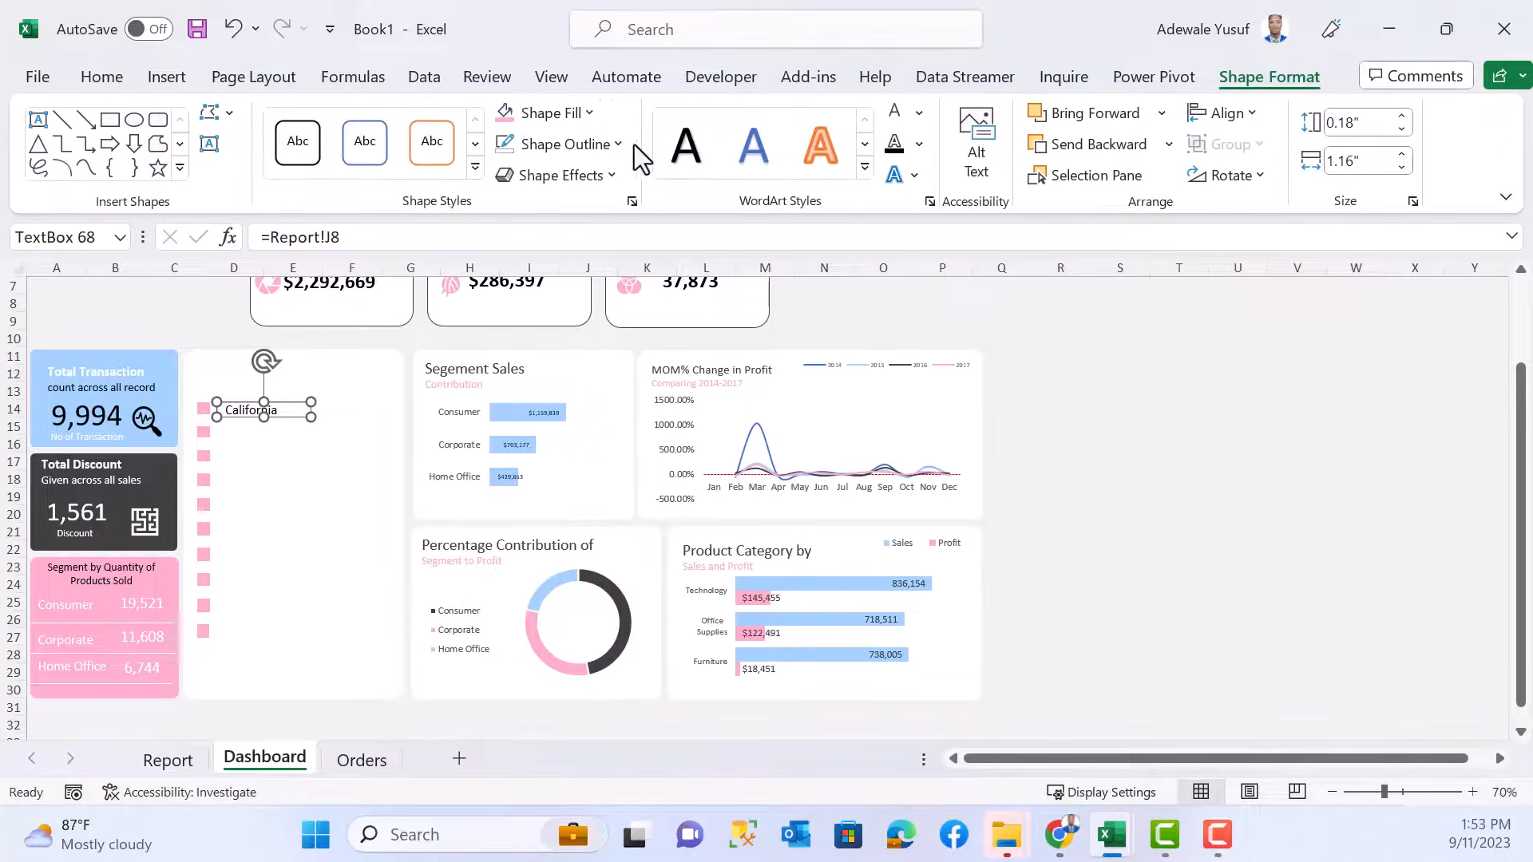
{"action": "left_click", "coordinate": [591, 144]}
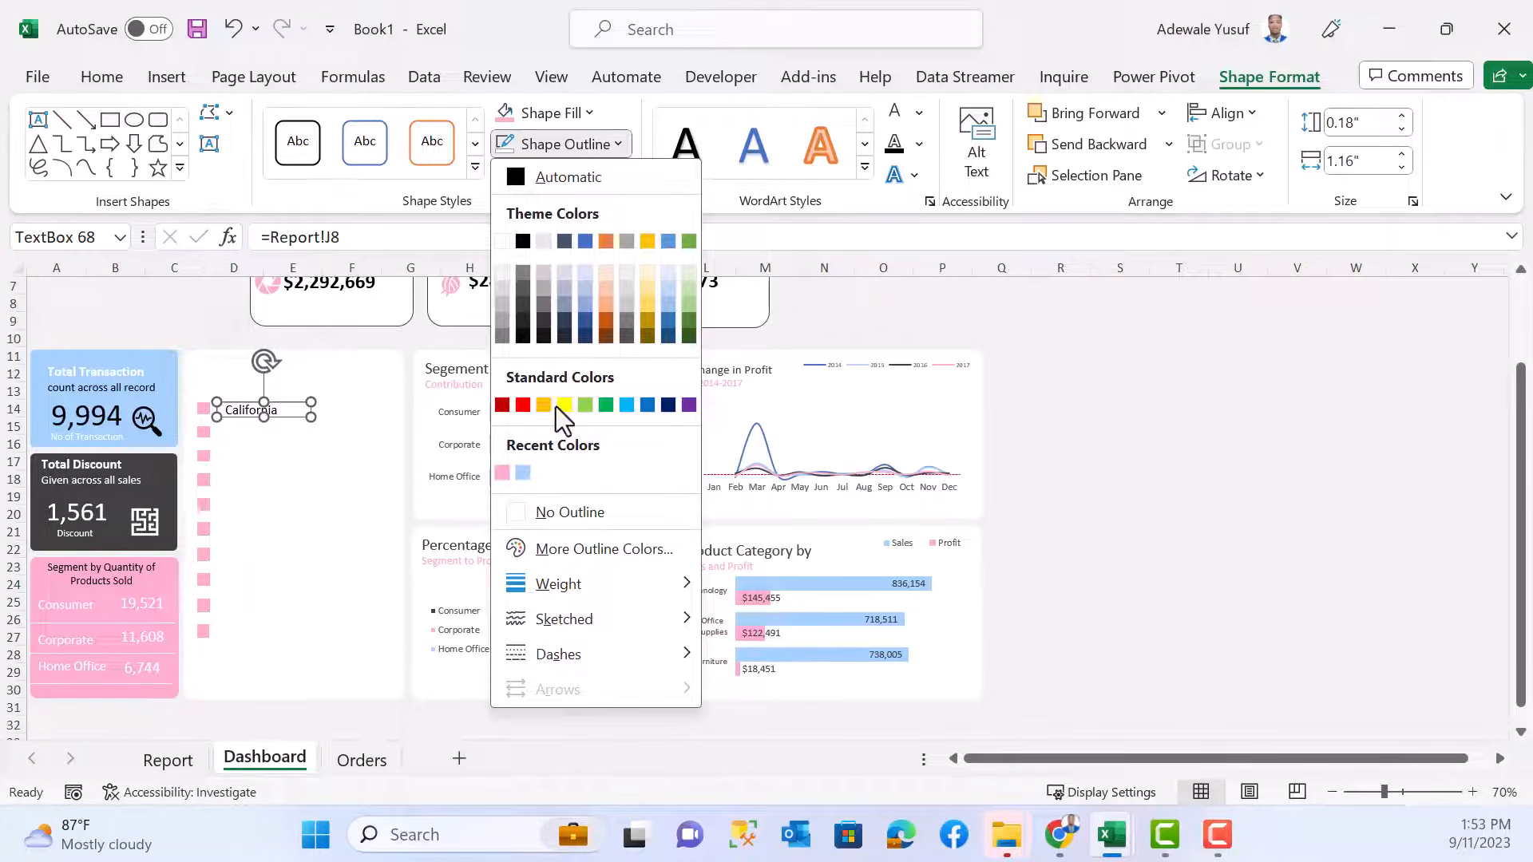
{"action": "left_click", "coordinate": [559, 510]}
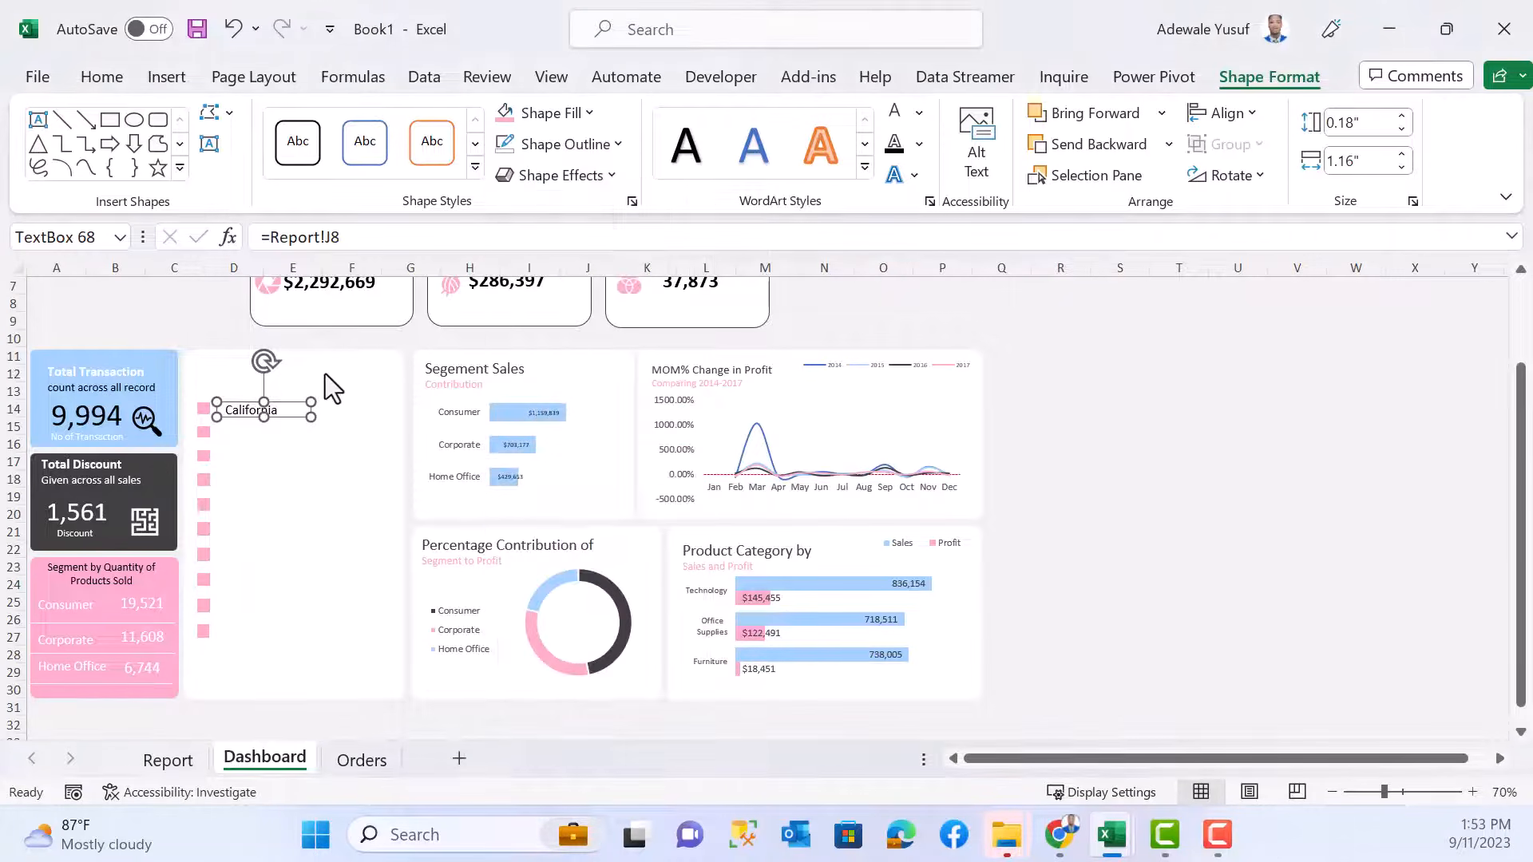
{"action": "key", "text": "ctrl+d"}
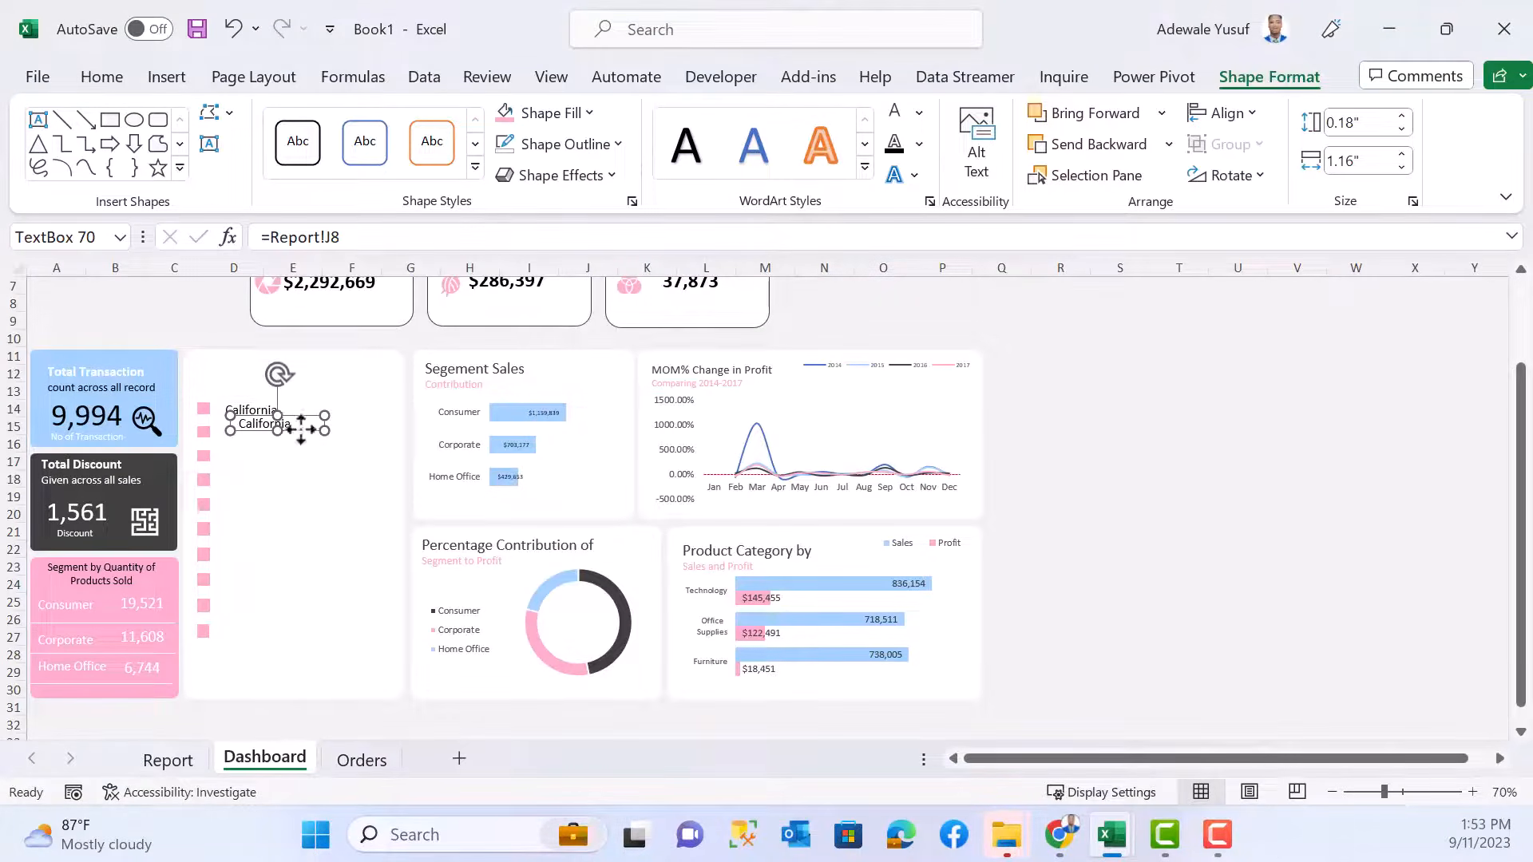
{"action": "mouse_move", "coordinate": [298, 429]}
{"action": "left_mouse_down"}
{"action": "mouse_move", "coordinate": [278, 441]}
{"action": "mouse_move", "coordinate": [291, 440]}
{"action": "left_mouse_up"}
{"action": "key", "text": "Delete"}
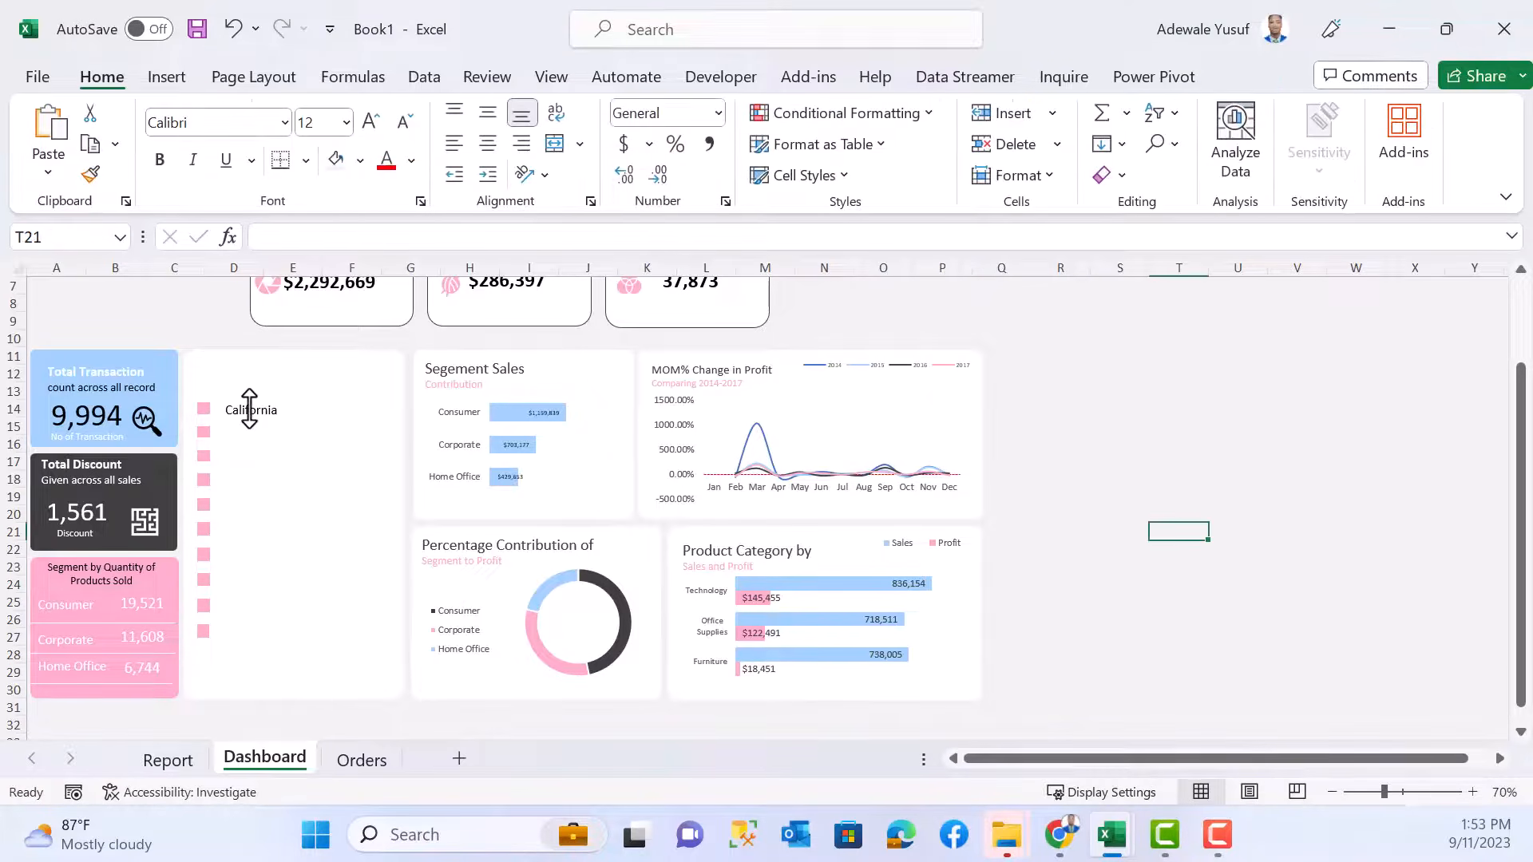
- Set the California text box to no fill
{"action": "left_click", "coordinate": [249, 409]}
{"action": "left_click", "coordinate": [1259, 78]}
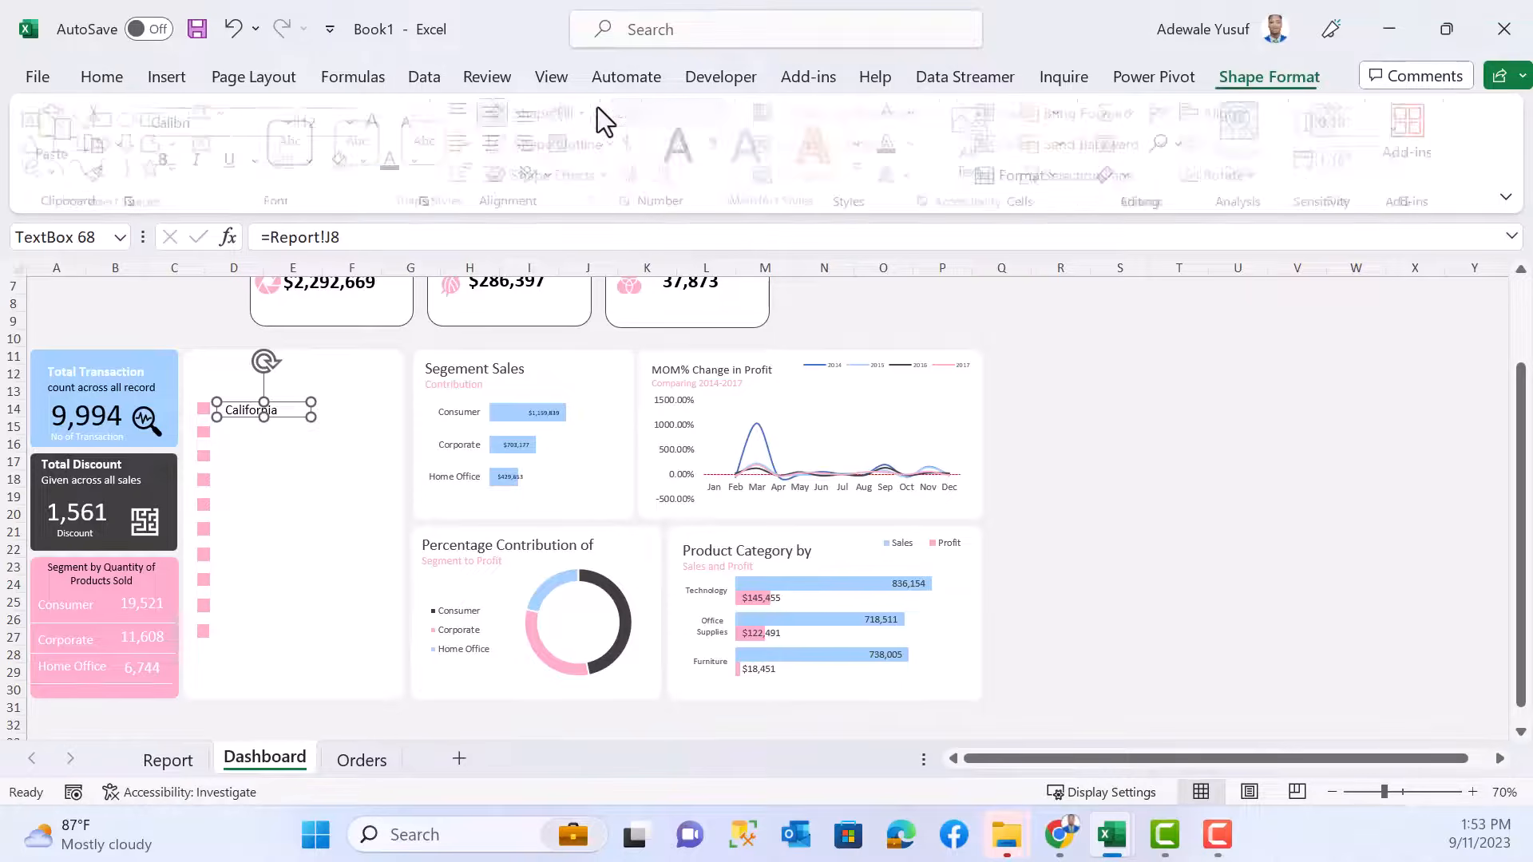
{"action": "left_click", "coordinate": [577, 117]}
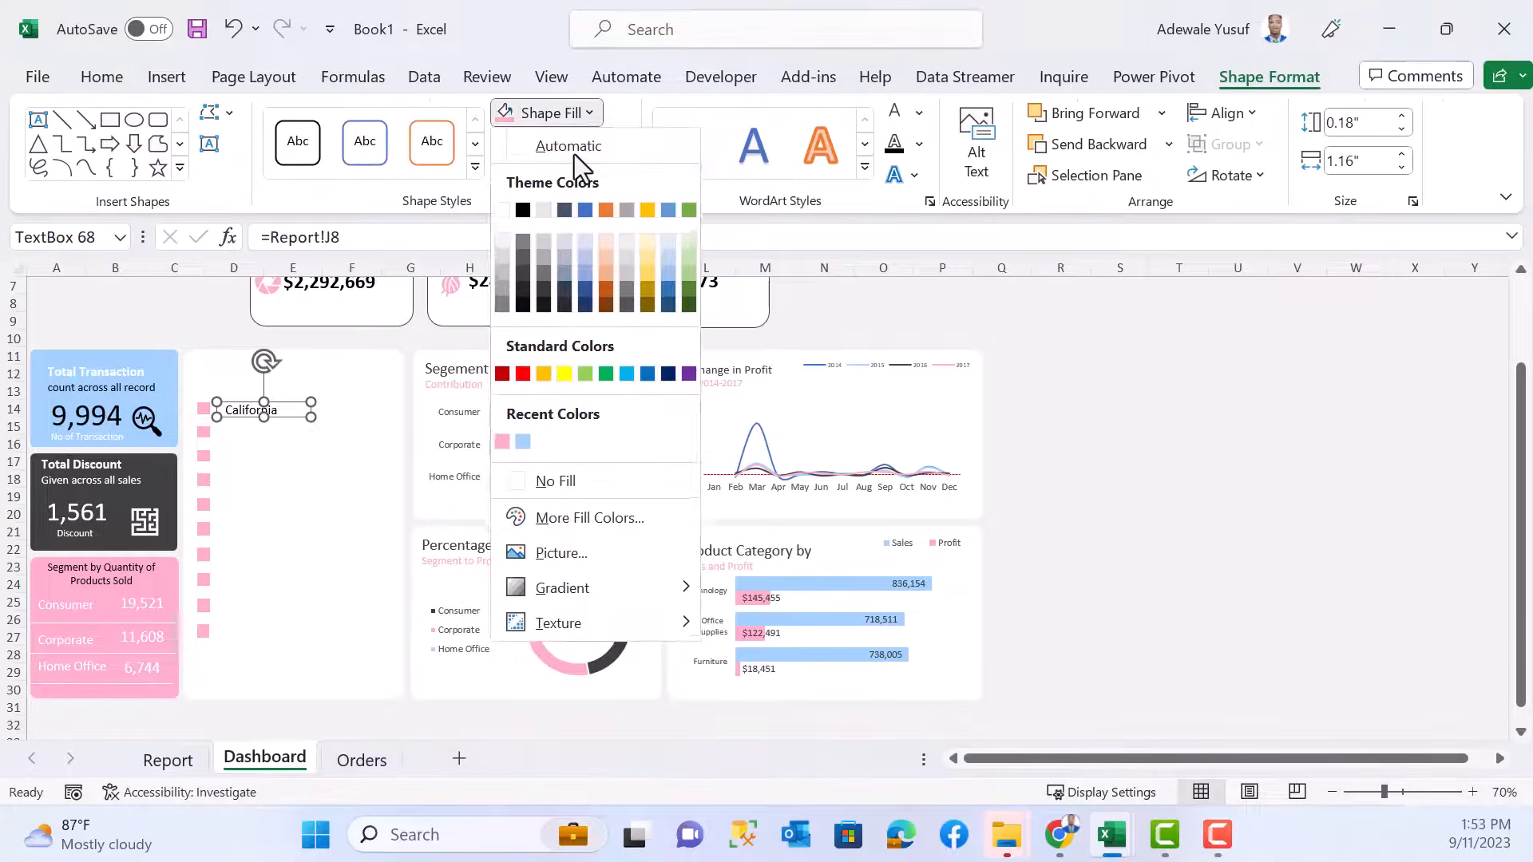
{"action": "left_click", "coordinate": [558, 485]}
- Duplicate the California text box nine times at even spacing down the card, giving one label per pink square
{"action": "key", "text": "ctrl+d"}
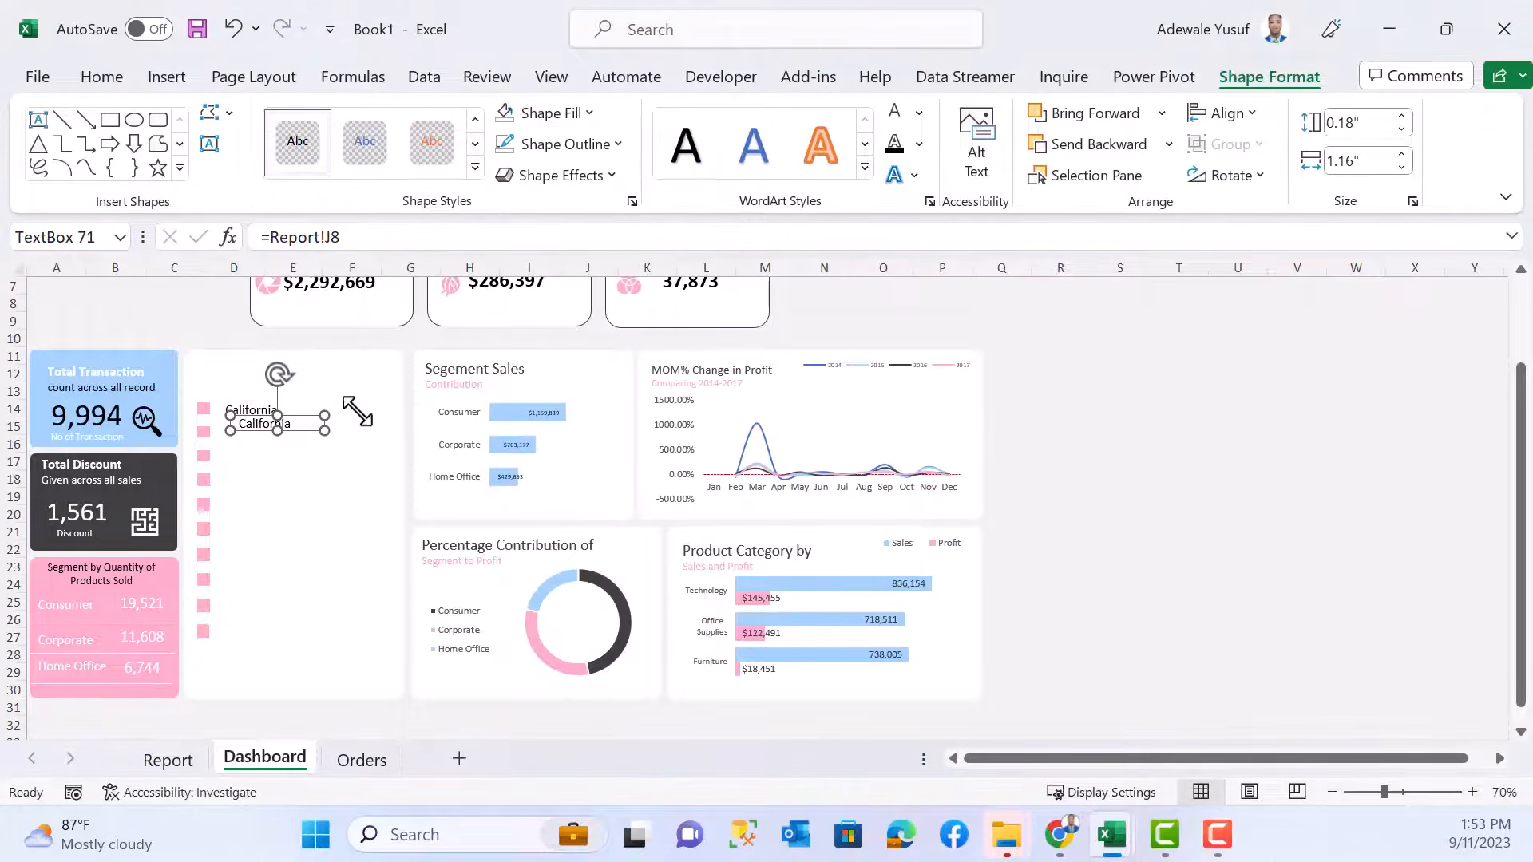
{"action": "left_click_drag", "start_coordinate": [305, 425], "coordinate": [291, 439]}
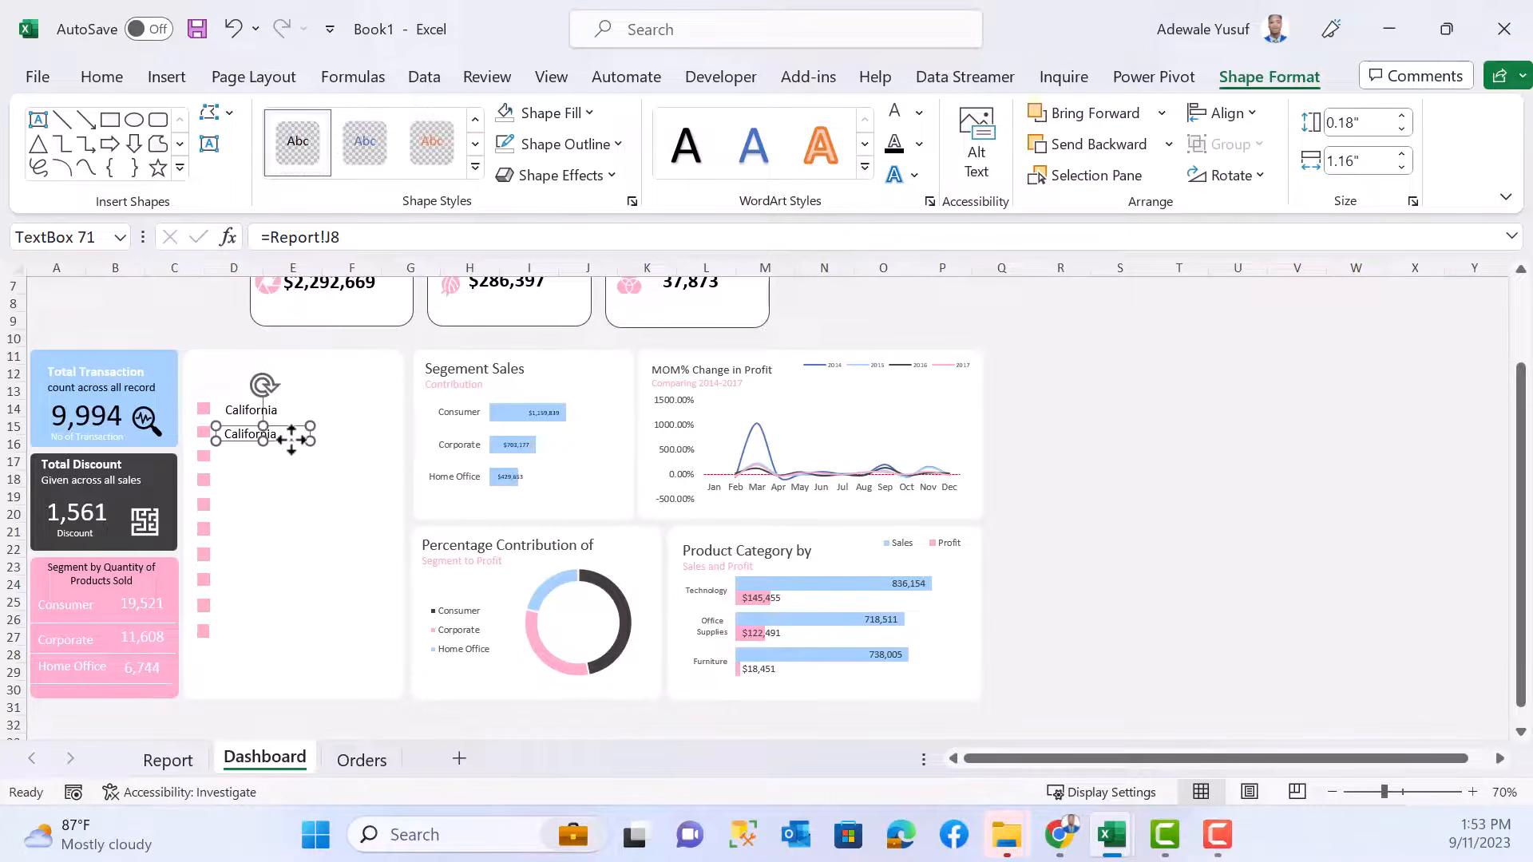
{"action": "key", "text": "ctrl+d"}
{"action": "key", "text": "ctrl+d"}
{"action": "key", "text": "ctrl+d"}
{"action": "key", "text": "ctrl+d"}
{"action": "key", "text": "ctrl+d"}
{"action": "key", "text": "ctrl+d"}
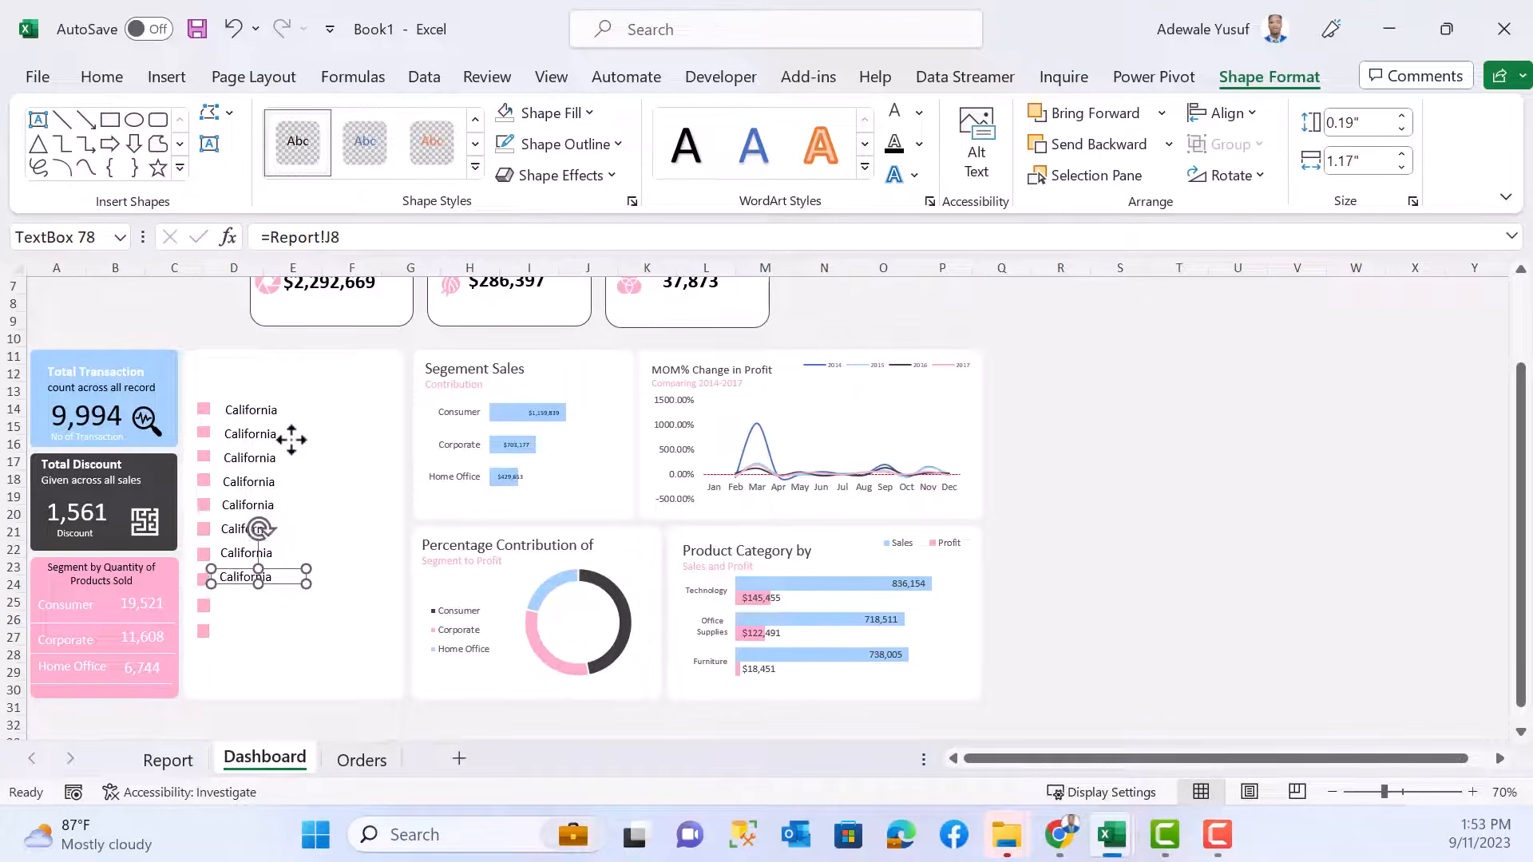
{"action": "key", "text": "ctrl+d"}
{"action": "key", "text": "ctrl+d"}
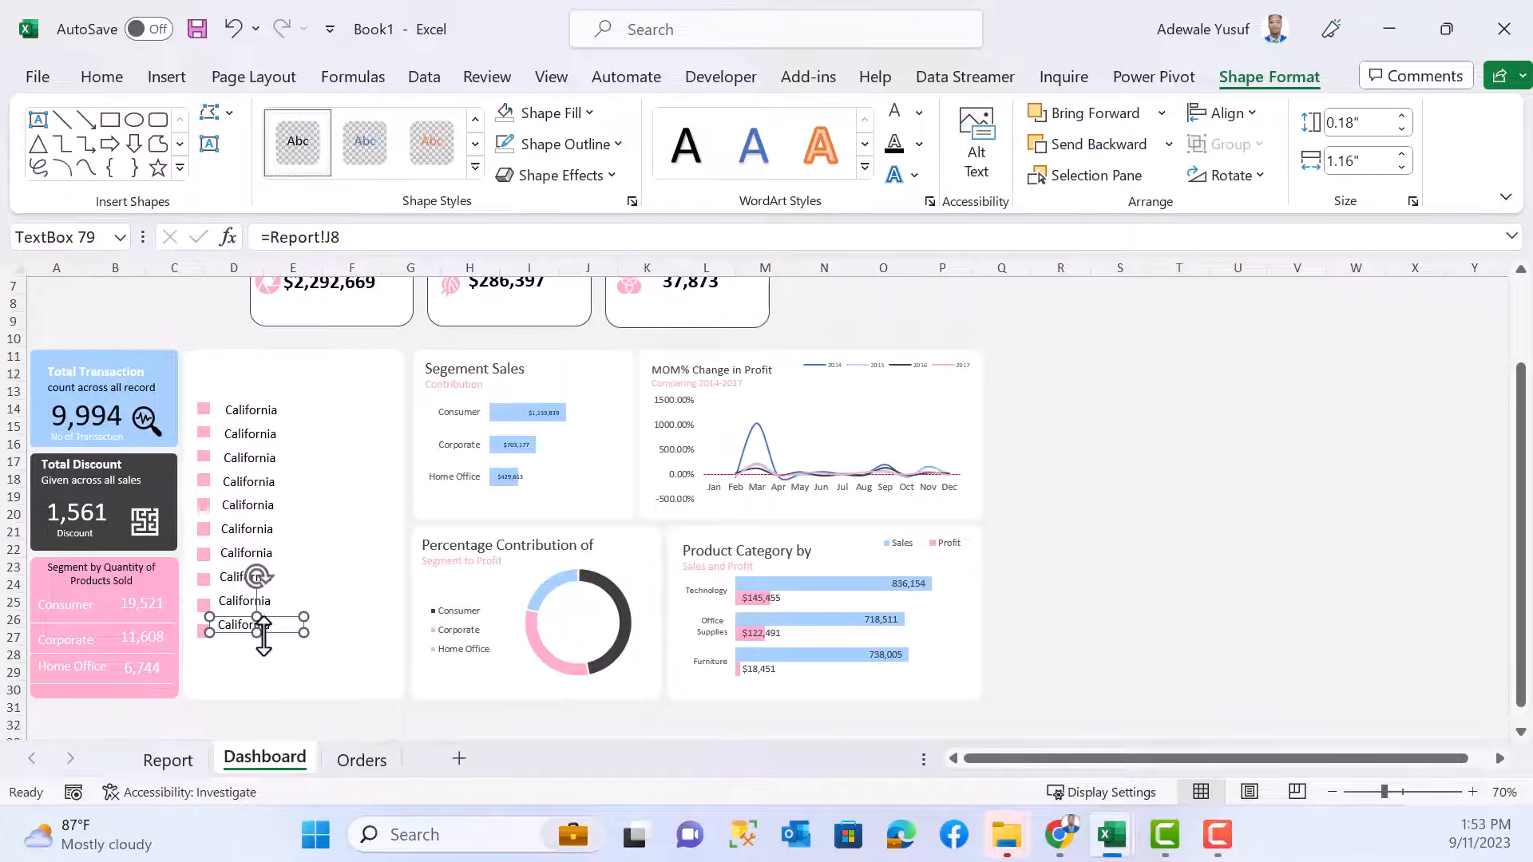
- Line up the lowest California text box with the last pink square and the topmost box with the first square
{"action": "left_click_drag", "start_coordinate": [265, 633], "coordinate": [272, 639]}
{"action": "left_click", "coordinate": [244, 411]}
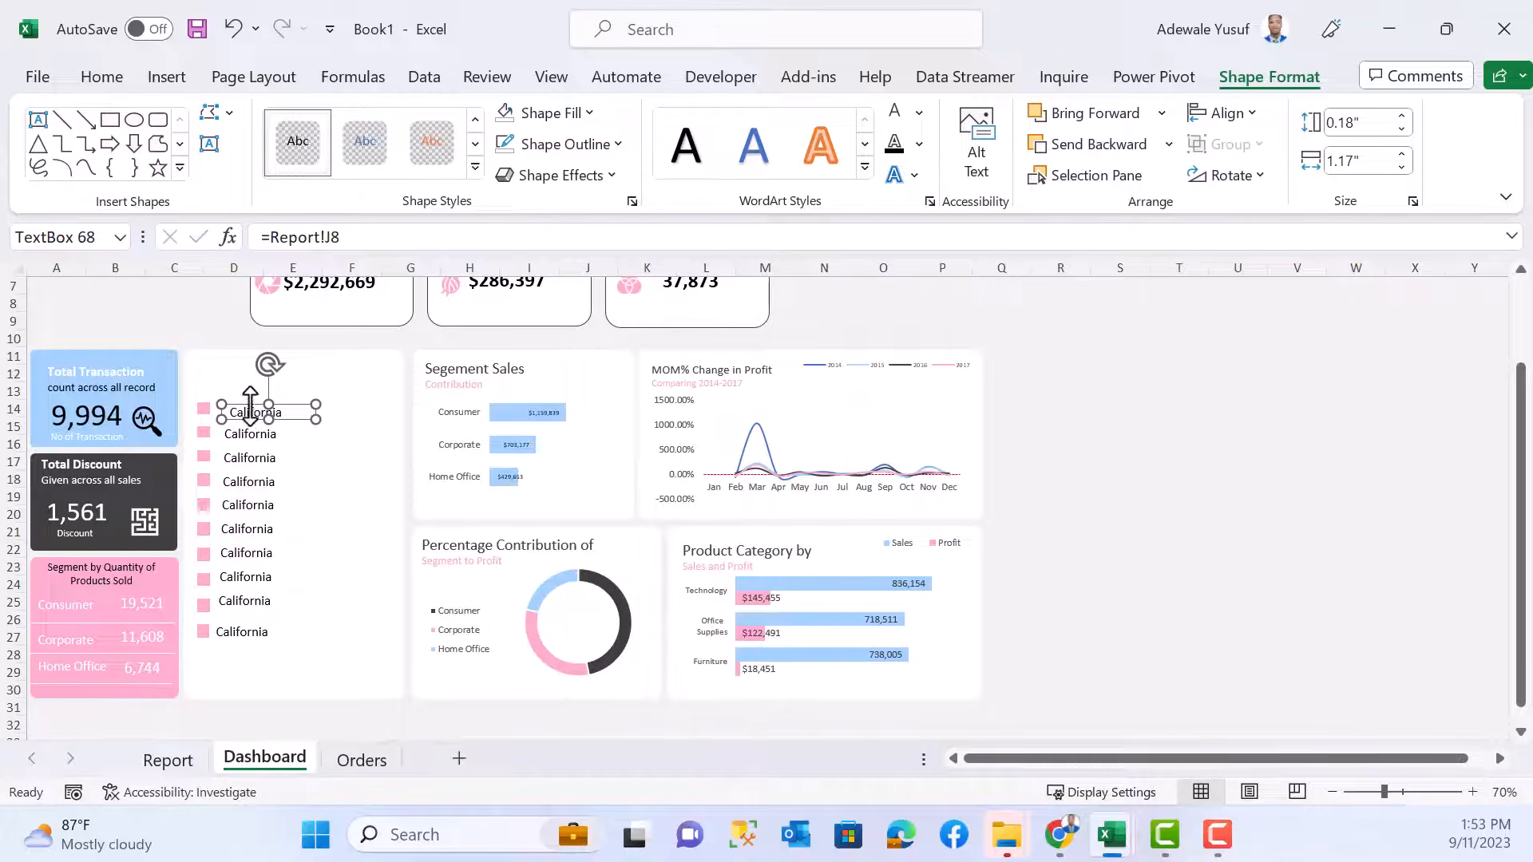
{"action": "left_click_drag", "start_coordinate": [252, 403], "coordinate": [246, 400]}
- Select all ten California text boxes, align them left and distribute them vertically
{"action": "left_click", "coordinate": [245, 432], "text": "ctrl"}
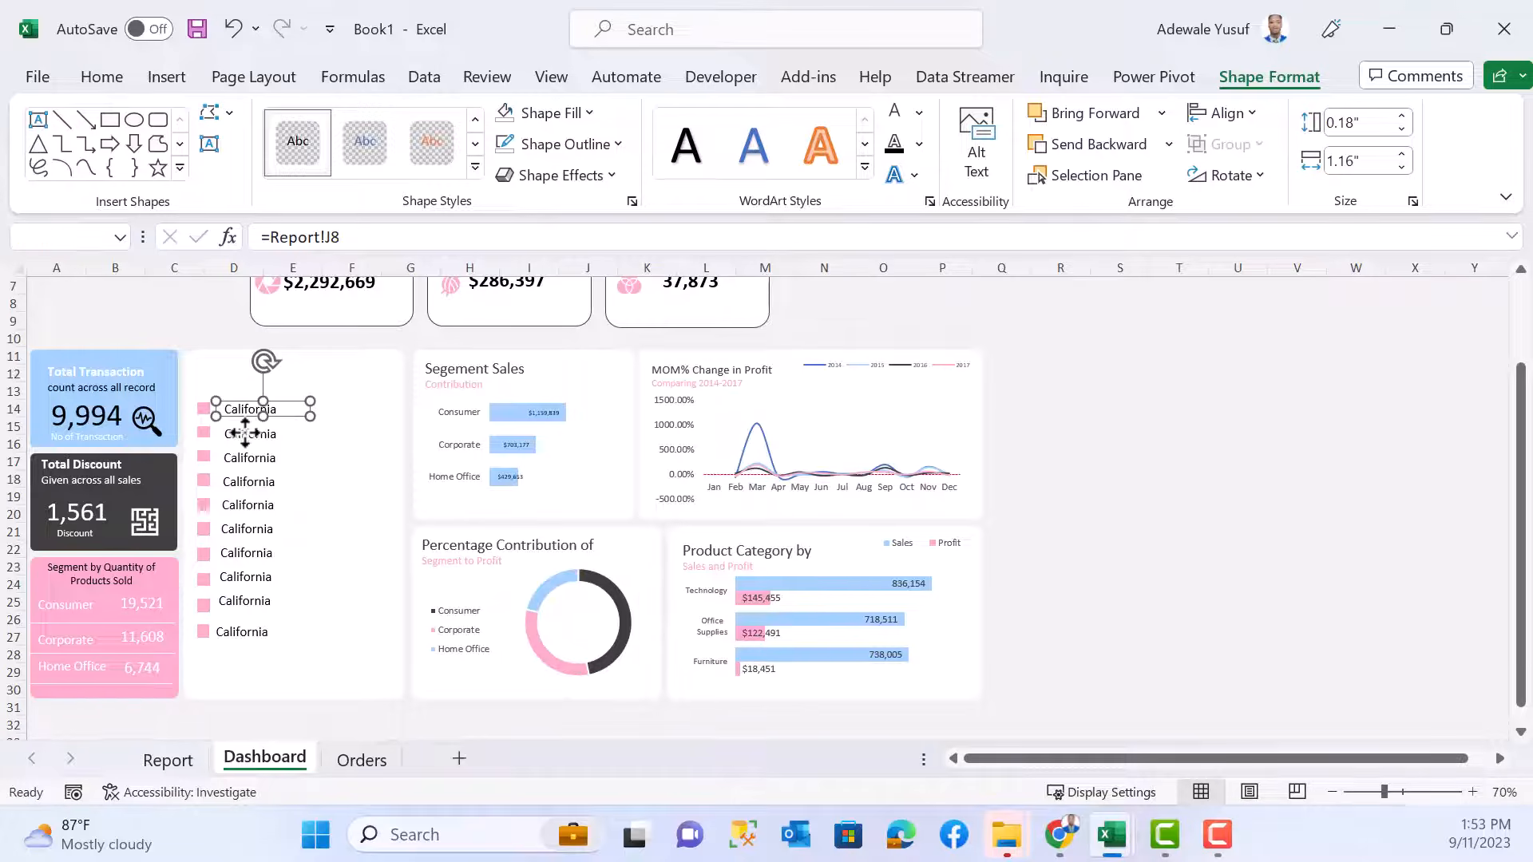
{"action": "left_click", "coordinate": [253, 460], "text": "ctrl"}
{"action": "left_click", "coordinate": [255, 482], "text": "ctrl"}
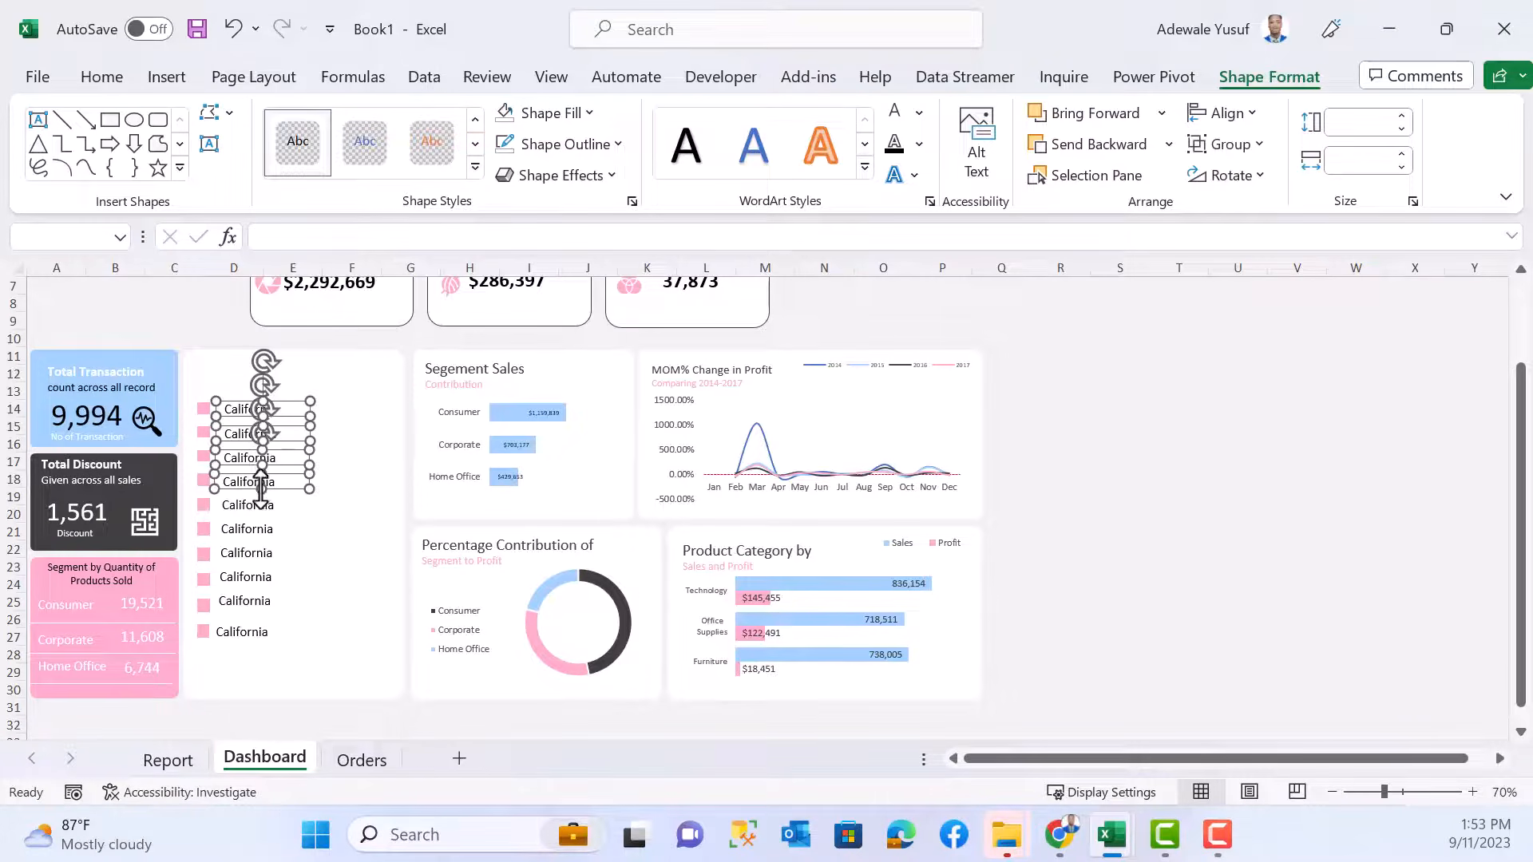
{"action": "left_click", "coordinate": [258, 505], "text": "ctrl"}
{"action": "left_click", "coordinate": [254, 528], "text": "ctrl"}
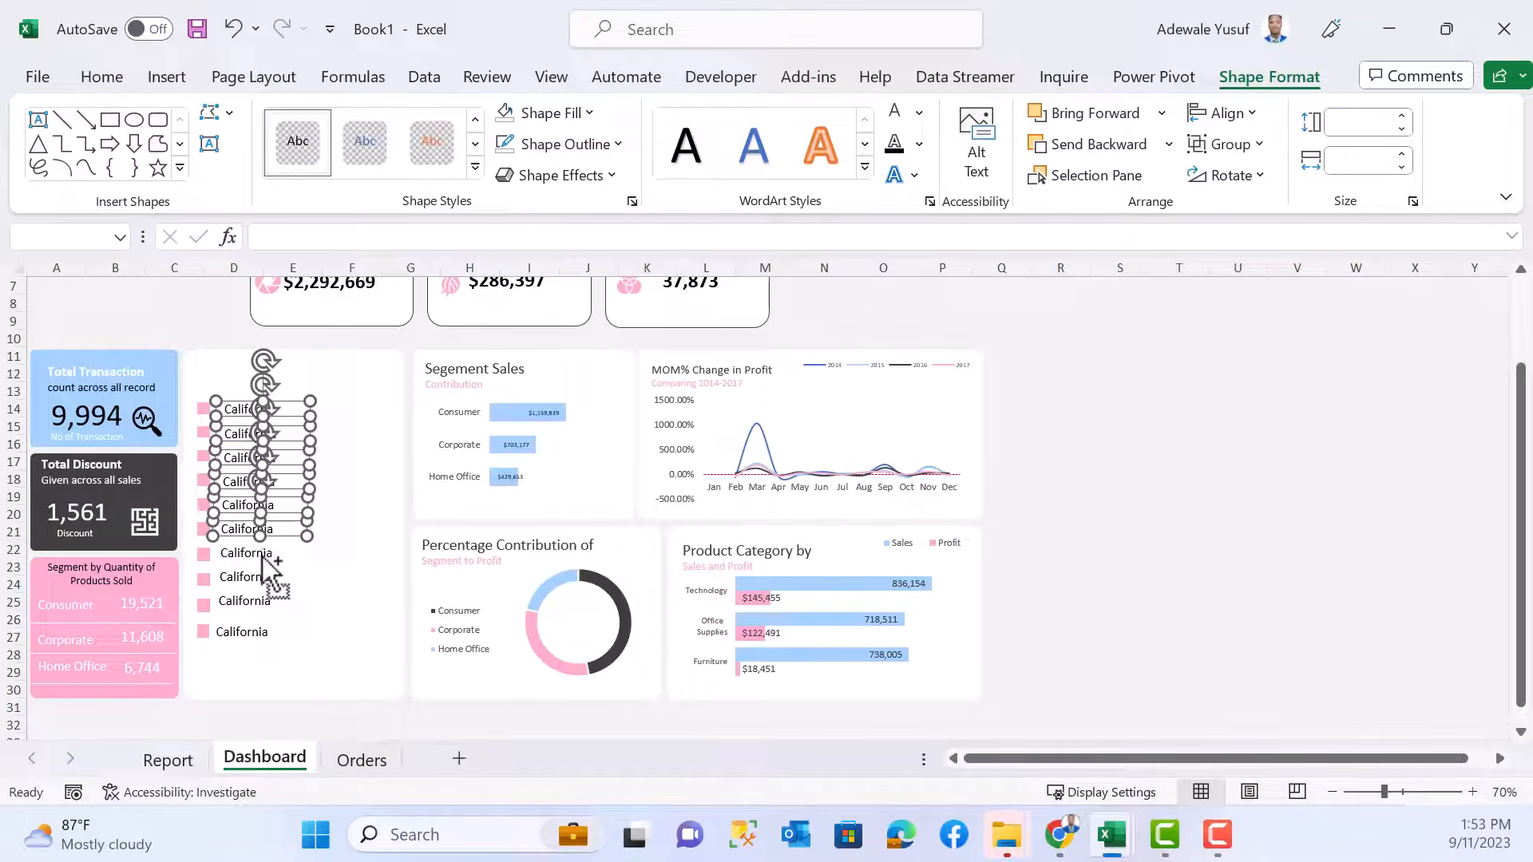
{"action": "left_click", "coordinate": [255, 552], "text": "ctrl"}
{"action": "left_click", "coordinate": [261, 577], "text": "ctrl"}
{"action": "left_click", "coordinate": [254, 600], "text": "ctrl"}
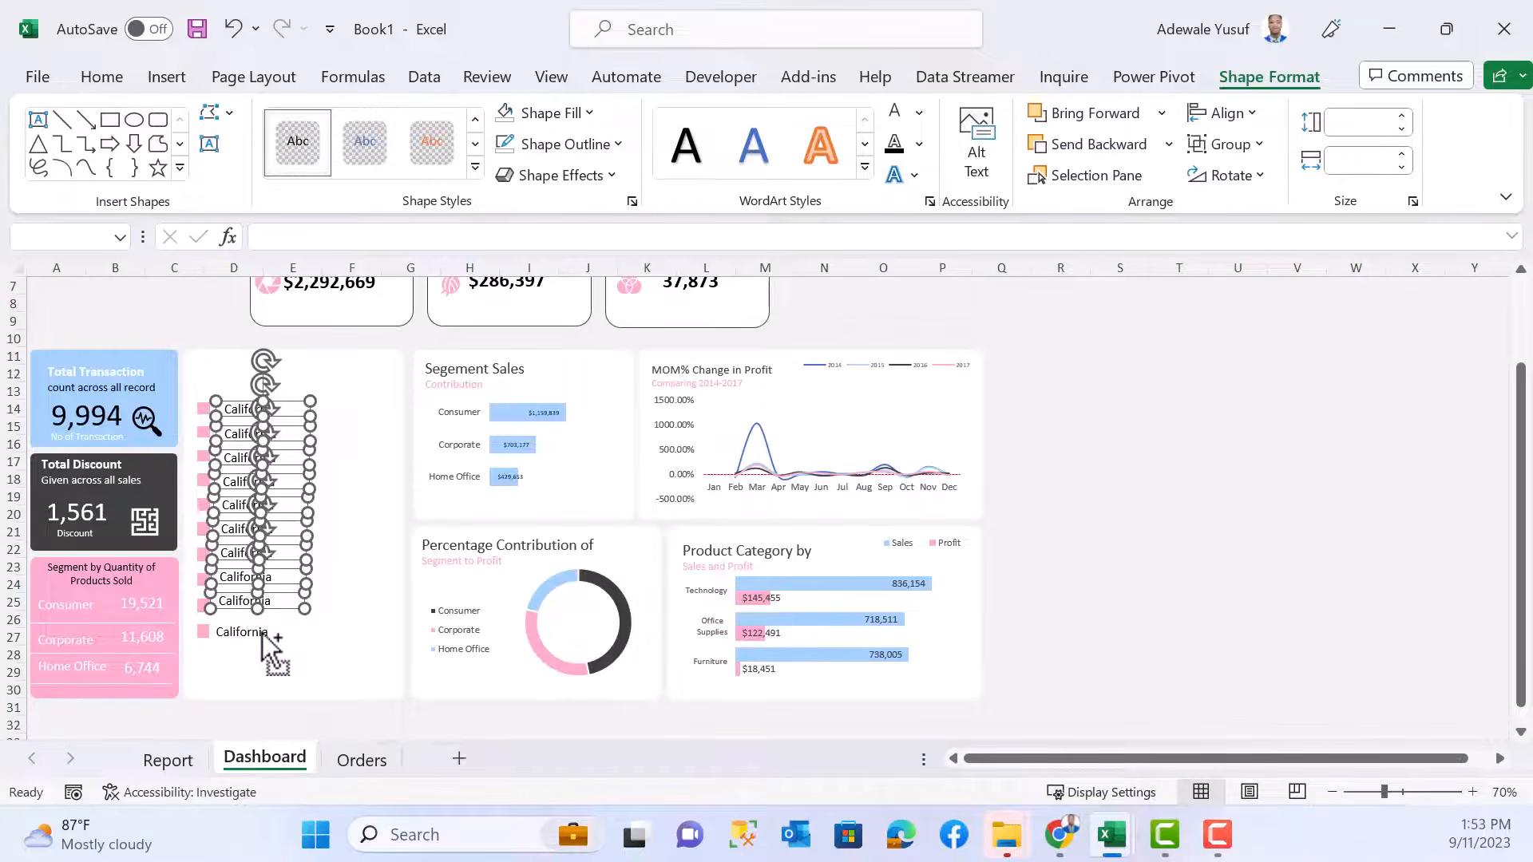
{"action": "left_click", "coordinate": [251, 631], "text": "ctrl"}
{"action": "left_click", "coordinate": [1255, 111]}
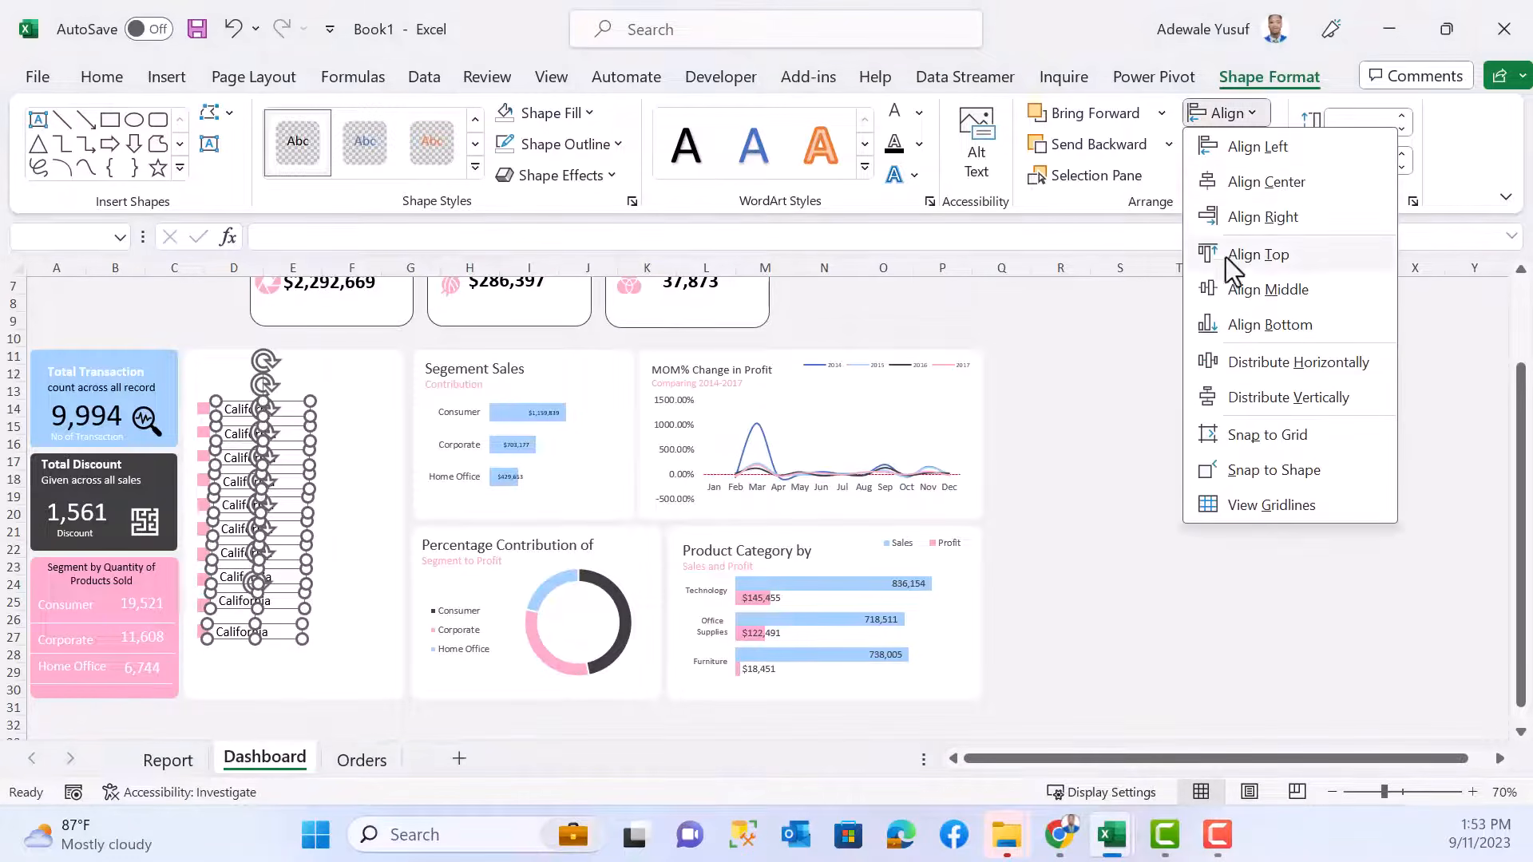
{"action": "left_click", "coordinate": [1277, 157]}
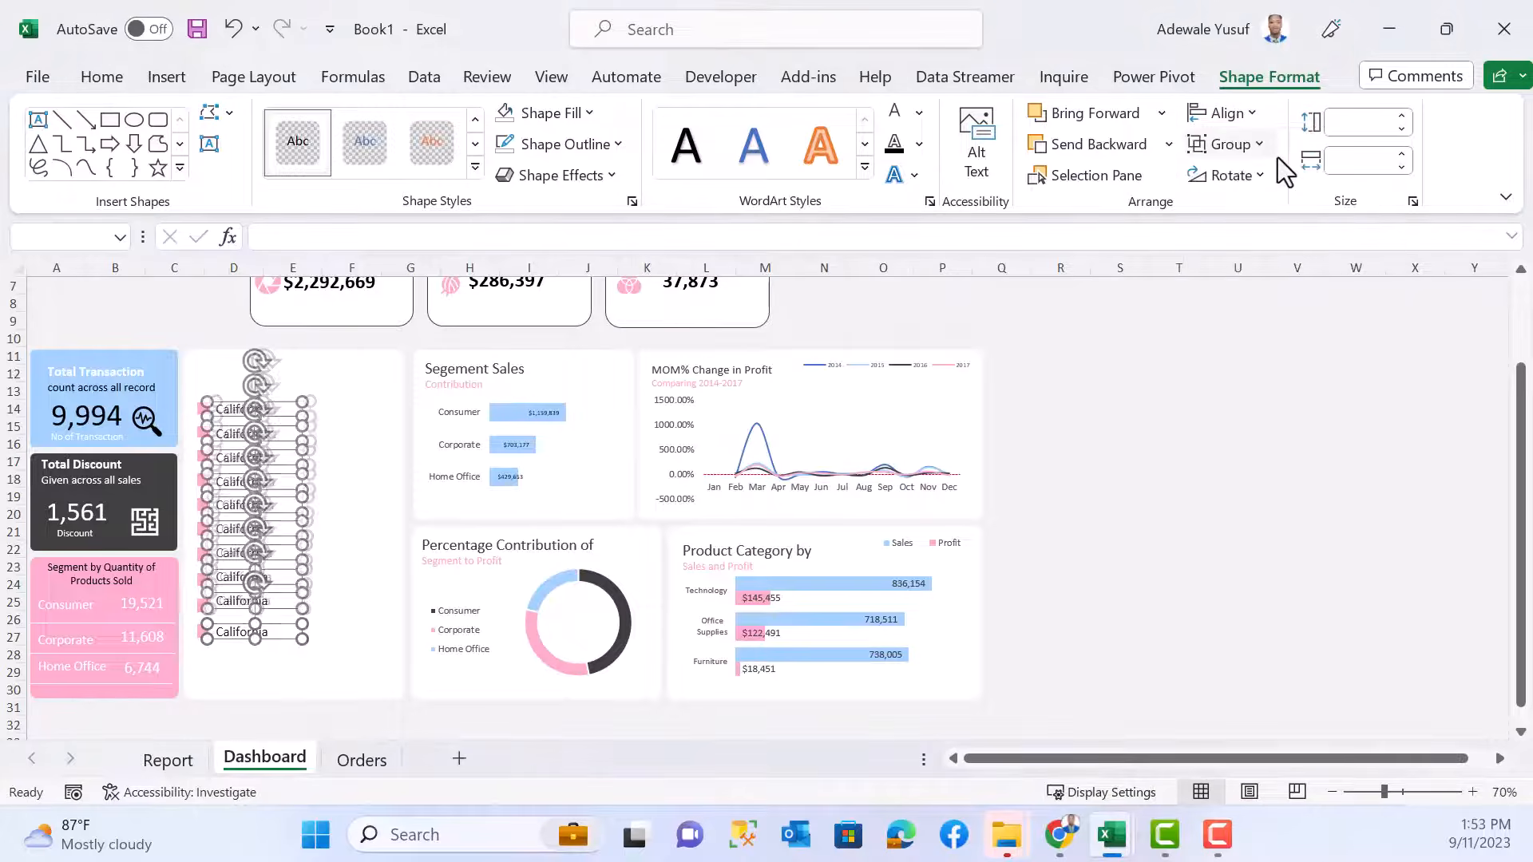
{"action": "left_click", "coordinate": [1255, 112]}
{"action": "left_click", "coordinate": [1301, 398]}
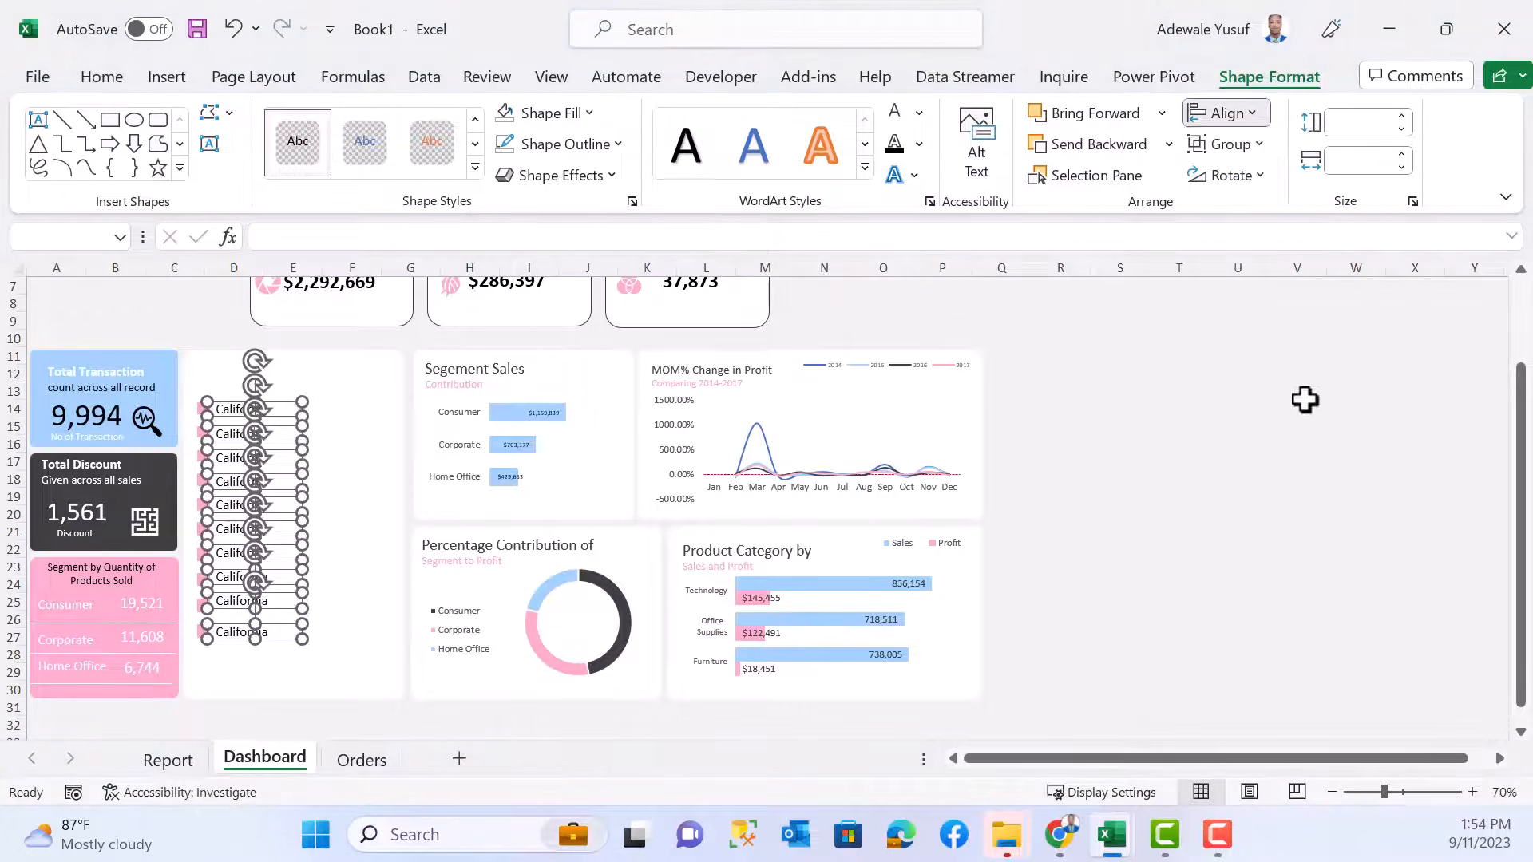
- Shift the ten California text boxes slightly away from the pink squares and group them
{"action": "left_click_drag", "start_coordinate": [281, 403], "coordinate": [284, 407]}
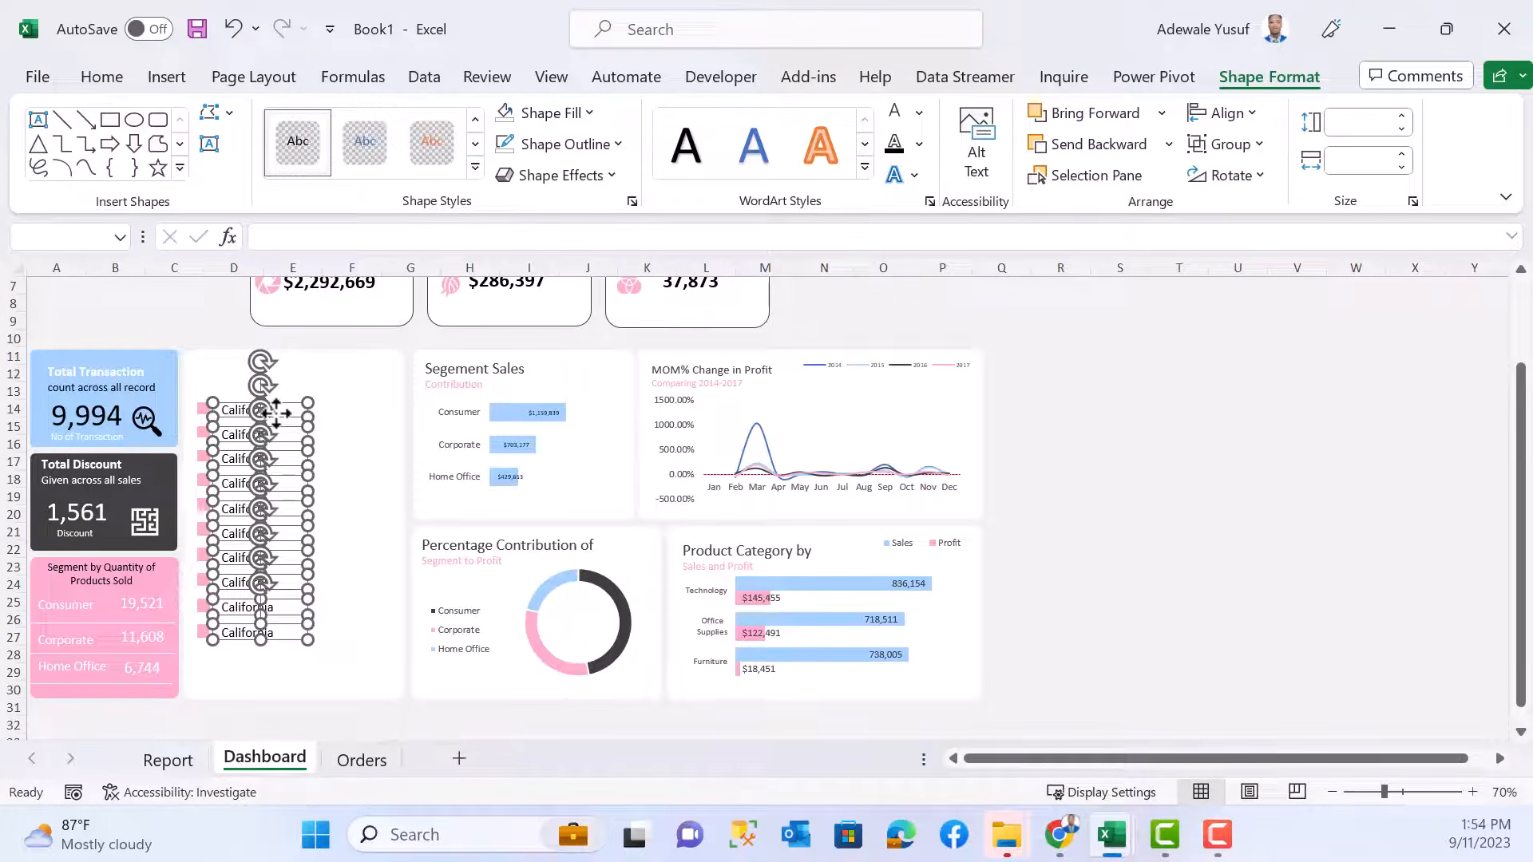
{"action": "right_click", "coordinate": [276, 413]}
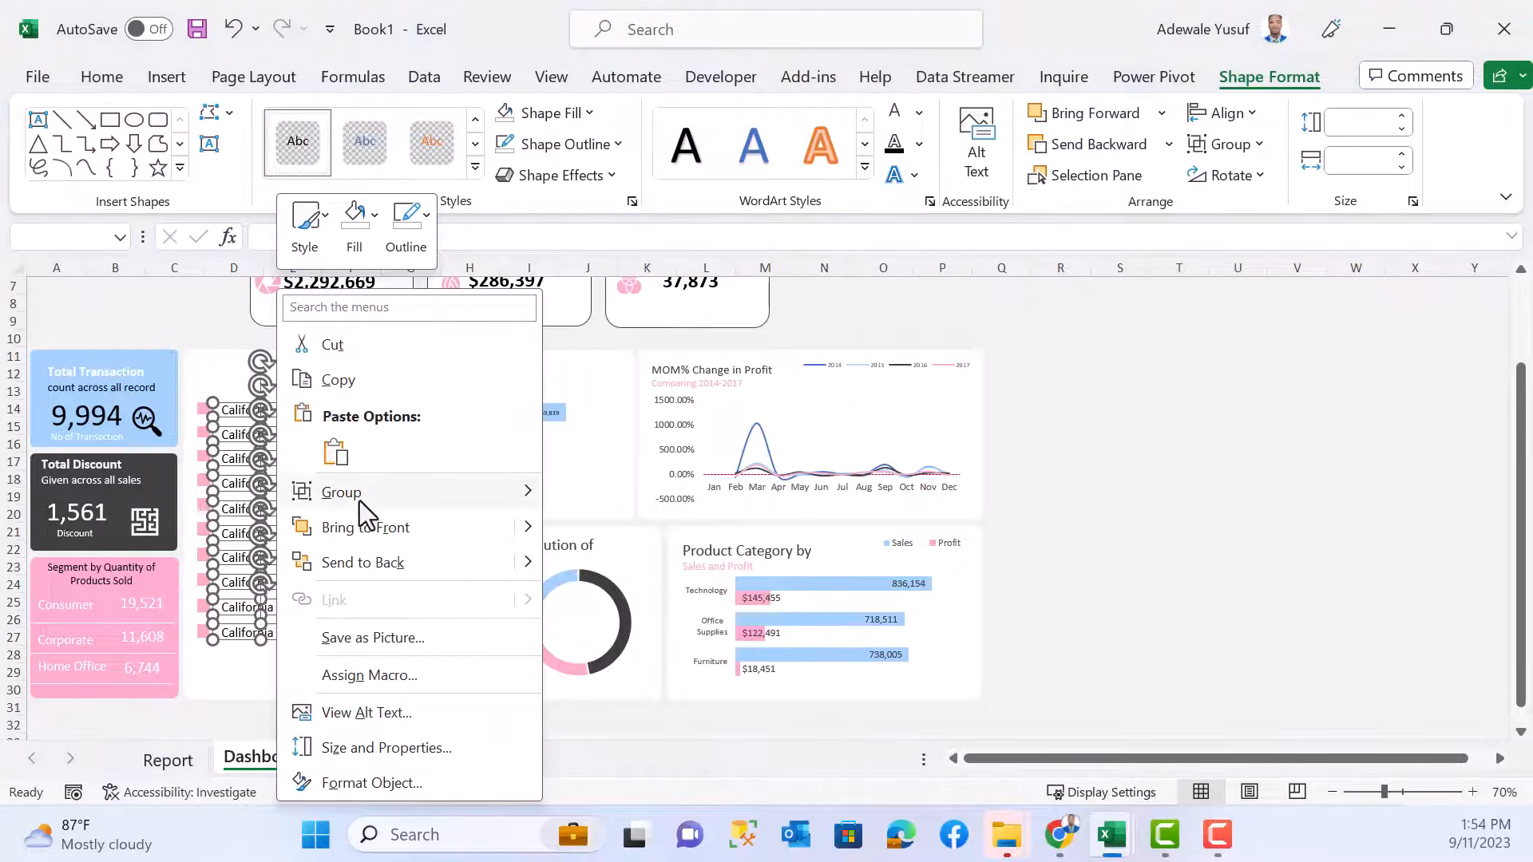
{"action": "mouse_move", "coordinate": [363, 495]}
{"action": "left_click", "coordinate": [597, 495]}
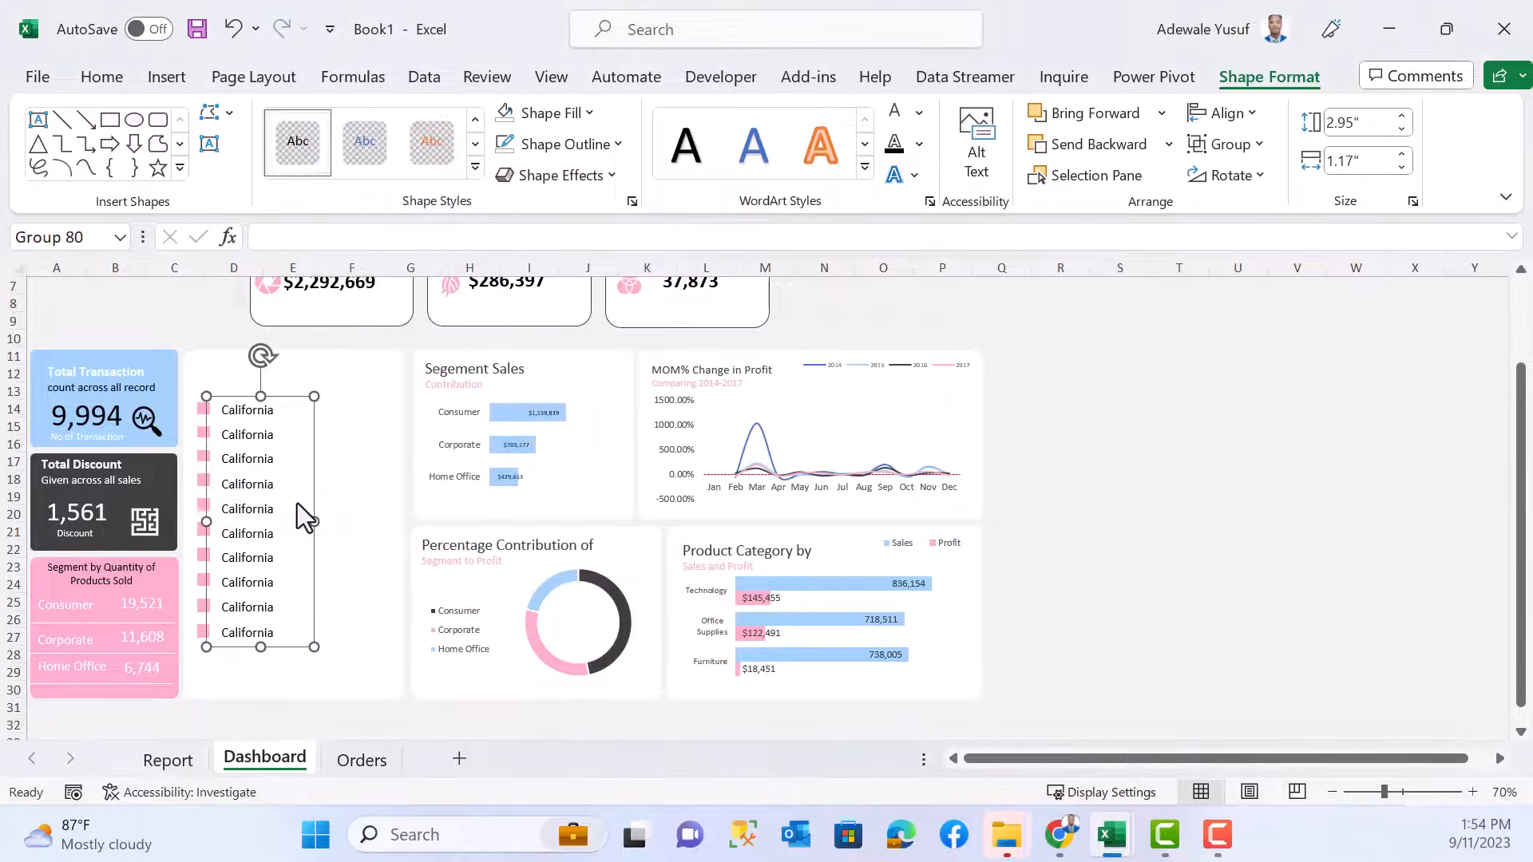
{"action": "left_click", "coordinate": [310, 499]}
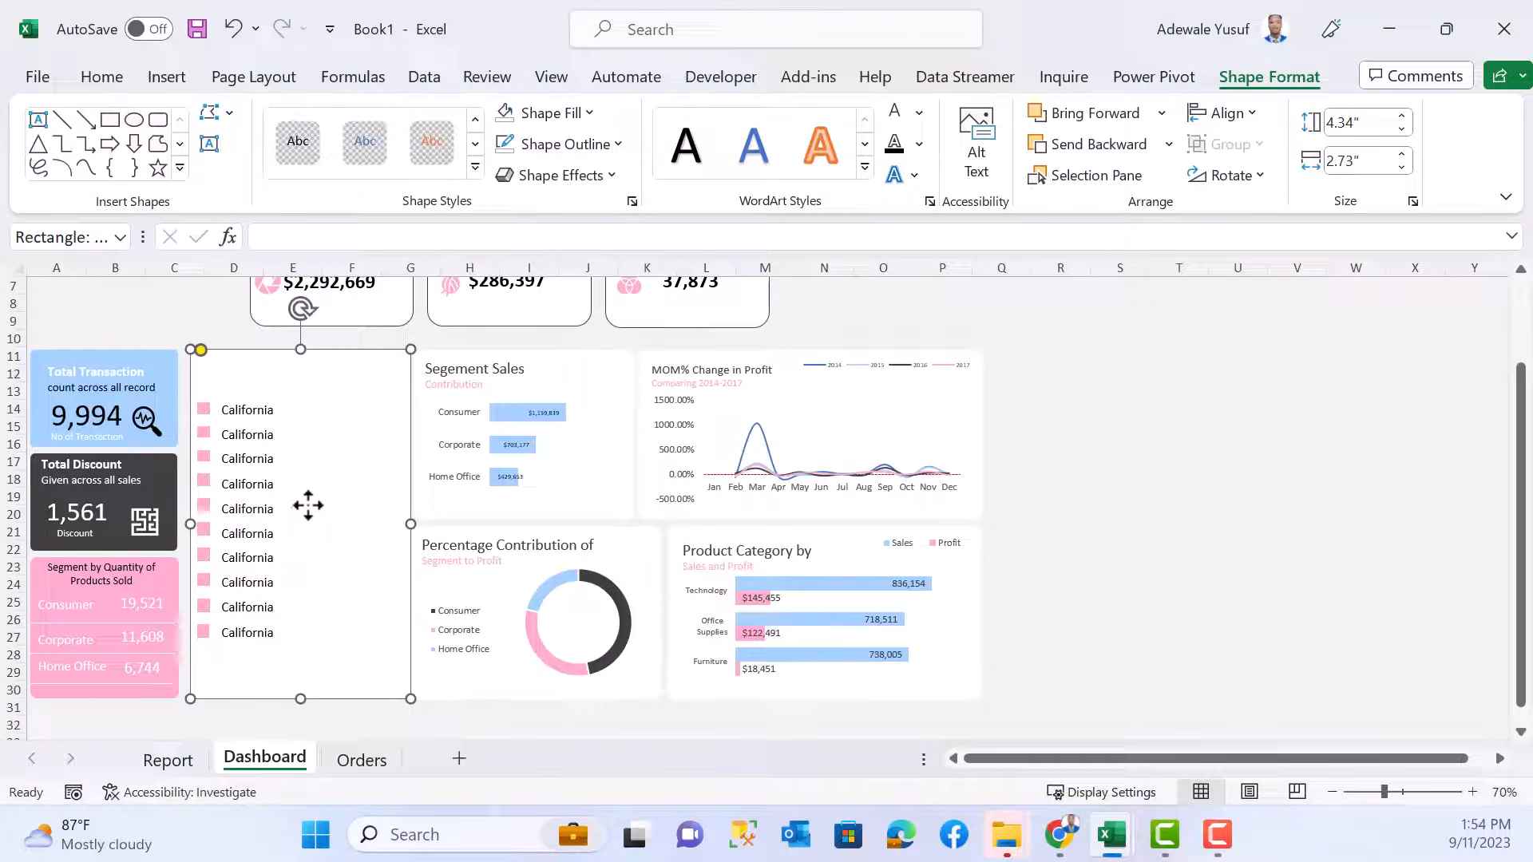
{"action": "left_click", "coordinate": [1104, 490]}
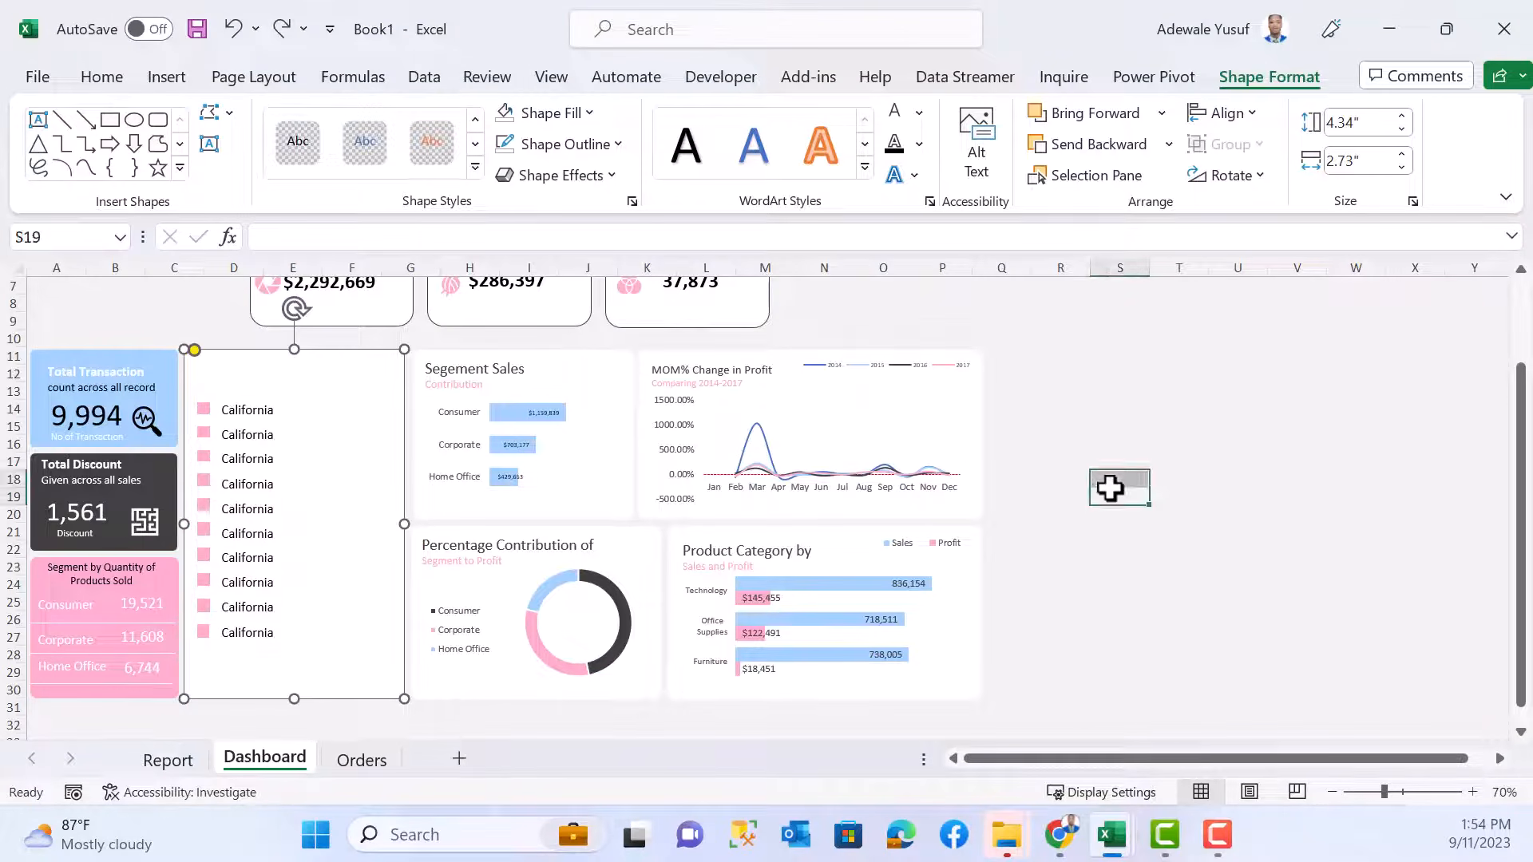
- Link the second text box in the grouped state list to =Report!J9
{"action": "left_click", "coordinate": [259, 414]}
{"action": "left_click", "coordinate": [260, 415]}
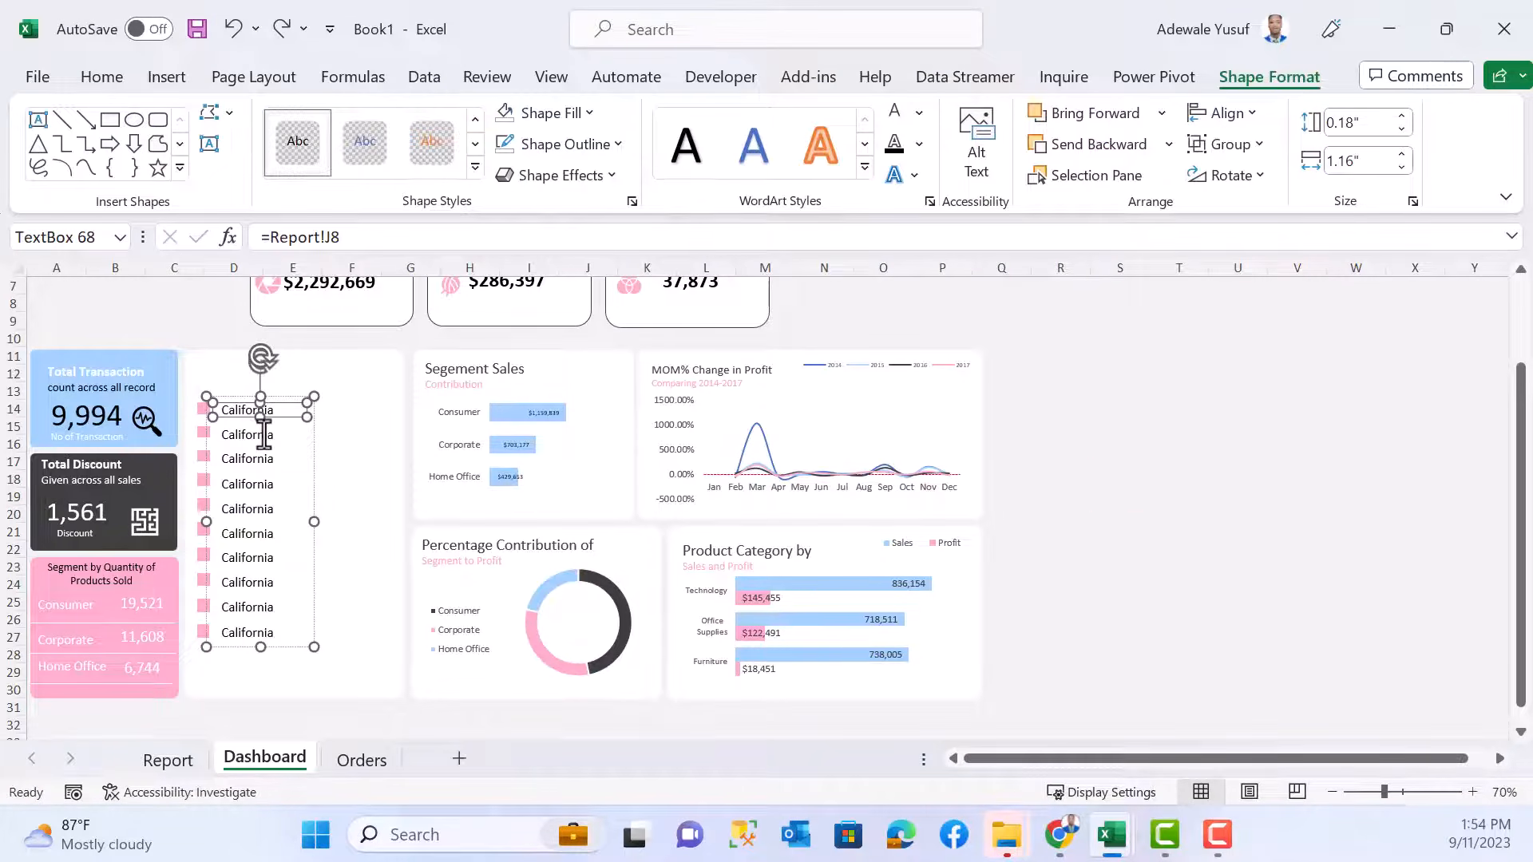
{"action": "left_click", "coordinate": [263, 435]}
{"action": "left_click", "coordinate": [346, 237]}
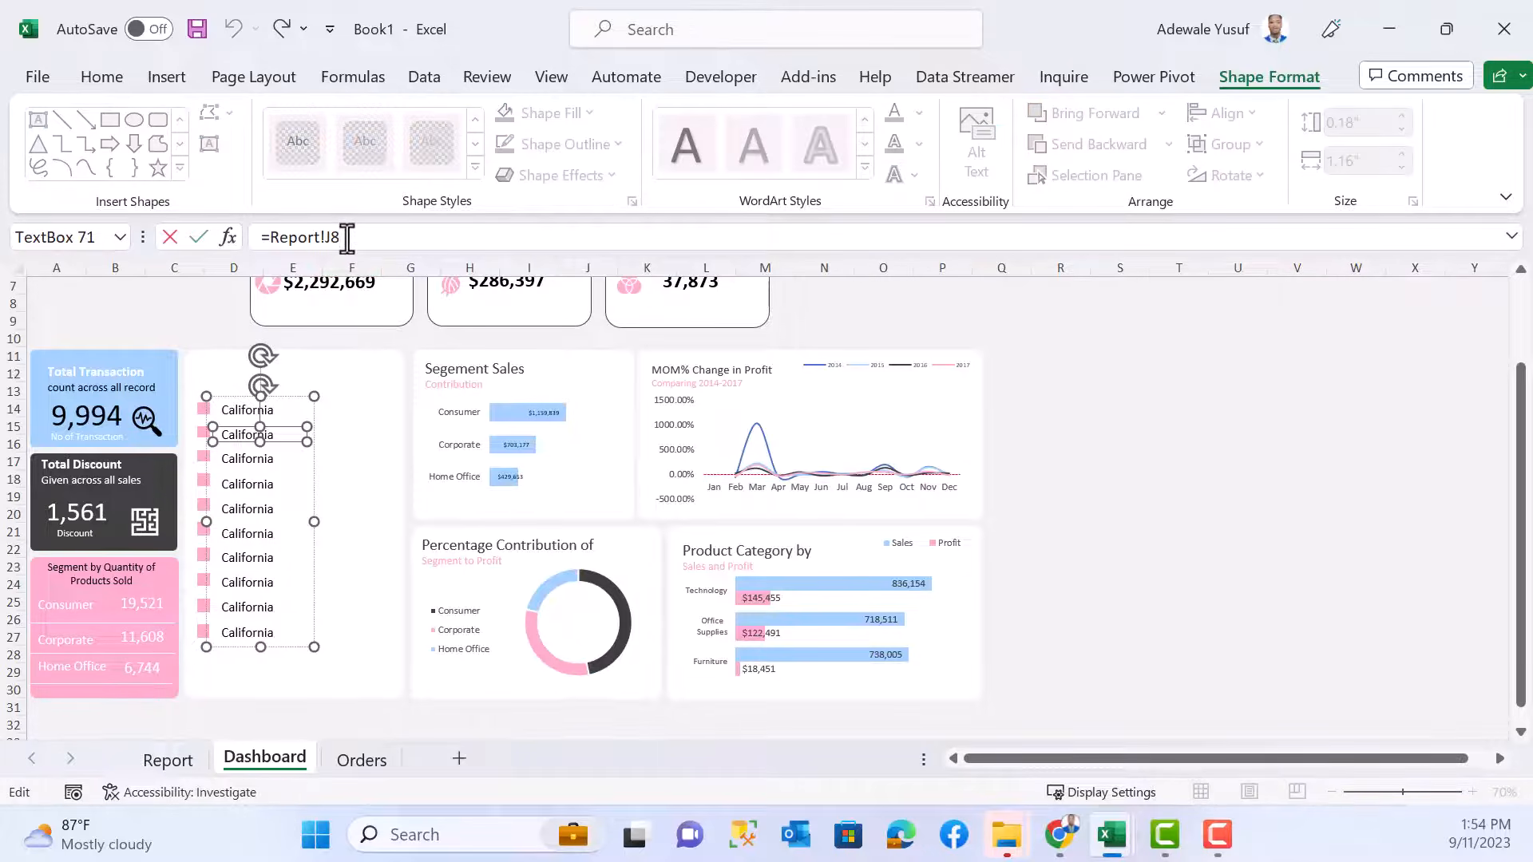
{"action": "key", "text": "Return"}
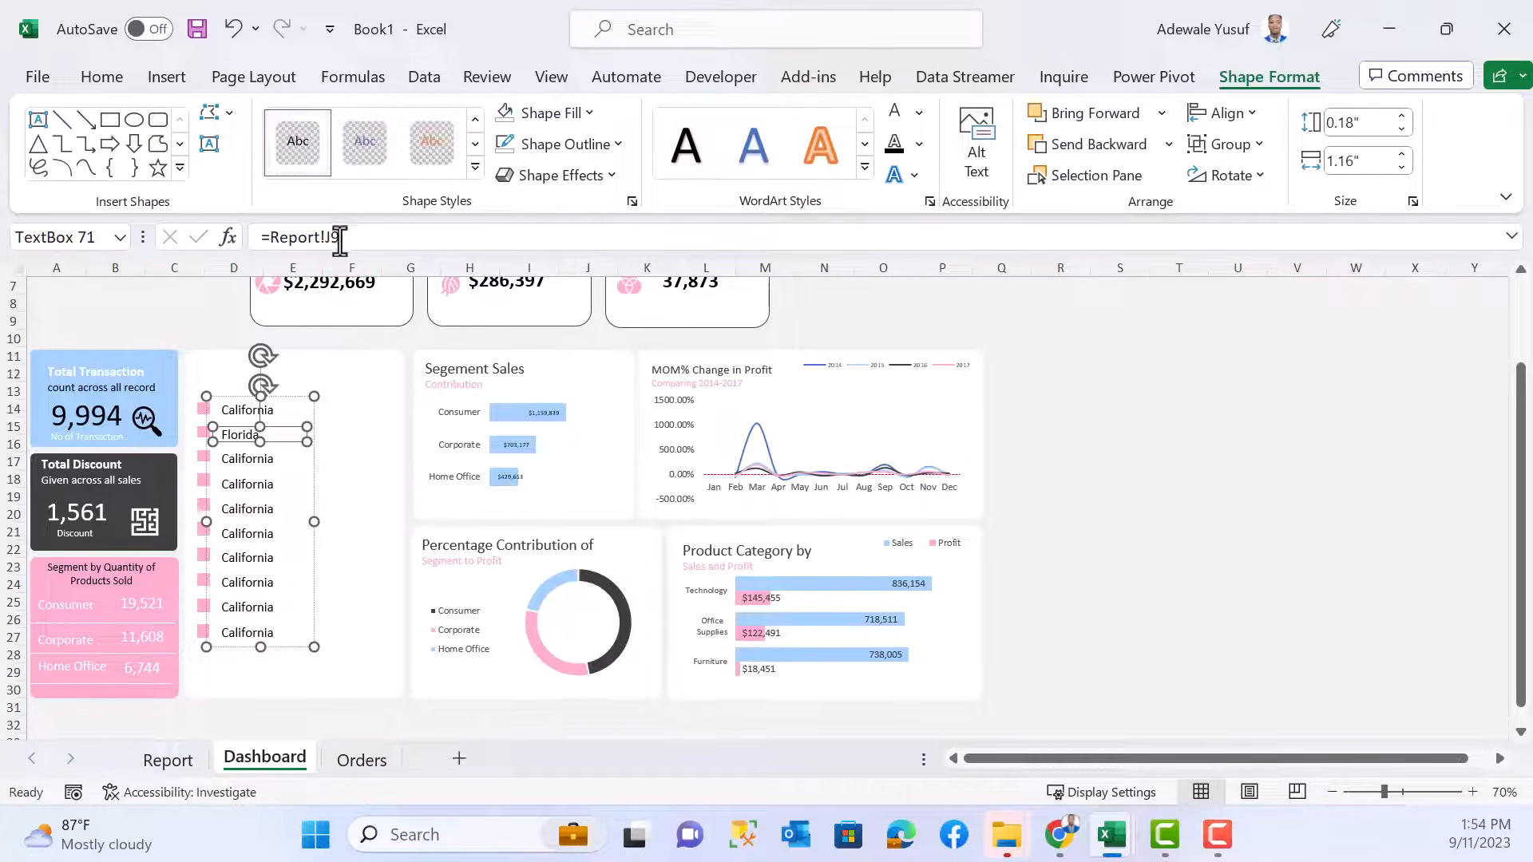
- Link the third text box in the grouped state list to =Report!J10
{"action": "left_click", "coordinate": [248, 458]}
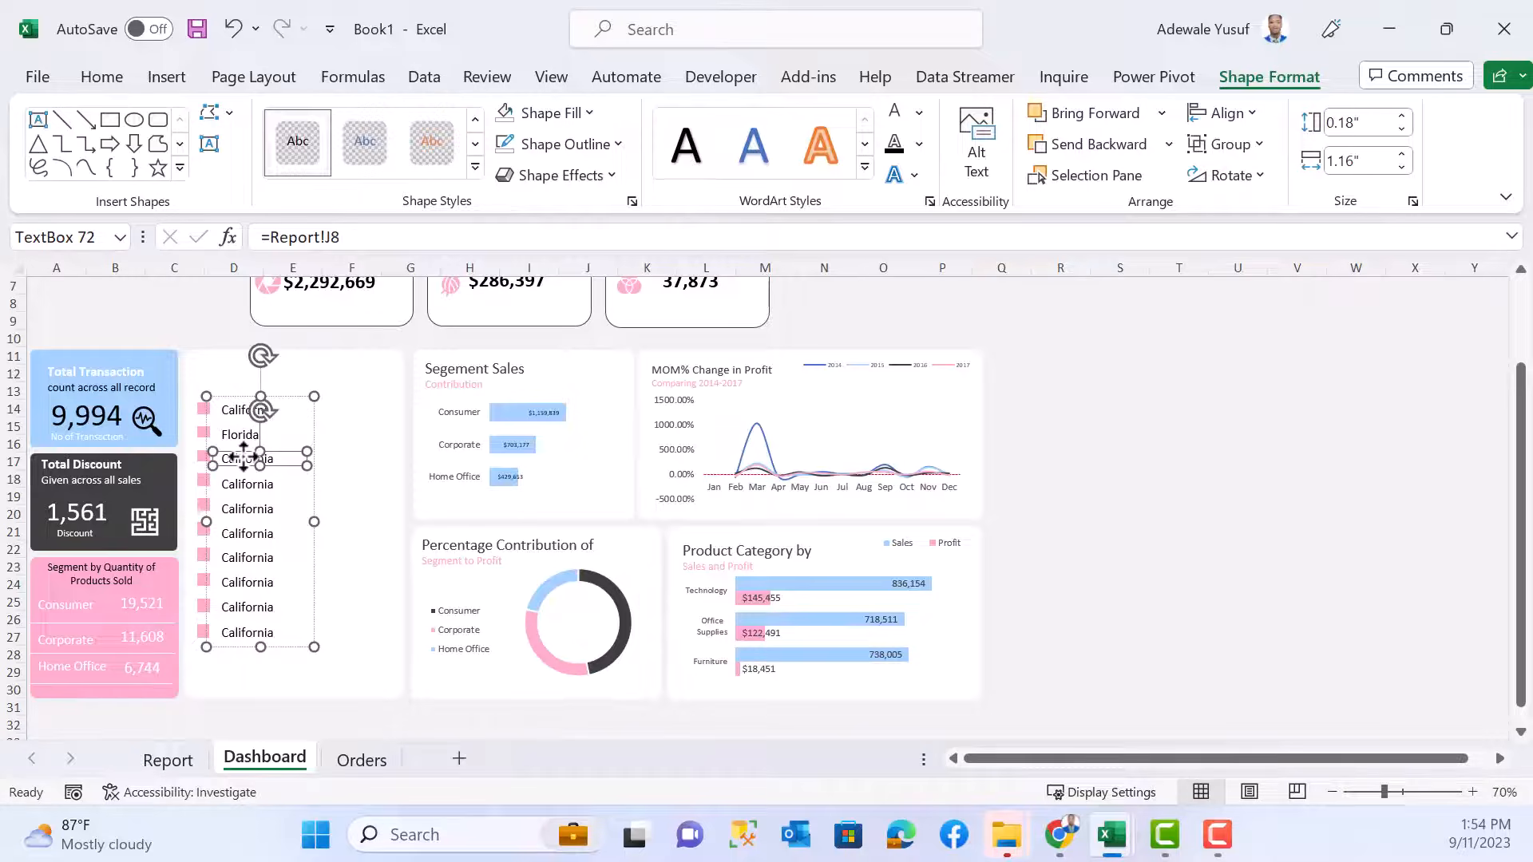
{"action": "left_click", "coordinate": [371, 236]}
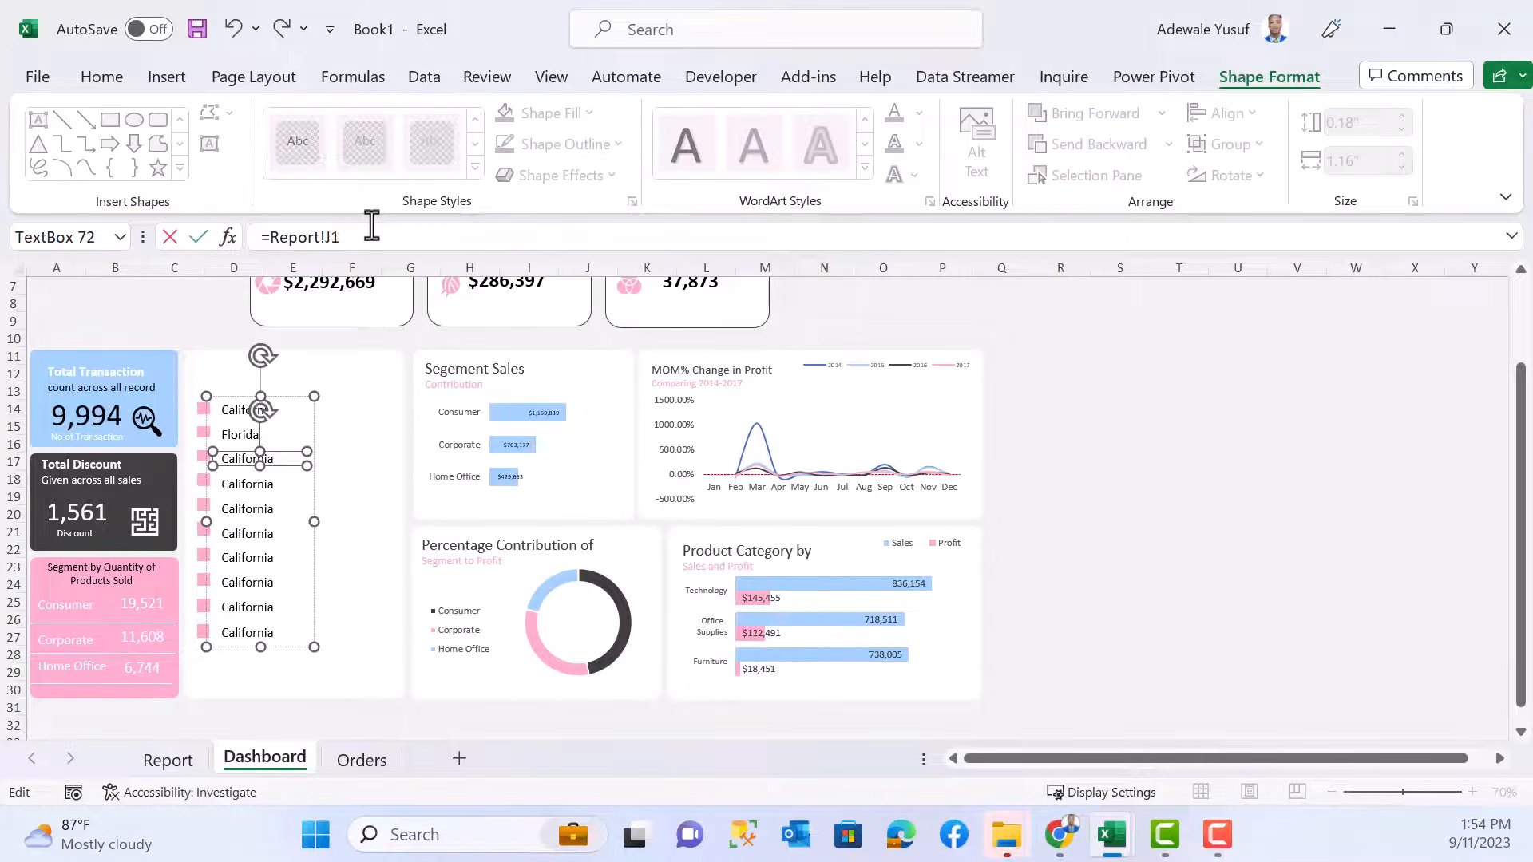
{"action": "type", "text": "10"}
{"action": "key", "text": "Return"}
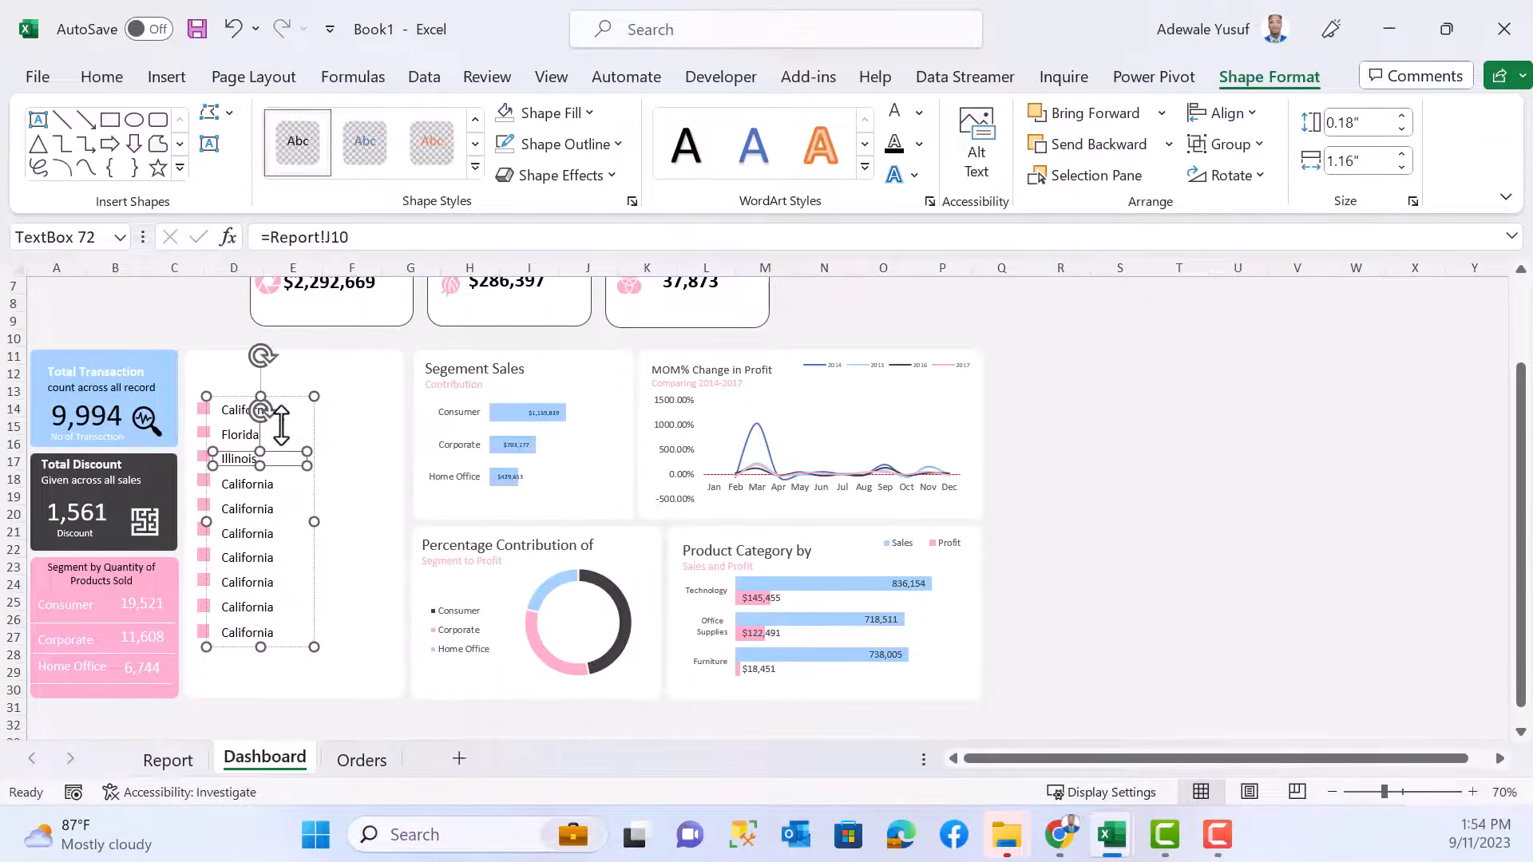
- Link the fourth text box in the grouped state list to =Report!J11
{"action": "left_click", "coordinate": [257, 482]}
{"action": "left_click", "coordinate": [348, 236]}
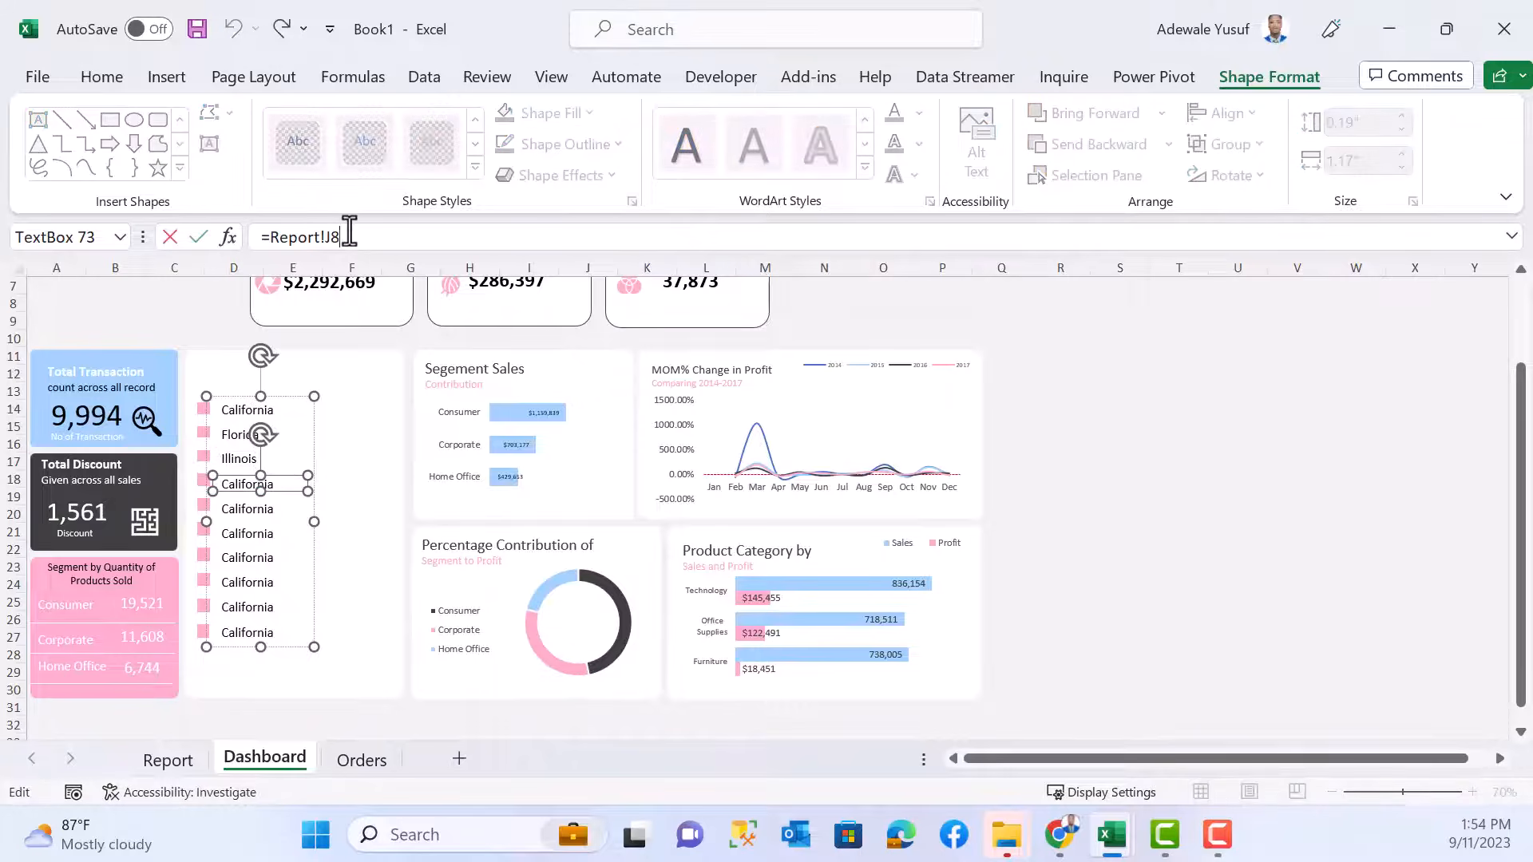
{"action": "type", "text": "11"}
{"action": "key", "text": "Return"}
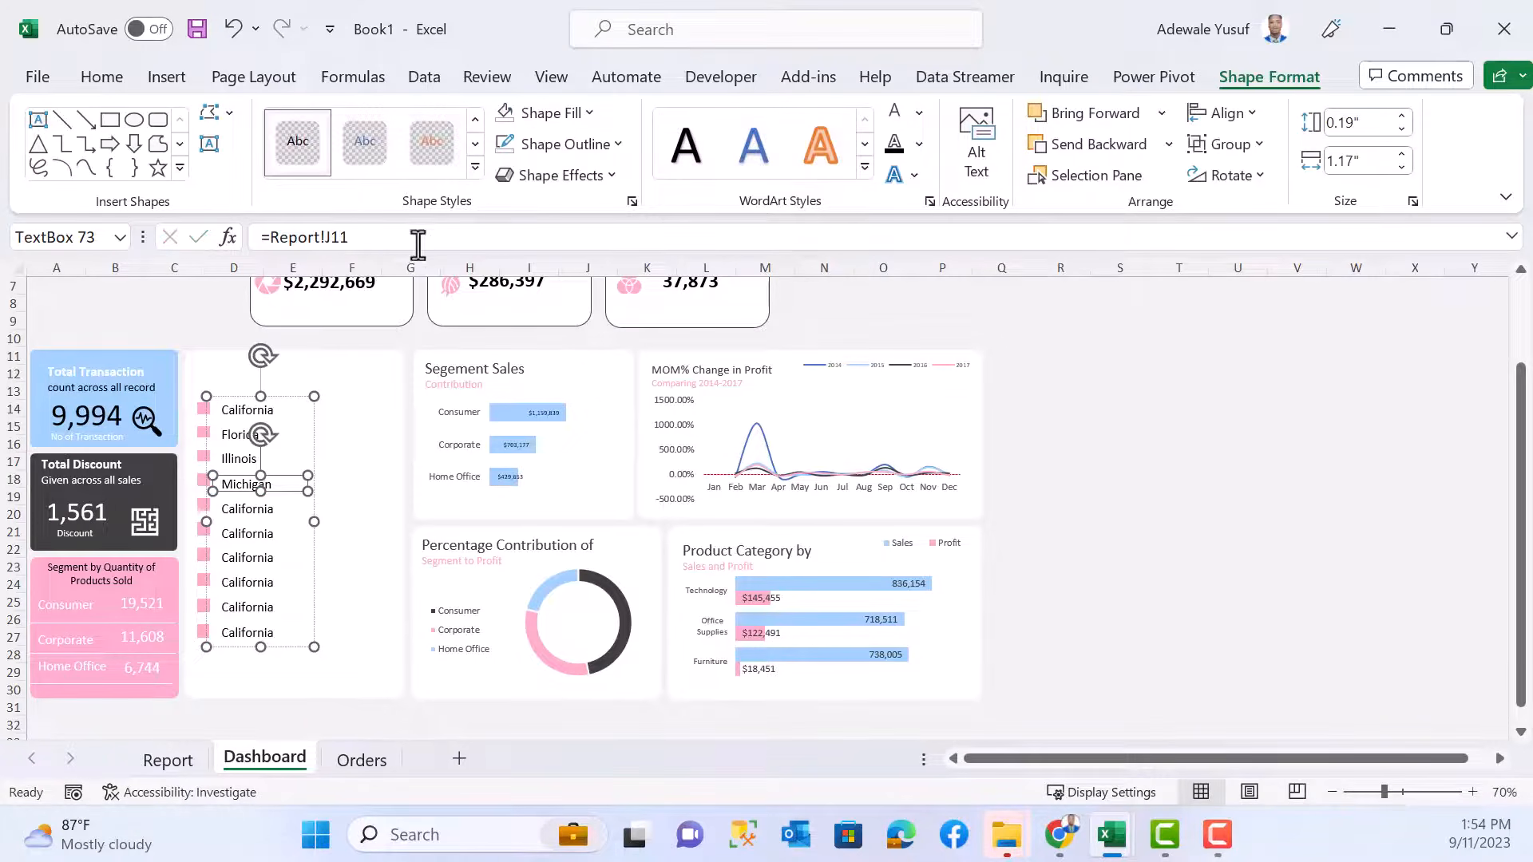
- Link the fifth text box in the grouped state list to =Report!J12
{"action": "left_click", "coordinate": [263, 508]}
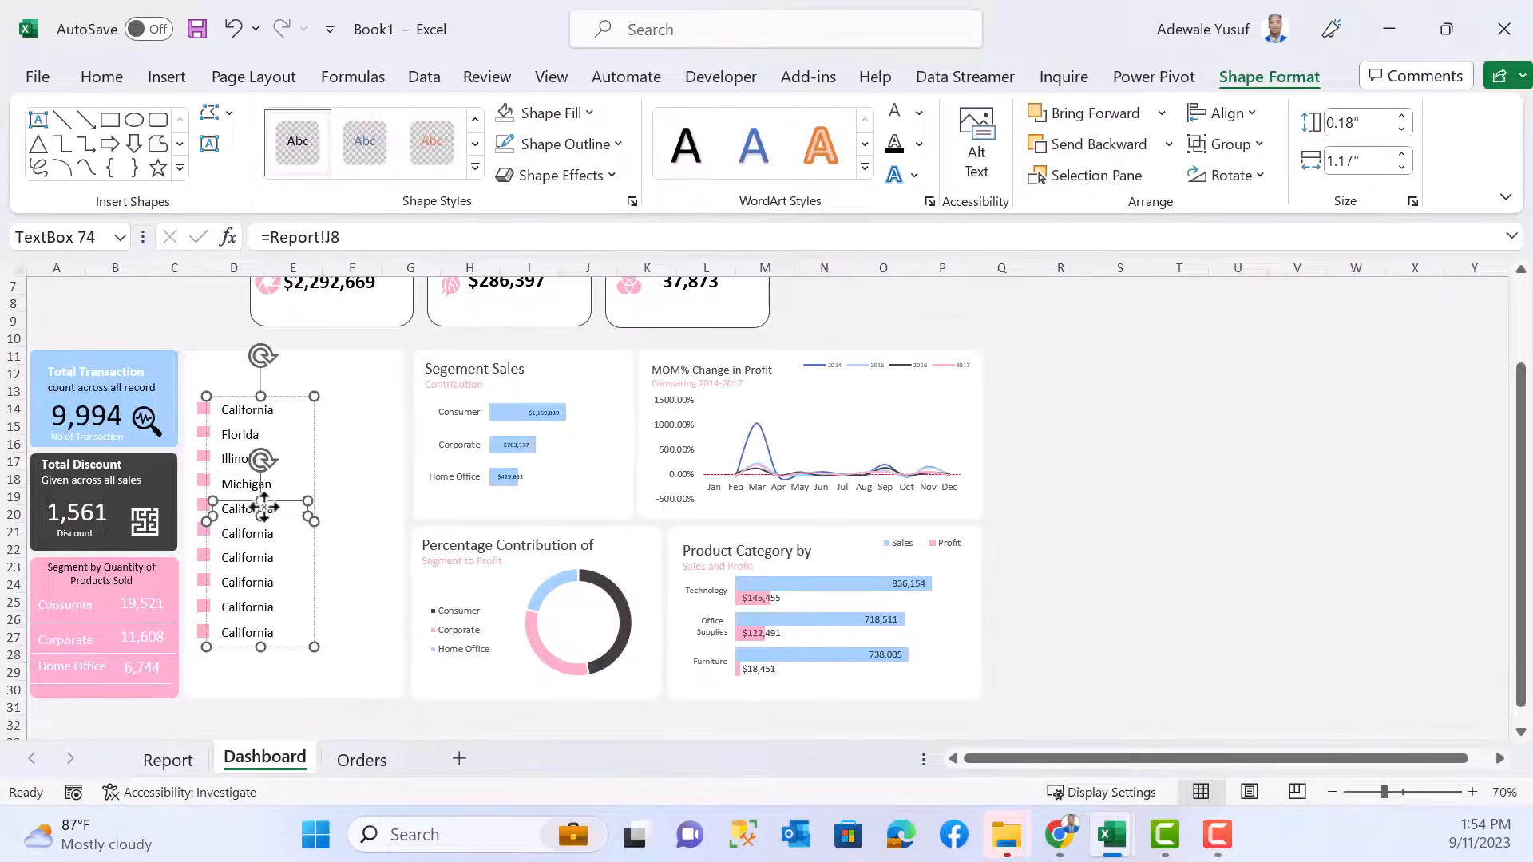
{"action": "left_click", "coordinate": [341, 241]}
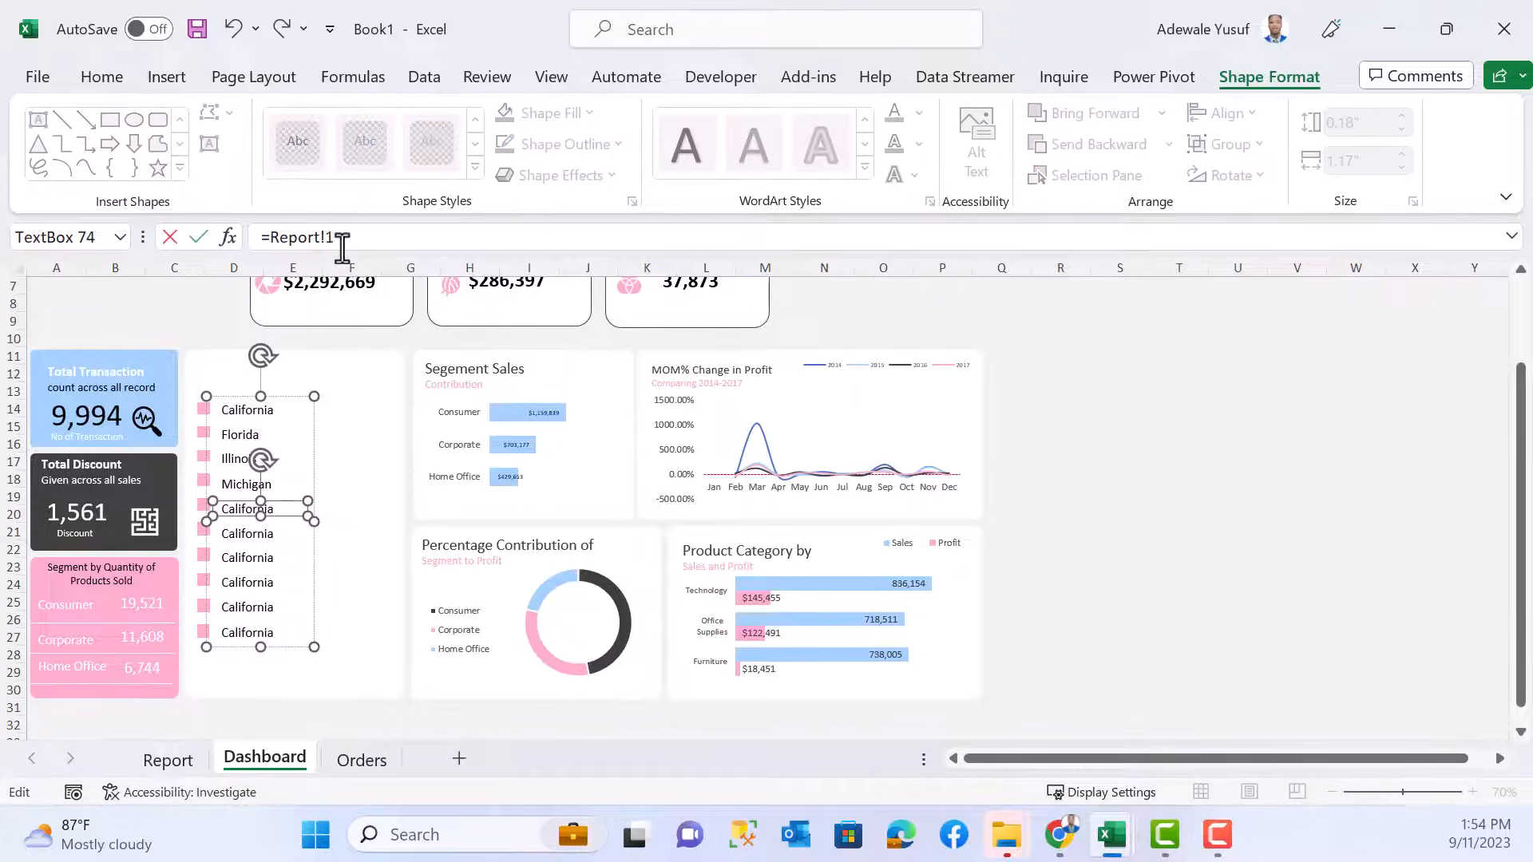
{"action": "key", "text": "Return"}
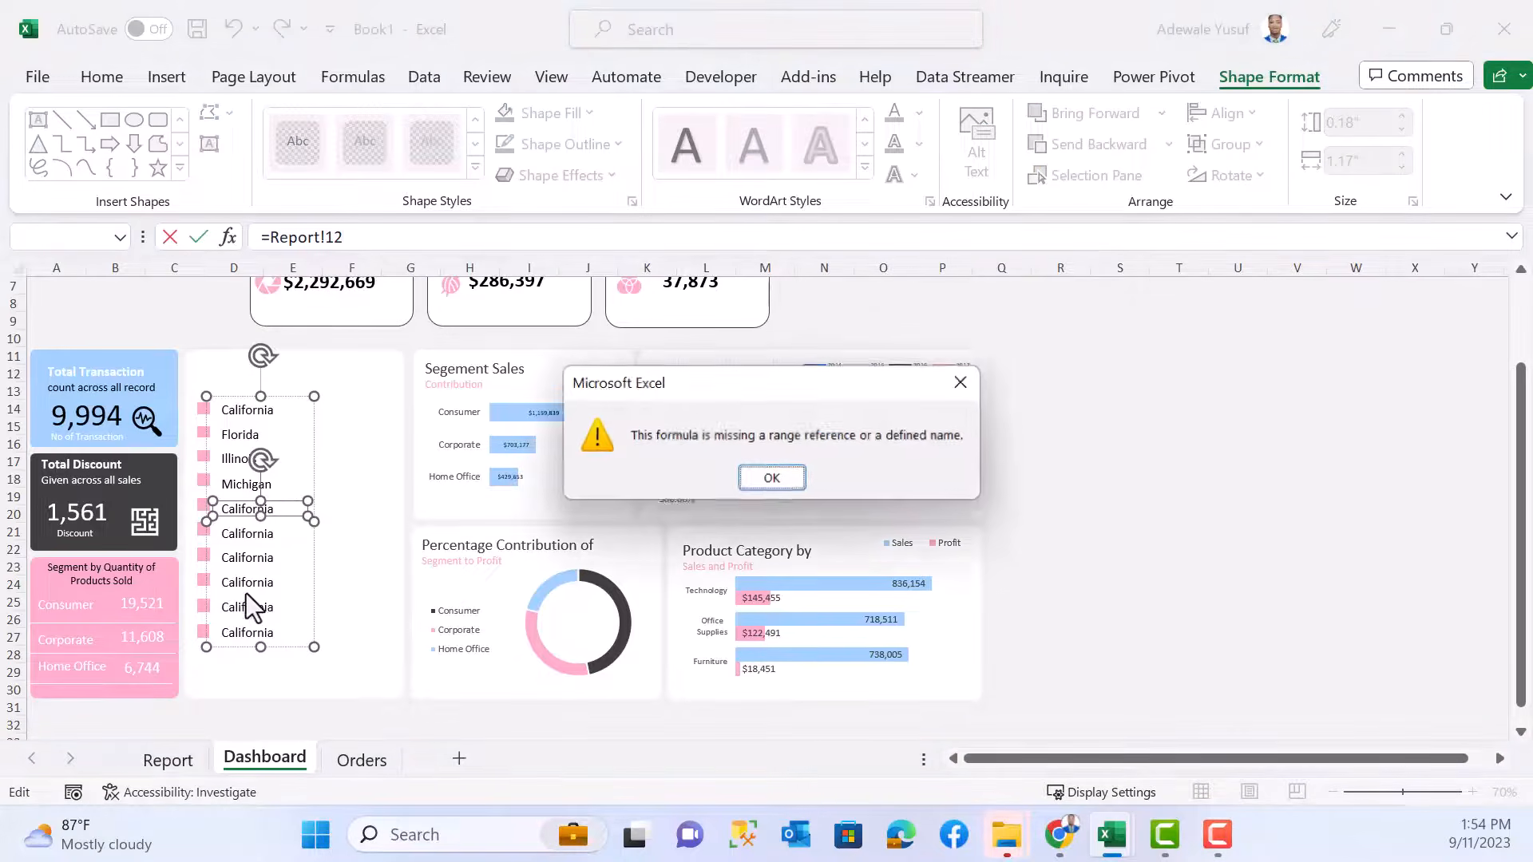
{"action": "left_click", "coordinate": [750, 479]}
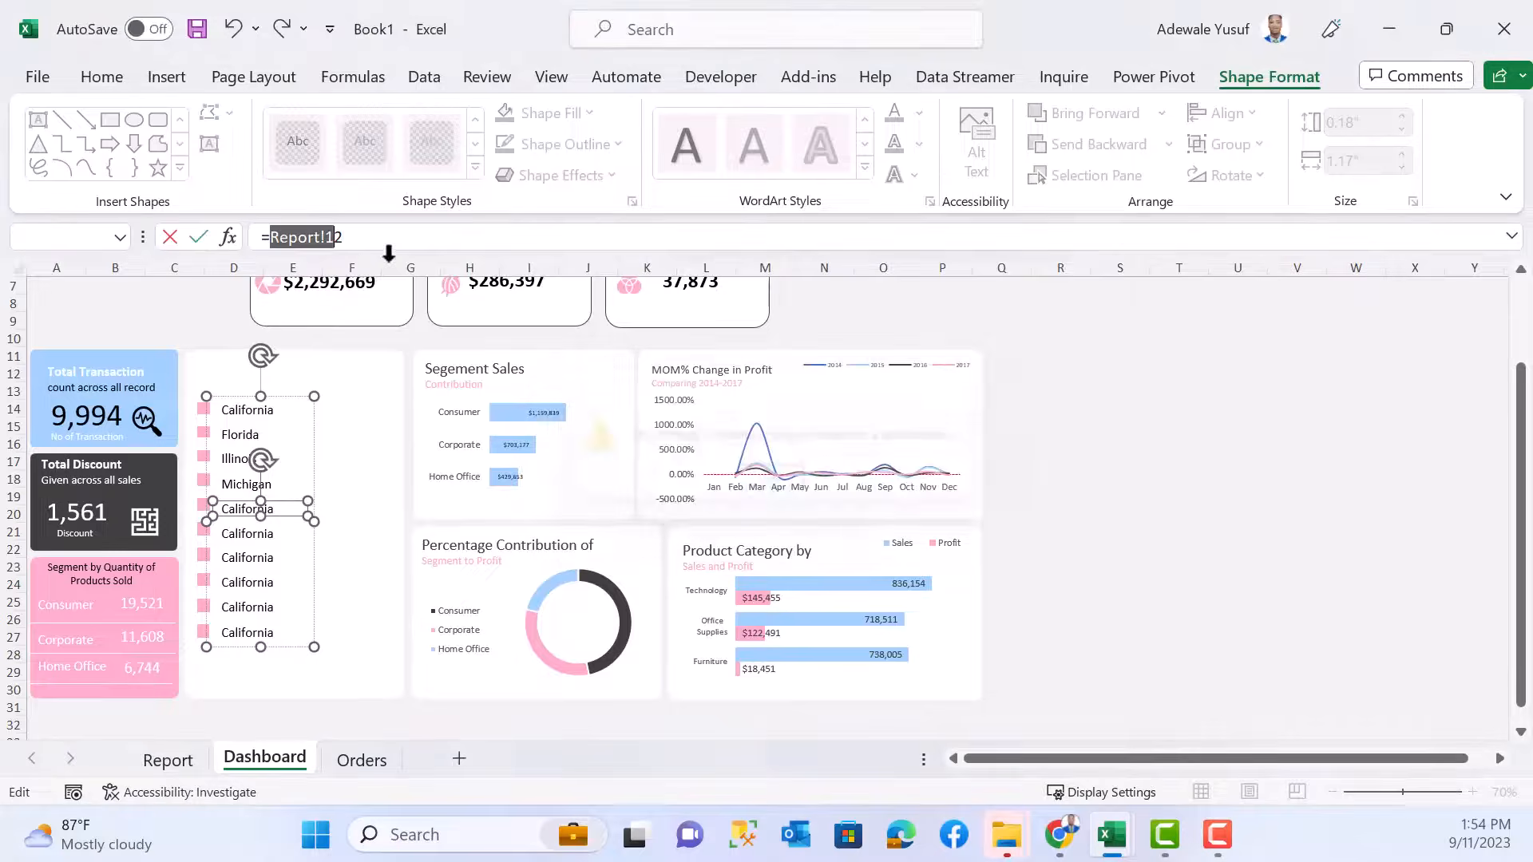
{"action": "left_click", "coordinate": [331, 237]}
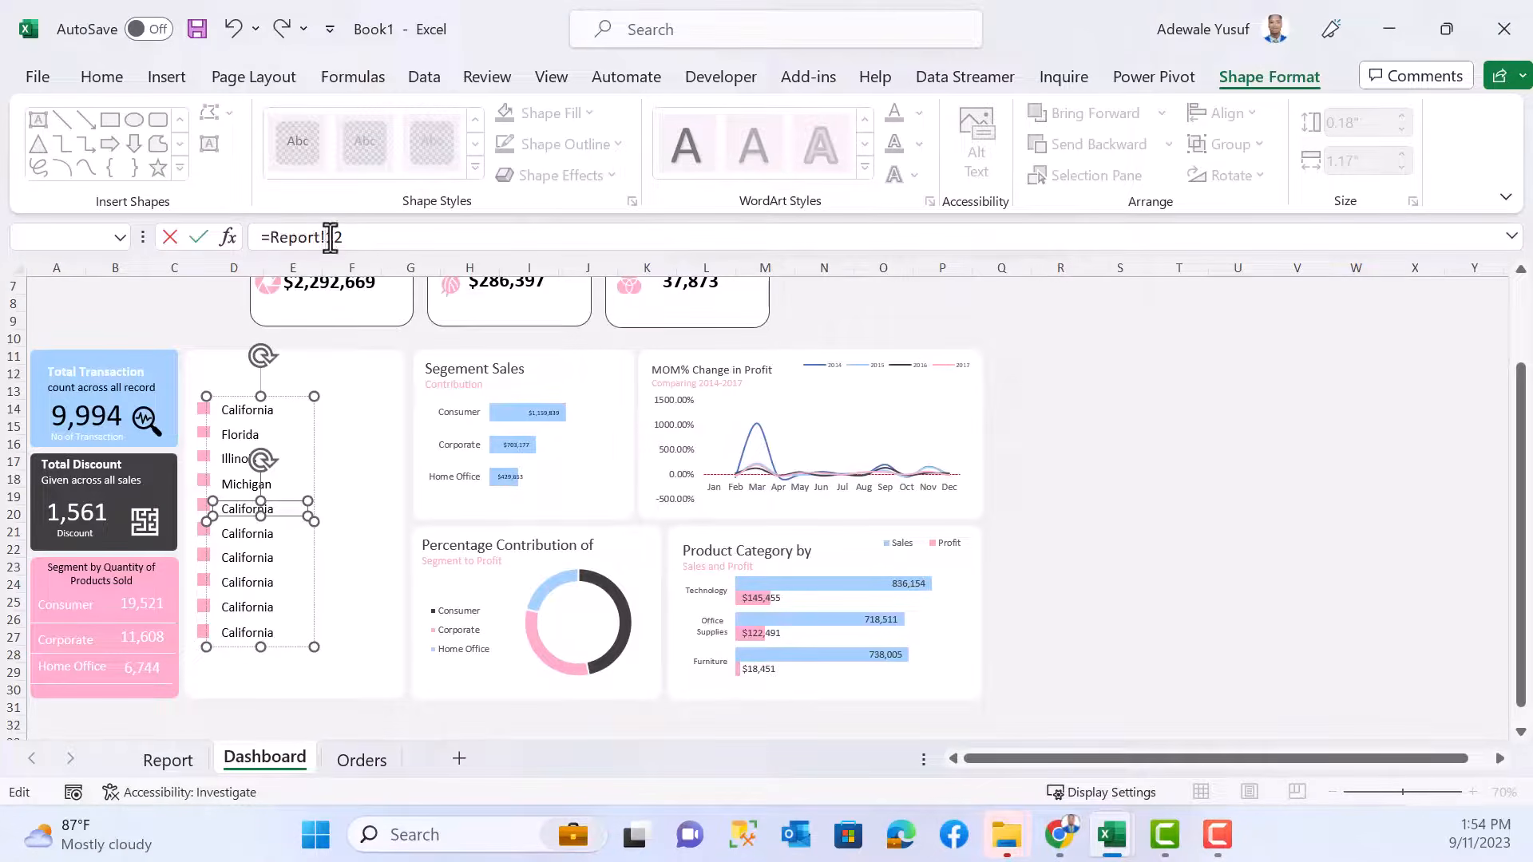
{"action": "key", "text": "Return"}
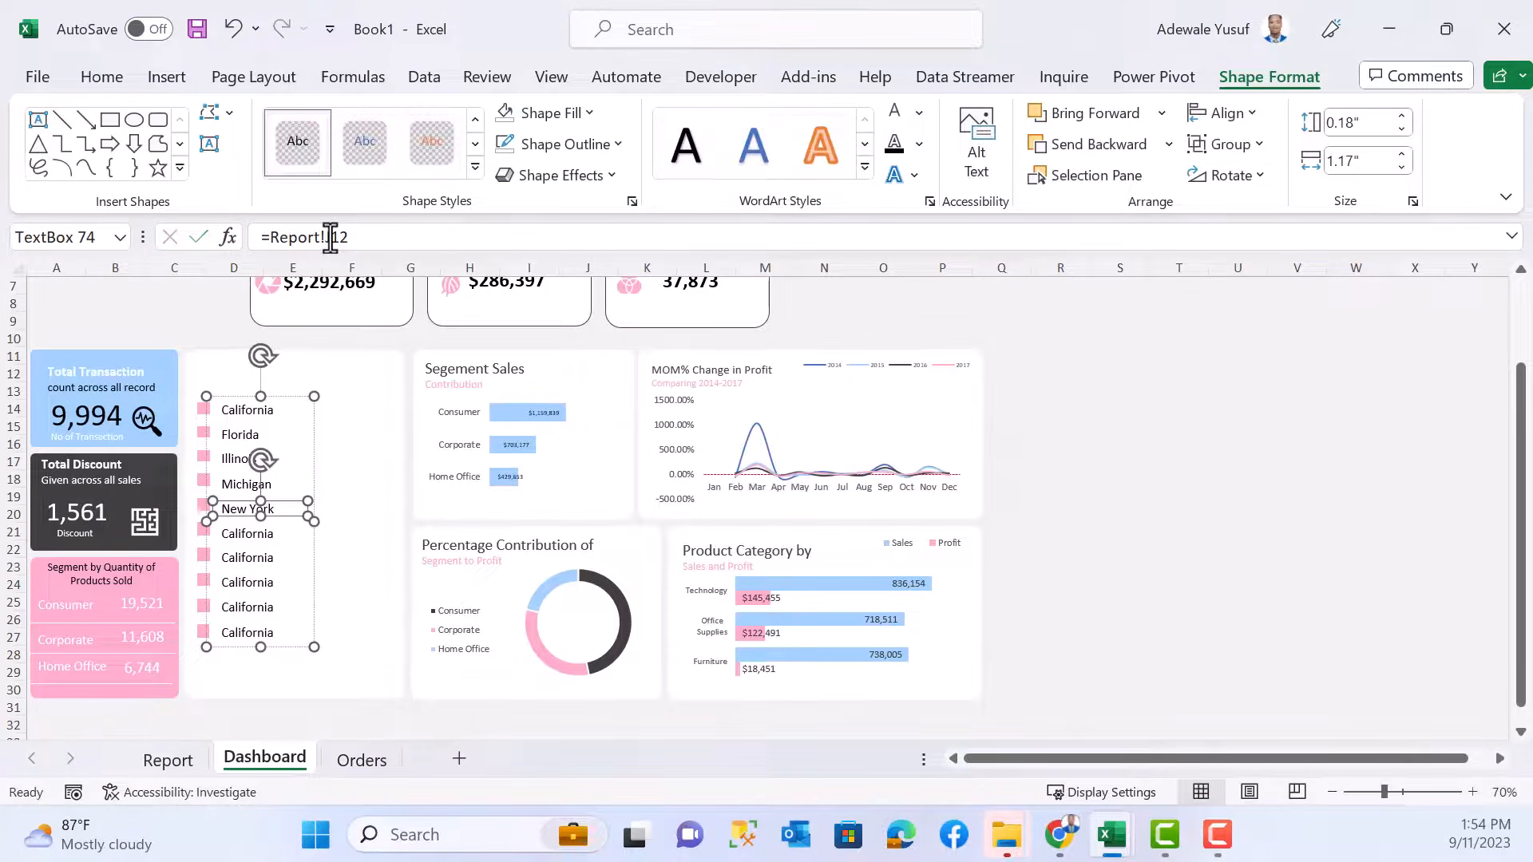
- Link the sixth text box in the grouped state list to =Report!J13
{"action": "left_click", "coordinate": [251, 533]}
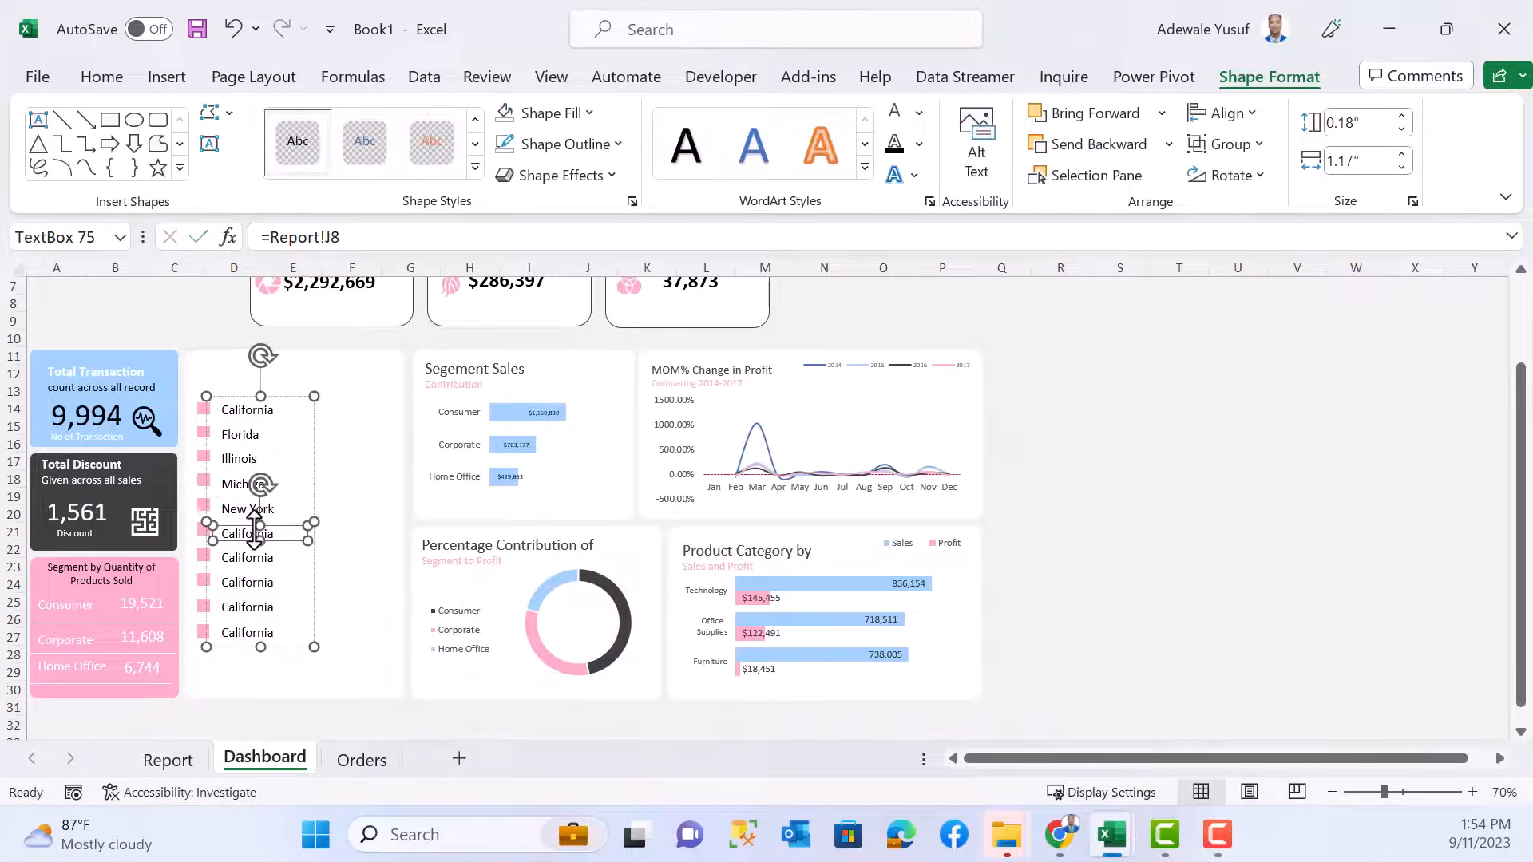
{"action": "left_click", "coordinate": [349, 237]}
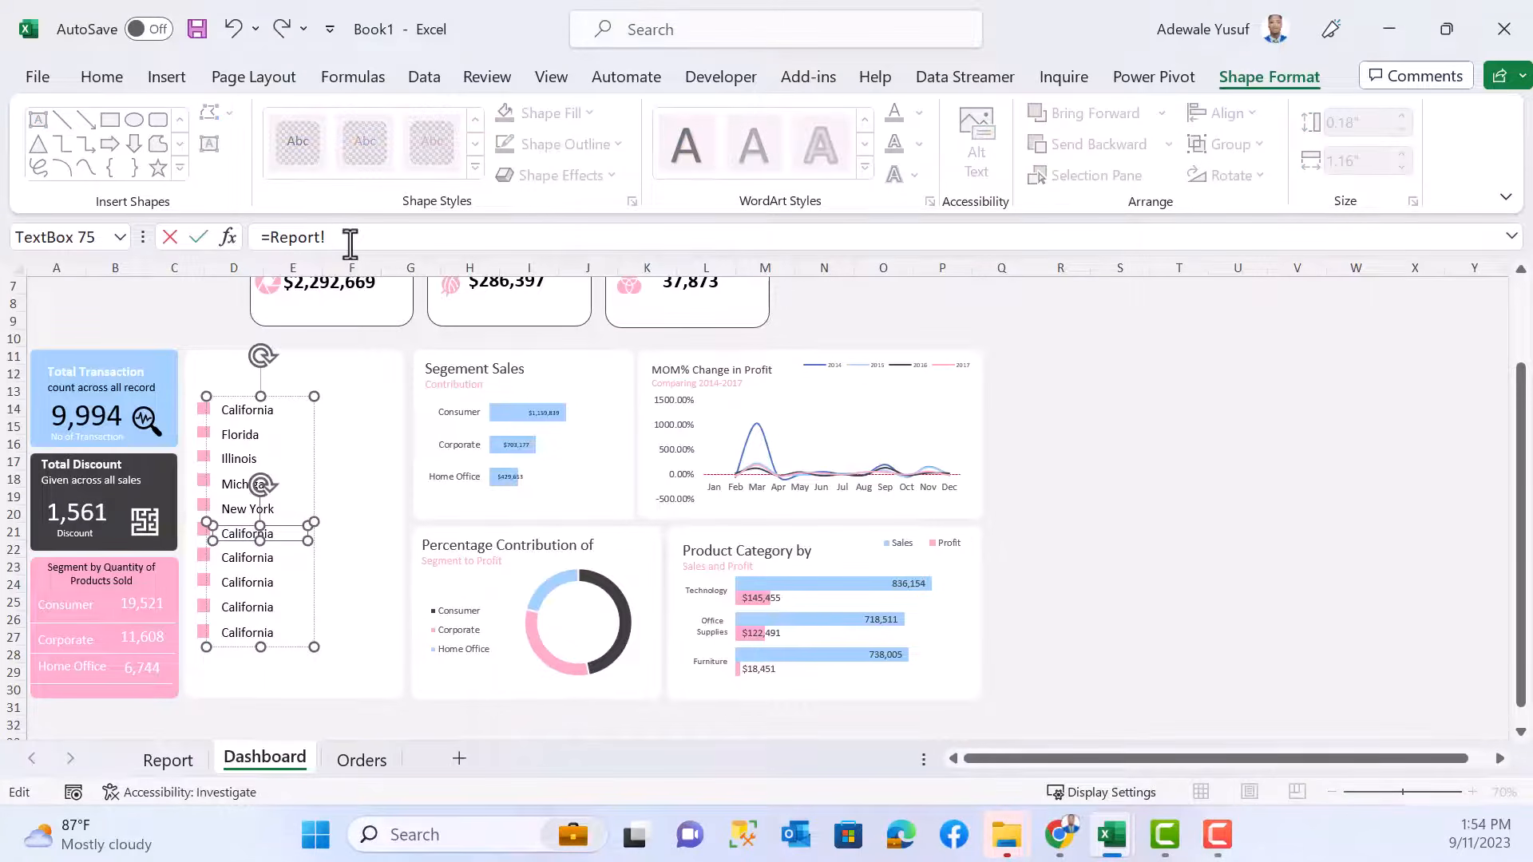
{"action": "type", "text": "13"}
{"action": "key", "text": "Return"}
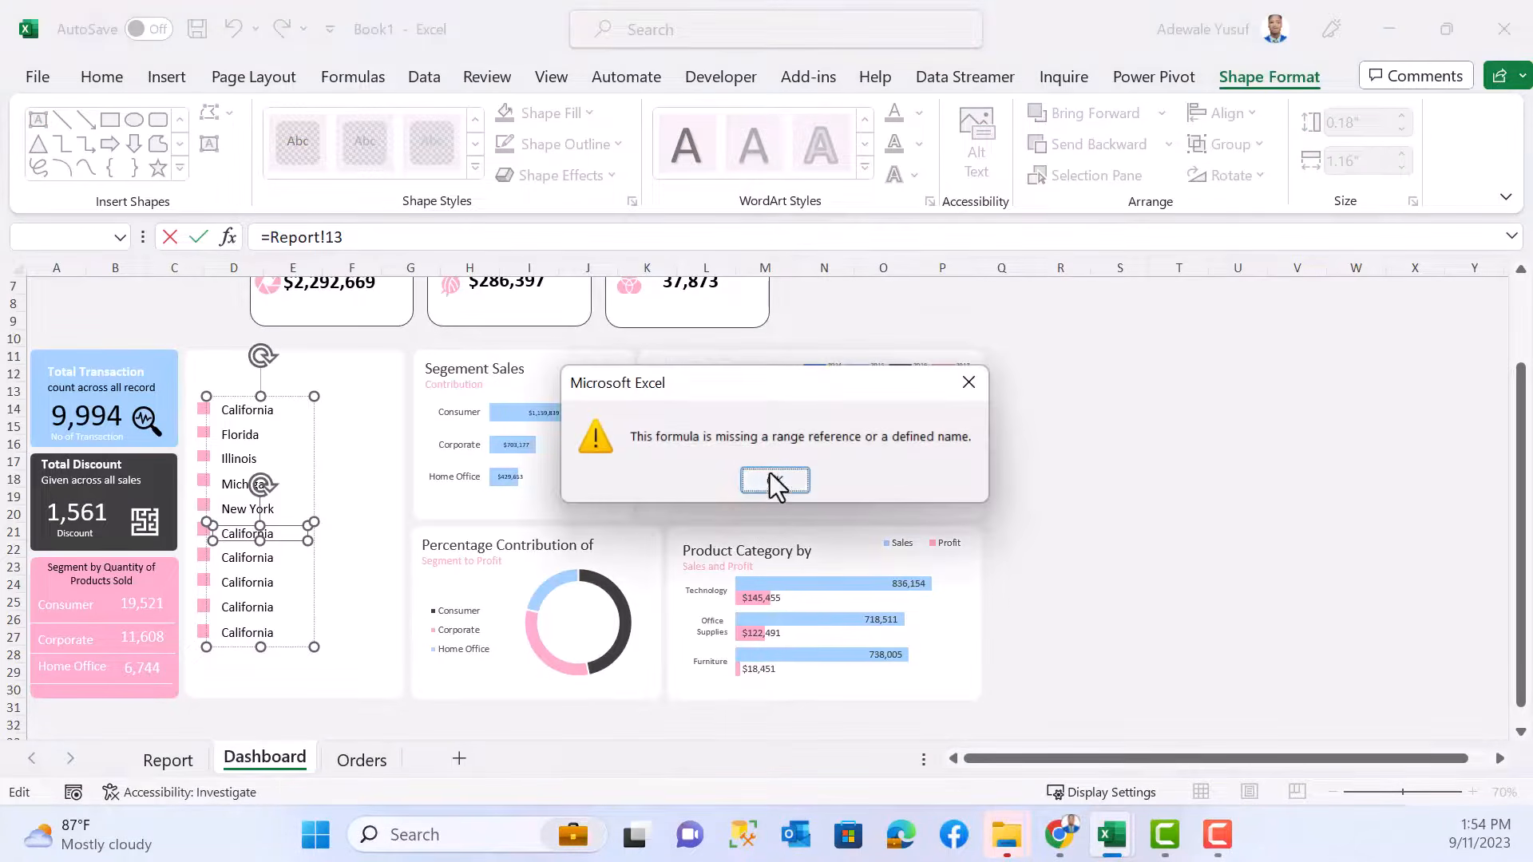
{"action": "left_click", "coordinate": [774, 480]}
{"action": "left_click", "coordinate": [329, 238]}
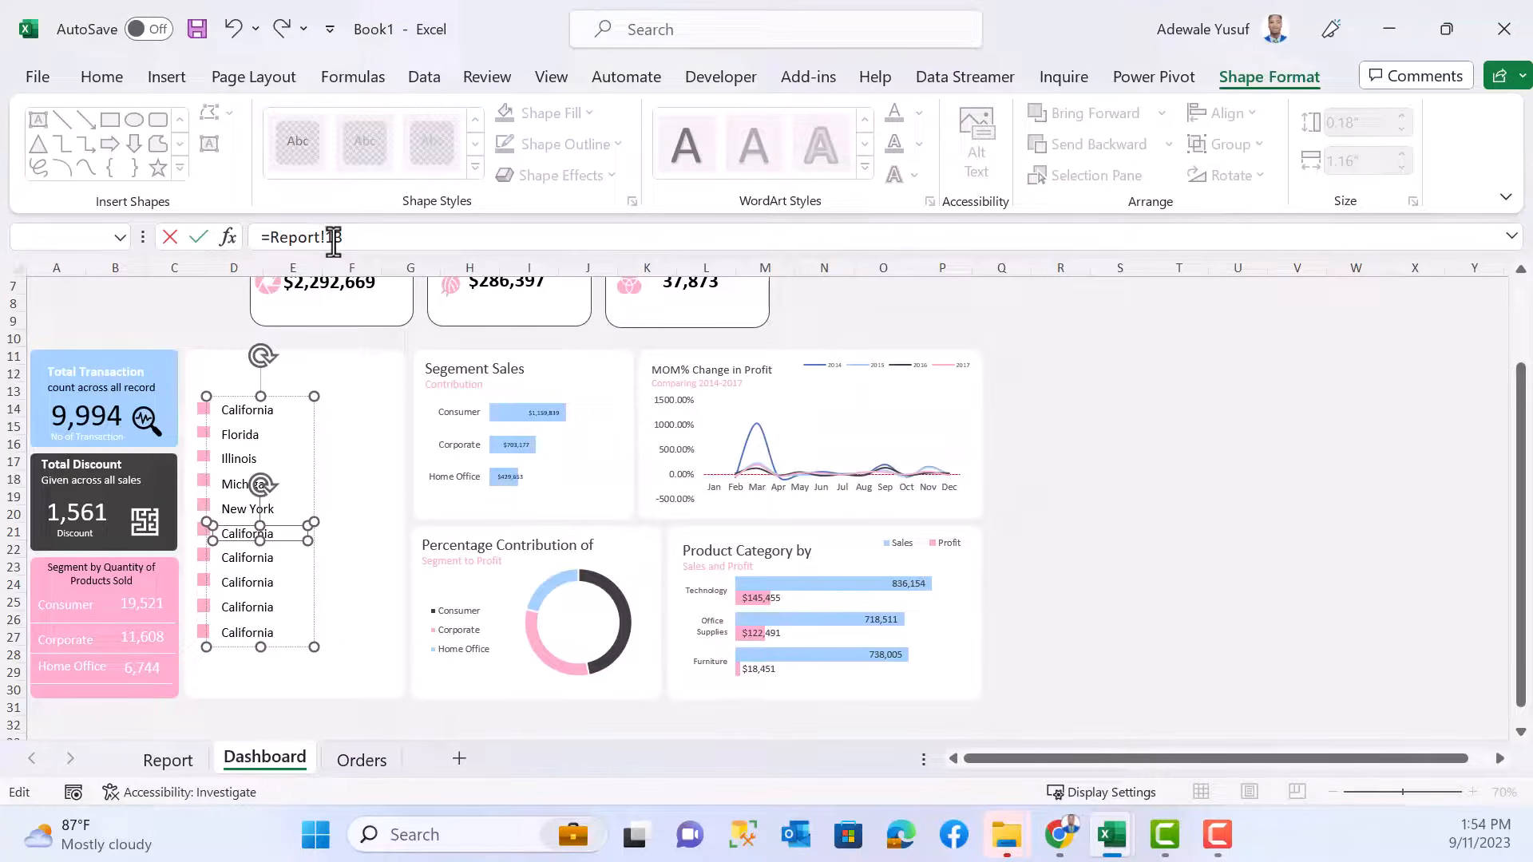
{"action": "key", "text": "Return"}
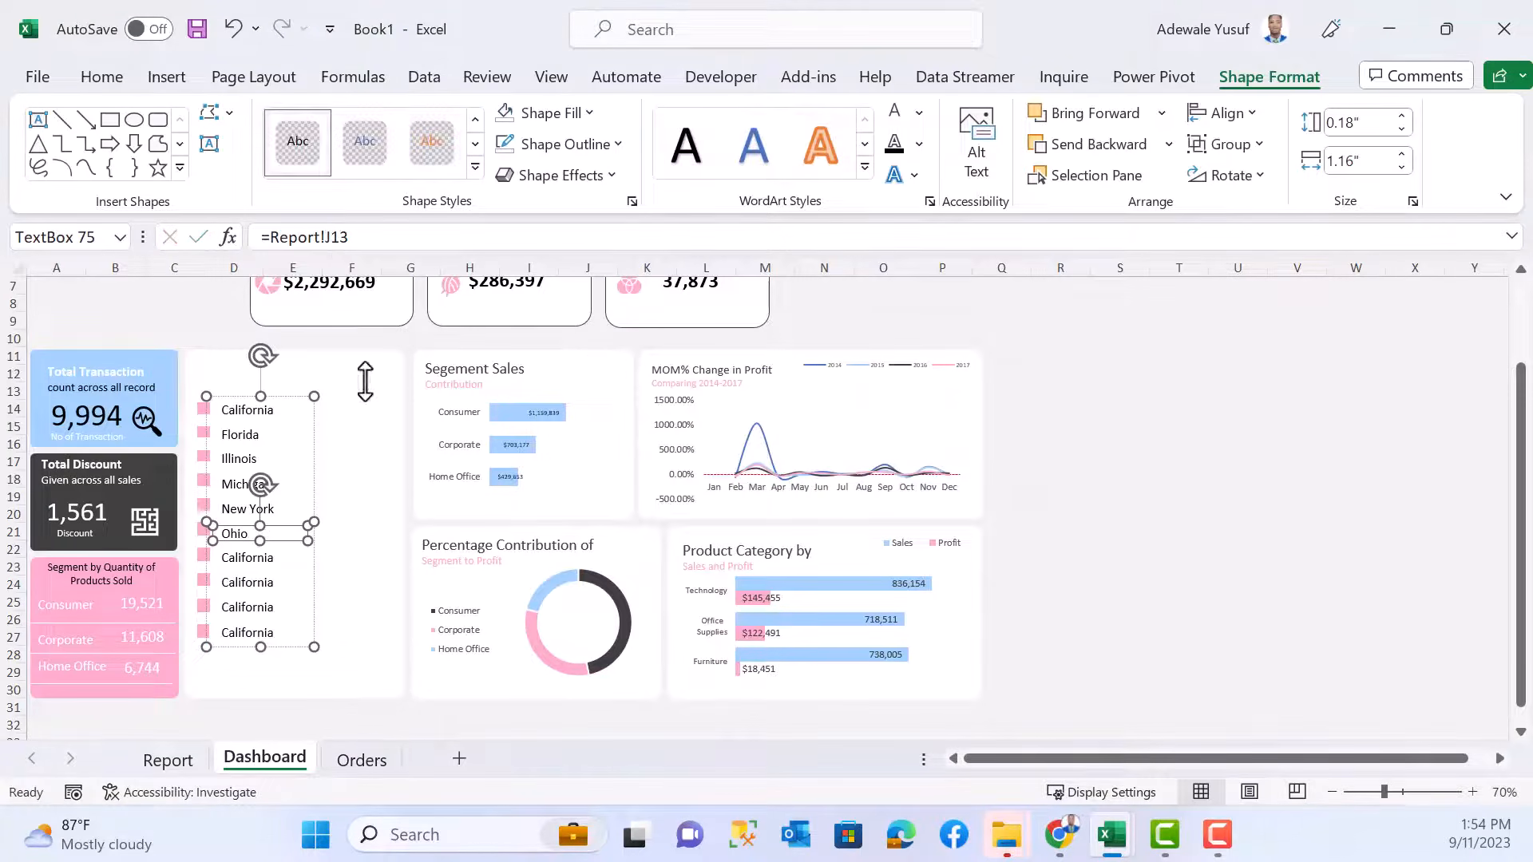
- Link the seventh text box in the grouped state list to =Report!J14
{"action": "left_click", "coordinate": [270, 551]}
{"action": "left_click", "coordinate": [355, 237]}
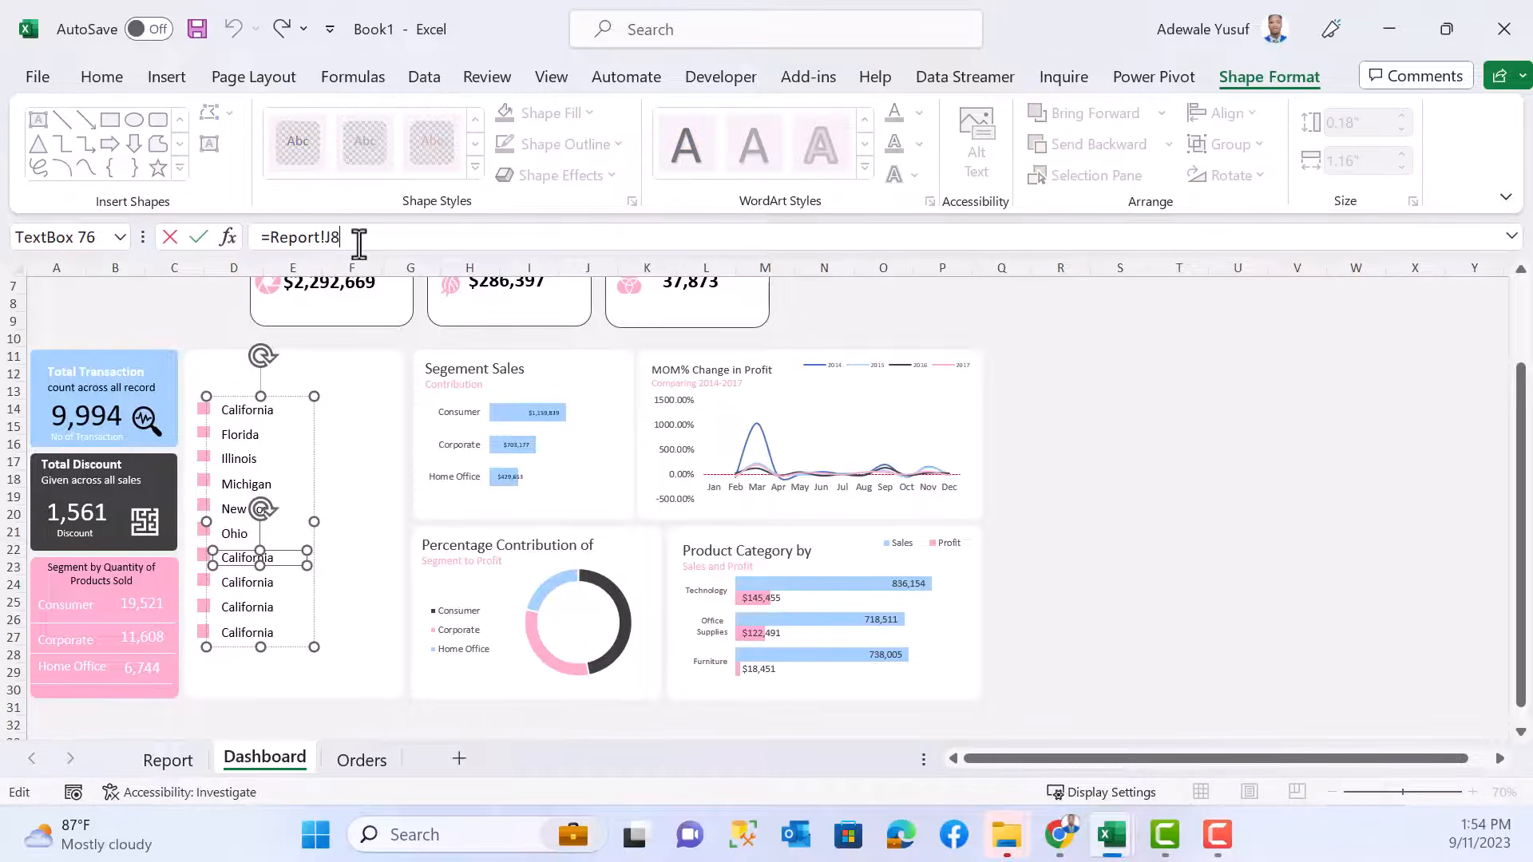
{"action": "type", "text": "4"}
{"action": "key", "text": "Return"}
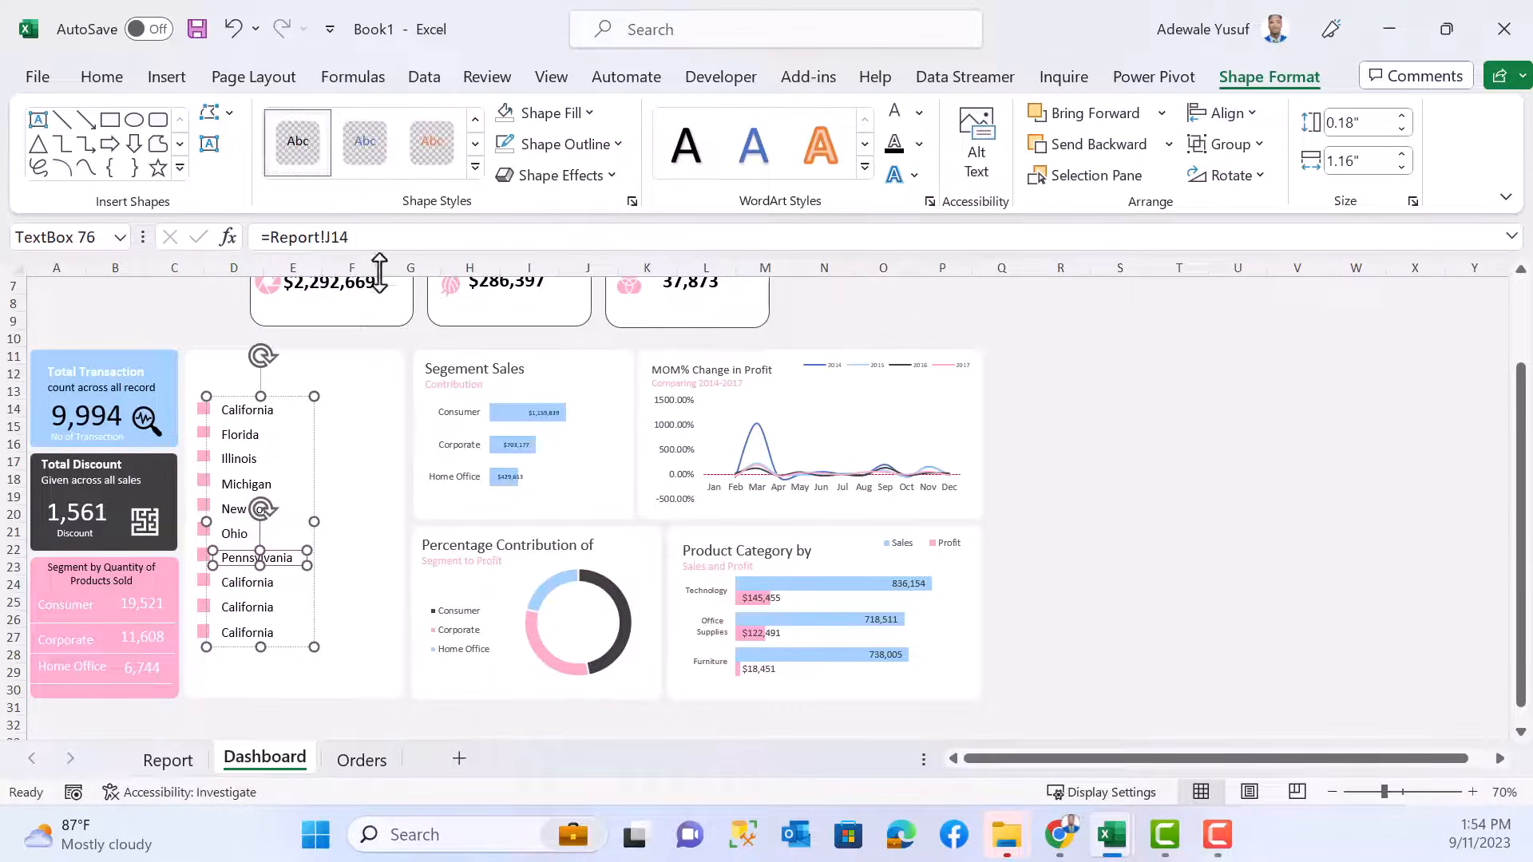
- Link the eighth text box in the grouped state list to =Report!J15
{"action": "left_click", "coordinate": [242, 583]}
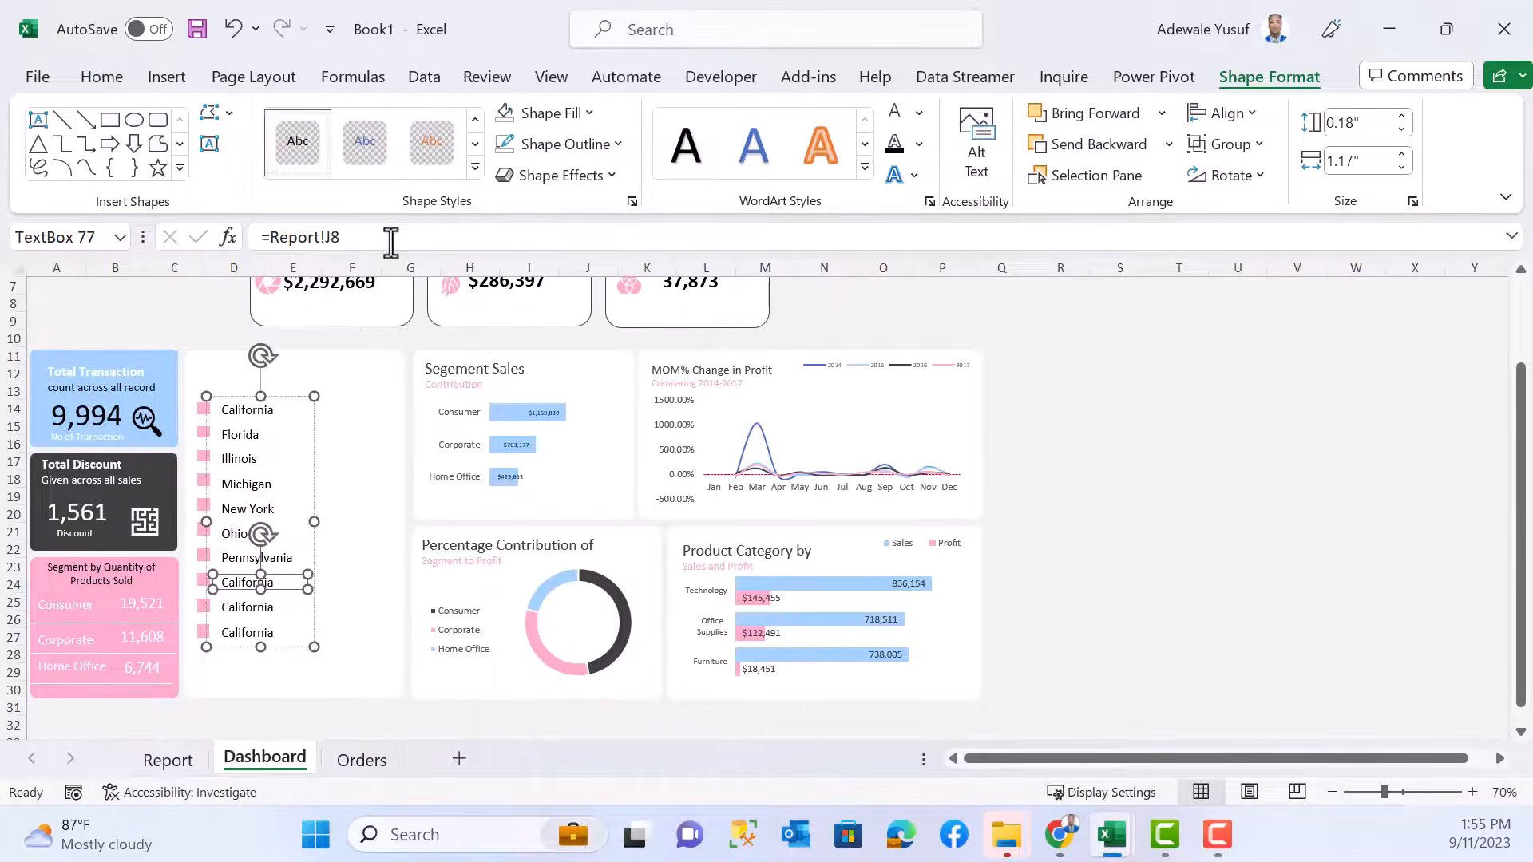
{"action": "left_click", "coordinate": [392, 238]}
{"action": "key", "text": "BackSpace"}
{"action": "type", "text": "15"}
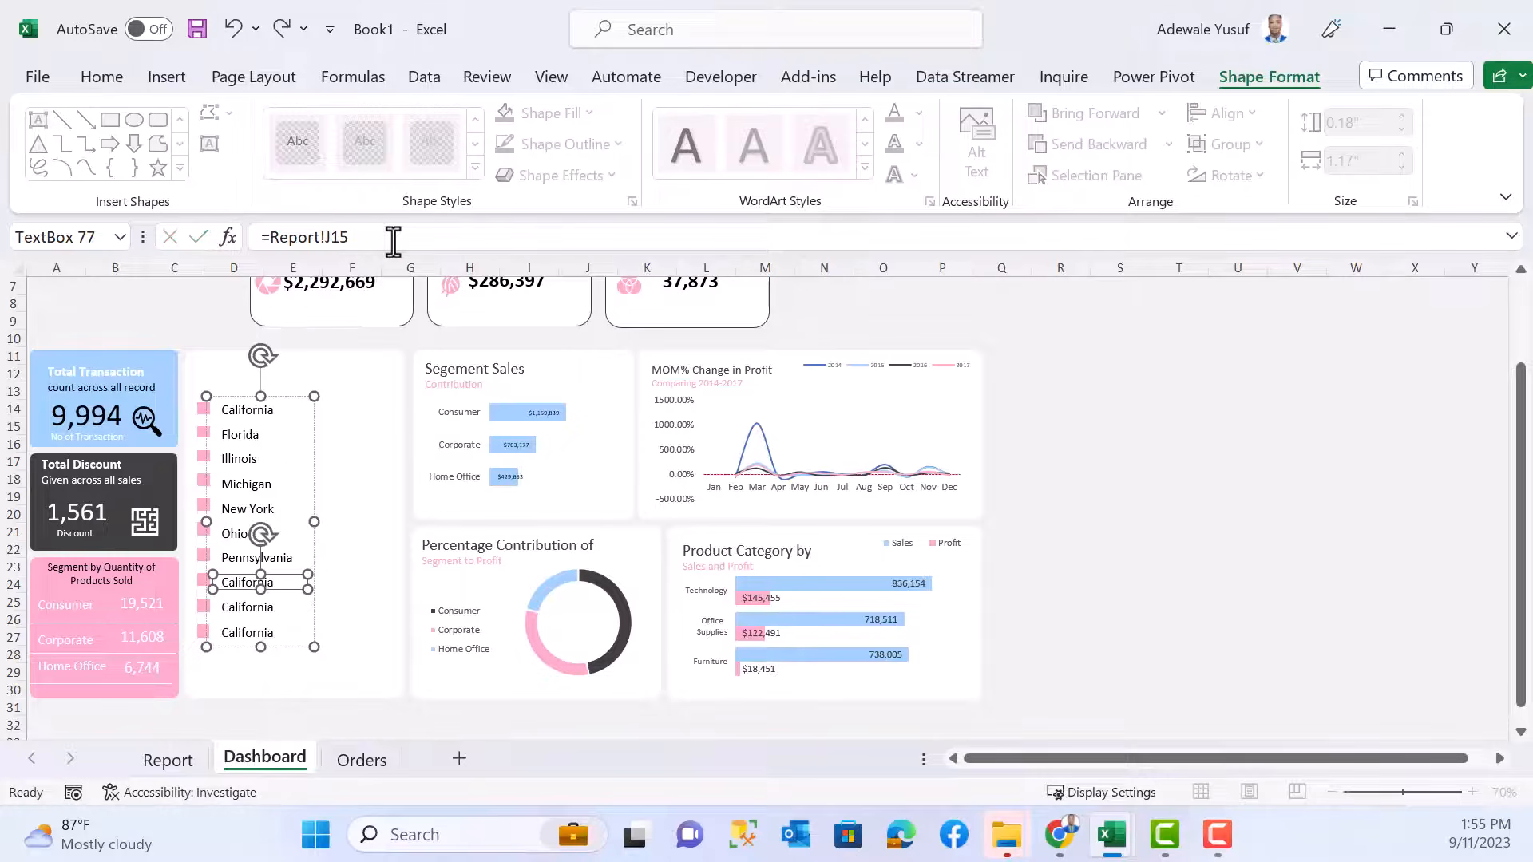
{"action": "key", "text": "Return"}
- Link the ninth text box in the grouped state list to =Report!J16
{"action": "left_click", "coordinate": [249, 608]}
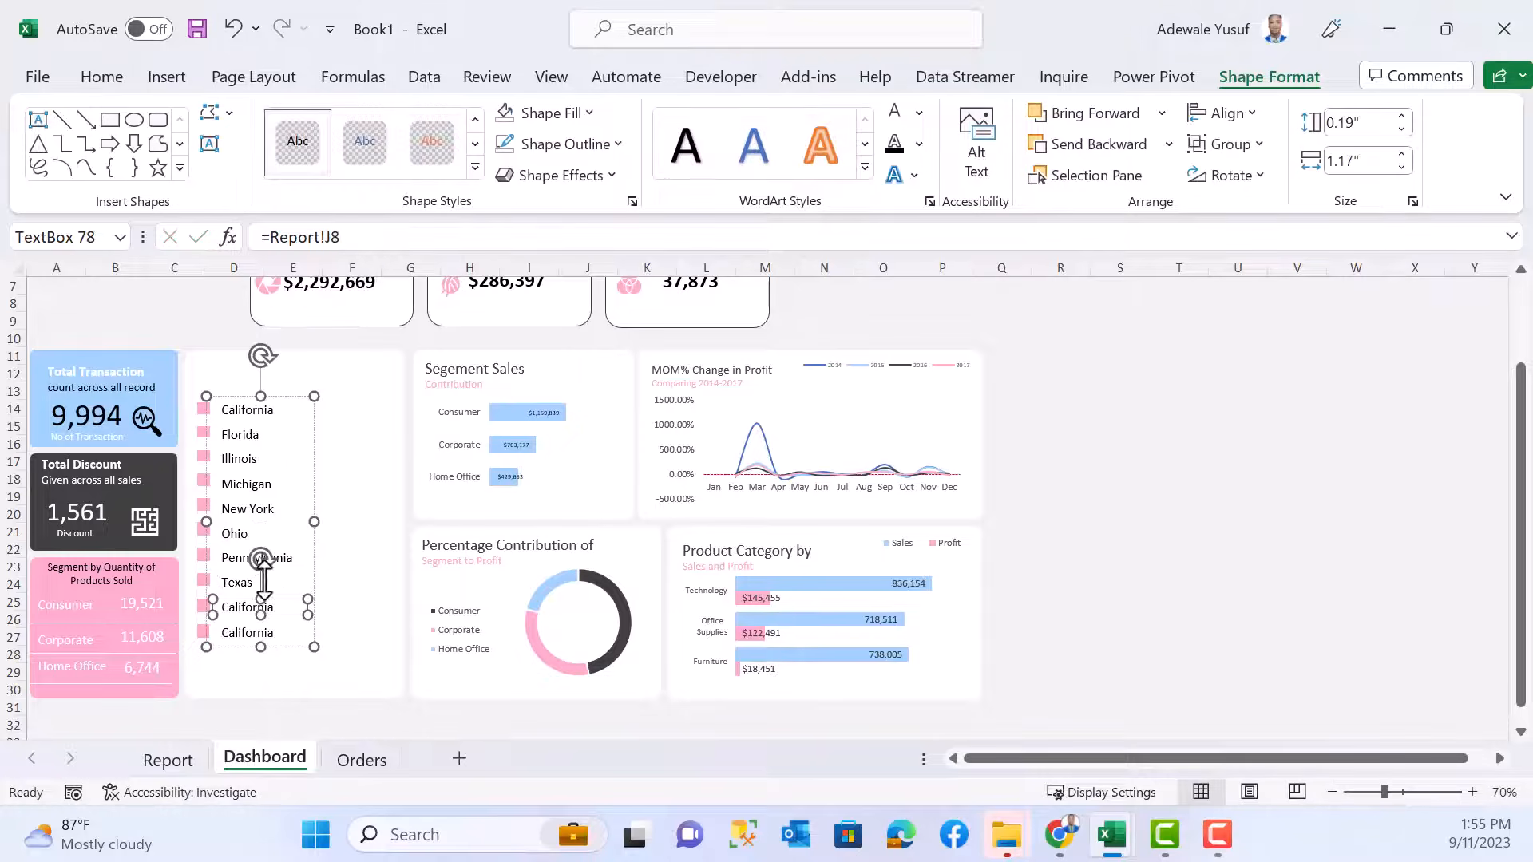
{"action": "left_click", "coordinate": [361, 234]}
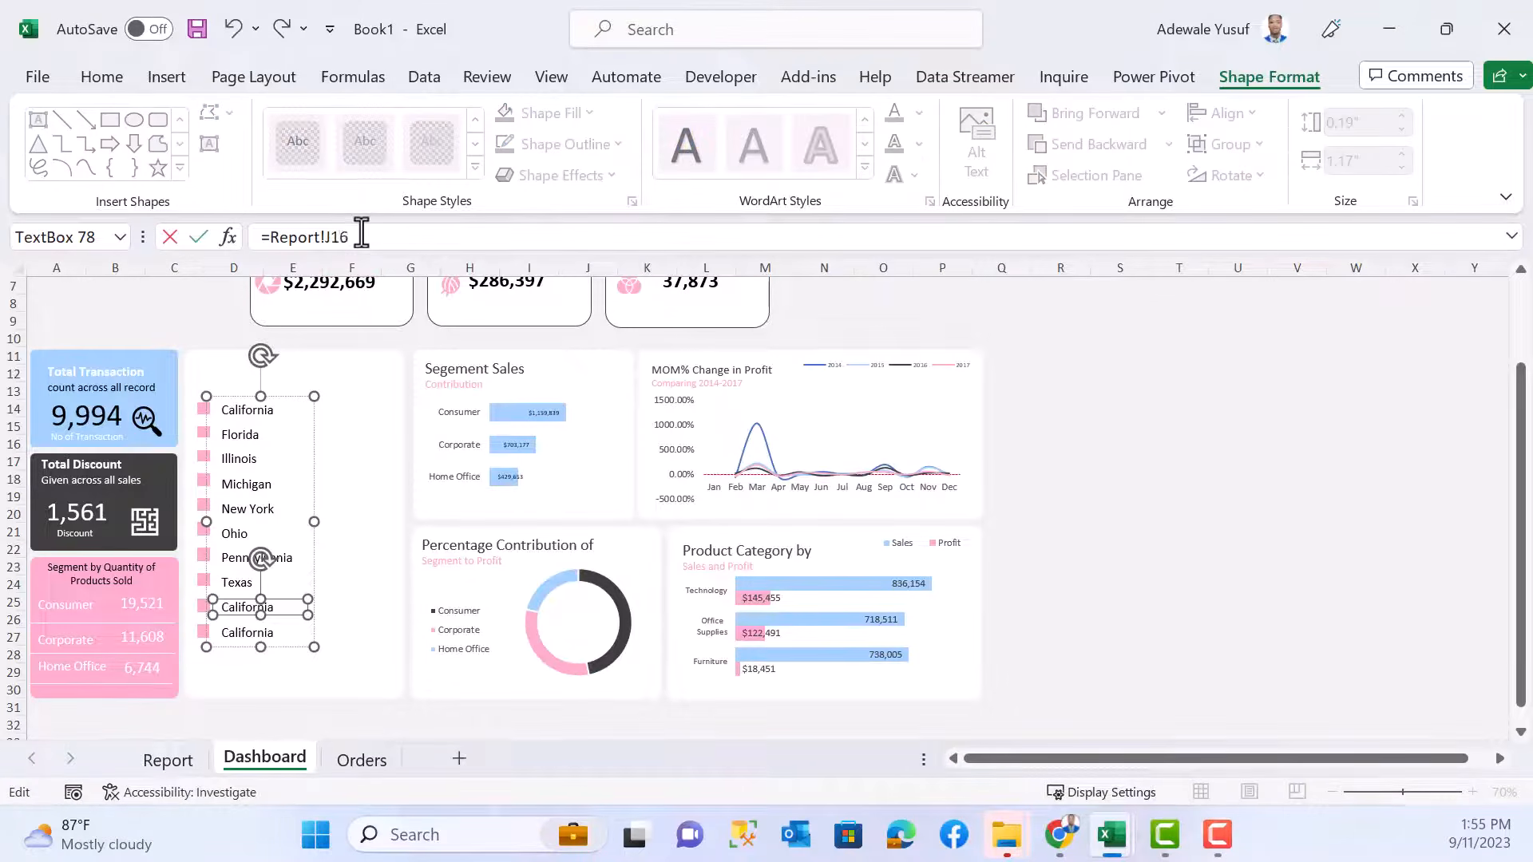
{"action": "key", "text": "Return"}
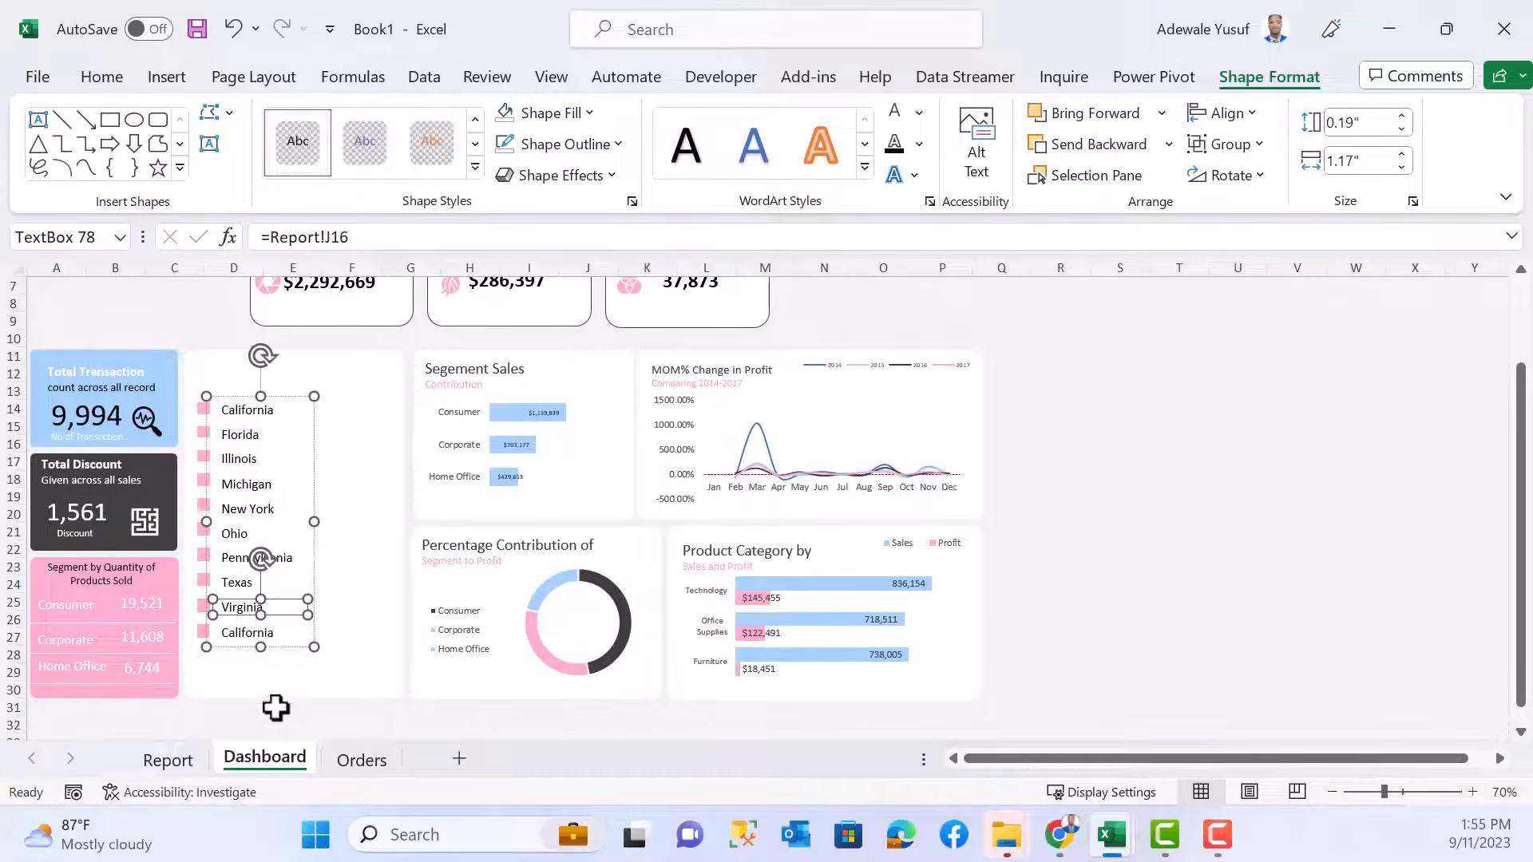
- Link the tenth text box in the grouped state list to the Washington cell, =Report!J17
{"action": "left_click", "coordinate": [237, 635]}
{"action": "type", "text": "17"}
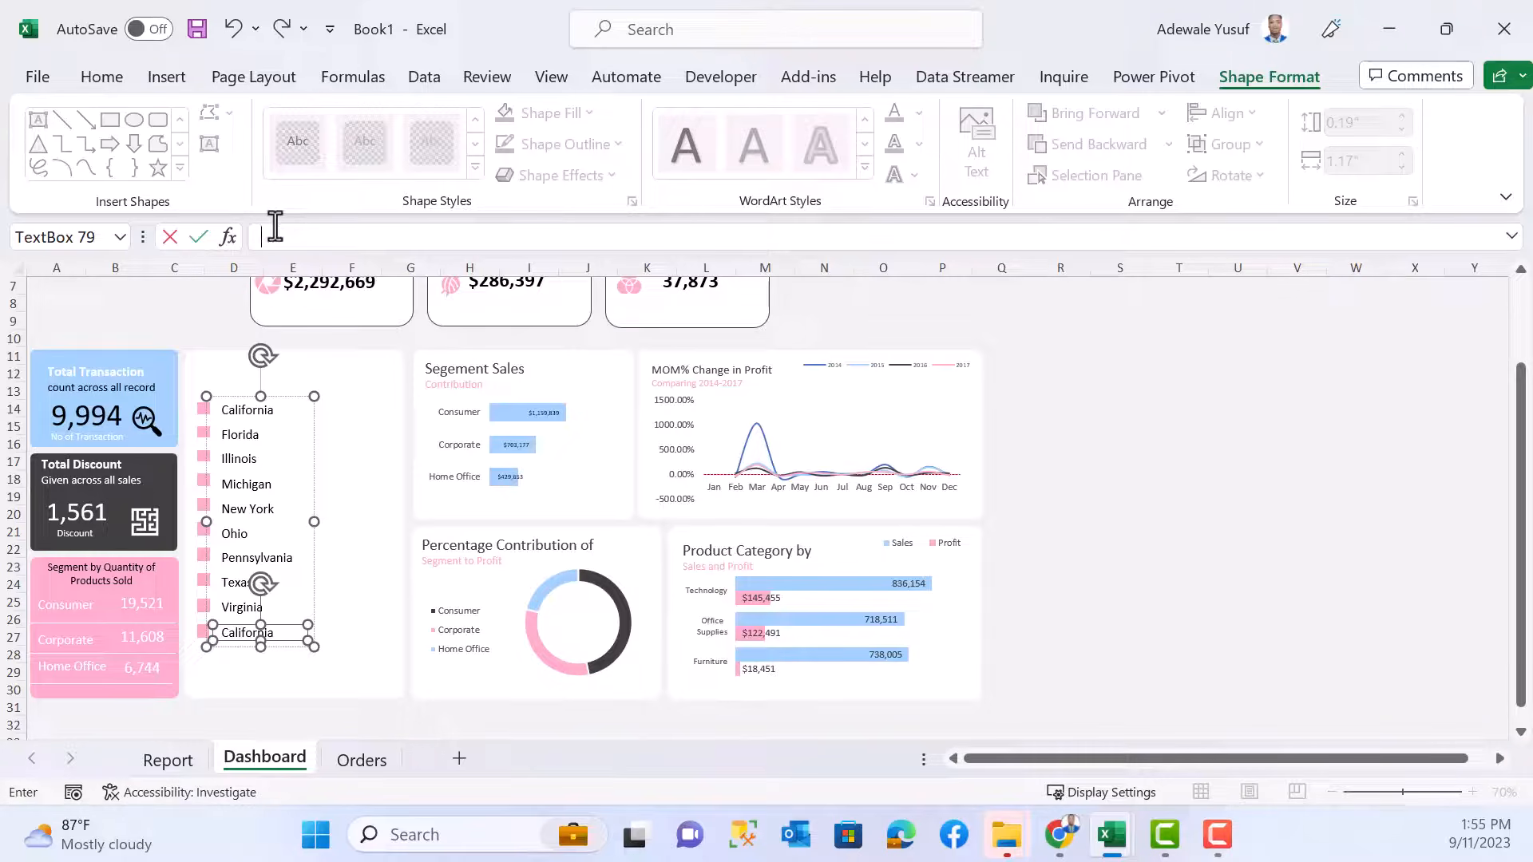
{"action": "left_click", "coordinate": [166, 760]}
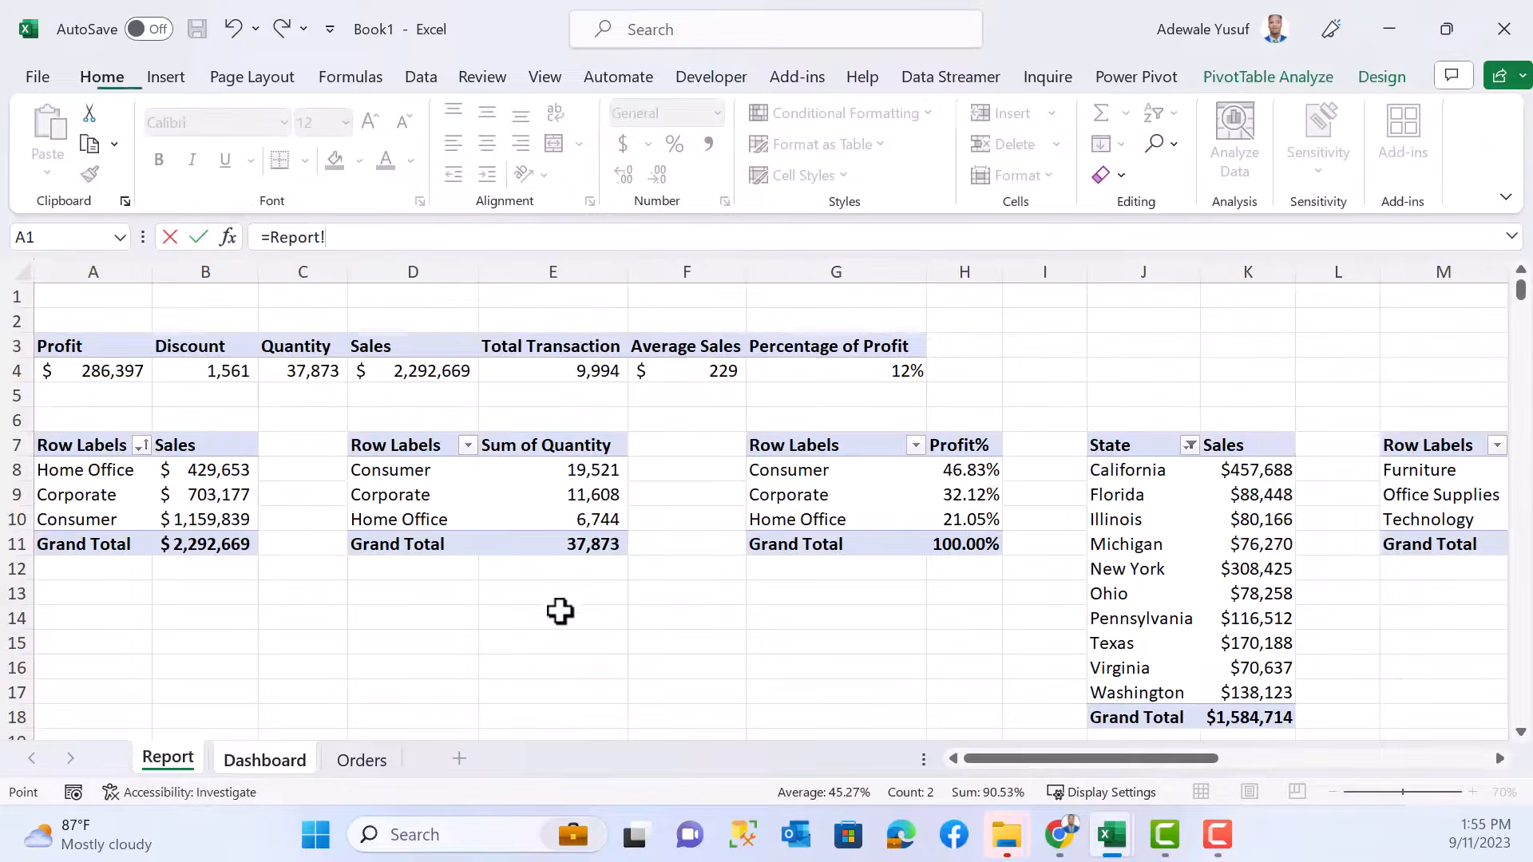
{"action": "left_click", "coordinate": [1116, 693]}
{"action": "key", "text": "Return"}
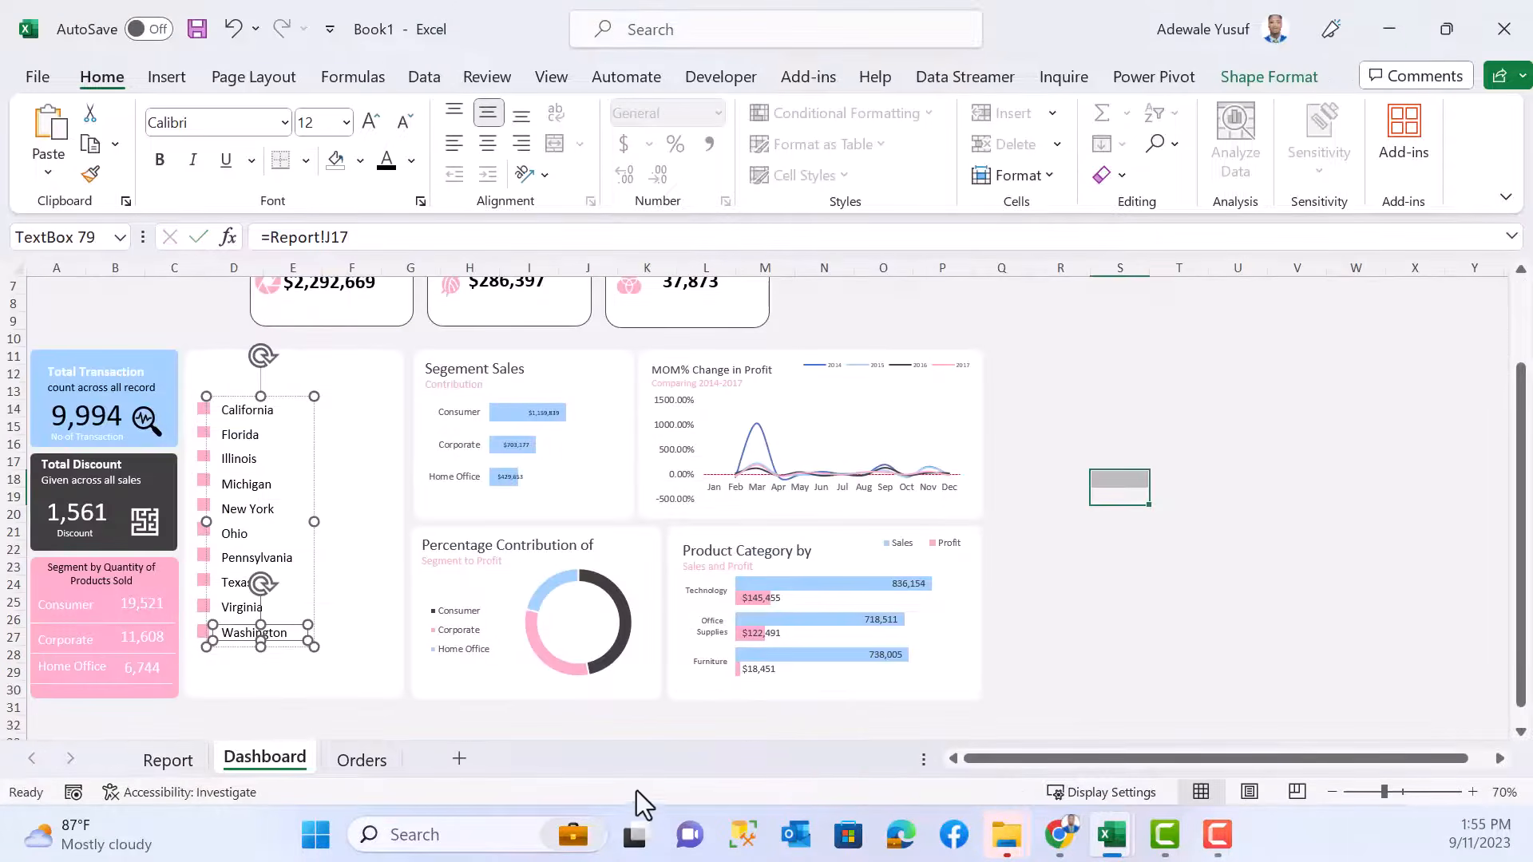
{"action": "left_click", "coordinate": [1195, 375]}
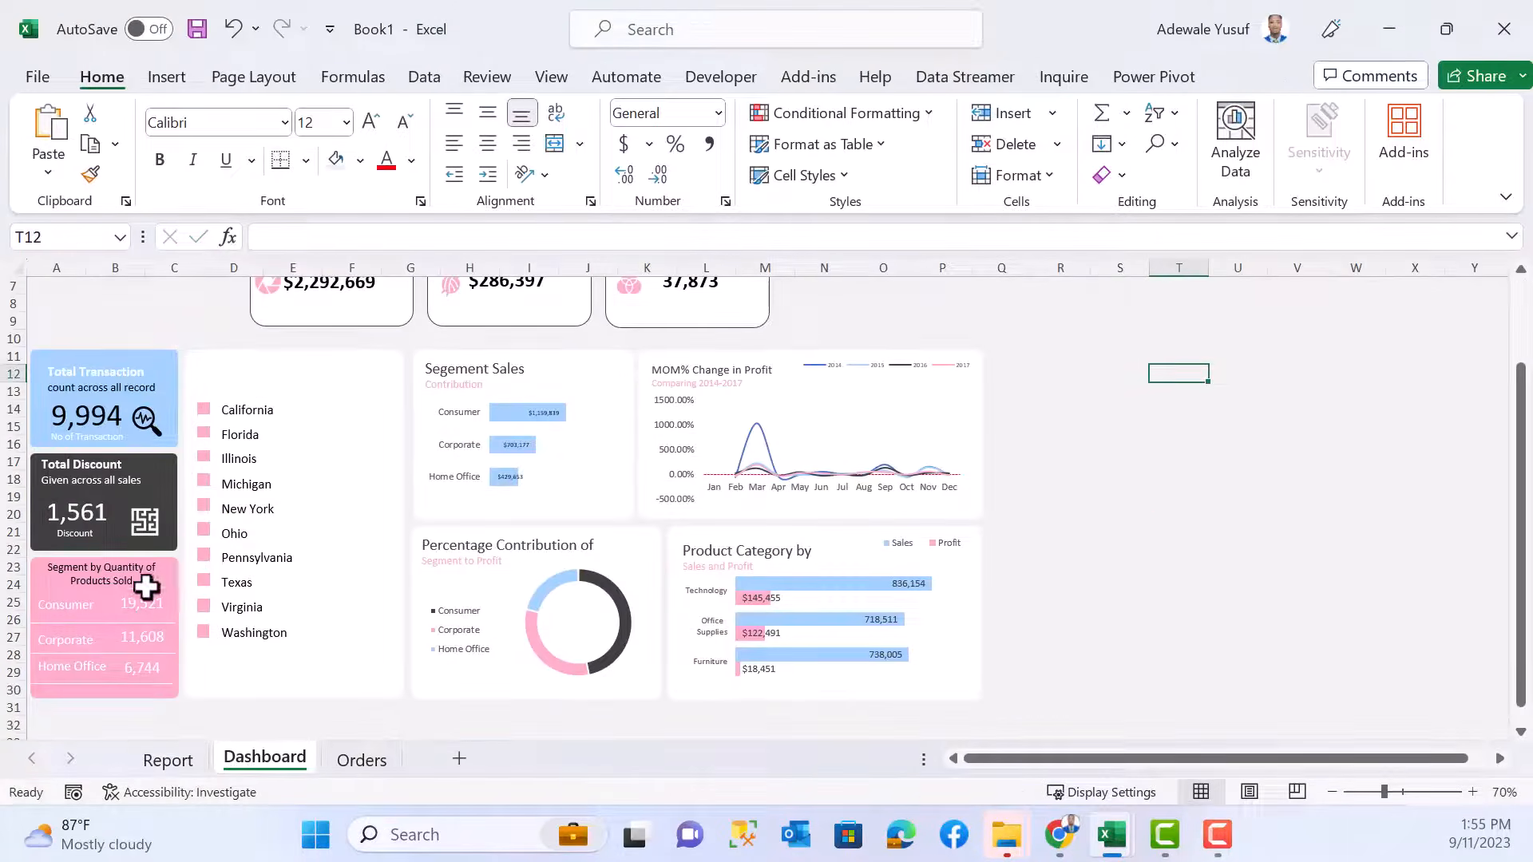
- Duplicate the grouped state list and place the copy beside the original as a second column in the white card
{"action": "left_click", "coordinate": [266, 554]}
{"action": "left_click", "coordinate": [261, 534]}
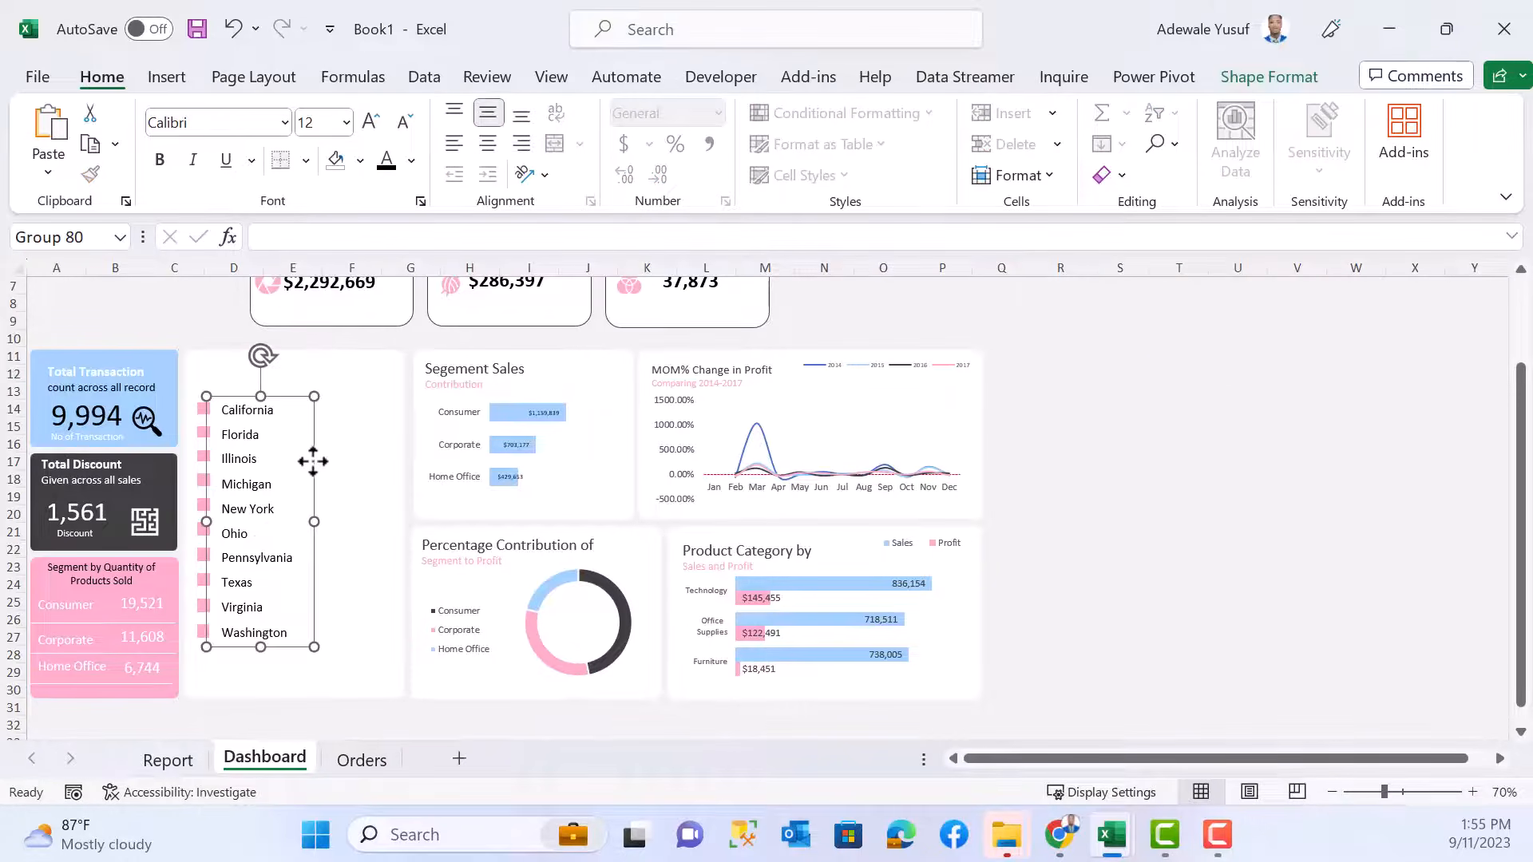
{"action": "key", "text": "ctrl+d"}
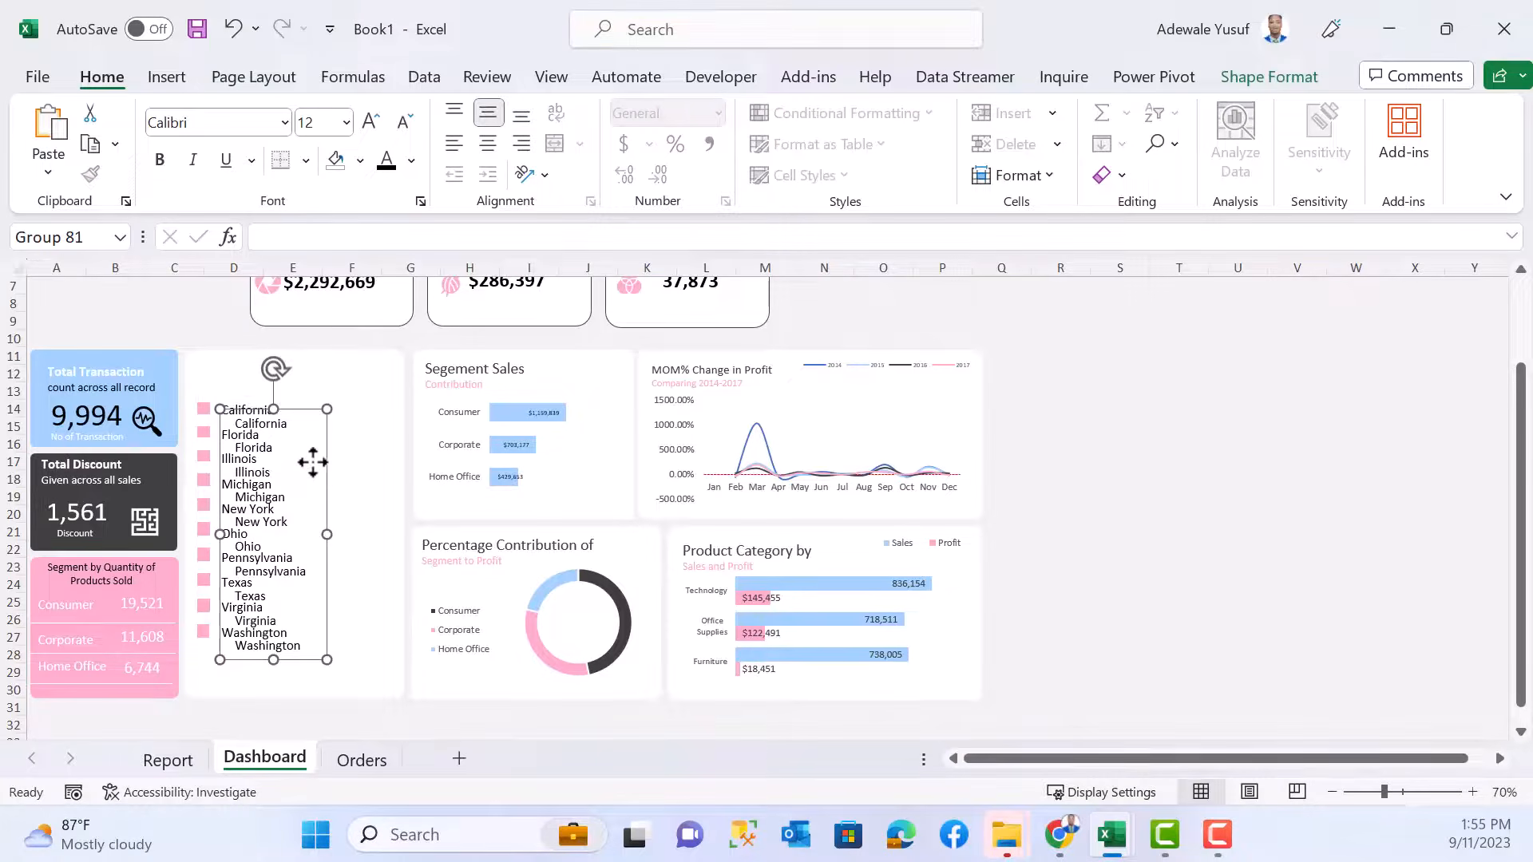
{"action": "left_click_drag", "start_coordinate": [367, 460], "coordinate": [392, 455]}
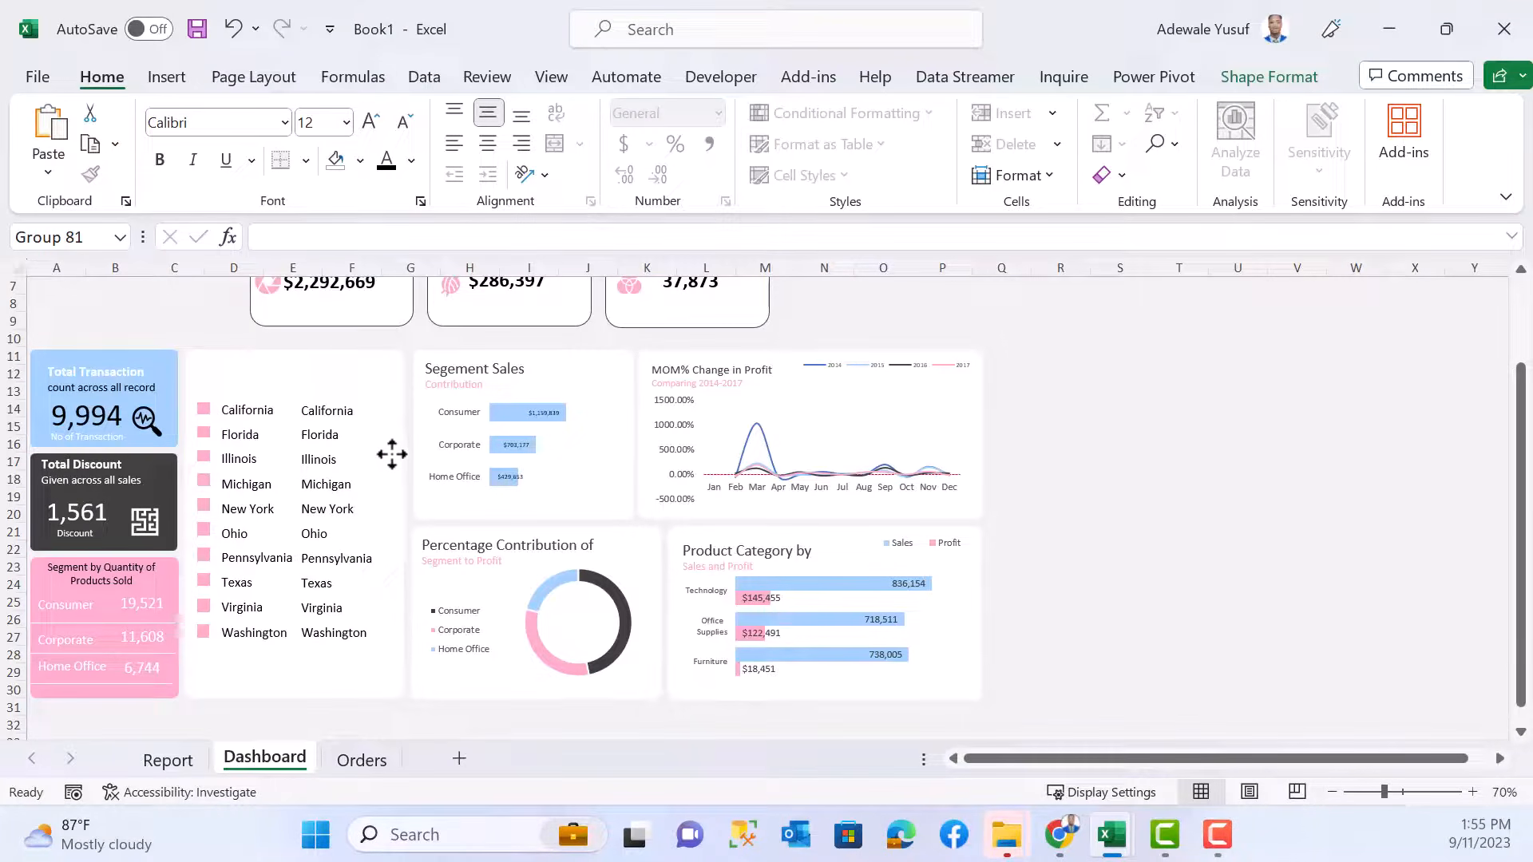
- Align the original state list group and its copy along their top edges with Align Top
{"action": "left_click", "coordinate": [263, 423], "text": "ctrl"}
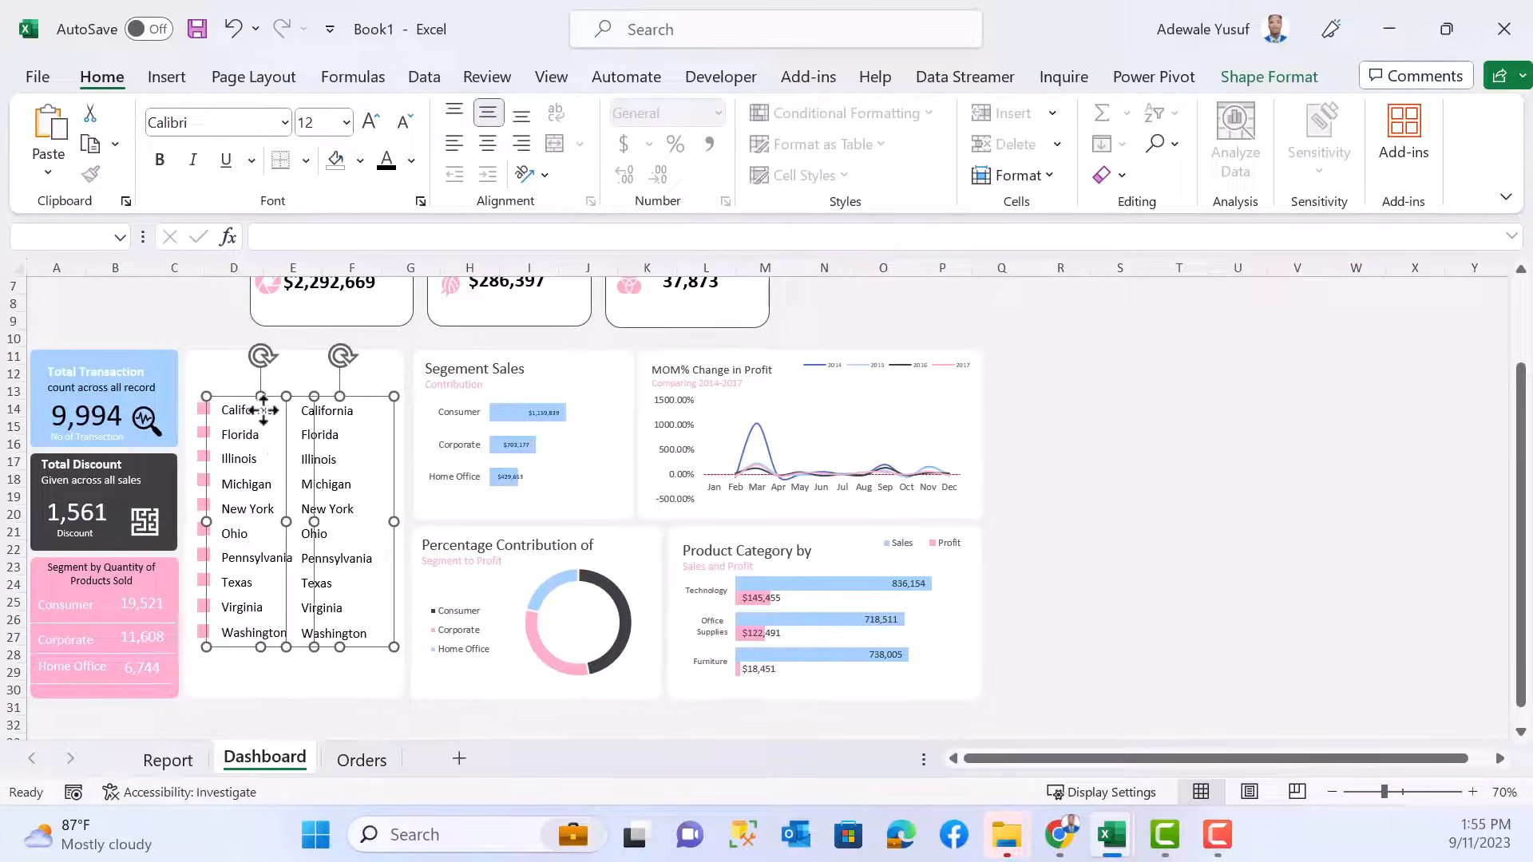
{"action": "left_click", "coordinate": [1282, 84]}
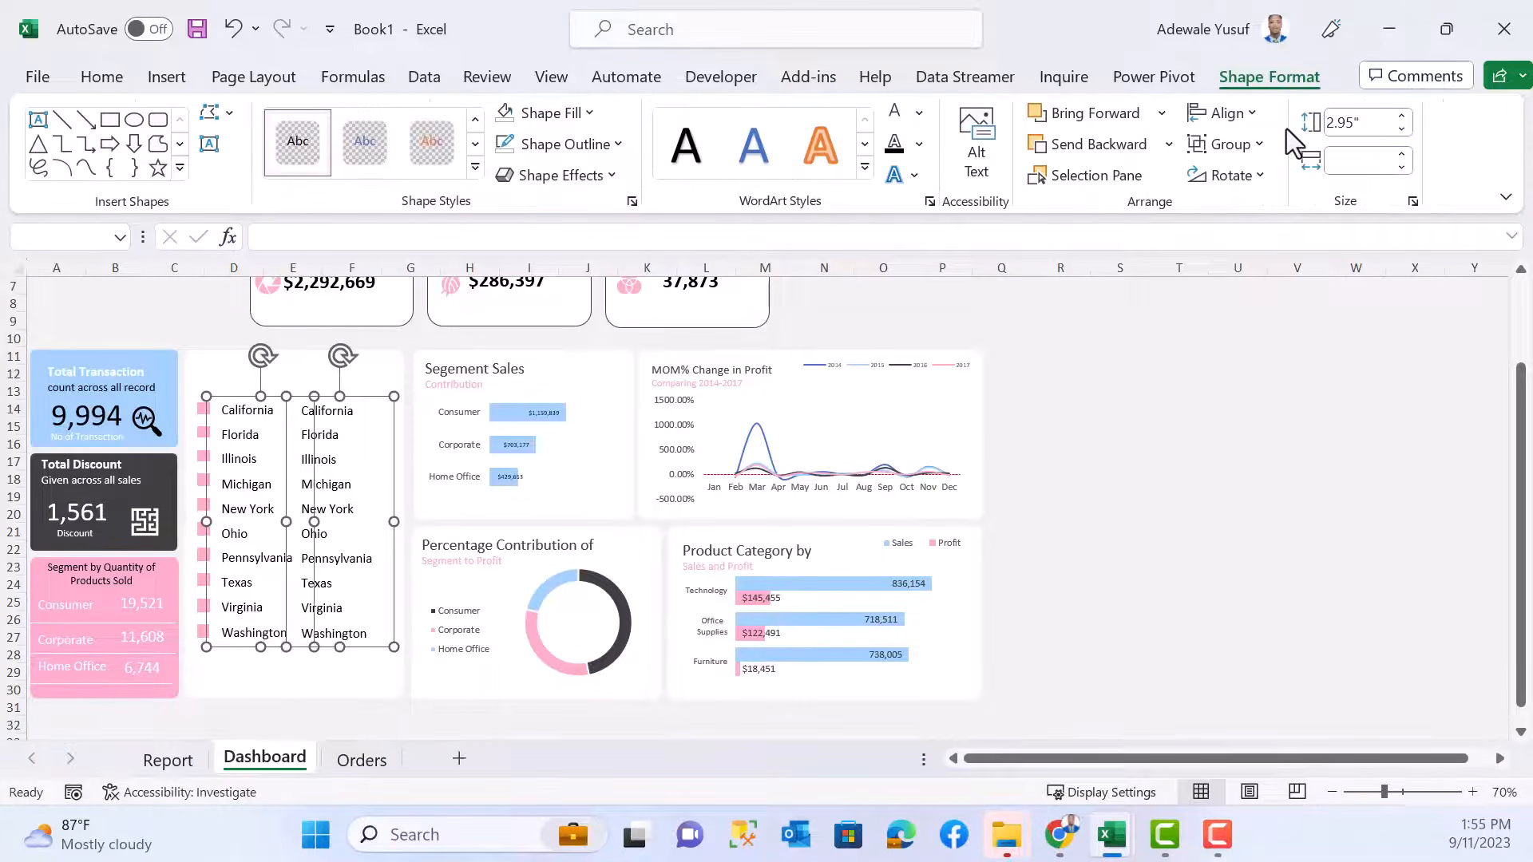
{"action": "left_click", "coordinate": [1251, 113]}
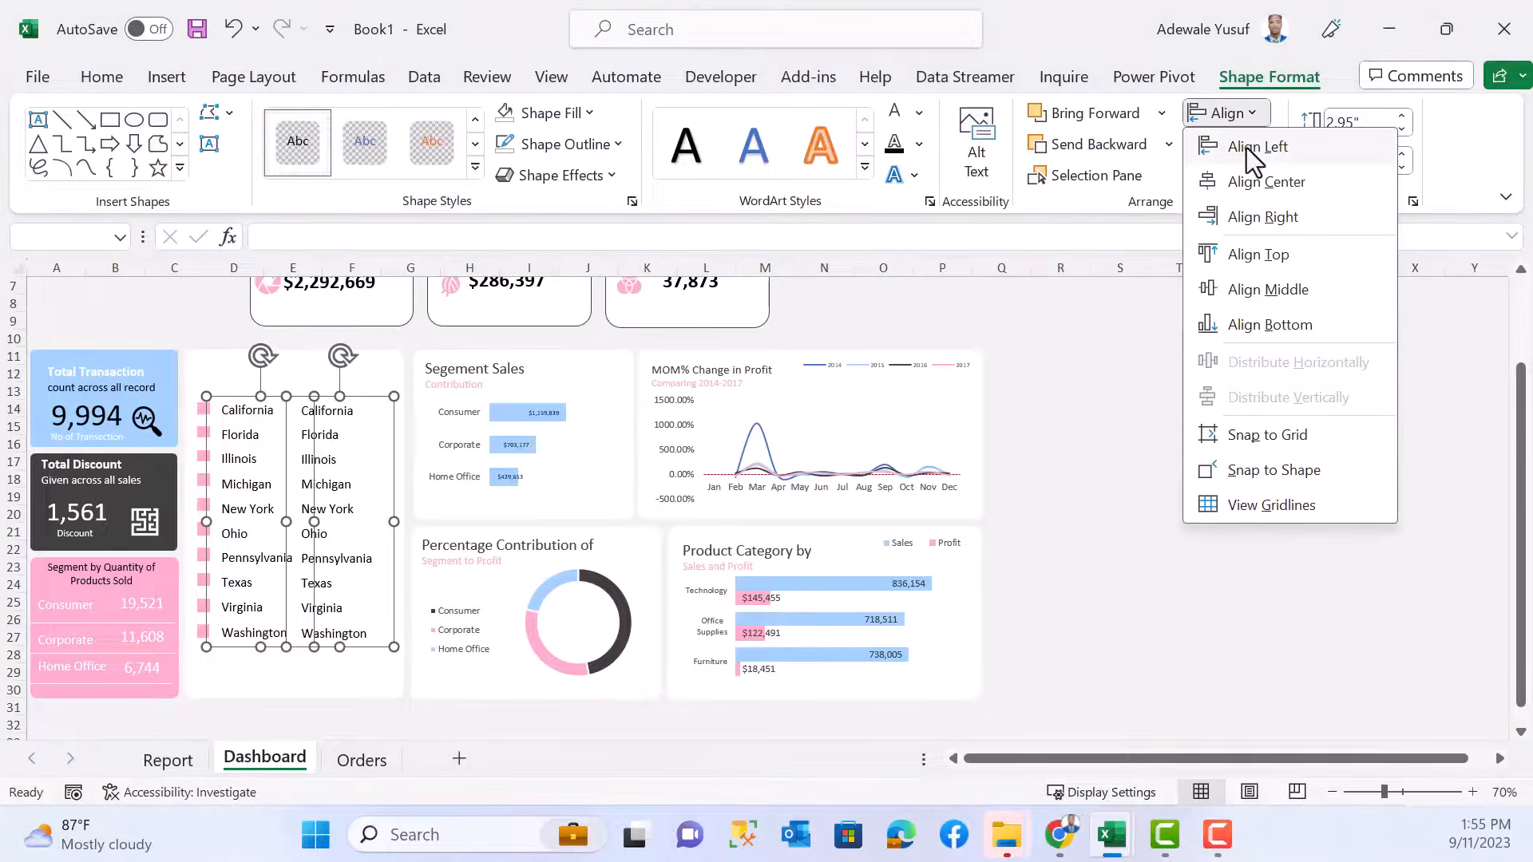
{"action": "left_click", "coordinate": [1300, 252]}
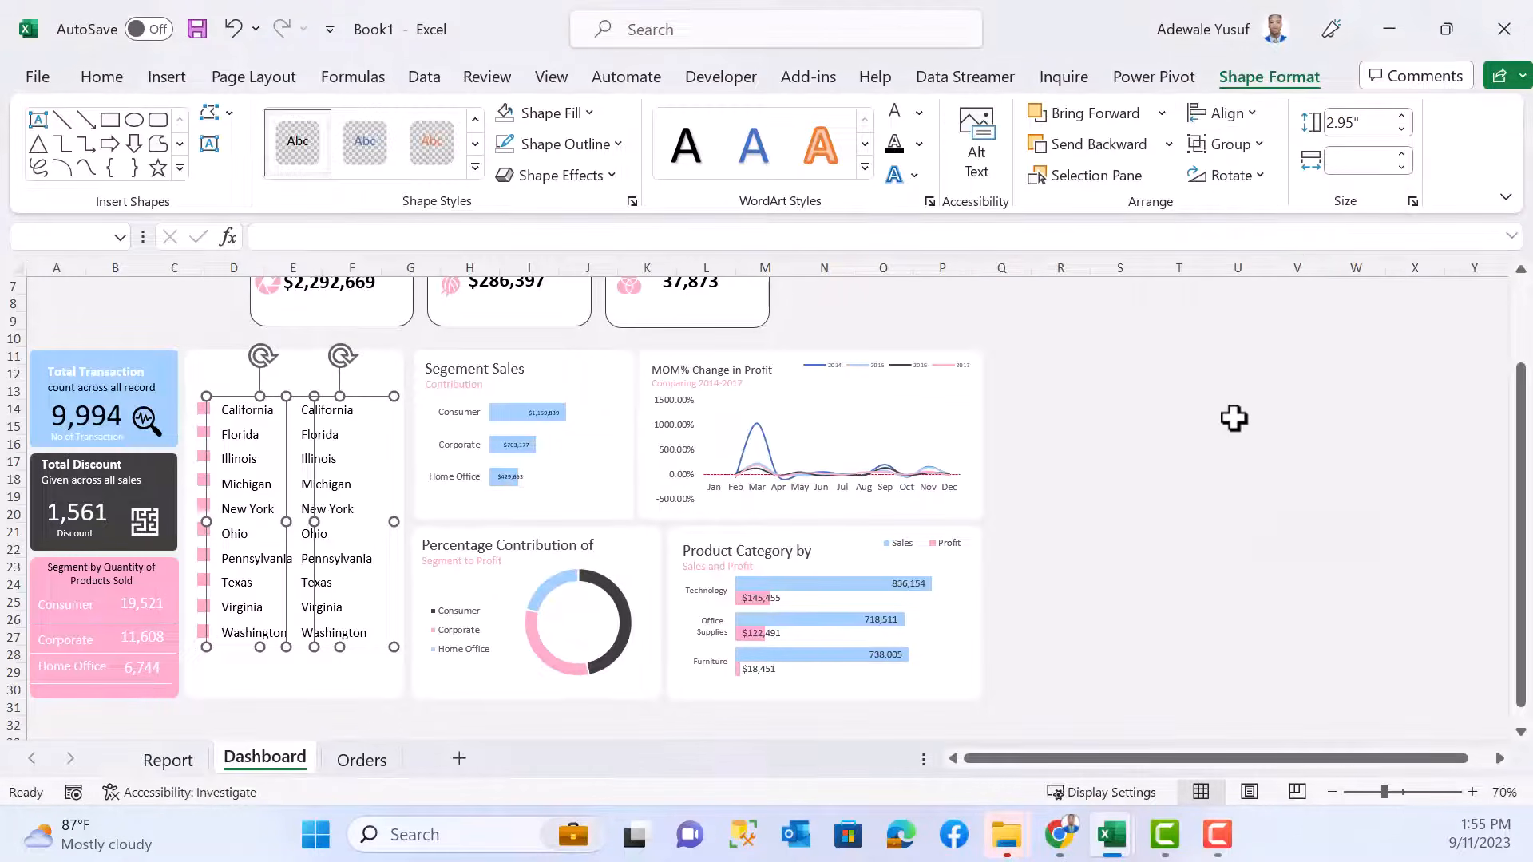
{"action": "left_click", "coordinate": [1100, 481]}
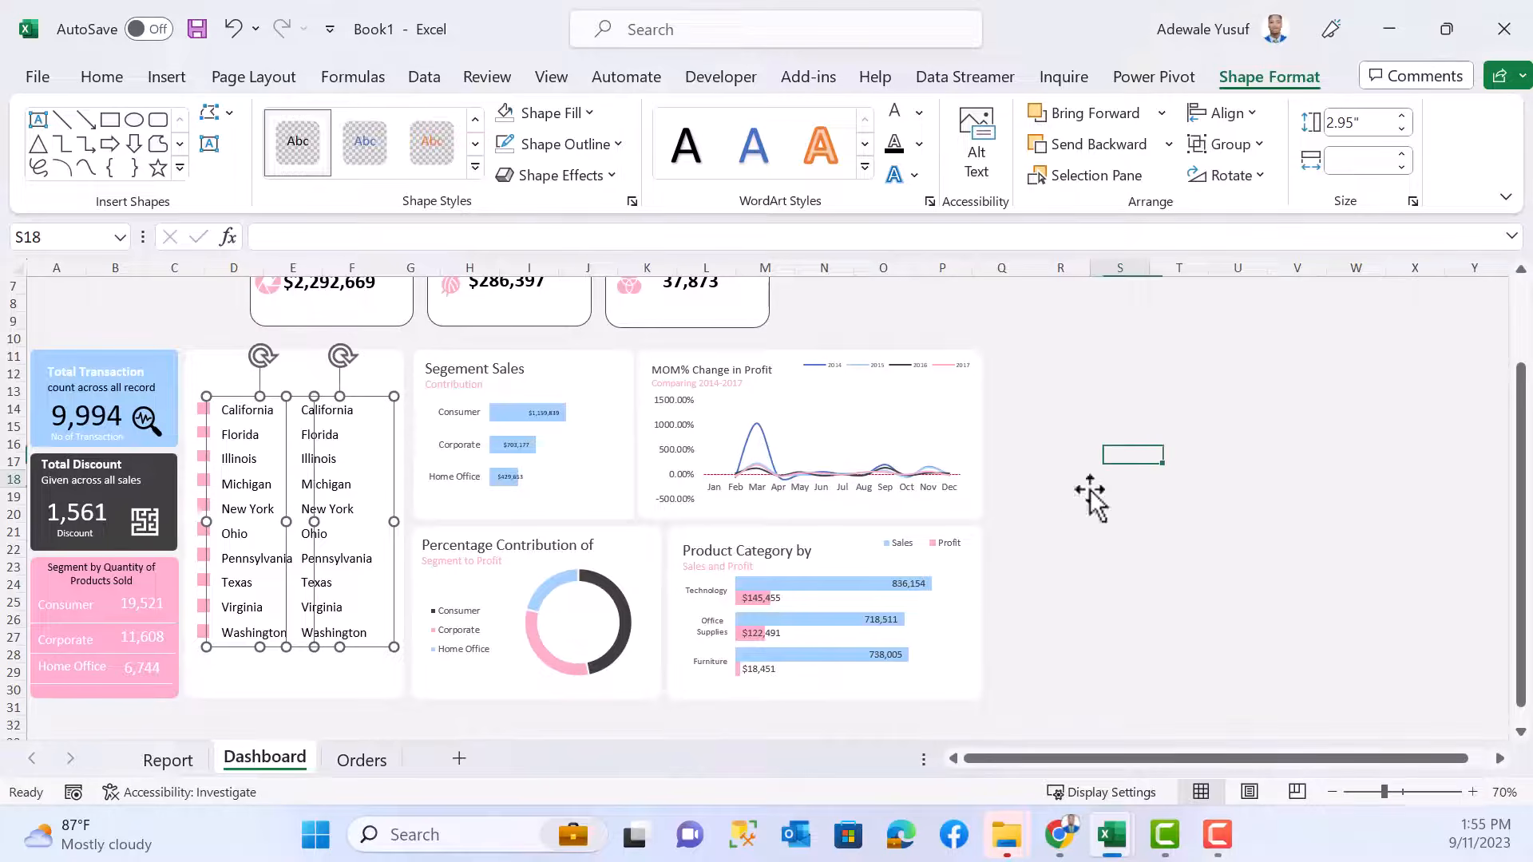
- Link the first text box in the duplicated list to the California sales cell, =Report!K8
{"action": "left_click", "coordinate": [343, 406]}
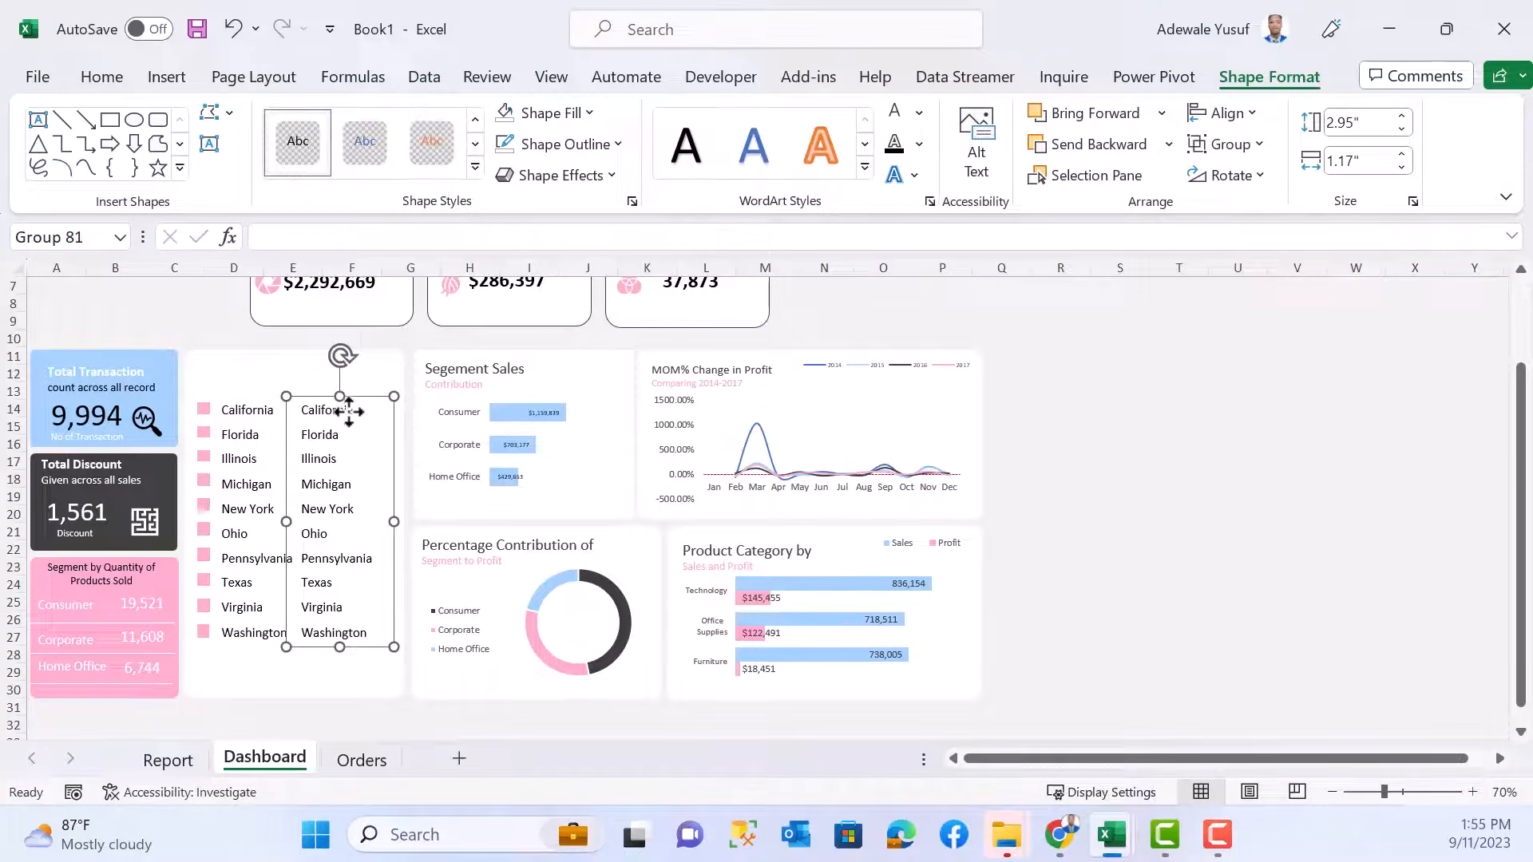
{"action": "left_click", "coordinate": [345, 409]}
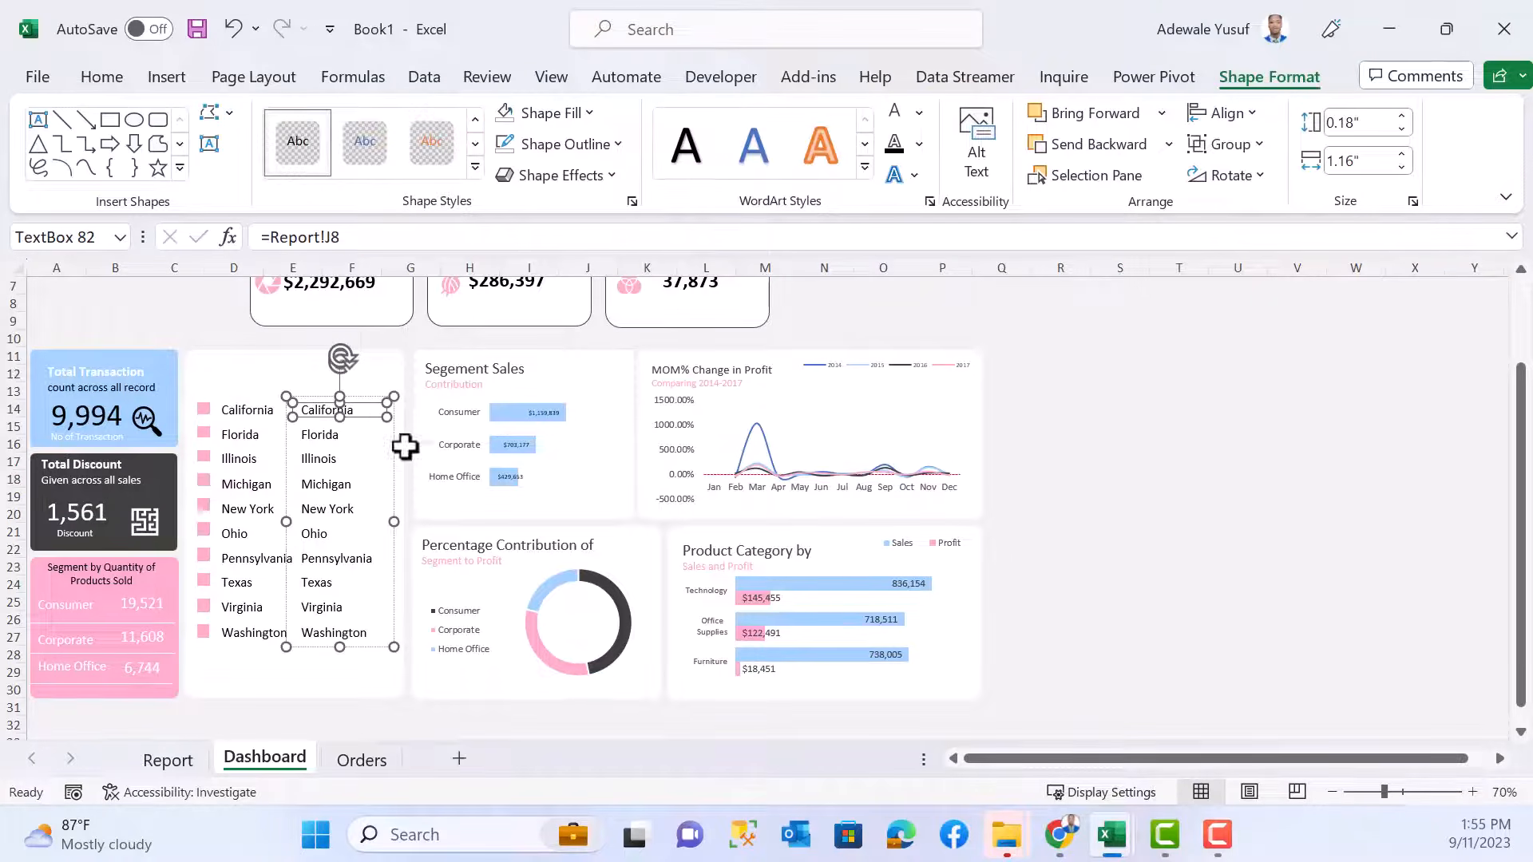
{"action": "left_click", "coordinate": [168, 759]}
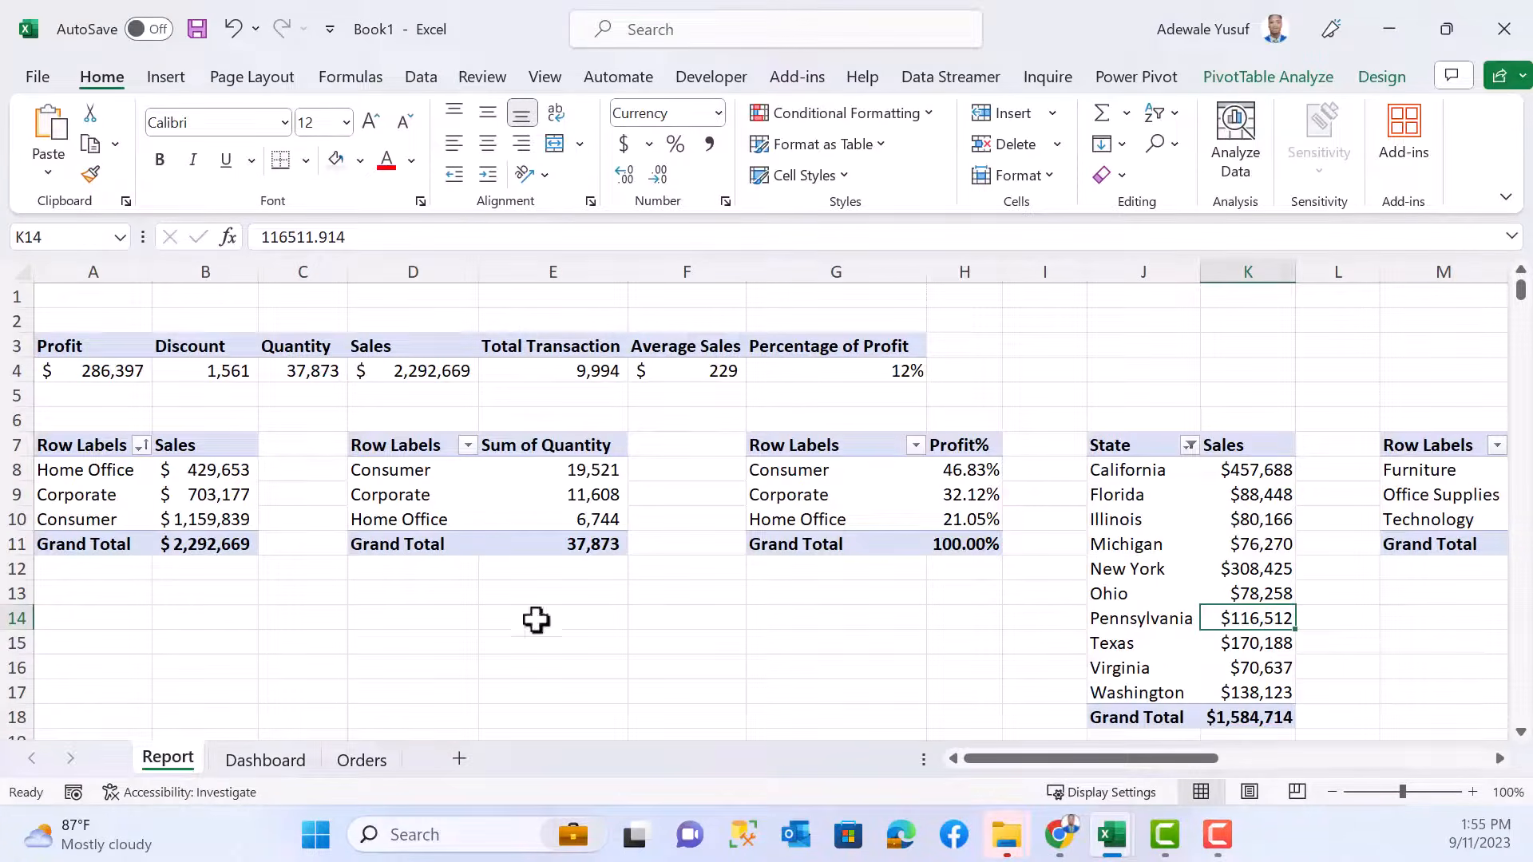
{"action": "left_click", "coordinate": [236, 765]}
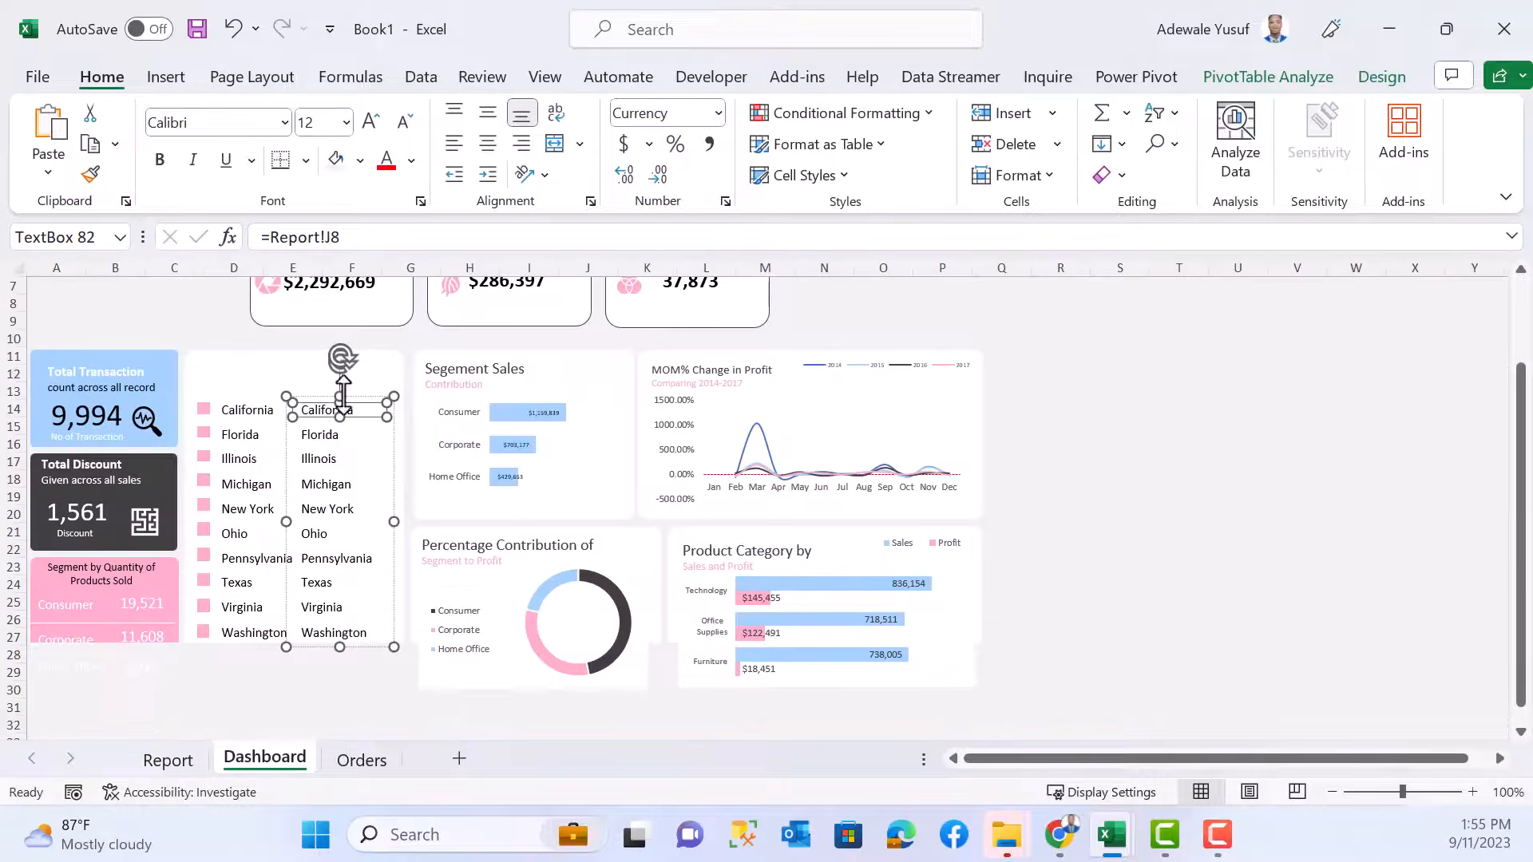
{"action": "left_click", "coordinate": [342, 238]}
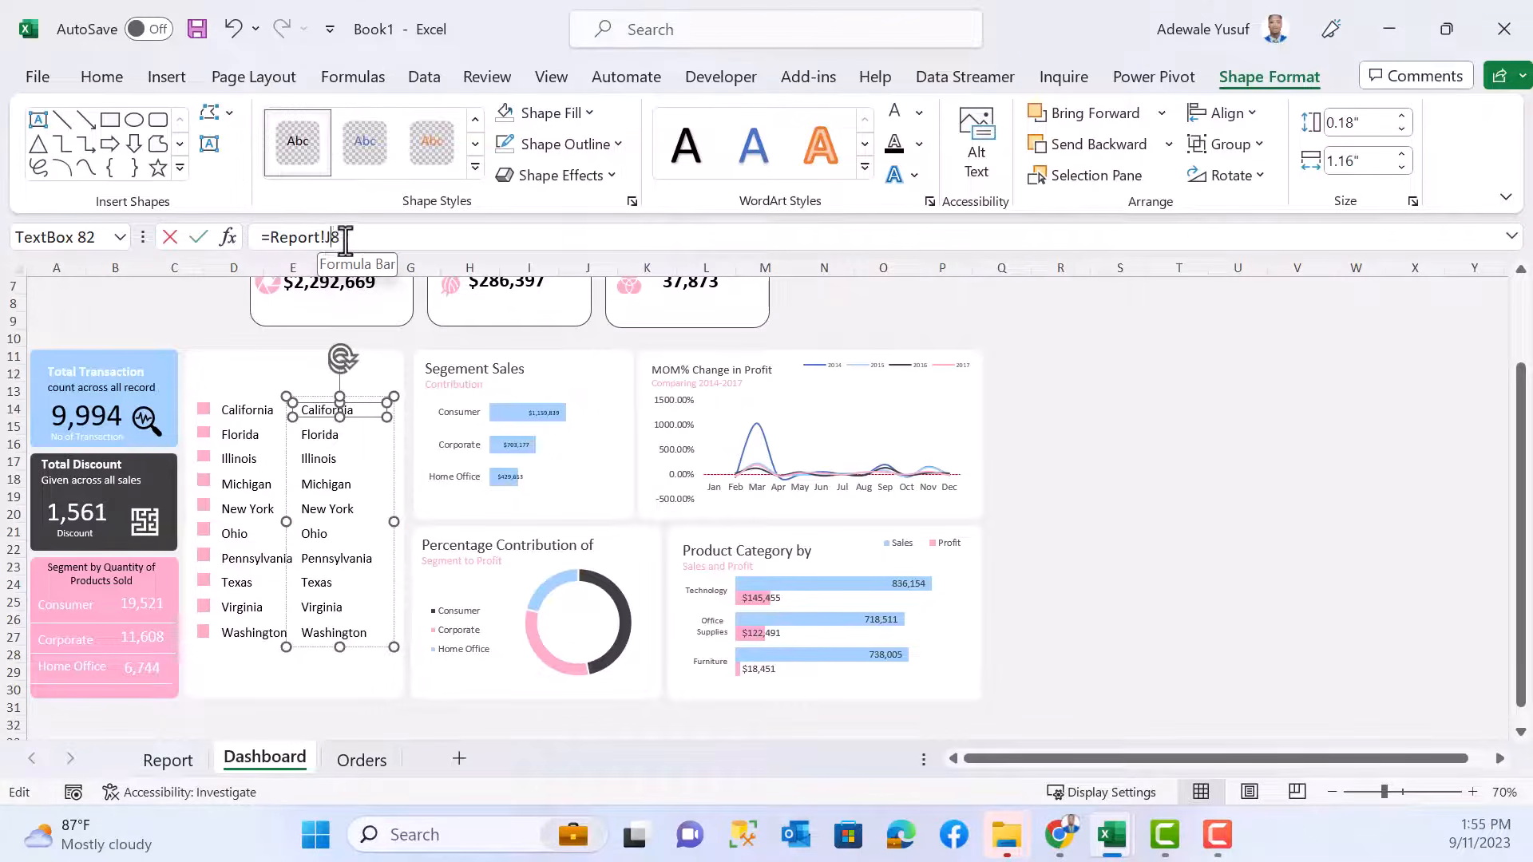
{"action": "type", "text": "K"}
{"action": "key", "text": "Return"}
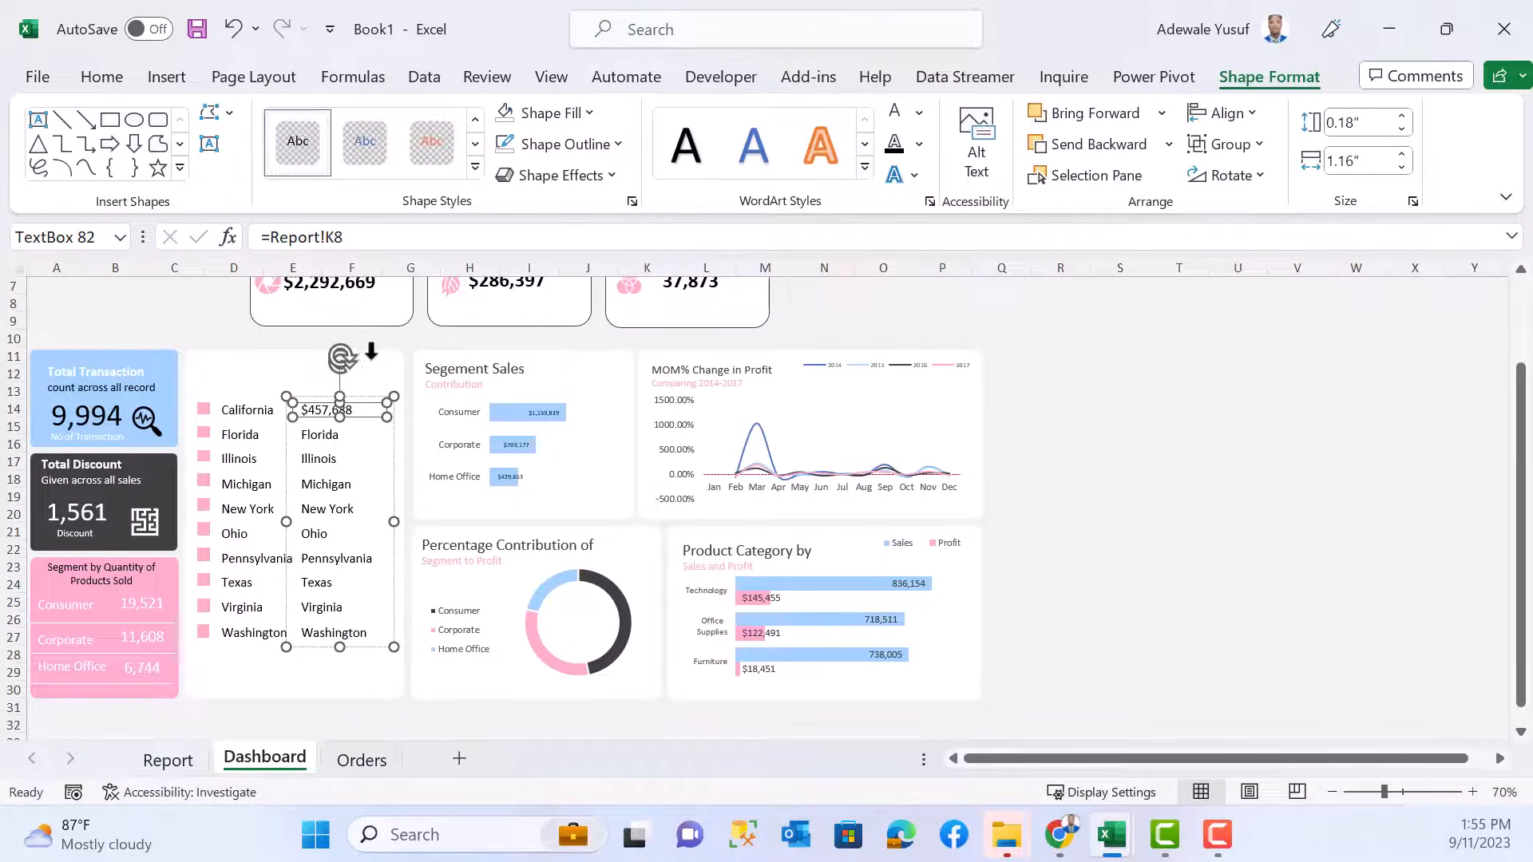
- Link the second text box in the duplicated list to =Report!K9
{"action": "left_click", "coordinate": [339, 435]}
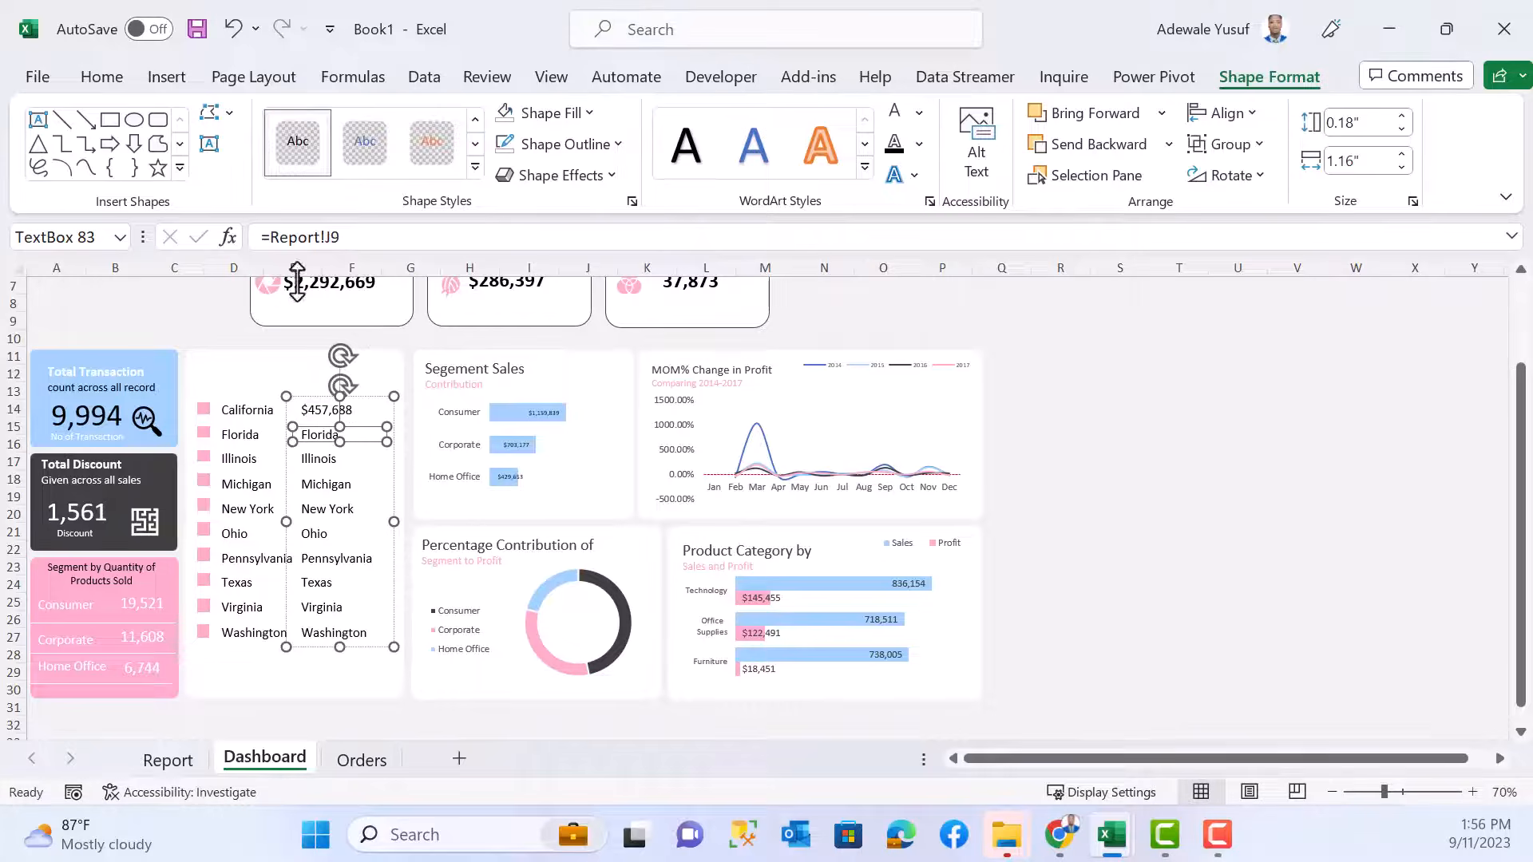
{"action": "left_click", "coordinate": [330, 238]}
{"action": "type", "text": "K"}
{"action": "key", "text": "Return"}
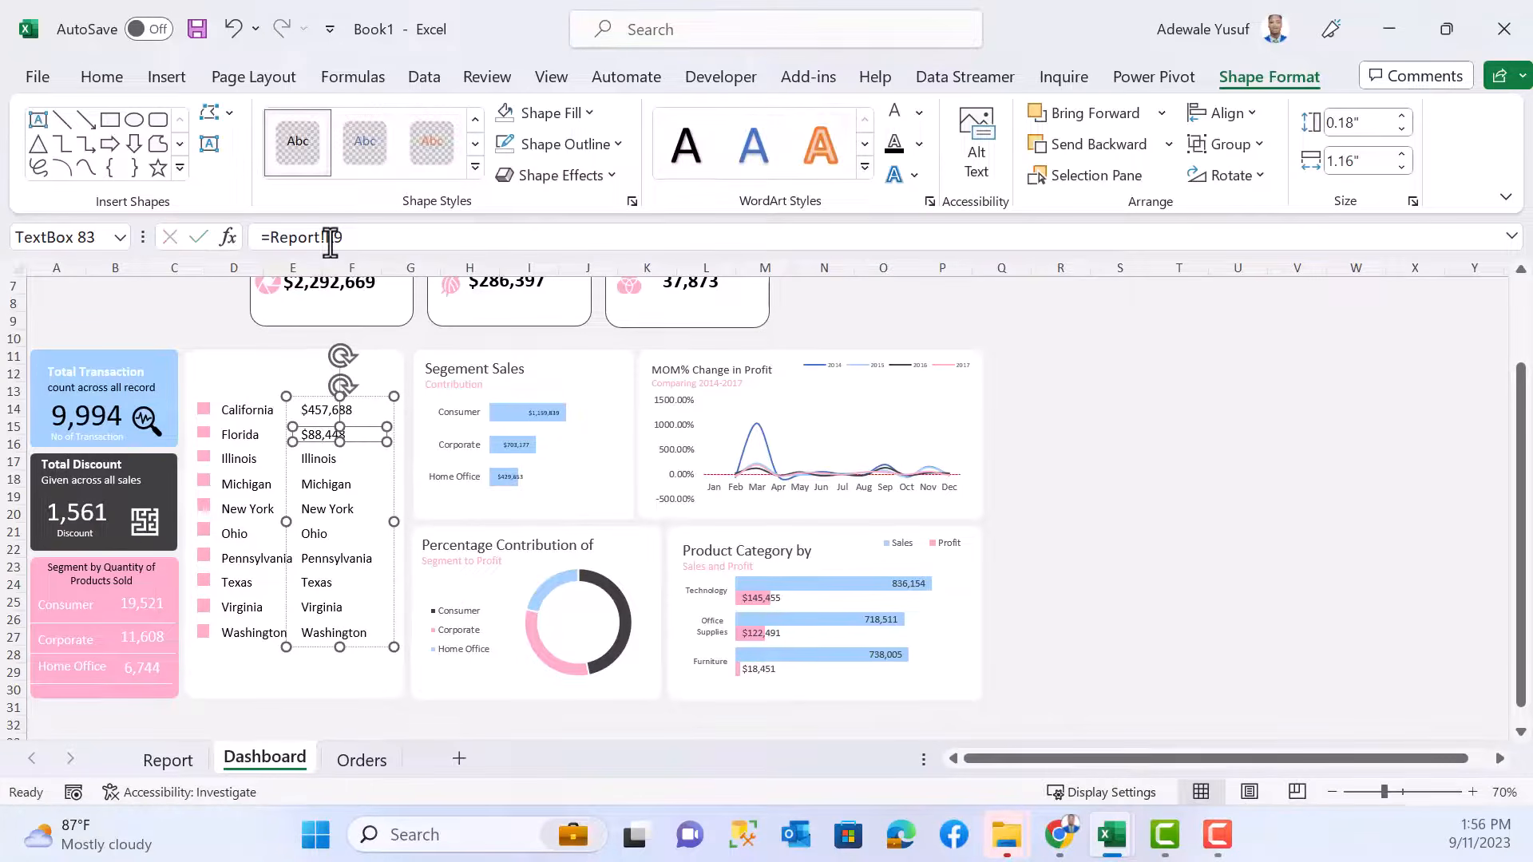
- Link the third text box in the duplicated list to =Report!K10
{"action": "left_click", "coordinate": [321, 457]}
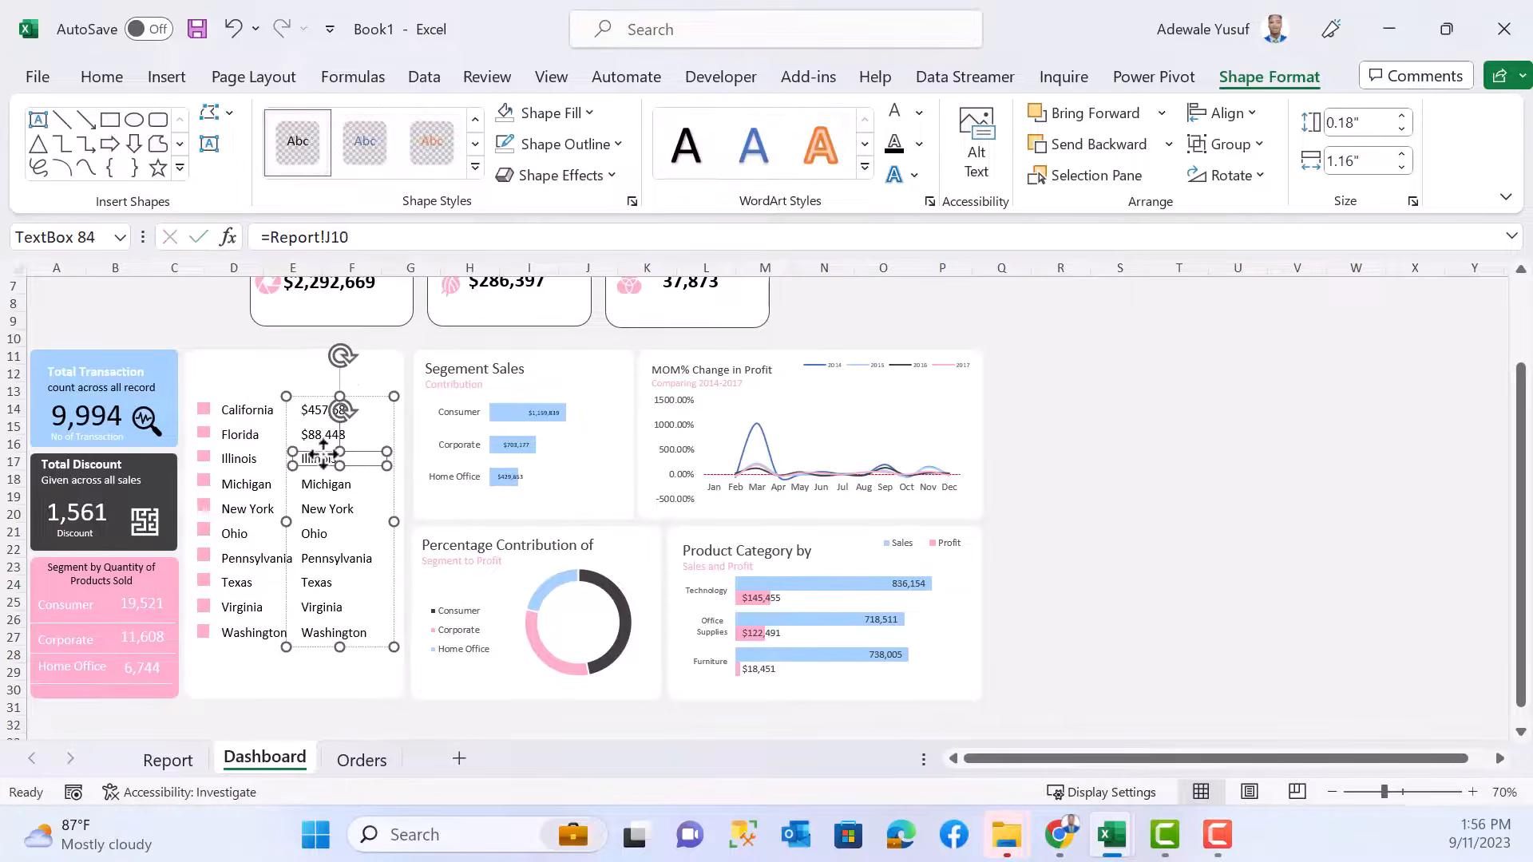
{"action": "left_click", "coordinate": [331, 237]}
{"action": "type", "text": "K"}
{"action": "key", "text": "Return"}
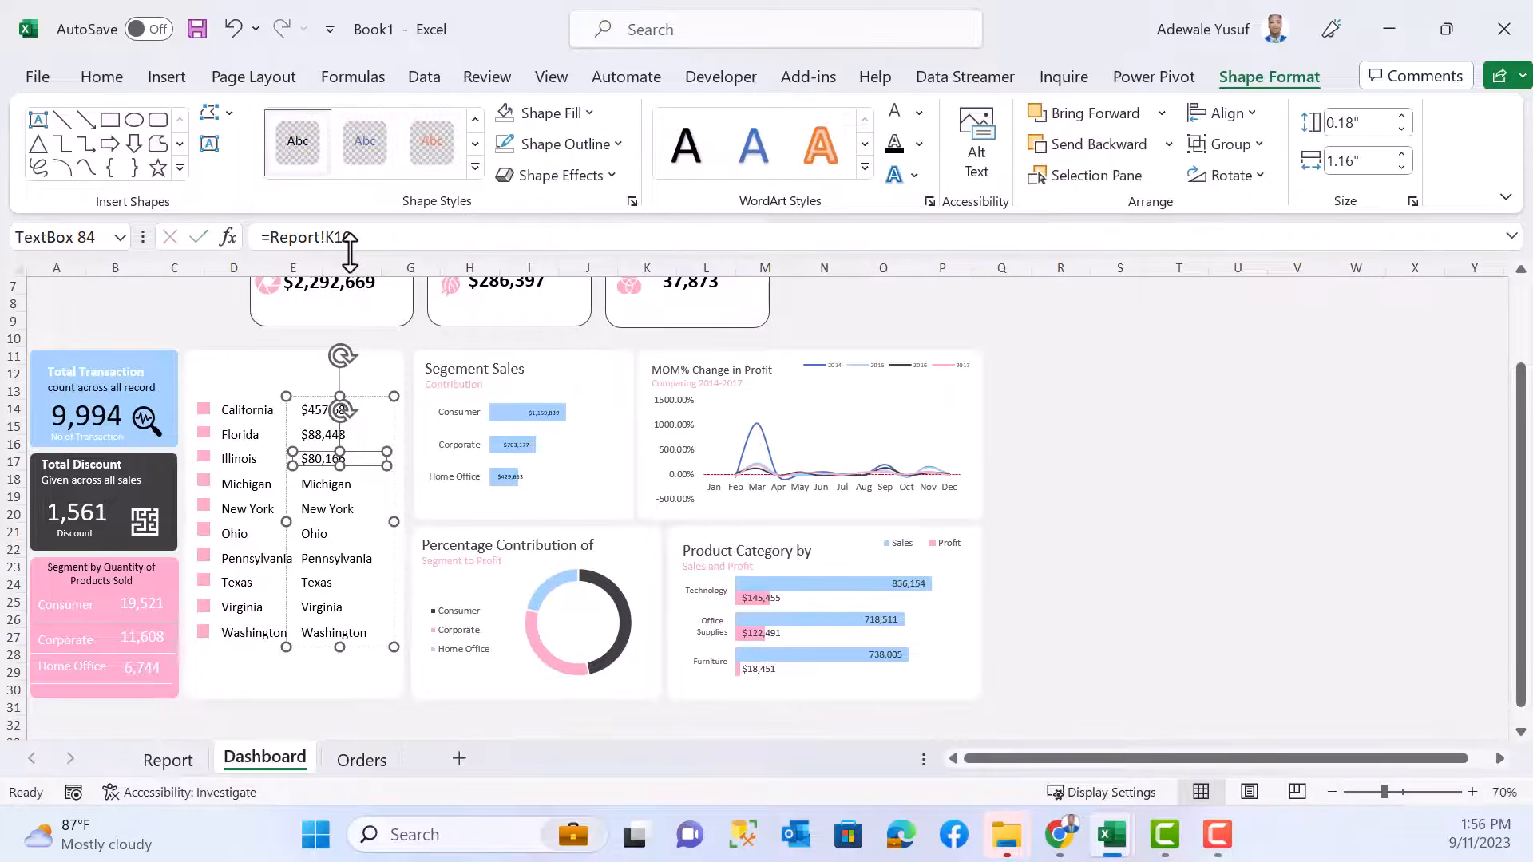
- Link the fourth text box in the duplicated list, beside Michigan, to =Report!K11
{"action": "left_click", "coordinate": [323, 484]}
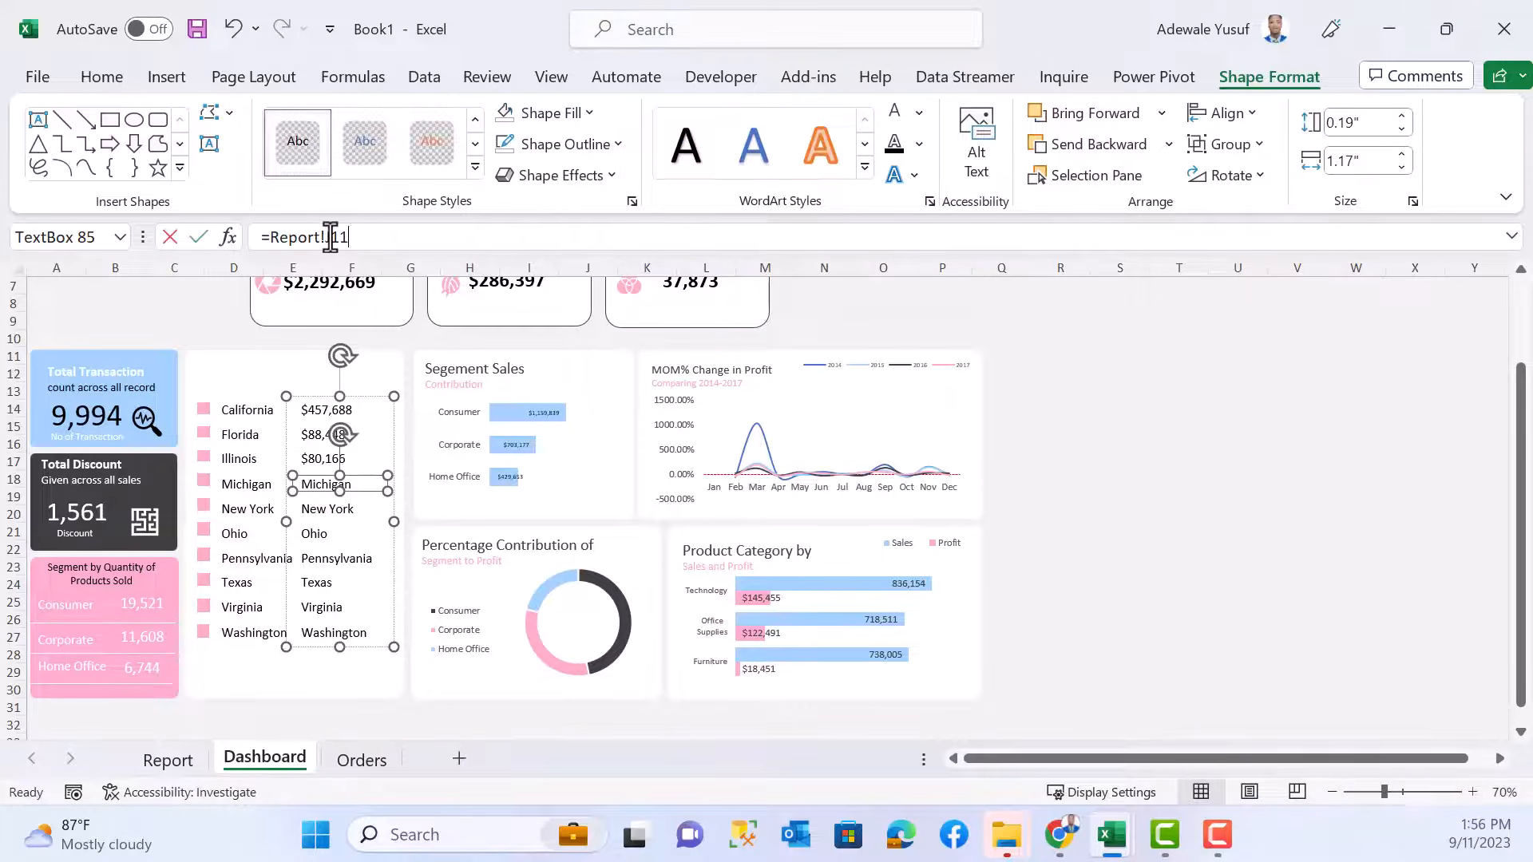
{"action": "left_click", "coordinate": [331, 237]}
{"action": "type", "text": "K"}
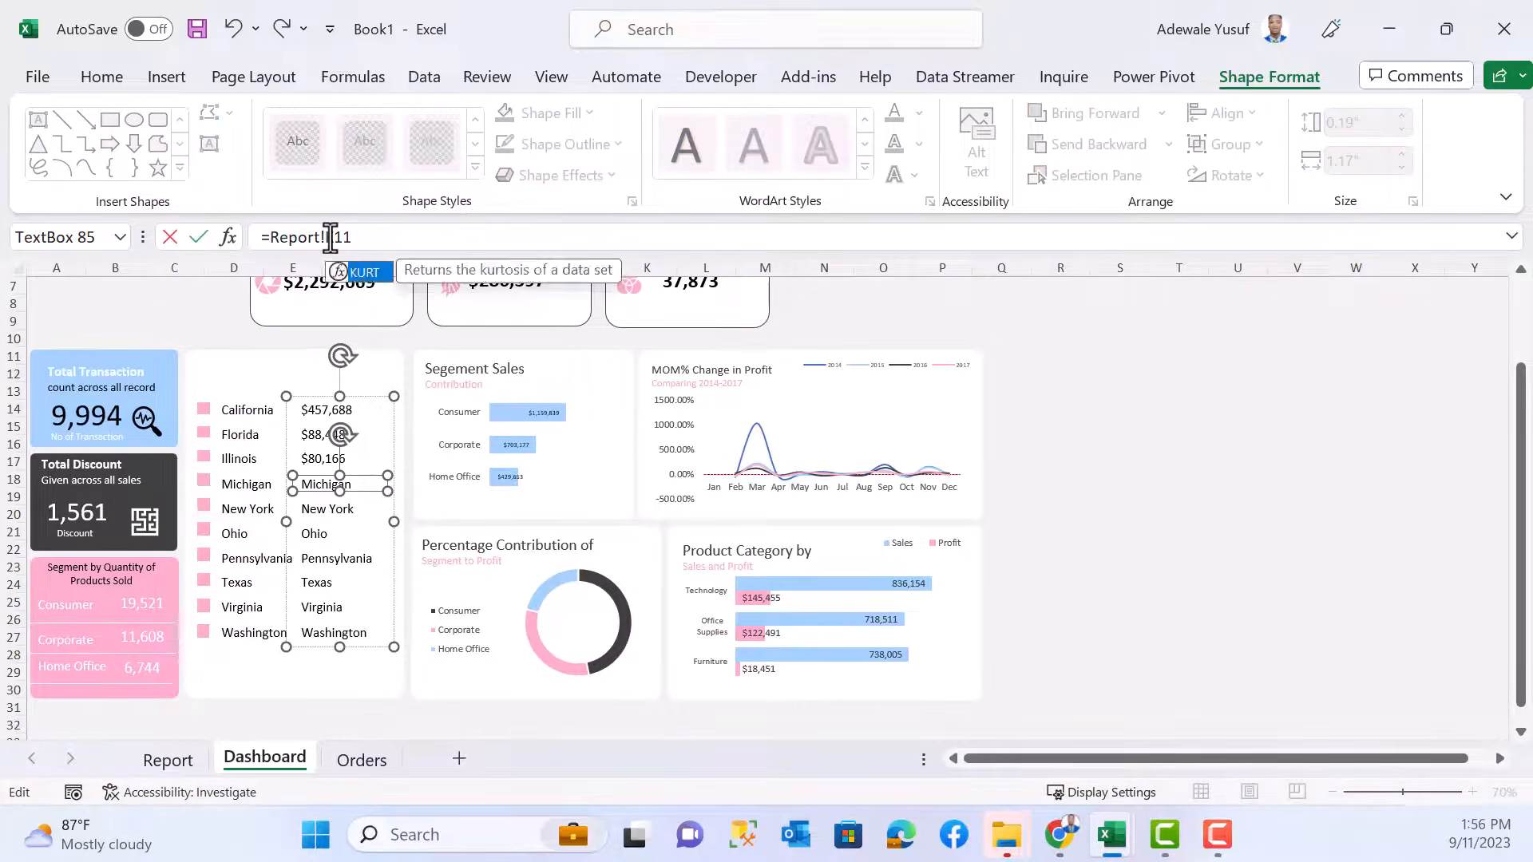
{"action": "key", "text": "Return"}
- Link the fifth text box in the duplicated list, beside New York, to =Report!K12
{"action": "left_click", "coordinate": [322, 508]}
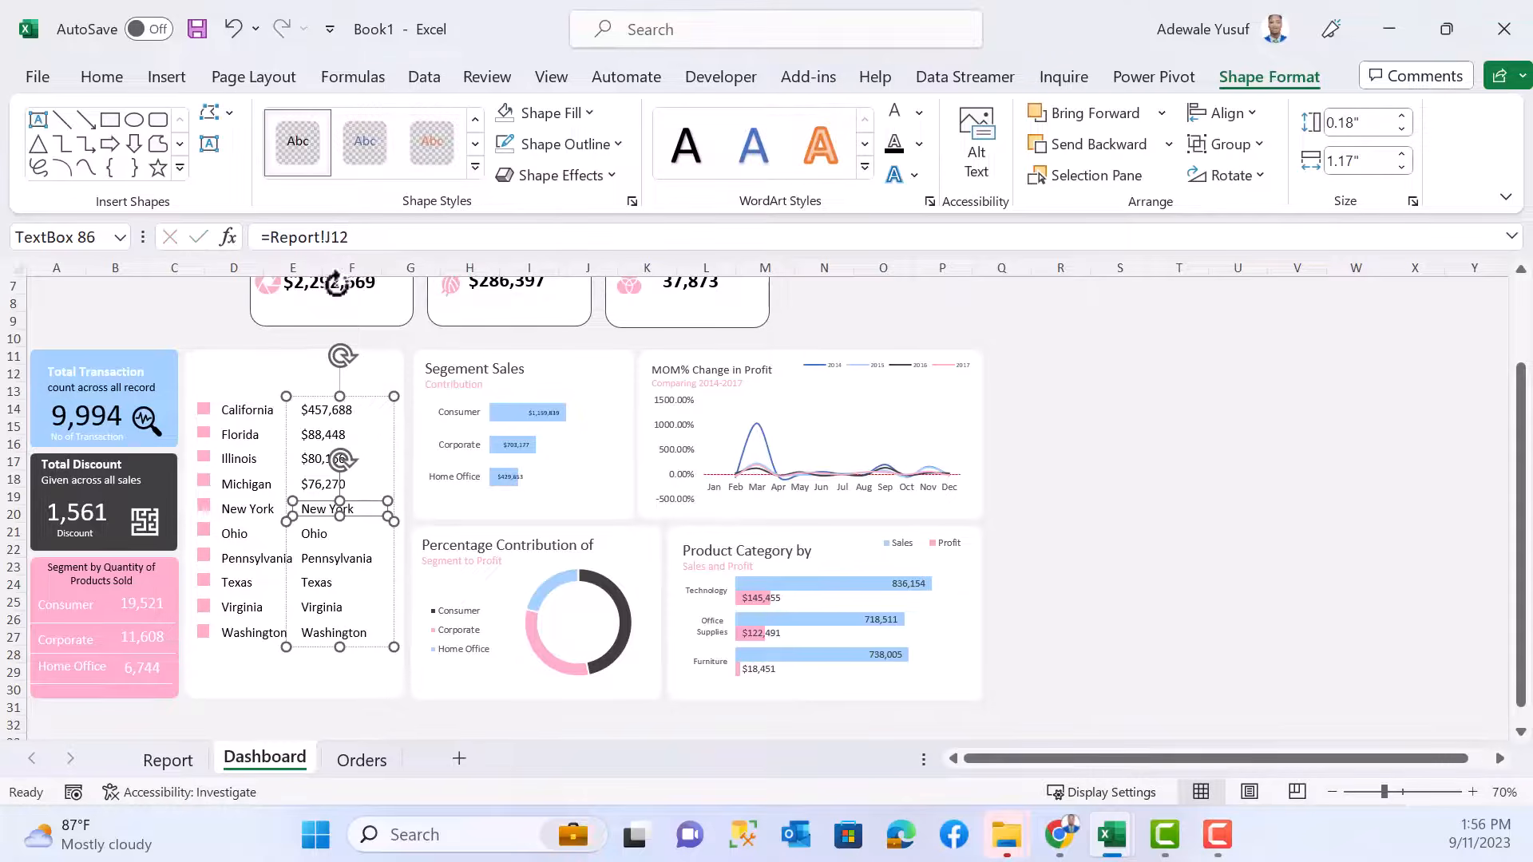
{"action": "left_click", "coordinate": [328, 239]}
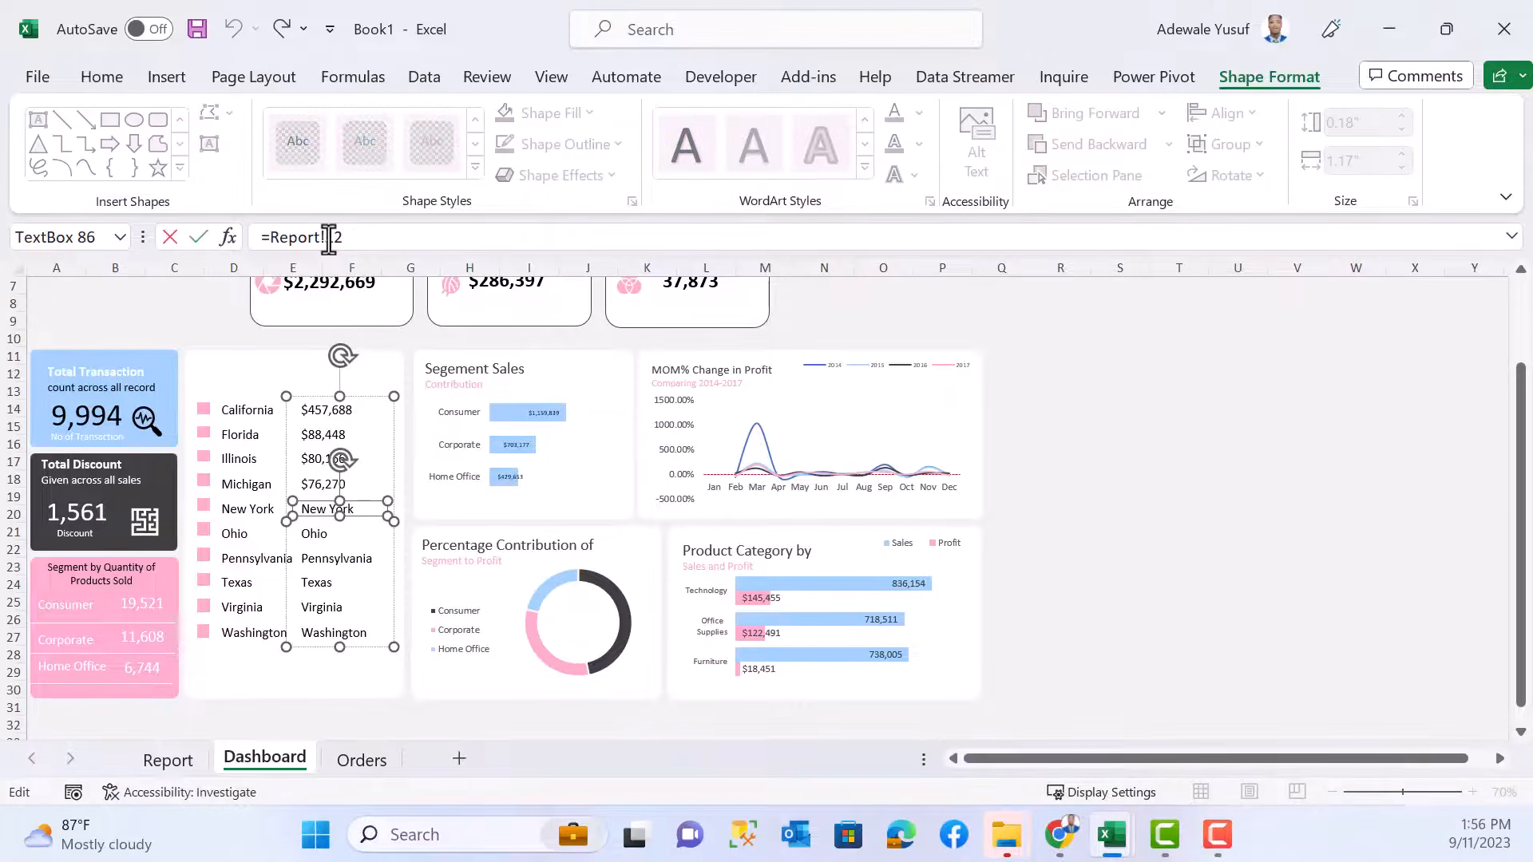
{"action": "type", "text": "L"}
{"action": "key", "text": "BackSpace"}
{"action": "key", "text": "Return"}
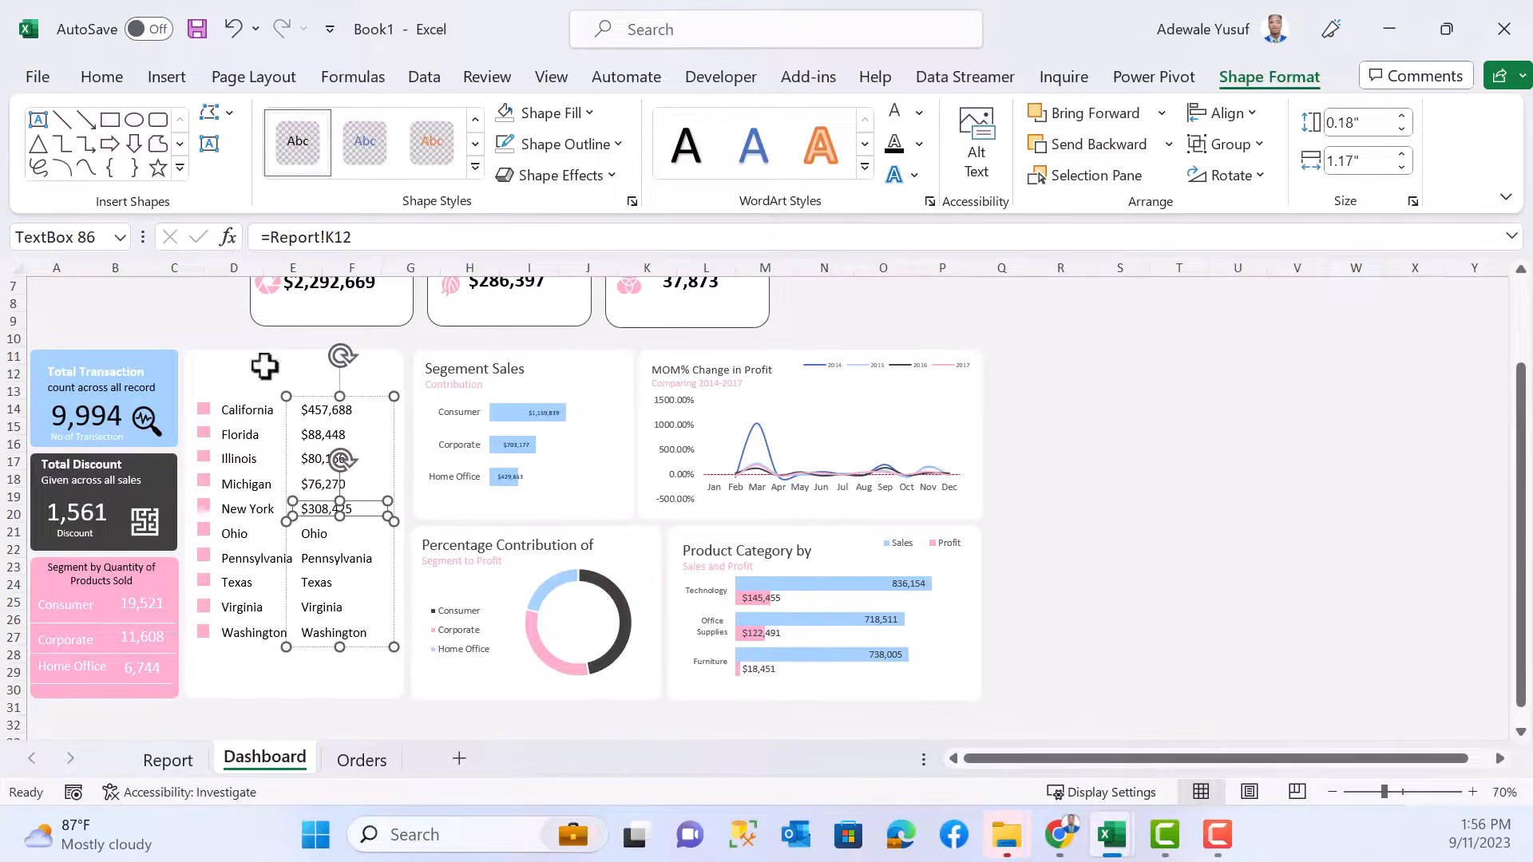
{"action": "key", "text": "Escape"}
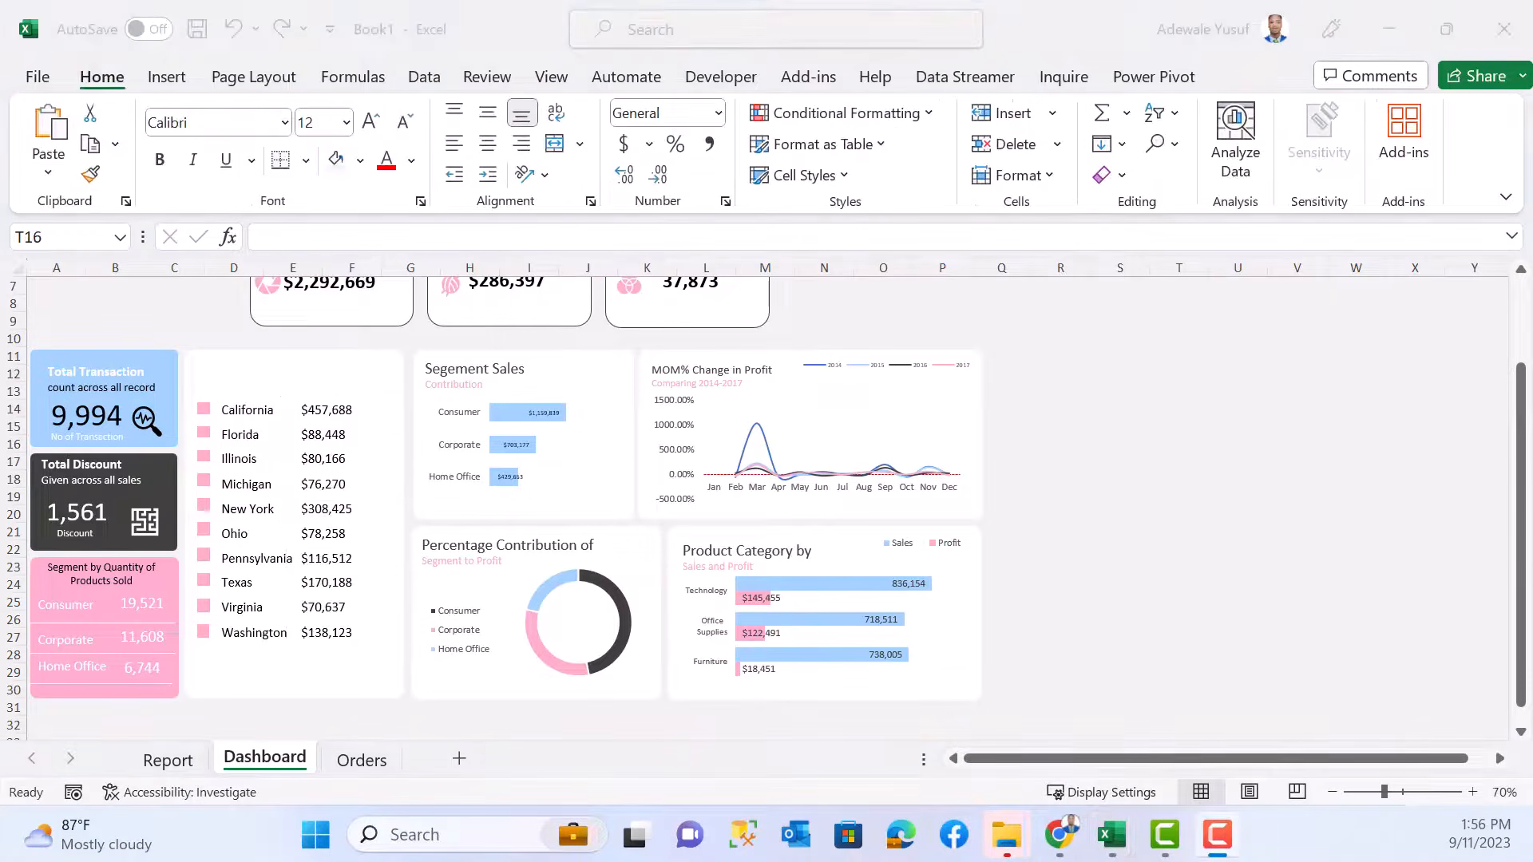
- Set the font colour of the California sales value in the duplicated list to white
{"action": "left_click", "coordinate": [340, 415]}
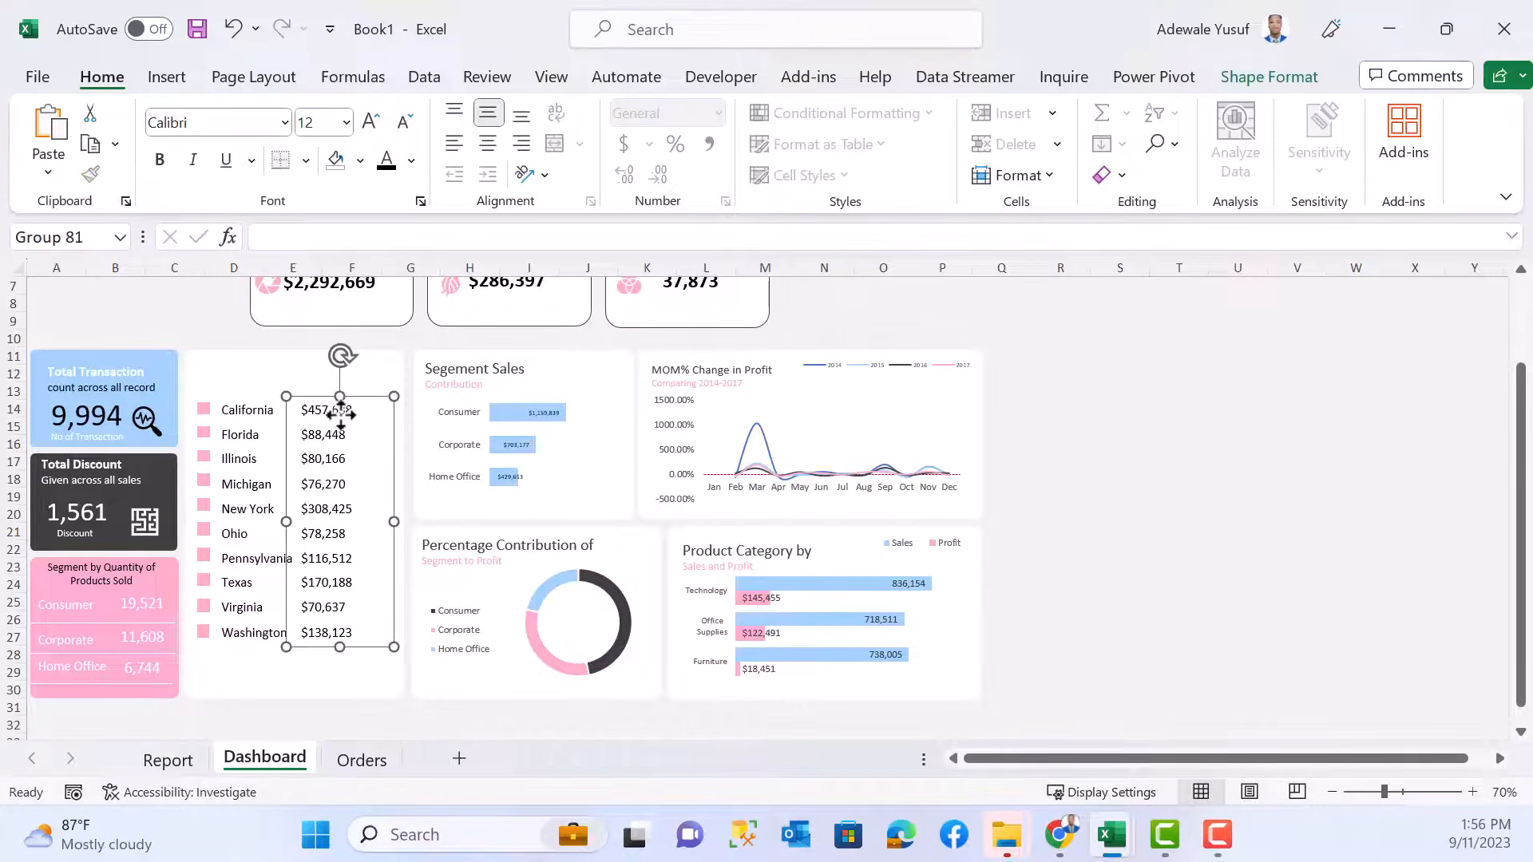
{"action": "left_click", "coordinate": [340, 413]}
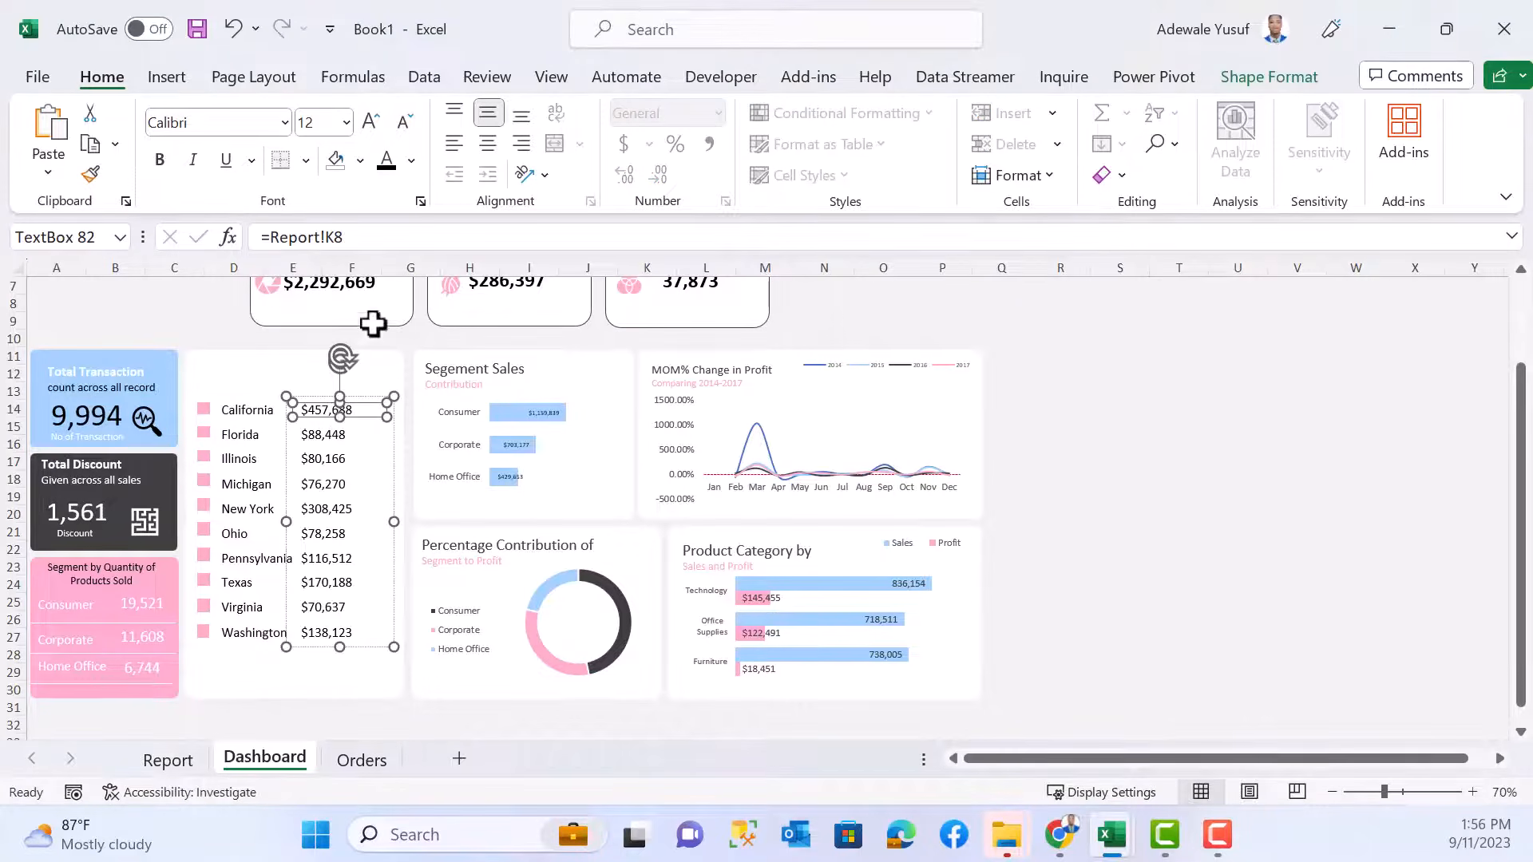
{"action": "left_click", "coordinate": [412, 162]}
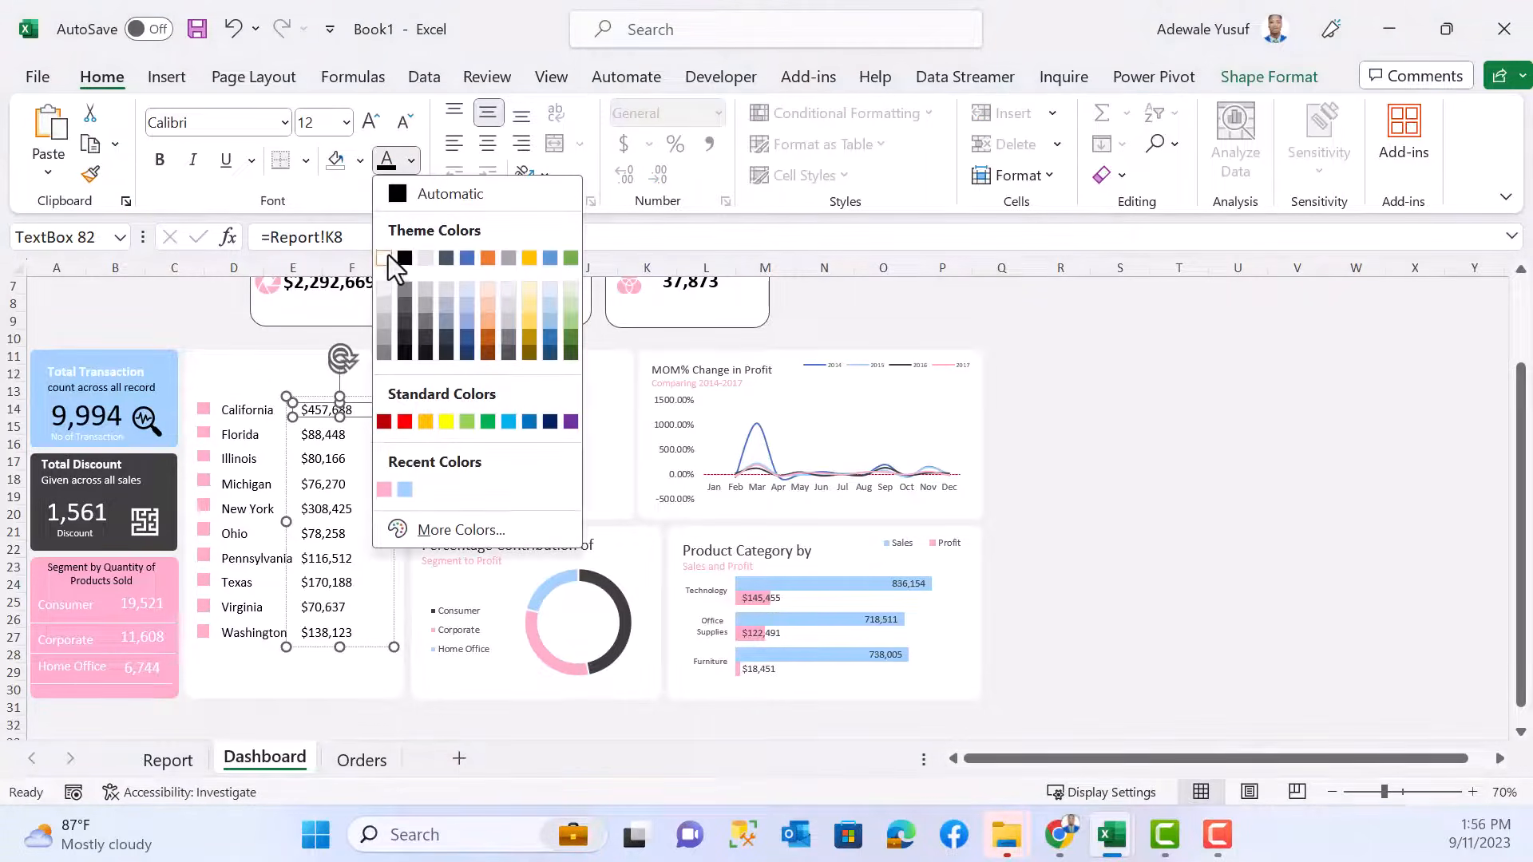
{"action": "left_click", "coordinate": [384, 257]}
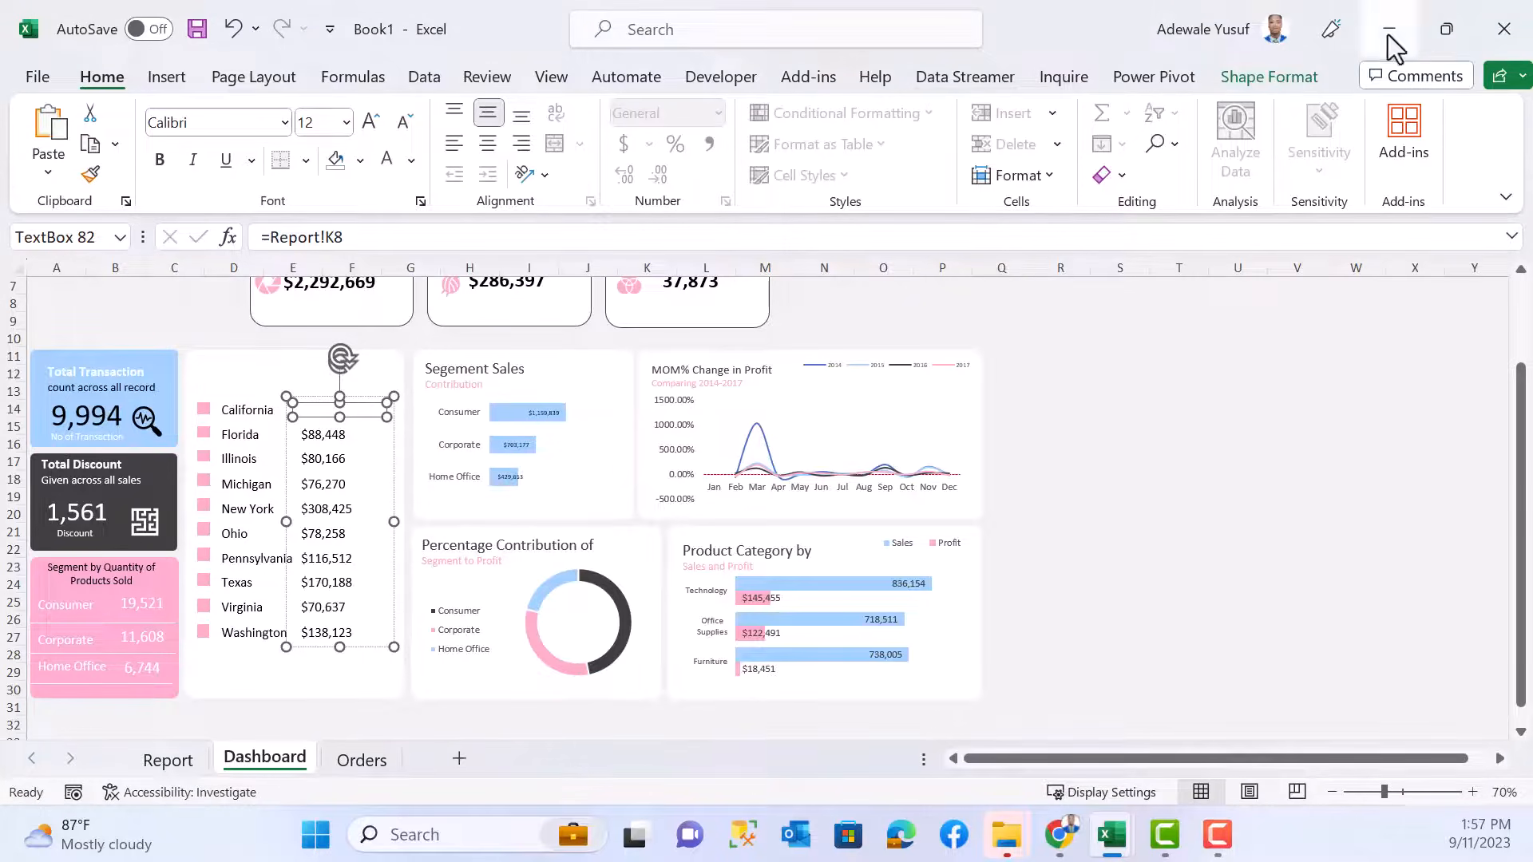
- Fill the California sales value text box in the state list with the dashboard's pink colour
{"action": "left_click", "coordinate": [1251, 80]}
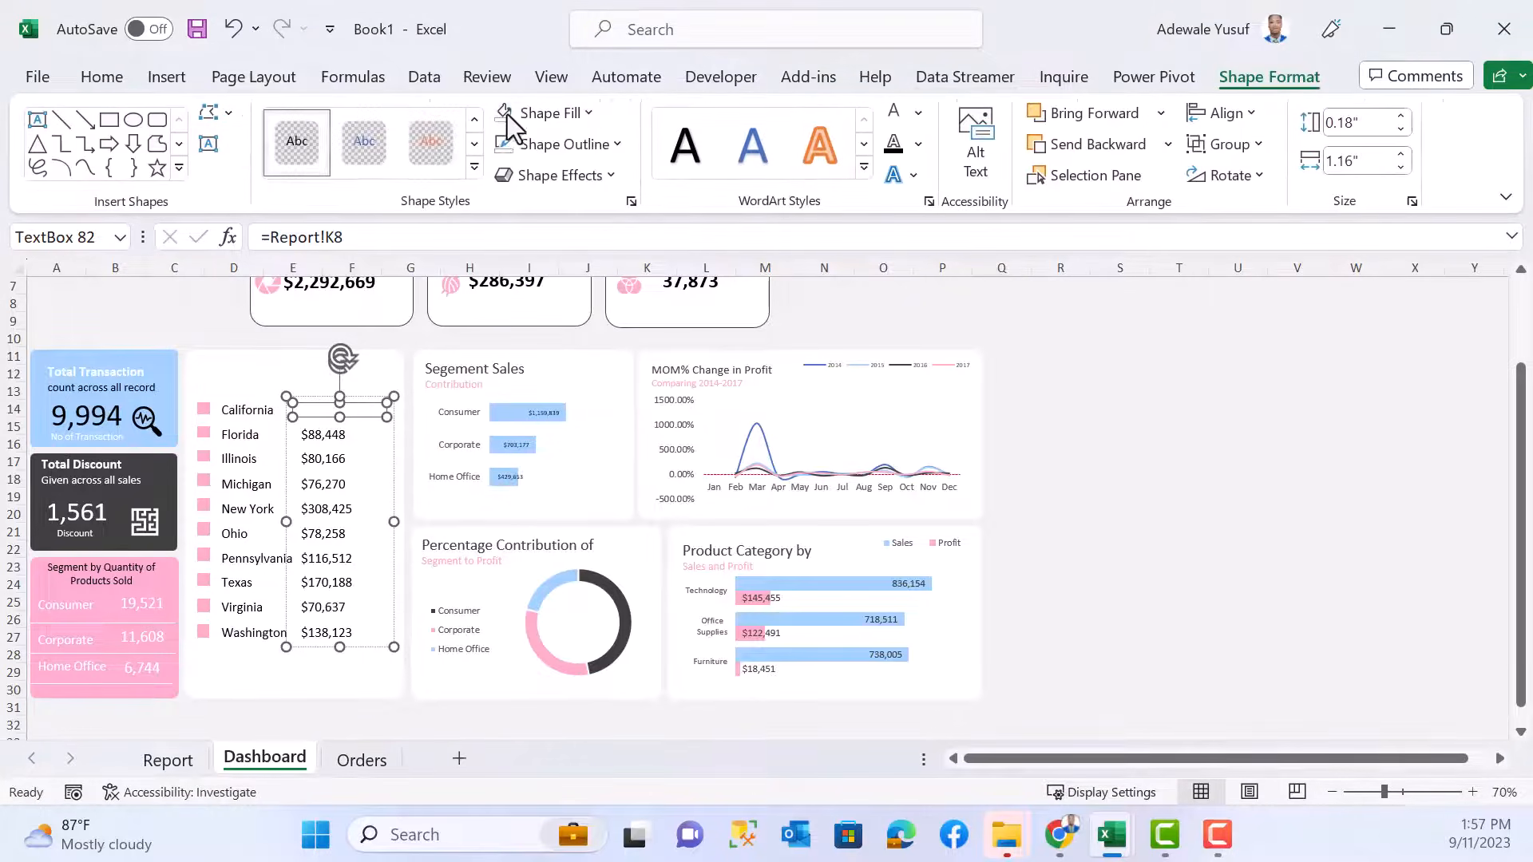
{"action": "left_click", "coordinate": [592, 112]}
{"action": "left_click", "coordinate": [502, 442]}
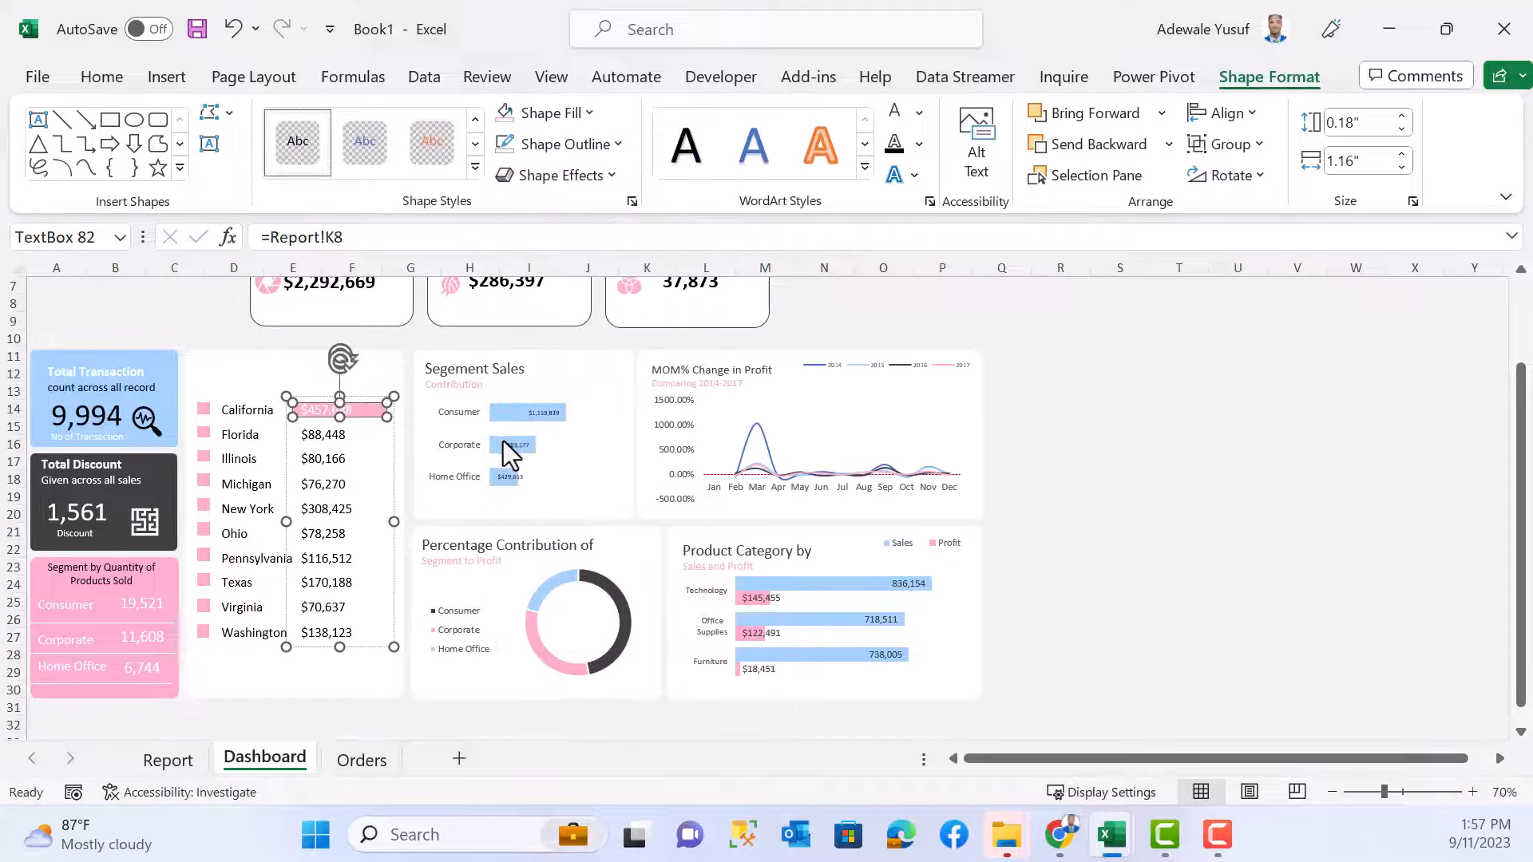
{"action": "left_click", "coordinate": [1064, 461]}
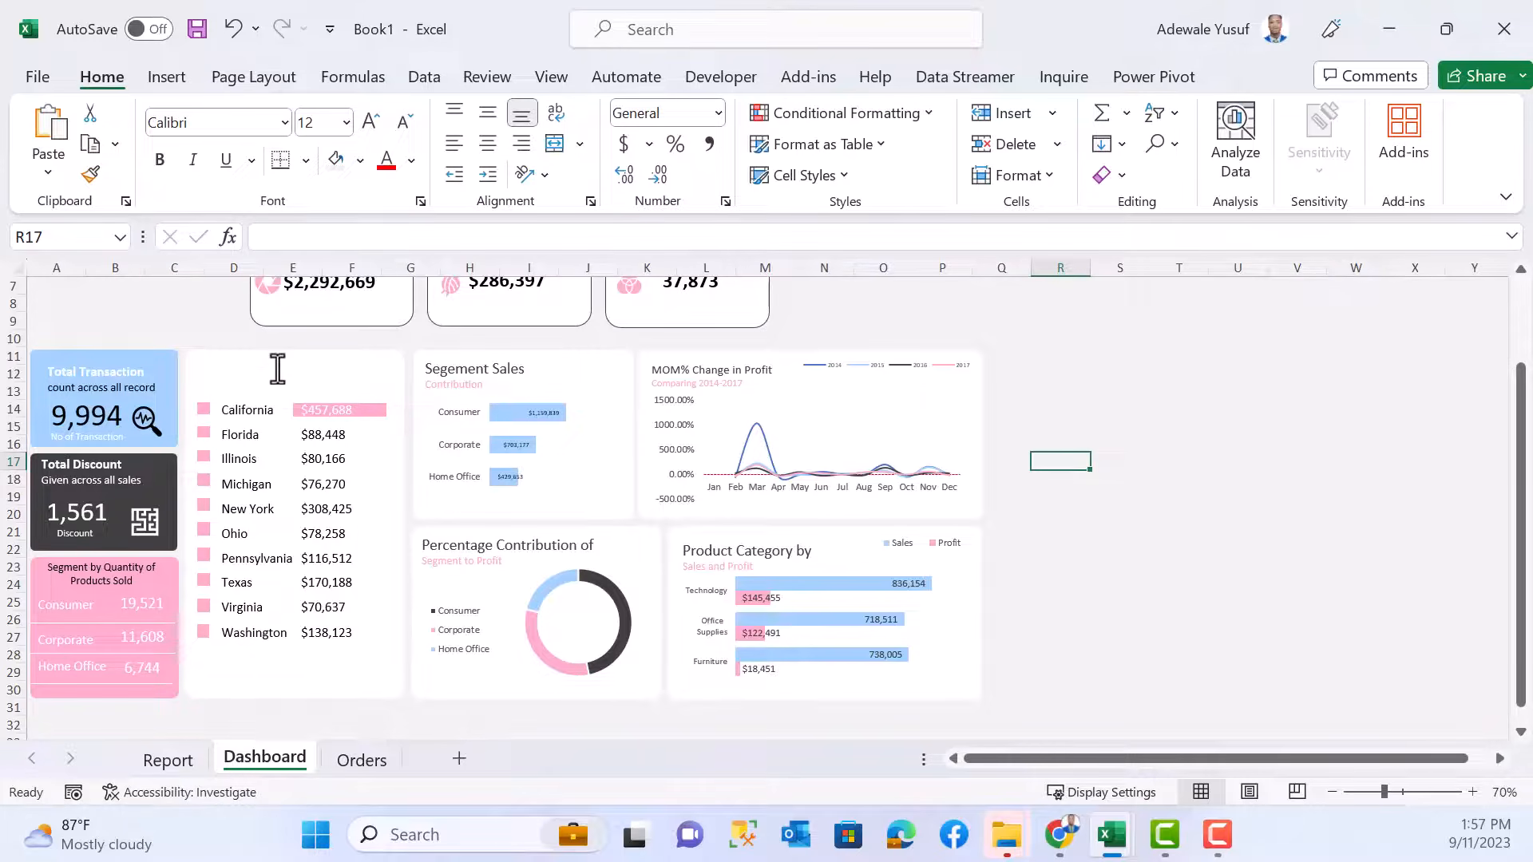
- Copy the Total Transaction heading text box to the space above the state list and recolour its text dark grey
{"action": "left_click", "coordinate": [130, 378]}
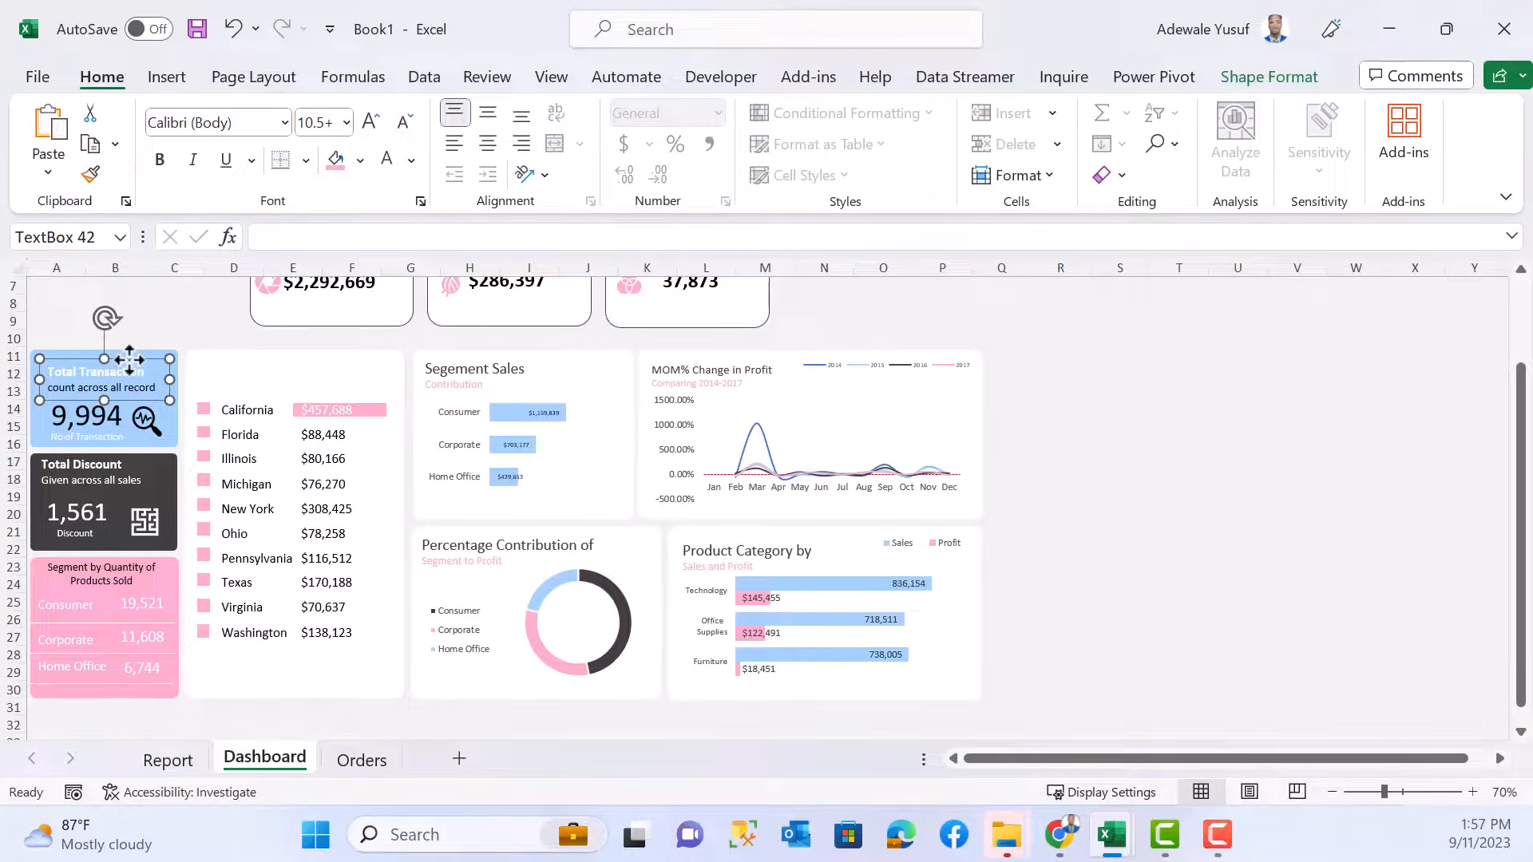
{"action": "left_click_drag", "start_coordinate": [130, 359], "coordinate": [308, 356]}
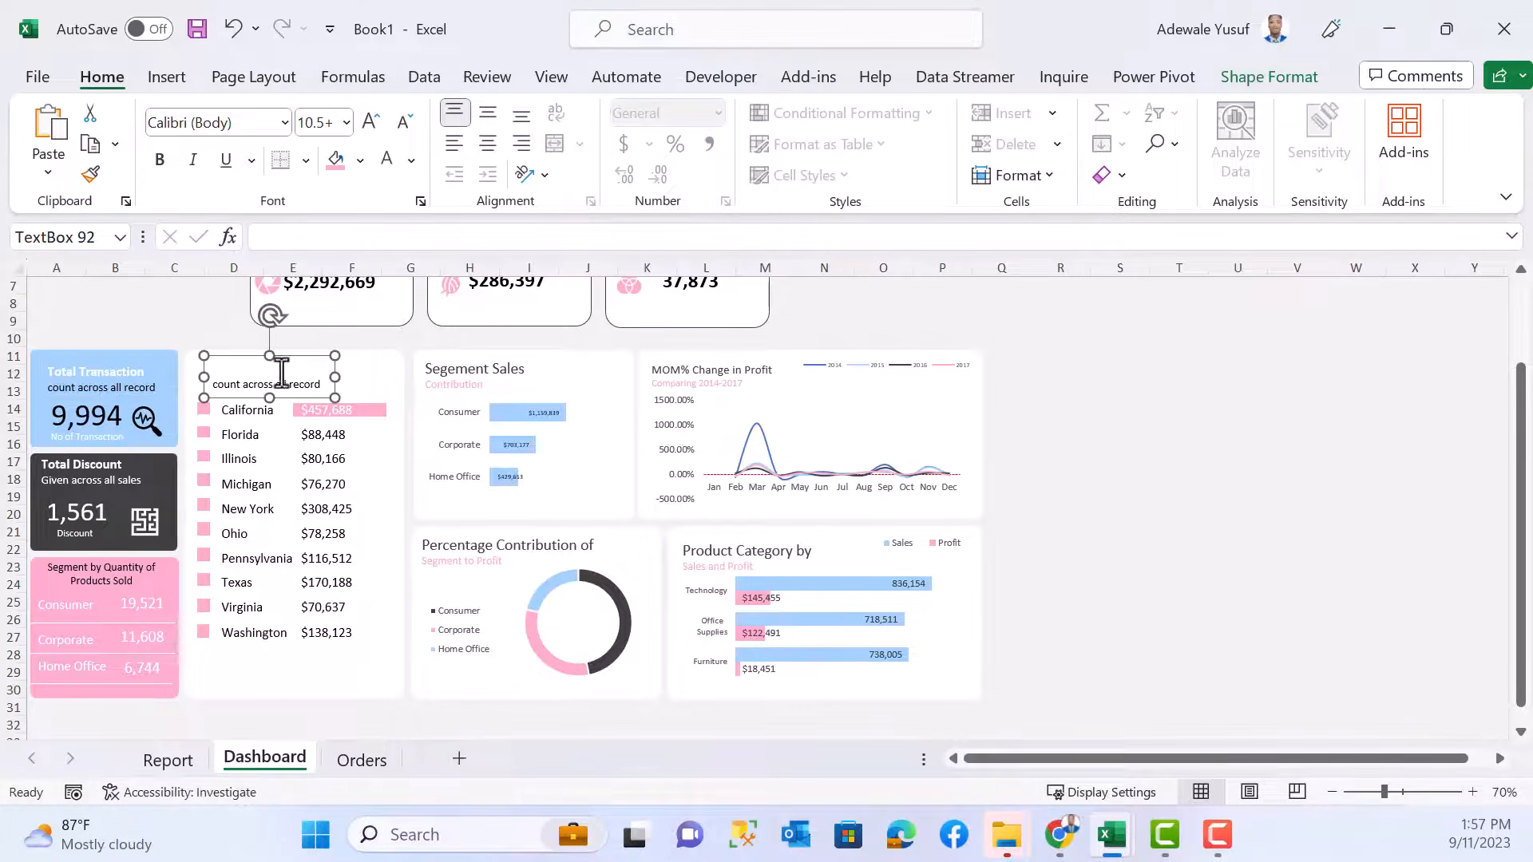
{"action": "left_click", "coordinate": [411, 160]}
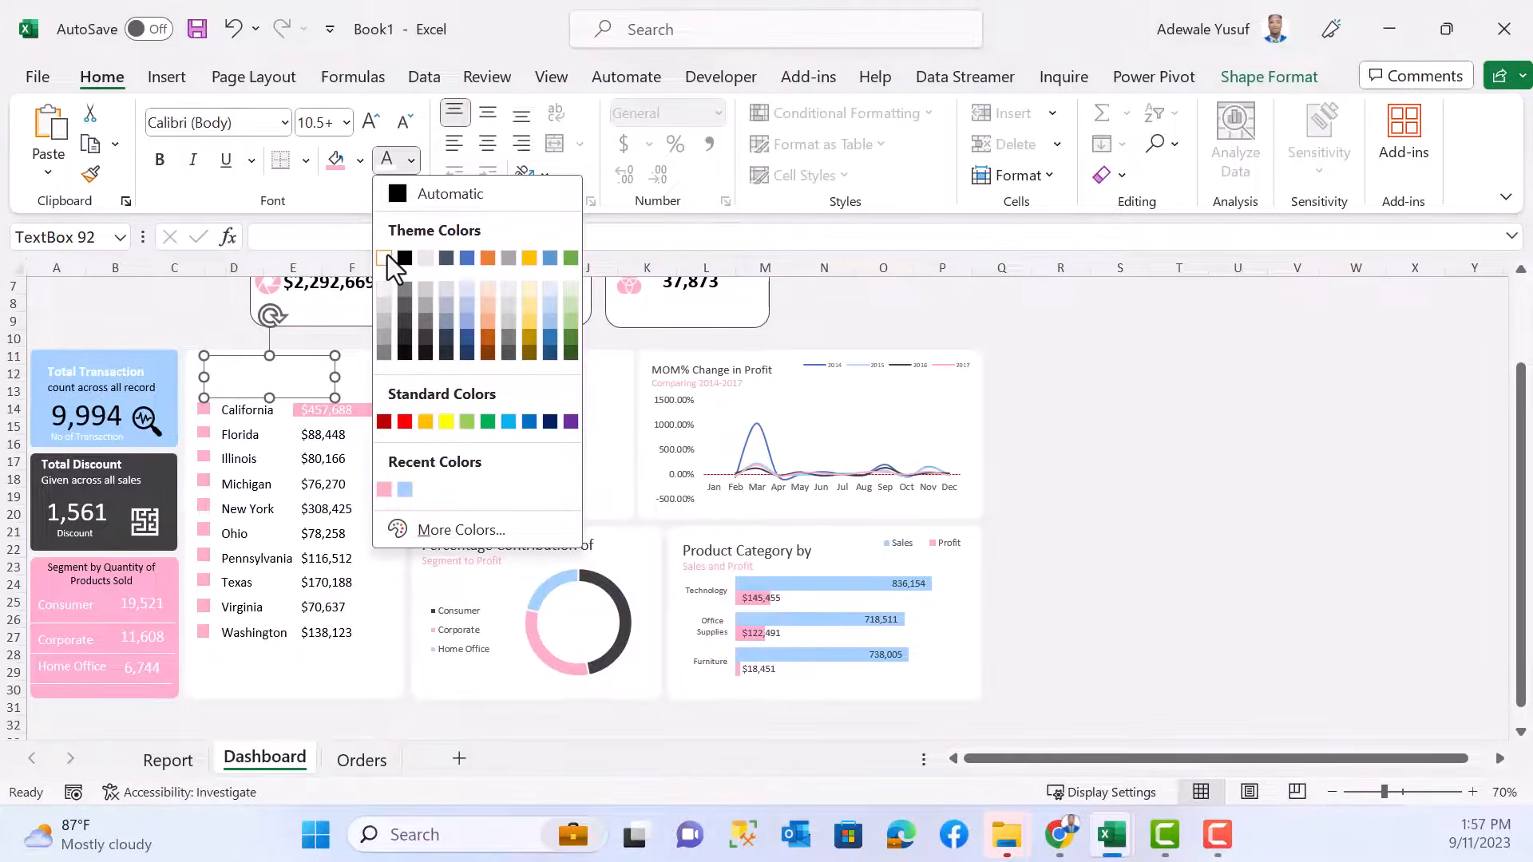
{"action": "left_click", "coordinate": [404, 257]}
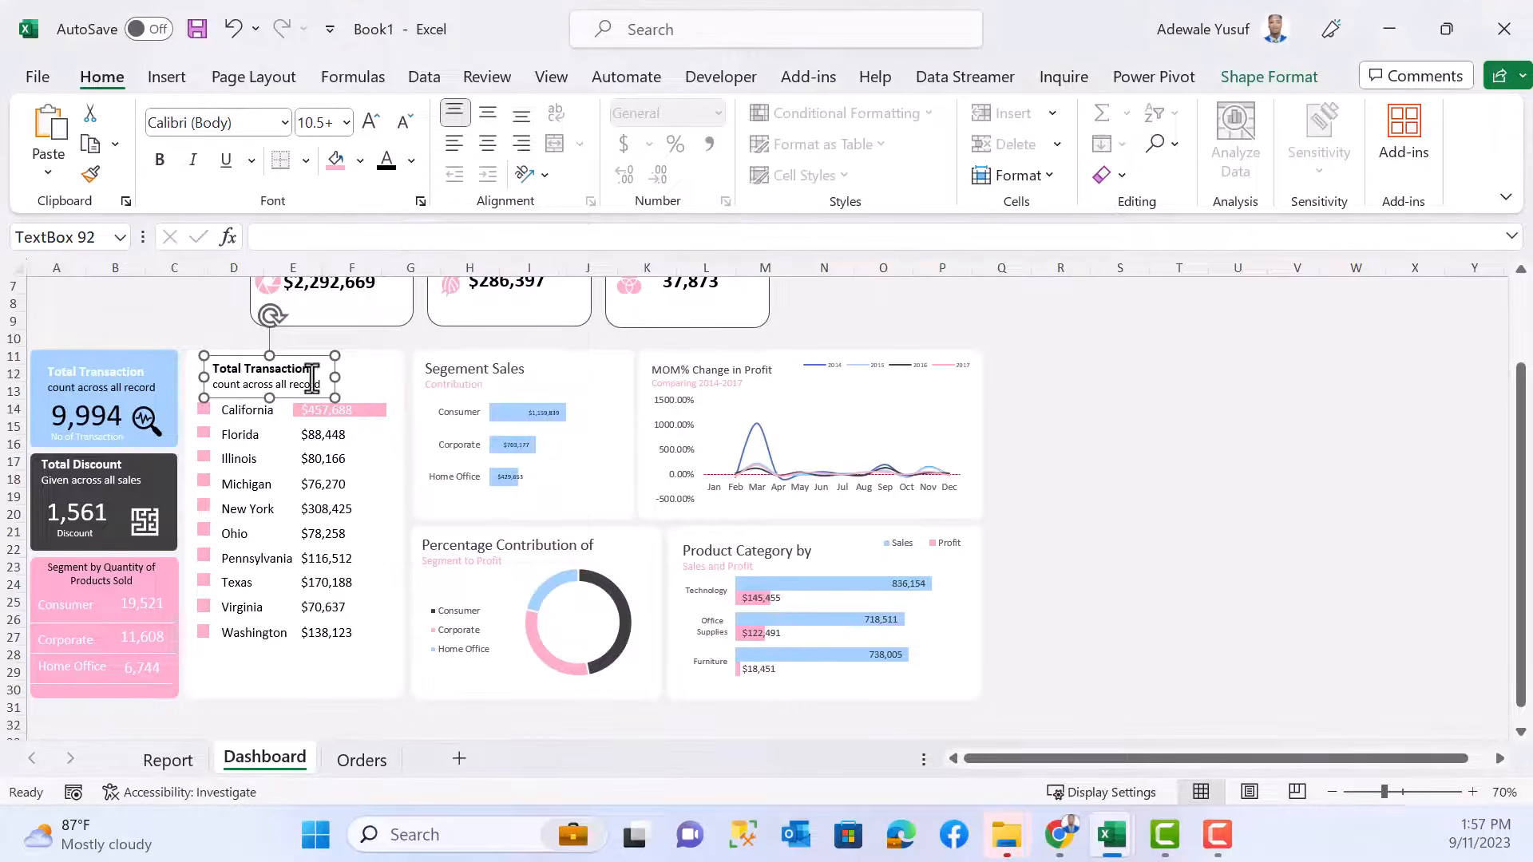
{"action": "left_click", "coordinate": [412, 159]}
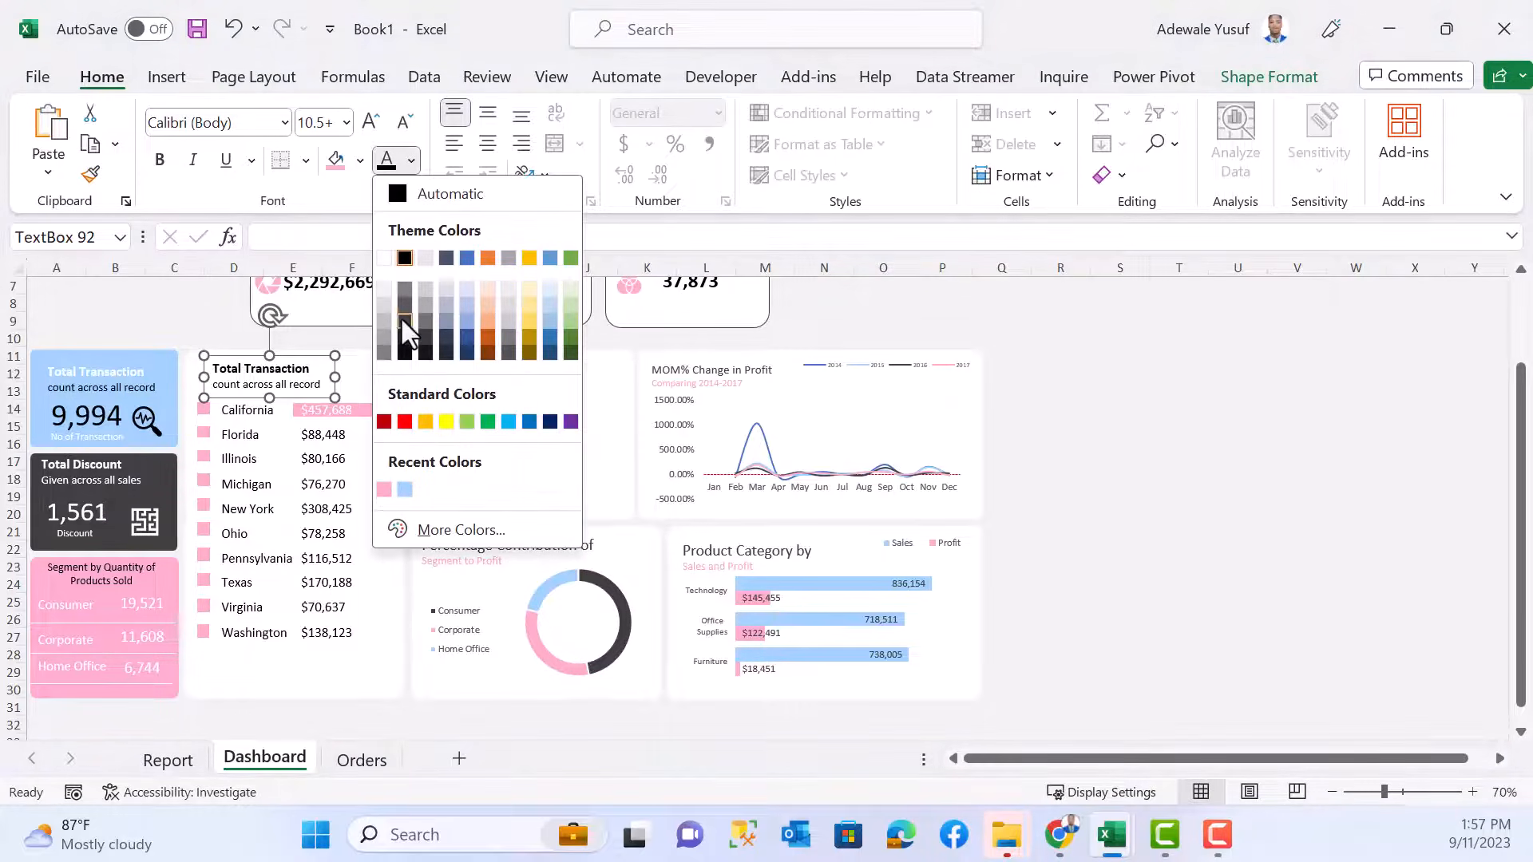
{"action": "left_click", "coordinate": [400, 316]}
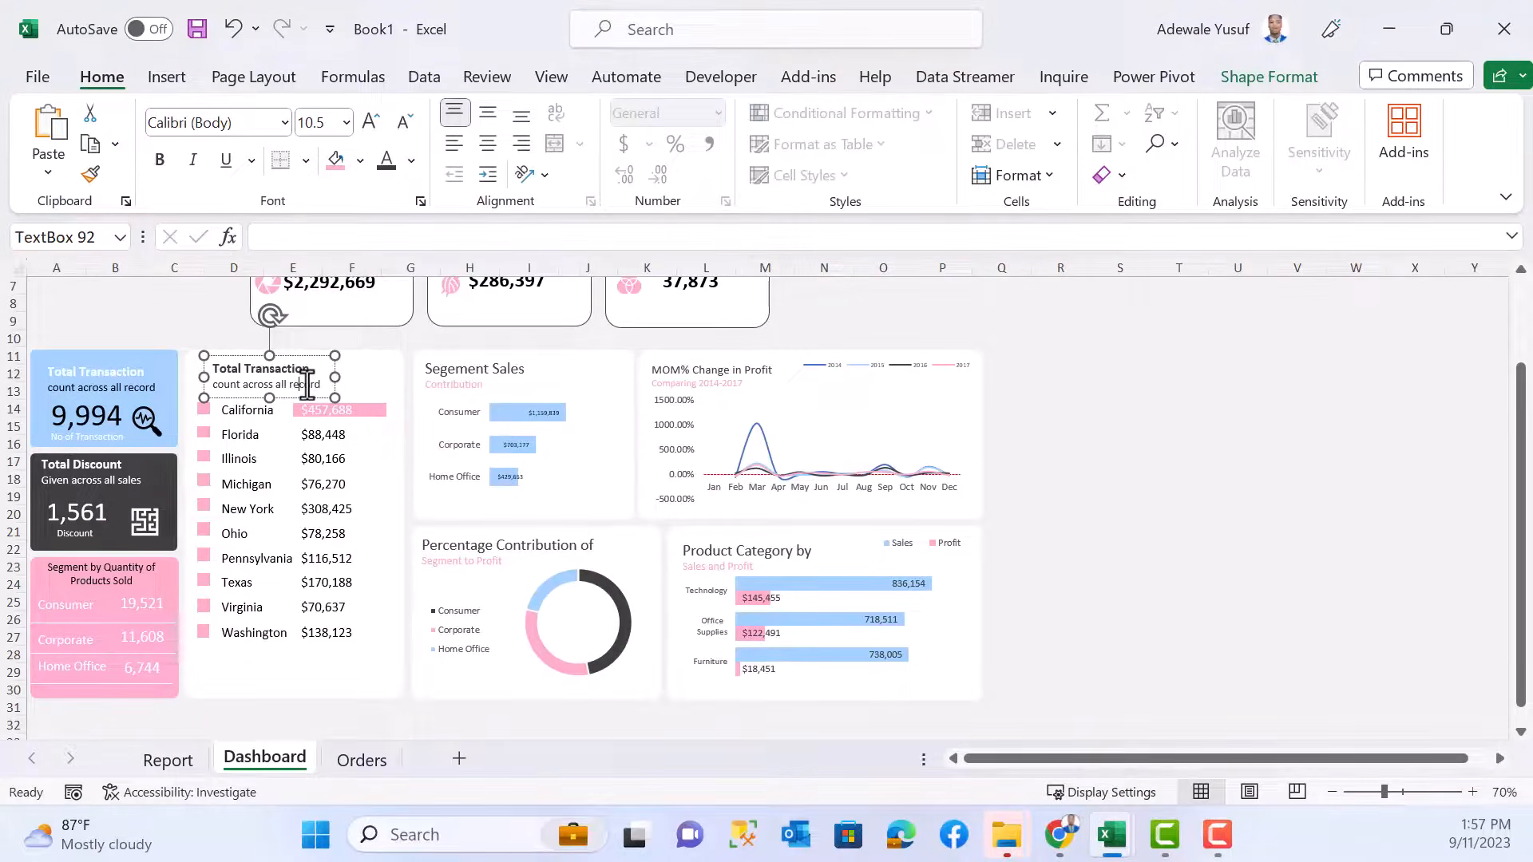
- Replace the copied heading's text with "Top 10 States by Sales"
{"action": "key", "text": "ctrl+a"}
{"action": "type", "text": "T"}
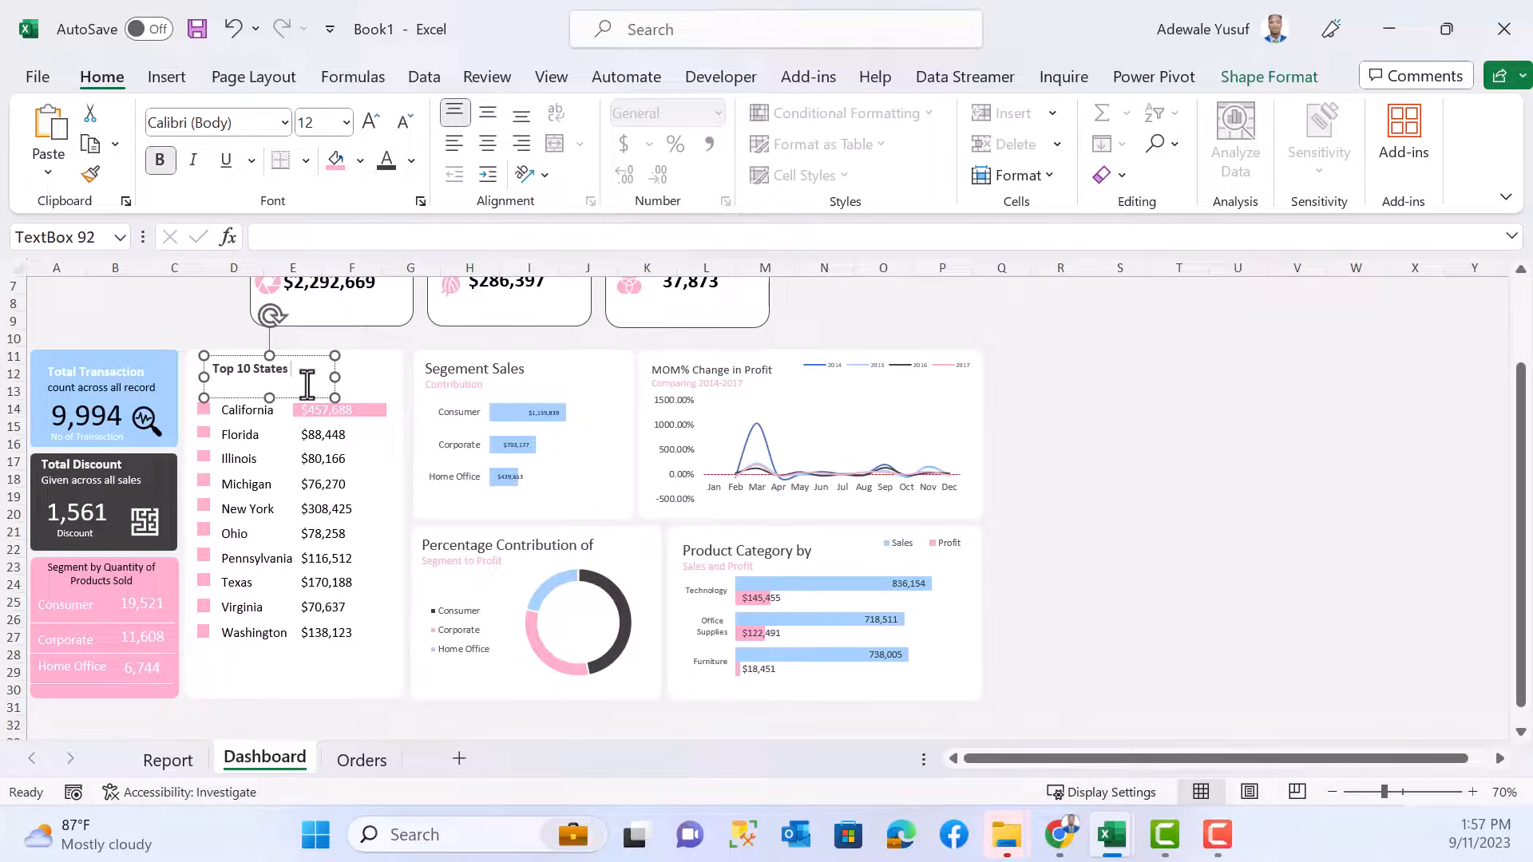
{"action": "type", "text": "op 10 States by Sales"}
- Colour the word "Sales" in the state list heading pink and reduce its font size to 10.5
{"action": "left_click_drag", "start_coordinate": [307, 386], "coordinate": [204, 387]}
{"action": "left_click", "coordinate": [411, 161]}
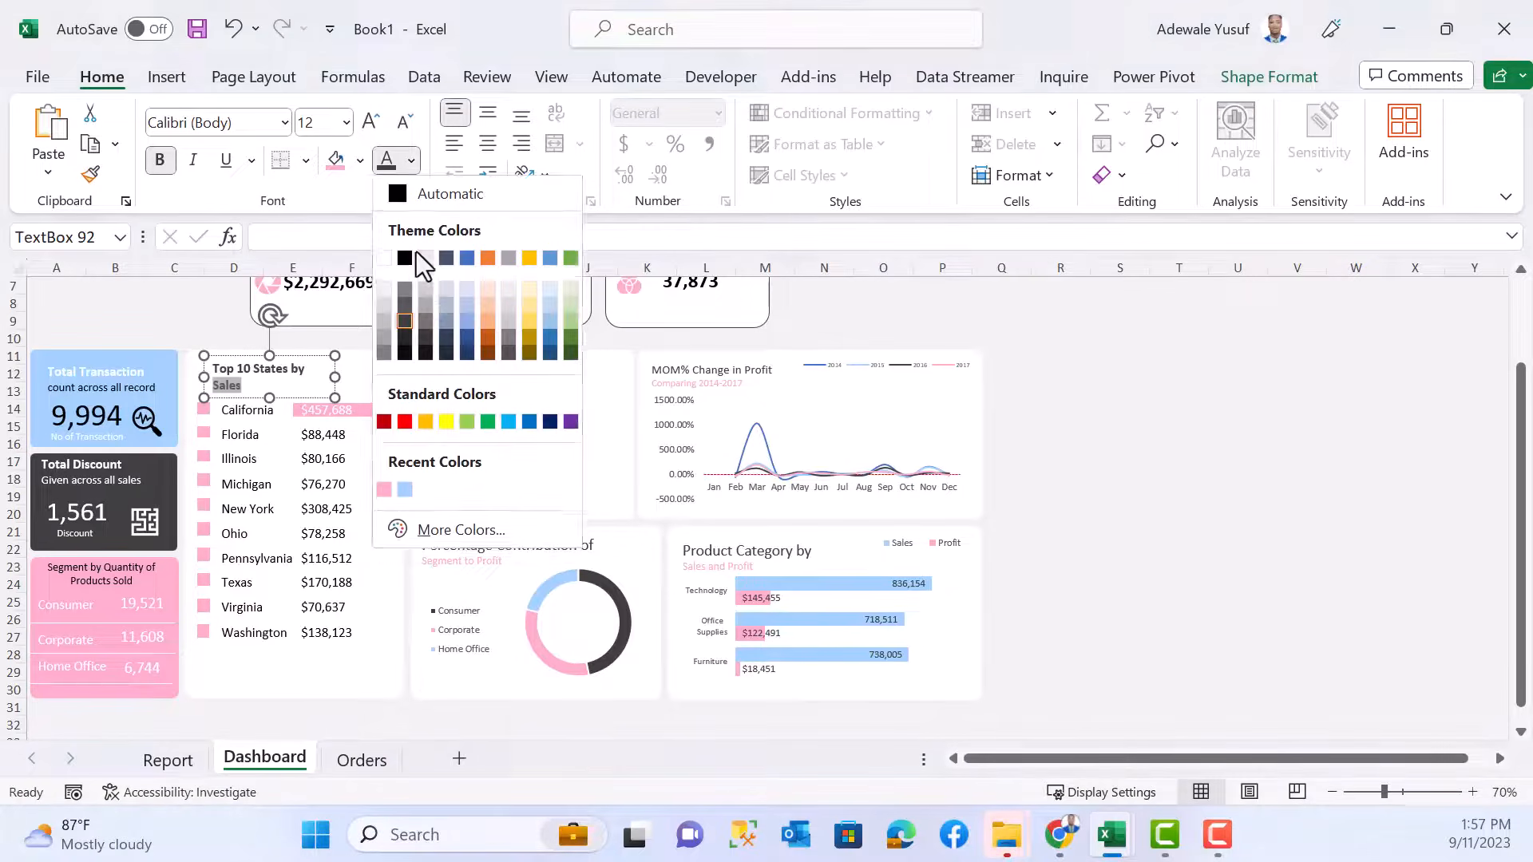
{"action": "left_click", "coordinate": [384, 490]}
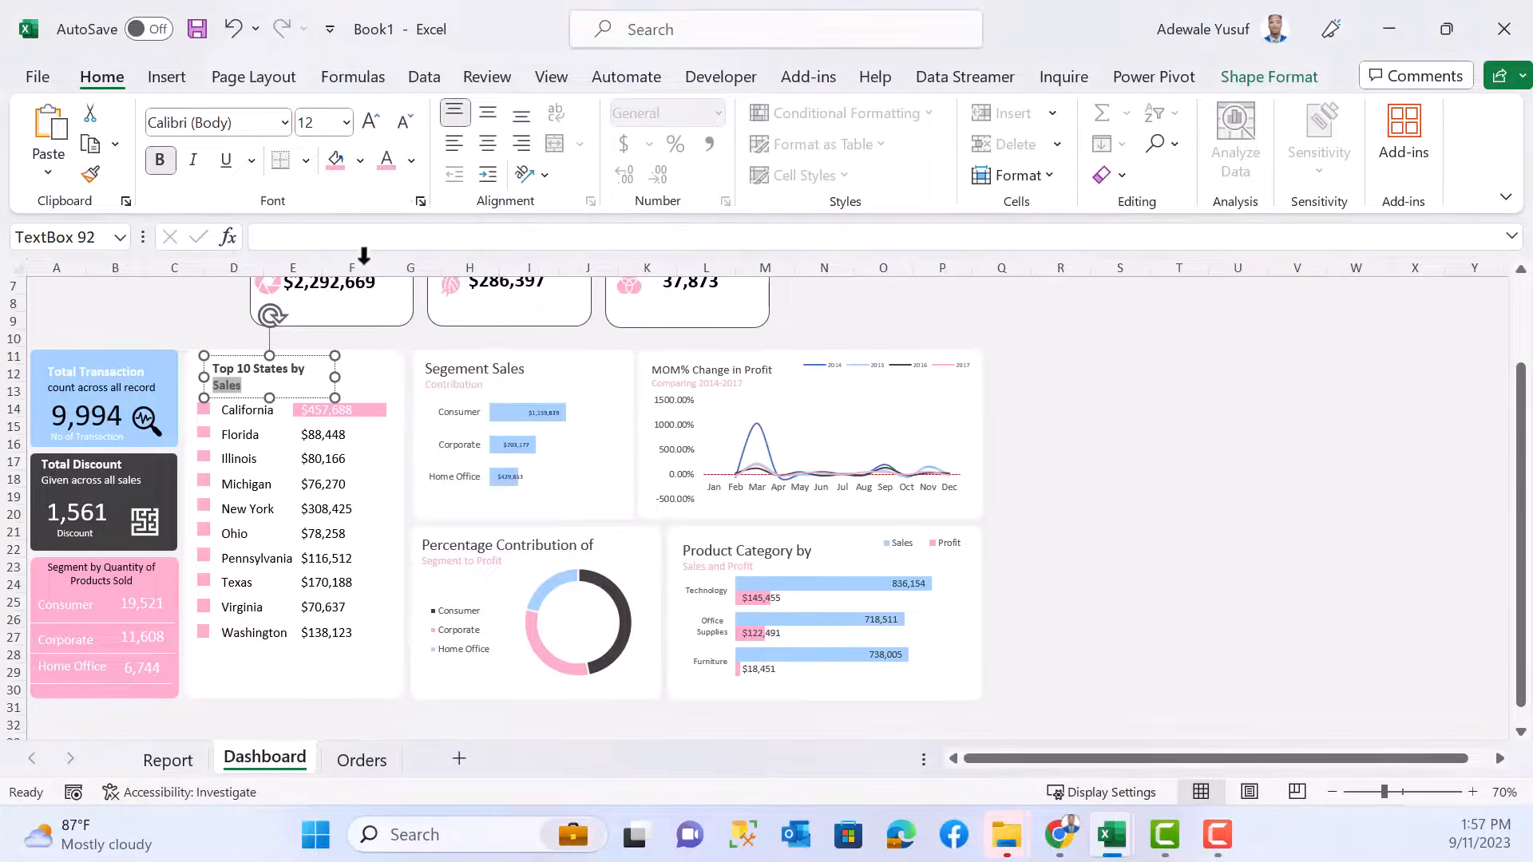
{"action": "left_click", "coordinate": [405, 122]}
{"action": "left_click", "coordinate": [404, 122]}
- Try reducing "Top 10 States by" to font size 11 without bold
{"action": "left_click_drag", "start_coordinate": [306, 368], "coordinate": [216, 368]}
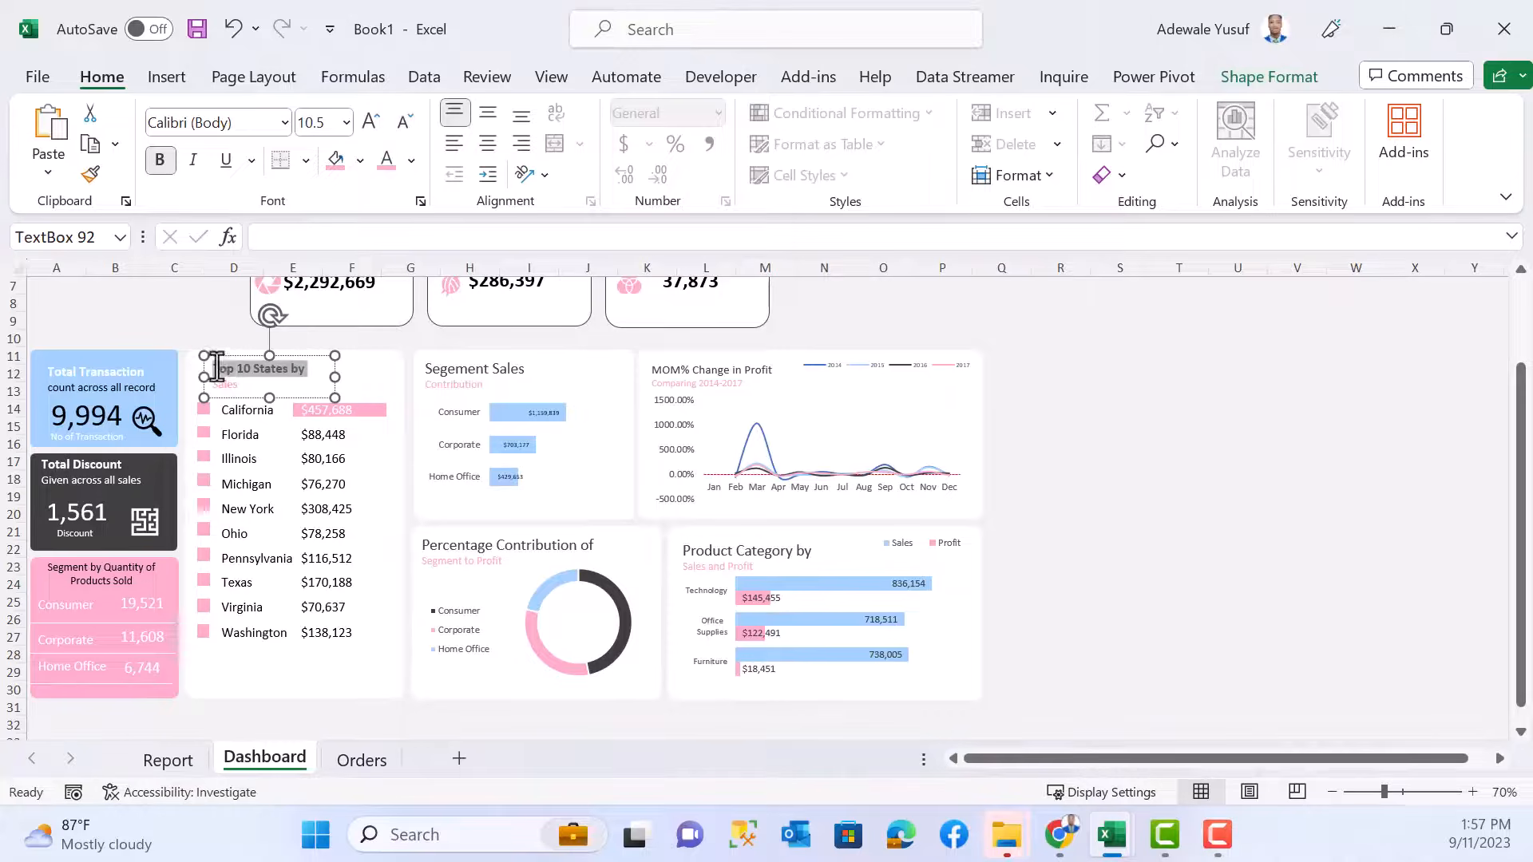
{"action": "left_click", "coordinate": [403, 122]}
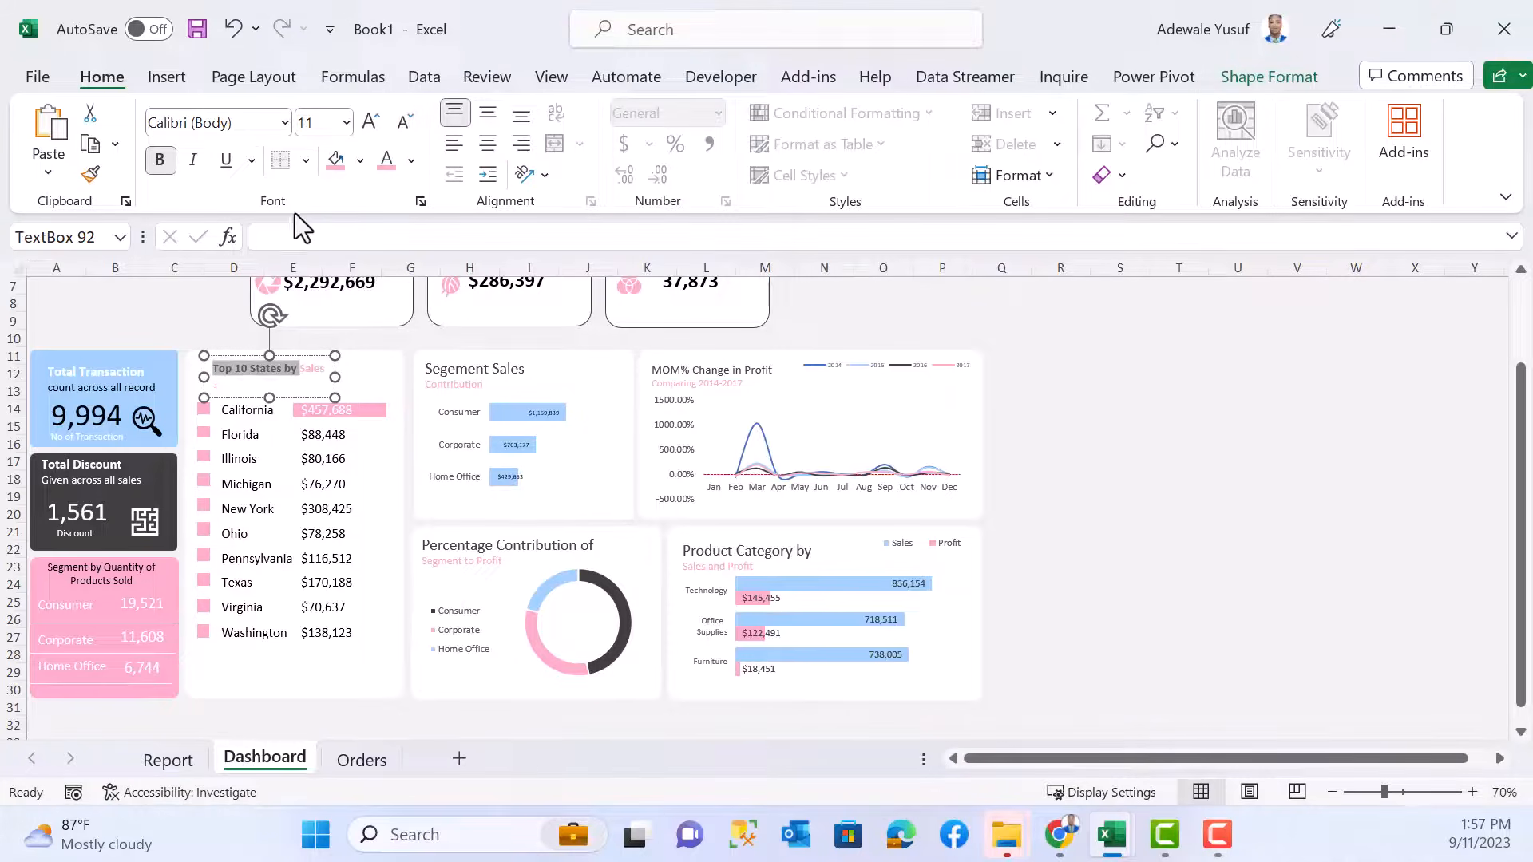
{"action": "left_click", "coordinate": [163, 161]}
{"action": "left_click", "coordinate": [364, 337]}
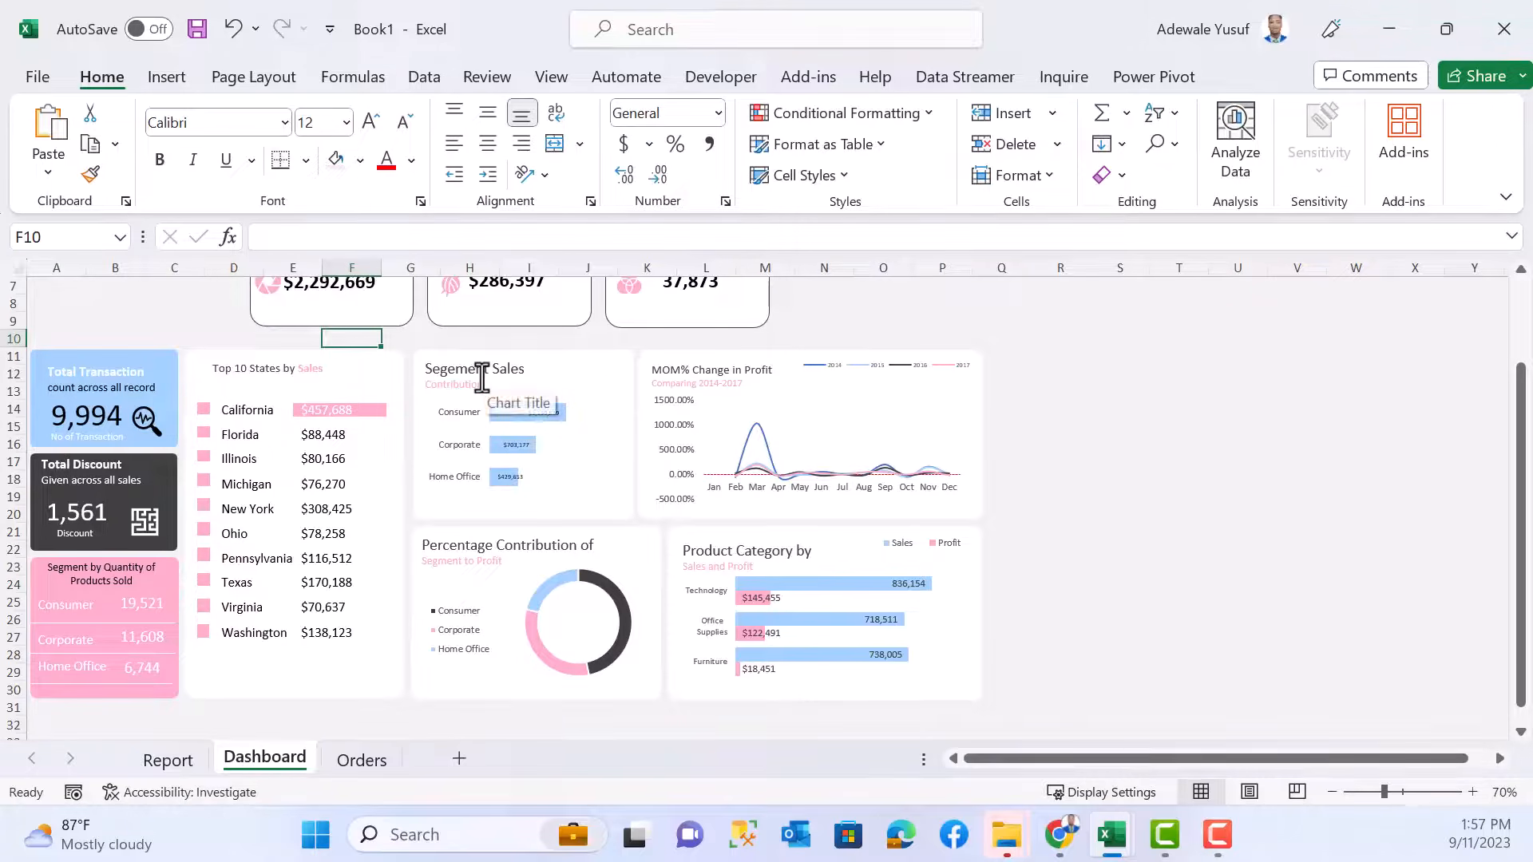
{"action": "triple_click", "coordinate": [276, 363]}
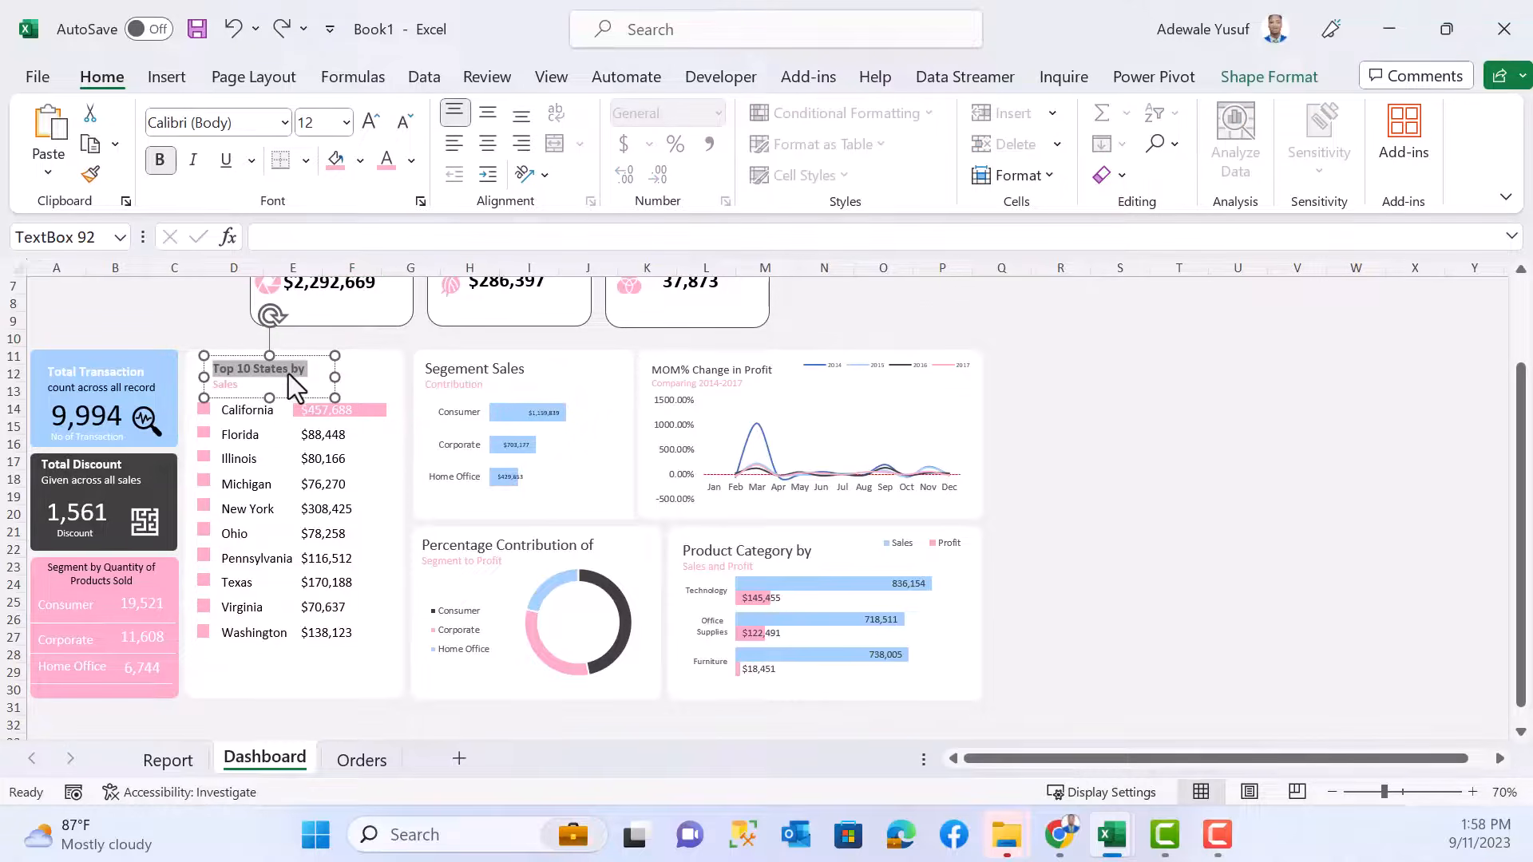
{"action": "left_click", "coordinate": [324, 332]}
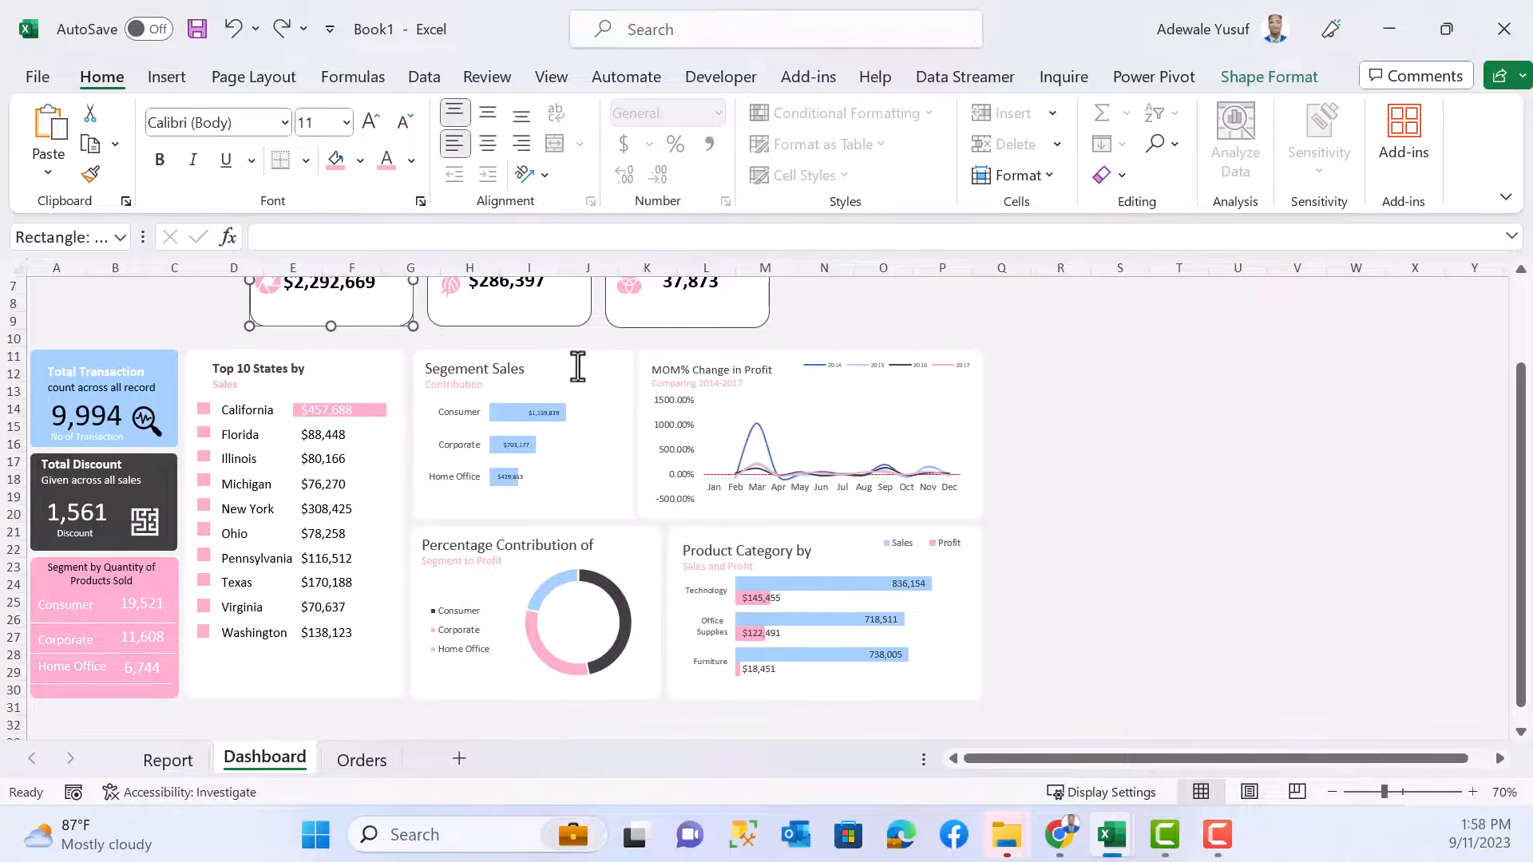
- Remove the bold formatting from "Top 10 States by" in the state list heading
{"action": "left_click", "coordinate": [267, 370]}
{"action": "left_click_drag", "start_coordinate": [304, 367], "coordinate": [213, 368]}
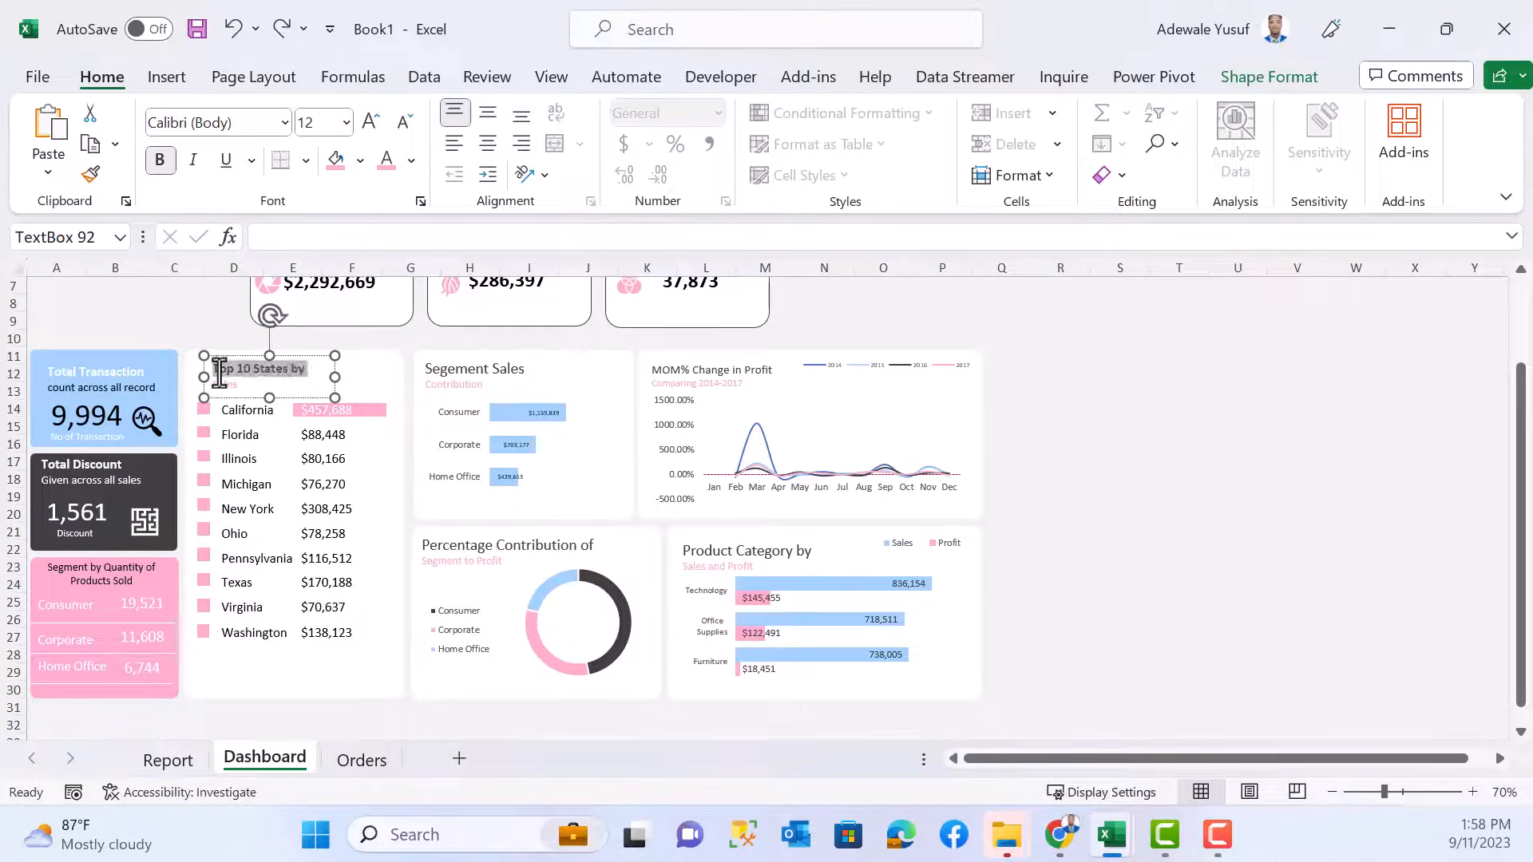
{"action": "left_click", "coordinate": [161, 160]}
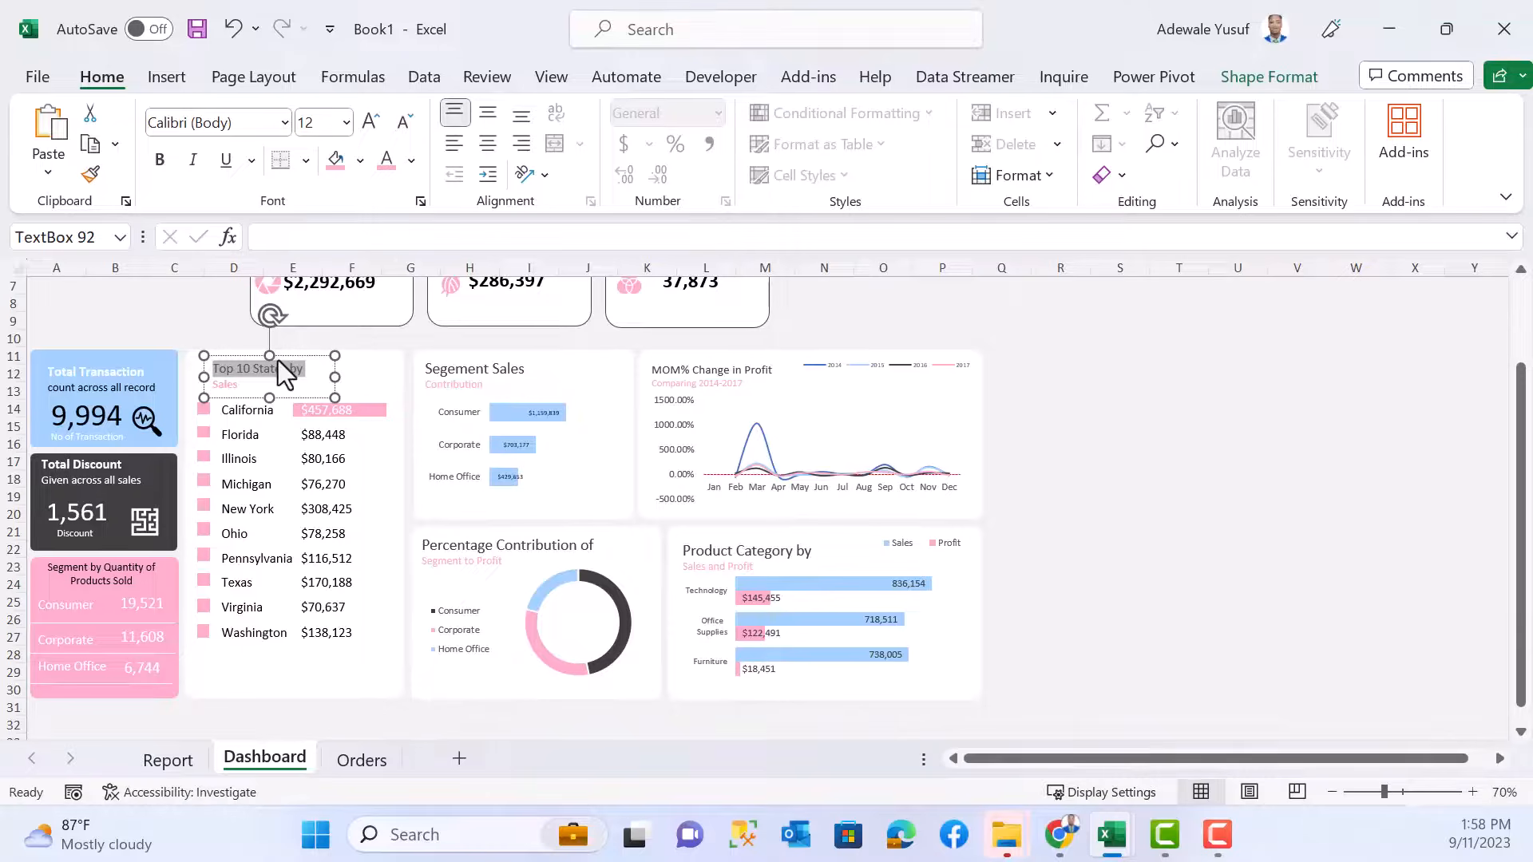
{"action": "left_click", "coordinate": [307, 340]}
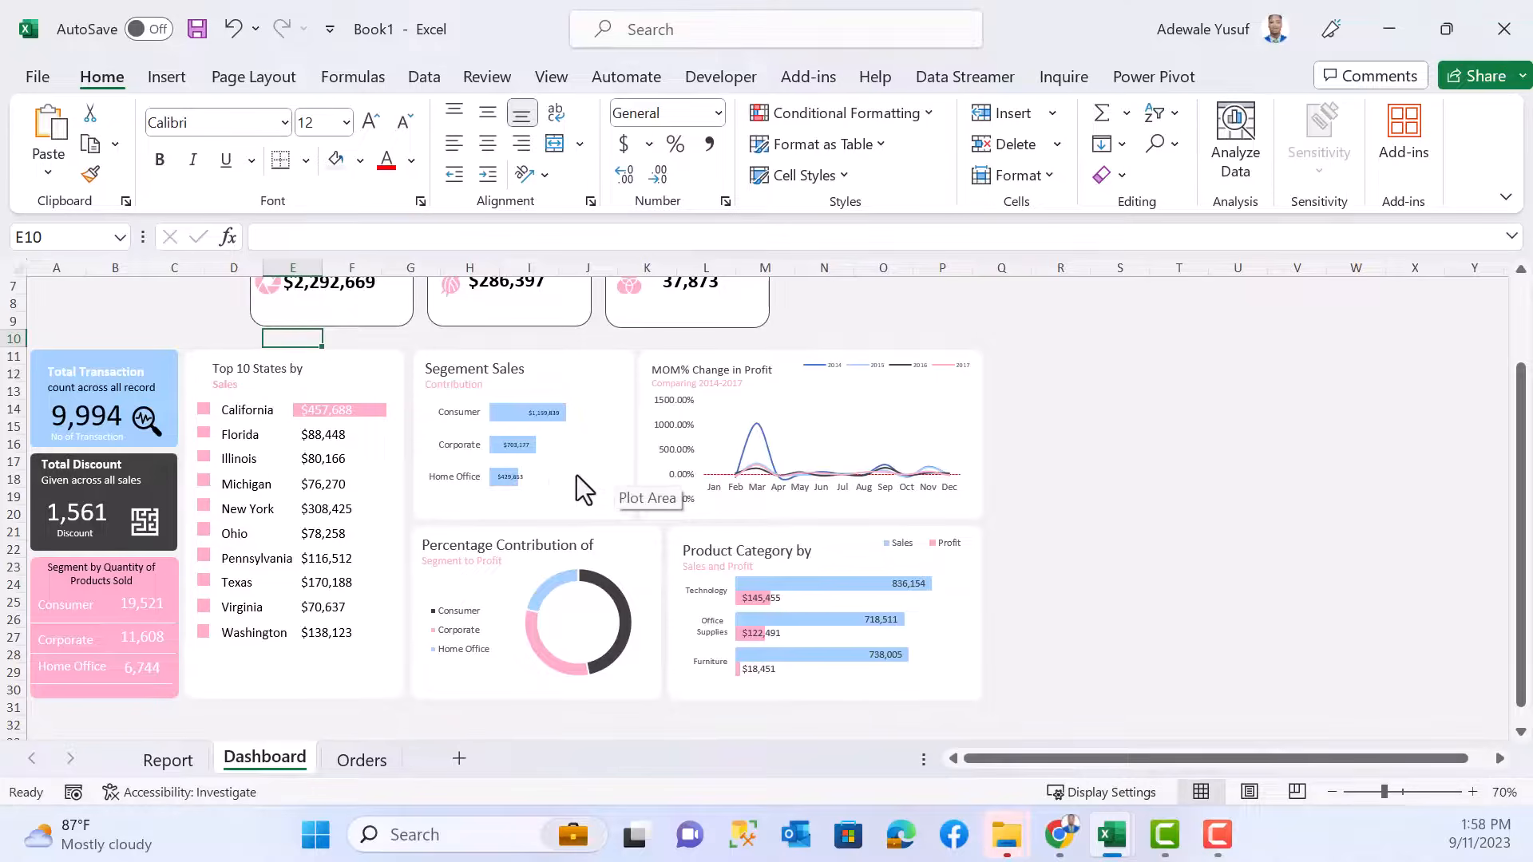
- Review the dashboard layout and examine the Average Sales and Percentage of Profit figures on the Report sheet
{"action": "scroll", "coordinate": [275, 472], "scroll_direction": "up", "scroll_amount": 2}
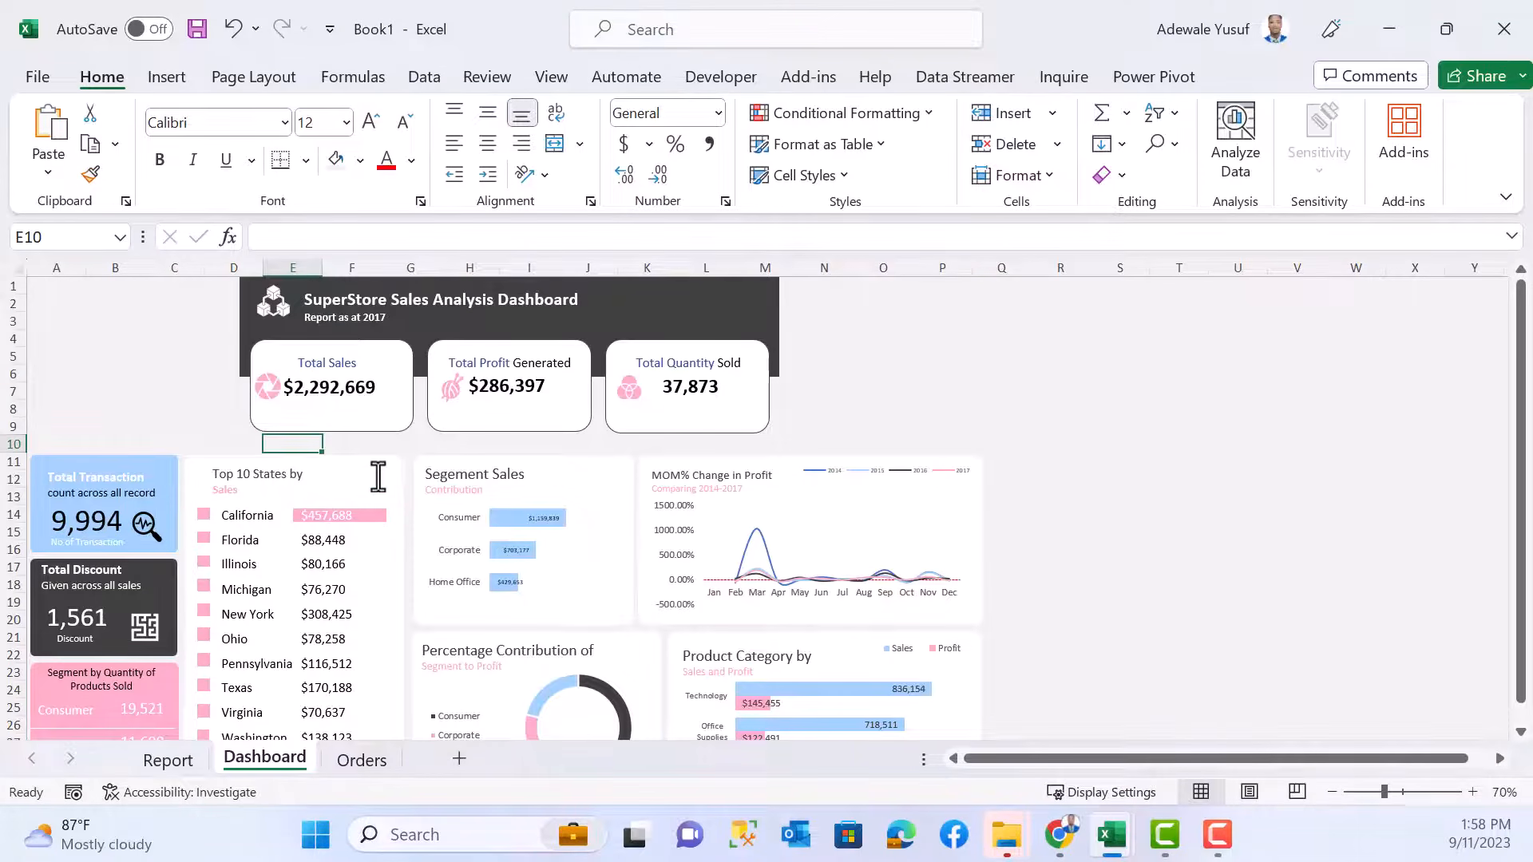
{"action": "scroll", "coordinate": [376, 485], "scroll_direction": "down", "scroll_amount": 2}
{"action": "scroll", "coordinate": [393, 489], "scroll_direction": "up", "scroll_amount": 2}
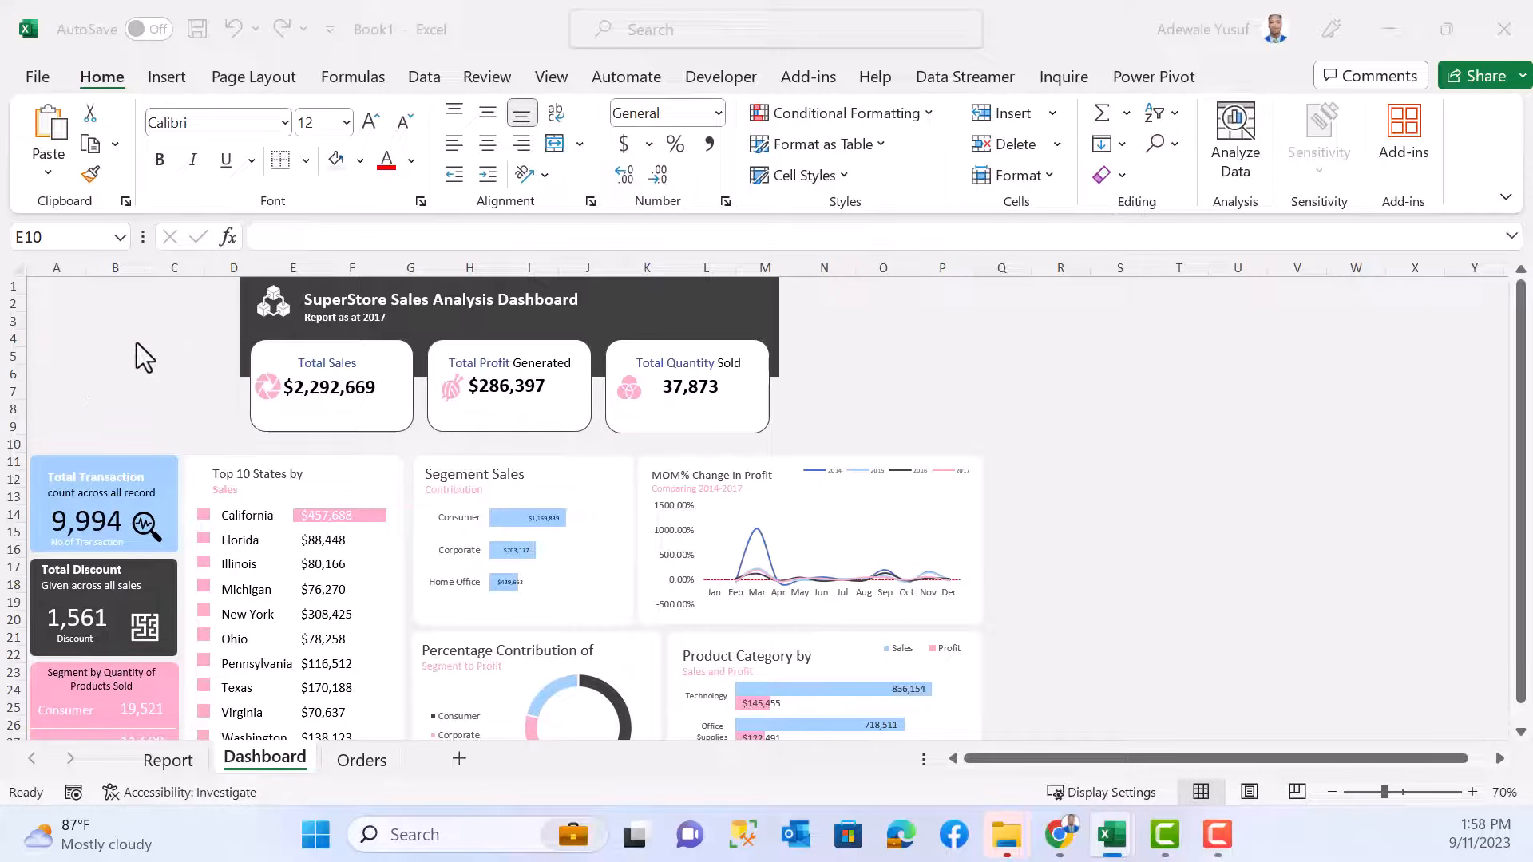
{"action": "left_click", "coordinate": [148, 766]}
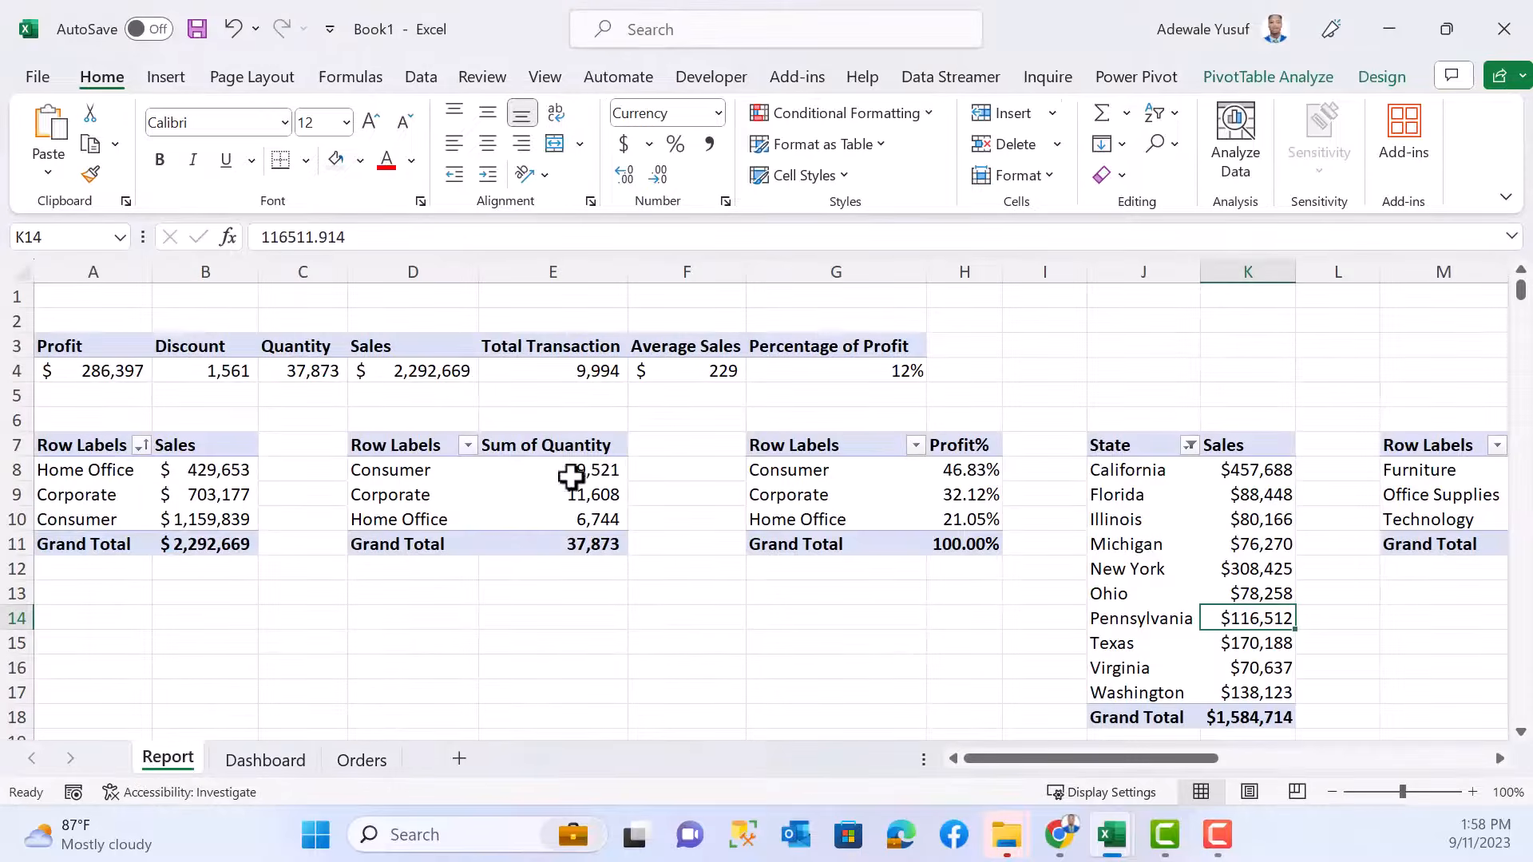
{"action": "mouse_move", "coordinate": [722, 375]}
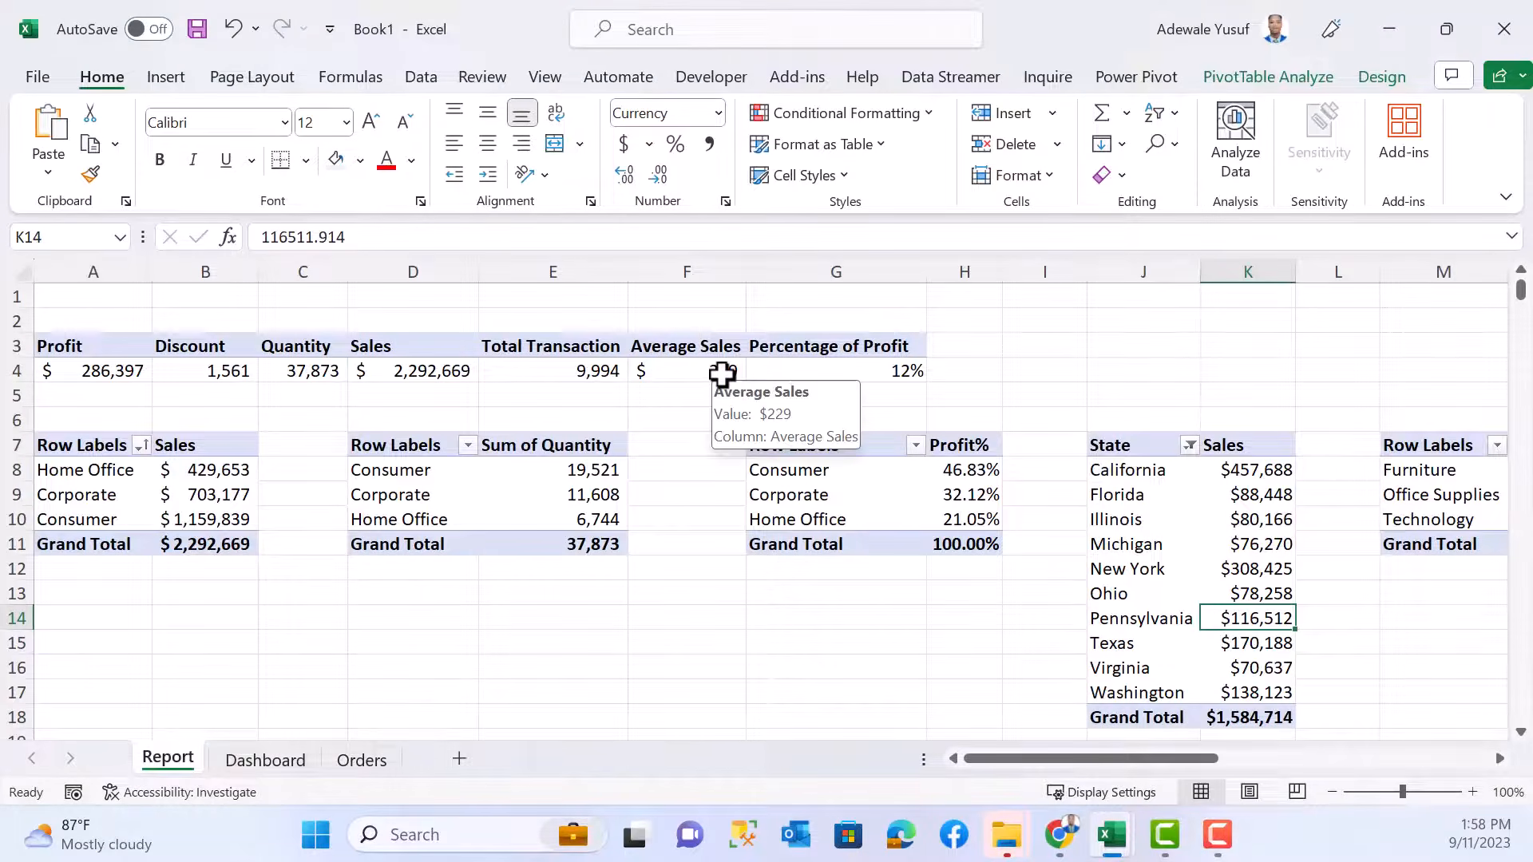
{"action": "left_click", "coordinate": [813, 372]}
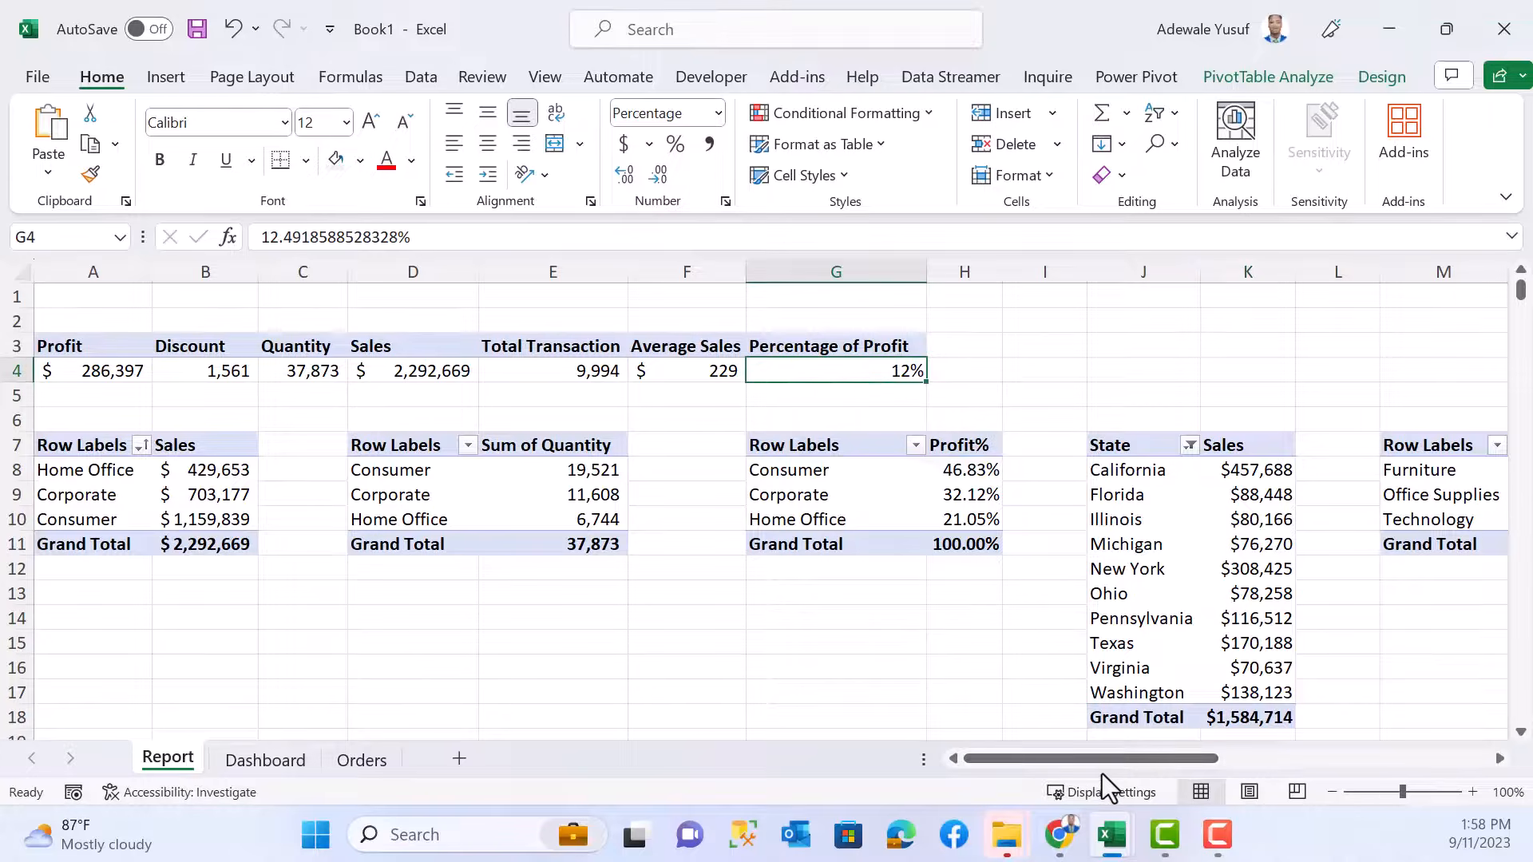
{"action": "left_click_drag", "start_coordinate": [1105, 756], "coordinate": [954, 770]}
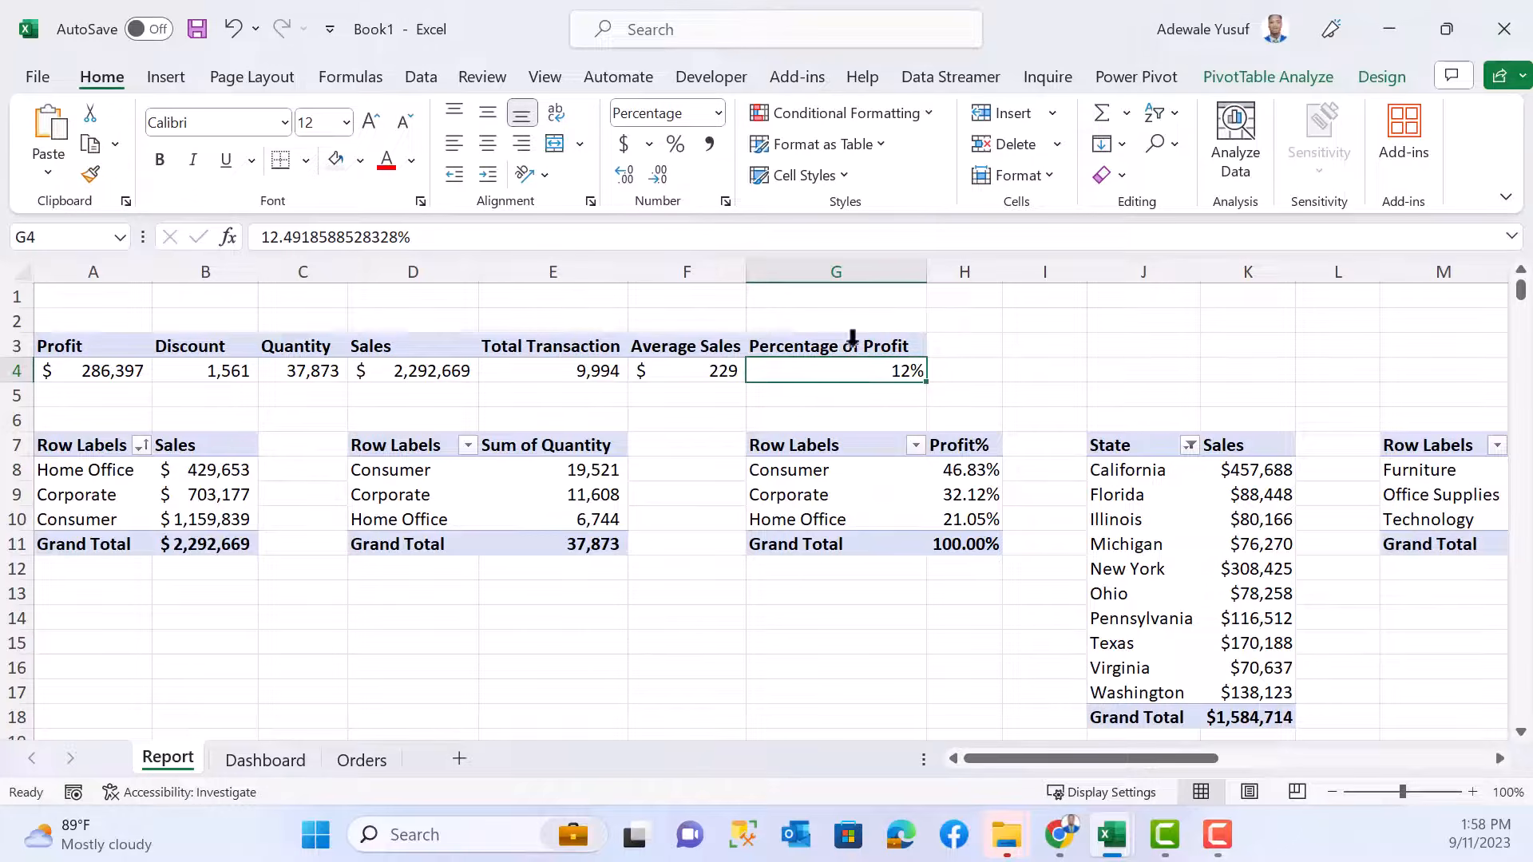
- Insert a text box about 0.65" high and 0.83" wide beside the Total Sales card on the Dashboard sheet
{"action": "left_click", "coordinate": [228, 768]}
{"action": "left_click", "coordinate": [73, 356]}
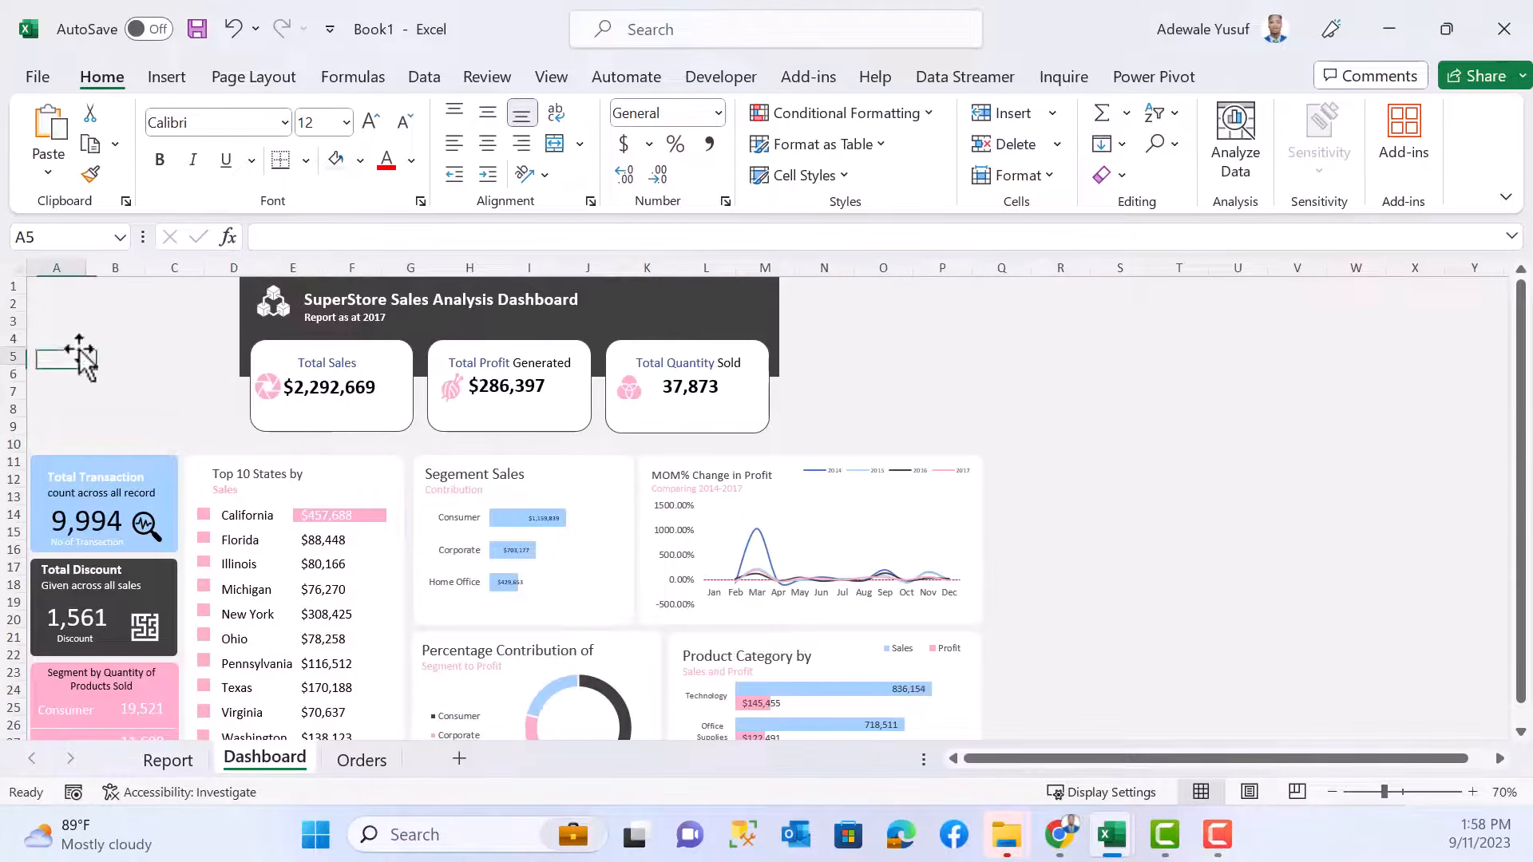
{"action": "left_click", "coordinate": [169, 79]}
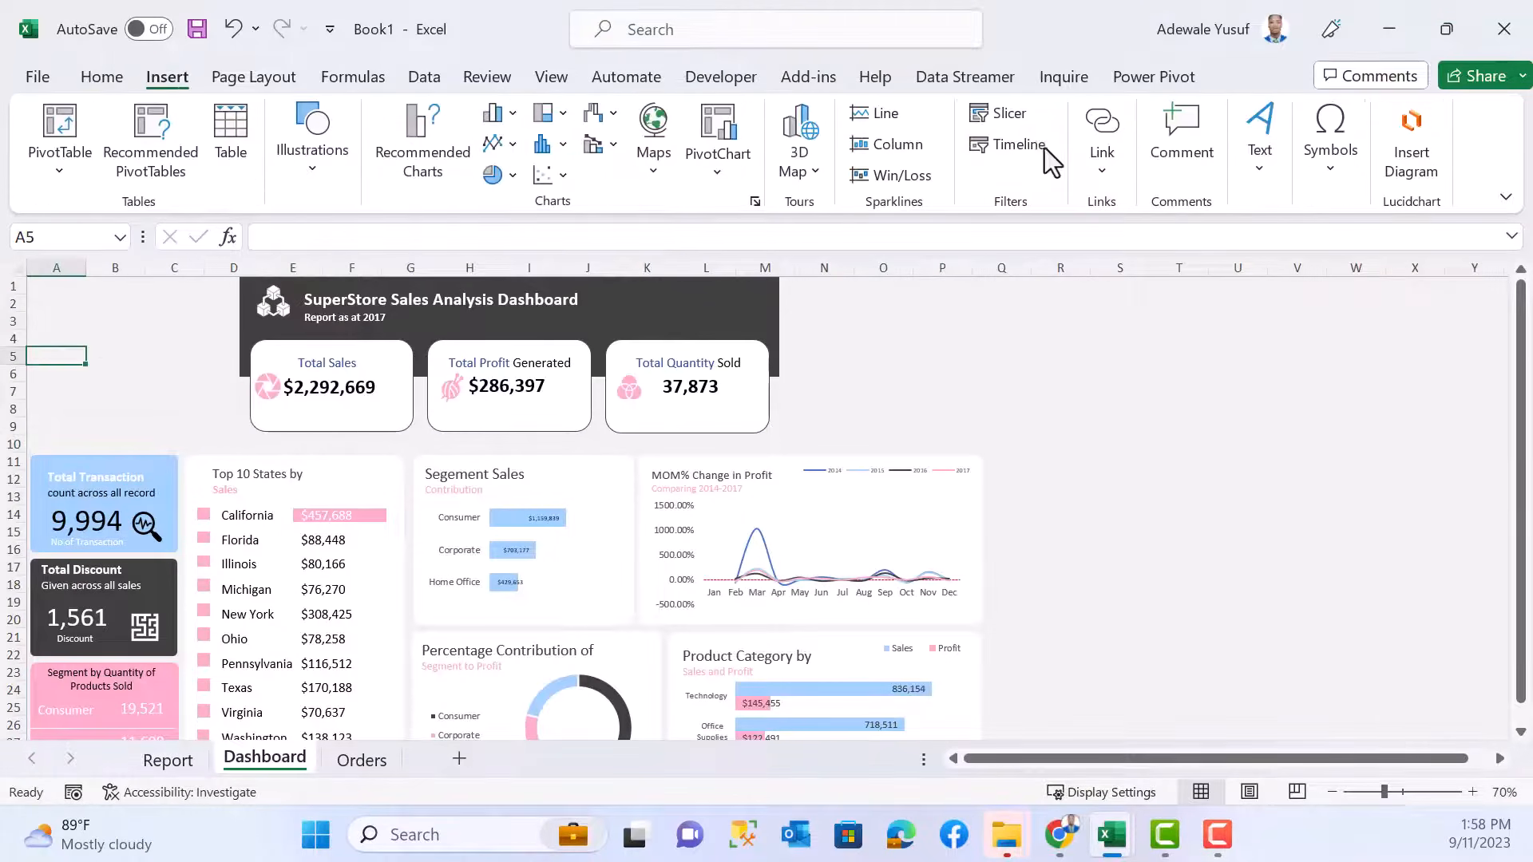
{"action": "left_click", "coordinate": [1259, 192]}
{"action": "left_click", "coordinate": [1251, 265]}
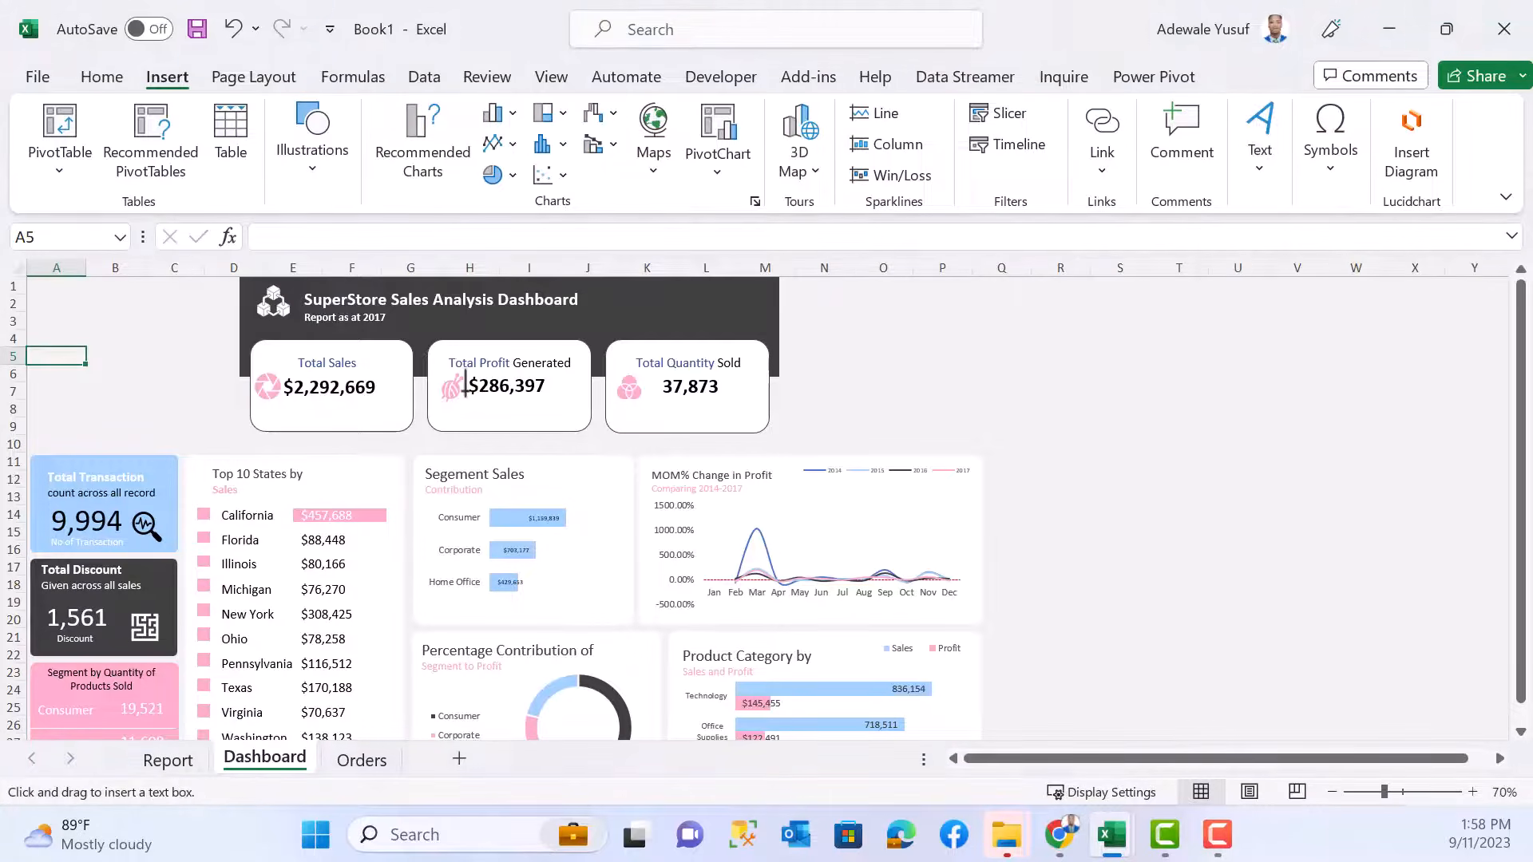
{"action": "mouse_move", "coordinate": [15, 373]}
{"action": "left_mouse_down"}
{"action": "mouse_move", "coordinate": [86, 408]}
{"action": "mouse_move", "coordinate": [120, 390]}
{"action": "mouse_move", "coordinate": [137, 406]}
{"action": "left_mouse_up"}
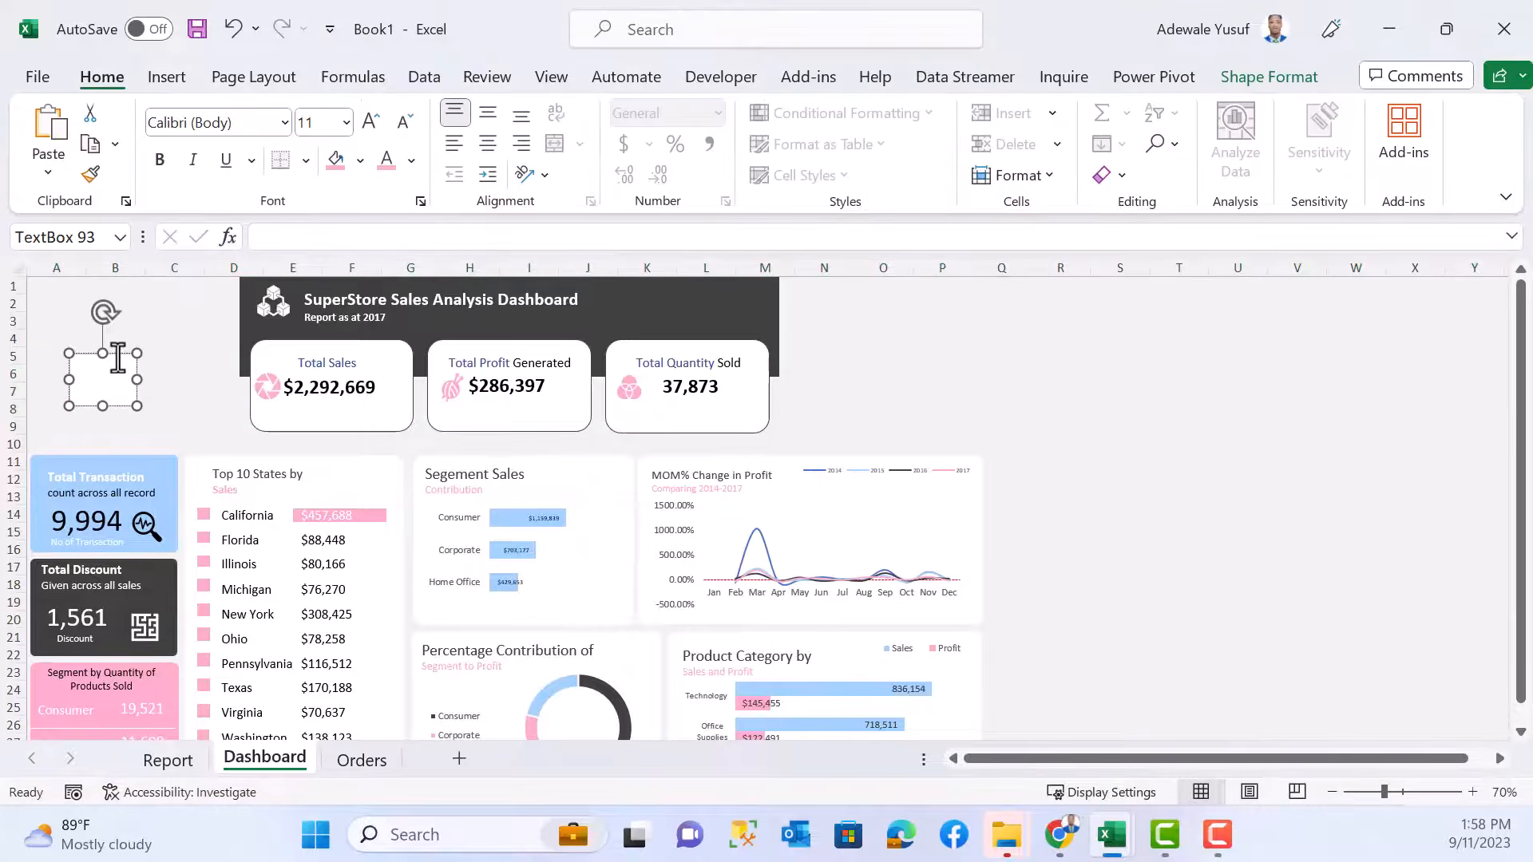
- Link the new text box to the Percentage of Profit value with the formula =Report!G4
{"action": "left_click", "coordinate": [422, 243]}
{"action": "type", "text": "="}
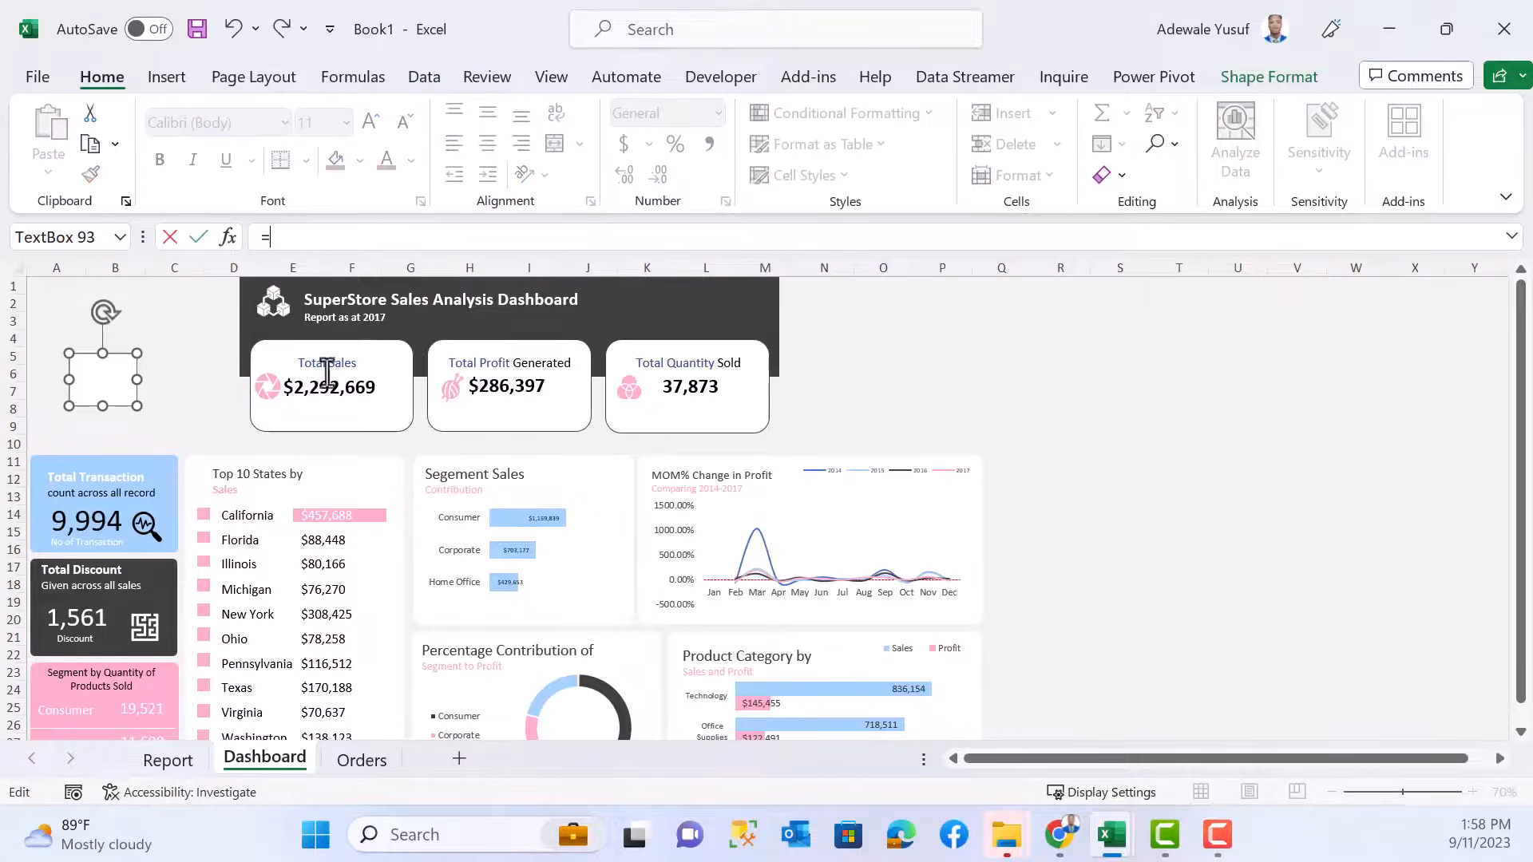
{"action": "left_click", "coordinate": [184, 763]}
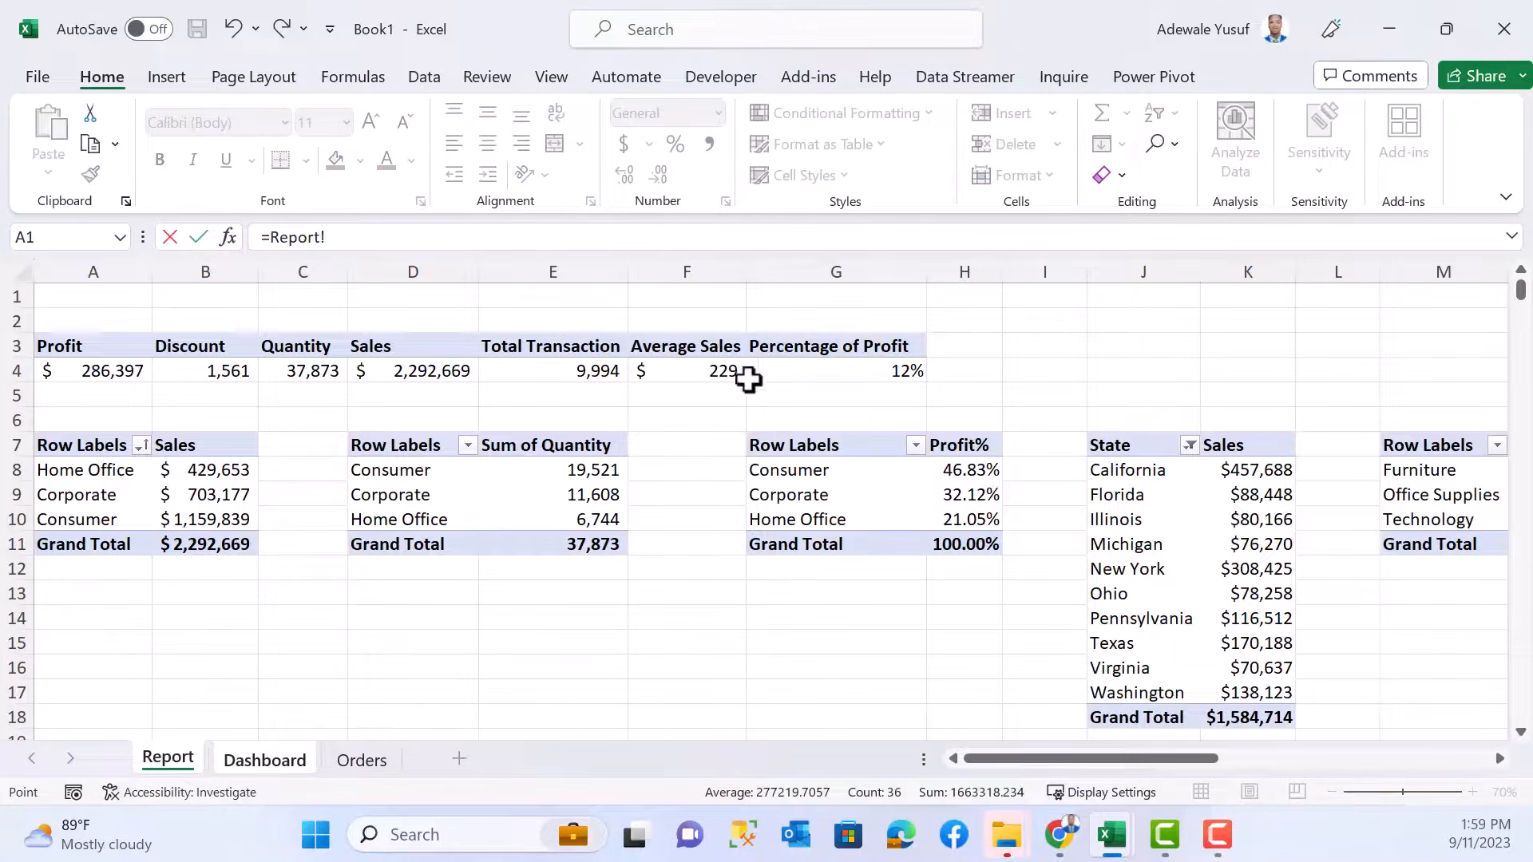
{"action": "left_click", "coordinate": [882, 369]}
{"action": "key", "text": "Return"}
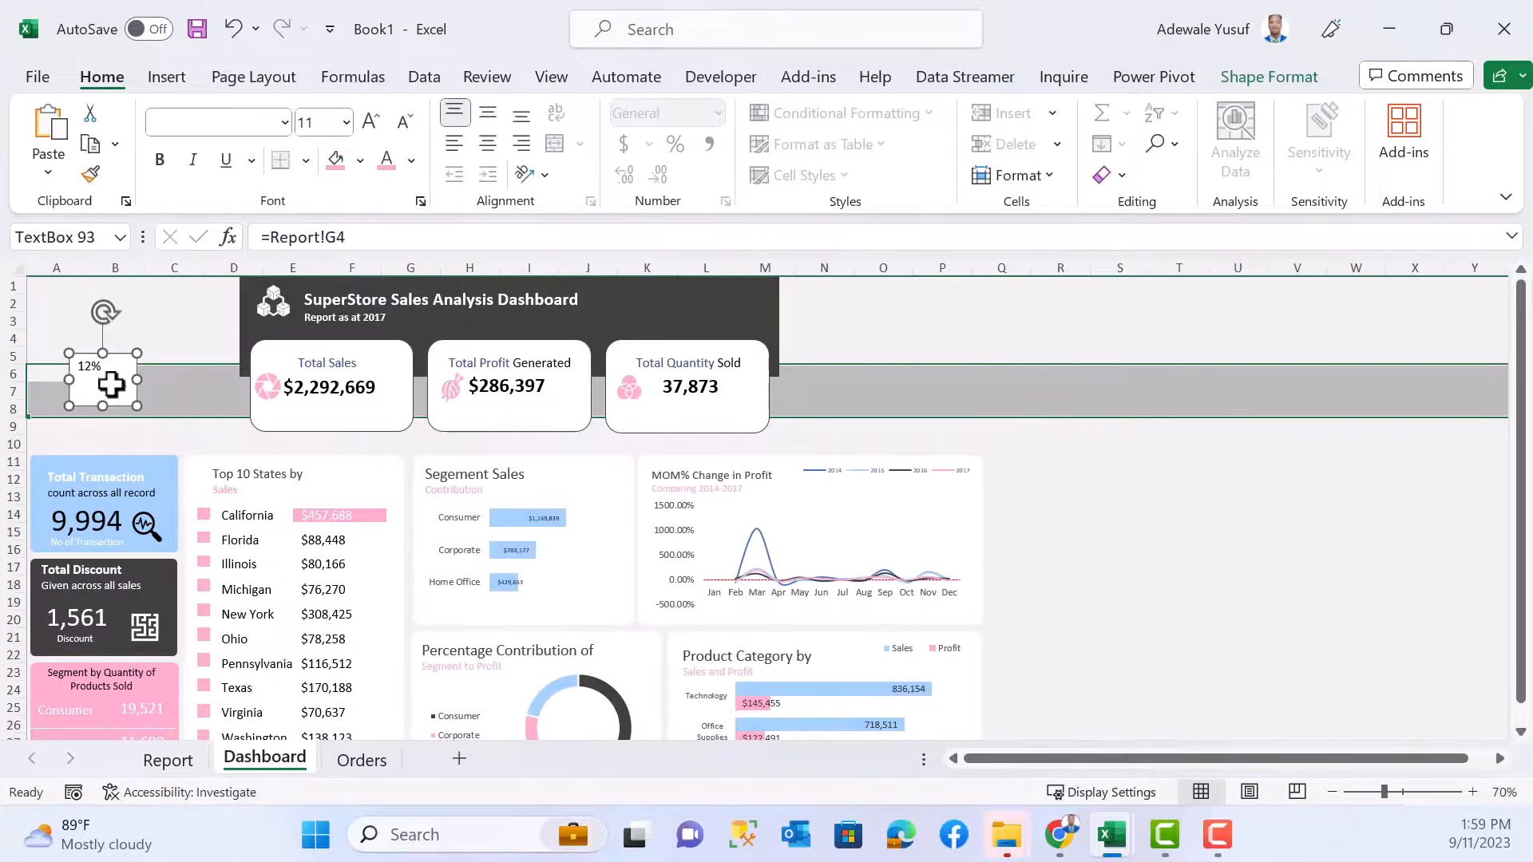
{"action": "left_click", "coordinate": [176, 355]}
- Remove the fill and outline from the text box linked to the profit percentage
{"action": "left_click", "coordinate": [126, 382]}
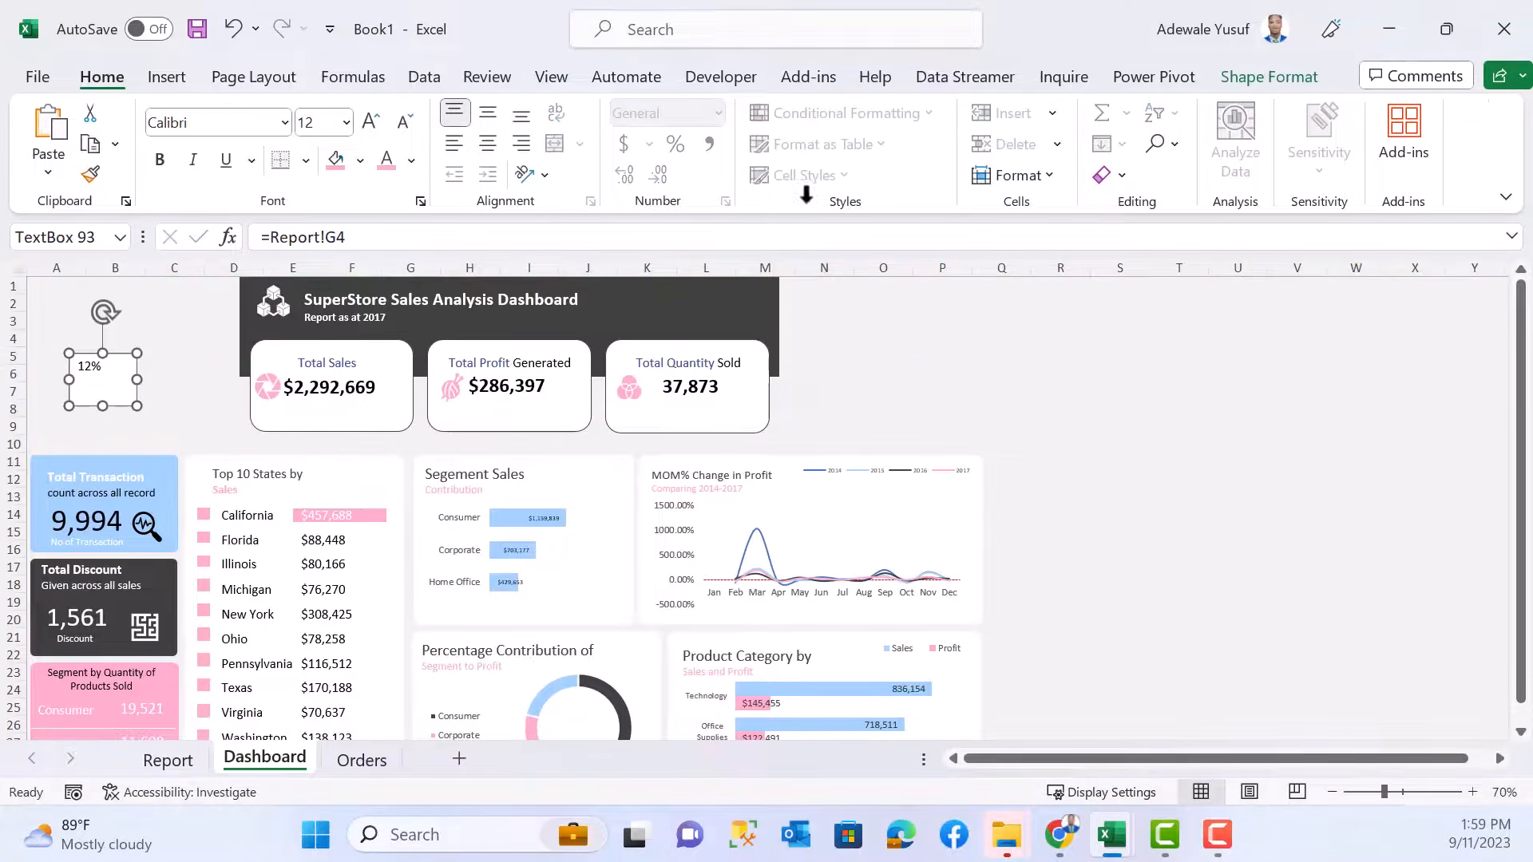
{"action": "left_click", "coordinate": [1257, 77]}
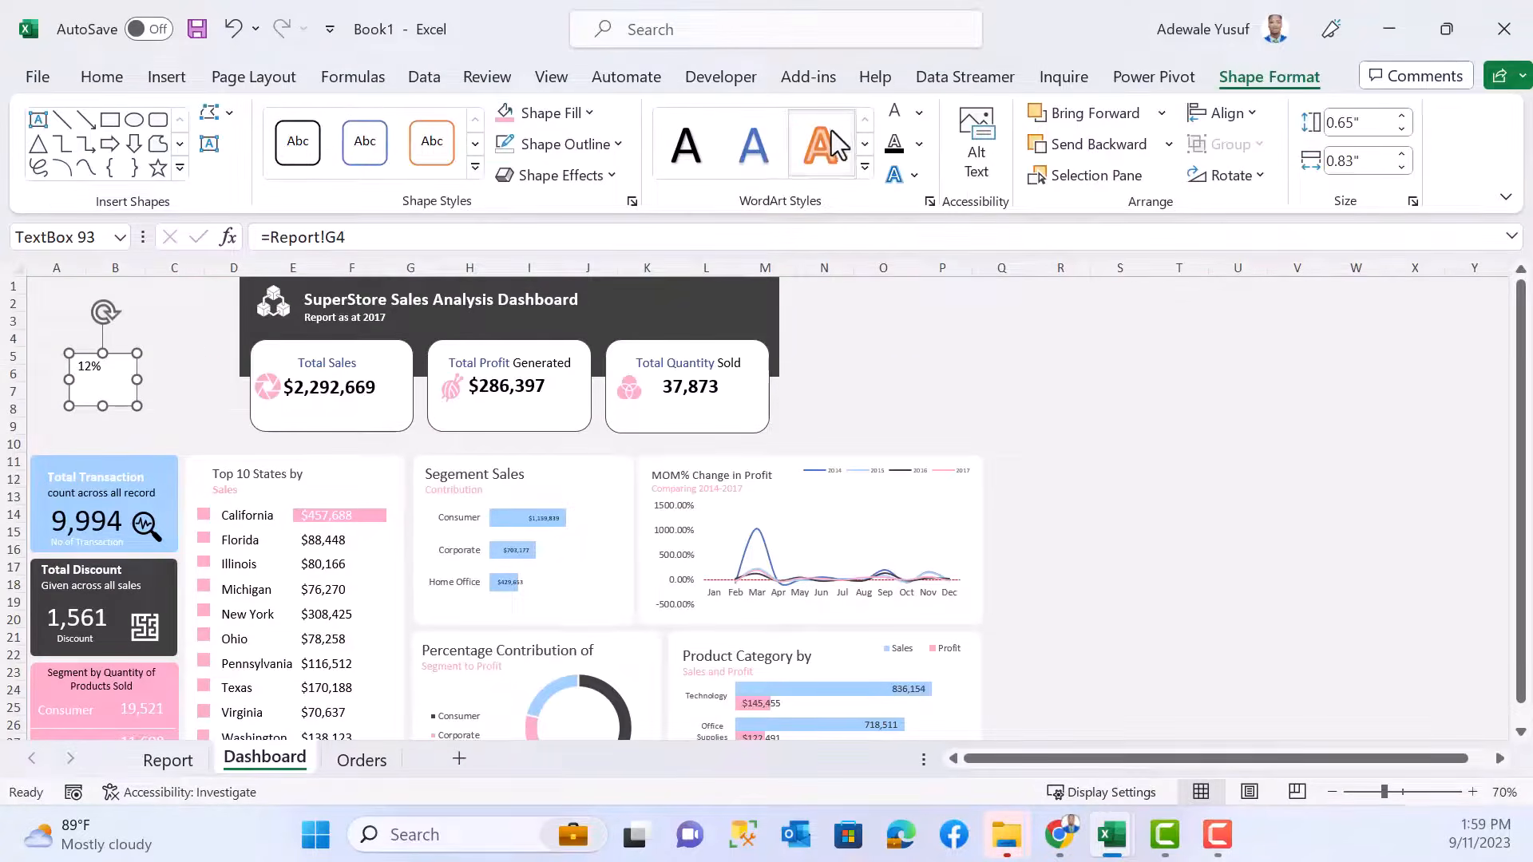
{"action": "left_click", "coordinate": [590, 114]}
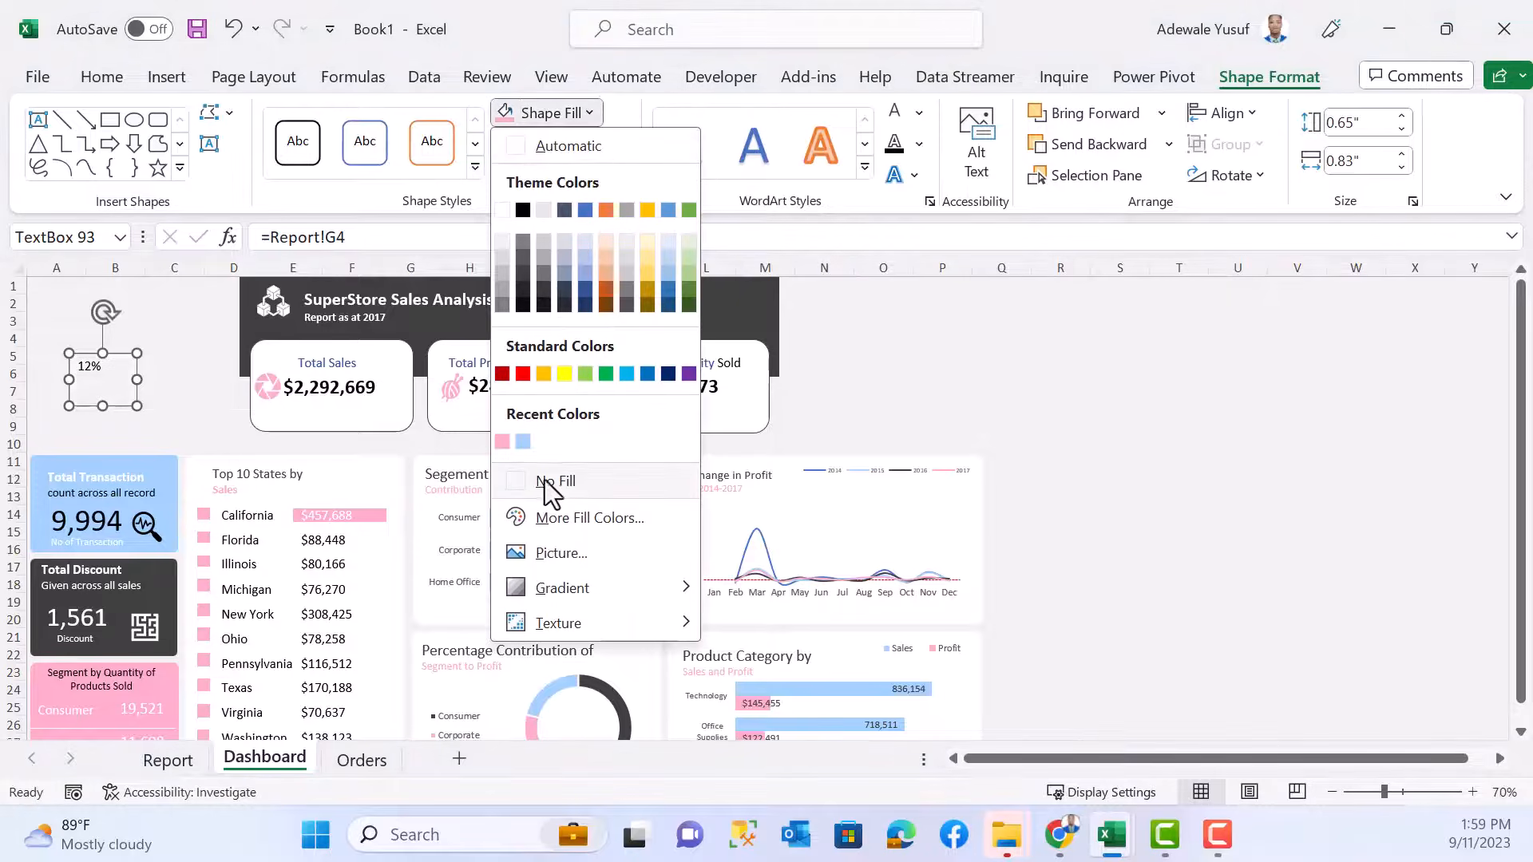
{"action": "left_click", "coordinate": [544, 480]}
{"action": "left_click", "coordinate": [595, 149]}
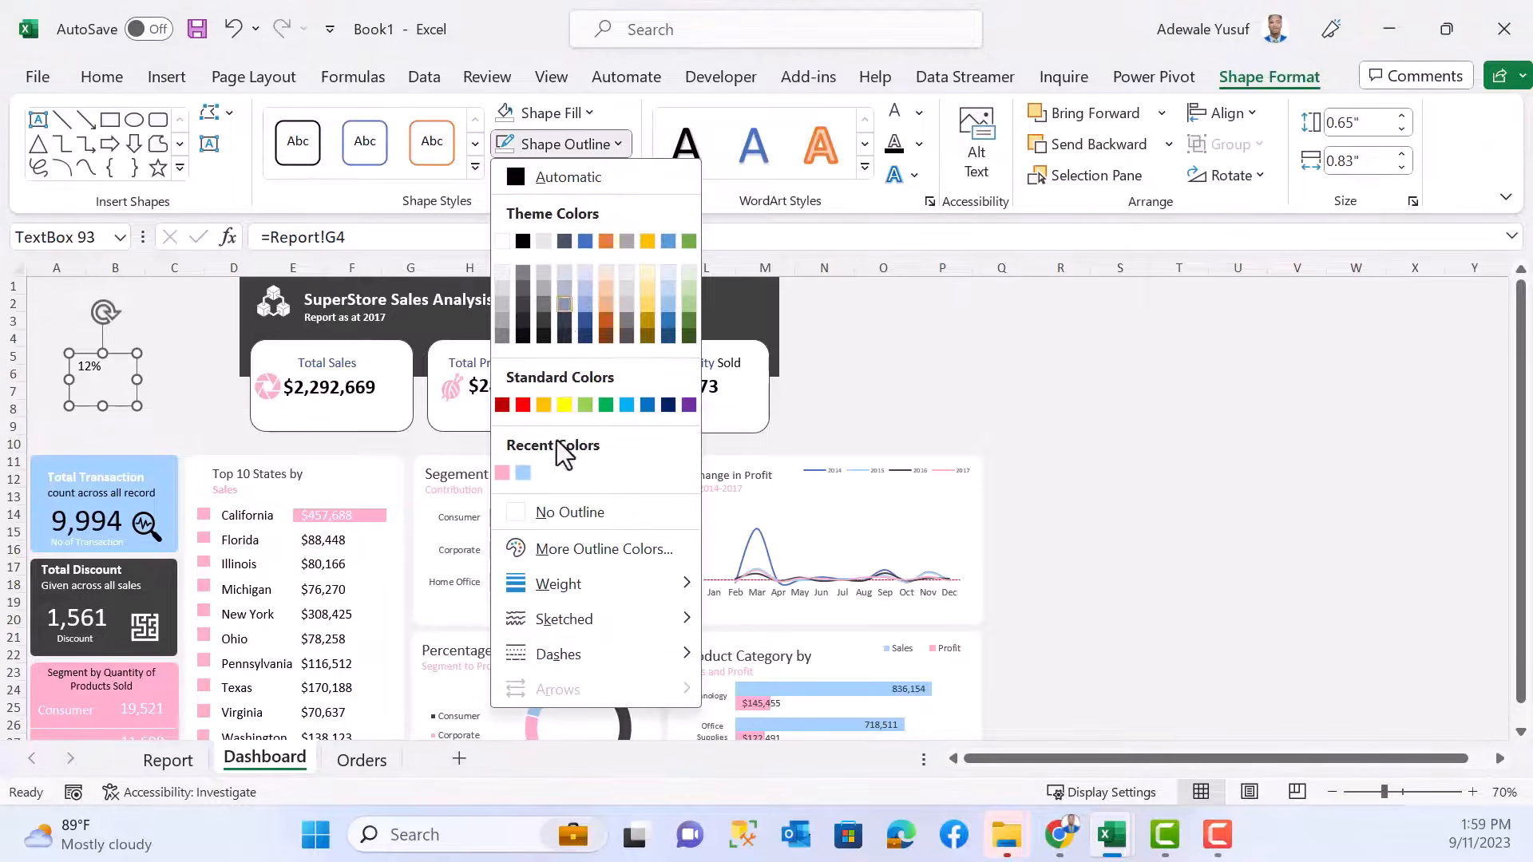
{"action": "left_click", "coordinate": [558, 512]}
- Change the font colour of the linked percentage text to a dark blue theme shade
{"action": "left_click", "coordinate": [94, 79]}
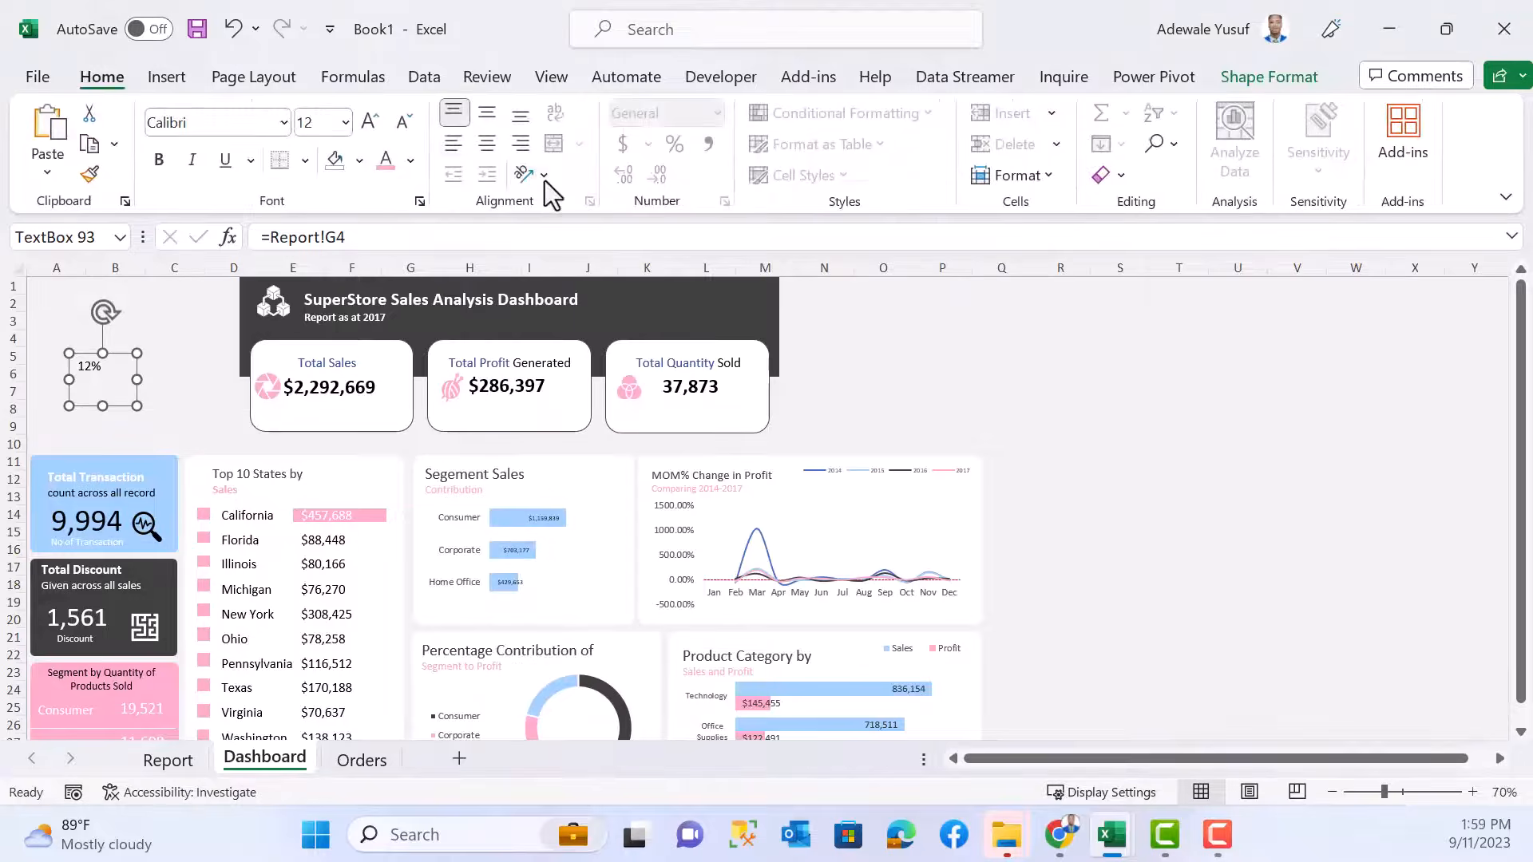
{"action": "left_click", "coordinate": [412, 160]}
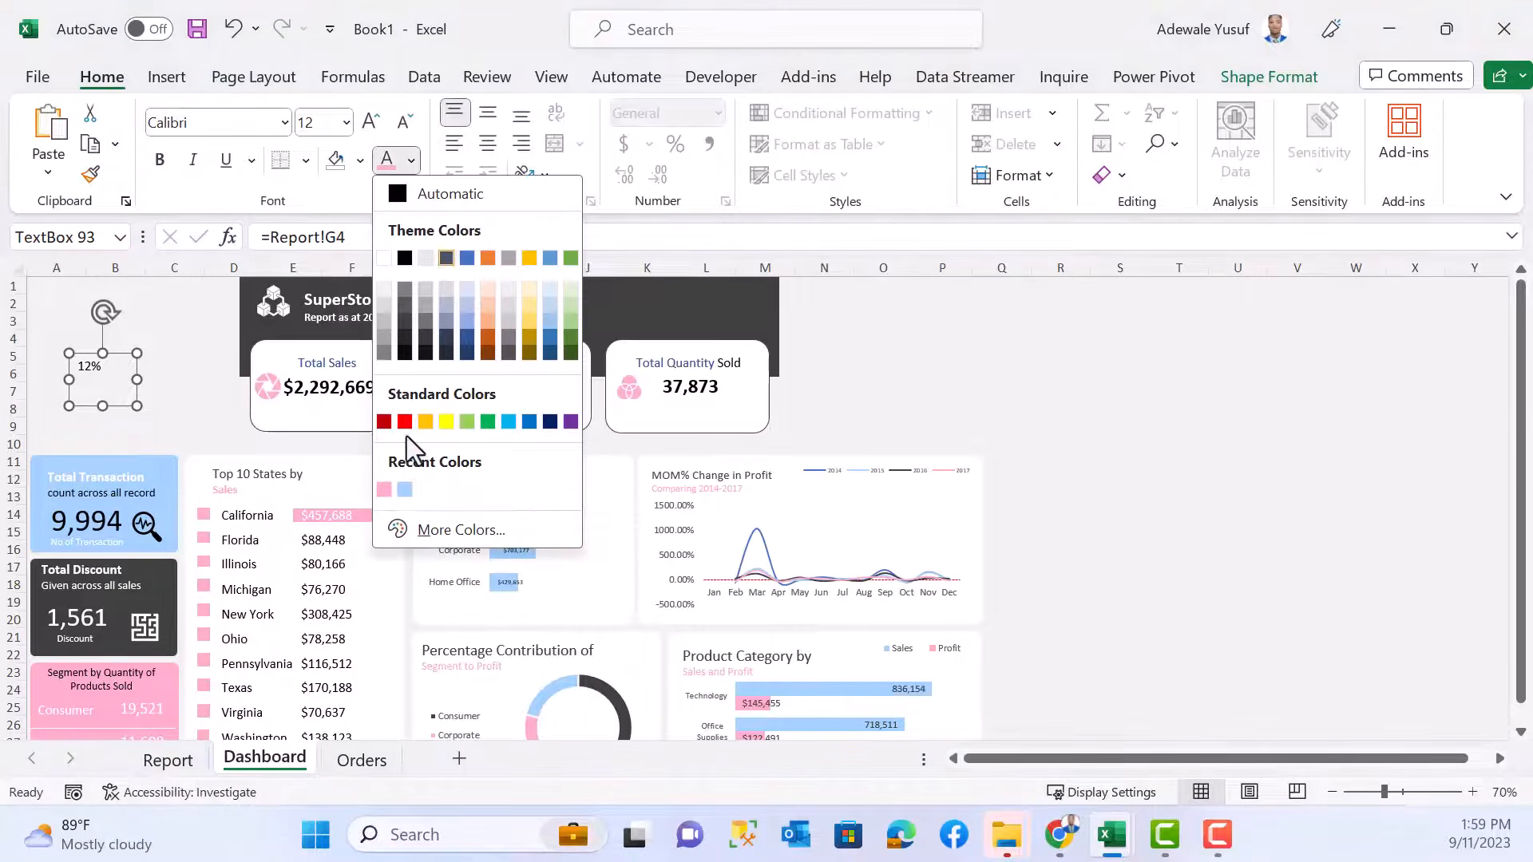
{"action": "left_click", "coordinate": [403, 489]}
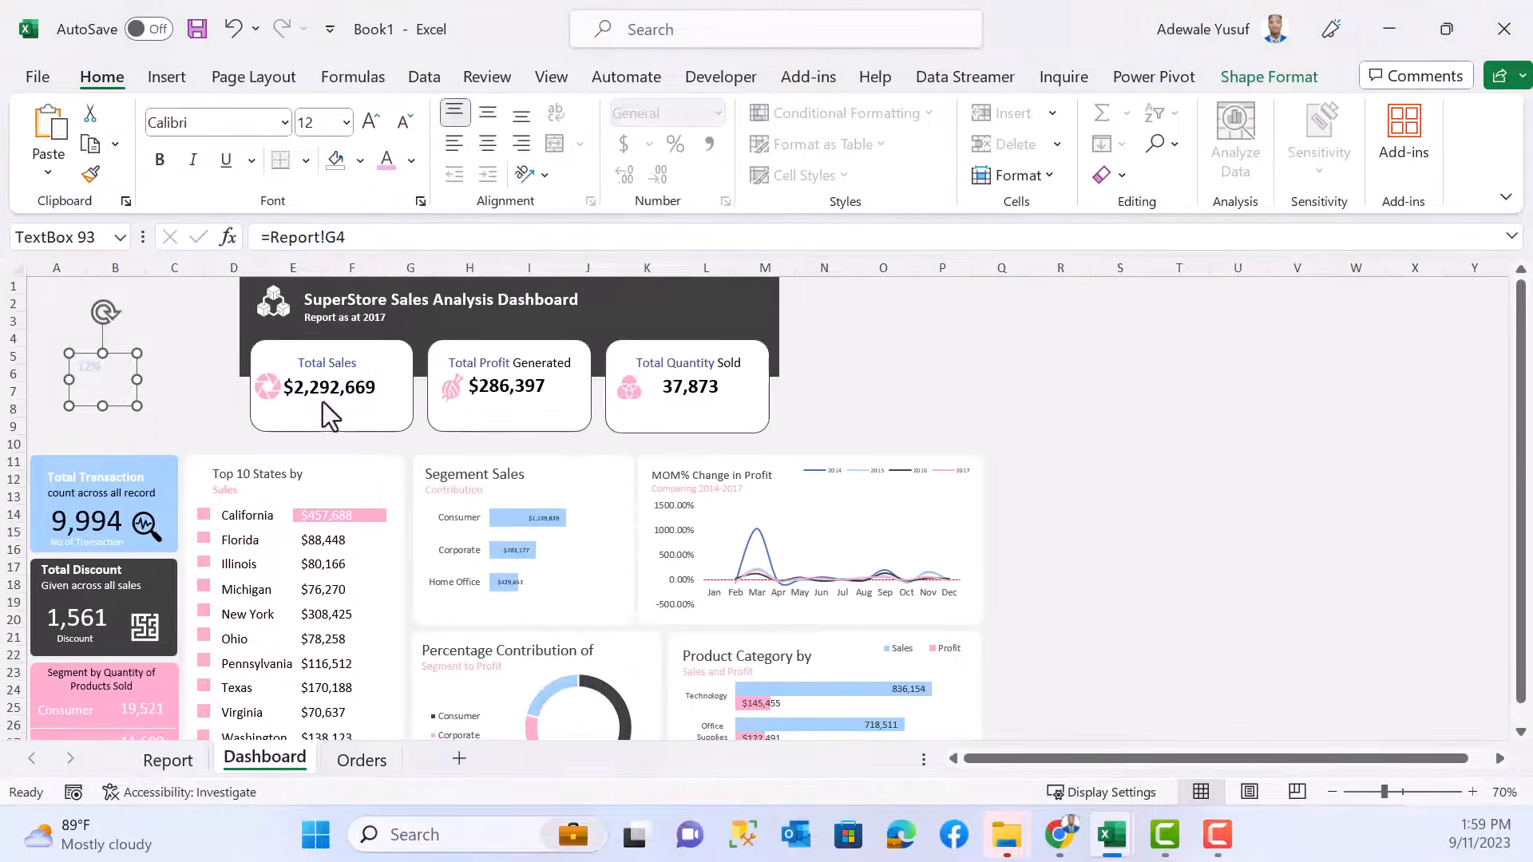
{"action": "left_click", "coordinate": [412, 161]}
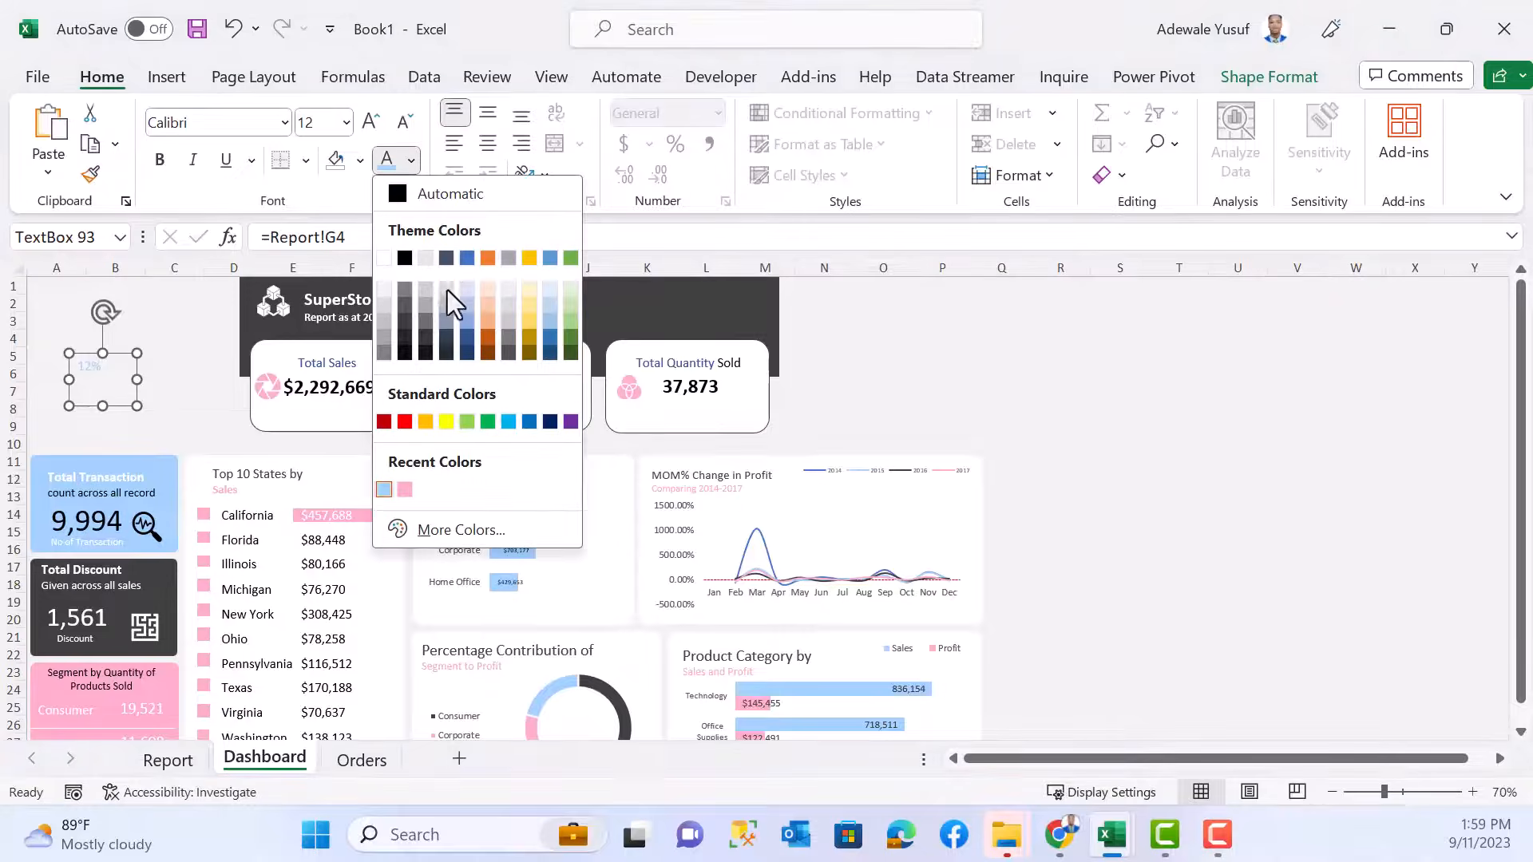
{"action": "left_click", "coordinate": [468, 338]}
- Set the percentage text to size 24 and fit its text box just above the Total Transaction card
{"action": "left_click", "coordinate": [372, 122]}
{"action": "left_click", "coordinate": [372, 122]}
{"action": "left_click", "coordinate": [372, 121]}
{"action": "left_click", "coordinate": [372, 121]}
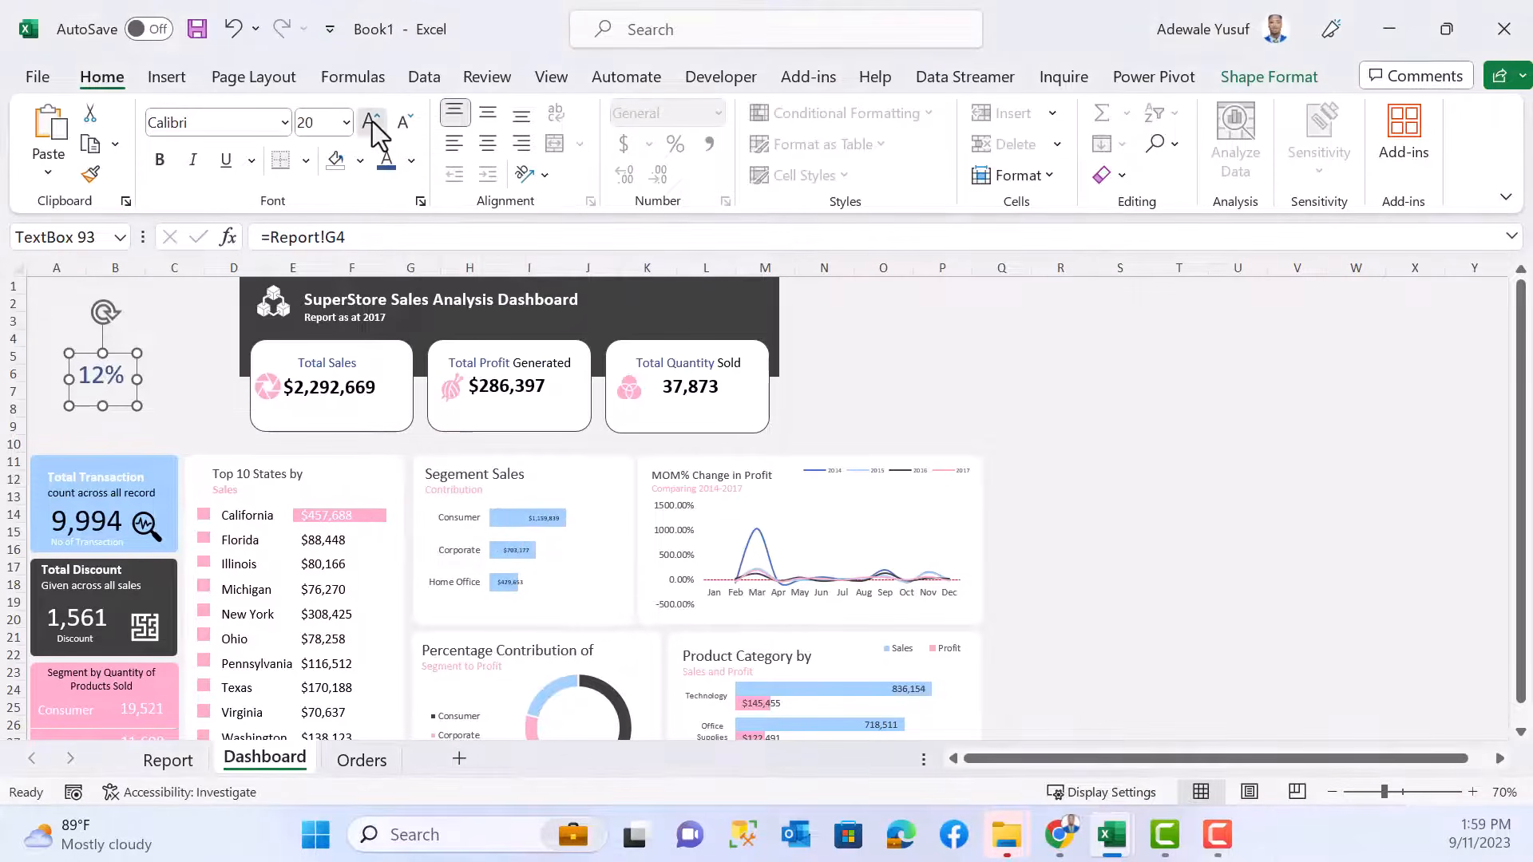
{"action": "left_click", "coordinate": [372, 121]}
{"action": "mouse_move", "coordinate": [136, 406]}
{"action": "left_mouse_down"}
{"action": "mouse_move", "coordinate": [161, 414]}
{"action": "mouse_move", "coordinate": [93, 415]}
{"action": "mouse_move", "coordinate": [86, 430]}
{"action": "mouse_move", "coordinate": [114, 419]}
{"action": "left_mouse_up"}
{"action": "left_click", "coordinate": [405, 122]}
{"action": "left_click", "coordinate": [405, 121]}
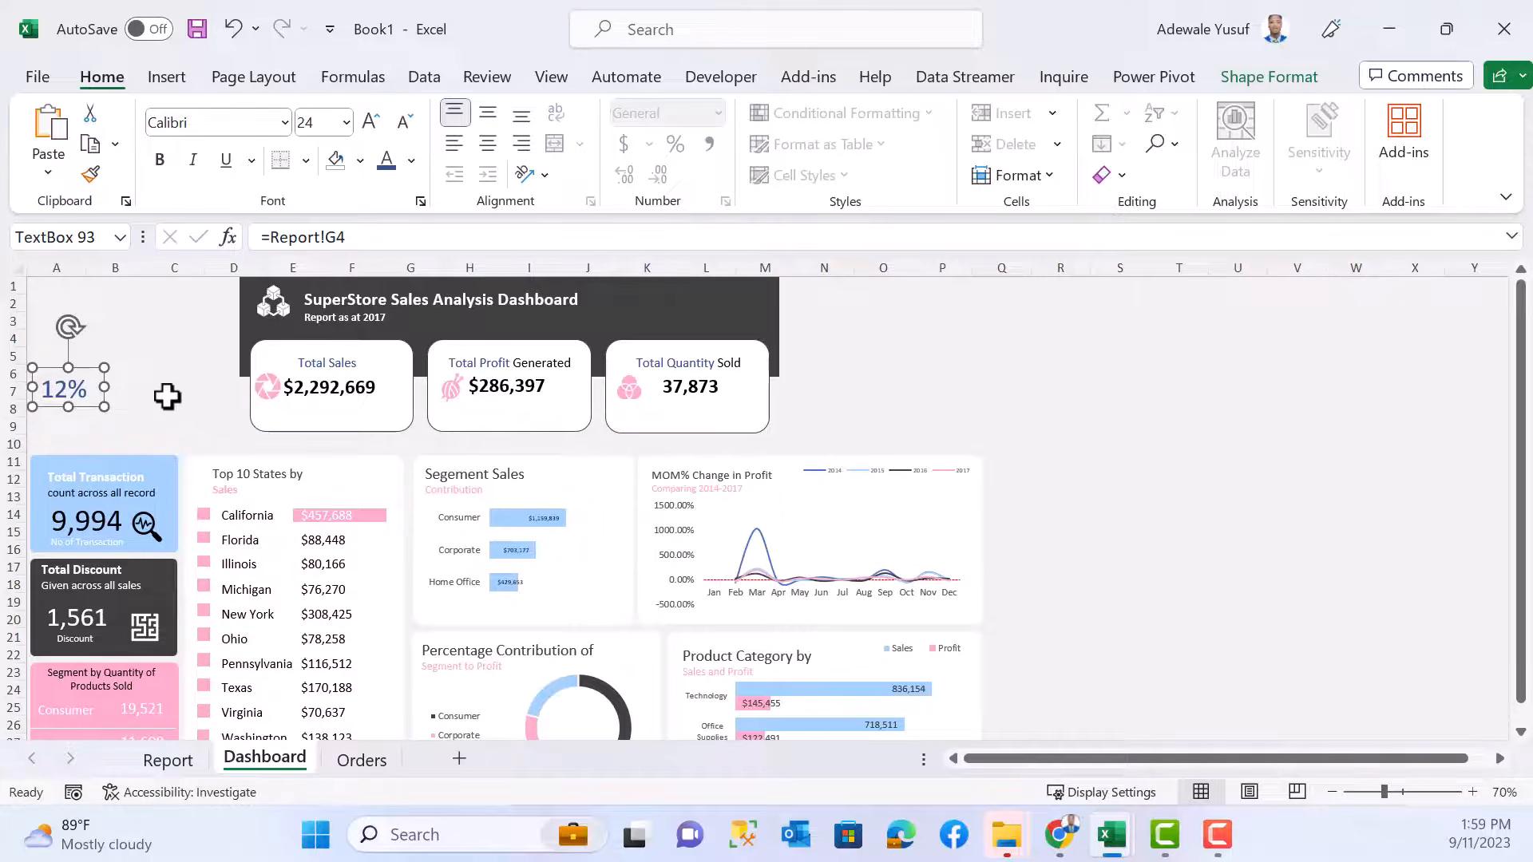
{"action": "left_click", "coordinate": [147, 397]}
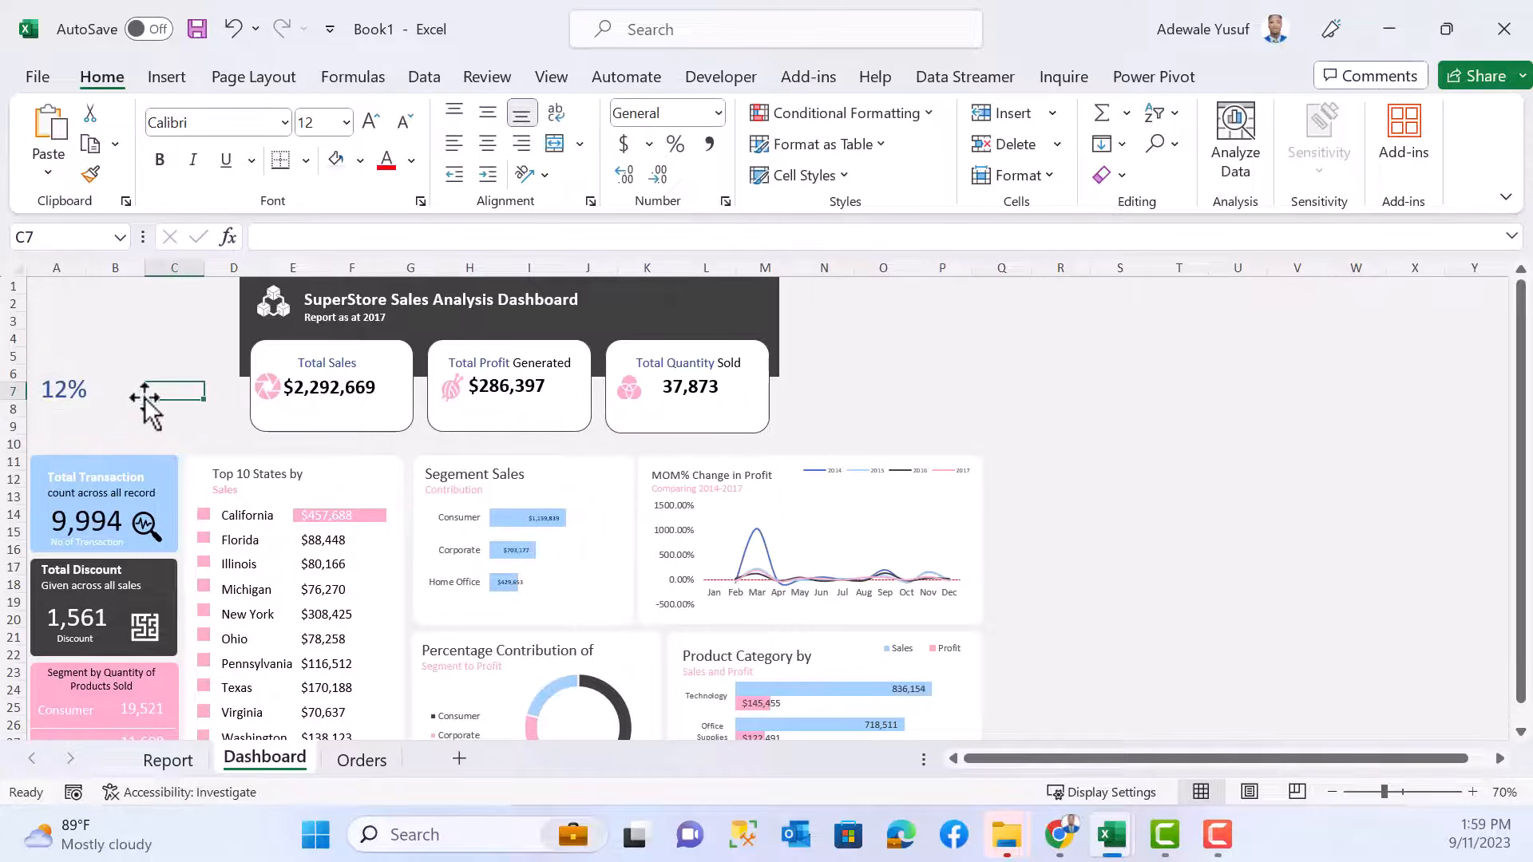
- Insert a text box beside the percentage figure reading "is the approximated percentage"
{"action": "left_click", "coordinate": [166, 77]}
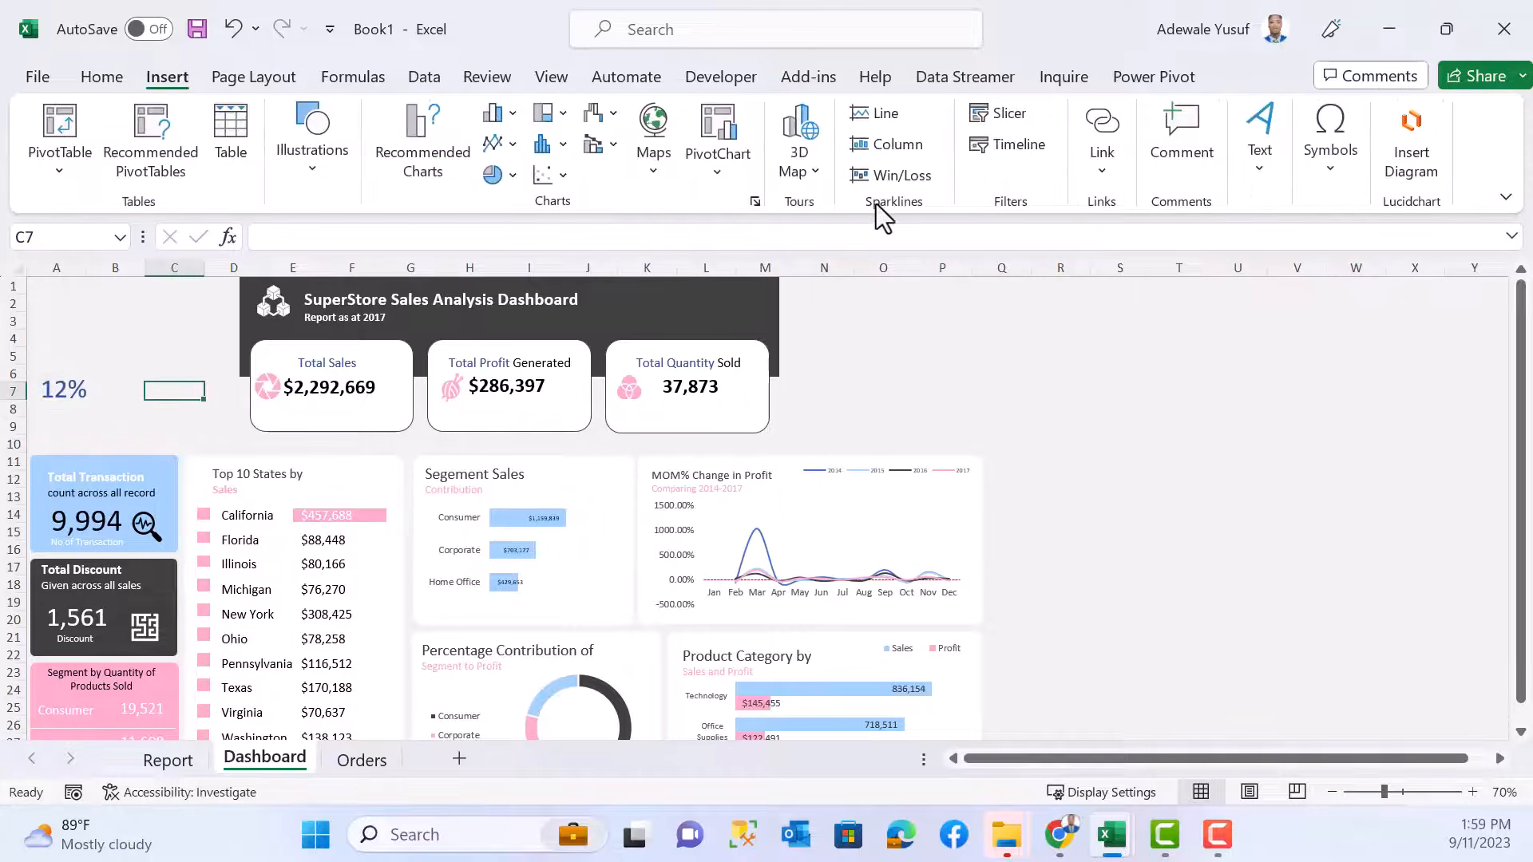
{"action": "left_click", "coordinate": [1262, 177]}
{"action": "left_click", "coordinate": [1237, 244]}
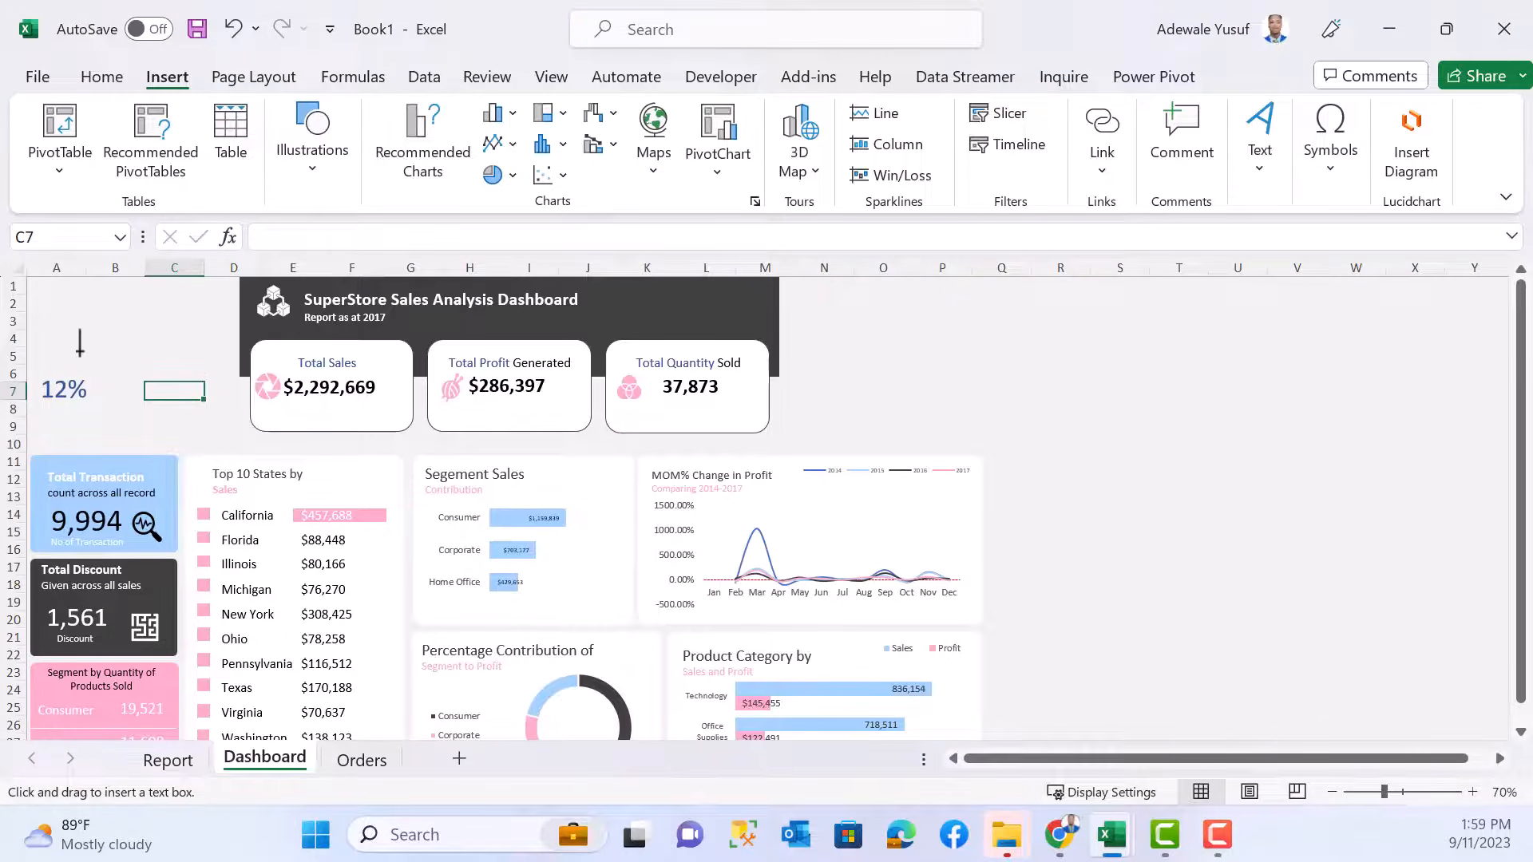
{"action": "left_click_drag", "start_coordinate": [85, 365], "coordinate": [205, 404]}
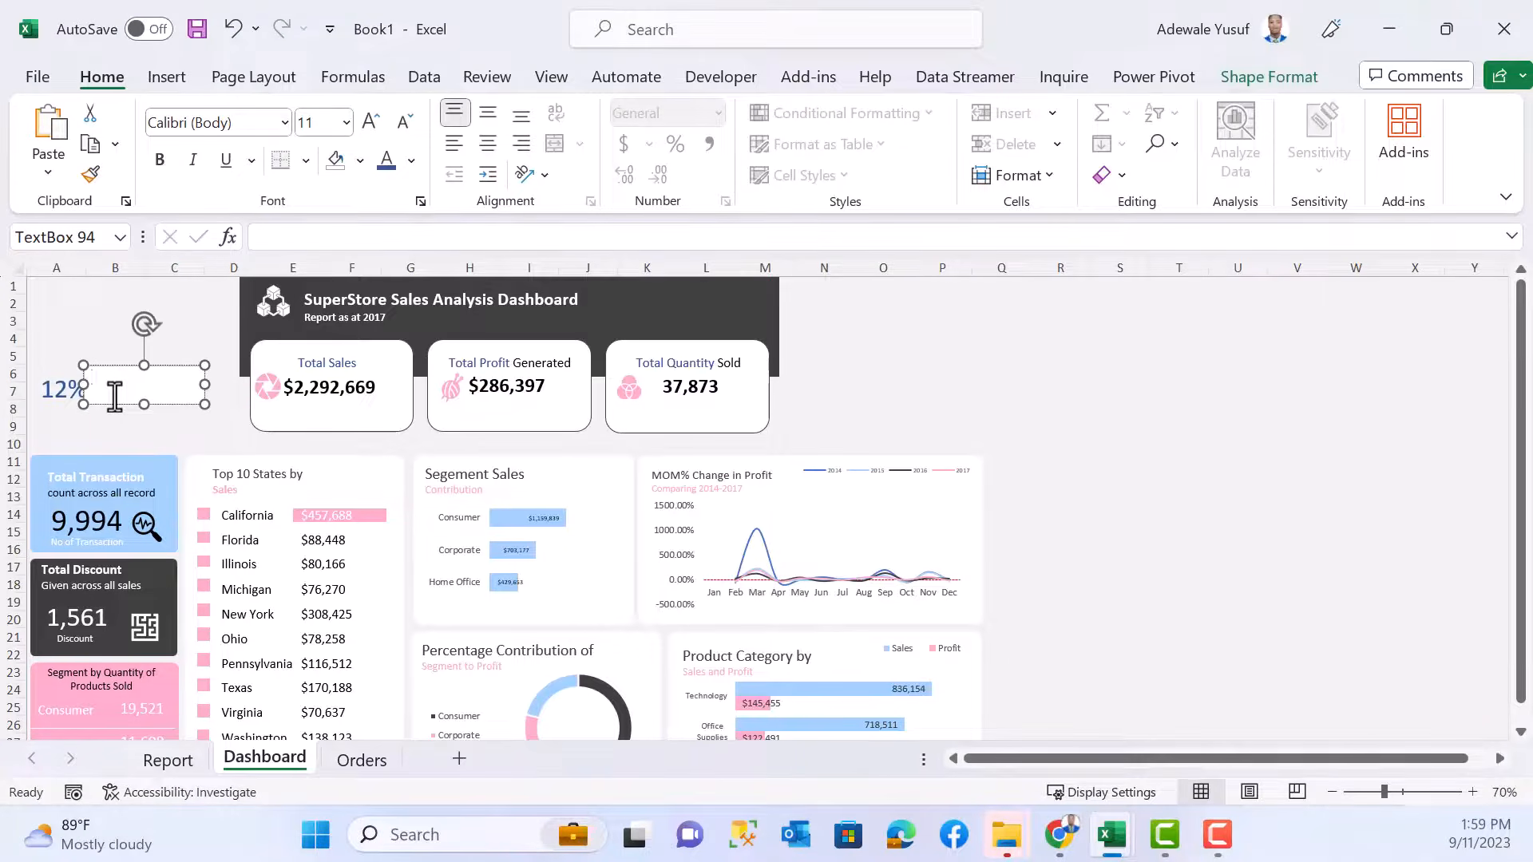
{"action": "type", "text": "is the approximated percentage"}
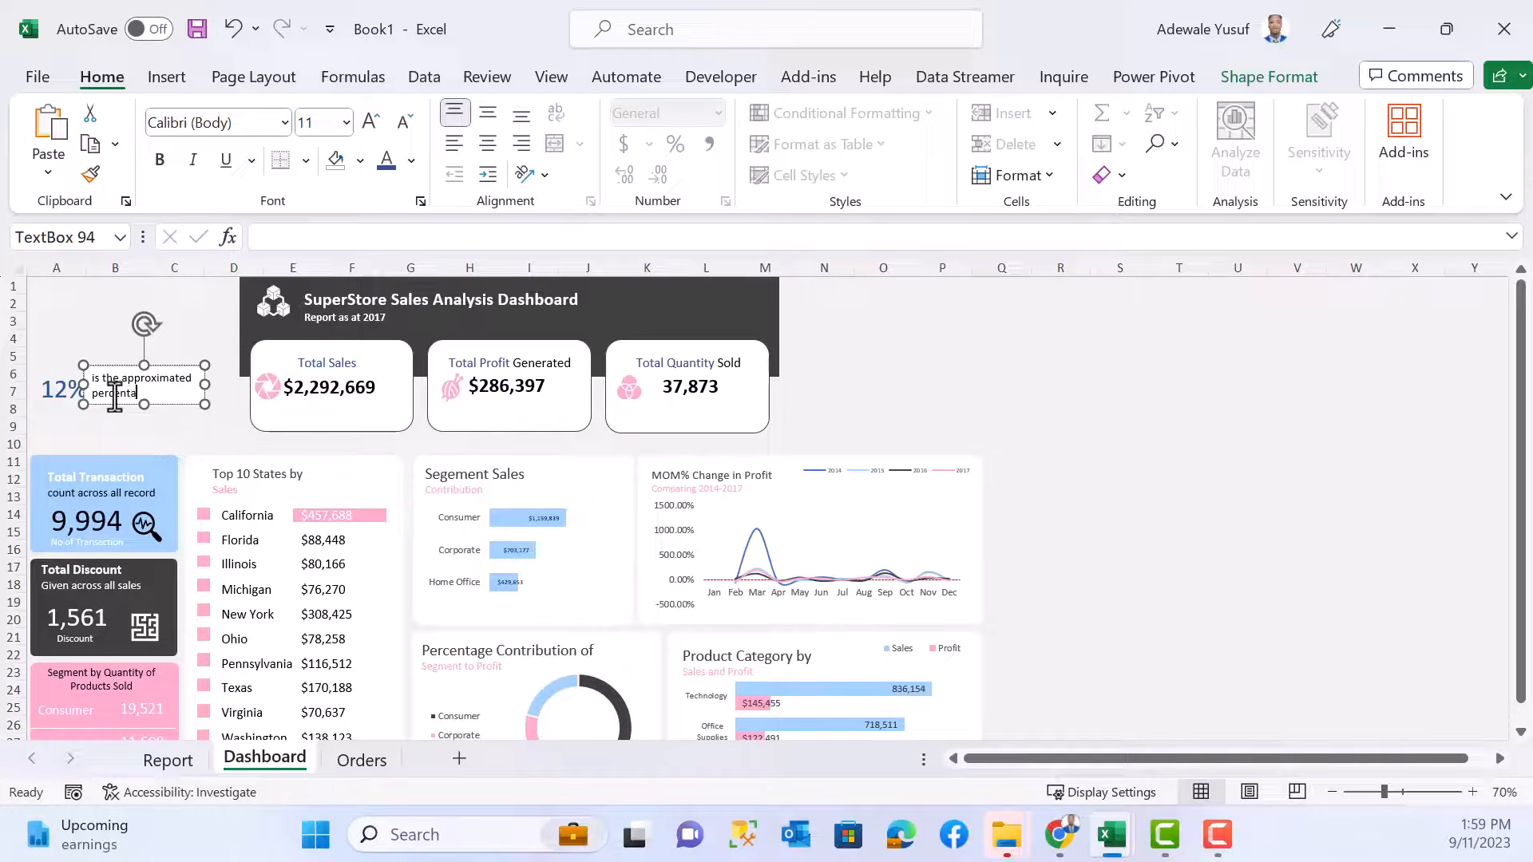
- Resize the caption text box to about 0.32" high and 1.74" wide
{"action": "left_click", "coordinate": [221, 392]}
{"action": "left_click", "coordinate": [214, 393]}
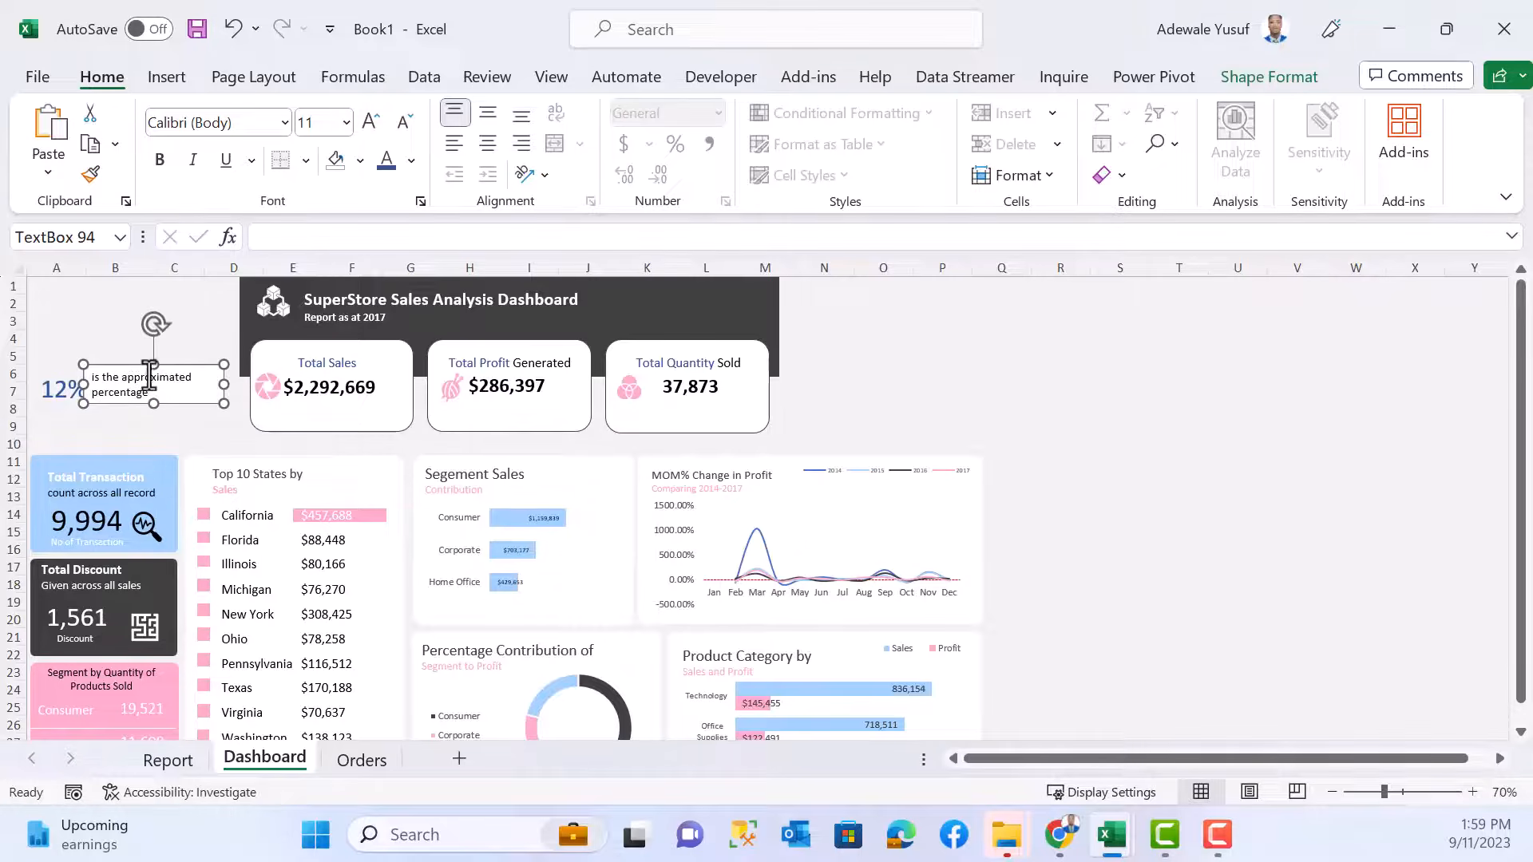
{"action": "left_click_drag", "start_coordinate": [154, 365], "coordinate": [154, 377]}
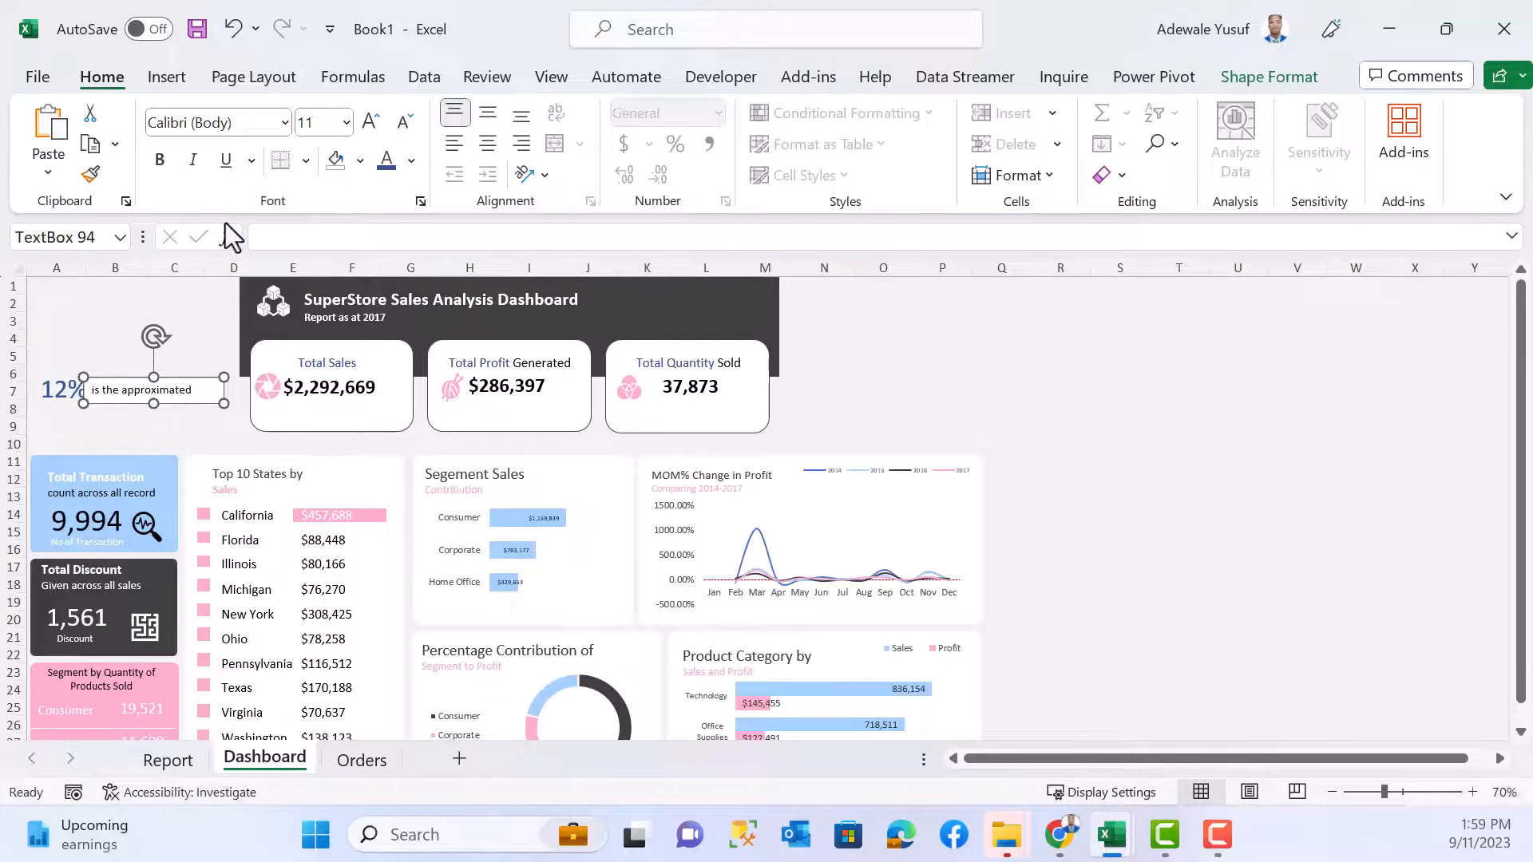
- Remove the fill and outline from the caption text box beside the percentage figure
{"action": "left_click", "coordinate": [1266, 76]}
{"action": "left_click", "coordinate": [568, 113]}
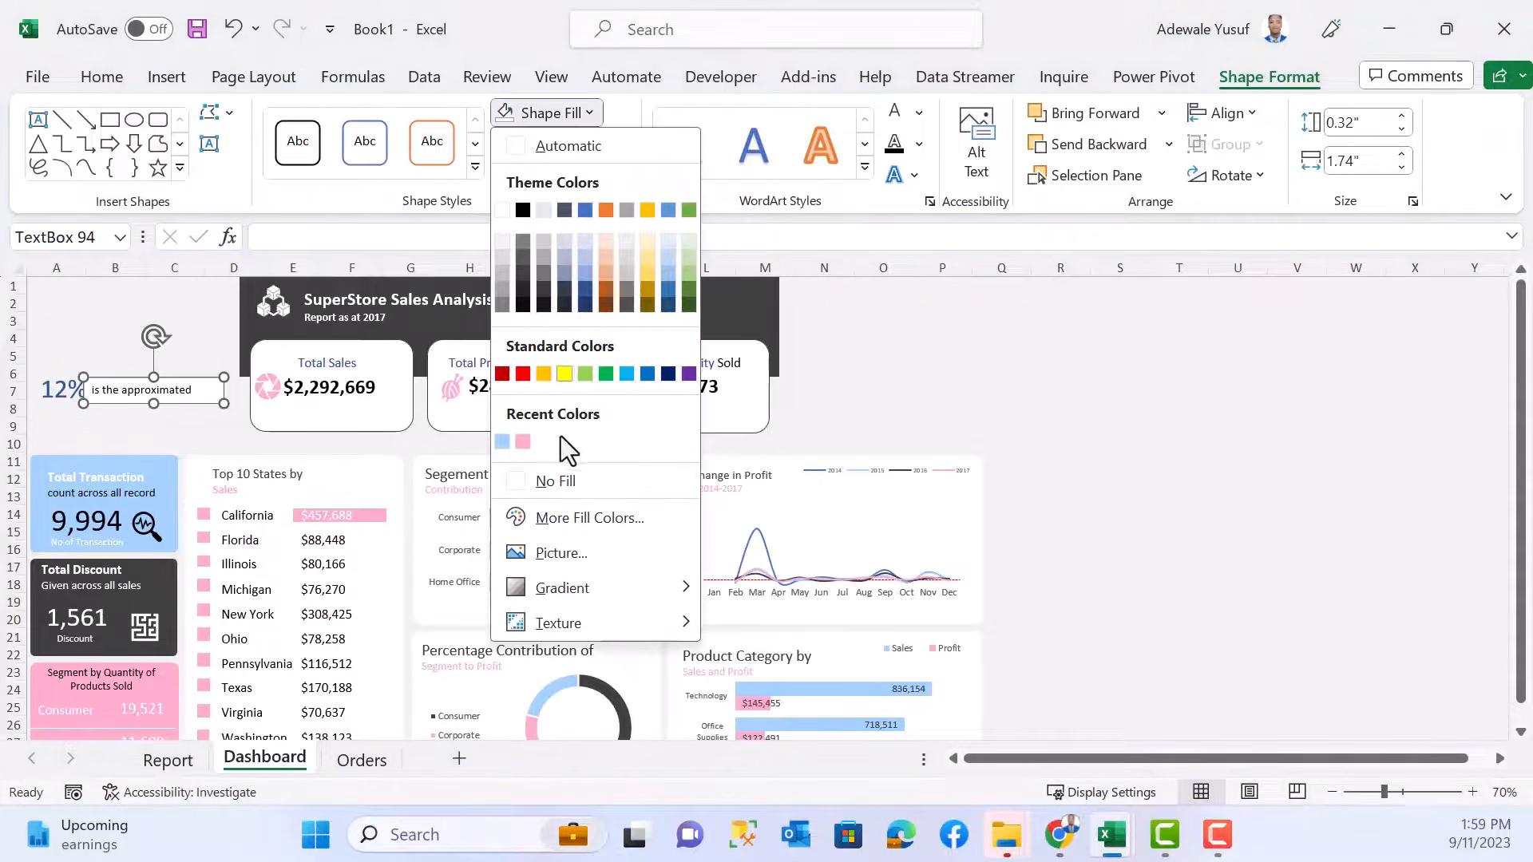
{"action": "left_click", "coordinate": [565, 482]}
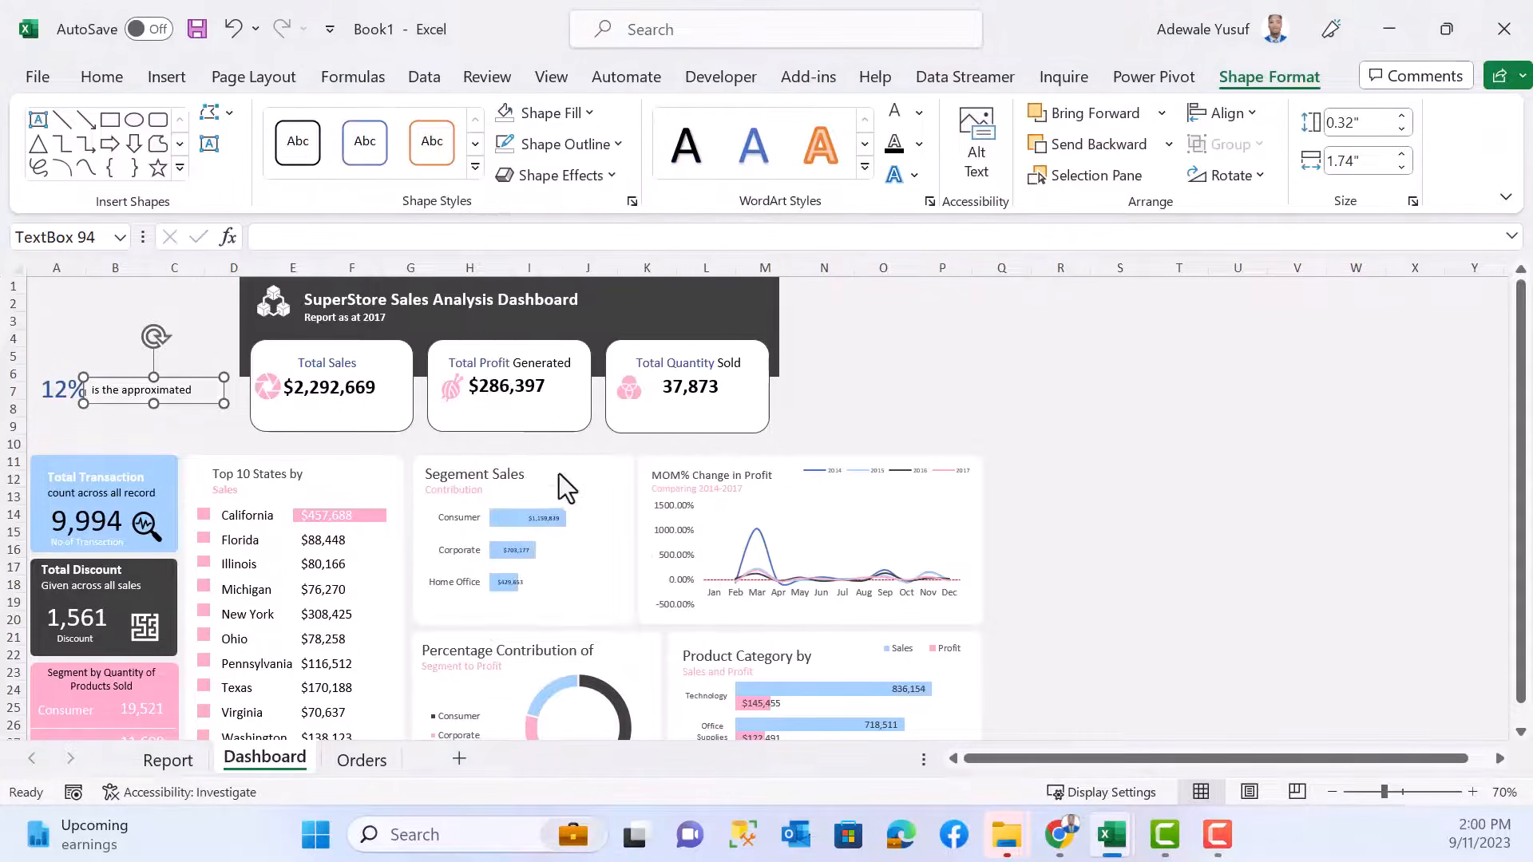
{"action": "left_click", "coordinate": [600, 146]}
{"action": "left_click", "coordinate": [565, 515]}
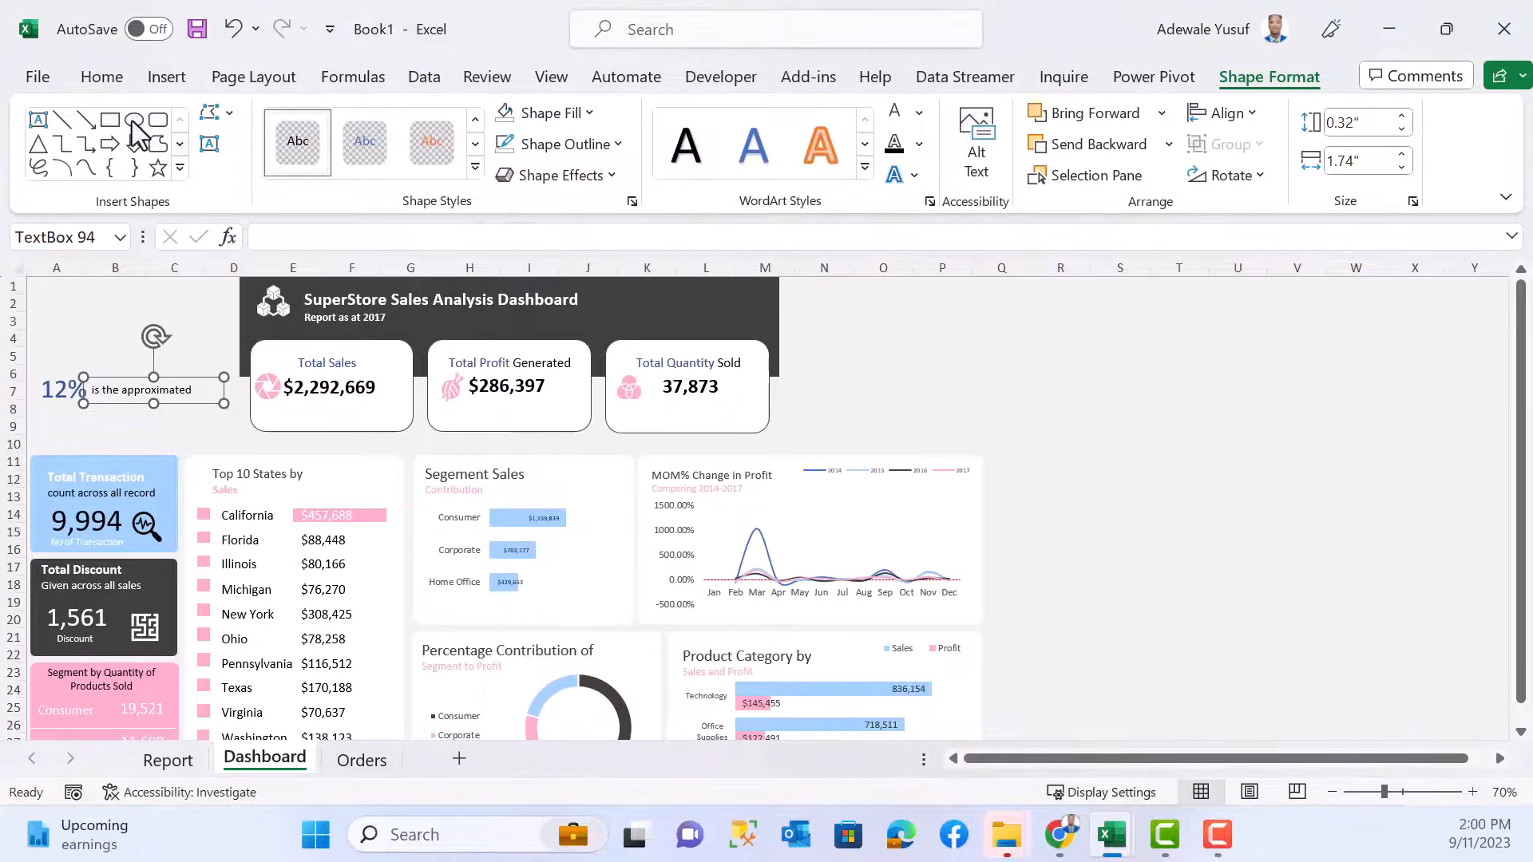
- Change the caption's font colour to the recently used pink
{"action": "left_click", "coordinate": [101, 76]}
{"action": "left_click", "coordinate": [413, 161]}
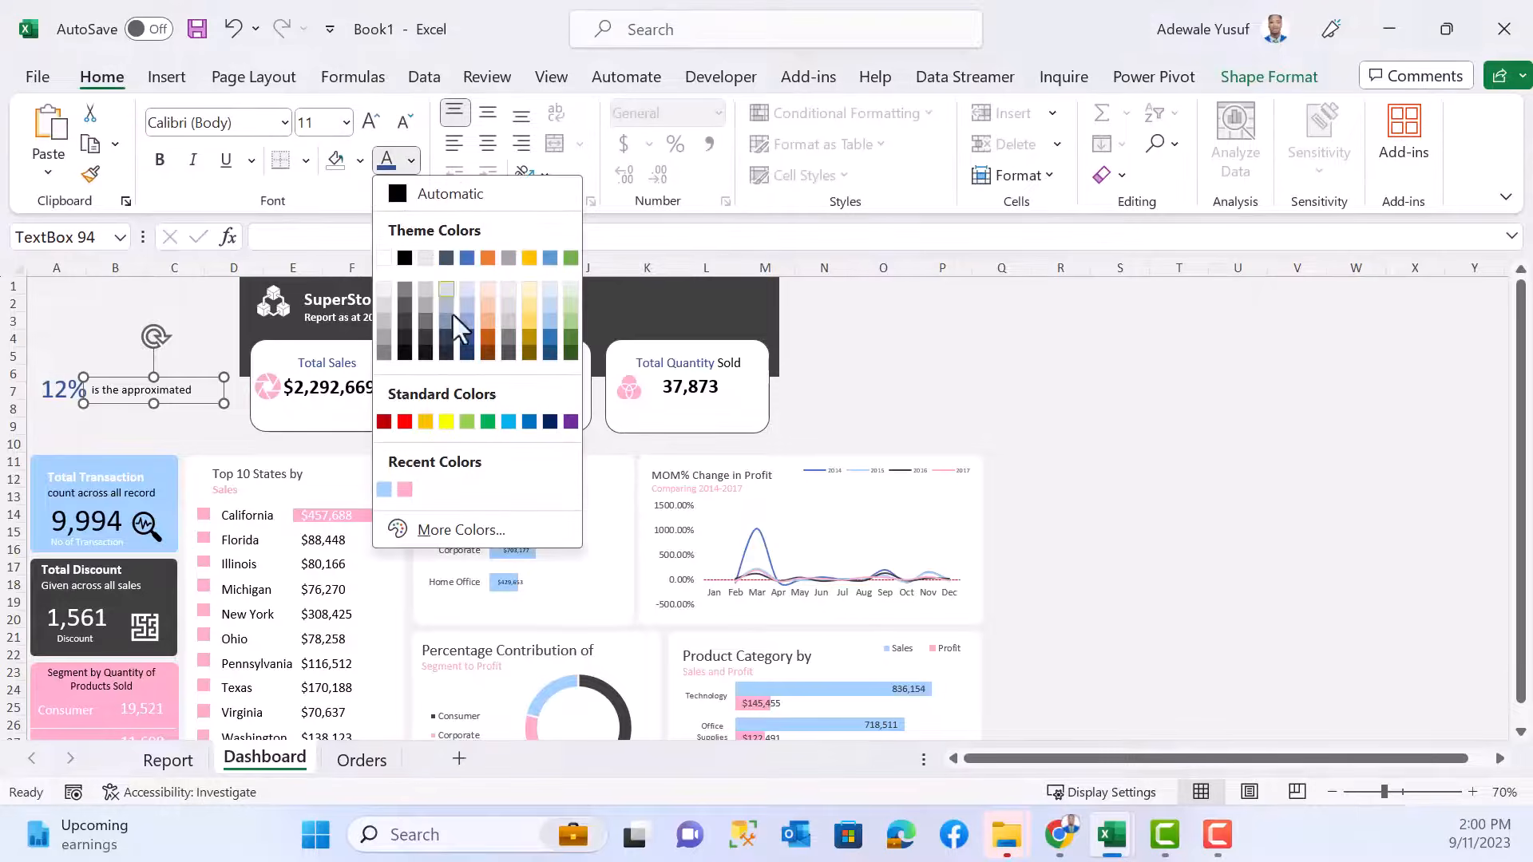
{"action": "left_click", "coordinate": [404, 489]}
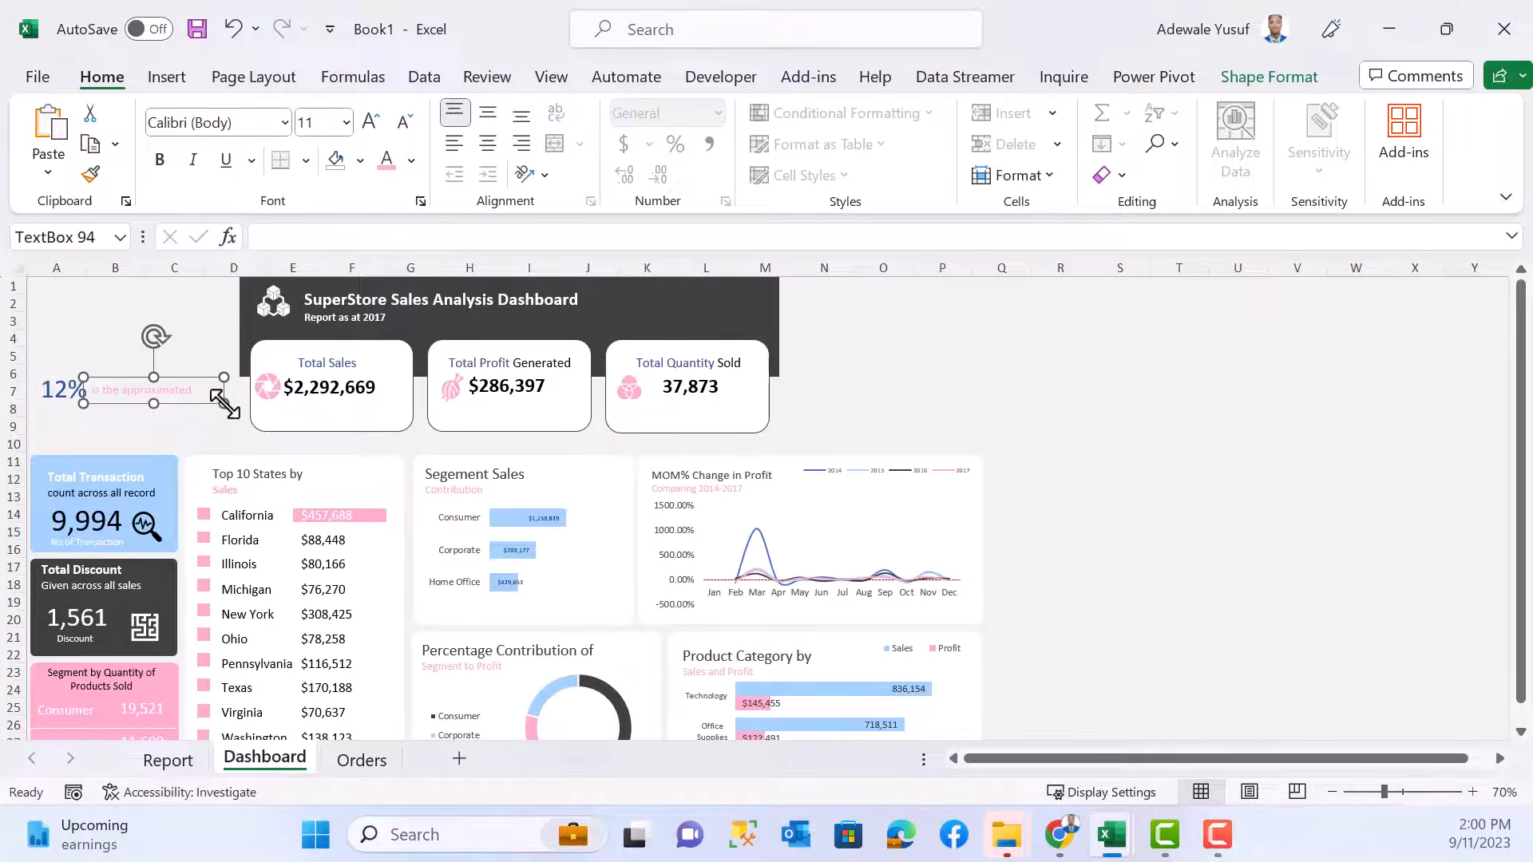
{"action": "left_click_drag", "start_coordinate": [231, 407], "coordinate": [275, 408]}
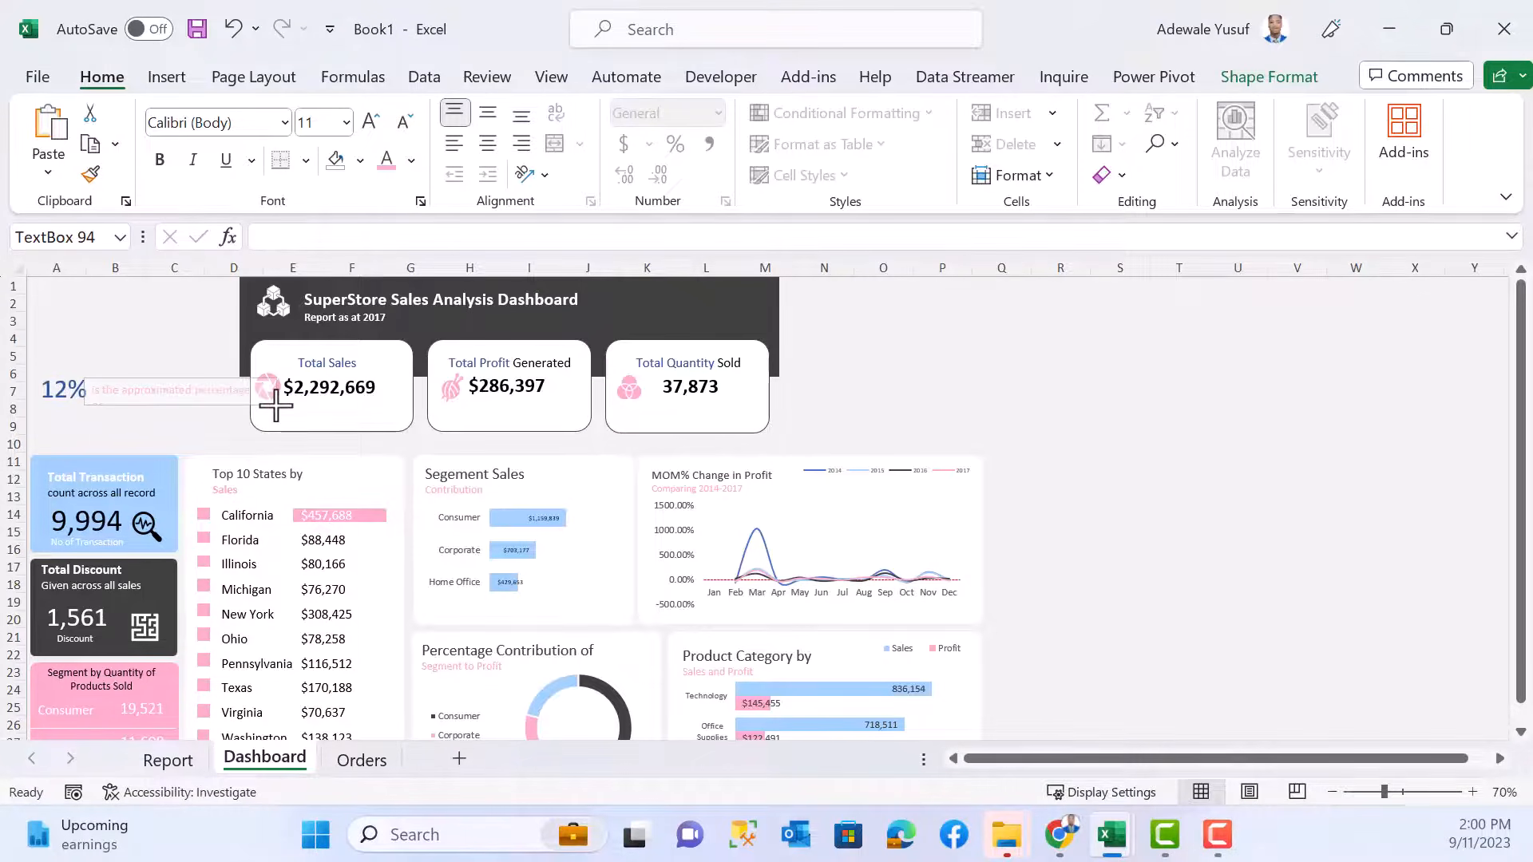
{"action": "left_click", "coordinate": [403, 124]}
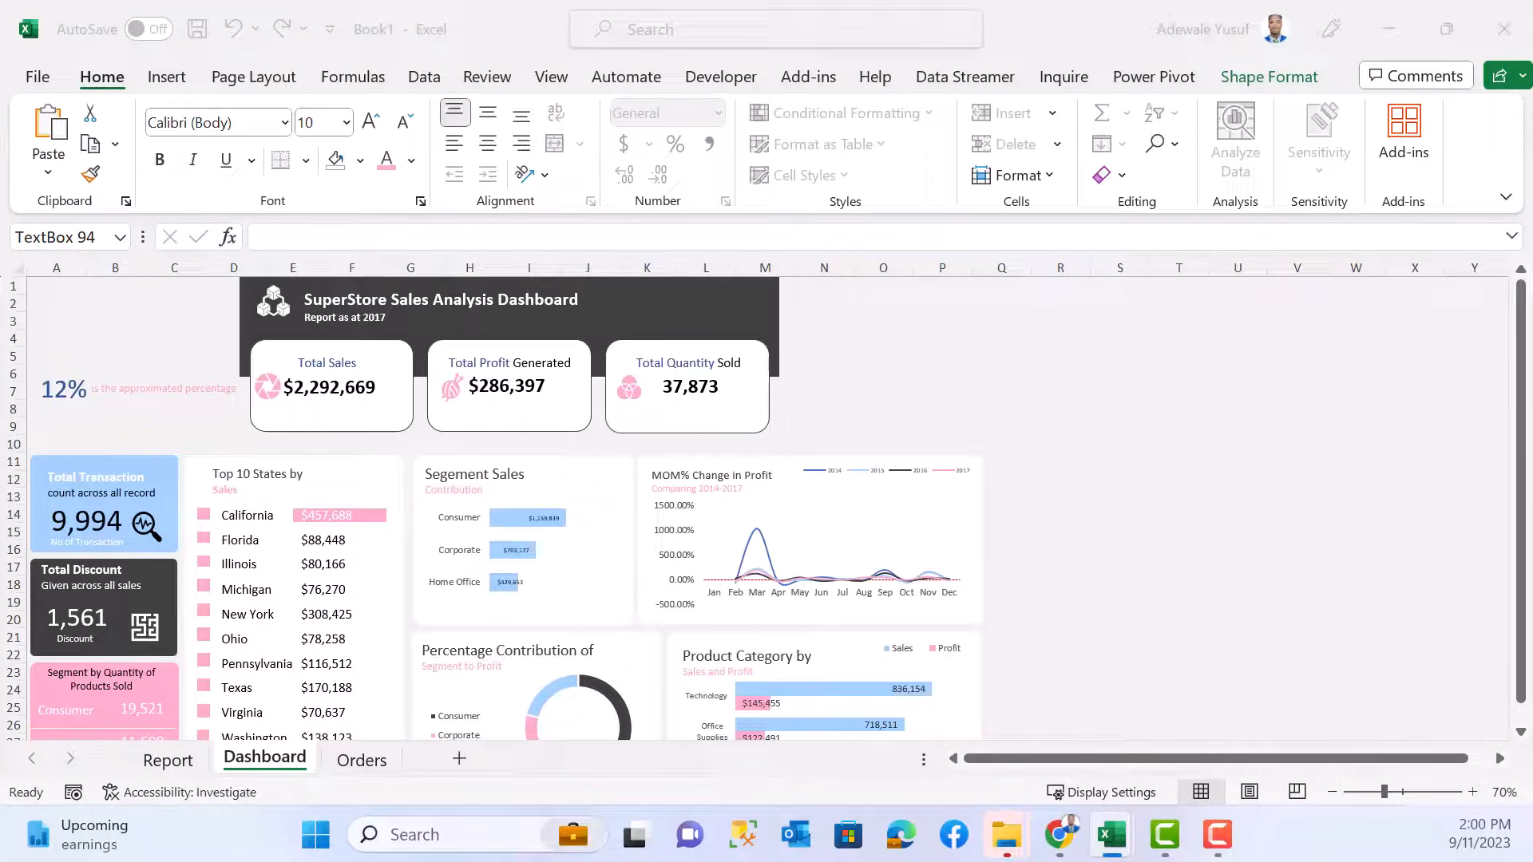
{"action": "left_click", "coordinate": [153, 397]}
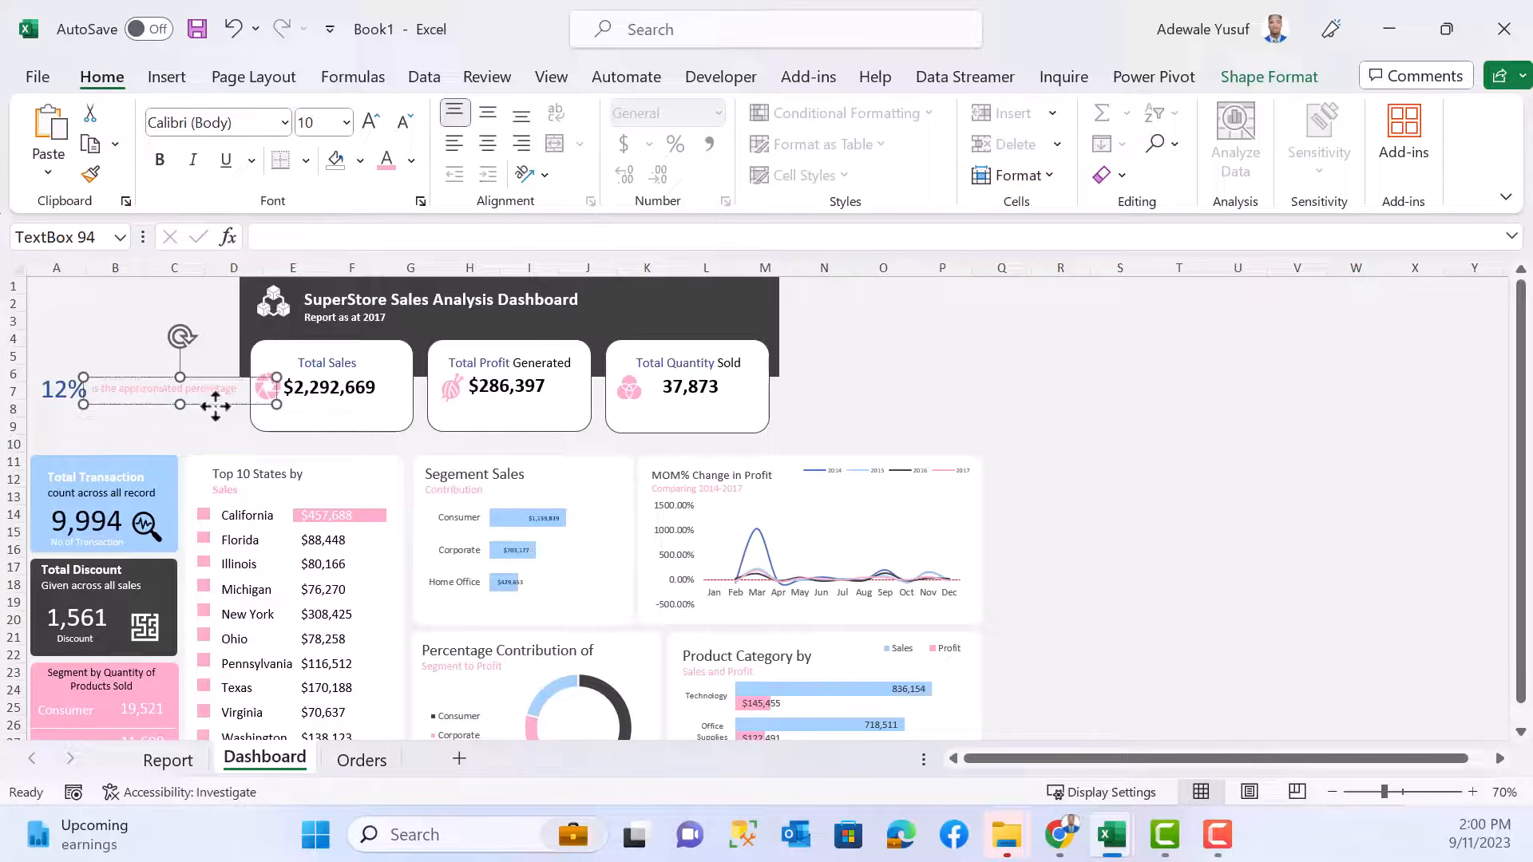
{"action": "left_click_drag", "start_coordinate": [215, 407], "coordinate": [213, 407]}
{"action": "key", "text": "ctrl+z"}
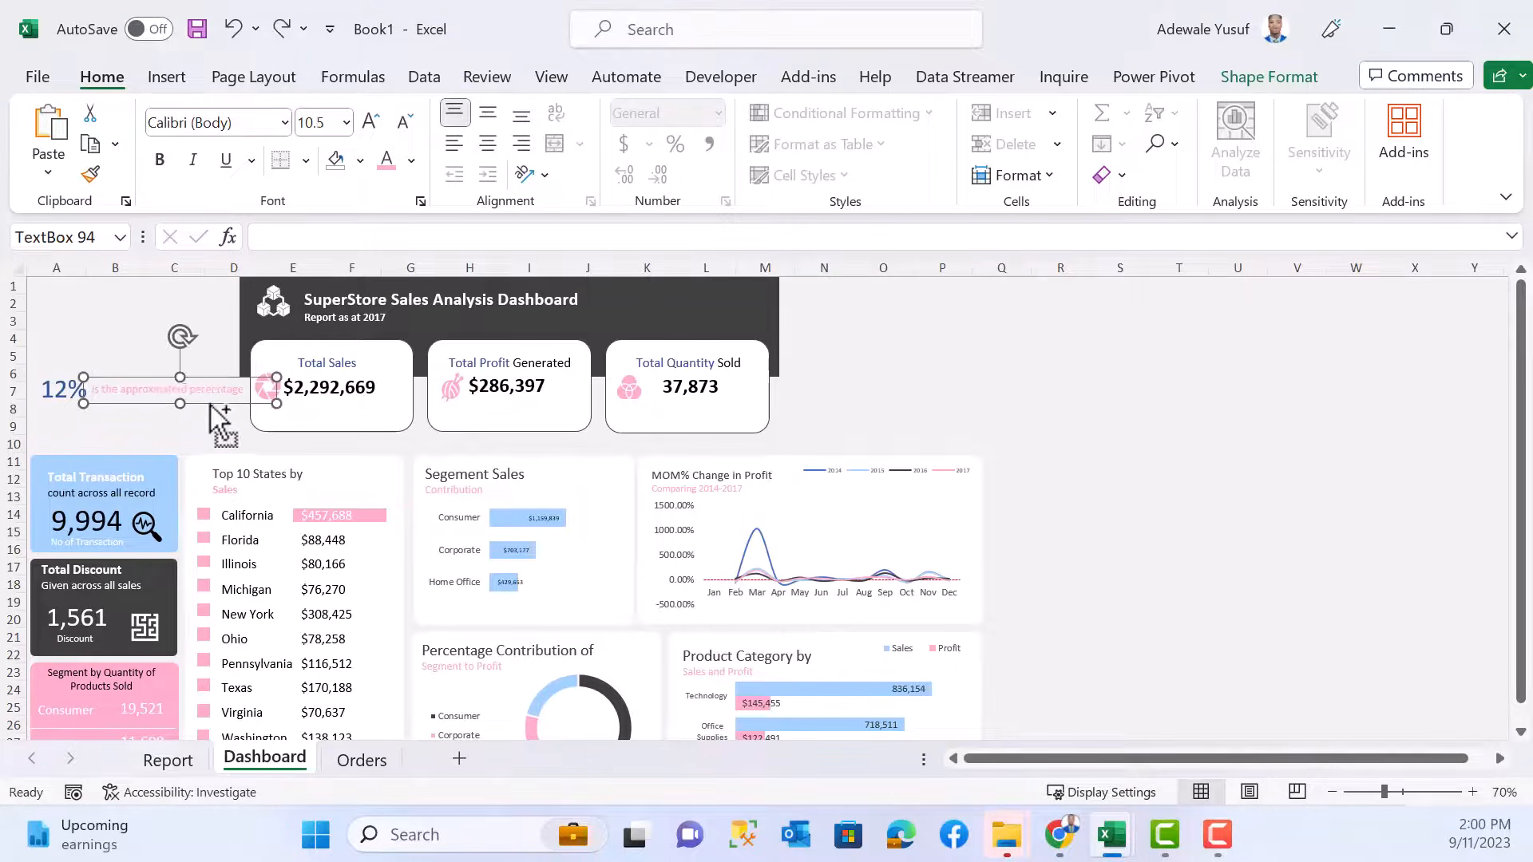
{"action": "key", "text": "ctrl+z"}
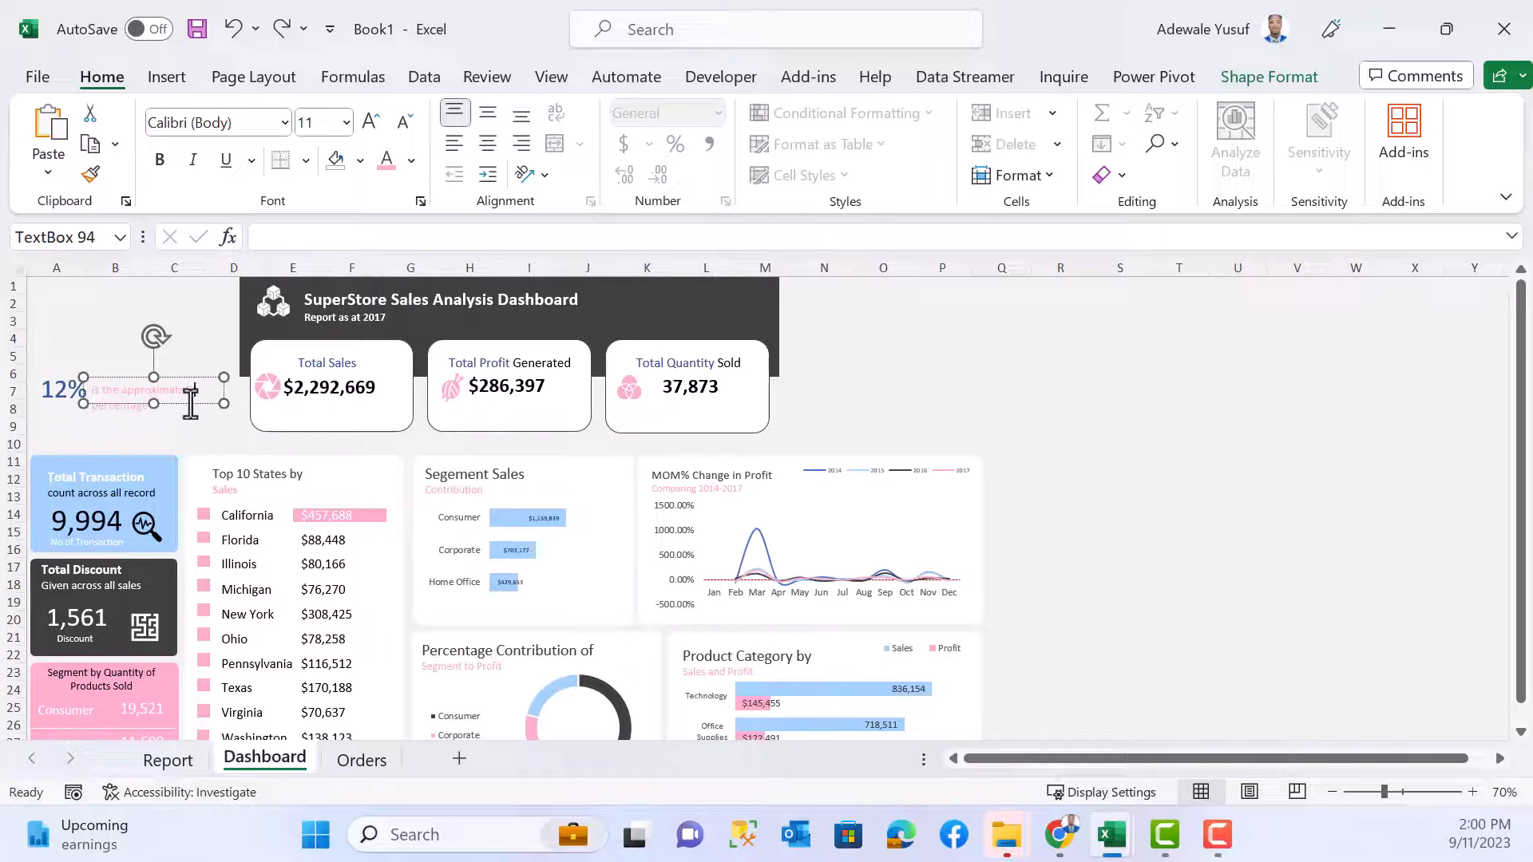
- Duplicate the caption text box below the original and shorten the original's text to "is the approximated"
{"action": "left_click_drag", "start_coordinate": [153, 404], "coordinate": [154, 412]}
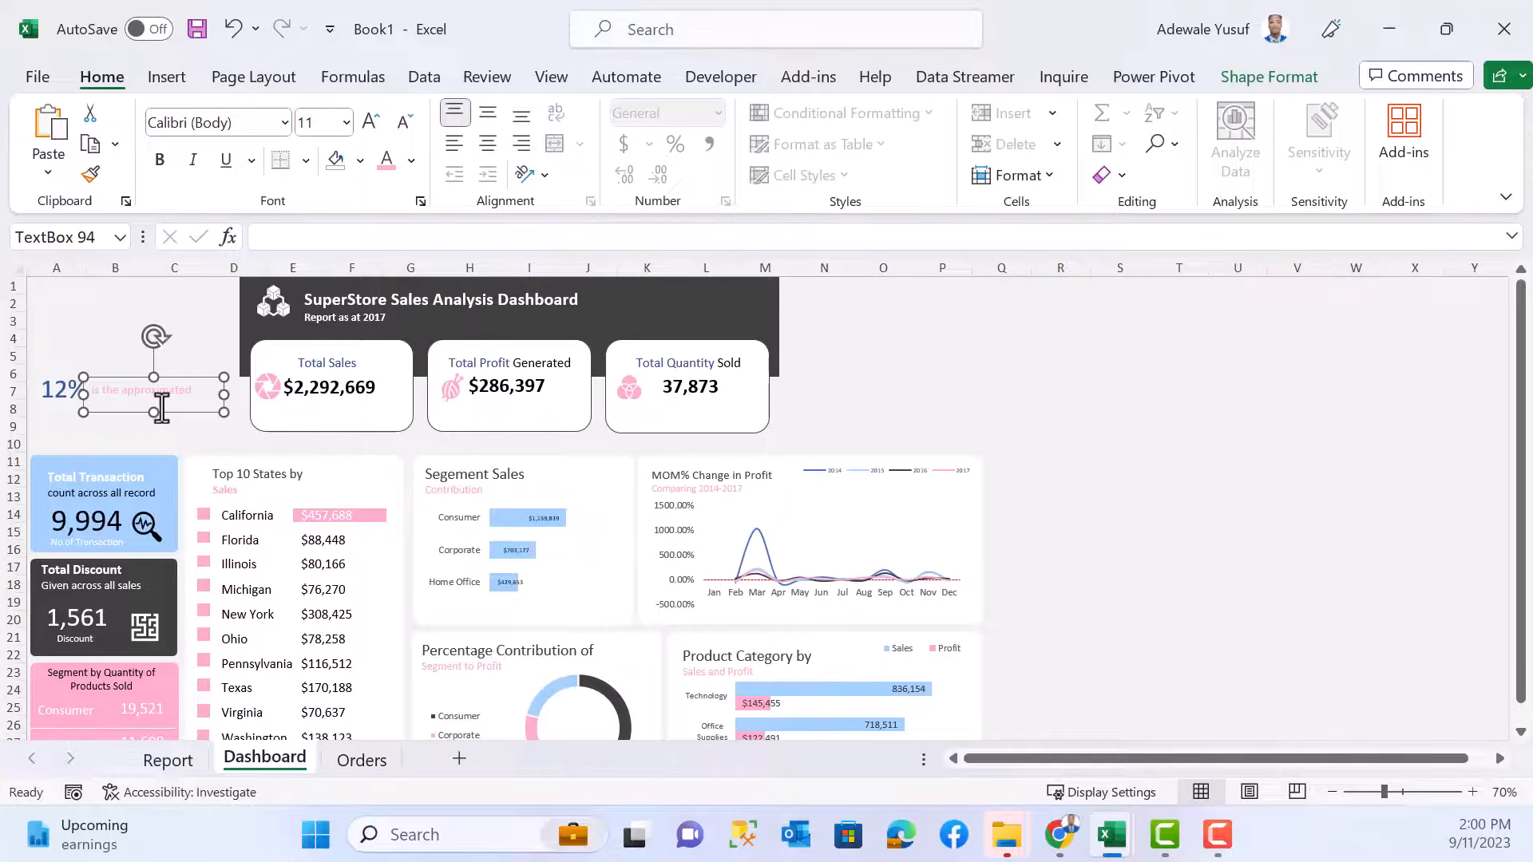
{"action": "key", "text": "ctrl+d"}
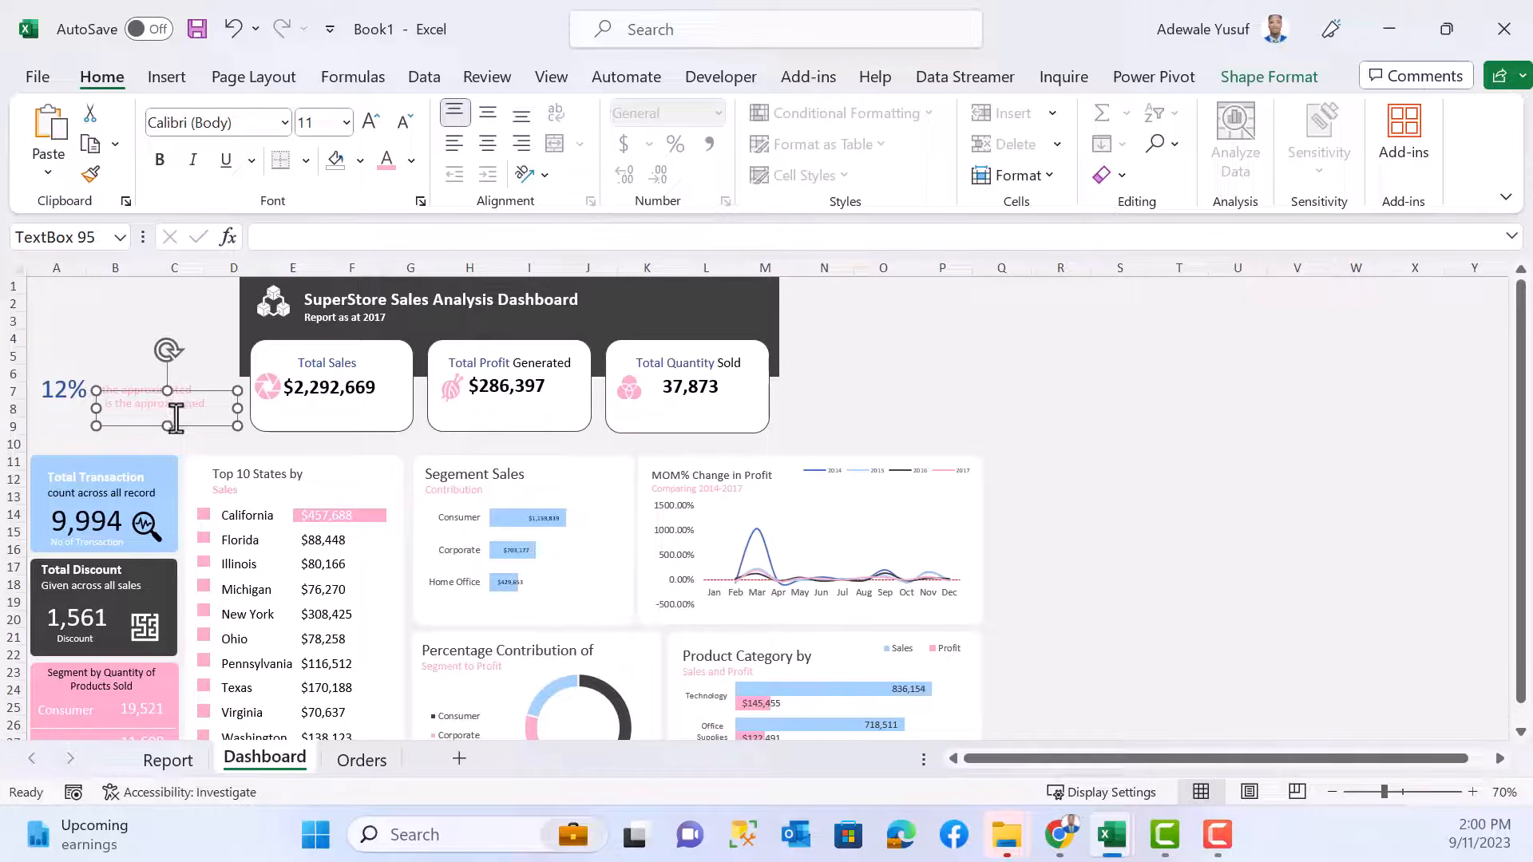
{"action": "left_click_drag", "start_coordinate": [179, 426], "coordinate": [102, 410]}
{"action": "left_click", "coordinate": [161, 391]}
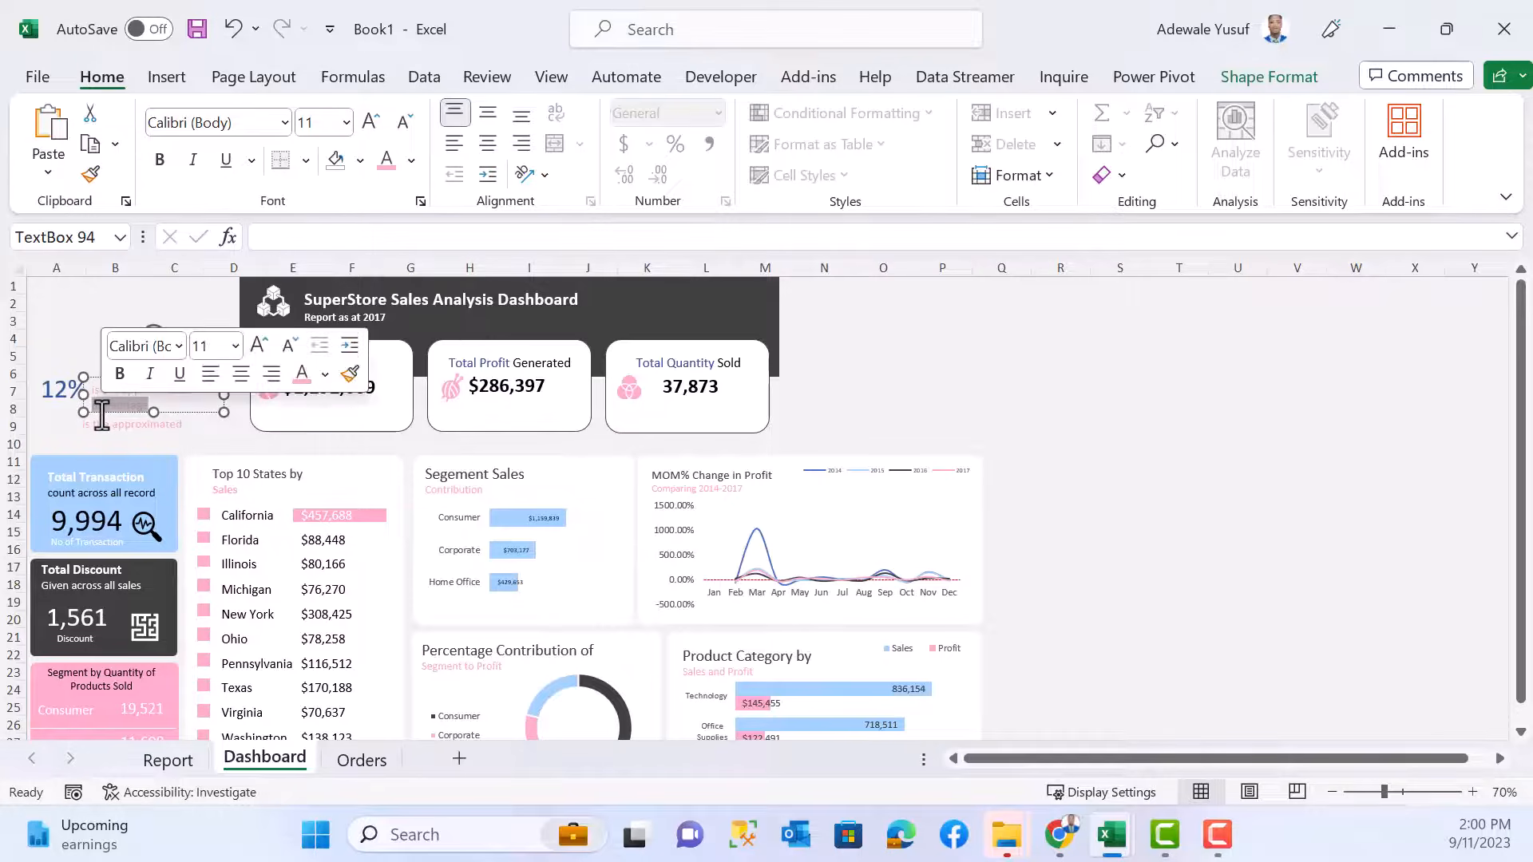
{"action": "key", "text": "BackSpace"}
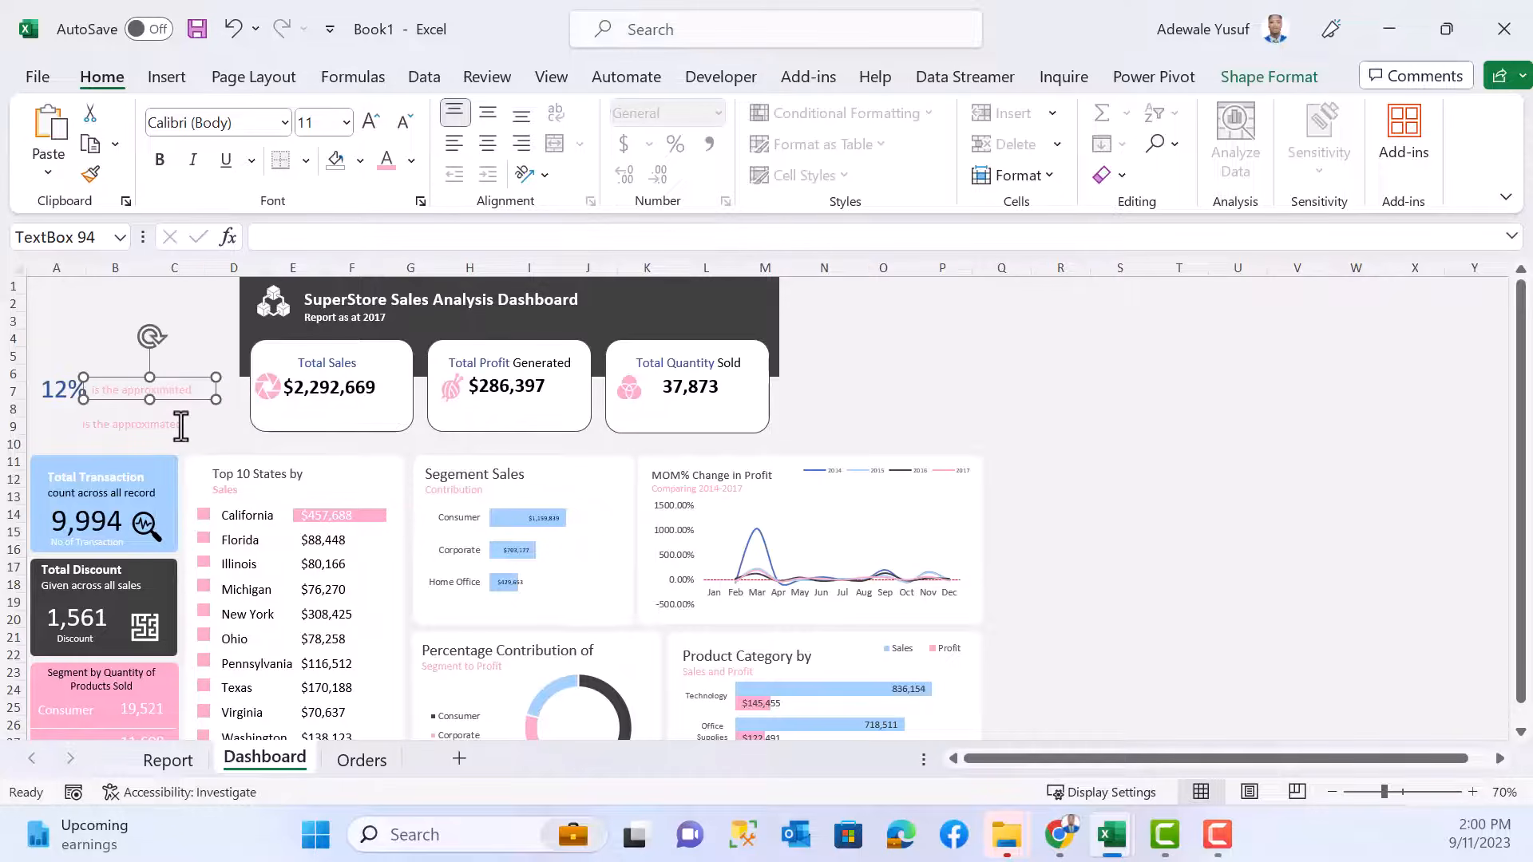
- Move the copied caption under the percentage figure and change its text to "percentage of Profit Generated"
{"action": "left_click", "coordinate": [173, 425]}
{"action": "left_click_drag", "start_coordinate": [168, 412], "coordinate": [125, 403]}
{"action": "left_click", "coordinate": [115, 426]}
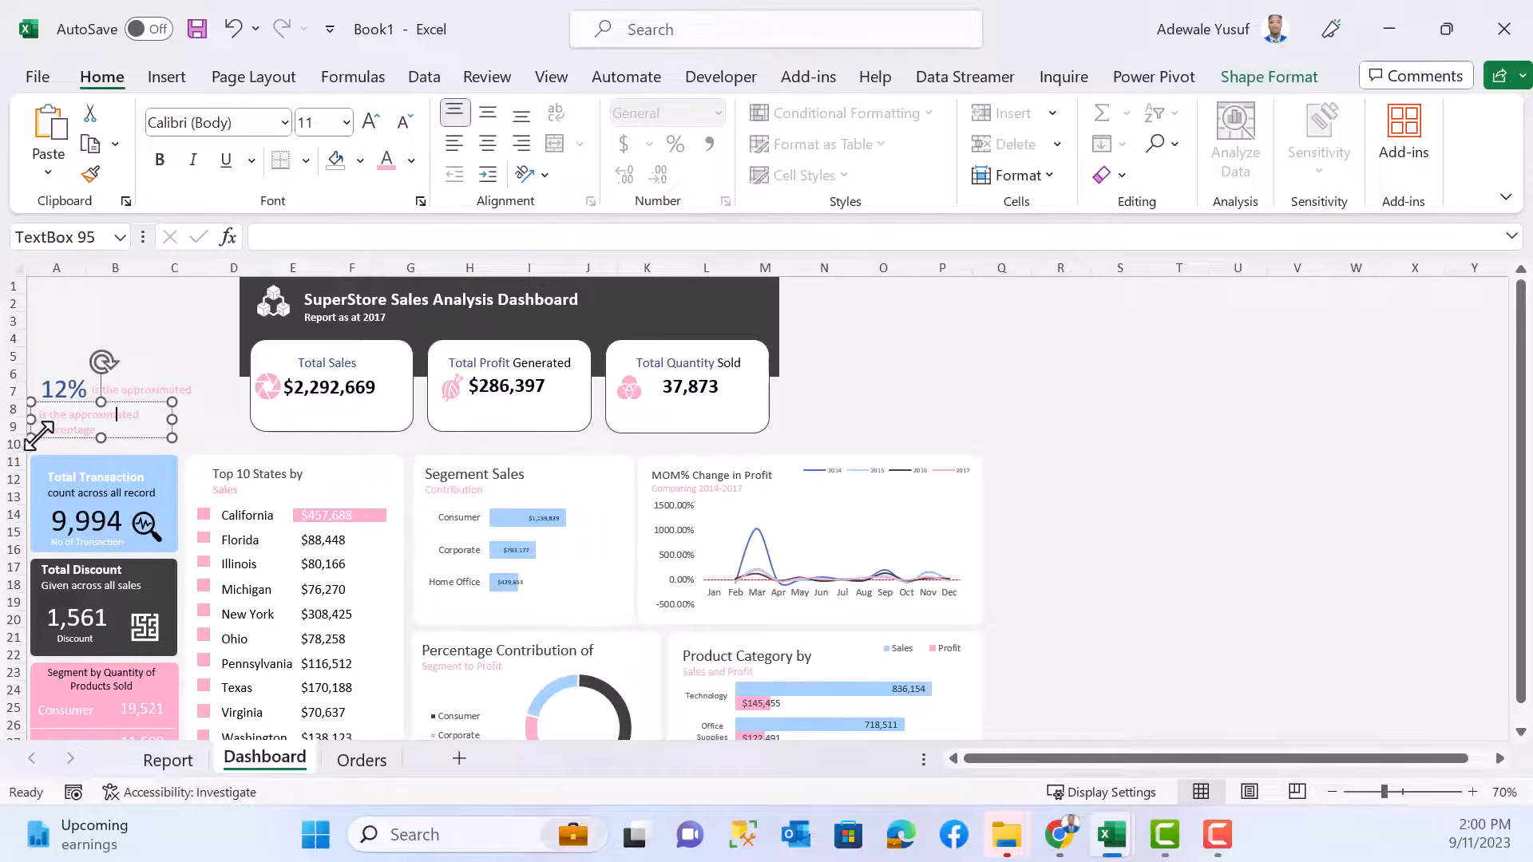
{"action": "left_click", "coordinate": [42, 432]}
{"action": "key", "text": "BackSpace"}
{"action": "key", "text": "BackSpace"}
{"action": "key", "text": "BackSpace"}
{"action": "key", "text": "BackSpace"}
{"action": "key", "text": "BackSpace"}
{"action": "left_click", "coordinate": [95, 424]}
- Widen the lower caption's text box, reduce its height and move it up close beneath the first caption line
{"action": "left_click_drag", "start_coordinate": [177, 420], "coordinate": [222, 419]}
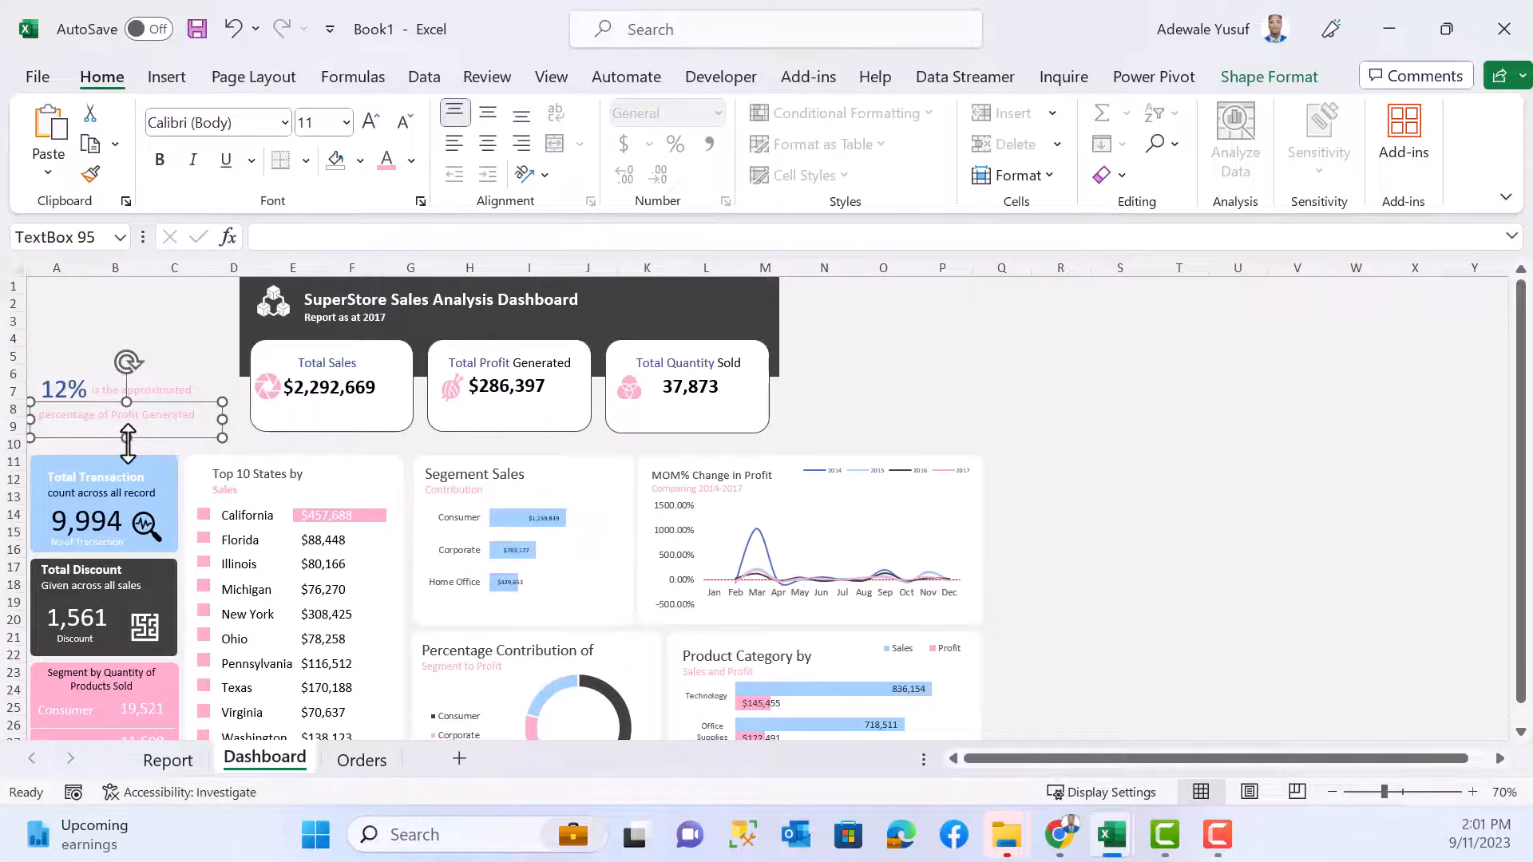
{"action": "left_click_drag", "start_coordinate": [127, 439], "coordinate": [151, 392]}
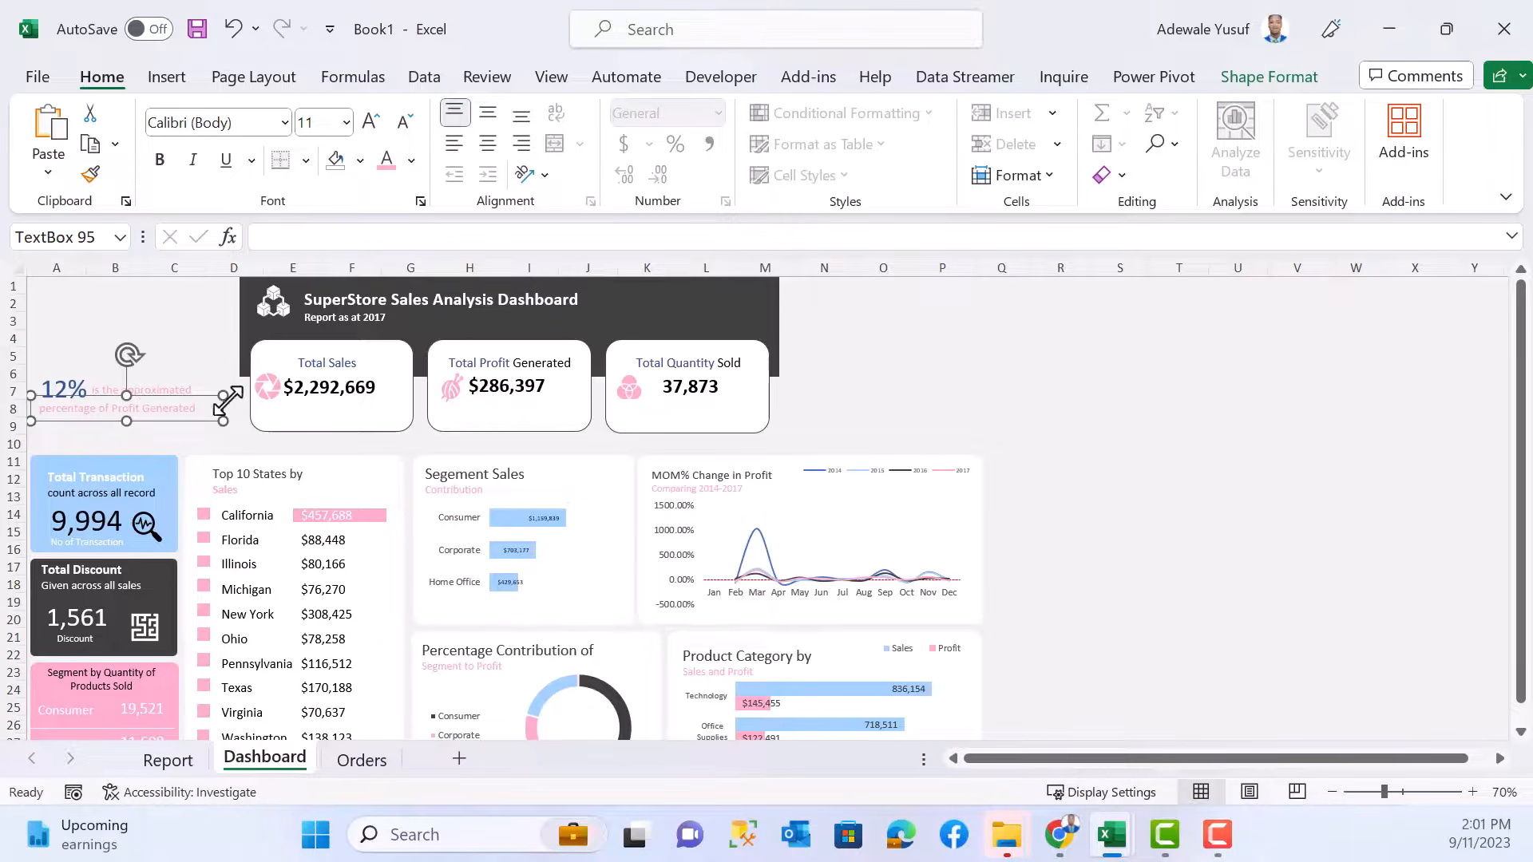
{"action": "left_click", "coordinate": [177, 439]}
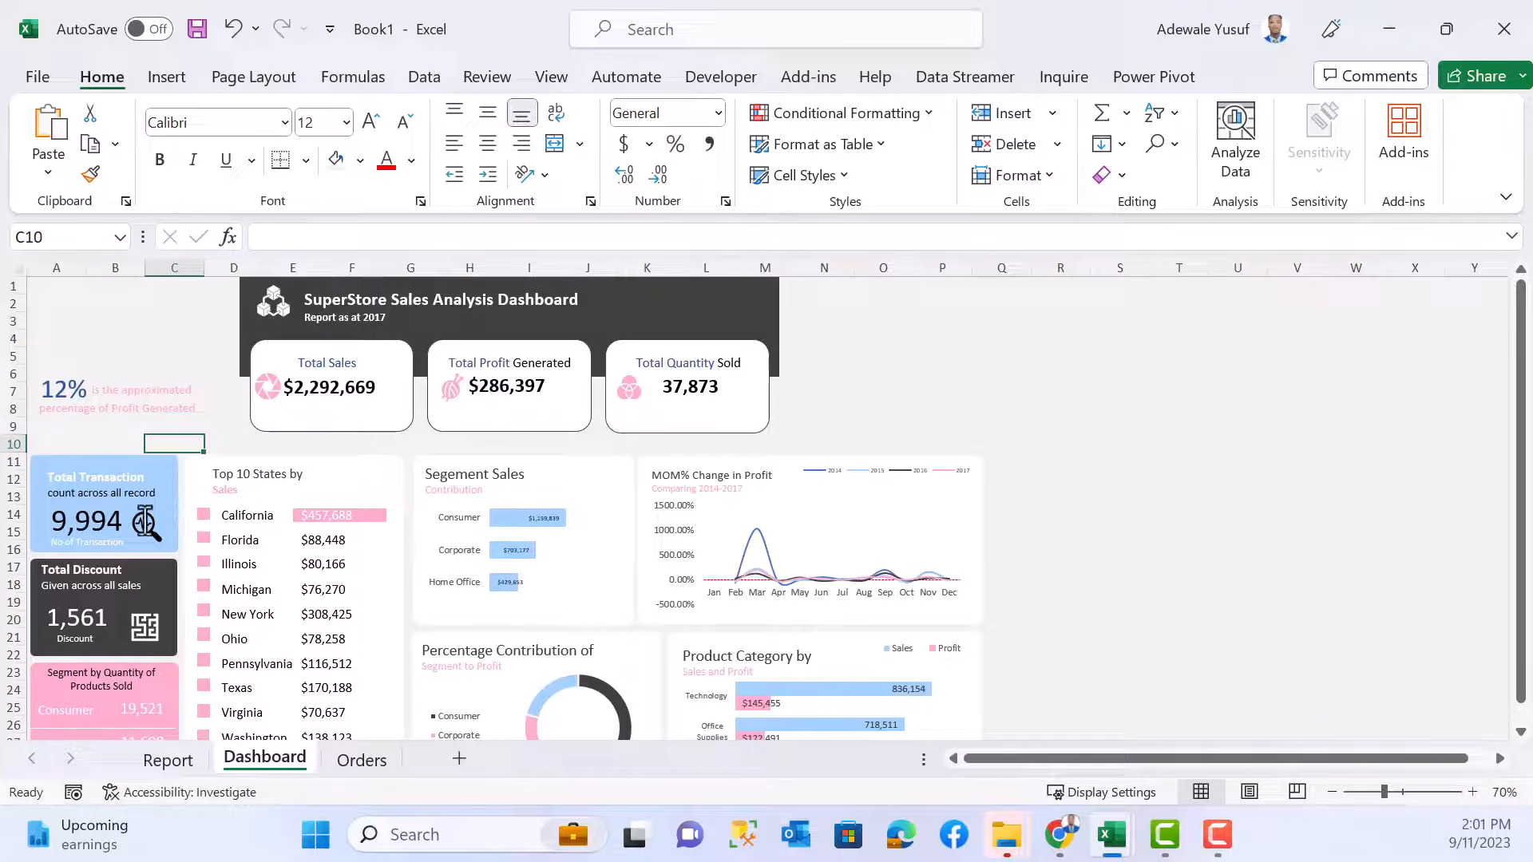
- Insert a 2-D 100% stacked bar chart from the yearly Sum of Profit pivot table on the Report sheet and shift it slightly left
{"action": "left_click", "coordinate": [185, 769]}
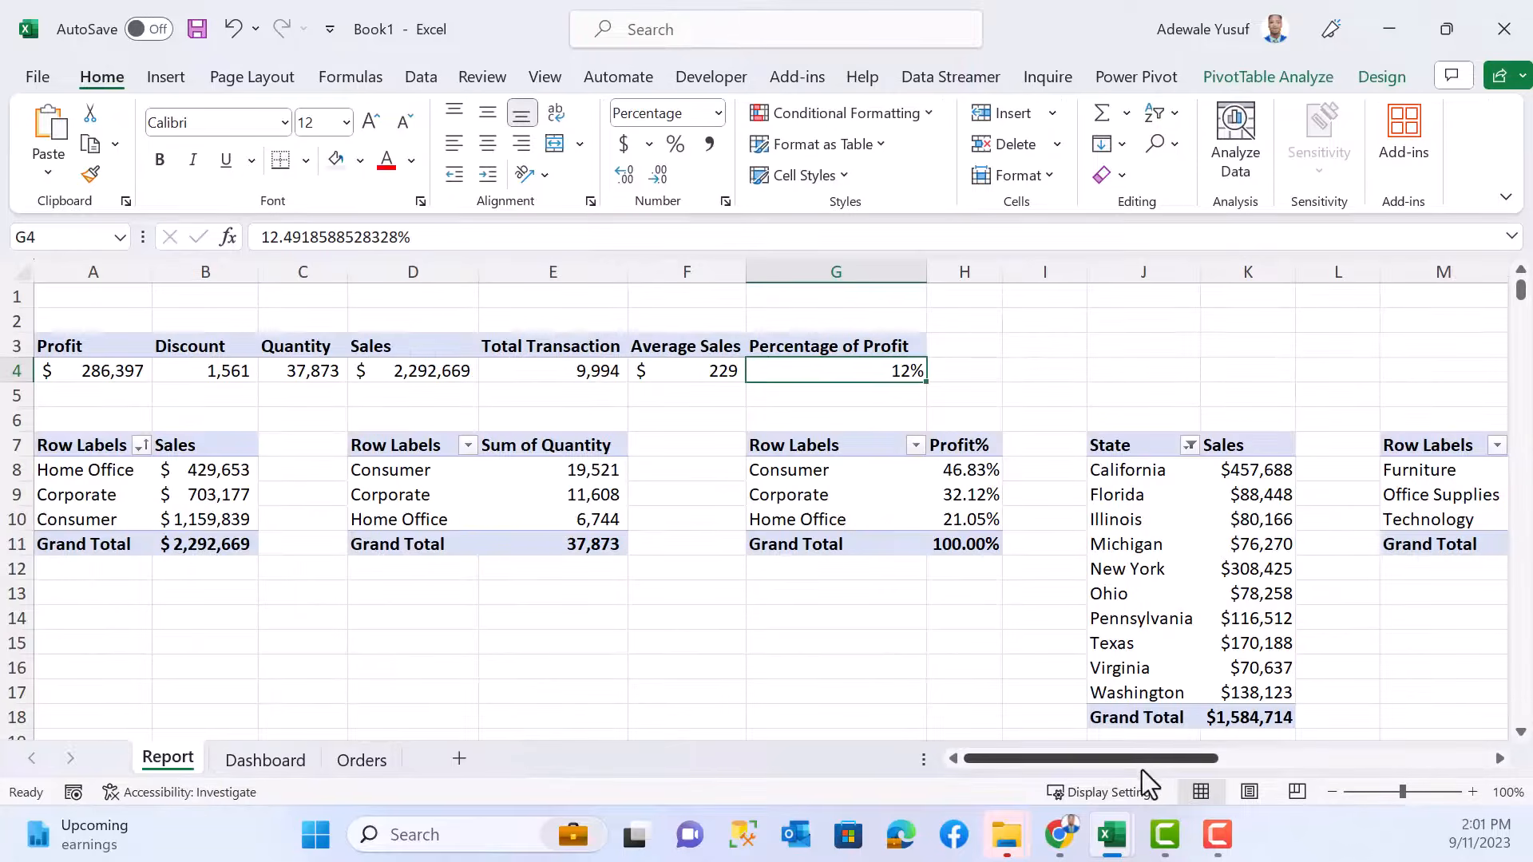
{"action": "left_click_drag", "start_coordinate": [1180, 760], "coordinate": [1361, 762]}
{"action": "left_click", "coordinate": [1383, 453]}
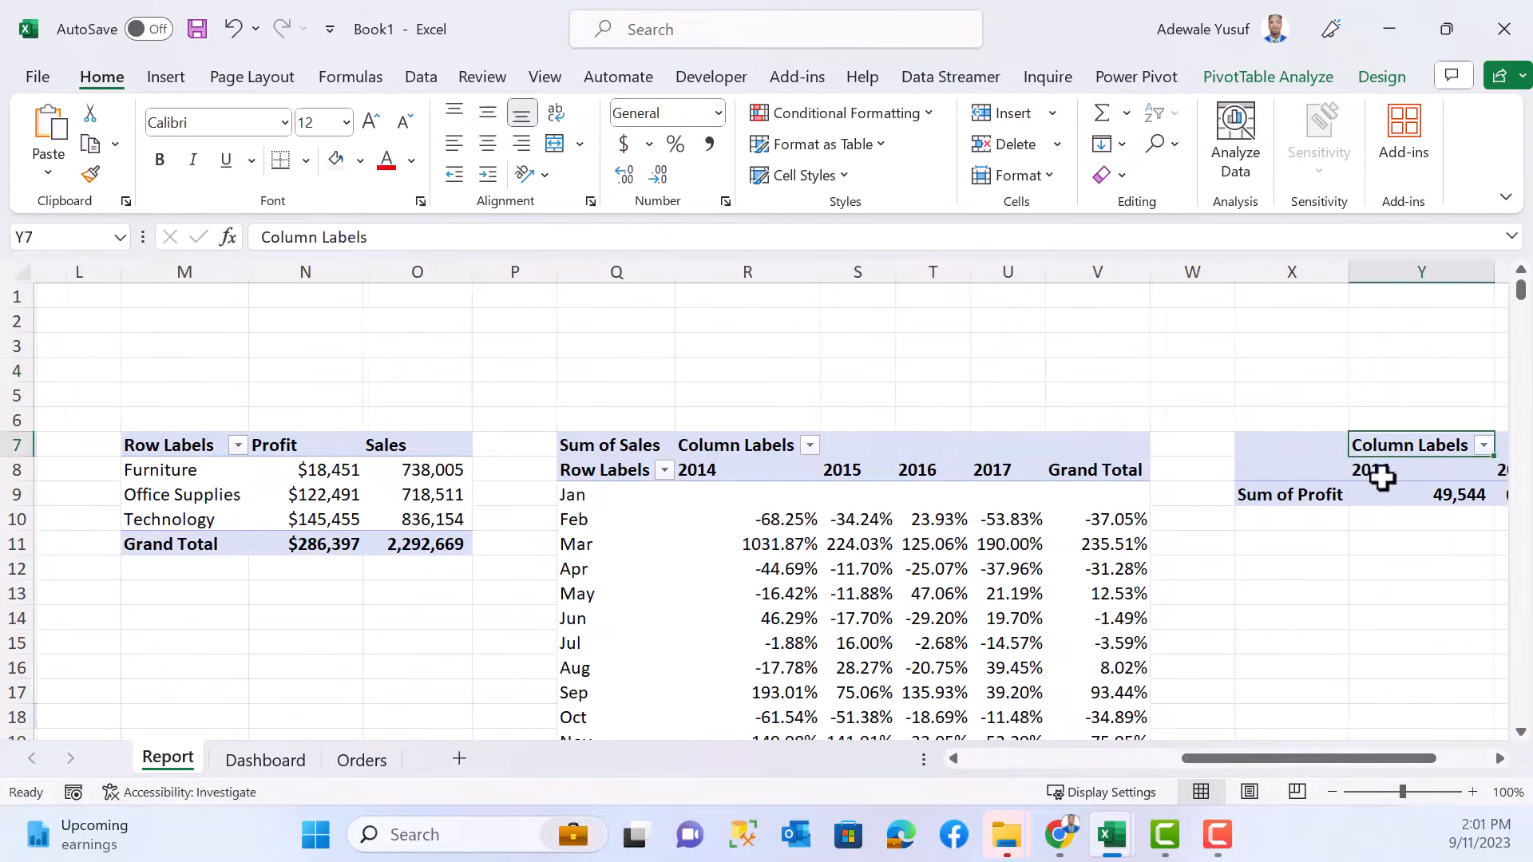
{"action": "left_click", "coordinate": [1380, 472]}
{"action": "left_click", "coordinate": [146, 80]}
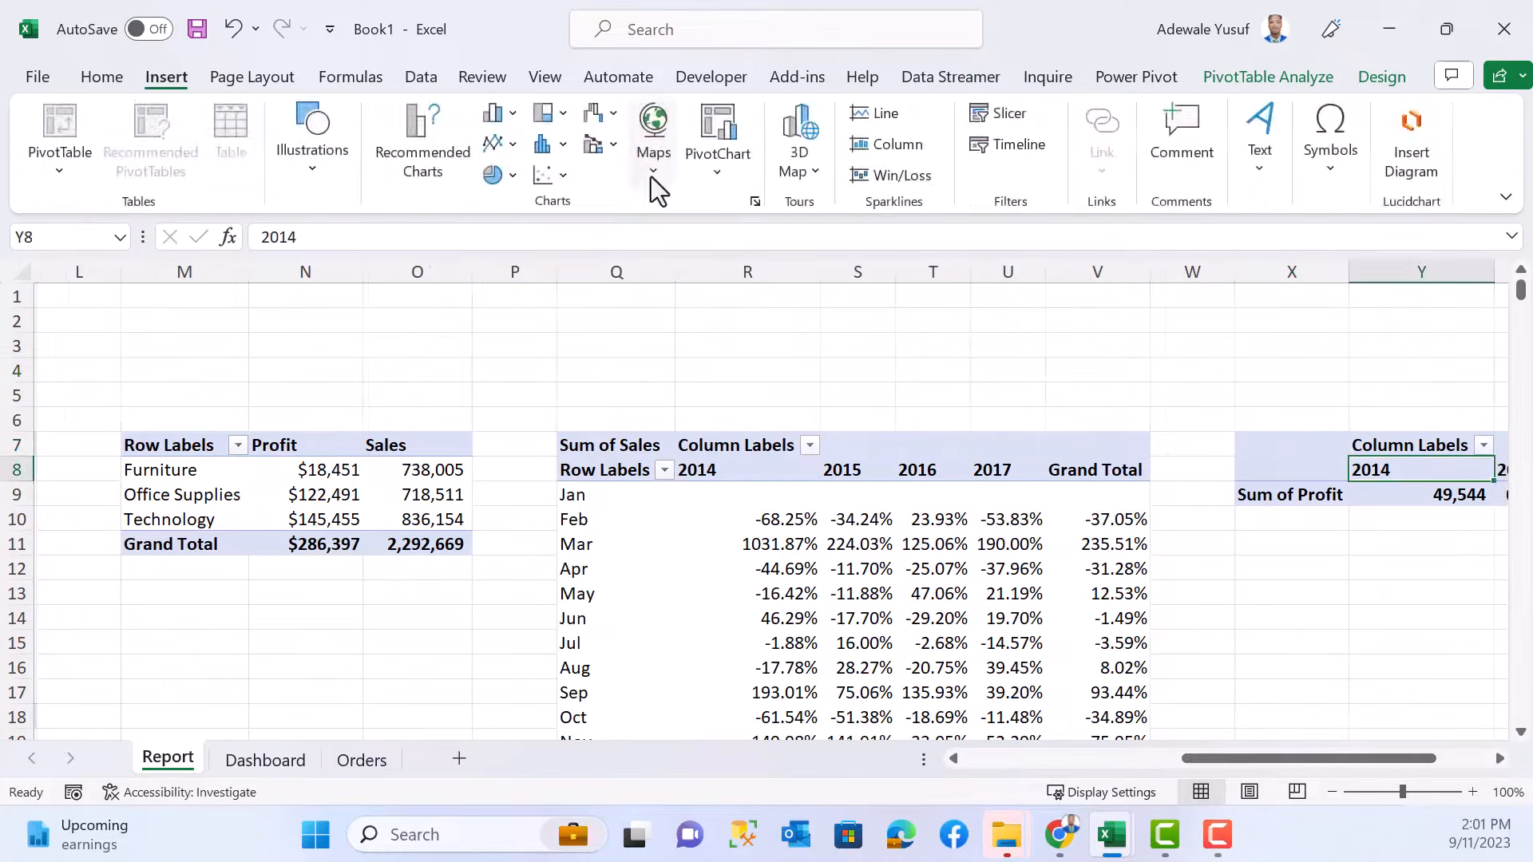
{"action": "left_click", "coordinate": [511, 118]}
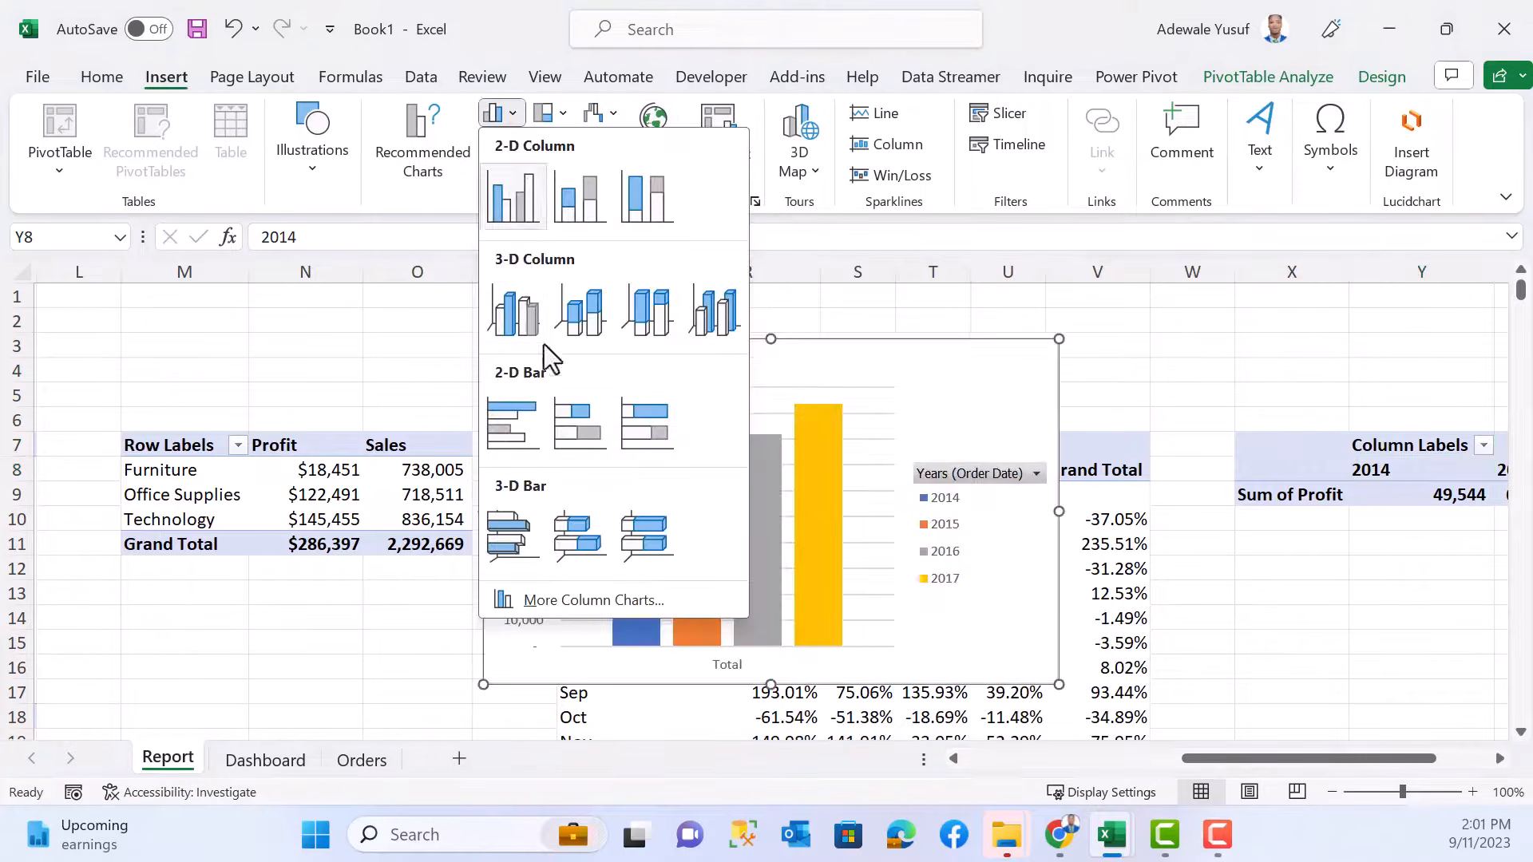
{"action": "left_click", "coordinate": [646, 423]}
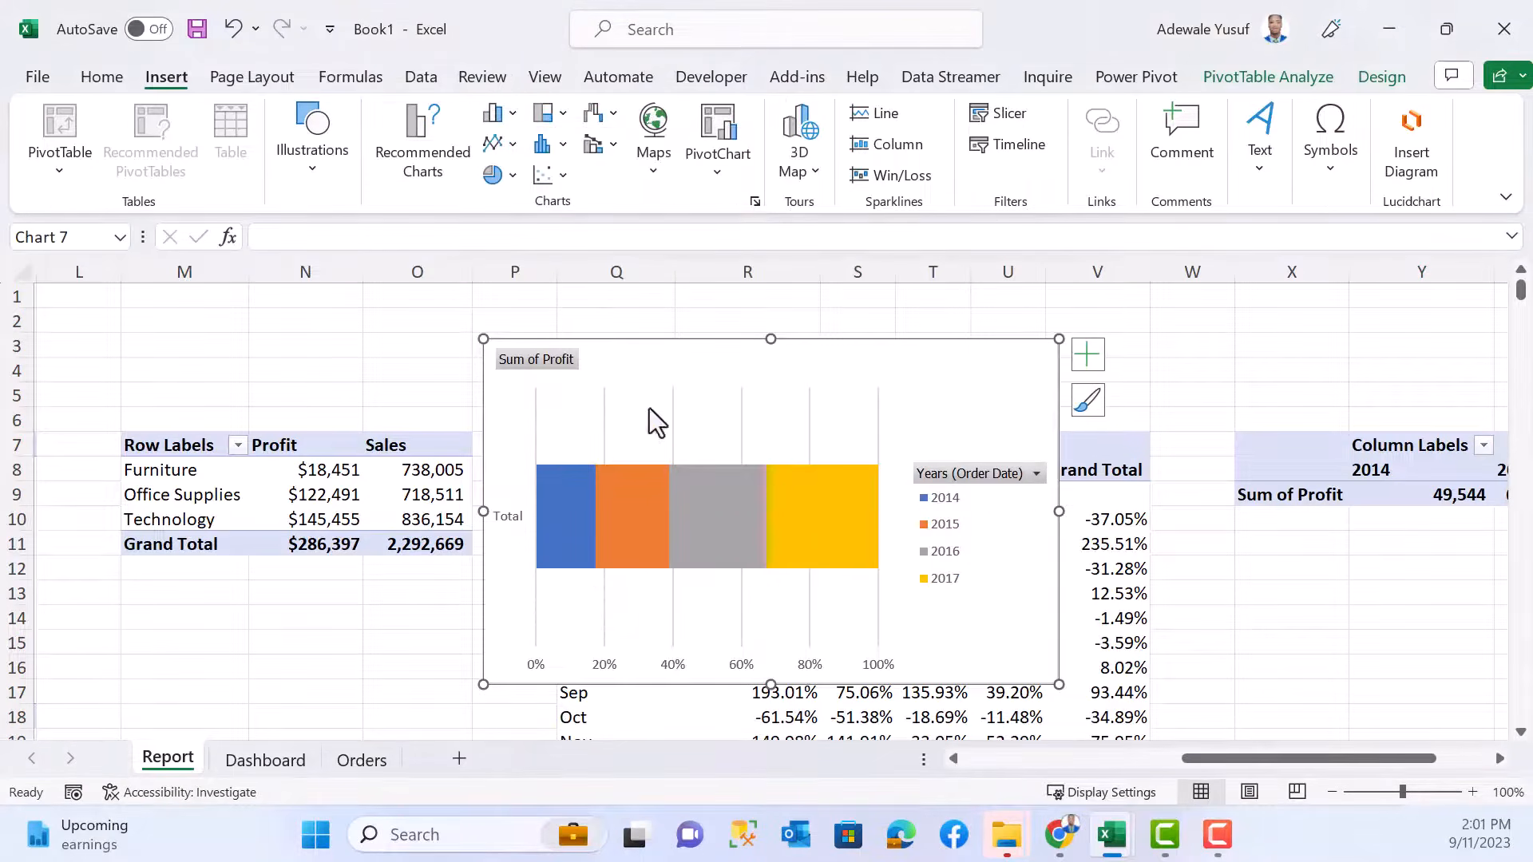
{"action": "left_click_drag", "start_coordinate": [963, 363], "coordinate": [838, 359]}
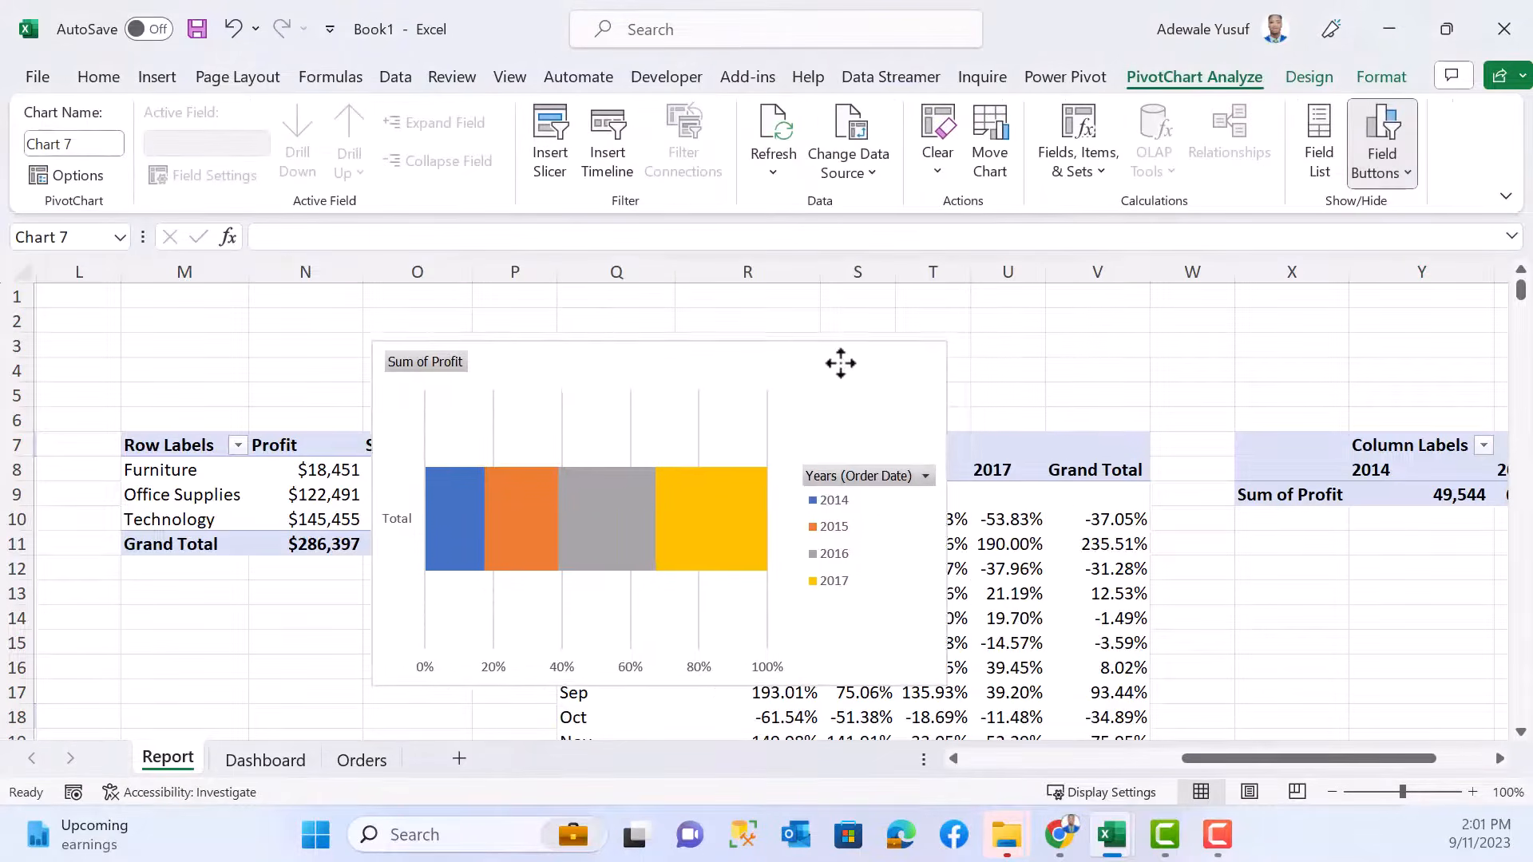
- Hide all field buttons on the new profit chart and remove its legend and gridlines
{"action": "right_click", "coordinate": [415, 356]}
{"action": "left_click", "coordinate": [542, 632]}
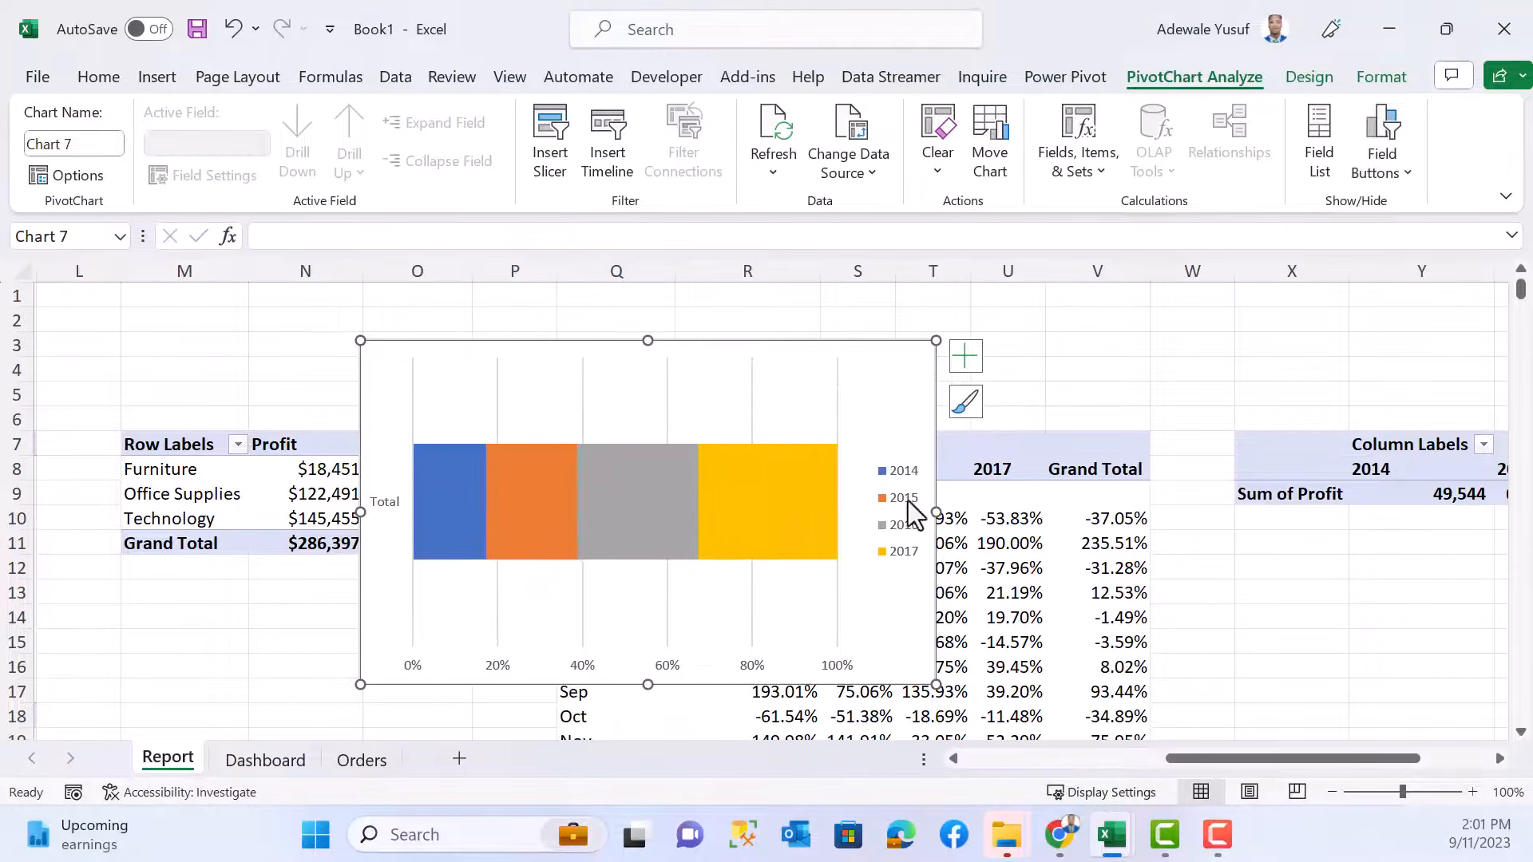
{"action": "left_click", "coordinate": [899, 468]}
{"action": "key", "text": "Delete"}
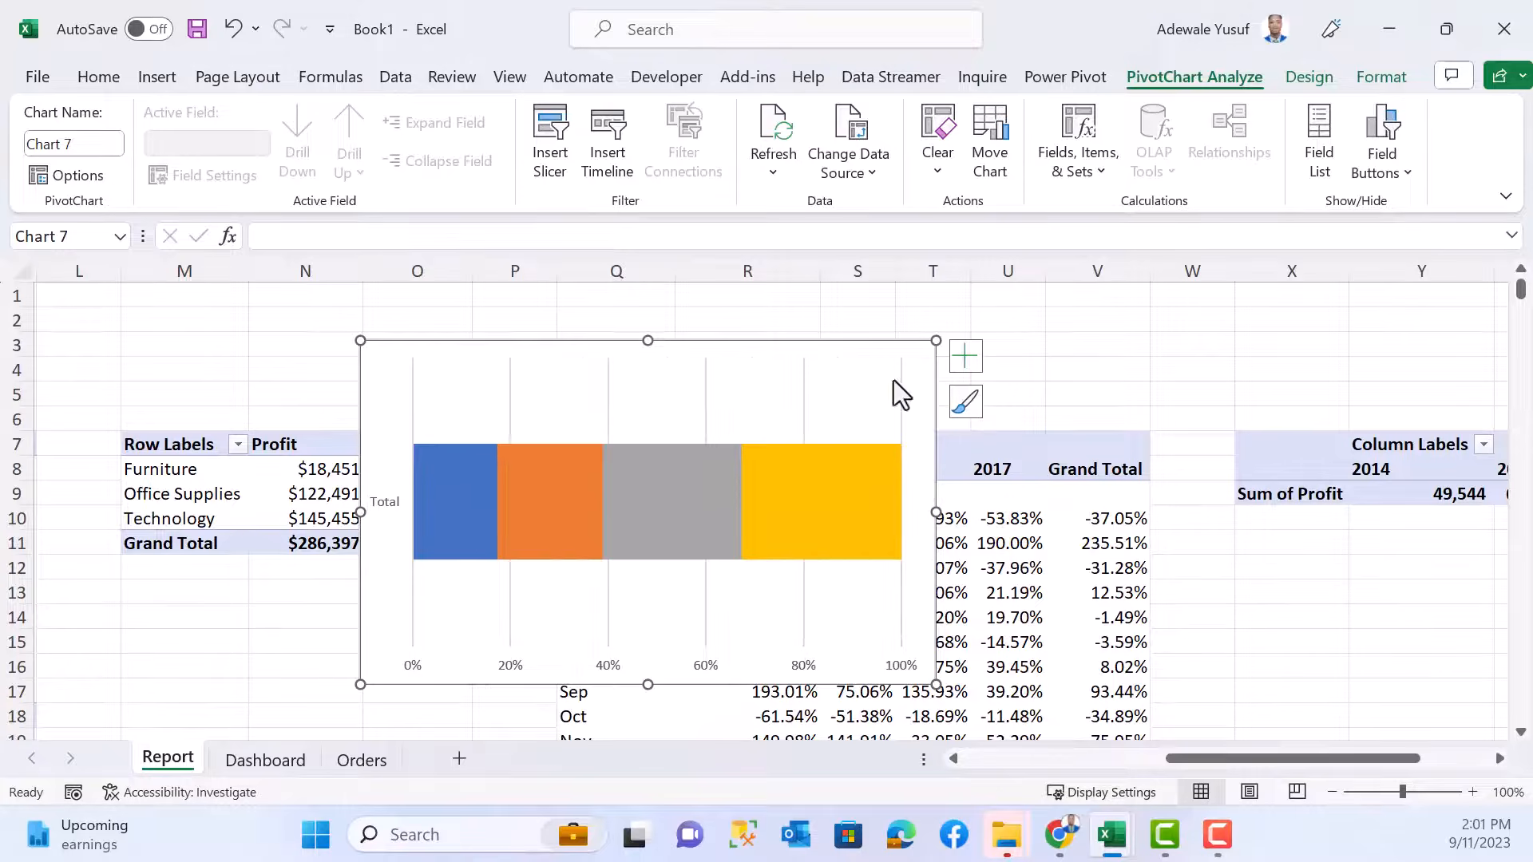
{"action": "left_click", "coordinate": [964, 356]}
{"action": "left_click", "coordinate": [1015, 541]}
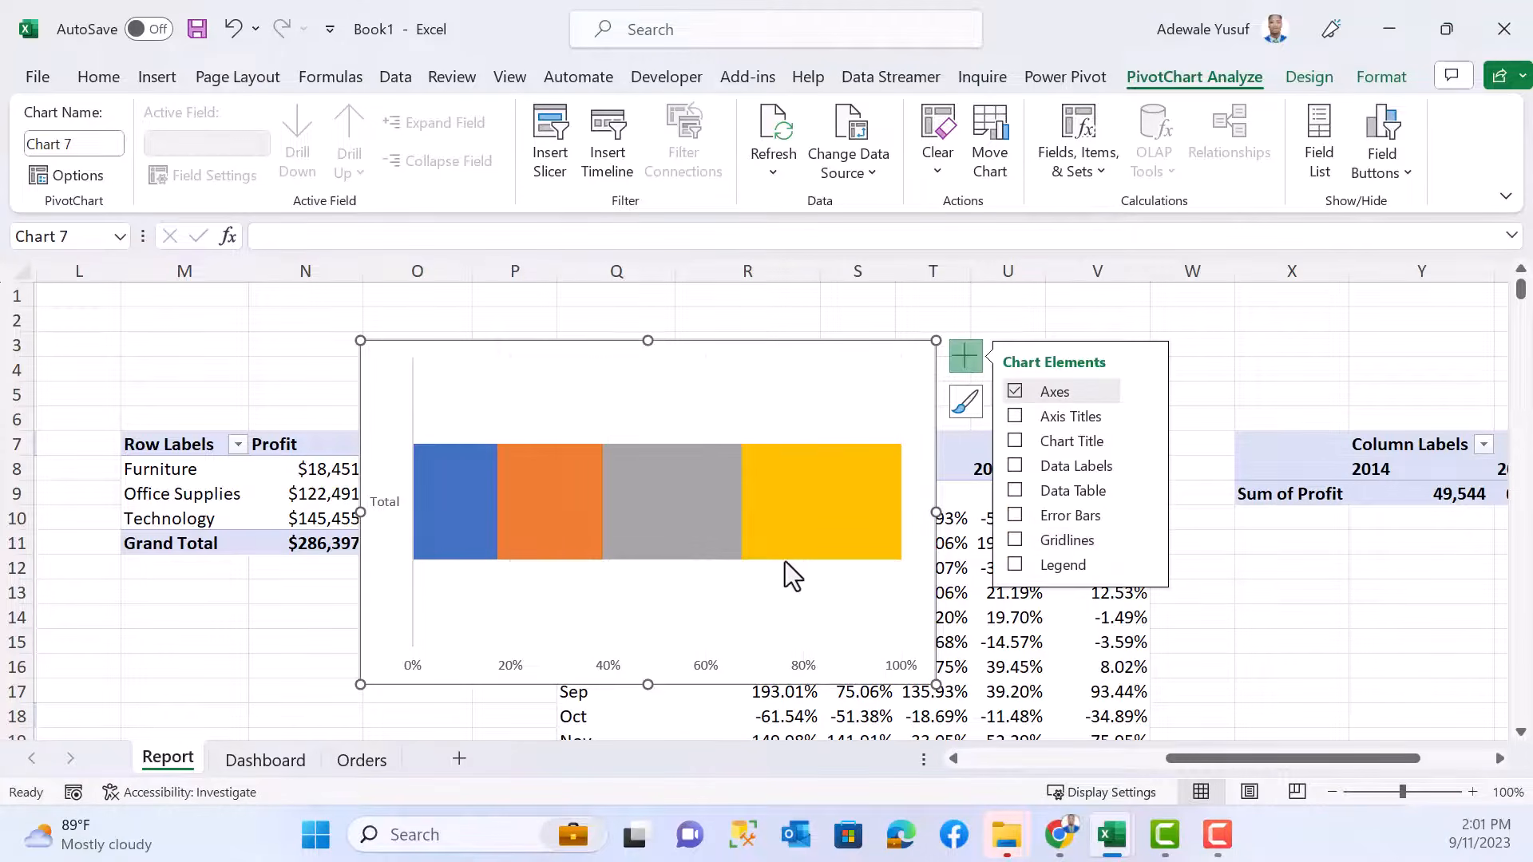
{"action": "left_click", "coordinate": [1016, 467]}
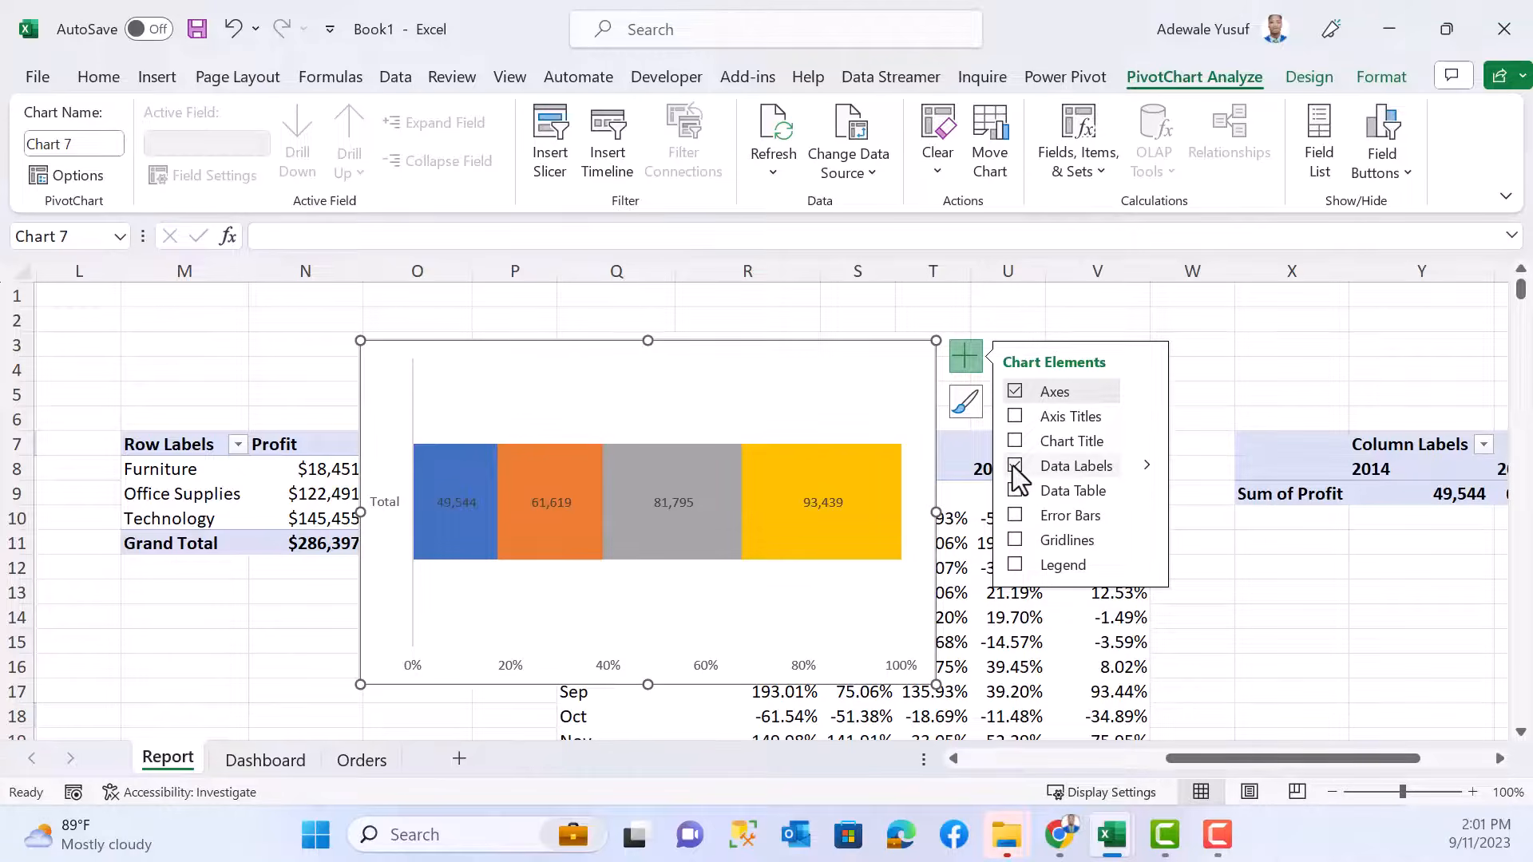
{"action": "left_click", "coordinate": [1147, 466]}
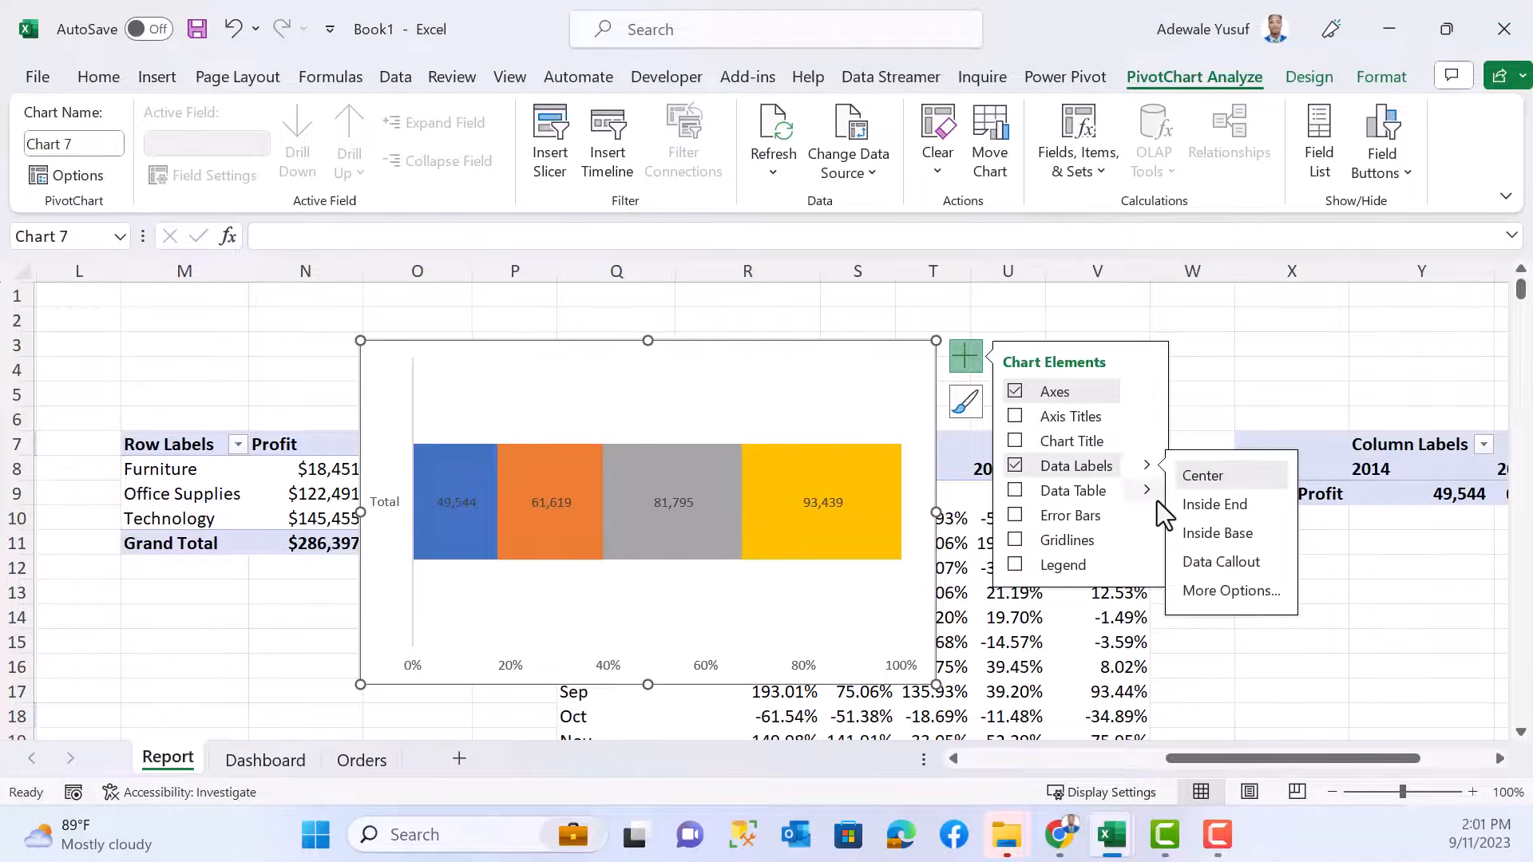
{"action": "left_click", "coordinate": [1016, 467]}
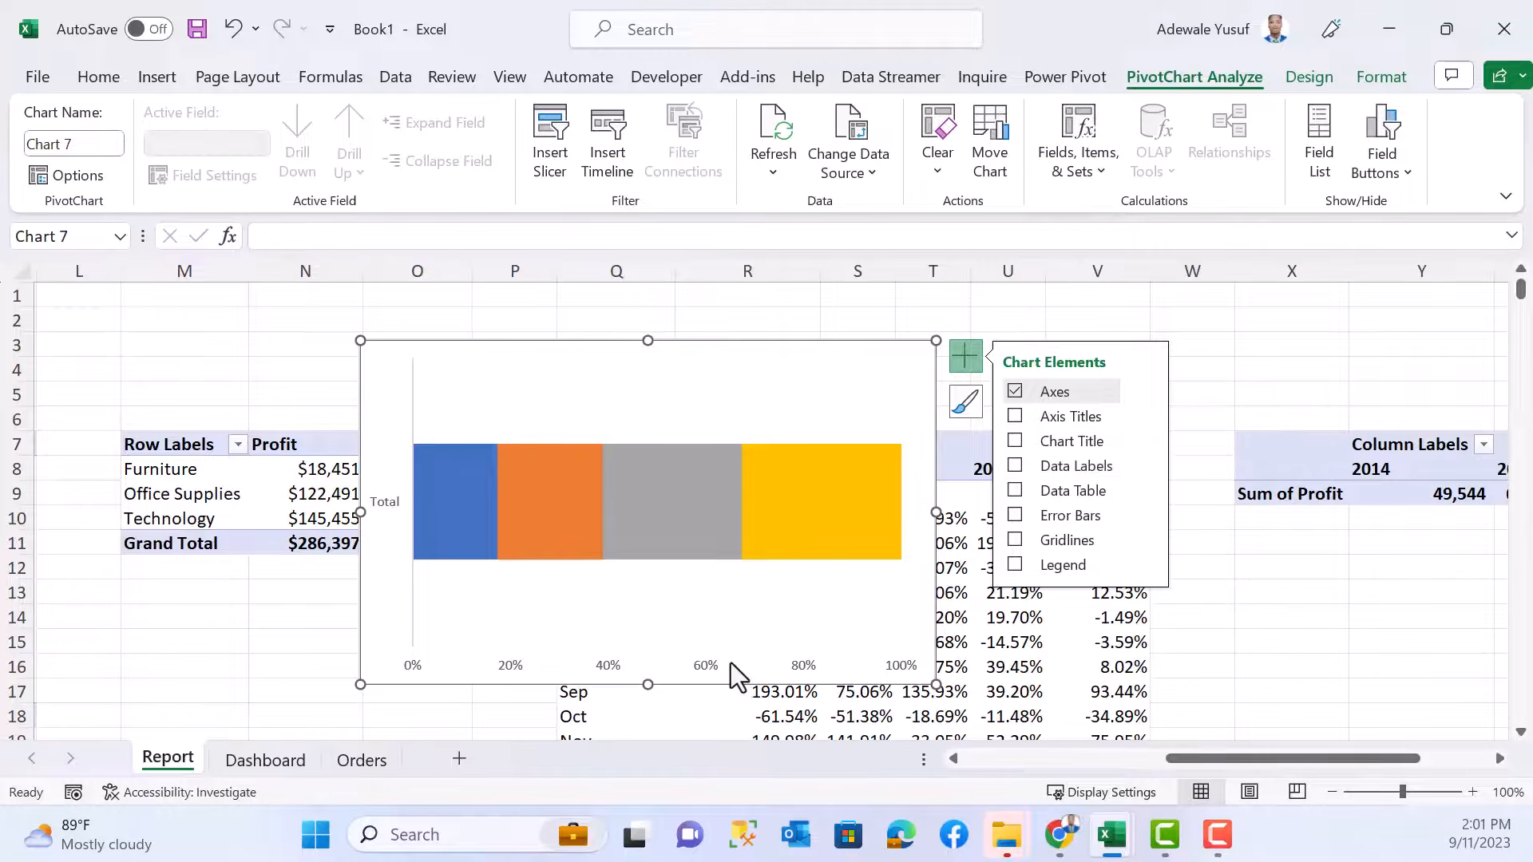
- Delete the percentage axis and the Total category axis from the stacked bar chart
{"action": "left_click", "coordinate": [707, 660]}
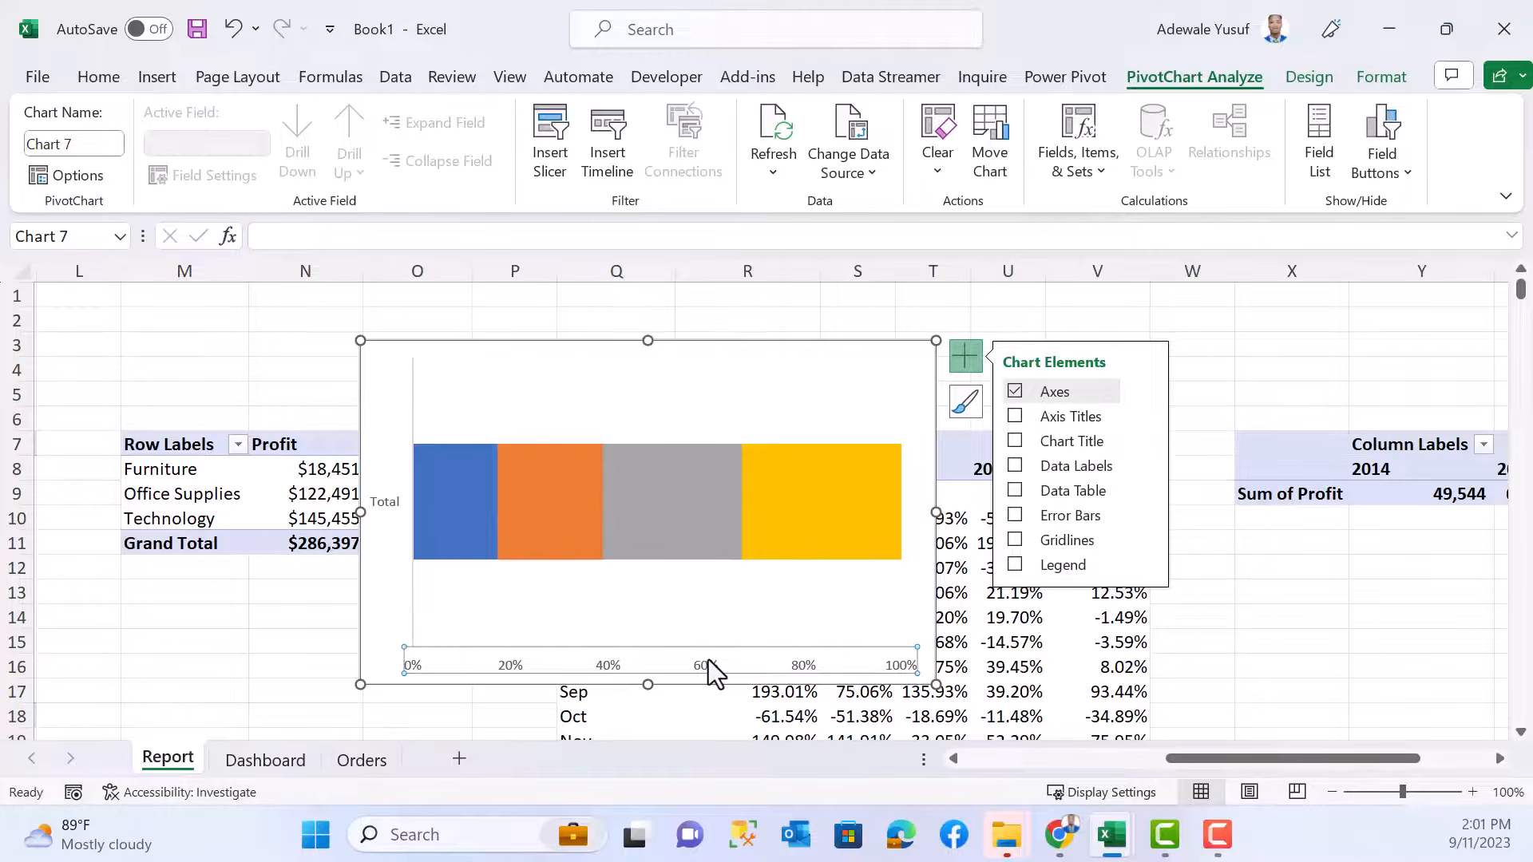
{"action": "key", "text": "Delete"}
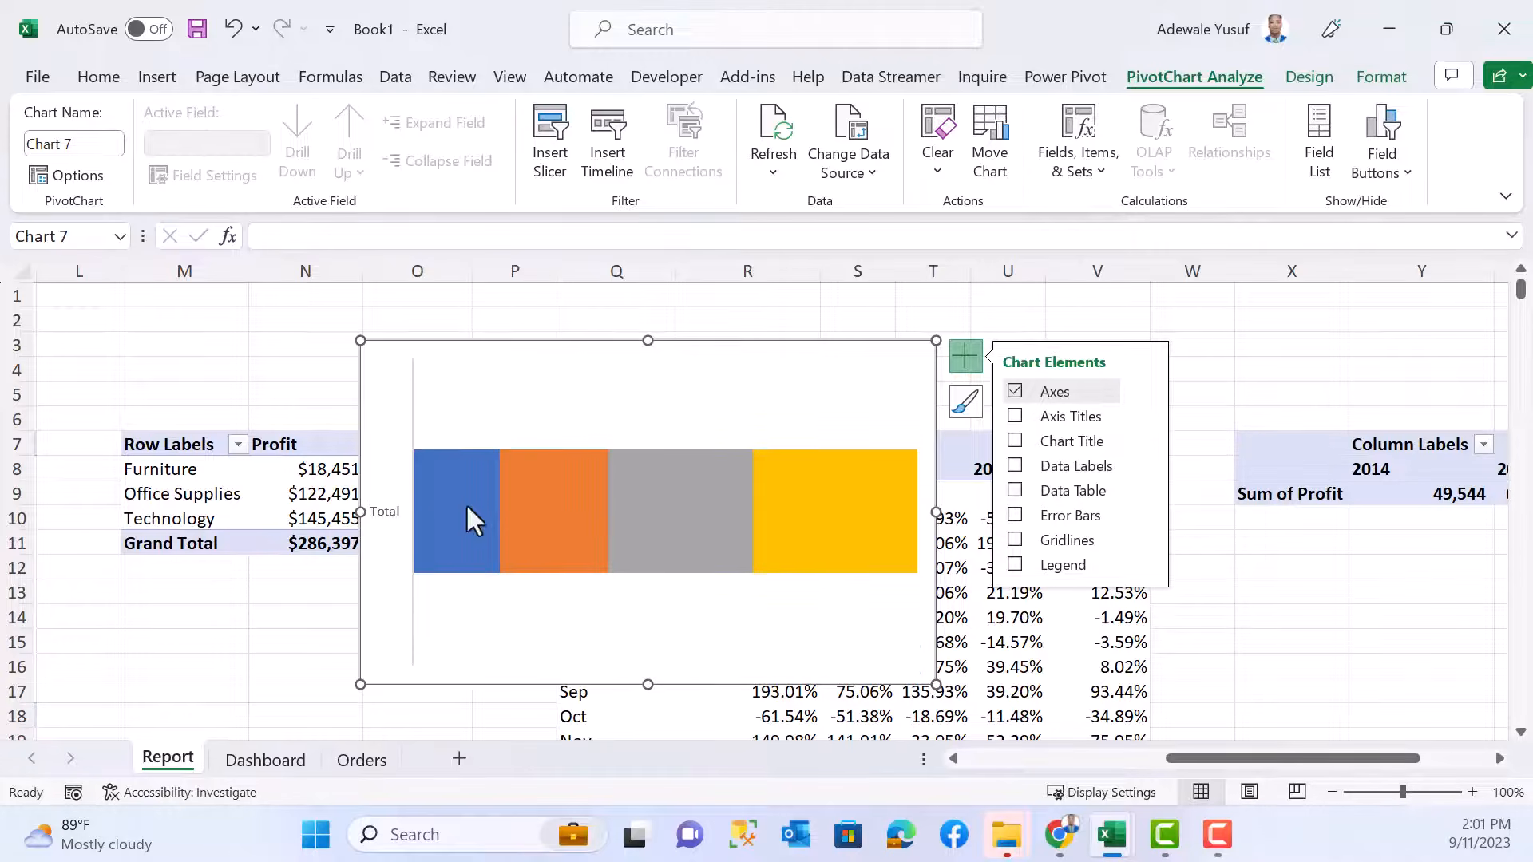
{"action": "left_click", "coordinate": [380, 519]}
{"action": "key", "text": "Delete"}
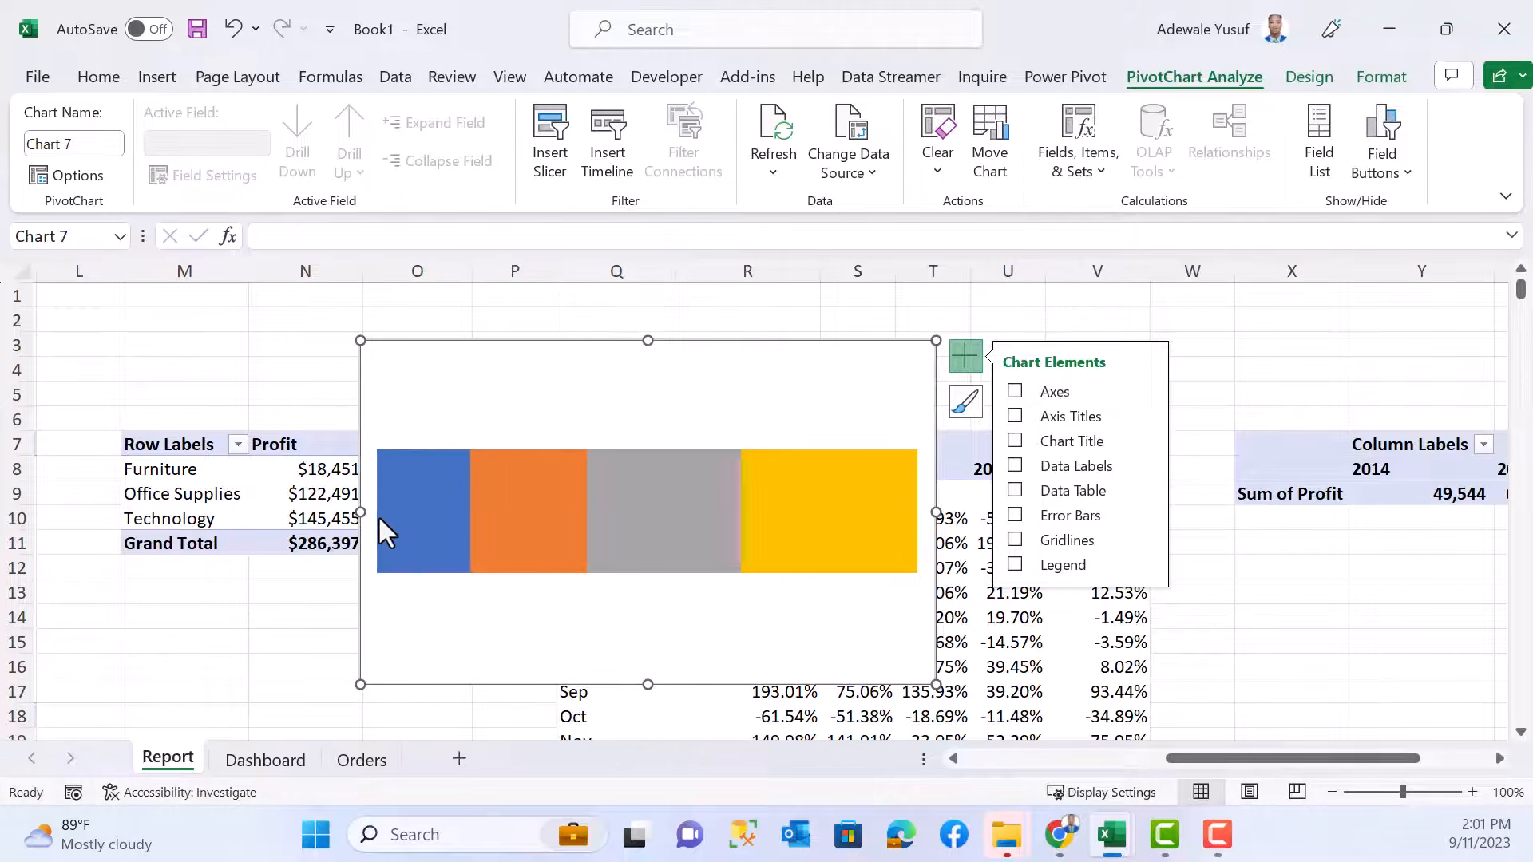
- Open the series formatting options for the 2015 segment and add data labels to every segment of the chart
{"action": "left_click", "coordinate": [576, 515]}
{"action": "right_click", "coordinate": [574, 515]}
{"action": "left_click", "coordinate": [655, 501]}
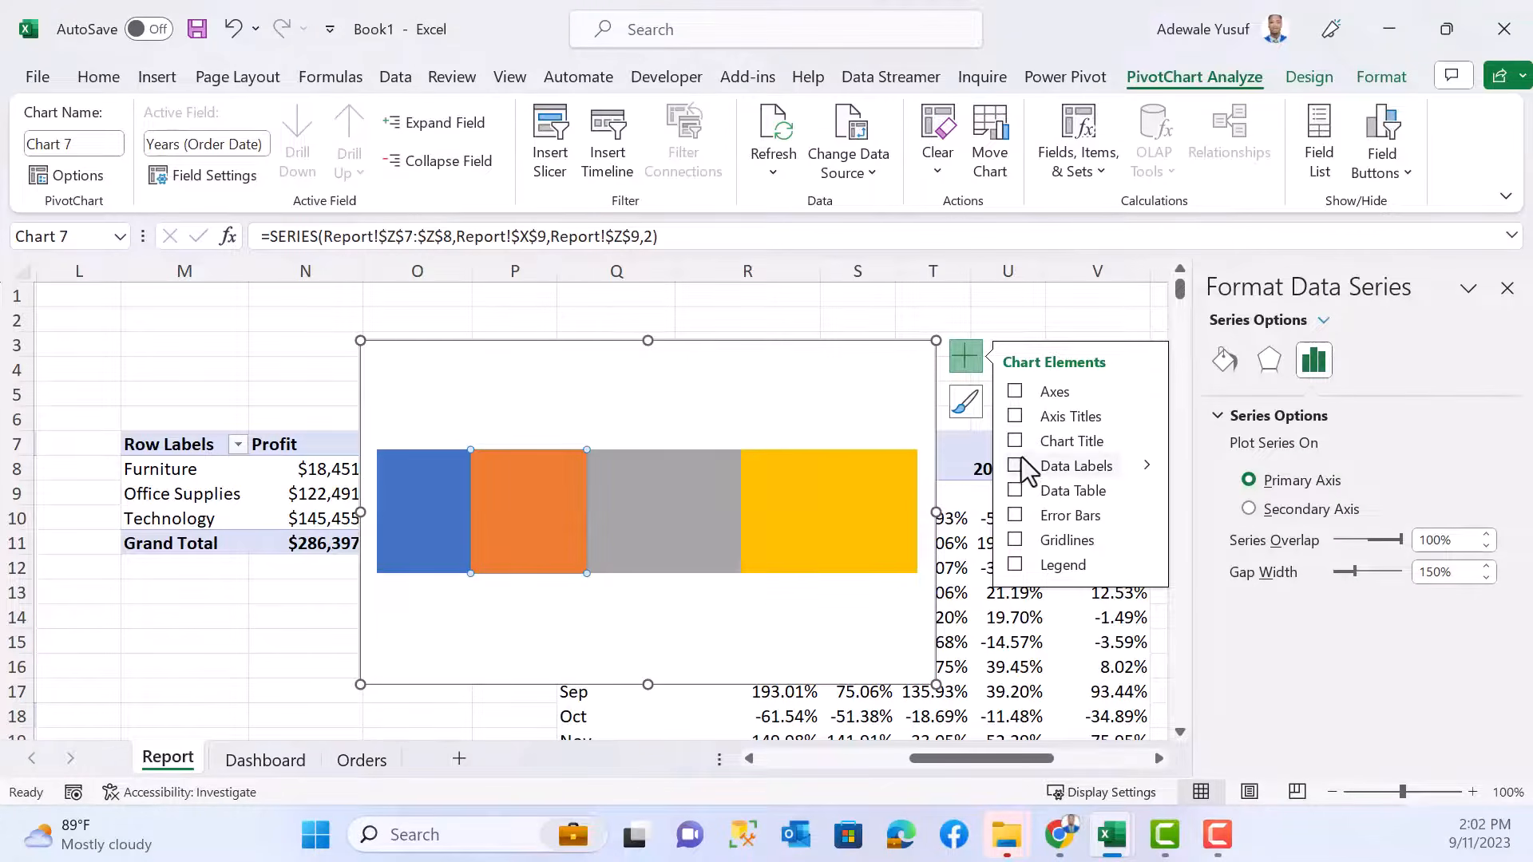
{"action": "left_click", "coordinate": [850, 401]}
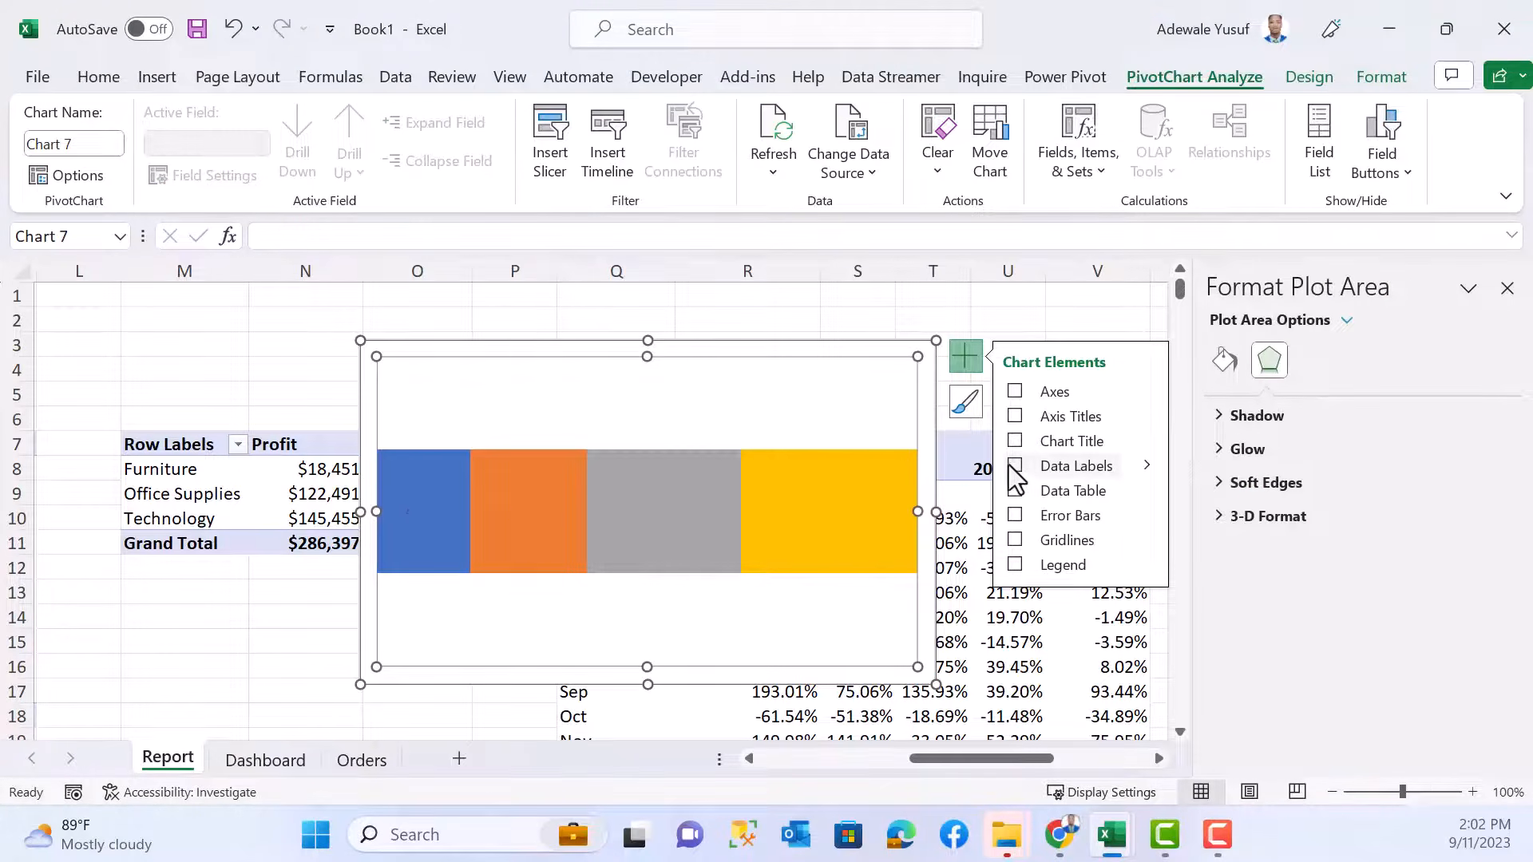
{"action": "left_click", "coordinate": [1015, 467]}
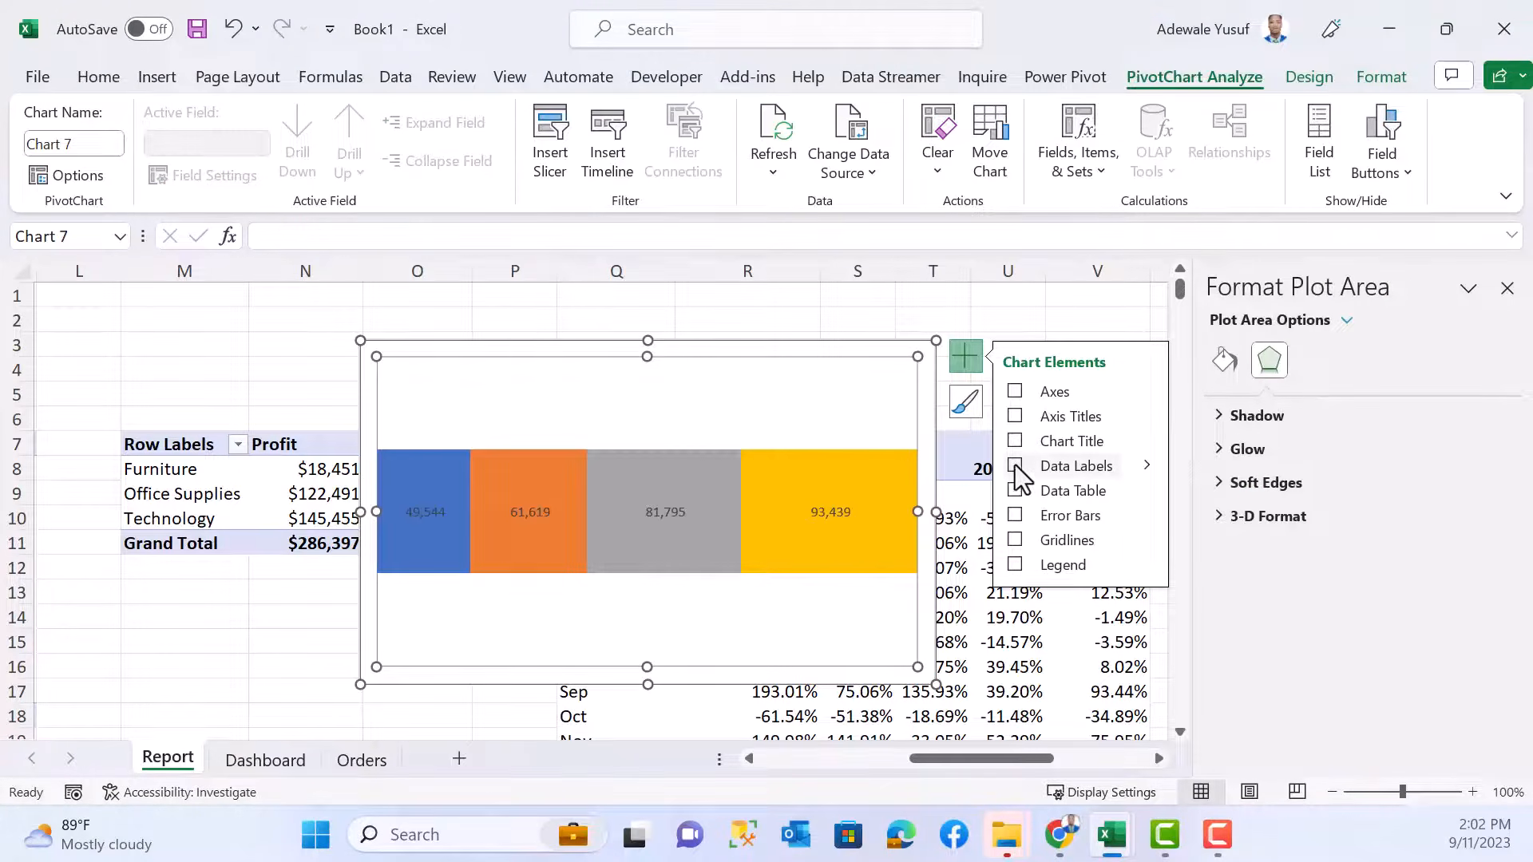
- Make the data labels of the 2017 and 2016 segments show the series name instead of the value
{"action": "left_click", "coordinate": [816, 509]}
{"action": "left_click", "coordinate": [1358, 363]}
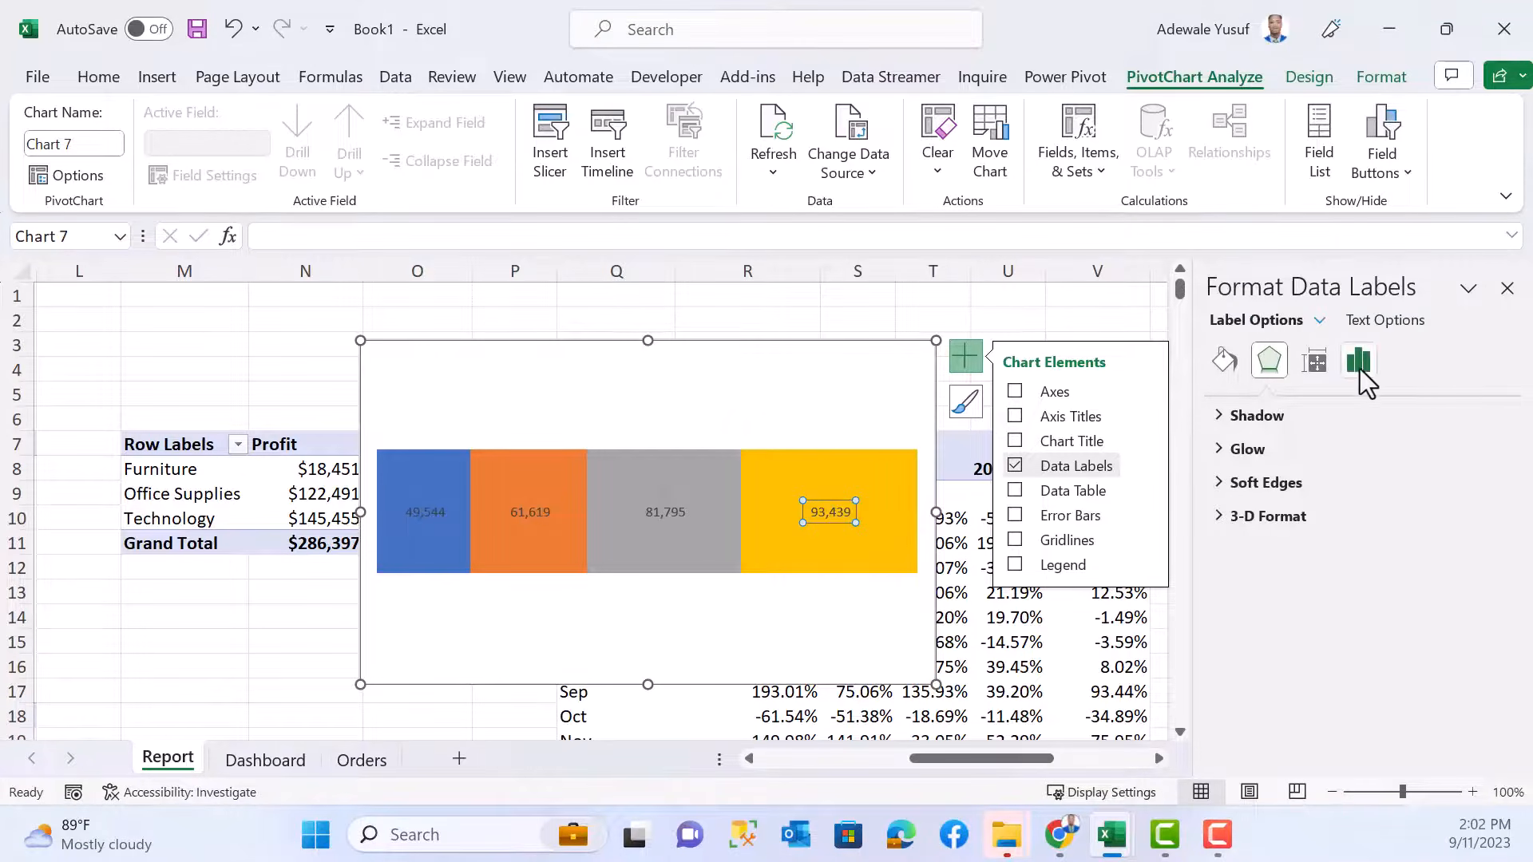
{"action": "left_click", "coordinate": [1235, 419]}
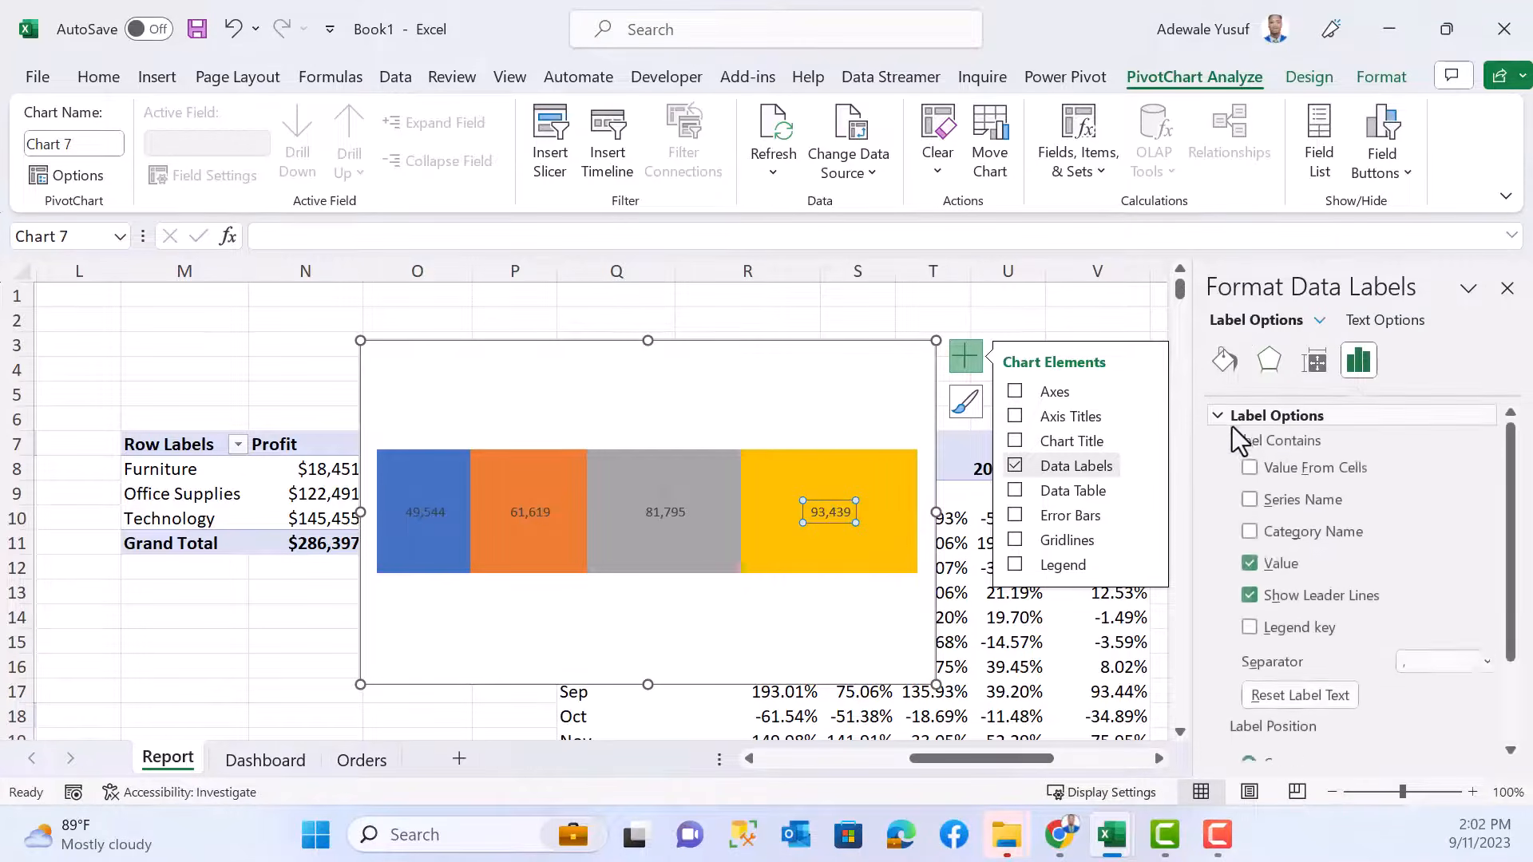
{"action": "left_click", "coordinate": [1249, 570]}
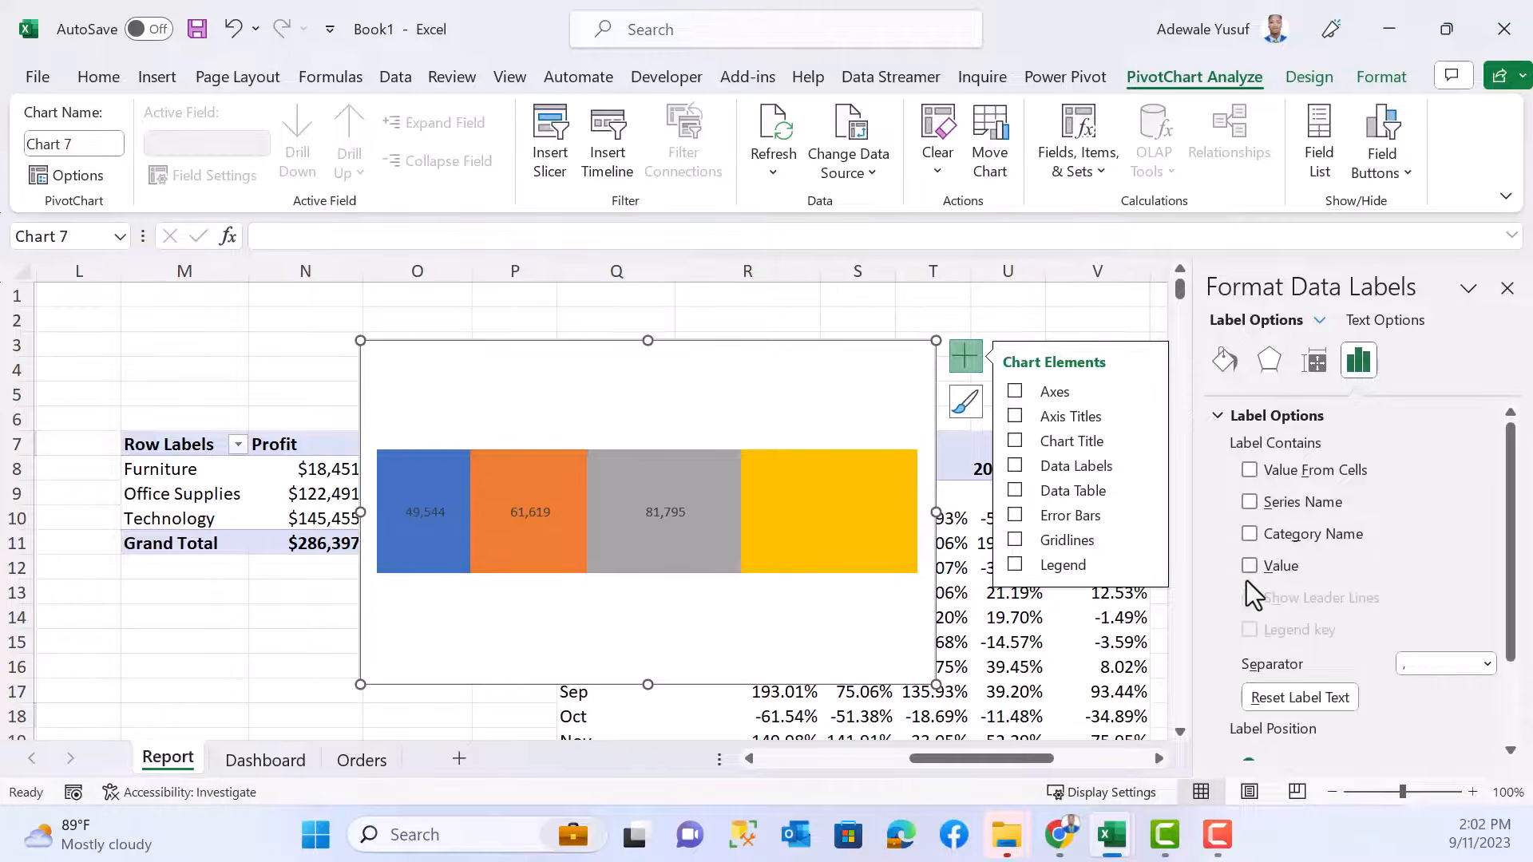
{"action": "left_click", "coordinate": [1248, 503]}
{"action": "left_click", "coordinate": [659, 514]}
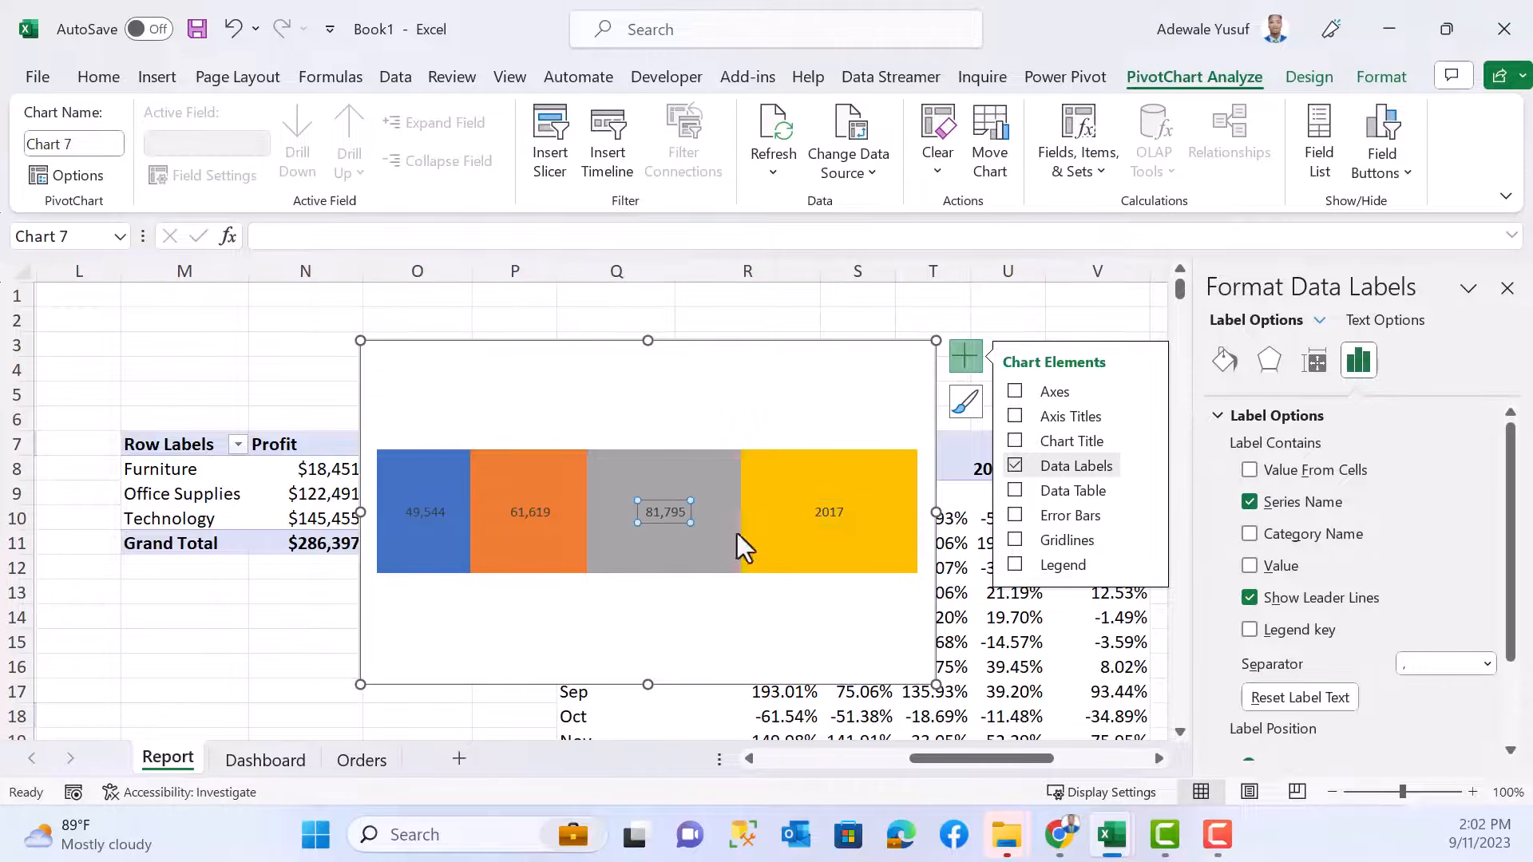
{"action": "left_click", "coordinate": [1248, 567]}
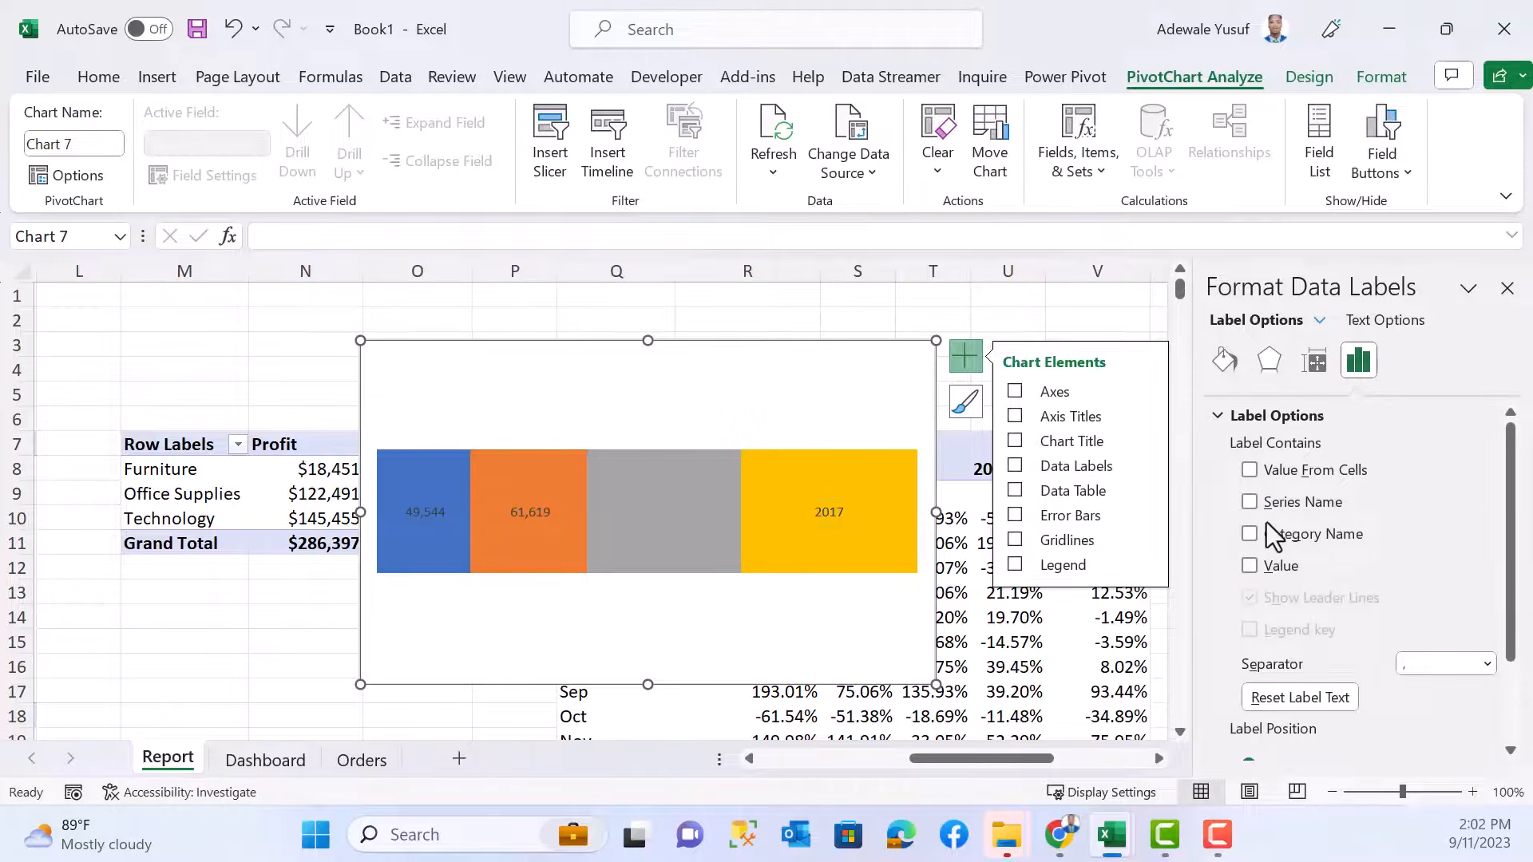
{"action": "left_click", "coordinate": [1250, 503]}
- Make the data labels of the 2015 and 2014 segments show the series name instead of the value
{"action": "left_click", "coordinate": [538, 511]}
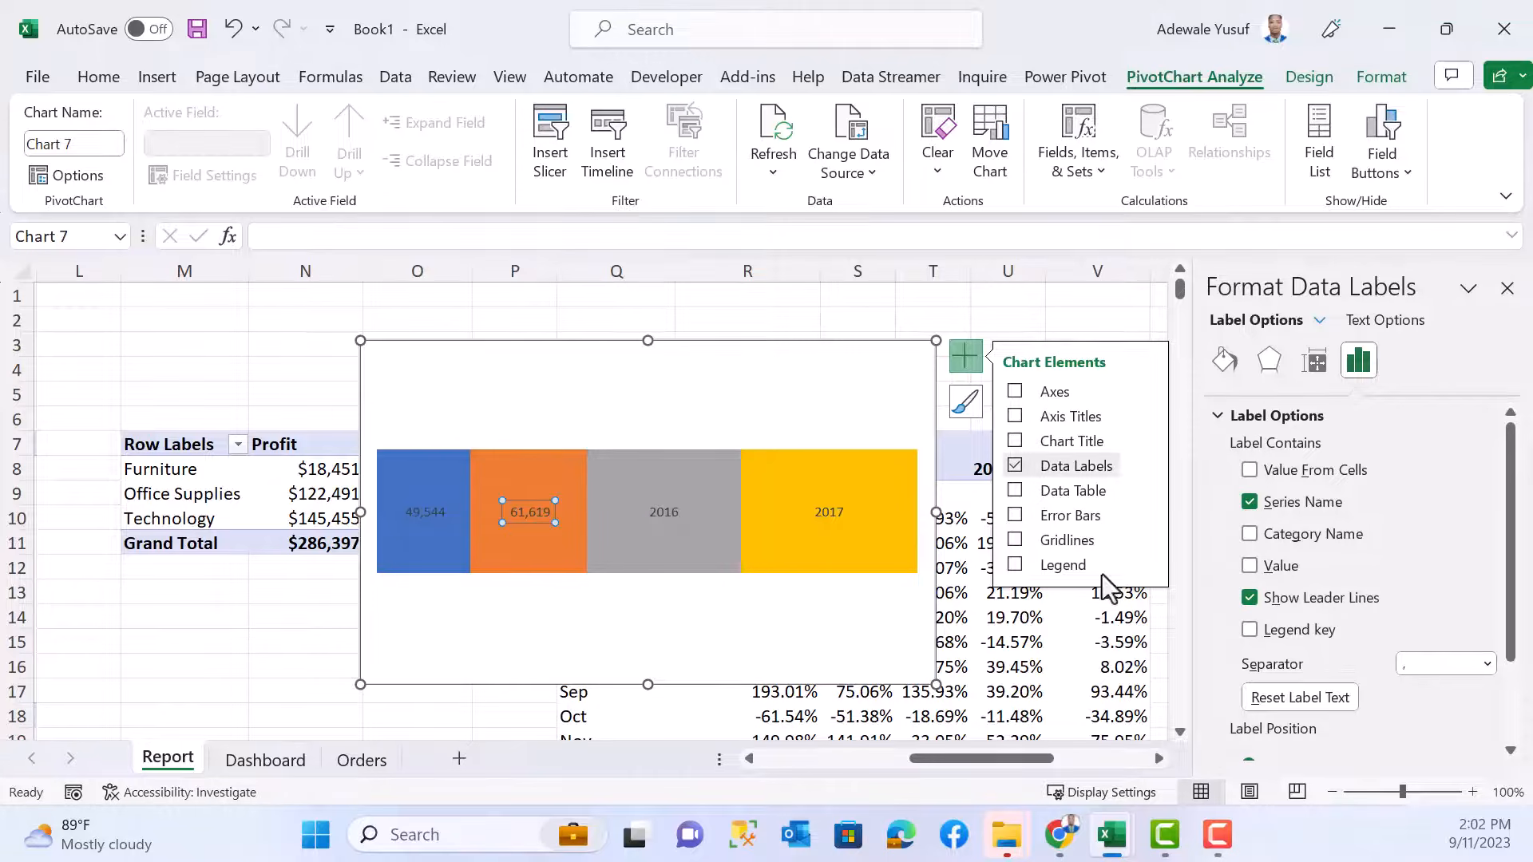
{"action": "left_click", "coordinate": [1248, 565]}
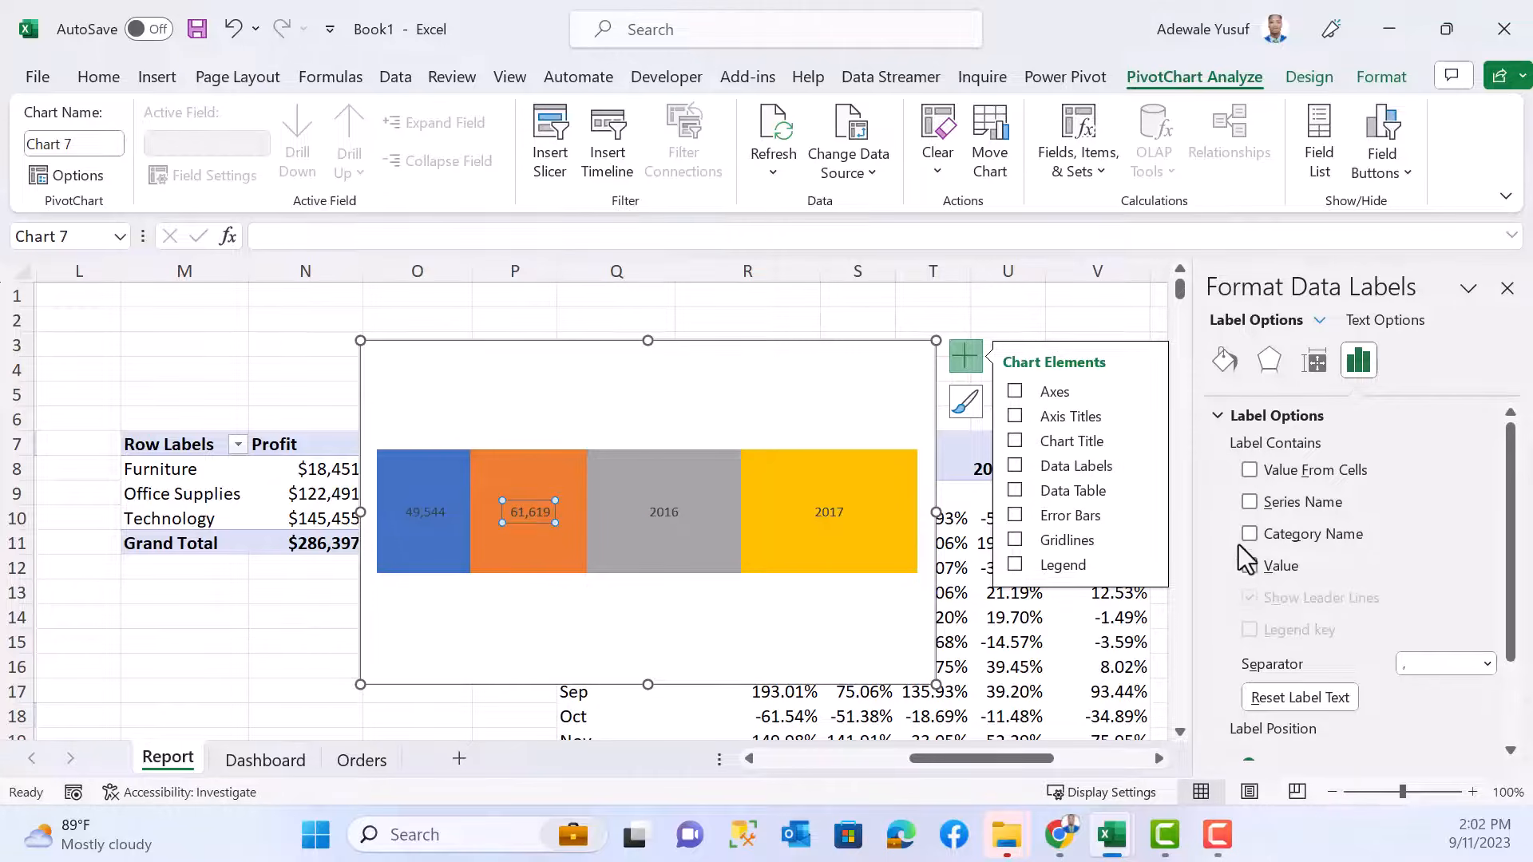
{"action": "left_click", "coordinate": [1250, 502]}
{"action": "left_click", "coordinate": [403, 511]}
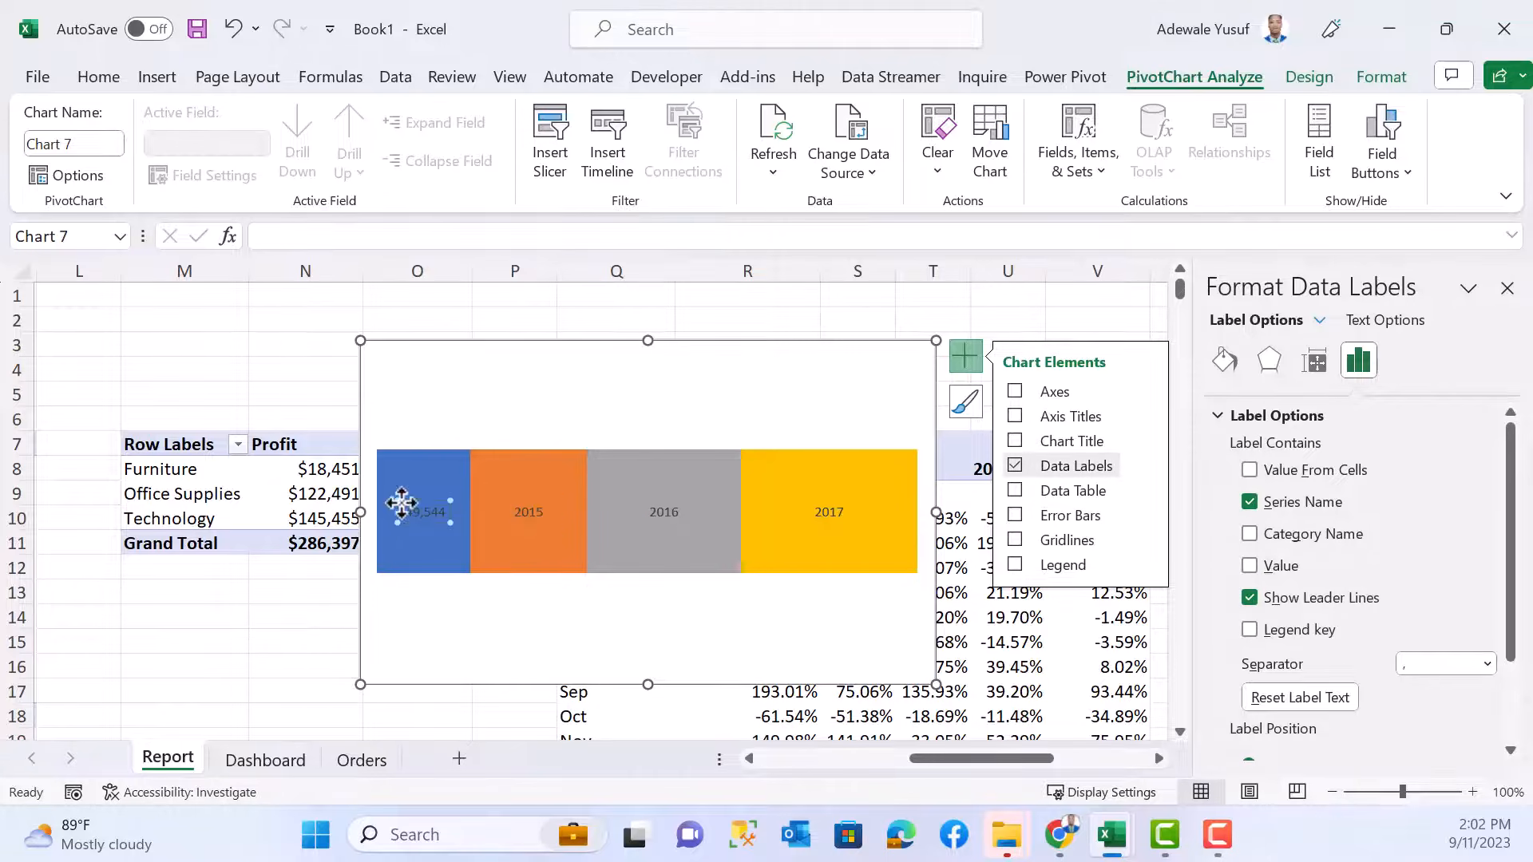
{"action": "left_click", "coordinate": [1248, 565]}
{"action": "left_click", "coordinate": [1249, 502]}
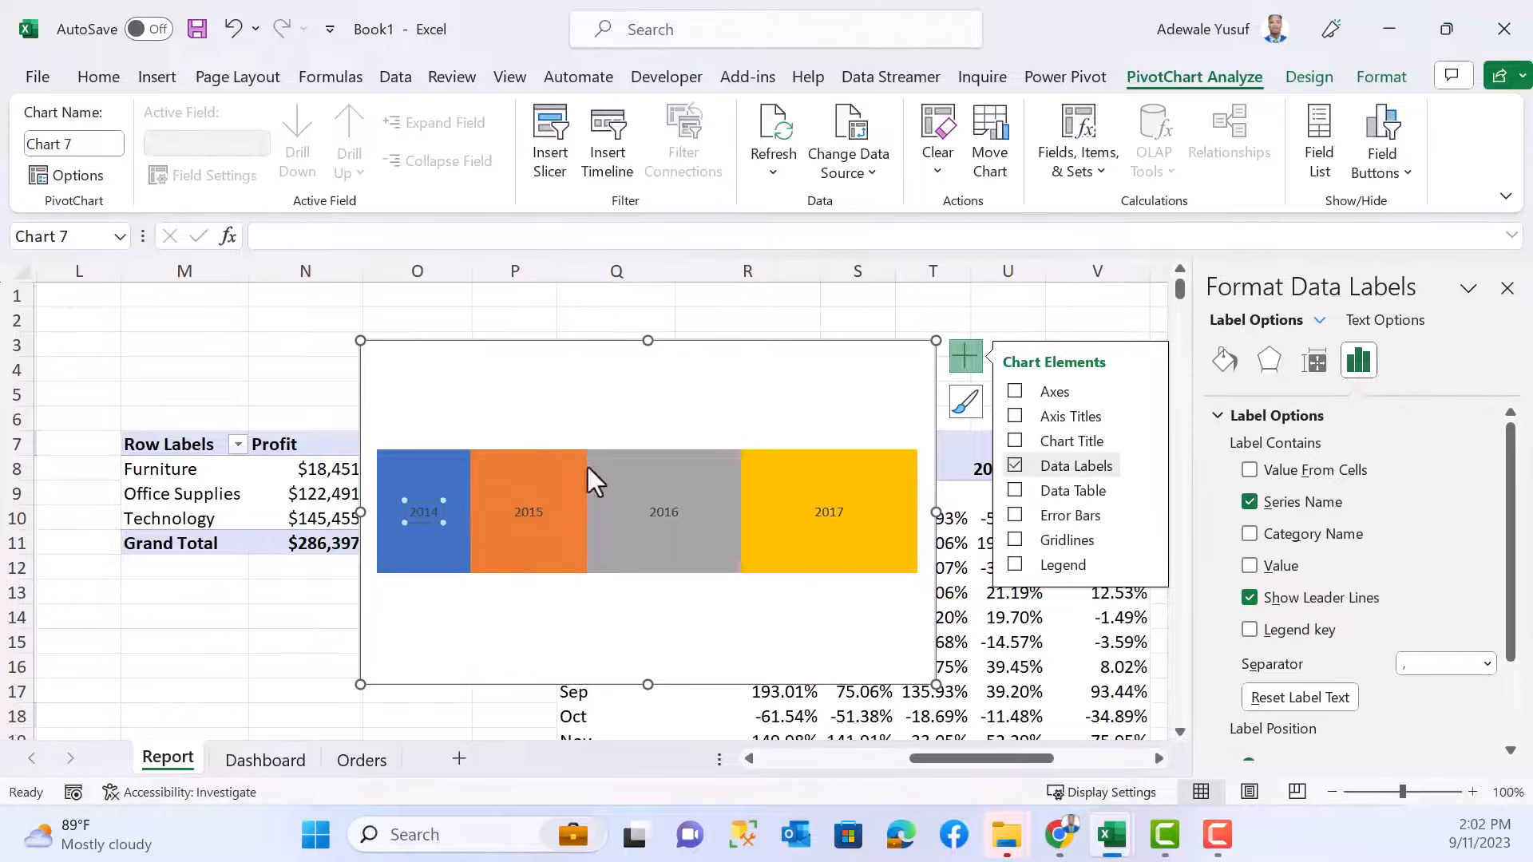
{"action": "left_click", "coordinate": [566, 401]}
- Fill the 2017 segment with the recently used light blue and the 2016 segment with the recently used pink
{"action": "left_click", "coordinate": [864, 539]}
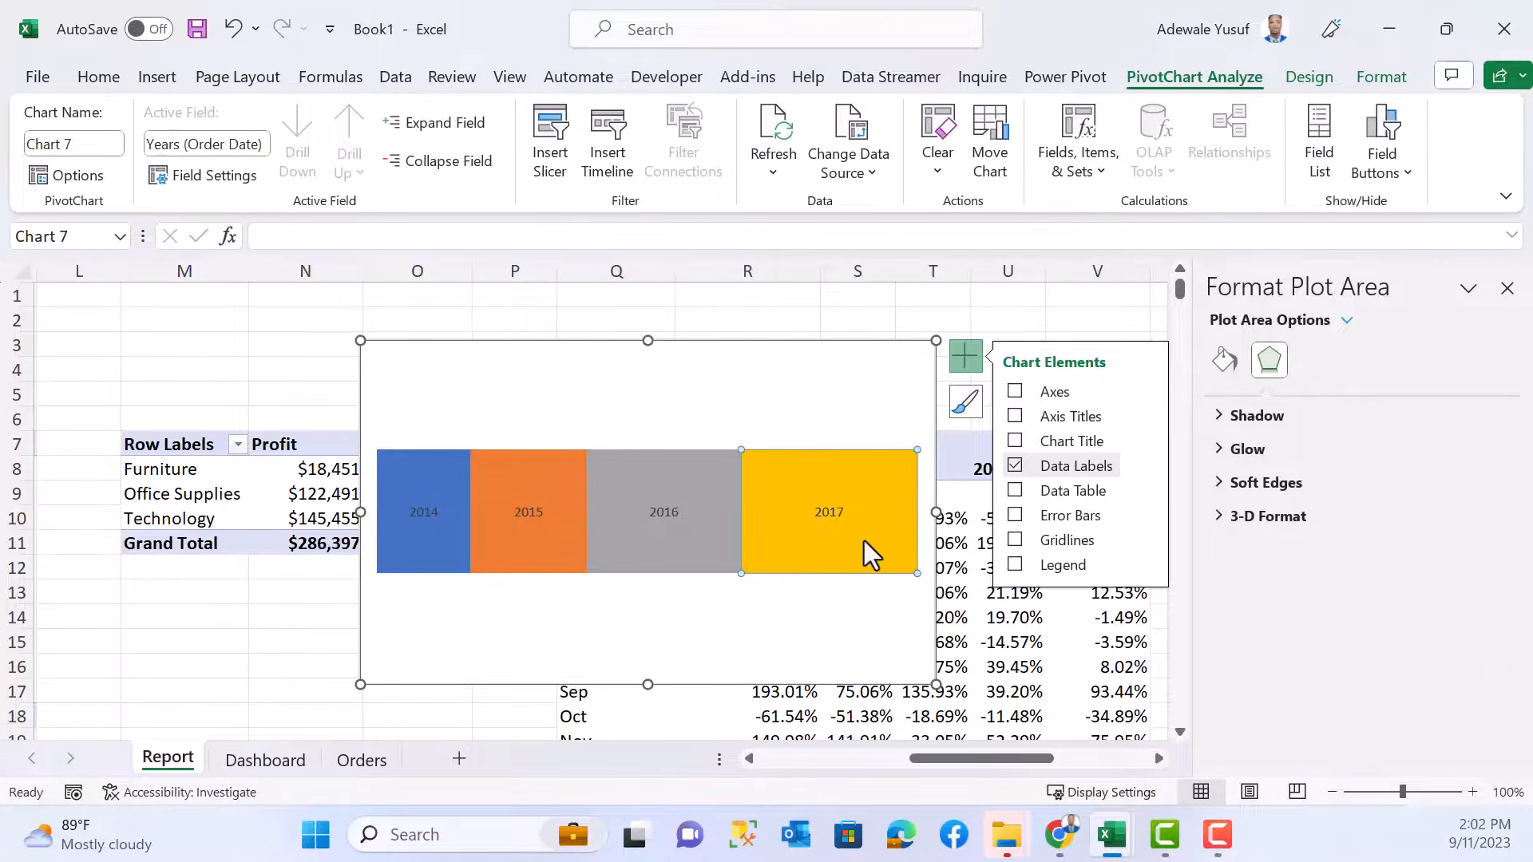
{"action": "left_click", "coordinate": [1224, 359]}
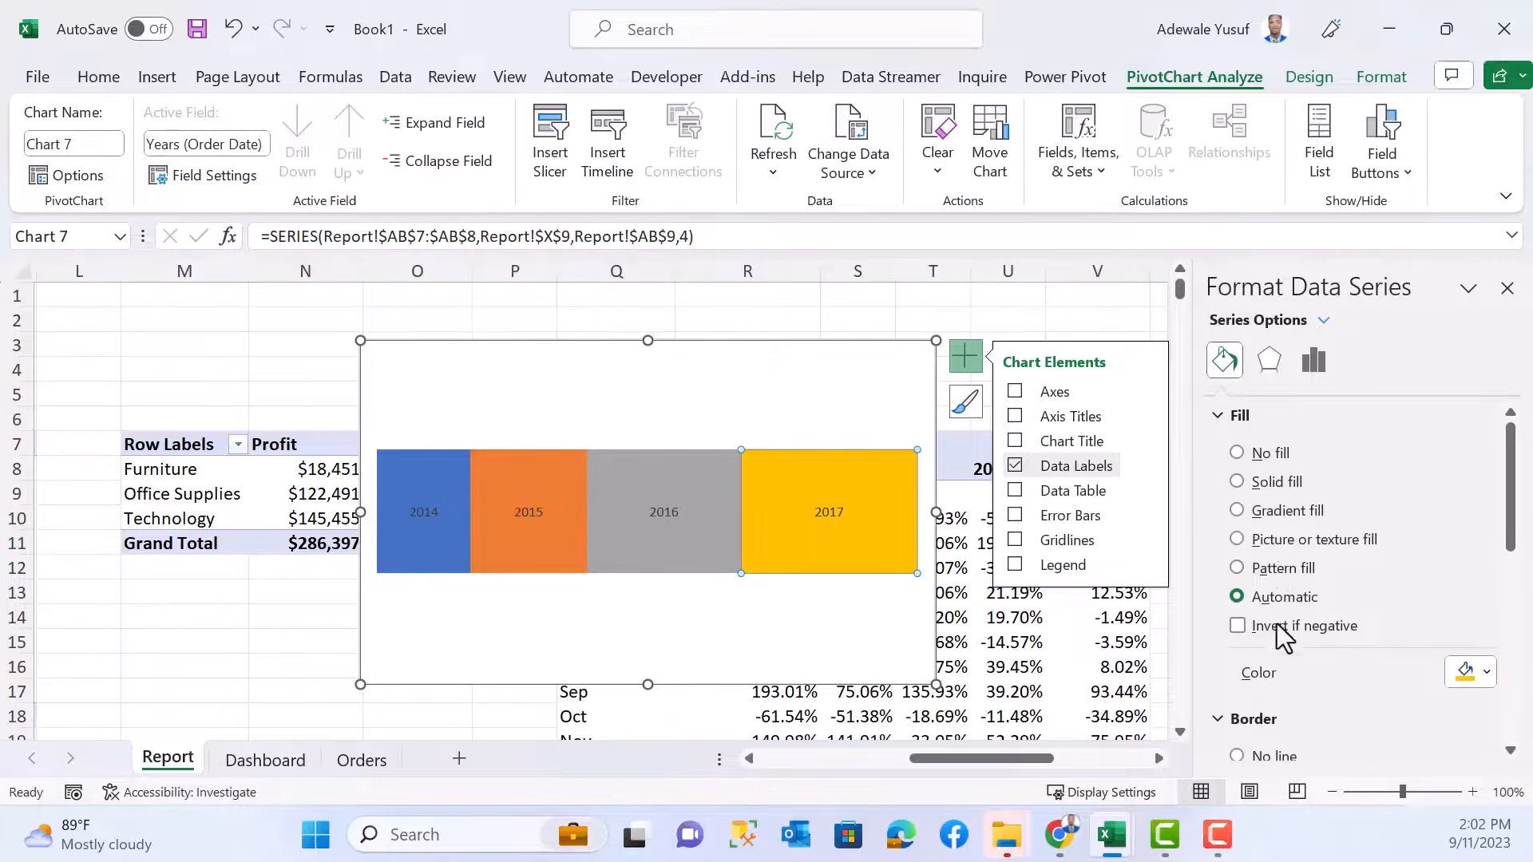
{"action": "scroll", "coordinate": [1278, 635], "scroll_direction": "down", "scroll_amount": 2}
{"action": "left_click", "coordinate": [1465, 556]}
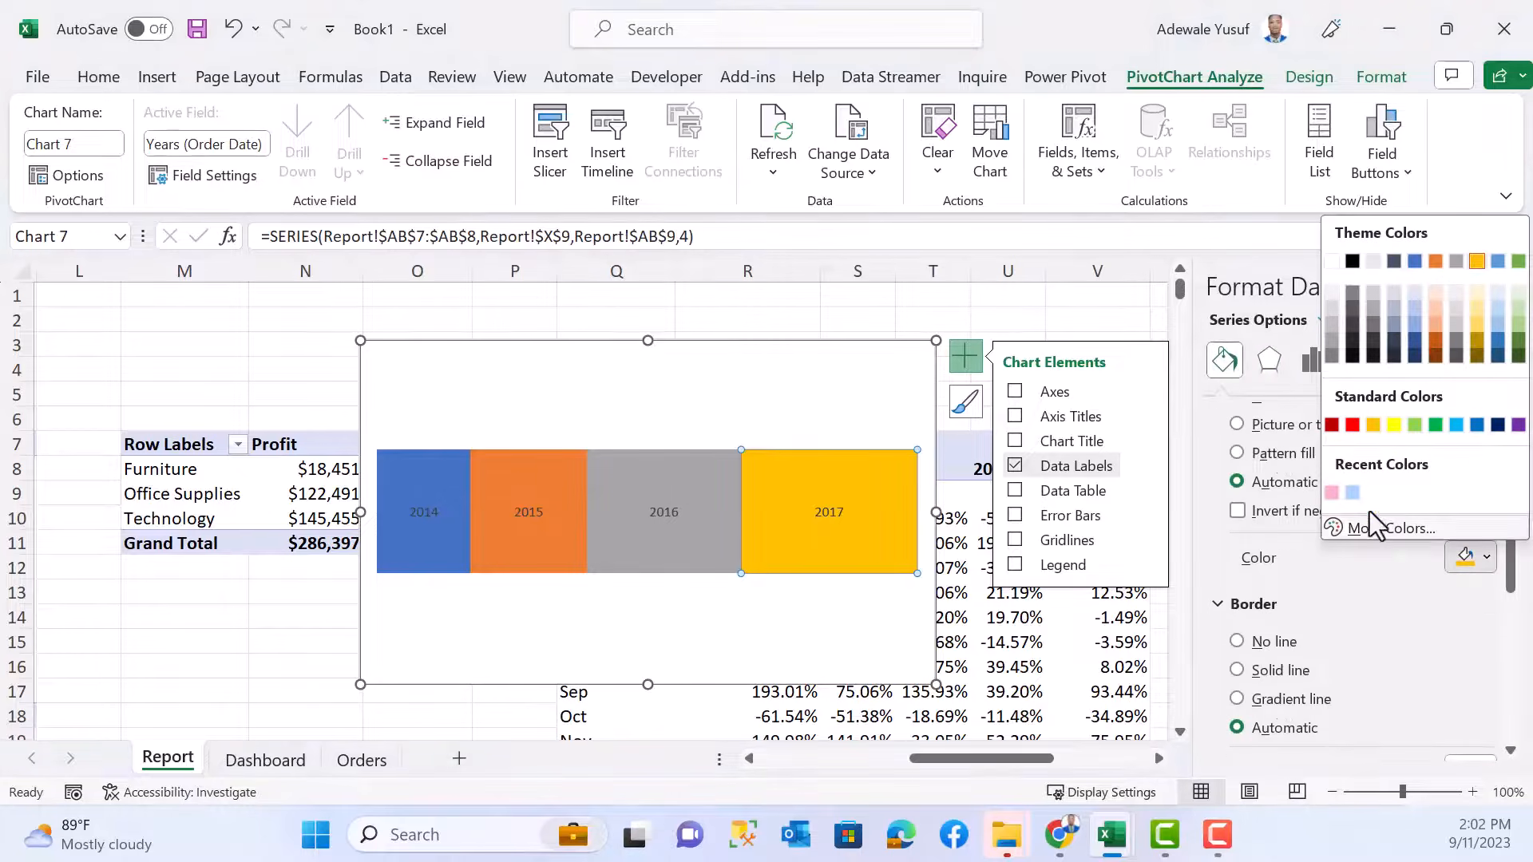
{"action": "left_click", "coordinate": [1352, 491]}
{"action": "left_click", "coordinate": [650, 546]}
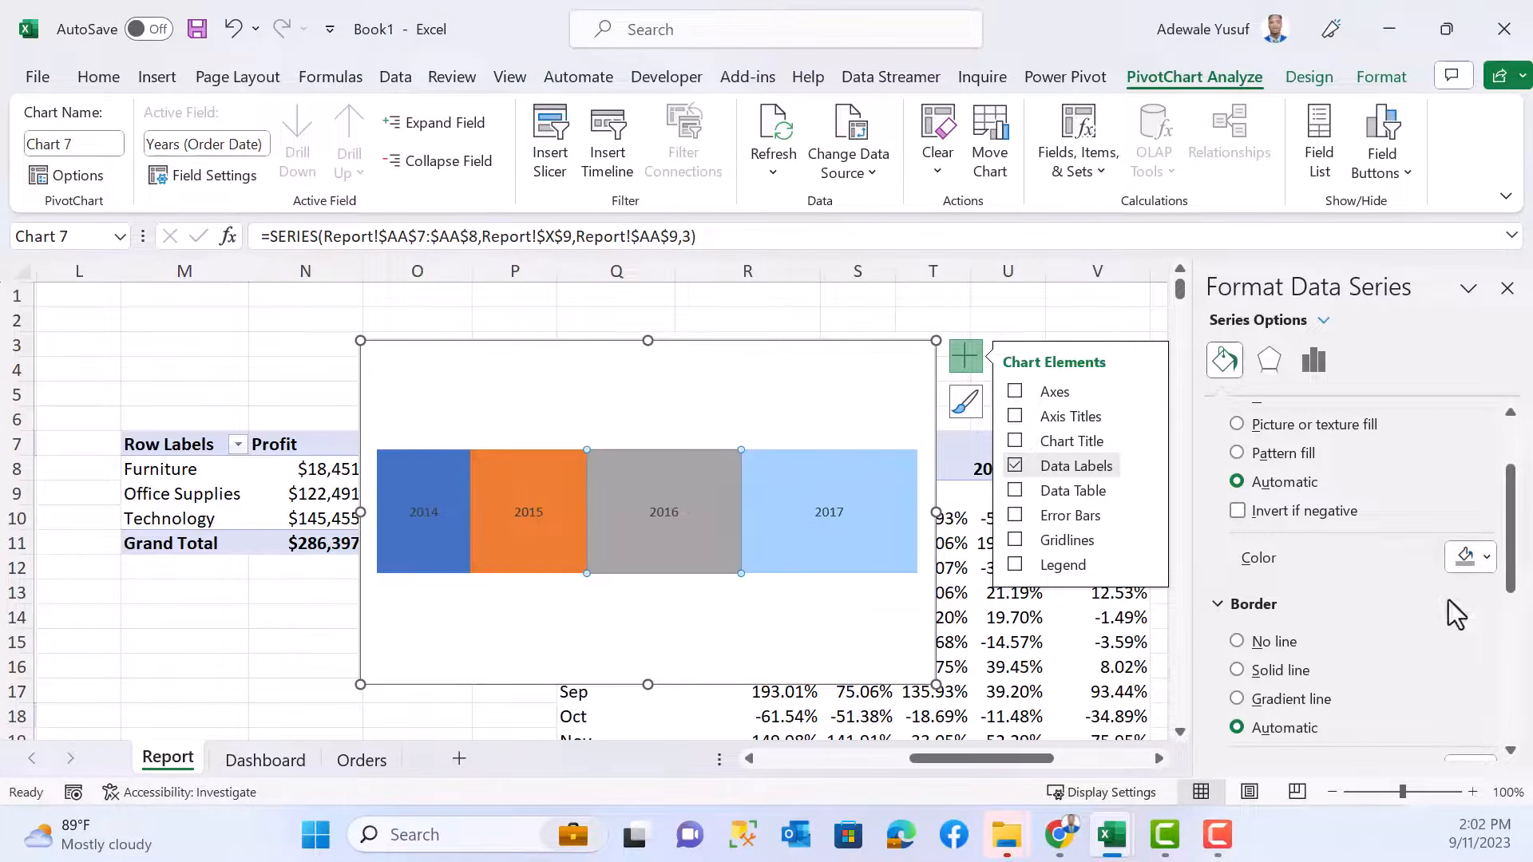
{"action": "left_click", "coordinate": [1468, 557]}
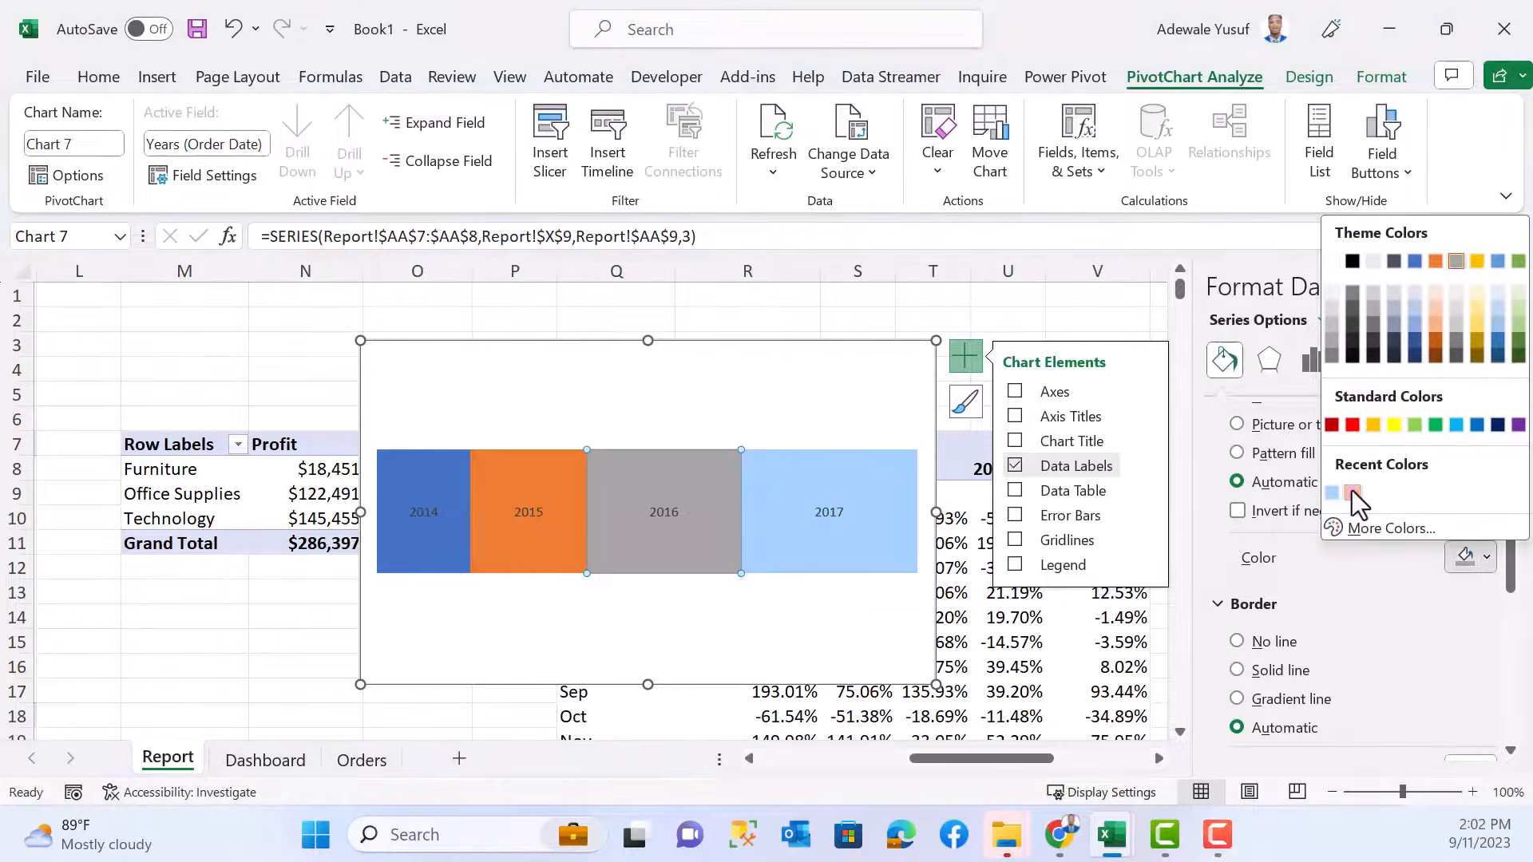
{"action": "left_click", "coordinate": [1352, 491]}
- Fill the 2015 segment of the bar with a dark grey theme colour
{"action": "left_click", "coordinate": [525, 549]}
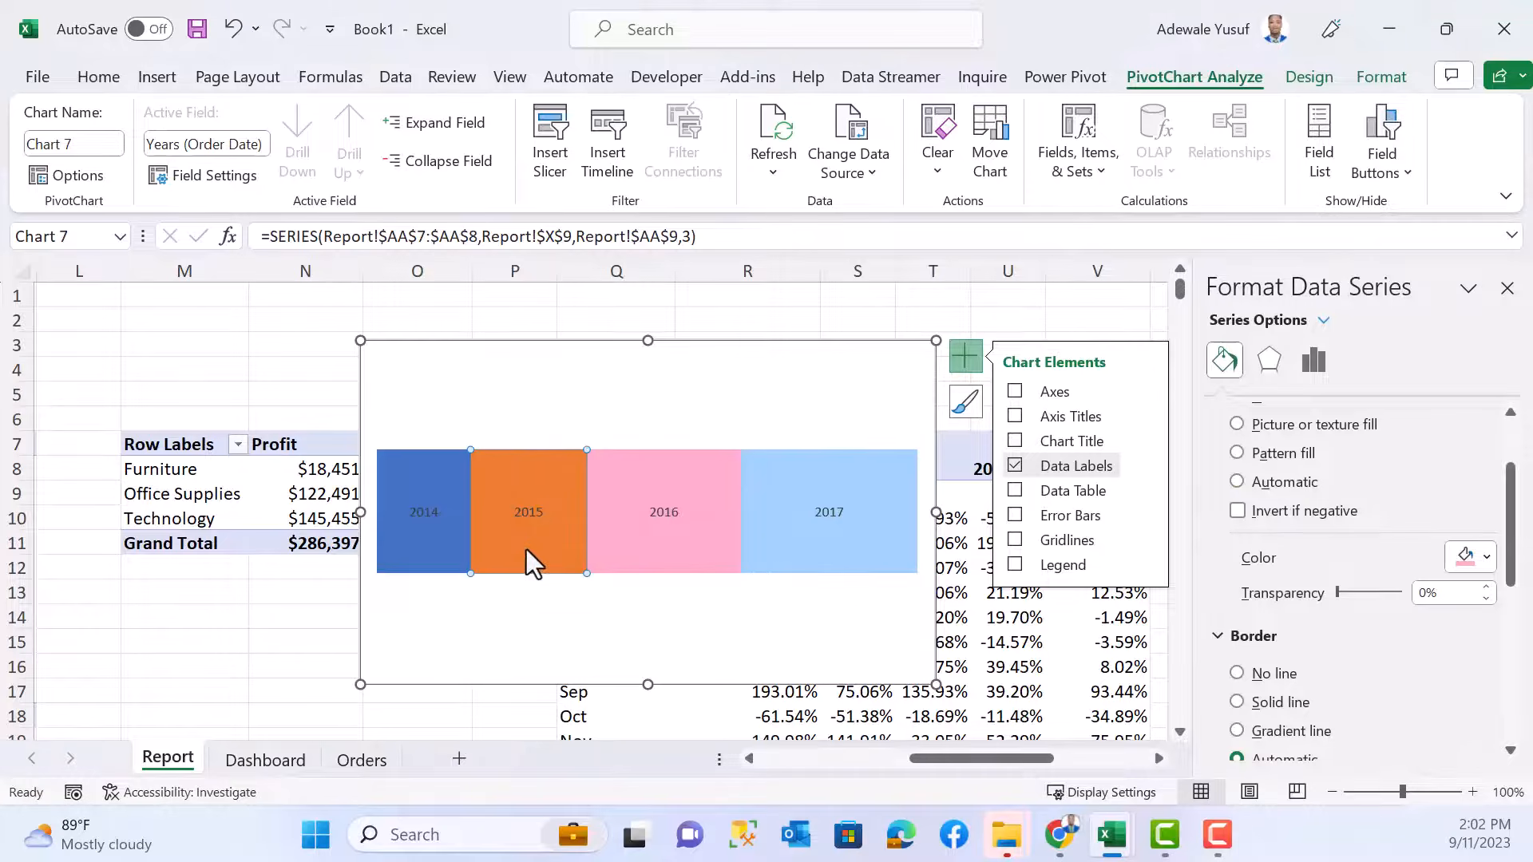
{"action": "left_click", "coordinate": [1466, 558]}
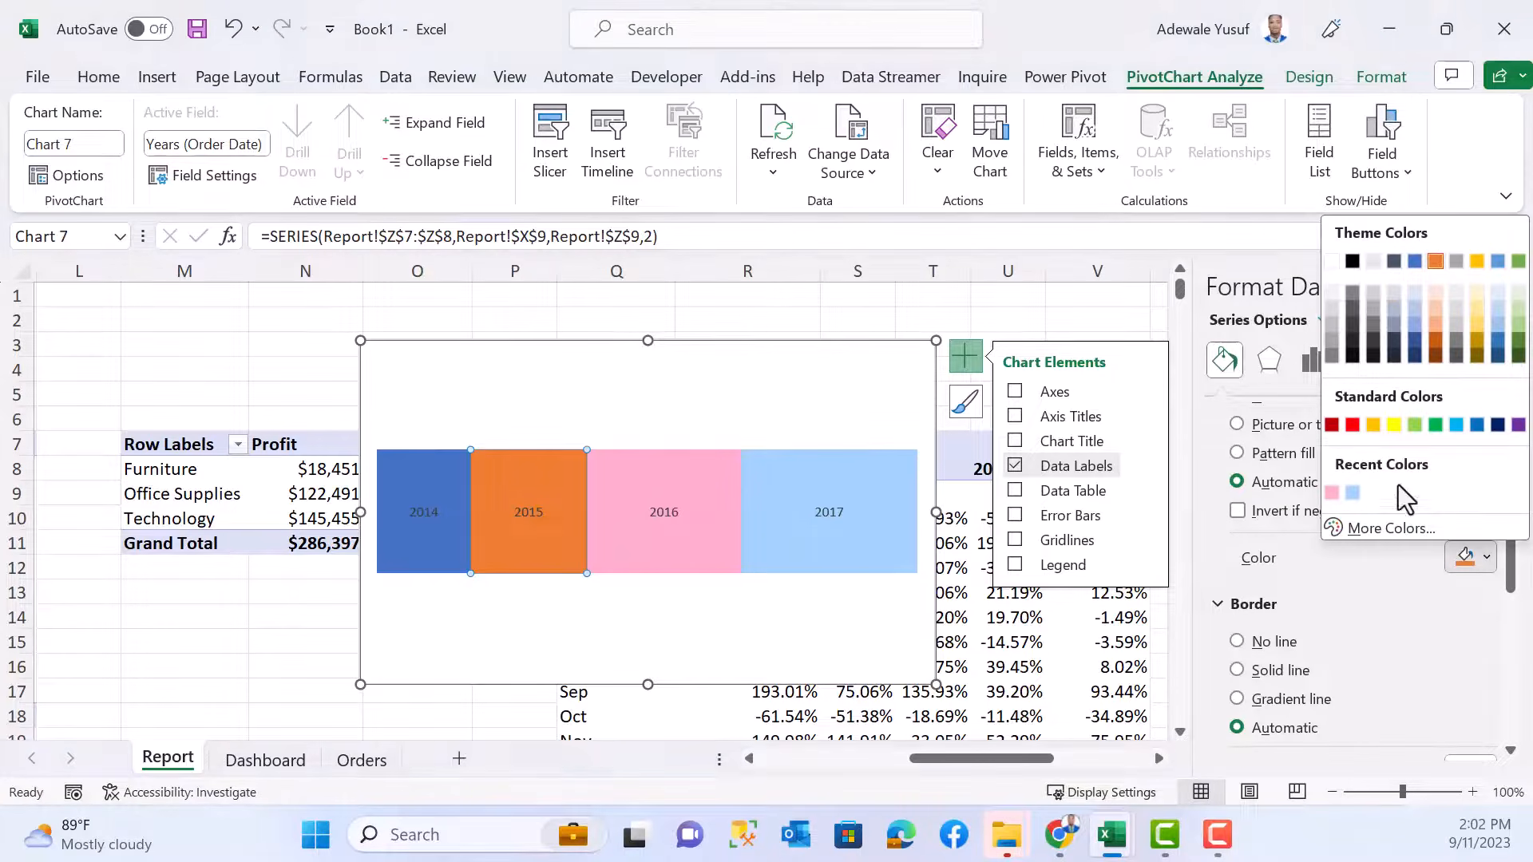
{"action": "left_click", "coordinate": [1352, 325]}
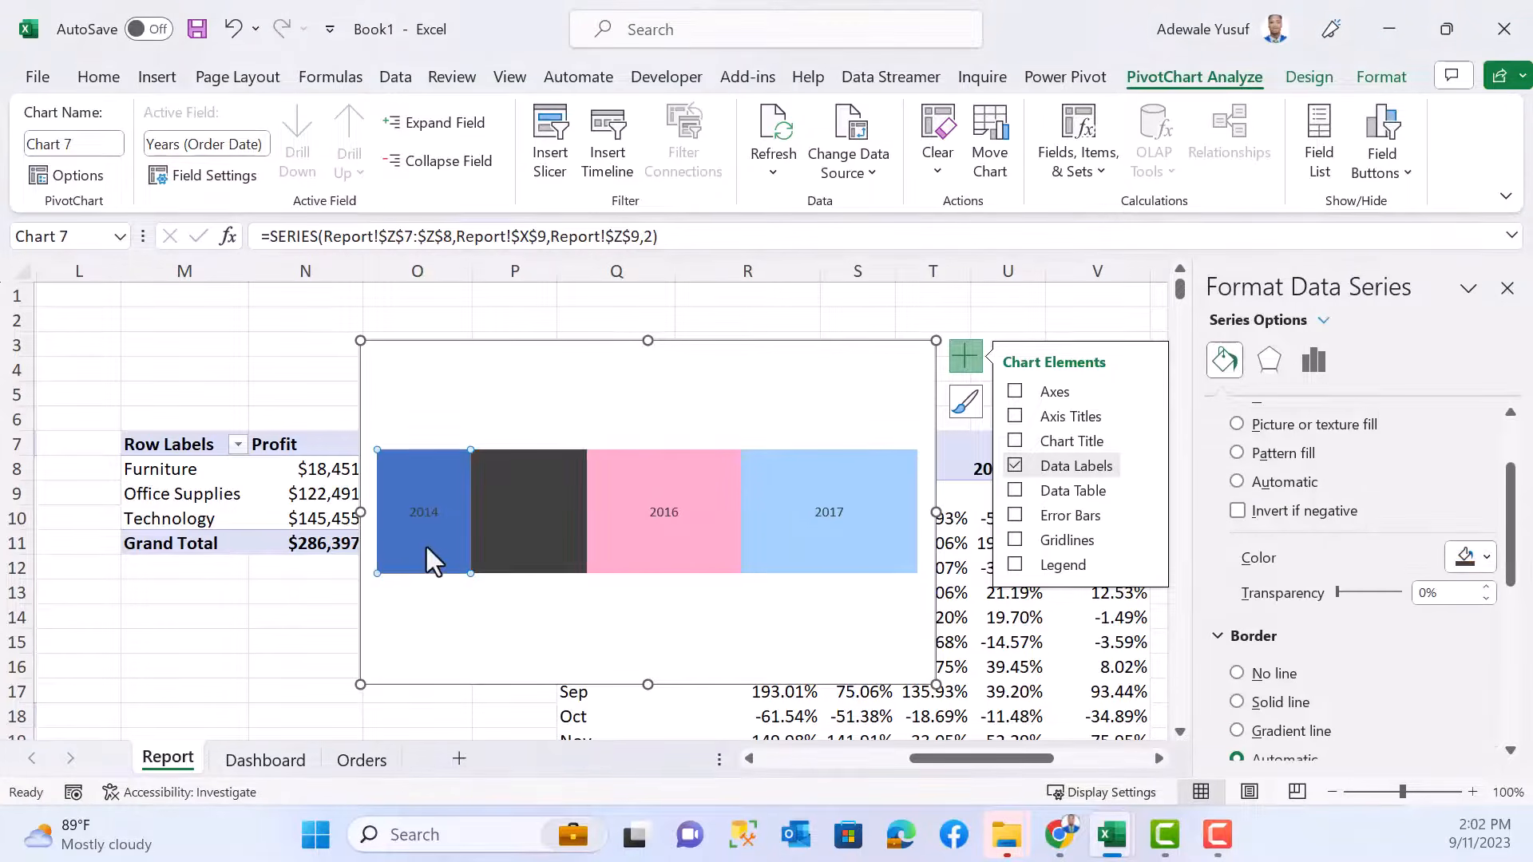
- Change the font colour of the 2015 segment's data label to white
{"action": "left_click", "coordinate": [539, 513]}
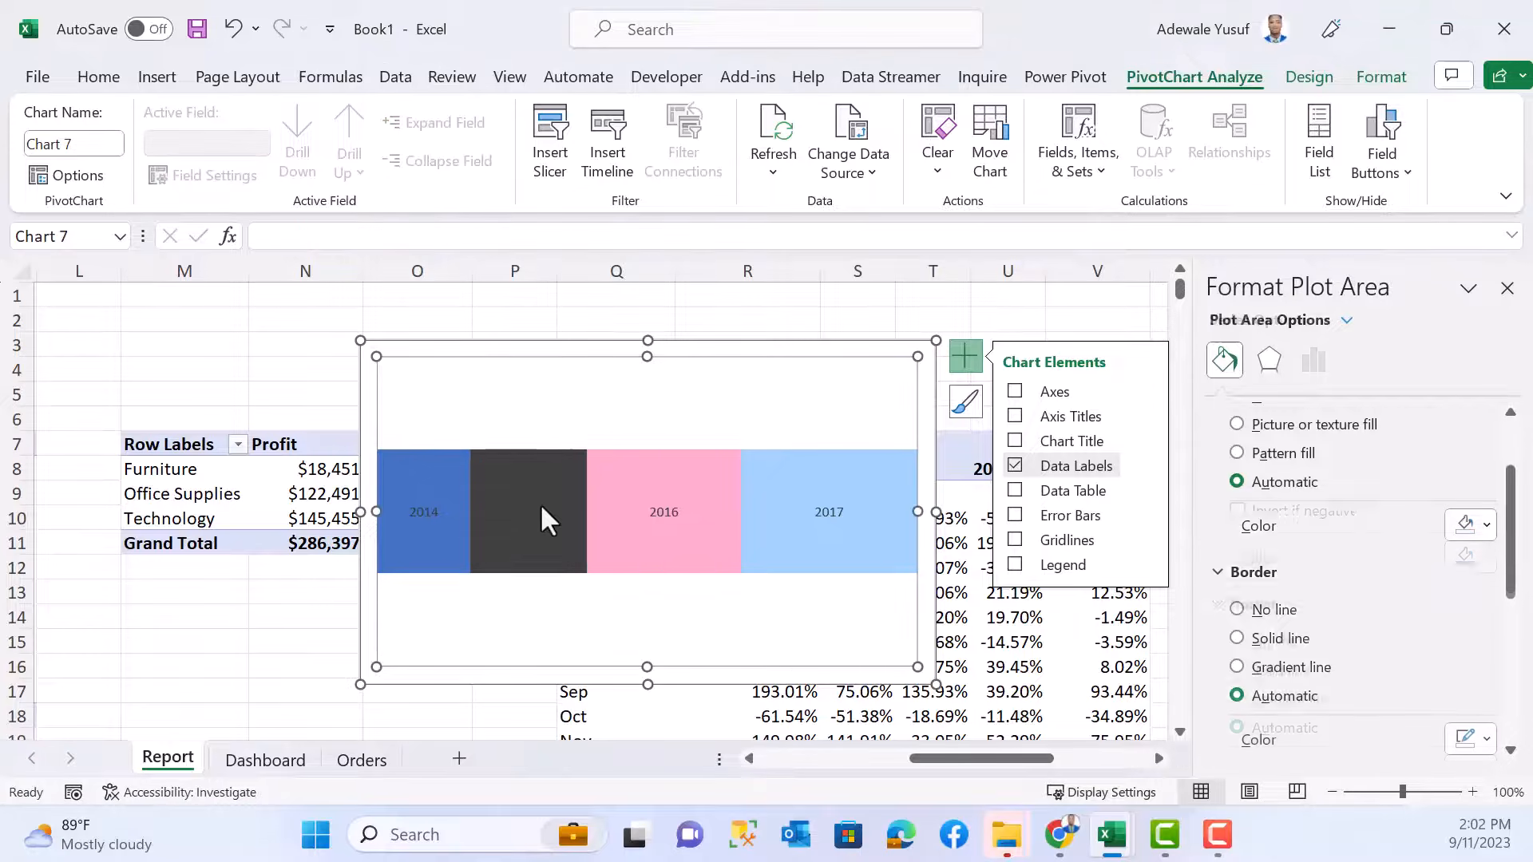
{"action": "left_click", "coordinate": [531, 515]}
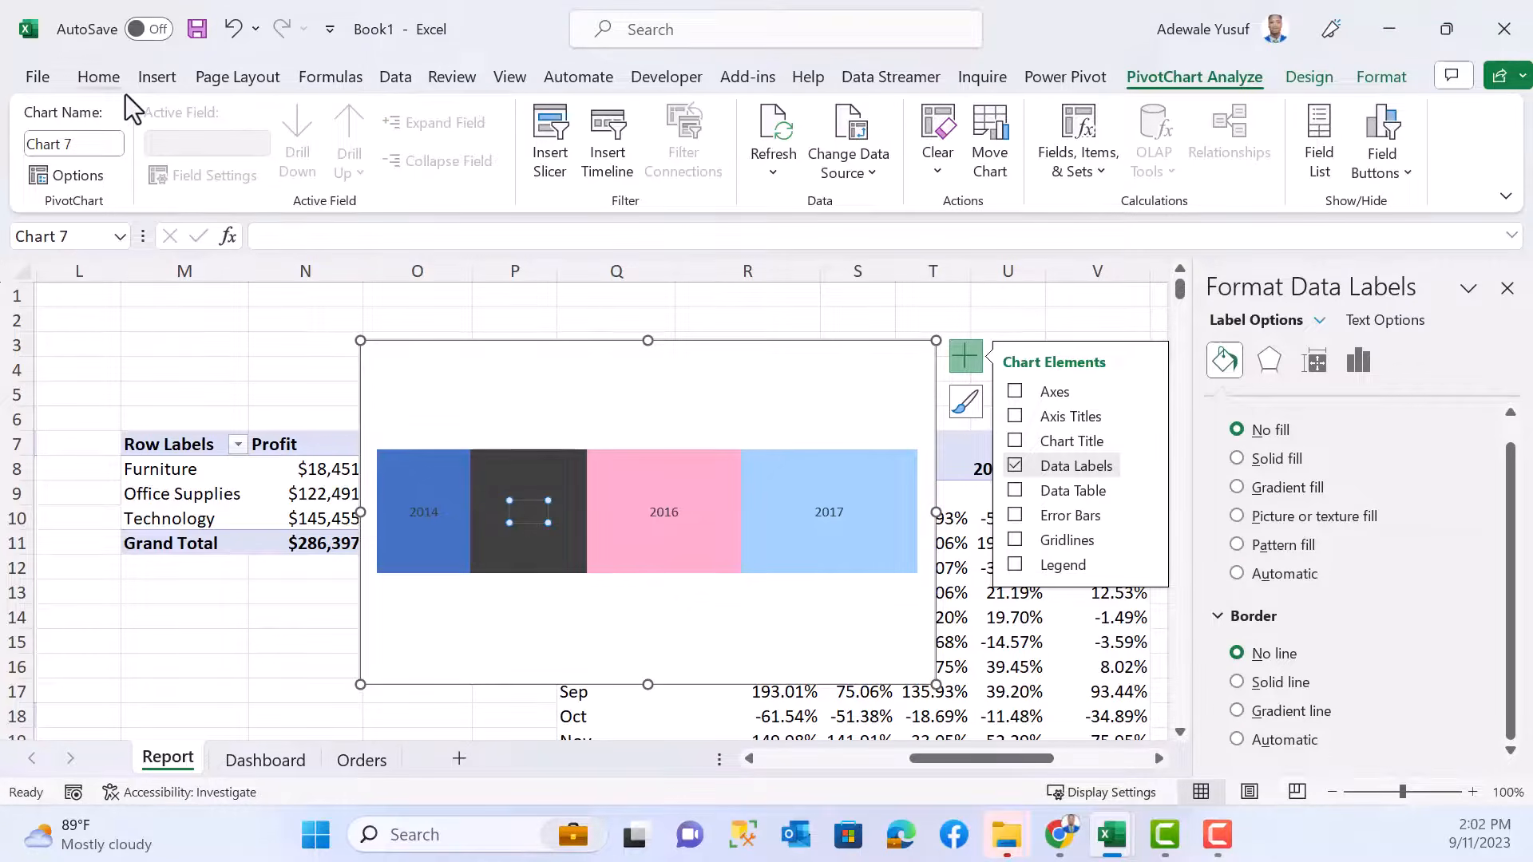
{"action": "left_click", "coordinate": [99, 80]}
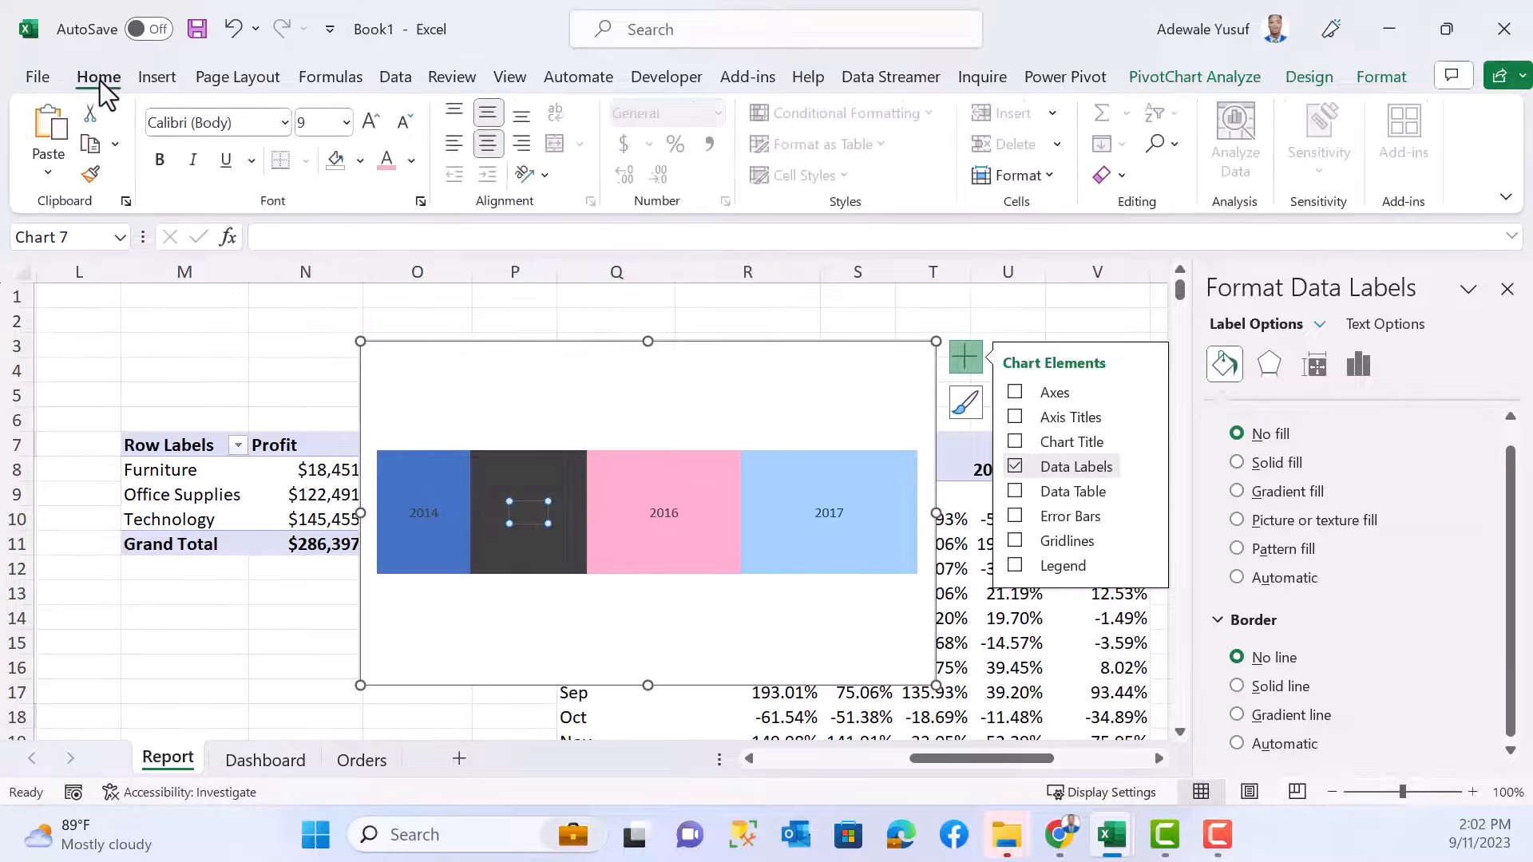
{"action": "left_click", "coordinate": [411, 168]}
{"action": "left_click", "coordinate": [386, 261]}
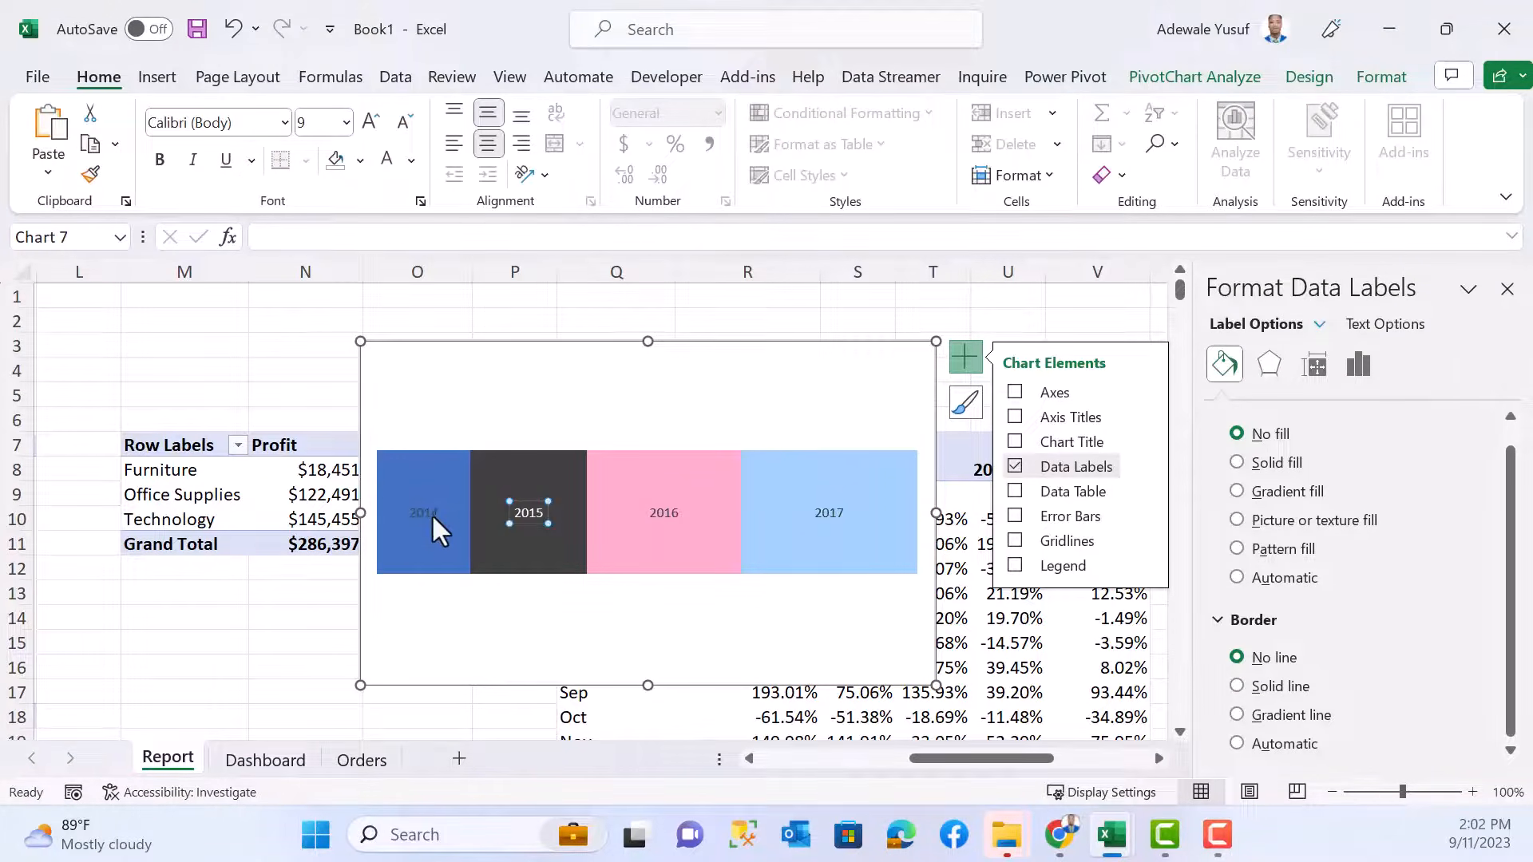
- Apply the white font colour to the data labels of the 2014, 2016 and 2017 segments
{"action": "left_click", "coordinate": [429, 514]}
{"action": "left_click", "coordinate": [394, 164]}
{"action": "left_click", "coordinate": [387, 162]}
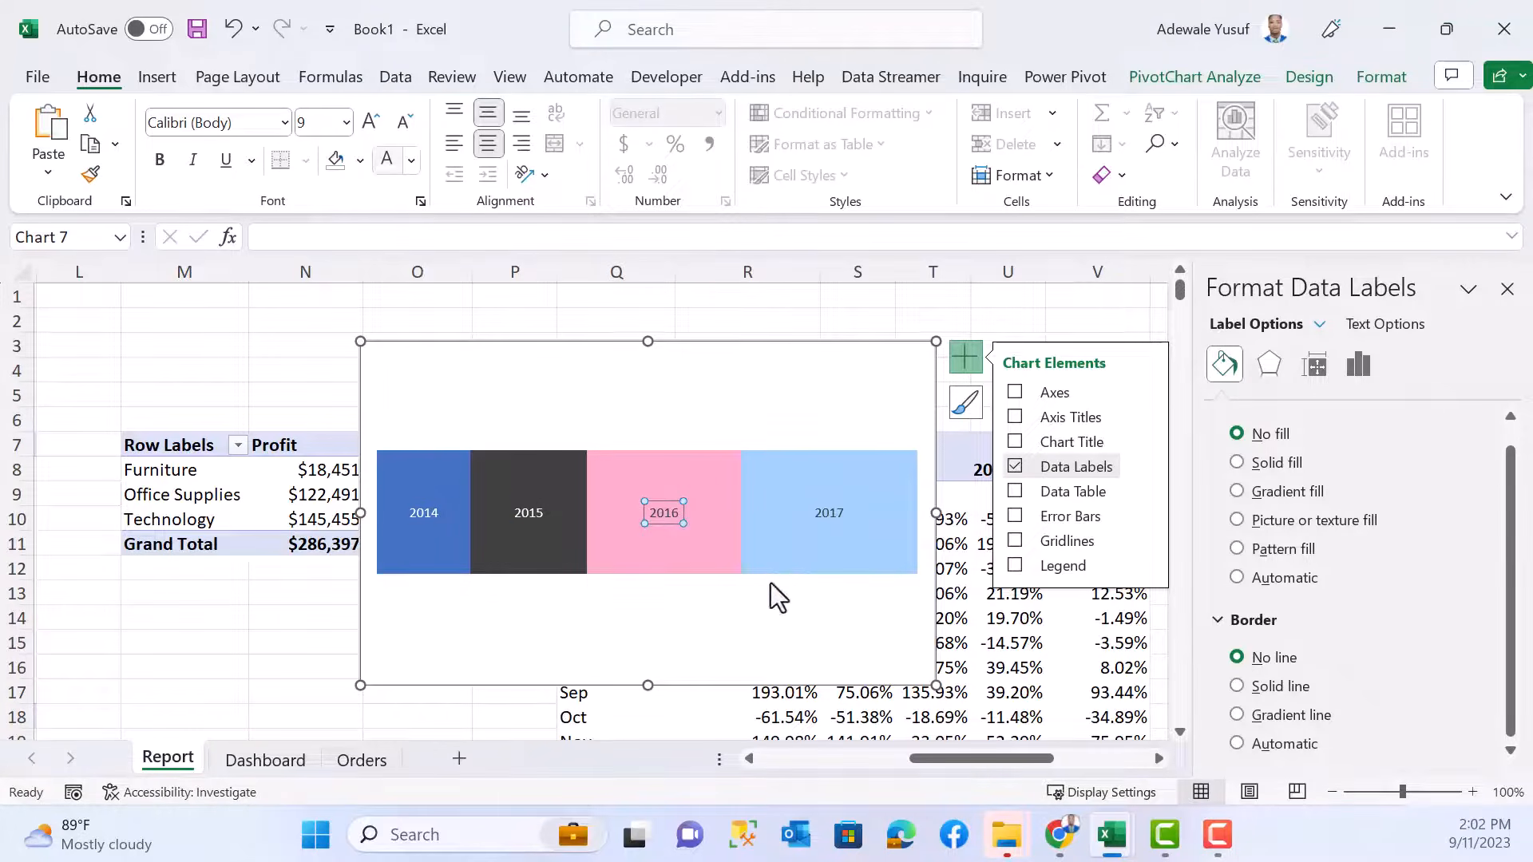
{"action": "left_click", "coordinate": [827, 510]}
{"action": "left_click", "coordinate": [387, 164]}
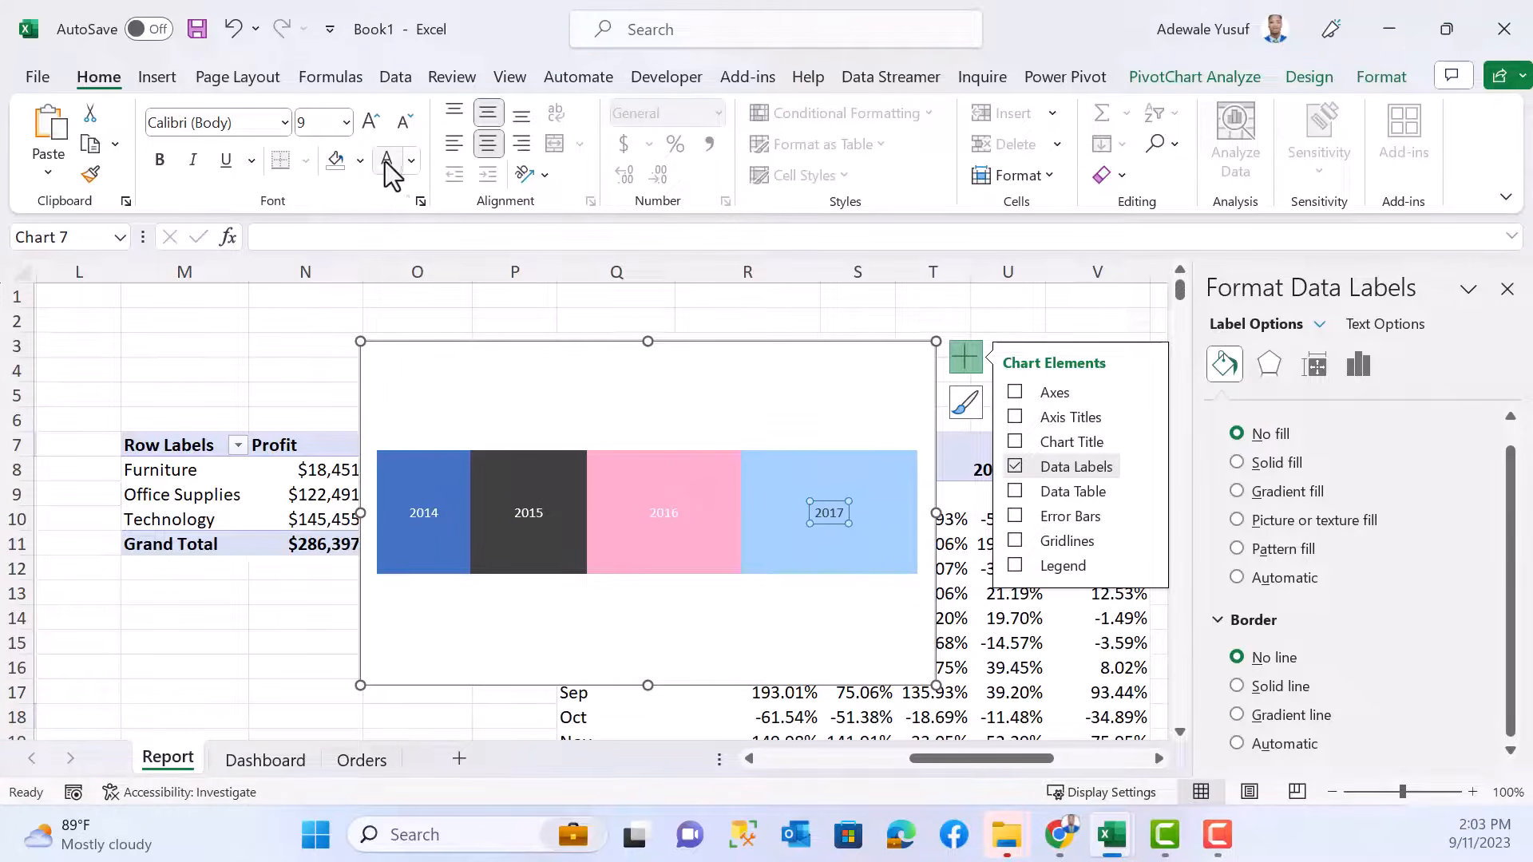
- Reduce the profit-by-year bar chart to a thin strip about 0.74" high, keeping its lower edge in place
{"action": "left_click", "coordinate": [585, 368]}
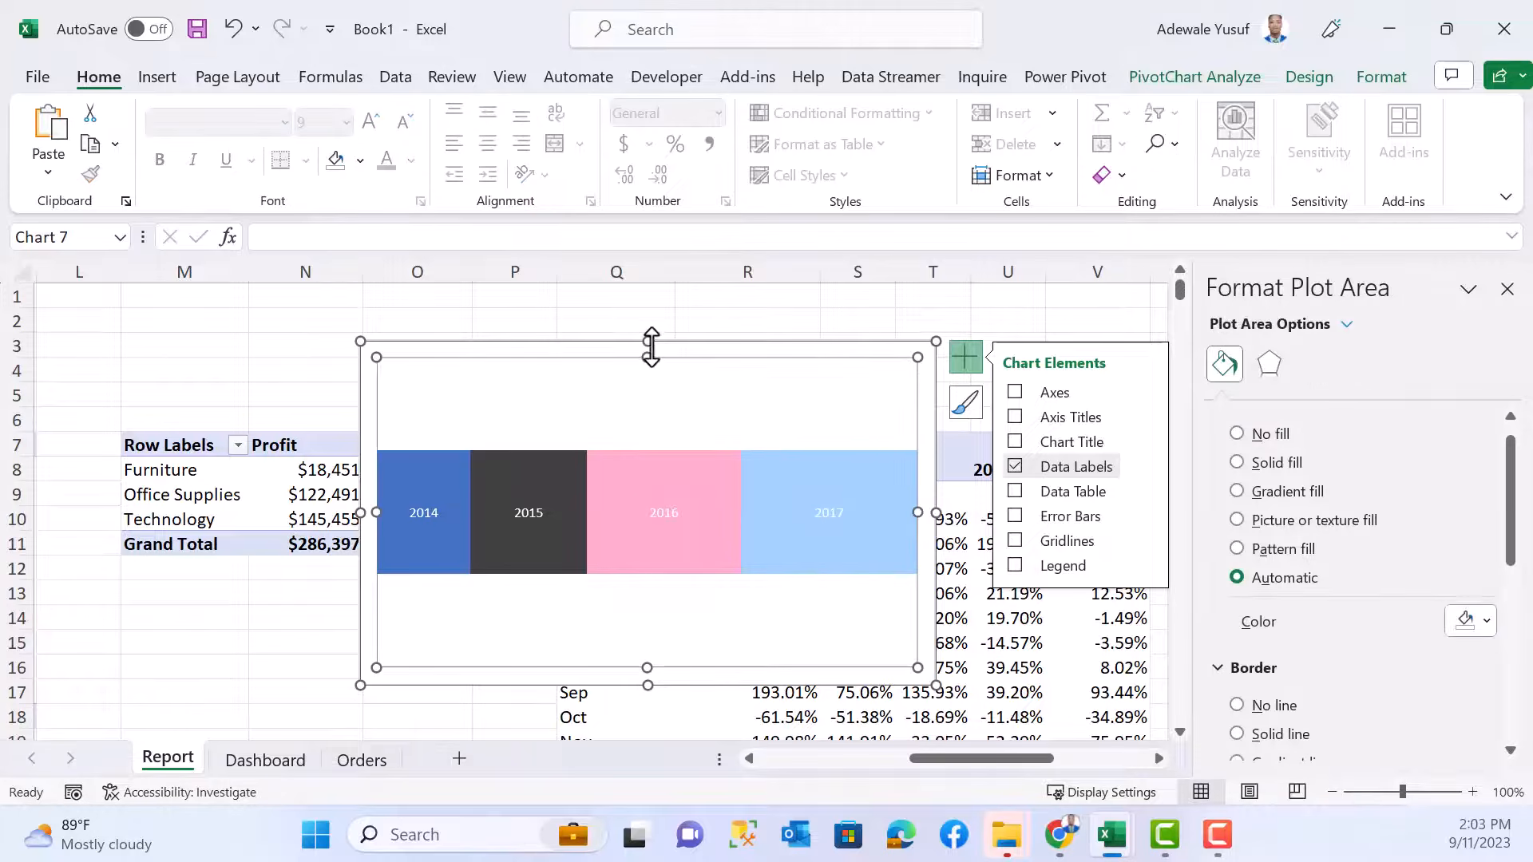
{"action": "left_click_drag", "start_coordinate": [650, 344], "coordinate": [648, 601]}
{"action": "left_click", "coordinate": [651, 615]}
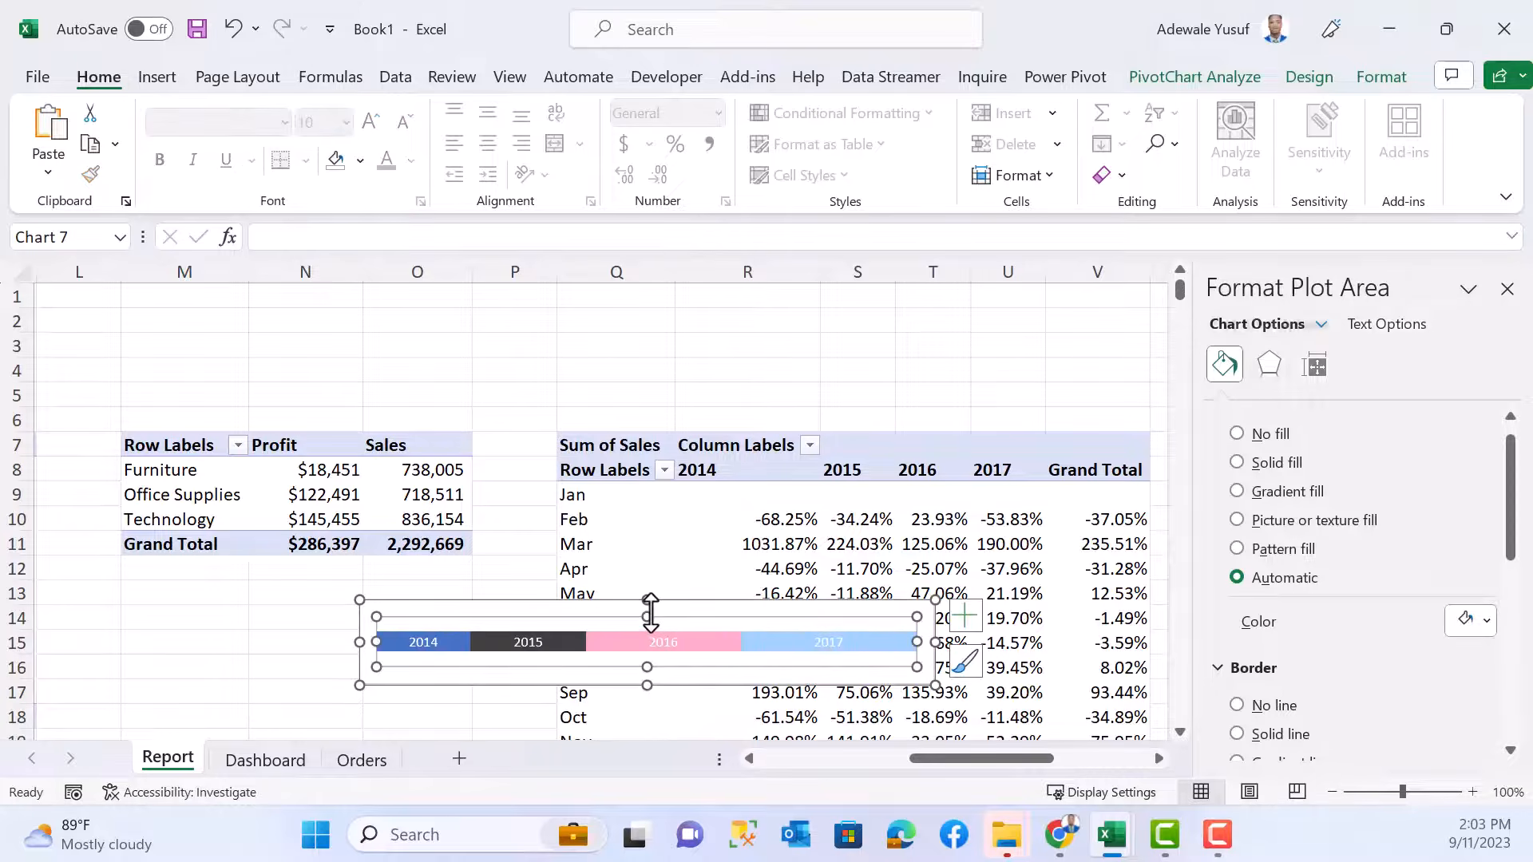
- Move the profit-by-year bar chart from the Report sheet to the Dashboard sheet, placing it at cell B10
{"action": "key", "text": "ctrl+x"}
{"action": "left_click", "coordinate": [254, 761]}
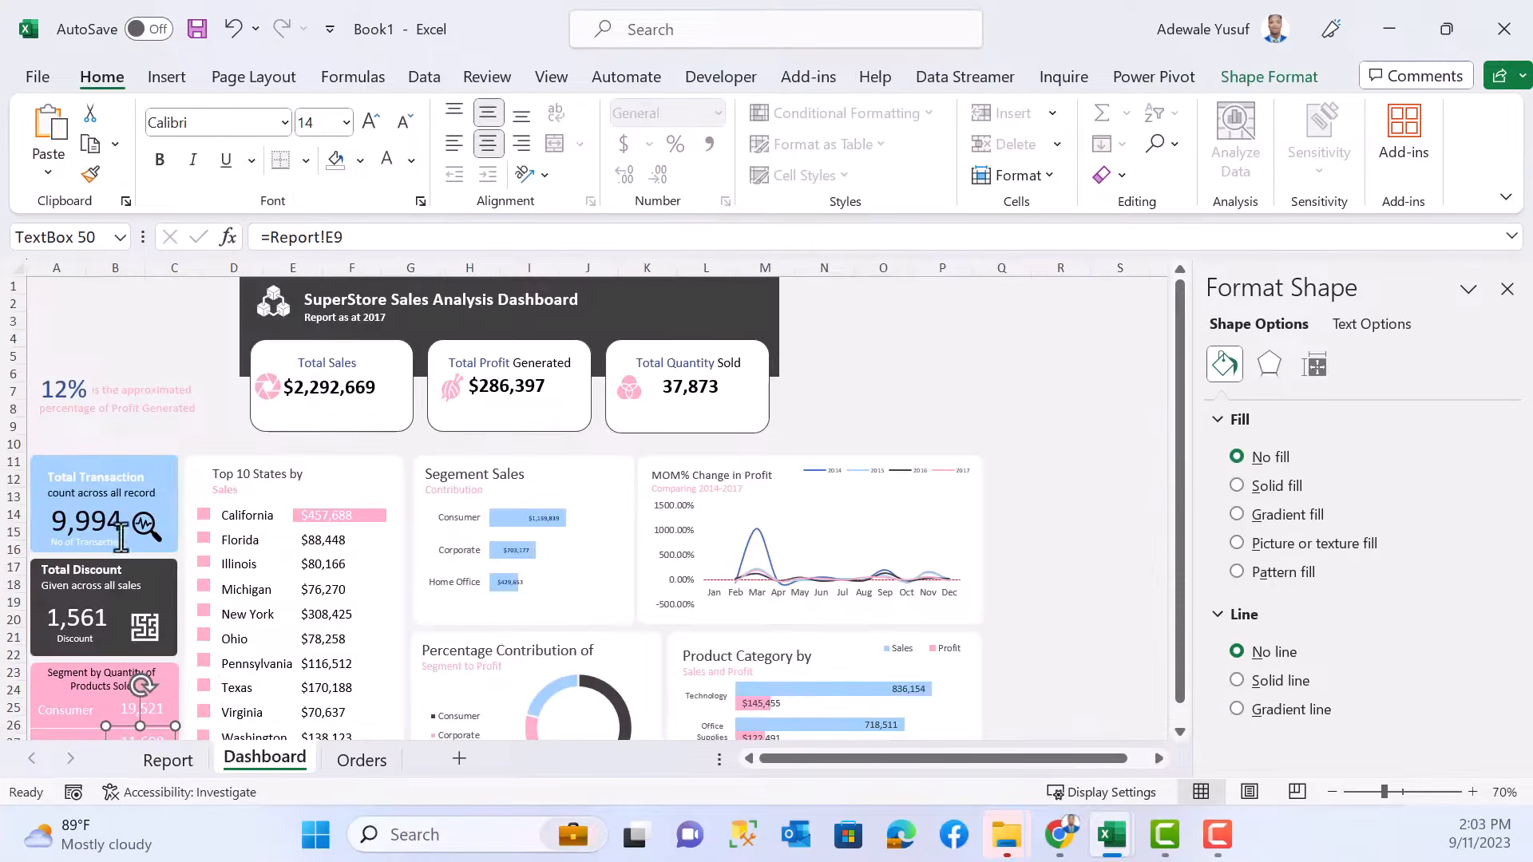
{"action": "left_click", "coordinate": [112, 409]}
{"action": "left_click", "coordinate": [127, 444]}
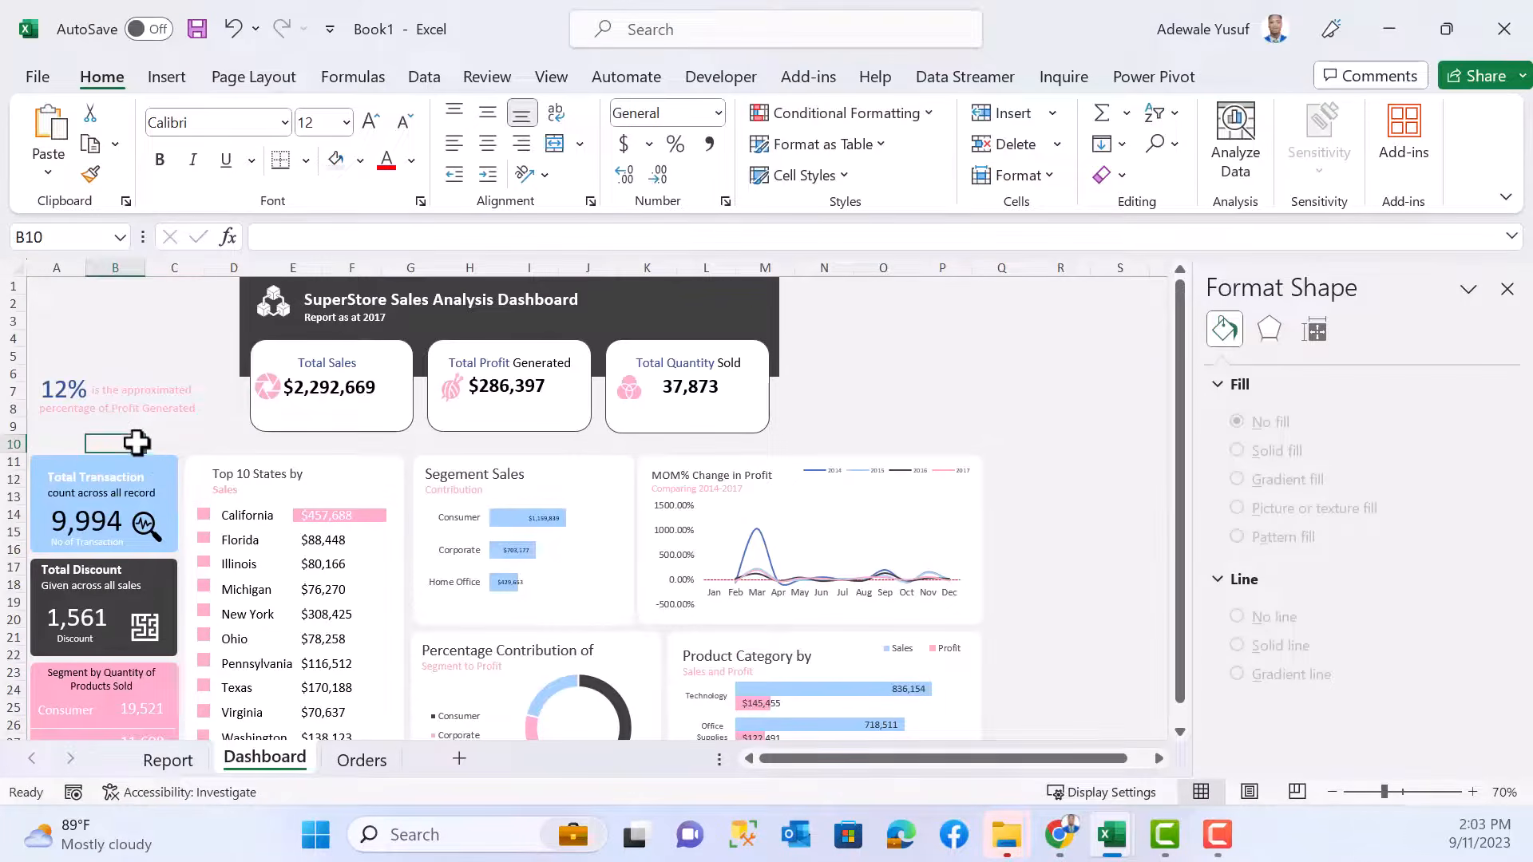
{"action": "key", "text": "ctrl+v"}
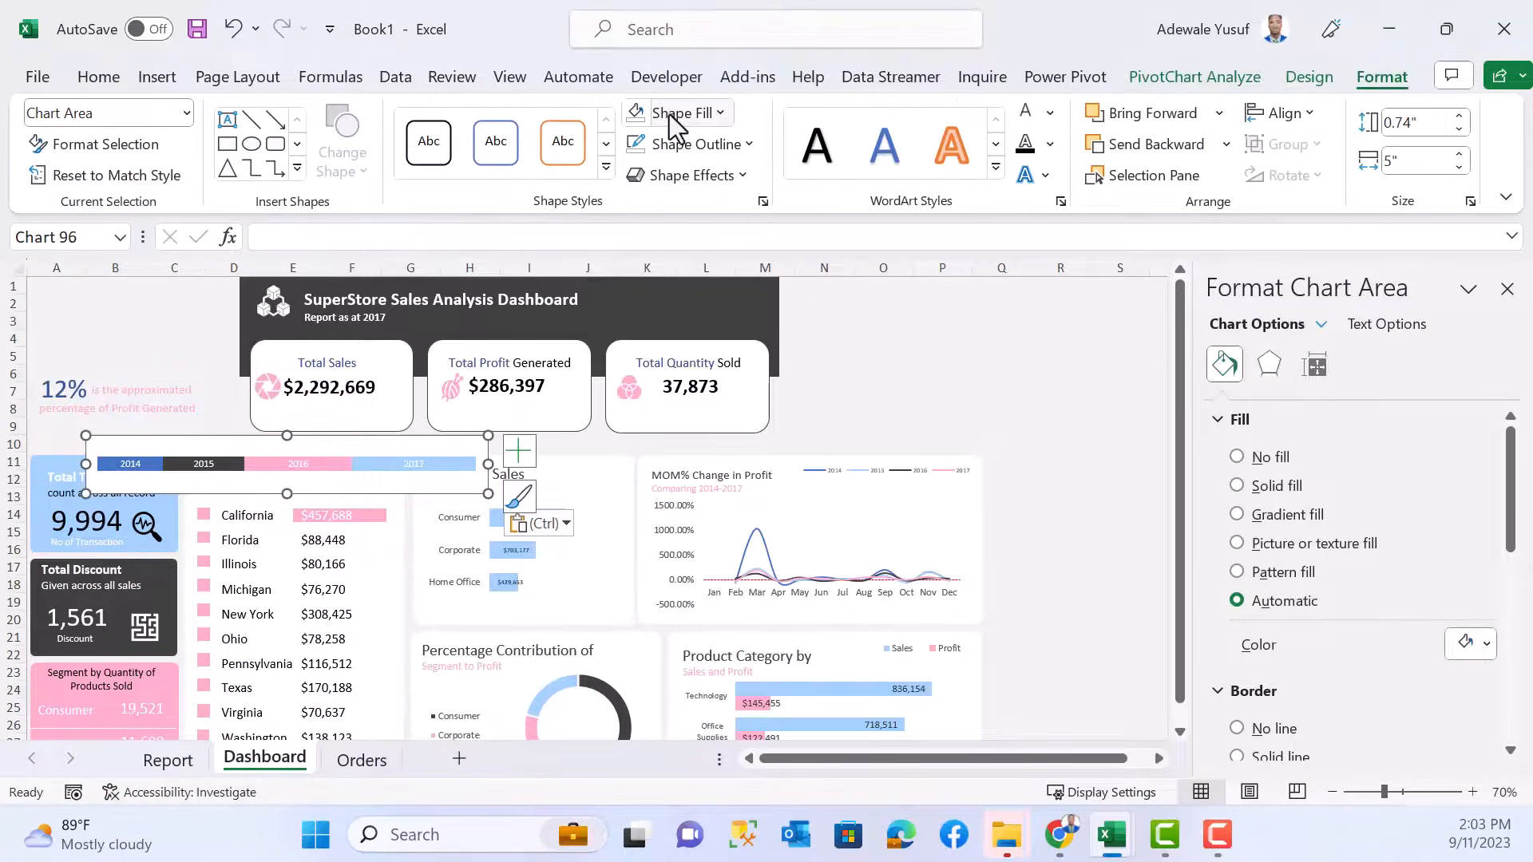
- Remove the fill and outline of the bar chart's chart area
{"action": "left_click", "coordinate": [696, 116]}
{"action": "left_click", "coordinate": [677, 483]}
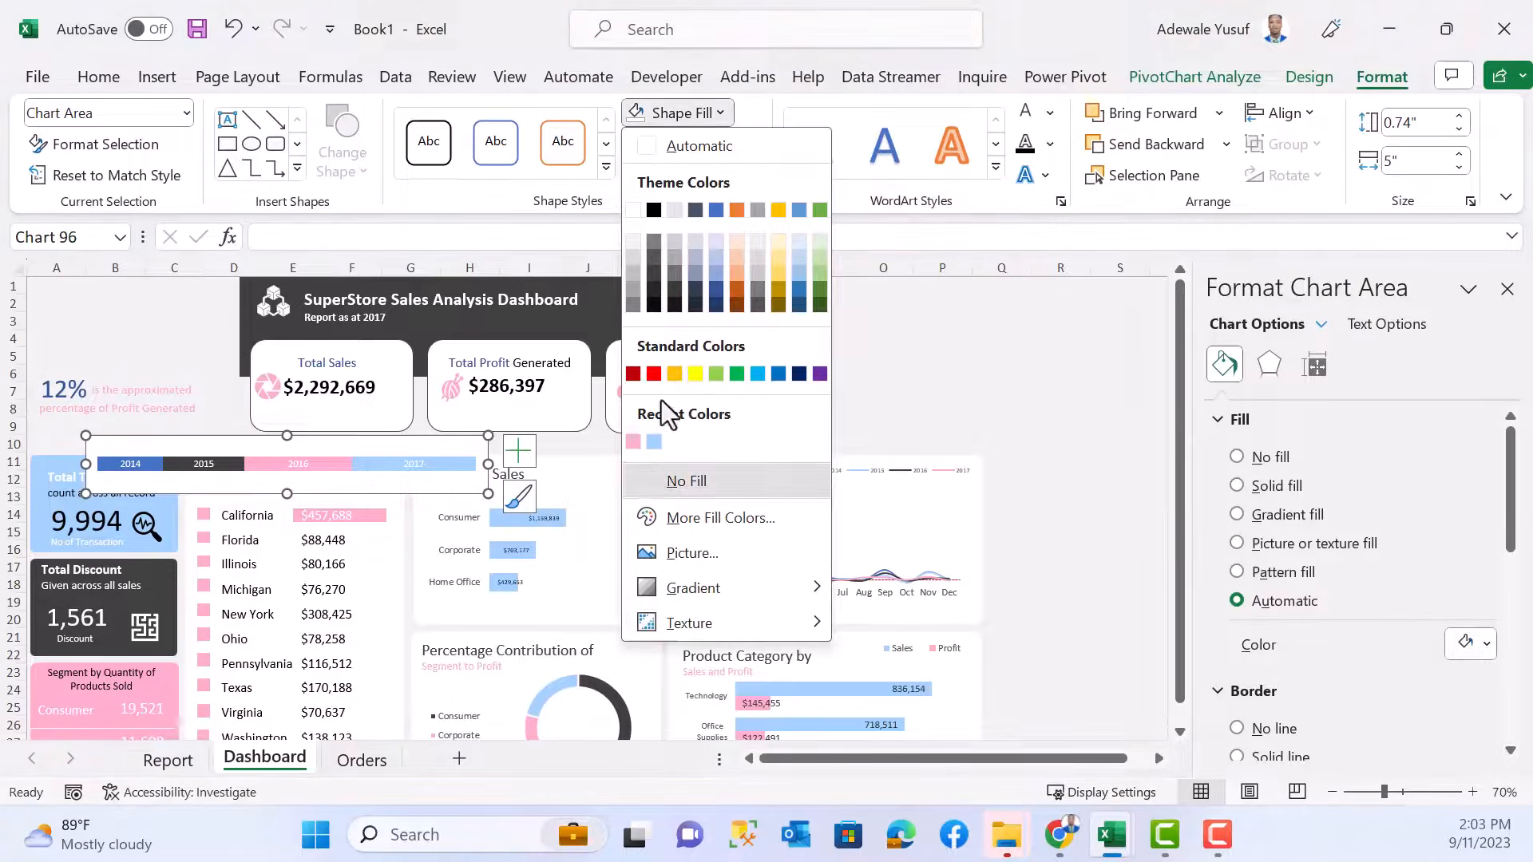
{"action": "left_click", "coordinate": [729, 144]}
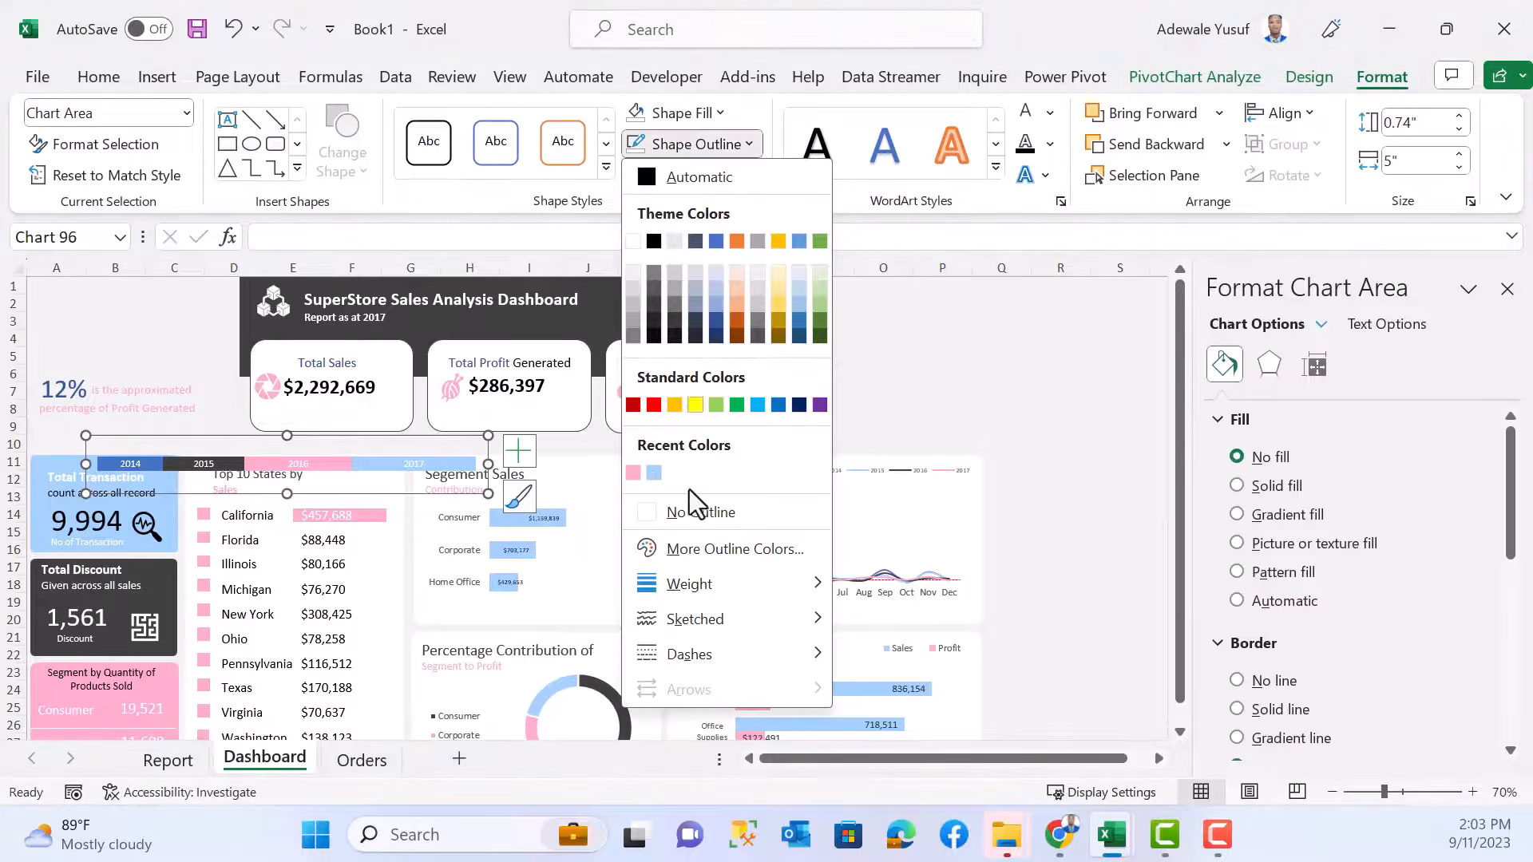
{"action": "left_click", "coordinate": [691, 513]}
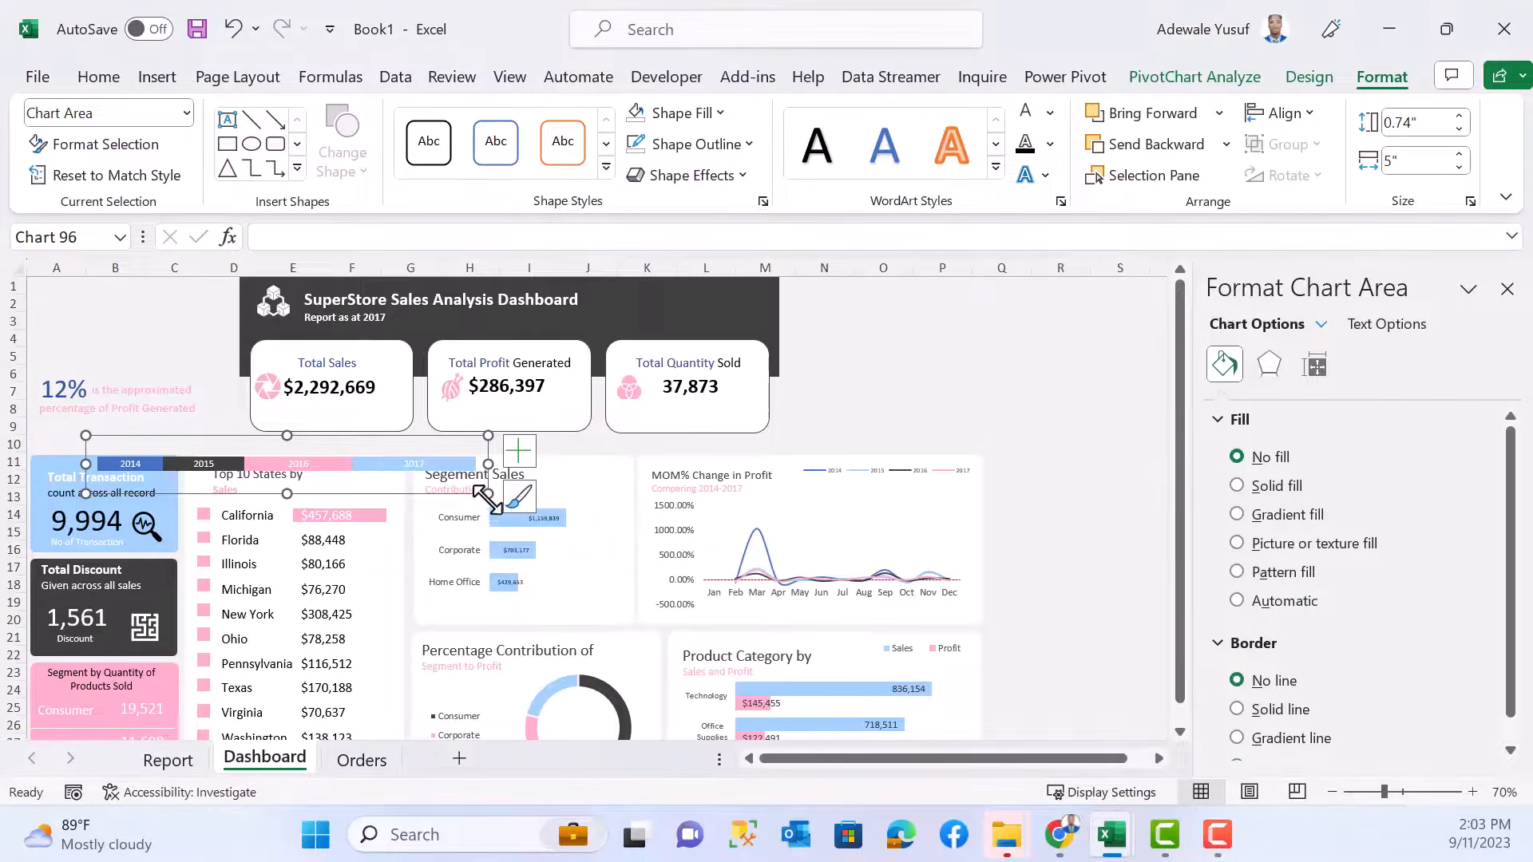
- Shrink the bar chart to about 0.4" by 3.24" and move it directly beneath the 12% profit text
{"action": "left_click_drag", "start_coordinate": [485, 491], "coordinate": [343, 463]}
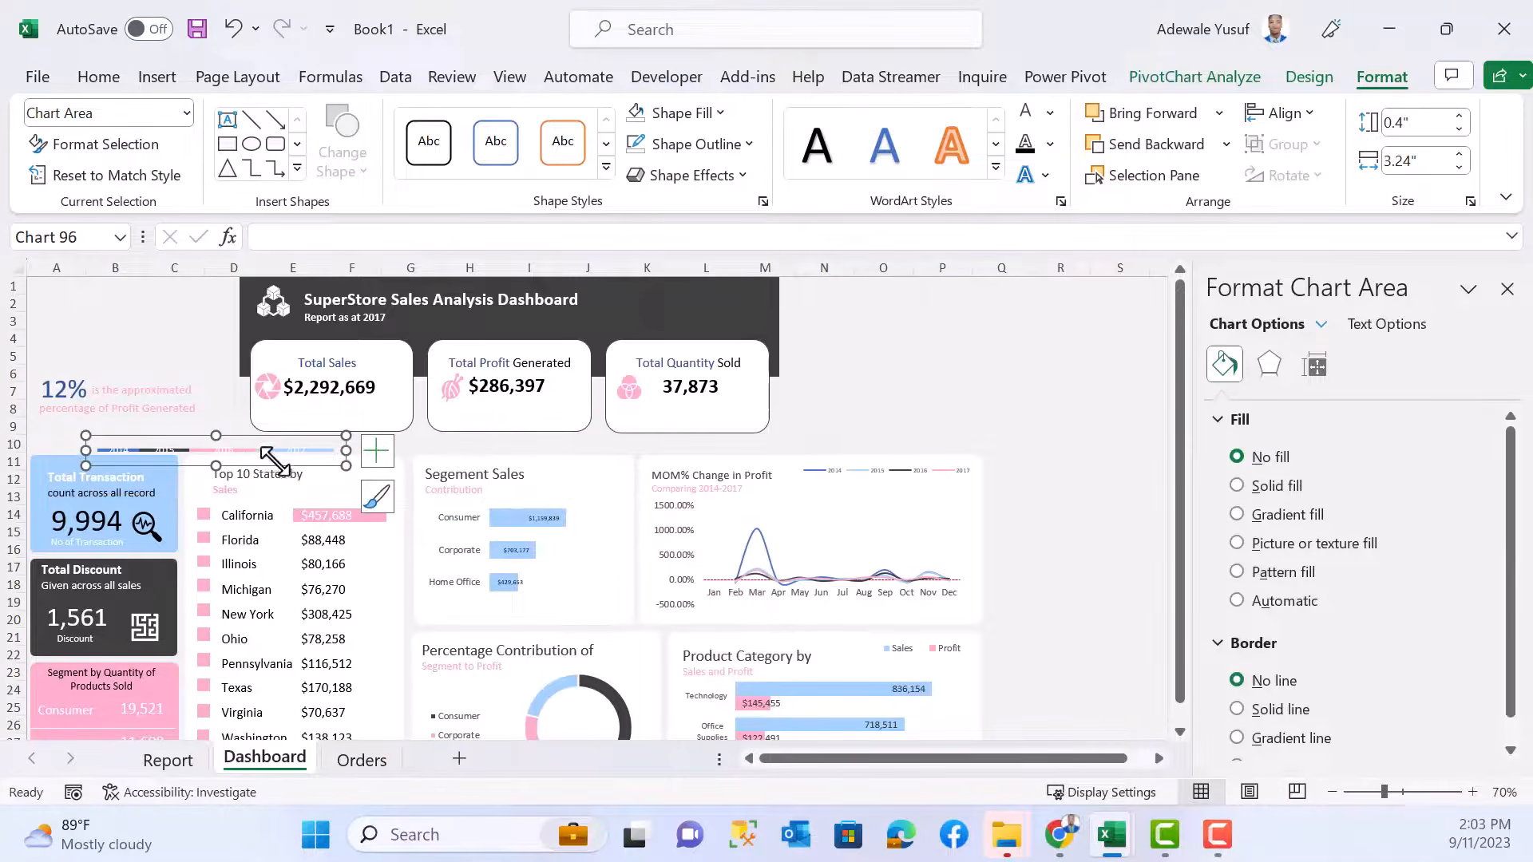
{"action": "left_click", "coordinate": [222, 450]}
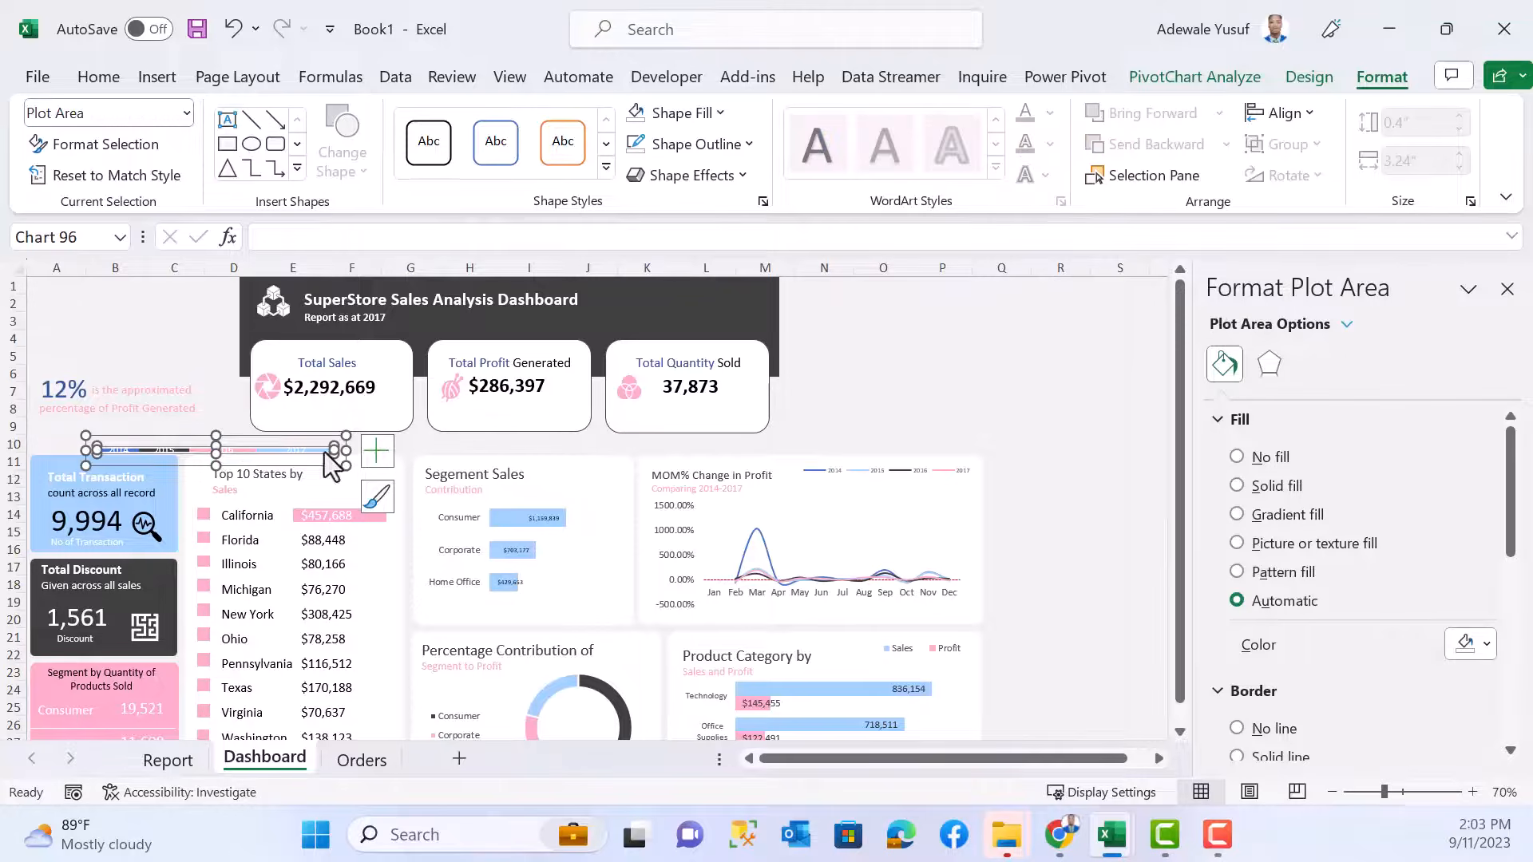
{"action": "left_click_drag", "start_coordinate": [338, 445], "coordinate": [212, 455]}
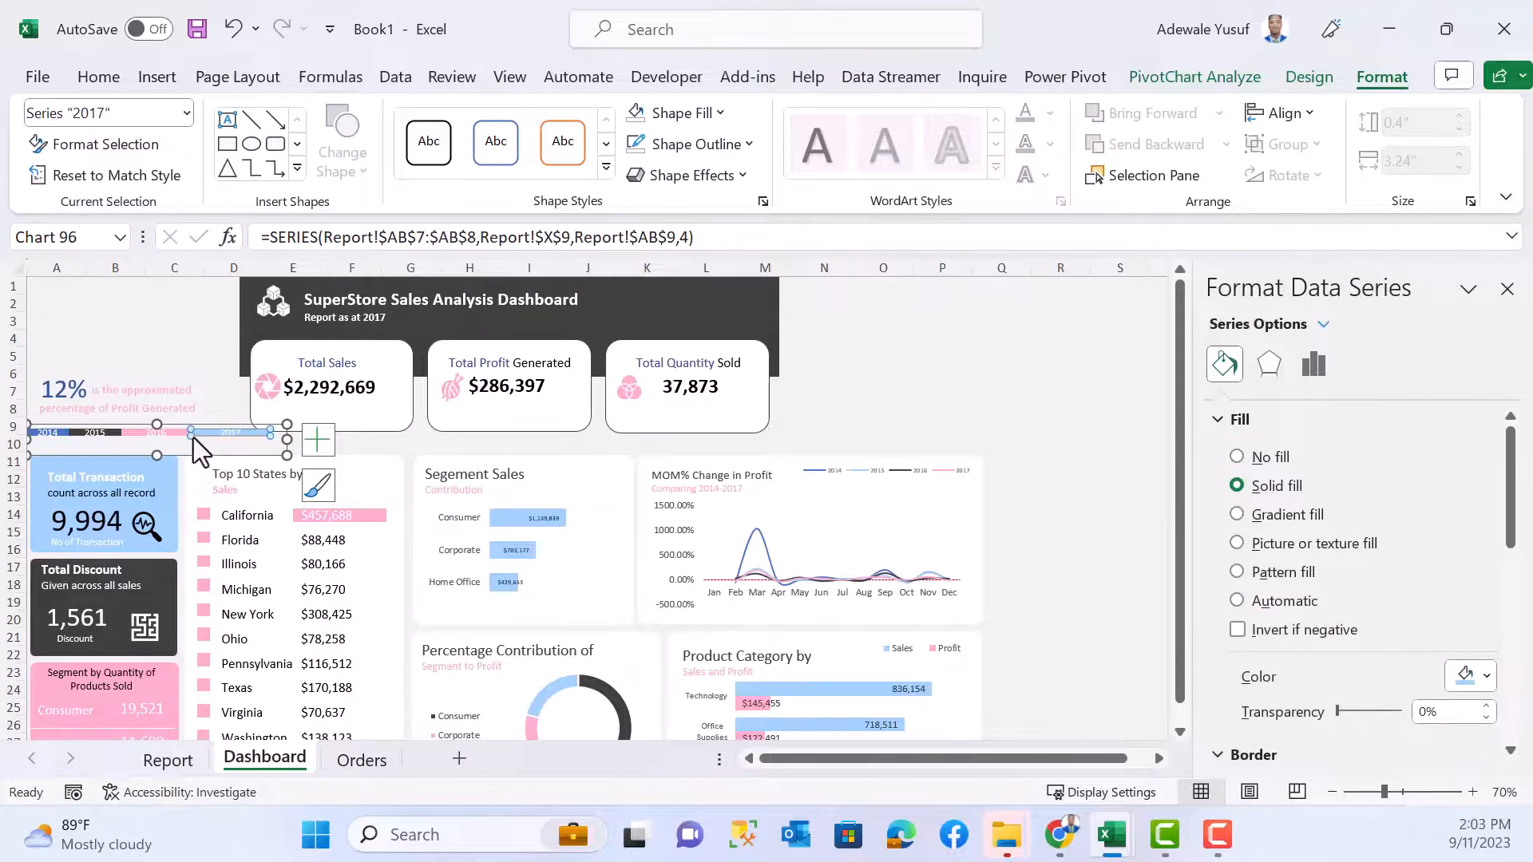
- Make the bar chart's plot area slightly taller and narrow the whole chart to about 2.84" wide
{"action": "left_click", "coordinate": [184, 437]}
{"action": "left_click", "coordinate": [151, 438]}
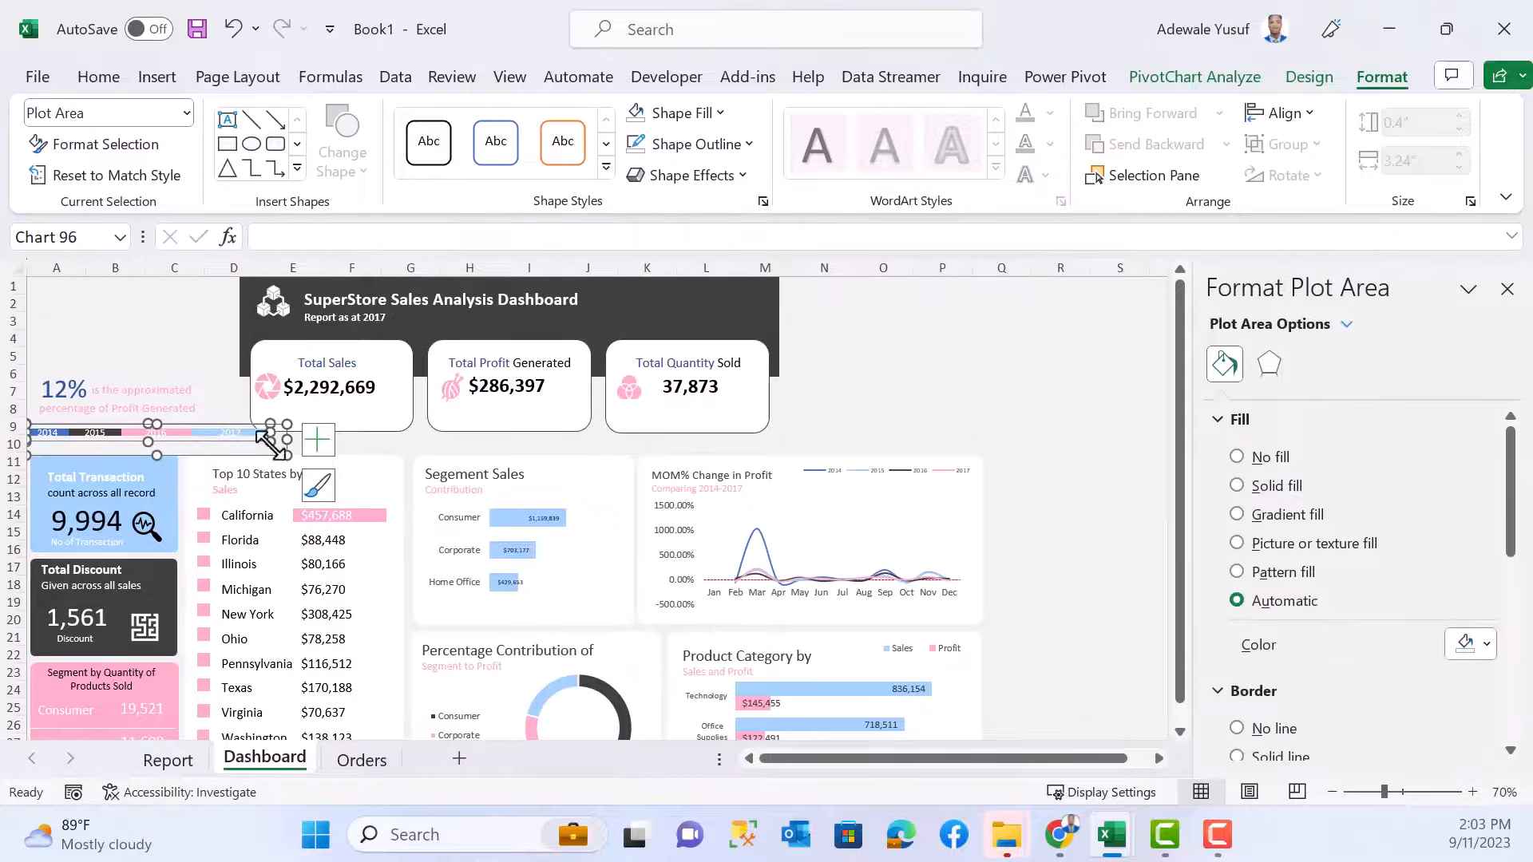
{"action": "left_click_drag", "start_coordinate": [271, 441], "coordinate": [273, 448]}
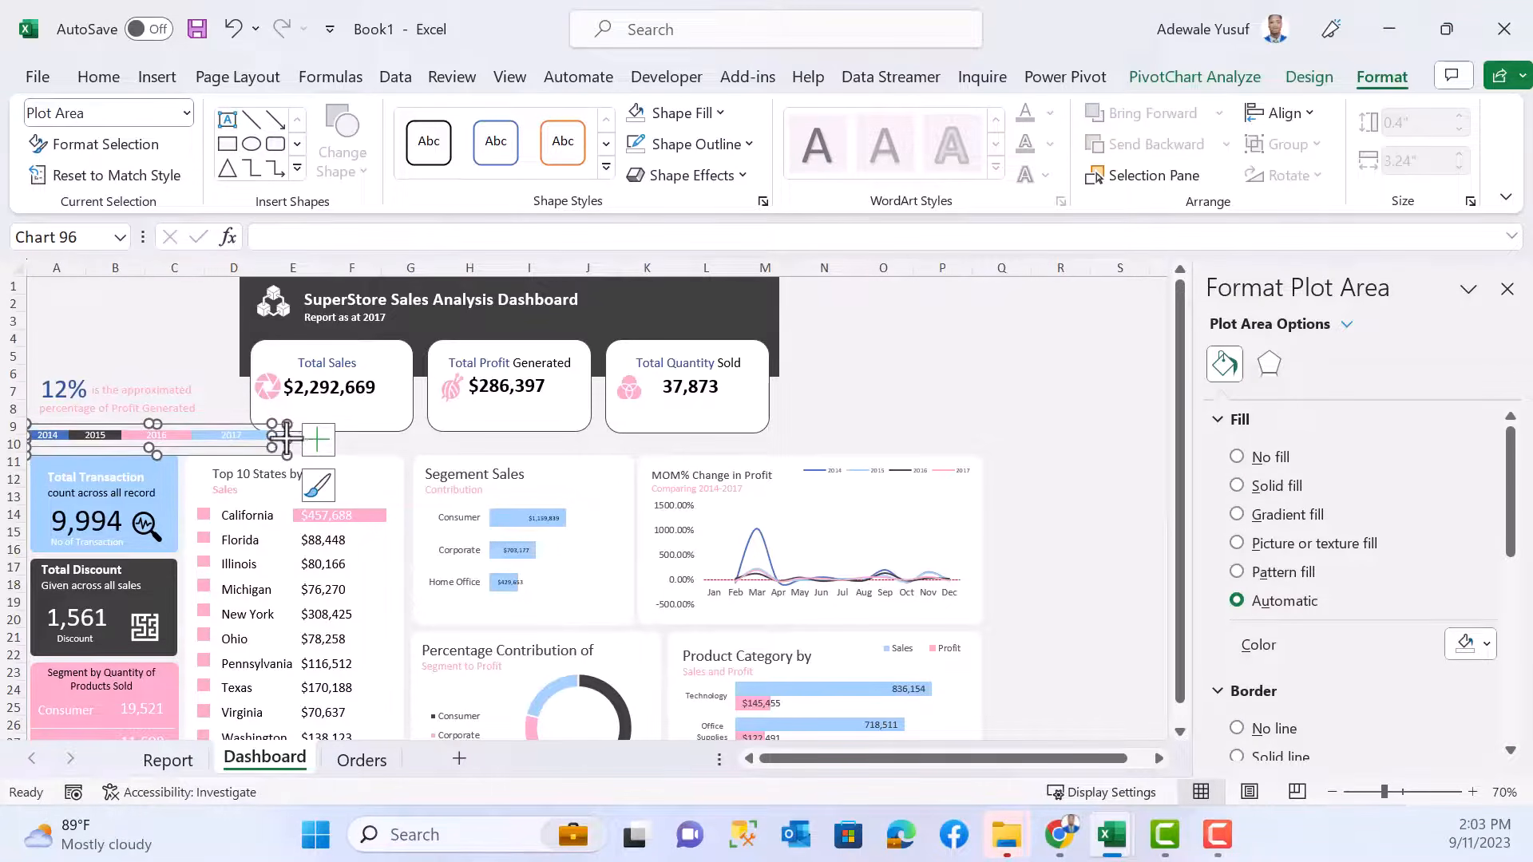
{"action": "left_click_drag", "start_coordinate": [285, 438], "coordinate": [254, 444]}
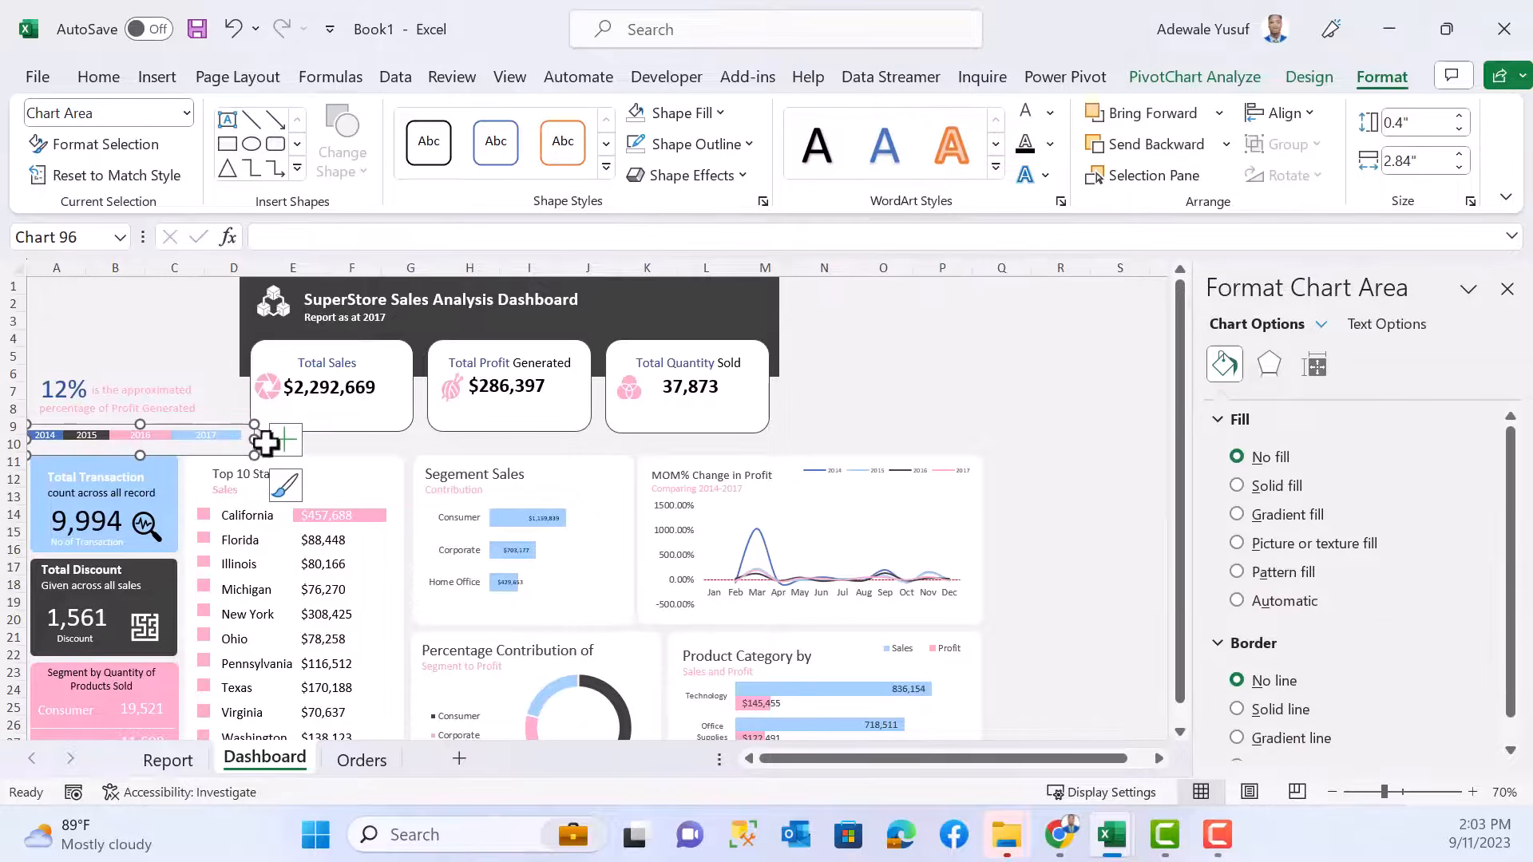
- Reduce the font size of the 2014, 2015, 2016 and 2017 data labels to 8 and deselect the chart
{"action": "left_click", "coordinate": [41, 436]}
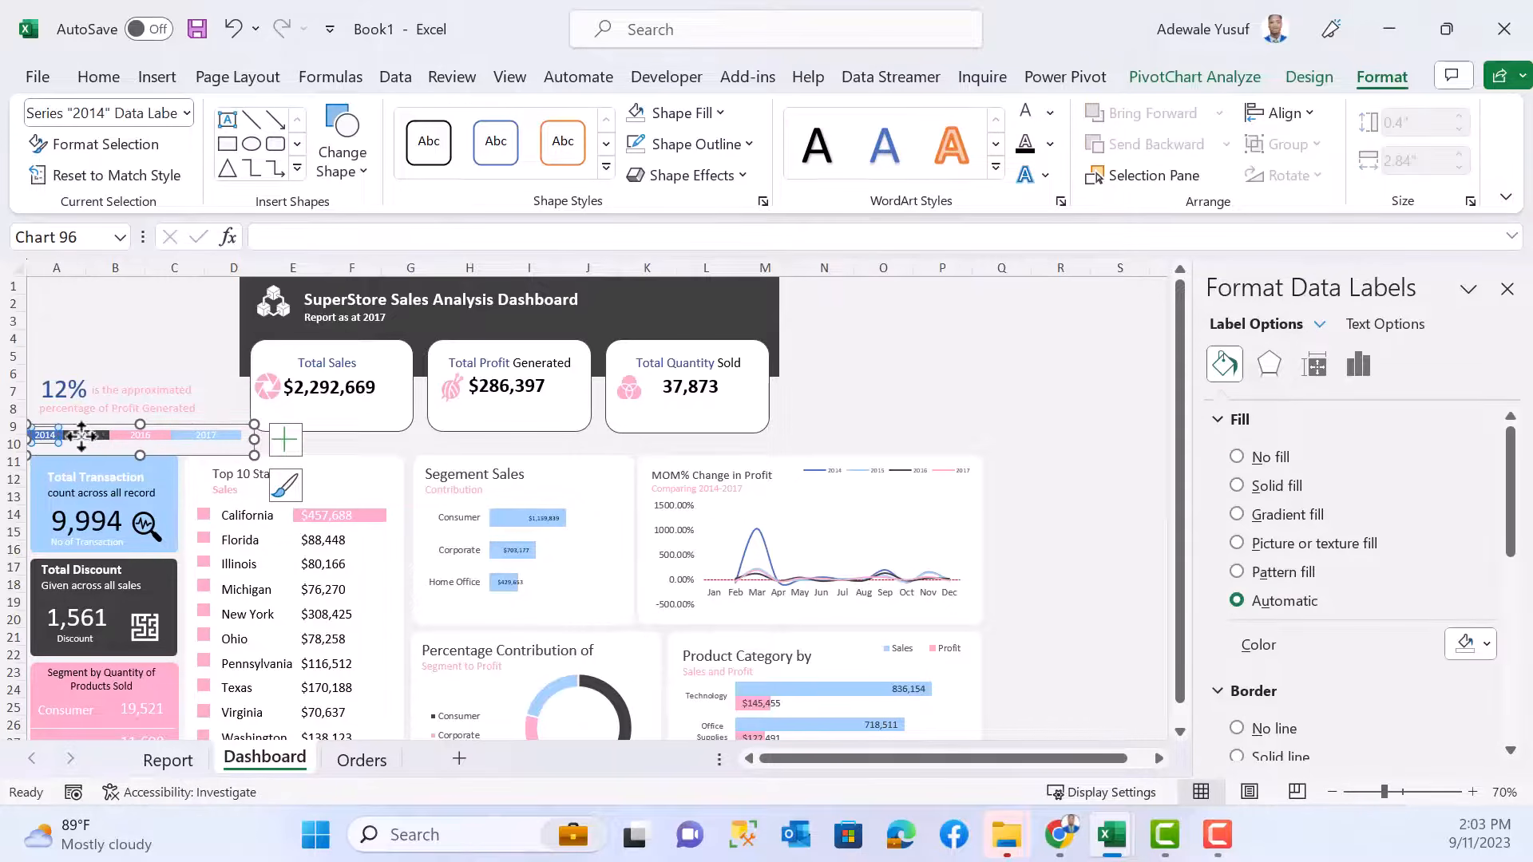
{"action": "left_click", "coordinate": [99, 436]}
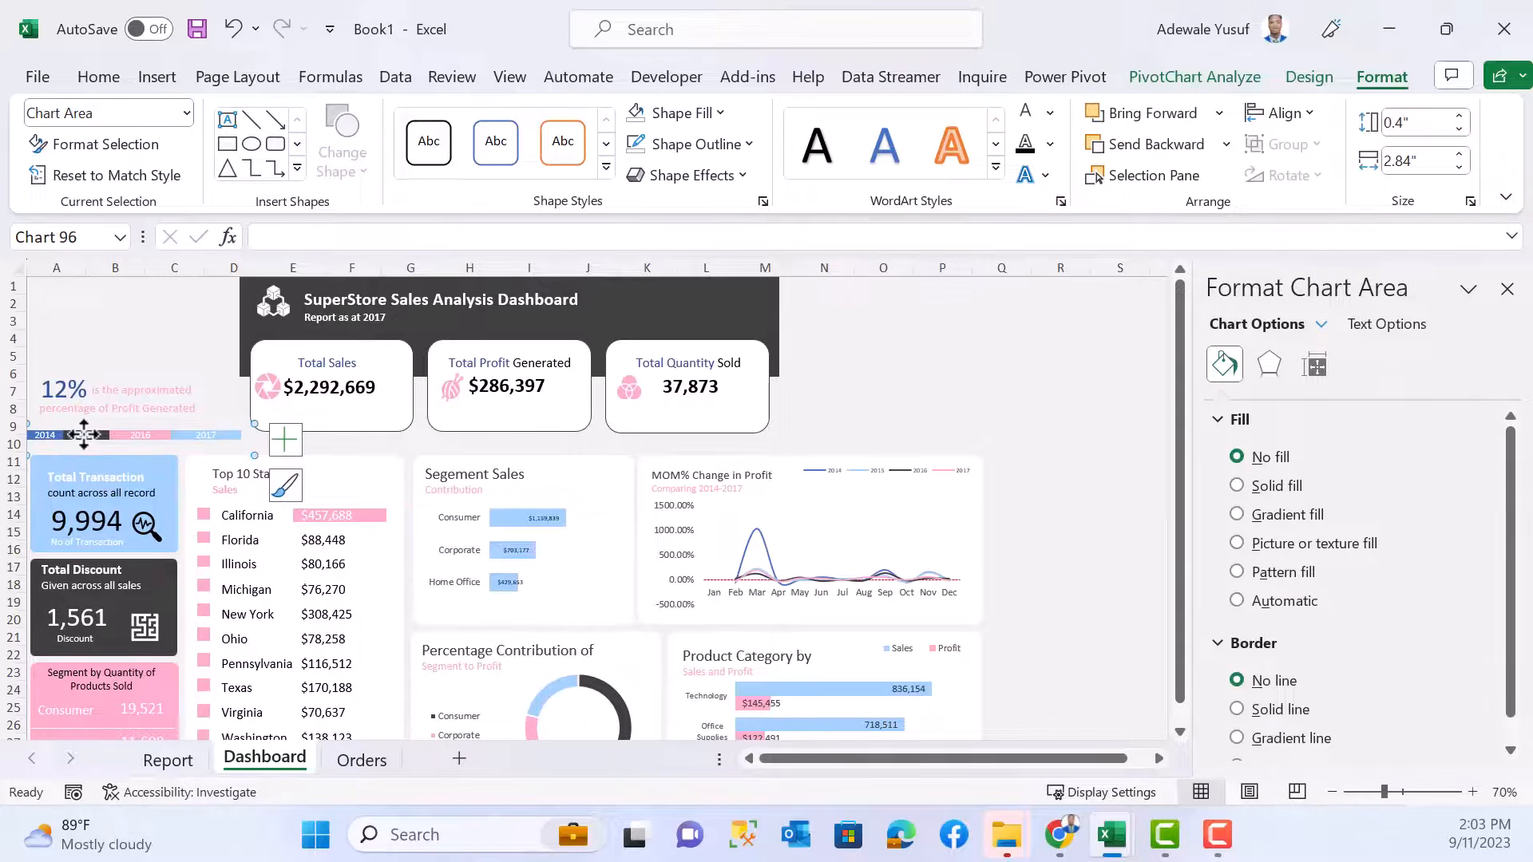
{"action": "left_click", "coordinate": [84, 435]}
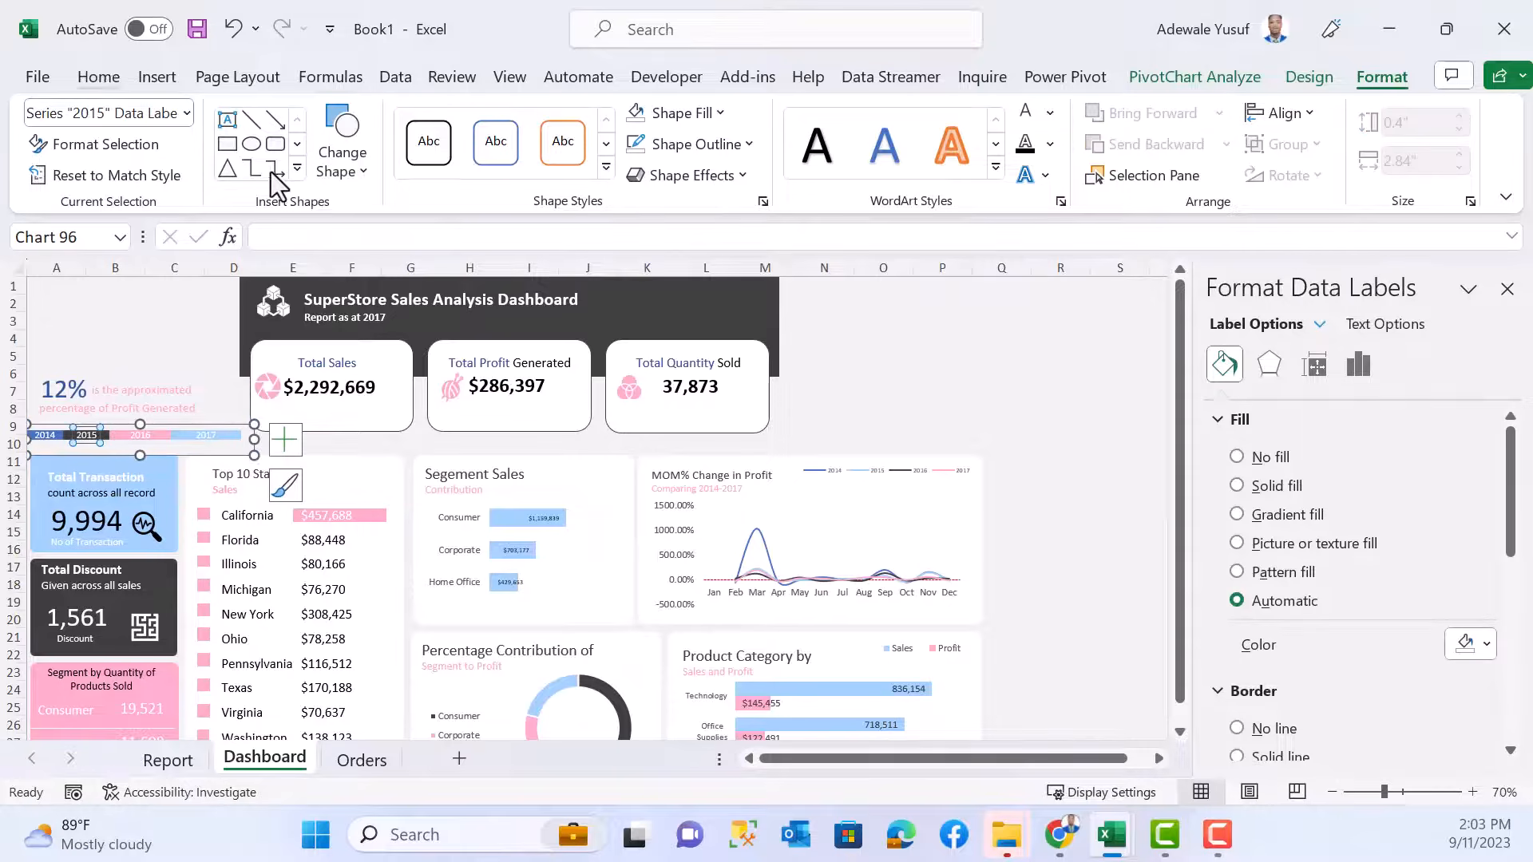
{"action": "left_click", "coordinate": [99, 77]}
{"action": "left_click", "coordinate": [398, 130]}
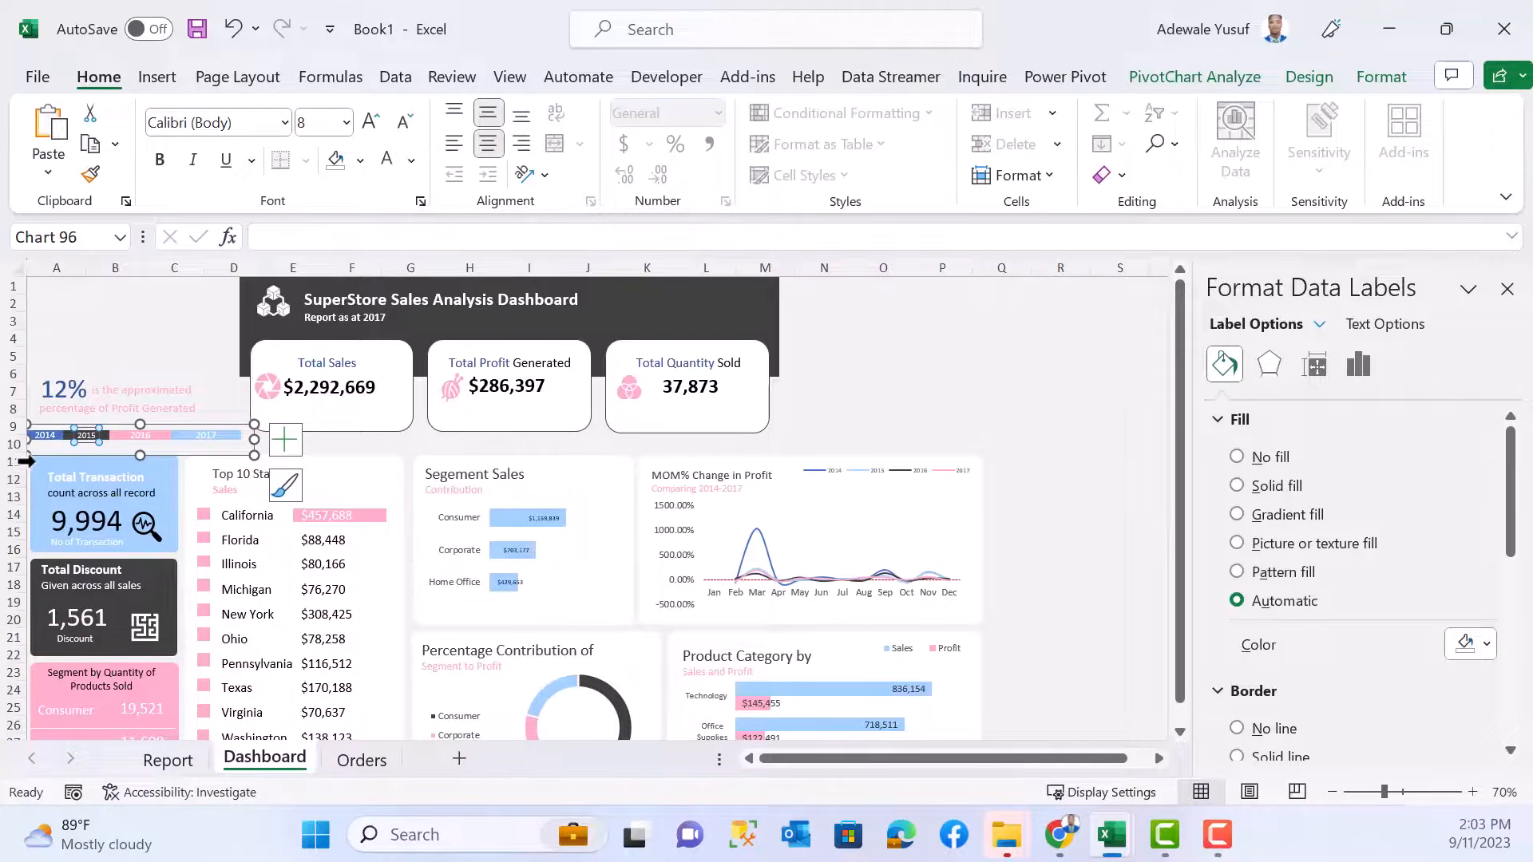
{"action": "left_click", "coordinate": [33, 436]}
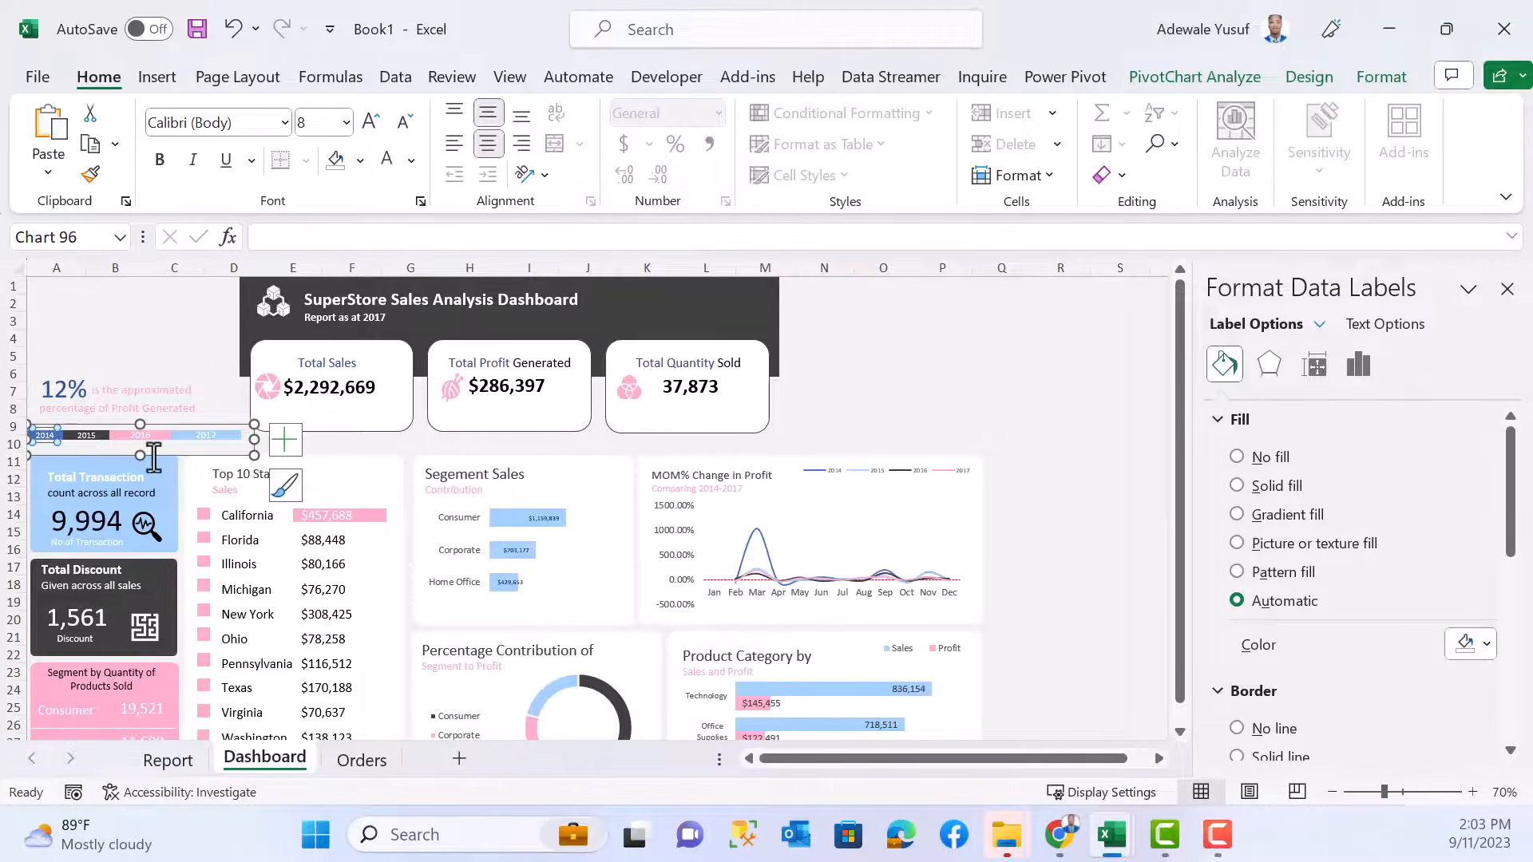
{"action": "left_click", "coordinate": [143, 436]}
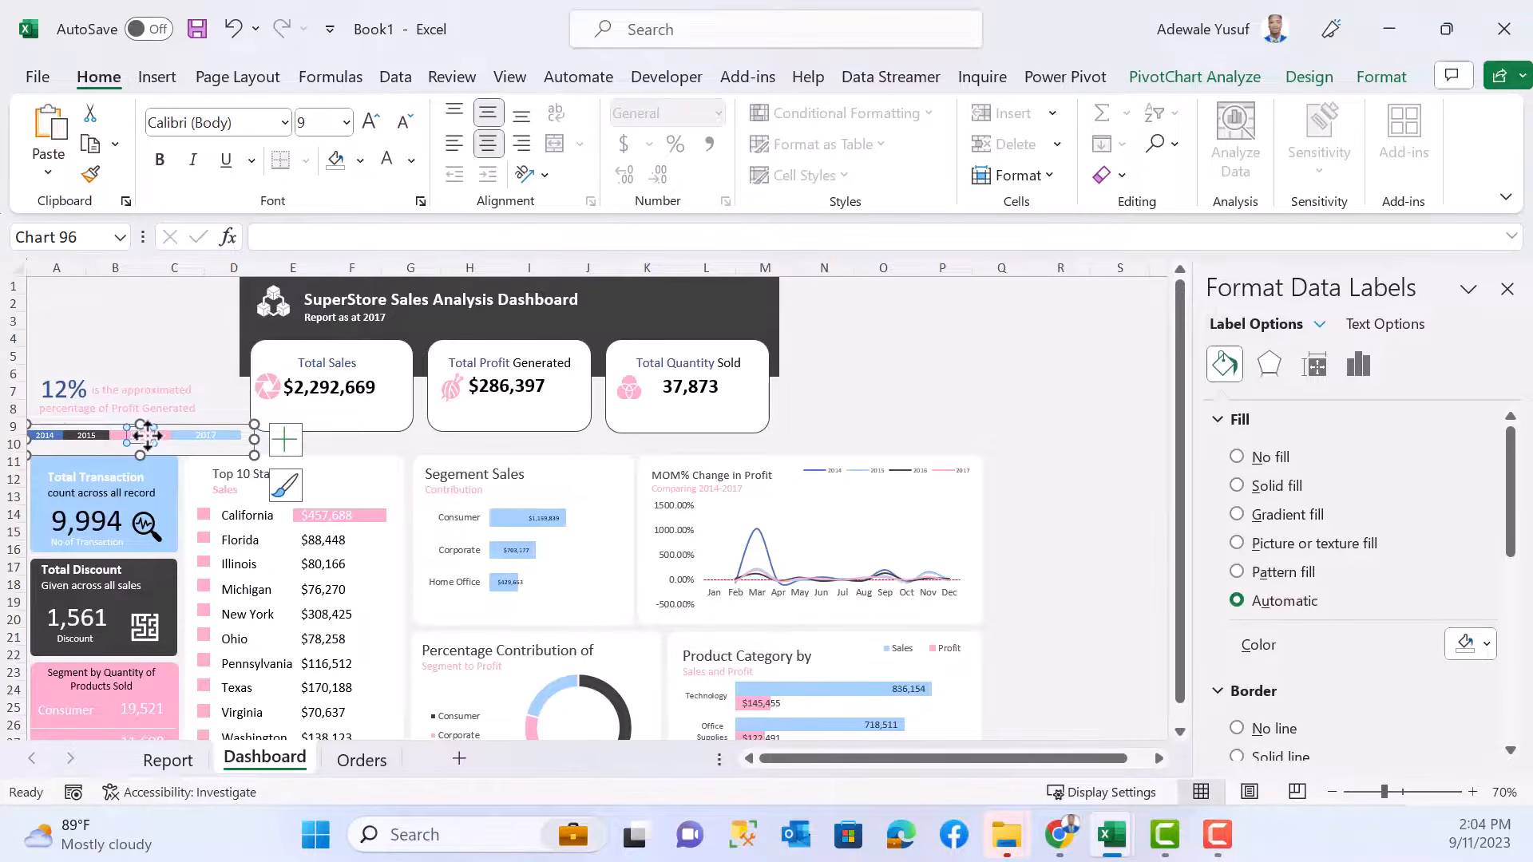
{"action": "left_click", "coordinate": [209, 435]}
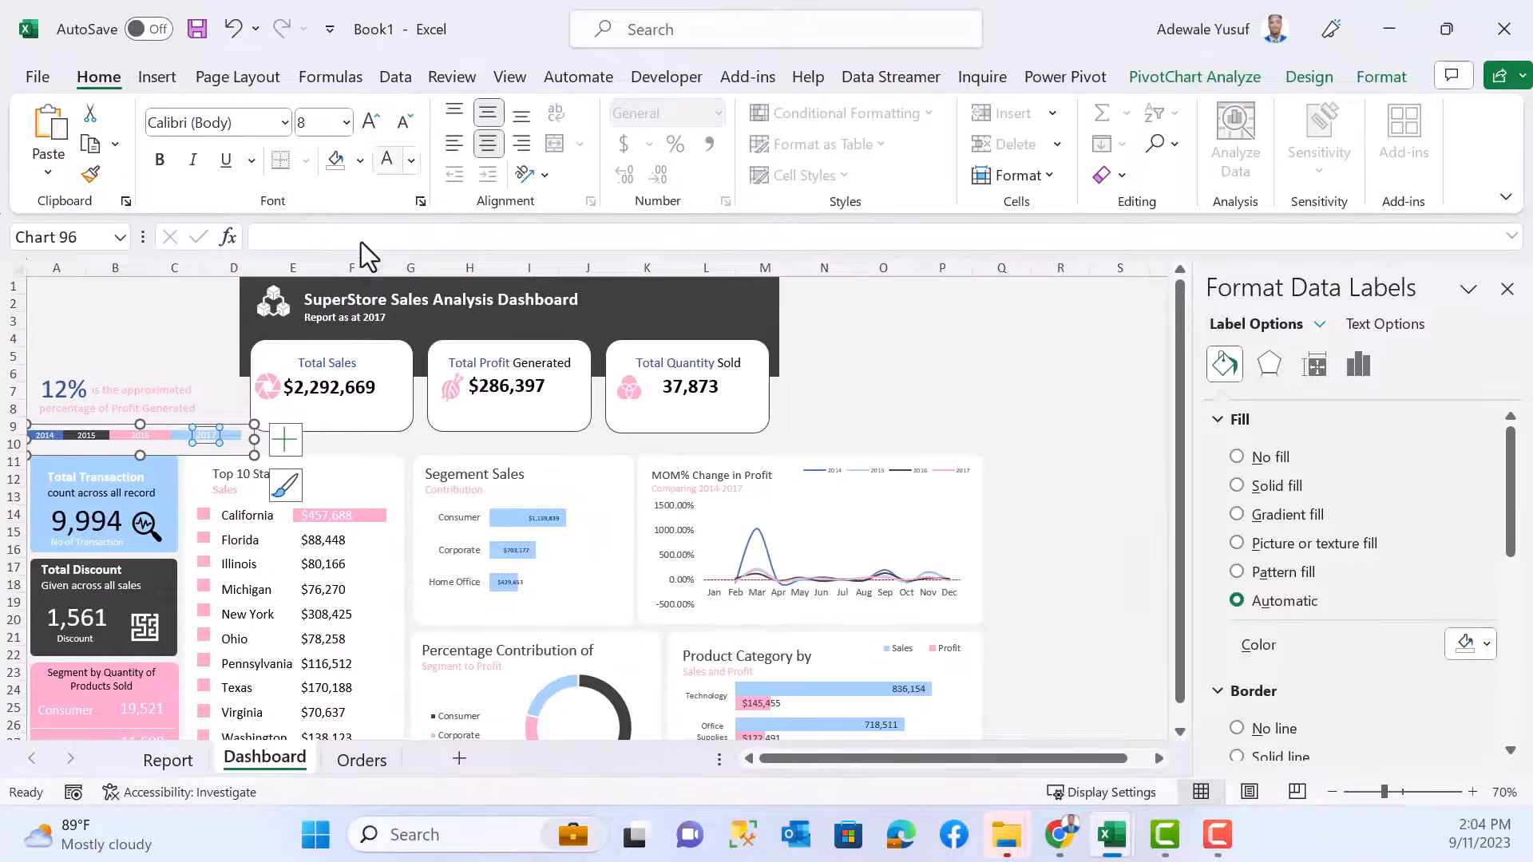
{"action": "left_click", "coordinate": [357, 453]}
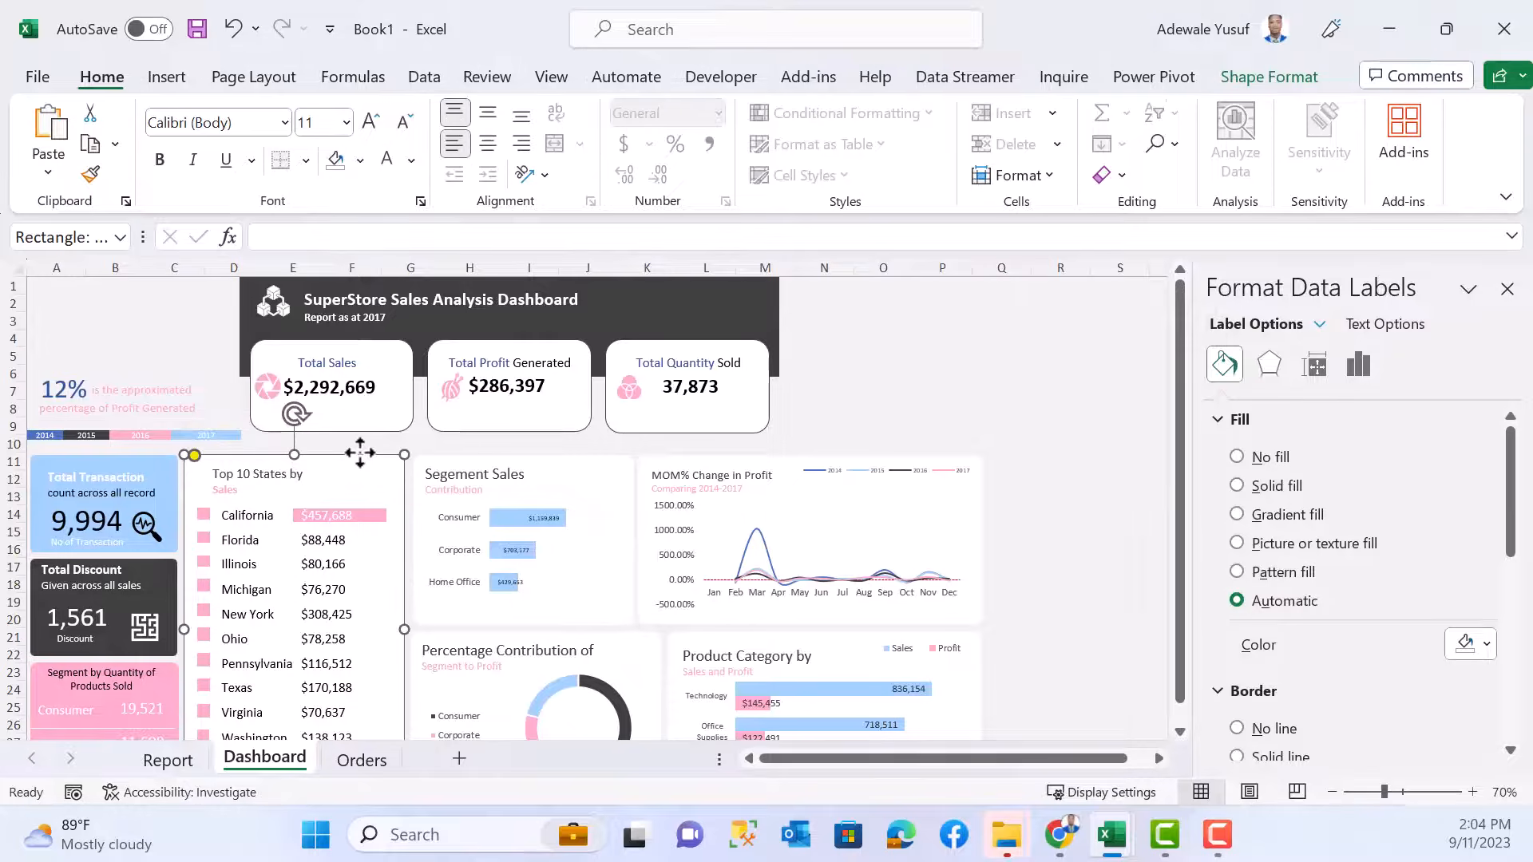
{"action": "left_click", "coordinate": [1008, 410]}
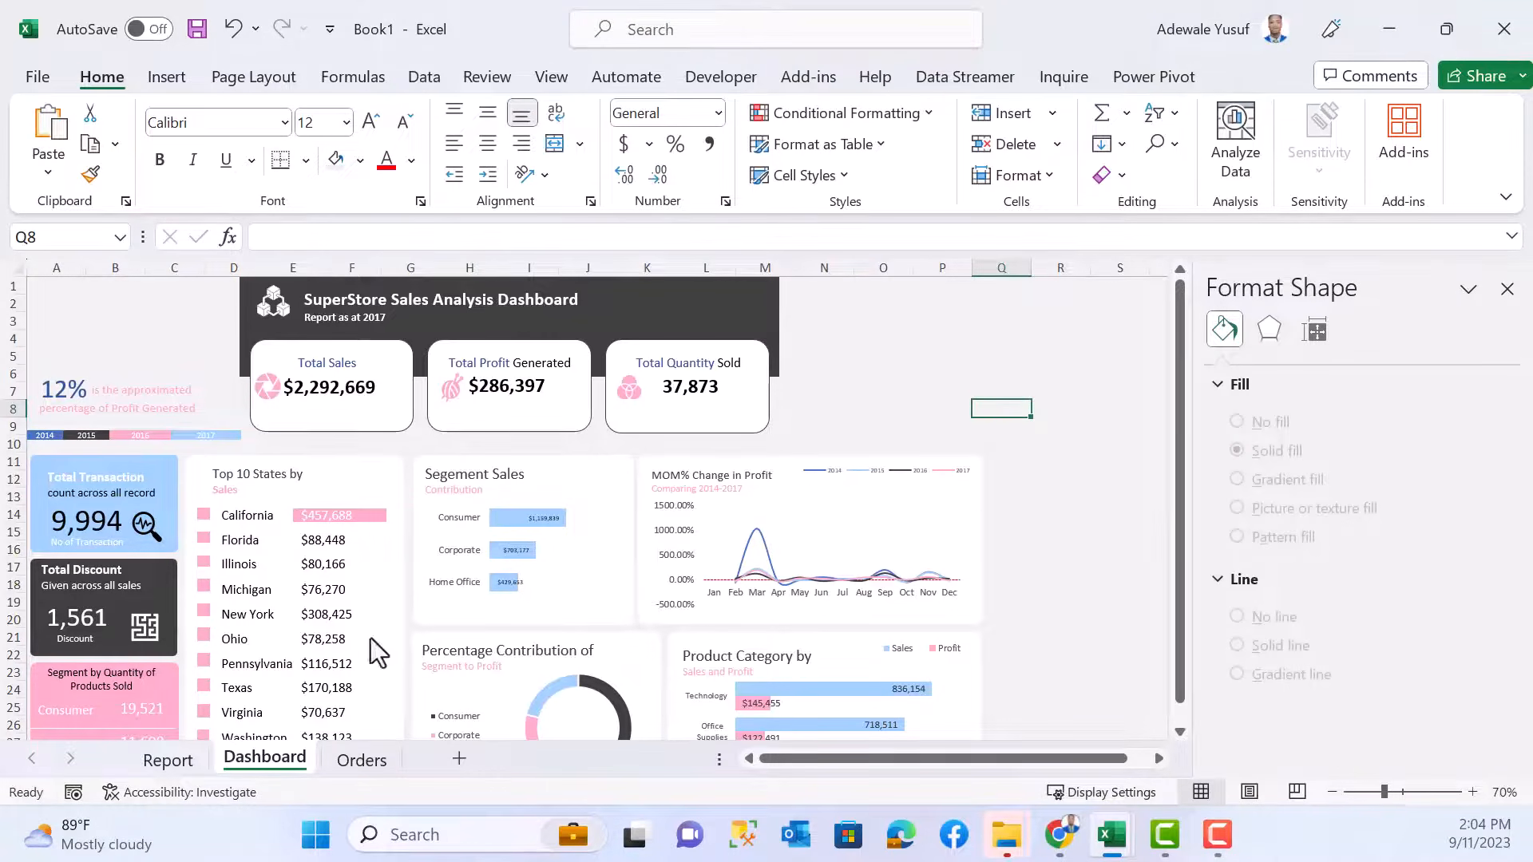
{"action": "scroll", "coordinate": [344, 591], "scroll_direction": "down", "scroll_amount": 4}
{"action": "scroll", "coordinate": [340, 563], "scroll_direction": "up", "scroll_amount": 4}
{"action": "scroll", "coordinate": [429, 543], "scroll_direction": "down", "scroll_amount": 1}
{"action": "scroll", "coordinate": [448, 559], "scroll_direction": "down", "scroll_amount": 3}
{"action": "scroll", "coordinate": [455, 586], "scroll_direction": "up", "scroll_amount": 3}
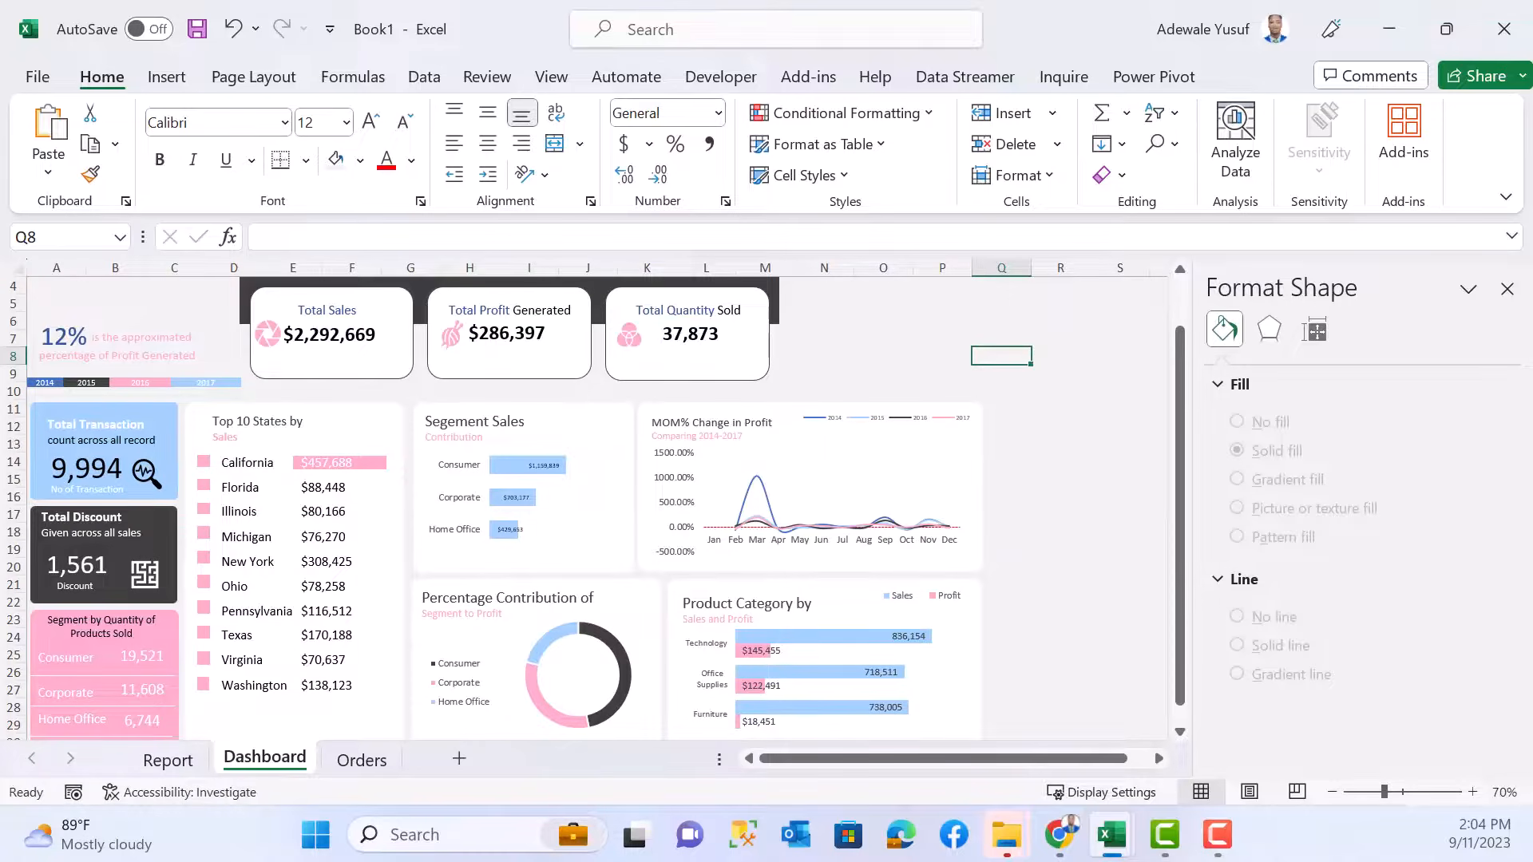
- Insert Ship Mode, Region and Years (Order Date) slicers from the Profit pivot table on the Report sheet
{"action": "left_click", "coordinate": [168, 760]}
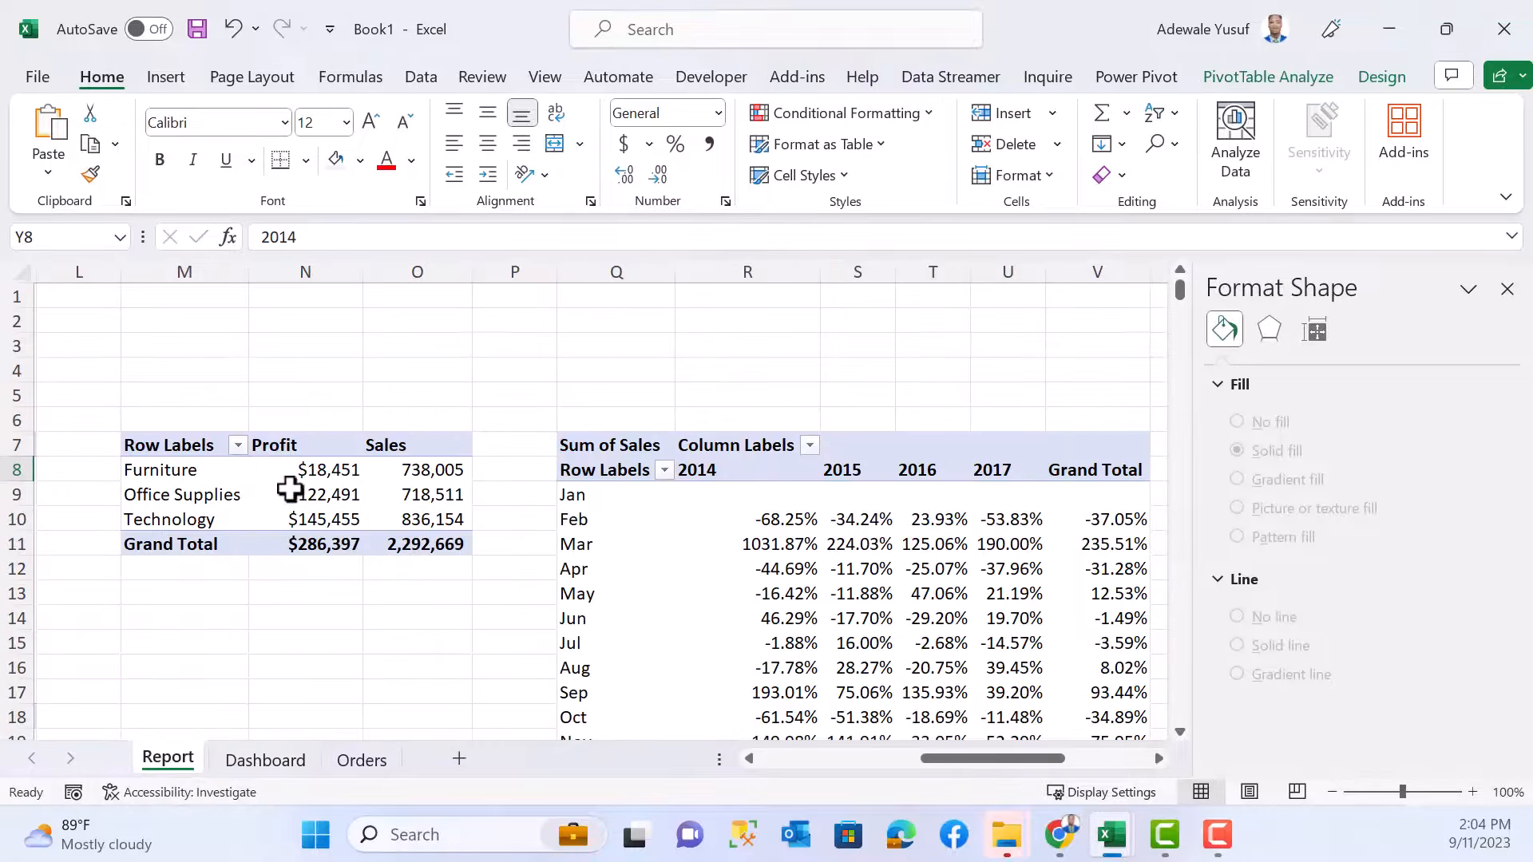
{"action": "left_click", "coordinate": [299, 471]}
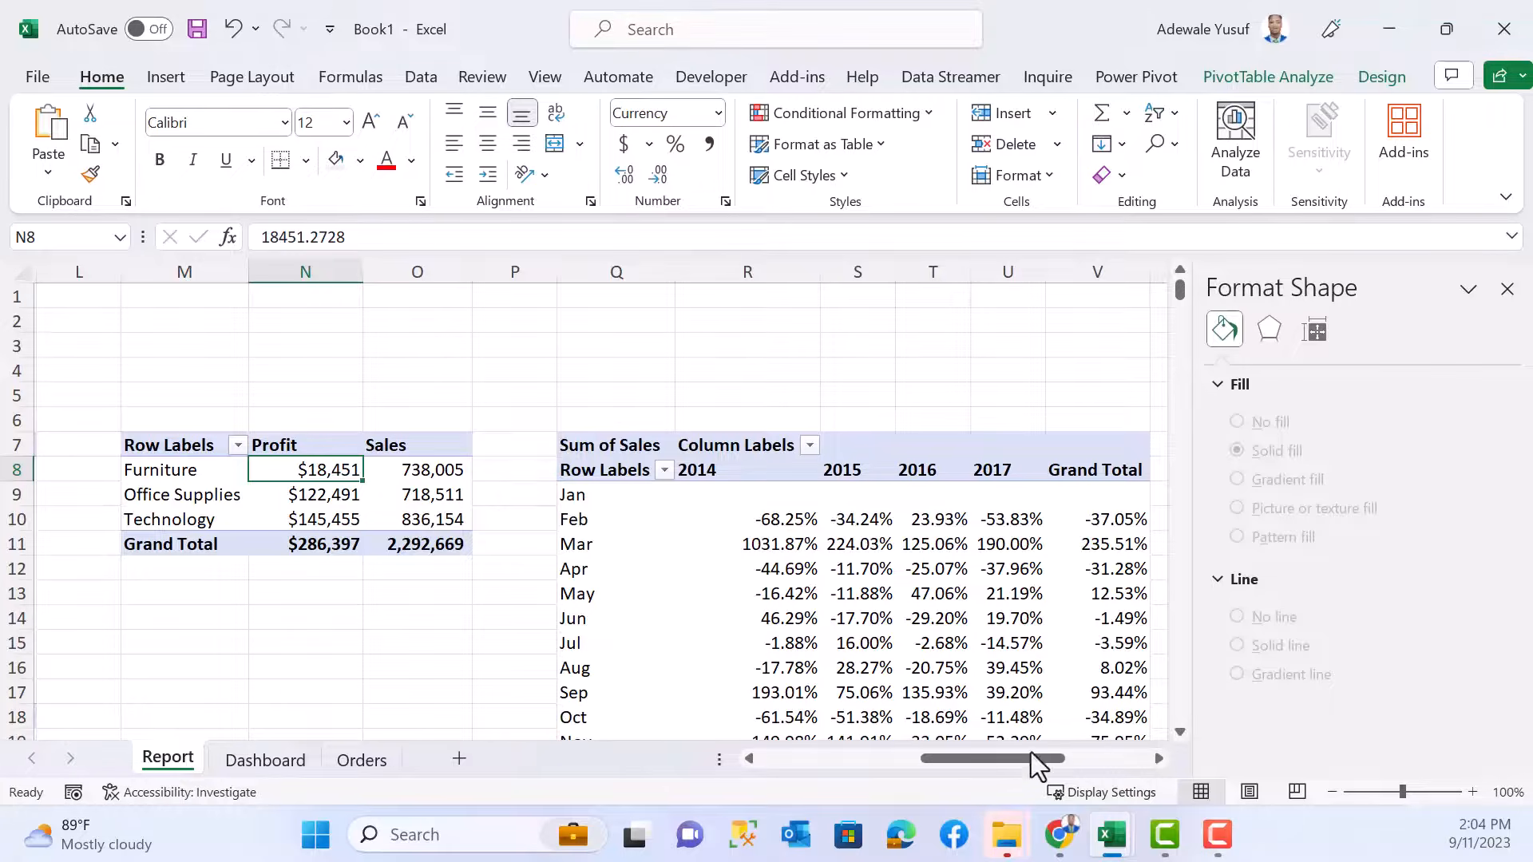
{"action": "left_click_drag", "start_coordinate": [1036, 759], "coordinate": [765, 806]}
{"action": "left_click", "coordinate": [96, 372]}
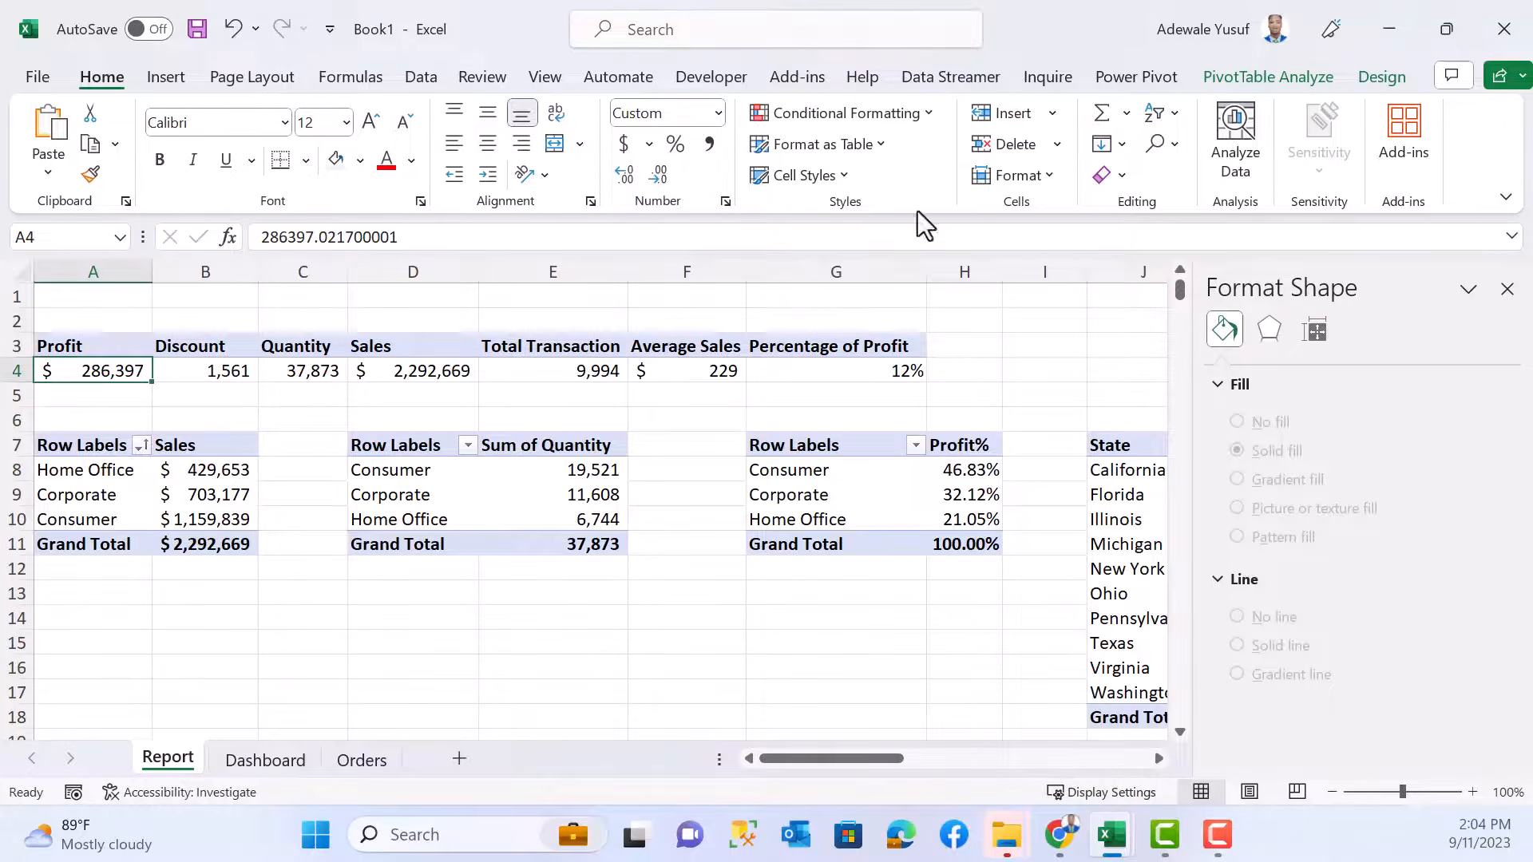
{"action": "left_click", "coordinate": [1198, 77]}
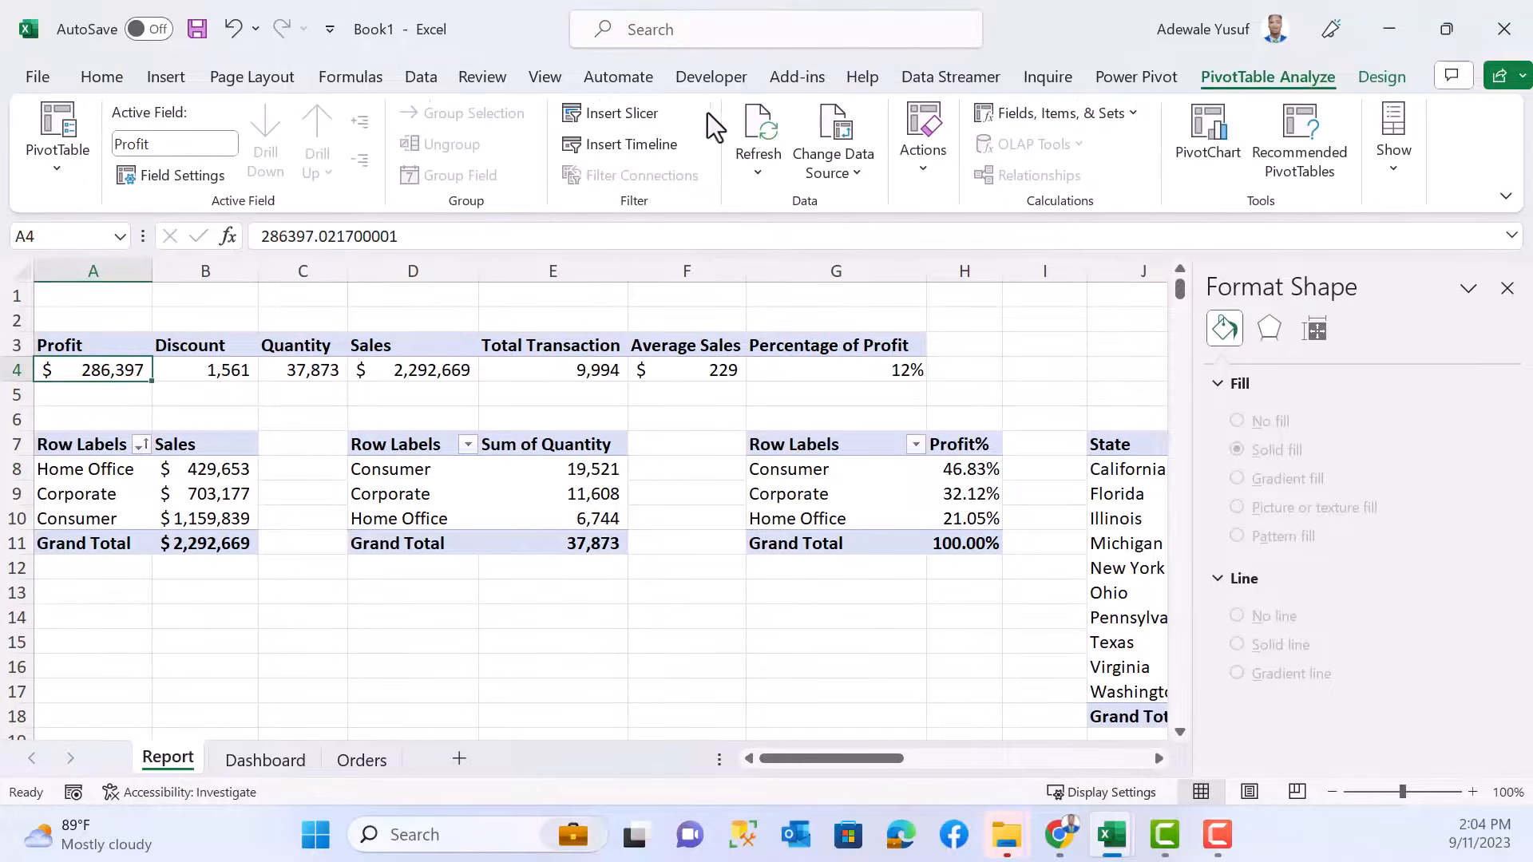
{"action": "left_click", "coordinate": [642, 123]}
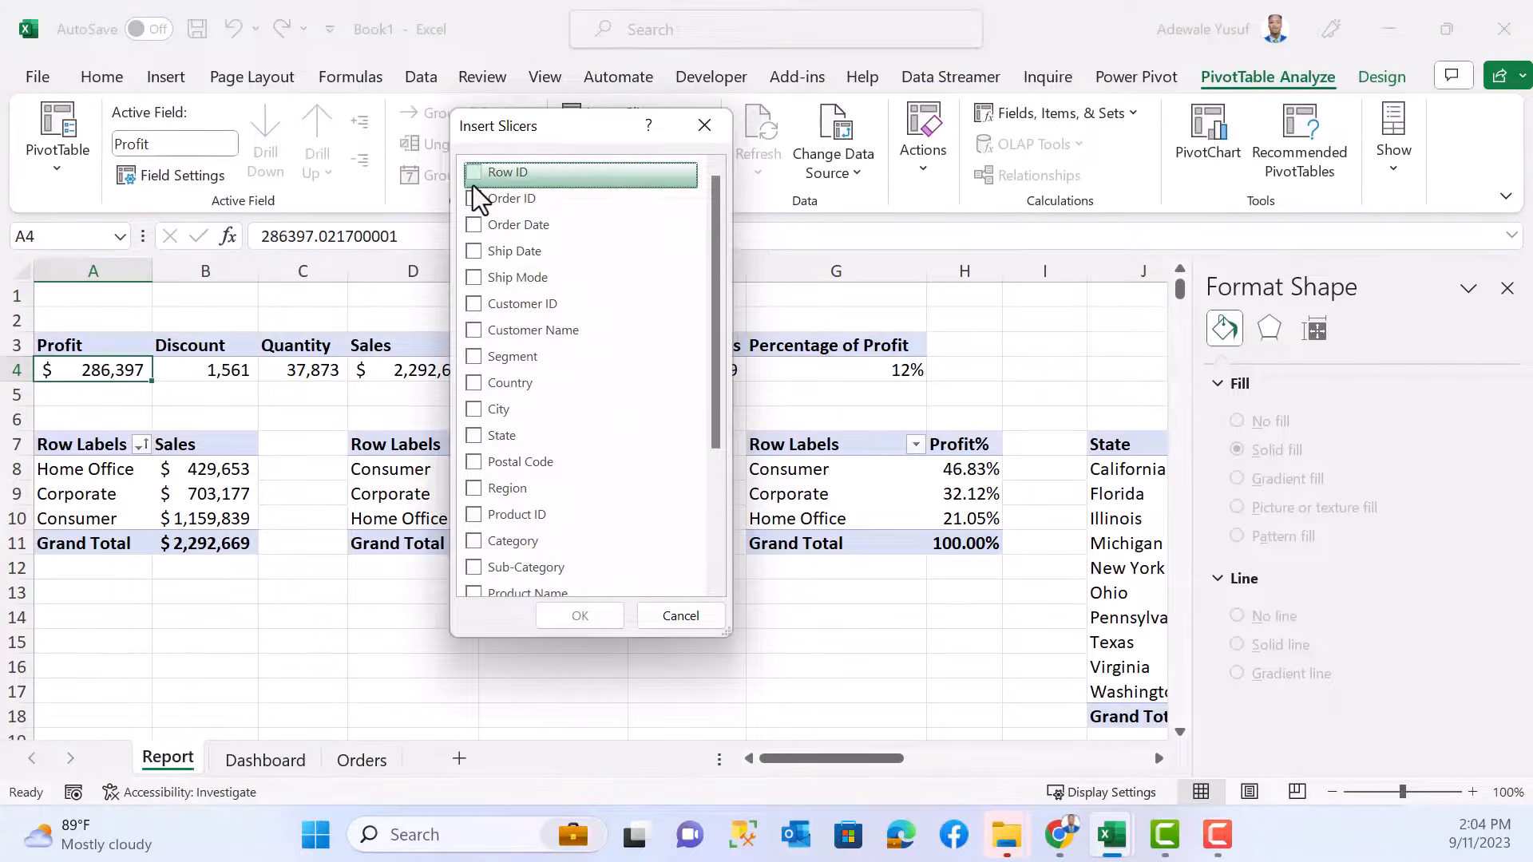
{"action": "left_click", "coordinate": [483, 280]}
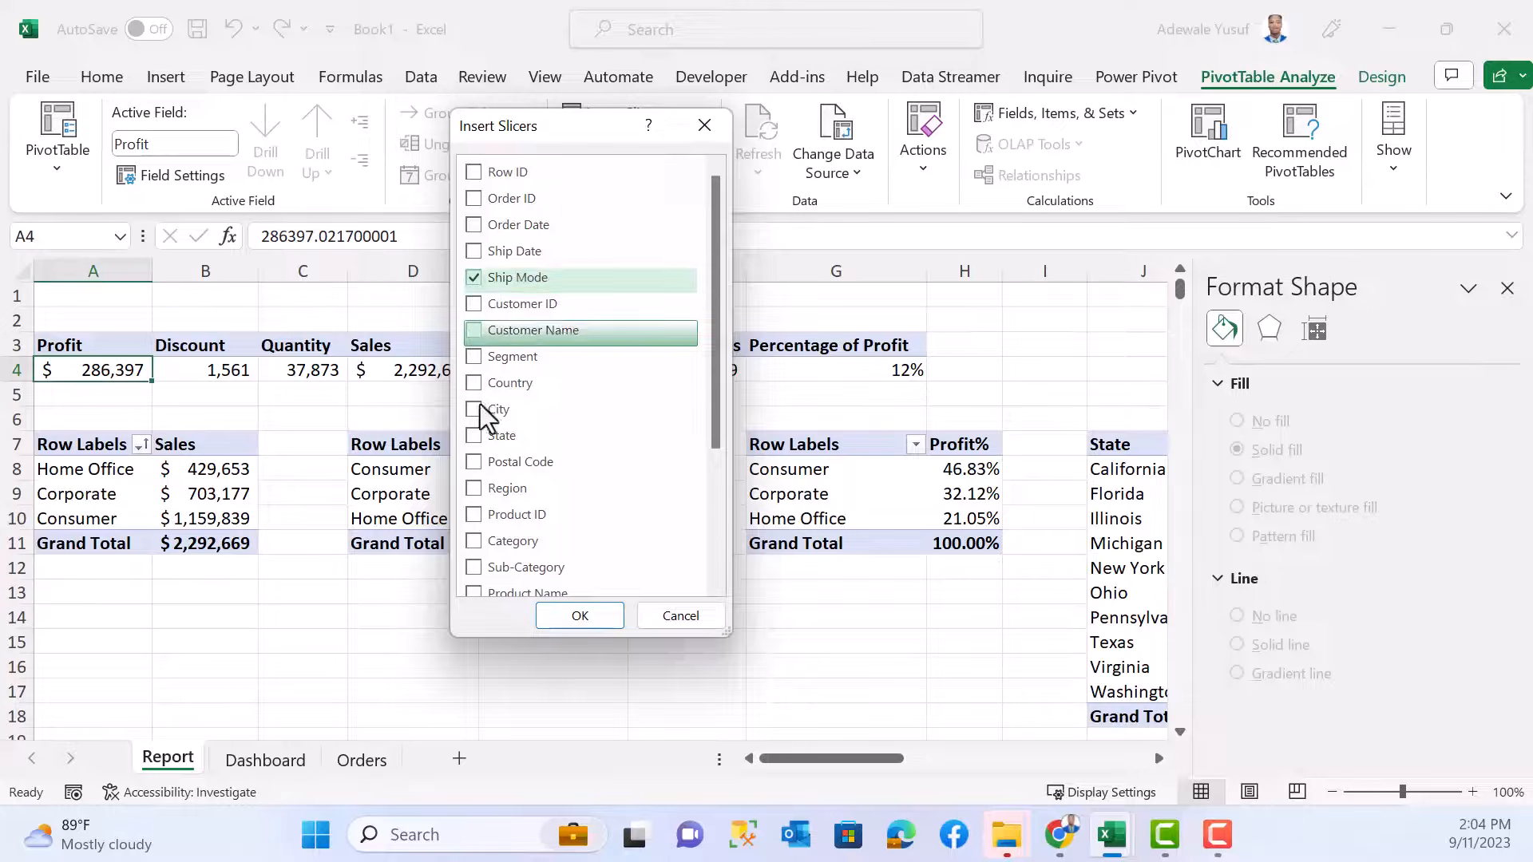
{"action": "scroll", "coordinate": [489, 443], "scroll_direction": "down", "scroll_amount": 3}
{"action": "left_click", "coordinate": [475, 573]}
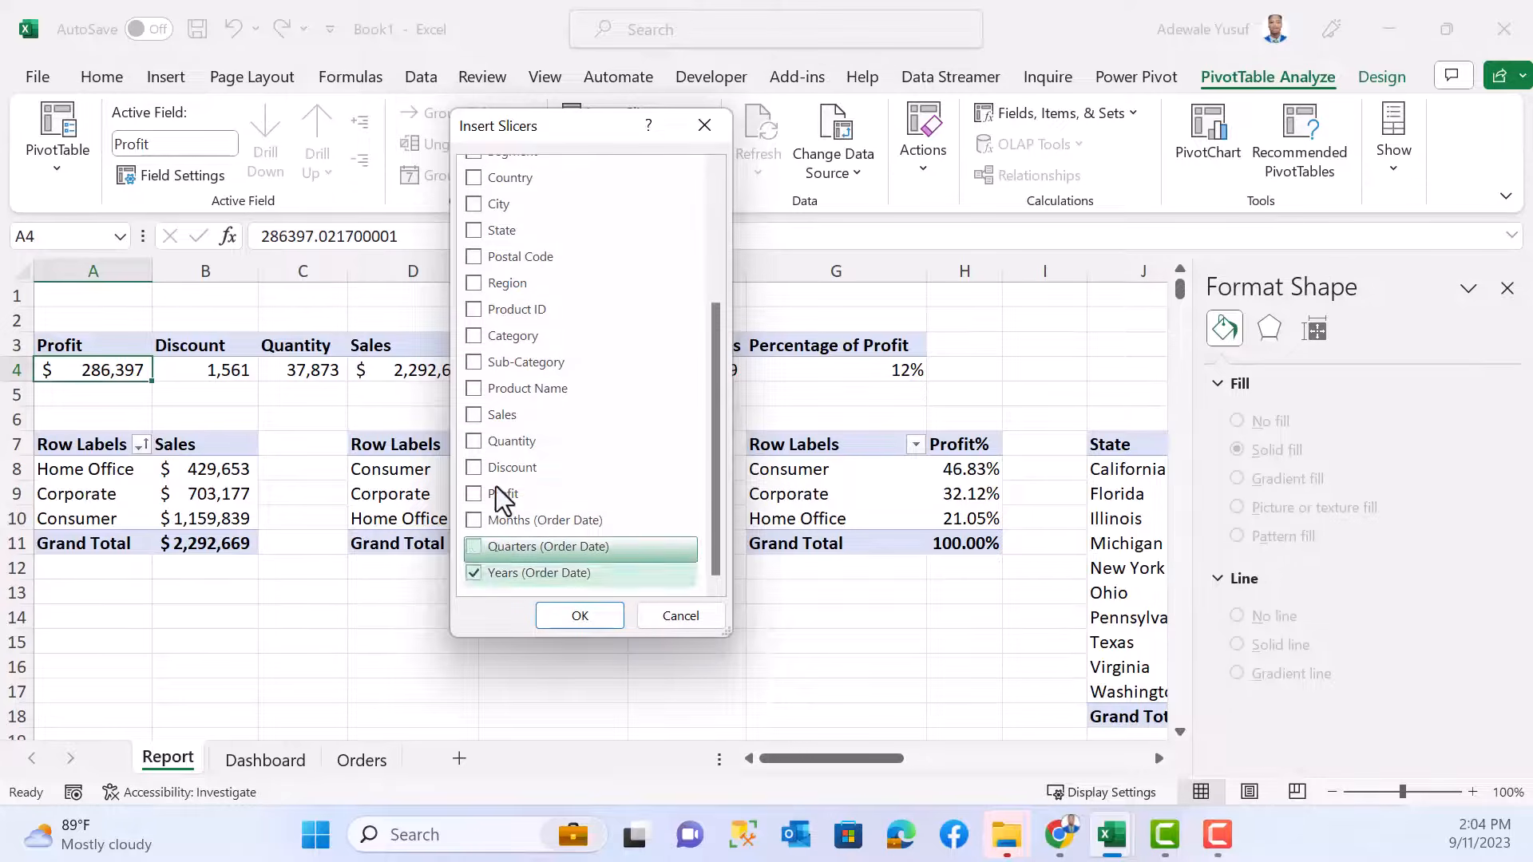
{"action": "scroll", "coordinate": [495, 486], "scroll_direction": "up", "scroll_amount": 3}
{"action": "left_click", "coordinate": [475, 488]}
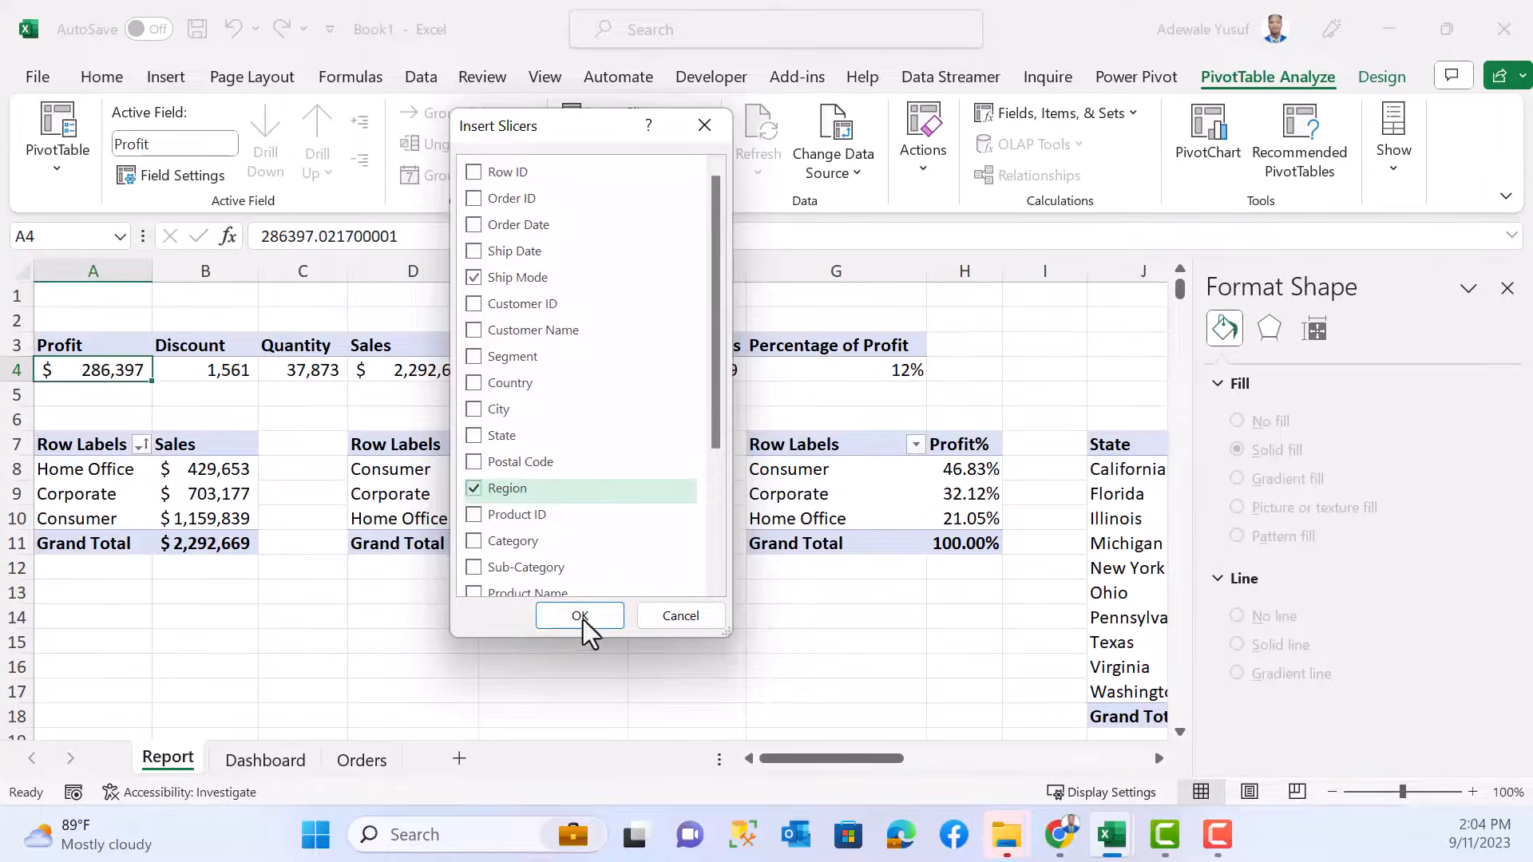
{"action": "left_click", "coordinate": [579, 616]}
- Spread the Ship Mode, Region and Years slicers side by side on the Report sheet so they no longer overlap
{"action": "left_click", "coordinate": [564, 427]}
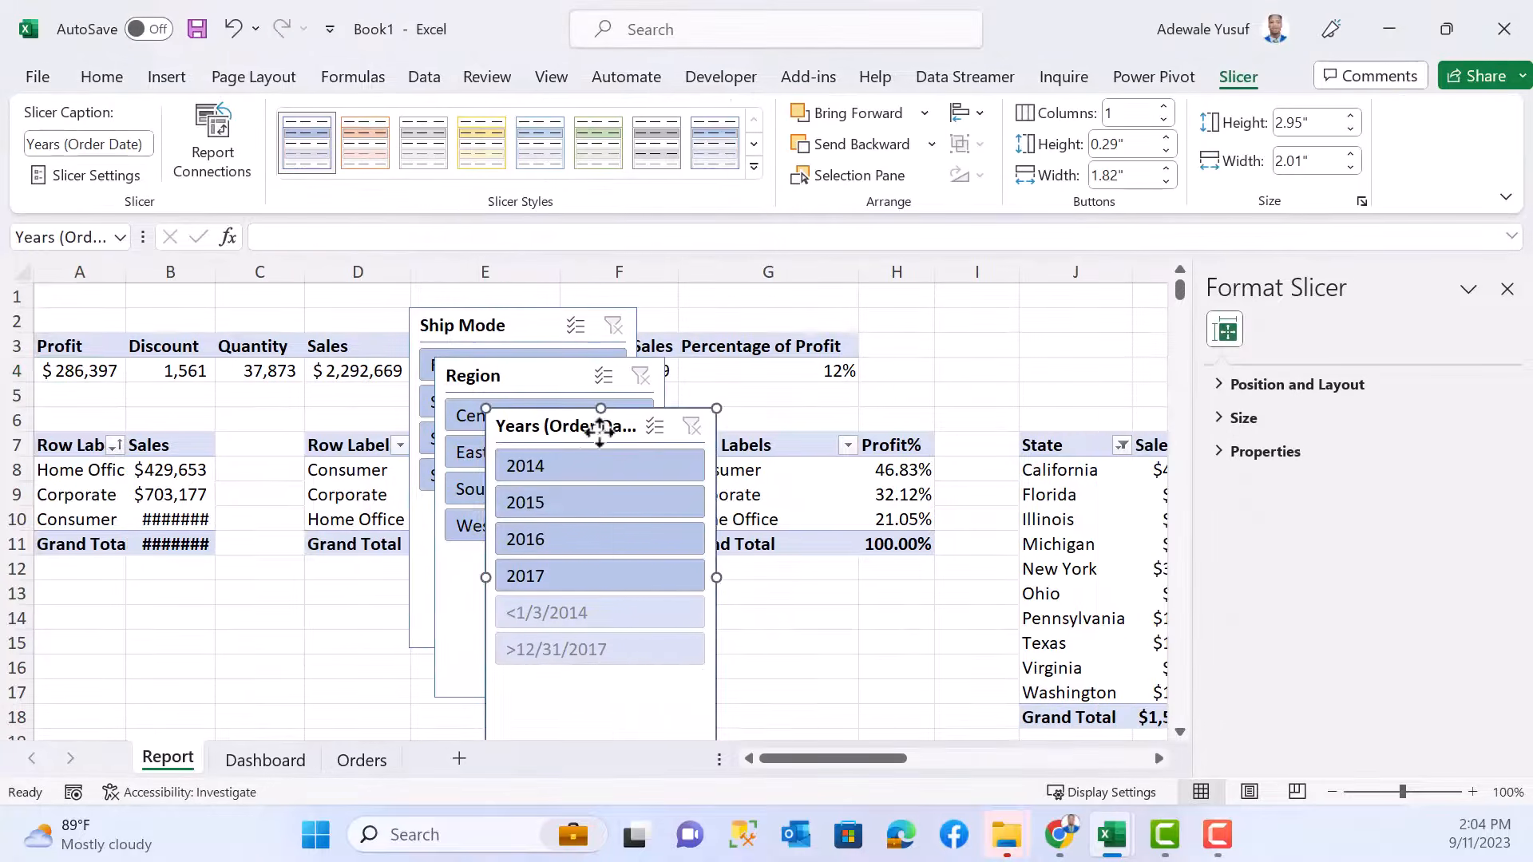
{"action": "left_click_drag", "start_coordinate": [592, 427], "coordinate": [948, 376]}
{"action": "left_click_drag", "start_coordinate": [520, 373], "coordinate": [714, 346]}
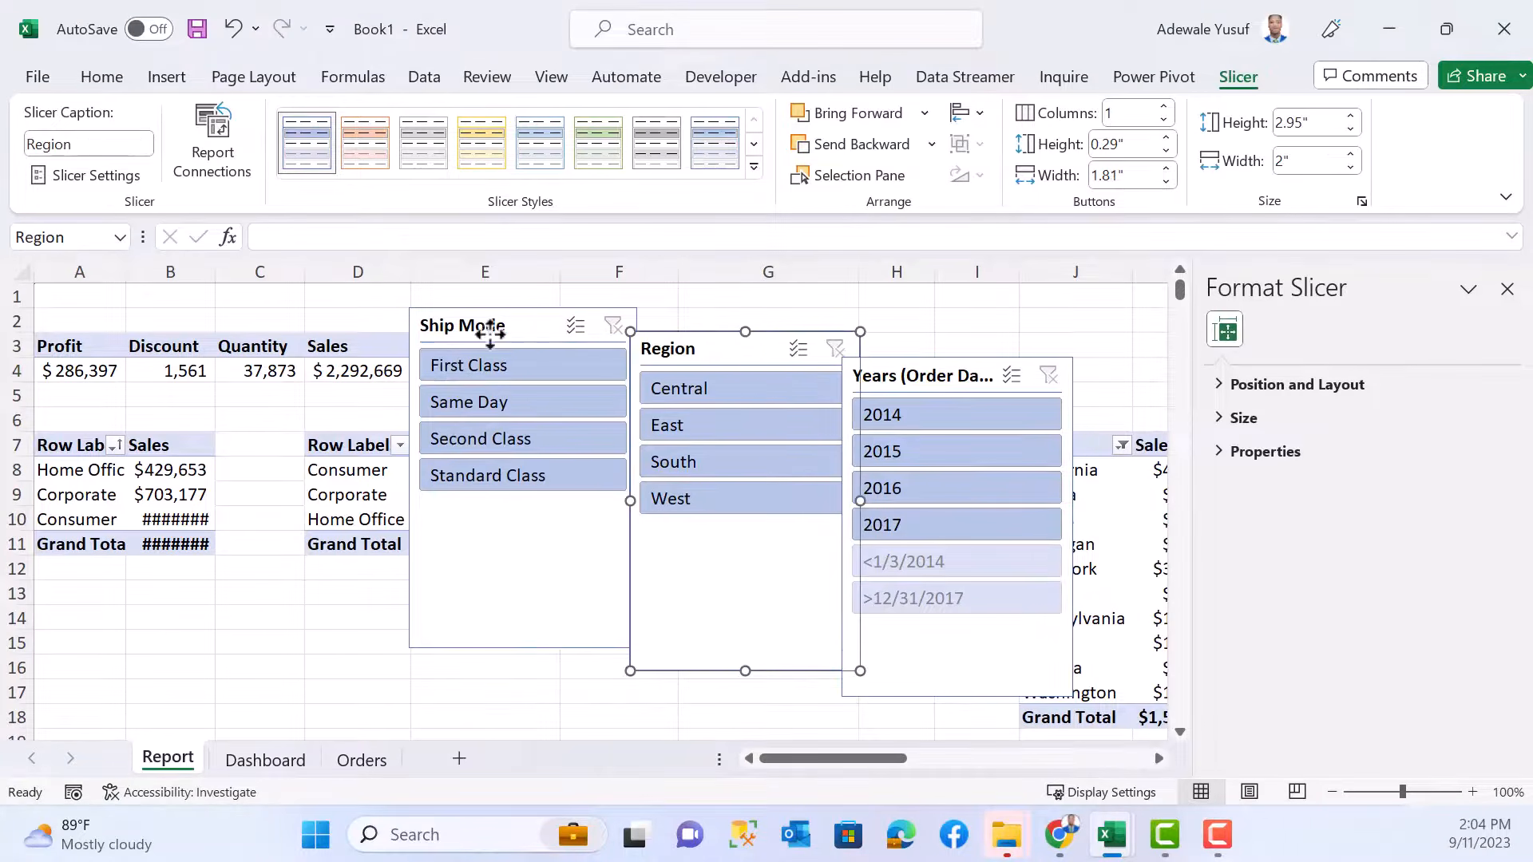
{"action": "left_click_drag", "start_coordinate": [491, 327], "coordinate": [404, 352]}
{"action": "left_click_drag", "start_coordinate": [707, 344], "coordinate": [659, 343]}
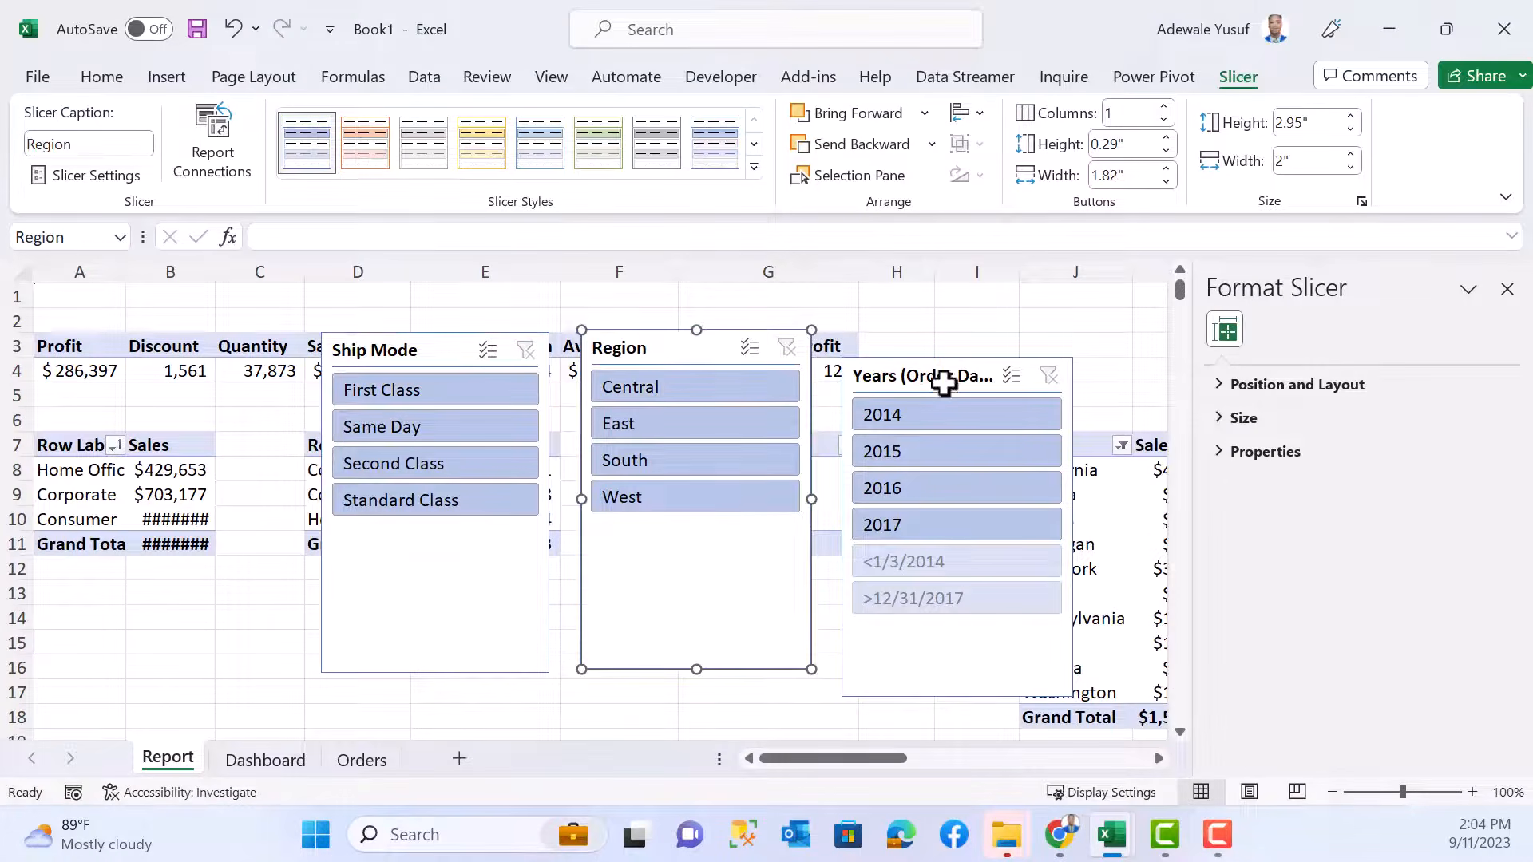
{"action": "left_click_drag", "start_coordinate": [968, 360], "coordinate": [995, 340]}
- Cut the Region slicer, paste it into the Dashboard sheet and move it onto the dark header beside the dashboard title
{"action": "left_click", "coordinate": [677, 348]}
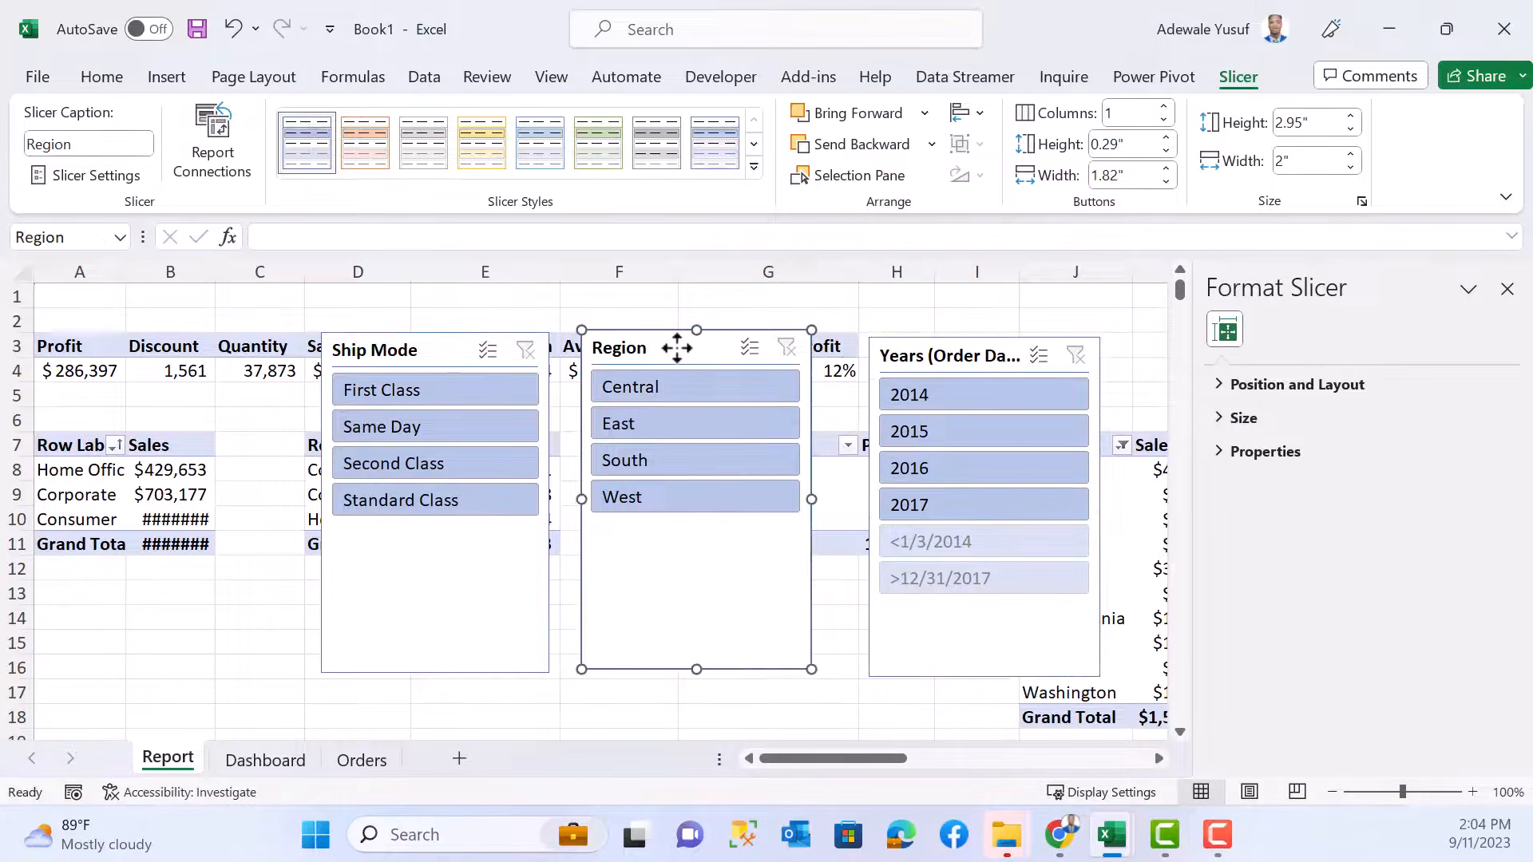
{"action": "key", "text": "ctrl+x"}
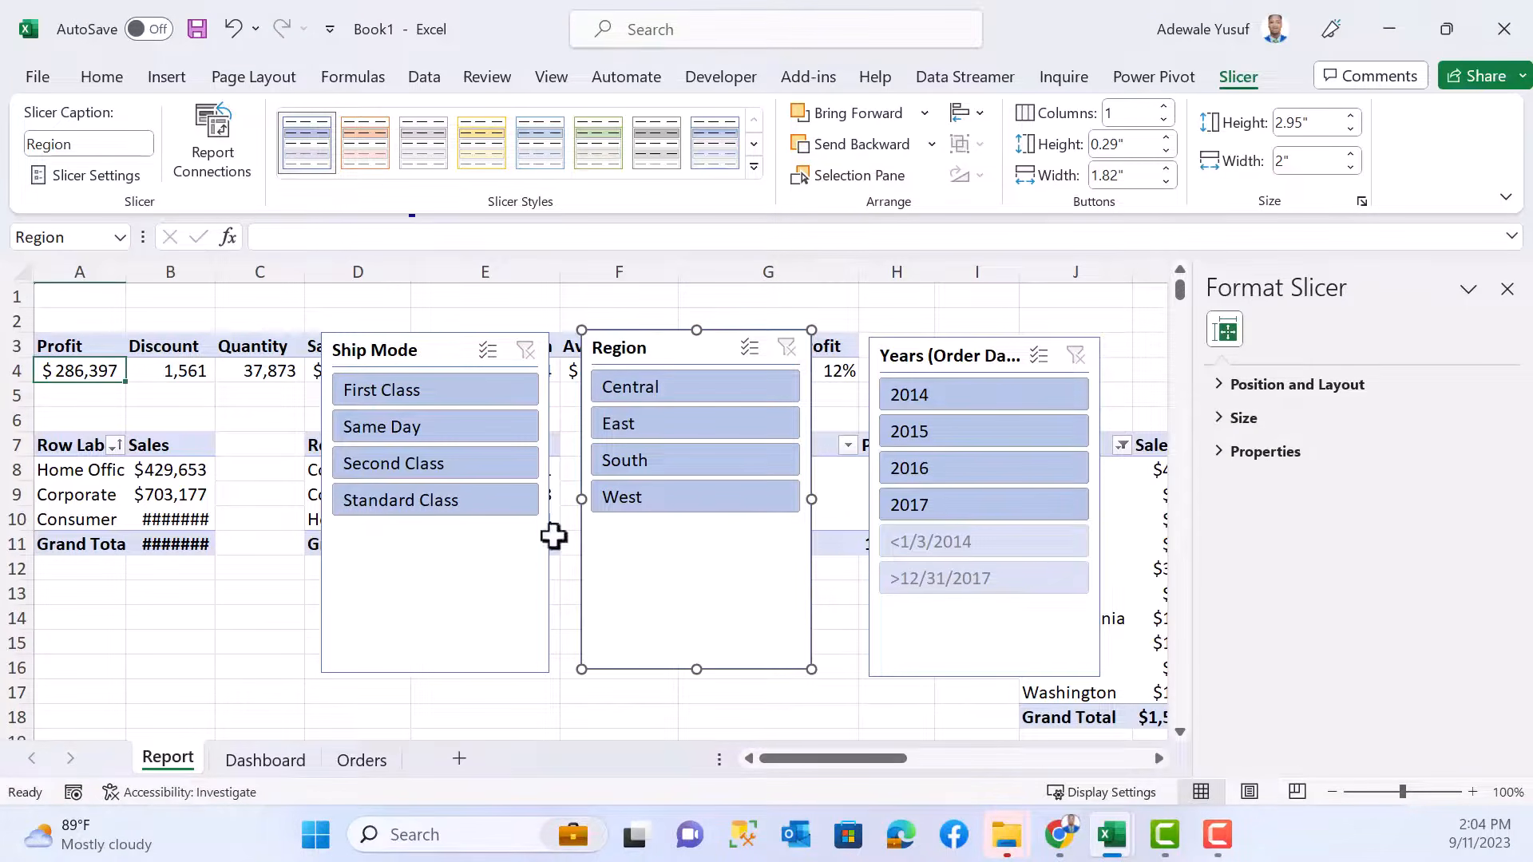
{"action": "left_click", "coordinate": [269, 760]}
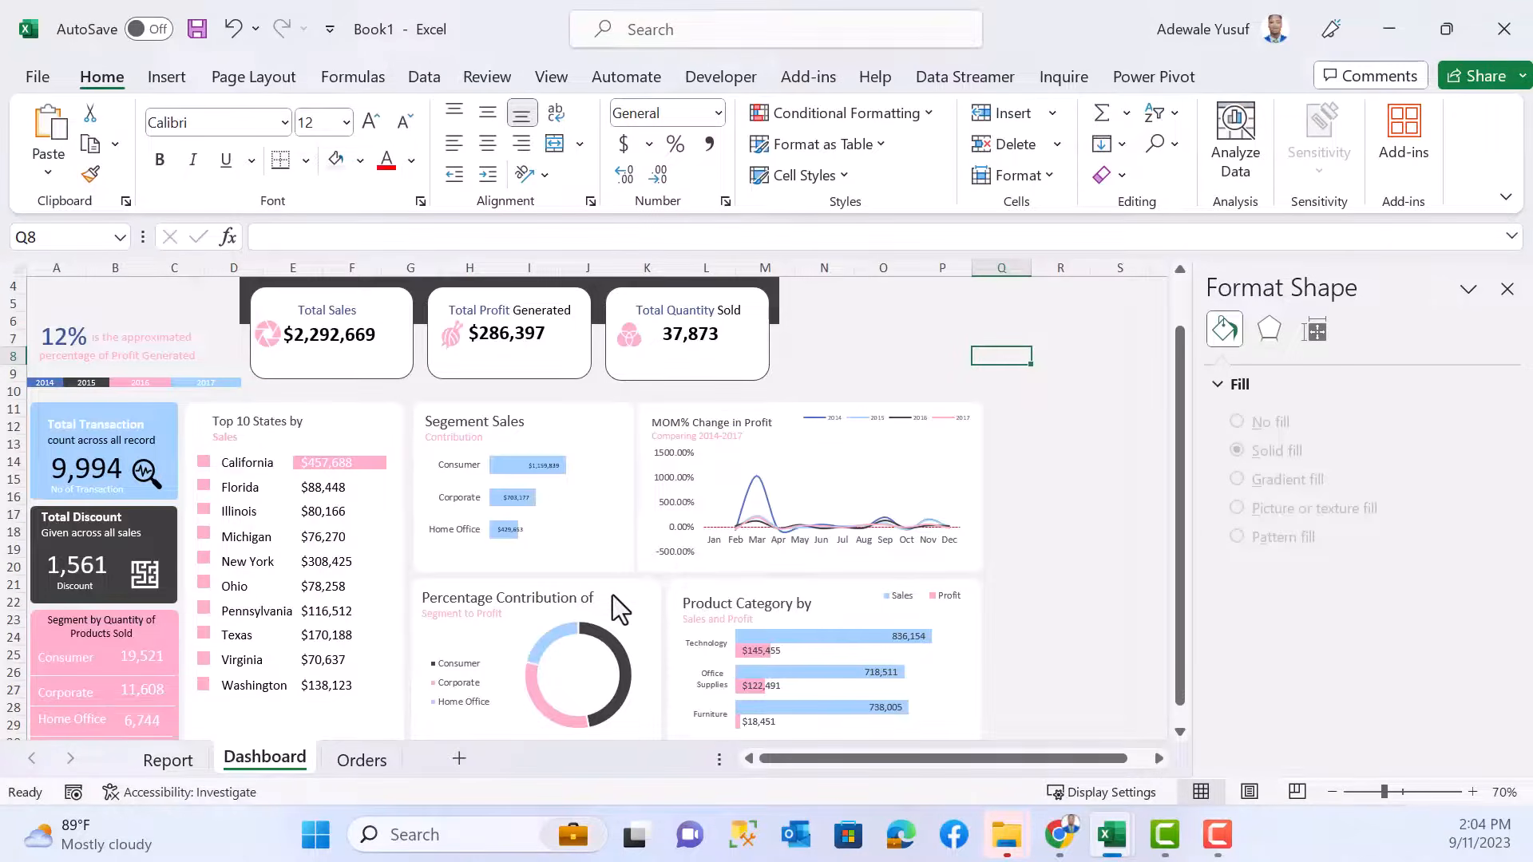
{"action": "key", "text": "ctrl+v"}
{"action": "scroll", "coordinate": [717, 511], "scroll_direction": "up", "scroll_amount": 1}
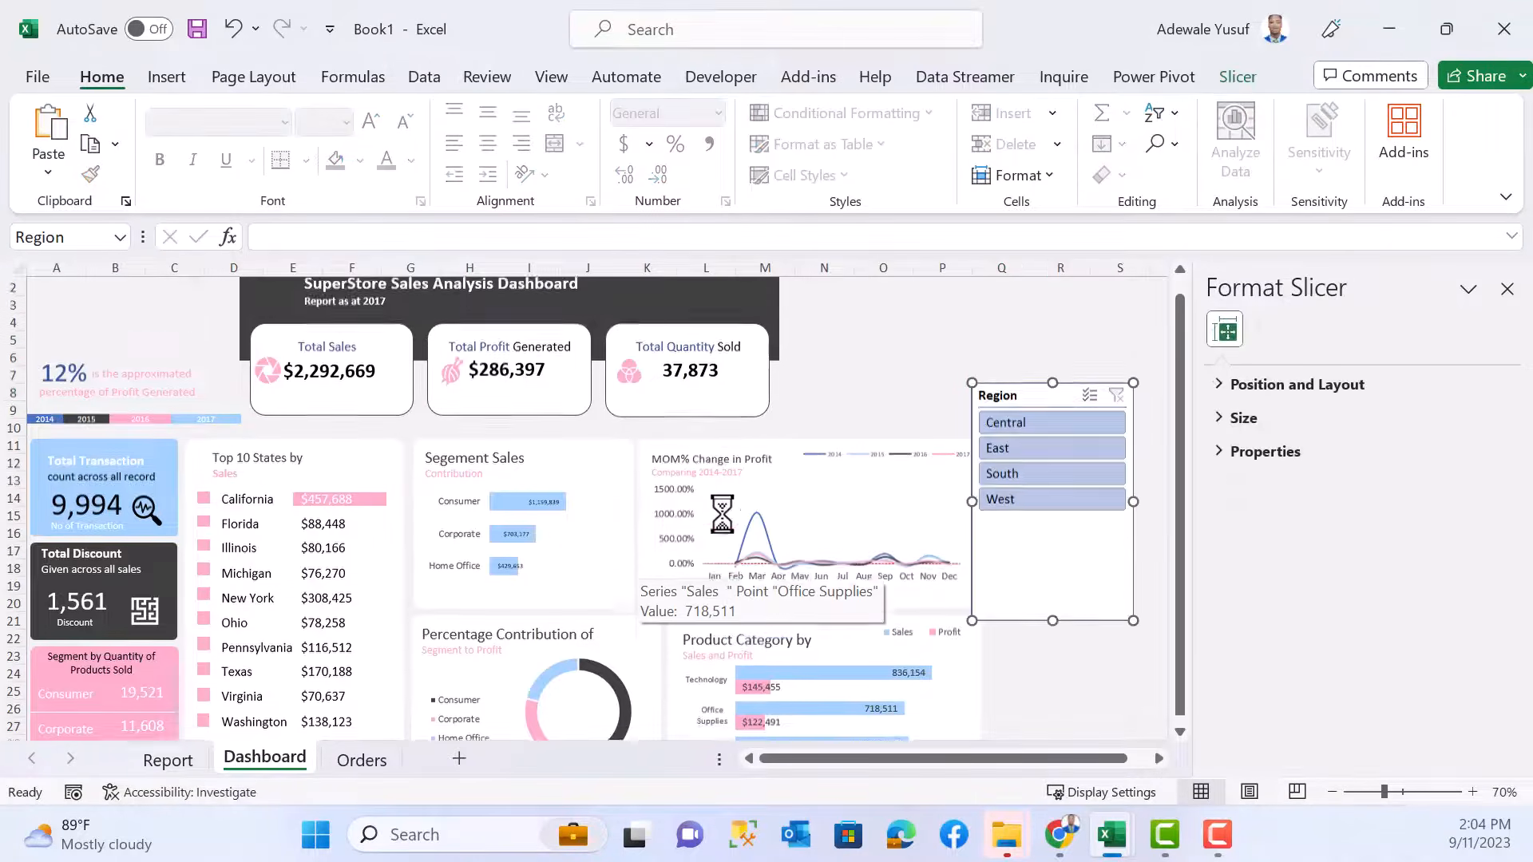
{"action": "left_click_drag", "start_coordinate": [1027, 411], "coordinate": [664, 309]}
- Arrange the Region slicer's buttons in 4 columns
{"action": "left_click", "coordinate": [1233, 76]}
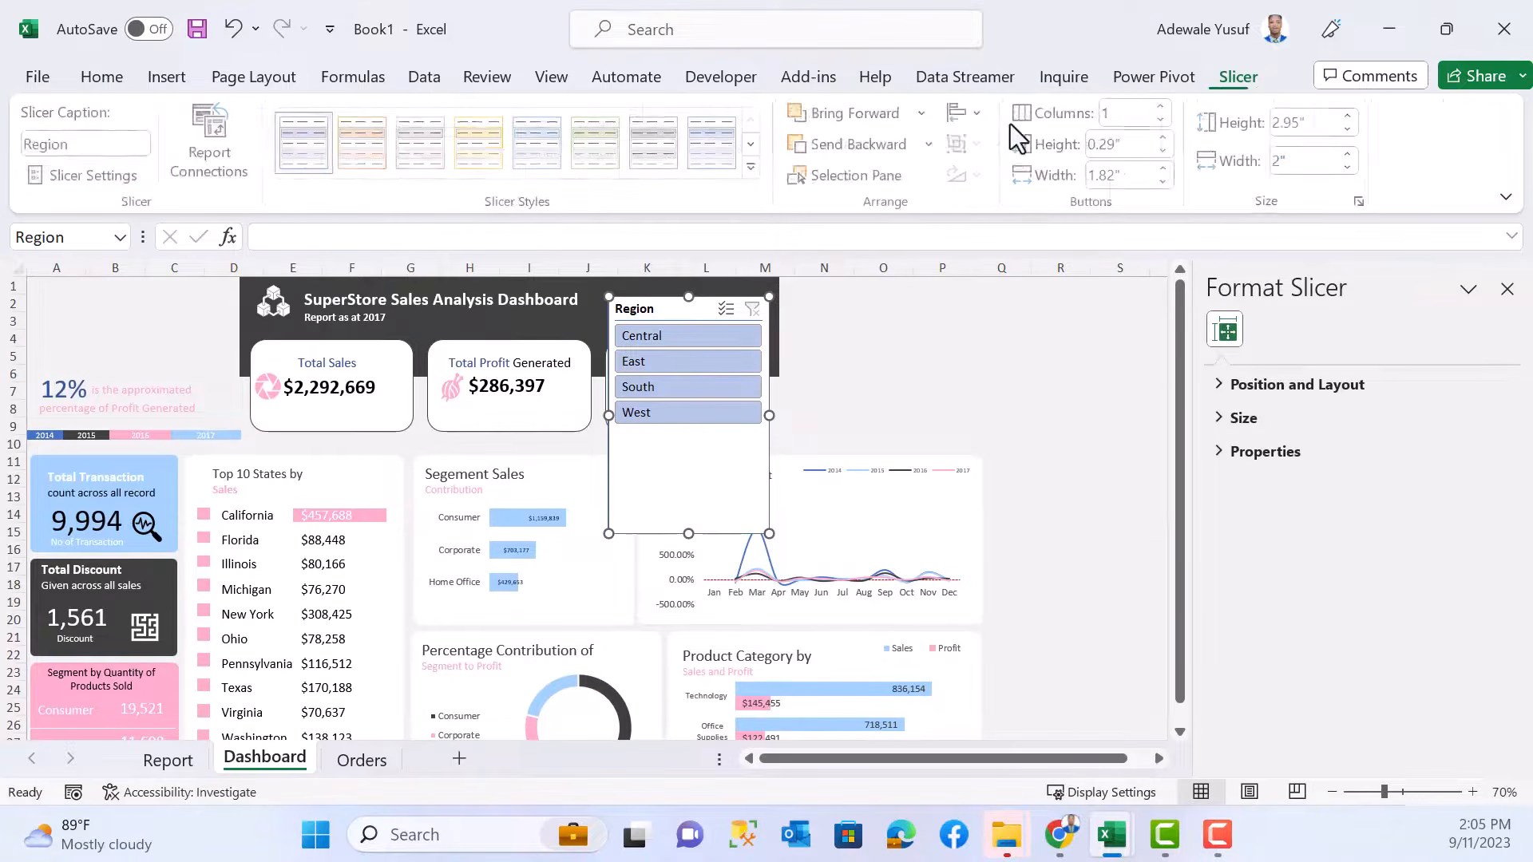
{"action": "left_click", "coordinate": [1164, 107]}
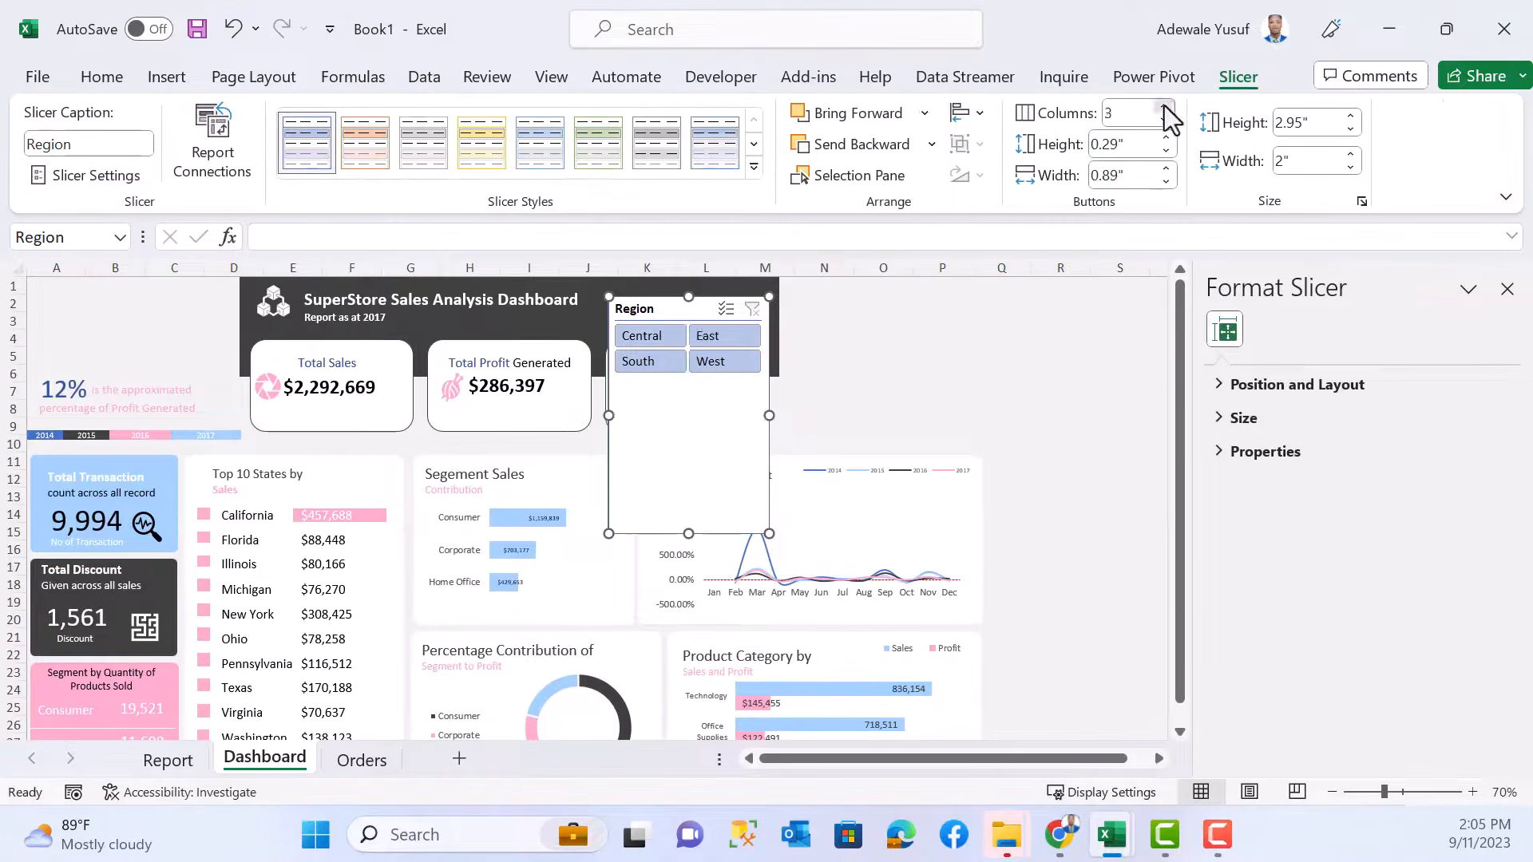
{"action": "left_click", "coordinate": [1164, 107]}
{"action": "left_click", "coordinate": [1164, 107]}
- Resize the Region slicer to about 0.73" high by 2.15" wide and fit it into the dashboard header
{"action": "left_click_drag", "start_coordinate": [769, 415], "coordinate": [891, 415]}
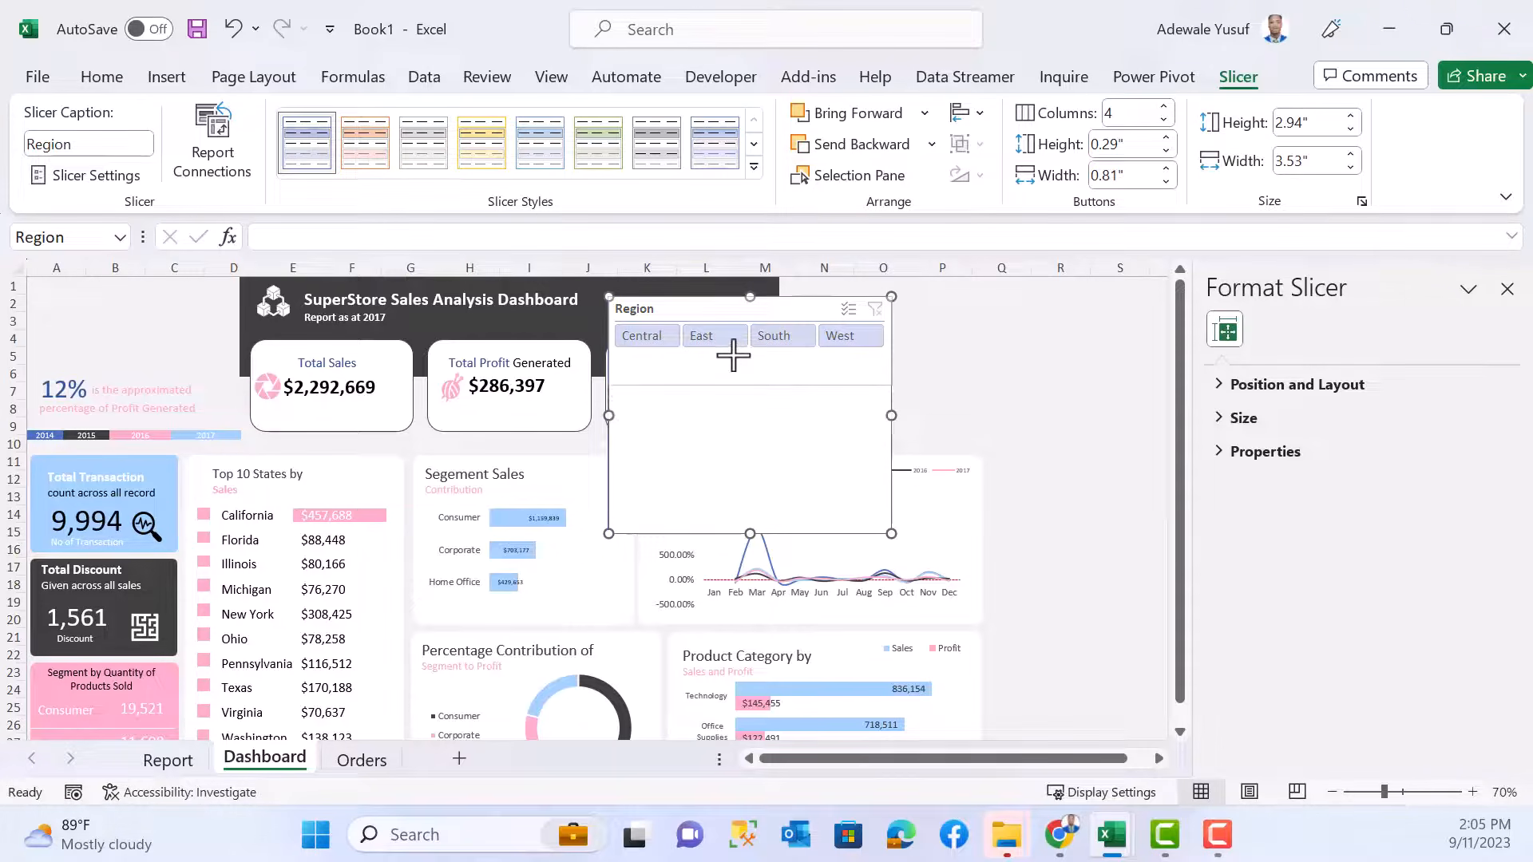
{"action": "left_click_drag", "start_coordinate": [733, 360], "coordinate": [731, 355]}
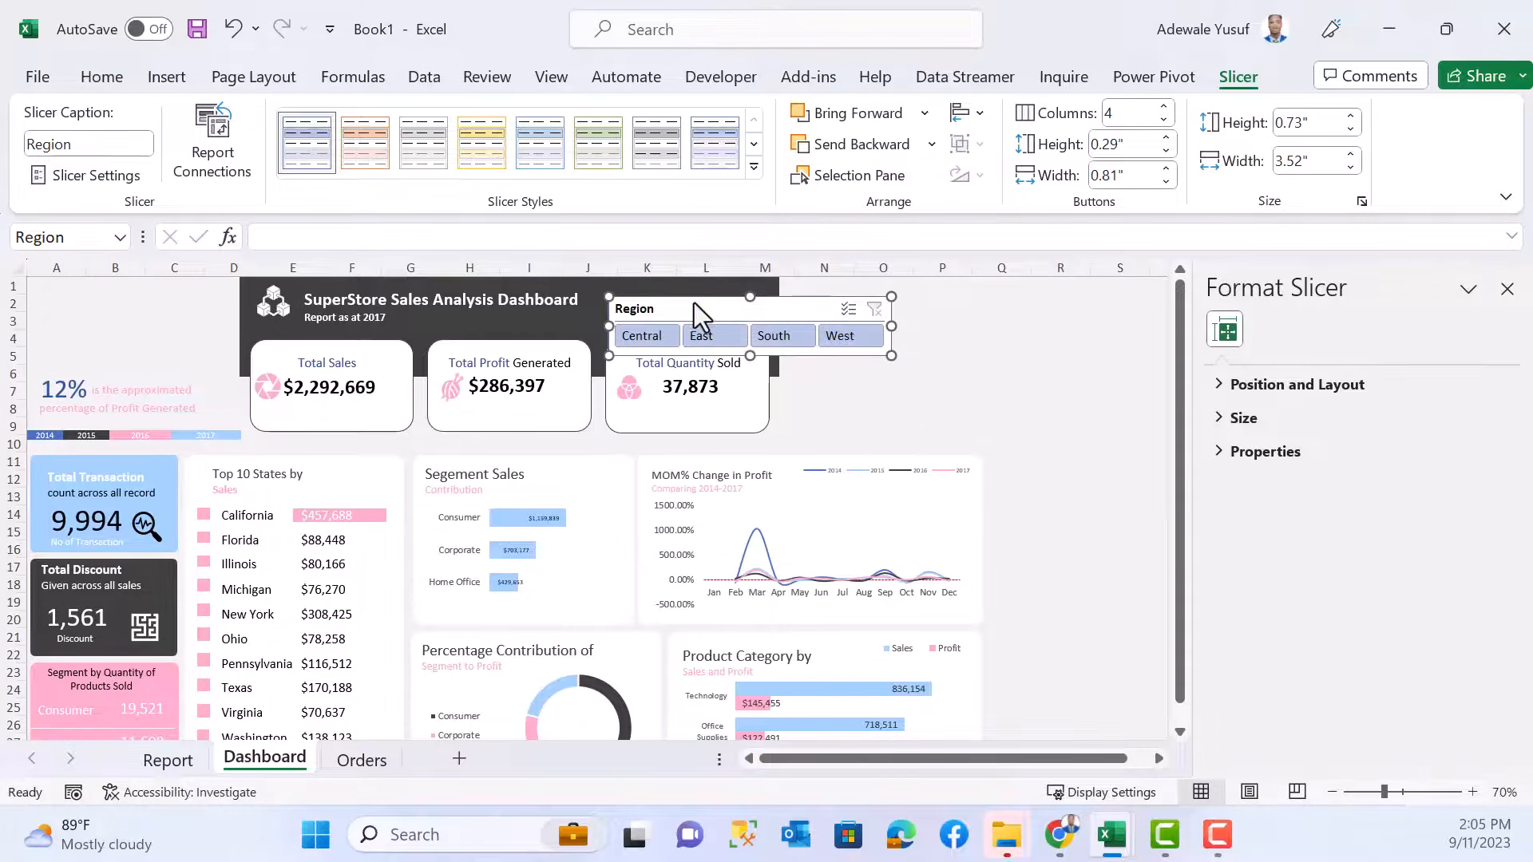
{"action": "mouse_move", "coordinate": [696, 301]}
{"action": "left_mouse_down"}
{"action": "mouse_move", "coordinate": [668, 284]}
{"action": "mouse_move", "coordinate": [691, 290]}
{"action": "left_mouse_up"}
{"action": "left_click_drag", "start_coordinate": [876, 318], "coordinate": [754, 335]}
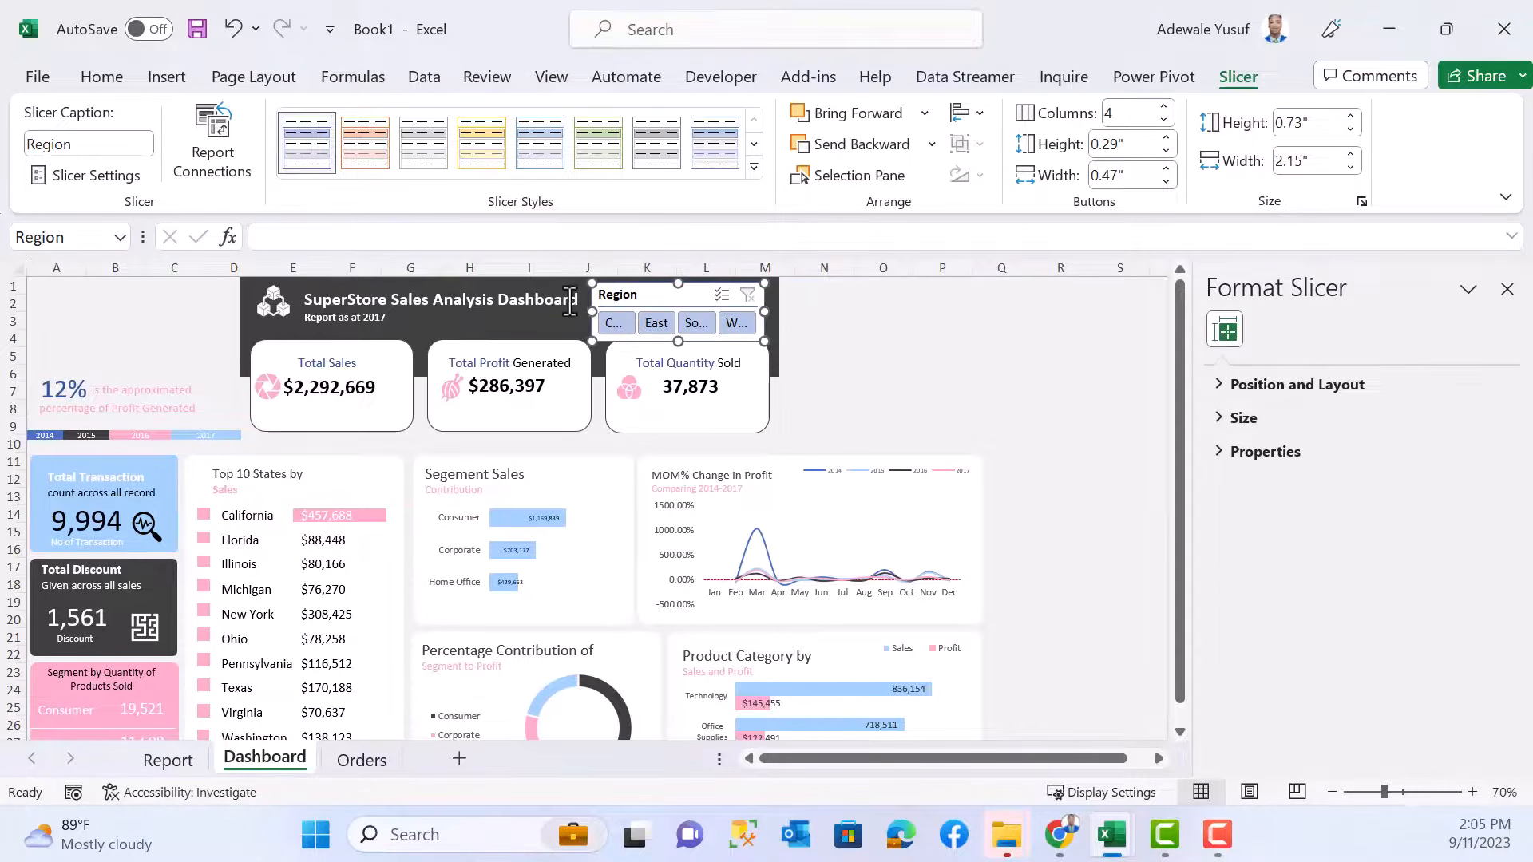
- Nudge the SuperStore Sales Analysis Dashboard title text box slightly up and left, and reduce its font size one step
{"action": "left_click", "coordinate": [100, 79]}
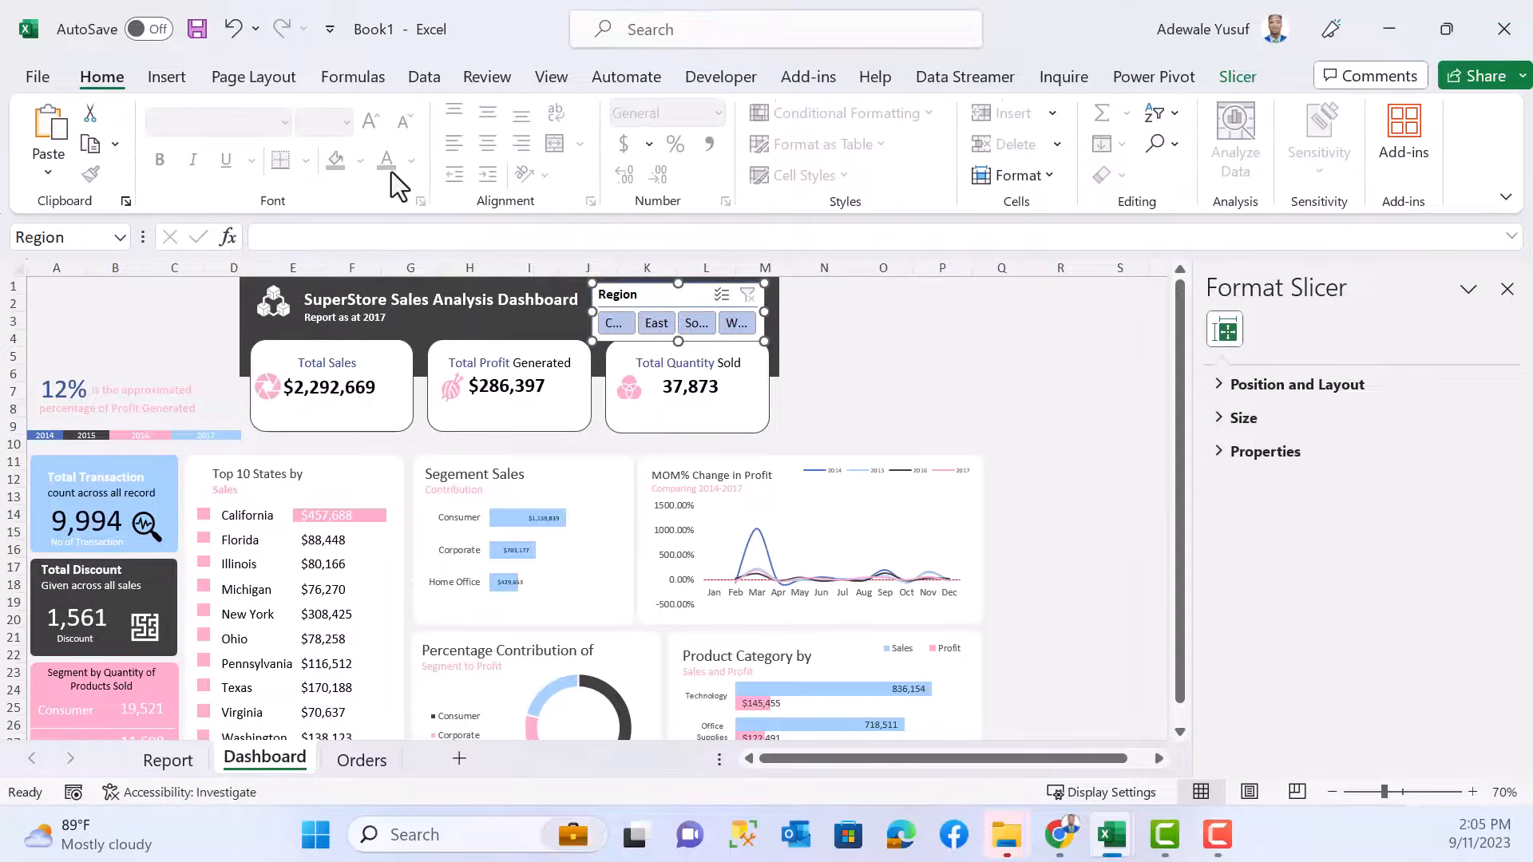
{"action": "left_click", "coordinate": [528, 304]}
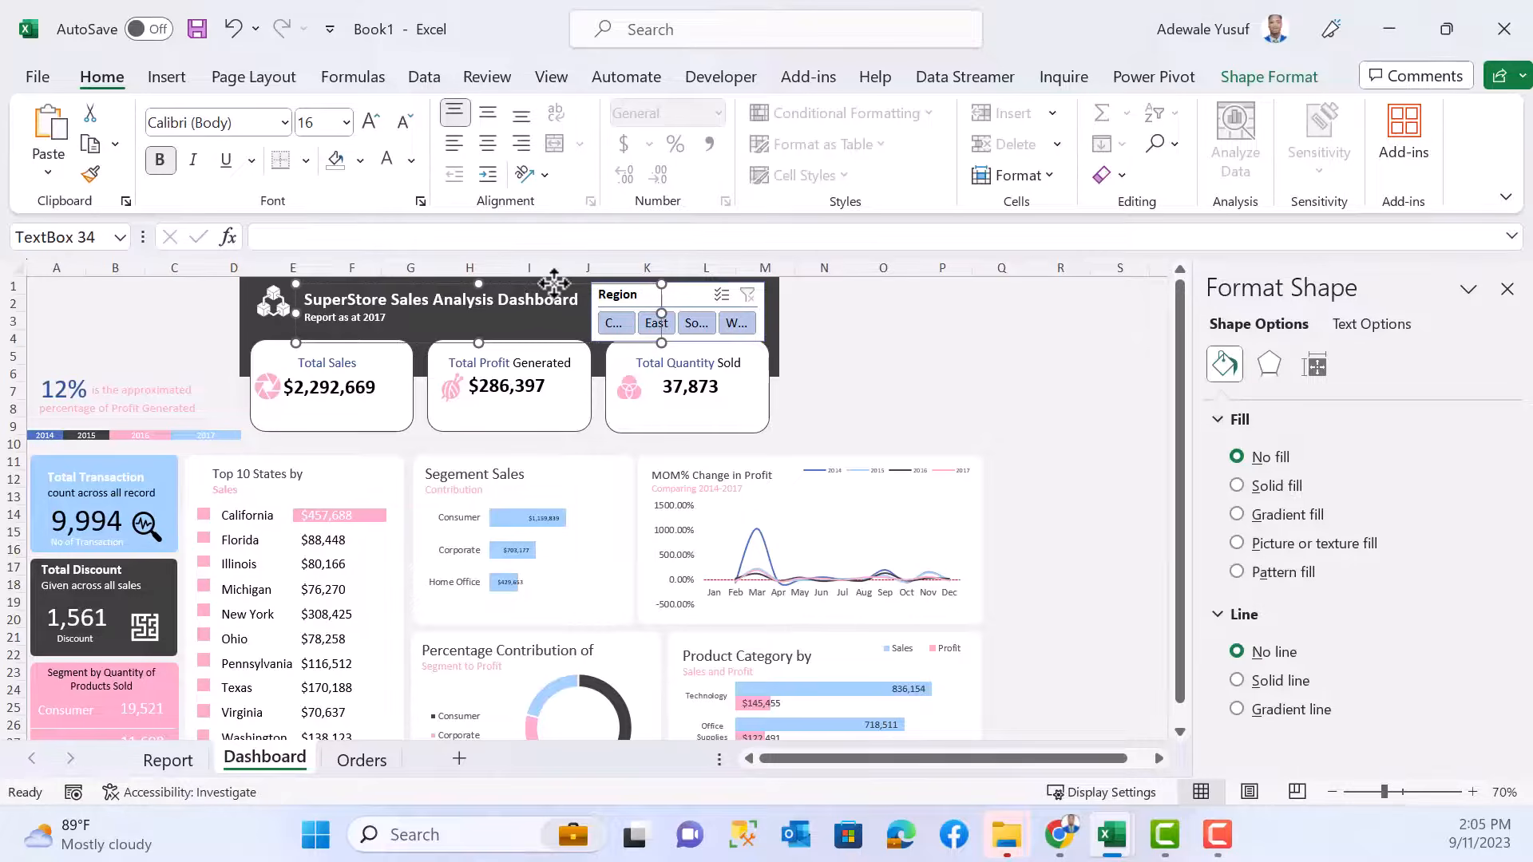
{"action": "left_click_drag", "start_coordinate": [552, 279], "coordinate": [546, 275]}
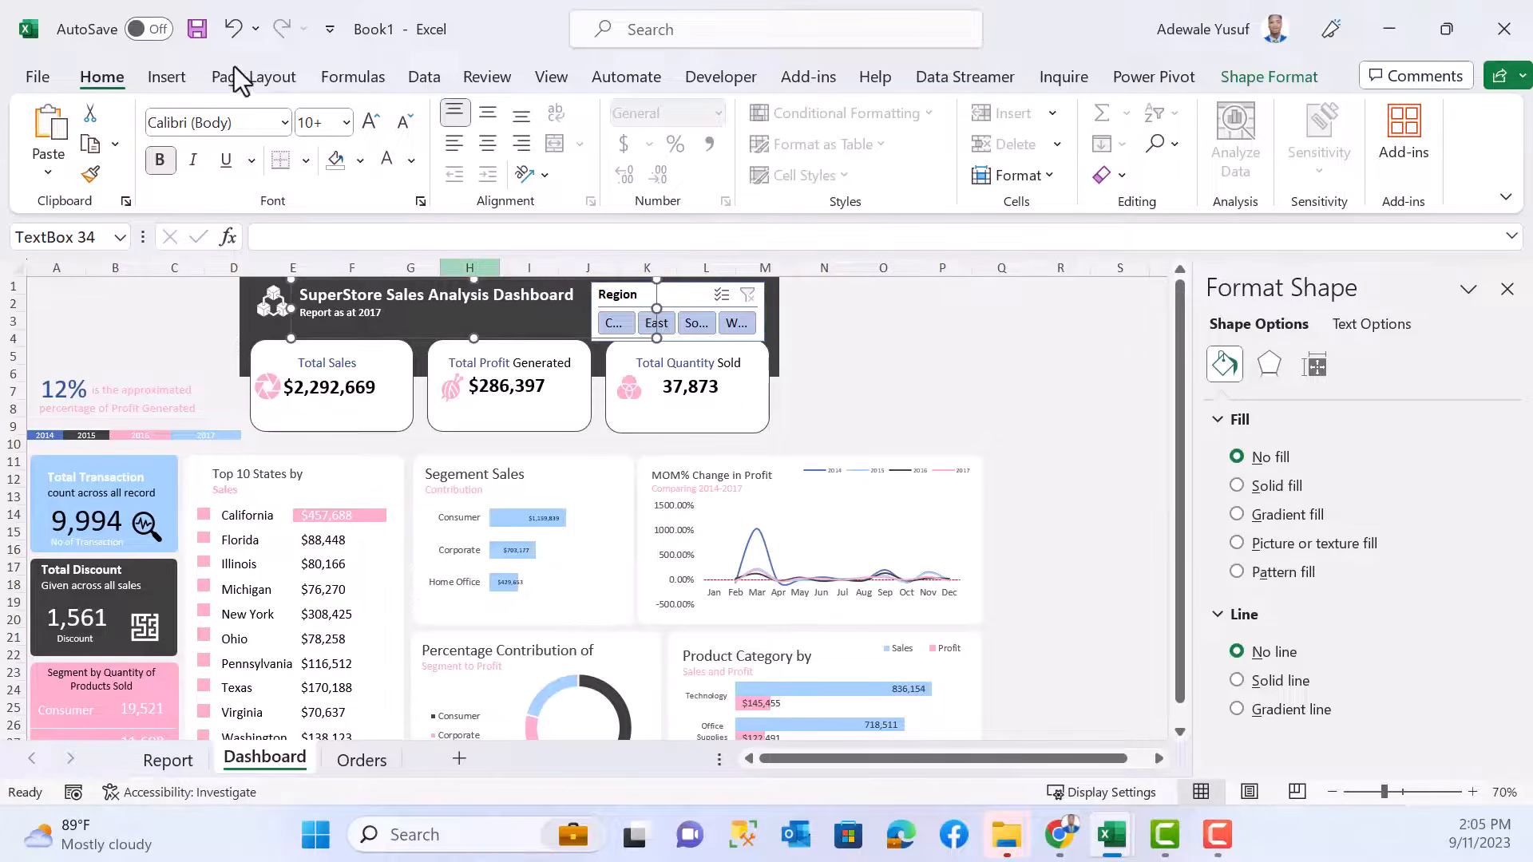
{"action": "left_click", "coordinate": [410, 132]}
- Move the Region slicer closer to the title and resize it to about 0.69" high by 2.75" wide within the header
{"action": "left_click", "coordinate": [688, 304]}
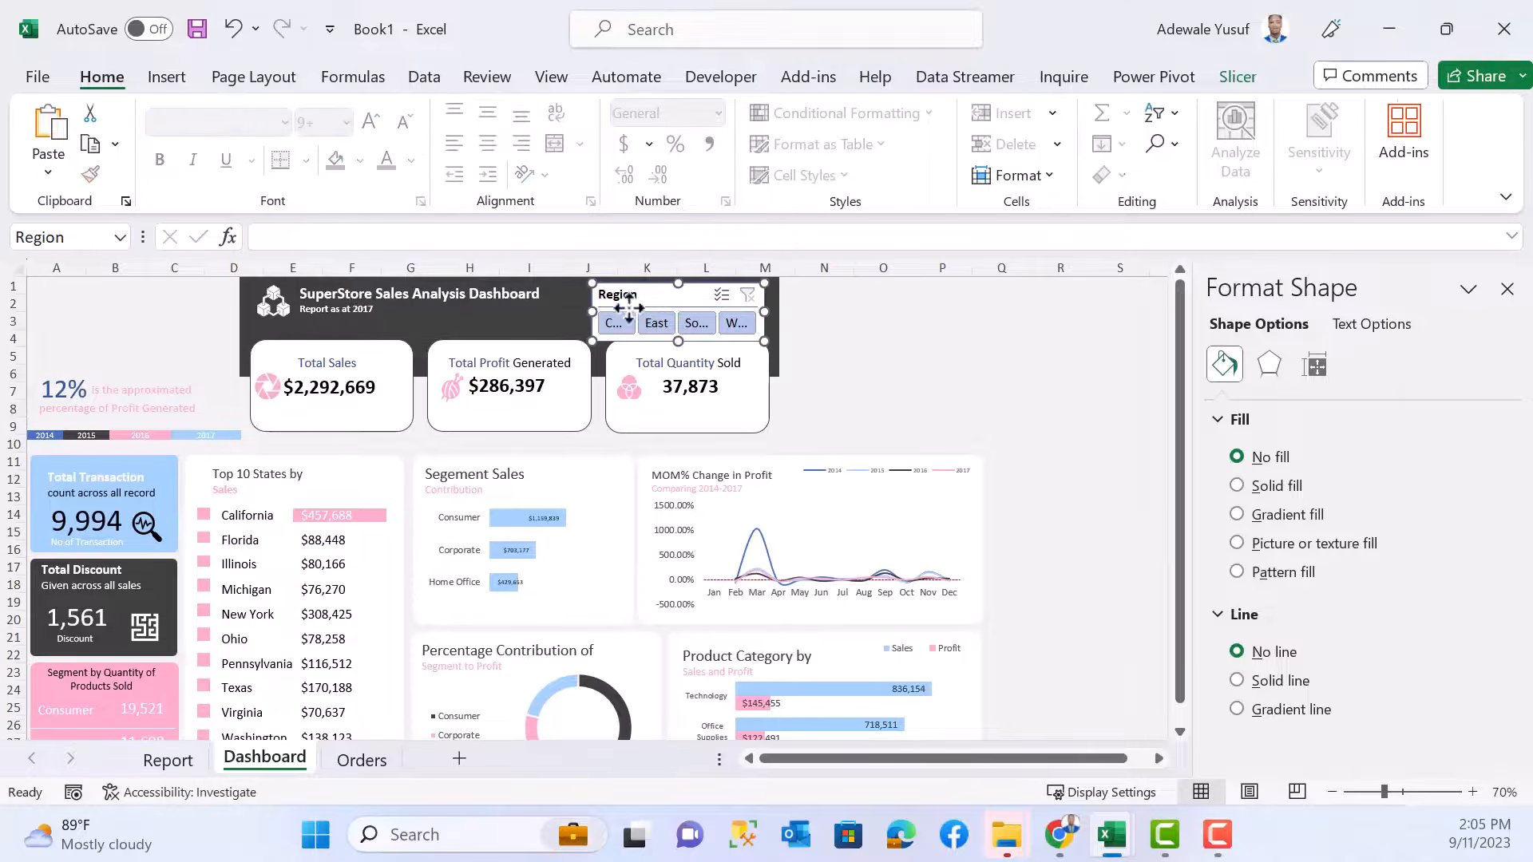
{"action": "left_click", "coordinate": [576, 311]}
{"action": "left_click", "coordinate": [619, 307]}
{"action": "left_click_drag", "start_coordinate": [592, 311], "coordinate": [633, 291]}
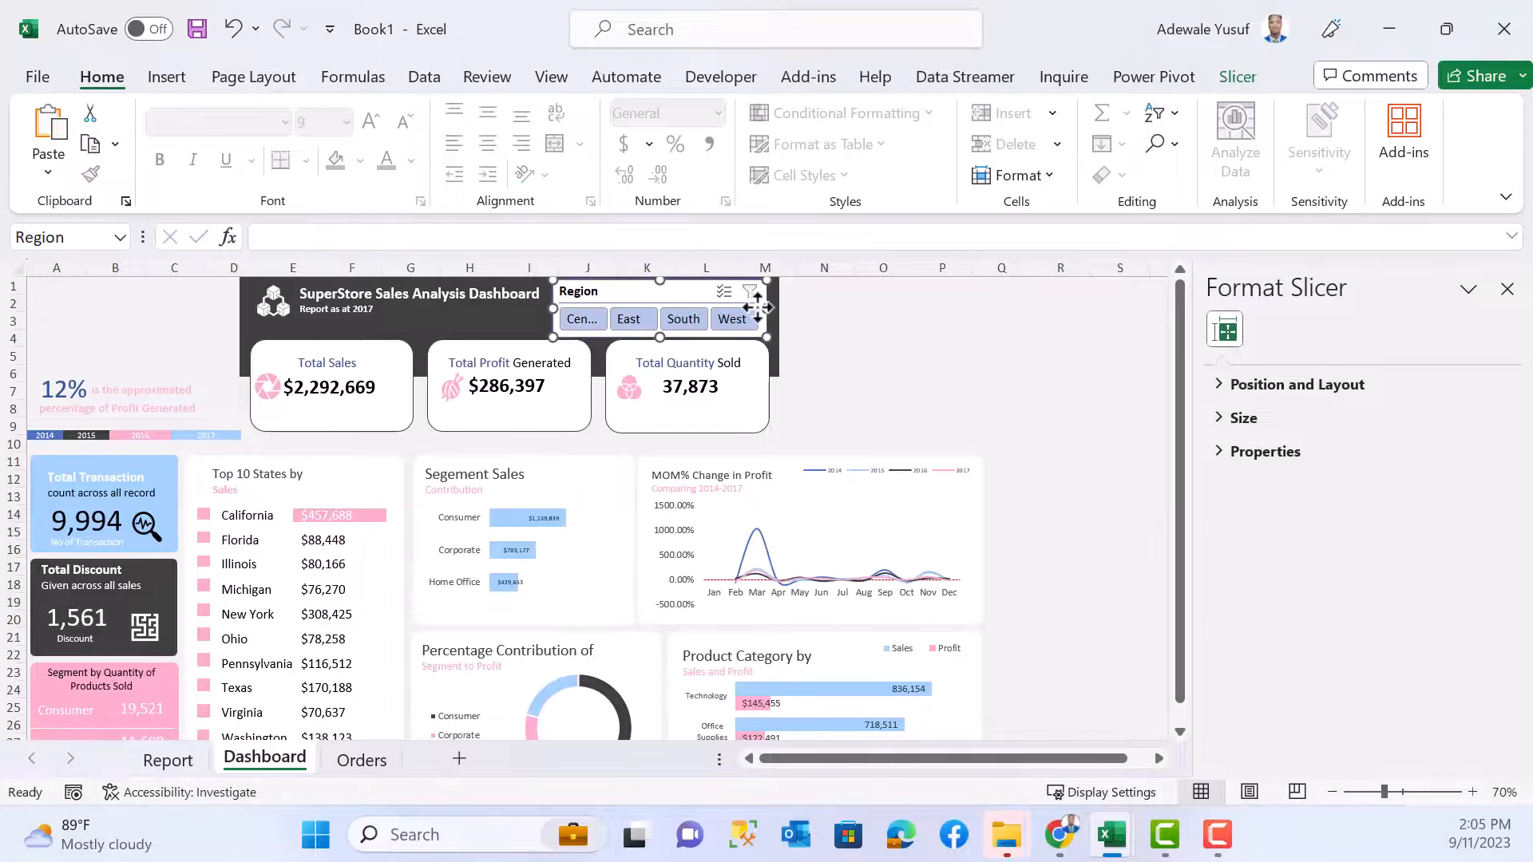
{"action": "left_click_drag", "start_coordinate": [762, 307], "coordinate": [772, 307]}
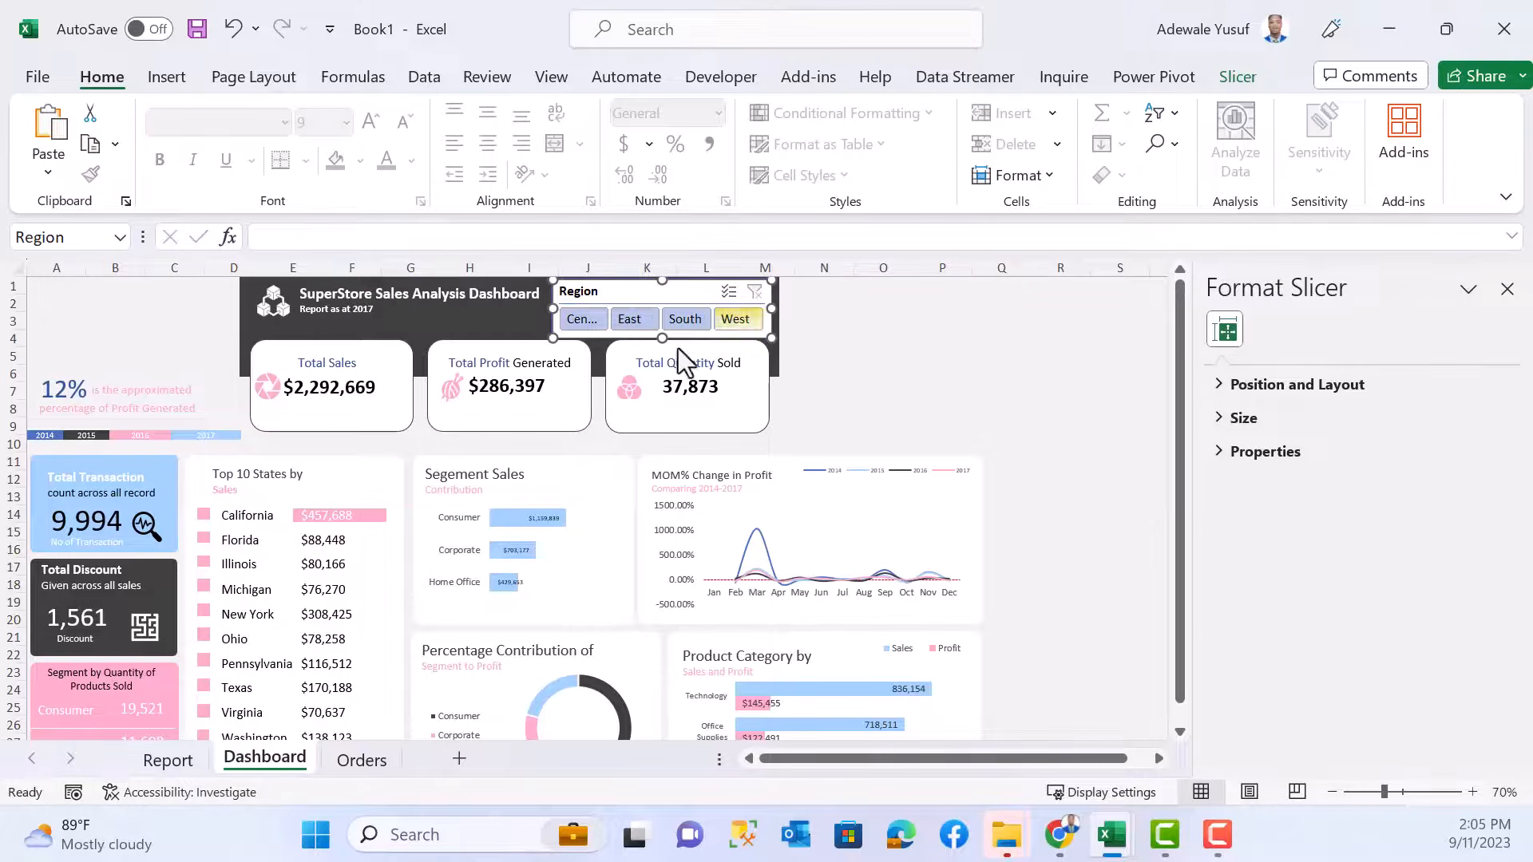
{"action": "left_click_drag", "start_coordinate": [643, 338], "coordinate": [657, 335]}
{"action": "left_click_drag", "start_coordinate": [553, 311], "coordinate": [549, 310]}
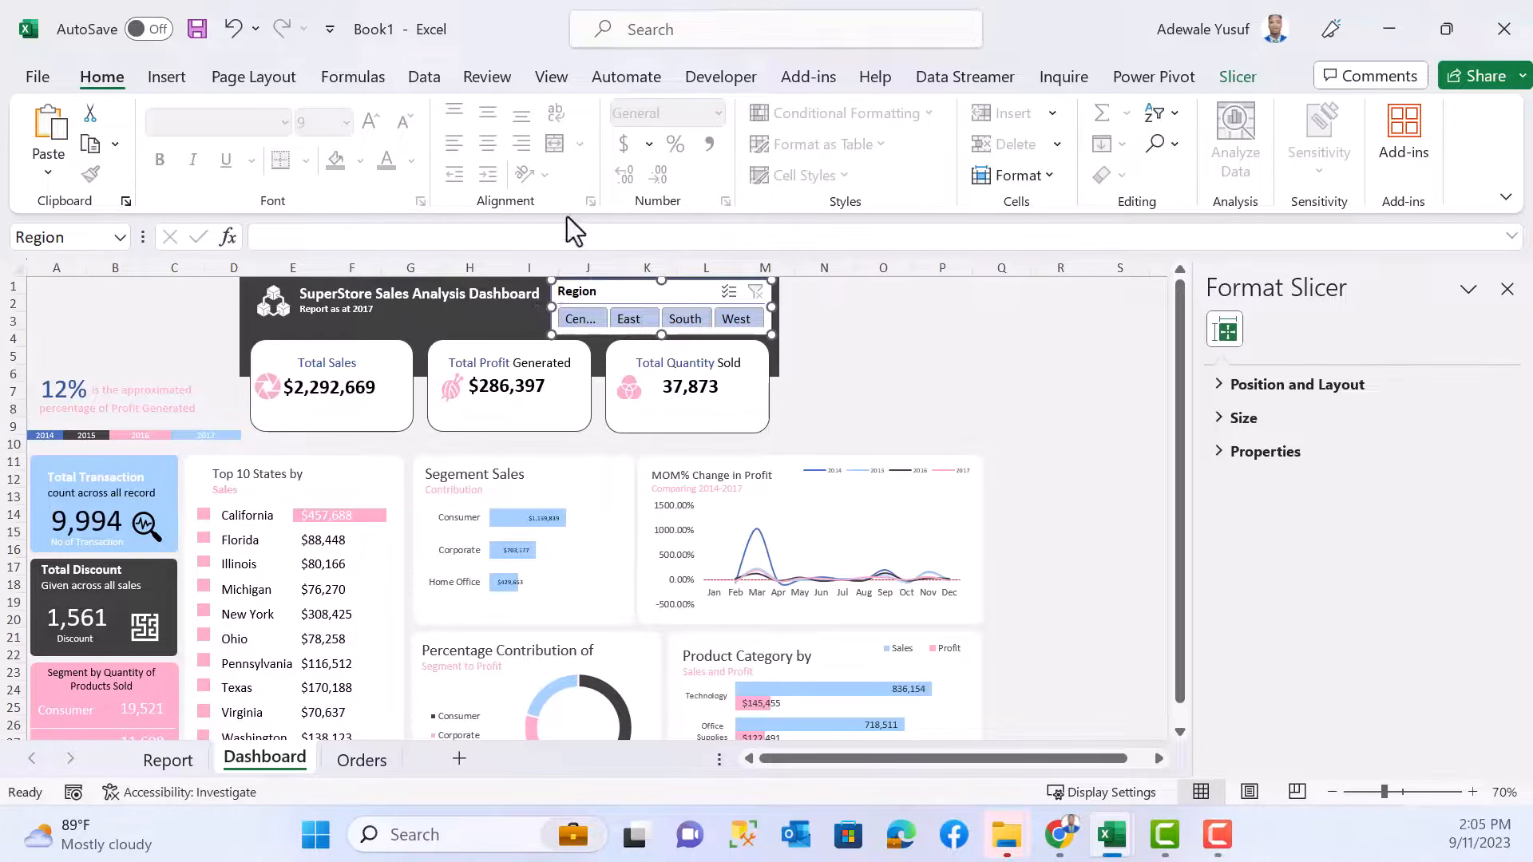
- Try a light grey preset style on the Region slicer and replace it with a blue preset style
{"action": "left_click", "coordinate": [1239, 74]}
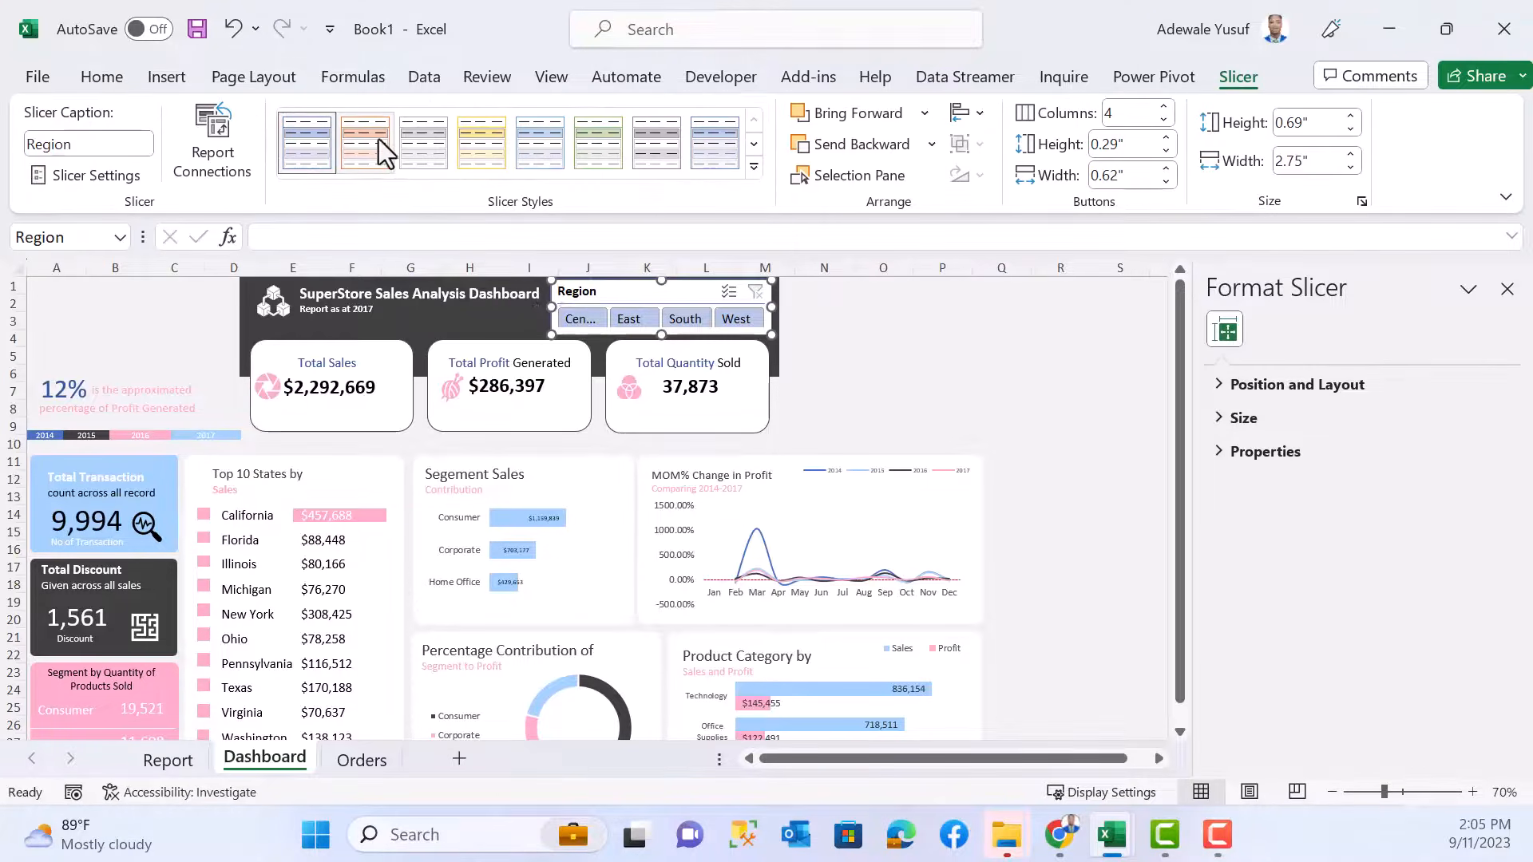
{"action": "left_click", "coordinate": [411, 143]}
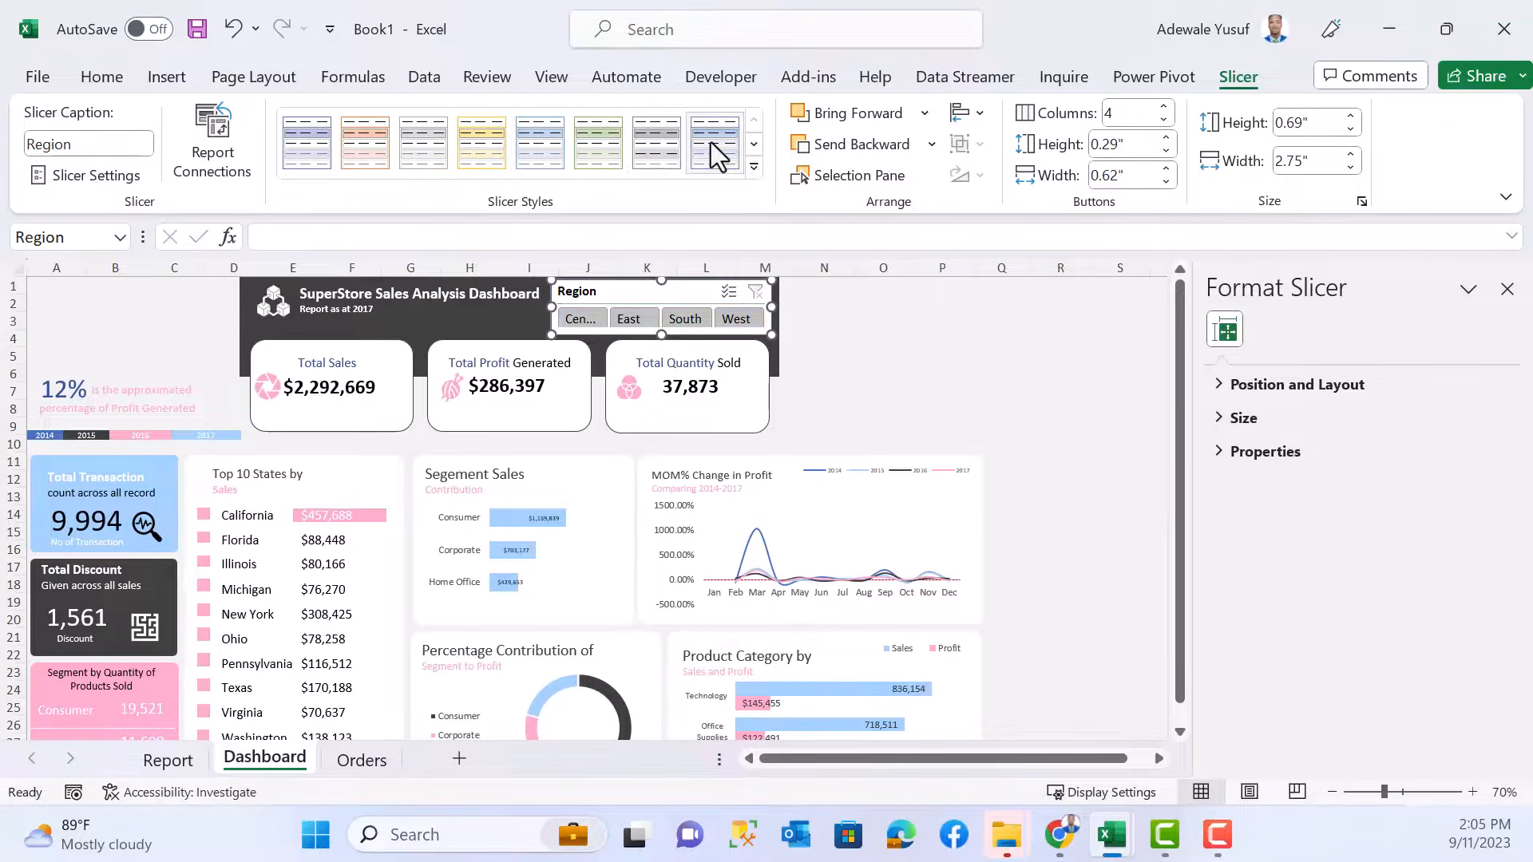
{"action": "scroll", "coordinate": [638, 137], "scroll_direction": "up", "scroll_amount": 9}
{"action": "scroll", "coordinate": [634, 137], "scroll_direction": "up", "scroll_amount": 2}
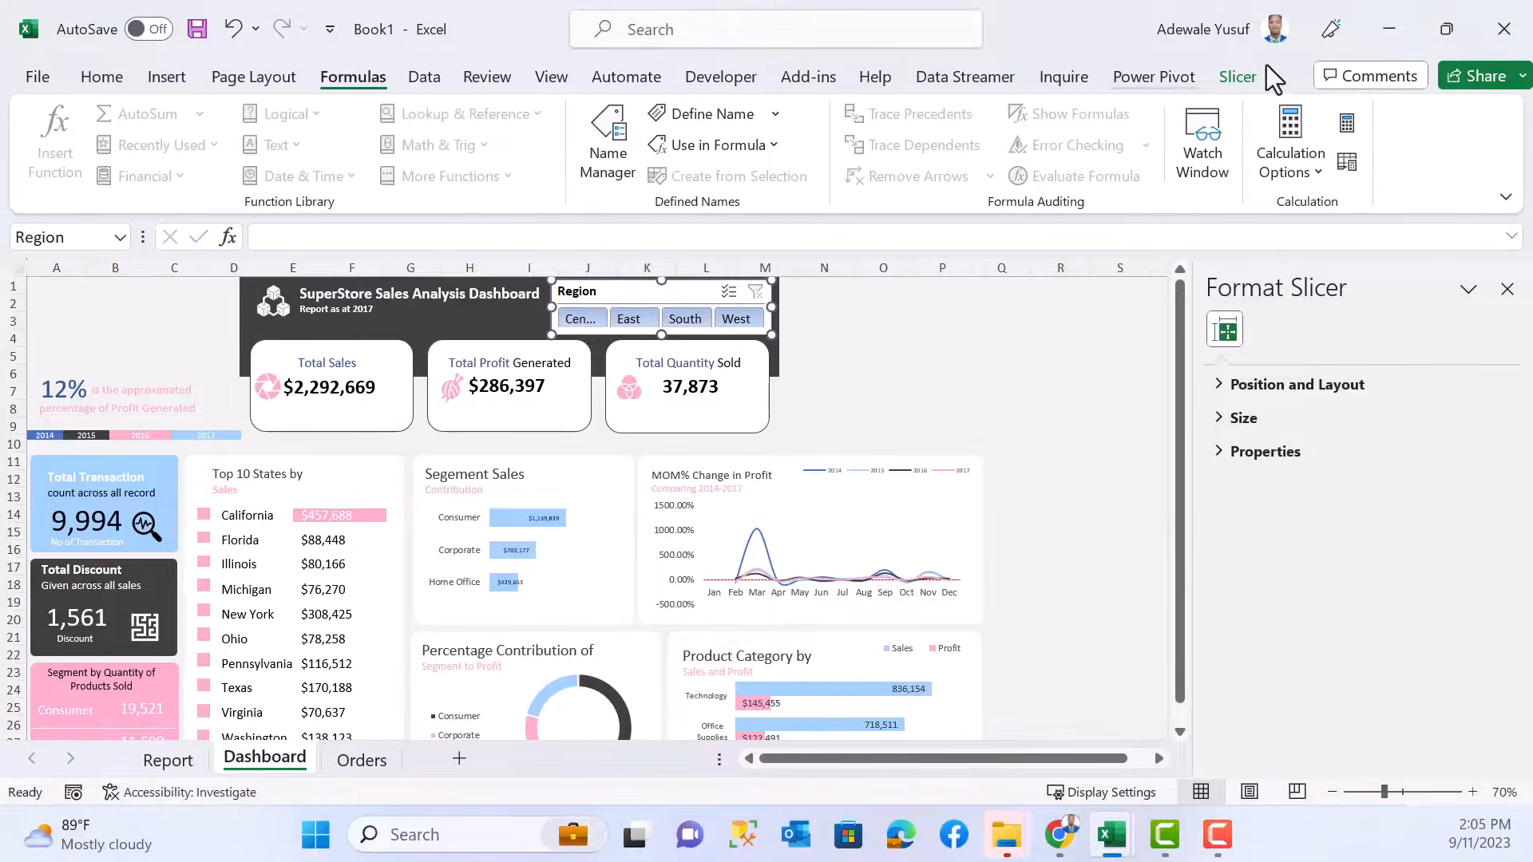
- Duplicate the SlicerStyleLight1 slicer style, name the copy My Slicer Design, and move its dialog clear of the Region slicer
{"action": "left_click", "coordinate": [1259, 83]}
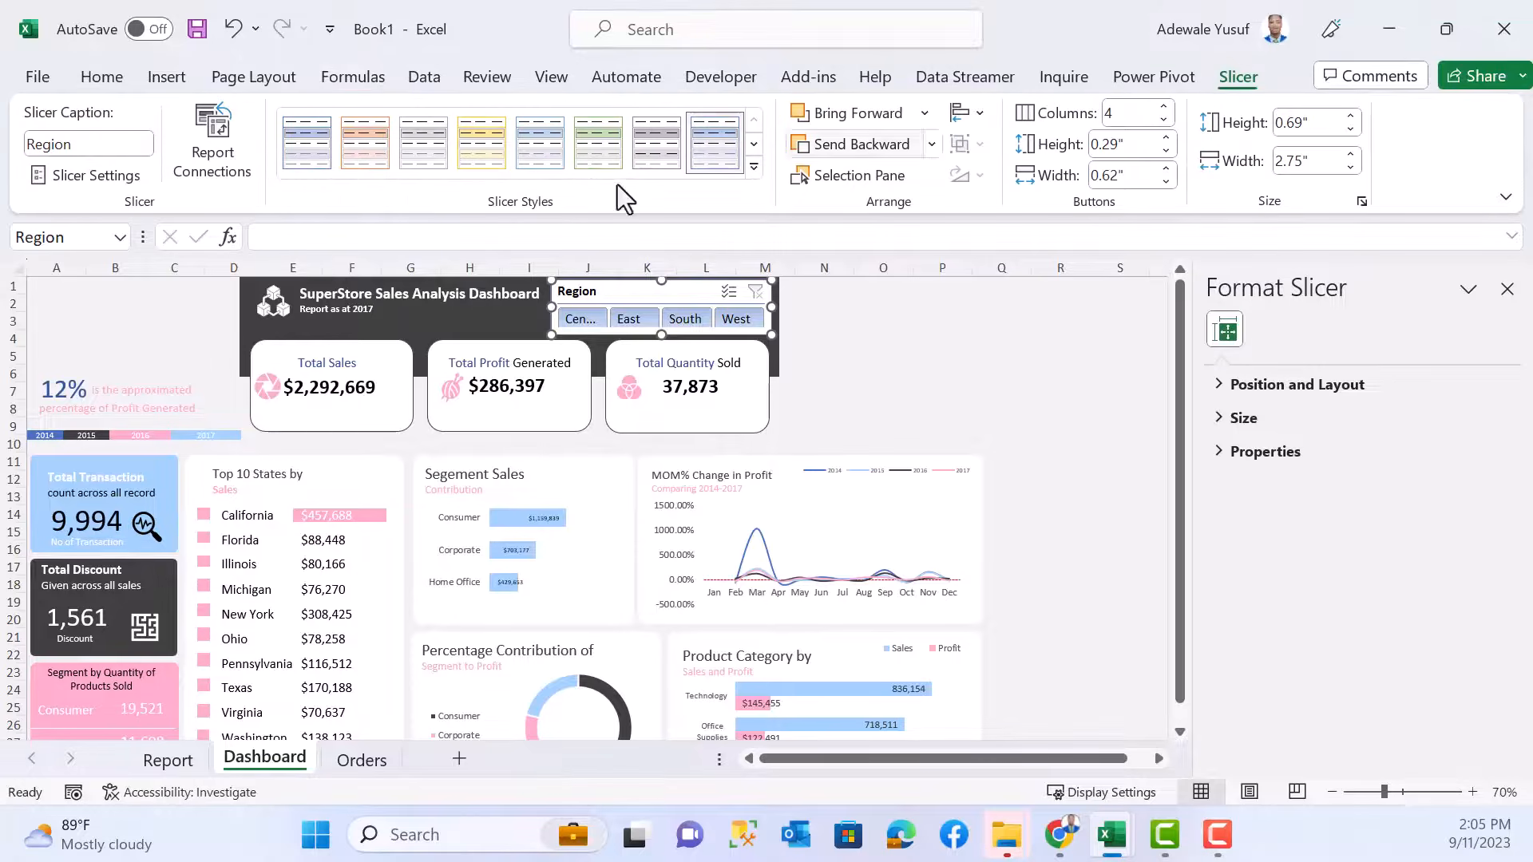
{"action": "right_click", "coordinate": [293, 146]}
{"action": "left_click", "coordinate": [356, 199]}
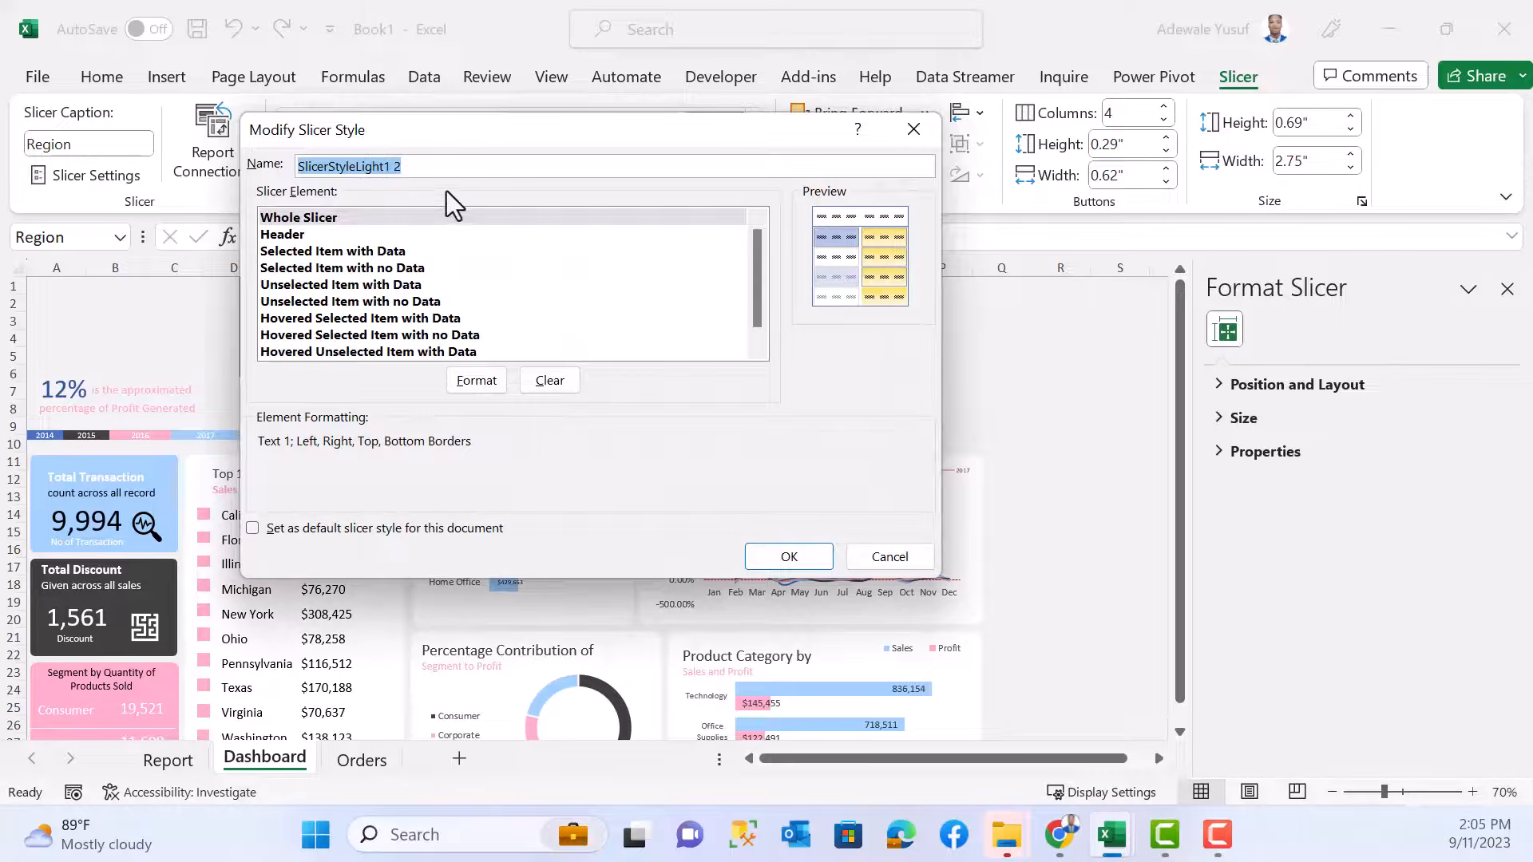
{"action": "type", "text": "My "}
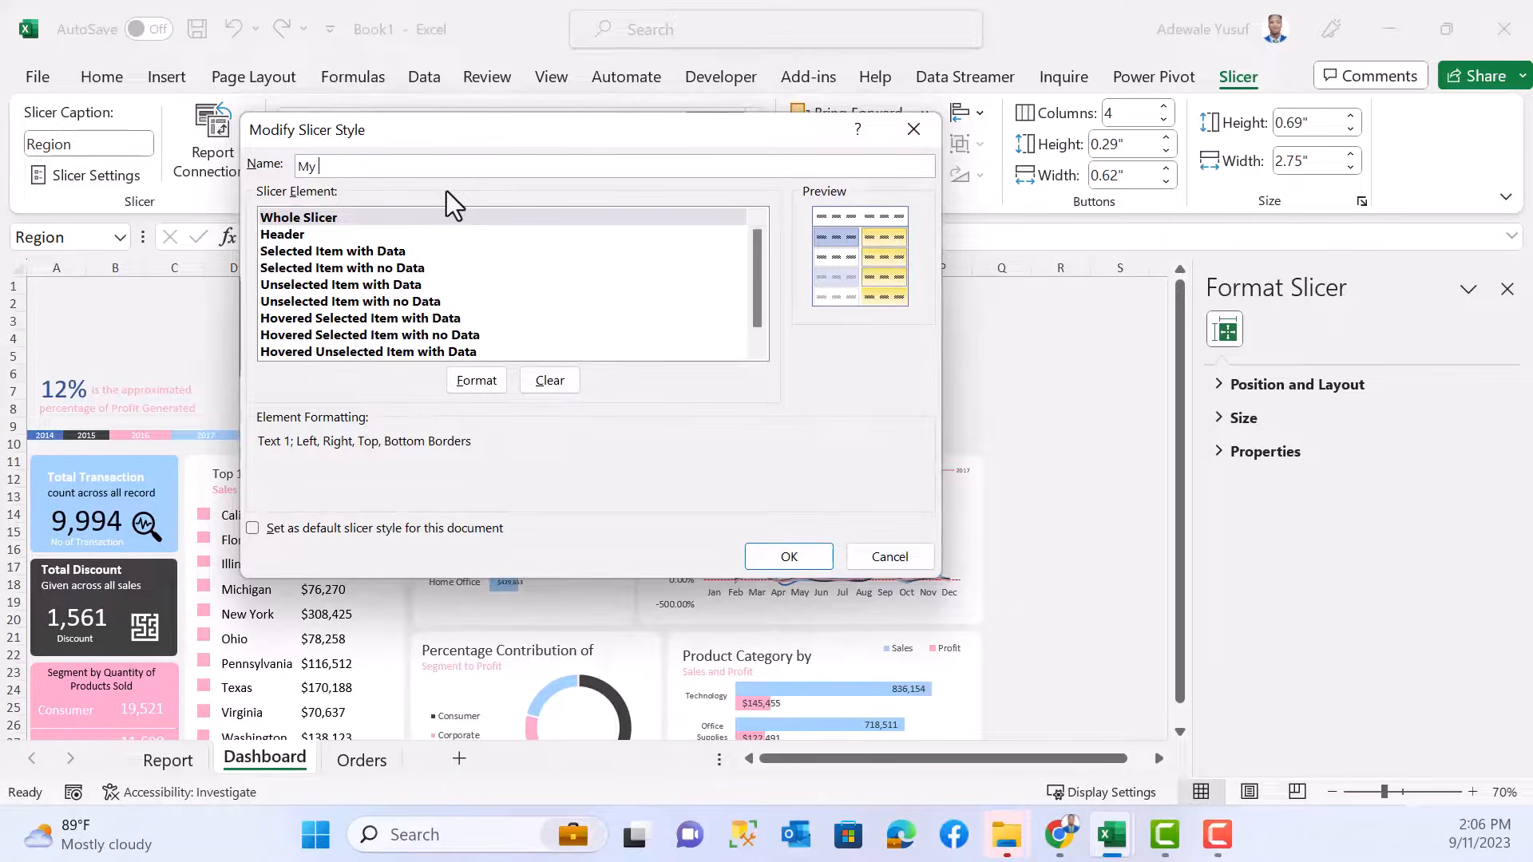
{"action": "type", "text": "Slicer Design"}
{"action": "left_click_drag", "start_coordinate": [470, 129], "coordinate": [1001, 126]}
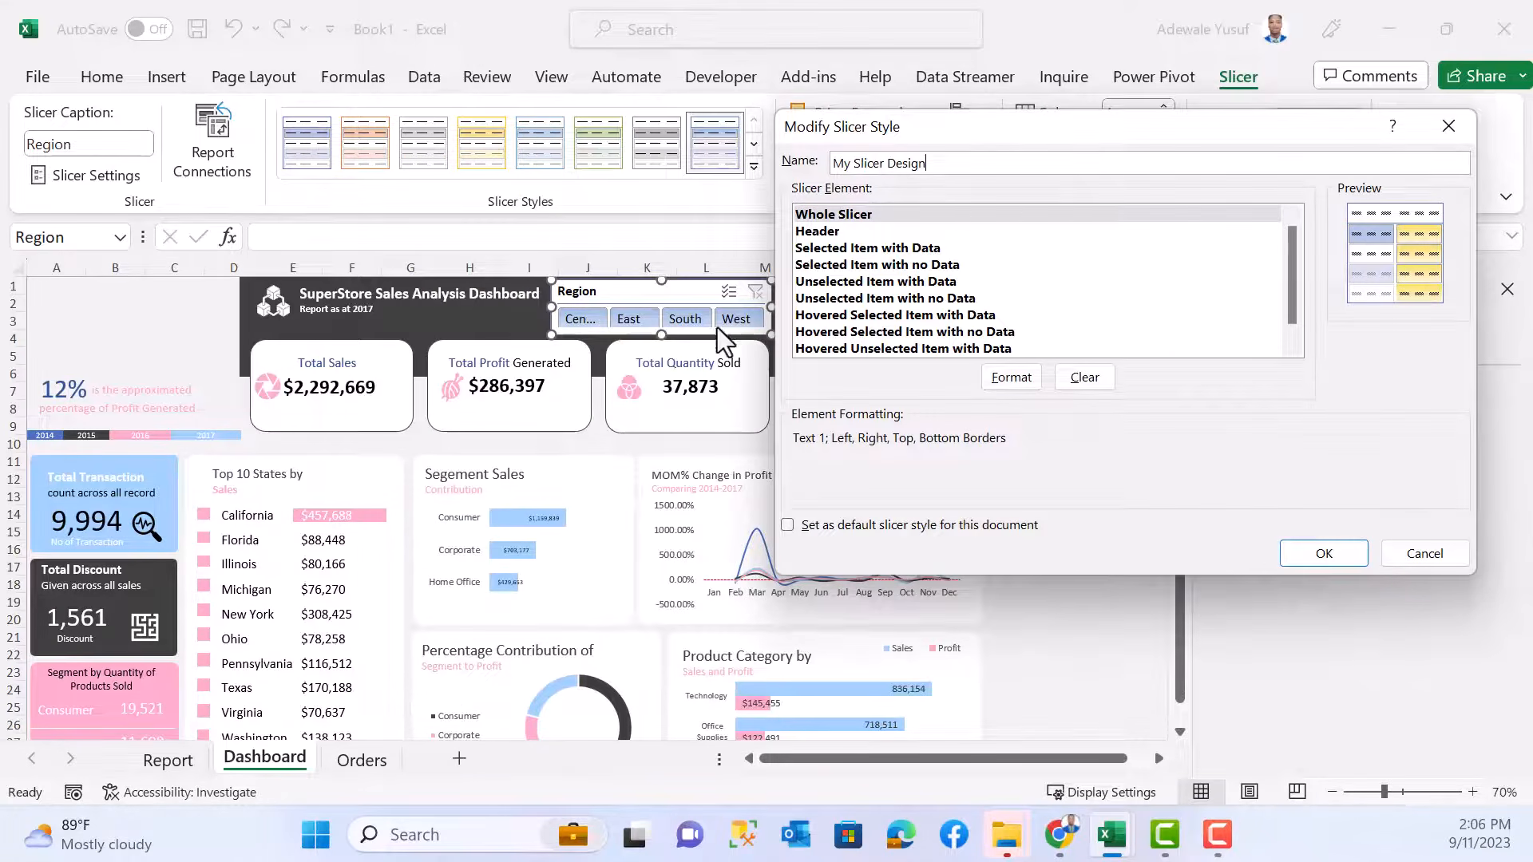
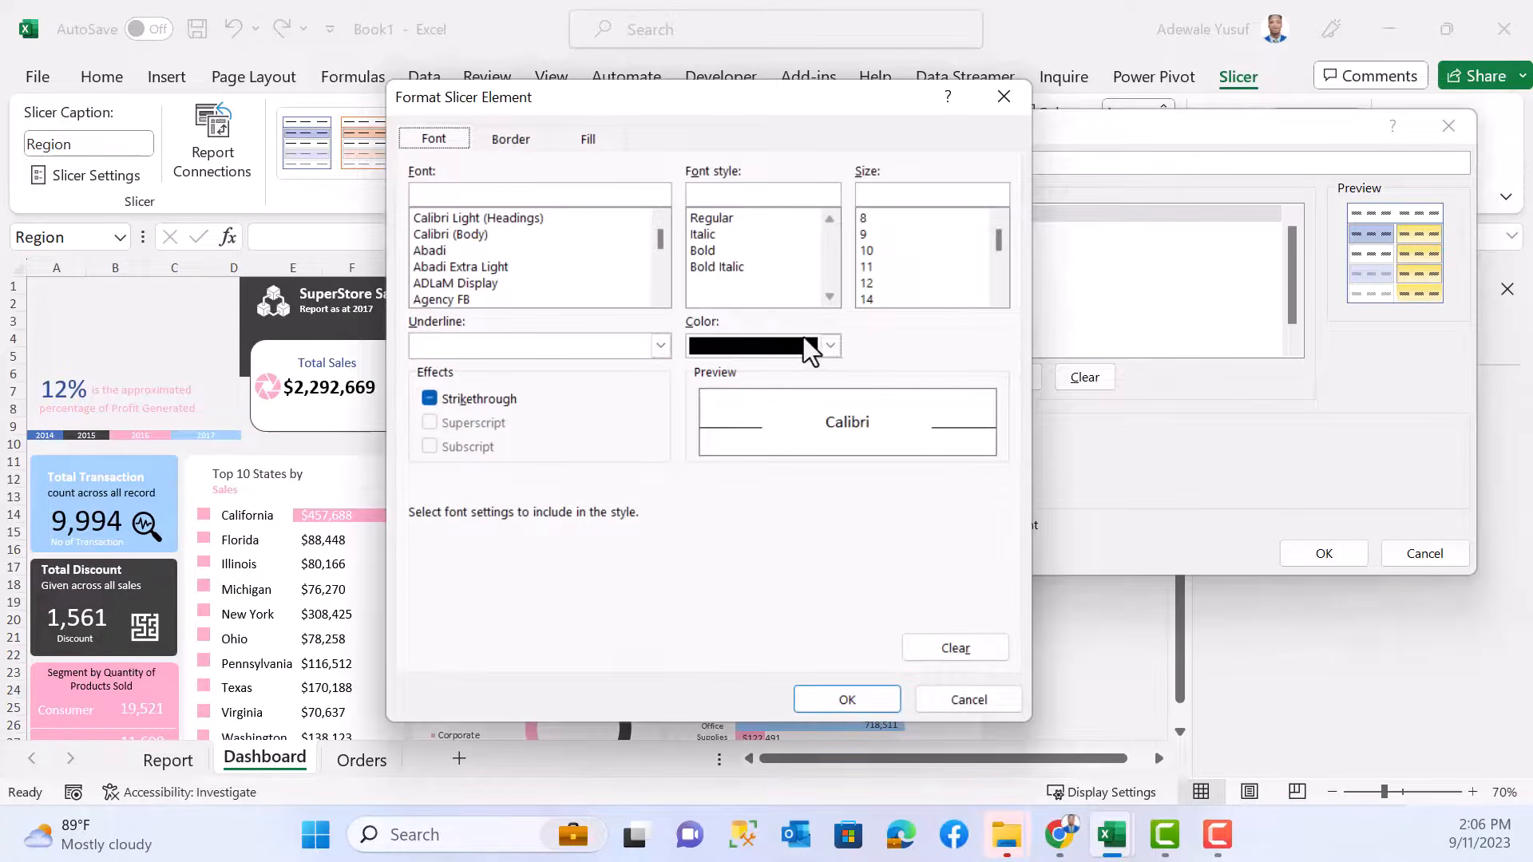
- Format the Whole Slicer element of My Slicer Design with a dark grey fill and matching dark grey borders
{"action": "left_click", "coordinate": [588, 142]}
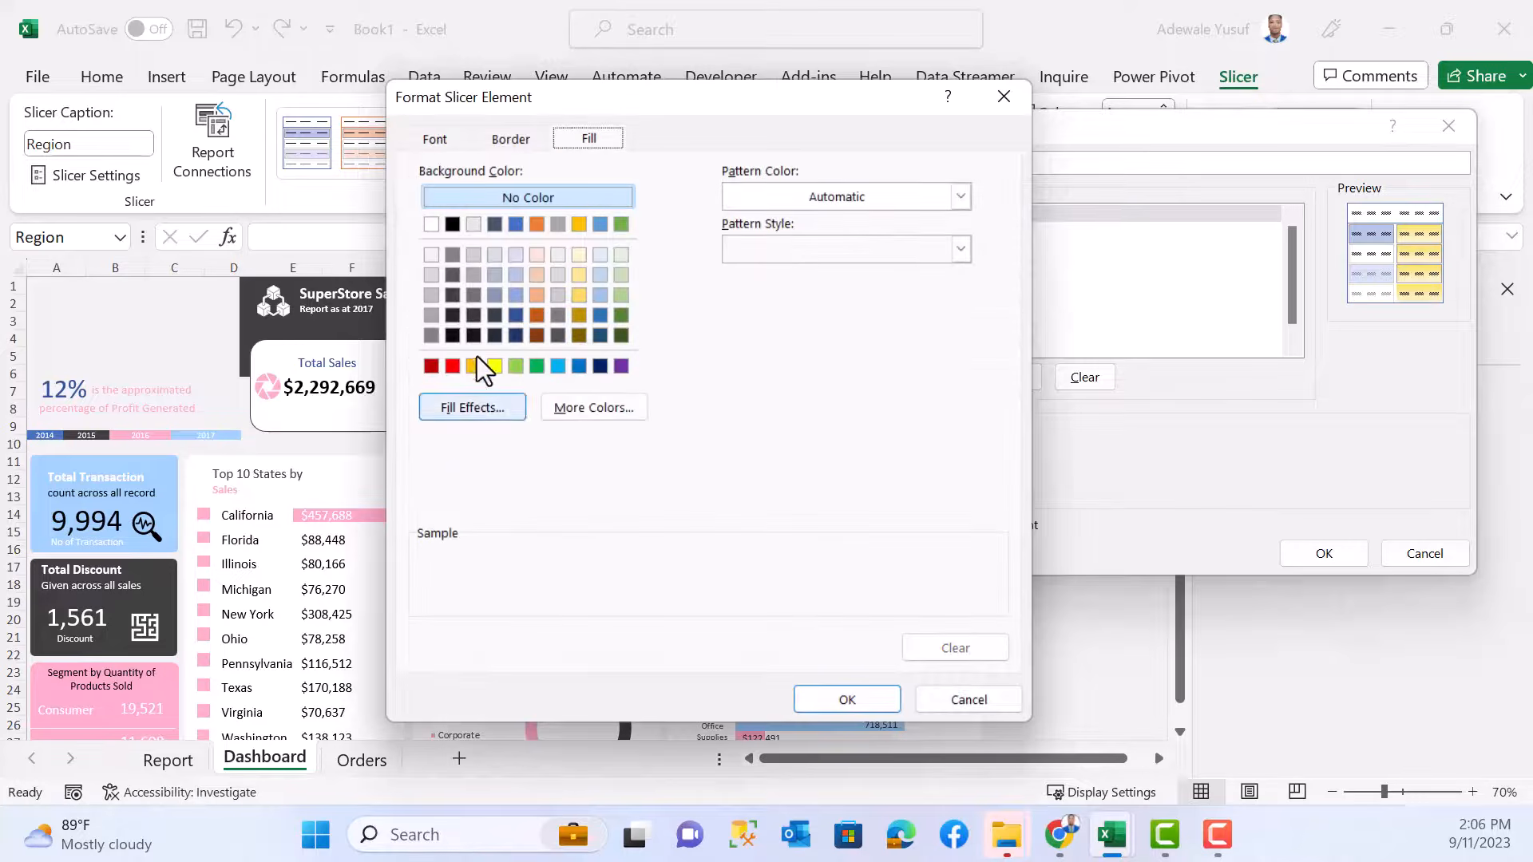
{"action": "left_click_drag", "start_coordinate": [649, 99], "coordinate": [1084, 69]}
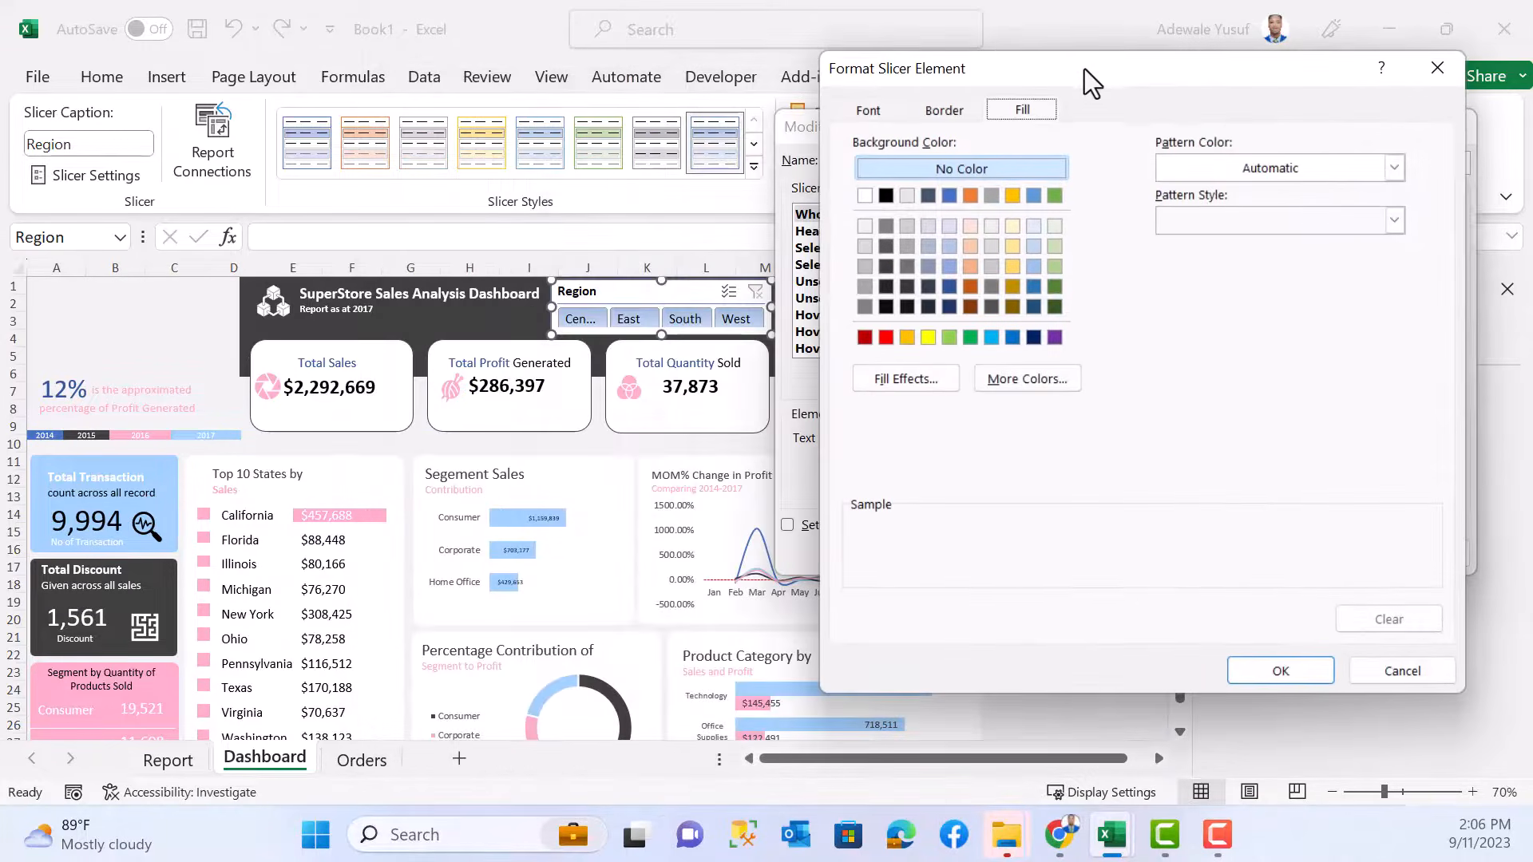
{"action": "left_click", "coordinate": [887, 266]}
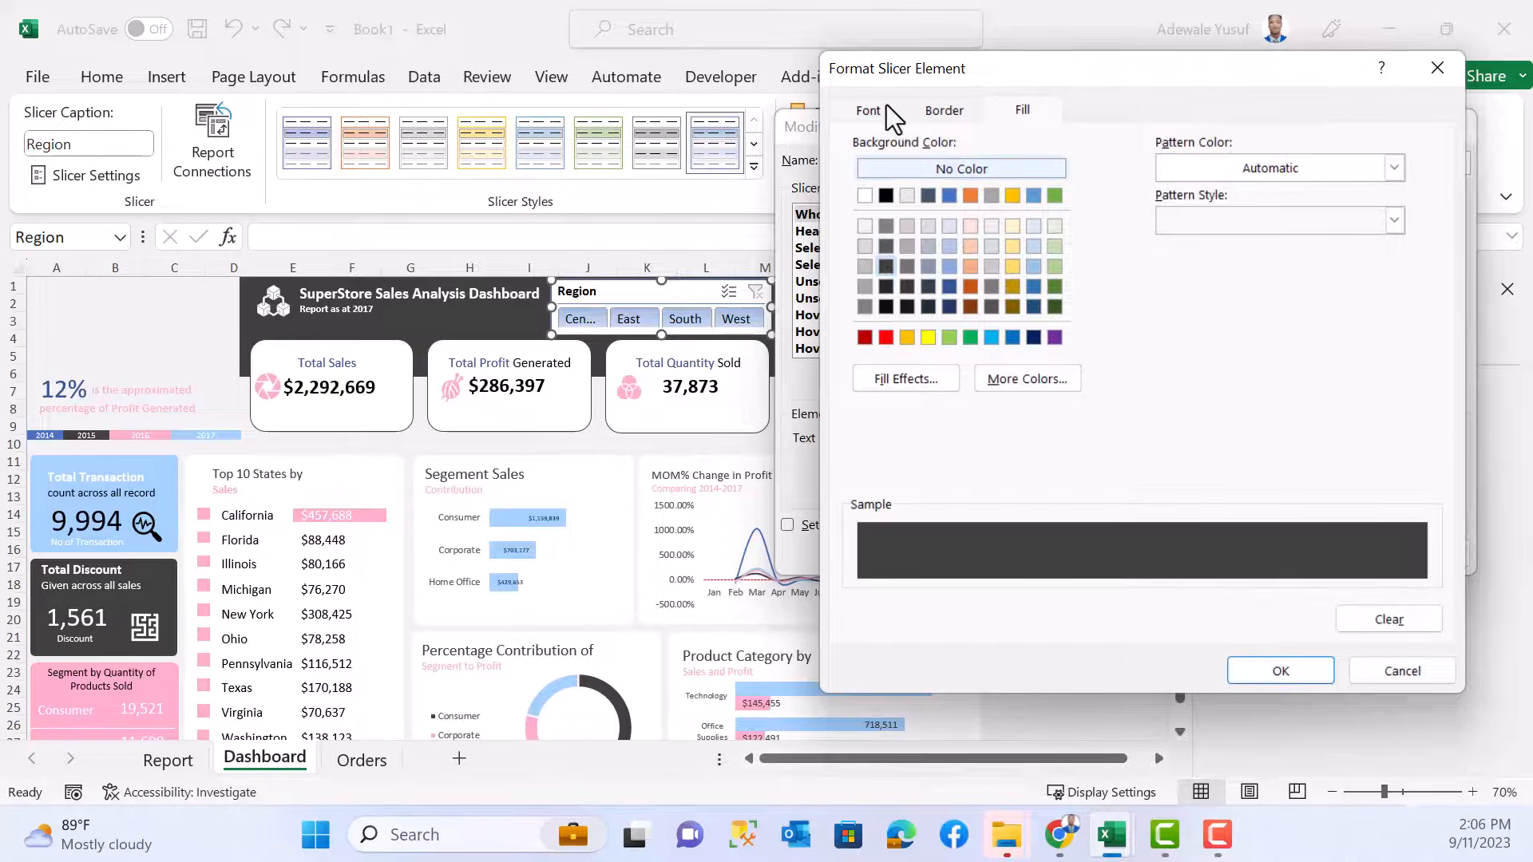
{"action": "left_click", "coordinate": [943, 111]}
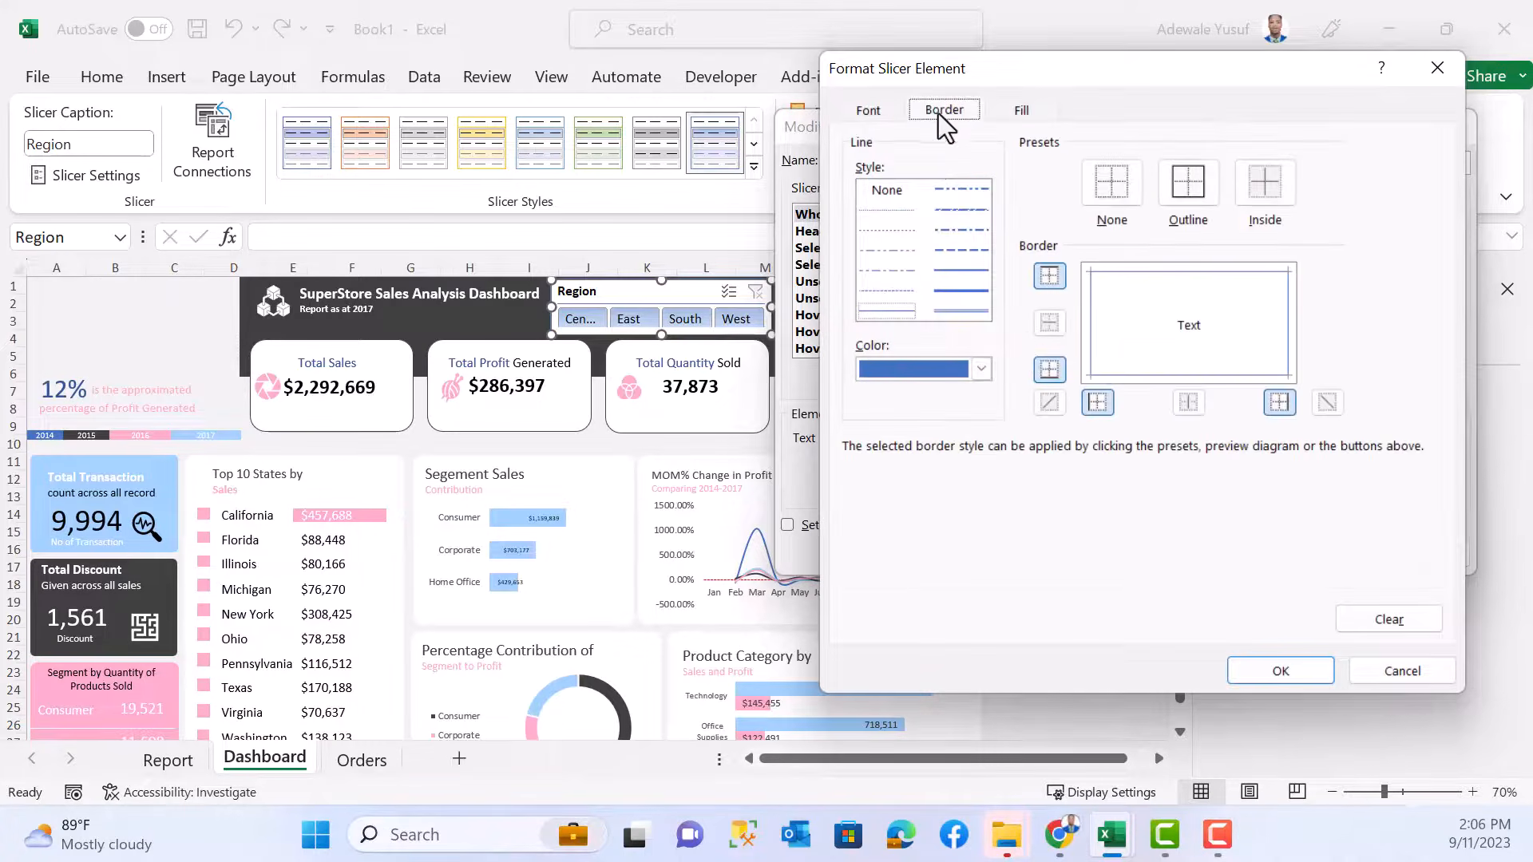
{"action": "left_click", "coordinate": [980, 368]}
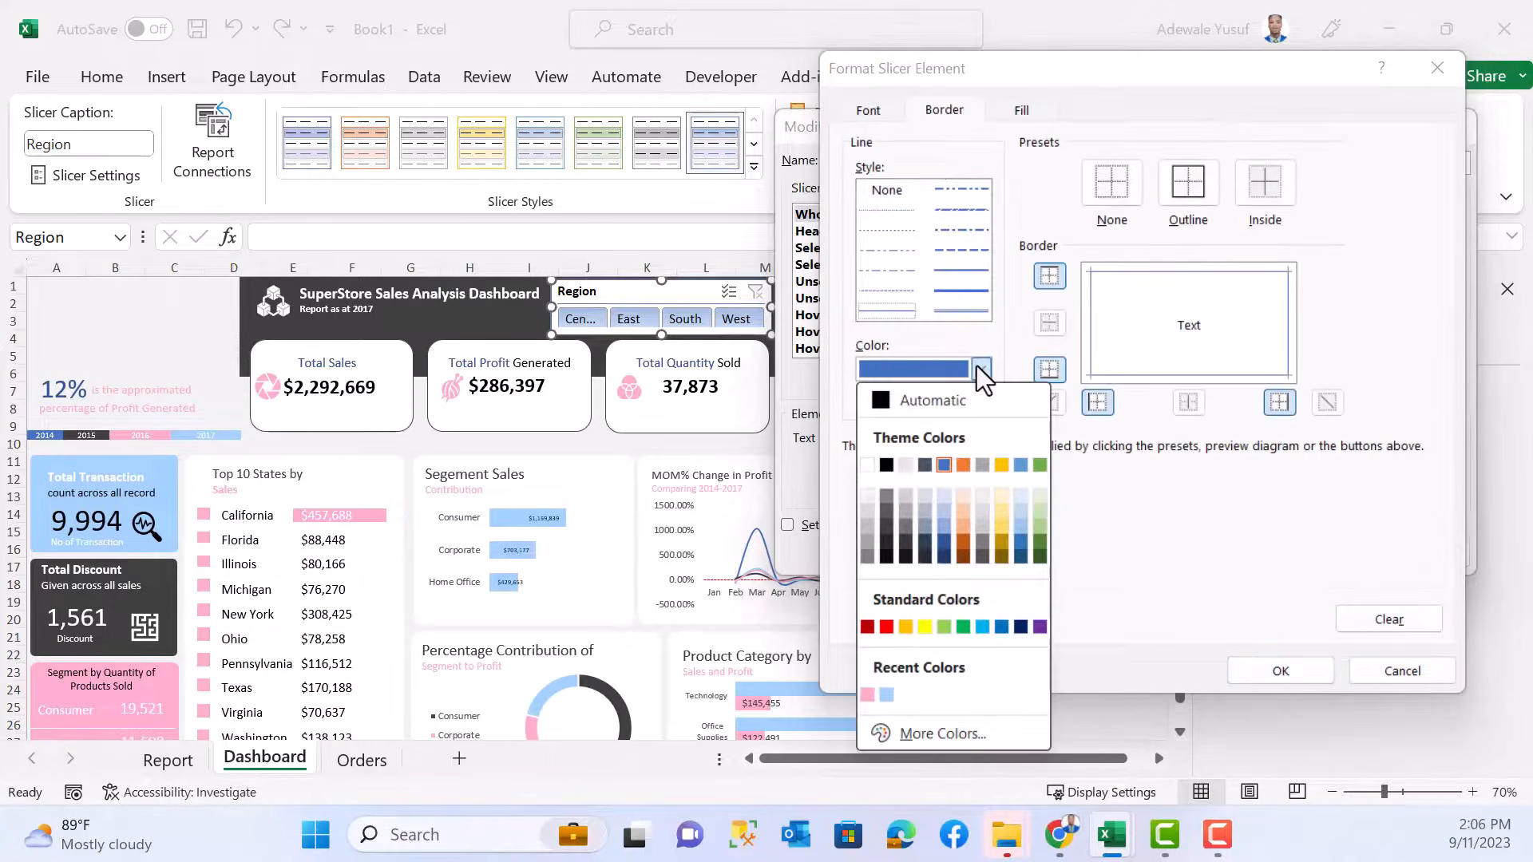
{"action": "left_click", "coordinate": [886, 526]}
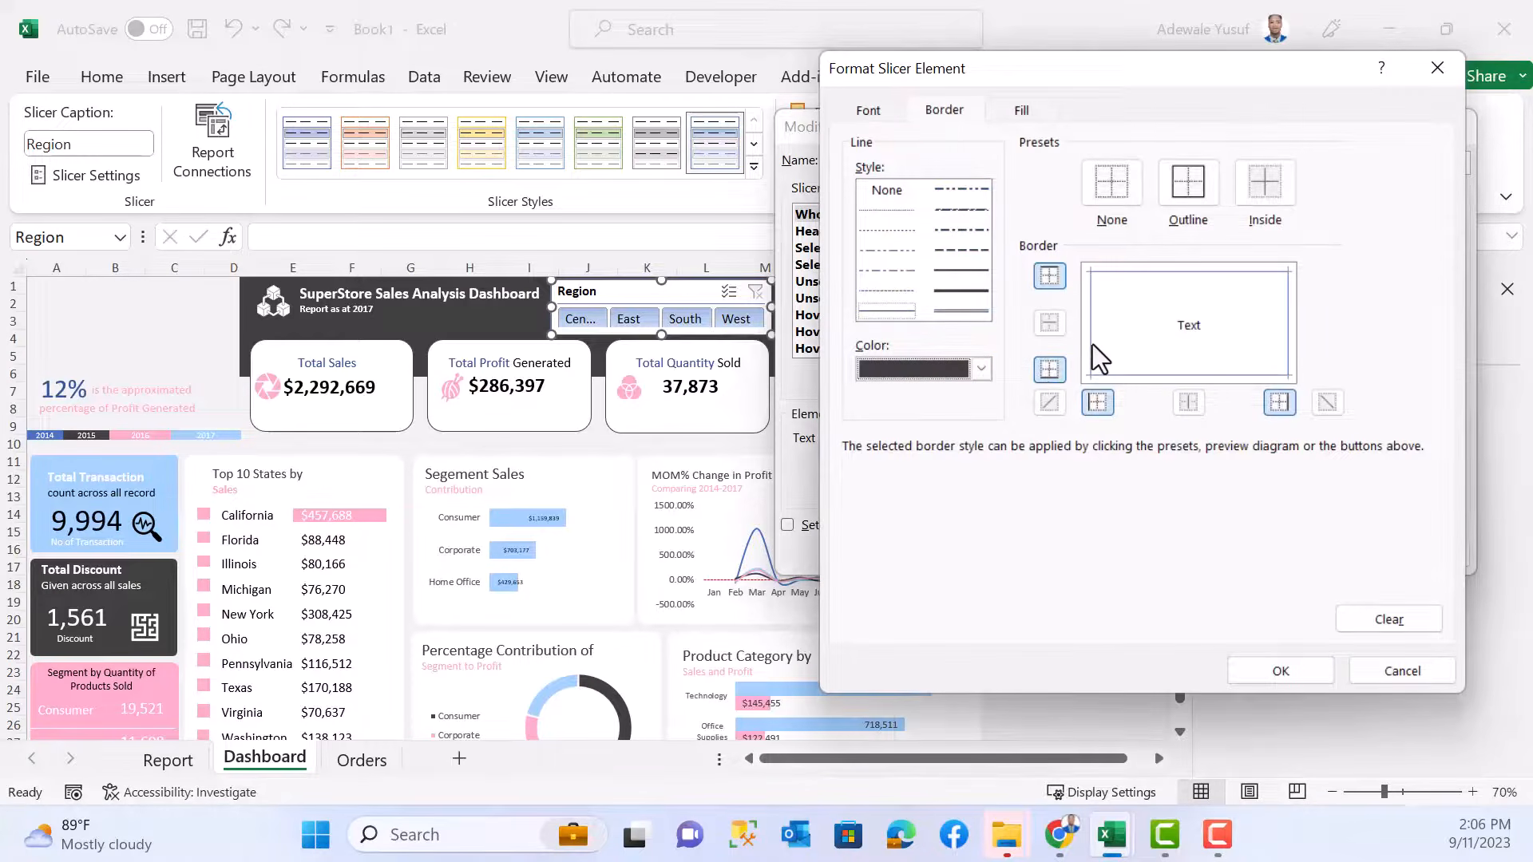
{"action": "left_click", "coordinate": [1122, 375]}
{"action": "left_click", "coordinate": [1208, 272]}
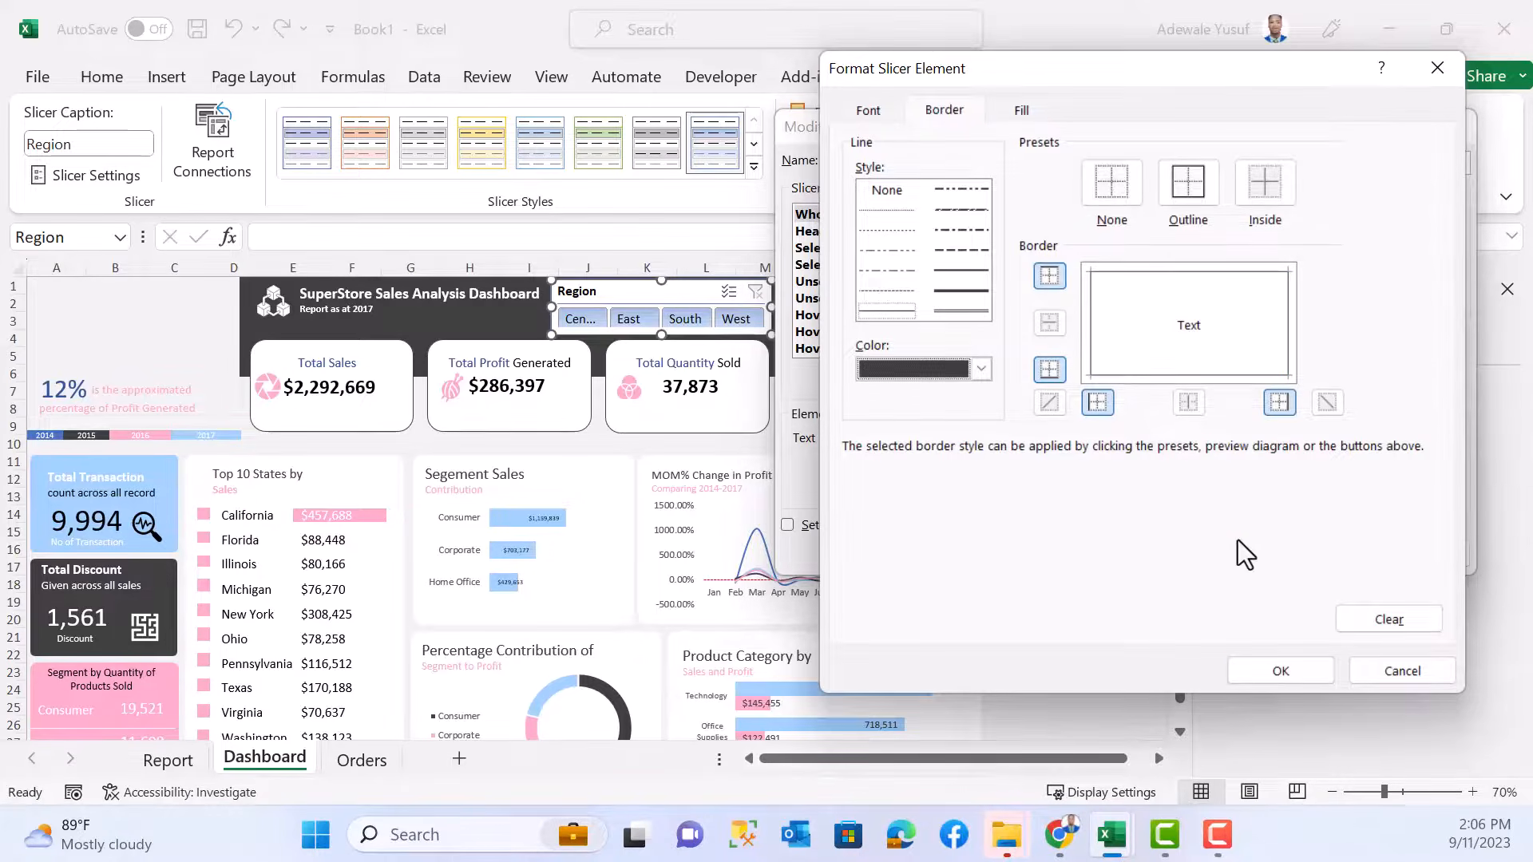
{"action": "left_click", "coordinate": [1260, 669]}
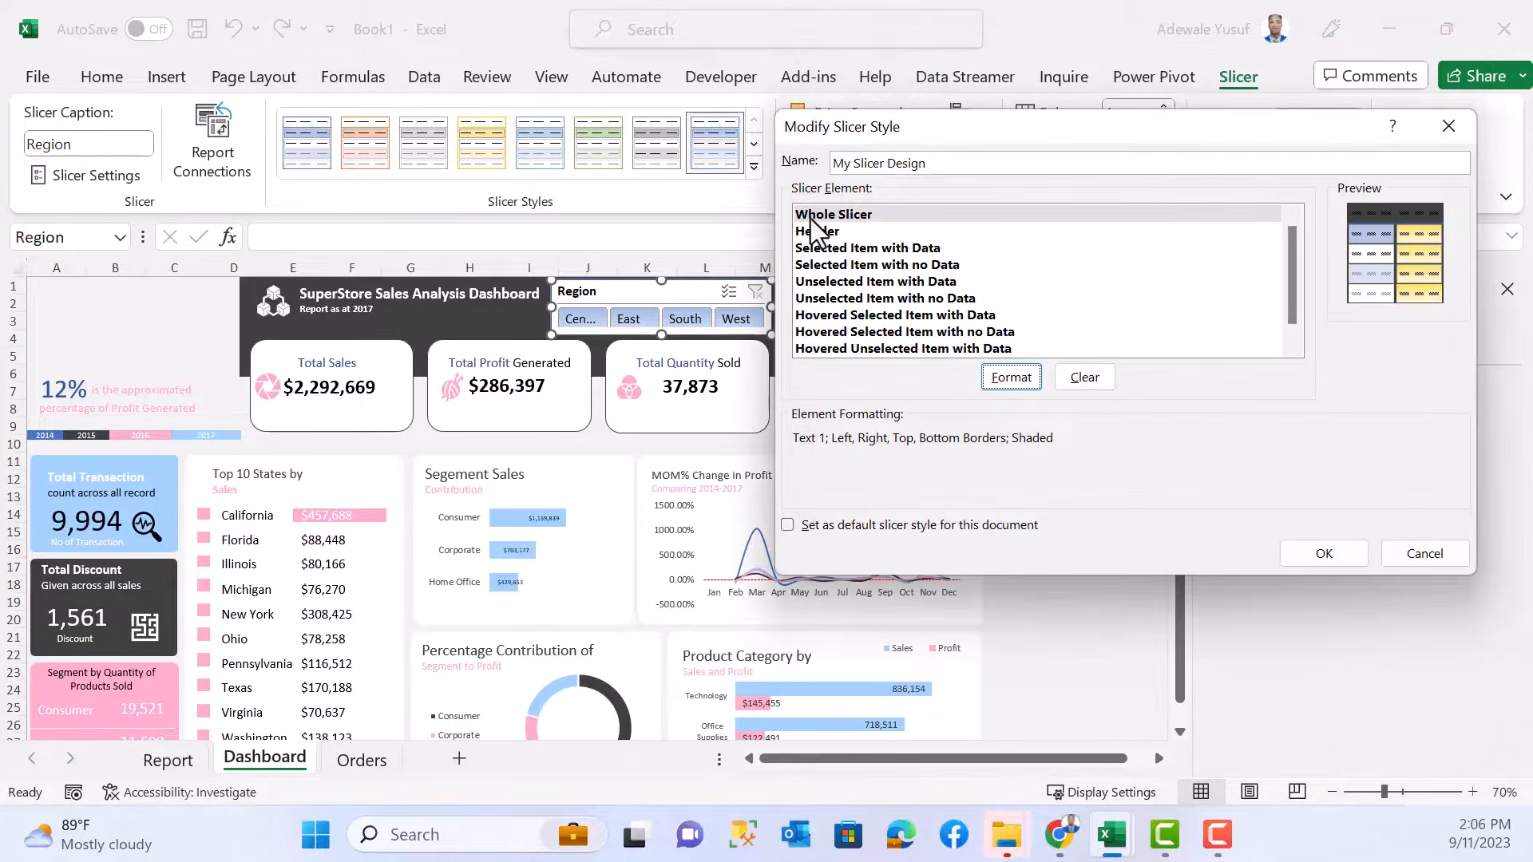
- Format the Header element with a dark grey fill, a dark grey border line colour and a white font
{"action": "left_click", "coordinate": [848, 231]}
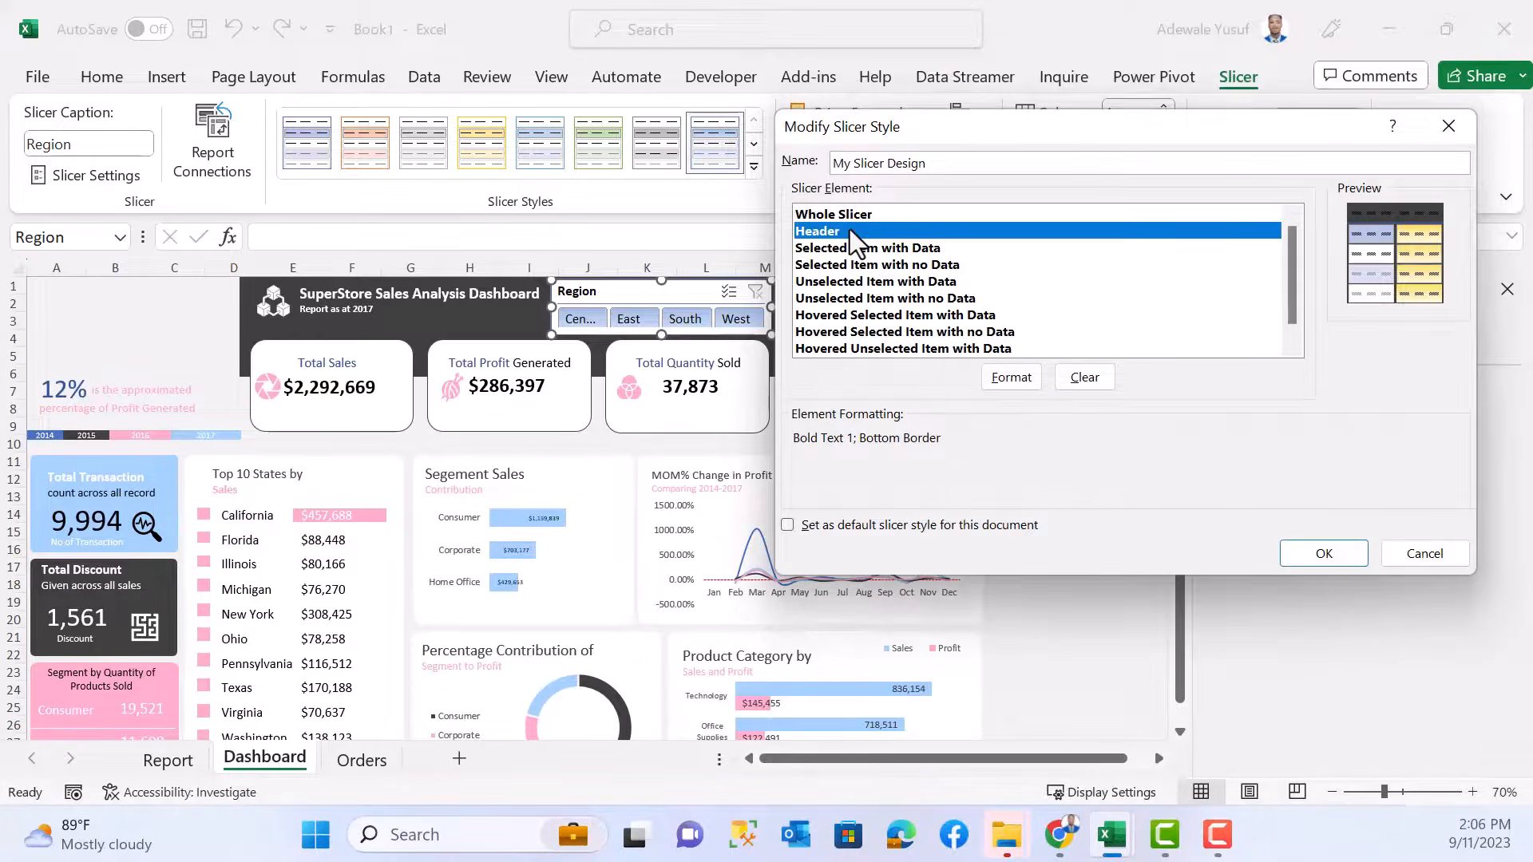
{"action": "left_click", "coordinate": [1010, 377]}
{"action": "left_click", "coordinate": [1025, 112]}
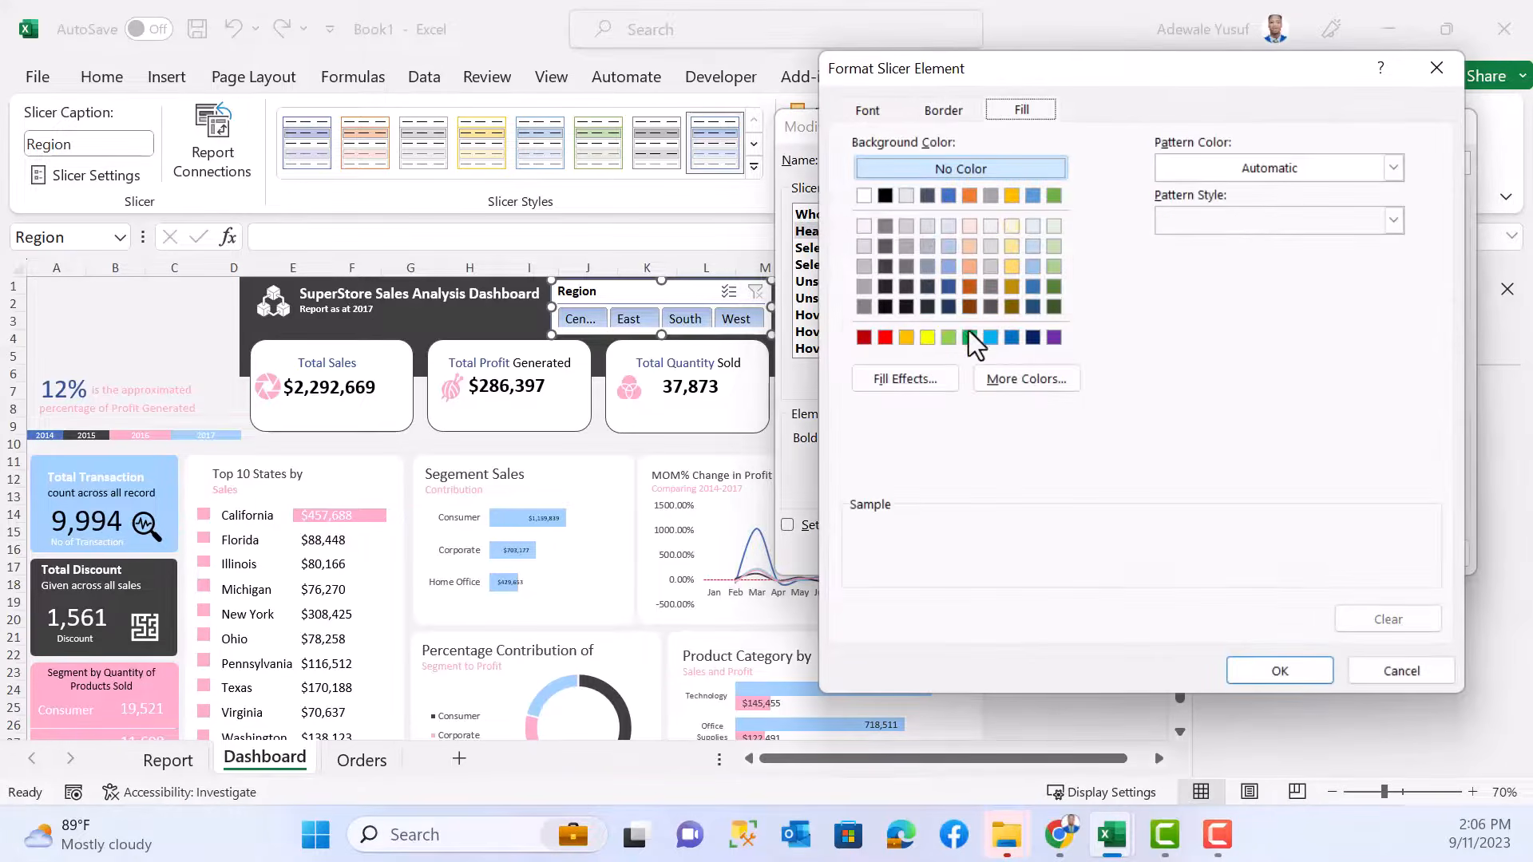
{"action": "left_click", "coordinate": [884, 268]}
{"action": "left_click", "coordinate": [930, 112]}
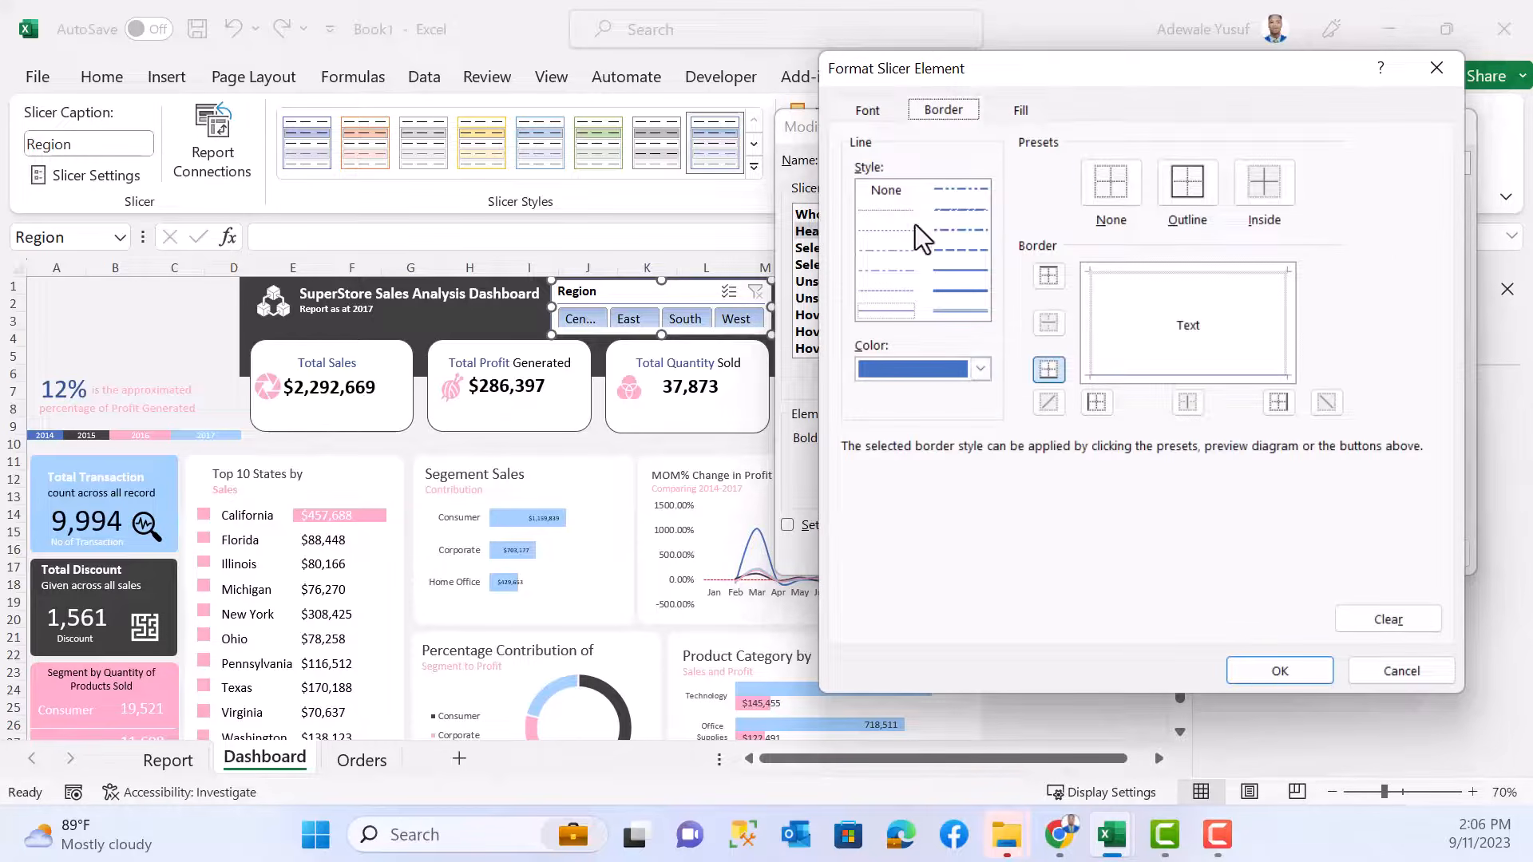
{"action": "left_click", "coordinate": [980, 371]}
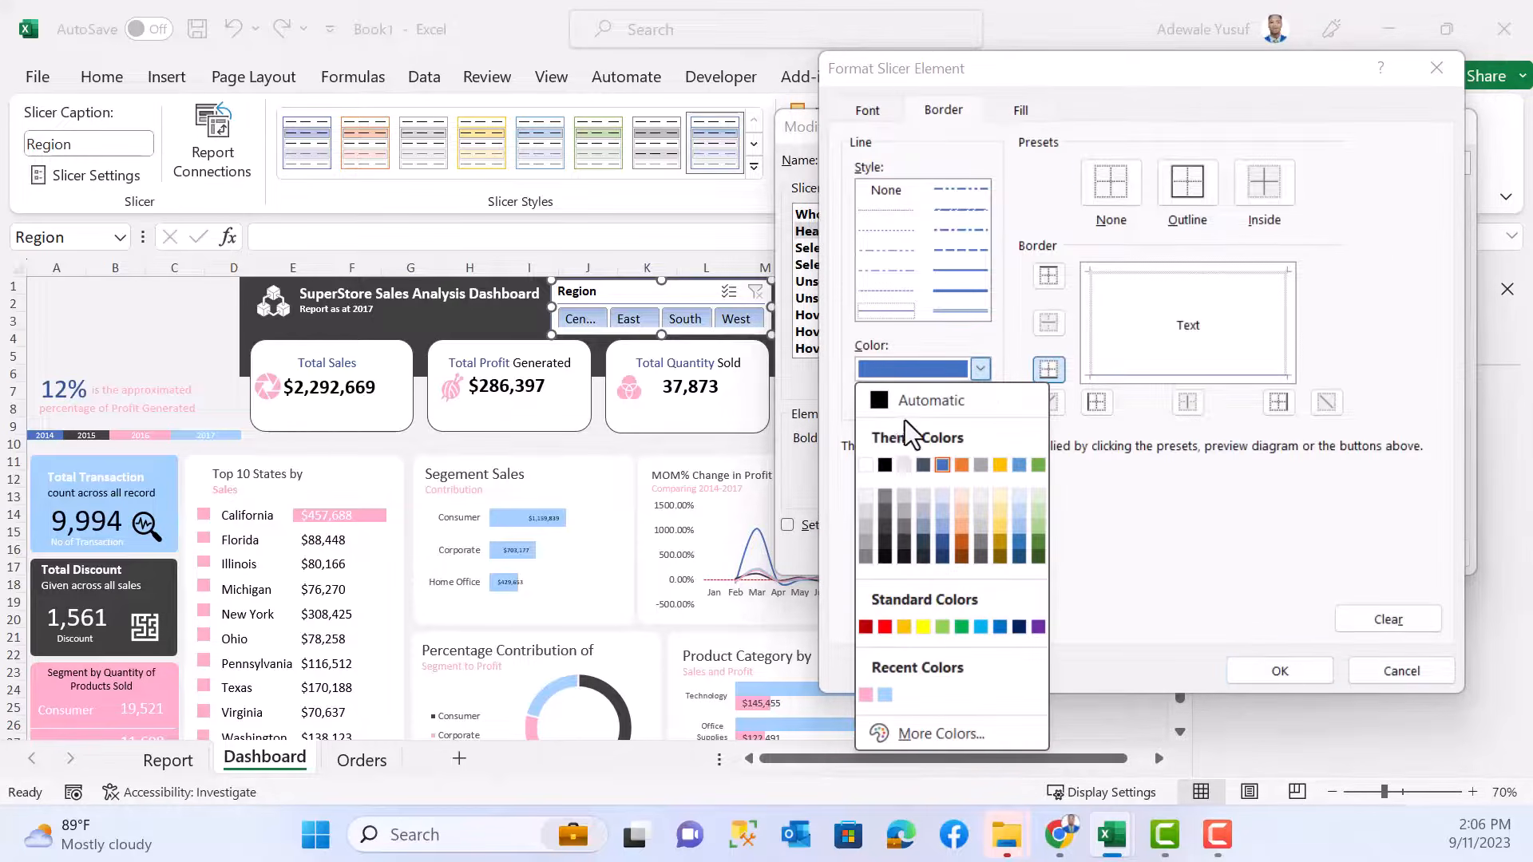
{"action": "left_click", "coordinate": [889, 521]}
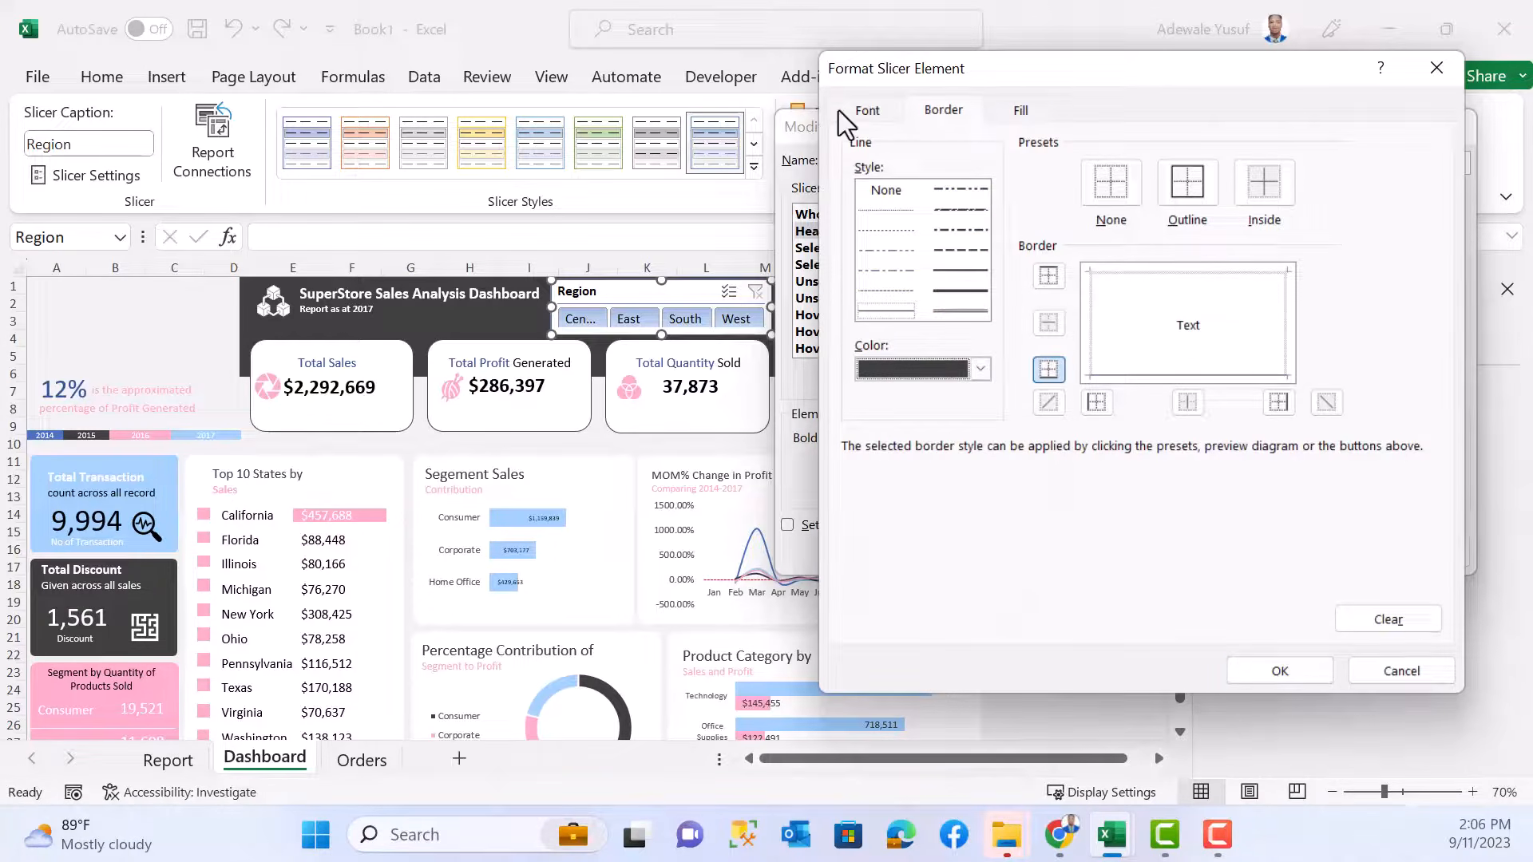
{"action": "left_click", "coordinate": [871, 108]}
{"action": "left_click", "coordinate": [1199, 315]}
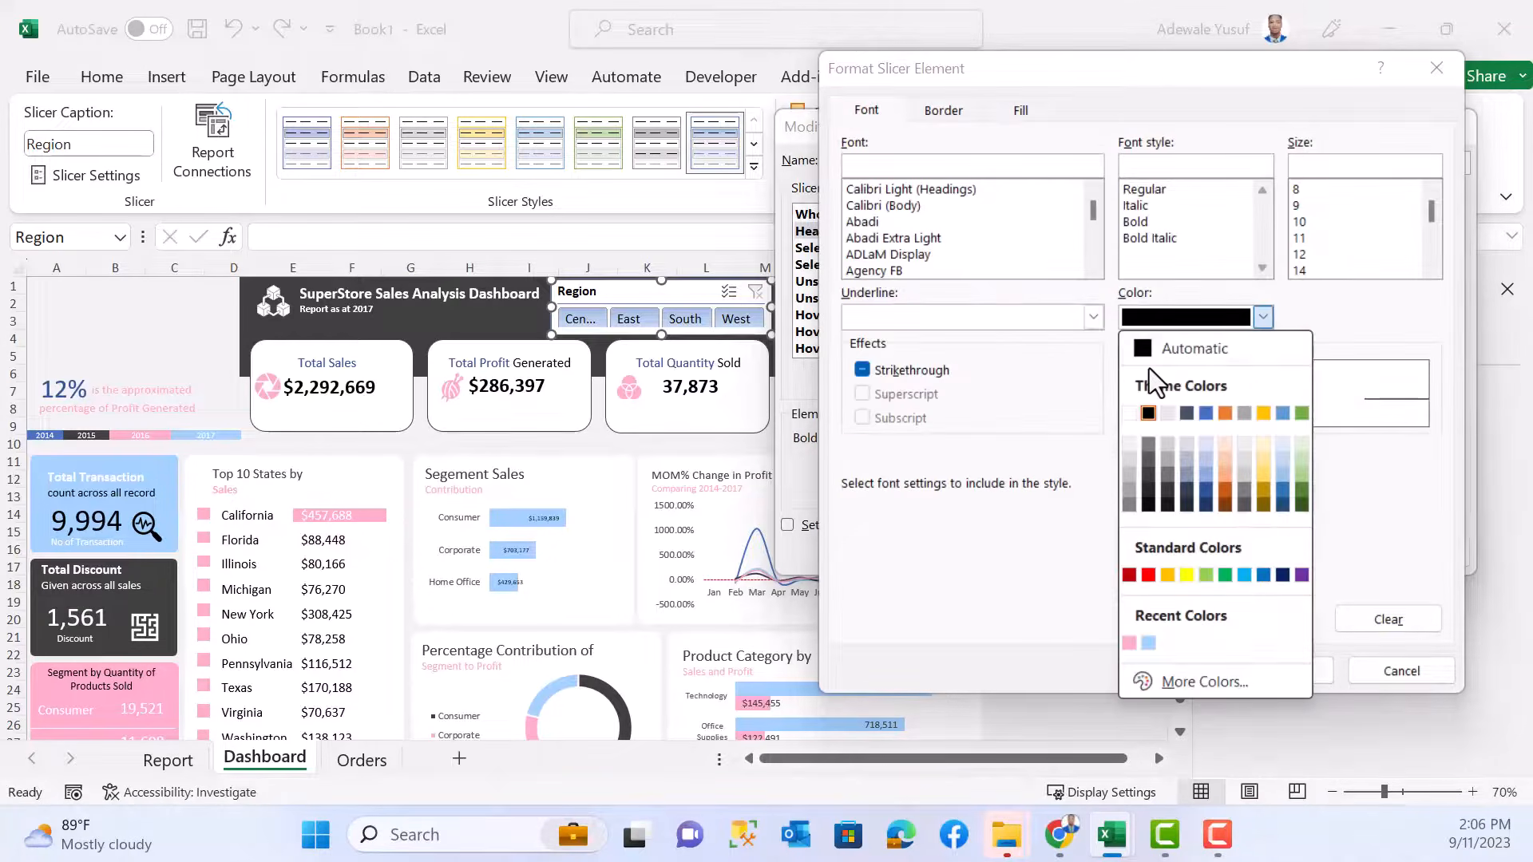
{"action": "left_click", "coordinate": [1129, 413]}
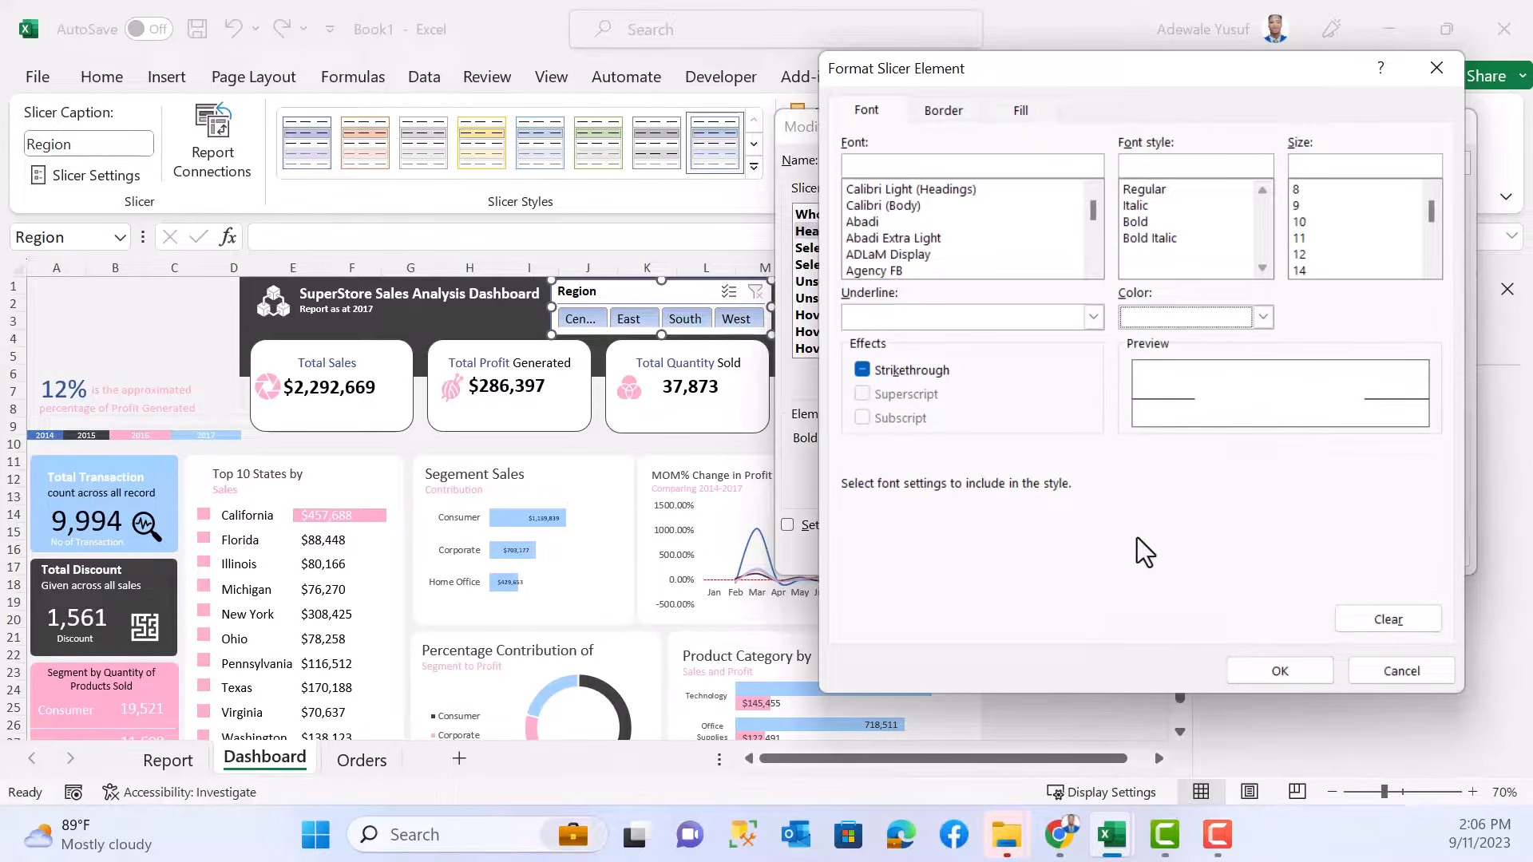
{"action": "left_click", "coordinate": [1275, 671]}
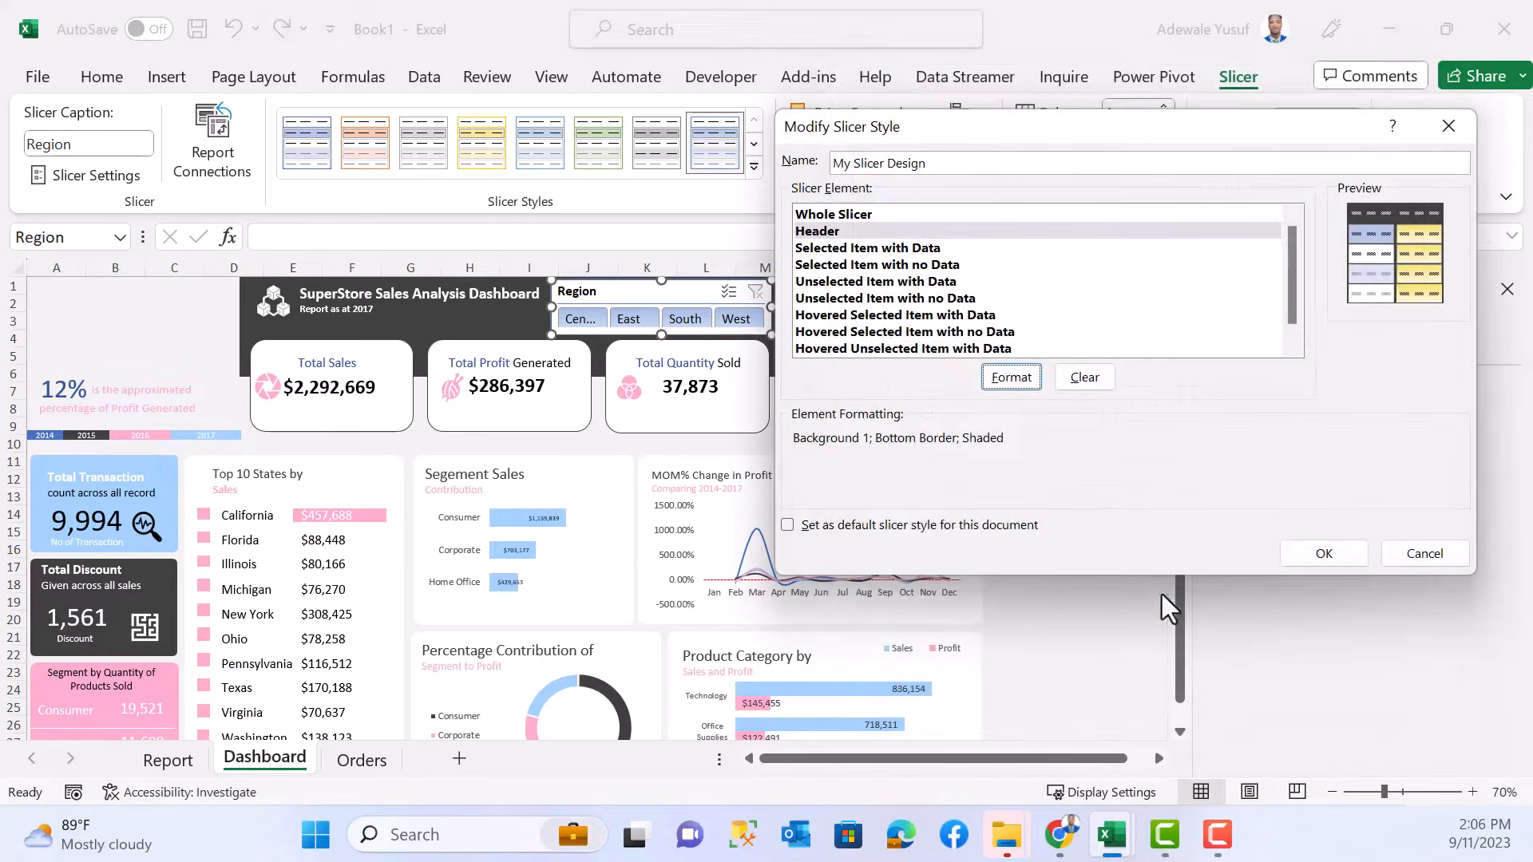
- For the Selected Item with Data element, set the font colour to white and choose the recent light blue as border line colour
{"action": "left_click", "coordinate": [835, 247]}
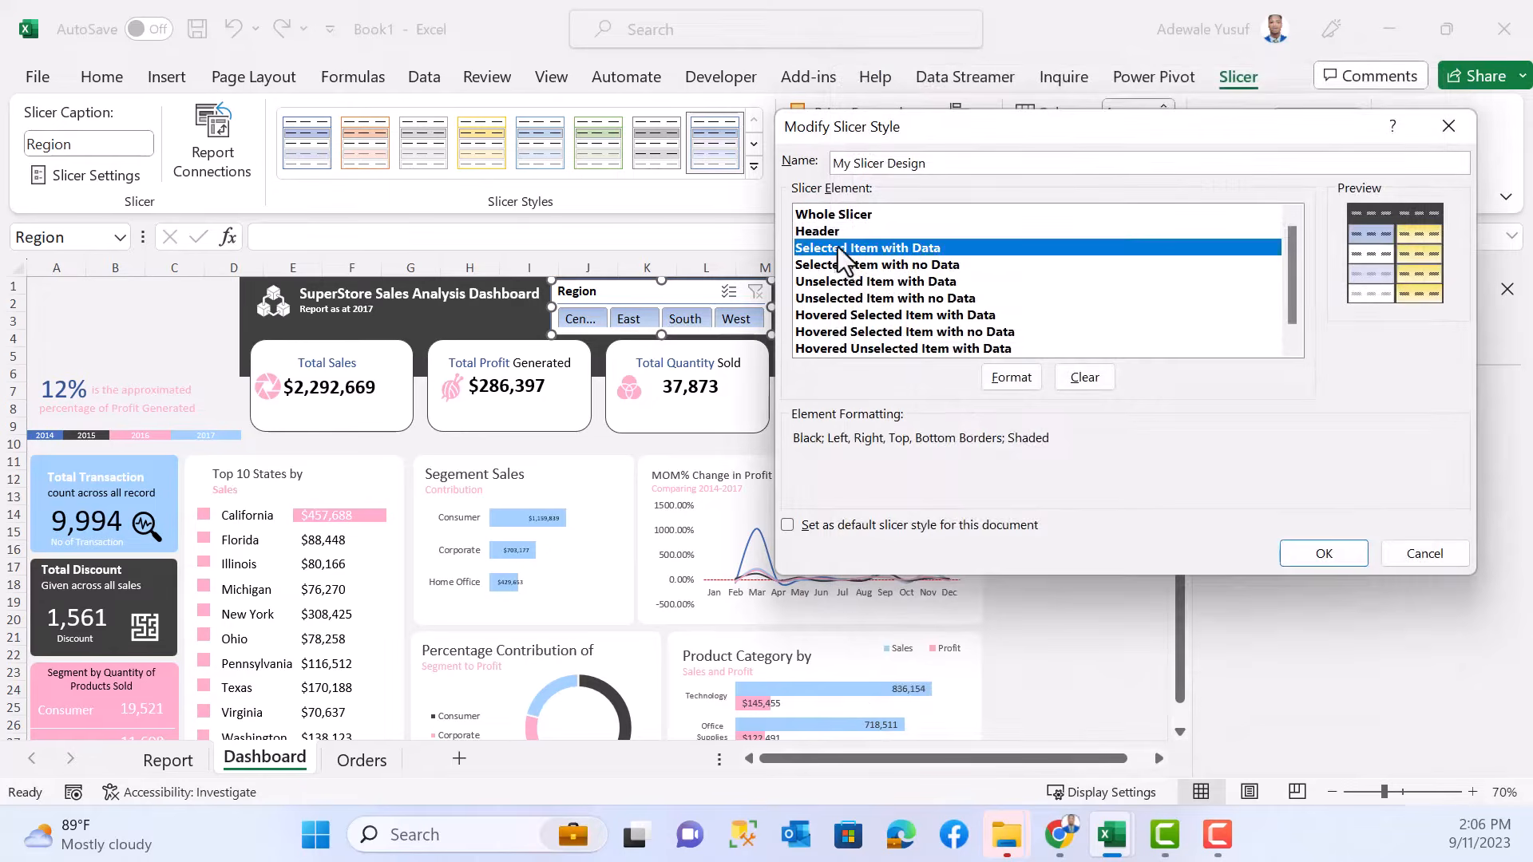
{"action": "left_click", "coordinate": [1010, 377]}
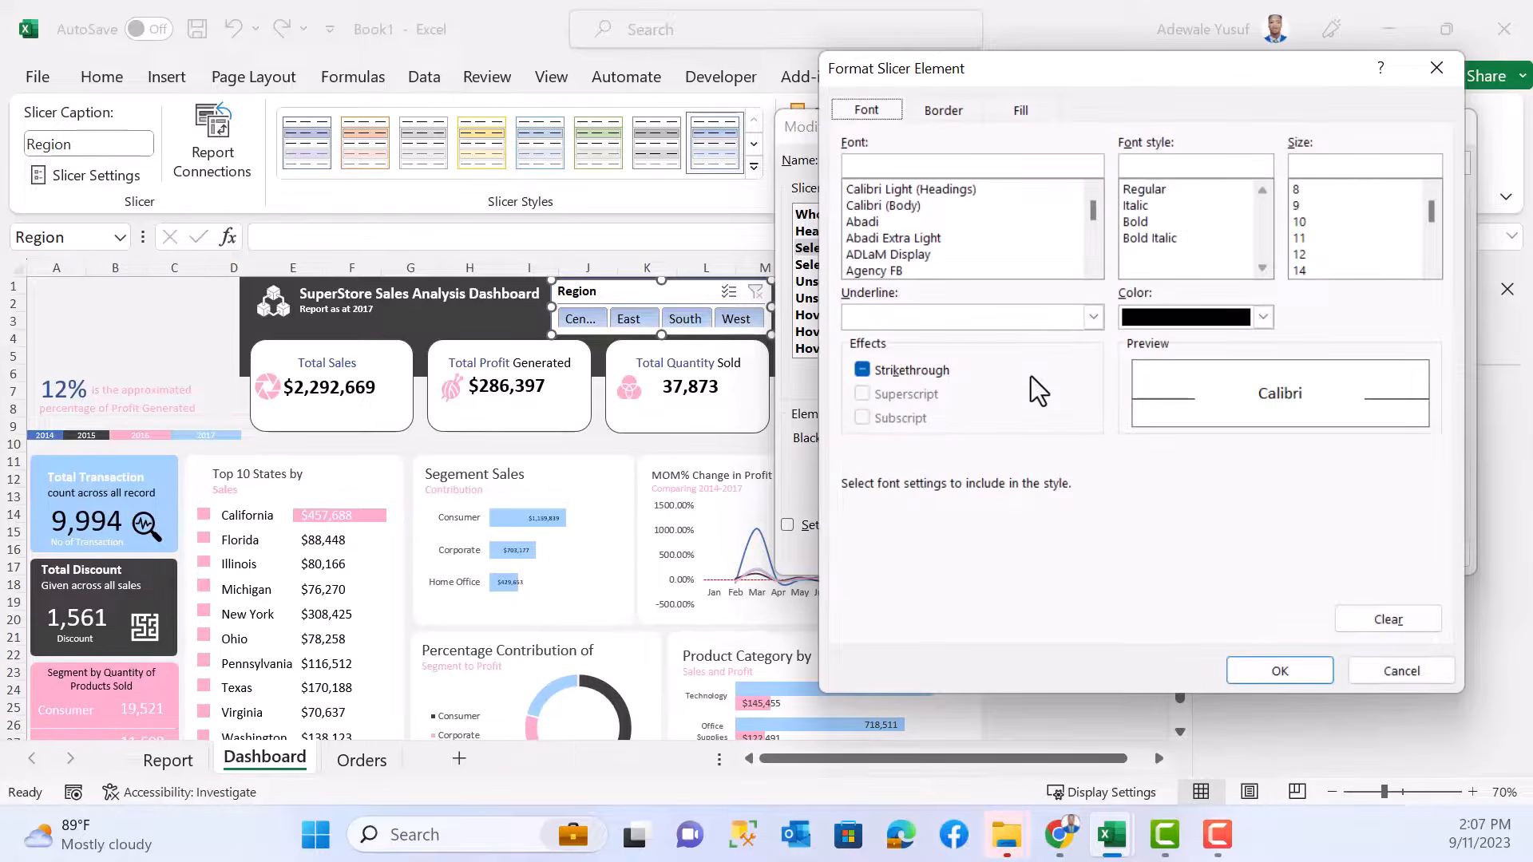
{"action": "left_click", "coordinate": [1180, 318]}
{"action": "left_click", "coordinate": [1128, 412]}
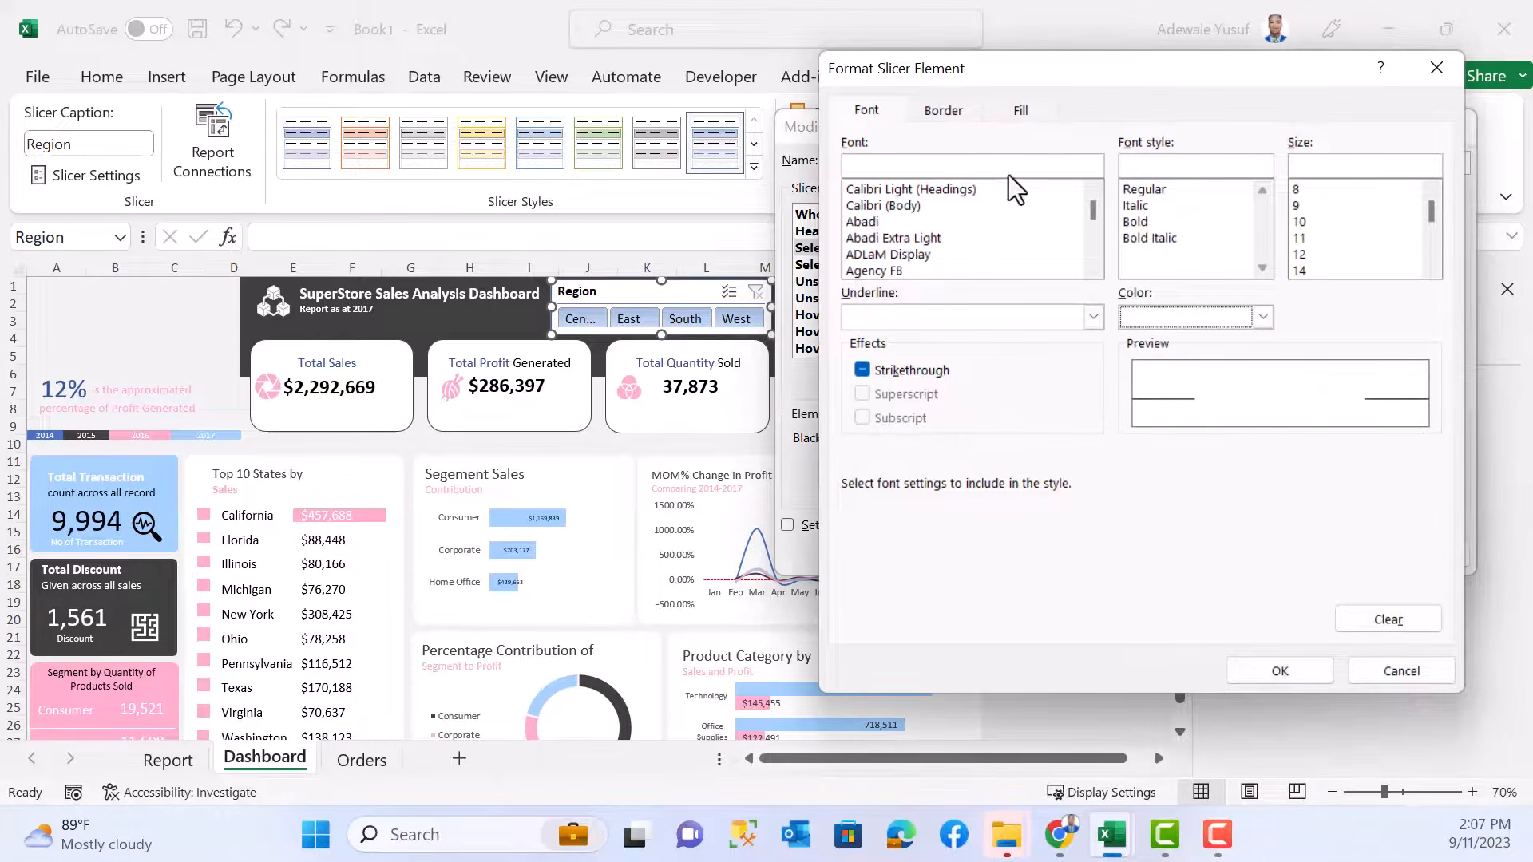
{"action": "left_click", "coordinate": [944, 110]}
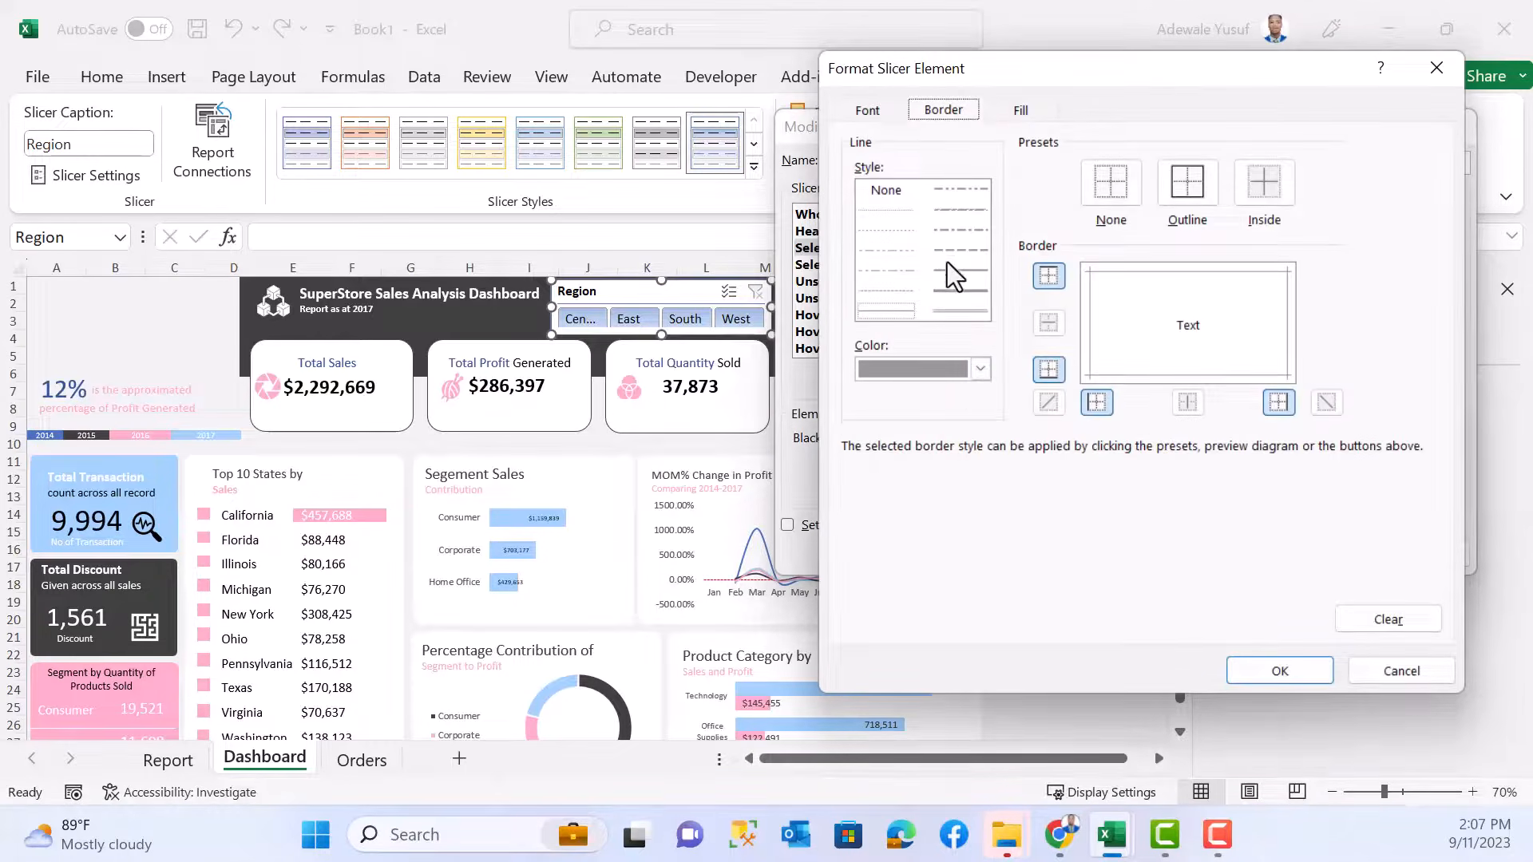
{"action": "left_click", "coordinate": [979, 370]}
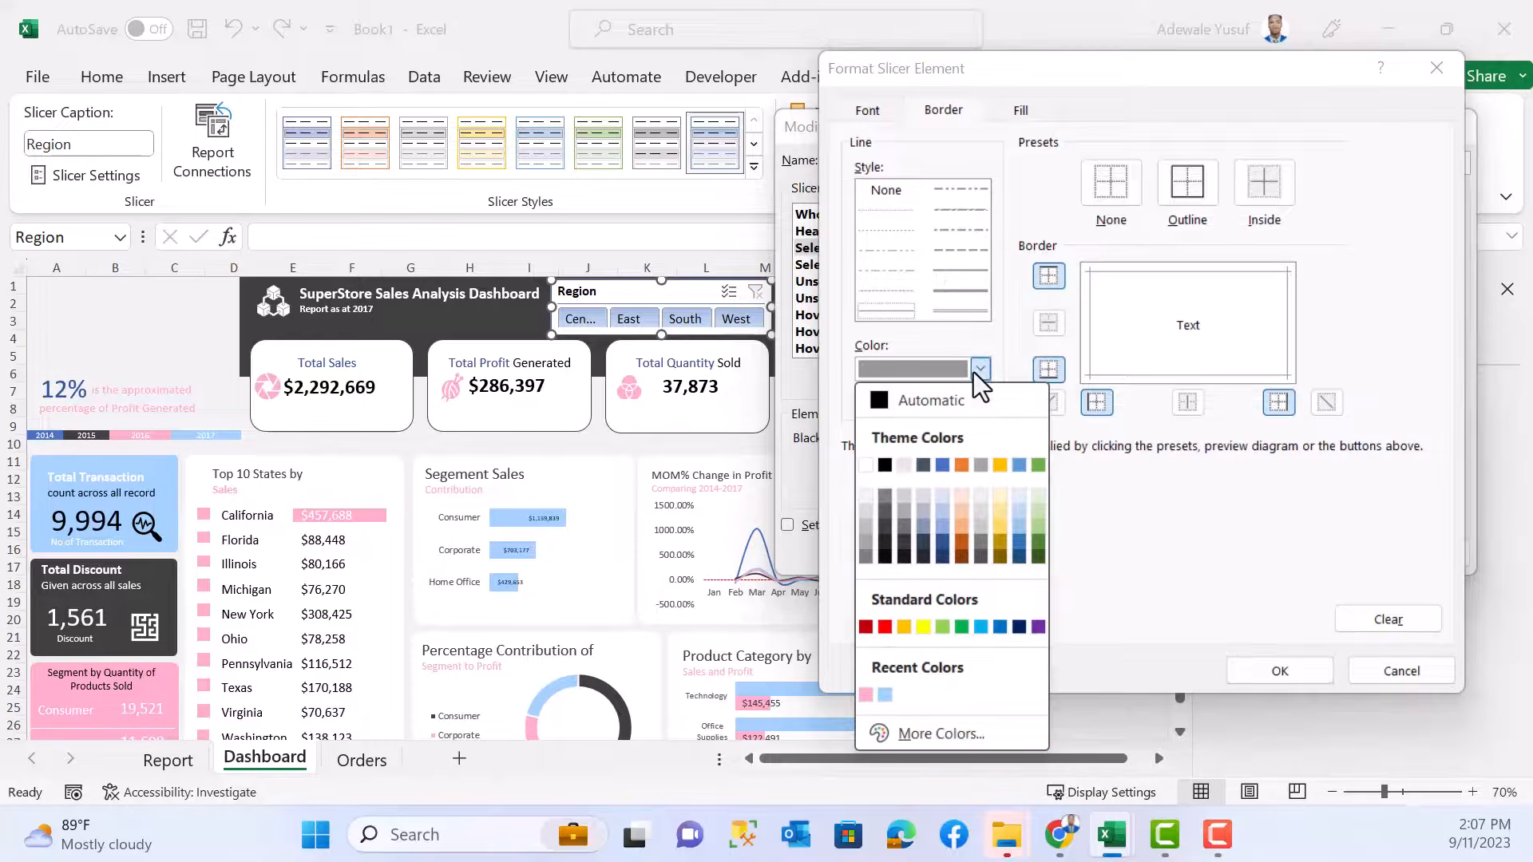
{"action": "left_click", "coordinate": [970, 371]}
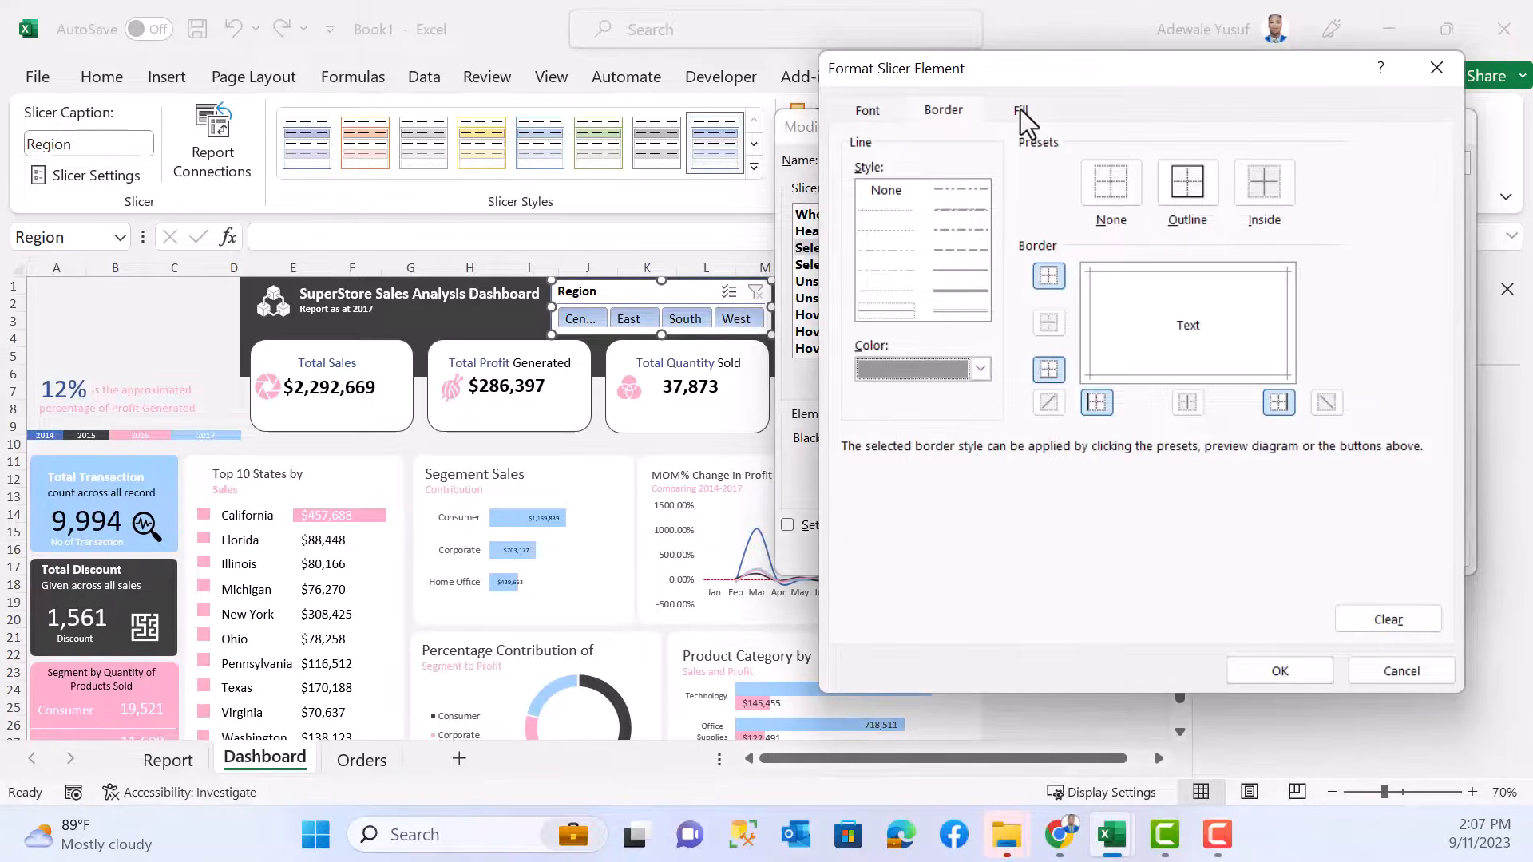
{"action": "left_click", "coordinate": [978, 368]}
{"action": "left_click", "coordinate": [885, 694]}
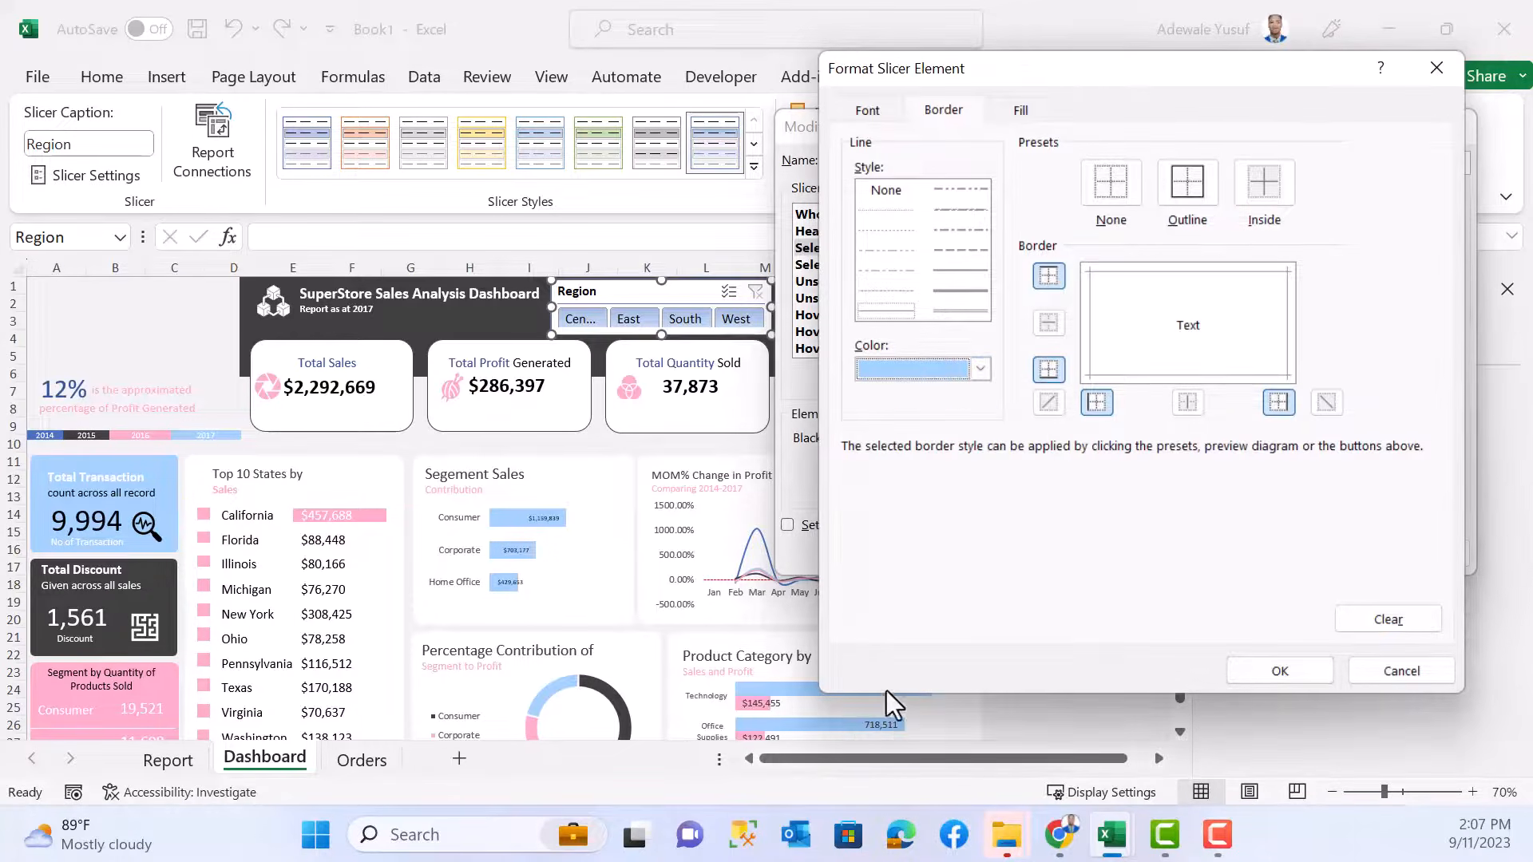
- Copy the pink hex code FFAFCC from the Coolors trending palettes page and apply it as the Selected Item with Data fill in Excel
{"action": "left_click", "coordinate": [1021, 110]}
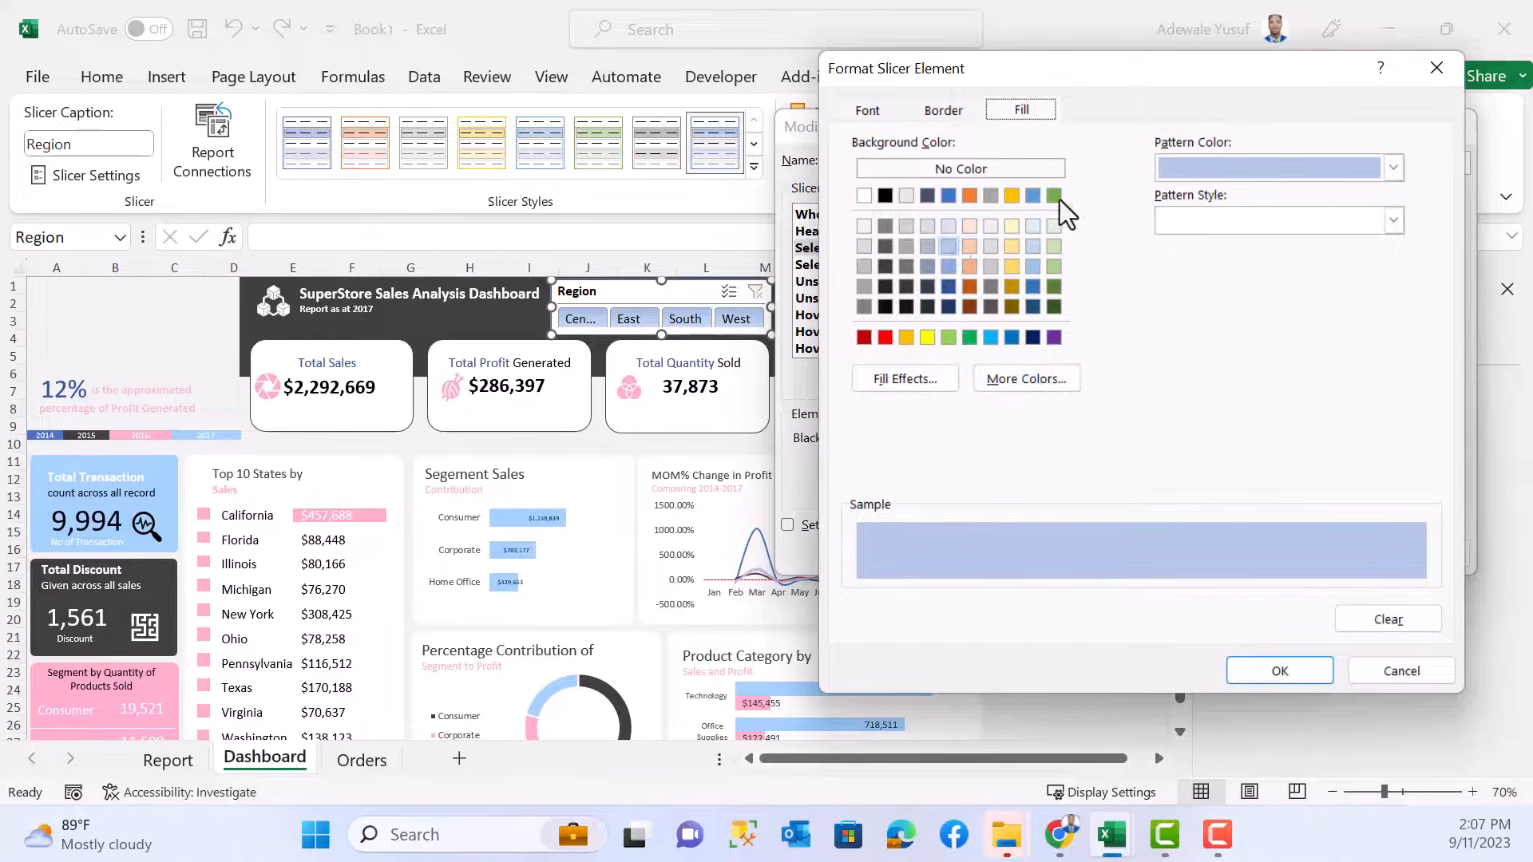
{"action": "left_click", "coordinate": [1014, 378]}
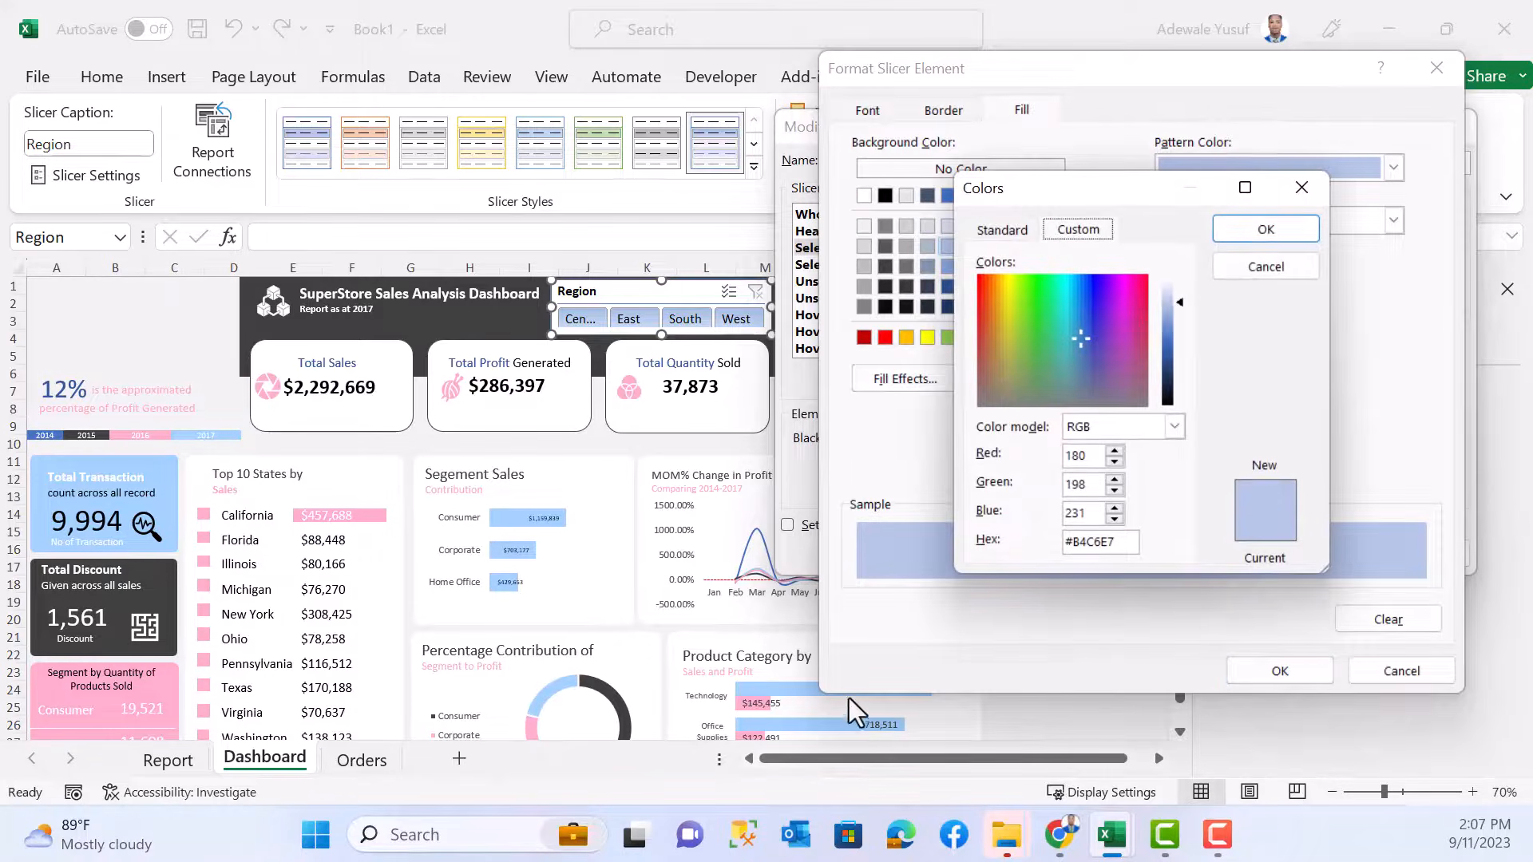
{"action": "left_click", "coordinate": [763, 712]}
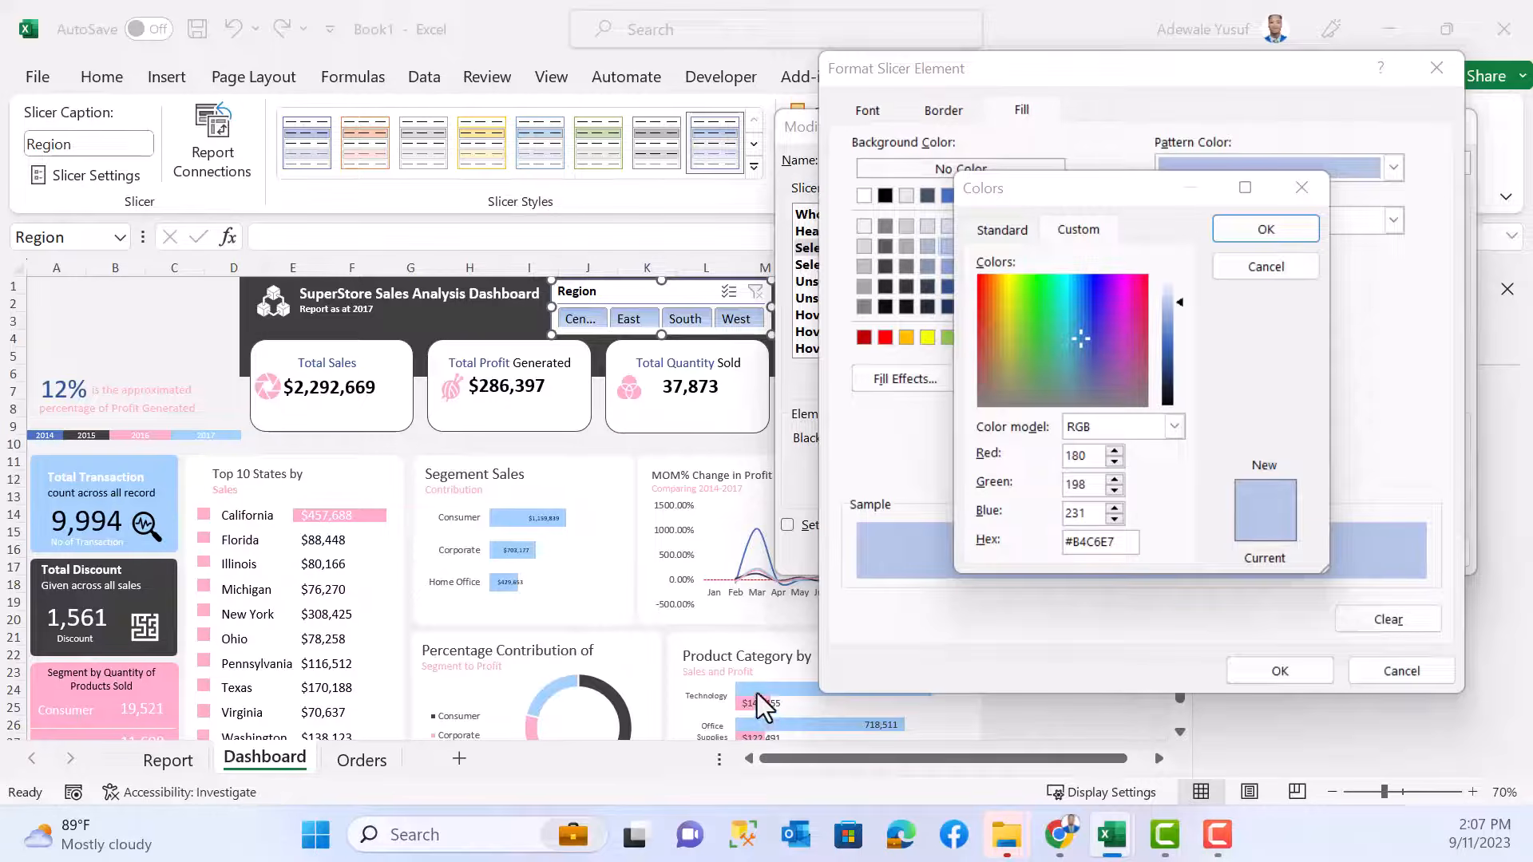
{"action": "key", "text": "alt+Tab"}
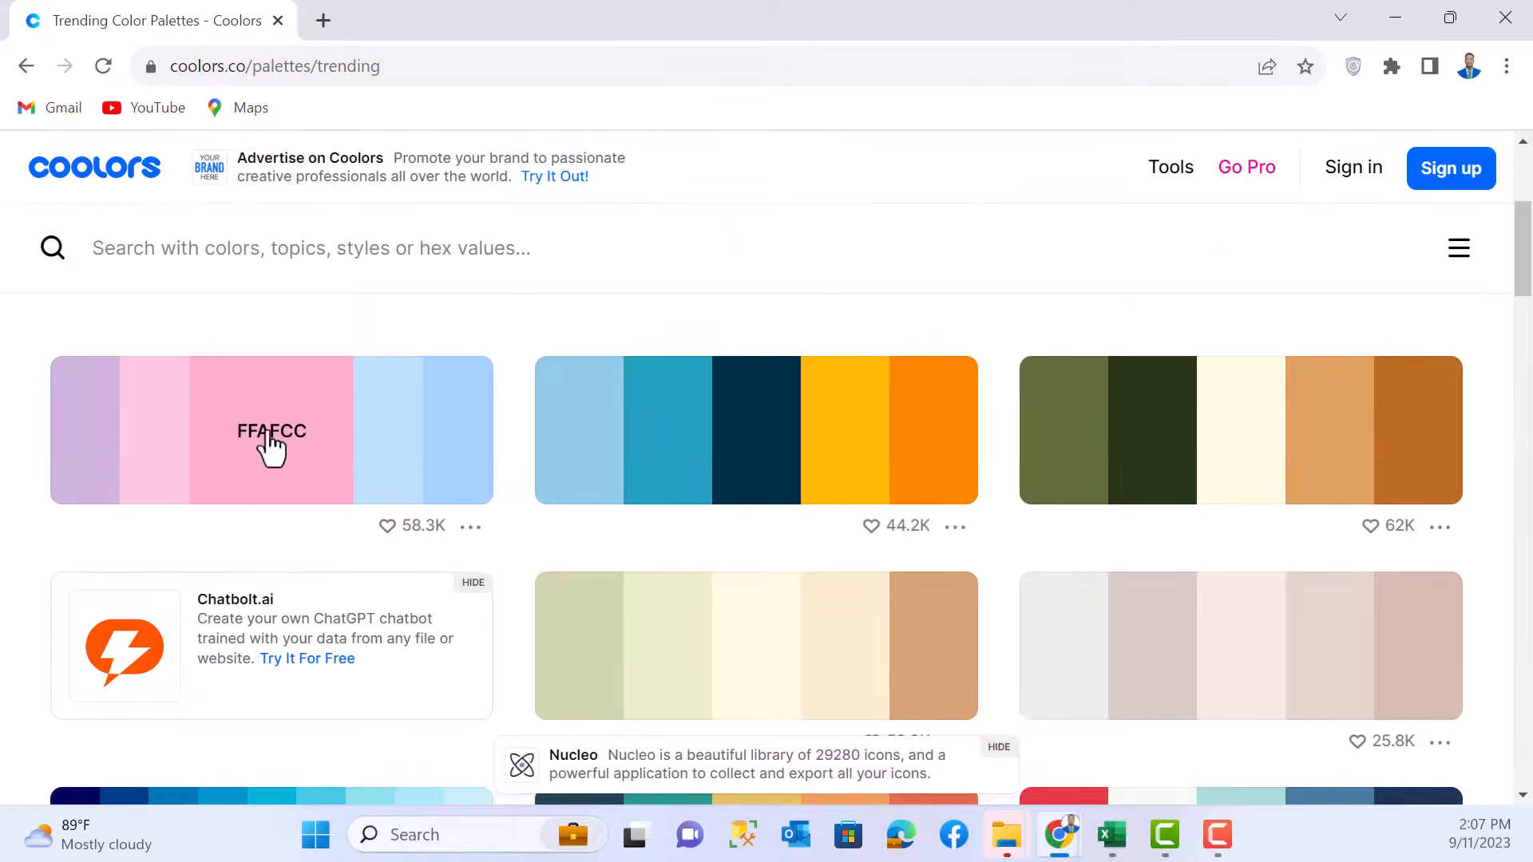
{"action": "left_click", "coordinate": [272, 447]}
{"action": "key", "text": "alt+Tab"}
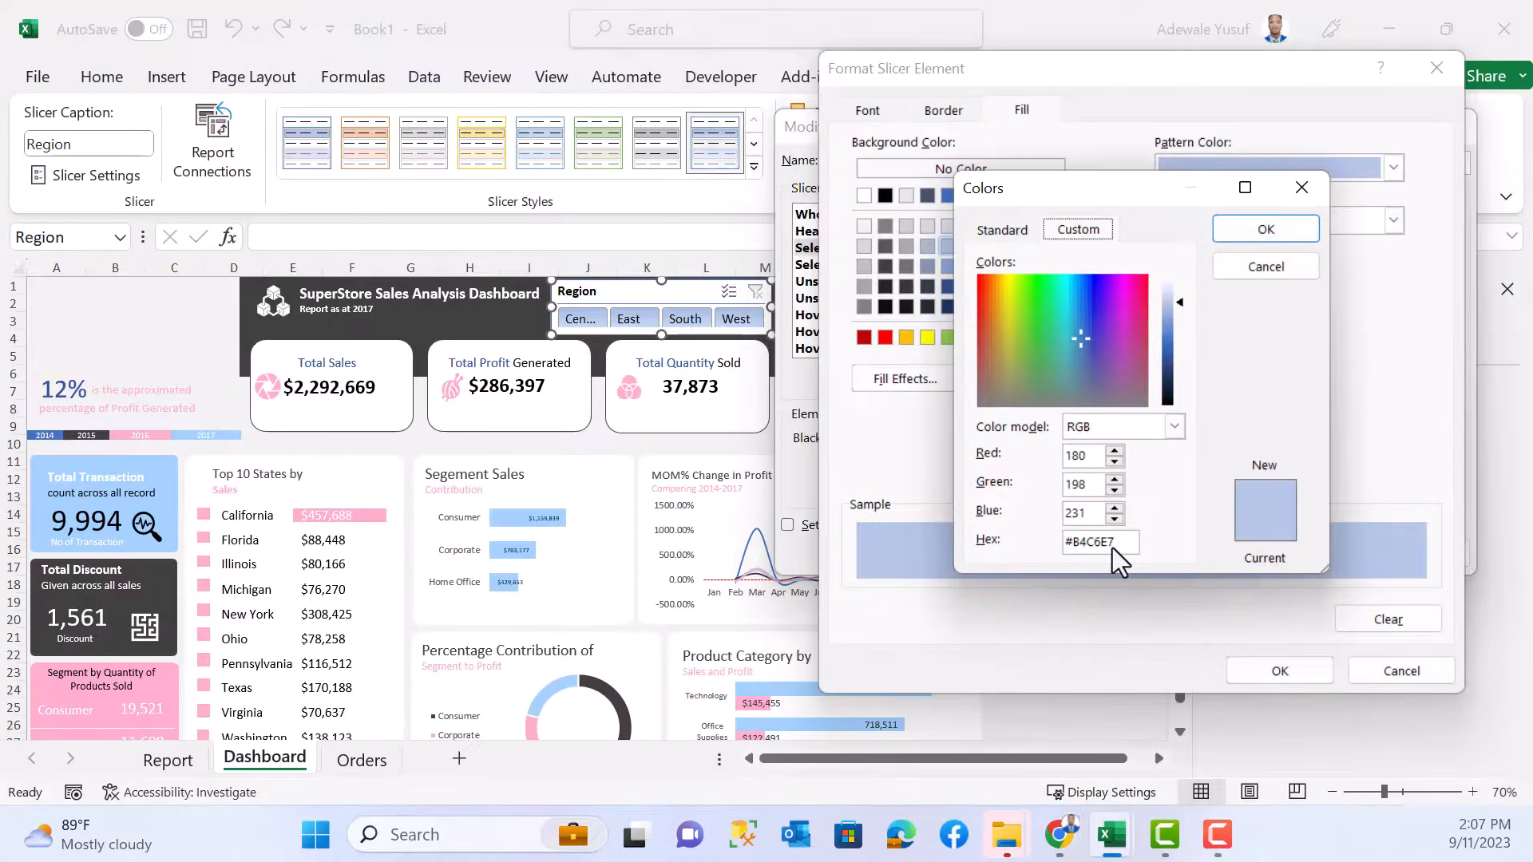
{"action": "double_click", "coordinate": [1090, 541]}
{"action": "key", "text": "ctrl+v"}
{"action": "left_click", "coordinate": [1300, 234]}
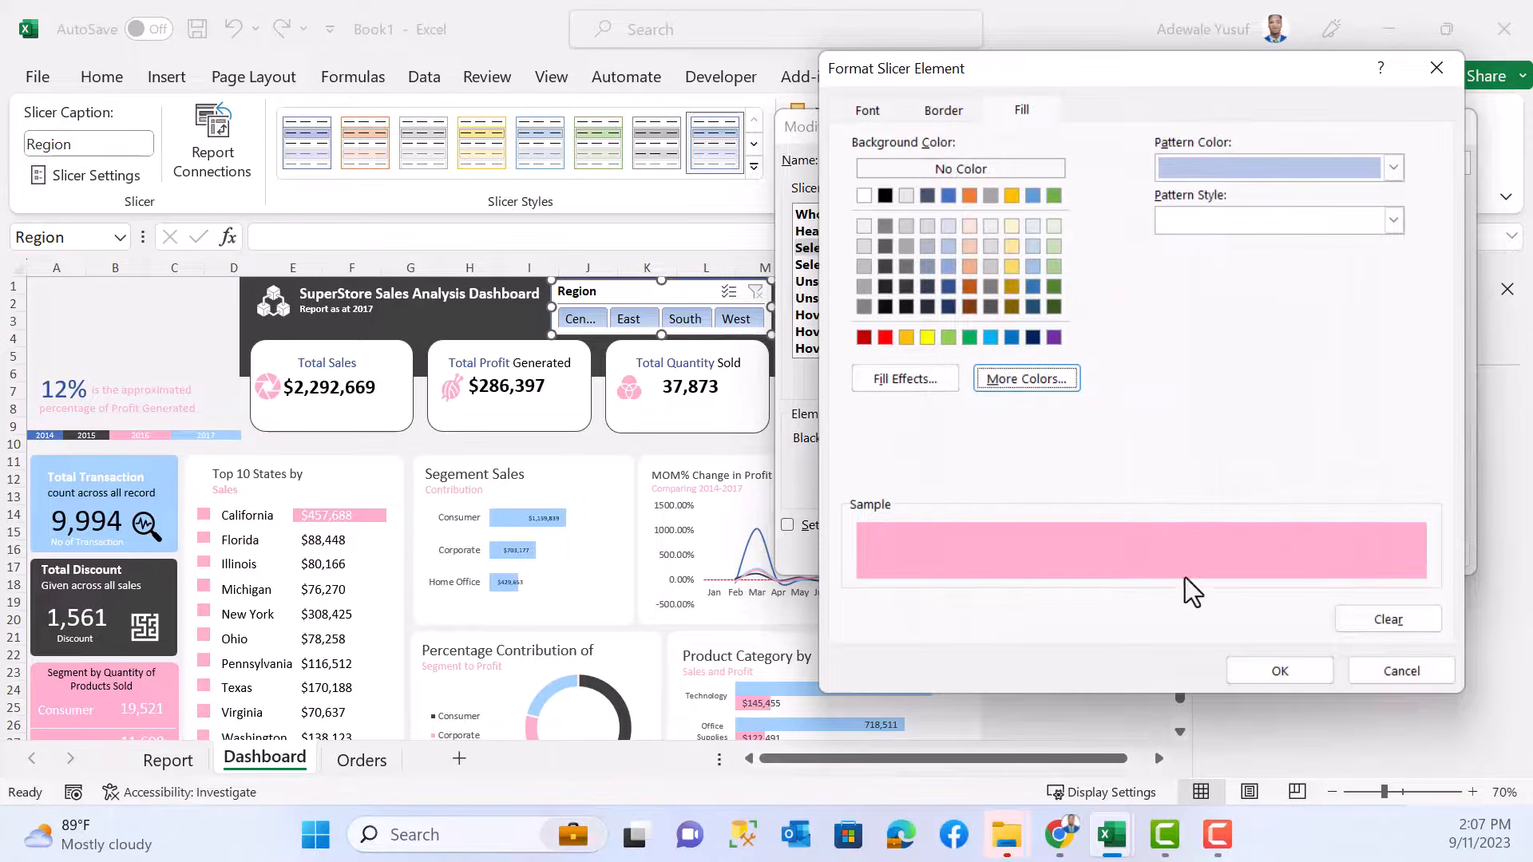
{"action": "left_click", "coordinate": [1268, 675]}
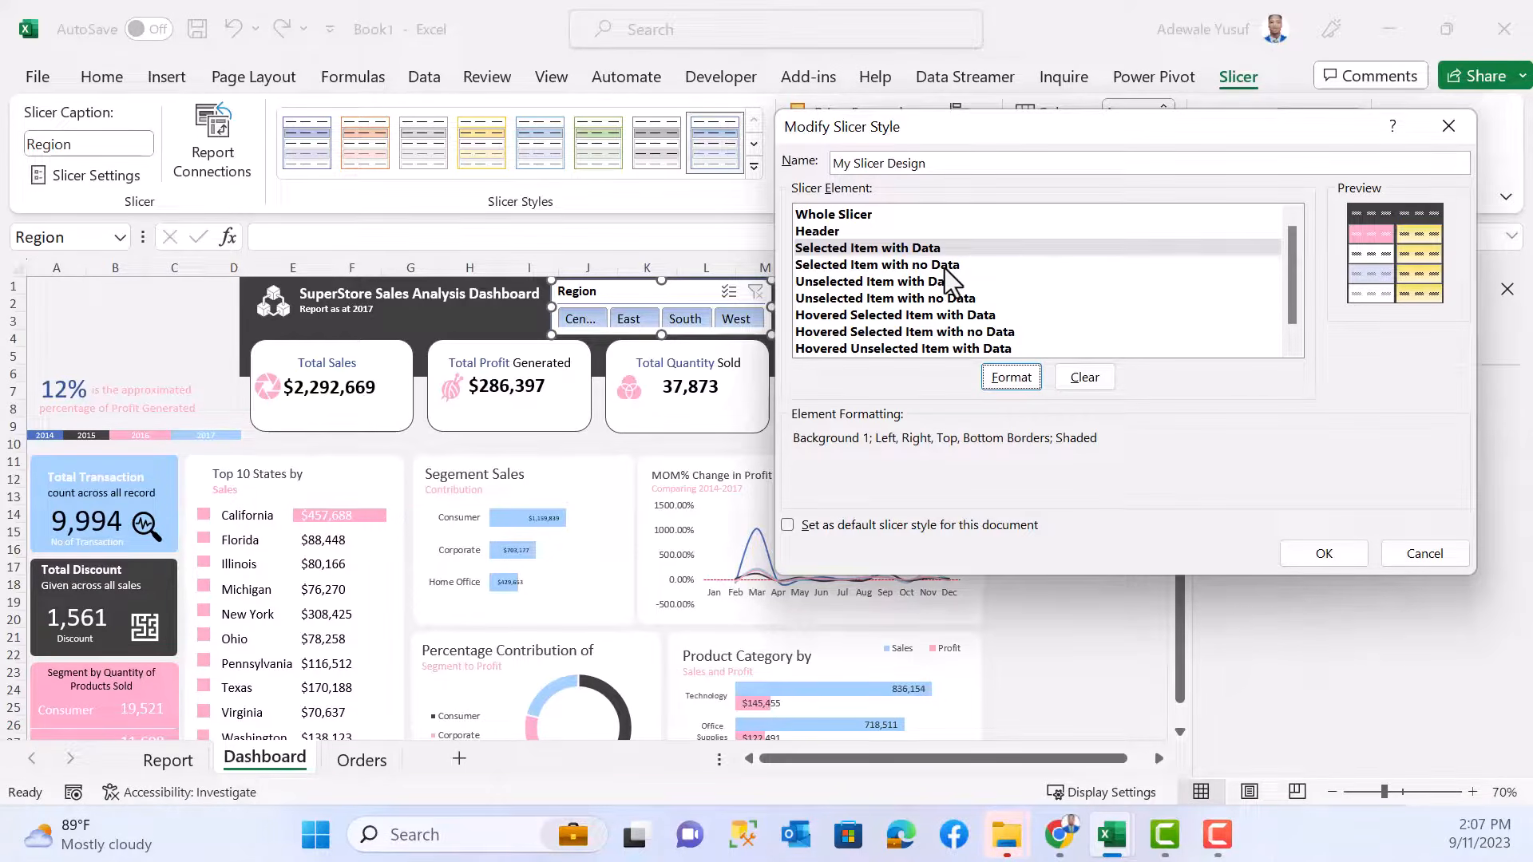
- Set the Unselected Item with Data element's fill to the custom pink #FFAFCC
{"action": "left_click", "coordinate": [902, 283]}
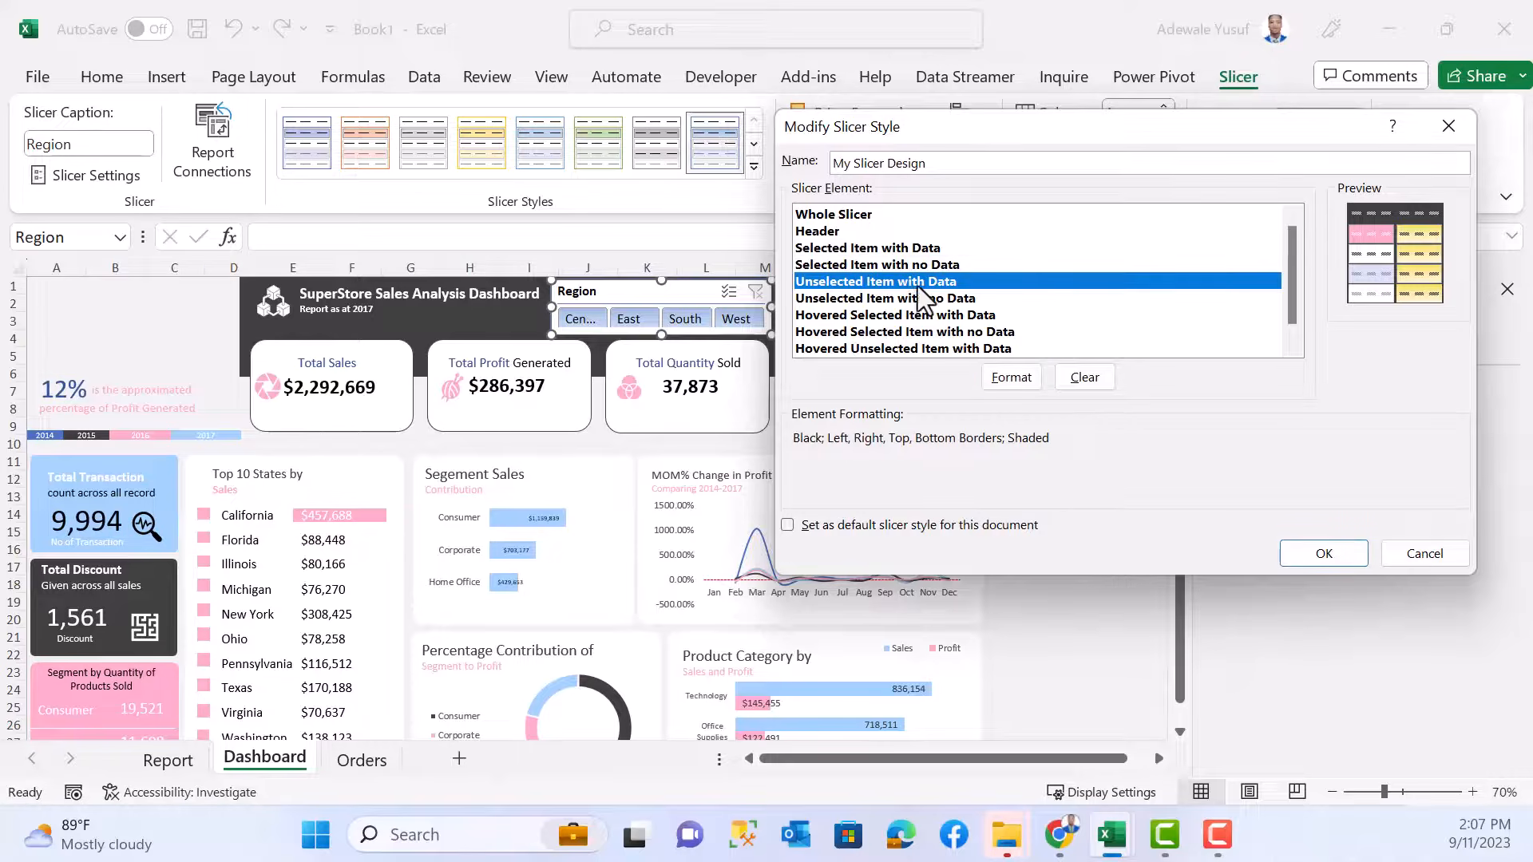
{"action": "left_click", "coordinate": [1014, 379]}
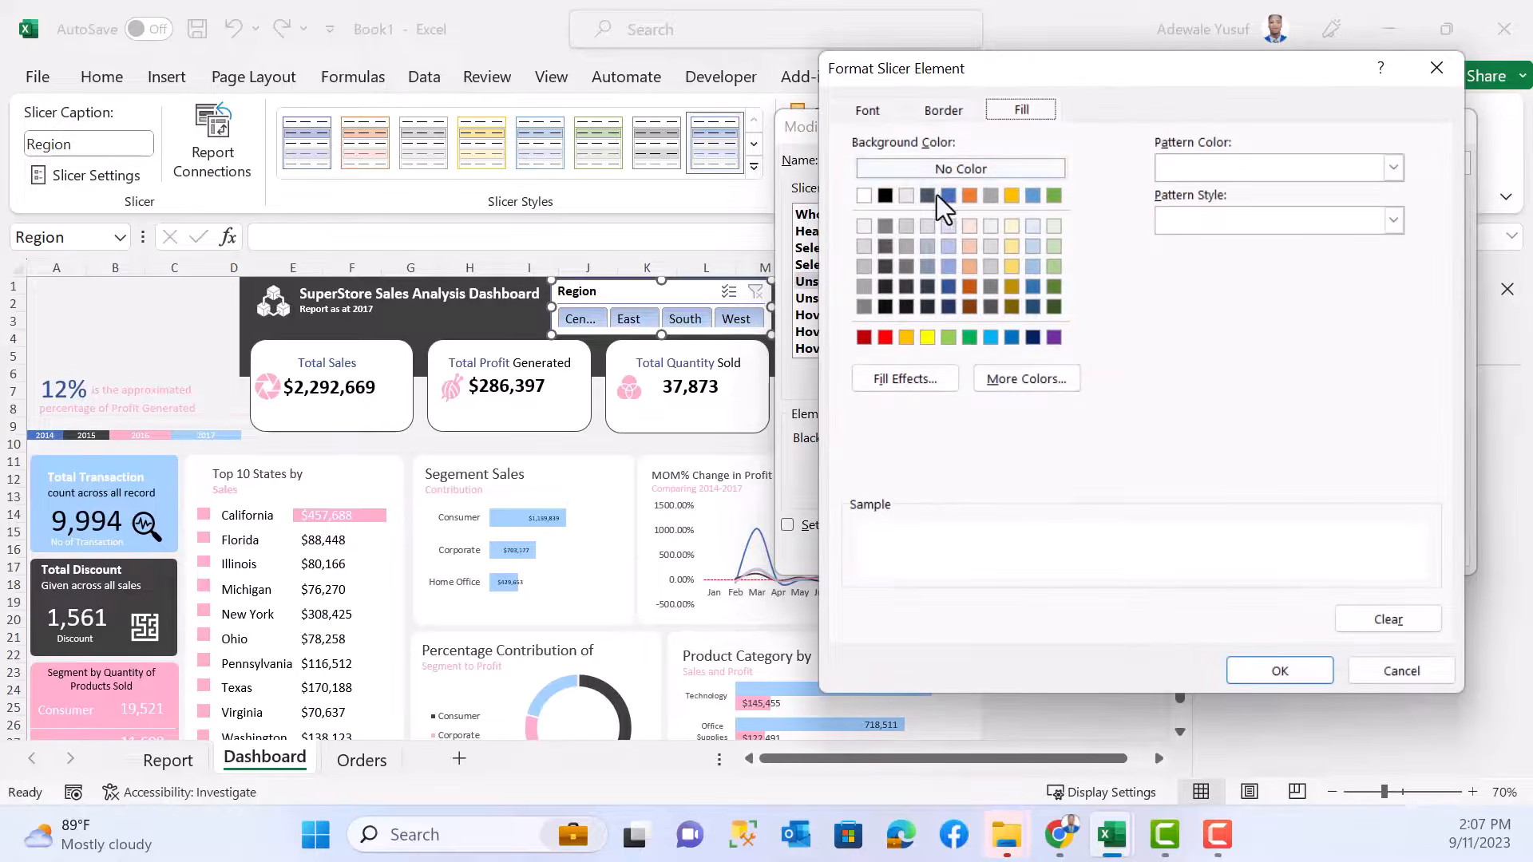
{"action": "left_click", "coordinate": [1000, 381]}
{"action": "left_click", "coordinate": [1086, 233]}
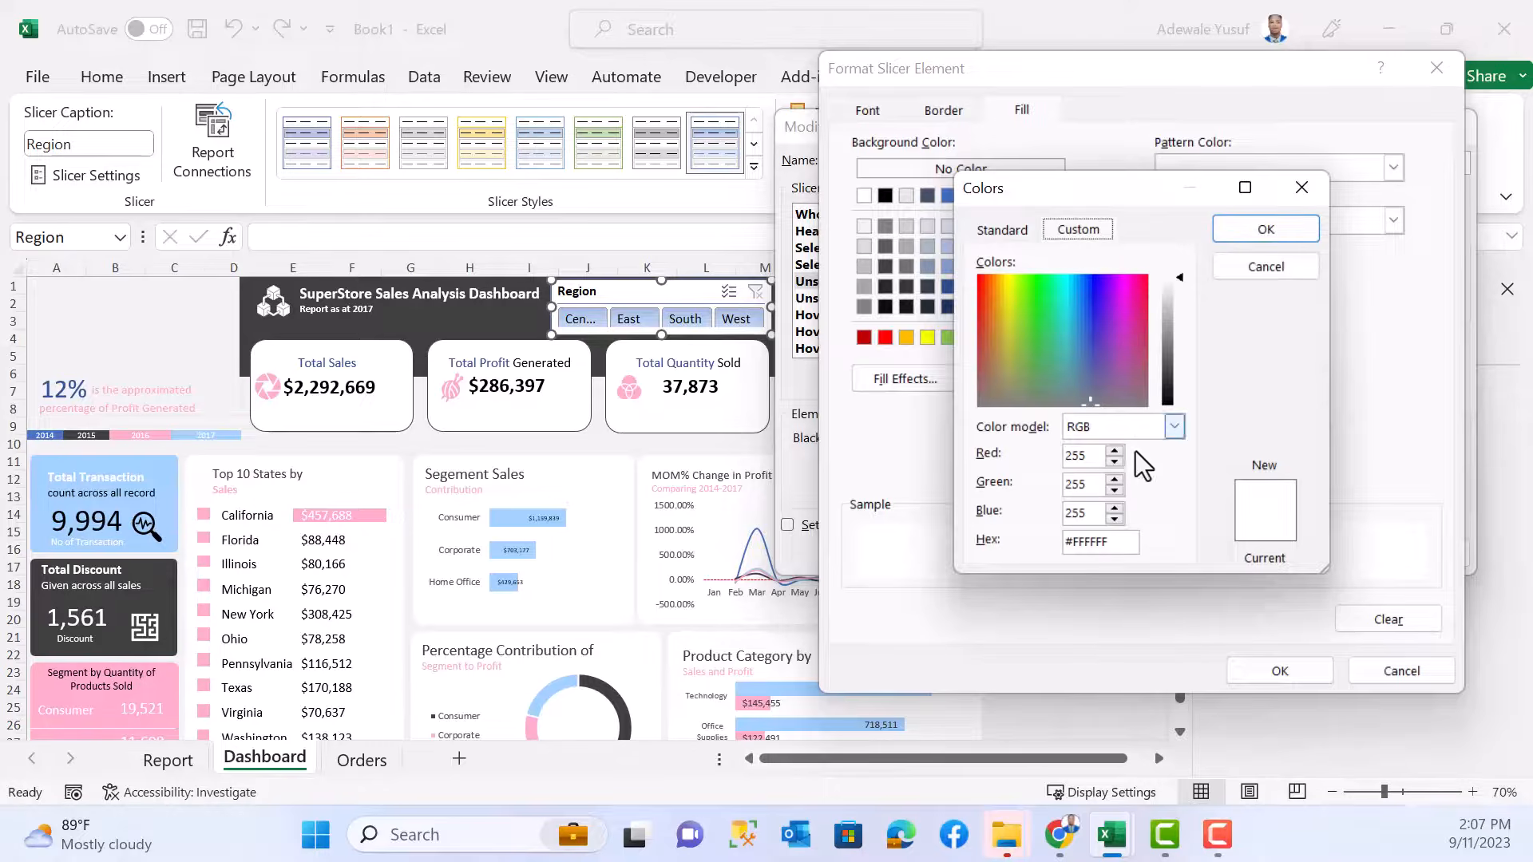
{"action": "left_click_drag", "start_coordinate": [1115, 542], "coordinate": [1075, 543]}
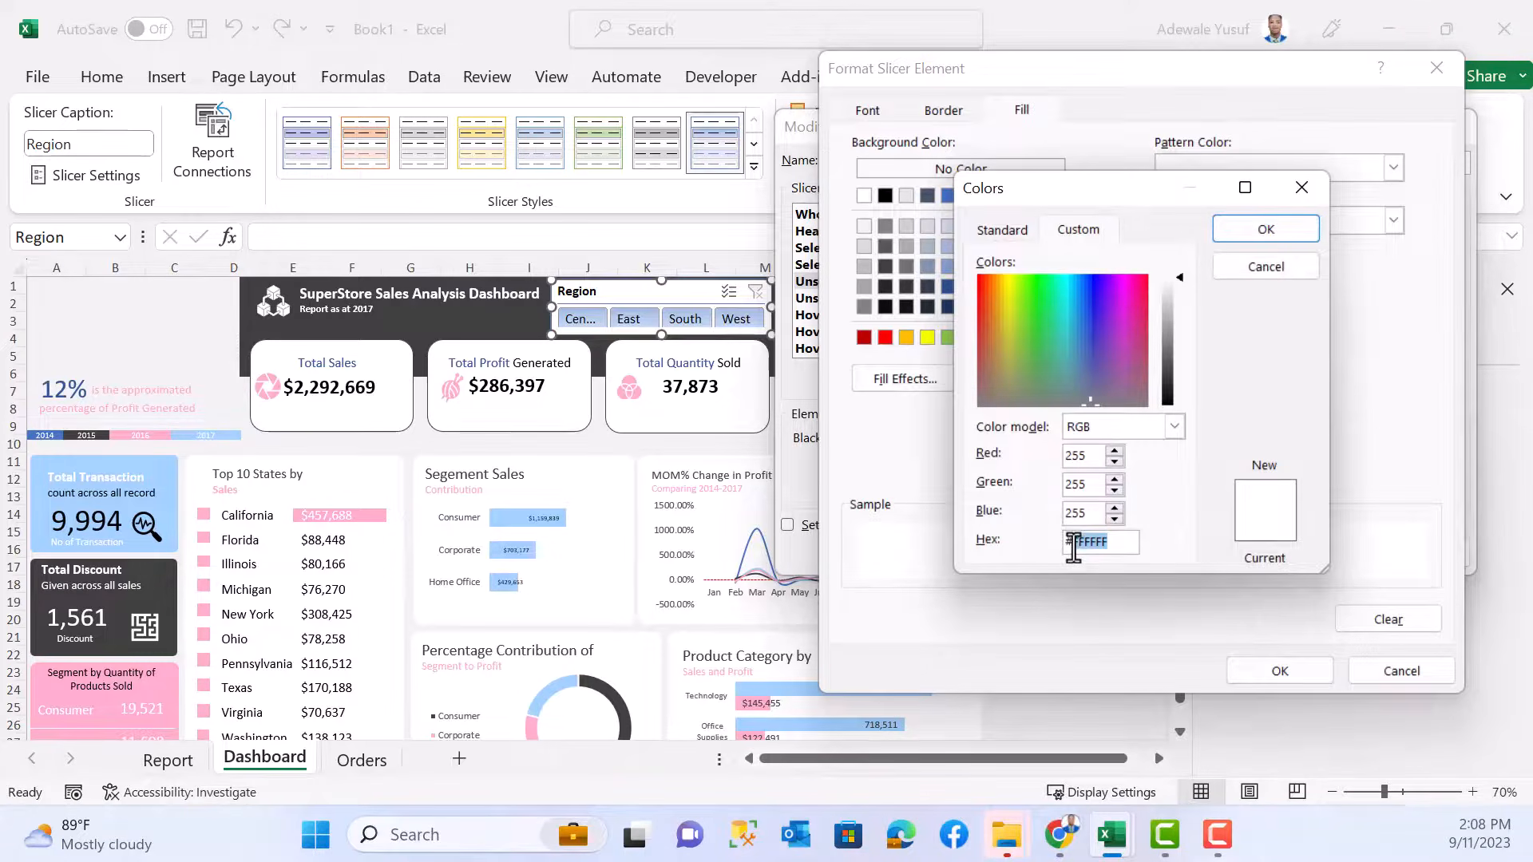
{"action": "key", "text": "ctrl+v"}
{"action": "left_click", "coordinate": [1265, 230]}
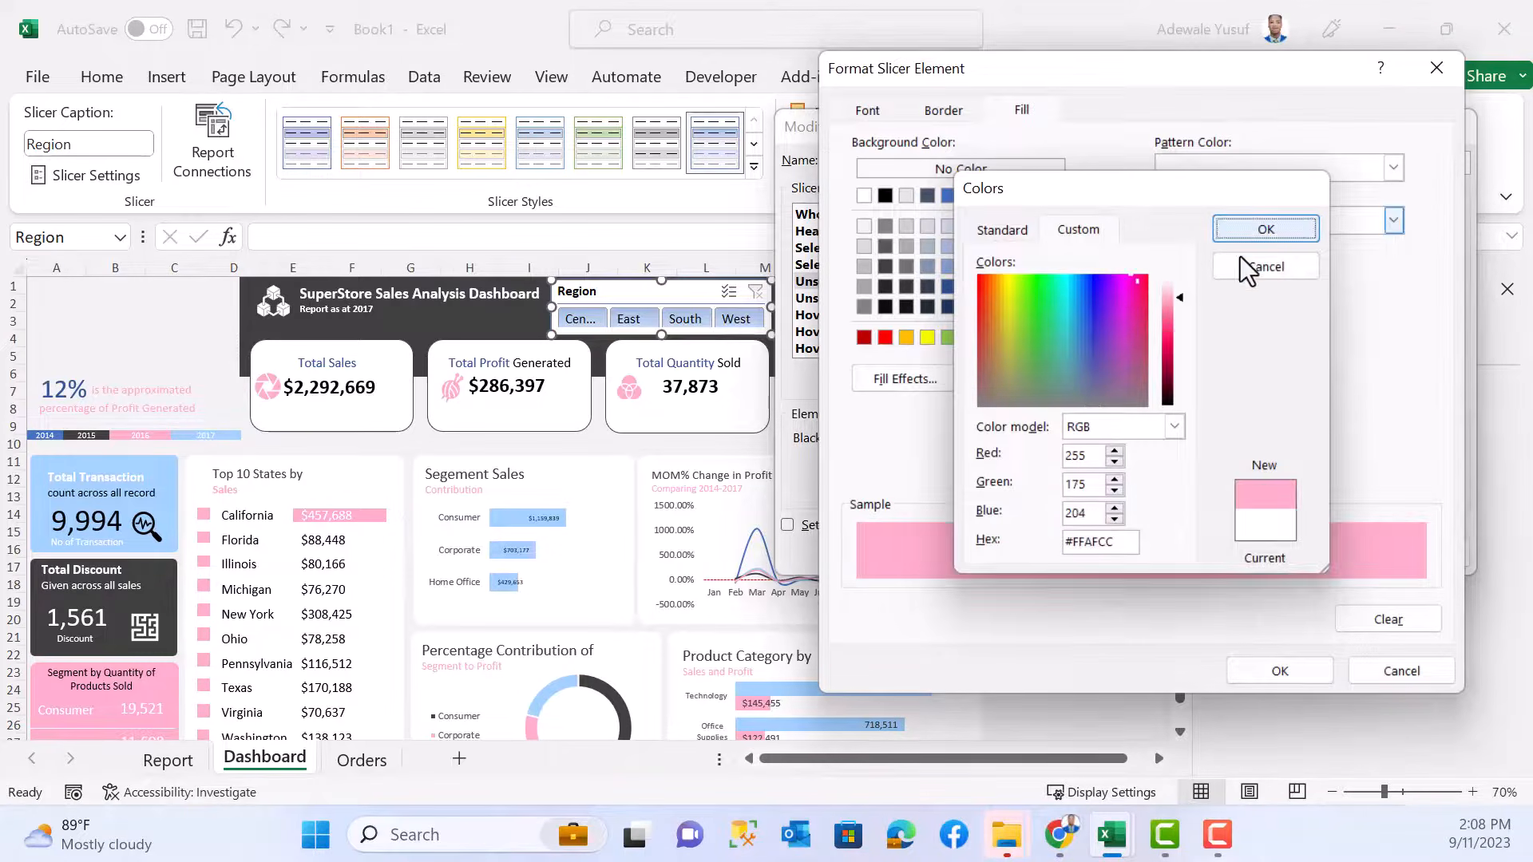
- Format the Unselected Item with Data element with a white font and a light blue border line colour
{"action": "left_click", "coordinate": [880, 113]}
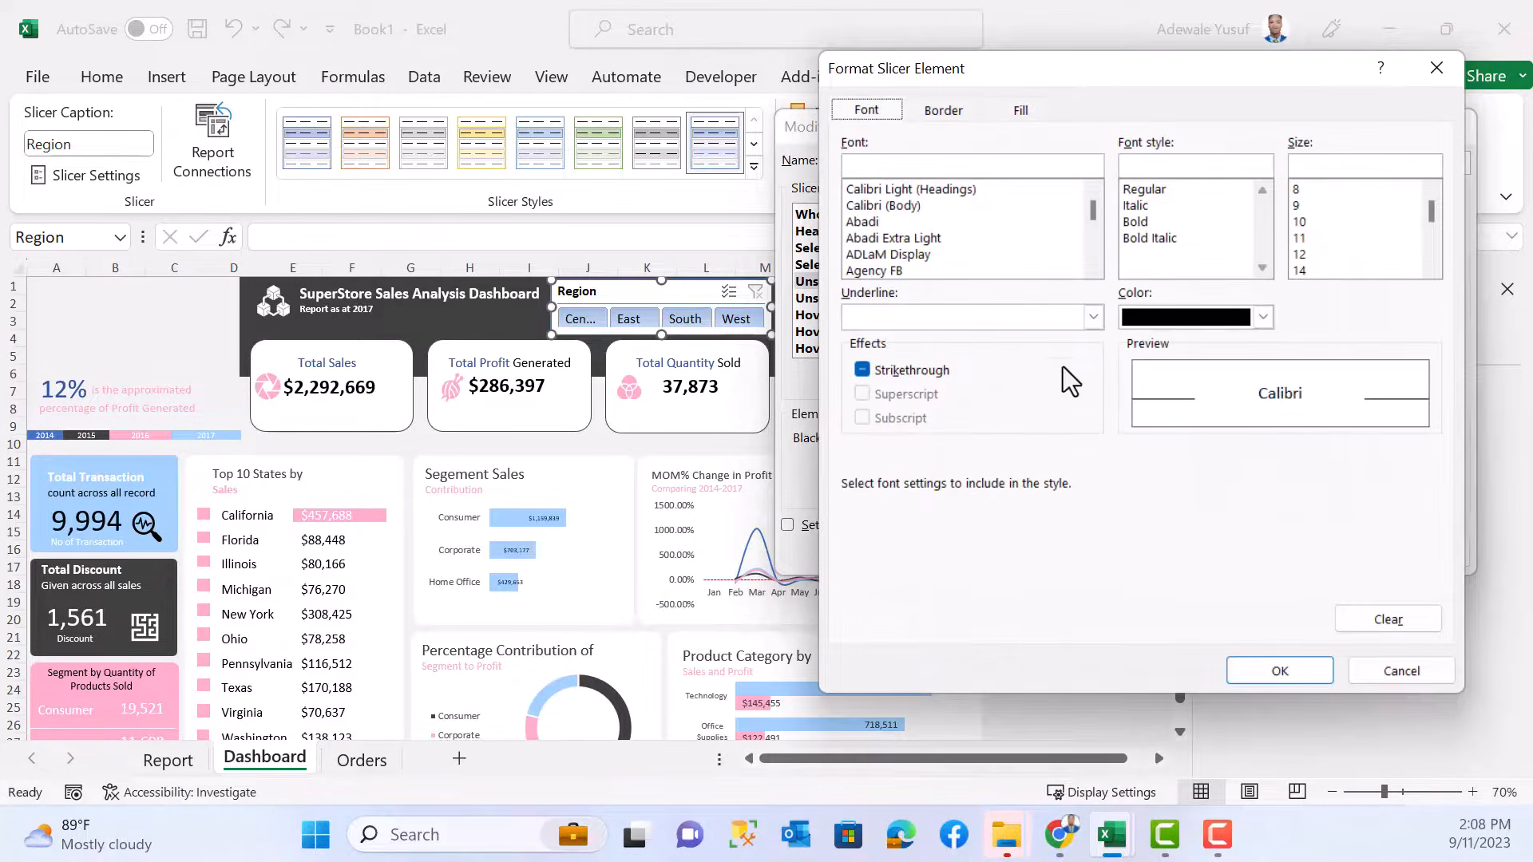
{"action": "left_click", "coordinate": [1213, 317]}
{"action": "left_click", "coordinate": [1129, 411]}
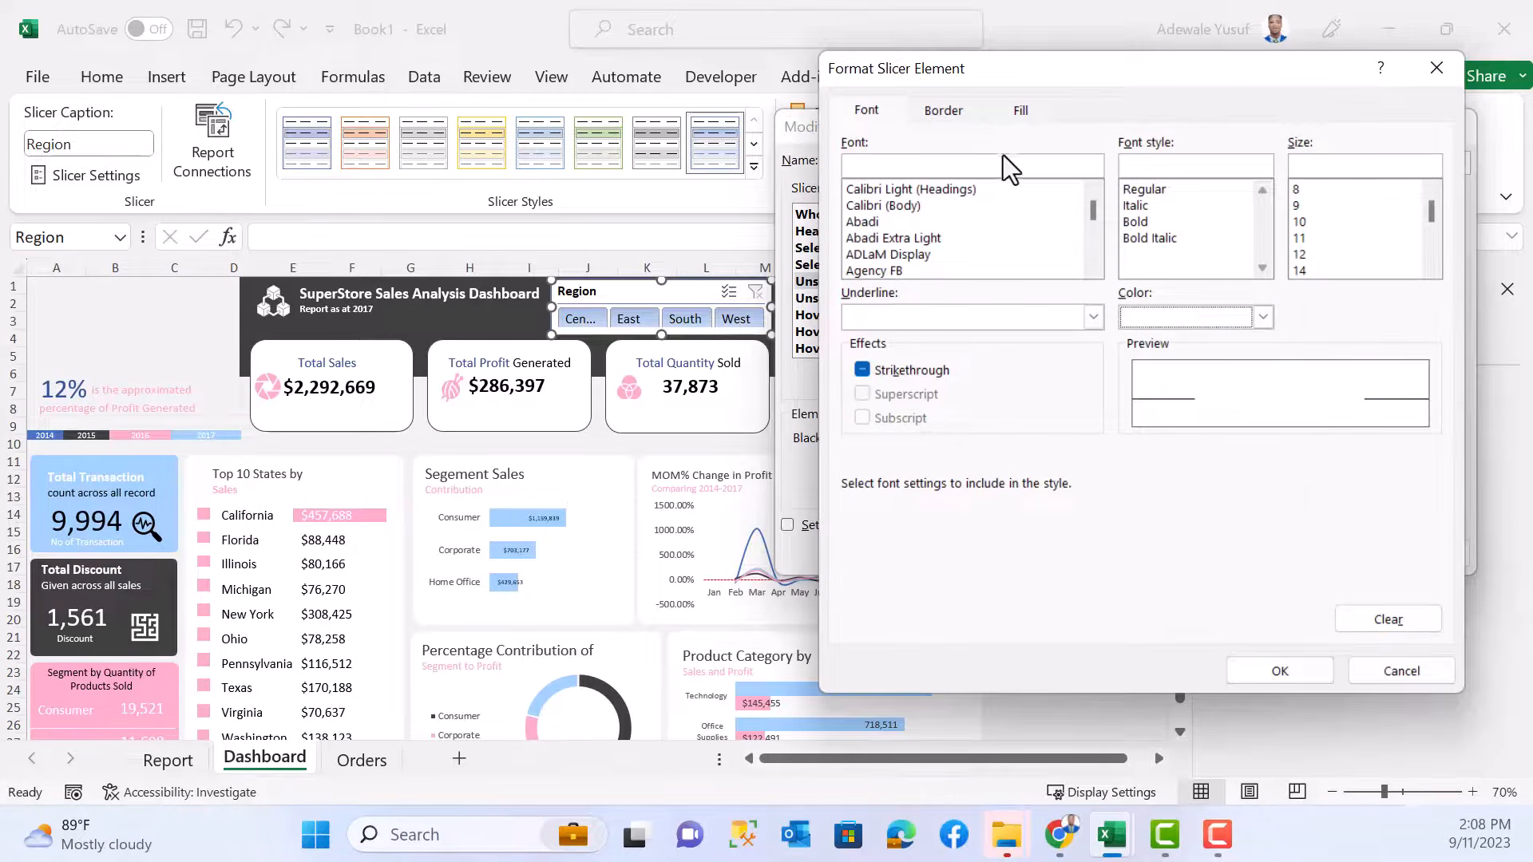
{"action": "left_click", "coordinate": [944, 111]}
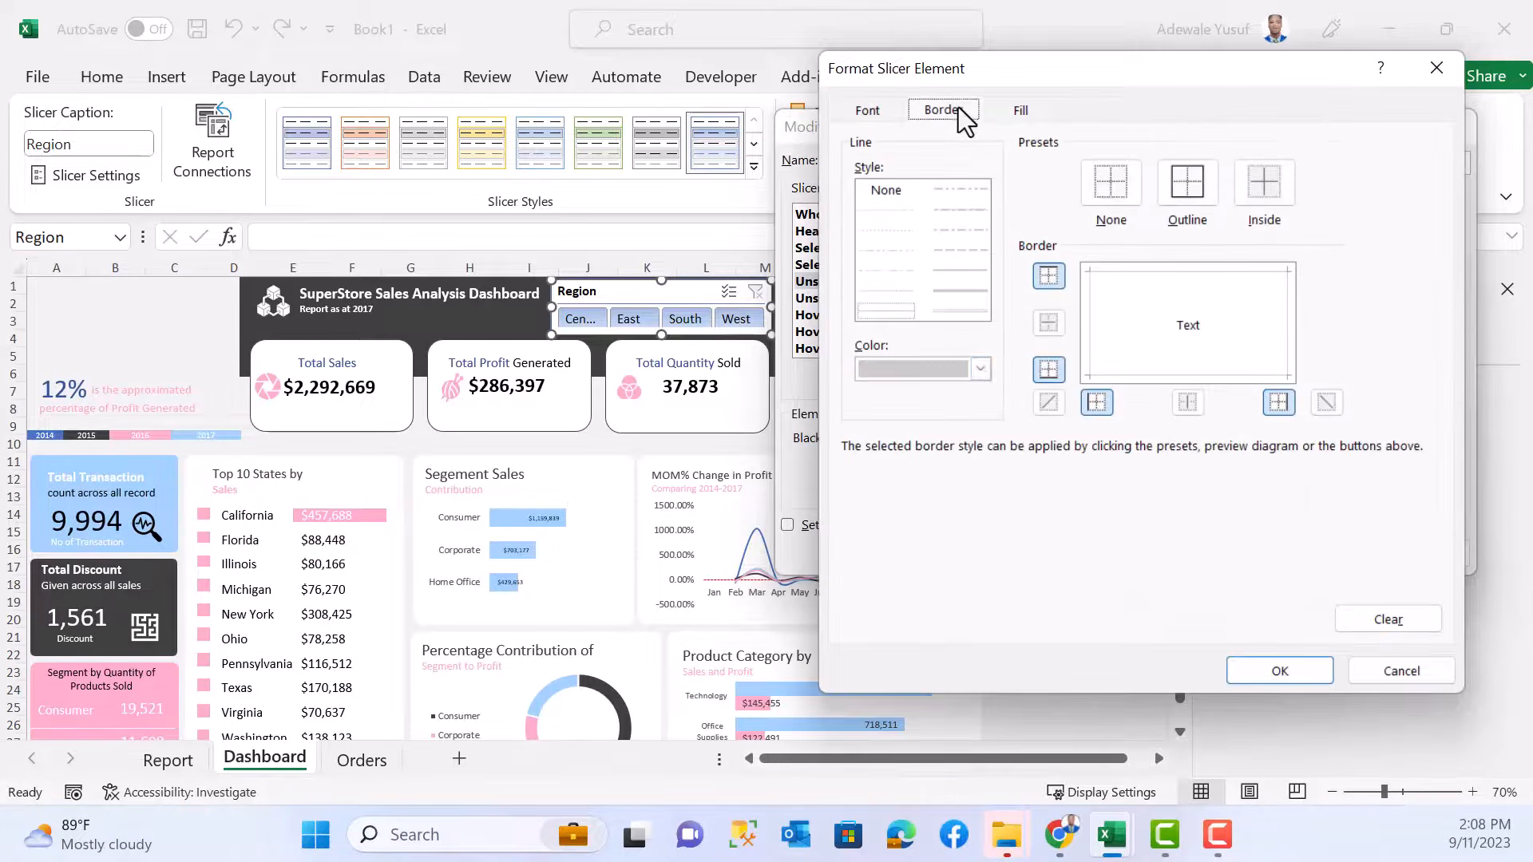
{"action": "left_click", "coordinate": [982, 368]}
{"action": "left_click", "coordinate": [884, 693]}
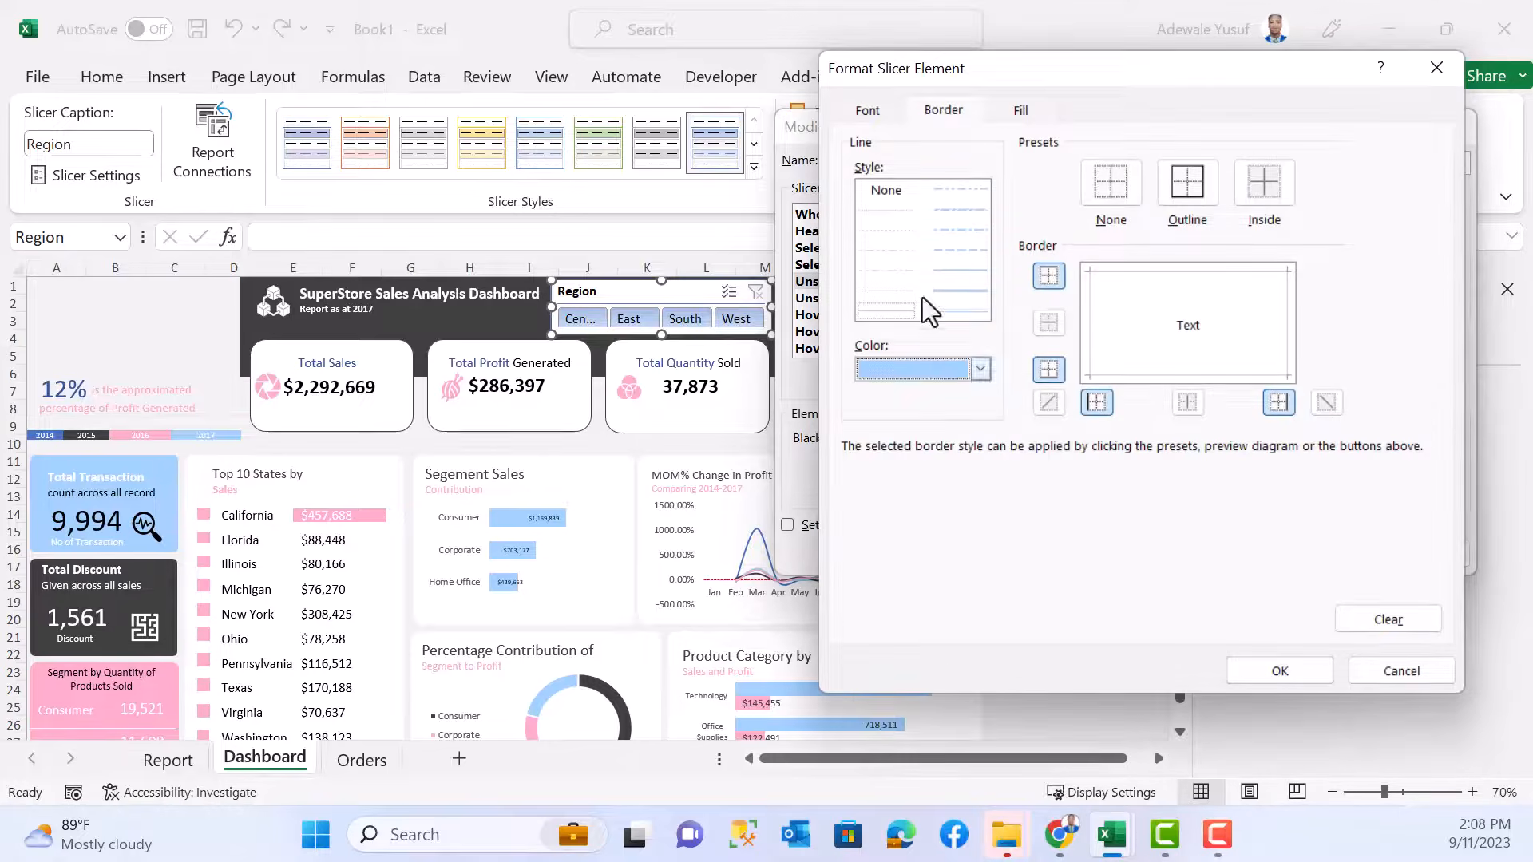
{"action": "left_click", "coordinate": [863, 105]}
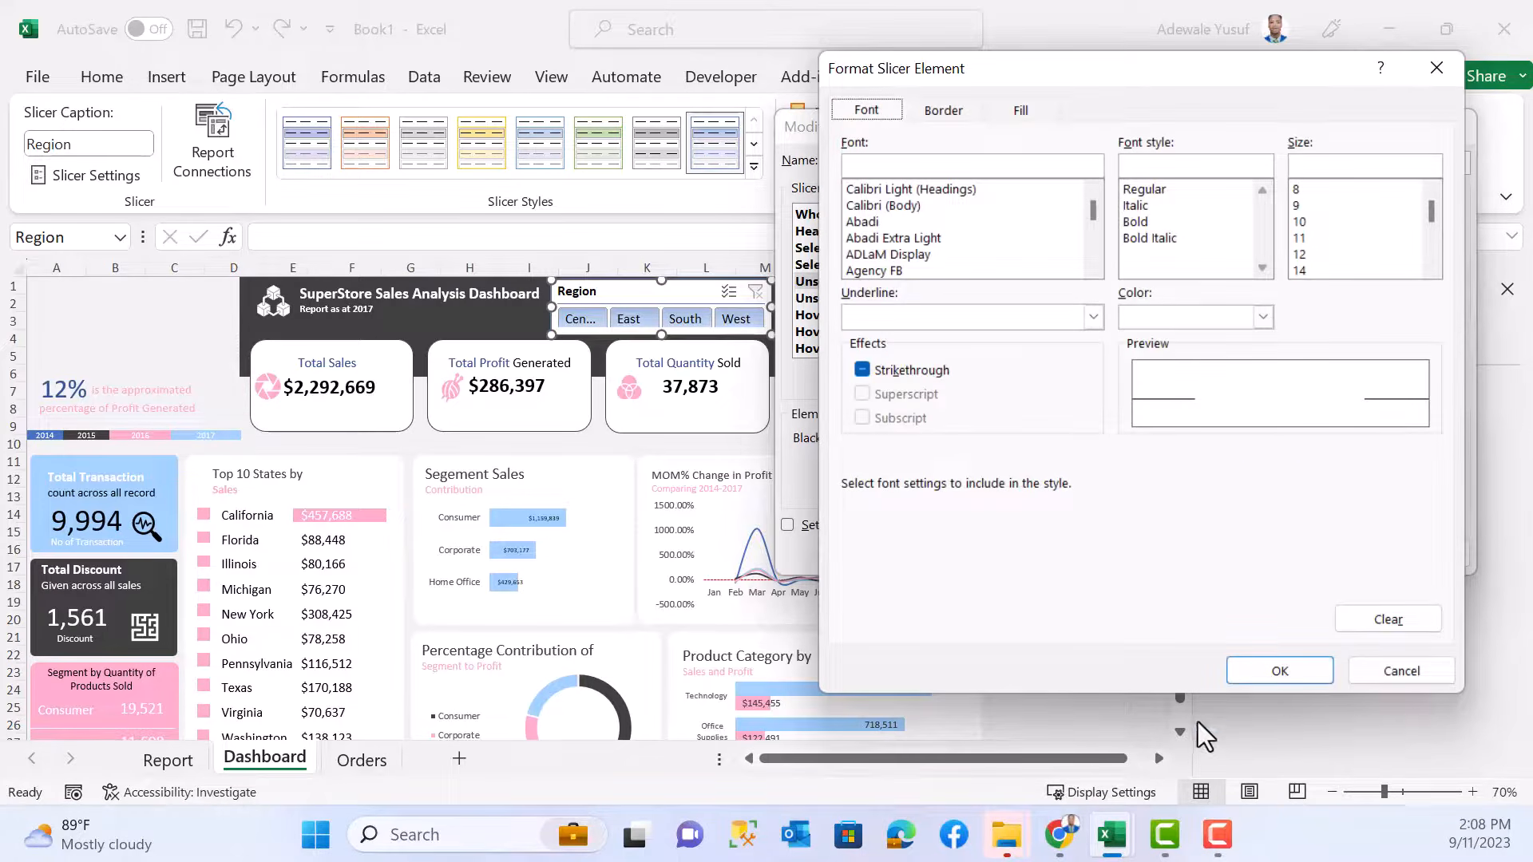
{"action": "left_click", "coordinate": [1277, 673]}
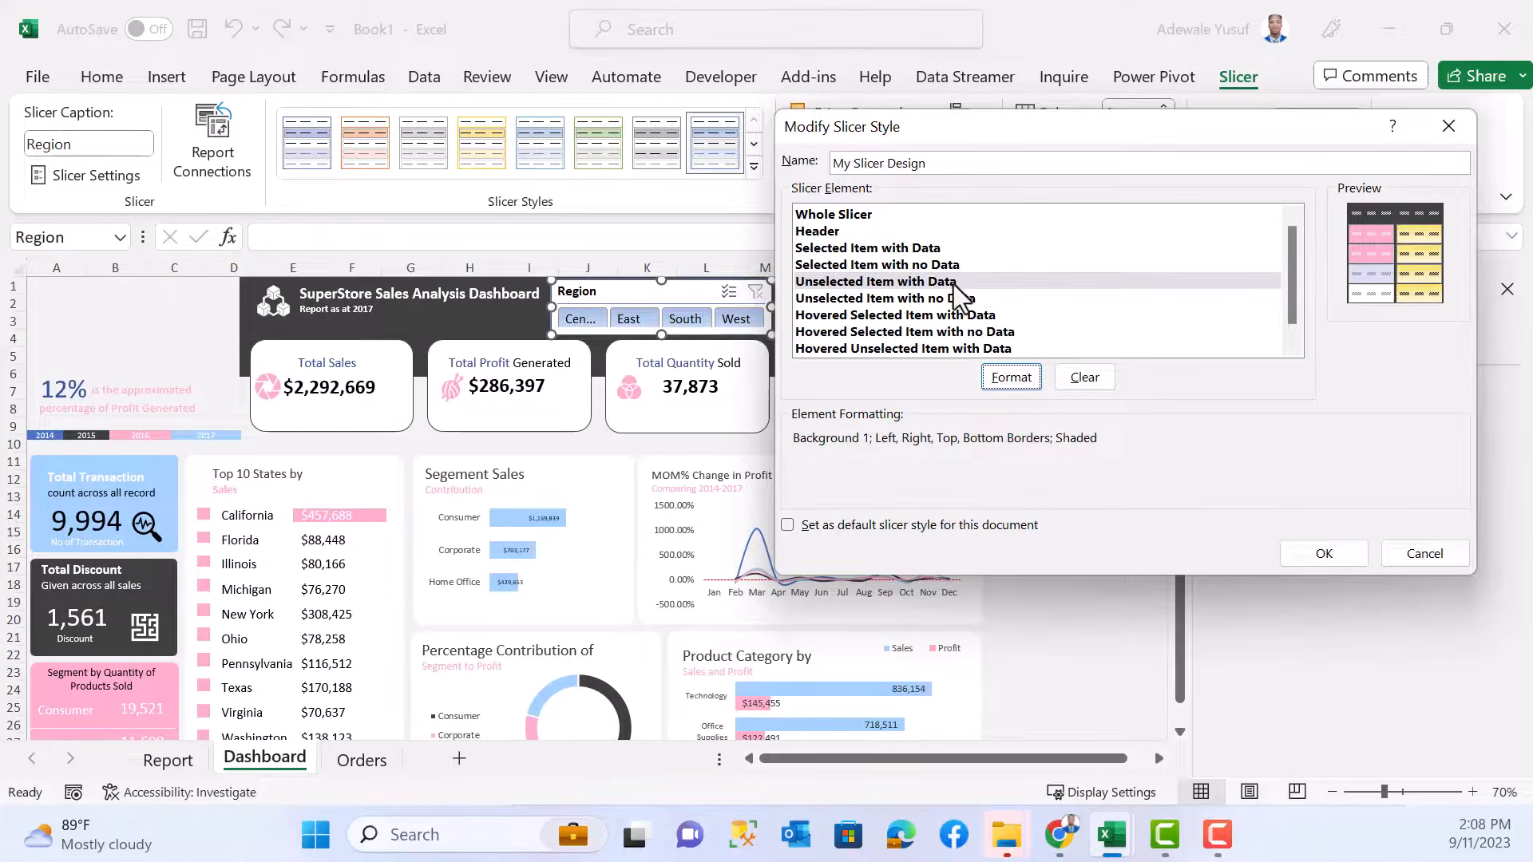
- Darken the Unselected Item with Data element's fill to custom colour #E60052 and save the My Slicer Design style
{"action": "left_click", "coordinate": [1022, 384]}
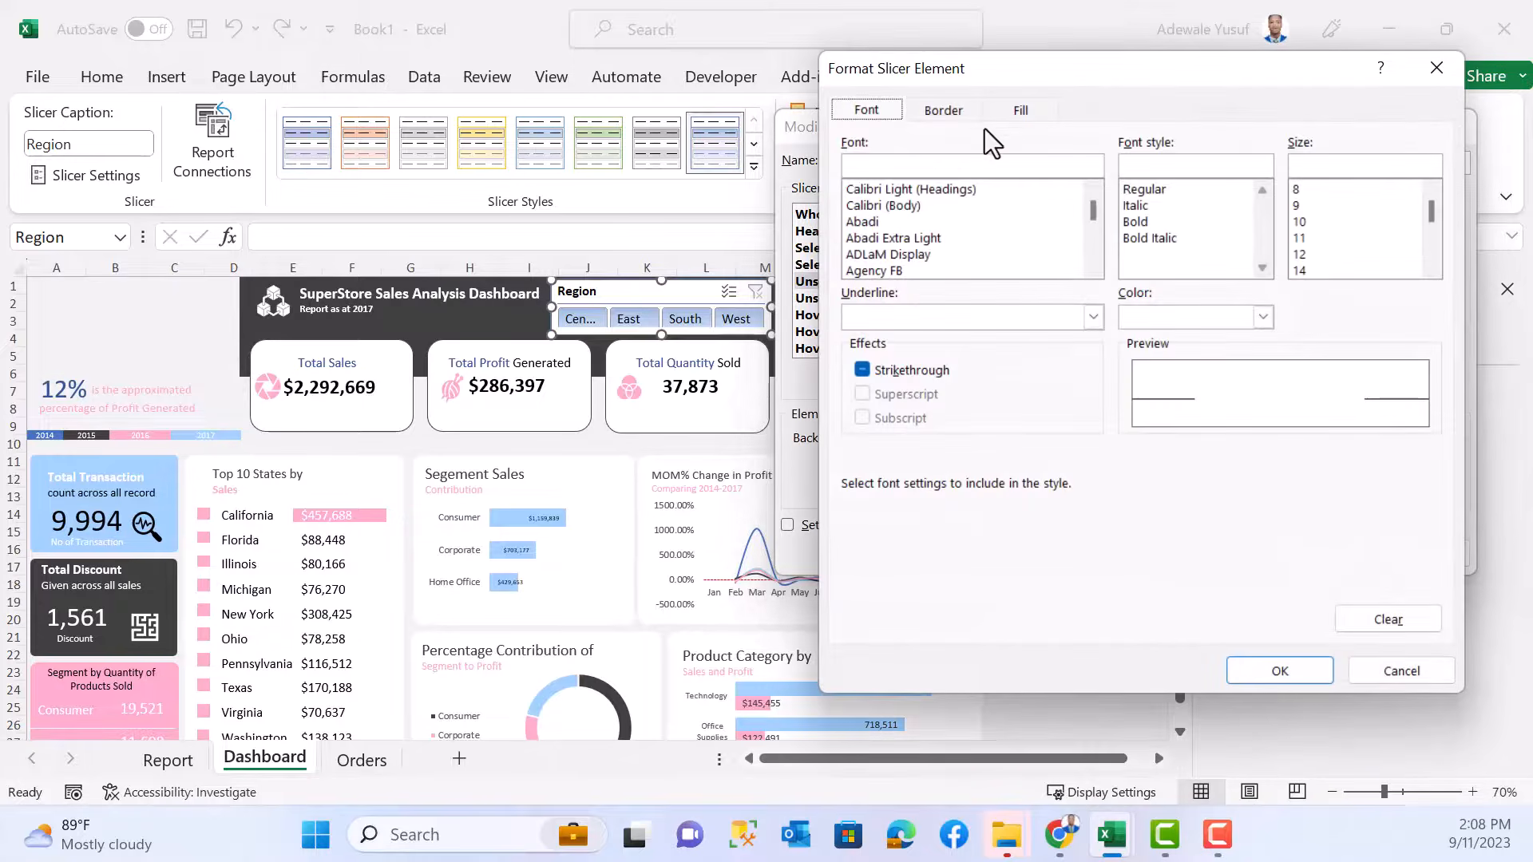
{"action": "left_click", "coordinate": [945, 112]}
{"action": "left_click", "coordinate": [1046, 112]}
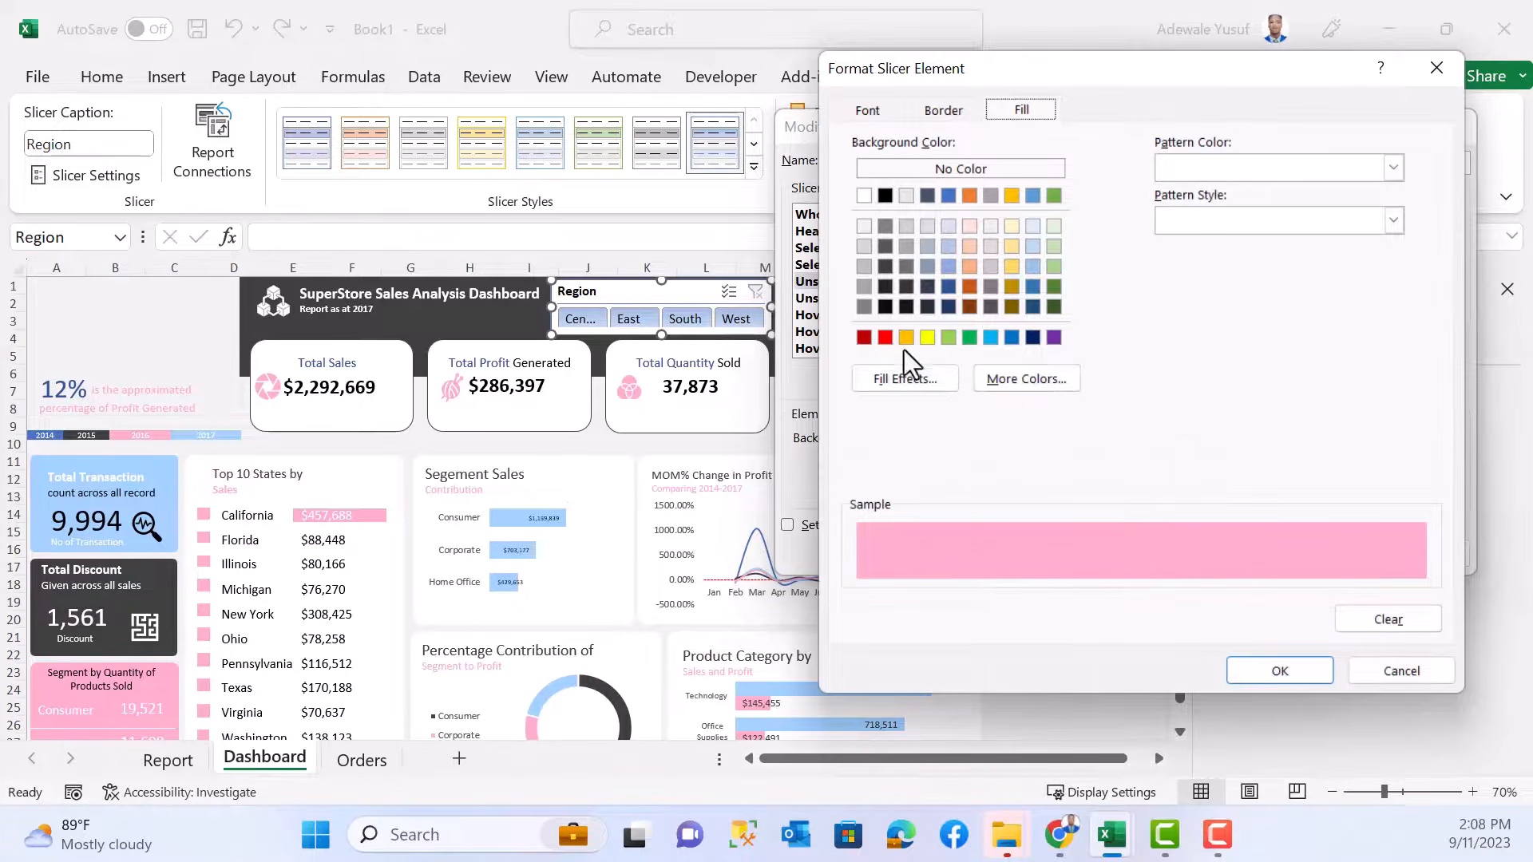
{"action": "left_click", "coordinate": [1003, 378]}
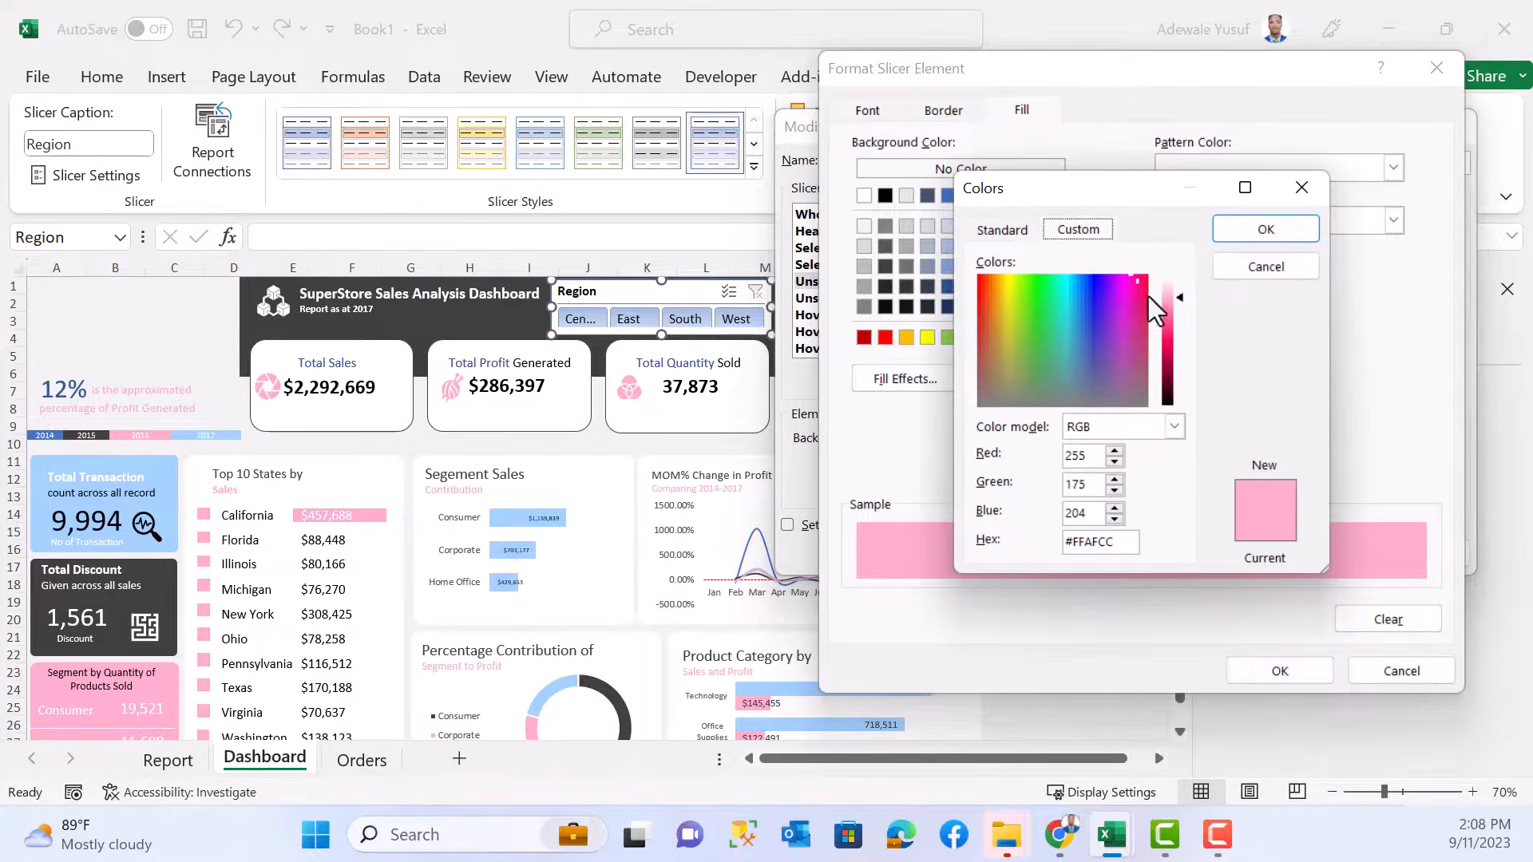
{"action": "left_click_drag", "start_coordinate": [1181, 298], "coordinate": [1169, 348]}
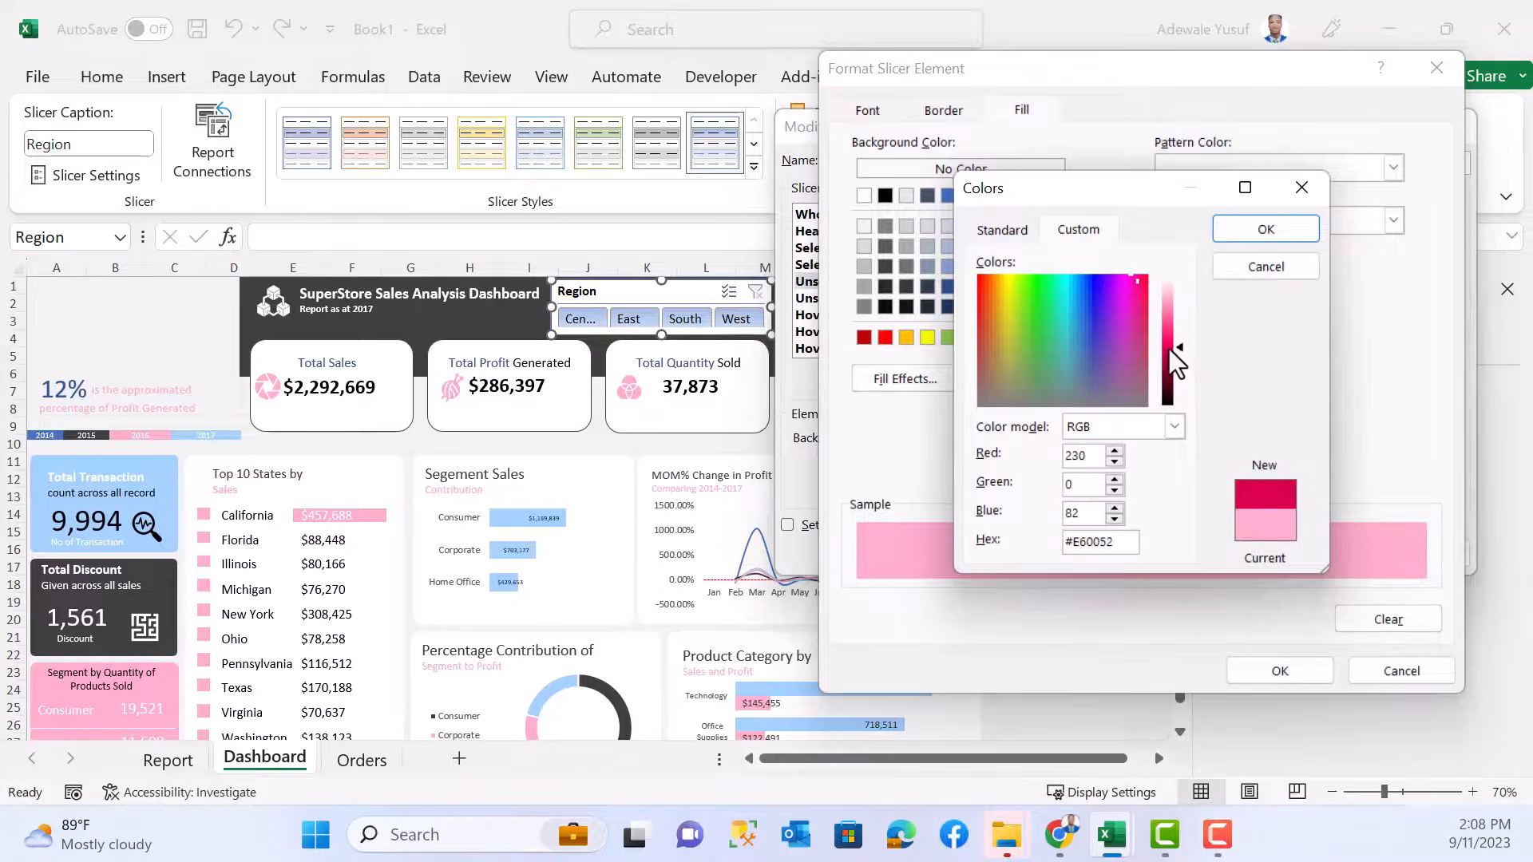
{"action": "left_click", "coordinate": [1250, 233]}
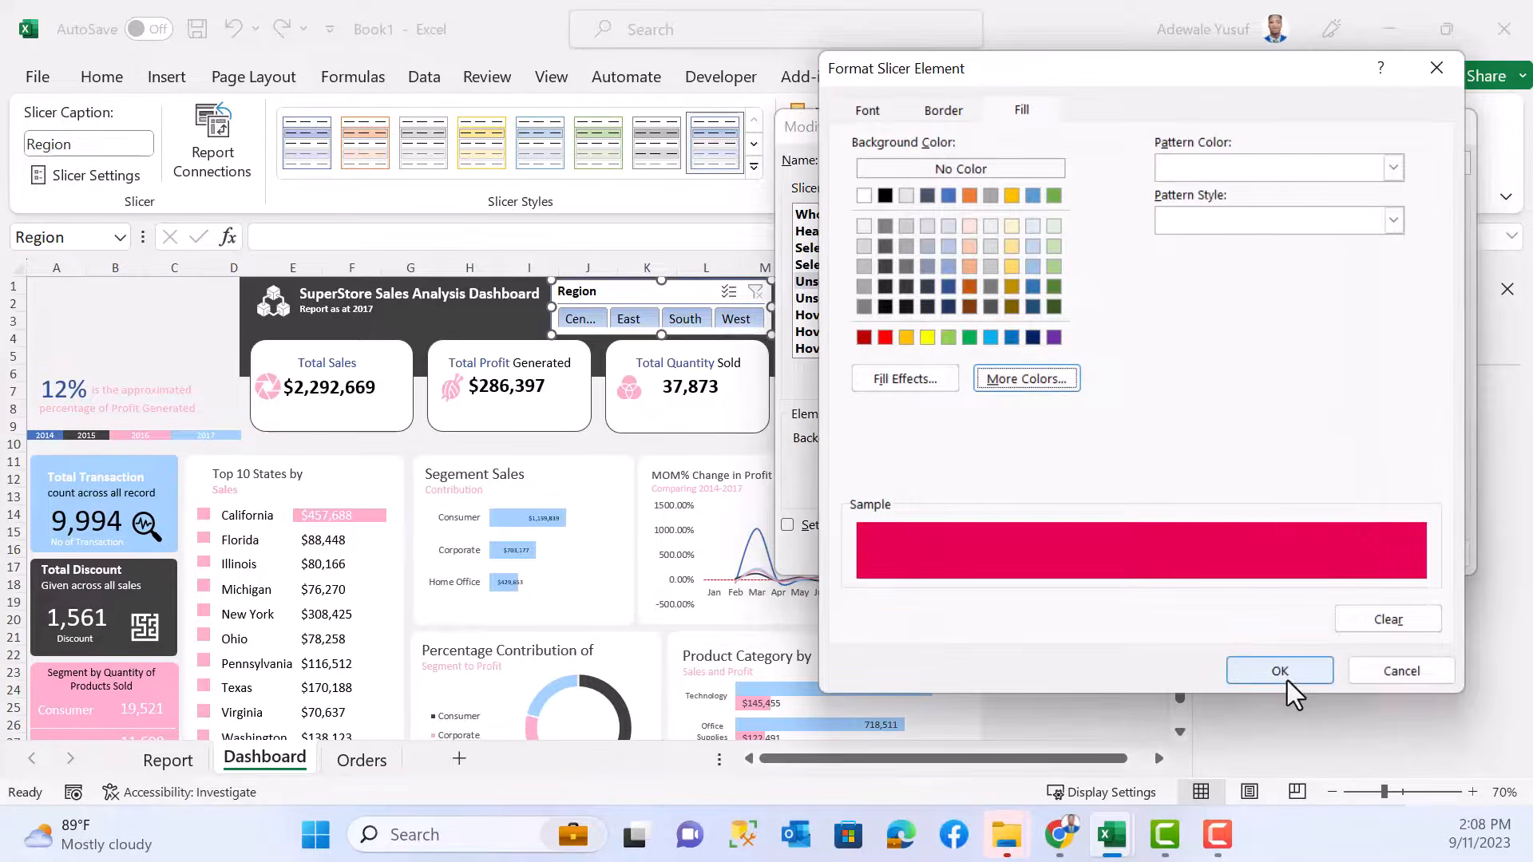
{"action": "left_click", "coordinate": [1287, 678]}
{"action": "key", "text": "Return"}
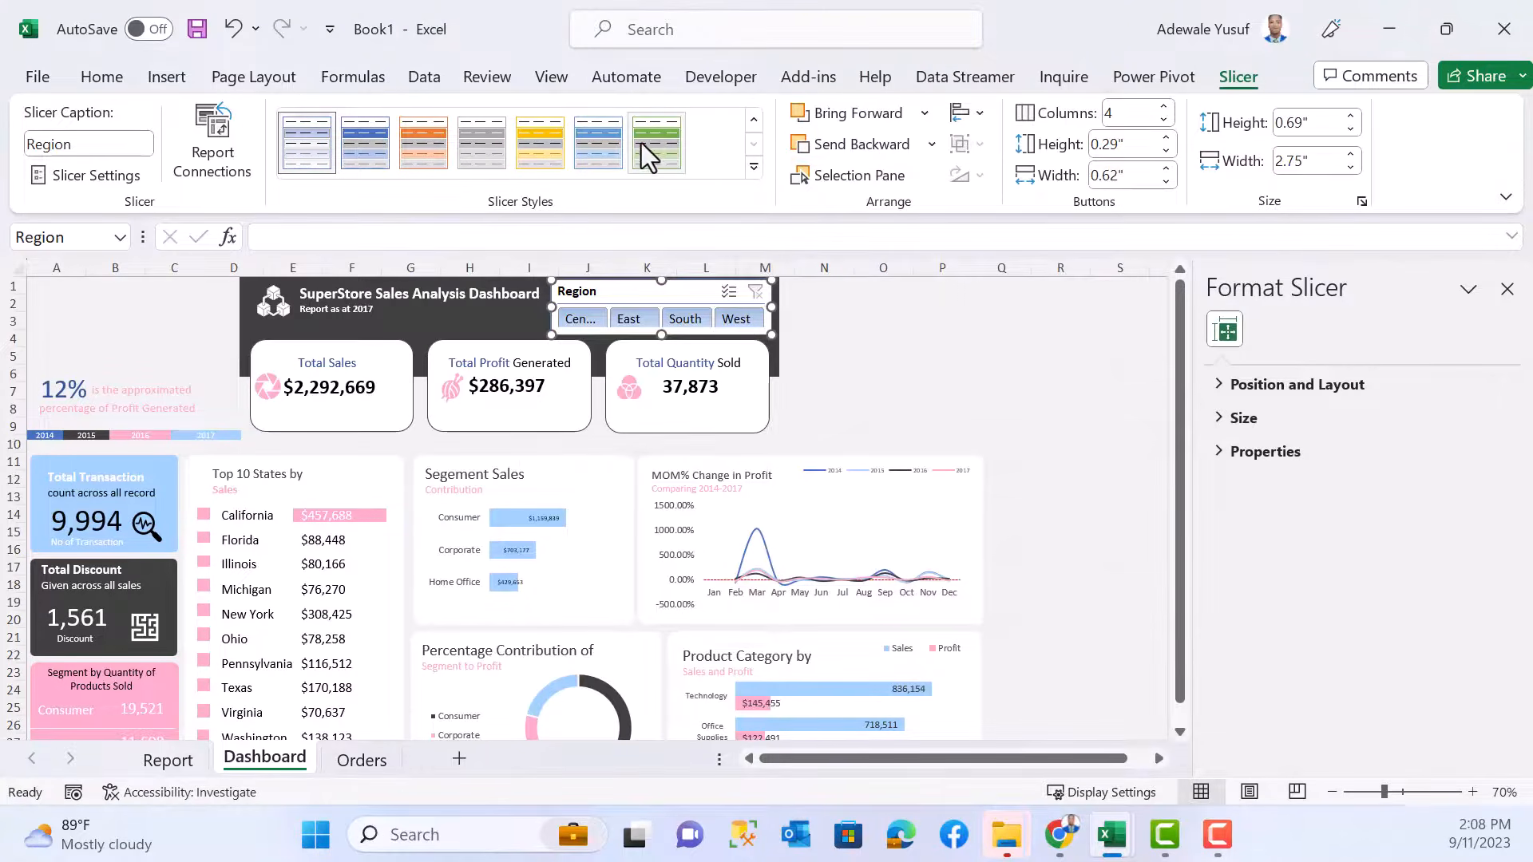
- Apply My Slicer Design to the Region slicer and enlarge it within the header banner to about 0.71" high and 2.88" wide
{"action": "left_click", "coordinate": [754, 167]}
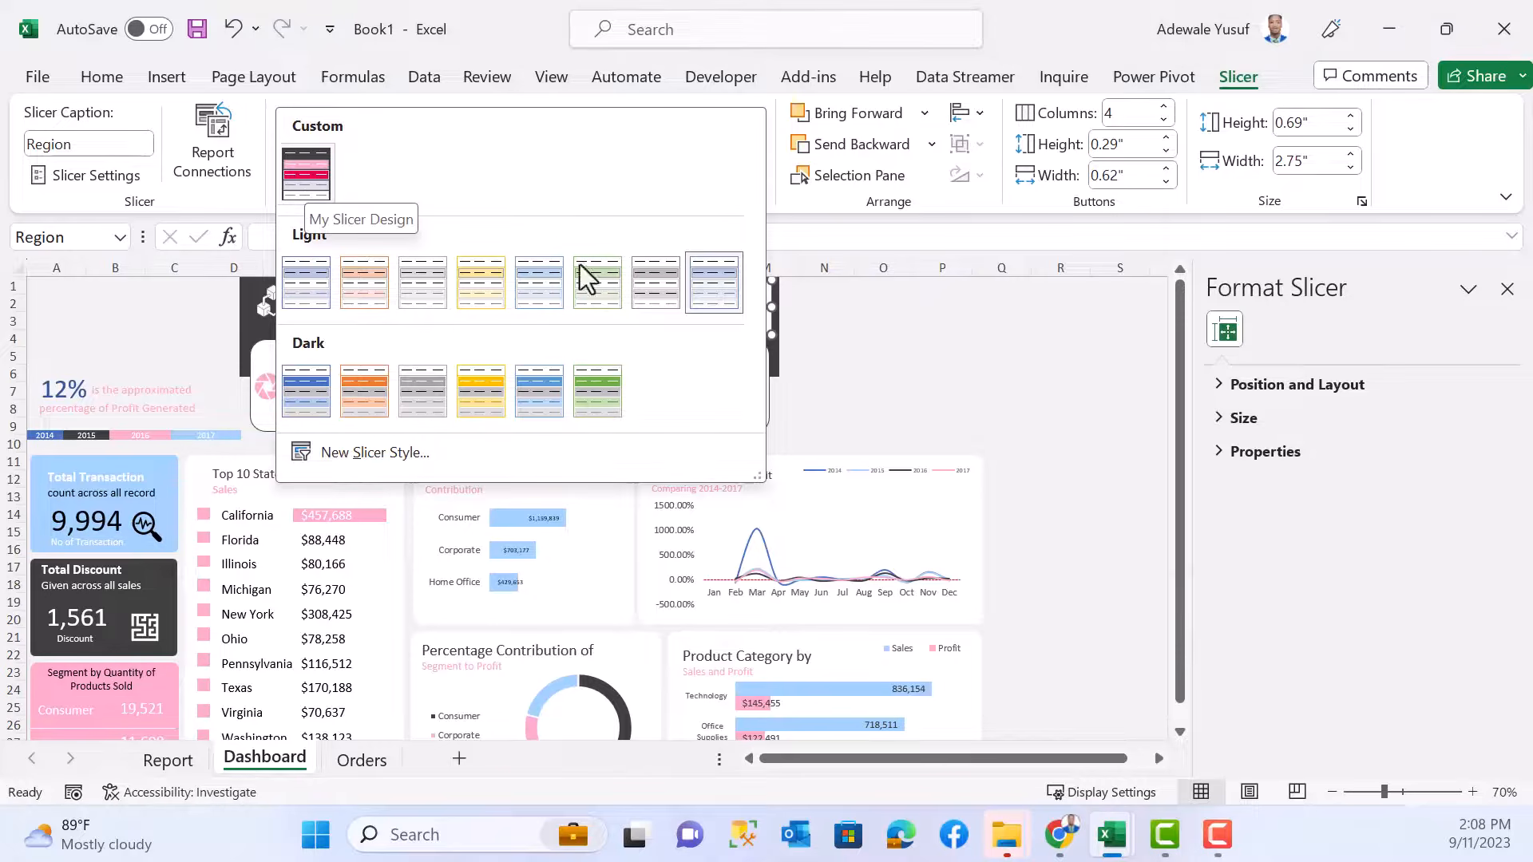
{"action": "left_click", "coordinate": [300, 177]}
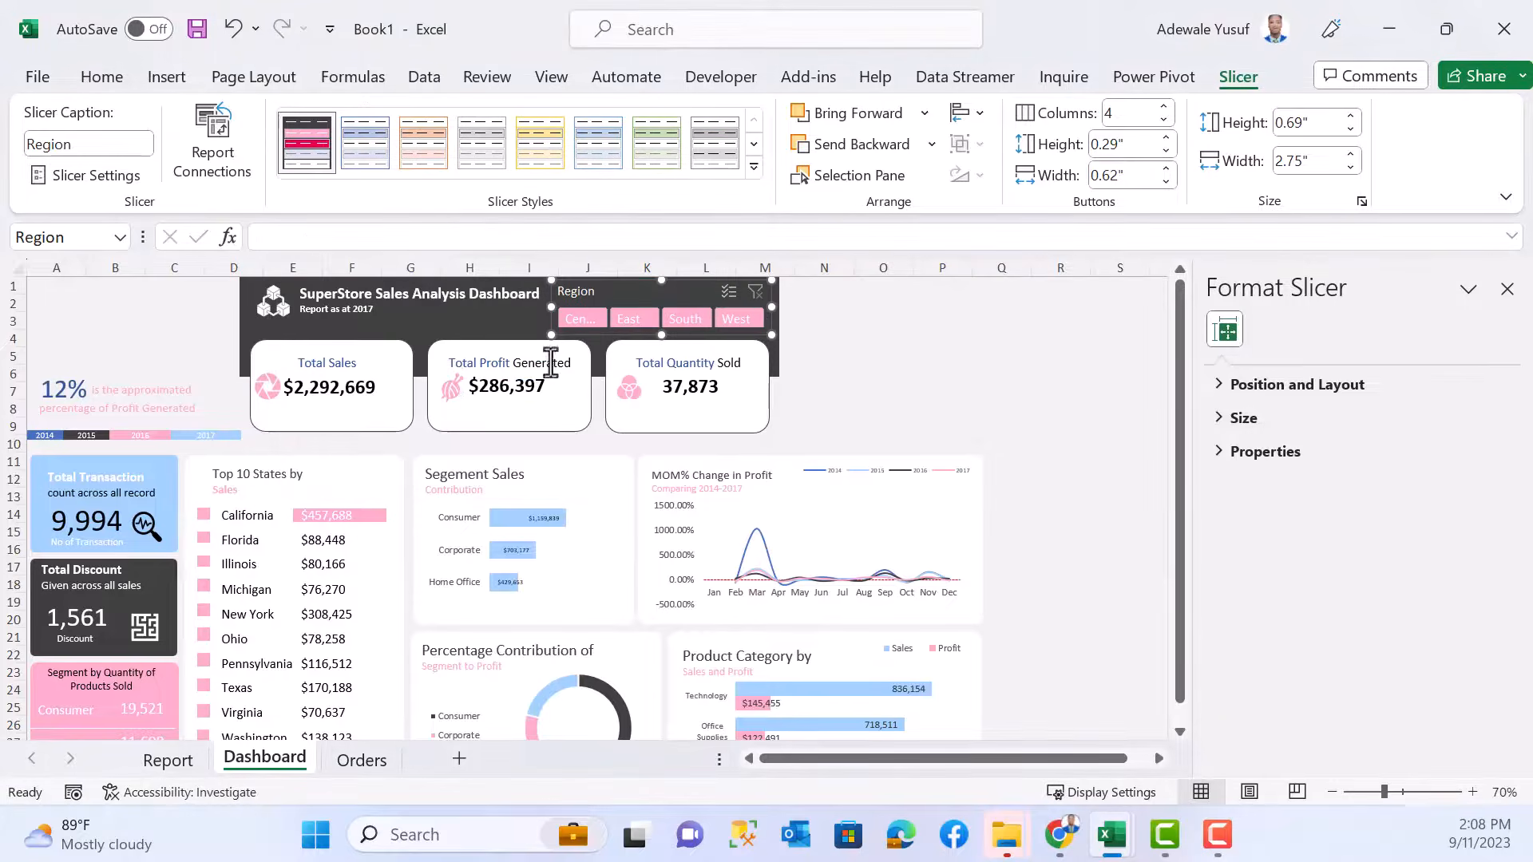
{"action": "left_click_drag", "start_coordinate": [766, 334], "coordinate": [772, 336]}
{"action": "left_click_drag", "start_coordinate": [542, 322], "coordinate": [606, 292]}
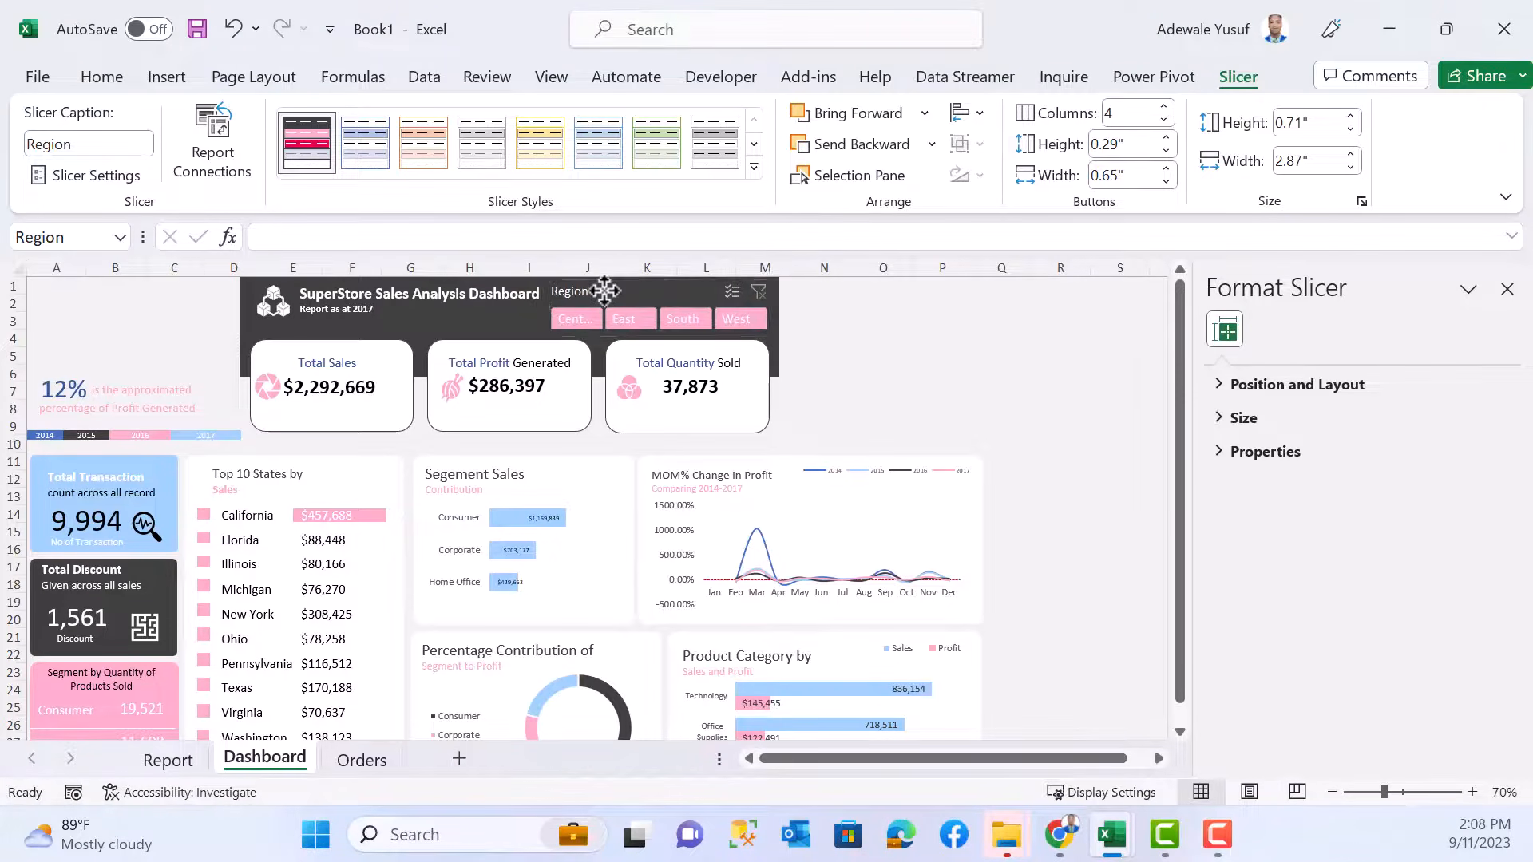
{"action": "left_click", "coordinate": [817, 343]}
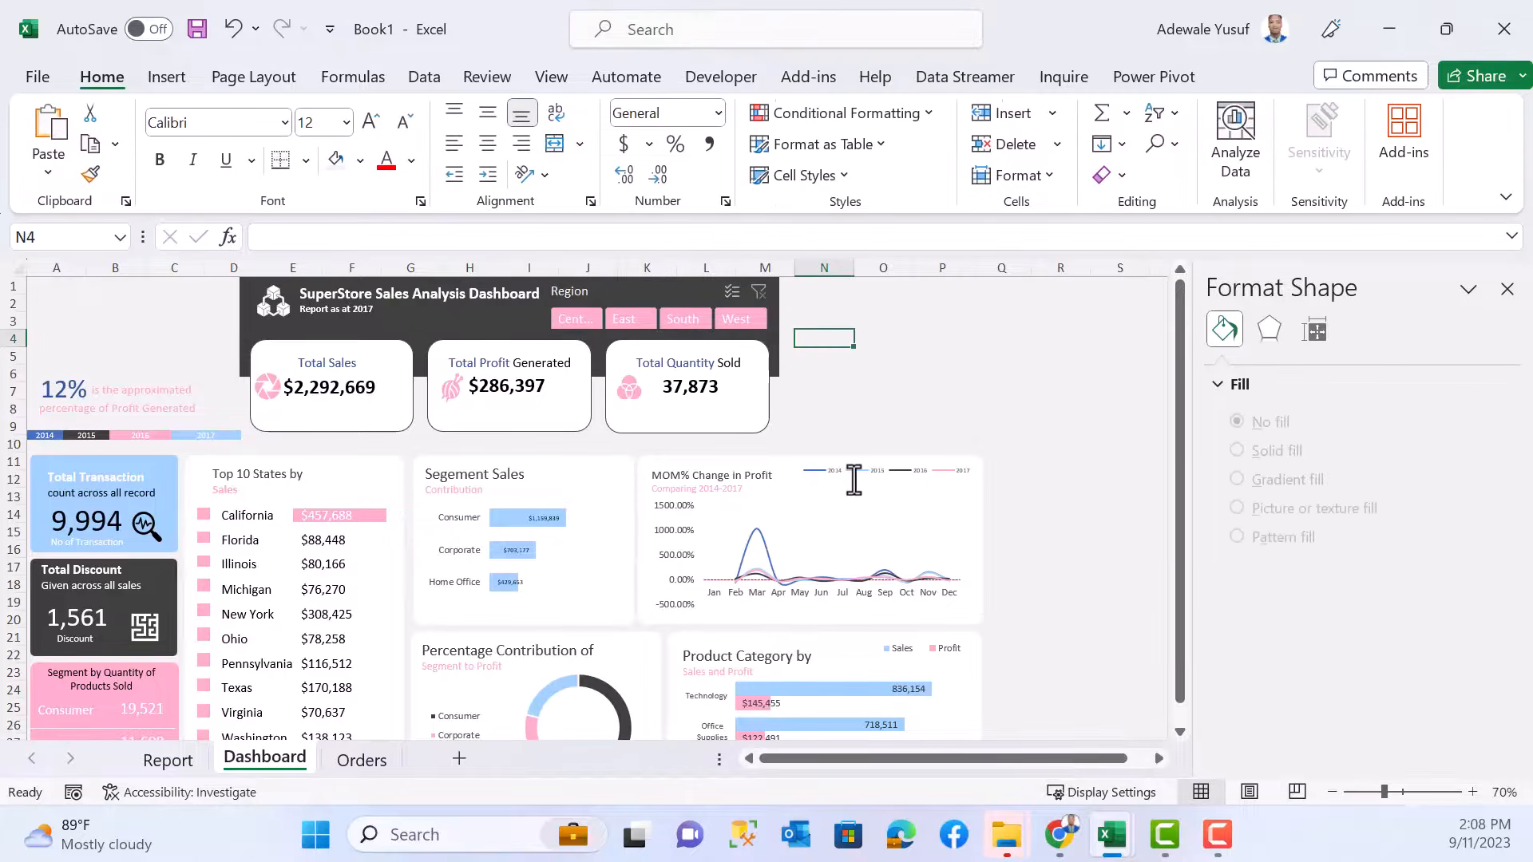
- Extend the Region slicer's report connections to include PivotTable2 through PivotTable8
{"action": "left_click", "coordinate": [646, 291]}
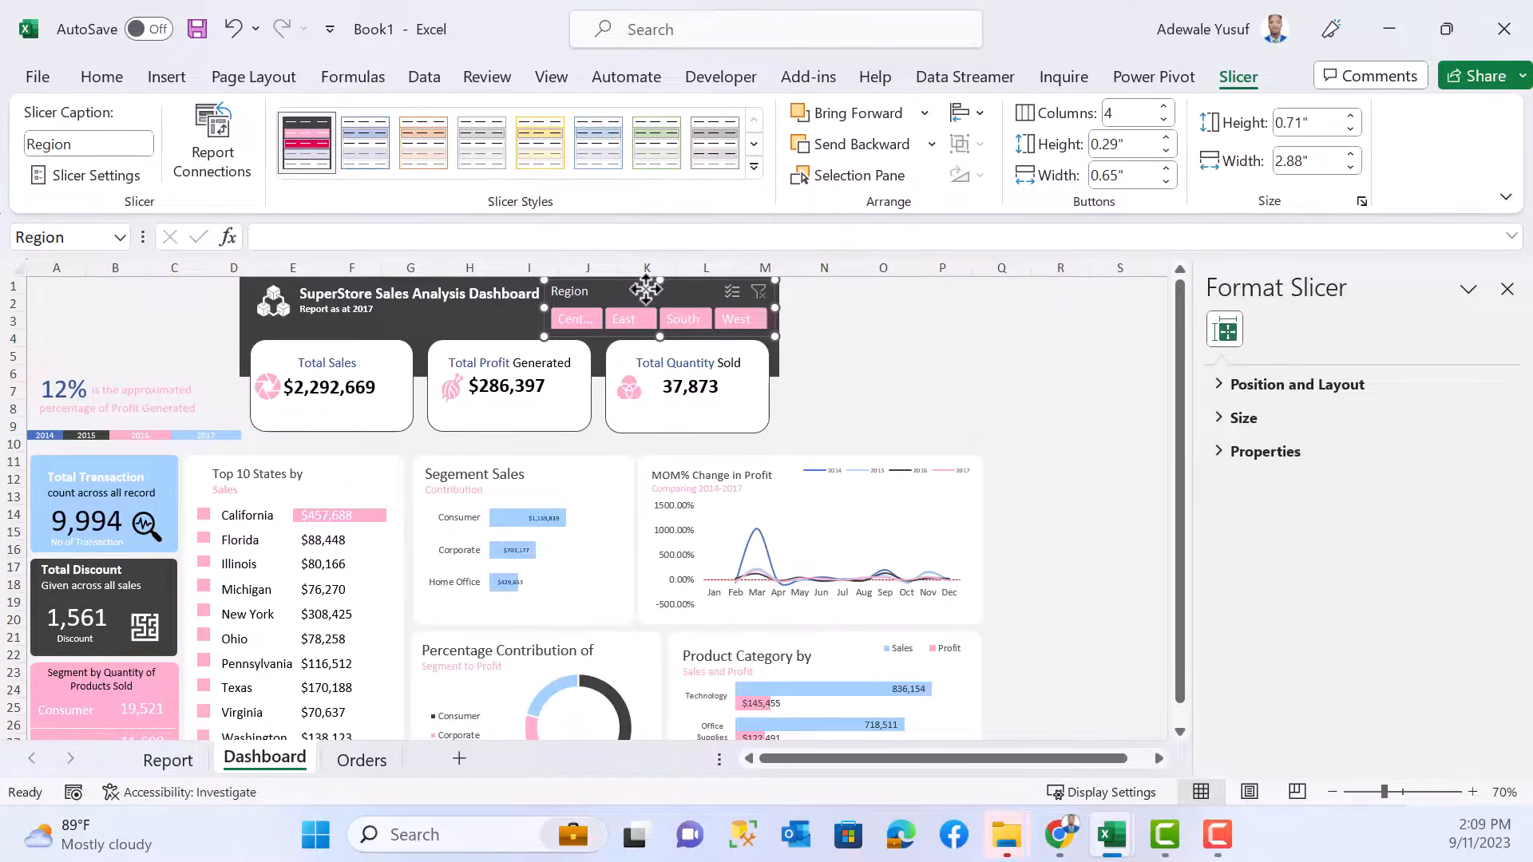
{"action": "right_click", "coordinate": [646, 290]}
{"action": "left_click", "coordinate": [773, 493]}
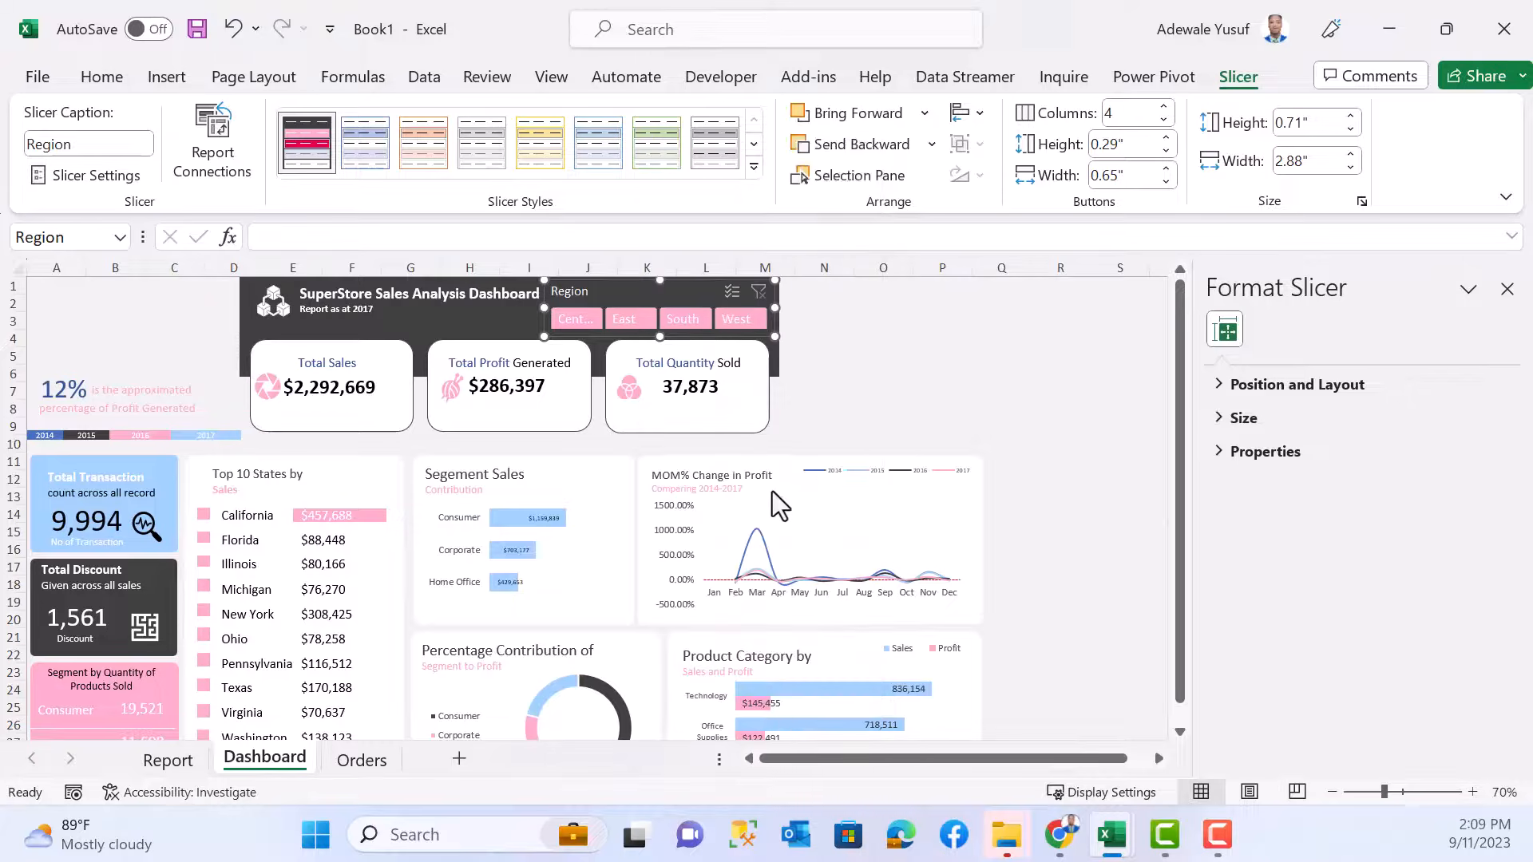
{"action": "left_click", "coordinate": [584, 536]}
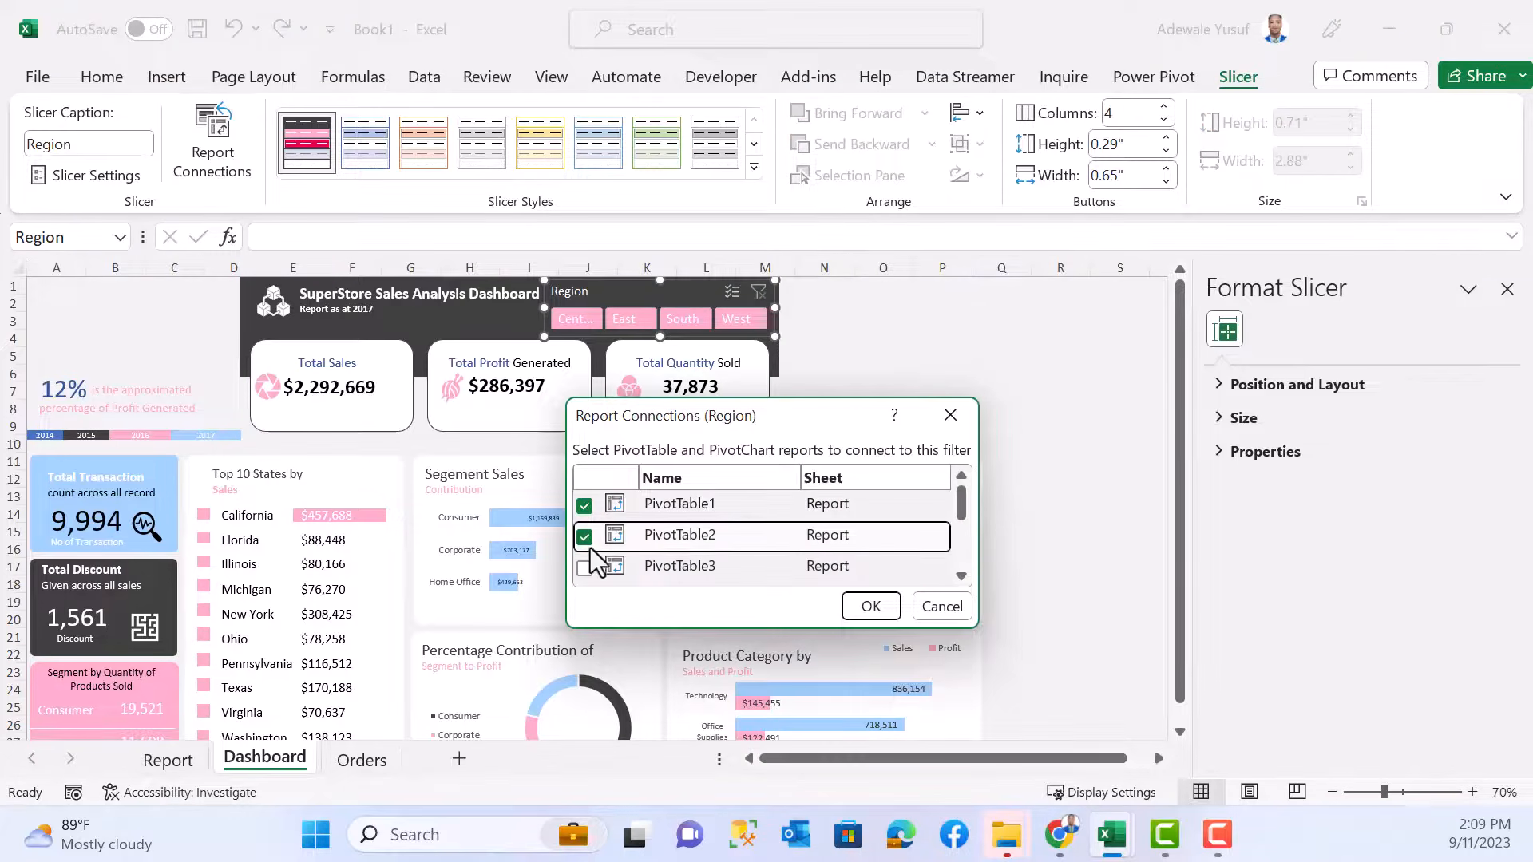
{"action": "left_click", "coordinate": [589, 568]}
{"action": "scroll", "coordinate": [591, 560], "scroll_direction": "down", "scroll_amount": 2}
{"action": "left_click", "coordinate": [588, 518]}
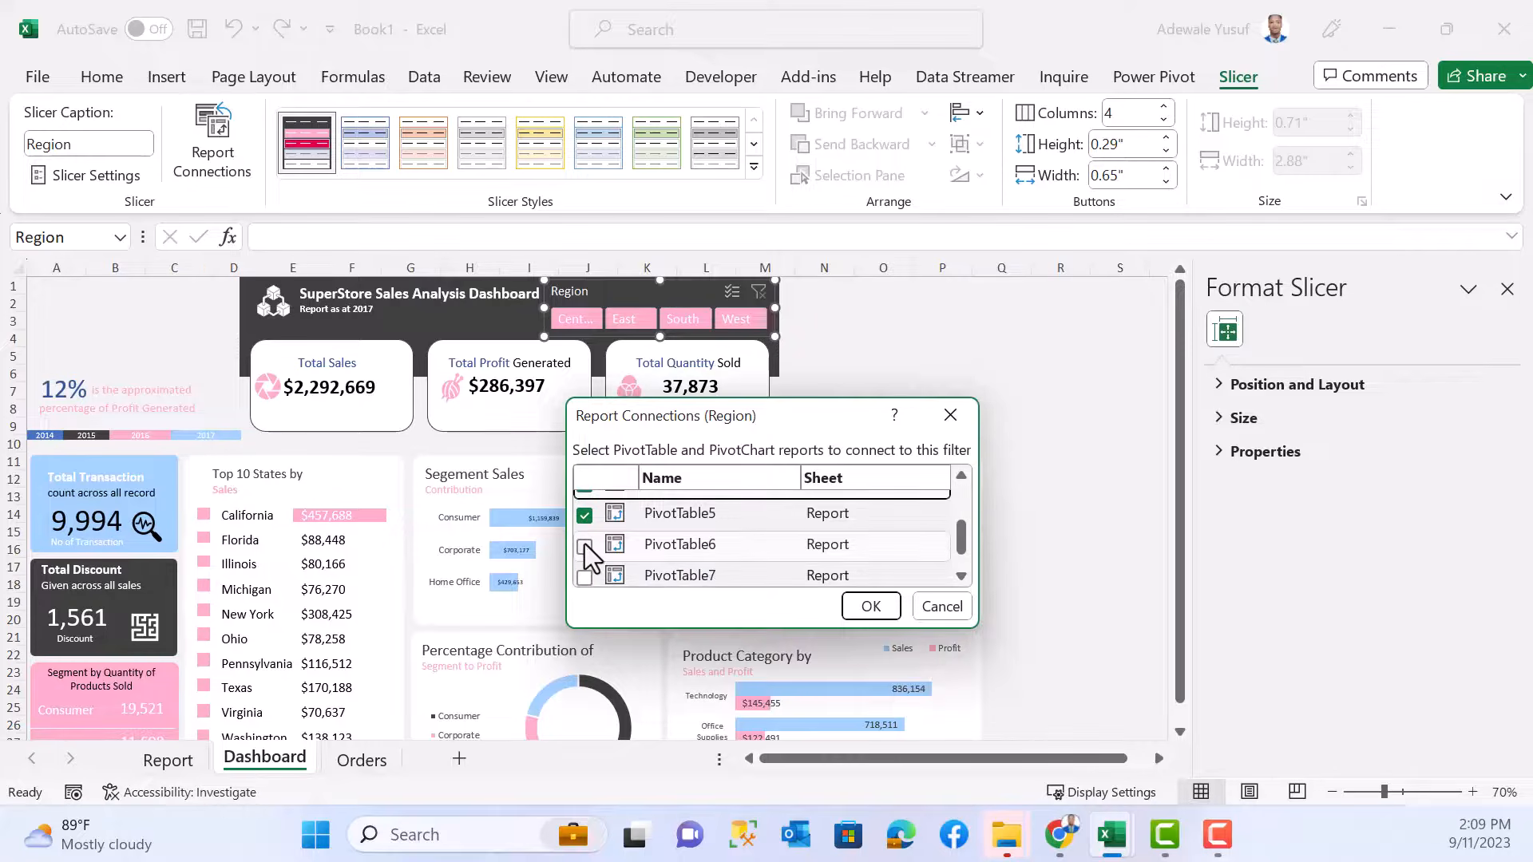
{"action": "left_click", "coordinate": [585, 543]}
{"action": "left_click", "coordinate": [584, 576]}
{"action": "scroll", "coordinate": [583, 578], "scroll_direction": "down", "scroll_amount": 1}
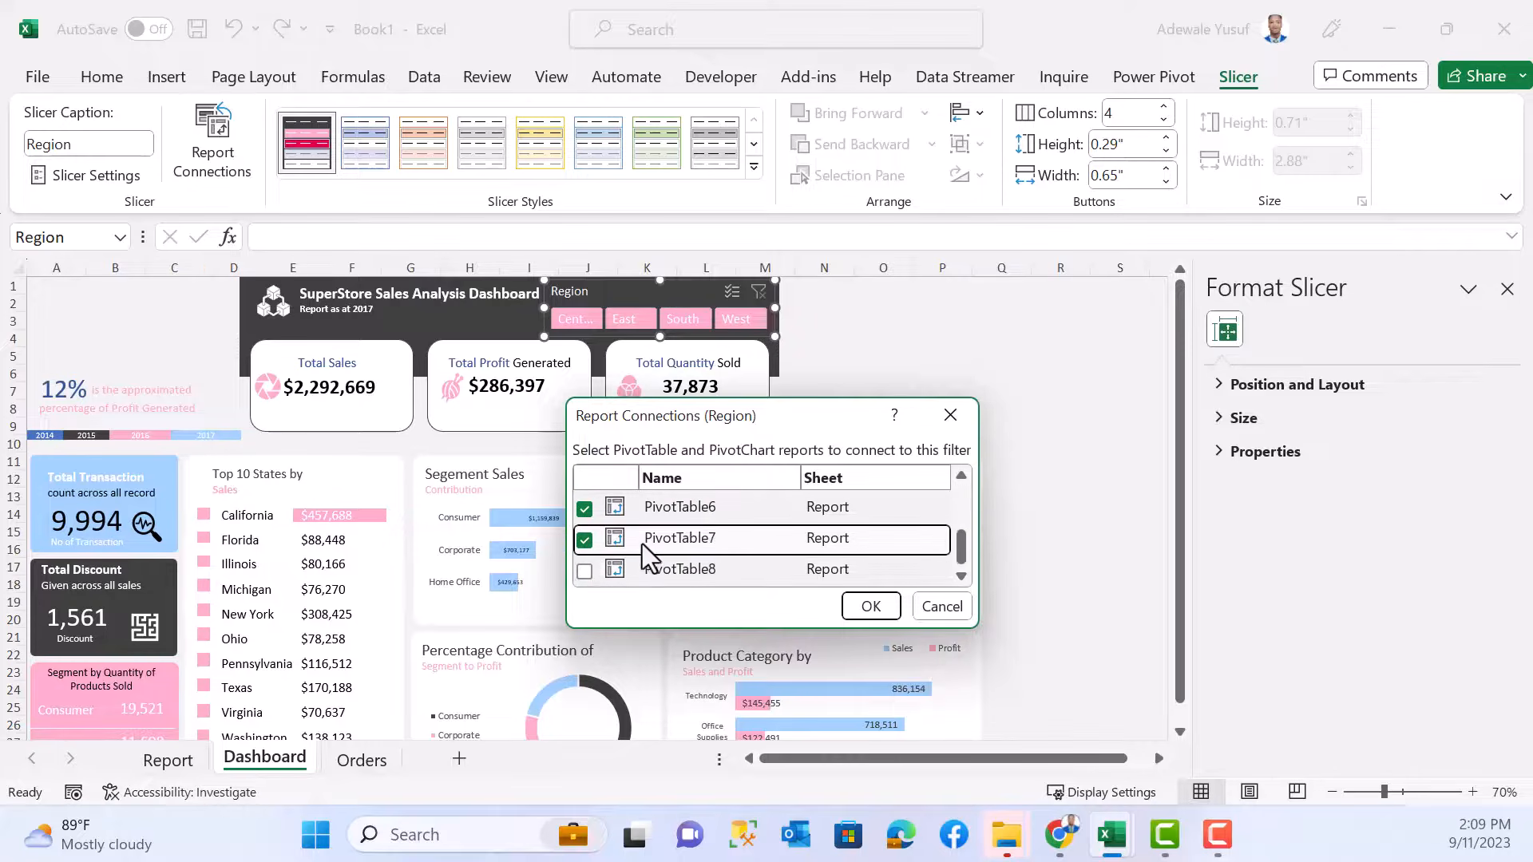
{"action": "left_click", "coordinate": [585, 571]}
{"action": "scroll", "coordinate": [655, 559], "scroll_direction": "up", "scroll_amount": 5}
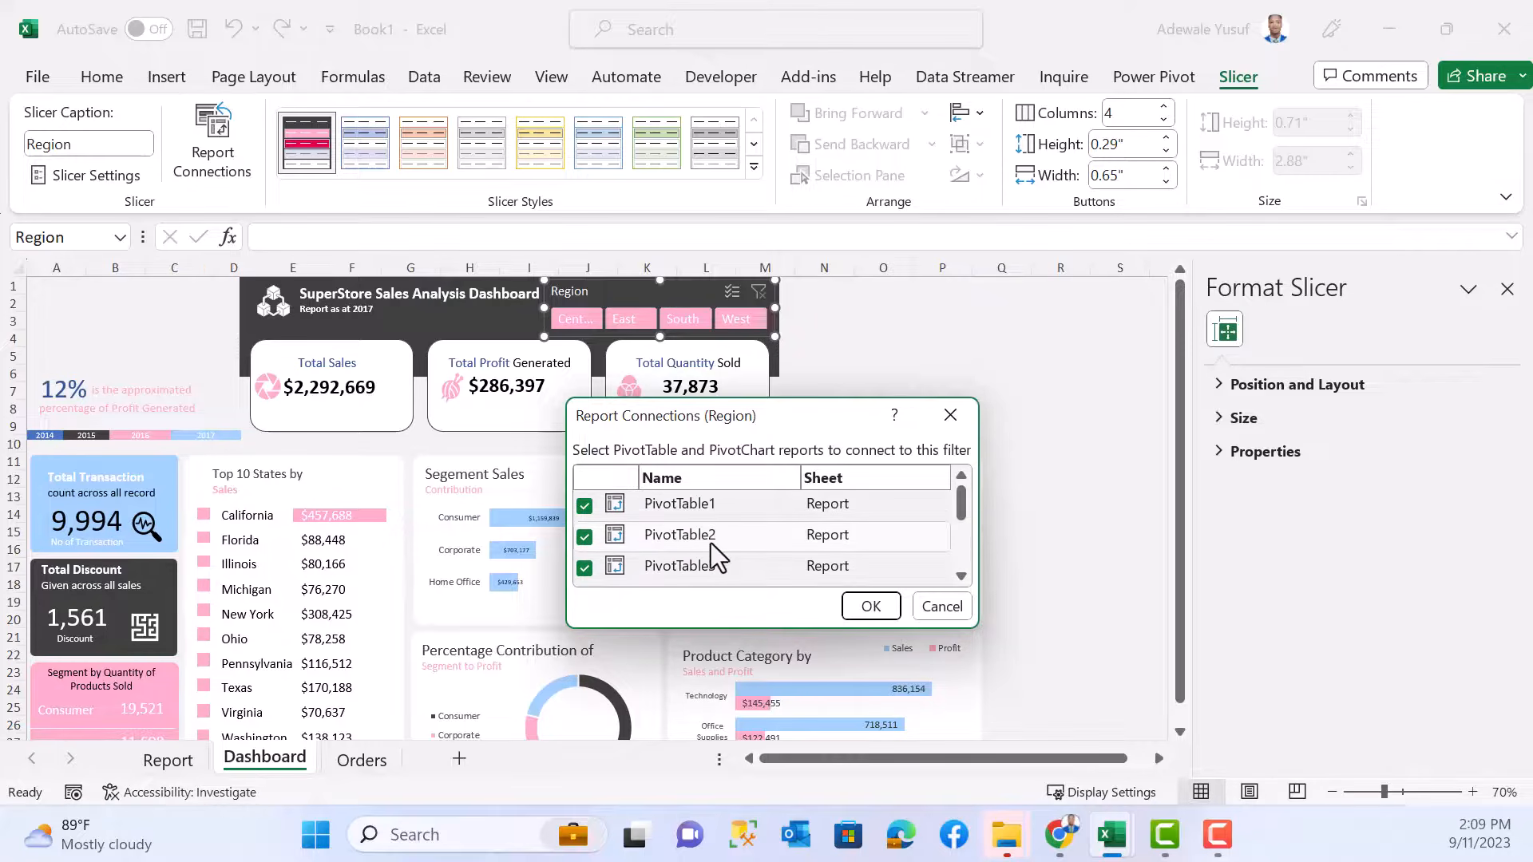
{"action": "left_click", "coordinate": [870, 607]}
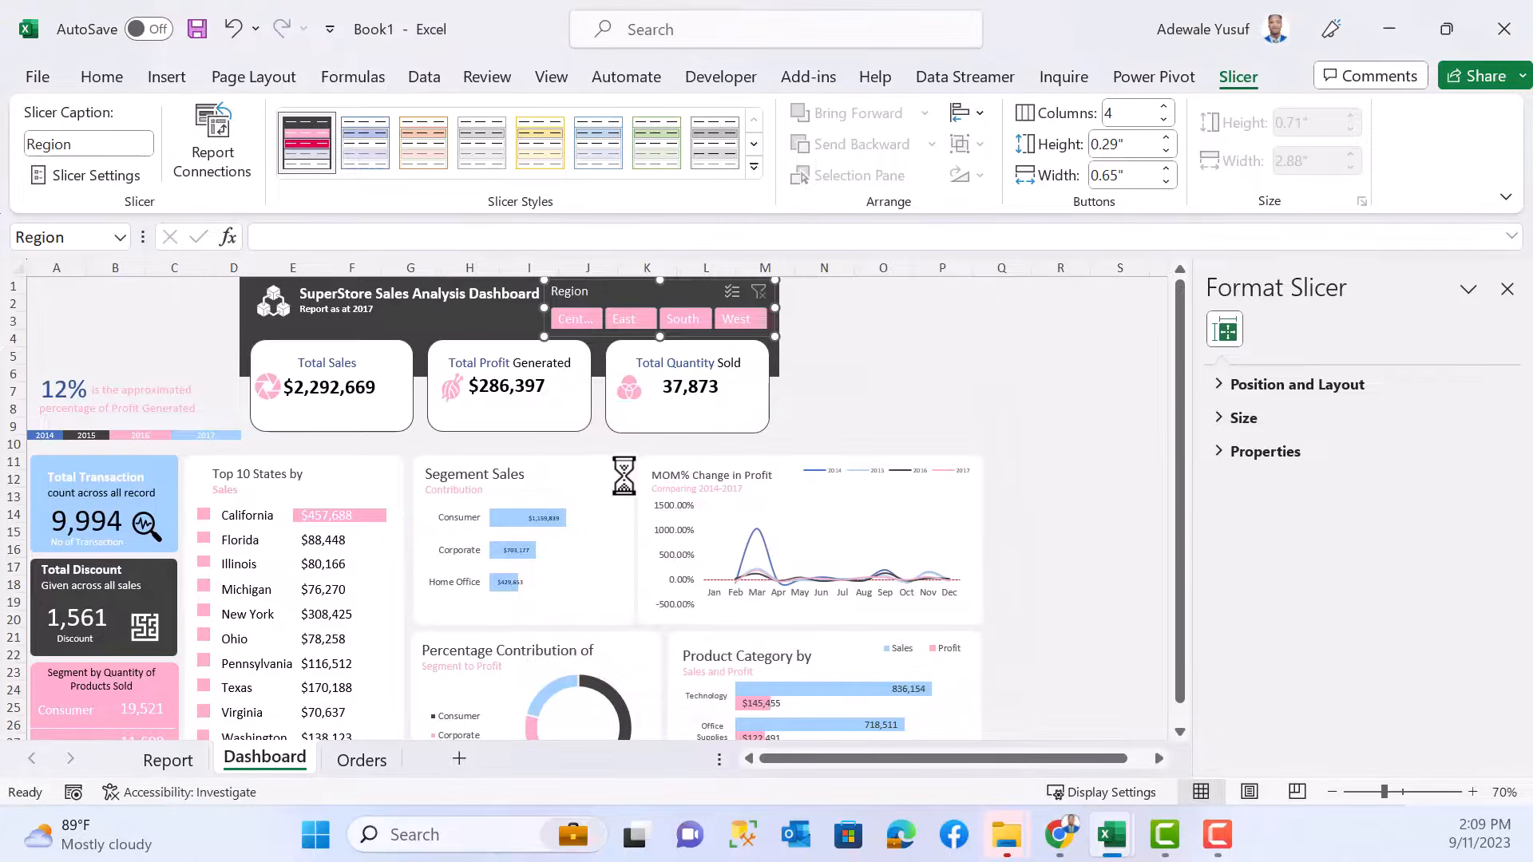
{"action": "left_click", "coordinate": [834, 353]}
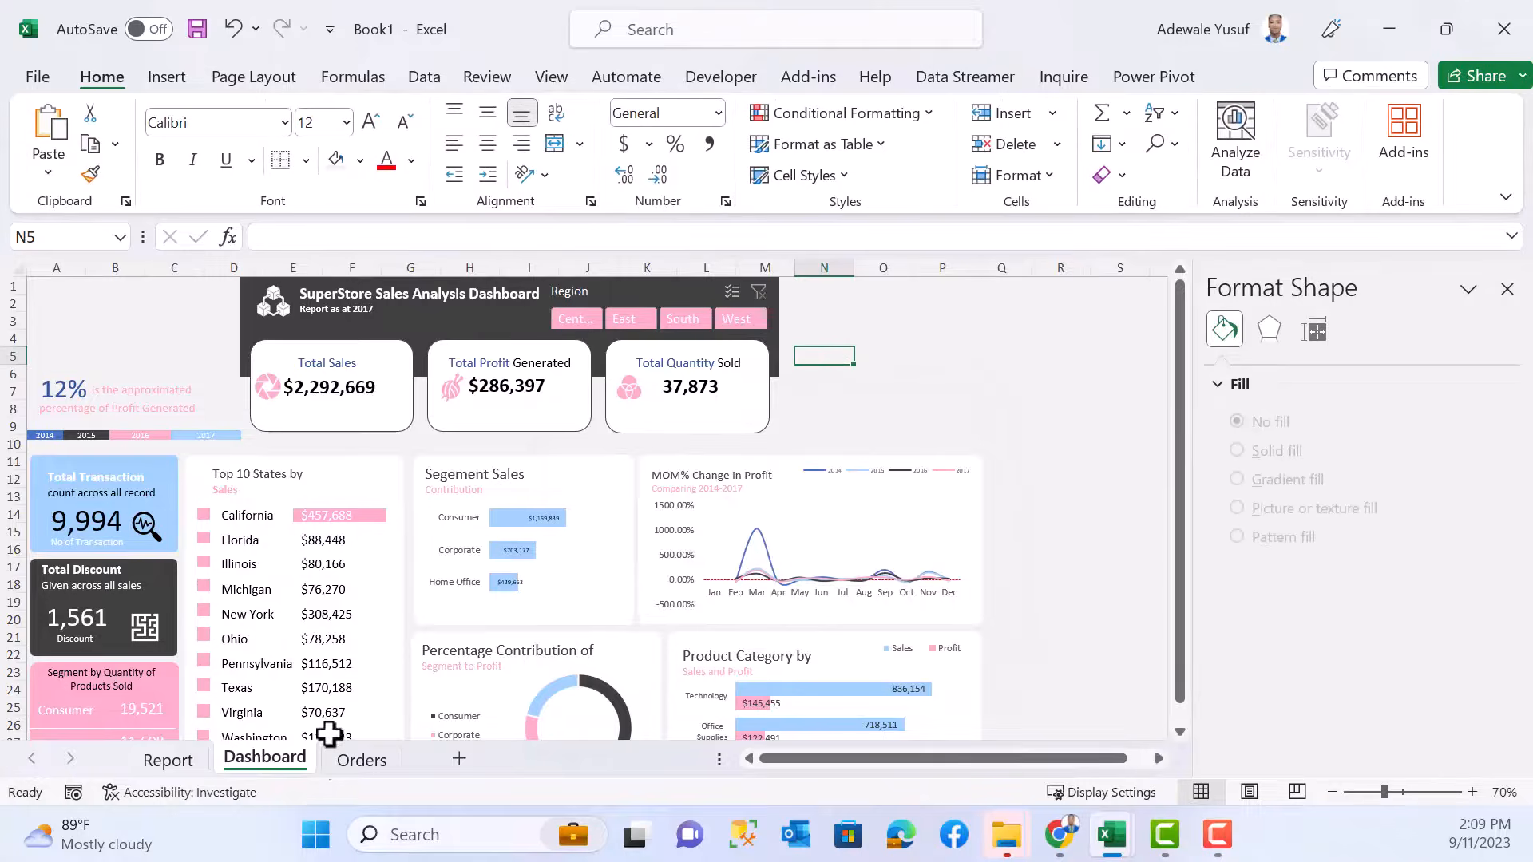
- Copy the Ship Mode and Years slicers from the Report sheet and paste them onto the Dashboard sheet
{"action": "left_click", "coordinate": [169, 760]}
{"action": "left_click", "coordinate": [393, 357]}
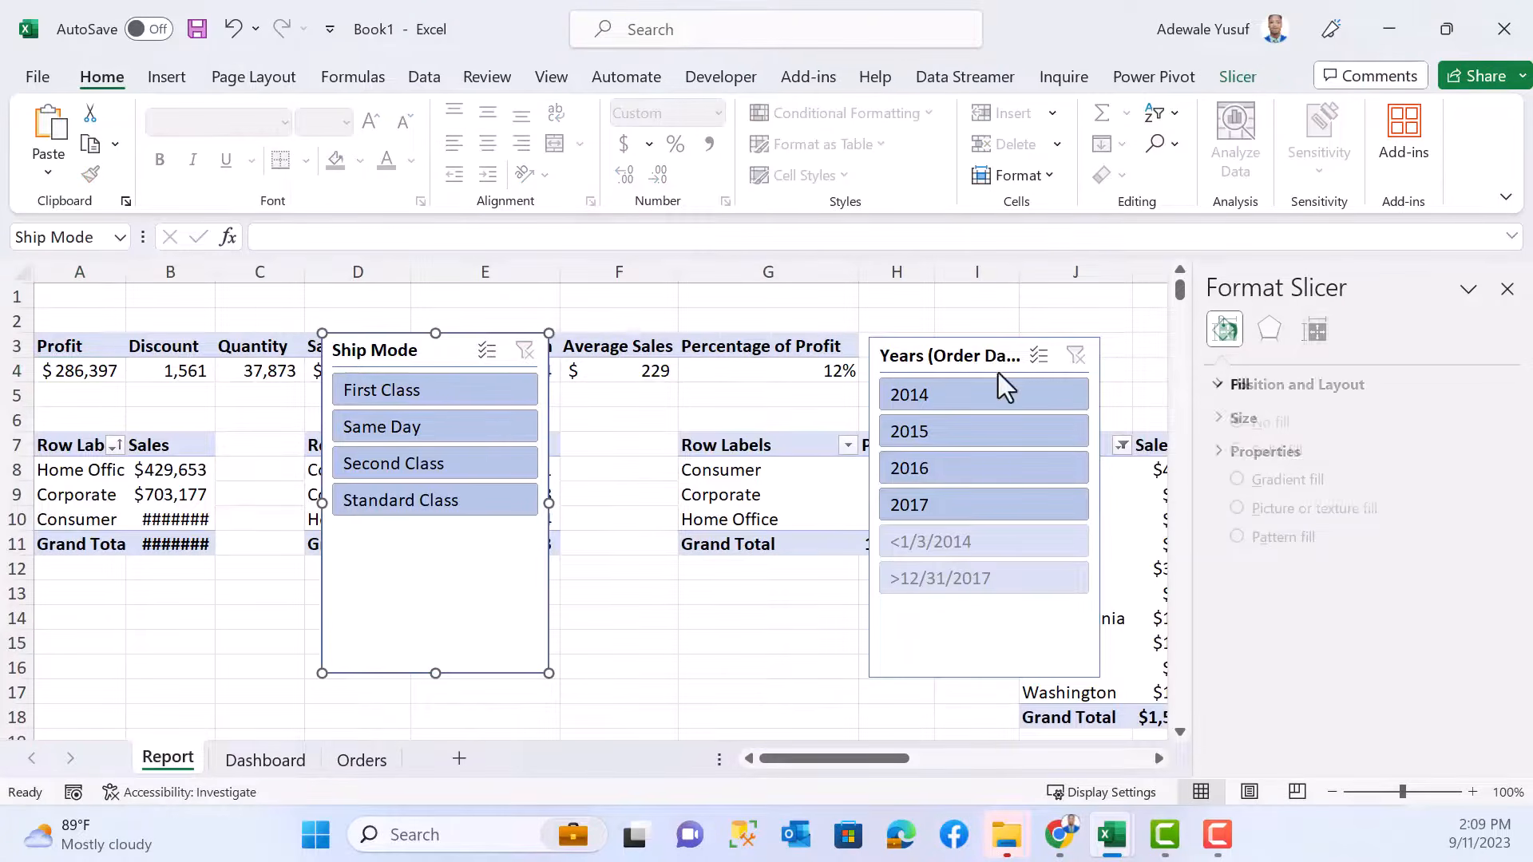
{"action": "left_click", "coordinate": [938, 355], "text": "ctrl"}
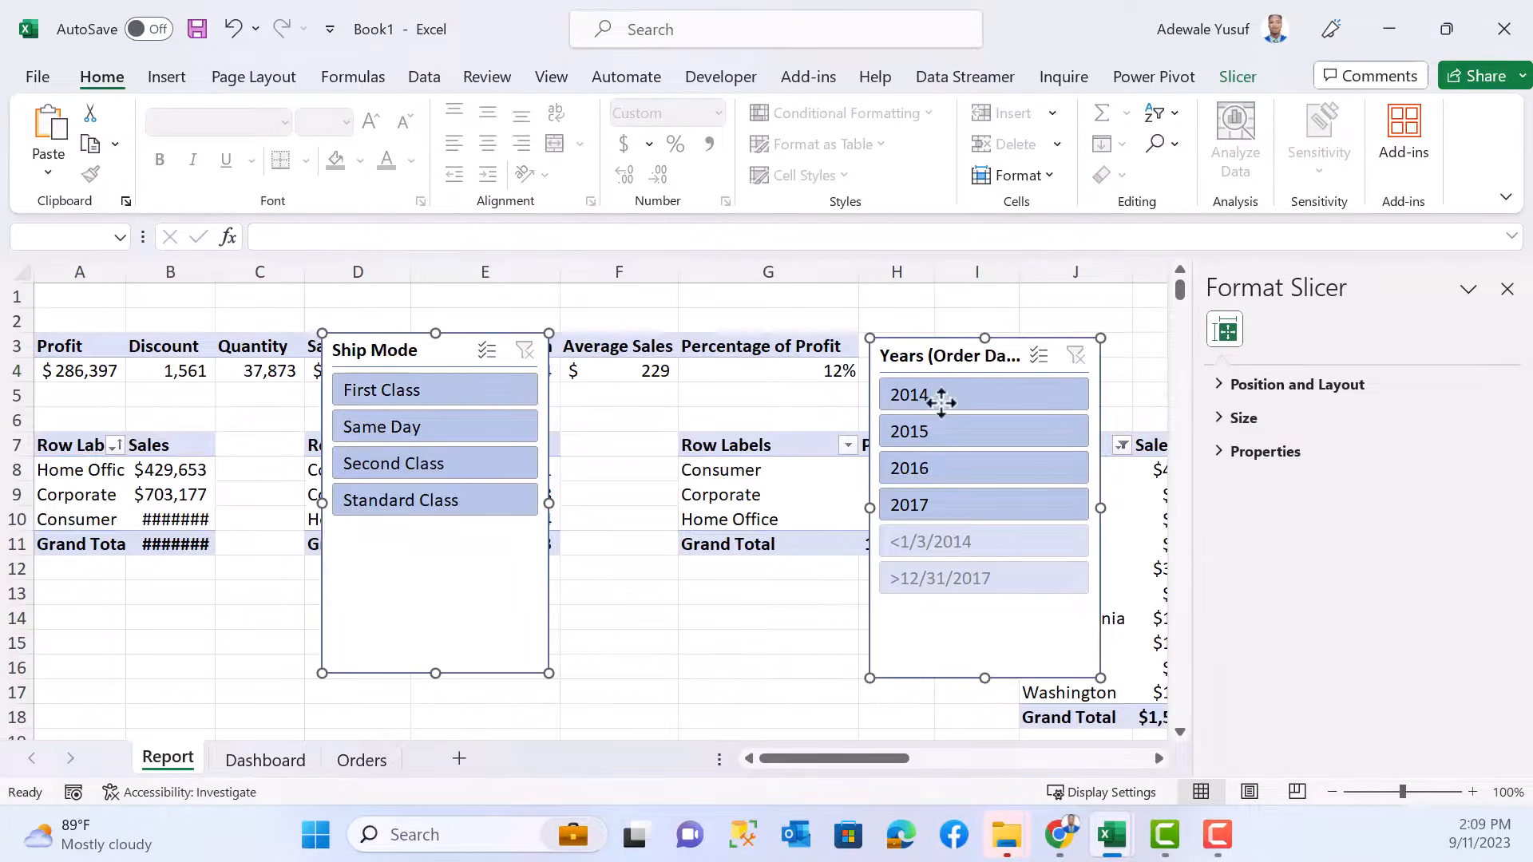
{"action": "left_click", "coordinate": [265, 760]}
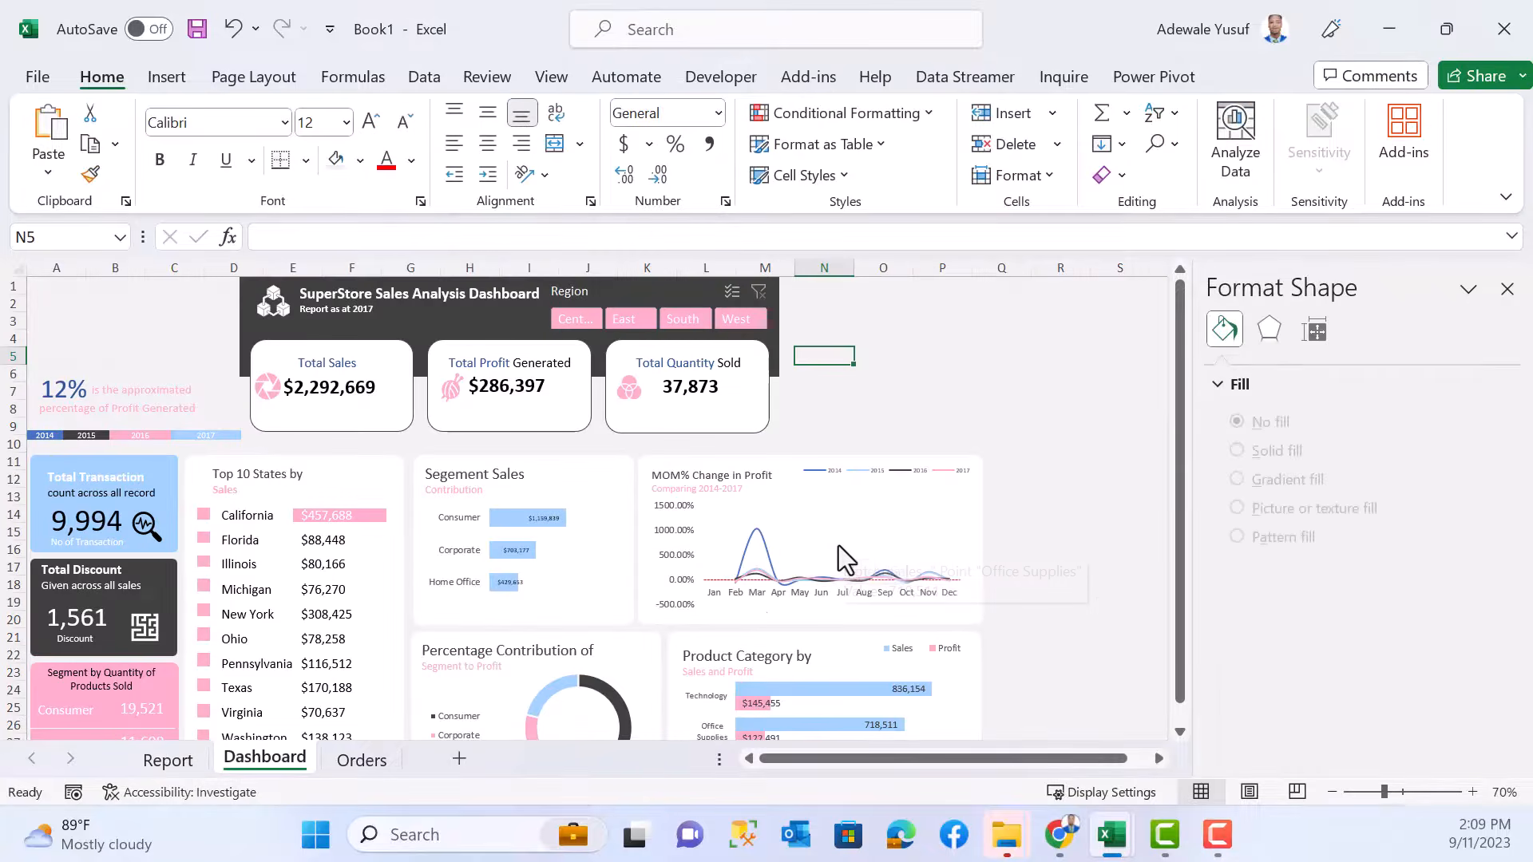
{"action": "key", "text": "ctrl+v"}
- Position the Ship Mode slicer beside the header banner, narrowing and shortening it so that its four ship modes just fit
{"action": "left_click_drag", "start_coordinate": [854, 363], "coordinate": [864, 334]}
{"action": "left_click_drag", "start_coordinate": [869, 441], "coordinate": [870, 436]}
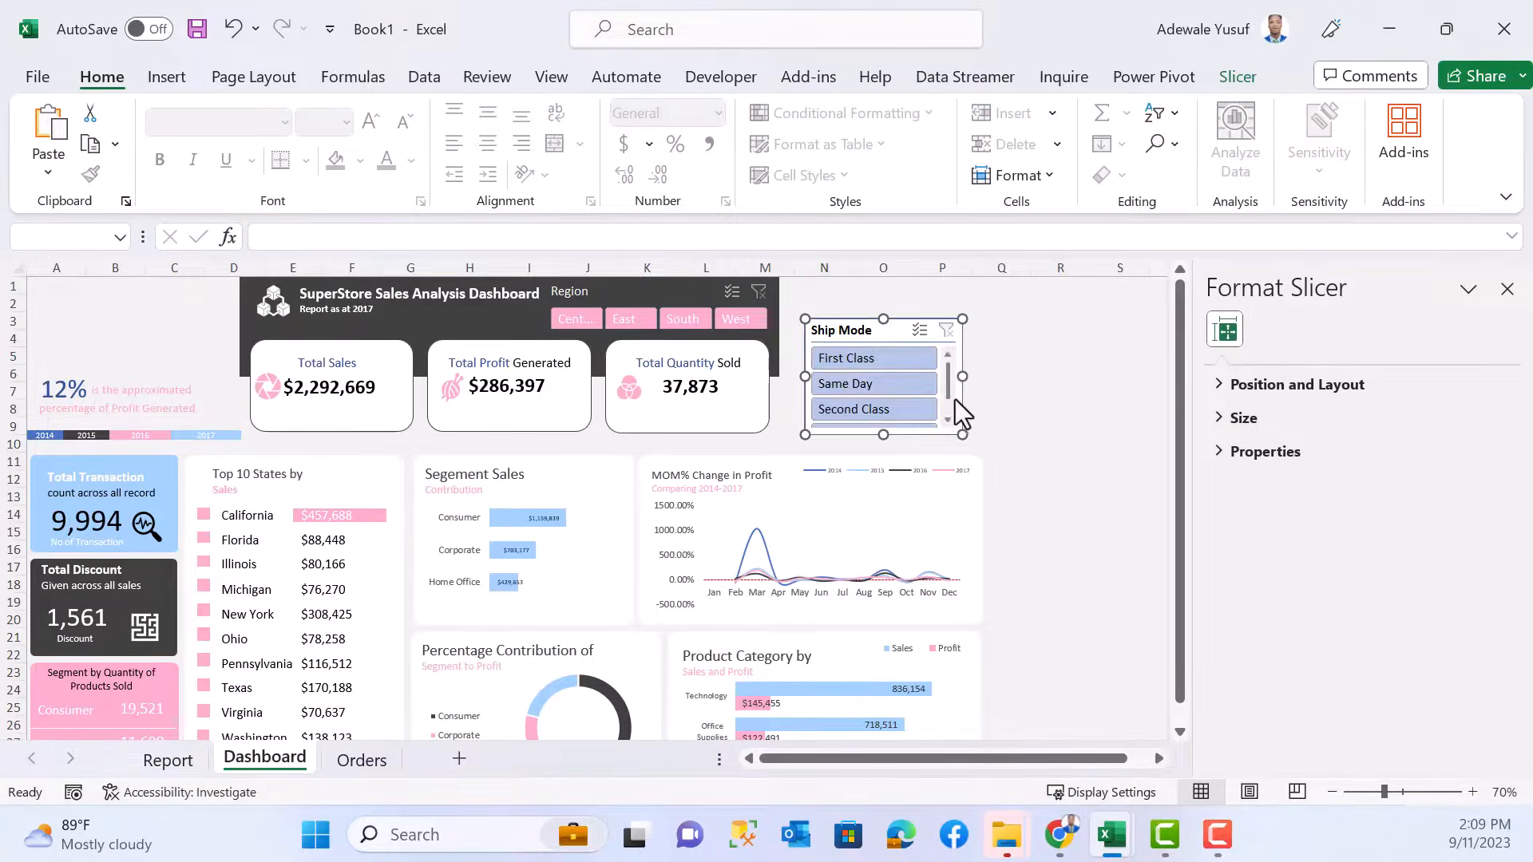
{"action": "left_click_drag", "start_coordinate": [967, 377], "coordinate": [910, 377]}
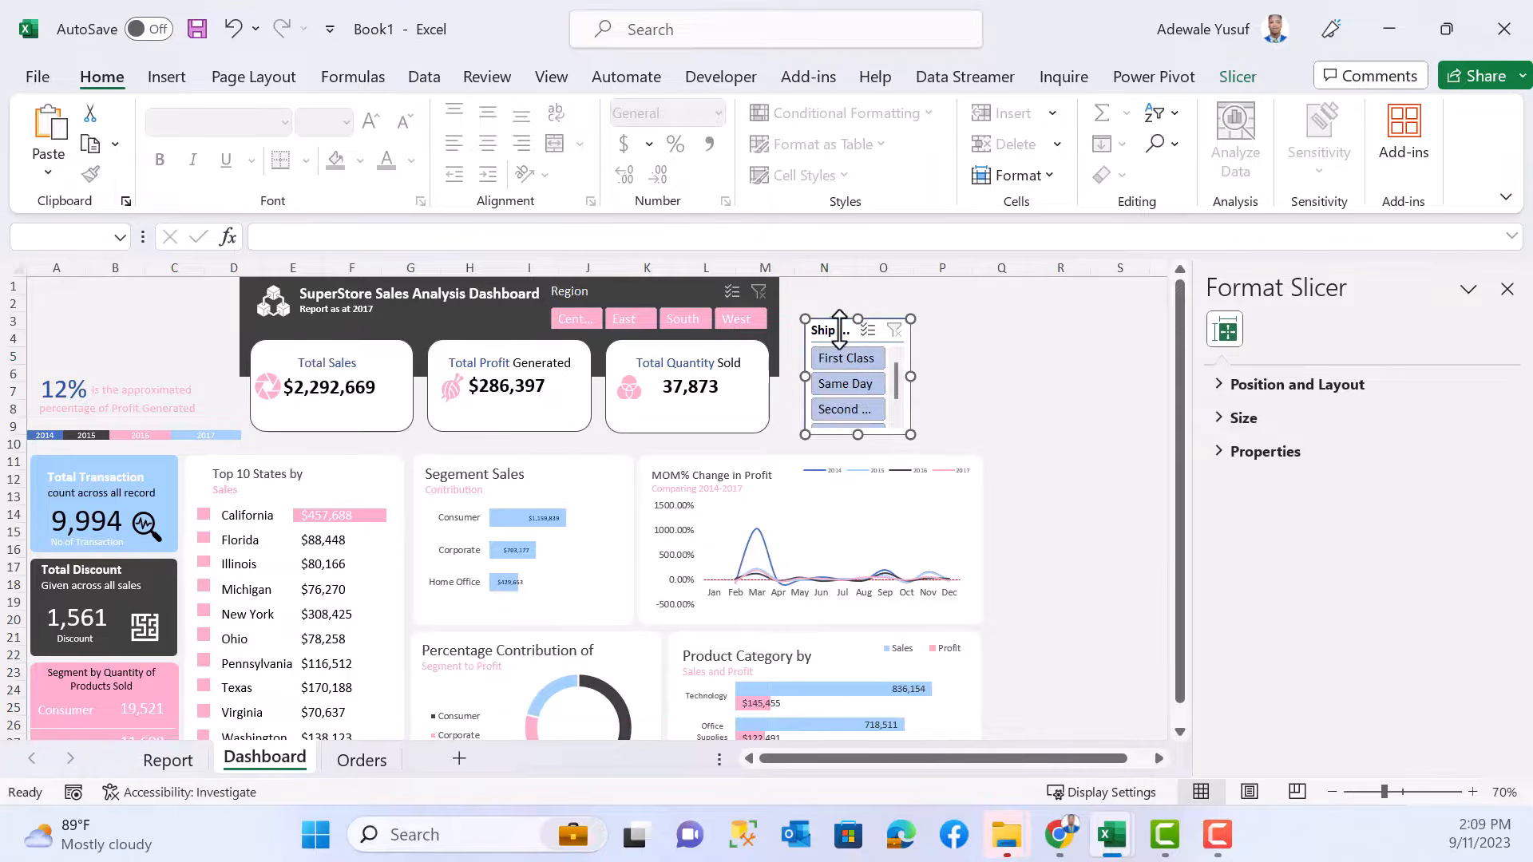
{"action": "mouse_move", "coordinate": [839, 330]}
{"action": "left_mouse_down"}
{"action": "mouse_move", "coordinate": [841, 310]}
{"action": "mouse_move", "coordinate": [860, 325]}
{"action": "left_mouse_up"}
{"action": "left_click_drag", "start_coordinate": [875, 435], "coordinate": [875, 448]}
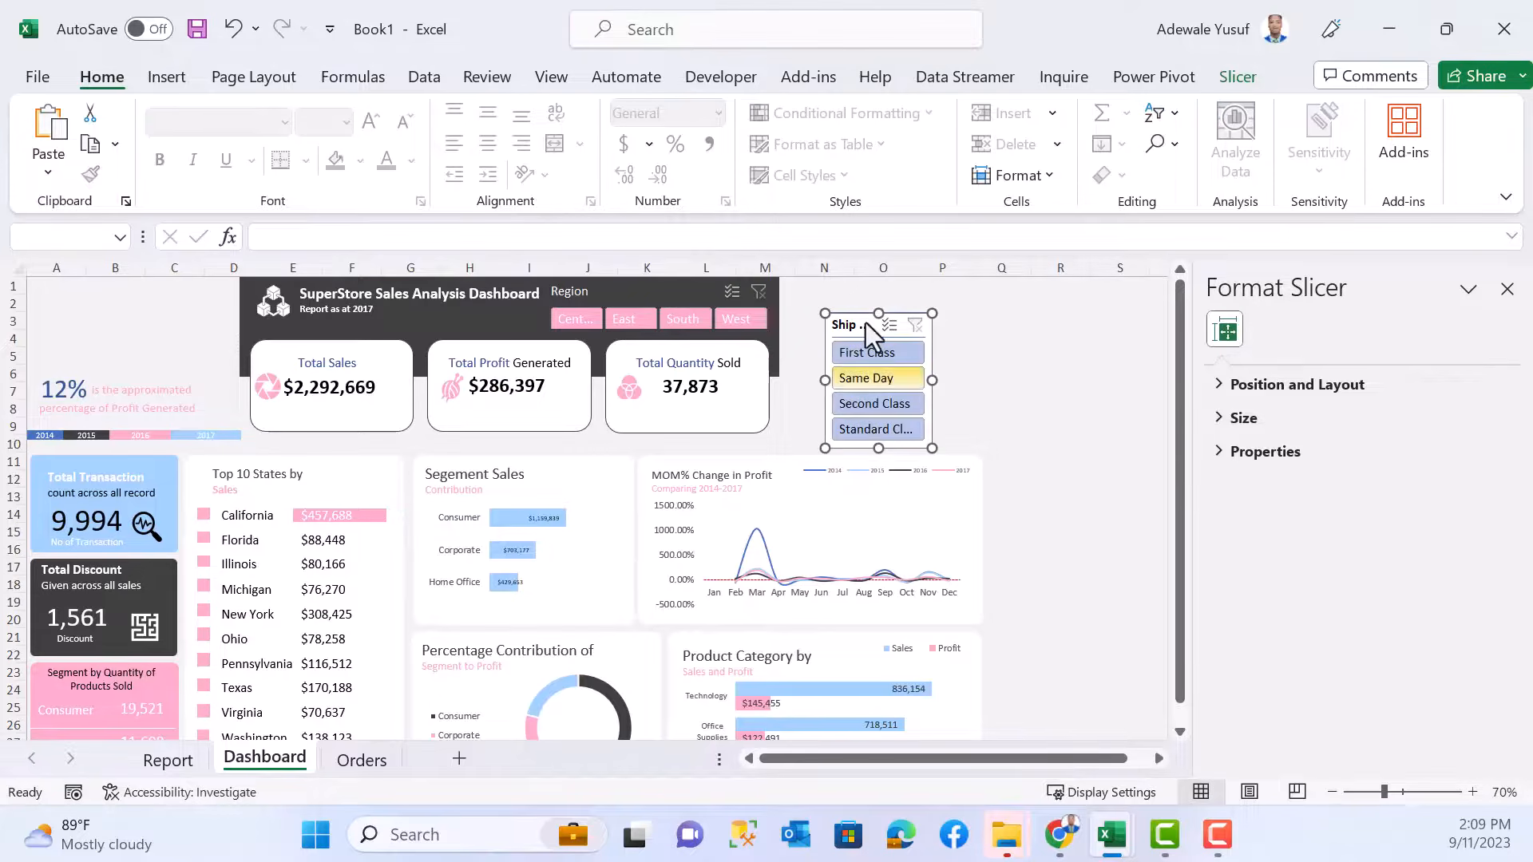
{"action": "left_click_drag", "start_coordinate": [868, 319], "coordinate": [868, 314]}
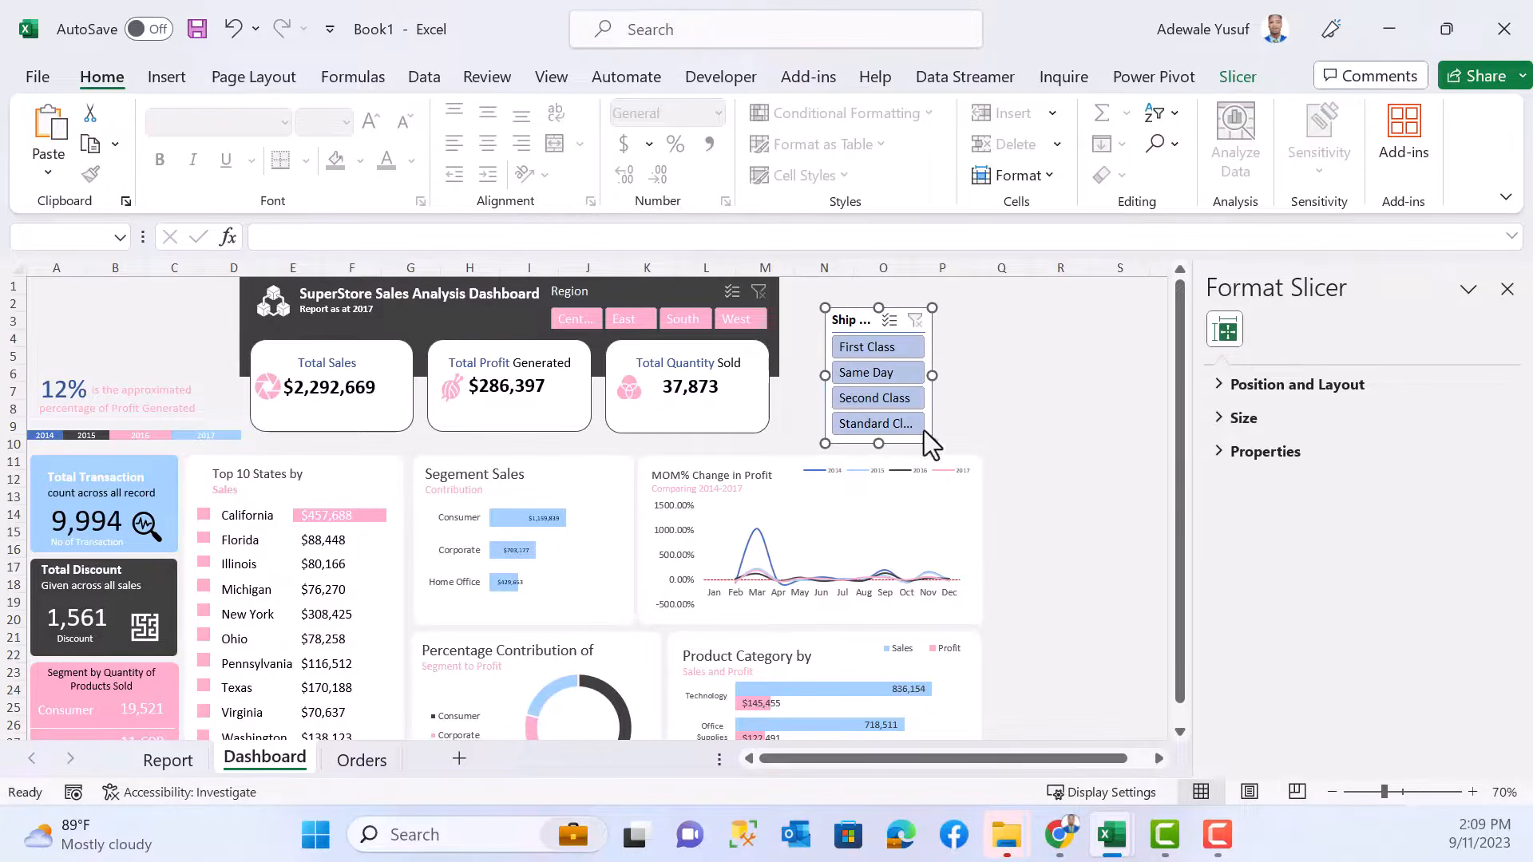
- Copy the Years (Order Date) slicer from the Report sheet to the Dashboard, placing it directly beside the Ship Mode slicer
{"action": "left_click", "coordinate": [170, 760]}
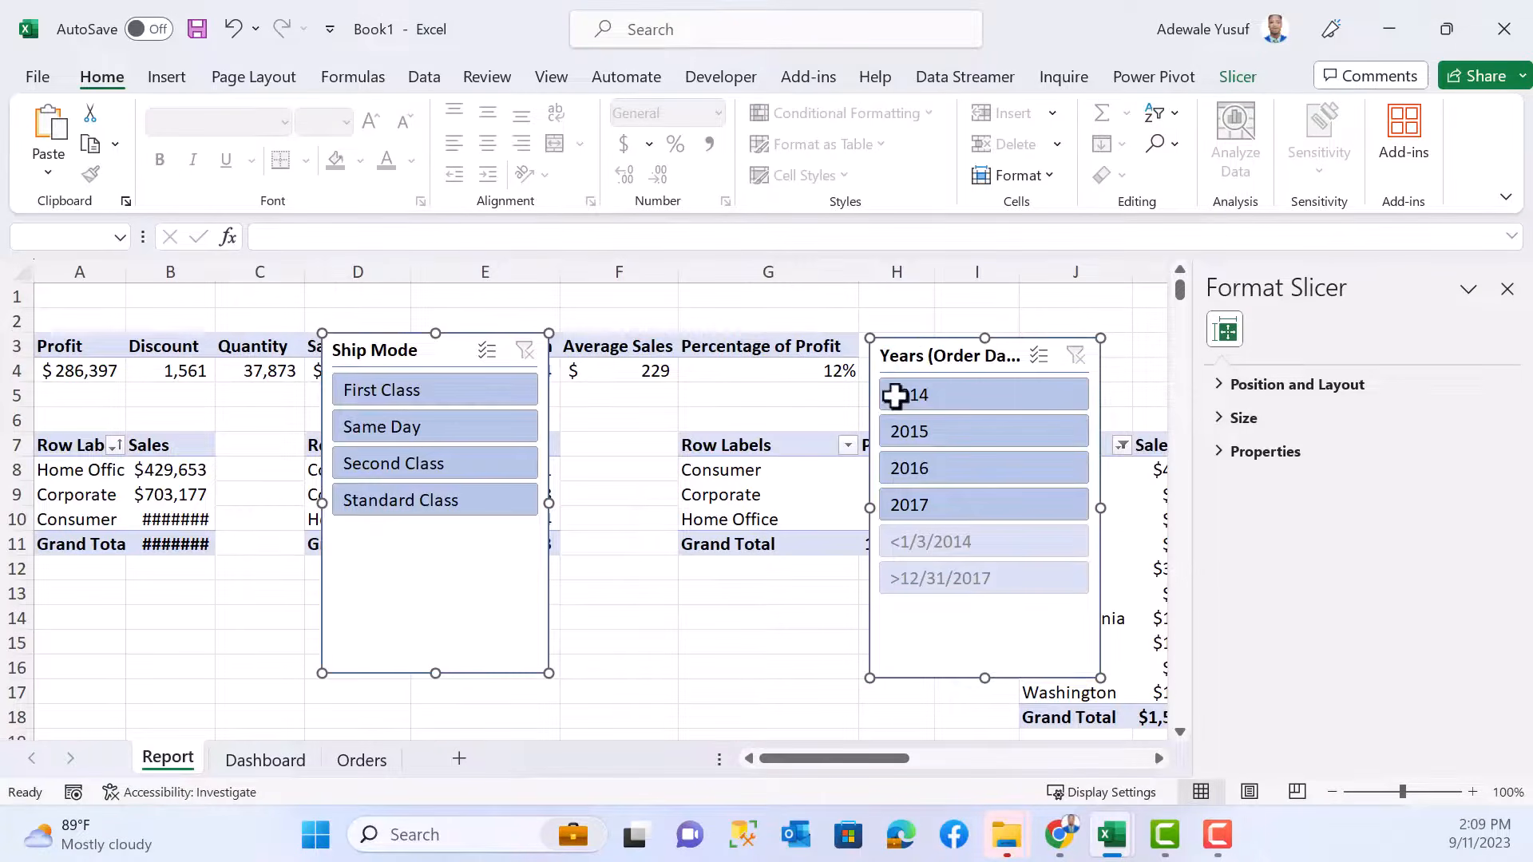
{"action": "left_click", "coordinate": [790, 687]}
{"action": "left_click", "coordinate": [901, 356]}
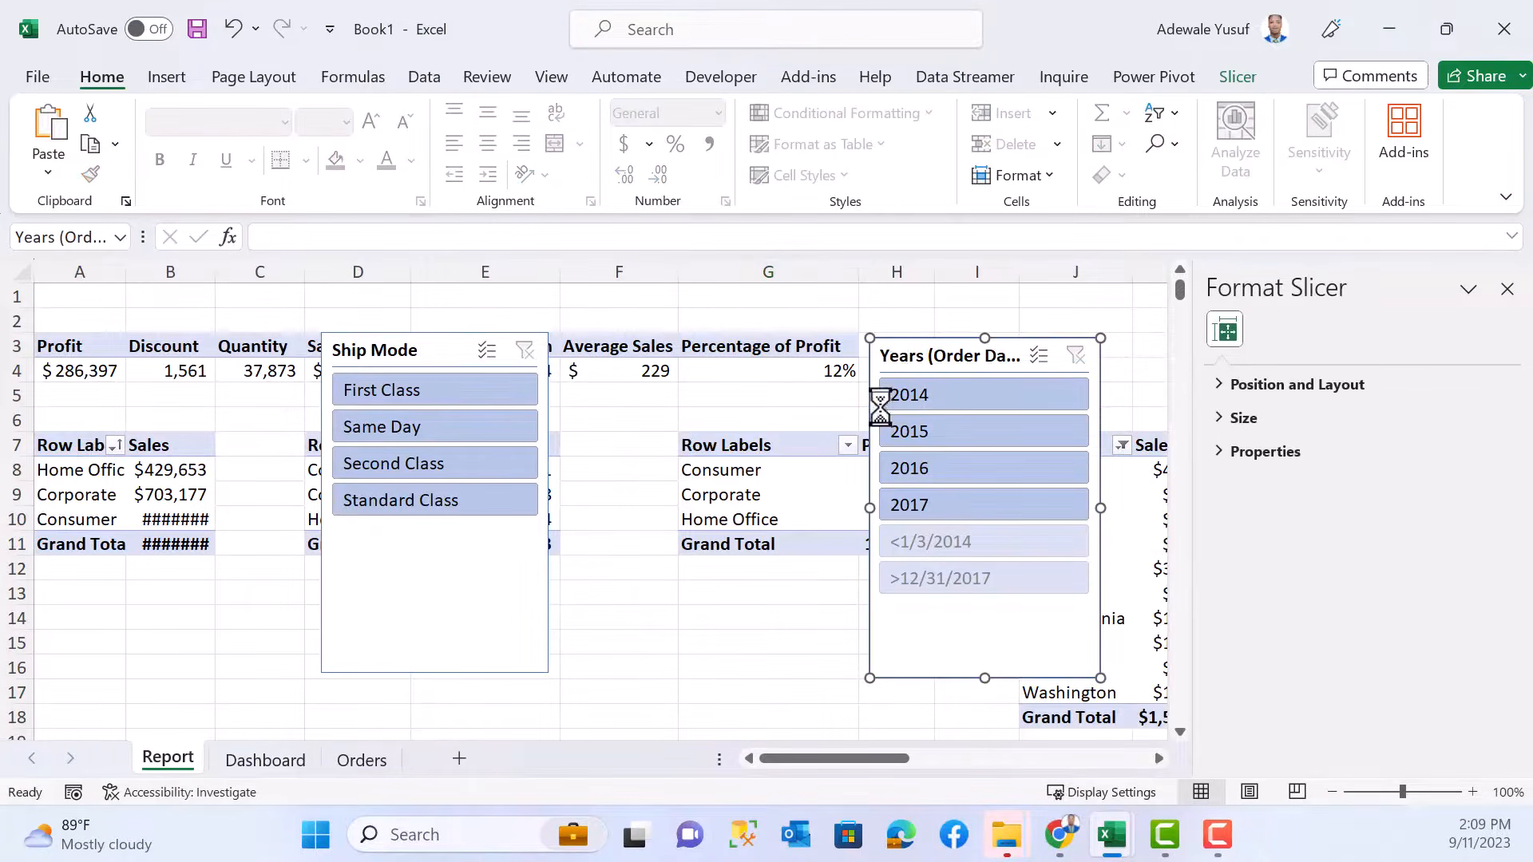
{"action": "left_click", "coordinate": [275, 762]}
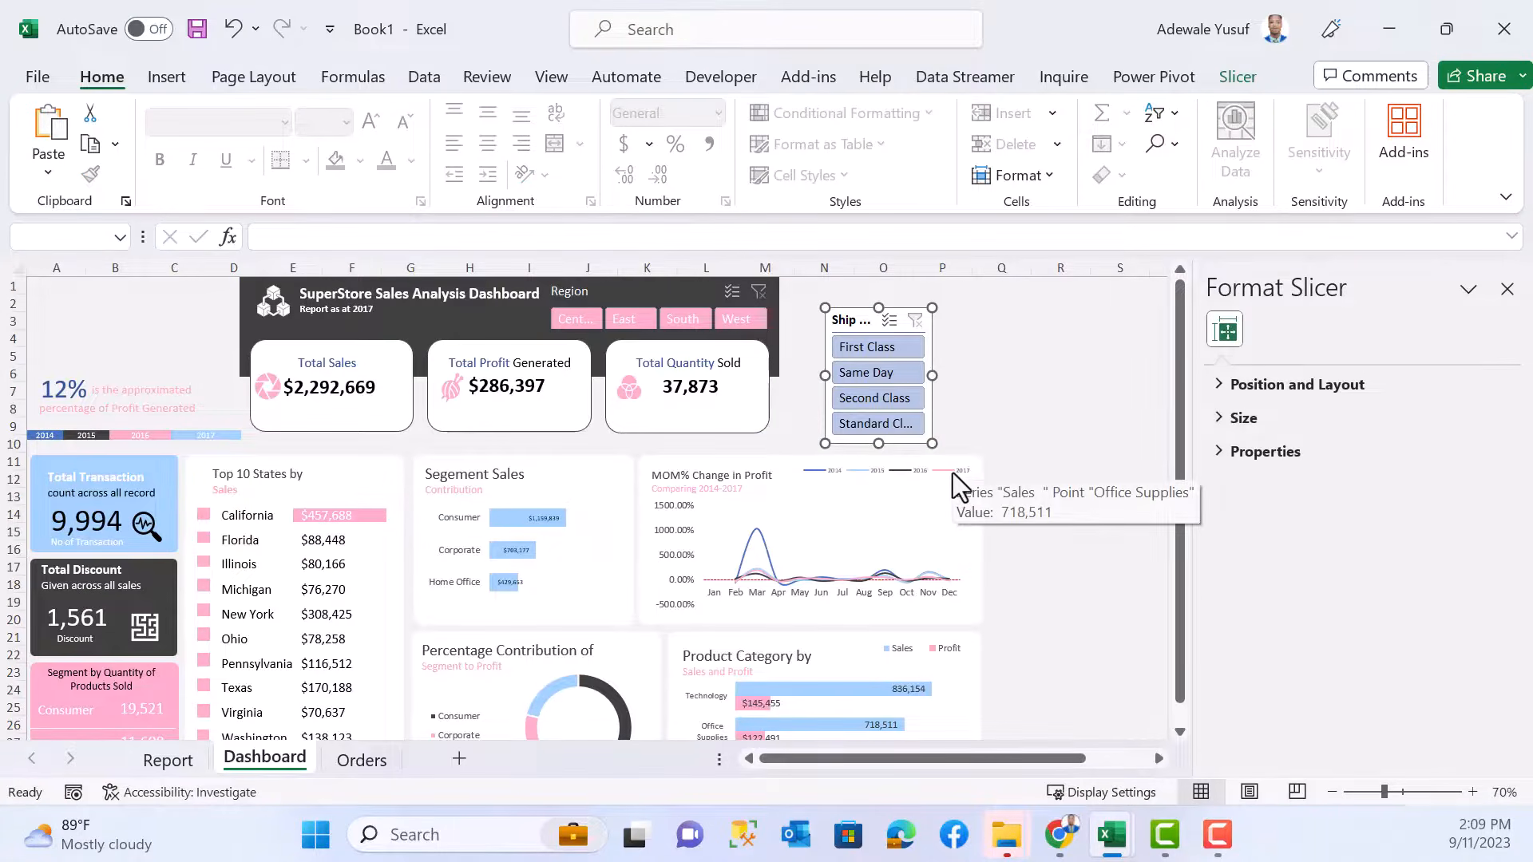
{"action": "left_click_drag", "start_coordinate": [892, 317], "coordinate": [998, 310]}
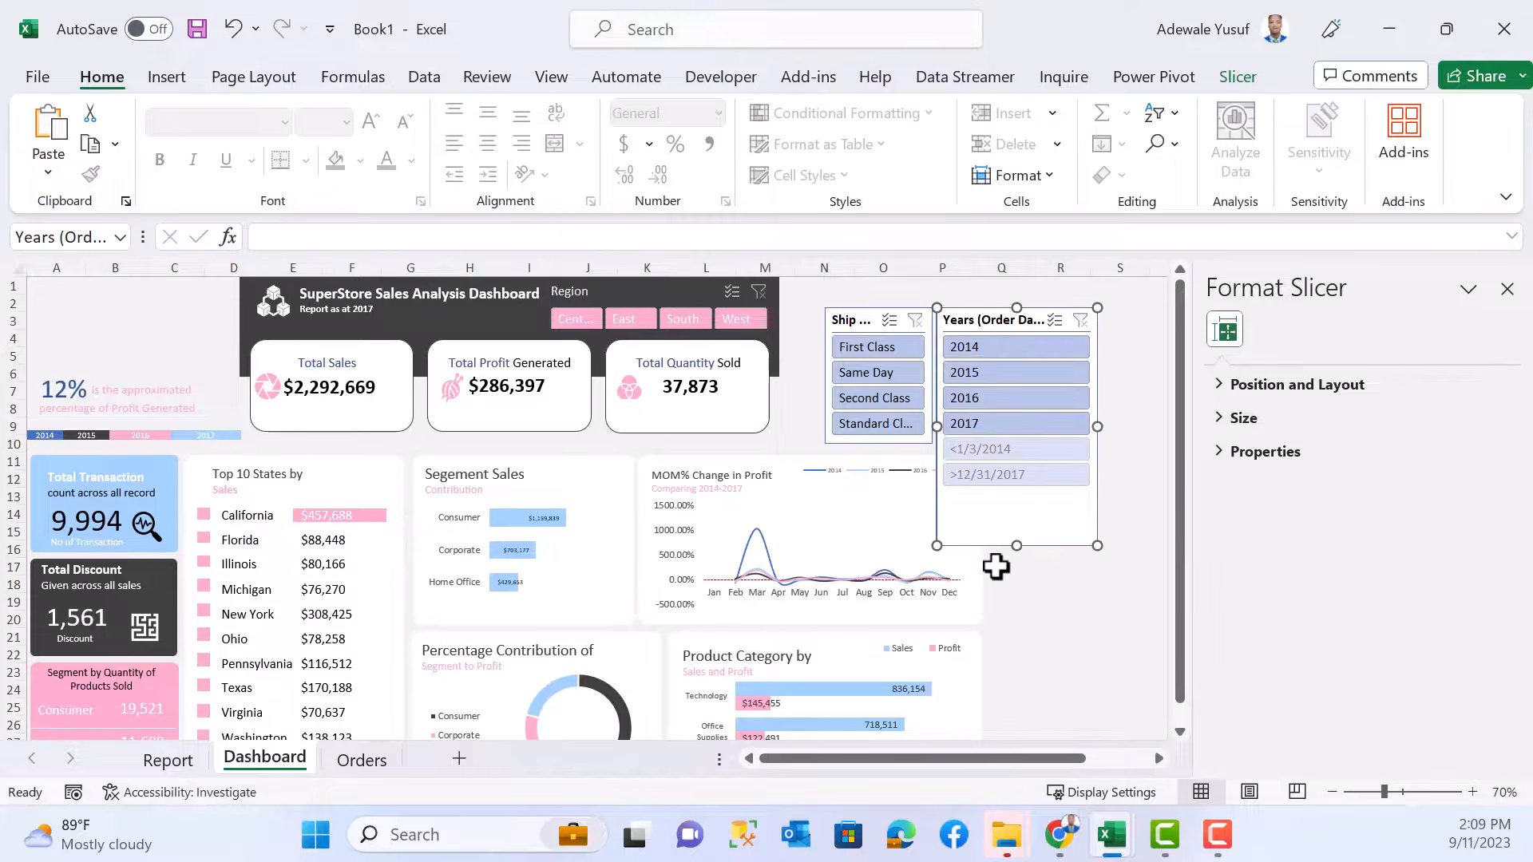
- Shrink the Years (Order Date) slicer to about 1.66" high and 1.21" wide so only 2014 to 2017 show
{"action": "left_click_drag", "start_coordinate": [1016, 548], "coordinate": [1014, 441]}
{"action": "left_click_drag", "start_coordinate": [1095, 373], "coordinate": [1033, 385]}
{"action": "left_click", "coordinate": [1060, 320]}
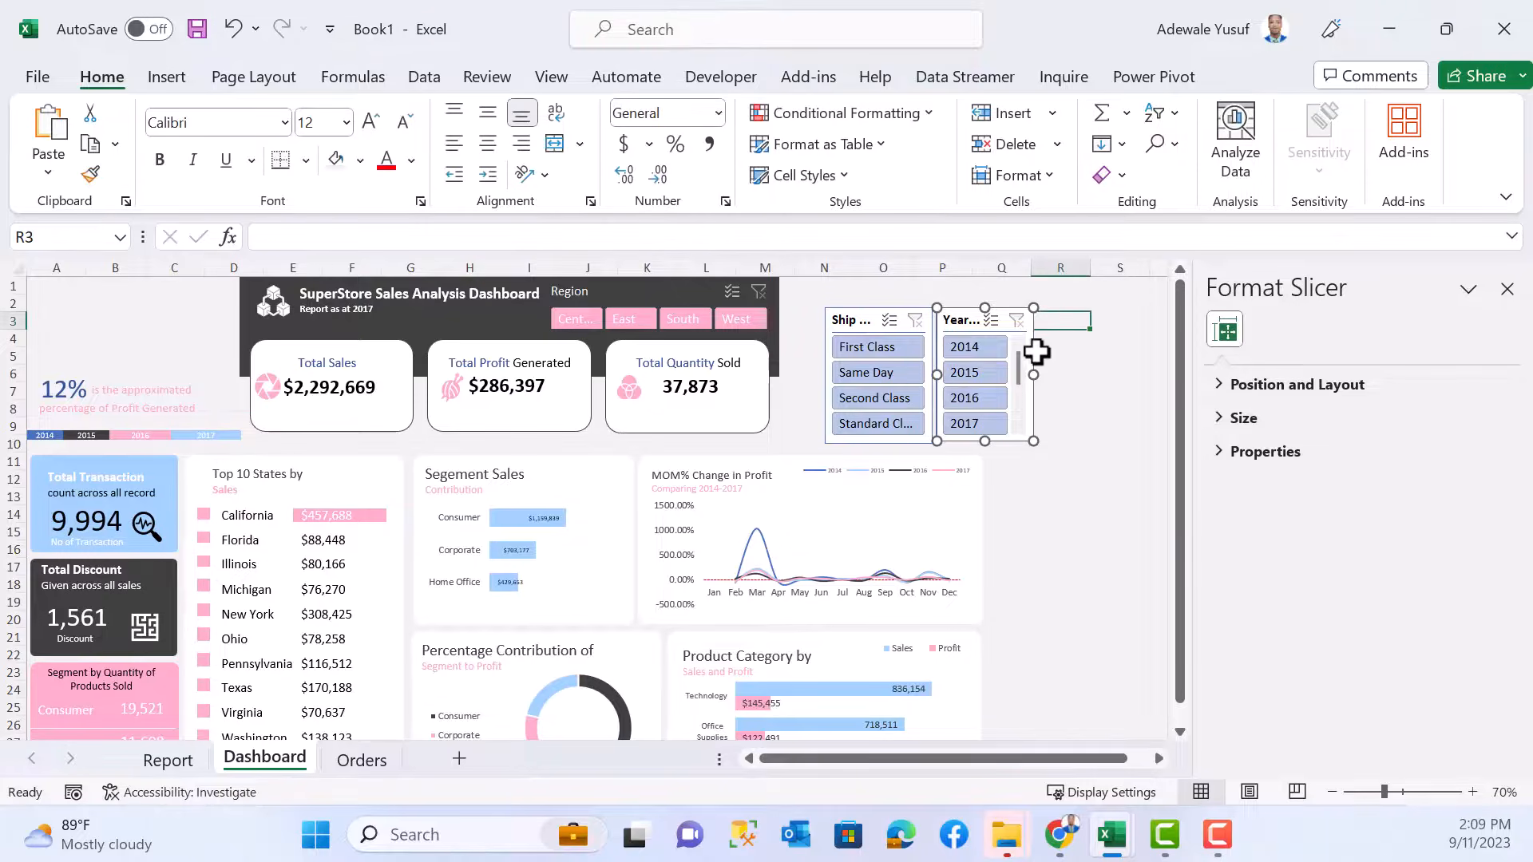
- Move the Ship Mode slicer closer to the header banner and place the Years slicer directly beside it
{"action": "left_click", "coordinate": [859, 318]}
{"action": "left_click_drag", "start_coordinate": [859, 317], "coordinate": [837, 323]}
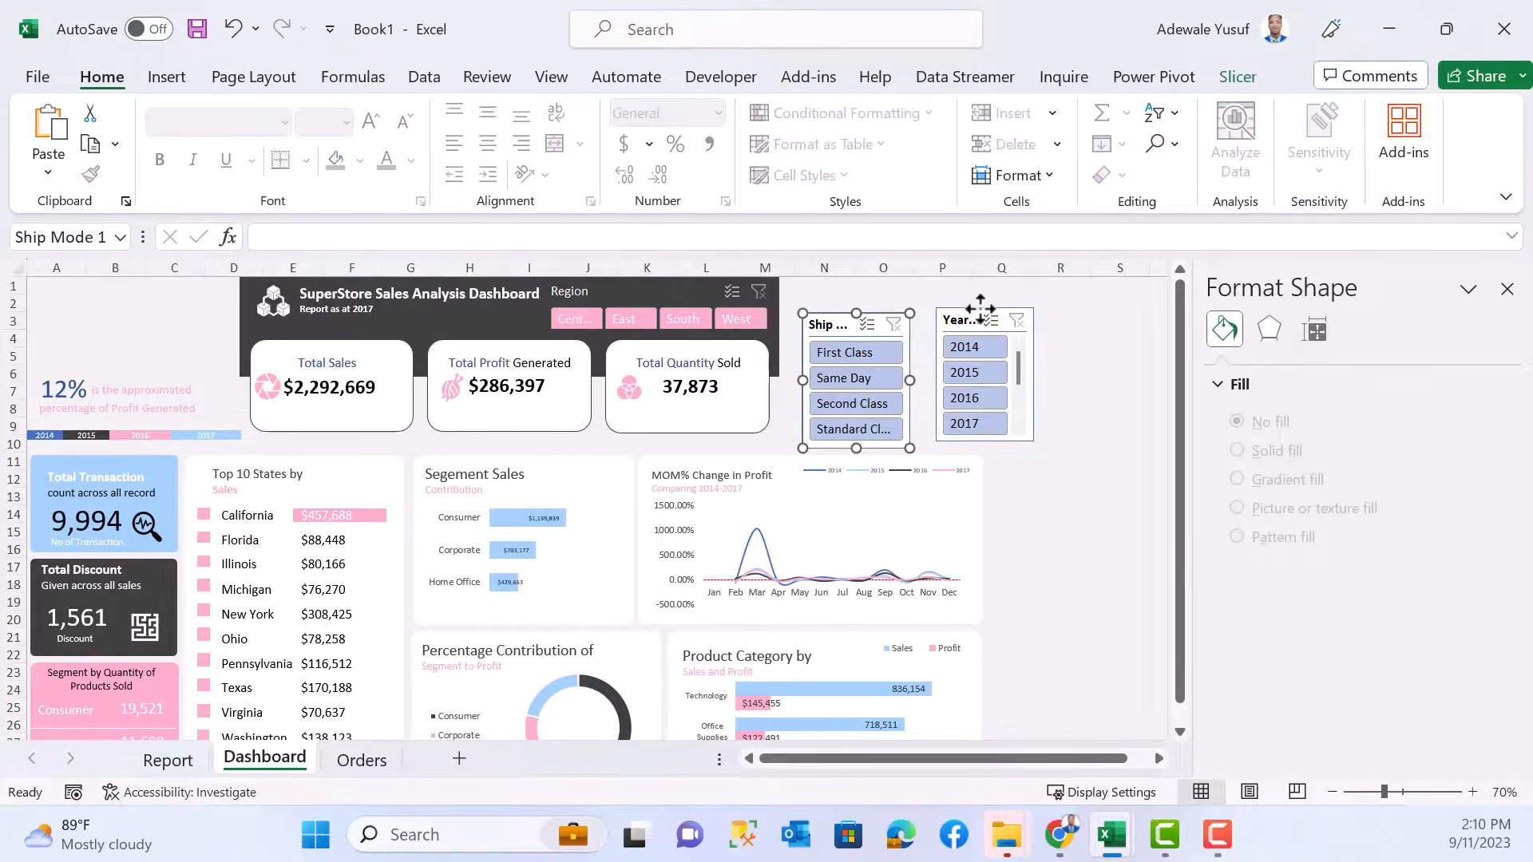
{"action": "left_click", "coordinate": [933, 325]}
{"action": "mouse_move", "coordinate": [933, 327]}
{"action": "left_mouse_down"}
{"action": "mouse_move", "coordinate": [915, 333]}
{"action": "mouse_move", "coordinate": [945, 326]}
{"action": "left_mouse_up"}
- Apply the custom dark grey-pink slicer style to the Ship Mode and Years slicers
{"action": "left_click", "coordinate": [822, 325]}
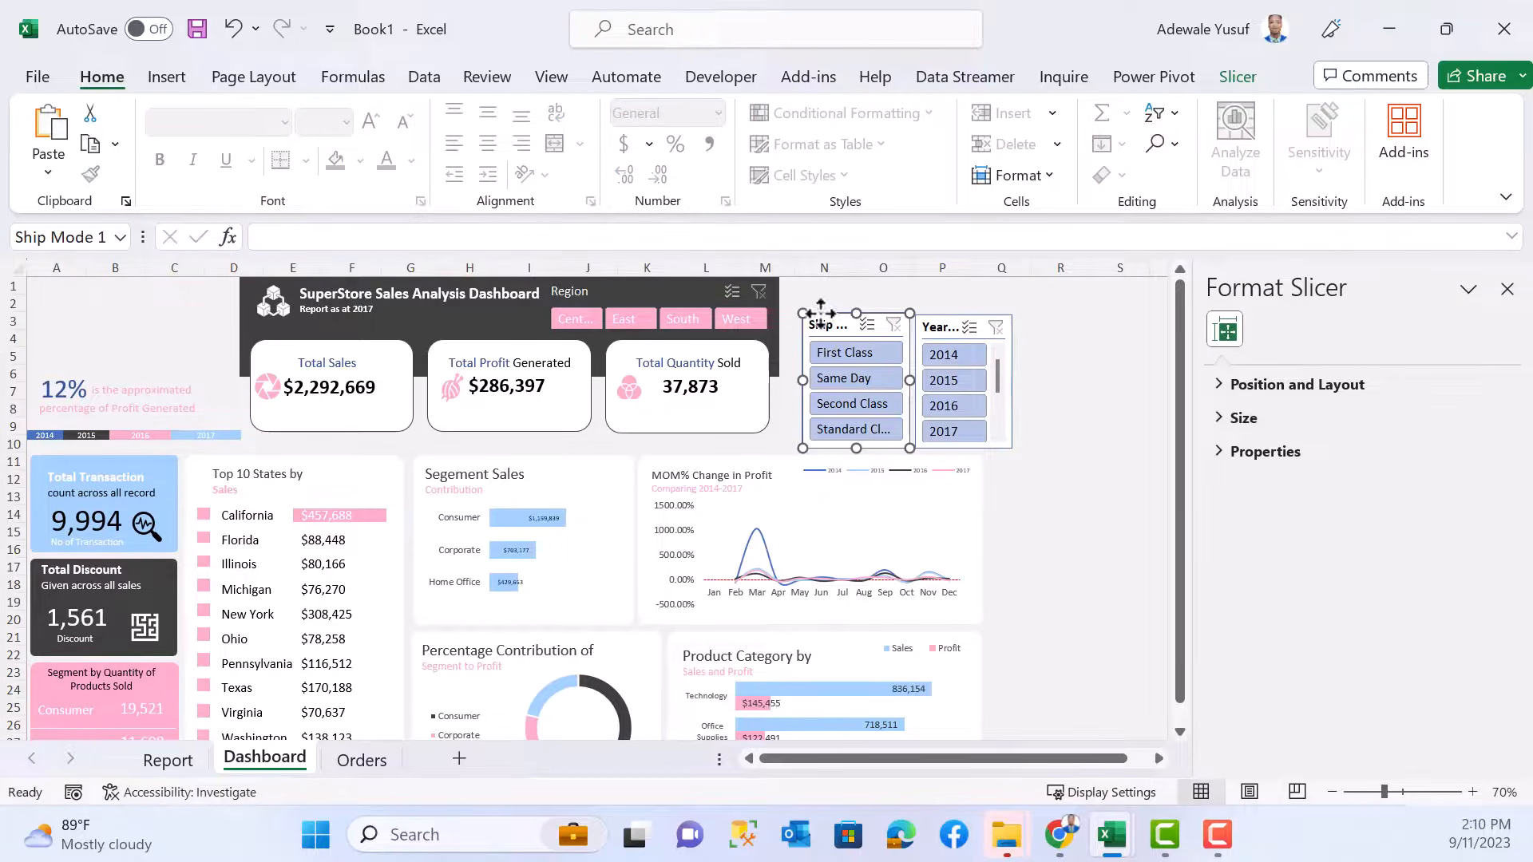
{"action": "left_click", "coordinate": [1236, 78]}
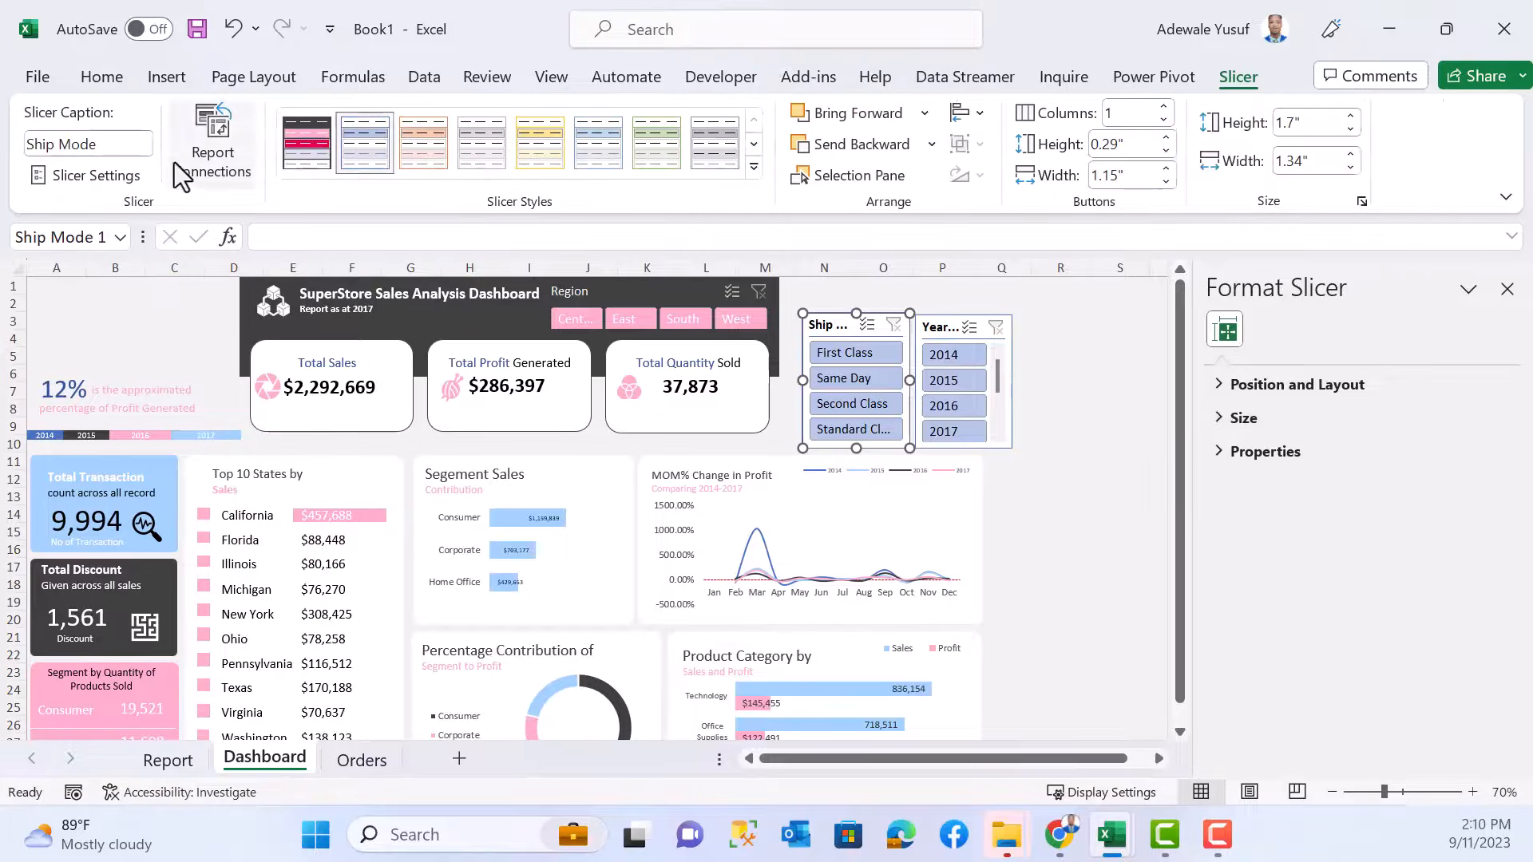
{"action": "left_click", "coordinate": [306, 142]}
{"action": "left_click", "coordinate": [964, 342]}
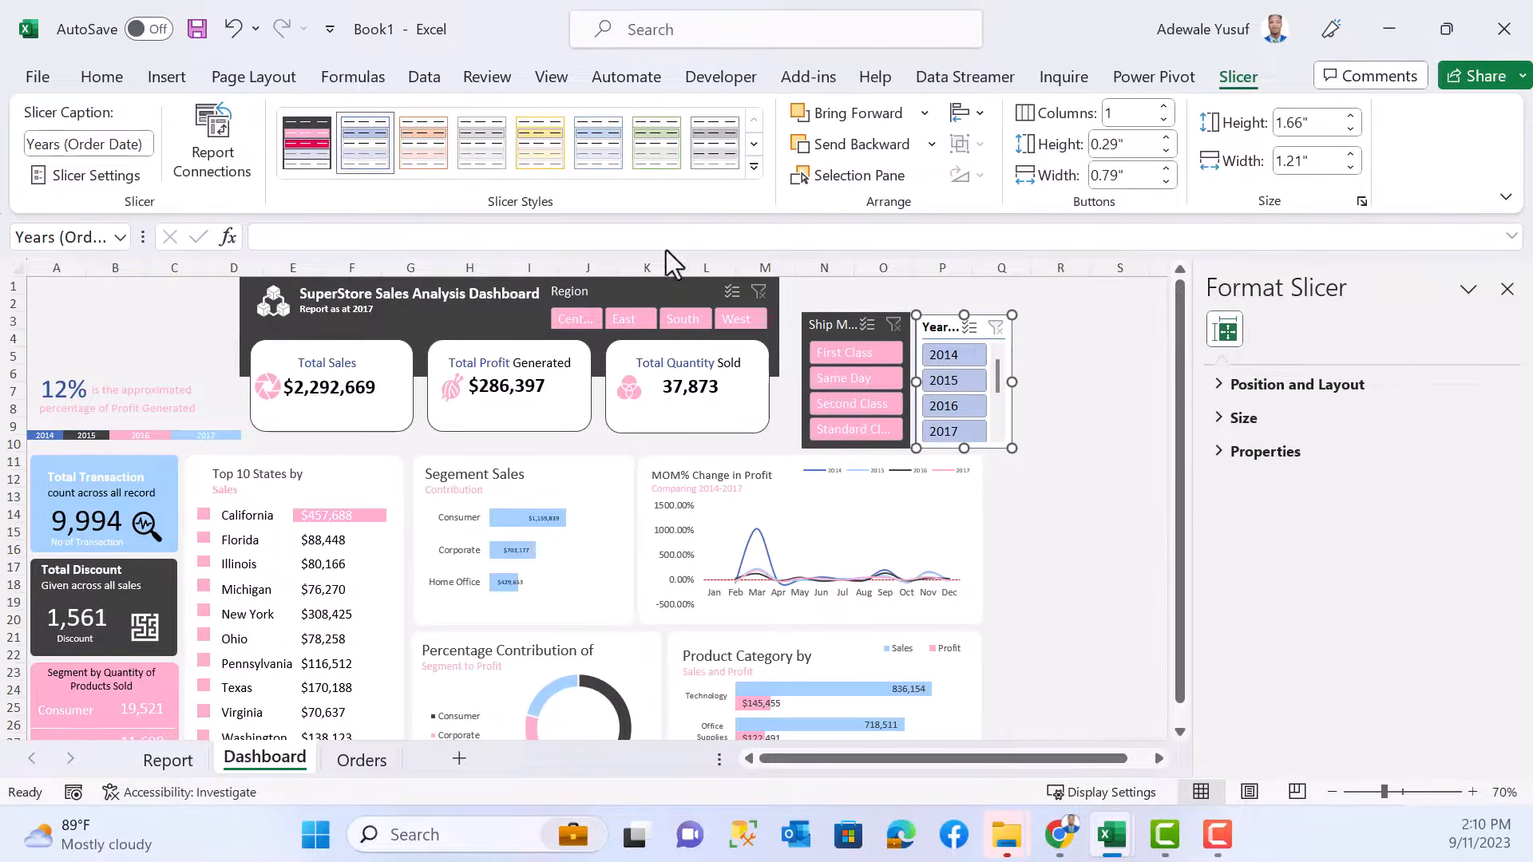
{"action": "left_click", "coordinate": [306, 142]}
{"action": "left_click", "coordinate": [1073, 358]}
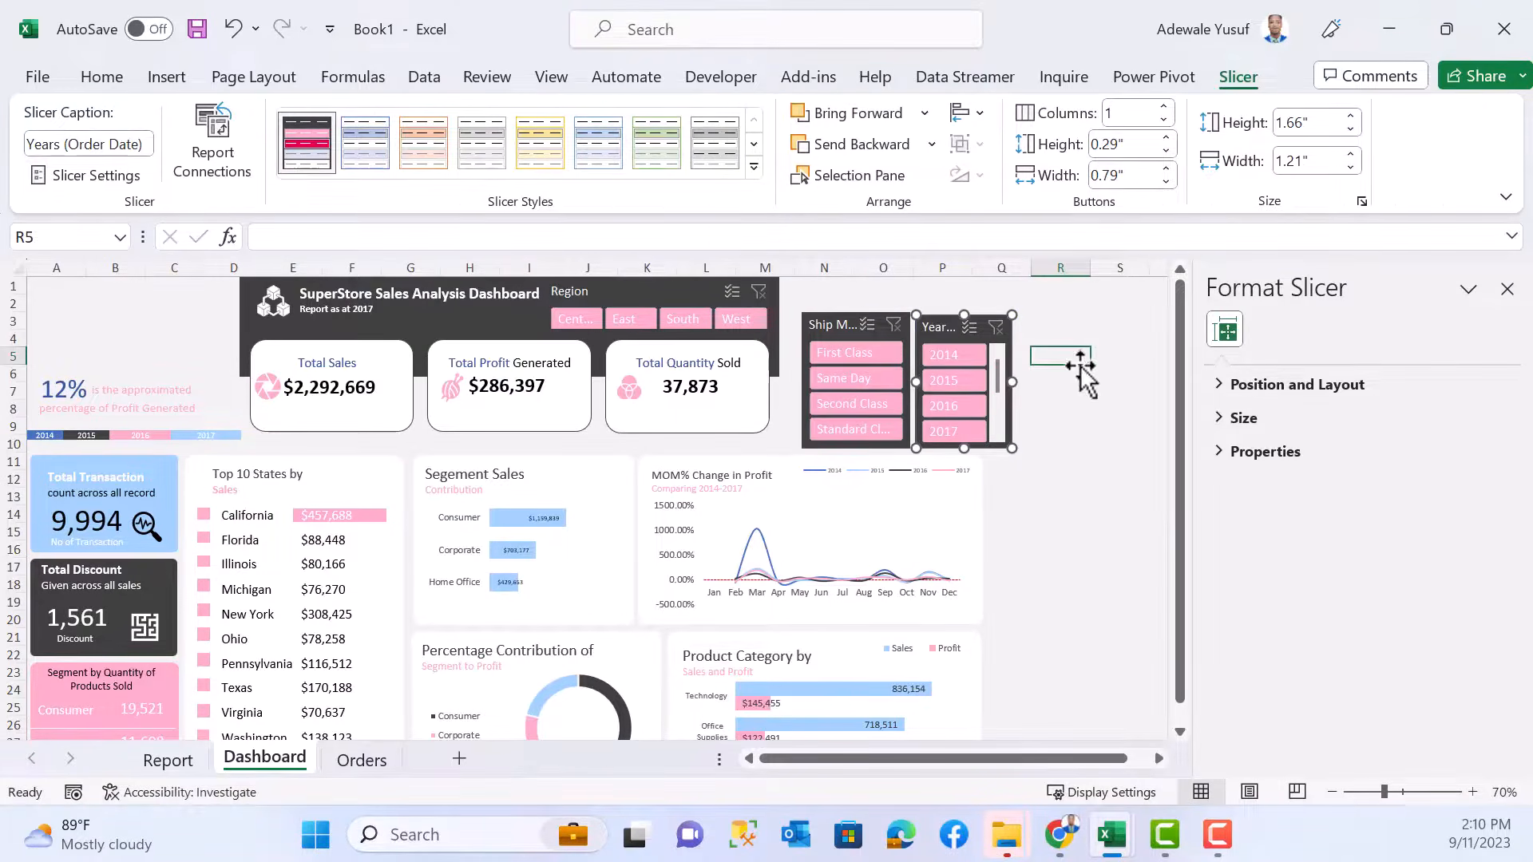
{"action": "left_click", "coordinate": [1081, 493]}
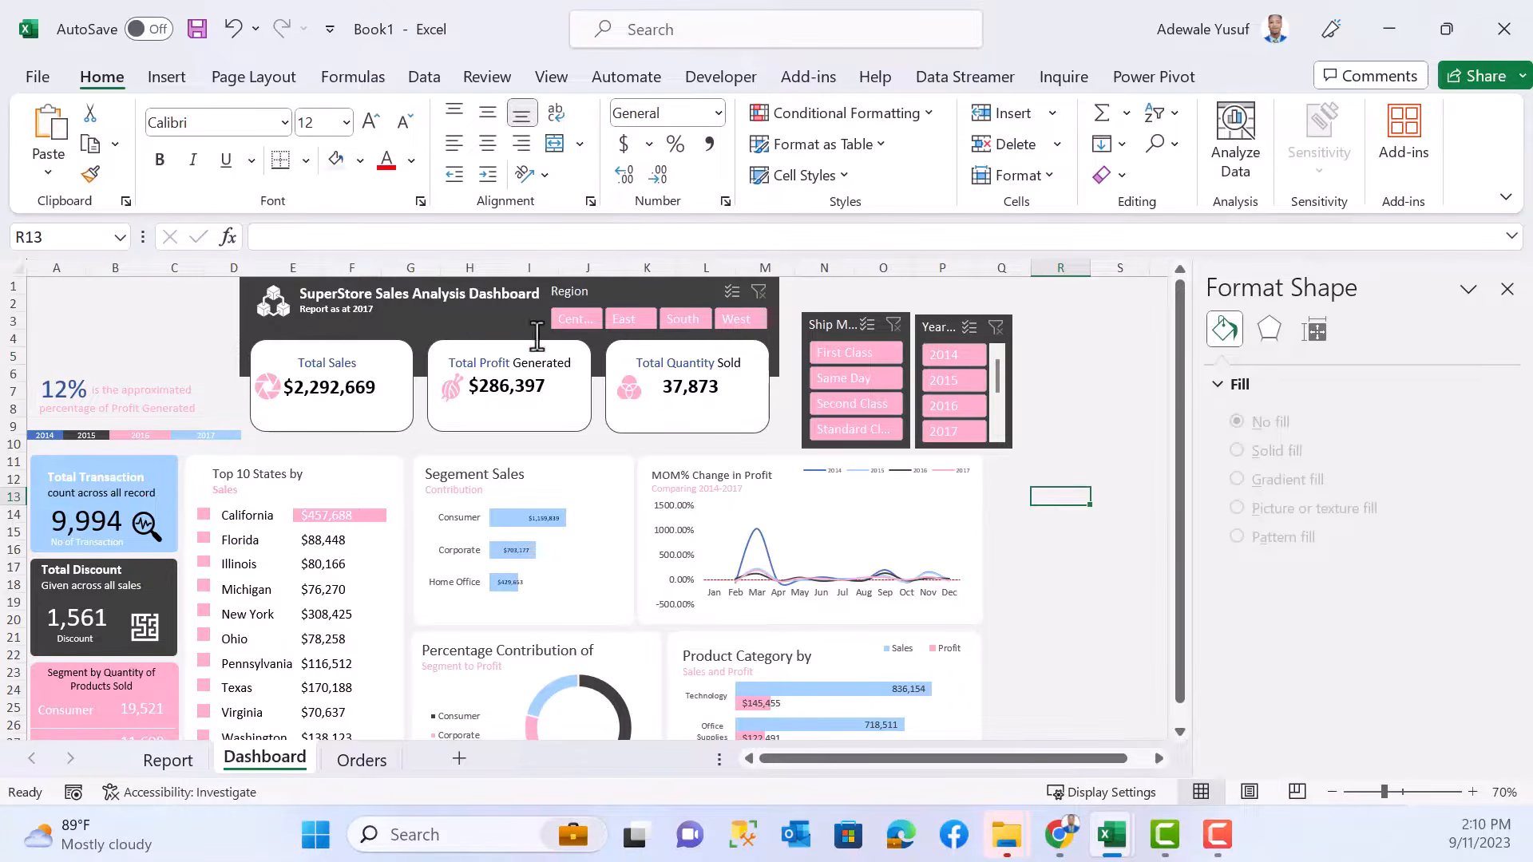
{"action": "left_click", "coordinate": [1051, 567]}
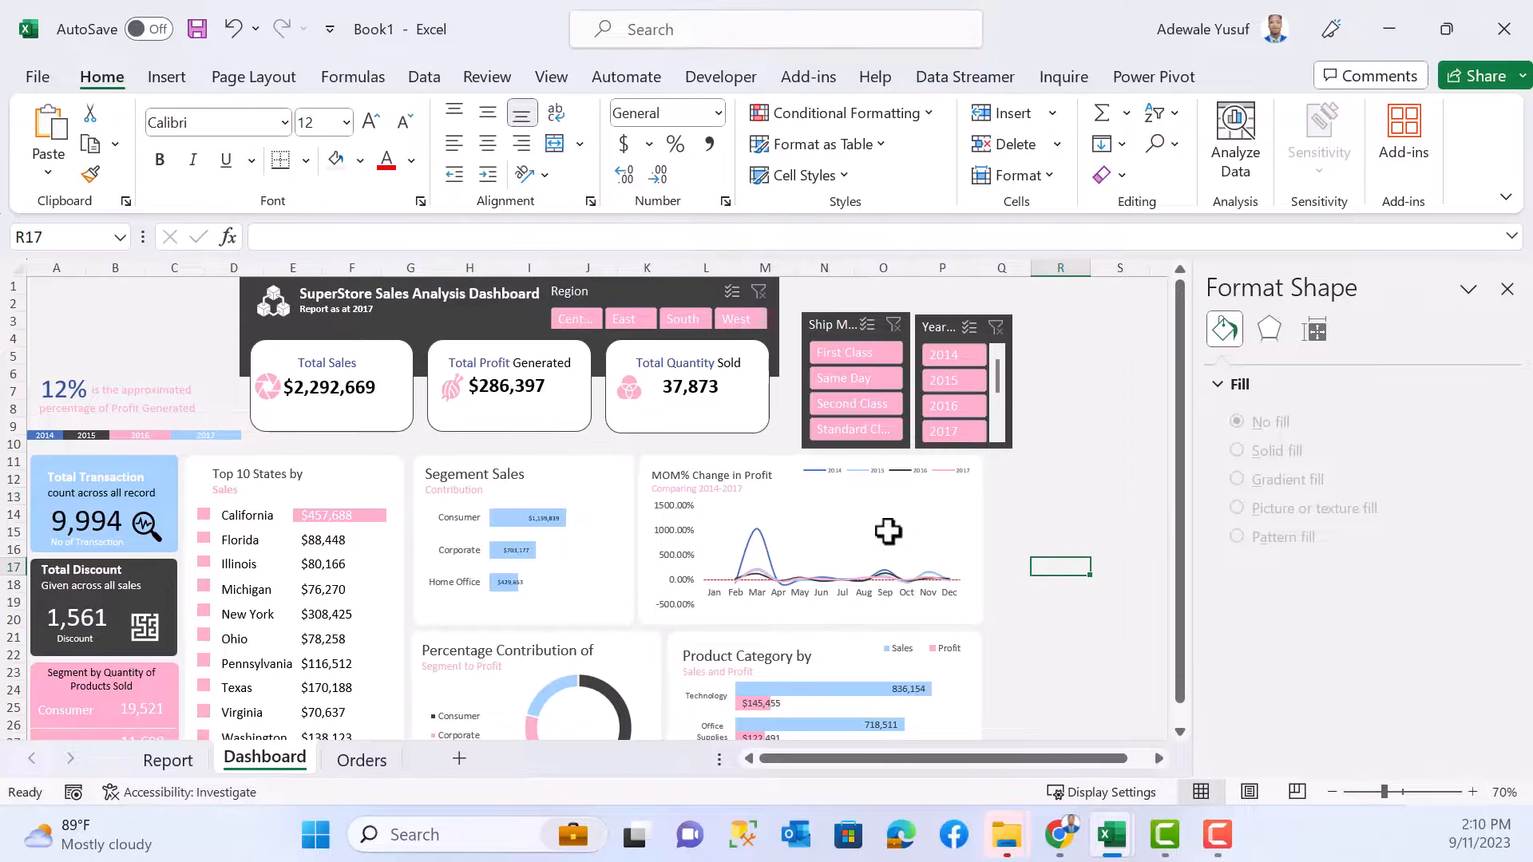
- Duplicate the custom dark grey-pink slicer style, keeping the suggested name for the copy
{"action": "left_click", "coordinate": [821, 325]}
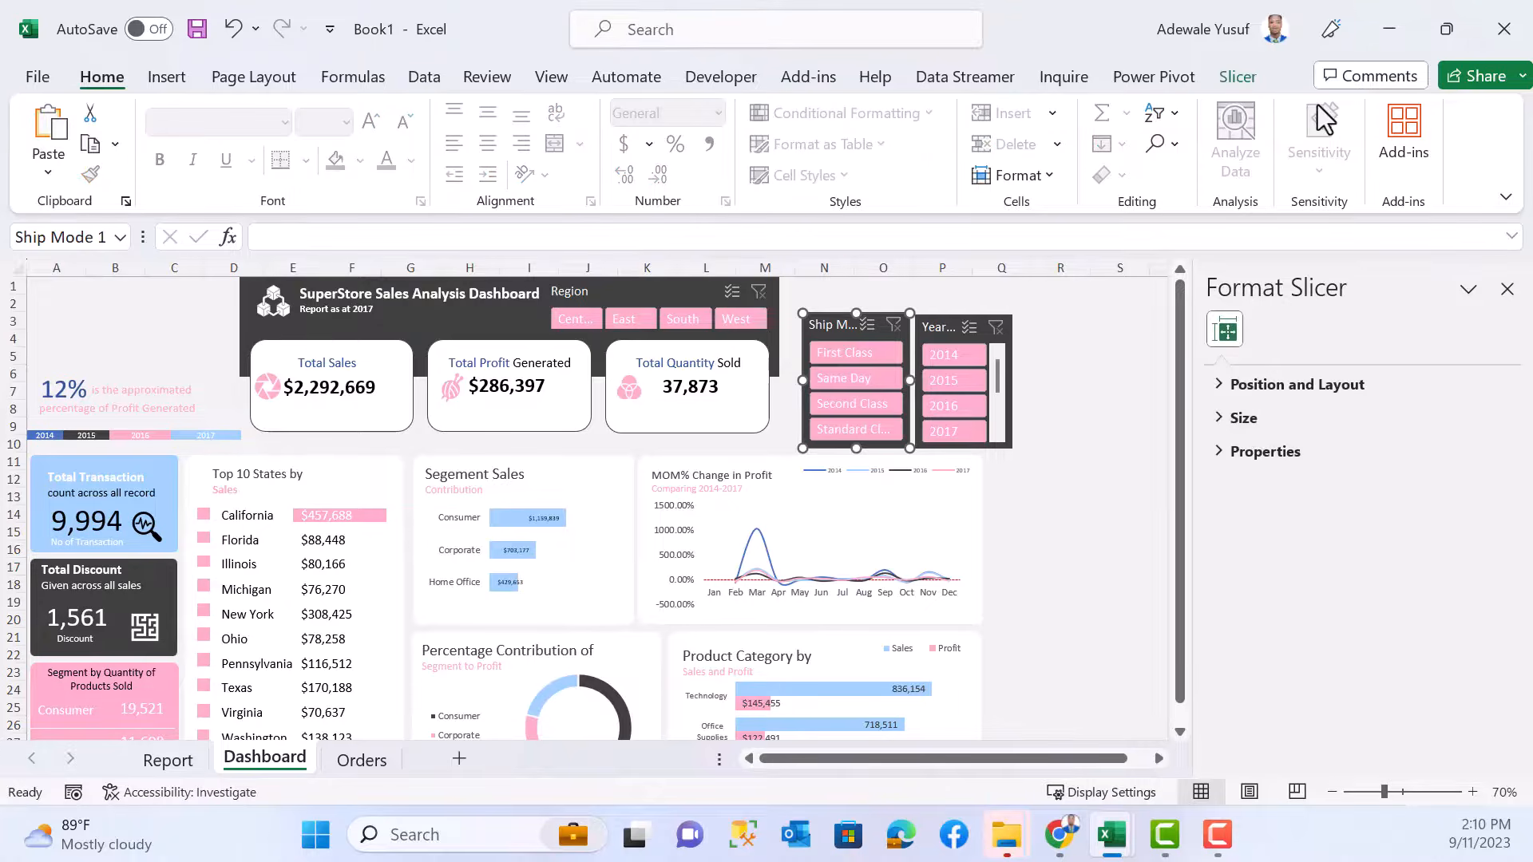
{"action": "left_click", "coordinate": [1236, 77]}
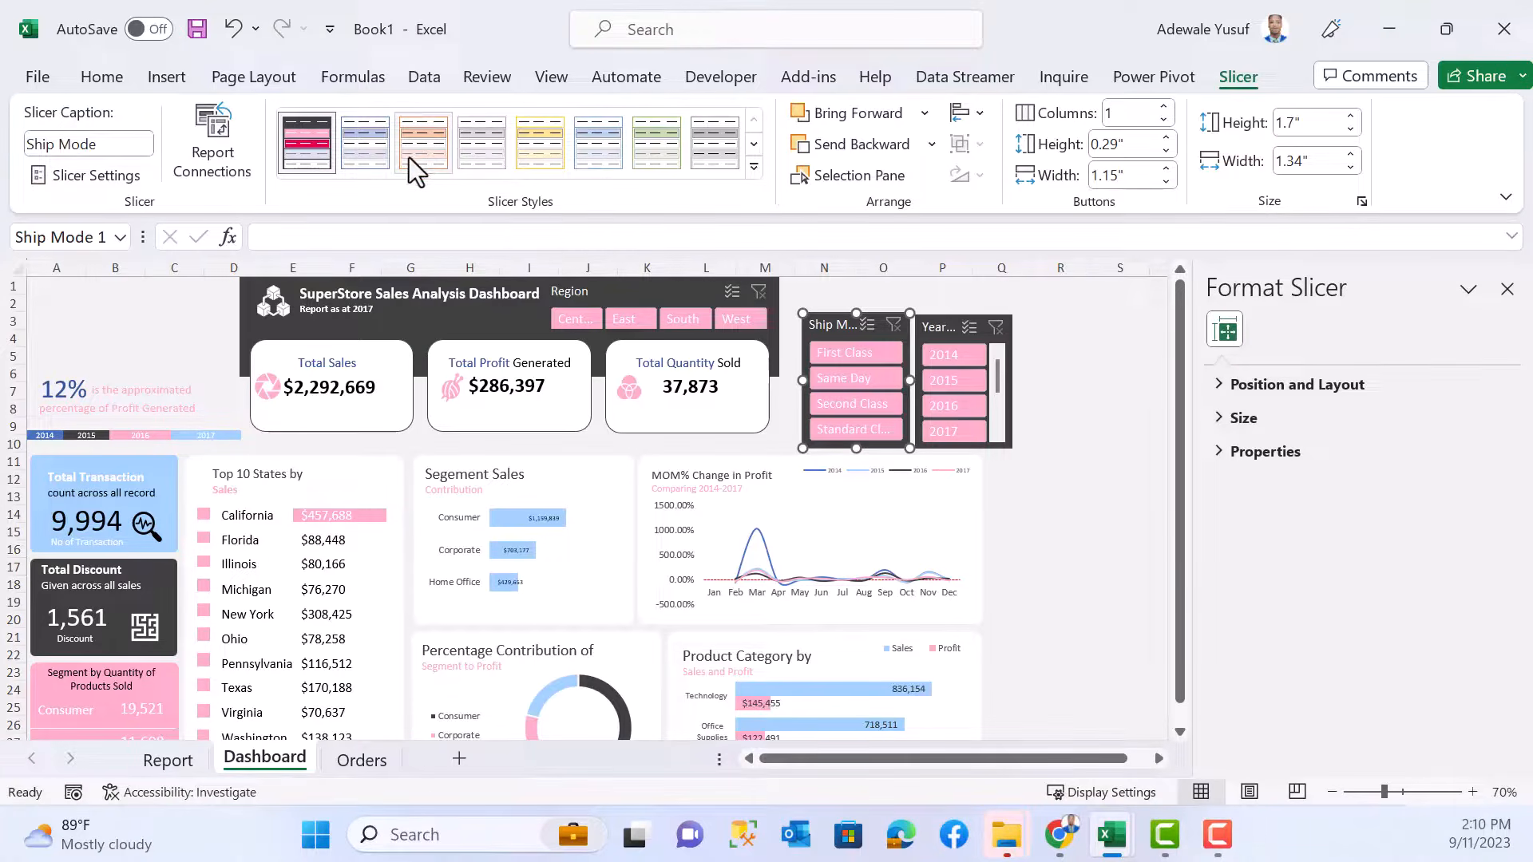
{"action": "right_click", "coordinate": [291, 152]}
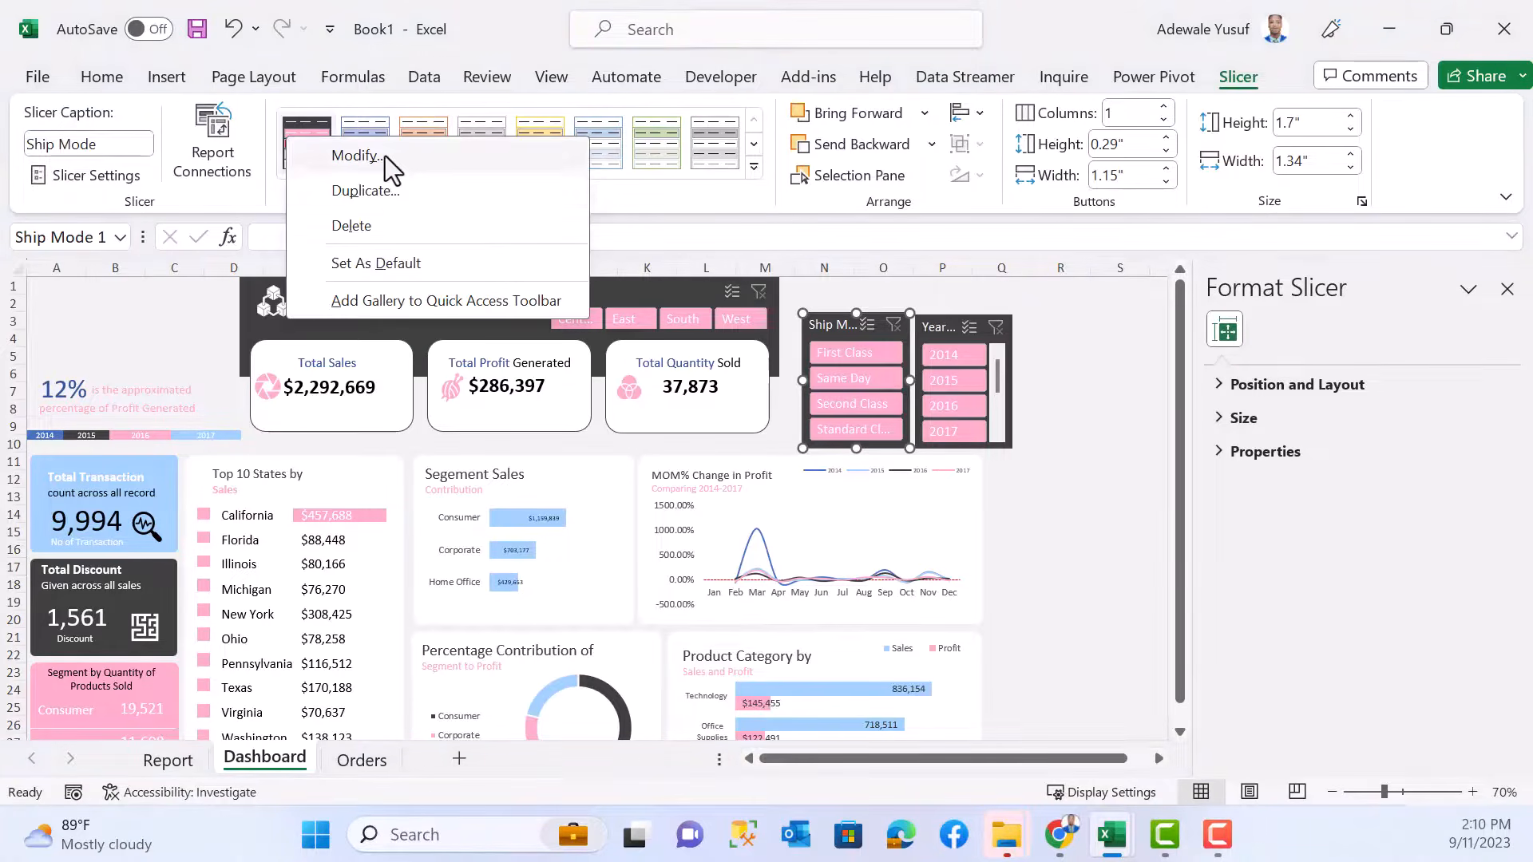
{"action": "left_click", "coordinate": [393, 190]}
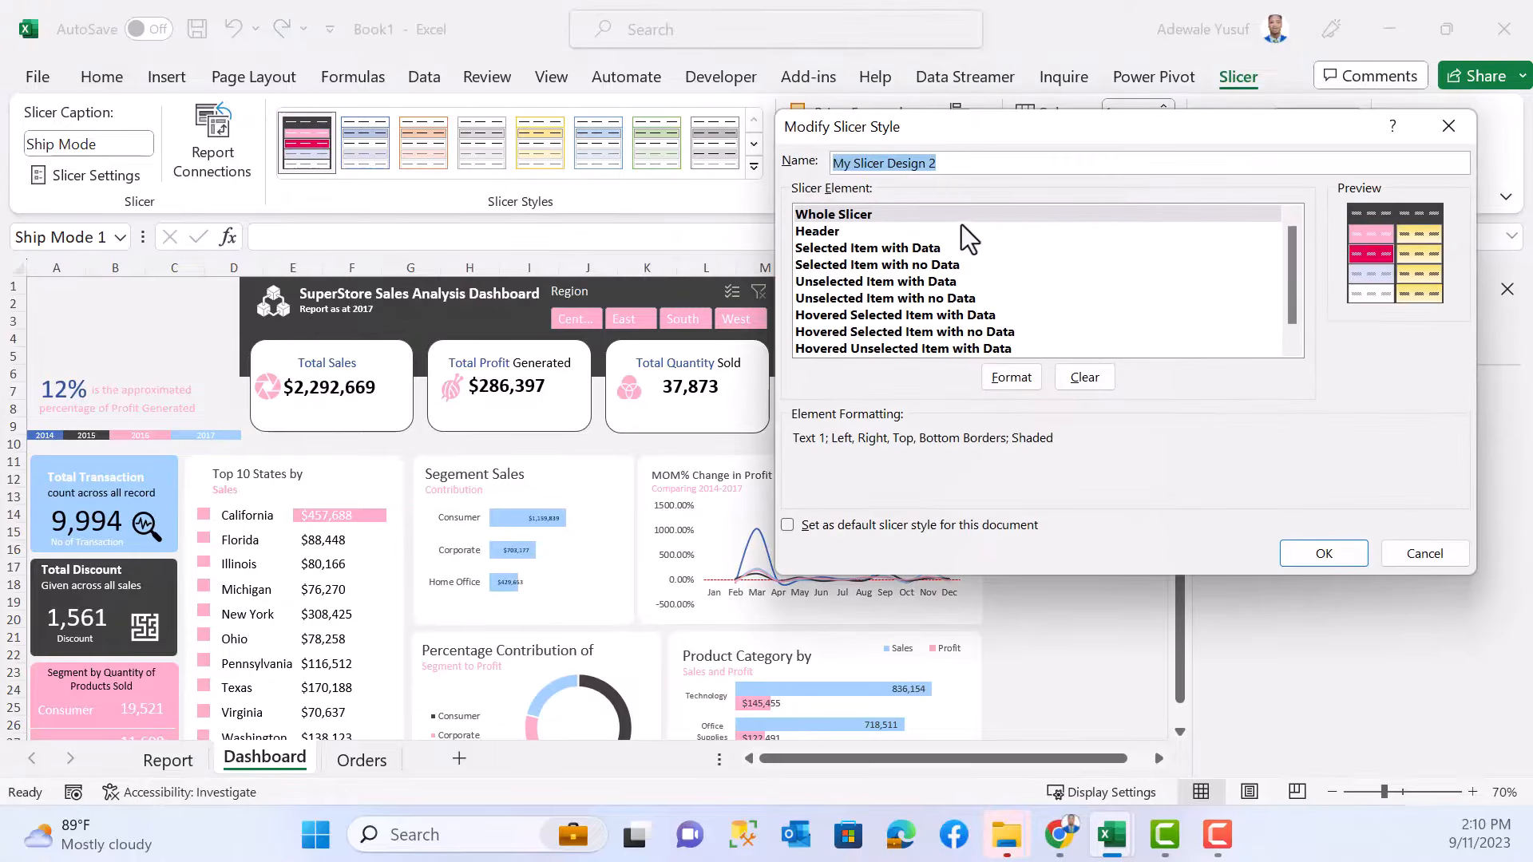
{"action": "left_click", "coordinate": [958, 164]}
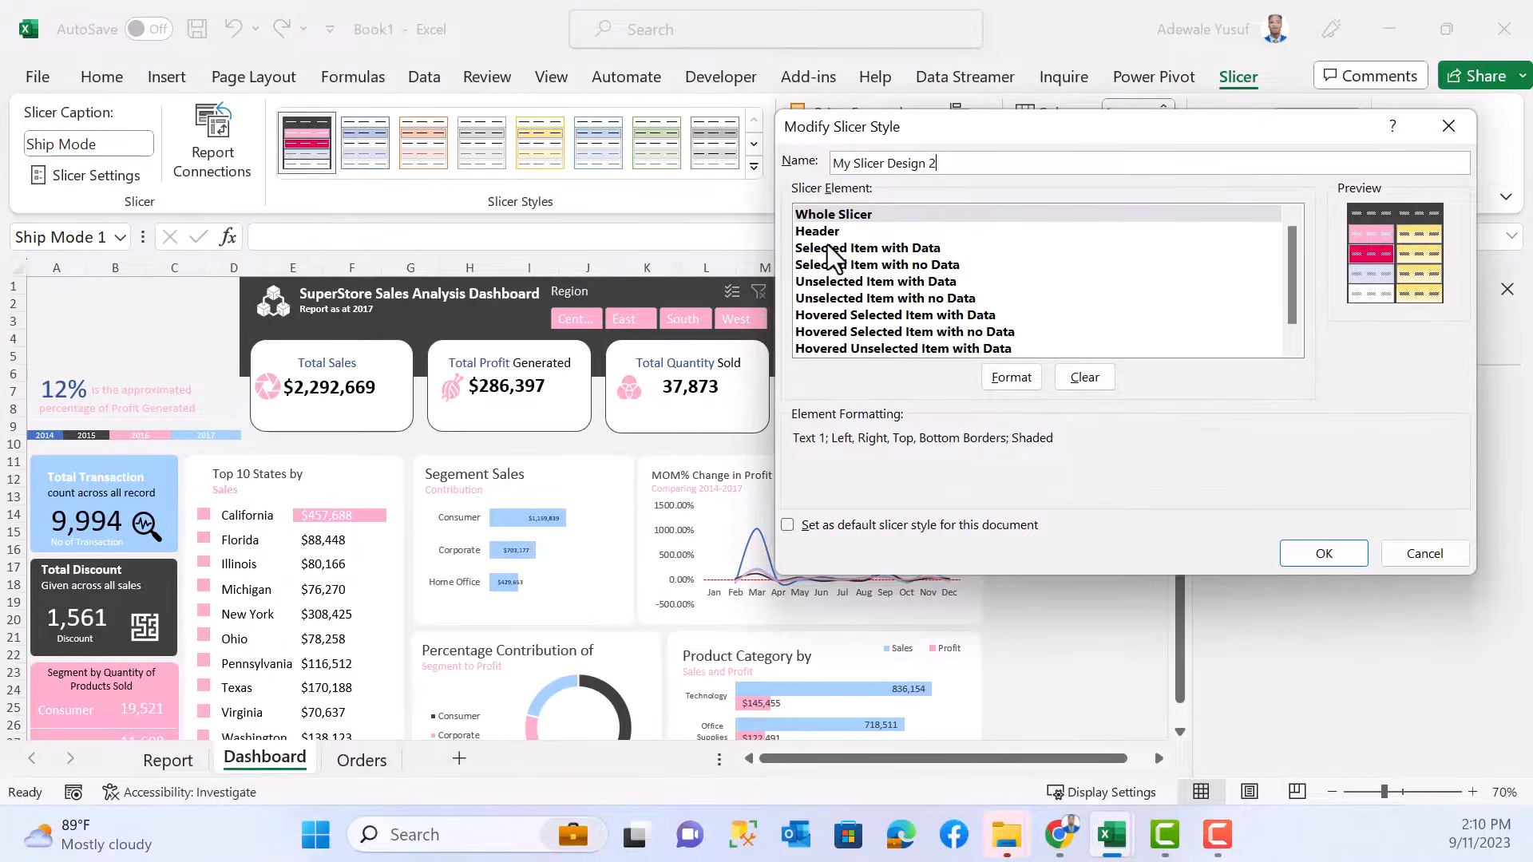
- Format the duplicated style's Whole Slicer element with the lightest grey fill and choose the same grey as border colour
{"action": "left_click", "coordinate": [993, 381]}
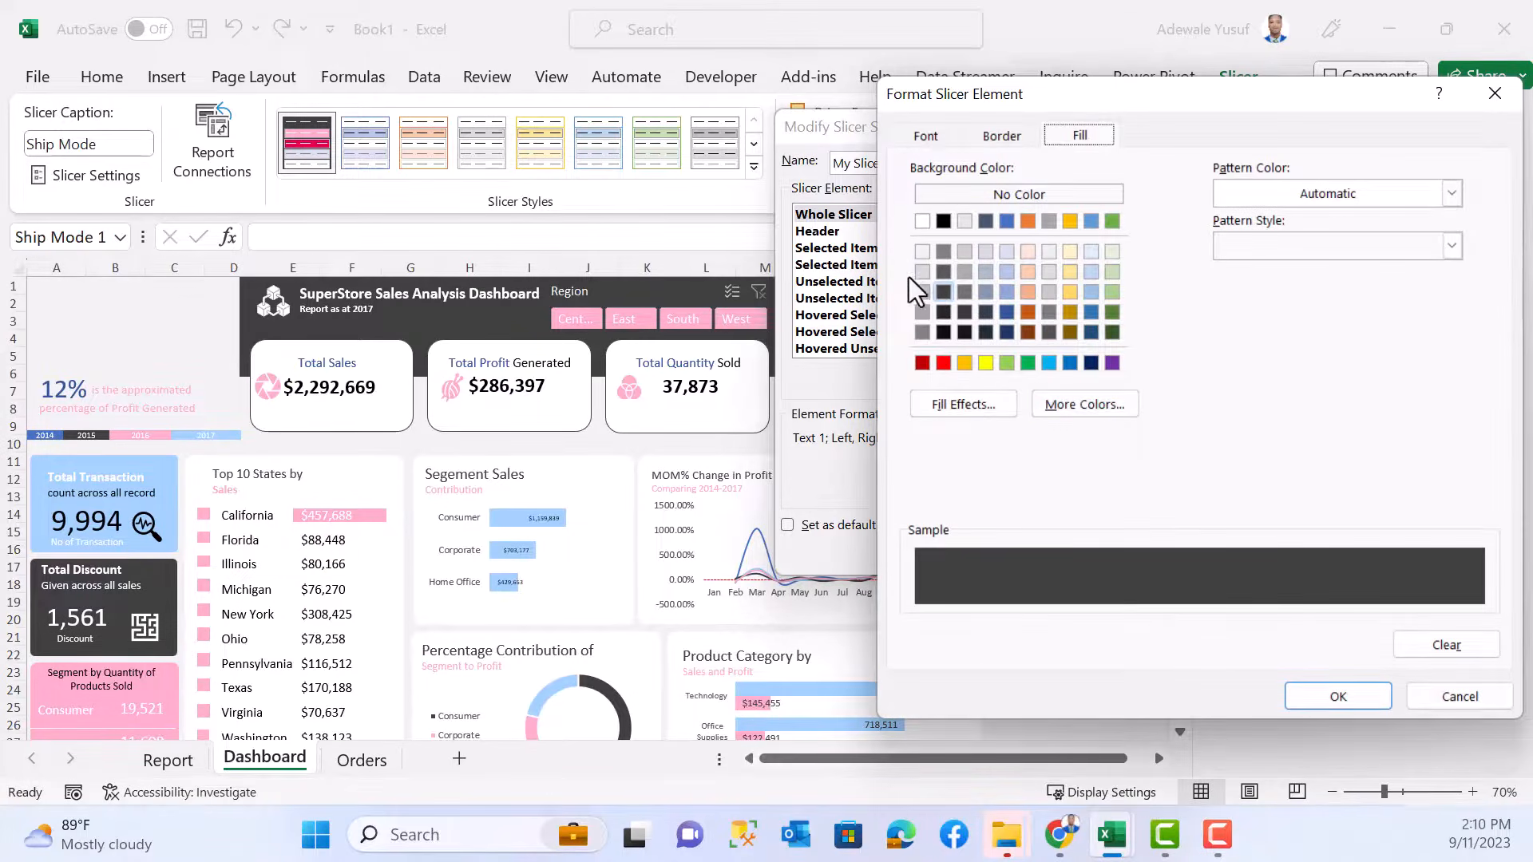
{"action": "left_click", "coordinate": [922, 253]}
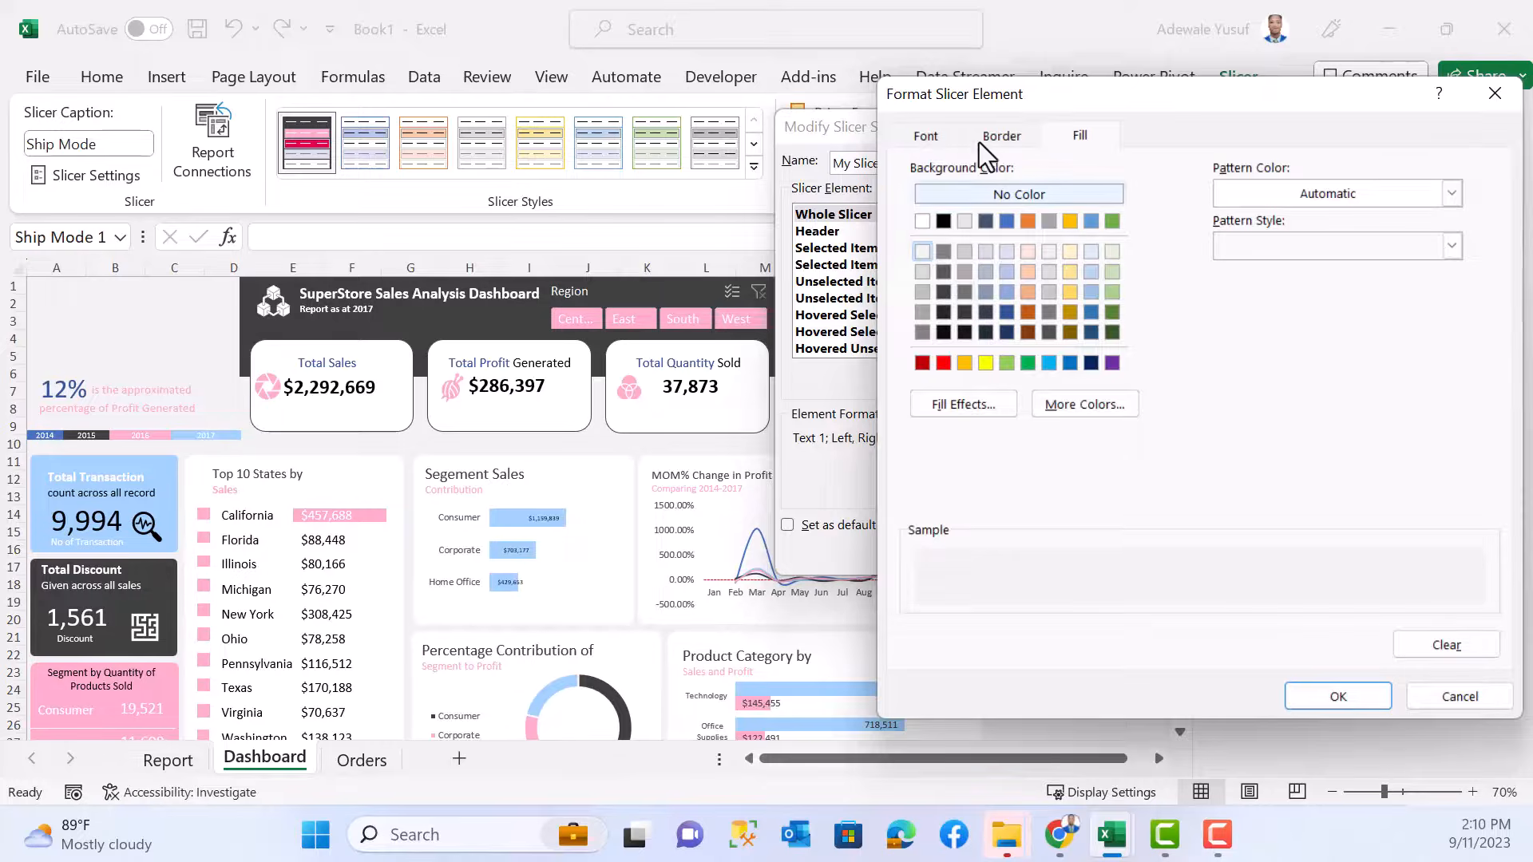
{"action": "left_click", "coordinate": [929, 142]}
{"action": "left_click", "coordinate": [1019, 132]}
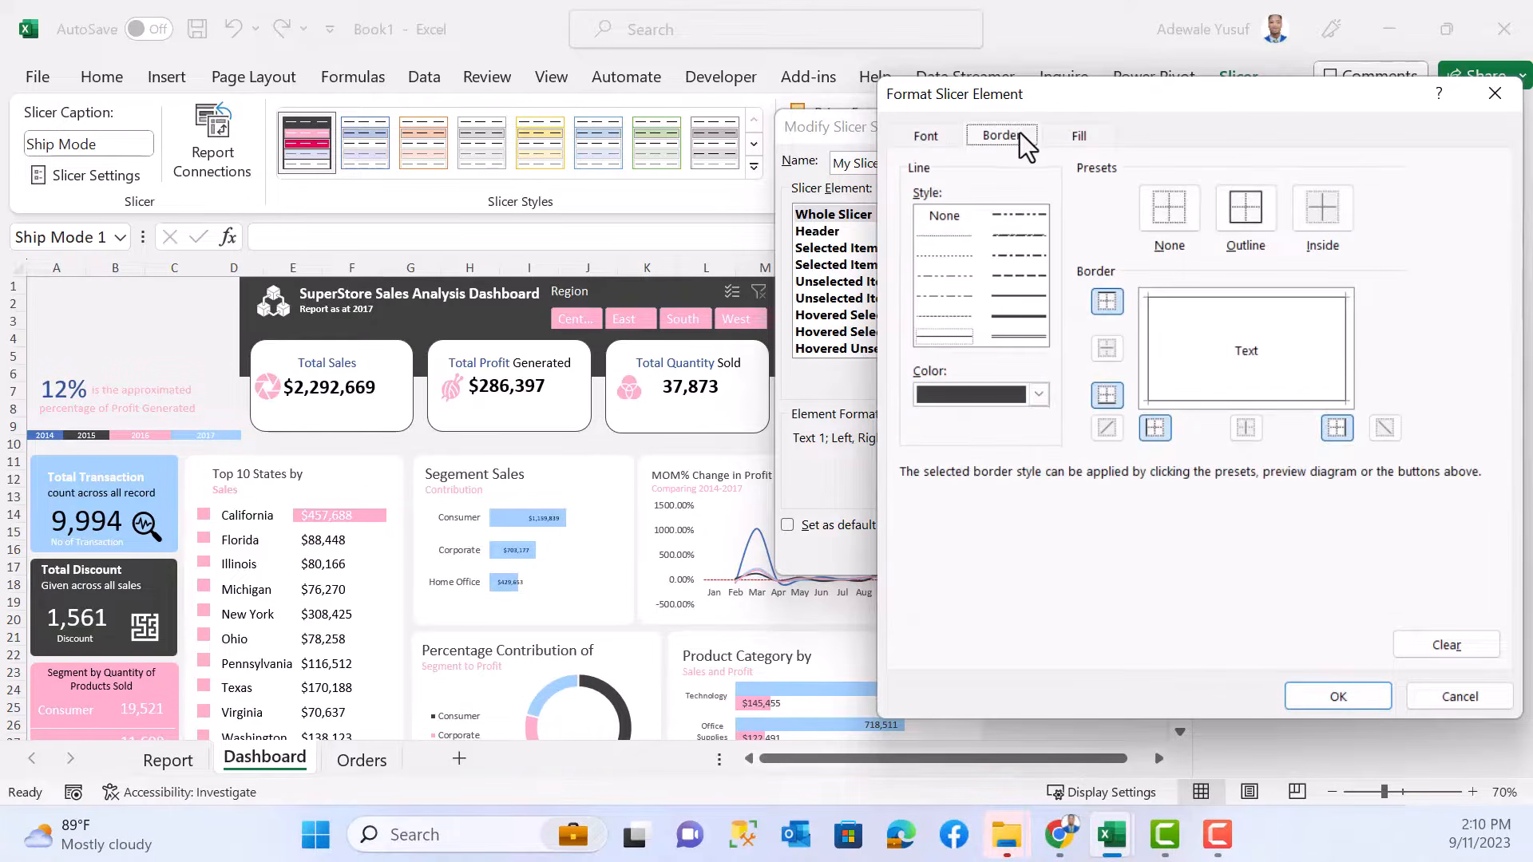
{"action": "left_click", "coordinate": [1036, 395]}
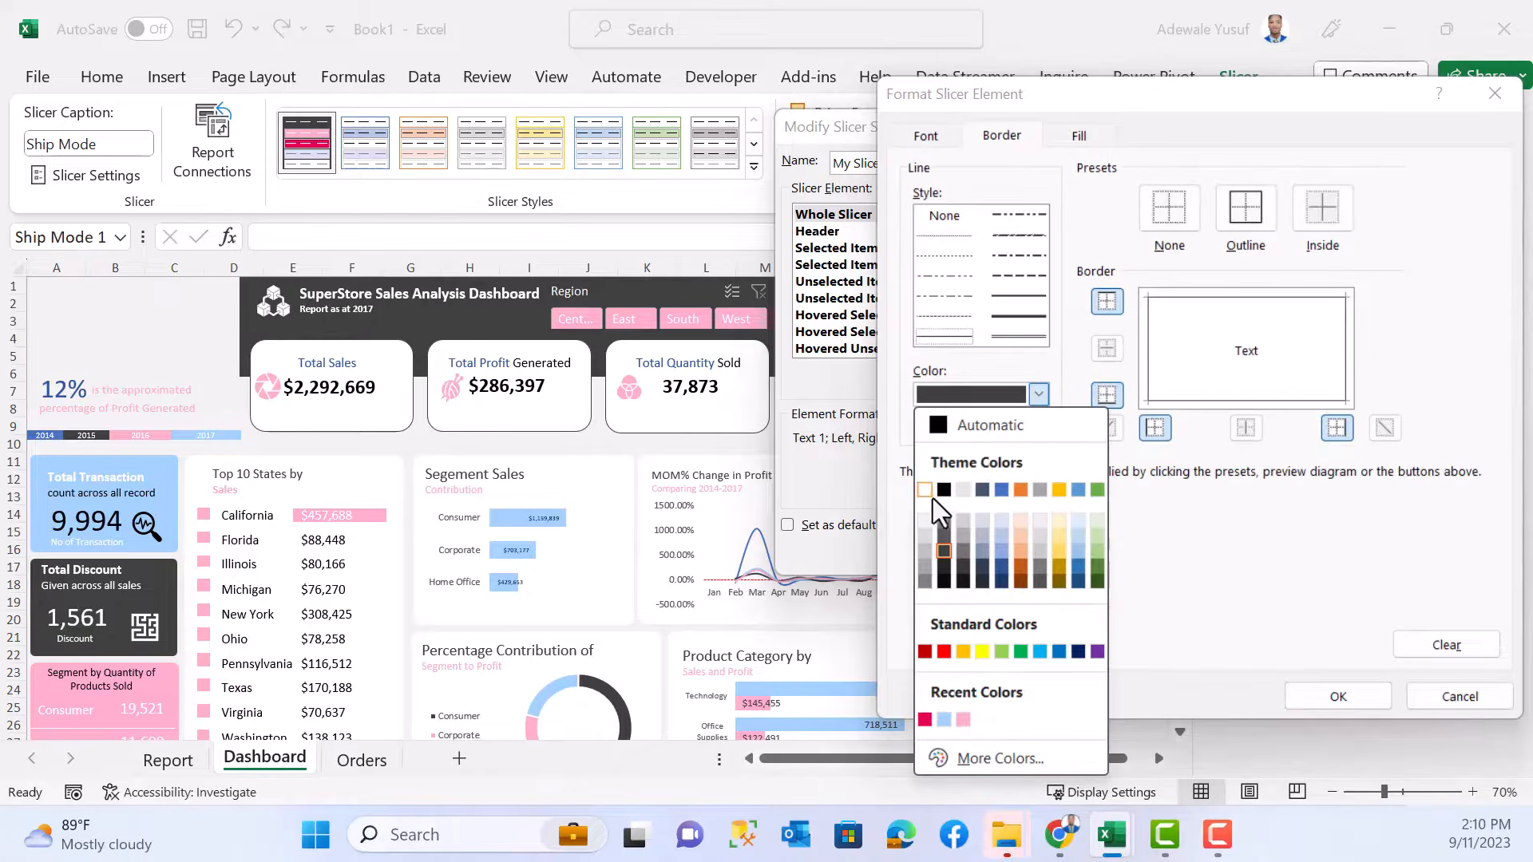
{"action": "left_click", "coordinate": [923, 521]}
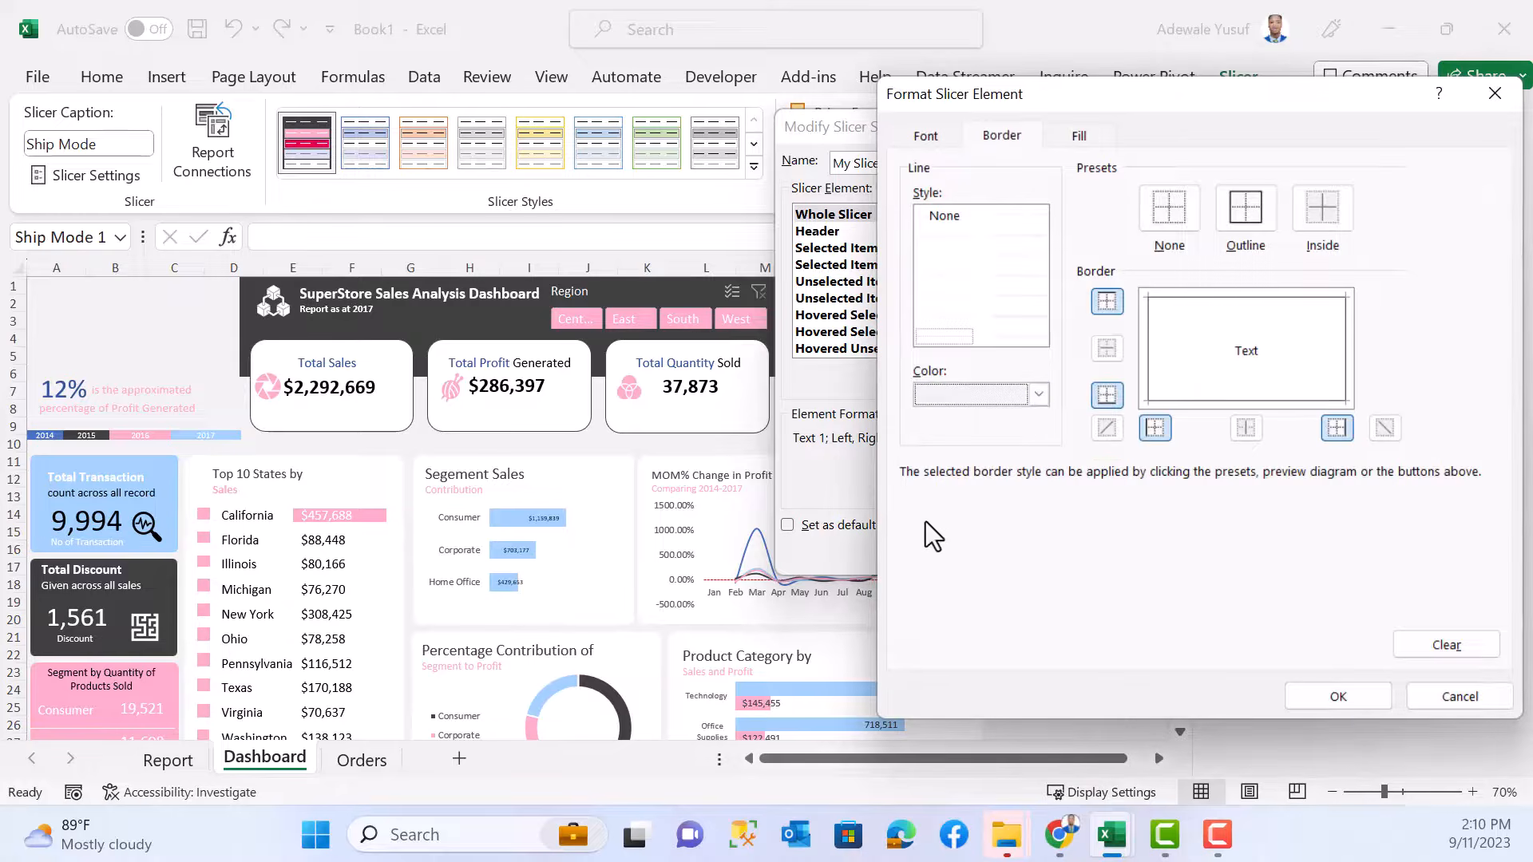
{"action": "left_click", "coordinate": [1358, 696]}
- Format the duplicated style's Header element with the lightest grey fill and choose the same grey as border colour
{"action": "left_click", "coordinate": [845, 233]}
{"action": "left_click", "coordinate": [1012, 376]}
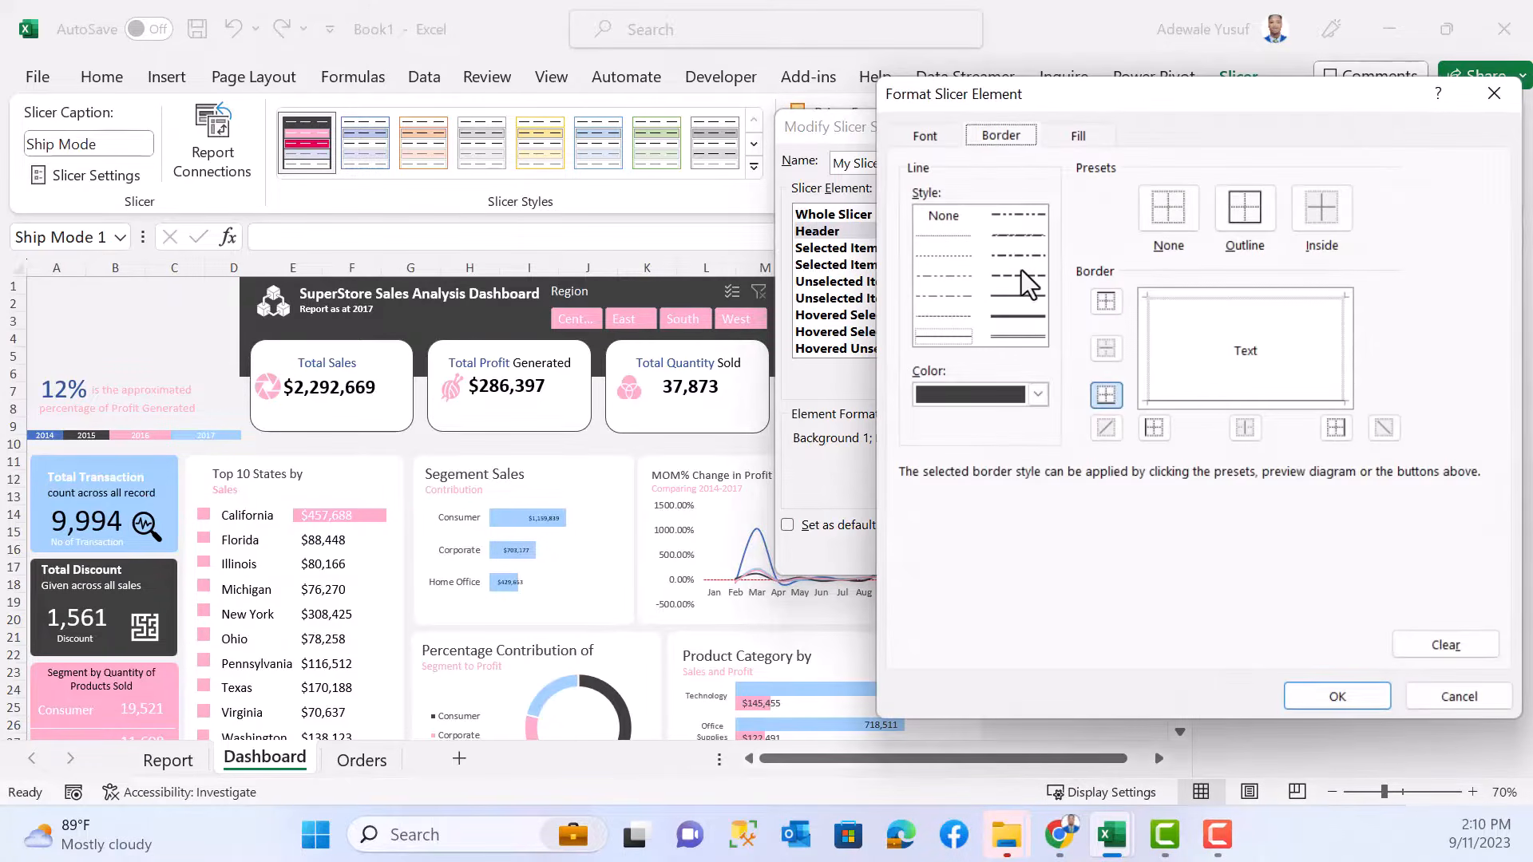
{"action": "left_click", "coordinate": [1039, 394]}
{"action": "left_click", "coordinate": [926, 520]}
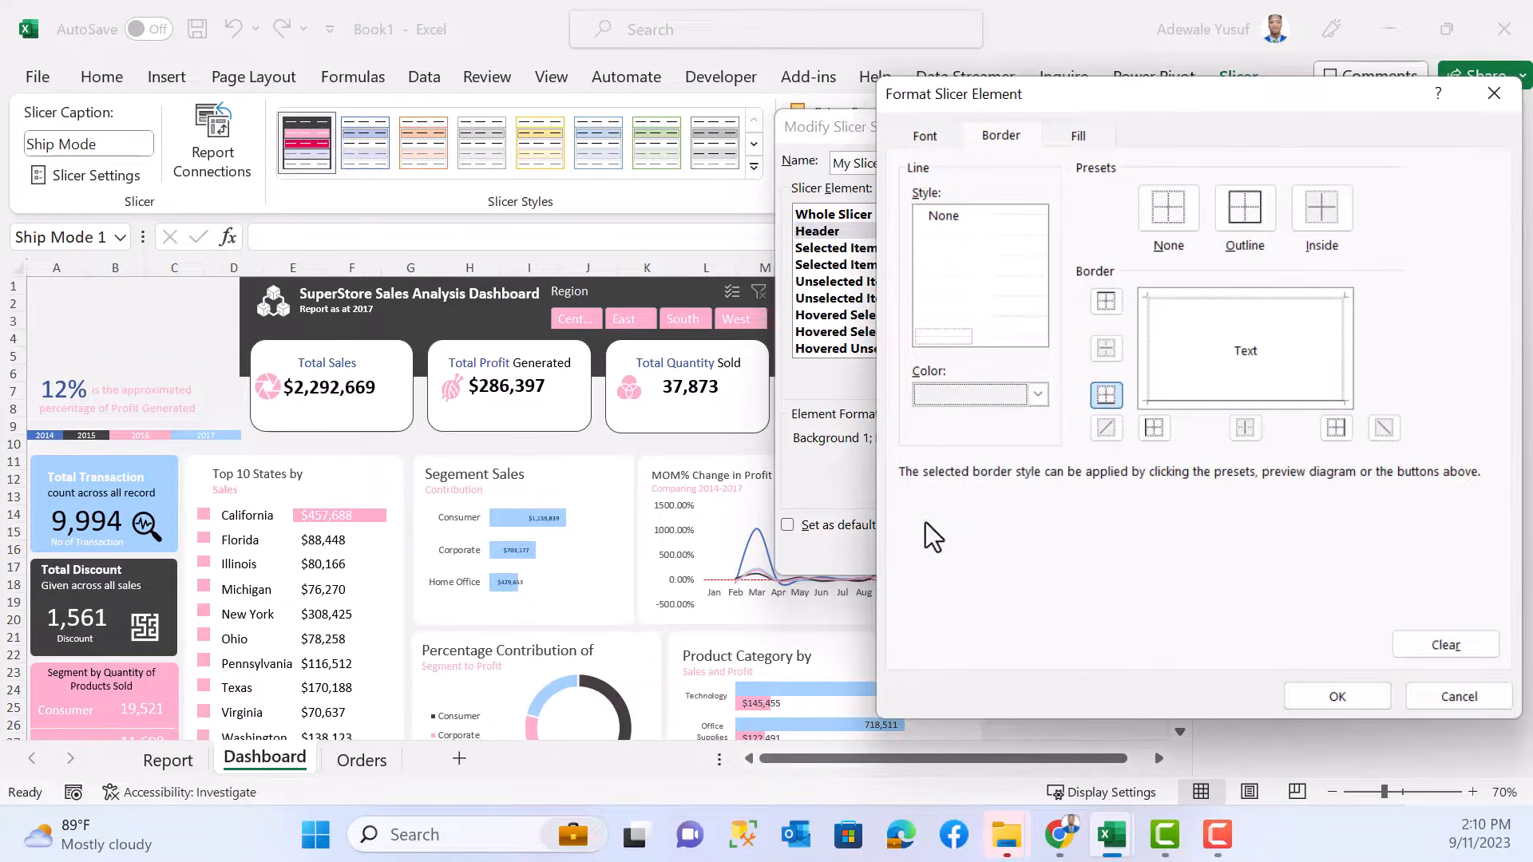
{"action": "left_click", "coordinate": [1078, 136]}
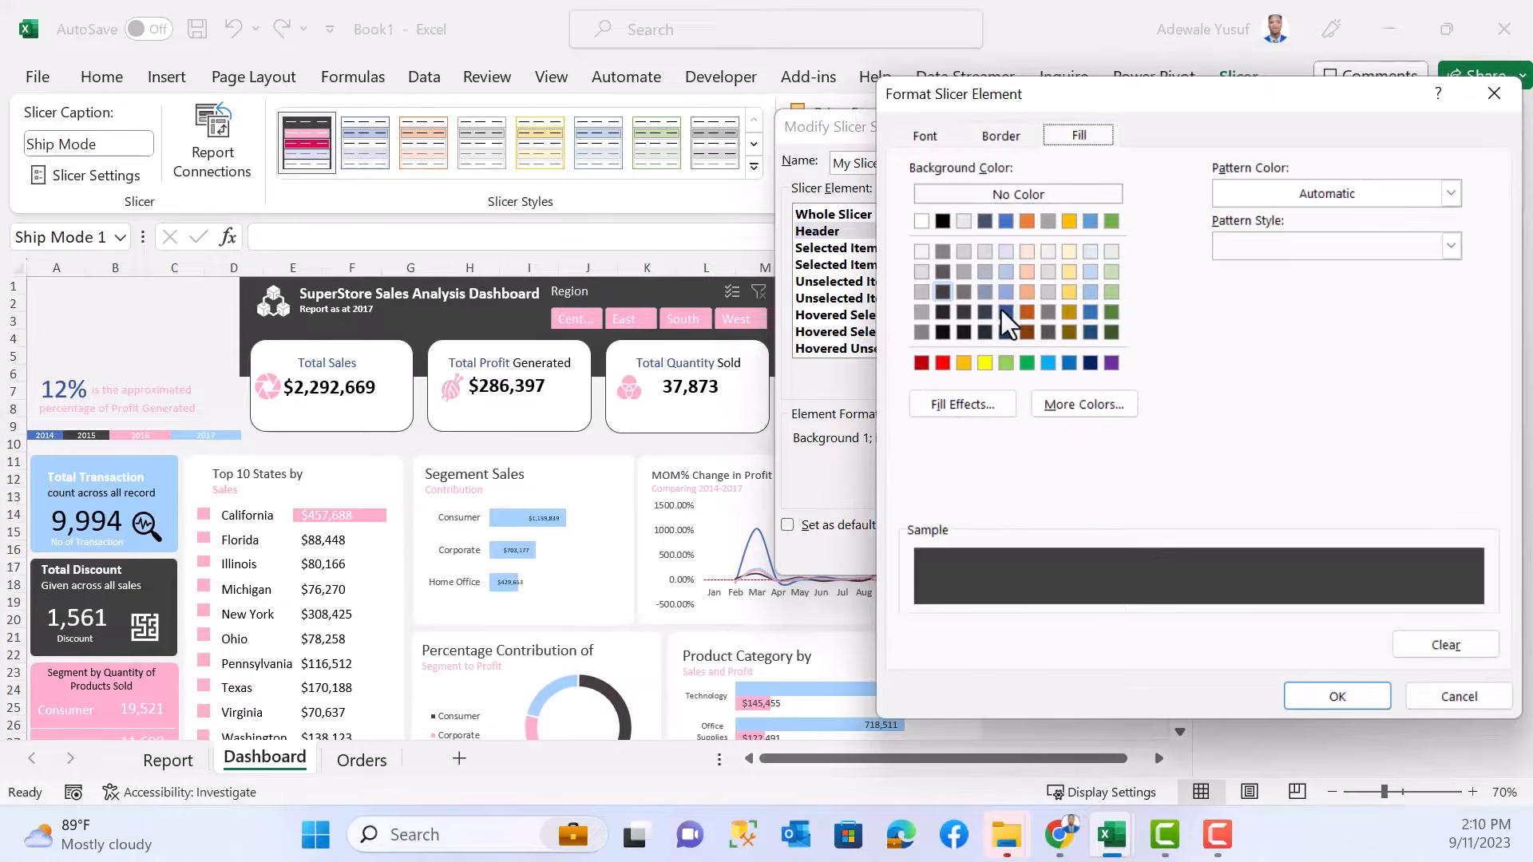
{"action": "left_click", "coordinate": [921, 251]}
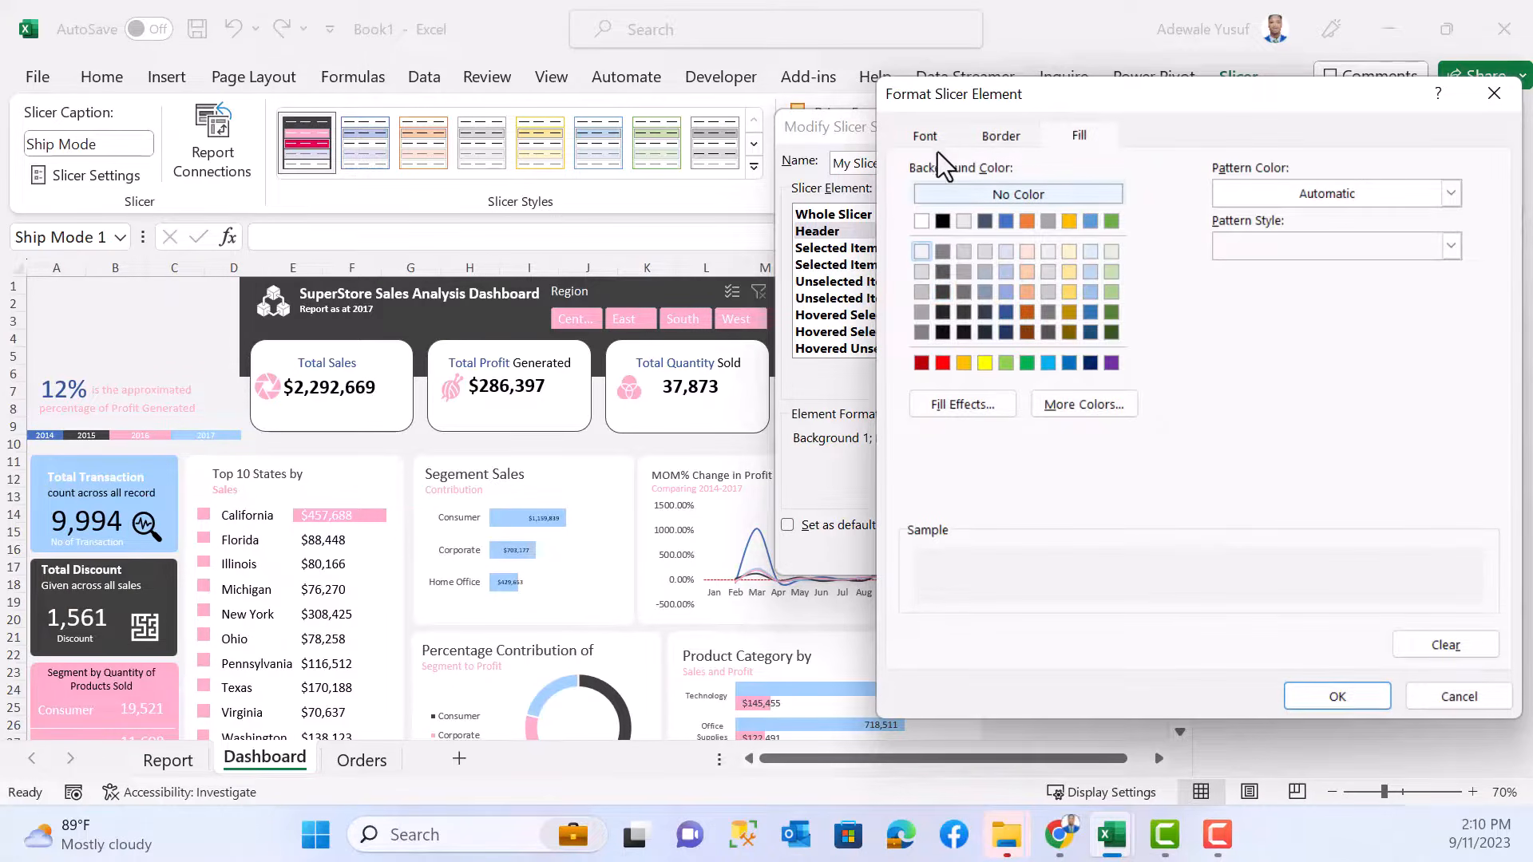
- Set the Header element's font to black at size 9 and save the duplicated slicer style
{"action": "left_click", "coordinate": [934, 137]}
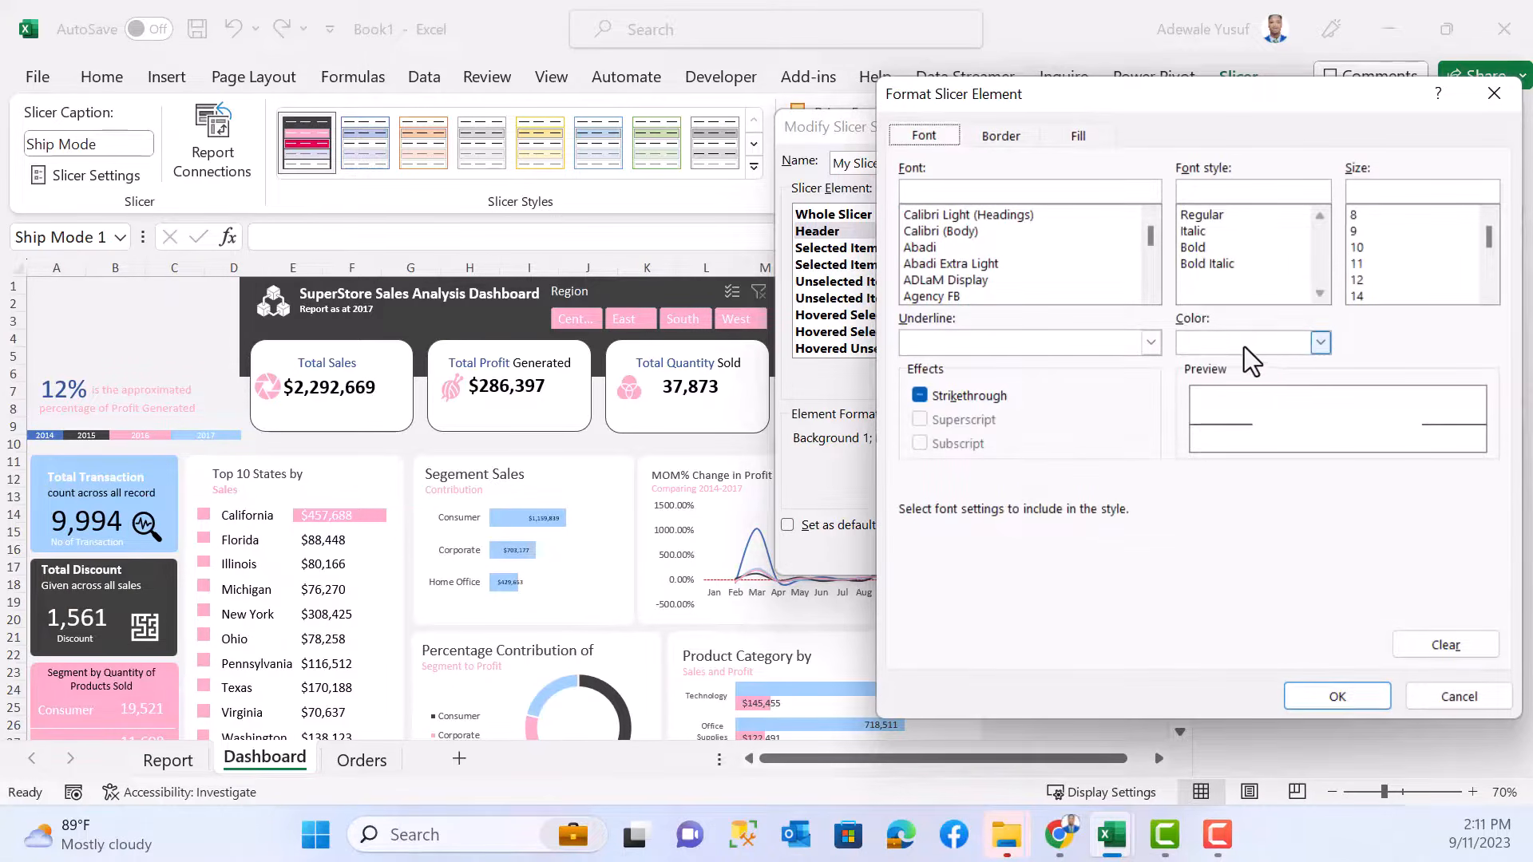
{"action": "left_click", "coordinate": [1276, 350]}
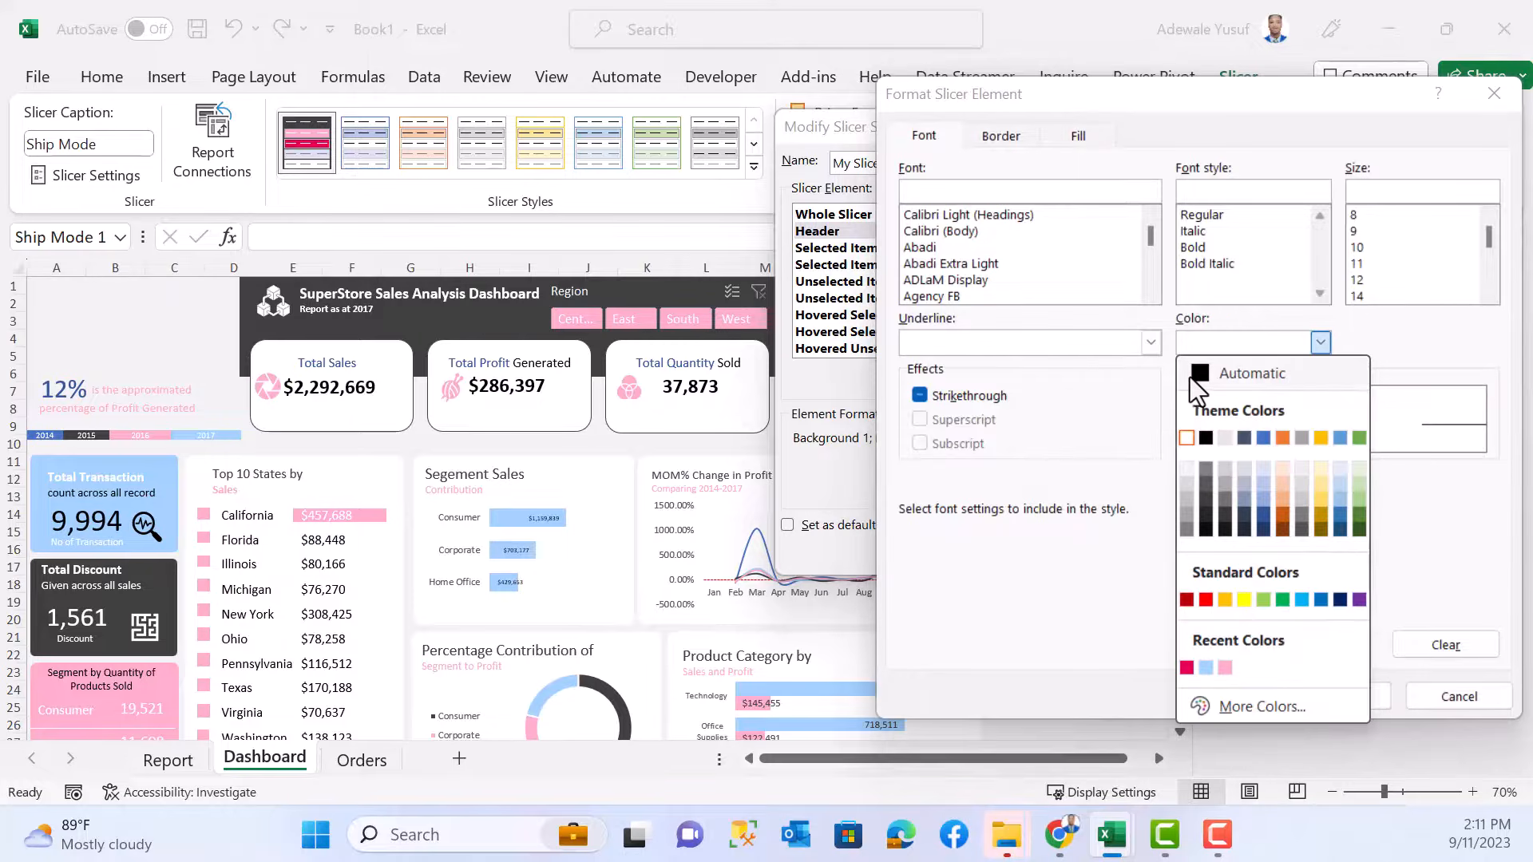
{"action": "left_click", "coordinate": [1206, 439]}
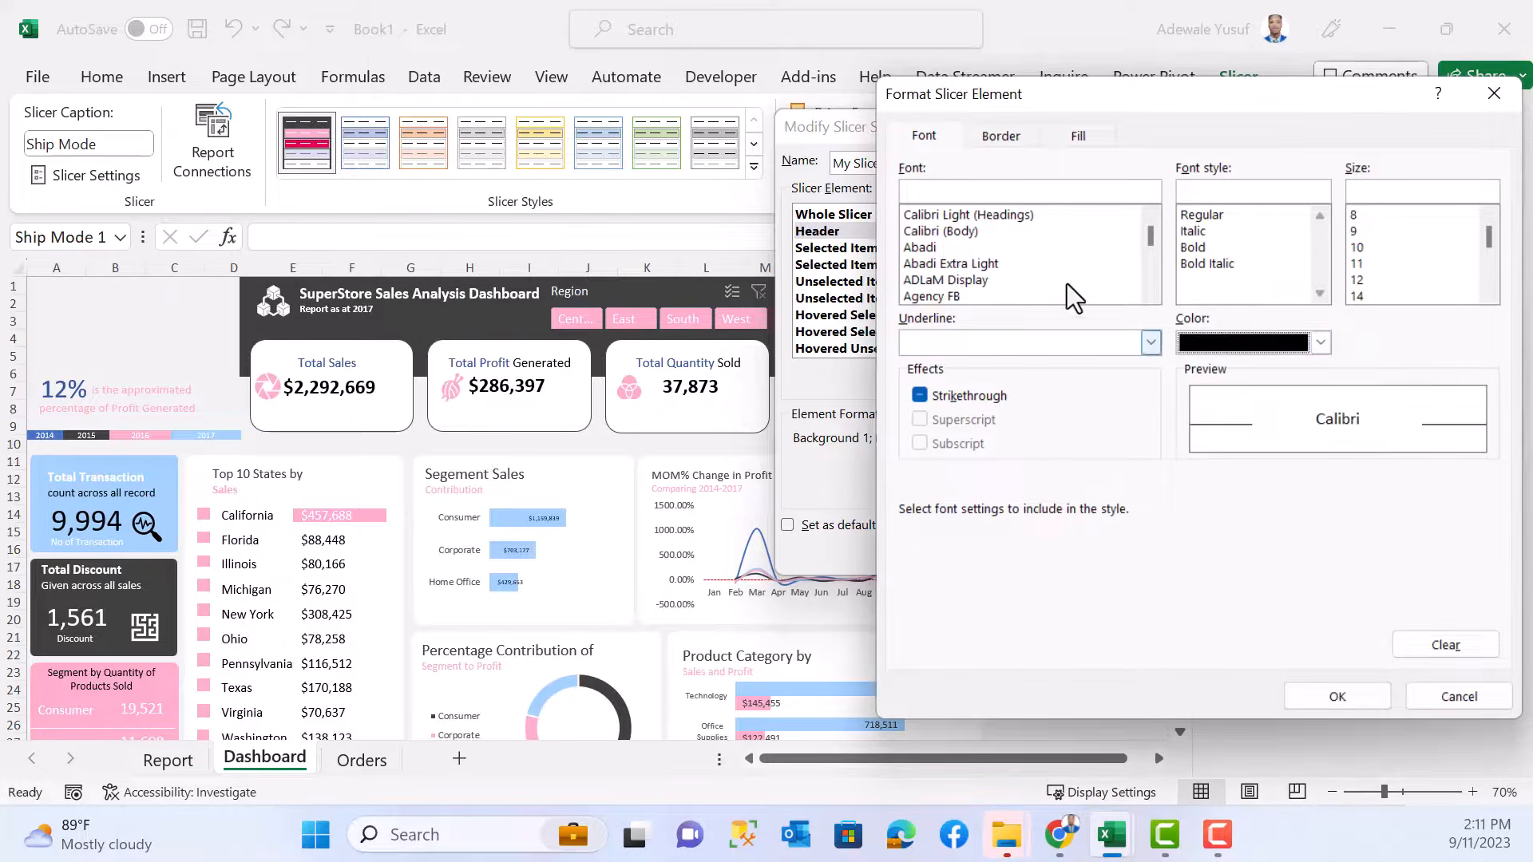
{"action": "left_click", "coordinate": [1377, 248]}
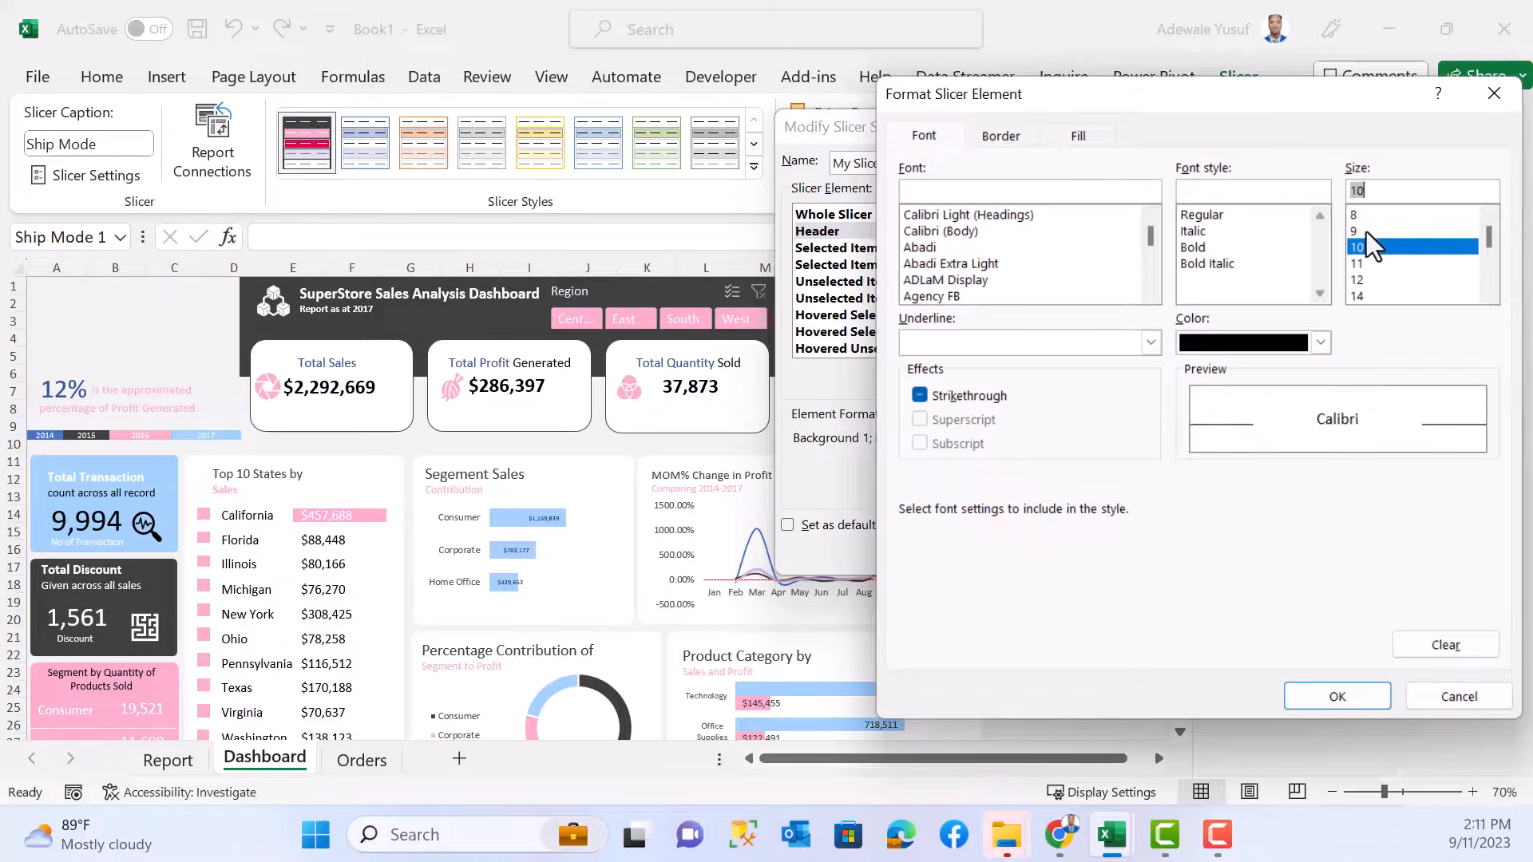
{"action": "left_click", "coordinate": [1367, 230]}
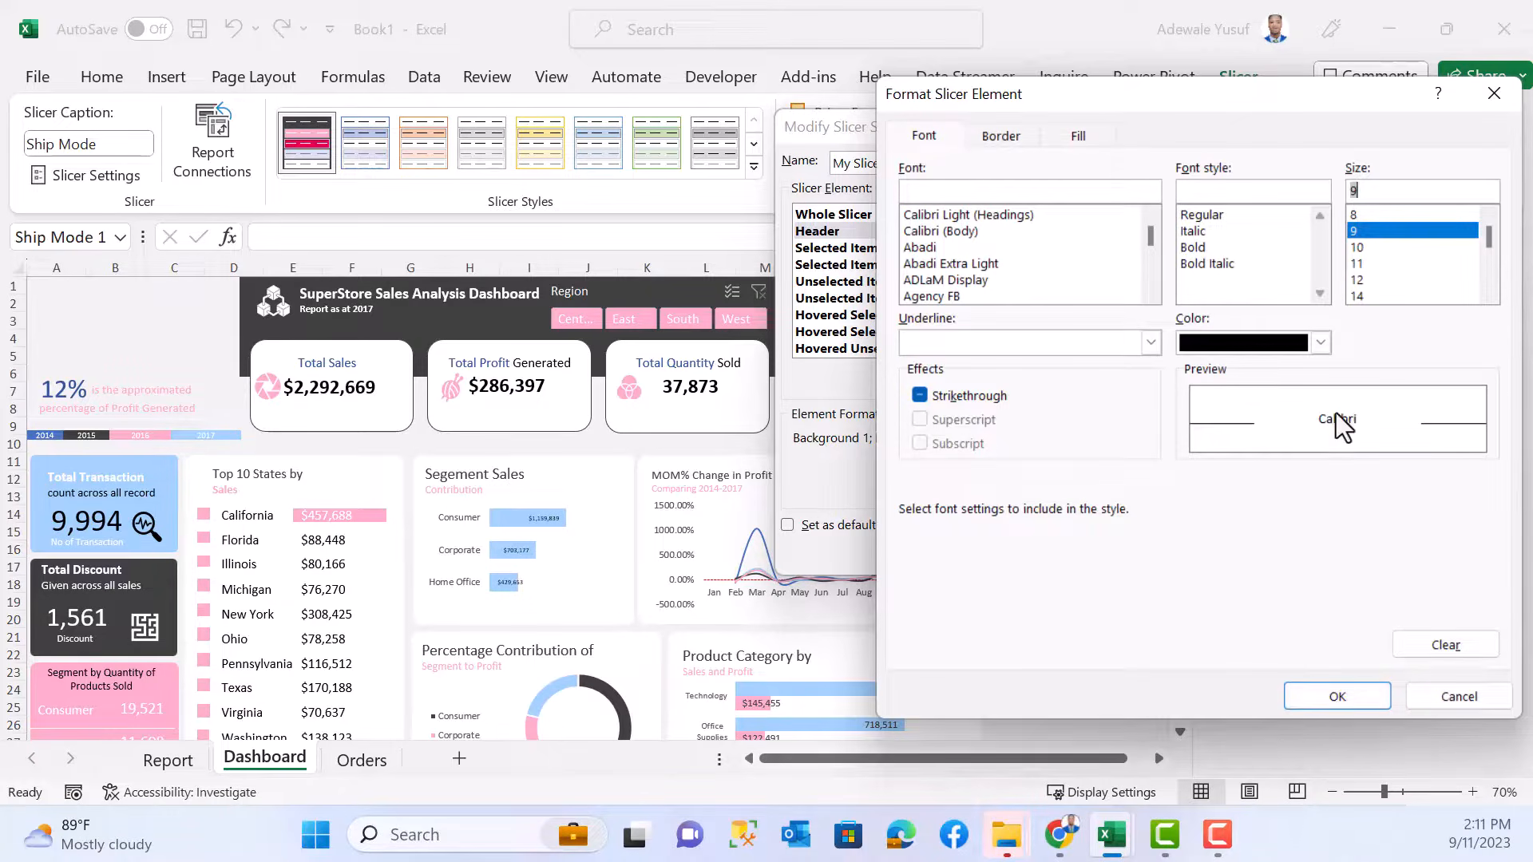
{"action": "left_click", "coordinate": [1337, 693]}
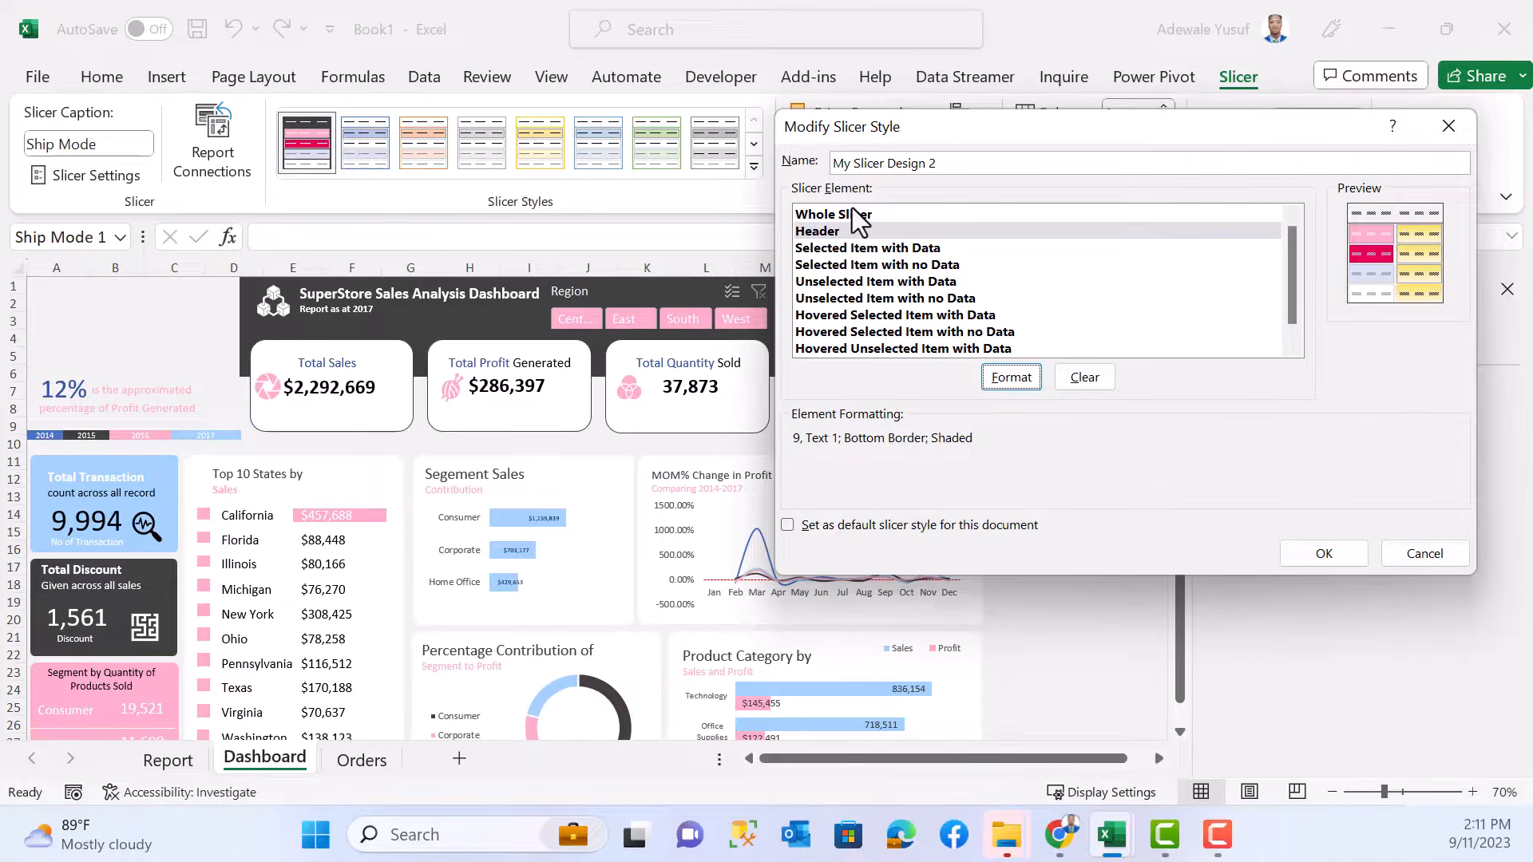
{"action": "left_click", "coordinate": [1306, 551]}
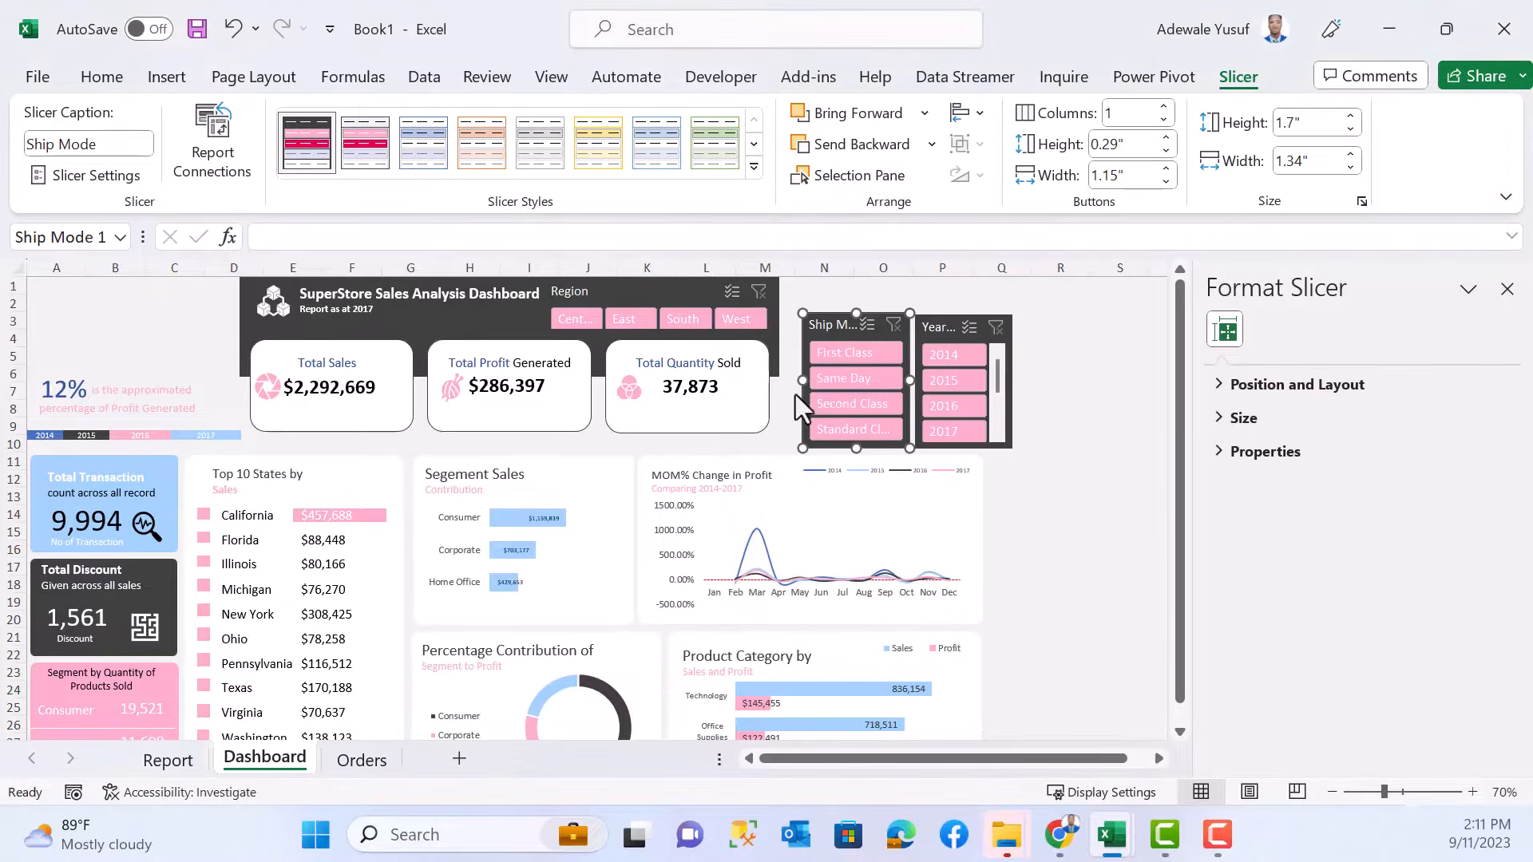
- Apply the new light grey custom slicer style to the Ship Mode and Years slicers
{"action": "left_click", "coordinate": [754, 166]}
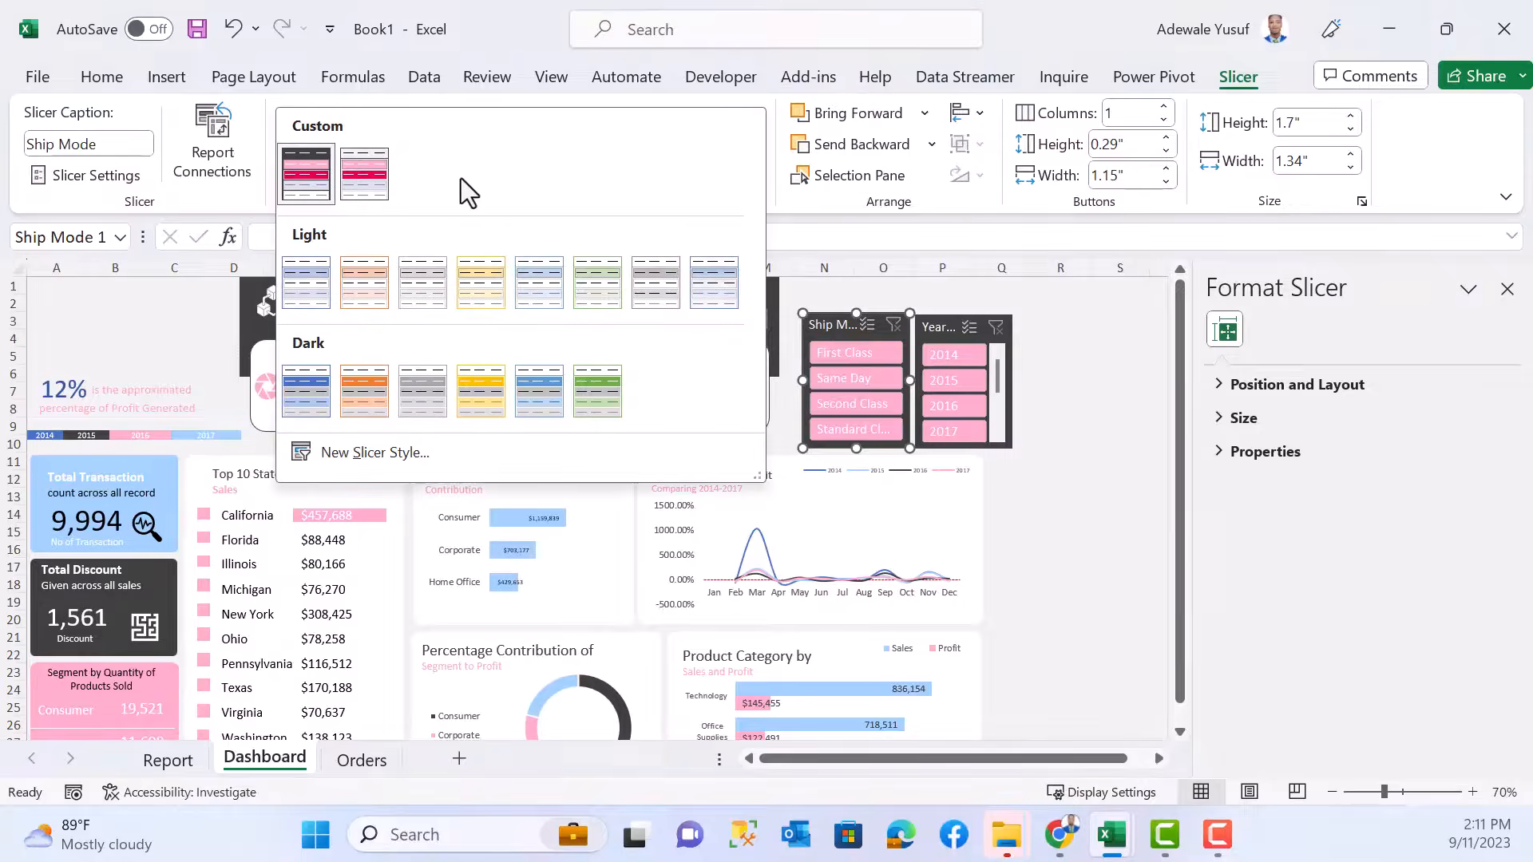
{"action": "left_click", "coordinate": [371, 172]}
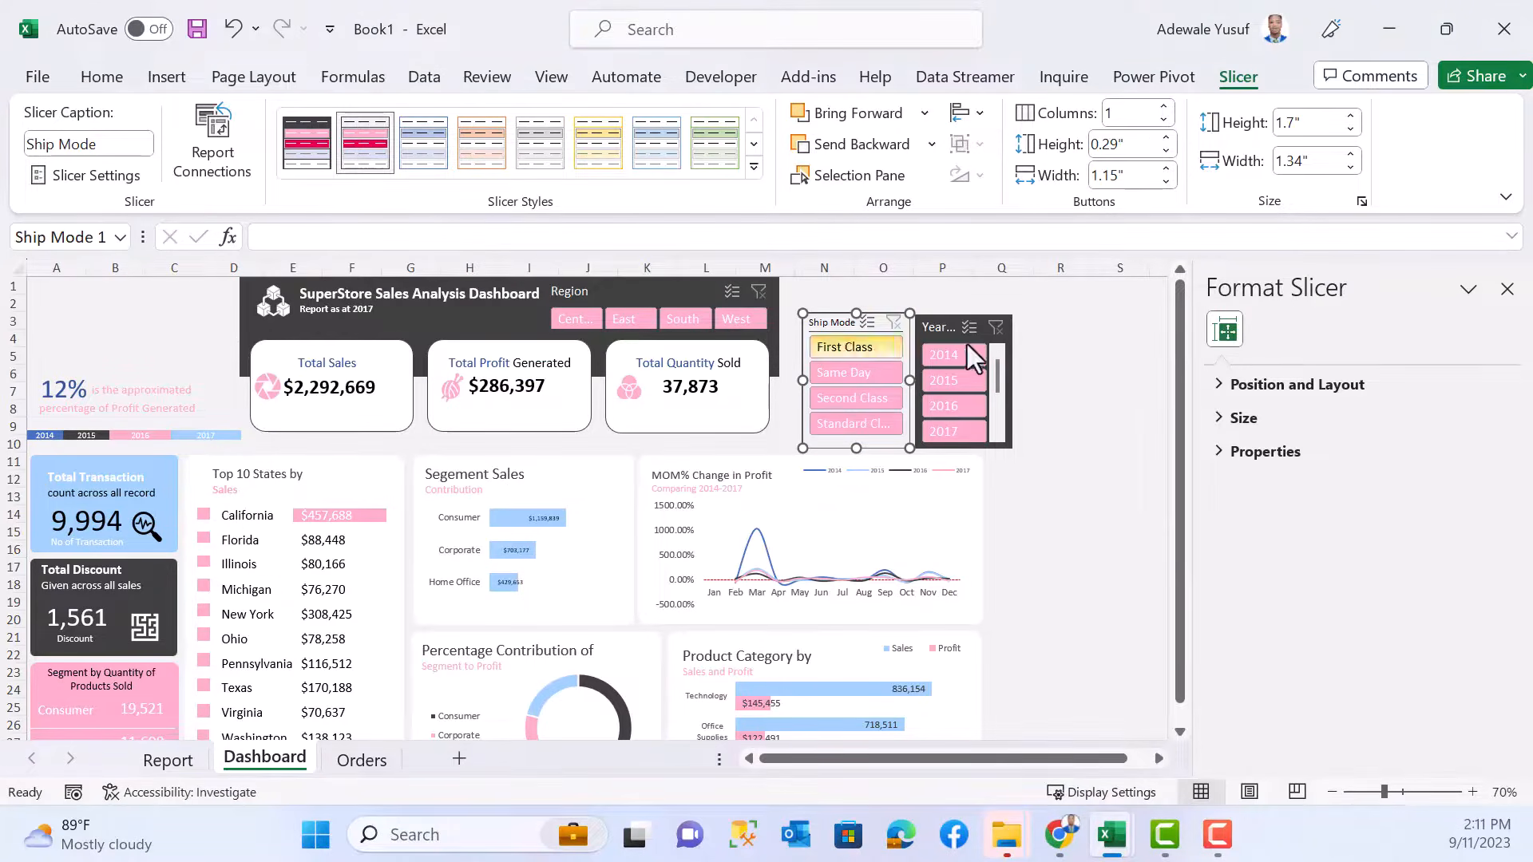
{"action": "left_click", "coordinate": [958, 289]}
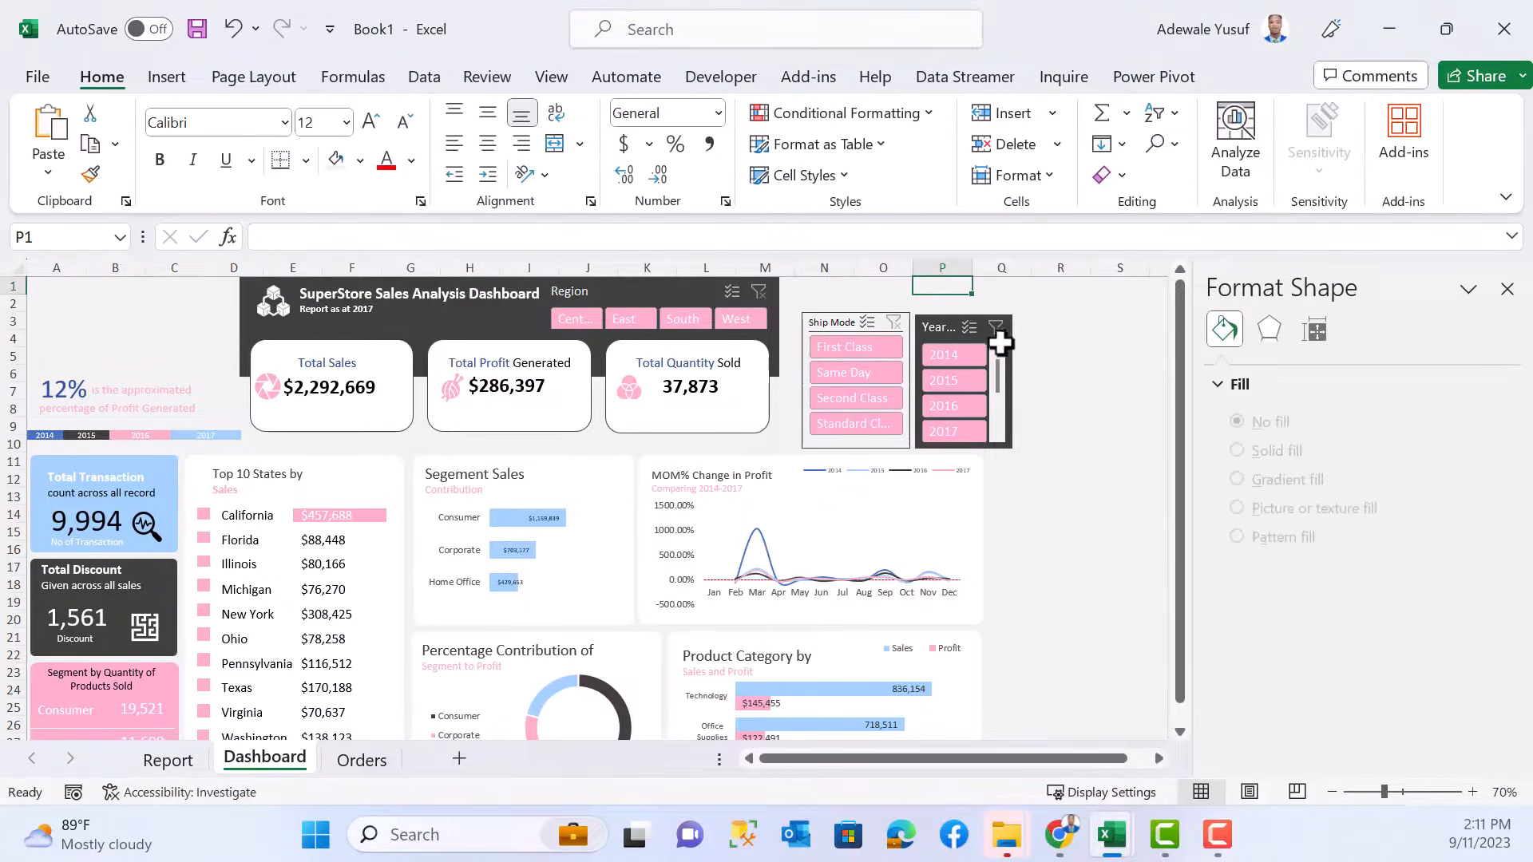
{"action": "left_click", "coordinate": [948, 329]}
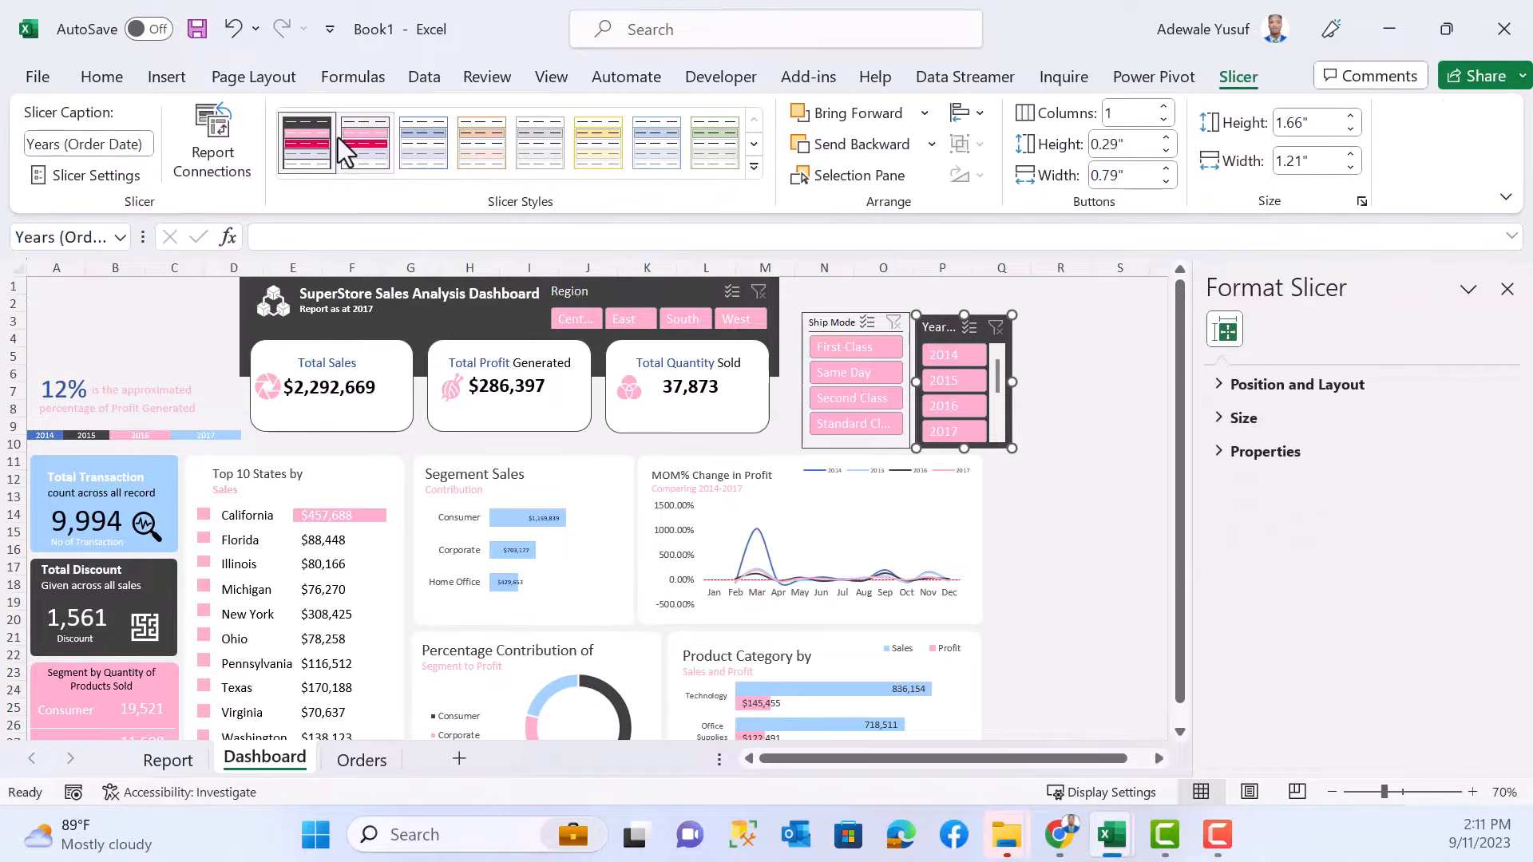
{"action": "left_click", "coordinate": [365, 142]}
{"action": "left_click", "coordinate": [1111, 412]}
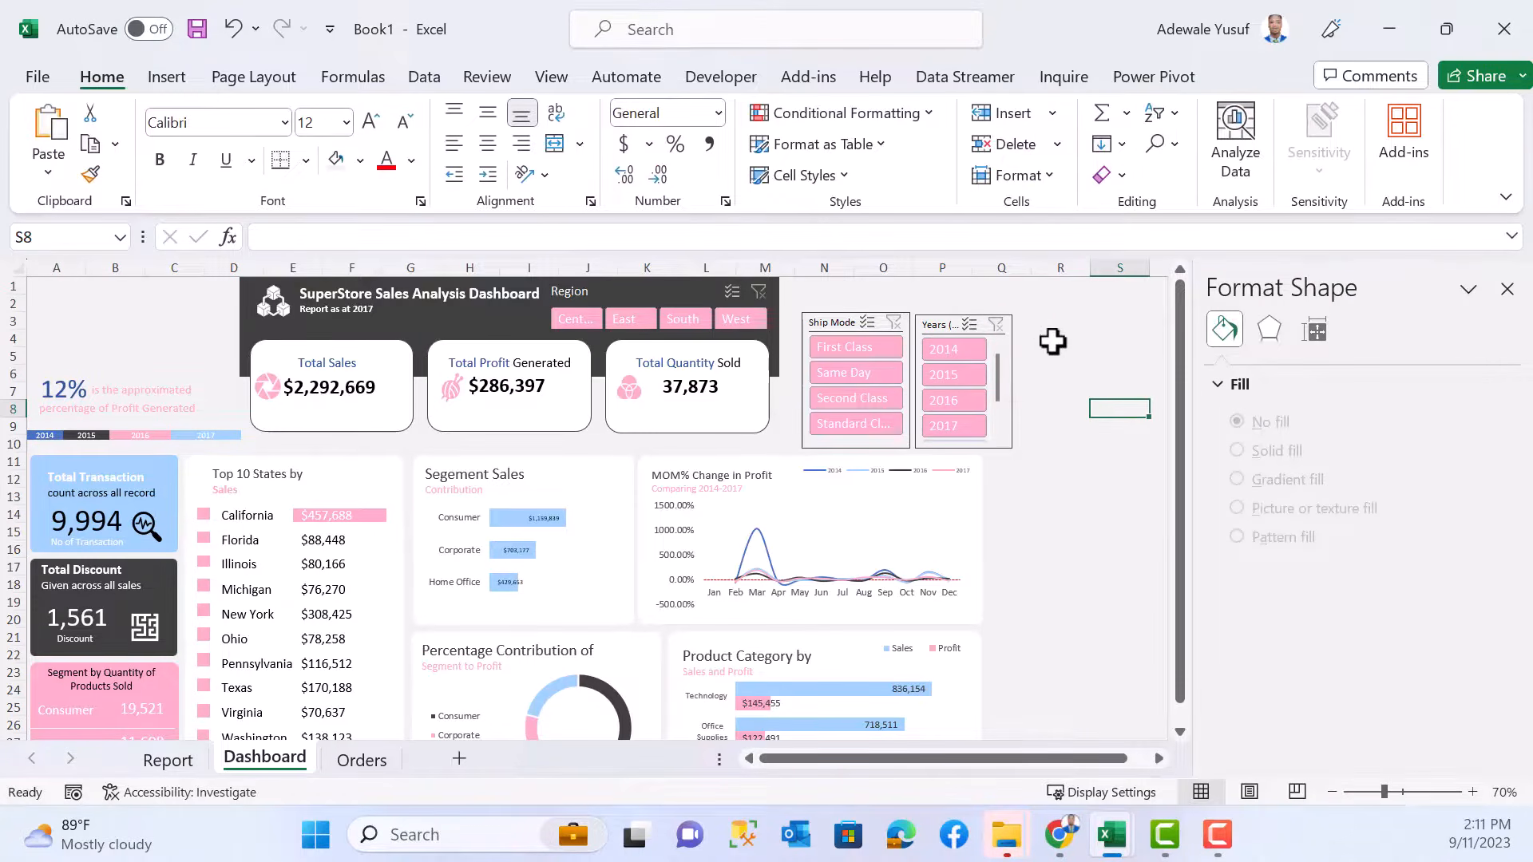
- Modify My Slicer Design 2 so the Whole Slicer element's borders use the lightest grey, and save the style
{"action": "left_click", "coordinate": [821, 327]}
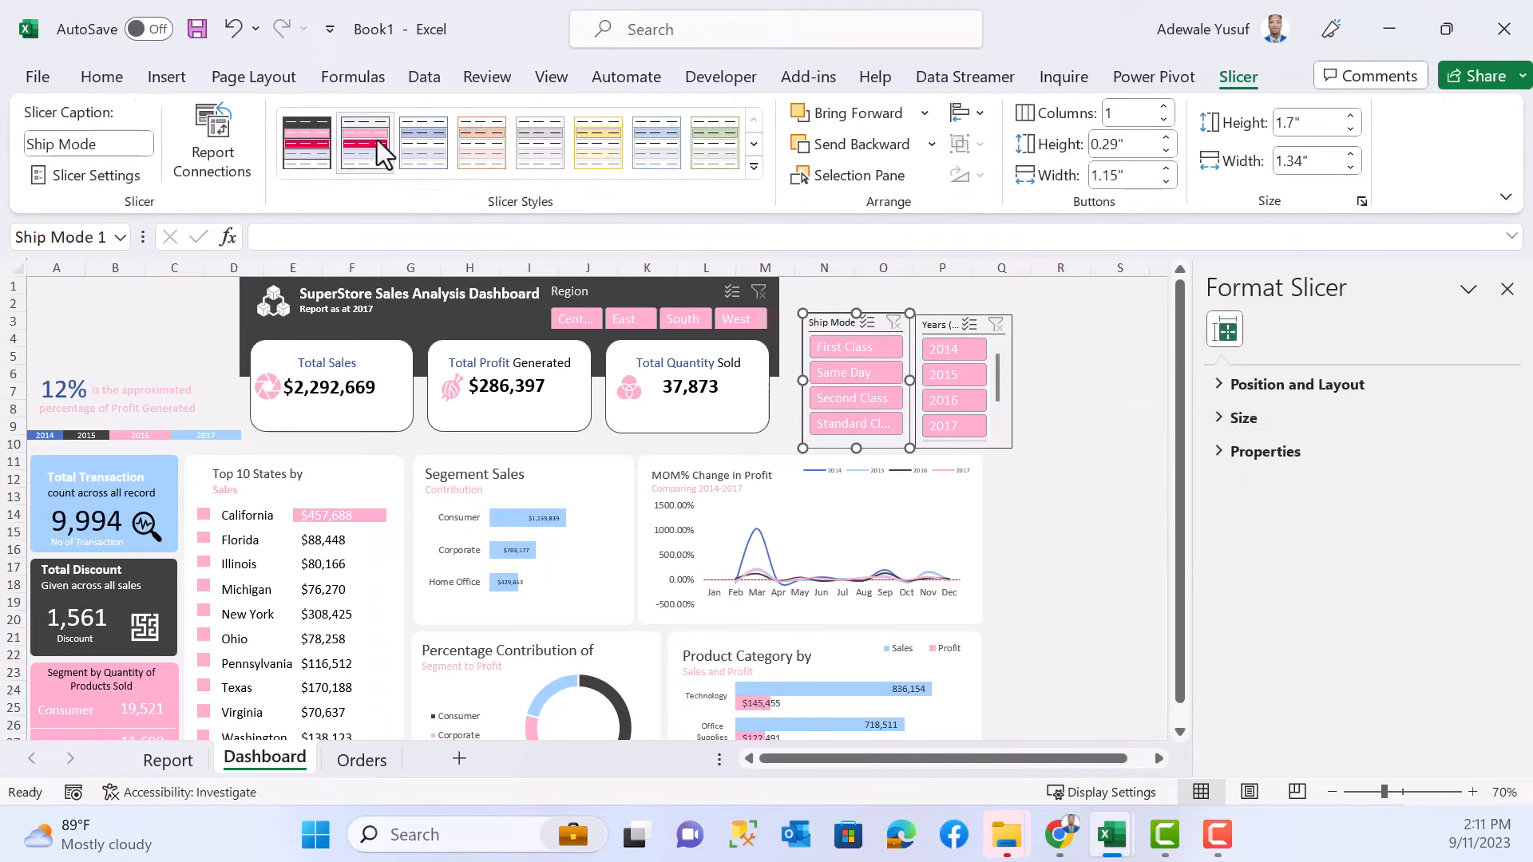
{"action": "right_click", "coordinate": [370, 136]}
{"action": "left_click", "coordinate": [447, 180]}
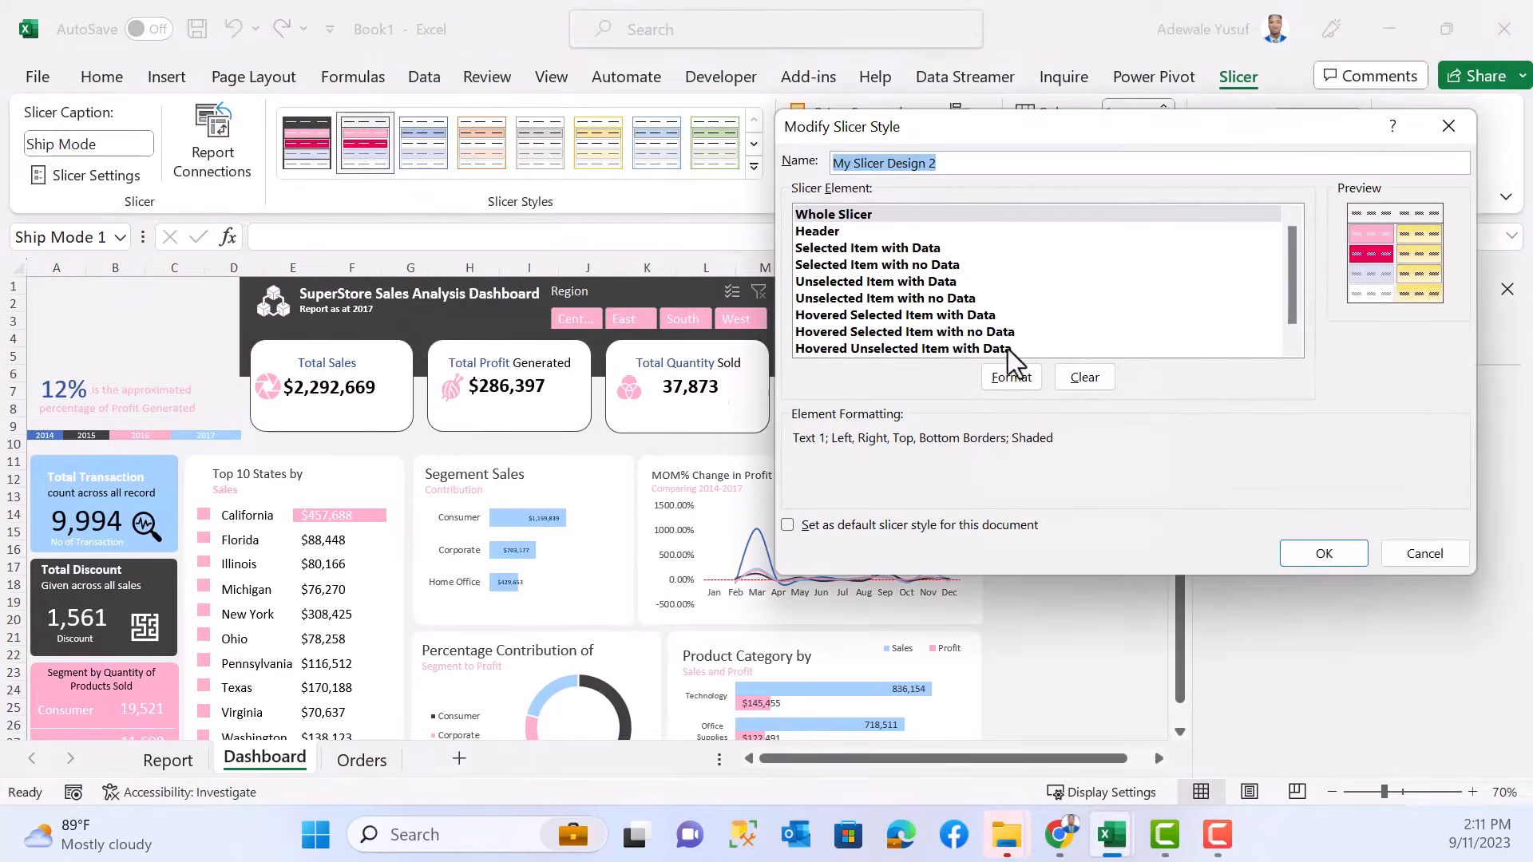
{"action": "left_click", "coordinate": [1021, 379]}
{"action": "left_click", "coordinate": [1001, 134]}
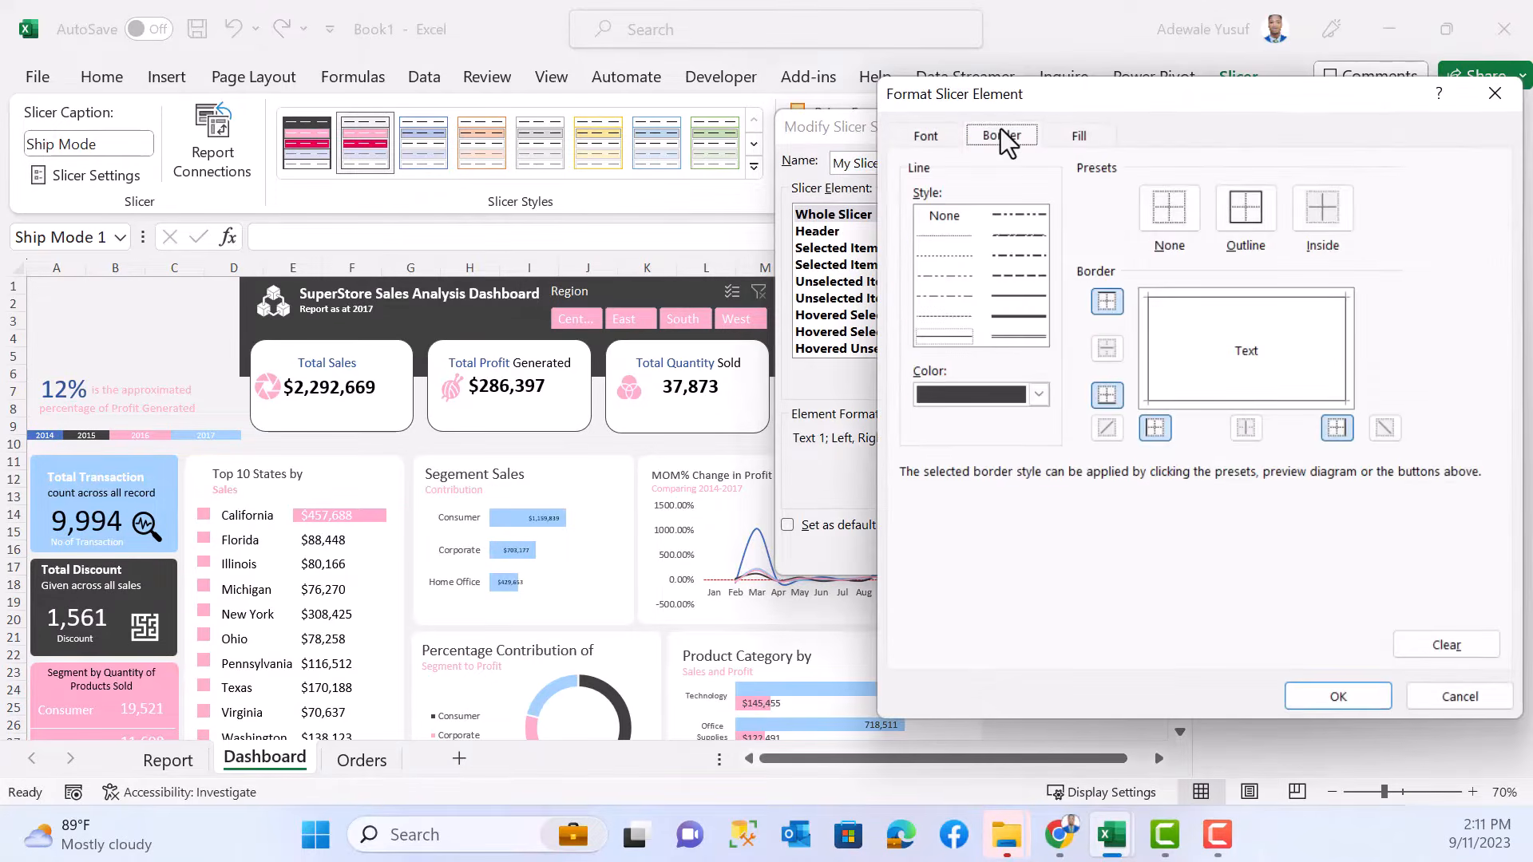
{"action": "left_click", "coordinate": [1031, 393]}
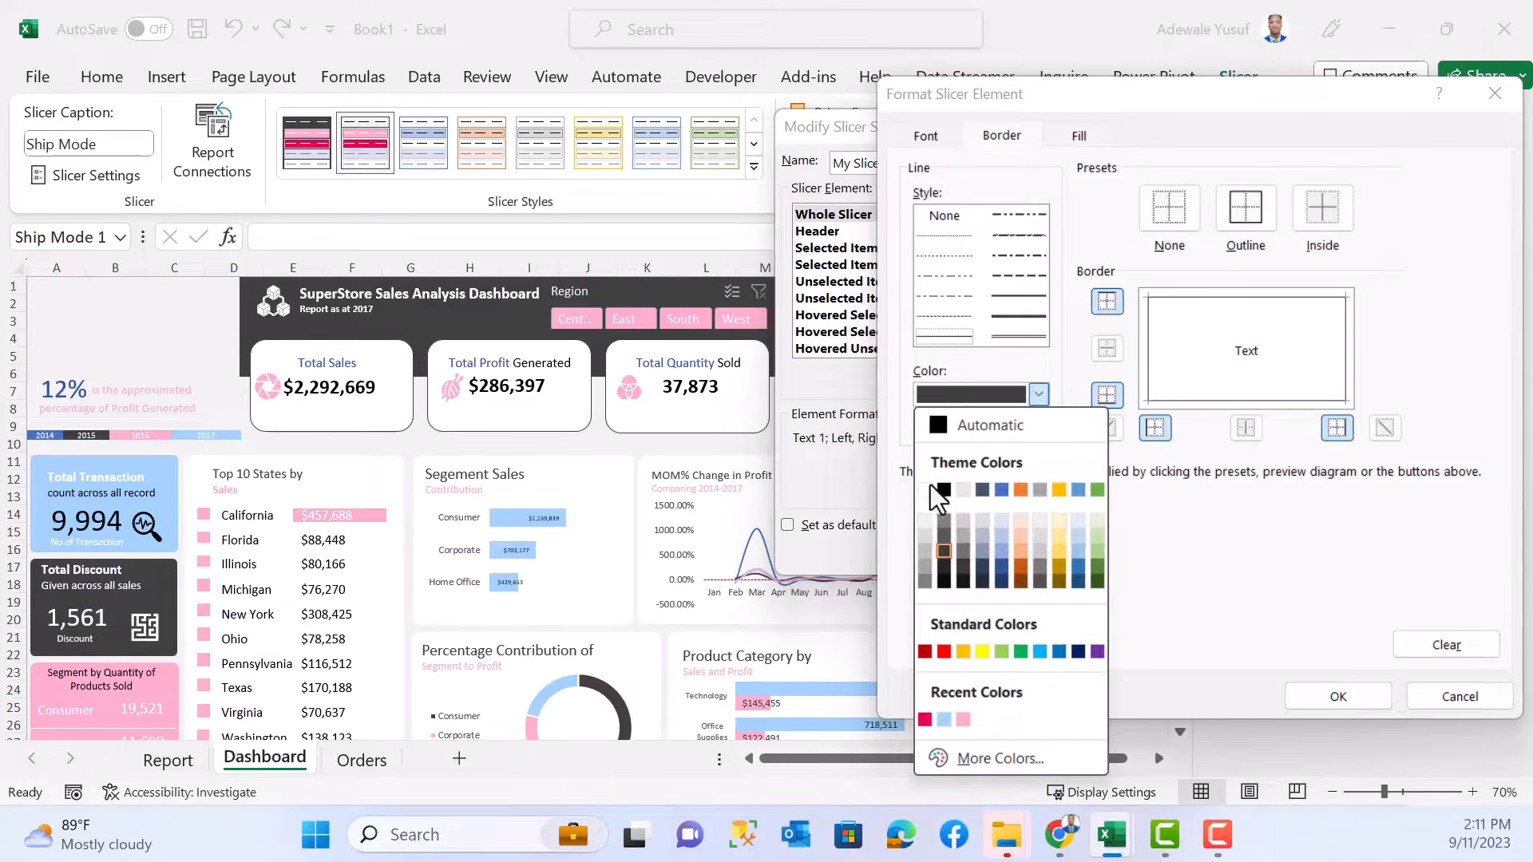
{"action": "left_click", "coordinate": [926, 520]}
{"action": "left_click", "coordinate": [1149, 376]}
{"action": "left_click", "coordinate": [1170, 401]}
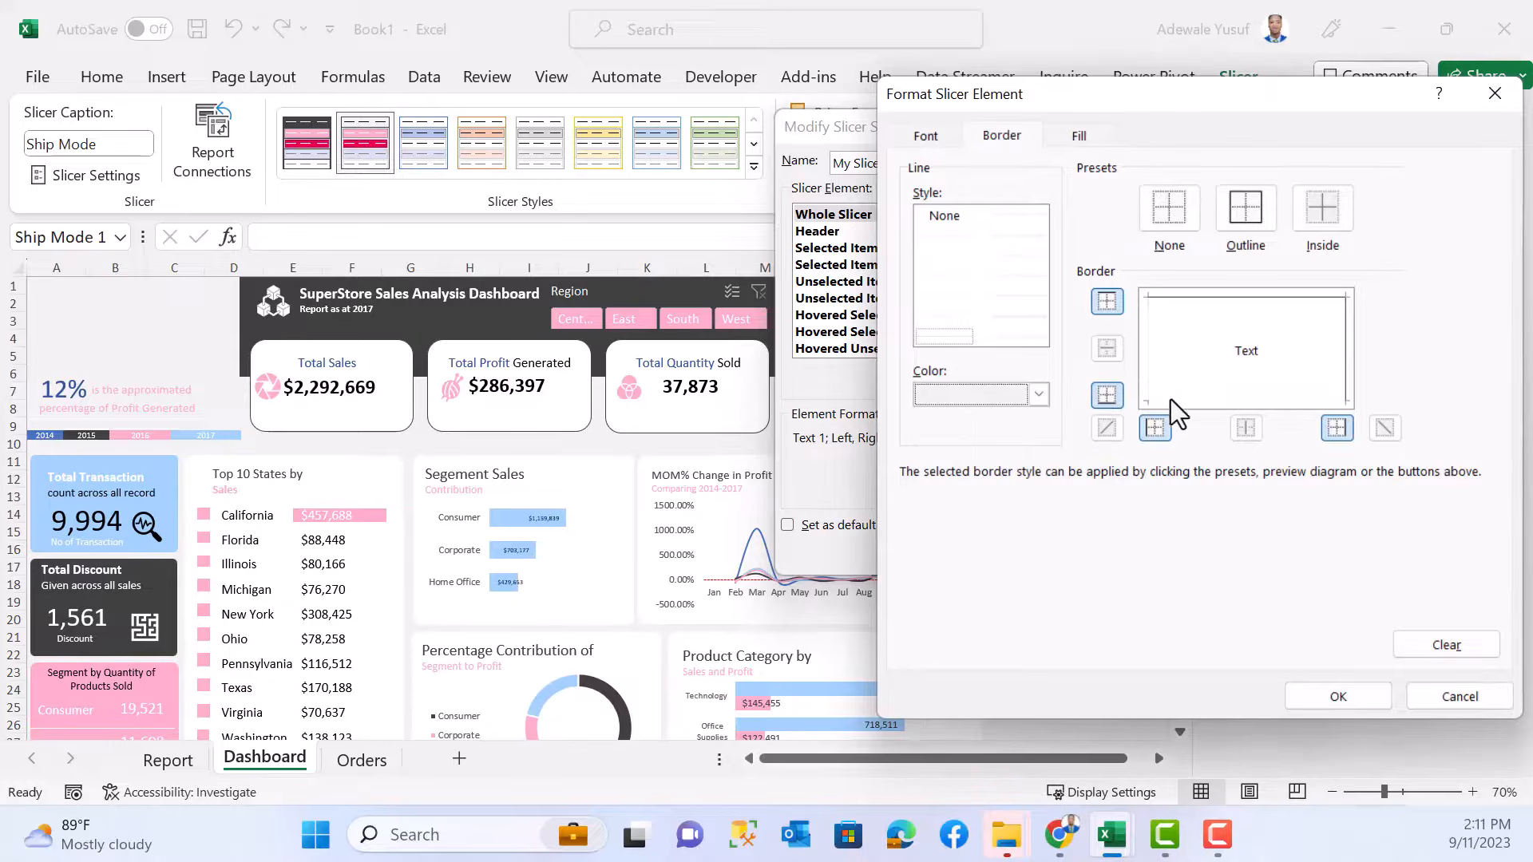
{"action": "left_click", "coordinate": [1263, 299]}
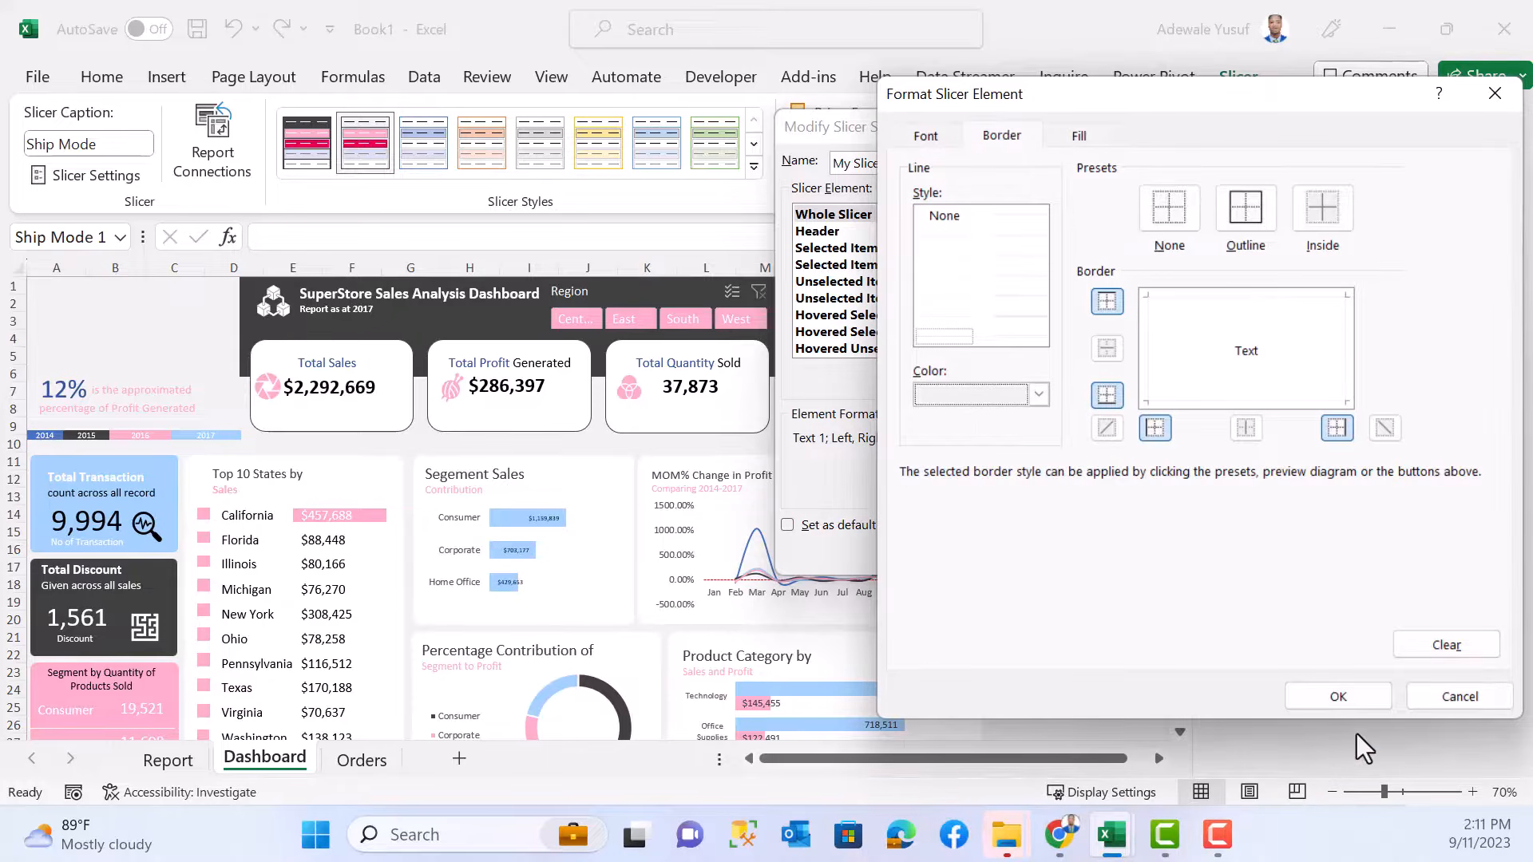
{"action": "left_click", "coordinate": [1339, 697]}
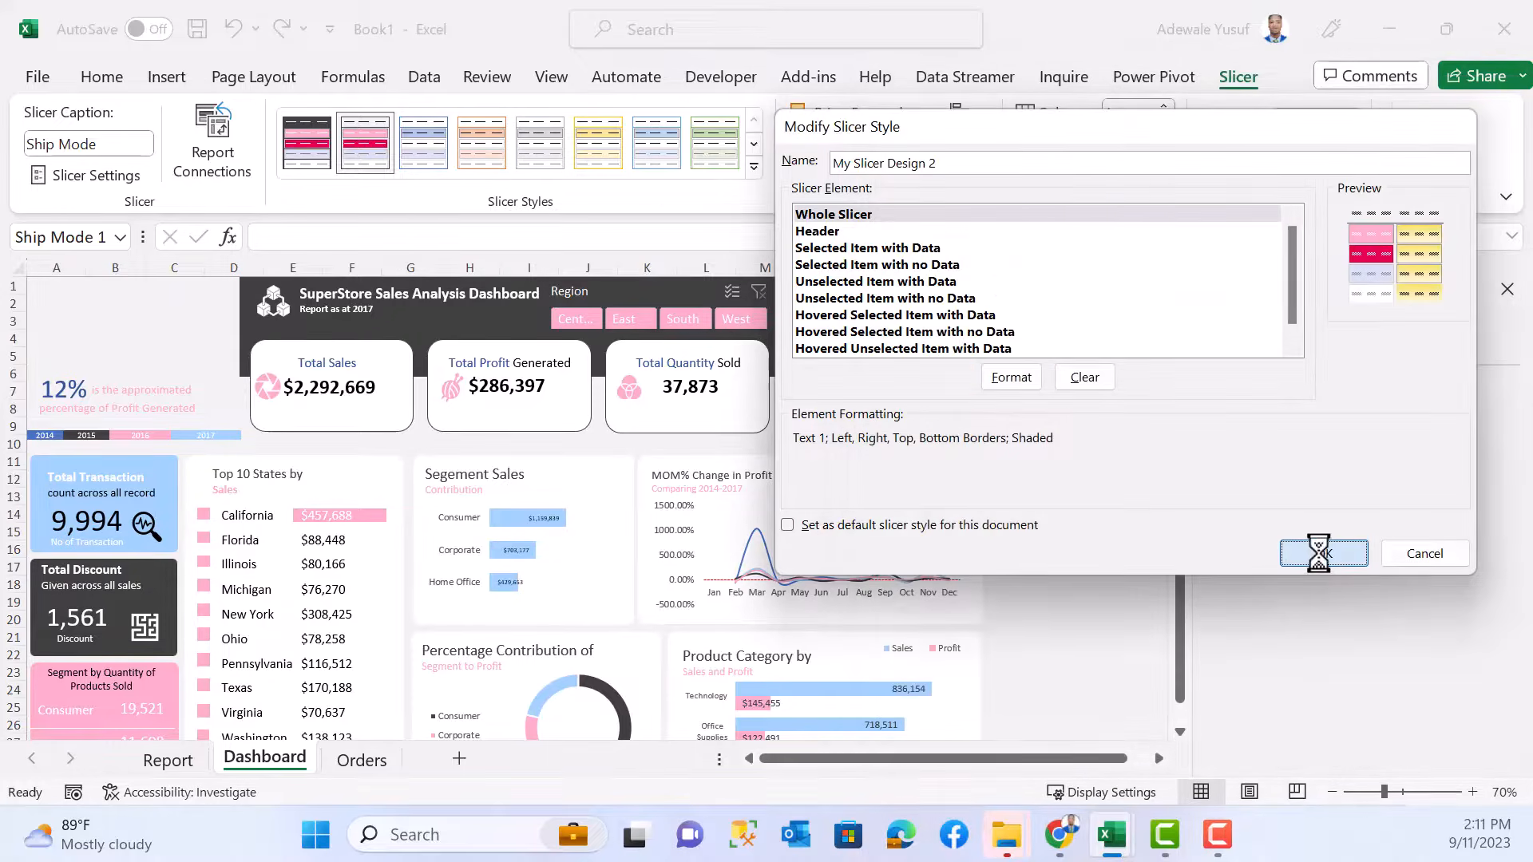
{"action": "left_click", "coordinate": [1309, 551]}
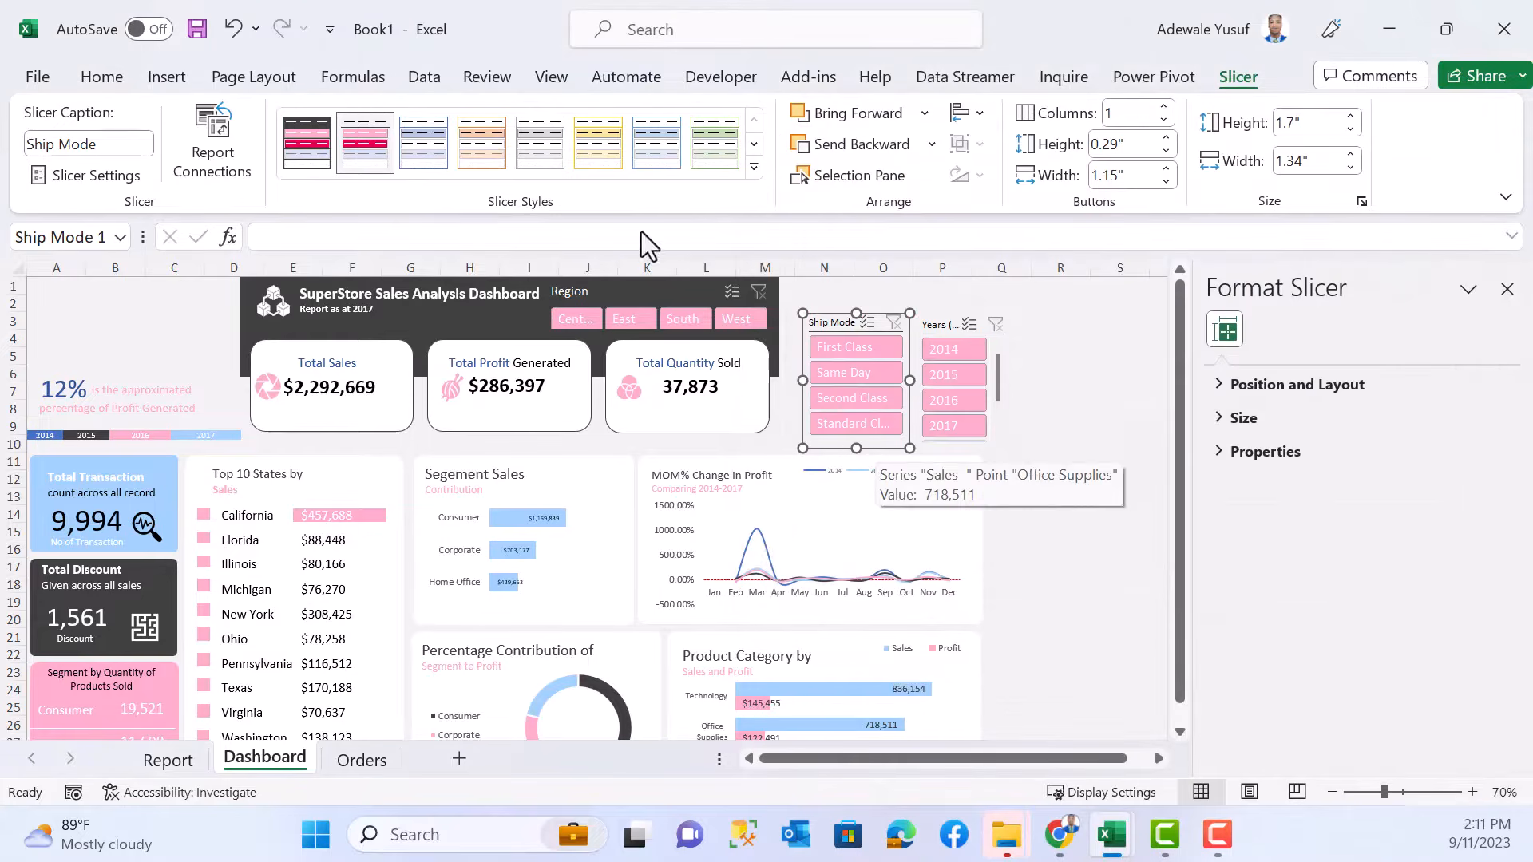
- Change the pink Years slicer's caption to Years and set it to hide items with no data
{"action": "left_click", "coordinate": [960, 329]}
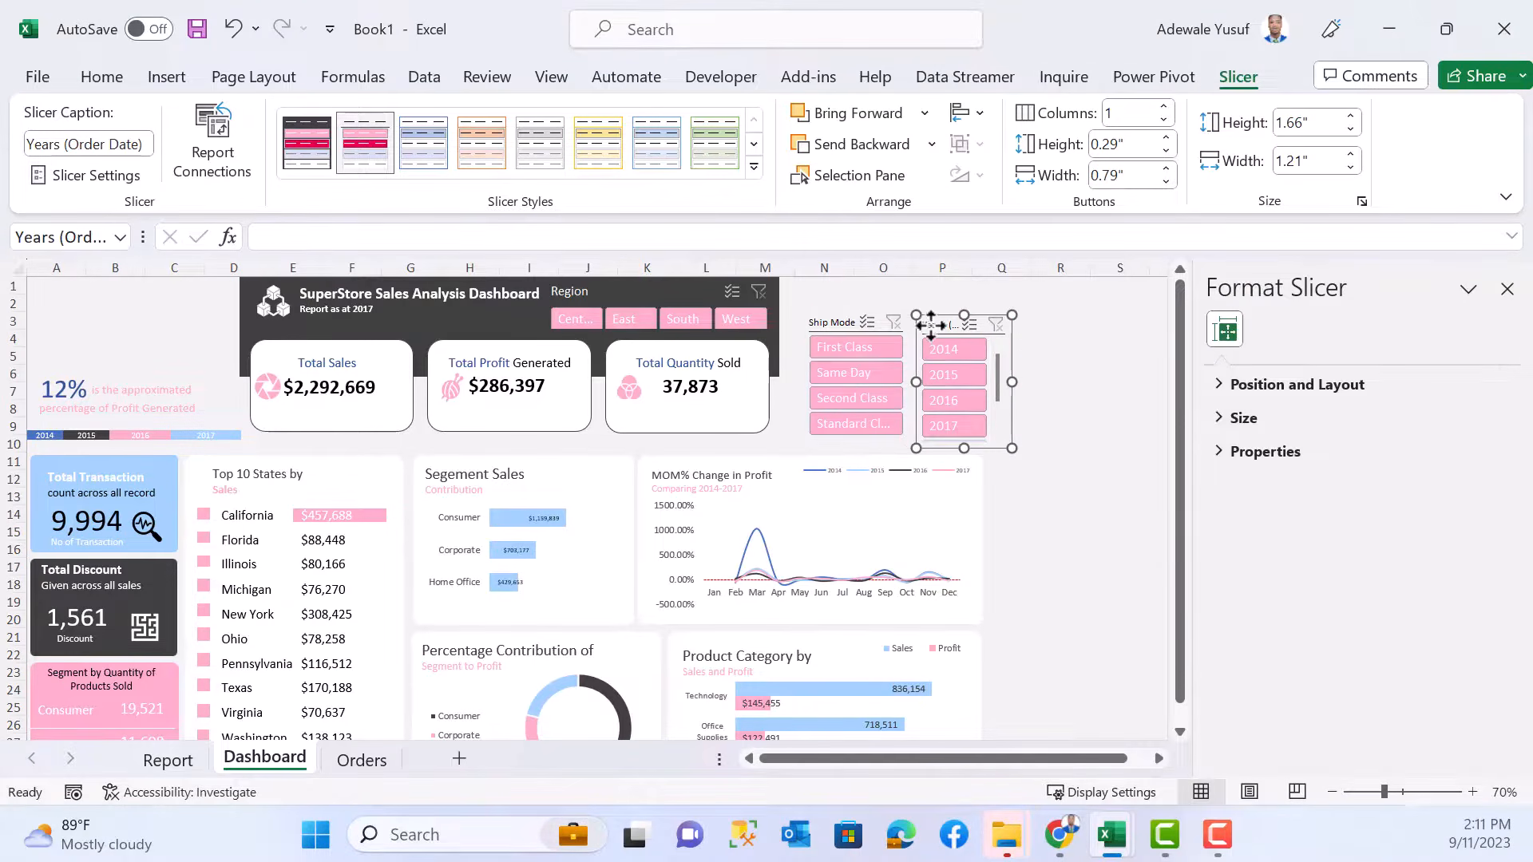
{"action": "left_click", "coordinate": [365, 150]}
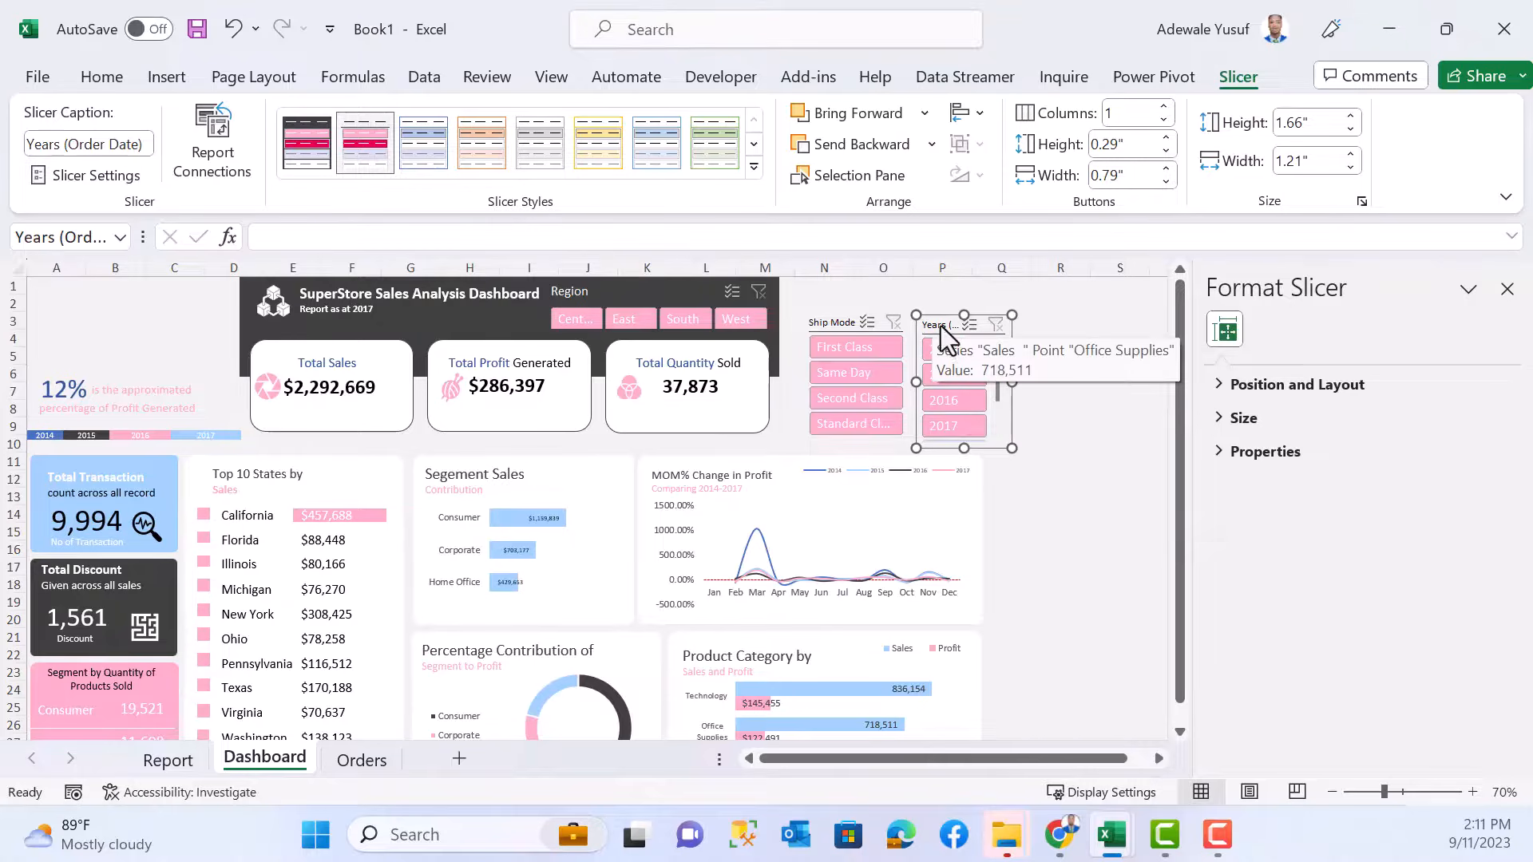
{"action": "left_click", "coordinate": [90, 175]}
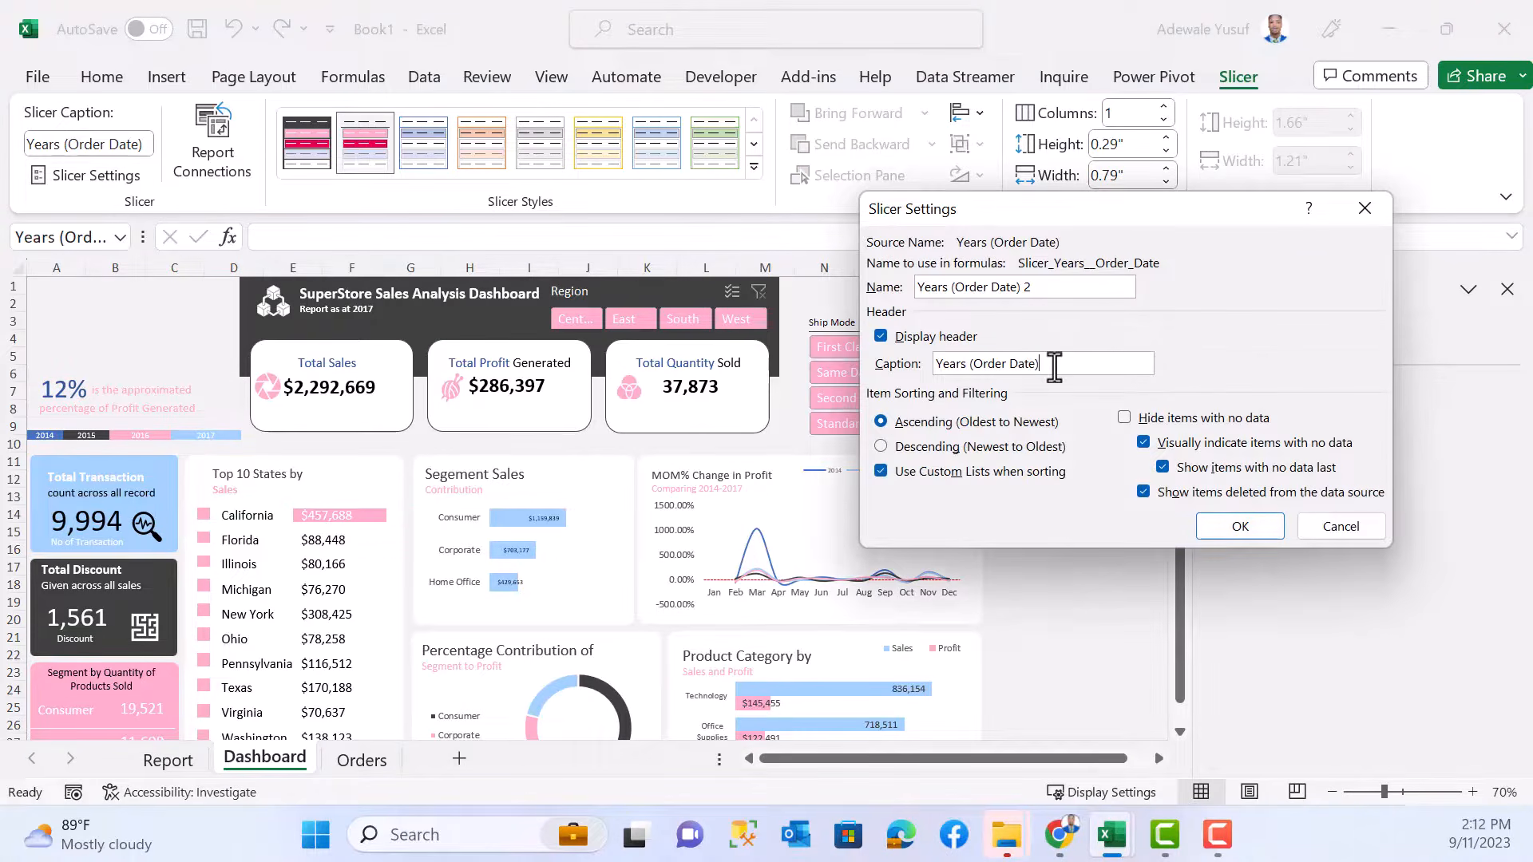
{"action": "left_click_drag", "start_coordinate": [1054, 367], "coordinate": [973, 364]}
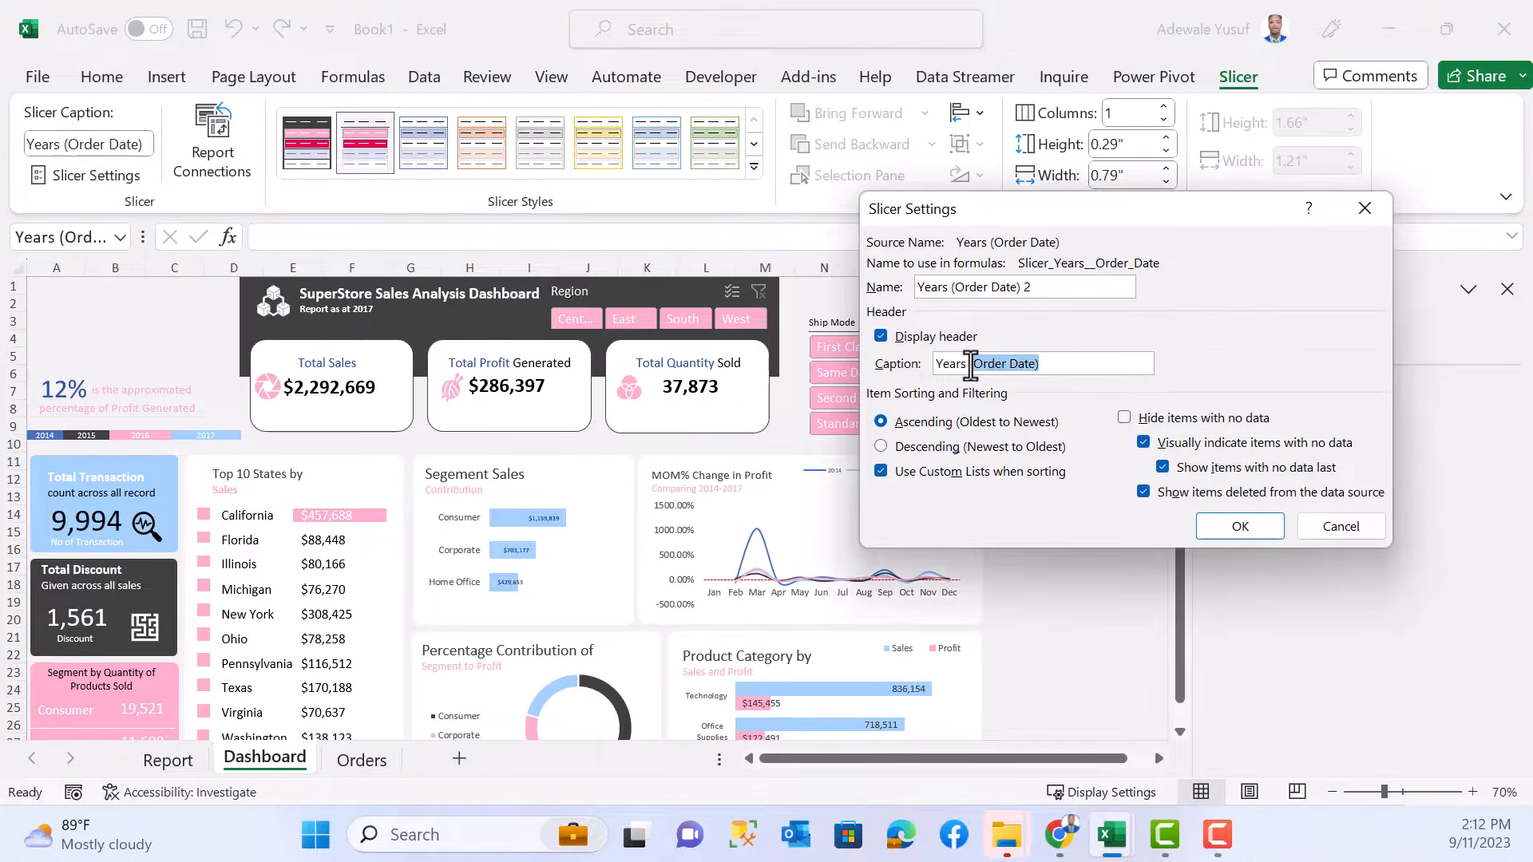
{"action": "key", "text": "BackSpace"}
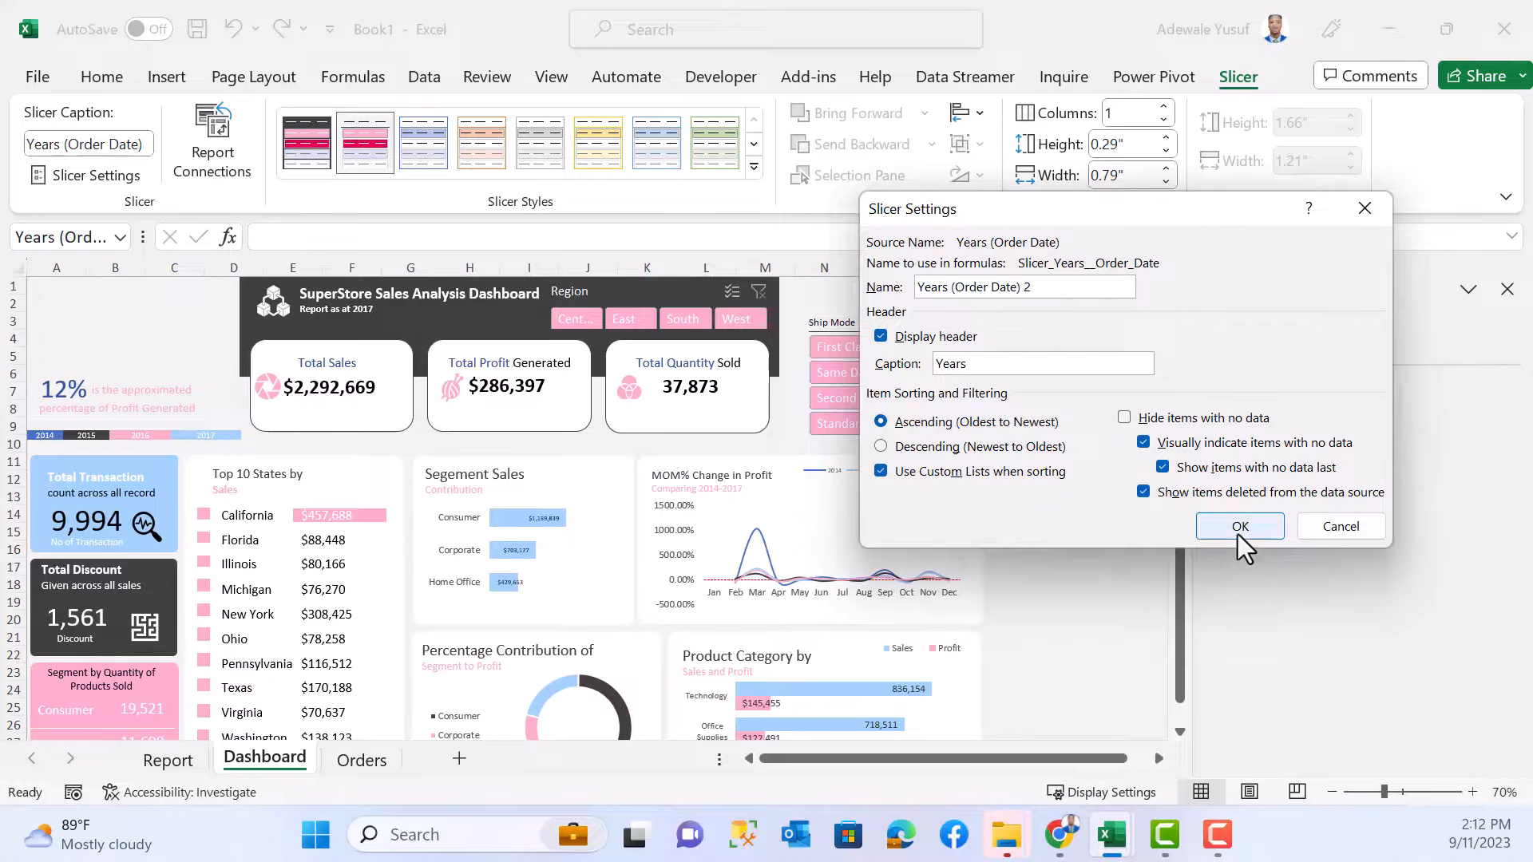
{"action": "left_click", "coordinate": [1122, 417]}
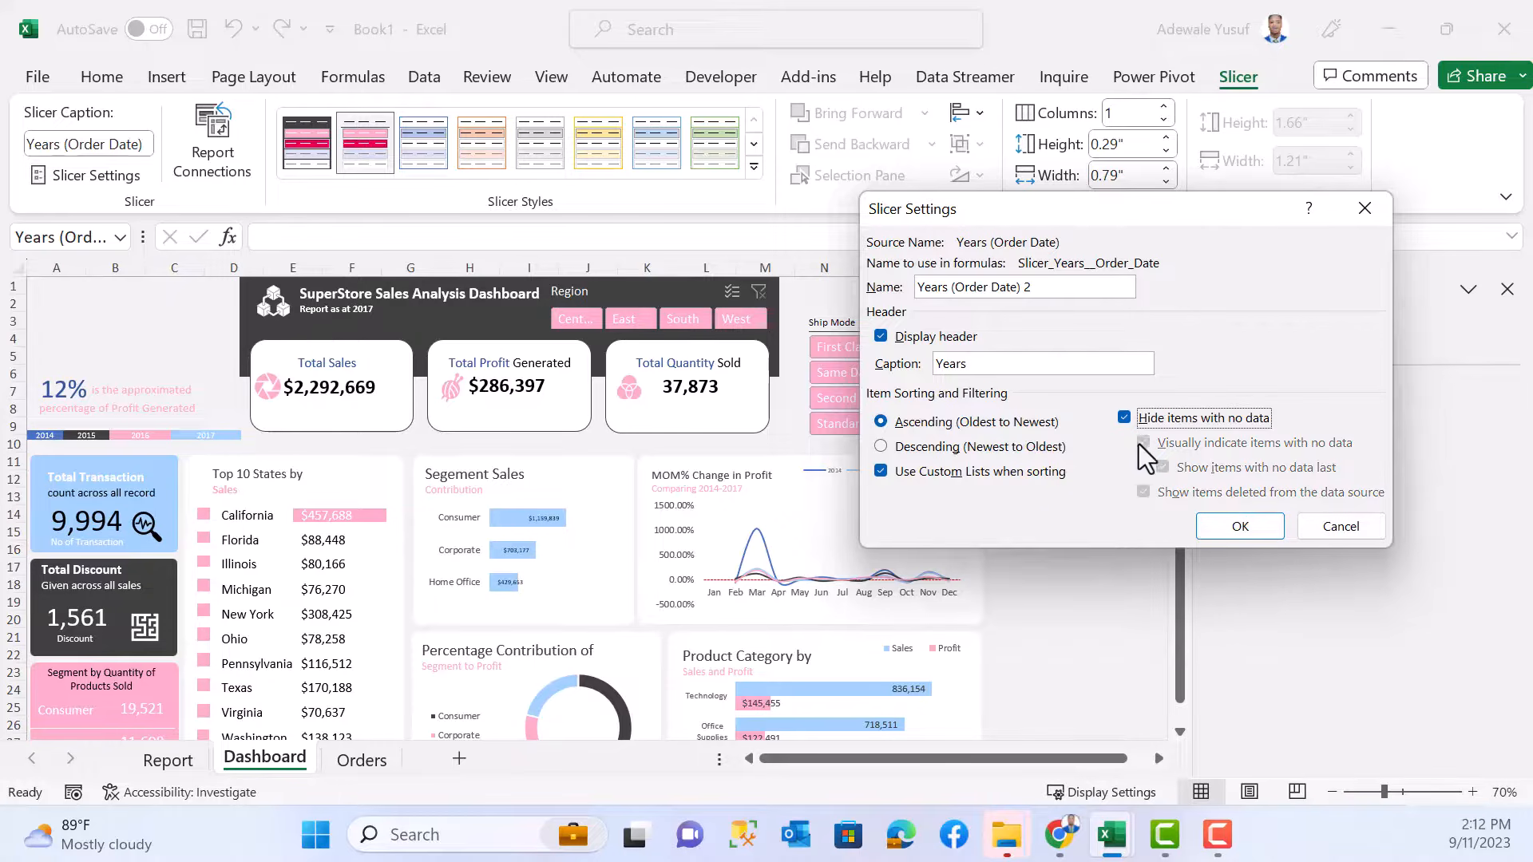
{"action": "left_click", "coordinate": [1224, 529]}
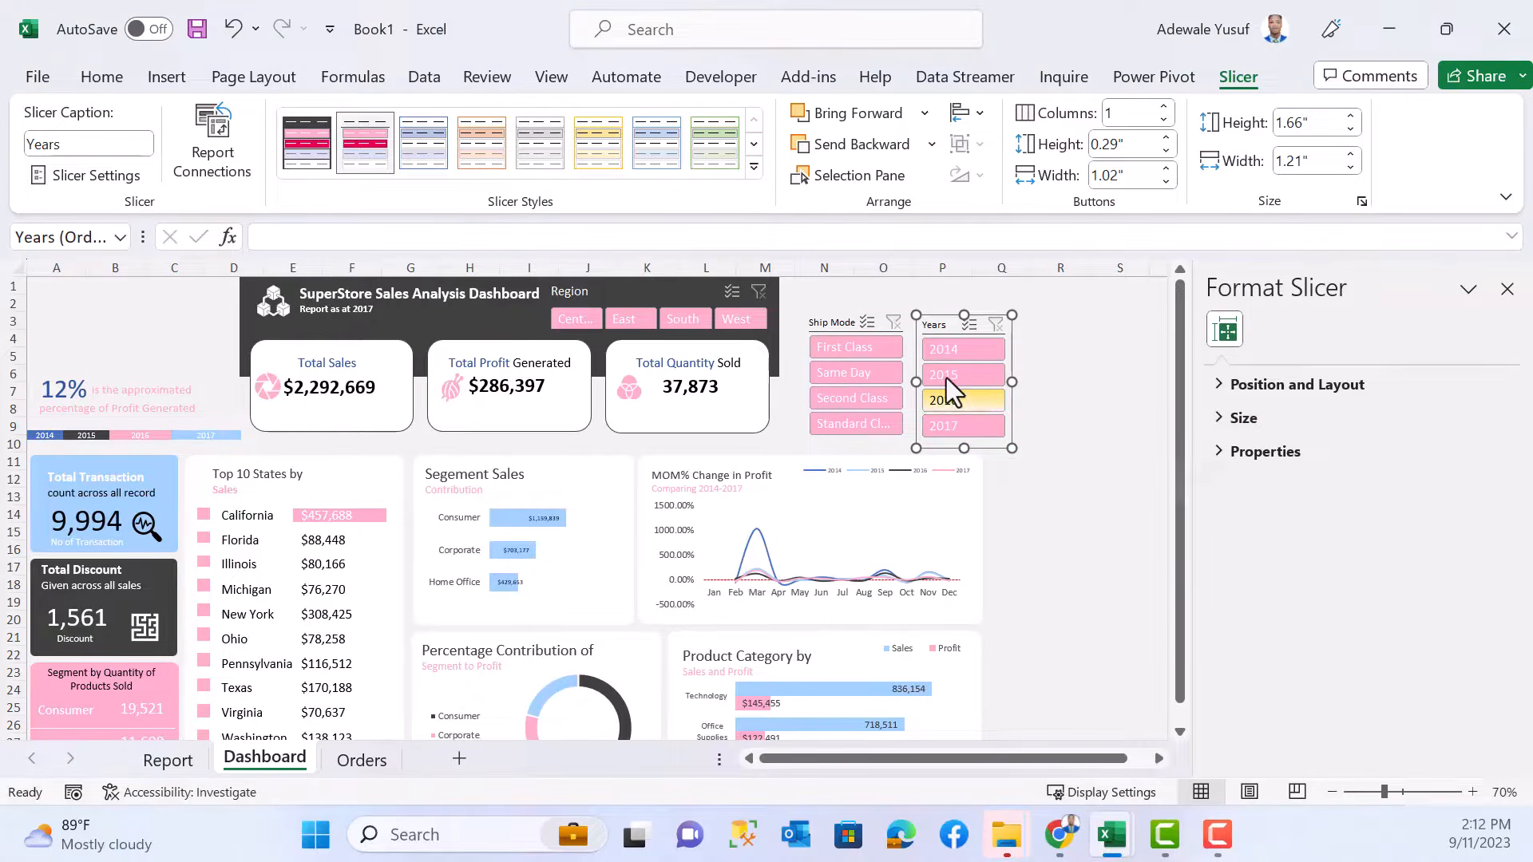
- Close the formatting pane and delete the leftover blue Years slicer beside the dashboard
{"action": "left_click", "coordinate": [834, 324]}
{"action": "left_click", "coordinate": [1038, 369]}
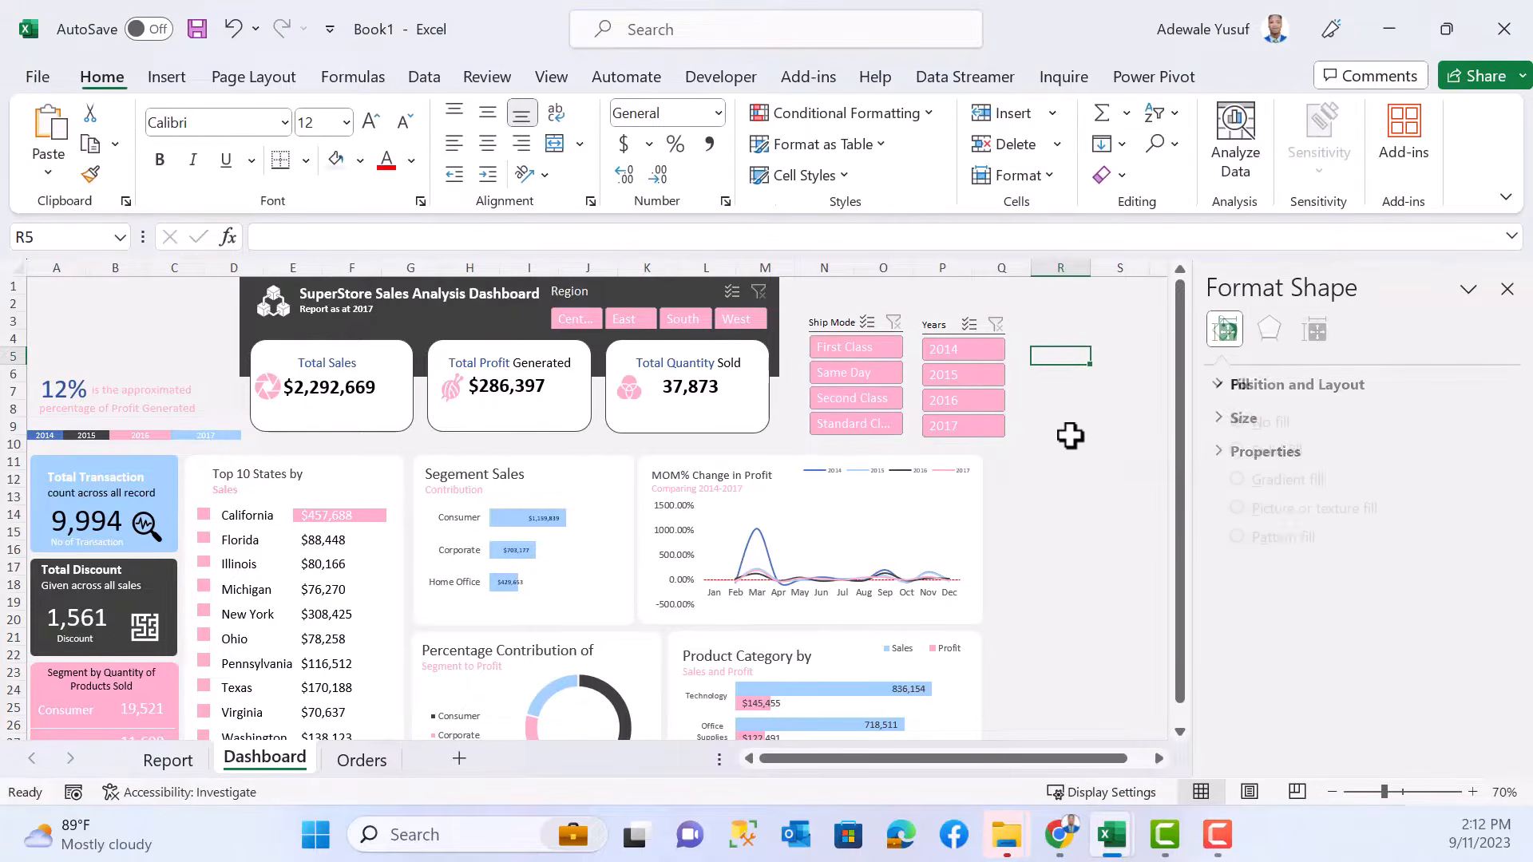
{"action": "left_click", "coordinate": [1070, 515]}
{"action": "left_click", "coordinate": [1506, 288]}
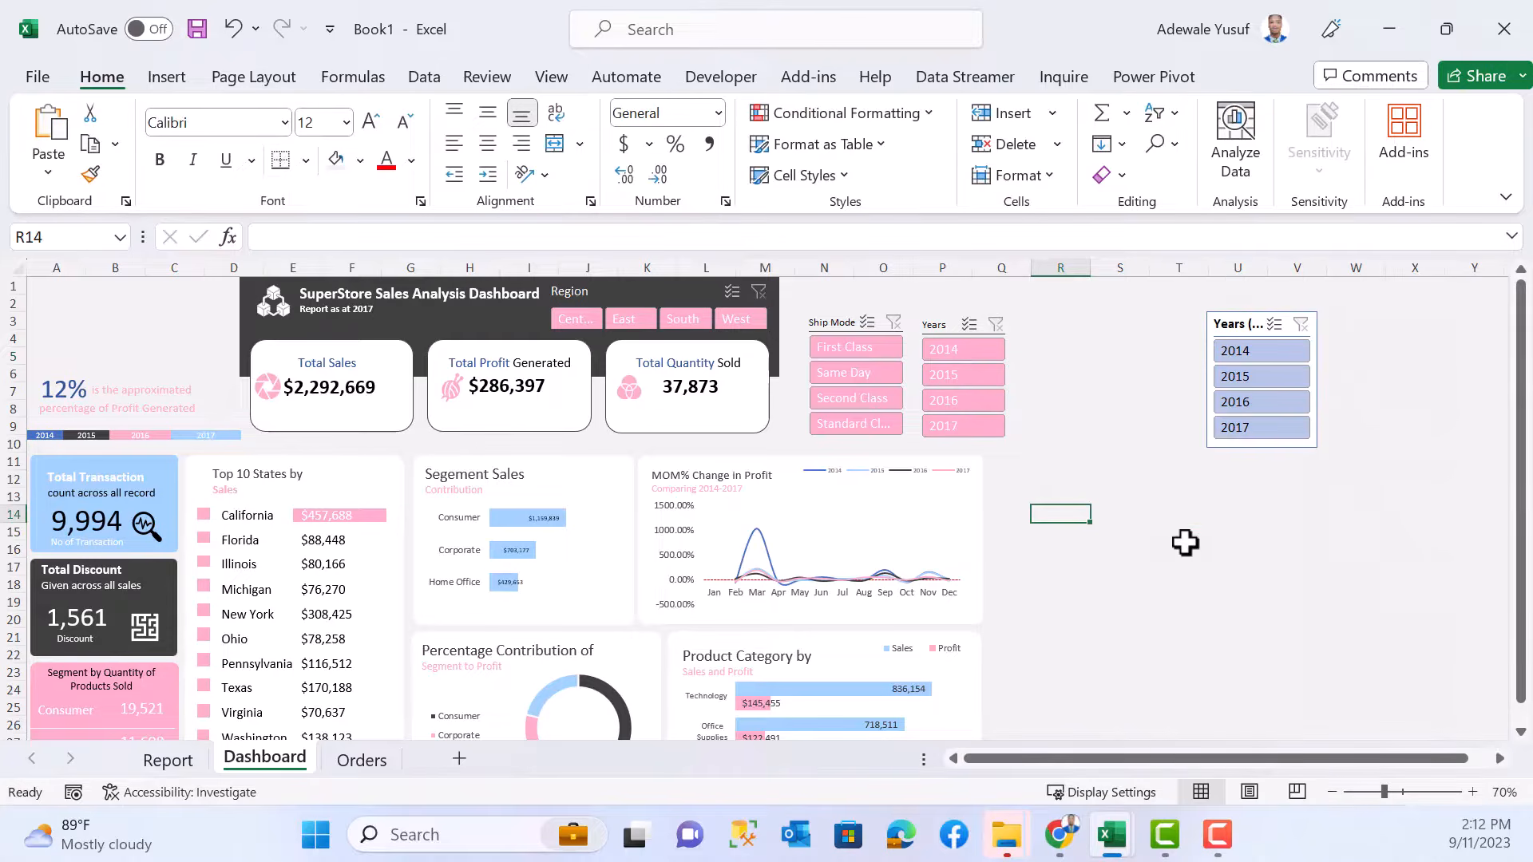
{"action": "left_click", "coordinate": [1248, 337]}
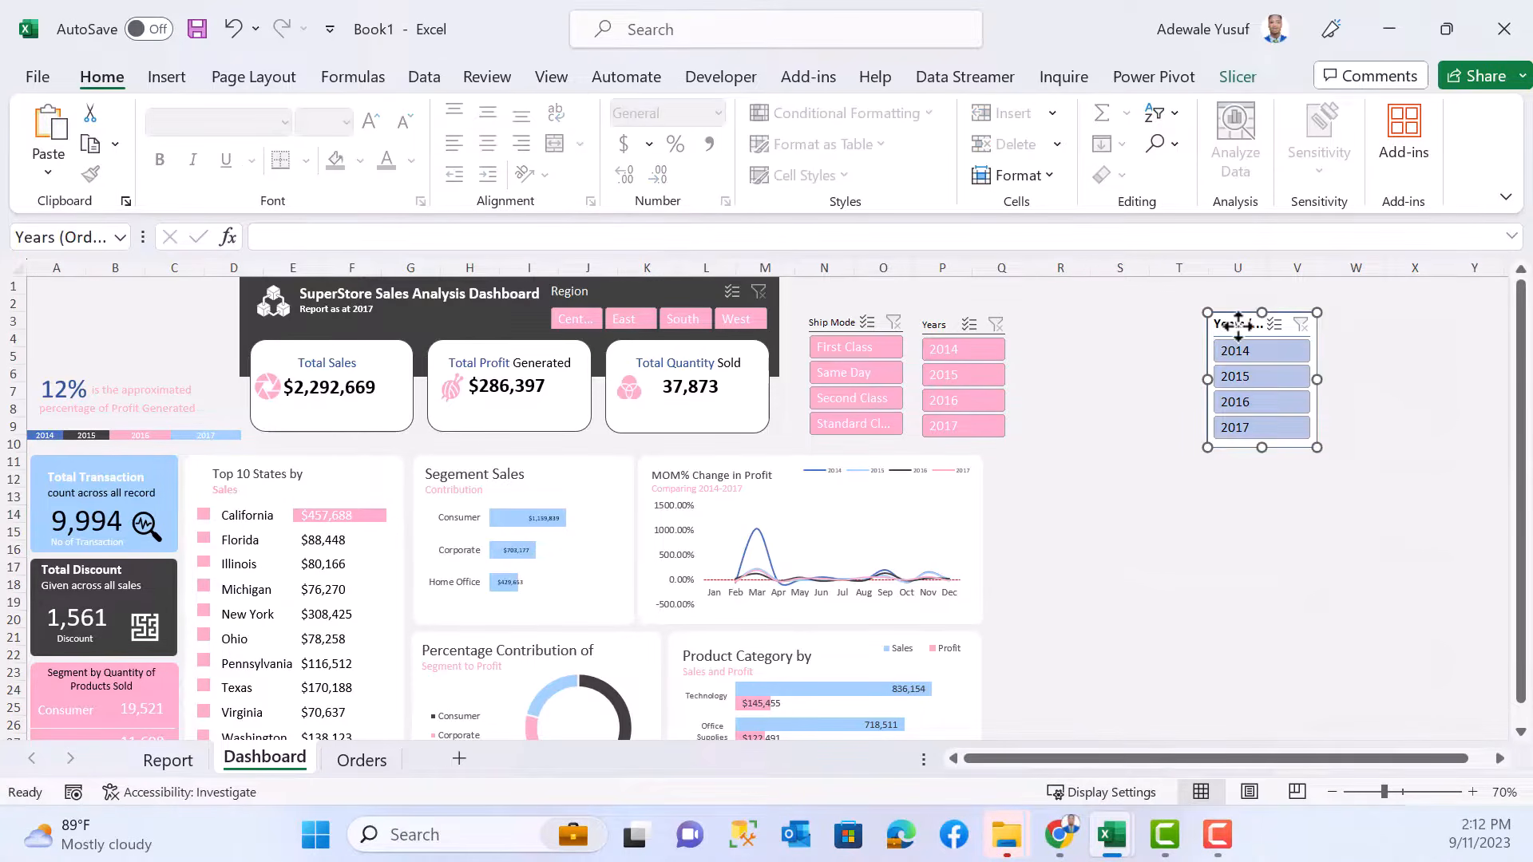
{"action": "key", "text": "Delete"}
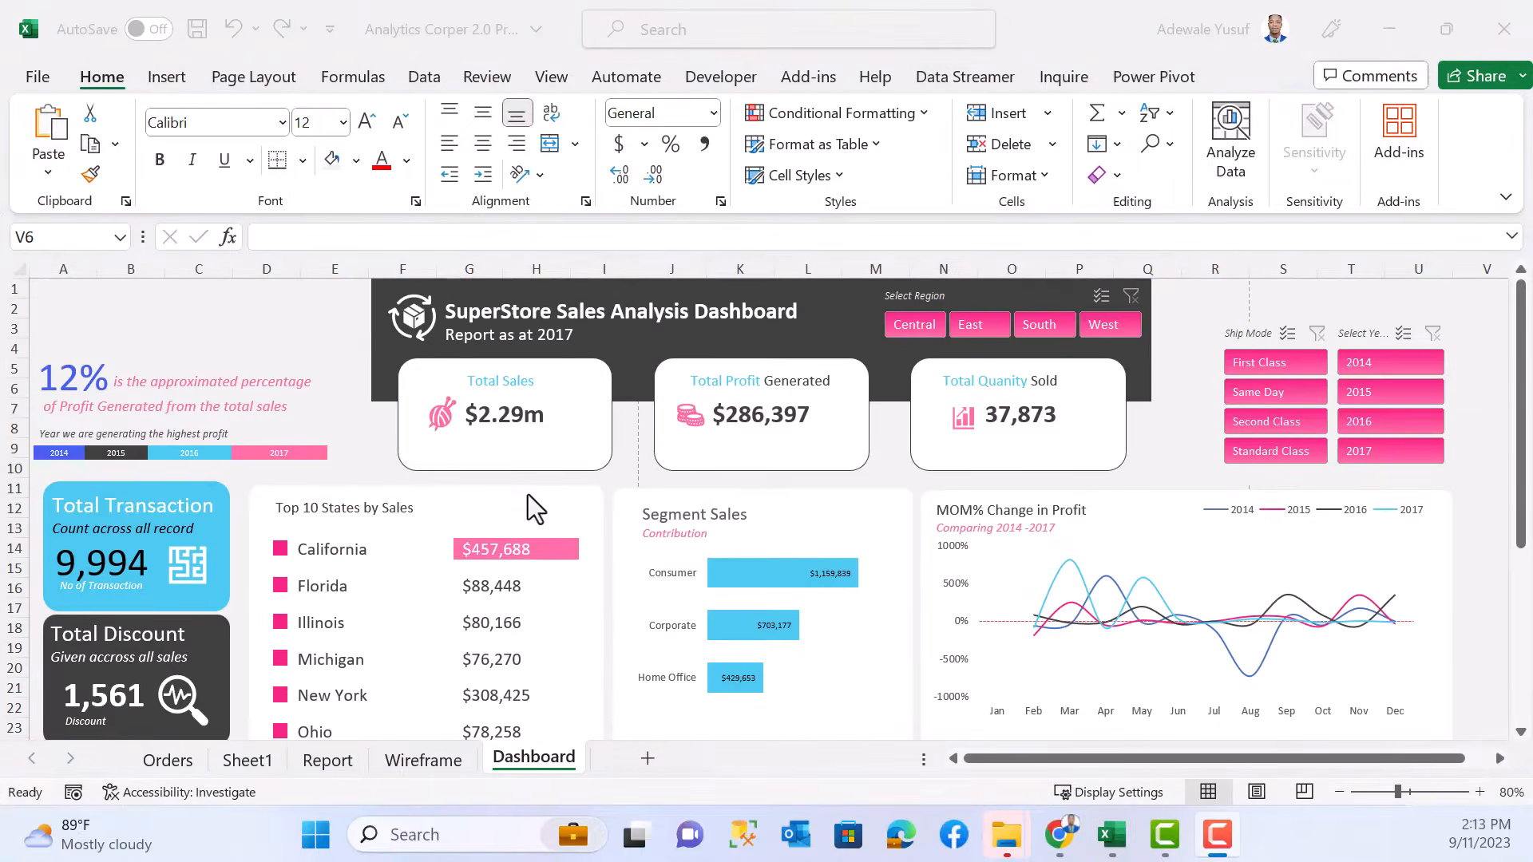
- In the Analytics Corper 2.0 workbook, draw a rectangle about 15.66" wide and 6.08" high over the dashboard from cell A1
{"action": "scroll", "coordinate": [417, 543], "scroll_direction": "down", "scroll_amount": 6}
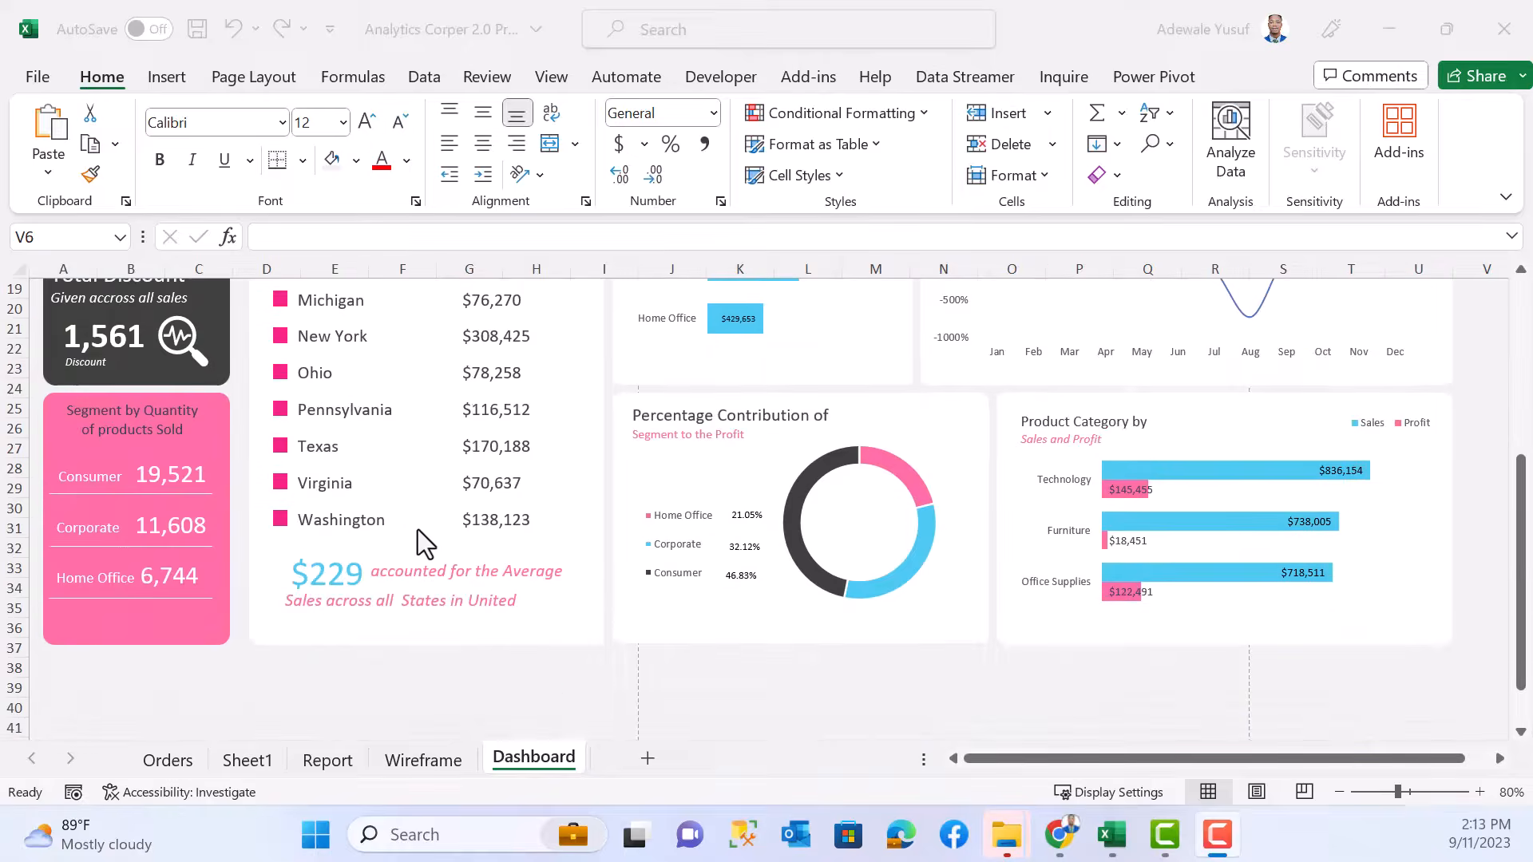
{"action": "scroll", "coordinate": [453, 617], "scroll_direction": "down", "scroll_amount": 5}
{"action": "scroll", "coordinate": [583, 591], "scroll_direction": "up", "scroll_amount": 11}
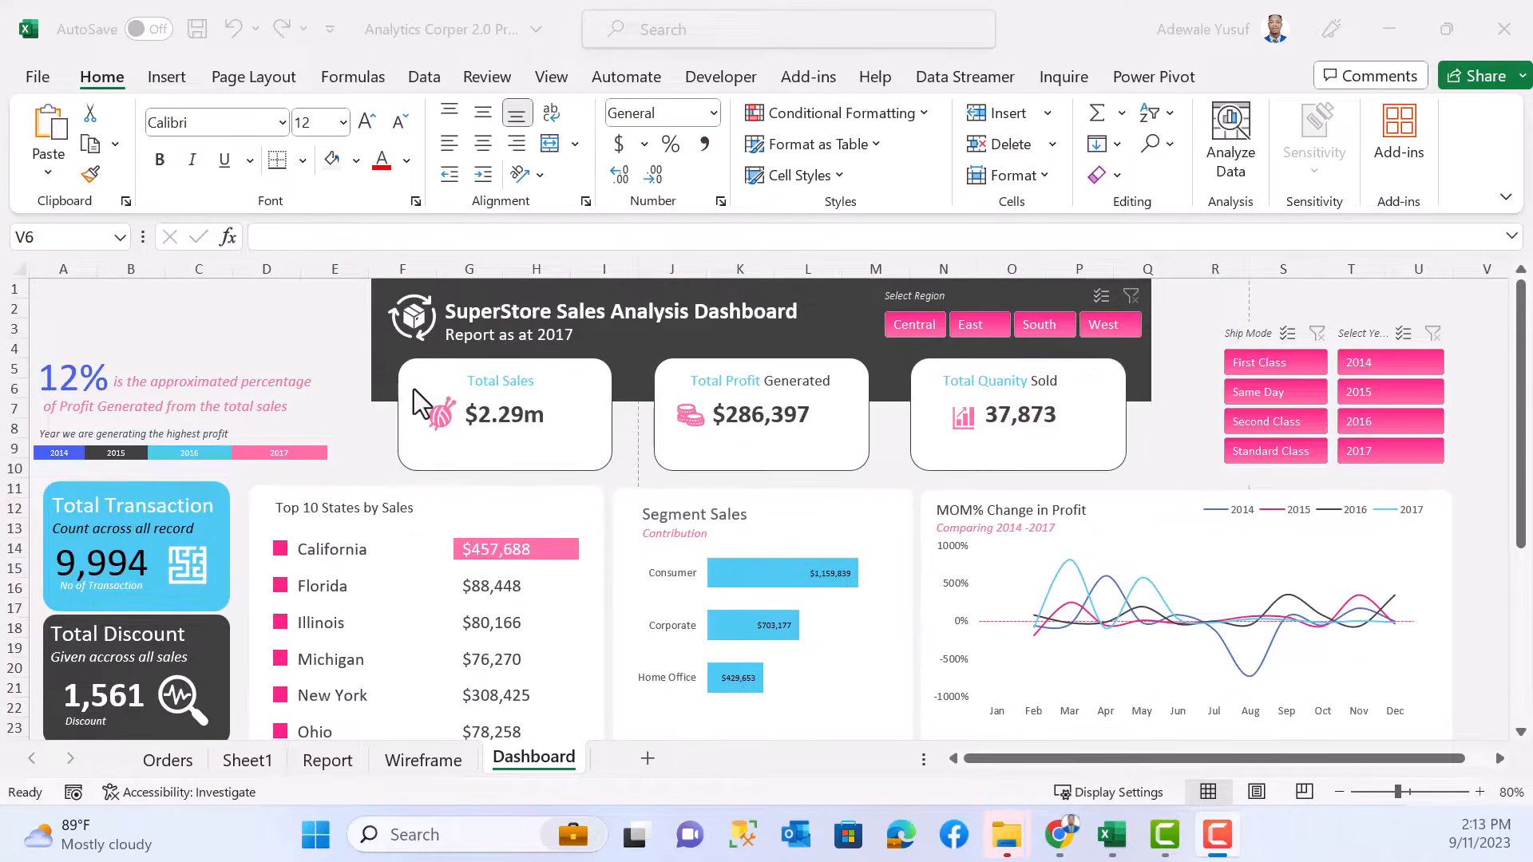
{"action": "left_click", "coordinate": [214, 326]}
{"action": "left_click", "coordinate": [201, 321]}
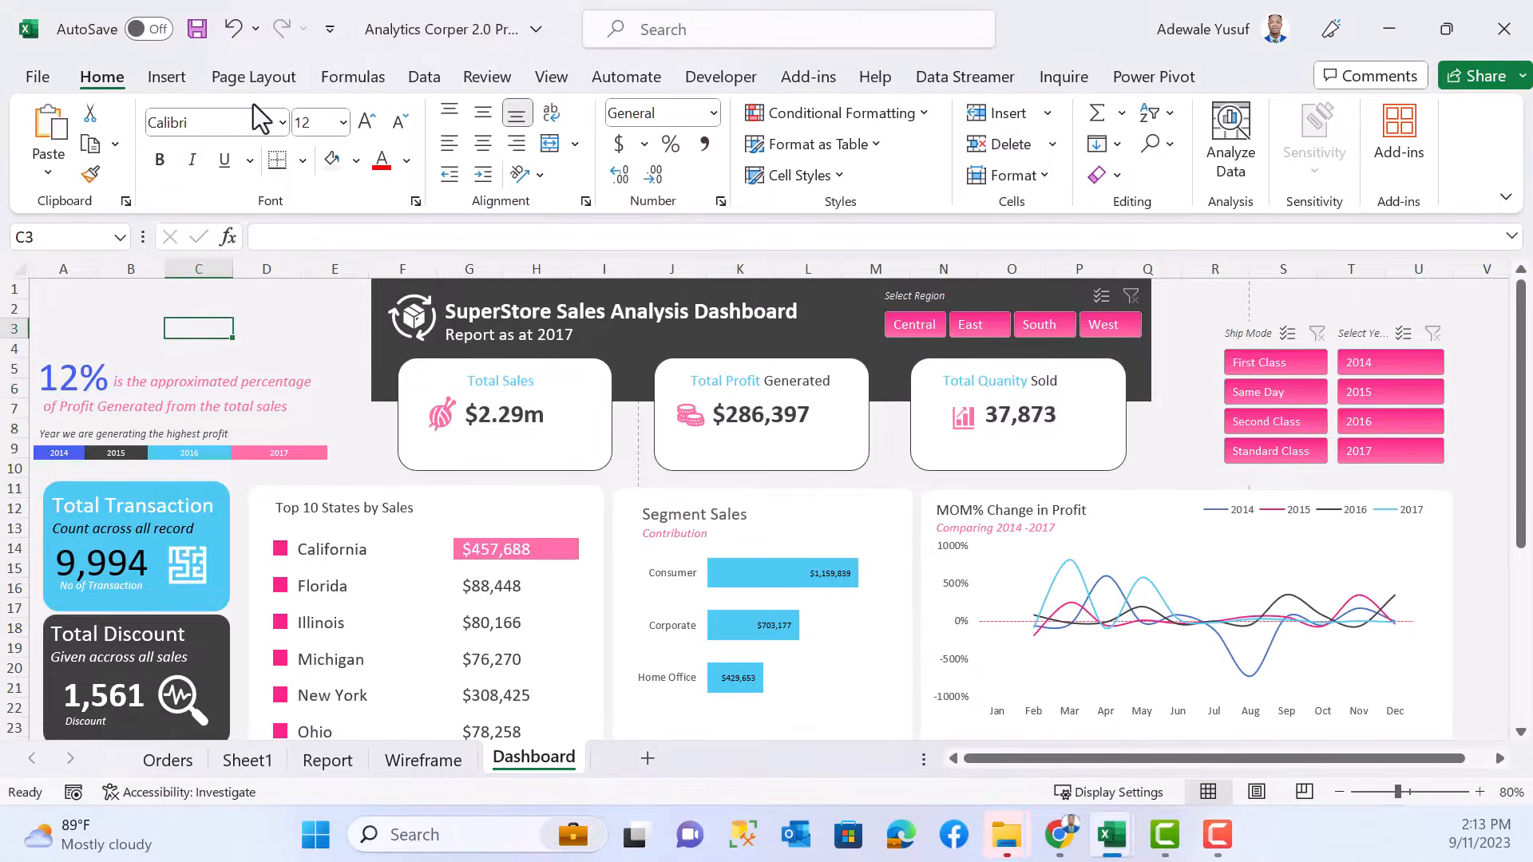
{"action": "left_click", "coordinate": [174, 89]}
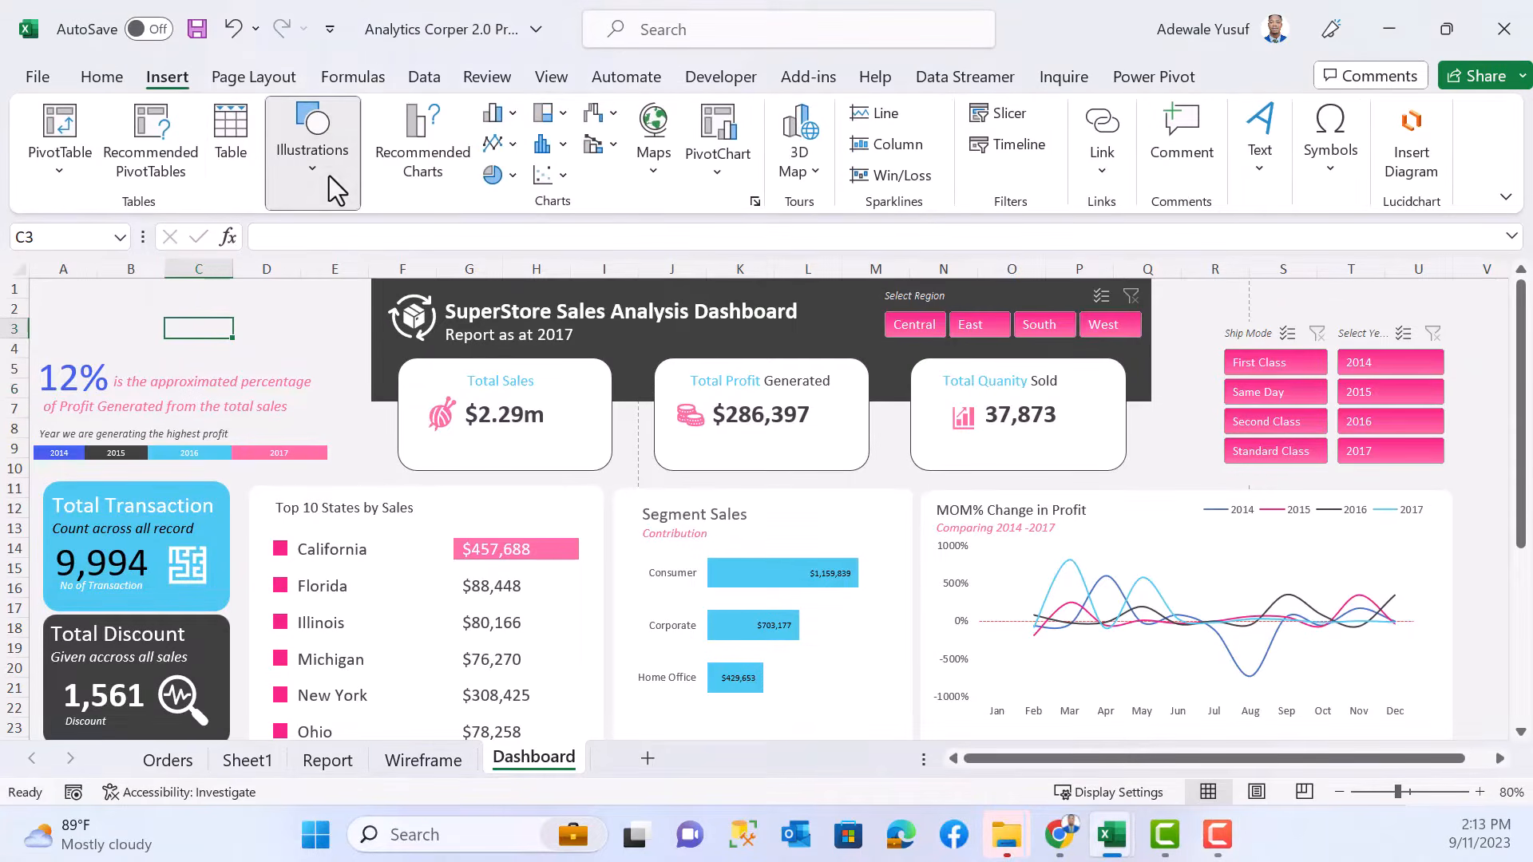
{"action": "left_click", "coordinate": [329, 175]}
{"action": "left_click", "coordinate": [369, 294]}
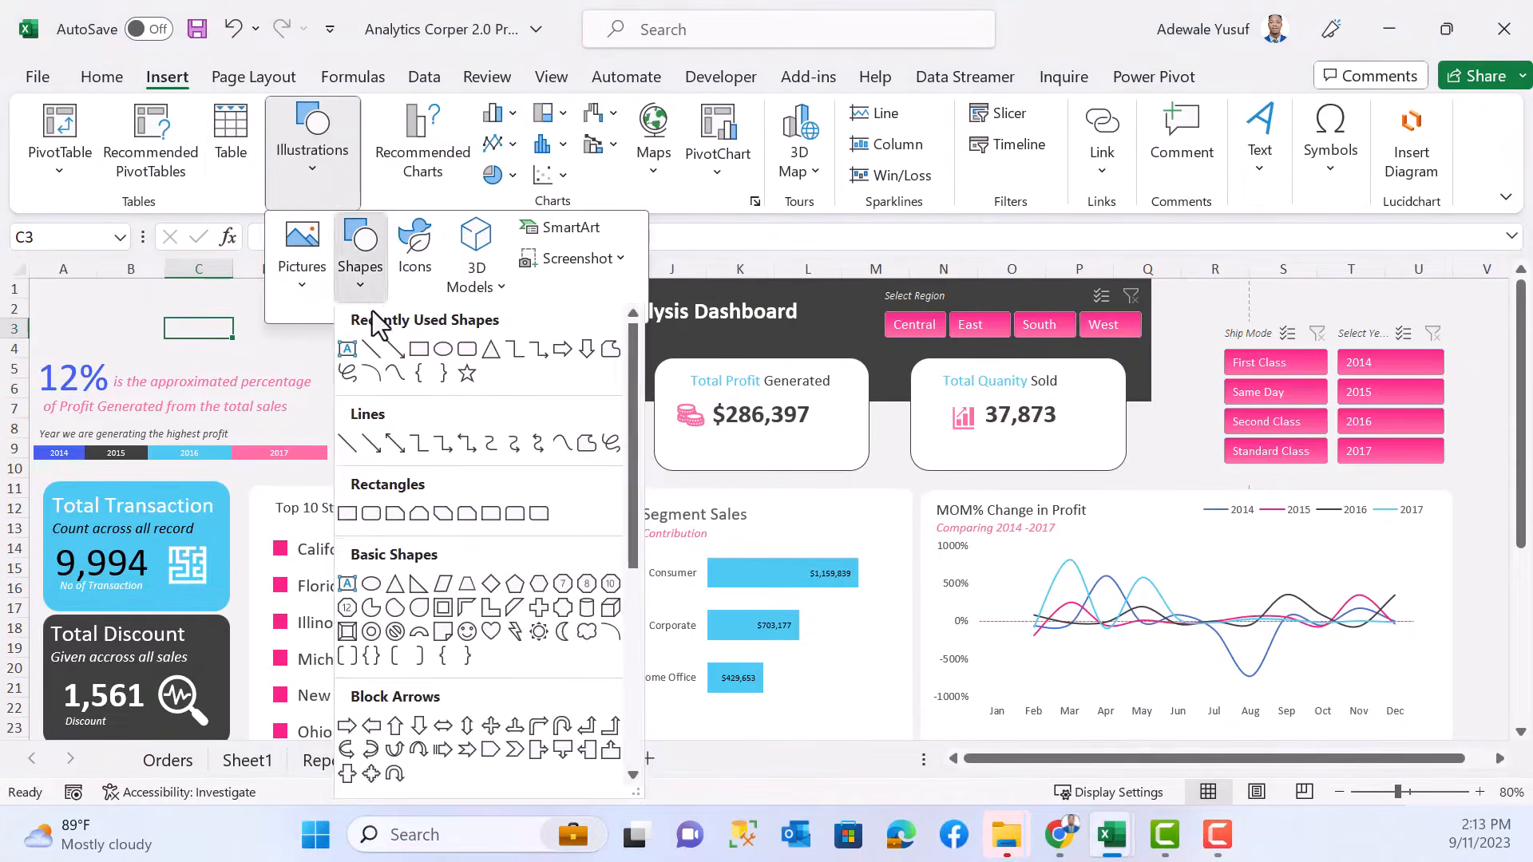
{"action": "left_click", "coordinate": [421, 357]}
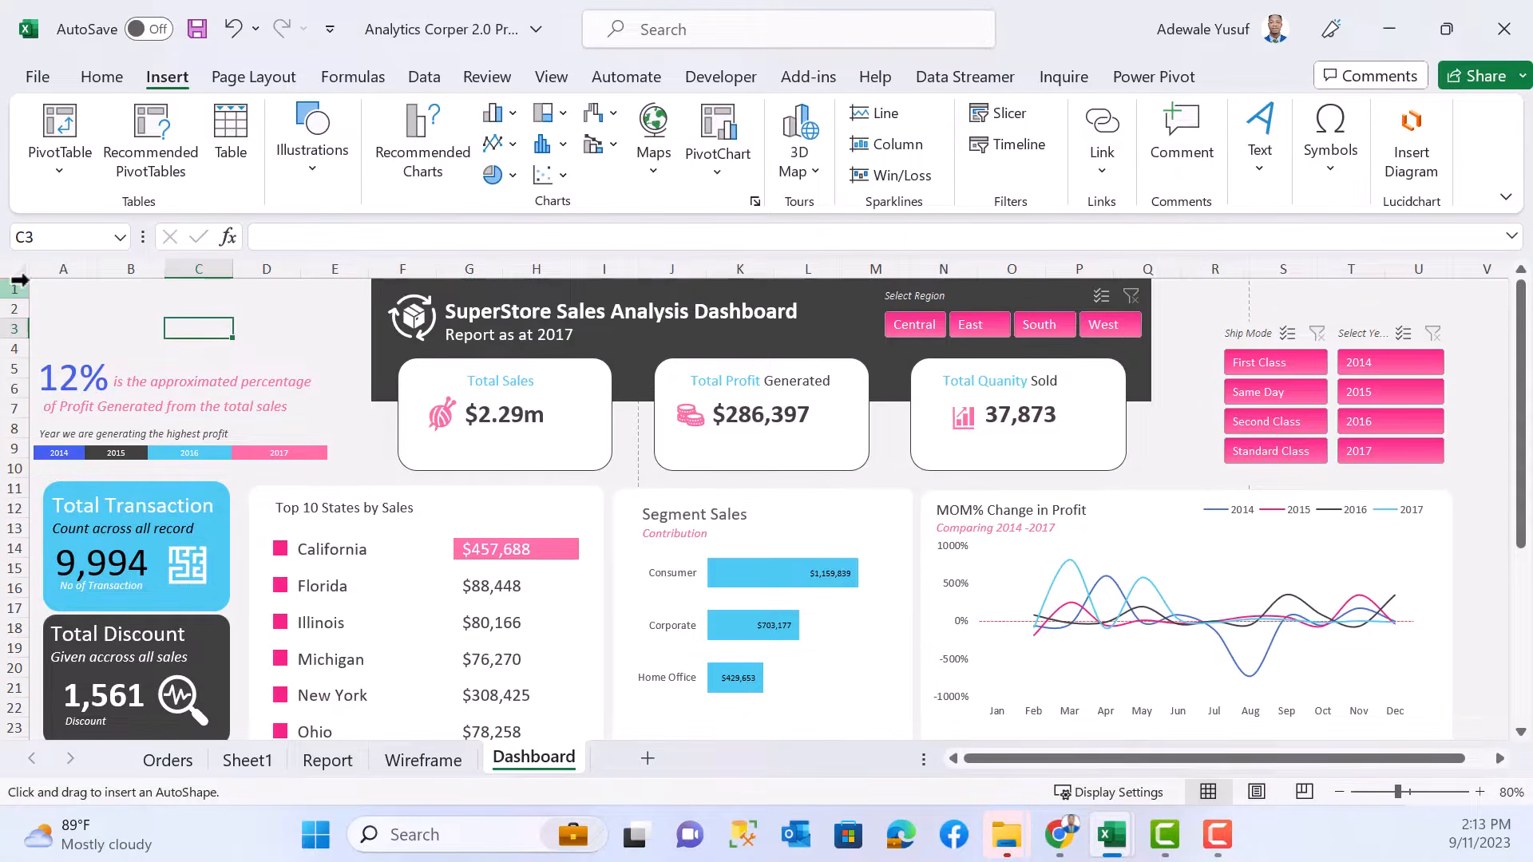
{"action": "left_click_drag", "start_coordinate": [30, 279], "coordinate": [1467, 759]}
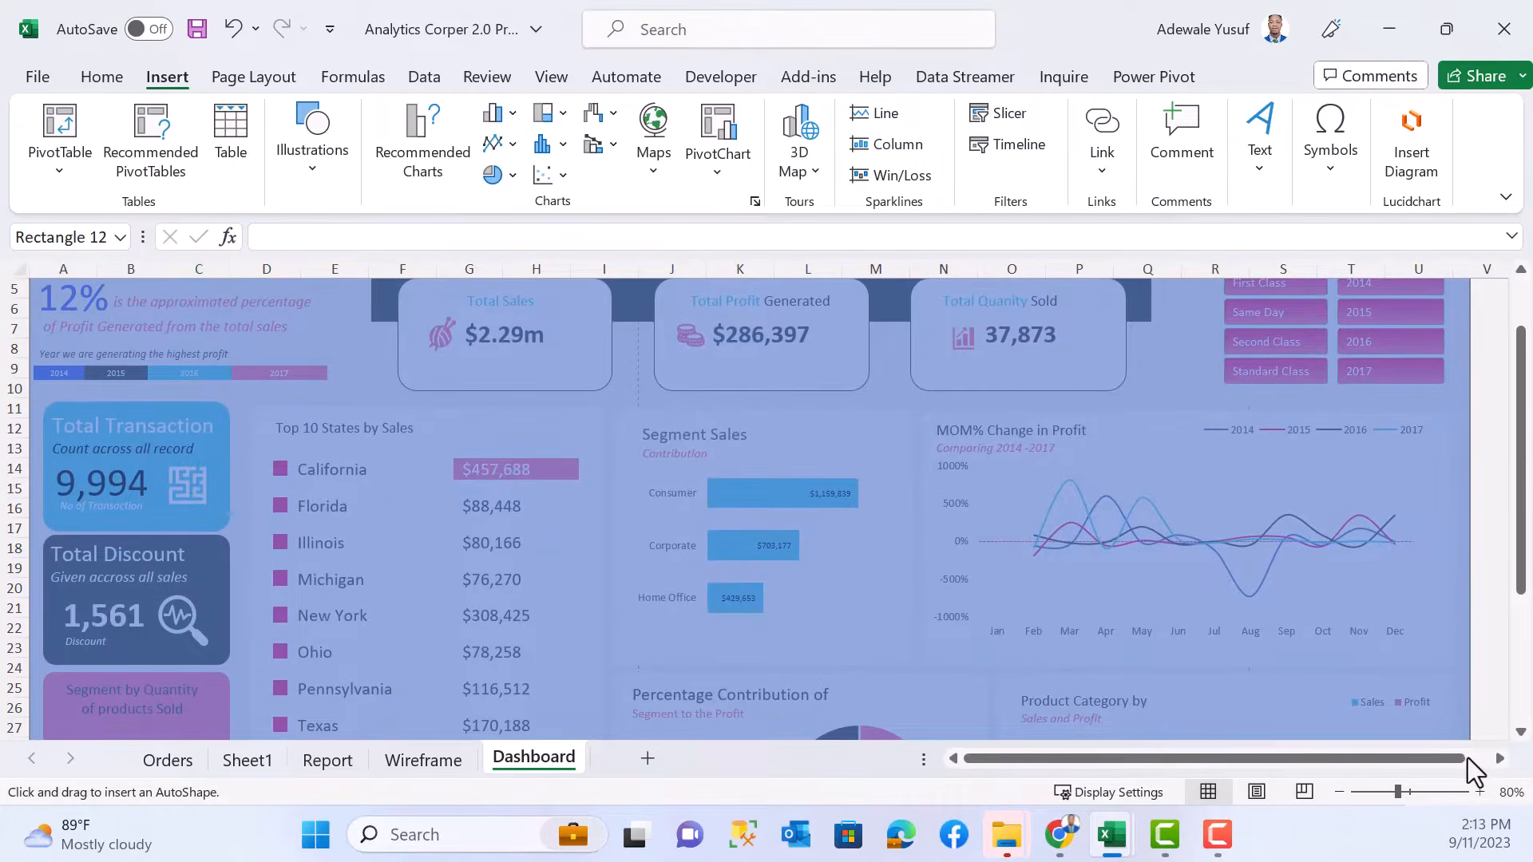
- Extend the rectangle to about 8.1" high and align it with the sheet's upper edge so it covers the whole dashboard
{"action": "scroll", "coordinate": [1189, 563], "scroll_direction": "down", "scroll_amount": 5}
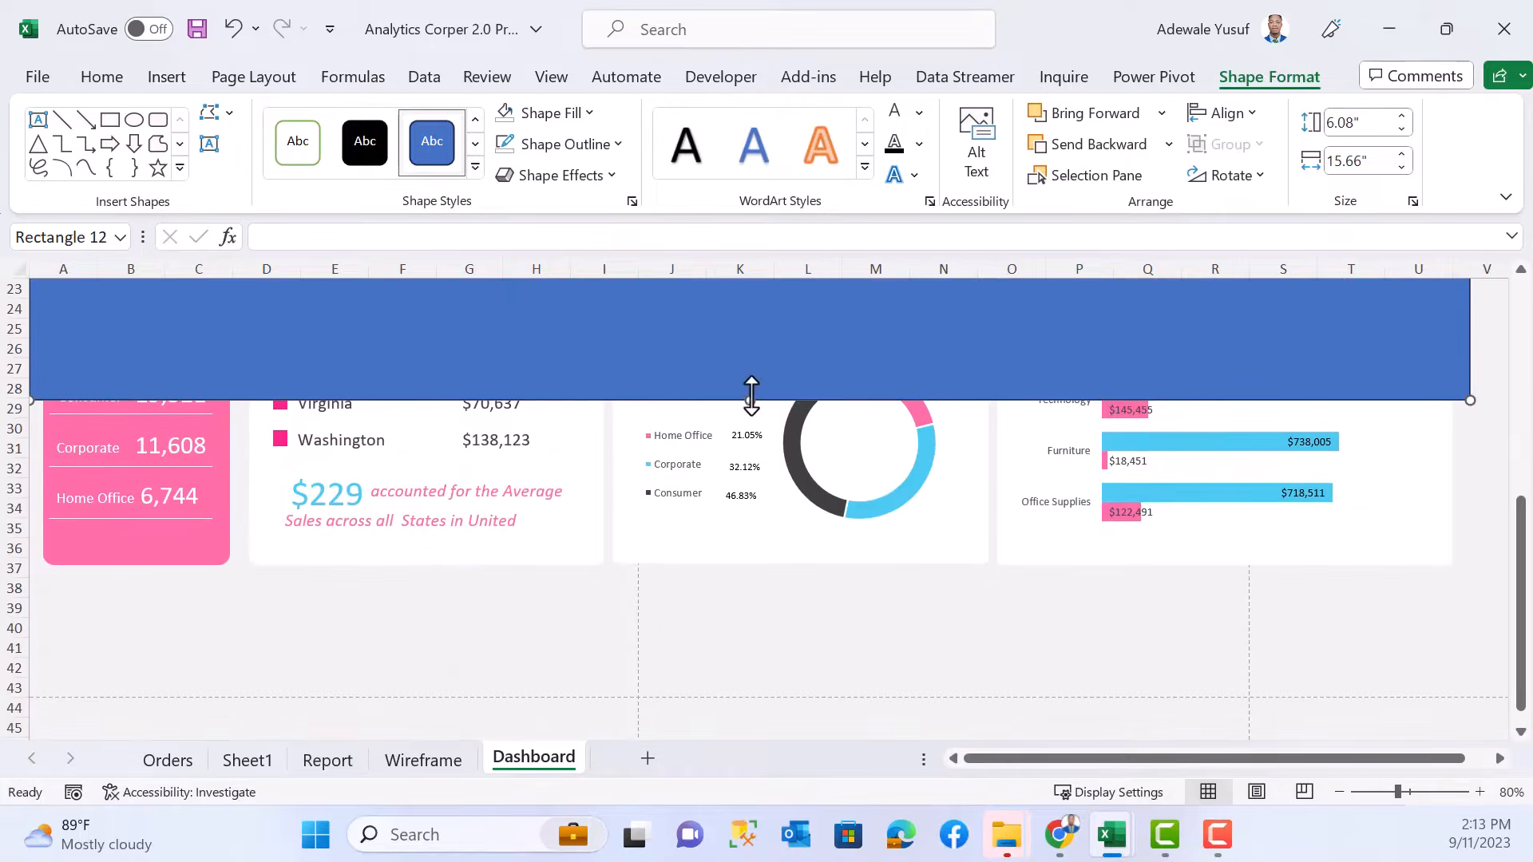
{"action": "left_click_drag", "start_coordinate": [753, 399], "coordinate": [758, 579]}
{"action": "scroll", "coordinate": [762, 495], "scroll_direction": "up", "scroll_amount": 7}
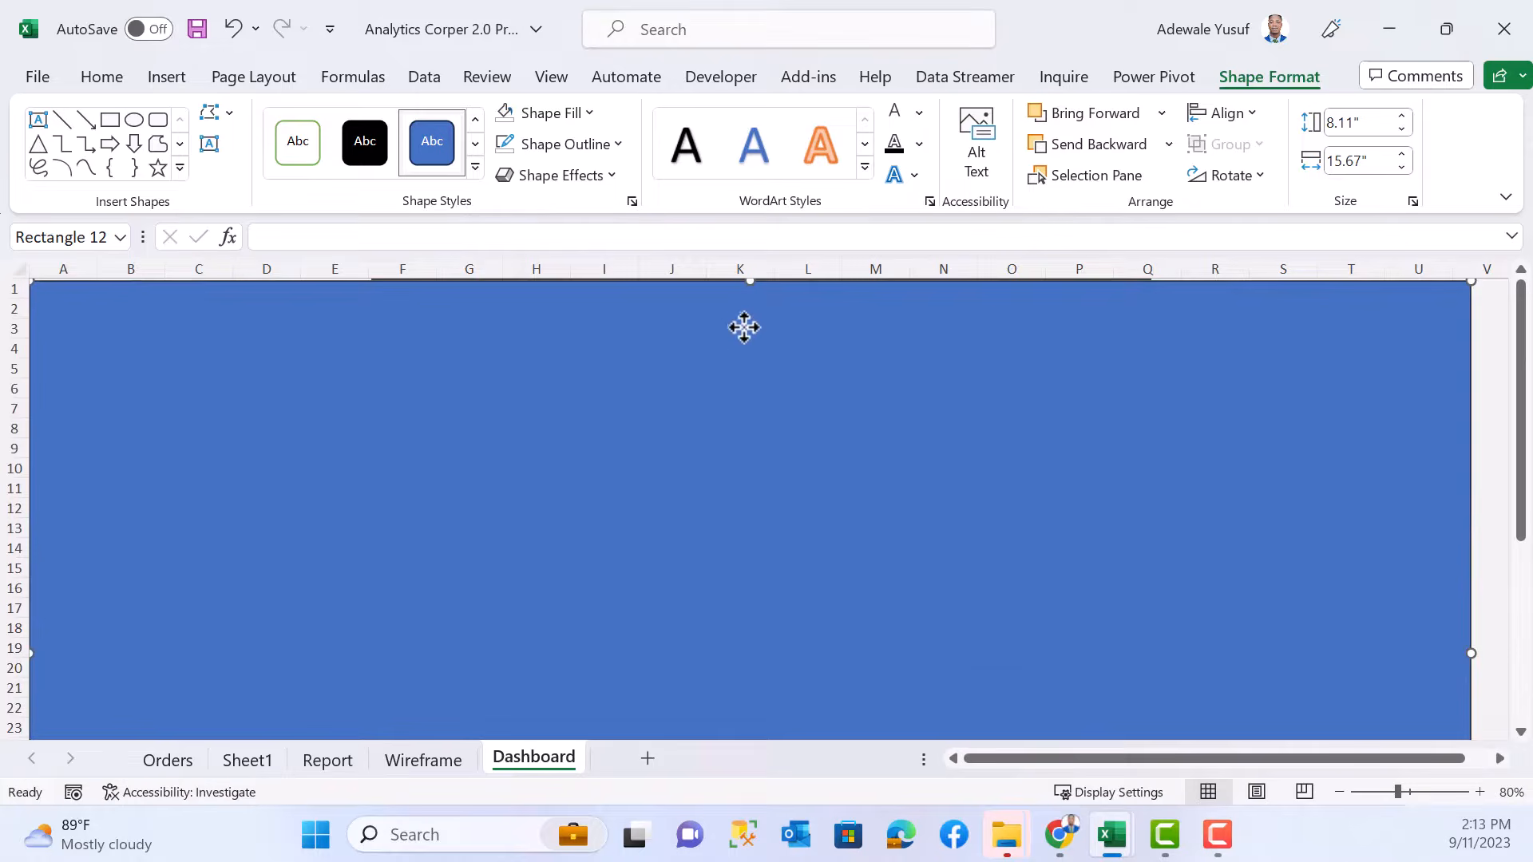
{"action": "left_click_drag", "start_coordinate": [745, 328], "coordinate": [743, 308]}
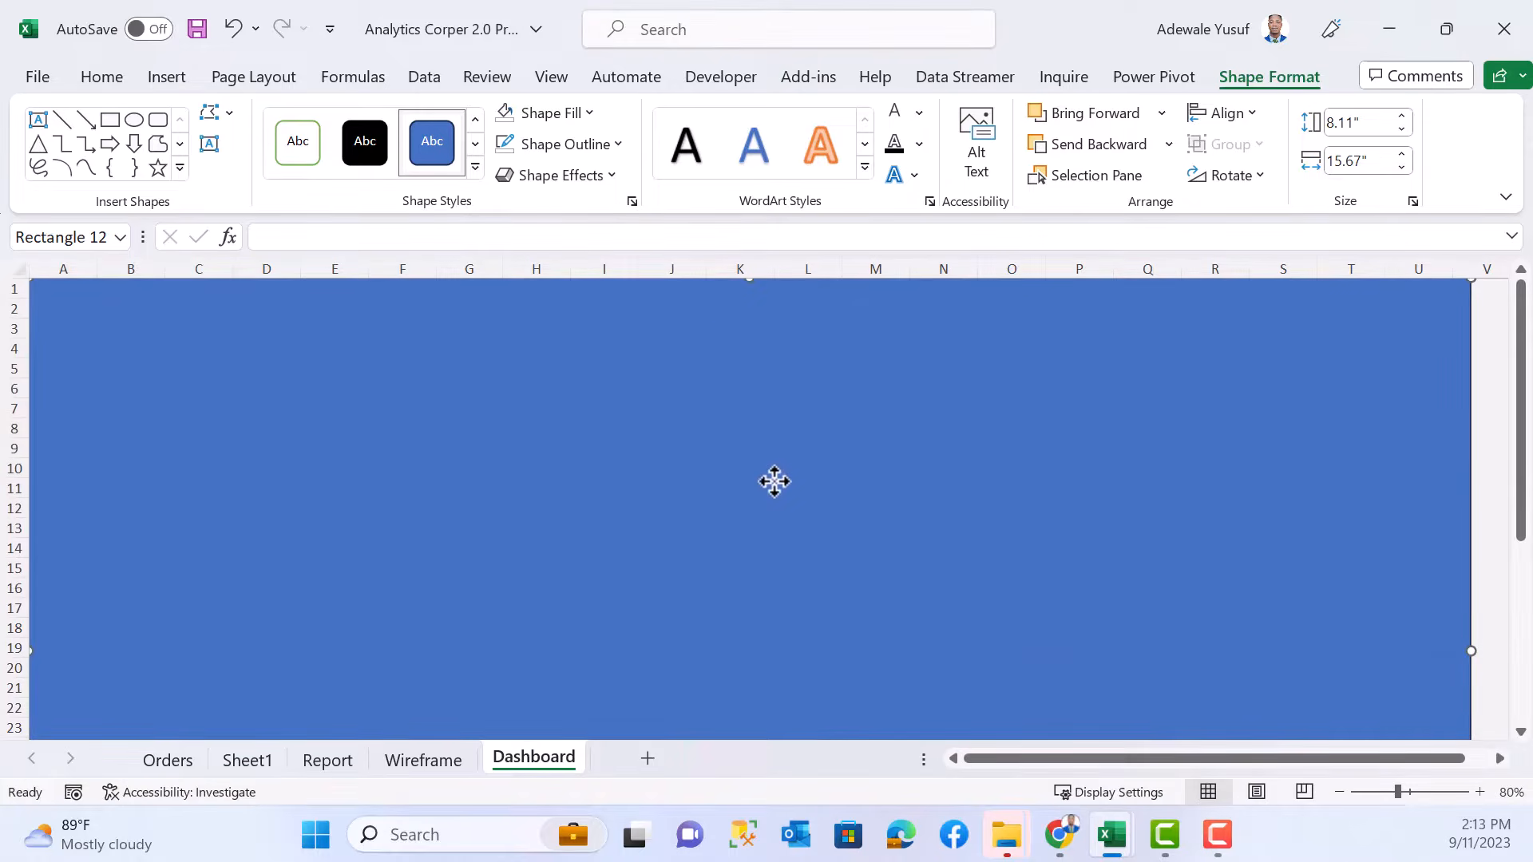
{"action": "scroll", "coordinate": [774, 480], "scroll_direction": "down", "scroll_amount": 12}
{"action": "scroll", "coordinate": [778, 482], "scroll_direction": "up", "scroll_amount": 3}
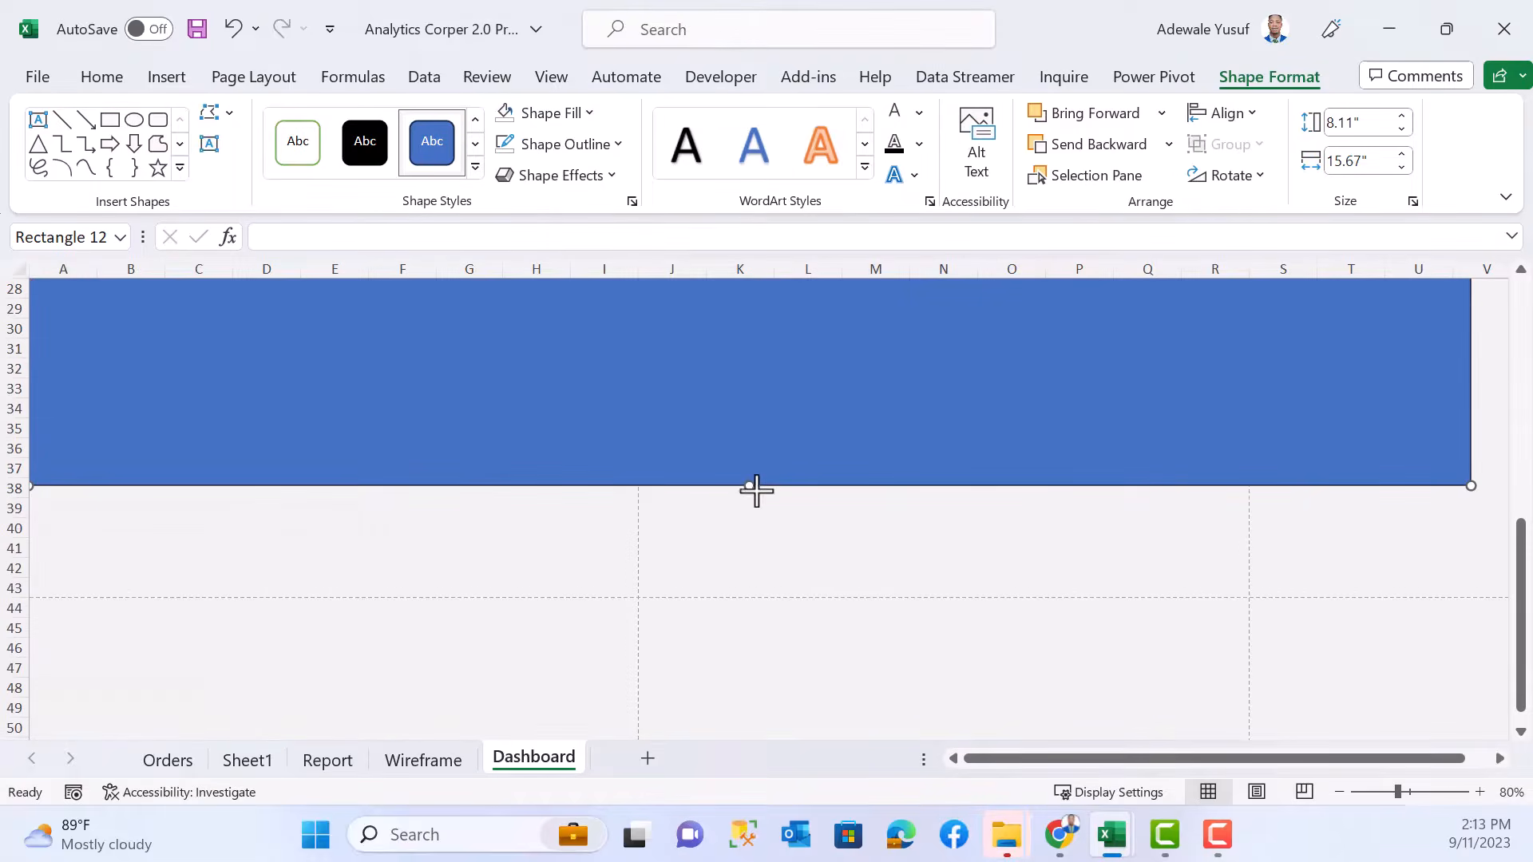
{"action": "left_click_drag", "start_coordinate": [753, 490], "coordinate": [752, 483]}
{"action": "scroll", "coordinate": [806, 416], "scroll_direction": "up", "scroll_amount": 9}
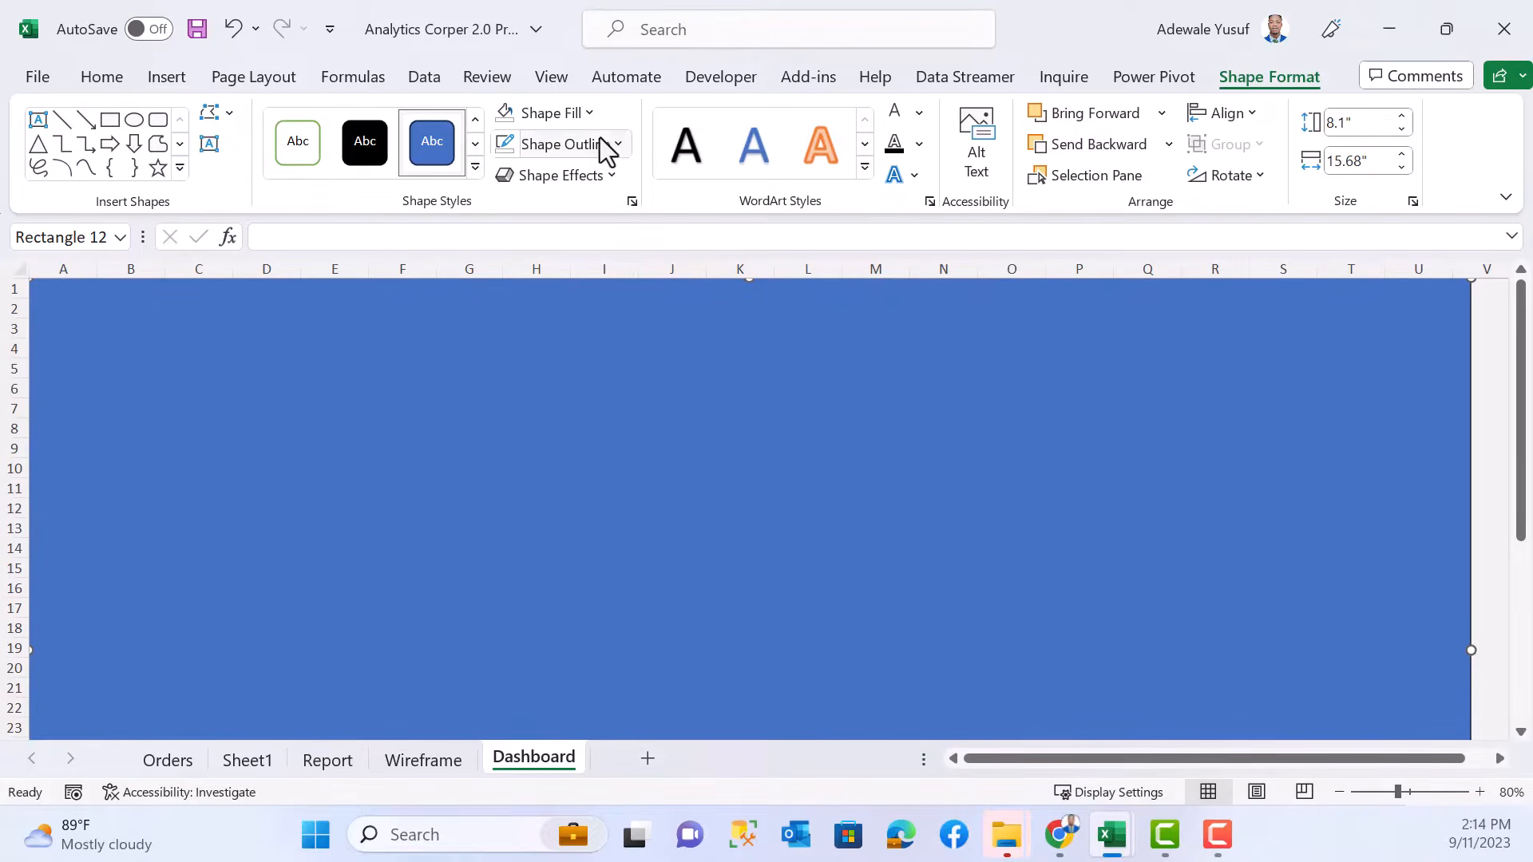
- Remove the rectangle's outline and fill it with White, Background 1, Darker 5%
{"action": "left_click", "coordinate": [619, 145]}
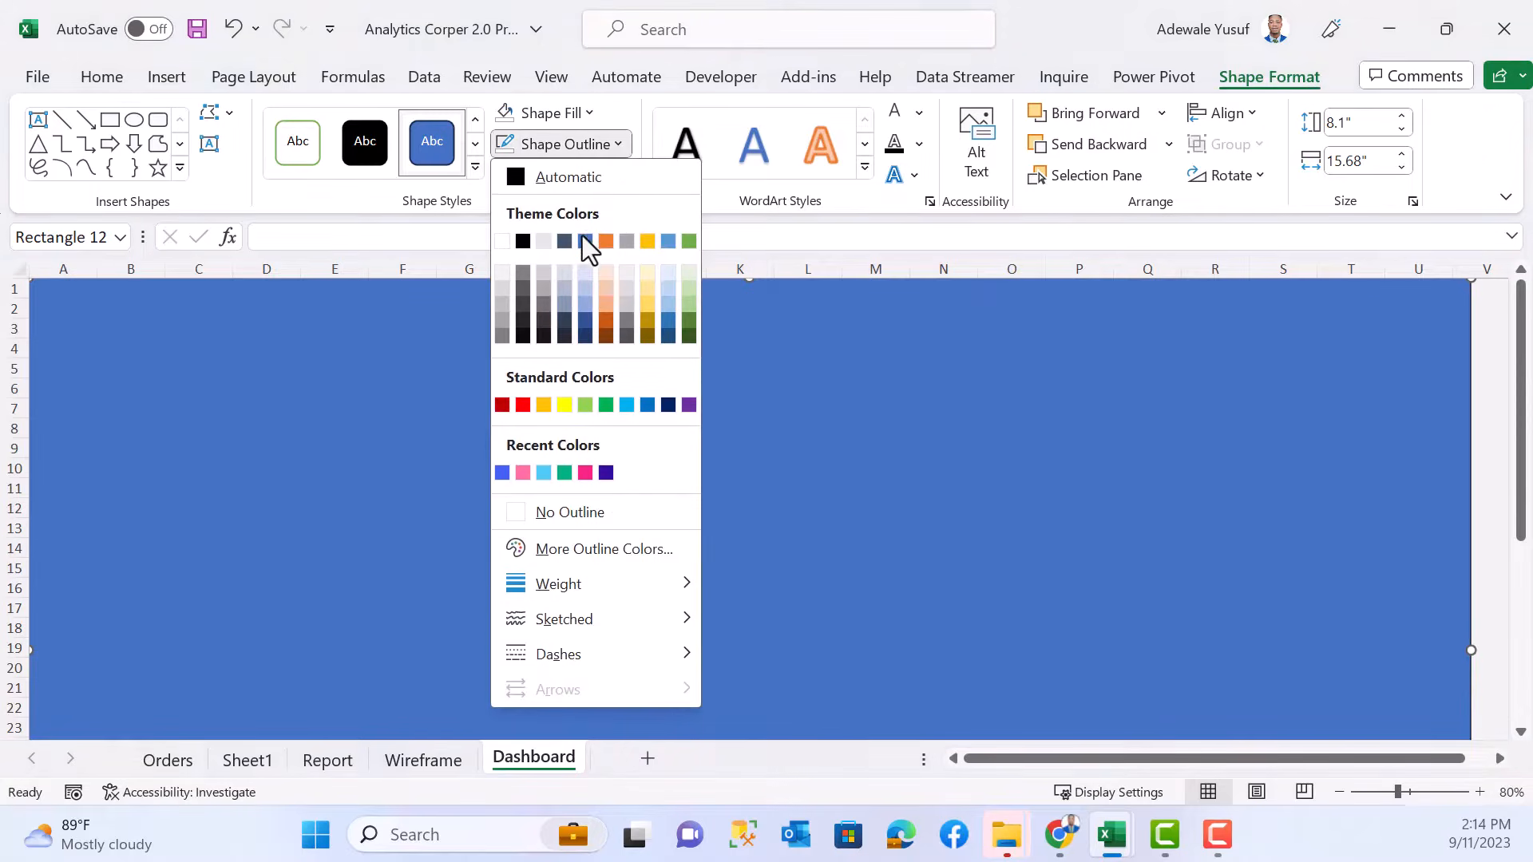
{"action": "left_click", "coordinate": [598, 515]}
{"action": "left_click", "coordinate": [589, 112]}
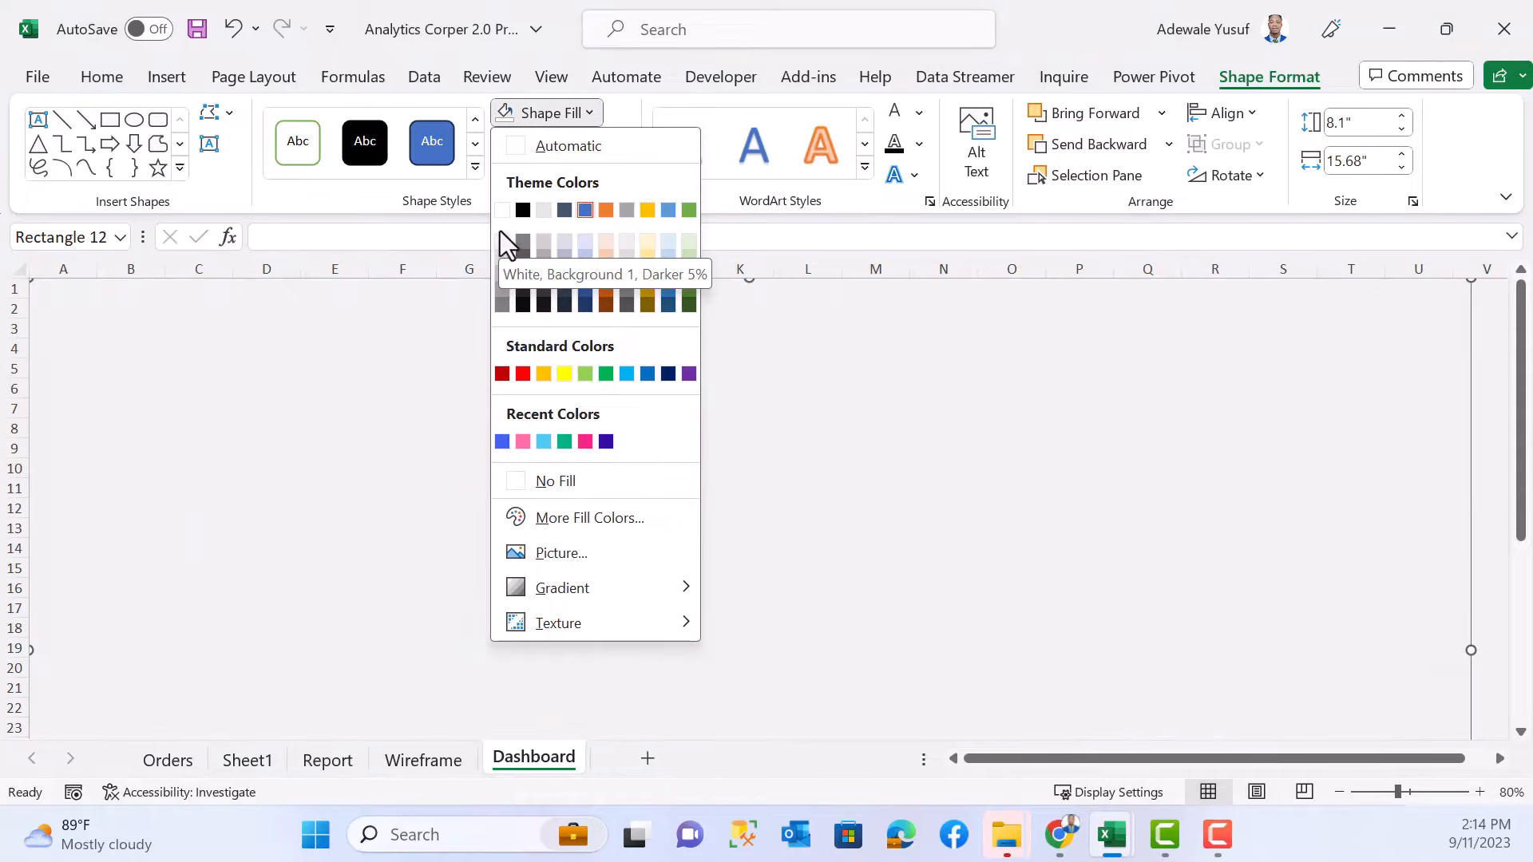
{"action": "left_click", "coordinate": [505, 243]}
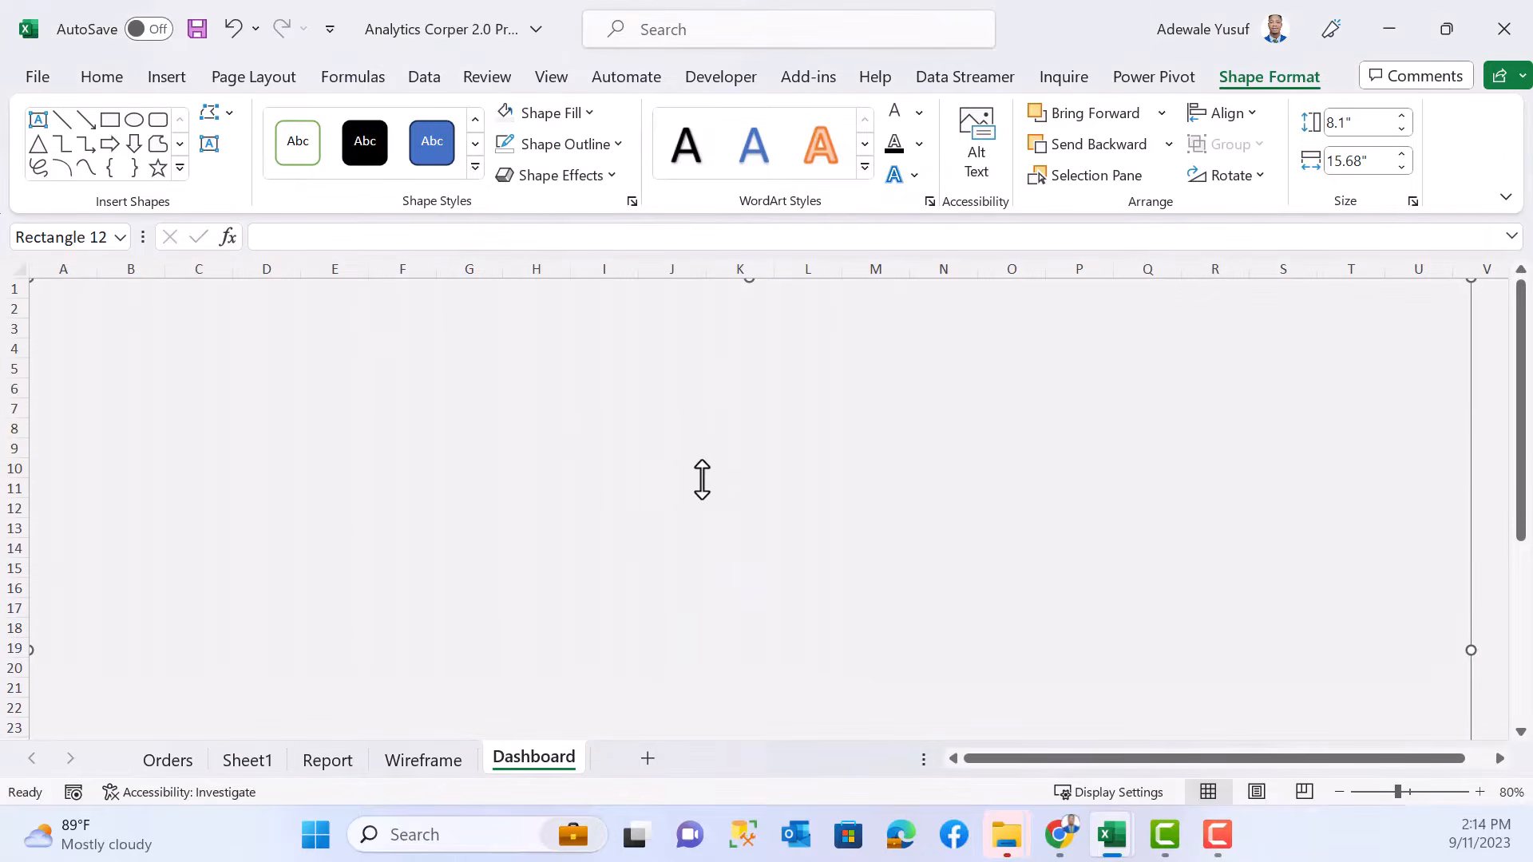
- Send the light grey rectangle to the back so it sits behind all the dashboard elements
{"action": "right_click", "coordinate": [626, 418]}
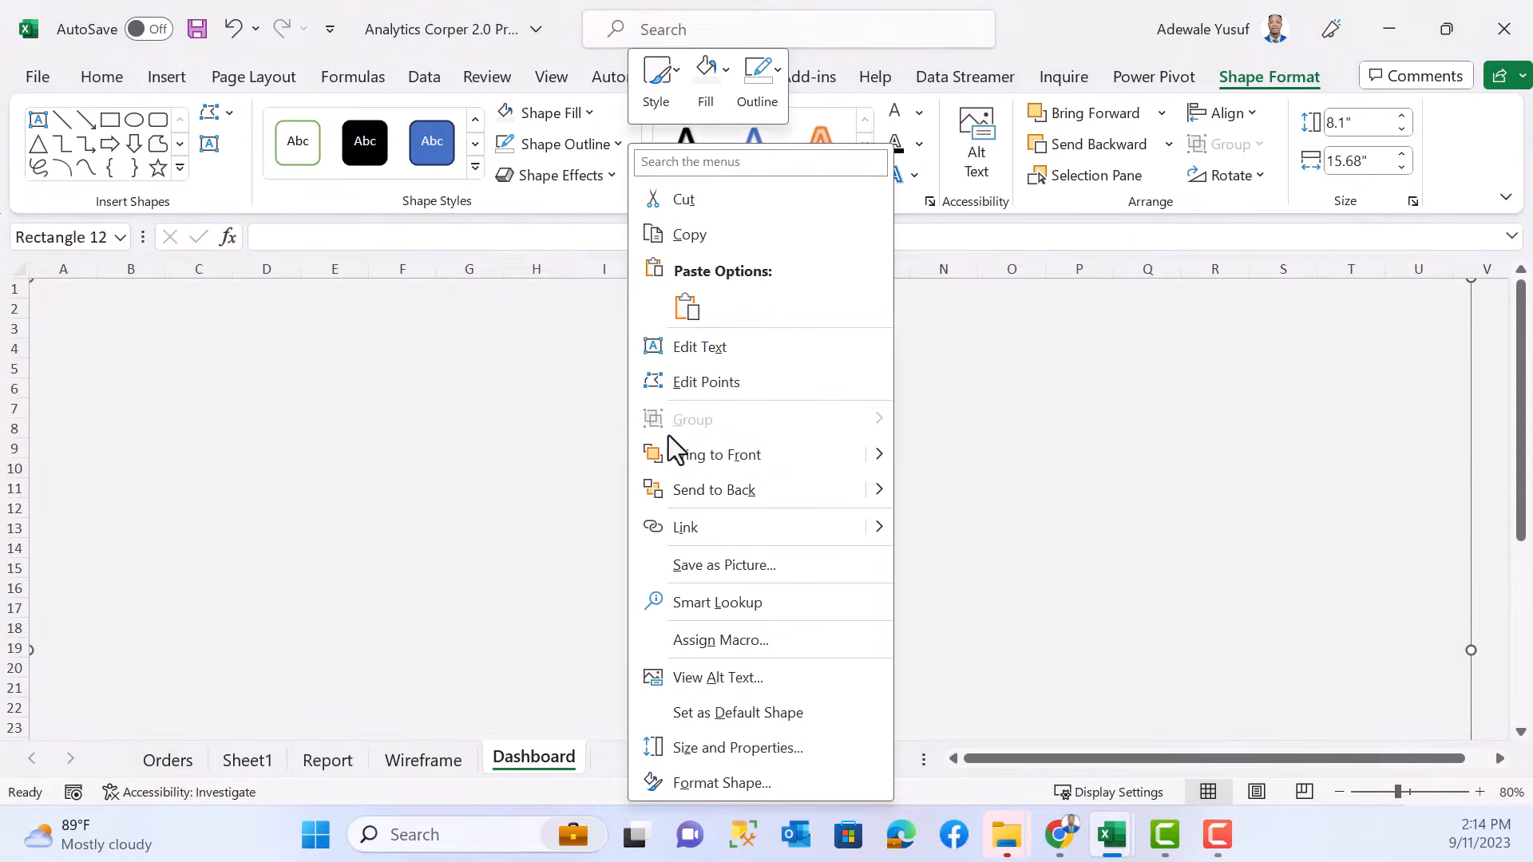
{"action": "left_click", "coordinate": [724, 491]}
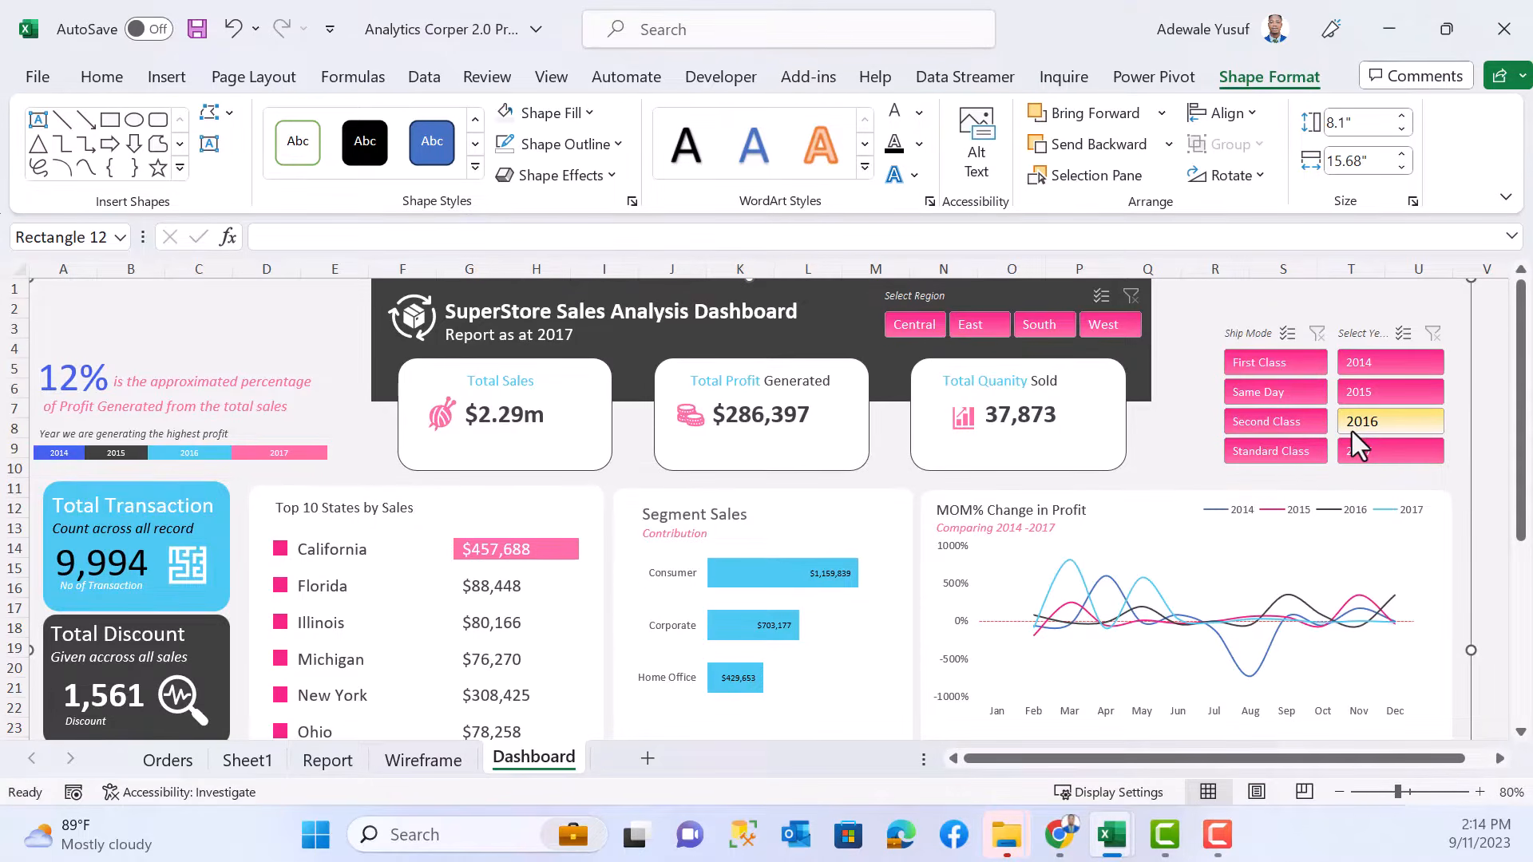
- Select all objects on the Dashboard sheet and save them as a PNG picture named "My Dashbaord" in the Downloads folder
{"action": "key", "text": "ctrl+a"}
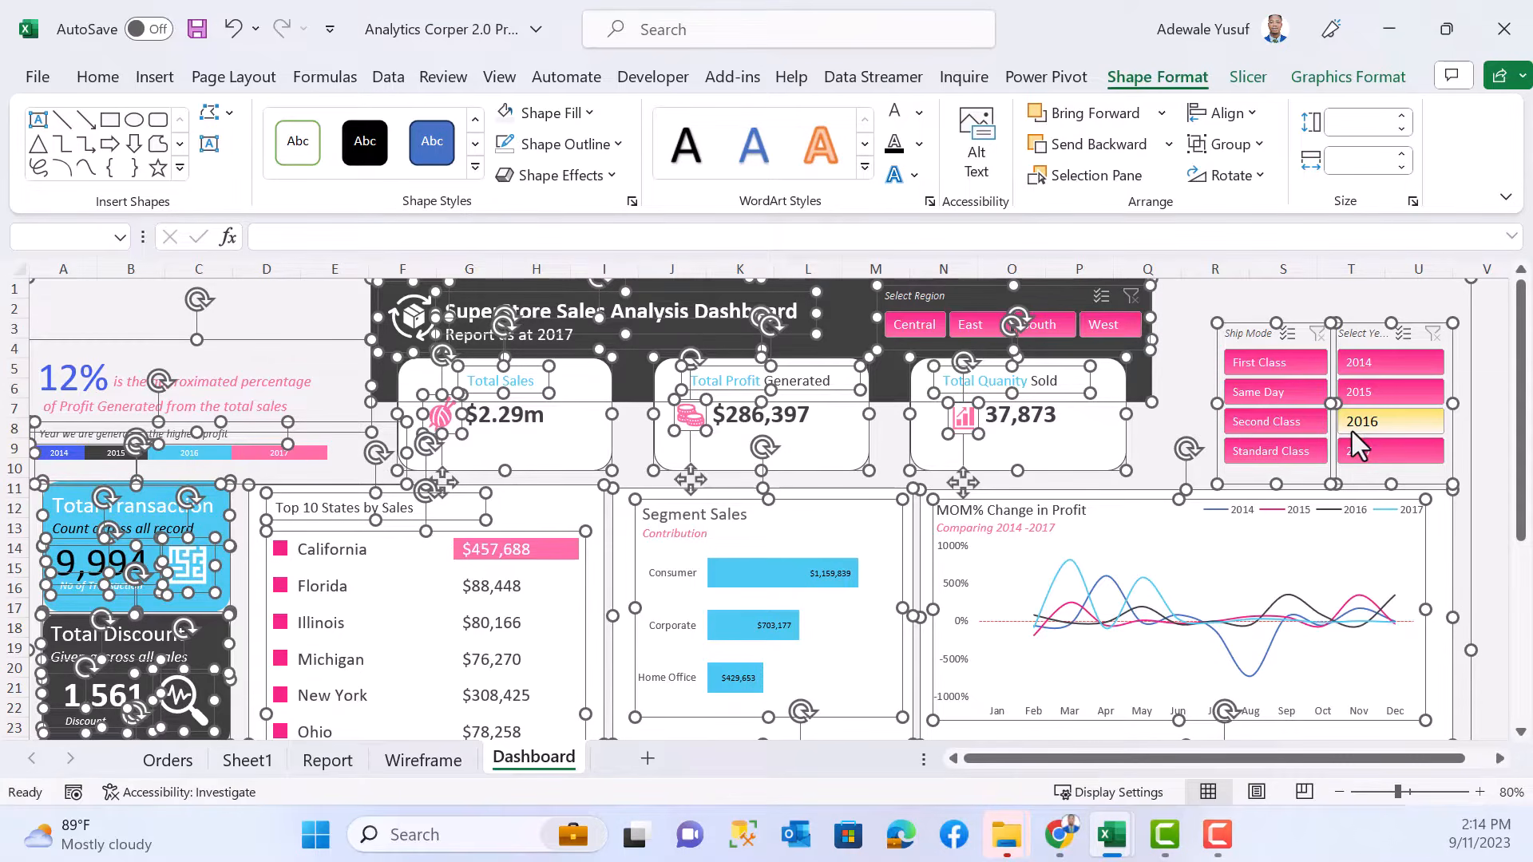
{"action": "right_click", "coordinate": [688, 397]}
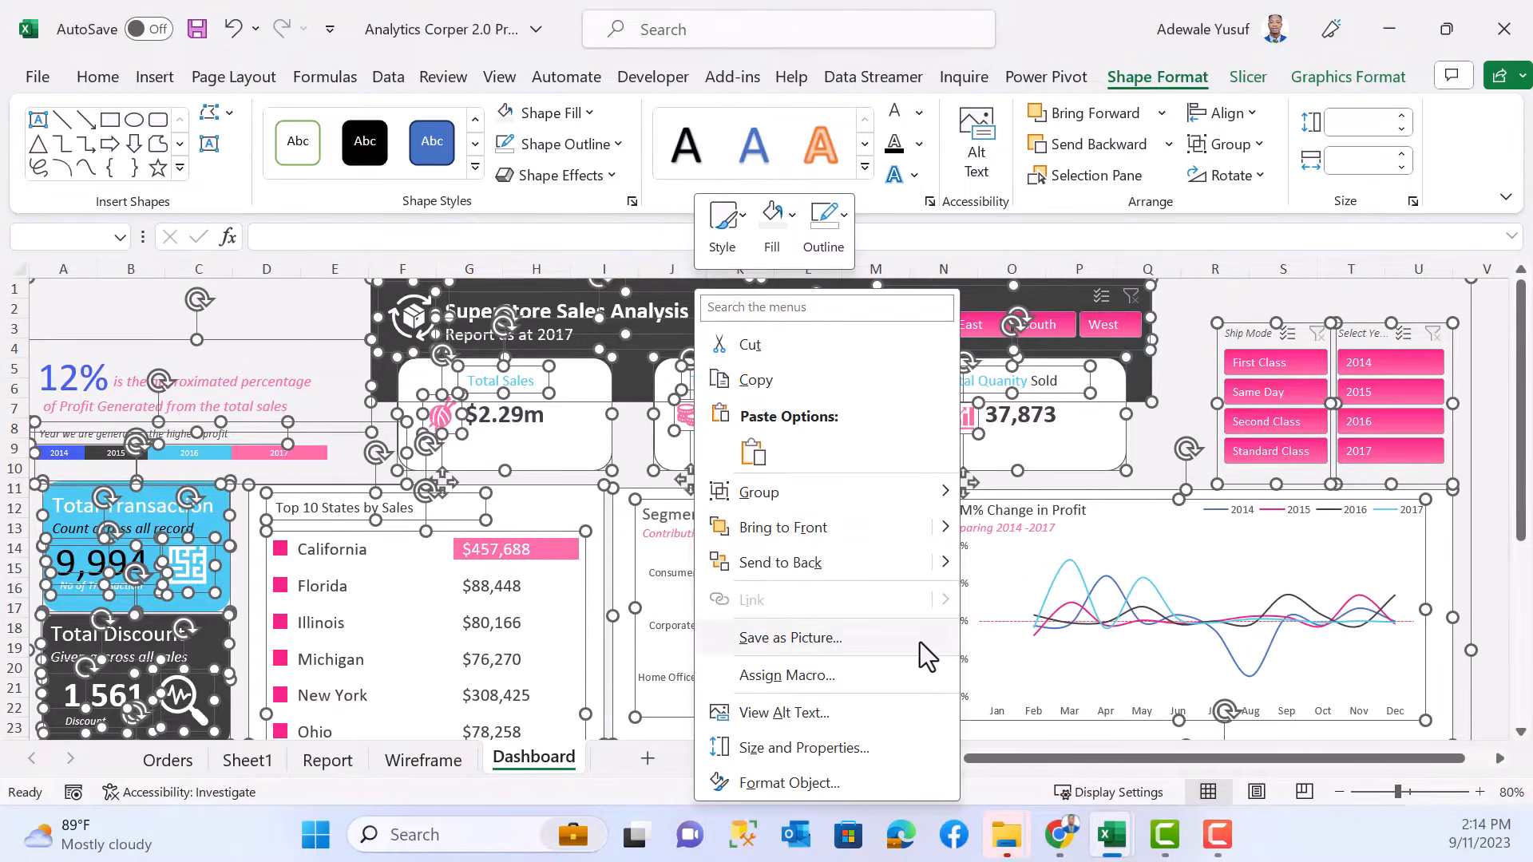
{"action": "left_click", "coordinate": [855, 638]}
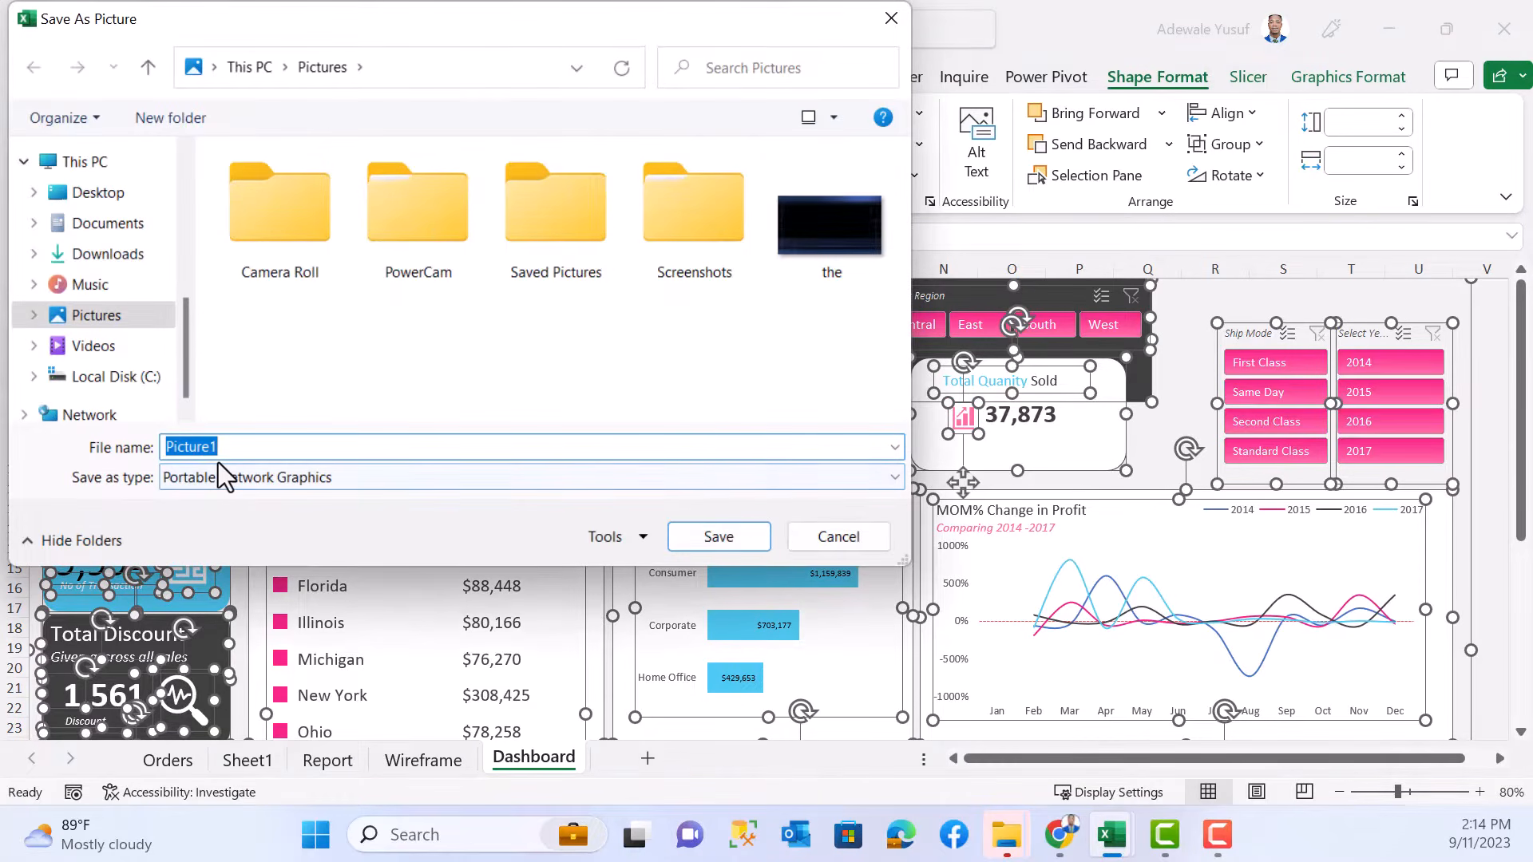
{"action": "type", "text": "My Dash"}
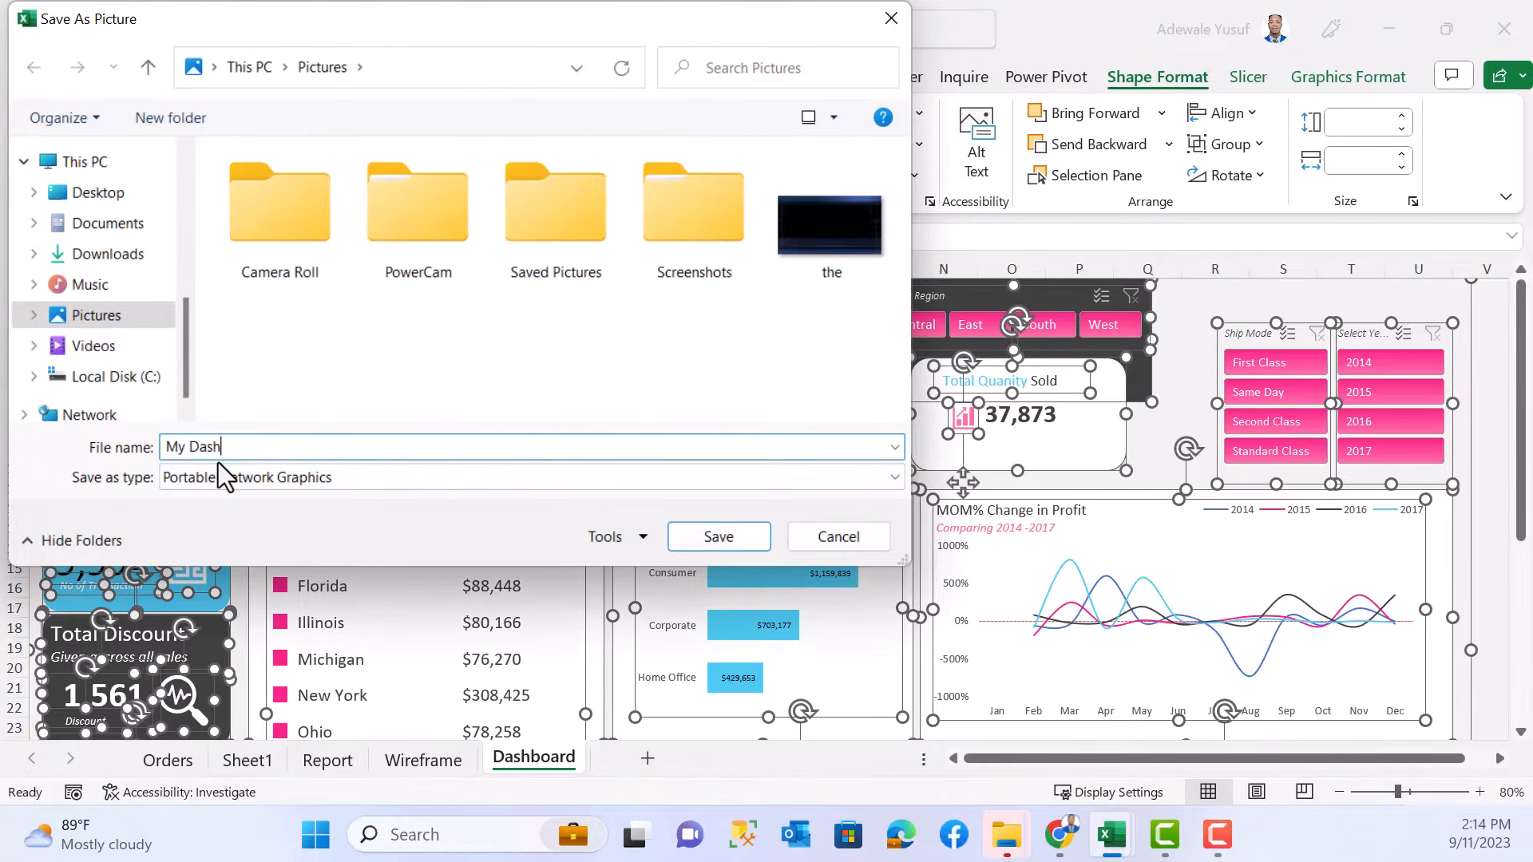
{"action": "type", "text": "baord"}
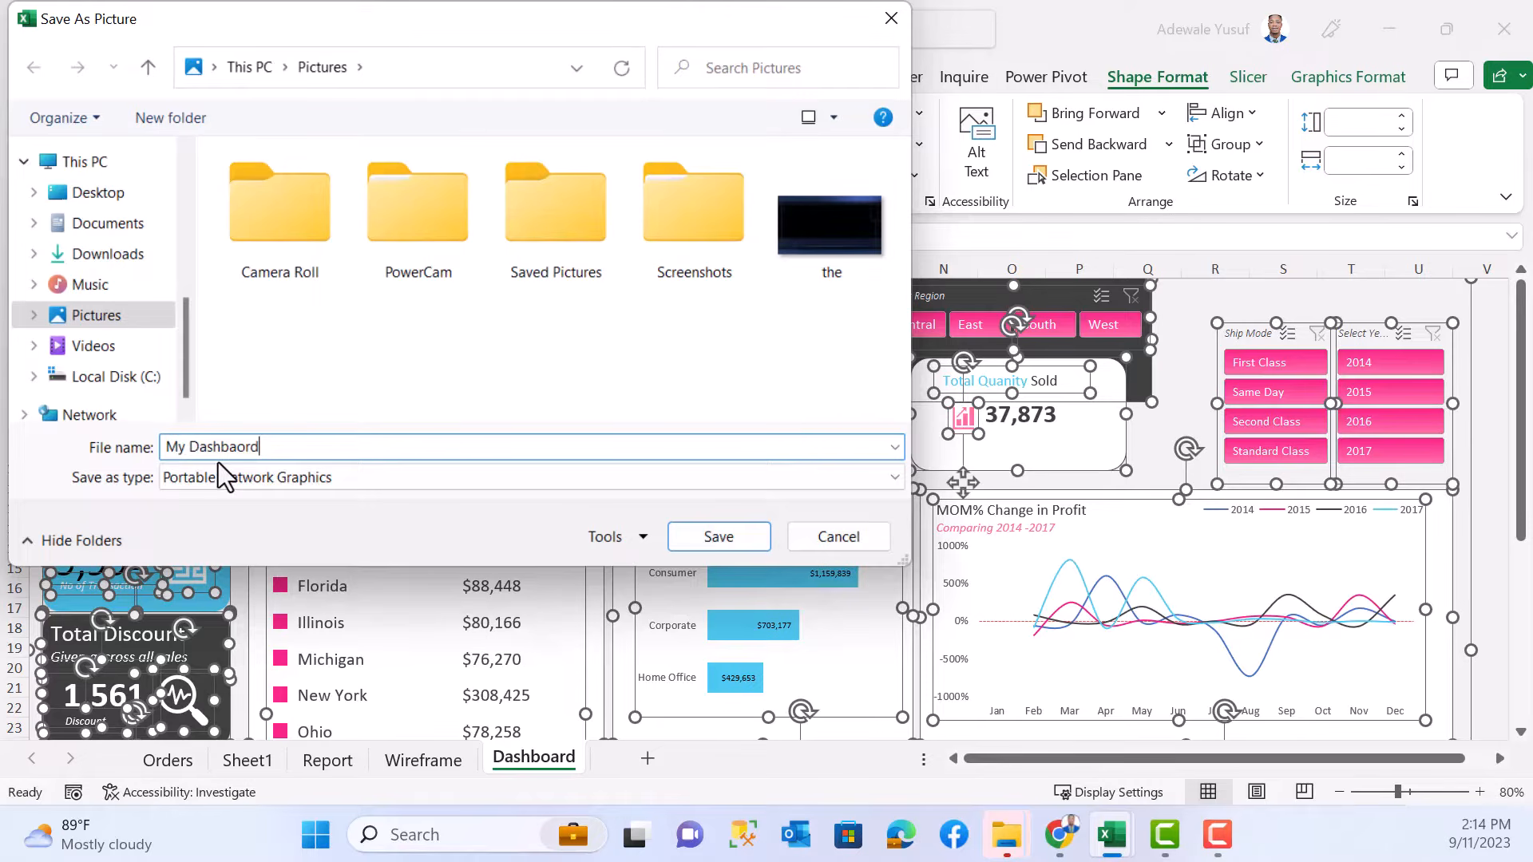
{"action": "left_click", "coordinate": [93, 256]}
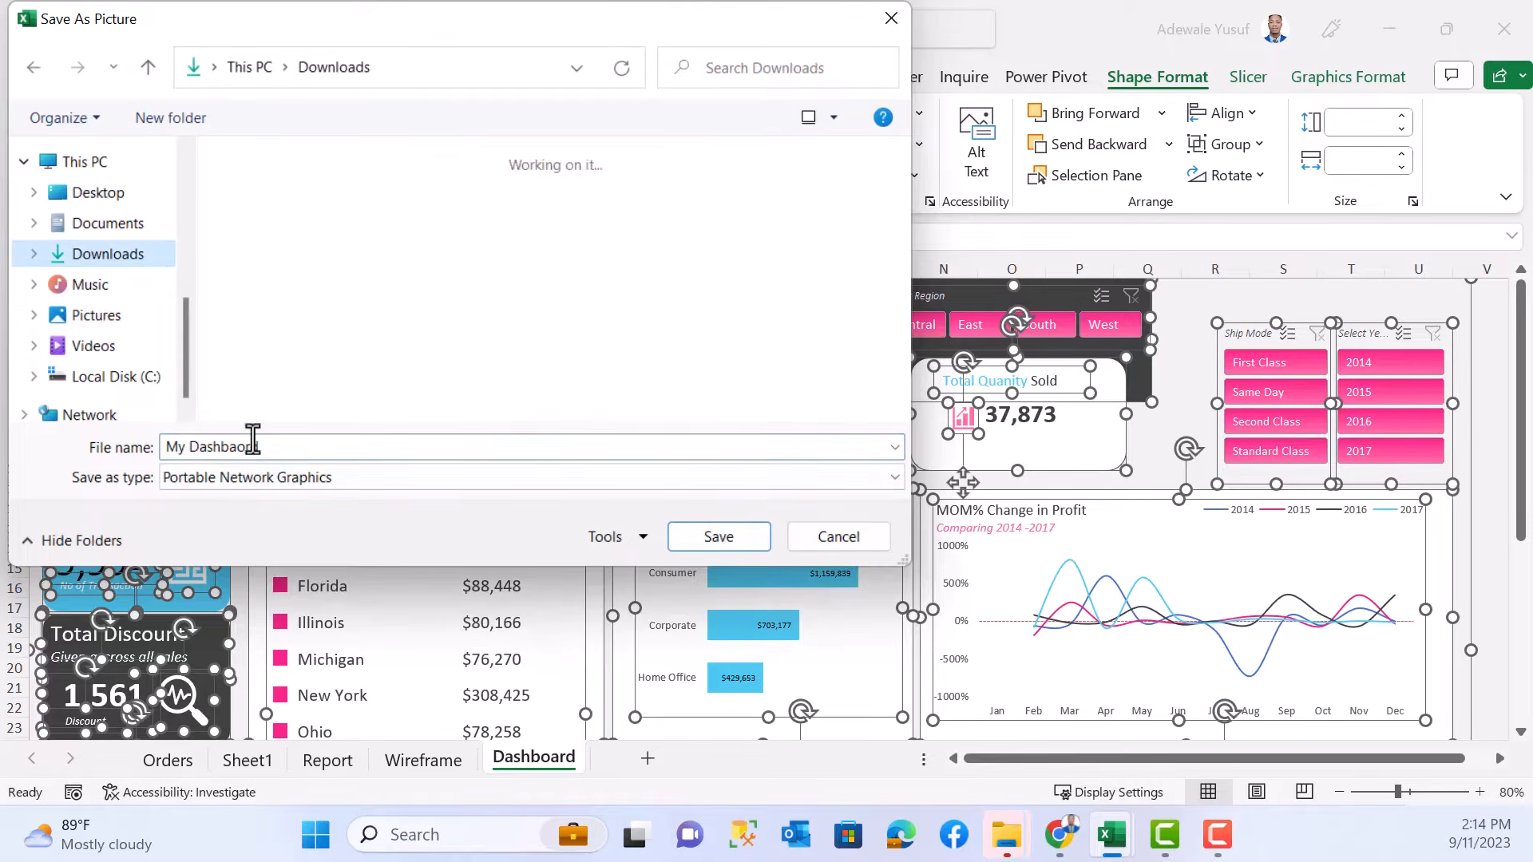
{"action": "left_click", "coordinate": [707, 538]}
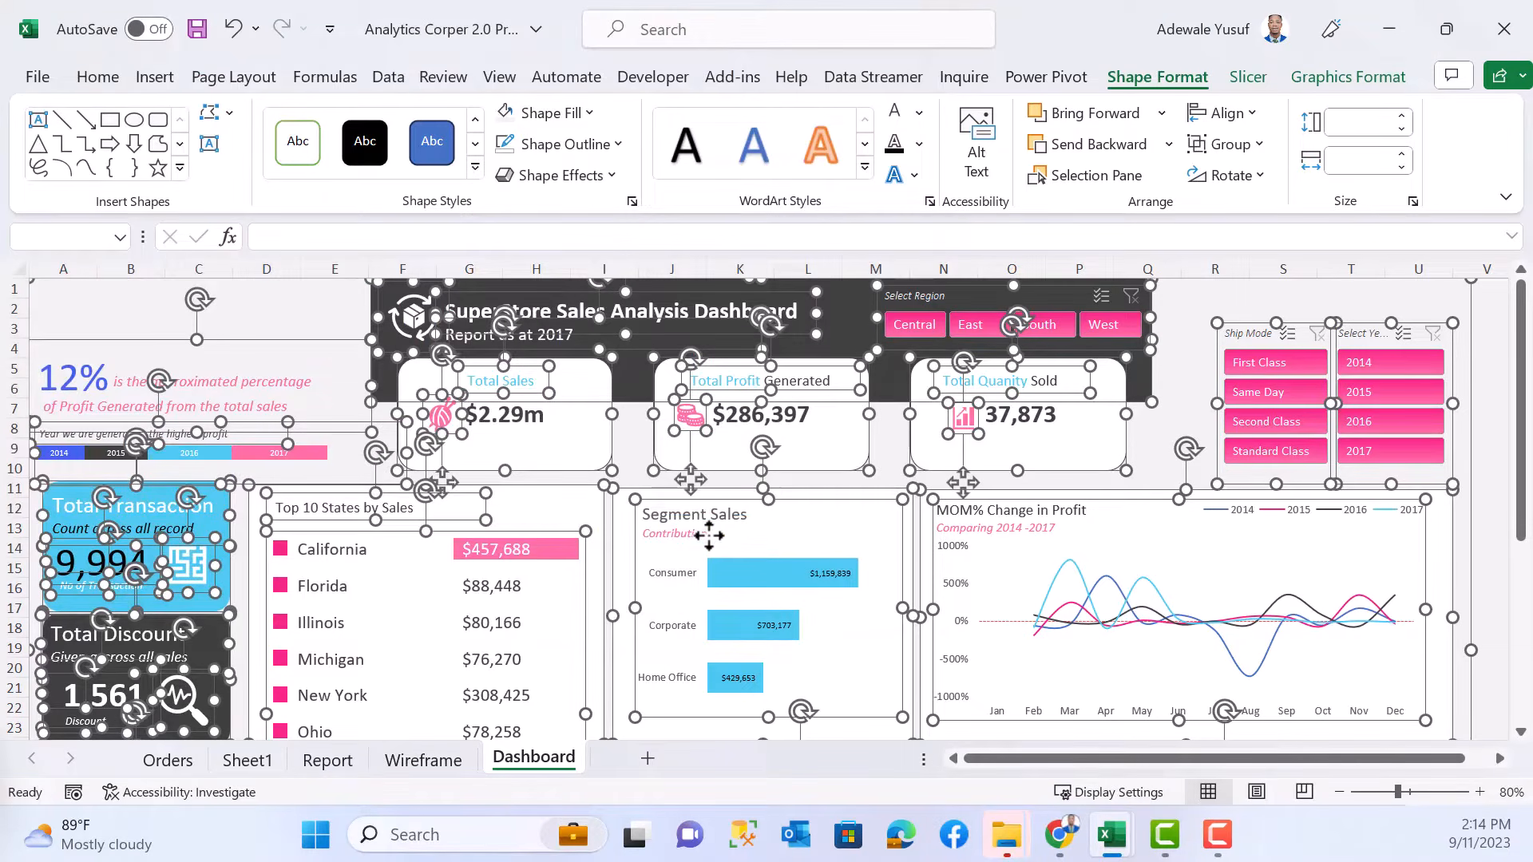
- Switch to File Explorer's Downloads folder, open the My Dashbaord picture and maximize the image viewer to inspect the exported dashboard
{"action": "left_click", "coordinate": [1003, 844]}
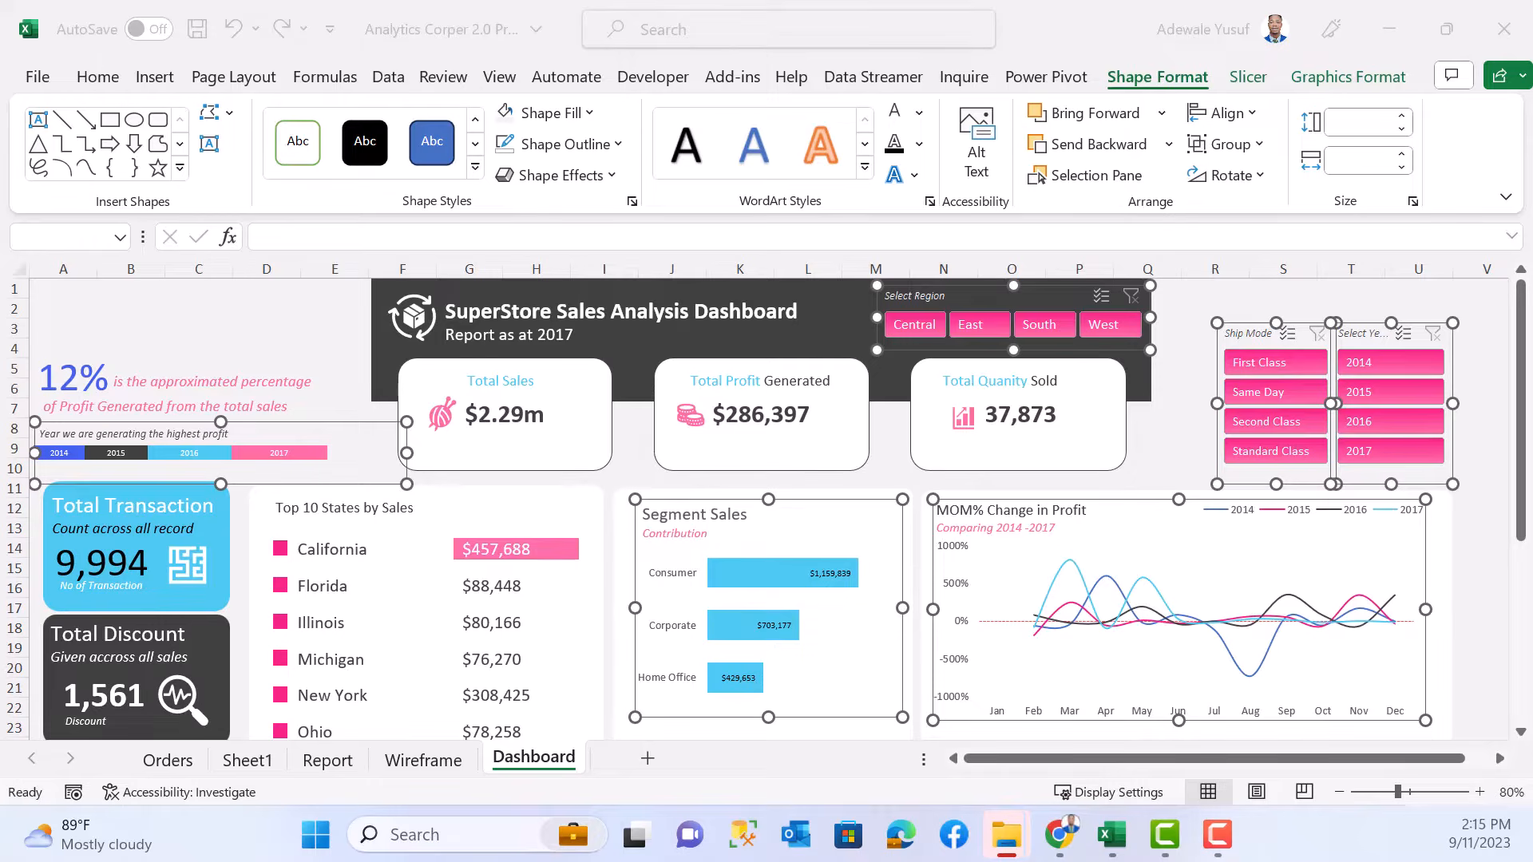
{"action": "left_click_drag", "start_coordinate": [2, 243], "coordinate": [1032, 112]}
{"action": "left_click", "coordinate": [819, 337]}
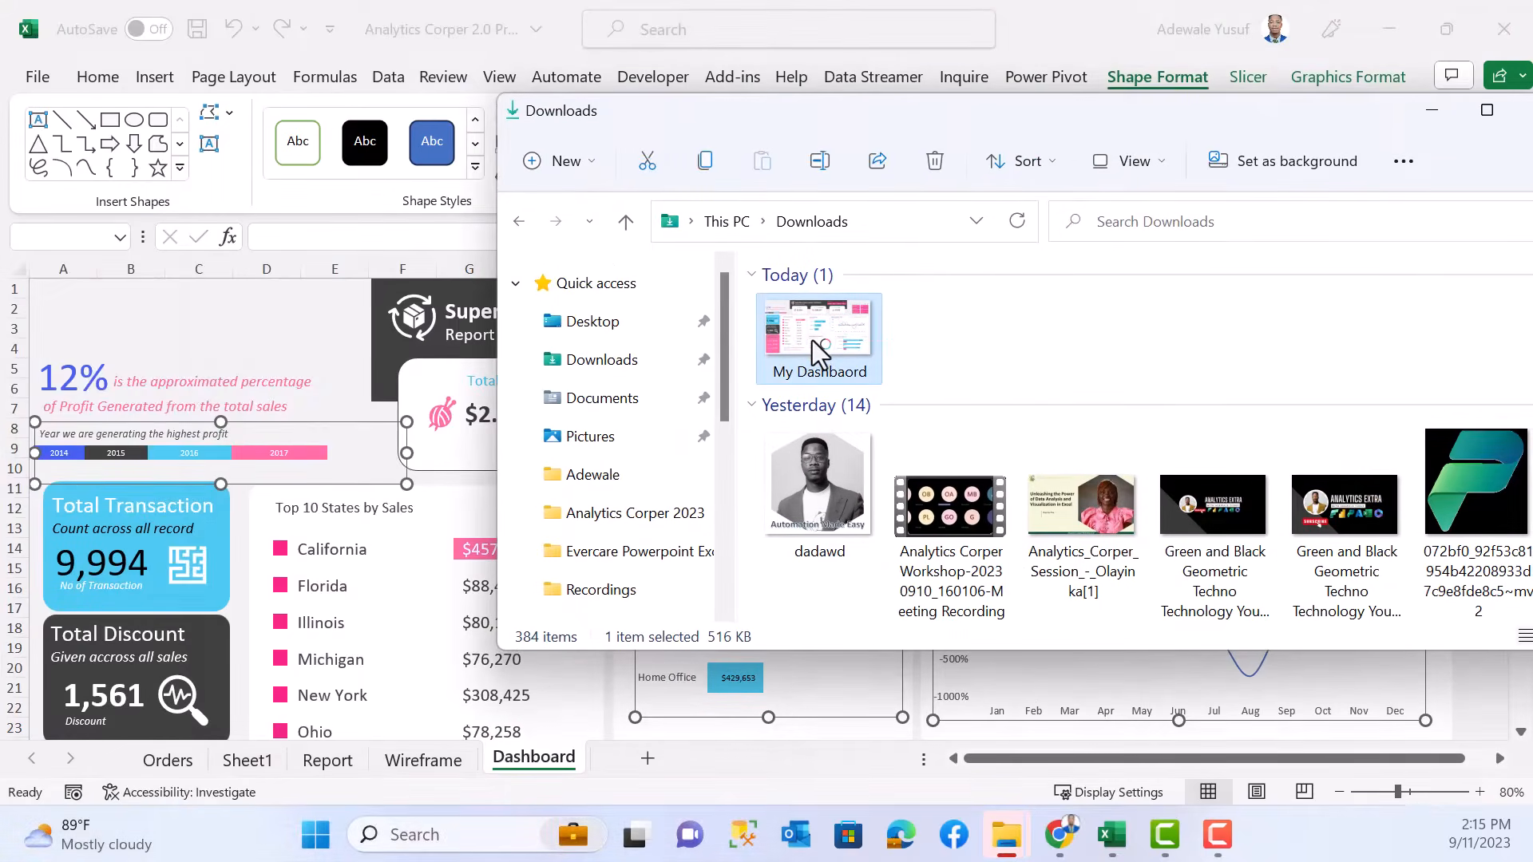
{"action": "double_click", "coordinate": [812, 340]}
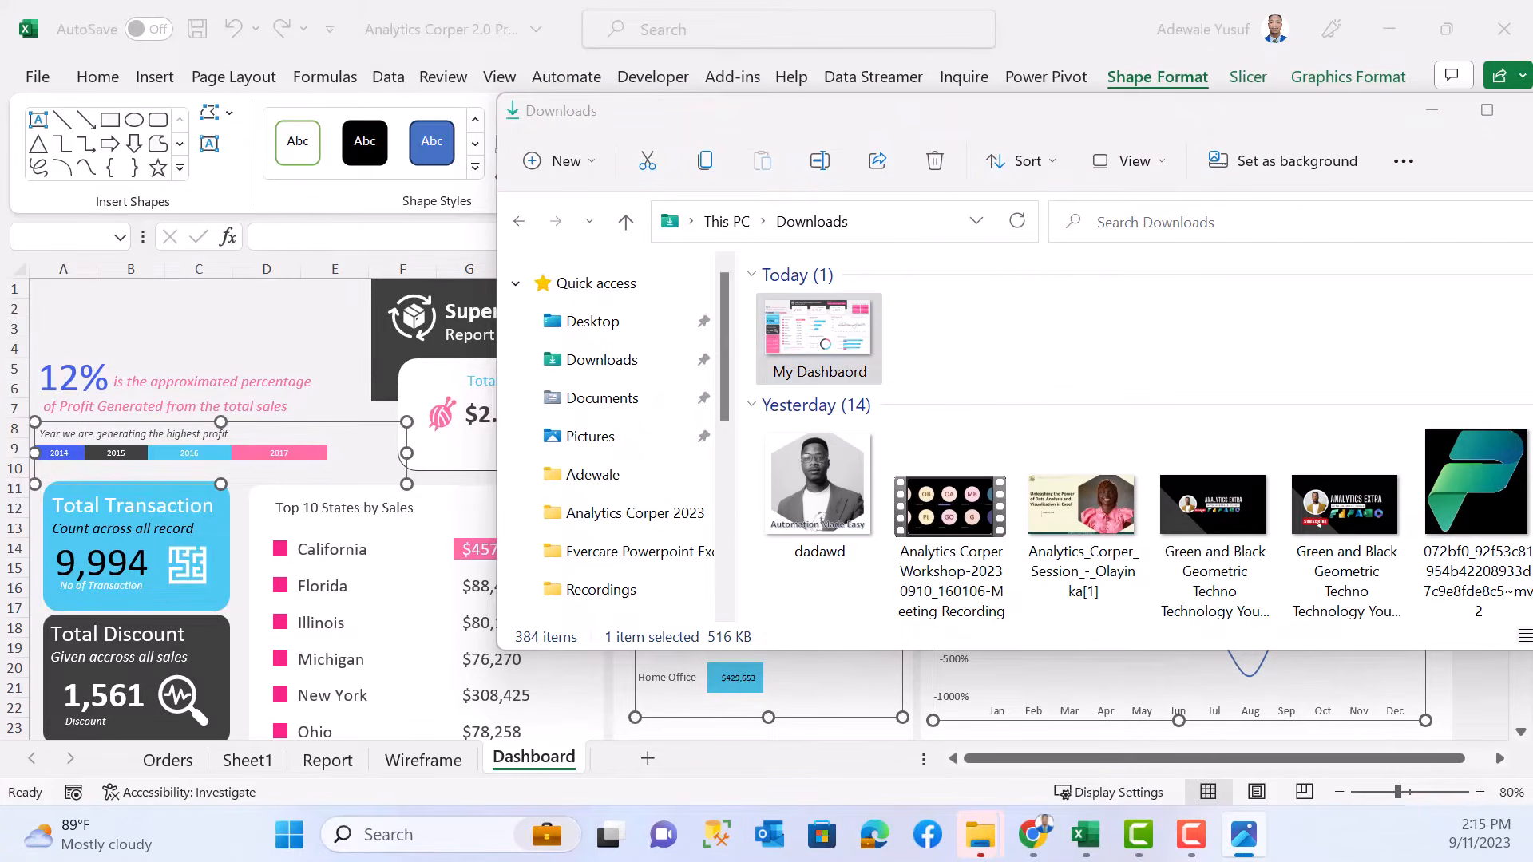
{"action": "left_click_drag", "start_coordinate": [7, 175], "coordinate": [980, 59]}
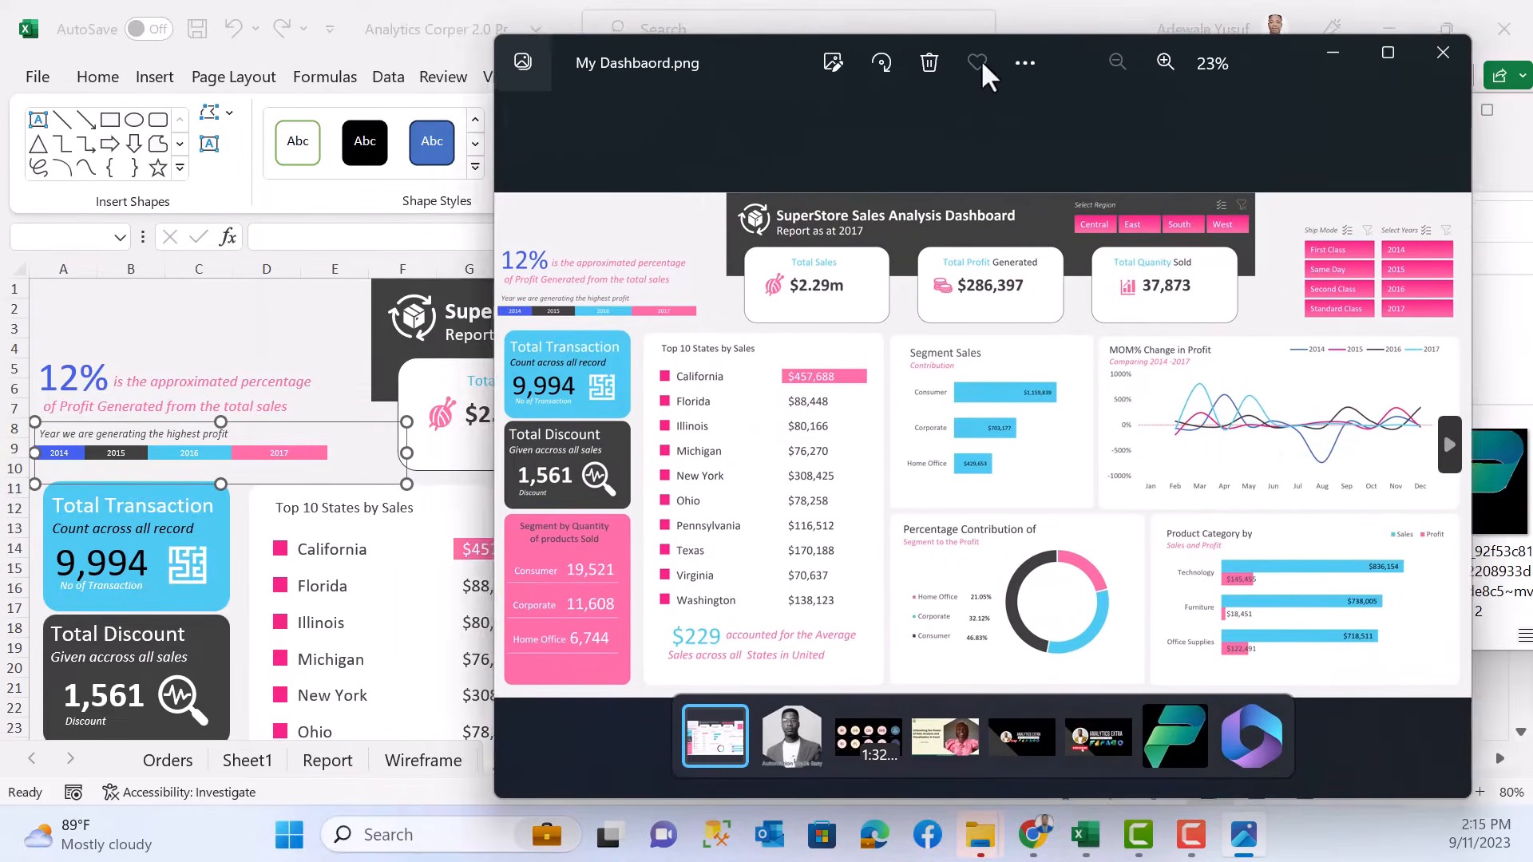
{"action": "left_click", "coordinate": [1375, 53]}
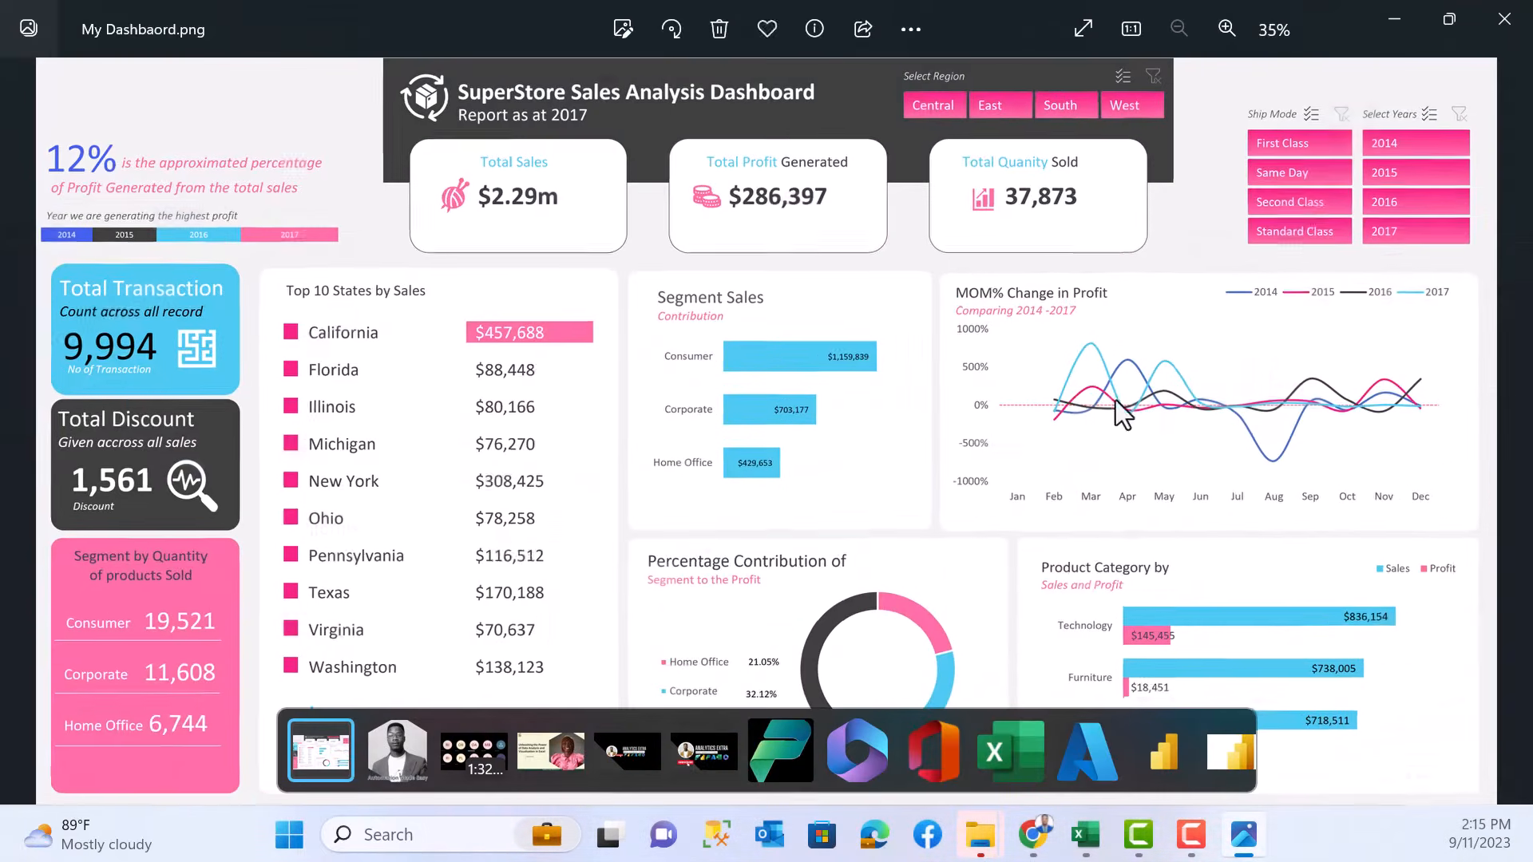